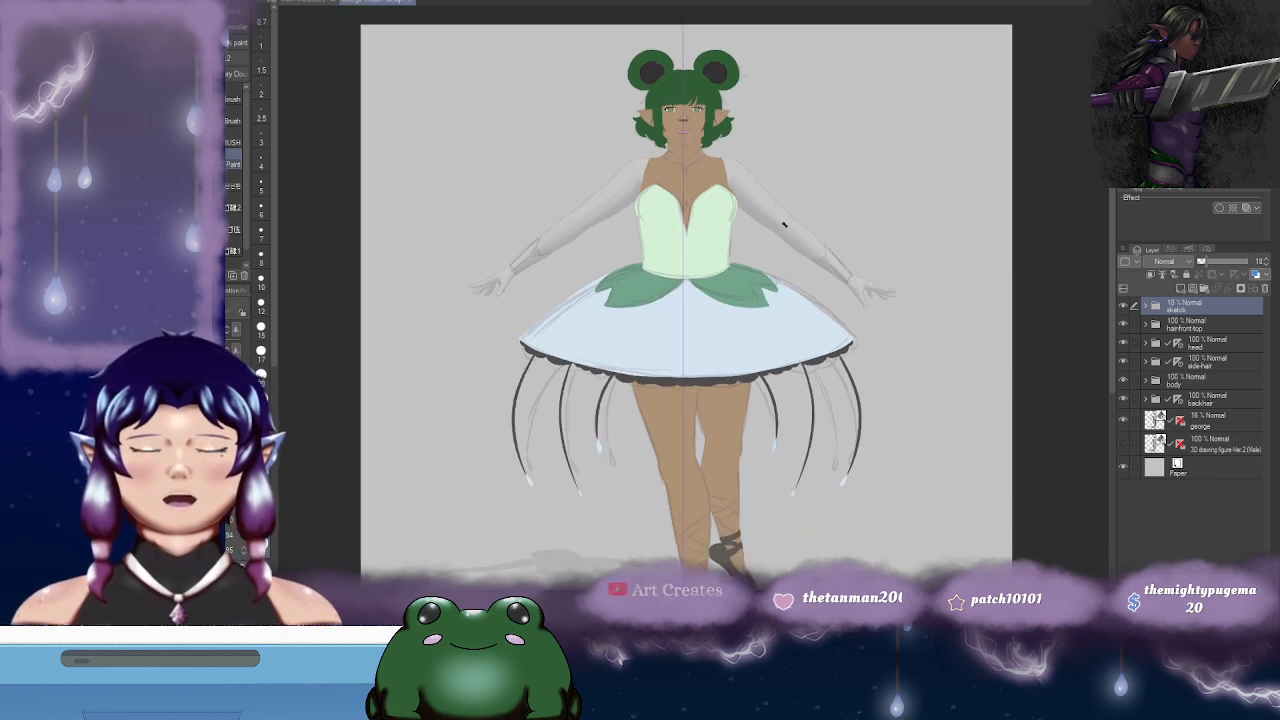
{"action": "left_click_drag", "start_coordinate": [905, 314], "coordinate": [877, 214]}
{"action": "left_click_drag", "start_coordinate": [883, 293], "coordinate": [832, 249]}
{"action": "left_click_drag", "start_coordinate": [707, 191], "coordinate": [664, 211]}
{"action": "left_click_drag", "start_coordinate": [508, 114], "coordinate": [597, 141]}
{"action": "left_click_drag", "start_coordinate": [673, 104], "coordinate": [661, 125]}
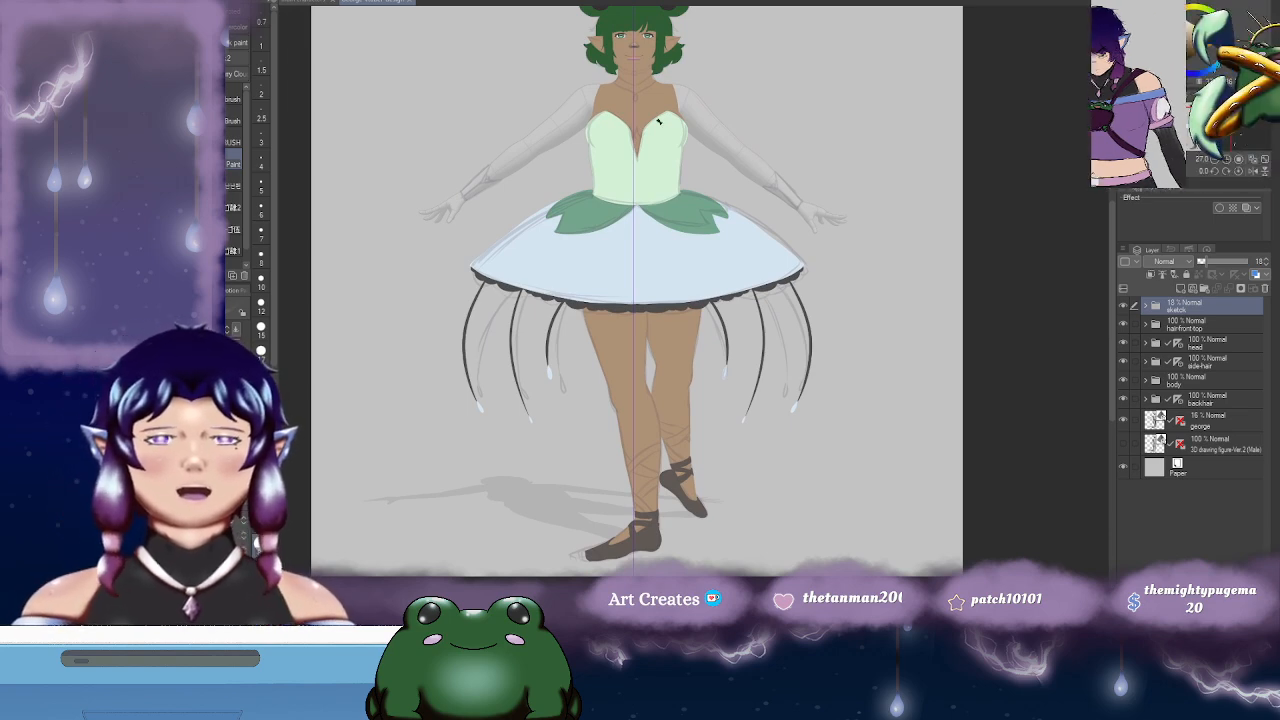
{"action": "left_click_drag", "start_coordinate": [713, 96], "coordinate": [583, 115]}
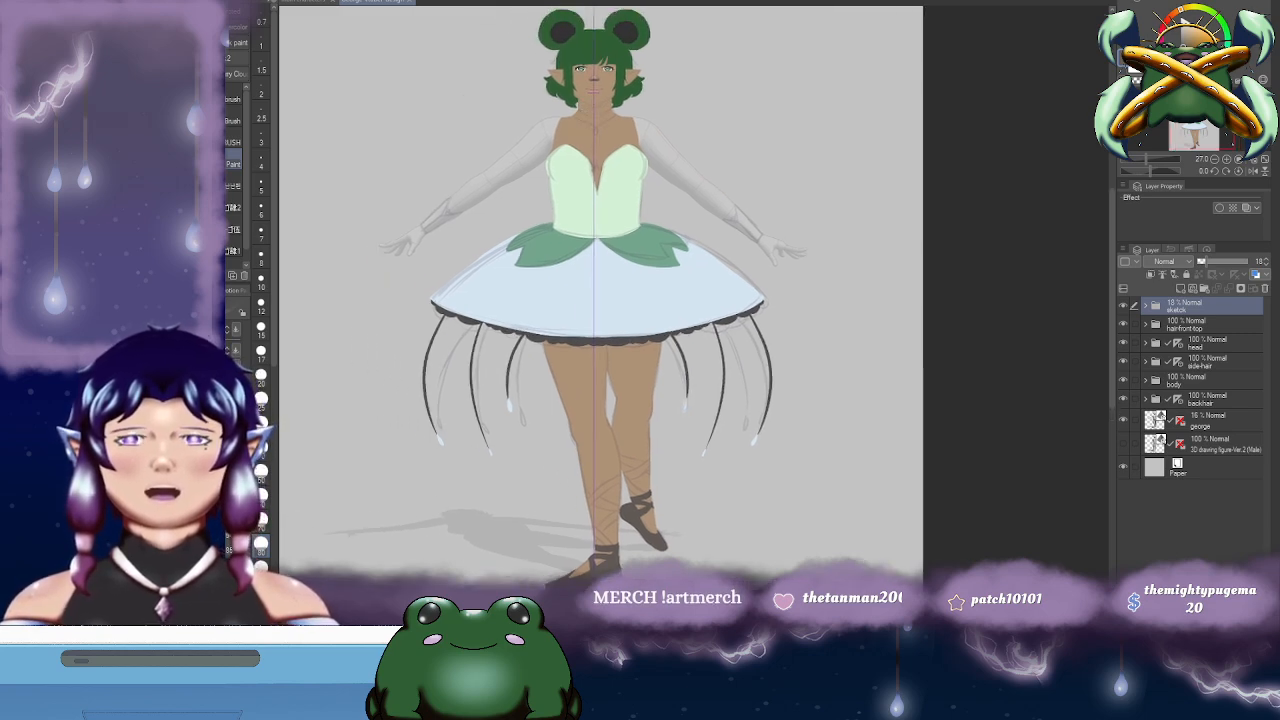
{"action": "left_click_drag", "start_coordinate": [610, 116], "coordinate": [705, 138]}
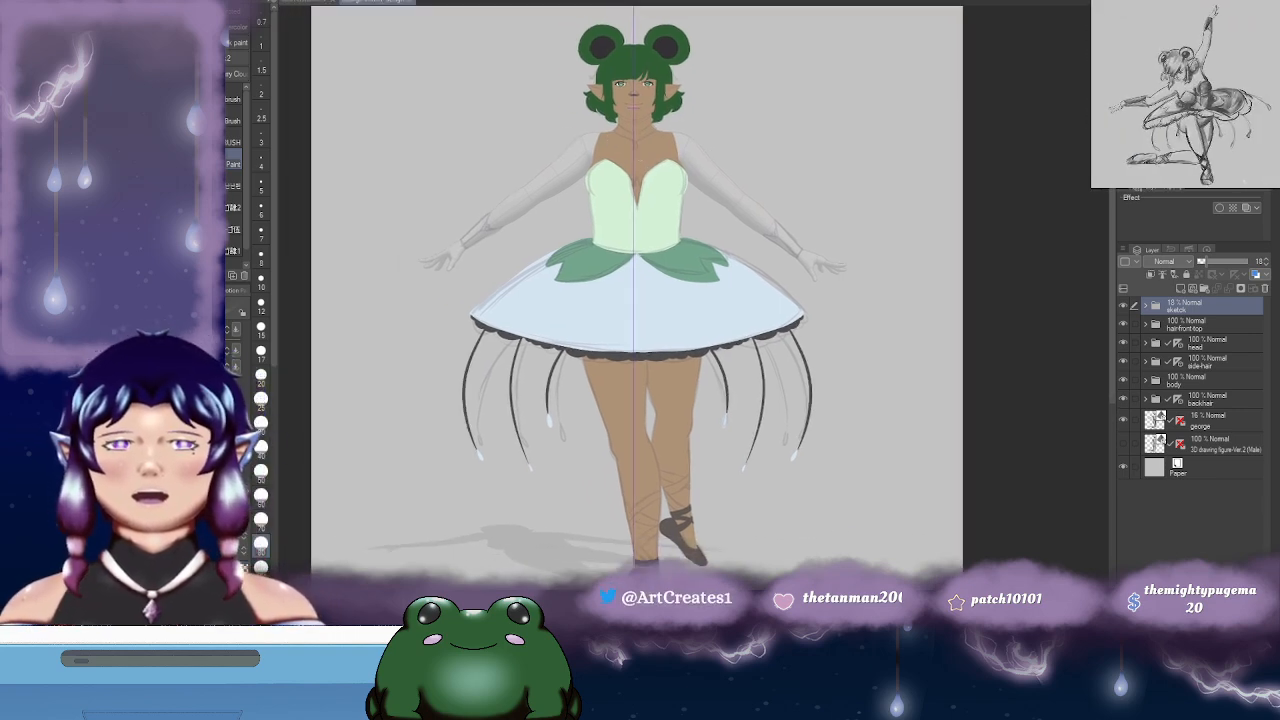
{"action": "left_click_drag", "start_coordinate": [708, 186], "coordinate": [692, 173]}
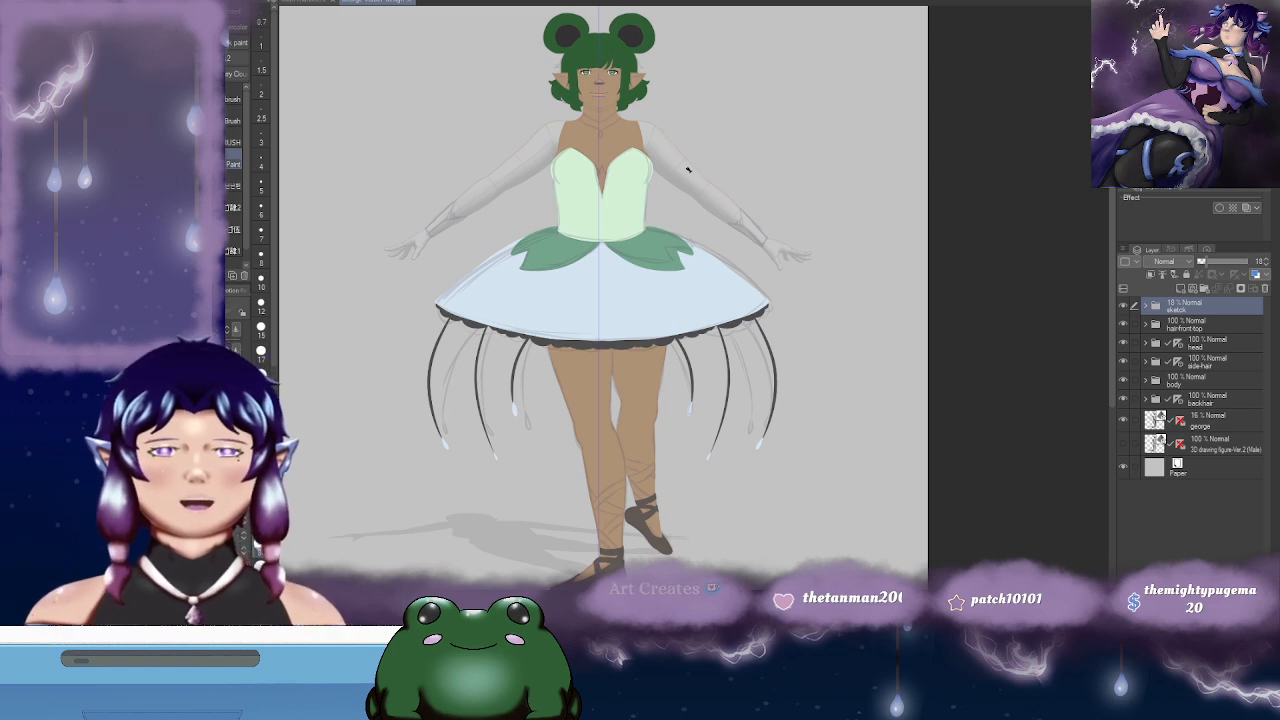
{"action": "left_click_drag", "start_coordinate": [637, 164], "coordinate": [641, 137]}
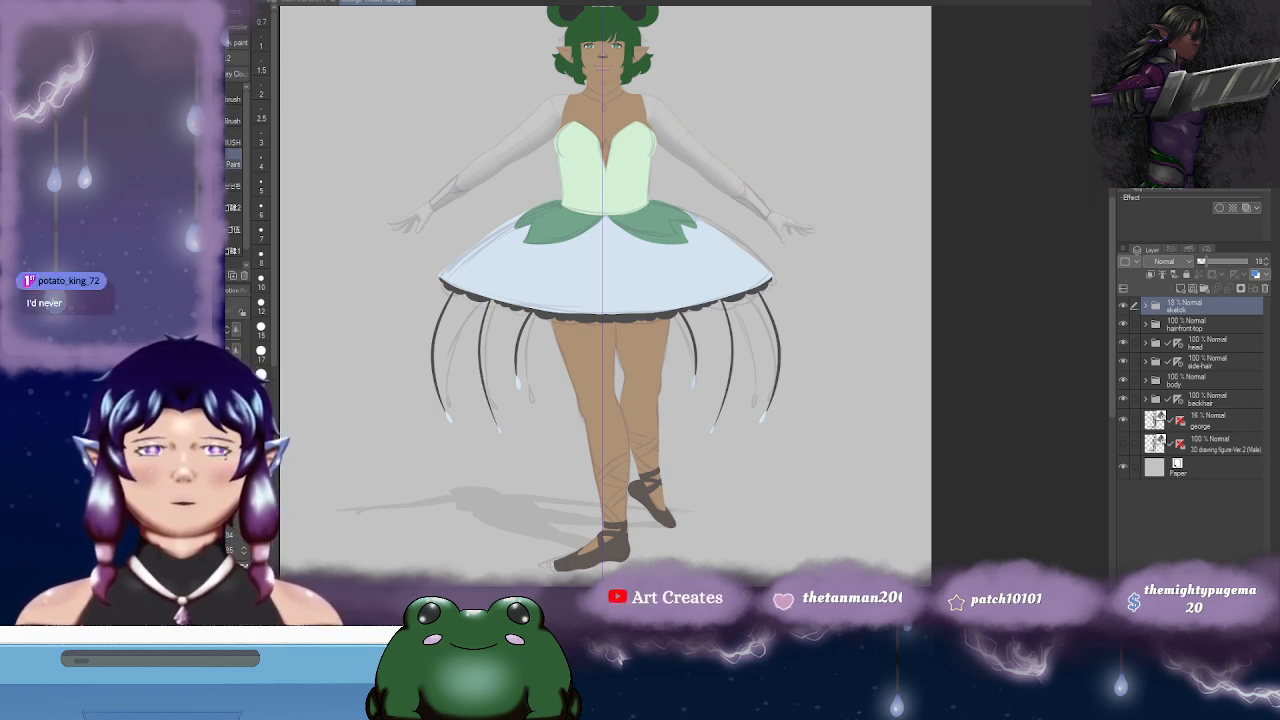
- Switch to the Artistree request page in the browser and look through the commission types, prices and delivery times
{"action": "key", "text": "alt+Tab"}
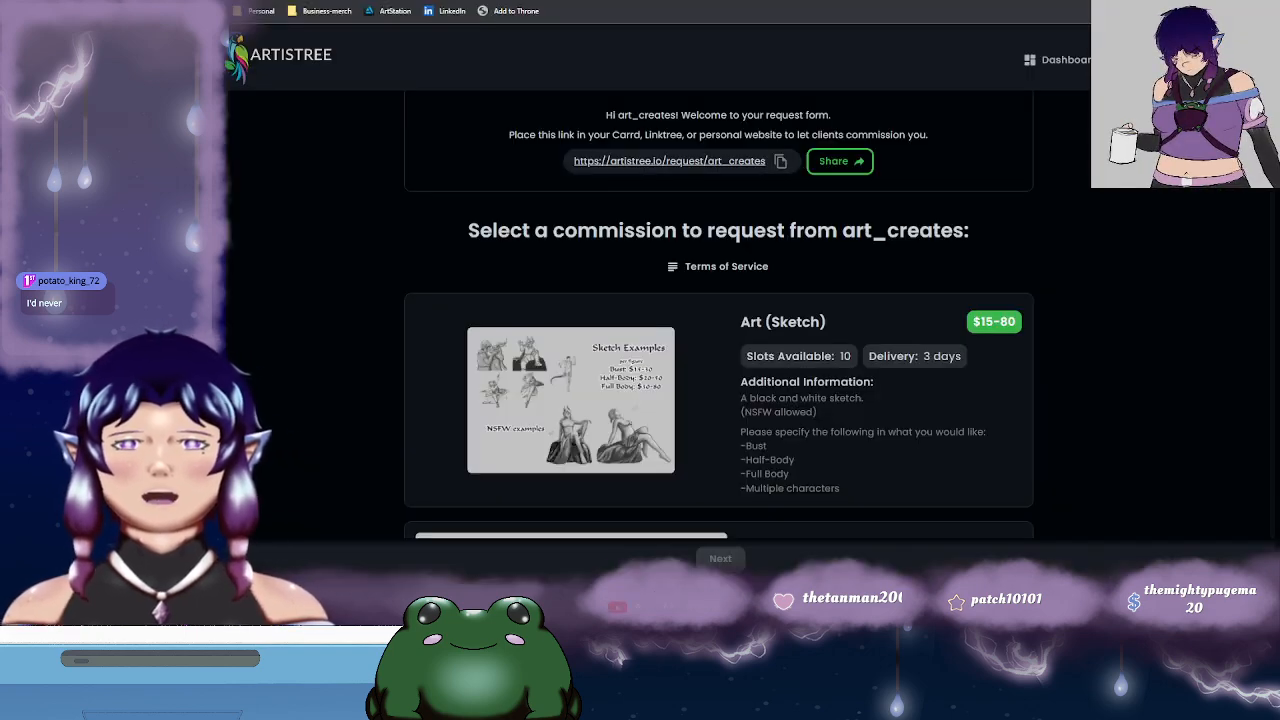
{"action": "scroll", "coordinate": [1032, 300], "scroll_direction": "down", "scroll_amount": 2}
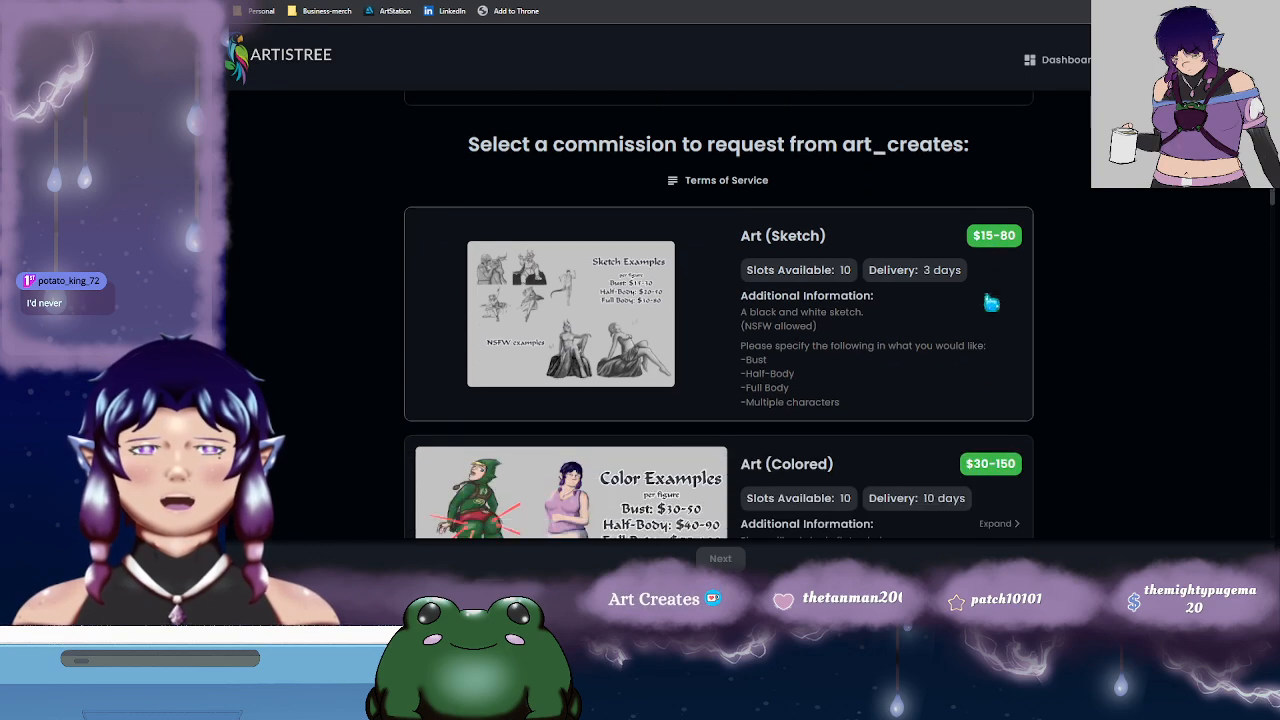
{"action": "scroll", "coordinate": [1080, 294], "scroll_direction": "down", "scroll_amount": 4}
{"action": "scroll", "coordinate": [1080, 296], "scroll_direction": "down", "scroll_amount": 9}
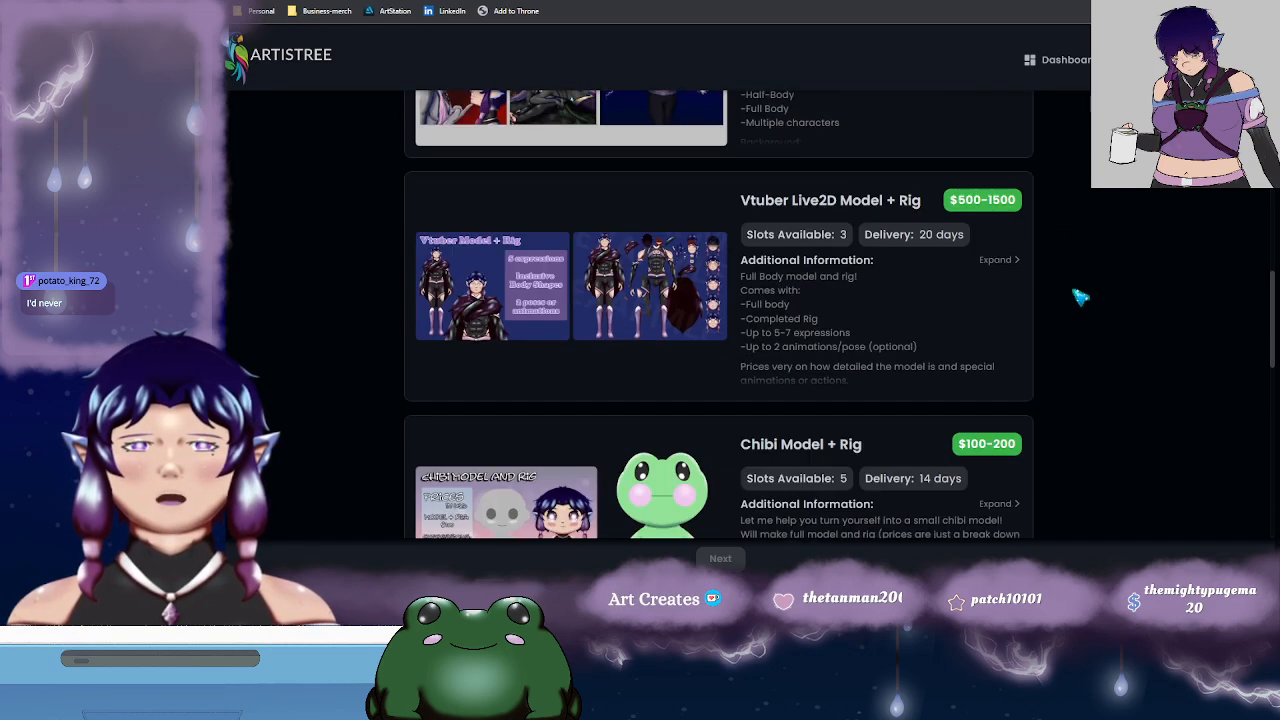
{"action": "scroll", "coordinate": [1078, 300], "scroll_direction": "up", "scroll_amount": 11}
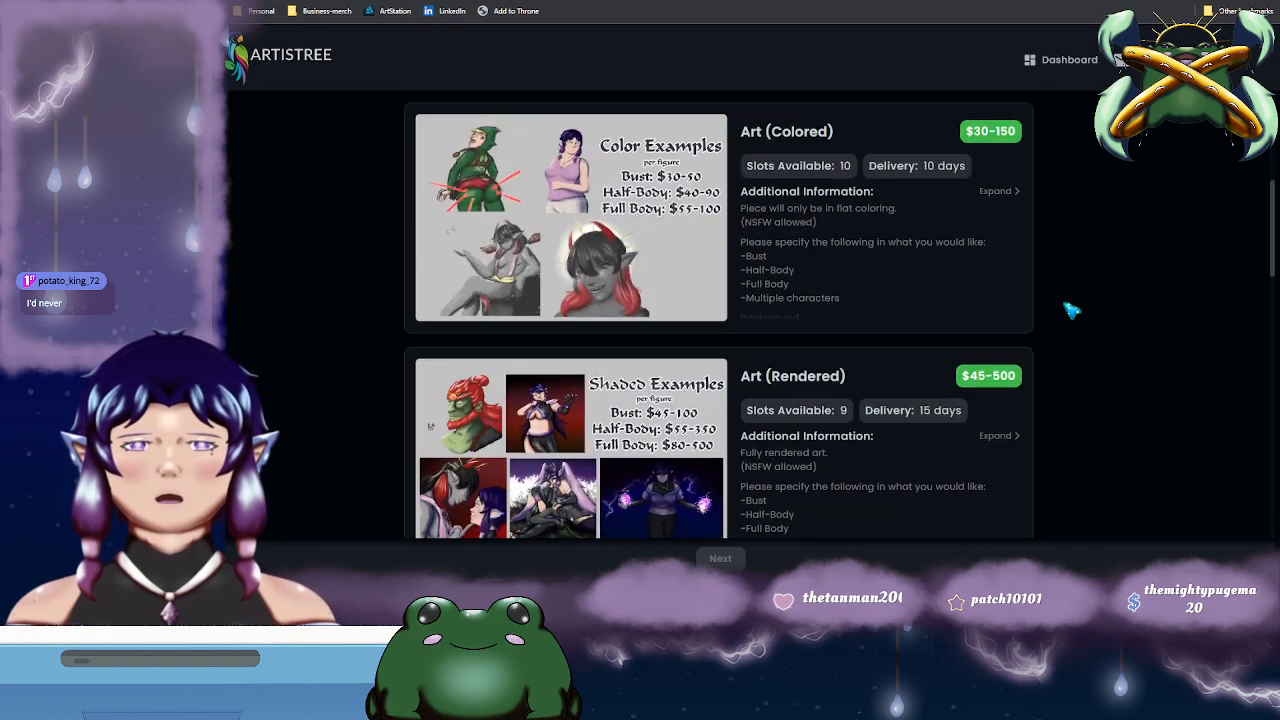
{"action": "scroll", "coordinate": [1070, 310], "scroll_direction": "up", "scroll_amount": 4}
{"action": "scroll", "coordinate": [1070, 310], "scroll_direction": "down", "scroll_amount": 2}
{"action": "scroll", "coordinate": [1070, 310], "scroll_direction": "down", "scroll_amount": 2}
{"action": "scroll", "coordinate": [1069, 306], "scroll_direction": "up", "scroll_amount": 4}
{"action": "scroll", "coordinate": [1050, 304], "scroll_direction": "down", "scroll_amount": 2}
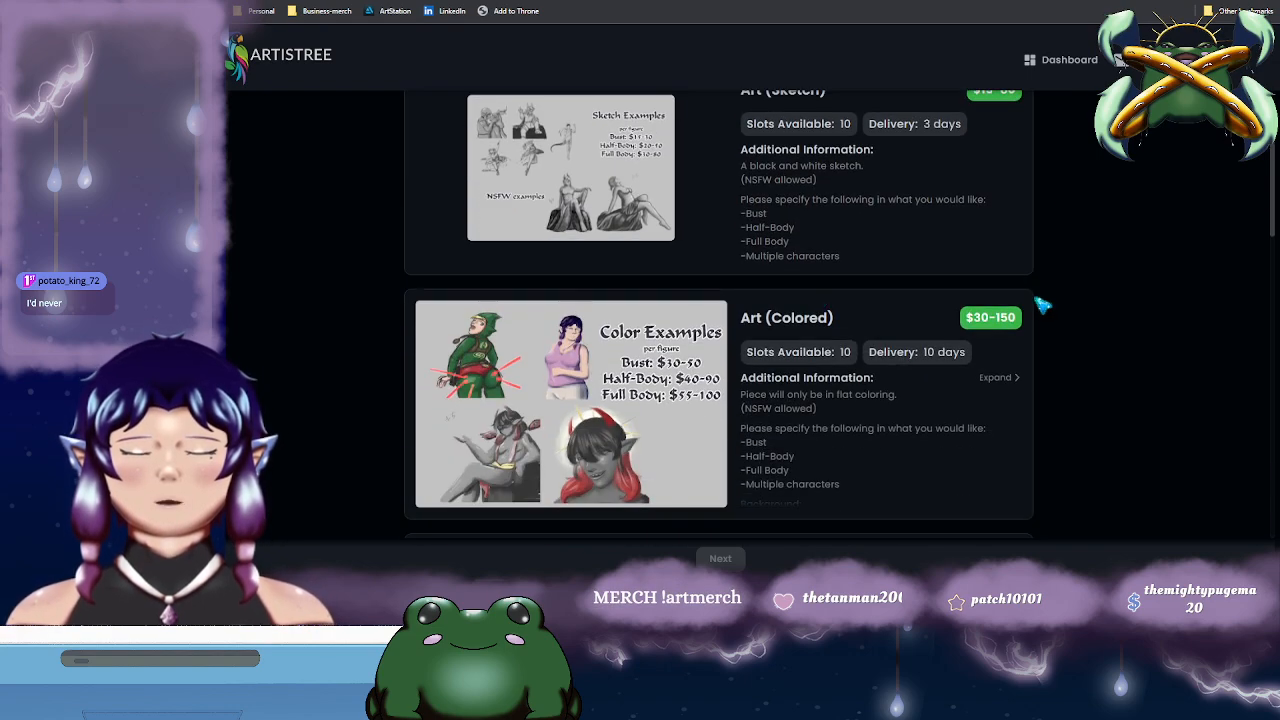
- Choose the Art (Sketch) commission, continue to its request form and view the Bust, Half-body, Full body options
{"action": "left_click", "coordinate": [936, 231]}
{"action": "left_click", "coordinate": [720, 558]}
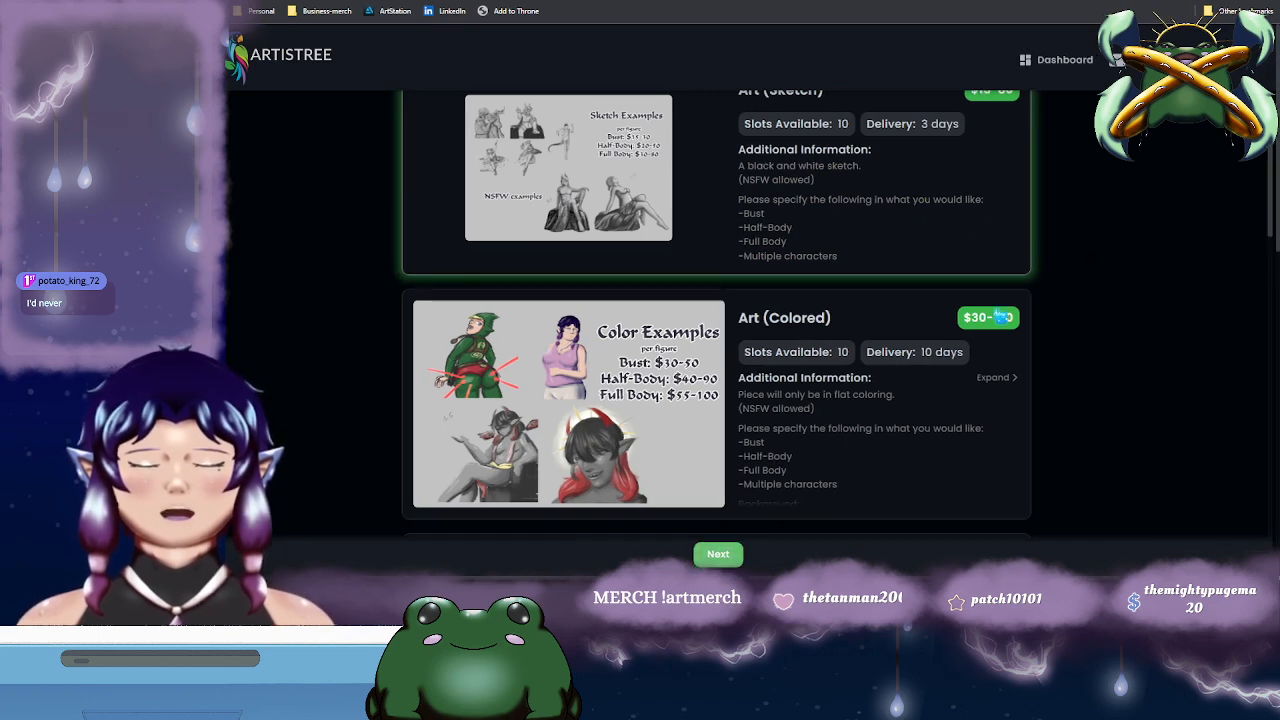
{"action": "scroll", "coordinate": [1055, 295], "scroll_direction": "down", "scroll_amount": 2}
{"action": "scroll", "coordinate": [1055, 295], "scroll_direction": "down", "scroll_amount": 2}
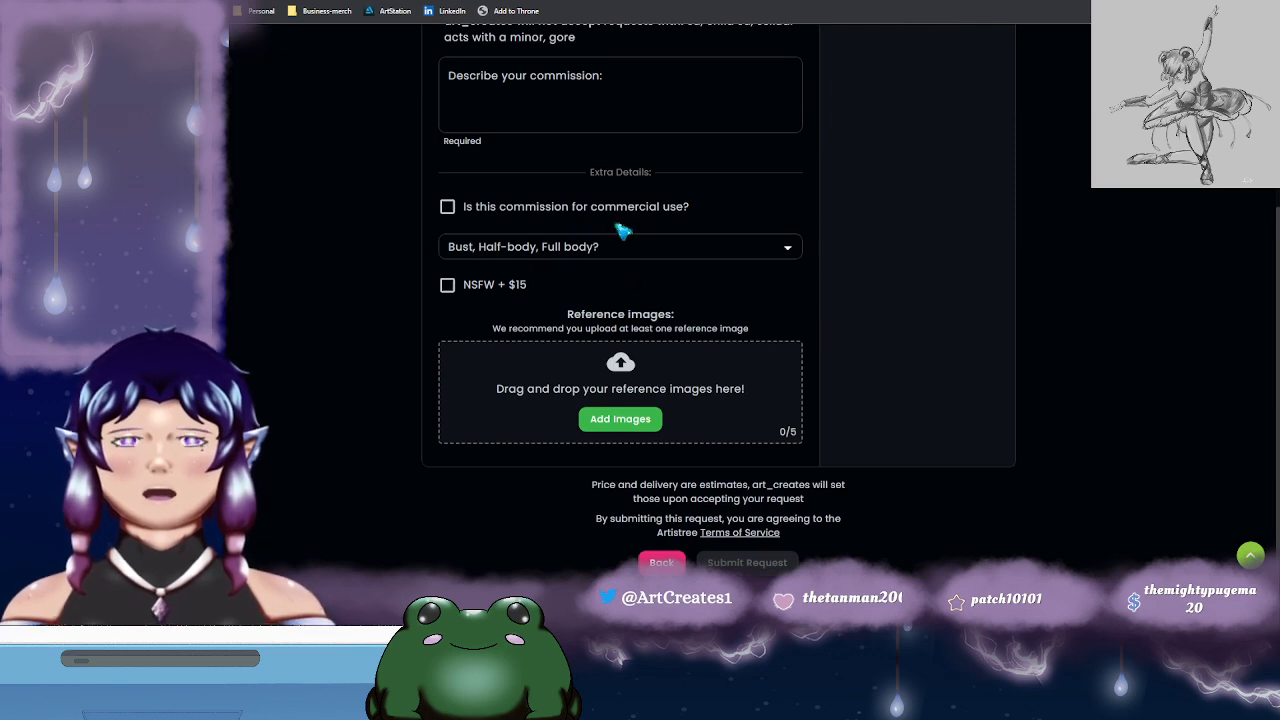
{"action": "left_click", "coordinate": [564, 250]}
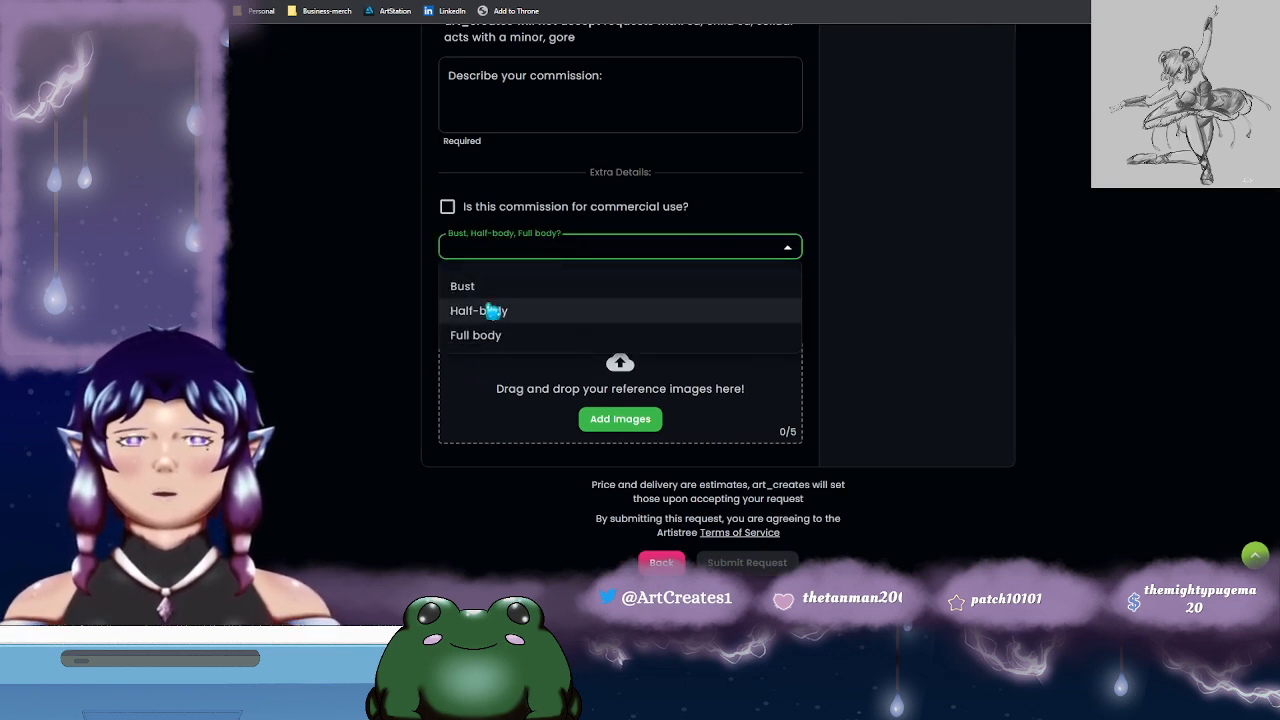
{"action": "left_click", "coordinate": [763, 257]}
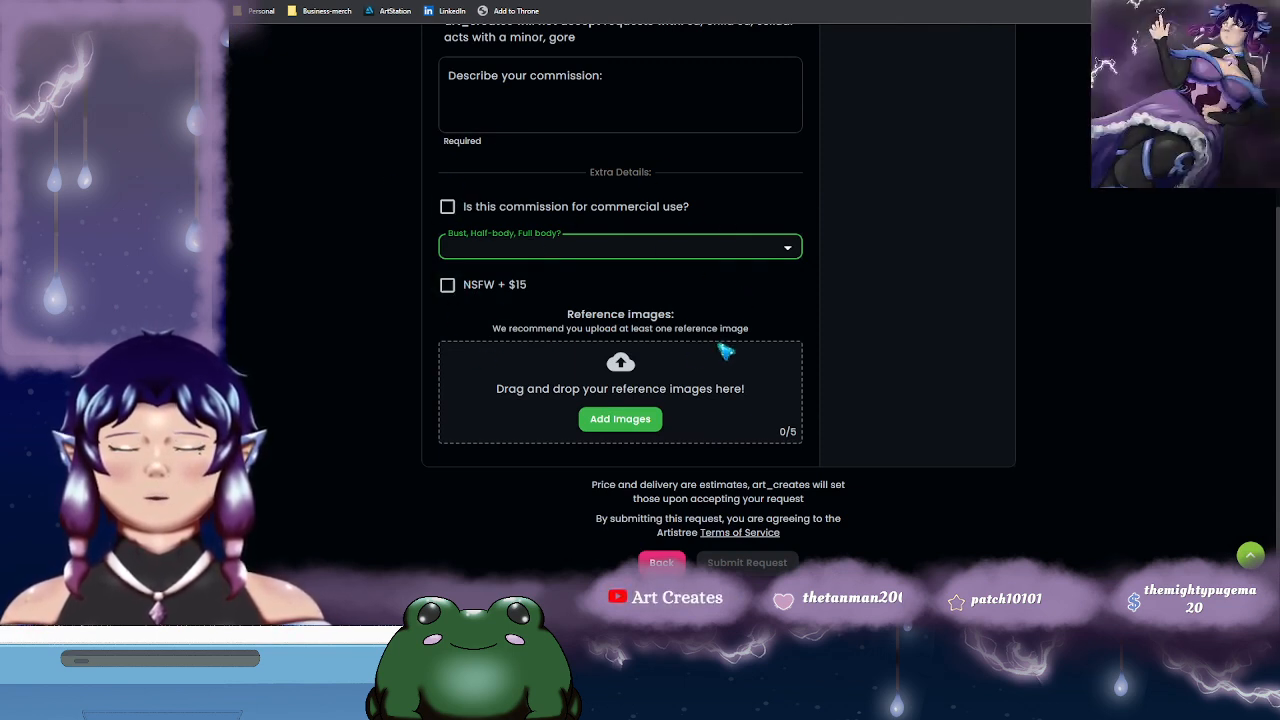
- Review the sketch request form's contact, description and extra detail fields, including the body type choices, without selecting one
{"action": "scroll", "coordinate": [897, 355], "scroll_direction": "up", "scroll_amount": 2}
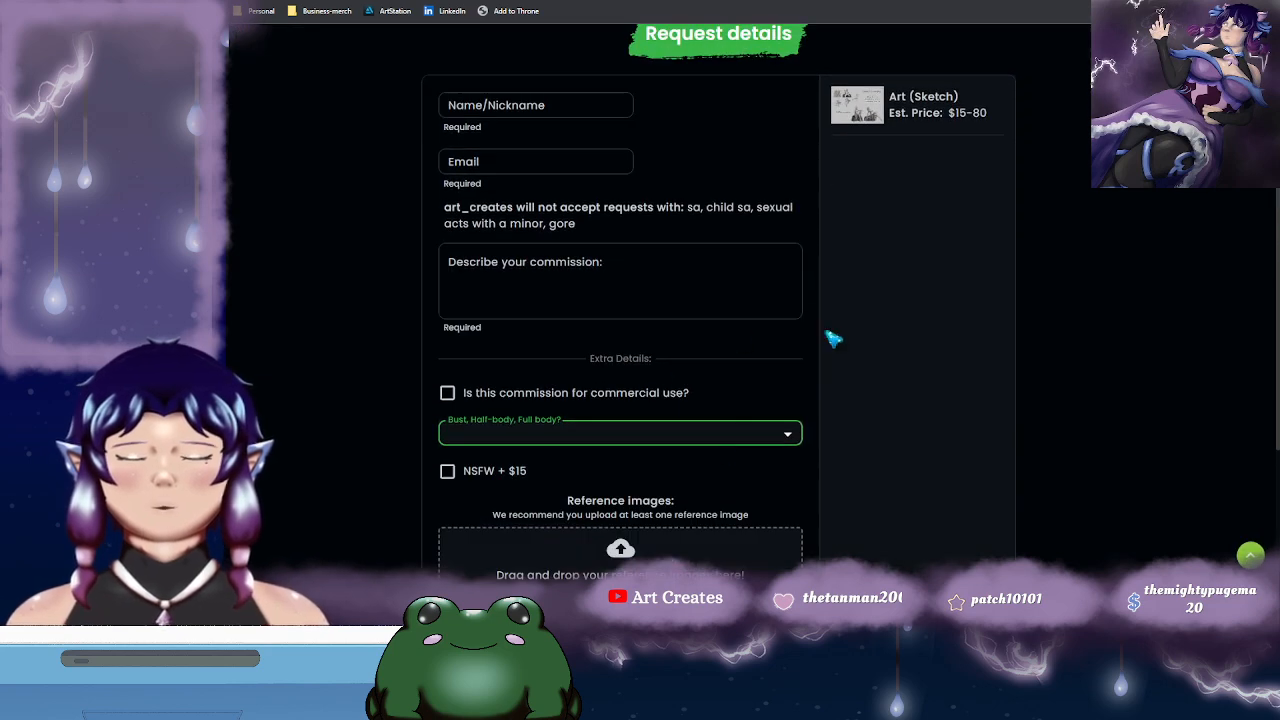
{"action": "scroll", "coordinate": [829, 337], "scroll_direction": "down", "scroll_amount": 1}
{"action": "scroll", "coordinate": [869, 345], "scroll_direction": "up", "scroll_amount": 1}
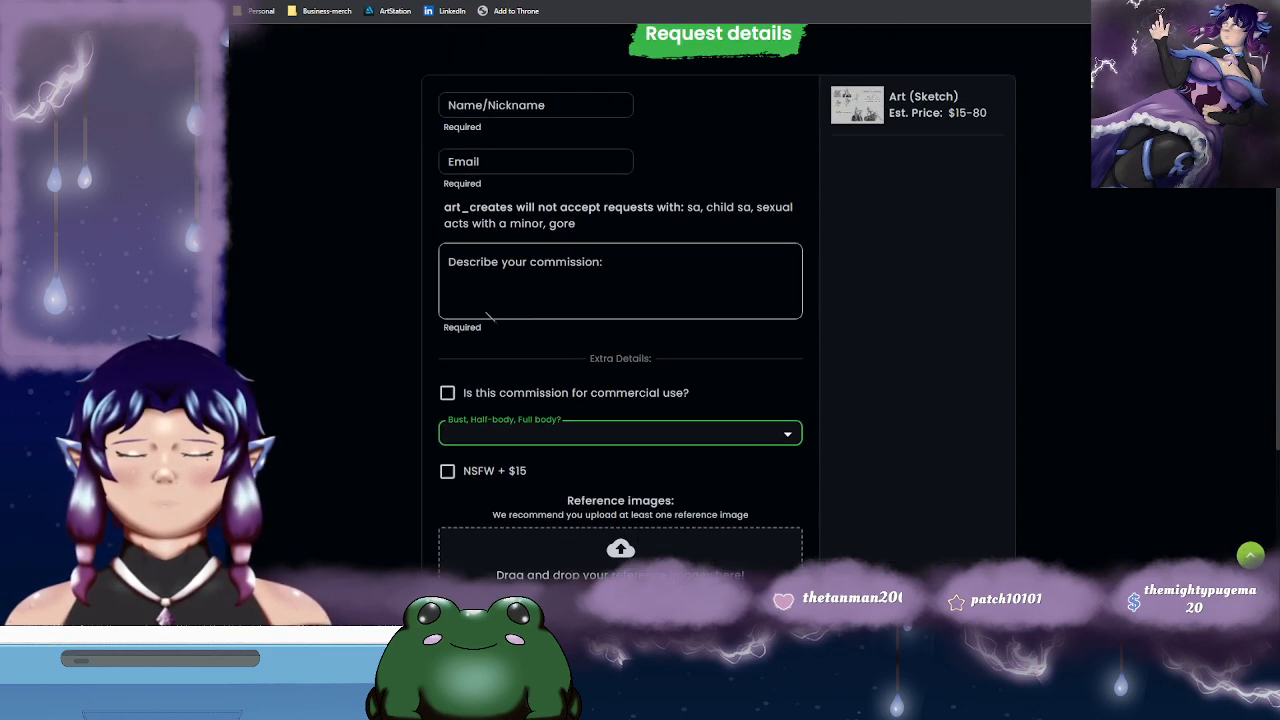
{"action": "scroll", "coordinate": [877, 340], "scroll_direction": "up", "scroll_amount": 1}
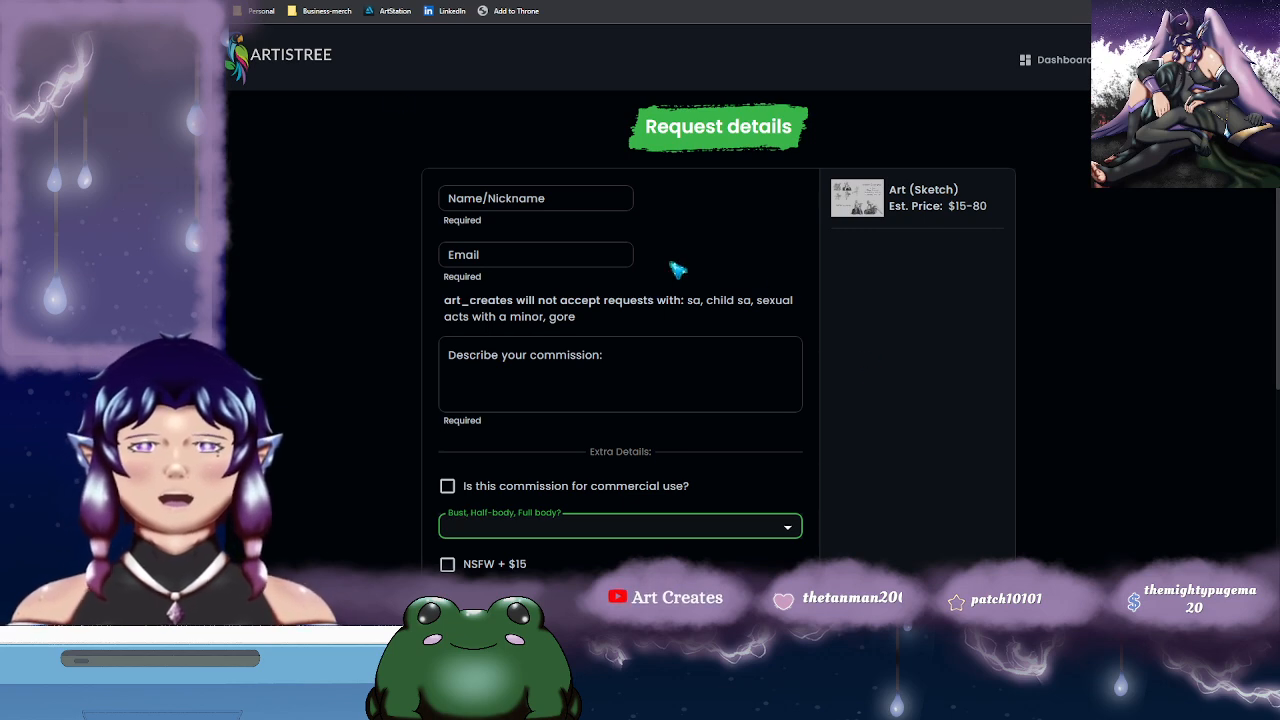
{"action": "scroll", "coordinate": [871, 383], "scroll_direction": "down", "scroll_amount": 1}
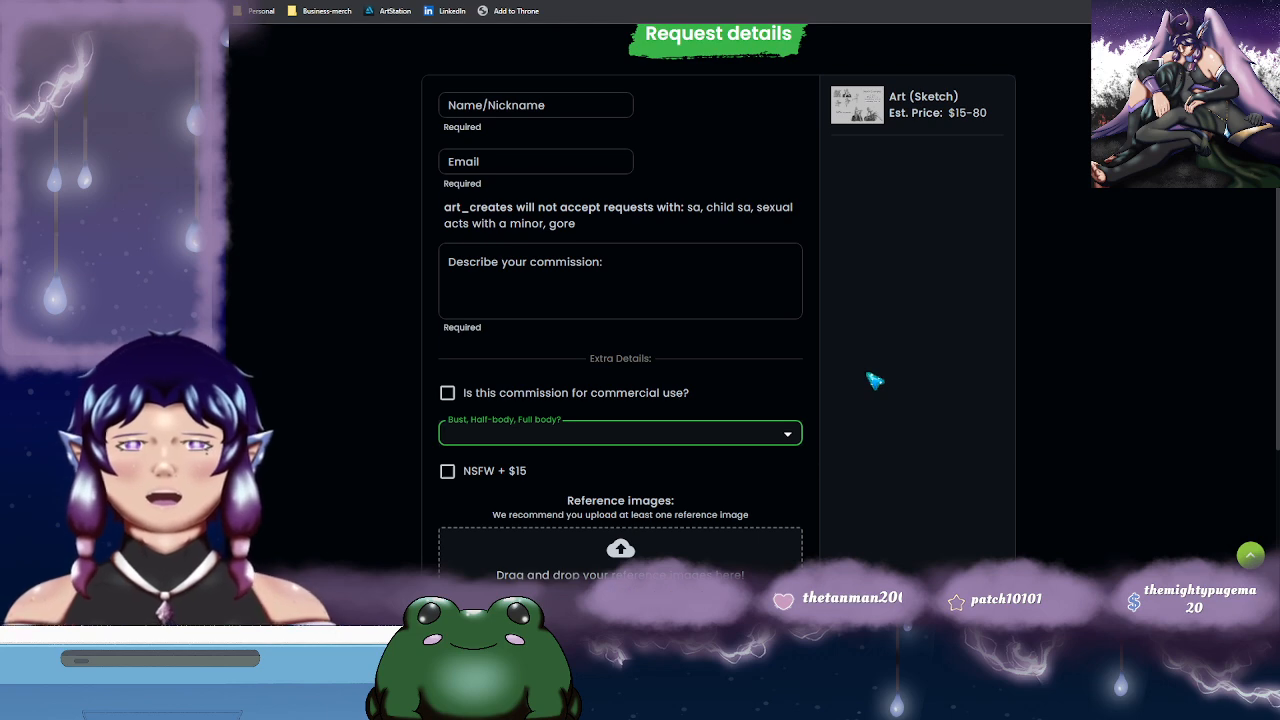
{"action": "scroll", "coordinate": [873, 380], "scroll_direction": "down", "scroll_amount": 2}
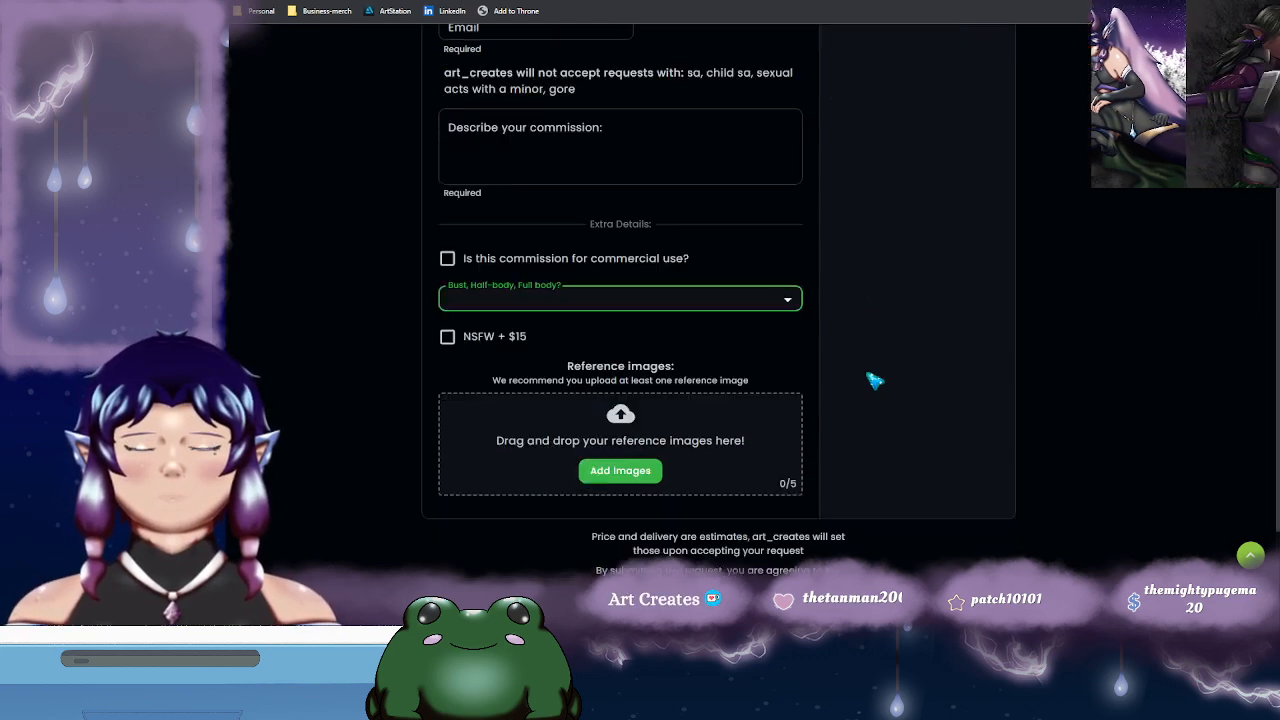
{"action": "left_click", "coordinate": [484, 246]}
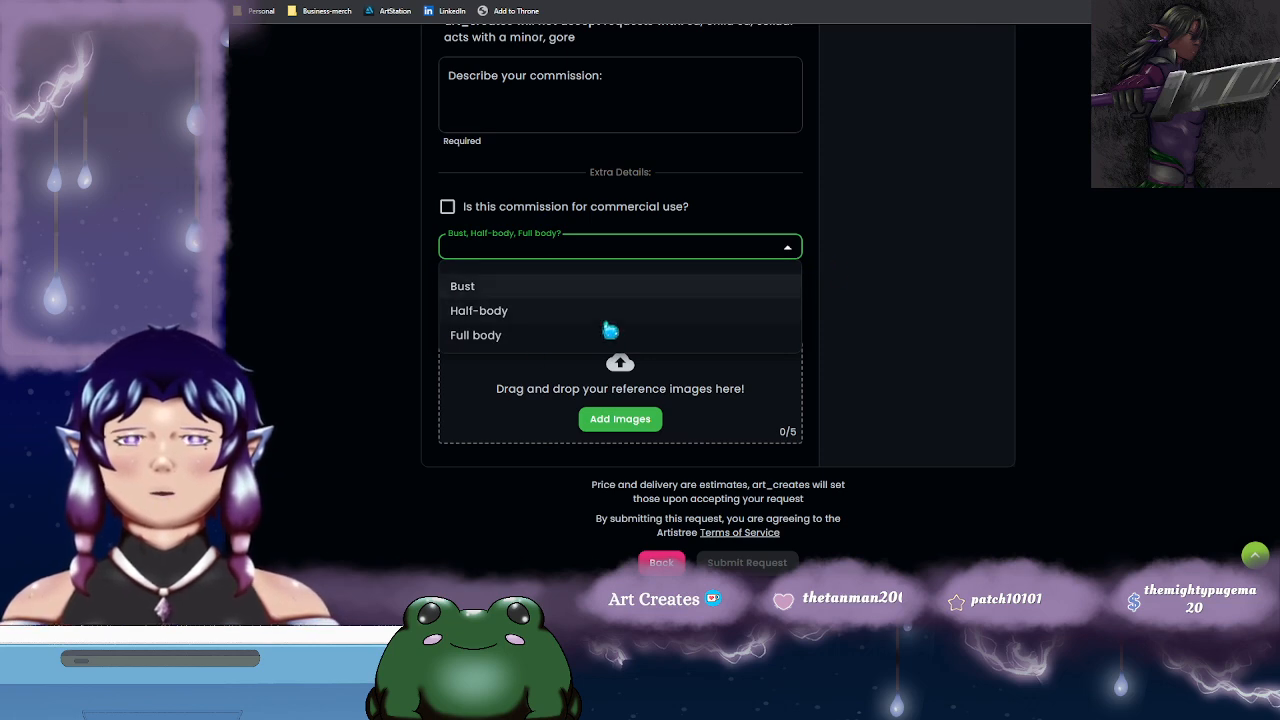
{"action": "left_click", "coordinate": [793, 251]}
{"action": "scroll", "coordinate": [938, 322], "scroll_direction": "up", "scroll_amount": 3}
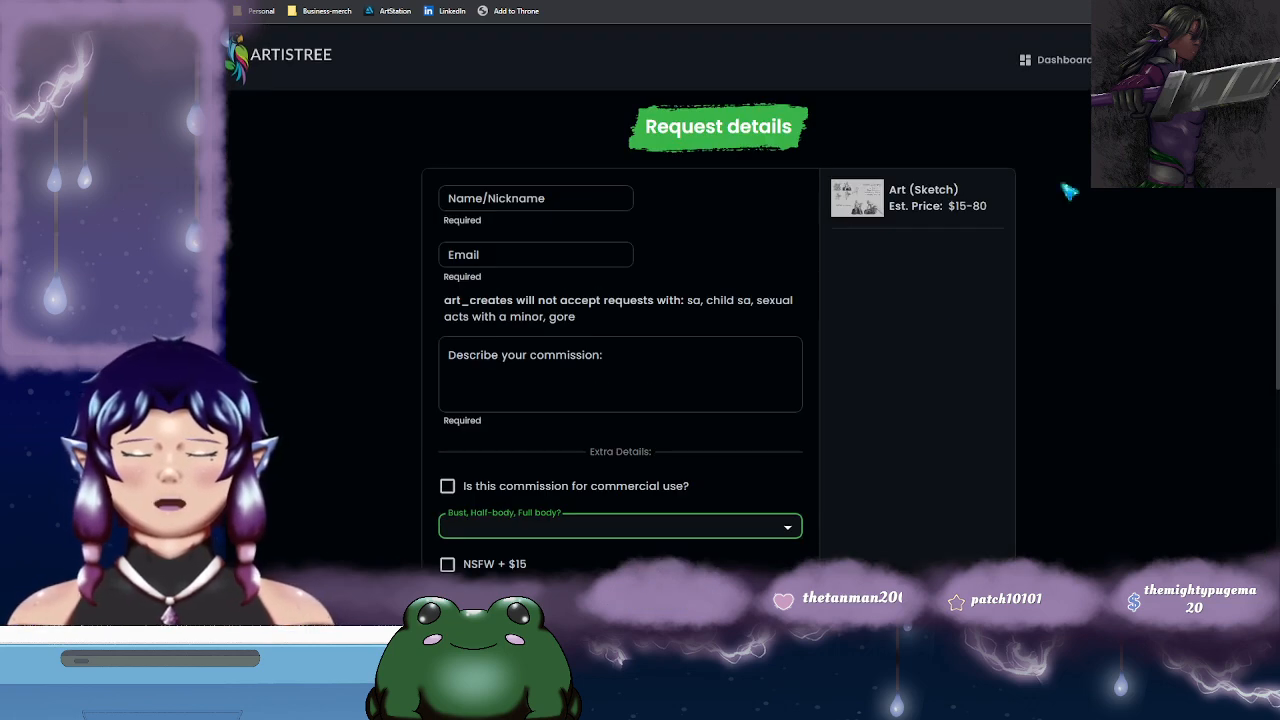
- Return to the commission list, choose Emote Commissions and continue to its request form
{"action": "left_click", "coordinate": [240, 57]}
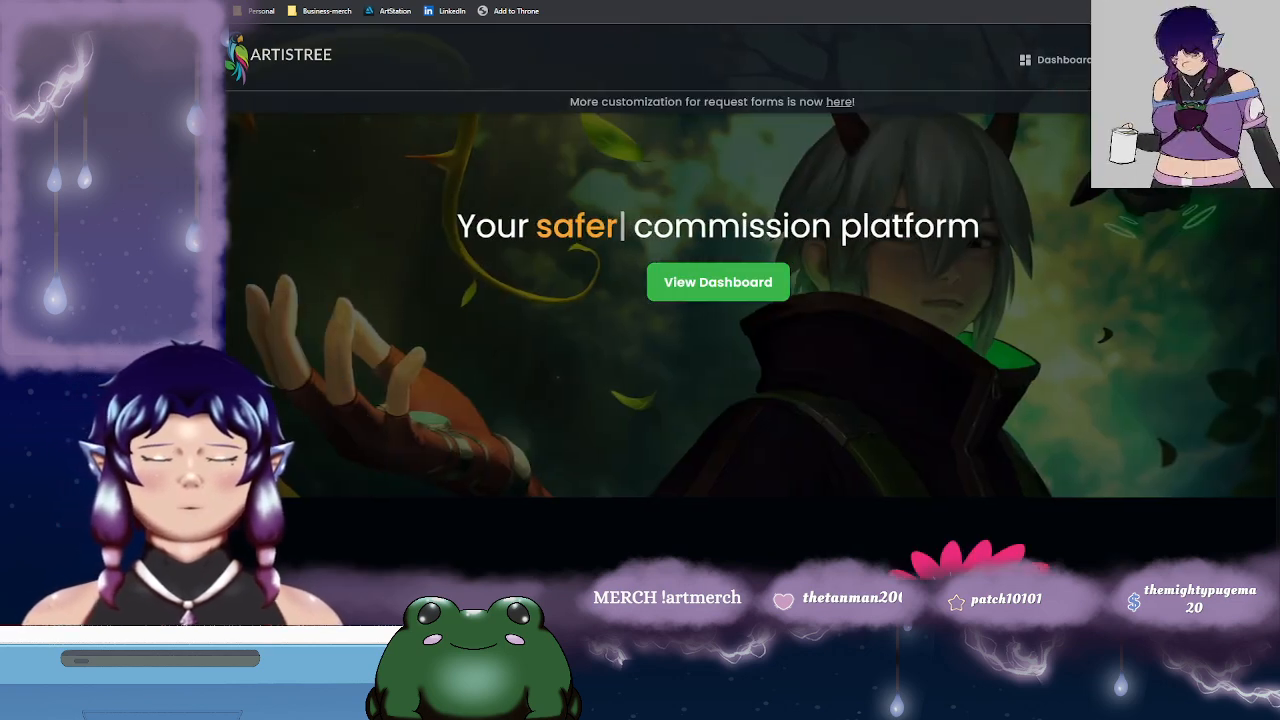
{"action": "key", "text": "alt+Left"}
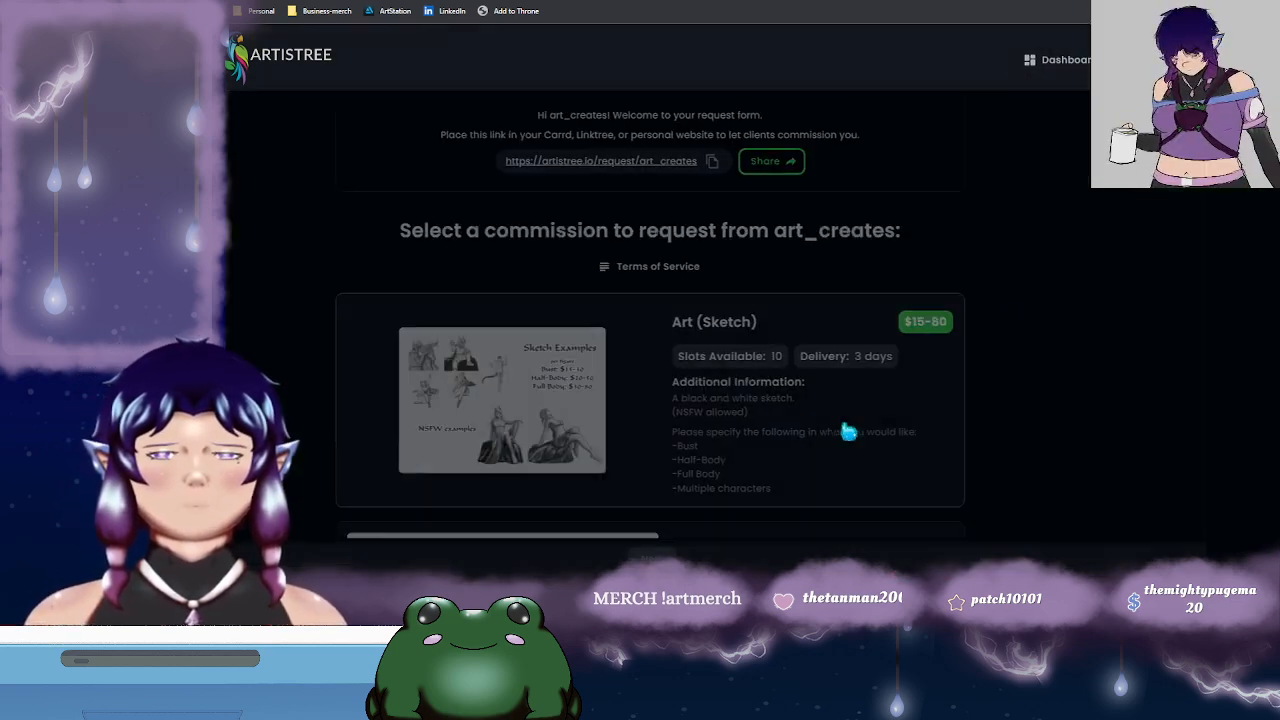
{"action": "scroll", "coordinate": [988, 423], "scroll_direction": "down", "scroll_amount": 5}
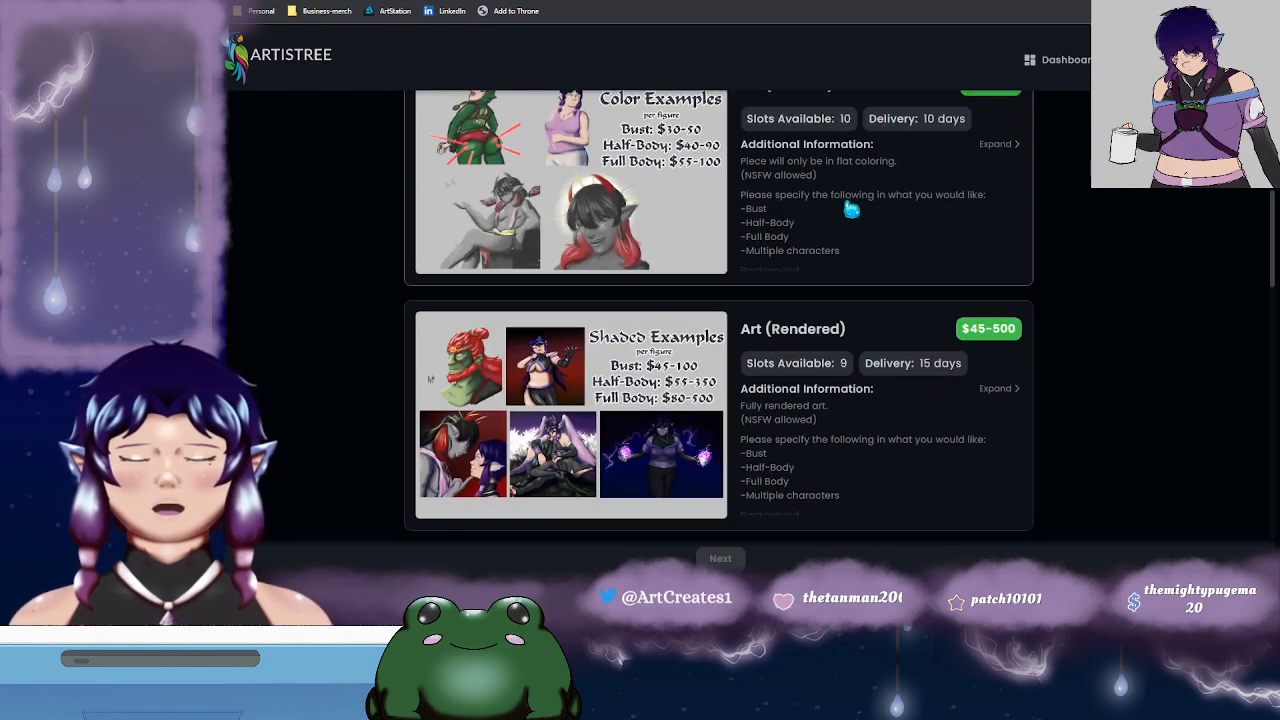
{"action": "scroll", "coordinate": [845, 355], "scroll_direction": "down", "scroll_amount": 3}
{"action": "scroll", "coordinate": [845, 355], "scroll_direction": "down", "scroll_amount": 4}
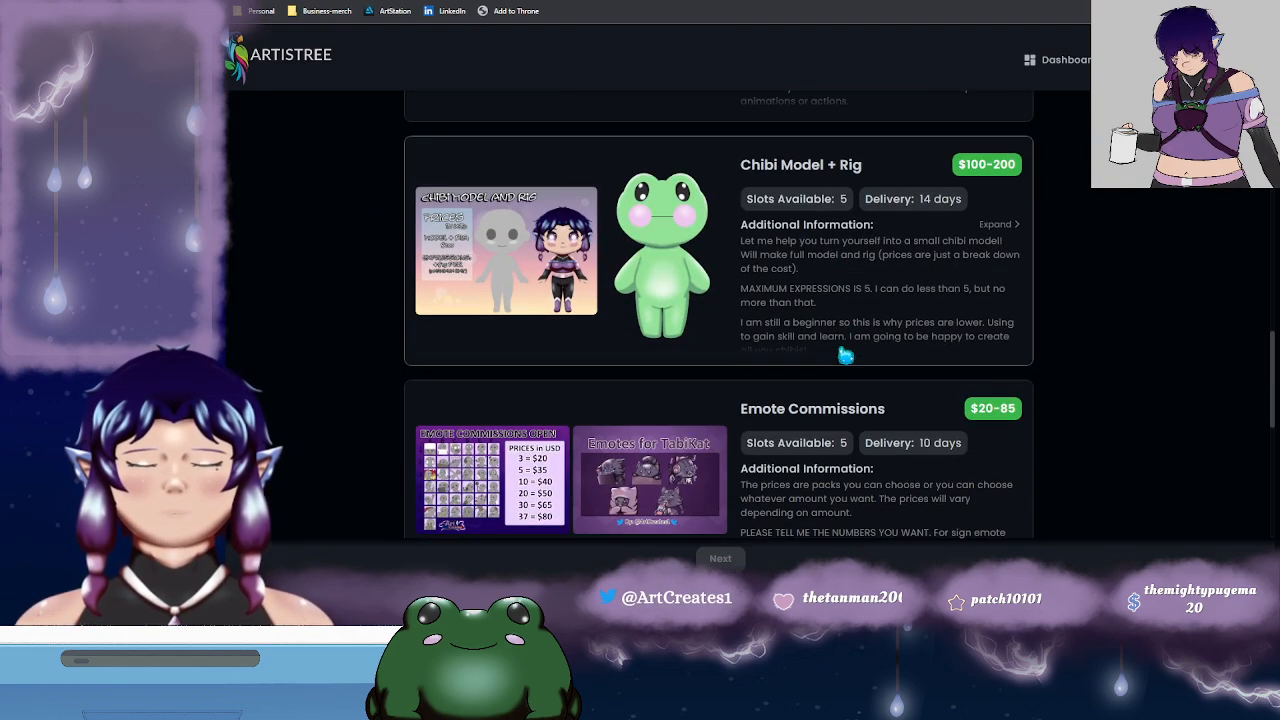
{"action": "scroll", "coordinate": [845, 360], "scroll_direction": "down", "scroll_amount": 2}
{"action": "left_click", "coordinate": [903, 355]}
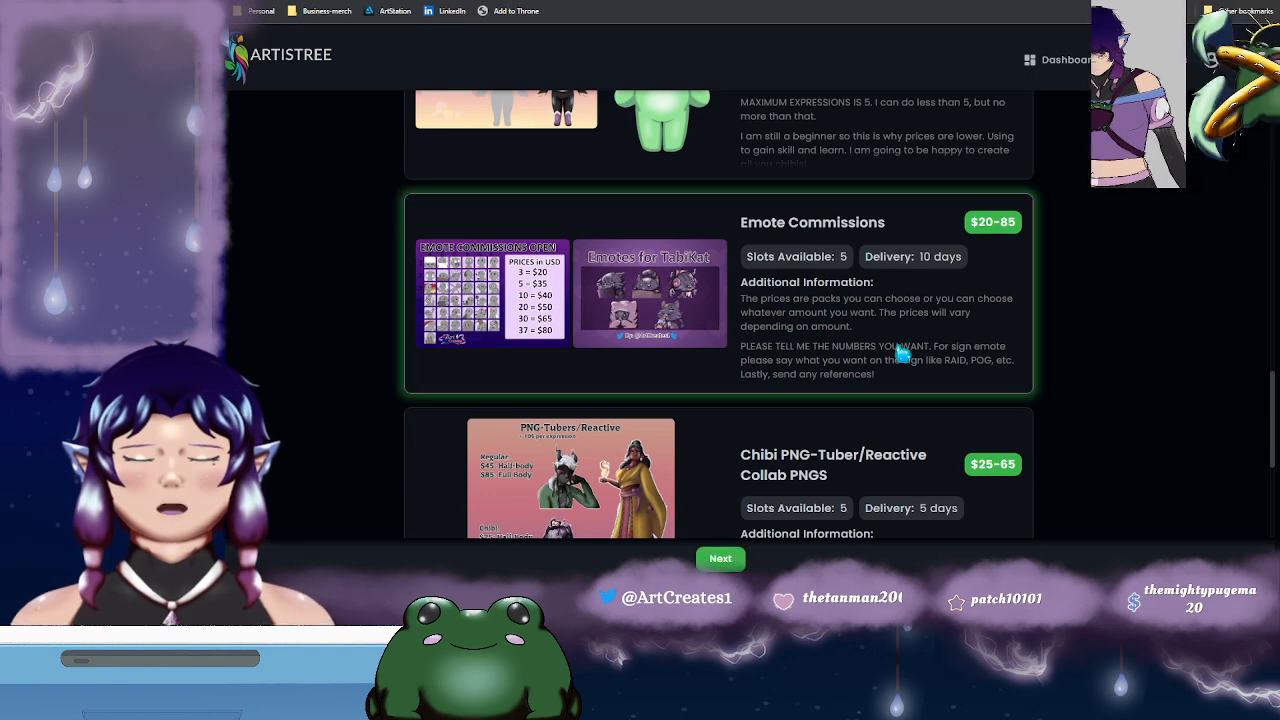
{"action": "left_click", "coordinate": [720, 558]}
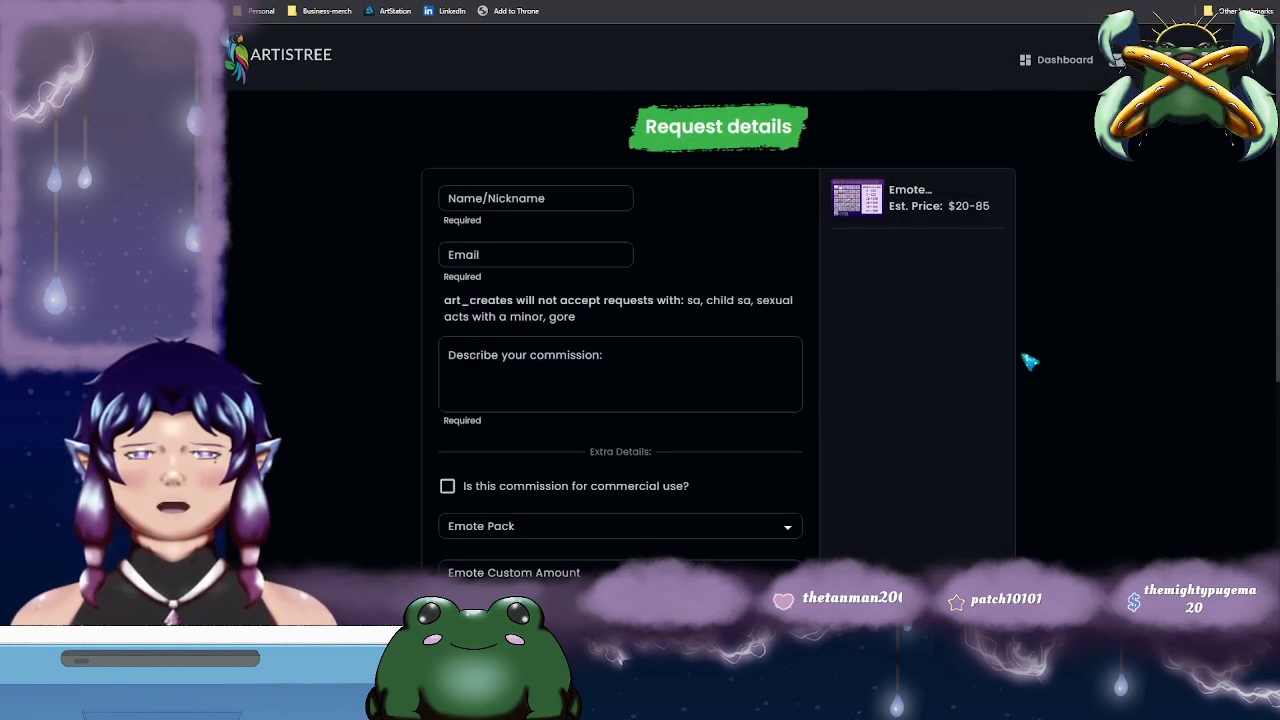
- View the Emote Pack size choices in the emote request form without selecting one
{"action": "scroll", "coordinate": [929, 286], "scroll_direction": "down", "scroll_amount": 3}
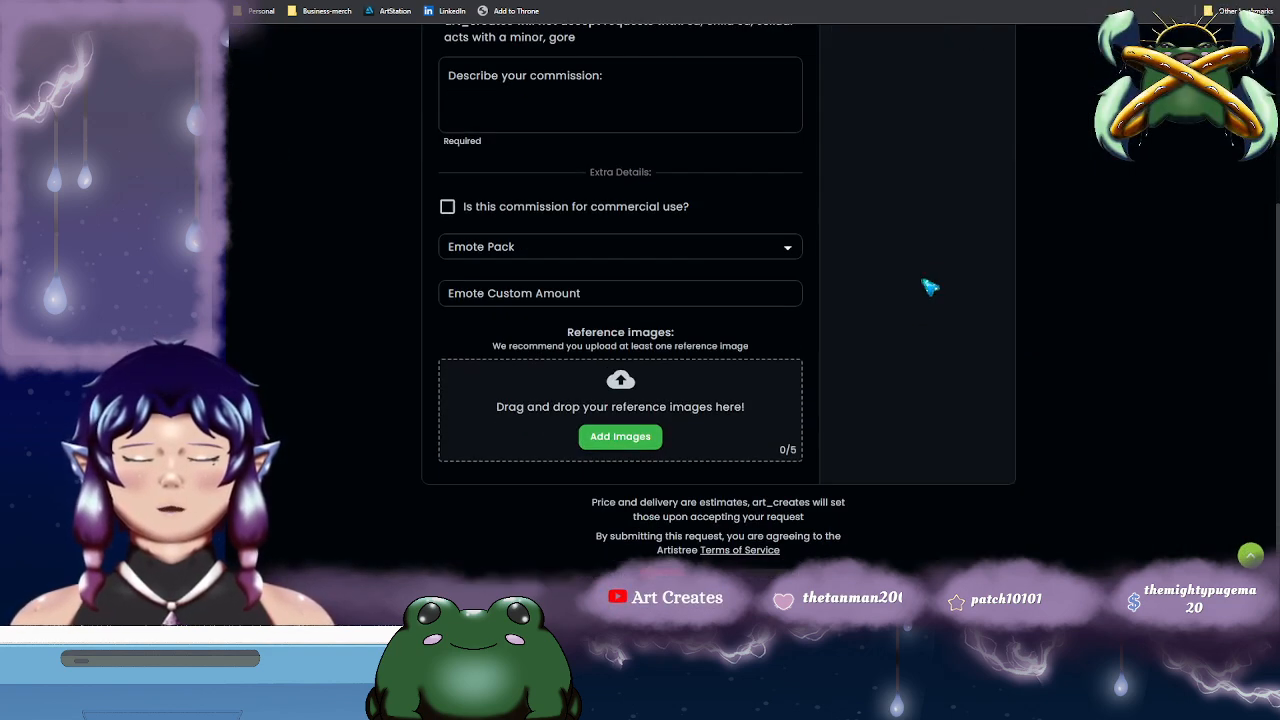
{"action": "left_click", "coordinate": [573, 255]}
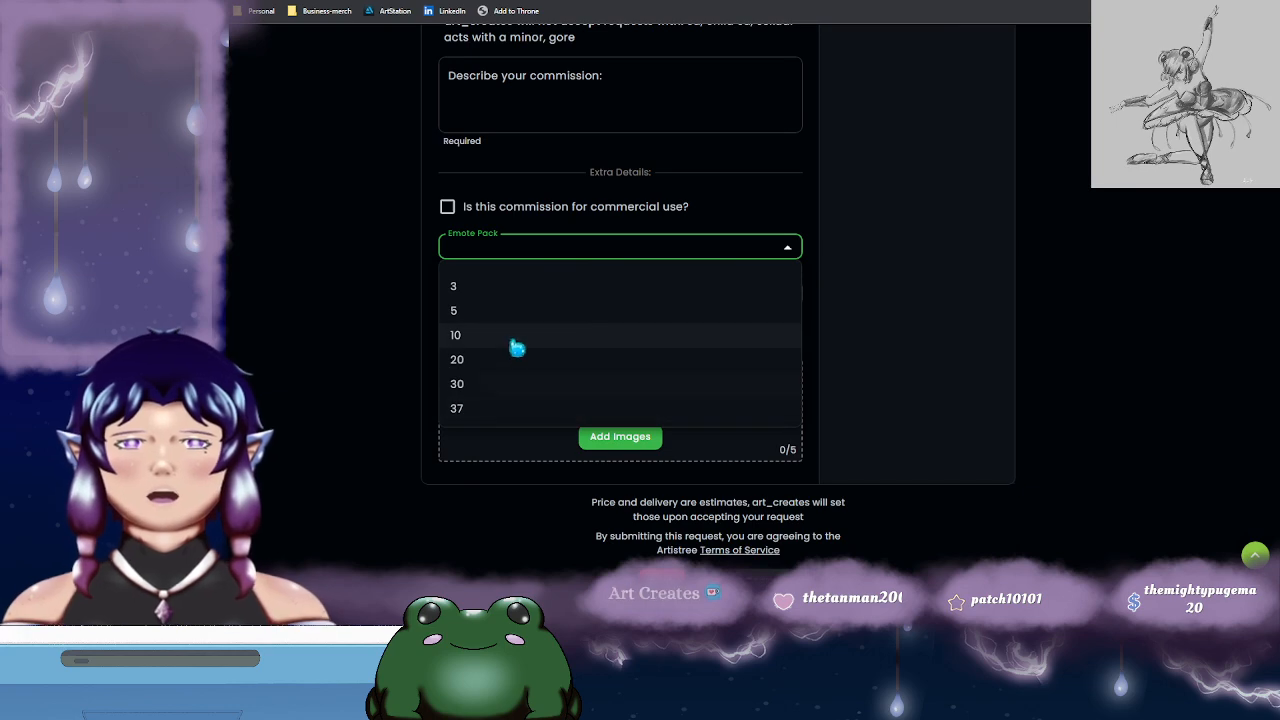
{"action": "left_click", "coordinate": [790, 250]}
{"action": "scroll", "coordinate": [1008, 328], "scroll_direction": "up", "scroll_amount": 3}
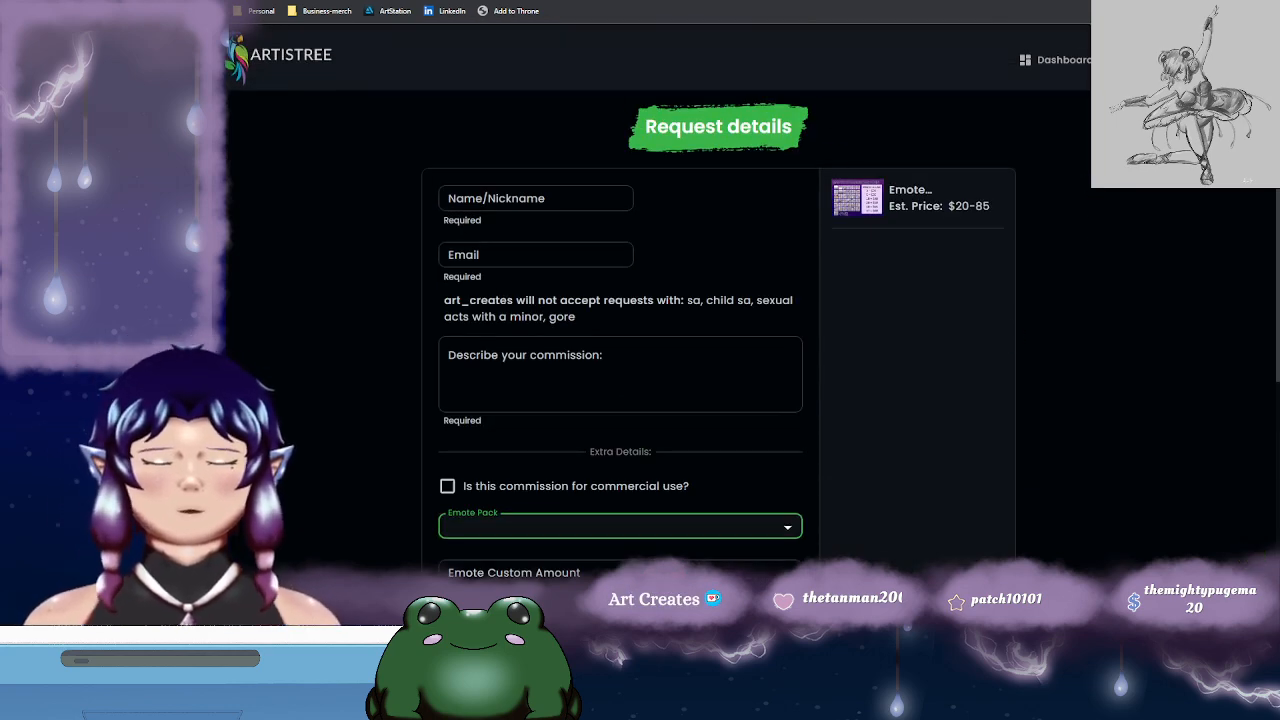
- Leave the emote request form, return to the commission list and look over the art, model and emote offerings
{"action": "left_click", "coordinate": [1120, 160]}
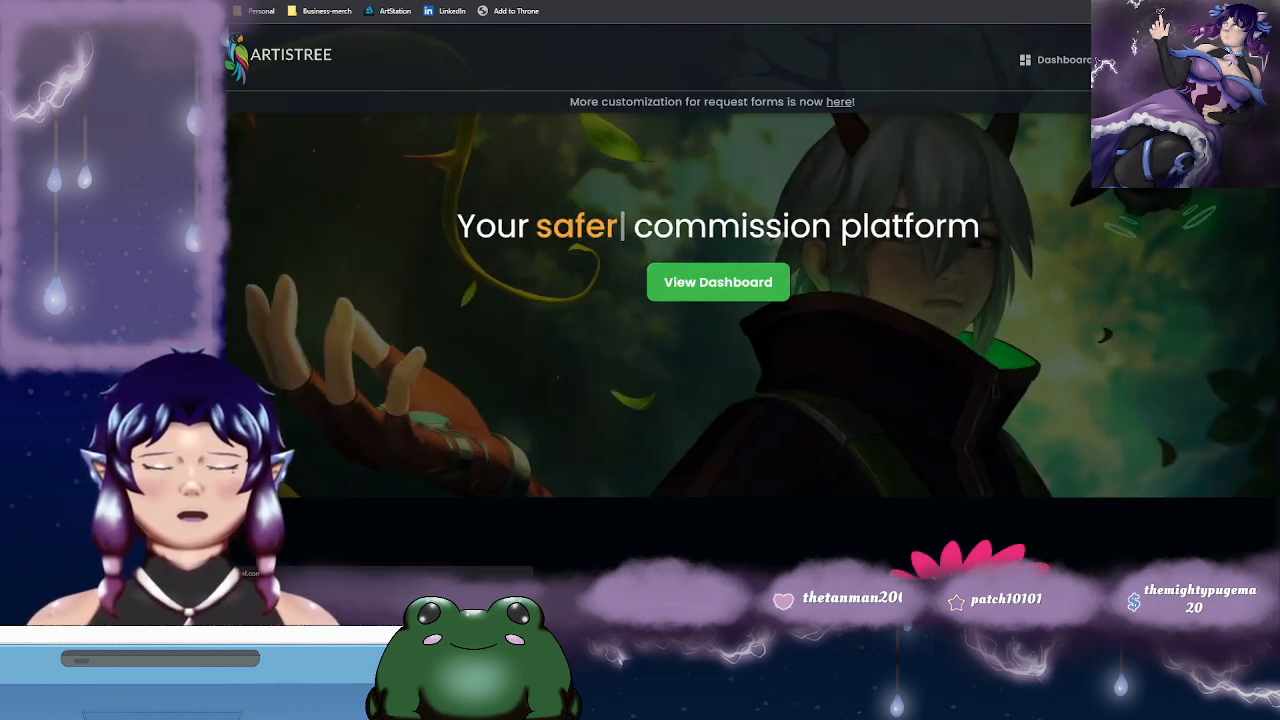
{"action": "scroll", "coordinate": [1062, 391], "scroll_direction": "down", "scroll_amount": 8}
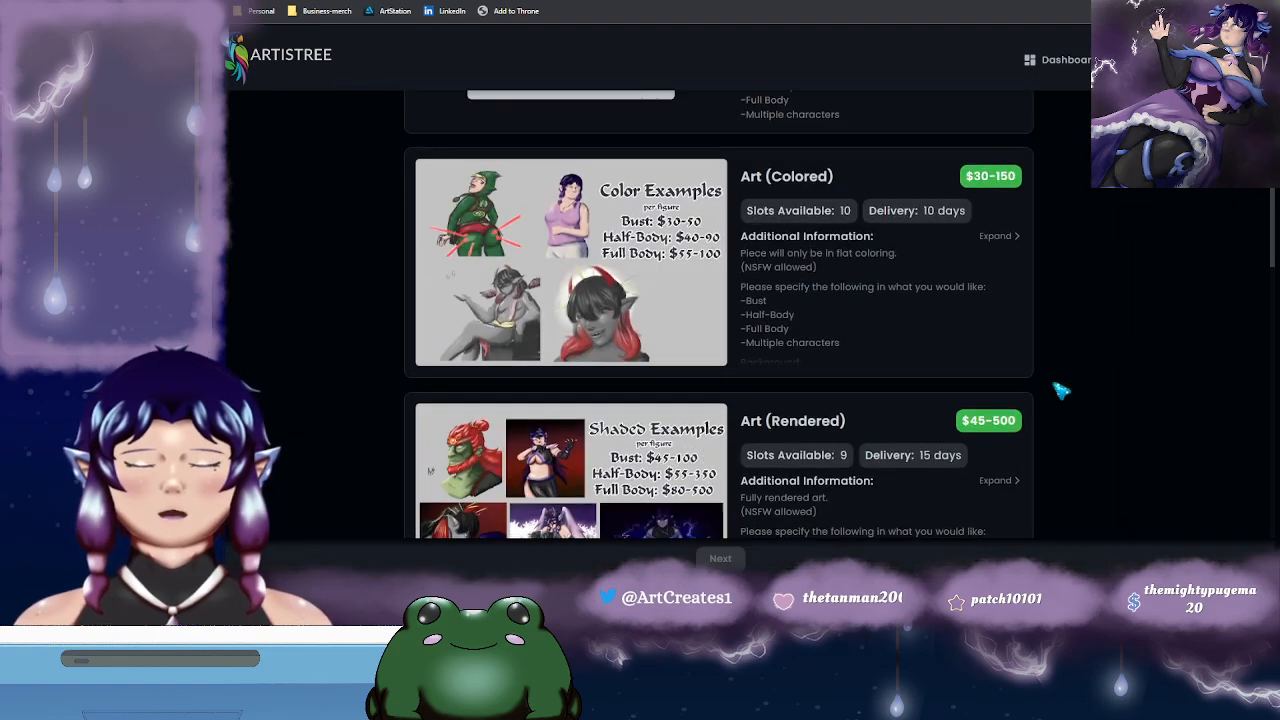
{"action": "scroll", "coordinate": [1062, 391], "scroll_direction": "up", "scroll_amount": 3}
{"action": "scroll", "coordinate": [1062, 391], "scroll_direction": "down", "scroll_amount": 4}
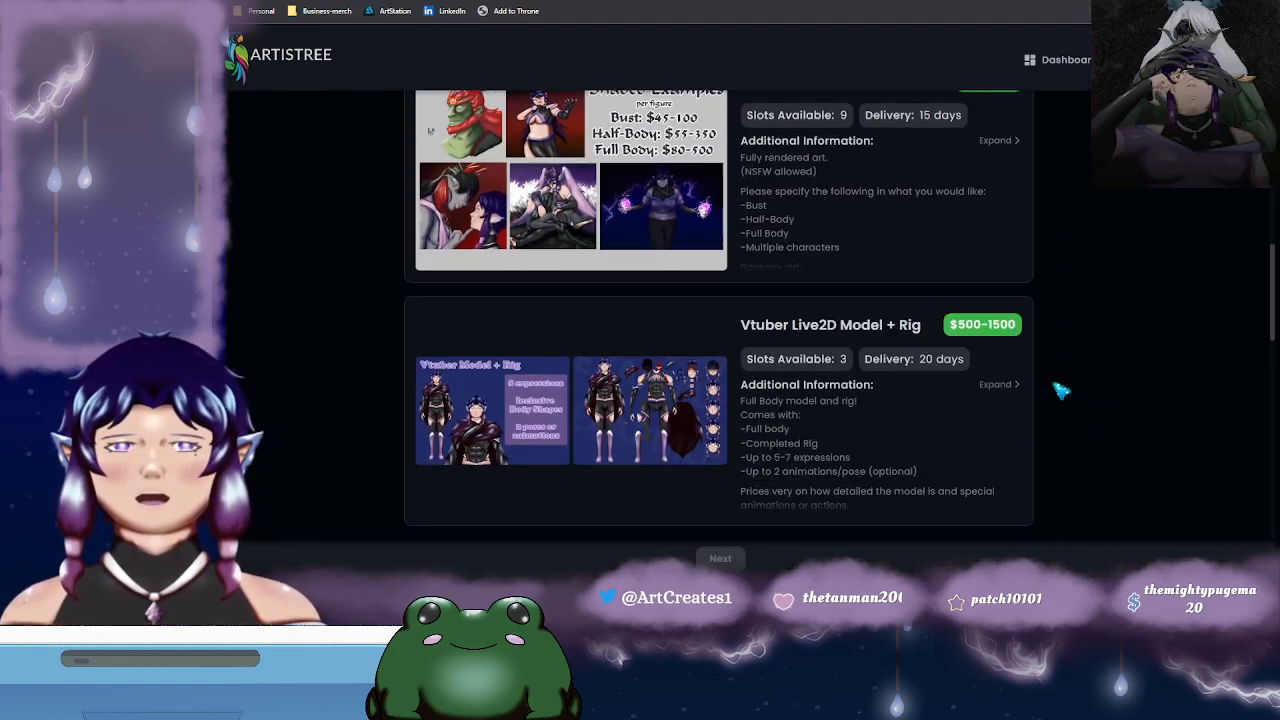
{"action": "scroll", "coordinate": [1062, 391], "scroll_direction": "down", "scroll_amount": 3}
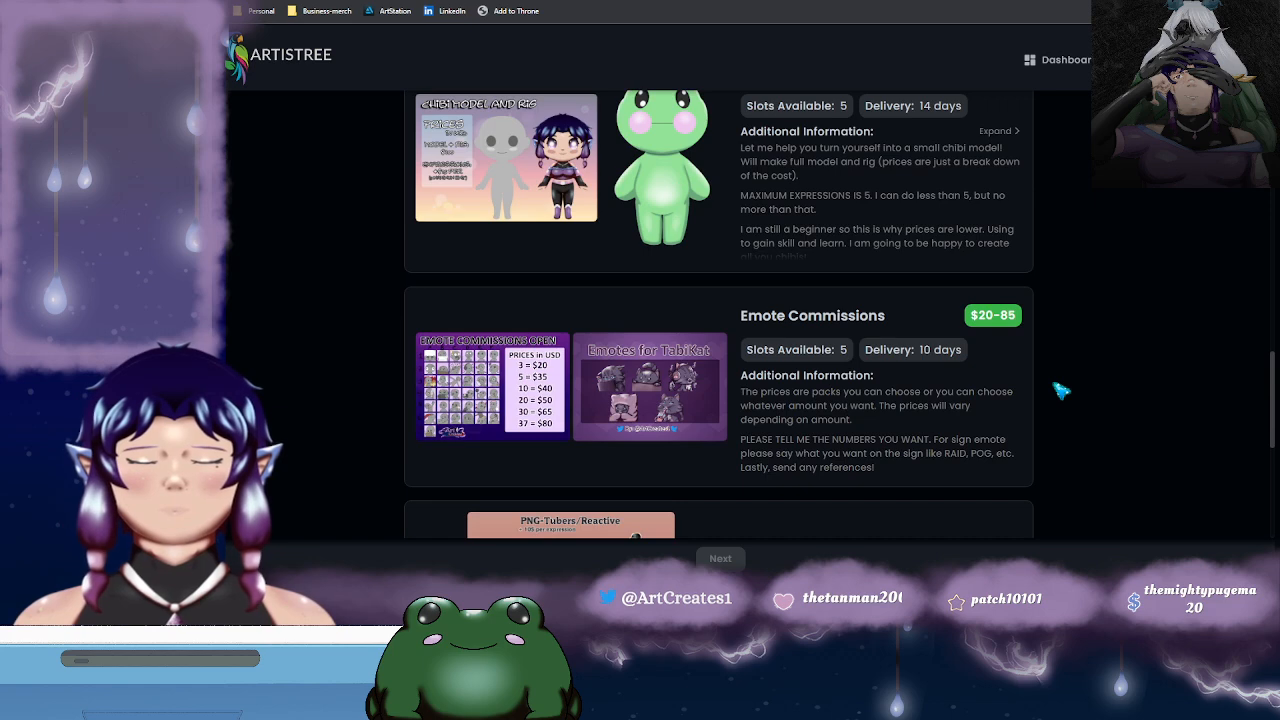
{"action": "scroll", "coordinate": [1160, 354], "scroll_direction": "up", "scroll_amount": 3}
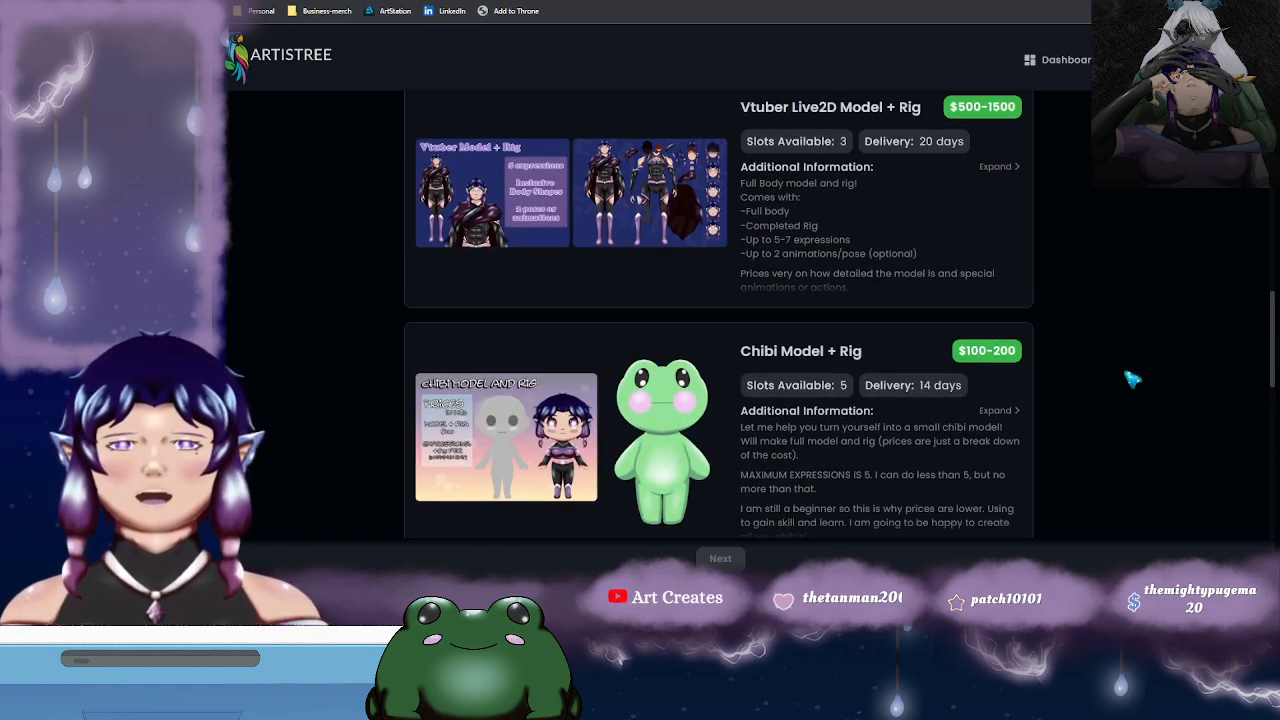
- Browse the rendered, colored and sketch art commission offerings and their example images and price ranges
{"action": "scroll", "coordinate": [1131, 378], "scroll_direction": "up", "scroll_amount": 3}
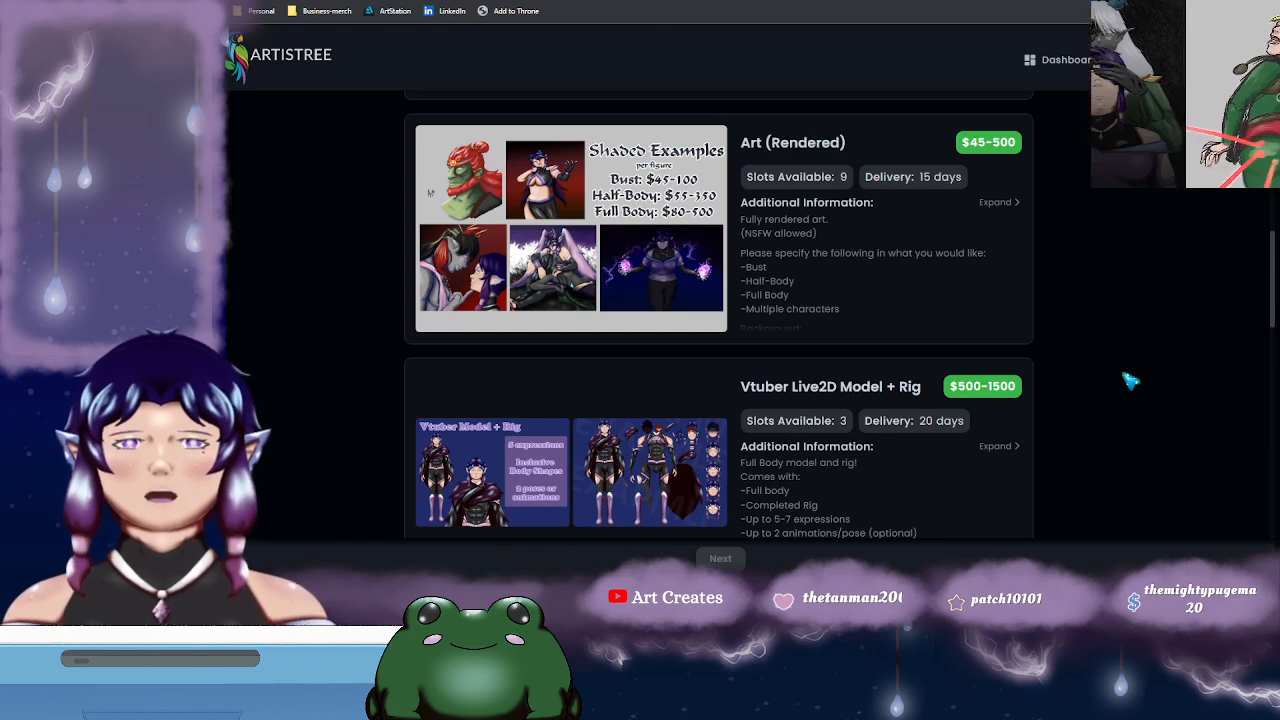
{"action": "scroll", "coordinate": [1117, 372], "scroll_direction": "up", "scroll_amount": 3}
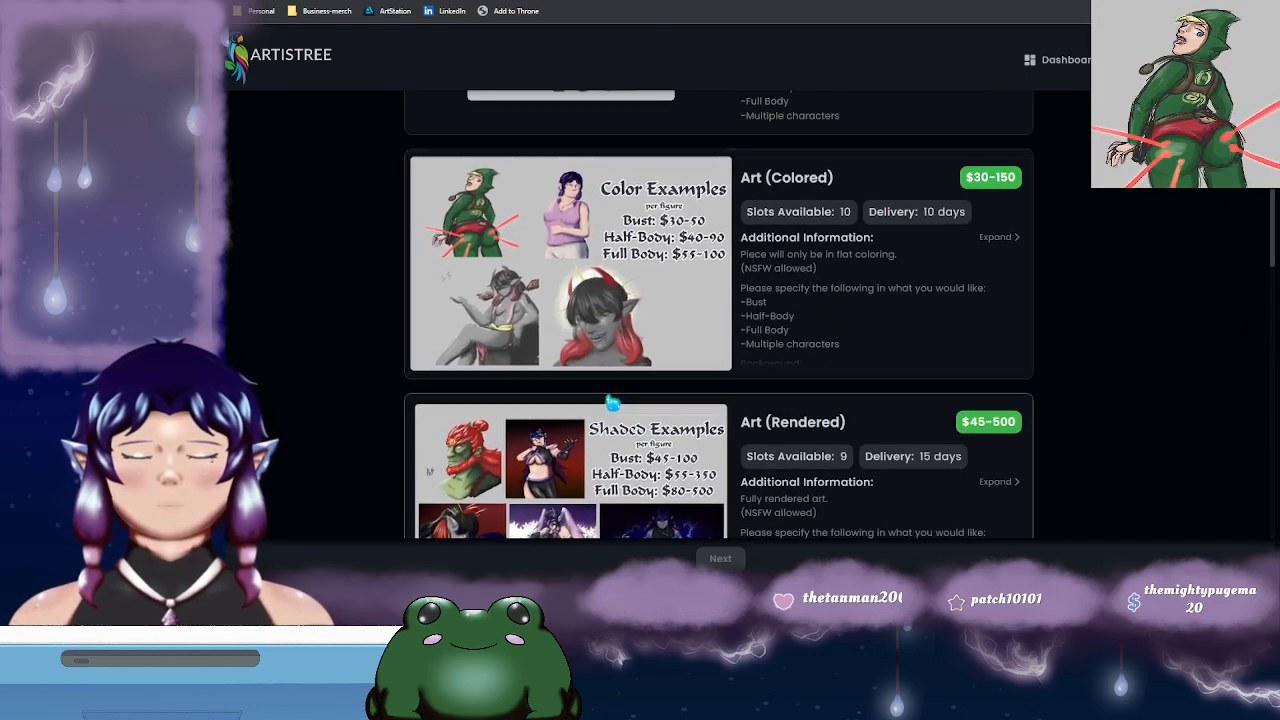
{"action": "scroll", "coordinate": [609, 423], "scroll_direction": "up", "scroll_amount": 3}
{"action": "scroll", "coordinate": [623, 375], "scroll_direction": "down", "scroll_amount": 2}
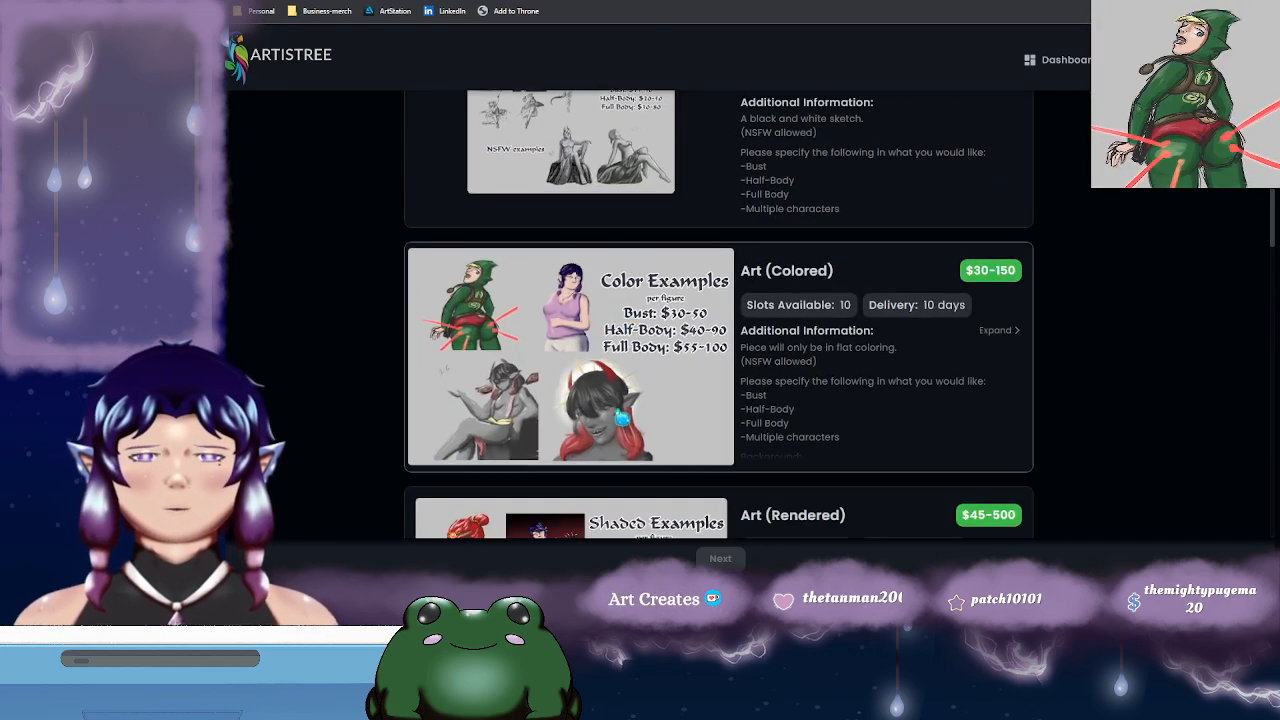
{"action": "scroll", "coordinate": [621, 408], "scroll_direction": "down", "scroll_amount": 2}
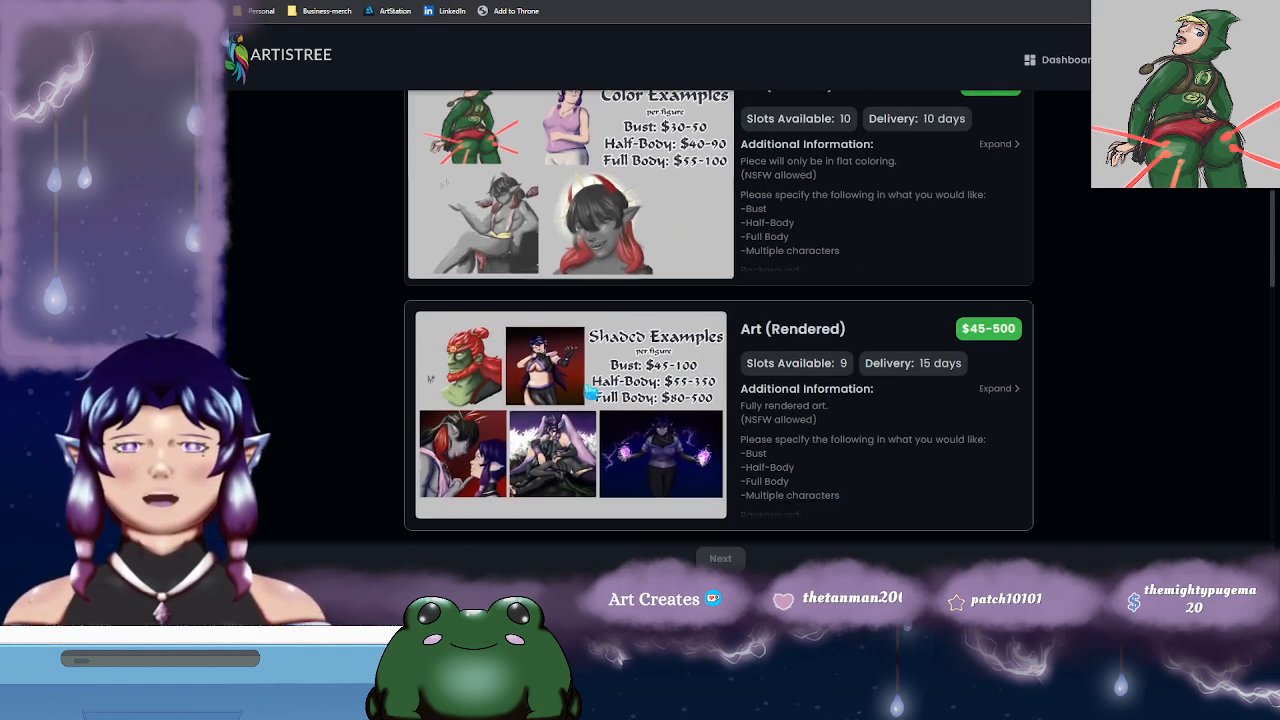
{"action": "scroll", "coordinate": [1077, 373], "scroll_direction": "up", "scroll_amount": 5}
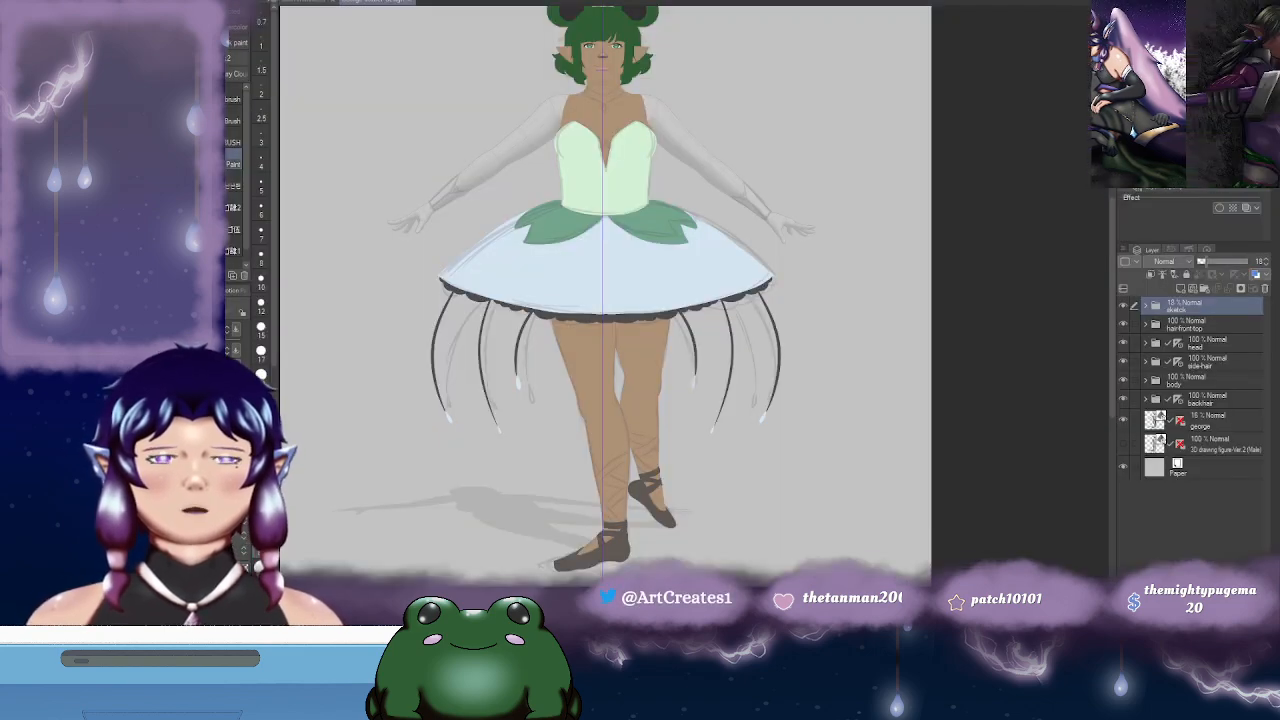
- Switch to Clip Studio Paint and view the green-haired ballerina model and the Tears of the Kingdom Asset promo image
{"action": "scroll", "coordinate": [848, 286], "scroll_direction": "down", "scroll_amount": 2}
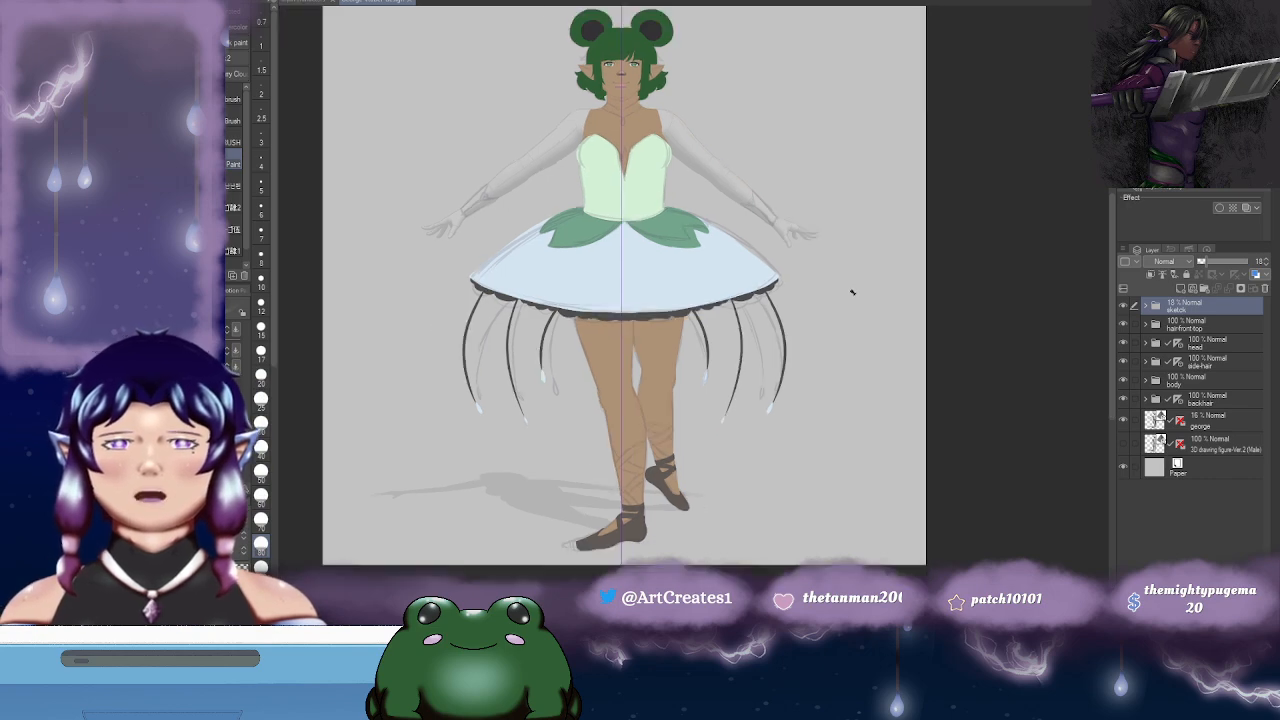
{"action": "left_click_drag", "start_coordinate": [914, 310], "coordinate": [800, 298]}
{"action": "mouse_move", "coordinate": [764, 207]}
{"action": "left_mouse_down"}
{"action": "mouse_move", "coordinate": [703, 214]}
{"action": "mouse_move", "coordinate": [811, 211]}
{"action": "mouse_move", "coordinate": [770, 210]}
{"action": "left_mouse_up"}
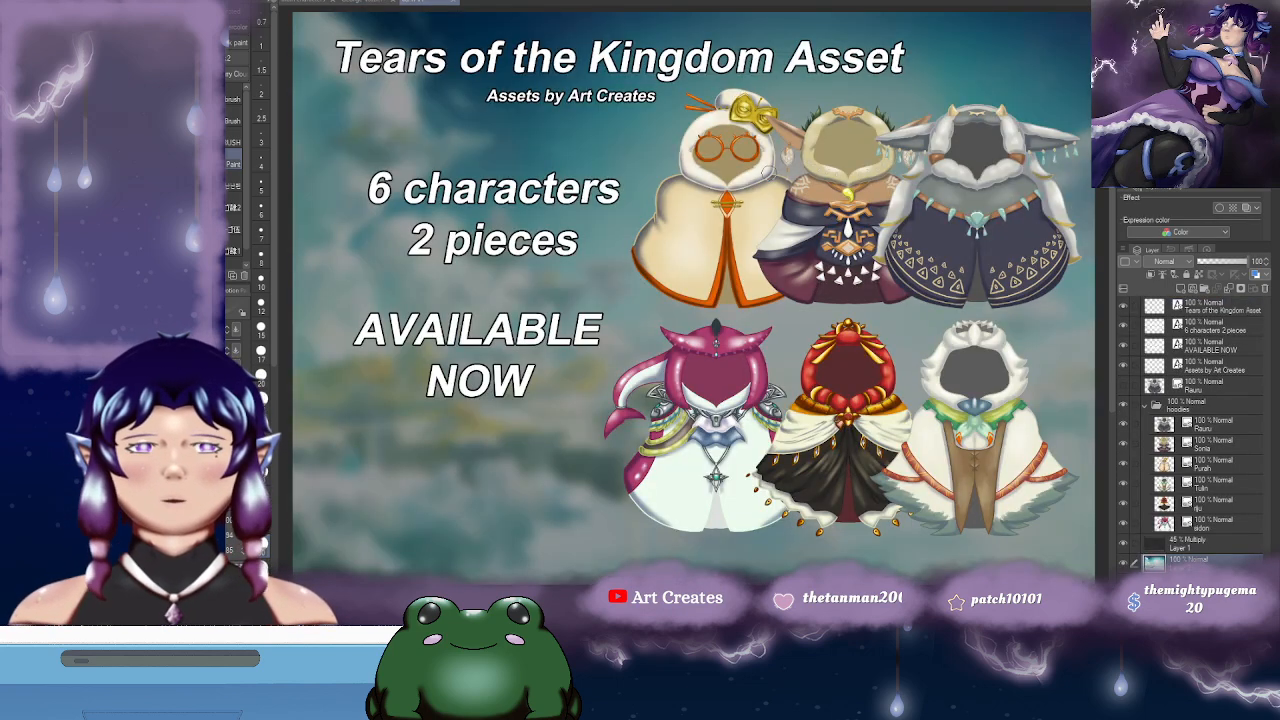
{"action": "scroll", "coordinate": [764, 170], "scroll_direction": "down", "scroll_amount": 1}
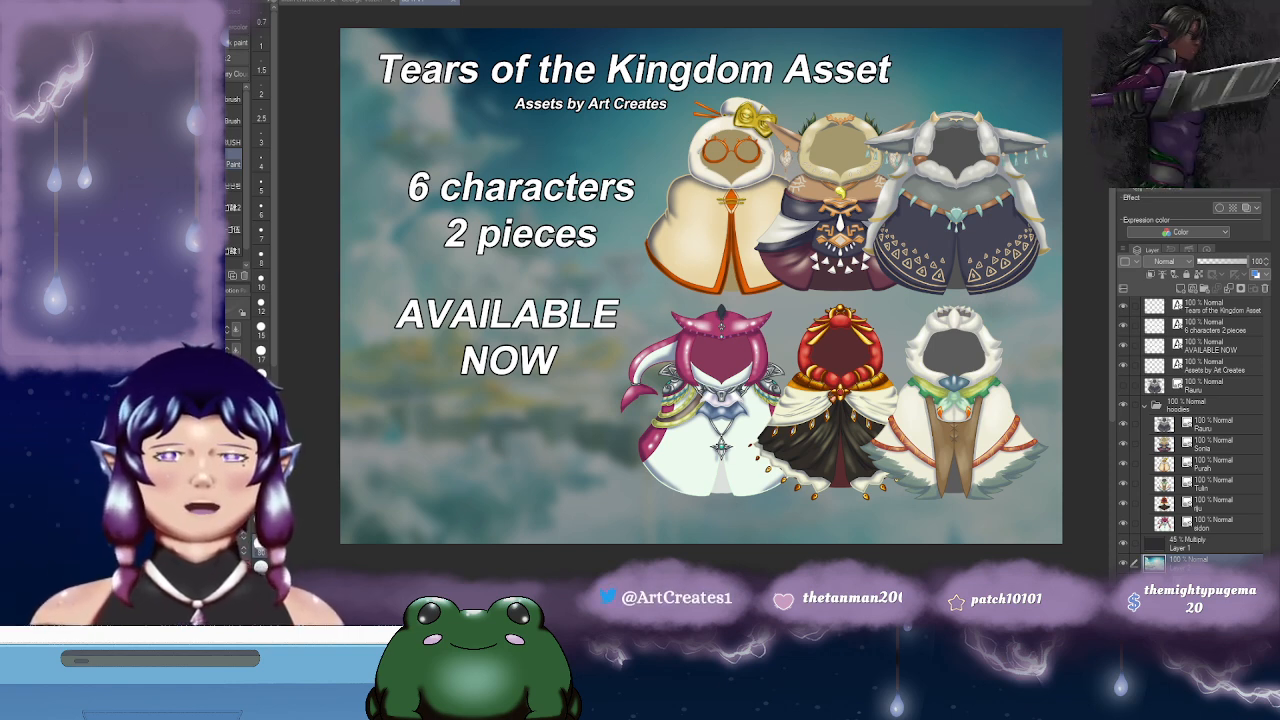
- Open the hoodie sketch document, hide its sketch folder, and view the two Zelda hoodie designs one at a time
{"action": "left_click", "coordinate": [310, 2]}
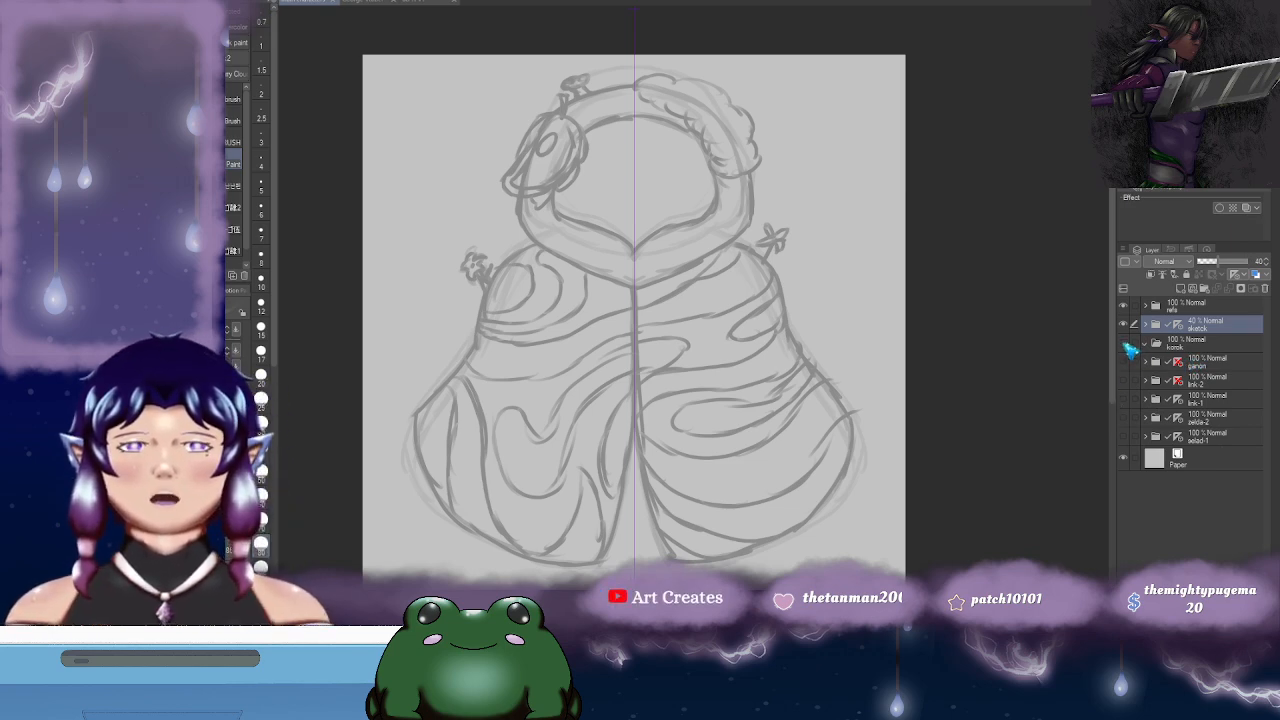
{"action": "left_click", "coordinate": [1124, 325]}
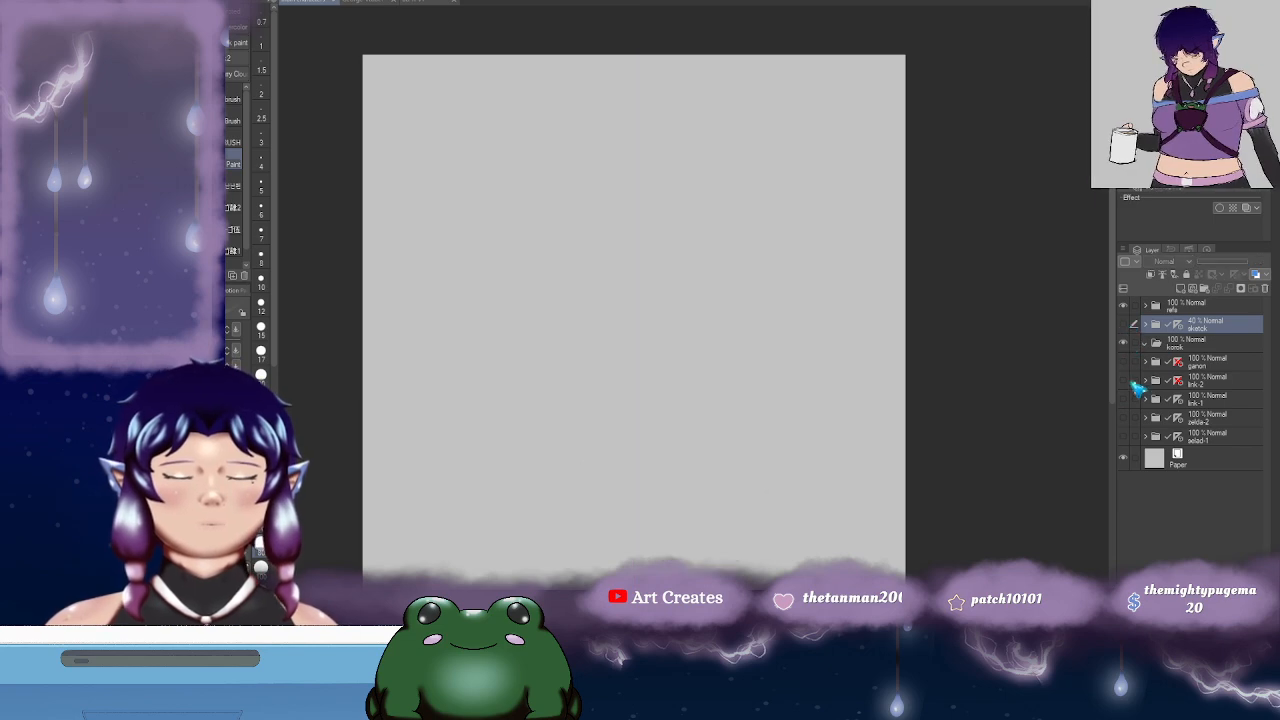
{"action": "left_click", "coordinate": [1126, 438]}
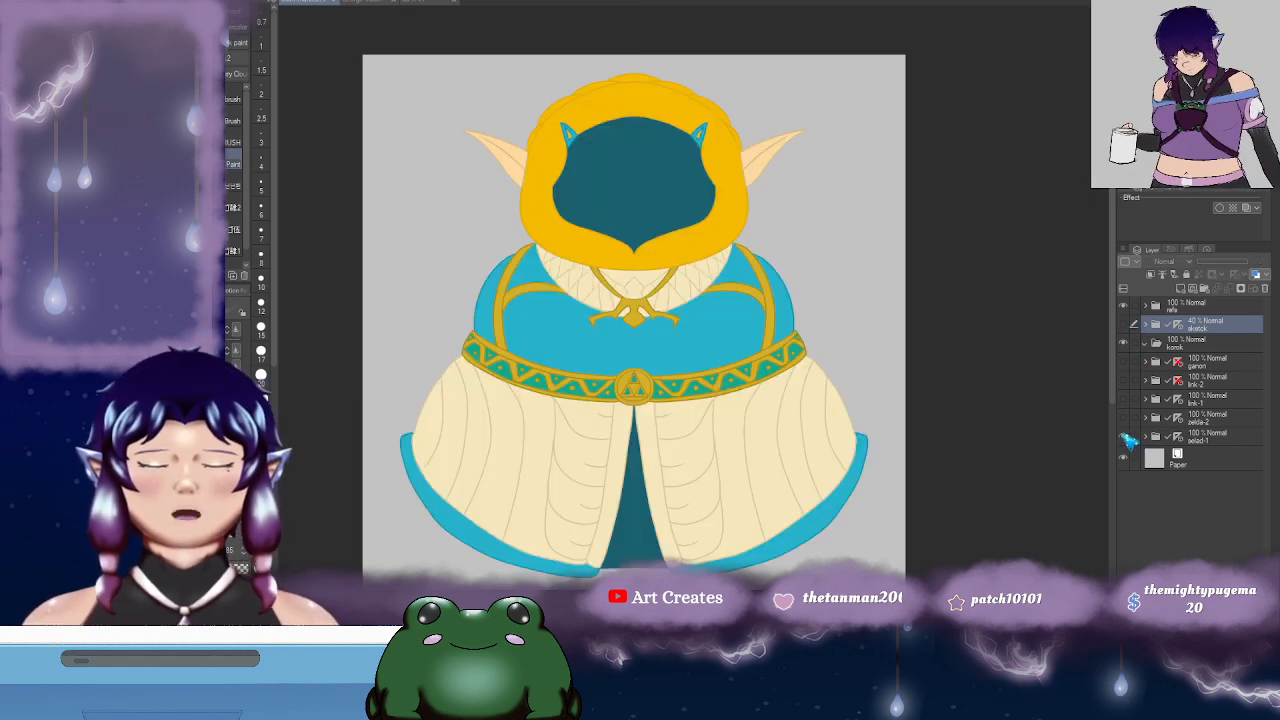
{"action": "left_click", "coordinate": [1126, 438]}
{"action": "left_click", "coordinate": [1126, 419]}
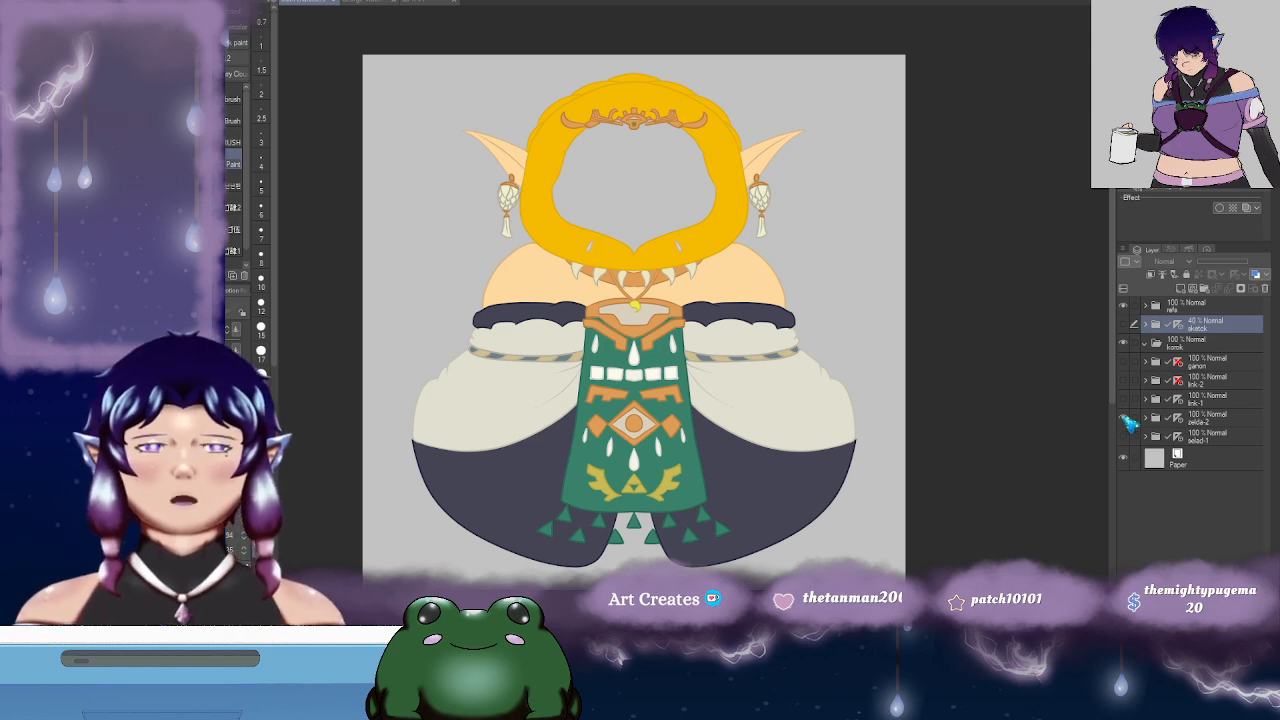
{"action": "left_click", "coordinate": [1126, 420]}
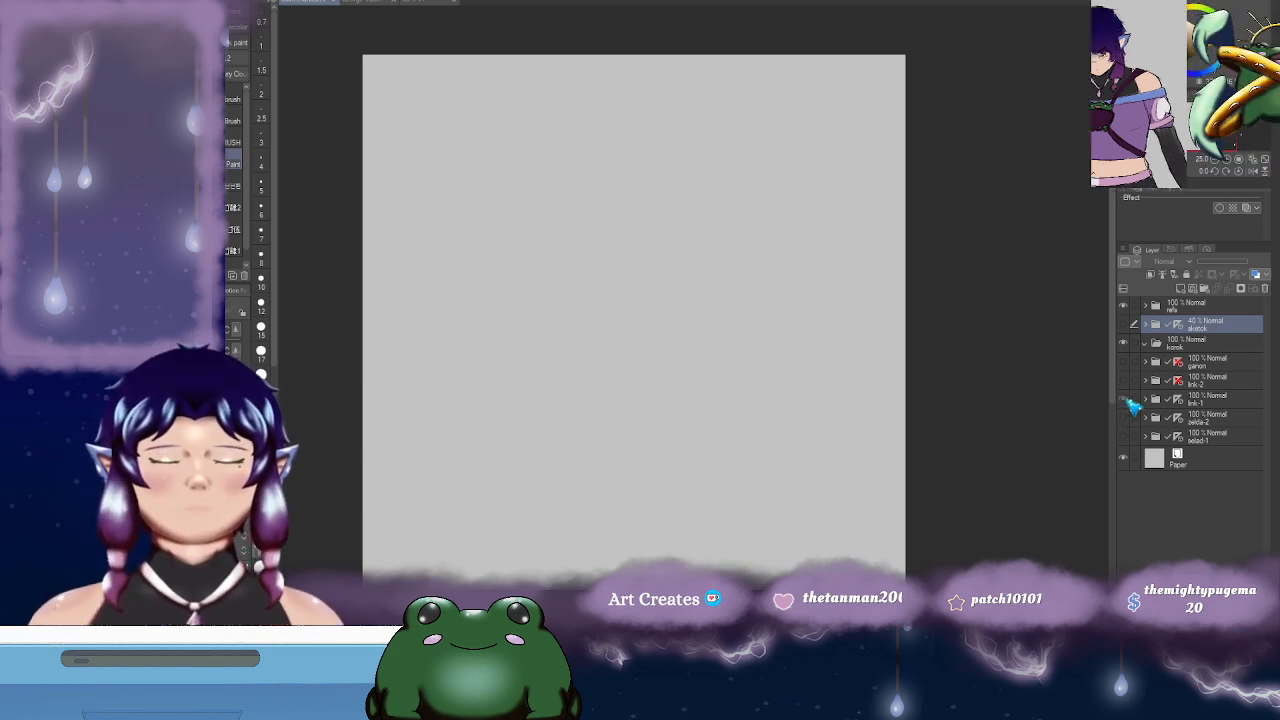
- View the link-1, link-2 and ganon hoodie designs one at a time, and show the sketch folder again
{"action": "left_click", "coordinate": [1126, 400]}
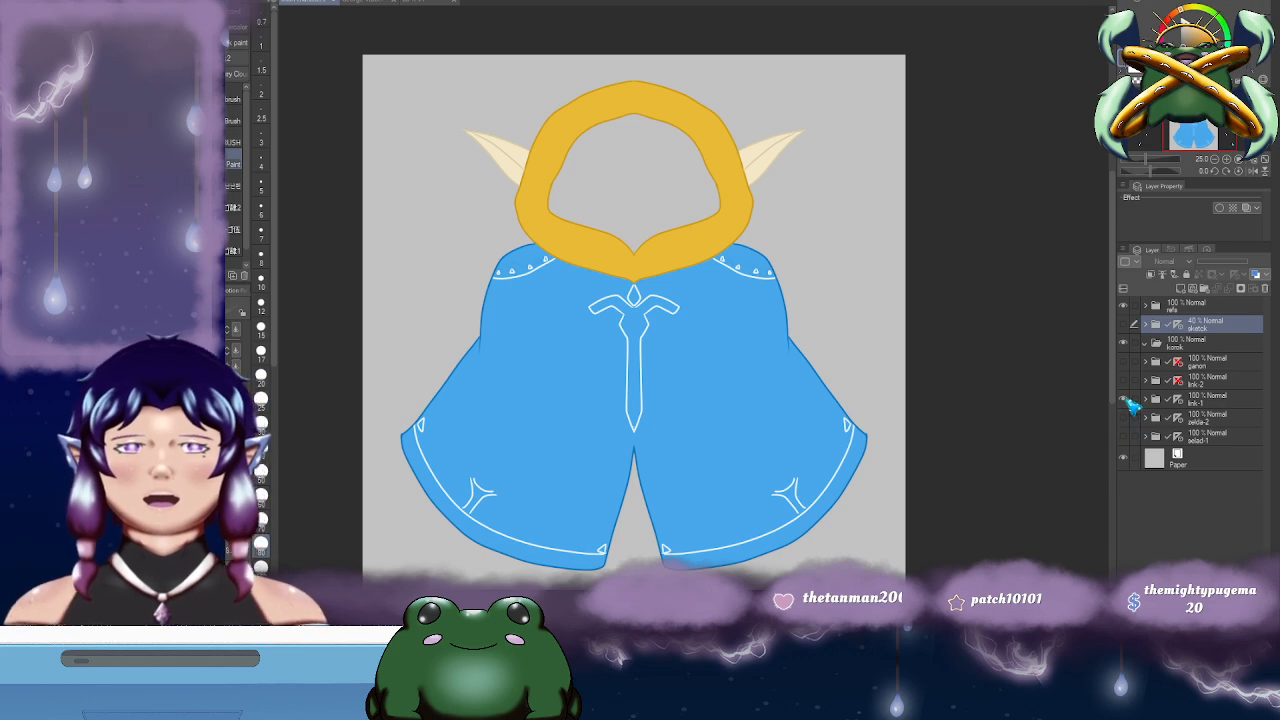
{"action": "left_click", "coordinate": [1128, 402]}
{"action": "left_click", "coordinate": [1128, 382]}
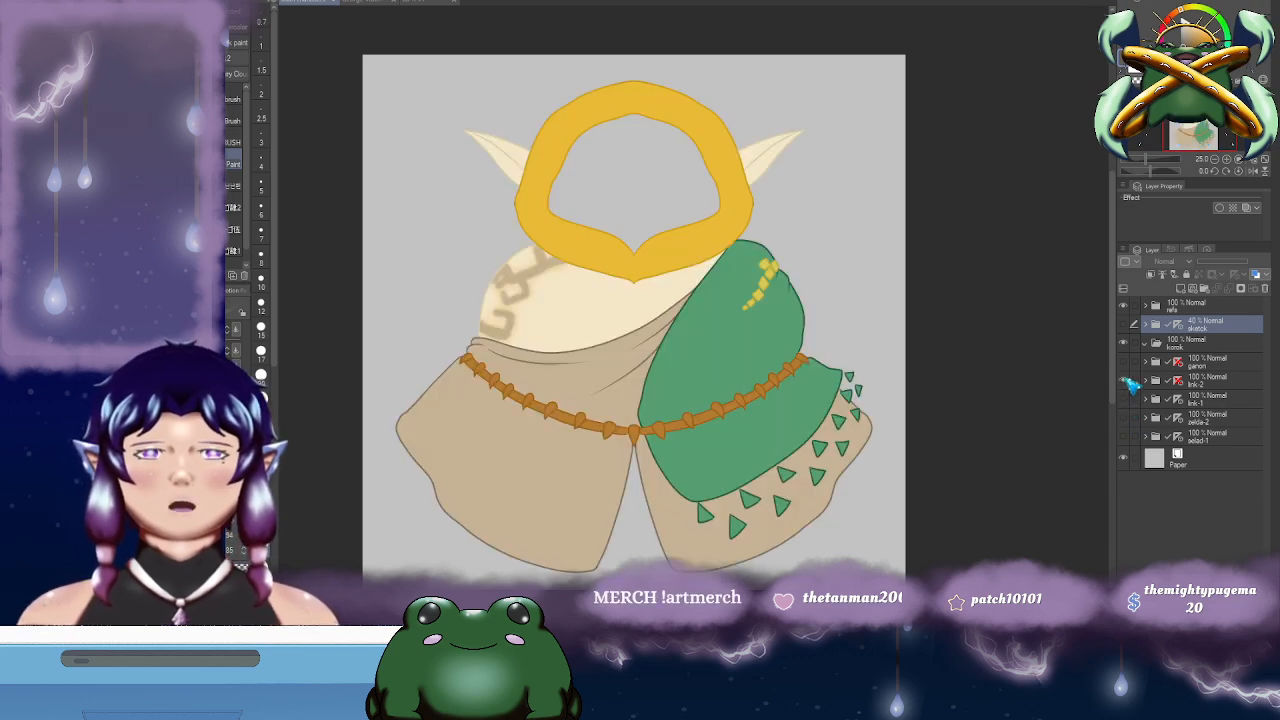
{"action": "left_click", "coordinate": [1126, 382]}
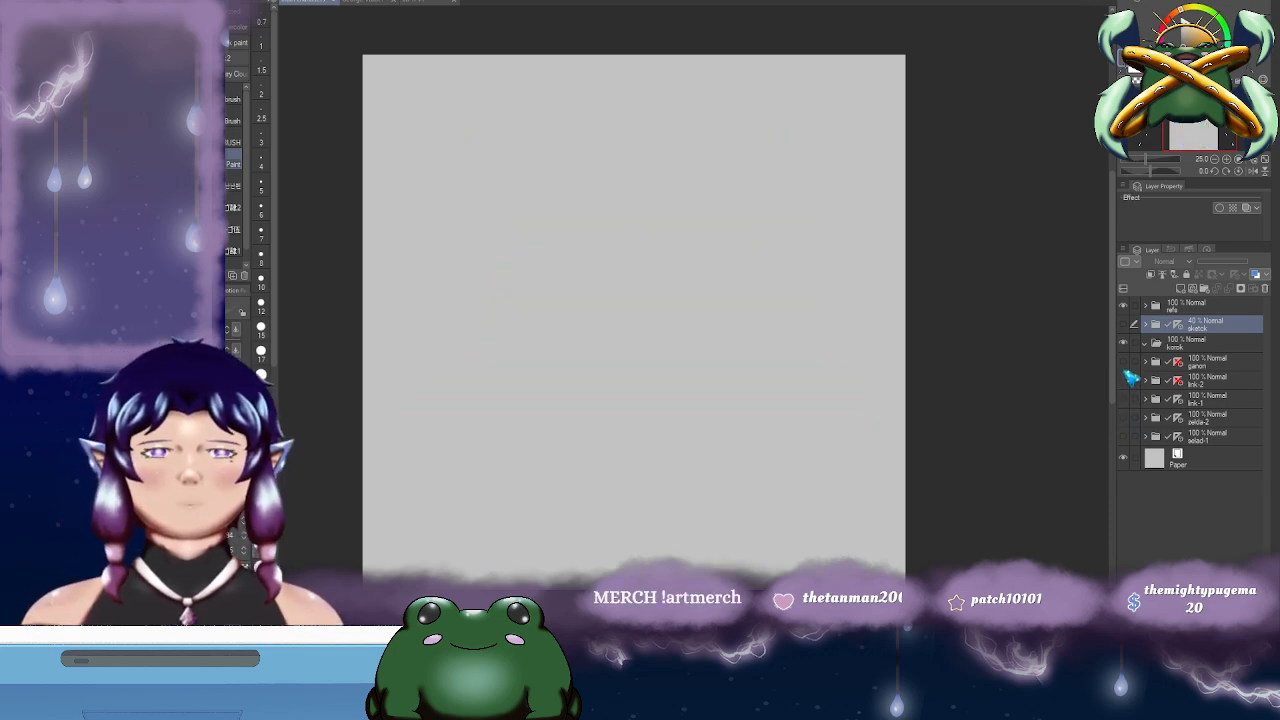
{"action": "left_click", "coordinate": [1126, 364]}
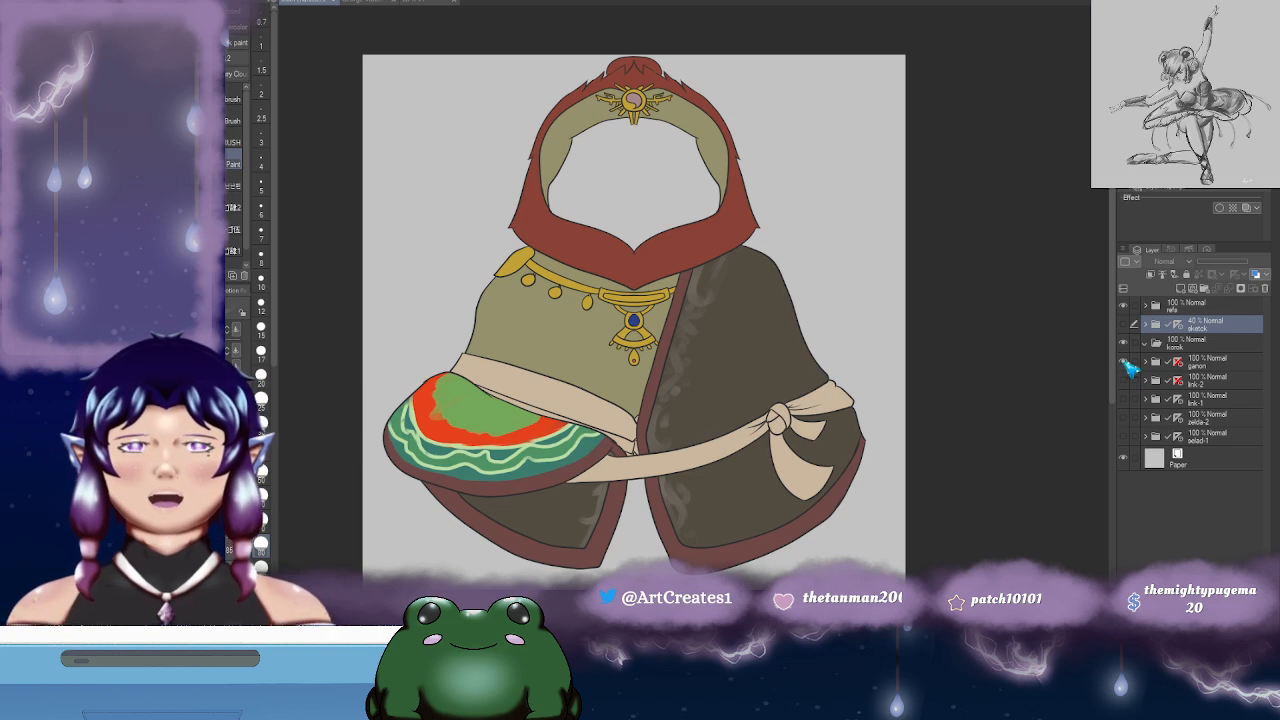
{"action": "left_click", "coordinate": [1125, 363]}
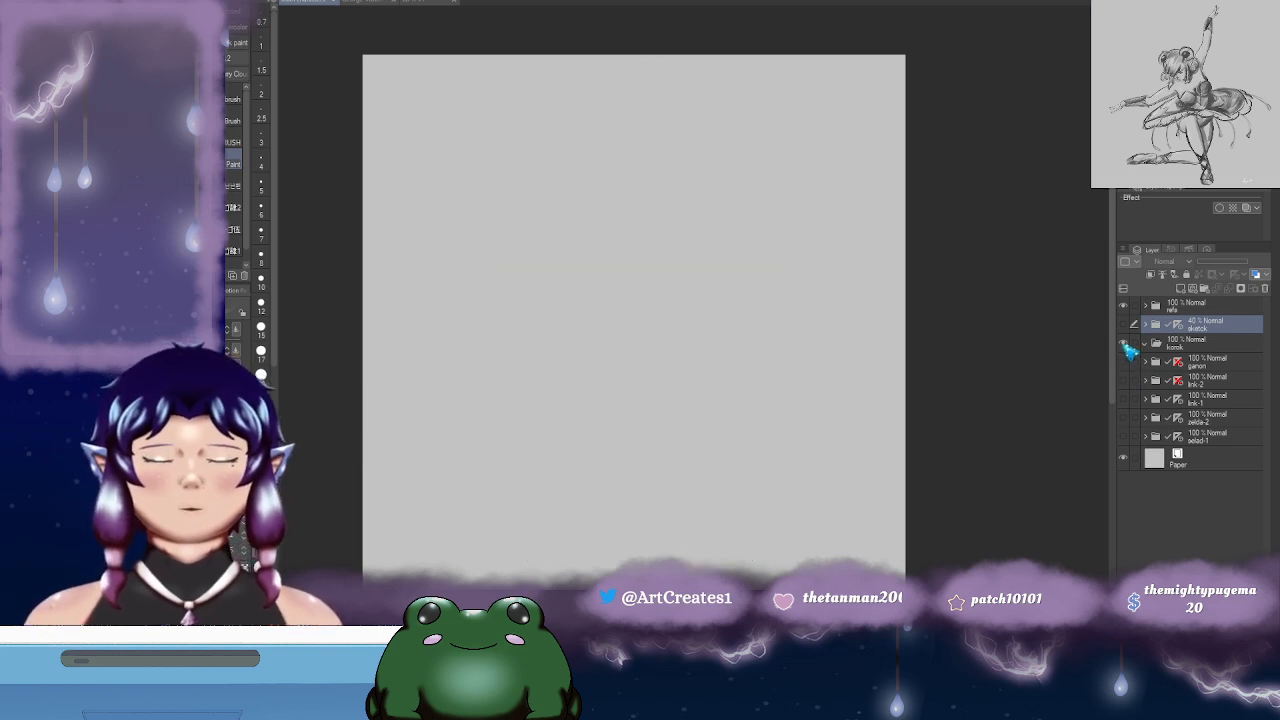
{"action": "left_click", "coordinate": [1123, 324]}
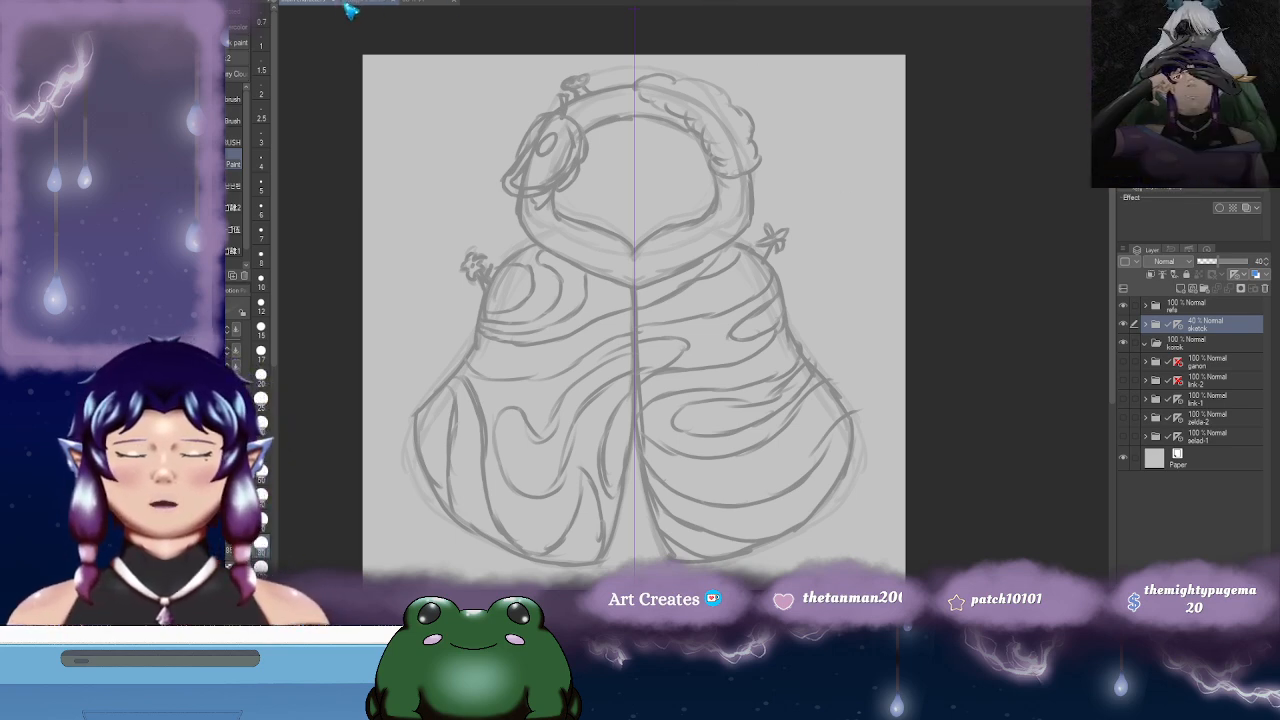
- Go to the ballerina model document, expand the body folder, collapse its boob-left and torso subfolders, and select the skirt folder
{"action": "left_click", "coordinate": [390, 5]}
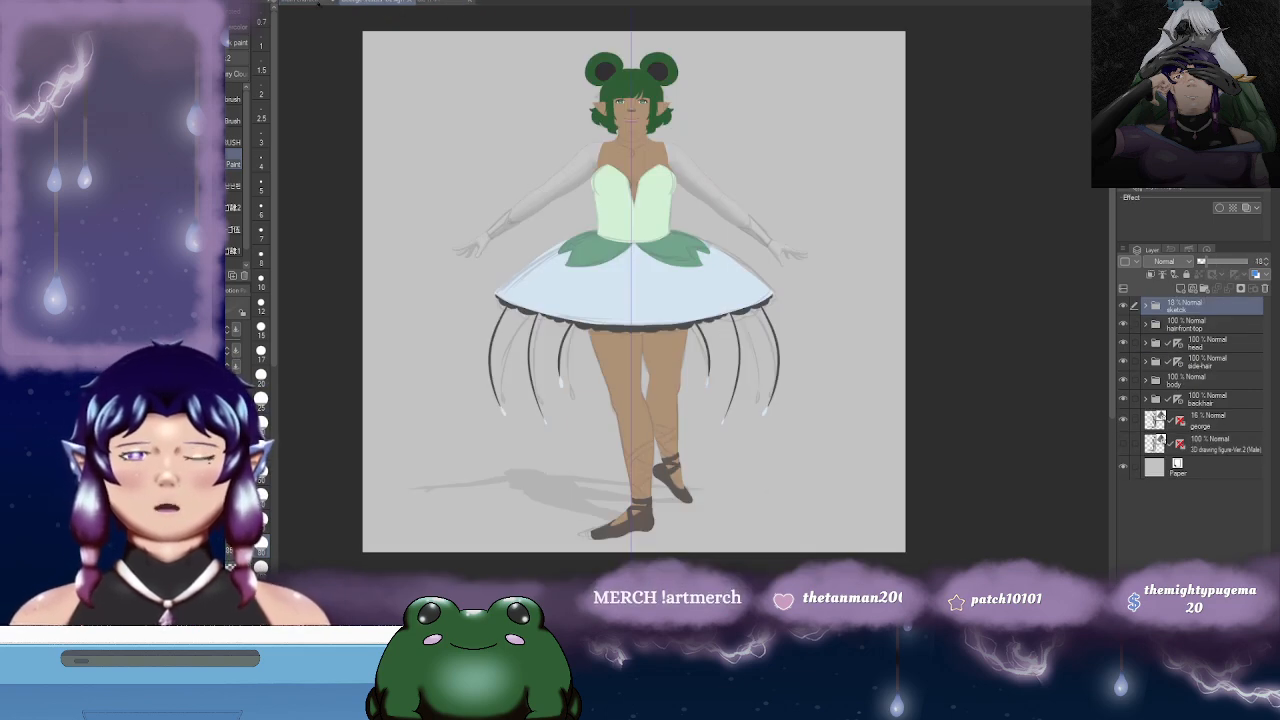
{"action": "left_click", "coordinate": [310, 5]}
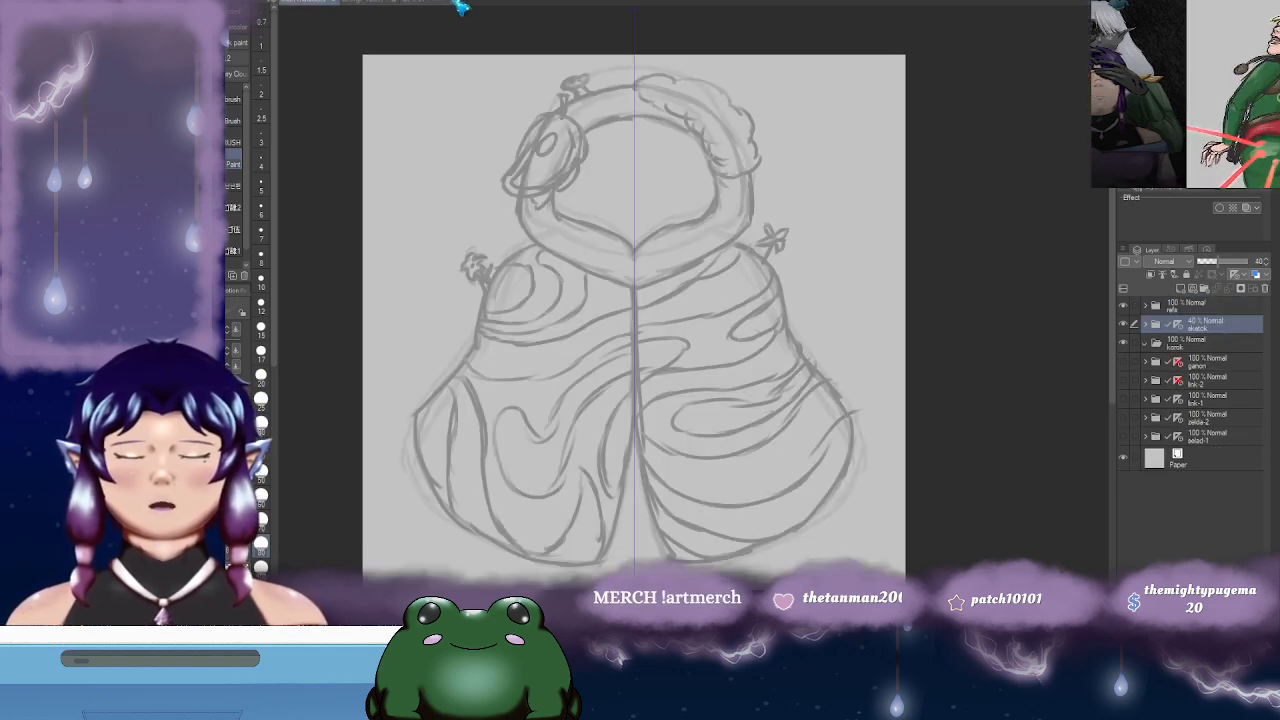
{"action": "left_click", "coordinate": [377, 5]}
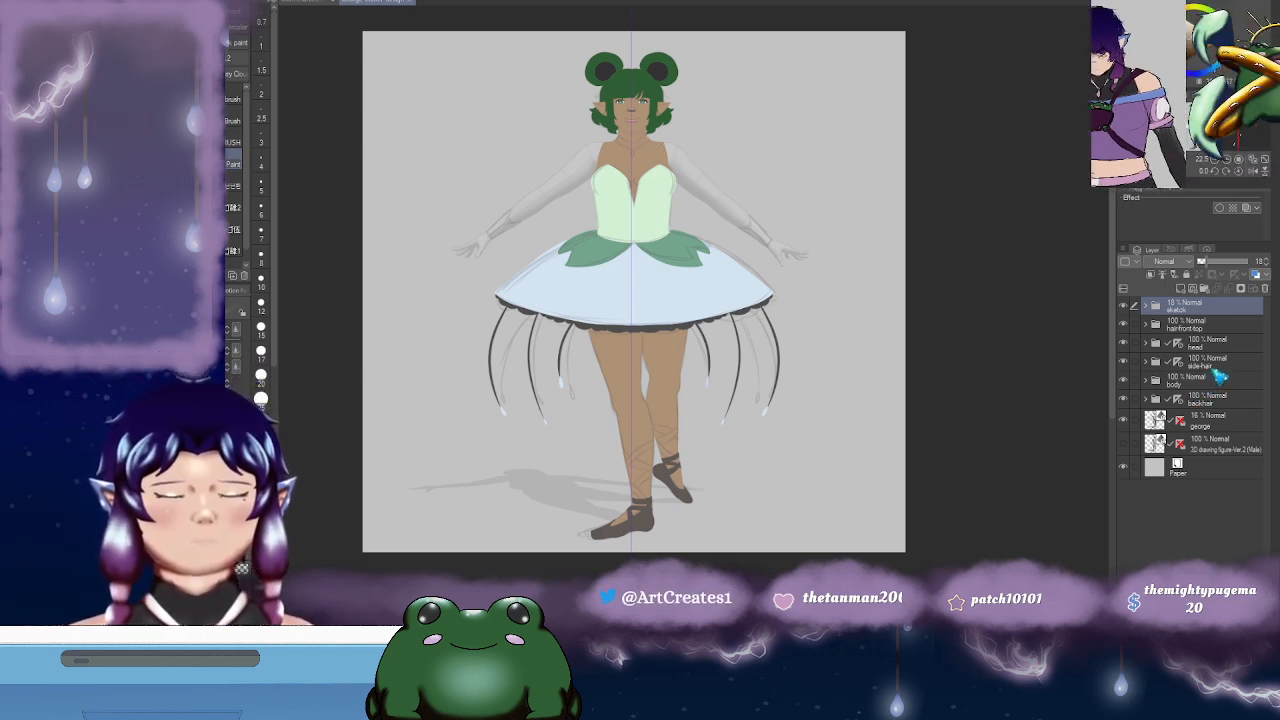
{"action": "left_click", "coordinate": [1205, 384]}
{"action": "left_click", "coordinate": [1150, 382]}
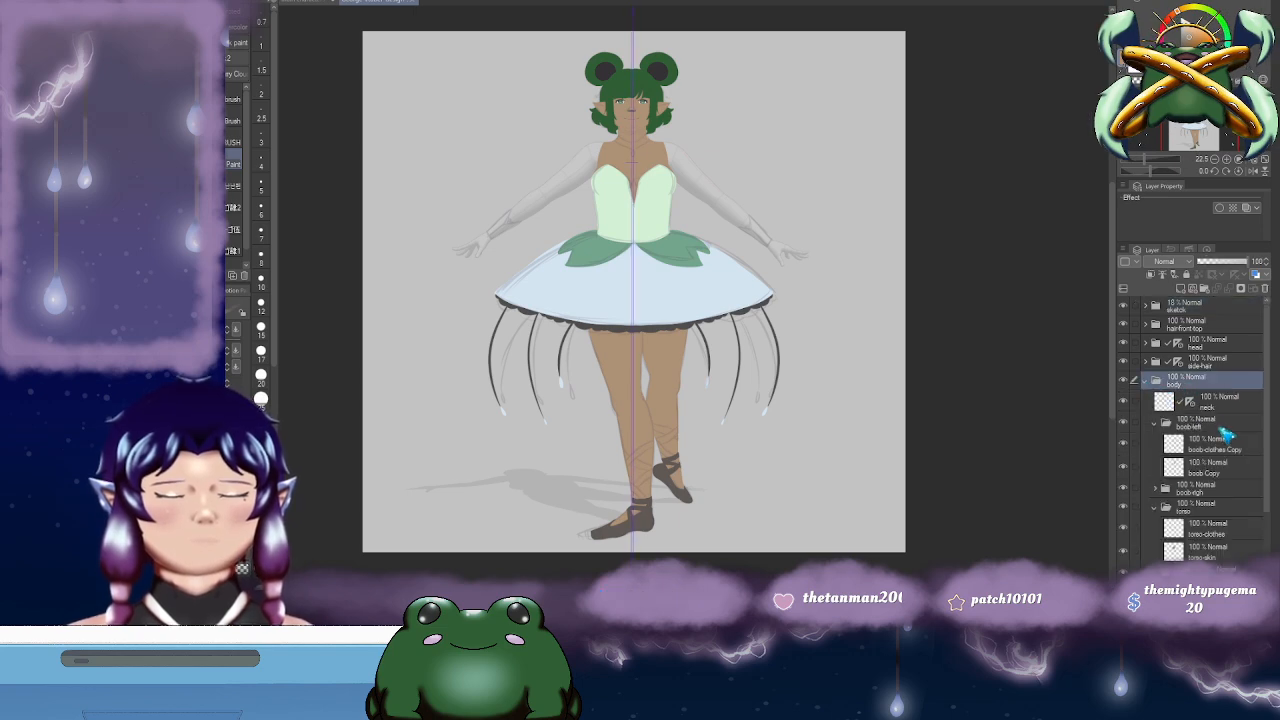
{"action": "left_click", "coordinate": [1160, 424]}
{"action": "left_click", "coordinate": [1156, 424]}
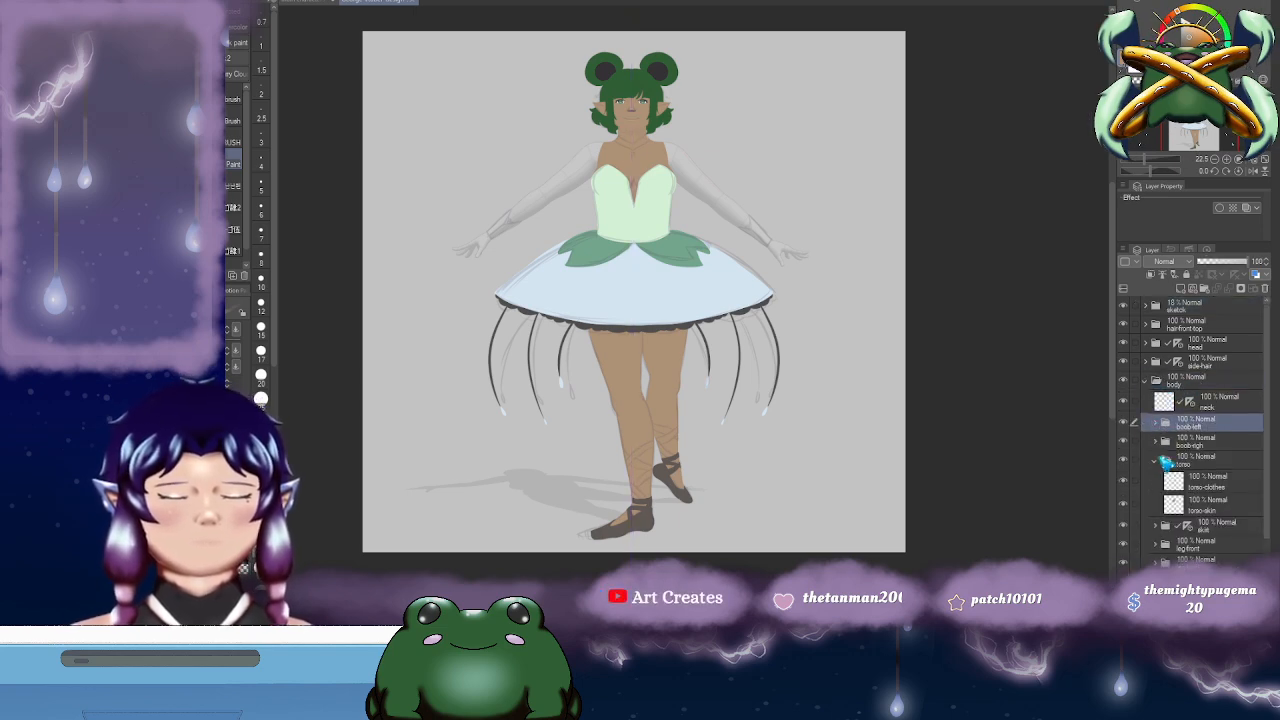
{"action": "left_click", "coordinate": [1155, 460]}
{"action": "left_click", "coordinate": [1220, 481]}
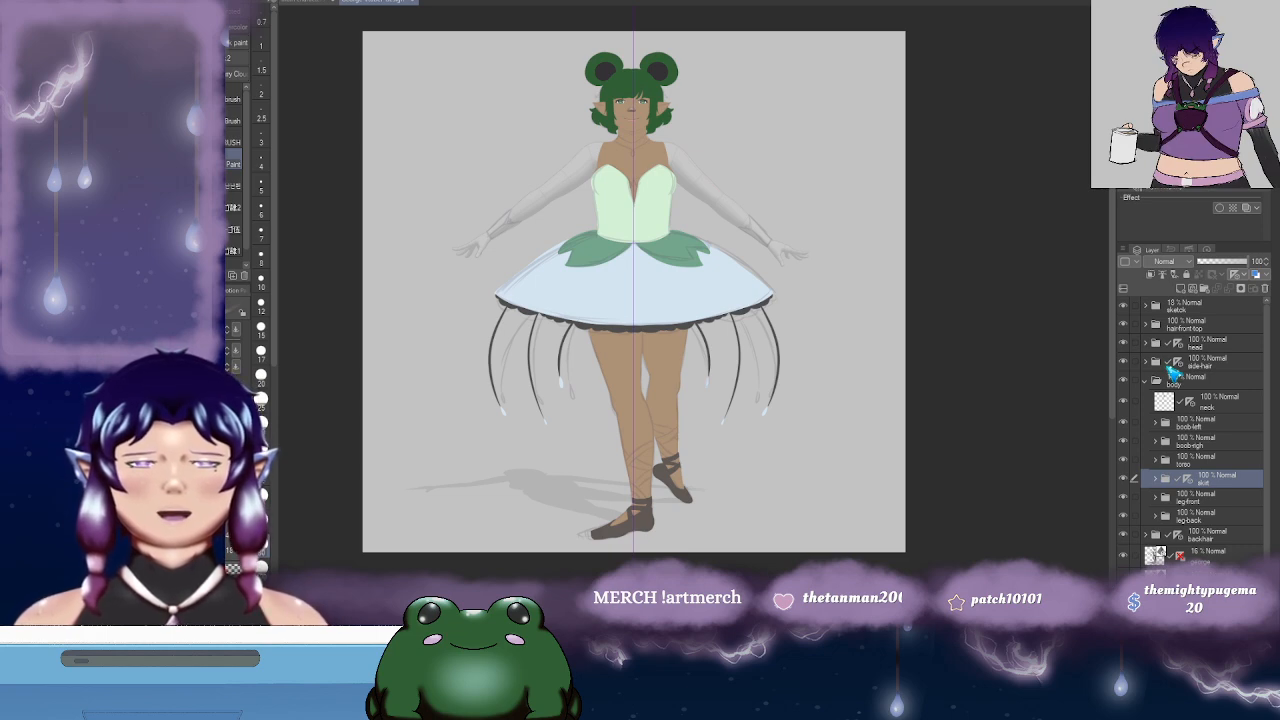
- Create a new layer folder above the skirt folder and name it arms
{"action": "mouse_move", "coordinate": [914, 237]}
{"action": "left_mouse_down"}
{"action": "mouse_move", "coordinate": [771, 311]}
{"action": "mouse_move", "coordinate": [808, 285]}
{"action": "mouse_move", "coordinate": [852, 408]}
{"action": "mouse_move", "coordinate": [797, 272]}
{"action": "left_mouse_up"}
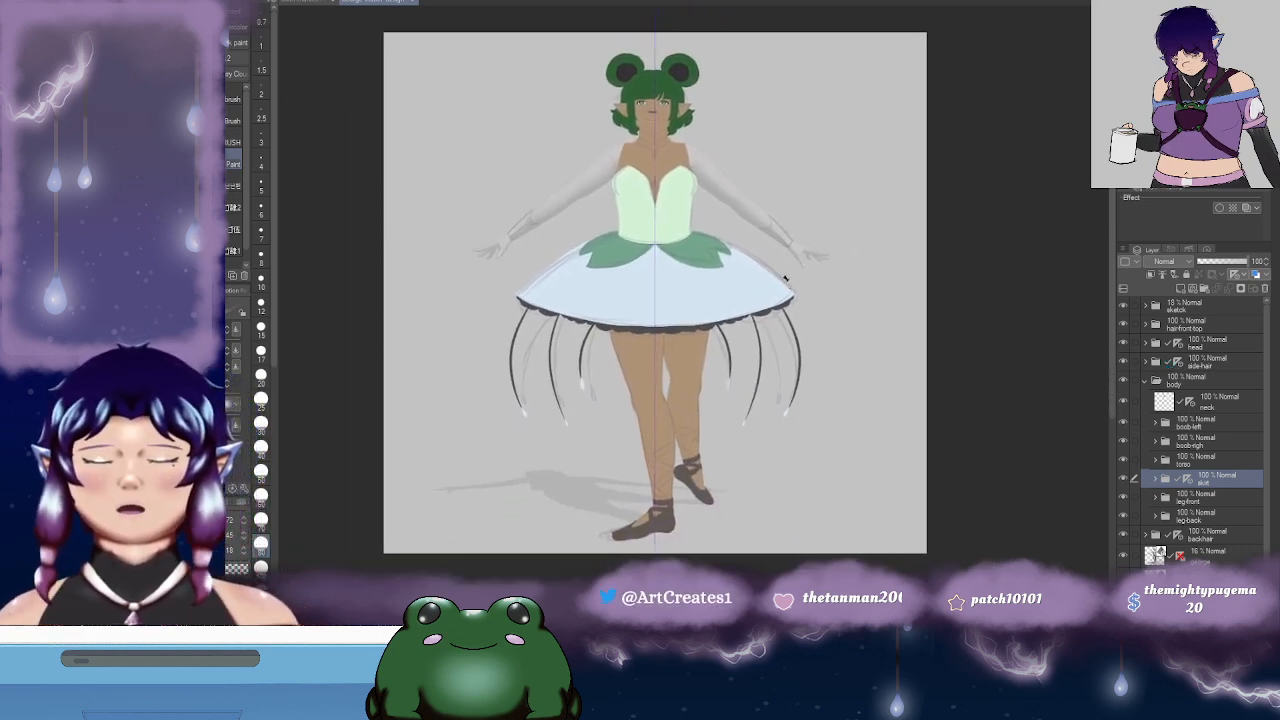
{"action": "scroll", "coordinate": [690, 295], "scroll_direction": "up", "scroll_amount": 2}
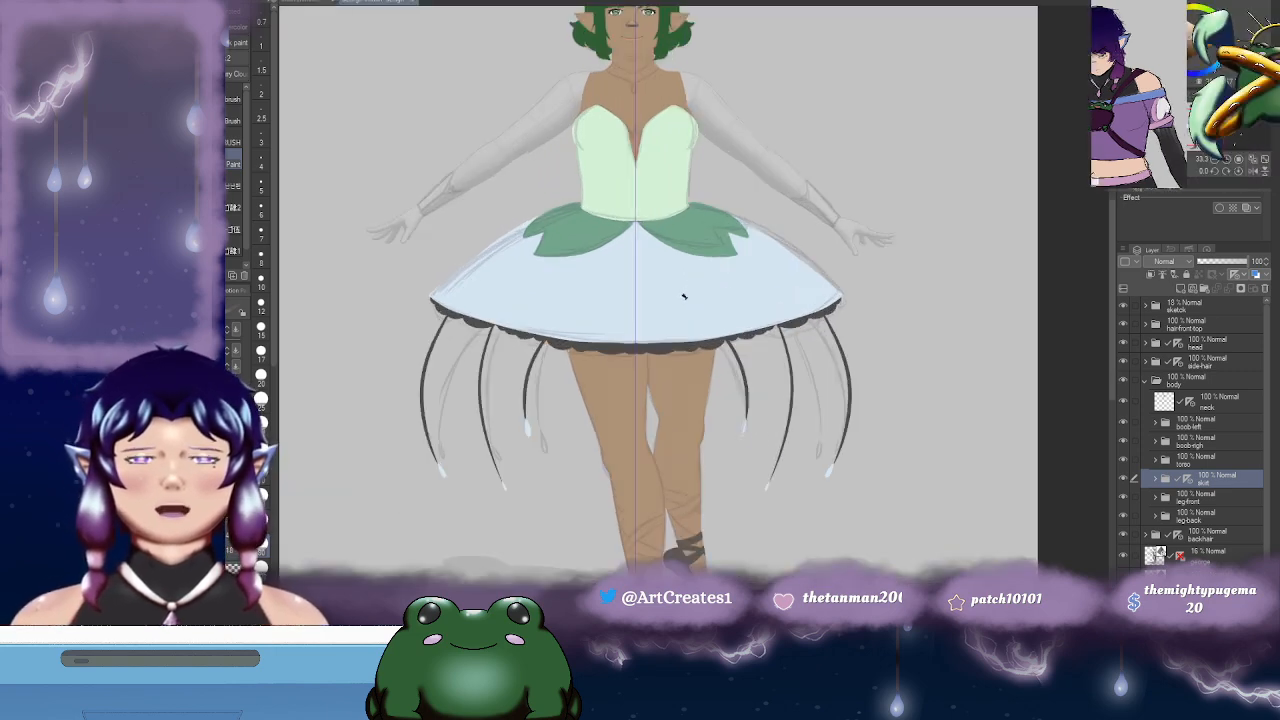
{"action": "left_click_drag", "start_coordinate": [876, 341], "coordinate": [810, 356]}
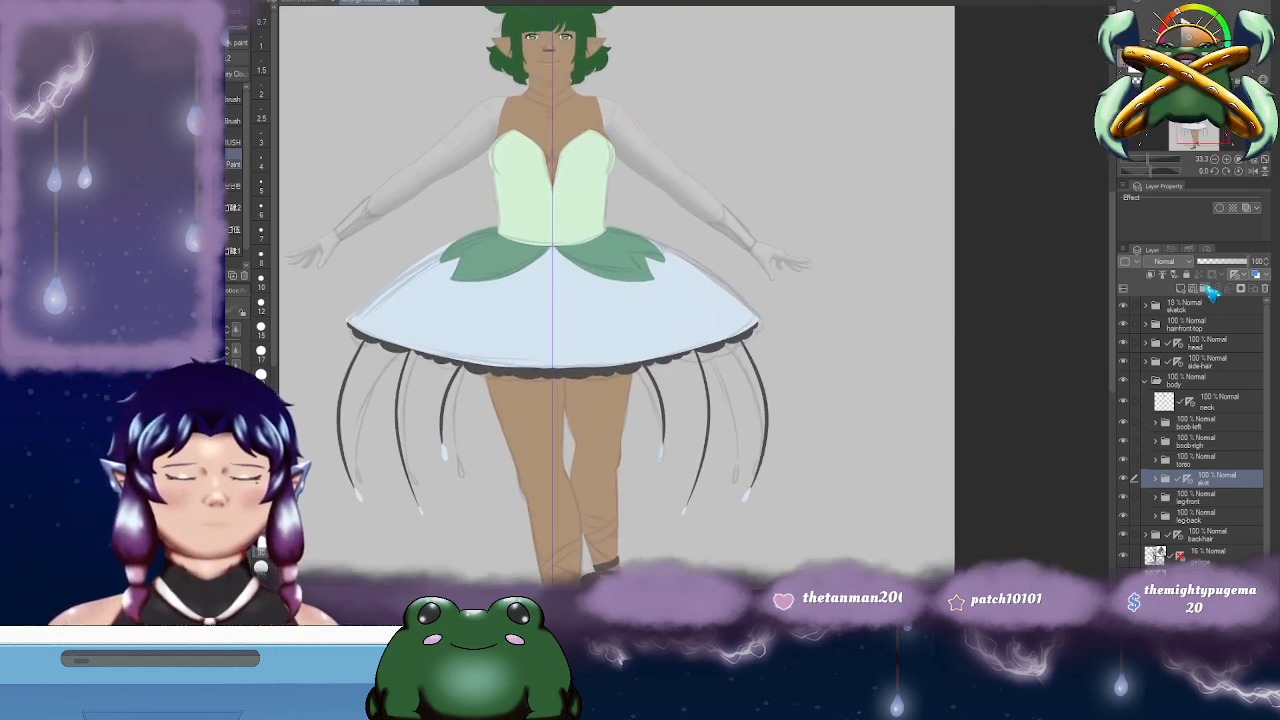
{"action": "left_click", "coordinate": [1204, 288]}
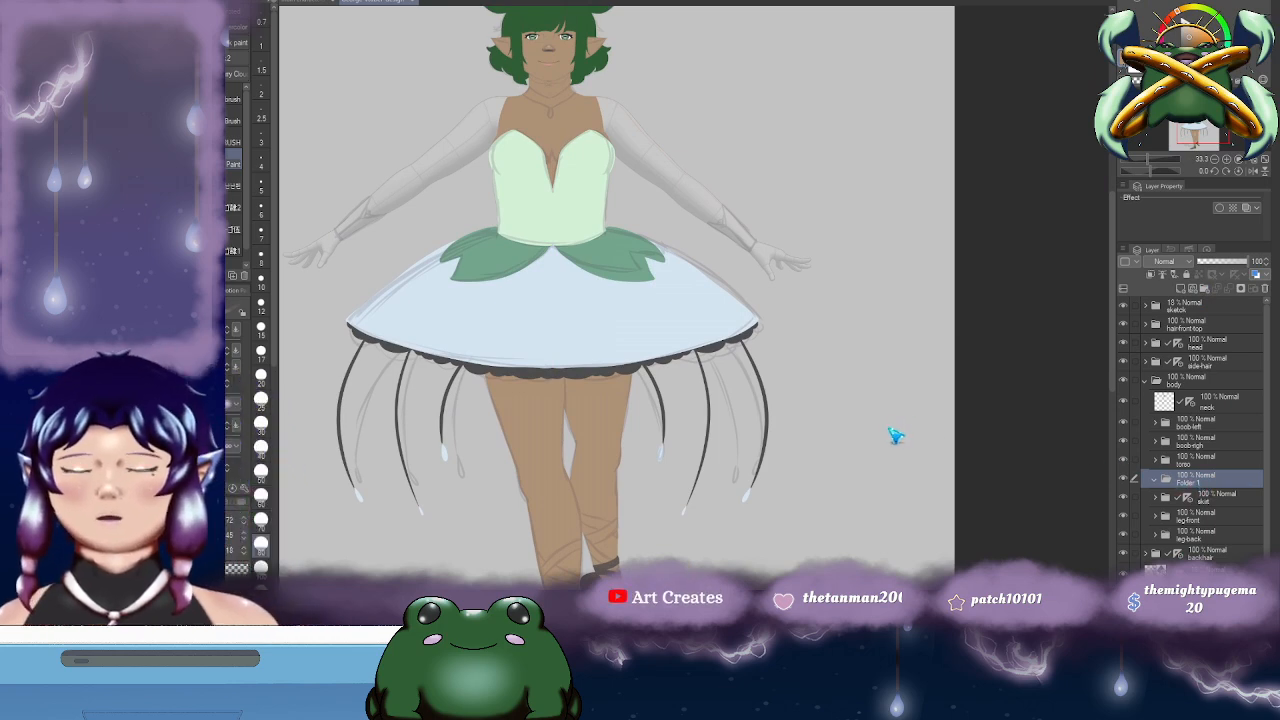
{"action": "type", "text": "arms"}
{"action": "key", "text": "Return"}
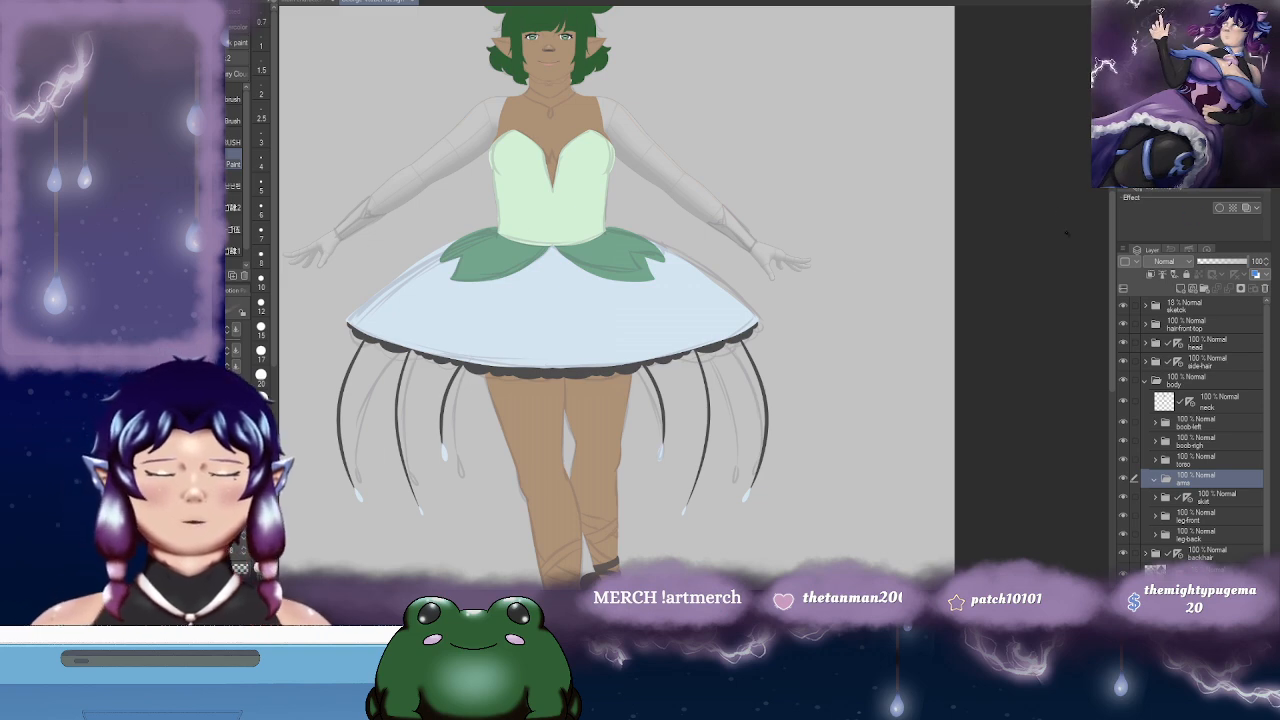
- Hide the skirt folder and copy the neck layer's symmetry ruler to the arms folder
{"action": "left_click_drag", "start_coordinate": [611, 274], "coordinate": [847, 308]}
{"action": "left_click_drag", "start_coordinate": [925, 309], "coordinate": [890, 310]}
{"action": "left_click_drag", "start_coordinate": [1006, 312], "coordinate": [858, 316]}
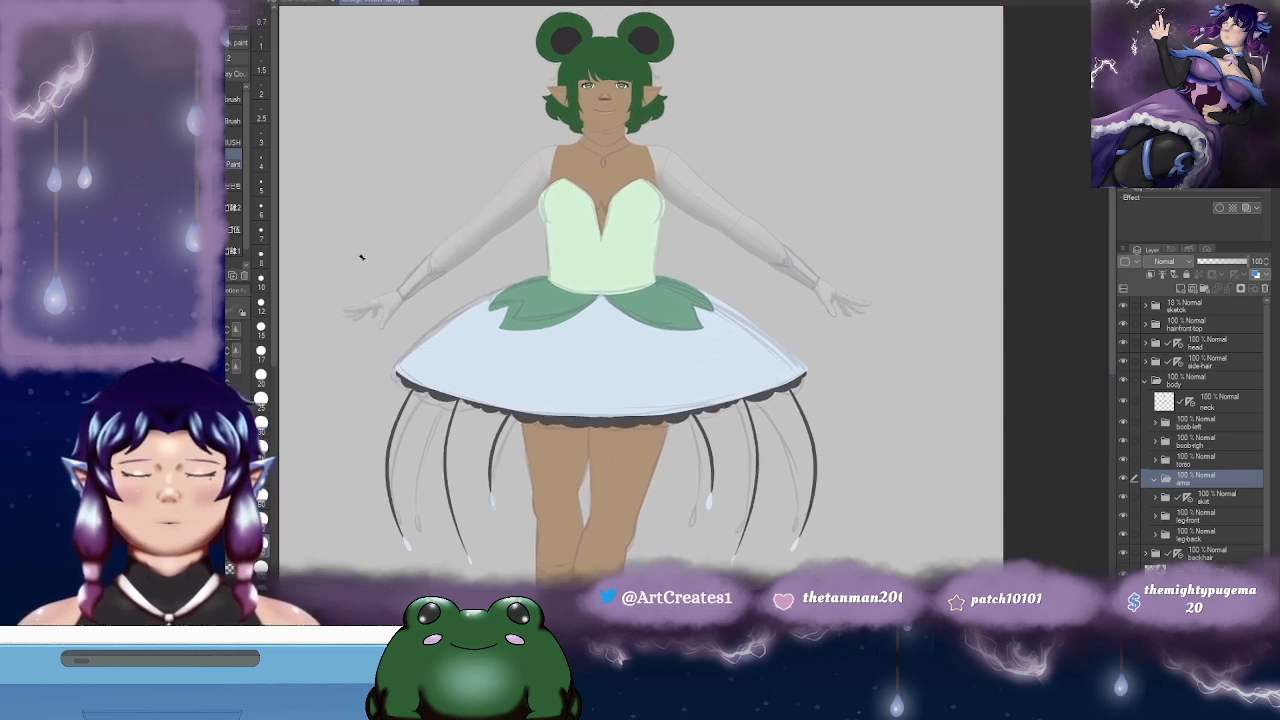
{"action": "left_click_drag", "start_coordinate": [458, 266], "coordinate": [538, 246]}
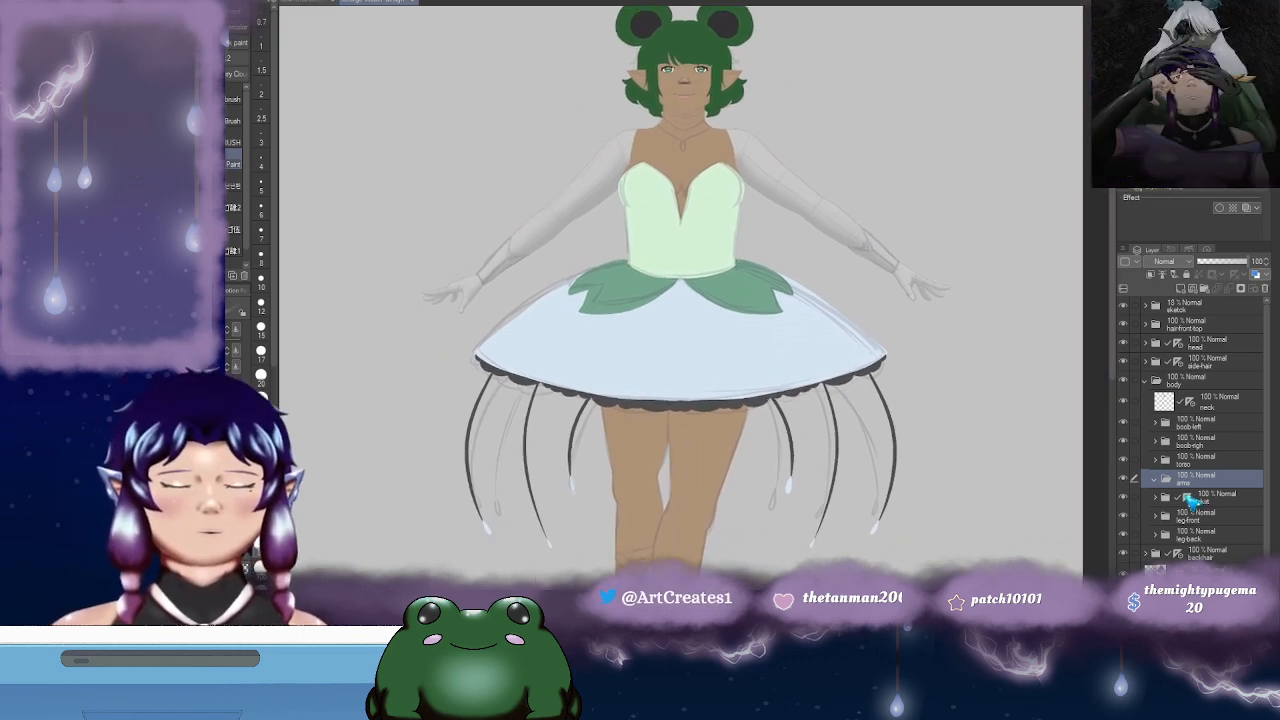
{"action": "left_click", "coordinate": [1124, 499]}
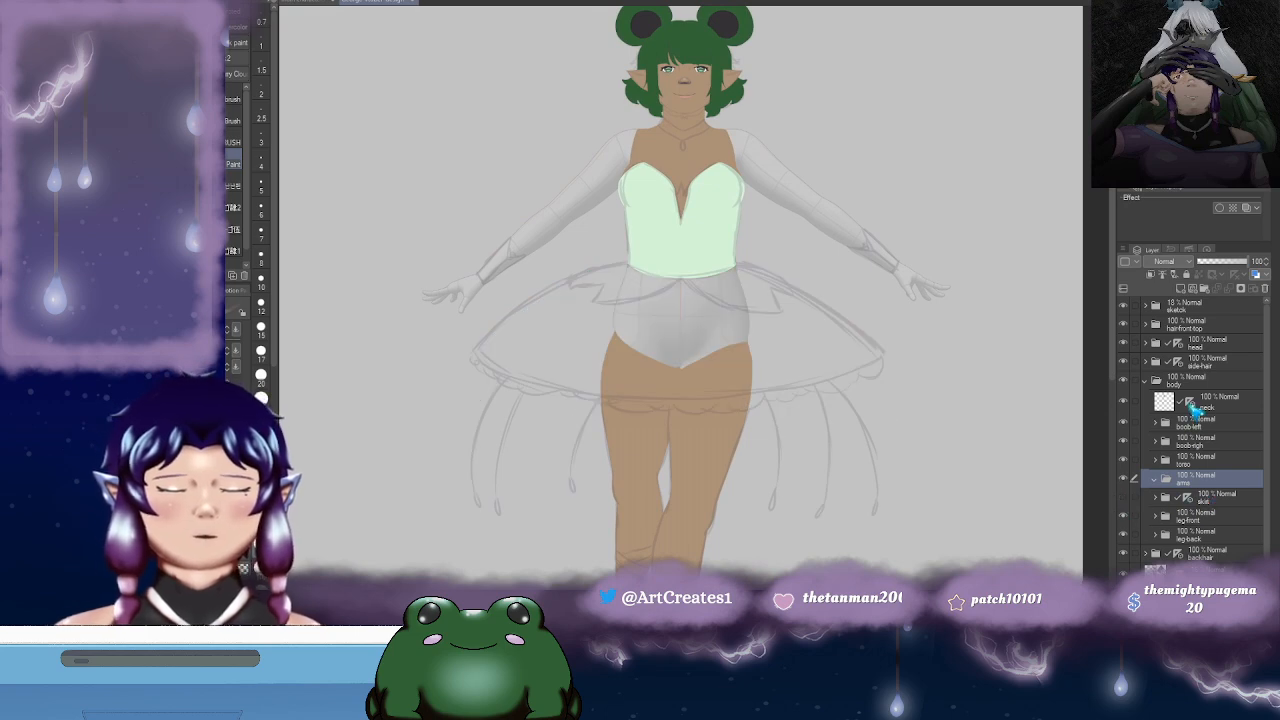
{"action": "left_click", "coordinate": [1198, 408]}
{"action": "left_click_drag", "start_coordinate": [1197, 414], "coordinate": [1207, 490]}
{"action": "scroll", "coordinate": [828, 246], "scroll_direction": "up", "scroll_amount": 2}
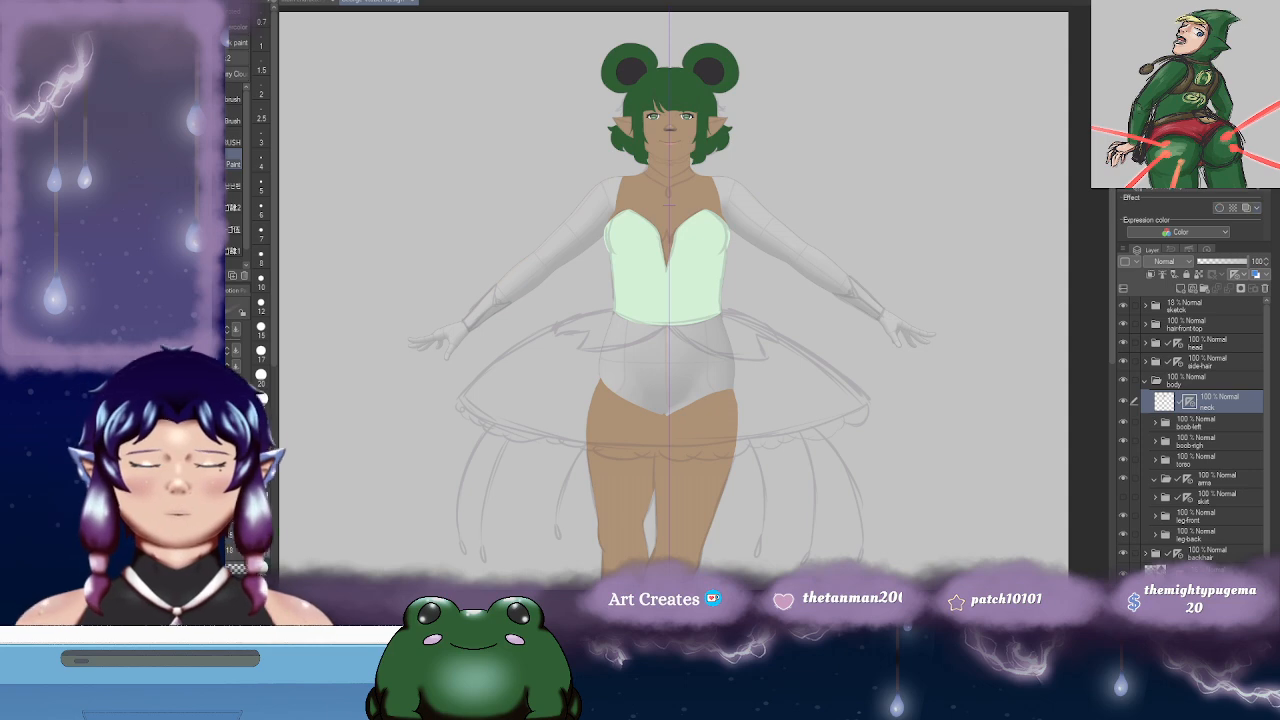
- Rotate the 3D figure's hand at the wrist on the viewer's right side to adjust its pose, and select its fingertip
{"action": "left_click", "coordinate": [1228, 178]}
{"action": "left_click_drag", "start_coordinate": [956, 335], "coordinate": [897, 341]}
{"action": "key", "text": "o"}
{"action": "left_click", "coordinate": [880, 348]}
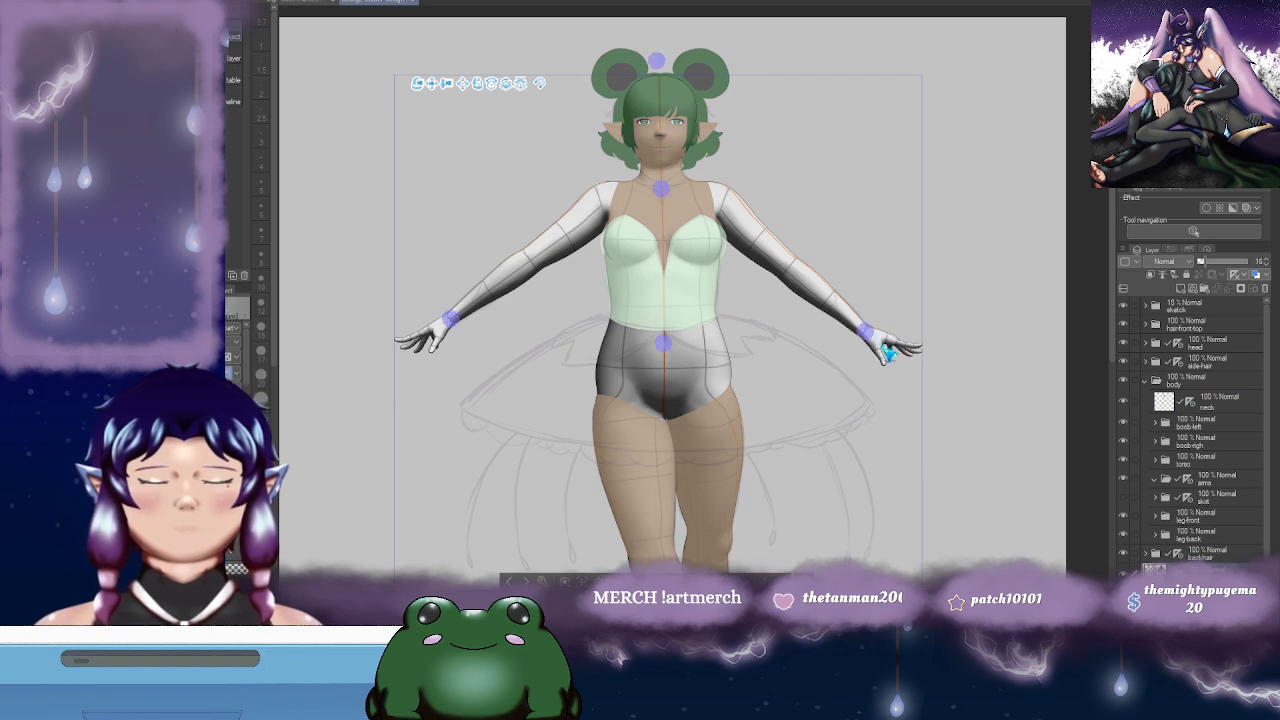
{"action": "left_click", "coordinate": [880, 340]}
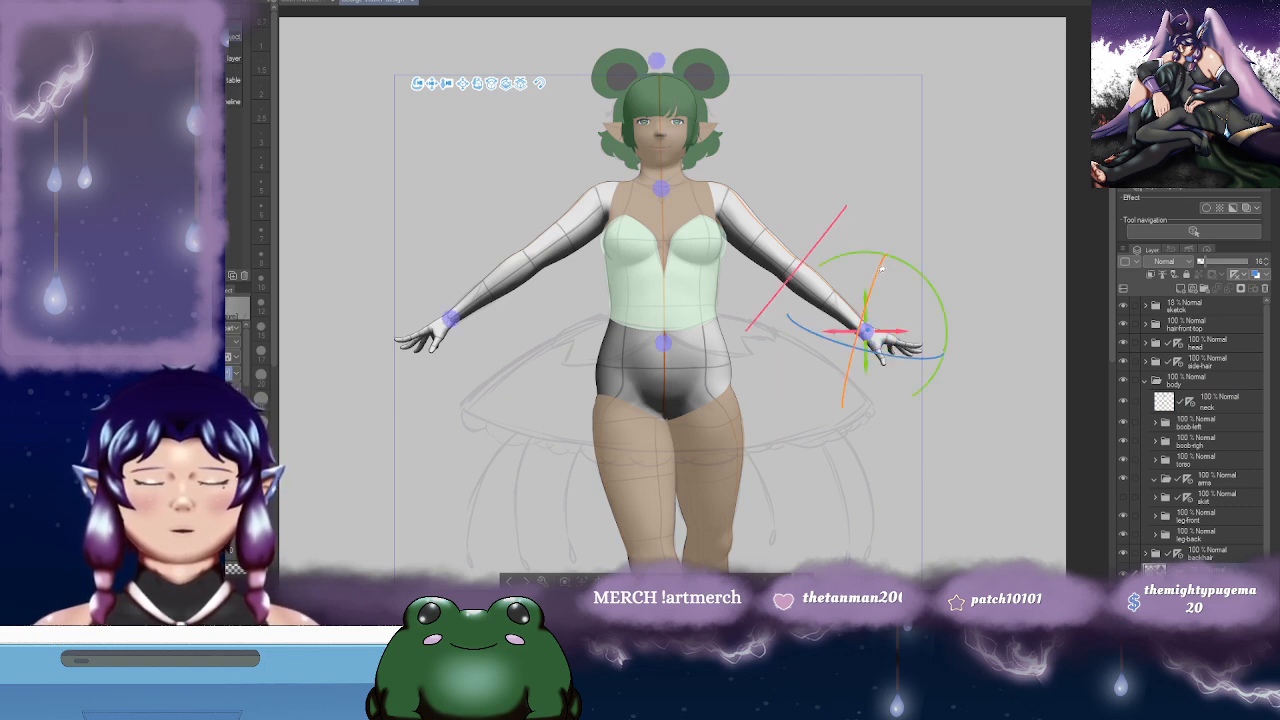
{"action": "left_click_drag", "start_coordinate": [880, 269], "coordinate": [894, 244]}
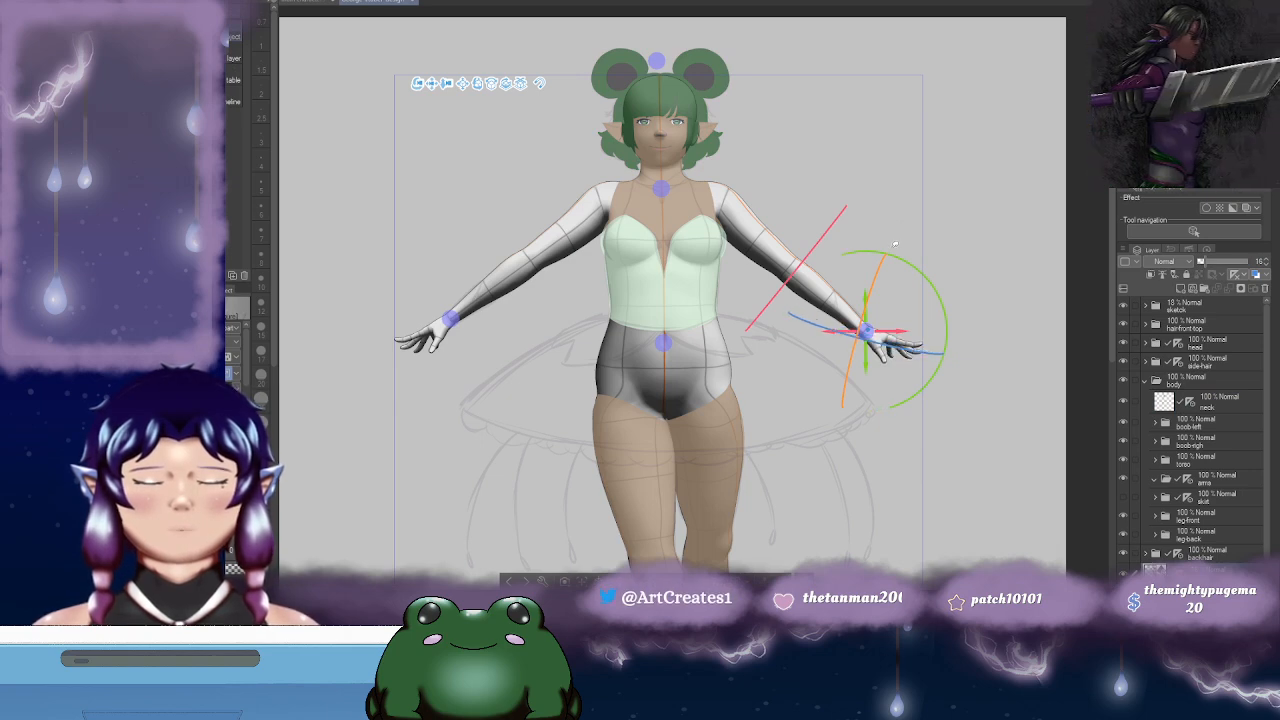
{"action": "left_click_drag", "start_coordinate": [941, 296], "coordinate": [945, 280]}
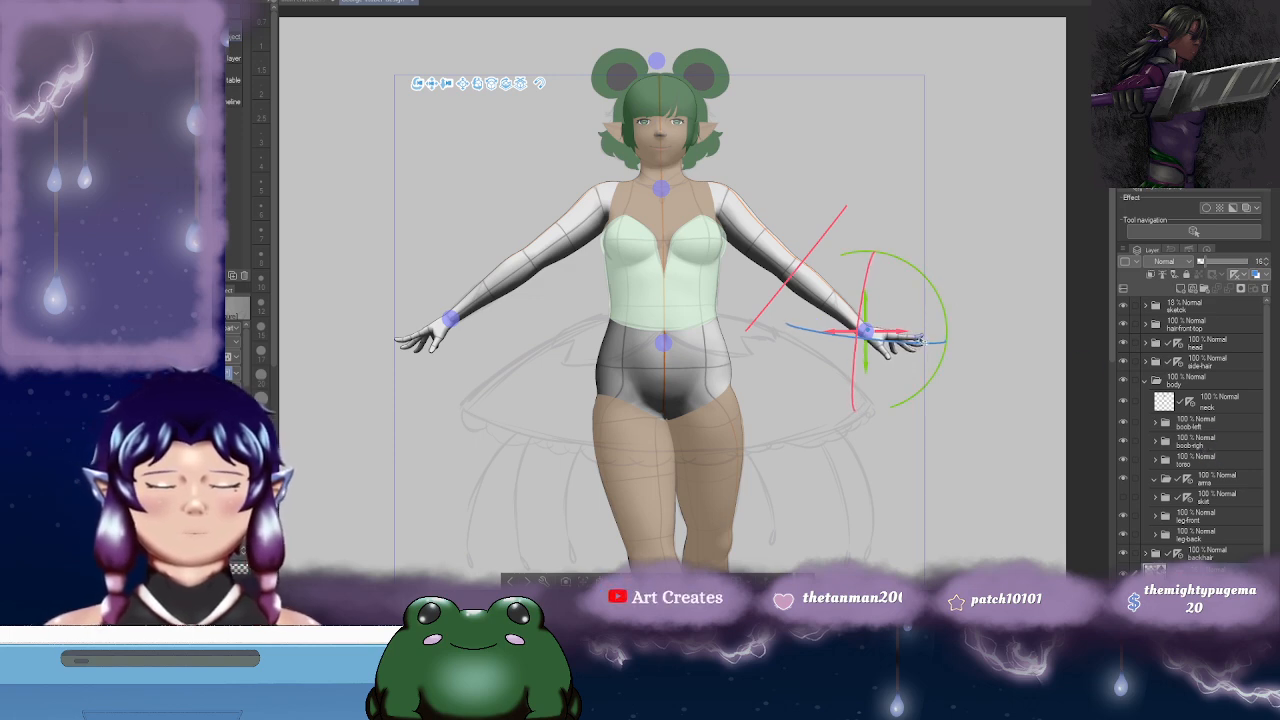
{"action": "left_click", "coordinate": [921, 340]}
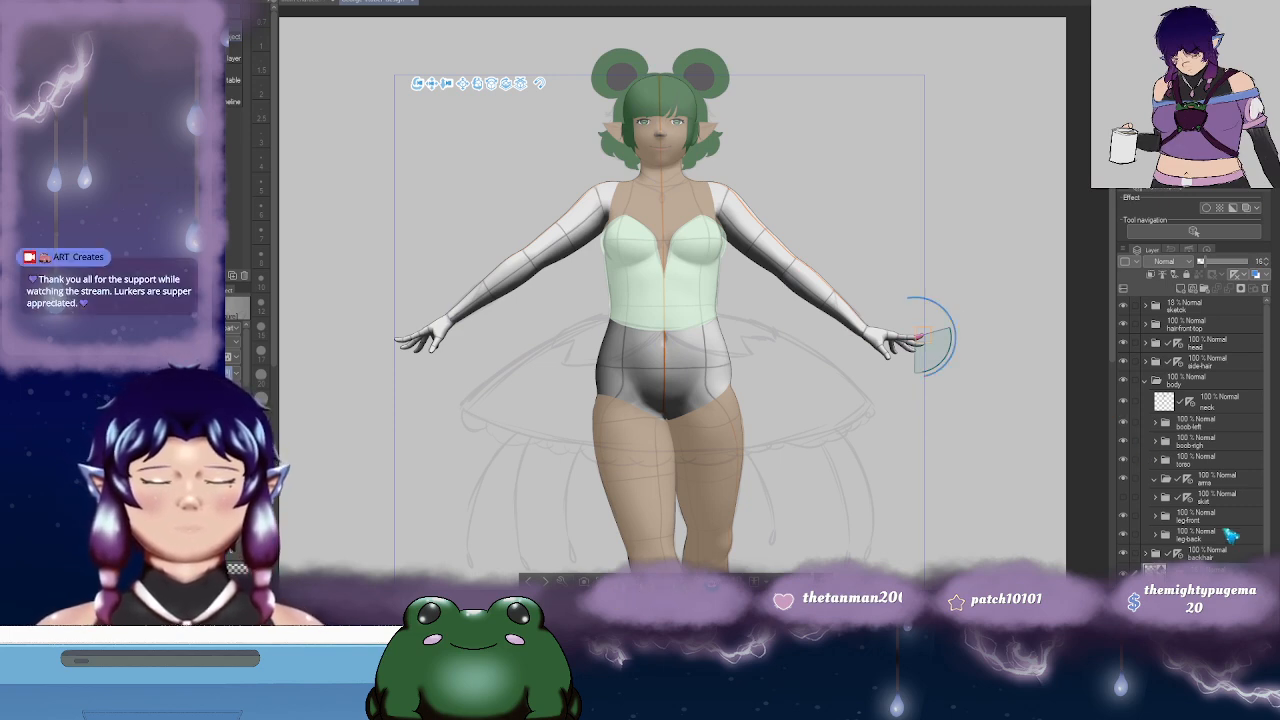
- Create a new layer inside the arms folder for the upper arm
{"action": "left_click", "coordinate": [1212, 482]}
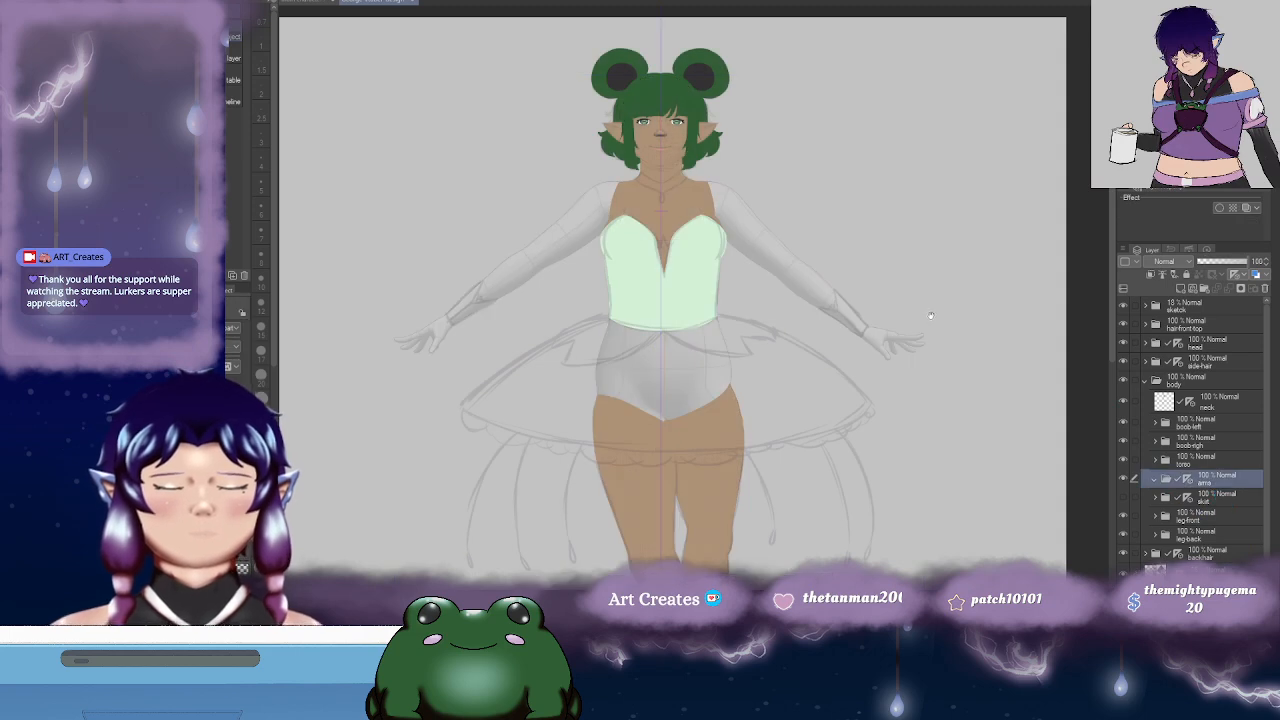
{"action": "left_click_drag", "start_coordinate": [932, 315], "coordinate": [890, 325]}
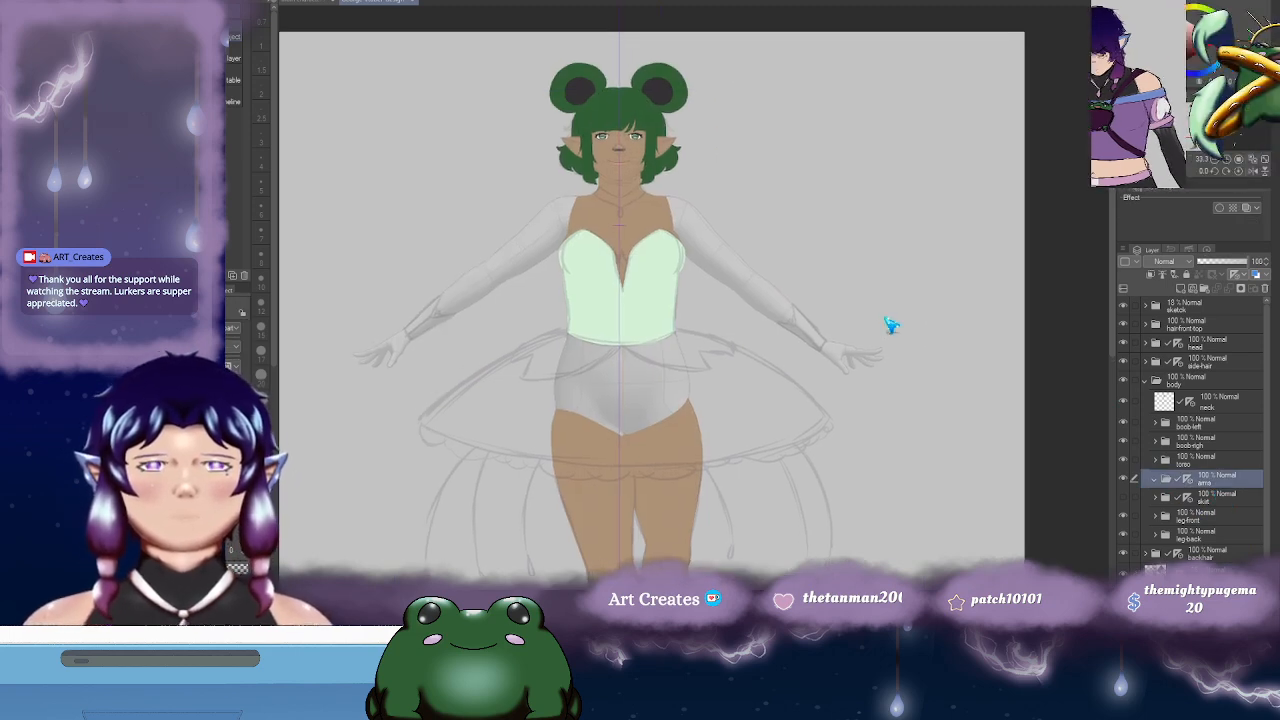
{"action": "left_click_drag", "start_coordinate": [877, 260], "coordinate": [822, 269]}
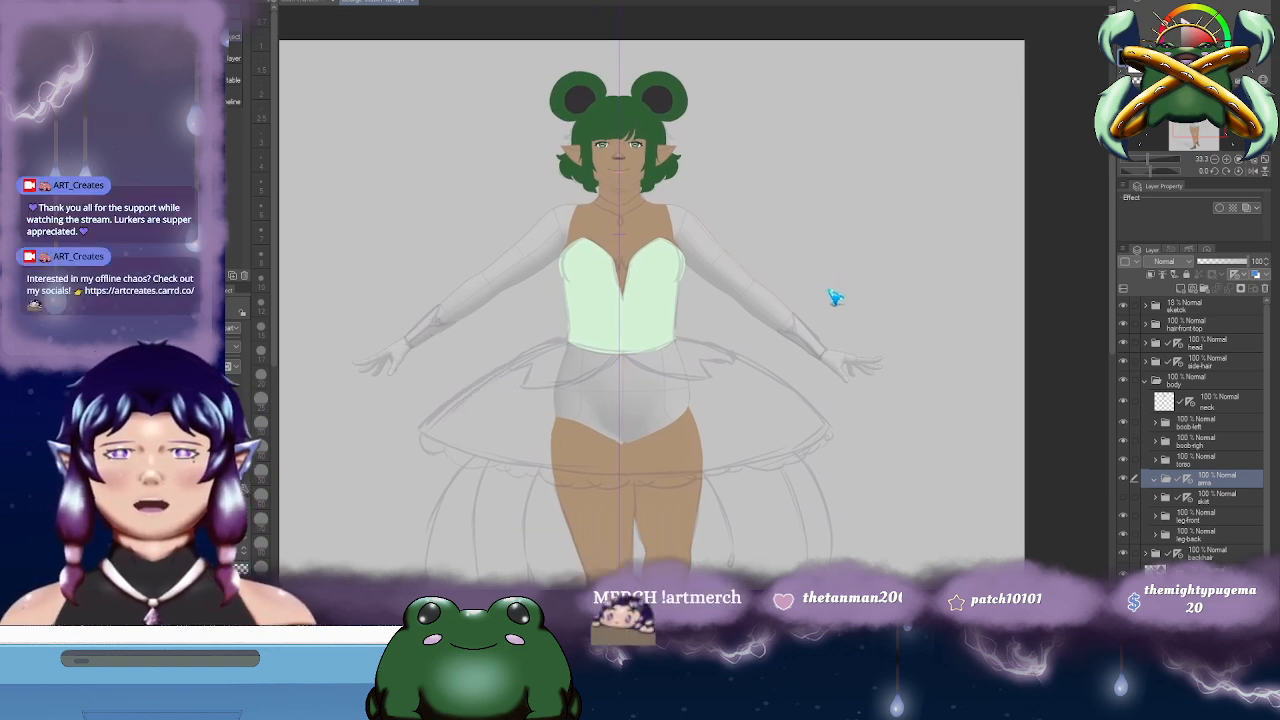
{"action": "scroll", "coordinate": [840, 297], "scroll_direction": "up", "scroll_amount": 1}
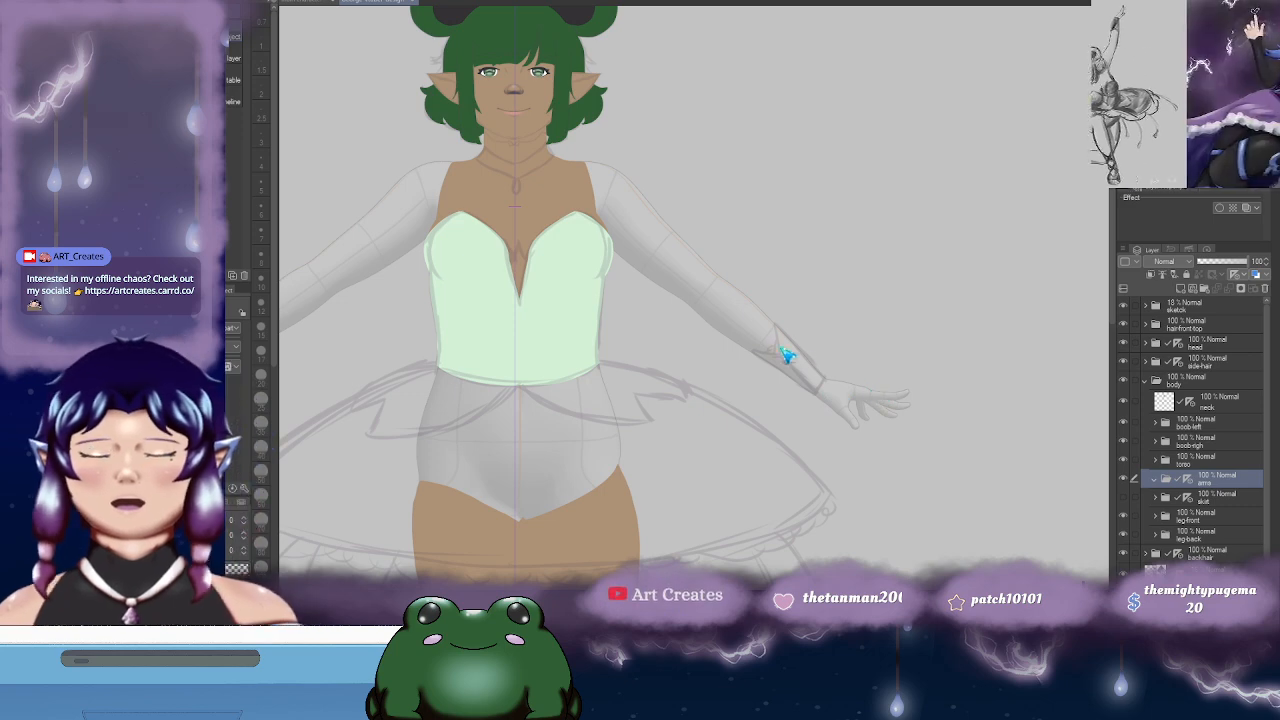
{"action": "scroll", "coordinate": [728, 310], "scroll_direction": "up", "scroll_amount": 2}
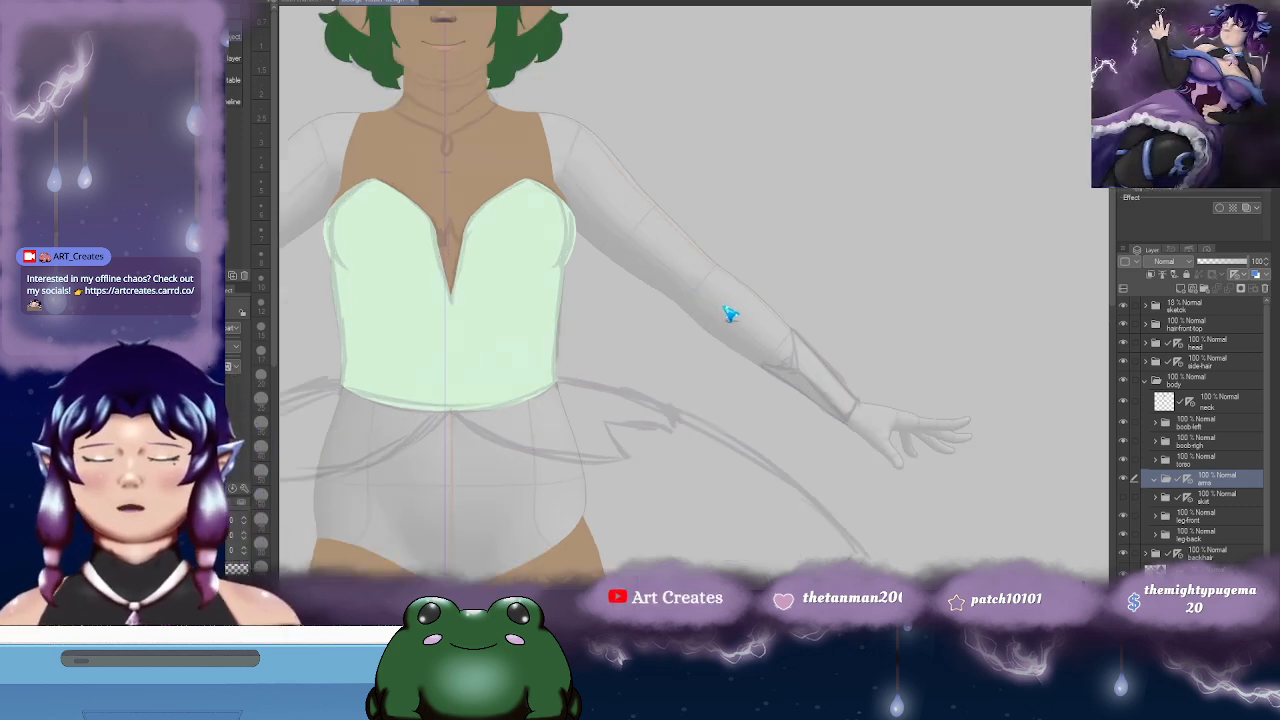
{"action": "key", "text": "p"}
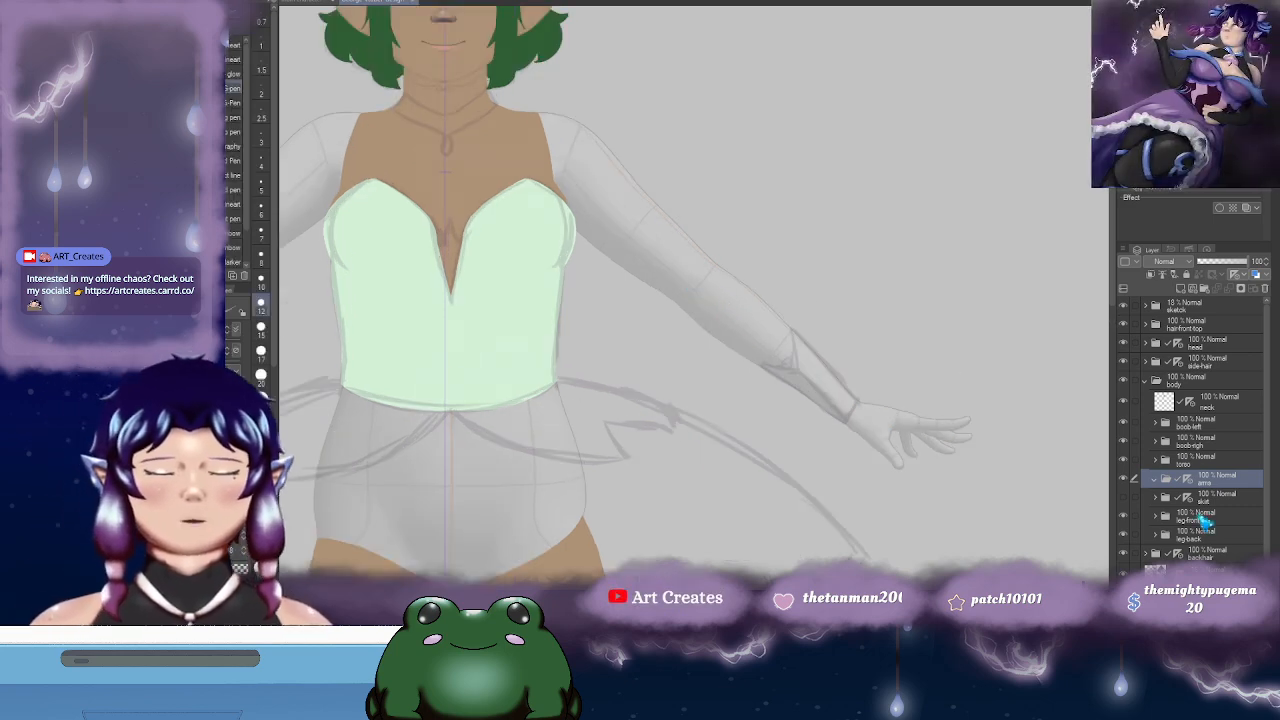
{"action": "left_click", "coordinate": [1181, 288]}
{"action": "left_click_drag", "start_coordinate": [737, 228], "coordinate": [834, 309]}
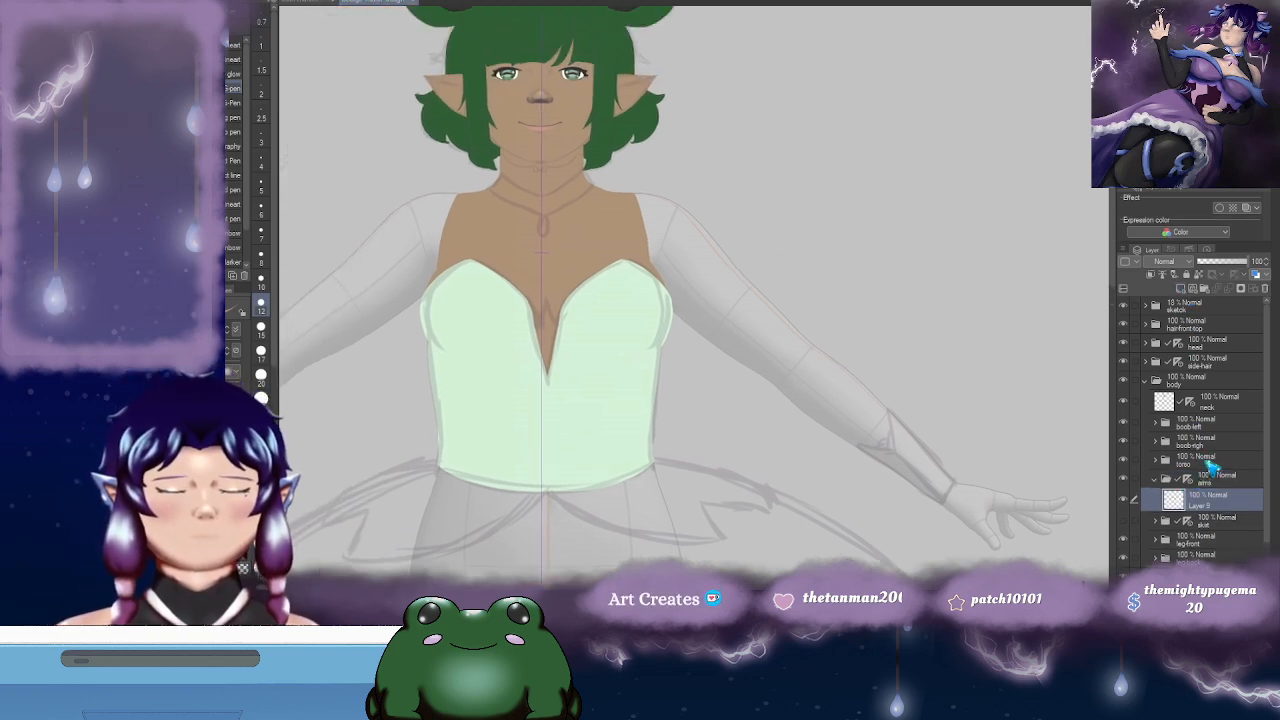
- Lower the torso folder's opacity to 63% and make the new arms layer active
{"action": "left_click", "coordinate": [1192, 458]}
{"action": "left_click", "coordinate": [1229, 261]}
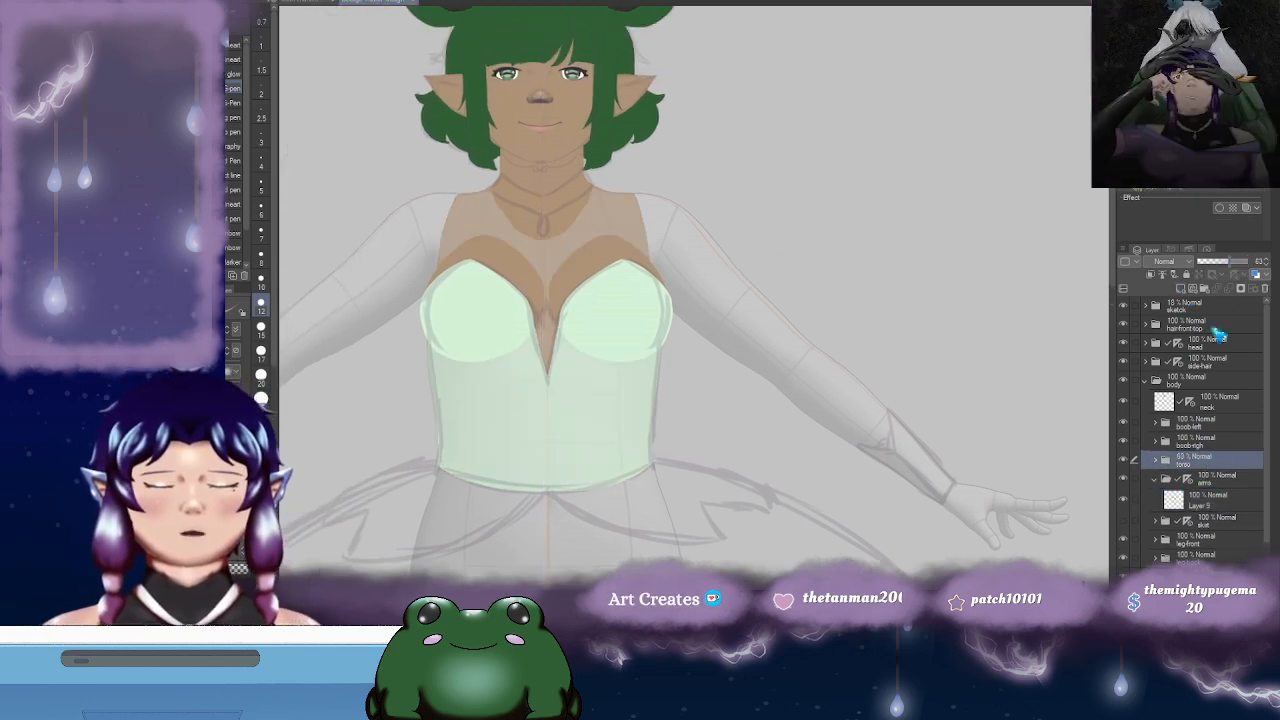
{"action": "left_click", "coordinate": [1208, 499]}
- Outline the top of the shoulder and its curved inner edges over the chest in brown with a size 6 pen
{"action": "scroll", "coordinate": [627, 205], "scroll_direction": "up", "scroll_amount": 5}
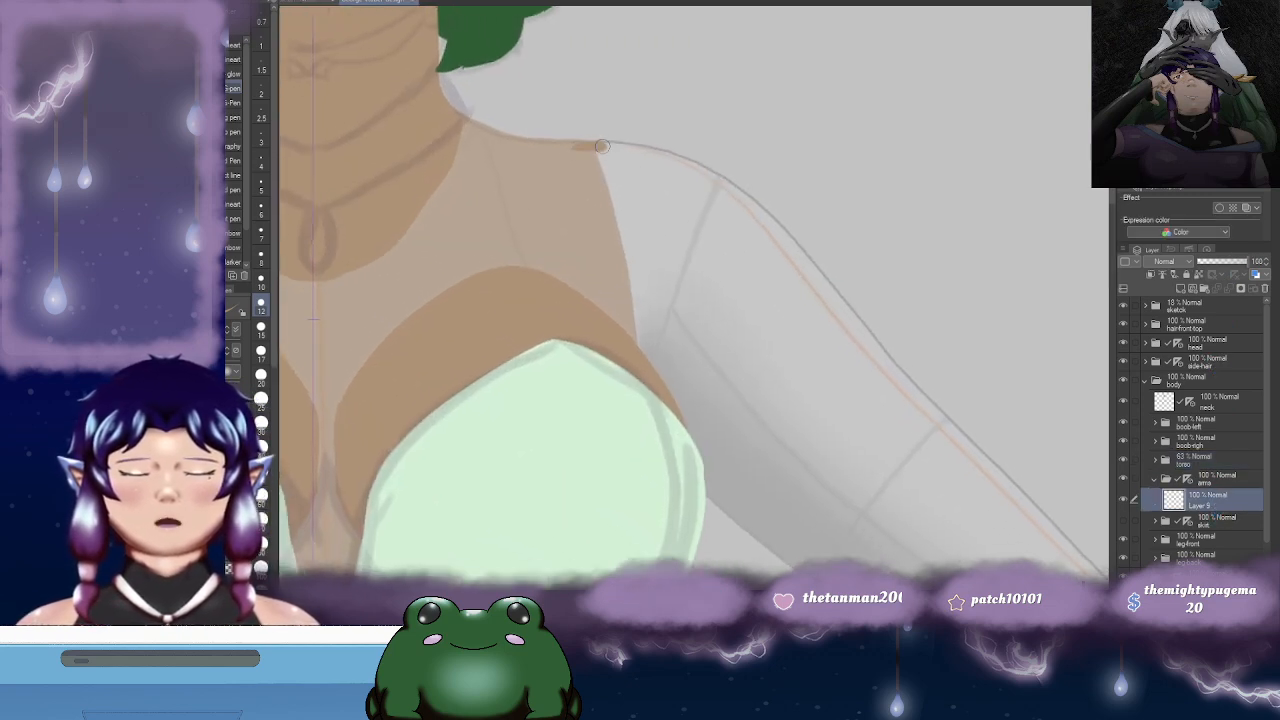
{"action": "left_click", "coordinate": [262, 209]}
{"action": "mouse_move", "coordinate": [605, 164]}
{"action": "left_mouse_down"}
{"action": "mouse_move", "coordinate": [578, 97]}
{"action": "mouse_move", "coordinate": [688, 128]}
{"action": "left_mouse_up"}
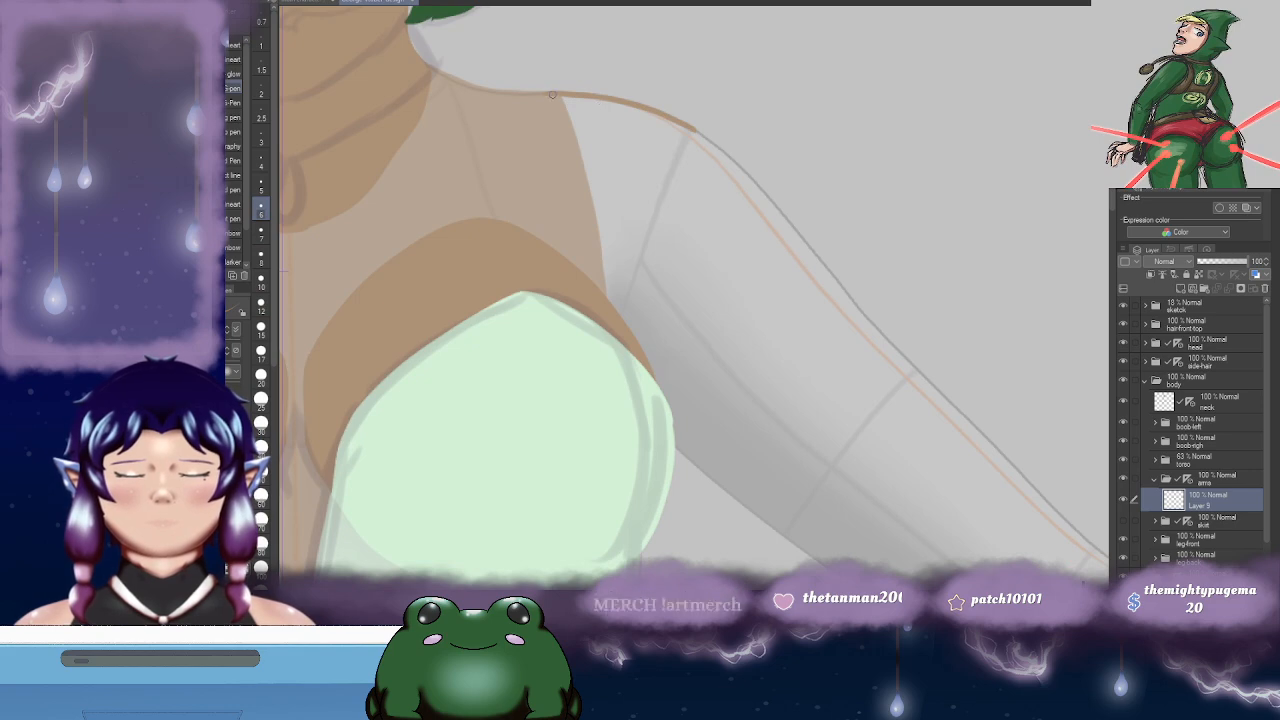
{"action": "left_click_drag", "start_coordinate": [526, 108], "coordinate": [510, 225]}
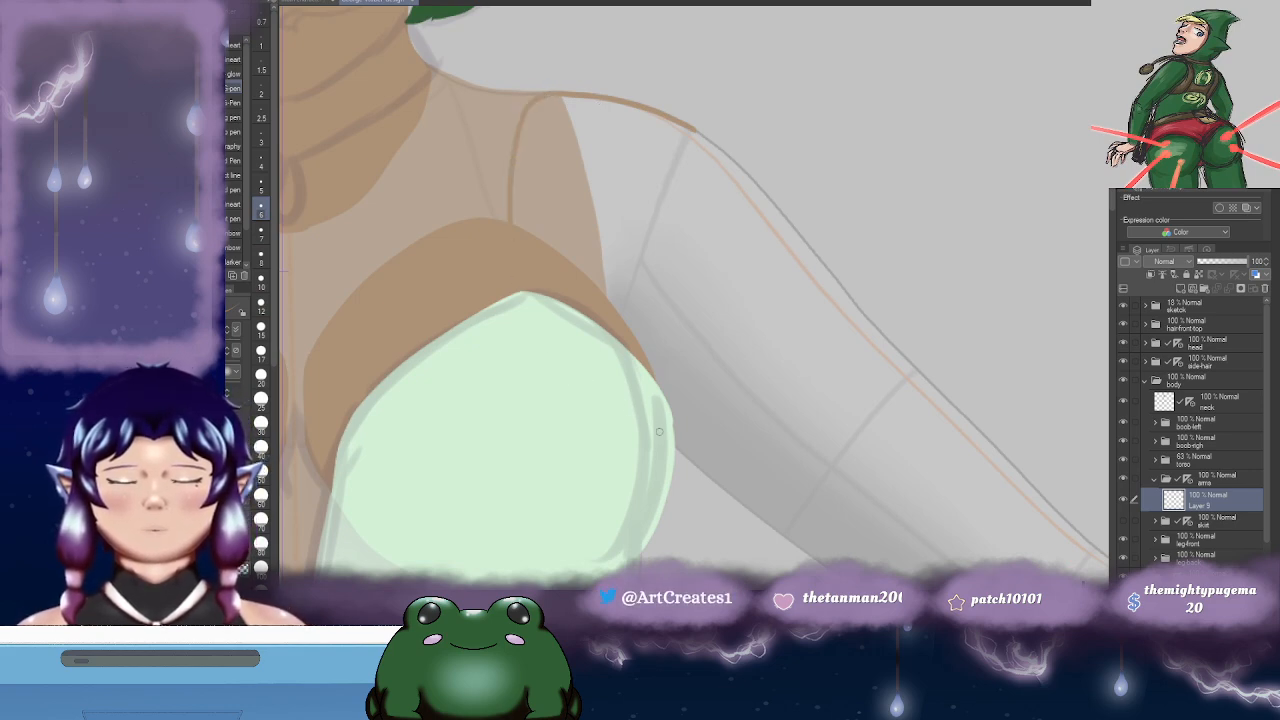
{"action": "mouse_move", "coordinate": [846, 253]}
{"action": "left_mouse_down"}
{"action": "mouse_move", "coordinate": [786, 251]}
{"action": "mouse_move", "coordinate": [1019, 289]}
{"action": "mouse_move", "coordinate": [1065, 316]}
{"action": "left_mouse_up"}
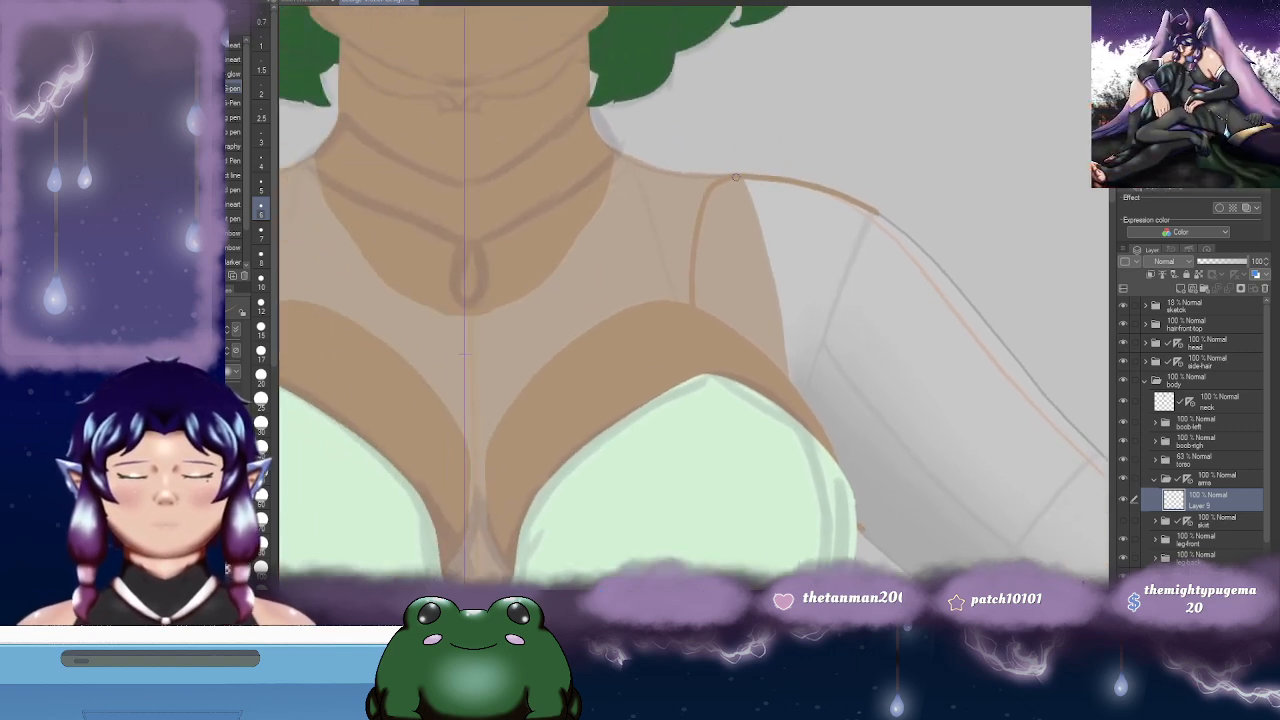
{"action": "mouse_move", "coordinate": [684, 184]}
{"action": "left_mouse_down"}
{"action": "mouse_move", "coordinate": [664, 243]}
{"action": "mouse_move", "coordinate": [680, 313]}
{"action": "left_mouse_up"}
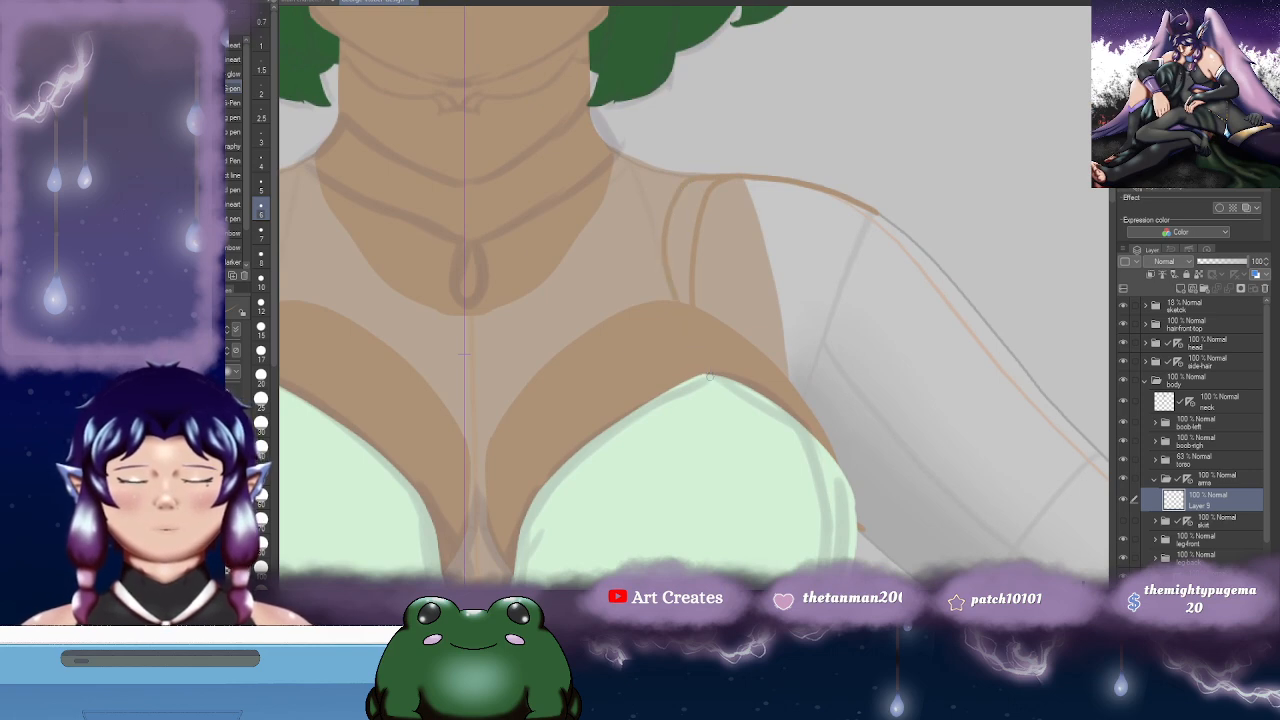
- Outline both sides of the upper arm from the shoulder downward and close the shape with a rounded end at the elbow
{"action": "mouse_move", "coordinate": [1077, 418]}
{"action": "left_mouse_down"}
{"action": "mouse_move", "coordinate": [962, 321]}
{"action": "mouse_move", "coordinate": [942, 352]}
{"action": "mouse_move", "coordinate": [790, 331]}
{"action": "left_mouse_up"}
{"action": "mouse_move", "coordinate": [857, 287]}
{"action": "left_mouse_down"}
{"action": "mouse_move", "coordinate": [811, 286]}
{"action": "mouse_move", "coordinate": [759, 250]}
{"action": "left_mouse_up"}
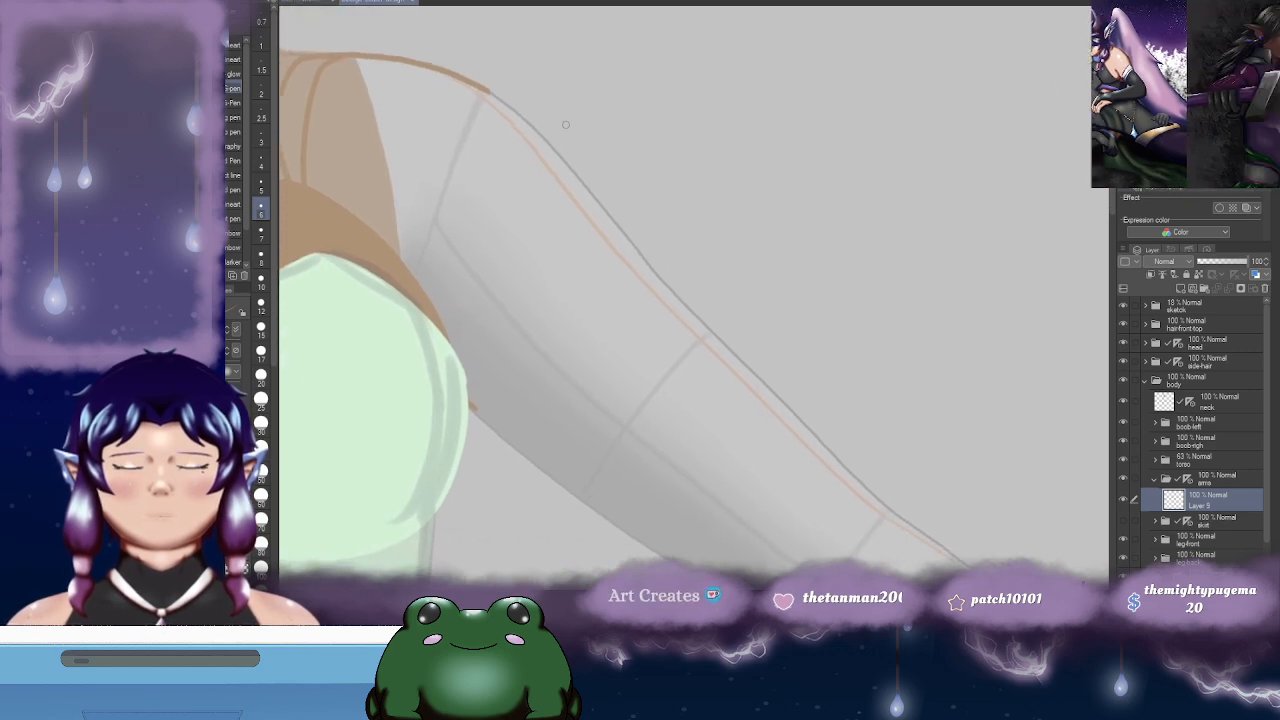
{"action": "mouse_move", "coordinate": [480, 88]}
{"action": "left_mouse_down"}
{"action": "mouse_move", "coordinate": [575, 168]}
{"action": "mouse_move", "coordinate": [720, 350]}
{"action": "left_mouse_up"}
{"action": "key", "text": "ctrl+z"}
{"action": "mouse_move", "coordinate": [477, 85]}
{"action": "left_mouse_down"}
{"action": "mouse_move", "coordinate": [553, 146]}
{"action": "mouse_move", "coordinate": [840, 458]}
{"action": "left_mouse_up"}
{"action": "left_click_drag", "start_coordinate": [744, 429], "coordinate": [748, 216]}
{"action": "mouse_move", "coordinate": [480, 191]}
{"action": "left_mouse_down"}
{"action": "mouse_move", "coordinate": [576, 276]}
{"action": "mouse_move", "coordinate": [756, 393]}
{"action": "mouse_move", "coordinate": [697, 303]}
{"action": "mouse_move", "coordinate": [802, 320]}
{"action": "left_mouse_up"}
{"action": "left_click_drag", "start_coordinate": [802, 320], "coordinate": [774, 334]}
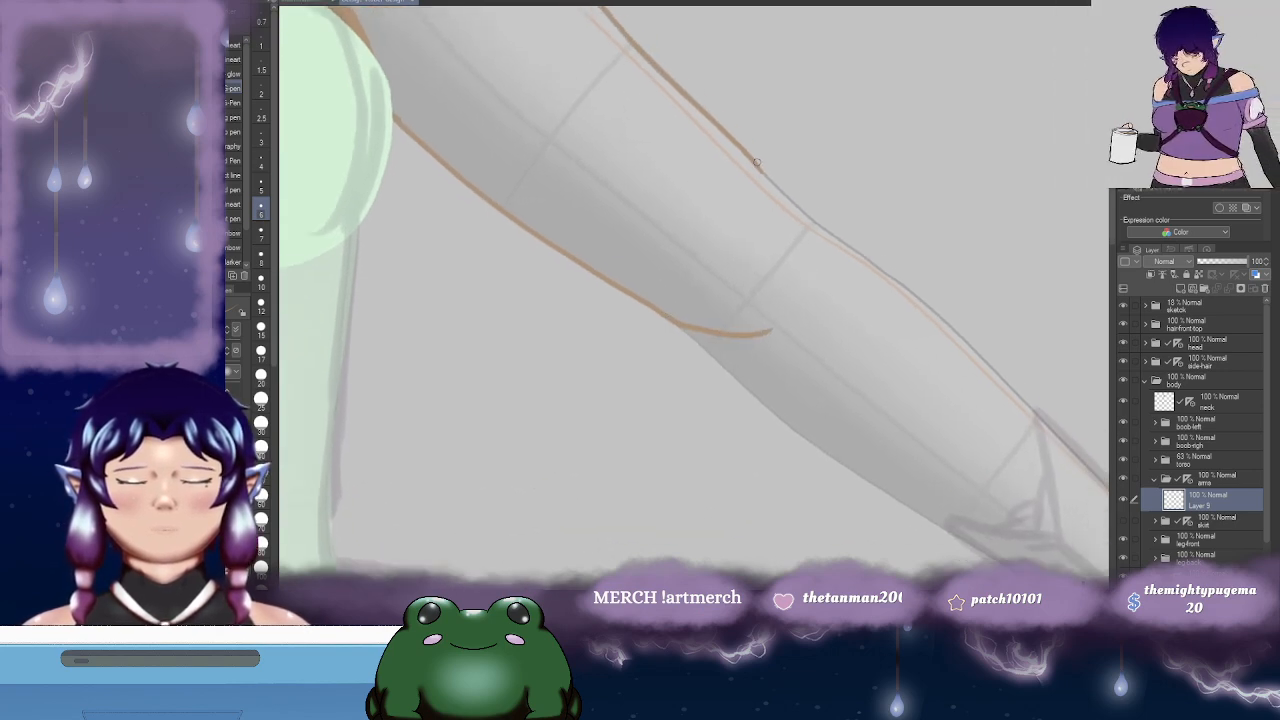
{"action": "left_click_drag", "start_coordinate": [762, 174], "coordinate": [793, 258]}
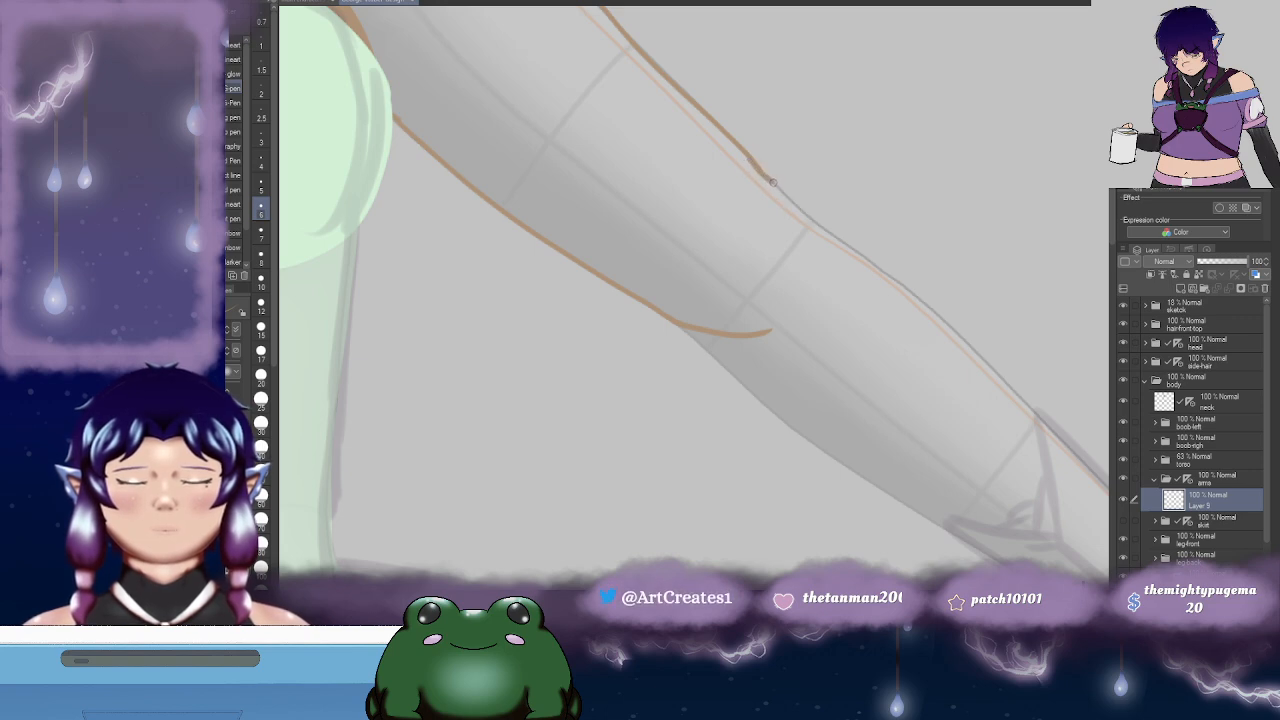
{"action": "mouse_move", "coordinate": [798, 207]}
{"action": "left_mouse_down"}
{"action": "mouse_move", "coordinate": [812, 240]}
{"action": "mouse_move", "coordinate": [775, 330]}
{"action": "mouse_move", "coordinate": [745, 335]}
{"action": "left_mouse_up"}
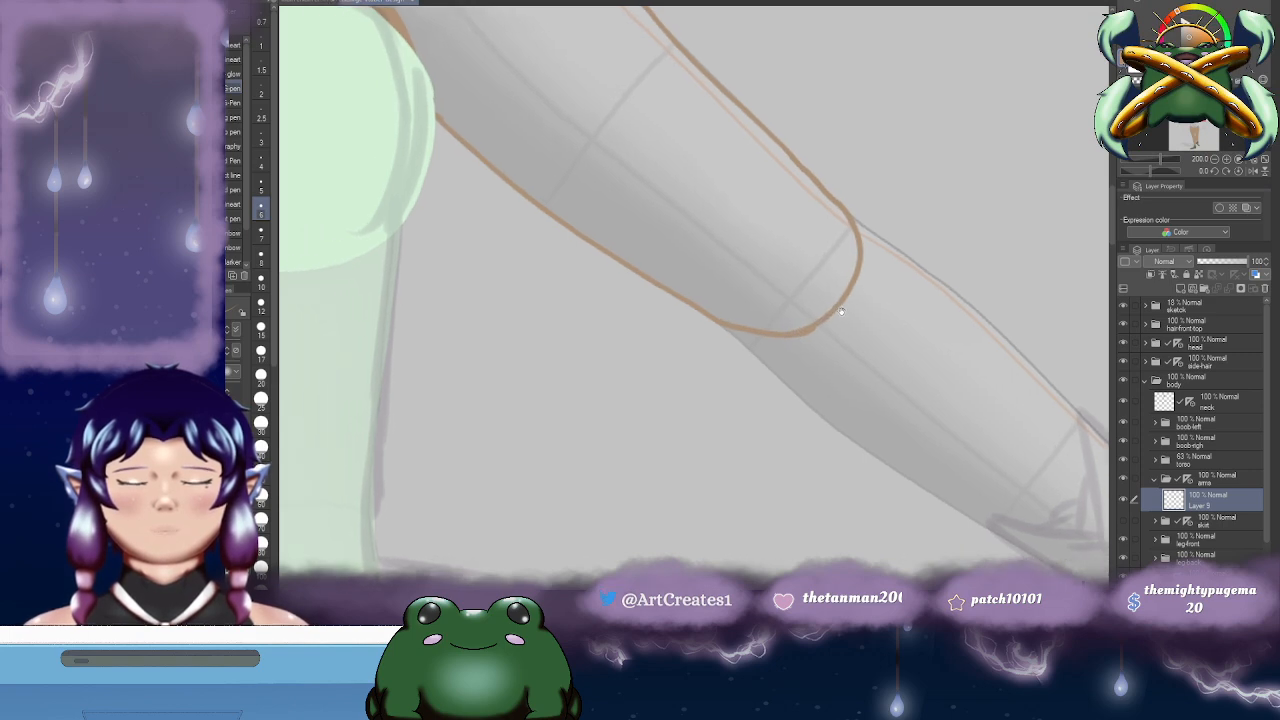
- Fill the outlined upper arm and the shoulder area with the brown skin colour
{"action": "scroll", "coordinate": [843, 310], "scroll_direction": "up", "scroll_amount": 2}
{"action": "key", "text": "g"}
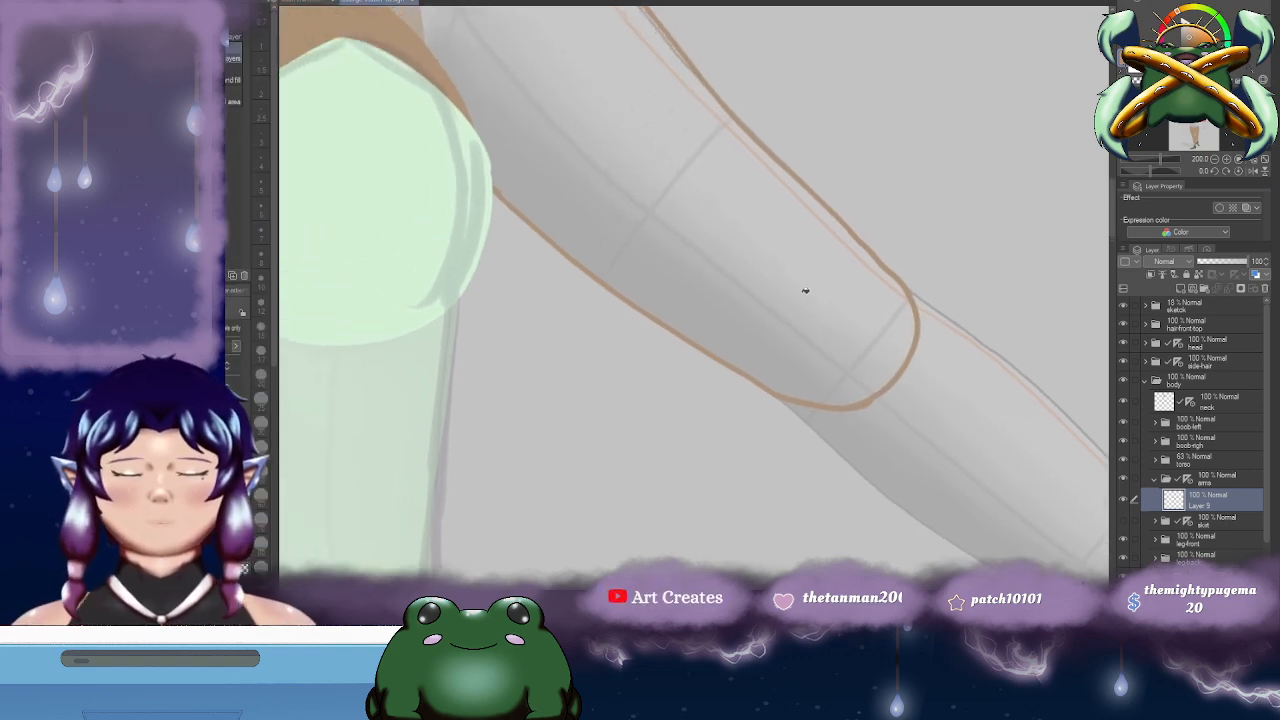
{"action": "left_click", "coordinate": [806, 291]}
{"action": "left_click_drag", "start_coordinate": [750, 223], "coordinate": [1020, 463]}
{"action": "left_click", "coordinate": [600, 153]}
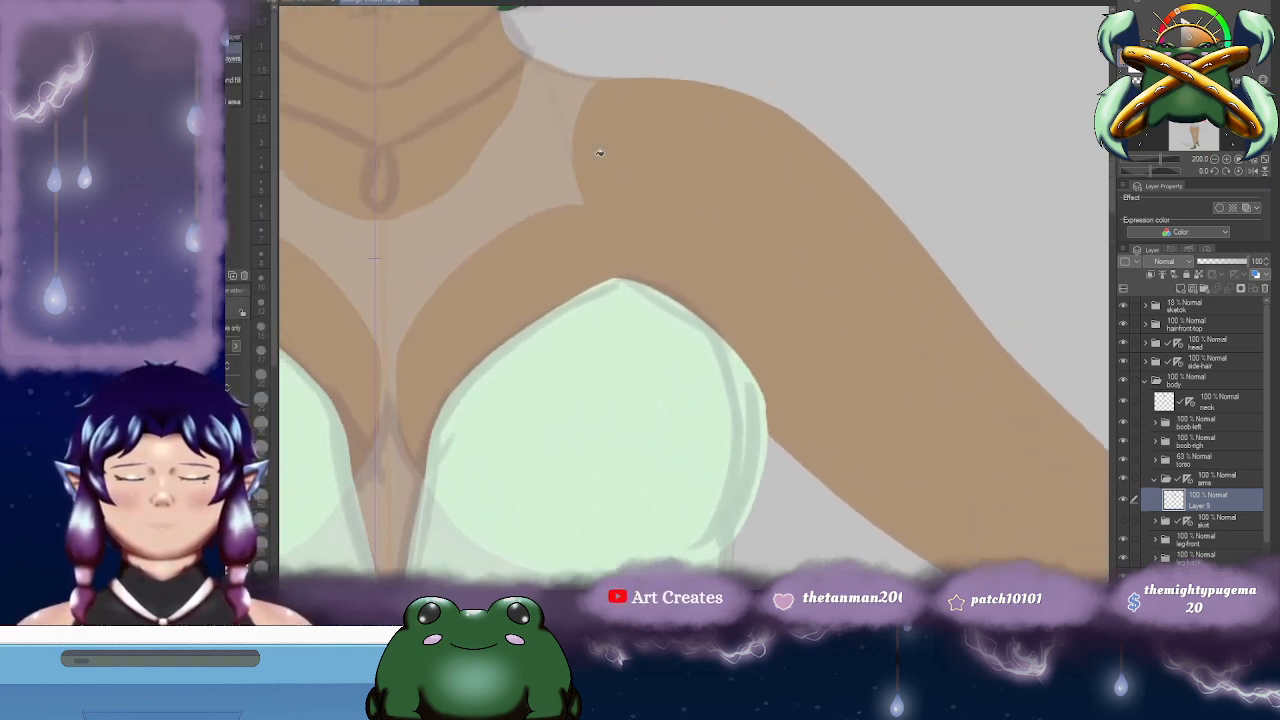
{"action": "left_click_drag", "start_coordinate": [930, 350], "coordinate": [818, 287]}
{"action": "scroll", "coordinate": [972, 327], "scroll_direction": "down", "scroll_amount": 2}
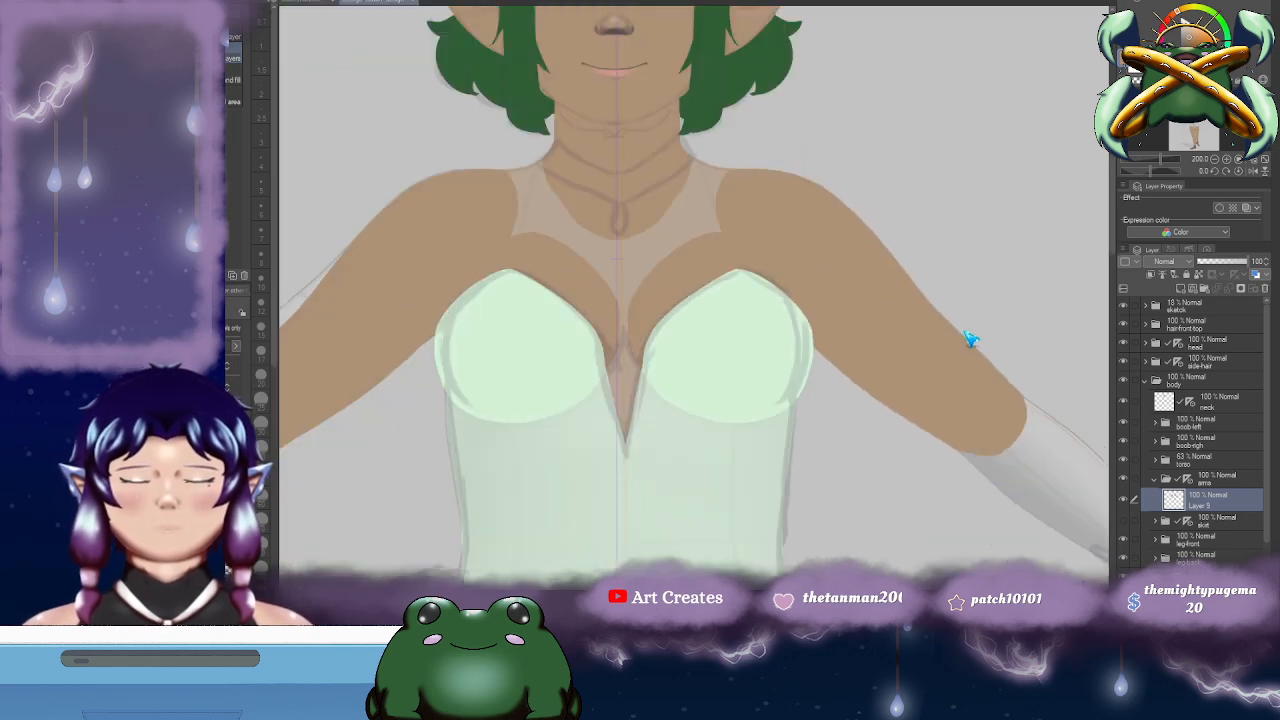
- Restore the torso folder's opacity to 100% and check the upper arms against the body
{"action": "mouse_move", "coordinate": [984, 377]}
{"action": "left_mouse_down"}
{"action": "mouse_move", "coordinate": [975, 360]}
{"action": "mouse_move", "coordinate": [991, 286]}
{"action": "mouse_move", "coordinate": [814, 376]}
{"action": "mouse_move", "coordinate": [831, 326]}
{"action": "left_mouse_up"}
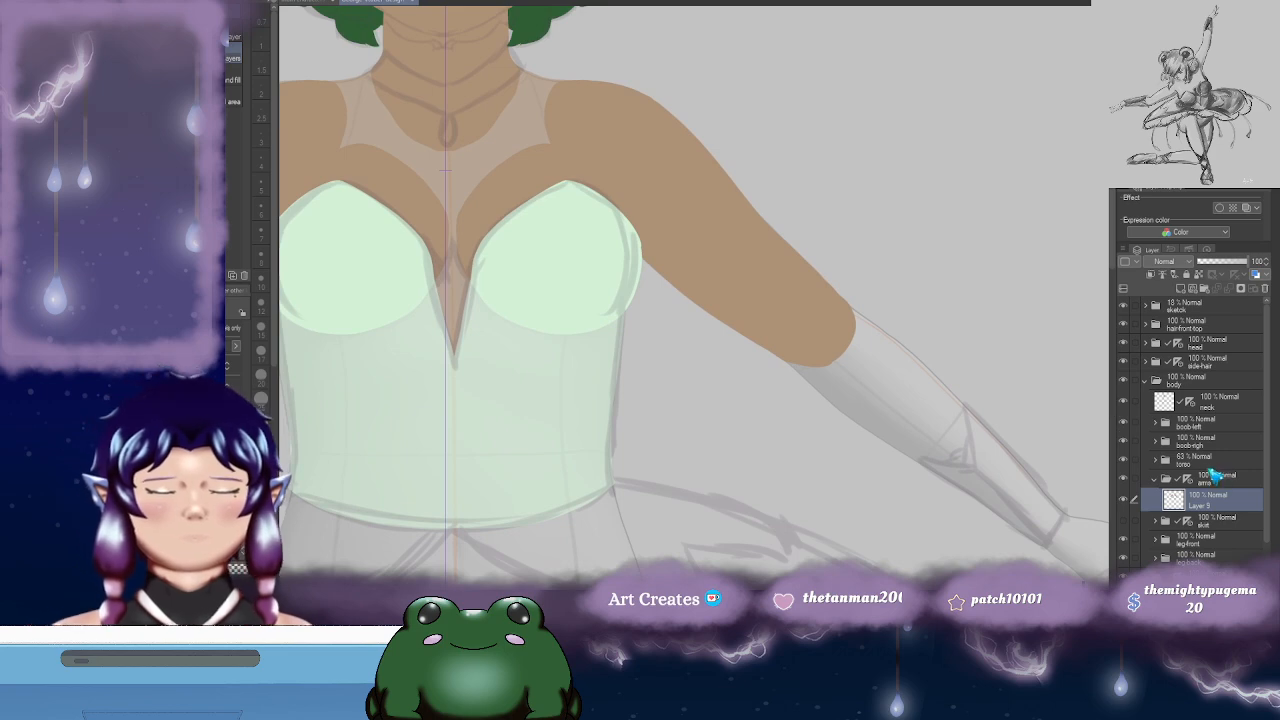
{"action": "left_click", "coordinate": [1213, 461]}
{"action": "left_click", "coordinate": [1248, 261]}
{"action": "left_click_drag", "start_coordinate": [817, 333], "coordinate": [842, 325]}
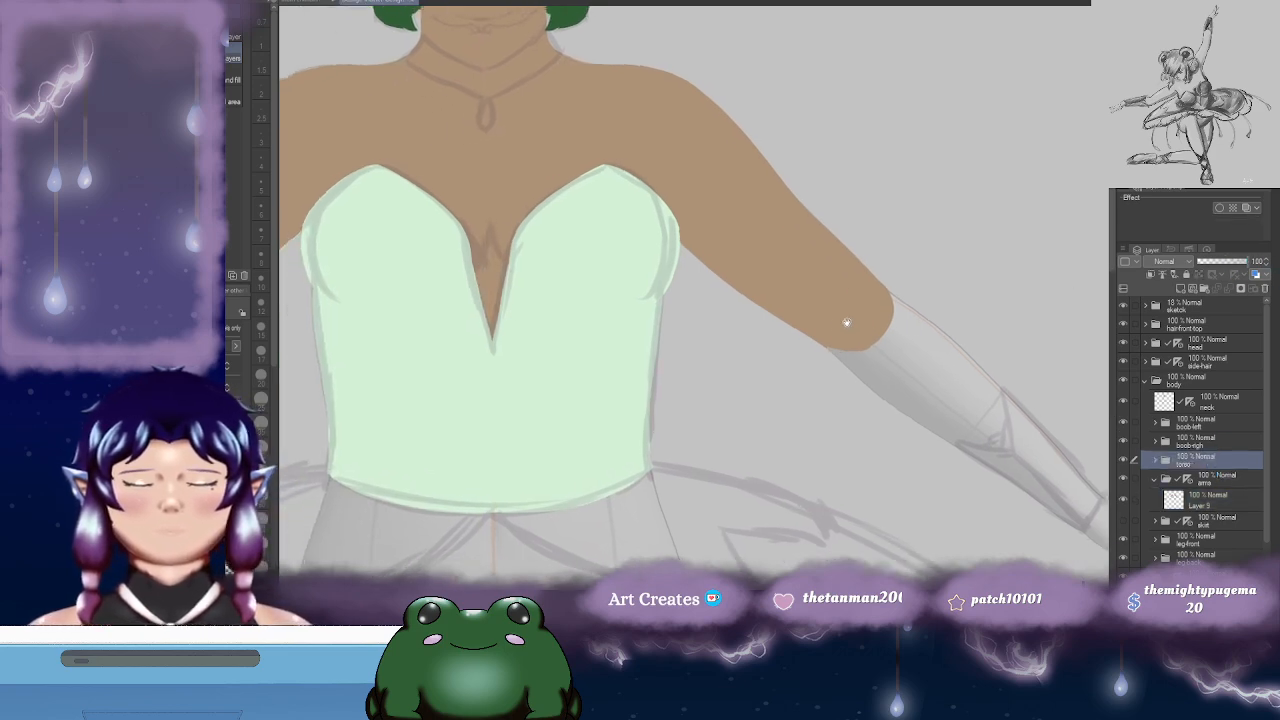
{"action": "scroll", "coordinate": [855, 355], "scroll_direction": "down", "scroll_amount": 3}
{"action": "scroll", "coordinate": [848, 390], "scroll_direction": "up", "scroll_amount": 2}
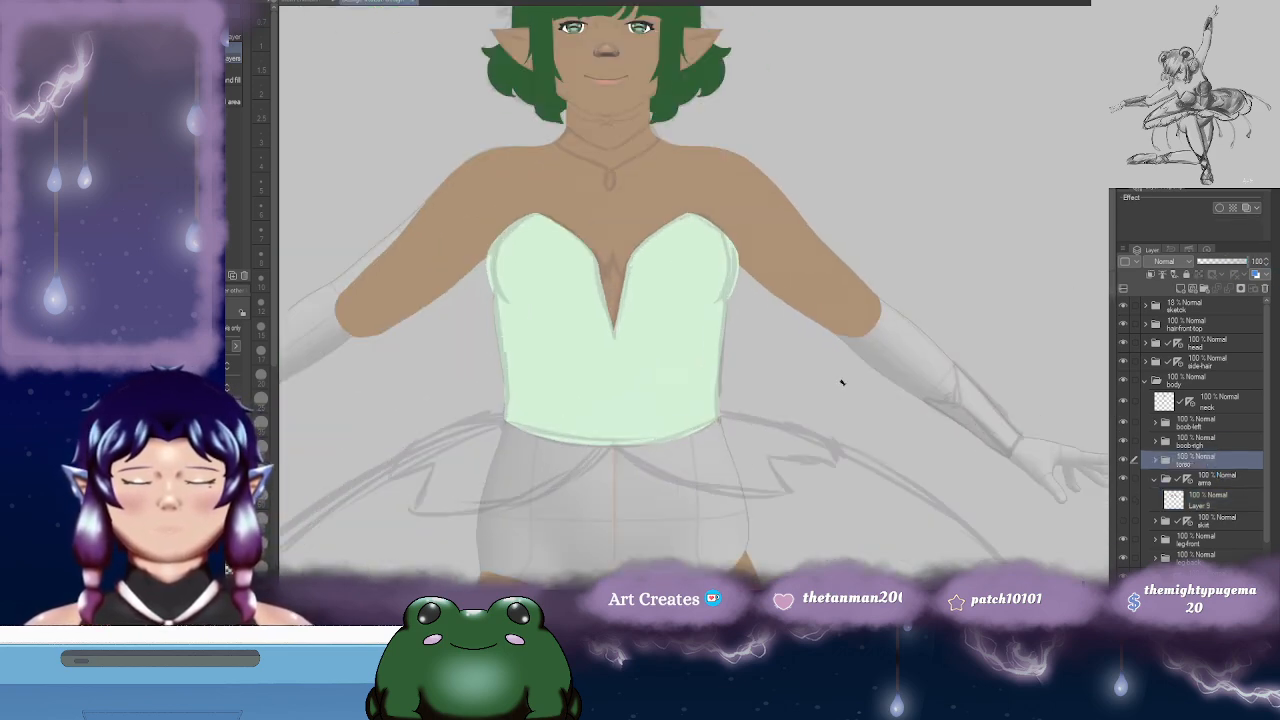
{"action": "scroll", "coordinate": [842, 381], "scroll_direction": "up", "scroll_amount": 2}
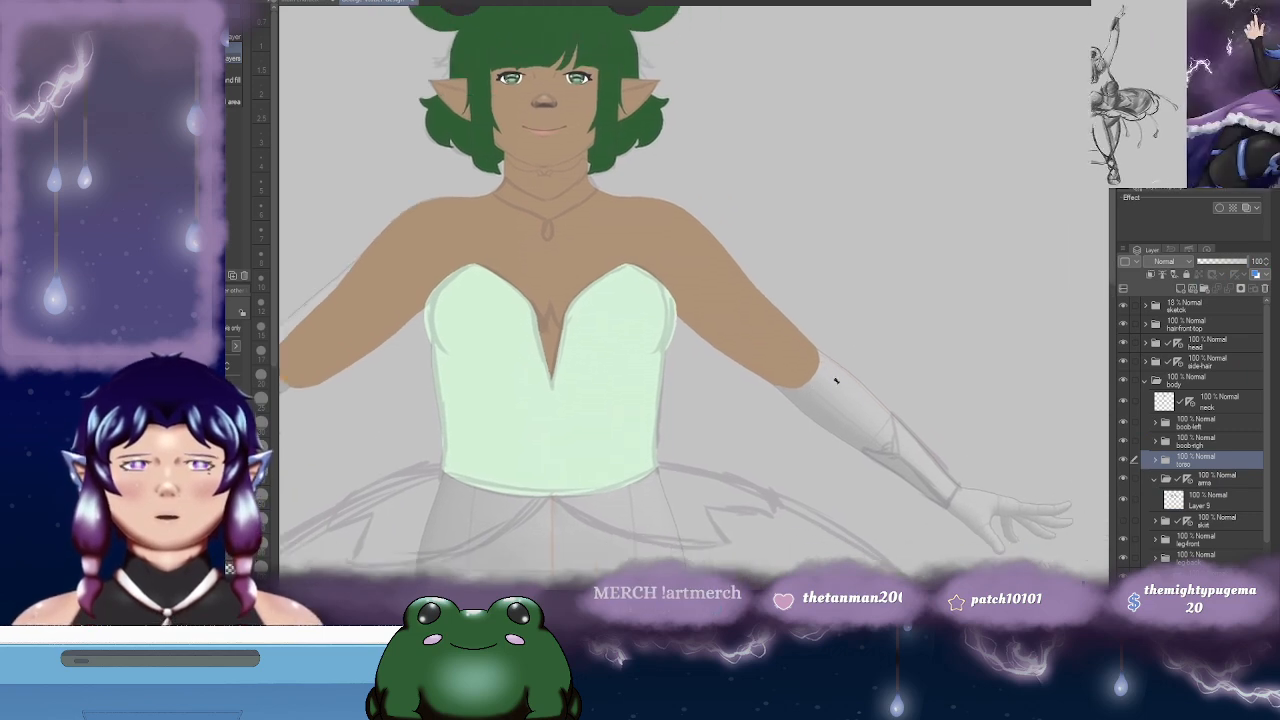
{"action": "scroll", "coordinate": [836, 381], "scroll_direction": "down", "scroll_amount": 2}
{"action": "scroll", "coordinate": [843, 400], "scroll_direction": "up", "scroll_amount": 3}
{"action": "scroll", "coordinate": [840, 405], "scroll_direction": "down", "scroll_amount": 1}
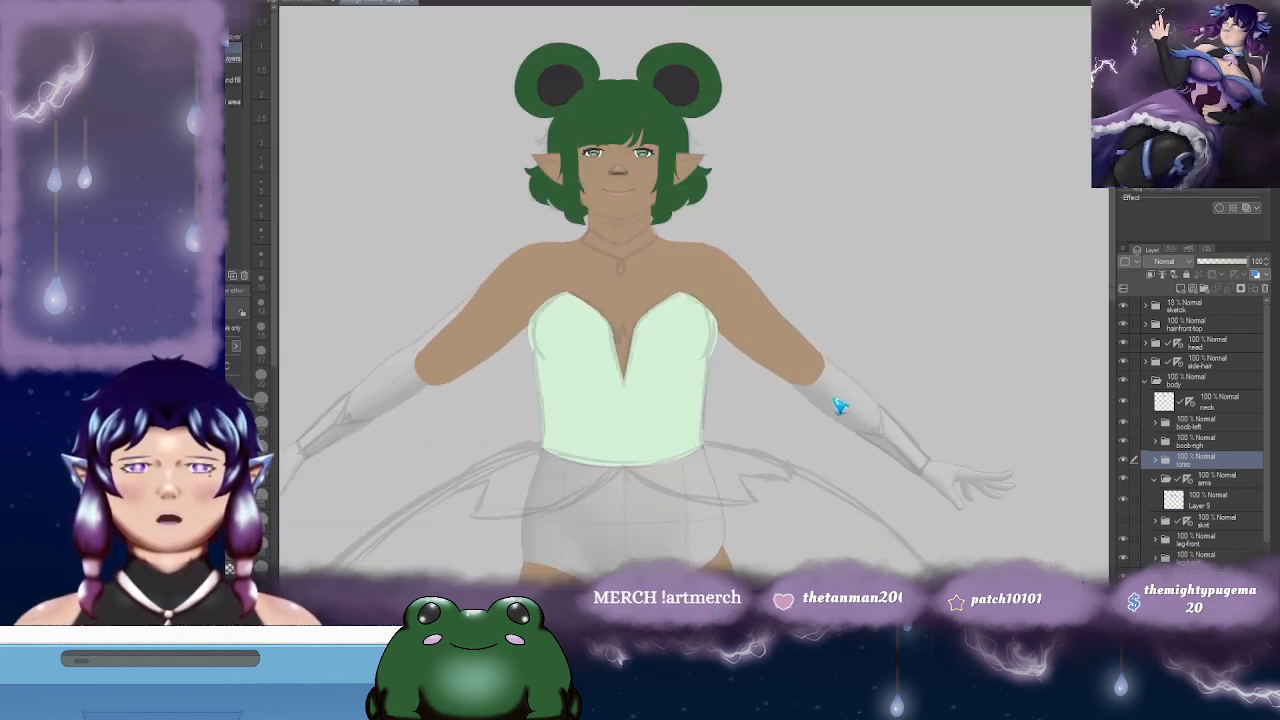
- Add a new layer above the upper-arm layer, lower the upper-arm layer's opacity to 51%, and make the new layer active
{"action": "scroll", "coordinate": [840, 405], "scroll_direction": "up", "scroll_amount": 4}
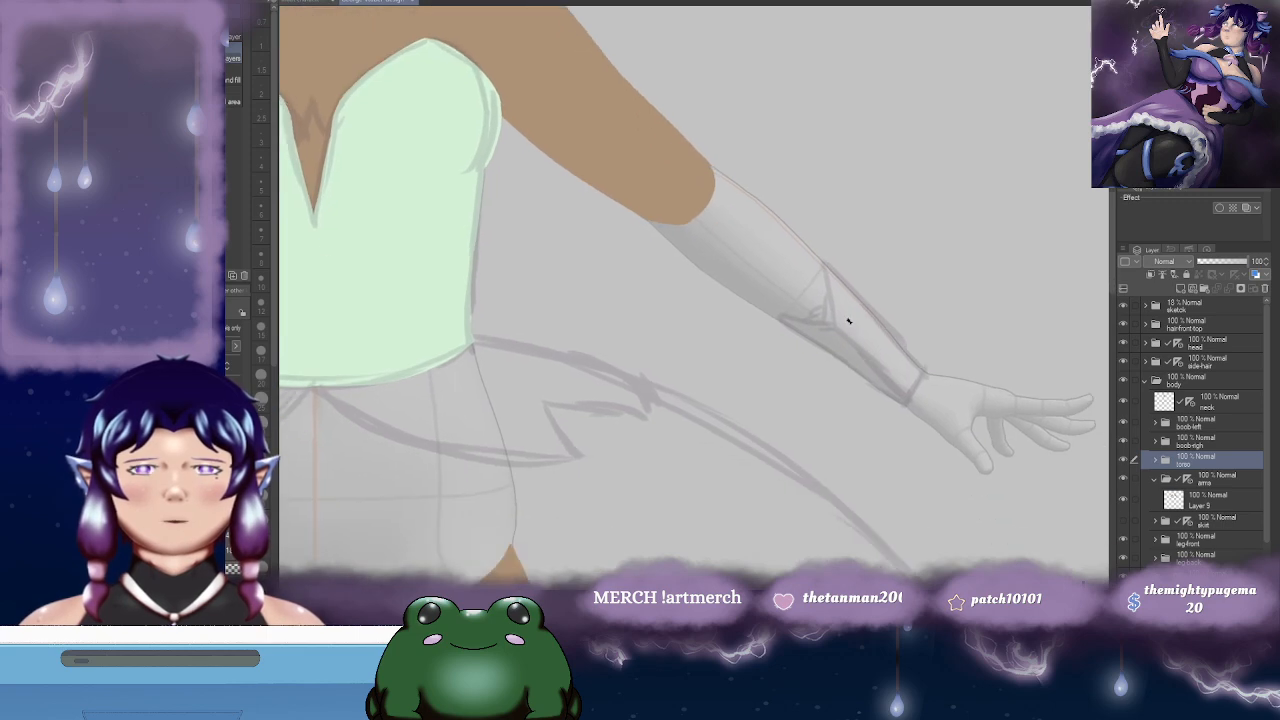
{"action": "scroll", "coordinate": [851, 337], "scroll_direction": "up", "scroll_amount": 1}
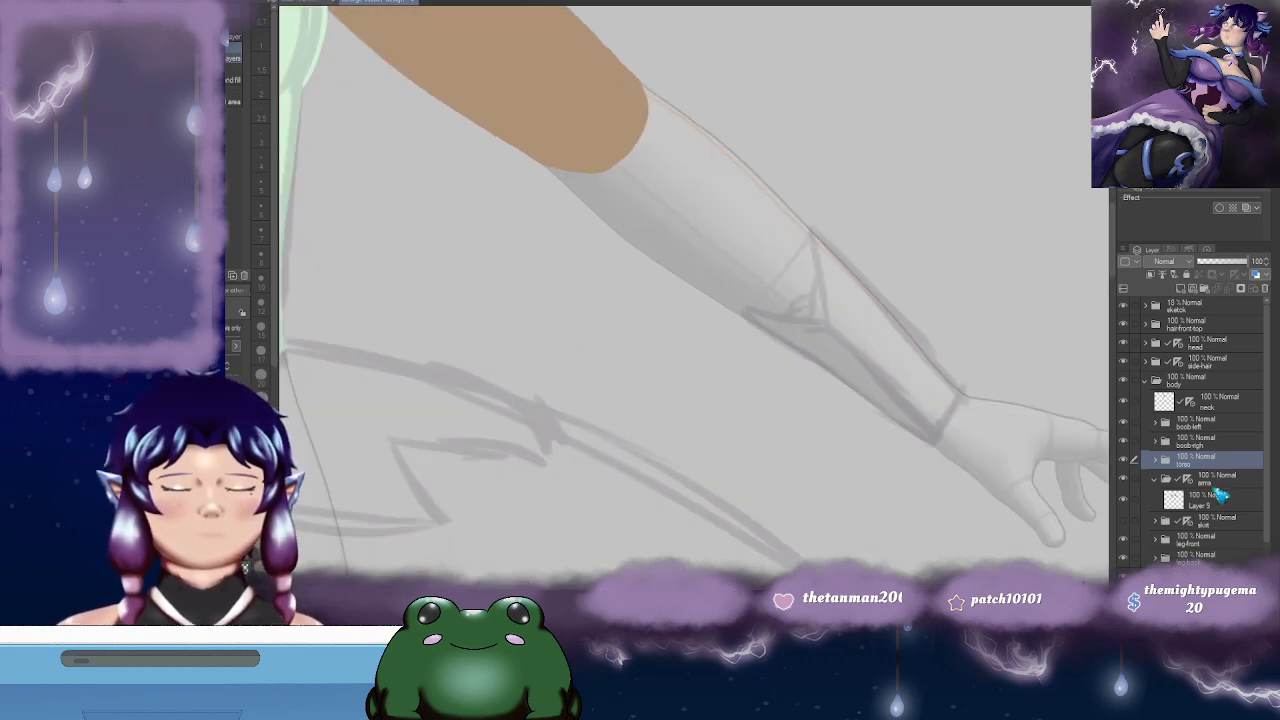
{"action": "left_click", "coordinate": [1220, 495]}
{"action": "left_click", "coordinate": [1190, 289]}
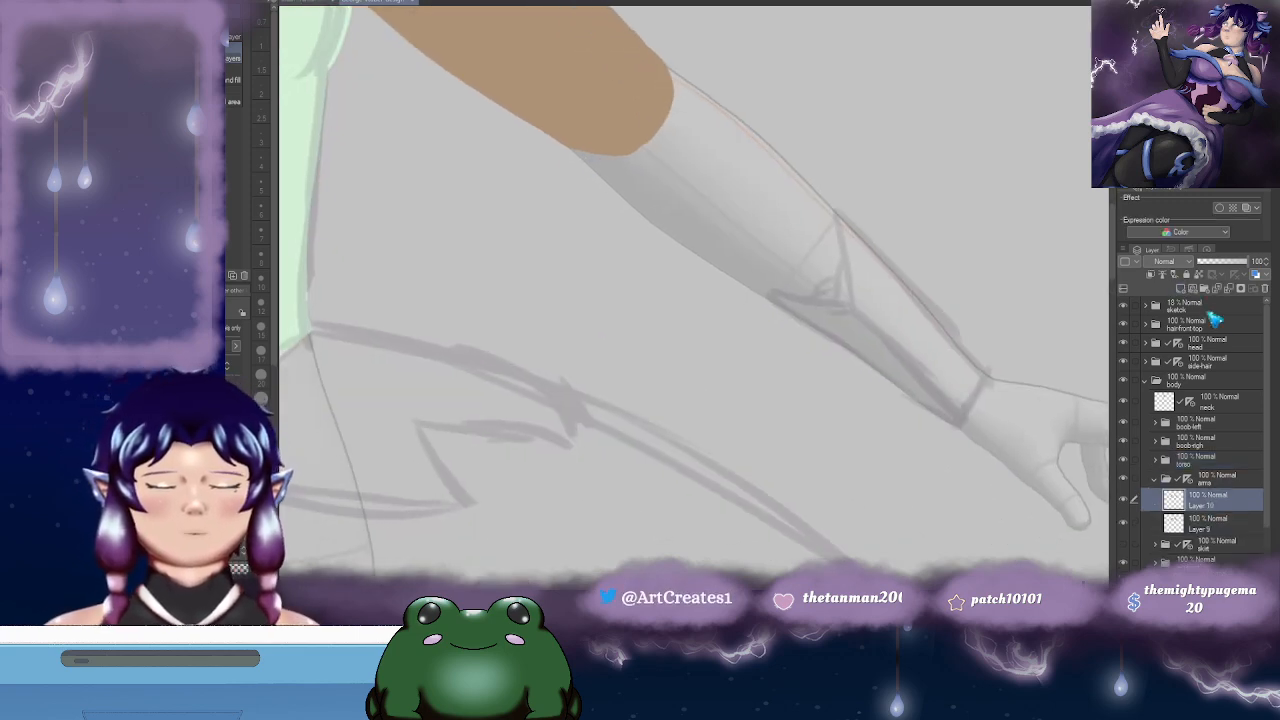
{"action": "left_click", "coordinate": [1208, 524]}
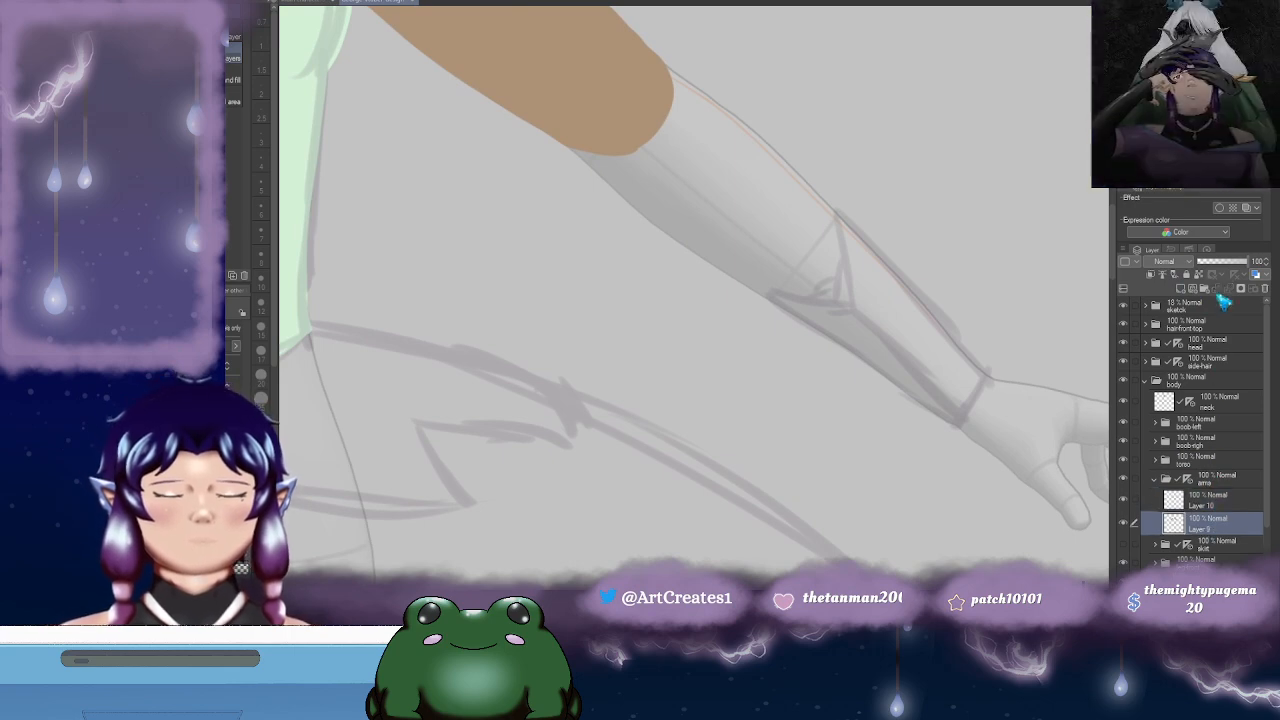
{"action": "left_click", "coordinate": [1223, 261]}
{"action": "left_click", "coordinate": [1208, 500]}
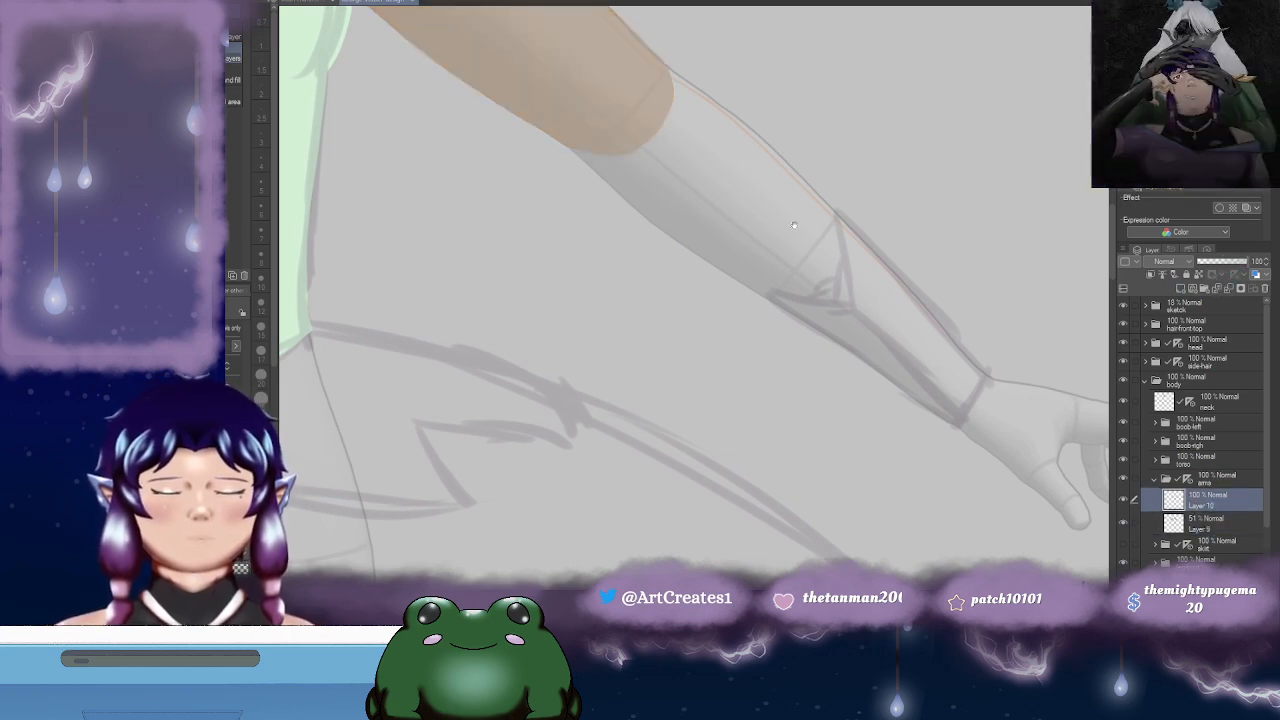
- Outline the lower and upper edges of the forearm from the elbow toward the wrist in brown
{"action": "left_click_drag", "start_coordinate": [826, 244], "coordinate": [830, 280]}
{"action": "key", "text": "p"}
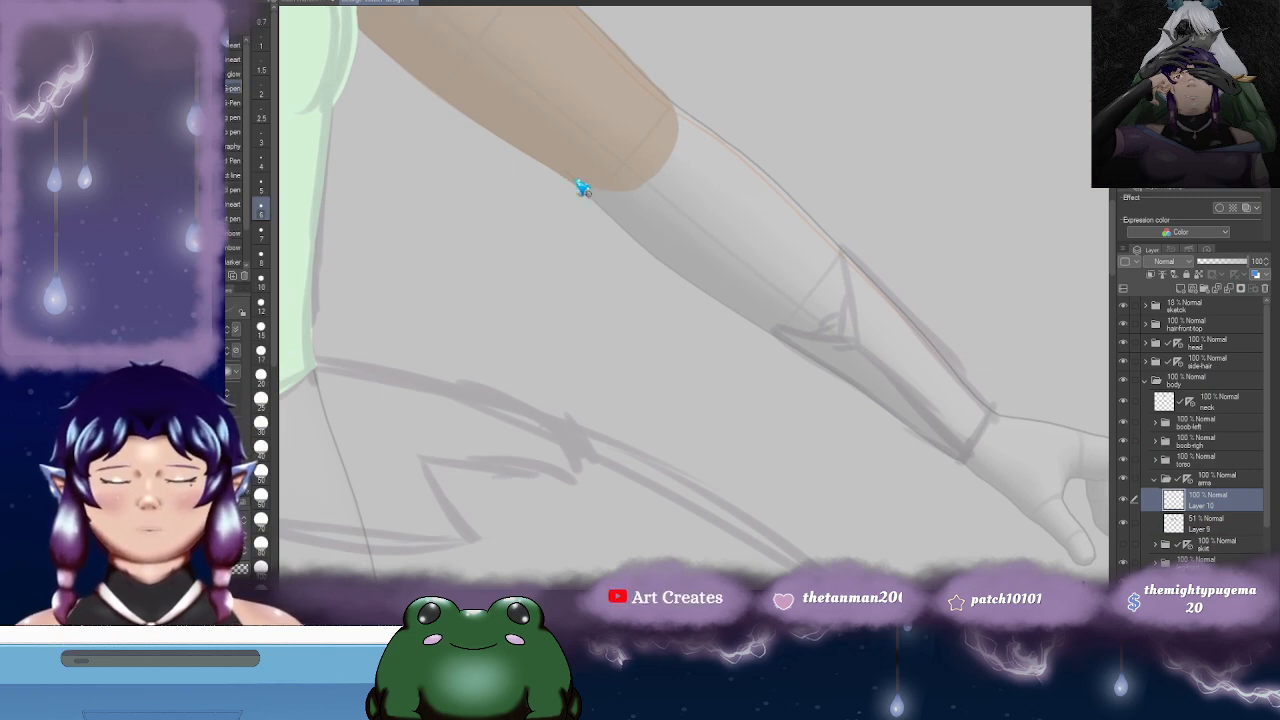
{"action": "mouse_move", "coordinate": [565, 174]}
{"action": "left_mouse_down"}
{"action": "mouse_move", "coordinate": [688, 282]}
{"action": "mouse_move", "coordinate": [790, 342]}
{"action": "mouse_move", "coordinate": [760, 368]}
{"action": "left_mouse_up"}
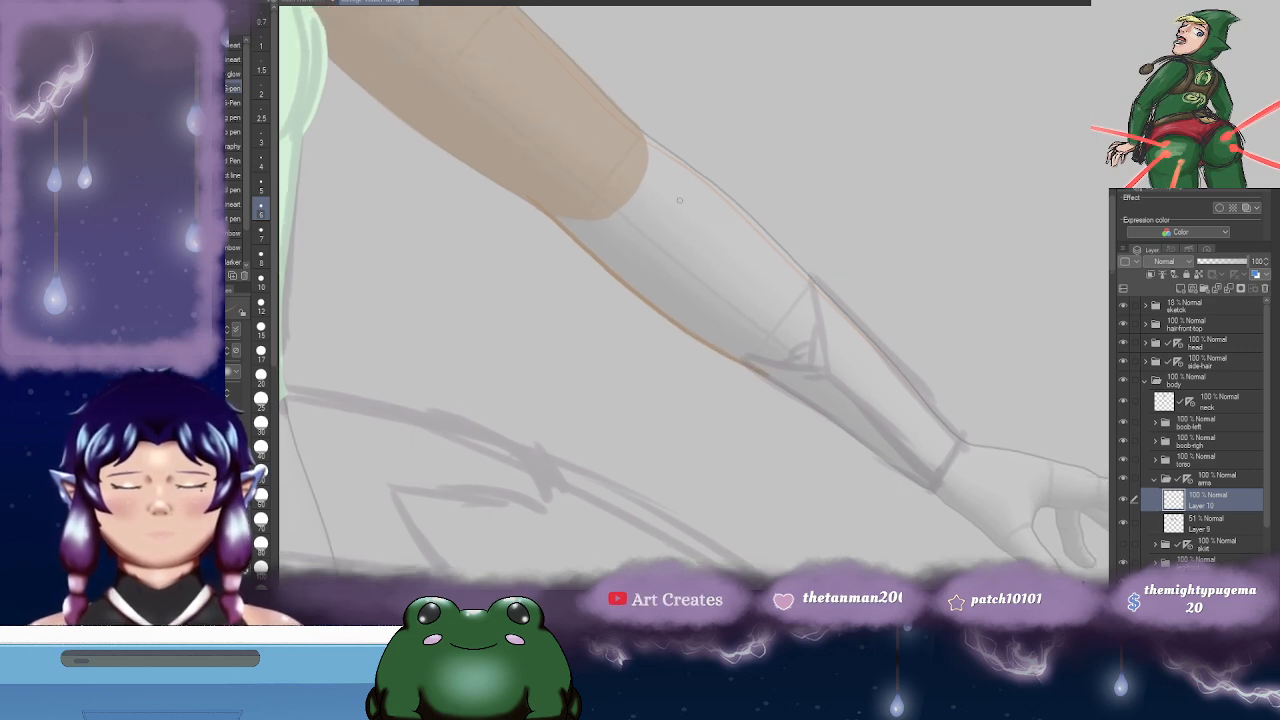
{"action": "mouse_move", "coordinate": [527, 192]}
{"action": "left_mouse_down"}
{"action": "mouse_move", "coordinate": [522, 106]}
{"action": "mouse_move", "coordinate": [559, 86]}
{"action": "mouse_move", "coordinate": [581, 91]}
{"action": "mouse_move", "coordinate": [695, 167]}
{"action": "mouse_move", "coordinate": [812, 277]}
{"action": "left_mouse_up"}
{"action": "key", "text": "ctrl+z"}
{"action": "mouse_move", "coordinate": [629, 119]}
{"action": "left_mouse_down"}
{"action": "mouse_move", "coordinate": [574, 139]}
{"action": "mouse_move", "coordinate": [716, 252]}
{"action": "mouse_move", "coordinate": [900, 456]}
{"action": "left_mouse_up"}
{"action": "mouse_move", "coordinate": [872, 366]}
{"action": "left_mouse_down"}
{"action": "mouse_move", "coordinate": [810, 249]}
{"action": "mouse_move", "coordinate": [807, 164]}
{"action": "mouse_move", "coordinate": [695, 197]}
{"action": "mouse_move", "coordinate": [728, 266]}
{"action": "mouse_move", "coordinate": [797, 212]}
{"action": "left_mouse_up"}
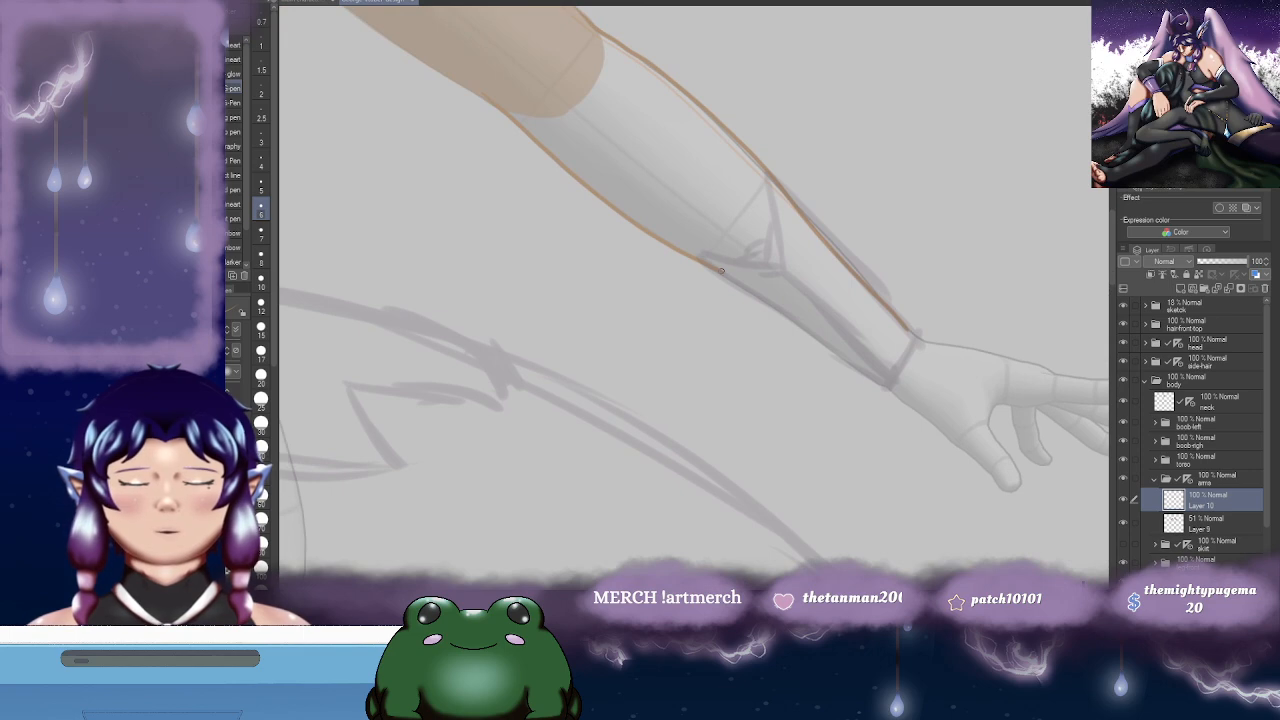
- Close the forearm outline with a rounded end before the wrist and a rounded end overlapping the elbow
{"action": "mouse_move", "coordinate": [487, 90]}
{"action": "left_mouse_down"}
{"action": "mouse_move", "coordinate": [582, 194]}
{"action": "mouse_move", "coordinate": [570, 162]}
{"action": "mouse_move", "coordinate": [615, 109]}
{"action": "mouse_move", "coordinate": [664, 110]}
{"action": "mouse_move", "coordinate": [744, 159]}
{"action": "left_mouse_up"}
{"action": "key", "text": "ctrl+z"}
{"action": "mouse_move", "coordinate": [603, 207]}
{"action": "left_mouse_down"}
{"action": "mouse_move", "coordinate": [609, 155]}
{"action": "mouse_move", "coordinate": [650, 129]}
{"action": "mouse_move", "coordinate": [708, 140]}
{"action": "left_mouse_up"}
{"action": "mouse_move", "coordinate": [783, 151]}
{"action": "left_mouse_down"}
{"action": "mouse_move", "coordinate": [820, 206]}
{"action": "mouse_move", "coordinate": [766, 215]}
{"action": "left_mouse_up"}
{"action": "scroll", "coordinate": [822, 304], "scroll_direction": "down", "scroll_amount": 5}
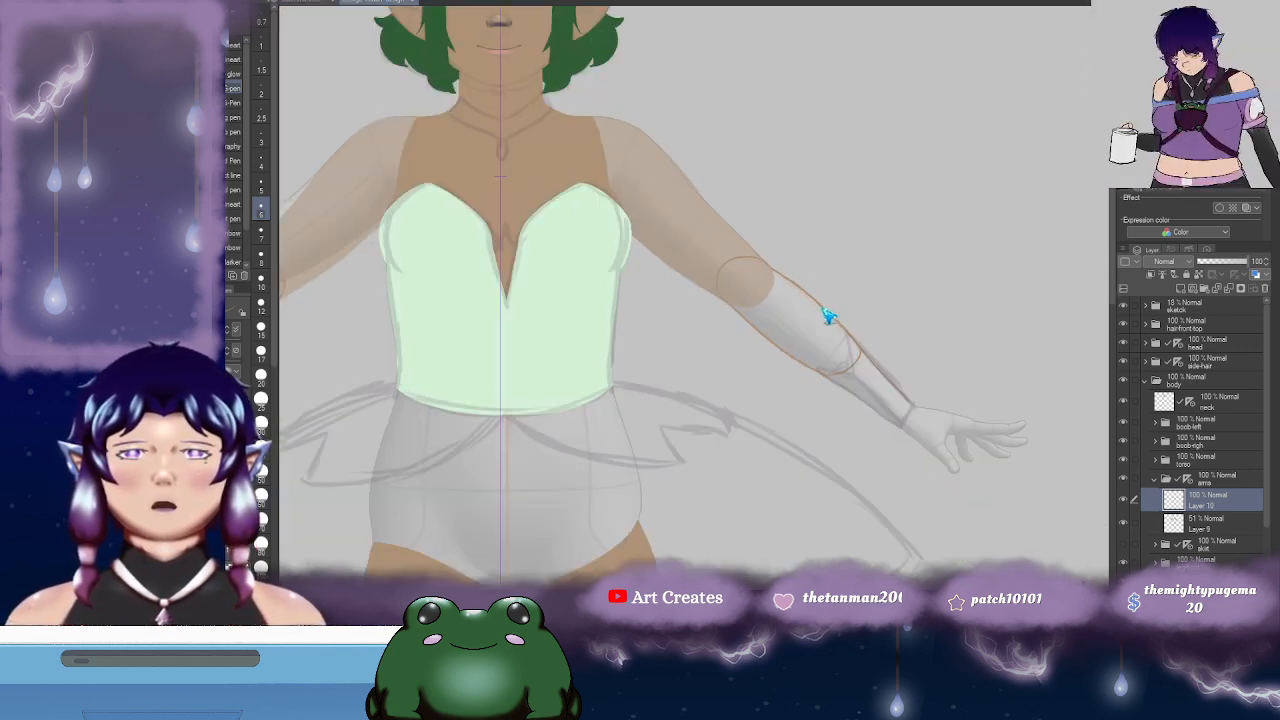
- Erase the excess upper outline that runs past the forearm's rounded end to the wrist
{"action": "mouse_move", "coordinate": [917, 245]}
{"action": "left_mouse_down"}
{"action": "mouse_move", "coordinate": [840, 286]}
{"action": "mouse_move", "coordinate": [845, 258]}
{"action": "mouse_move", "coordinate": [888, 260]}
{"action": "mouse_move", "coordinate": [845, 379]}
{"action": "mouse_move", "coordinate": [880, 320]}
{"action": "left_mouse_up"}
{"action": "left_click_drag", "start_coordinate": [738, 370], "coordinate": [857, 289]}
{"action": "mouse_move", "coordinate": [929, 317]}
{"action": "left_mouse_down"}
{"action": "mouse_move", "coordinate": [883, 313]}
{"action": "mouse_move", "coordinate": [904, 171]}
{"action": "mouse_move", "coordinate": [895, 183]}
{"action": "mouse_move", "coordinate": [995, 189]}
{"action": "mouse_move", "coordinate": [872, 335]}
{"action": "mouse_move", "coordinate": [795, 308]}
{"action": "left_mouse_up"}
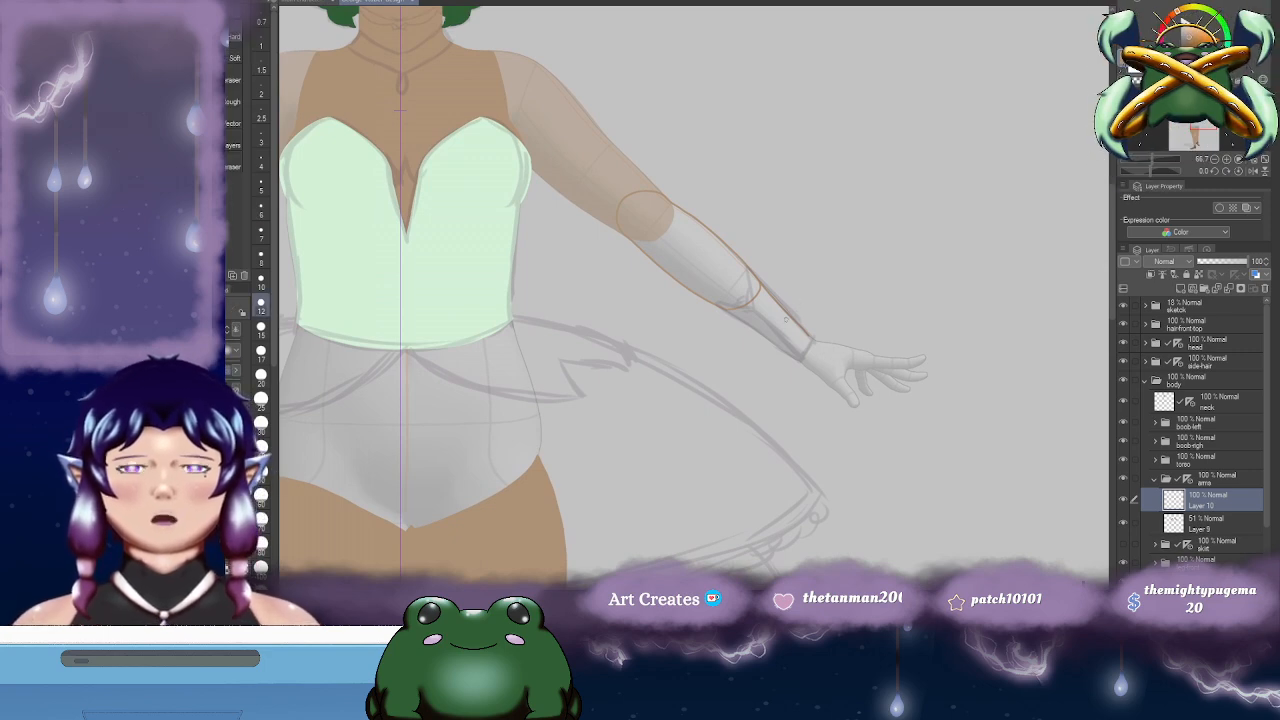
{"action": "scroll", "coordinate": [770, 334], "scroll_direction": "up", "scroll_amount": 3}
{"action": "left_click_drag", "start_coordinate": [757, 213], "coordinate": [882, 335]}
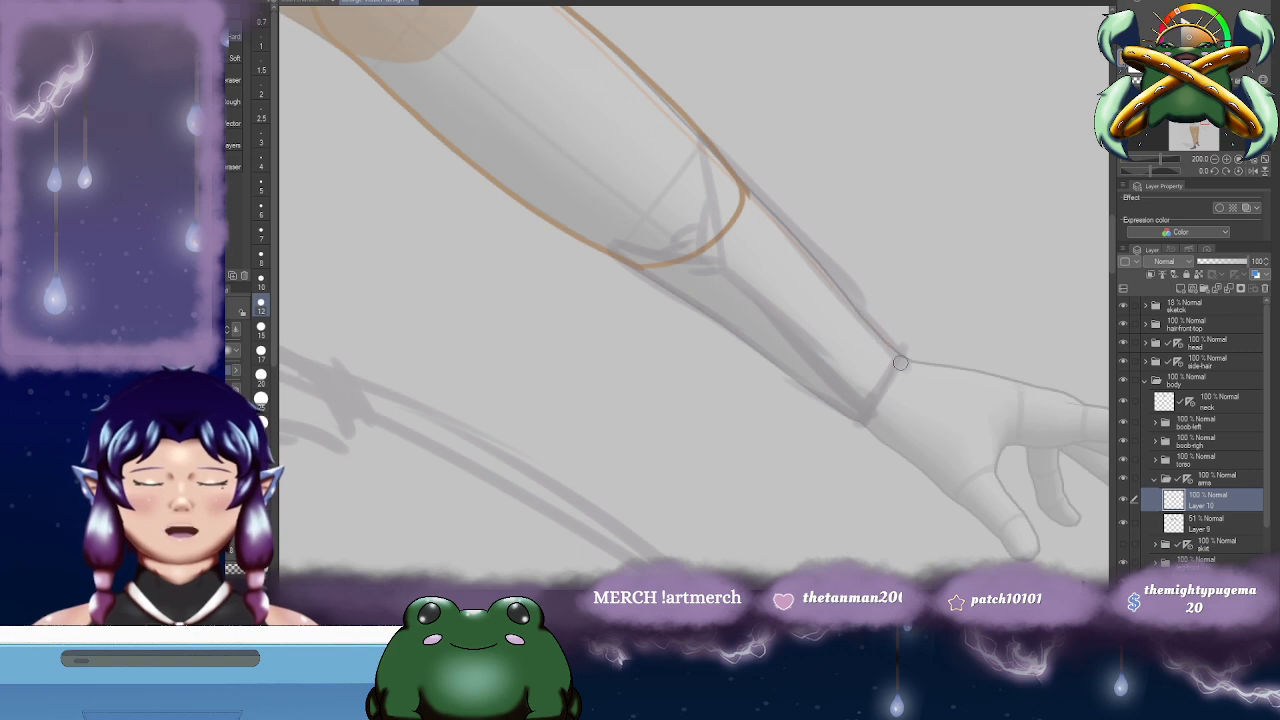
{"action": "left_click_drag", "start_coordinate": [756, 184], "coordinate": [752, 194]}
{"action": "left_click_drag", "start_coordinate": [770, 140], "coordinate": [873, 184]}
{"action": "left_click_drag", "start_coordinate": [824, 136], "coordinate": [783, 230]}
- Fill the outlined forearm with the brown skin colour
{"action": "key", "text": "g"}
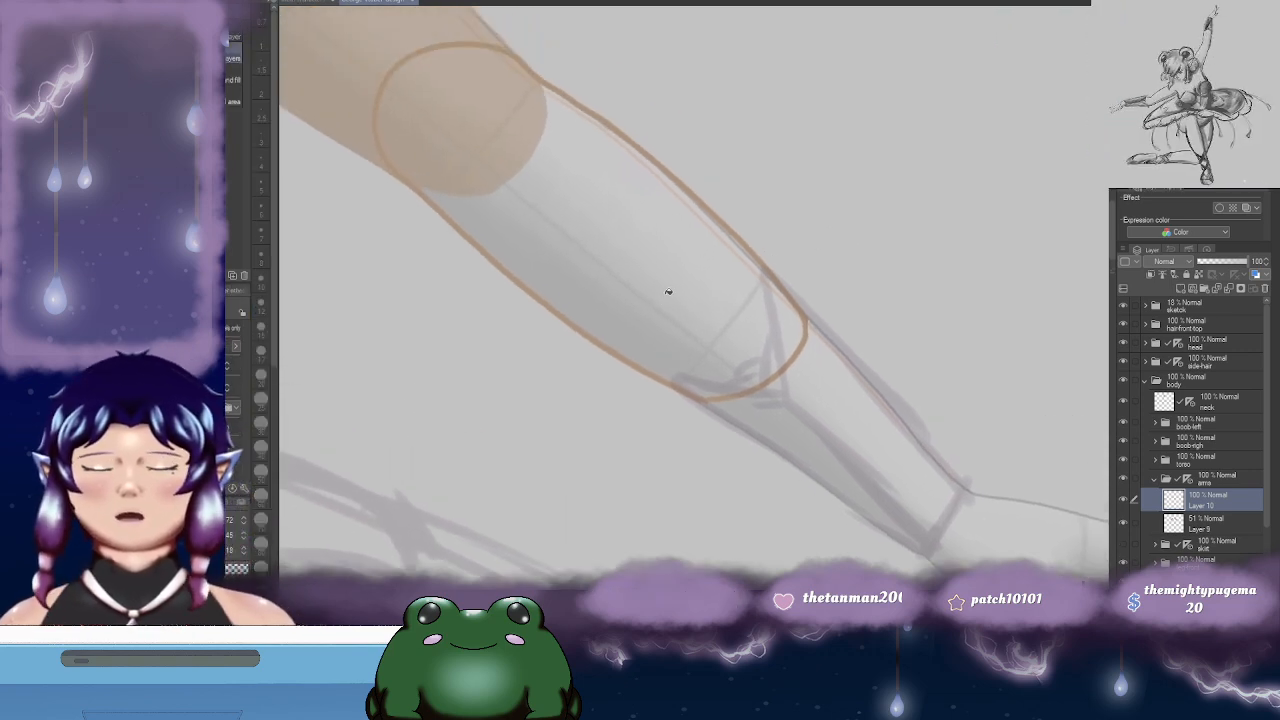
{"action": "key", "text": "g"}
{"action": "left_click", "coordinate": [700, 275]}
{"action": "scroll", "coordinate": [810, 235], "scroll_direction": "down", "scroll_amount": 2}
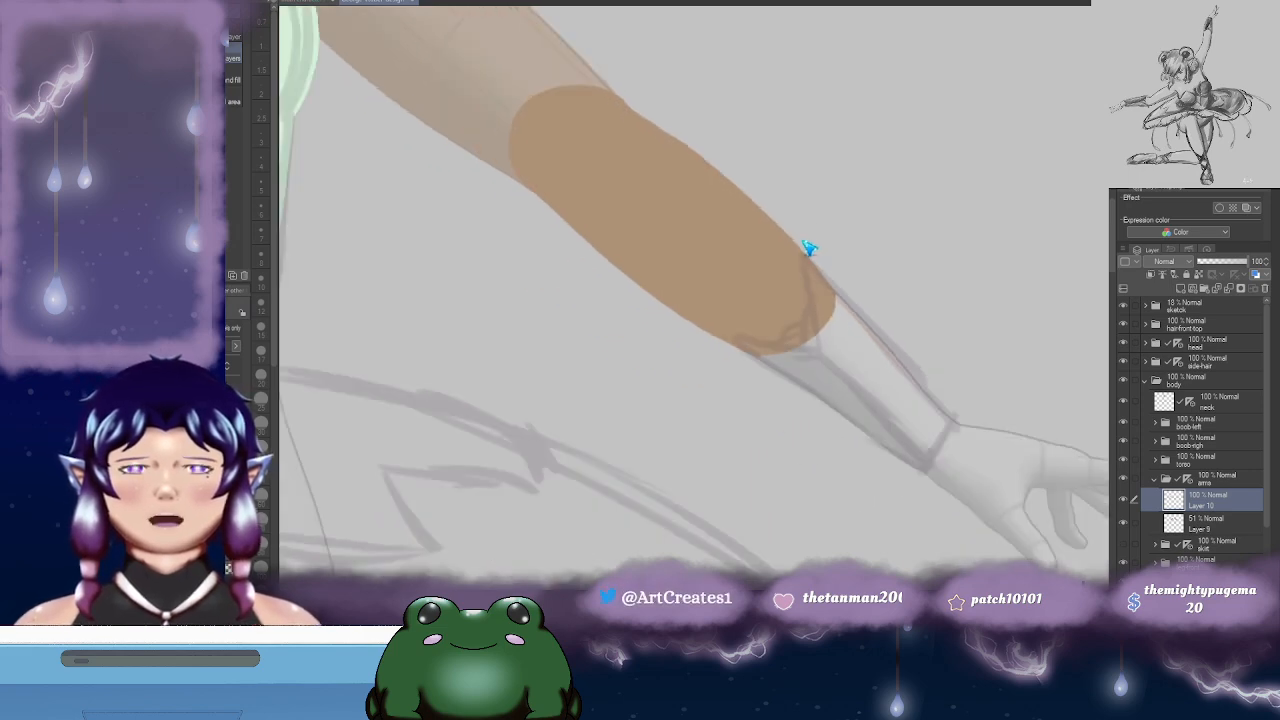
{"action": "scroll", "coordinate": [810, 248], "scroll_direction": "down", "scroll_amount": 2}
- Show the skirt folder, sample the green of its leaves, and make Layer 10 active again
{"action": "left_click", "coordinate": [1215, 480]}
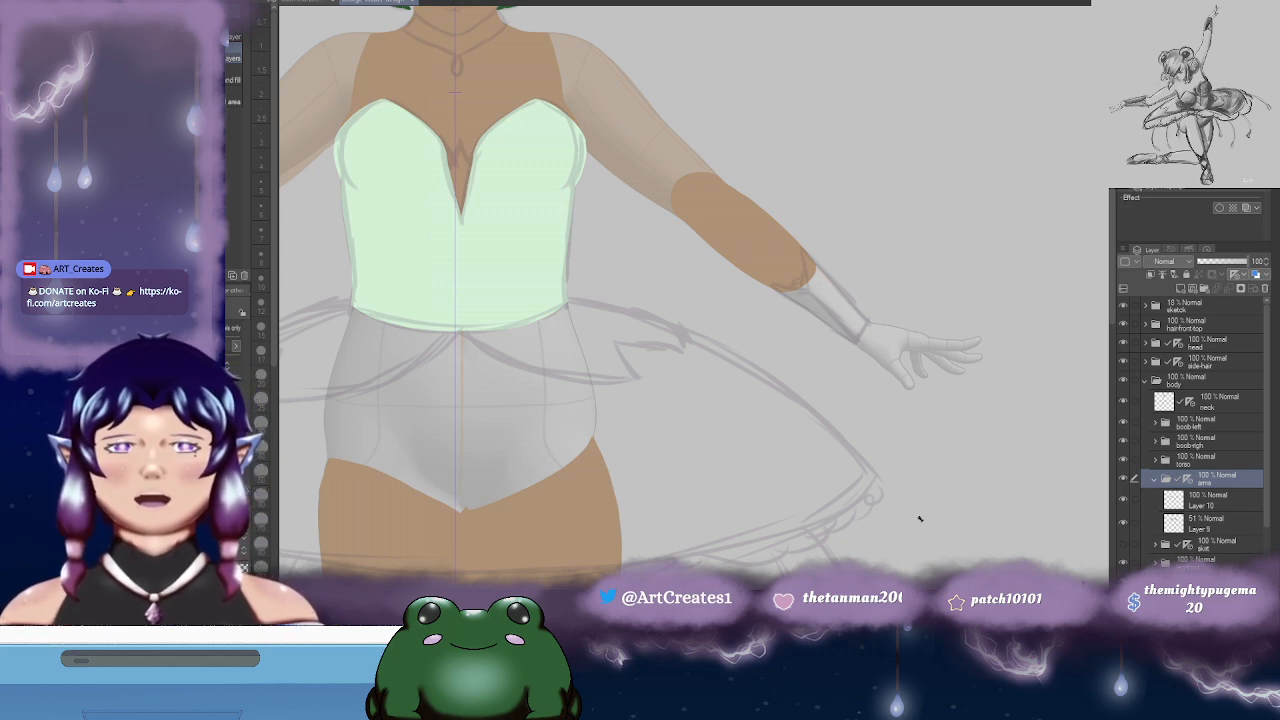
{"action": "left_click_drag", "start_coordinate": [717, 204], "coordinate": [778, 177]}
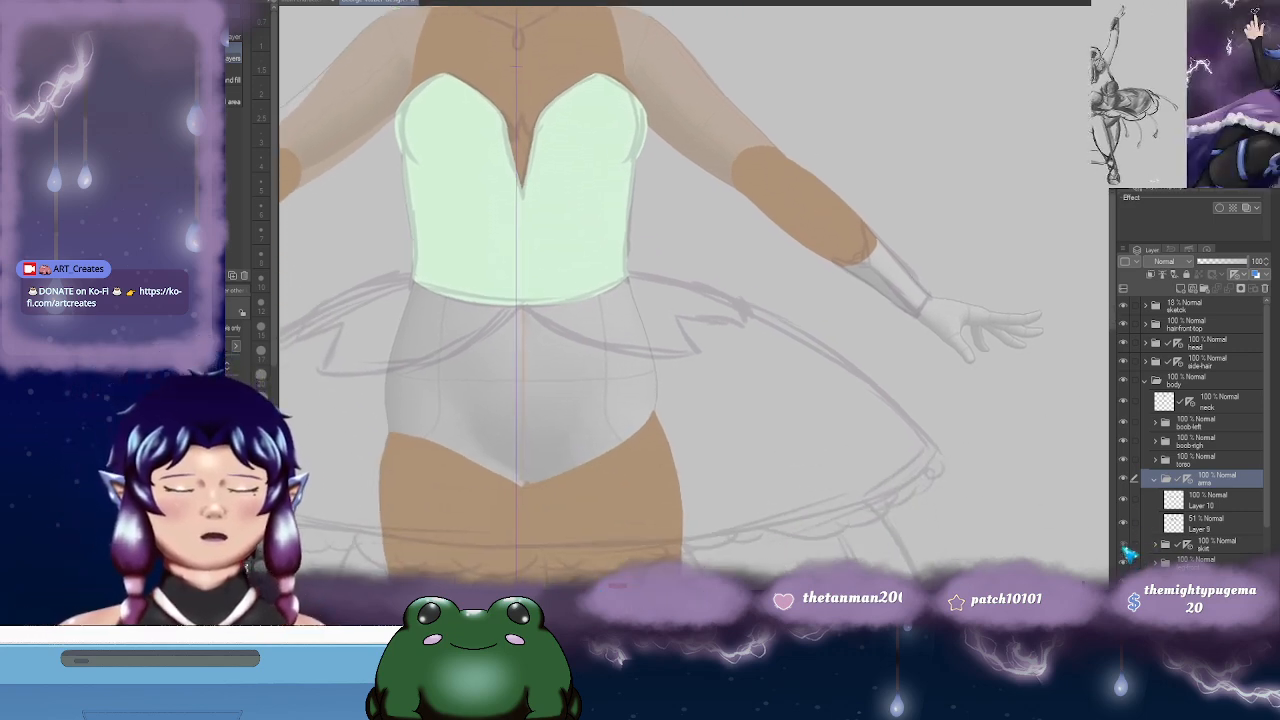
{"action": "left_click", "coordinate": [1123, 546]}
{"action": "left_click_drag", "start_coordinate": [717, 299], "coordinate": [769, 309]}
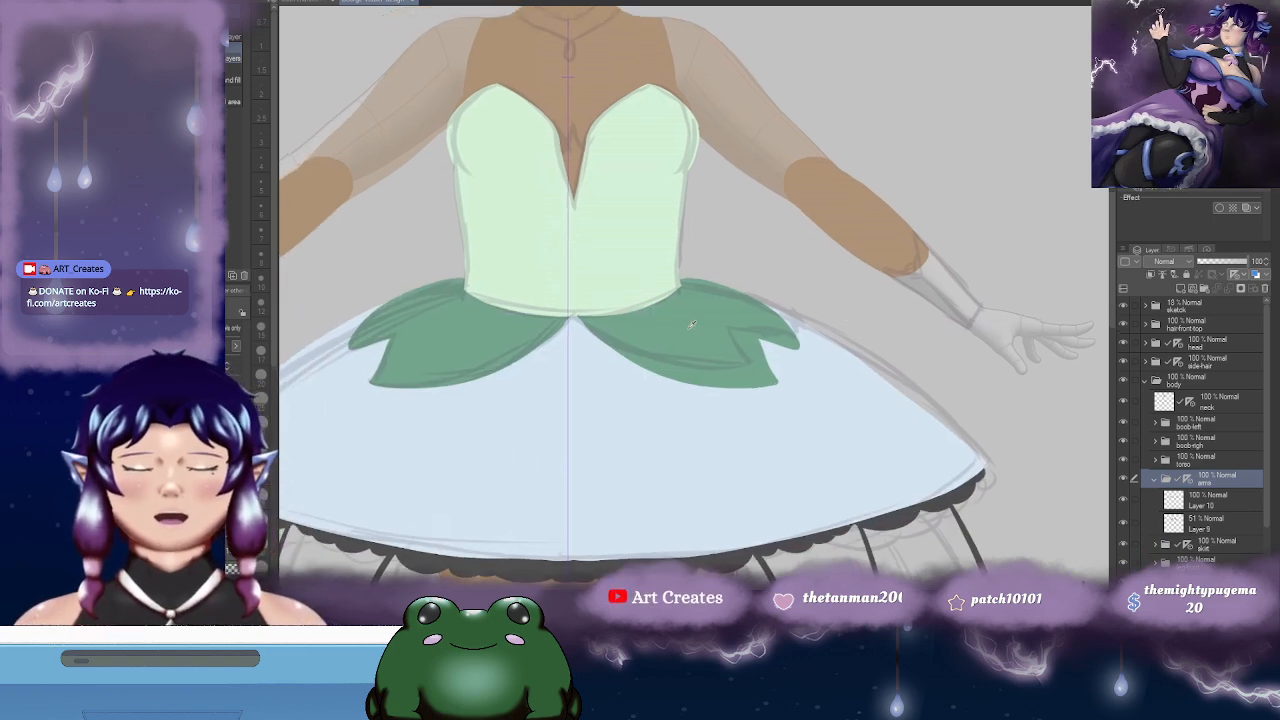
{"action": "left_click_drag", "start_coordinate": [915, 268], "coordinate": [748, 287]}
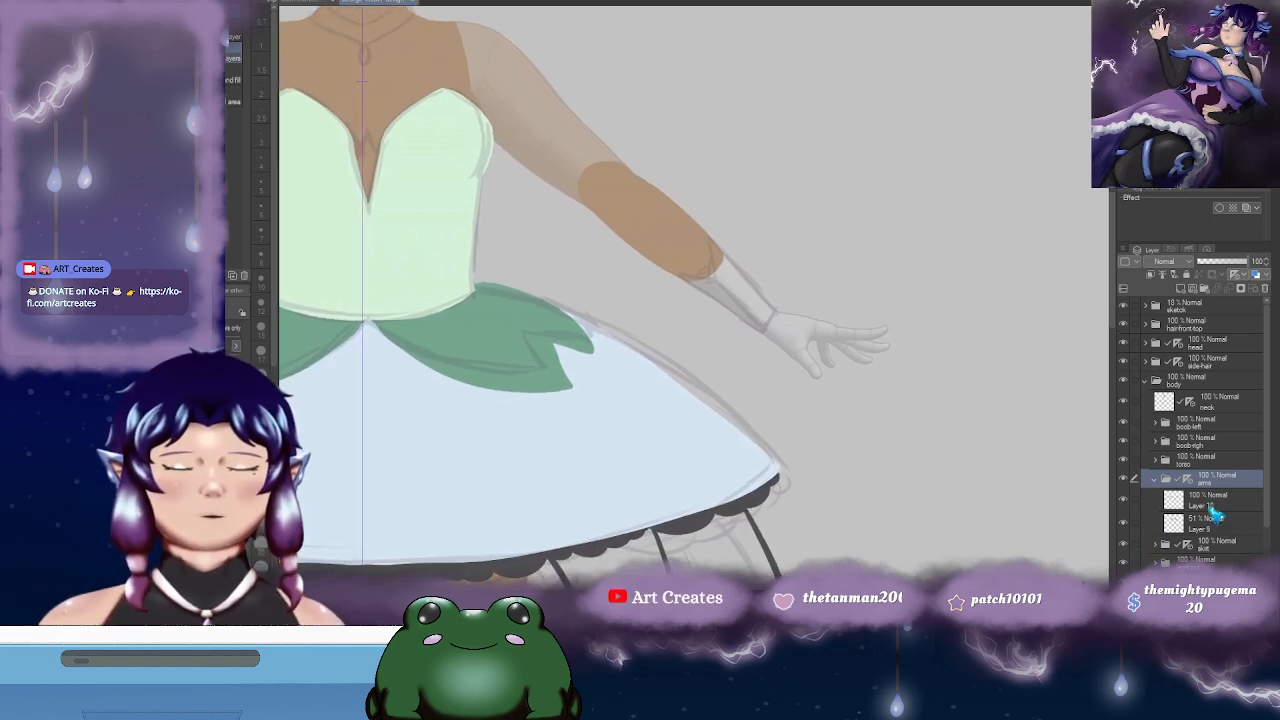
{"action": "left_click", "coordinate": [1200, 500]}
{"action": "scroll", "coordinate": [735, 274], "scroll_direction": "up", "scroll_amount": 2}
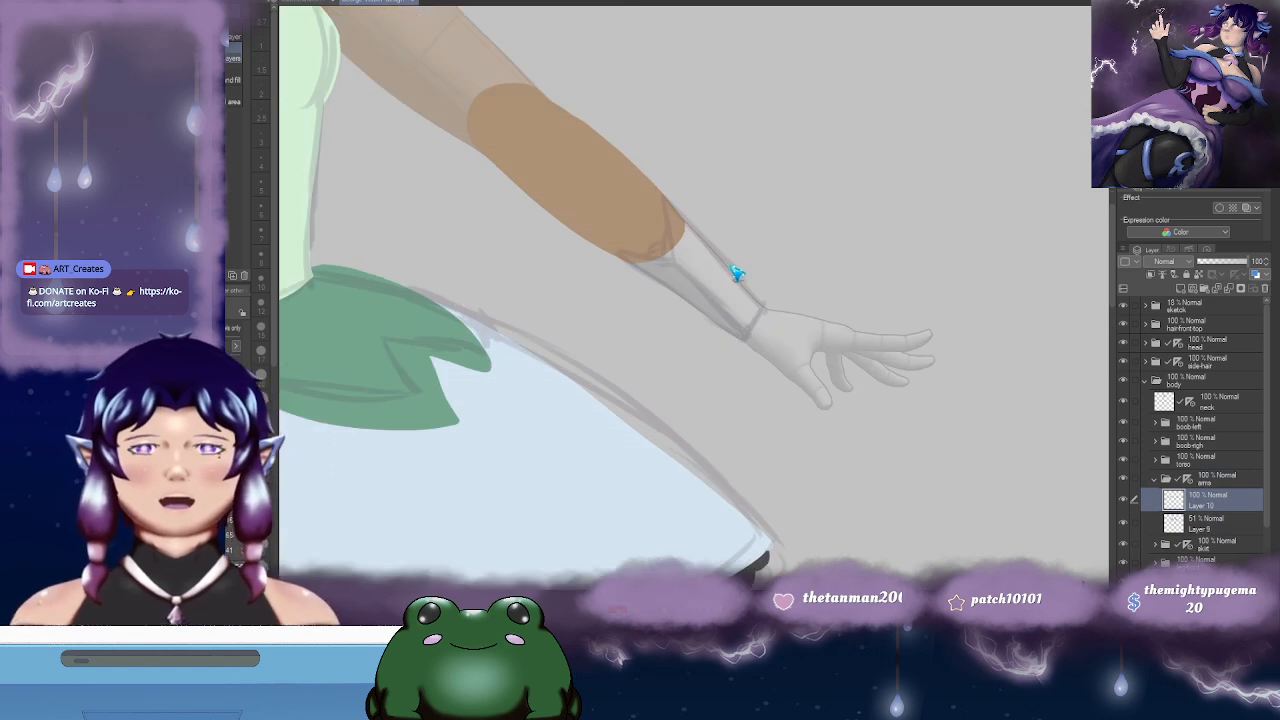
{"action": "scroll", "coordinate": [734, 262], "scroll_direction": "up", "scroll_amount": 1}
{"action": "left_click_drag", "start_coordinate": [760, 226], "coordinate": [746, 200]}
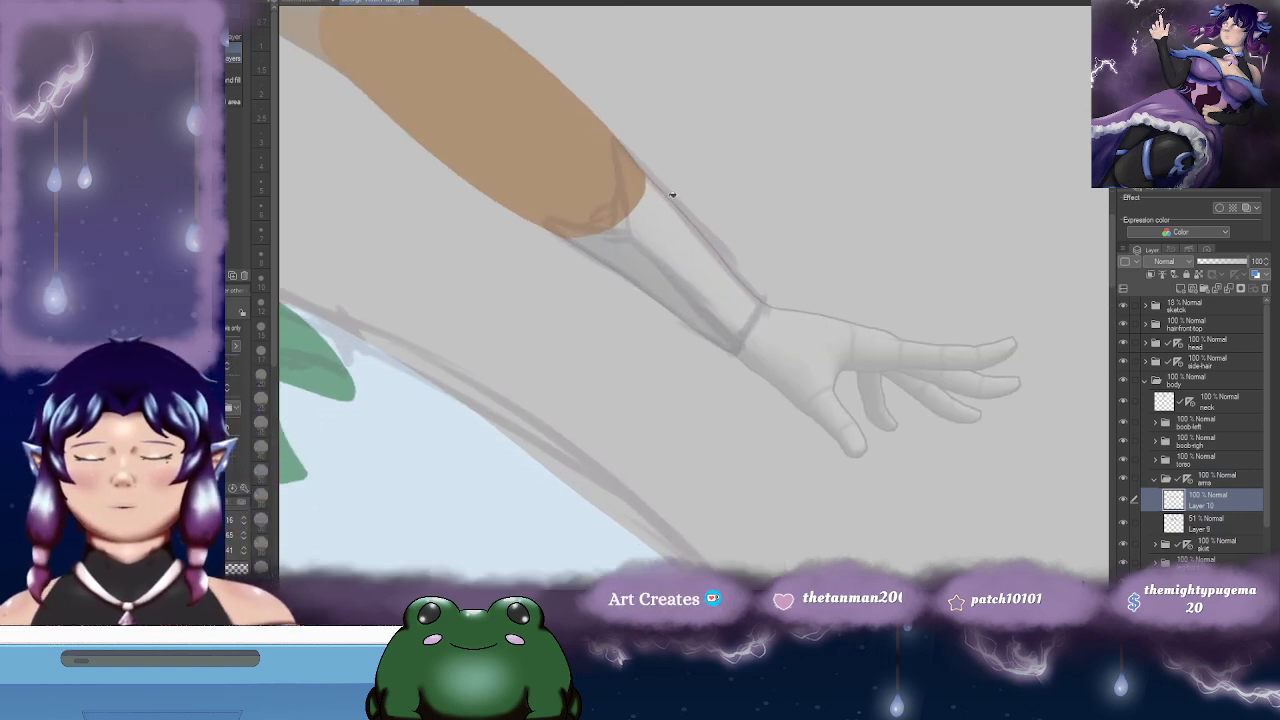
- Draw one side of the cuff's V-shaped notch and its upper edge down to the wrist in green
{"action": "key", "text": "p"}
{"action": "scroll", "coordinate": [660, 183], "scroll_direction": "up", "scroll_amount": 1}
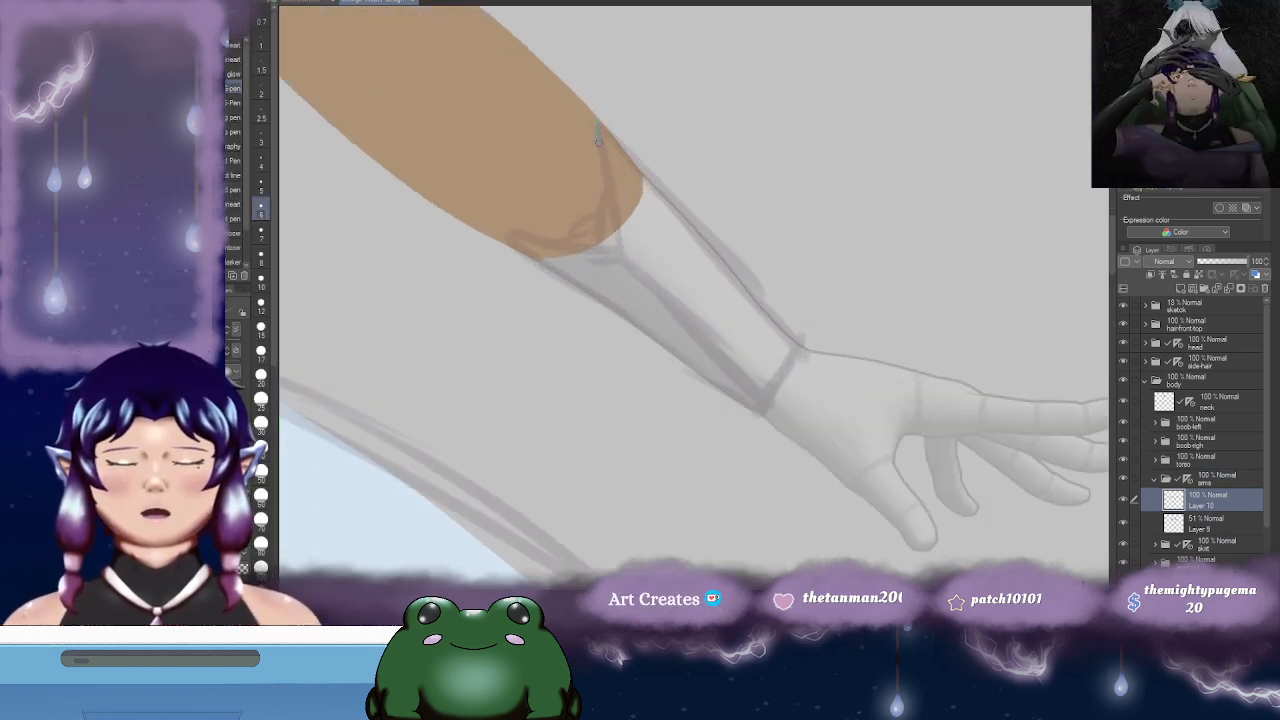
{"action": "left_click_drag", "start_coordinate": [616, 220], "coordinate": [620, 248]}
{"action": "left_click_drag", "start_coordinate": [672, 164], "coordinate": [652, 172]}
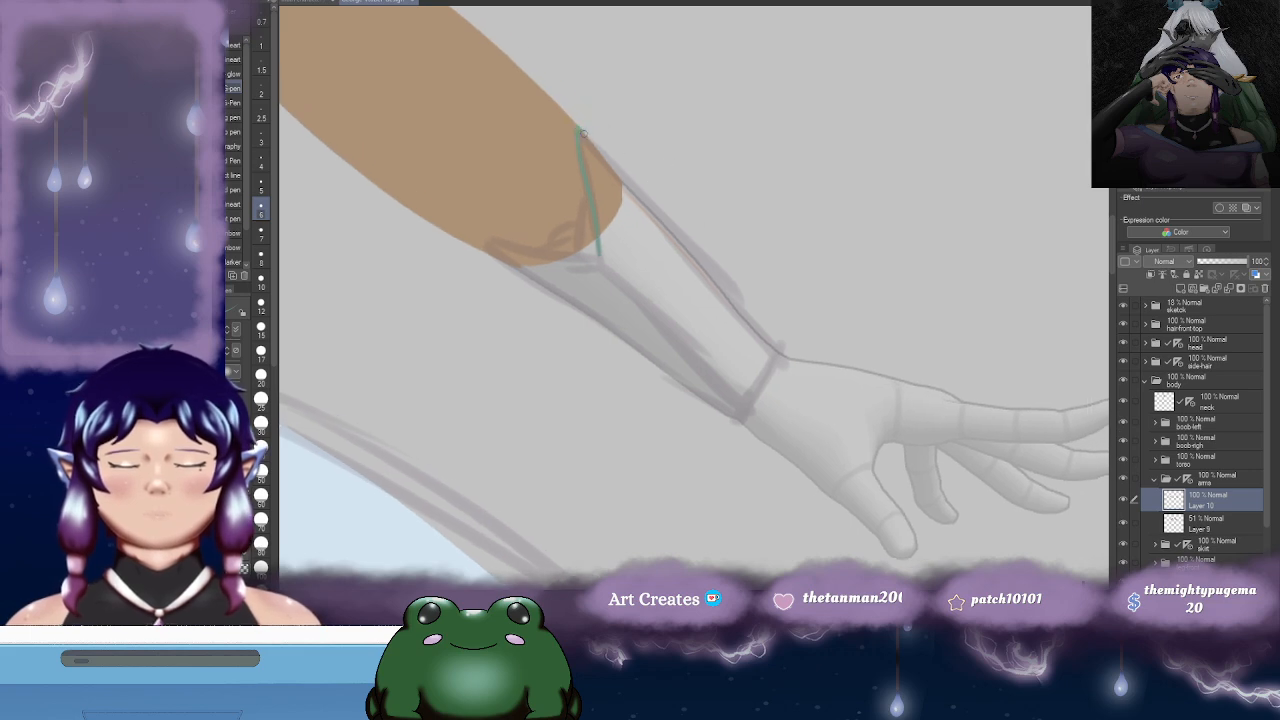
{"action": "key", "text": "ctrl+z"}
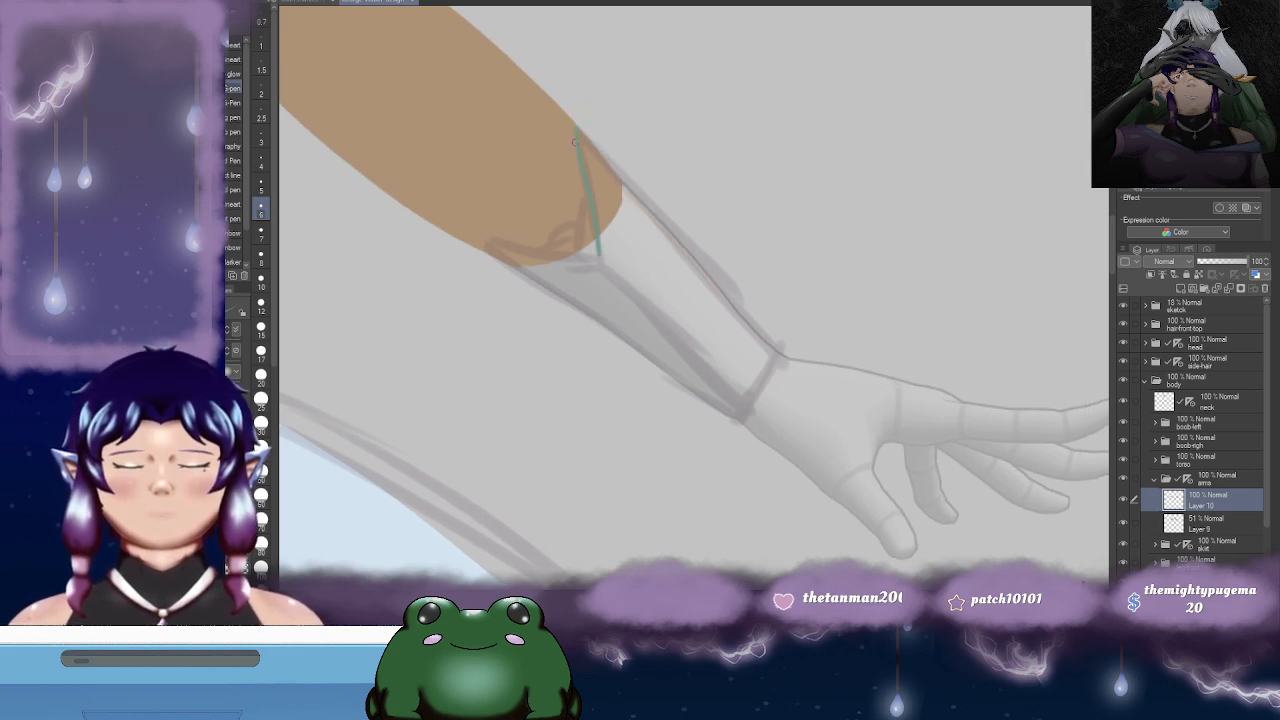
{"action": "left_click_drag", "start_coordinate": [576, 123], "coordinate": [784, 352]}
{"action": "mouse_move", "coordinate": [784, 352]}
{"action": "left_mouse_down"}
{"action": "mouse_move", "coordinate": [747, 288]}
{"action": "mouse_move", "coordinate": [770, 268]}
{"action": "left_mouse_up"}
- Draw the other side of the notch, the cuff's lower edge and its wrist edge to close the green outline
{"action": "mouse_move", "coordinate": [518, 220]}
{"action": "left_mouse_down"}
{"action": "mouse_move", "coordinate": [657, 221]}
{"action": "mouse_move", "coordinate": [621, 201]}
{"action": "mouse_move", "coordinate": [725, 210]}
{"action": "left_mouse_up"}
{"action": "left_click_drag", "start_coordinate": [740, 212], "coordinate": [713, 197]}
{"action": "left_click_drag", "start_coordinate": [600, 203], "coordinate": [752, 308]}
{"action": "key", "text": "ctrl+z"}
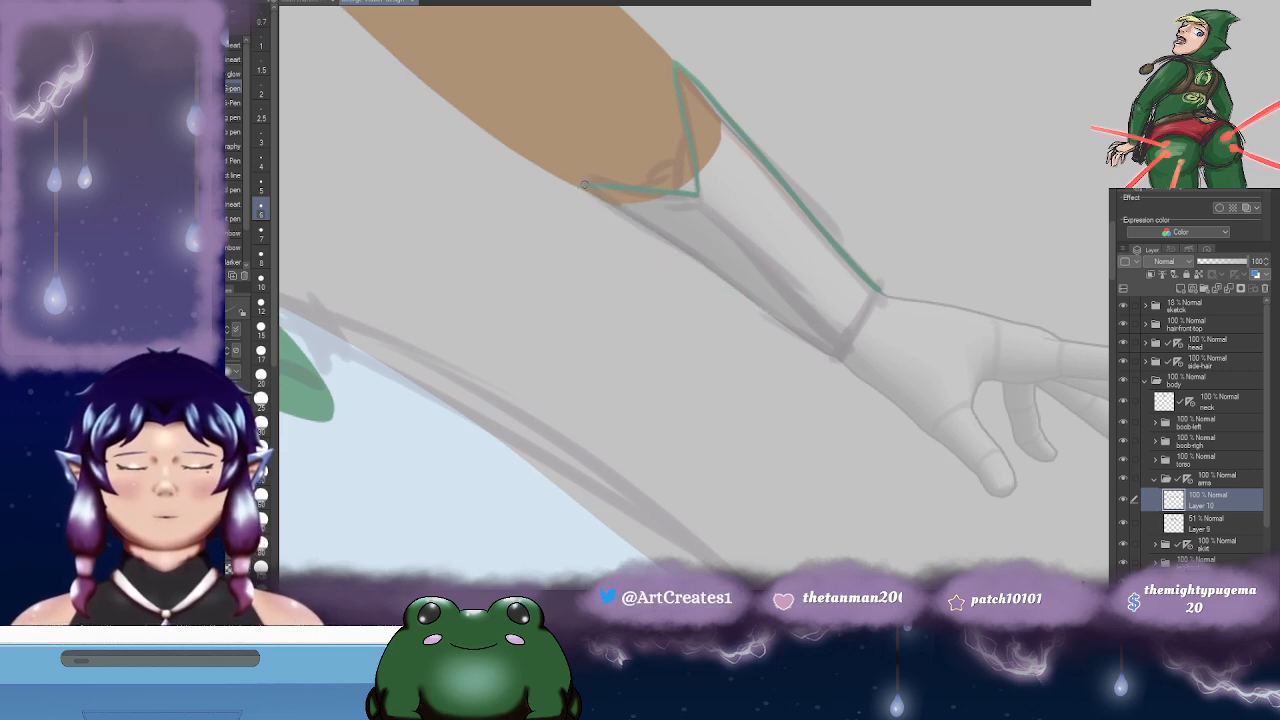
{"action": "left_click_drag", "start_coordinate": [580, 190], "coordinate": [818, 338]}
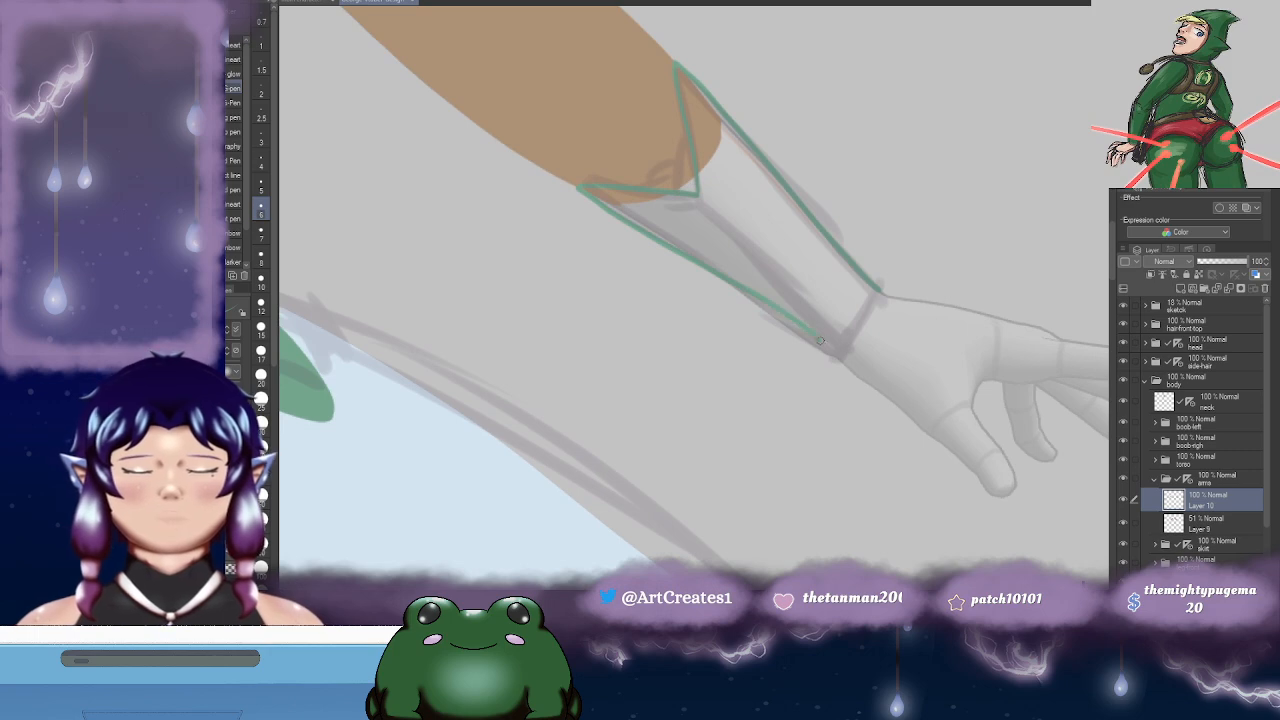
{"action": "left_click_drag", "start_coordinate": [918, 304], "coordinate": [838, 238]}
{"action": "left_click_drag", "start_coordinate": [560, 158], "coordinate": [748, 284]}
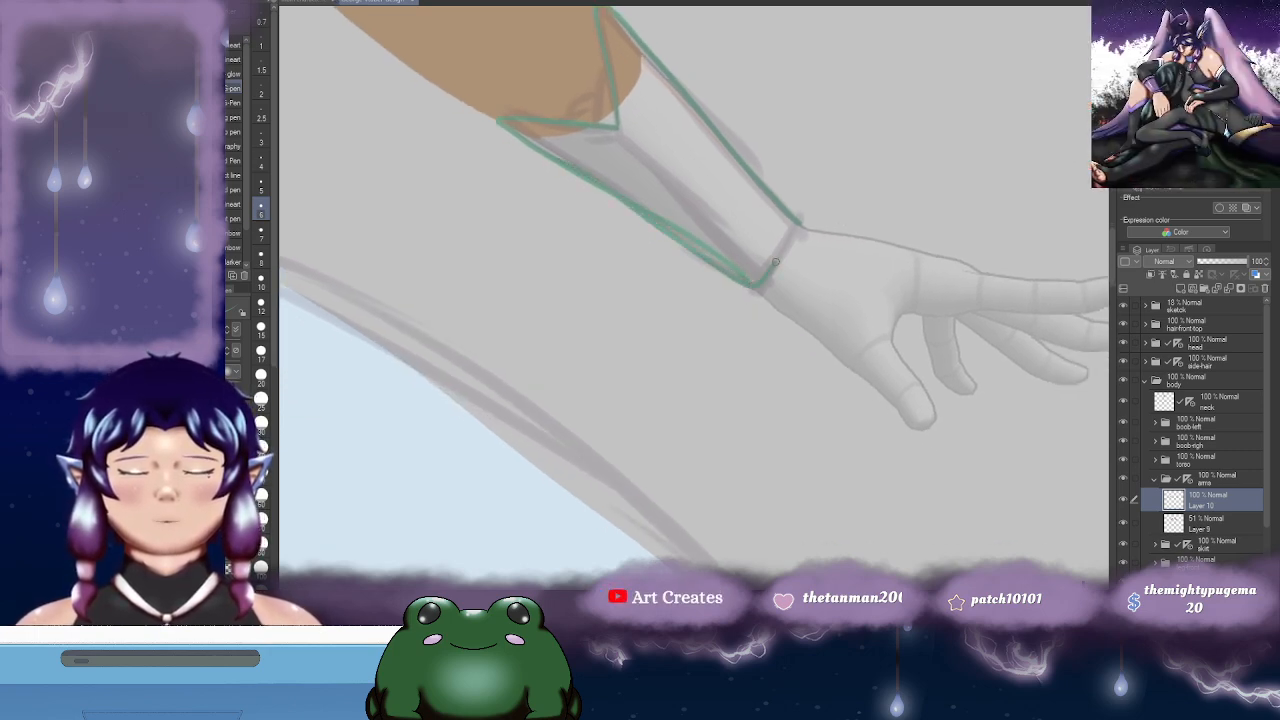
{"action": "left_click_drag", "start_coordinate": [810, 145], "coordinate": [820, 175]}
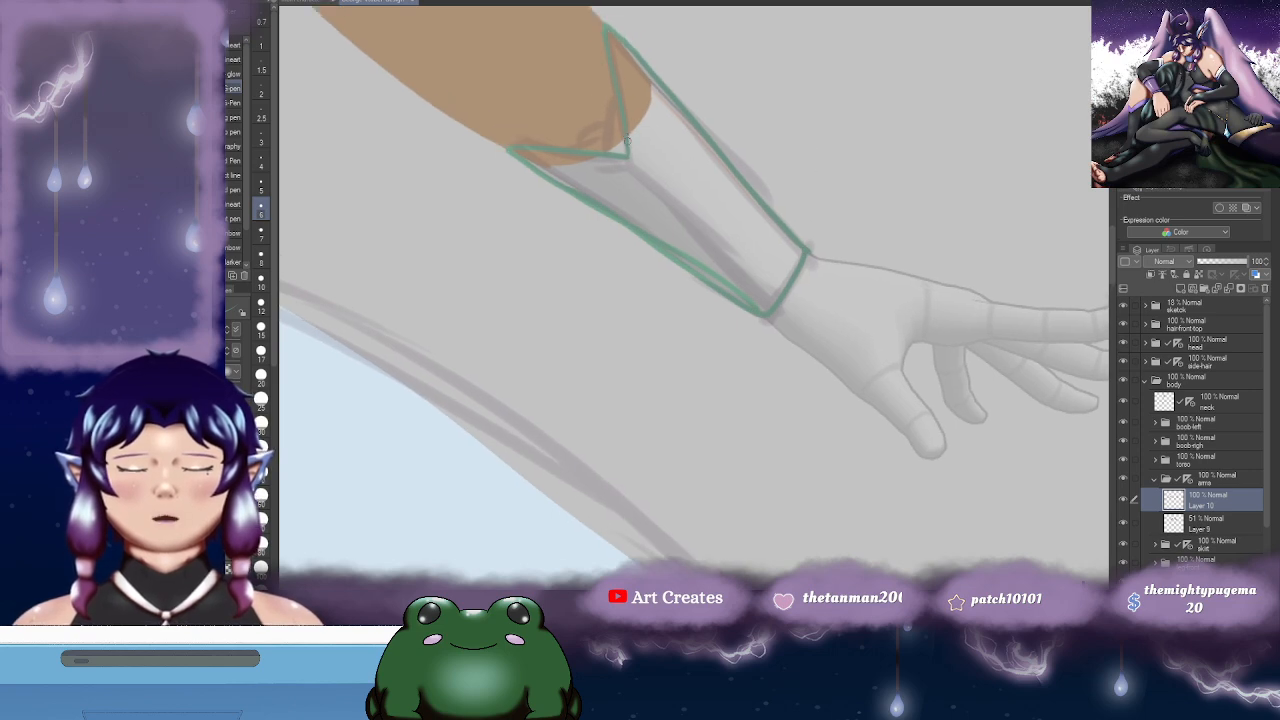
- Fill the outlined wrist cuff with the leaf green
{"action": "left_click_drag", "start_coordinate": [638, 171], "coordinate": [772, 300]}
{"action": "key", "text": "ctrl+z"}
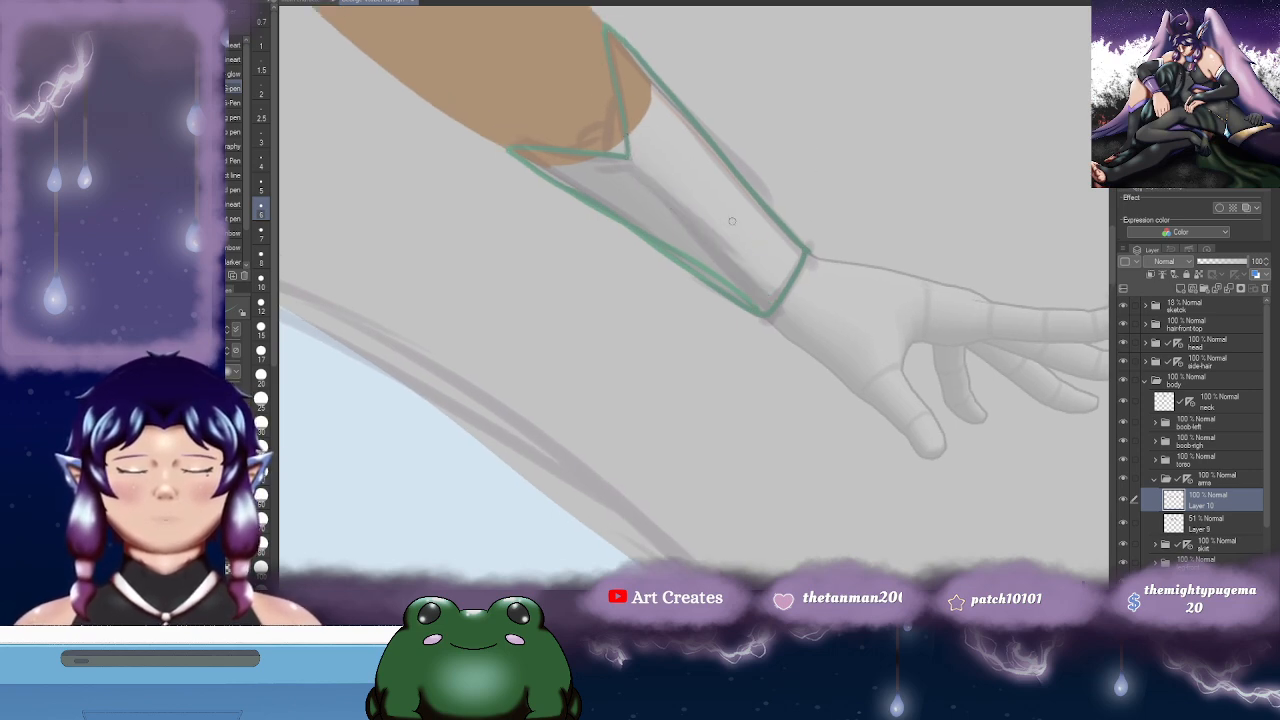
{"action": "key", "text": "g"}
{"action": "left_click", "coordinate": [706, 192]}
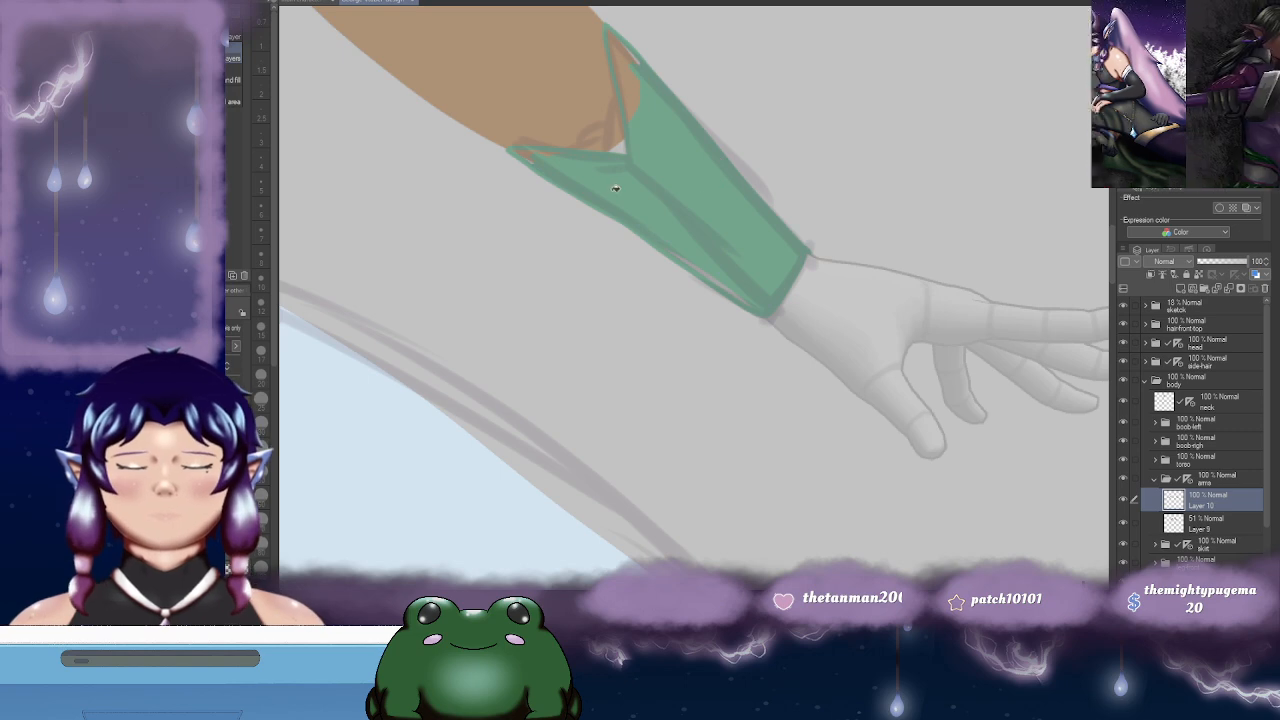
- Brush green over the unfilled gaps at the cuff's points and along its lower edge with a size 12 brush
{"action": "key", "text": "b"}
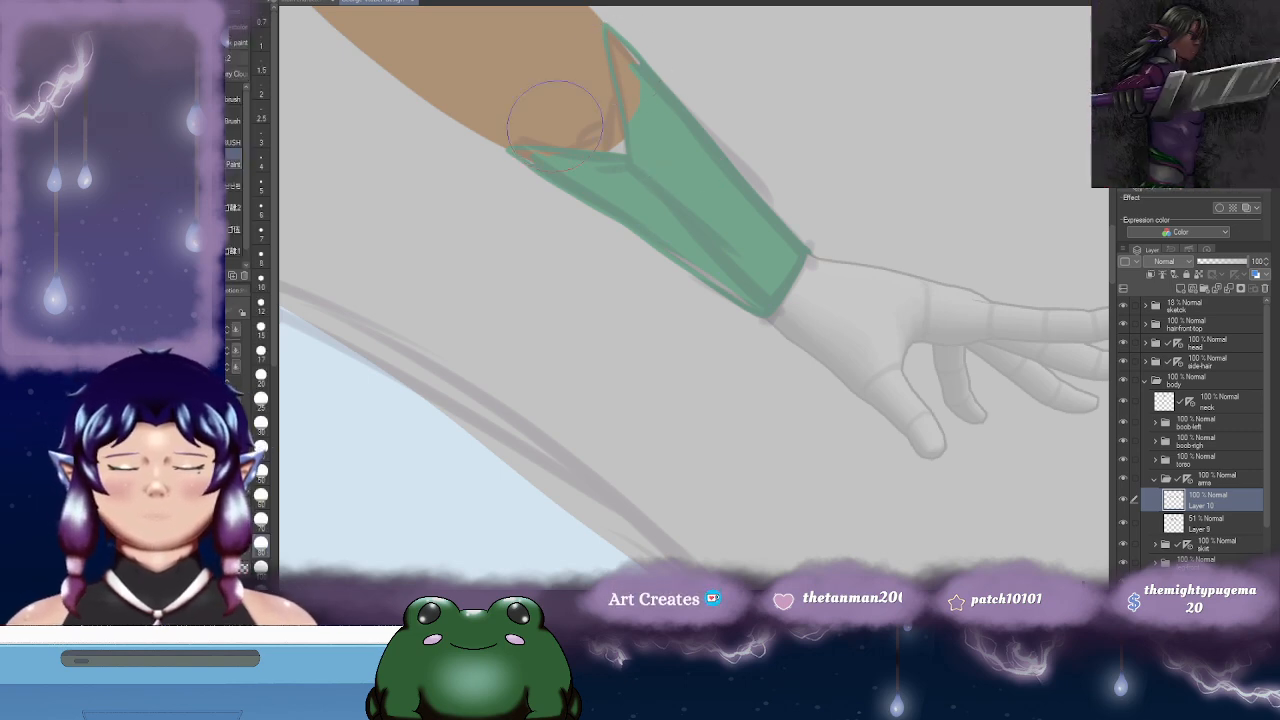
{"action": "left_click", "coordinate": [240, 98]}
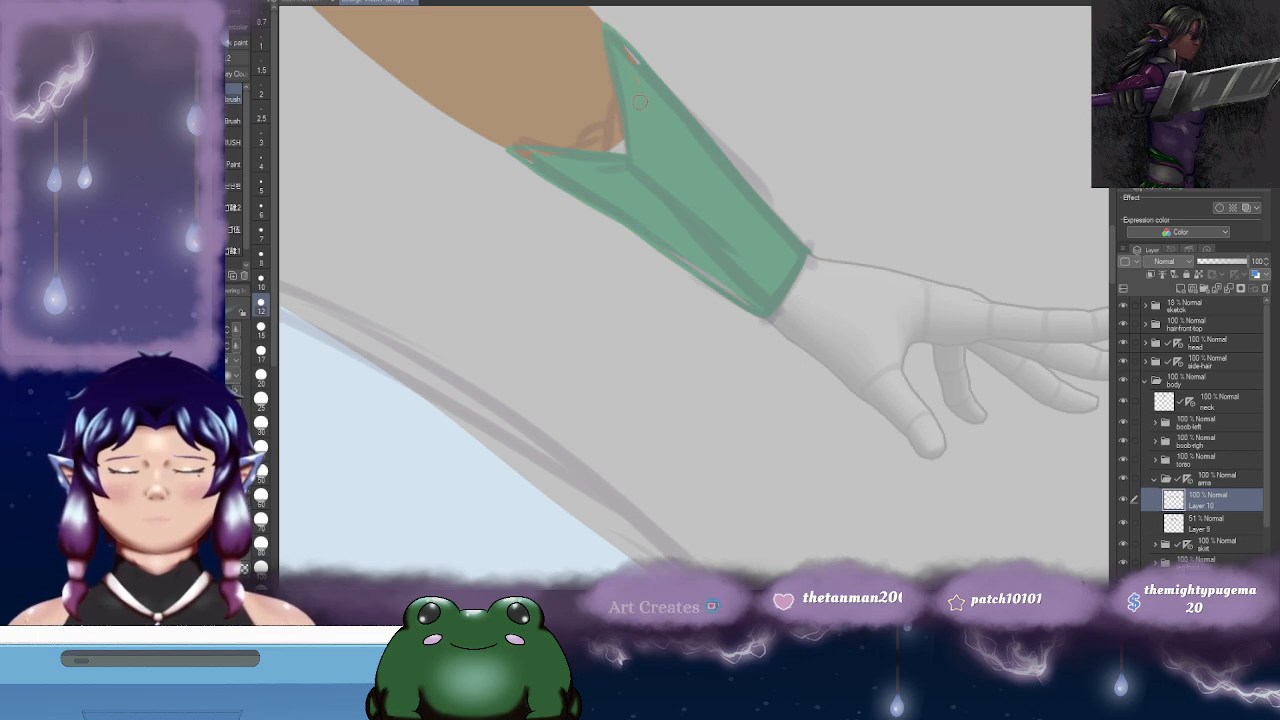
{"action": "scroll", "coordinate": [645, 87], "scroll_direction": "down", "scroll_amount": 1}
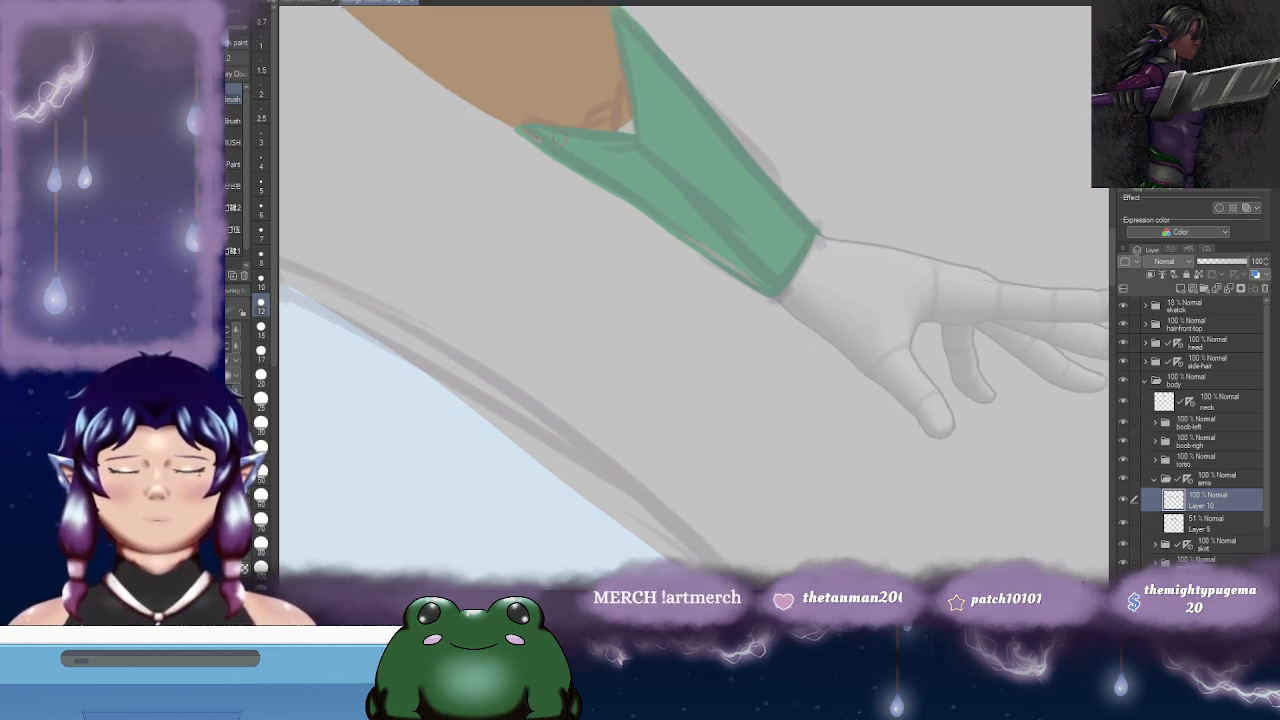
{"action": "scroll", "coordinate": [703, 226], "scroll_direction": "down", "scroll_amount": 1}
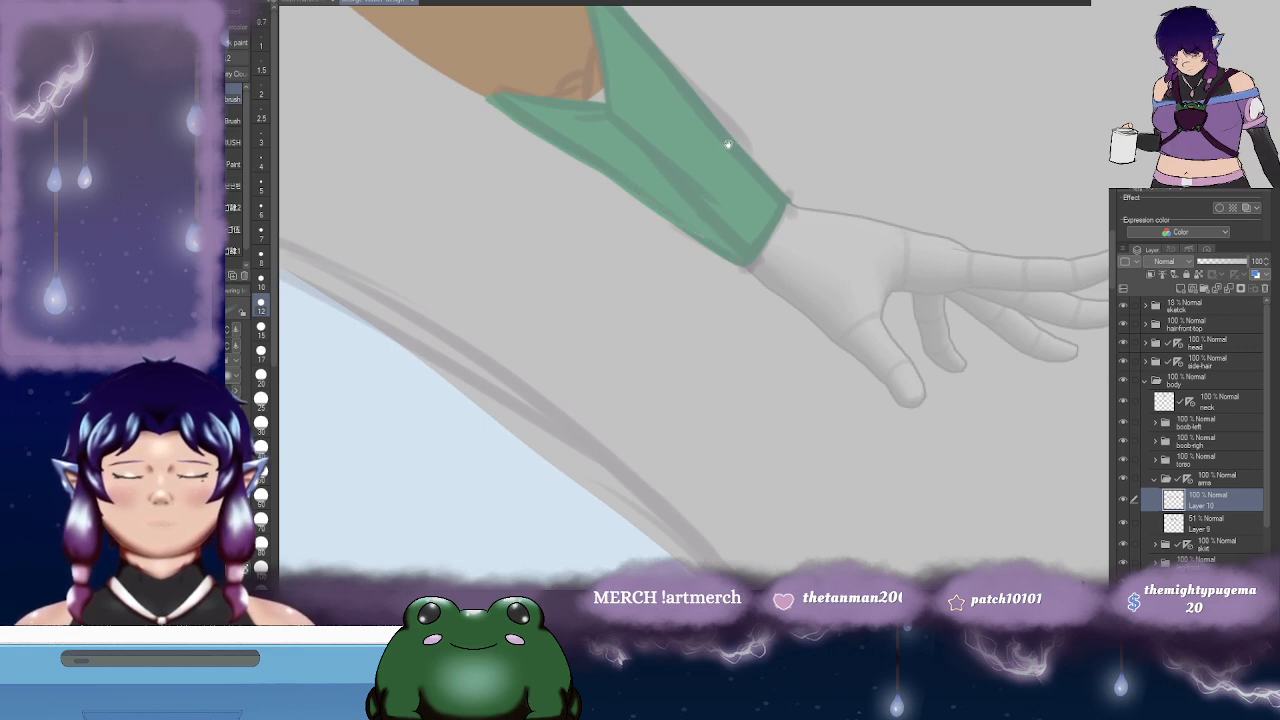
{"action": "scroll", "coordinate": [727, 143], "scroll_direction": "up", "scroll_amount": 2}
{"action": "left_click_drag", "start_coordinate": [776, 154], "coordinate": [750, 146]}
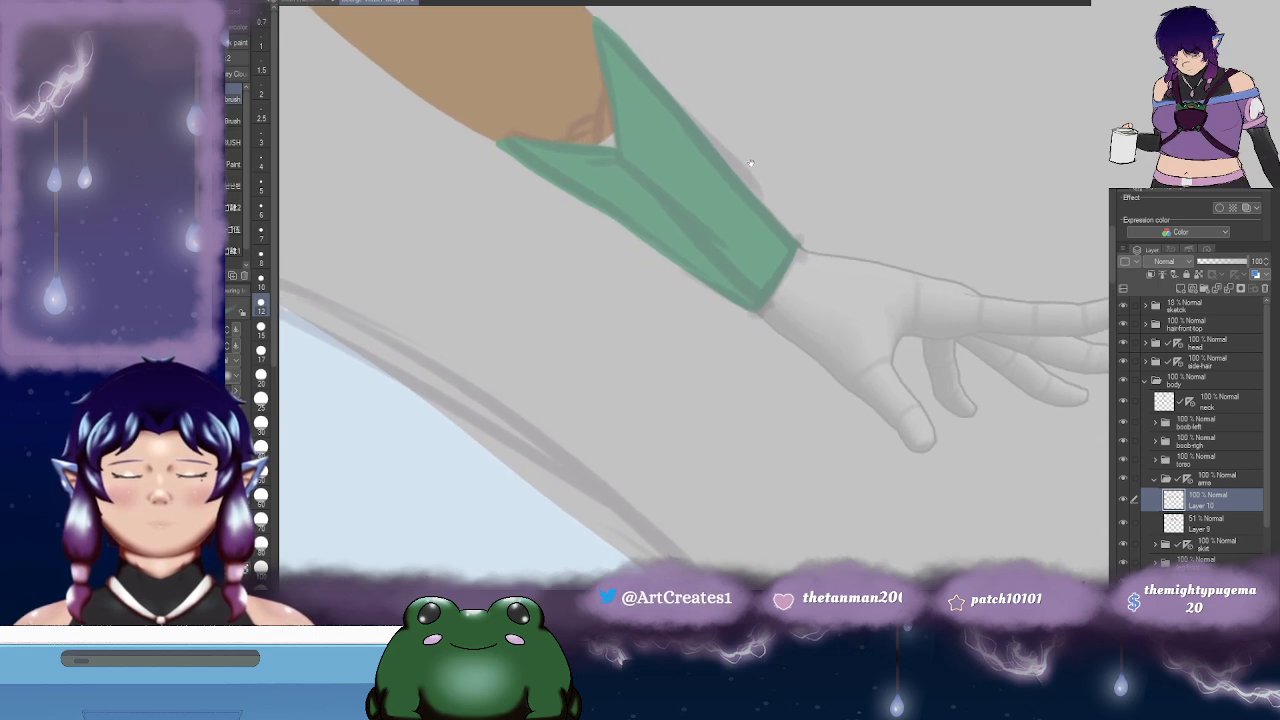
{"action": "scroll", "coordinate": [752, 165], "scroll_direction": "up", "scroll_amount": 1}
- Paint a small pink petal ruffle inside the cuff's V-shaped notch with a size 8 brush
{"action": "left_click_drag", "start_coordinate": [711, 243], "coordinate": [1073, 141]}
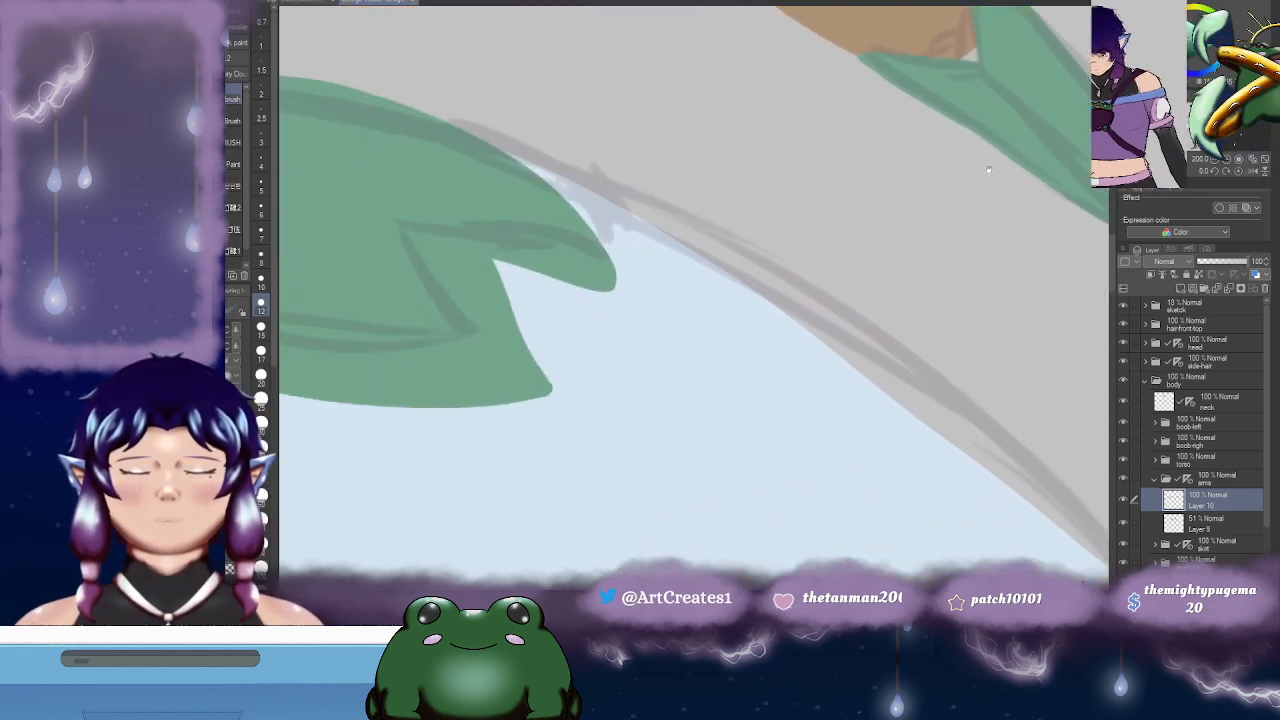
{"action": "scroll", "coordinate": [801, 205], "scroll_direction": "down", "scroll_amount": 2}
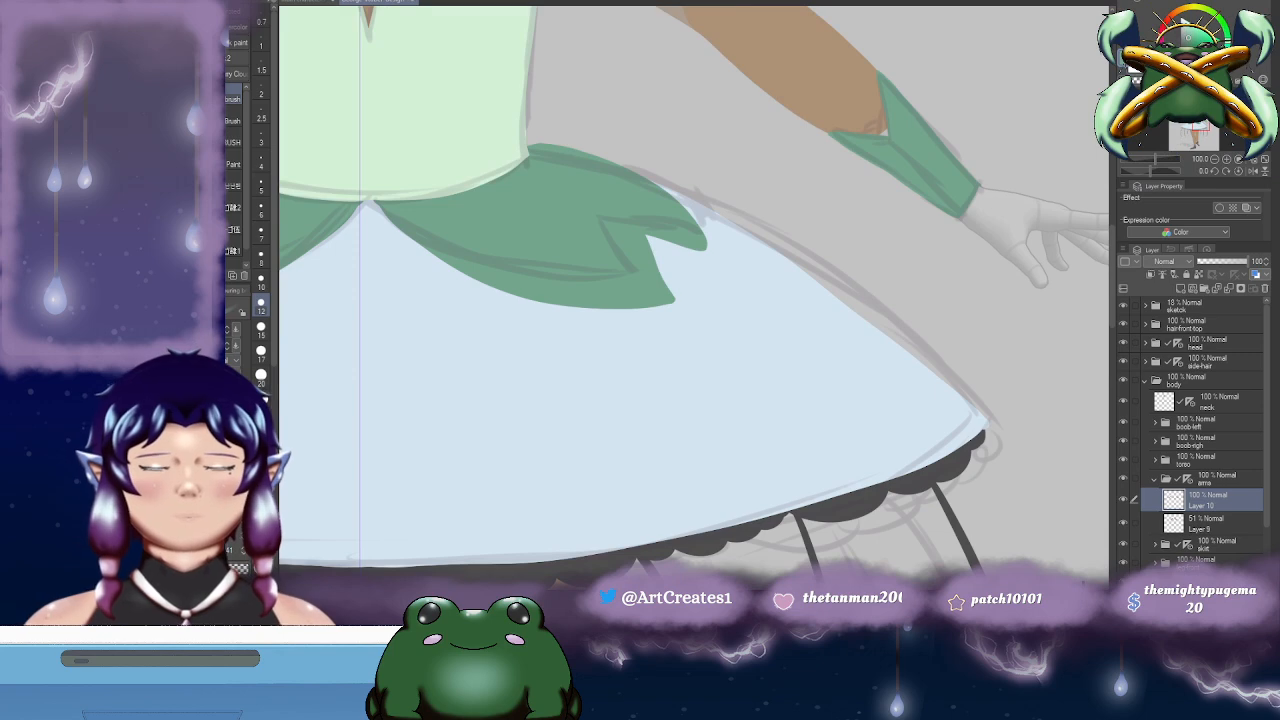
{"action": "left_click_drag", "start_coordinate": [1000, 124], "coordinate": [882, 186]}
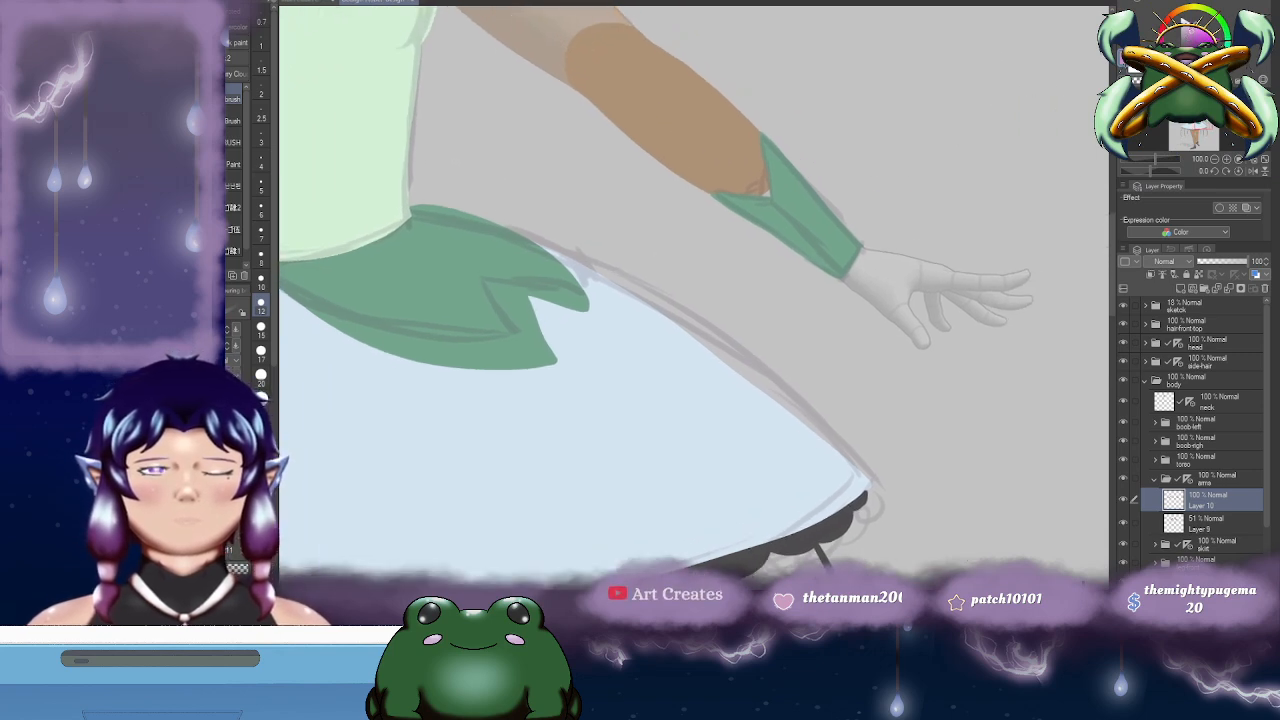
{"action": "left_click_drag", "start_coordinate": [852, 131], "coordinate": [802, 151]}
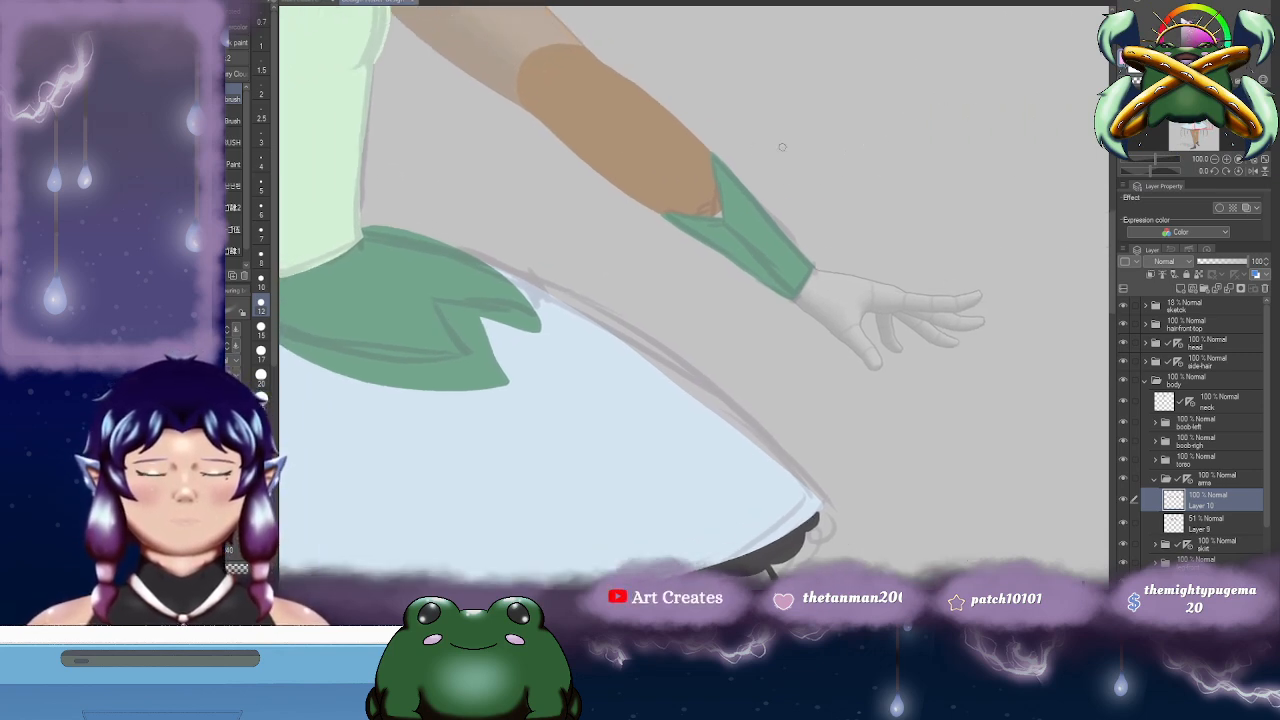
{"action": "scroll", "coordinate": [725, 205], "scroll_direction": "up", "scroll_amount": 4}
{"action": "left_click", "coordinate": [261, 256]}
{"action": "mouse_move", "coordinate": [634, 151]}
{"action": "left_mouse_down"}
{"action": "mouse_move", "coordinate": [700, 129]}
{"action": "mouse_move", "coordinate": [684, 210]}
{"action": "left_mouse_up"}
{"action": "mouse_move", "coordinate": [613, 191]}
{"action": "left_mouse_down"}
{"action": "mouse_move", "coordinate": [697, 179]}
{"action": "mouse_move", "coordinate": [658, 156]}
{"action": "mouse_move", "coordinate": [686, 141]}
{"action": "mouse_move", "coordinate": [655, 189]}
{"action": "mouse_move", "coordinate": [689, 140]}
{"action": "mouse_move", "coordinate": [685, 188]}
{"action": "mouse_move", "coordinate": [691, 133]}
{"action": "mouse_move", "coordinate": [707, 212]}
{"action": "left_mouse_up"}
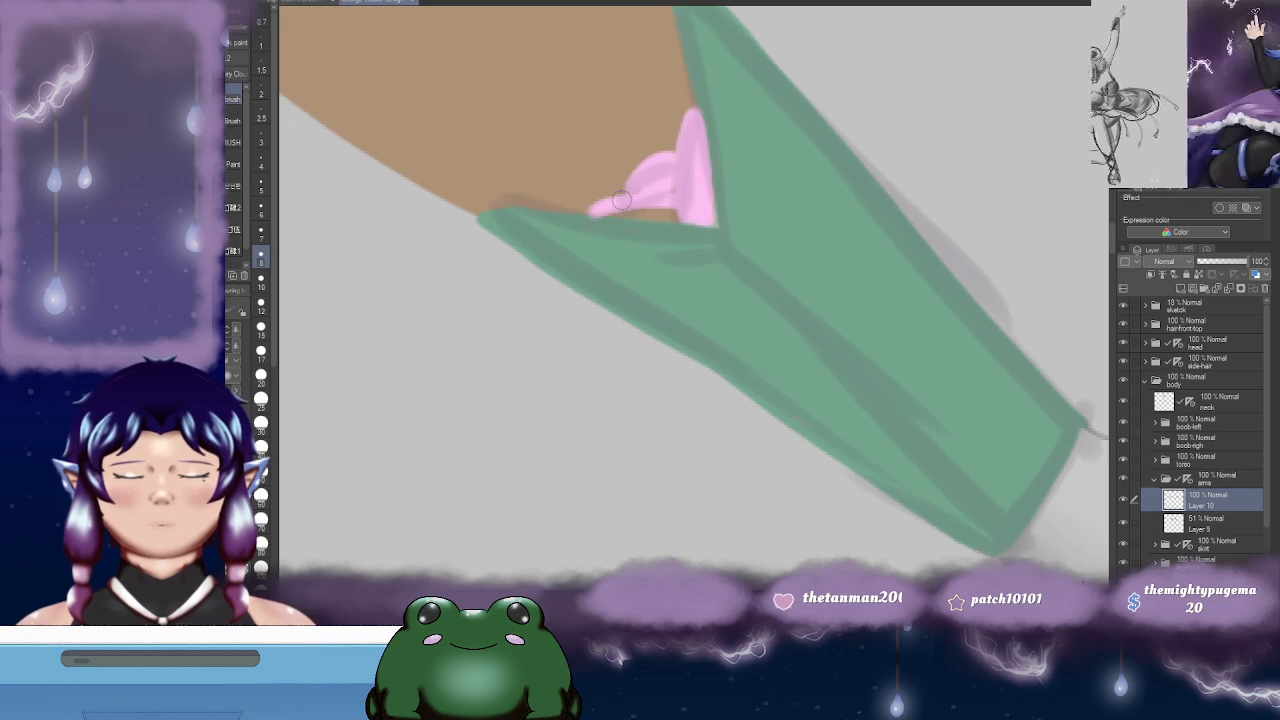
{"action": "left_click_drag", "start_coordinate": [600, 210], "coordinate": [680, 210]}
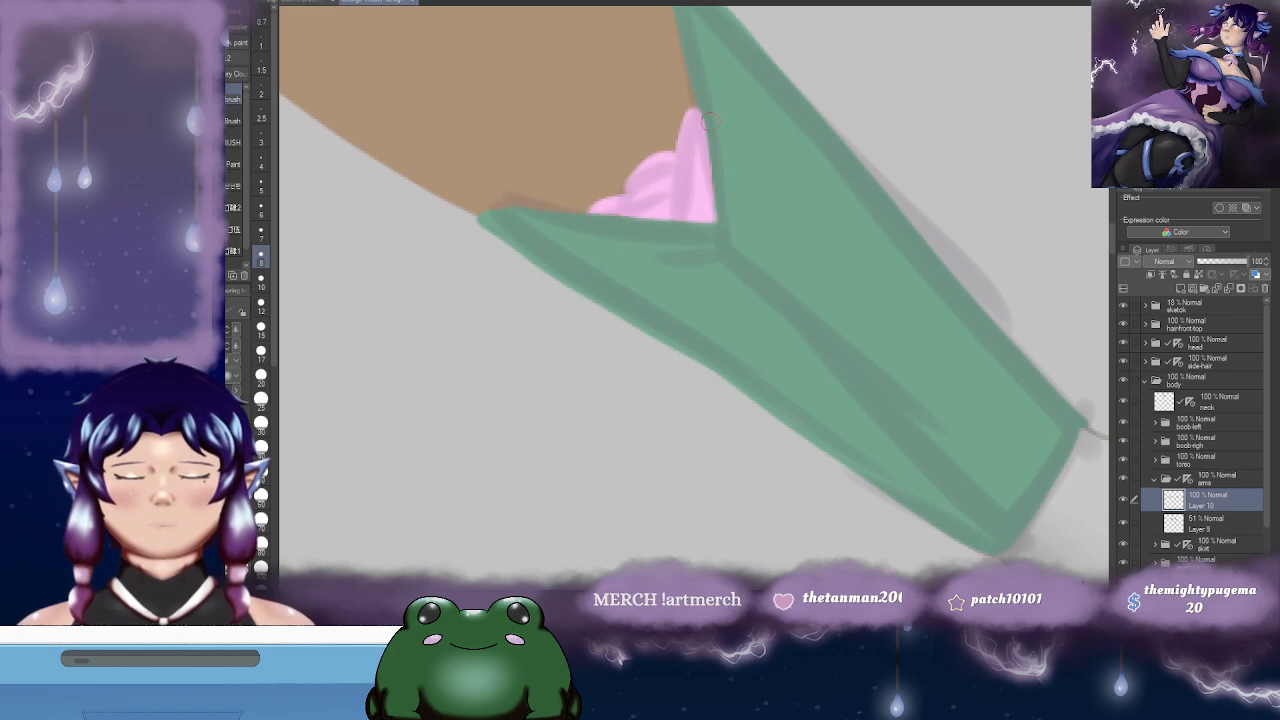
{"action": "left_click_drag", "start_coordinate": [760, 211], "coordinate": [742, 237]}
{"action": "scroll", "coordinate": [742, 237], "scroll_direction": "down", "scroll_amount": 5}
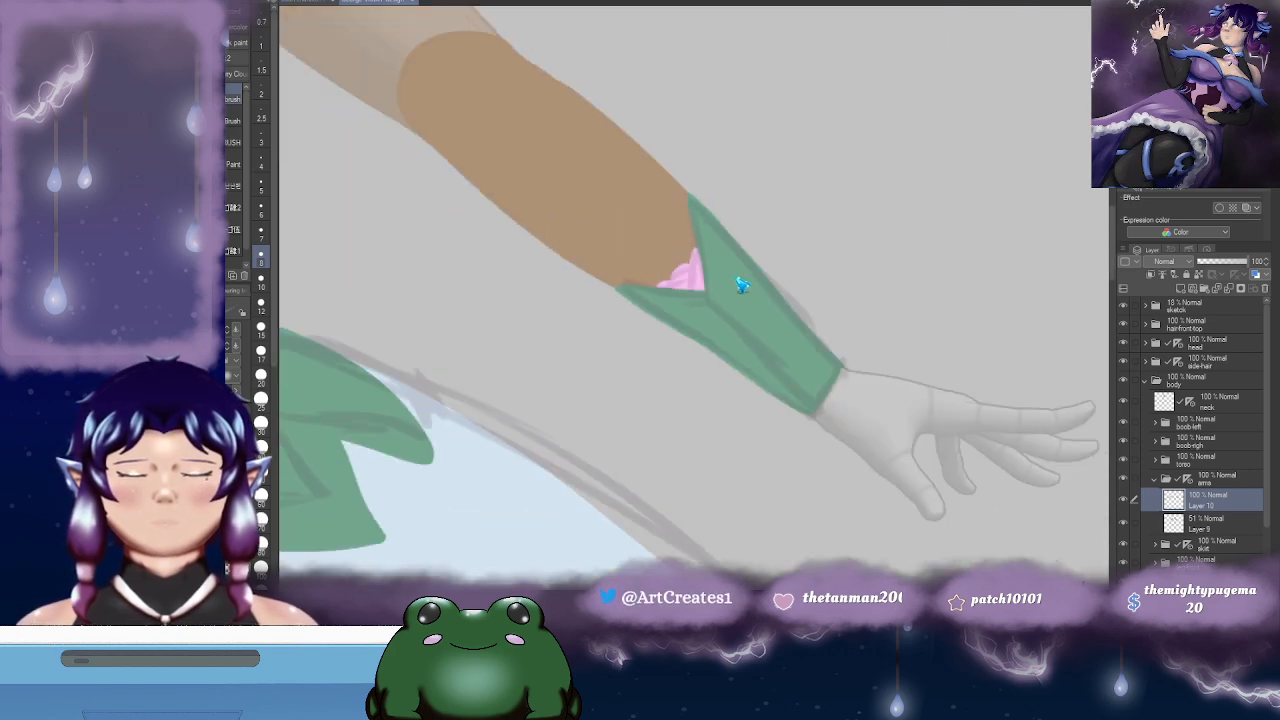
- Enlarge the layer list area and raise the upper-arm layer's opacity to 100%
{"action": "scroll", "coordinate": [742, 284], "scroll_direction": "up", "scroll_amount": 5}
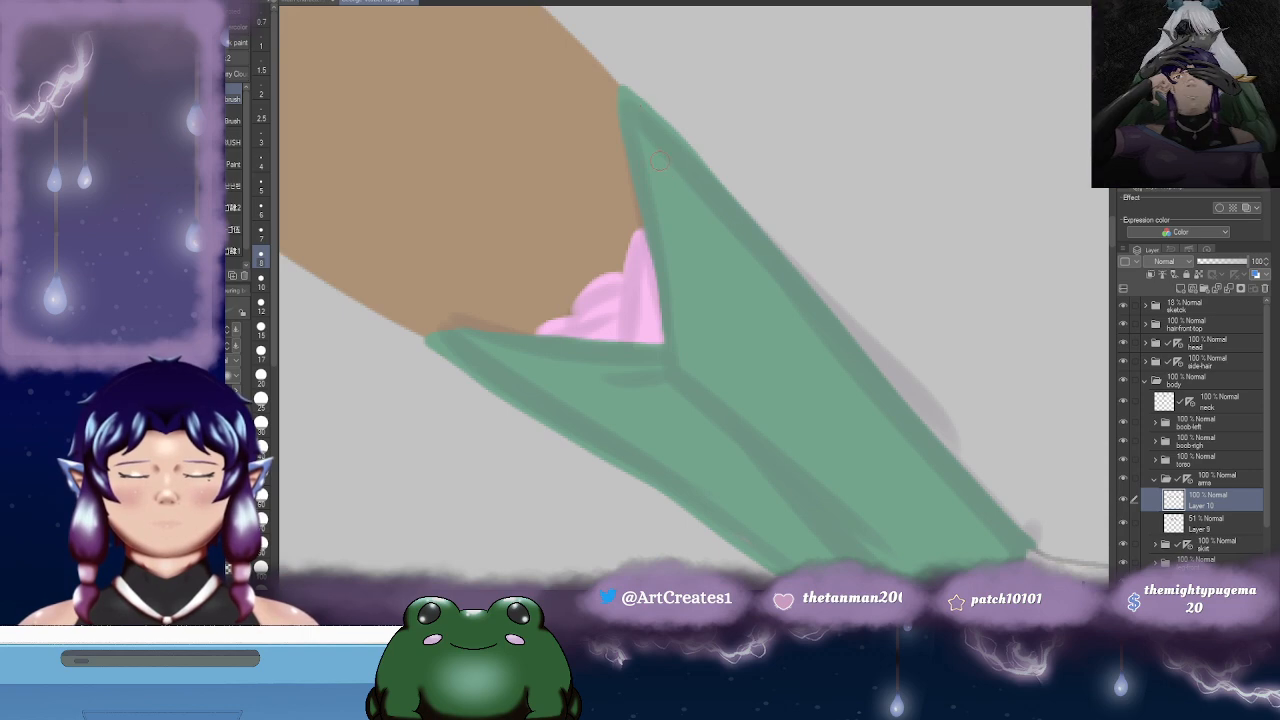
{"action": "scroll", "coordinate": [726, 287], "scroll_direction": "down", "scroll_amount": 6}
{"action": "scroll", "coordinate": [762, 316], "scroll_direction": "up", "scroll_amount": 1}
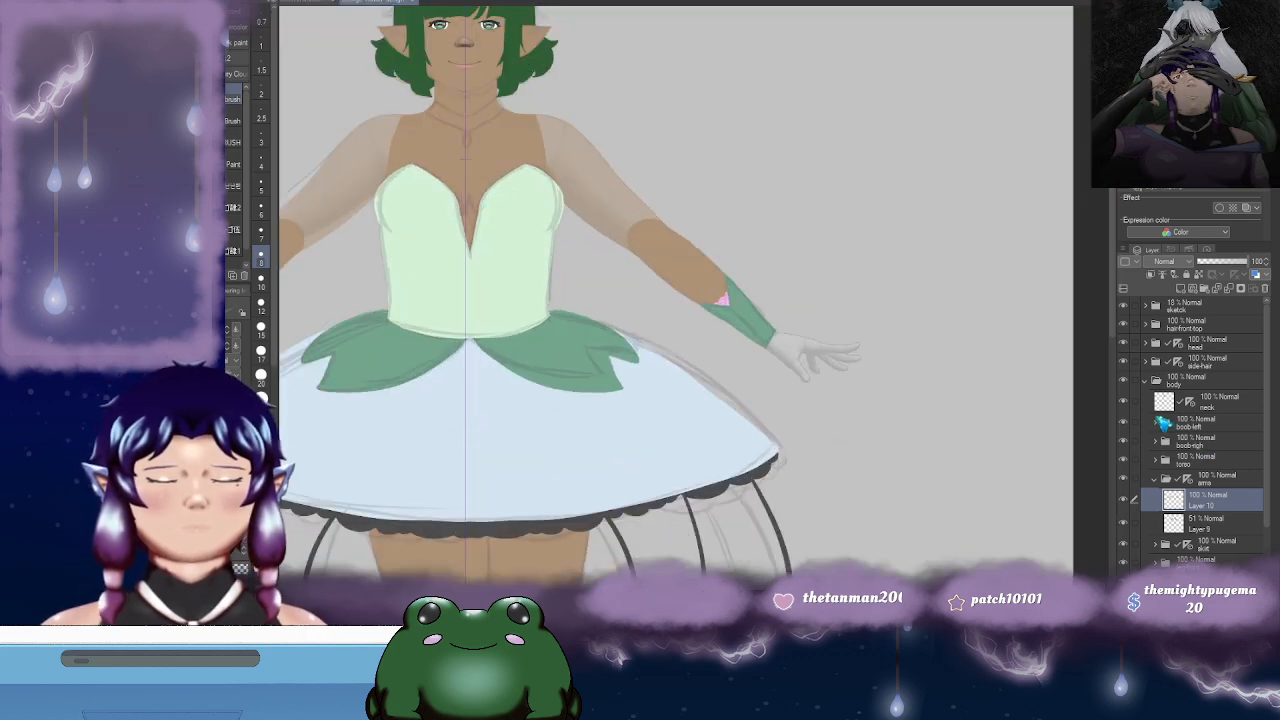
{"action": "left_click", "coordinate": [1207, 517]}
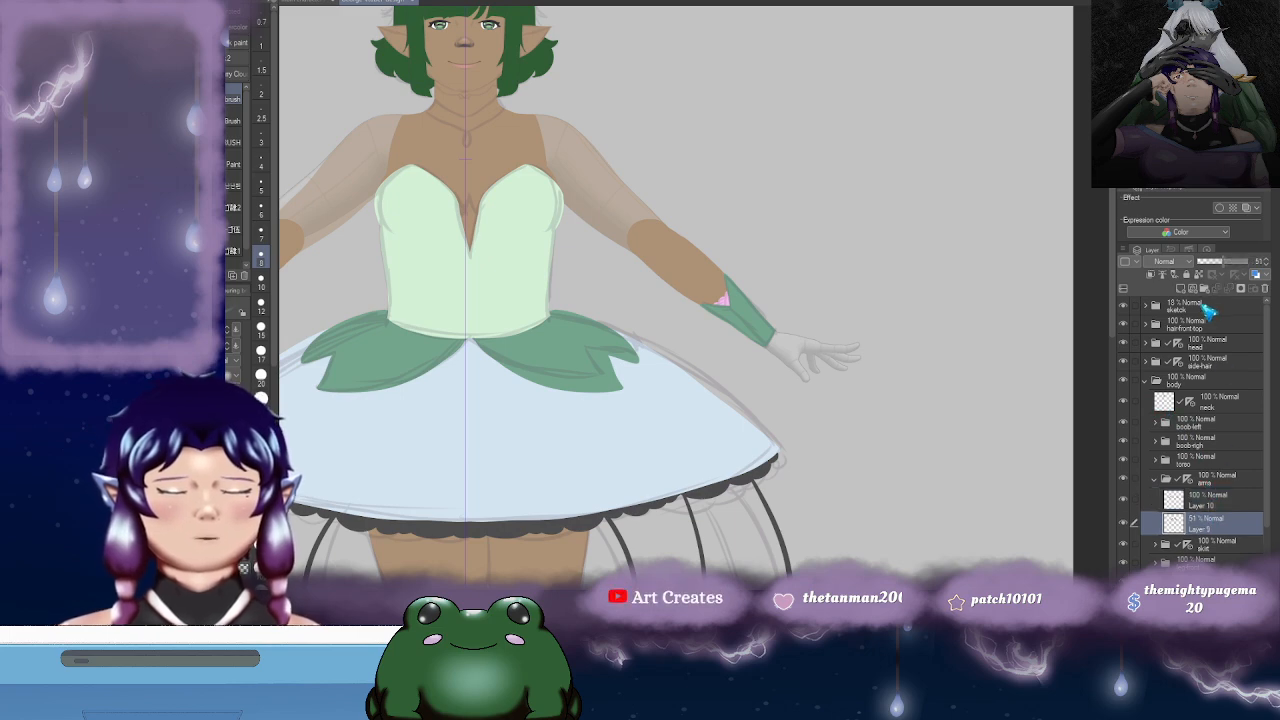
{"action": "left_click_drag", "start_coordinate": [1222, 255], "coordinate": [1273, 258]}
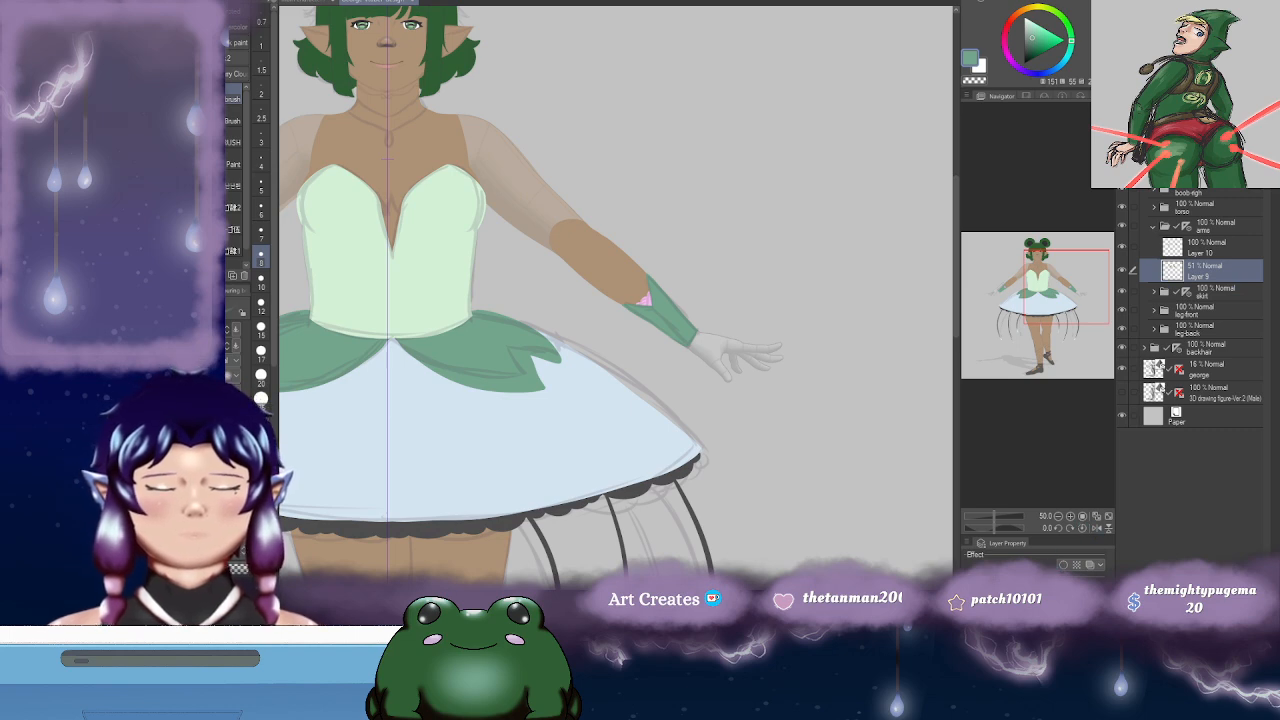
{"action": "left_click_drag", "start_coordinate": [1152, 8], "coordinate": [1040, 598]}
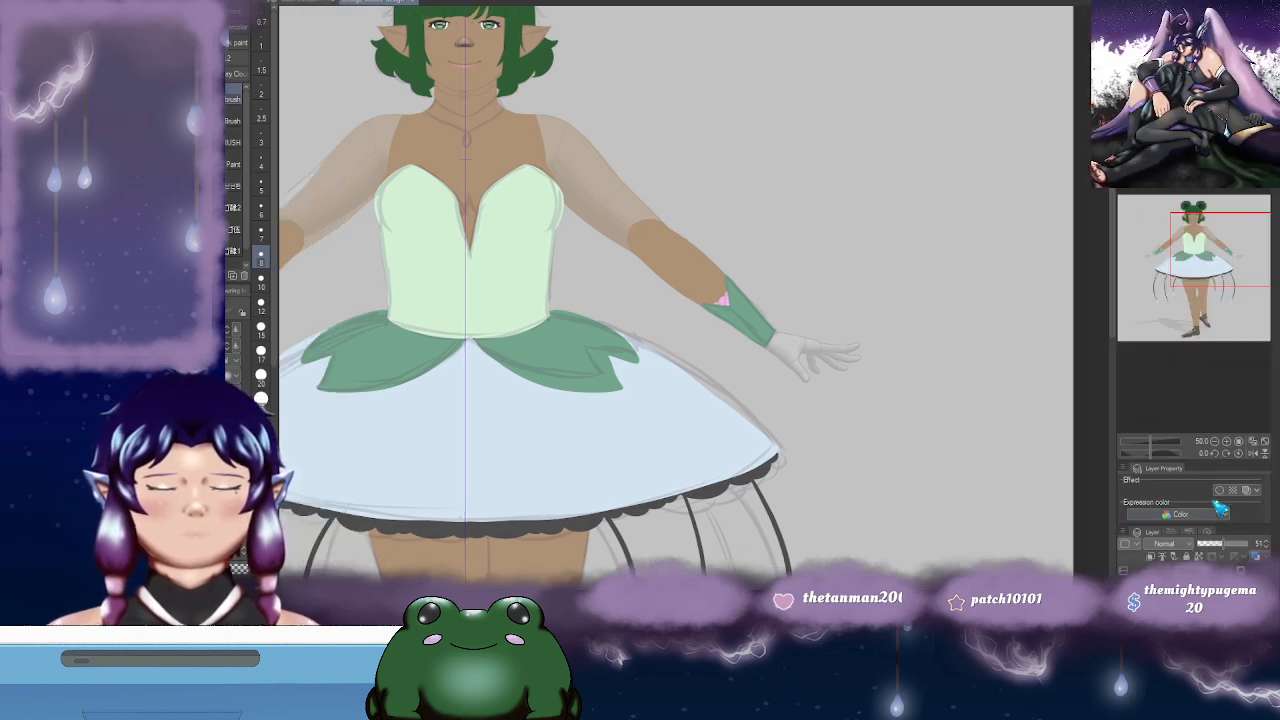
{"action": "left_click_drag", "start_coordinate": [1210, 460], "coordinate": [1212, 205]}
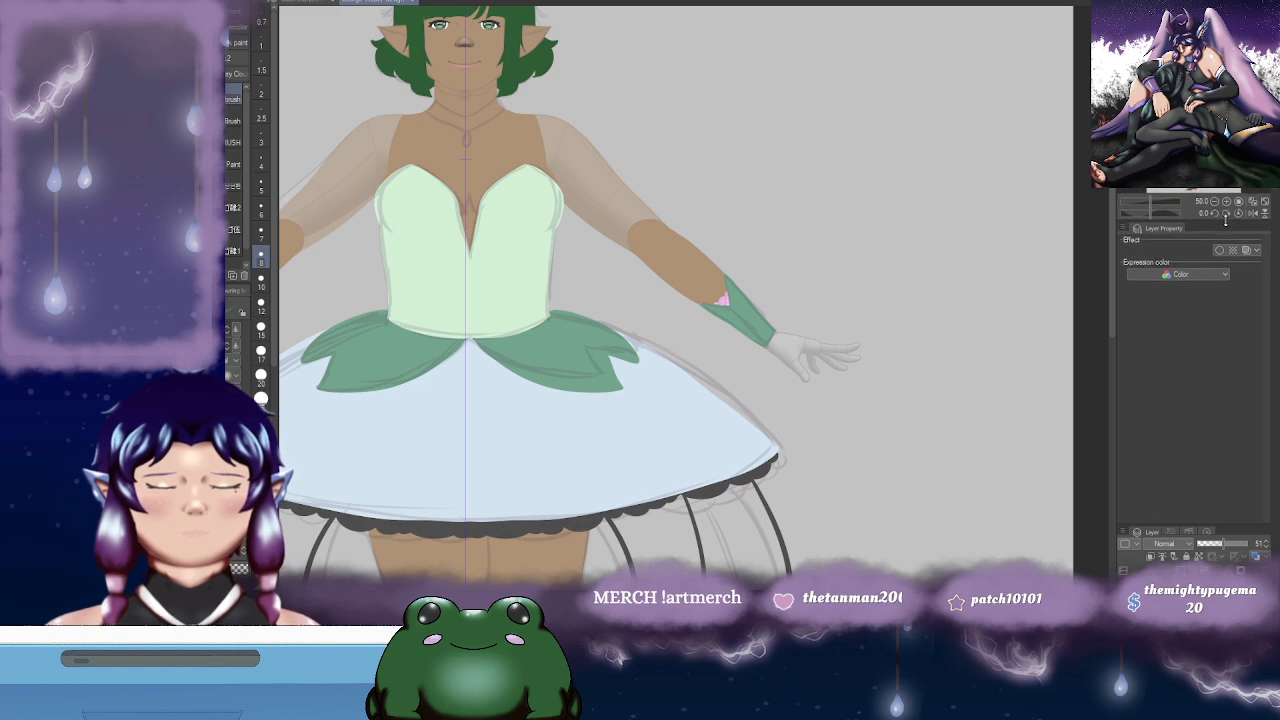
{"action": "mouse_move", "coordinate": [1228, 524]}
{"action": "left_mouse_down"}
{"action": "mouse_move", "coordinate": [1228, 264]}
{"action": "mouse_move", "coordinate": [1202, 298]}
{"action": "mouse_move", "coordinate": [1252, 290]}
{"action": "left_mouse_up"}
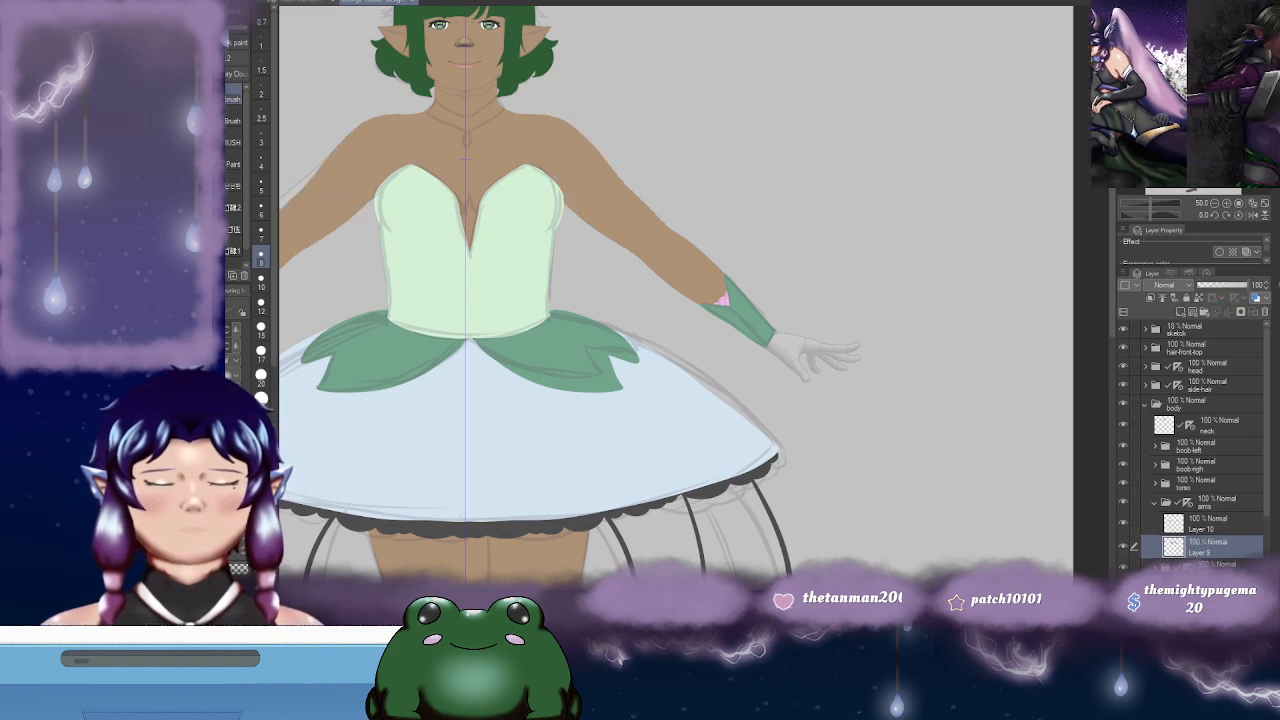
- Check both mirrored arms against the whole figure, and examine the uncoloured hand at the end of the cuff
{"action": "left_click_drag", "start_coordinate": [820, 239], "coordinate": [920, 167]}
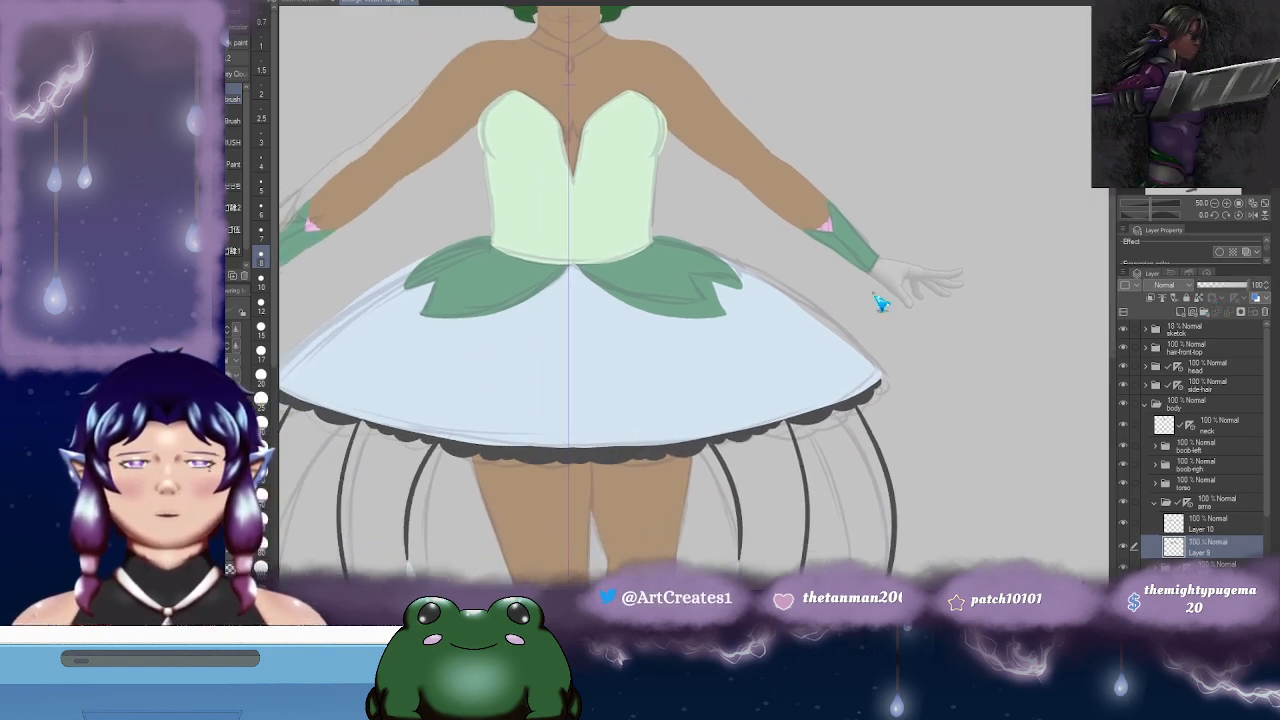
{"action": "scroll", "coordinate": [873, 292], "scroll_direction": "down", "scroll_amount": 3}
{"action": "scroll", "coordinate": [880, 303], "scroll_direction": "up", "scroll_amount": 1}
{"action": "left_click_drag", "start_coordinate": [955, 302], "coordinate": [884, 264]}
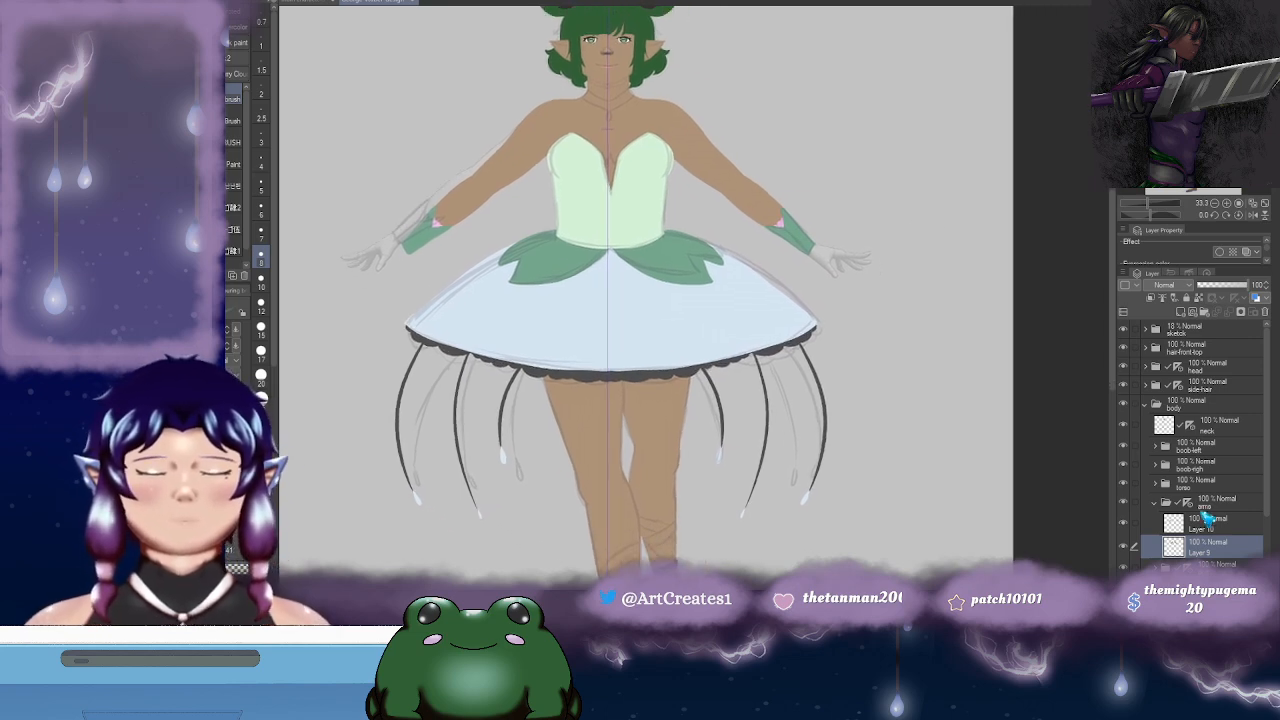
{"action": "left_click_drag", "start_coordinate": [1268, 456], "coordinate": [1269, 529]}
{"action": "left_click_drag", "start_coordinate": [872, 285], "coordinate": [888, 299]}
{"action": "scroll", "coordinate": [806, 260], "scroll_direction": "up", "scroll_amount": 3}
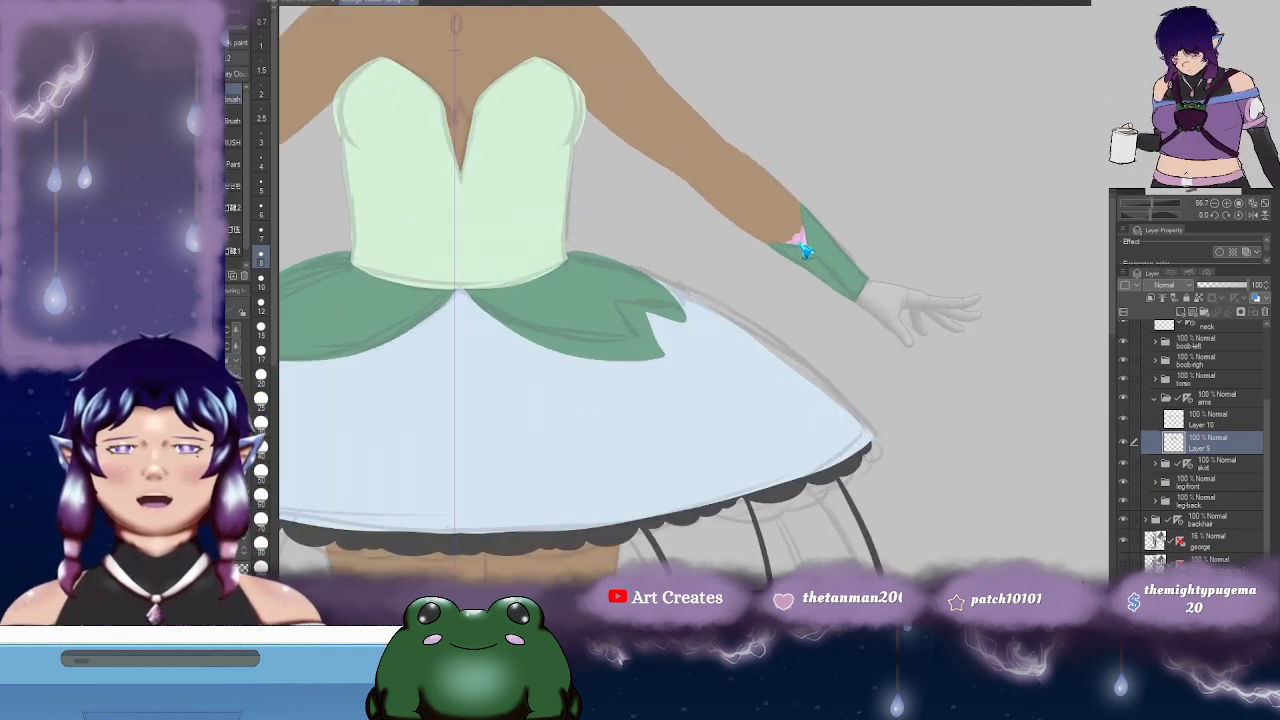
{"action": "scroll", "coordinate": [931, 317], "scroll_direction": "up", "scroll_amount": 2}
{"action": "scroll", "coordinate": [850, 260], "scroll_direction": "up", "scroll_amount": 2}
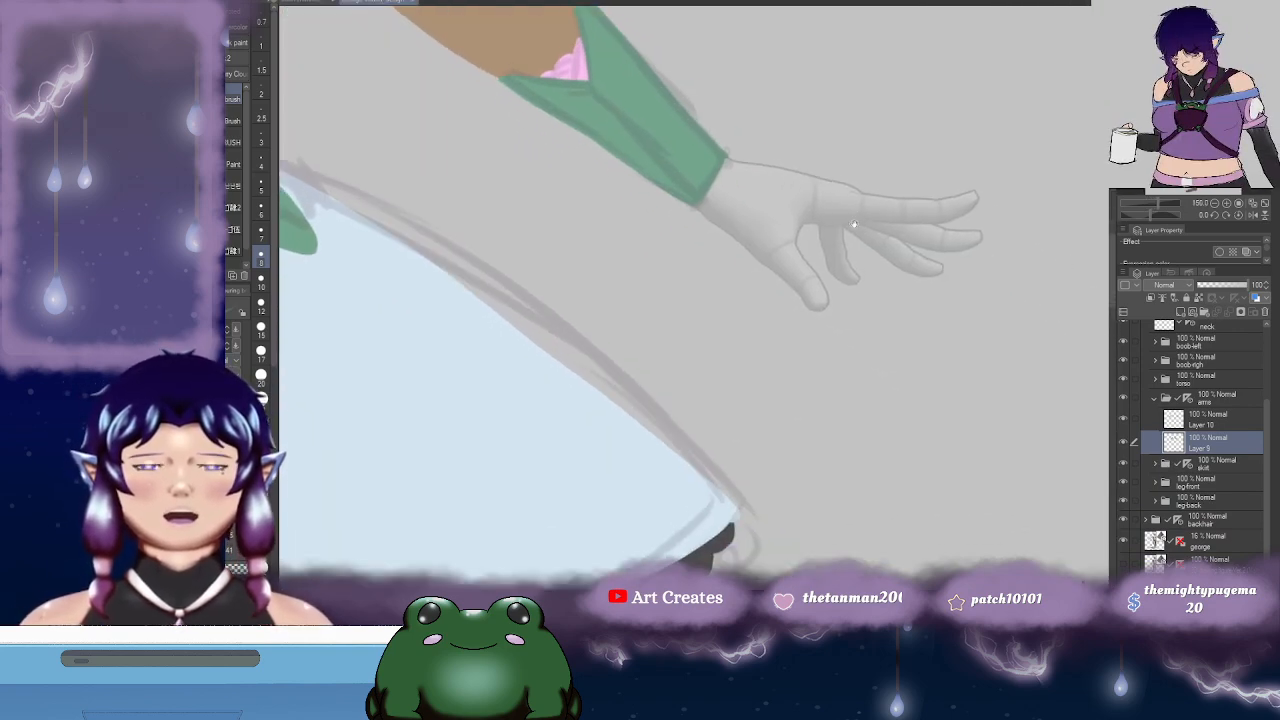
{"action": "left_click_drag", "start_coordinate": [843, 280], "coordinate": [832, 283]}
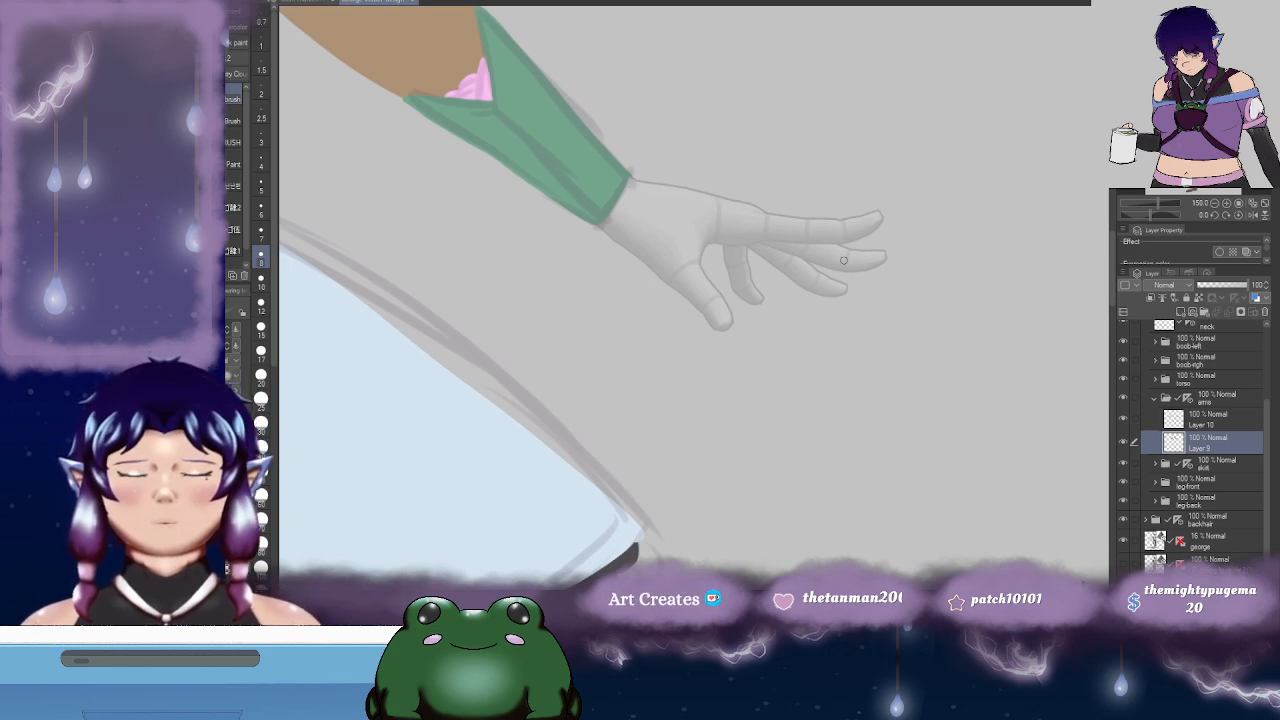
{"action": "left_click_drag", "start_coordinate": [843, 260], "coordinate": [853, 210]}
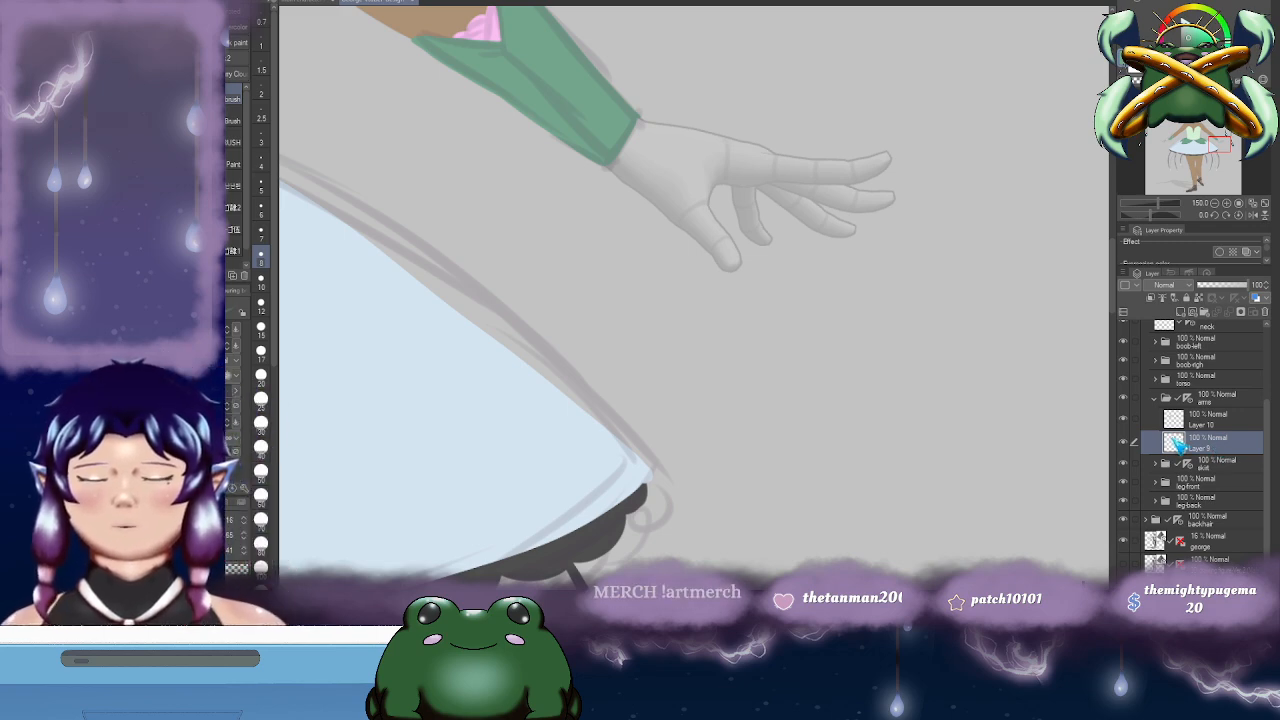
- Rename the two arm layers as upper and forearm
{"action": "left_click", "coordinate": [1208, 422]}
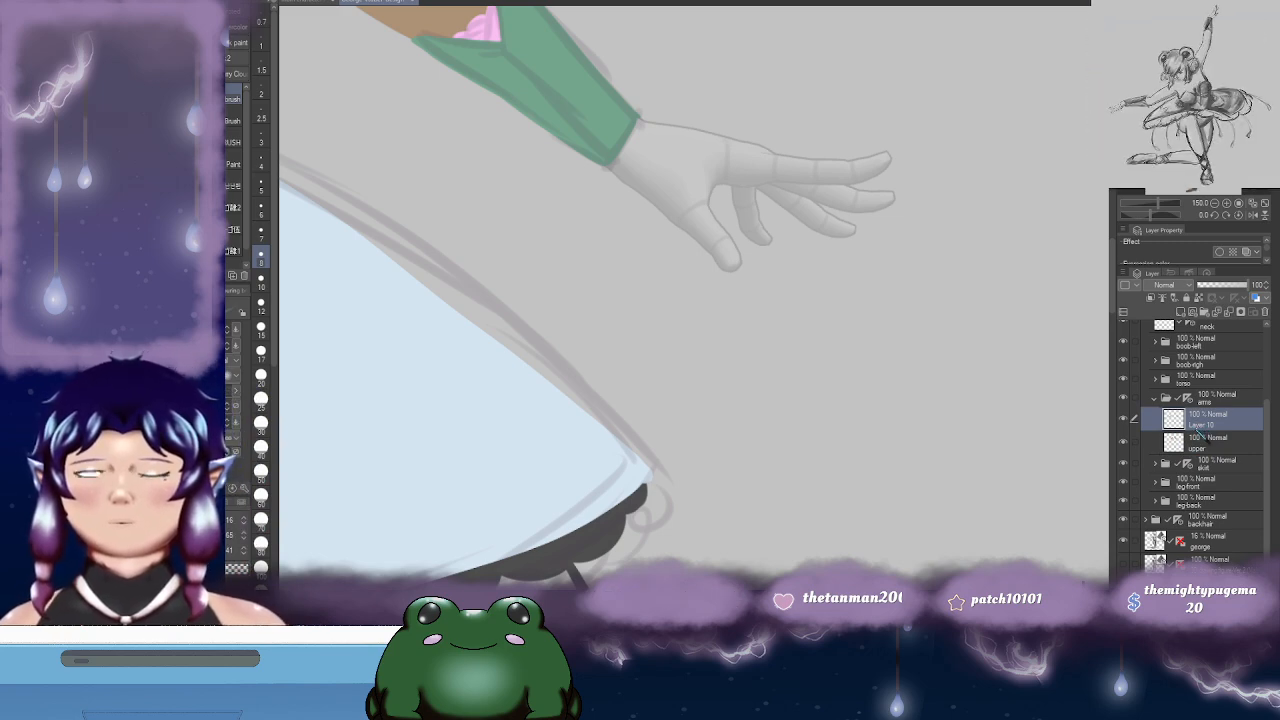
{"action": "double_click", "coordinate": [1200, 427]}
{"action": "type", "text": "forearm"}
{"action": "key", "text": "Return"}
- Add a new layer for the hand below the upper-arm layer and switch to the size 6 pen
{"action": "left_click_drag", "start_coordinate": [837, 359], "coordinate": [894, 389]}
{"action": "left_click", "coordinate": [1195, 316]}
{"action": "left_click_drag", "start_coordinate": [1223, 445], "coordinate": [1229, 482]}
{"action": "left_click_drag", "start_coordinate": [945, 318], "coordinate": [913, 350]}
{"action": "left_click_drag", "start_coordinate": [711, 163], "coordinate": [815, 261]}
{"action": "left_click_drag", "start_coordinate": [942, 273], "coordinate": [873, 136]}
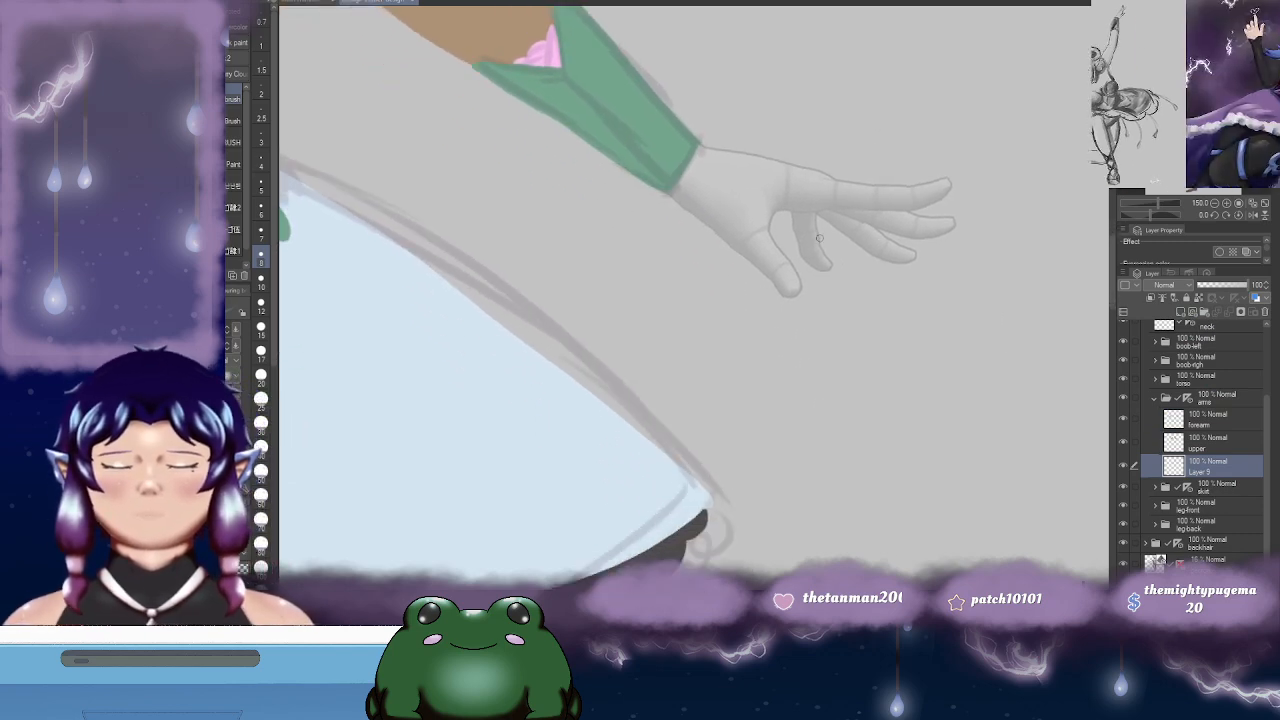
{"action": "key", "text": "p"}
{"action": "scroll", "coordinate": [833, 220], "scroll_direction": "up", "scroll_amount": 1}
{"action": "left_click_drag", "start_coordinate": [839, 181], "coordinate": [871, 185]}
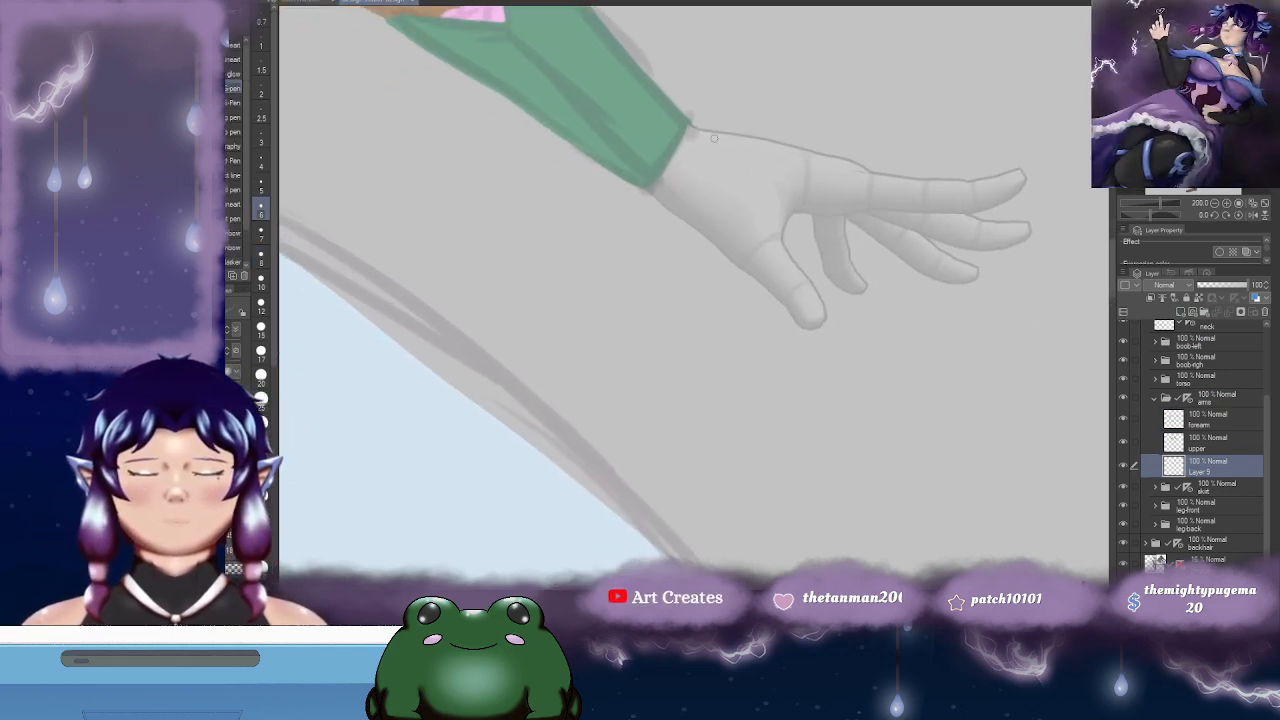
- Lower the forearm layer's opacity to 45% and return to the new hand layer
{"action": "left_click", "coordinate": [1122, 420]}
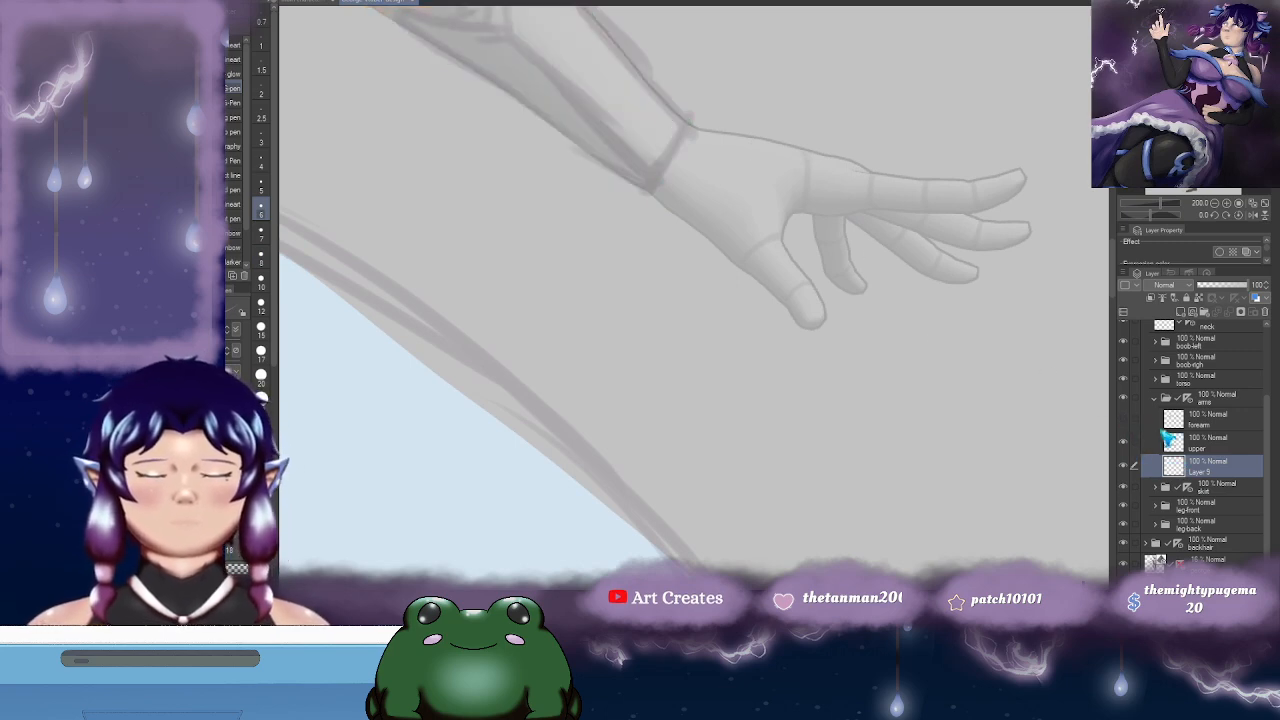
{"action": "left_click", "coordinate": [1122, 420]}
{"action": "left_click", "coordinate": [1205, 420]}
{"action": "left_click", "coordinate": [1228, 288]}
{"action": "left_click", "coordinate": [1222, 466]}
{"action": "left_click_drag", "start_coordinate": [777, 158], "coordinate": [807, 178]}
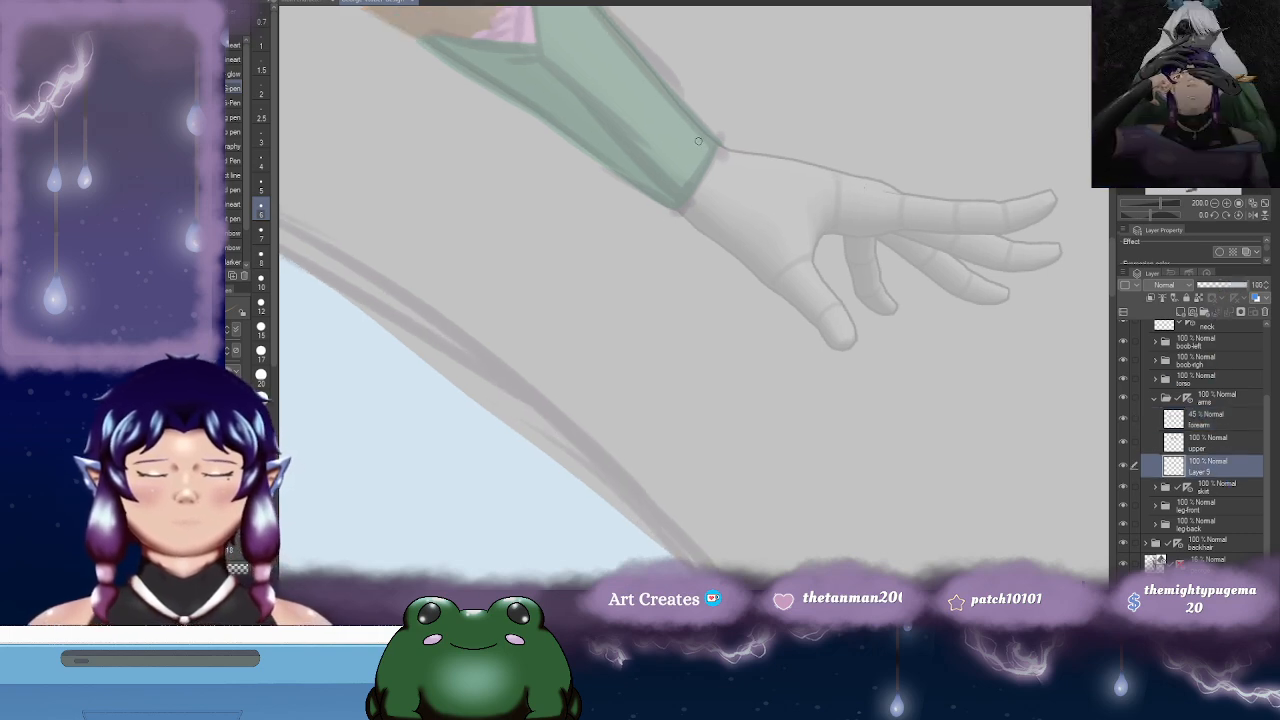
- Draw a closed skin-brown outline around the palm, with a rounded wrist end overlapping the green cuff
{"action": "left_click_drag", "start_coordinate": [704, 140], "coordinate": [912, 190]}
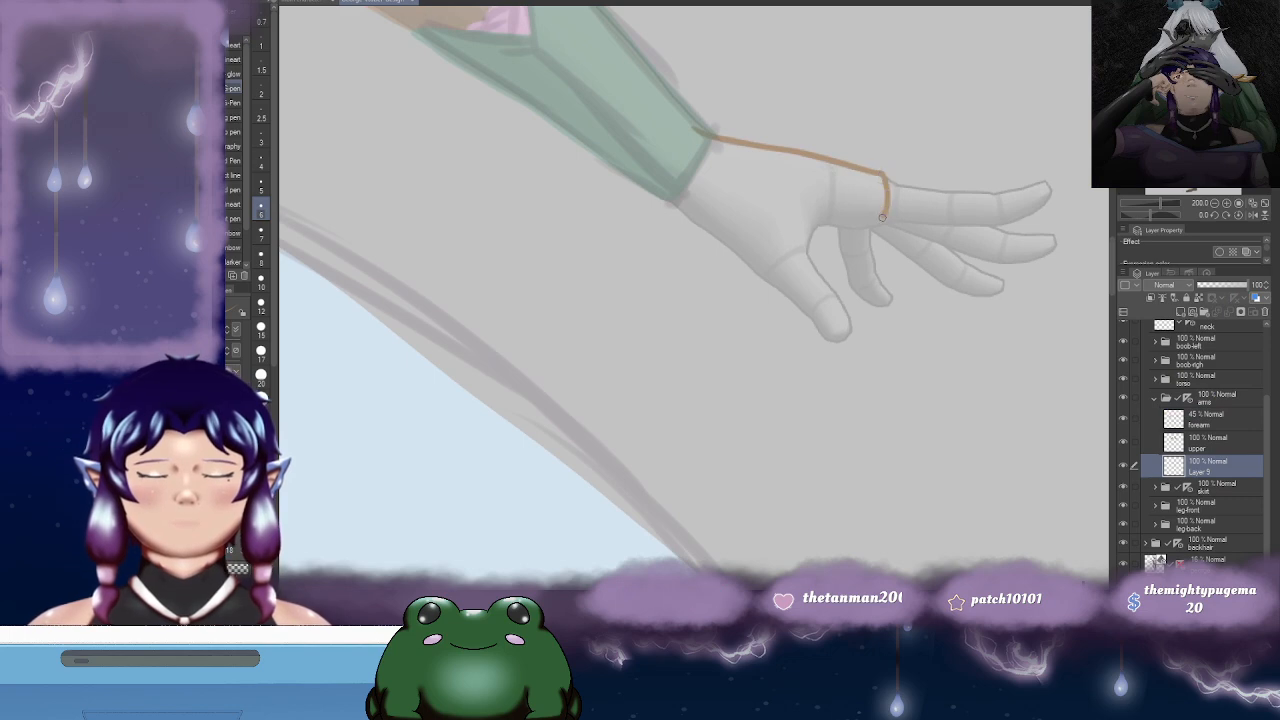
{"action": "left_click_drag", "start_coordinate": [856, 227], "coordinate": [876, 220]}
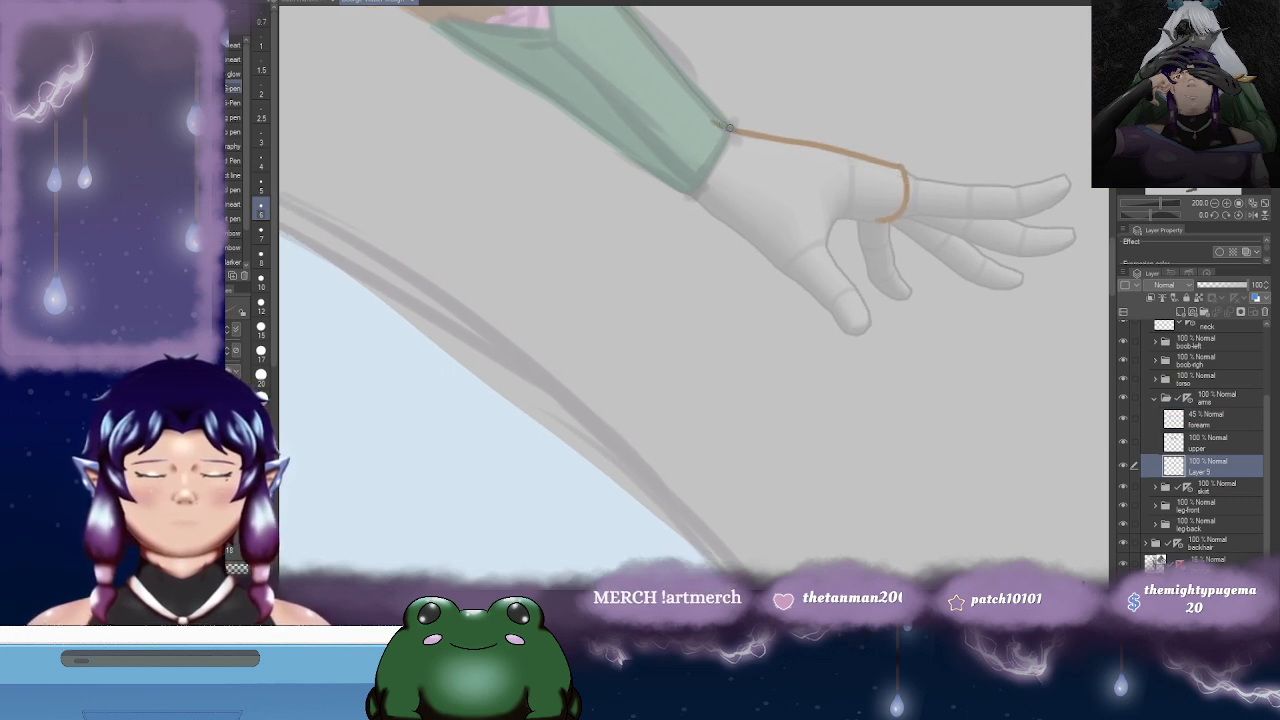
{"action": "mouse_move", "coordinate": [688, 190]}
{"action": "left_mouse_down"}
{"action": "mouse_move", "coordinate": [768, 247]}
{"action": "mouse_move", "coordinate": [876, 218]}
{"action": "left_mouse_up"}
{"action": "left_click_drag", "start_coordinate": [796, 199], "coordinate": [780, 217]}
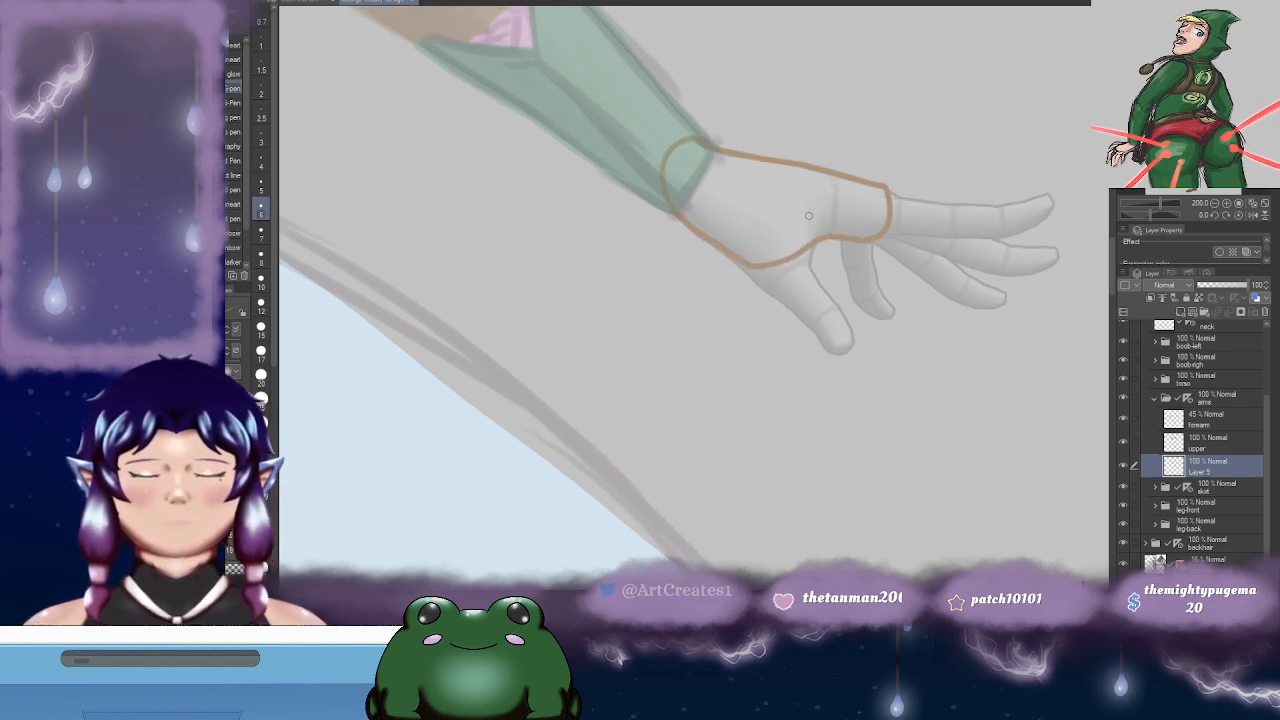
- Fill the outlined palm with the skin brown
{"action": "key", "text": "g"}
{"action": "left_click", "coordinate": [820, 206]}
{"action": "left_click_drag", "start_coordinate": [964, 217], "coordinate": [865, 242]}
- Extend and round the palm's edge at the base of the fingers with the skin-brown pen
{"action": "scroll", "coordinate": [853, 268], "scroll_direction": "up", "scroll_amount": 3}
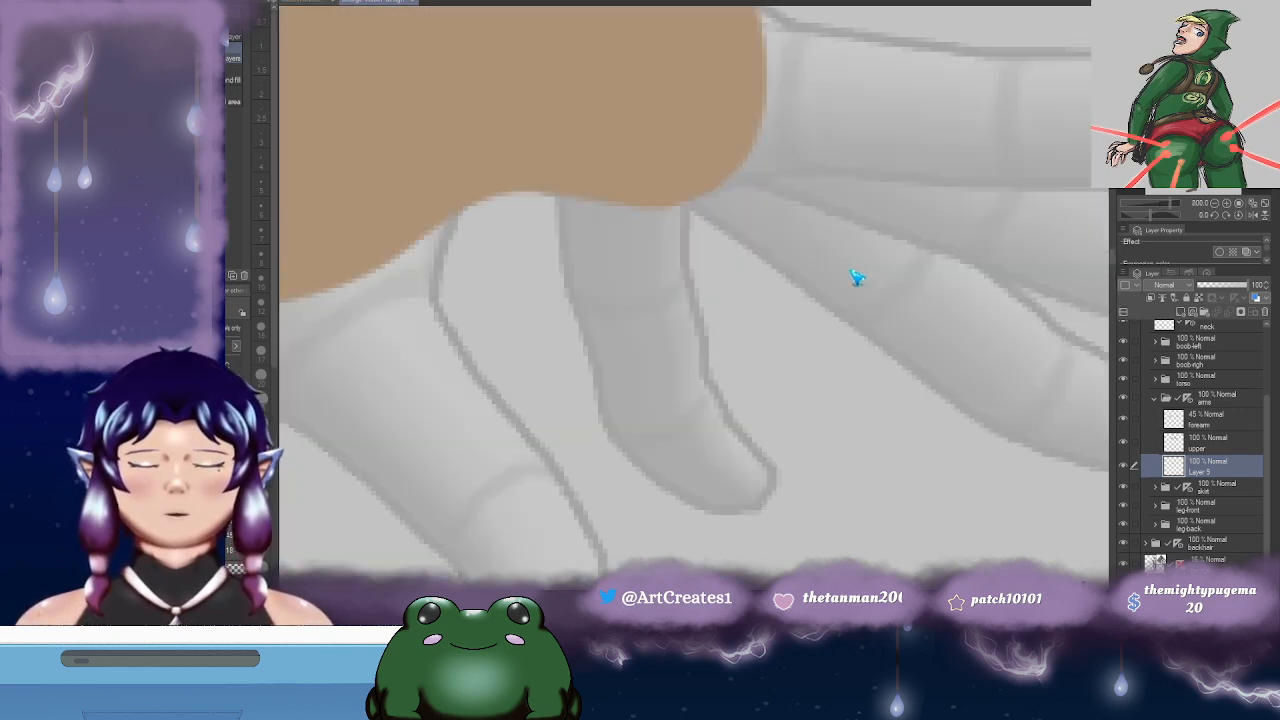
{"action": "scroll", "coordinate": [853, 275], "scroll_direction": "down", "scroll_amount": 2}
{"action": "key", "text": "p"}
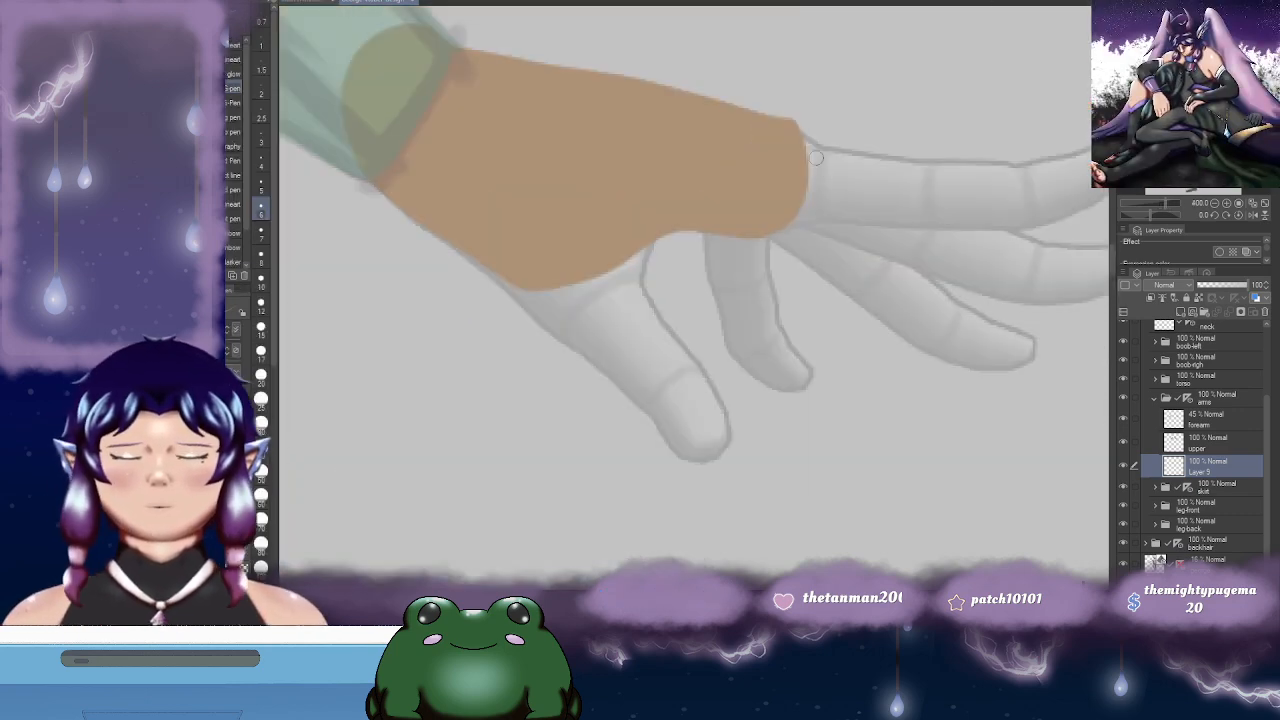
{"action": "mouse_move", "coordinate": [814, 146]}
{"action": "left_mouse_down"}
{"action": "mouse_move", "coordinate": [815, 190]}
{"action": "mouse_move", "coordinate": [775, 231]}
{"action": "mouse_move", "coordinate": [798, 205]}
{"action": "mouse_move", "coordinate": [800, 145]}
{"action": "left_mouse_up"}
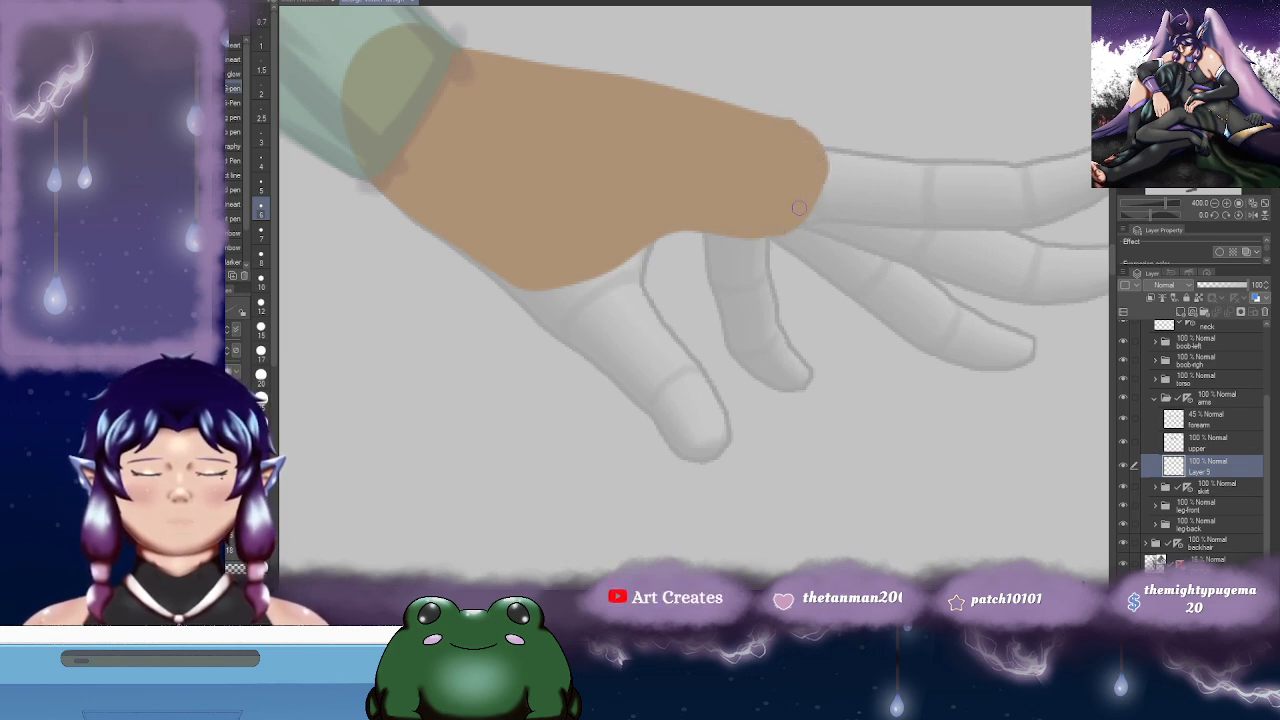
{"action": "scroll", "coordinate": [878, 198], "scroll_direction": "down", "scroll_amount": 2}
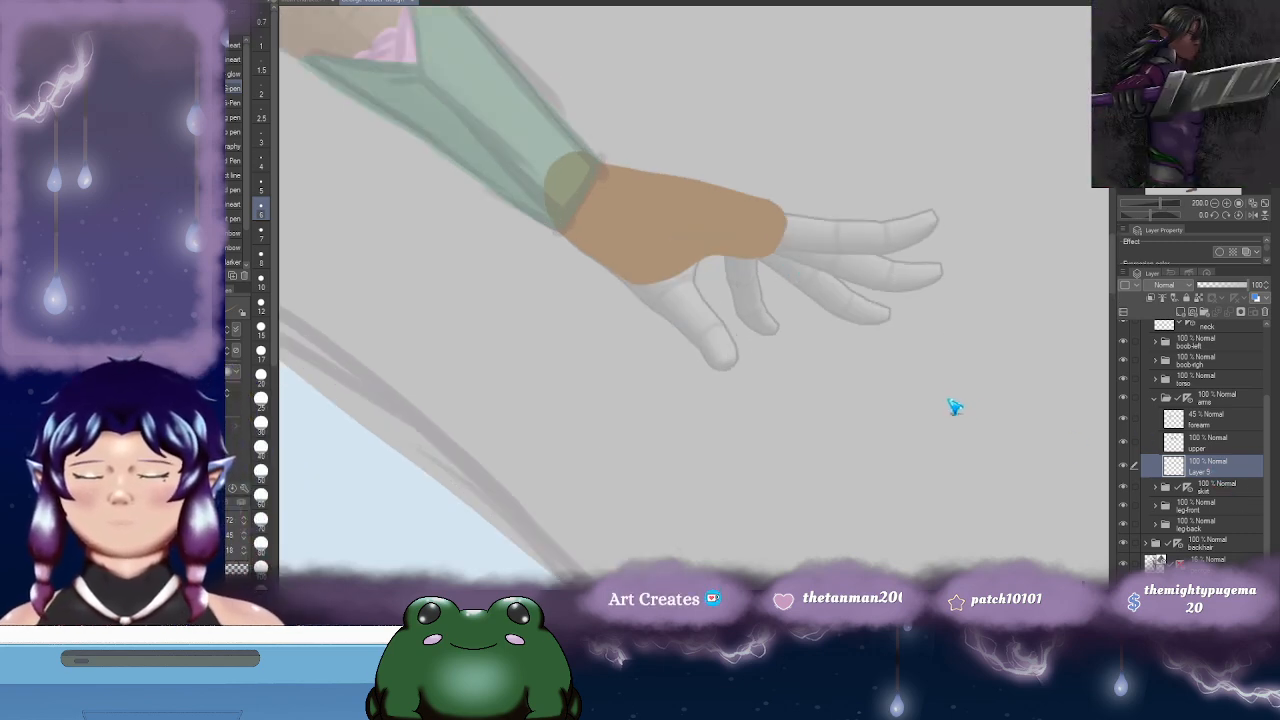
- Rename the layer as palm and place it inside a new folder named hand
{"action": "double_click", "coordinate": [1196, 469]}
{"action": "type", "text": "palm"}
{"action": "key", "text": "Return"}
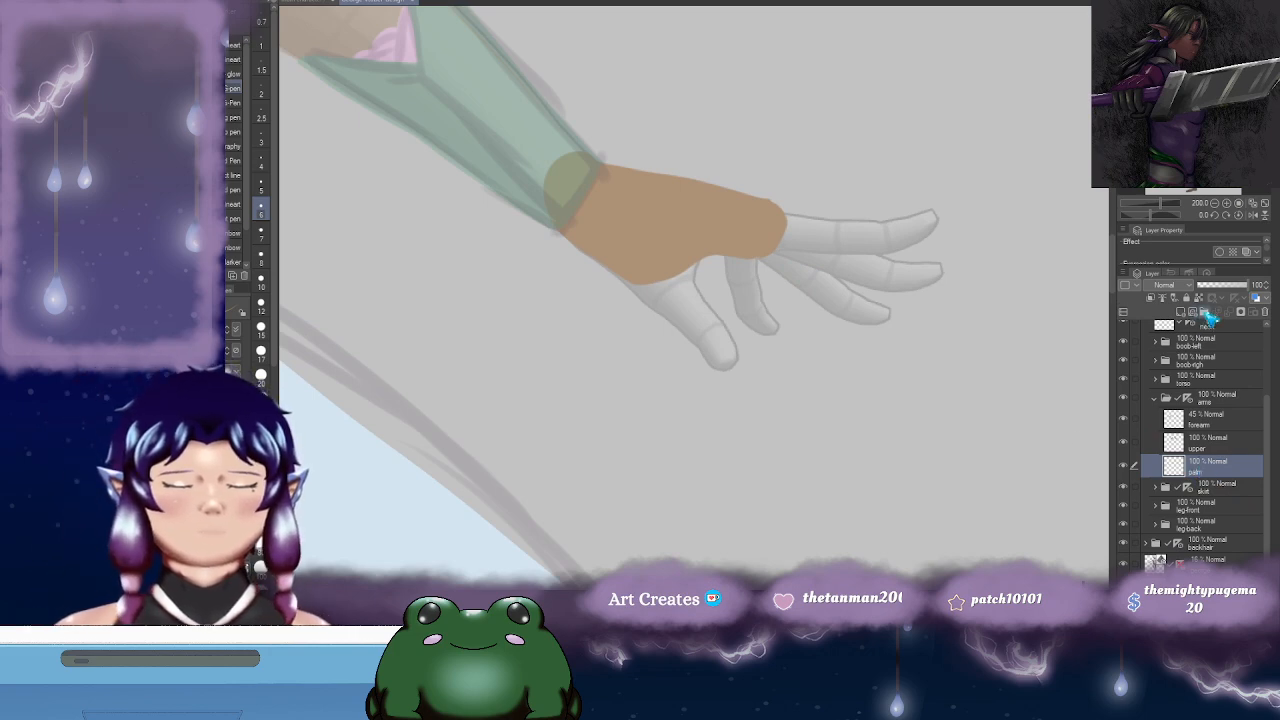
{"action": "left_click", "coordinate": [1204, 312]}
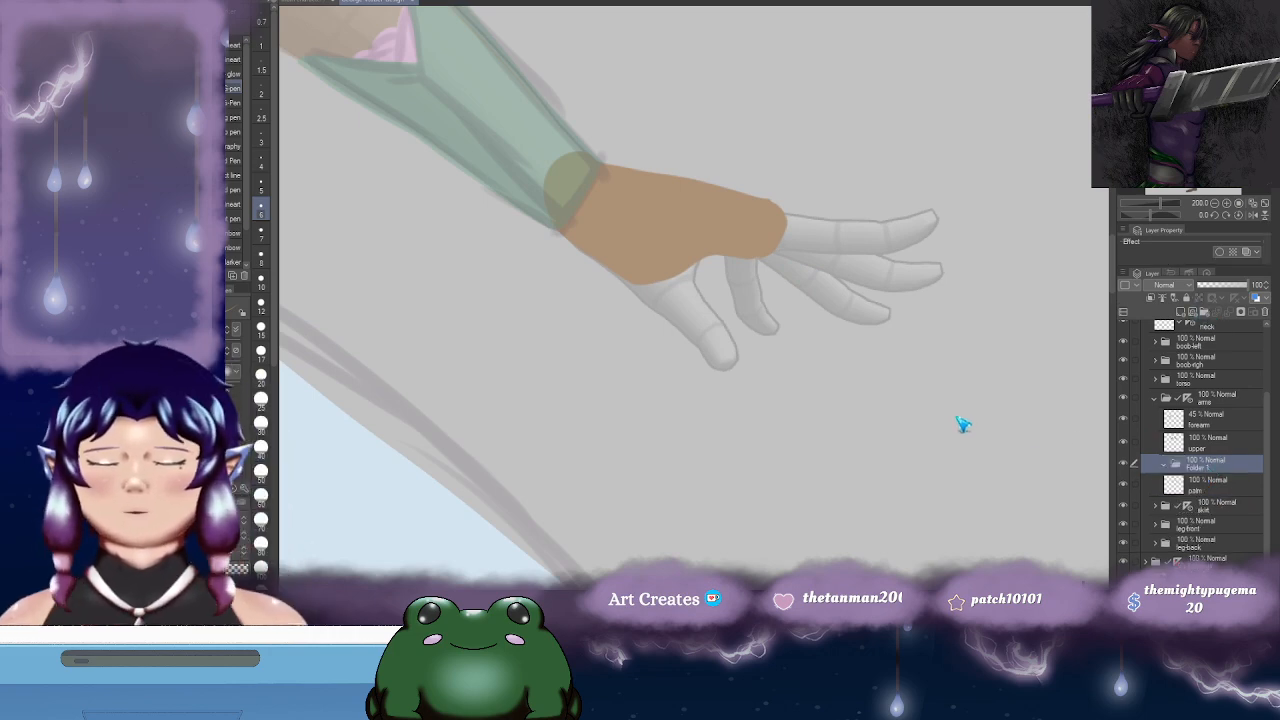
{"action": "type", "text": "hand"}
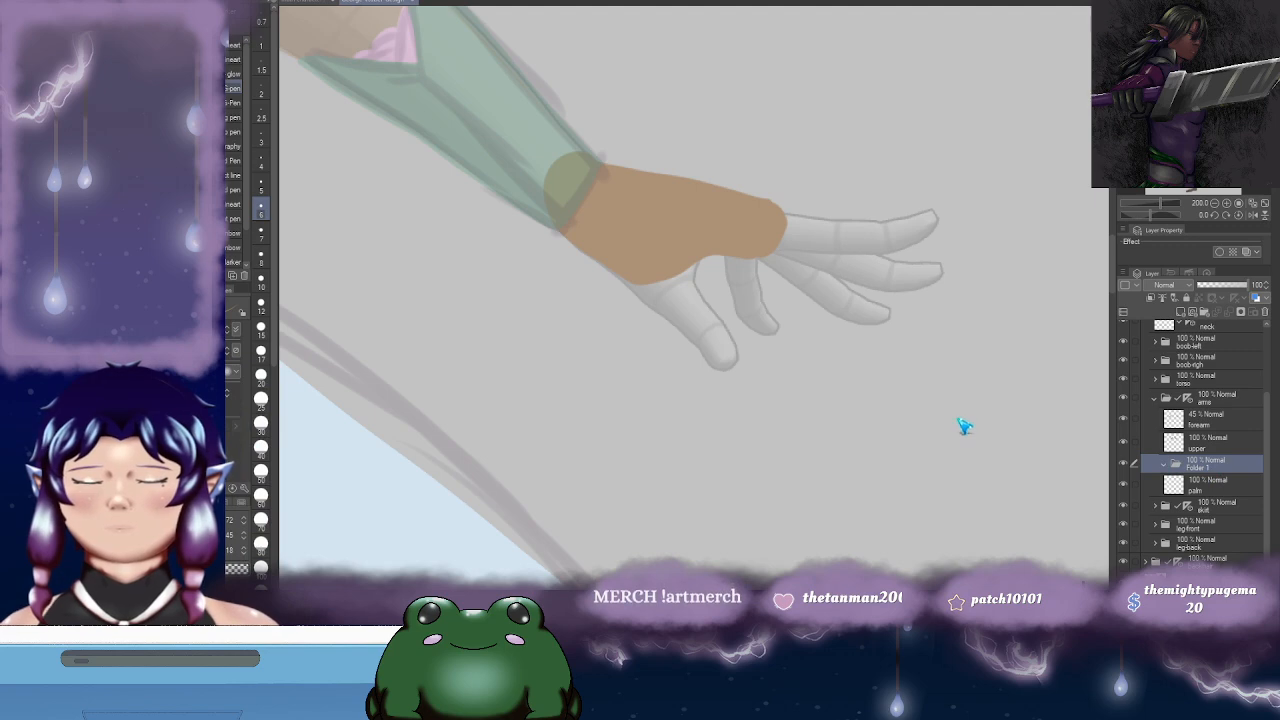
{"action": "key", "text": "Return"}
{"action": "left_click_drag", "start_coordinate": [1212, 485], "coordinate": [1223, 480]}
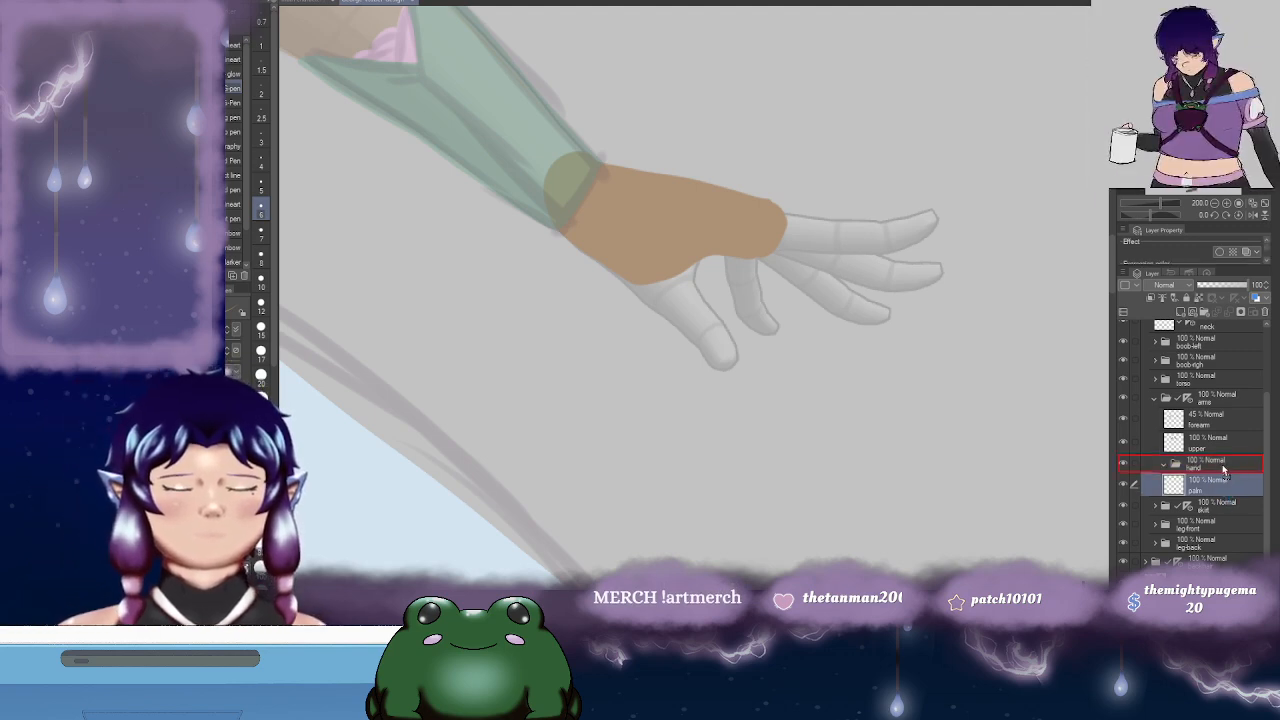
- Lower the palm layer's opacity to 65% and add a new layer above it
{"action": "left_click", "coordinate": [1234, 286]}
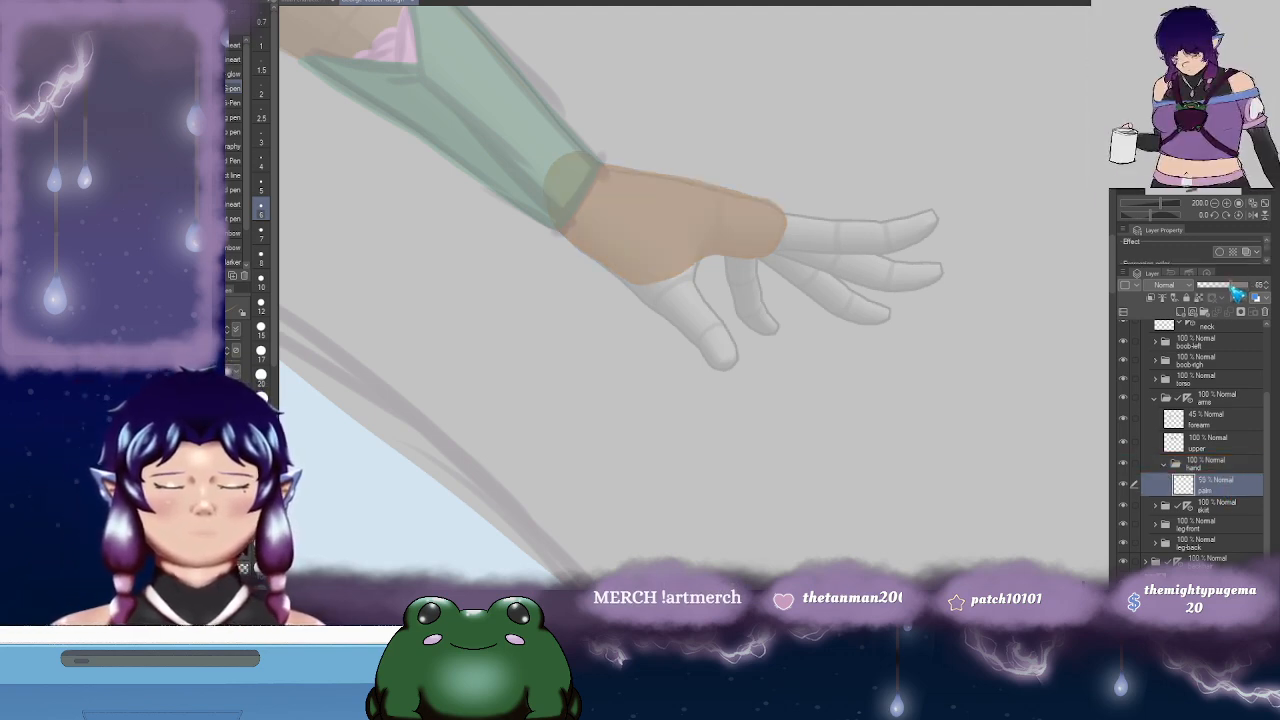
{"action": "left_click_drag", "start_coordinate": [892, 361], "coordinate": [906, 291]}
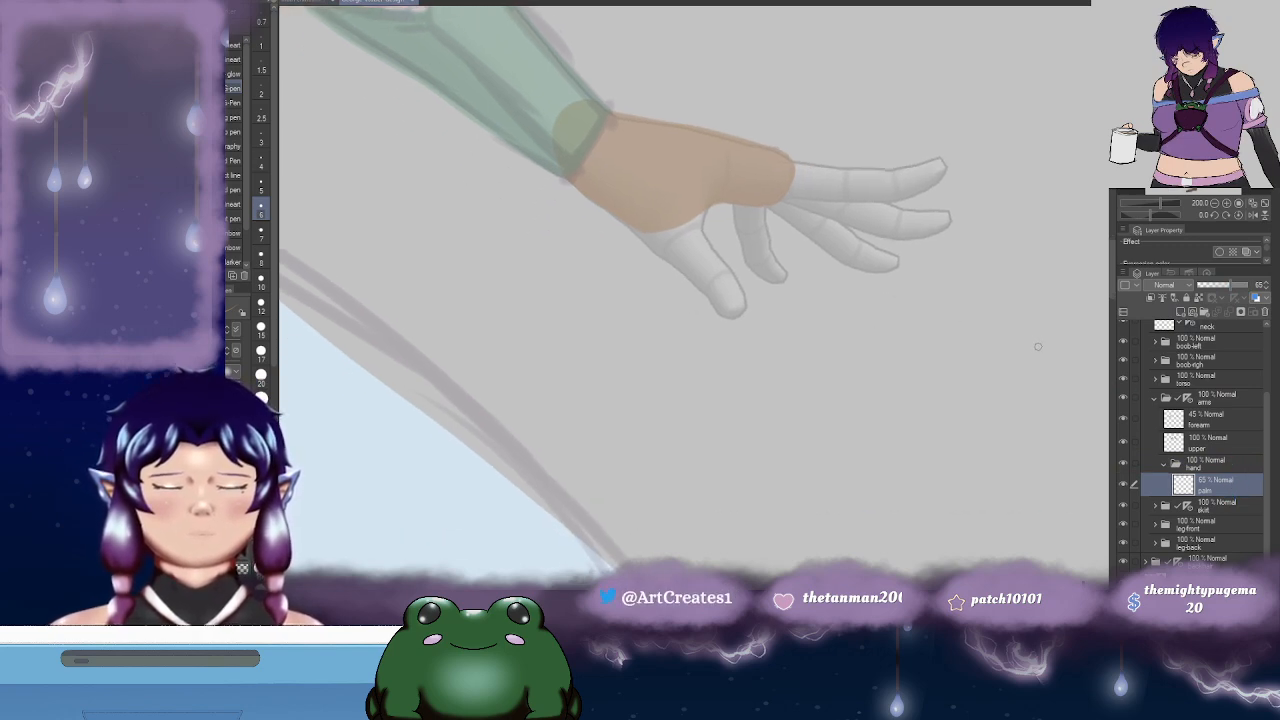
{"action": "left_click", "coordinate": [1185, 312]}
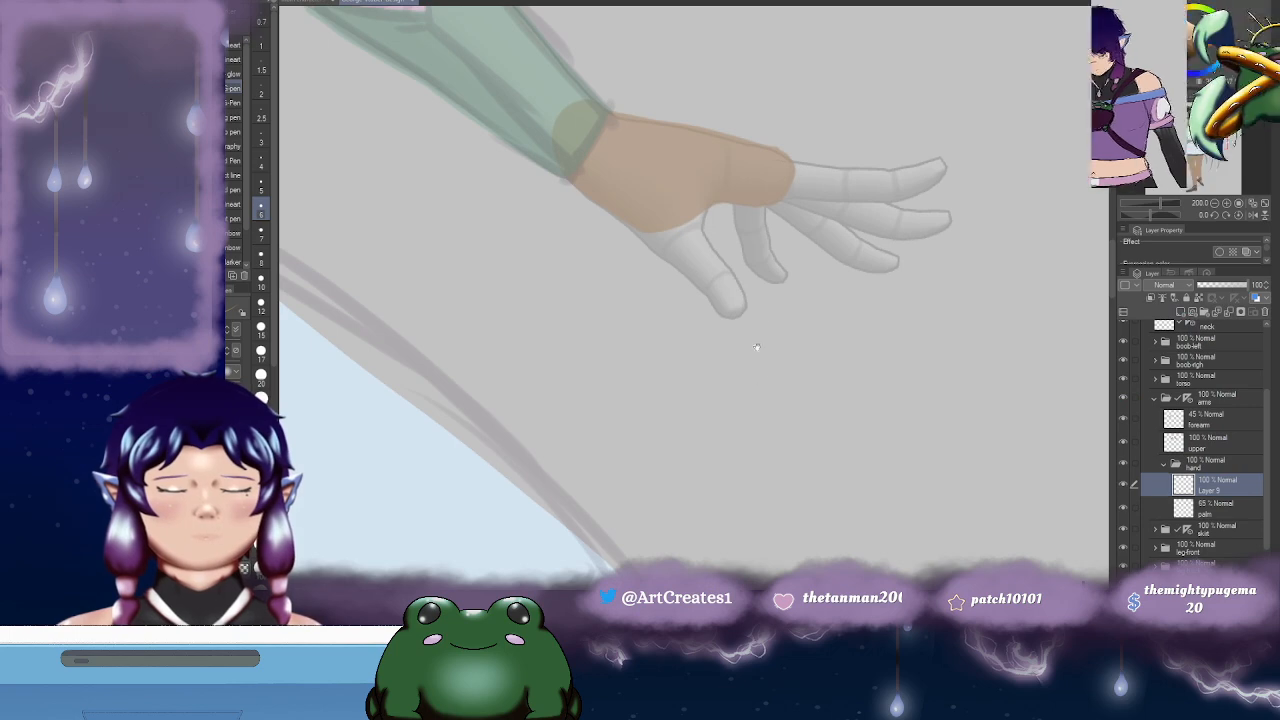
- Outline the thumb in skin brown along both sides, closing its base with a rounded curve over the palm
{"action": "scroll", "coordinate": [705, 237], "scroll_direction": "up", "scroll_amount": 5}
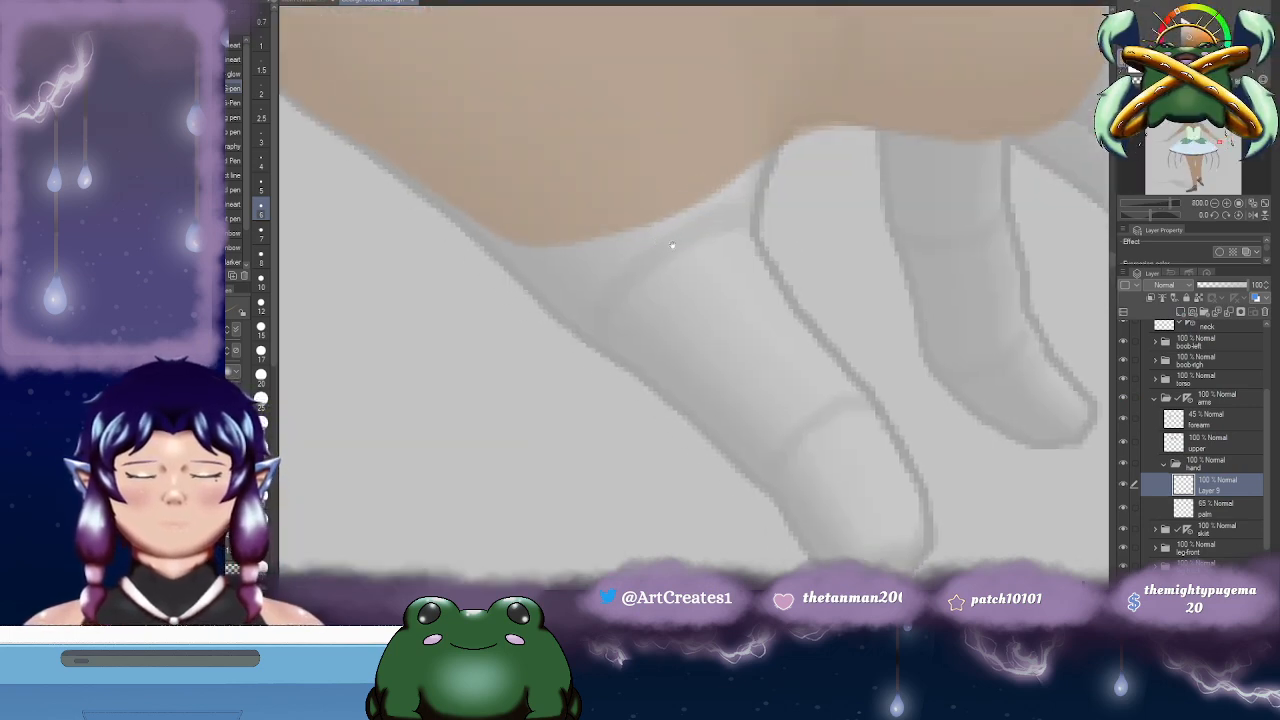
{"action": "left_click_drag", "start_coordinate": [392, 101], "coordinate": [651, 337]}
{"action": "key", "text": "ctrl+z"}
{"action": "mouse_move", "coordinate": [413, 112]}
{"action": "left_mouse_down"}
{"action": "mouse_move", "coordinate": [669, 348]}
{"action": "mouse_move", "coordinate": [529, 169]}
{"action": "mouse_move", "coordinate": [507, 167]}
{"action": "mouse_move", "coordinate": [650, 268]}
{"action": "mouse_move", "coordinate": [715, 330]}
{"action": "mouse_move", "coordinate": [778, 422]}
{"action": "mouse_move", "coordinate": [829, 429]}
{"action": "mouse_move", "coordinate": [859, 397]}
{"action": "mouse_move", "coordinate": [854, 323]}
{"action": "mouse_move", "coordinate": [795, 222]}
{"action": "left_mouse_up"}
{"action": "scroll", "coordinate": [812, 403], "scroll_direction": "up", "scroll_amount": 2}
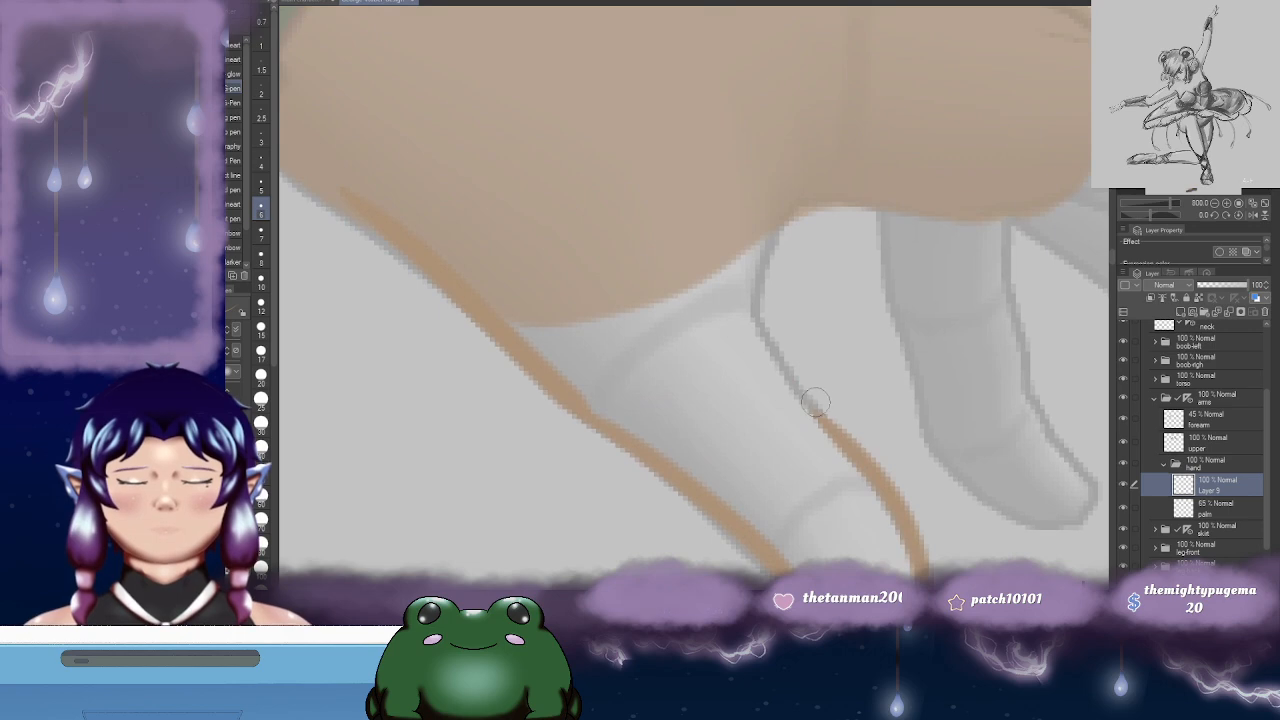
{"action": "mouse_move", "coordinate": [826, 428]}
{"action": "left_mouse_down"}
{"action": "mouse_move", "coordinate": [782, 361]}
{"action": "mouse_move", "coordinate": [764, 282]}
{"action": "mouse_move", "coordinate": [758, 222]}
{"action": "left_mouse_up"}
{"action": "scroll", "coordinate": [464, 278], "scroll_direction": "up", "scroll_amount": 1}
{"action": "mouse_move", "coordinate": [404, 240]}
{"action": "left_mouse_down"}
{"action": "mouse_move", "coordinate": [474, 209]}
{"action": "mouse_move", "coordinate": [823, 194]}
{"action": "mouse_move", "coordinate": [850, 245]}
{"action": "left_mouse_up"}
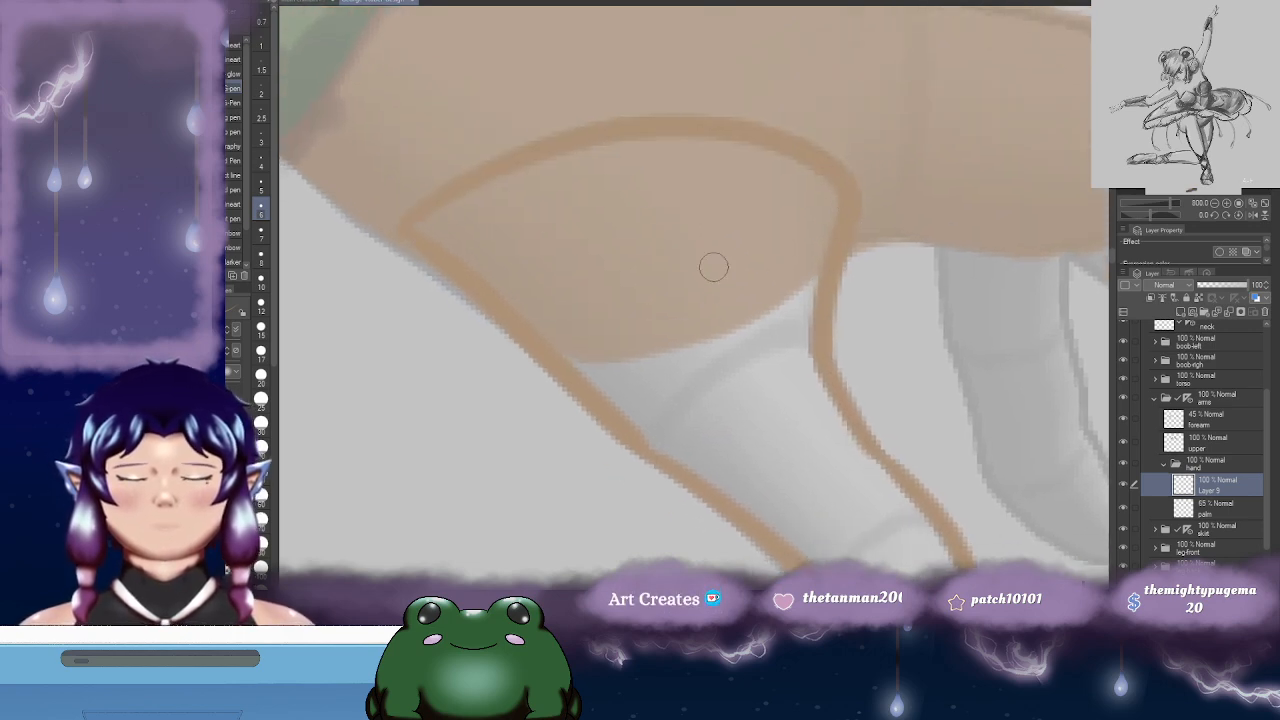
- Fill the thumb outline with skin brown and rename its layer as thumb
{"action": "key", "text": "g"}
{"action": "left_click", "coordinate": [760, 285]}
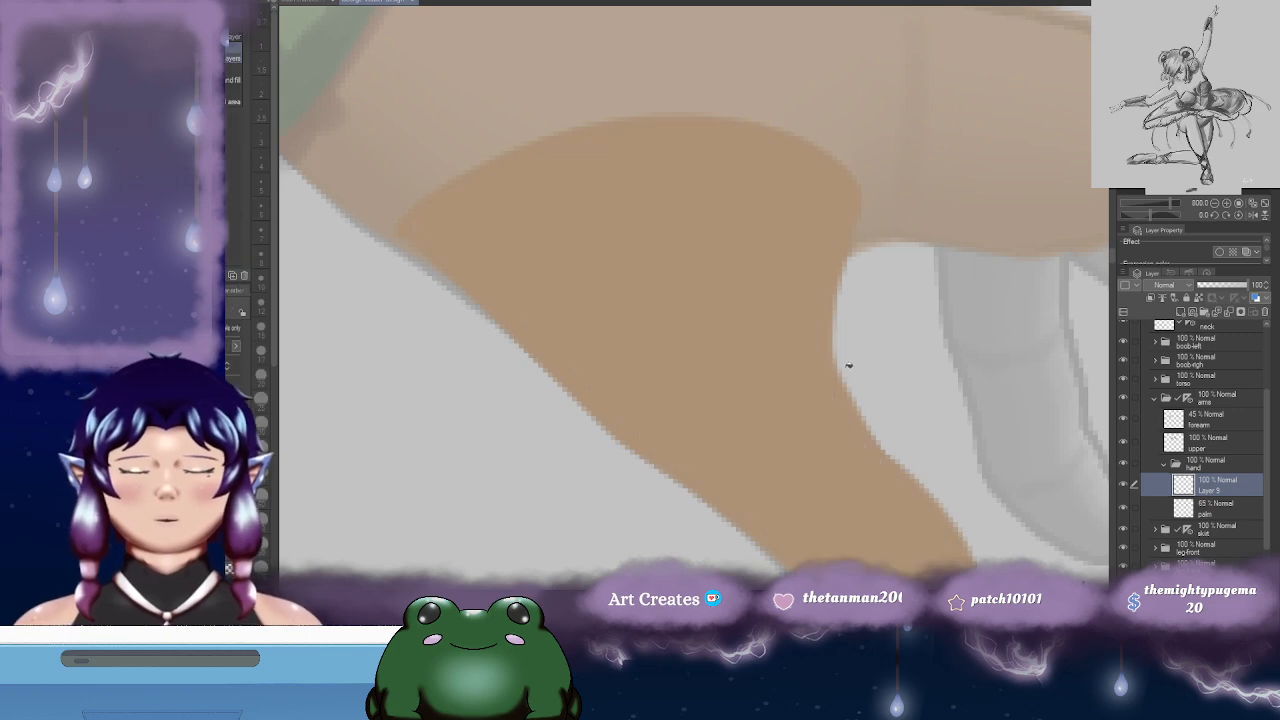
{"action": "scroll", "coordinate": [848, 365], "scroll_direction": "down", "scroll_amount": 6}
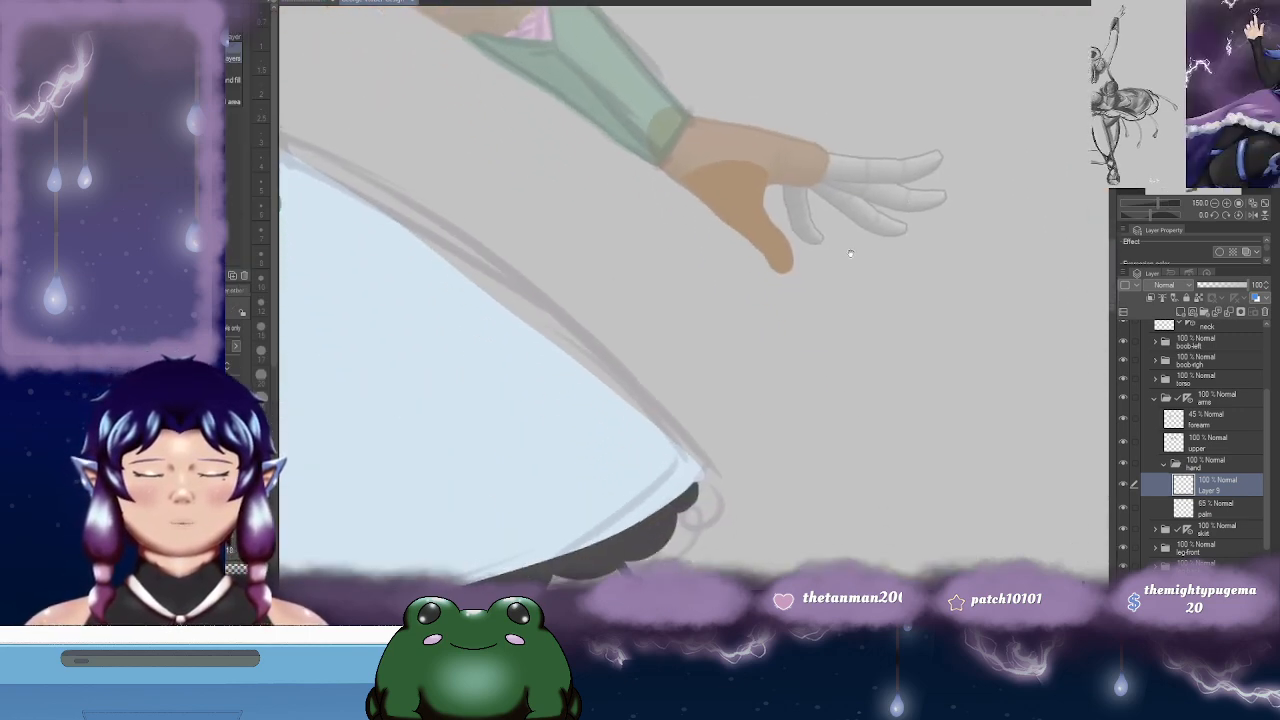
{"action": "left_click_drag", "start_coordinate": [851, 252], "coordinate": [834, 300]}
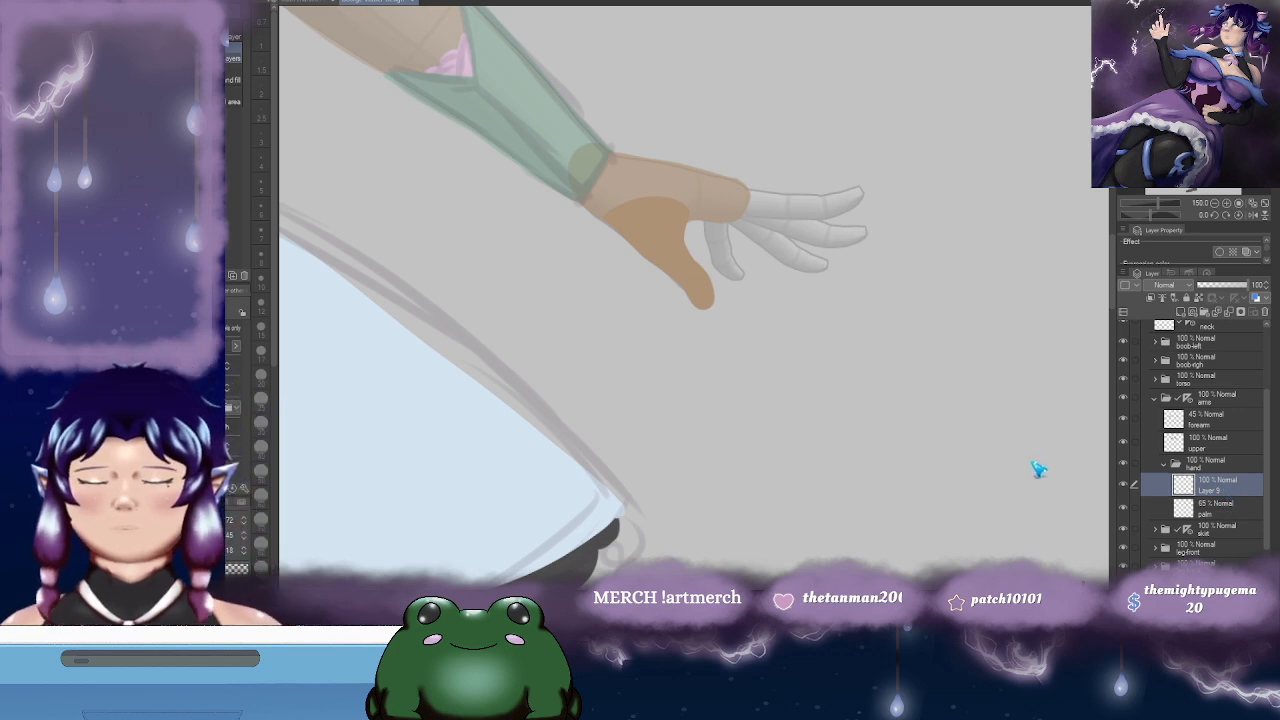
{"action": "double_click", "coordinate": [1210, 490]}
{"action": "type", "text": "thumb"}
{"action": "key", "text": "Return"}
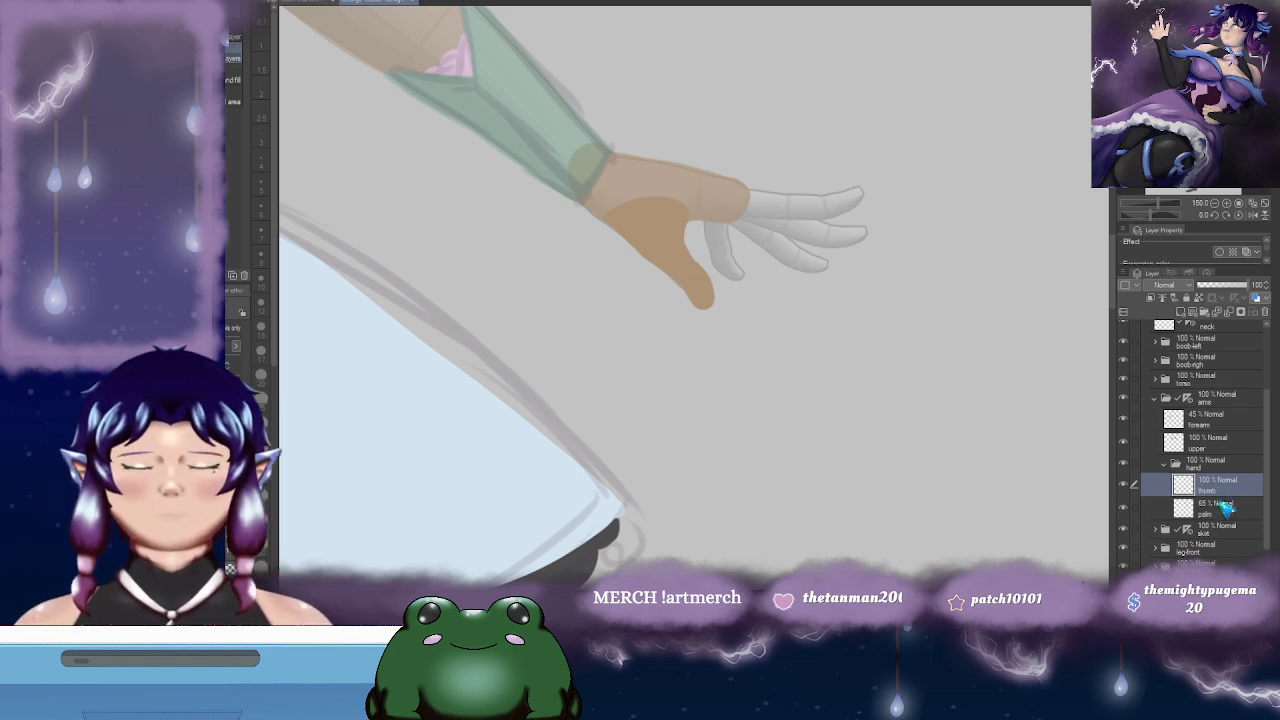
{"action": "left_click_drag", "start_coordinate": [882, 434], "coordinate": [826, 399]}
{"action": "scroll", "coordinate": [830, 425], "scroll_direction": "down", "scroll_amount": 5}
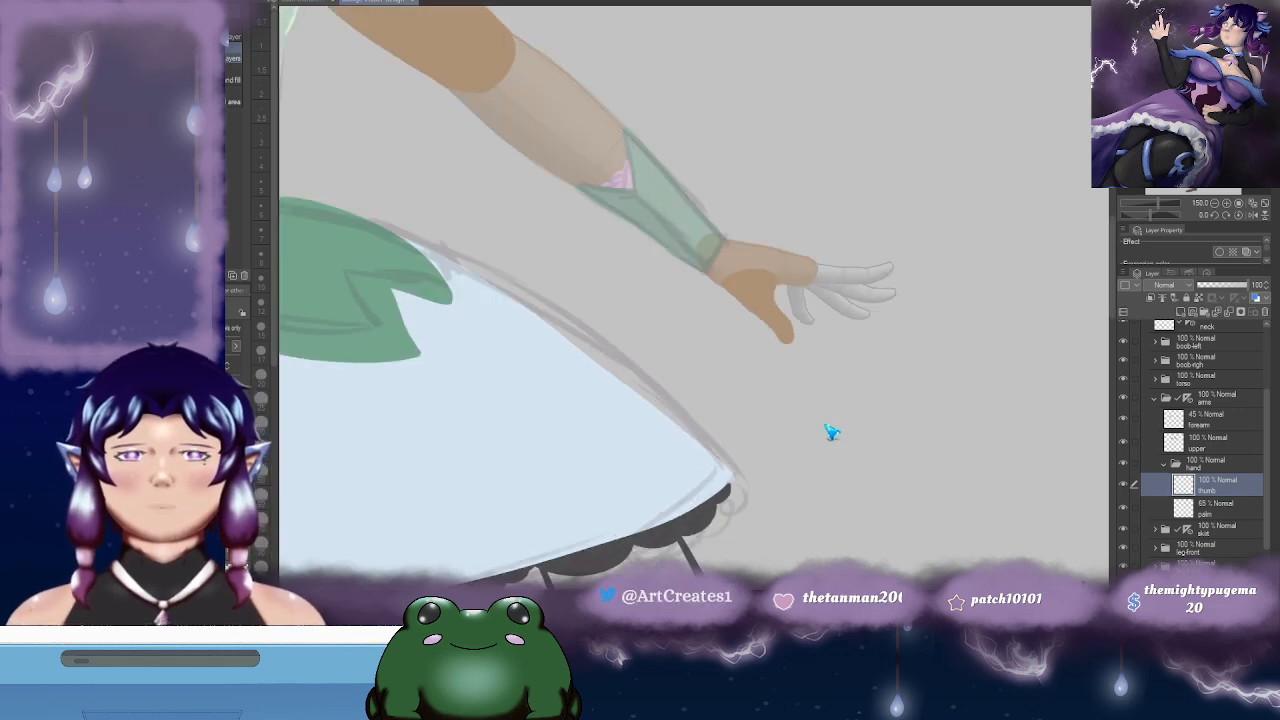
{"action": "scroll", "coordinate": [825, 435], "scroll_direction": "up", "scroll_amount": 2}
{"action": "scroll", "coordinate": [825, 440], "scroll_direction": "down", "scroll_amount": 1}
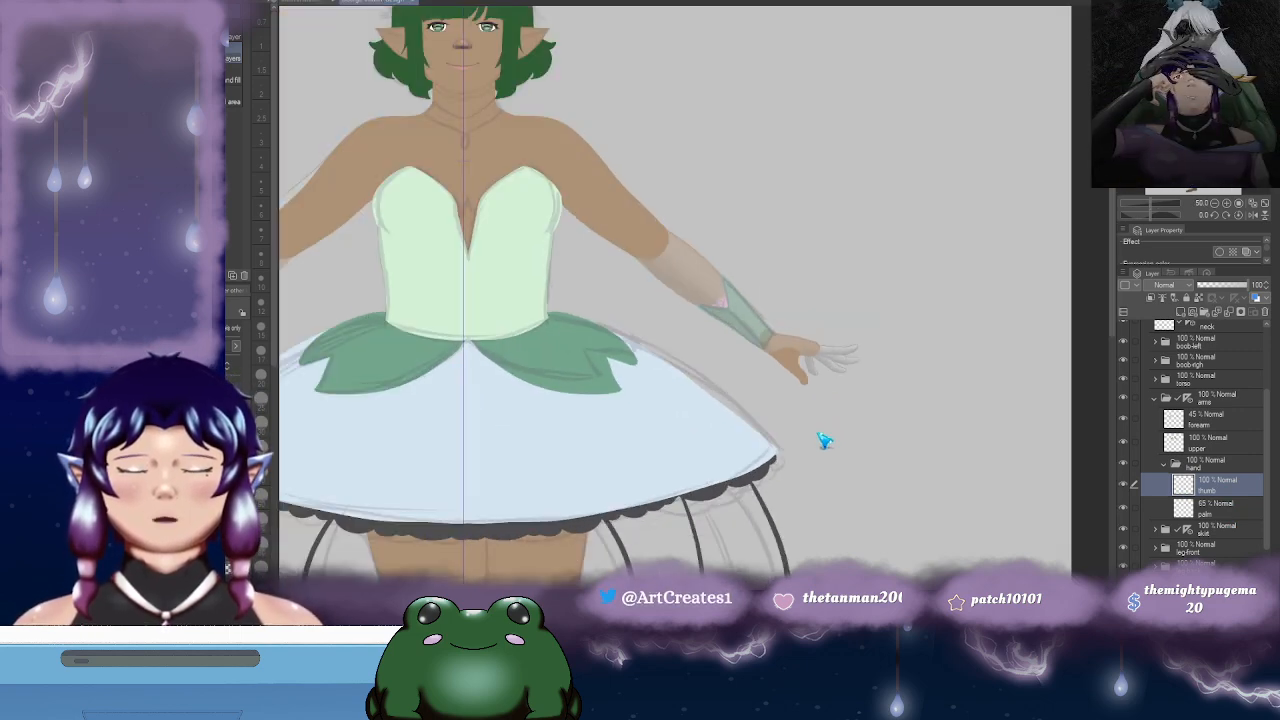
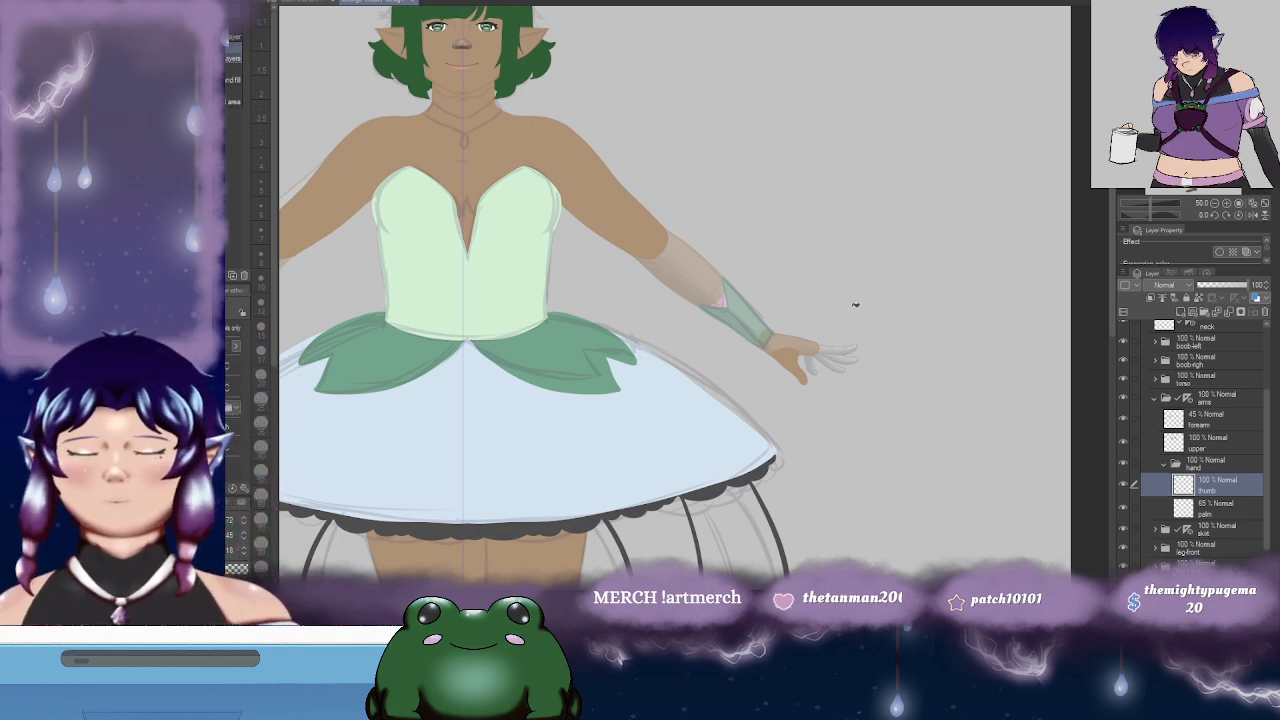
{"action": "scroll", "coordinate": [855, 301], "scroll_direction": "up", "scroll_amount": 3}
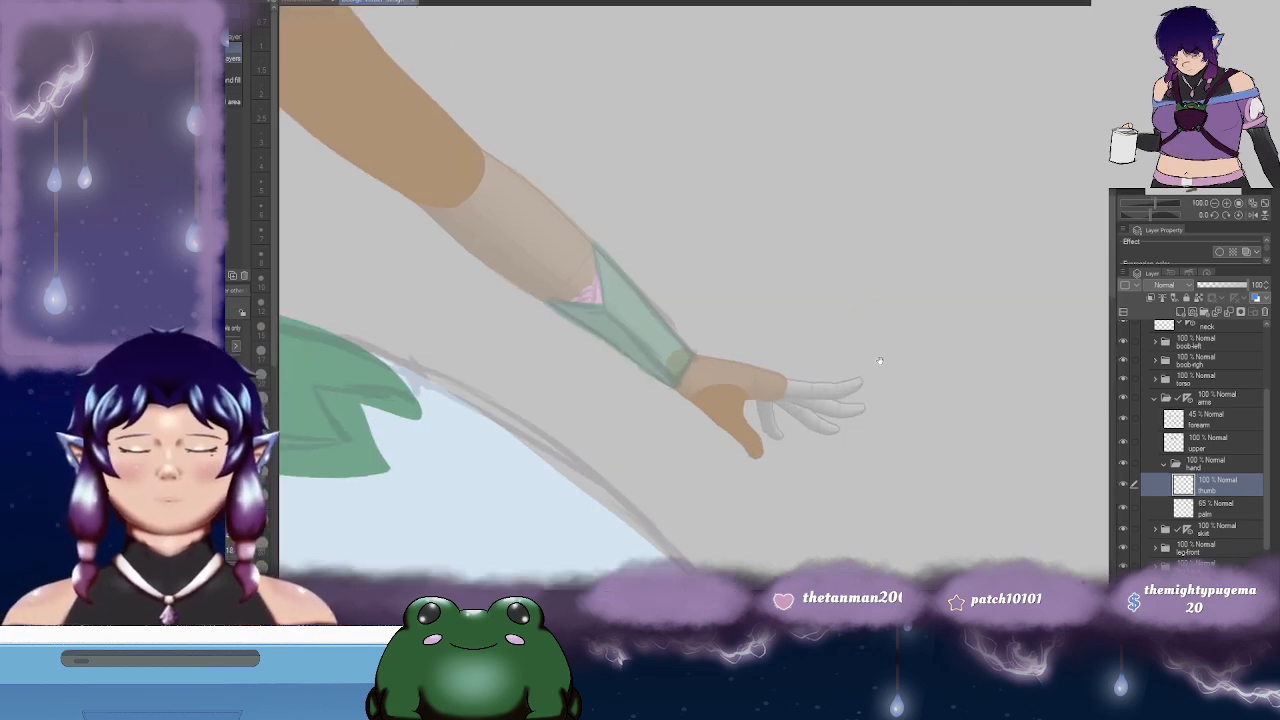
{"action": "left_click_drag", "start_coordinate": [885, 399], "coordinate": [834, 203]}
- Switch back to the pen and add a new layer between the thumb and palm layers
{"action": "key", "text": "p"}
{"action": "scroll", "coordinate": [823, 248], "scroll_direction": "up", "scroll_amount": 1}
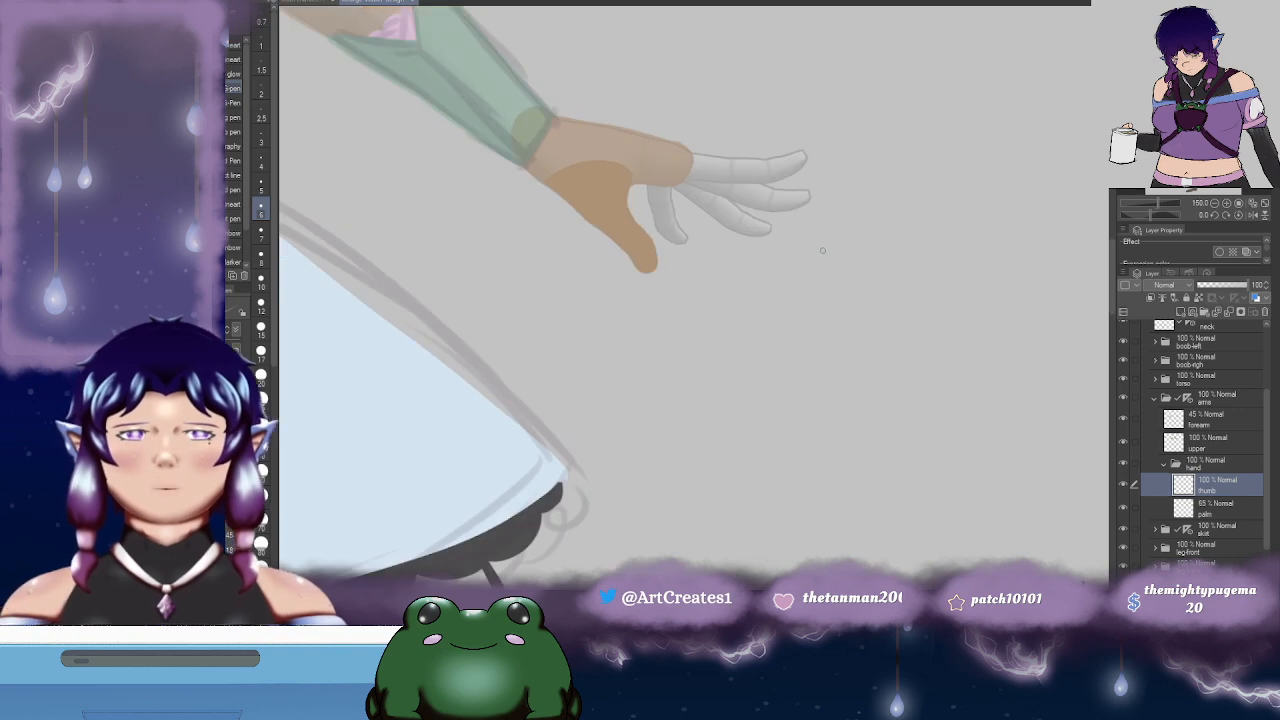
{"action": "scroll", "coordinate": [823, 248], "scroll_direction": "up", "scroll_amount": 1}
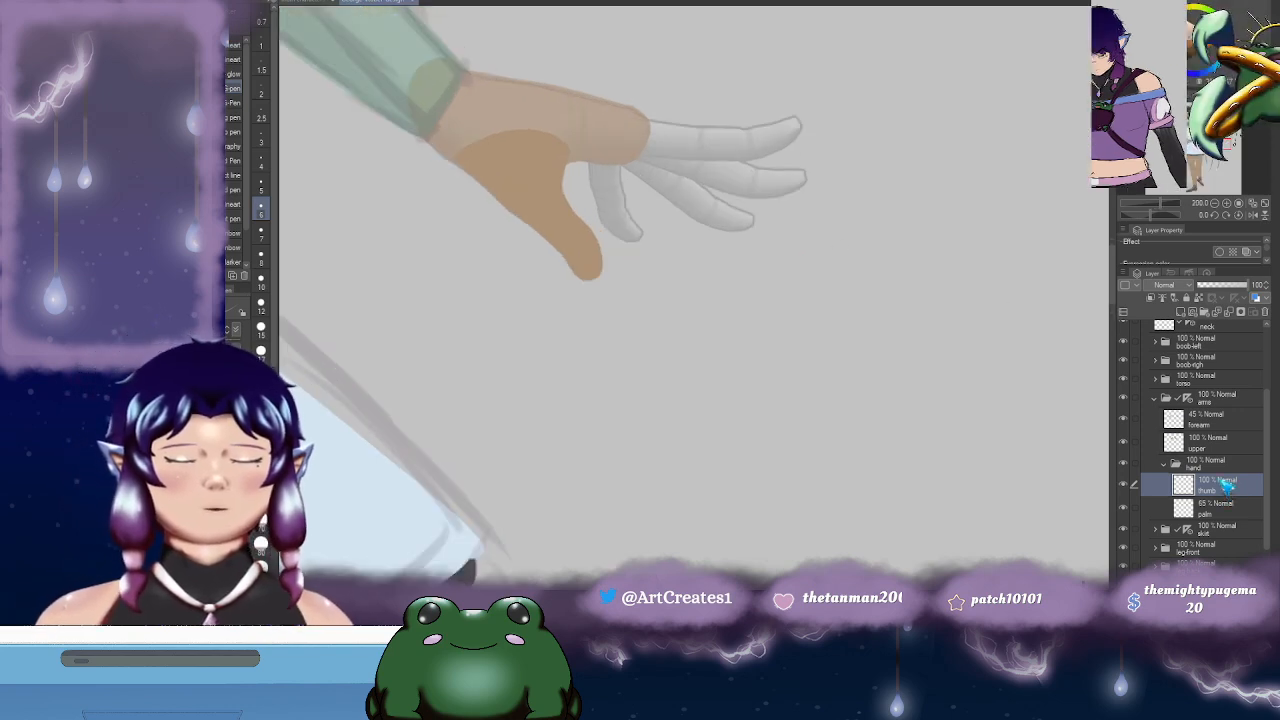
{"action": "left_click_drag", "start_coordinate": [851, 301], "coordinate": [870, 355]}
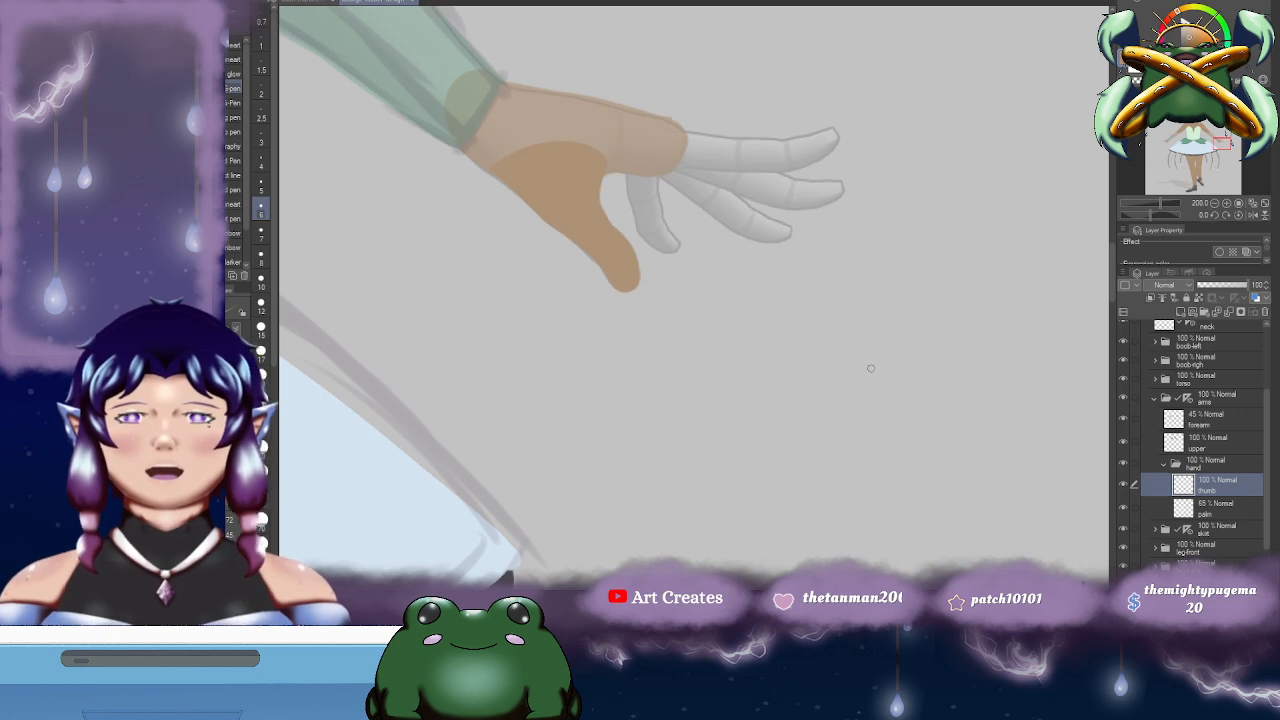
{"action": "scroll", "coordinate": [870, 368], "scroll_direction": "up", "scroll_amount": 2}
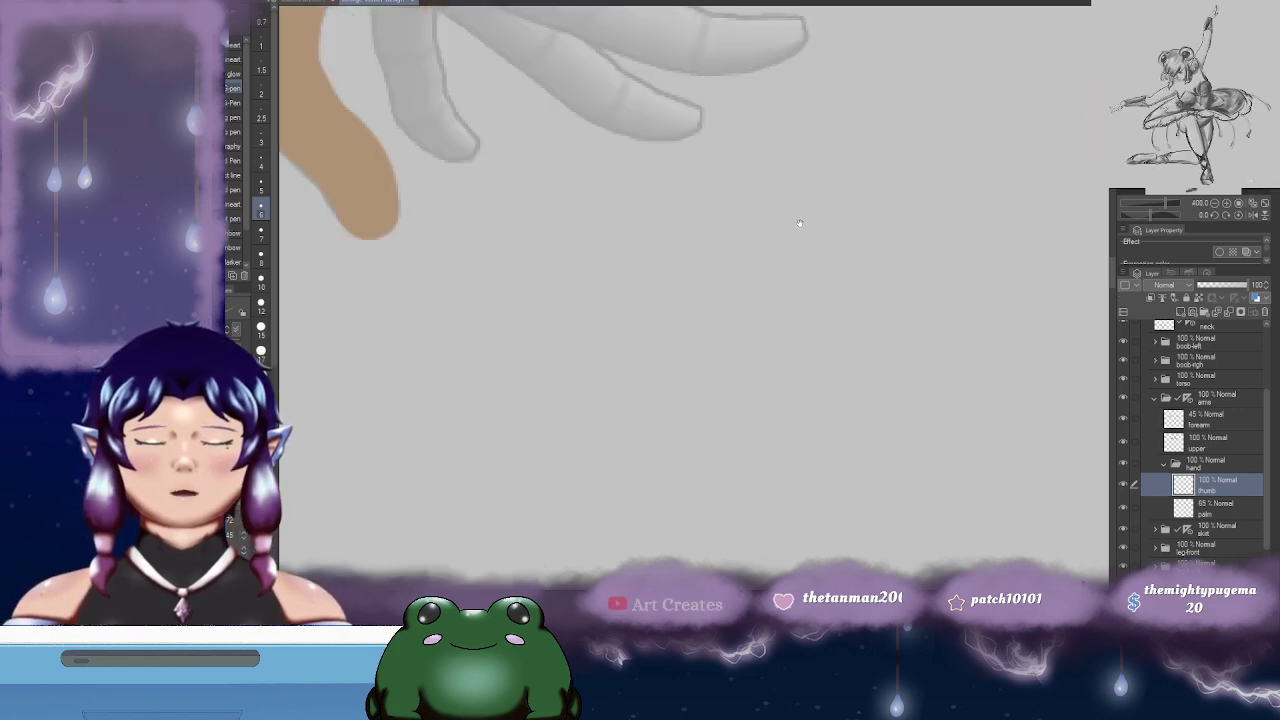
{"action": "left_click_drag", "start_coordinate": [803, 220], "coordinate": [911, 404]}
{"action": "left_click_drag", "start_coordinate": [803, 304], "coordinate": [855, 270]}
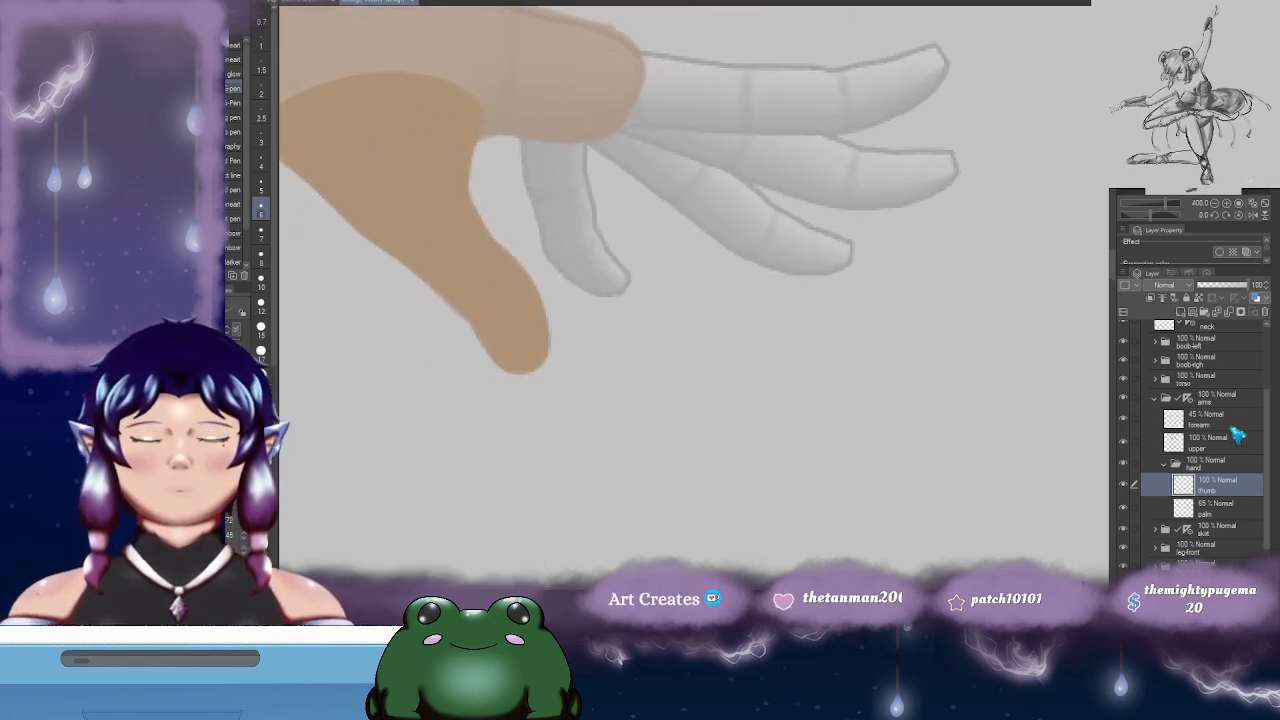
{"action": "left_click_drag", "start_coordinate": [1268, 420], "coordinate": [1265, 534]}
{"action": "left_click_drag", "start_coordinate": [910, 361], "coordinate": [932, 372]}
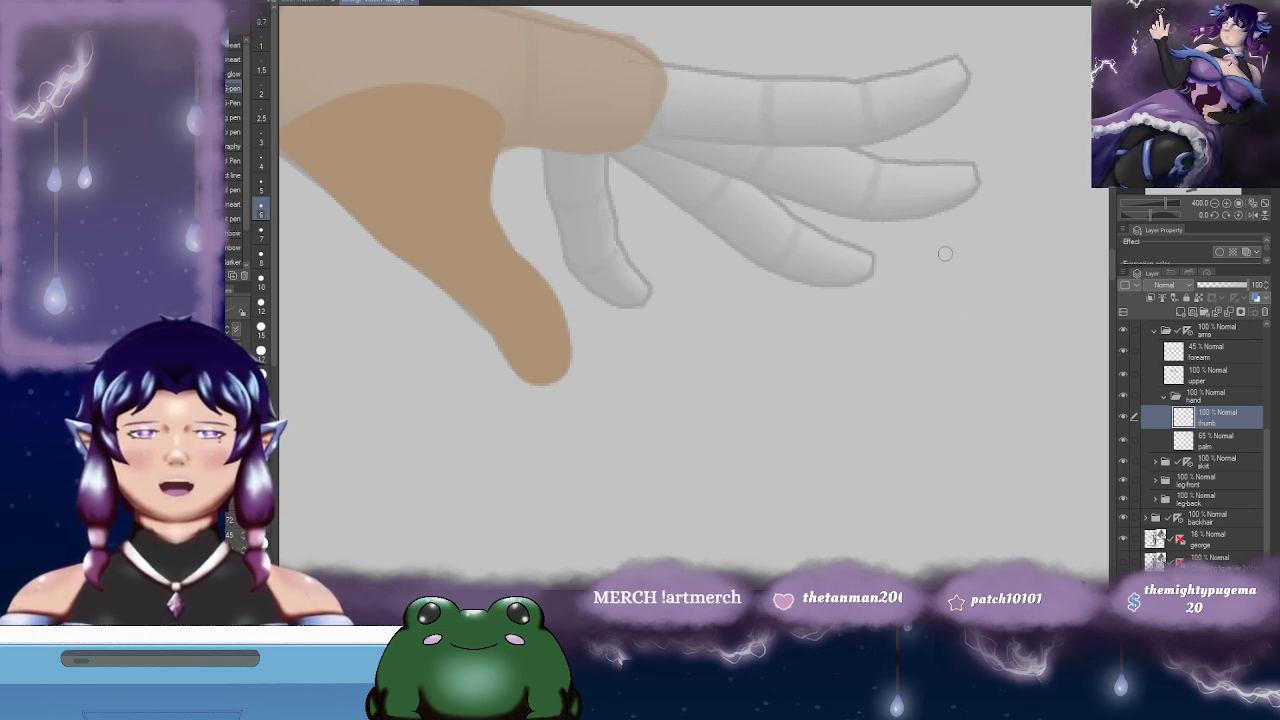
{"action": "left_click_drag", "start_coordinate": [972, 290], "coordinate": [907, 313]}
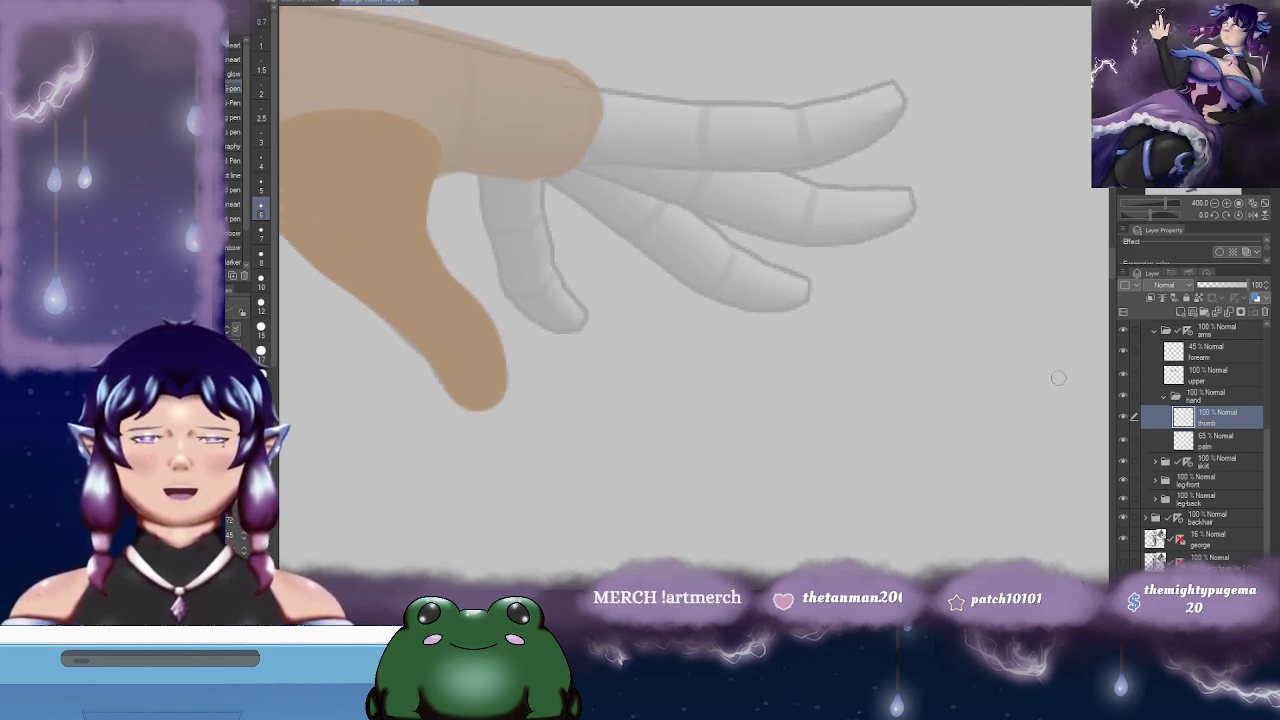
{"action": "left_click_drag", "start_coordinate": [960, 352], "coordinate": [946, 354]}
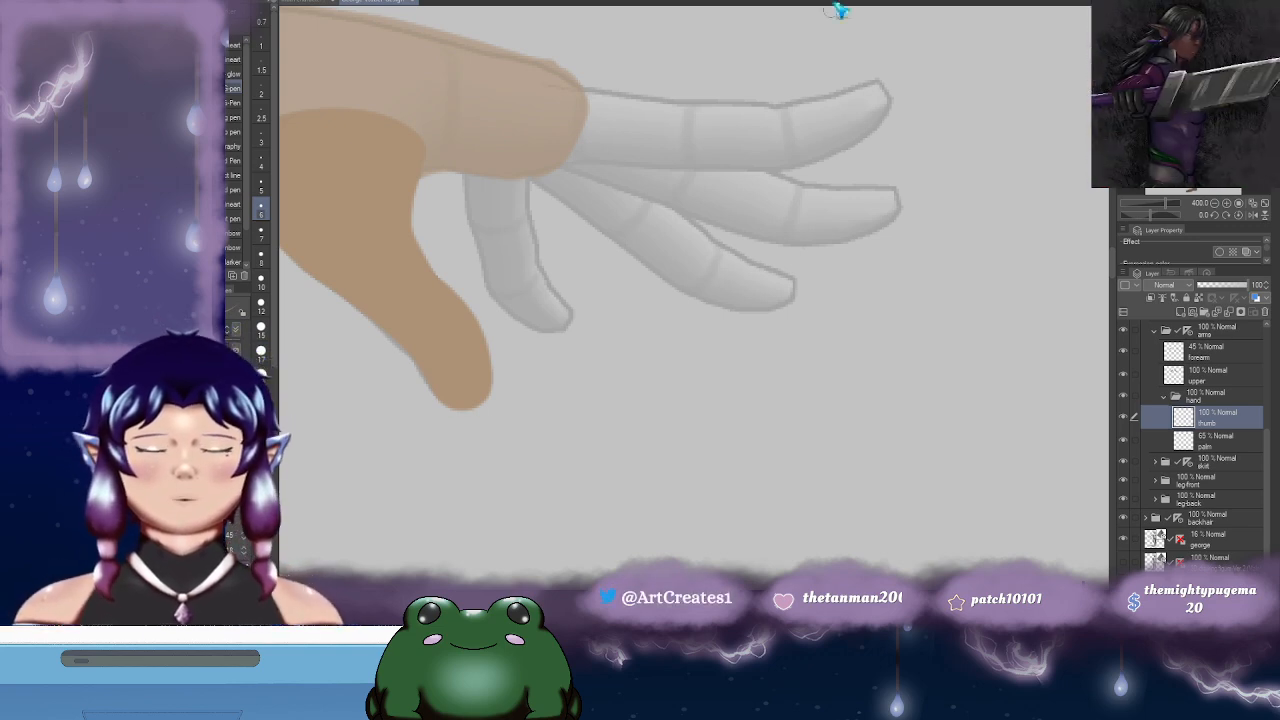
{"action": "left_click_drag", "start_coordinate": [738, 167], "coordinate": [784, 199]}
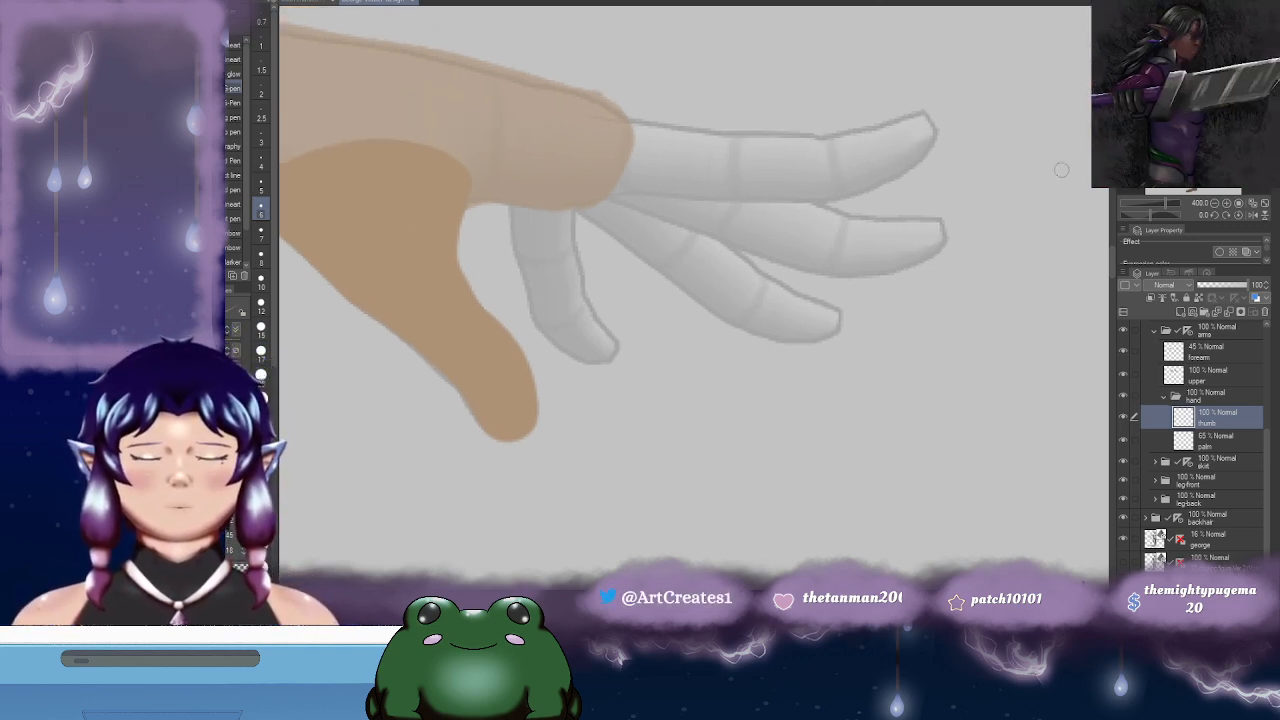
{"action": "left_click", "coordinate": [1177, 299]}
{"action": "mouse_move", "coordinate": [1210, 447]}
{"action": "left_mouse_down"}
{"action": "mouse_move", "coordinate": [1215, 469]}
{"action": "mouse_move", "coordinate": [1223, 457]}
{"action": "left_mouse_up"}
- Outline the uppermost finger in skin brown with a rounded base overlapping the palm, and fill it with the same color
{"action": "left_click_drag", "start_coordinate": [779, 286], "coordinate": [861, 334]}
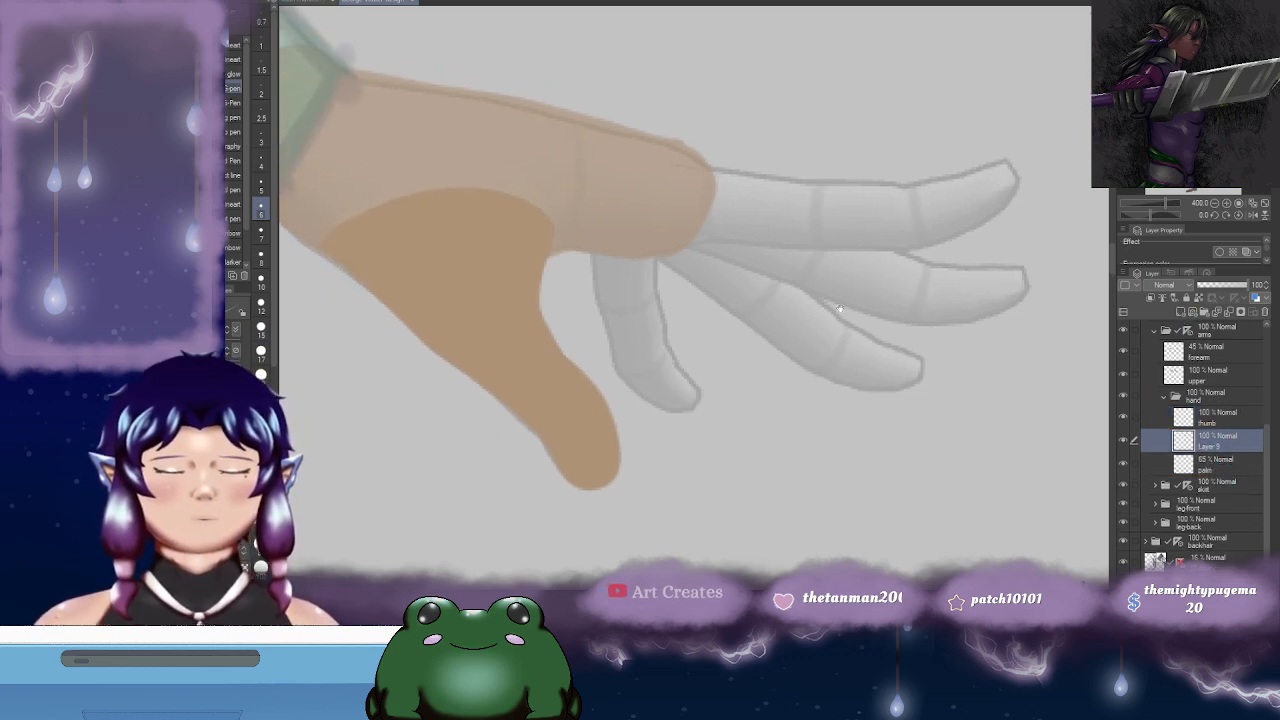
{"action": "mouse_move", "coordinate": [668, 165]}
{"action": "left_mouse_down"}
{"action": "mouse_move", "coordinate": [850, 181]}
{"action": "mouse_move", "coordinate": [945, 178]}
{"action": "mouse_move", "coordinate": [1004, 158]}
{"action": "mouse_move", "coordinate": [1018, 174]}
{"action": "mouse_move", "coordinate": [1015, 197]}
{"action": "mouse_move", "coordinate": [682, 161]}
{"action": "mouse_move", "coordinate": [676, 198]}
{"action": "mouse_move", "coordinate": [700, 236]}
{"action": "mouse_move", "coordinate": [800, 243]}
{"action": "mouse_move", "coordinate": [928, 247]}
{"action": "mouse_move", "coordinate": [1024, 212]}
{"action": "mouse_move", "coordinate": [1046, 186]}
{"action": "left_mouse_up"}
{"action": "left_click_drag", "start_coordinate": [924, 198], "coordinate": [887, 208]}
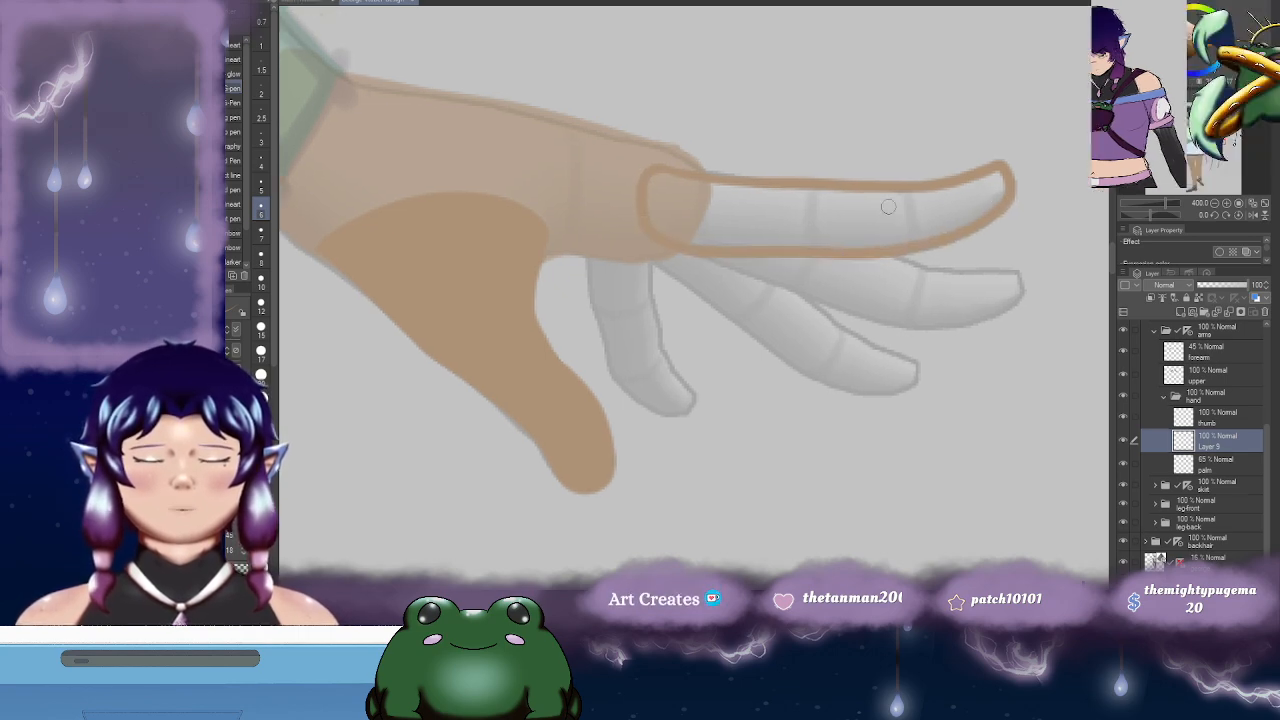
{"action": "key", "text": "g"}
{"action": "left_click", "coordinate": [906, 208]}
{"action": "left_click_drag", "start_coordinate": [972, 217], "coordinate": [866, 258]}
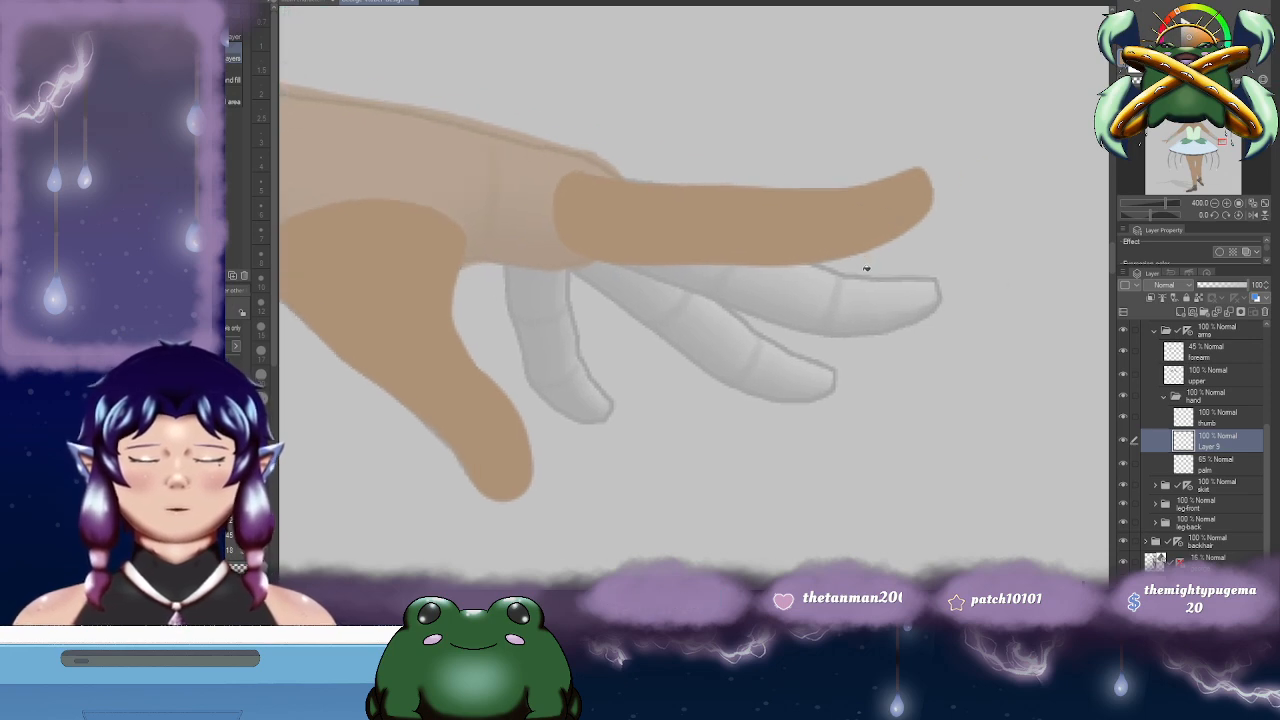
- Rename the filled finger's layer as index and add a new layer below the palm layer
{"action": "scroll", "coordinate": [866, 268], "scroll_direction": "down", "scroll_amount": 4}
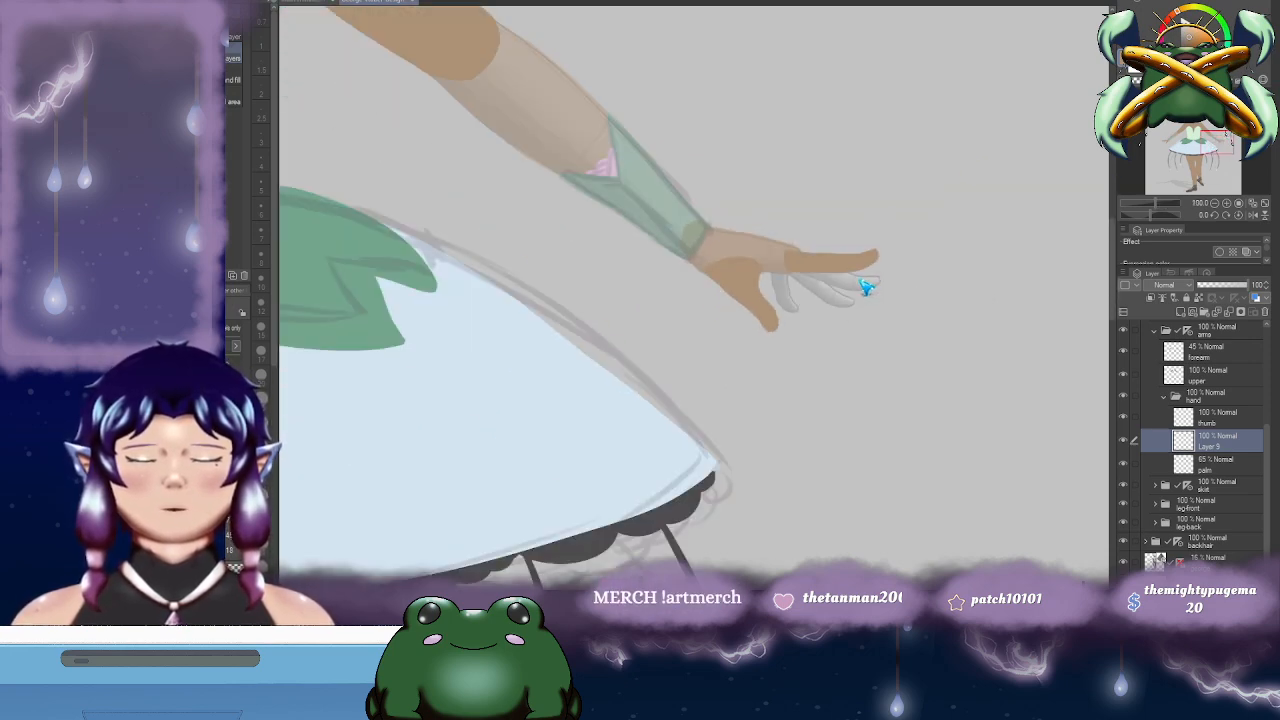
{"action": "scroll", "coordinate": [866, 287], "scroll_direction": "down", "scroll_amount": 3}
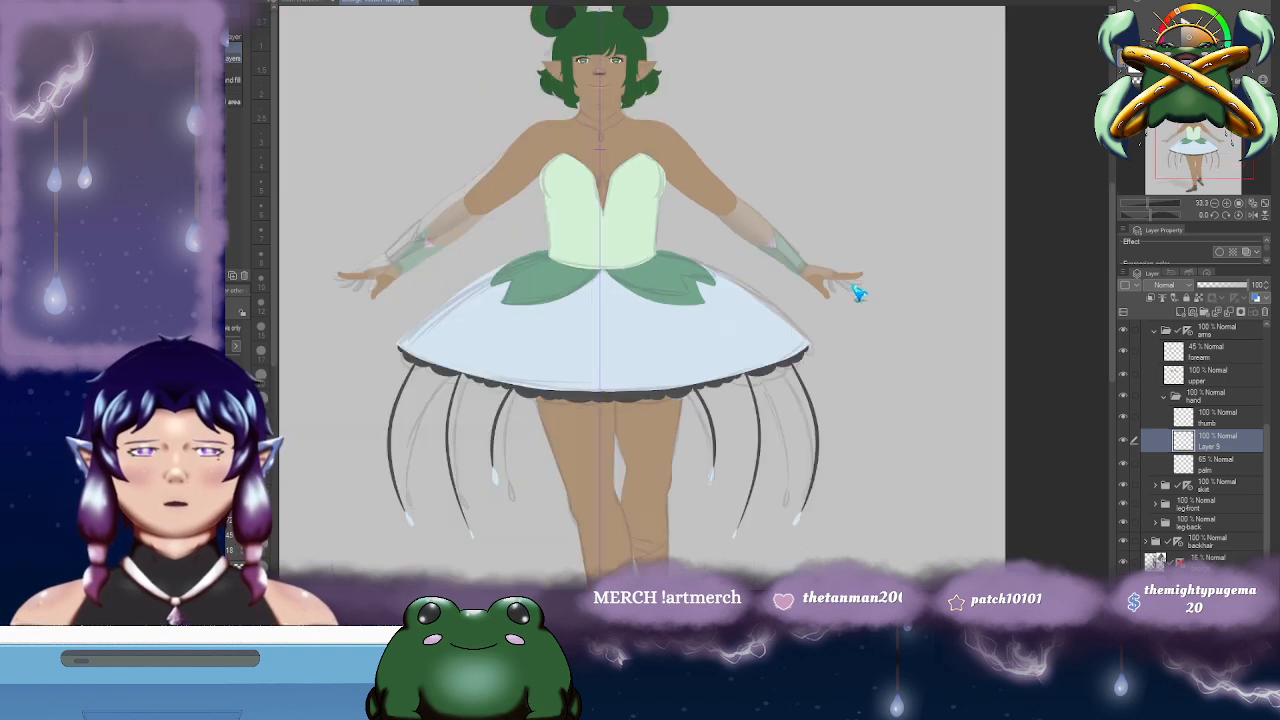
{"action": "scroll", "coordinate": [858, 292], "scroll_direction": "up", "scroll_amount": 3}
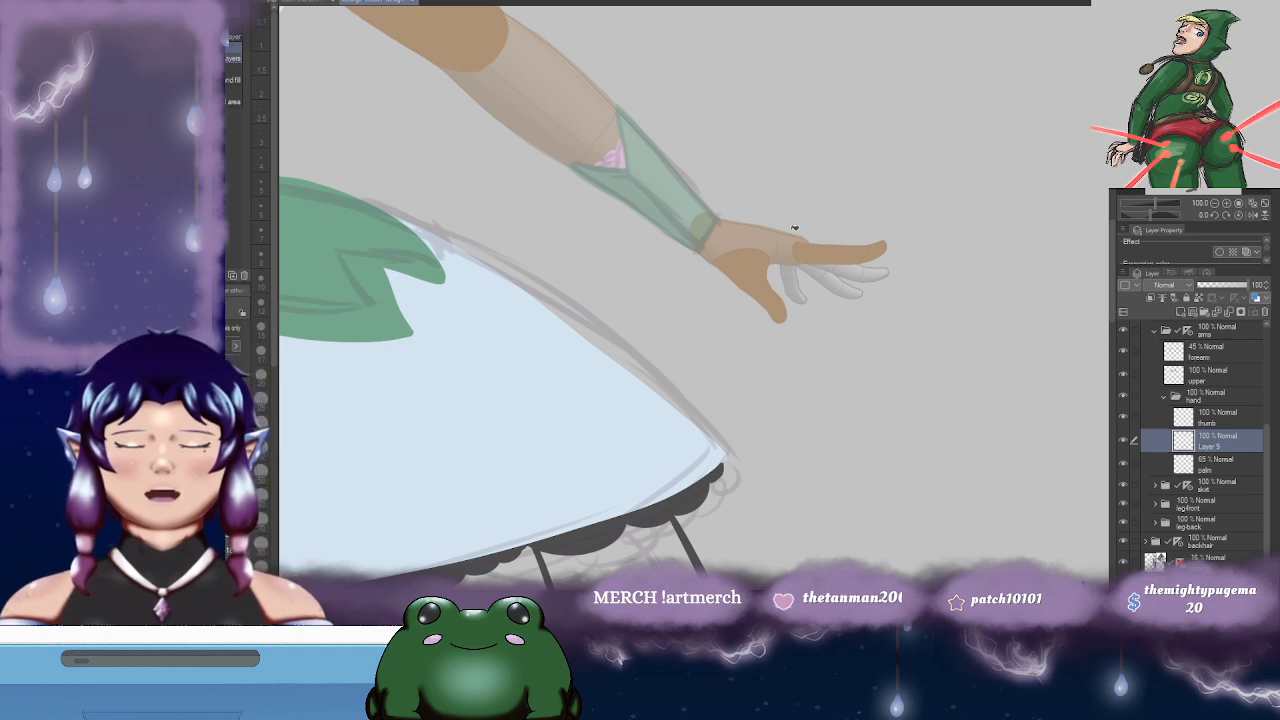
{"action": "left_click_drag", "start_coordinate": [911, 204], "coordinate": [820, 199]}
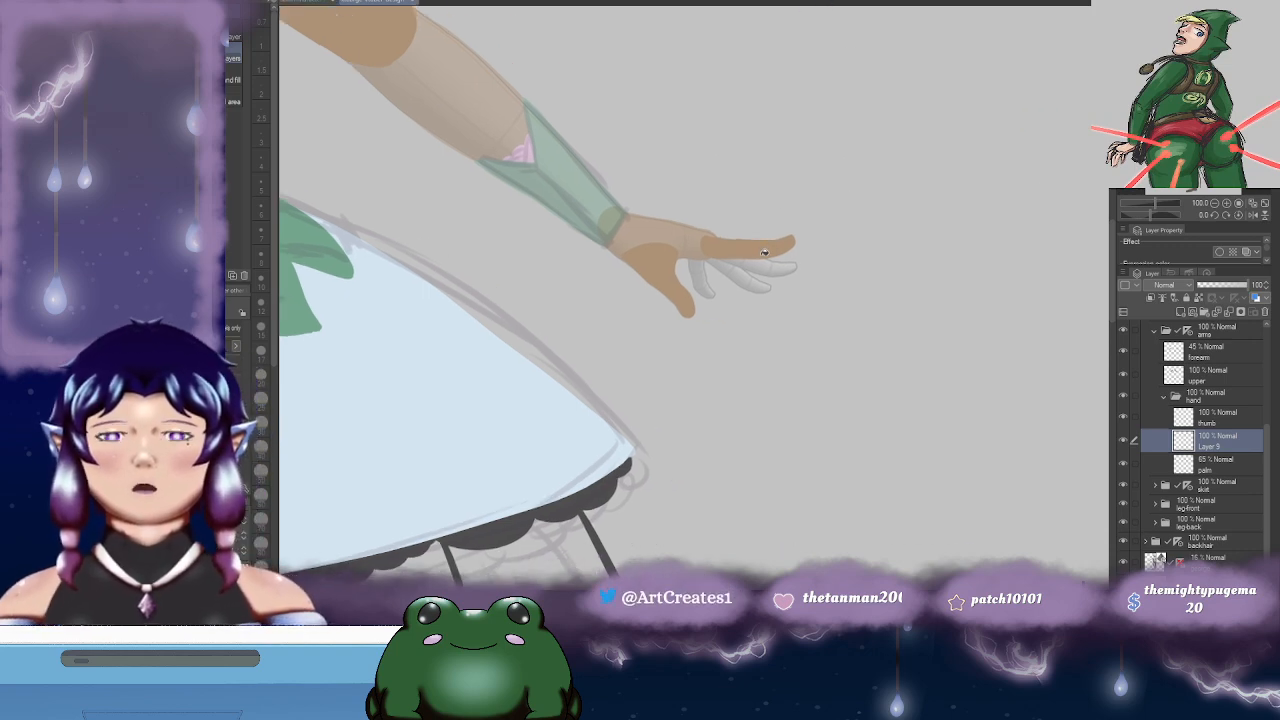
{"action": "scroll", "coordinate": [770, 276], "scroll_direction": "up", "scroll_amount": 4}
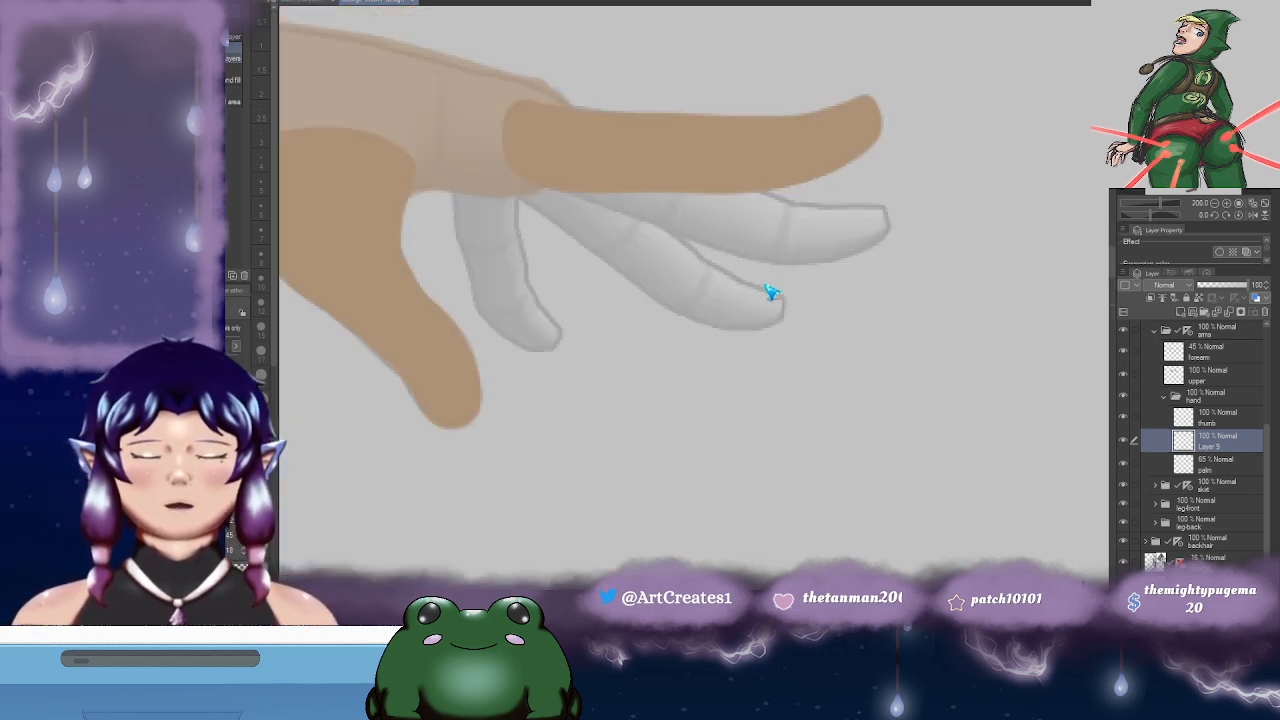
{"action": "left_click_drag", "start_coordinate": [801, 258], "coordinate": [861, 180]}
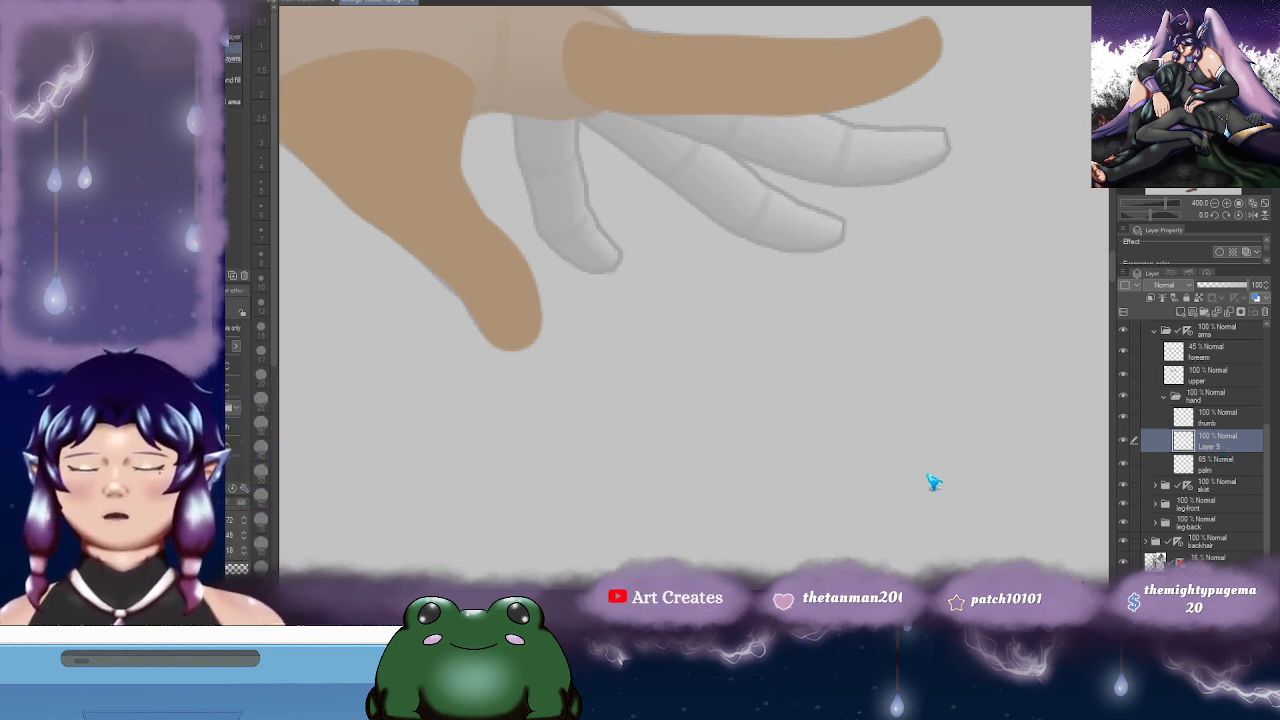
{"action": "type", "text": "index"}
{"action": "key", "text": "Return"}
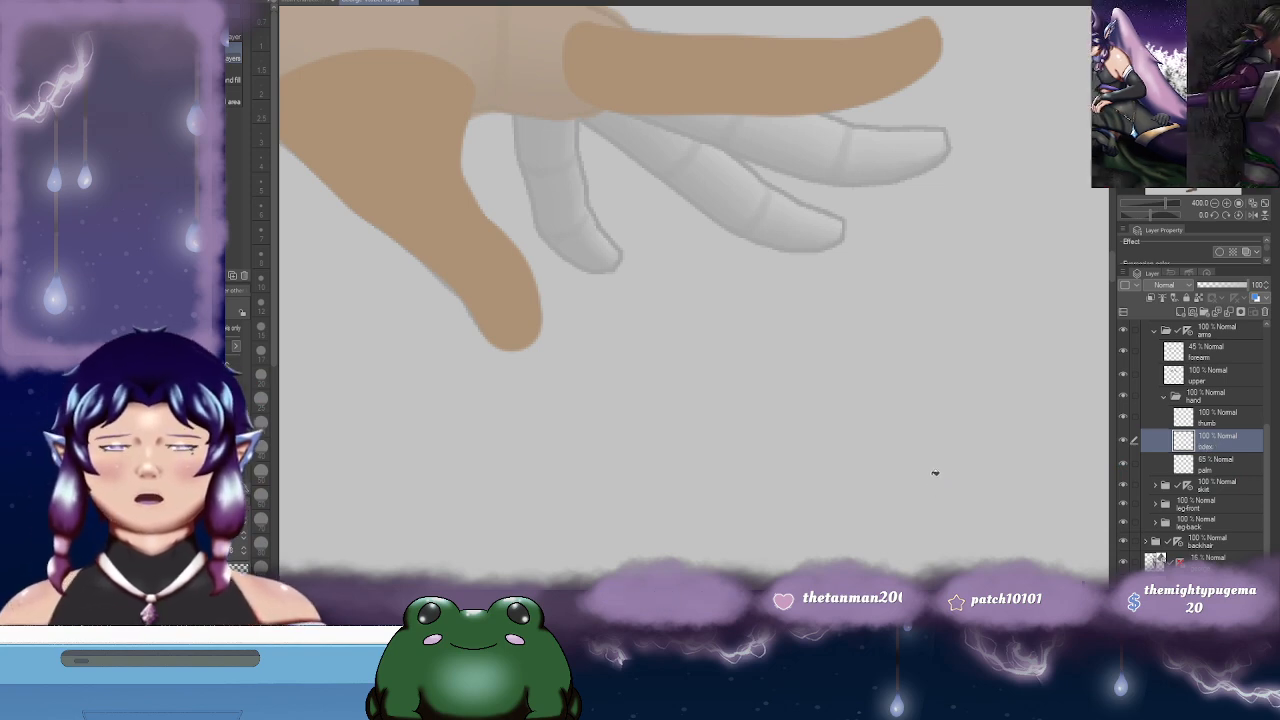
{"action": "left_click", "coordinate": [1182, 313]}
{"action": "left_click_drag", "start_coordinate": [1244, 450], "coordinate": [1235, 480]}
- Examine the whole figure, from the head, bodice and arms down to the skirt, legs and ballet shoes
{"action": "scroll", "coordinate": [880, 350], "scroll_direction": "down", "scroll_amount": 3}
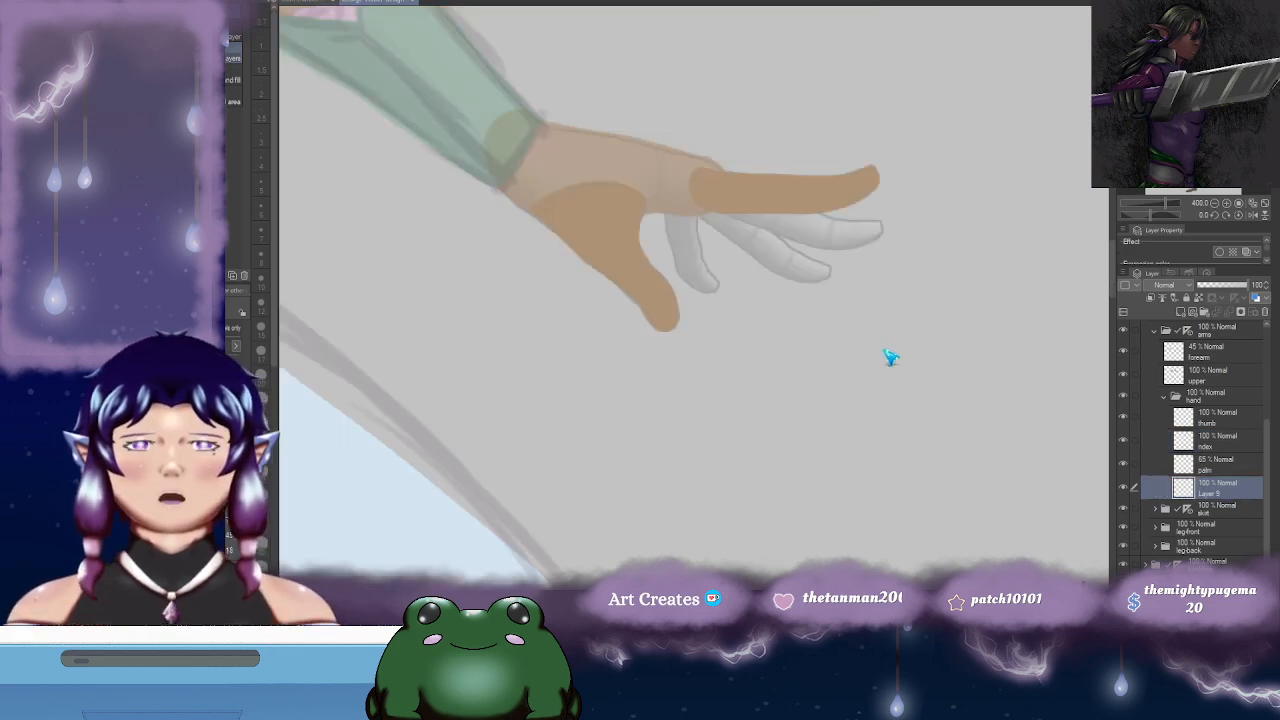
{"action": "scroll", "coordinate": [887, 366], "scroll_direction": "down", "scroll_amount": 2}
{"action": "scroll", "coordinate": [887, 366], "scroll_direction": "up", "scroll_amount": 1}
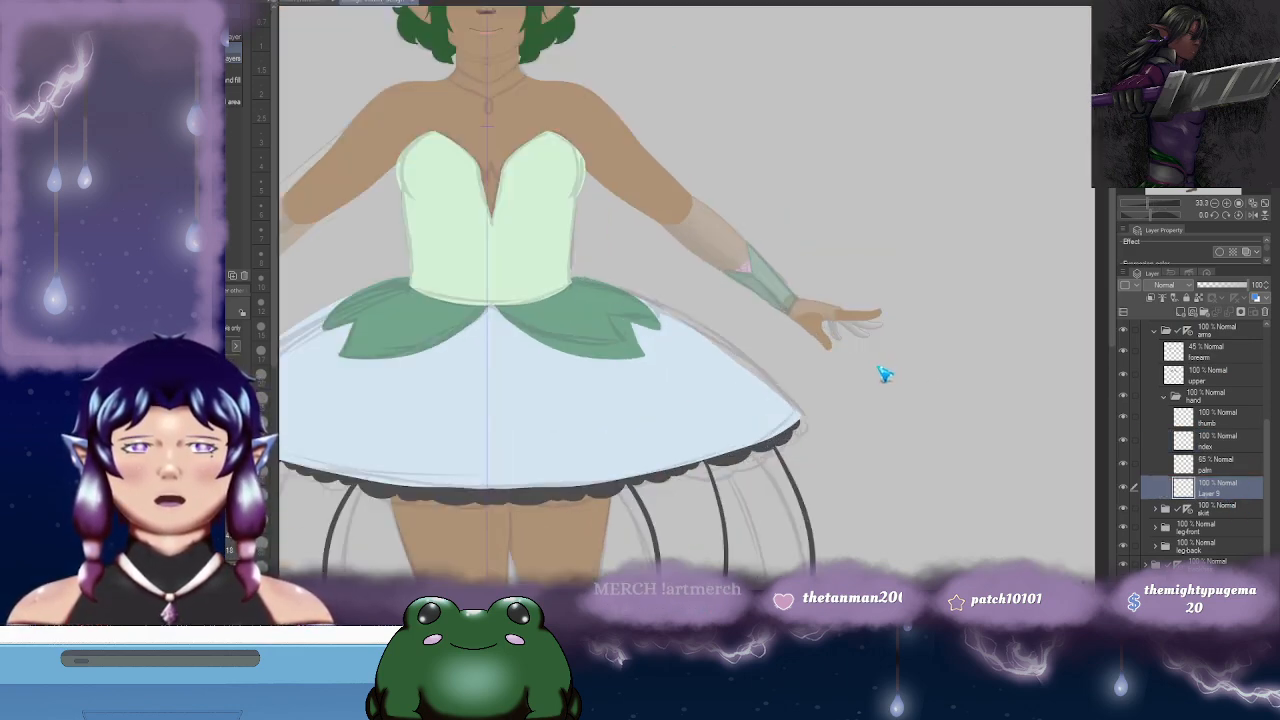
{"action": "left_click_drag", "start_coordinate": [918, 422], "coordinate": [958, 172]}
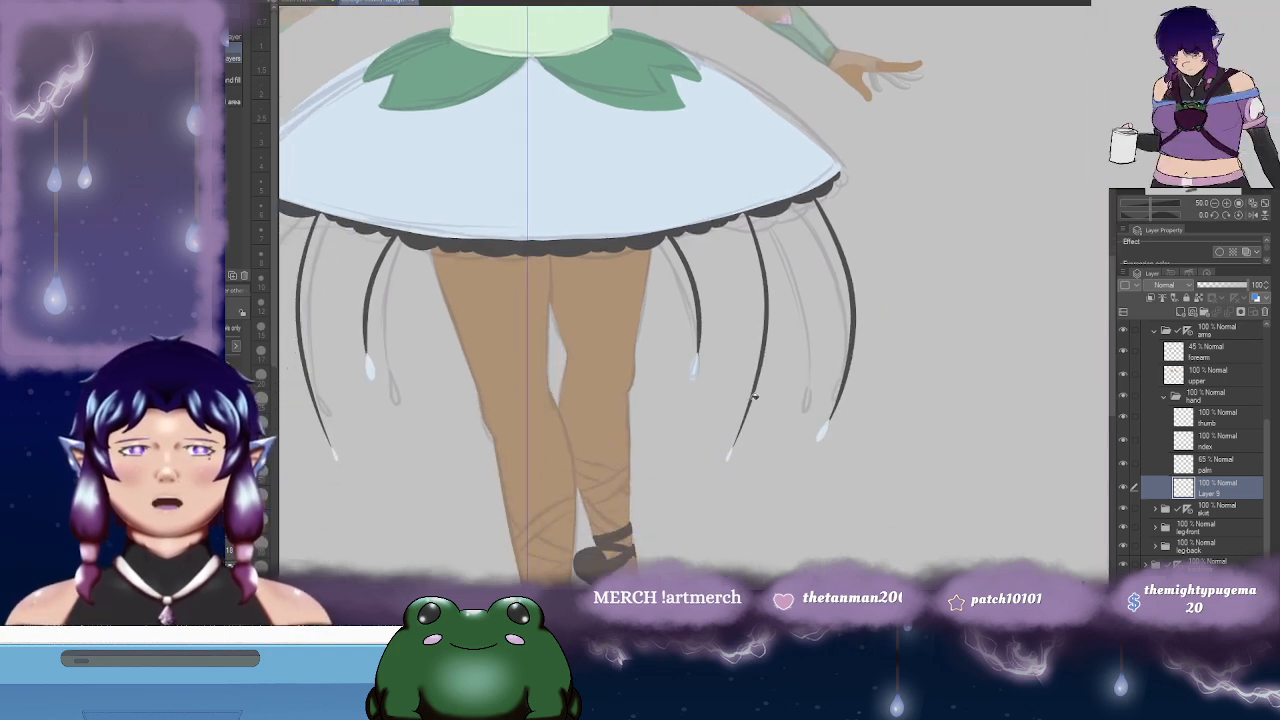
{"action": "left_click_drag", "start_coordinate": [778, 226], "coordinate": [779, 277]}
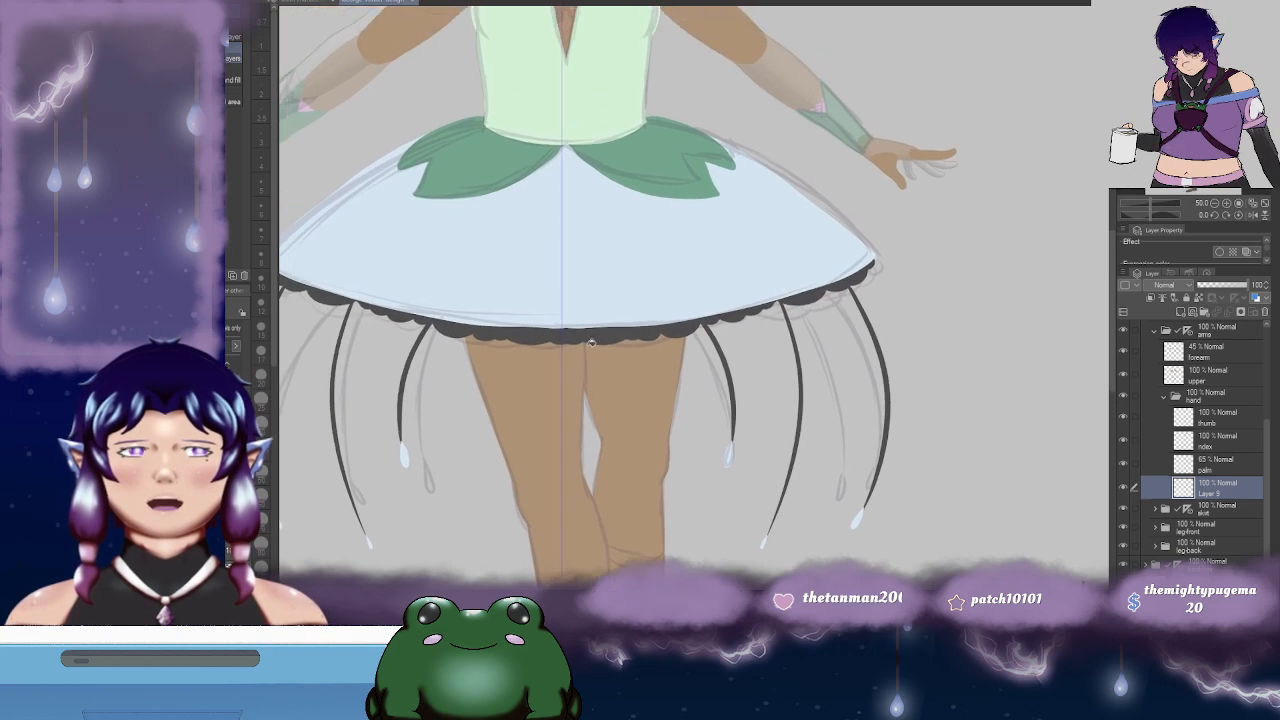
{"action": "mouse_move", "coordinate": [729, 193]}
{"action": "left_mouse_down"}
{"action": "mouse_move", "coordinate": [768, 143]}
{"action": "mouse_move", "coordinate": [774, 93]}
{"action": "left_mouse_up"}
{"action": "left_click_drag", "start_coordinate": [723, 279], "coordinate": [742, 151]}
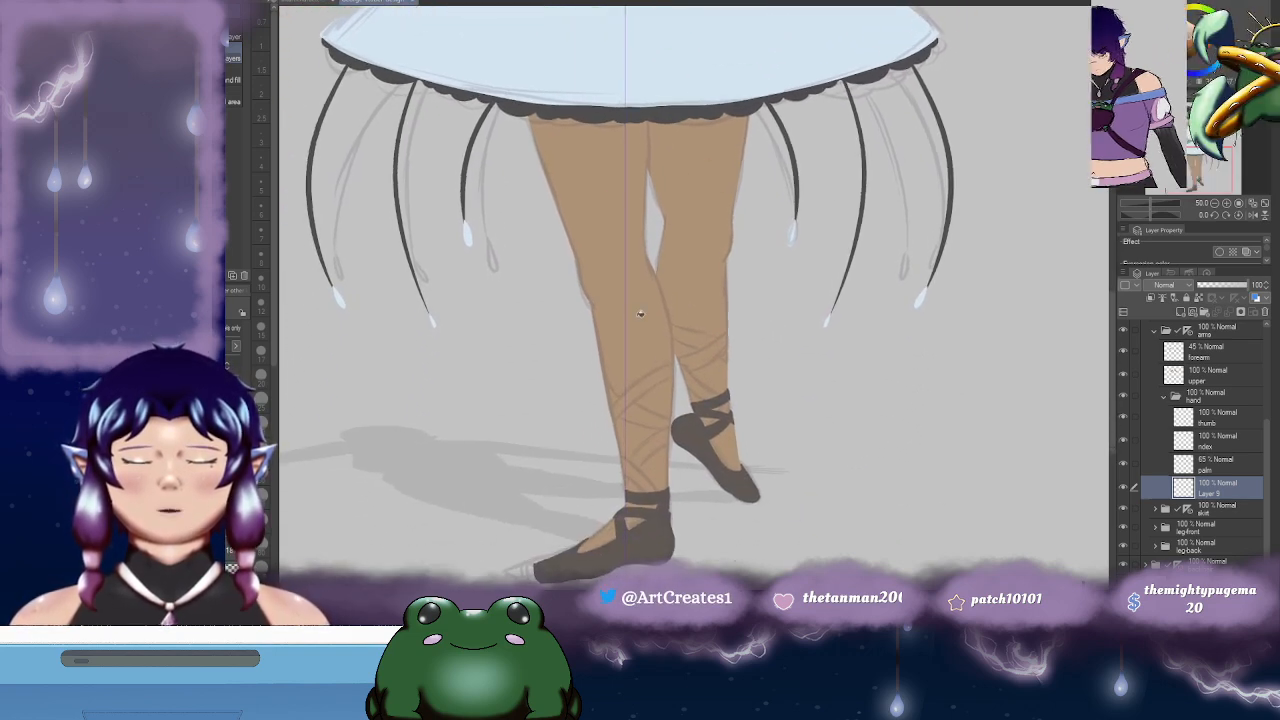
{"action": "left_click_drag", "start_coordinate": [771, 23], "coordinate": [688, 387]}
{"action": "left_click_drag", "start_coordinate": [927, 361], "coordinate": [919, 298]}
{"action": "scroll", "coordinate": [818, 357], "scroll_direction": "down", "scroll_amount": 1}
{"action": "left_click_drag", "start_coordinate": [800, 441], "coordinate": [769, 315]}
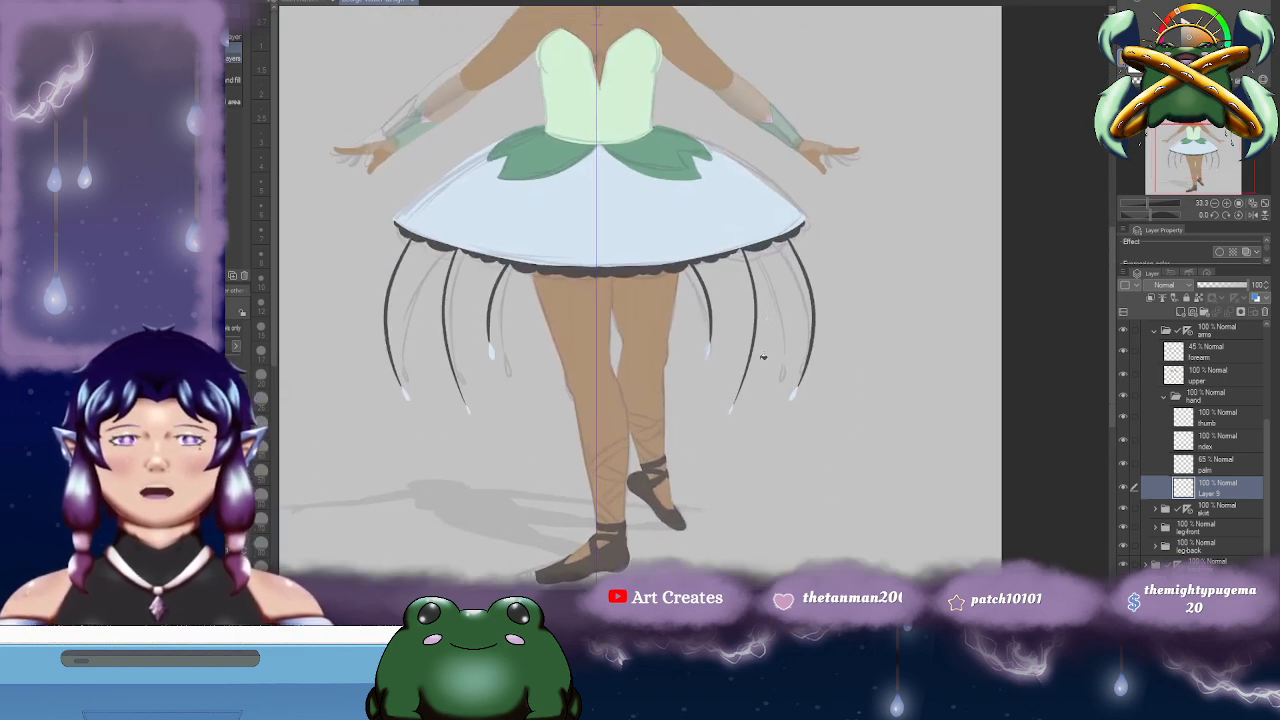
{"action": "left_click_drag", "start_coordinate": [874, 274], "coordinate": [808, 313]}
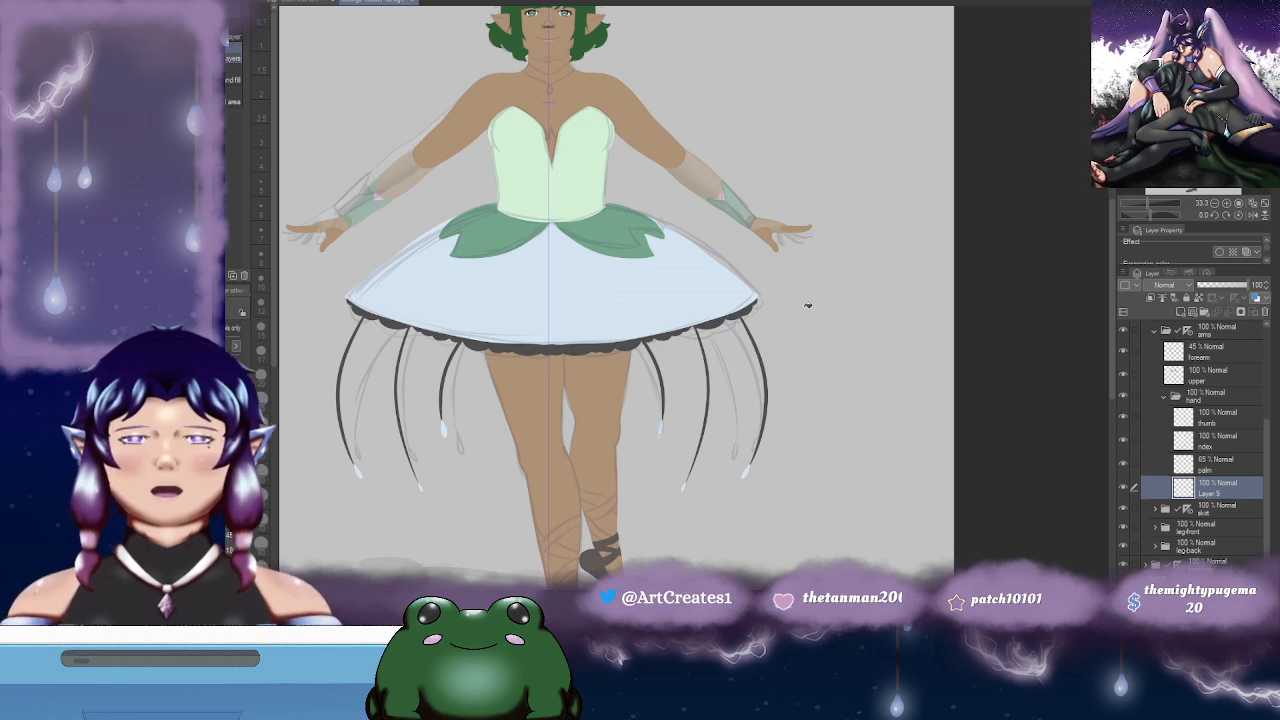
{"action": "left_click_drag", "start_coordinate": [813, 78], "coordinate": [758, 165]}
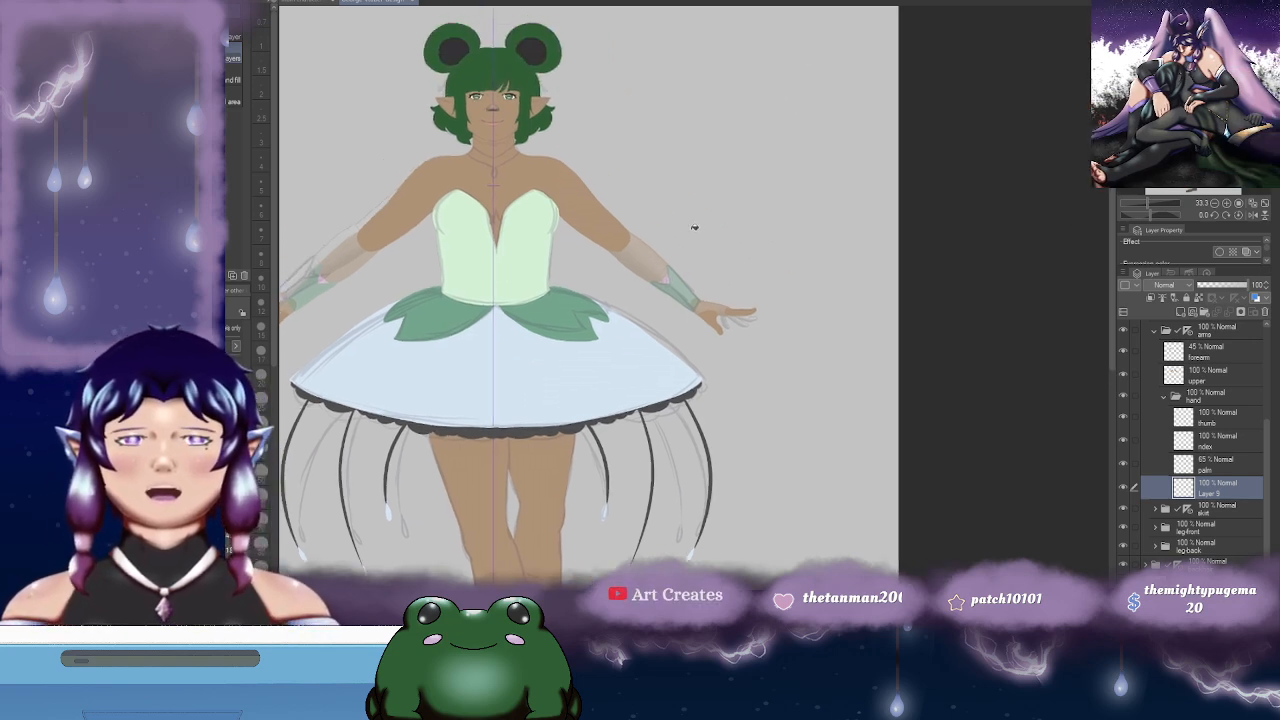
- Select the forearm layer and set its opacity to 100%
{"action": "scroll", "coordinate": [692, 230], "scroll_direction": "up", "scroll_amount": 2}
{"action": "scroll", "coordinate": [687, 256], "scroll_direction": "down", "scroll_amount": 1}
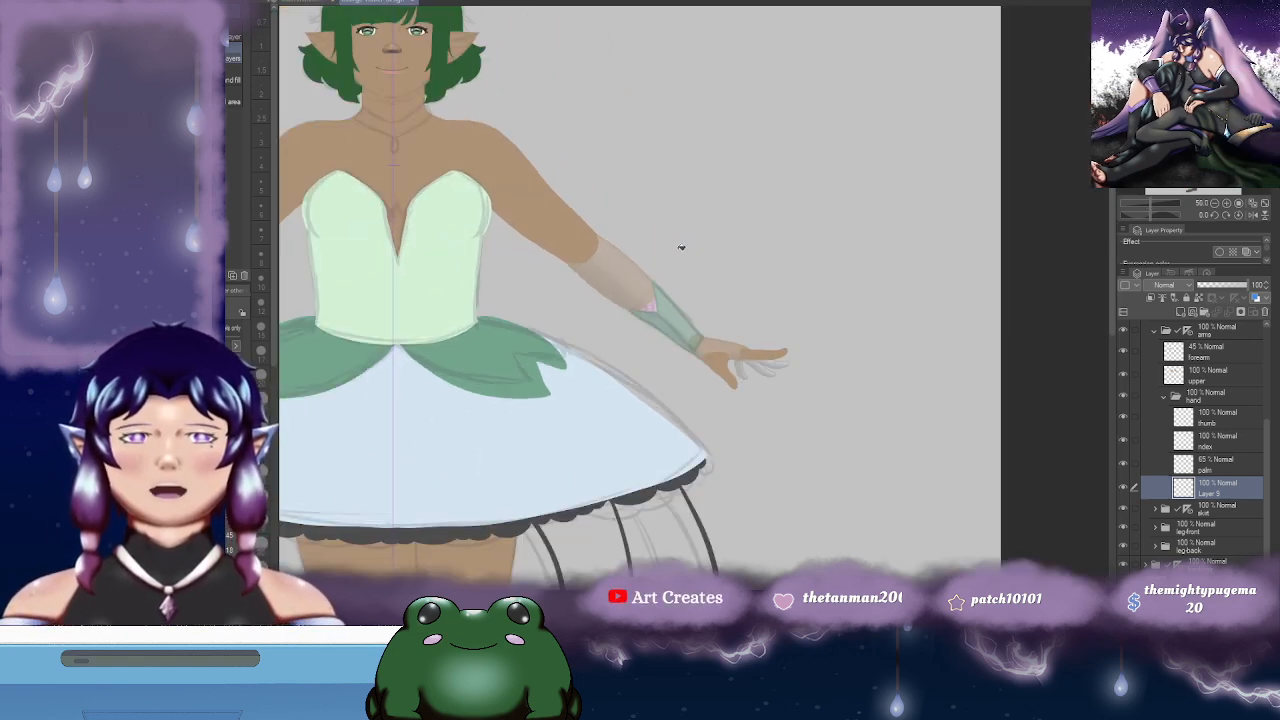
{"action": "scroll", "coordinate": [681, 247], "scroll_direction": "up", "scroll_amount": 1}
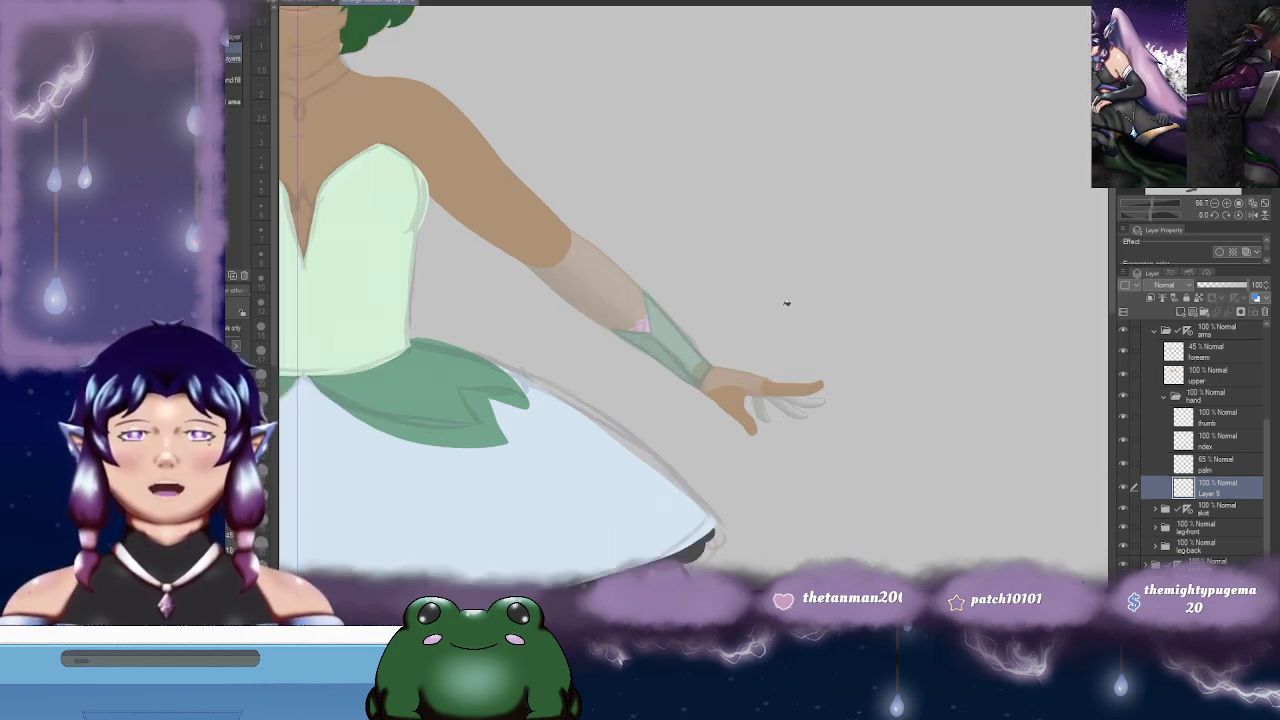
{"action": "left_click_drag", "start_coordinate": [846, 340], "coordinate": [828, 229]}
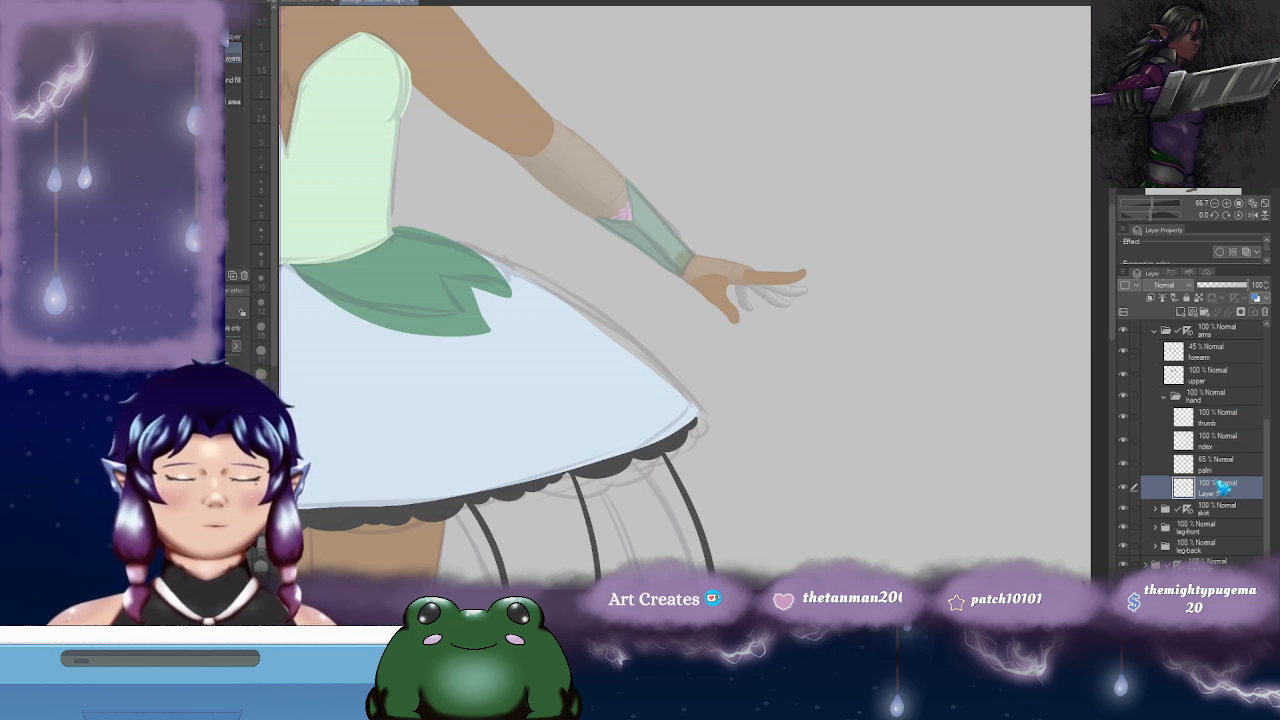
{"action": "left_click", "coordinate": [1213, 352]}
{"action": "left_click", "coordinate": [1250, 285]}
{"action": "left_click_drag", "start_coordinate": [829, 301], "coordinate": [855, 313]}
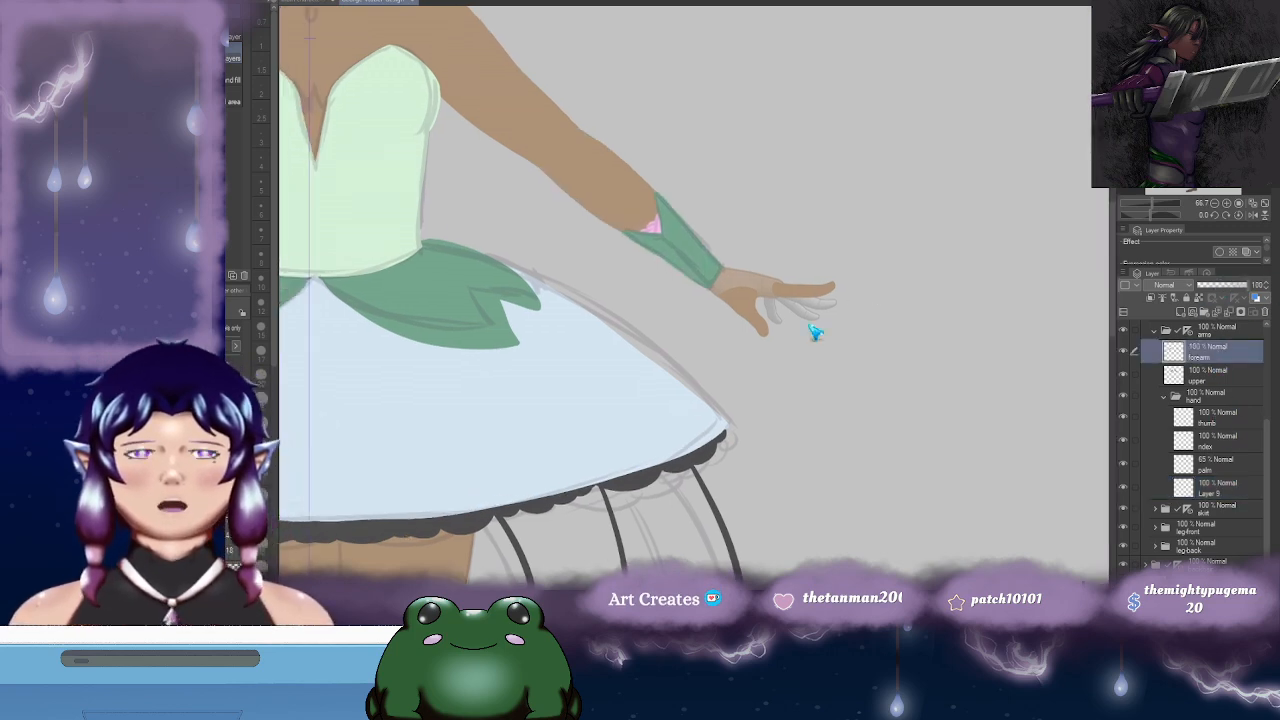
- Rename the new layer below the palm layer as middle and hide the index layer
{"action": "scroll", "coordinate": [810, 335], "scroll_direction": "up", "scroll_amount": 1}
{"action": "scroll", "coordinate": [803, 345], "scroll_direction": "up", "scroll_amount": 1}
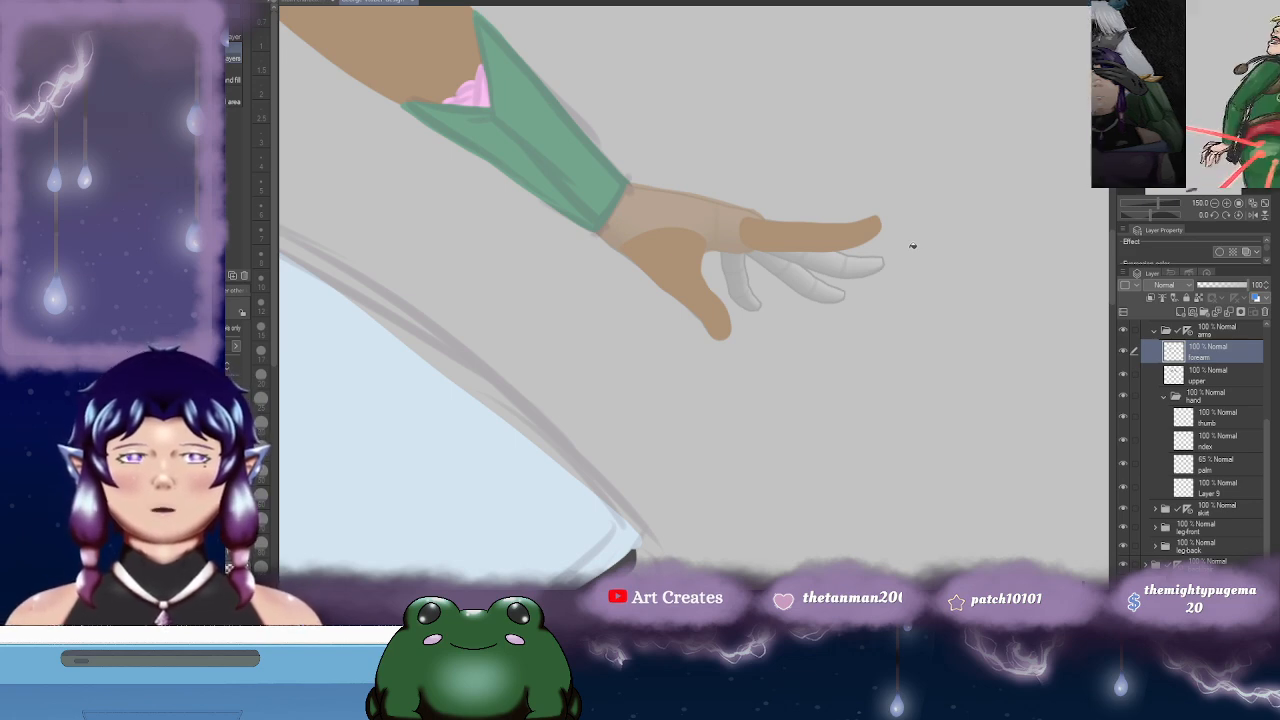
{"action": "scroll", "coordinate": [860, 314], "scroll_direction": "up", "scroll_amount": 1}
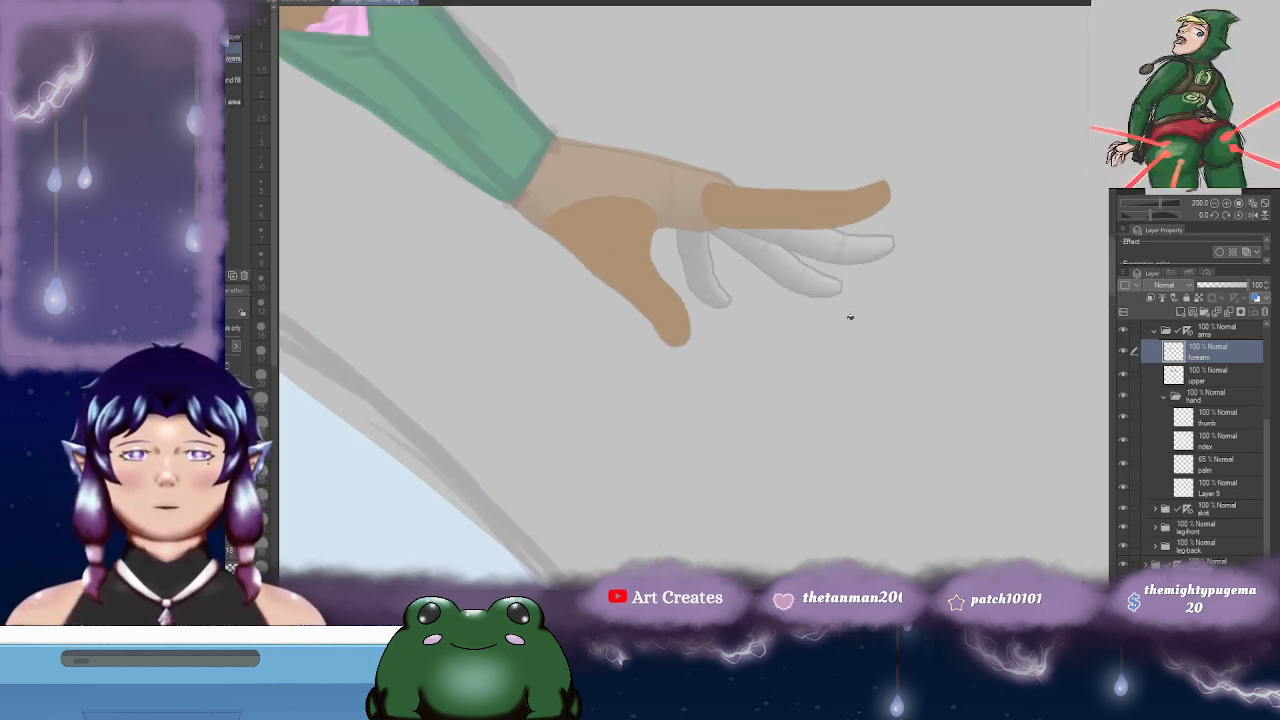
{"action": "left_click", "coordinate": [1220, 490]}
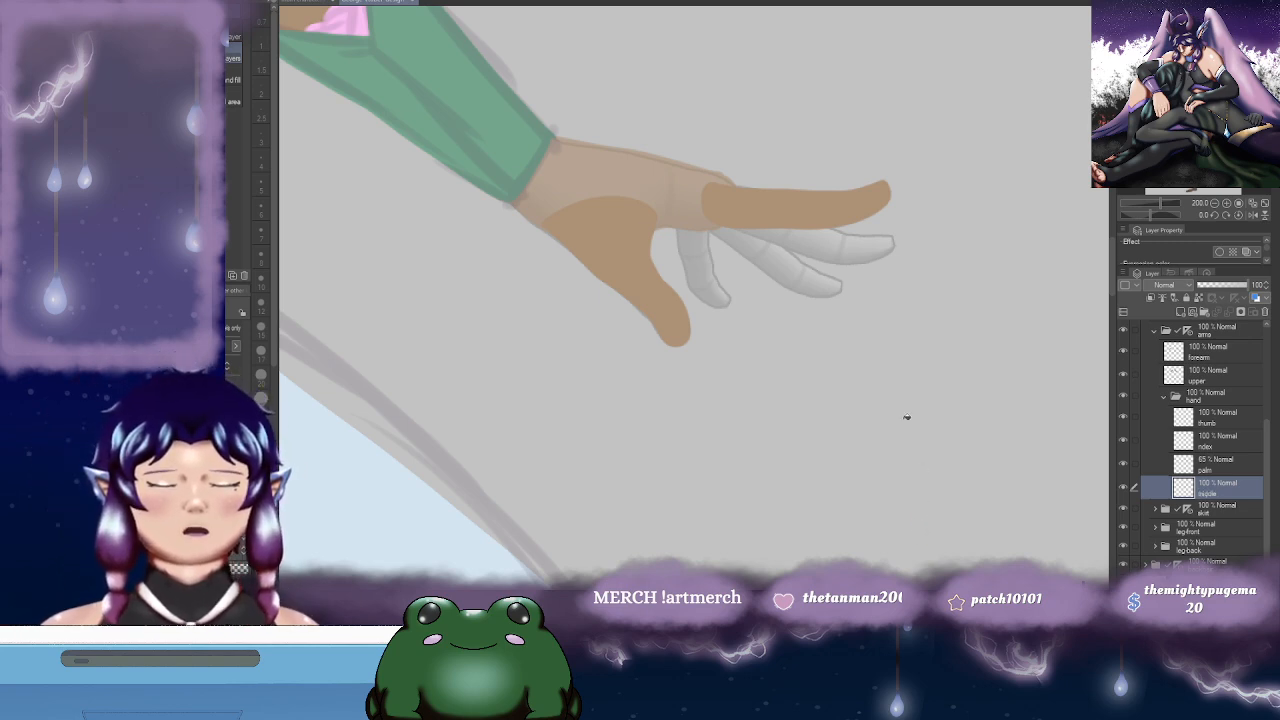
{"action": "left_click", "coordinate": [1123, 440]}
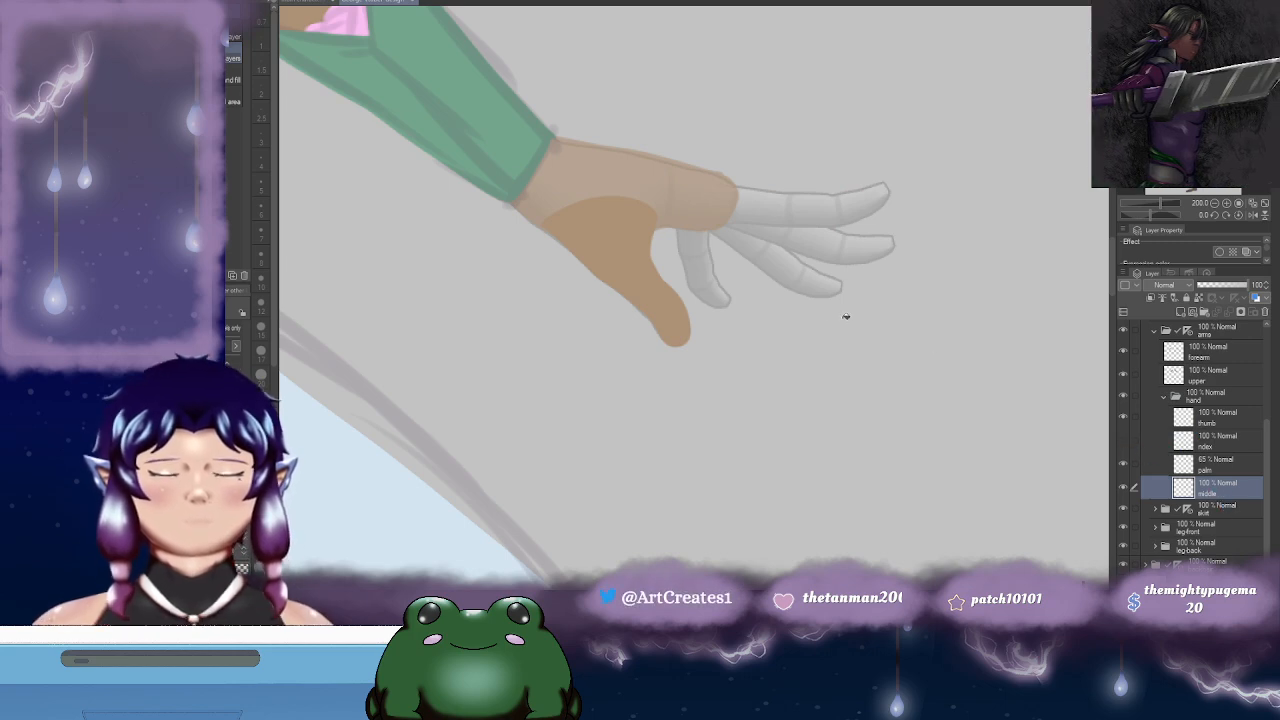
- Outline the second finger from the top in skin brown, with a rounded base overlapping the palm, and fill it with the same color
{"action": "scroll", "coordinate": [823, 303], "scroll_direction": "up", "scroll_amount": 2}
{"action": "scroll", "coordinate": [749, 220], "scroll_direction": "up", "scroll_amount": 1}
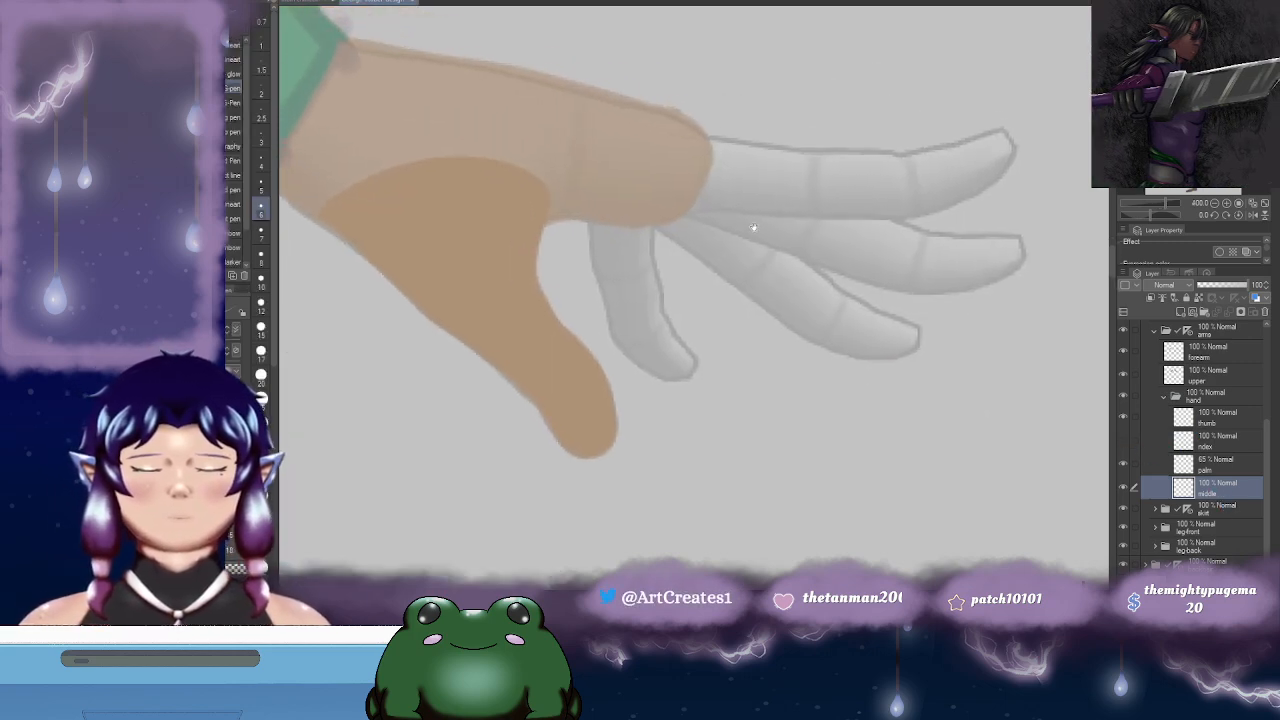
{"action": "mouse_move", "coordinate": [673, 164]}
{"action": "left_mouse_down"}
{"action": "mouse_move", "coordinate": [876, 209]}
{"action": "mouse_move", "coordinate": [863, 226]}
{"action": "left_mouse_up"}
{"action": "key", "text": "ctrl+z"}
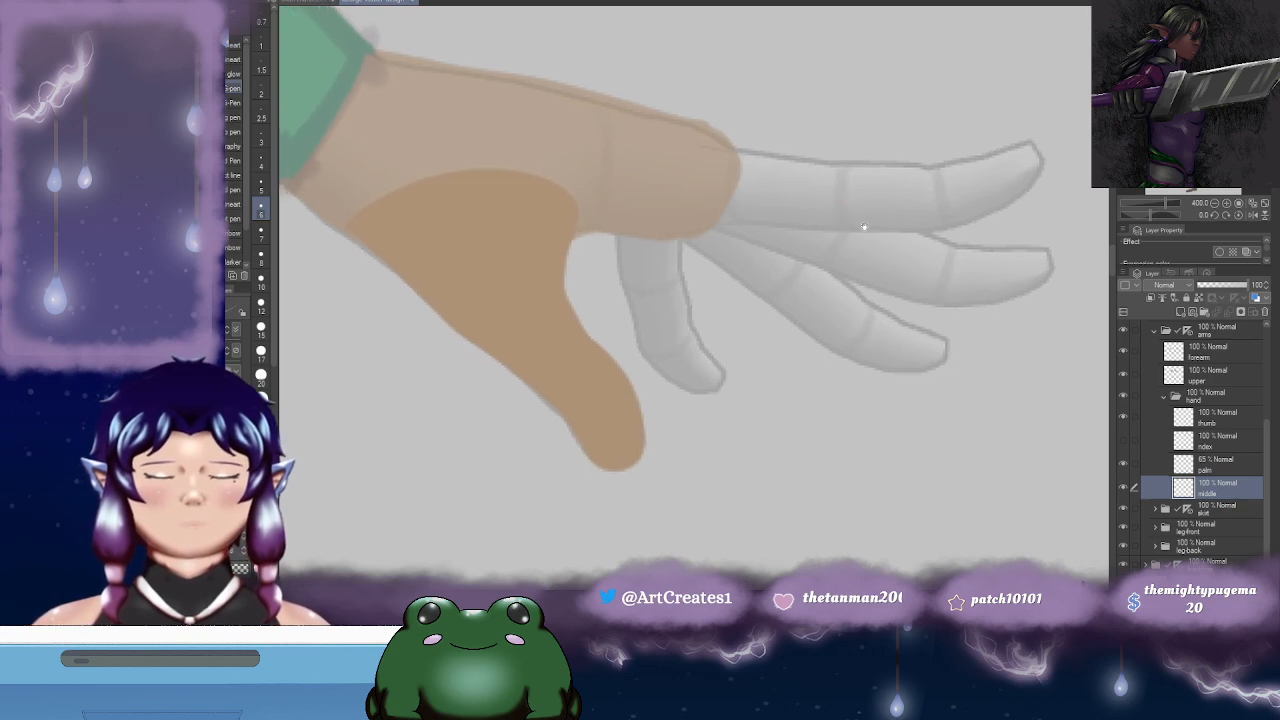
{"action": "left_click_drag", "start_coordinate": [714, 170], "coordinate": [1048, 256]}
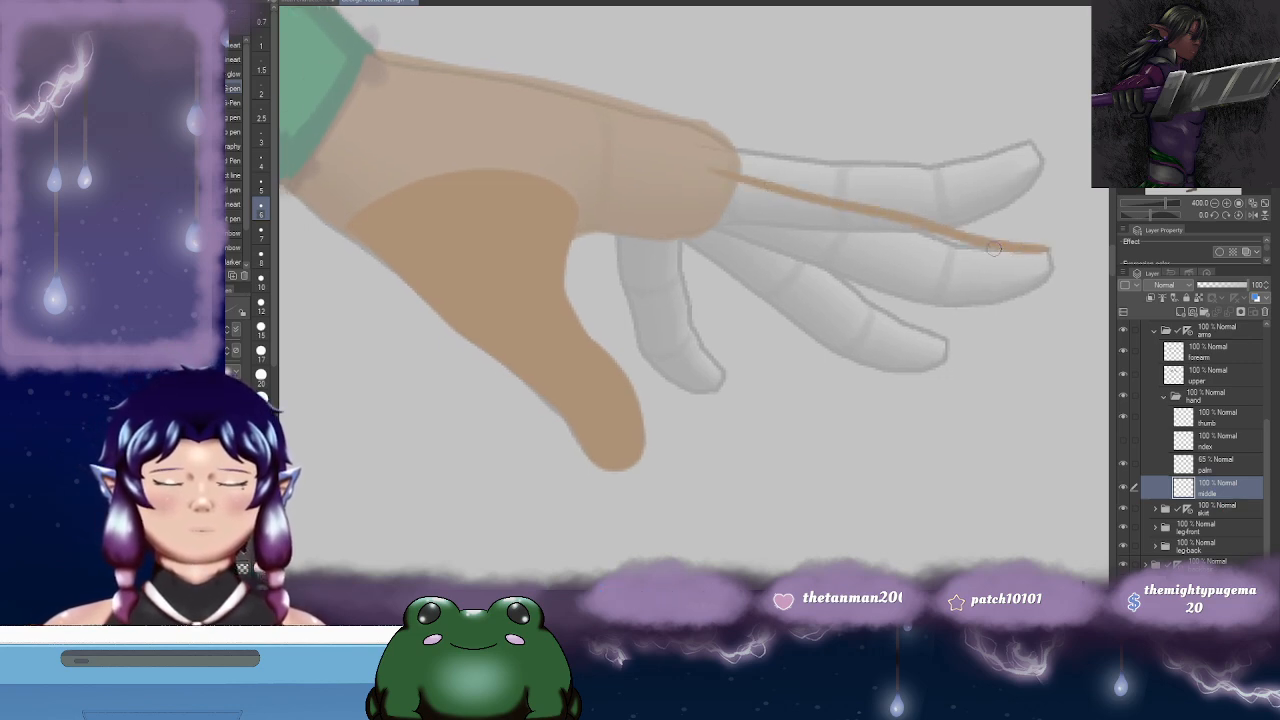
{"action": "key", "text": "ctrl+z"}
{"action": "mouse_move", "coordinate": [718, 160]}
{"action": "left_mouse_down"}
{"action": "mouse_move", "coordinate": [965, 242]}
{"action": "mouse_move", "coordinate": [1048, 250]}
{"action": "left_mouse_up"}
{"action": "left_click_drag", "start_coordinate": [967, 255], "coordinate": [970, 235]}
{"action": "mouse_move", "coordinate": [725, 146]}
{"action": "left_mouse_down"}
{"action": "mouse_move", "coordinate": [679, 162]}
{"action": "mouse_move", "coordinate": [692, 193]}
{"action": "mouse_move", "coordinate": [895, 276]}
{"action": "mouse_move", "coordinate": [962, 288]}
{"action": "mouse_move", "coordinate": [1038, 266]}
{"action": "mouse_move", "coordinate": [1058, 240]}
{"action": "mouse_move", "coordinate": [1024, 270]}
{"action": "mouse_move", "coordinate": [982, 260]}
{"action": "left_mouse_up"}
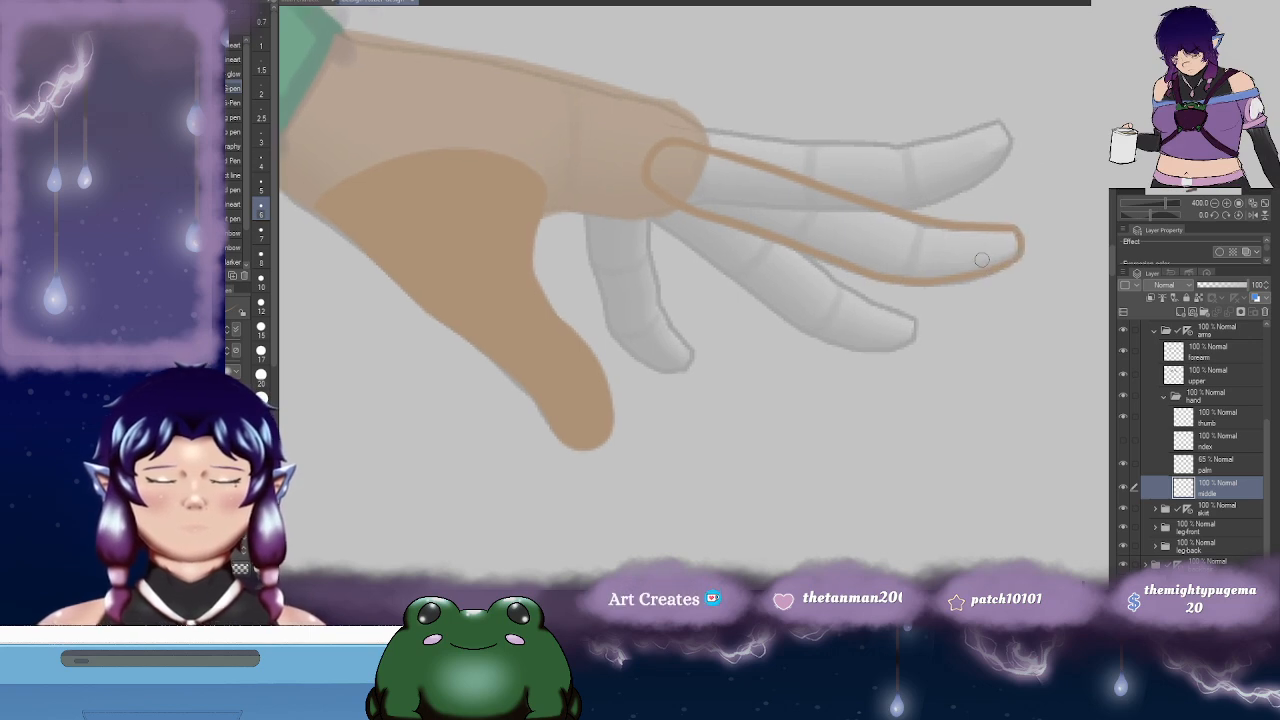
{"action": "key", "text": "g"}
{"action": "left_click", "coordinate": [919, 240]}
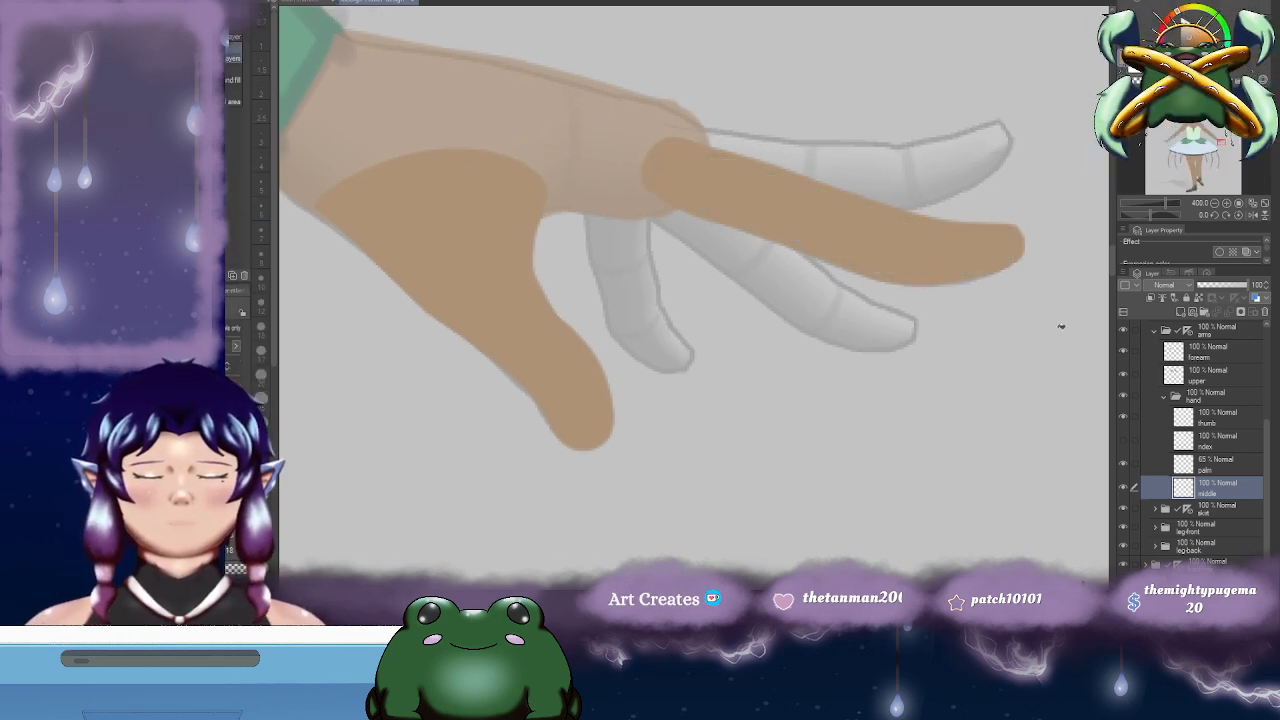
- Hide the middle layer, add a new layer below it named ring, and switch back to the pen
{"action": "key", "text": "ctrl+z"}
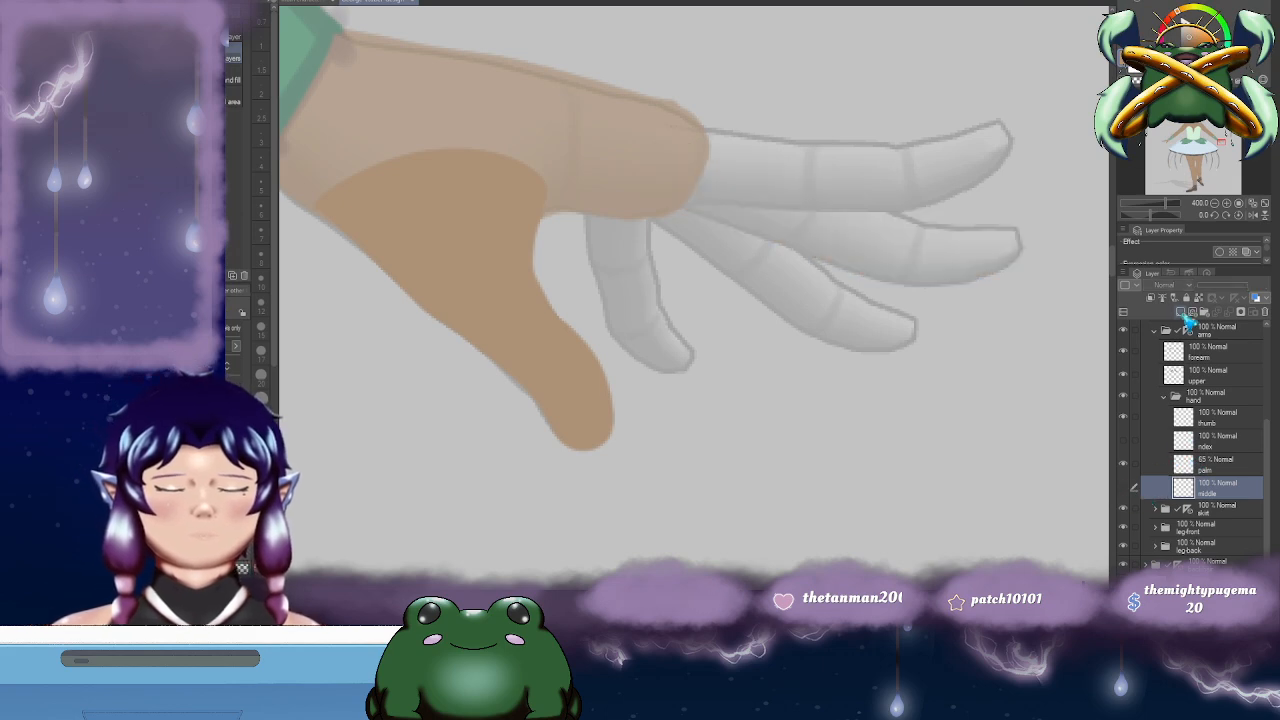
{"action": "left_click", "coordinate": [1181, 311]}
{"action": "left_click_drag", "start_coordinate": [1207, 515], "coordinate": [1210, 519]}
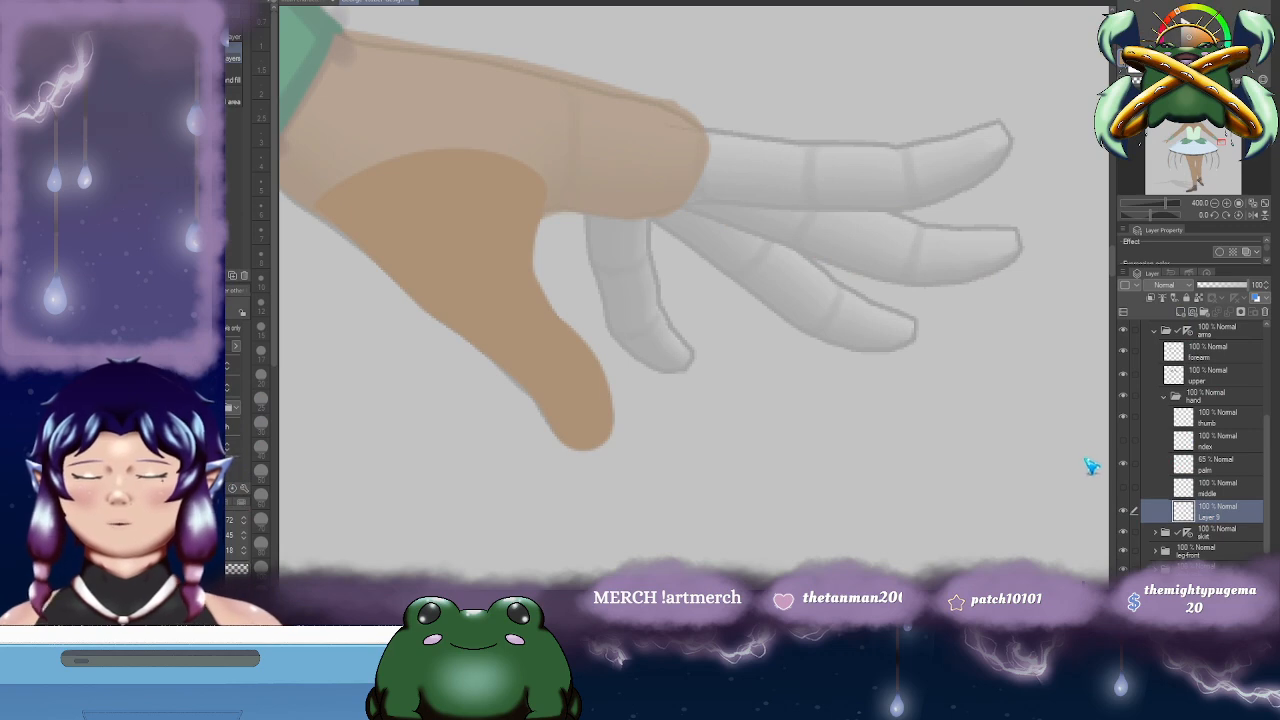
{"action": "left_click_drag", "start_coordinate": [848, 381], "coordinate": [843, 357]}
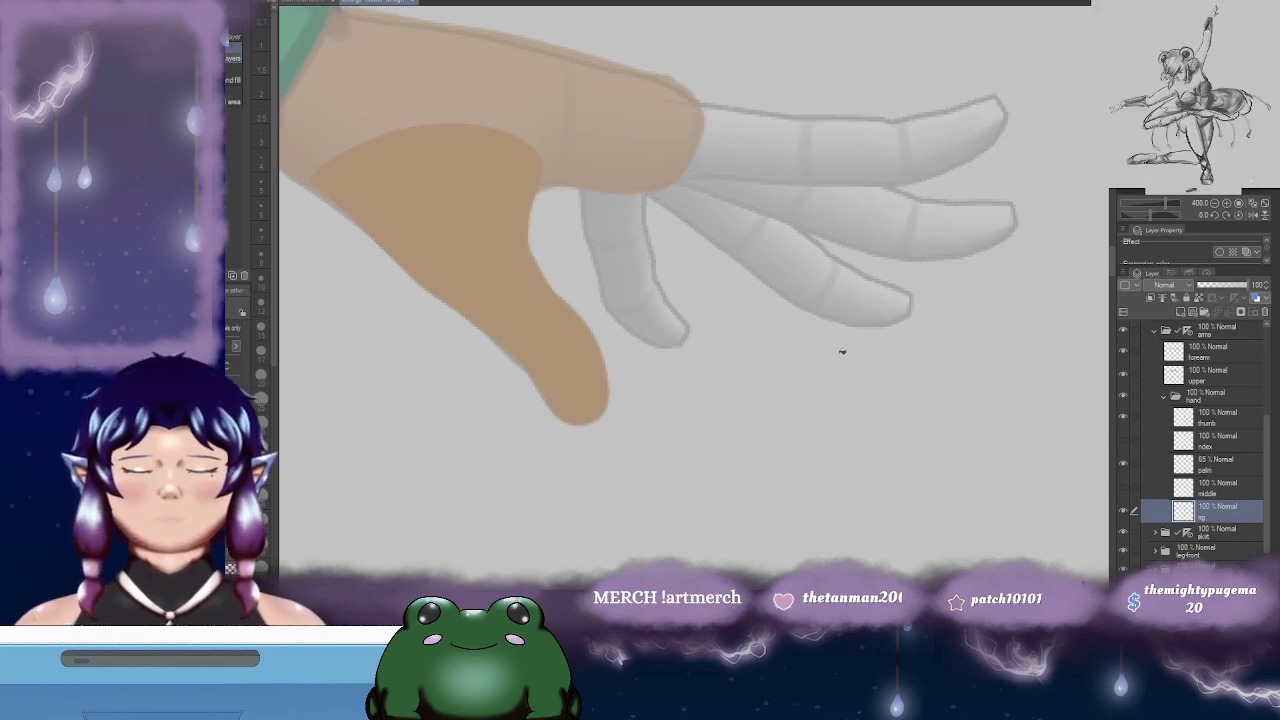
{"action": "key", "text": "p"}
{"action": "left_click_drag", "start_coordinate": [855, 268], "coordinate": [827, 288]}
{"action": "mouse_move", "coordinate": [660, 210]}
{"action": "left_mouse_down"}
{"action": "mouse_move", "coordinate": [644, 234]}
{"action": "mouse_move", "coordinate": [721, 290]}
{"action": "left_mouse_up"}
{"action": "key", "text": "ctrl+z"}
{"action": "left_click_drag", "start_coordinate": [677, 234], "coordinate": [673, 219]}
{"action": "mouse_move", "coordinate": [602, 193]}
{"action": "left_mouse_down"}
{"action": "mouse_move", "coordinate": [778, 316]}
{"action": "mouse_move", "coordinate": [828, 332]}
{"action": "mouse_move", "coordinate": [848, 316]}
{"action": "left_mouse_up"}
{"action": "key", "text": "ctrl+z"}
{"action": "left_click_drag", "start_coordinate": [610, 200], "coordinate": [760, 300]}
{"action": "key", "text": "ctrl+z"}
- Flip the canvas view horizontally, outline the ring finger in skin brown with a rounded base overlapping the palm, and fill it
{"action": "left_click", "coordinate": [1252, 215]}
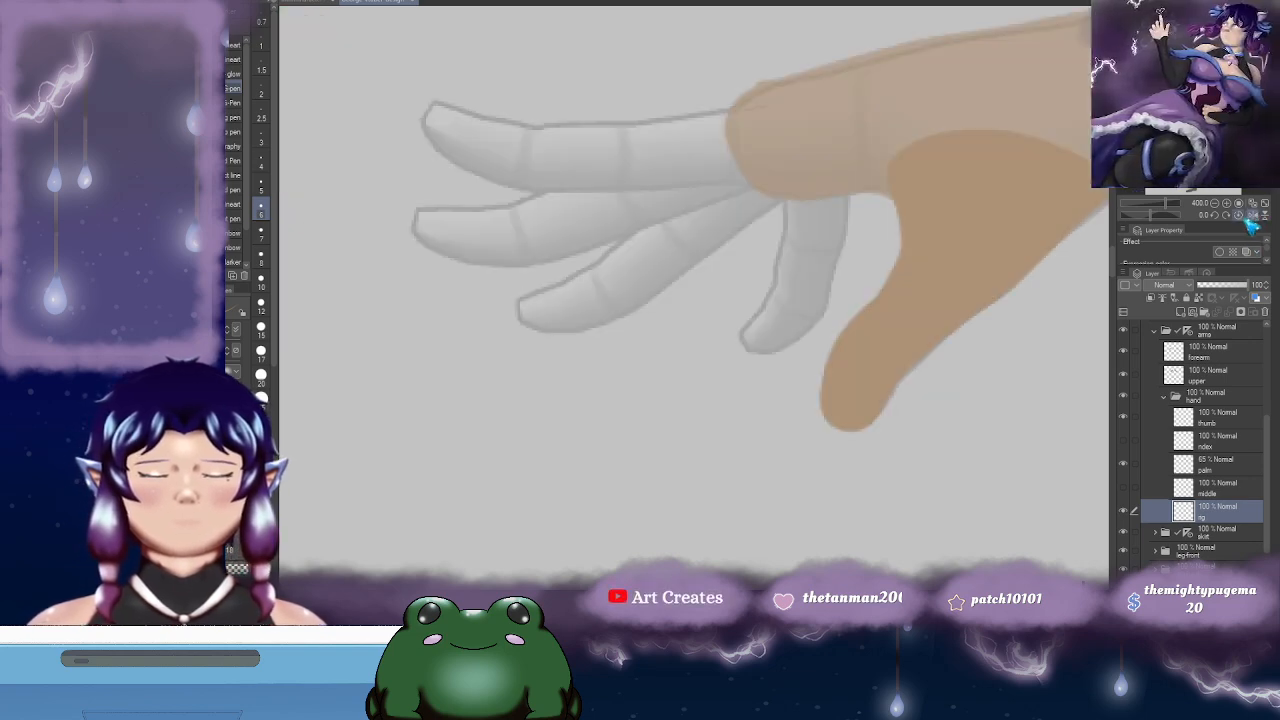
{"action": "mouse_move", "coordinate": [768, 214]}
{"action": "left_mouse_down"}
{"action": "mouse_move", "coordinate": [784, 204]}
{"action": "mouse_move", "coordinate": [758, 184]}
{"action": "mouse_move", "coordinate": [692, 198]}
{"action": "mouse_move", "coordinate": [638, 246]}
{"action": "mouse_move", "coordinate": [560, 282]}
{"action": "mouse_move", "coordinate": [582, 308]}
{"action": "mouse_move", "coordinate": [636, 302]}
{"action": "mouse_move", "coordinate": [826, 178]}
{"action": "mouse_move", "coordinate": [800, 202]}
{"action": "left_mouse_up"}
{"action": "left_click_drag", "start_coordinate": [696, 192], "coordinate": [798, 165]}
{"action": "key", "text": "ctrl+z"}
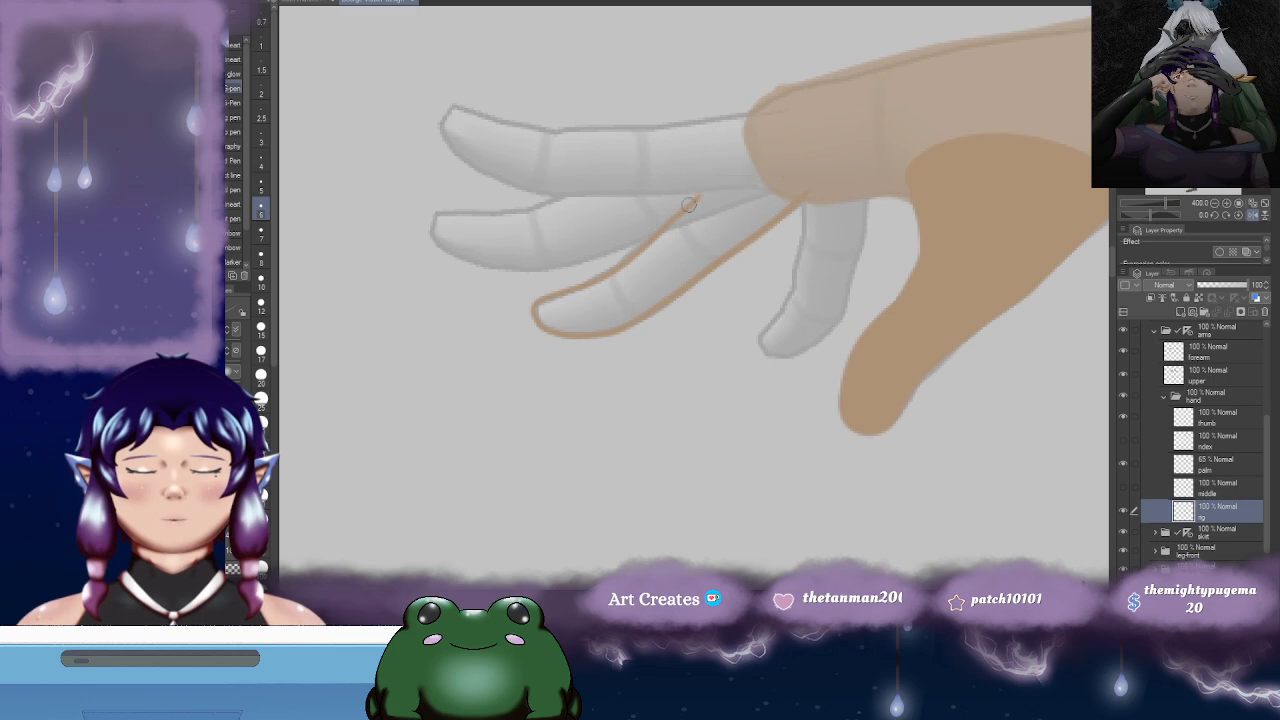
{"action": "mouse_move", "coordinate": [678, 216]}
{"action": "left_mouse_down"}
{"action": "mouse_move", "coordinate": [758, 144]}
{"action": "mouse_move", "coordinate": [812, 138]}
{"action": "mouse_move", "coordinate": [812, 190]}
{"action": "mouse_move", "coordinate": [737, 223]}
{"action": "left_mouse_up"}
{"action": "key", "text": "g"}
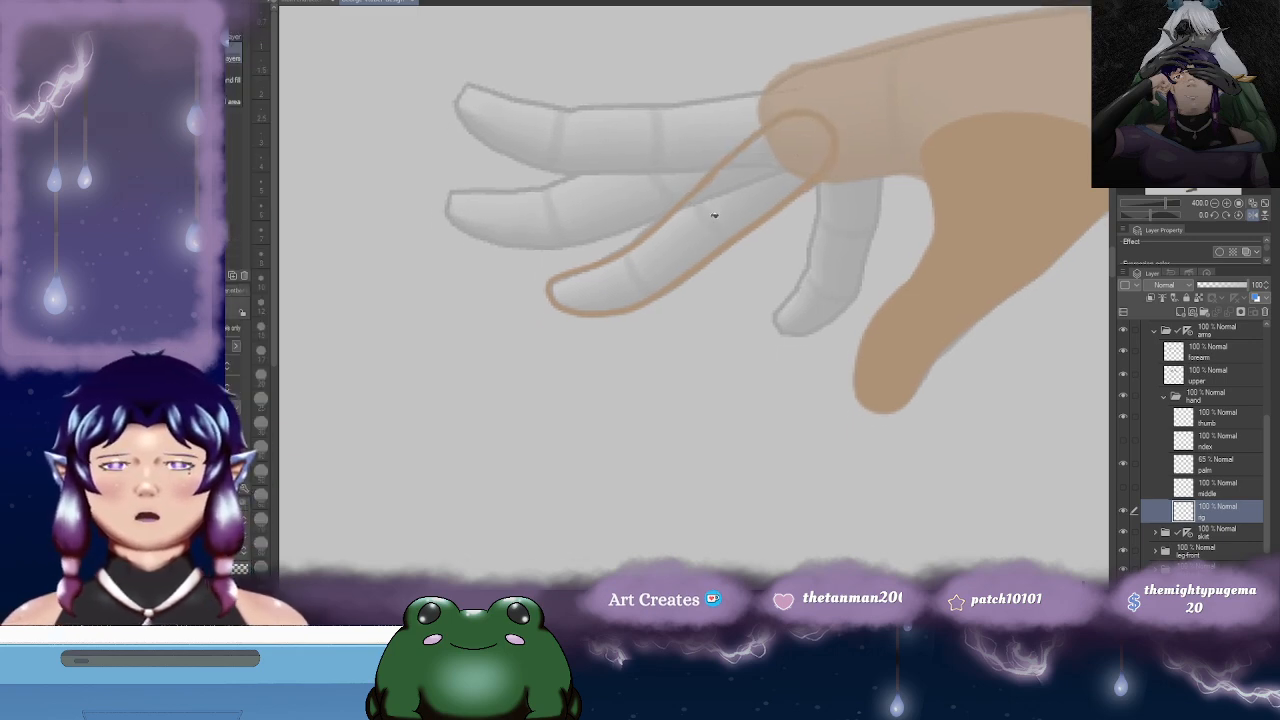
{"action": "left_click", "coordinate": [712, 215]}
{"action": "left_click_drag", "start_coordinate": [876, 263], "coordinate": [816, 261]}
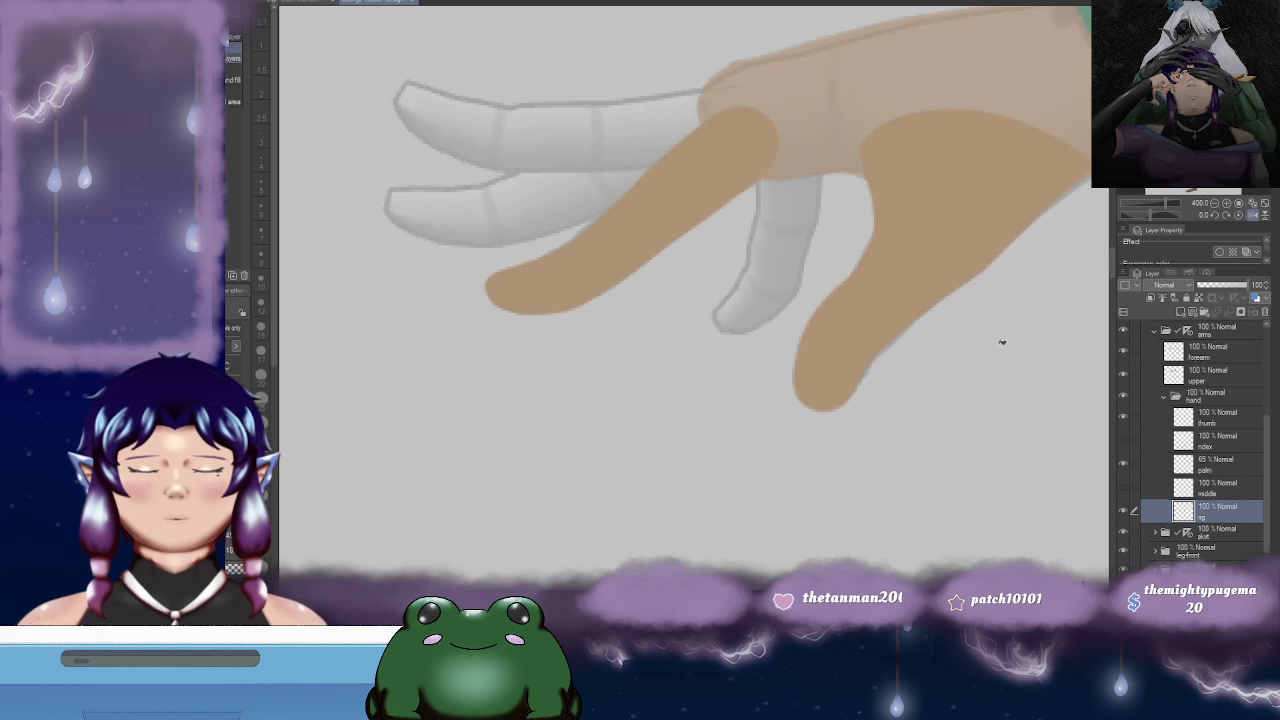
- Show the middle and index layers to check the fingers together, and hide the ring and middle layers again
{"action": "left_click", "coordinate": [1123, 487]}
{"action": "left_click", "coordinate": [1123, 441]}
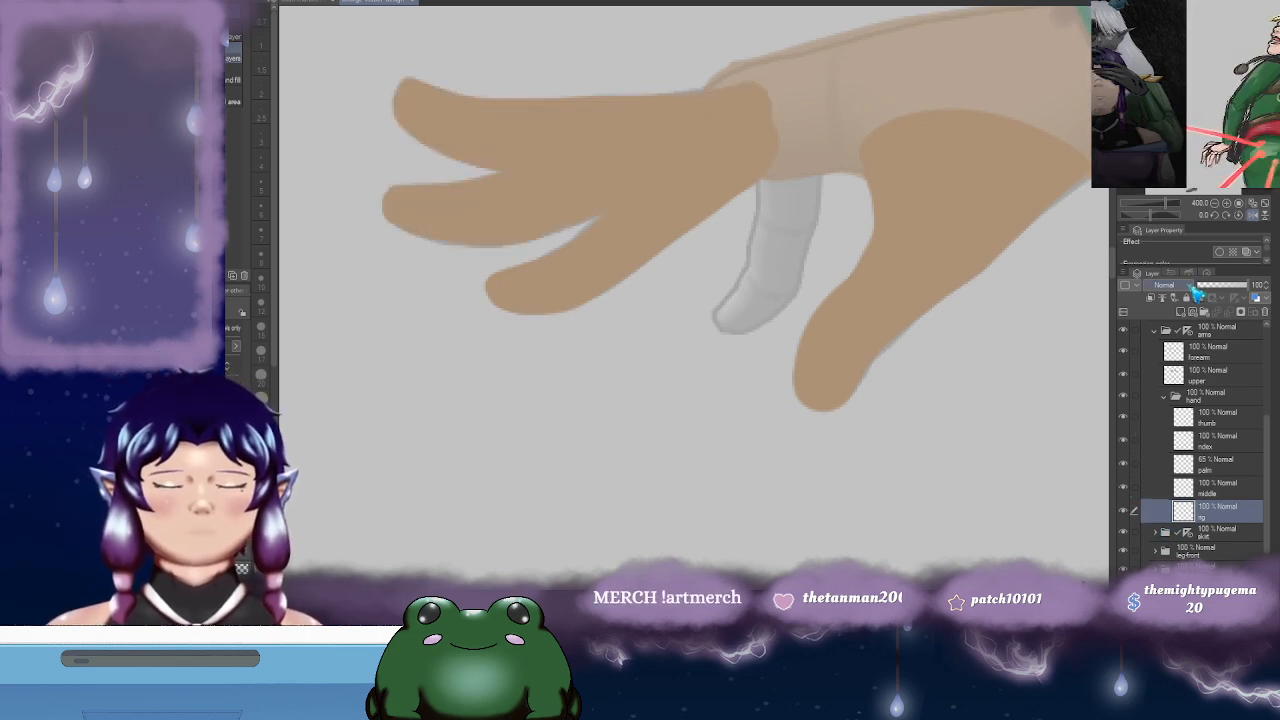
{"action": "mouse_move", "coordinate": [894, 381]}
{"action": "left_mouse_down"}
{"action": "mouse_move", "coordinate": [805, 364]}
{"action": "mouse_move", "coordinate": [808, 309]}
{"action": "left_mouse_up"}
{"action": "left_click", "coordinate": [1123, 511]}
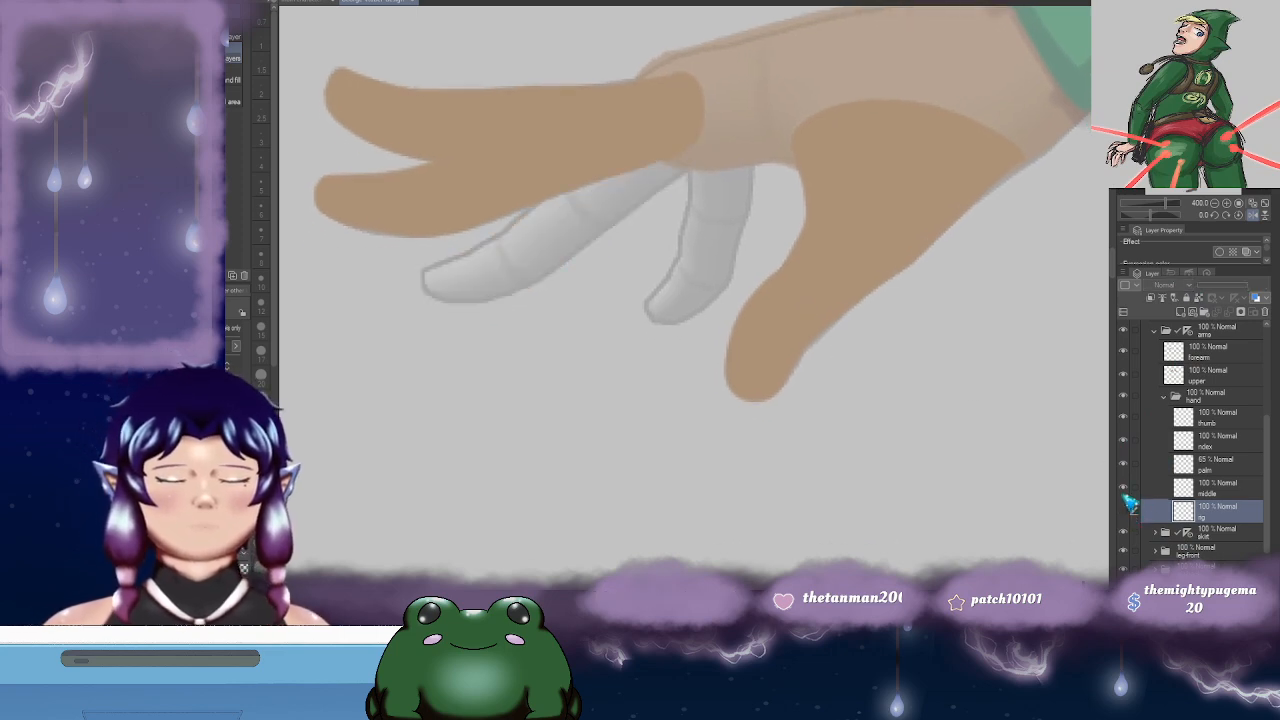
{"action": "left_click", "coordinate": [1123, 487]}
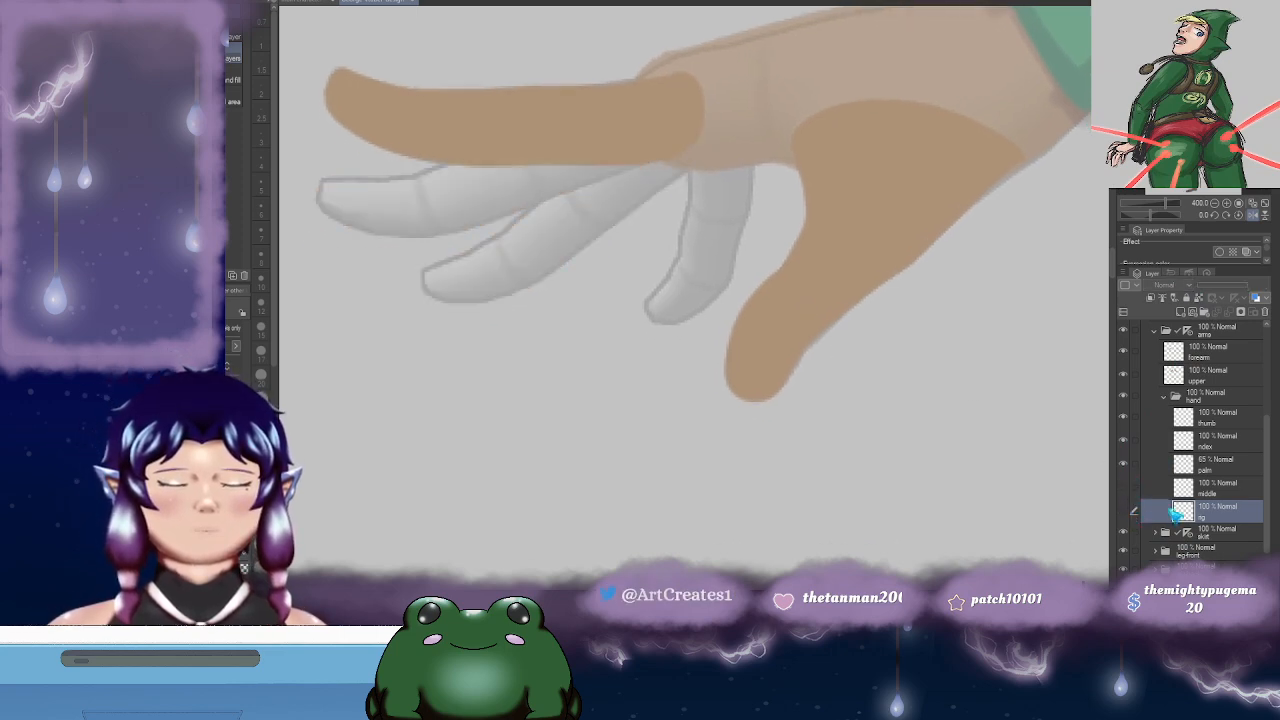
- Add a new layer below the ring finger's layer and name it pink
{"action": "left_click", "coordinate": [1181, 312]}
{"action": "left_click_drag", "start_coordinate": [1215, 516], "coordinate": [1218, 546]}
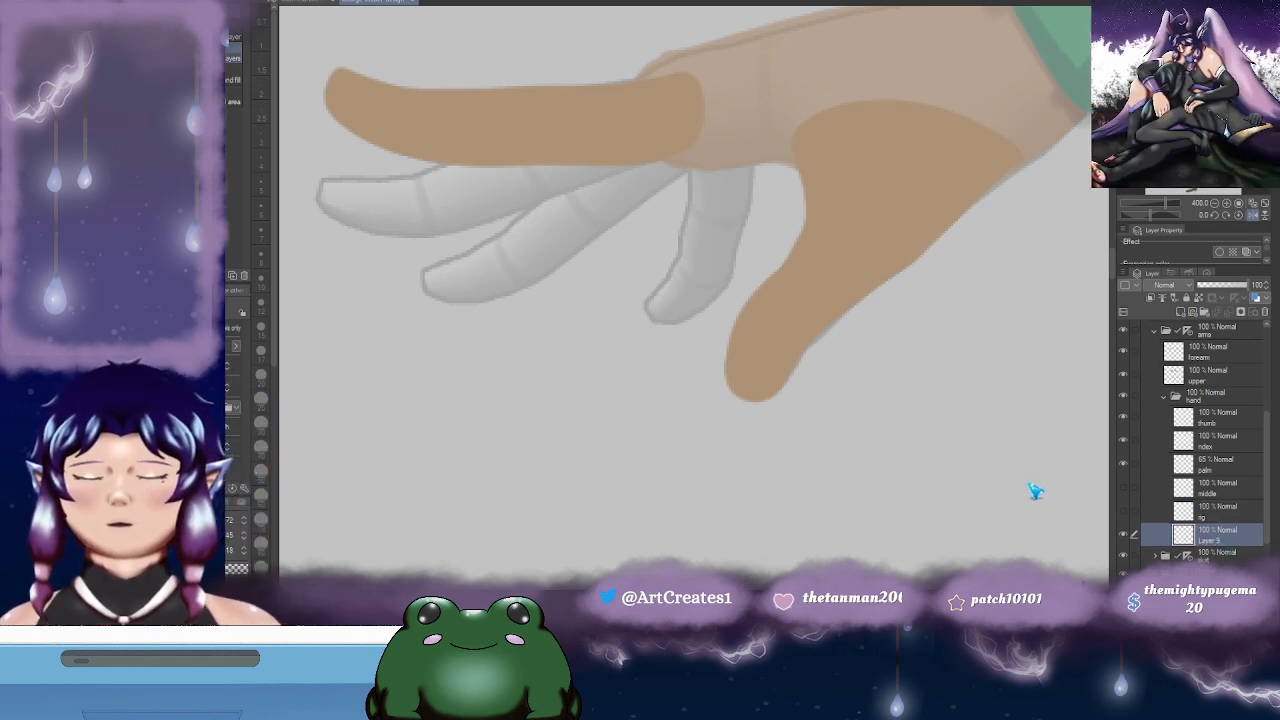
{"action": "type", "text": "pink"}
{"action": "key", "text": "Return"}
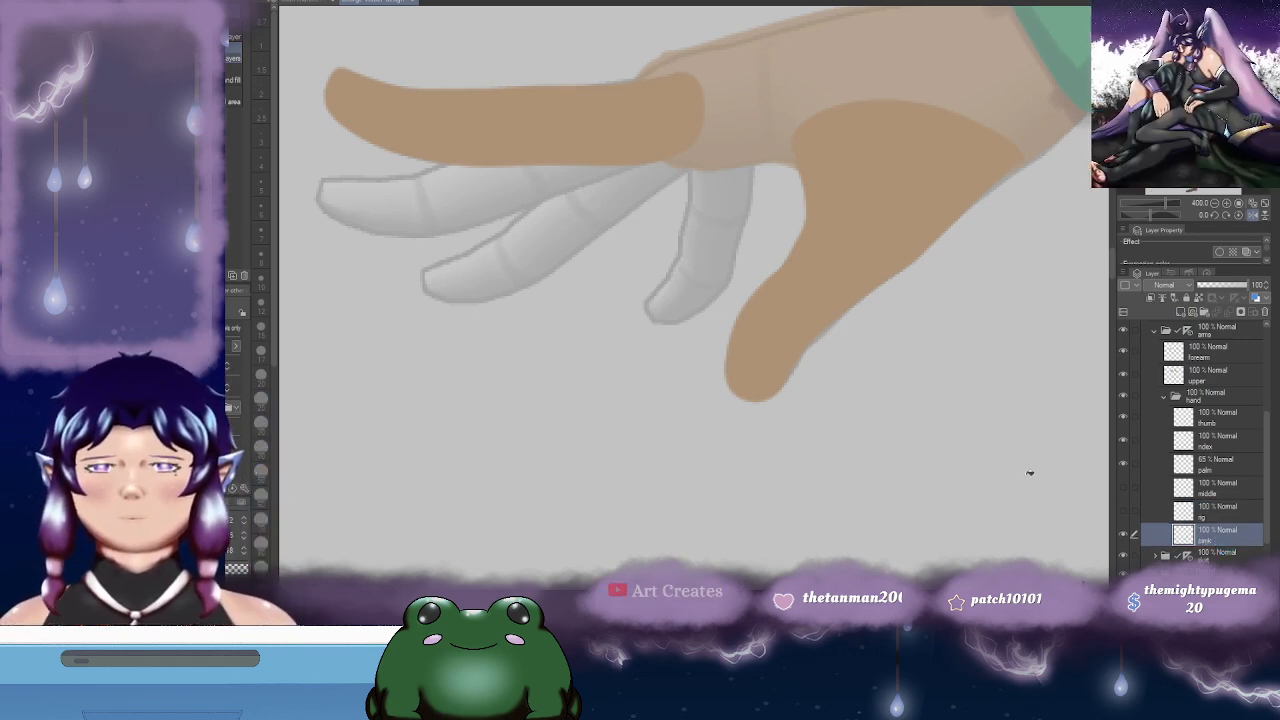
- Outline the short finger nearest the thumb in skin brown, with a rounded base overlapping the palm, and fill it with the same color
{"action": "left_click_drag", "start_coordinate": [711, 175], "coordinate": [628, 334]}
{"action": "key", "text": "p"}
{"action": "key", "text": "ctrl+z"}
{"action": "mouse_move", "coordinate": [667, 181]}
{"action": "left_mouse_down"}
{"action": "mouse_move", "coordinate": [656, 266]}
{"action": "mouse_move", "coordinate": [623, 338]}
{"action": "mouse_move", "coordinate": [655, 350]}
{"action": "mouse_move", "coordinate": [699, 325]}
{"action": "mouse_move", "coordinate": [732, 176]}
{"action": "mouse_move", "coordinate": [722, 217]}
{"action": "left_mouse_up"}
{"action": "scroll", "coordinate": [718, 235], "scroll_direction": "down", "scroll_amount": 1}
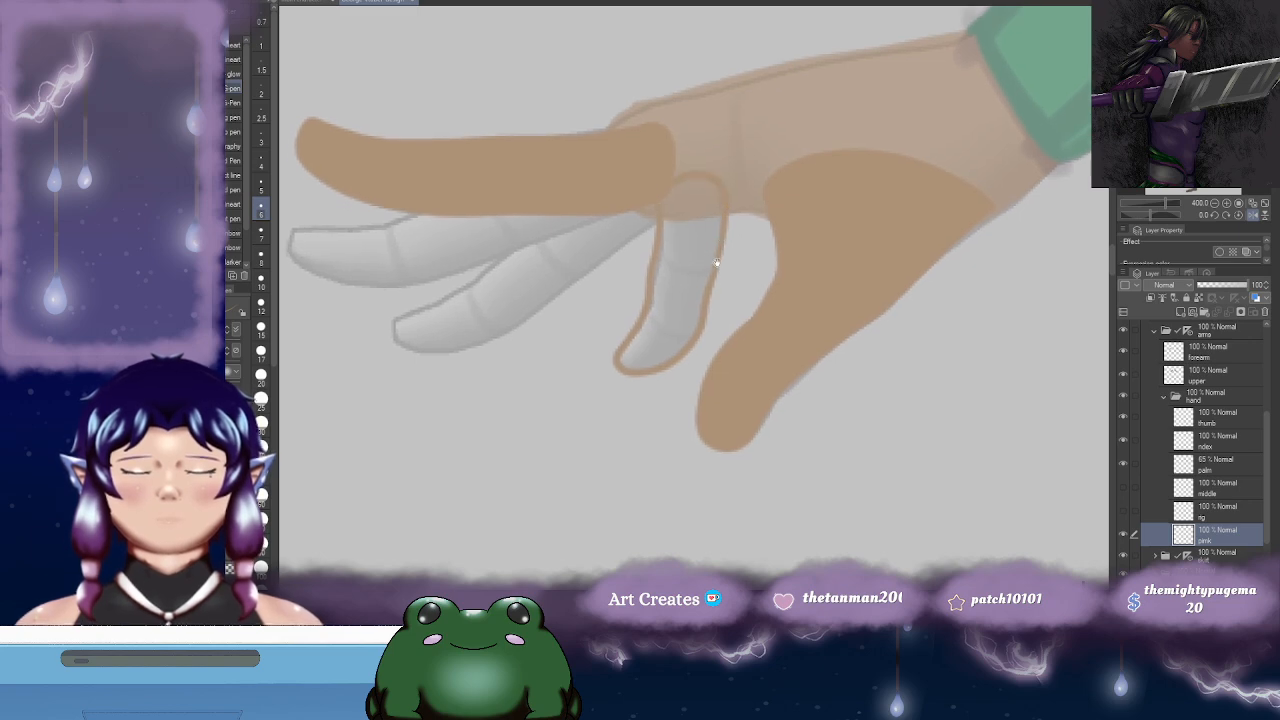
{"action": "key", "text": "g"}
{"action": "left_click", "coordinate": [695, 259]}
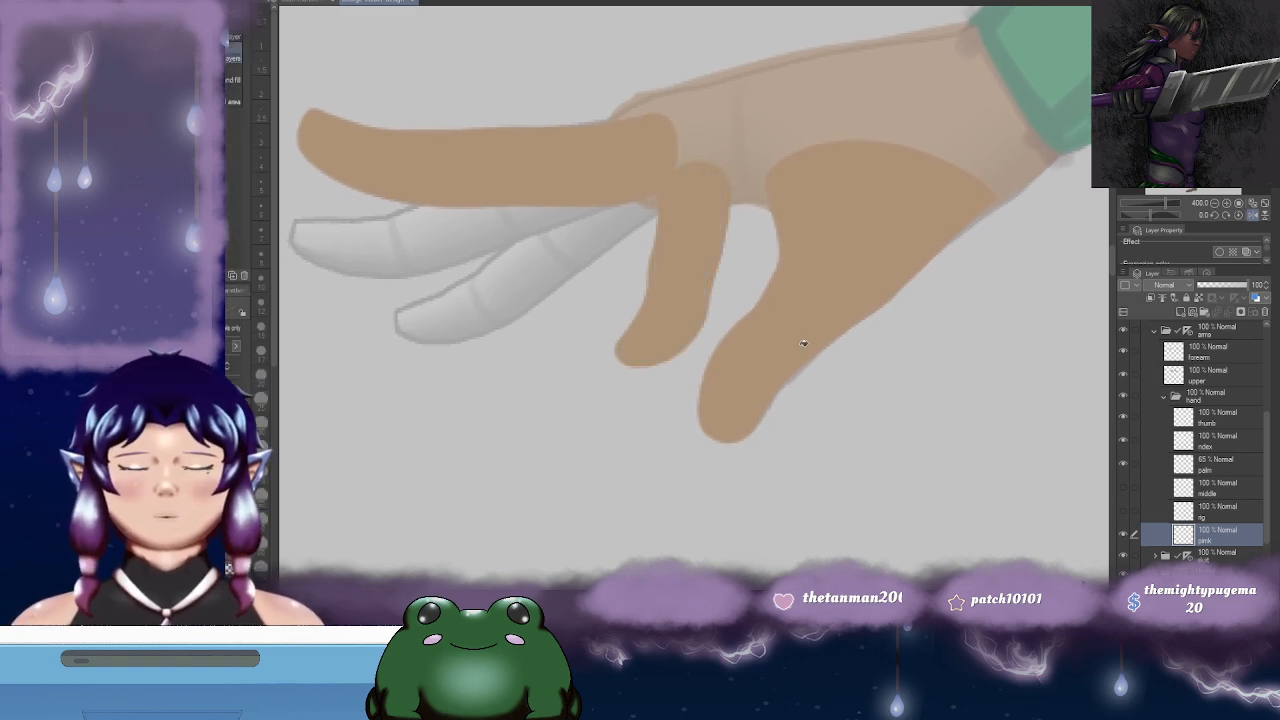
- Show the middle and ring finger layers again so all the fingers are displayed
{"action": "scroll", "coordinate": [803, 354], "scroll_direction": "down", "scroll_amount": 2}
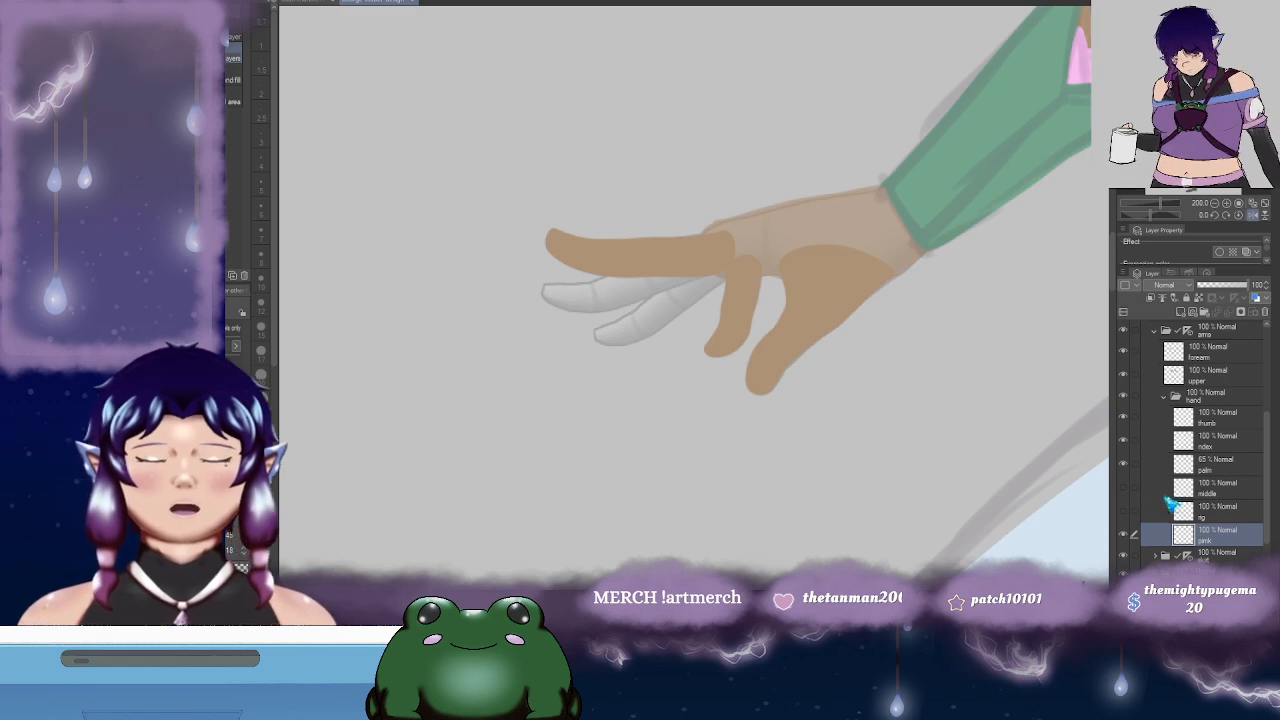
{"action": "left_click", "coordinate": [655, 318]}
{"action": "left_click", "coordinate": [590, 296]}
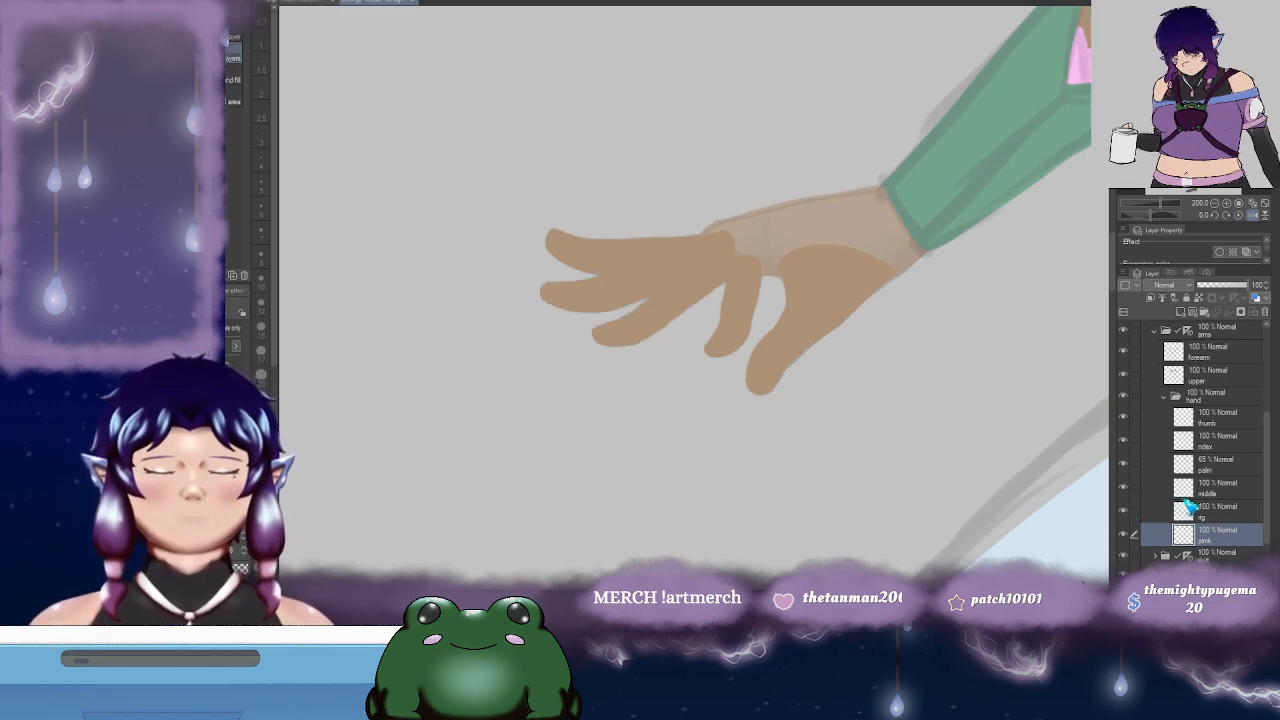
- Set the palm layer's opacity to 100% and flip the canvas view back to its normal orientation
{"action": "left_click", "coordinate": [1226, 462]}
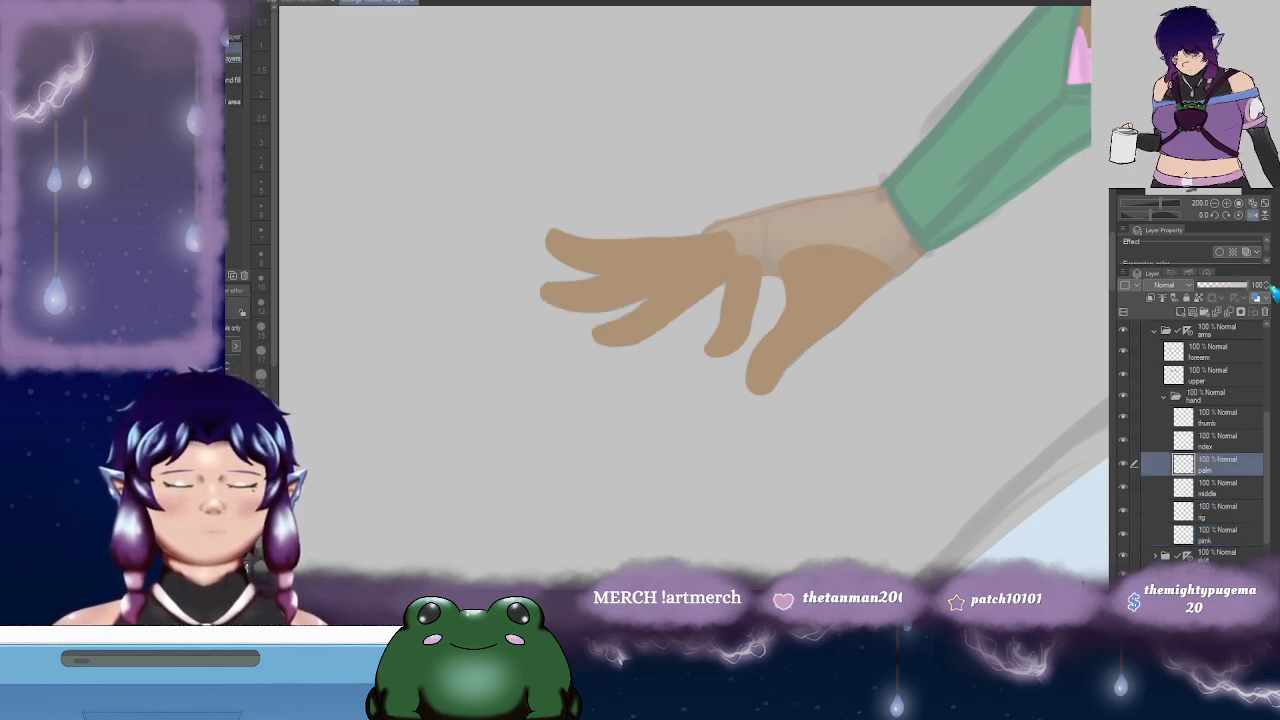
{"action": "left_click", "coordinate": [800, 225]}
{"action": "scroll", "coordinate": [932, 380], "scroll_direction": "down", "scroll_amount": 2}
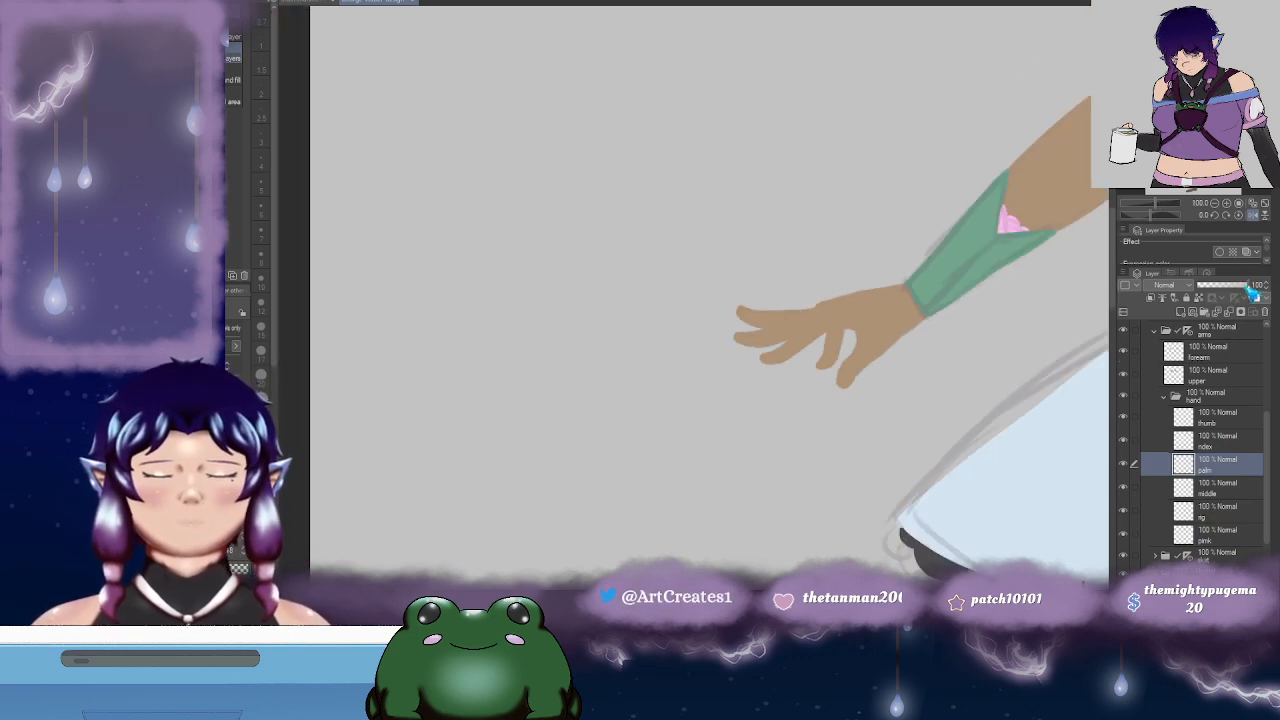
{"action": "left_click_drag", "start_coordinate": [1249, 290], "coordinate": [974, 320]}
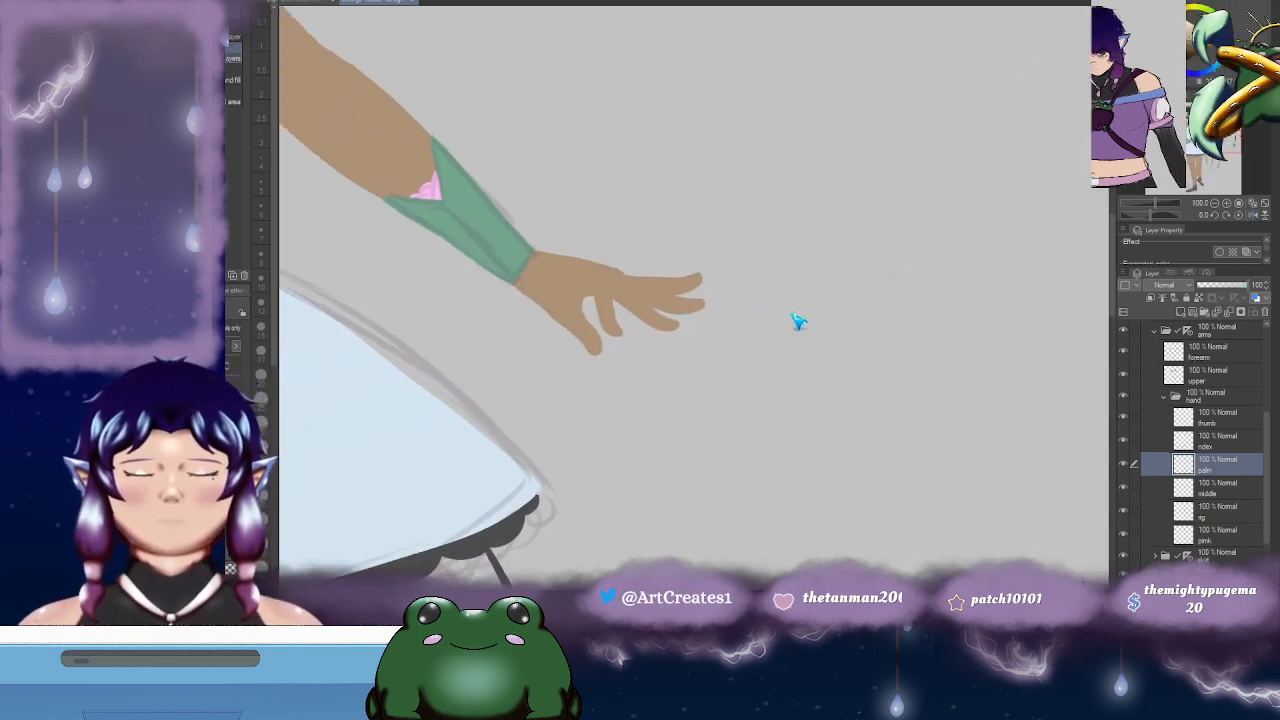
- Examine the whole figure with both colored hands, from the head down to the ballet shoes
{"action": "scroll", "coordinate": [797, 323], "scroll_direction": "down", "scroll_amount": 3}
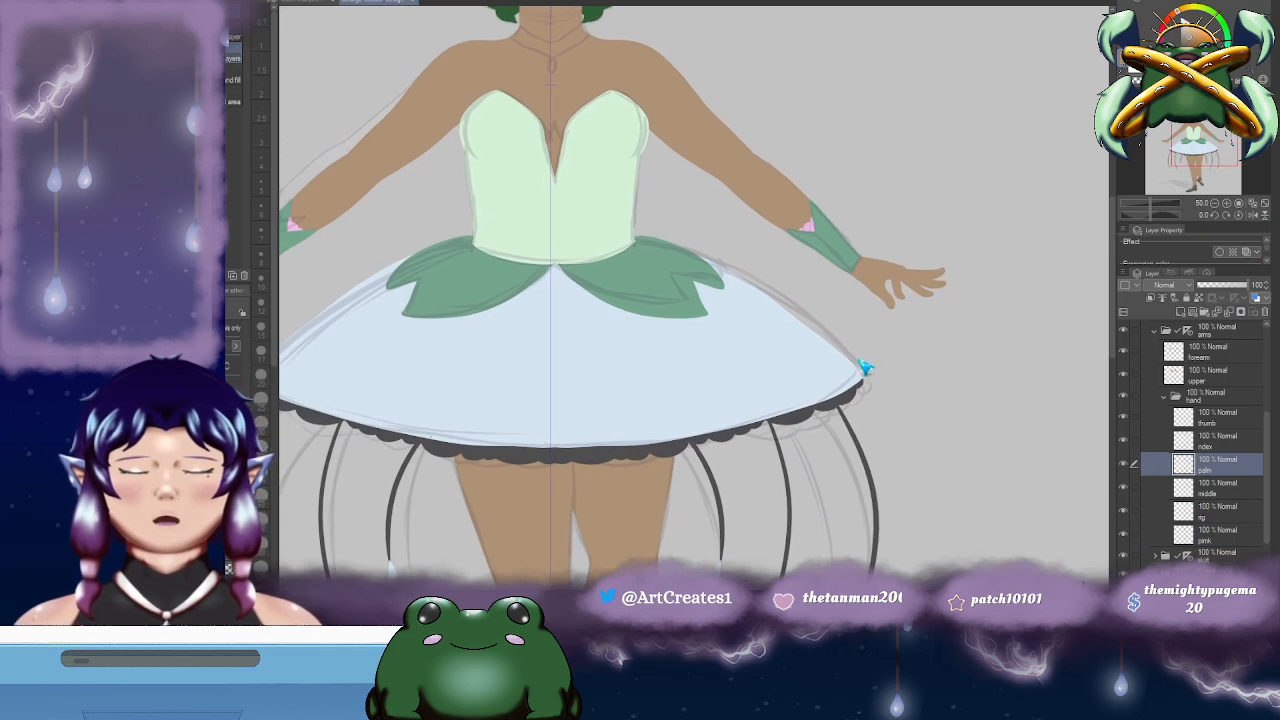
{"action": "scroll", "coordinate": [866, 366], "scroll_direction": "down", "scroll_amount": 3}
{"action": "mouse_move", "coordinate": [878, 365]}
{"action": "left_mouse_down"}
{"action": "mouse_move", "coordinate": [873, 322]}
{"action": "mouse_move", "coordinate": [861, 346]}
{"action": "left_mouse_up"}
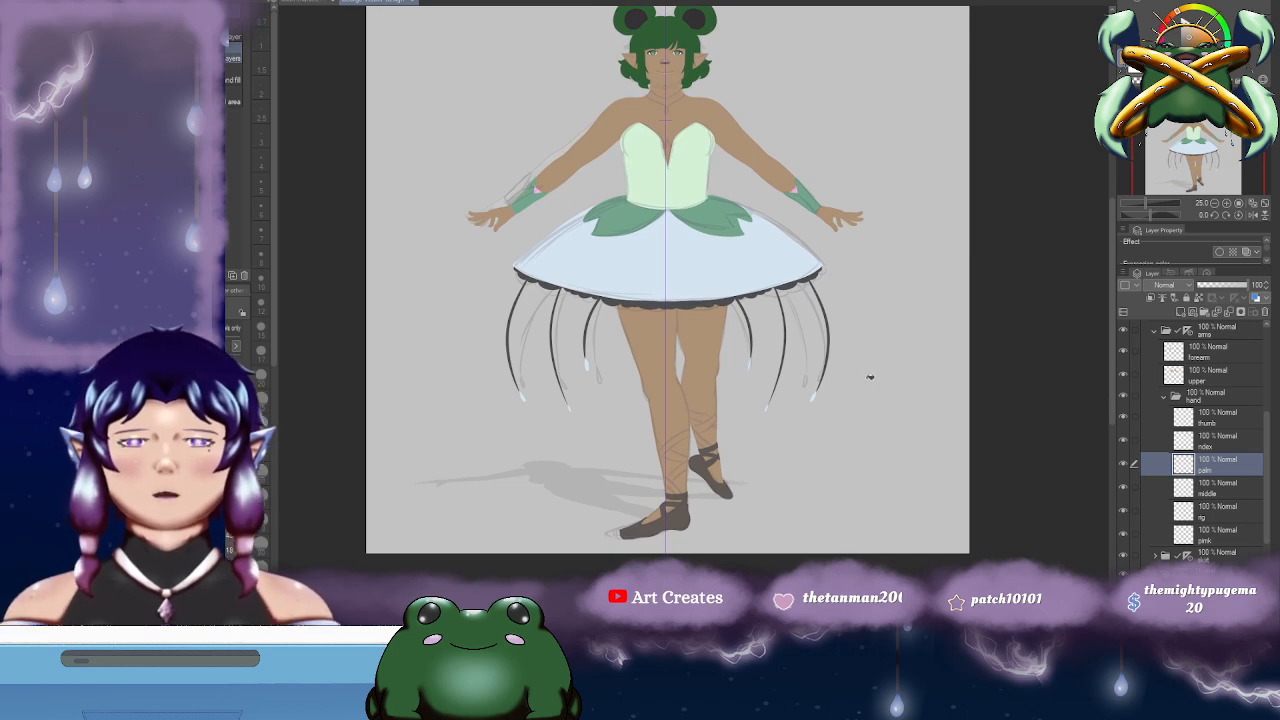
{"action": "scroll", "coordinate": [777, 342], "scroll_direction": "up", "scroll_amount": 1}
{"action": "mouse_move", "coordinate": [777, 346]}
{"action": "left_mouse_down"}
{"action": "mouse_move", "coordinate": [777, 388]}
{"action": "mouse_move", "coordinate": [774, 369]}
{"action": "mouse_move", "coordinate": [786, 369]}
{"action": "left_mouse_up"}
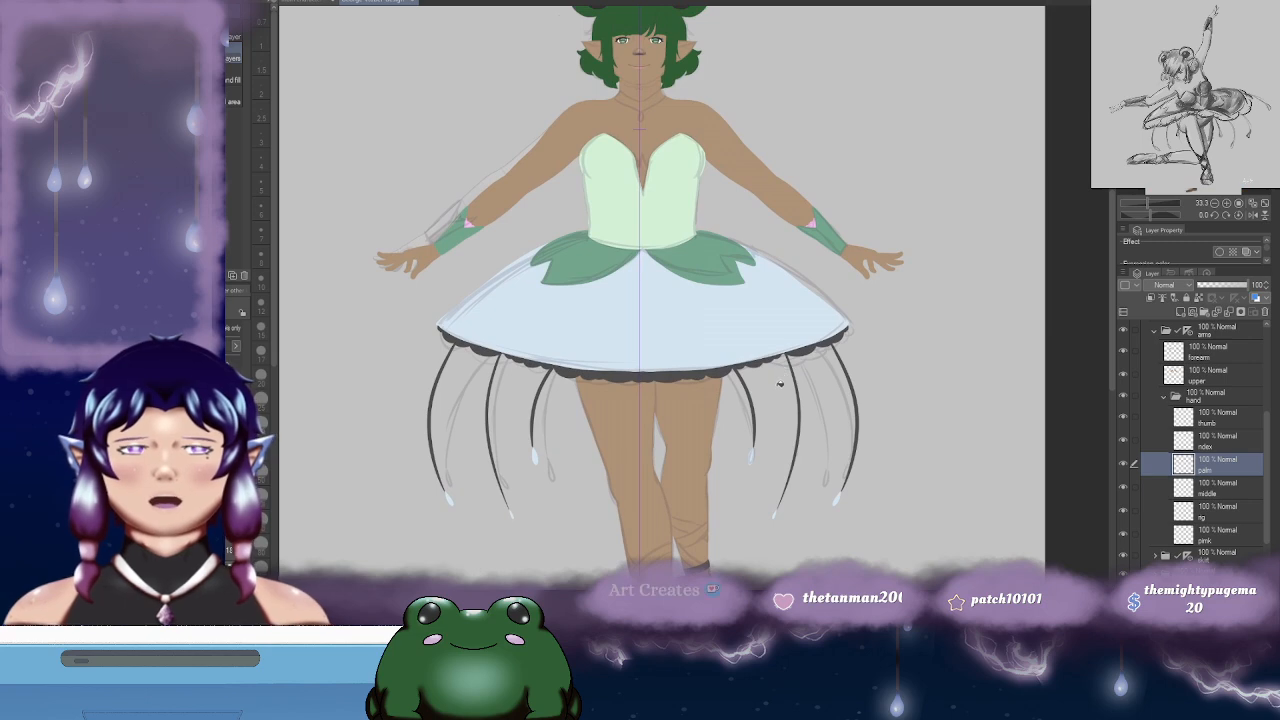
- Hide the thumb, index, middle, ring and pinky layers, leaving only the palm layer of the hand shown
{"action": "scroll", "coordinate": [777, 388], "scroll_direction": "up", "scroll_amount": 1}
{"action": "scroll", "coordinate": [783, 393], "scroll_direction": "up", "scroll_amount": 1}
{"action": "left_click_drag", "start_coordinate": [1021, 324], "coordinate": [883, 420]}
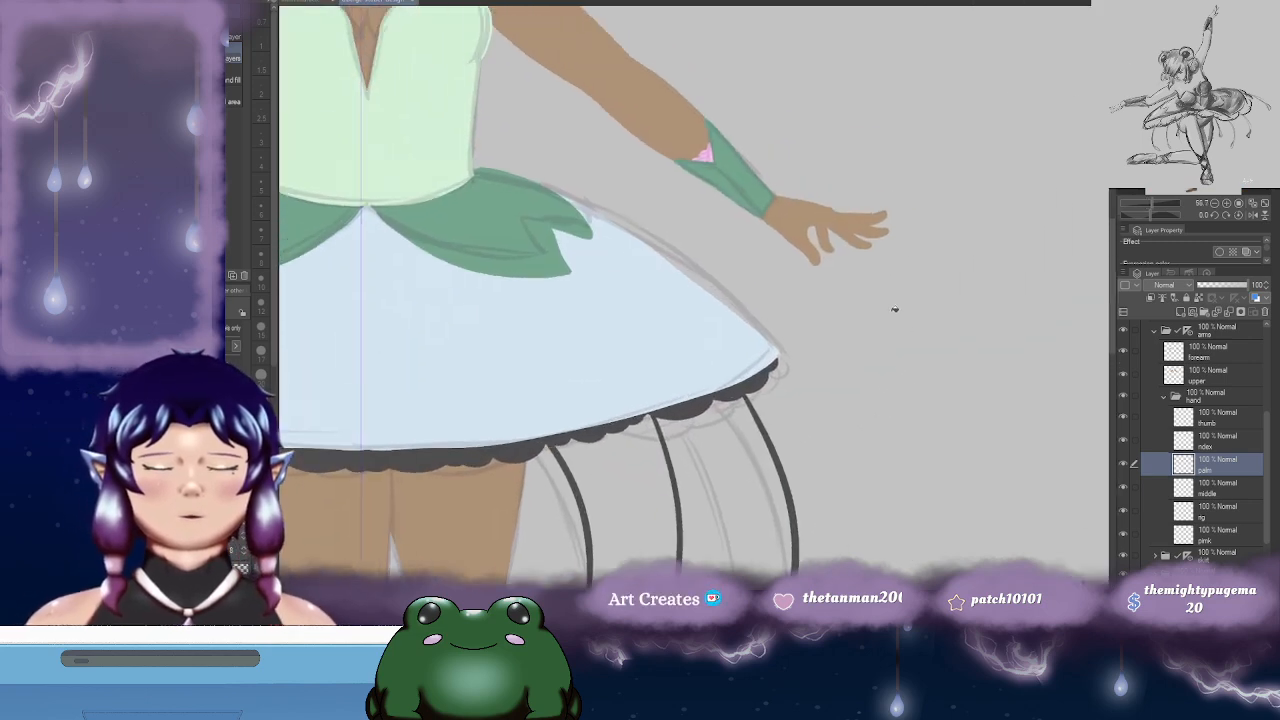
{"action": "scroll", "coordinate": [882, 304], "scroll_direction": "up", "scroll_amount": 1}
{"action": "scroll", "coordinate": [884, 301], "scroll_direction": "up", "scroll_amount": 1}
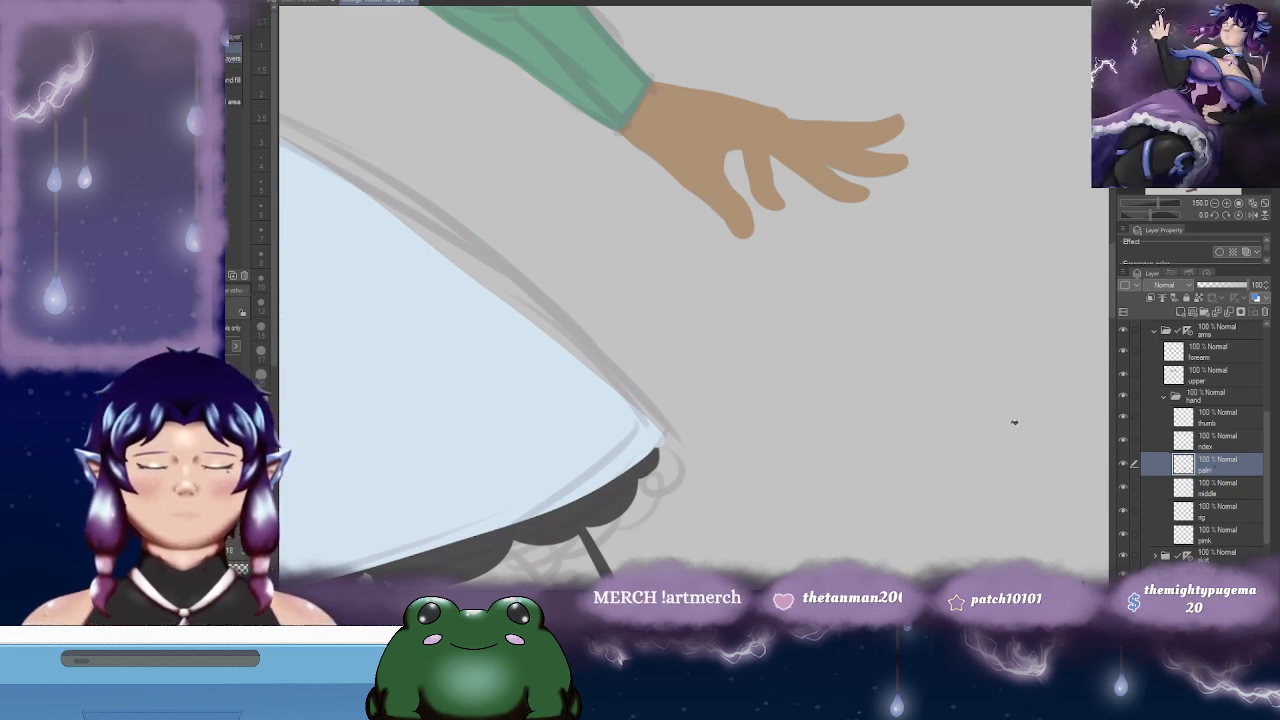
{"action": "left_click_drag", "start_coordinate": [1123, 506], "coordinate": [1126, 557]}
{"action": "left_click", "coordinate": [1126, 562]}
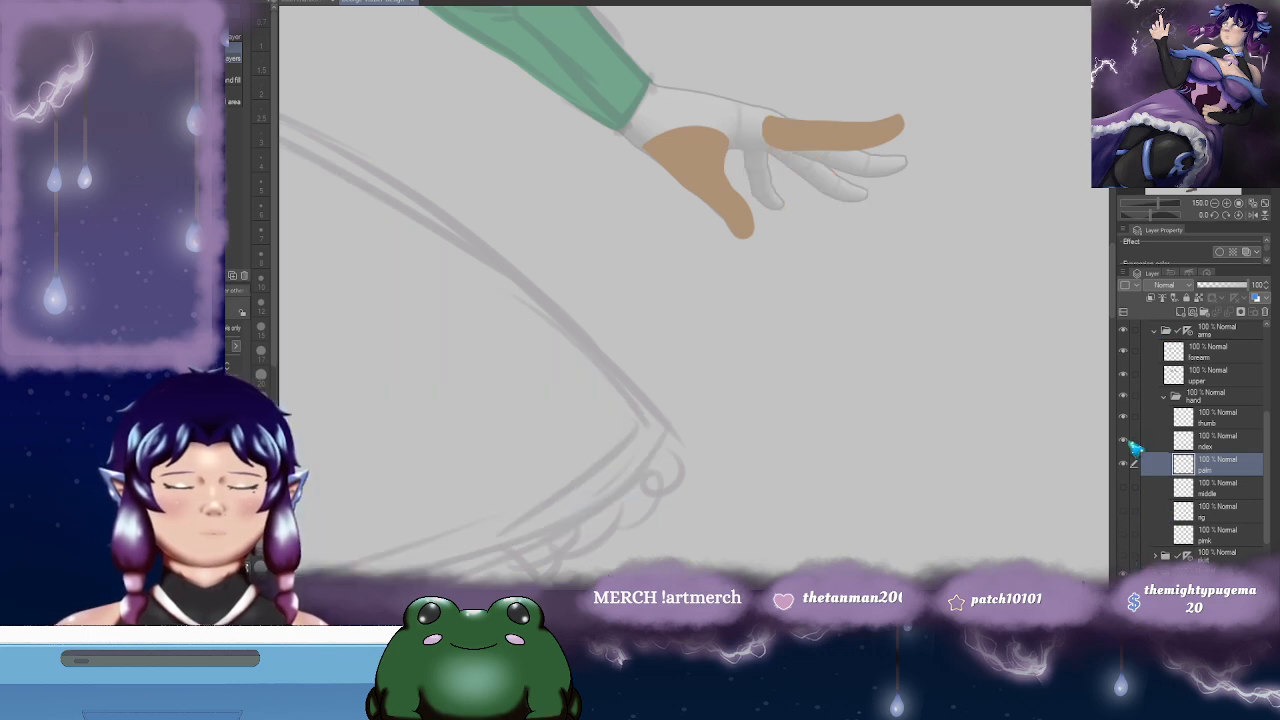
{"action": "left_click", "coordinate": [1126, 556]}
{"action": "left_click_drag", "start_coordinate": [1127, 459], "coordinate": [1133, 428]}
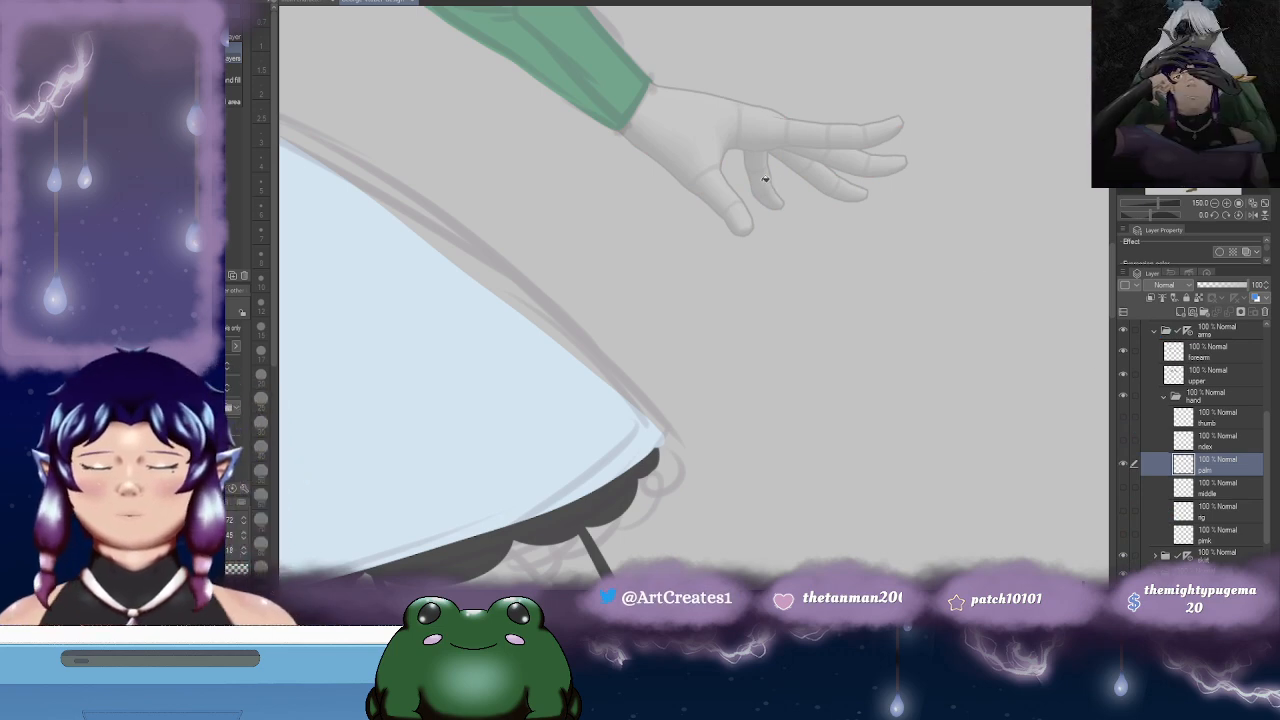
- Draw the upper edge of the palm in skin brown, from the wrist cuff to the base of the index finger
{"action": "key", "text": "p"}
{"action": "scroll", "coordinate": [764, 149], "scroll_direction": "up", "scroll_amount": 5}
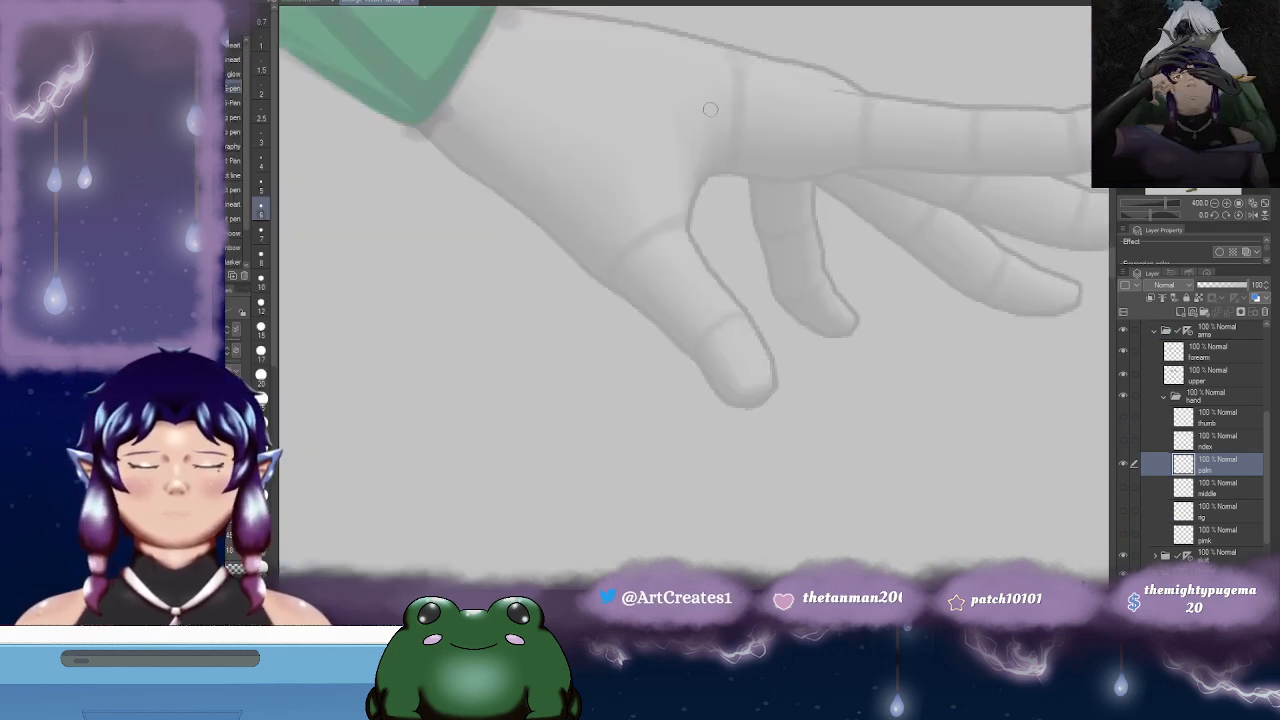
{"action": "left_click_drag", "start_coordinate": [604, 106], "coordinate": [828, 155]}
{"action": "key", "text": "ctrl+z"}
{"action": "left_click_drag", "start_coordinate": [608, 105], "coordinate": [846, 158]}
{"action": "mouse_move", "coordinate": [690, 118]}
{"action": "left_mouse_down"}
{"action": "mouse_move", "coordinate": [943, 180]}
{"action": "mouse_move", "coordinate": [979, 202]}
{"action": "left_mouse_up"}
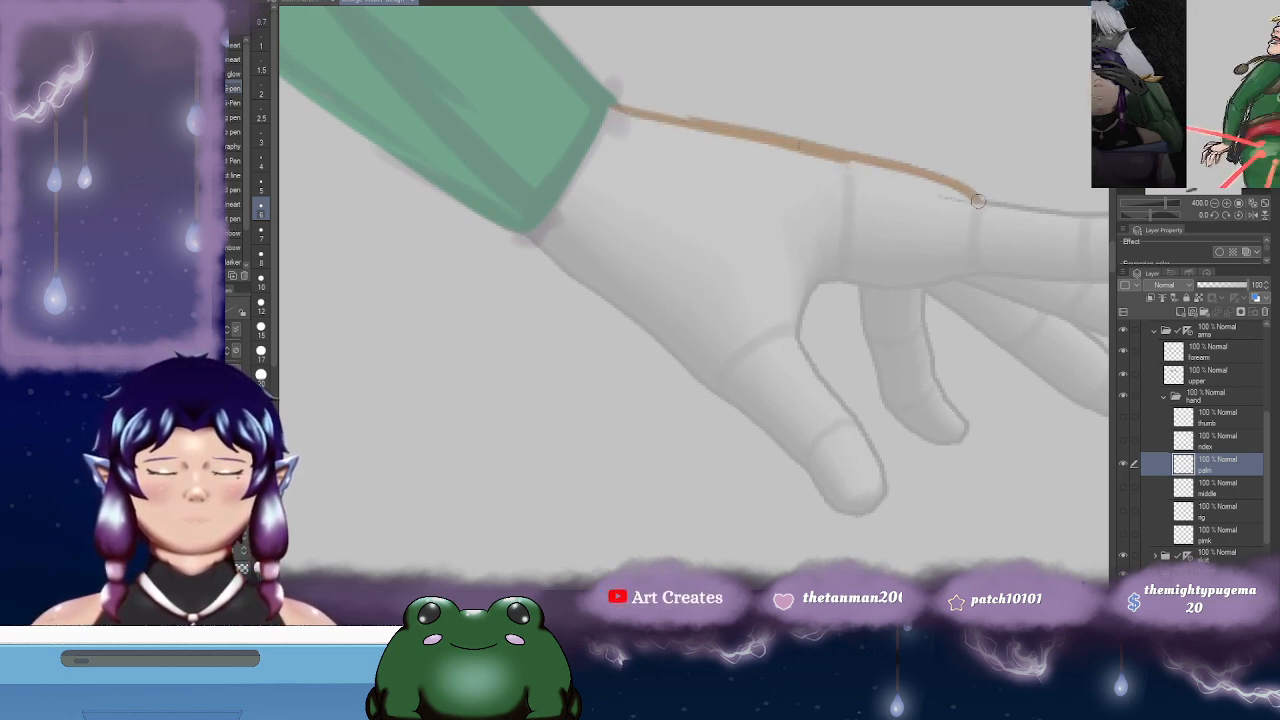
- Close the palm outline in skin brown along its lower edge, past the thumb base and around the knuckles
{"action": "left_click_drag", "start_coordinate": [856, 212], "coordinate": [869, 171]}
{"action": "left_click_drag", "start_coordinate": [540, 188], "coordinate": [720, 325]}
{"action": "key", "text": "ctrl+z"}
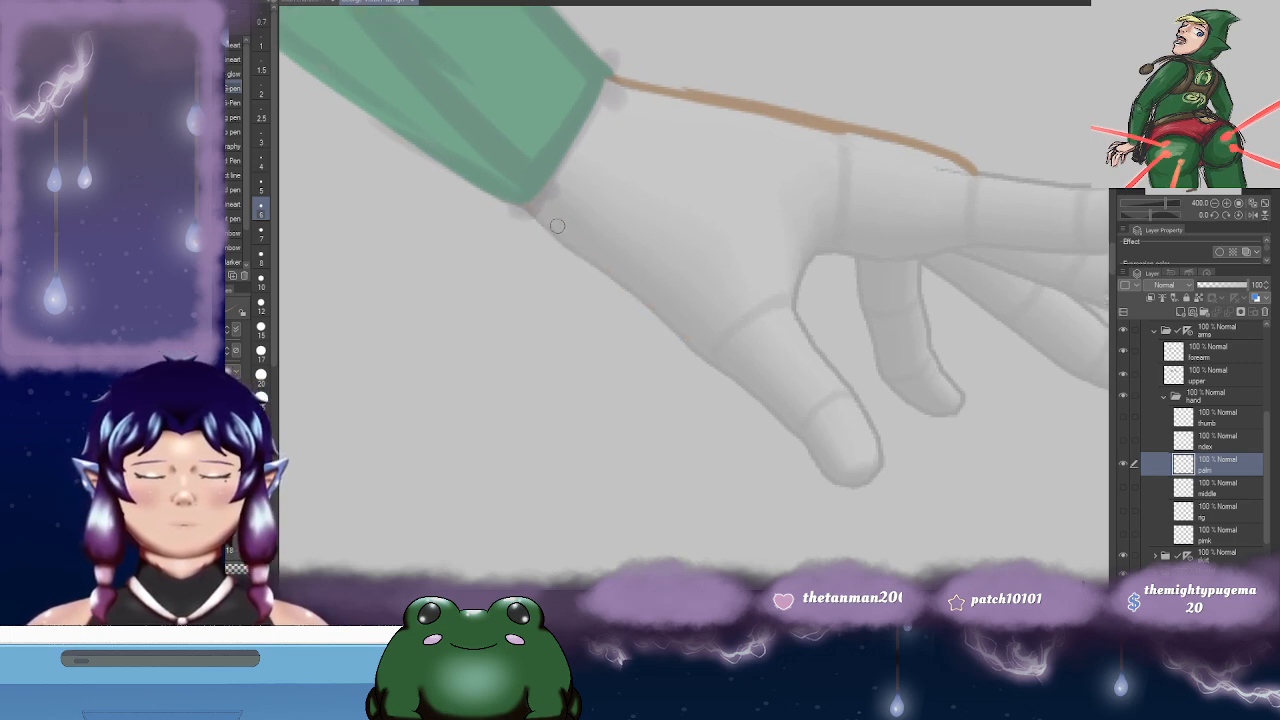
{"action": "mouse_move", "coordinate": [547, 223]}
{"action": "left_mouse_down"}
{"action": "mouse_move", "coordinate": [653, 303]}
{"action": "mouse_move", "coordinate": [699, 299]}
{"action": "mouse_move", "coordinate": [804, 246]}
{"action": "mouse_move", "coordinate": [825, 250]}
{"action": "mouse_move", "coordinate": [804, 258]}
{"action": "mouse_move", "coordinate": [808, 247]}
{"action": "mouse_move", "coordinate": [932, 249]}
{"action": "mouse_move", "coordinate": [972, 177]}
{"action": "left_mouse_up"}
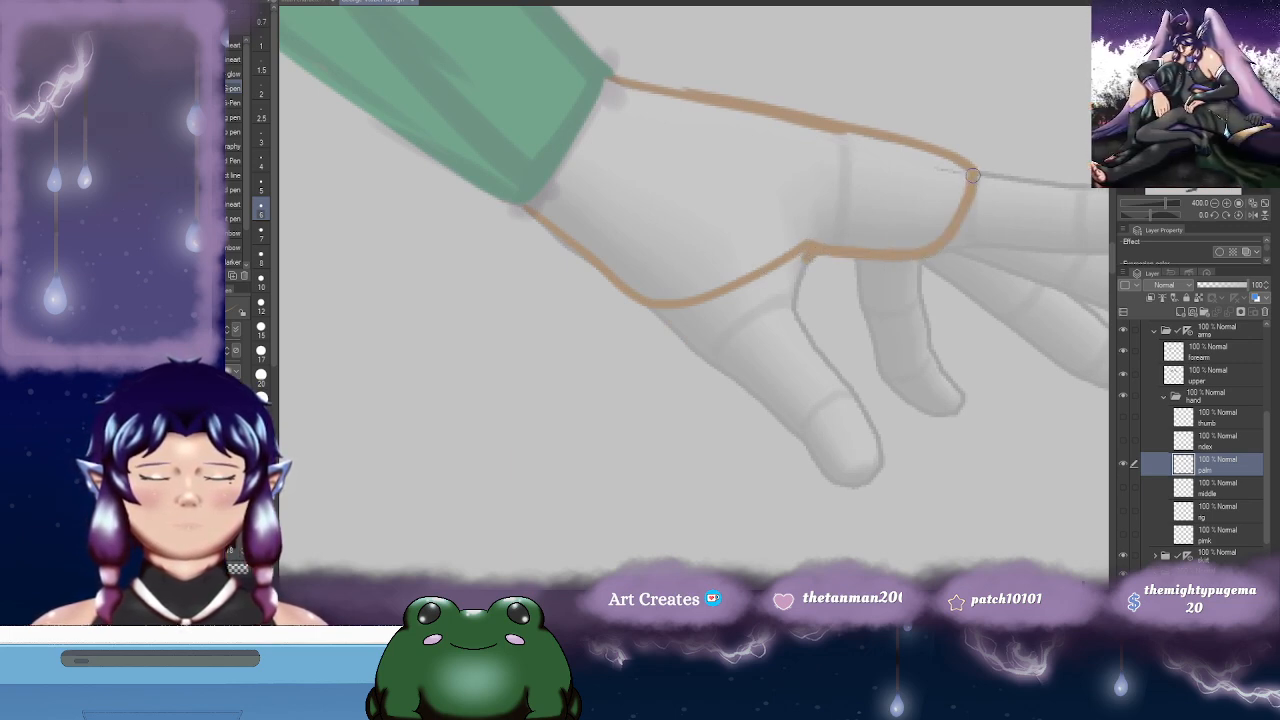
{"action": "left_click_drag", "start_coordinate": [862, 171], "coordinate": [915, 201]}
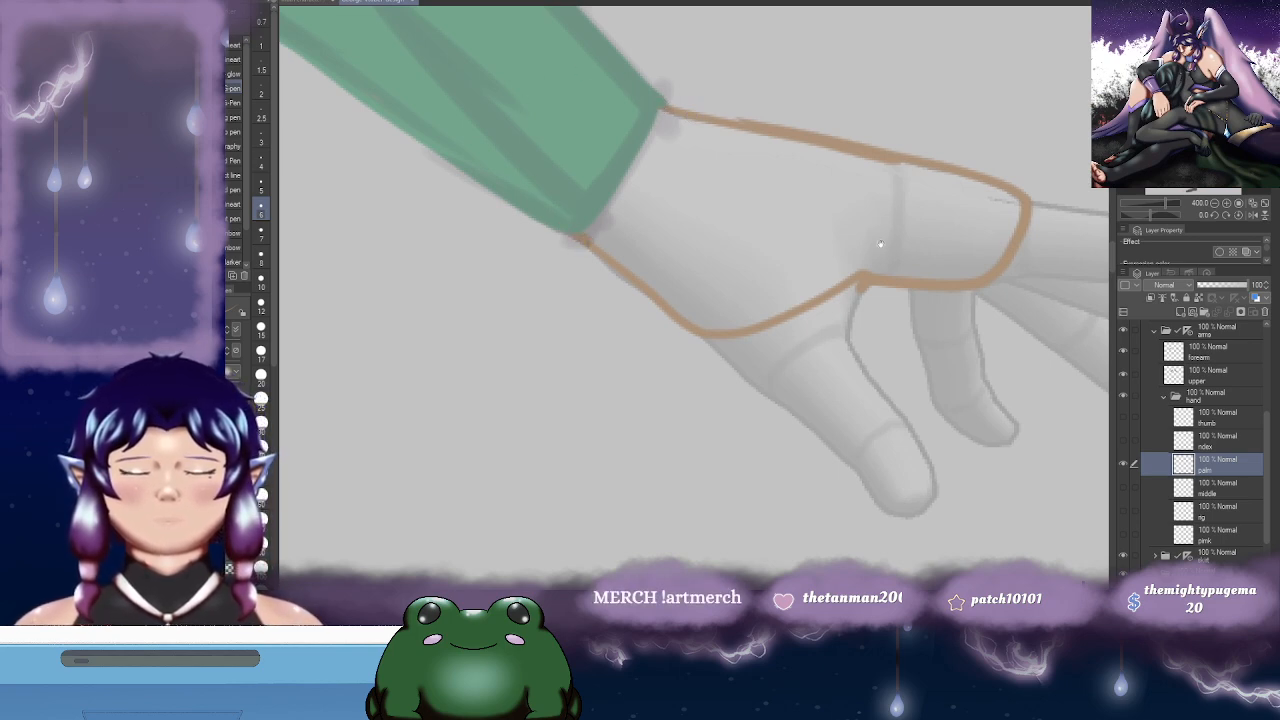
{"action": "left_click_drag", "start_coordinate": [872, 241], "coordinate": [842, 219]}
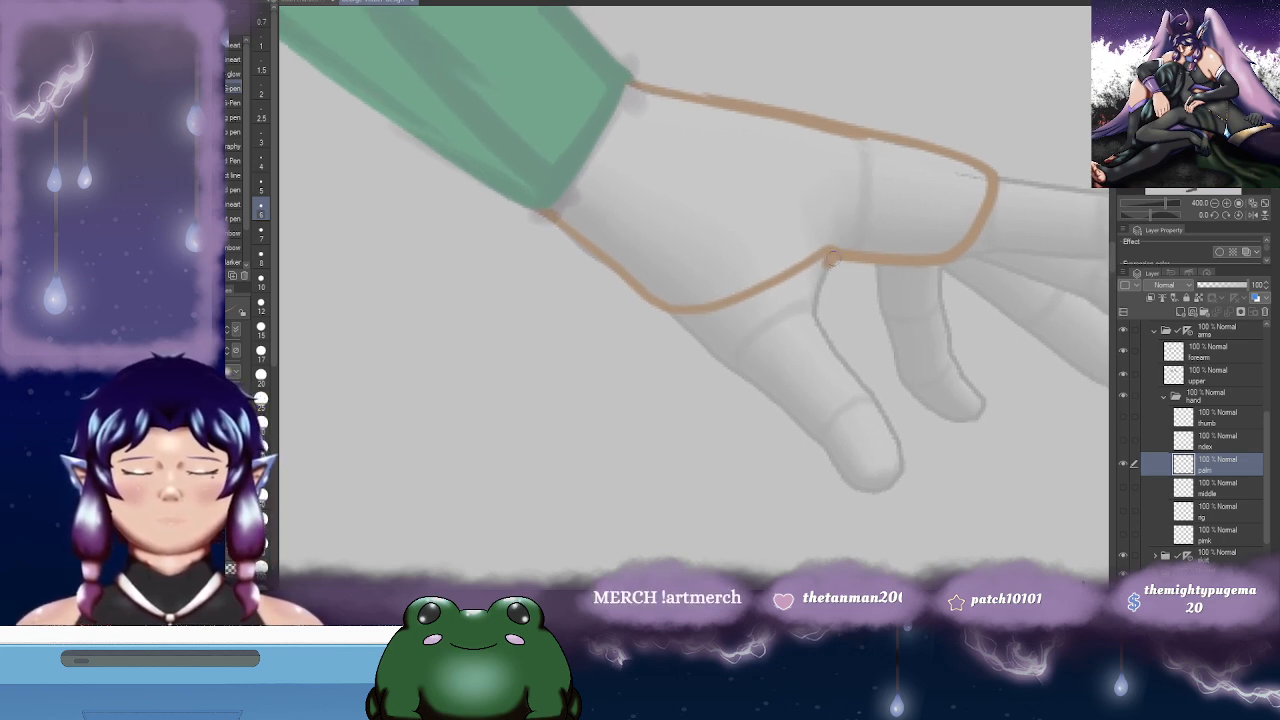
- Fill the palm with skin brown and smooth its edge beside the thumb and near the wrist
{"action": "key", "text": "g"}
{"action": "left_click", "coordinate": [790, 204]}
{"action": "left_click_drag", "start_coordinate": [943, 229], "coordinate": [917, 221]}
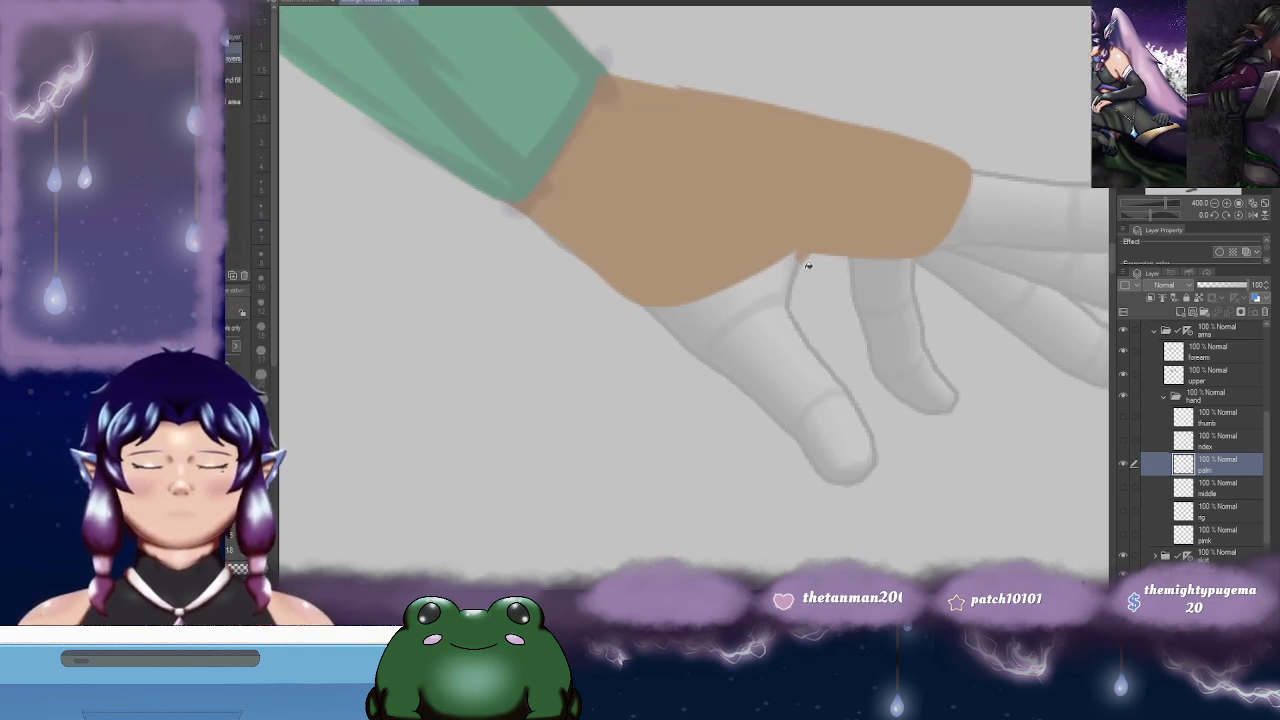
{"action": "key", "text": "e"}
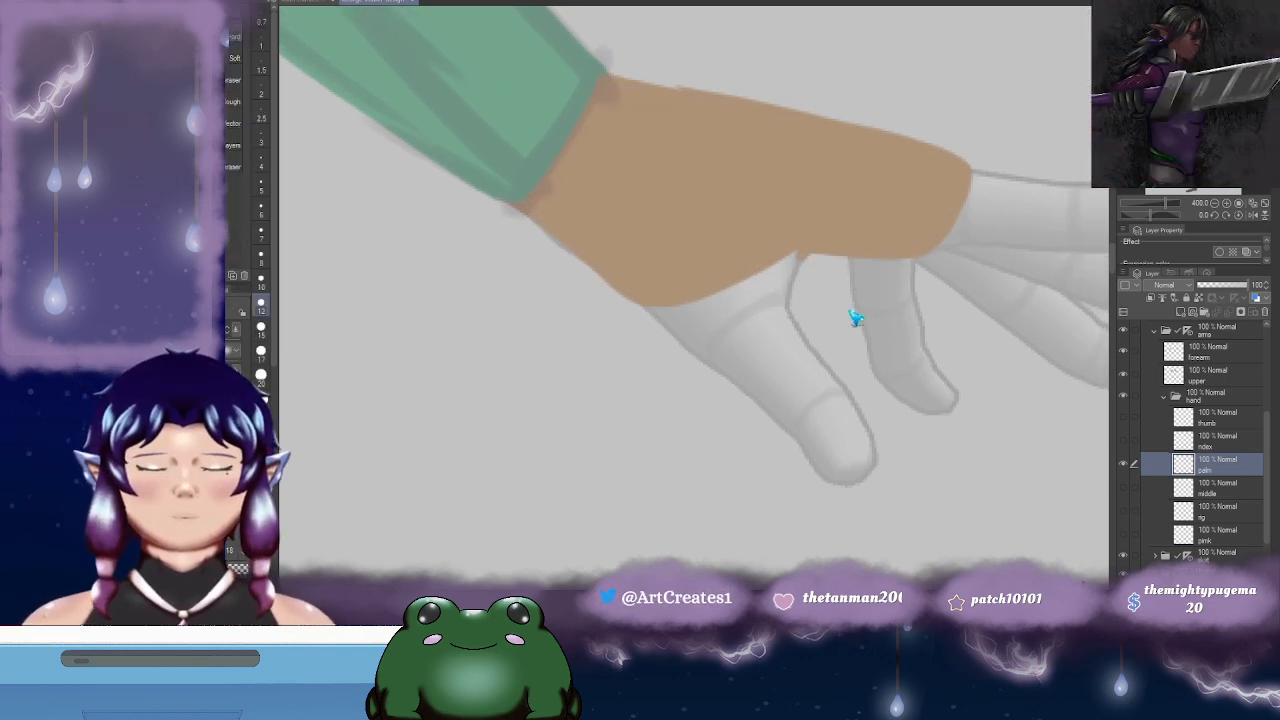
{"action": "key", "text": "p"}
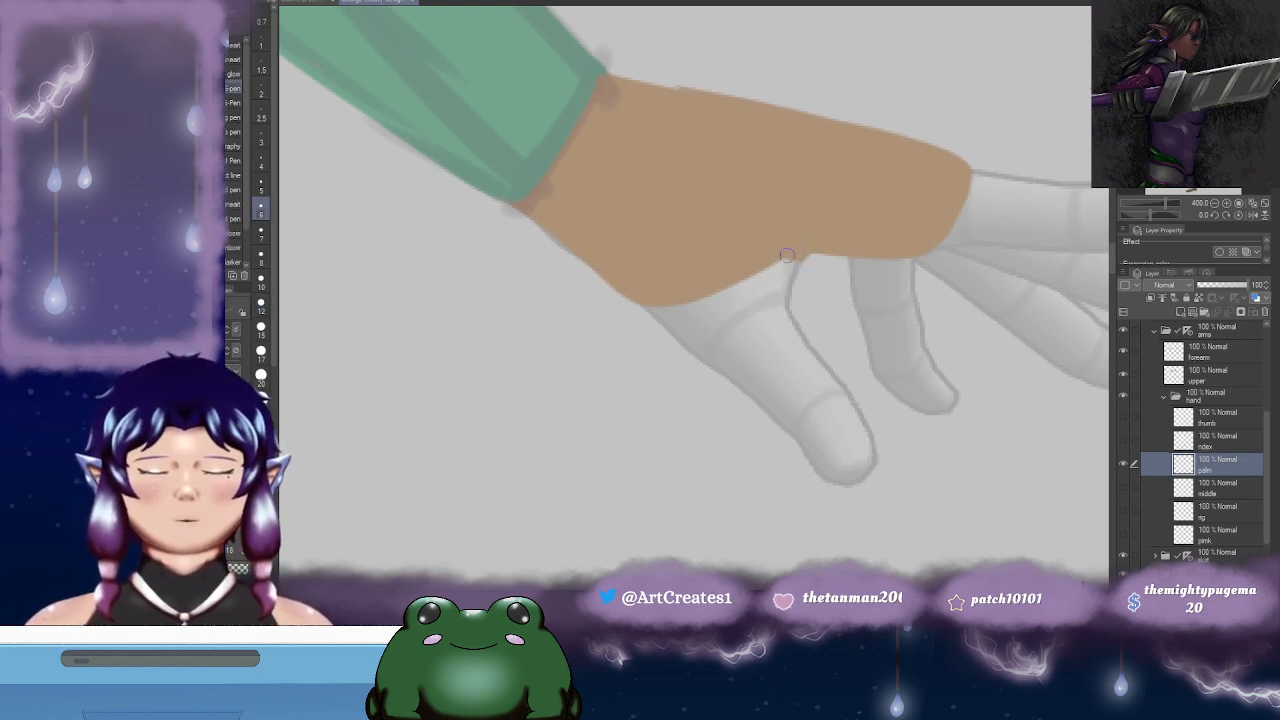
{"action": "left_click_drag", "start_coordinate": [919, 203], "coordinate": [822, 311]}
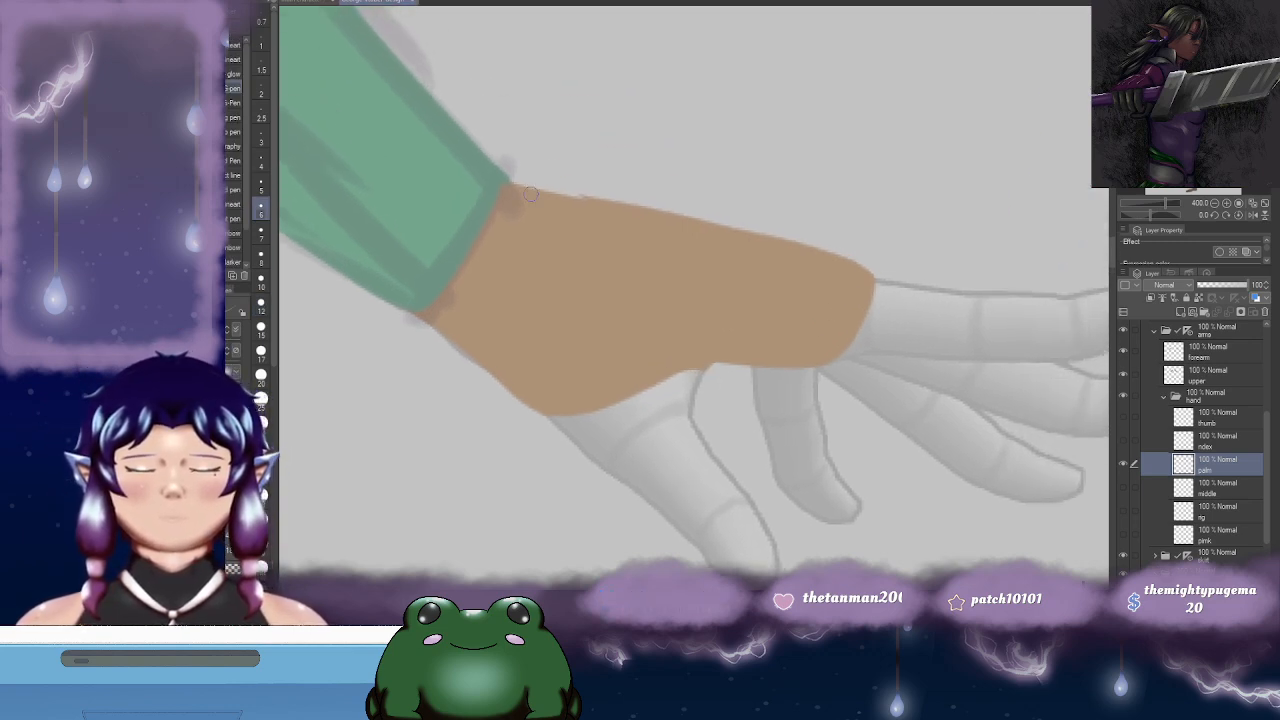
{"action": "left_click_drag", "start_coordinate": [535, 194], "coordinate": [484, 182]}
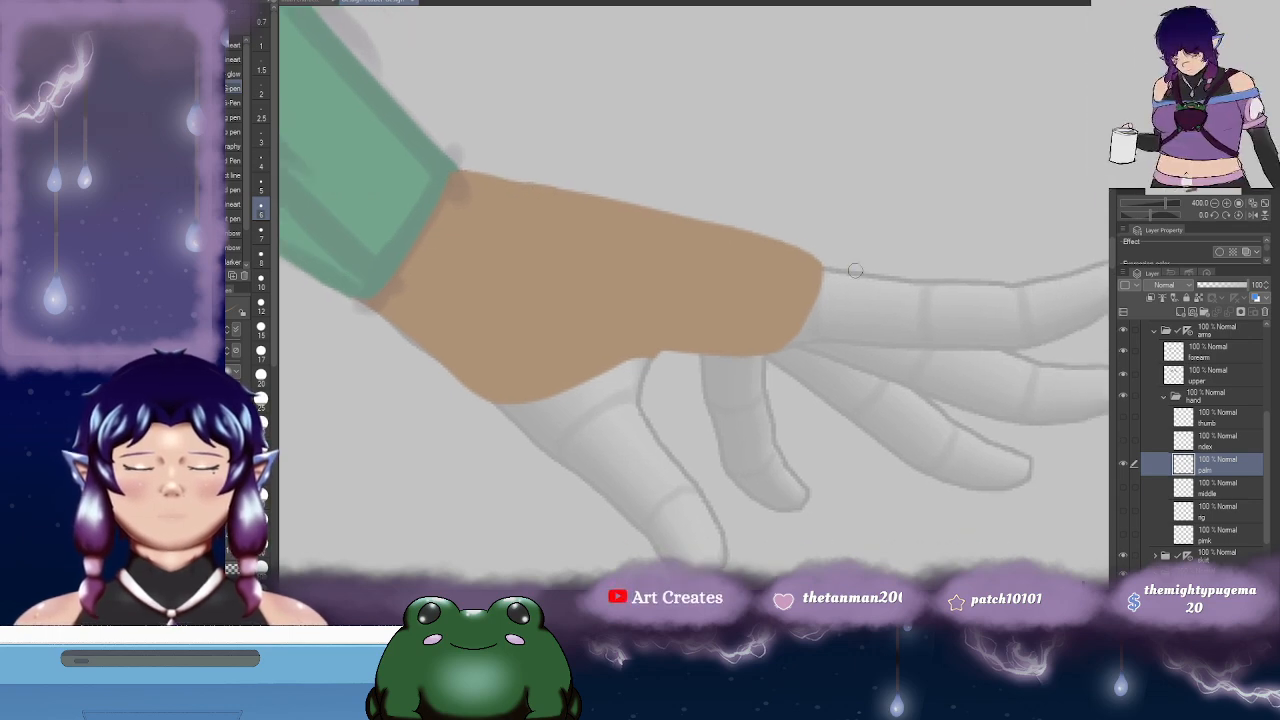
- Show the thumb, index, middle, ring and pinky layers again
{"action": "scroll", "coordinate": [861, 284], "scroll_direction": "down", "scroll_amount": 5}
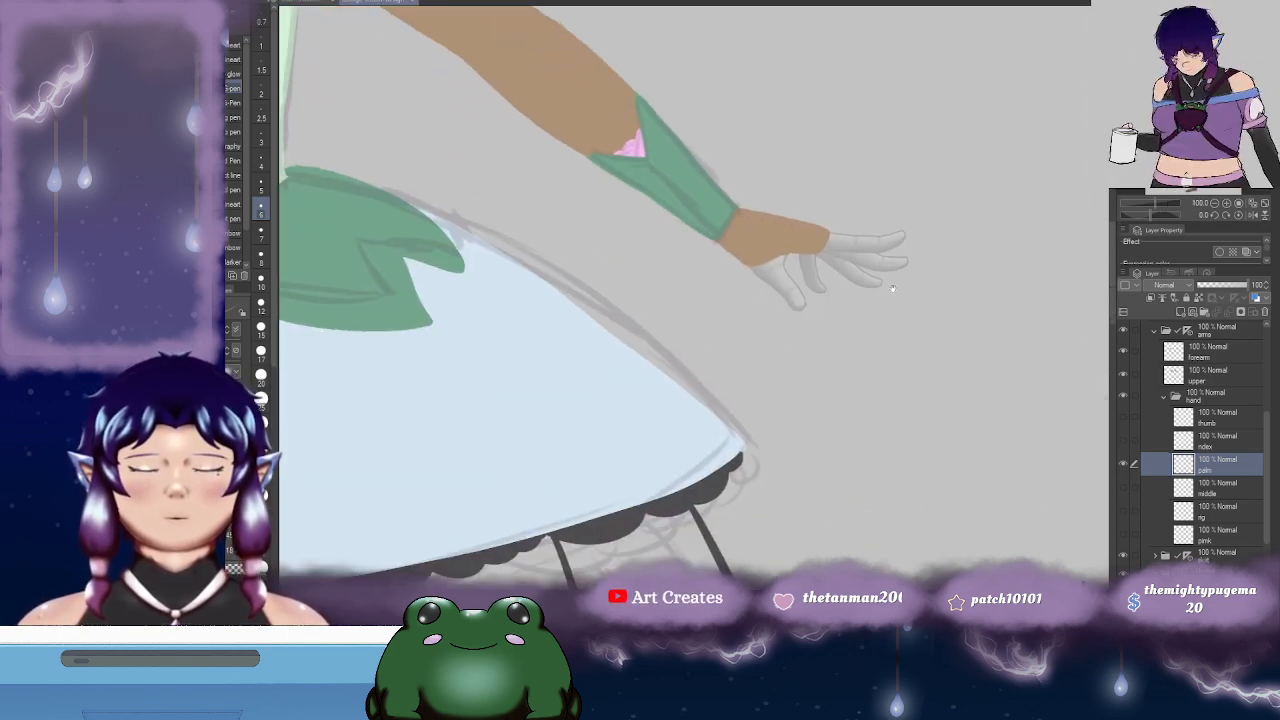
{"action": "left_click_drag", "start_coordinate": [1128, 535], "coordinate": [1124, 418]}
{"action": "left_click_drag", "start_coordinate": [792, 373], "coordinate": [774, 393]}
- Examine the whole figure with the recolored hands, from the head and necklace down to the skirt
{"action": "scroll", "coordinate": [774, 393], "scroll_direction": "down", "scroll_amount": 2}
{"action": "scroll", "coordinate": [761, 375], "scroll_direction": "down", "scroll_amount": 1}
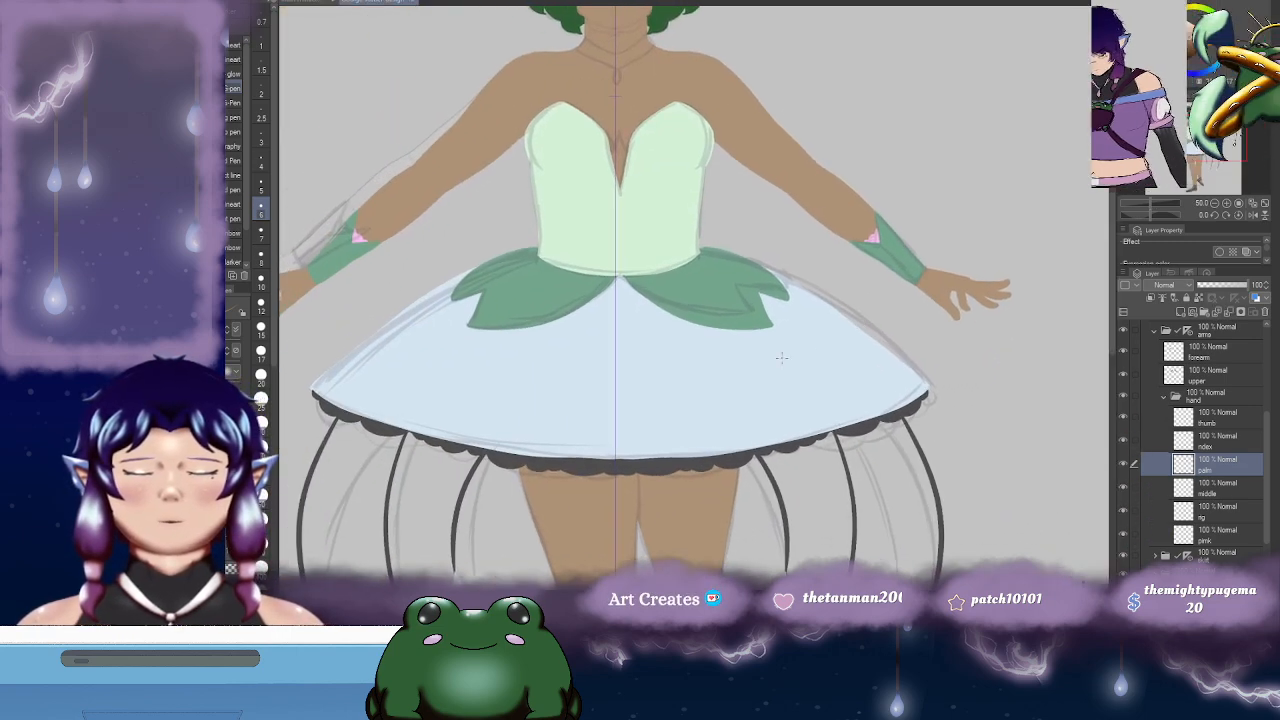
{"action": "scroll", "coordinate": [761, 375], "scroll_direction": "down", "scroll_amount": 1}
{"action": "left_click_drag", "start_coordinate": [891, 385], "coordinate": [887, 428]}
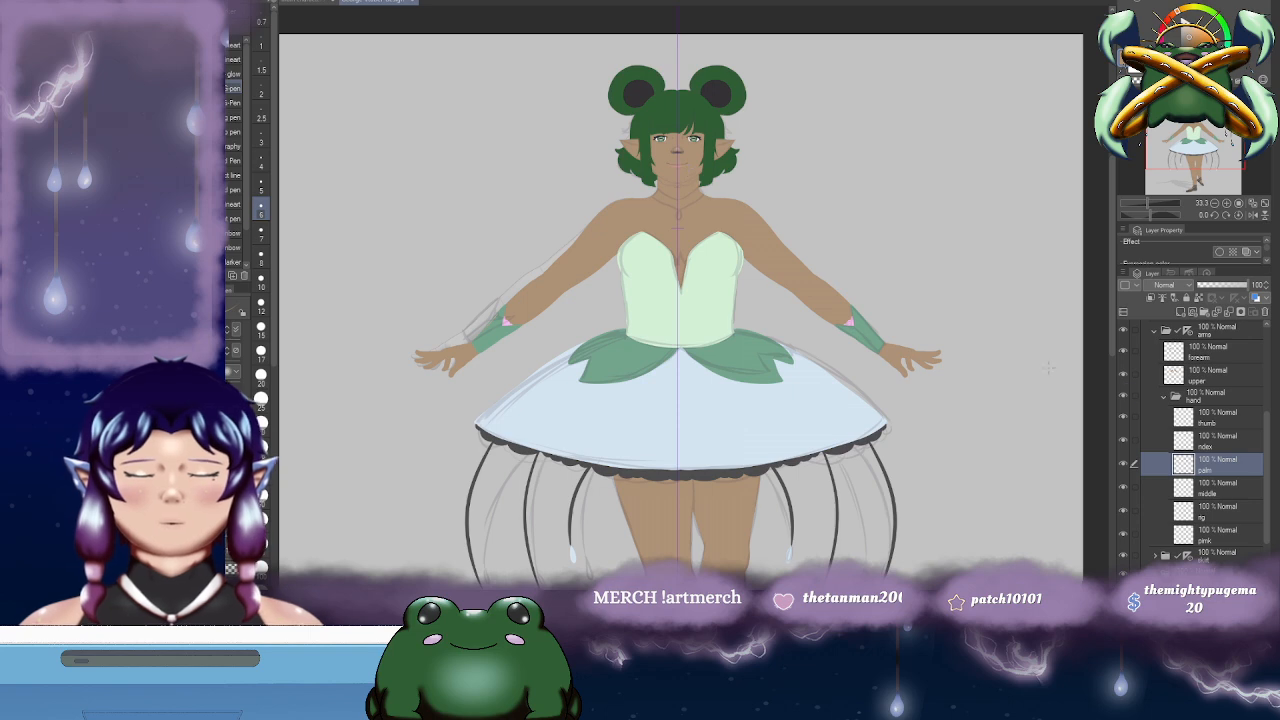
{"action": "scroll", "coordinate": [727, 301], "scroll_direction": "up", "scroll_amount": 3}
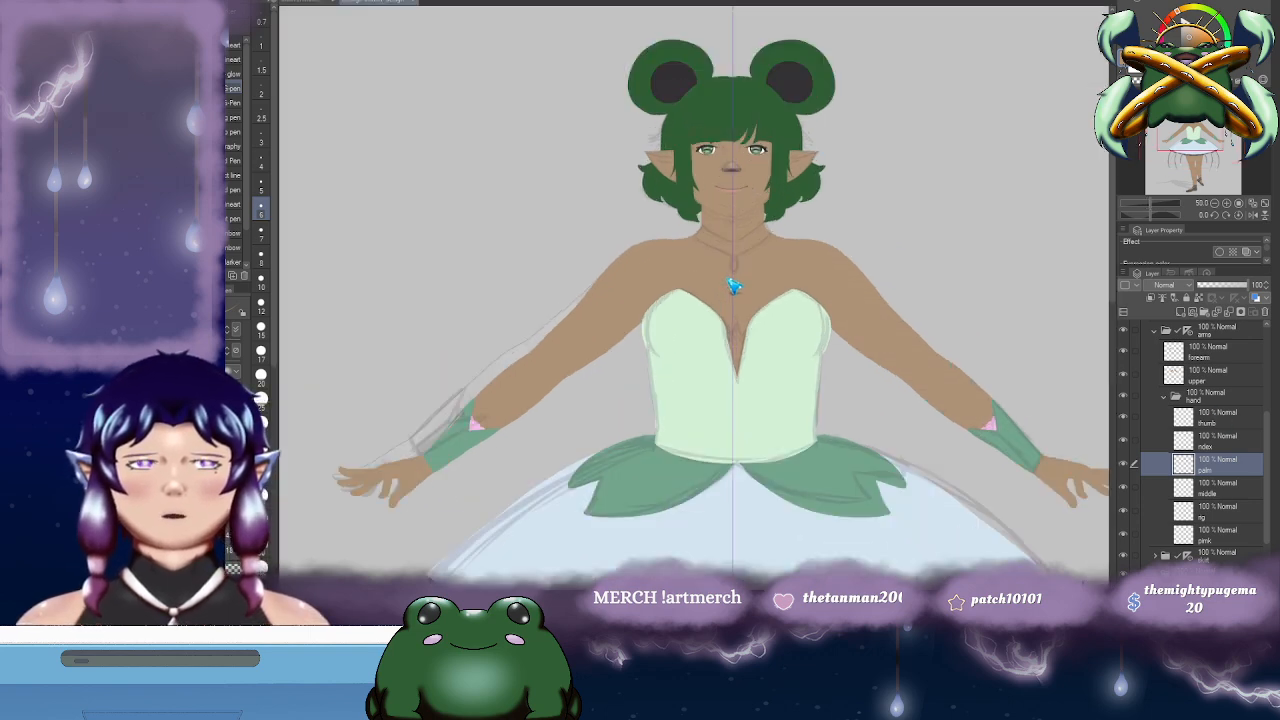
{"action": "scroll", "coordinate": [727, 301], "scroll_direction": "up", "scroll_amount": 1}
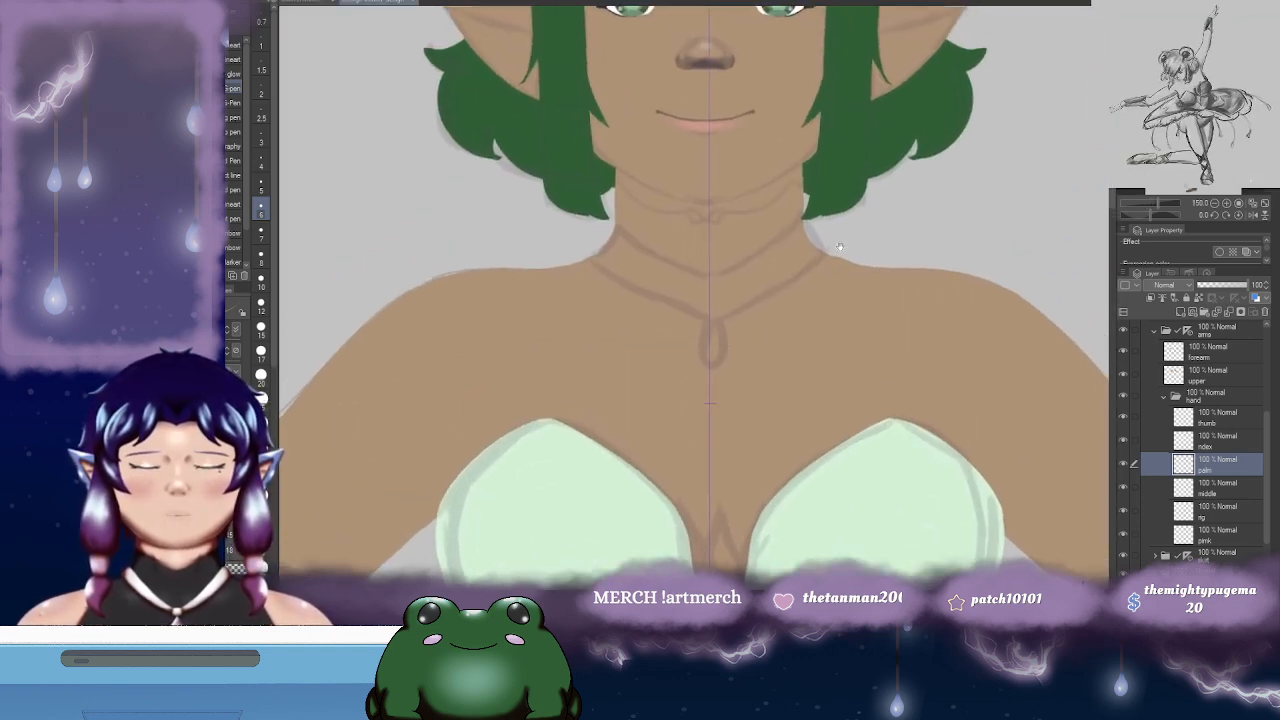
{"action": "scroll", "coordinate": [840, 315], "scroll_direction": "down", "scroll_amount": 3}
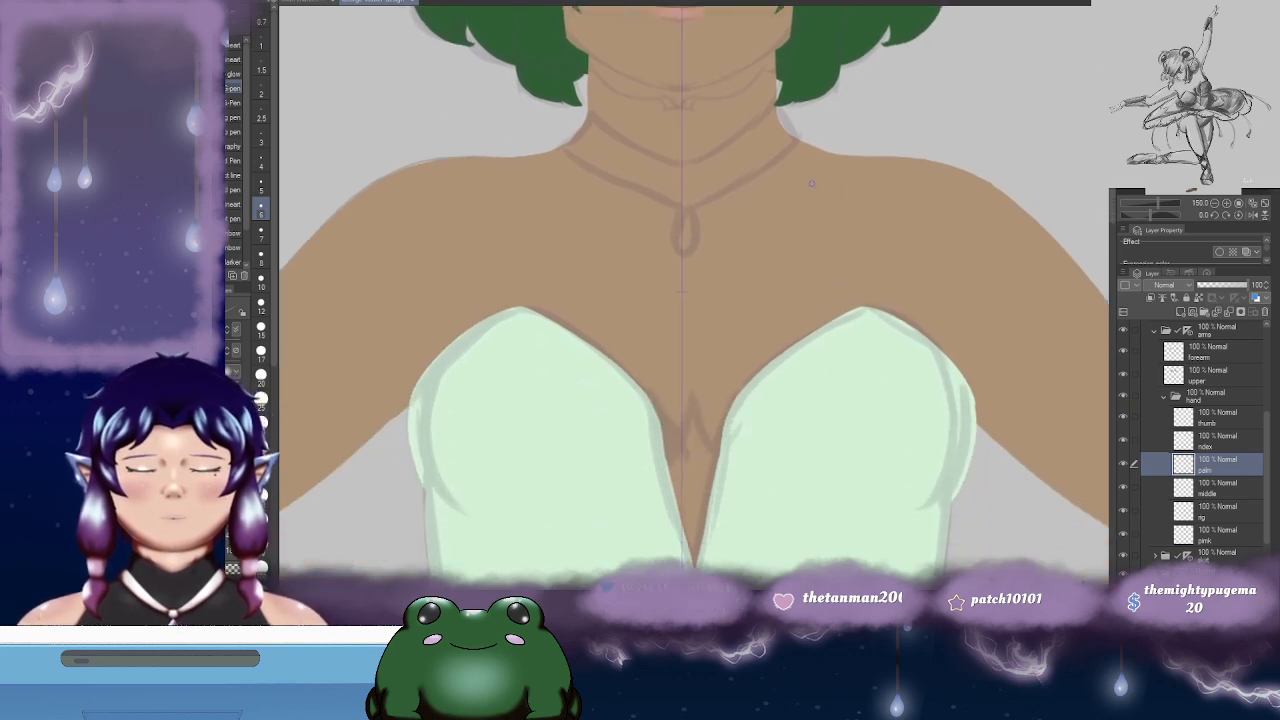
{"action": "scroll", "coordinate": [734, 330], "scroll_direction": "down", "scroll_amount": 1}
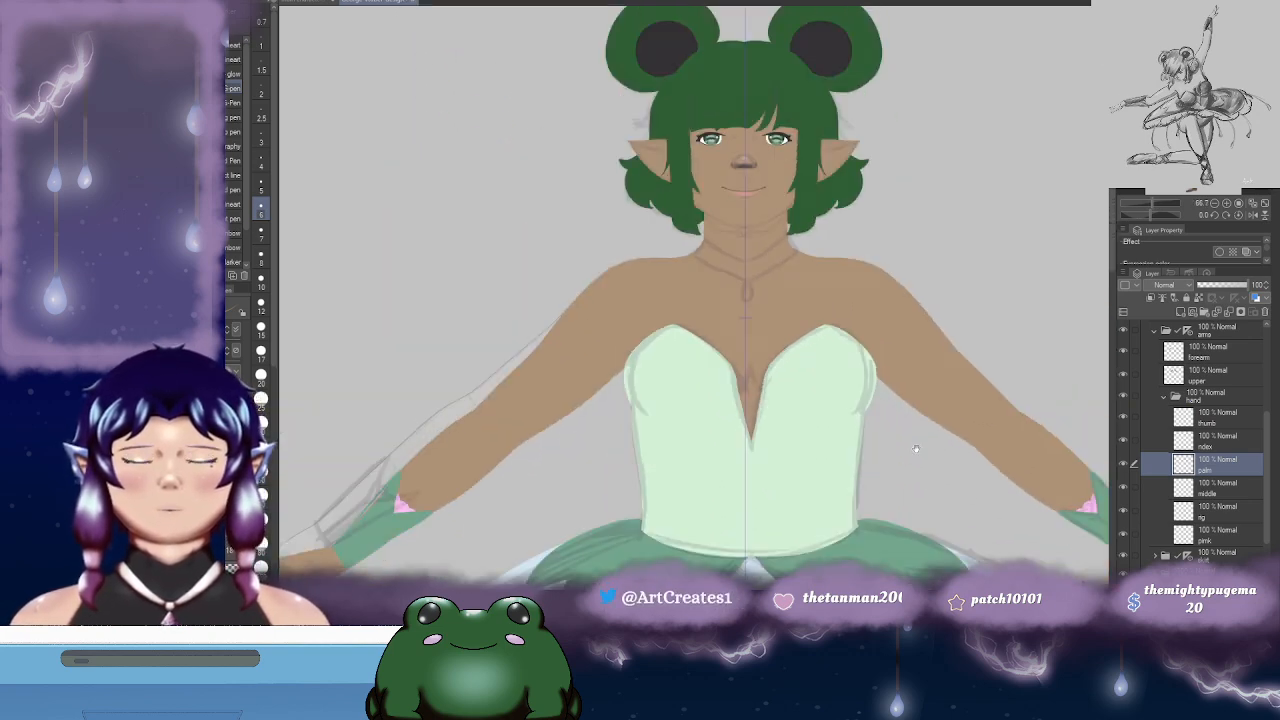
{"action": "scroll", "coordinate": [917, 445], "scroll_direction": "down", "scroll_amount": 7}
{"action": "scroll", "coordinate": [821, 512], "scroll_direction": "up", "scroll_amount": 4}
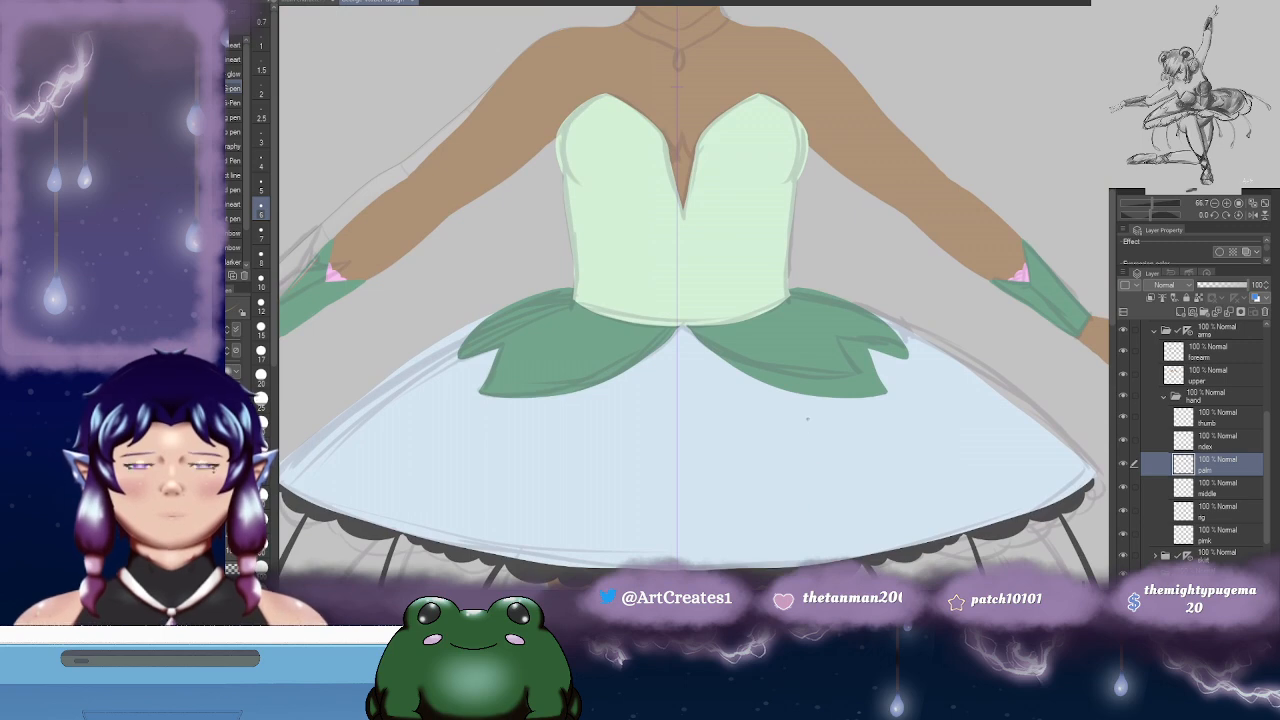
{"action": "scroll", "coordinate": [810, 425], "scroll_direction": "down", "scroll_amount": 3}
{"action": "scroll", "coordinate": [830, 438], "scroll_direction": "down", "scroll_amount": 3}
{"action": "scroll", "coordinate": [854, 441], "scroll_direction": "up", "scroll_amount": 3}
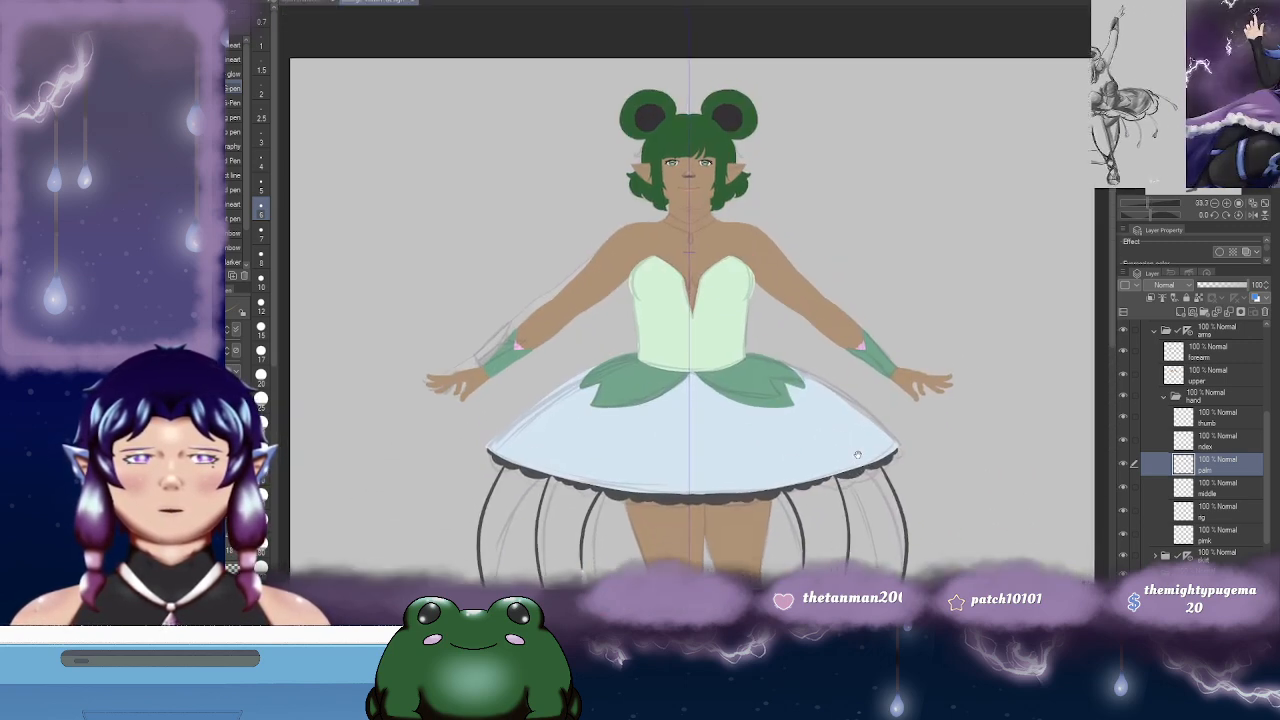
- Collapse the hand folder, select the neck layer and add a new layer directly below it
{"action": "scroll", "coordinate": [737, 312], "scroll_direction": "up", "scroll_amount": 2}
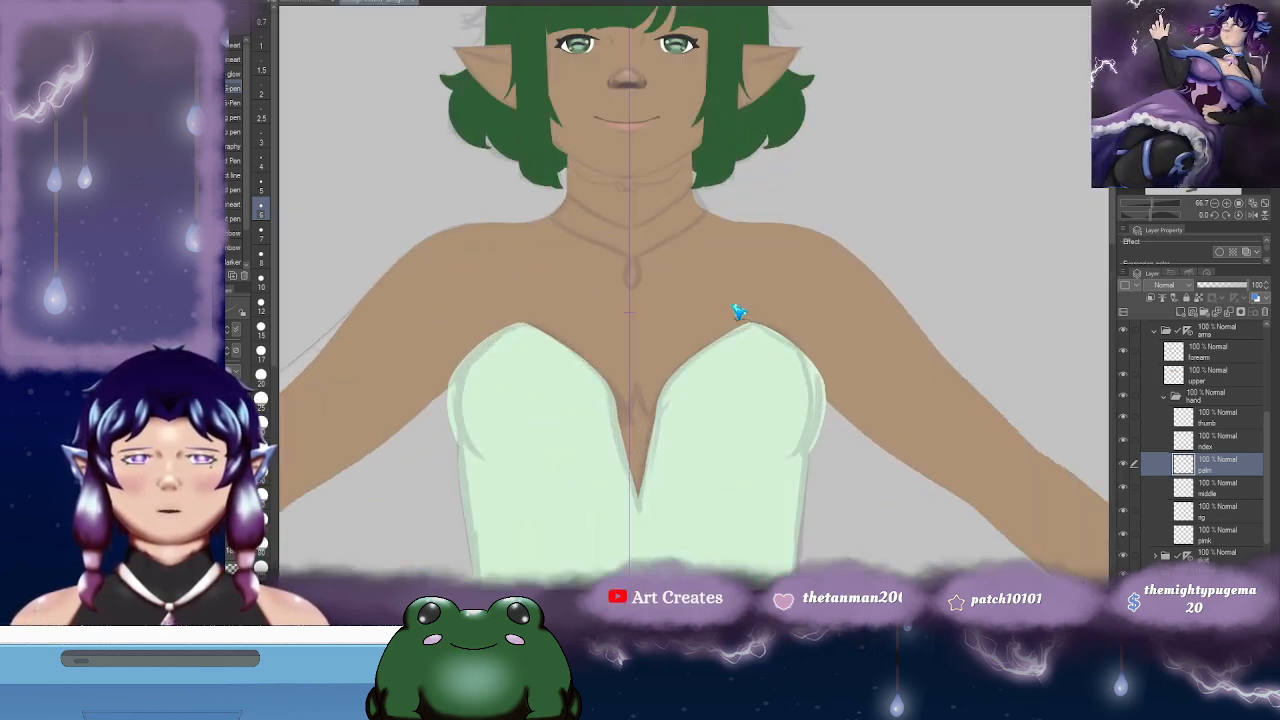
{"action": "scroll", "coordinate": [733, 268], "scroll_direction": "up", "scroll_amount": 2}
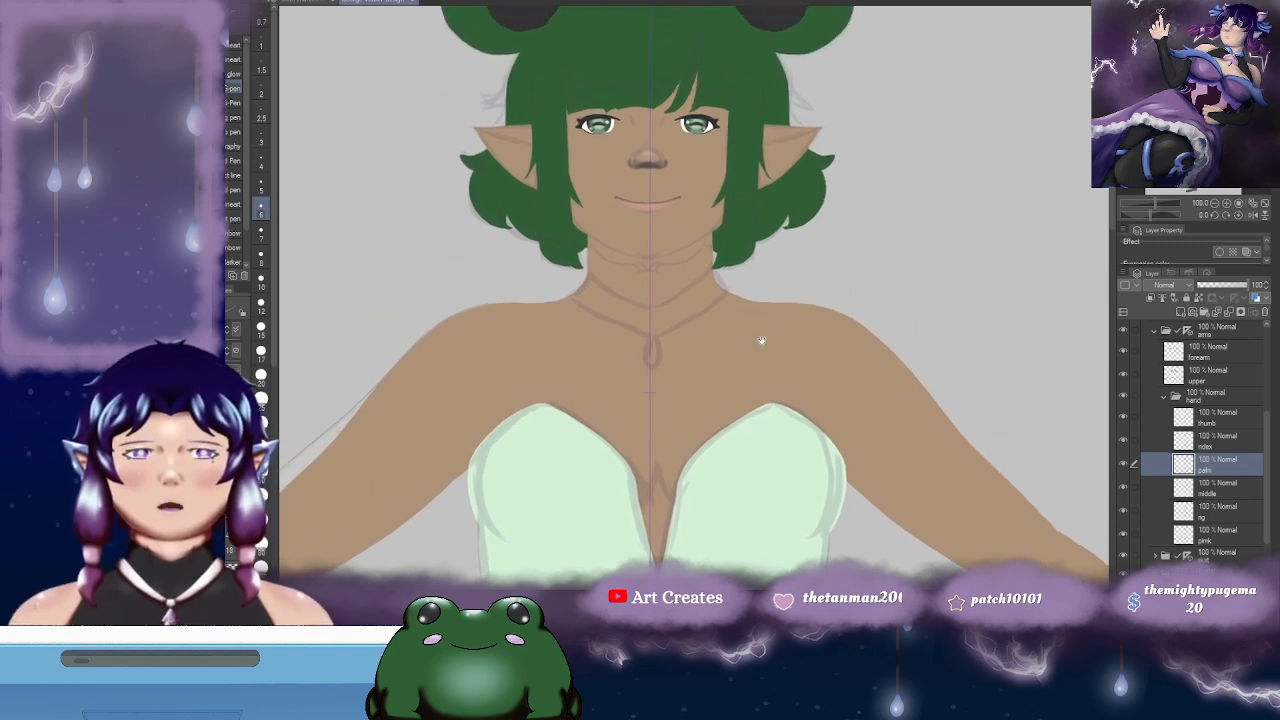
{"action": "scroll", "coordinate": [770, 312], "scroll_direction": "down", "scroll_amount": 1}
{"action": "scroll", "coordinate": [789, 331], "scroll_direction": "up", "scroll_amount": 1}
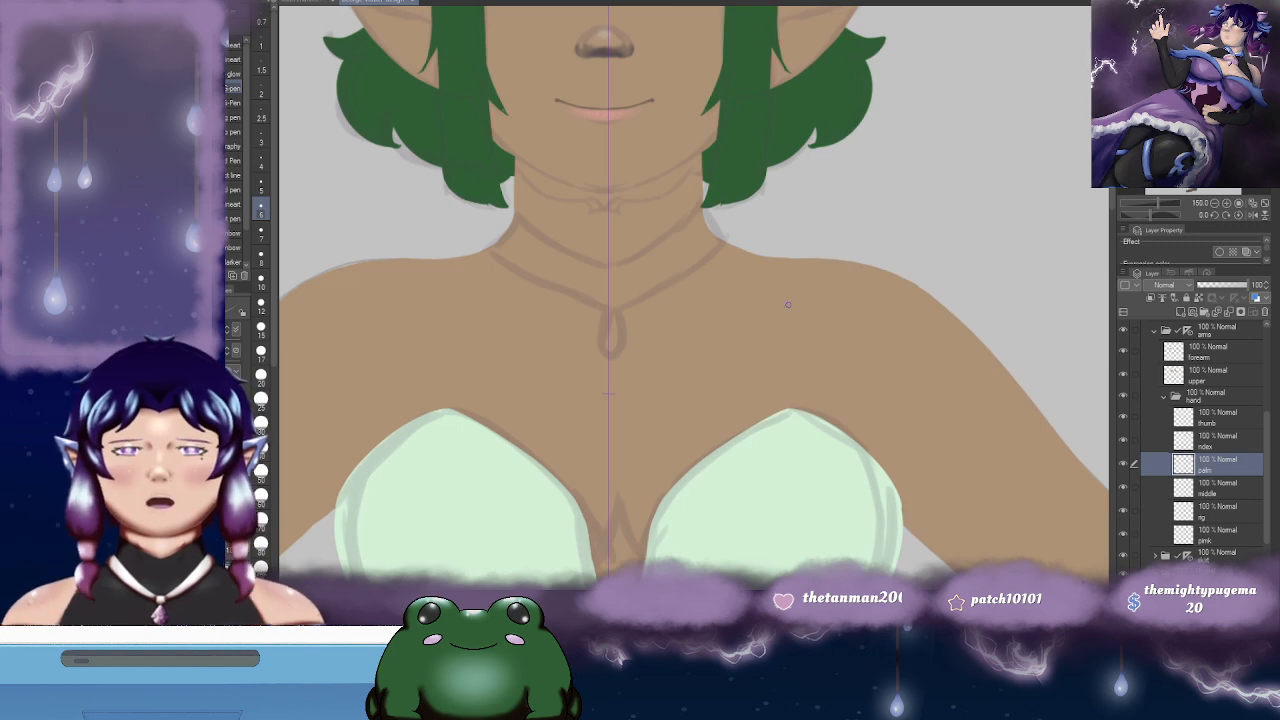
{"action": "left_click", "coordinate": [1170, 397]}
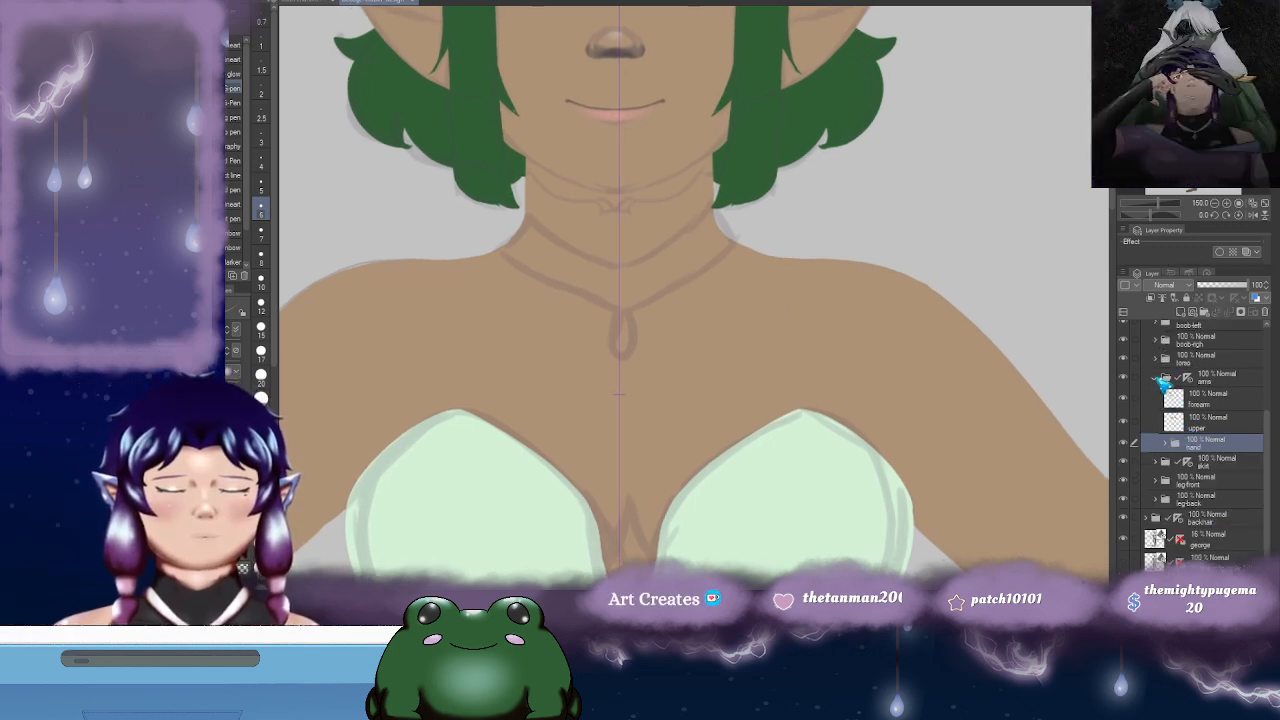
{"action": "left_click", "coordinate": [677, 302], "text": "ctrl"}
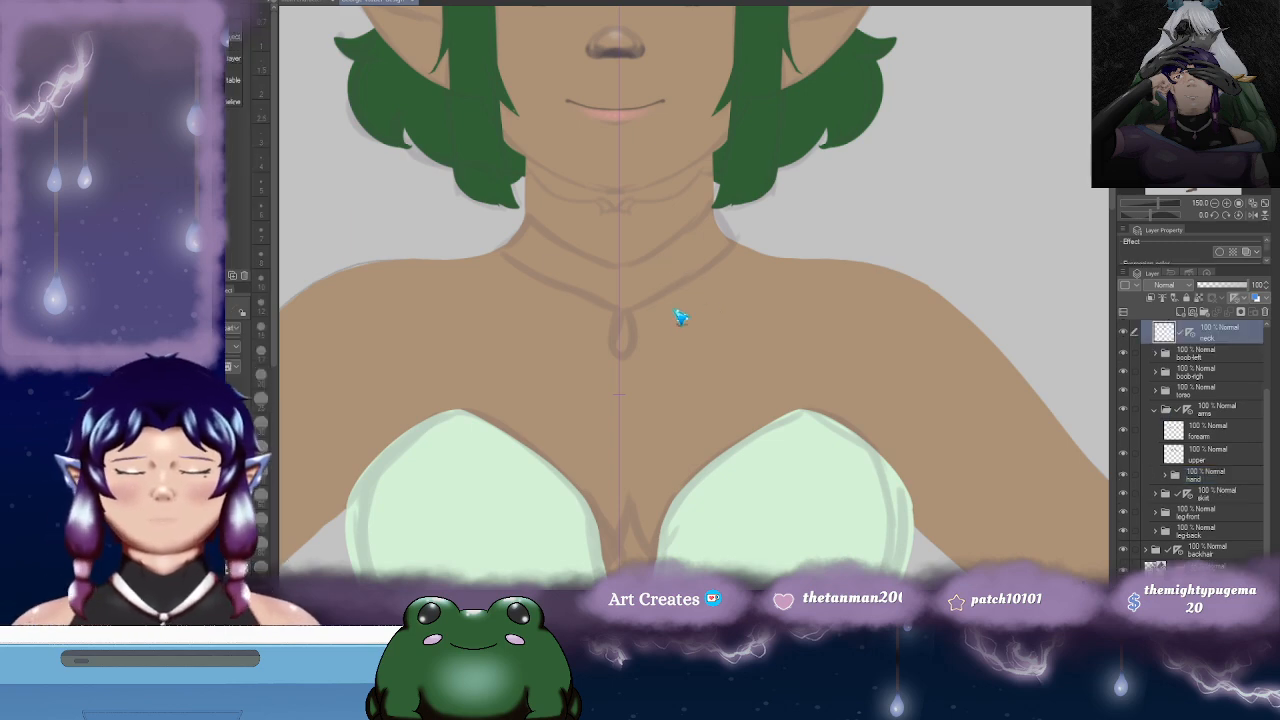
{"action": "left_click_drag", "start_coordinate": [795, 306], "coordinate": [817, 323]}
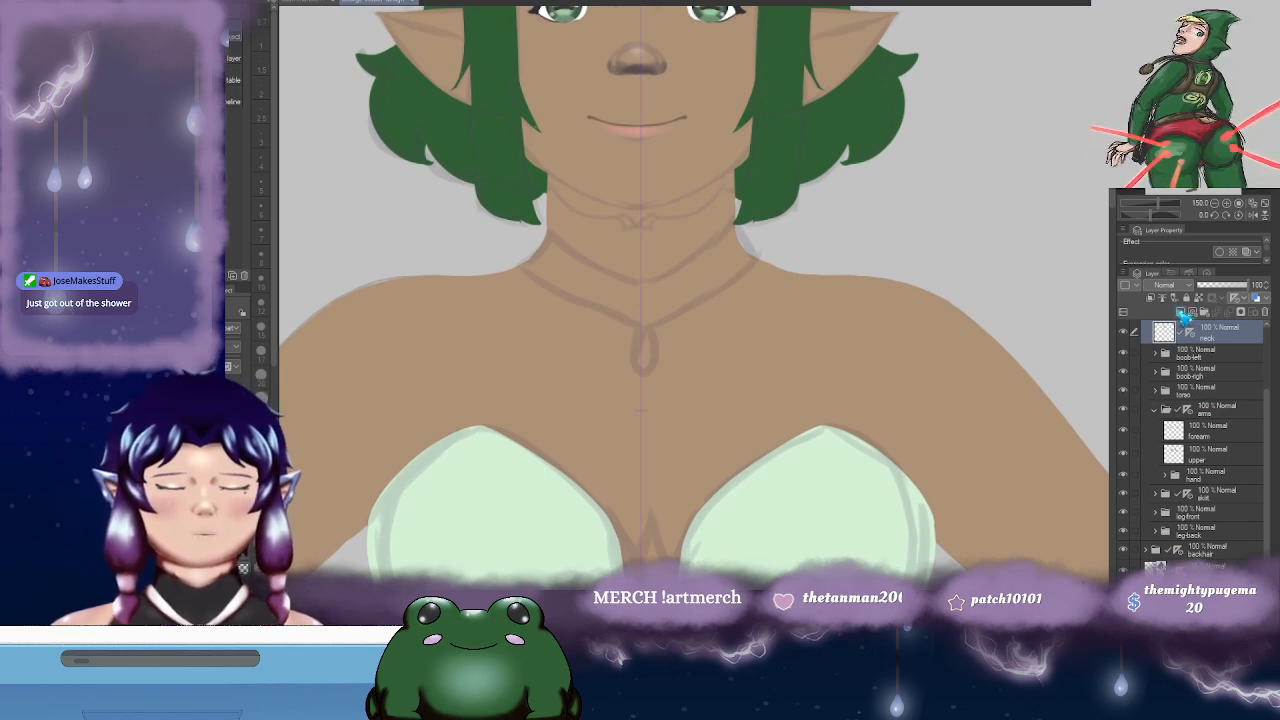
{"action": "left_click", "coordinate": [1181, 312]}
{"action": "left_click_drag", "start_coordinate": [1215, 342], "coordinate": [1210, 374]}
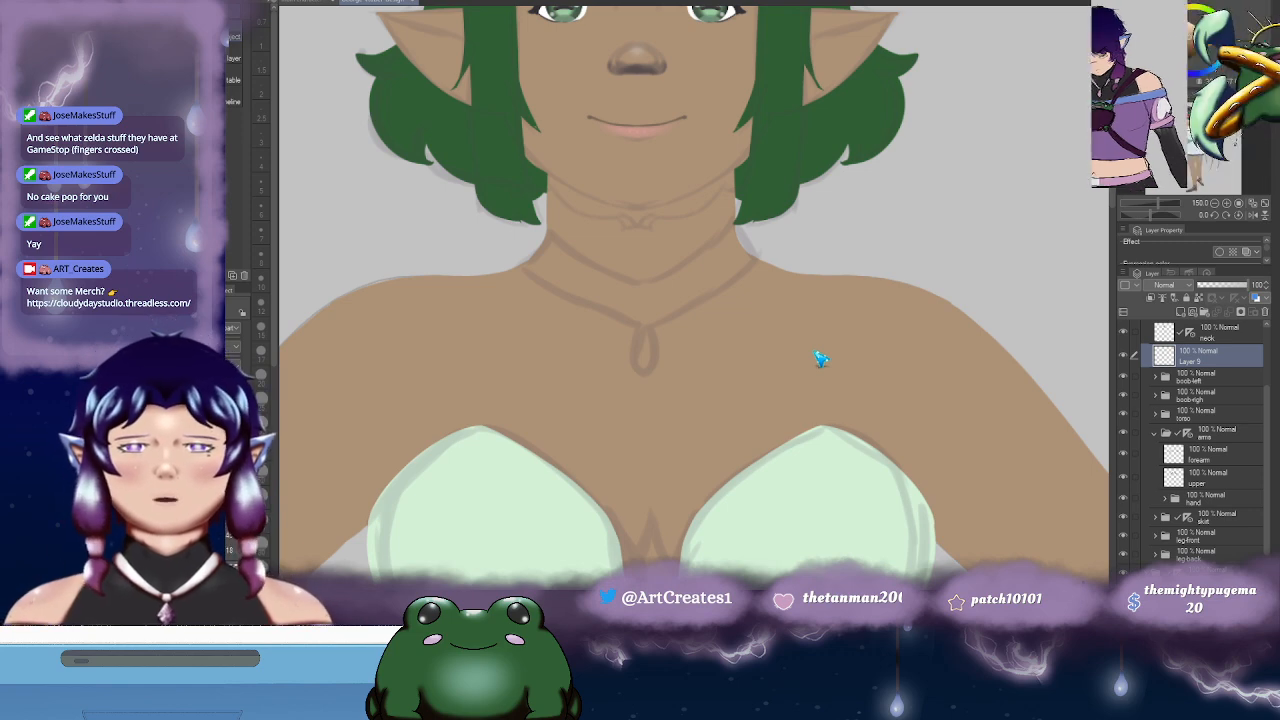
- Examine the chest, bodice, skirt and arms for parts that still need color
{"action": "left_click_drag", "start_coordinate": [838, 84], "coordinate": [855, 205]}
{"action": "left_click_drag", "start_coordinate": [871, 400], "coordinate": [834, 66]}
{"action": "left_click_drag", "start_coordinate": [954, 208], "coordinate": [864, 229]}
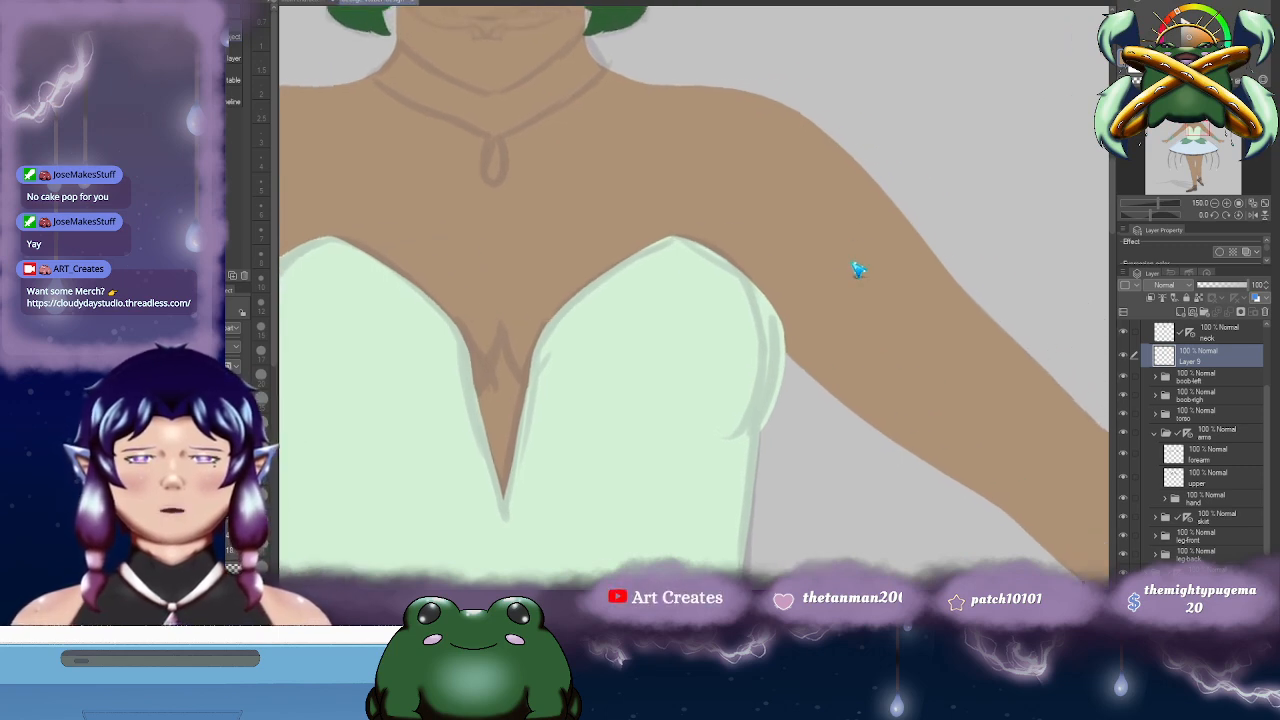
{"action": "scroll", "coordinate": [858, 270], "scroll_direction": "down", "scroll_amount": 4}
{"action": "left_click_drag", "start_coordinate": [861, 395], "coordinate": [821, 444]}
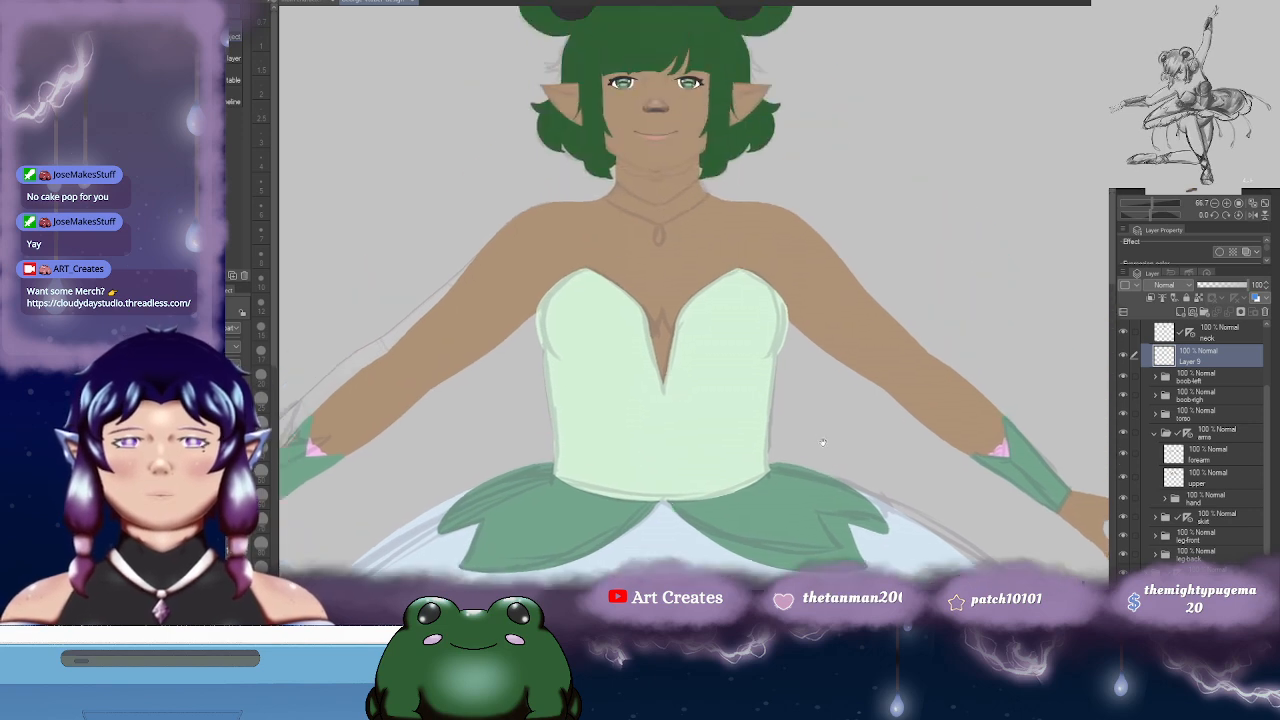
{"action": "left_click_drag", "start_coordinate": [825, 295], "coordinate": [853, 167]}
{"action": "left_click_drag", "start_coordinate": [888, 405], "coordinate": [869, 263]}
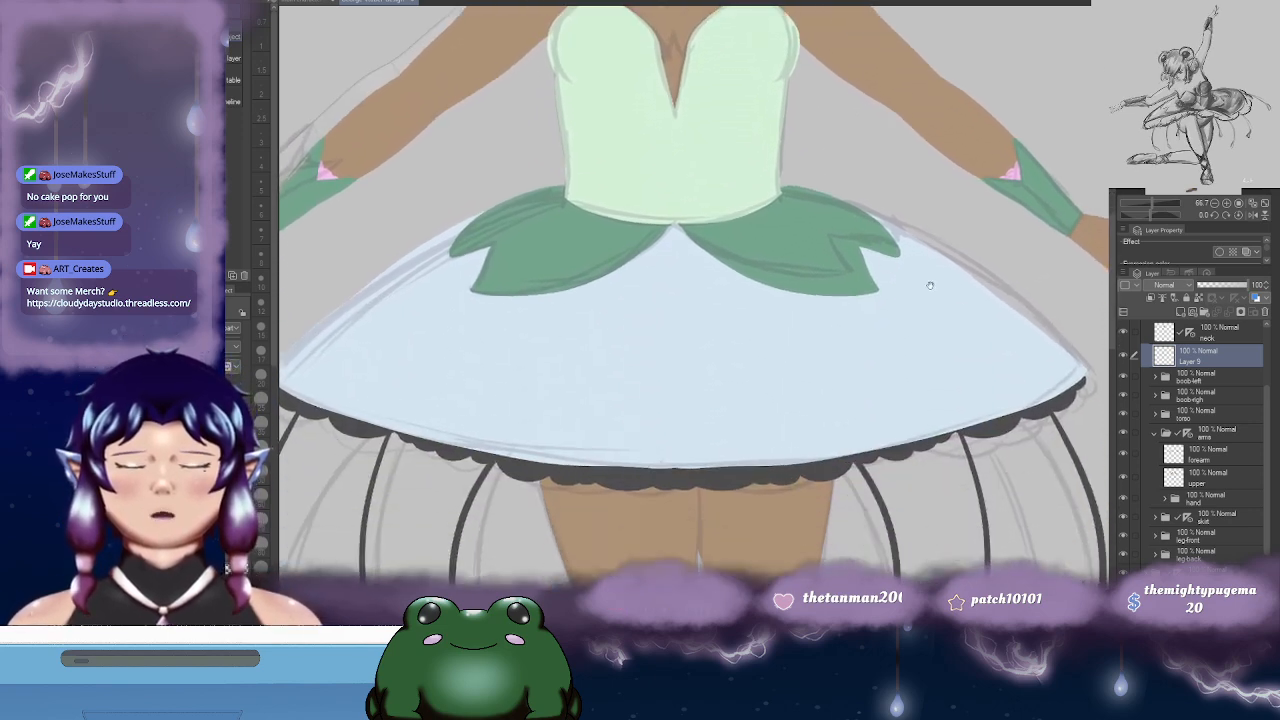
{"action": "left_click_drag", "start_coordinate": [961, 315], "coordinate": [867, 356]}
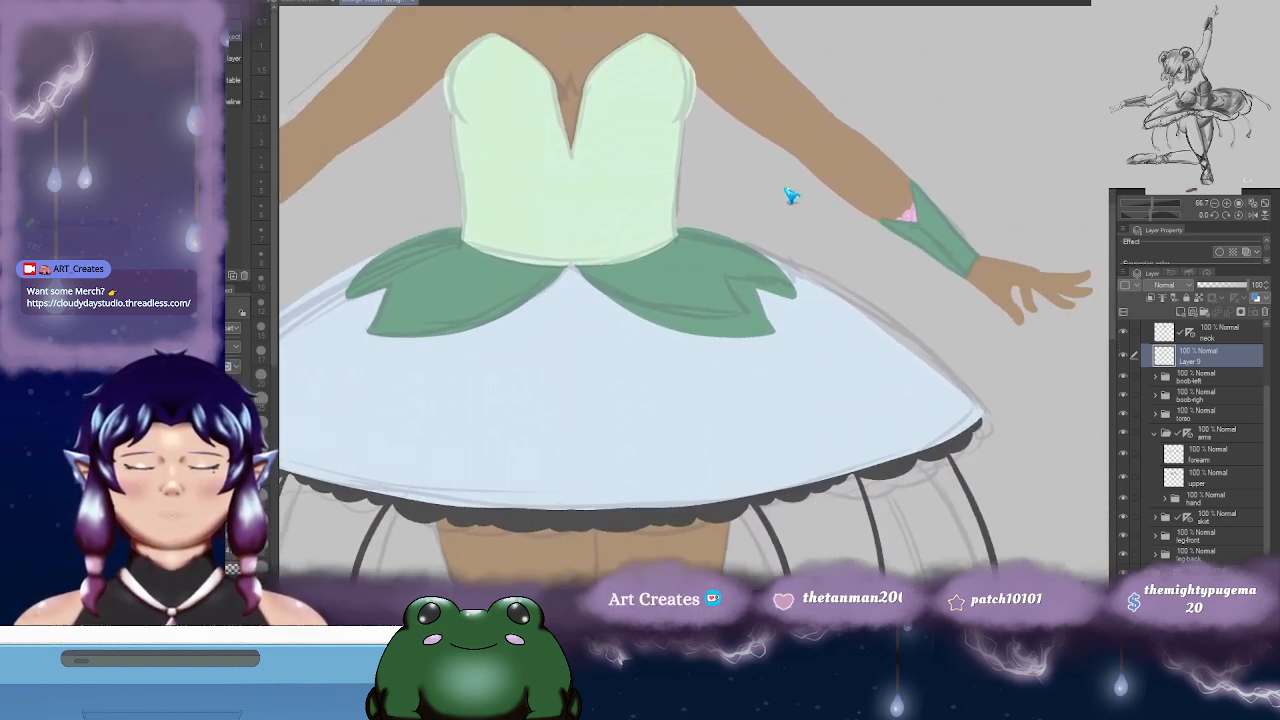
- Copy the neck layer's symmetry ruler to the new layer below it and move that layer above the neck layer
{"action": "left_click_drag", "start_coordinate": [708, 260], "coordinate": [836, 427]}
{"action": "scroll", "coordinate": [738, 132], "scroll_direction": "up", "scroll_amount": 2}
{"action": "left_click_drag", "start_coordinate": [745, 138], "coordinate": [787, 188]}
{"action": "scroll", "coordinate": [784, 177], "scroll_direction": "up", "scroll_amount": 1}
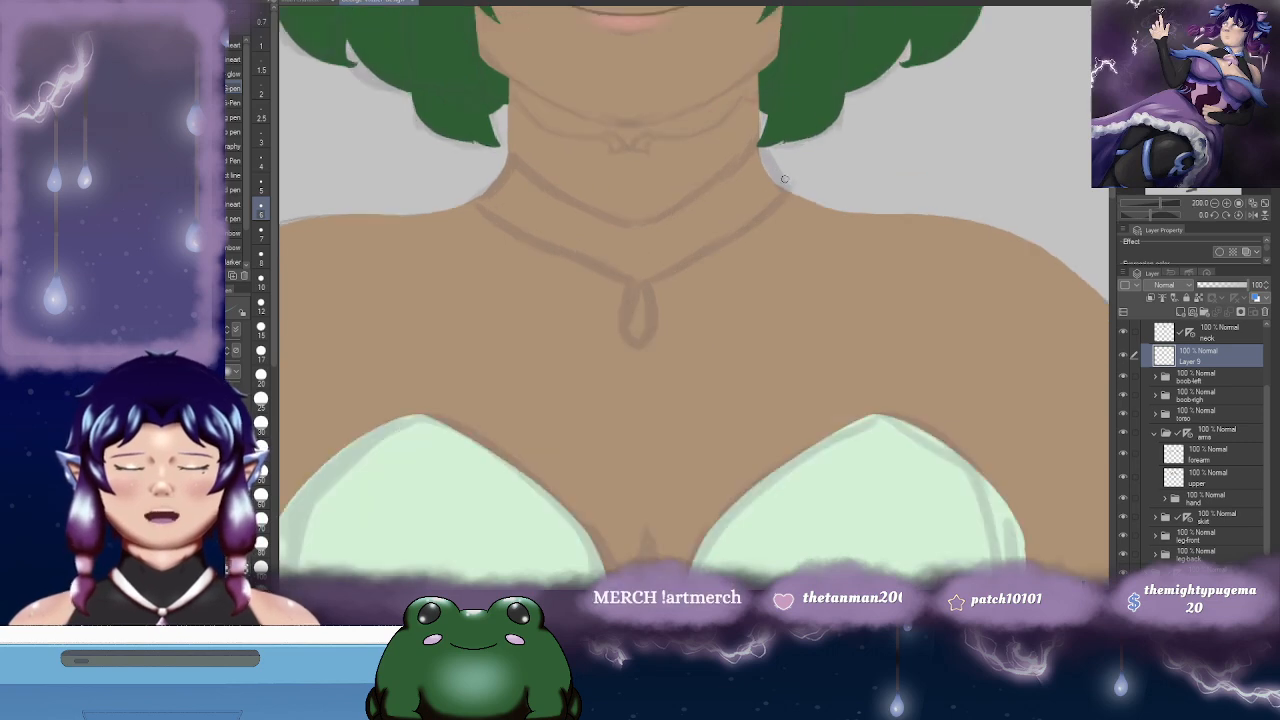
{"action": "left_click_drag", "start_coordinate": [810, 216], "coordinate": [825, 224]}
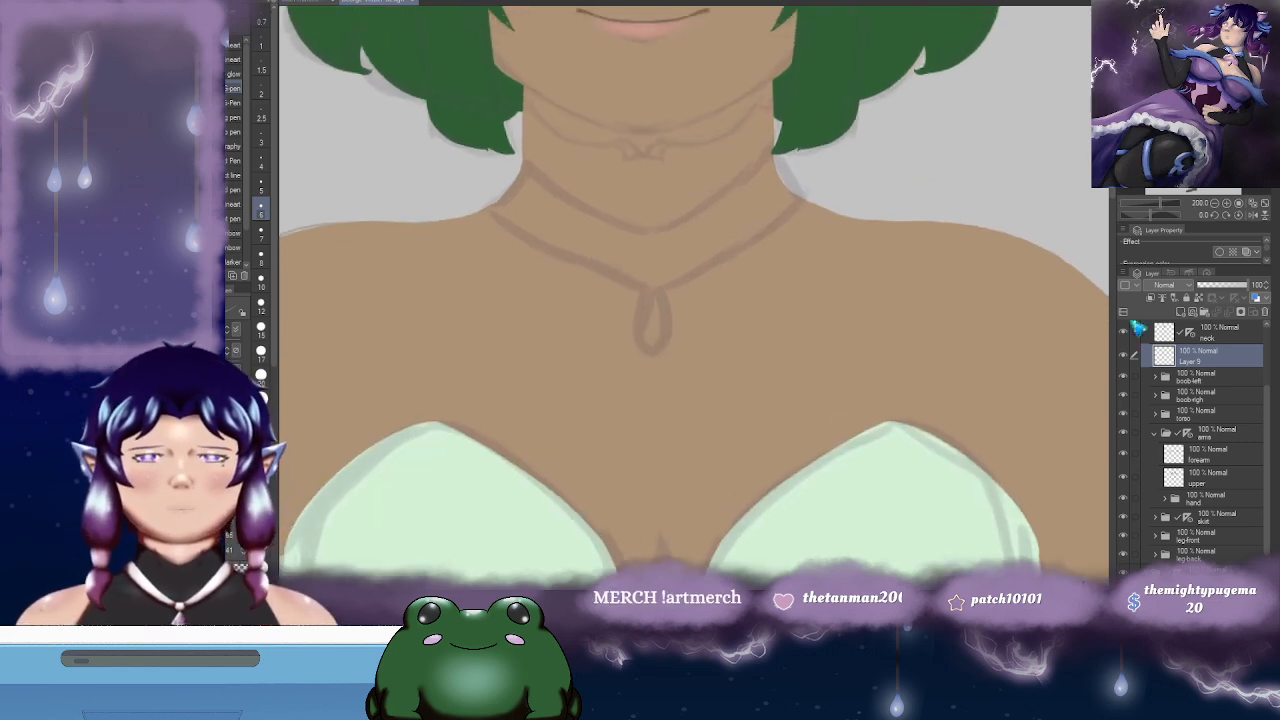
{"action": "left_click", "coordinate": [1196, 334]}
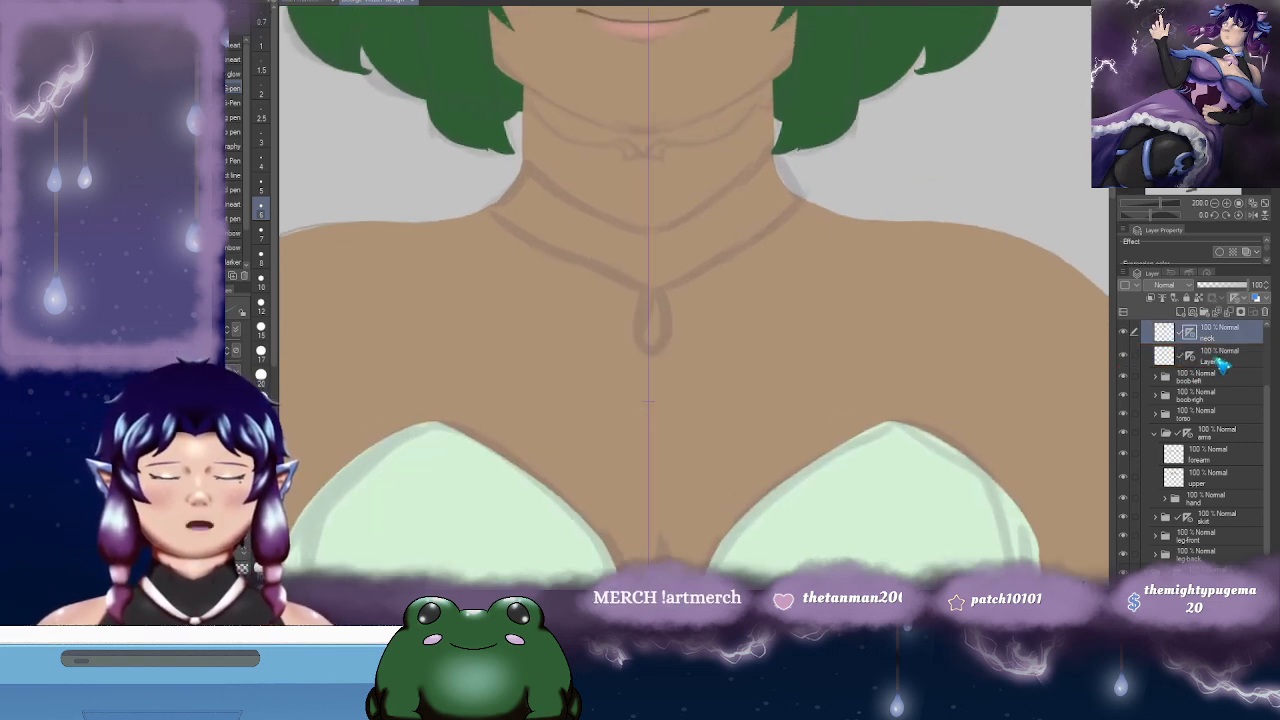
{"action": "left_click_drag", "start_coordinate": [1231, 355], "coordinate": [1229, 338]}
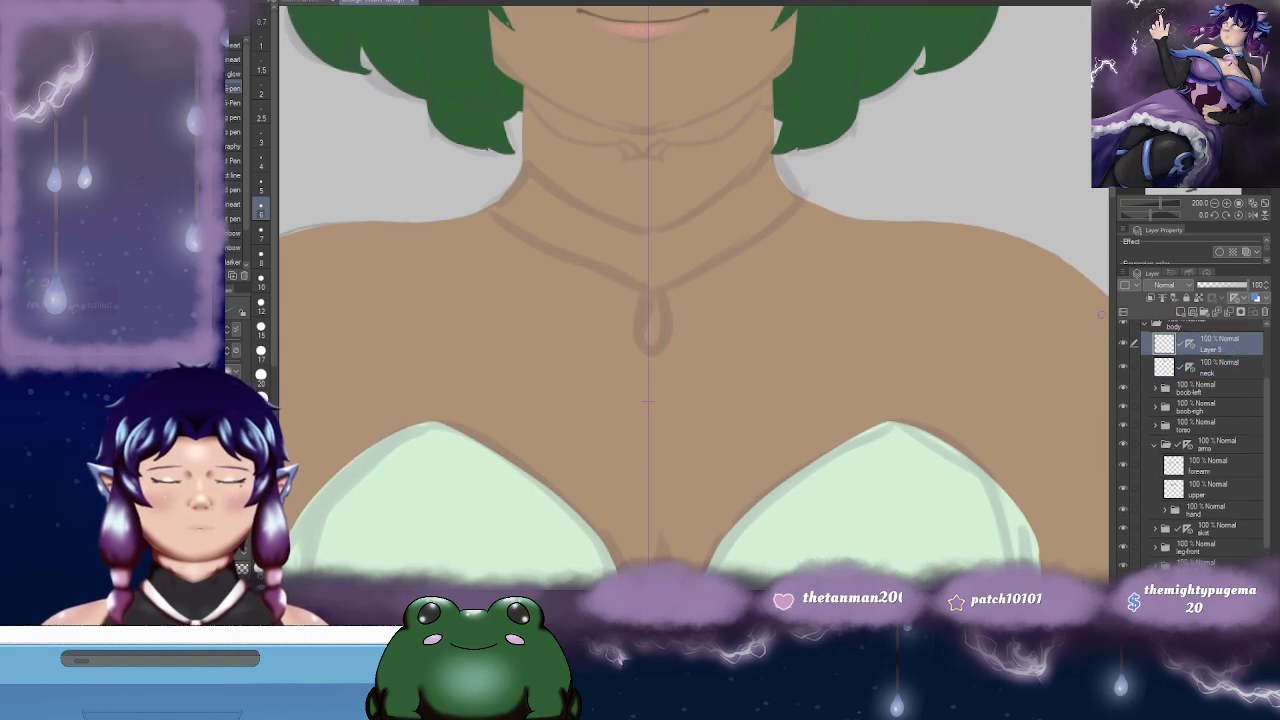
- Outline a green collar symmetrically along both sides of the neck and down its V-shaped upper edge
{"action": "left_click_drag", "start_coordinate": [736, 219], "coordinate": [841, 284]}
{"action": "scroll", "coordinate": [781, 251], "scroll_direction": "up", "scroll_amount": 2}
{"action": "left_click_drag", "start_coordinate": [925, 269], "coordinate": [895, 283]}
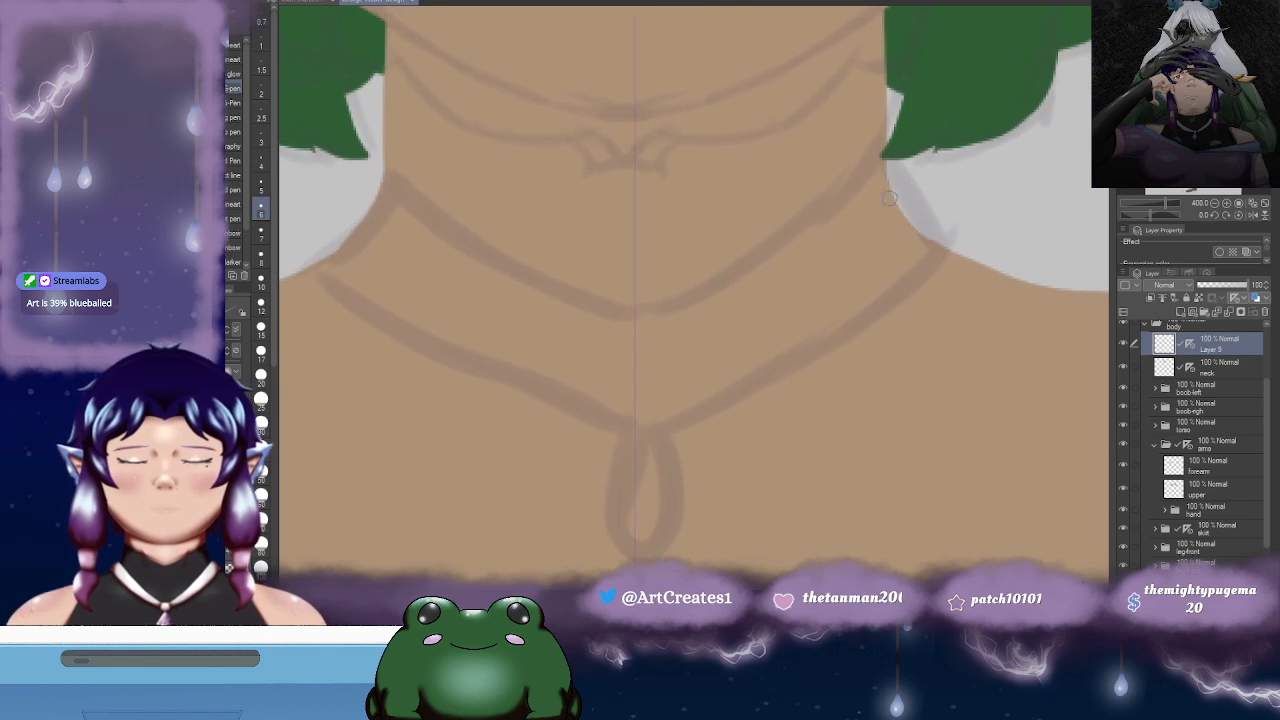
{"action": "left_click_drag", "start_coordinate": [887, 153], "coordinate": [932, 240]}
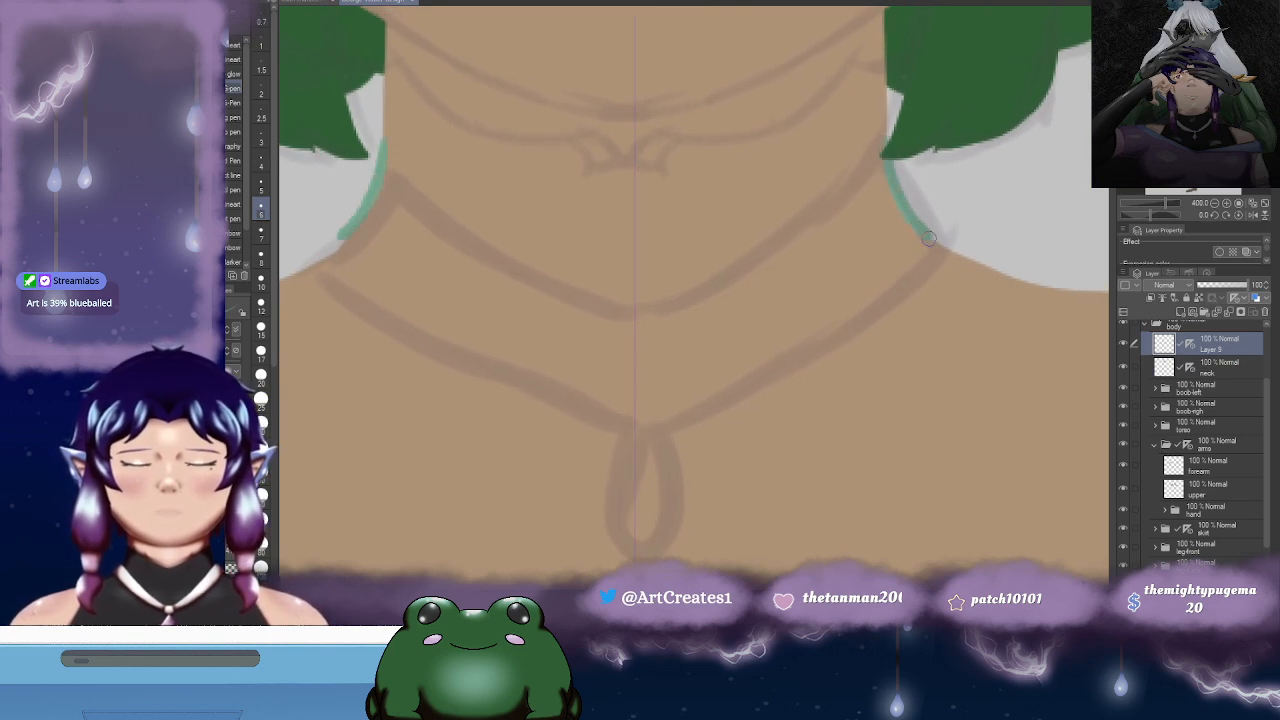
{"action": "left_click_drag", "start_coordinate": [808, 222], "coordinate": [856, 217]}
{"action": "left_click_drag", "start_coordinate": [442, 138], "coordinate": [514, 205]}
- Close the collar outline with a curved lower edge and fill the shape with green
{"action": "left_click_drag", "start_coordinate": [685, 316], "coordinate": [692, 319]}
{"action": "mouse_move", "coordinate": [806, 283]}
{"action": "left_mouse_down"}
{"action": "mouse_move", "coordinate": [818, 260]}
{"action": "mouse_move", "coordinate": [815, 313]}
{"action": "left_mouse_up"}
{"action": "left_click_drag", "start_coordinate": [668, 318], "coordinate": [757, 310]}
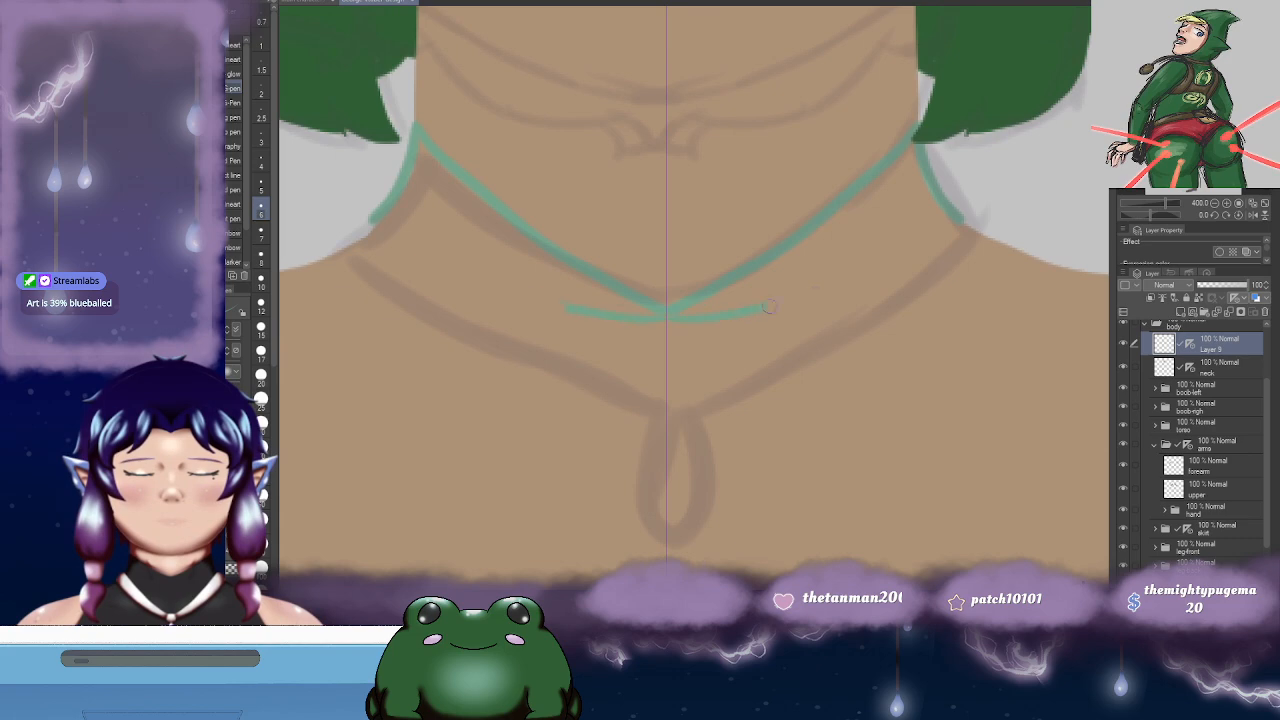
{"action": "left_click_drag", "start_coordinate": [879, 231], "coordinate": [893, 229]}
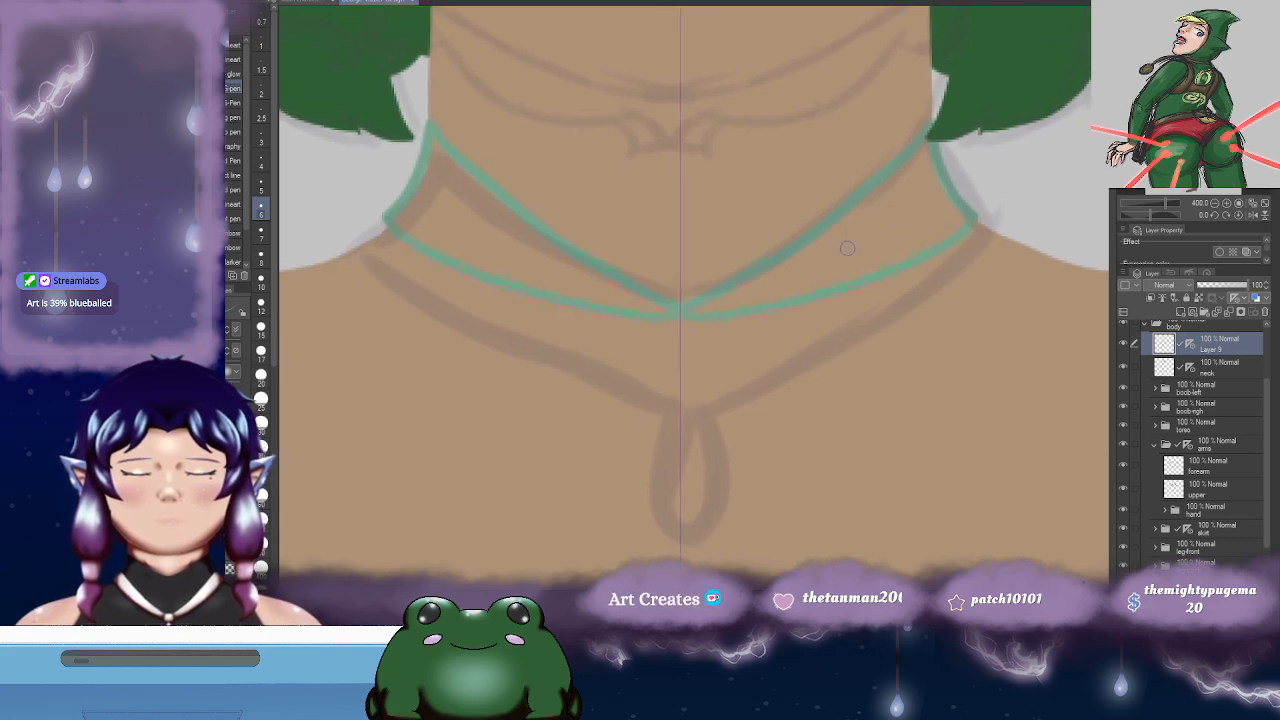
{"action": "key", "text": "g"}
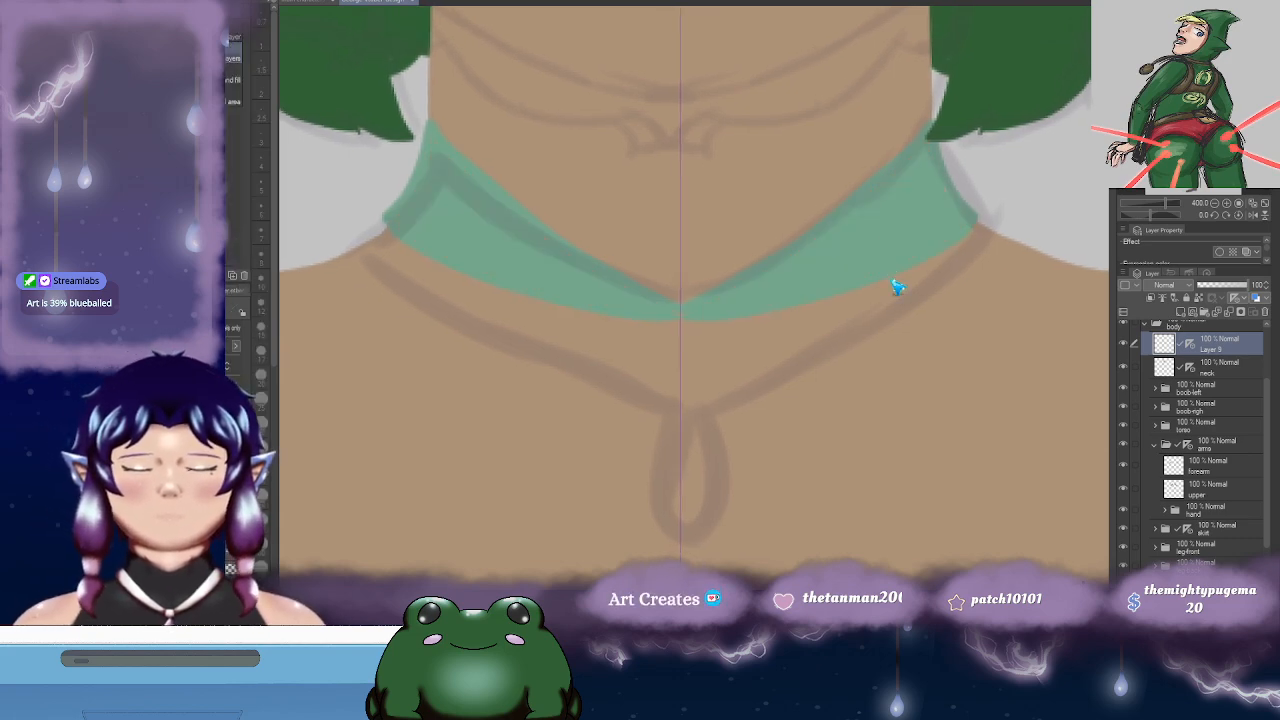
{"action": "key", "text": "p"}
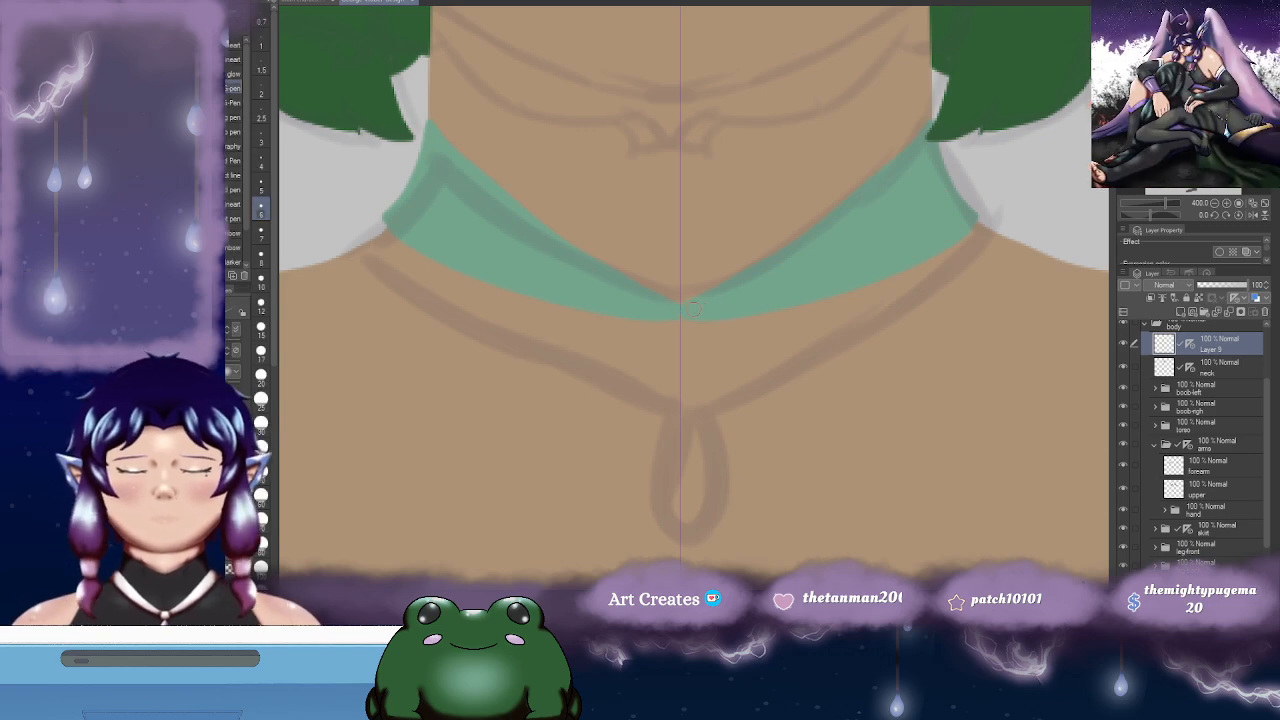
- Sample the pink of the wrist cuff and add a layer named gem between the collar and neck layers
{"action": "scroll", "coordinate": [837, 320], "scroll_direction": "down", "scroll_amount": 3}
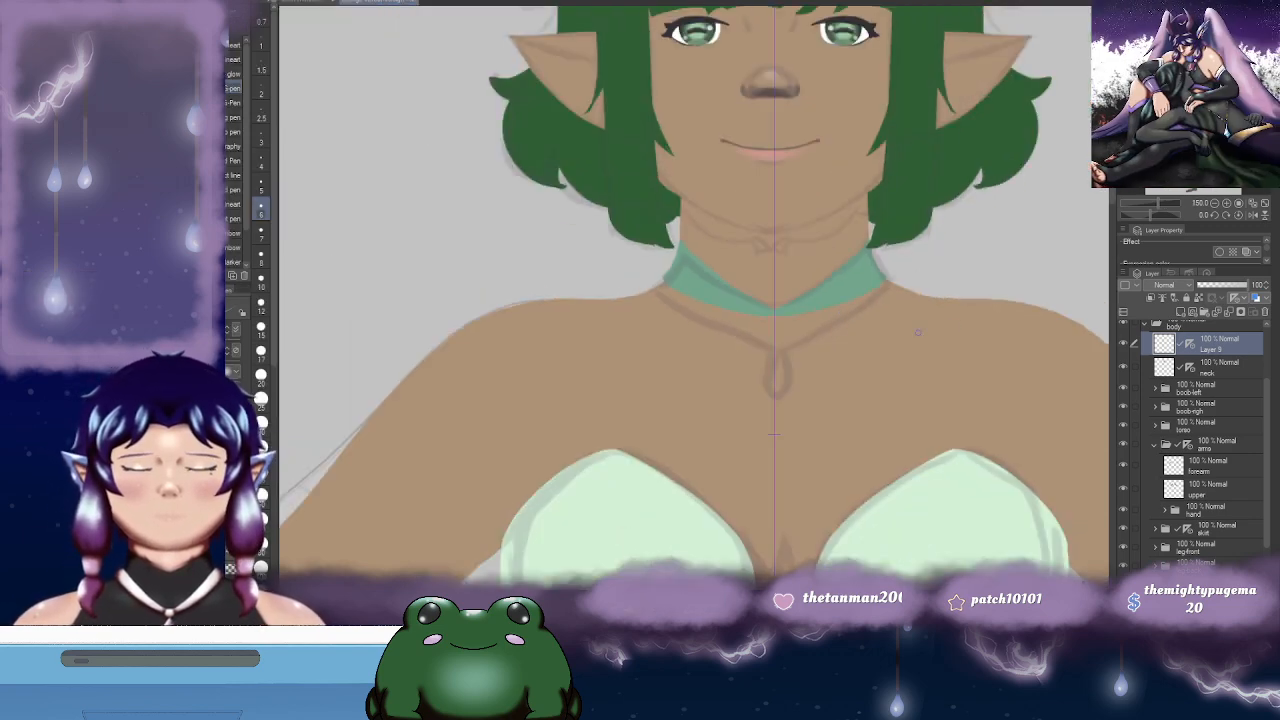
{"action": "left_click_drag", "start_coordinate": [872, 392], "coordinate": [728, 209]}
{"action": "scroll", "coordinate": [817, 366], "scroll_direction": "down", "scroll_amount": 3}
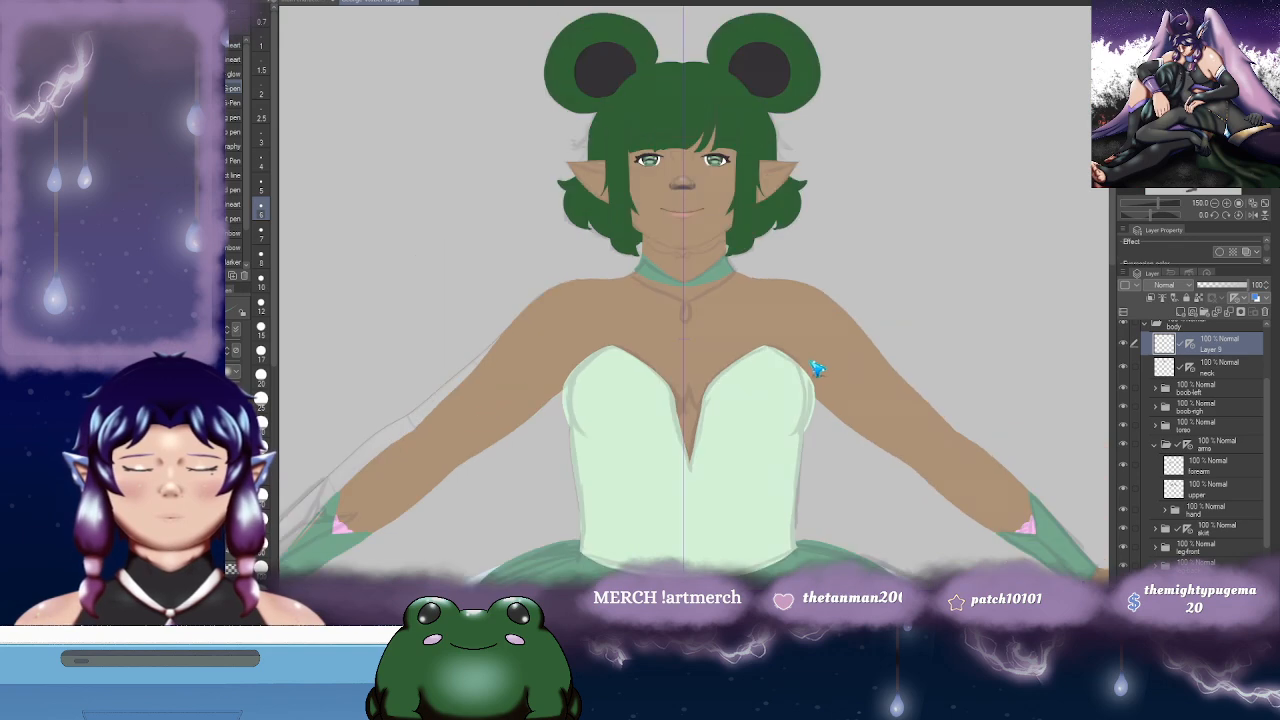
{"action": "left_click_drag", "start_coordinate": [1012, 422], "coordinate": [839, 192]}
{"action": "scroll", "coordinate": [870, 318], "scroll_direction": "up", "scroll_amount": 3}
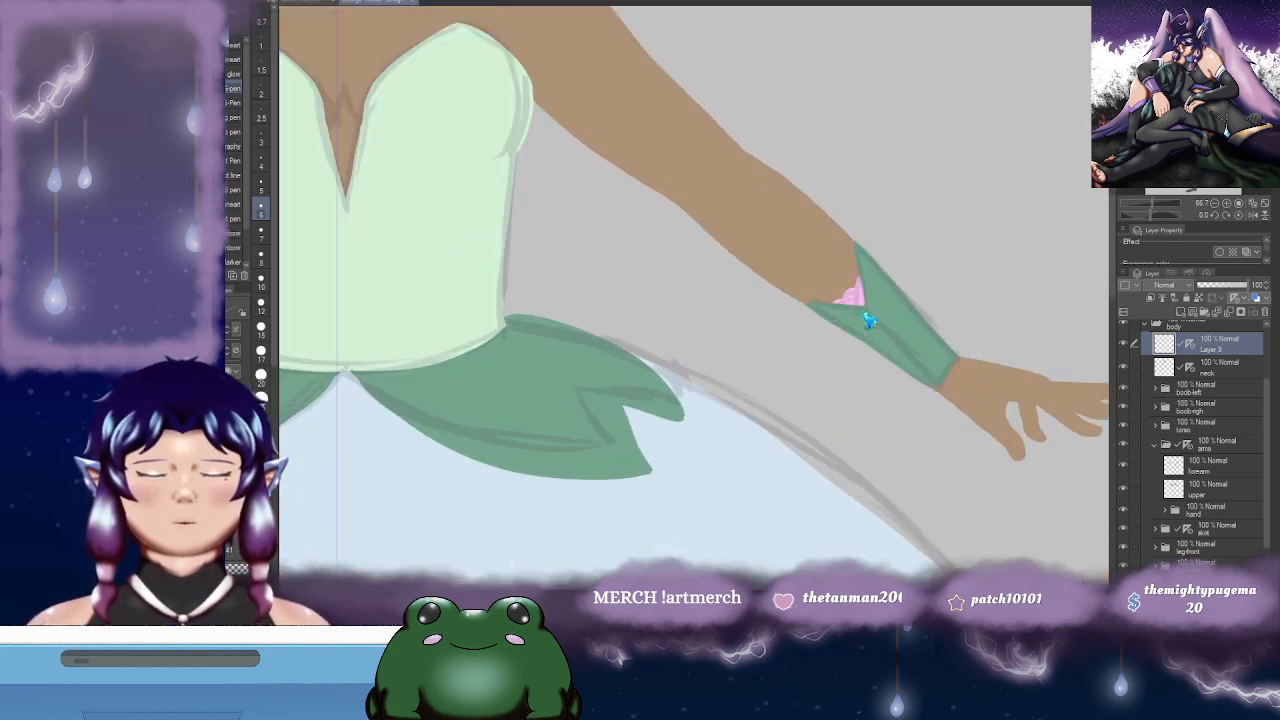
{"action": "left_click_drag", "start_coordinate": [582, 168], "coordinate": [1122, 320]}
{"action": "left_click_drag", "start_coordinate": [674, 68], "coordinate": [903, 355]}
{"action": "left_click_drag", "start_coordinate": [755, 174], "coordinate": [834, 321]}
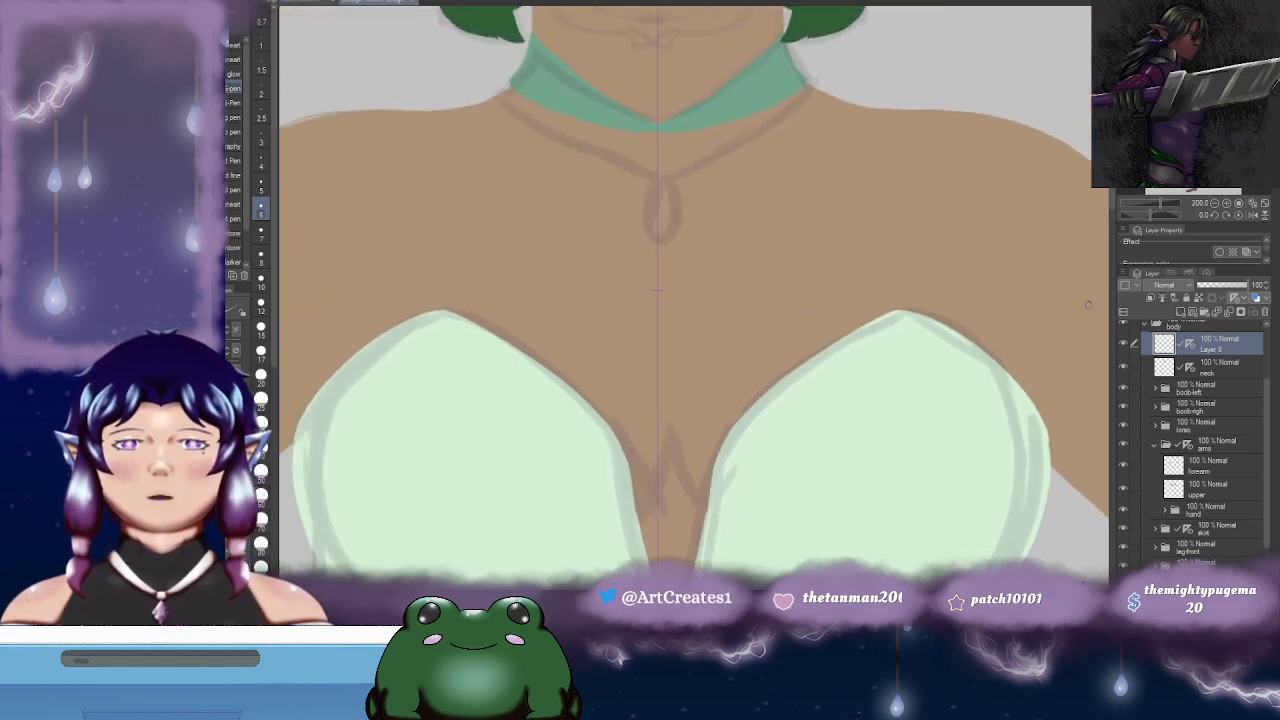
{"action": "left_click", "coordinate": [1181, 311]}
{"action": "left_click_drag", "start_coordinate": [1214, 350], "coordinate": [1216, 386]}
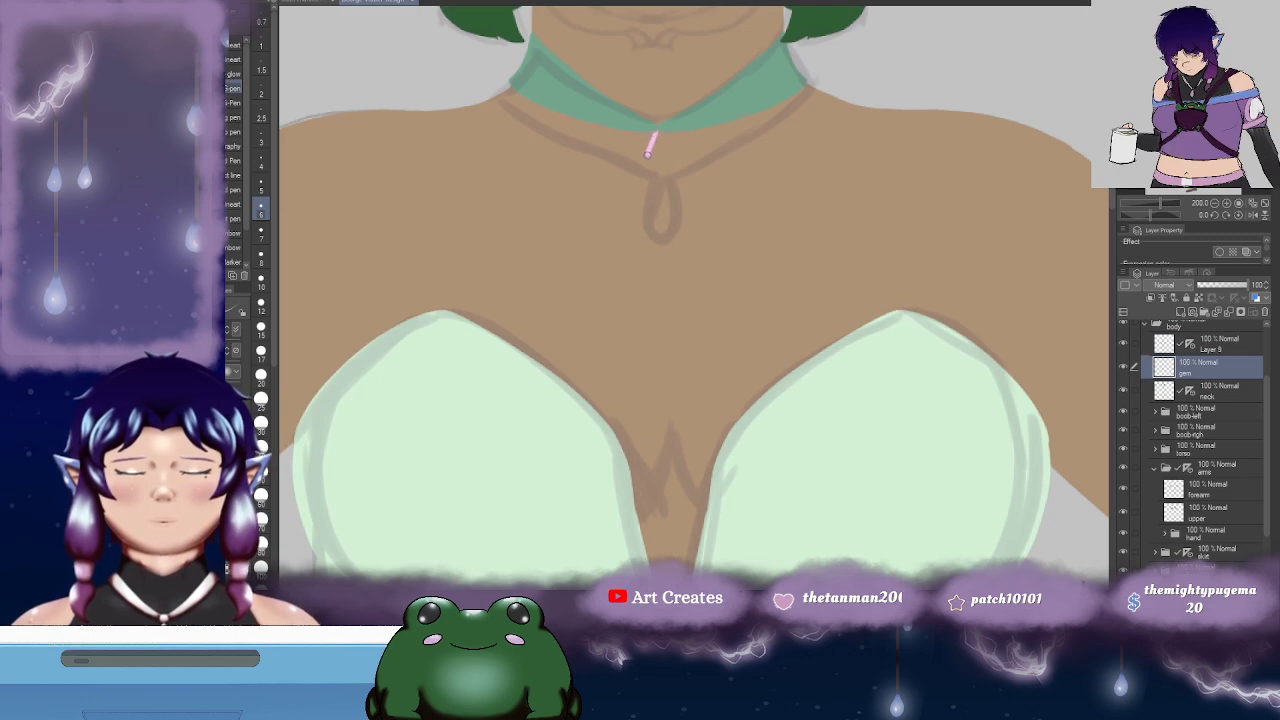
- Undo the stray stroke, copy the symmetry ruler to the gem layer and paint a filled pink teardrop gem below the collar
{"action": "key", "text": "ctrl+z"}
{"action": "left_click", "coordinate": [1190, 395]}
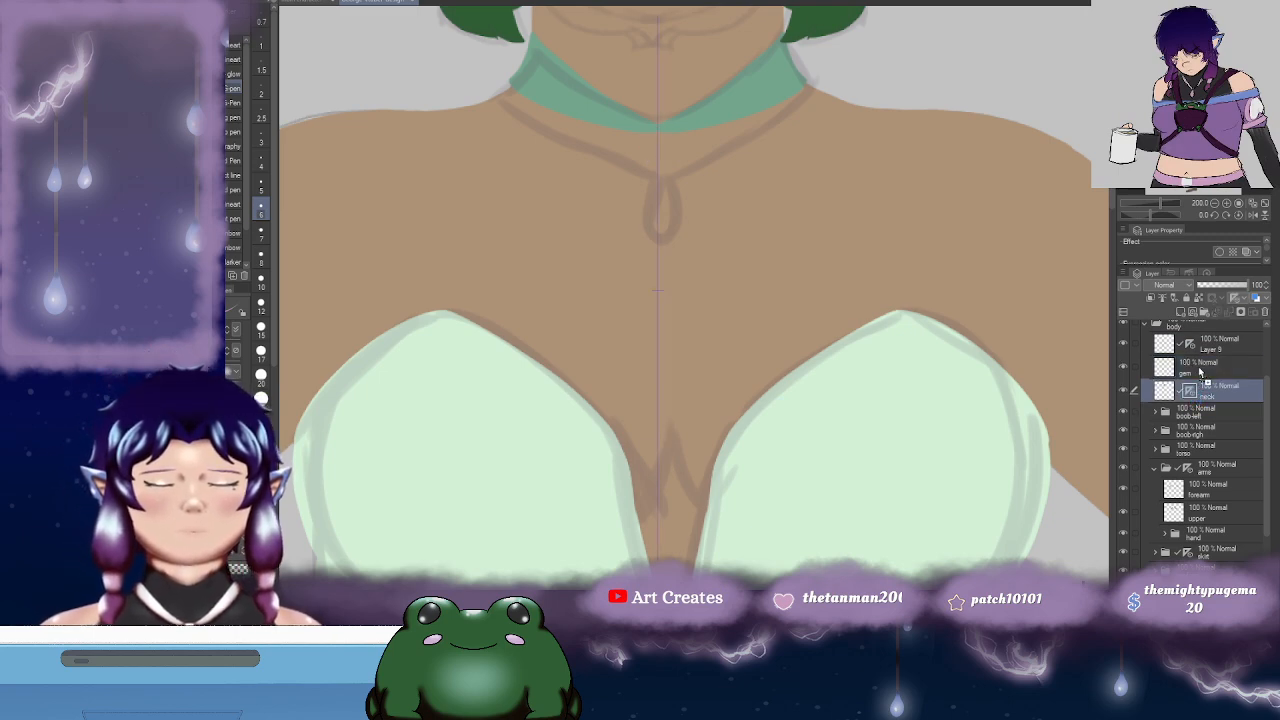
{"action": "left_click", "coordinate": [1212, 369]}
{"action": "left_click_drag", "start_coordinate": [657, 133], "coordinate": [658, 170]}
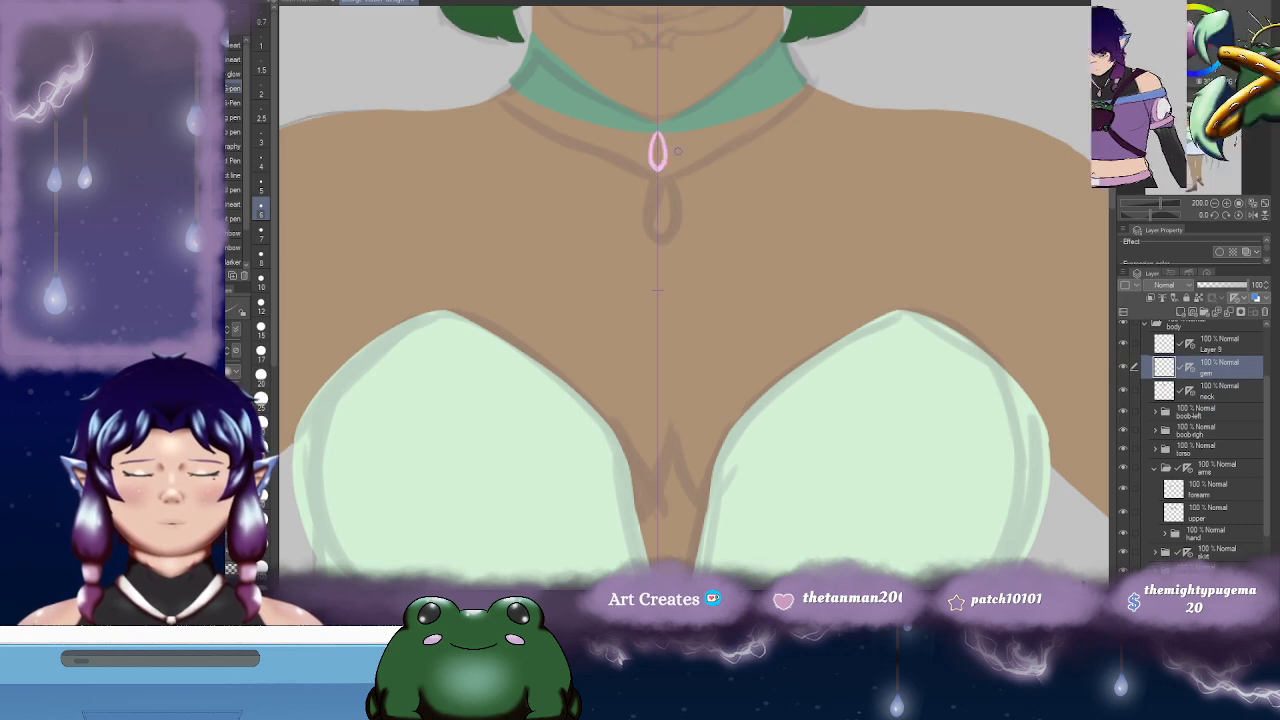
{"action": "key", "text": "g"}
{"action": "left_click", "coordinate": [657, 152]}
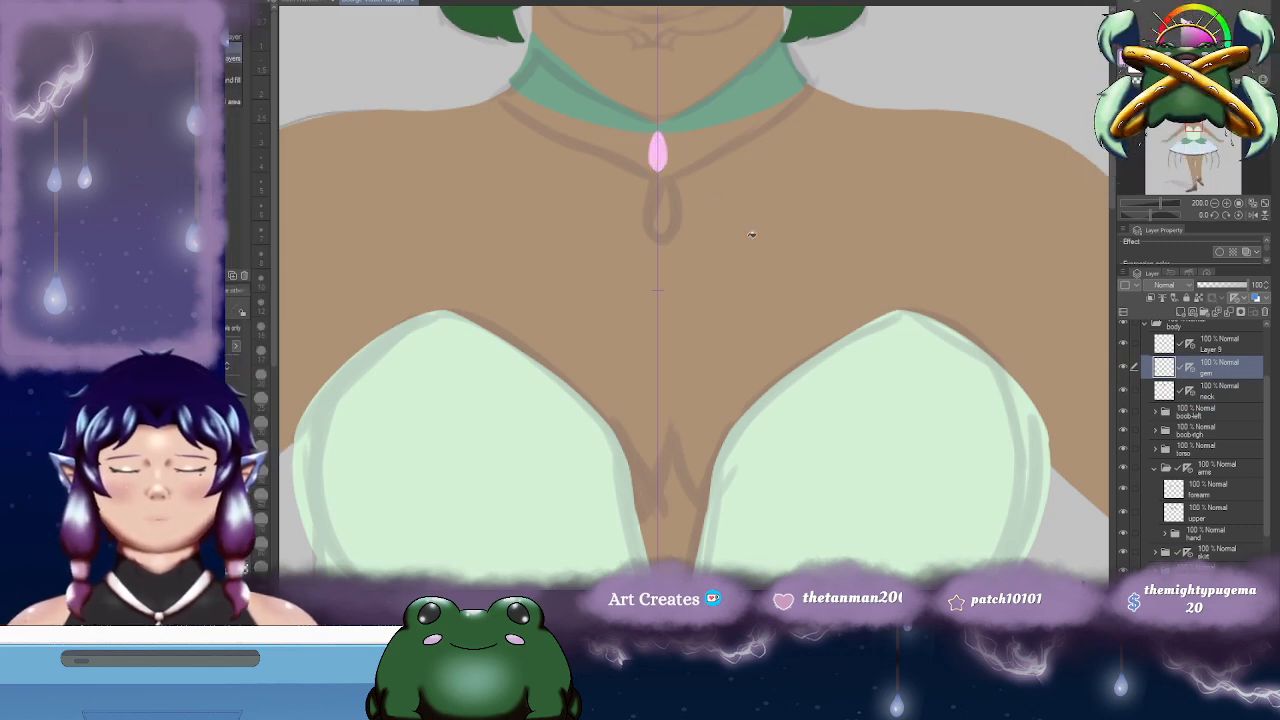
- Create a folder named necklace and place it above the collar layer in the body folder
{"action": "scroll", "coordinate": [784, 288], "scroll_direction": "down", "scroll_amount": 5}
{"action": "scroll", "coordinate": [777, 280], "scroll_direction": "up", "scroll_amount": 1}
{"action": "left_click_drag", "start_coordinate": [921, 428], "coordinate": [870, 228]}
{"action": "left_click_drag", "start_coordinate": [874, 400], "coordinate": [891, 208]}
{"action": "mouse_move", "coordinate": [945, 352]}
{"action": "left_mouse_down"}
{"action": "mouse_move", "coordinate": [898, 379]}
{"action": "mouse_move", "coordinate": [825, 380]}
{"action": "mouse_move", "coordinate": [835, 297]}
{"action": "mouse_move", "coordinate": [821, 335]}
{"action": "mouse_move", "coordinate": [930, 383]}
{"action": "mouse_move", "coordinate": [920, 428]}
{"action": "mouse_move", "coordinate": [915, 373]}
{"action": "left_mouse_up"}
{"action": "scroll", "coordinate": [897, 380], "scroll_direction": "down", "scroll_amount": 1}
{"action": "scroll", "coordinate": [1268, 400], "scroll_direction": "up", "scroll_amount": 2}
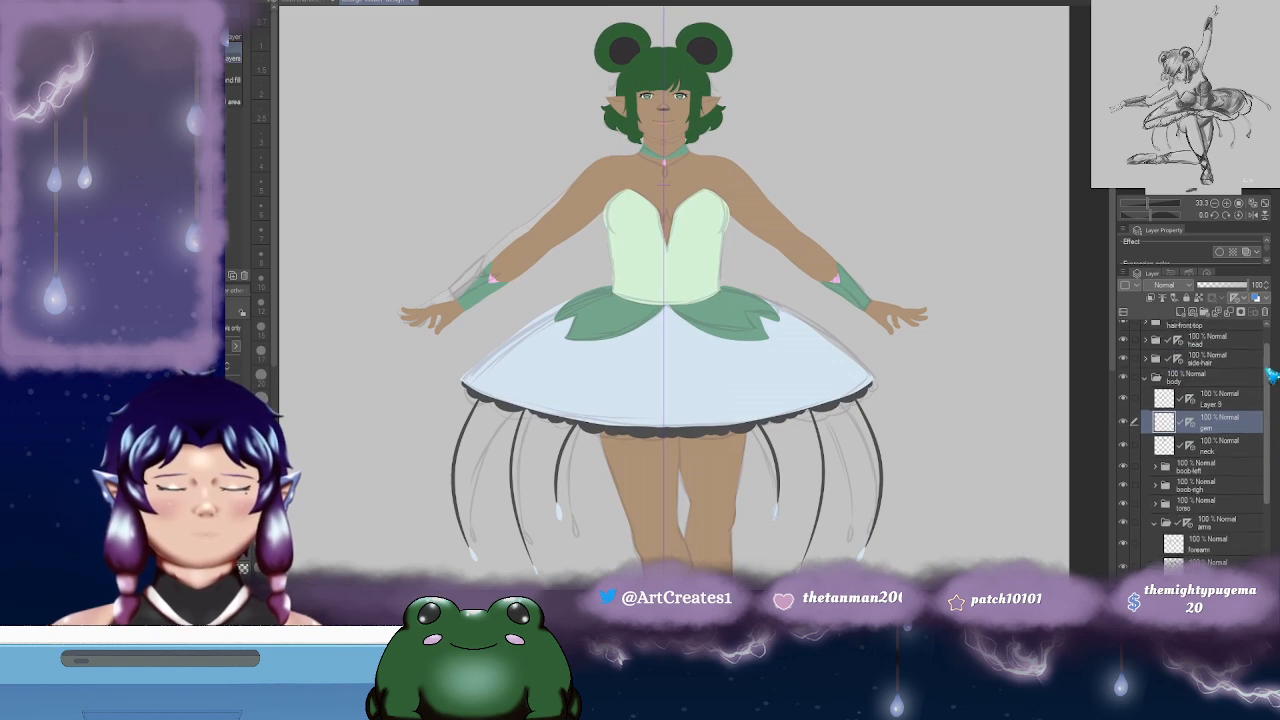
{"action": "left_click", "coordinate": [1206, 314]}
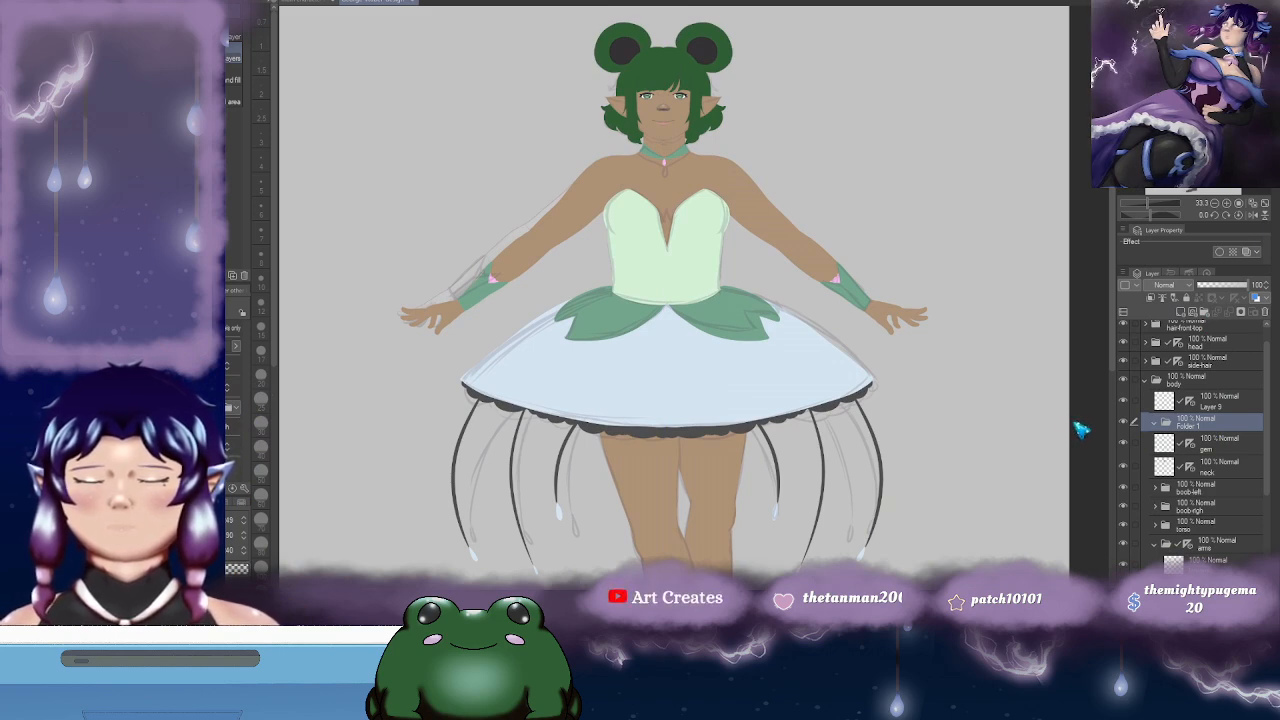
{"action": "left_click_drag", "start_coordinate": [1220, 432], "coordinate": [1225, 400]}
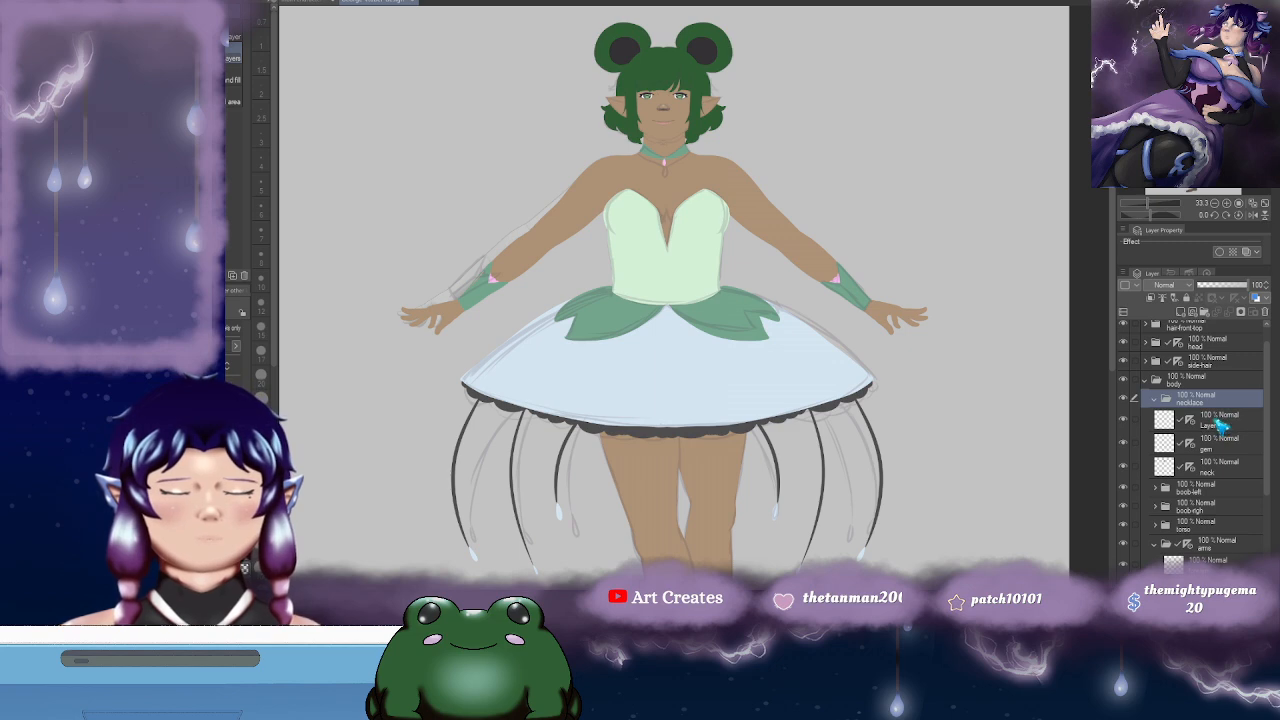
- Move the collar and gem layers into the necklace folder and collapse the necklace and body folders
{"action": "left_click", "coordinate": [1220, 420]}
{"action": "left_click", "coordinate": [1218, 445], "text": "ctrl"}
{"action": "left_click_drag", "start_coordinate": [1218, 445], "coordinate": [1219, 412]}
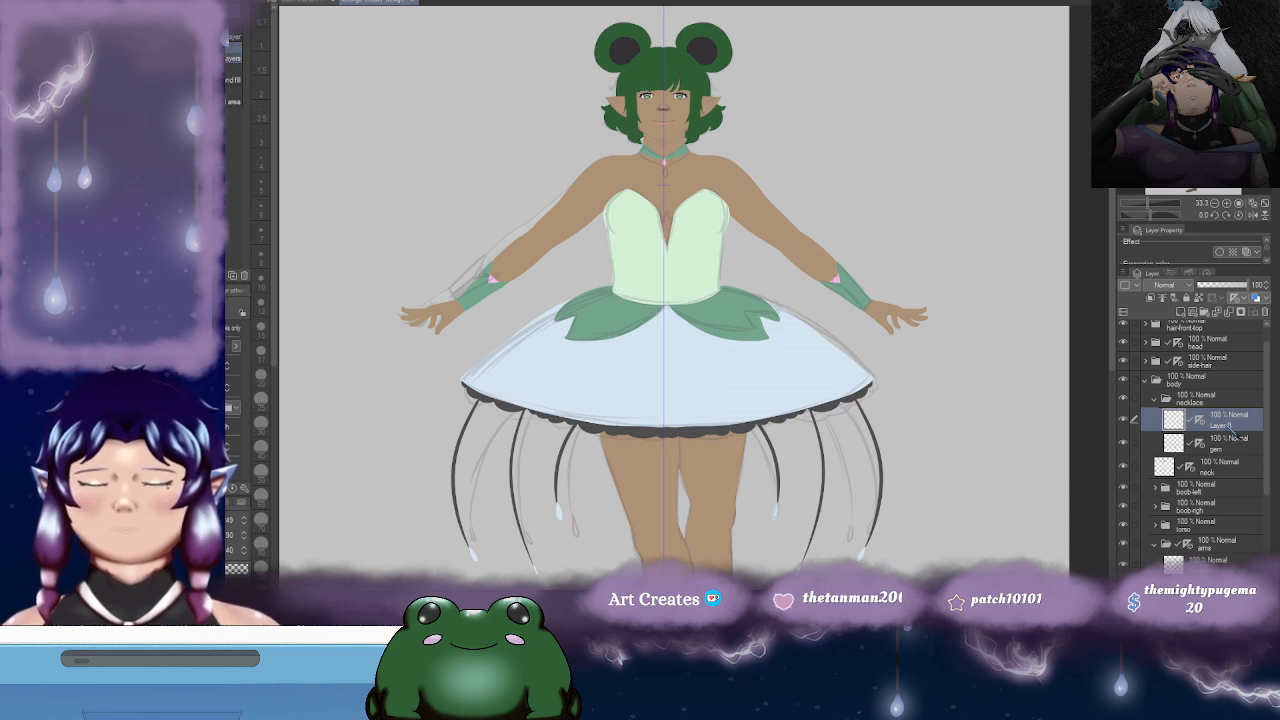
{"action": "left_click", "coordinate": [1155, 398]}
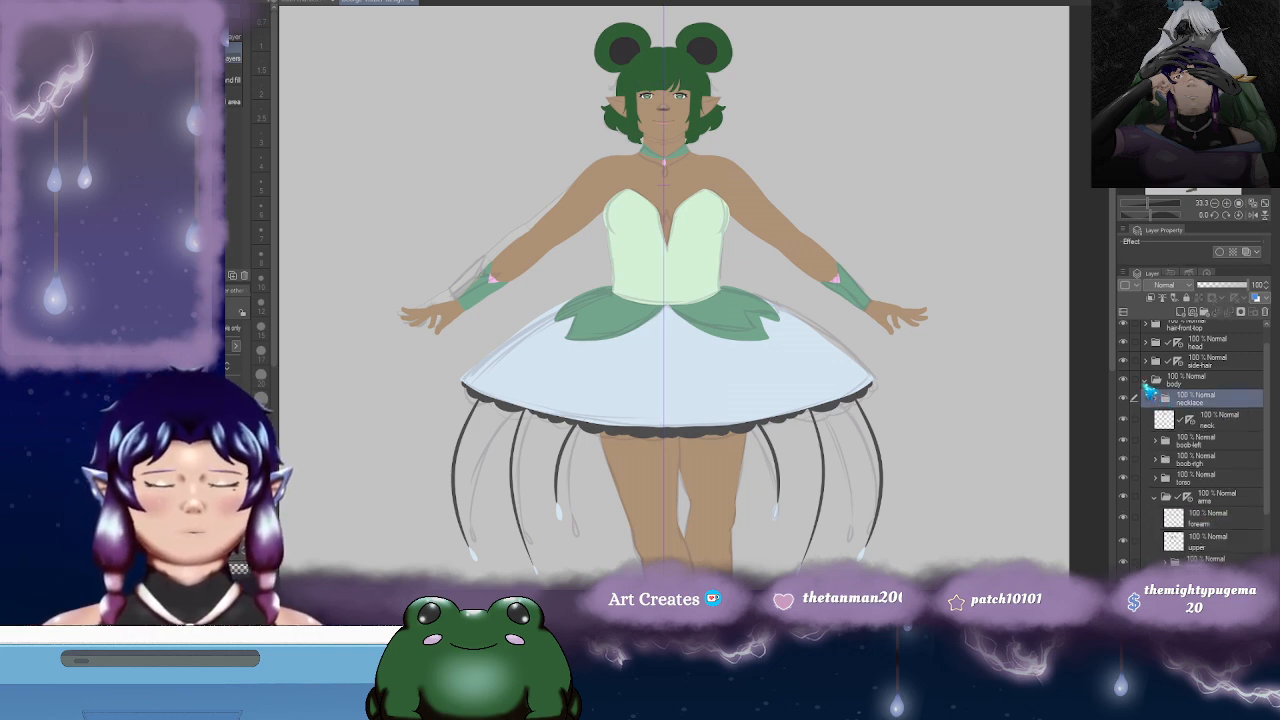
{"action": "left_click", "coordinate": [1155, 381]}
- Hide the sketch folder and the george reference layer so only the flat colors show
{"action": "left_click", "coordinate": [1123, 328]}
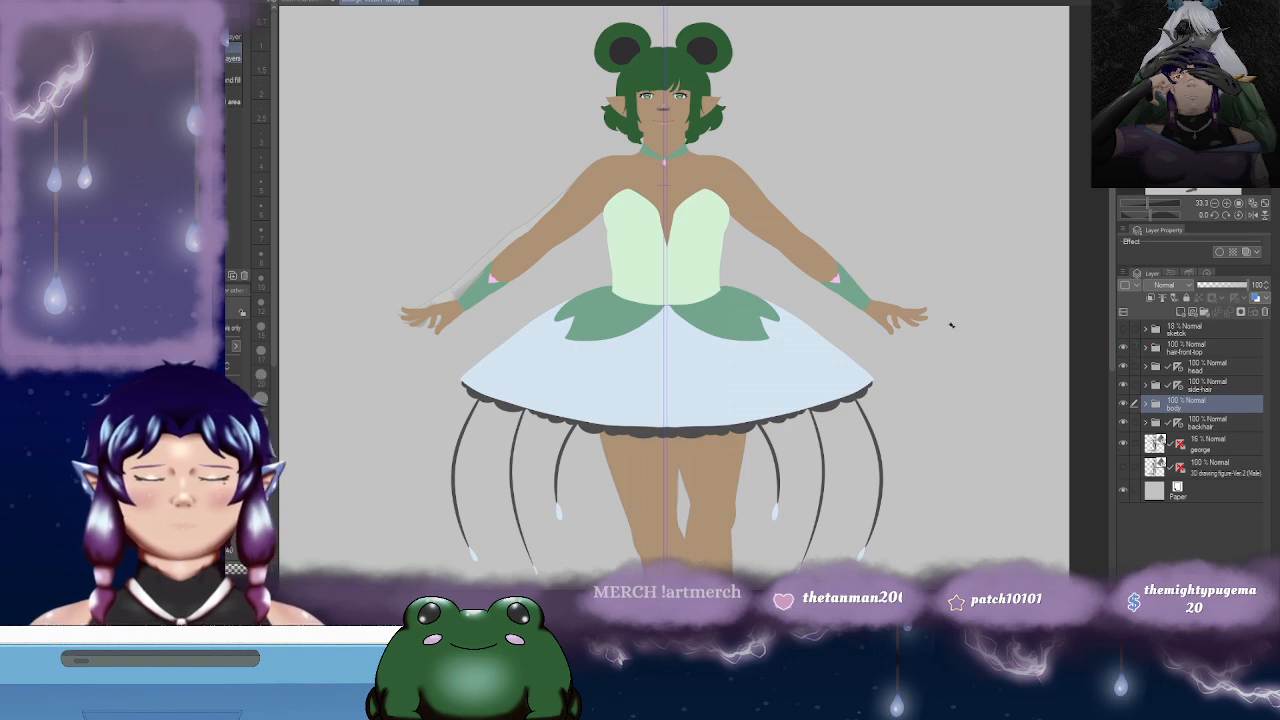
{"action": "scroll", "coordinate": [993, 320], "scroll_direction": "down", "scroll_amount": 5}
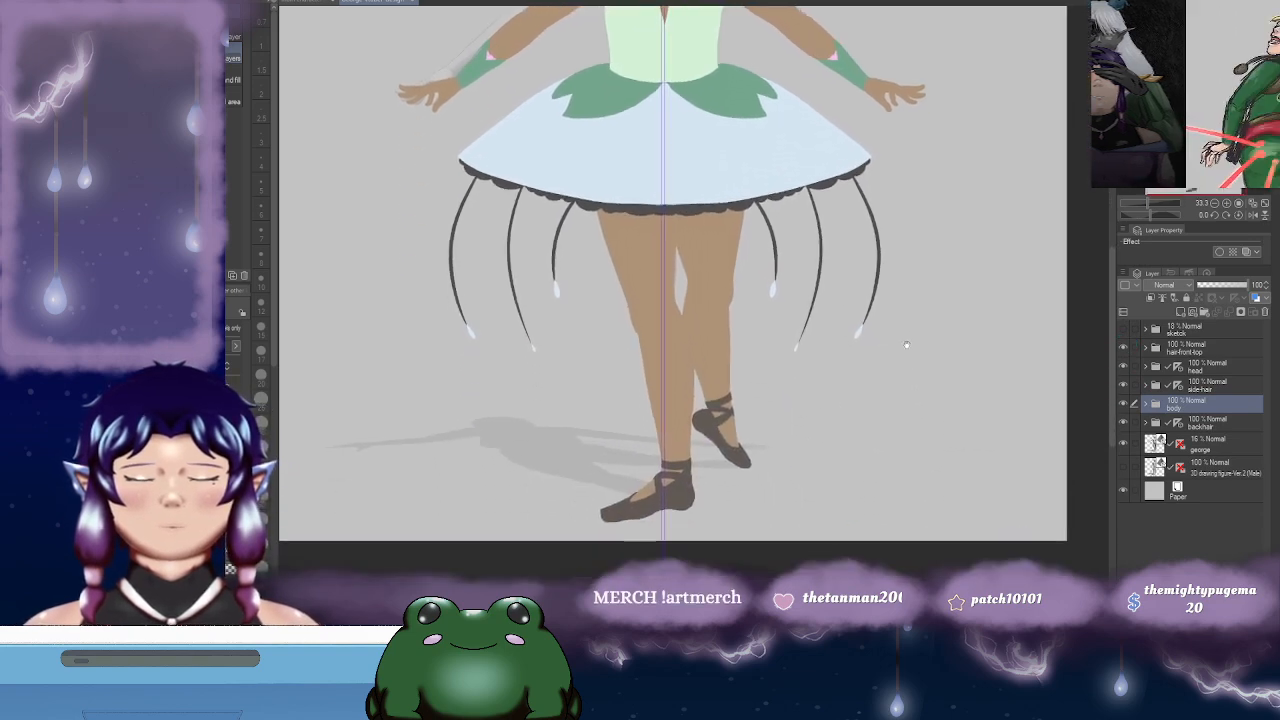
{"action": "scroll", "coordinate": [907, 351], "scroll_direction": "up", "scroll_amount": 5}
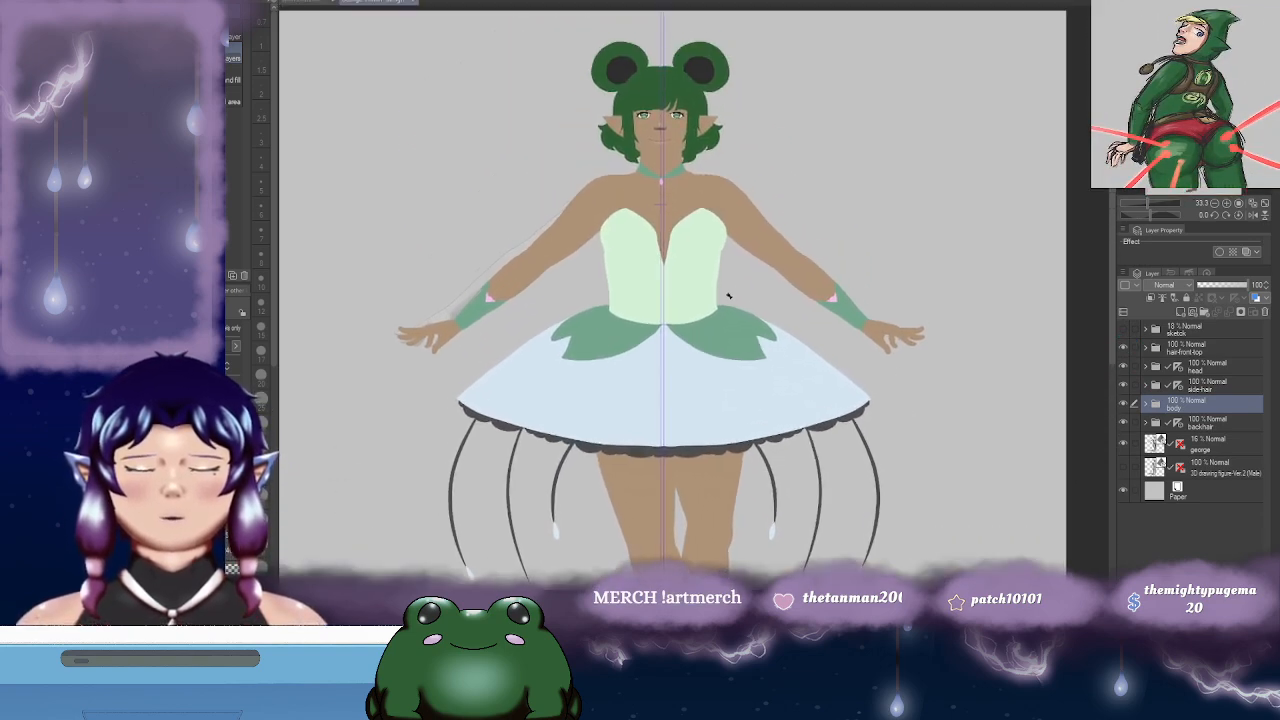
{"action": "scroll", "coordinate": [729, 296], "scroll_direction": "up", "scroll_amount": 1}
{"action": "scroll", "coordinate": [773, 250], "scroll_direction": "up", "scroll_amount": 3}
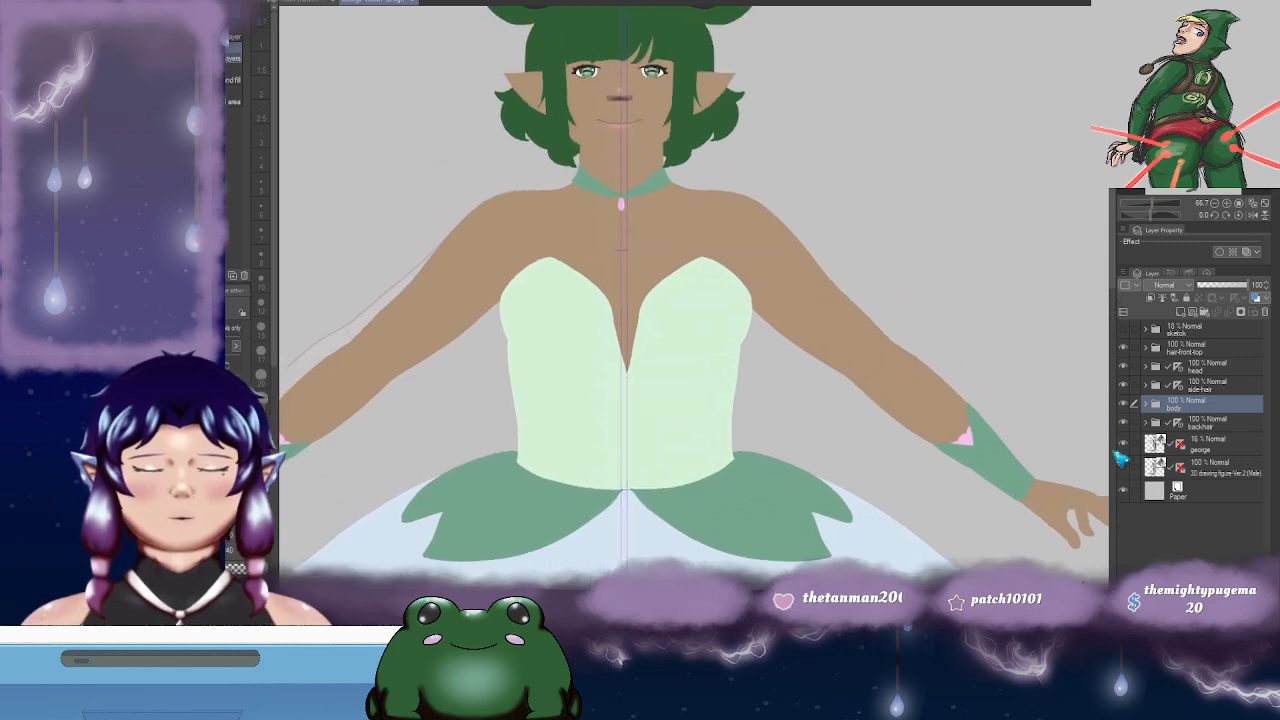
{"action": "scroll", "coordinate": [808, 391], "scroll_direction": "down", "scroll_amount": 1}
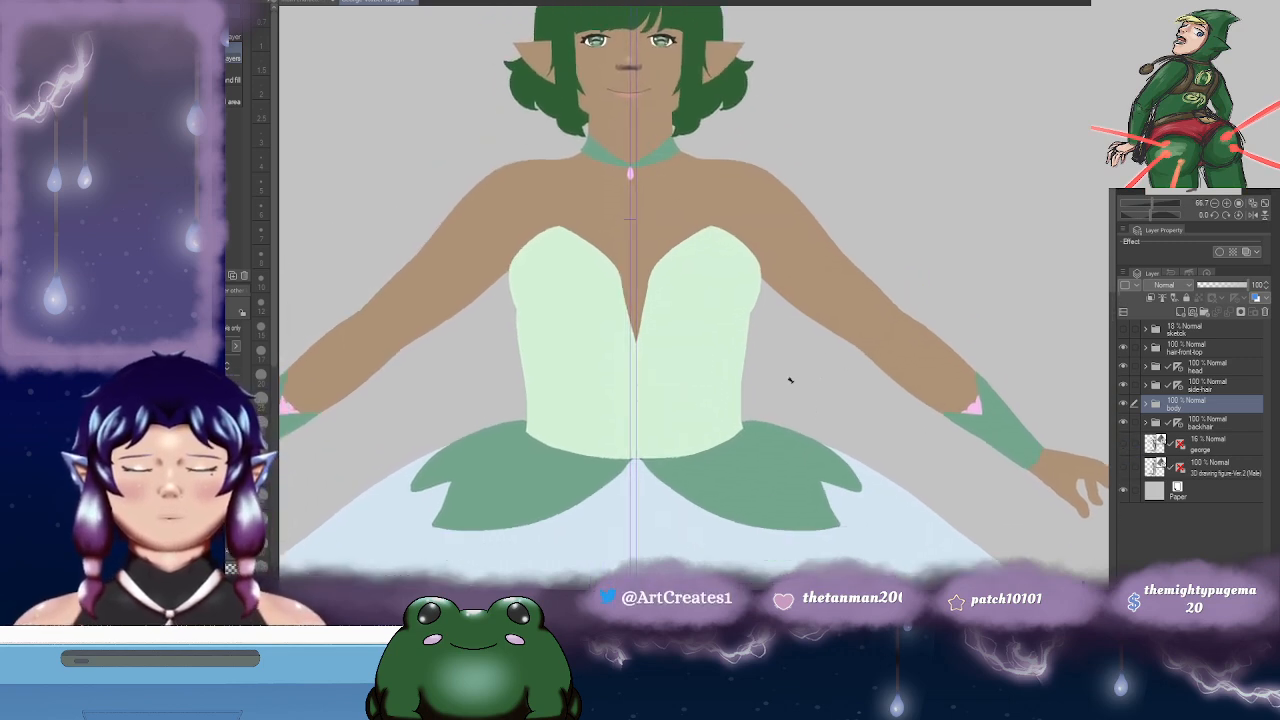
{"action": "scroll", "coordinate": [789, 377], "scroll_direction": "down", "scroll_amount": 2}
- Examine the flat-colored figure from the hair to the skirt, toggling the hair-front-top folder off and on
{"action": "left_click_drag", "start_coordinate": [862, 468], "coordinate": [836, 390]}
{"action": "left_click_drag", "start_coordinate": [717, 225], "coordinate": [713, 357]}
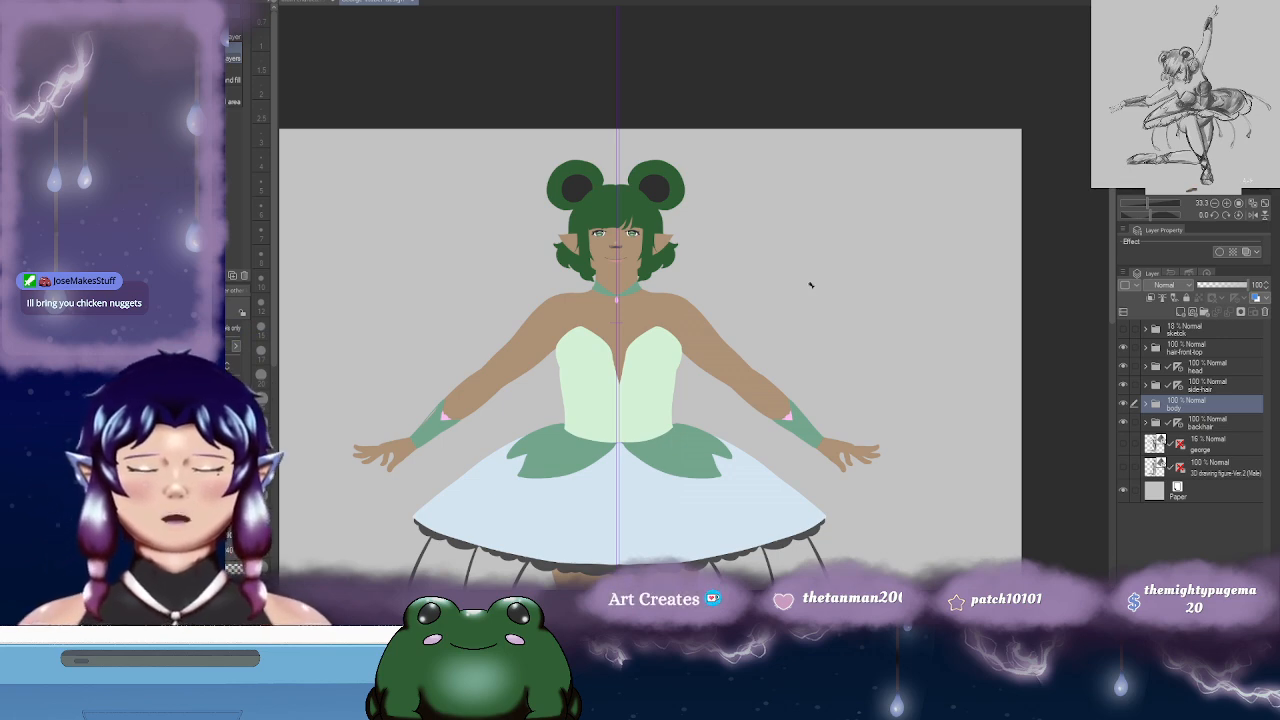
{"action": "scroll", "coordinate": [643, 320], "scroll_direction": "up", "scroll_amount": 4}
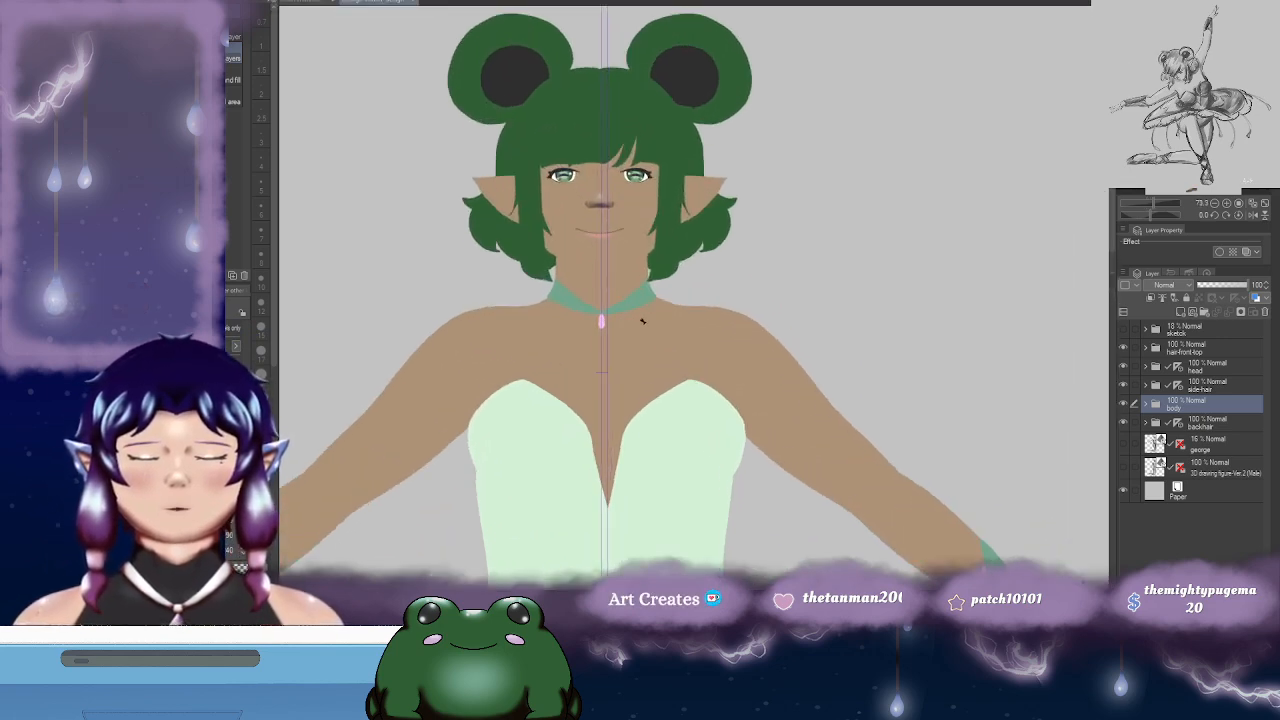
{"action": "scroll", "coordinate": [641, 322], "scroll_direction": "up", "scroll_amount": 2}
{"action": "scroll", "coordinate": [641, 322], "scroll_direction": "down", "scroll_amount": 2}
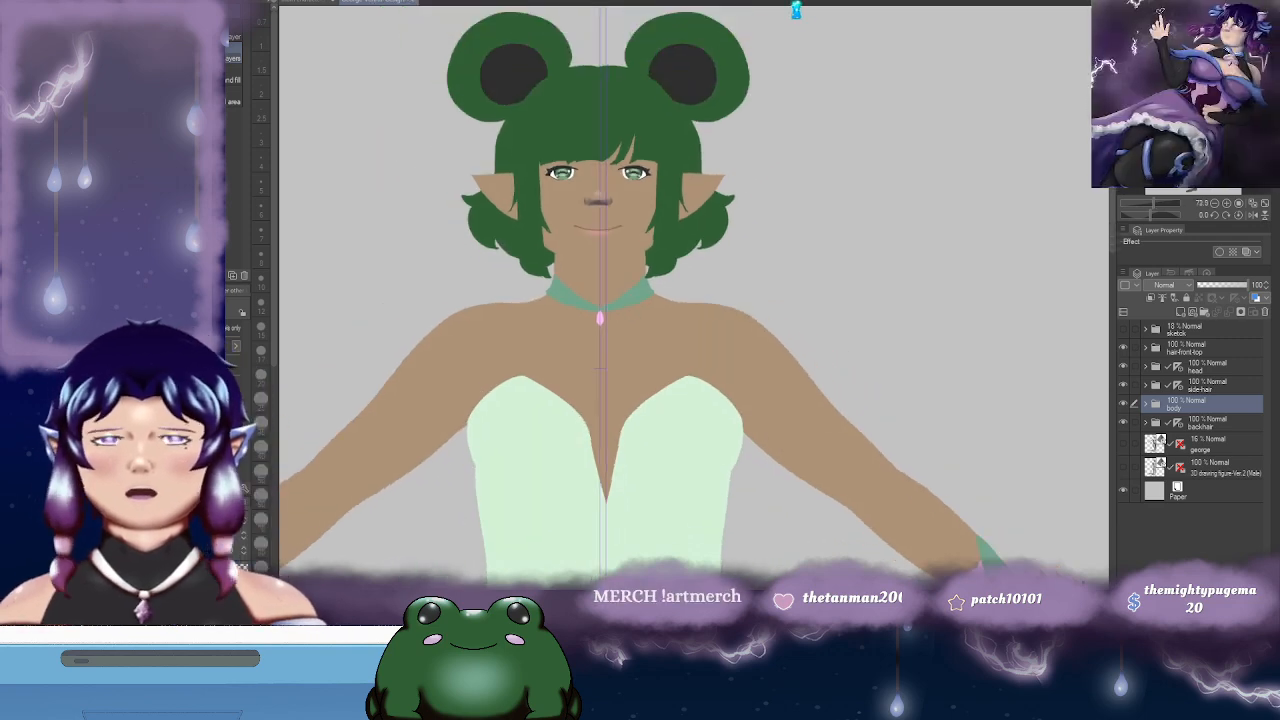
{"action": "left_click_drag", "start_coordinate": [765, 233], "coordinate": [777, 183]}
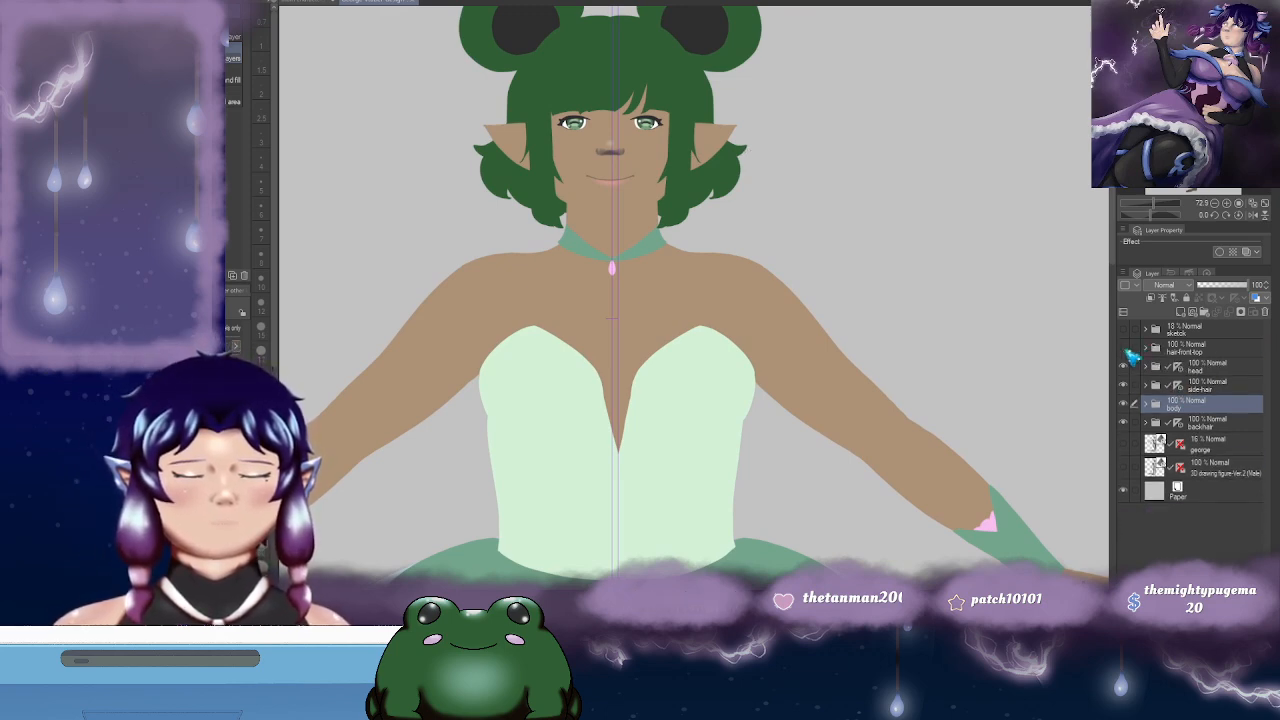
{"action": "left_click", "coordinate": [1124, 348]}
{"action": "left_click", "coordinate": [1124, 348]}
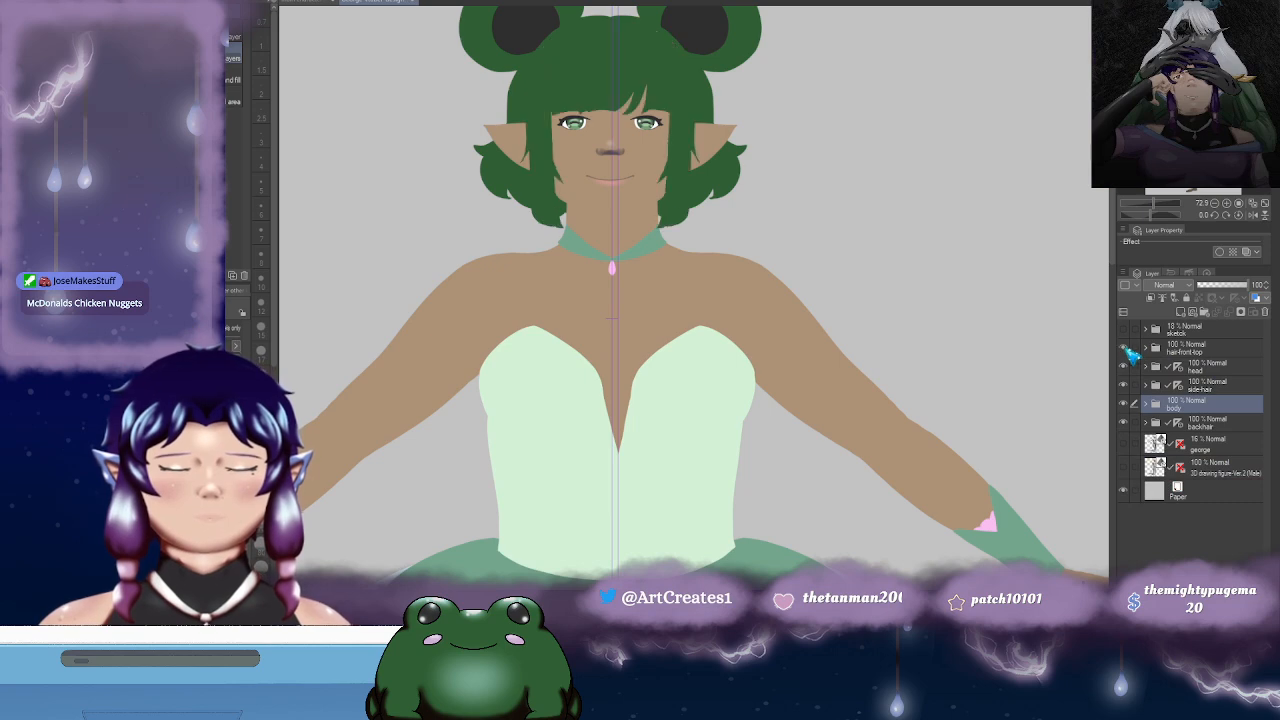
- Select the hair-front-top folder and expand it to show its bangs, sides and hairline folders
{"action": "left_click", "coordinate": [1200, 352]}
{"action": "left_click", "coordinate": [1147, 348]}
{"action": "scroll", "coordinate": [800, 210], "scroll_direction": "up", "scroll_amount": 3}
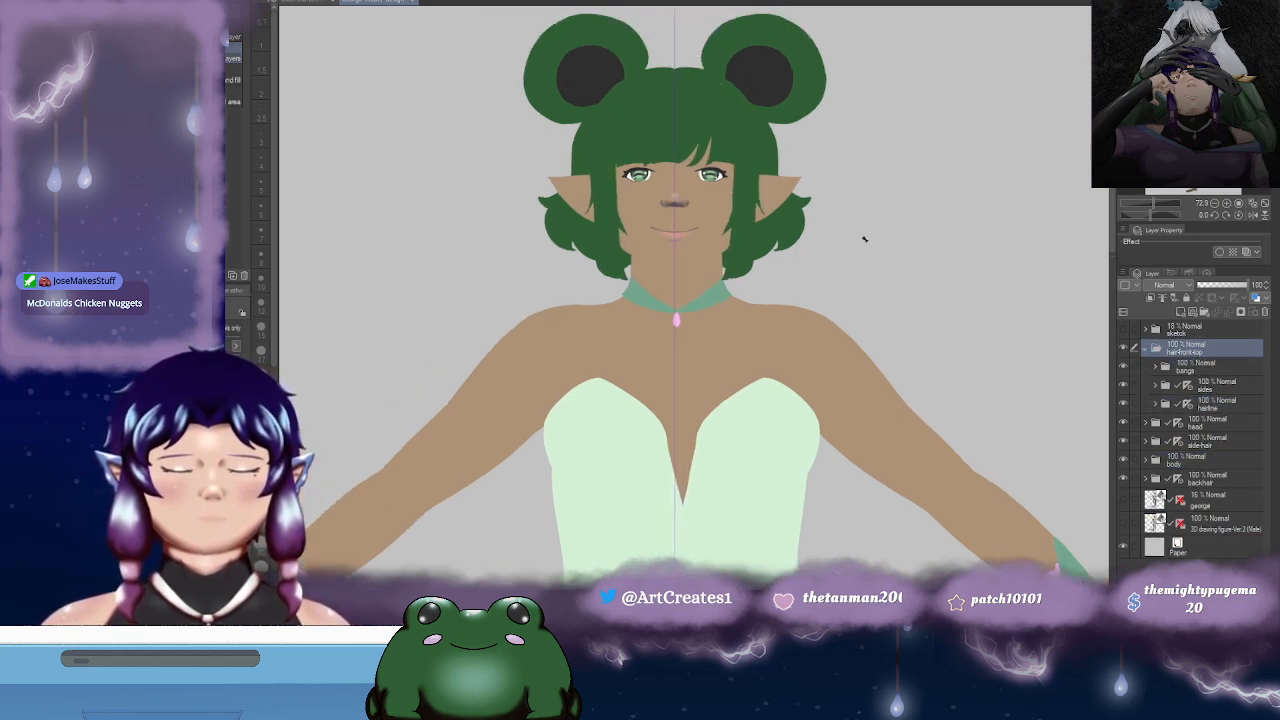
{"action": "left_click_drag", "start_coordinate": [701, 263], "coordinate": [813, 246]}
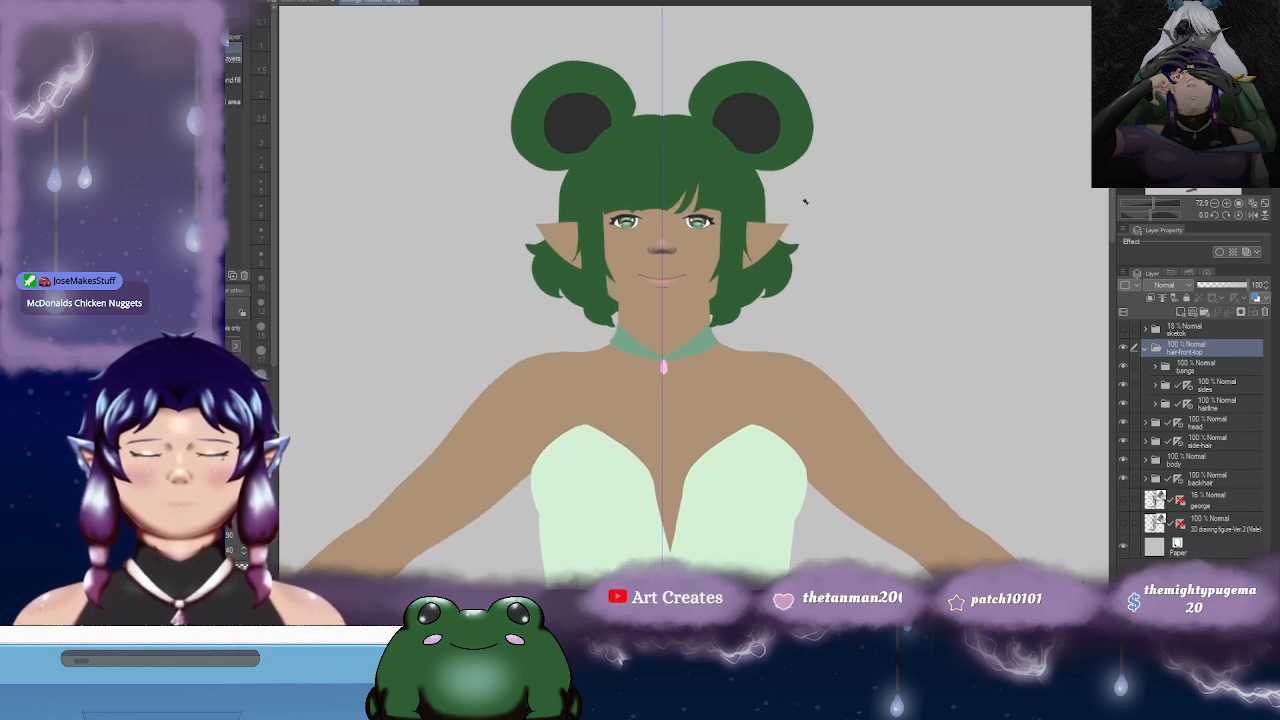
- Examine the bangs by toggling the bangs folder off and on and checking the layers inside it
{"action": "left_click", "coordinate": [1162, 368]}
{"action": "left_click", "coordinate": [1123, 367]}
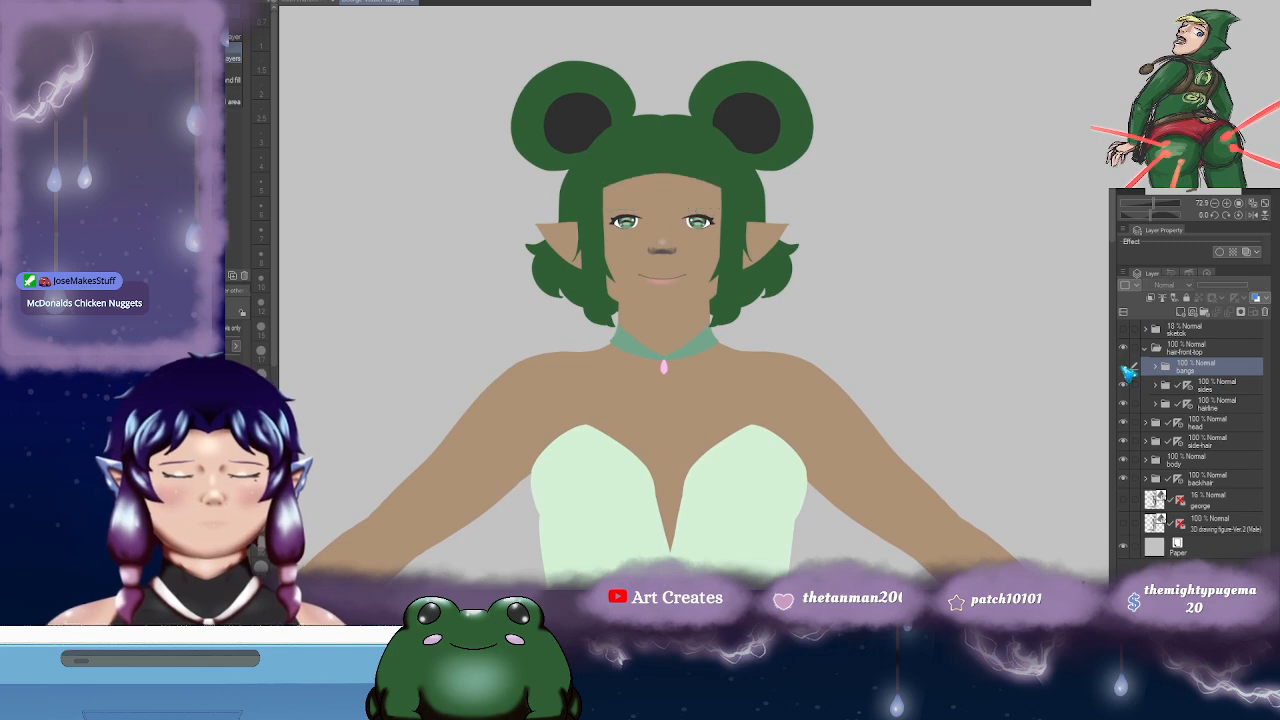
{"action": "left_click", "coordinate": [1123, 367]}
{"action": "mouse_move", "coordinate": [820, 267]}
{"action": "left_mouse_down"}
{"action": "mouse_move", "coordinate": [834, 193]}
{"action": "mouse_move", "coordinate": [827, 257]}
{"action": "left_mouse_up"}
{"action": "scroll", "coordinate": [825, 253], "scroll_direction": "down", "scroll_amount": 5}
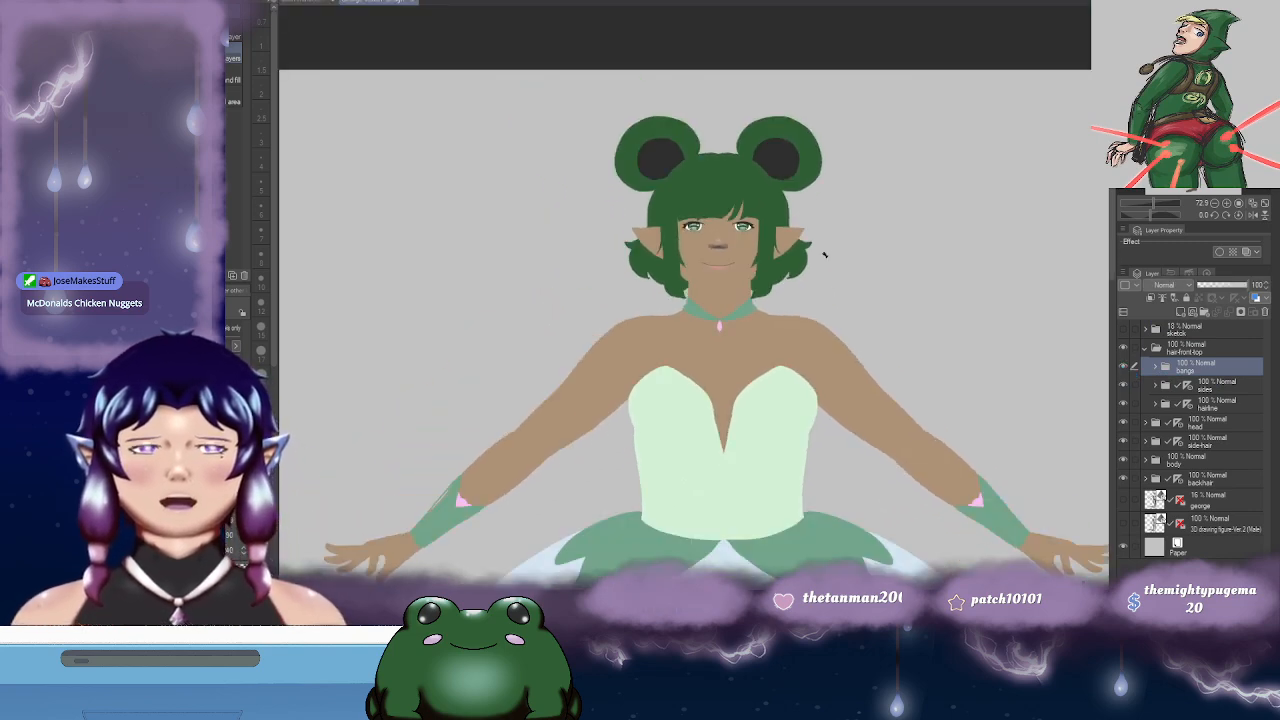
{"action": "mouse_move", "coordinate": [741, 347]}
{"action": "left_mouse_down"}
{"action": "mouse_move", "coordinate": [737, 206]}
{"action": "mouse_move", "coordinate": [743, 348]}
{"action": "left_mouse_up"}
{"action": "left_click_drag", "start_coordinate": [752, 70], "coordinate": [727, 177]}
{"action": "scroll", "coordinate": [753, 129], "scroll_direction": "up", "scroll_amount": 3}
{"action": "scroll", "coordinate": [803, 193], "scroll_direction": "up", "scroll_amount": 1}
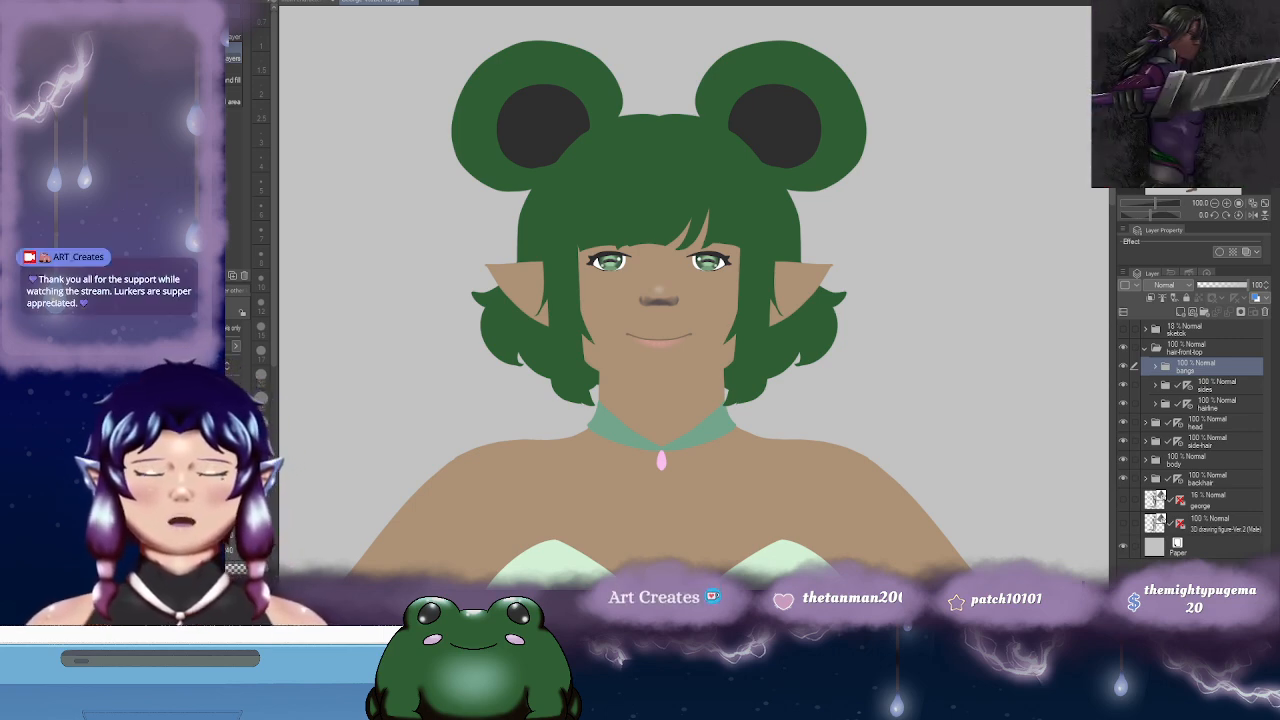
{"action": "scroll", "coordinate": [1007, 164], "scroll_direction": "down", "scroll_amount": 2}
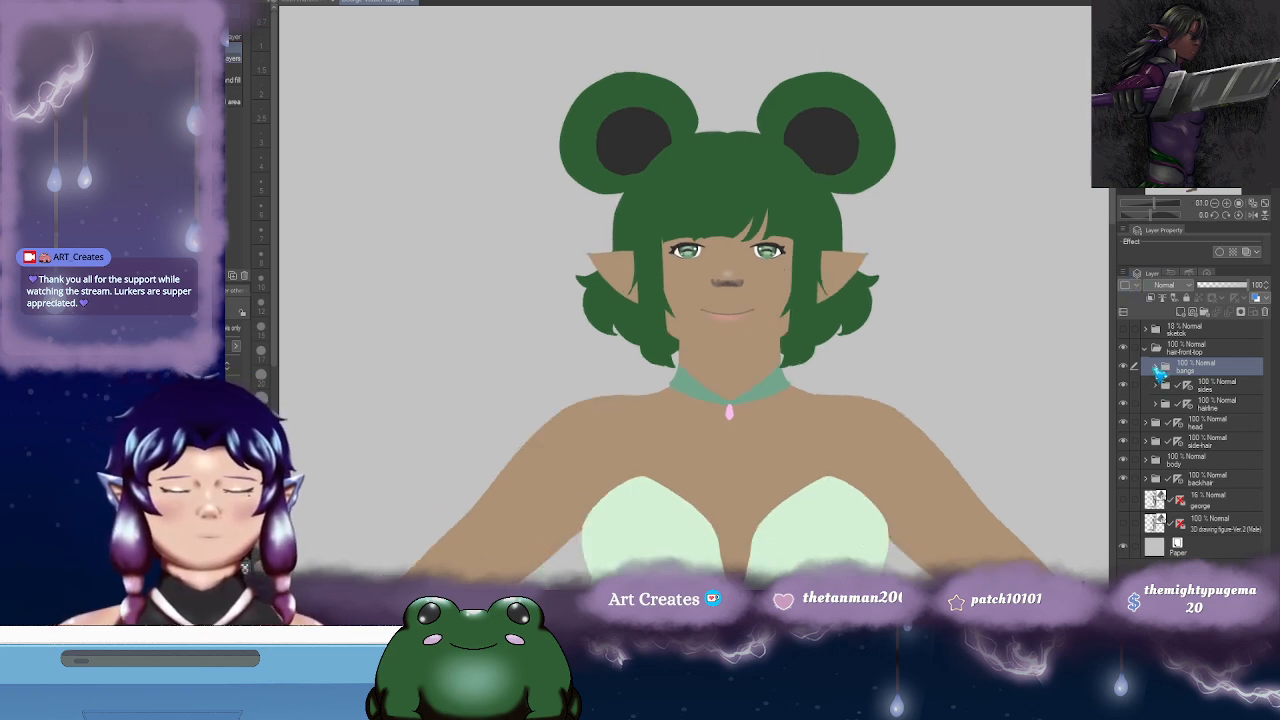
{"action": "left_click", "coordinate": [1157, 366]}
{"action": "scroll", "coordinate": [1174, 378], "scroll_direction": "down", "scroll_amount": 1}
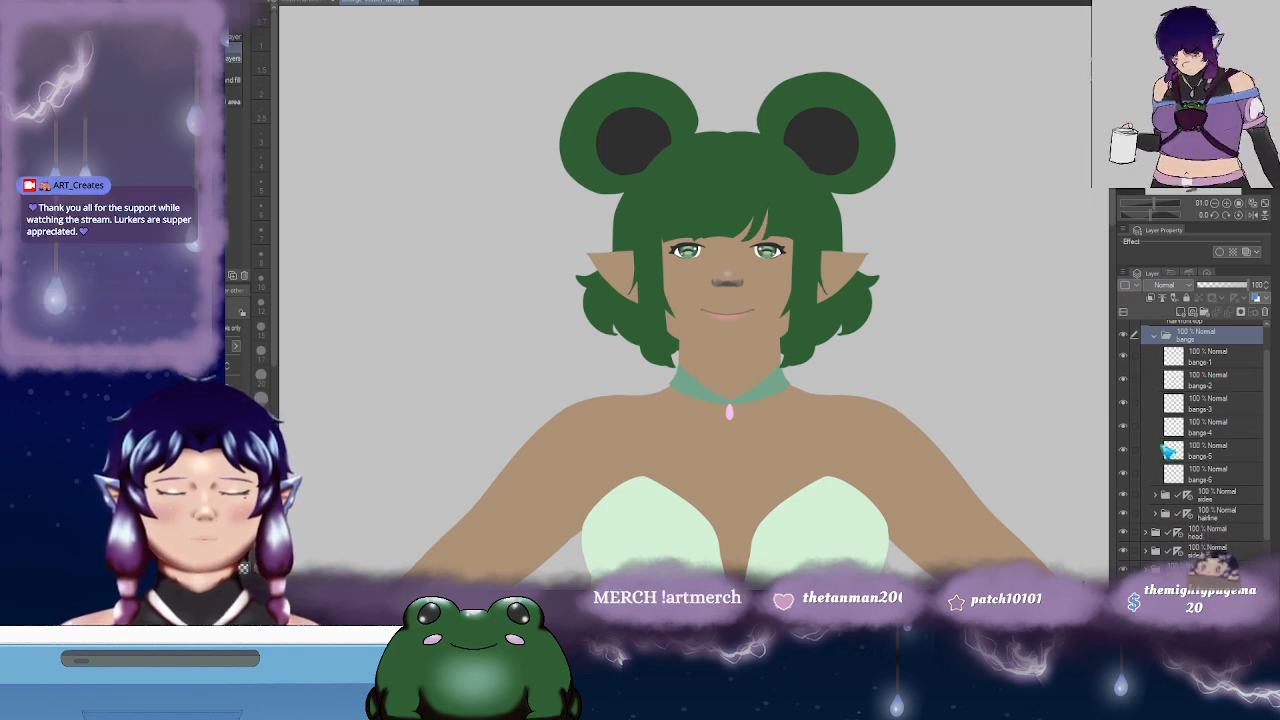
{"action": "left_click", "coordinate": [1154, 336]}
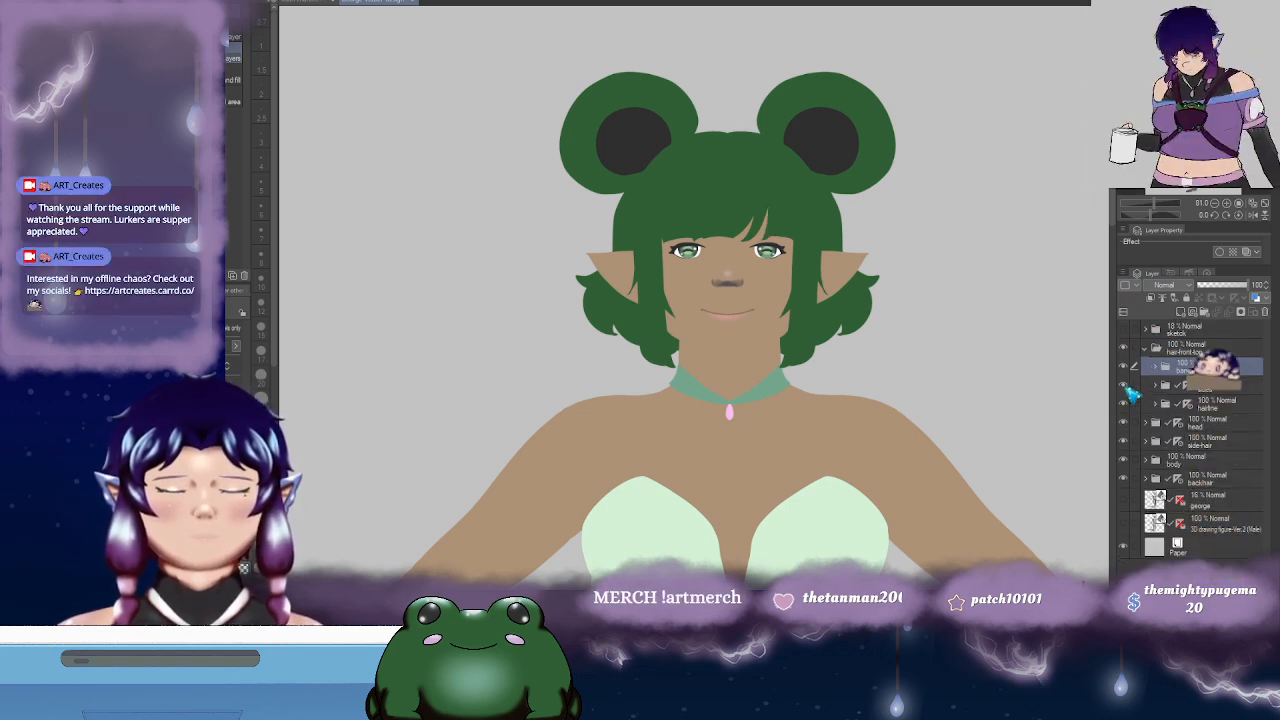
- Hide the sides, hairline, head, side-hair, body and backhair folders so only the bangs show
{"action": "left_click", "coordinate": [1123, 386]}
{"action": "left_click", "coordinate": [1123, 405]}
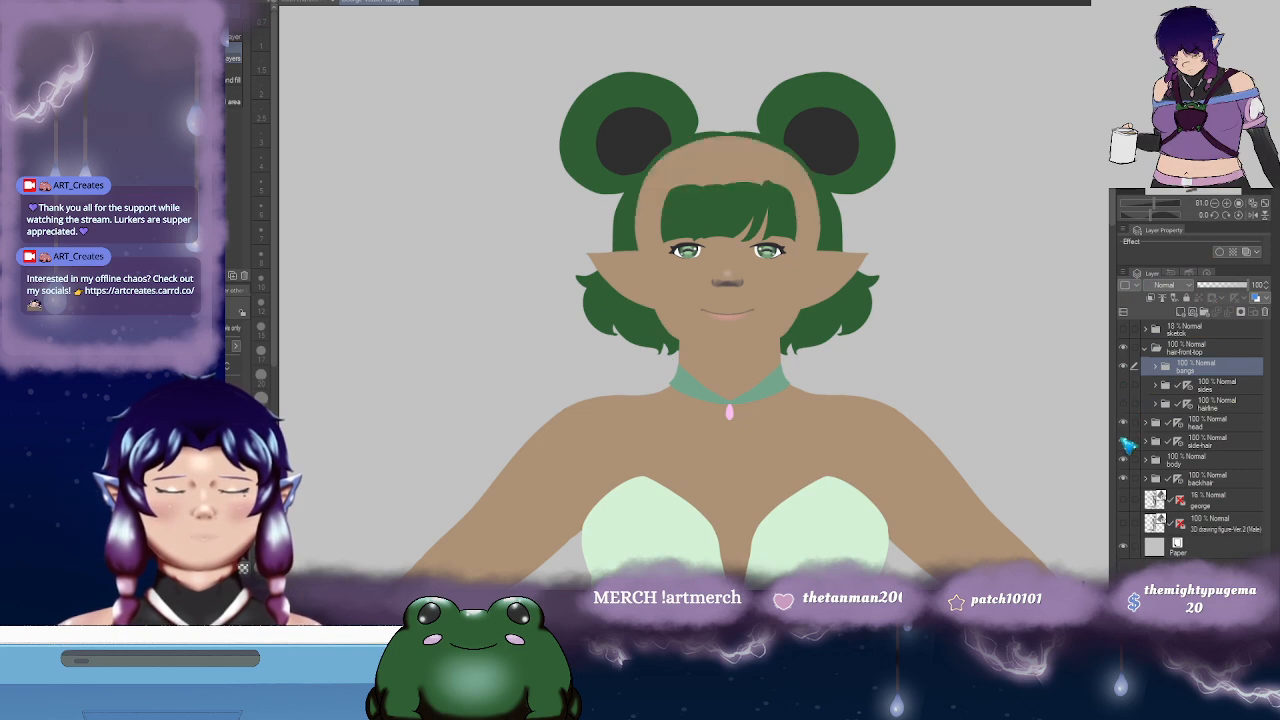
{"action": "left_click", "coordinate": [1123, 423]}
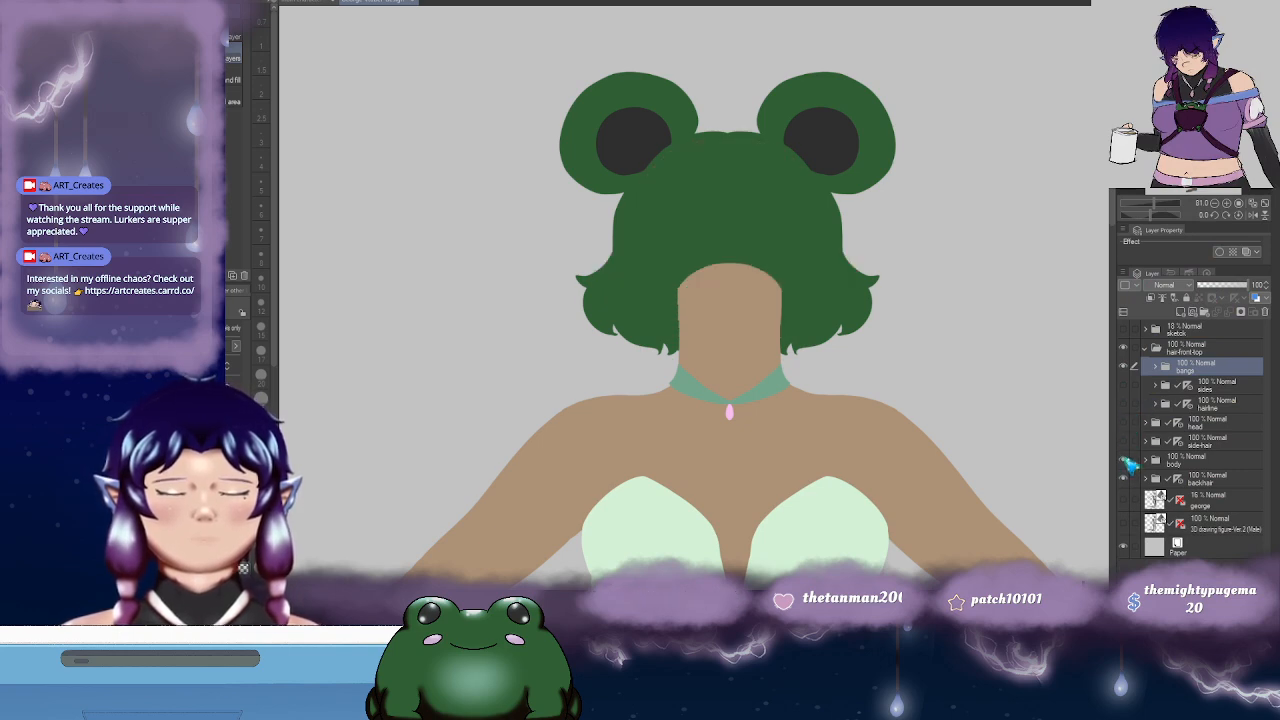
{"action": "left_click", "coordinate": [1123, 460]}
{"action": "left_click", "coordinate": [1123, 478]}
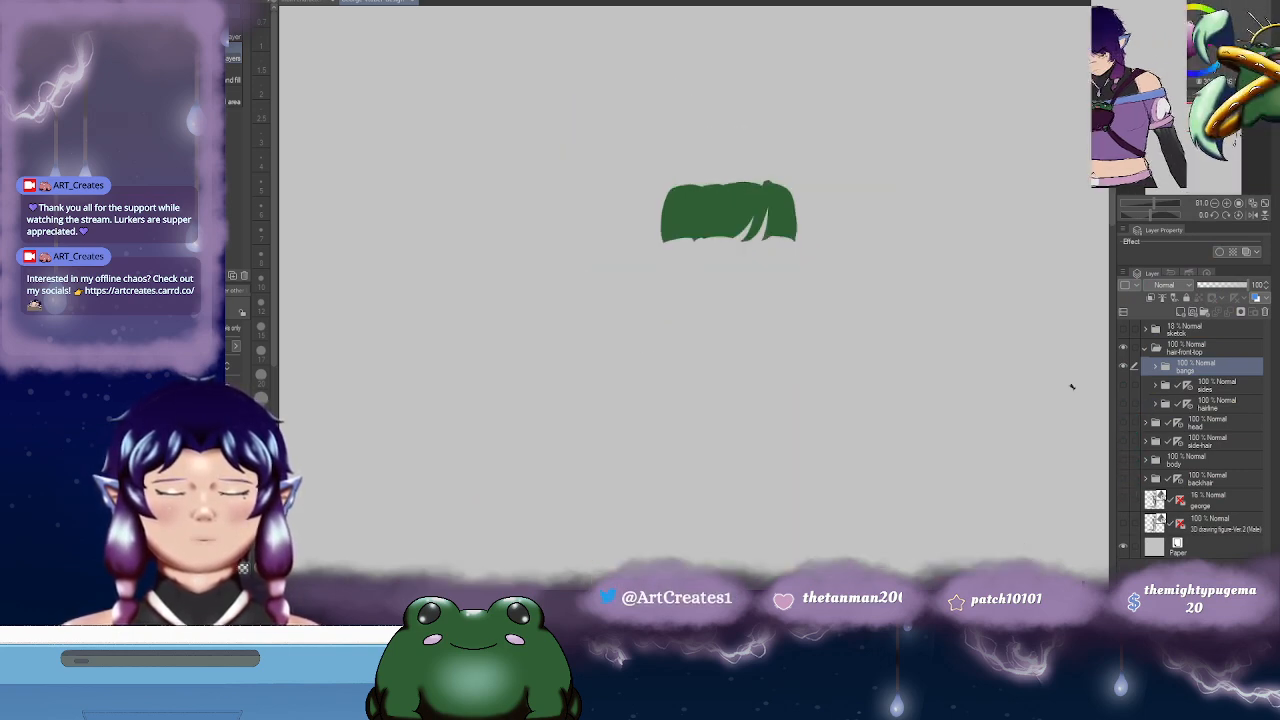
{"action": "scroll", "coordinate": [734, 262], "scroll_direction": "up", "scroll_amount": 4}
{"action": "scroll", "coordinate": [731, 264], "scroll_direction": "down", "scroll_amount": 3}
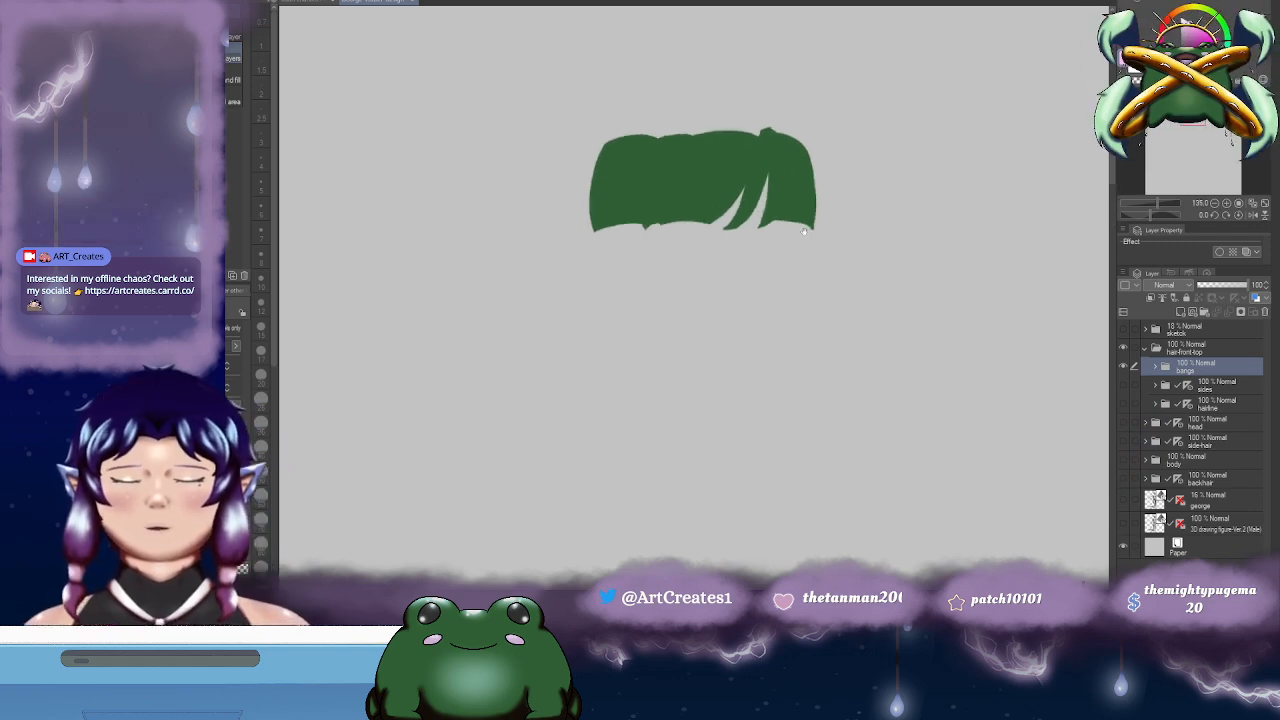
- Expand the bangs folder and move the bangs-2 layer above bangs-1
{"action": "left_click_drag", "start_coordinate": [804, 234], "coordinate": [744, 294]}
{"action": "left_click_drag", "start_coordinate": [626, 248], "coordinate": [646, 275]}
{"action": "key", "text": "o"}
{"action": "left_click", "coordinate": [1156, 367]}
{"action": "left_click", "coordinate": [1168, 393]}
{"action": "left_click", "coordinate": [1198, 416]}
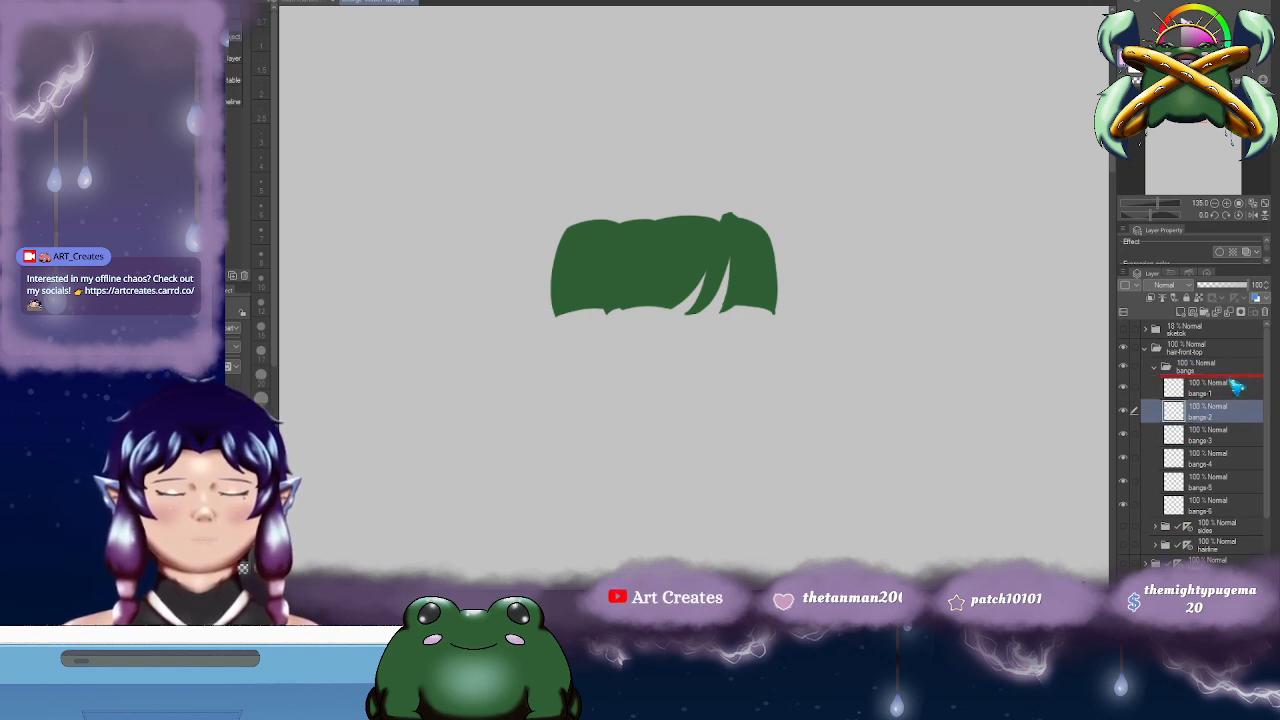
{"action": "left_click_drag", "start_coordinate": [1238, 387], "coordinate": [1238, 385]}
- Lower the opacity of bangs-1, bangs-3, bangs-4, bangs-5 and bangs-6 to 49%
{"action": "scroll", "coordinate": [831, 291], "scroll_direction": "up", "scroll_amount": 3}
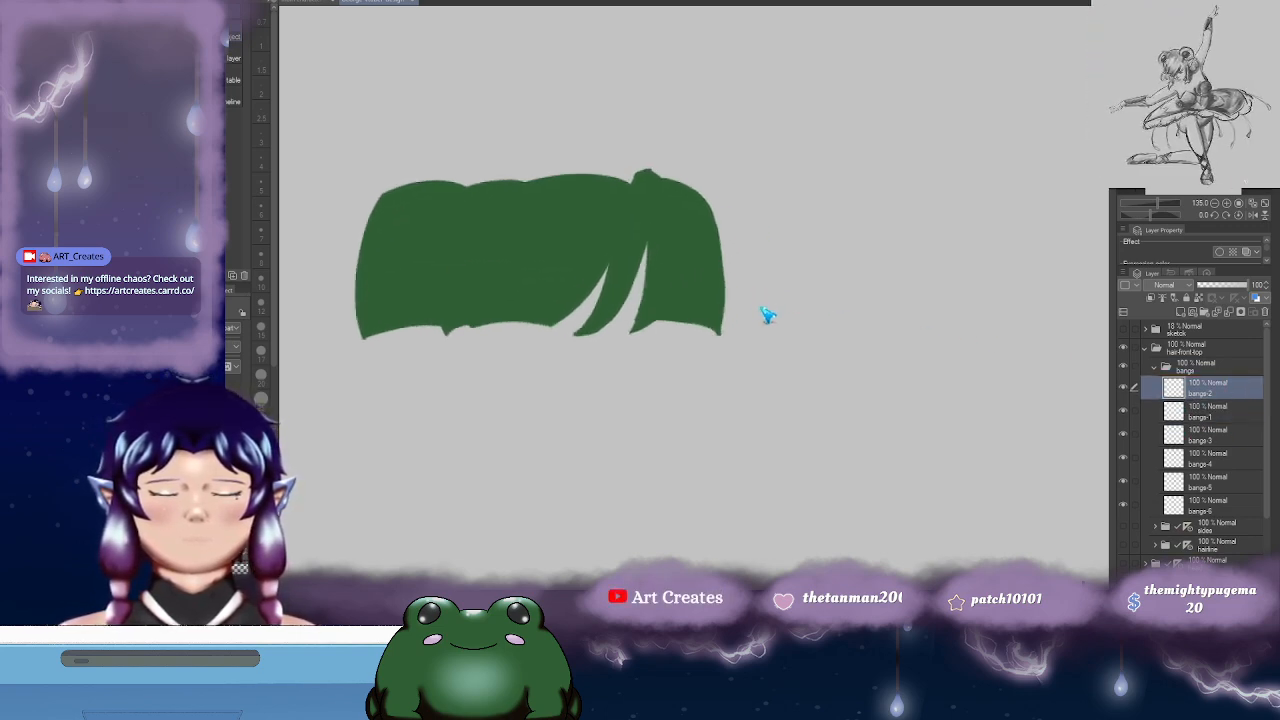
{"action": "scroll", "coordinate": [700, 252], "scroll_direction": "up", "scroll_amount": 3}
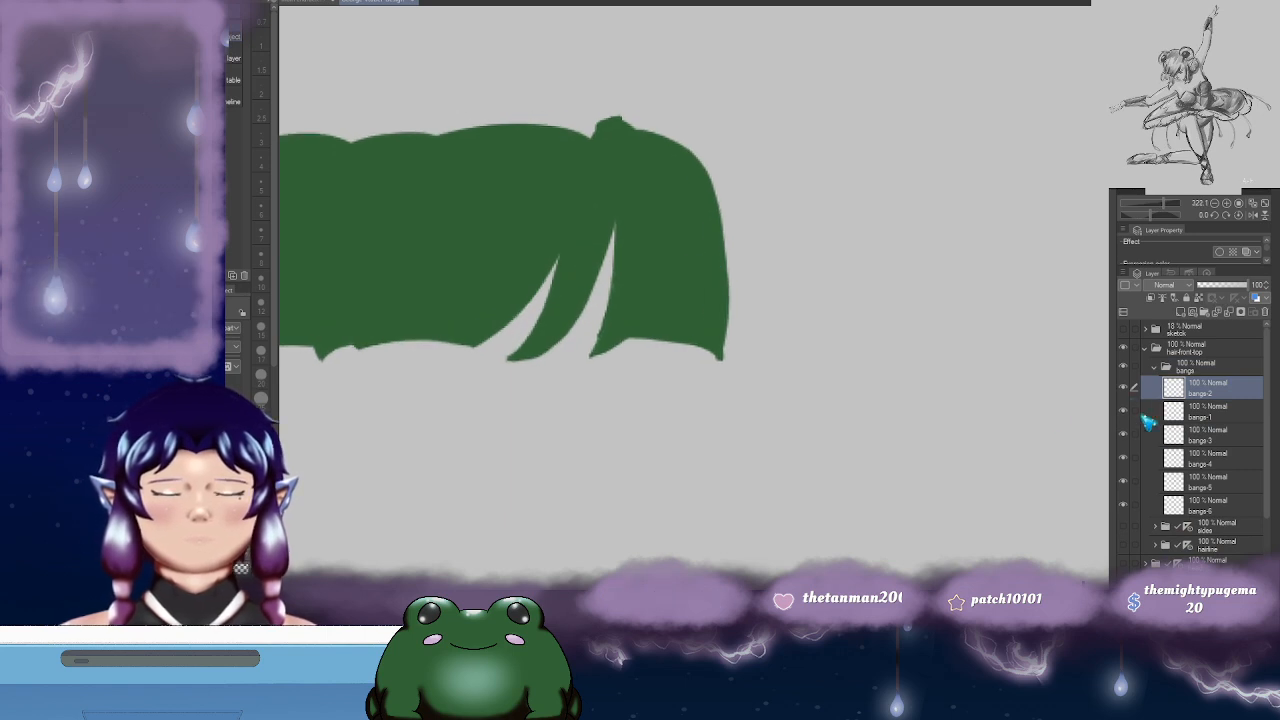
{"action": "left_click", "coordinate": [1200, 420]}
{"action": "left_click", "coordinate": [1200, 502], "text": "shift"}
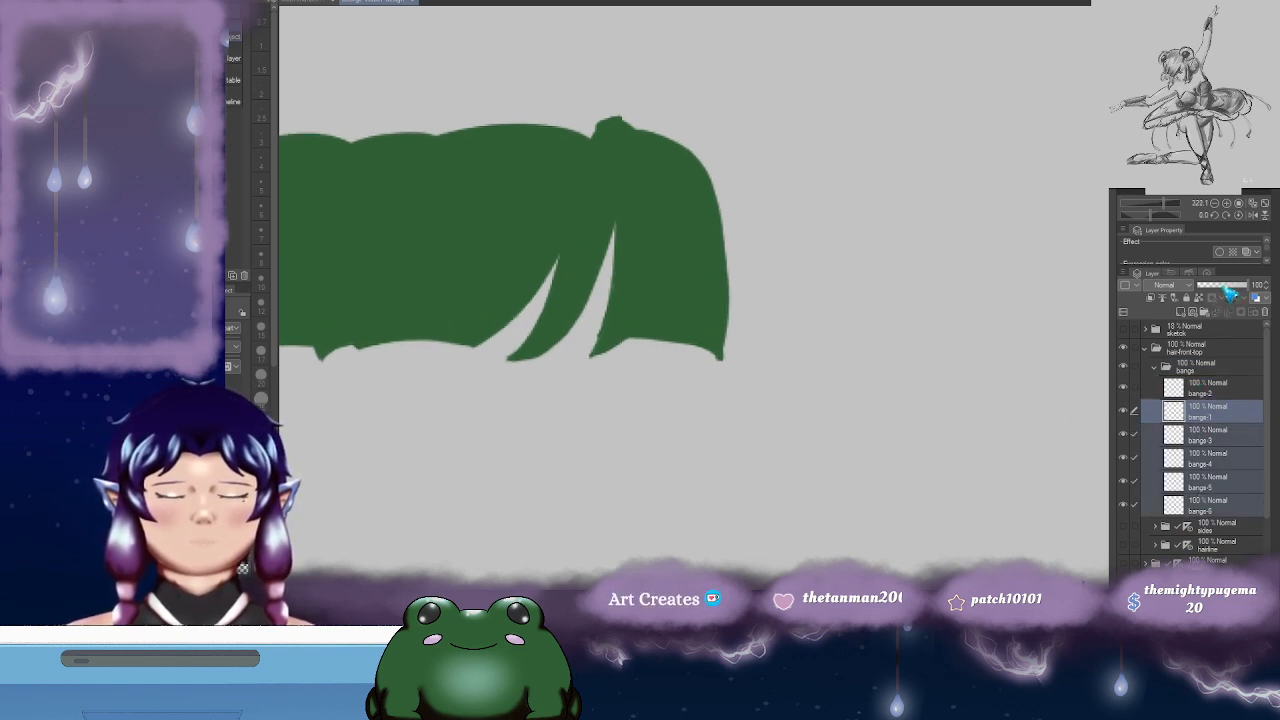
{"action": "left_click", "coordinate": [1225, 288]}
- Move bangs-1 back above bangs-2 and check its overlap by toggling its visibility
{"action": "mouse_move", "coordinate": [1208, 392]}
{"action": "left_mouse_down"}
{"action": "mouse_move", "coordinate": [1220, 392]}
{"action": "mouse_move", "coordinate": [1214, 422]}
{"action": "mouse_move", "coordinate": [1220, 398]}
{"action": "left_mouse_up"}
{"action": "left_click", "coordinate": [1123, 389]}
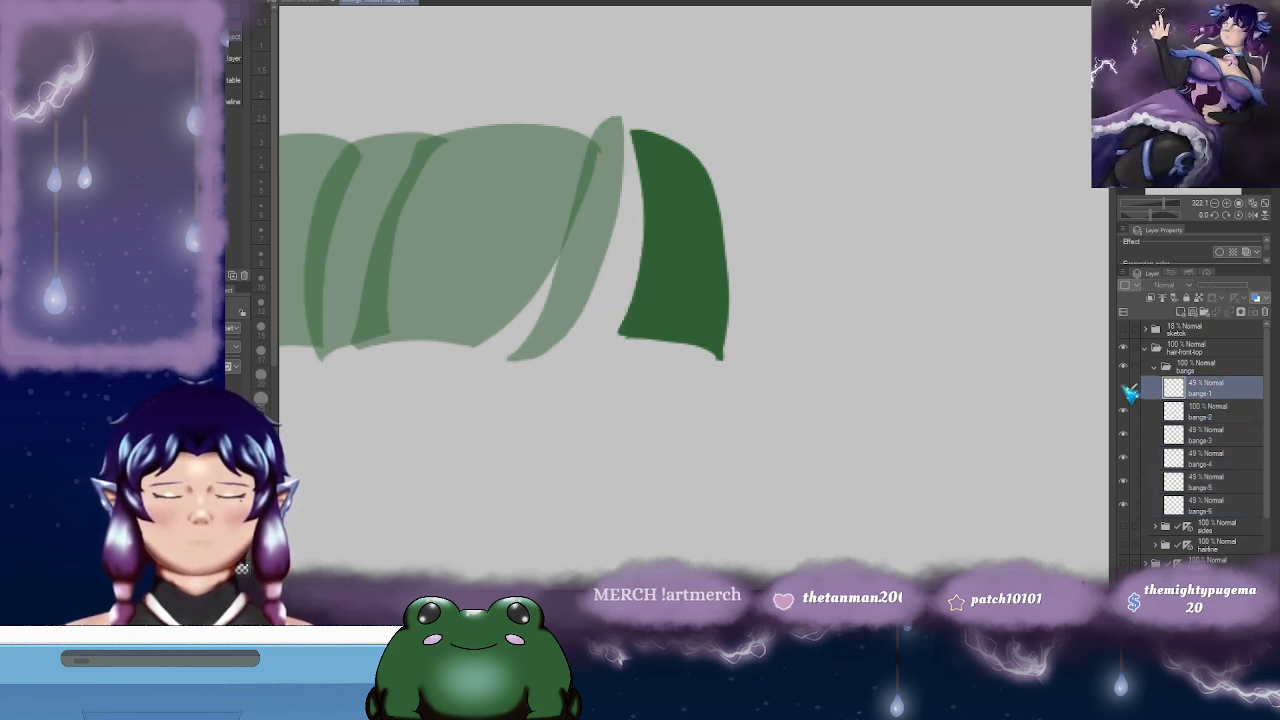
{"action": "left_click", "coordinate": [1123, 389]}
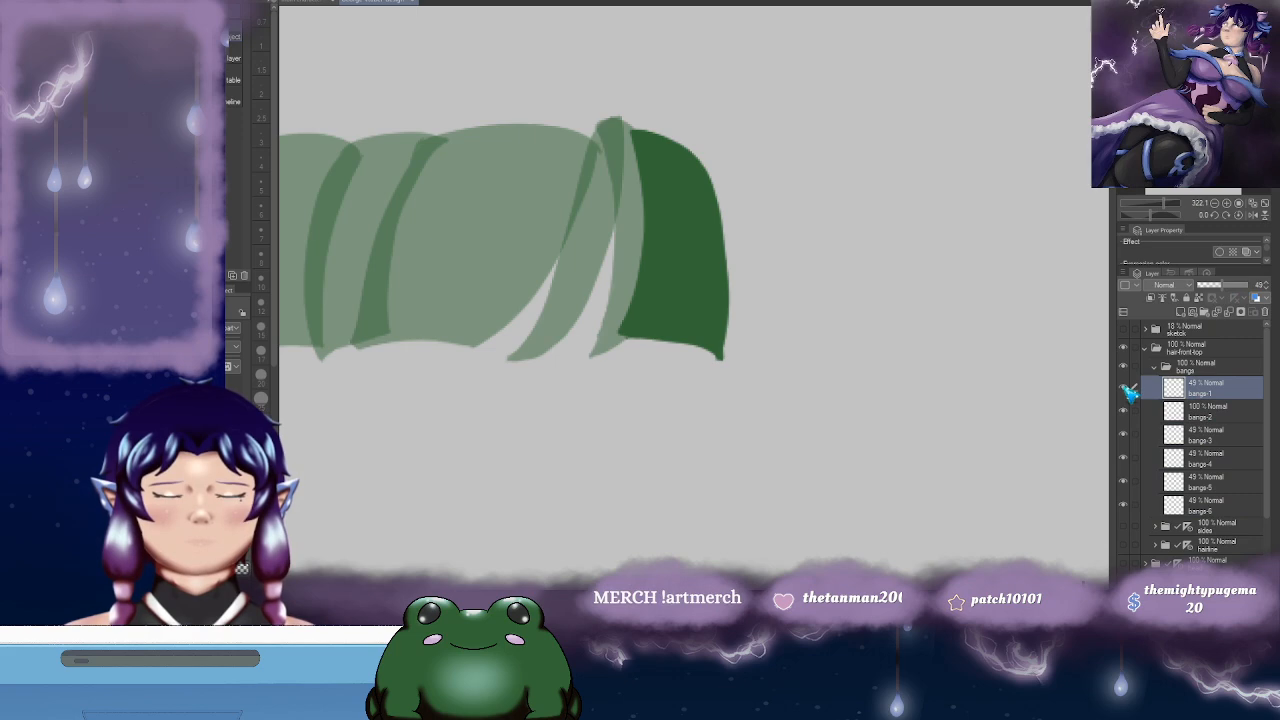
- Add two new layers above bangs-2 and clip both to it
{"action": "left_click", "coordinate": [1206, 414]}
{"action": "left_click_drag", "start_coordinate": [730, 230], "coordinate": [760, 237]}
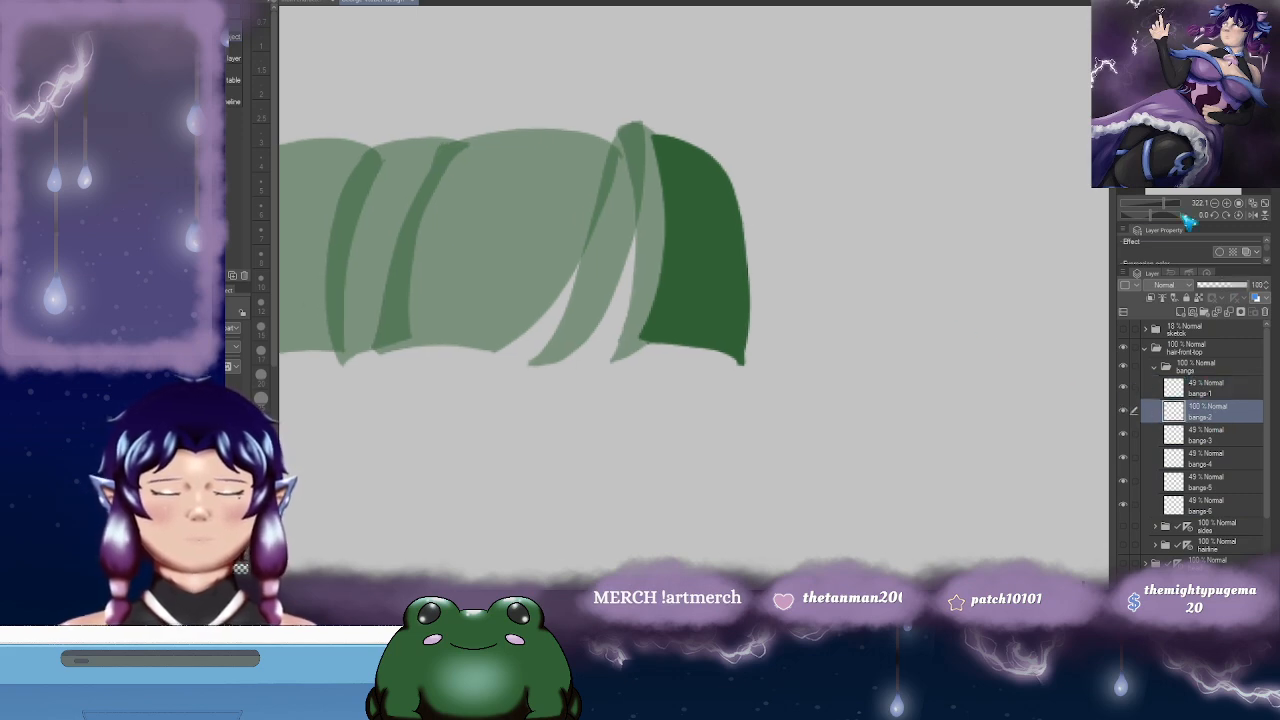
{"action": "left_click", "coordinate": [1183, 313]}
{"action": "left_click", "coordinate": [1183, 314]}
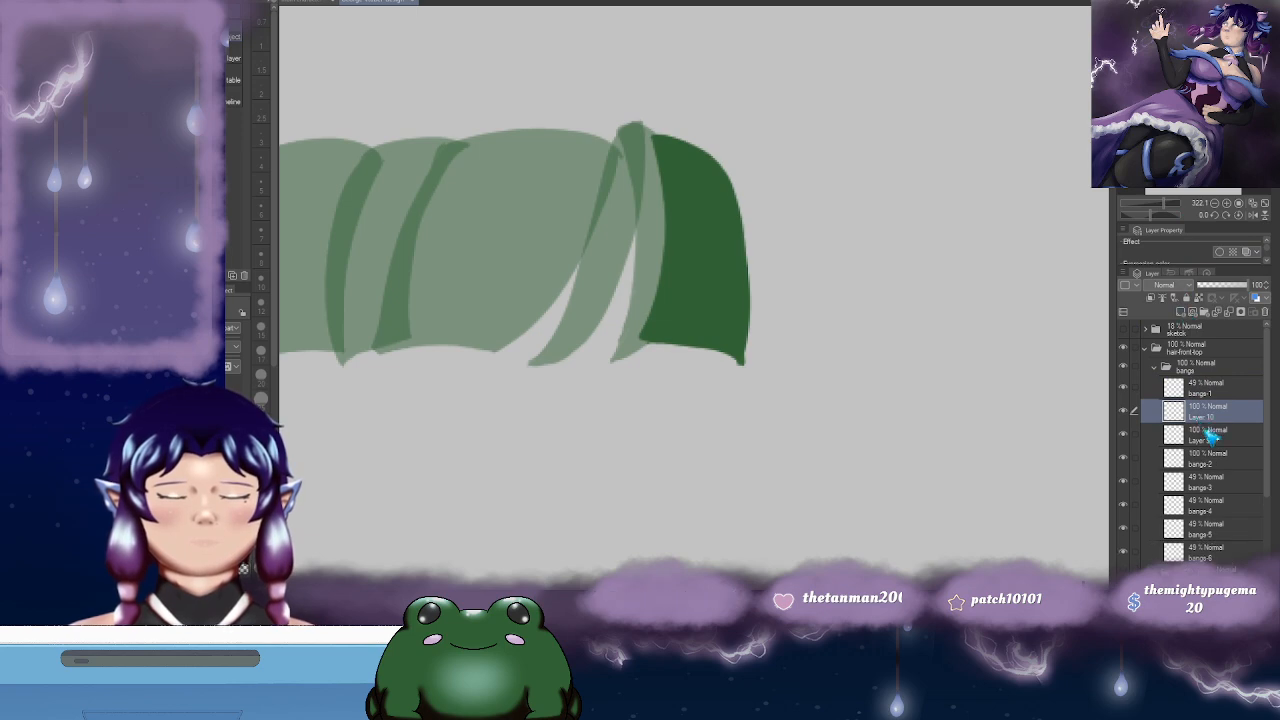
{"action": "left_click", "coordinate": [1209, 432], "text": "shift"}
{"action": "left_click", "coordinate": [1151, 298]}
{"action": "mouse_move", "coordinate": [670, 162]}
{"action": "left_mouse_down"}
{"action": "mouse_move", "coordinate": [722, 206]}
{"action": "mouse_move", "coordinate": [530, 154]}
{"action": "mouse_move", "coordinate": [671, 124]}
{"action": "mouse_move", "coordinate": [718, 177]}
{"action": "left_mouse_up"}
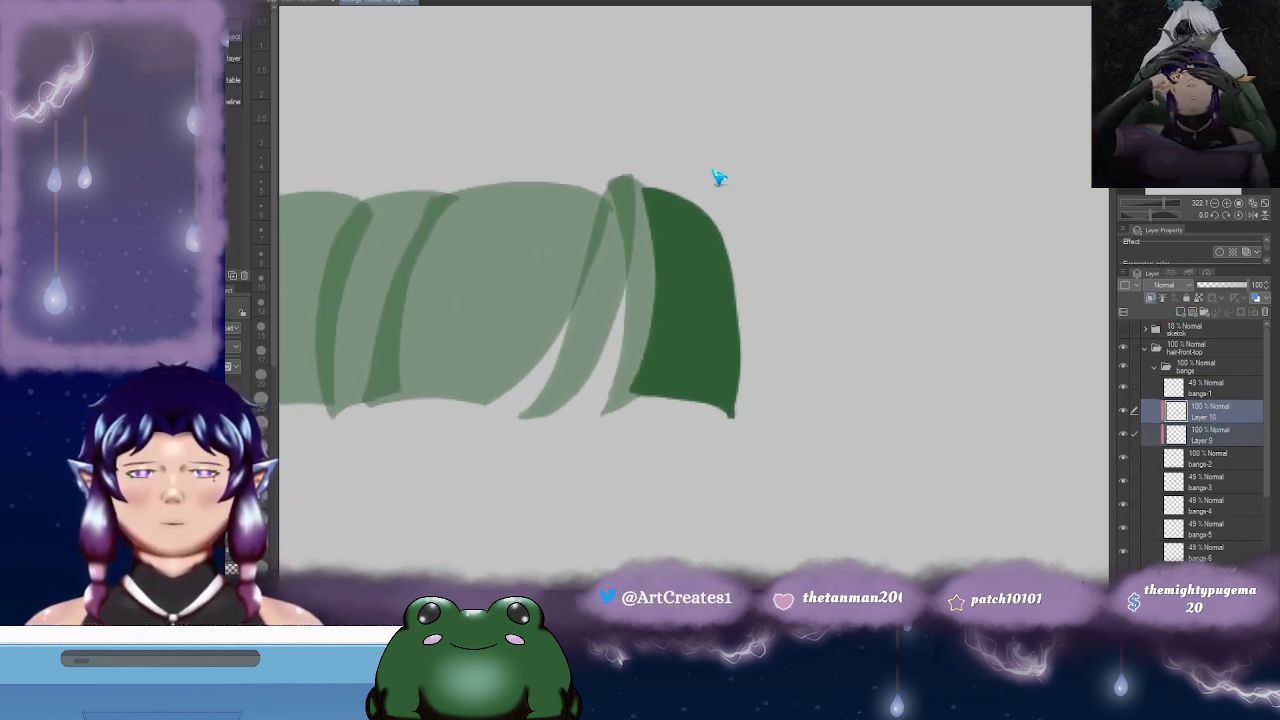
{"action": "mouse_move", "coordinate": [727, 252]}
{"action": "left_mouse_down"}
{"action": "mouse_move", "coordinate": [674, 206]}
{"action": "mouse_move", "coordinate": [708, 194]}
{"action": "left_mouse_up"}
{"action": "mouse_move", "coordinate": [675, 258]}
{"action": "left_mouse_down"}
{"action": "mouse_move", "coordinate": [712, 218]}
{"action": "mouse_move", "coordinate": [734, 223]}
{"action": "left_mouse_up"}
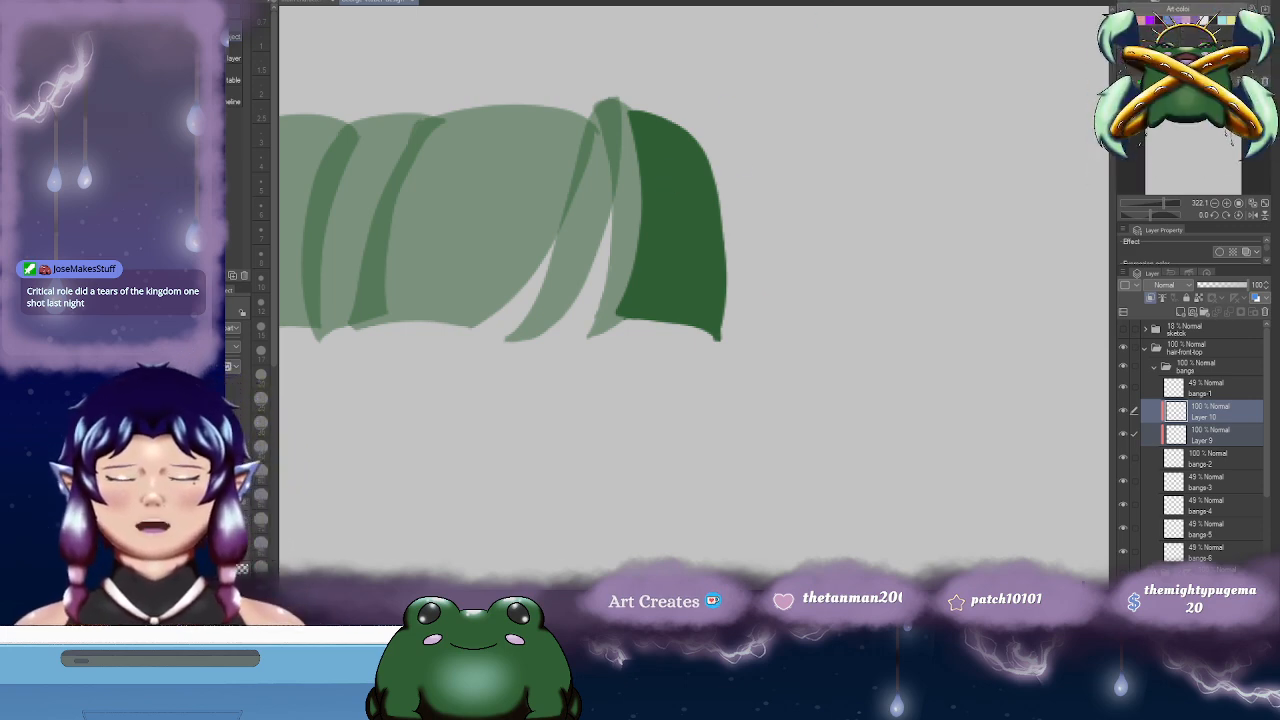
{"action": "key", "text": "b"}
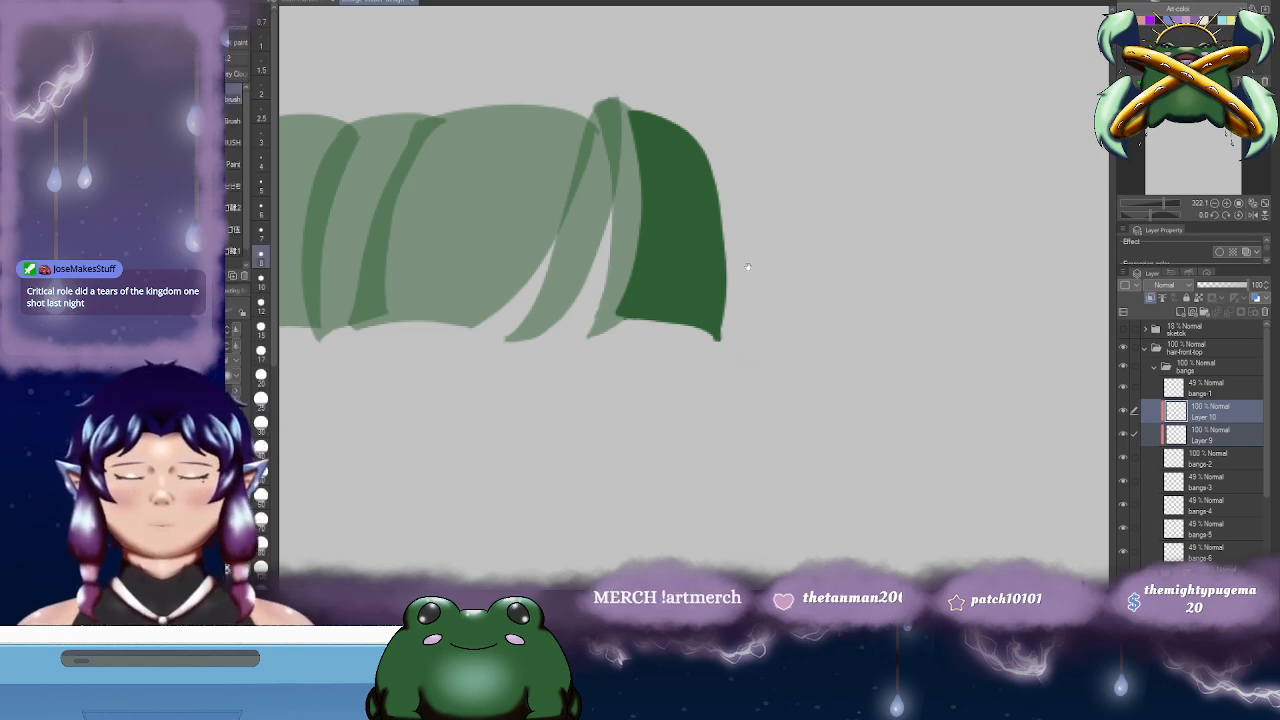
{"action": "left_click_drag", "start_coordinate": [682, 206], "coordinate": [706, 219]}
{"action": "left_click_drag", "start_coordinate": [646, 127], "coordinate": [670, 319]}
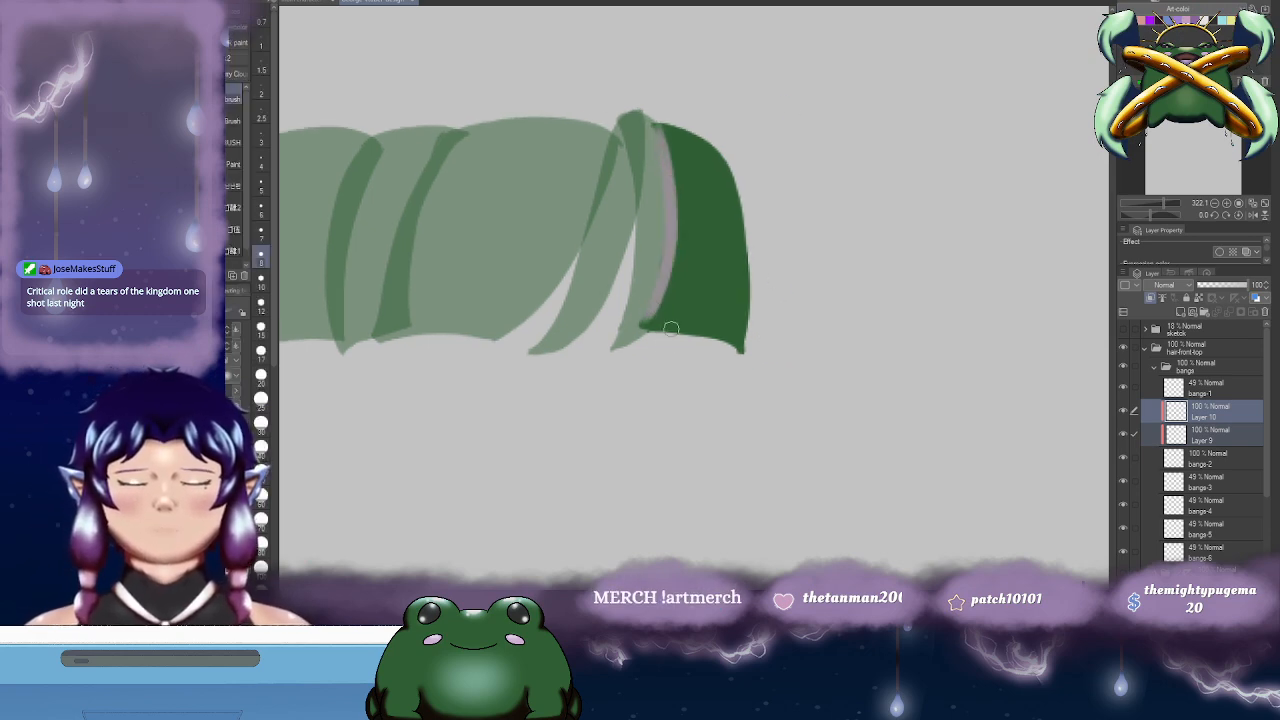
{"action": "key", "text": "ctrl+z"}
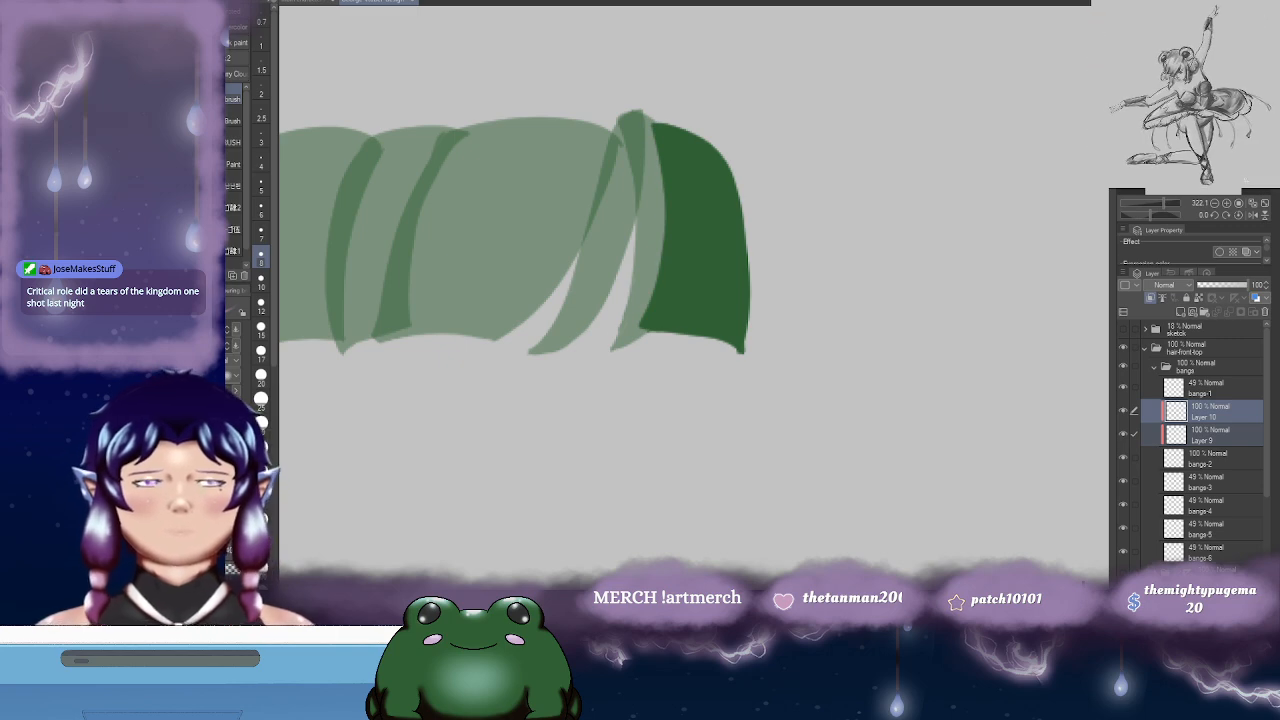
- Brush dark blue shadow strokes along the bangs-2 strand's inner edge, lower tips and outer corner on the upper clipped layer
{"action": "mouse_move", "coordinate": [658, 128]}
{"action": "left_mouse_down"}
{"action": "mouse_move", "coordinate": [657, 267]}
{"action": "mouse_move", "coordinate": [640, 334]}
{"action": "left_mouse_up"}
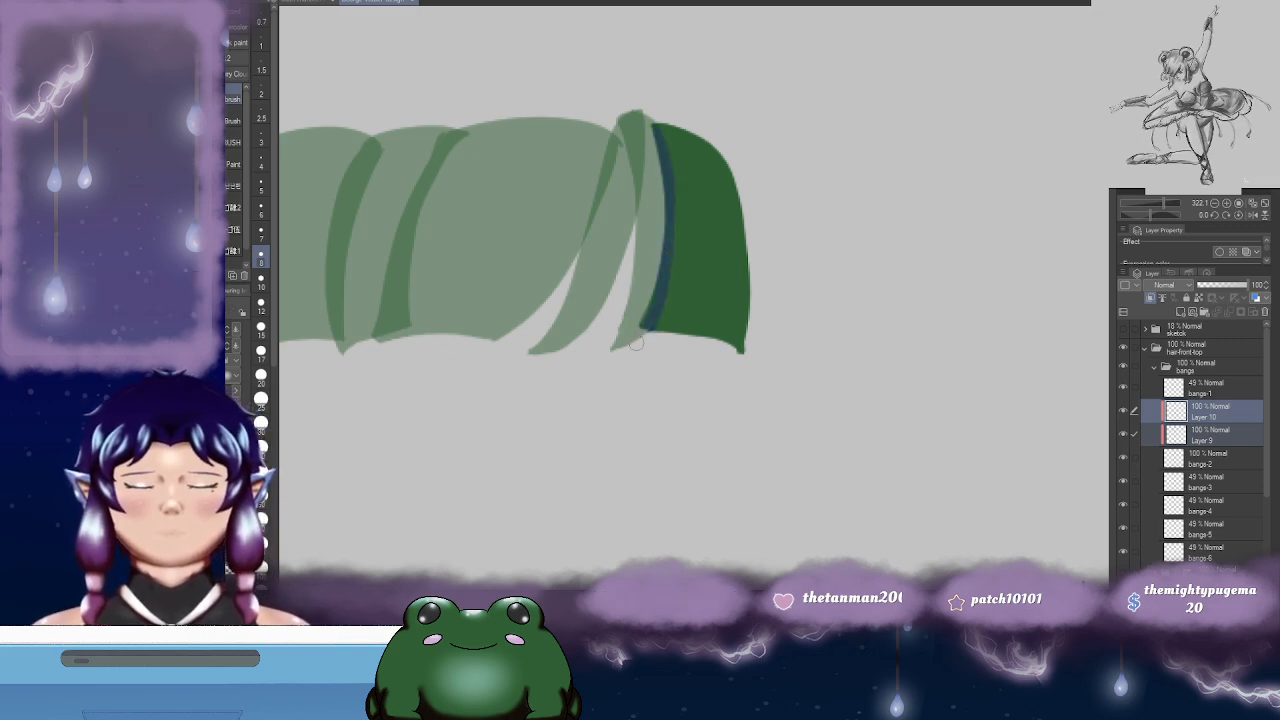
{"action": "left_click_drag", "start_coordinate": [750, 288], "coordinate": [716, 318]}
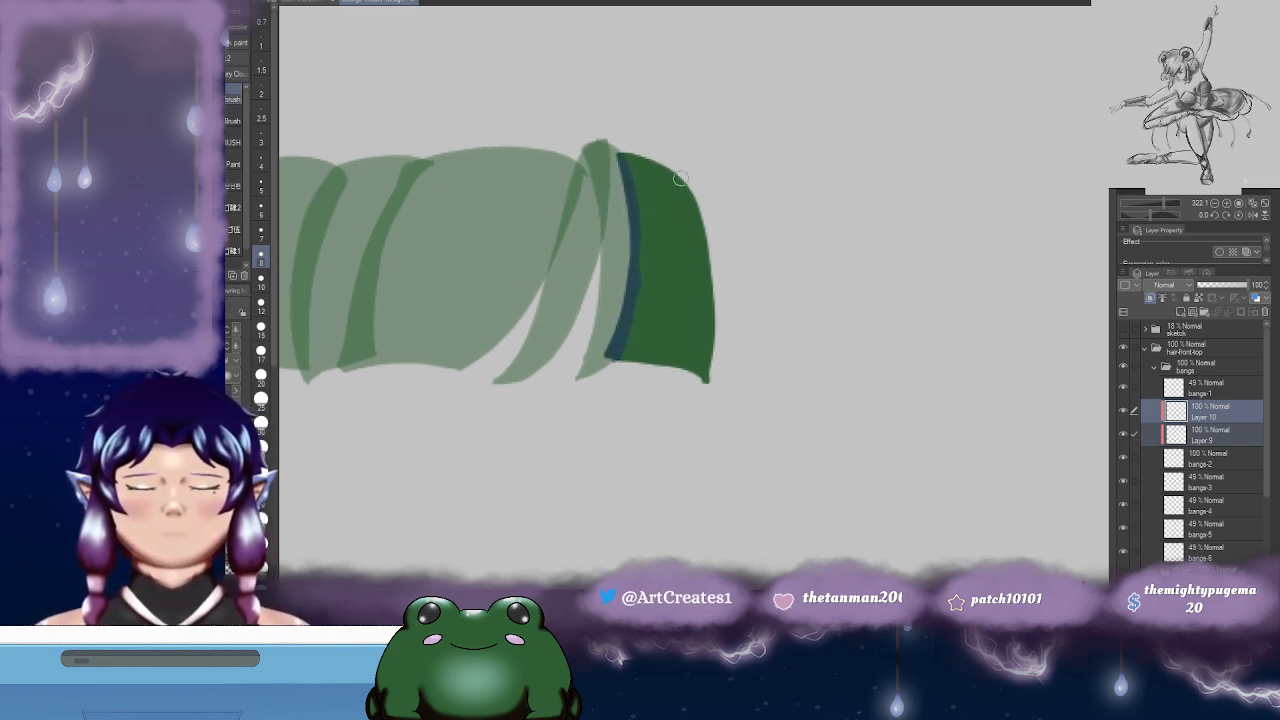
{"action": "left_click_drag", "start_coordinate": [634, 354], "coordinate": [694, 291]}
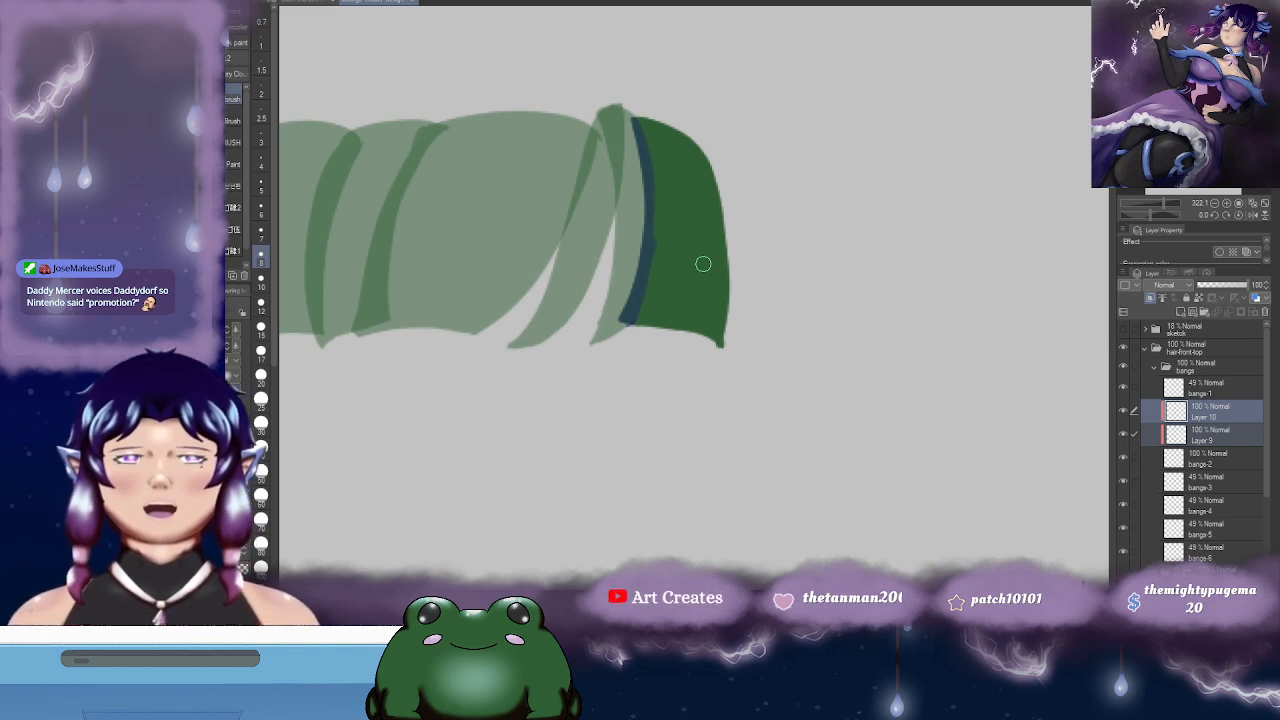
{"action": "left_click_drag", "start_coordinate": [642, 140], "coordinate": [653, 269]}
{"action": "mouse_move", "coordinate": [649, 202]}
{"action": "left_mouse_down"}
{"action": "mouse_move", "coordinate": [635, 313]}
{"action": "mouse_move", "coordinate": [697, 283]}
{"action": "mouse_move", "coordinate": [689, 273]}
{"action": "left_mouse_up"}
{"action": "mouse_move", "coordinate": [667, 315]}
{"action": "left_mouse_down"}
{"action": "mouse_move", "coordinate": [679, 256]}
{"action": "mouse_move", "coordinate": [700, 248]}
{"action": "mouse_move", "coordinate": [705, 218]}
{"action": "mouse_move", "coordinate": [691, 202]}
{"action": "left_mouse_up"}
{"action": "left_click_drag", "start_coordinate": [711, 350], "coordinate": [706, 248]}
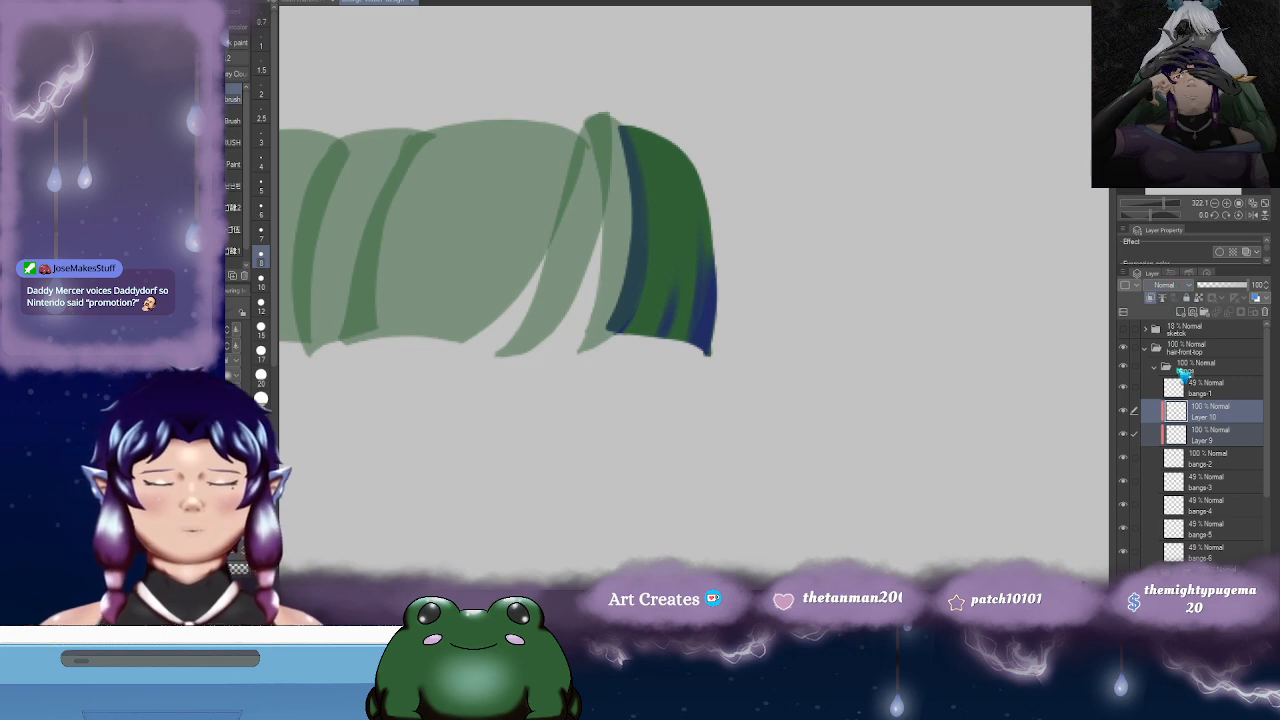
- Move the painted shadow layer below the empty clipped Layer 9 and set its blending mode to Multiply
{"action": "left_click", "coordinate": [1228, 441]}
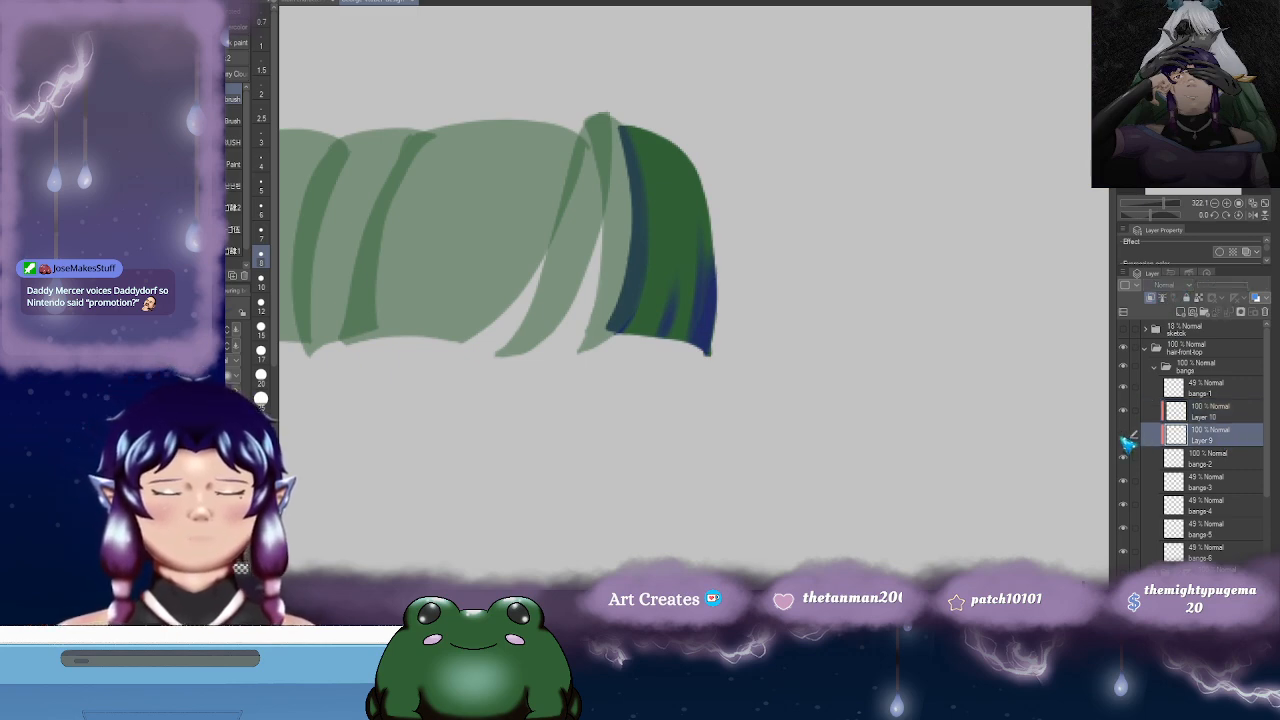
{"action": "left_click_drag", "start_coordinate": [1214, 412], "coordinate": [1218, 443]}
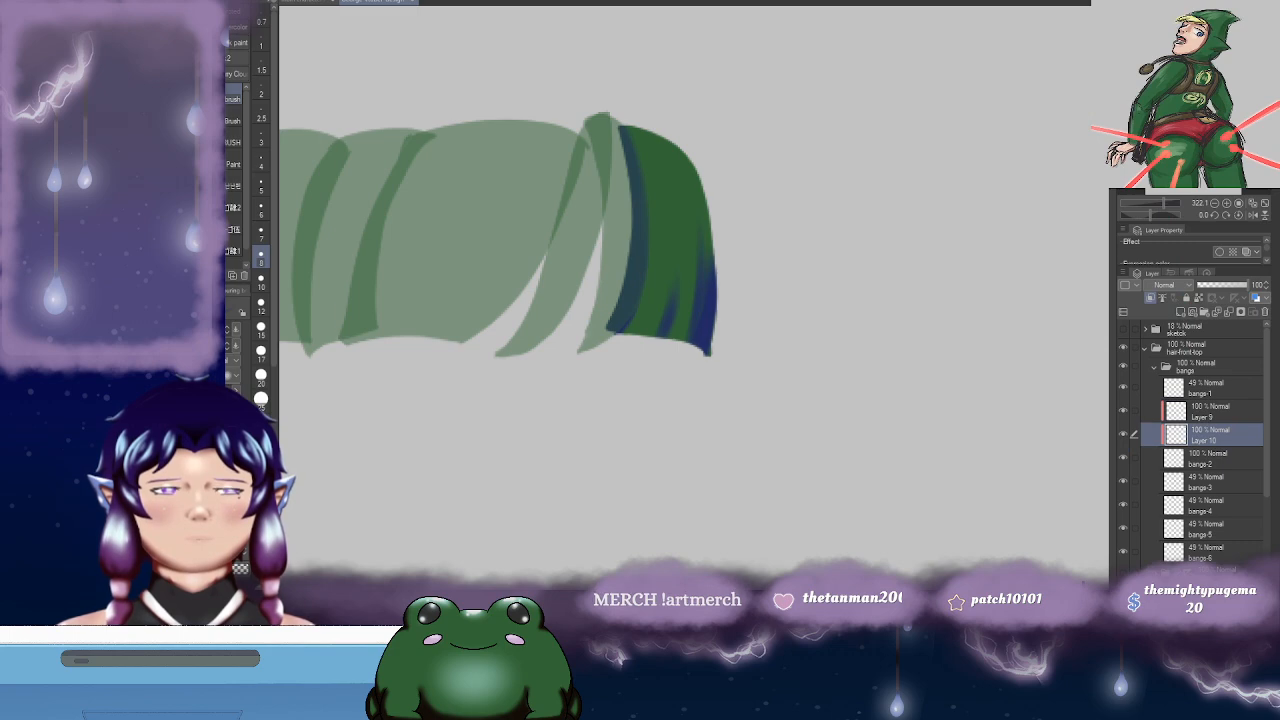
{"action": "left_click", "coordinate": [1208, 213]}
- Paint dark hair-strand shadows down the length of the bangs-2 piece on the Multiply layer
{"action": "left_click_drag", "start_coordinate": [705, 234], "coordinate": [734, 240]}
{"action": "mouse_move", "coordinate": [659, 145]}
{"action": "left_mouse_down"}
{"action": "mouse_move", "coordinate": [674, 175]}
{"action": "mouse_move", "coordinate": [649, 337]}
{"action": "left_mouse_up"}
{"action": "mouse_move", "coordinate": [661, 129]}
{"action": "left_mouse_down"}
{"action": "mouse_move", "coordinate": [684, 220]}
{"action": "mouse_move", "coordinate": [655, 339]}
{"action": "left_mouse_up"}
{"action": "left_click_drag", "start_coordinate": [702, 249], "coordinate": [690, 267]}
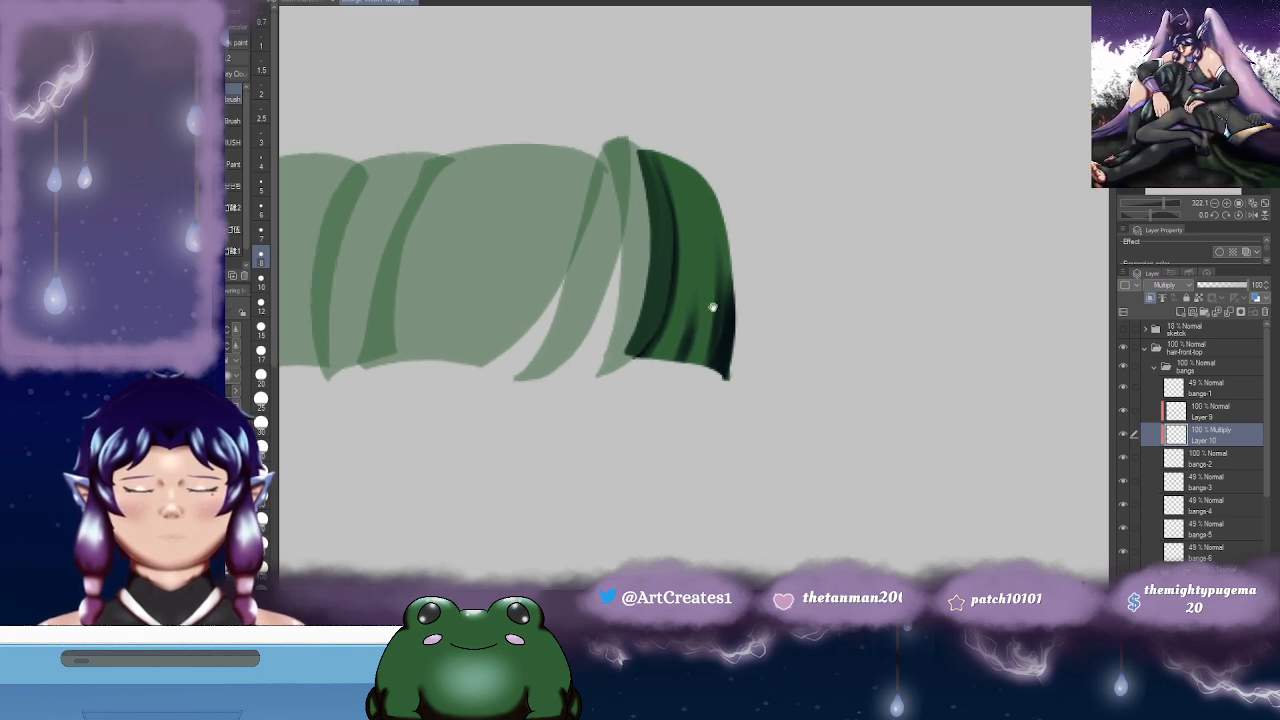
{"action": "left_click_drag", "start_coordinate": [697, 335], "coordinate": [688, 356]}
{"action": "left_click_drag", "start_coordinate": [691, 192], "coordinate": [715, 295]}
{"action": "left_click_drag", "start_coordinate": [723, 340], "coordinate": [723, 329]}
{"action": "left_click_drag", "start_coordinate": [672, 194], "coordinate": [688, 335]}
{"action": "mouse_move", "coordinate": [686, 243]}
{"action": "left_mouse_down"}
{"action": "mouse_move", "coordinate": [697, 341]}
{"action": "mouse_move", "coordinate": [693, 330]}
{"action": "mouse_move", "coordinate": [677, 357]}
{"action": "mouse_move", "coordinate": [693, 330]}
{"action": "mouse_move", "coordinate": [690, 359]}
{"action": "mouse_move", "coordinate": [698, 327]}
{"action": "mouse_move", "coordinate": [670, 374]}
{"action": "mouse_move", "coordinate": [656, 350]}
{"action": "mouse_move", "coordinate": [645, 355]}
{"action": "mouse_move", "coordinate": [679, 338]}
{"action": "left_mouse_up"}
{"action": "mouse_move", "coordinate": [679, 211]}
{"action": "left_mouse_down"}
{"action": "mouse_move", "coordinate": [699, 322]}
{"action": "mouse_move", "coordinate": [688, 225]}
{"action": "mouse_move", "coordinate": [674, 303]}
{"action": "left_mouse_up"}
{"action": "left_click_drag", "start_coordinate": [698, 294], "coordinate": [694, 337]}
{"action": "mouse_move", "coordinate": [752, 276]}
{"action": "left_mouse_down"}
{"action": "mouse_move", "coordinate": [869, 186]}
{"action": "mouse_move", "coordinate": [954, 178]}
{"action": "mouse_move", "coordinate": [882, 246]}
{"action": "left_mouse_up"}
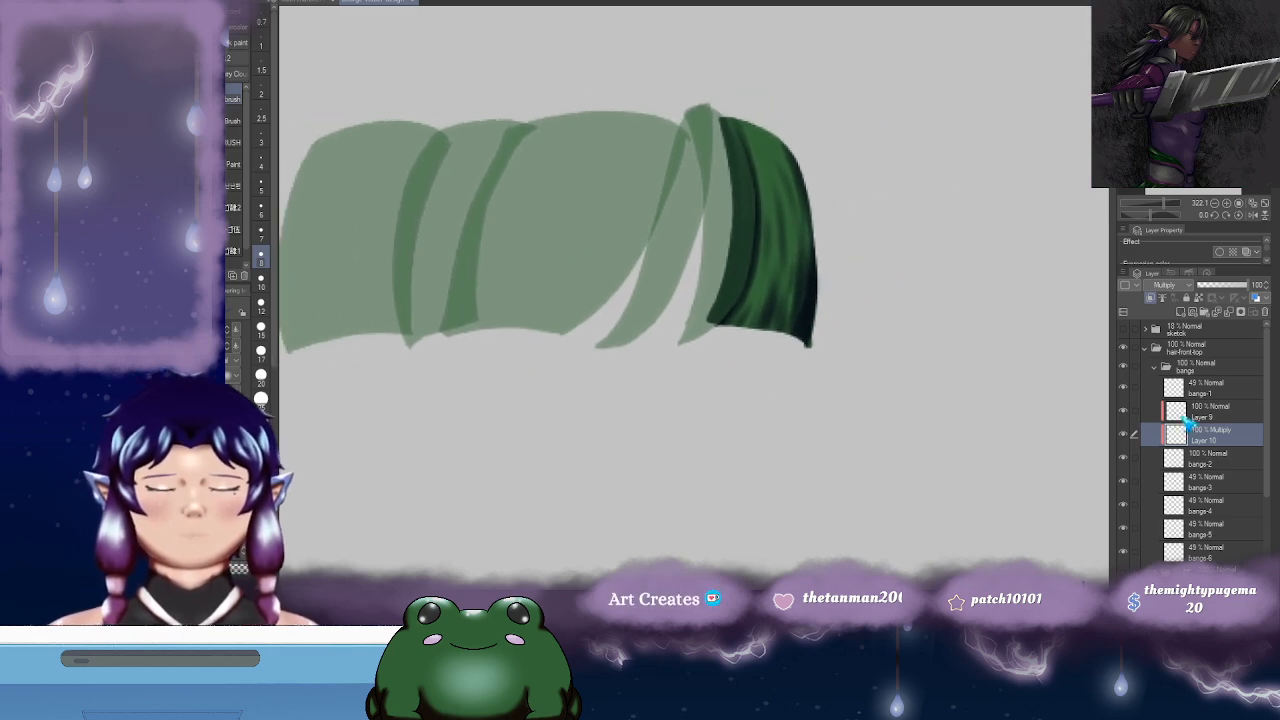
- Add another clipped layer above the Multiply shadow layer and hide that first shadow layer
{"action": "left_click", "coordinate": [1163, 312]}
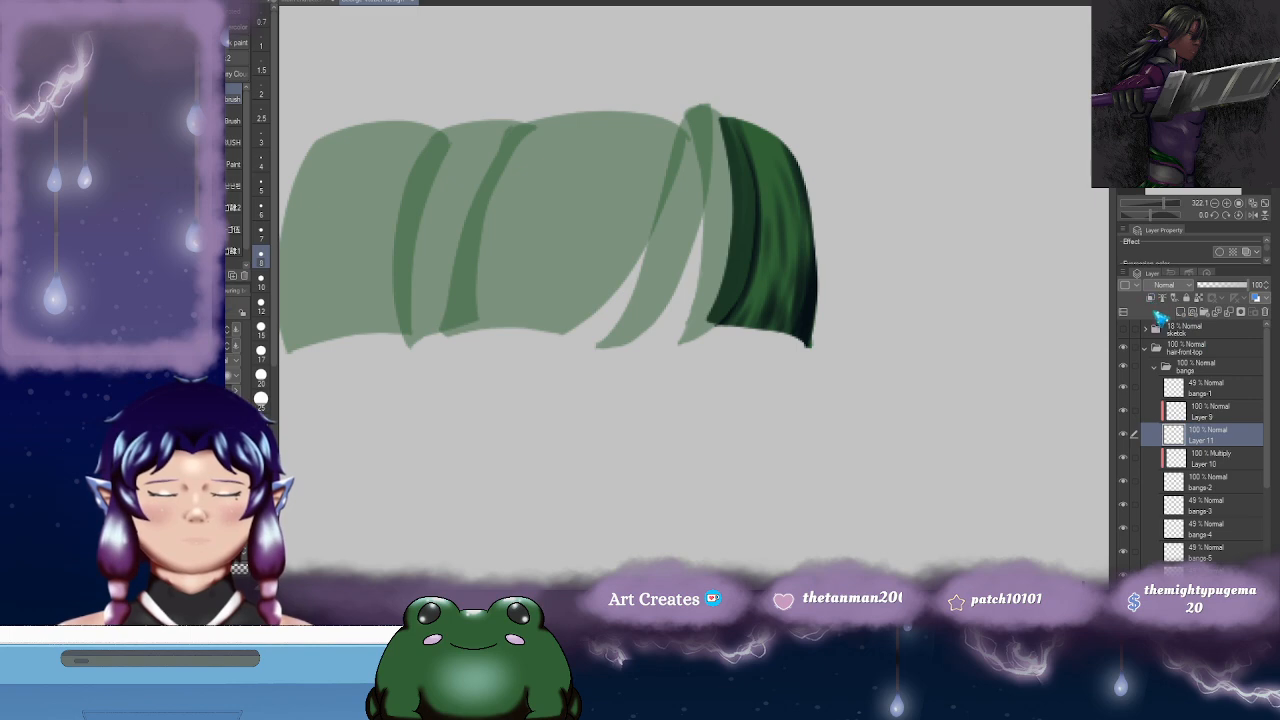
{"action": "left_click", "coordinate": [1126, 458]}
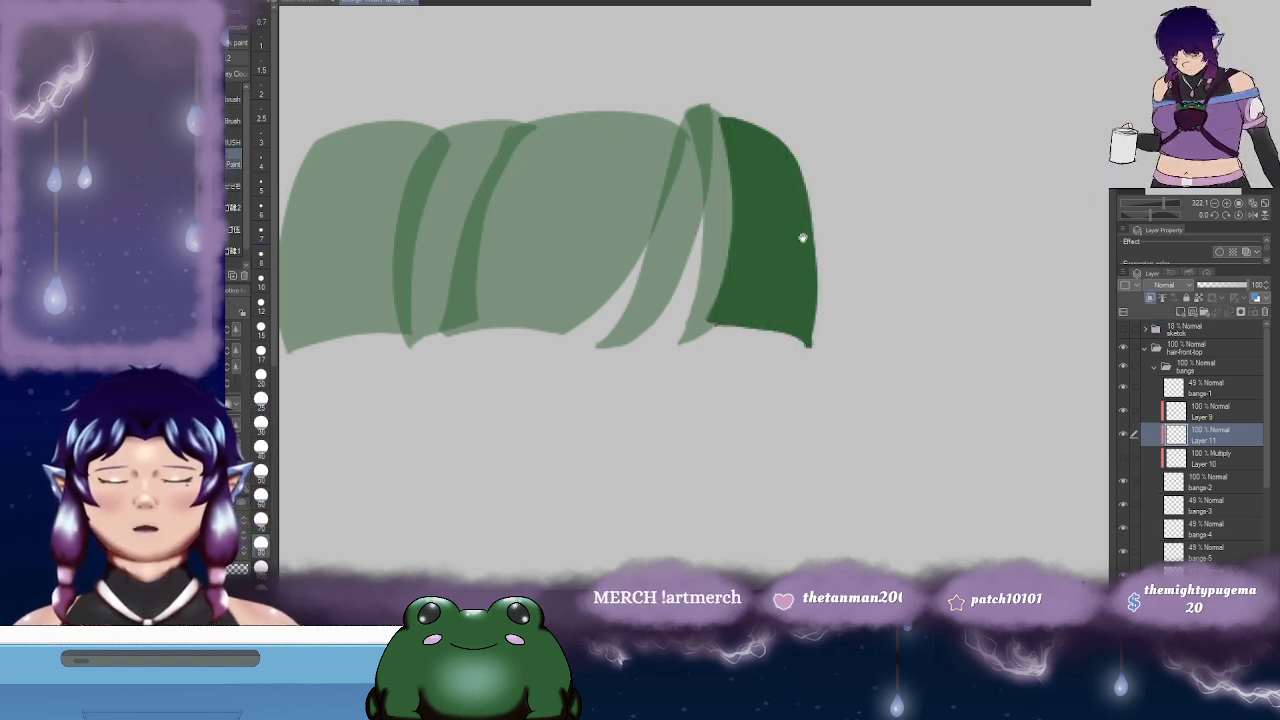
{"action": "left_click_drag", "start_coordinate": [803, 237], "coordinate": [752, 249]}
- Paint a soft blue shadow along the bangs-2 inner edge with the Paint brush at size 17, and set its layer to Multiply
{"action": "left_click", "coordinate": [234, 164]}
{"action": "left_click", "coordinate": [261, 353]}
{"action": "left_click_drag", "start_coordinate": [714, 209], "coordinate": [706, 211]}
{"action": "mouse_move", "coordinate": [668, 142]}
{"action": "left_mouse_down"}
{"action": "mouse_move", "coordinate": [683, 234]}
{"action": "mouse_move", "coordinate": [683, 193]}
{"action": "mouse_move", "coordinate": [662, 303]}
{"action": "mouse_move", "coordinate": [677, 174]}
{"action": "mouse_move", "coordinate": [670, 326]}
{"action": "left_mouse_up"}
{"action": "left_click_drag", "start_coordinate": [679, 175], "coordinate": [669, 316]}
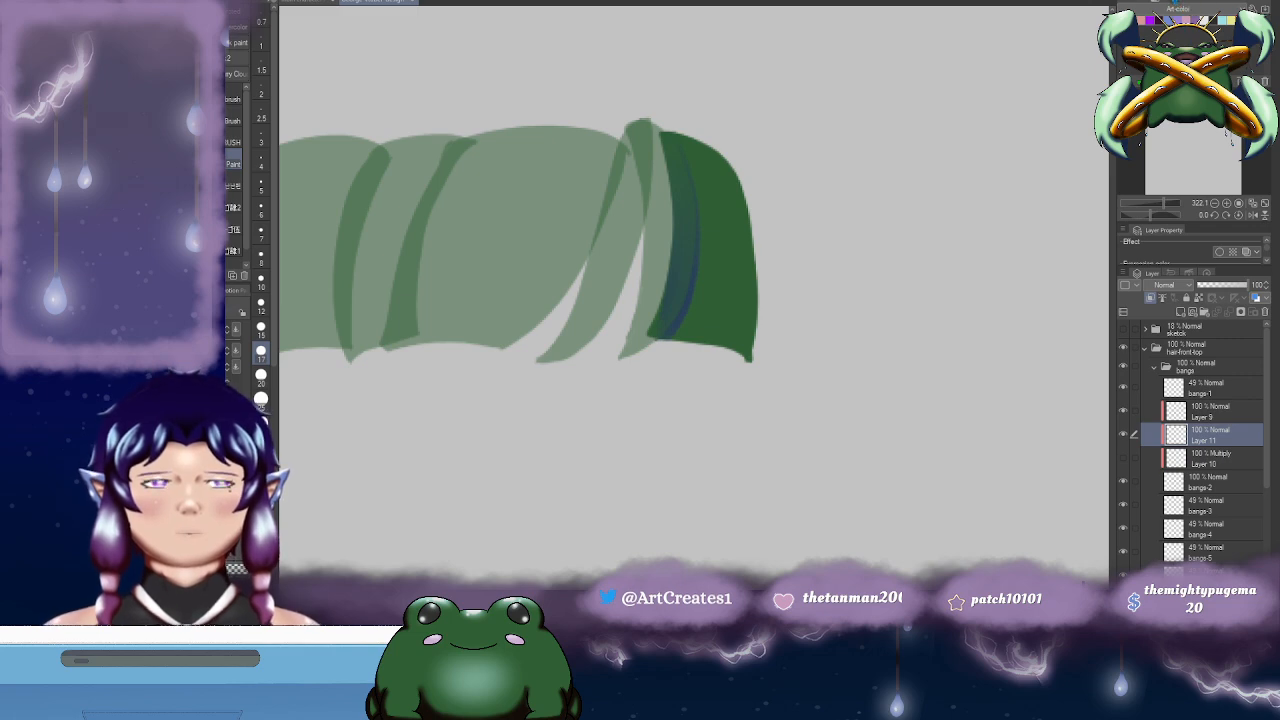
{"action": "left_click", "coordinate": [1168, 325]}
{"action": "mouse_move", "coordinate": [699, 210]}
{"action": "left_mouse_down"}
{"action": "mouse_move", "coordinate": [711, 200]}
{"action": "mouse_move", "coordinate": [725, 236]}
{"action": "left_mouse_up"}
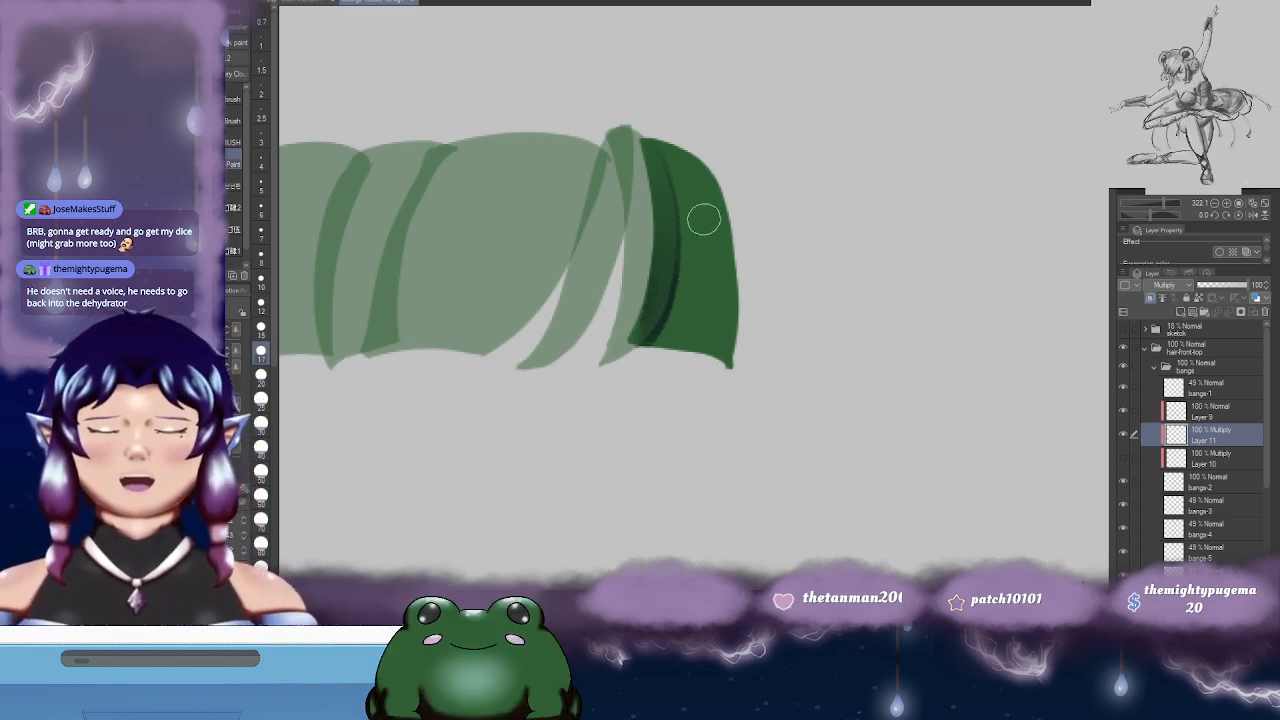
- Paint soft shadows along the outer edge and lower end of bangs-2 on Layer 11 with the size 17 brush
{"action": "scroll", "coordinate": [737, 280], "scroll_direction": "down", "scroll_amount": 2}
{"action": "mouse_move", "coordinate": [736, 306]}
{"action": "left_mouse_down"}
{"action": "mouse_move", "coordinate": [742, 270]}
{"action": "mouse_move", "coordinate": [701, 310]}
{"action": "left_mouse_up"}
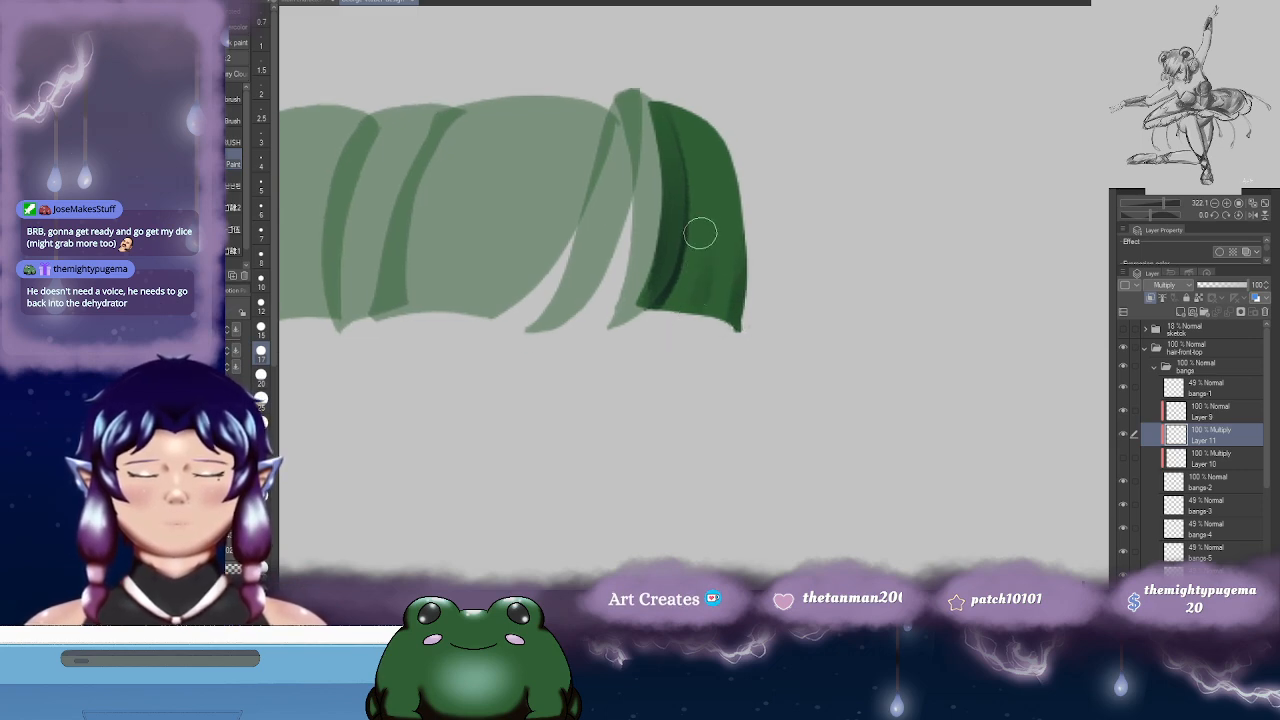
{"action": "scroll", "coordinate": [730, 300], "scroll_direction": "up", "scroll_amount": 1}
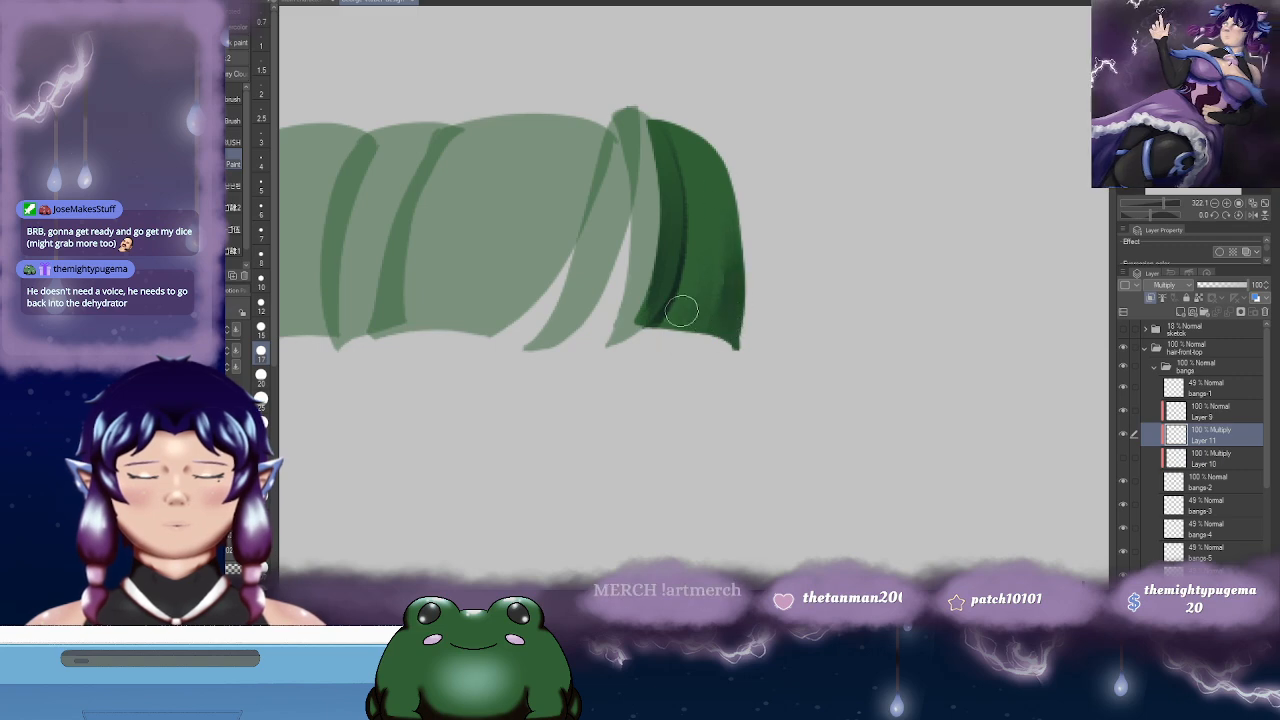
{"action": "scroll", "coordinate": [709, 290], "scroll_direction": "up", "scroll_amount": 2}
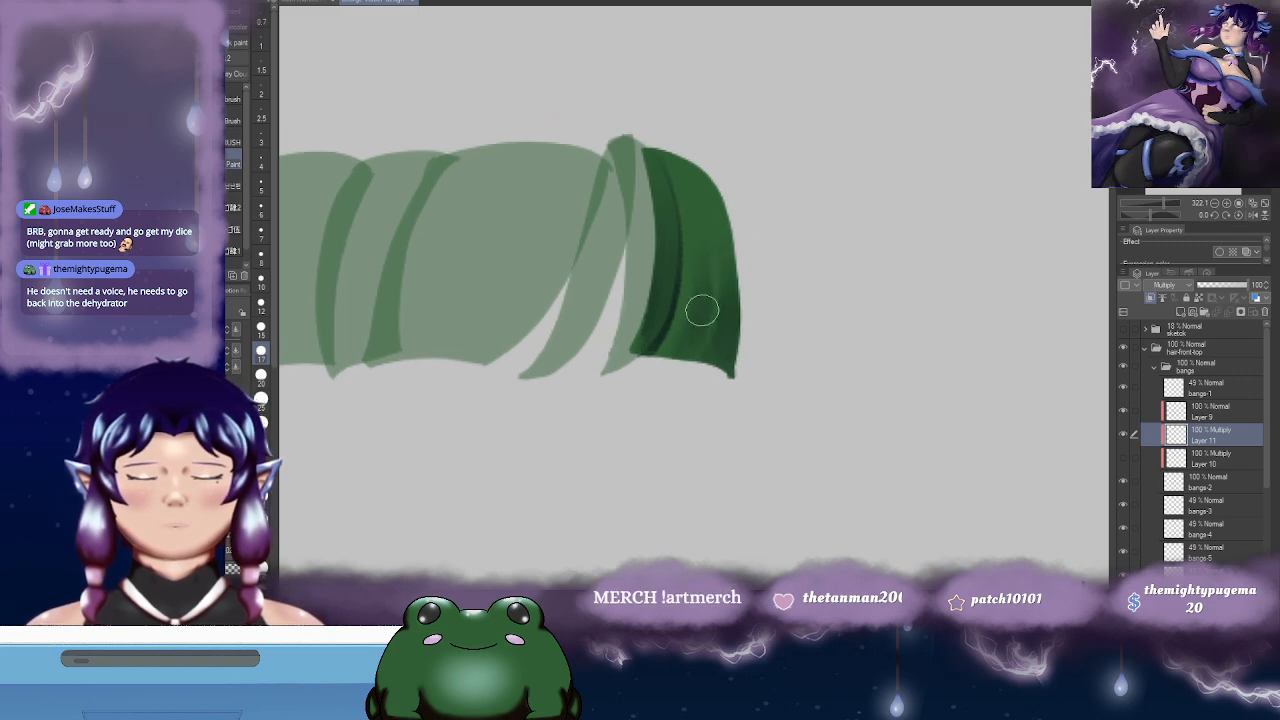
{"action": "scroll", "coordinate": [690, 330], "scroll_direction": "up", "scroll_amount": 2}
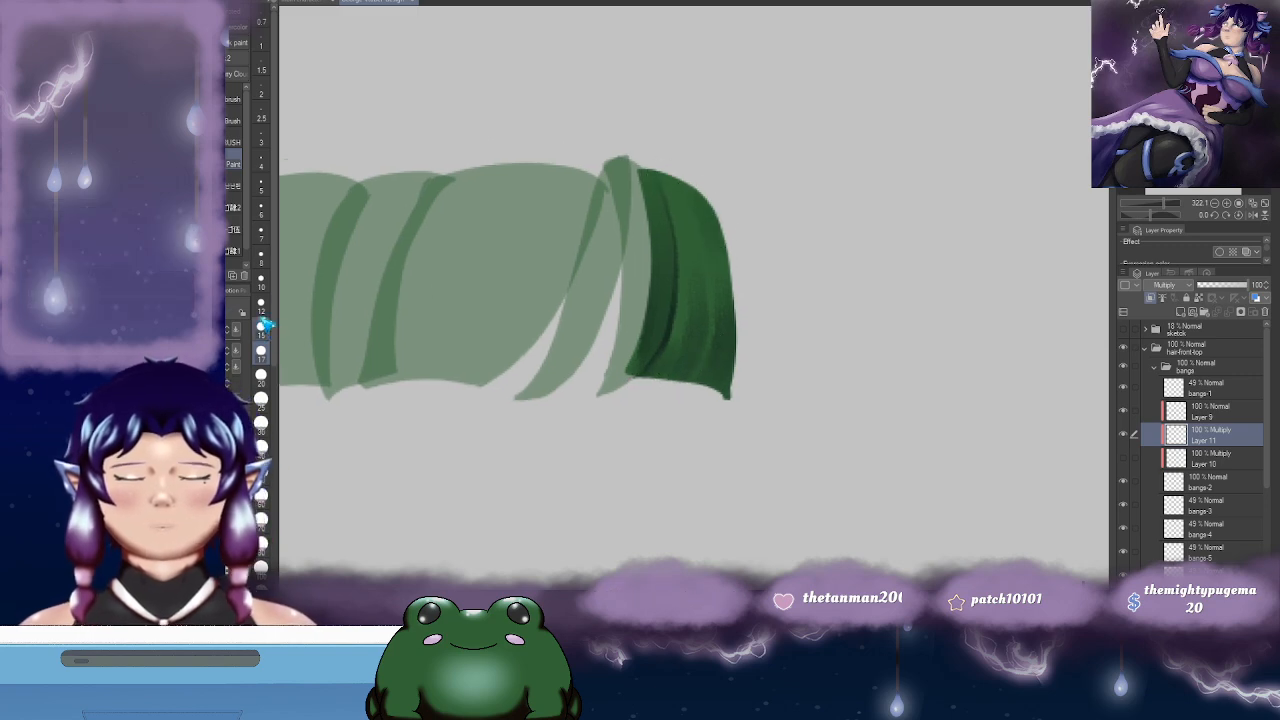
- Paint finer strand shadows up from the lower edge of bangs-2 on Layer 11 with the Paint brush at size 10
{"action": "scroll", "coordinate": [702, 285], "scroll_direction": "down", "scroll_amount": 4}
{"action": "scroll", "coordinate": [705, 263], "scroll_direction": "down", "scroll_amount": 1}
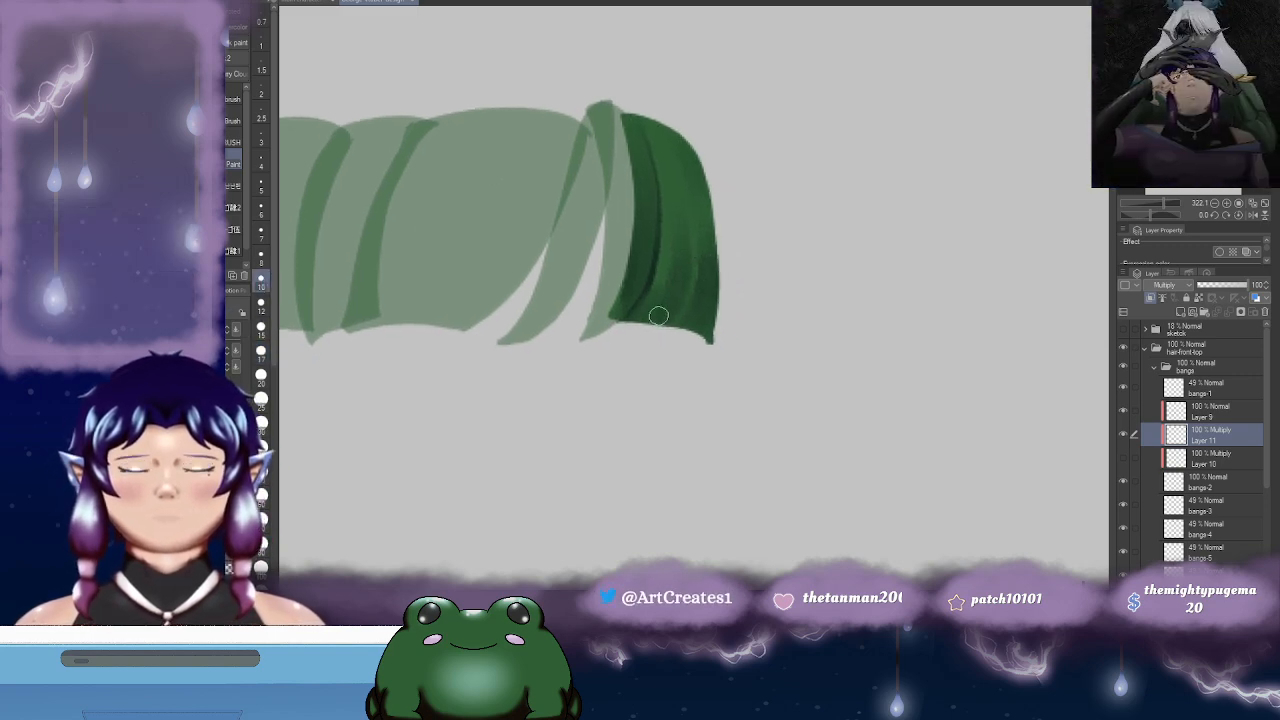
{"action": "left_click_drag", "start_coordinate": [668, 307], "coordinate": [678, 297]}
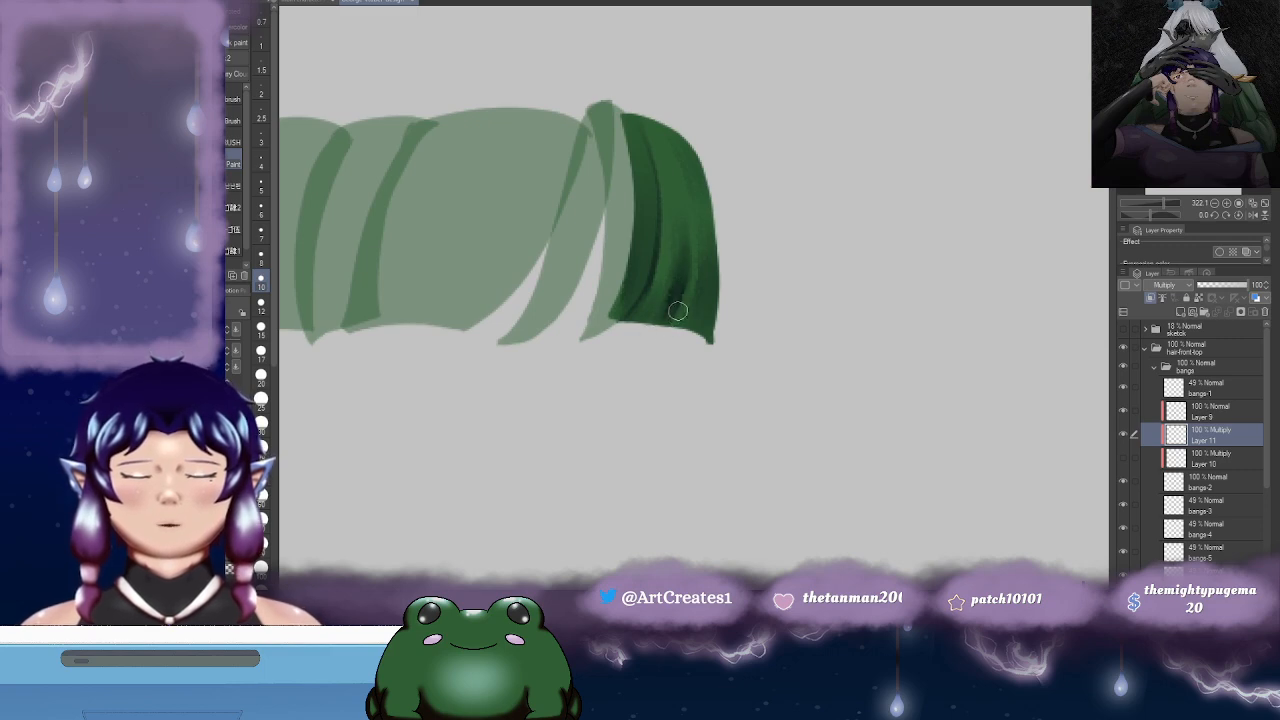
{"action": "left_click_drag", "start_coordinate": [688, 340], "coordinate": [702, 227]}
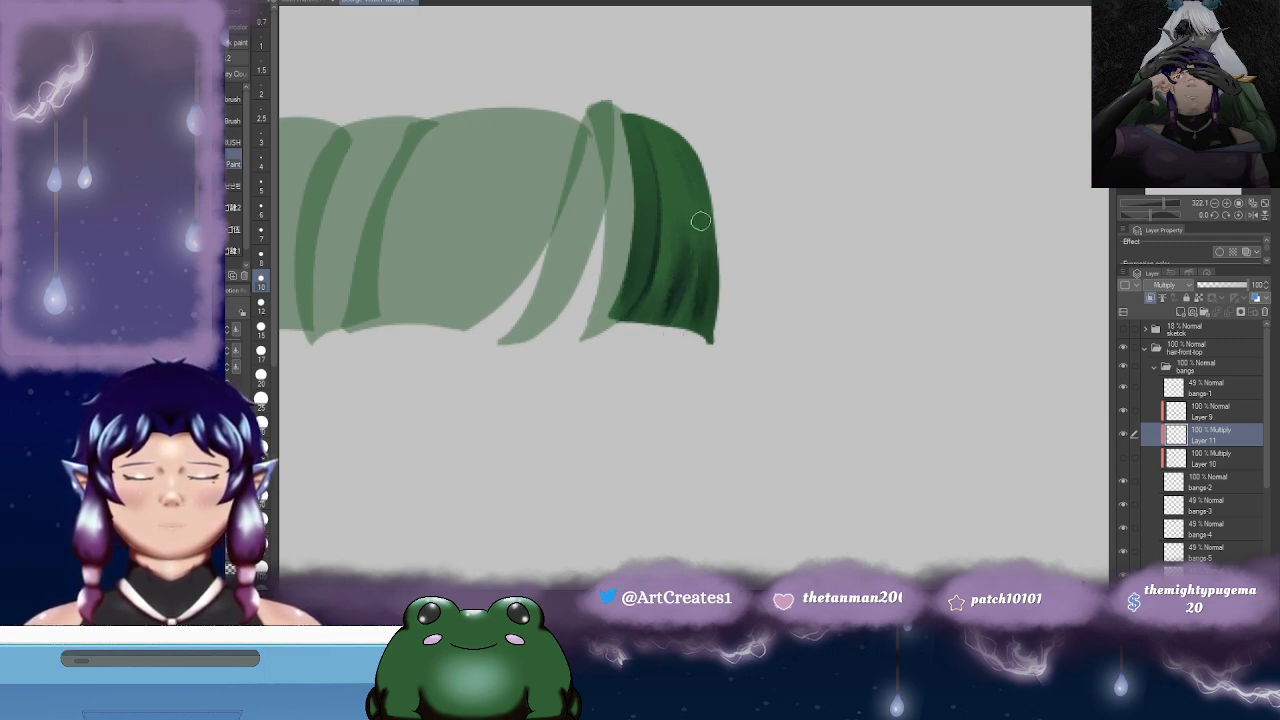
{"action": "left_click_drag", "start_coordinate": [700, 328], "coordinate": [689, 150]}
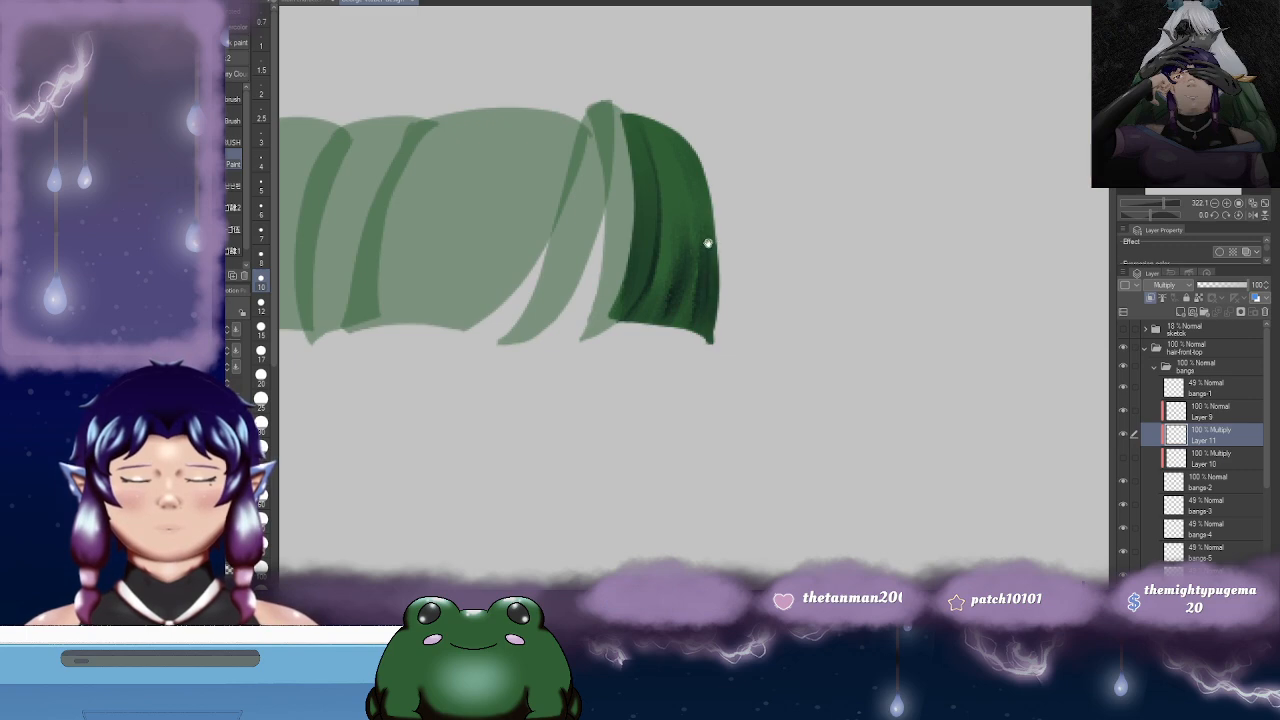
{"action": "left_click_drag", "start_coordinate": [707, 245], "coordinate": [712, 291]}
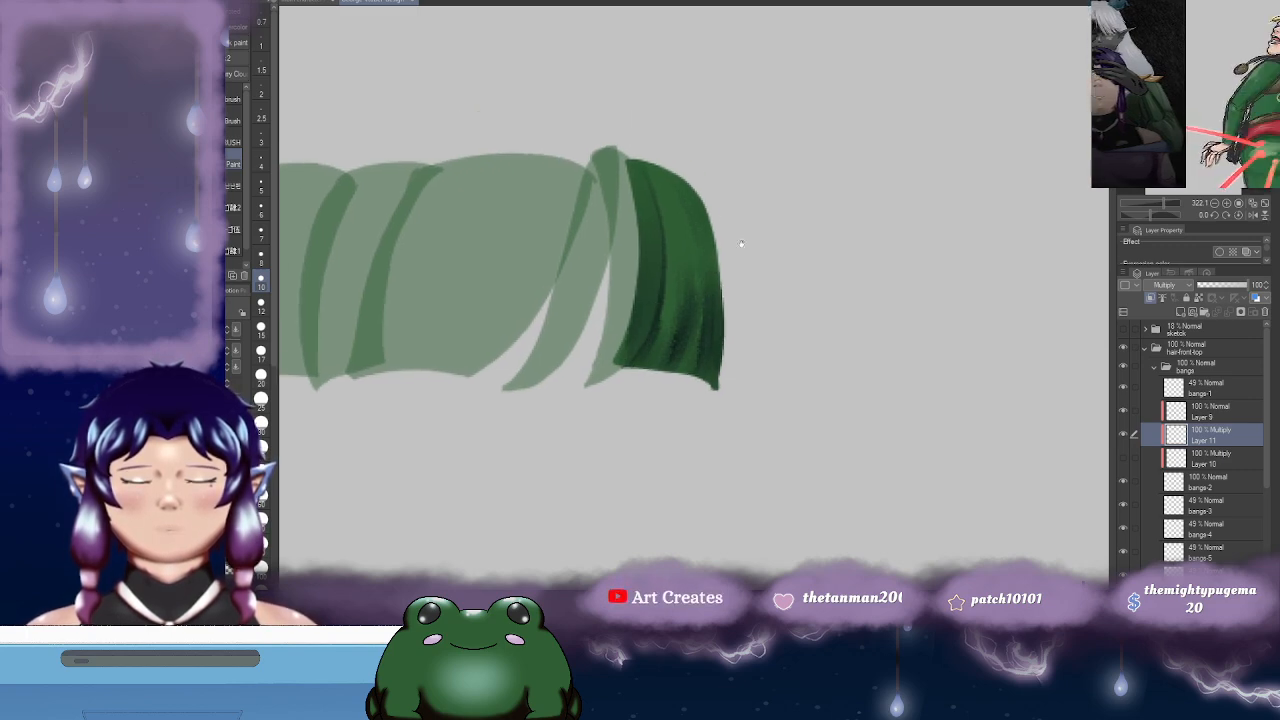
- Compare the bangs-2 shading with and without Layer 11, both close up and from farther away
{"action": "scroll", "coordinate": [783, 194], "scroll_direction": "down", "scroll_amount": 2}
{"action": "scroll", "coordinate": [788, 226], "scroll_direction": "down", "scroll_amount": 2}
{"action": "scroll", "coordinate": [788, 226], "scroll_direction": "down", "scroll_amount": 1}
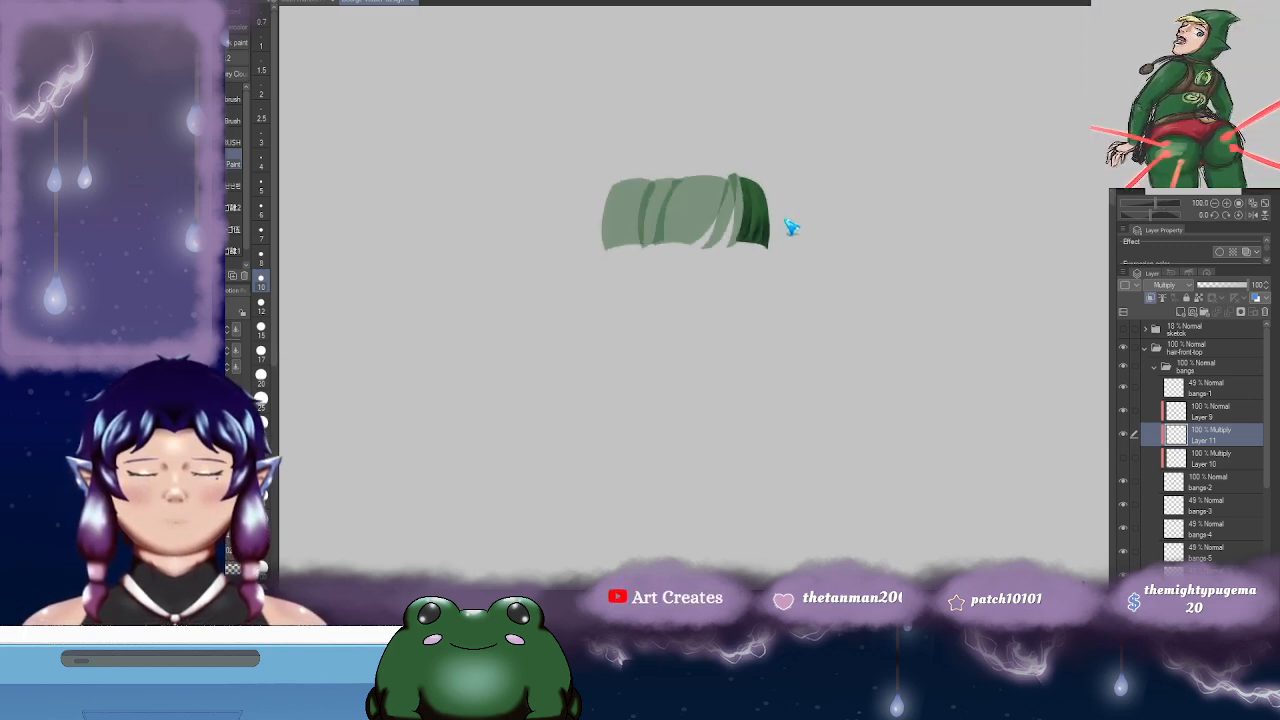
{"action": "scroll", "coordinate": [790, 224], "scroll_direction": "up", "scroll_amount": 2}
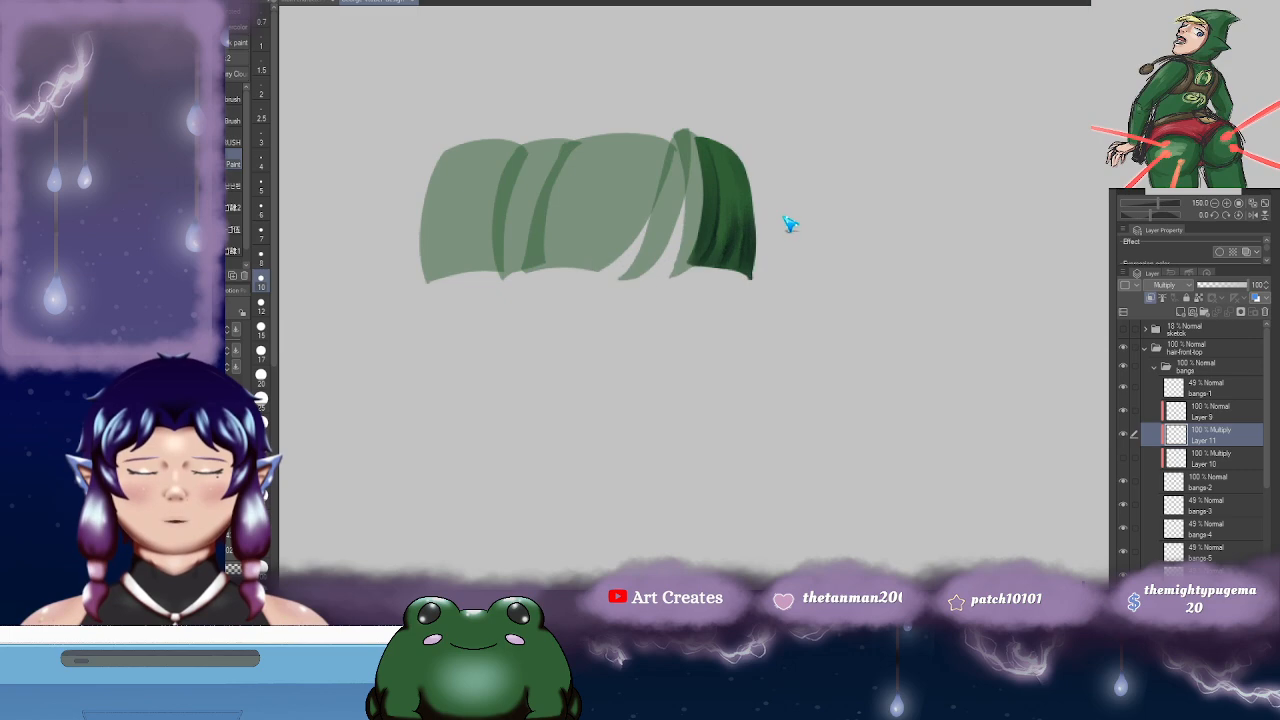
{"action": "left_click", "coordinate": [1124, 436]}
{"action": "left_click", "coordinate": [1124, 436]}
{"action": "scroll", "coordinate": [711, 260], "scroll_direction": "up", "scroll_amount": 3}
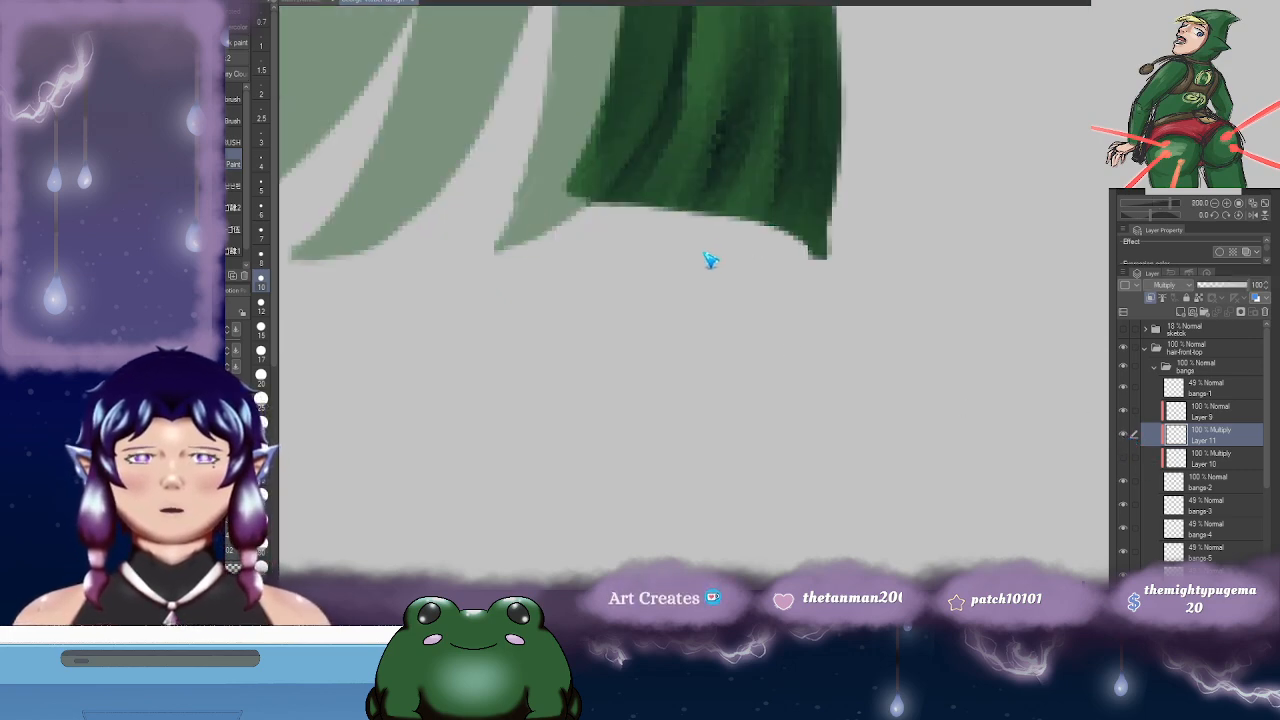
{"action": "scroll", "coordinate": [709, 263], "scroll_direction": "down", "scroll_amount": 1}
{"action": "left_click_drag", "start_coordinate": [694, 290], "coordinate": [661, 460]}
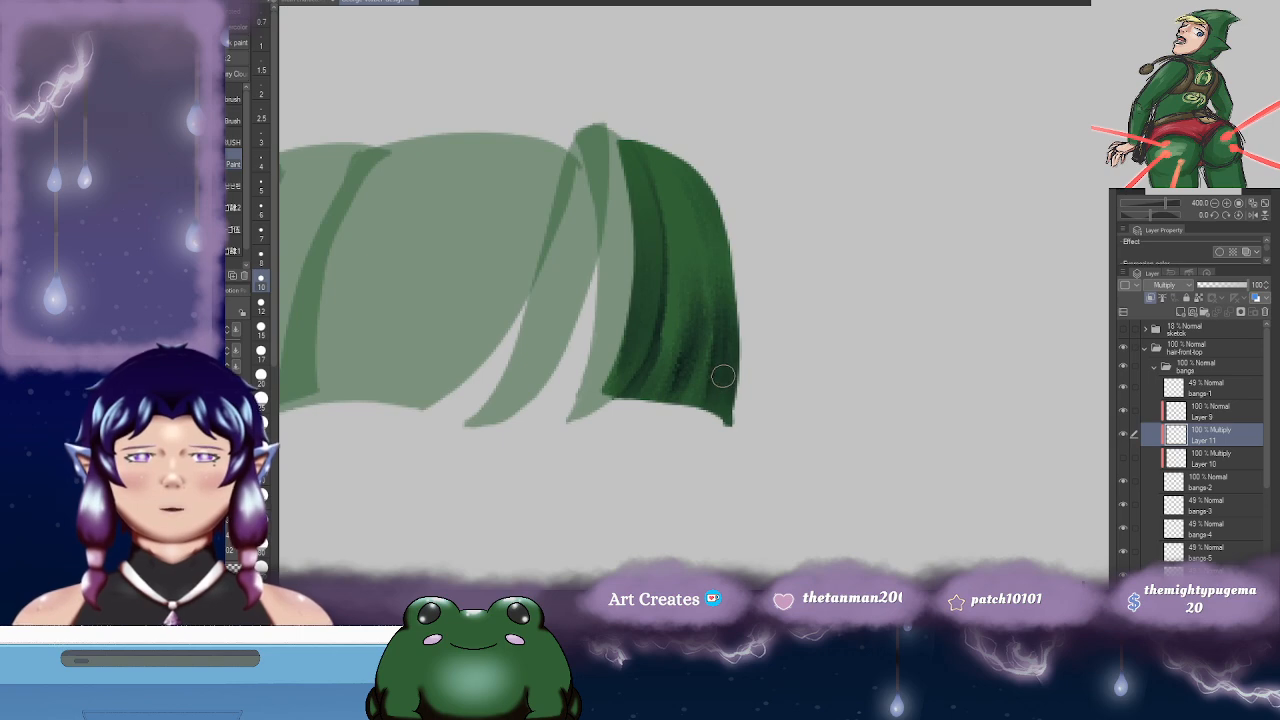
{"action": "scroll", "coordinate": [723, 376], "scroll_direction": "down", "scroll_amount": 3}
{"action": "scroll", "coordinate": [729, 383], "scroll_direction": "down", "scroll_amount": 1}
{"action": "scroll", "coordinate": [729, 383], "scroll_direction": "up", "scroll_amount": 1}
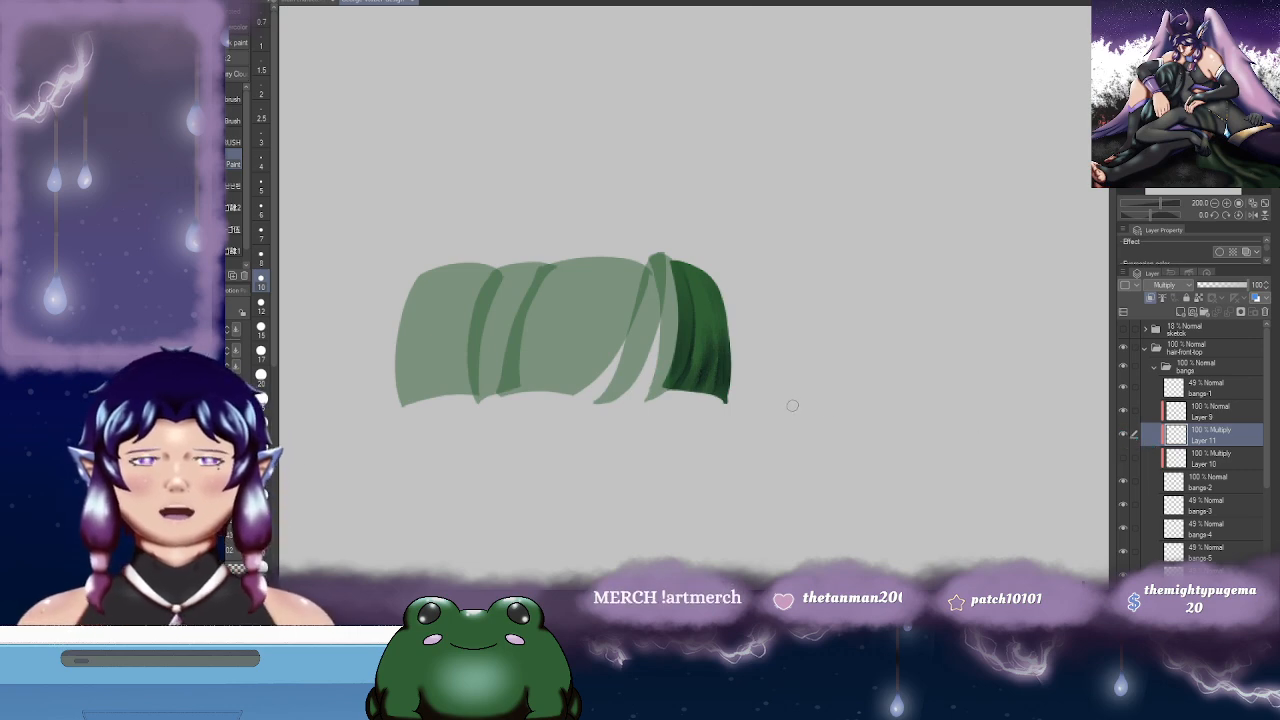
{"action": "left_click", "coordinate": [1124, 434]}
{"action": "left_click", "coordinate": [1123, 434]}
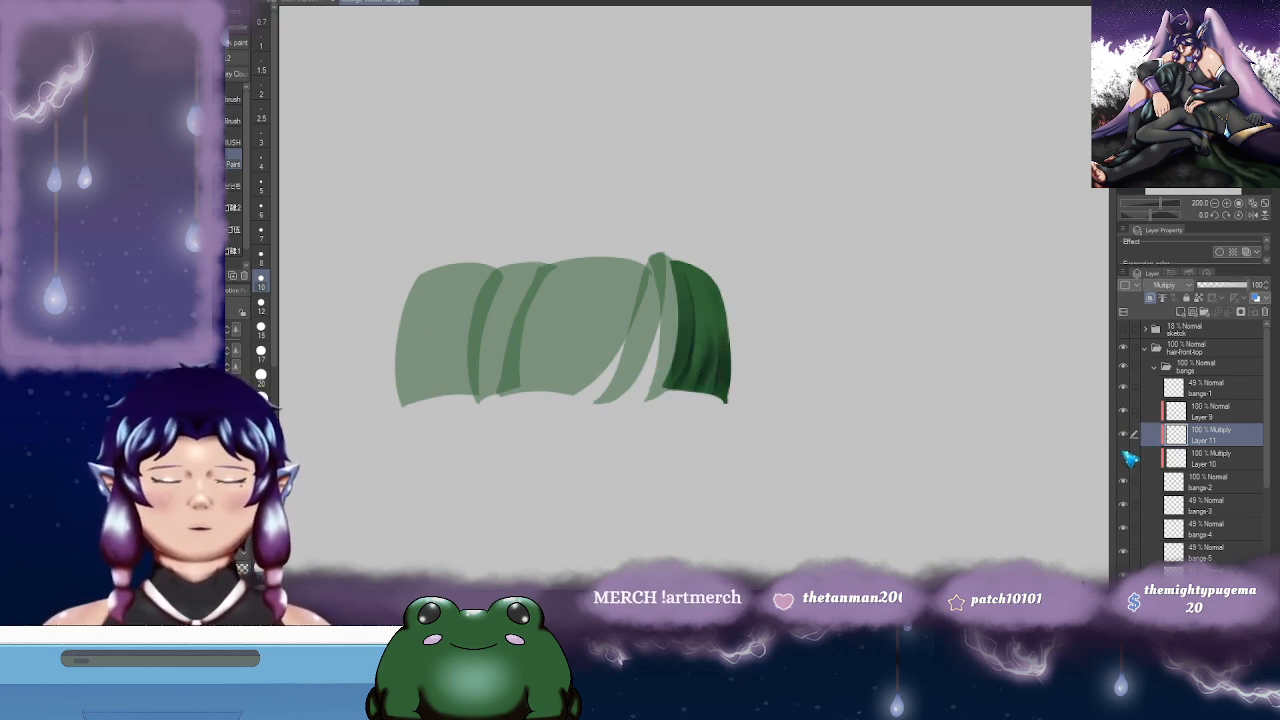
- Show the Layer 10 shadows again, compare them with Layer 11 shown and hidden, and delete Layer 11
{"action": "left_click", "coordinate": [1124, 457]}
{"action": "left_click", "coordinate": [1122, 434]}
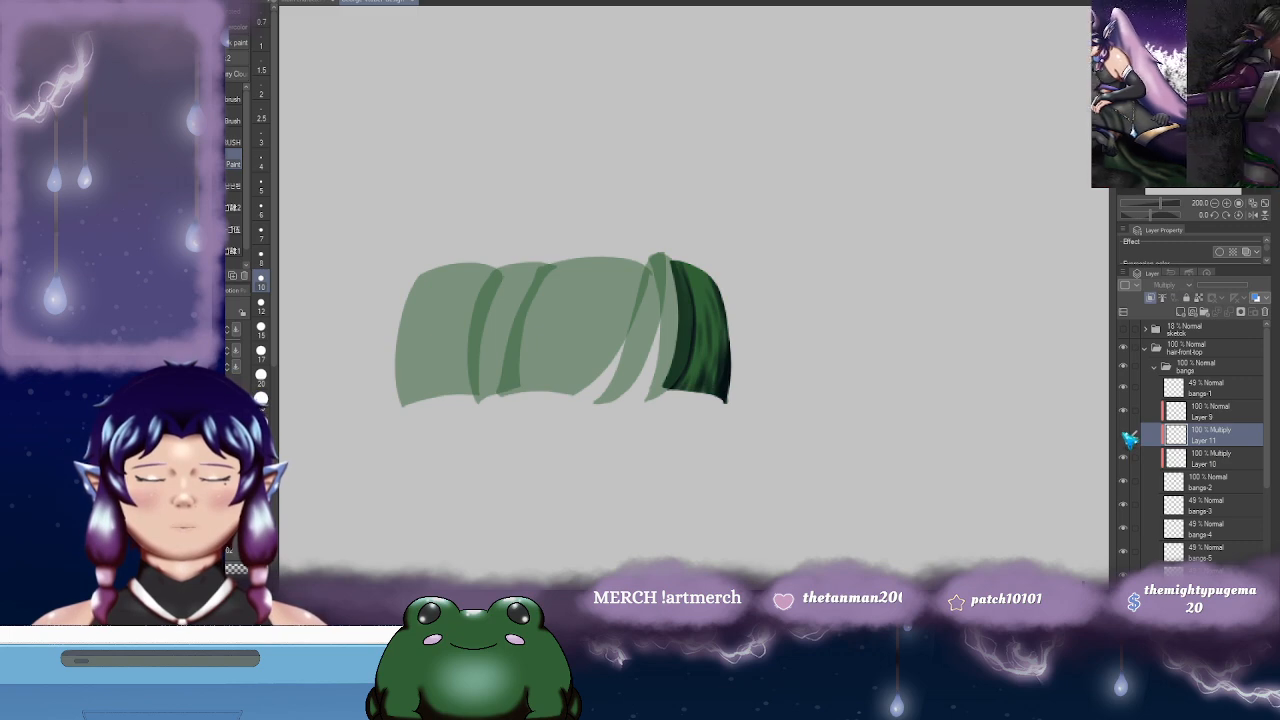
{"action": "left_click", "coordinate": [1124, 435]}
{"action": "left_click", "coordinate": [1124, 435]}
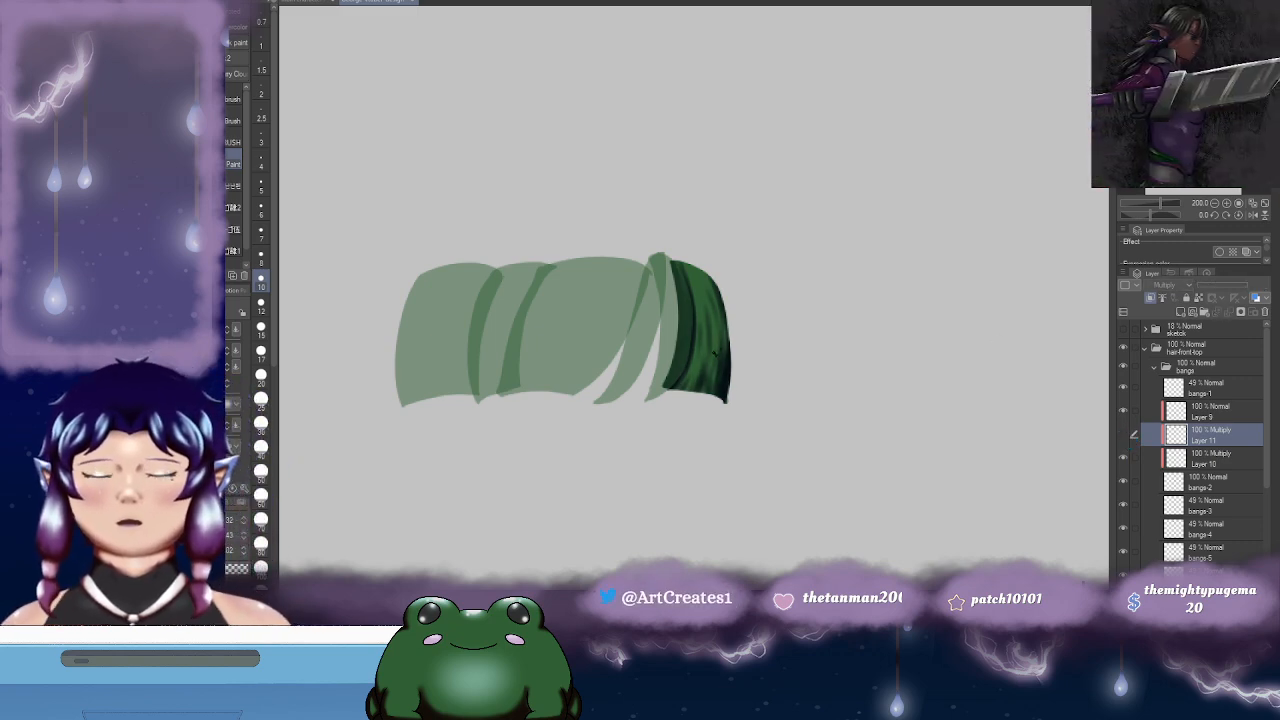
{"action": "key", "text": "j"}
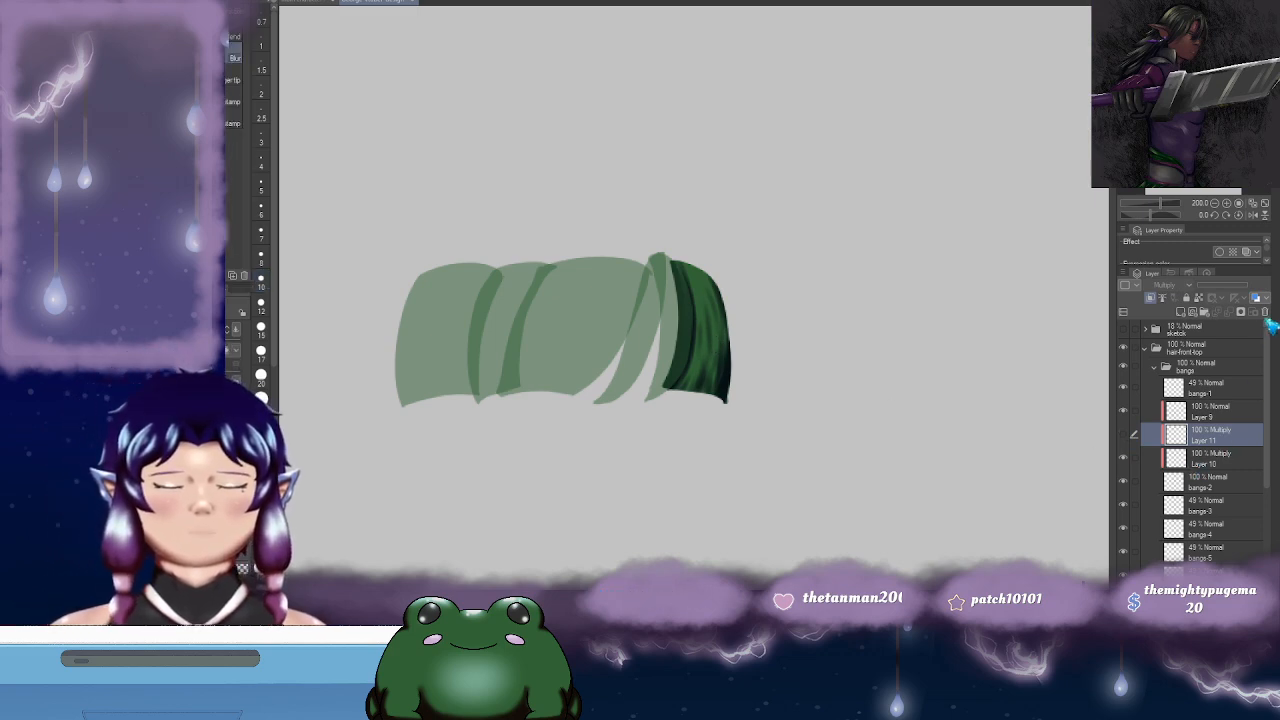
{"action": "left_click", "coordinate": [1256, 311]}
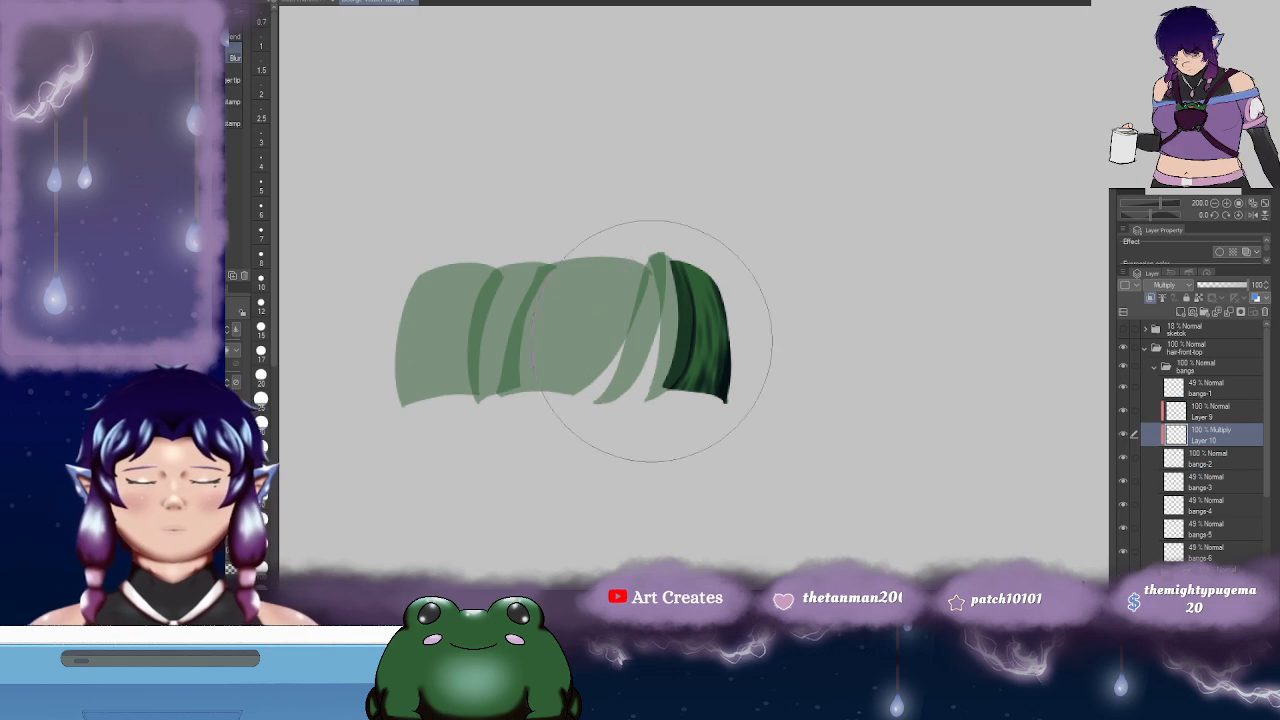
- Soften the strand shadows of bangs-2 on Layer 10 with the Blur tool at size 6
{"action": "left_click", "coordinate": [264, 216]}
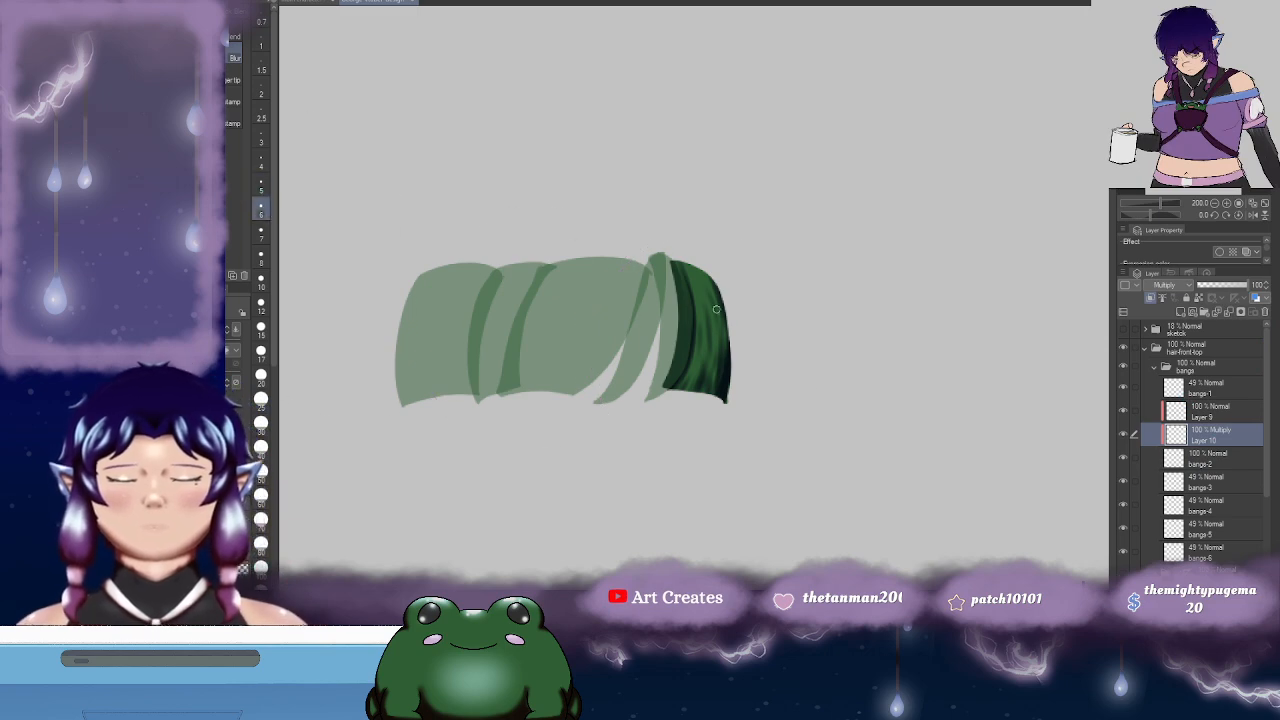
{"action": "scroll", "coordinate": [719, 309], "scroll_direction": "up", "scroll_amount": 5}
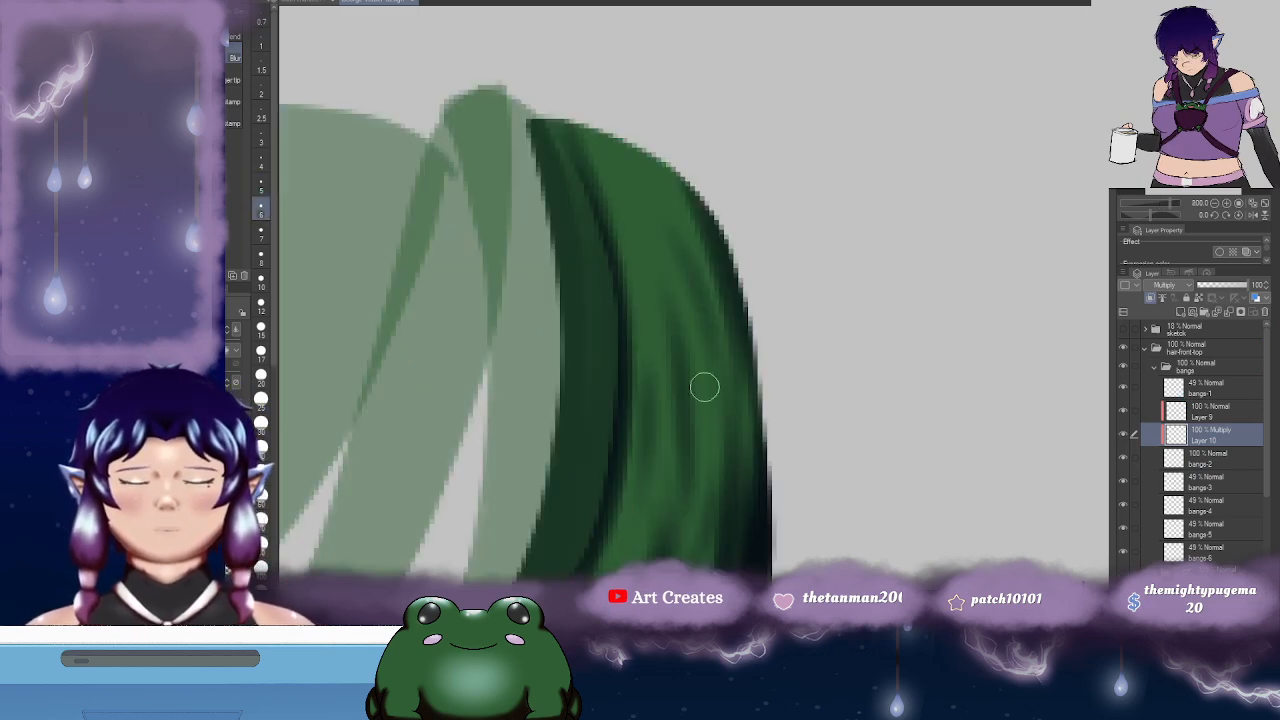
{"action": "scroll", "coordinate": [729, 446], "scroll_direction": "down", "scroll_amount": 3}
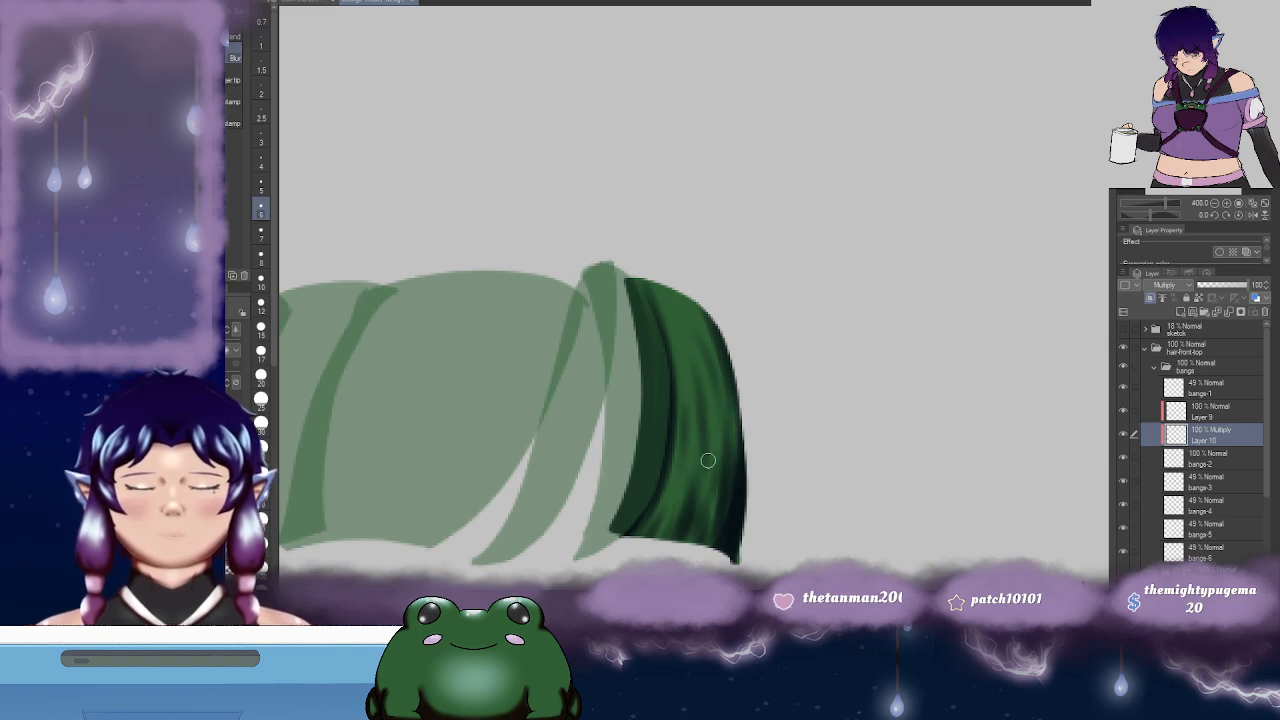
{"action": "left_click_drag", "start_coordinate": [711, 463], "coordinate": [725, 350]}
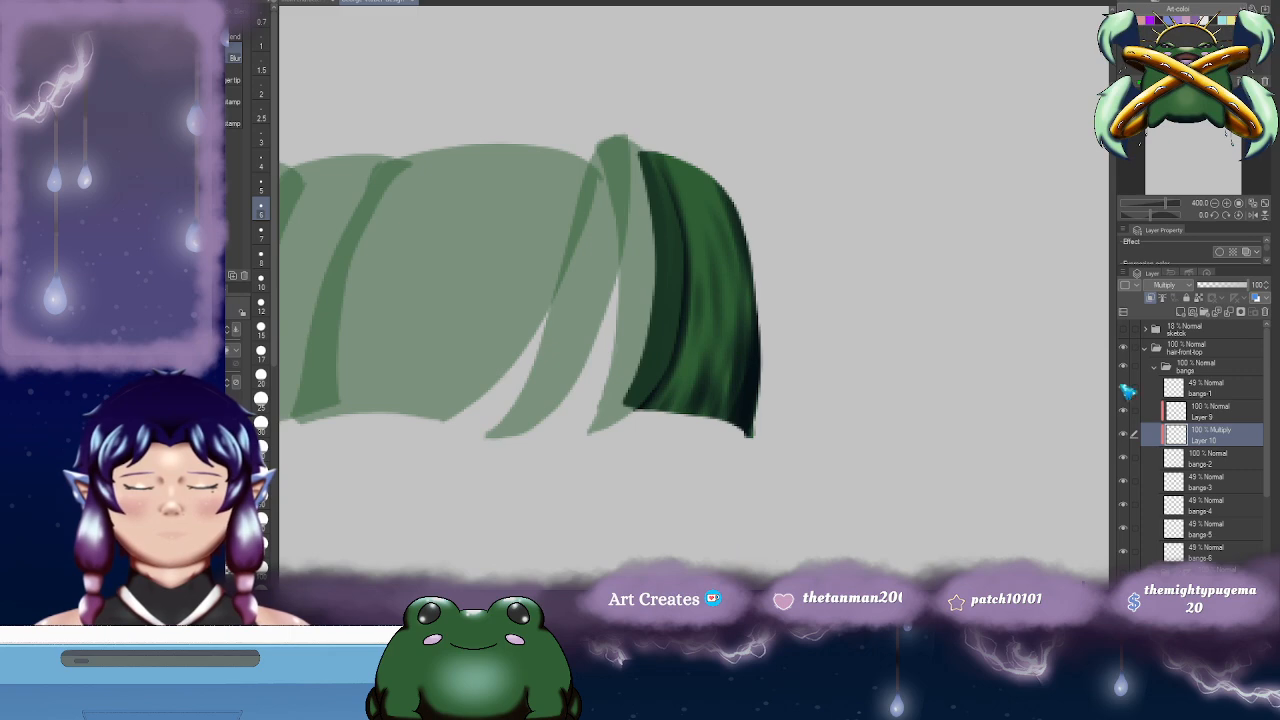
- Select the clipped Layer 9 and set its blending mode to Add
{"action": "left_click", "coordinate": [1205, 410]}
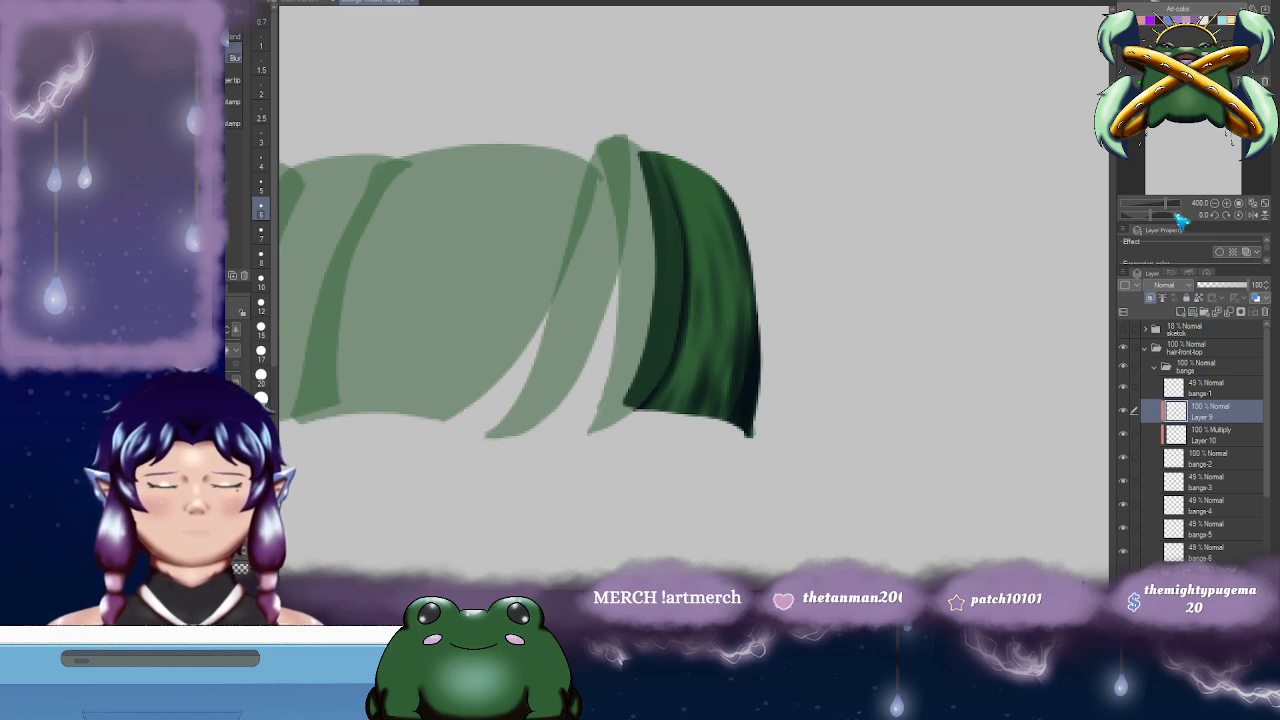
{"action": "left_click", "coordinate": [1166, 400]}
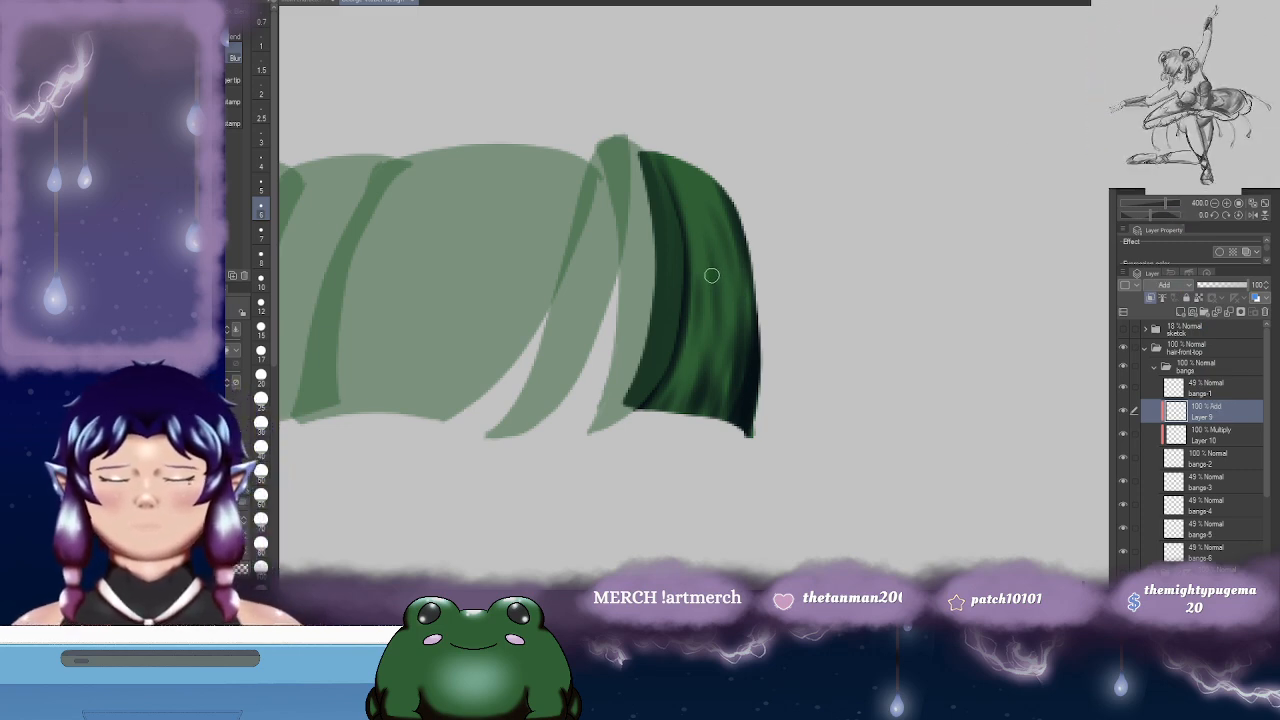
- Try painting a pale yellow highlight down the middle of bangs-2 with the Paint brush at size 10, and undo it
{"action": "key", "text": "b"}
{"action": "left_click_drag", "start_coordinate": [712, 275], "coordinate": [711, 265]}
{"action": "left_click_drag", "start_coordinate": [693, 215], "coordinate": [711, 285]}
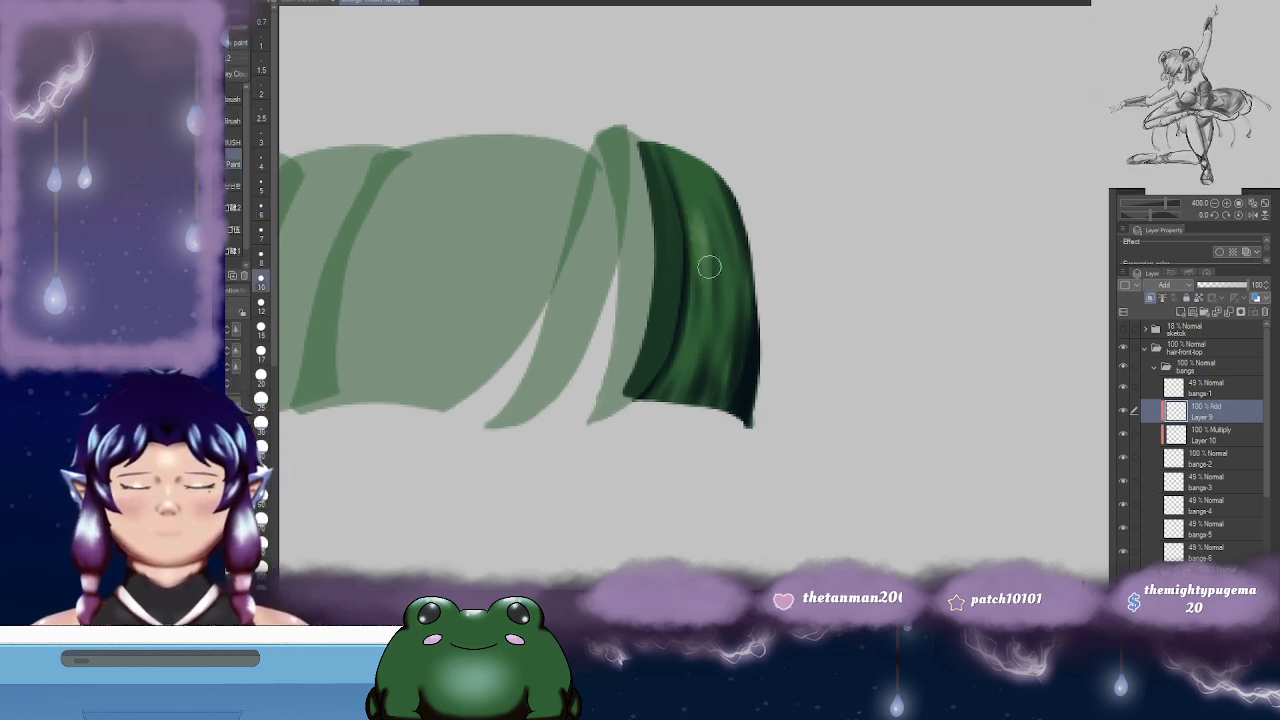
{"action": "left_click_drag", "start_coordinate": [694, 234], "coordinate": [712, 335]}
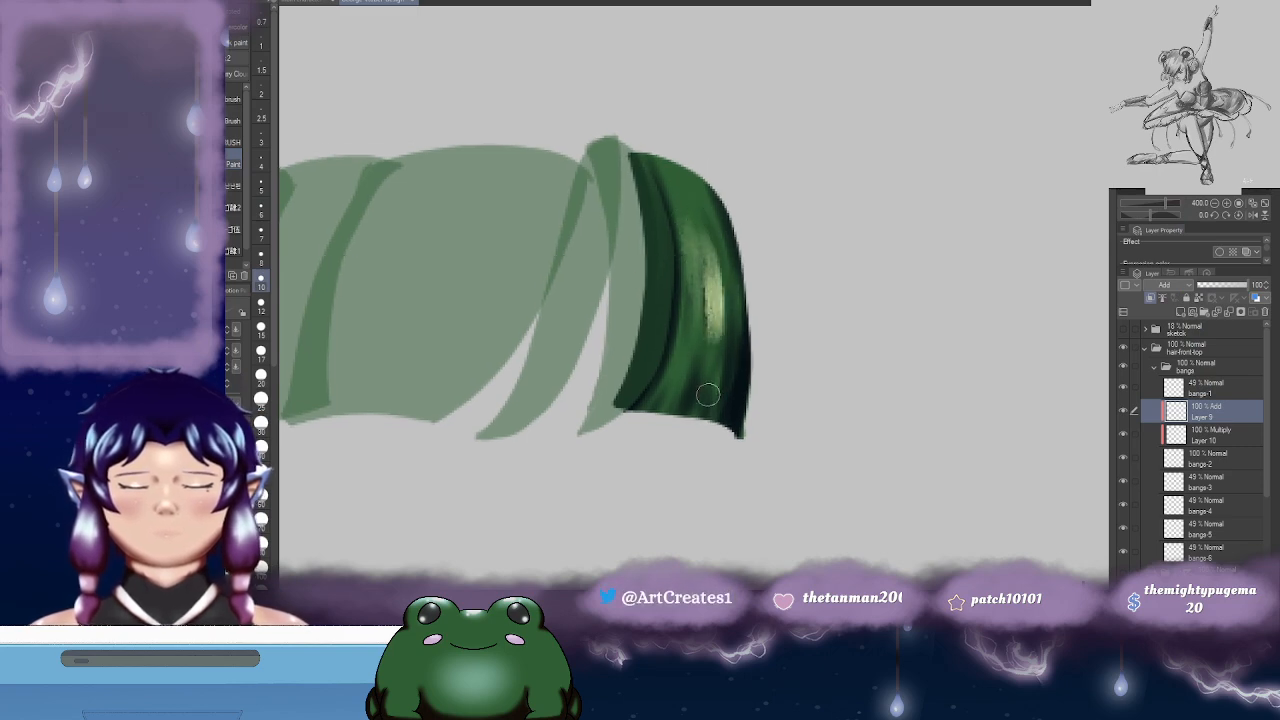
{"action": "key", "text": "ctrl+z"}
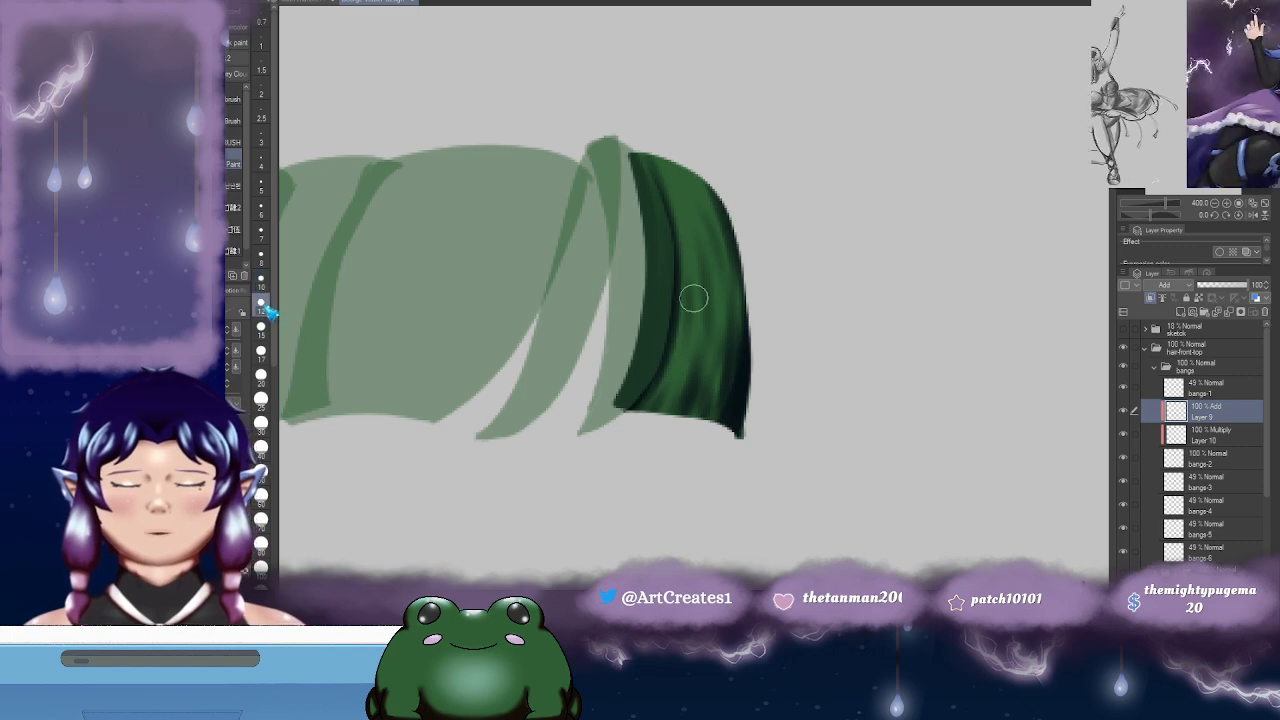
- Try painting narrow highlight strands on bangs-2 with the Paint brush at size 6, and clear them from Layer 9
{"action": "left_click", "coordinate": [261, 208]}
{"action": "mouse_move", "coordinate": [677, 235]}
{"action": "left_mouse_down"}
{"action": "mouse_move", "coordinate": [693, 306]}
{"action": "mouse_move", "coordinate": [685, 236]}
{"action": "mouse_move", "coordinate": [709, 312]}
{"action": "mouse_move", "coordinate": [703, 247]}
{"action": "mouse_move", "coordinate": [715, 334]}
{"action": "left_mouse_up"}
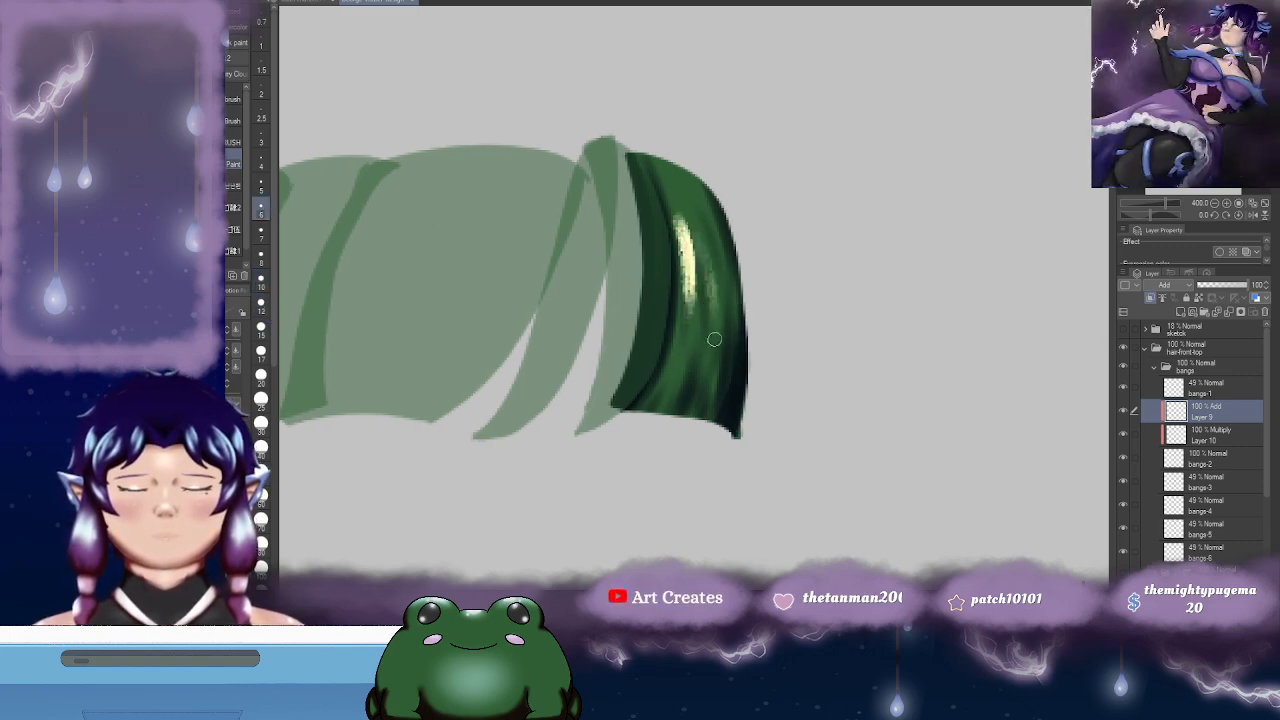
{"action": "left_click_drag", "start_coordinate": [719, 248], "coordinate": [725, 345]}
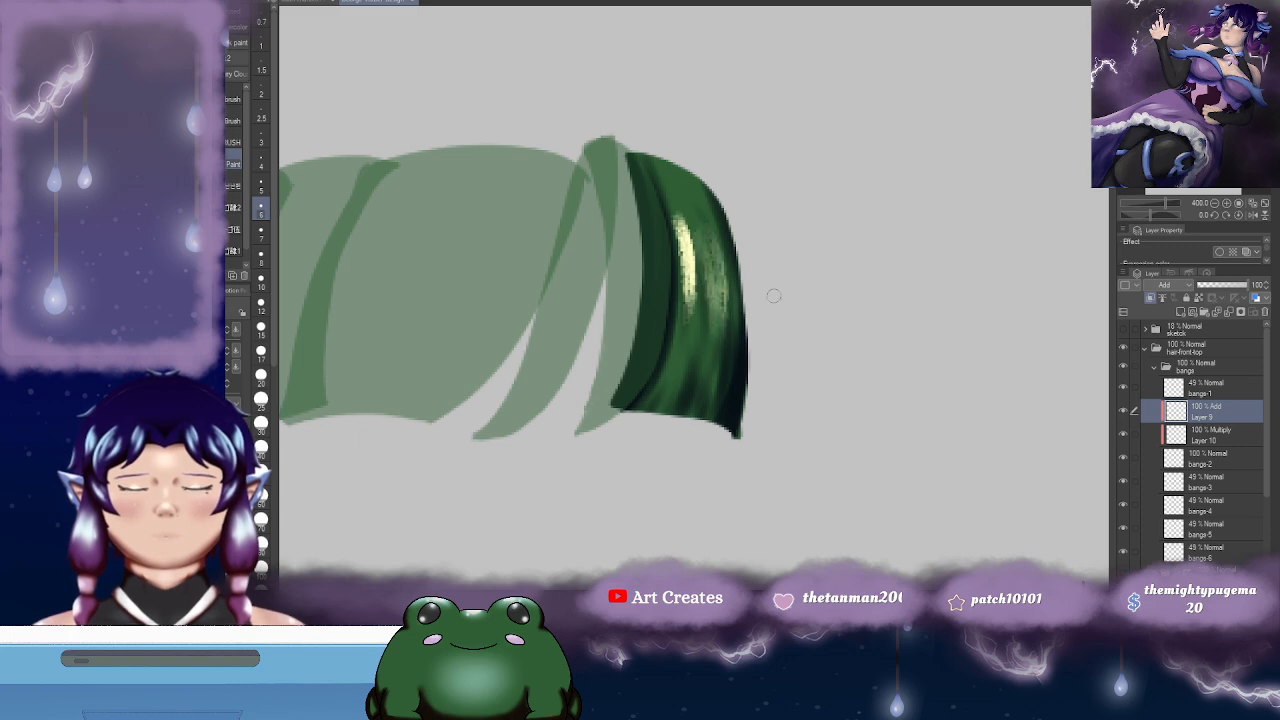
{"action": "key", "text": "Delete"}
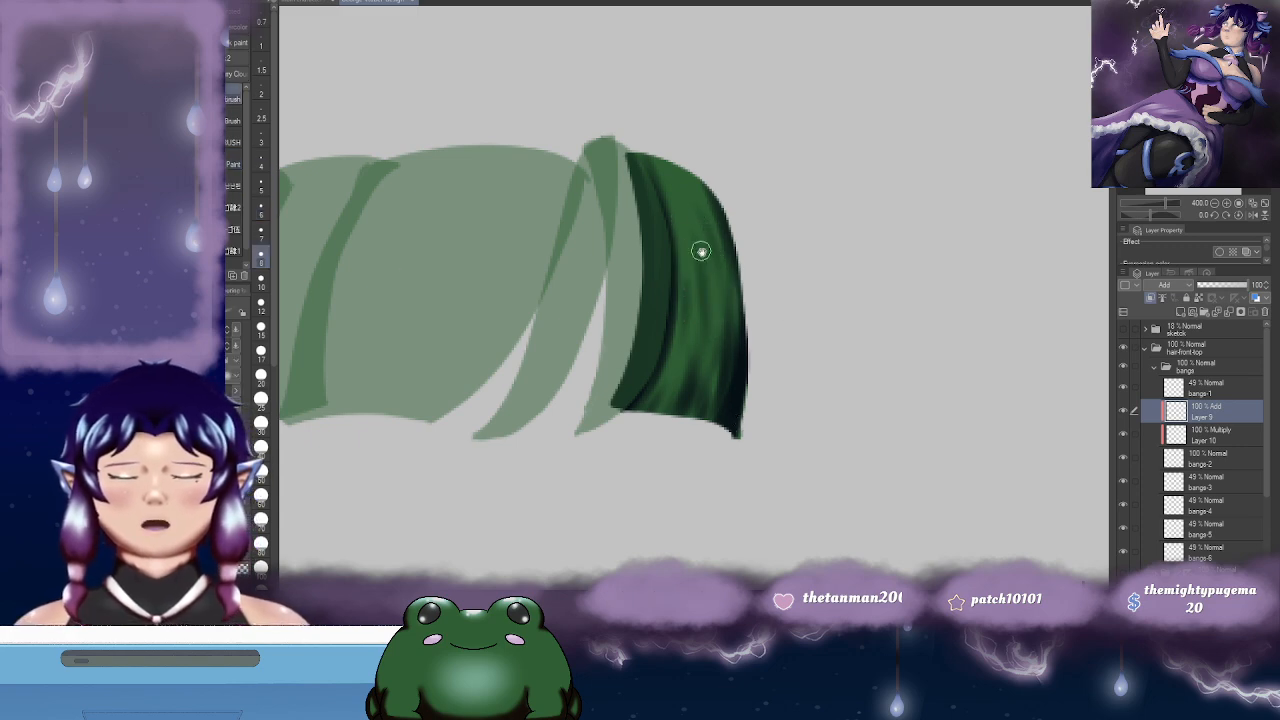
- Try a highlight stroke near the inner shadow of bangs-2 with a different brush at size 8, and undo it
{"action": "mouse_move", "coordinate": [669, 237]}
{"action": "left_mouse_down"}
{"action": "mouse_move", "coordinate": [672, 292]}
{"action": "mouse_move", "coordinate": [674, 234]}
{"action": "left_mouse_up"}
{"action": "key", "text": "ctrl+z"}
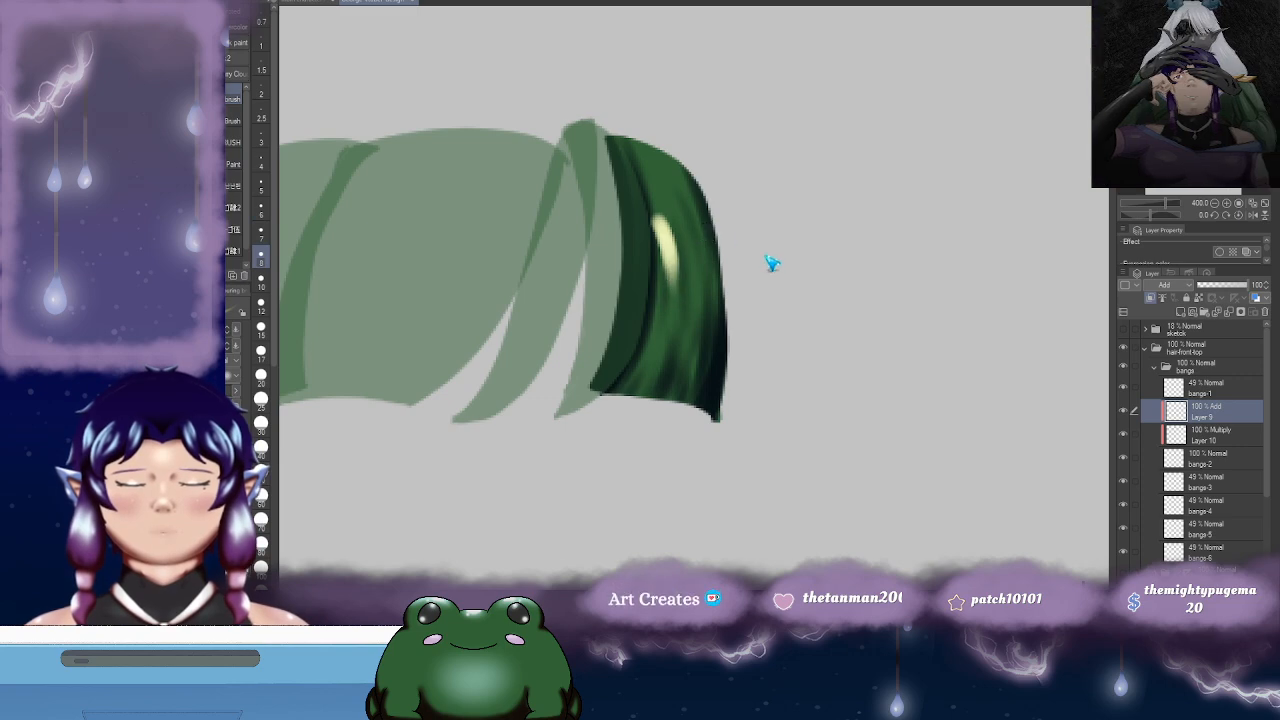
{"action": "key", "text": "ctrl+z"}
- Set the brush size to 6 for the bangs-2 highlights
{"action": "left_click", "coordinate": [262, 206]}
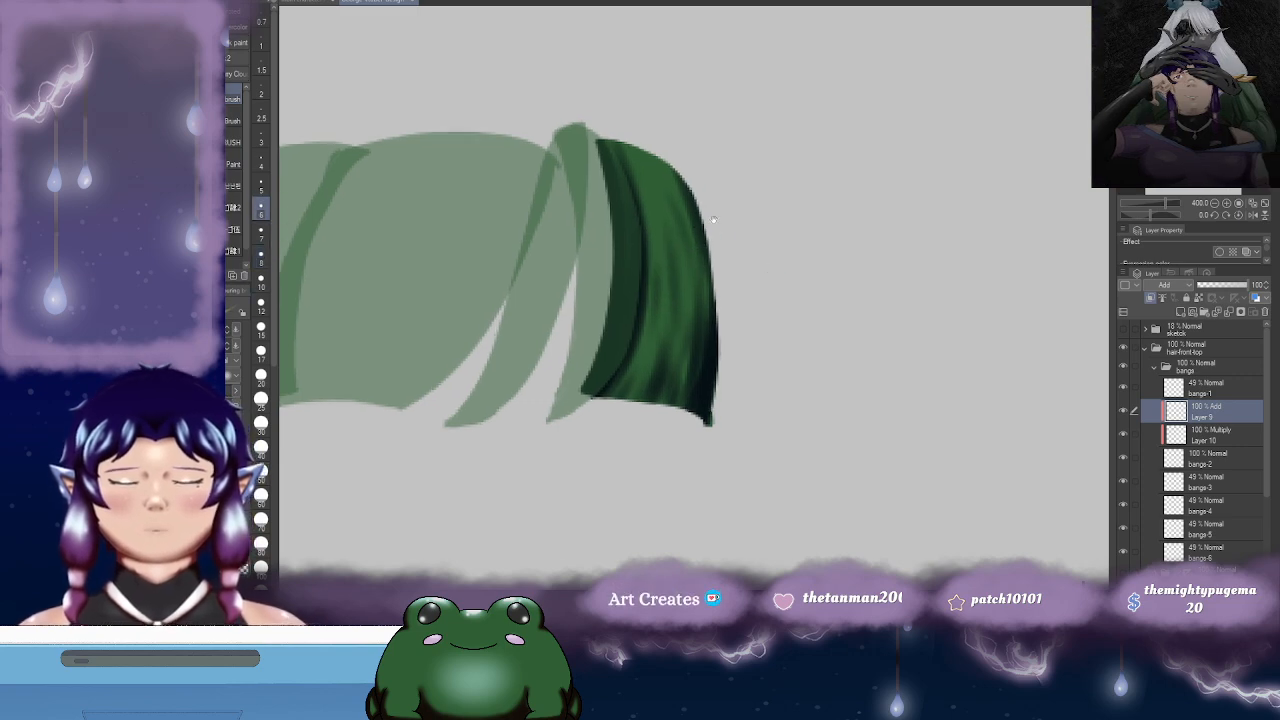
- Paint vertical highlight streaks down the middle of the rightmost bang strand on the Add layer
{"action": "left_click_drag", "start_coordinate": [651, 216], "coordinate": [663, 308]}
{"action": "left_click_drag", "start_coordinate": [668, 224], "coordinate": [682, 311]}
{"action": "left_click_drag", "start_coordinate": [656, 187], "coordinate": [678, 290]}
{"action": "left_click_drag", "start_coordinate": [669, 217], "coordinate": [682, 272]}
{"action": "mouse_move", "coordinate": [658, 222]}
{"action": "left_mouse_down"}
{"action": "mouse_move", "coordinate": [652, 296]}
{"action": "mouse_move", "coordinate": [686, 270]}
{"action": "left_mouse_up"}
- Soften the rightmost strand's highlights with the Blur tool at size 20
{"action": "key", "text": "j"}
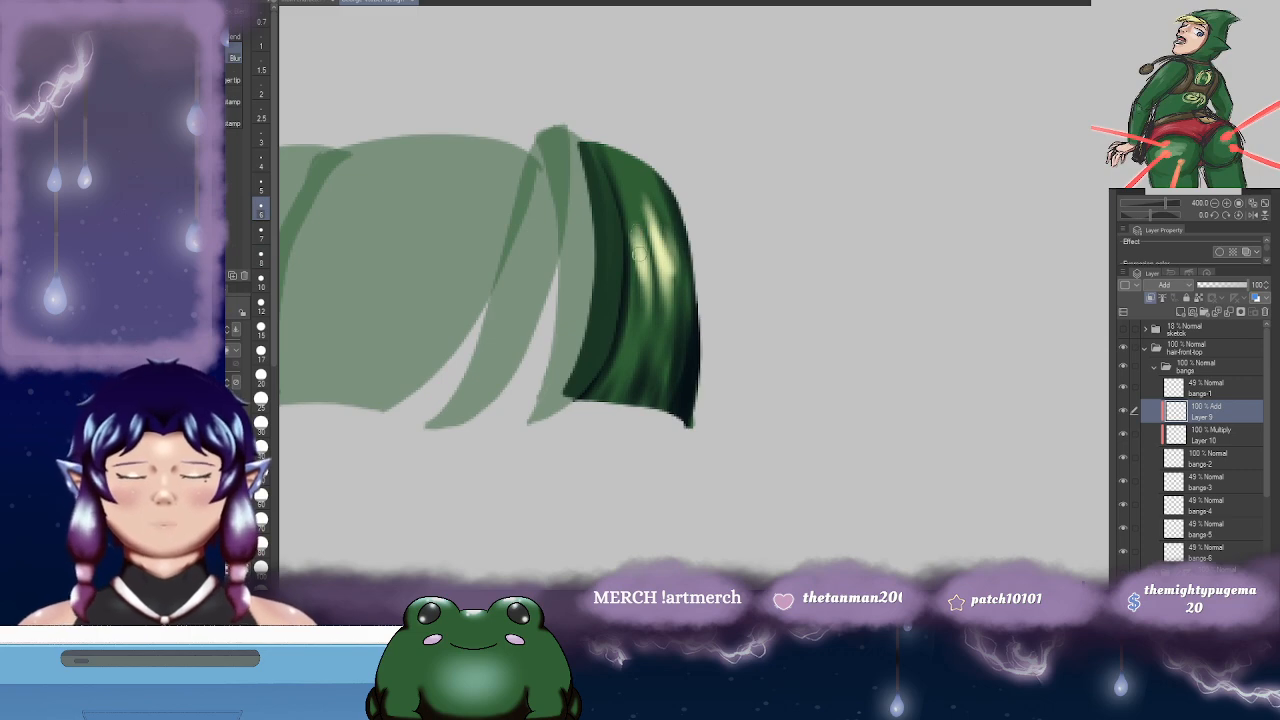
{"action": "left_click", "coordinate": [261, 378]}
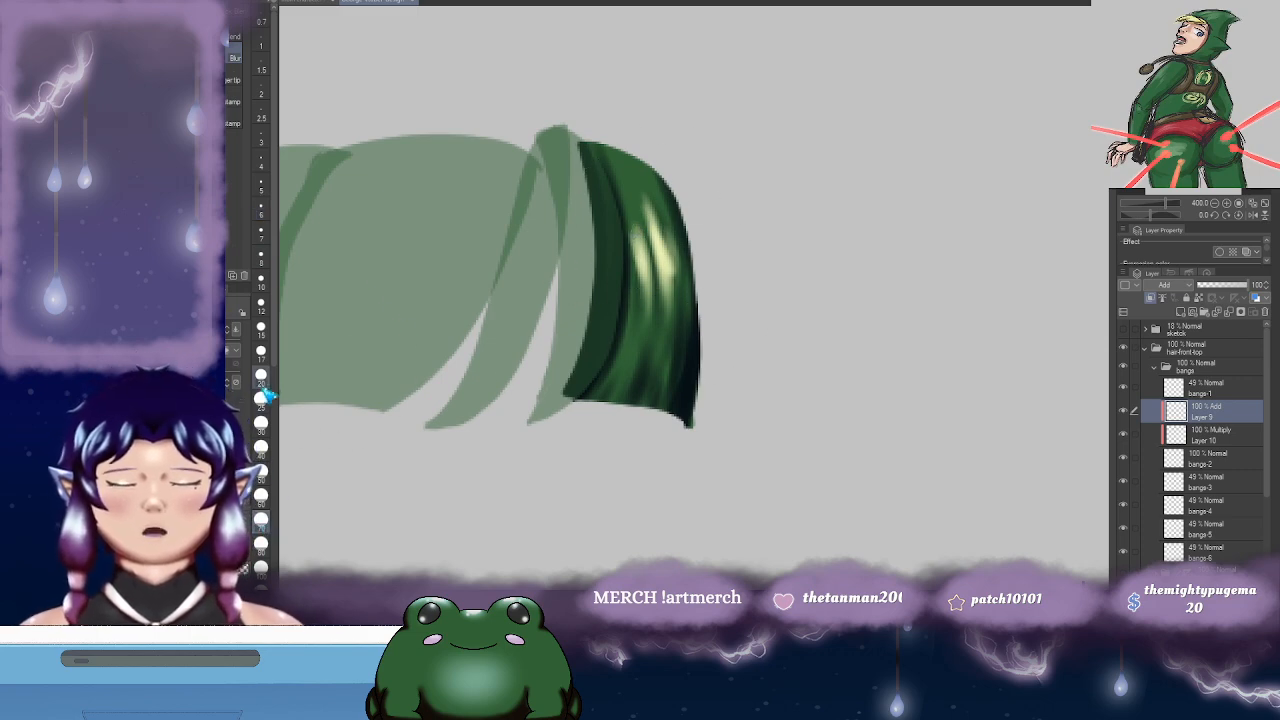
{"action": "mouse_move", "coordinate": [640, 200]}
{"action": "left_mouse_down"}
{"action": "mouse_move", "coordinate": [672, 280]}
{"action": "mouse_move", "coordinate": [668, 333]}
{"action": "mouse_move", "coordinate": [634, 337]}
{"action": "mouse_move", "coordinate": [663, 199]}
{"action": "mouse_move", "coordinate": [636, 300]}
{"action": "mouse_move", "coordinate": [644, 362]}
{"action": "left_mouse_up"}
{"action": "scroll", "coordinate": [871, 271], "scroll_direction": "down", "scroll_amount": 3}
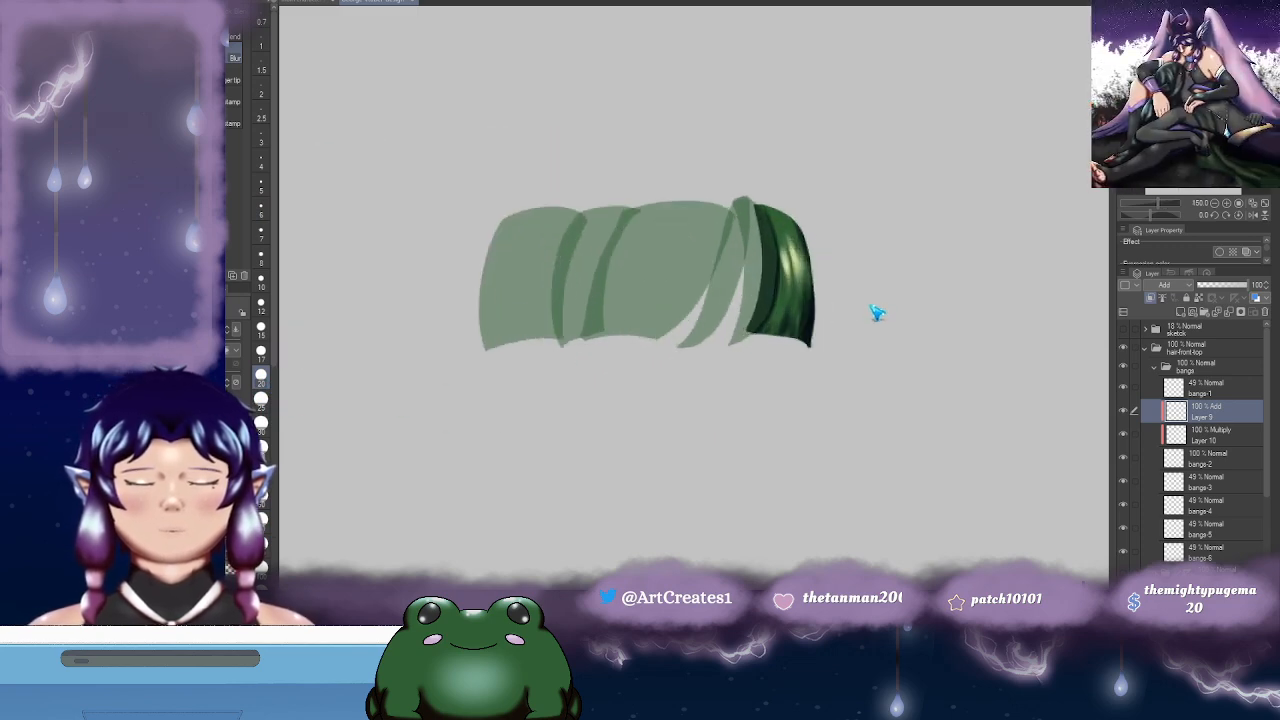
- Set the opacity of layers bangs-1 through bangs-6 to 100%
{"action": "left_click", "coordinate": [1218, 390]}
{"action": "left_click", "coordinate": [1207, 467], "text": "ctrl"}
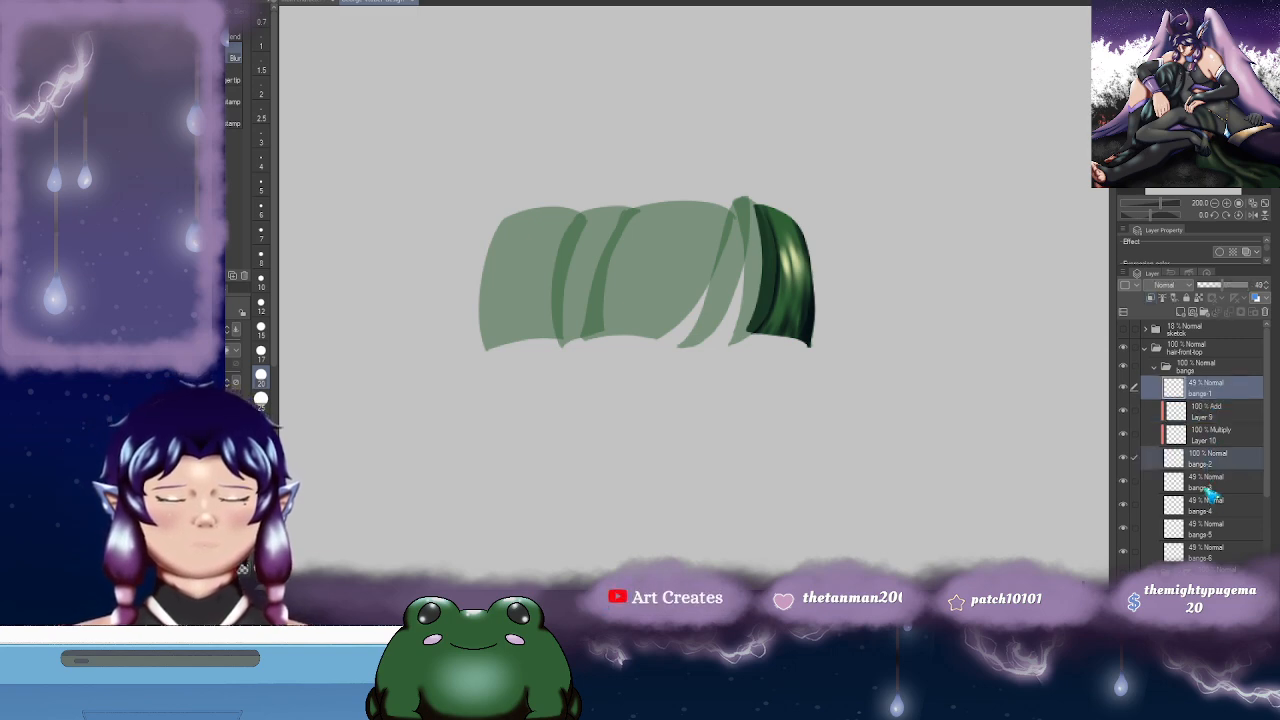
{"action": "left_click", "coordinate": [1208, 491], "text": "ctrl"}
{"action": "left_click", "coordinate": [1212, 512], "text": "ctrl"}
{"action": "left_click", "coordinate": [1210, 536], "text": "ctrl"}
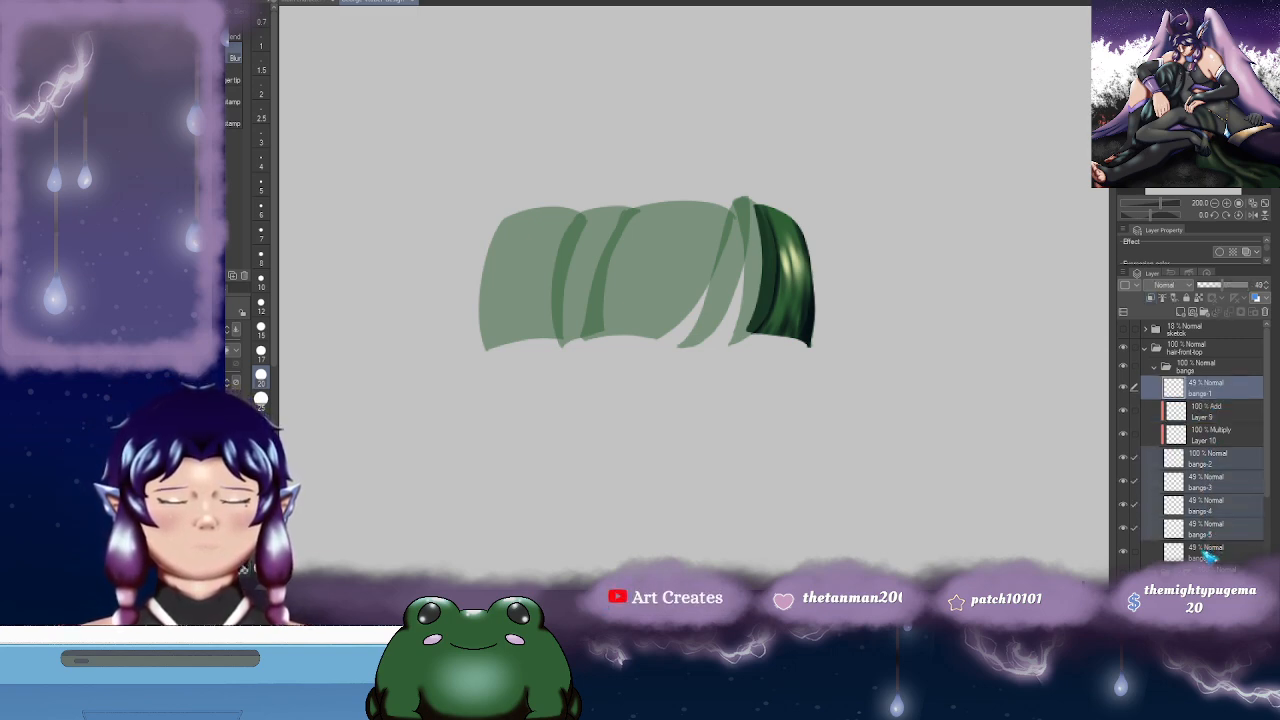
{"action": "left_click", "coordinate": [1210, 556], "text": "ctrl"}
{"action": "left_click_drag", "start_coordinate": [1228, 285], "coordinate": [1262, 288]}
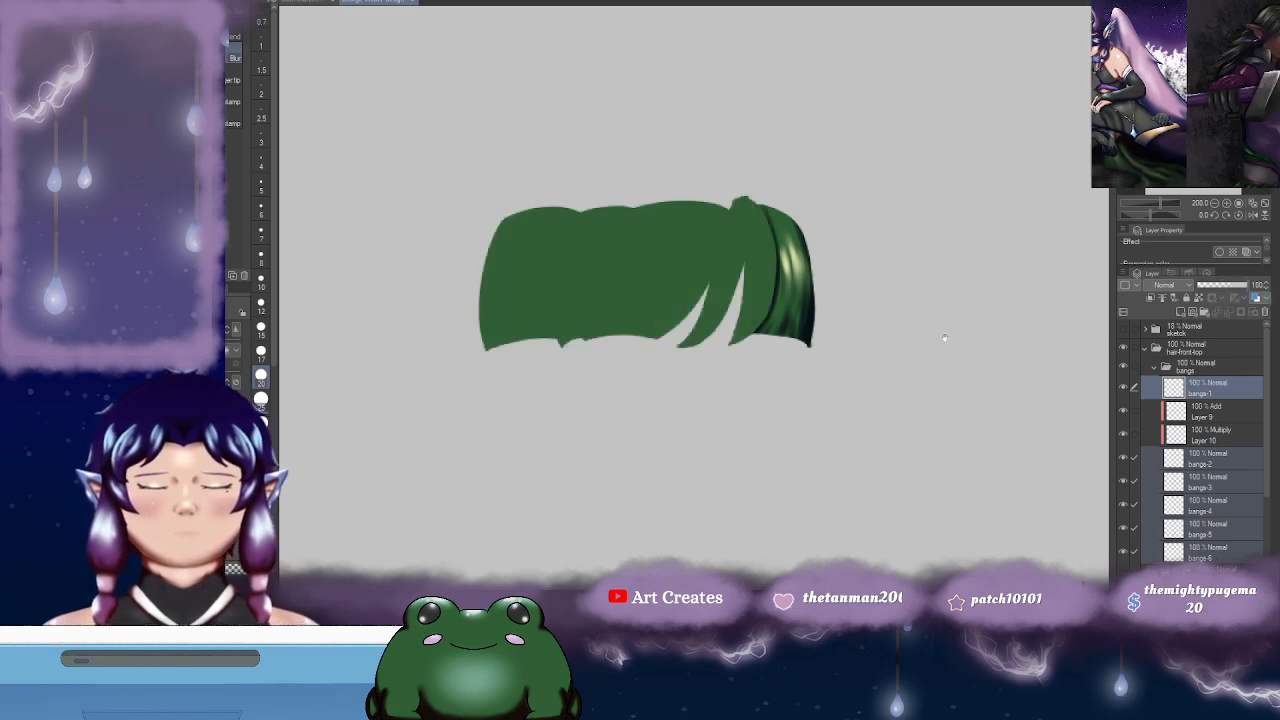
- Examine the rightmost strand's shading and highlights against the opaque bangs, both close up and at a distance
{"action": "left_click_drag", "start_coordinate": [919, 351], "coordinate": [872, 370]}
{"action": "scroll", "coordinate": [788, 393], "scroll_direction": "up", "scroll_amount": 2}
{"action": "scroll", "coordinate": [786, 400], "scroll_direction": "down", "scroll_amount": 3}
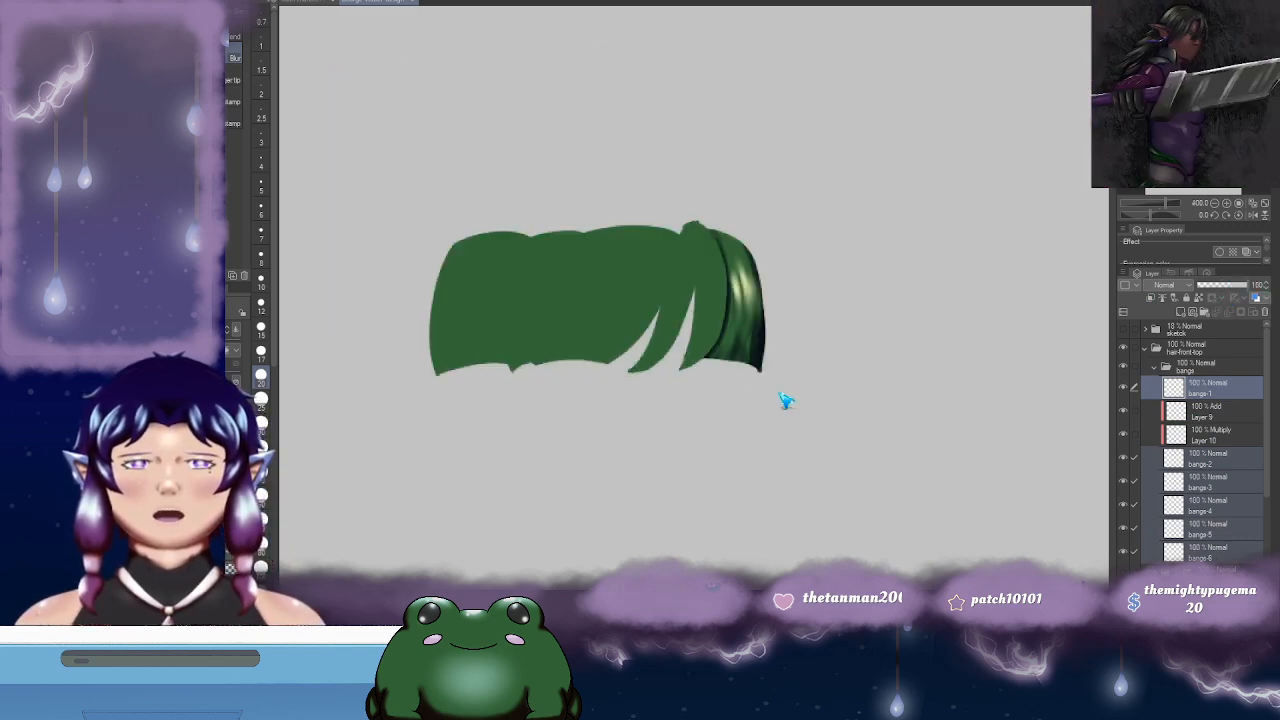
{"action": "scroll", "coordinate": [786, 401], "scroll_direction": "up", "scroll_amount": 1}
{"action": "scroll", "coordinate": [787, 402], "scroll_direction": "up", "scroll_amount": 2}
{"action": "scroll", "coordinate": [788, 403], "scroll_direction": "down", "scroll_amount": 2}
{"action": "scroll", "coordinate": [787, 403], "scroll_direction": "up", "scroll_amount": 2}
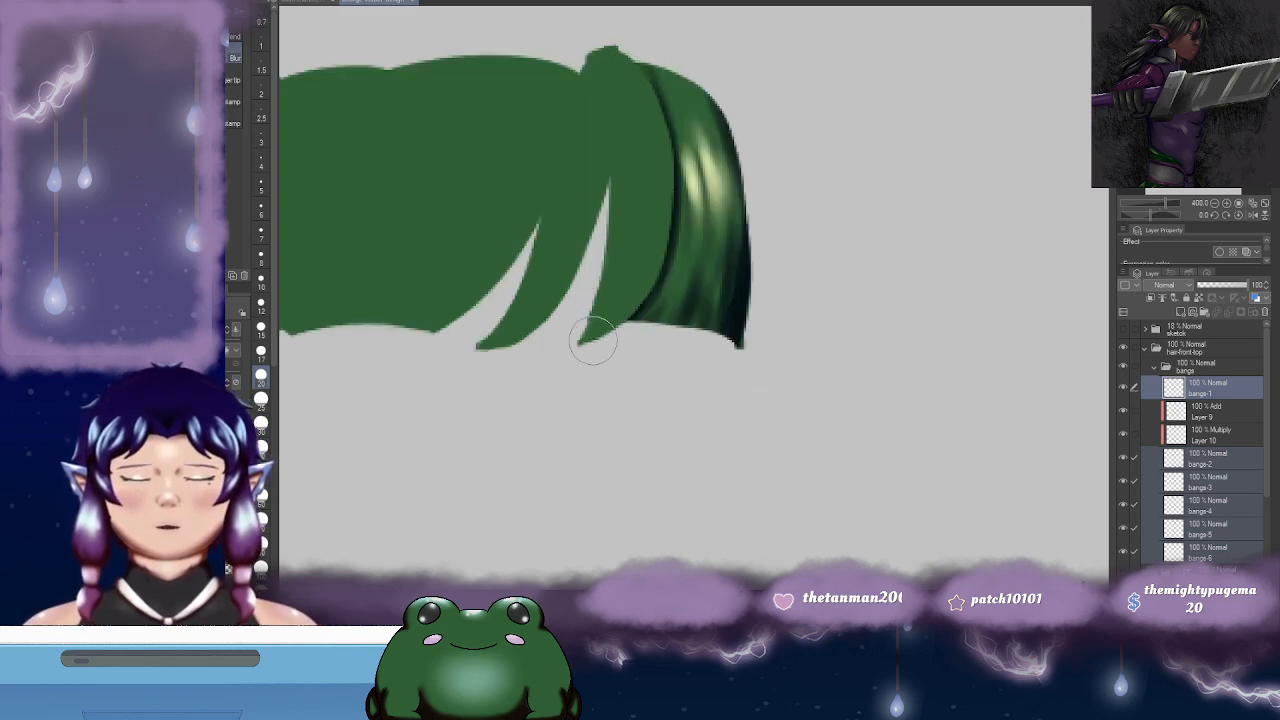
{"action": "left_click_drag", "start_coordinate": [745, 290], "coordinate": [877, 291]}
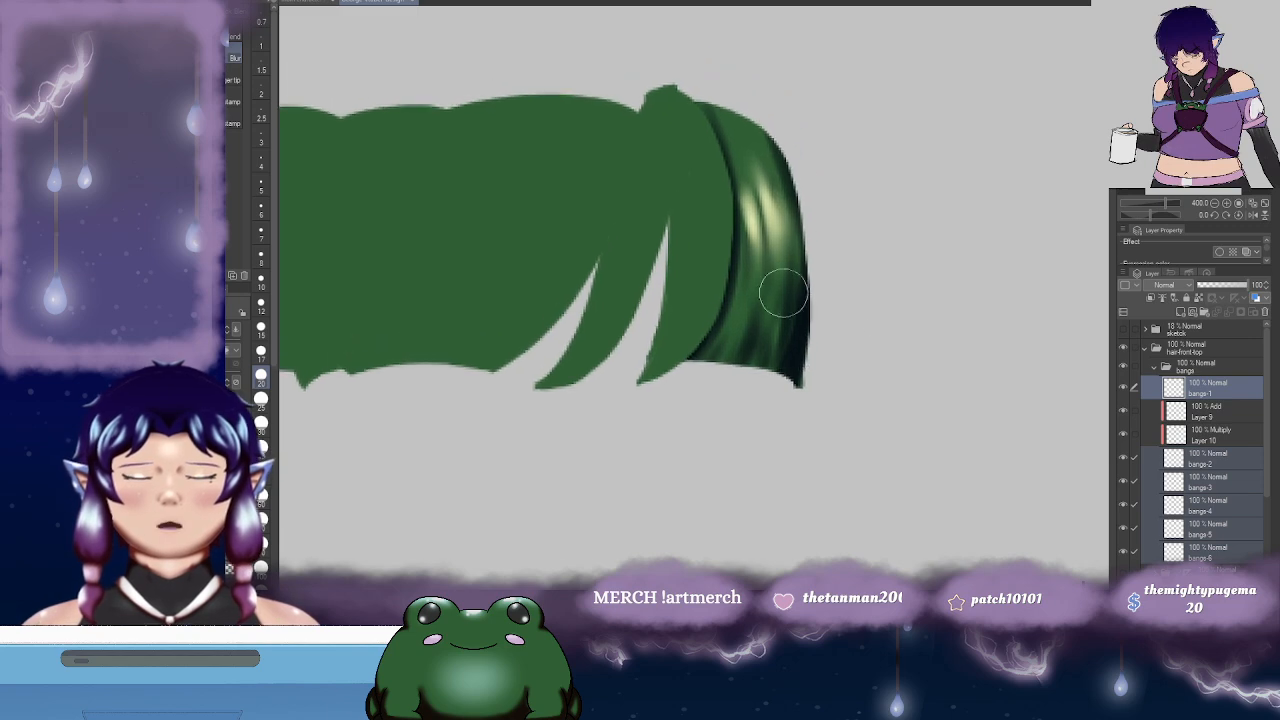
{"action": "left_click", "coordinate": [1222, 432]}
{"action": "left_click_drag", "start_coordinate": [989, 354], "coordinate": [979, 372]}
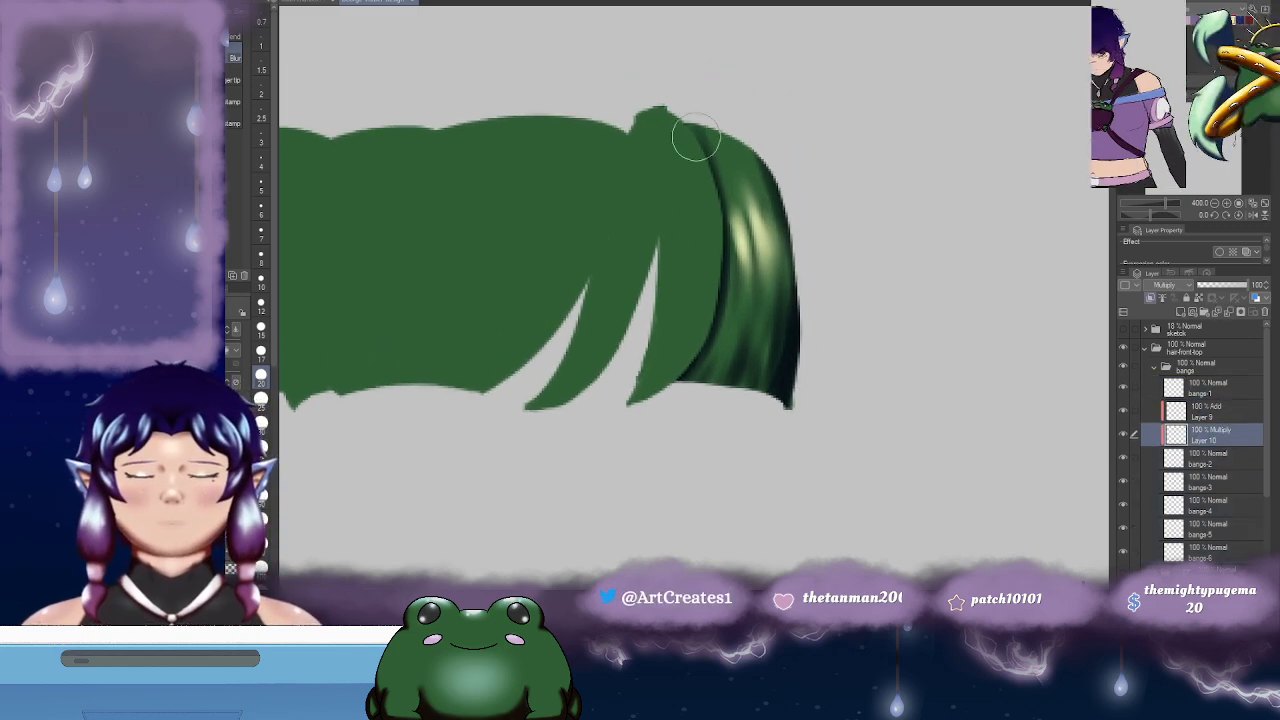
{"action": "left_click_drag", "start_coordinate": [654, 389], "coordinate": [638, 387]}
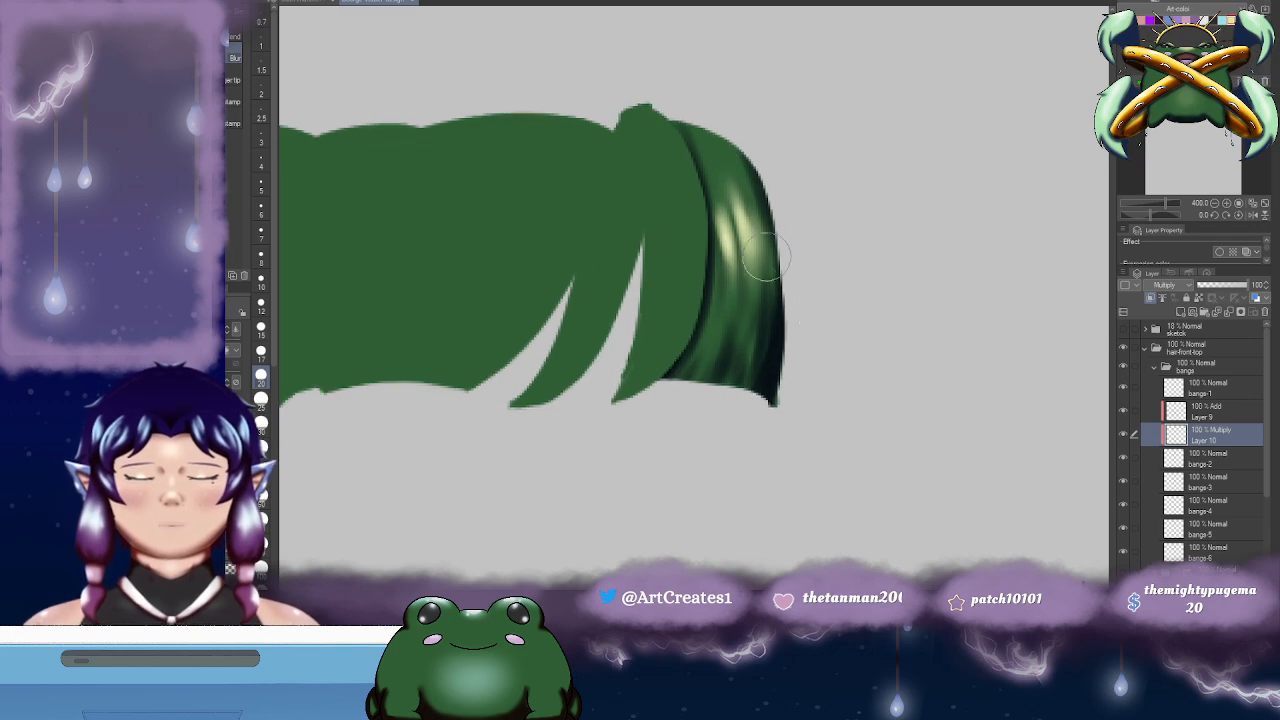
{"action": "mouse_move", "coordinate": [833, 359]}
{"action": "left_mouse_down"}
{"action": "mouse_move", "coordinate": [855, 353]}
{"action": "mouse_move", "coordinate": [815, 360]}
{"action": "left_mouse_up"}
{"action": "scroll", "coordinate": [818, 383], "scroll_direction": "down", "scroll_amount": 2}
{"action": "scroll", "coordinate": [818, 383], "scroll_direction": "up", "scroll_amount": 2}
{"action": "scroll", "coordinate": [815, 380], "scroll_direction": "down", "scroll_amount": 1}
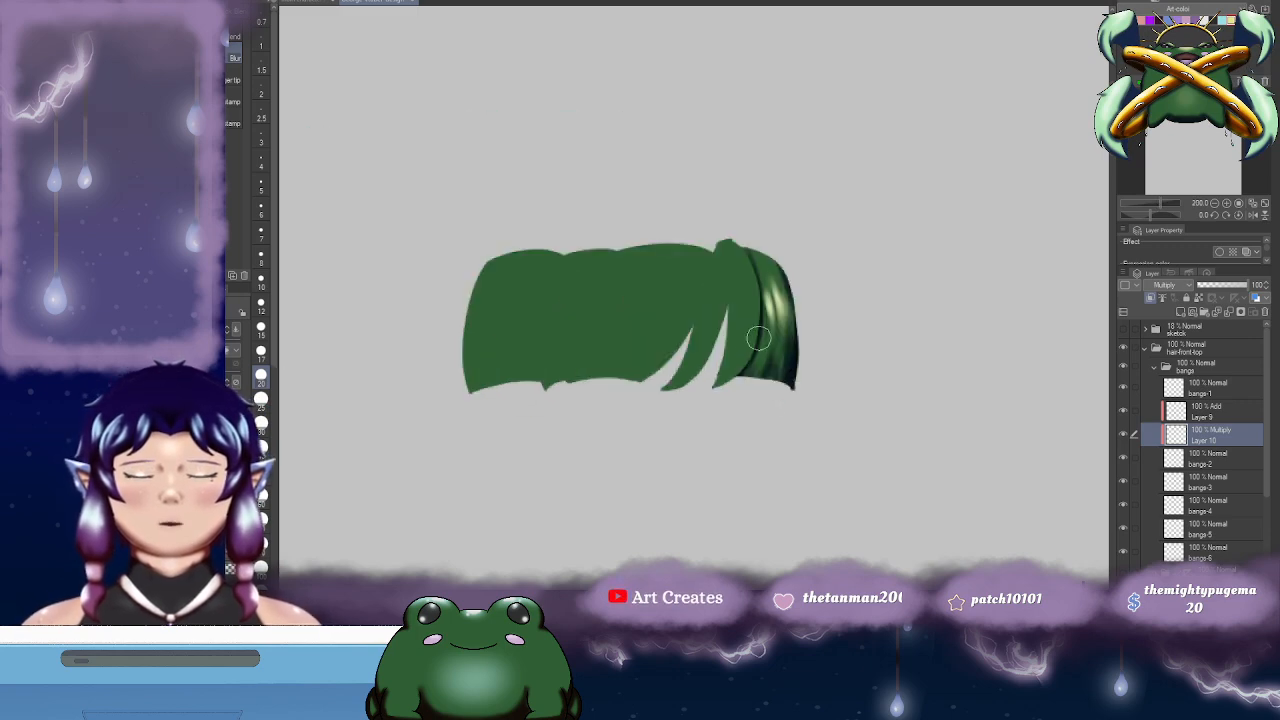
{"action": "mouse_move", "coordinate": [805, 353]}
{"action": "left_mouse_down"}
{"action": "mouse_move", "coordinate": [815, 296]}
{"action": "mouse_move", "coordinate": [743, 351]}
{"action": "left_mouse_up"}
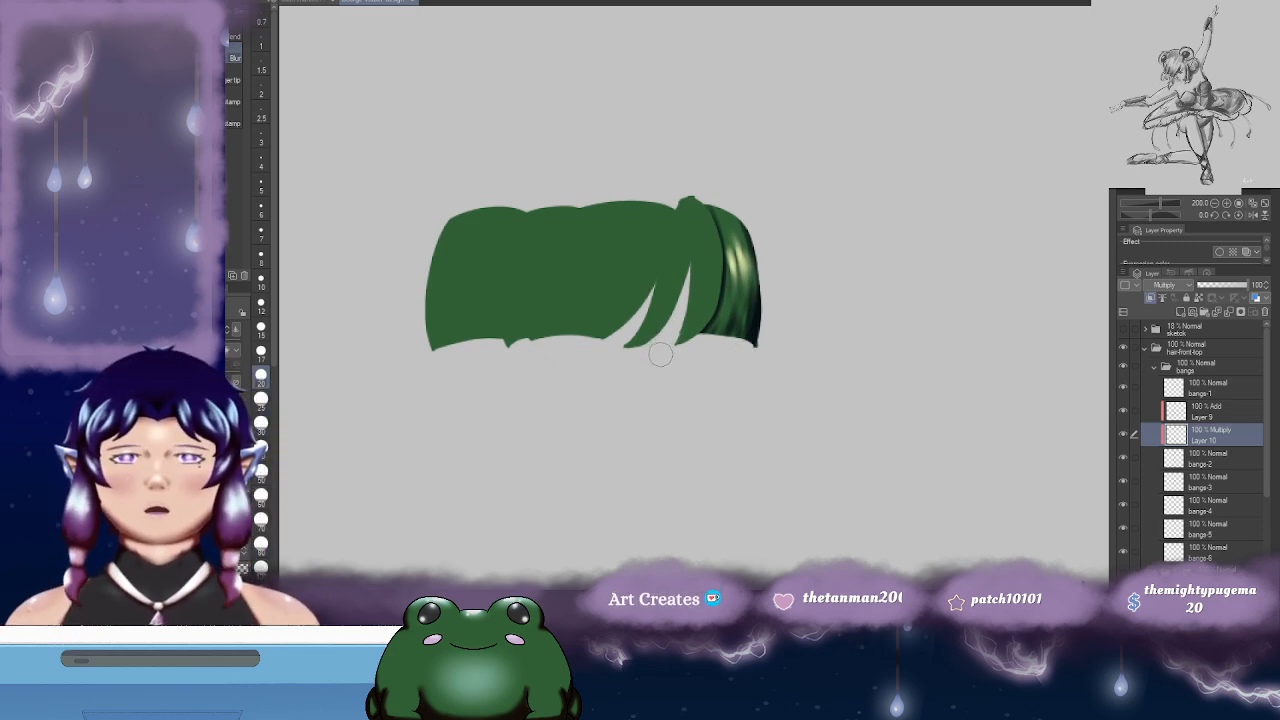
{"action": "scroll", "coordinate": [661, 355], "scroll_direction": "up", "scroll_amount": 3}
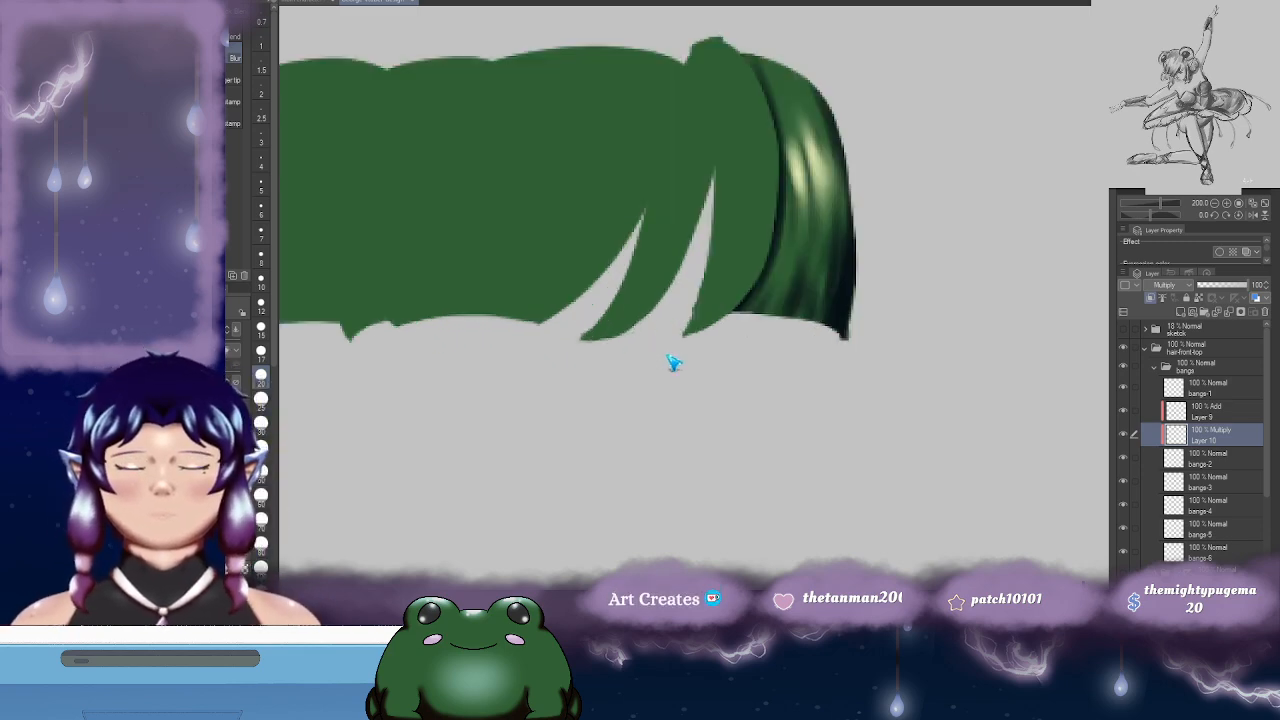
- Add two new layers above bangs-1 and clip both to it
{"action": "left_click", "coordinate": [1212, 412]}
{"action": "left_click", "coordinate": [1218, 390]}
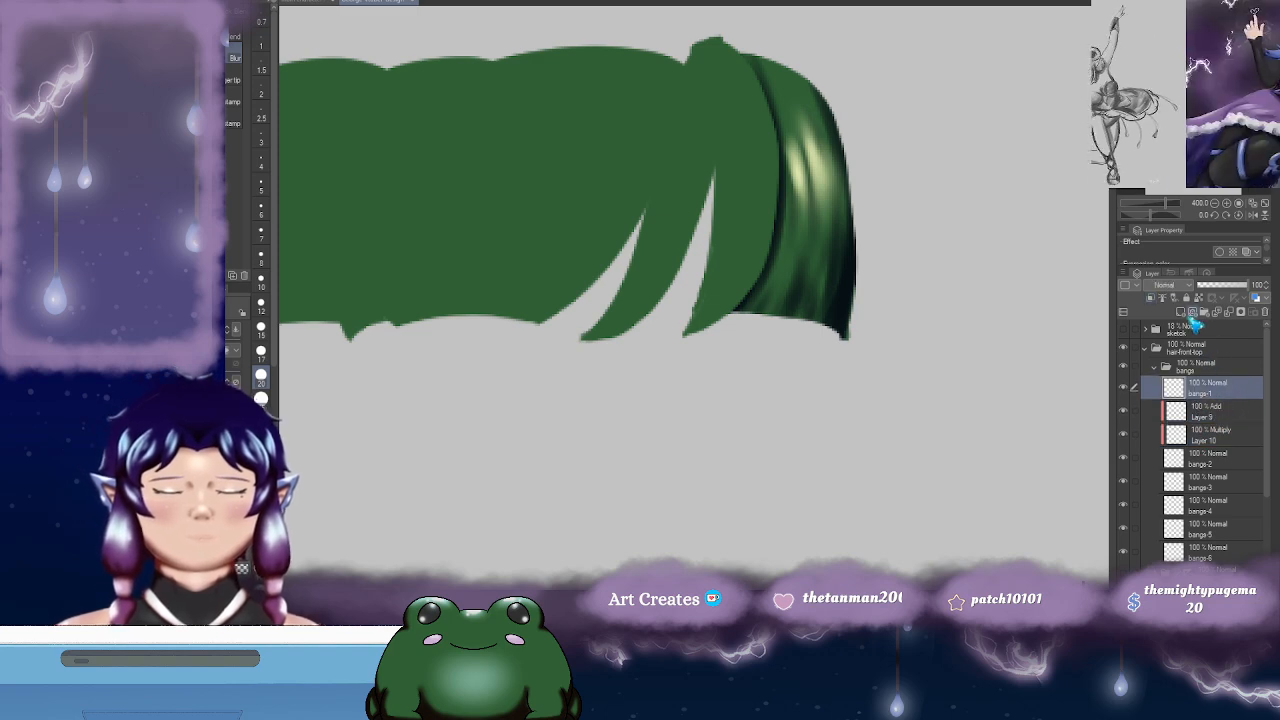
{"action": "left_click", "coordinate": [1182, 313]}
{"action": "left_click", "coordinate": [1182, 313]}
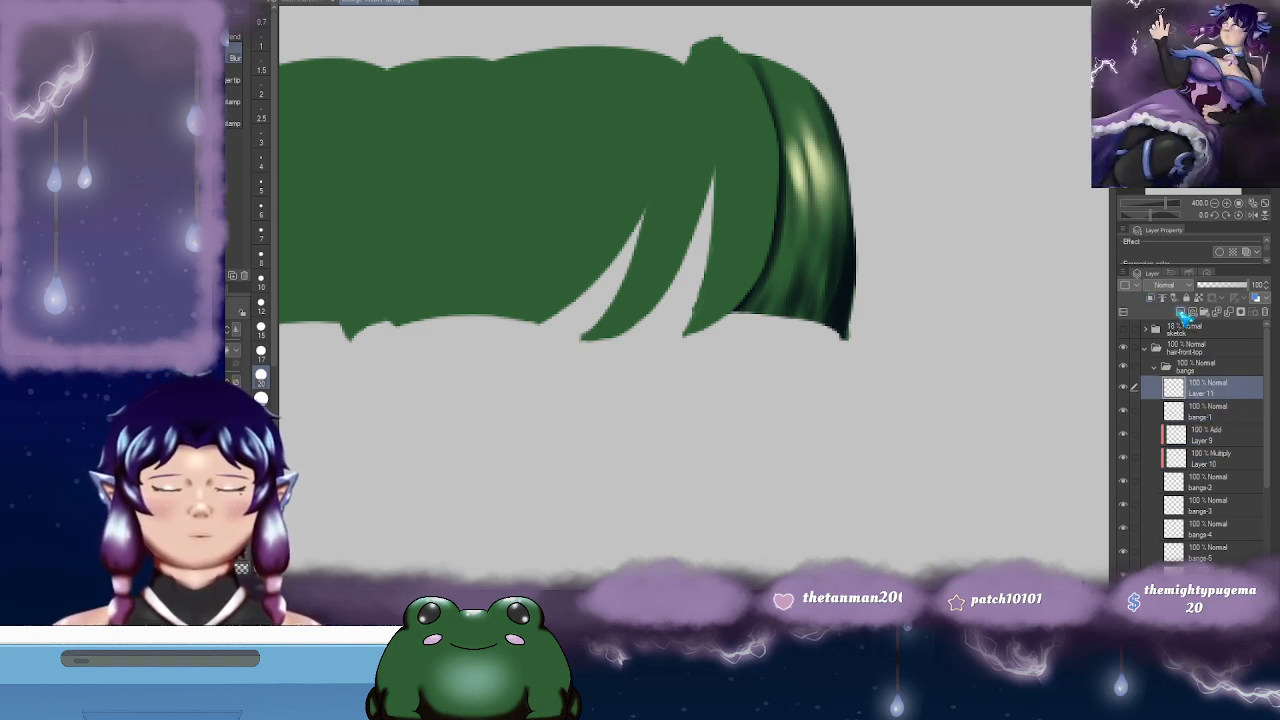
{"action": "left_click", "coordinate": [1160, 300]}
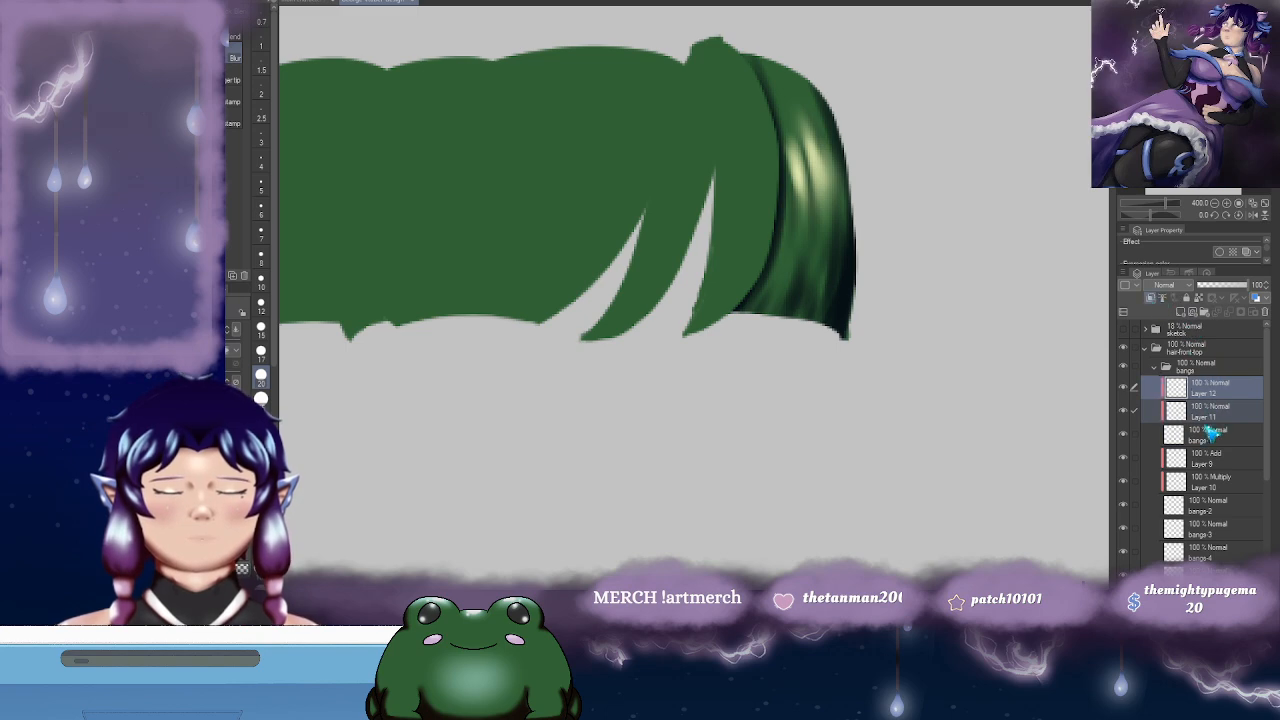
- Rename the lower clipped layer s and the upper clipped layer hl
{"action": "left_click", "coordinate": [1220, 418]}
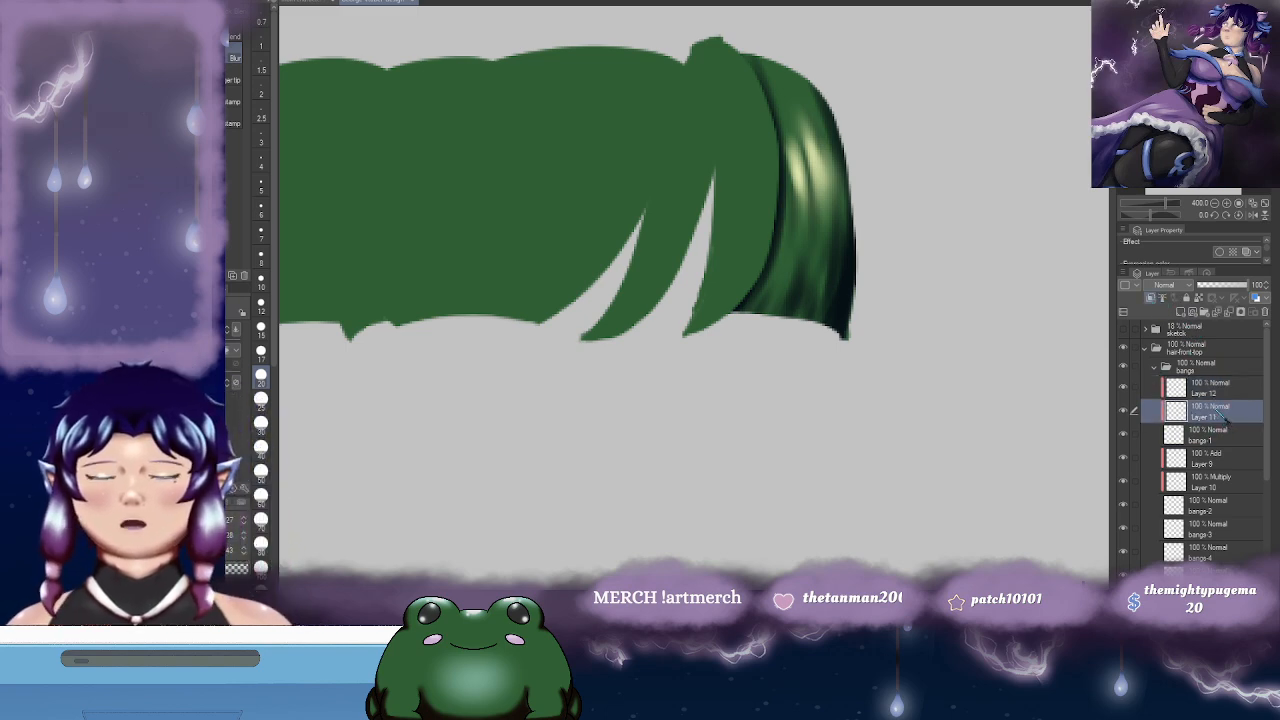
{"action": "left_click", "coordinate": [1220, 394]}
{"action": "double_click", "coordinate": [1216, 395]}
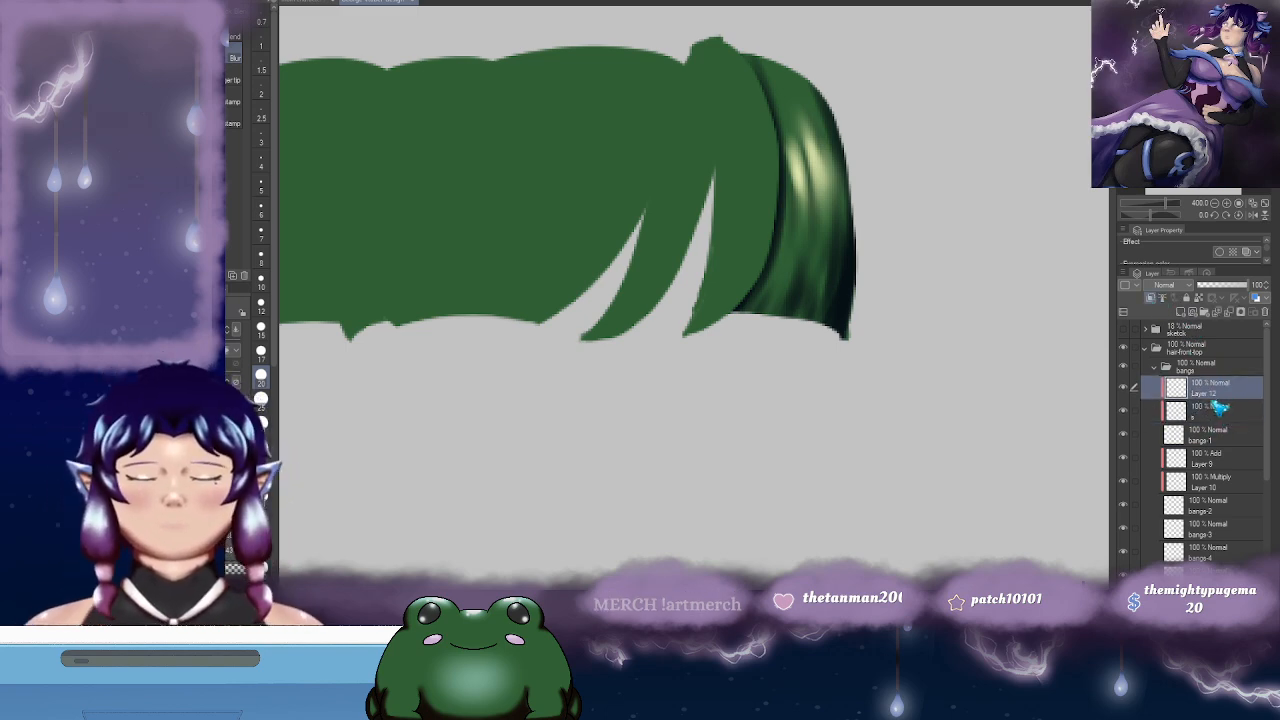
{"action": "type", "text": "hl"}
- Set layer s to Multiply and layer hl to Add, and switch to the brush
{"action": "left_click", "coordinate": [1219, 411]}
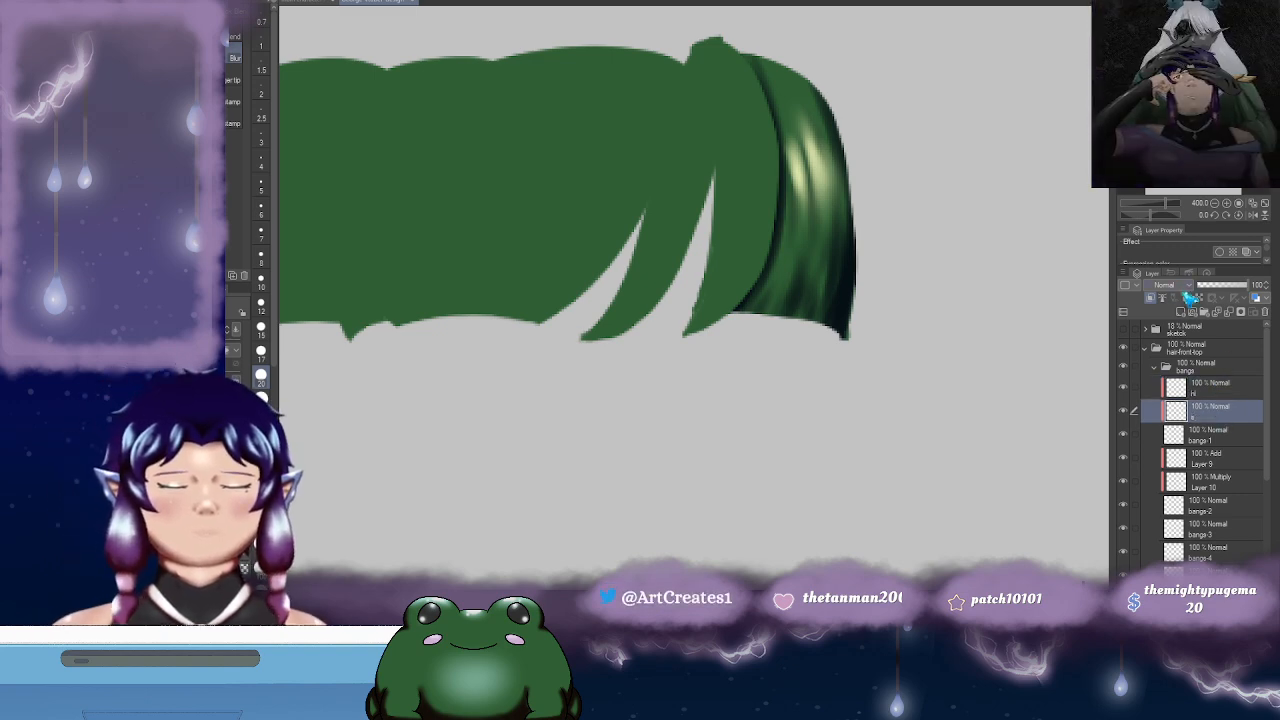
{"action": "left_click", "coordinate": [1224, 393]}
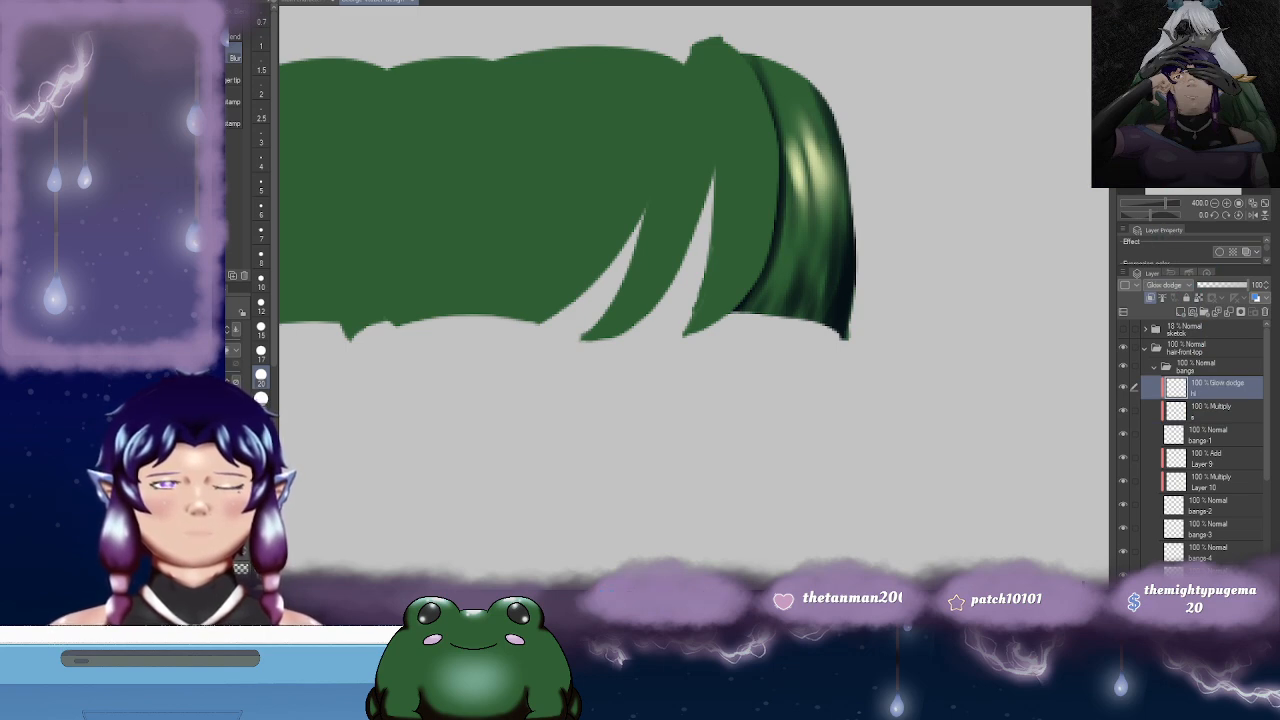
{"action": "left_click", "coordinate": [1177, 286]}
{"action": "left_click", "coordinate": [1176, 176]}
{"action": "left_click_drag", "start_coordinate": [899, 187], "coordinate": [884, 199]}
{"action": "key", "text": "b"}
{"action": "left_click_drag", "start_coordinate": [724, 313], "coordinate": [712, 325]}
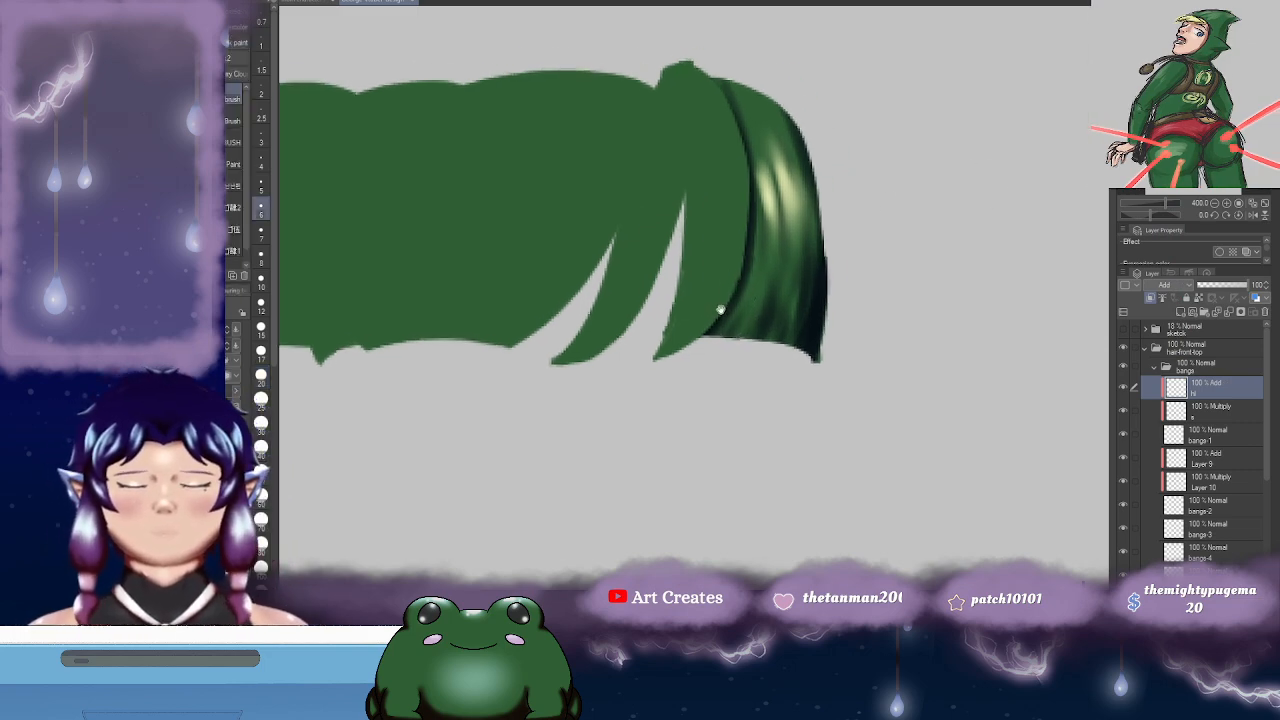
{"action": "left_click_drag", "start_coordinate": [654, 357], "coordinate": [714, 314]}
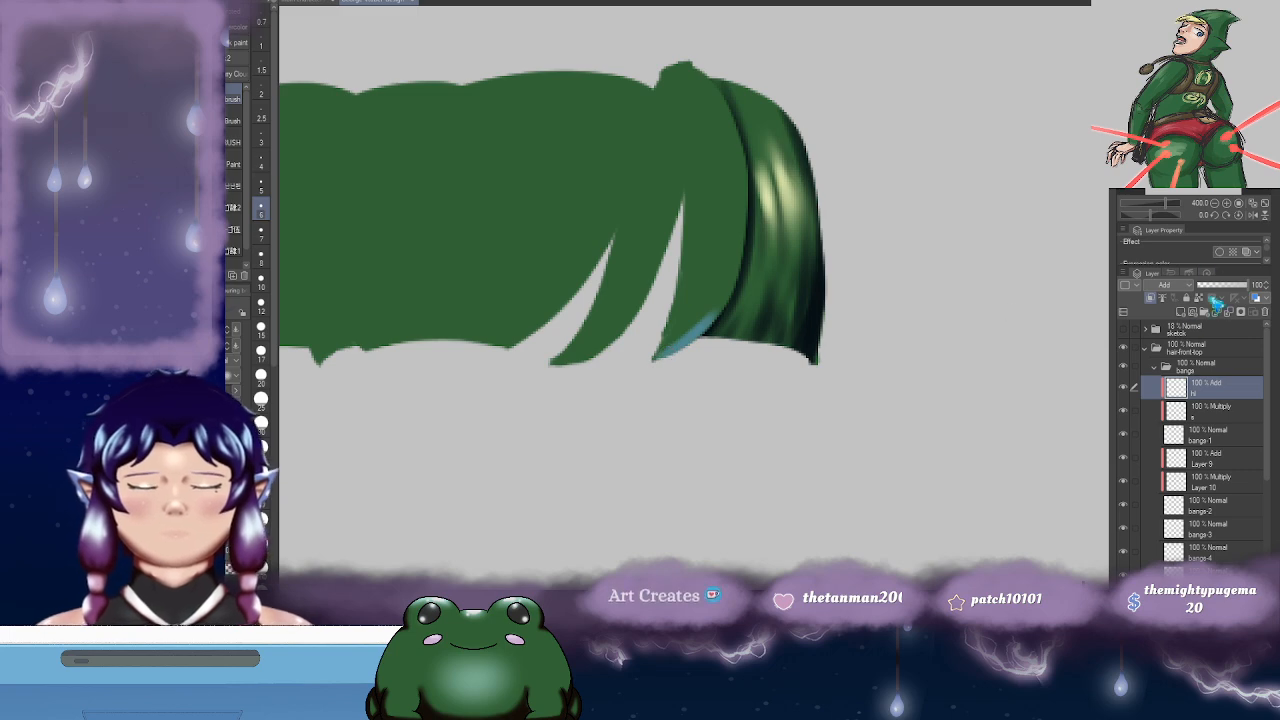
{"action": "left_click", "coordinate": [1207, 418]}
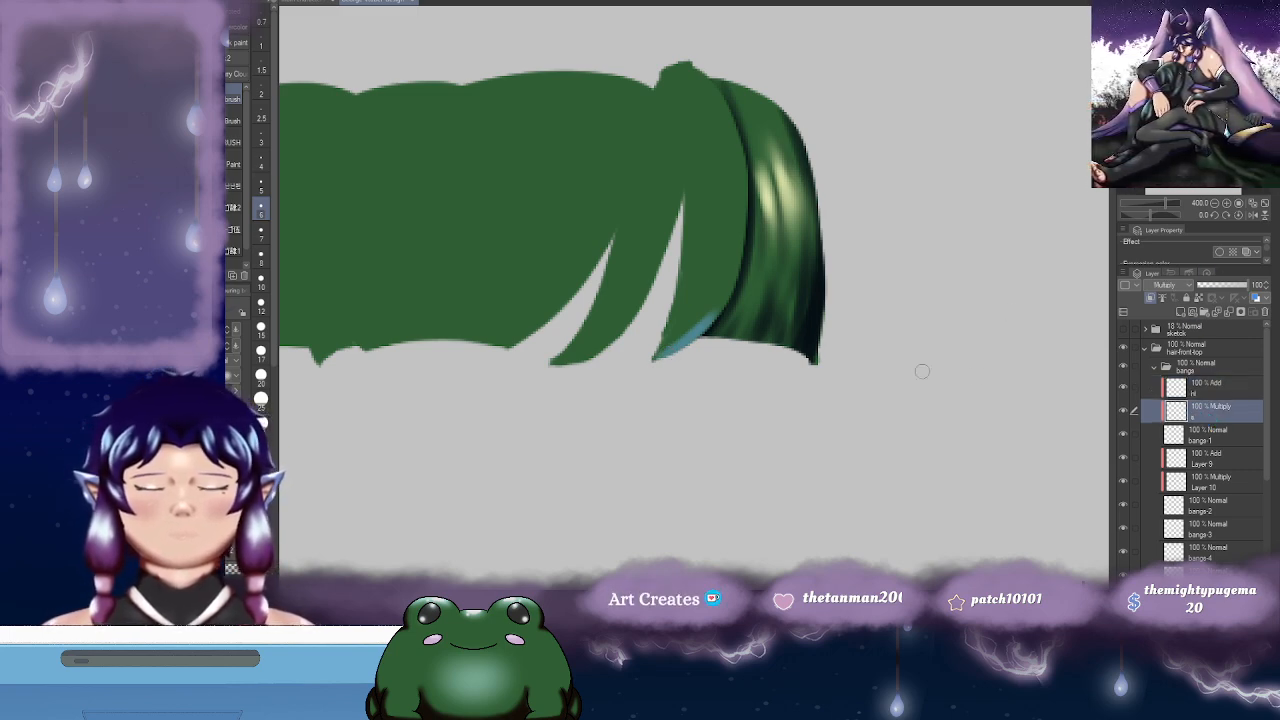
{"action": "key", "text": "ctrl+z"}
- Paint dark shadows on layer s along the bangs-1 strand's outer edge and lower tip
{"action": "left_click", "coordinate": [1219, 413]}
{"action": "mouse_move", "coordinate": [654, 359]}
{"action": "left_mouse_down"}
{"action": "mouse_move", "coordinate": [712, 312]}
{"action": "mouse_move", "coordinate": [737, 265]}
{"action": "mouse_move", "coordinate": [717, 310]}
{"action": "left_mouse_up"}
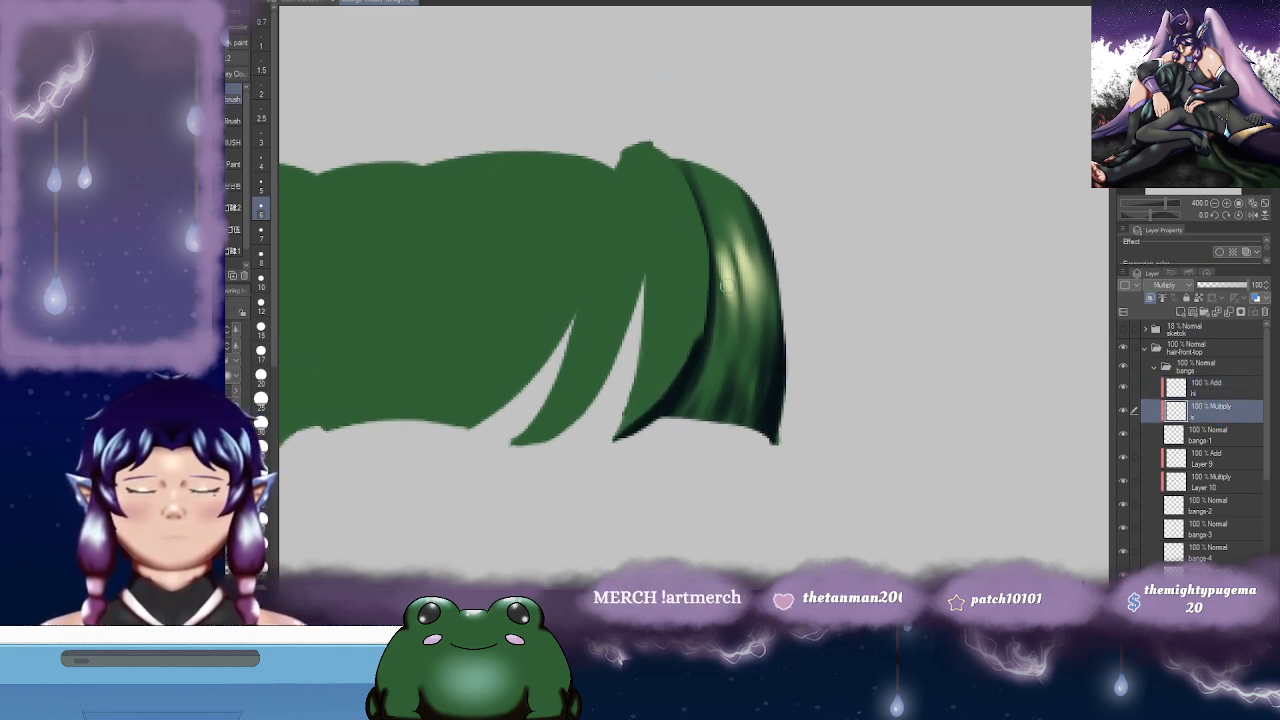
{"action": "left_click_drag", "start_coordinate": [679, 166], "coordinate": [711, 277]}
{"action": "mouse_move", "coordinate": [697, 212]}
{"action": "left_mouse_down"}
{"action": "mouse_move", "coordinate": [692, 355]}
{"action": "mouse_move", "coordinate": [710, 321]}
{"action": "left_mouse_up"}
{"action": "mouse_move", "coordinate": [626, 424]}
{"action": "left_mouse_down"}
{"action": "mouse_move", "coordinate": [642, 390]}
{"action": "mouse_move", "coordinate": [625, 430]}
{"action": "mouse_move", "coordinate": [684, 324]}
{"action": "mouse_move", "coordinate": [682, 379]}
{"action": "left_mouse_up"}
{"action": "left_click_drag", "start_coordinate": [643, 165], "coordinate": [683, 217]}
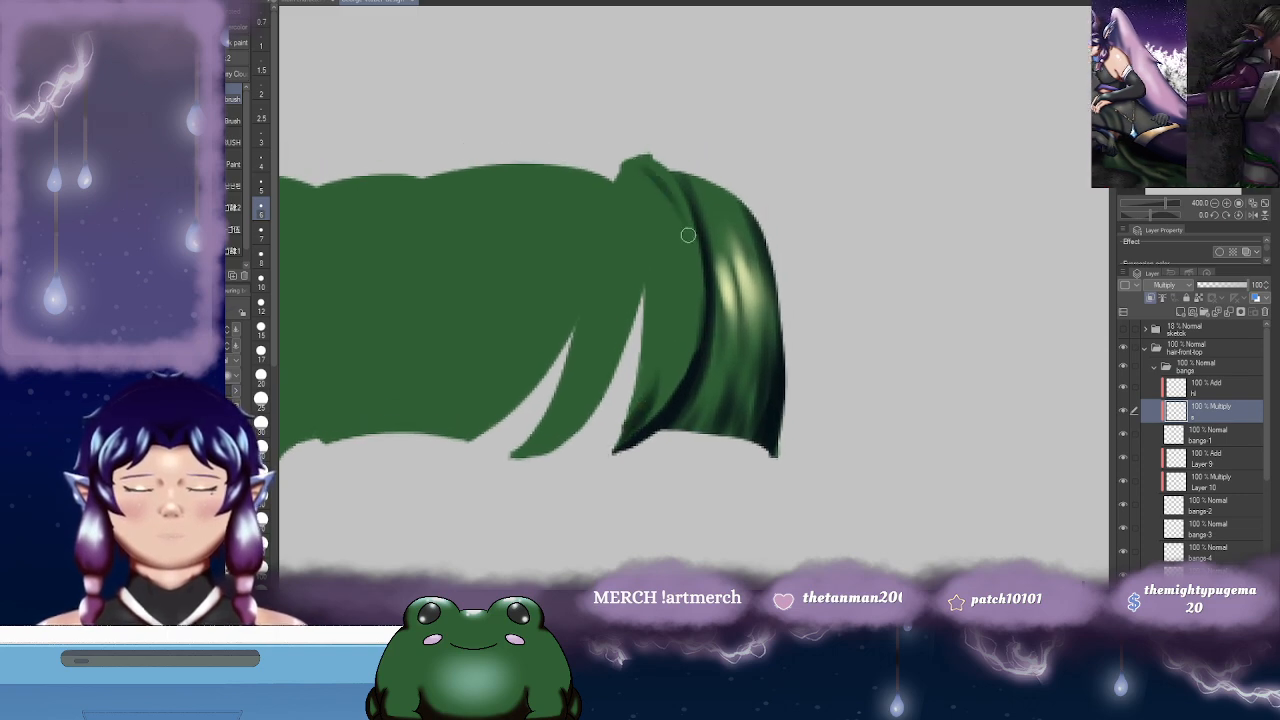
{"action": "key", "text": "ctrl+z"}
- Add finer shadow streaks to layer s inside the bangs-1 strand and down its inner edge from the top
{"action": "mouse_move", "coordinate": [656, 392]}
{"action": "left_mouse_down"}
{"action": "mouse_move", "coordinate": [681, 298]}
{"action": "mouse_move", "coordinate": [677, 252]}
{"action": "left_mouse_up"}
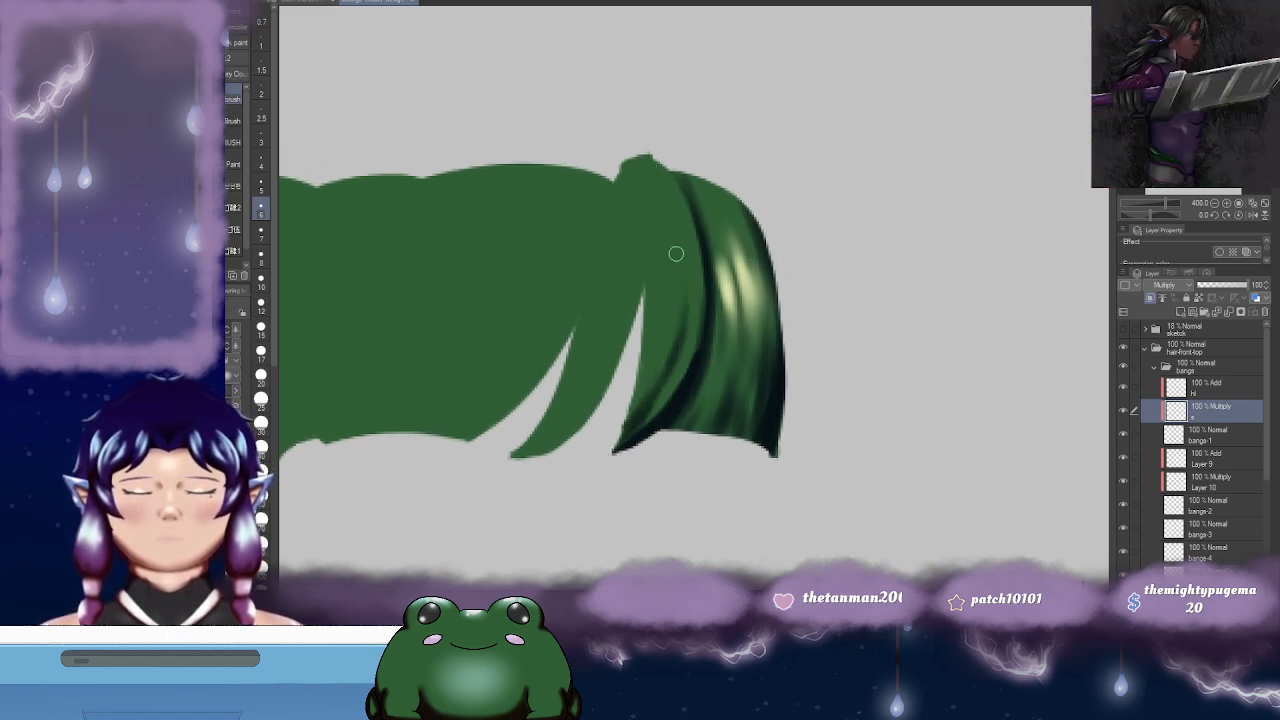
{"action": "mouse_move", "coordinate": [644, 399]}
{"action": "left_mouse_down"}
{"action": "mouse_move", "coordinate": [651, 283]}
{"action": "mouse_move", "coordinate": [648, 355]}
{"action": "left_mouse_up"}
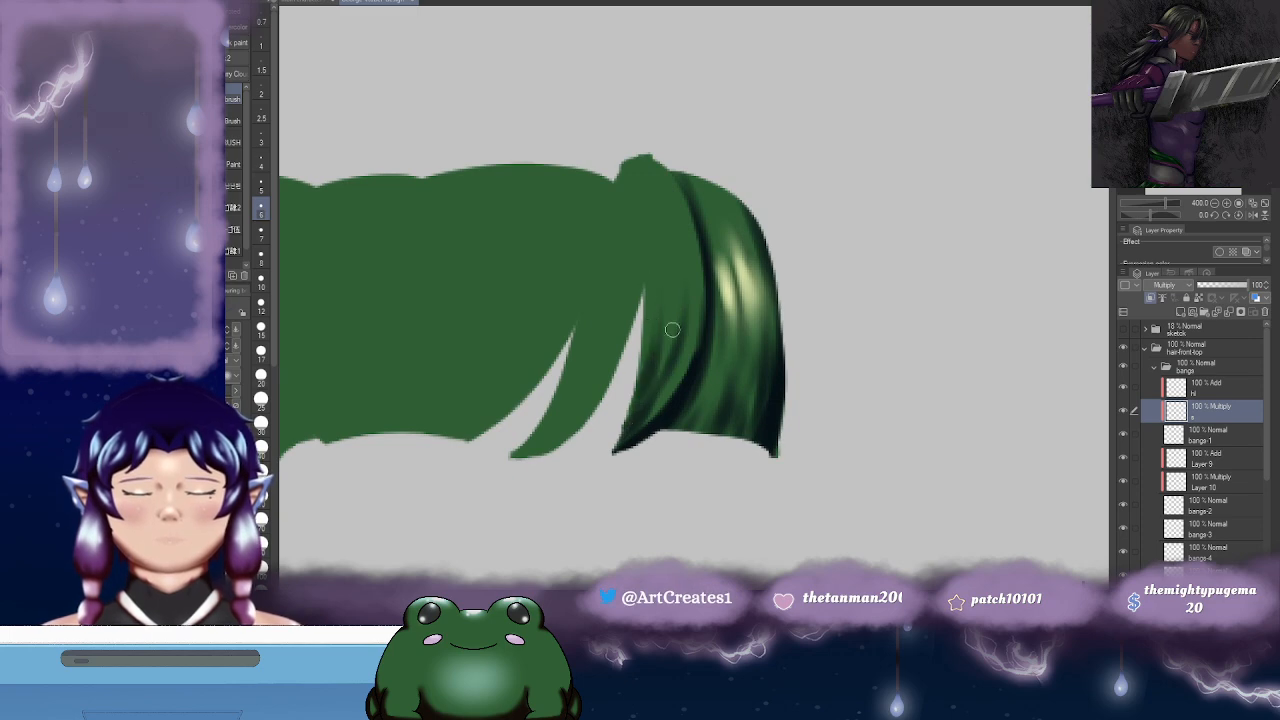
{"action": "left_click_drag", "start_coordinate": [644, 137], "coordinate": [667, 267]}
{"action": "left_click_drag", "start_coordinate": [653, 161], "coordinate": [659, 292]}
{"action": "left_click_drag", "start_coordinate": [662, 228], "coordinate": [660, 300]}
{"action": "left_click_drag", "start_coordinate": [731, 267], "coordinate": [719, 237]}
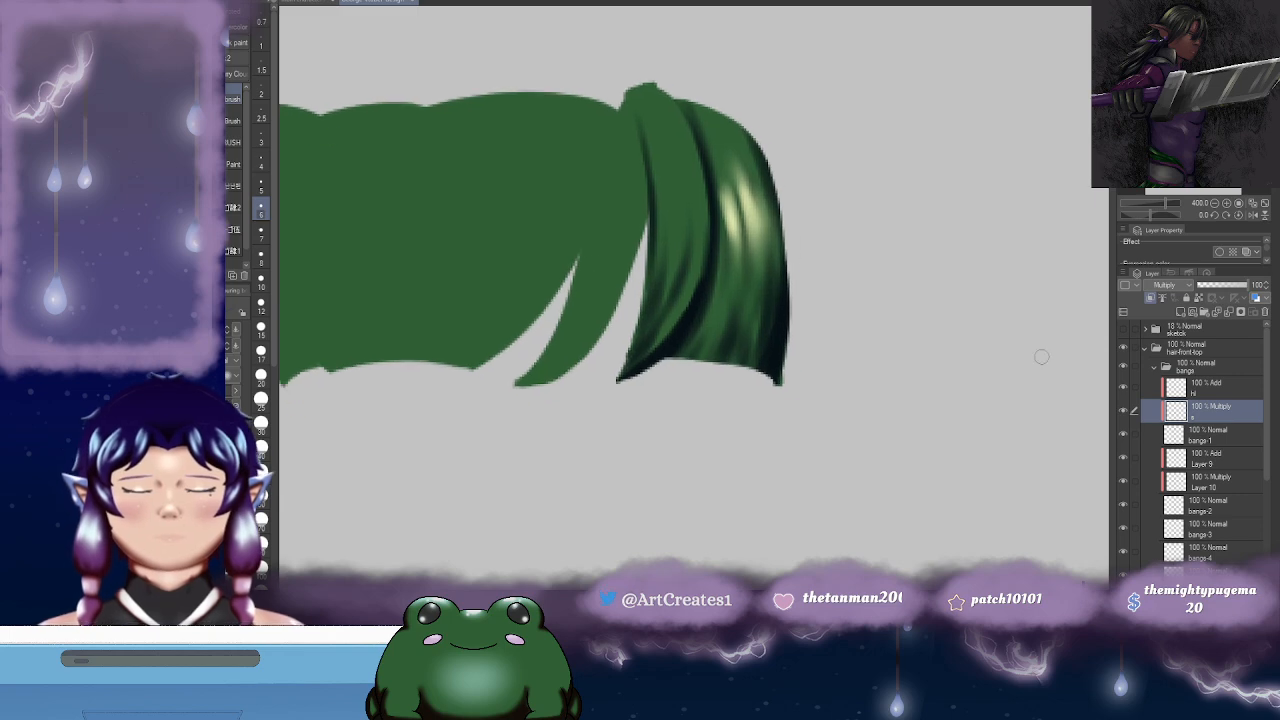
- Paint light highlight streaks on layer hl down the middle and inner side of the bangs-1 strand
{"action": "left_click", "coordinate": [1221, 390]}
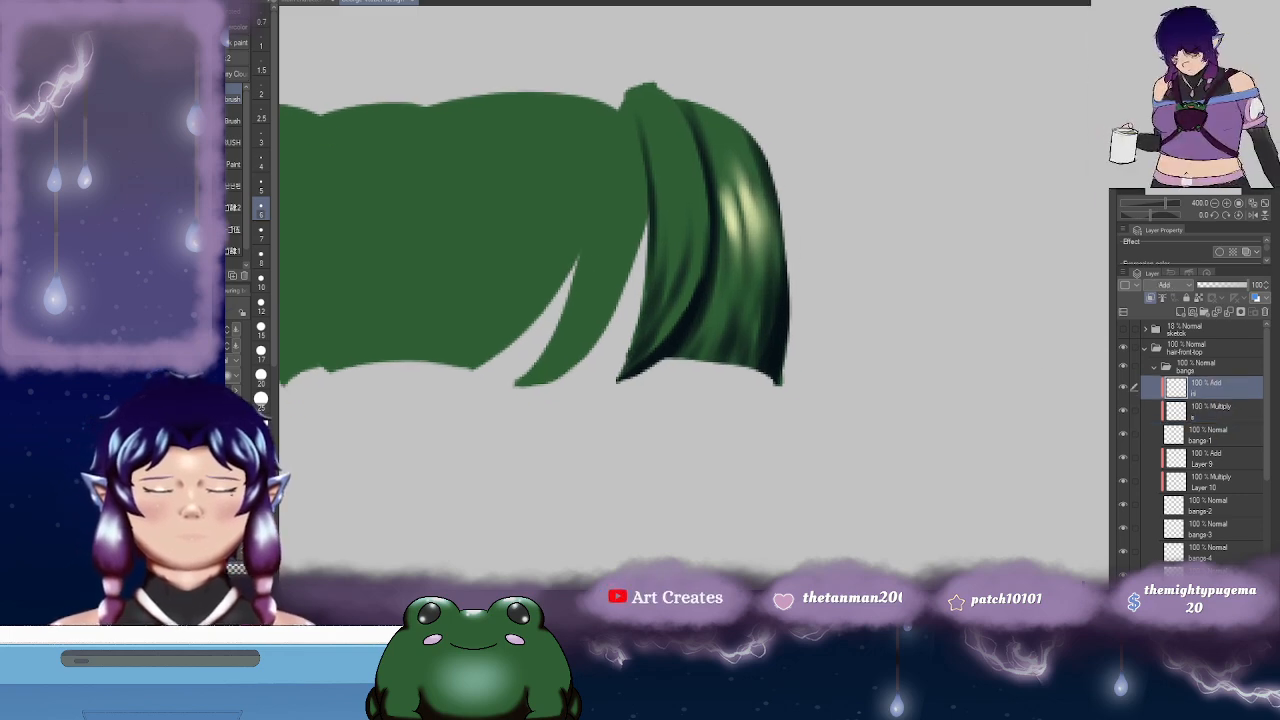
{"action": "left_click_drag", "start_coordinate": [699, 202], "coordinate": [699, 226]}
{"action": "left_click_drag", "start_coordinate": [672, 343], "coordinate": [703, 240]}
{"action": "mouse_move", "coordinate": [692, 284]}
{"action": "left_mouse_down"}
{"action": "mouse_move", "coordinate": [698, 228]}
{"action": "mouse_move", "coordinate": [675, 245]}
{"action": "left_mouse_up"}
{"action": "left_click_drag", "start_coordinate": [663, 329], "coordinate": [670, 246]}
{"action": "mouse_move", "coordinate": [656, 198]}
{"action": "left_mouse_down"}
{"action": "mouse_move", "coordinate": [680, 278]}
{"action": "mouse_move", "coordinate": [678, 258]}
{"action": "left_mouse_up"}
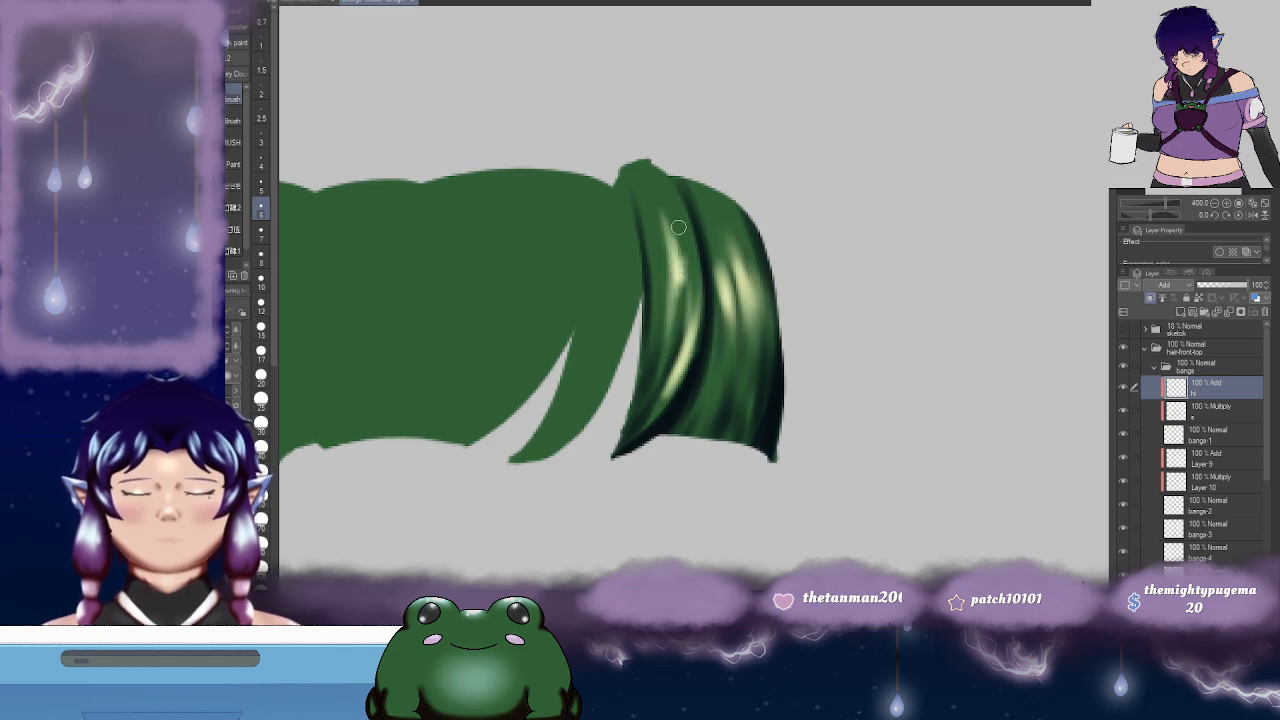
{"action": "mouse_move", "coordinate": [660, 308]}
{"action": "left_mouse_down"}
{"action": "mouse_move", "coordinate": [652, 240]}
{"action": "mouse_move", "coordinate": [660, 252]}
{"action": "left_mouse_up"}
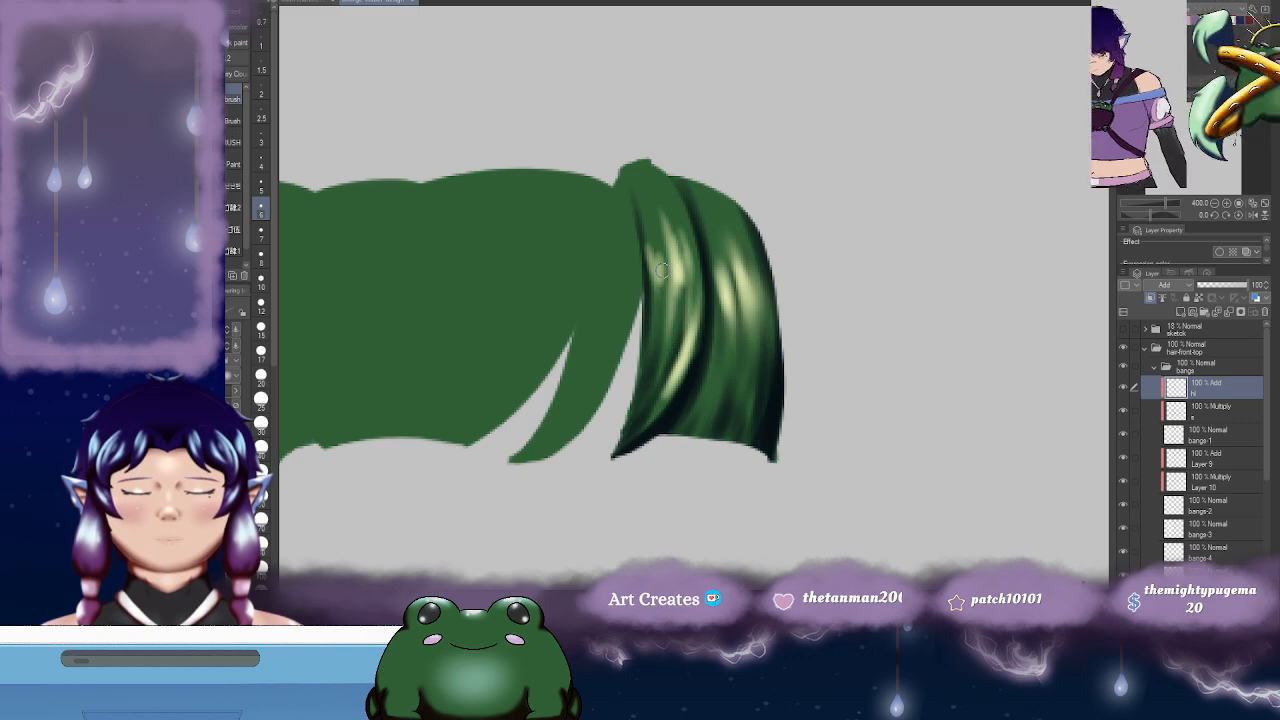
- Review the two shaded strands against the whole bangs shape and check the contents of the bangs folder
{"action": "left_click_drag", "start_coordinate": [798, 280], "coordinate": [840, 237]}
{"action": "scroll", "coordinate": [846, 258], "scroll_direction": "down", "scroll_amount": 4}
{"action": "scroll", "coordinate": [838, 258], "scroll_direction": "up", "scroll_amount": 2}
{"action": "left_click", "coordinate": [1158, 368]}
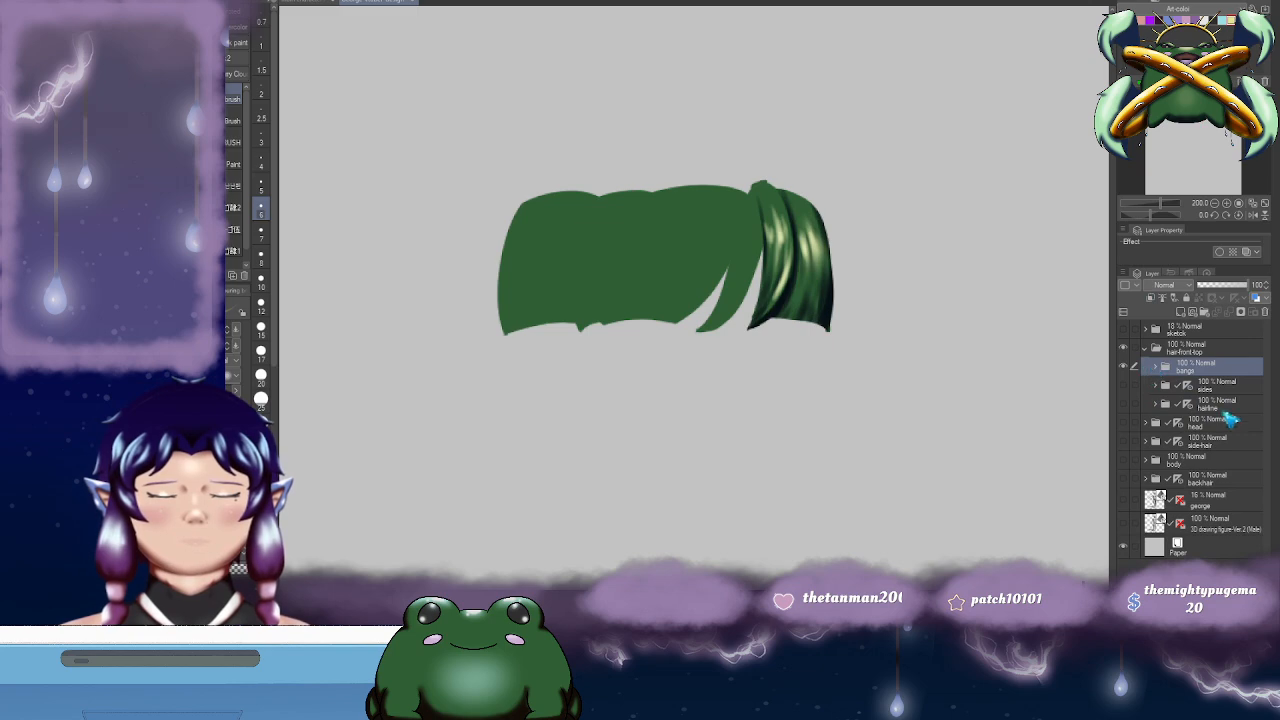
{"action": "left_click", "coordinate": [1157, 368]}
{"action": "mouse_move", "coordinate": [849, 336]}
{"action": "left_mouse_down"}
{"action": "mouse_move", "coordinate": [863, 343]}
{"action": "mouse_move", "coordinate": [861, 378]}
{"action": "mouse_move", "coordinate": [809, 352]}
{"action": "left_mouse_up"}
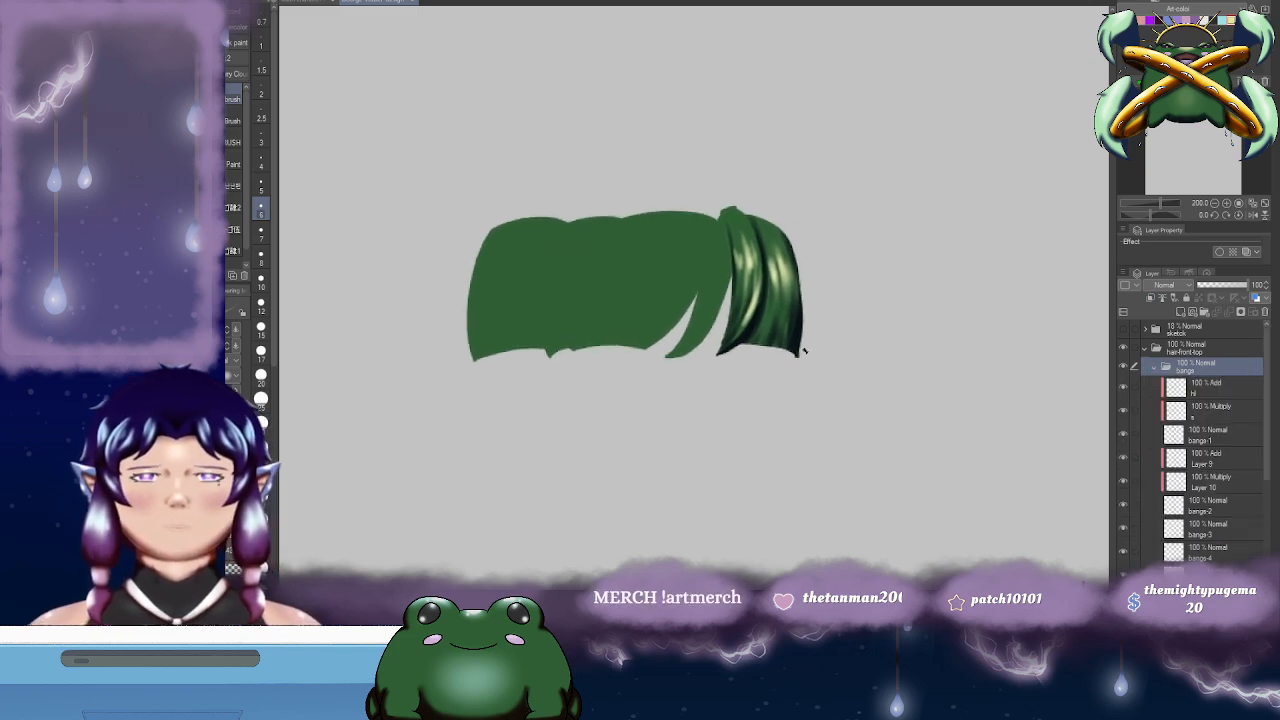
{"action": "scroll", "coordinate": [800, 370], "scroll_direction": "down", "scroll_amount": 1}
{"action": "scroll", "coordinate": [795, 365], "scroll_direction": "up", "scroll_amount": 3}
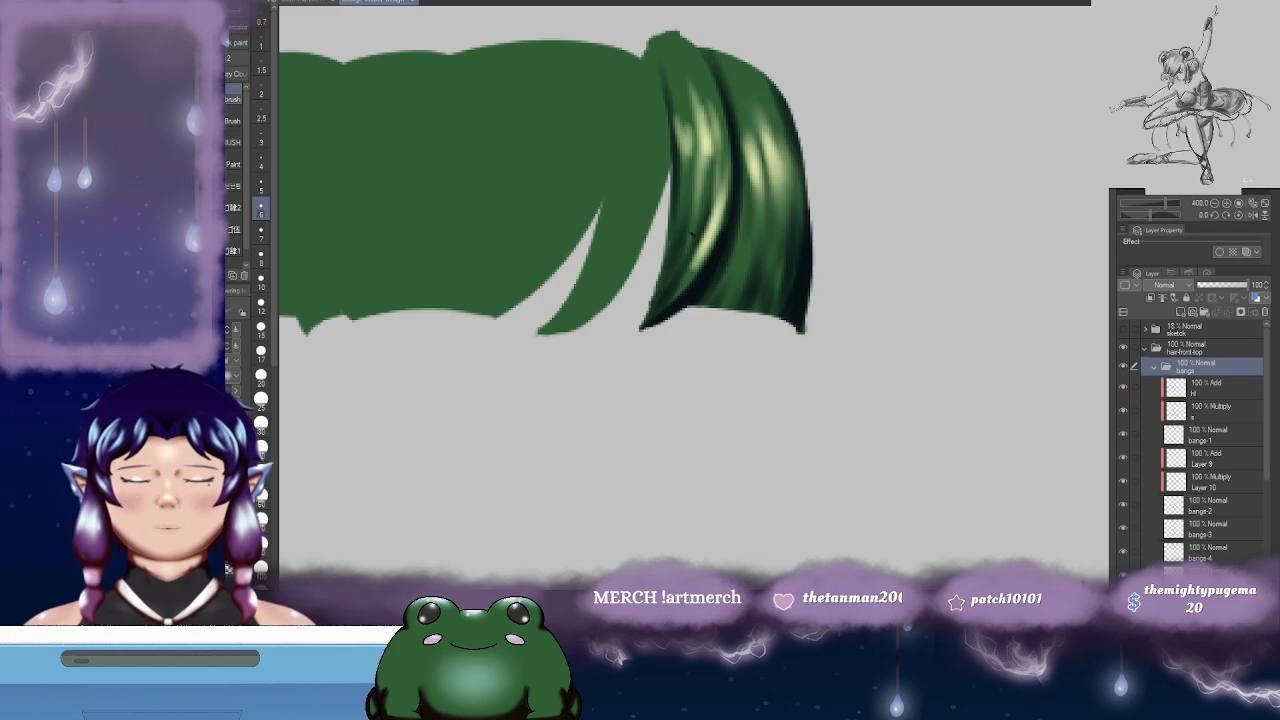
- Blur the highlight streaks on layer hl of the bangs-1 strand so they blend into the green
{"action": "key", "text": "j"}
{"action": "left_click", "coordinate": [1219, 390]}
{"action": "mouse_move", "coordinate": [700, 245]}
{"action": "left_mouse_down"}
{"action": "mouse_move", "coordinate": [690, 270]}
{"action": "mouse_move", "coordinate": [705, 275]}
{"action": "left_mouse_up"}
{"action": "mouse_move", "coordinate": [740, 165]}
{"action": "left_mouse_down"}
{"action": "mouse_move", "coordinate": [730, 215]}
{"action": "mouse_move", "coordinate": [755, 150]}
{"action": "left_mouse_up"}
{"action": "left_click_drag", "start_coordinate": [830, 162], "coordinate": [866, 176]}
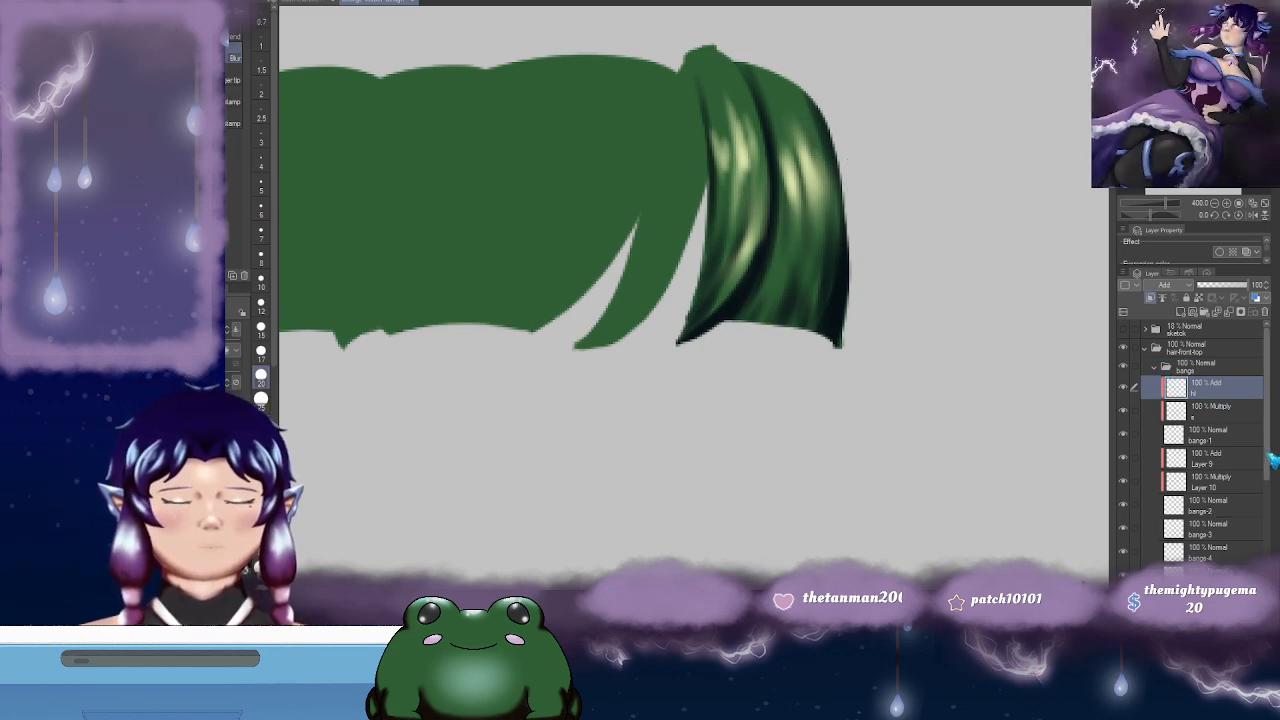
- Duplicate the clipped Layer 9 and Layer 10 pair above each of bangs-3, bangs-4, bangs-5 and bangs-6
{"action": "scroll", "coordinate": [1270, 495], "scroll_direction": "down", "scroll_amount": 3}
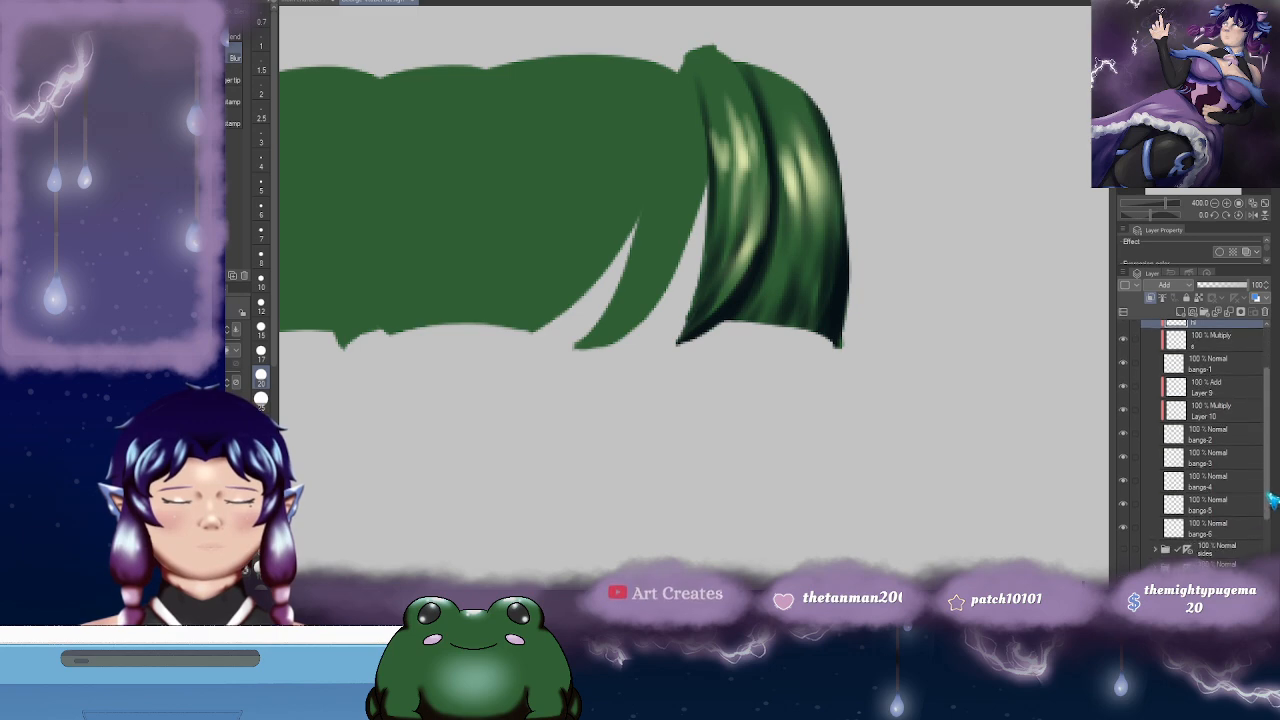
{"action": "left_click", "coordinate": [1224, 397]}
{"action": "left_click", "coordinate": [1228, 377], "text": "ctrl"}
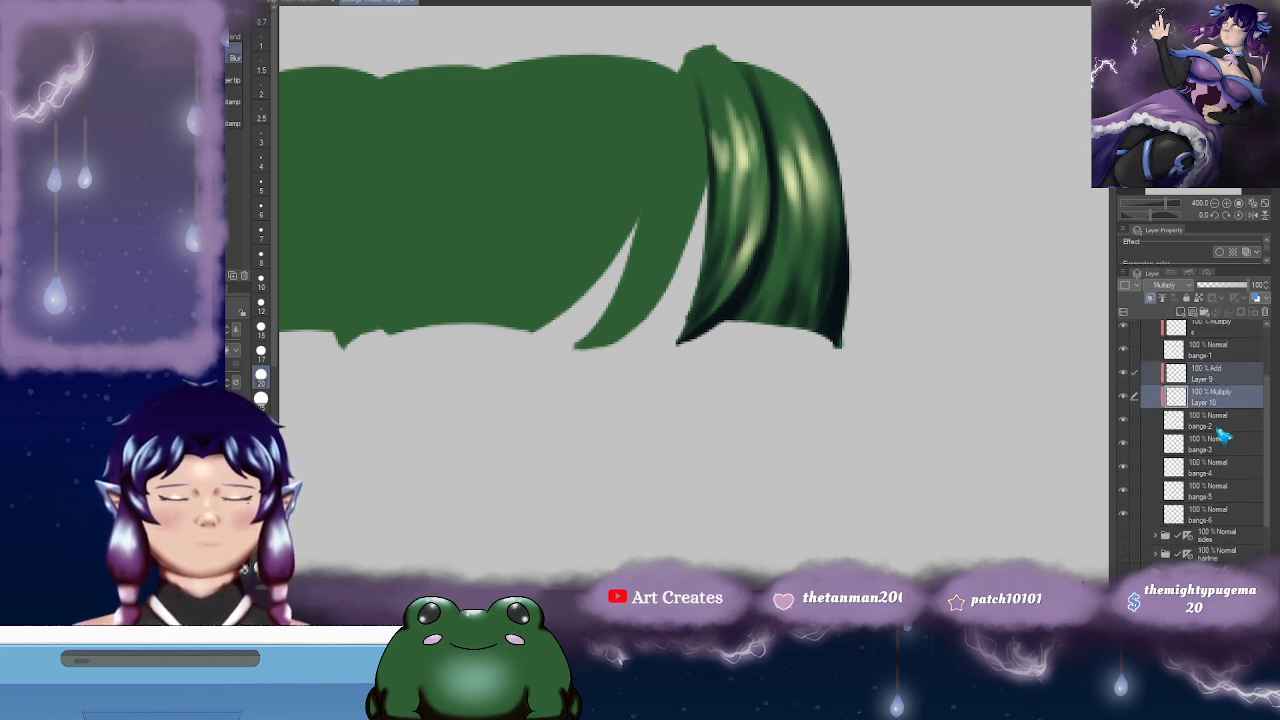
{"action": "left_click_drag", "start_coordinate": [1218, 440], "coordinate": [1268, 501]}
{"action": "left_click_drag", "start_coordinate": [1228, 384], "coordinate": [1238, 426]}
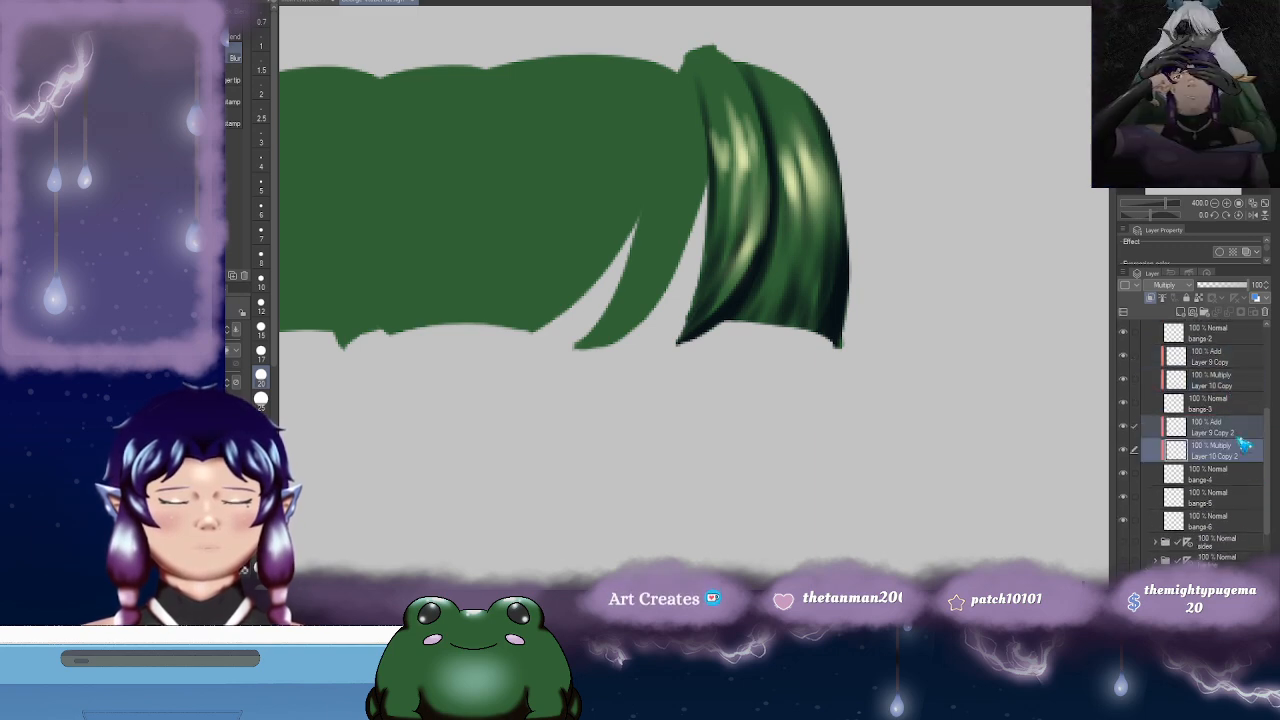
{"action": "left_click_drag", "start_coordinate": [1226, 495], "coordinate": [1223, 492]}
{"action": "scroll", "coordinate": [1227, 452], "scroll_direction": "down", "scroll_amount": 2}
- Clear the copied shadow artwork from the Multiply layers Layer 10 Copy 4, Copy 3, Copy 2 and Copy
{"action": "left_click", "coordinate": [1232, 522]}
{"action": "left_click", "coordinate": [1228, 450]}
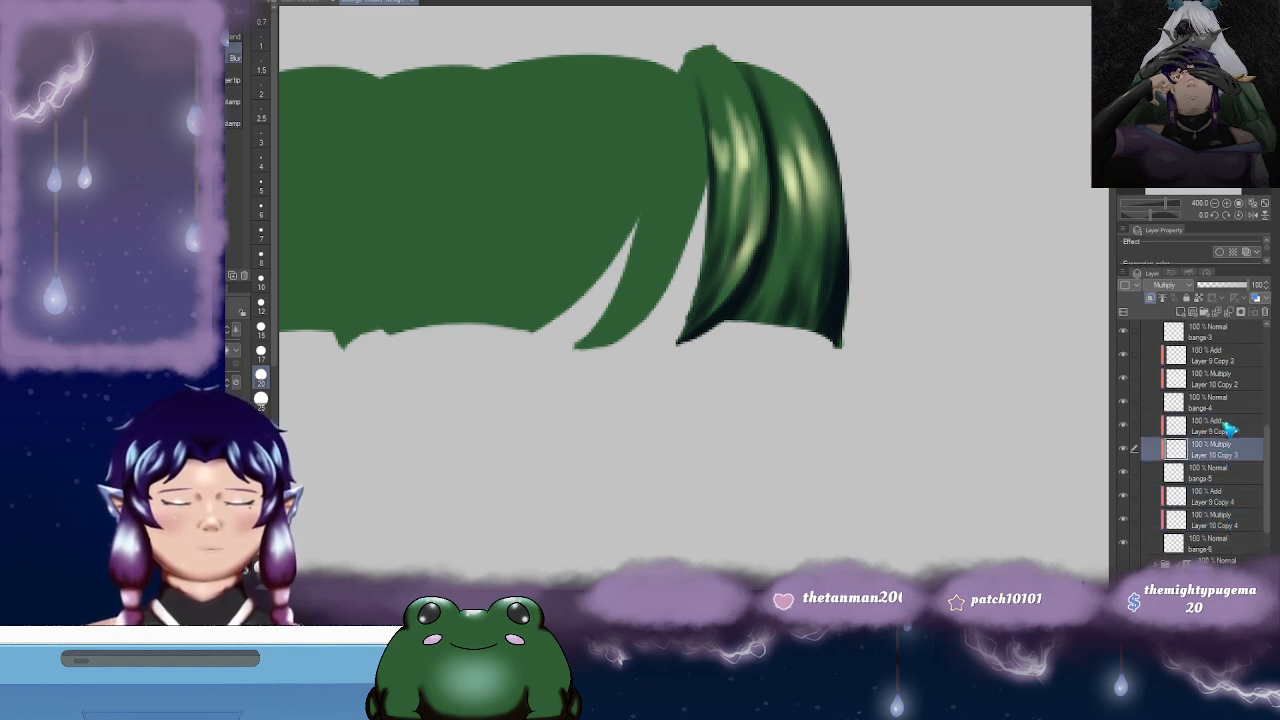
{"action": "left_click", "coordinate": [1235, 384]}
{"action": "scroll", "coordinate": [1270, 418], "scroll_direction": "up", "scroll_amount": 2}
{"action": "left_click", "coordinate": [1230, 378]}
{"action": "scroll", "coordinate": [1270, 405], "scroll_direction": "up", "scroll_amount": 3}
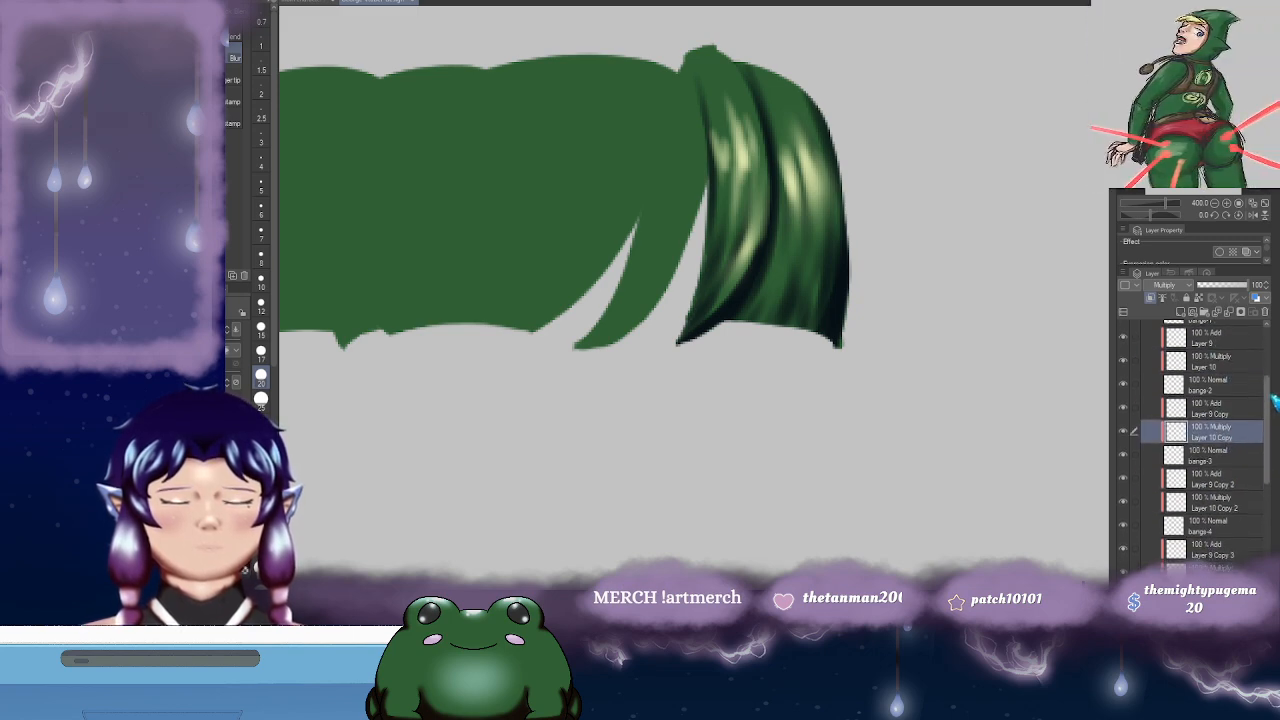
- Clear the copied highlight artwork from the Add layers Layer 9 Copy, Copy 2, Copy 3 and Copy 4
{"action": "left_click", "coordinate": [1210, 428]}
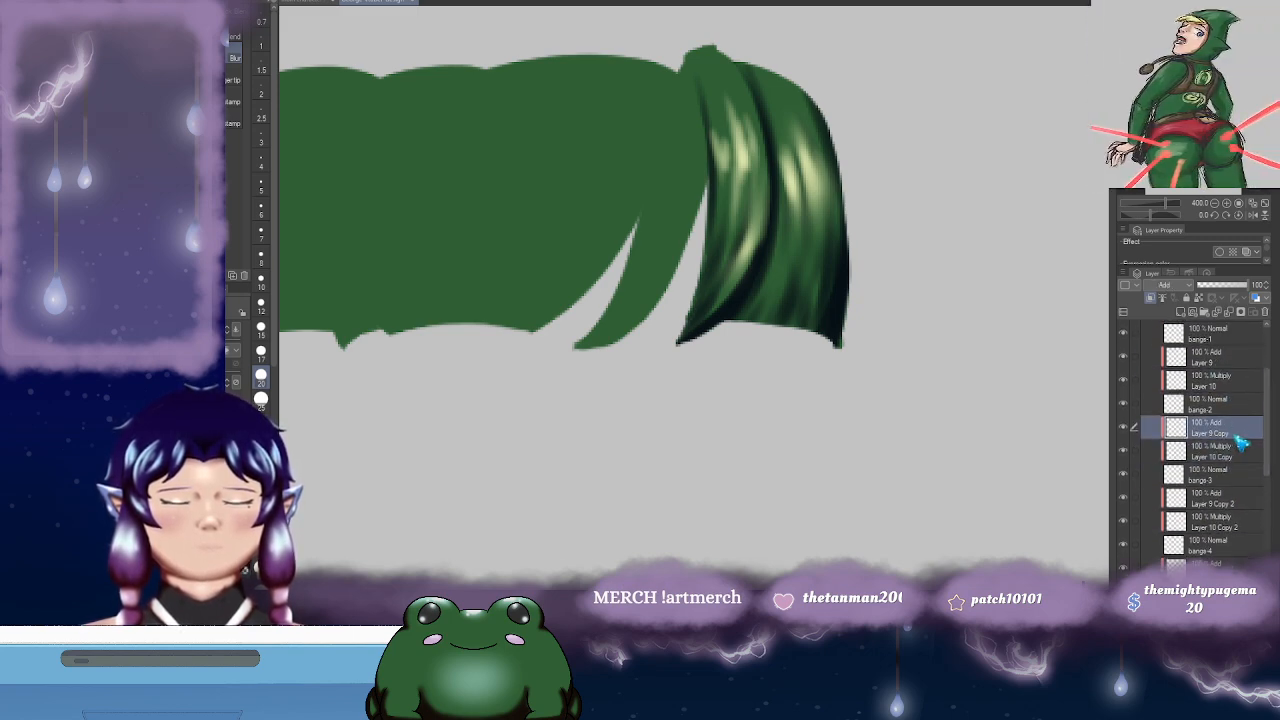
{"action": "scroll", "coordinate": [1240, 440], "scroll_direction": "down", "scroll_amount": 3}
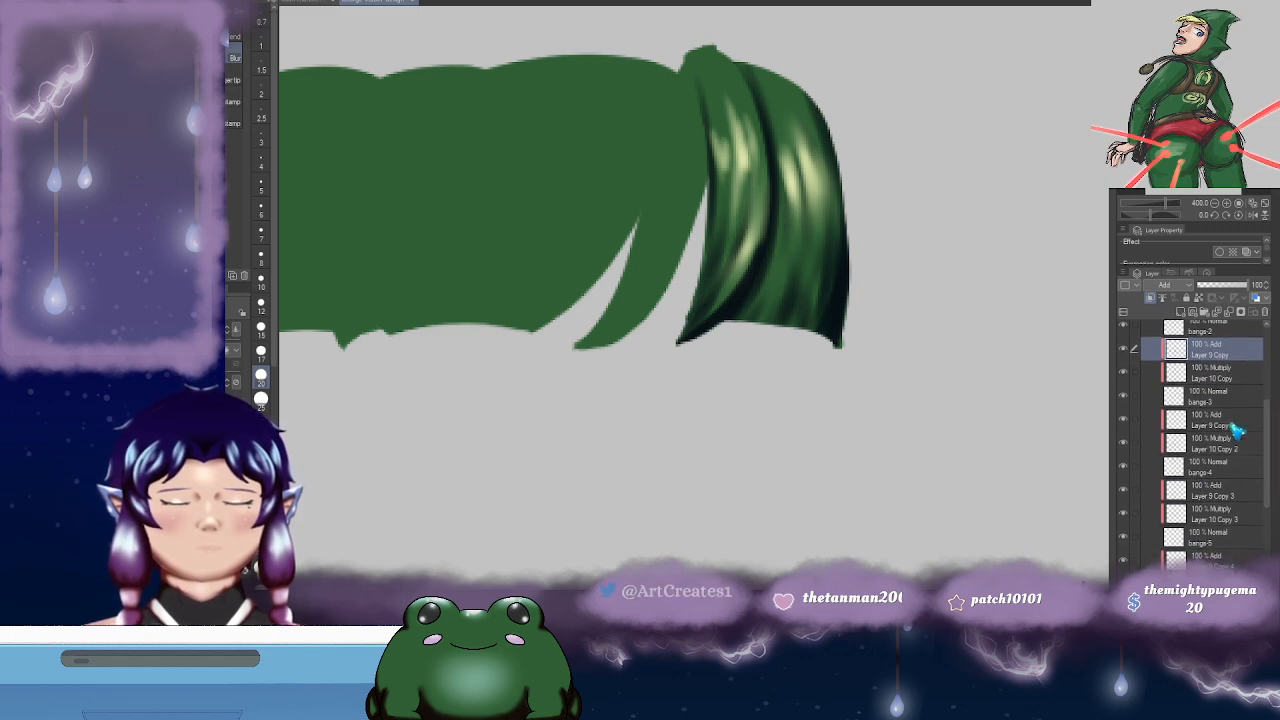
{"action": "left_click", "coordinate": [1235, 424]}
{"action": "left_click", "coordinate": [1237, 494]}
{"action": "scroll", "coordinate": [1240, 494], "scroll_direction": "down", "scroll_amount": 3}
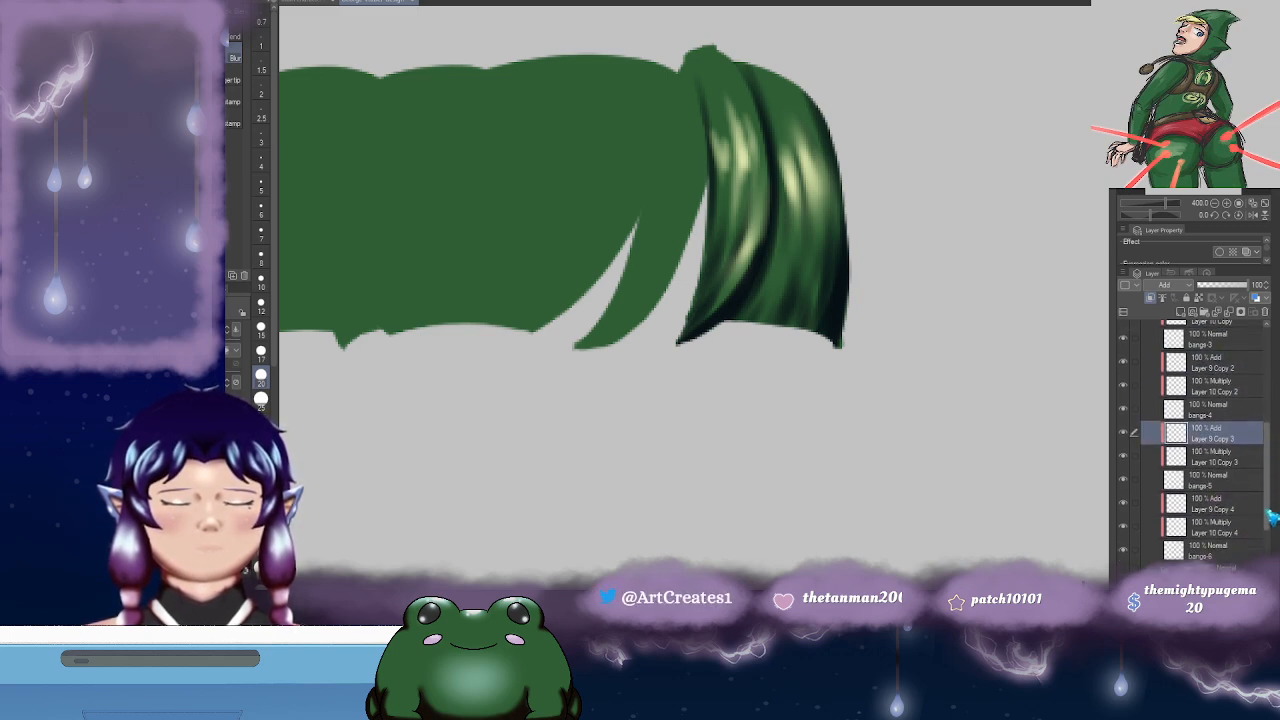
{"action": "left_click", "coordinate": [1242, 490]}
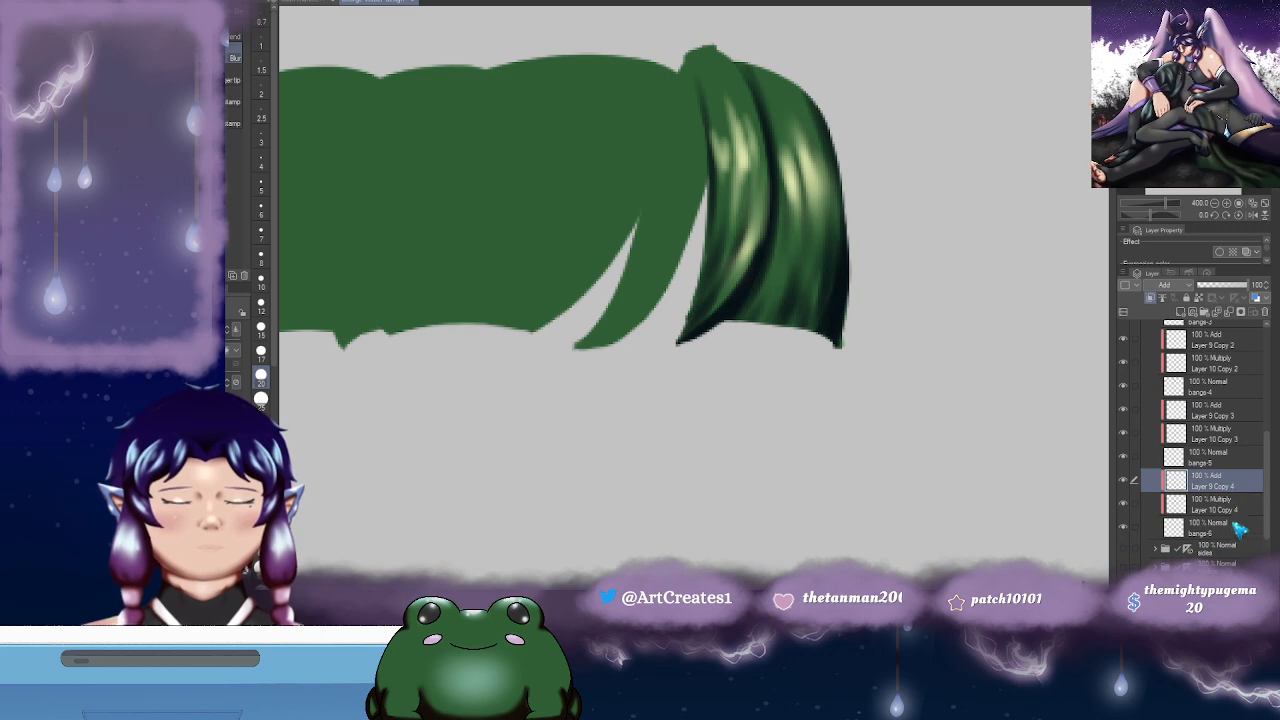
- Hide the bangs-1 and bangs-2 strands and toggle bangs-3 off and on to identify its shape
{"action": "scroll", "coordinate": [1225, 452], "scroll_direction": "up", "scroll_amount": 6}
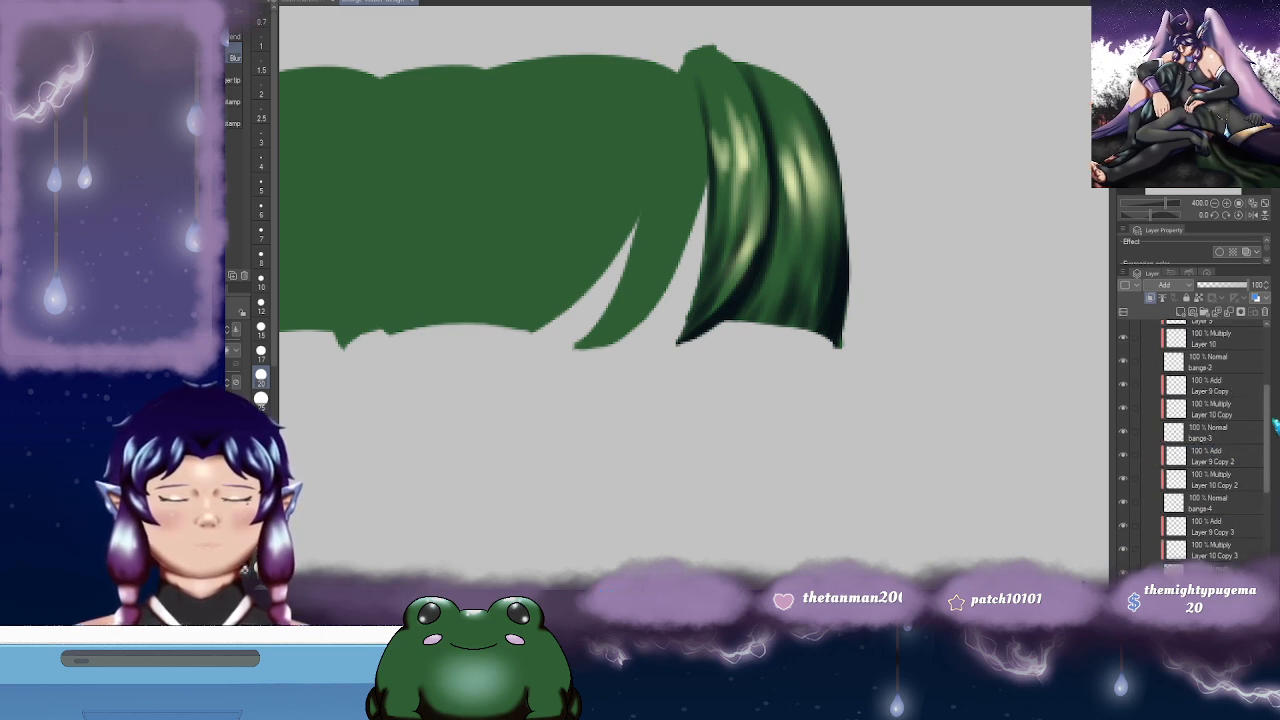
{"action": "scroll", "coordinate": [1138, 432], "scroll_direction": "up", "scroll_amount": 2}
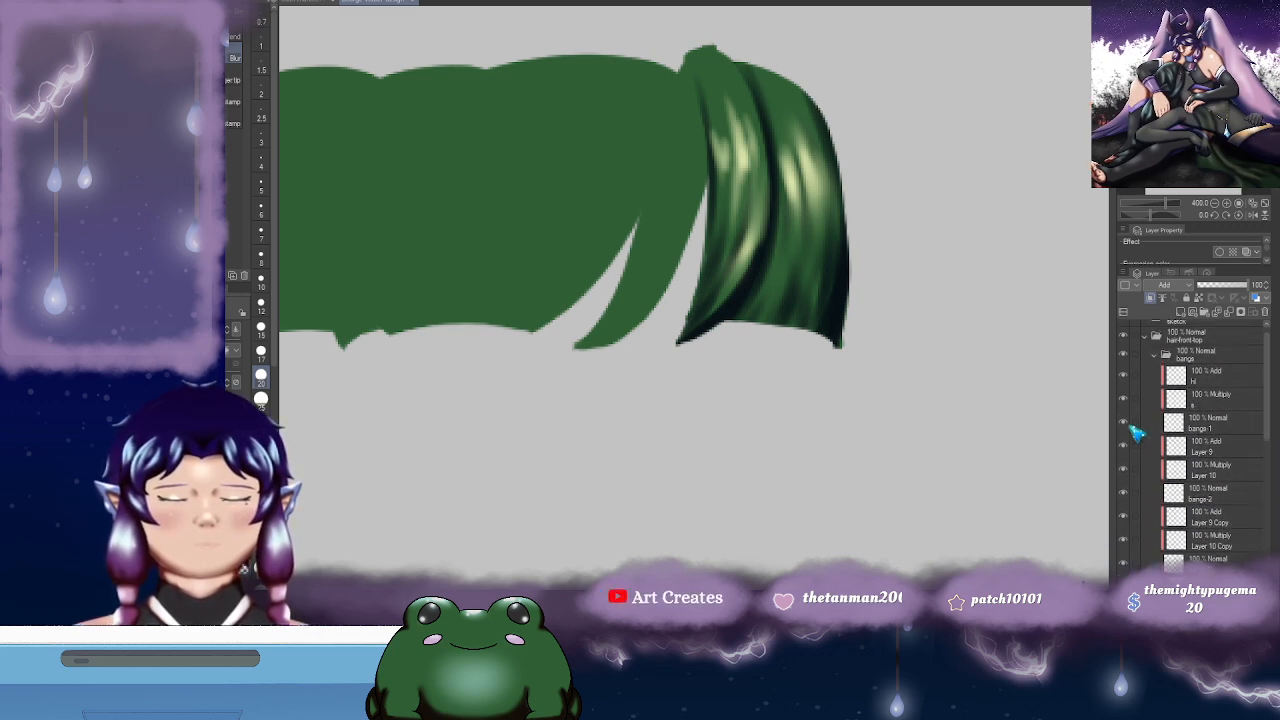
{"action": "left_click", "coordinate": [1124, 495]}
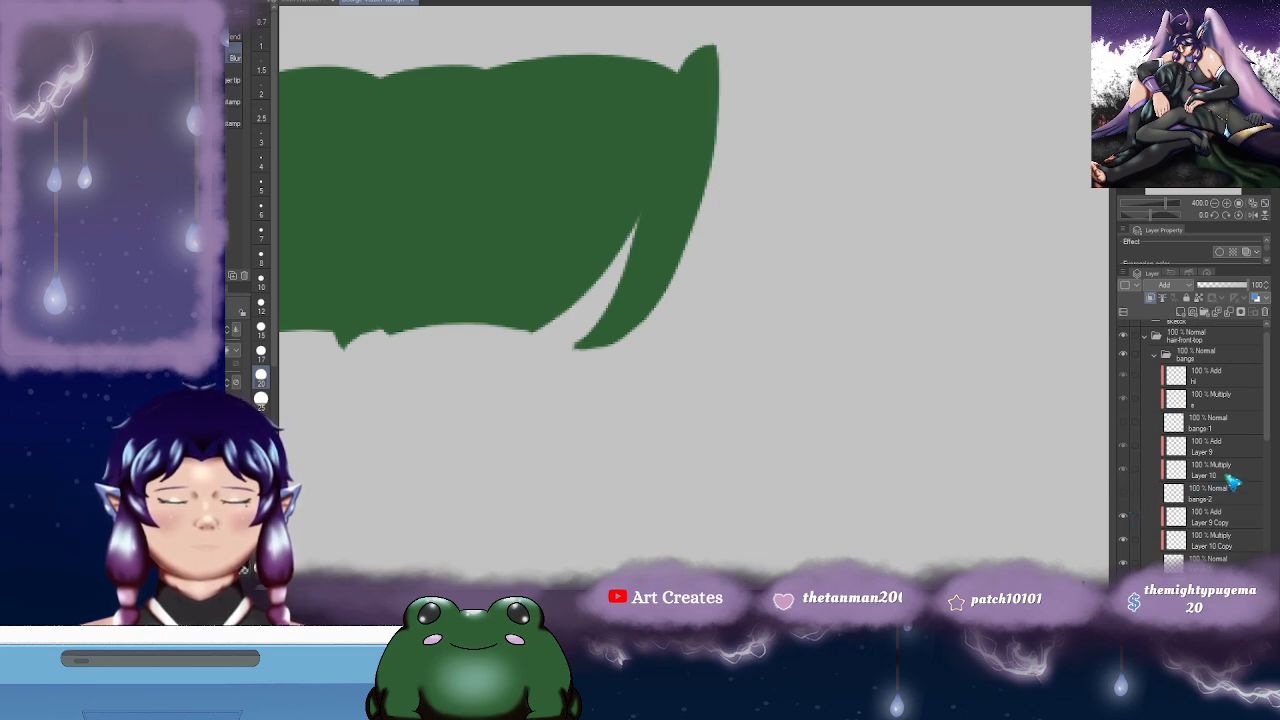
{"action": "scroll", "coordinate": [1166, 474], "scroll_direction": "down", "scroll_amount": 4}
{"action": "left_click", "coordinate": [1190, 458]}
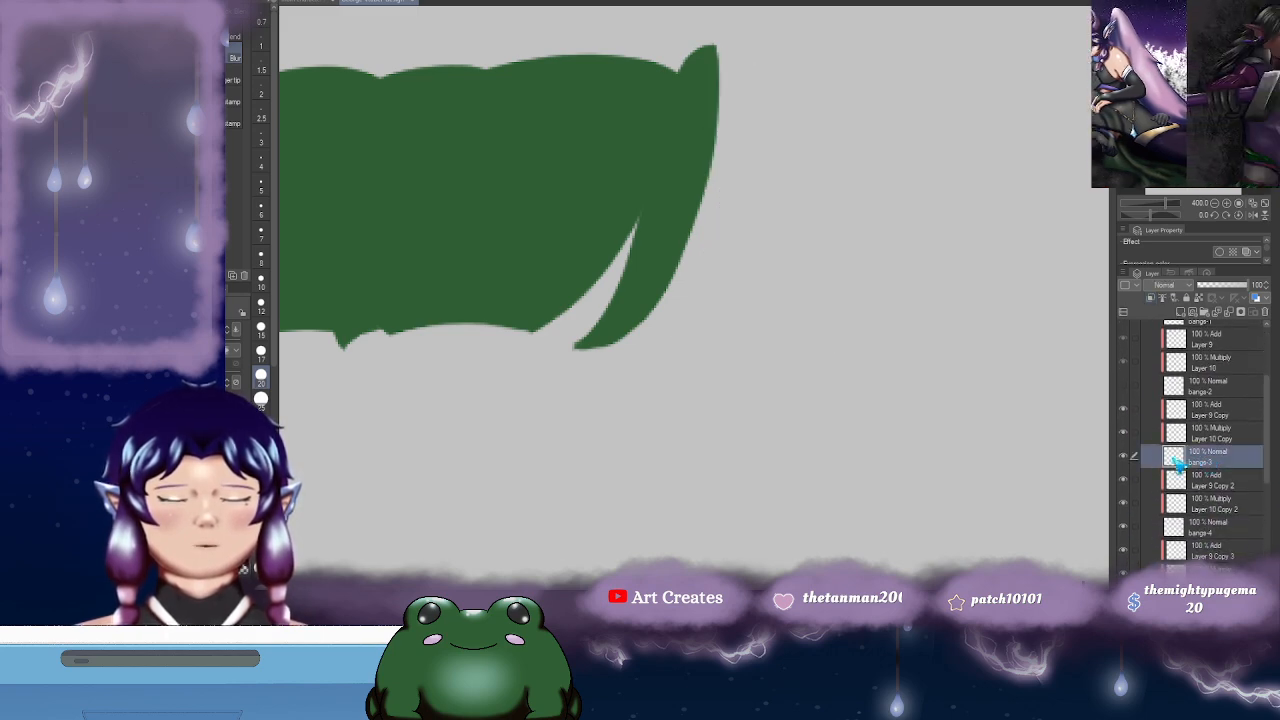
{"action": "left_click", "coordinate": [1124, 458]}
{"action": "left_click", "coordinate": [1124, 458]}
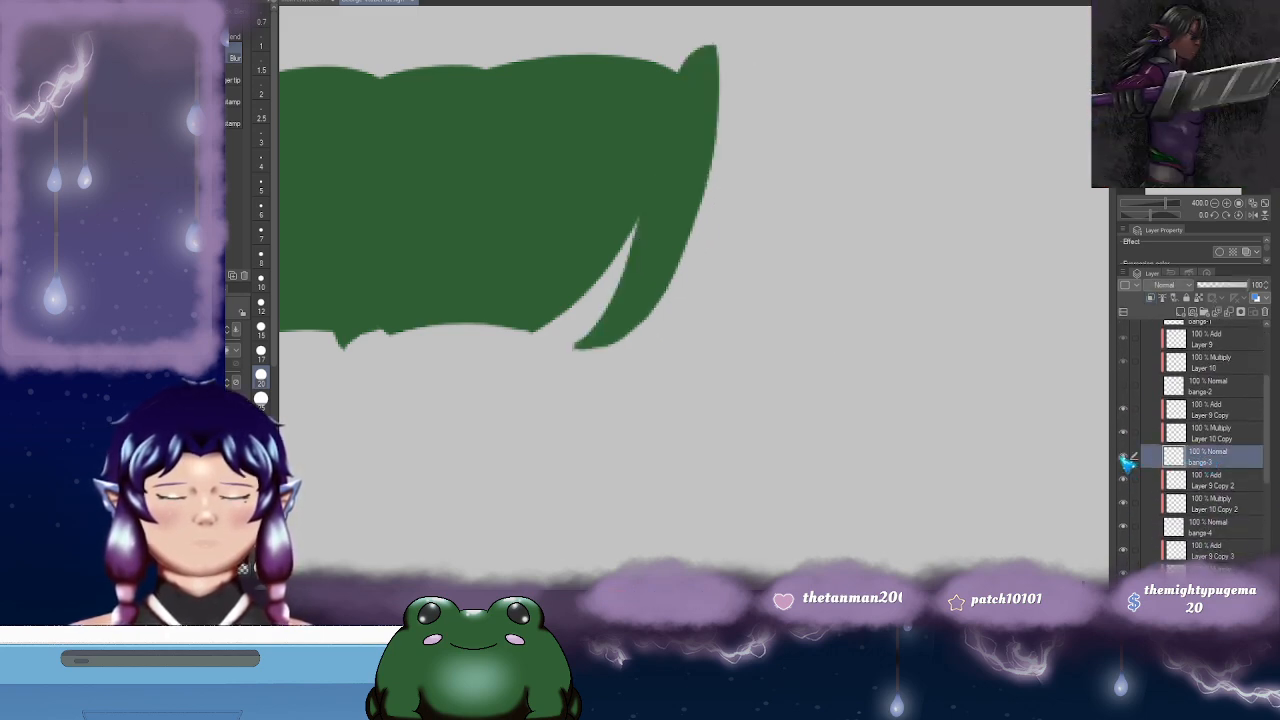
- Paint dark shadows on Layer 10 Copy along the bangs-3 strand's outer edge and lower tip, with fine streaks inside
{"action": "left_click", "coordinate": [1225, 436]}
{"action": "mouse_move", "coordinate": [746, 170]}
{"action": "left_mouse_down"}
{"action": "mouse_move", "coordinate": [764, 186]}
{"action": "mouse_move", "coordinate": [786, 180]}
{"action": "left_mouse_up"}
{"action": "key", "text": "b"}
{"action": "mouse_move", "coordinate": [740, 83]}
{"action": "left_mouse_down"}
{"action": "mouse_move", "coordinate": [739, 170]}
{"action": "mouse_move", "coordinate": [737, 91]}
{"action": "mouse_move", "coordinate": [736, 182]}
{"action": "mouse_move", "coordinate": [708, 288]}
{"action": "mouse_move", "coordinate": [614, 388]}
{"action": "mouse_move", "coordinate": [596, 378]}
{"action": "mouse_move", "coordinate": [635, 370]}
{"action": "mouse_move", "coordinate": [615, 374]}
{"action": "mouse_move", "coordinate": [704, 332]}
{"action": "left_mouse_up"}
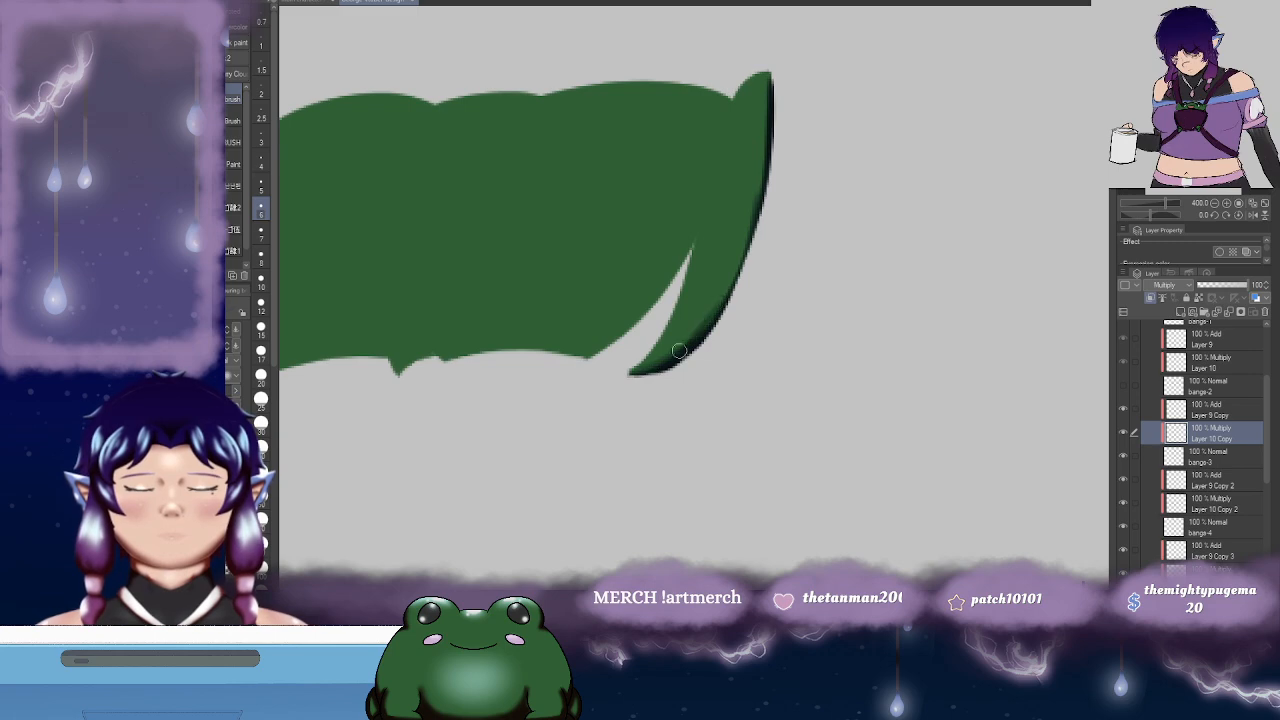
{"action": "left_click_drag", "start_coordinate": [768, 131], "coordinate": [732, 274]}
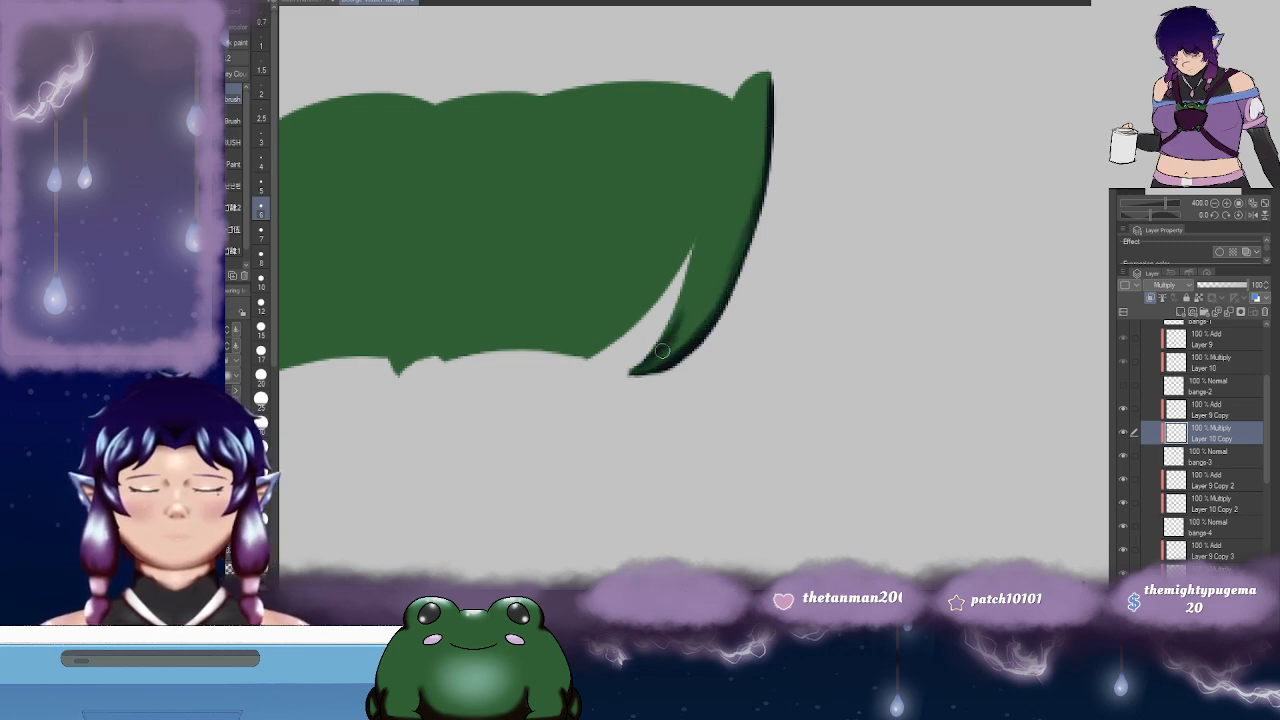
{"action": "left_click_drag", "start_coordinate": [731, 223], "coordinate": [714, 260]}
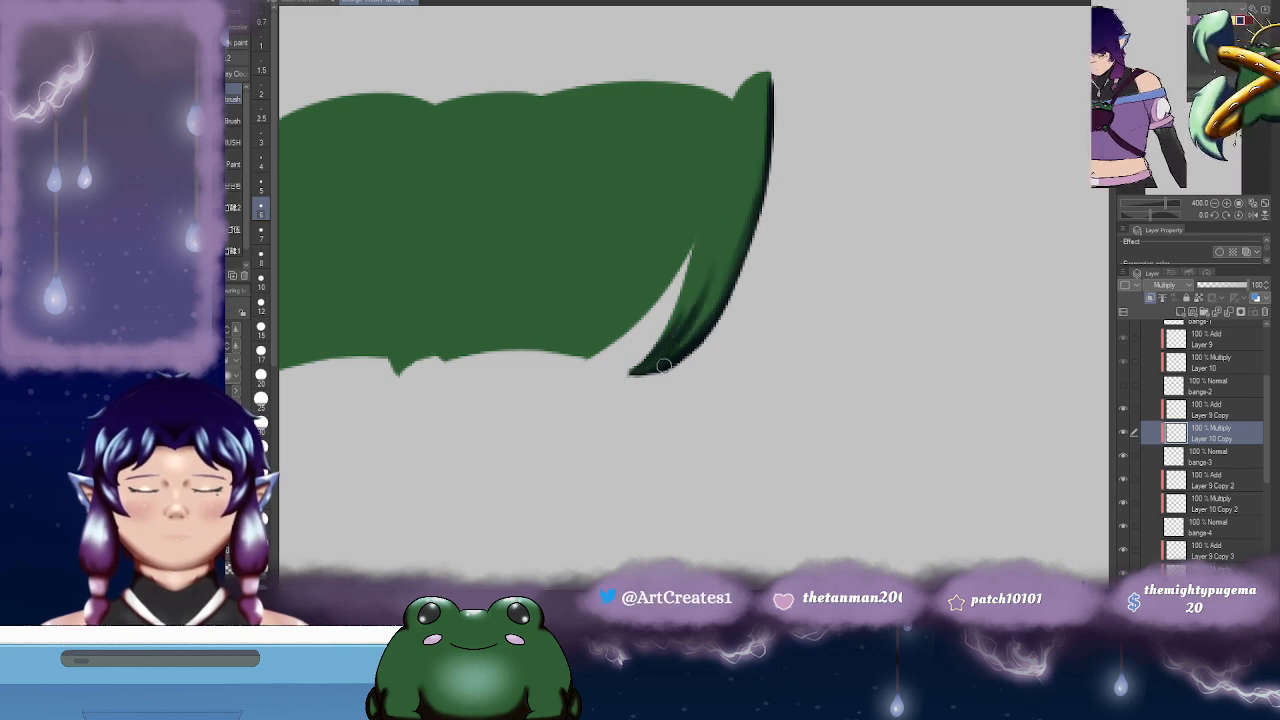
{"action": "left_click_drag", "start_coordinate": [773, 162], "coordinate": [741, 244]}
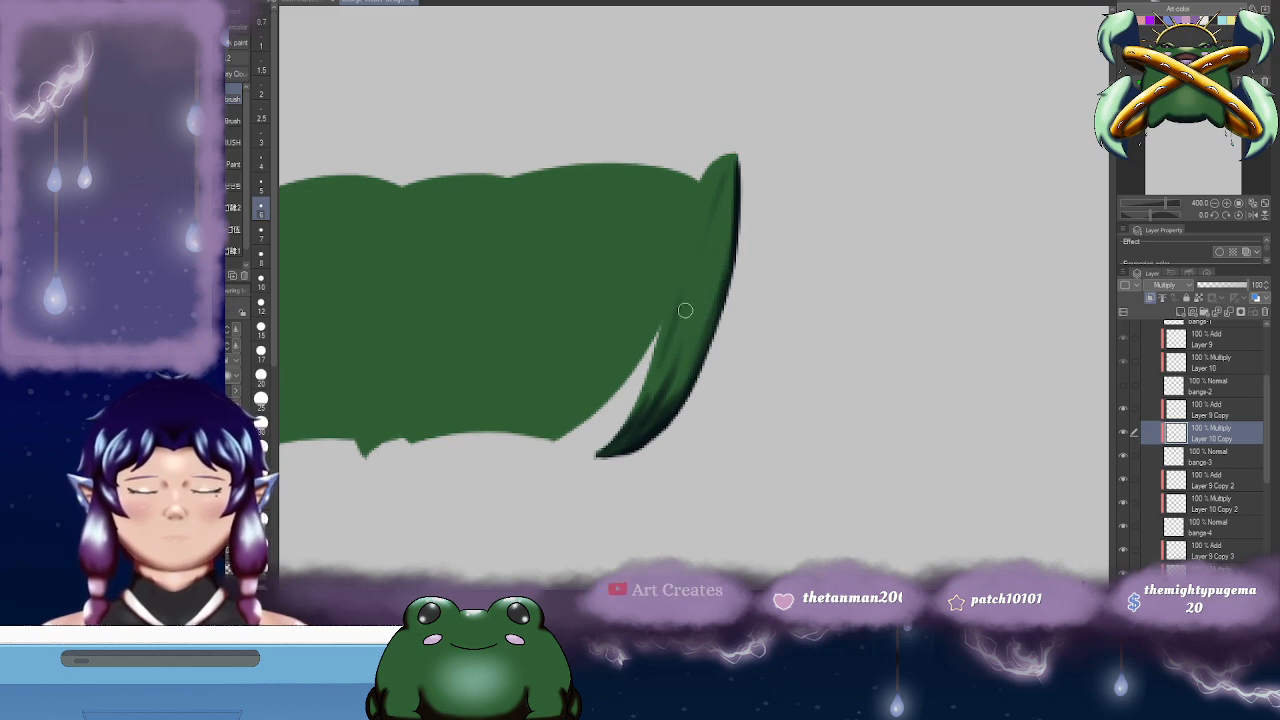
- Paint light highlights on Layer 9 Copy along the bangs-3 strand's inner edge and across its middle
{"action": "left_click", "coordinate": [1214, 411]}
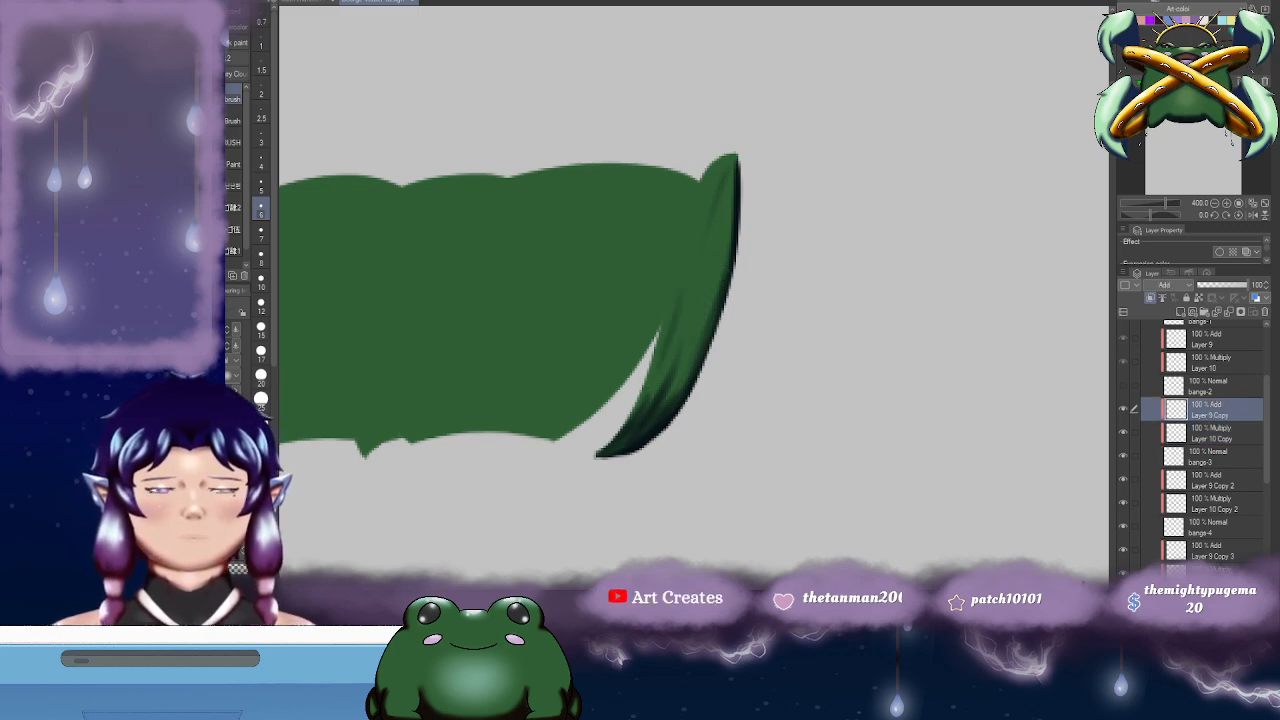
{"action": "left_click_drag", "start_coordinate": [697, 194], "coordinate": [688, 252]}
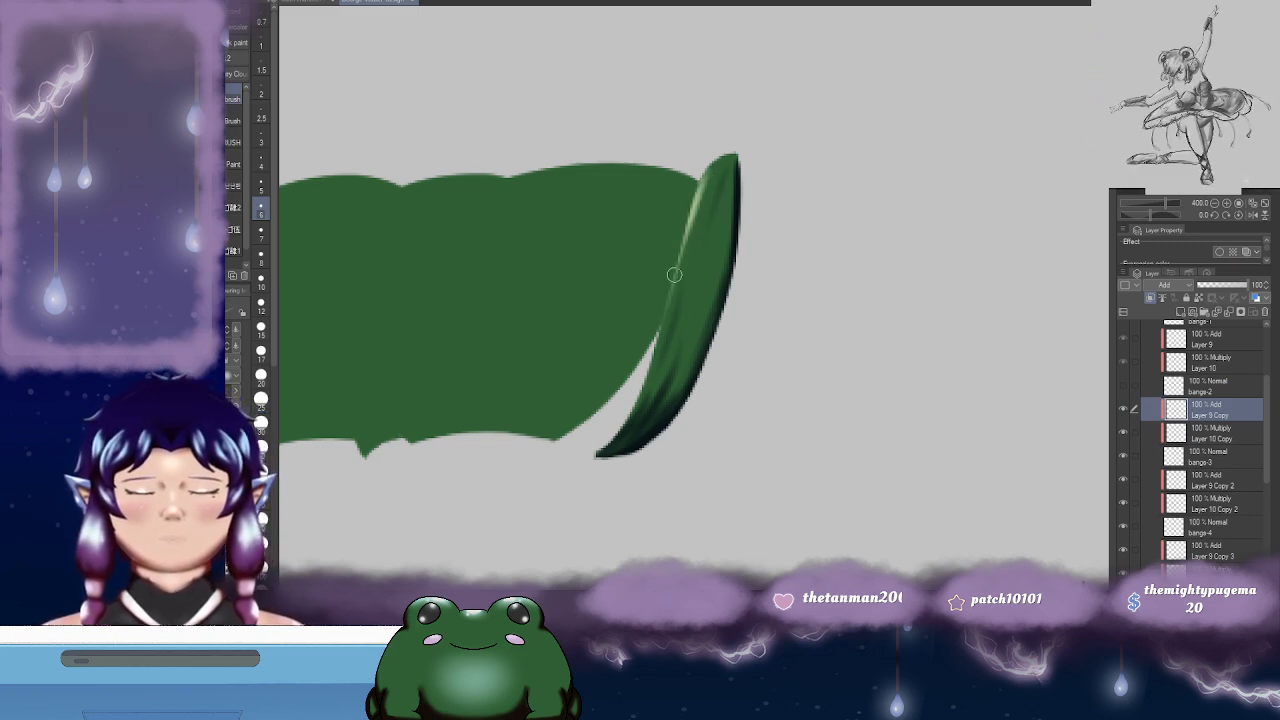
{"action": "mouse_move", "coordinate": [685, 274]}
{"action": "left_mouse_down"}
{"action": "mouse_move", "coordinate": [697, 234]}
{"action": "mouse_move", "coordinate": [705, 289]}
{"action": "left_mouse_up"}
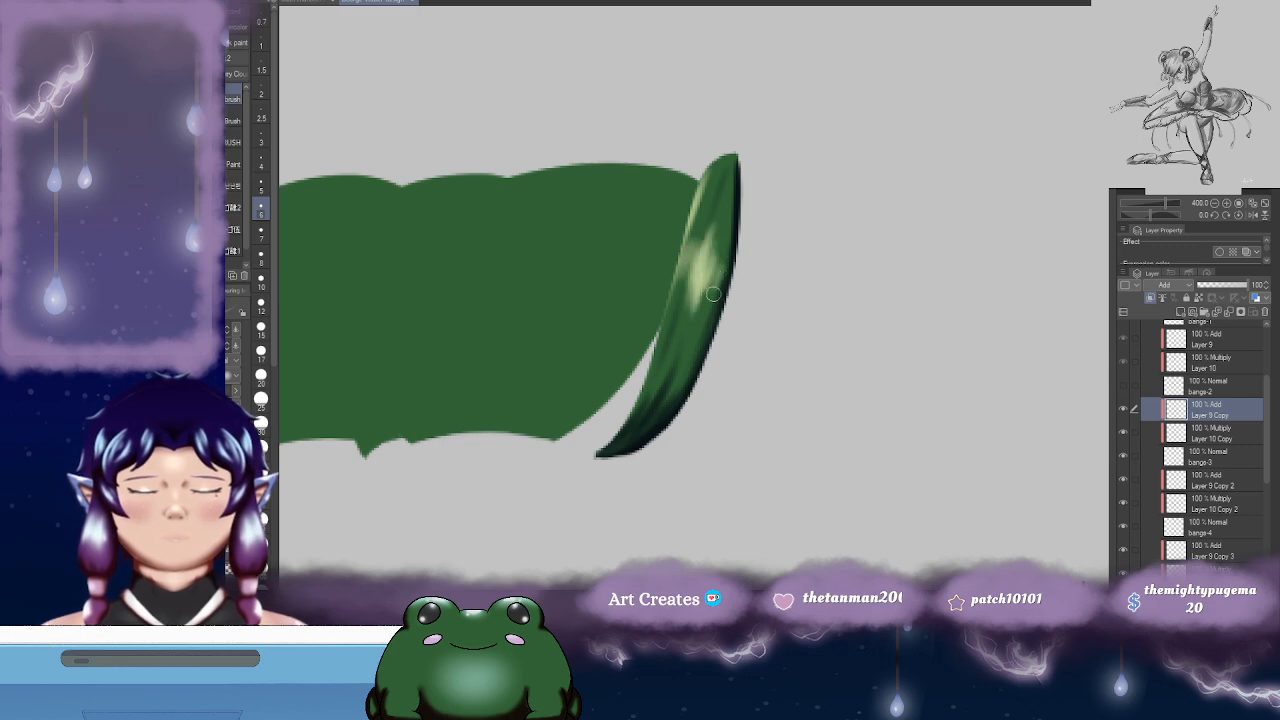
{"action": "scroll", "coordinate": [840, 360], "scroll_direction": "down", "scroll_amount": 5}
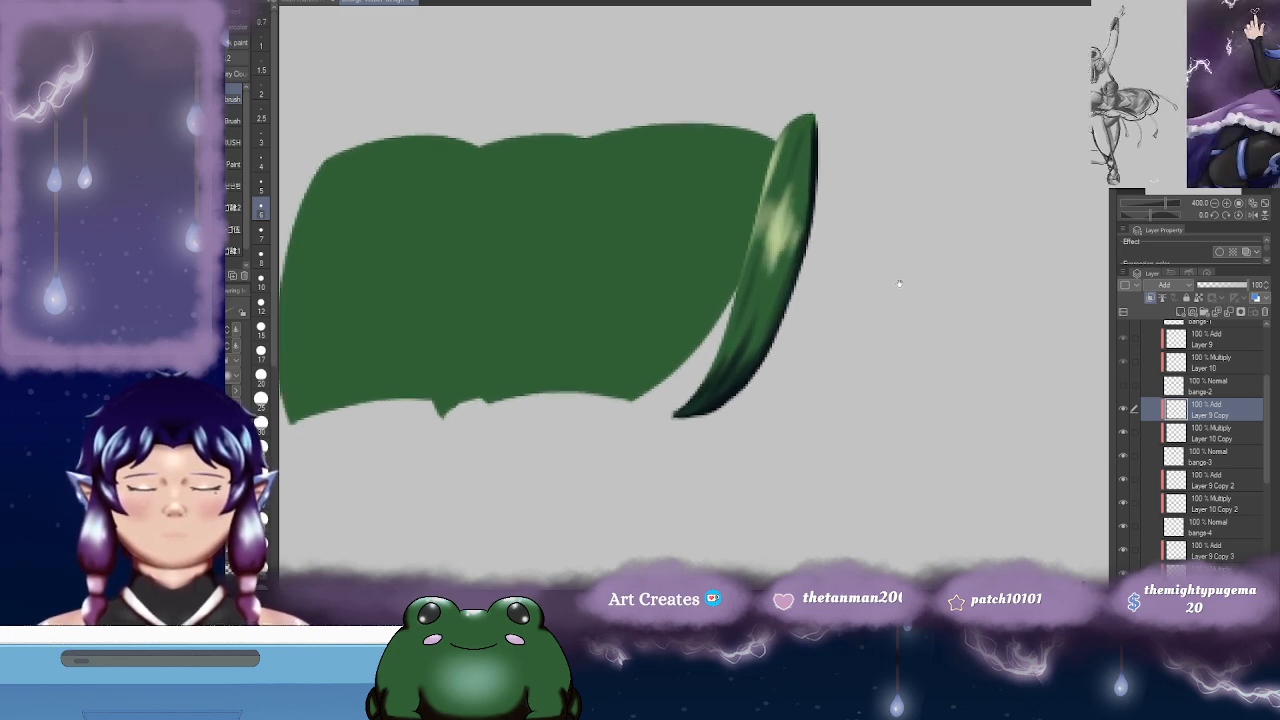
{"action": "scroll", "coordinate": [840, 362], "scroll_direction": "down", "scroll_amount": 1}
{"action": "scroll", "coordinate": [842, 365], "scroll_direction": "up", "scroll_amount": 4}
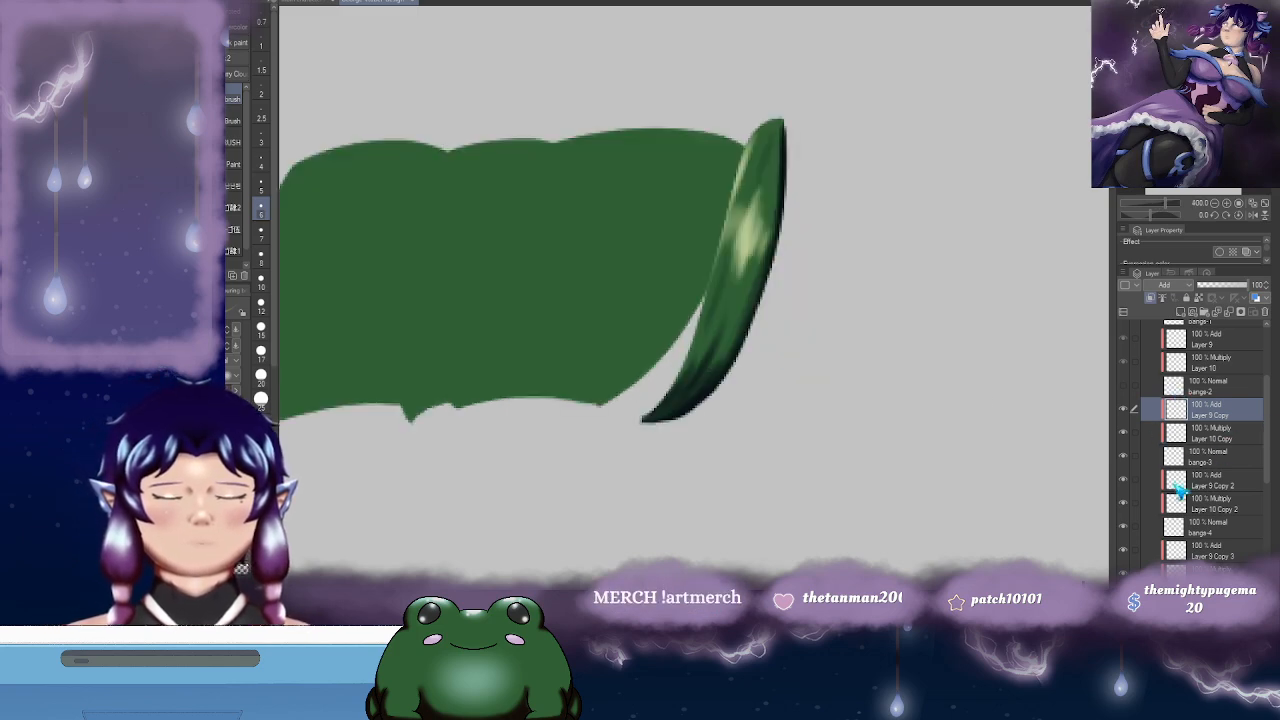
- Lower the bangs-3 layer's opacity to 62% so the strand beneath shows through
{"action": "left_click", "coordinate": [1124, 456]}
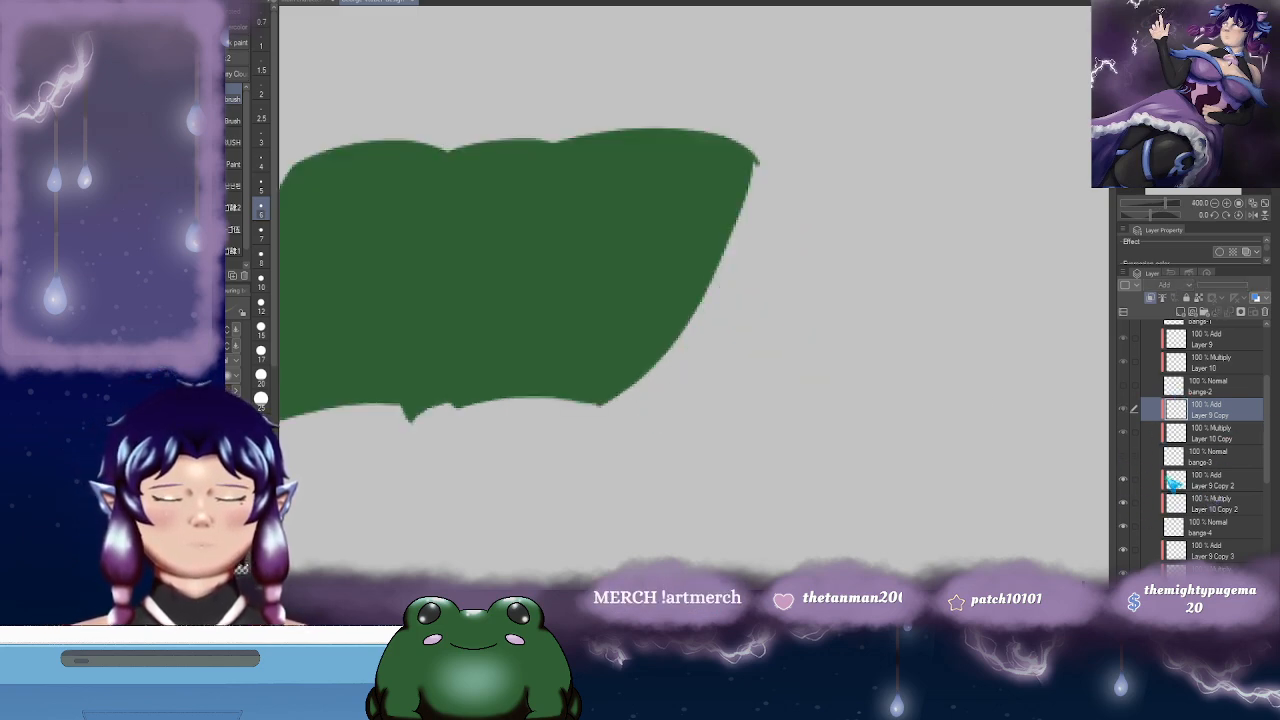
{"action": "left_click", "coordinate": [1124, 458]}
{"action": "left_click", "coordinate": [1218, 458]}
{"action": "left_click_drag", "start_coordinate": [1236, 290], "coordinate": [1228, 290]}
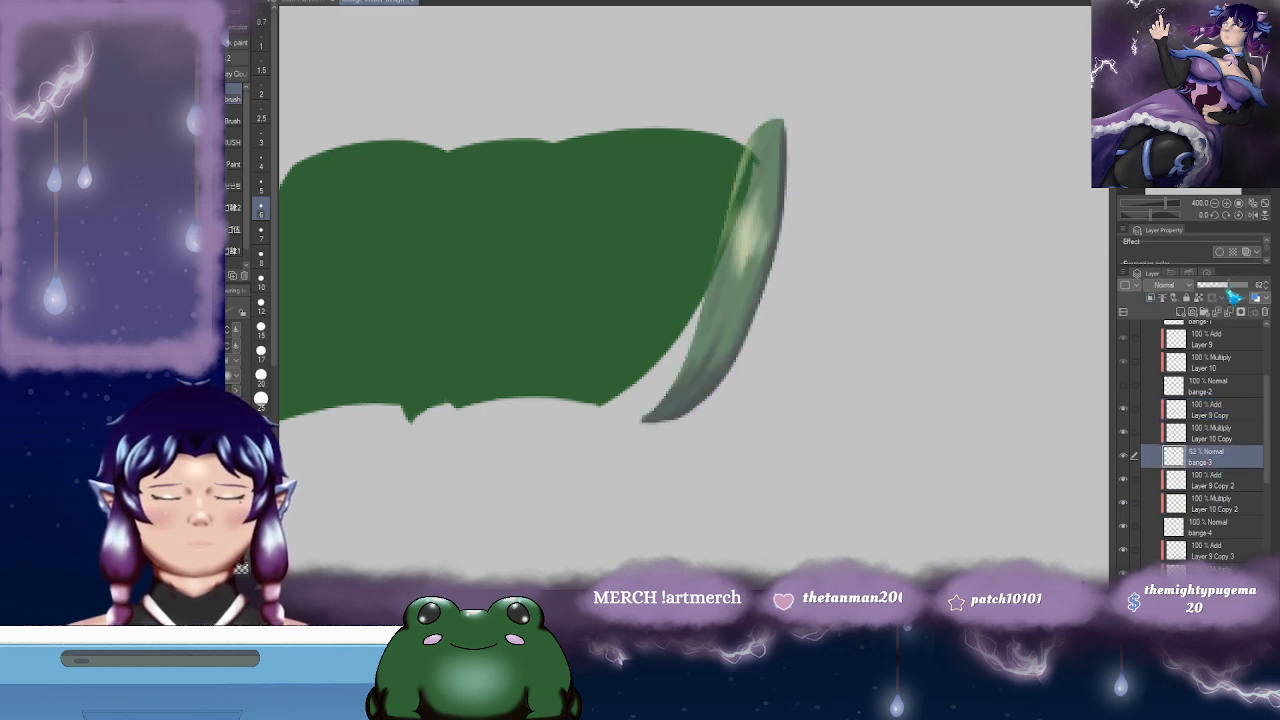
- Paint dark shadows on Layer 10 Copy 2 along the bangs-4 strand's outer edge and lower edge, undoing the stray inner stroke
{"action": "left_click", "coordinate": [1216, 504]}
{"action": "left_click_drag", "start_coordinate": [932, 291], "coordinate": [915, 305]}
{"action": "mouse_move", "coordinate": [629, 321]}
{"action": "left_mouse_down"}
{"action": "mouse_move", "coordinate": [668, 301]}
{"action": "mouse_move", "coordinate": [710, 318]}
{"action": "left_mouse_up"}
{"action": "key", "text": "b"}
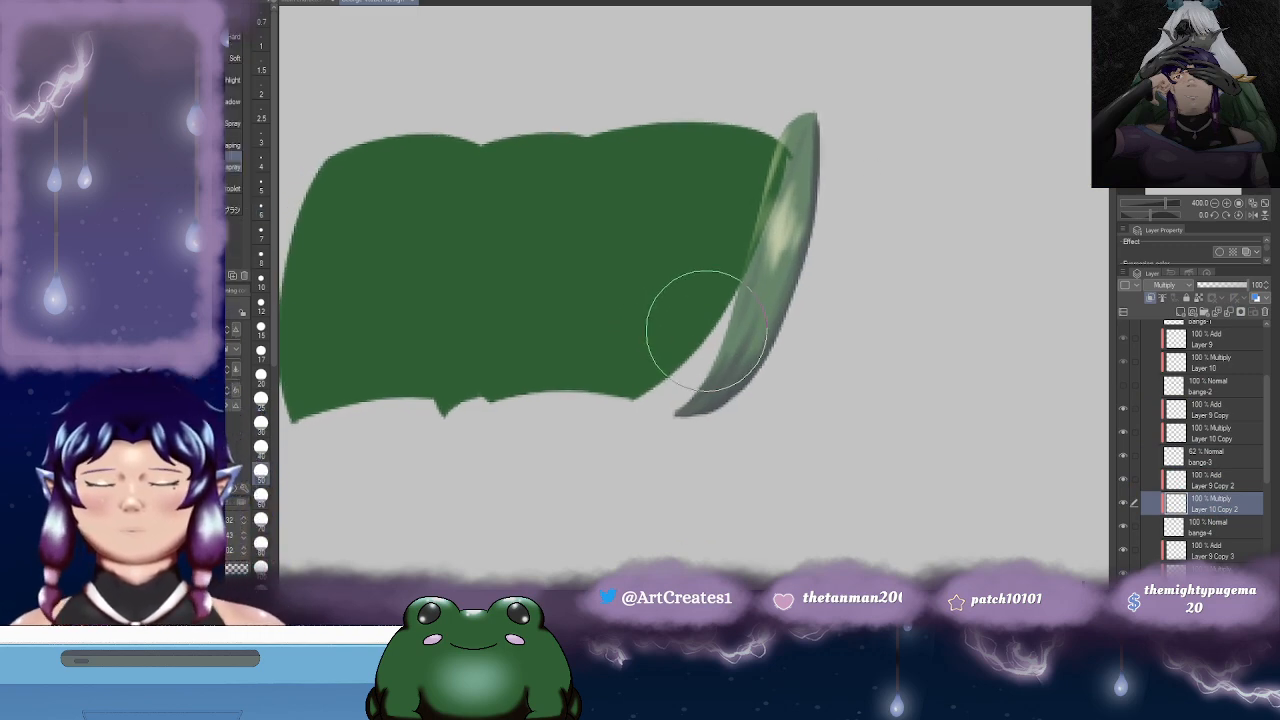
{"action": "key", "text": "b"}
{"action": "key", "text": "b"}
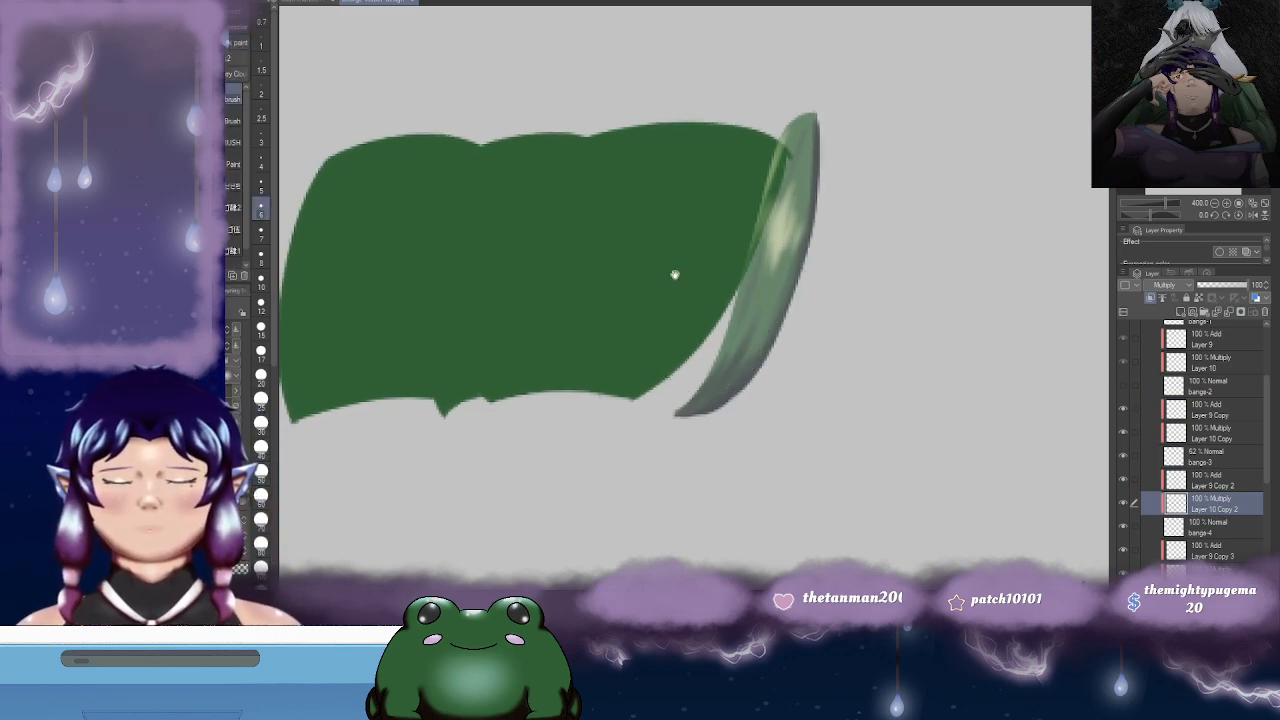
{"action": "left_click_drag", "start_coordinate": [696, 285], "coordinate": [720, 281]}
{"action": "mouse_move", "coordinate": [815, 146]}
{"action": "left_mouse_down"}
{"action": "mouse_move", "coordinate": [797, 190]}
{"action": "mouse_move", "coordinate": [811, 148]}
{"action": "mouse_move", "coordinate": [782, 238]}
{"action": "mouse_move", "coordinate": [798, 182]}
{"action": "mouse_move", "coordinate": [718, 336]}
{"action": "mouse_move", "coordinate": [779, 257]}
{"action": "mouse_move", "coordinate": [659, 391]}
{"action": "mouse_move", "coordinate": [717, 324]}
{"action": "left_mouse_up"}
{"action": "mouse_move", "coordinate": [590, 348]}
{"action": "left_mouse_down"}
{"action": "mouse_move", "coordinate": [669, 343]}
{"action": "mouse_move", "coordinate": [605, 337]}
{"action": "mouse_move", "coordinate": [705, 338]}
{"action": "left_mouse_up"}
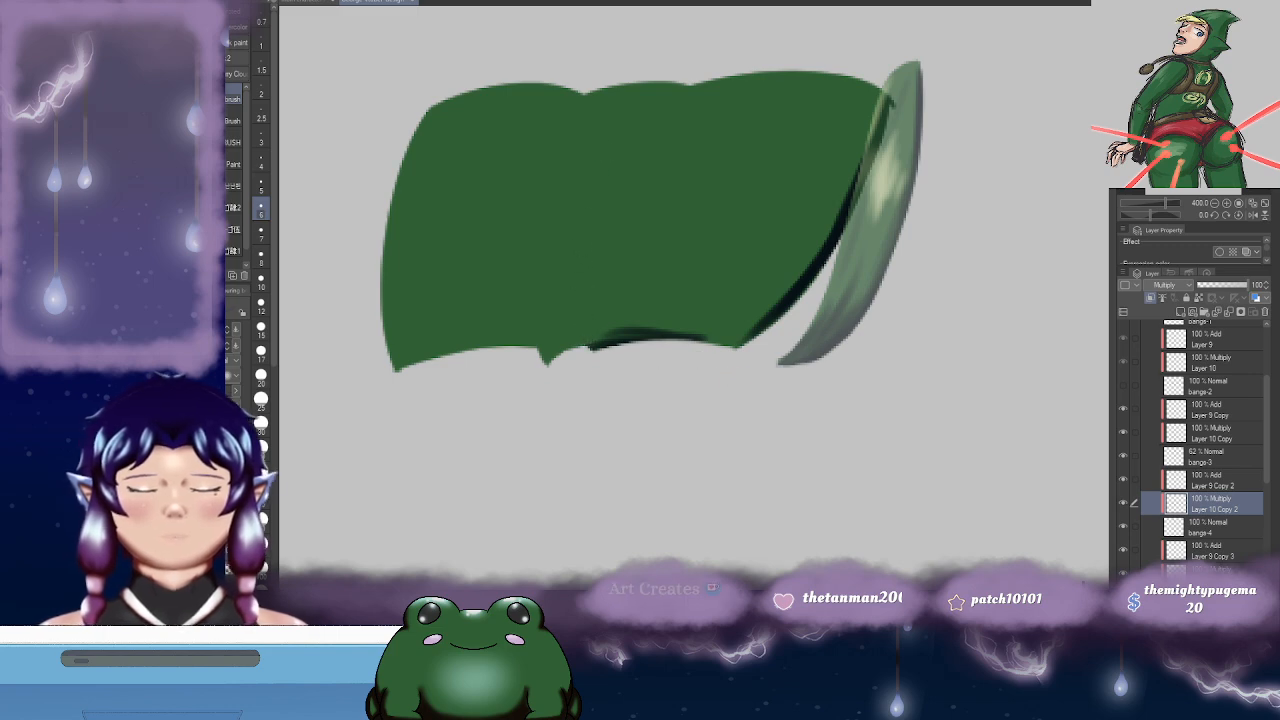
{"action": "mouse_move", "coordinate": [594, 344]}
{"action": "left_mouse_down"}
{"action": "mouse_move", "coordinate": [612, 245]}
{"action": "mouse_move", "coordinate": [596, 298]}
{"action": "mouse_move", "coordinate": [695, 78]}
{"action": "mouse_move", "coordinate": [646, 186]}
{"action": "left_mouse_up"}
{"action": "key", "text": "ctrl+z"}
- Thicken the bangs-4 edge shadows and start a dark streak rising from the strand's lower edge
{"action": "mouse_move", "coordinate": [885, 104]}
{"action": "left_mouse_down"}
{"action": "mouse_move", "coordinate": [799, 261]}
{"action": "mouse_move", "coordinate": [833, 214]}
{"action": "mouse_move", "coordinate": [802, 255]}
{"action": "mouse_move", "coordinate": [647, 359]}
{"action": "mouse_move", "coordinate": [761, 327]}
{"action": "mouse_move", "coordinate": [841, 254]}
{"action": "mouse_move", "coordinate": [762, 365]}
{"action": "mouse_move", "coordinate": [872, 223]}
{"action": "mouse_move", "coordinate": [753, 374]}
{"action": "mouse_move", "coordinate": [803, 318]}
{"action": "mouse_move", "coordinate": [732, 375]}
{"action": "mouse_move", "coordinate": [766, 349]}
{"action": "mouse_move", "coordinate": [684, 354]}
{"action": "mouse_move", "coordinate": [756, 372]}
{"action": "left_mouse_up"}
{"action": "left_click_drag", "start_coordinate": [739, 329], "coordinate": [689, 366]}
{"action": "mouse_move", "coordinate": [562, 410]}
{"action": "left_mouse_down"}
{"action": "mouse_move", "coordinate": [679, 392]}
{"action": "mouse_move", "coordinate": [574, 395]}
{"action": "mouse_move", "coordinate": [728, 371]}
{"action": "mouse_move", "coordinate": [682, 398]}
{"action": "left_mouse_up"}
{"action": "mouse_move", "coordinate": [597, 420]}
{"action": "left_mouse_down"}
{"action": "mouse_move", "coordinate": [660, 340]}
{"action": "mouse_move", "coordinate": [656, 350]}
{"action": "mouse_move", "coordinate": [672, 300]}
{"action": "left_mouse_up"}
{"action": "left_click_drag", "start_coordinate": [635, 358], "coordinate": [662, 338]}
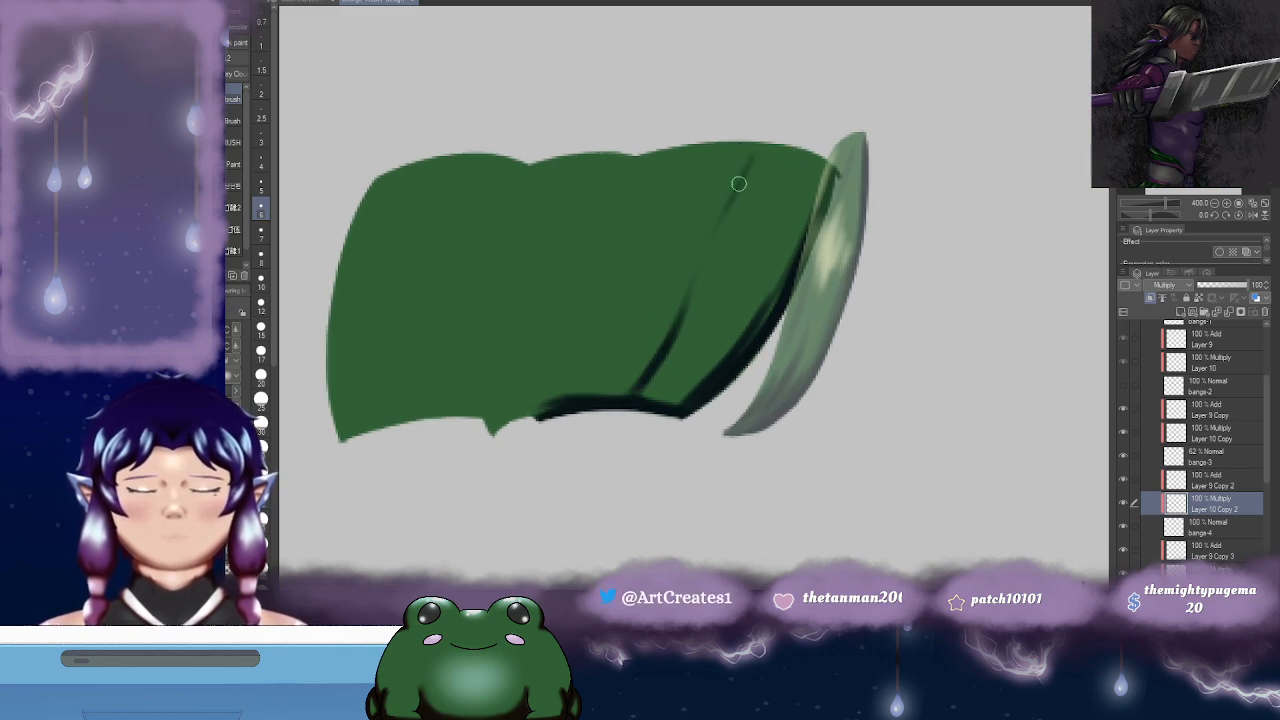
- Add more tapered shadow streaks to Layer 10 Copy 2, running from the top and bottom of the bangs-4 strand inward
{"action": "mouse_move", "coordinate": [766, 210]}
{"action": "left_mouse_down"}
{"action": "mouse_move", "coordinate": [728, 312]}
{"action": "mouse_move", "coordinate": [666, 406]}
{"action": "mouse_move", "coordinate": [720, 340]}
{"action": "mouse_move", "coordinate": [684, 393]}
{"action": "left_mouse_up"}
{"action": "mouse_move", "coordinate": [678, 395]}
{"action": "left_mouse_down"}
{"action": "mouse_move", "coordinate": [643, 385]}
{"action": "mouse_move", "coordinate": [686, 384]}
{"action": "left_mouse_up"}
{"action": "left_click_drag", "start_coordinate": [600, 380], "coordinate": [650, 272]}
{"action": "mouse_move", "coordinate": [632, 359]}
{"action": "left_mouse_down"}
{"action": "mouse_move", "coordinate": [616, 371]}
{"action": "mouse_move", "coordinate": [656, 385]}
{"action": "left_mouse_up"}
{"action": "left_click_drag", "start_coordinate": [848, 246], "coordinate": [765, 299]}
{"action": "mouse_move", "coordinate": [614, 375]}
{"action": "left_mouse_down"}
{"action": "mouse_move", "coordinate": [690, 242]}
{"action": "mouse_move", "coordinate": [727, 253]}
{"action": "left_mouse_up"}
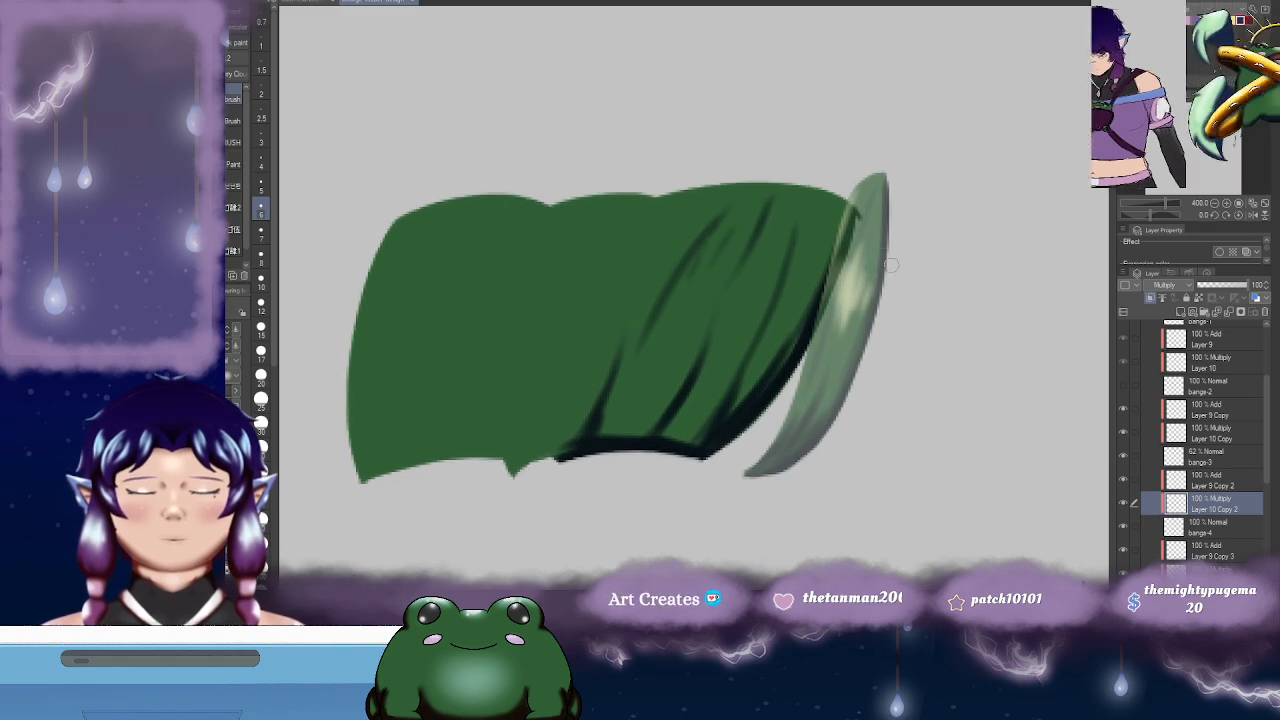
- Paint the first light highlight streaks on Layer 9 Copy 2 along the inner side of the bangs-4 strand
{"action": "left_click_drag", "start_coordinate": [948, 296], "coordinate": [944, 242]}
{"action": "left_click", "coordinate": [1222, 487]}
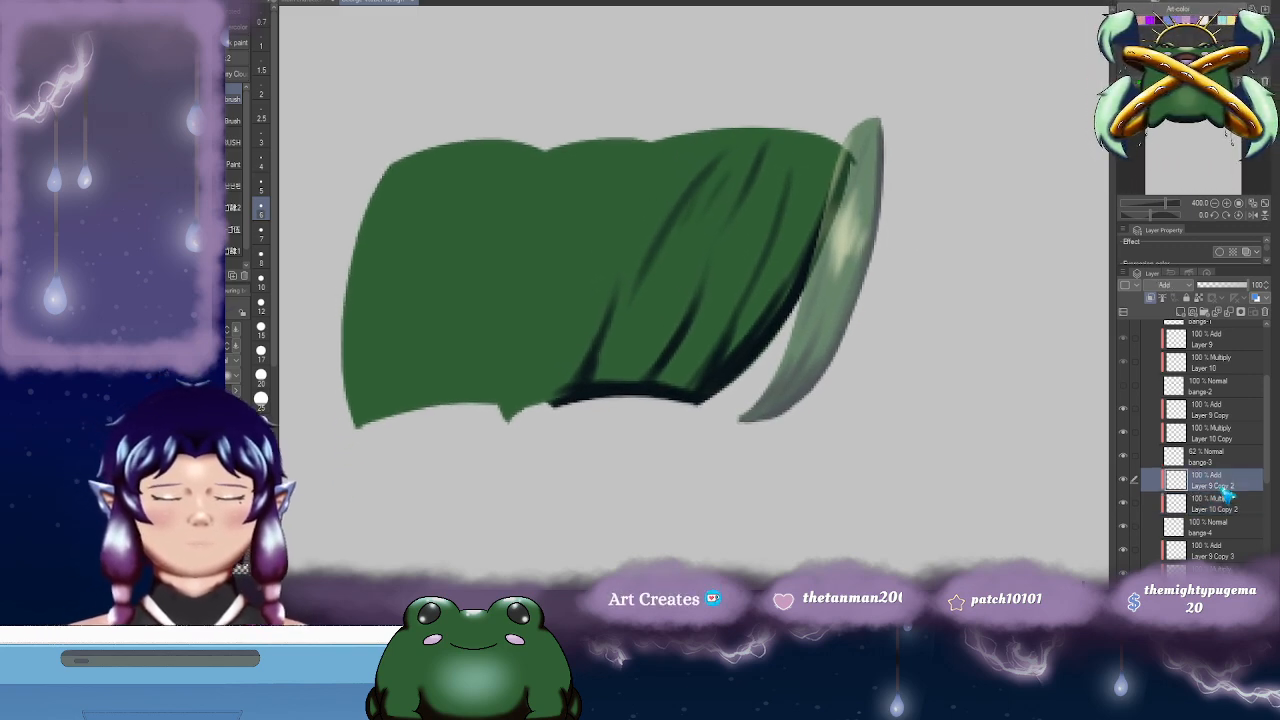
{"action": "left_click_drag", "start_coordinate": [737, 198], "coordinate": [753, 188]}
{"action": "mouse_move", "coordinate": [668, 134]}
{"action": "left_mouse_down"}
{"action": "mouse_move", "coordinate": [617, 208]}
{"action": "mouse_move", "coordinate": [641, 179]}
{"action": "left_mouse_up"}
{"action": "mouse_move", "coordinate": [743, 153]}
{"action": "left_mouse_down"}
{"action": "mouse_move", "coordinate": [726, 155]}
{"action": "mouse_move", "coordinate": [683, 218]}
{"action": "left_mouse_up"}
{"action": "key", "text": "ctrl+z"}
{"action": "left_click_drag", "start_coordinate": [646, 167], "coordinate": [602, 275]}
{"action": "mouse_move", "coordinate": [643, 180]}
{"action": "left_mouse_down"}
{"action": "mouse_move", "coordinate": [609, 251]}
{"action": "mouse_move", "coordinate": [620, 243]}
{"action": "left_mouse_up"}
- Build up a band of light highlight streaks on Layer 9 Copy 2 across the middle and outer side of bangs-4
{"action": "mouse_move", "coordinate": [703, 214]}
{"action": "left_mouse_down"}
{"action": "mouse_move", "coordinate": [661, 242]}
{"action": "mouse_move", "coordinate": [680, 183]}
{"action": "mouse_move", "coordinate": [638, 274]}
{"action": "left_mouse_up"}
{"action": "left_click_drag", "start_coordinate": [682, 189], "coordinate": [636, 279]}
{"action": "mouse_move", "coordinate": [668, 220]}
{"action": "left_mouse_down"}
{"action": "mouse_move", "coordinate": [640, 277]}
{"action": "mouse_move", "coordinate": [650, 265]}
{"action": "mouse_move", "coordinate": [655, 277]}
{"action": "left_mouse_up"}
{"action": "left_click_drag", "start_coordinate": [690, 198], "coordinate": [660, 286]}
{"action": "left_click_drag", "start_coordinate": [699, 194], "coordinate": [668, 280]}
{"action": "left_click_drag", "start_coordinate": [698, 222], "coordinate": [676, 266]}
{"action": "mouse_move", "coordinate": [720, 237]}
{"action": "left_mouse_down"}
{"action": "mouse_move", "coordinate": [706, 237]}
{"action": "mouse_move", "coordinate": [661, 302]}
{"action": "left_mouse_up"}
{"action": "left_click_drag", "start_coordinate": [704, 208], "coordinate": [662, 304]}
{"action": "left_click_drag", "start_coordinate": [696, 238], "coordinate": [676, 282]}
{"action": "left_click_drag", "start_coordinate": [726, 210], "coordinate": [690, 310]}
{"action": "left_click_drag", "start_coordinate": [724, 238], "coordinate": [696, 302]}
{"action": "left_click_drag", "start_coordinate": [730, 218], "coordinate": [684, 326]}
{"action": "left_click_drag", "start_coordinate": [725, 242], "coordinate": [696, 316]}
{"action": "mouse_move", "coordinate": [727, 254]}
{"action": "left_mouse_down"}
{"action": "mouse_move", "coordinate": [697, 317]}
{"action": "mouse_move", "coordinate": [709, 305]}
{"action": "left_mouse_up"}
{"action": "mouse_move", "coordinate": [735, 271]}
{"action": "left_mouse_down"}
{"action": "mouse_move", "coordinate": [717, 303]}
{"action": "mouse_move", "coordinate": [738, 275]}
{"action": "mouse_move", "coordinate": [784, 264]}
{"action": "left_mouse_up"}
{"action": "left_click_drag", "start_coordinate": [658, 219], "coordinate": [640, 264]}
{"action": "mouse_move", "coordinate": [720, 217]}
{"action": "left_mouse_down"}
{"action": "mouse_move", "coordinate": [757, 217]}
{"action": "mouse_move", "coordinate": [770, 196]}
{"action": "left_mouse_up"}
- Blur the bangs-4 highlights on Layer 9 Copy 2 and soften the shadow streaks on Layer 10 Copy 2
{"action": "key", "text": "j"}
{"action": "mouse_move", "coordinate": [610, 244]}
{"action": "left_mouse_down"}
{"action": "mouse_move", "coordinate": [594, 323]}
{"action": "mouse_move", "coordinate": [617, 346]}
{"action": "mouse_move", "coordinate": [637, 308]}
{"action": "mouse_move", "coordinate": [664, 340]}
{"action": "mouse_move", "coordinate": [777, 214]}
{"action": "mouse_move", "coordinate": [792, 248]}
{"action": "left_mouse_up"}
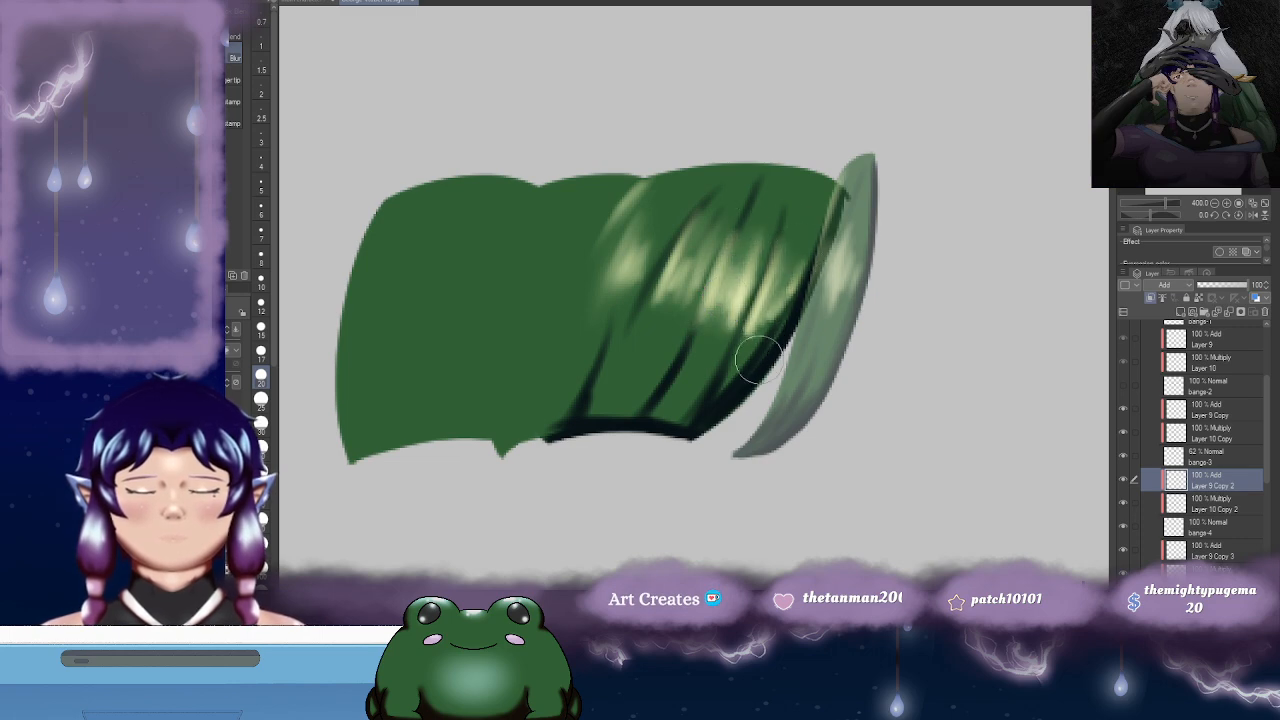
{"action": "left_click", "coordinate": [1218, 508]}
{"action": "mouse_move", "coordinate": [746, 205]}
{"action": "left_mouse_down"}
{"action": "mouse_move", "coordinate": [750, 194]}
{"action": "mouse_move", "coordinate": [701, 192]}
{"action": "left_mouse_up"}
{"action": "mouse_move", "coordinate": [793, 179]}
{"action": "left_mouse_down"}
{"action": "mouse_move", "coordinate": [781, 214]}
{"action": "mouse_move", "coordinate": [686, 271]}
{"action": "left_mouse_up"}
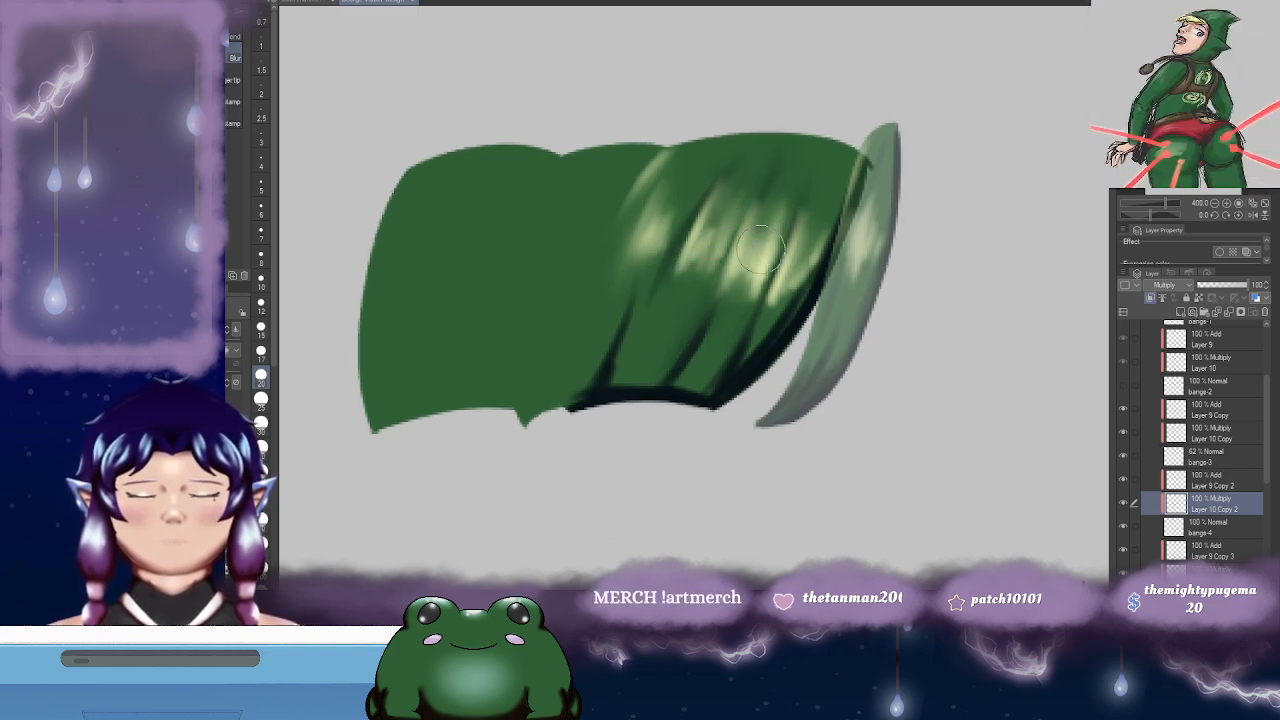
{"action": "left_click_drag", "start_coordinate": [791, 241], "coordinate": [838, 227]}
{"action": "left_click_drag", "start_coordinate": [670, 262], "coordinate": [643, 316]}
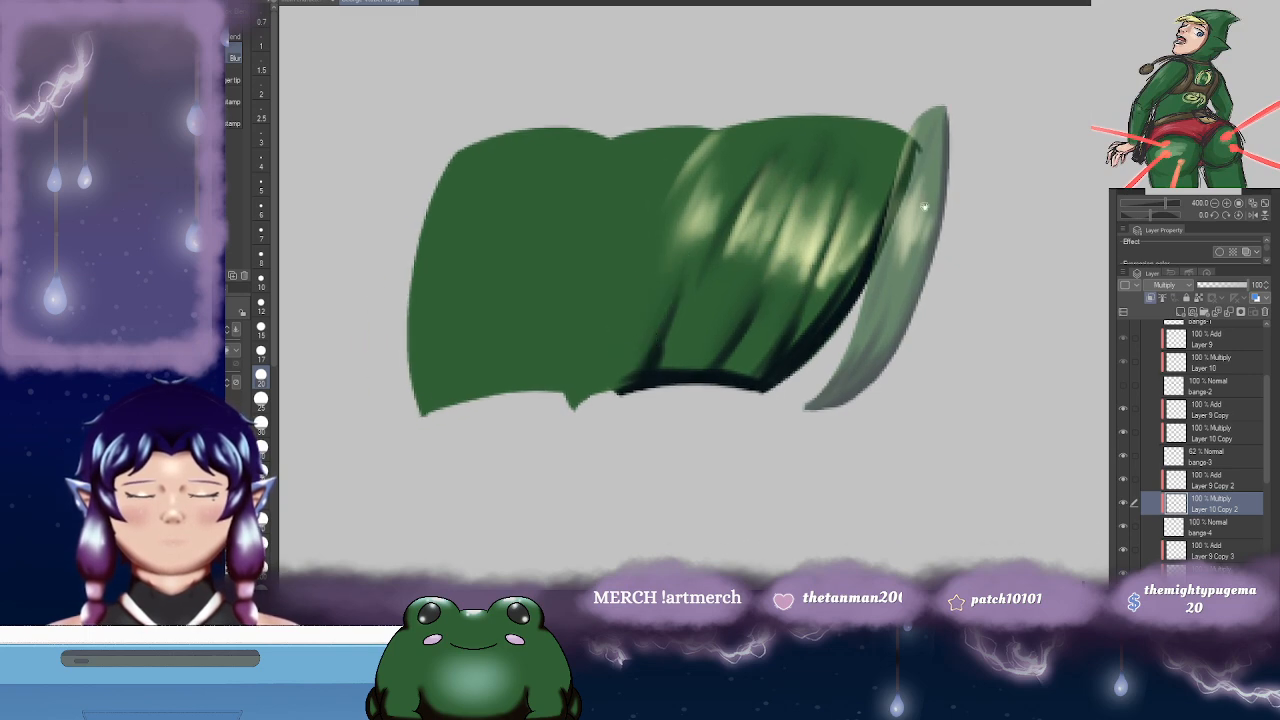
- Lower the opacity of the bangs-4 layer to reveal the strand beneath and make Layer 10 Copy 3 active
{"action": "left_click_drag", "start_coordinate": [919, 204], "coordinate": [798, 235]}
{"action": "scroll", "coordinate": [886, 331], "scroll_direction": "down", "scroll_amount": 3}
{"action": "scroll", "coordinate": [886, 331], "scroll_direction": "up", "scroll_amount": 1}
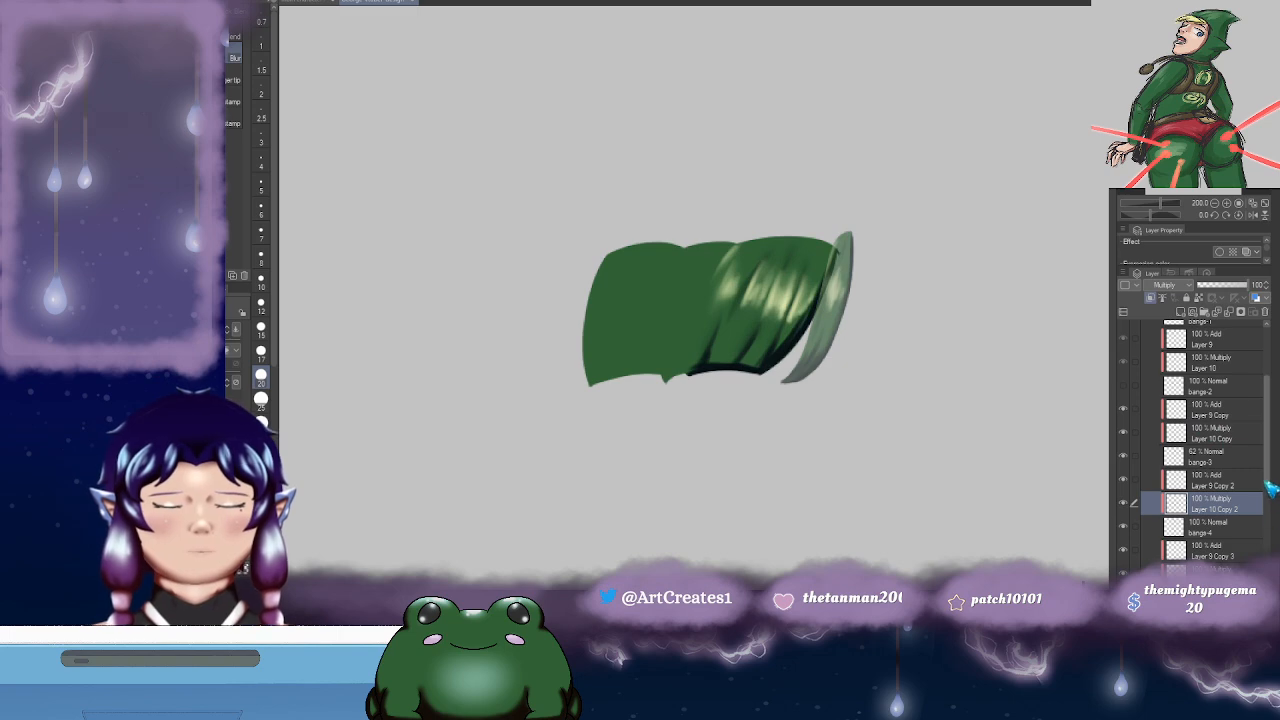
{"action": "scroll", "coordinate": [1270, 513], "scroll_direction": "down", "scroll_amount": 2}
{"action": "scroll", "coordinate": [1270, 513], "scroll_direction": "down", "scroll_amount": 2}
{"action": "left_click", "coordinate": [1218, 440]}
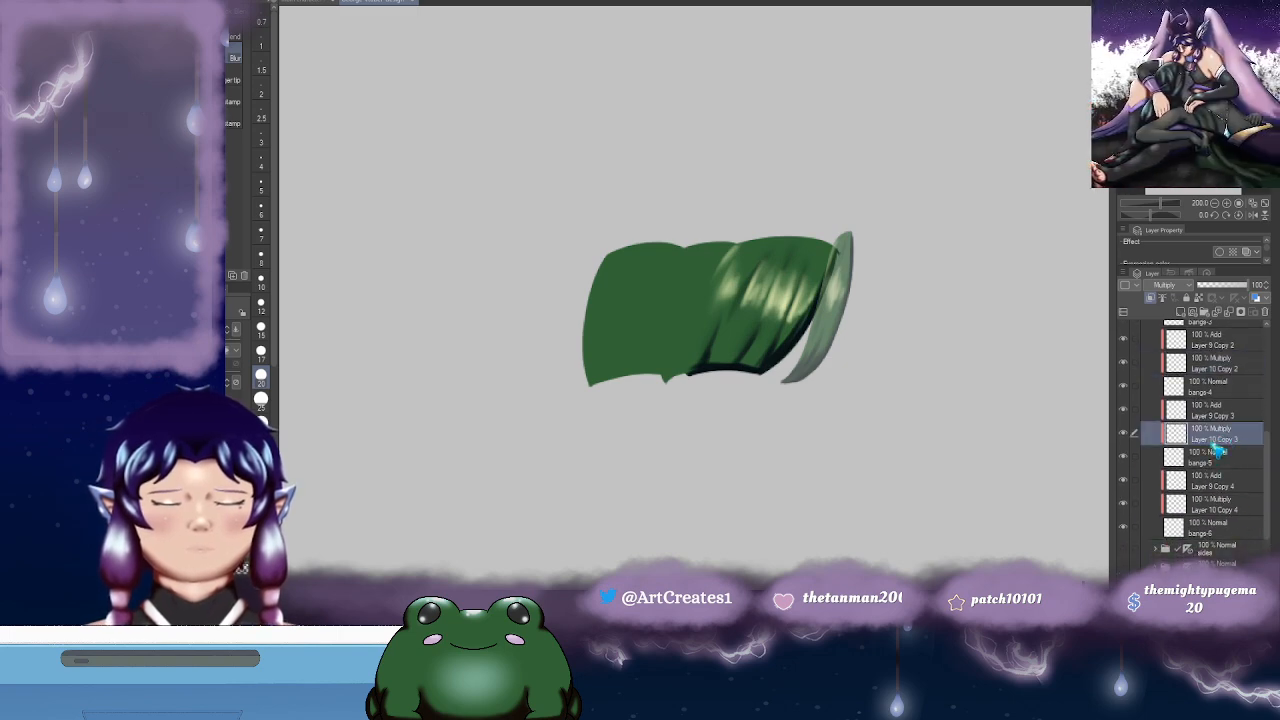
{"action": "left_click_drag", "start_coordinate": [850, 373], "coordinate": [859, 364]}
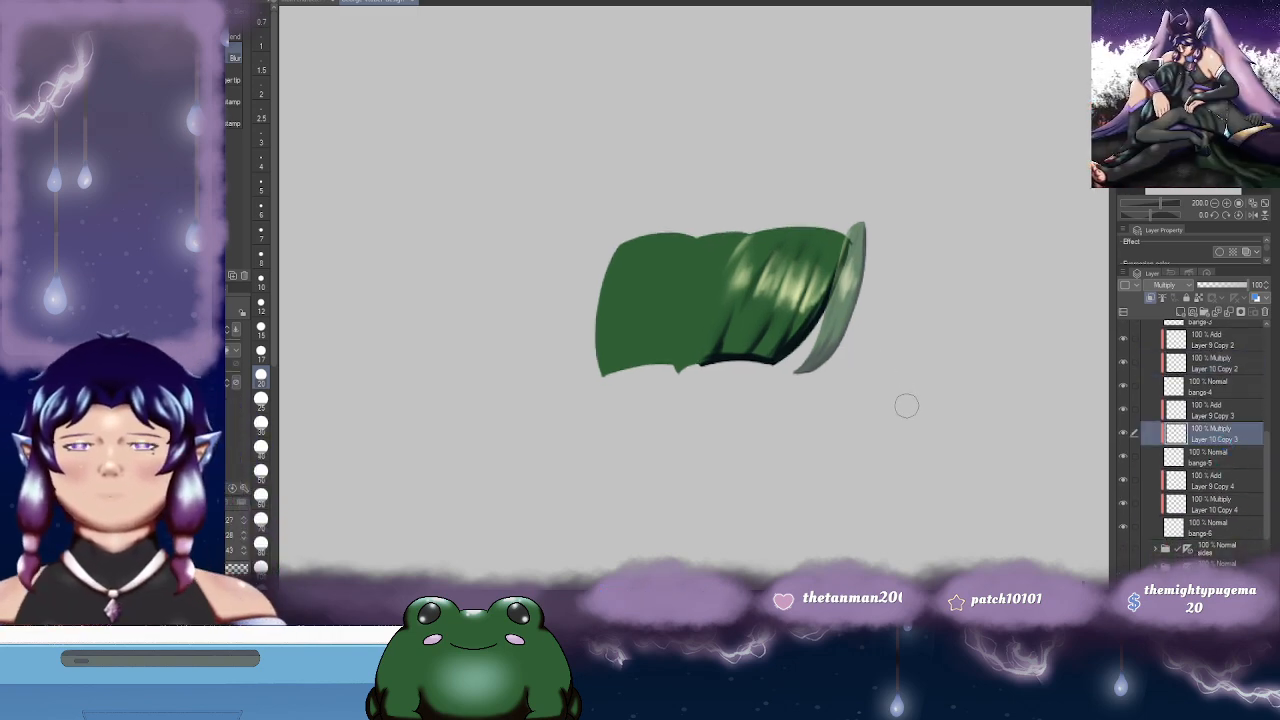
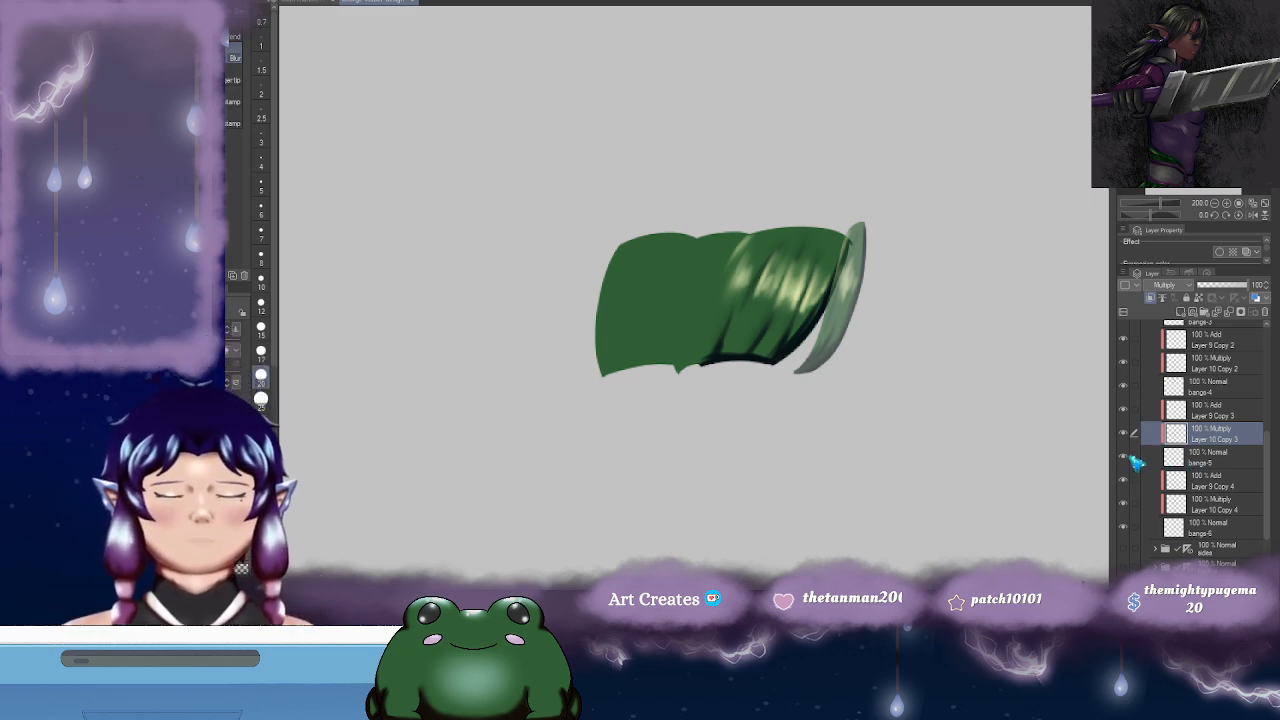
{"action": "left_click", "coordinate": [1123, 386]}
{"action": "left_click", "coordinate": [1123, 386]}
{"action": "left_click", "coordinate": [1221, 390]}
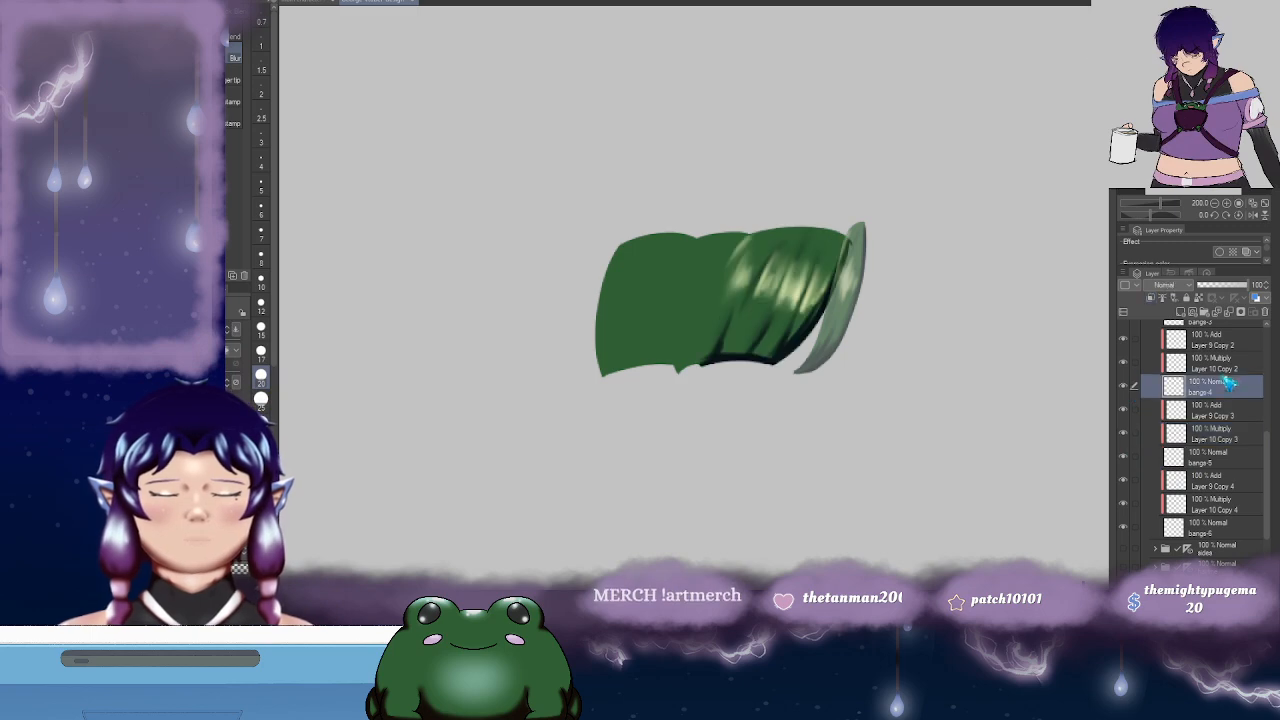
{"action": "left_click", "coordinate": [1226, 285]}
{"action": "left_click", "coordinate": [1215, 460]}
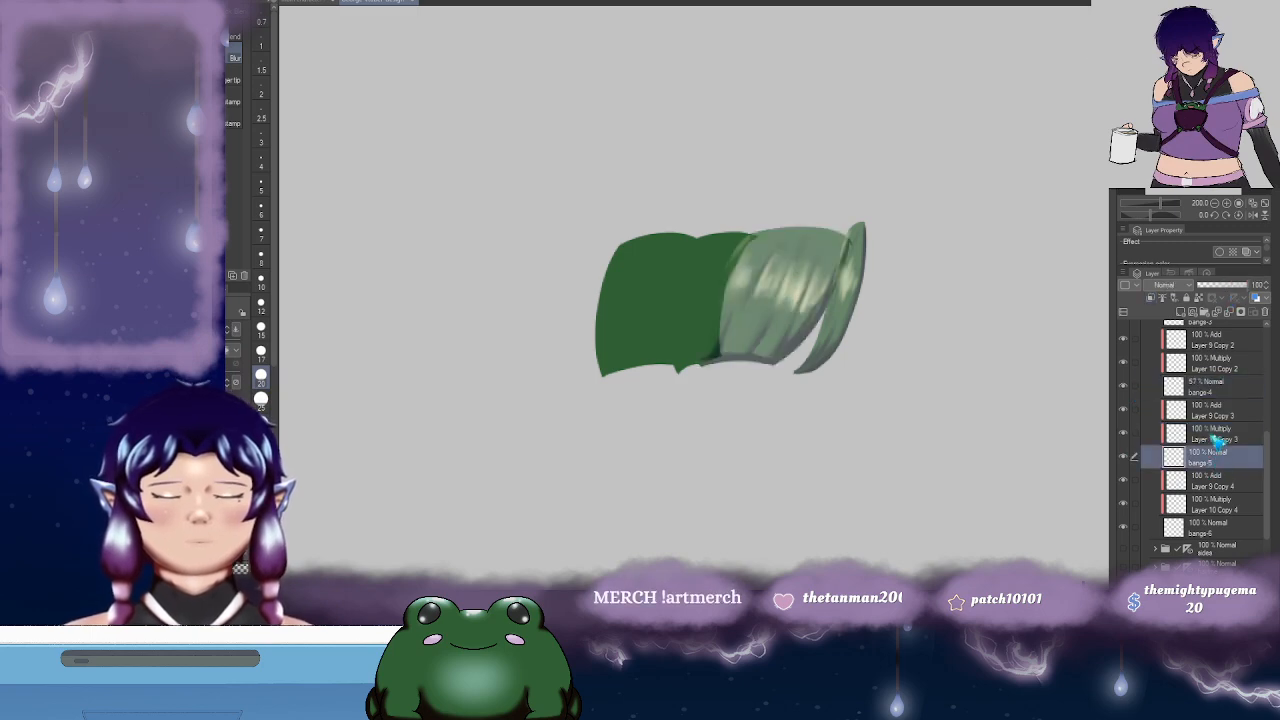
{"action": "left_click", "coordinate": [1212, 433]}
{"action": "left_click_drag", "start_coordinate": [813, 286], "coordinate": [833, 284]}
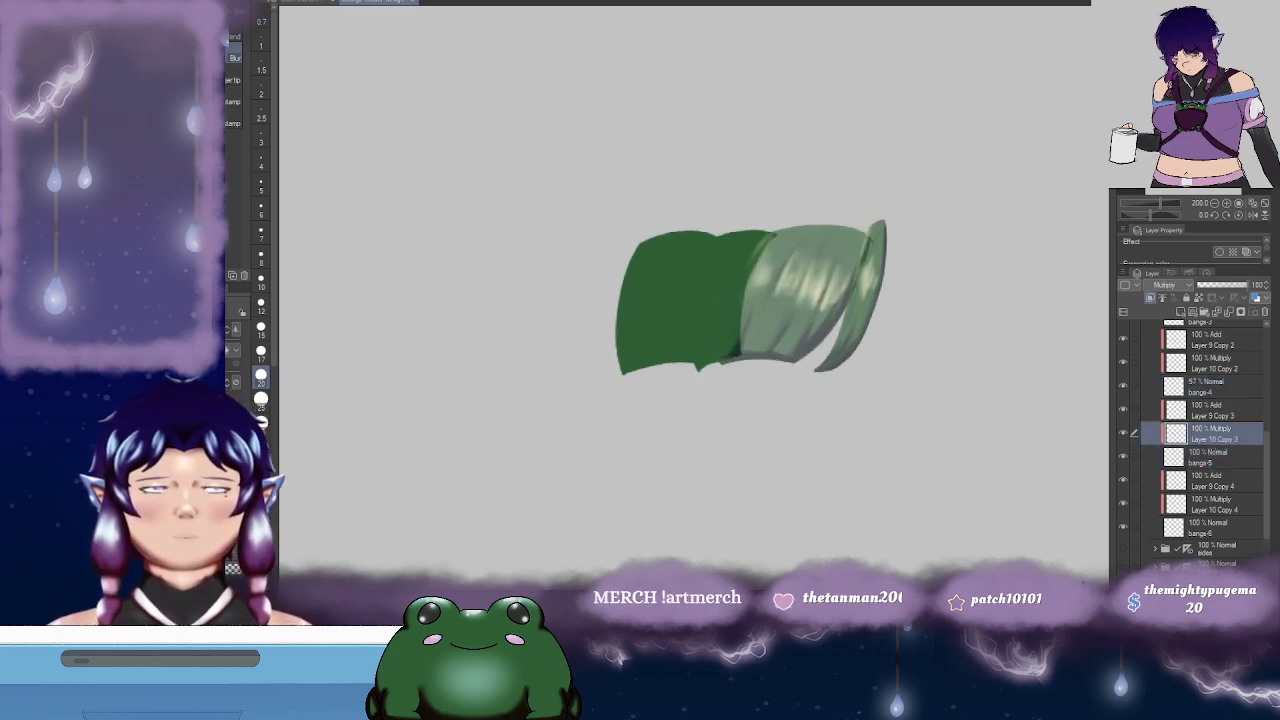
- Paint dark shadow on Layer 10 Copy 3 along bangs-5's edge beside bangs-4 and along its lower edge
{"action": "scroll", "coordinate": [766, 300], "scroll_direction": "up", "scroll_amount": 4}
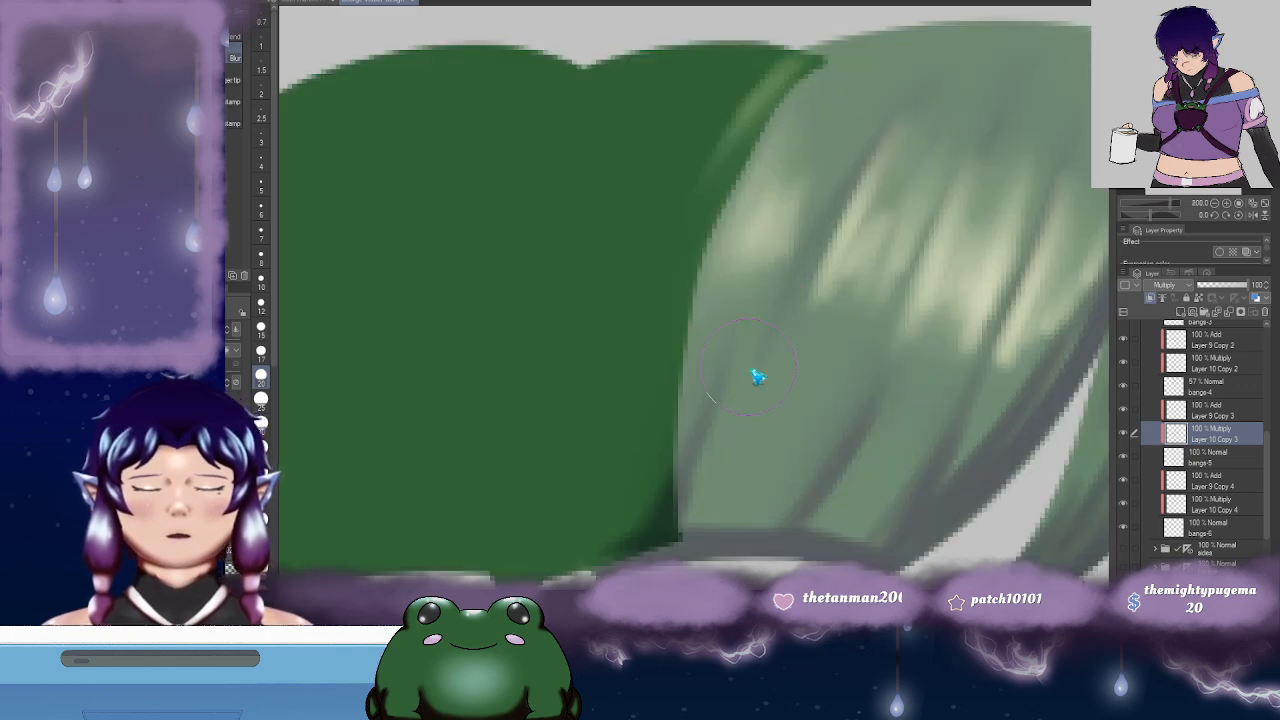
{"action": "scroll", "coordinate": [756, 362], "scroll_direction": "down", "scroll_amount": 2}
{"action": "left_click_drag", "start_coordinate": [756, 362], "coordinate": [769, 314]}
{"action": "mouse_move", "coordinate": [728, 403]}
{"action": "left_mouse_down"}
{"action": "mouse_move", "coordinate": [739, 325]}
{"action": "mouse_move", "coordinate": [731, 415]}
{"action": "mouse_move", "coordinate": [741, 392]}
{"action": "mouse_move", "coordinate": [716, 351]}
{"action": "left_mouse_up"}
{"action": "key", "text": "b"}
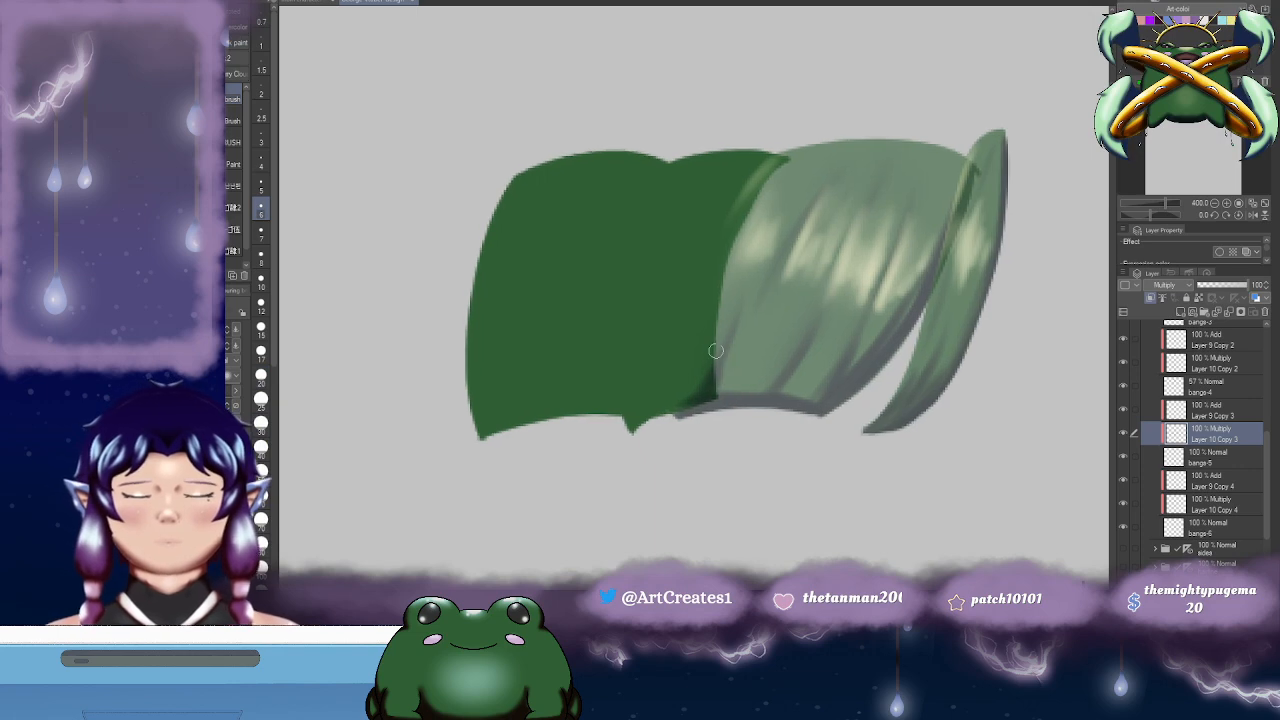
{"action": "left_click_drag", "start_coordinate": [742, 212], "coordinate": [776, 165]}
{"action": "mouse_move", "coordinate": [735, 240]}
{"action": "left_mouse_down"}
{"action": "mouse_move", "coordinate": [712, 398]}
{"action": "mouse_move", "coordinate": [714, 347]}
{"action": "mouse_move", "coordinate": [757, 286]}
{"action": "left_mouse_up"}
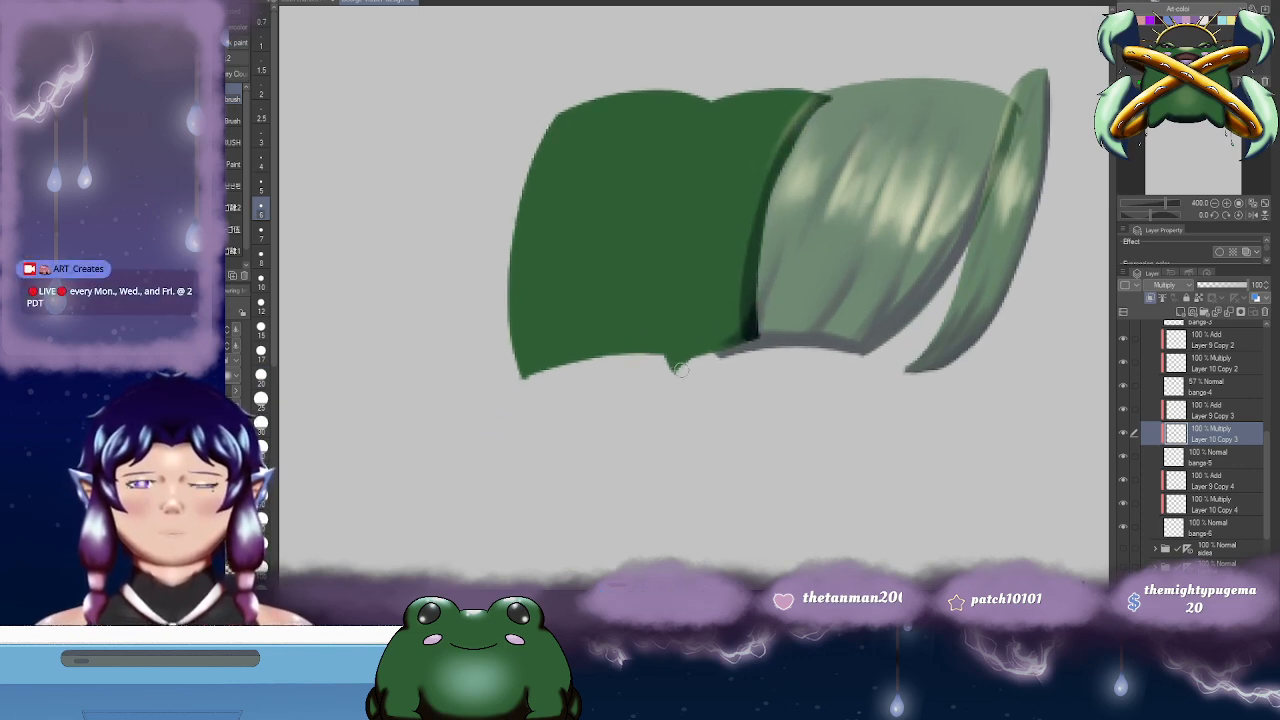
{"action": "left_click_drag", "start_coordinate": [676, 369], "coordinate": [742, 342]}
{"action": "left_click_drag", "start_coordinate": [758, 307], "coordinate": [738, 334]}
- Paint tapered shadow streaks on Layer 10 Copy 3 rising from the bottom of bangs-5 and running through its upper part
{"action": "mouse_move", "coordinate": [684, 262]}
{"action": "left_mouse_down"}
{"action": "mouse_move", "coordinate": [680, 366]}
{"action": "mouse_move", "coordinate": [683, 291]}
{"action": "mouse_move", "coordinate": [695, 341]}
{"action": "left_mouse_up"}
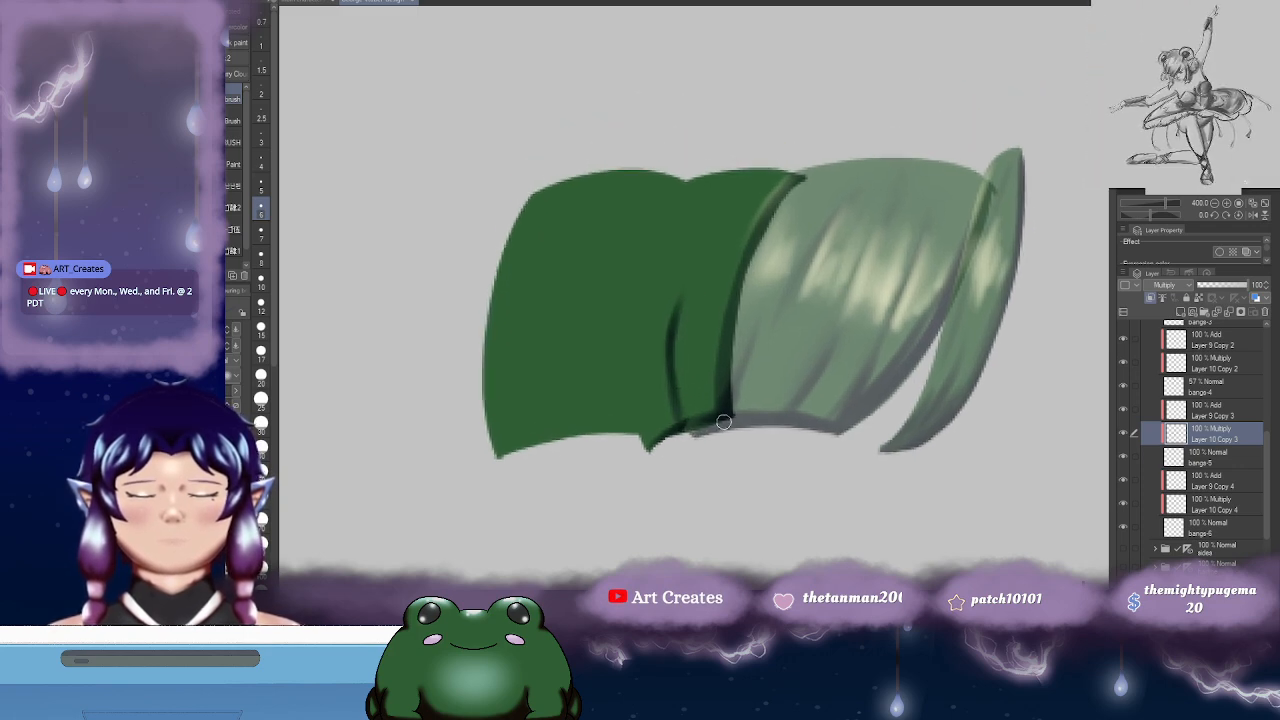
{"action": "left_click_drag", "start_coordinate": [724, 421], "coordinate": [710, 340]}
{"action": "mouse_move", "coordinate": [704, 296]}
{"action": "left_mouse_down"}
{"action": "mouse_move", "coordinate": [712, 388]}
{"action": "mouse_move", "coordinate": [708, 366]}
{"action": "left_mouse_up"}
{"action": "left_click_drag", "start_coordinate": [699, 252], "coordinate": [713, 451]}
{"action": "mouse_move", "coordinate": [711, 383]}
{"action": "left_mouse_down"}
{"action": "mouse_move", "coordinate": [715, 326]}
{"action": "mouse_move", "coordinate": [710, 382]}
{"action": "mouse_move", "coordinate": [738, 248]}
{"action": "left_mouse_up"}
{"action": "left_click_drag", "start_coordinate": [711, 333], "coordinate": [756, 235]}
{"action": "left_click_drag", "start_coordinate": [743, 280], "coordinate": [757, 244]}
{"action": "mouse_move", "coordinate": [680, 371]}
{"action": "left_mouse_down"}
{"action": "mouse_move", "coordinate": [665, 429]}
{"action": "mouse_move", "coordinate": [678, 291]}
{"action": "mouse_move", "coordinate": [682, 376]}
{"action": "mouse_move", "coordinate": [700, 419]}
{"action": "mouse_move", "coordinate": [711, 334]}
{"action": "left_mouse_up"}
{"action": "mouse_move", "coordinate": [672, 278]}
{"action": "left_mouse_down"}
{"action": "mouse_move", "coordinate": [708, 191]}
{"action": "mouse_move", "coordinate": [673, 272]}
{"action": "mouse_move", "coordinate": [732, 172]}
{"action": "mouse_move", "coordinate": [698, 260]}
{"action": "mouse_move", "coordinate": [720, 197]}
{"action": "mouse_move", "coordinate": [705, 251]}
{"action": "left_mouse_up"}
{"action": "left_click_drag", "start_coordinate": [640, 373], "coordinate": [669, 235]}
{"action": "left_click_drag", "start_coordinate": [637, 333], "coordinate": [680, 214]}
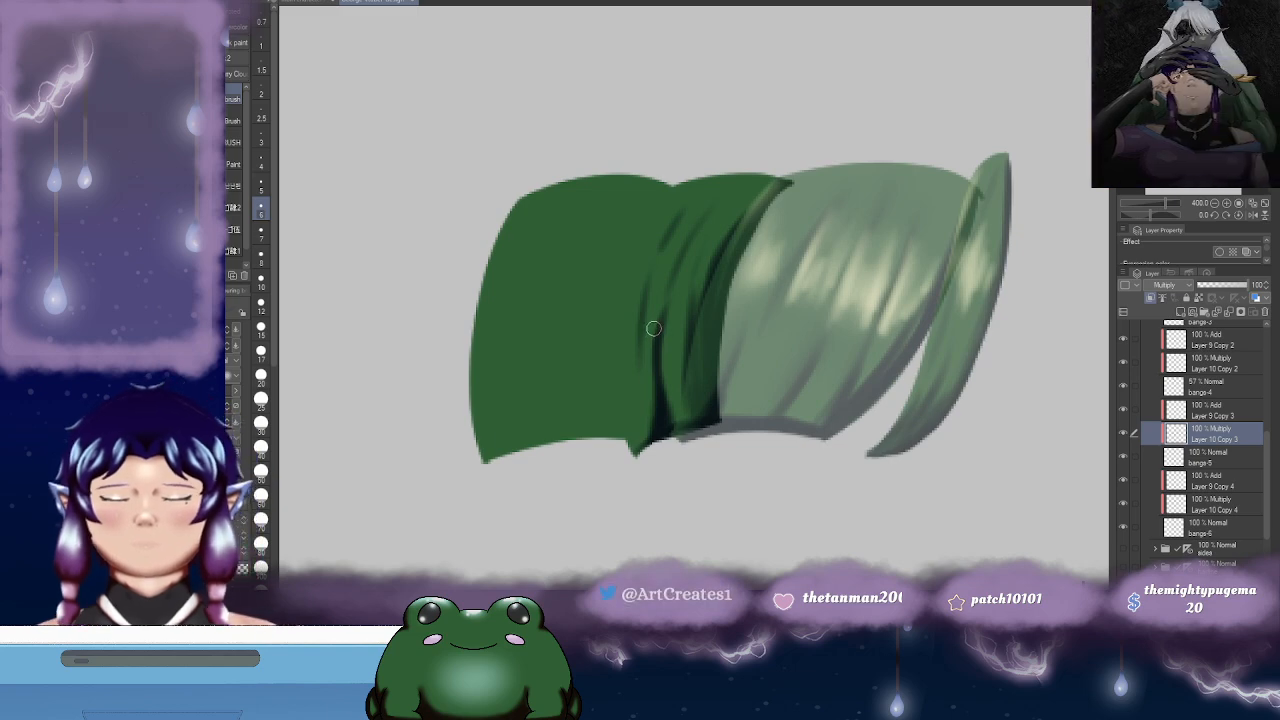
- Soften the bangs-5 shadow streaks on Layer 10 Copy 3 with the Blur tool at size 12
{"action": "key", "text": "j"}
{"action": "left_click", "coordinate": [261, 300]}
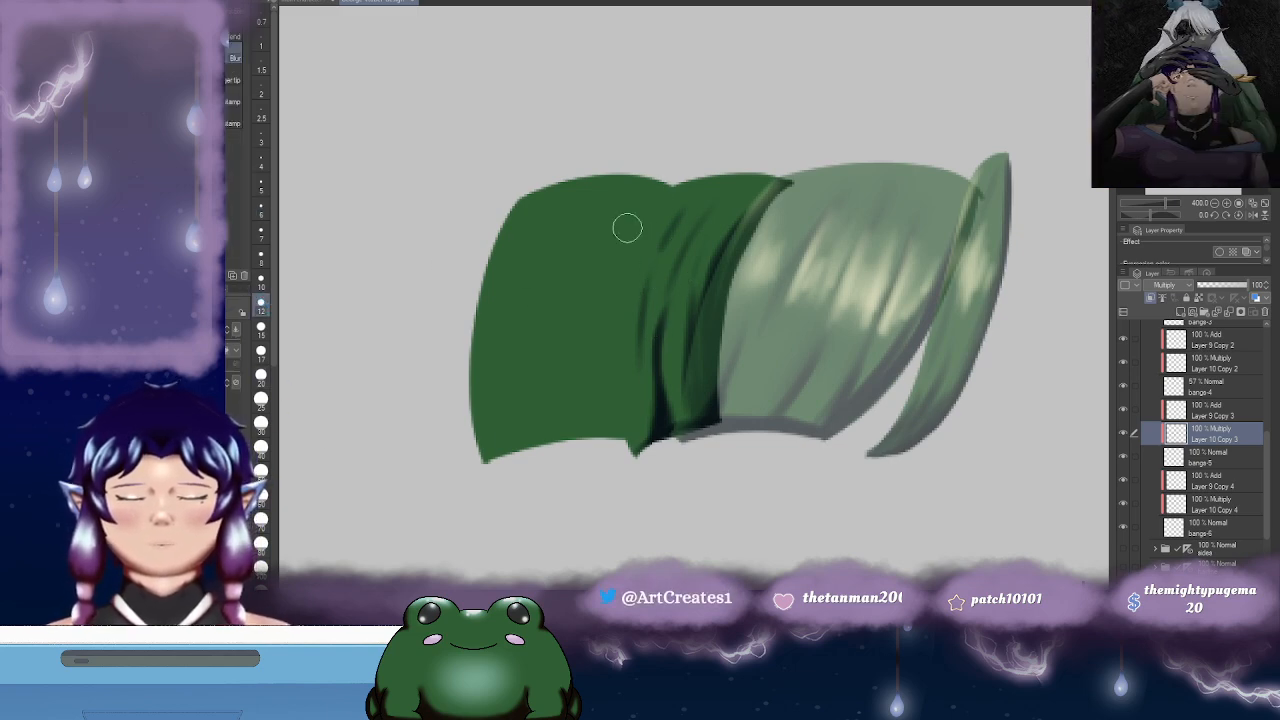
{"action": "left_click_drag", "start_coordinate": [682, 195], "coordinate": [666, 222]}
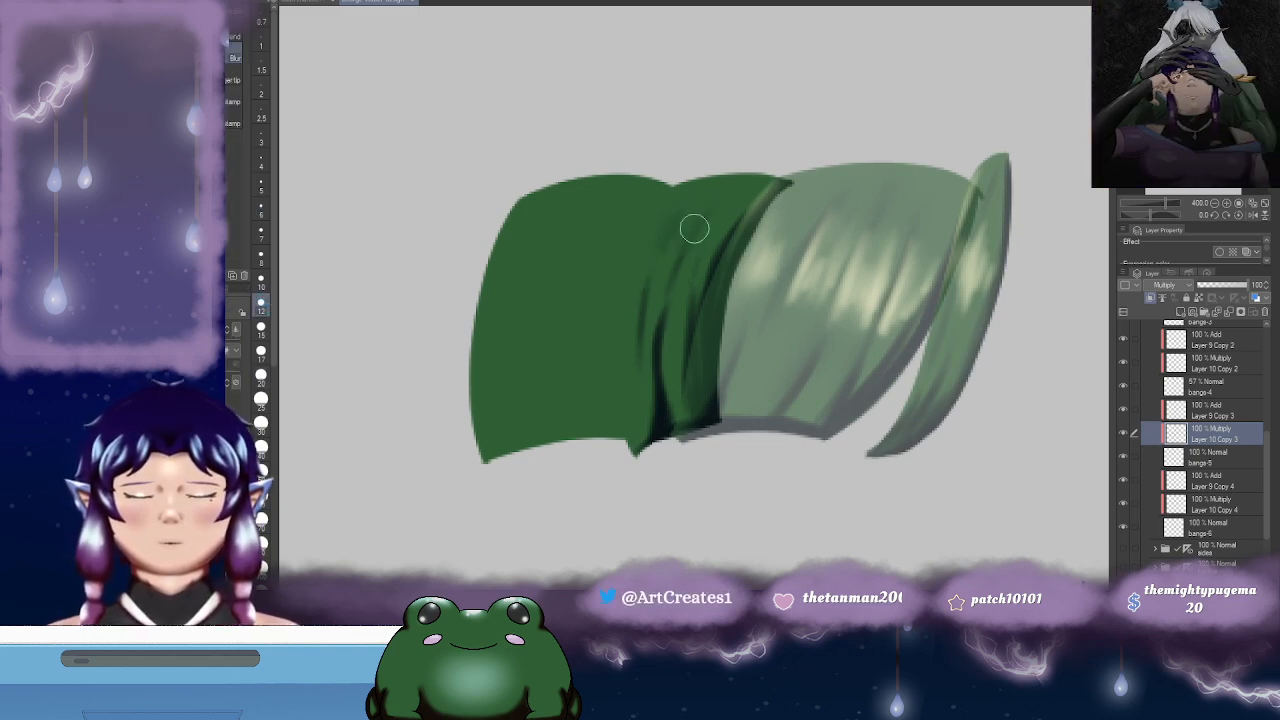
{"action": "scroll", "coordinate": [709, 206], "scroll_direction": "down", "scroll_amount": 1}
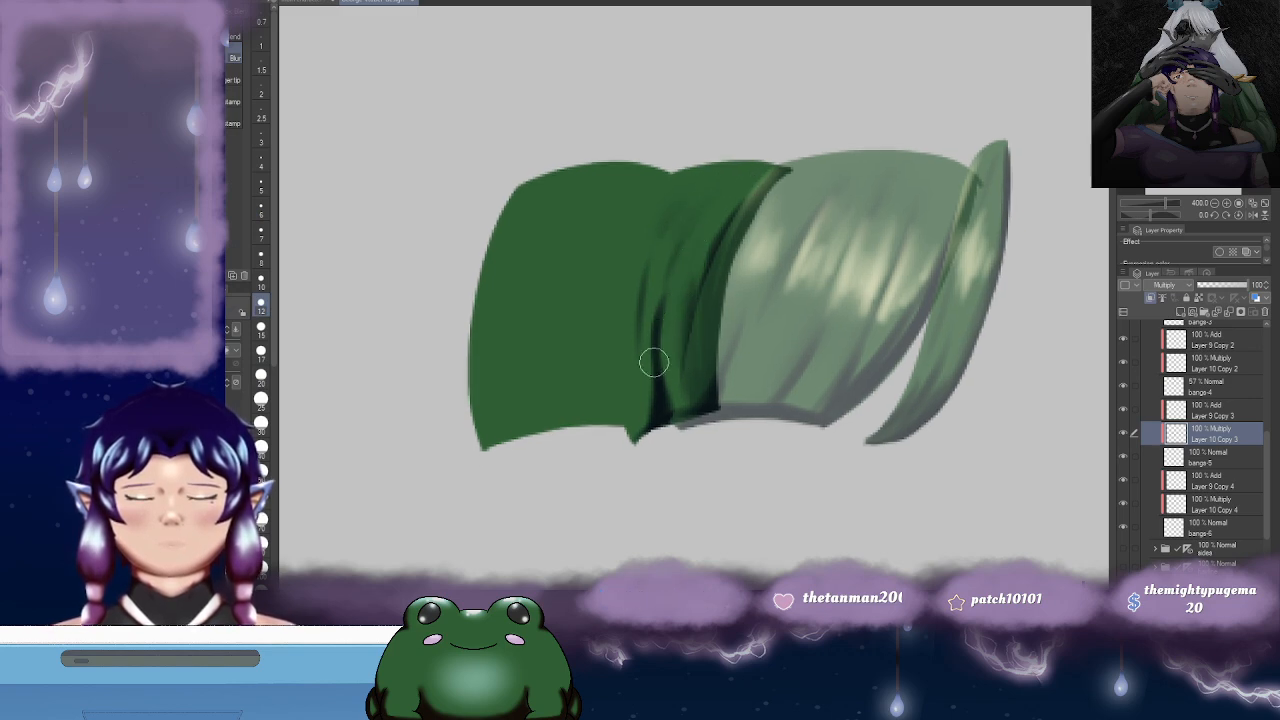
{"action": "left_click_drag", "start_coordinate": [720, 307], "coordinate": [734, 269]}
{"action": "mouse_move", "coordinate": [658, 340]}
{"action": "left_mouse_down"}
{"action": "mouse_move", "coordinate": [661, 371]}
{"action": "mouse_move", "coordinate": [672, 354]}
{"action": "left_mouse_up"}
{"action": "mouse_move", "coordinate": [808, 243]}
{"action": "left_mouse_down"}
{"action": "mouse_move", "coordinate": [768, 348]}
{"action": "mouse_move", "coordinate": [783, 297]}
{"action": "left_mouse_up"}
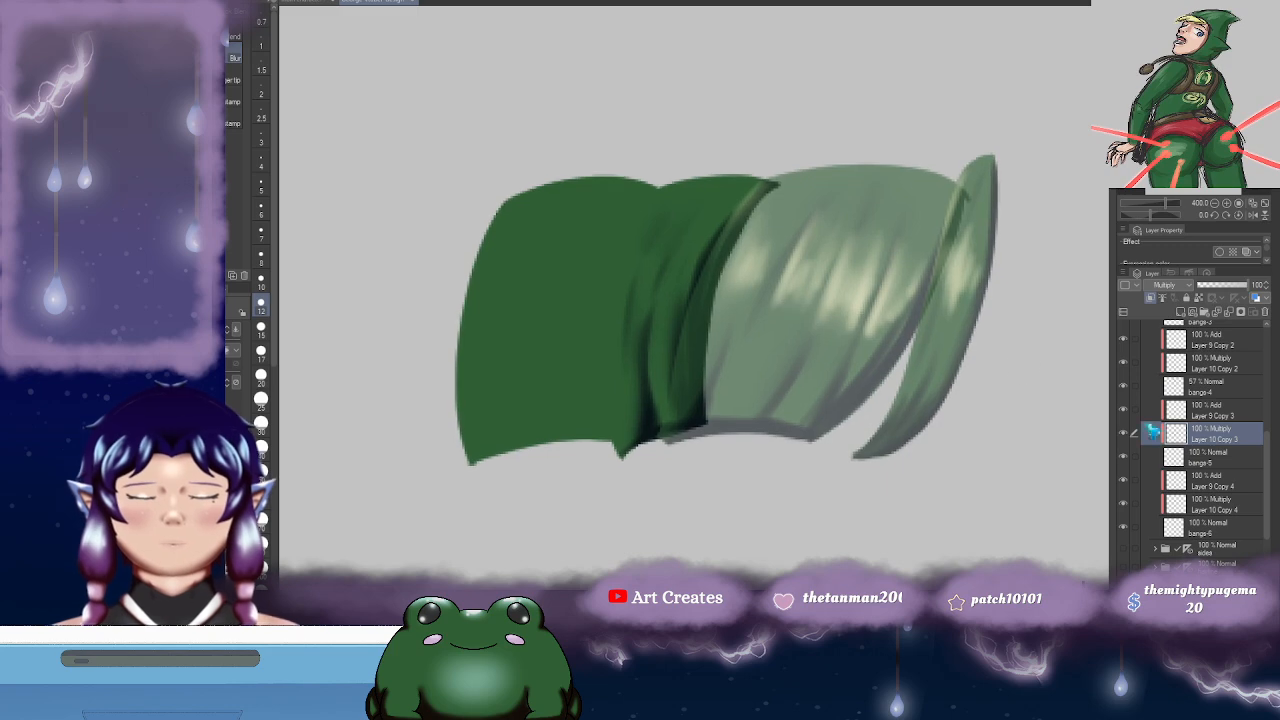
- Paint a band of light vertical highlight streaks on Layer 9 Copy 3 across the upper middle of bangs-5
{"action": "left_click", "coordinate": [1233, 416]}
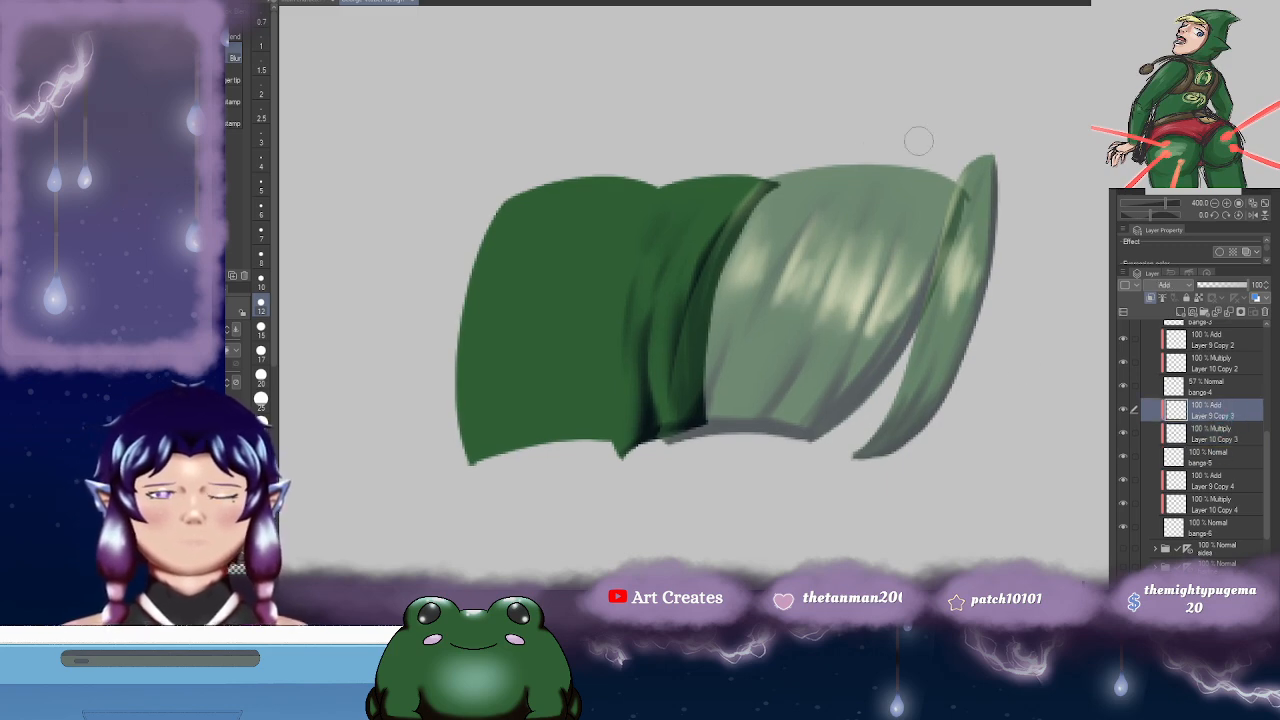
{"action": "key", "text": "b"}
{"action": "mouse_move", "coordinate": [689, 240]}
{"action": "left_mouse_down"}
{"action": "mouse_move", "coordinate": [707, 195]}
{"action": "mouse_move", "coordinate": [658, 201]}
{"action": "mouse_move", "coordinate": [640, 268]}
{"action": "left_mouse_up"}
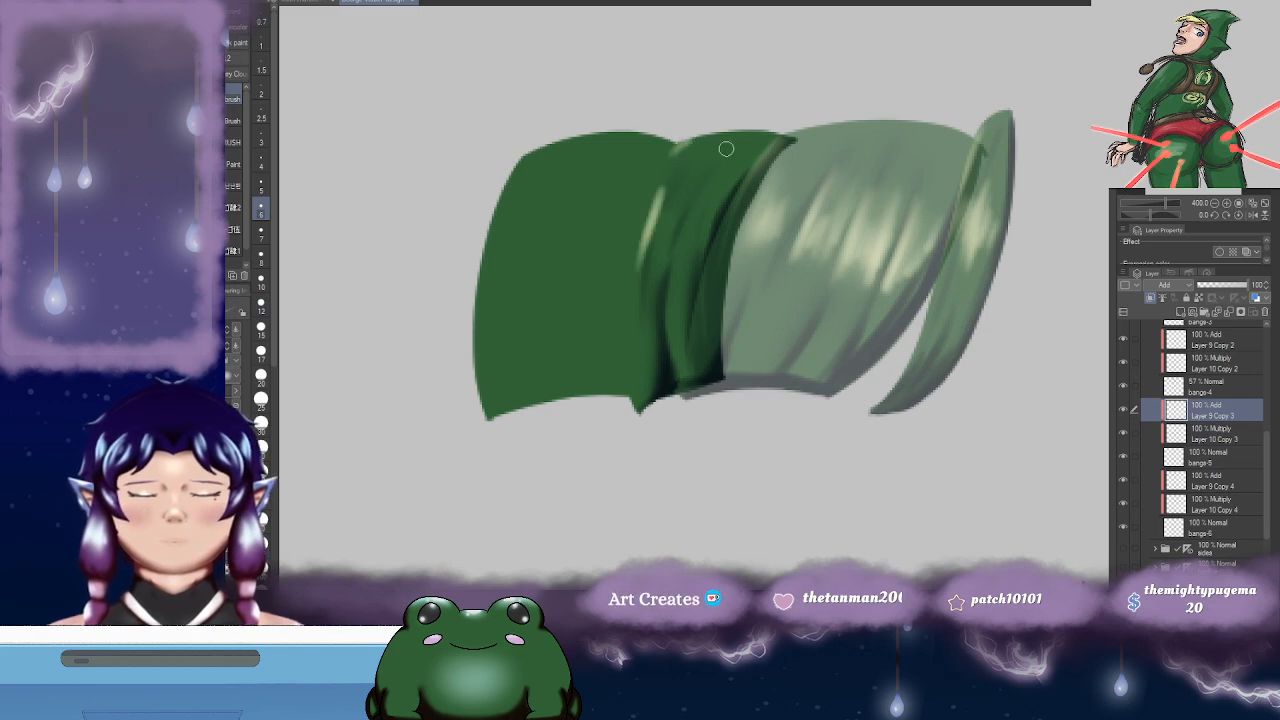
{"action": "mouse_move", "coordinate": [660, 180]}
{"action": "left_mouse_down"}
{"action": "mouse_move", "coordinate": [637, 307]}
{"action": "mouse_move", "coordinate": [648, 258]}
{"action": "left_mouse_up"}
{"action": "left_click_drag", "start_coordinate": [664, 202], "coordinate": [644, 278]}
{"action": "mouse_move", "coordinate": [688, 174]}
{"action": "left_mouse_down"}
{"action": "mouse_move", "coordinate": [658, 298]}
{"action": "mouse_move", "coordinate": [668, 266]}
{"action": "left_mouse_up"}
{"action": "left_click_drag", "start_coordinate": [684, 206], "coordinate": [668, 274]}
{"action": "left_click_drag", "start_coordinate": [706, 172], "coordinate": [672, 294]}
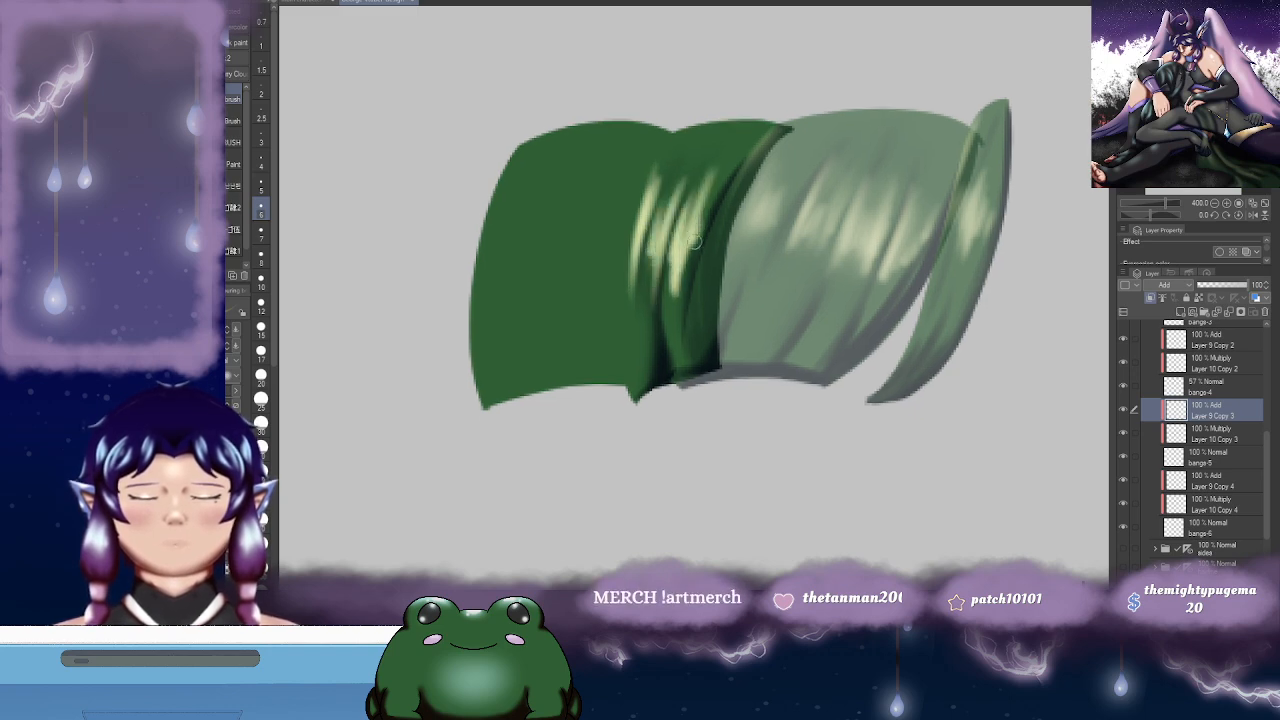
- Blur the bangs-5 highlight streaks on Layer 9 Copy 3
{"action": "left_click_drag", "start_coordinate": [771, 194], "coordinate": [743, 206]}
{"action": "left_click_drag", "start_coordinate": [641, 290], "coordinate": [653, 264]}
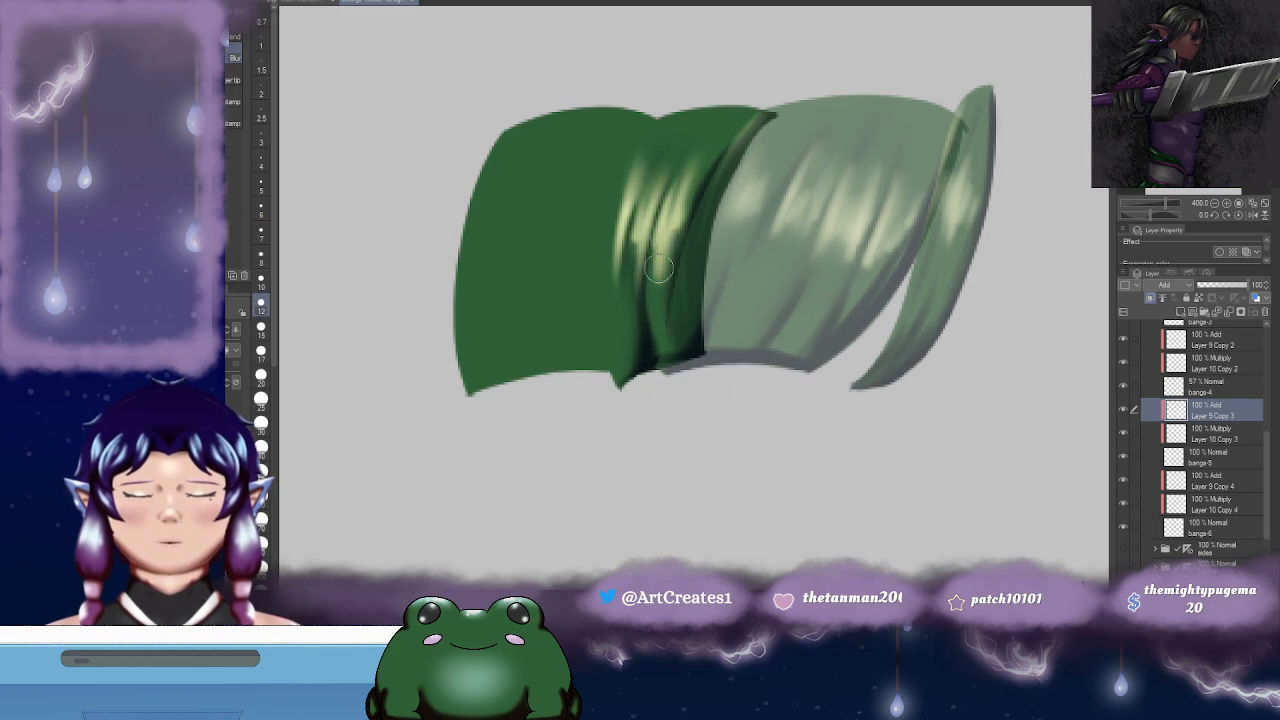
{"action": "left_click_drag", "start_coordinate": [772, 262], "coordinate": [708, 289]}
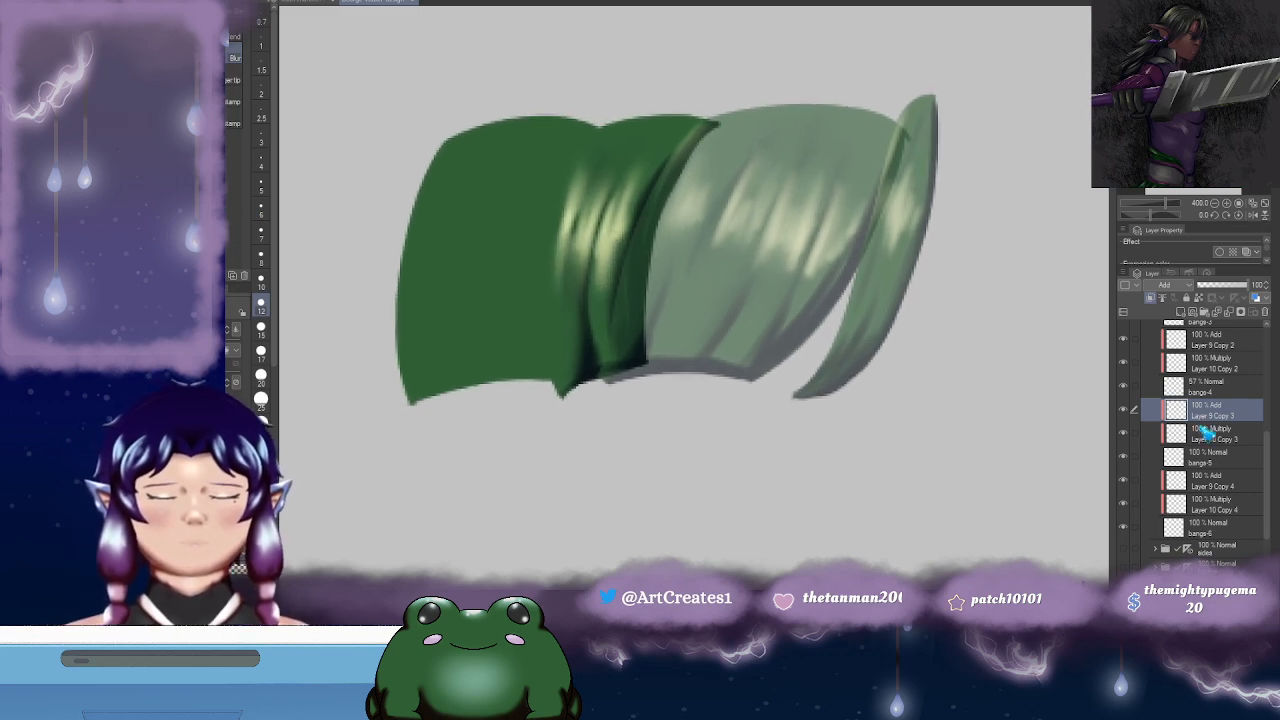
- Lower the bangs-5 layer's opacity to 55% and make the bangs-6 layer active
{"action": "left_click", "coordinate": [1195, 458]}
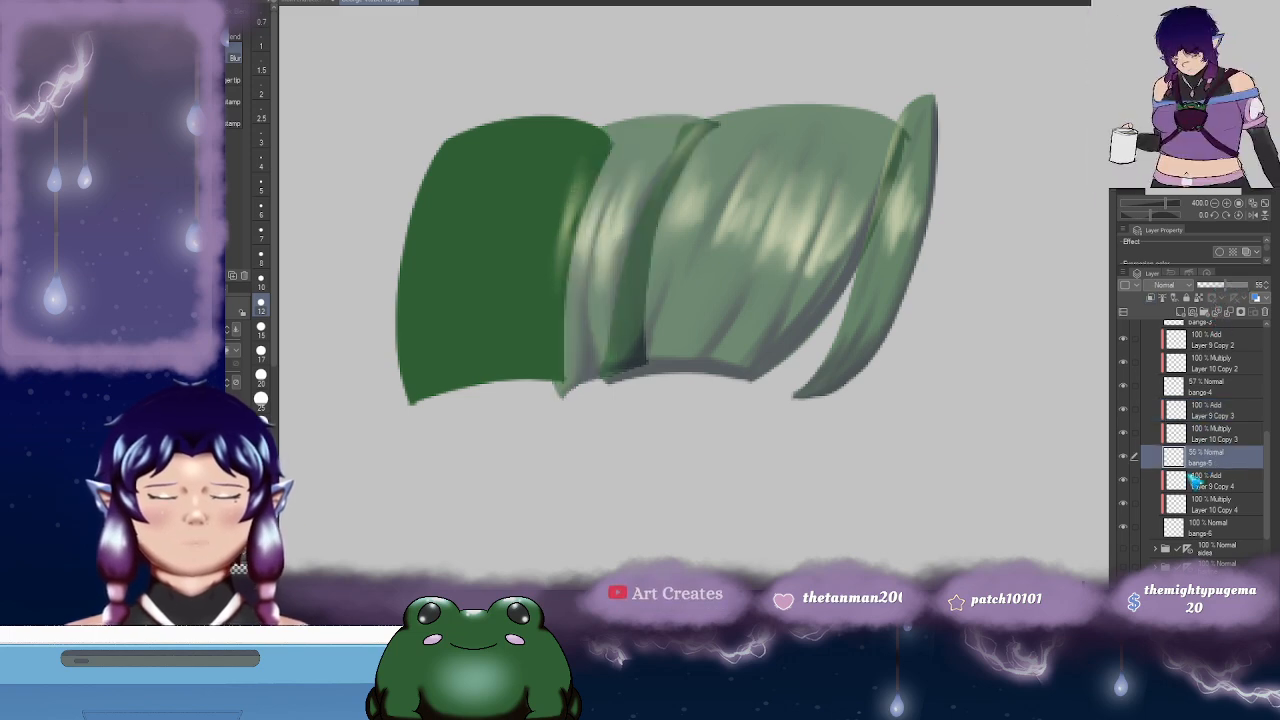
{"action": "left_click", "coordinate": [1200, 527]}
{"action": "left_click_drag", "start_coordinate": [665, 354], "coordinate": [737, 360]}
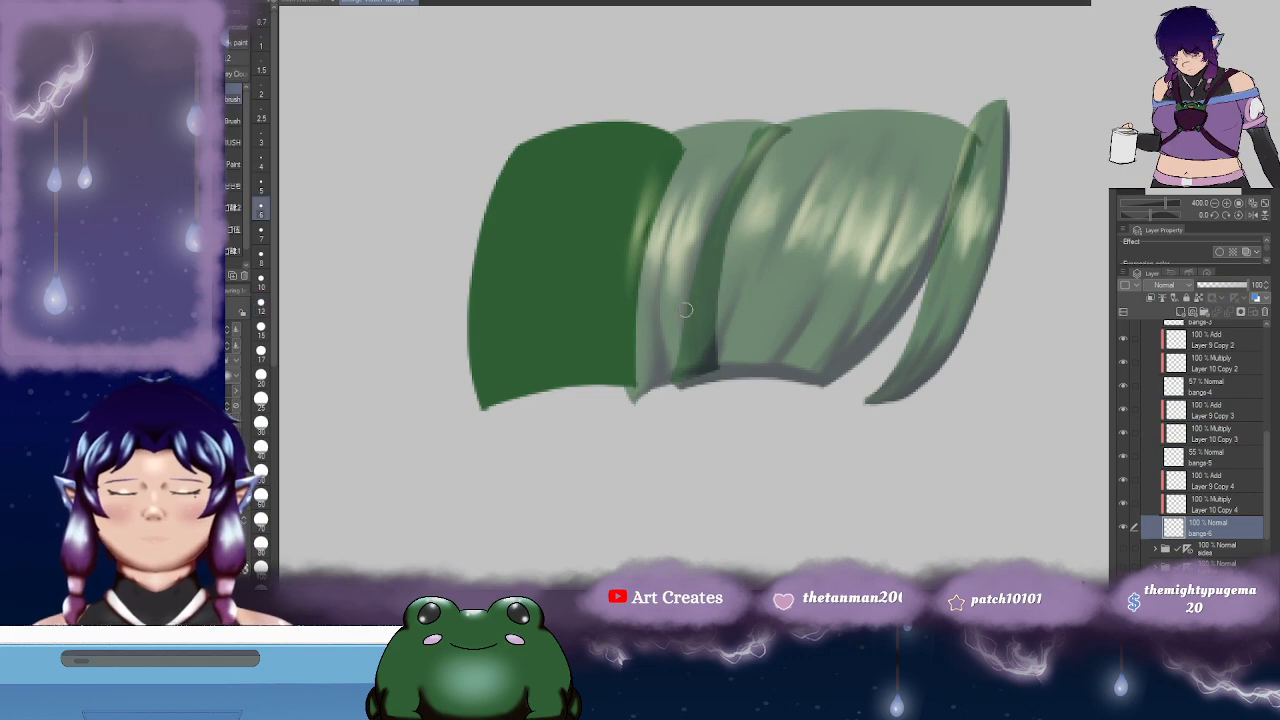
{"action": "left_click_drag", "start_coordinate": [700, 300], "coordinate": [750, 290]}
- Paint dark shadow on Layer 10 Copy 4 along the bottom edge of bangs-6 and its side next to bangs-5
{"action": "left_click_drag", "start_coordinate": [531, 396], "coordinate": [622, 381]}
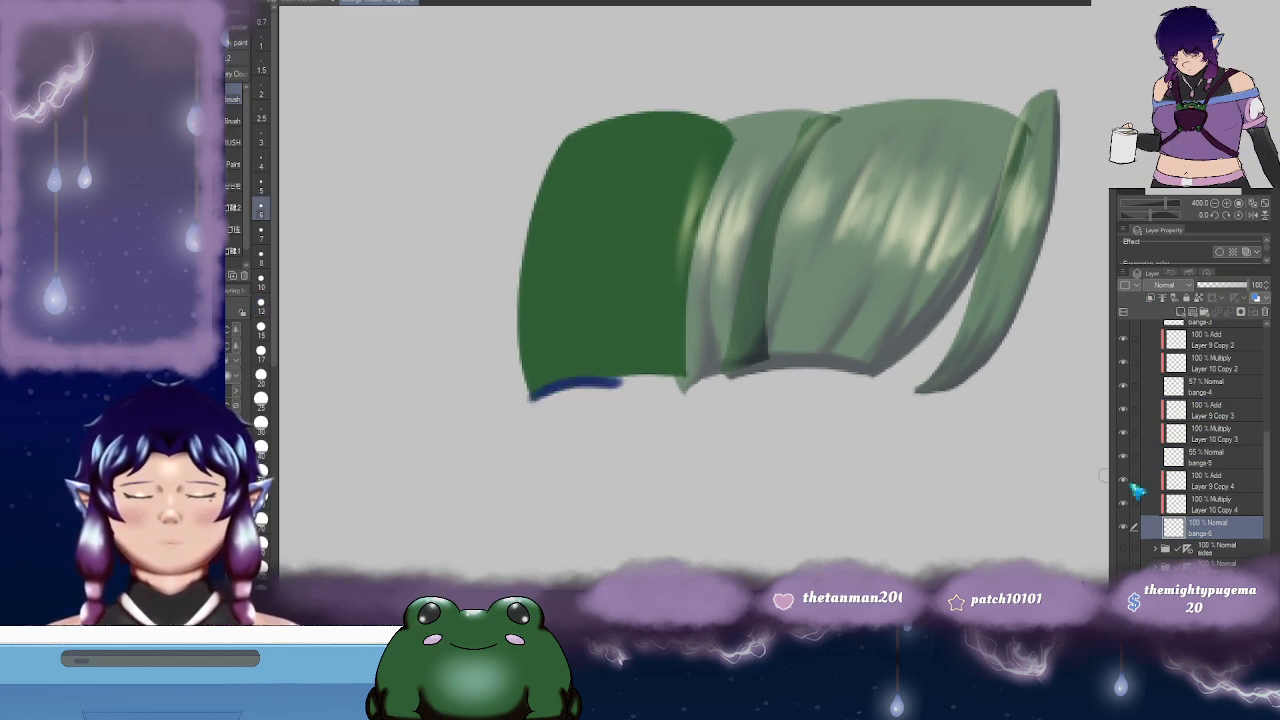
{"action": "left_click", "coordinate": [1230, 510]}
{"action": "left_click_drag", "start_coordinate": [558, 384], "coordinate": [695, 372]}
{"action": "mouse_move", "coordinate": [716, 170]}
{"action": "left_mouse_down"}
{"action": "mouse_move", "coordinate": [688, 204]}
{"action": "mouse_move", "coordinate": [660, 412]}
{"action": "mouse_move", "coordinate": [676, 417]}
{"action": "mouse_move", "coordinate": [660, 345]}
{"action": "left_mouse_up"}
{"action": "left_click_drag", "start_coordinate": [695, 194], "coordinate": [687, 246]}
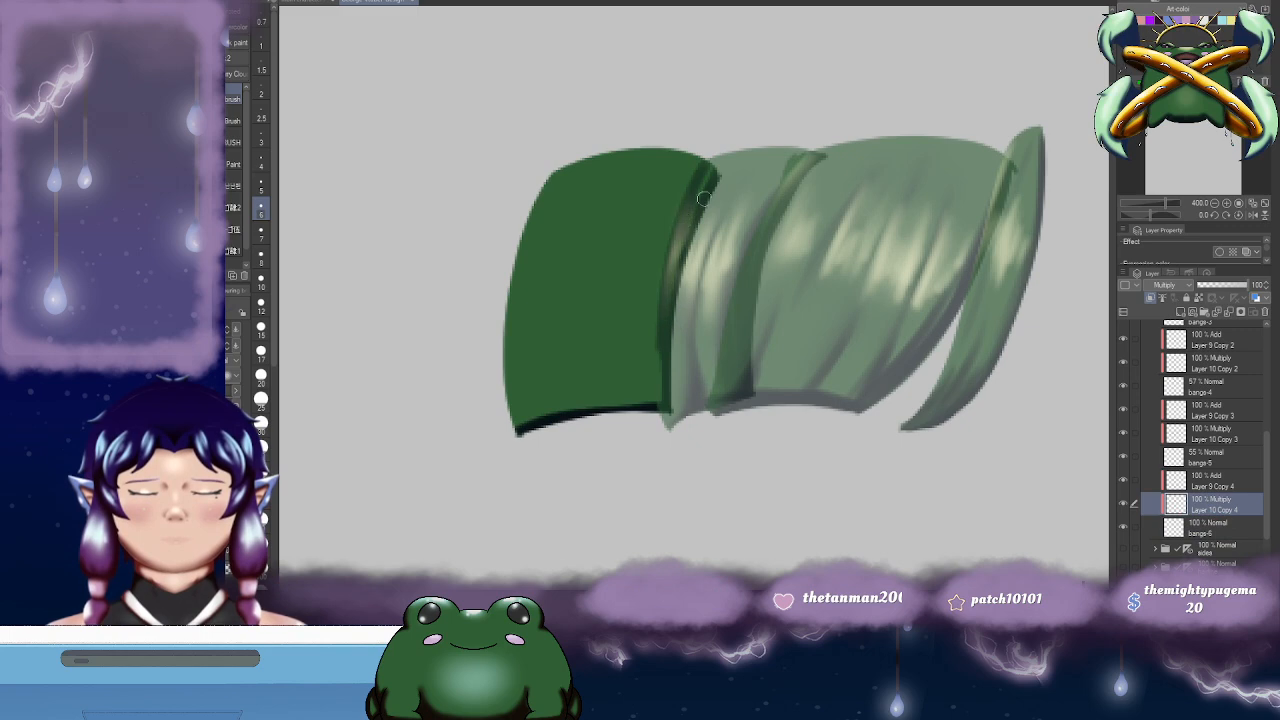
- Paint tapered shadow streaks on Layer 10 Copy 4 rising from the bottom edge of bangs-6
{"action": "left_click_drag", "start_coordinate": [636, 392], "coordinate": [635, 246]}
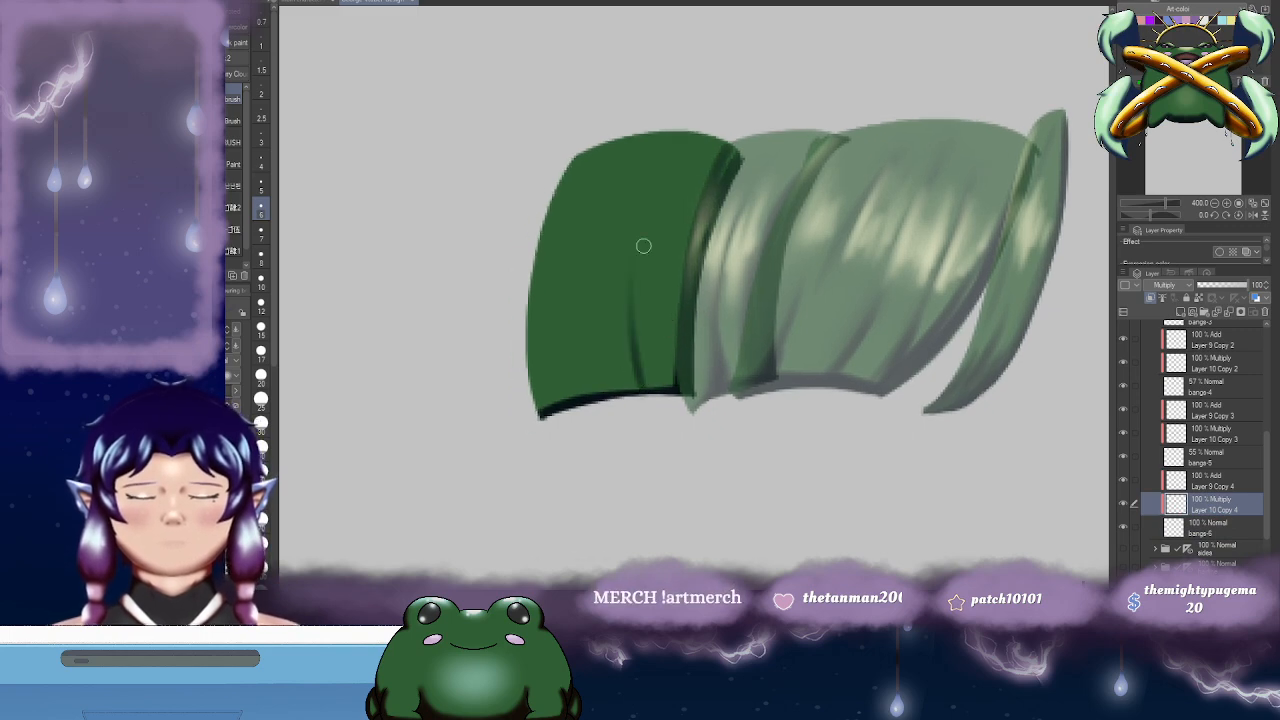
{"action": "left_click_drag", "start_coordinate": [586, 318], "coordinate": [573, 410]}
{"action": "left_click_drag", "start_coordinate": [586, 290], "coordinate": [580, 403]}
{"action": "left_click_drag", "start_coordinate": [585, 268], "coordinate": [580, 403]}
{"action": "left_click_drag", "start_coordinate": [623, 326], "coordinate": [613, 313]}
{"action": "mouse_move", "coordinate": [571, 350]}
{"action": "left_mouse_down"}
{"action": "mouse_move", "coordinate": [565, 390]}
{"action": "mouse_move", "coordinate": [591, 371]}
{"action": "left_mouse_up"}
{"action": "left_click_drag", "start_coordinate": [557, 415], "coordinate": [553, 403]}
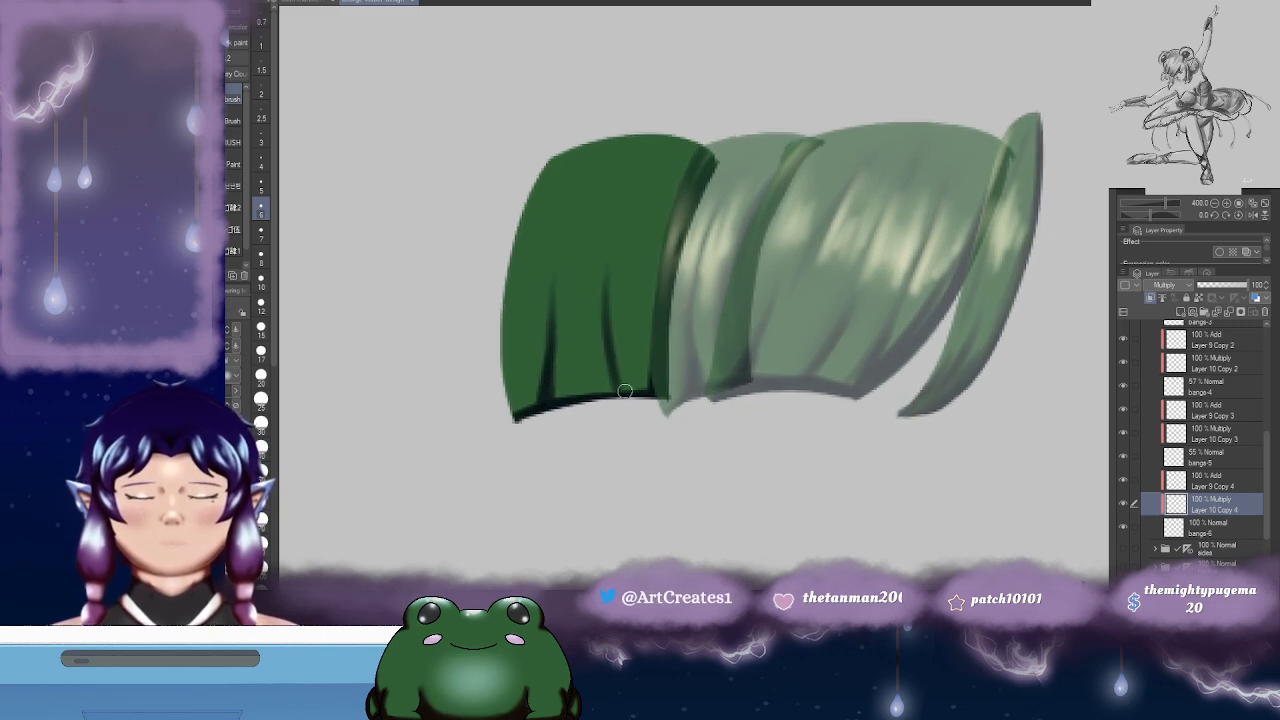
{"action": "mouse_move", "coordinate": [627, 372]}
{"action": "left_mouse_down"}
{"action": "mouse_move", "coordinate": [633, 412]}
{"action": "mouse_move", "coordinate": [612, 295]}
{"action": "mouse_move", "coordinate": [620, 323]}
{"action": "left_mouse_up"}
- Add thin shadow streaks on Layer 10 Copy 4 through the upper half of bangs-6
{"action": "left_click_drag", "start_coordinate": [602, 240], "coordinate": [581, 345]}
{"action": "mouse_move", "coordinate": [635, 237]}
{"action": "left_mouse_down"}
{"action": "mouse_move", "coordinate": [641, 350]}
{"action": "mouse_move", "coordinate": [640, 253]}
{"action": "left_mouse_up"}
{"action": "left_click_drag", "start_coordinate": [571, 211], "coordinate": [543, 302]}
{"action": "left_click_drag", "start_coordinate": [604, 258], "coordinate": [613, 230]}
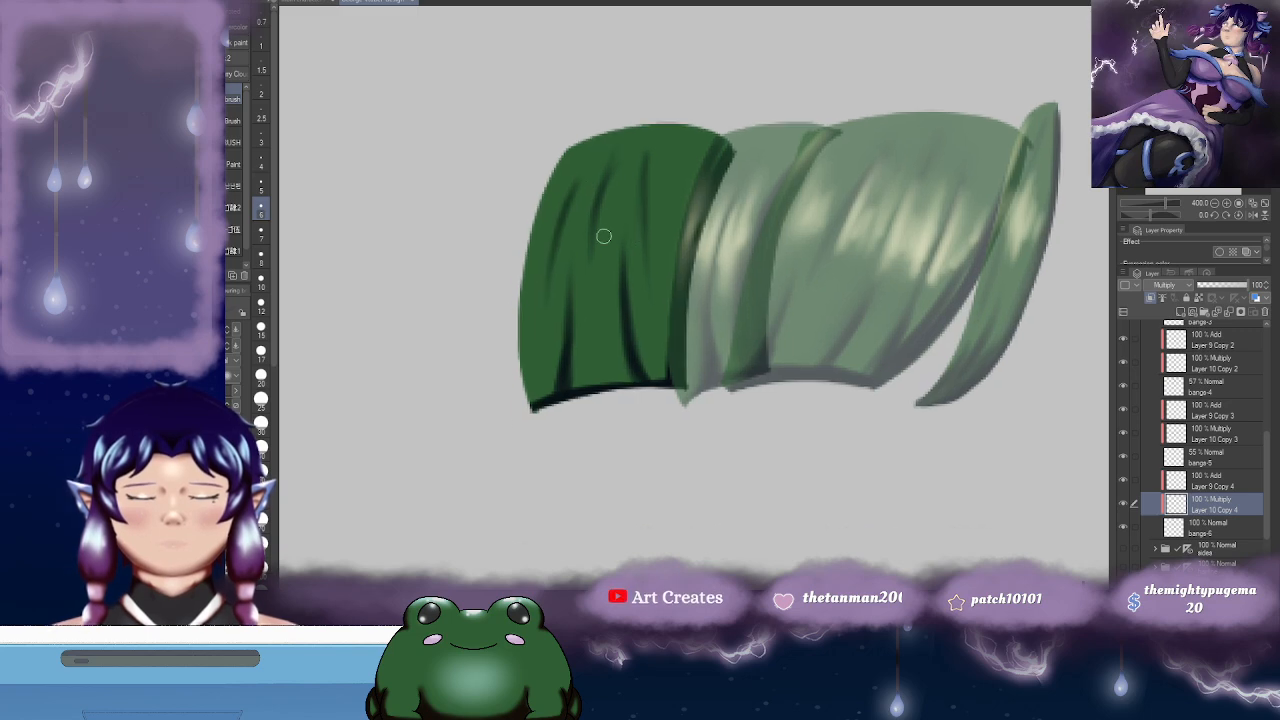
{"action": "mouse_move", "coordinate": [643, 185]}
{"action": "left_mouse_down"}
{"action": "mouse_move", "coordinate": [651, 265]}
{"action": "mouse_move", "coordinate": [709, 203]}
{"action": "mouse_move", "coordinate": [632, 291]}
{"action": "left_mouse_up"}
- Blur the bangs-6 shadow streaks on Layer 10 Copy 4
{"action": "key", "text": "j"}
{"action": "mouse_move", "coordinate": [663, 217]}
{"action": "left_mouse_down"}
{"action": "mouse_move", "coordinate": [677, 340]}
{"action": "mouse_move", "coordinate": [660, 243]}
{"action": "left_mouse_up"}
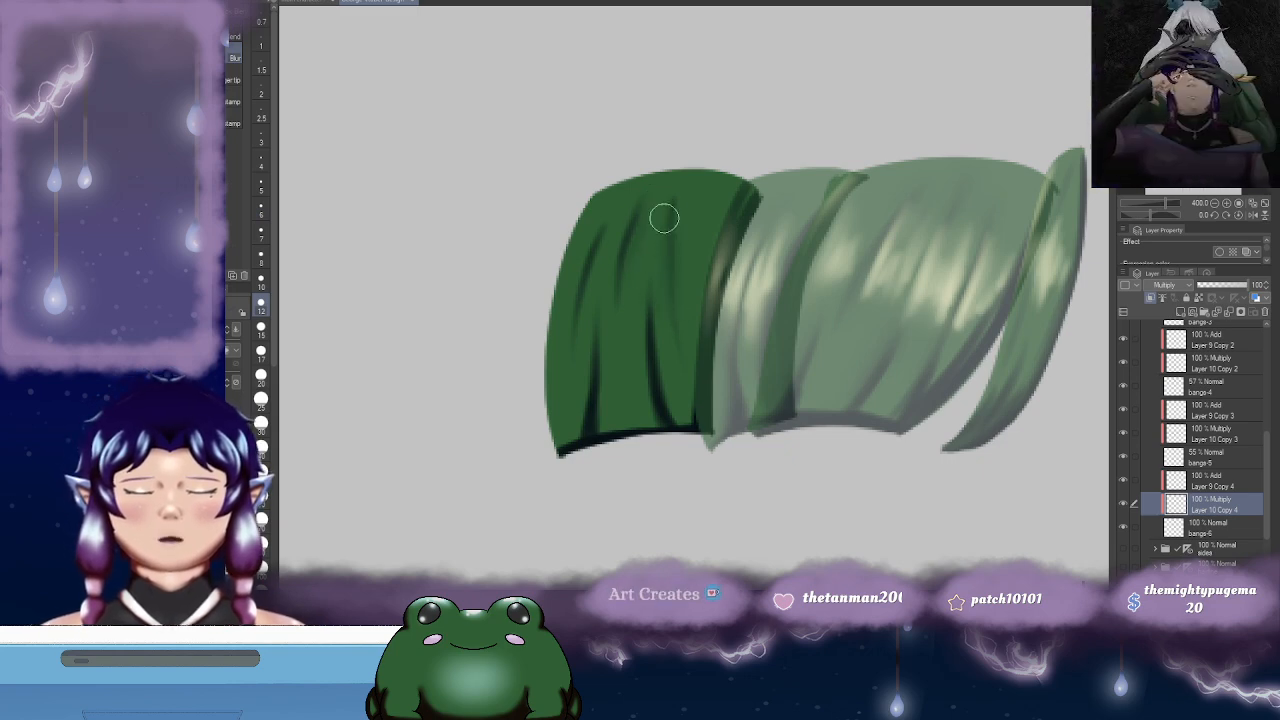
{"action": "scroll", "coordinate": [634, 251], "scroll_direction": "down", "scroll_amount": 2}
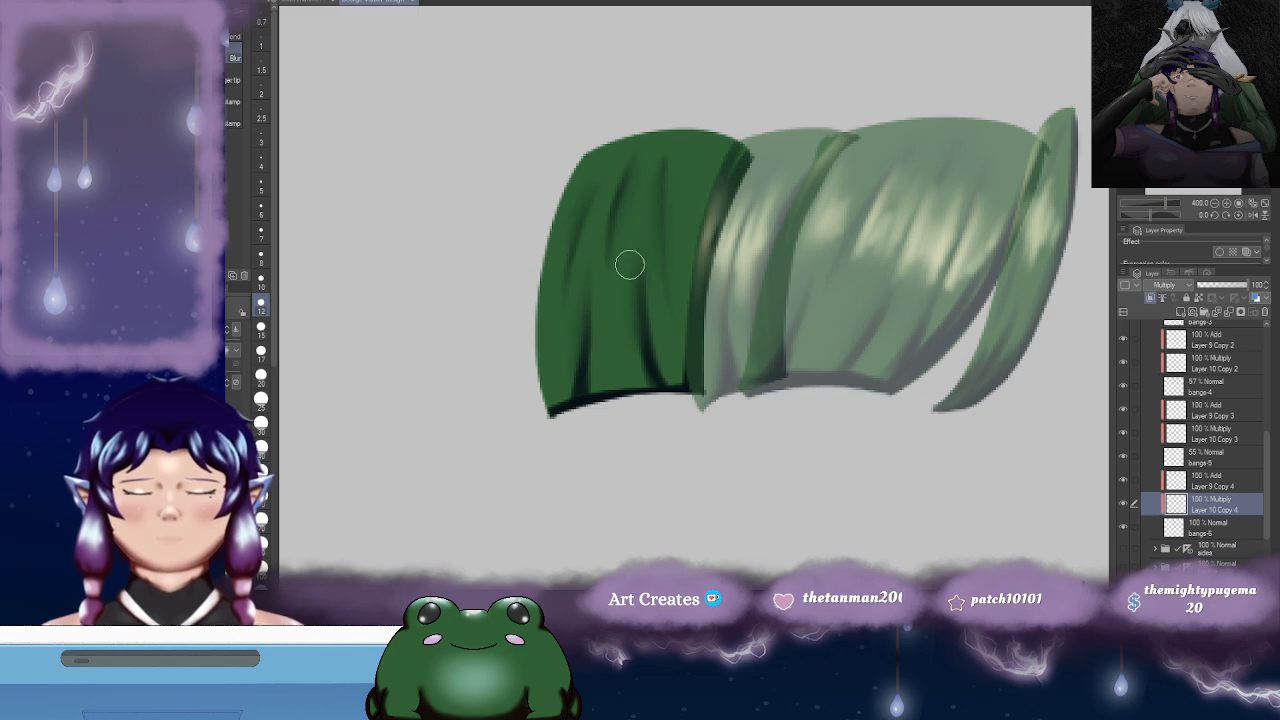
{"action": "left_click_drag", "start_coordinate": [857, 227], "coordinate": [785, 253]}
- Paint a band of light highlight streaks on Layer 9 Copy 4 between the shadow streaks of bangs-6
{"action": "left_click", "coordinate": [1219, 484]}
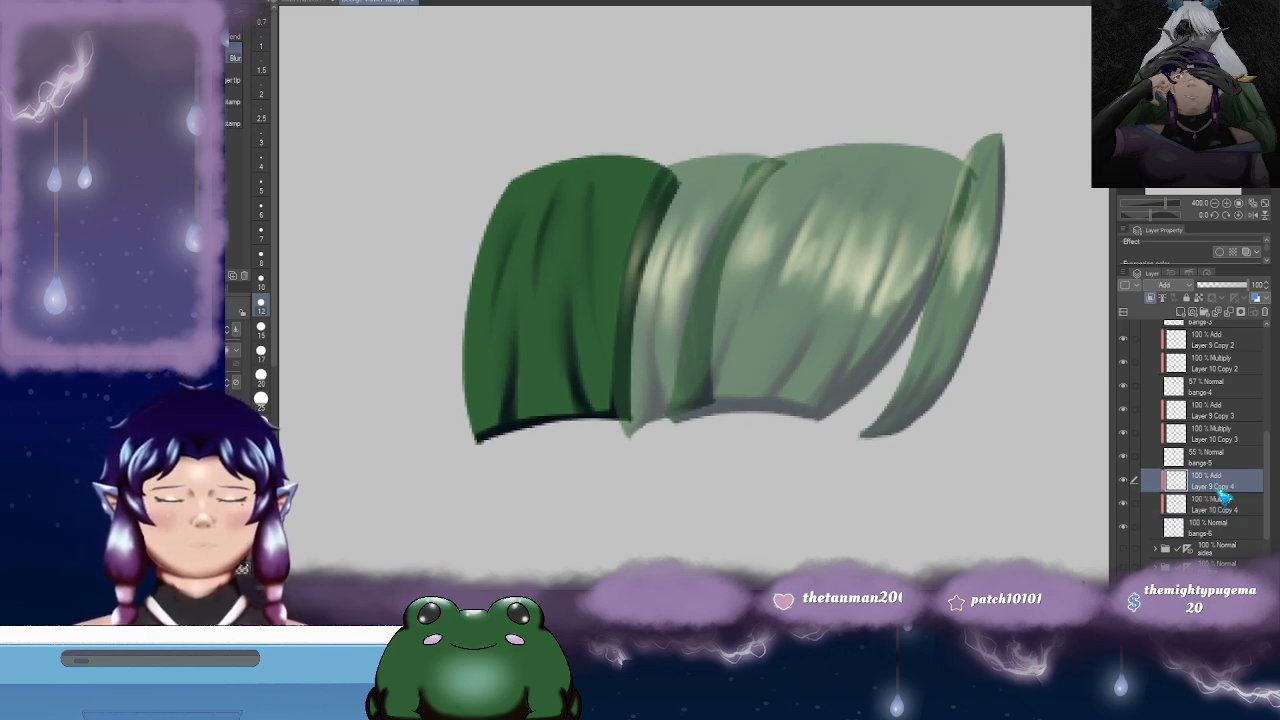
{"action": "mouse_move", "coordinate": [631, 249]}
{"action": "left_mouse_down"}
{"action": "mouse_move", "coordinate": [654, 237]}
{"action": "mouse_move", "coordinate": [649, 224]}
{"action": "left_mouse_up"}
{"action": "left_click_drag", "start_coordinate": [546, 198], "coordinate": [521, 284]}
{"action": "left_click_drag", "start_coordinate": [554, 162], "coordinate": [525, 288]}
{"action": "mouse_move", "coordinate": [555, 193]}
{"action": "left_mouse_down"}
{"action": "mouse_move", "coordinate": [538, 250]}
{"action": "mouse_move", "coordinate": [567, 197]}
{"action": "mouse_move", "coordinate": [545, 288]}
{"action": "mouse_move", "coordinate": [565, 243]}
{"action": "mouse_move", "coordinate": [568, 290]}
{"action": "left_mouse_up"}
{"action": "mouse_move", "coordinate": [601, 207]}
{"action": "left_mouse_down"}
{"action": "mouse_move", "coordinate": [583, 288]}
{"action": "mouse_move", "coordinate": [587, 266]}
{"action": "left_mouse_up"}
{"action": "left_click_drag", "start_coordinate": [605, 195], "coordinate": [612, 311]}
{"action": "mouse_move", "coordinate": [608, 218]}
{"action": "left_mouse_down"}
{"action": "mouse_move", "coordinate": [619, 277]}
{"action": "mouse_move", "coordinate": [623, 243]}
{"action": "left_mouse_up"}
{"action": "mouse_move", "coordinate": [614, 186]}
{"action": "left_mouse_down"}
{"action": "mouse_move", "coordinate": [615, 290]}
{"action": "mouse_move", "coordinate": [618, 273]}
{"action": "left_mouse_up"}
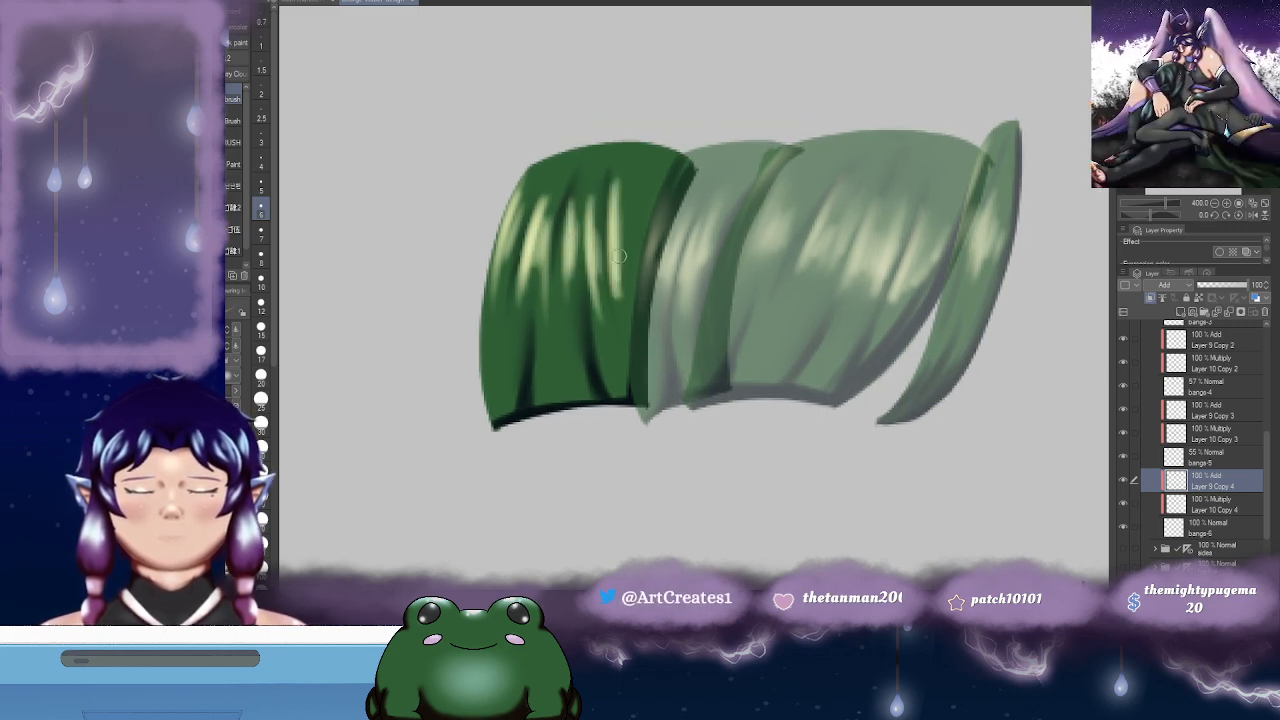
{"action": "left_click_drag", "start_coordinate": [716, 196], "coordinate": [758, 186]}
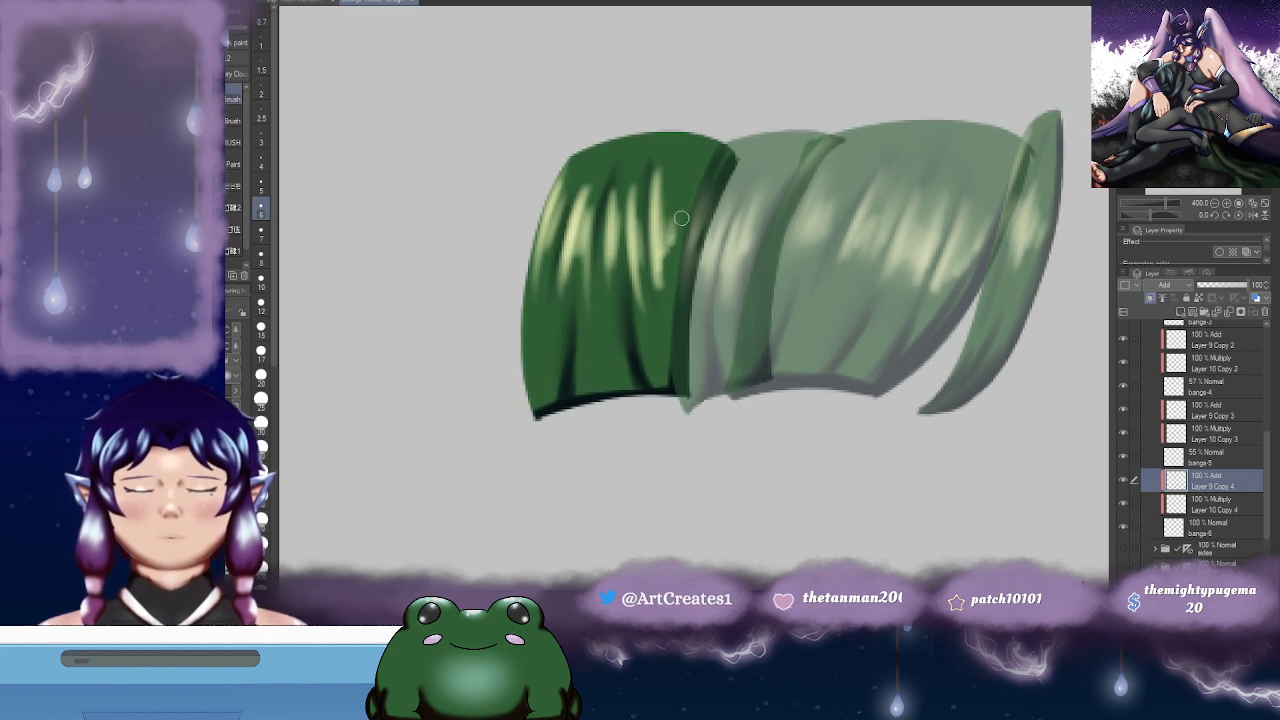
- Soften the ends of the bangs-6 highlight streaks on Layer 9 Copy 4 with the Blur tool
{"action": "key", "text": "j"}
{"action": "mouse_move", "coordinate": [654, 170]}
{"action": "left_mouse_down"}
{"action": "mouse_move", "coordinate": [669, 270]}
{"action": "mouse_move", "coordinate": [641, 330]}
{"action": "left_mouse_up"}
{"action": "mouse_move", "coordinate": [609, 263]}
{"action": "left_mouse_down"}
{"action": "mouse_move", "coordinate": [613, 318]}
{"action": "mouse_move", "coordinate": [592, 318]}
{"action": "left_mouse_up"}
{"action": "left_click_drag", "start_coordinate": [562, 272], "coordinate": [549, 289]}
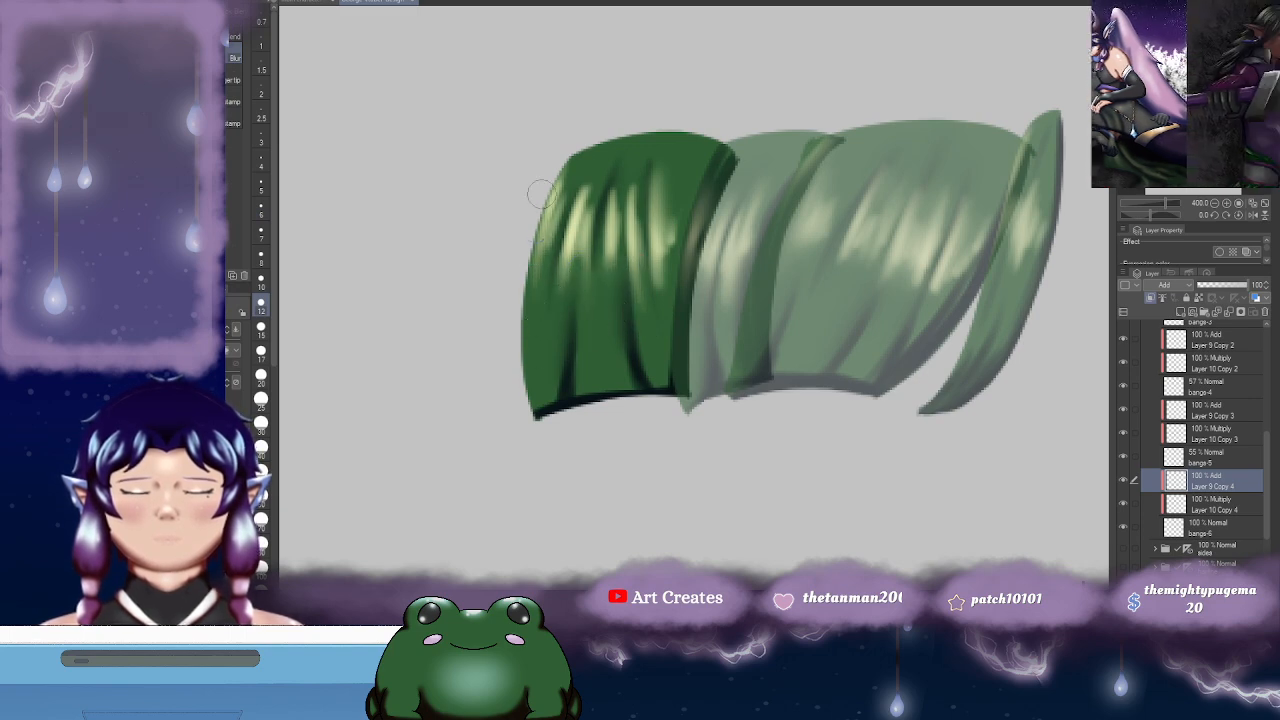
{"action": "left_click_drag", "start_coordinate": [588, 160], "coordinate": [583, 208]}
{"action": "left_click_drag", "start_coordinate": [634, 160], "coordinate": [627, 205]}
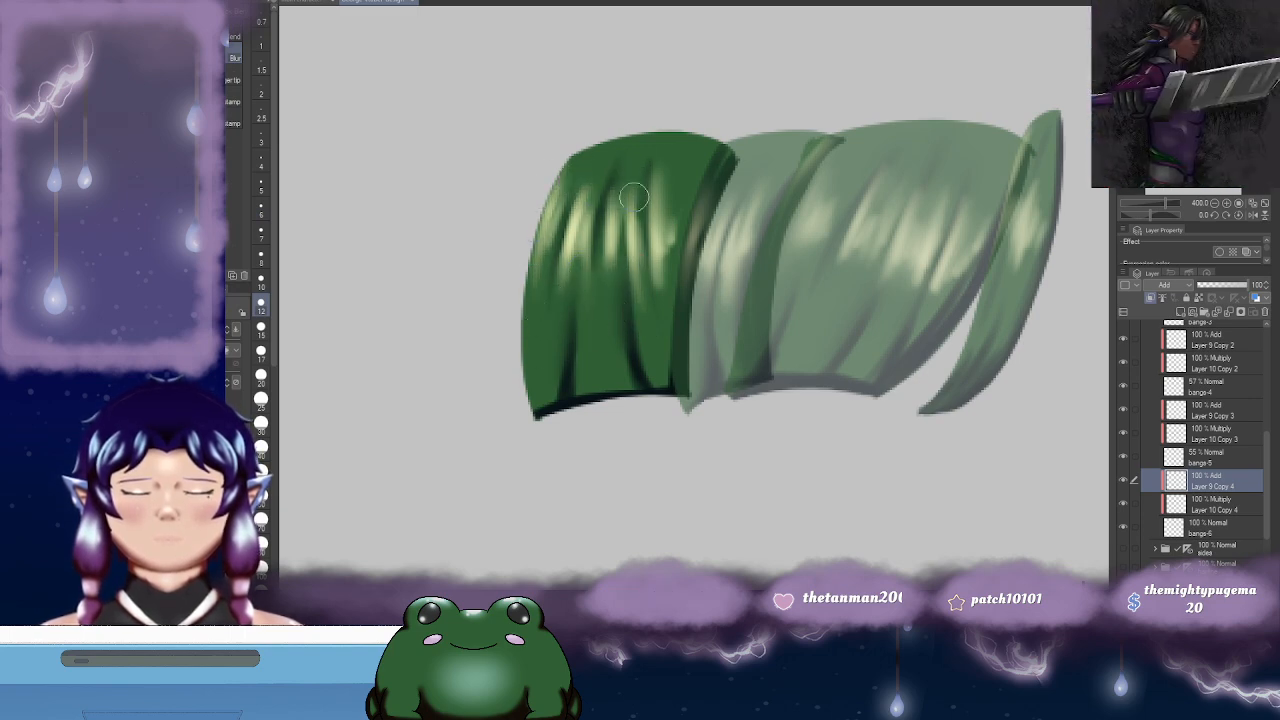
- Set the opacity of the bangs-3, bangs-4 and bangs-5 layers to 100%
{"action": "scroll", "coordinate": [849, 201], "scroll_direction": "down", "scroll_amount": 5}
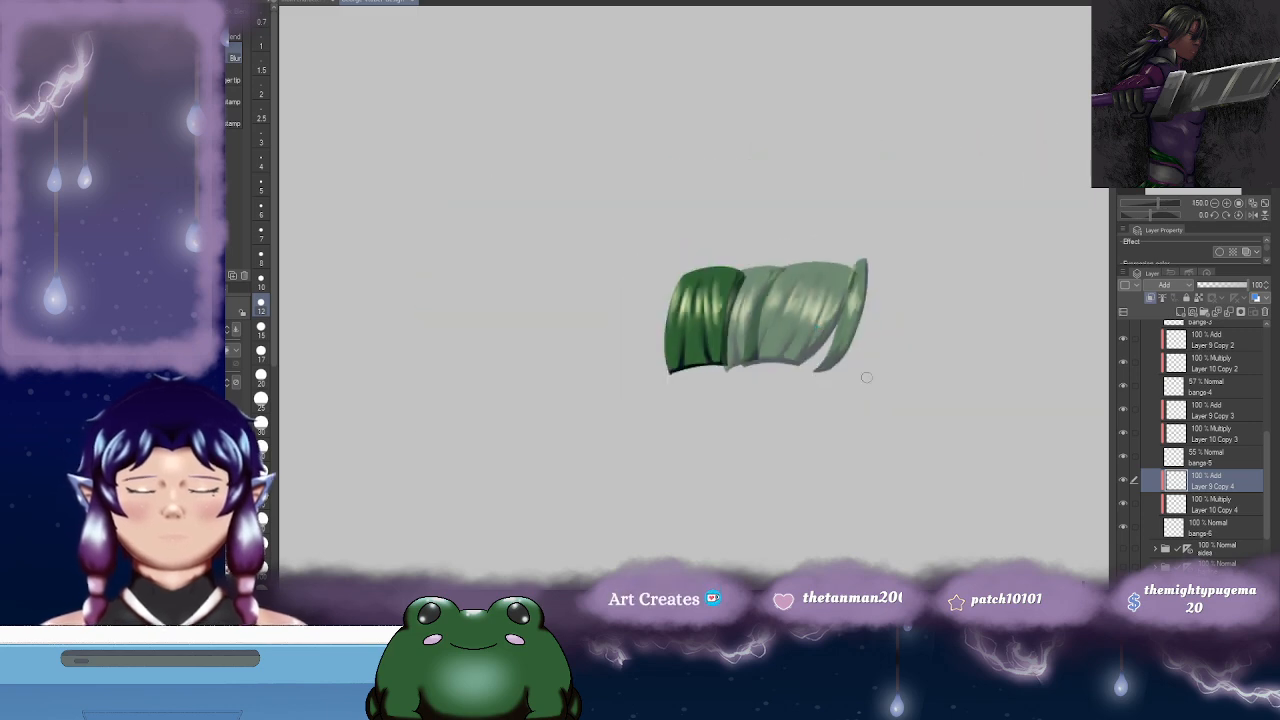
{"action": "left_click", "coordinate": [1228, 462]}
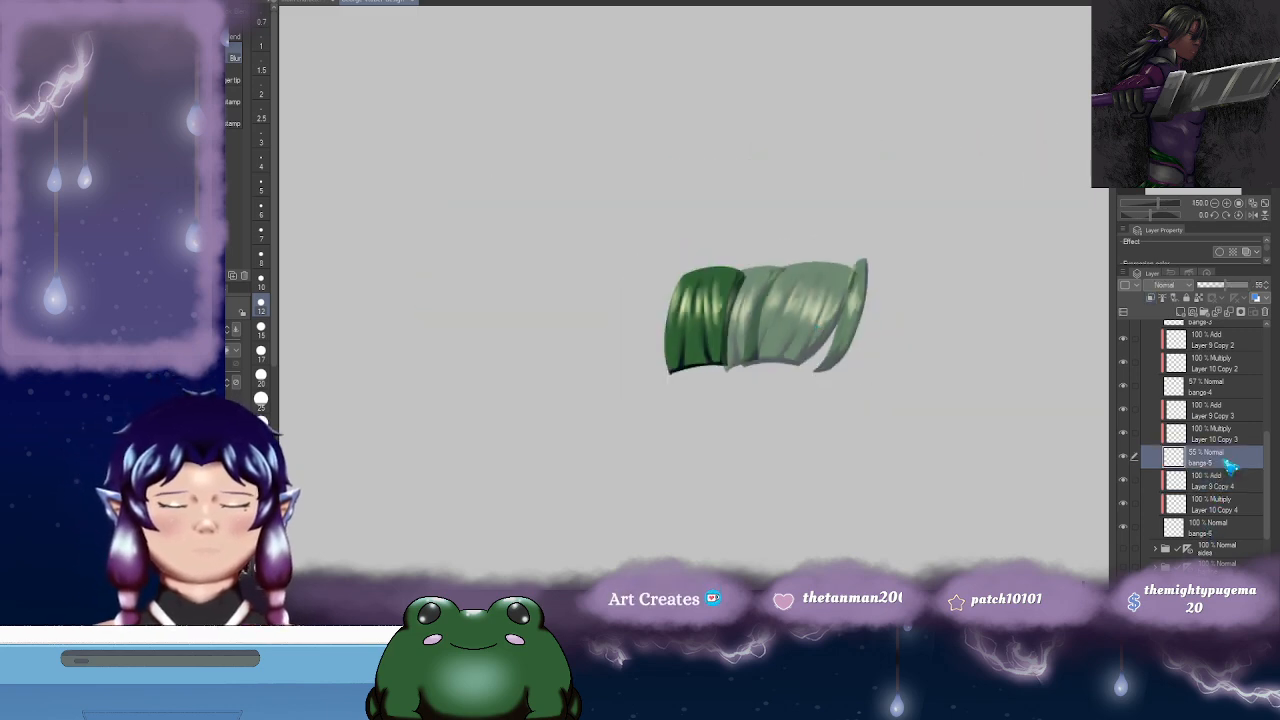
{"action": "left_click", "coordinate": [1229, 396], "text": "ctrl"}
{"action": "left_click_drag", "start_coordinate": [1272, 447], "coordinate": [1247, 397]}
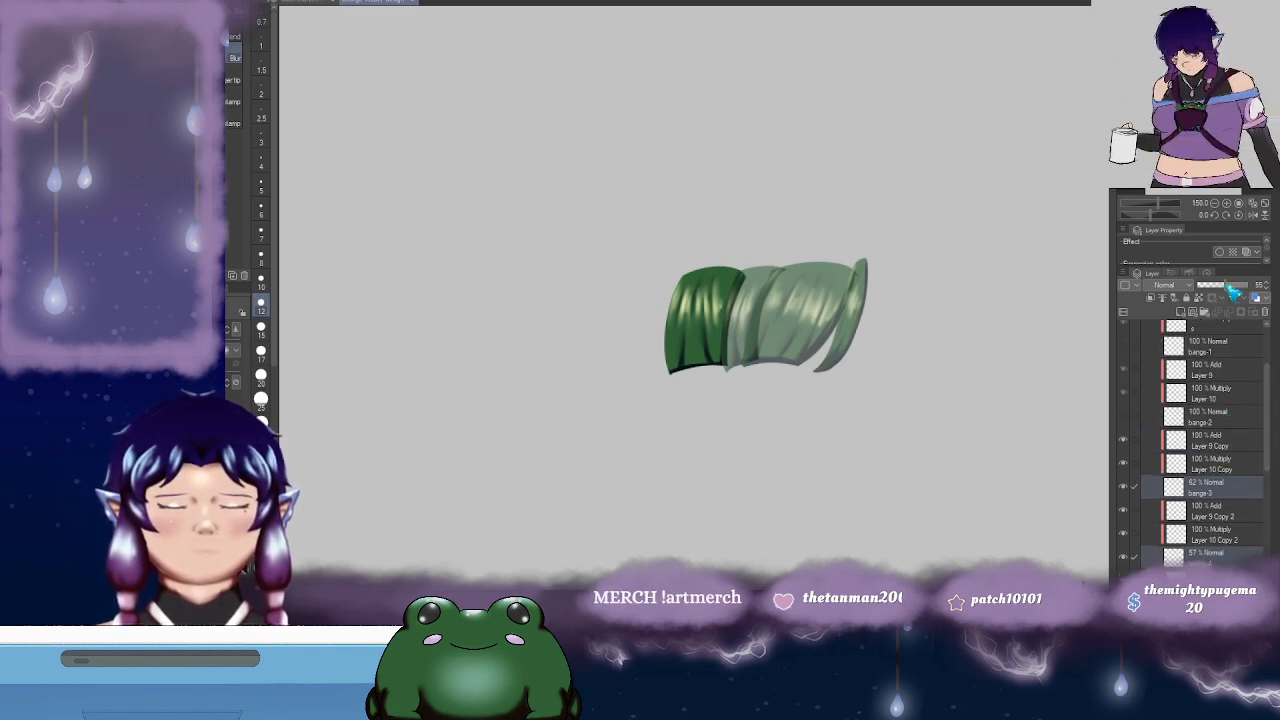
{"action": "left_click_drag", "start_coordinate": [1236, 291], "coordinate": [1275, 290]}
{"action": "left_click_drag", "start_coordinate": [1032, 377], "coordinate": [953, 376]}
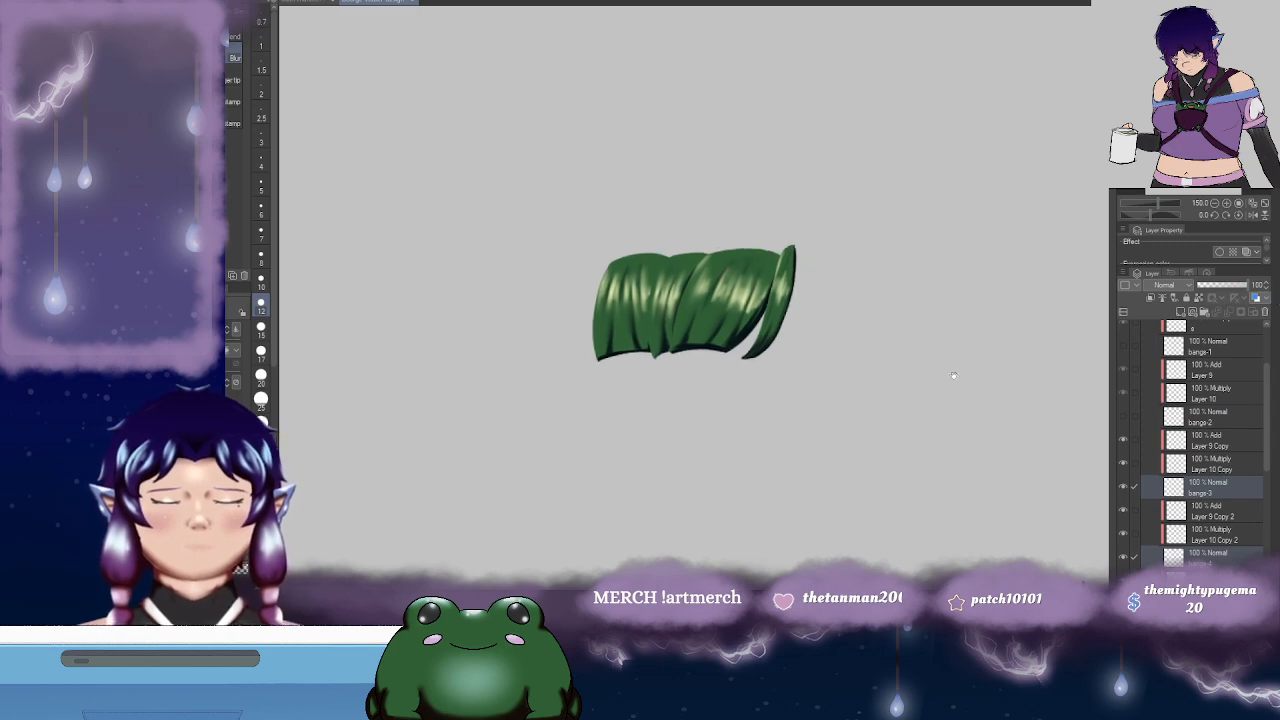
- Show the hidden bangs-1 and bangs-2 layers together with their clipped Add and Multiply layers
{"action": "left_click", "coordinate": [1123, 418]}
{"action": "scroll", "coordinate": [1262, 418], "scroll_direction": "up", "scroll_amount": 3}
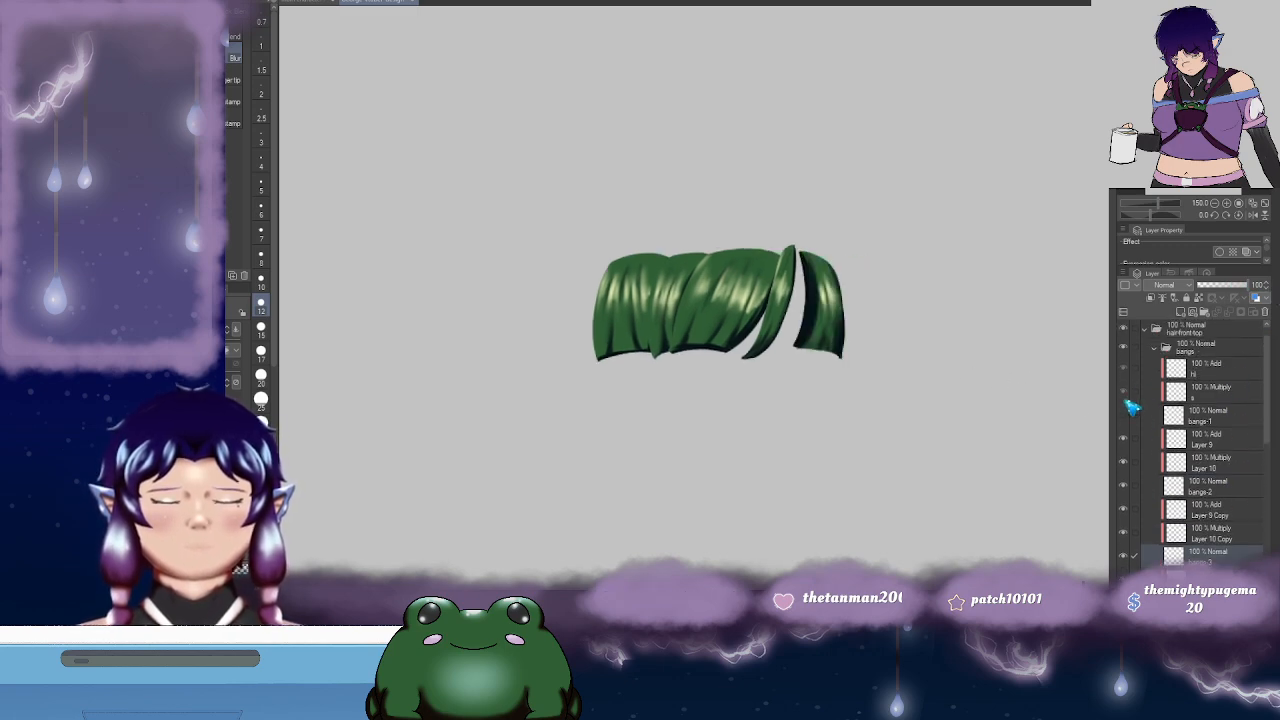
{"action": "left_click", "coordinate": [1124, 418]}
{"action": "scroll", "coordinate": [920, 410], "scroll_direction": "down", "scroll_amount": 2}
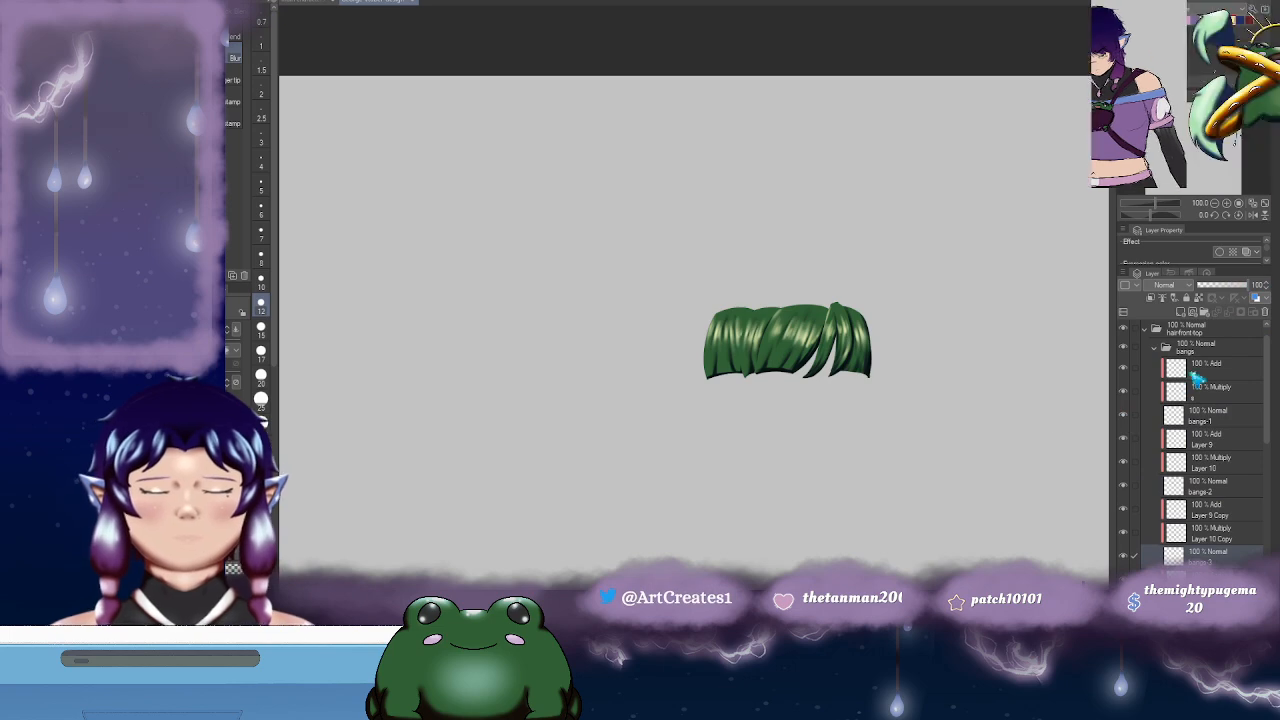
- Collapse the bangs folder and make the sides folder visible
{"action": "left_click", "coordinate": [1158, 351]}
{"action": "left_click", "coordinate": [1125, 387]}
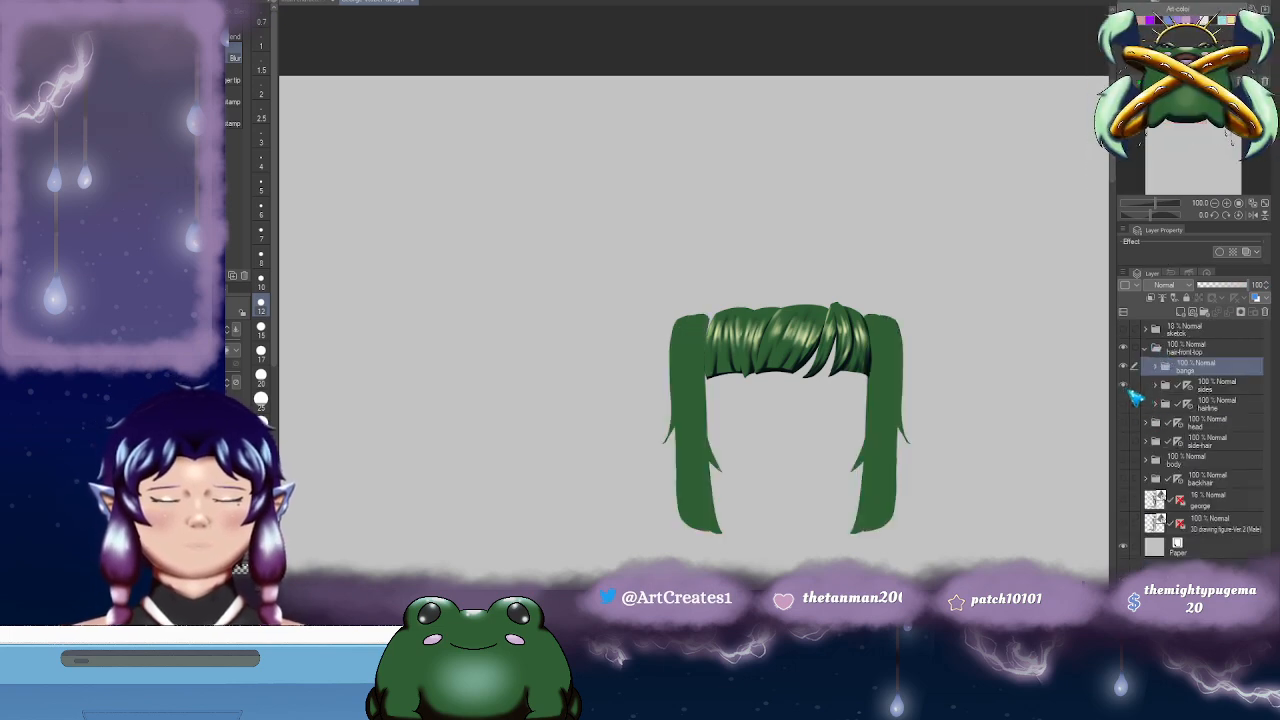
{"action": "left_click_drag", "start_coordinate": [963, 403], "coordinate": [902, 336]}
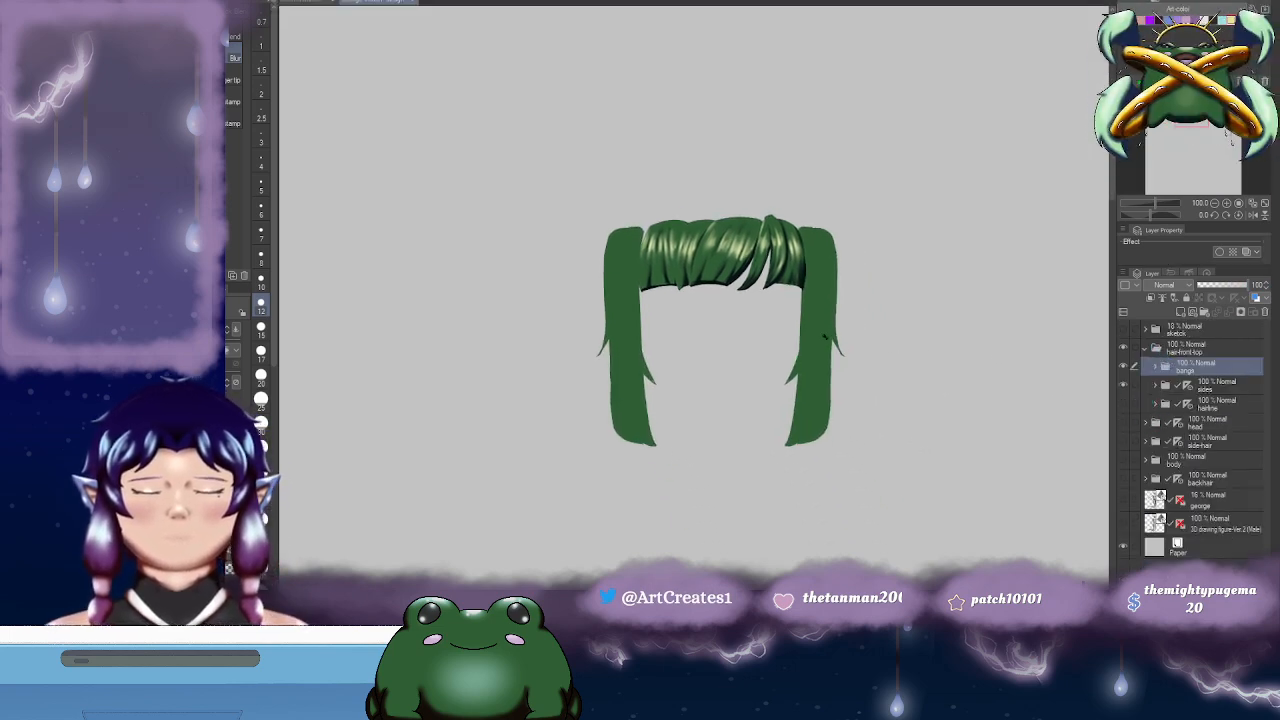
{"action": "scroll", "coordinate": [827, 340], "scroll_direction": "up", "scroll_amount": 1}
{"action": "scroll", "coordinate": [830, 364], "scroll_direction": "down", "scroll_amount": 1}
{"action": "scroll", "coordinate": [829, 366], "scroll_direction": "up", "scroll_amount": 2}
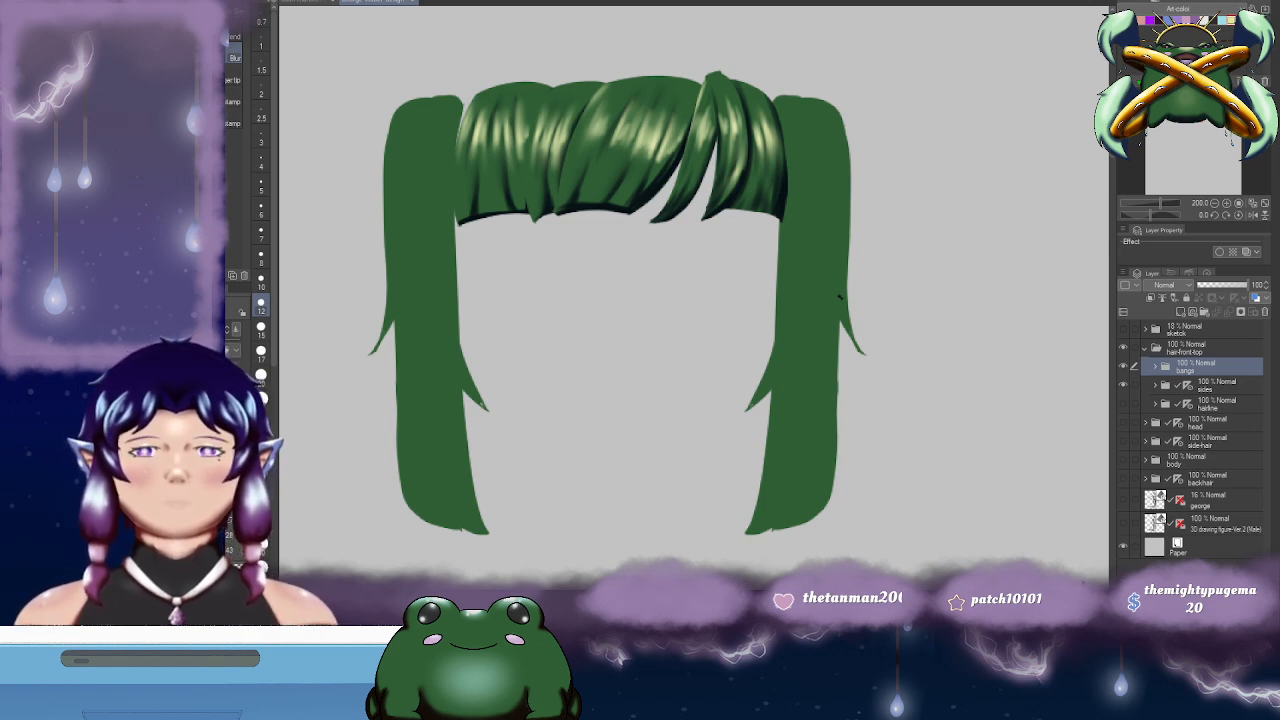
- Expand the sides folder and select the side-1 layer
{"action": "left_click", "coordinate": [1222, 384]}
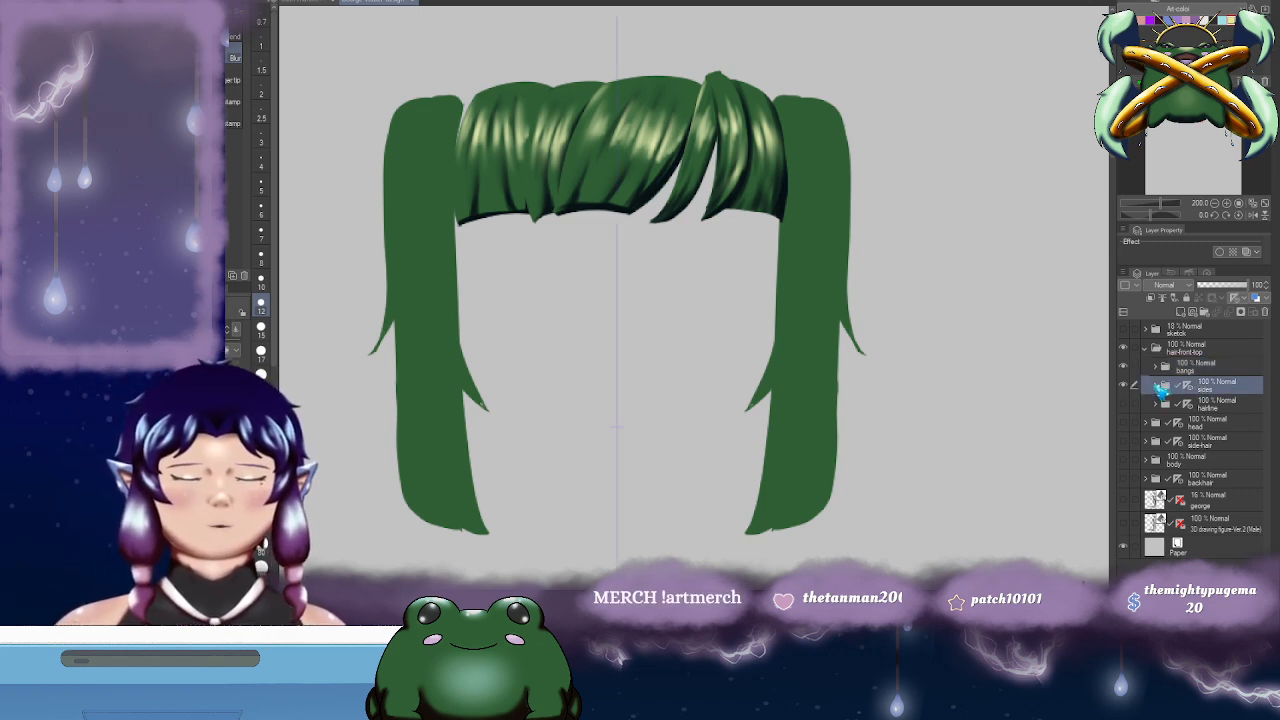
{"action": "left_click", "coordinate": [1160, 387]}
{"action": "left_click", "coordinate": [1222, 405]}
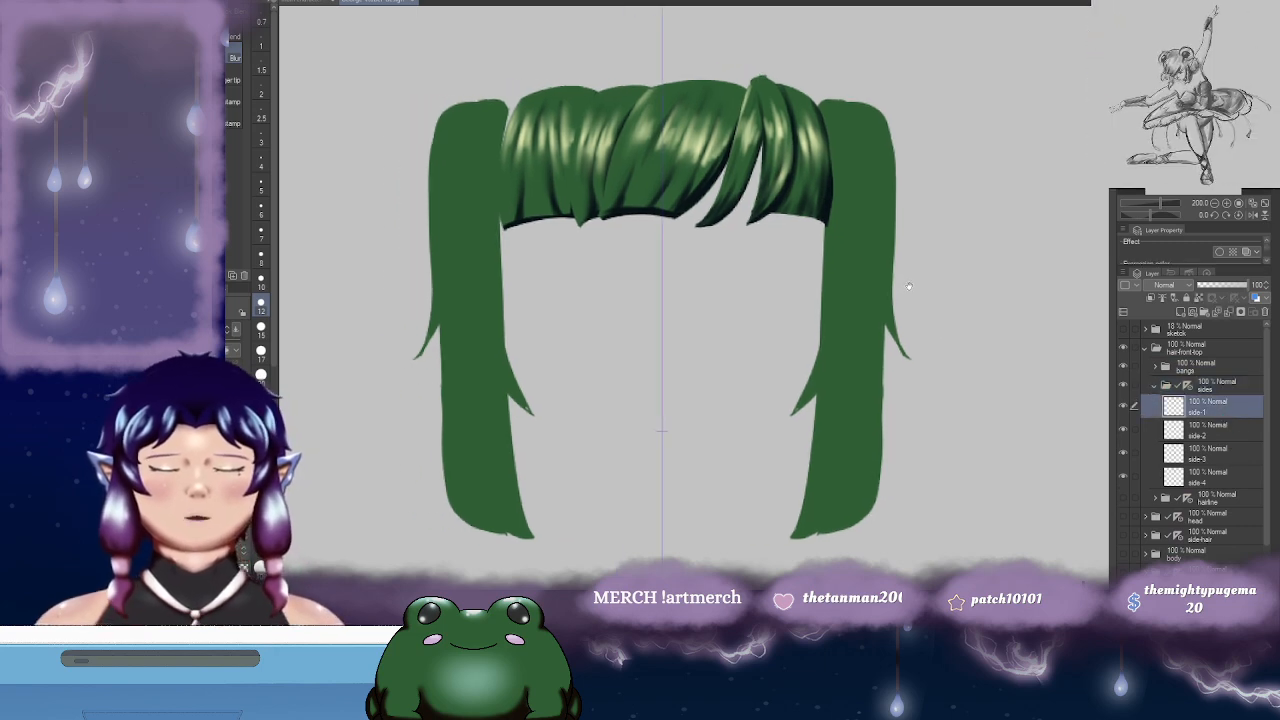
- Examine the finished bangs together with the flat green side locks
{"action": "scroll", "coordinate": [661, 254], "scroll_direction": "down", "scroll_amount": 1}
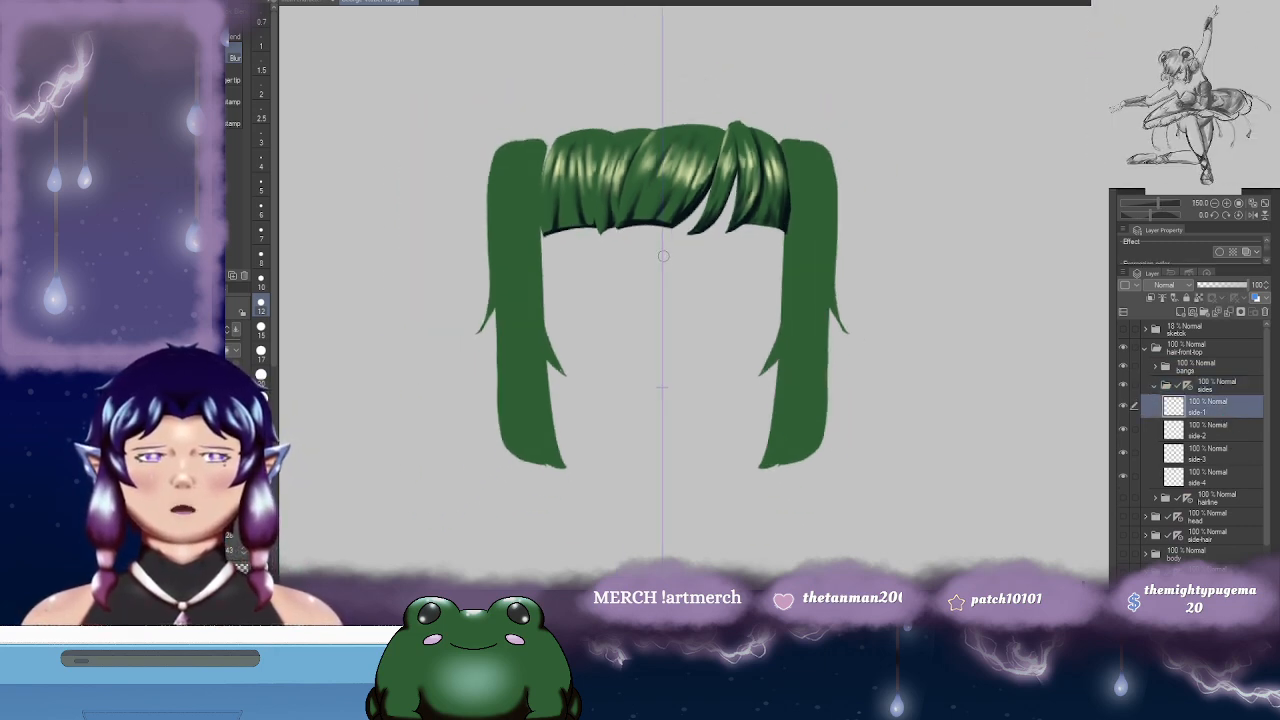
{"action": "scroll", "coordinate": [663, 256], "scroll_direction": "up", "scroll_amount": 1}
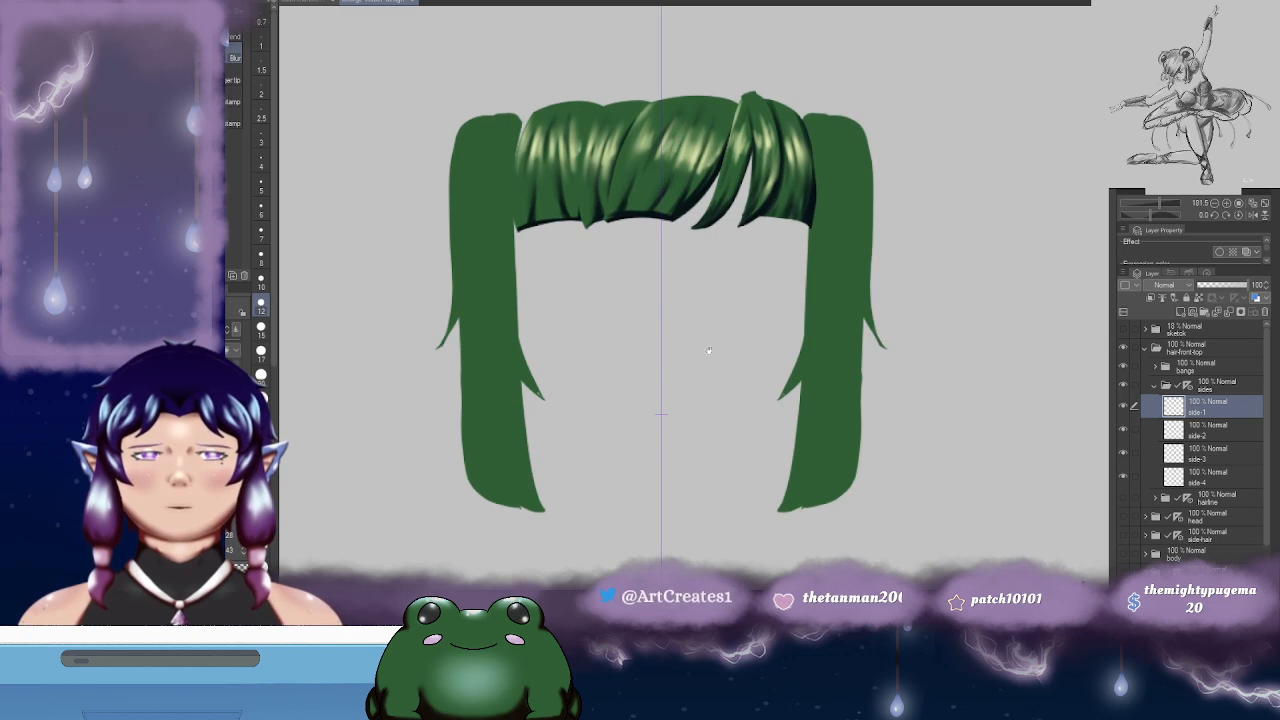
{"action": "left_click_drag", "start_coordinate": [650, 292], "coordinate": [659, 179]}
{"action": "left_click_drag", "start_coordinate": [704, 345], "coordinate": [626, 412]}
{"action": "left_click_drag", "start_coordinate": [686, 277], "coordinate": [668, 321]}
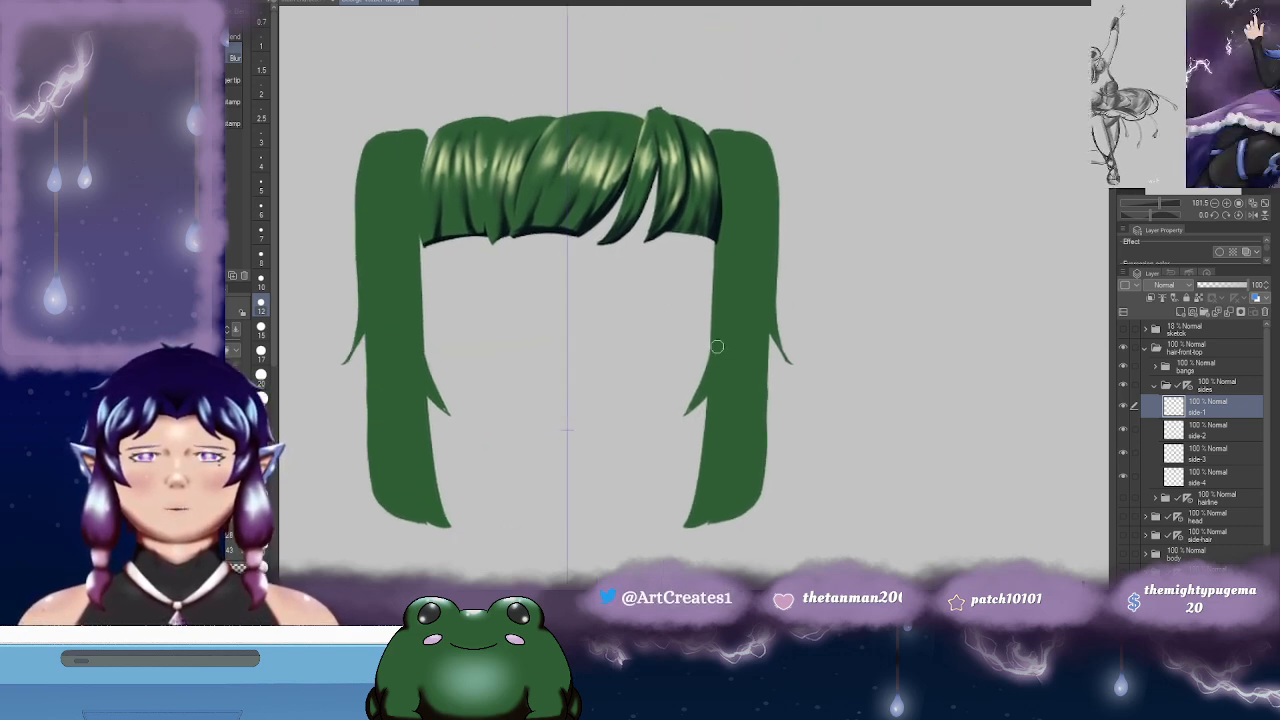
{"action": "left_click_drag", "start_coordinate": [554, 313], "coordinate": [659, 301]}
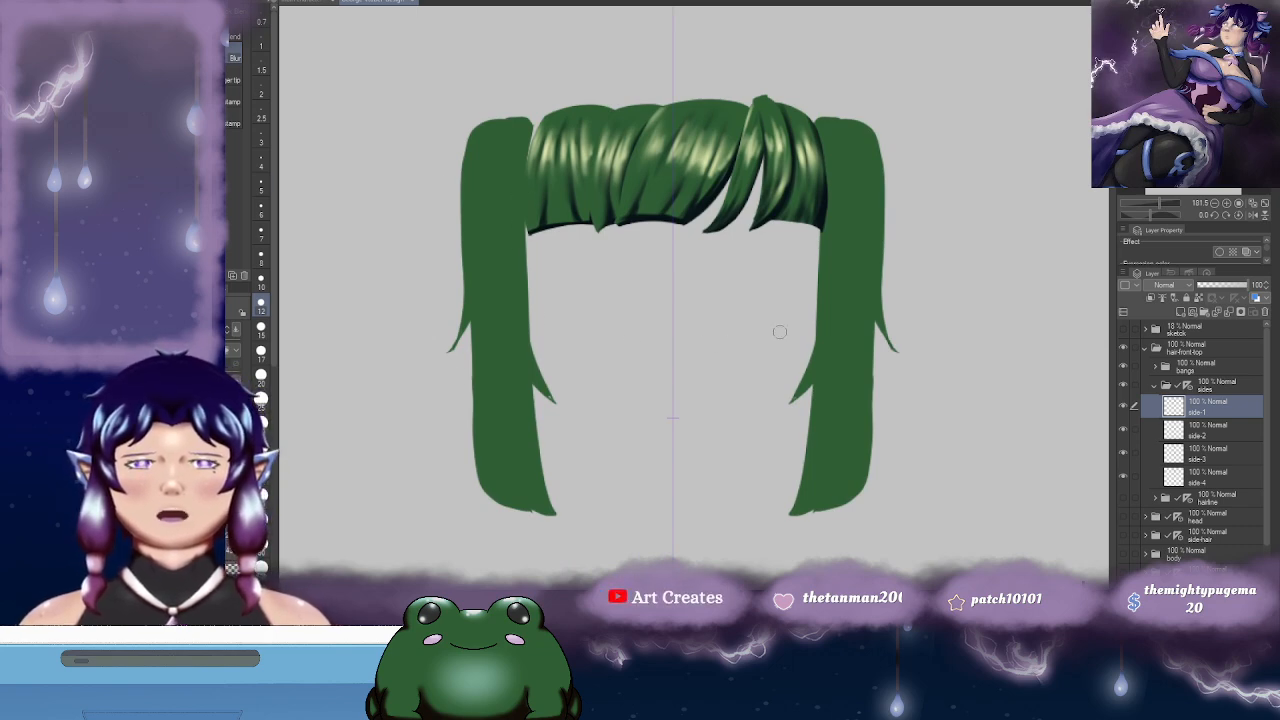
{"action": "mouse_move", "coordinate": [807, 386]}
{"action": "left_mouse_down"}
{"action": "mouse_move", "coordinate": [714, 285]}
{"action": "mouse_move", "coordinate": [714, 346]}
{"action": "left_mouse_up"}
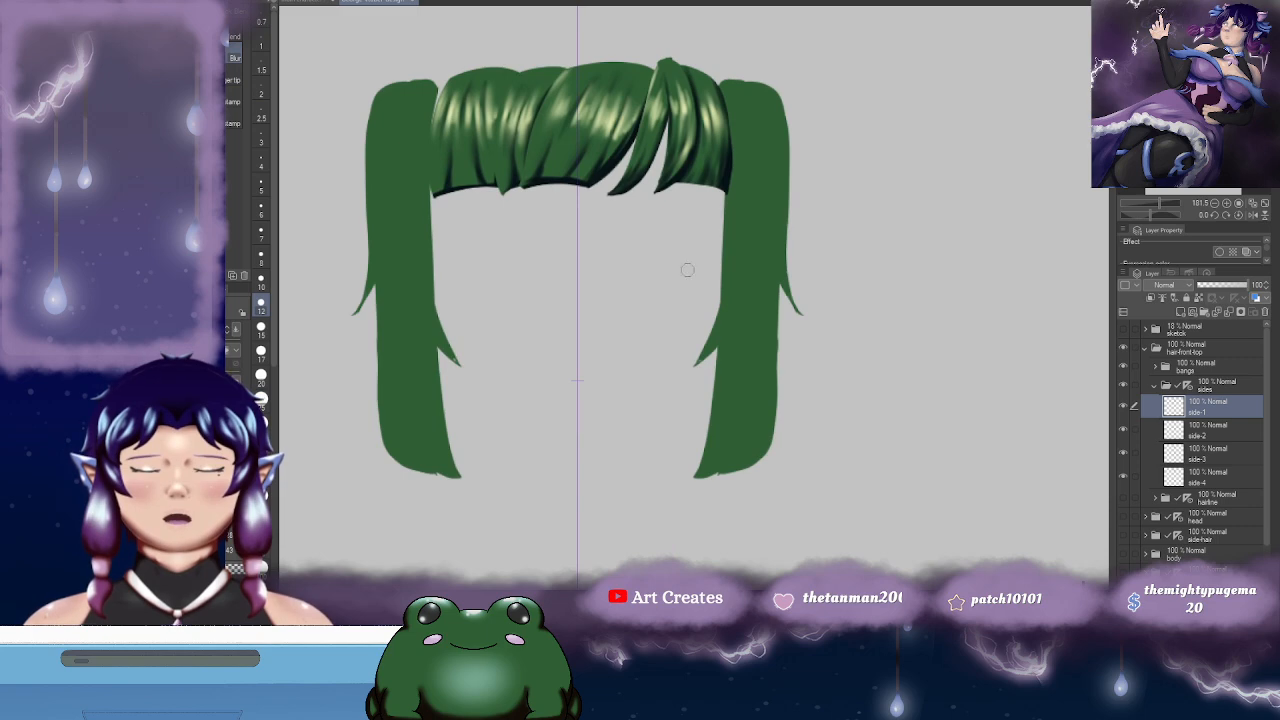
{"action": "left_click_drag", "start_coordinate": [597, 220], "coordinate": [674, 237]}
{"action": "mouse_move", "coordinate": [738, 197]}
{"action": "left_mouse_down"}
{"action": "mouse_move", "coordinate": [649, 159]}
{"action": "mouse_move", "coordinate": [600, 196]}
{"action": "mouse_move", "coordinate": [723, 220]}
{"action": "mouse_move", "coordinate": [677, 198]}
{"action": "left_mouse_up"}
{"action": "left_click_drag", "start_coordinate": [522, 158], "coordinate": [539, 160]}
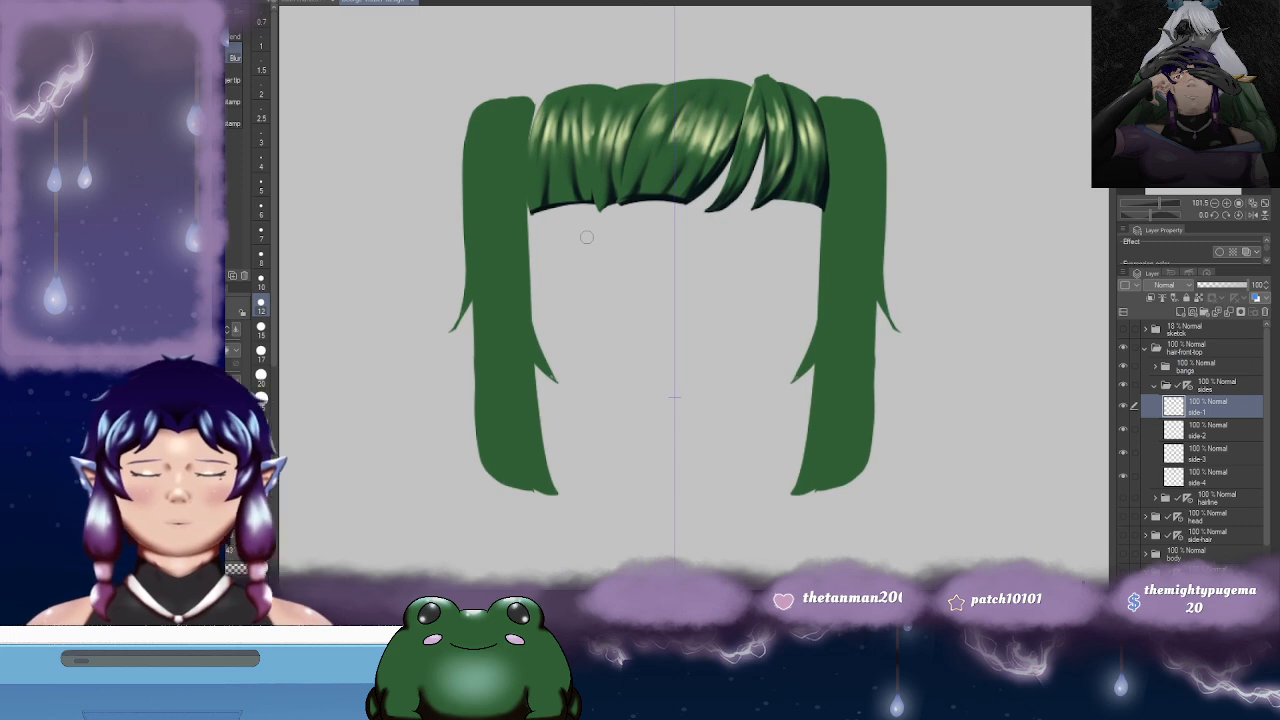
- Add a shadow stroke along the outer edge of bangs-6 on its clipped Multiply layer and soften it with Blur
{"action": "left_click", "coordinate": [561, 216], "text": "ctrl+shift"}
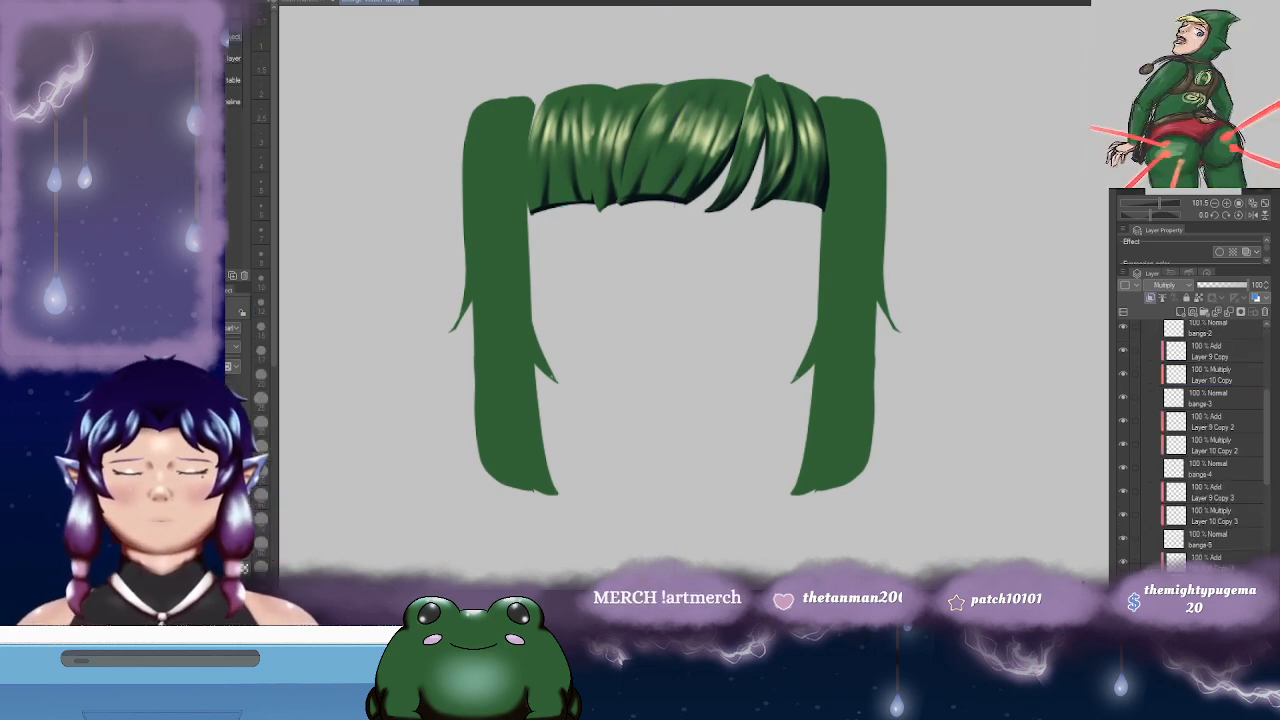
{"action": "key", "text": "b"}
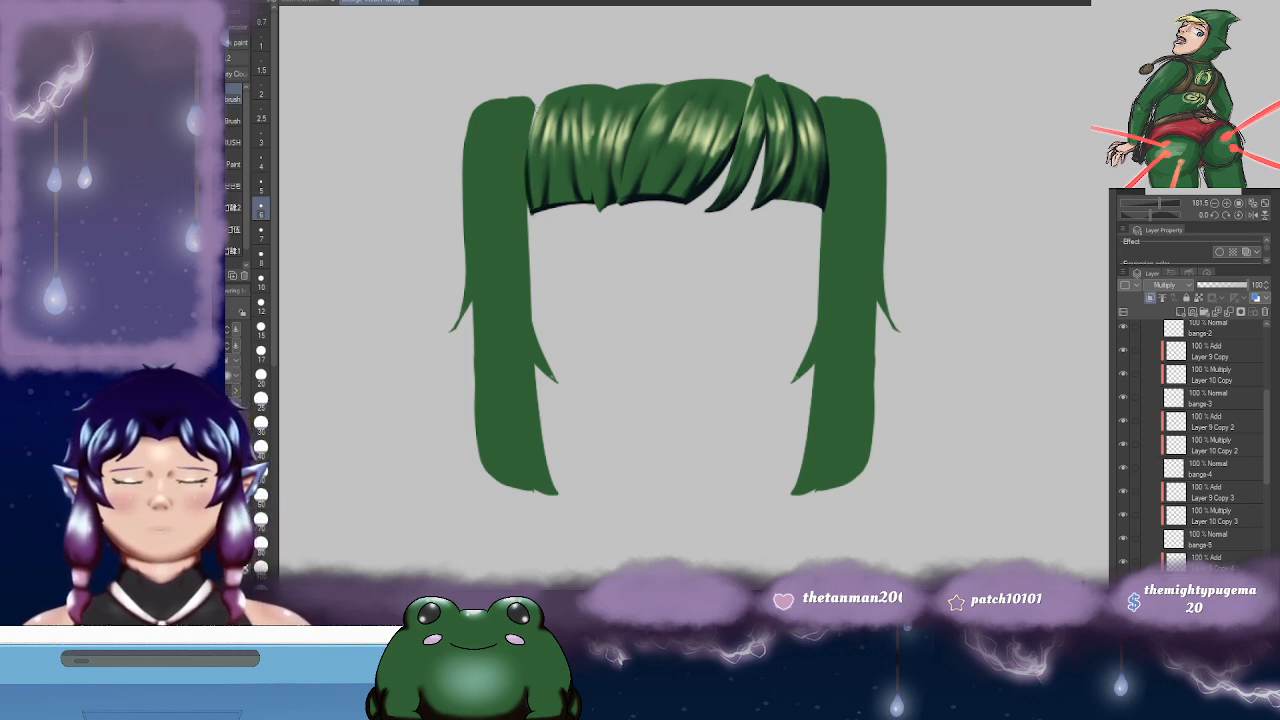
{"action": "left_click_drag", "start_coordinate": [528, 168], "coordinate": [526, 200]}
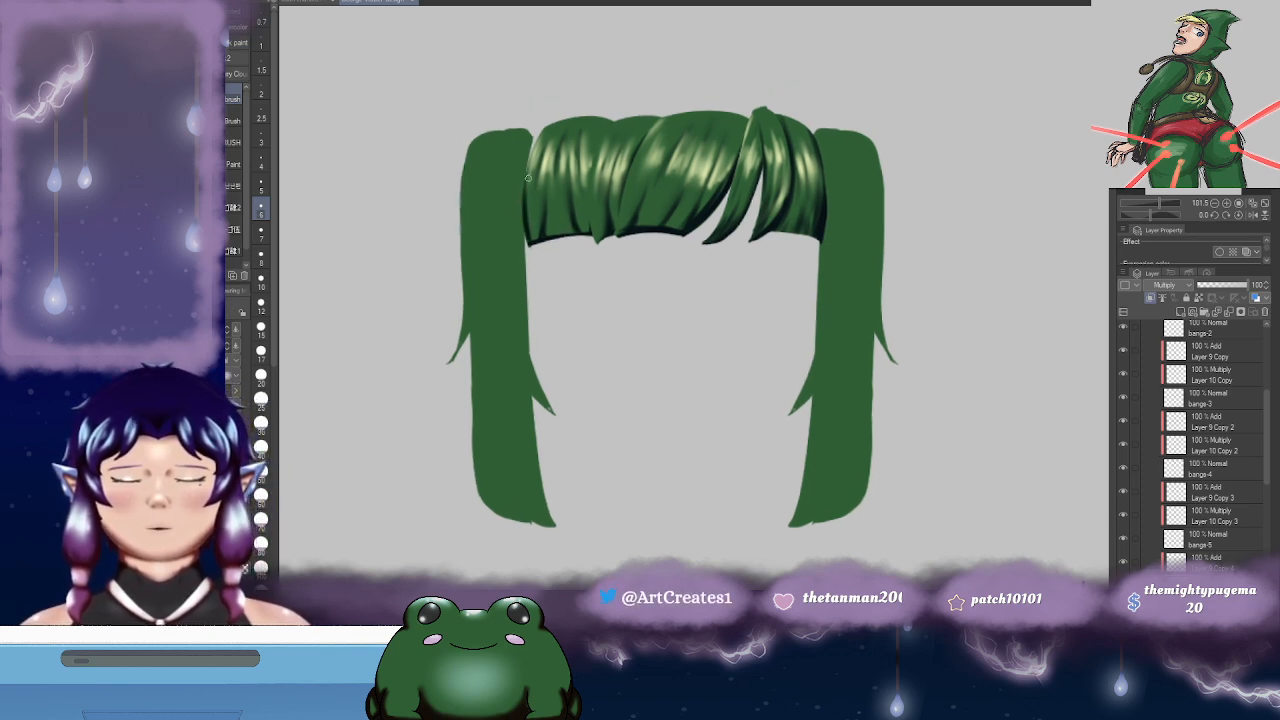
{"action": "key", "text": "j"}
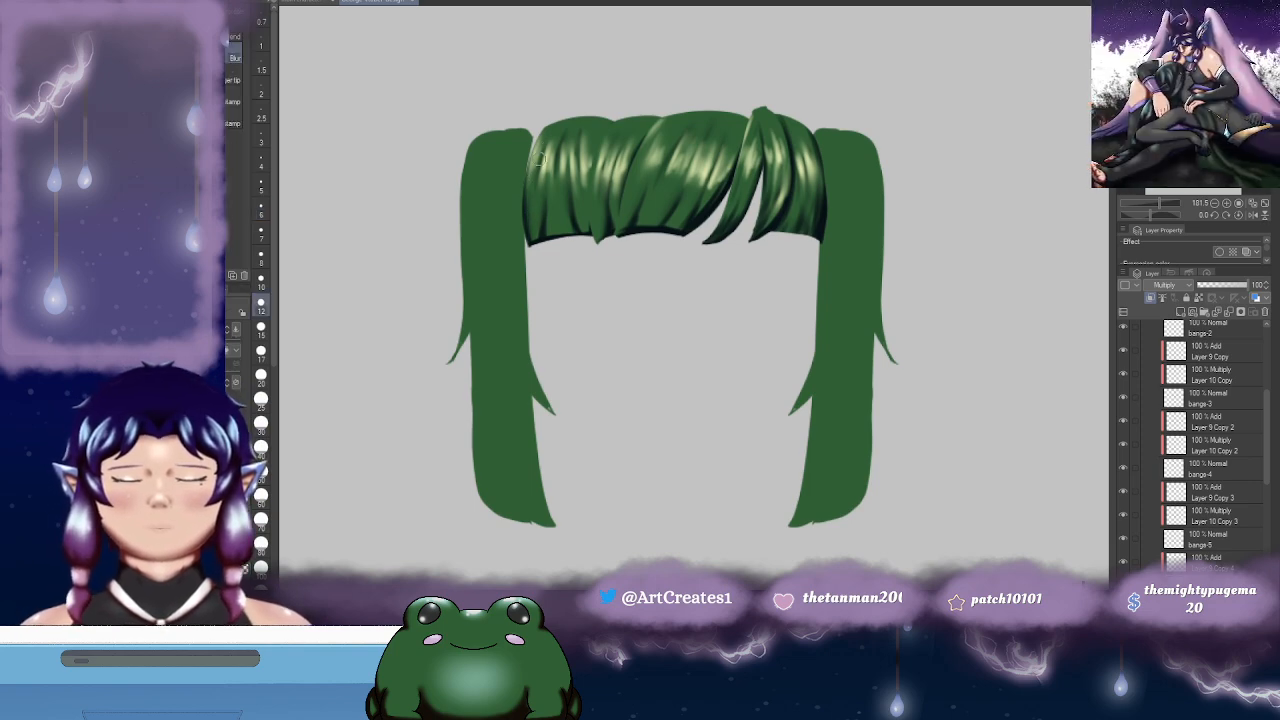
{"action": "left_click_drag", "start_coordinate": [894, 152], "coordinate": [882, 140]}
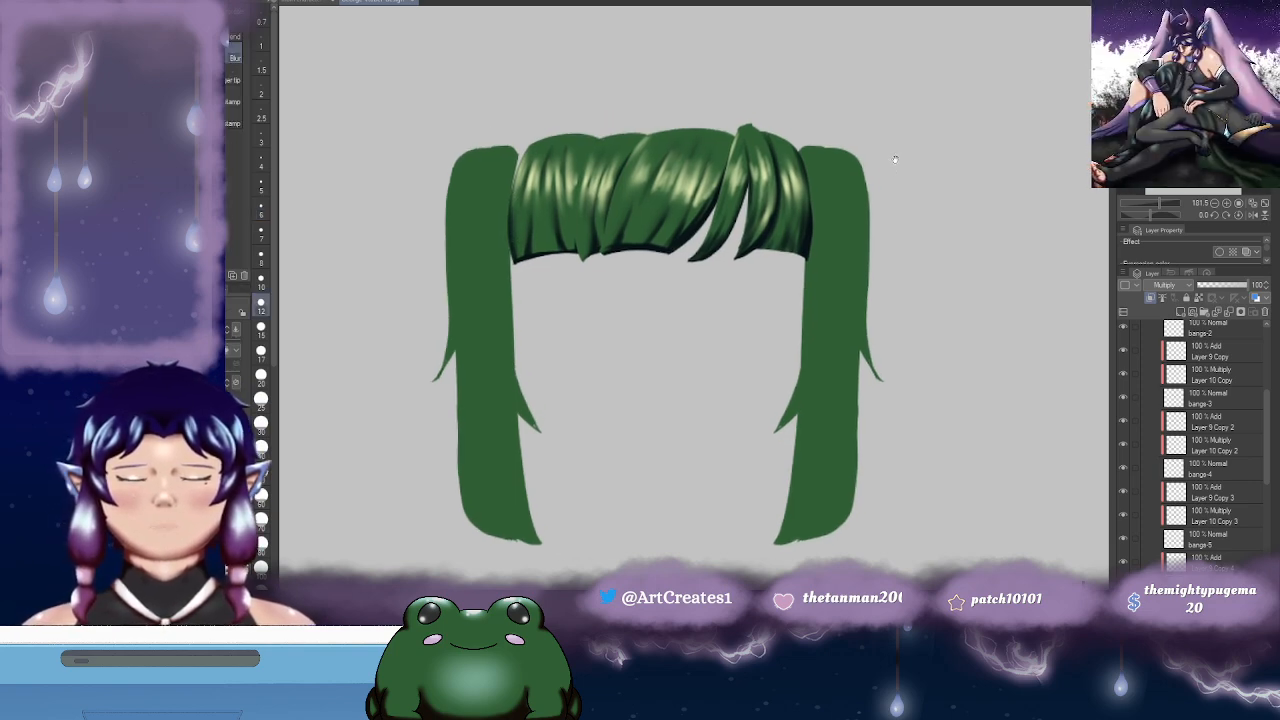
{"action": "left_click_drag", "start_coordinate": [494, 278], "coordinate": [504, 278]}
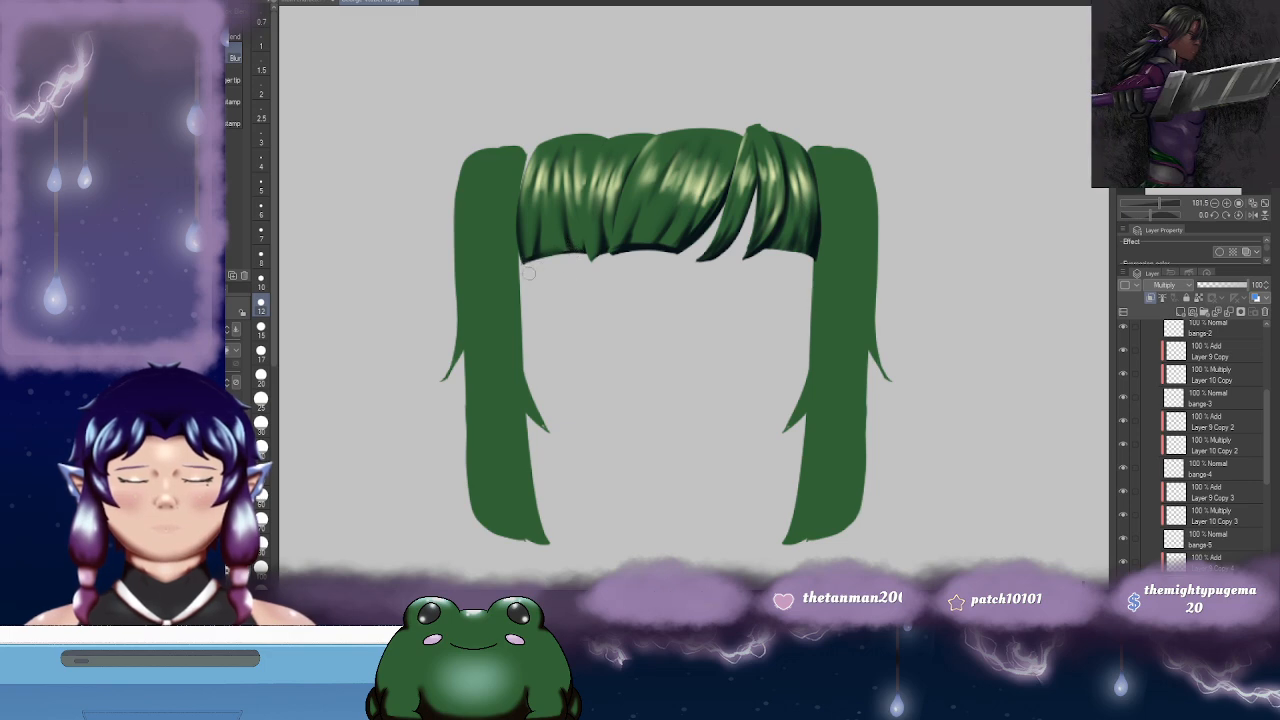
{"action": "left_click_drag", "start_coordinate": [767, 272], "coordinate": [754, 281]}
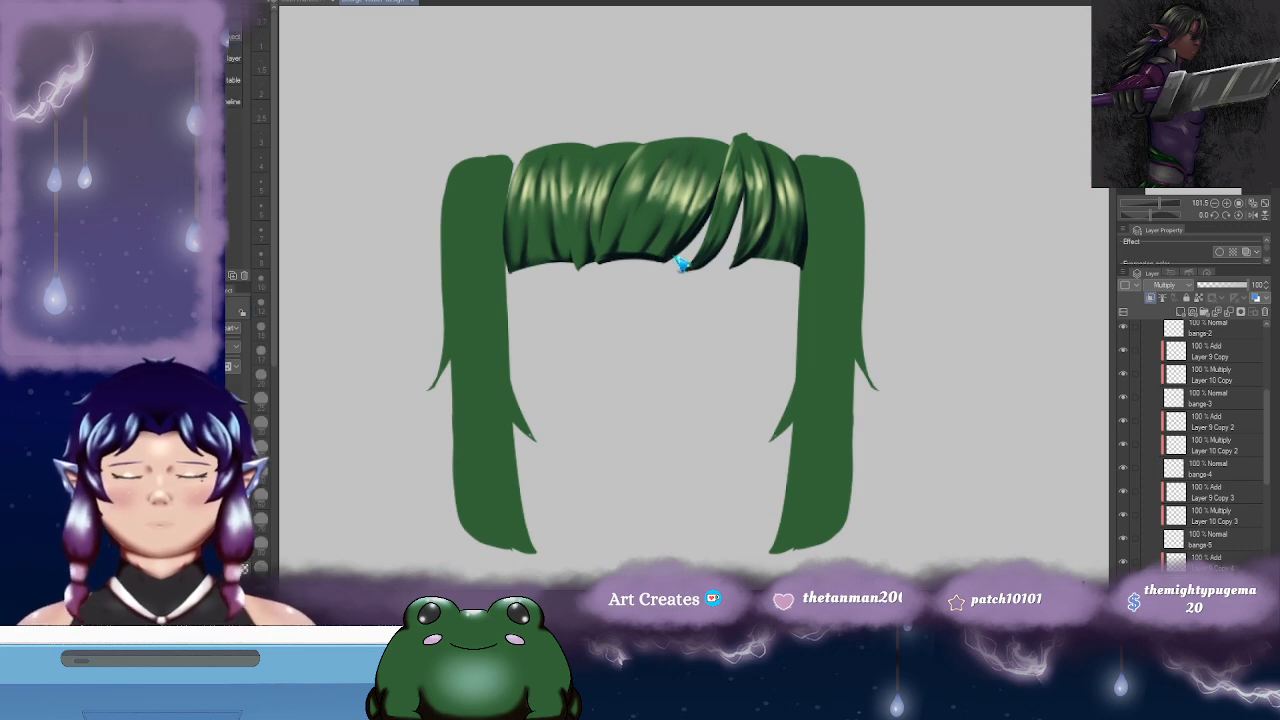
- Lighten the lower-edge shadow of the middle bangs on Layer 10 Copy 2 with the Soft eraser at size 15 and blur it
{"action": "left_click", "coordinate": [674, 259], "text": "ctrl"}
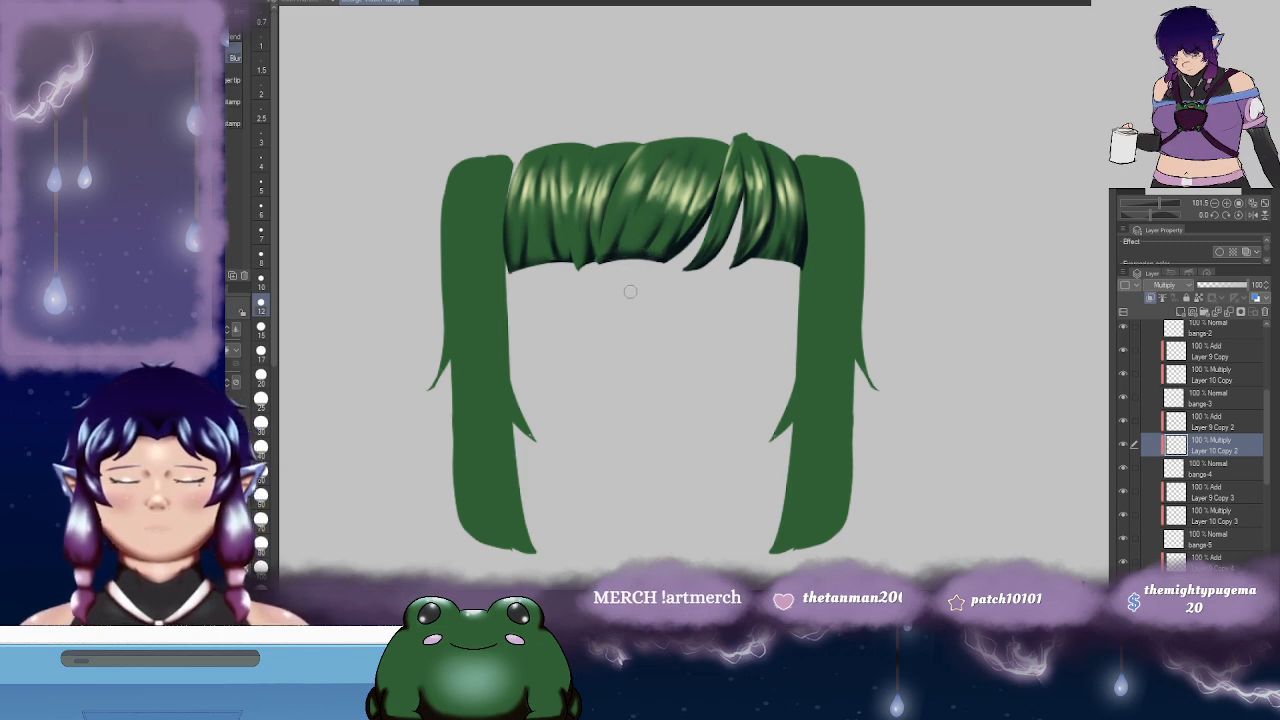
{"action": "key", "text": "e"}
{"action": "left_click", "coordinate": [234, 57]}
{"action": "left_click", "coordinate": [261, 327]}
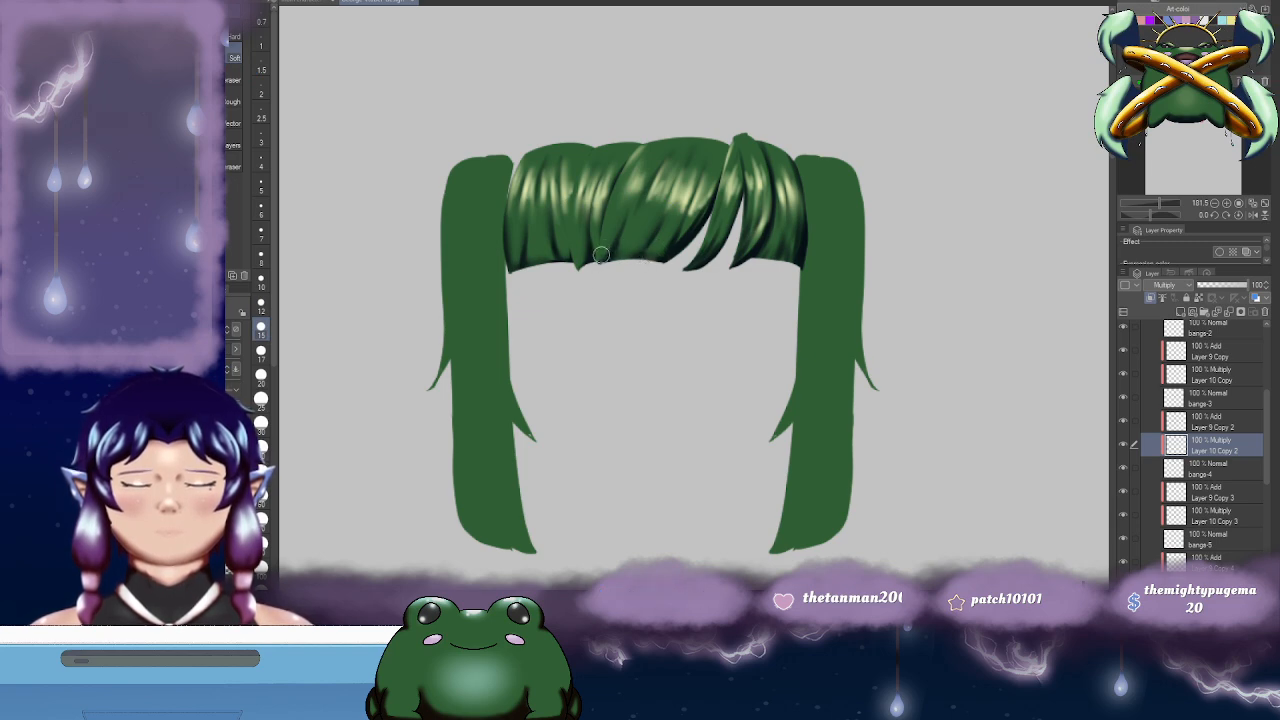
{"action": "mouse_move", "coordinate": [651, 325]}
{"action": "left_mouse_down"}
{"action": "mouse_move", "coordinate": [612, 357]}
{"action": "mouse_move", "coordinate": [632, 347]}
{"action": "left_mouse_up"}
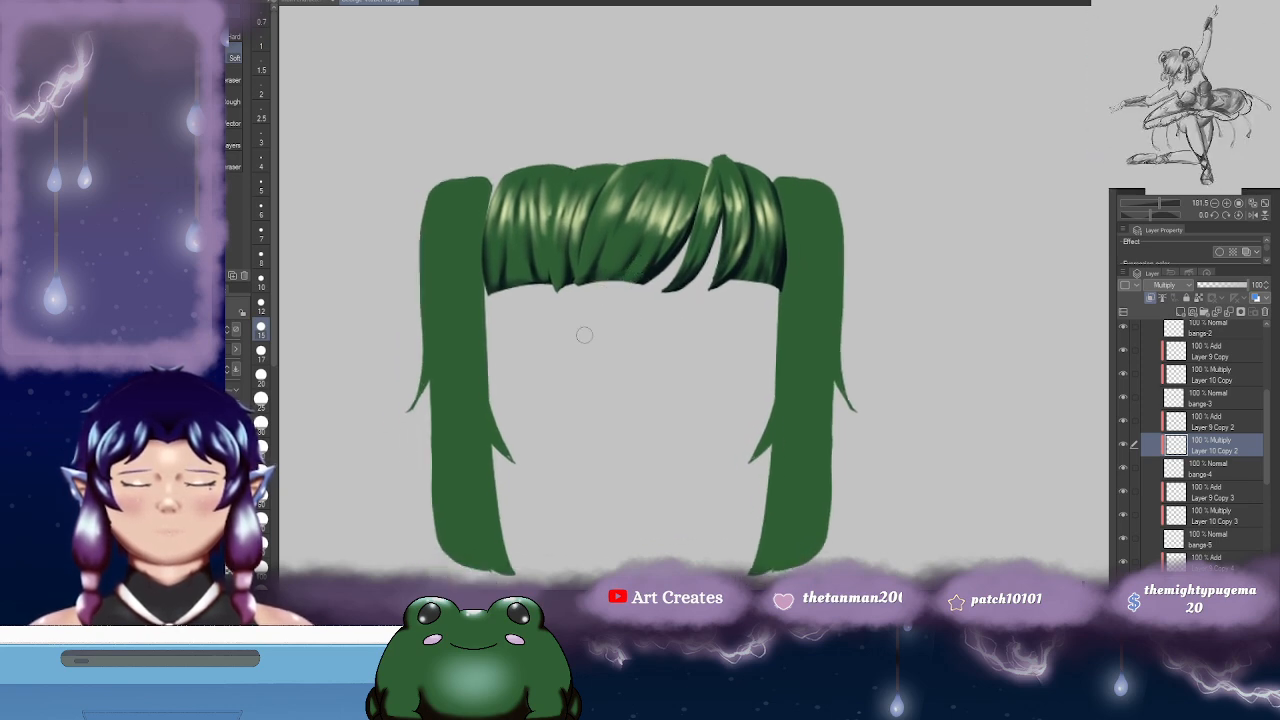
{"action": "left_click_drag", "start_coordinate": [647, 290], "coordinate": [717, 265]}
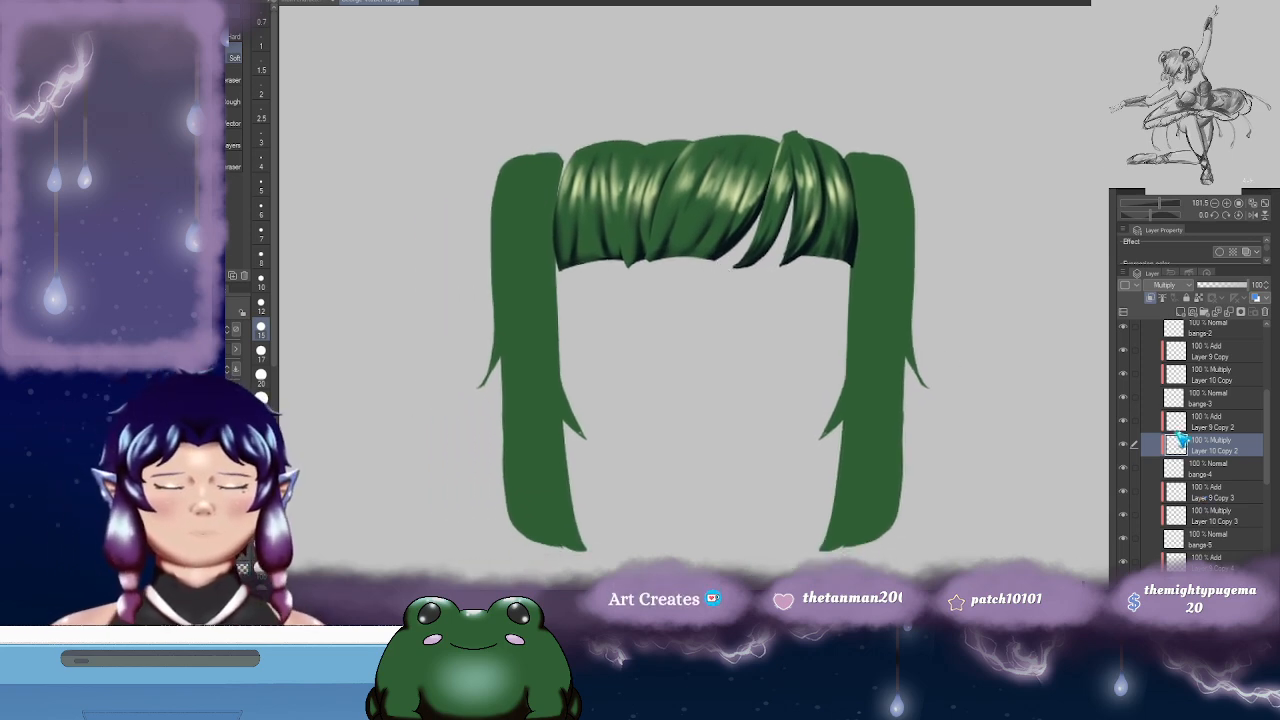
{"action": "left_click_drag", "start_coordinate": [676, 265], "coordinate": [706, 280]}
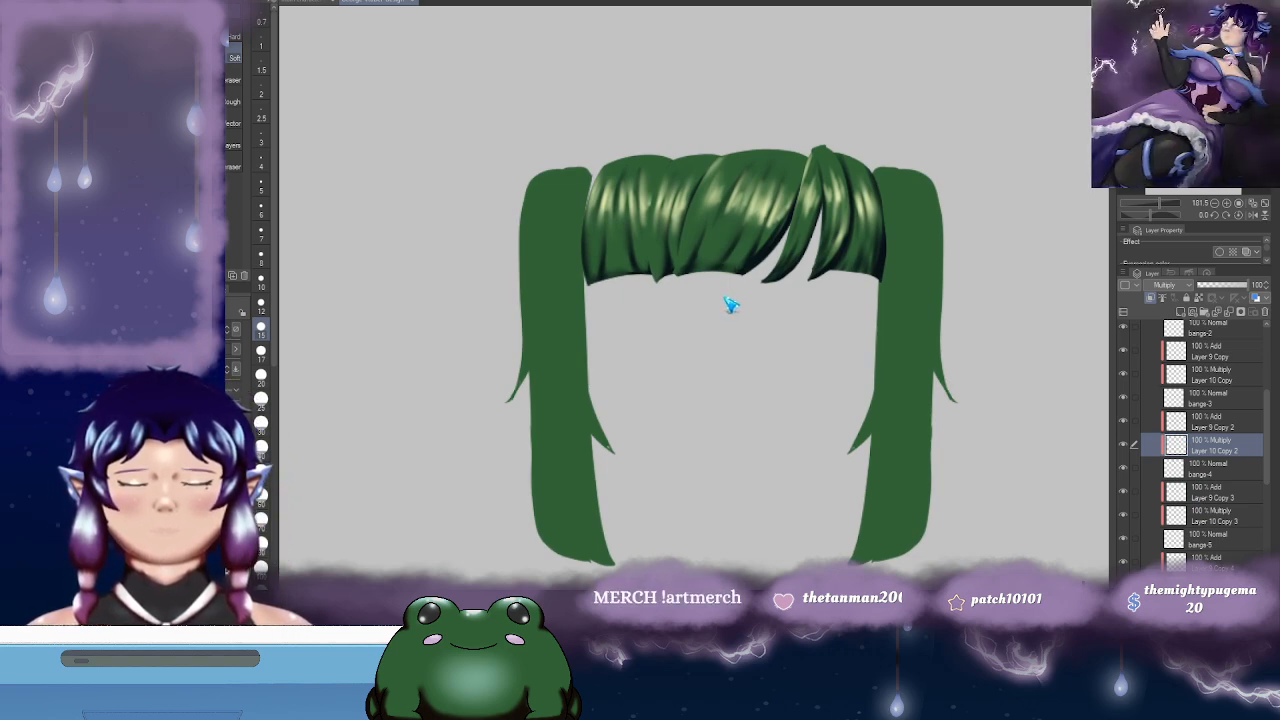
{"action": "key", "text": "j"}
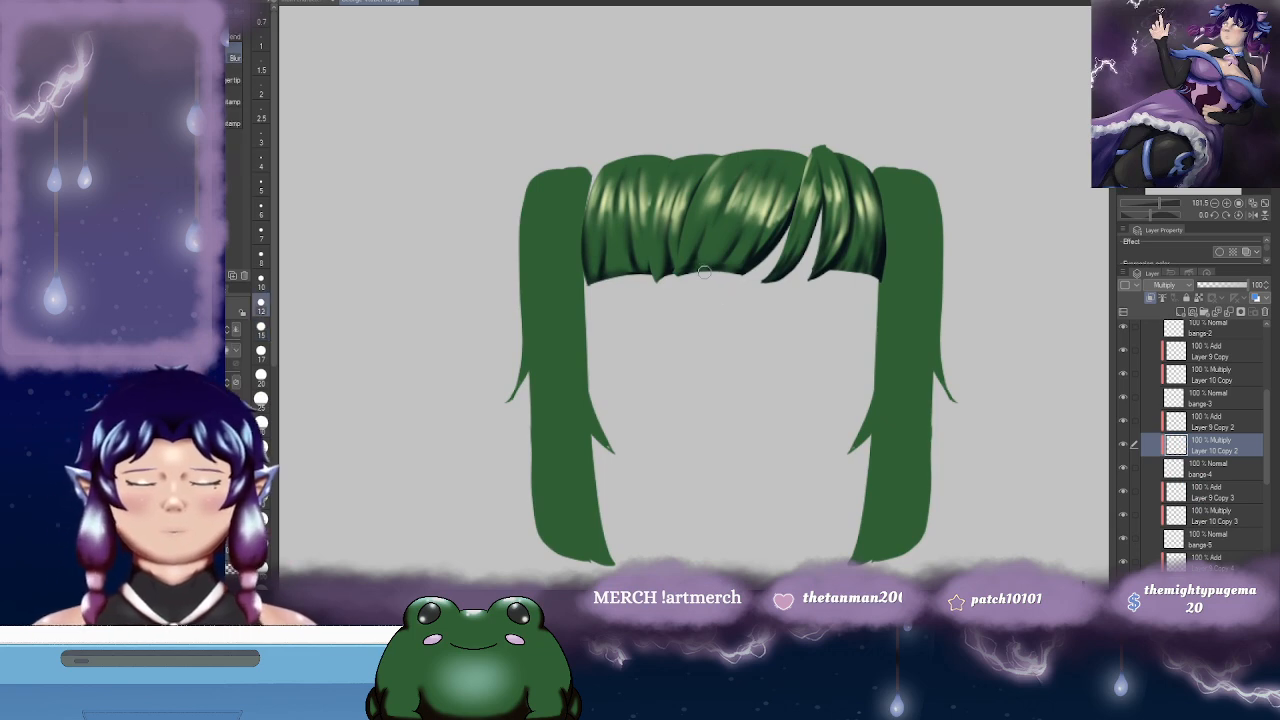
{"action": "mouse_move", "coordinate": [834, 280]}
{"action": "left_mouse_down"}
{"action": "mouse_move", "coordinate": [780, 354]}
{"action": "mouse_move", "coordinate": [757, 346]}
{"action": "mouse_move", "coordinate": [796, 270]}
{"action": "mouse_move", "coordinate": [770, 290]}
{"action": "mouse_move", "coordinate": [759, 400]}
{"action": "mouse_move", "coordinate": [790, 300]}
{"action": "mouse_move", "coordinate": [839, 217]}
{"action": "left_mouse_up"}
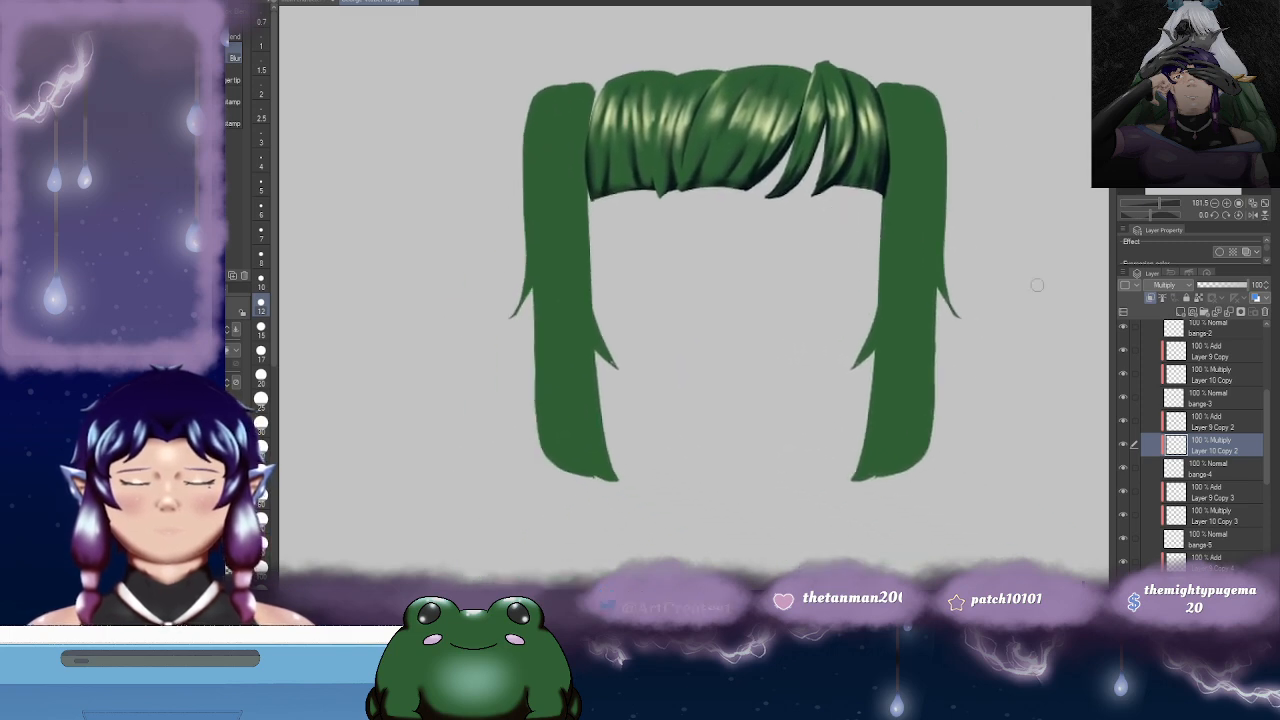
- Select the side-3 layer from the side lock on the canvas and collapse the bangs folder
{"action": "key", "text": "o"}
{"action": "left_click", "coordinate": [918, 320]}
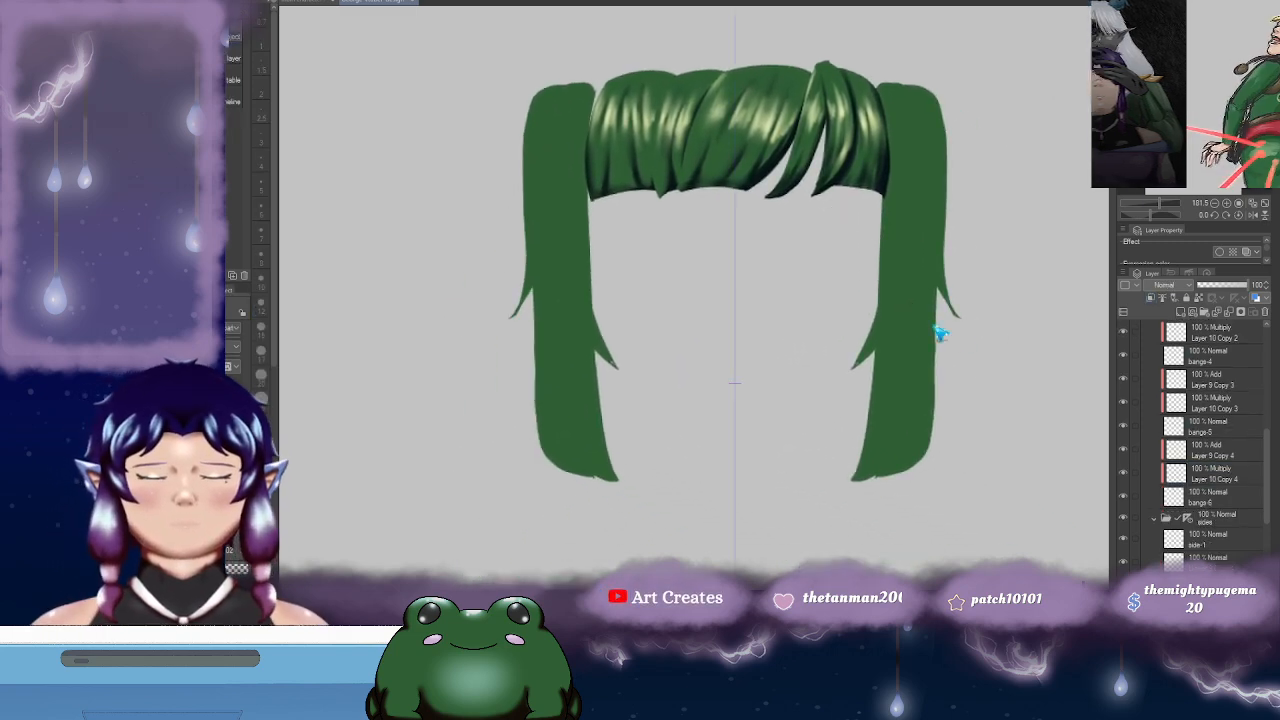
{"action": "scroll", "coordinate": [1266, 470], "scroll_direction": "up", "scroll_amount": 2}
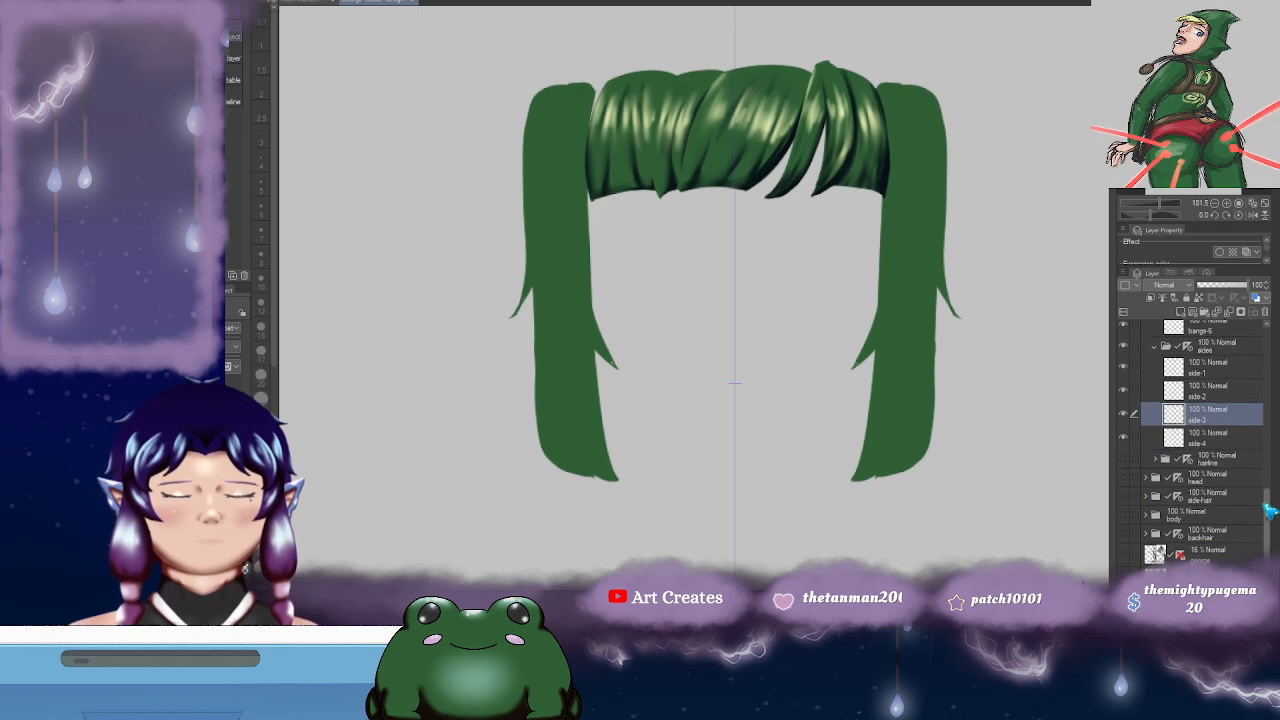
{"action": "scroll", "coordinate": [1266, 428], "scroll_direction": "up", "scroll_amount": 6}
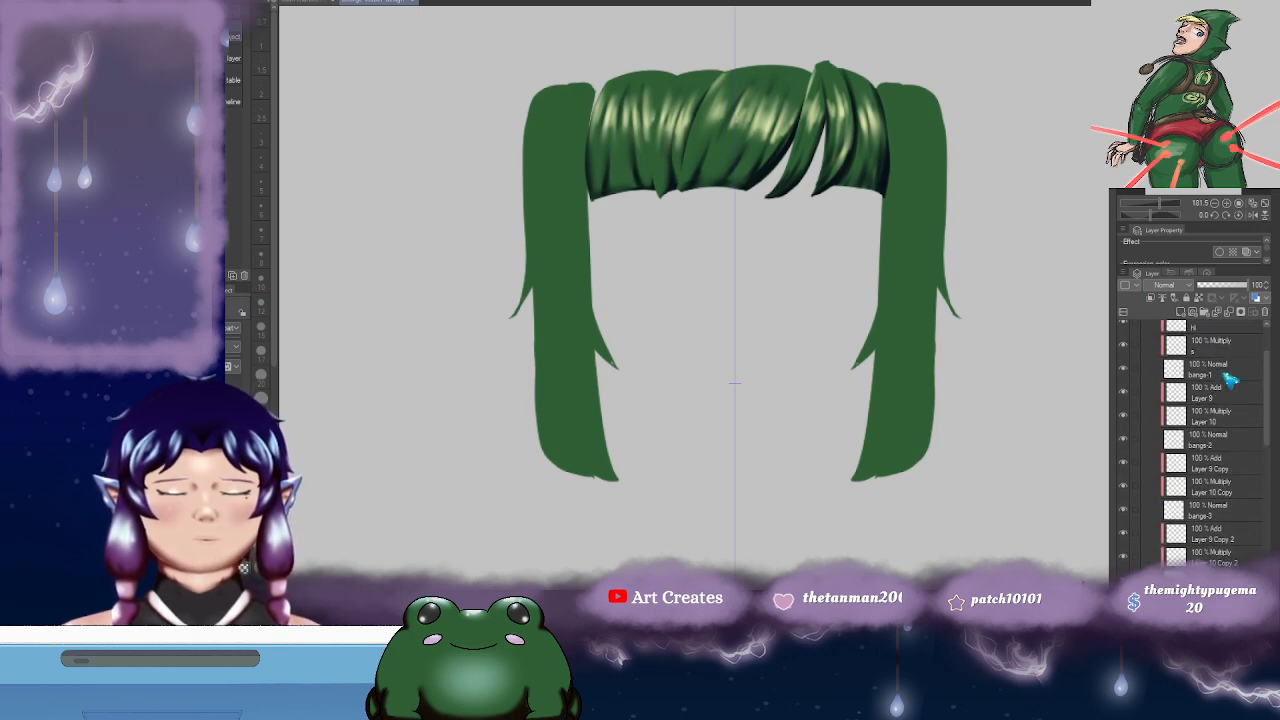
{"action": "left_click", "coordinate": [1154, 368]}
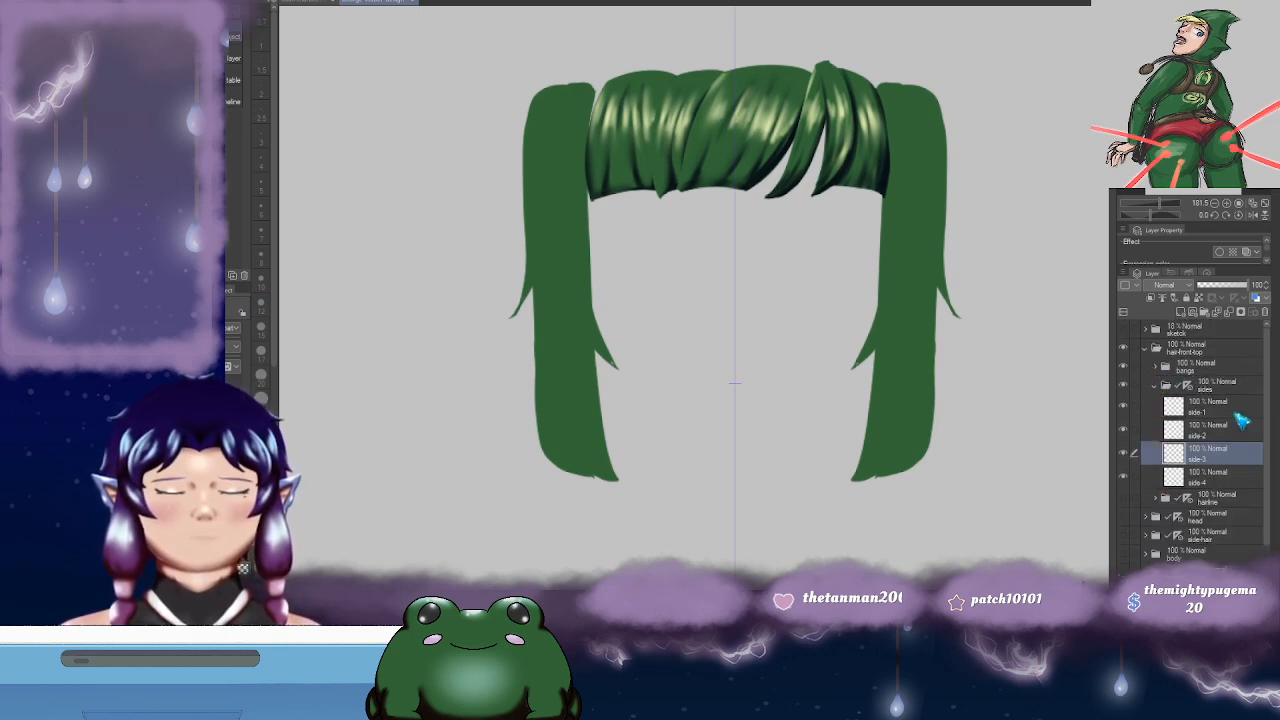
- Examine the flat side locks on their own by briefly hiding the bangs folder
{"action": "left_click", "coordinate": [1122, 367]}
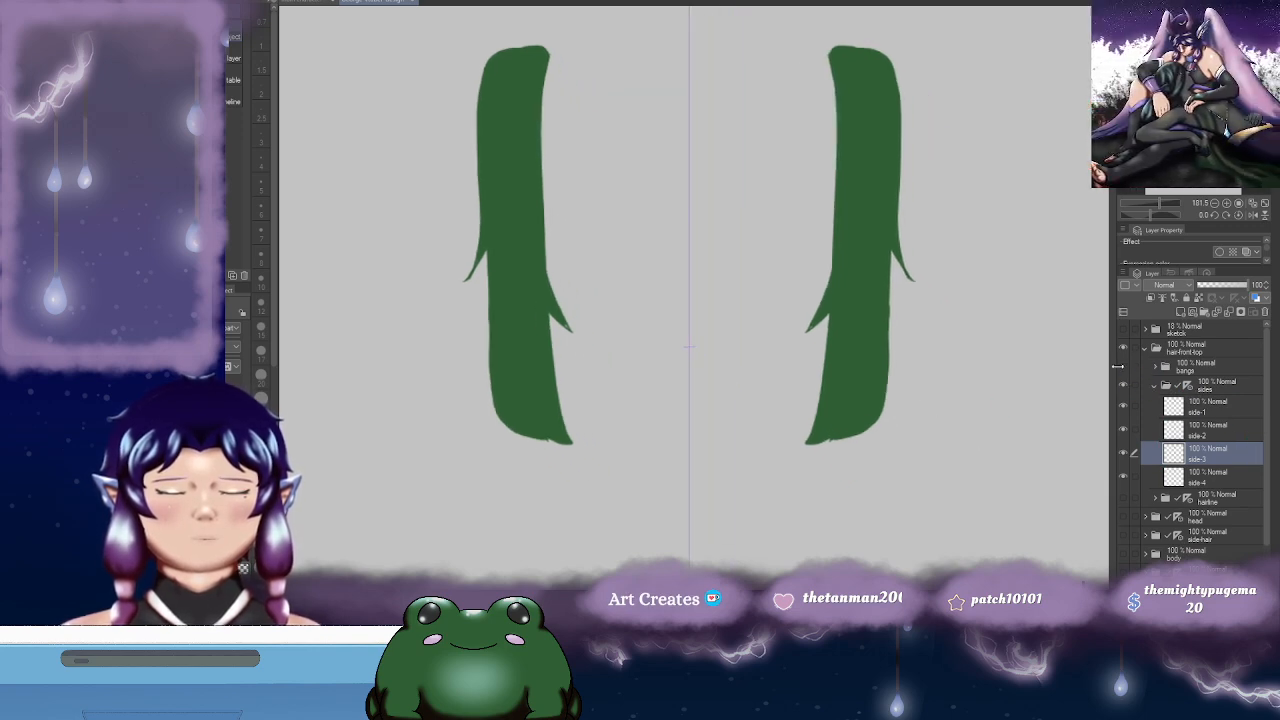
{"action": "left_click", "coordinate": [1123, 367]}
{"action": "left_click_drag", "start_coordinate": [1011, 396], "coordinate": [934, 392]}
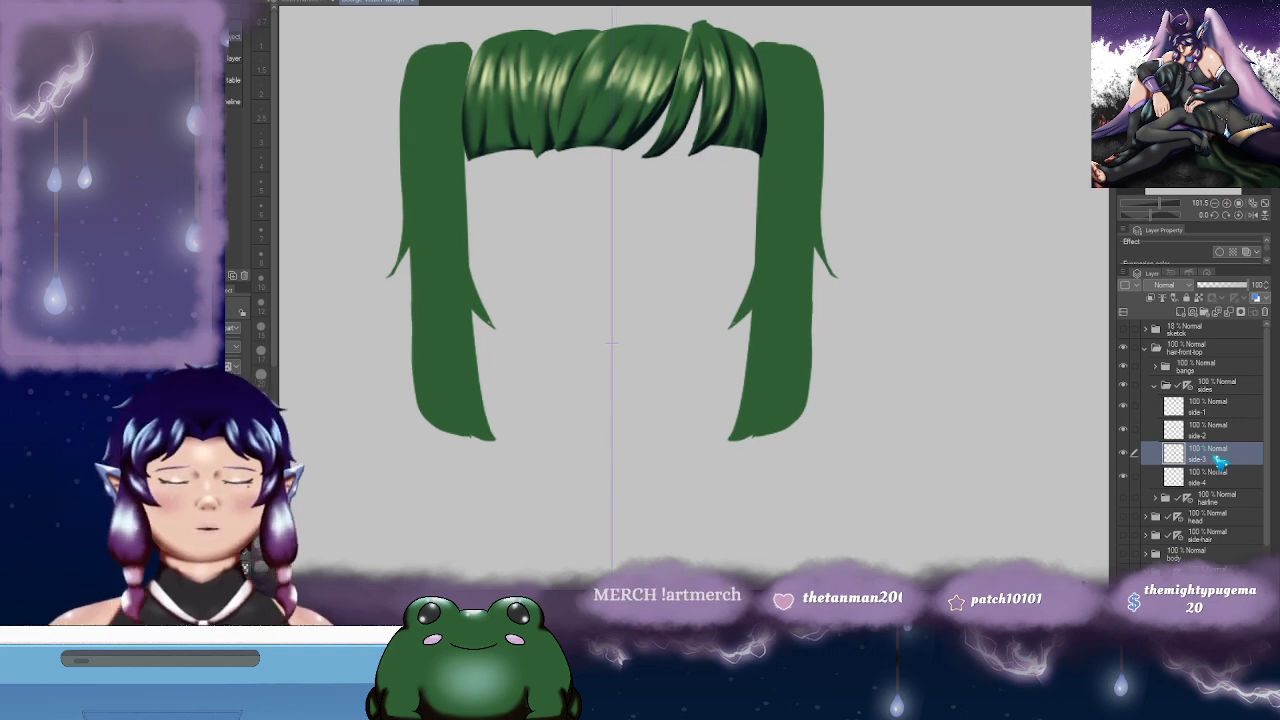
- Add two clipped layers above side-1, naming the lower one s and the upper one hl
{"action": "left_click", "coordinate": [1230, 407]}
{"action": "left_click", "coordinate": [1124, 406]}
{"action": "left_click", "coordinate": [1124, 406]}
{"action": "left_click", "coordinate": [1186, 311]}
{"action": "left_click", "coordinate": [1186, 311]}
{"action": "left_click", "coordinate": [1222, 437], "text": "shift"}
{"action": "double_click", "coordinate": [1225, 437]}
{"action": "type", "text": "s"}
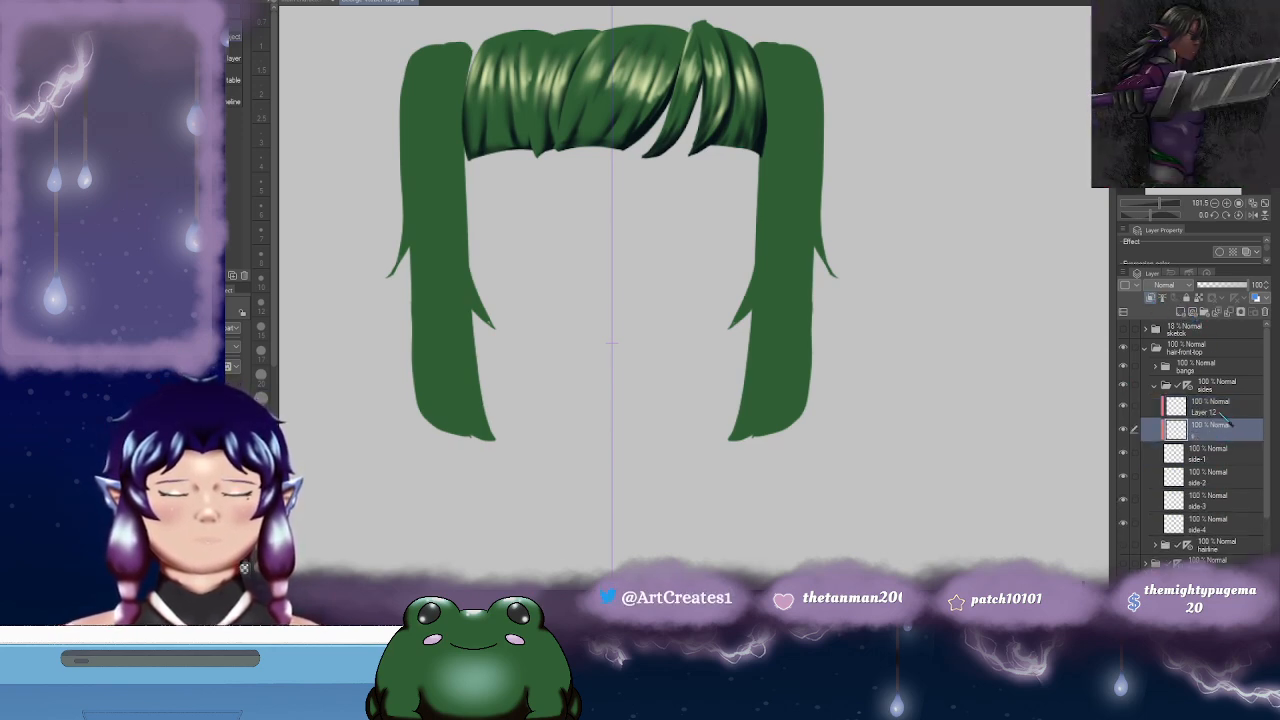
{"action": "double_click", "coordinate": [1222, 415]}
{"action": "type", "text": "hl"}
{"action": "key", "text": "Return"}
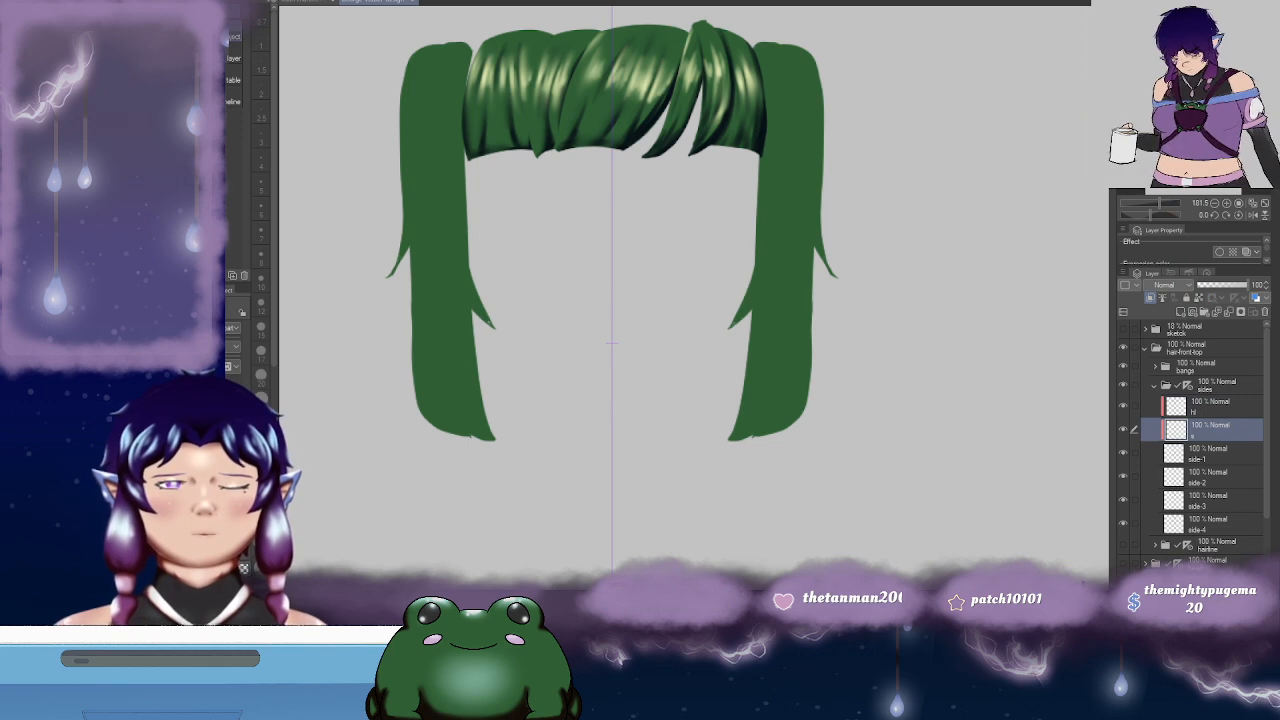
- Set hl to Add and s to Multiply, and copy the clipped pair above side-2, side-3 and side-4
{"action": "left_click", "coordinate": [1214, 405]}
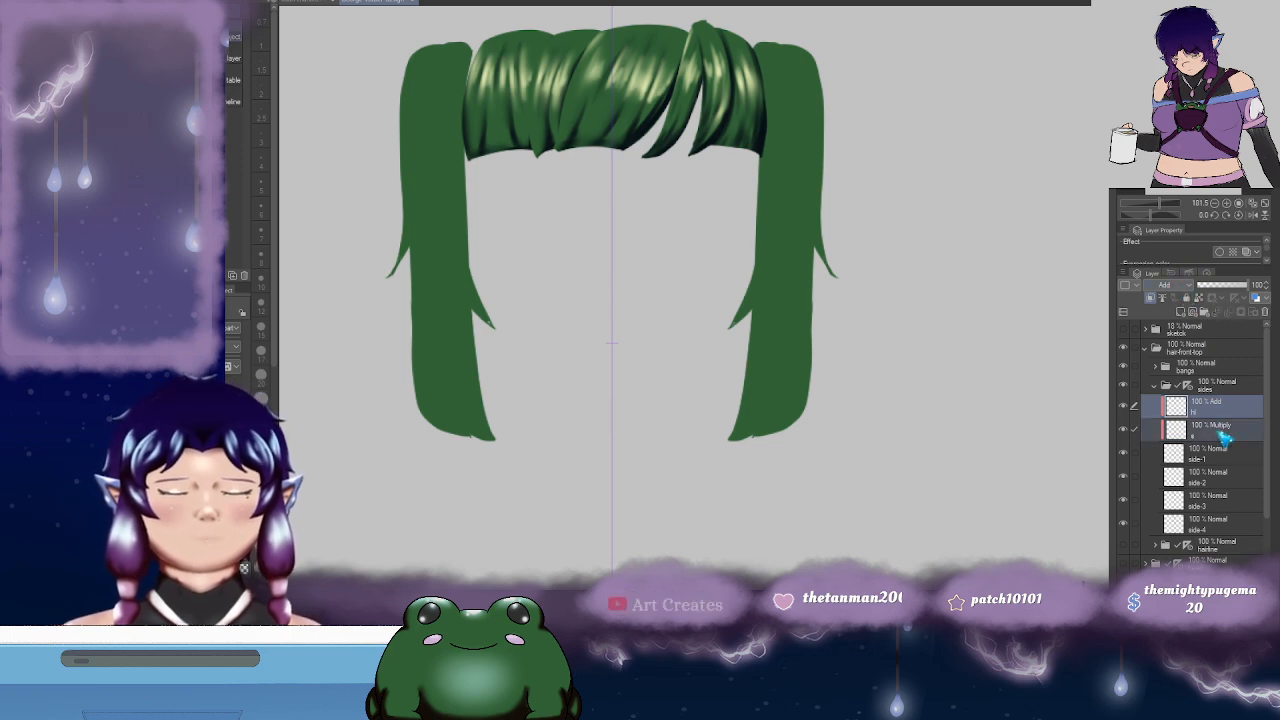
{"action": "left_click_drag", "start_coordinate": [1216, 453], "coordinate": [1224, 522]}
{"action": "scroll", "coordinate": [1222, 538], "scroll_direction": "down", "scroll_amount": 2}
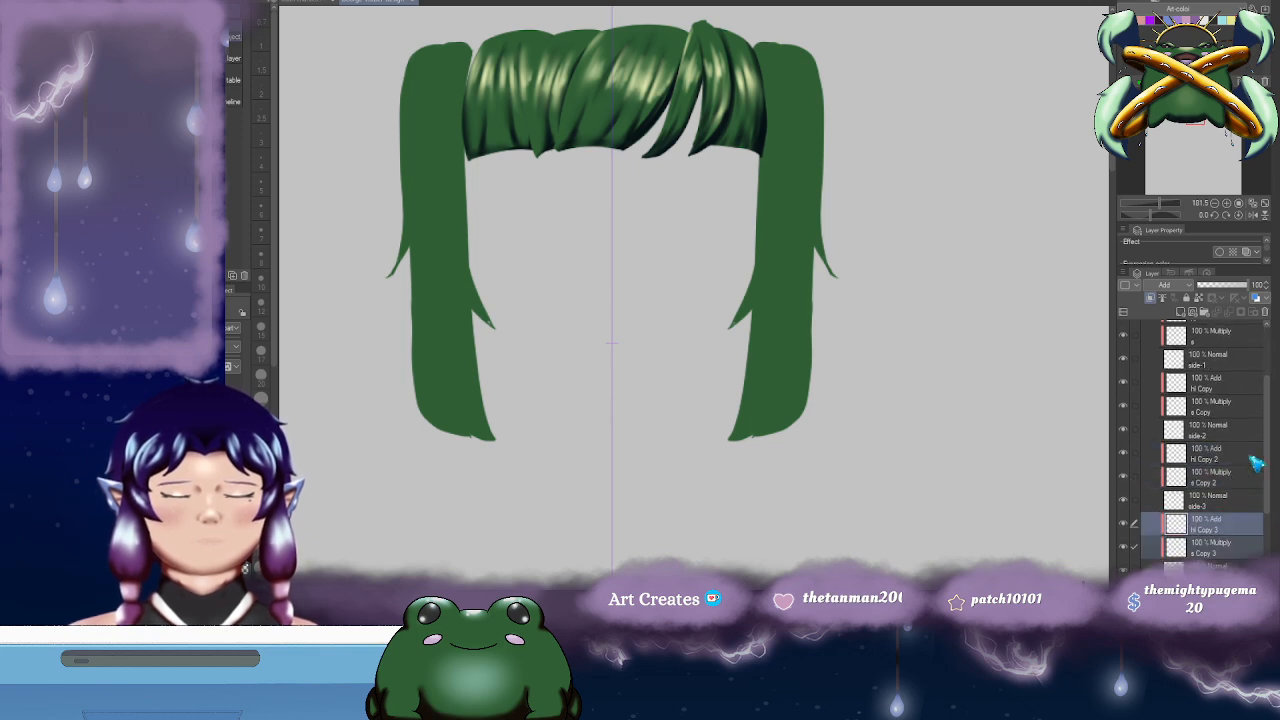
- Paint a thin shadow along the pointed inner tip of the side-1 locks on the Multiply layer s
{"action": "scroll", "coordinate": [1234, 445], "scroll_direction": "up", "scroll_amount": 3}
{"action": "left_click", "coordinate": [1229, 437]}
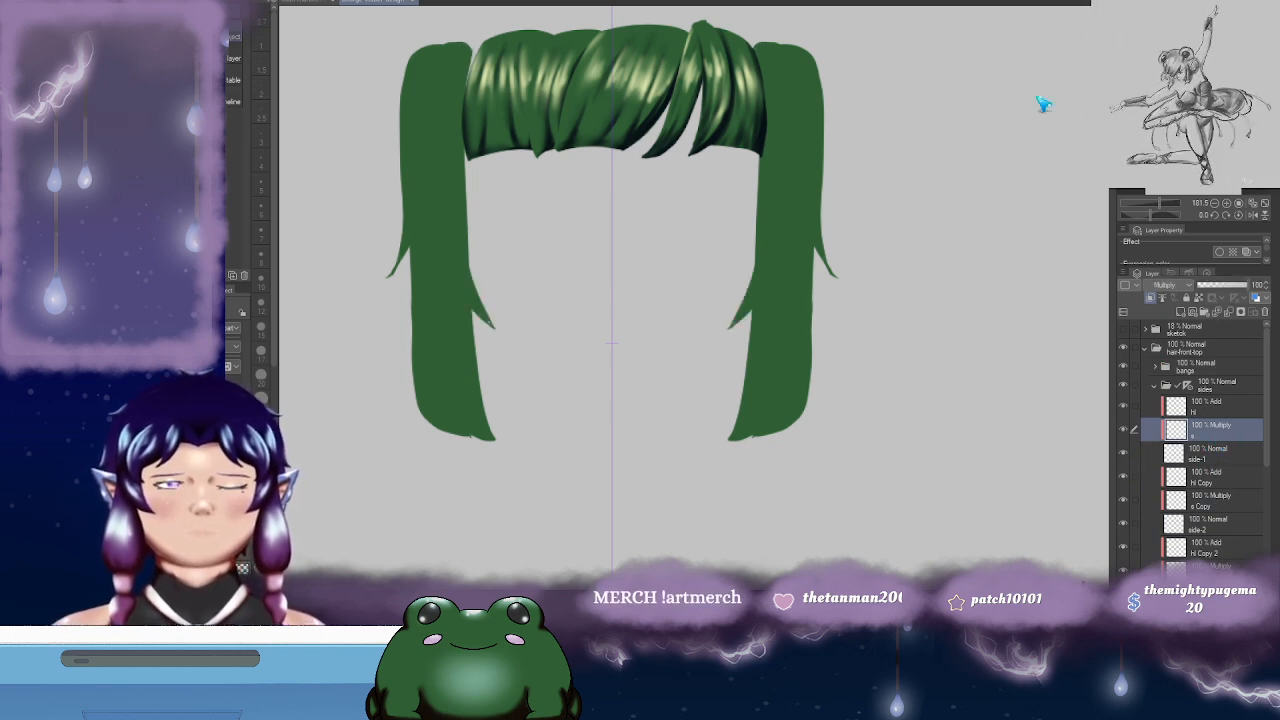
{"action": "key", "text": "b"}
{"action": "left_click_drag", "start_coordinate": [796, 293], "coordinate": [781, 299]}
{"action": "mouse_move", "coordinate": [713, 337]}
{"action": "left_mouse_down"}
{"action": "mouse_move", "coordinate": [752, 298]}
{"action": "mouse_move", "coordinate": [727, 346]}
{"action": "mouse_move", "coordinate": [757, 329]}
{"action": "mouse_move", "coordinate": [764, 308]}
{"action": "left_mouse_up"}
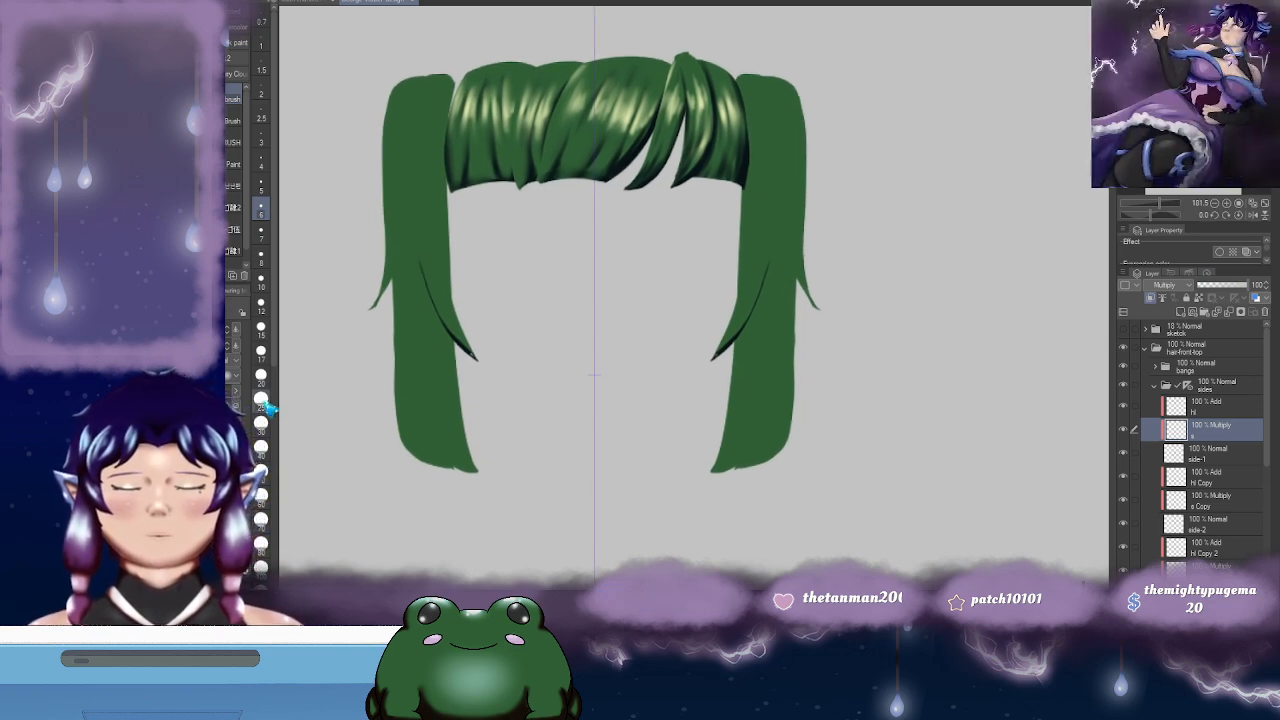
- Thicken the side-1 shadow and extend it up the lock with the brush at size 15
{"action": "left_click_drag", "start_coordinate": [591, 334], "coordinate": [579, 334]}
{"action": "mouse_move", "coordinate": [731, 335]}
{"action": "left_mouse_down"}
{"action": "mouse_move", "coordinate": [747, 306]}
{"action": "mouse_move", "coordinate": [725, 346]}
{"action": "mouse_move", "coordinate": [765, 233]}
{"action": "left_mouse_up"}
{"action": "left_click_drag", "start_coordinate": [786, 280], "coordinate": [843, 270]}
{"action": "mouse_move", "coordinate": [816, 170]}
{"action": "left_mouse_down"}
{"action": "mouse_move", "coordinate": [811, 154]}
{"action": "mouse_move", "coordinate": [823, 171]}
{"action": "mouse_move", "coordinate": [812, 234]}
{"action": "left_mouse_up"}
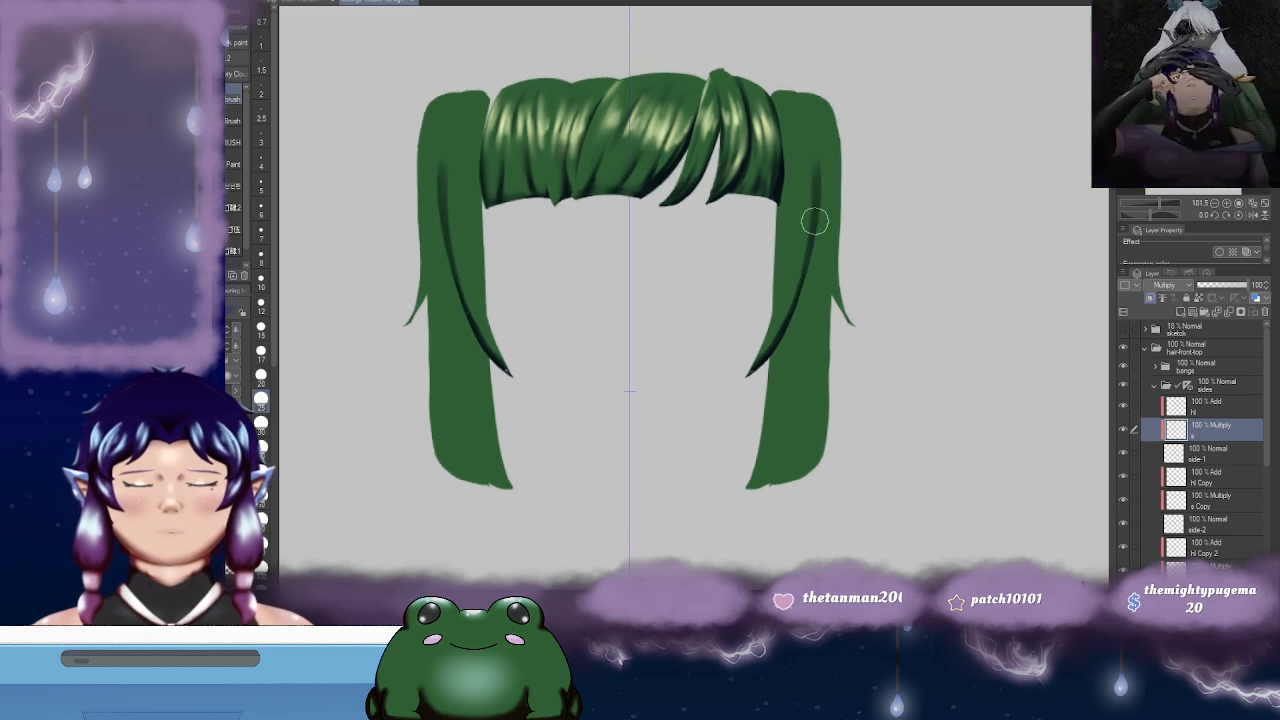
{"action": "key", "text": "ctrl+z"}
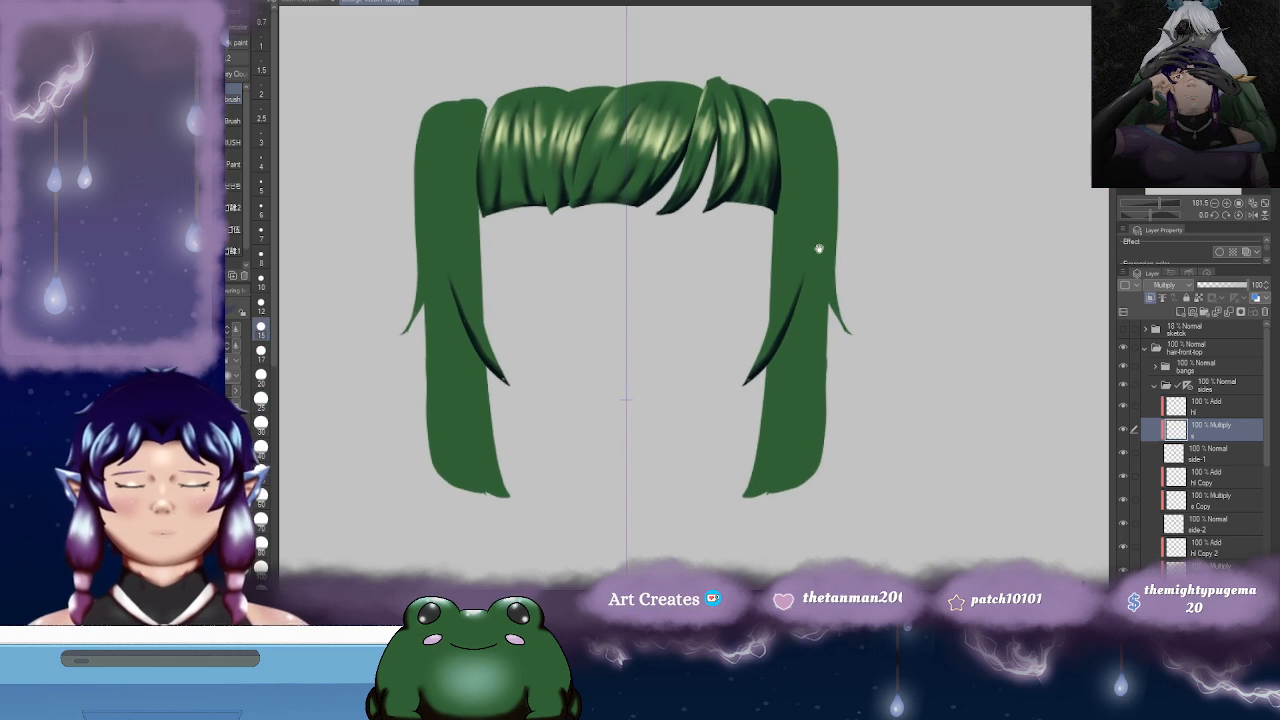
{"action": "left_click_drag", "start_coordinate": [812, 194], "coordinate": [800, 289]}
{"action": "mouse_move", "coordinate": [810, 214]}
{"action": "left_mouse_down"}
{"action": "mouse_move", "coordinate": [798, 316]}
{"action": "mouse_move", "coordinate": [843, 220]}
{"action": "mouse_move", "coordinate": [849, 251]}
{"action": "left_mouse_up"}
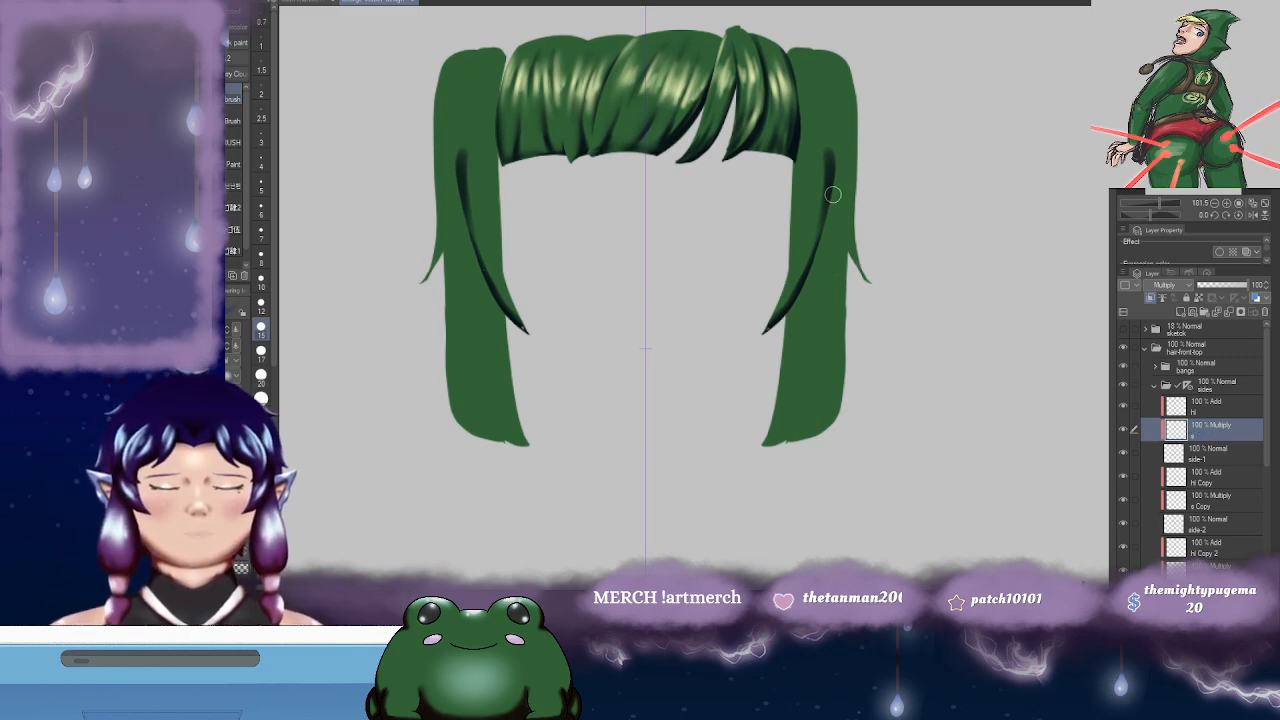
{"action": "key", "text": "ctrl+z"}
{"action": "left_click_drag", "start_coordinate": [808, 88], "coordinate": [829, 164]}
{"action": "left_click_drag", "start_coordinate": [812, 92], "coordinate": [832, 194]}
{"action": "key", "text": "ctrl+z"}
{"action": "key", "text": "ctrl+z"}
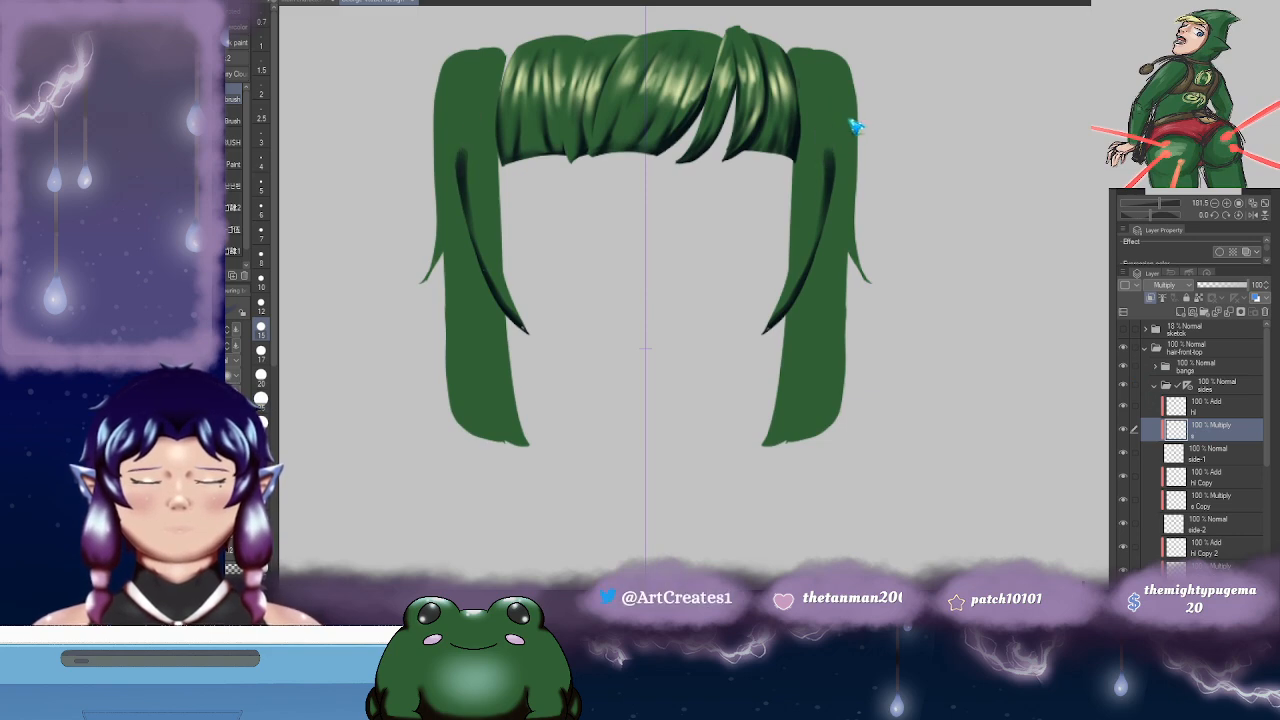
- Soften the side-1 shadow with Blur, first using a large brush and refining it at size 17
{"action": "left_click_drag", "start_coordinate": [834, 171], "coordinate": [840, 183]}
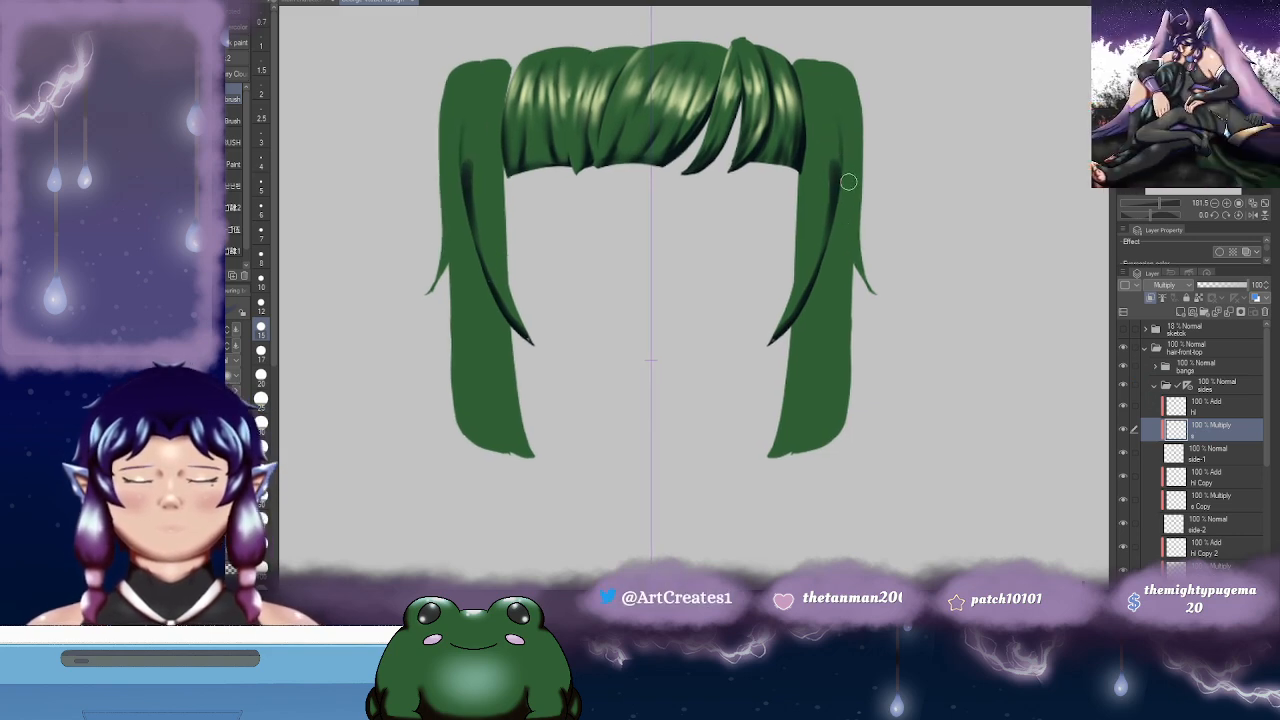
{"action": "key", "text": "j"}
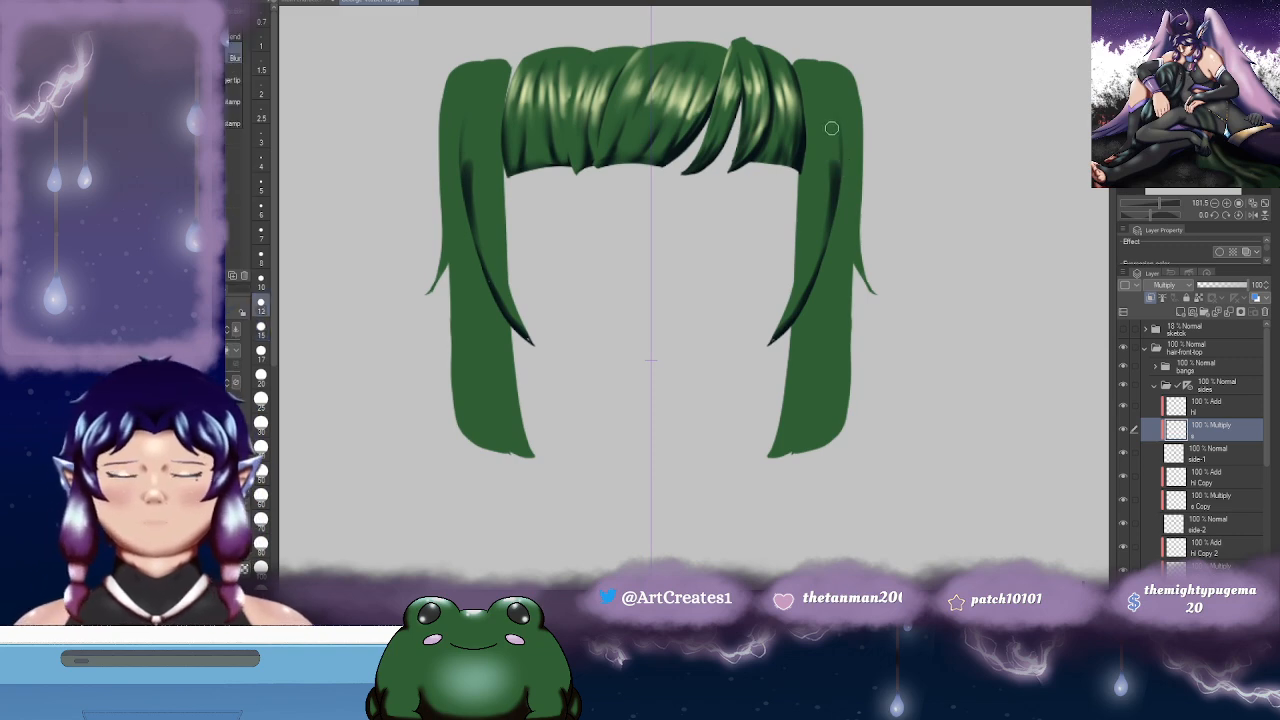
{"action": "left_click", "coordinate": [263, 520]}
{"action": "mouse_move", "coordinate": [829, 143]}
{"action": "left_mouse_down"}
{"action": "mouse_move", "coordinate": [820, 178]}
{"action": "mouse_move", "coordinate": [829, 82]}
{"action": "mouse_move", "coordinate": [833, 208]}
{"action": "mouse_move", "coordinate": [810, 203]}
{"action": "mouse_move", "coordinate": [854, 214]}
{"action": "left_mouse_up"}
{"action": "mouse_move", "coordinate": [527, 195]}
{"action": "left_mouse_down"}
{"action": "mouse_move", "coordinate": [534, 209]}
{"action": "mouse_move", "coordinate": [528, 178]}
{"action": "left_mouse_up"}
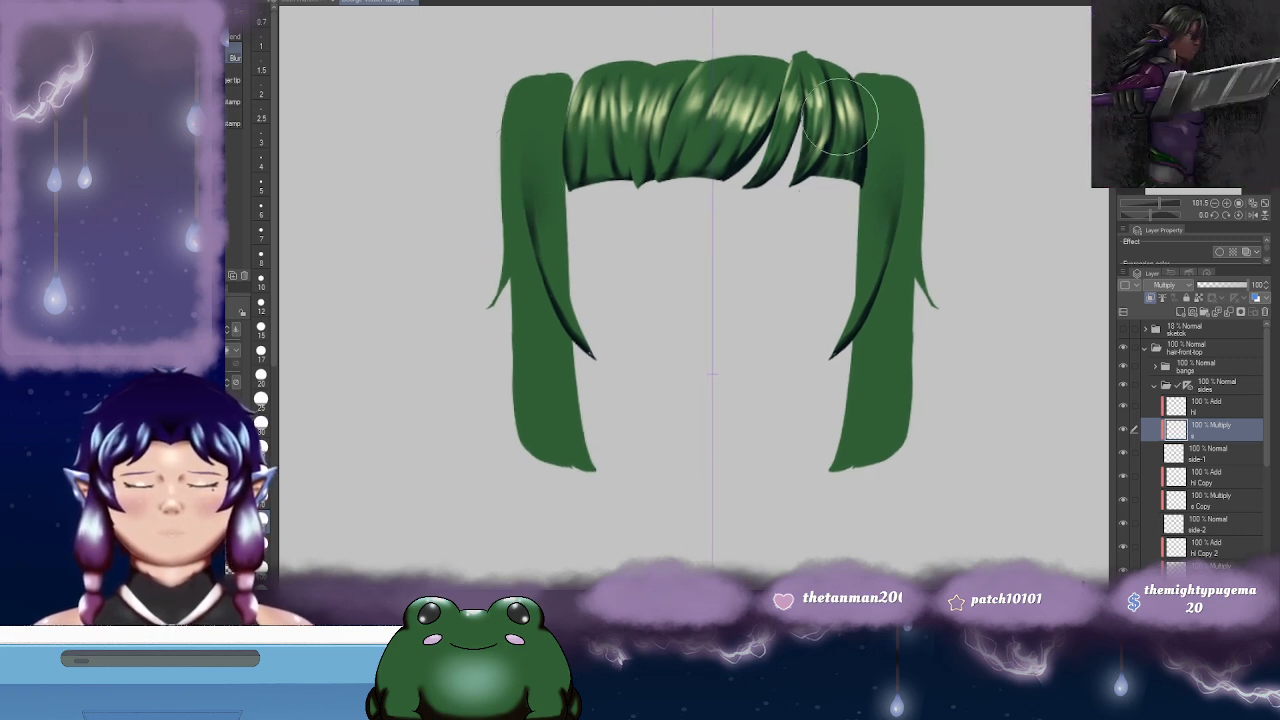
{"action": "left_click_drag", "start_coordinate": [946, 160], "coordinate": [918, 138]}
{"action": "left_click", "coordinate": [263, 352]}
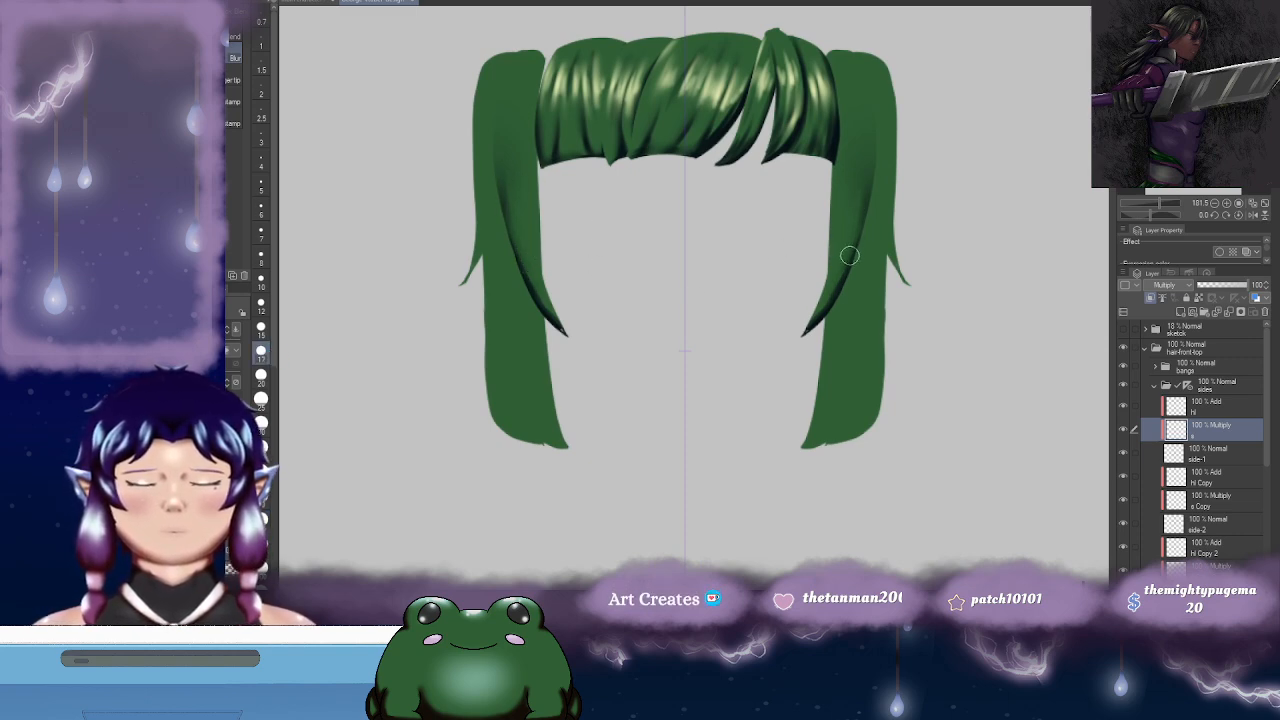
{"action": "left_click_drag", "start_coordinate": [648, 288], "coordinate": [642, 333]}
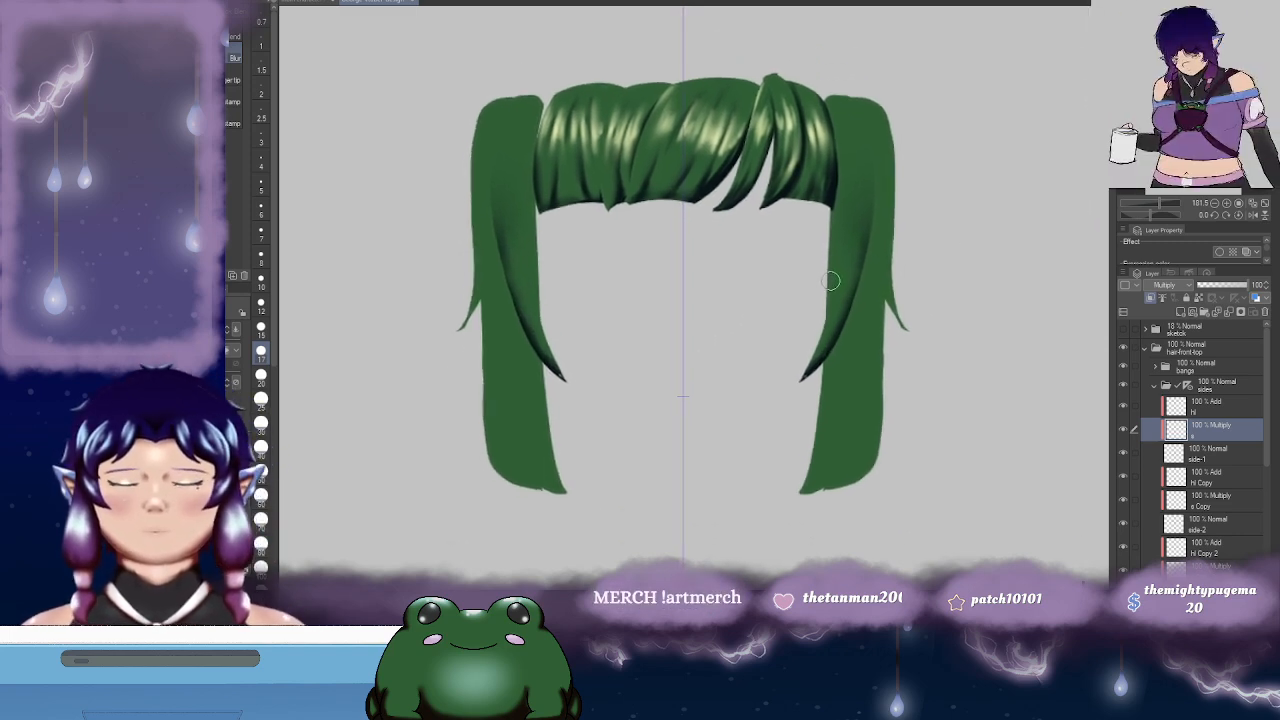
- Try a broad pale highlight on the side-1 locks on the Add layer hl at size 15
{"action": "key", "text": "b"}
{"action": "left_click_drag", "start_coordinate": [850, 245], "coordinate": [830, 252]}
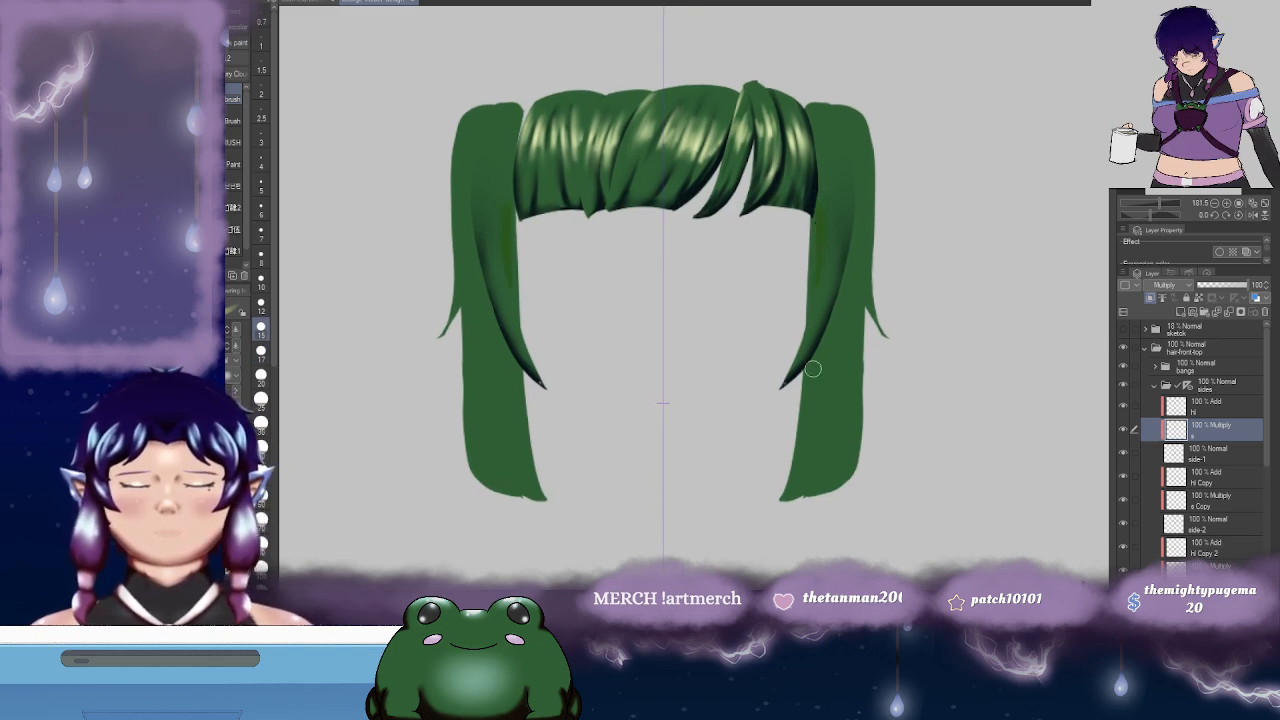
{"action": "left_click", "coordinate": [1218, 408]}
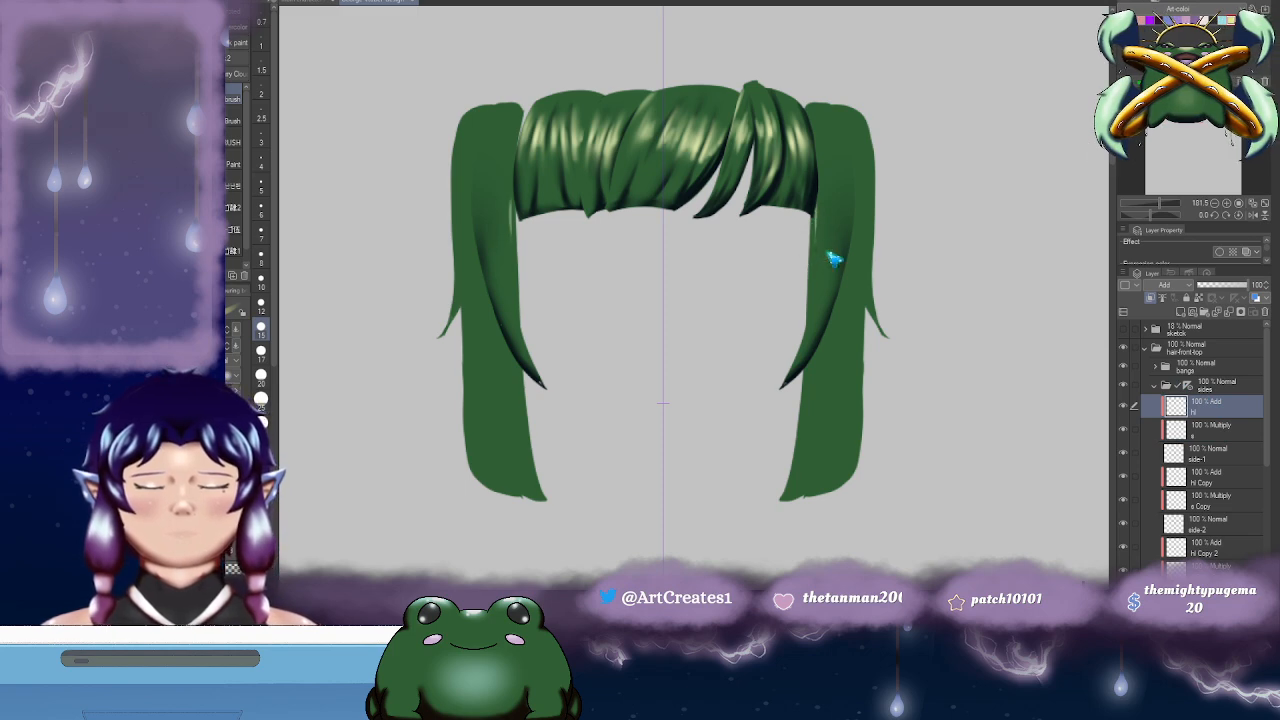
{"action": "left_click_drag", "start_coordinate": [825, 188], "coordinate": [815, 286]}
{"action": "left_click_drag", "start_coordinate": [820, 226], "coordinate": [838, 203]}
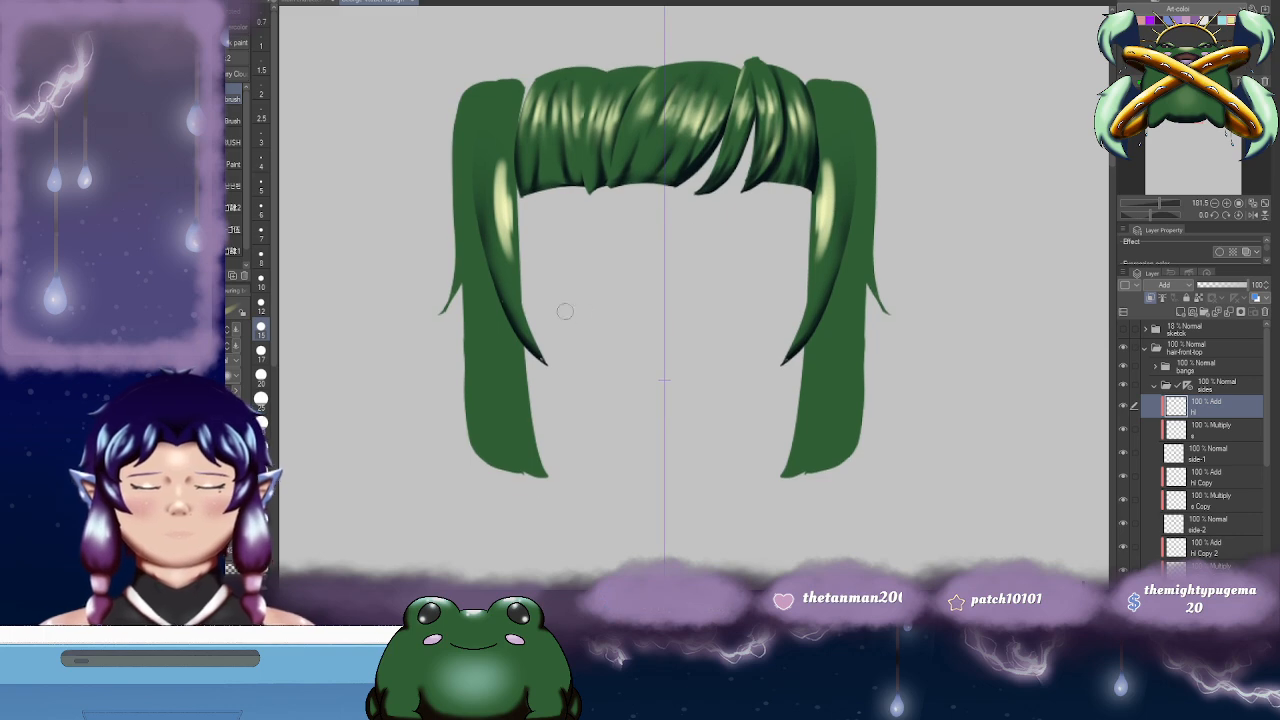
{"action": "key", "text": "ctrl+z"}
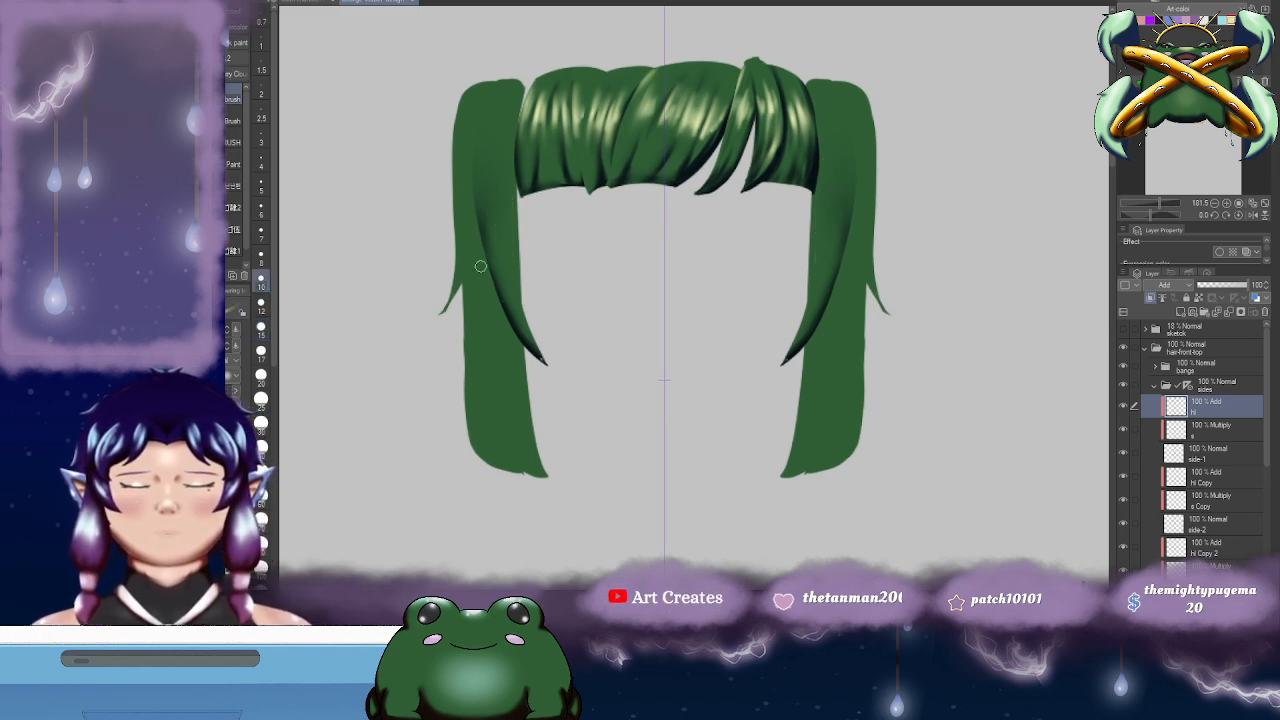
- Paint a pale highlight along the inner edge of the side-1 locks at size 10 and soften it with Blur
{"action": "left_click_drag", "start_coordinate": [820, 186], "coordinate": [814, 243]}
{"action": "mouse_move", "coordinate": [829, 180]}
{"action": "left_mouse_down"}
{"action": "mouse_move", "coordinate": [815, 278]}
{"action": "mouse_move", "coordinate": [826, 253]}
{"action": "left_mouse_up"}
{"action": "left_click_drag", "start_coordinate": [834, 118], "coordinate": [846, 194]}
{"action": "key", "text": "ctrl+z"}
{"action": "key", "text": "ctrl+z"}
{"action": "key", "text": "ctrl+z"}
{"action": "key", "text": "ctrl+z"}
{"action": "key", "text": "ctrl+z"}
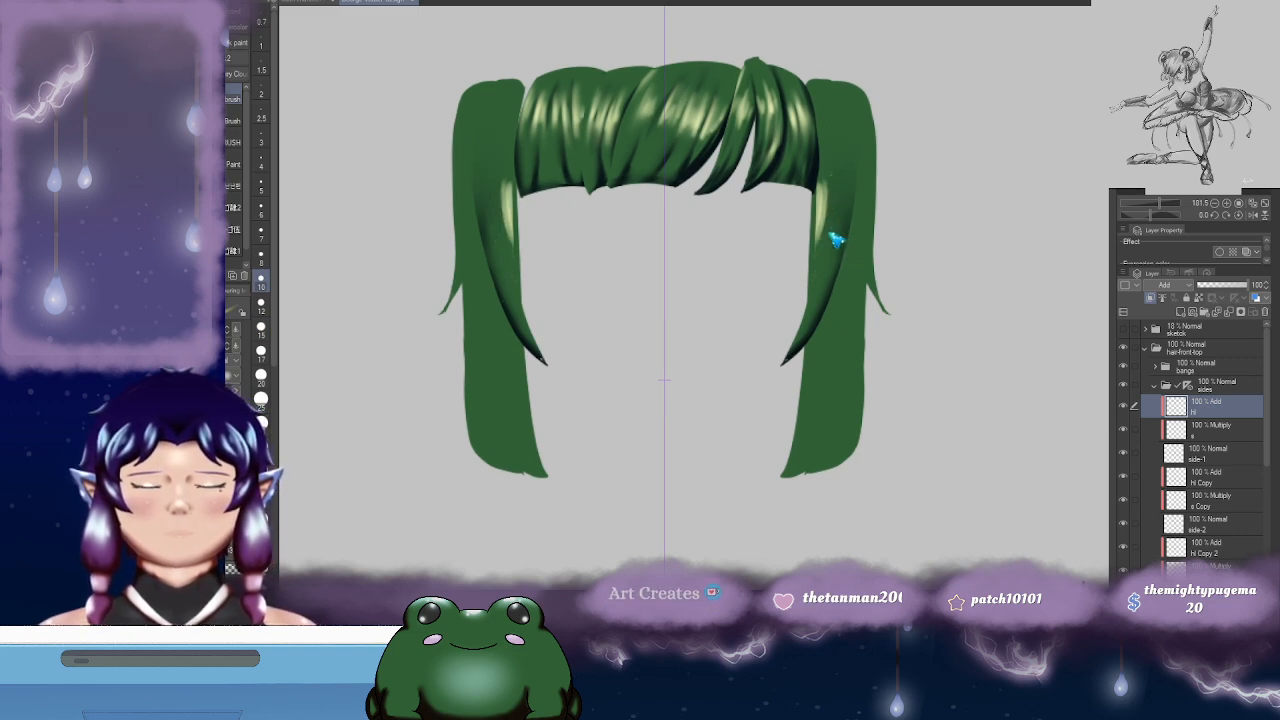
{"action": "mouse_move", "coordinate": [813, 208]}
{"action": "left_mouse_down"}
{"action": "mouse_move", "coordinate": [811, 278]}
{"action": "mouse_move", "coordinate": [827, 258]}
{"action": "left_mouse_up"}
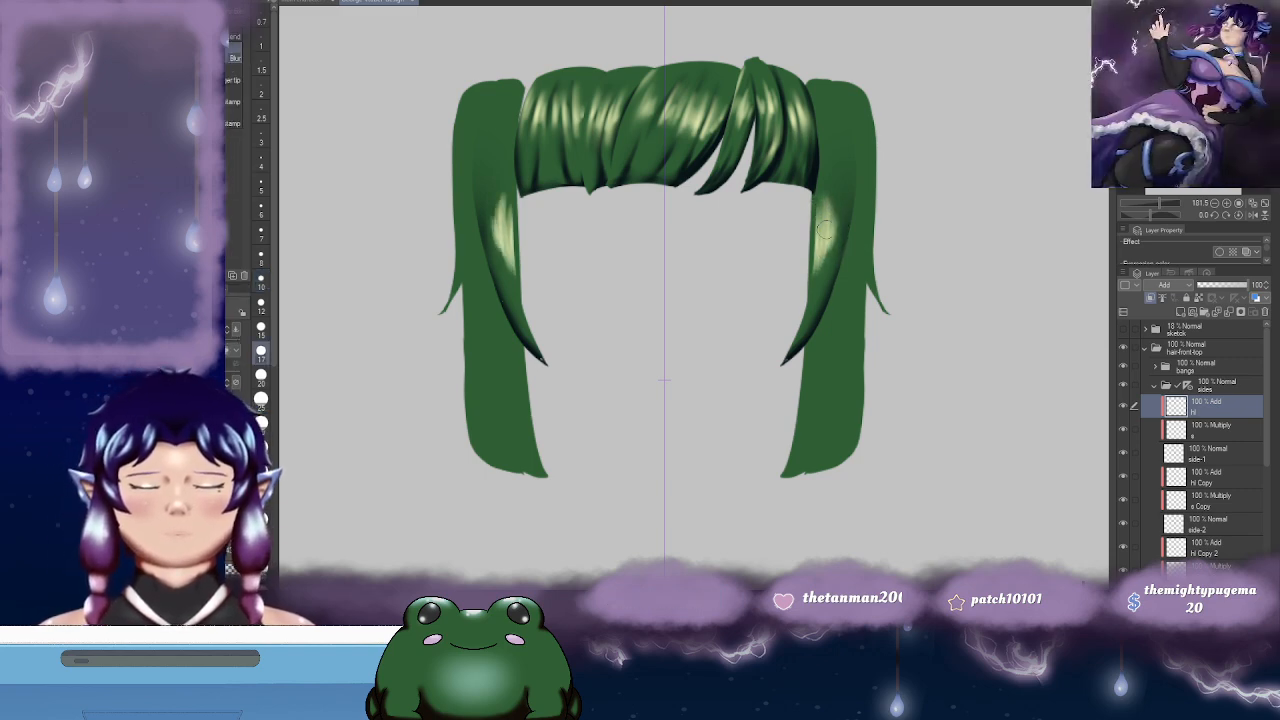
{"action": "left_click_drag", "start_coordinate": [724, 288], "coordinate": [770, 302]}
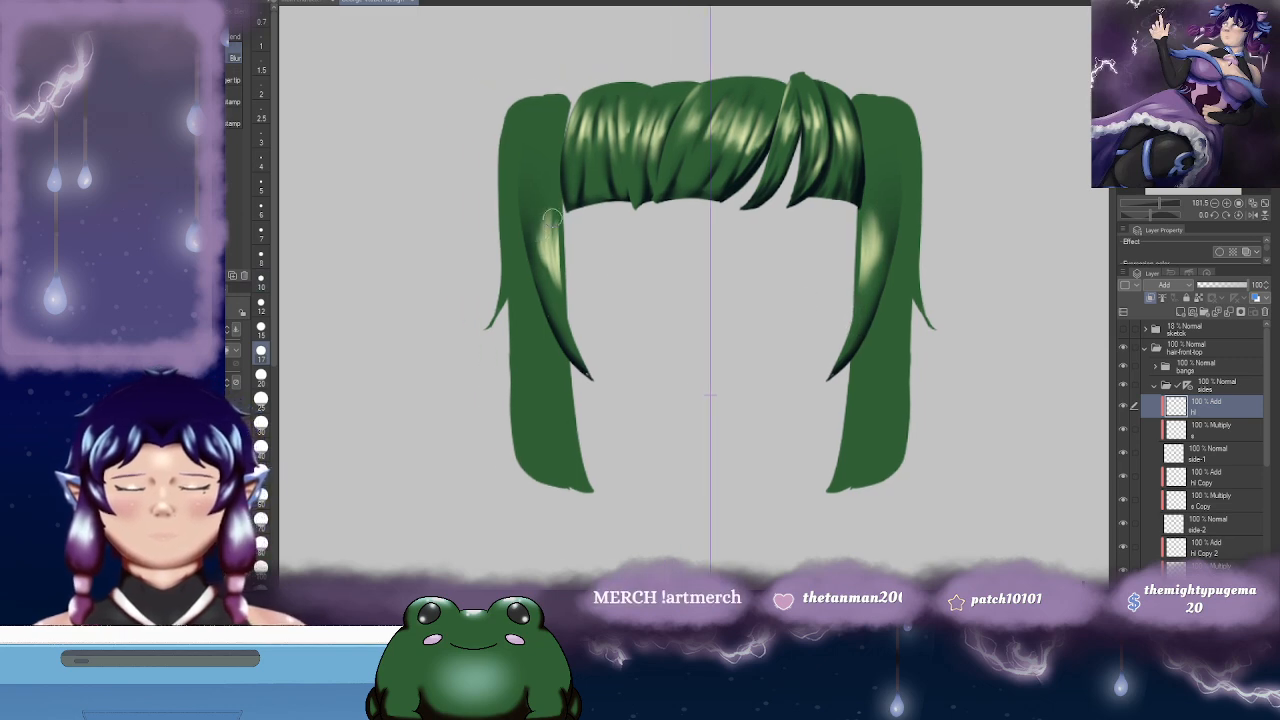
- Deepen the shadows on the upper part of the side-1 locks on Multiply layer s with the brush at size 10
{"action": "left_click", "coordinate": [1210, 430]}
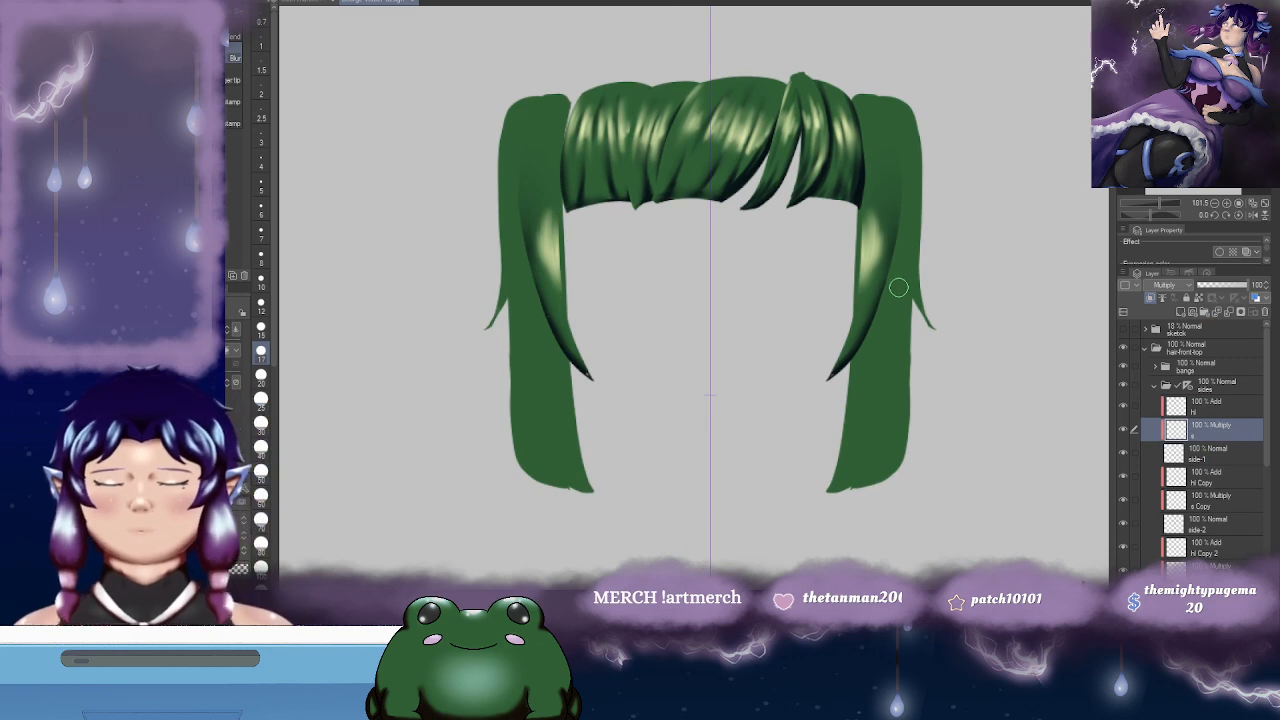
{"action": "mouse_move", "coordinate": [854, 286]}
{"action": "left_mouse_down"}
{"action": "mouse_move", "coordinate": [808, 284]}
{"action": "mouse_move", "coordinate": [790, 310]}
{"action": "mouse_move", "coordinate": [802, 340]}
{"action": "left_mouse_up"}
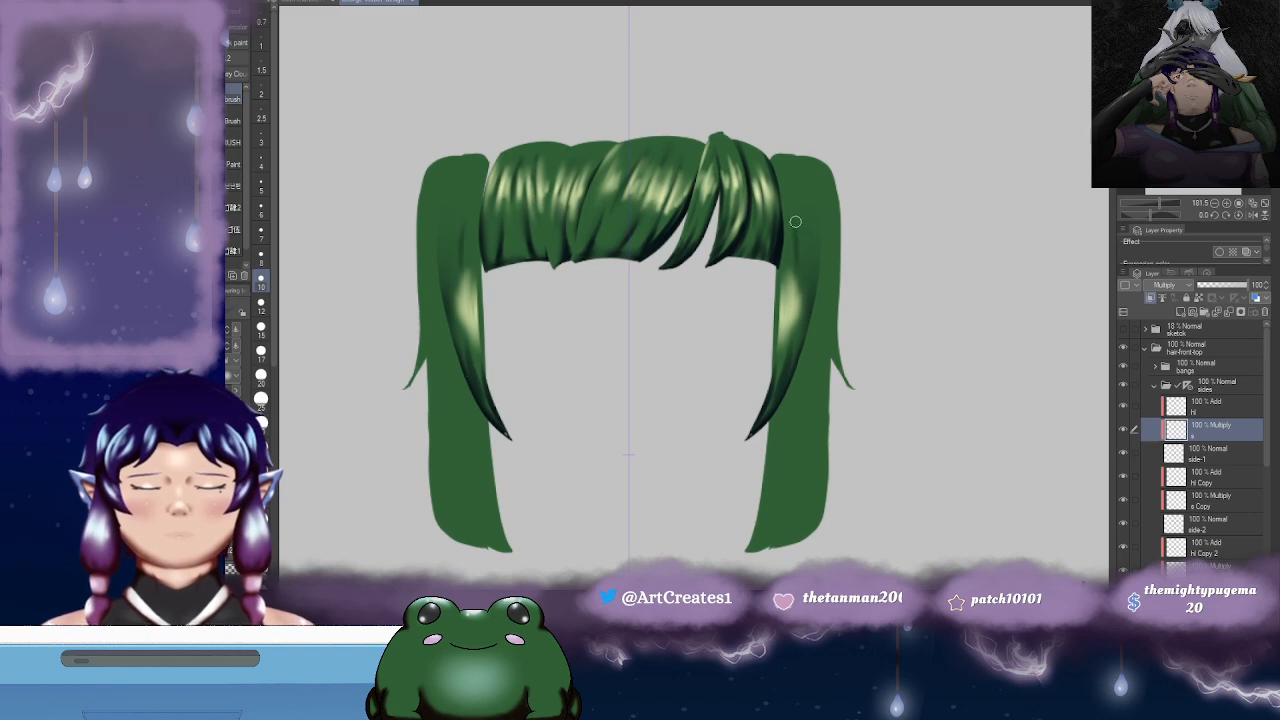
{"action": "mouse_move", "coordinate": [806, 226]}
{"action": "left_mouse_down"}
{"action": "mouse_move", "coordinate": [782, 178]}
{"action": "mouse_move", "coordinate": [785, 264]}
{"action": "left_mouse_up"}
{"action": "mouse_move", "coordinate": [781, 181]}
{"action": "left_mouse_down"}
{"action": "mouse_move", "coordinate": [774, 288]}
{"action": "mouse_move", "coordinate": [818, 250]}
{"action": "left_mouse_up"}
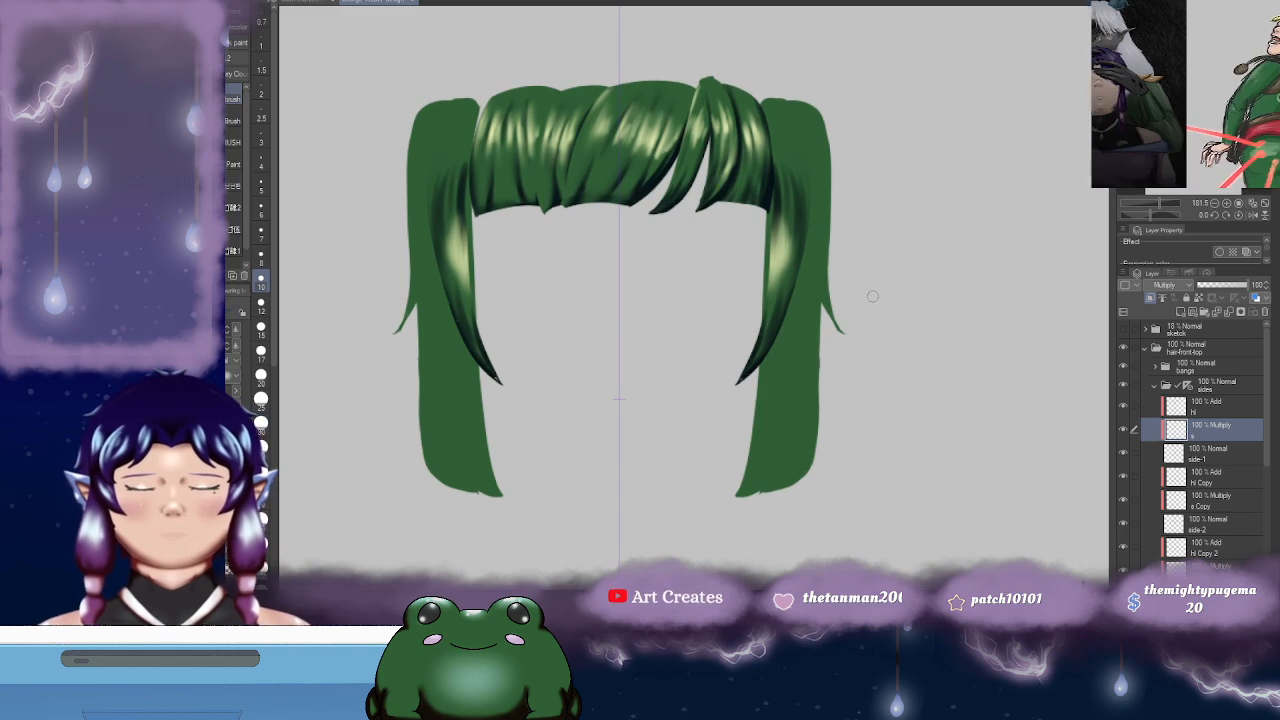
- Clear the highlight from the Add layer hl and try a new stroke where the side-1 lock meets the bangs
{"action": "left_click", "coordinate": [1218, 406]}
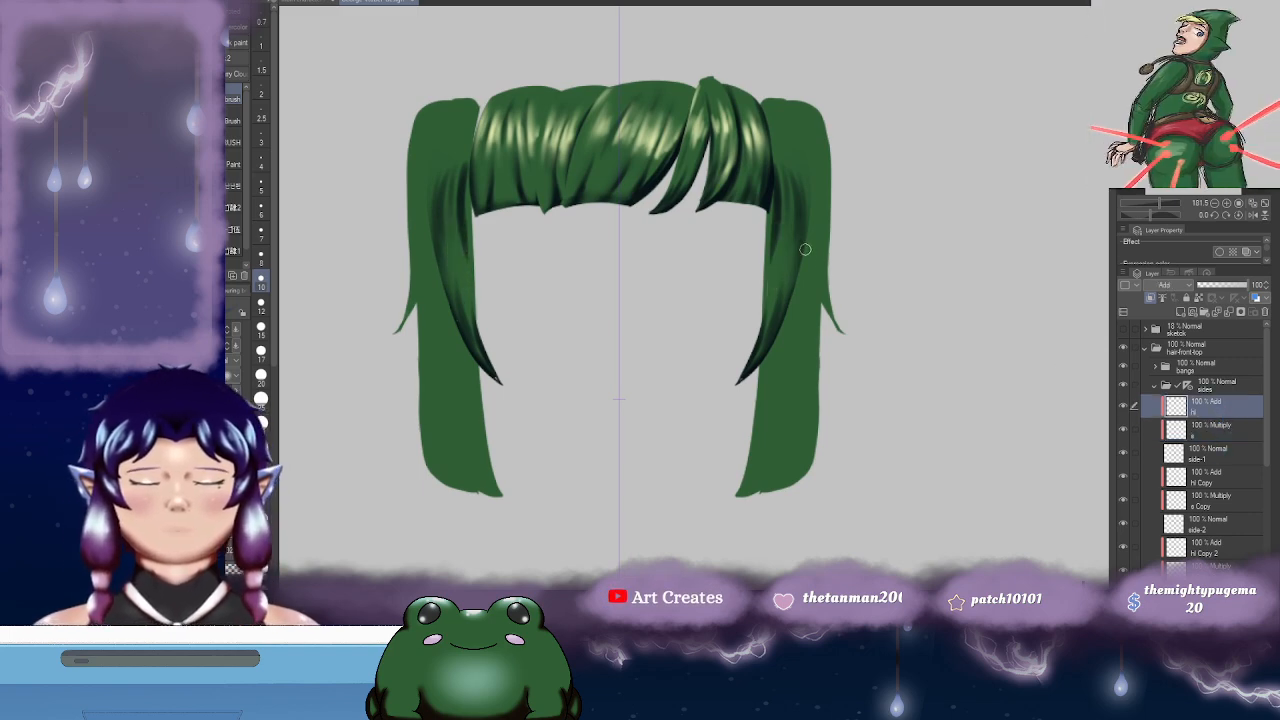
{"action": "key", "text": "j"}
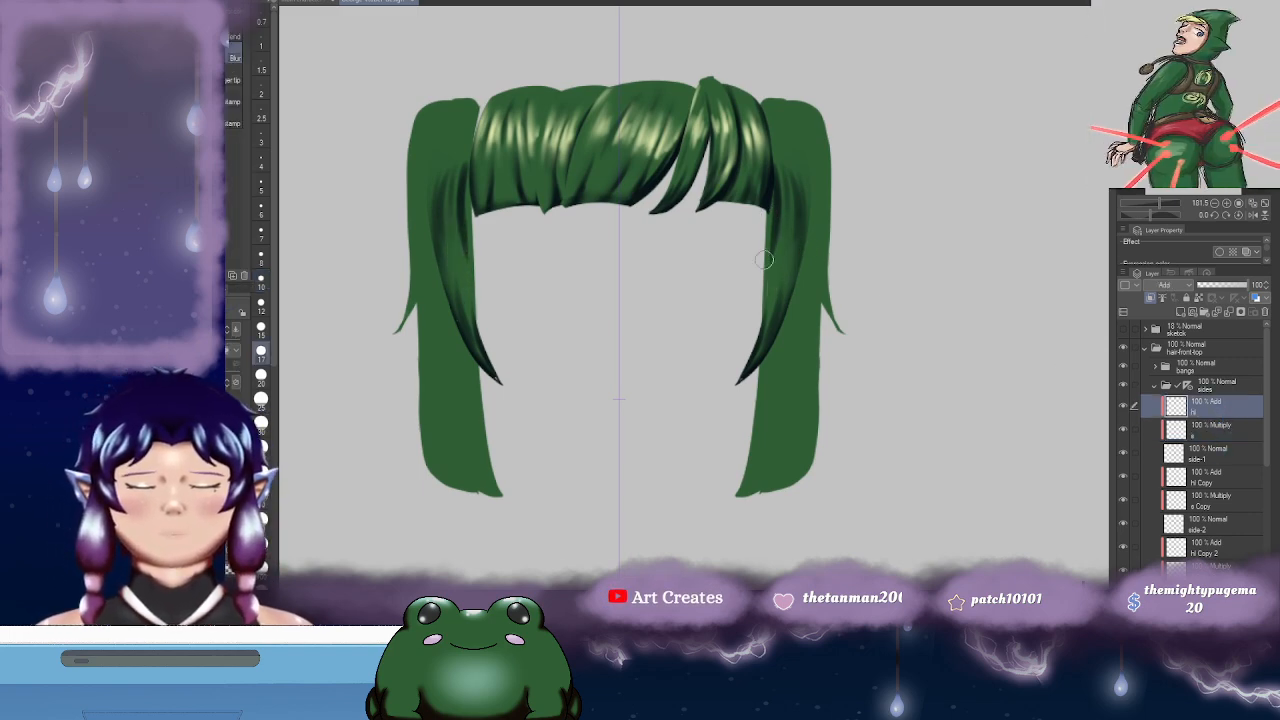
{"action": "left_click_drag", "start_coordinate": [773, 204], "coordinate": [827, 202]}
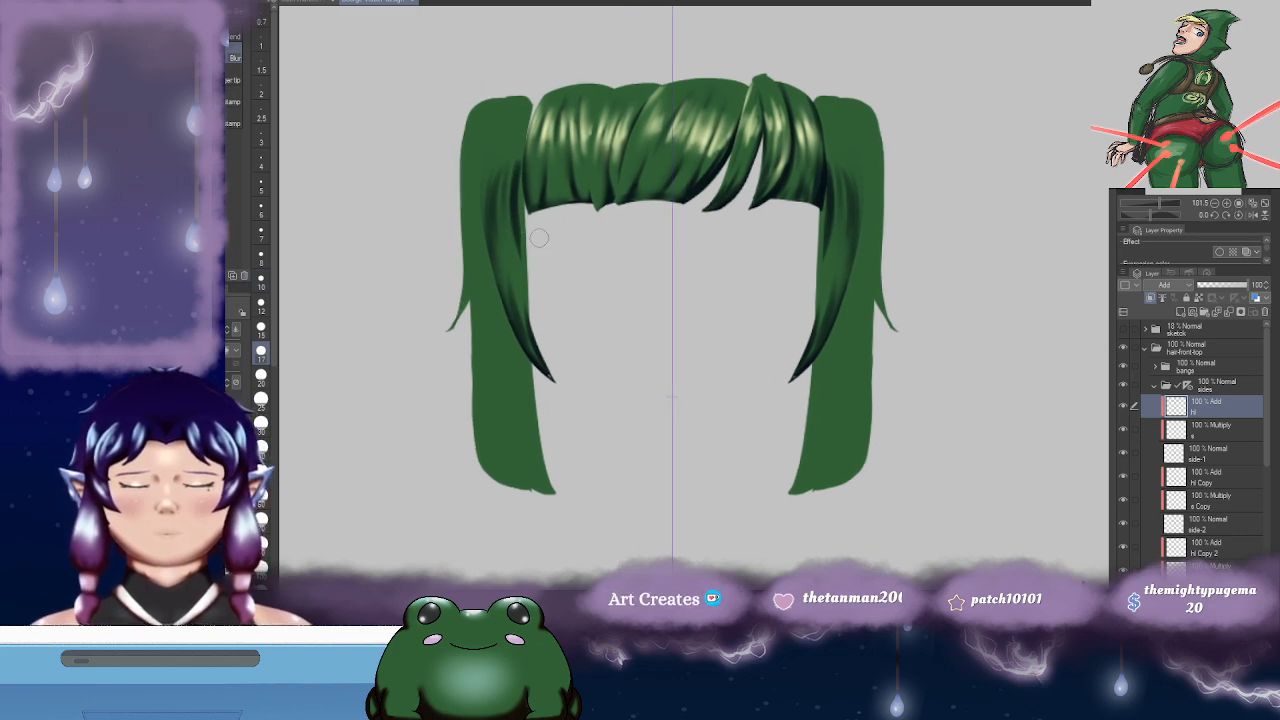
{"action": "key", "text": "b"}
{"action": "left_click_drag", "start_coordinate": [527, 222], "coordinate": [524, 184]}
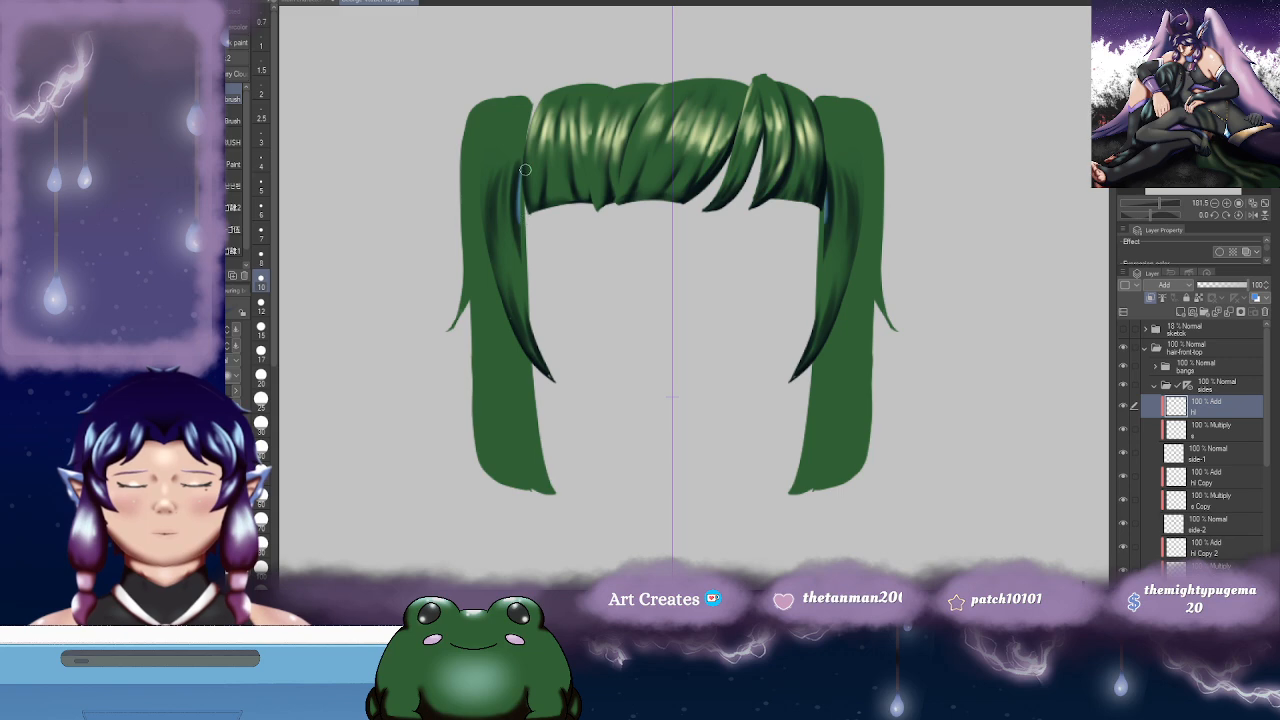
- Add shadow on Multiply layer s where the side-1 locks meet the bangs and soften it with Blur at size 17
{"action": "left_click", "coordinate": [1219, 428]}
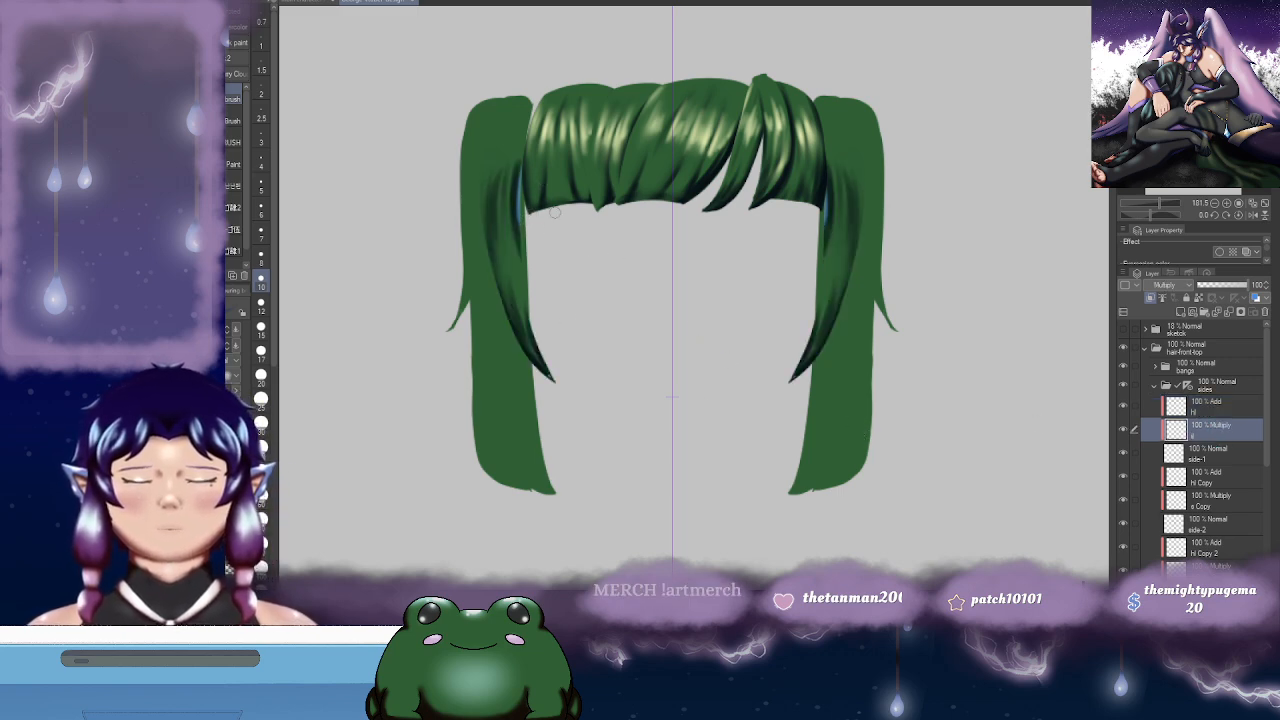
{"action": "mouse_move", "coordinate": [525, 220]}
{"action": "left_mouse_down"}
{"action": "mouse_move", "coordinate": [523, 172]}
{"action": "mouse_move", "coordinate": [518, 270]}
{"action": "left_mouse_up"}
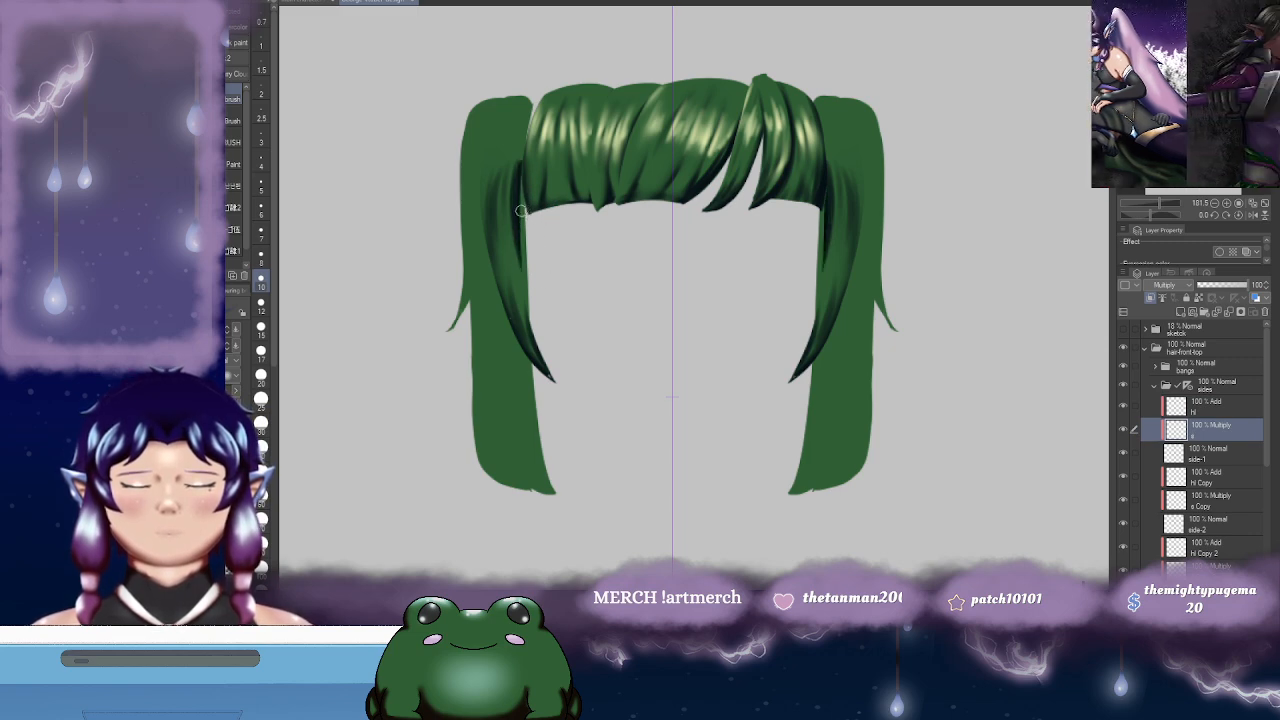
{"action": "mouse_move", "coordinate": [881, 204]}
{"action": "left_mouse_down"}
{"action": "mouse_move", "coordinate": [859, 208]}
{"action": "mouse_move", "coordinate": [805, 284]}
{"action": "left_mouse_up"}
{"action": "key", "text": "j"}
{"action": "left_click_drag", "start_coordinate": [807, 231], "coordinate": [805, 263]}
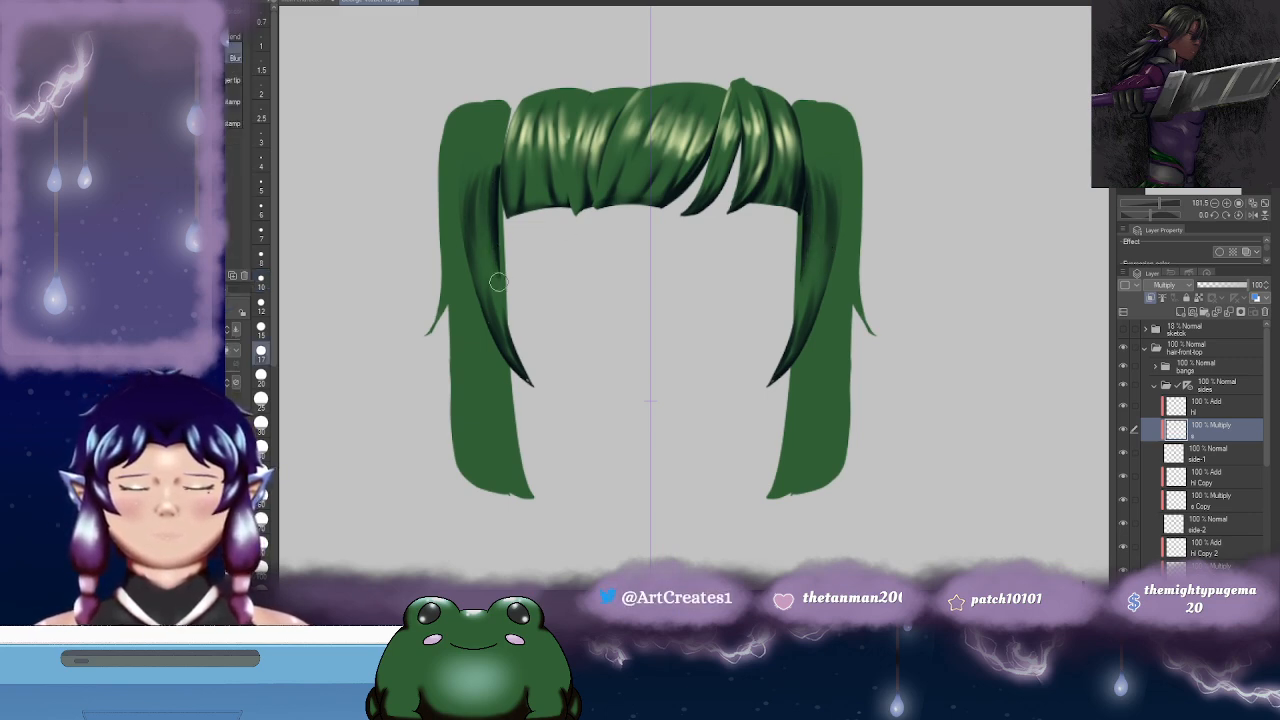
{"action": "mouse_move", "coordinate": [916, 211]}
{"action": "left_mouse_down"}
{"action": "mouse_move", "coordinate": [895, 299]}
{"action": "mouse_move", "coordinate": [910, 211]}
{"action": "left_mouse_up"}
{"action": "left_click_drag", "start_coordinate": [849, 287], "coordinate": [852, 254]}
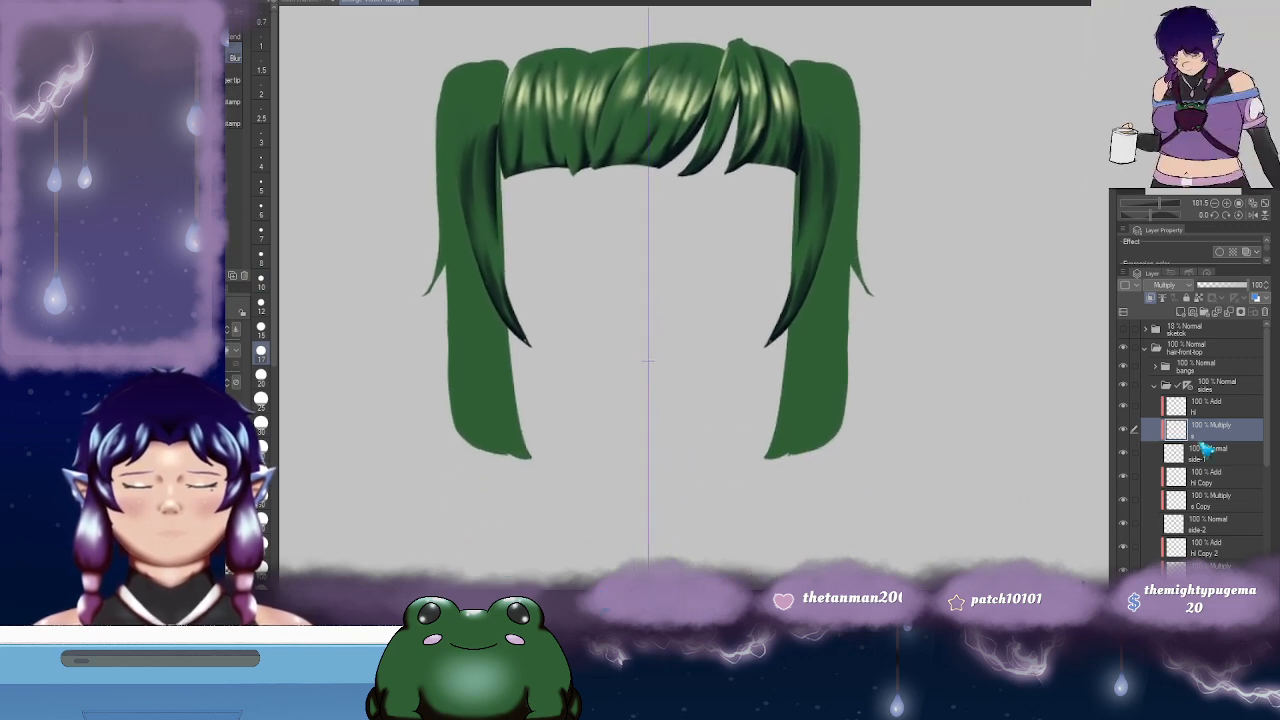
- Paint pale highlight strokes across the middle of the side-1 locks on Add layer hl with the brush at size 5
{"action": "left_click", "coordinate": [1222, 408]}
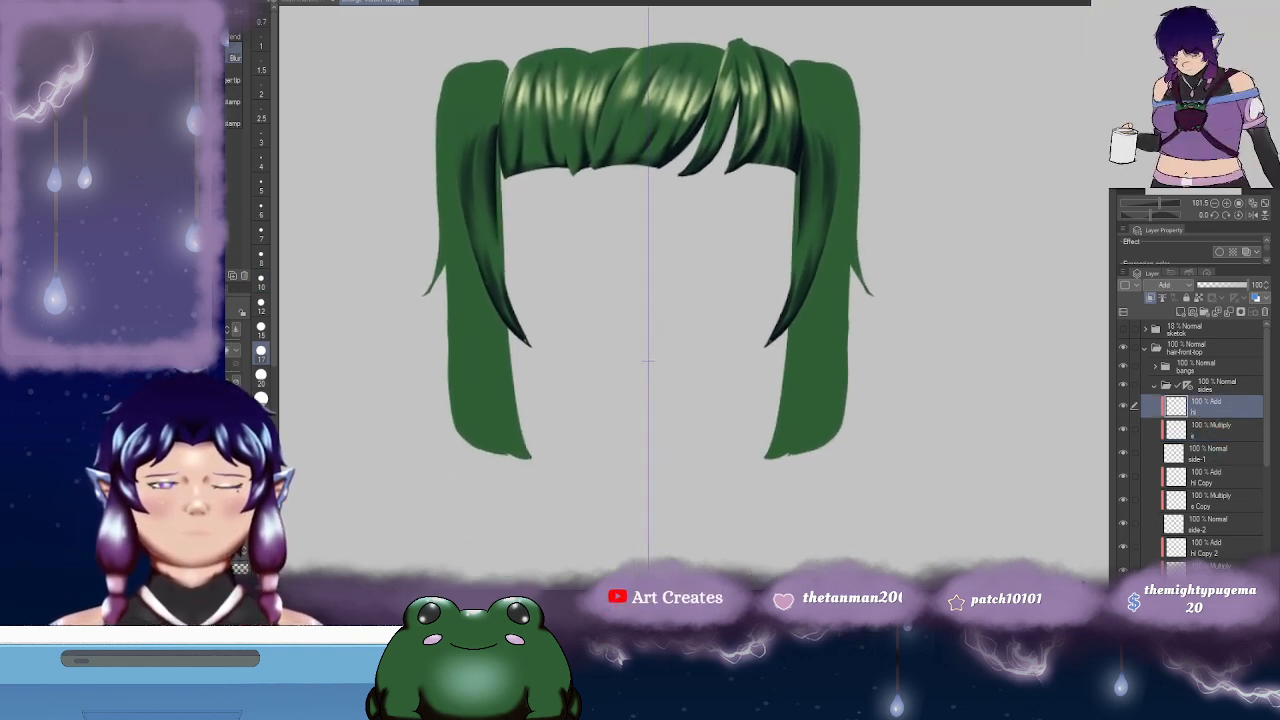
{"action": "key", "text": "b"}
{"action": "left_click_drag", "start_coordinate": [822, 200], "coordinate": [801, 244]}
{"action": "key", "text": "ctrl+z"}
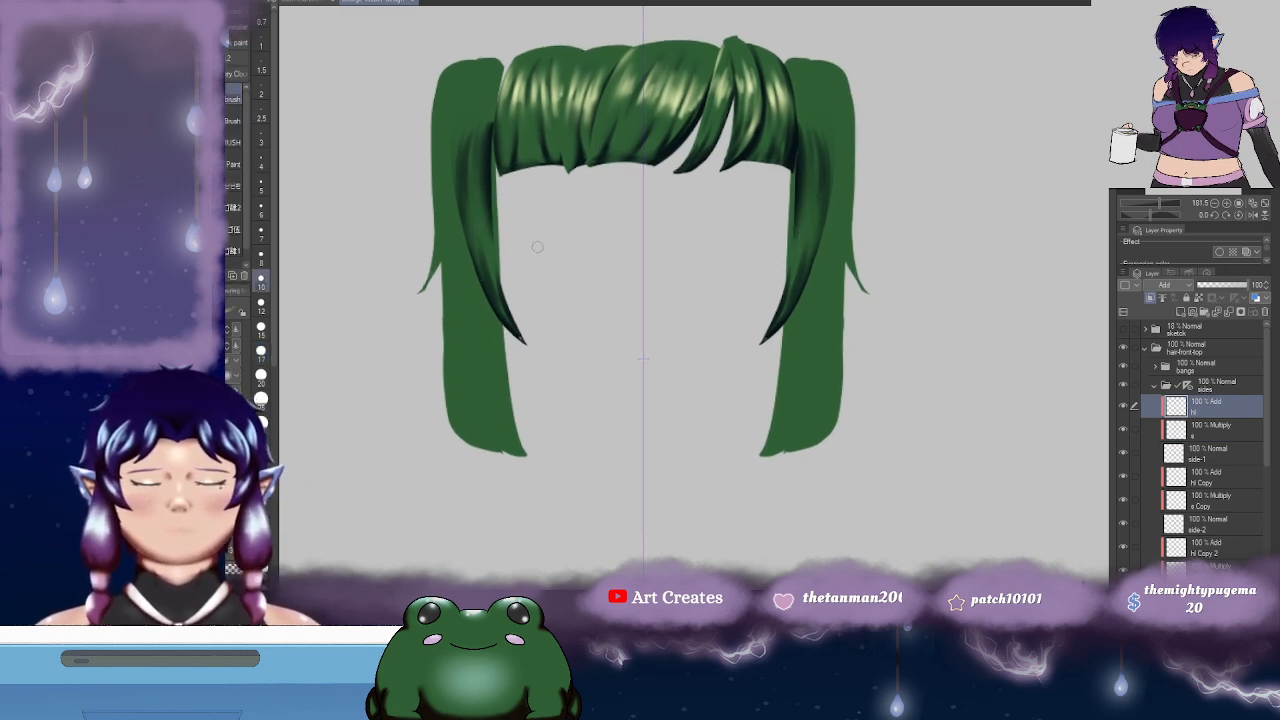
{"action": "left_click", "coordinate": [262, 187]}
{"action": "left_click_drag", "start_coordinate": [806, 196], "coordinate": [798, 248]}
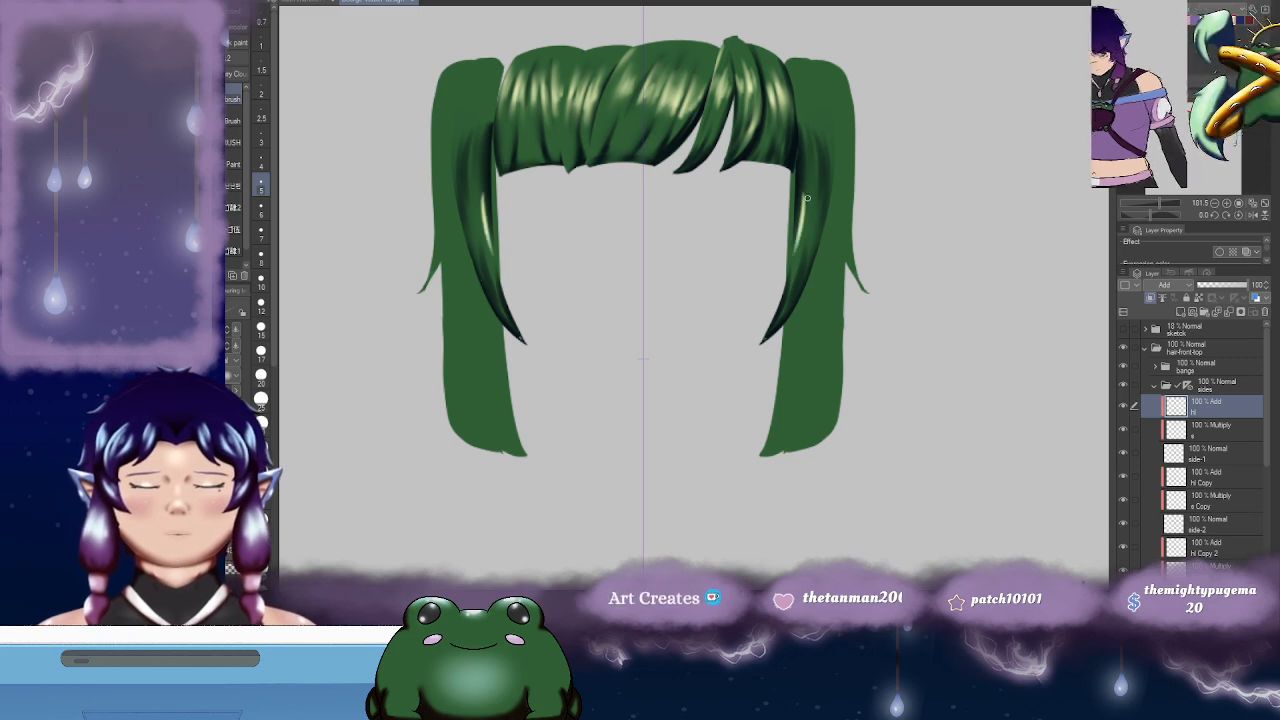
{"action": "mouse_move", "coordinate": [811, 194]}
{"action": "left_mouse_down"}
{"action": "mouse_move", "coordinate": [804, 238]}
{"action": "mouse_move", "coordinate": [838, 210]}
{"action": "mouse_move", "coordinate": [850, 245]}
{"action": "mouse_move", "coordinate": [828, 289]}
{"action": "mouse_move", "coordinate": [854, 214]}
{"action": "mouse_move", "coordinate": [846, 199]}
{"action": "left_mouse_up"}
{"action": "scroll", "coordinate": [832, 296], "scroll_direction": "up", "scroll_amount": 1}
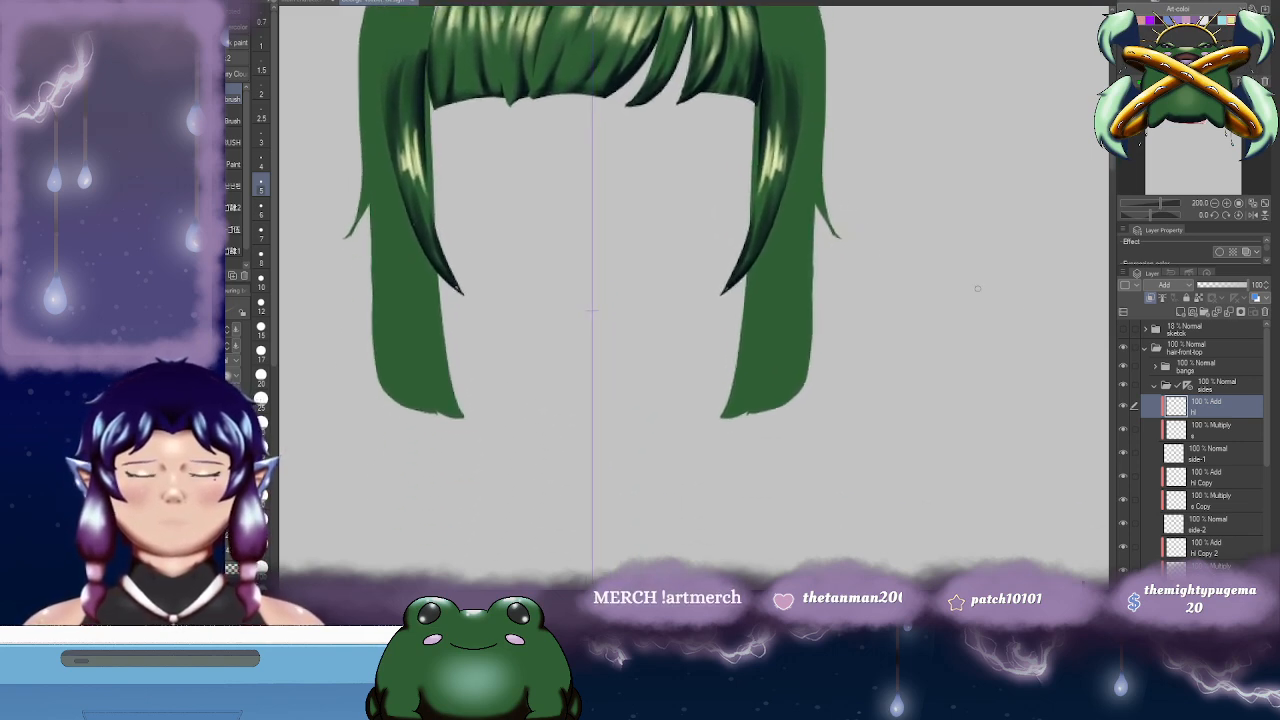
- Paint shadow along the inner edge of the side-2 locks on Multiply layer s Copy with the brush at size 12
{"action": "left_click", "coordinate": [1212, 500]}
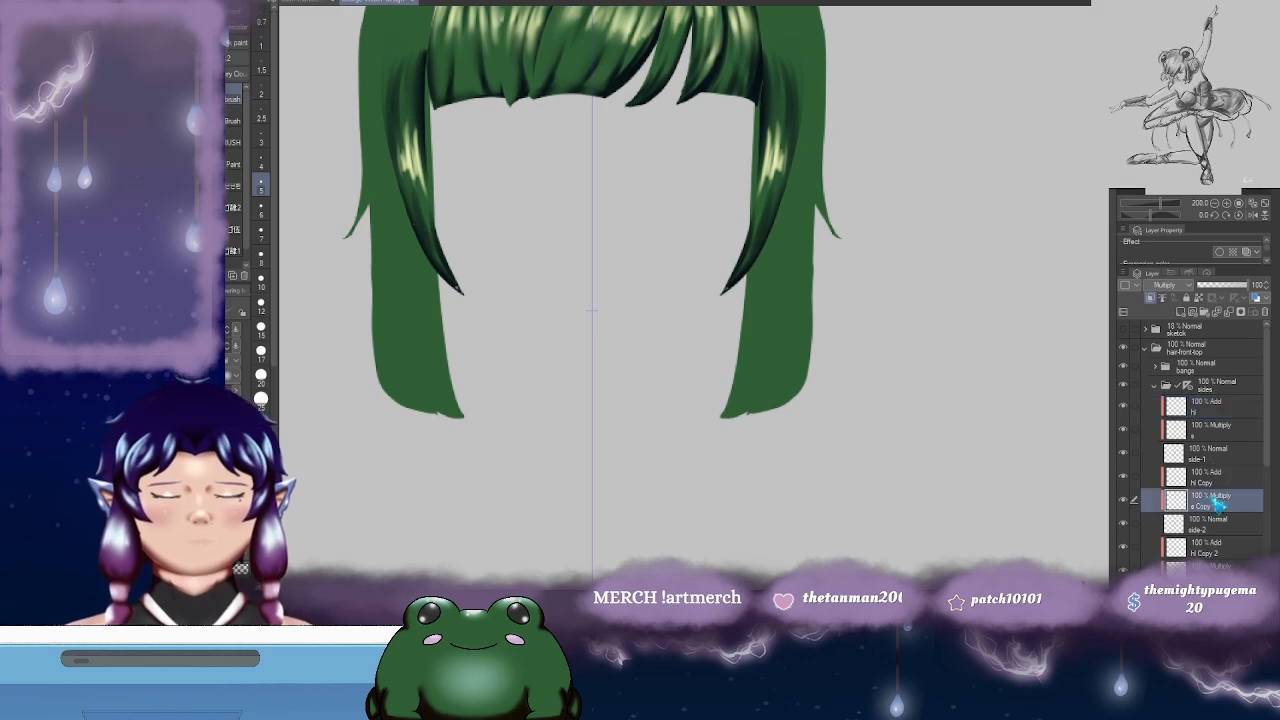
{"action": "left_click_drag", "start_coordinate": [917, 250], "coordinate": [870, 318]}
{"action": "key", "text": "b"}
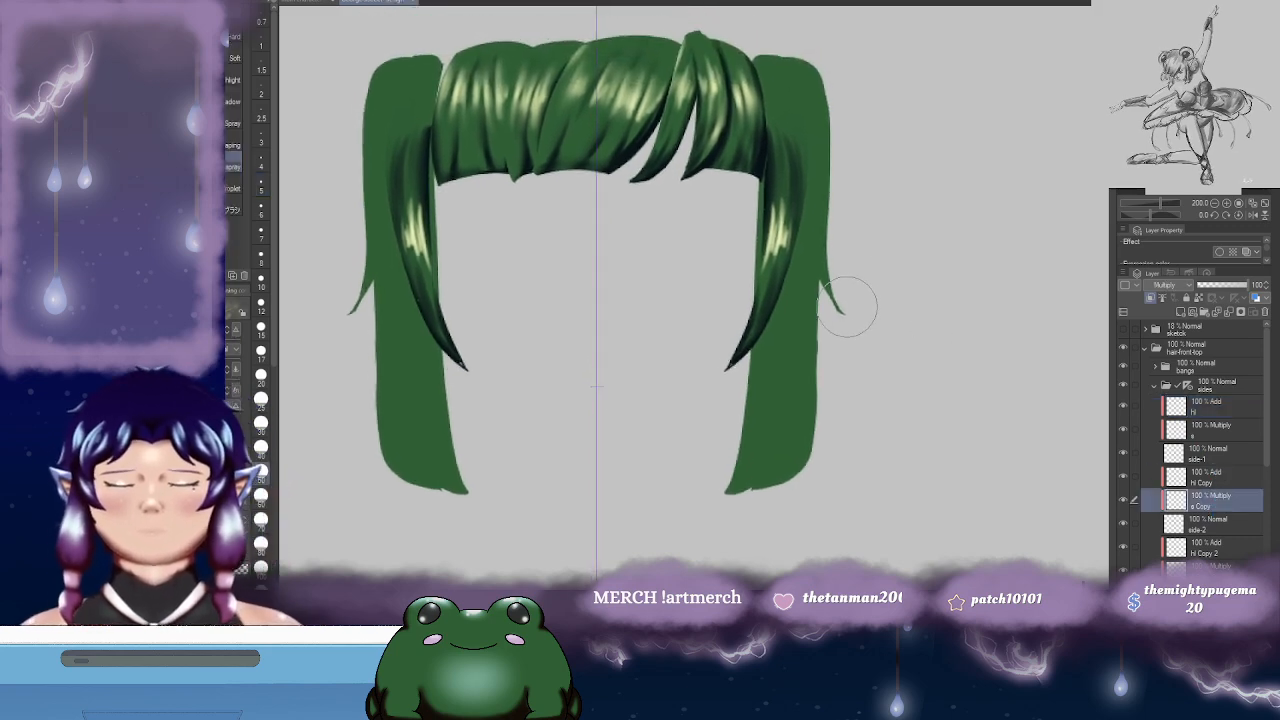
{"action": "key", "text": "b"}
{"action": "key", "text": "b"}
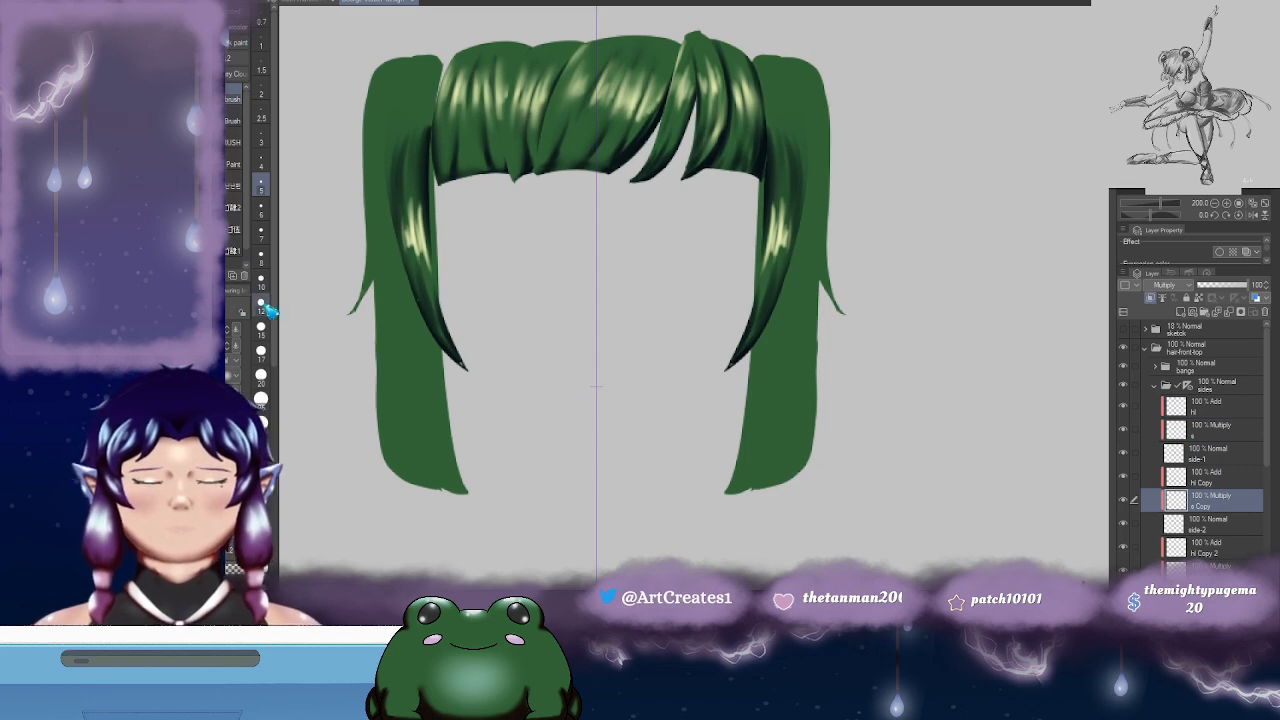
{"action": "key", "text": "bracketright"}
{"action": "key", "text": "bracketright"}
{"action": "key", "text": "bracketright"}
{"action": "key", "text": "bracketright"}
{"action": "key", "text": "bracketright"}
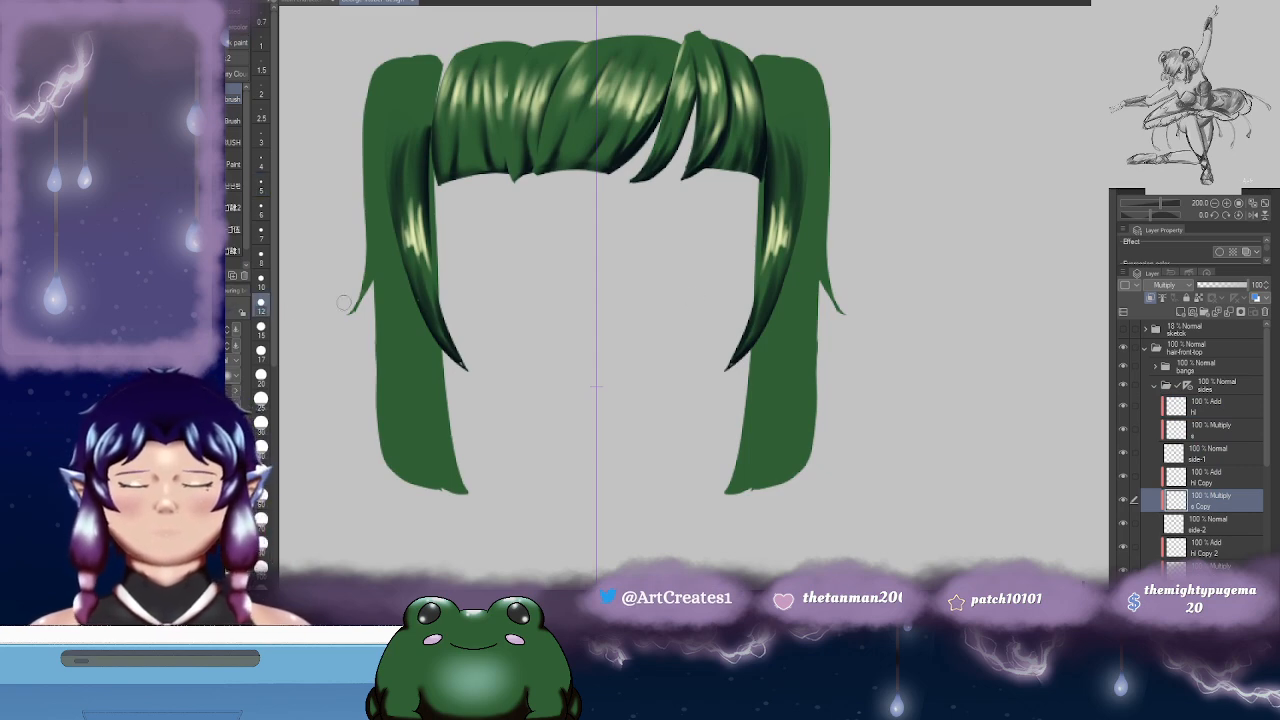
{"action": "left_click", "coordinate": [1124, 524]}
{"action": "left_click", "coordinate": [1124, 524]}
{"action": "left_click_drag", "start_coordinate": [893, 273], "coordinate": [873, 289]}
{"action": "left_click_drag", "start_coordinate": [783, 243], "coordinate": [820, 320]}
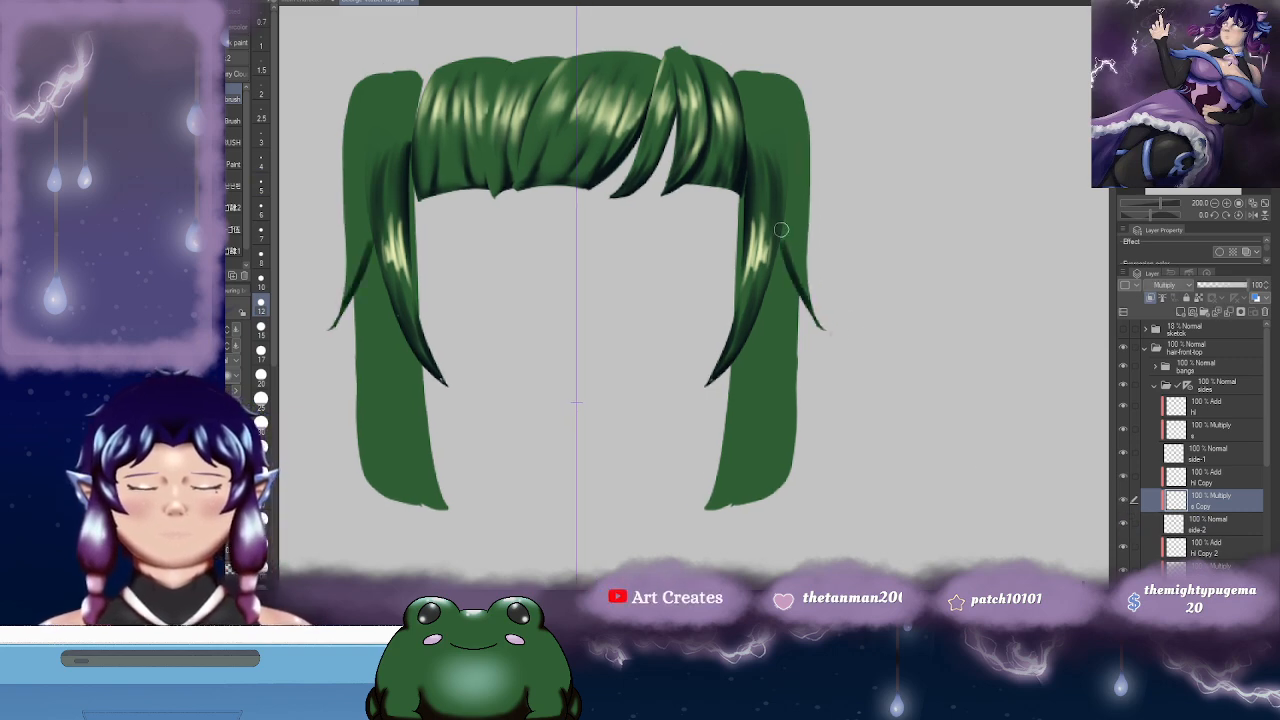
- Extend the side-2 shadows toward the upper hair and the lock tips, and soften them with Blur at size 17
{"action": "mouse_move", "coordinate": [833, 266]}
{"action": "left_mouse_down"}
{"action": "mouse_move", "coordinate": [868, 381]}
{"action": "mouse_move", "coordinate": [850, 266]}
{"action": "left_mouse_up"}
{"action": "mouse_move", "coordinate": [878, 372]}
{"action": "left_mouse_down"}
{"action": "mouse_move", "coordinate": [884, 472]}
{"action": "mouse_move", "coordinate": [867, 372]}
{"action": "left_mouse_up"}
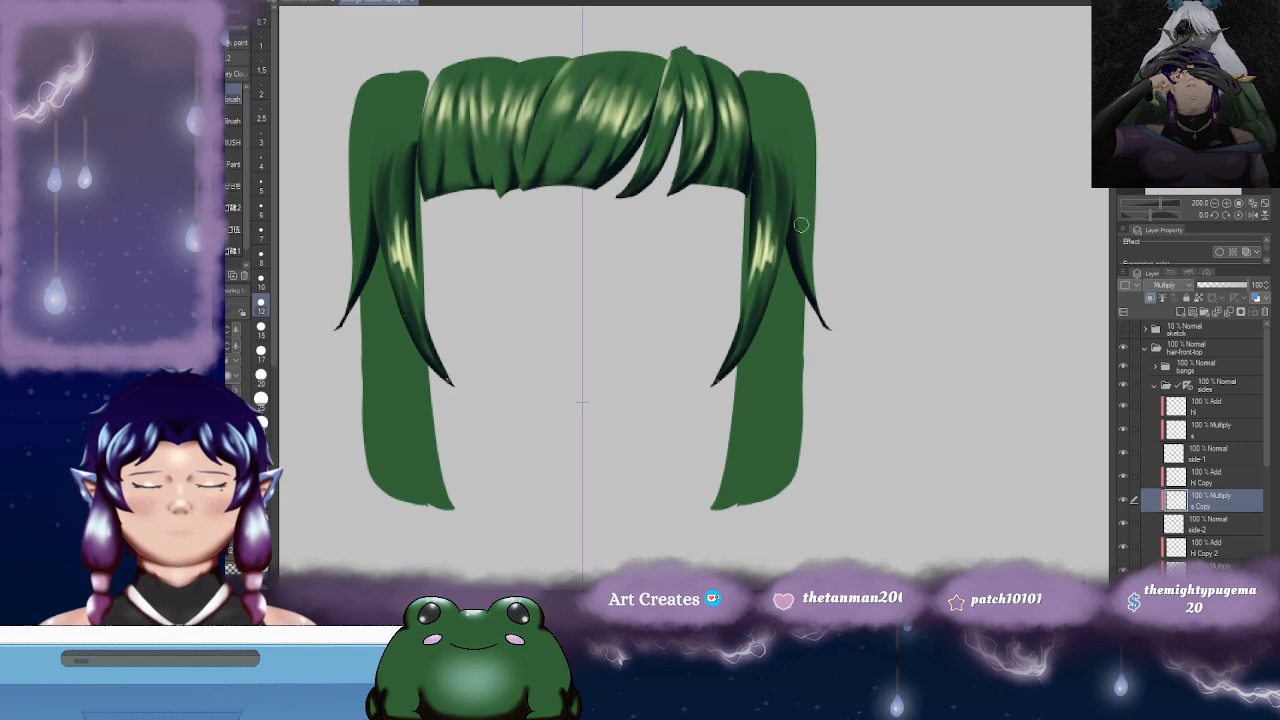
{"action": "mouse_move", "coordinate": [842, 305]}
{"action": "left_mouse_down"}
{"action": "mouse_move", "coordinate": [850, 160]}
{"action": "mouse_move", "coordinate": [848, 317]}
{"action": "left_mouse_up"}
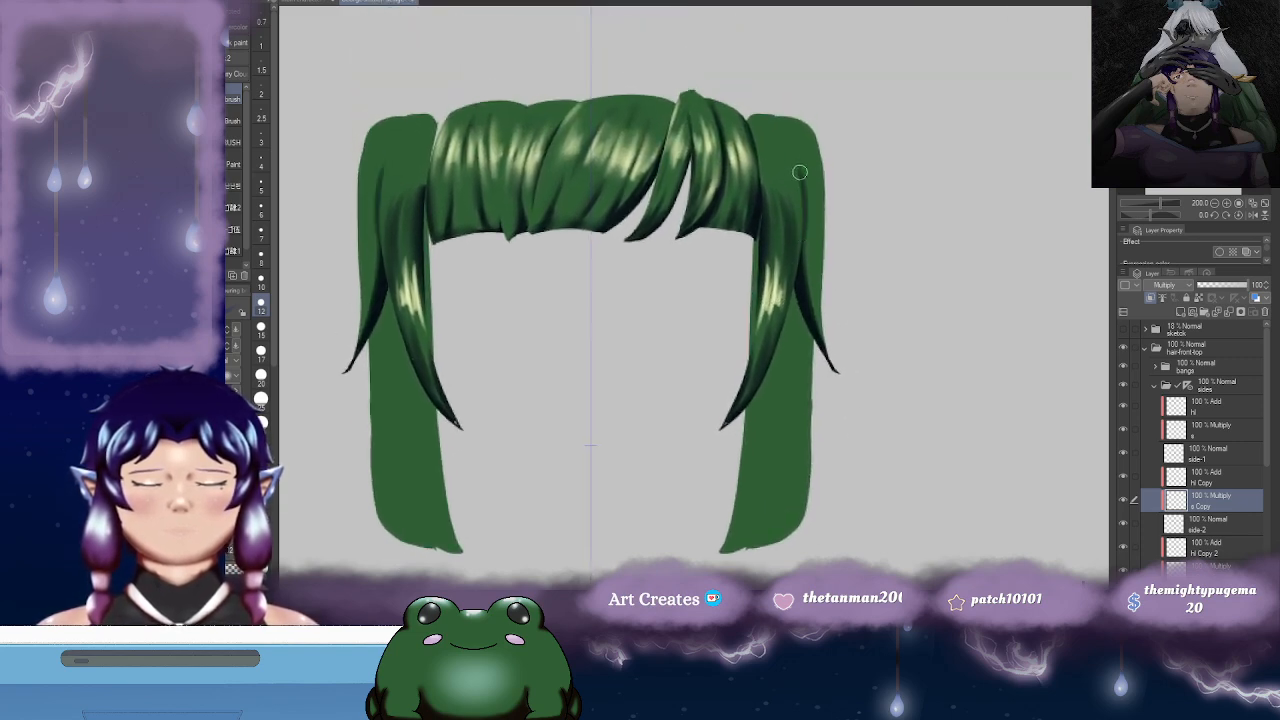
{"action": "left_click_drag", "start_coordinate": [825, 263], "coordinate": [801, 262]}
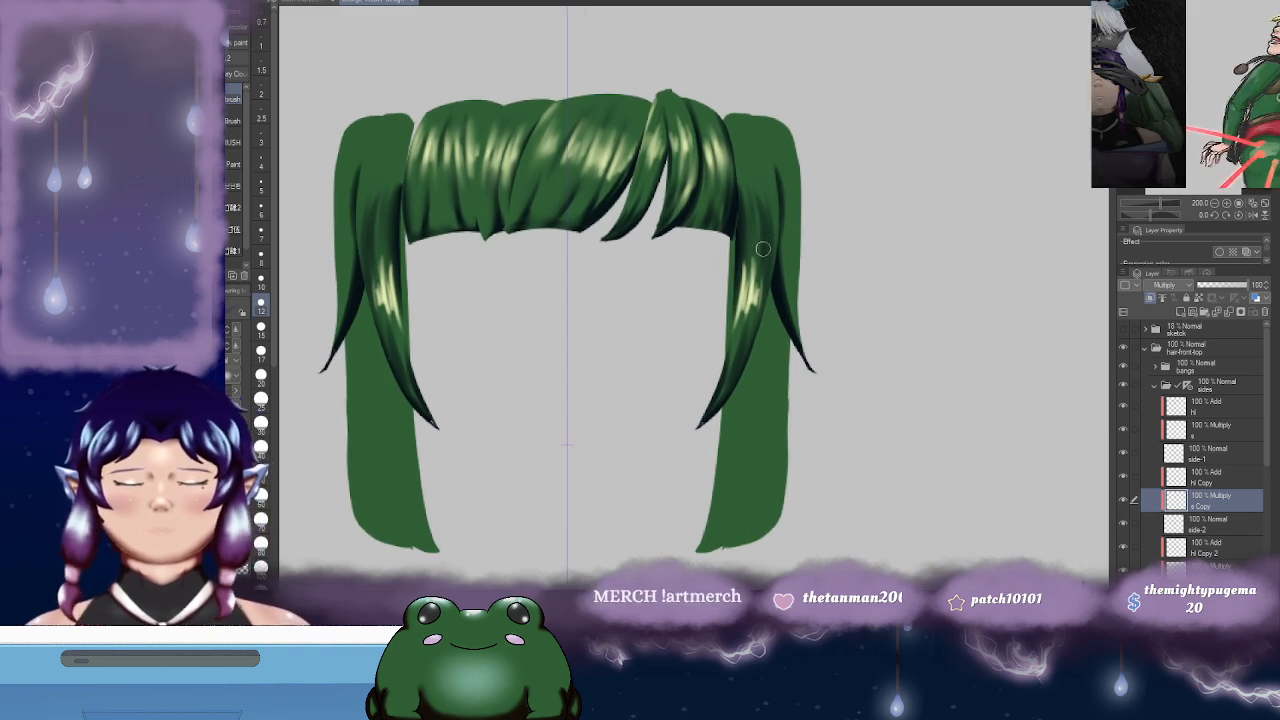
{"action": "left_click_drag", "start_coordinate": [782, 232], "coordinate": [779, 216]}
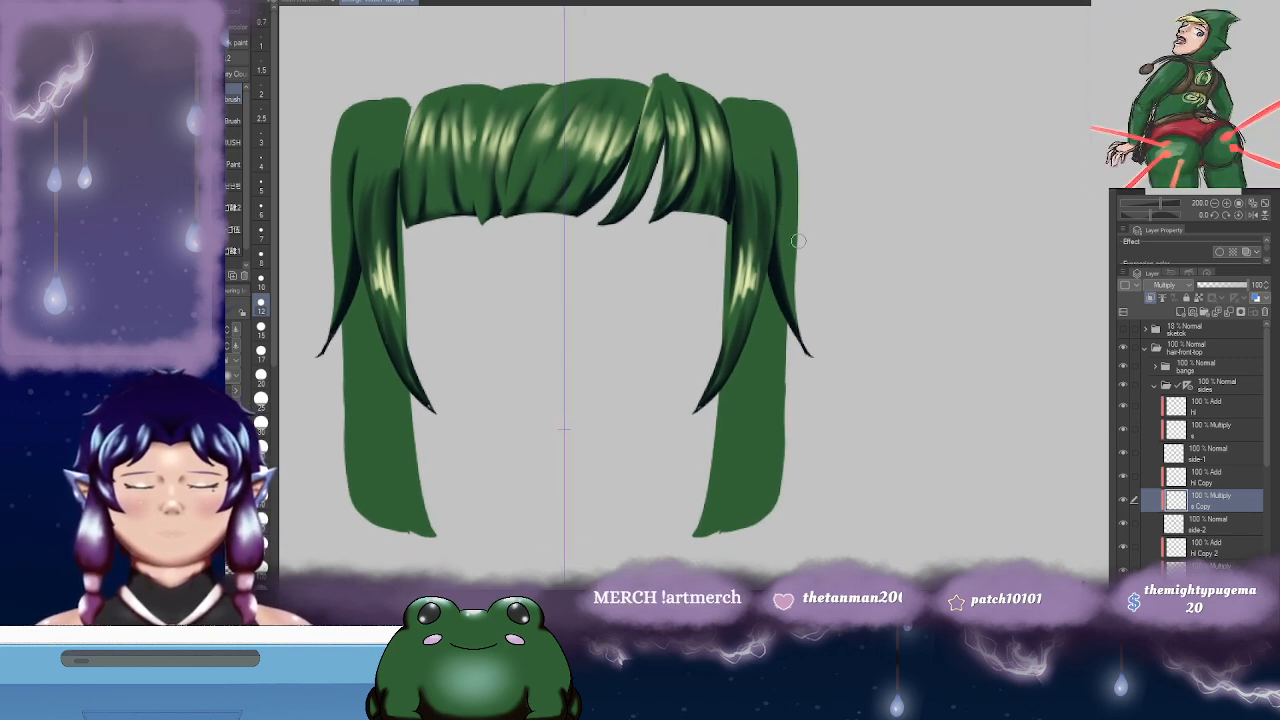
{"action": "key", "text": "j"}
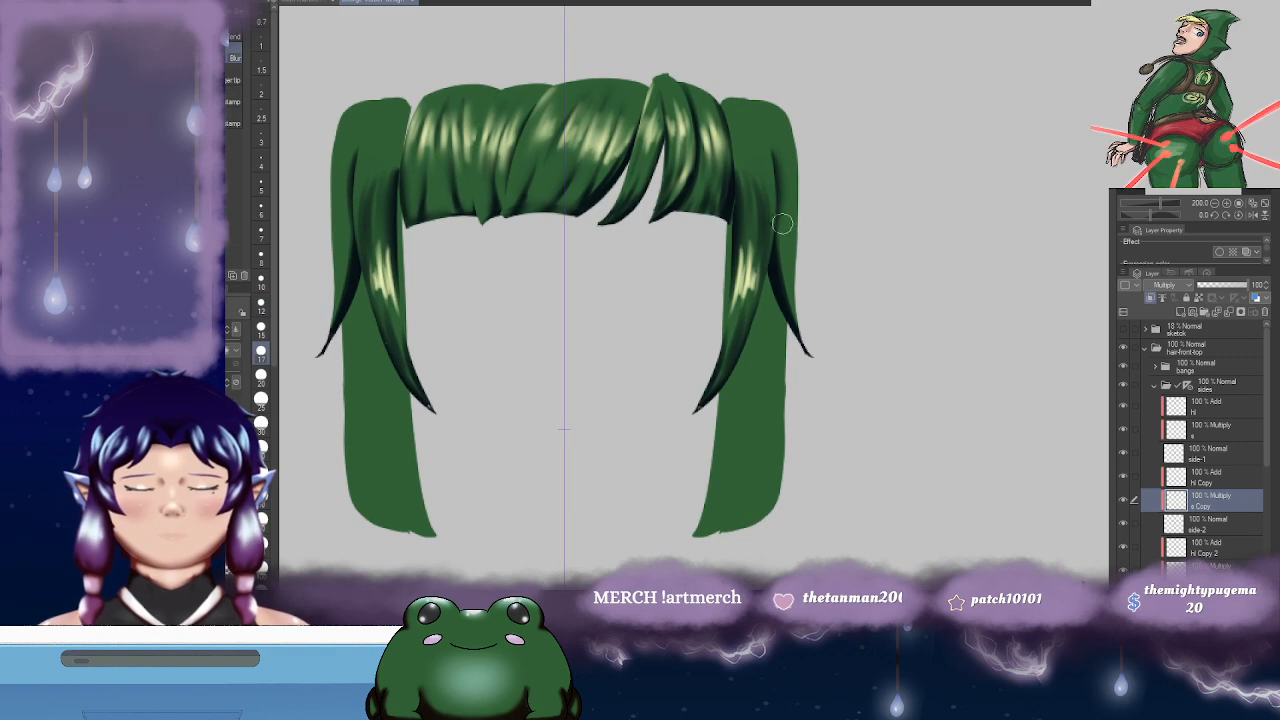
{"action": "left_click_drag", "start_coordinate": [747, 207], "coordinate": [927, 211]}
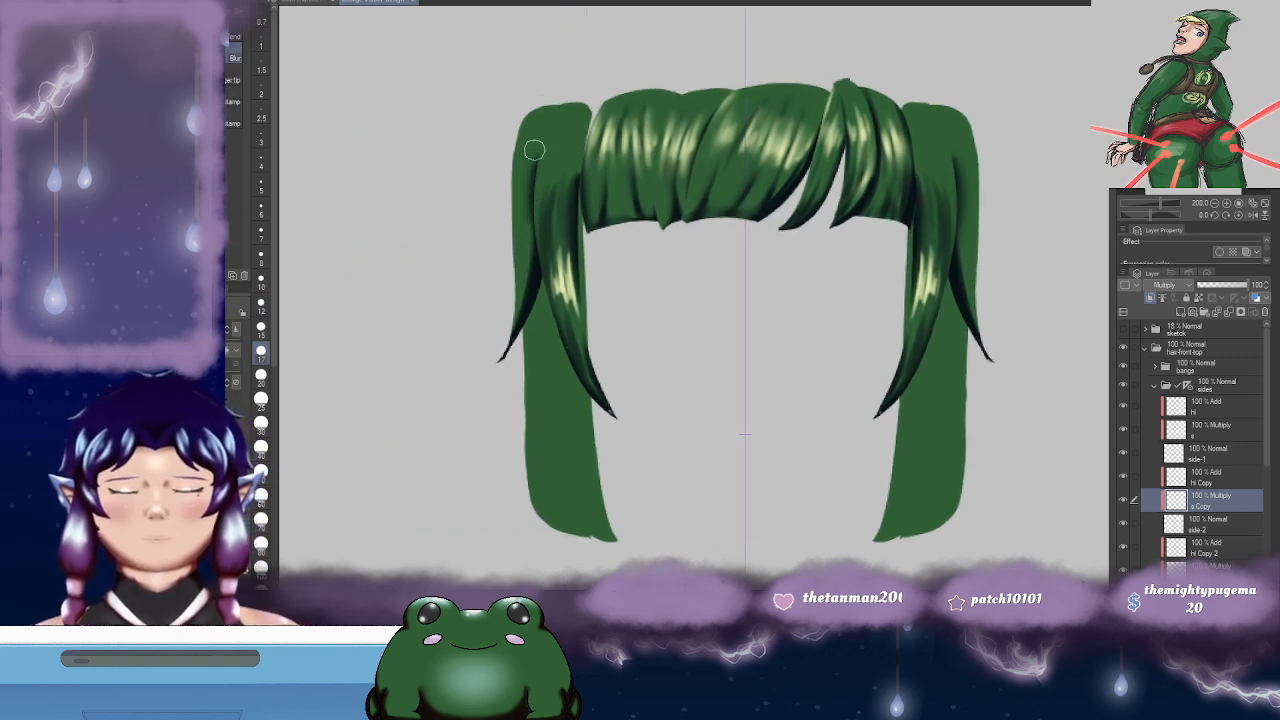
{"action": "mouse_move", "coordinate": [1006, 233]}
{"action": "left_mouse_down"}
{"action": "mouse_move", "coordinate": [860, 256]}
{"action": "mouse_move", "coordinate": [866, 229]}
{"action": "mouse_move", "coordinate": [840, 217]}
{"action": "mouse_move", "coordinate": [827, 186]}
{"action": "mouse_move", "coordinate": [819, 265]}
{"action": "mouse_move", "coordinate": [826, 213]}
{"action": "left_mouse_up"}
- Add fine shadow strands down the outer side of the side-2 locks with the brush at size 6
{"action": "key", "text": "p"}
{"action": "key", "text": "b"}
{"action": "left_click_drag", "start_coordinate": [836, 212], "coordinate": [828, 249]}
{"action": "left_click", "coordinate": [261, 207]}
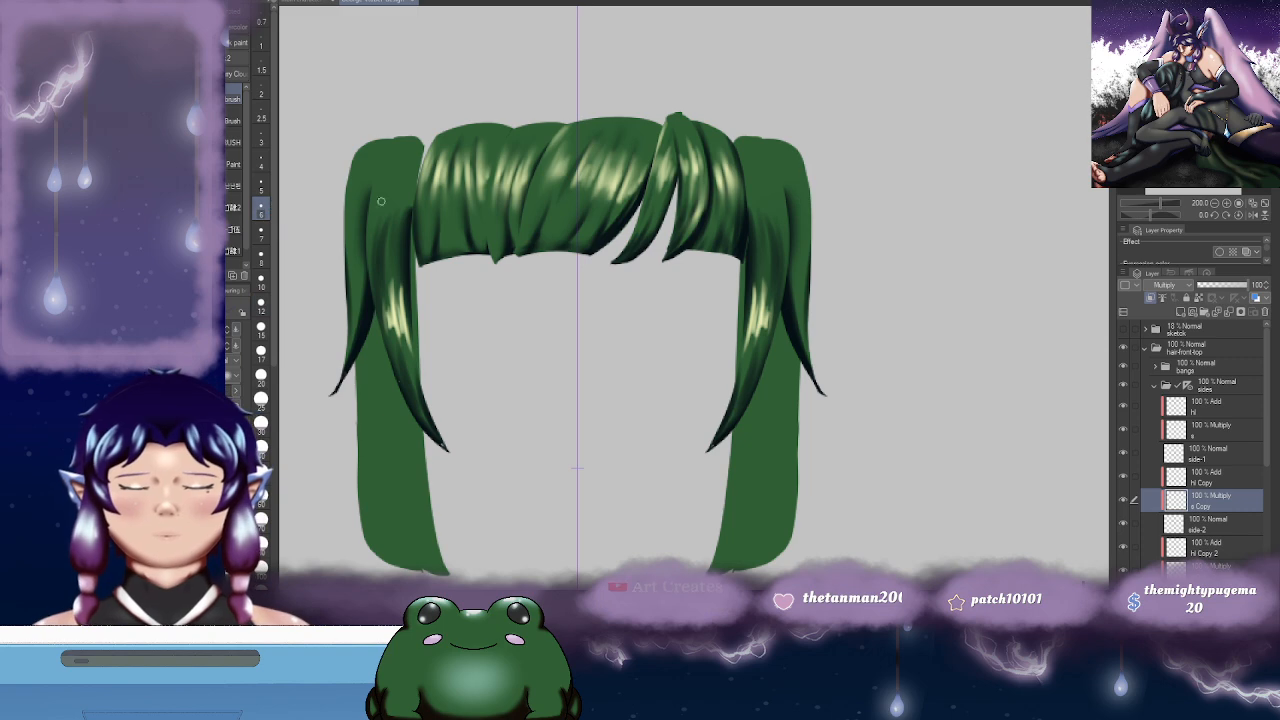
{"action": "left_click_drag", "start_coordinate": [794, 338], "coordinate": [774, 308]}
{"action": "left_click_drag", "start_coordinate": [785, 186], "coordinate": [776, 290]}
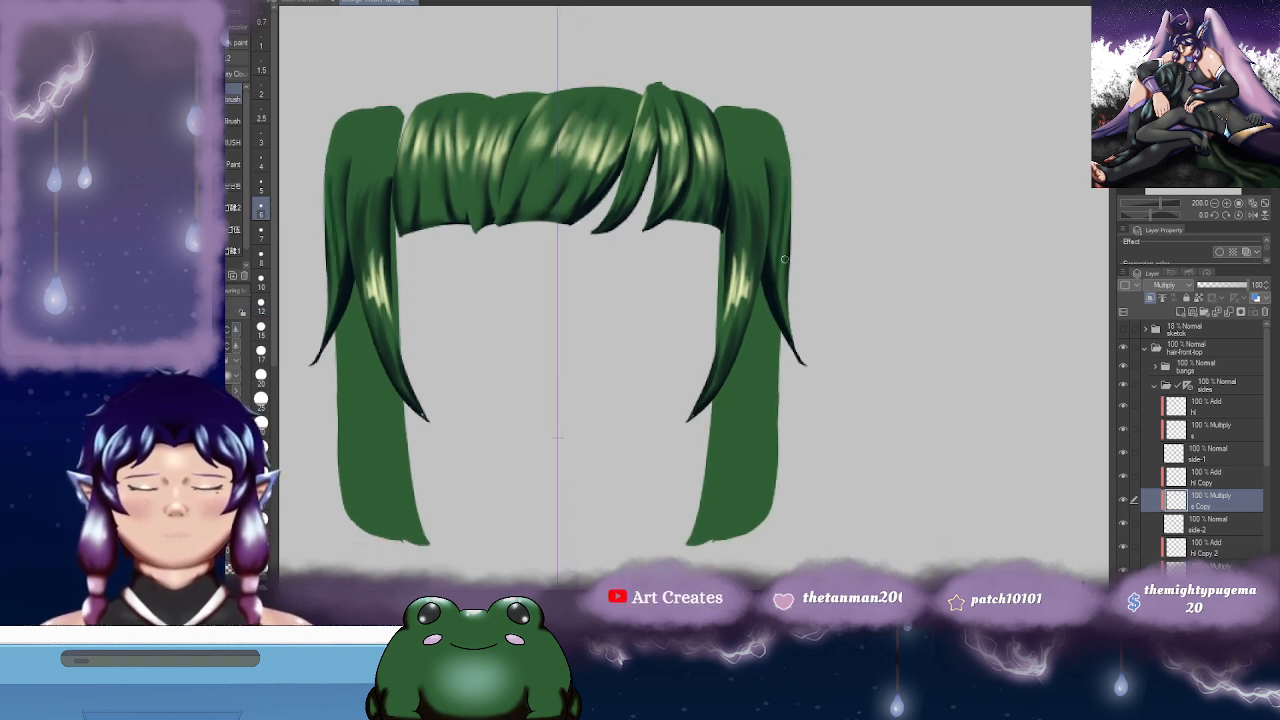
{"action": "left_click_drag", "start_coordinate": [787, 218], "coordinate": [790, 334]}
{"action": "left_click_drag", "start_coordinate": [834, 235], "coordinate": [887, 180]}
{"action": "left_click_drag", "start_coordinate": [847, 129], "coordinate": [799, 137]}
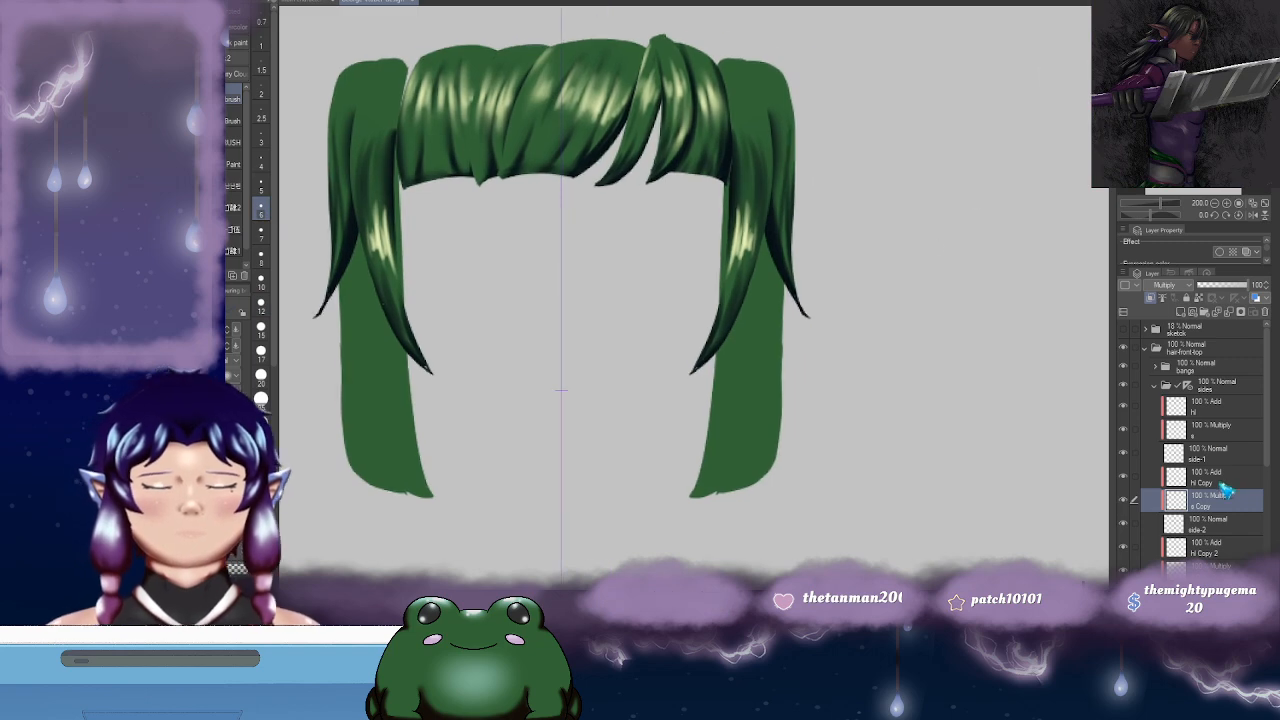
- Paint thin pale highlights along the side-2 locks on Add layer hl Copy at size 6 and soften them with Blur
{"action": "left_click", "coordinate": [1232, 482]}
{"action": "left_click_drag", "start_coordinate": [866, 109], "coordinate": [868, 123]}
{"action": "left_click_drag", "start_coordinate": [786, 145], "coordinate": [787, 237]}
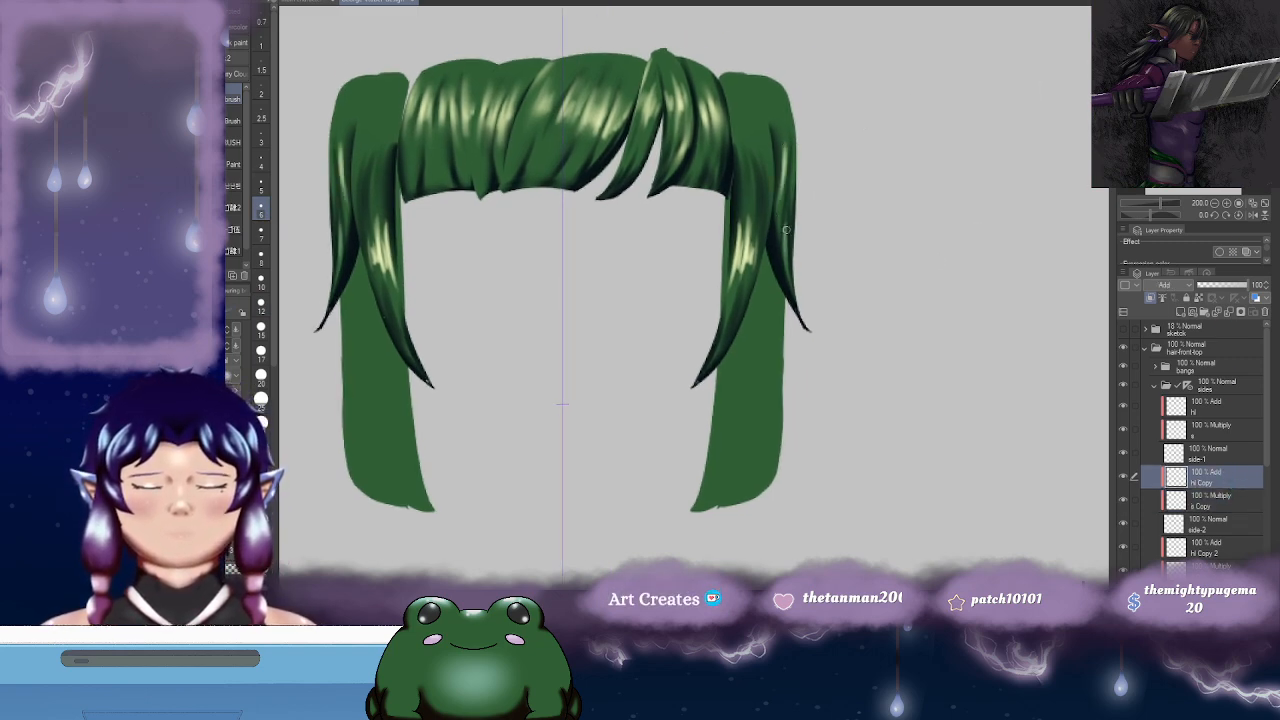
{"action": "mouse_move", "coordinate": [786, 175]}
{"action": "left_mouse_down"}
{"action": "mouse_move", "coordinate": [798, 197]}
{"action": "mouse_move", "coordinate": [938, 253]}
{"action": "left_mouse_up"}
{"action": "left_click_drag", "start_coordinate": [500, 165], "coordinate": [507, 239]}
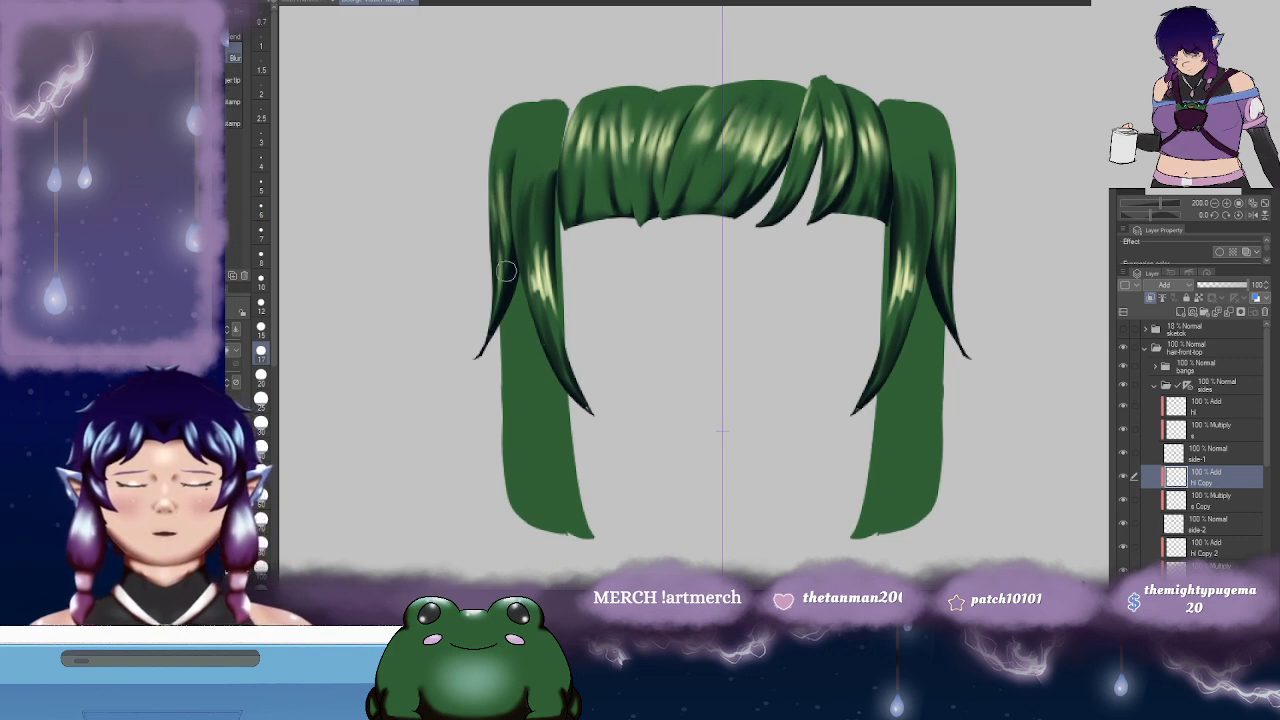
{"action": "left_click_drag", "start_coordinate": [1027, 190], "coordinate": [987, 189]}
{"action": "left_click_drag", "start_coordinate": [459, 174], "coordinate": [511, 200]}
{"action": "left_click_drag", "start_coordinate": [991, 247], "coordinate": [911, 229]}
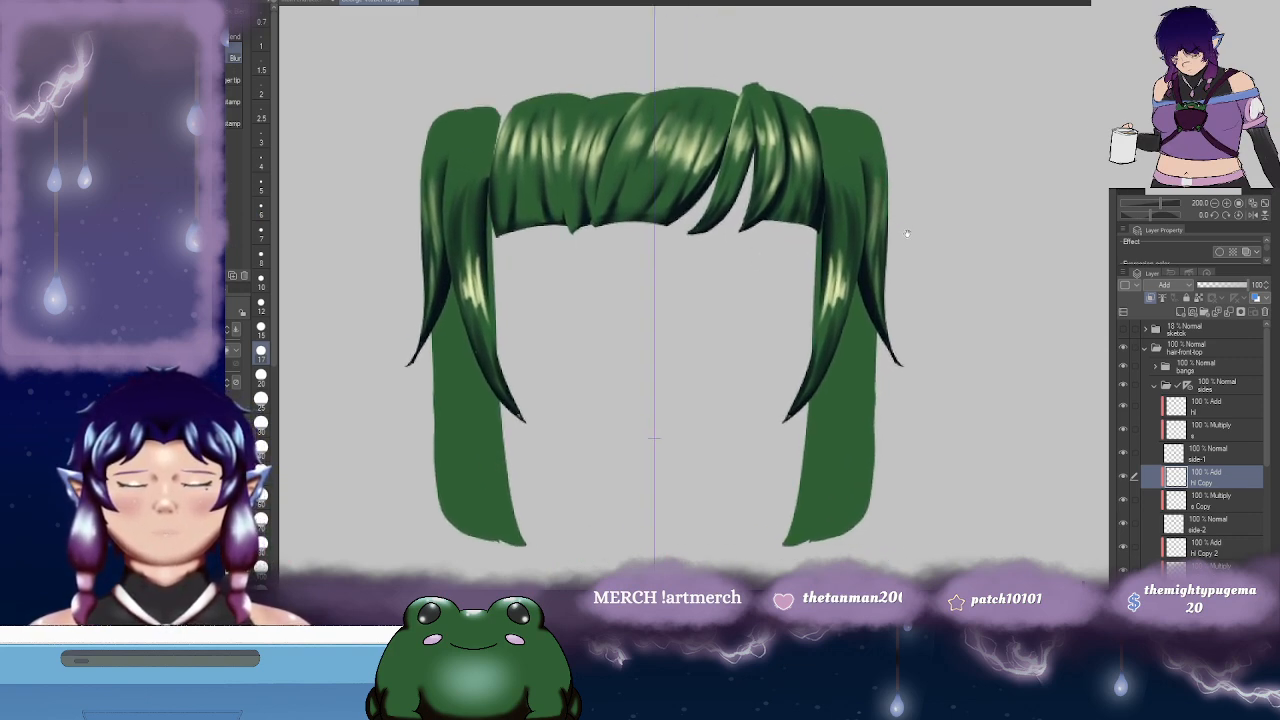
- Paint shadow along the lower inner tips of the side-3 locks on Multiply layer s Copy 2 with the brush at size 17
{"action": "scroll", "coordinate": [922, 275], "scroll_direction": "down", "scroll_amount": 2}
{"action": "scroll", "coordinate": [930, 286], "scroll_direction": "up", "scroll_amount": 1}
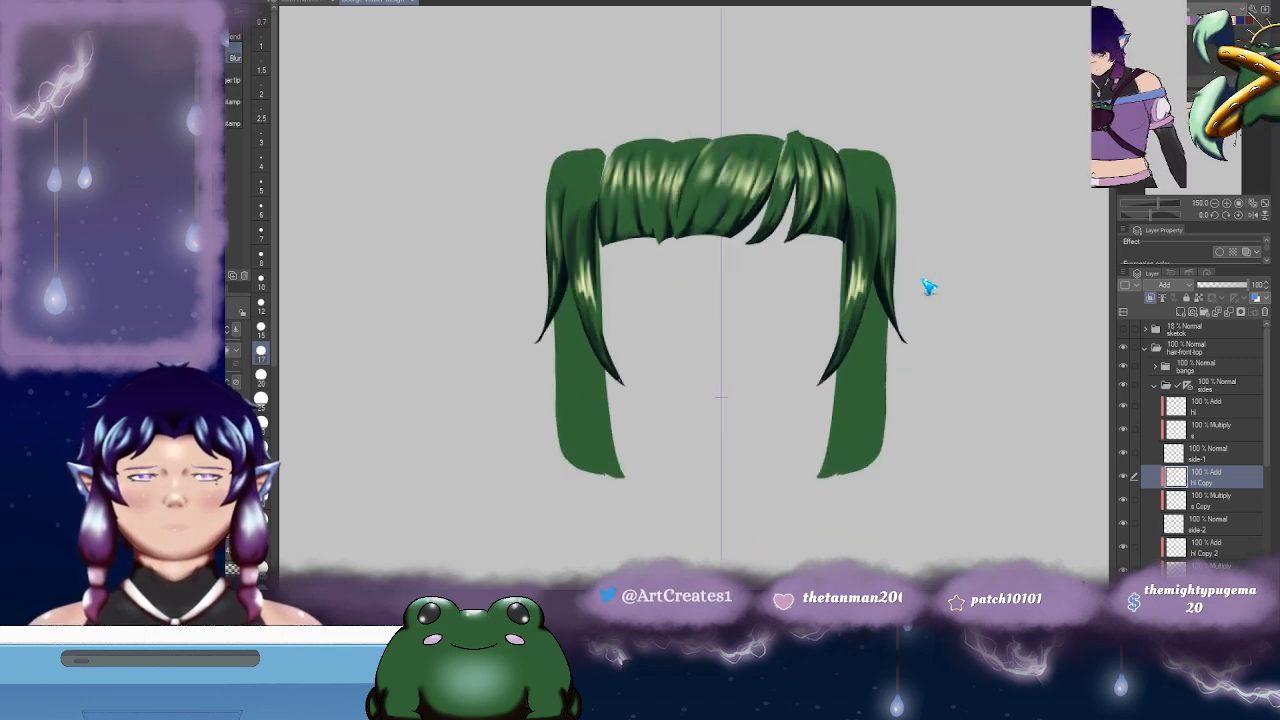
{"action": "scroll", "coordinate": [929, 287], "scroll_direction": "up", "scroll_amount": 1}
{"action": "left_click_drag", "start_coordinate": [941, 386], "coordinate": [922, 252]}
{"action": "scroll", "coordinate": [1268, 521], "scroll_direction": "down", "scroll_amount": 1}
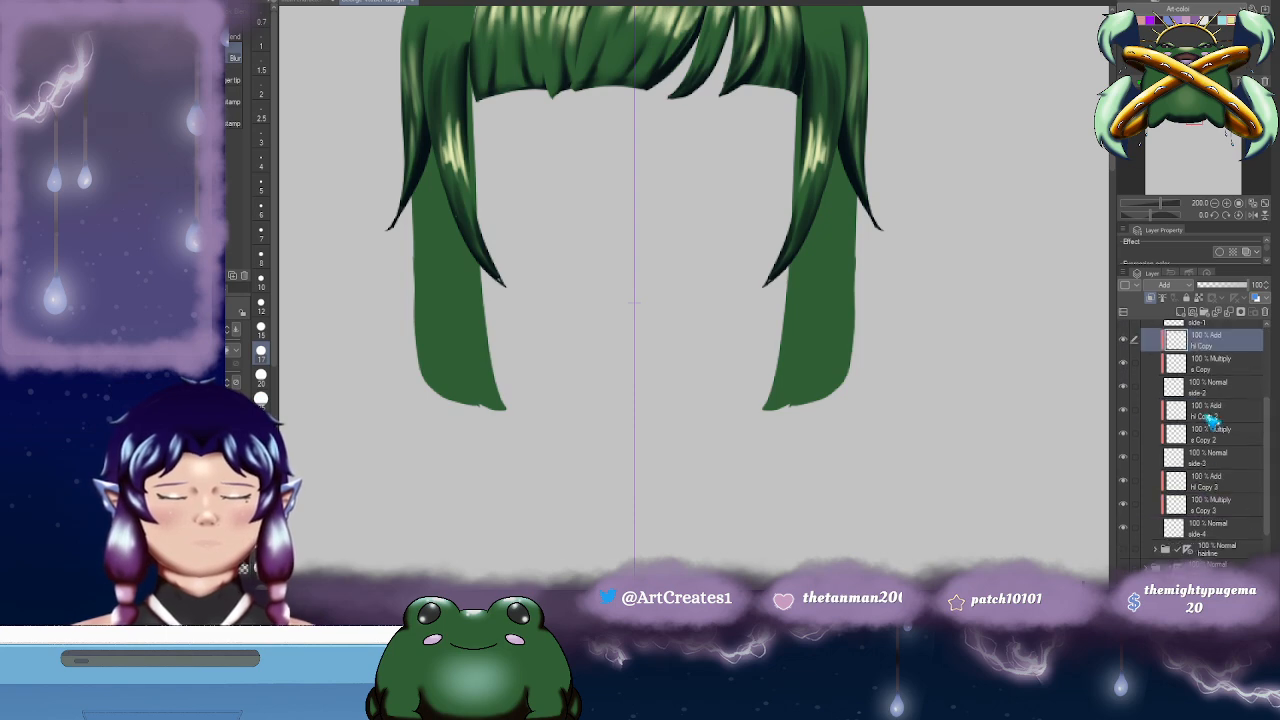
{"action": "left_click", "coordinate": [1212, 433]}
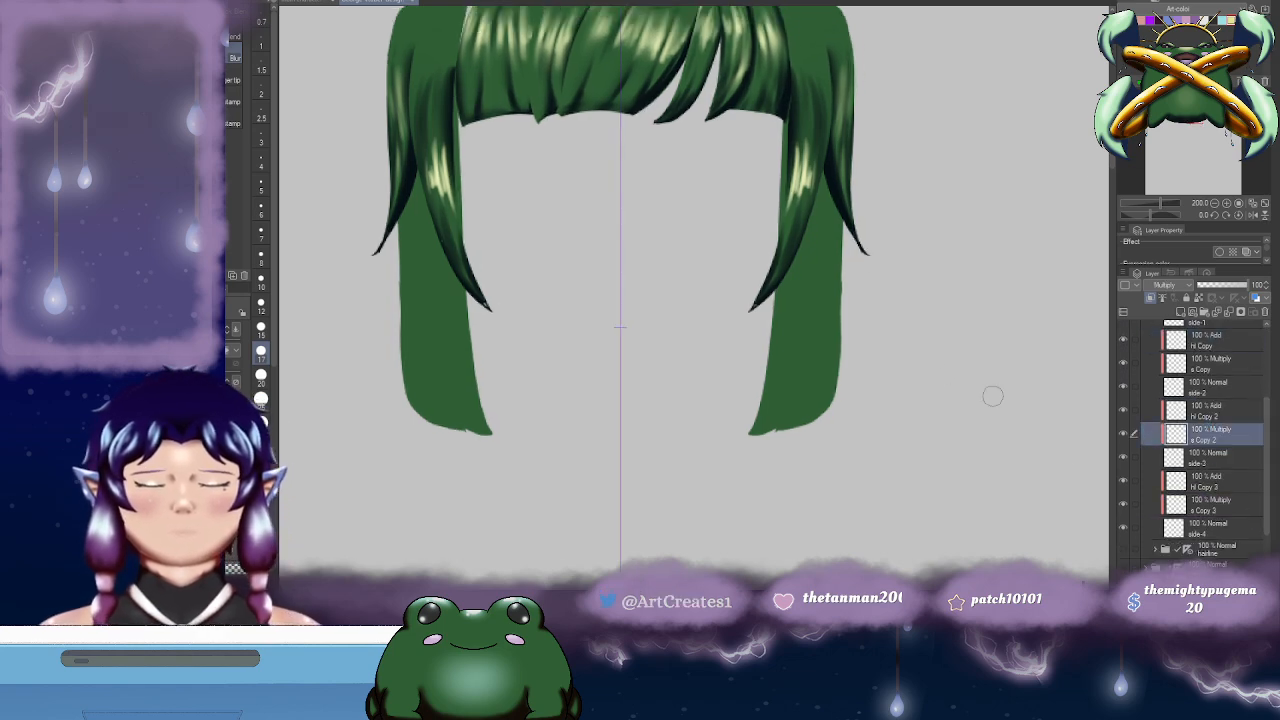
{"action": "left_click", "coordinate": [1123, 457]}
{"action": "left_click", "coordinate": [1123, 457]}
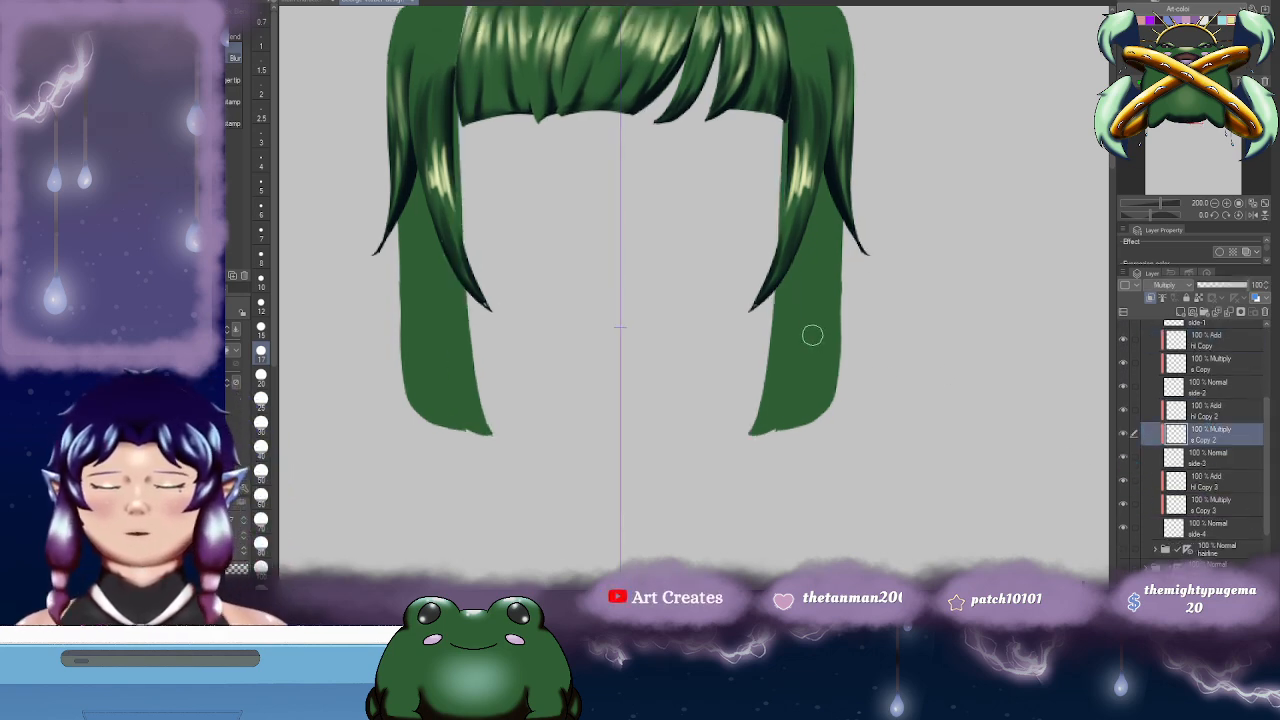
{"action": "key", "text": "b"}
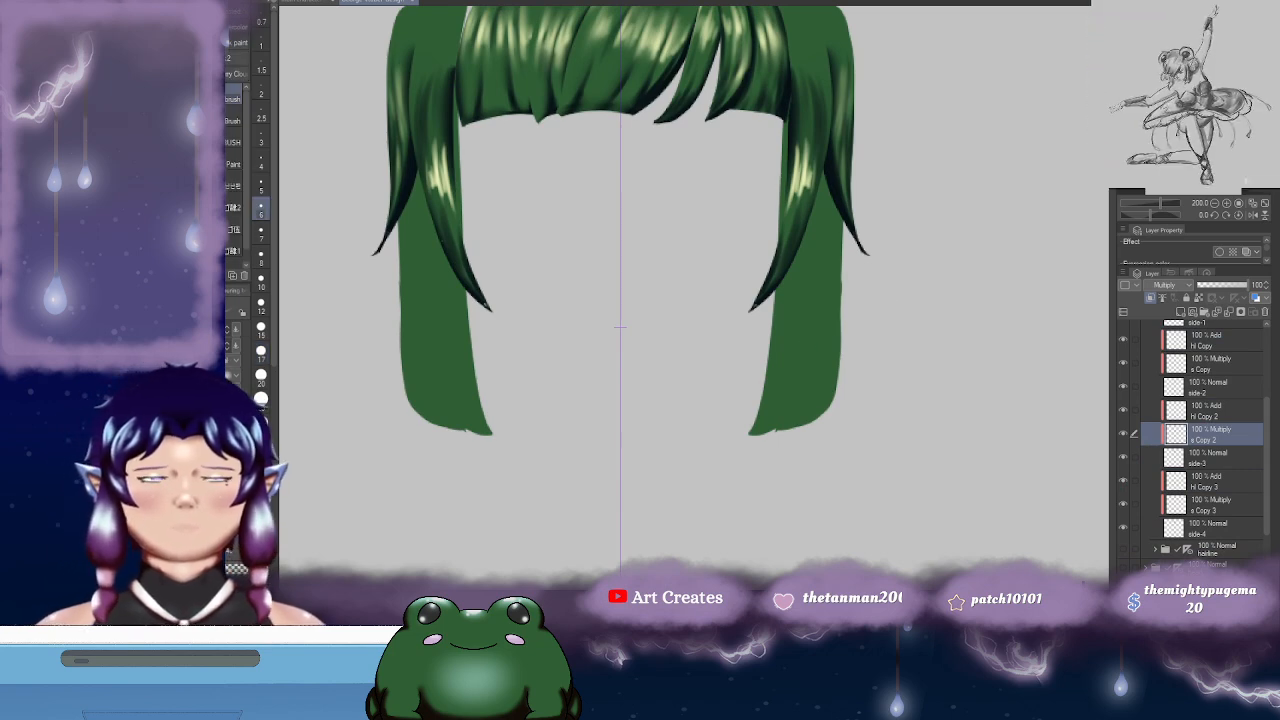
{"action": "left_click", "coordinate": [261, 350]}
{"action": "left_click_drag", "start_coordinate": [770, 428], "coordinate": [740, 442]}
{"action": "mouse_move", "coordinate": [480, 424]}
{"action": "left_mouse_down"}
{"action": "mouse_move", "coordinate": [446, 438]}
{"action": "mouse_move", "coordinate": [440, 428]}
{"action": "left_mouse_up"}
{"action": "left_click_drag", "start_coordinate": [785, 404], "coordinate": [763, 436]}
{"action": "left_click_drag", "start_coordinate": [748, 462], "coordinate": [778, 418]}
{"action": "left_click_drag", "start_coordinate": [422, 446], "coordinate": [430, 432]}
- Try long shadow strokes running up the middle of the side-3 locks
{"action": "left_click_drag", "start_coordinate": [758, 450], "coordinate": [800, 306]}
{"action": "left_click_drag", "start_coordinate": [406, 436], "coordinate": [426, 324]}
{"action": "left_click_drag", "start_coordinate": [402, 394], "coordinate": [414, 308]}
{"action": "mouse_move", "coordinate": [791, 280]}
{"action": "left_mouse_down"}
{"action": "mouse_move", "coordinate": [781, 389]}
{"action": "mouse_move", "coordinate": [780, 312]}
{"action": "left_mouse_up"}
{"action": "left_click_drag", "start_coordinate": [392, 384], "coordinate": [388, 284]}
{"action": "left_click_drag", "start_coordinate": [778, 394], "coordinate": [781, 305]}
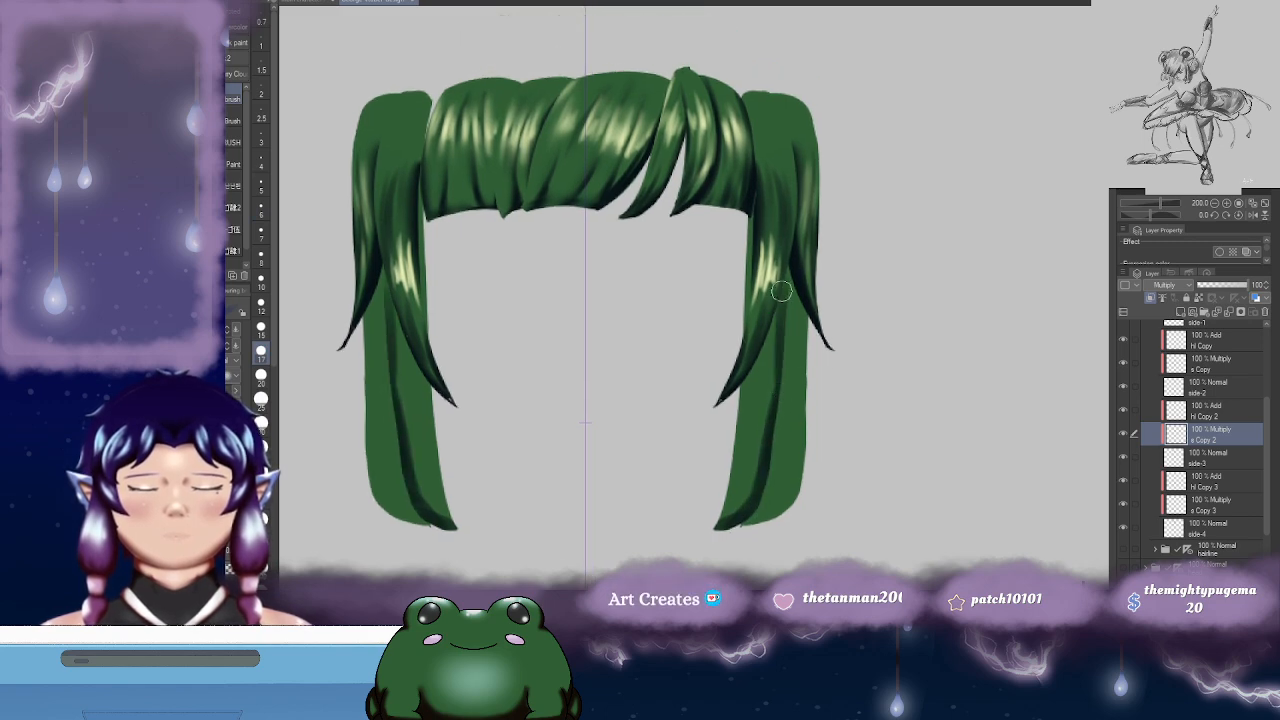
{"action": "key", "text": "ctrl+z"}
{"action": "key", "text": "ctrl+z"}
{"action": "key", "text": "ctrl+z"}
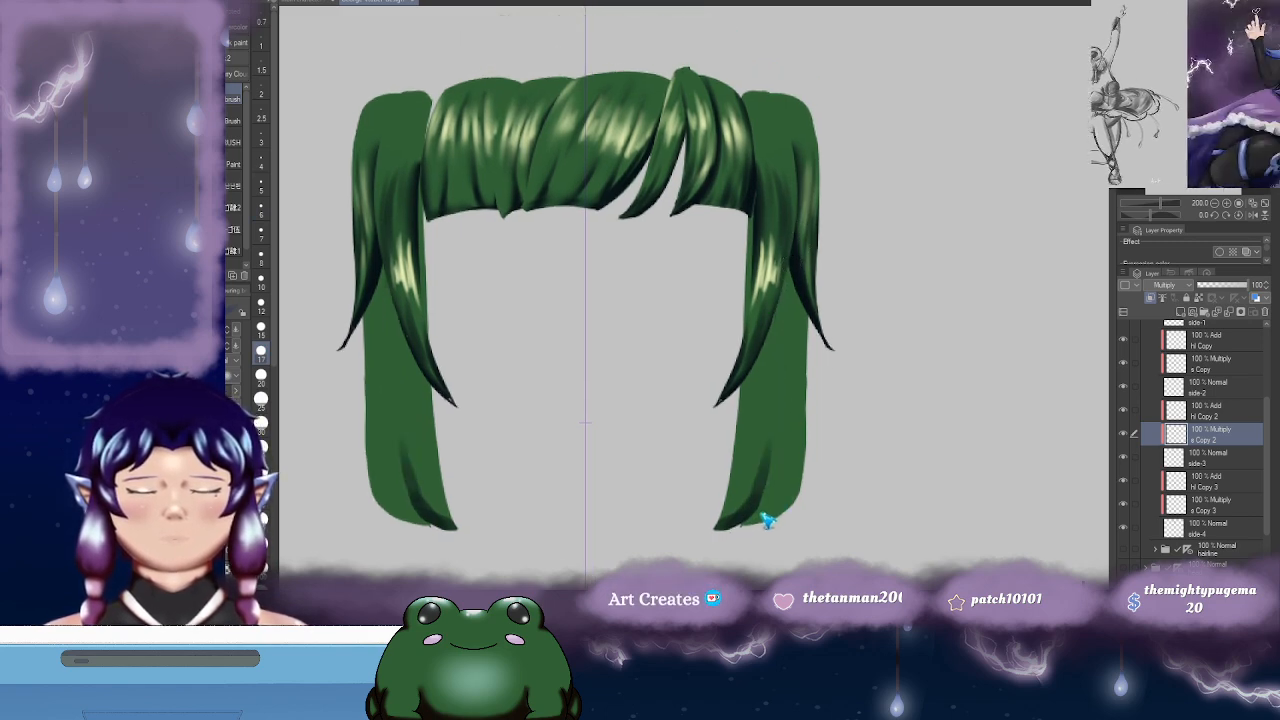
- Paint shadow on the side-3 locks beneath the overlapping side-2 tips on Multiply layer s Copy 2
{"action": "scroll", "coordinate": [762, 432], "scroll_direction": "up", "scroll_amount": 1}
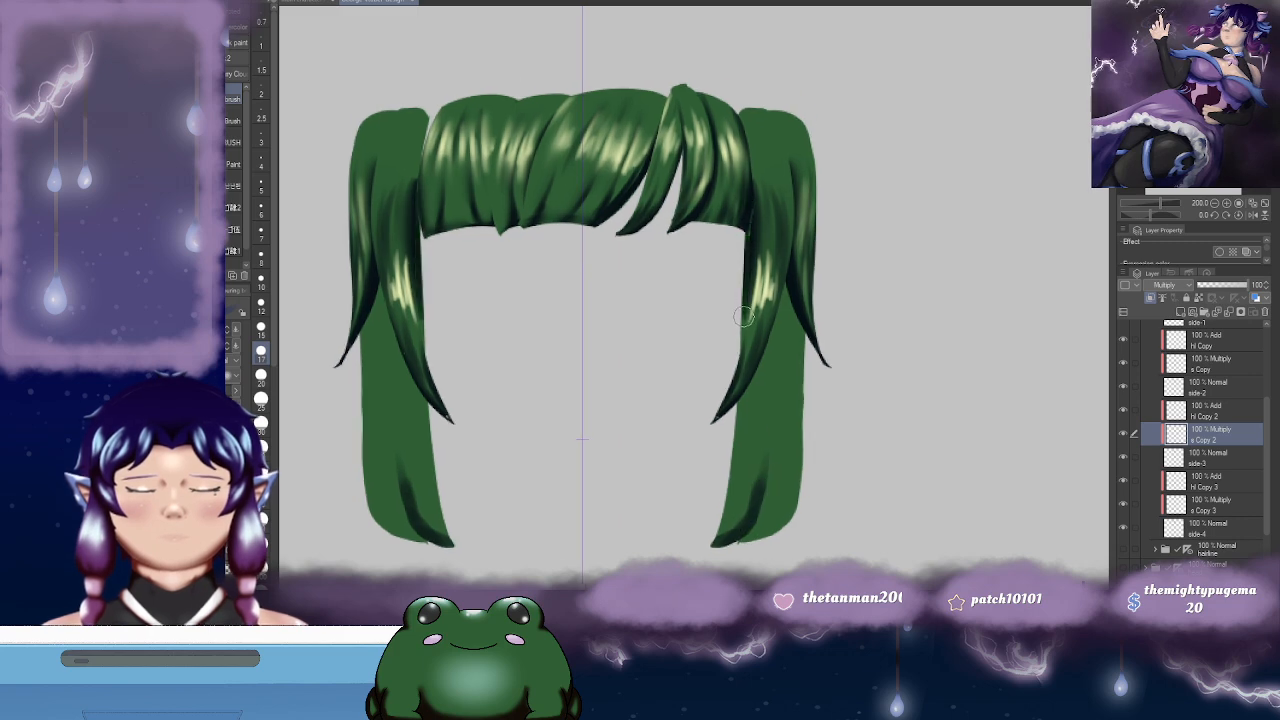
{"action": "scroll", "coordinate": [738, 309], "scroll_direction": "up", "scroll_amount": 3}
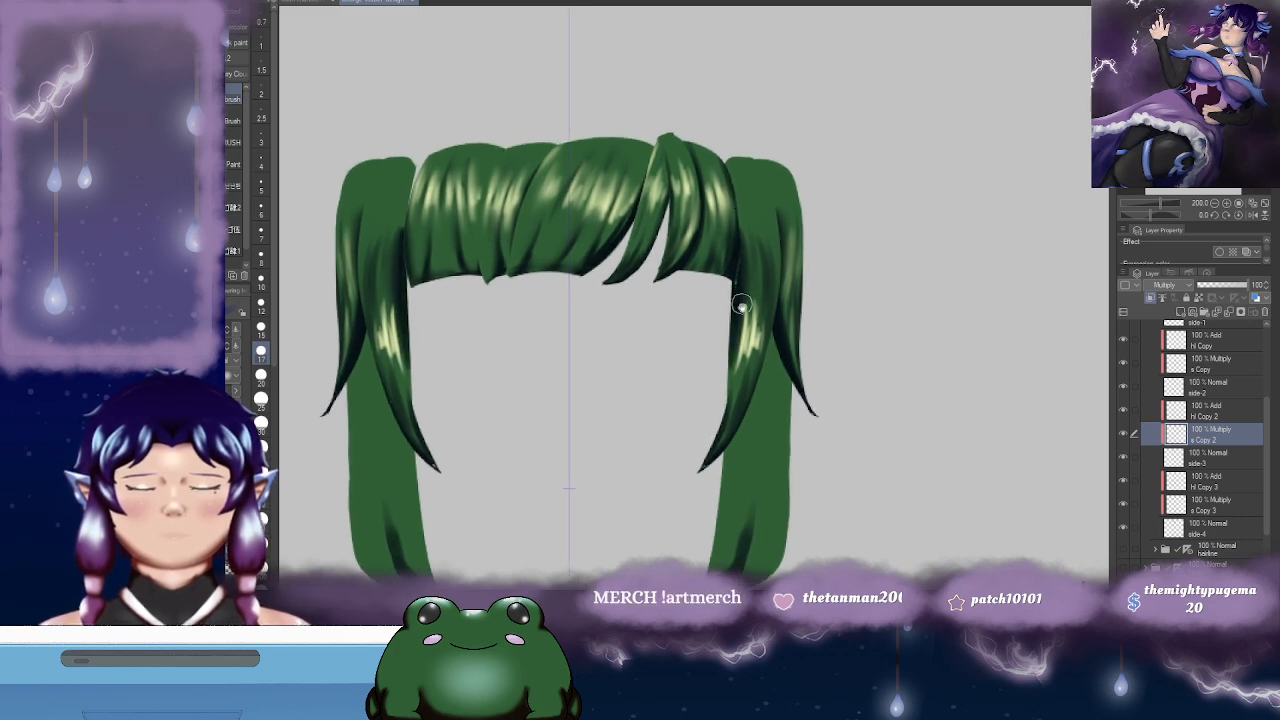
{"action": "scroll", "coordinate": [740, 298], "scroll_direction": "down", "scroll_amount": 5}
{"action": "scroll", "coordinate": [737, 254], "scroll_direction": "down", "scroll_amount": 1}
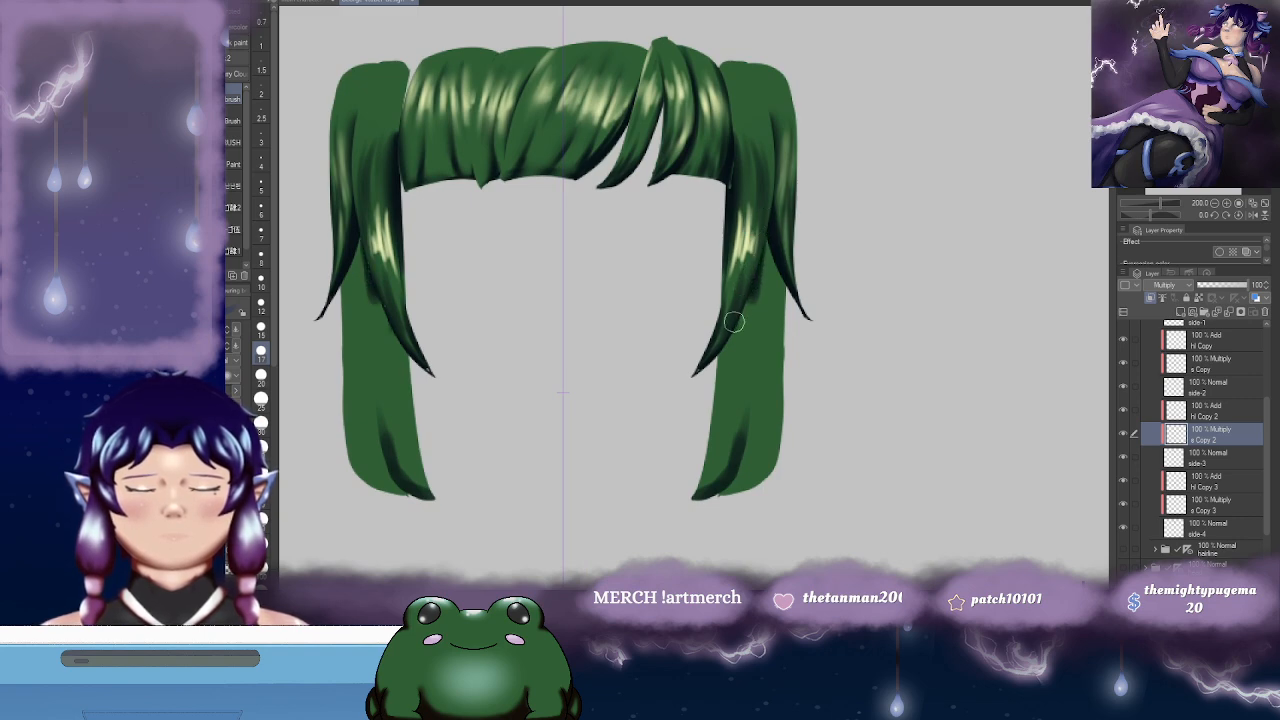
{"action": "scroll", "coordinate": [738, 312], "scroll_direction": "down", "scroll_amount": 1}
{"action": "scroll", "coordinate": [752, 268], "scroll_direction": "down", "scroll_amount": 4}
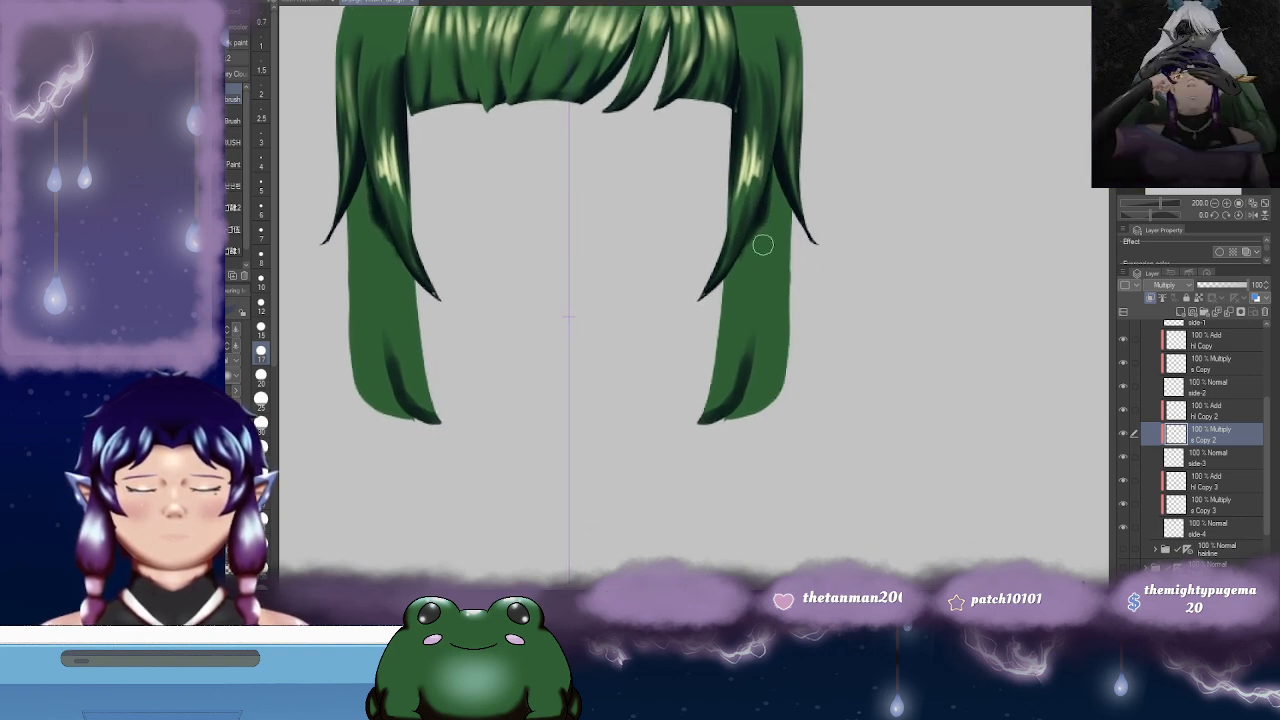
{"action": "scroll", "coordinate": [762, 275], "scroll_direction": "down", "scroll_amount": 2}
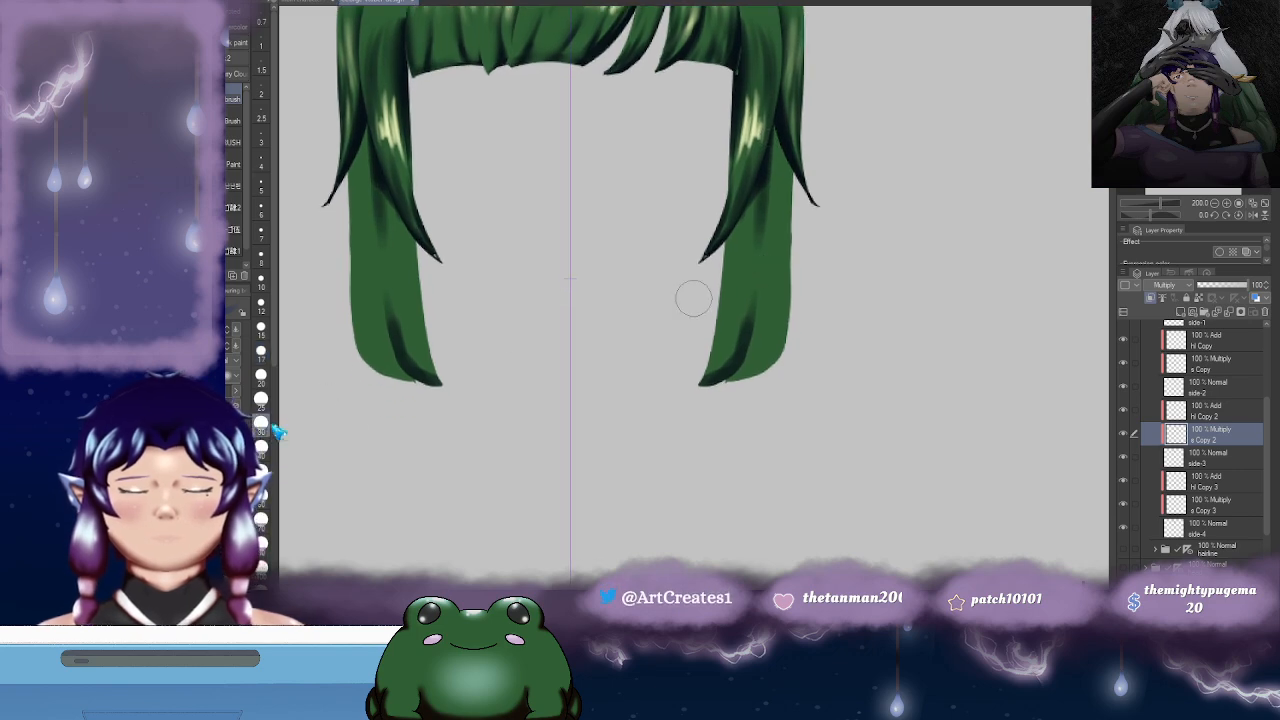
- Add finer shadow strands down the inner side of the side-3 locks with the brush at size 8
{"action": "left_click", "coordinate": [261, 253]}
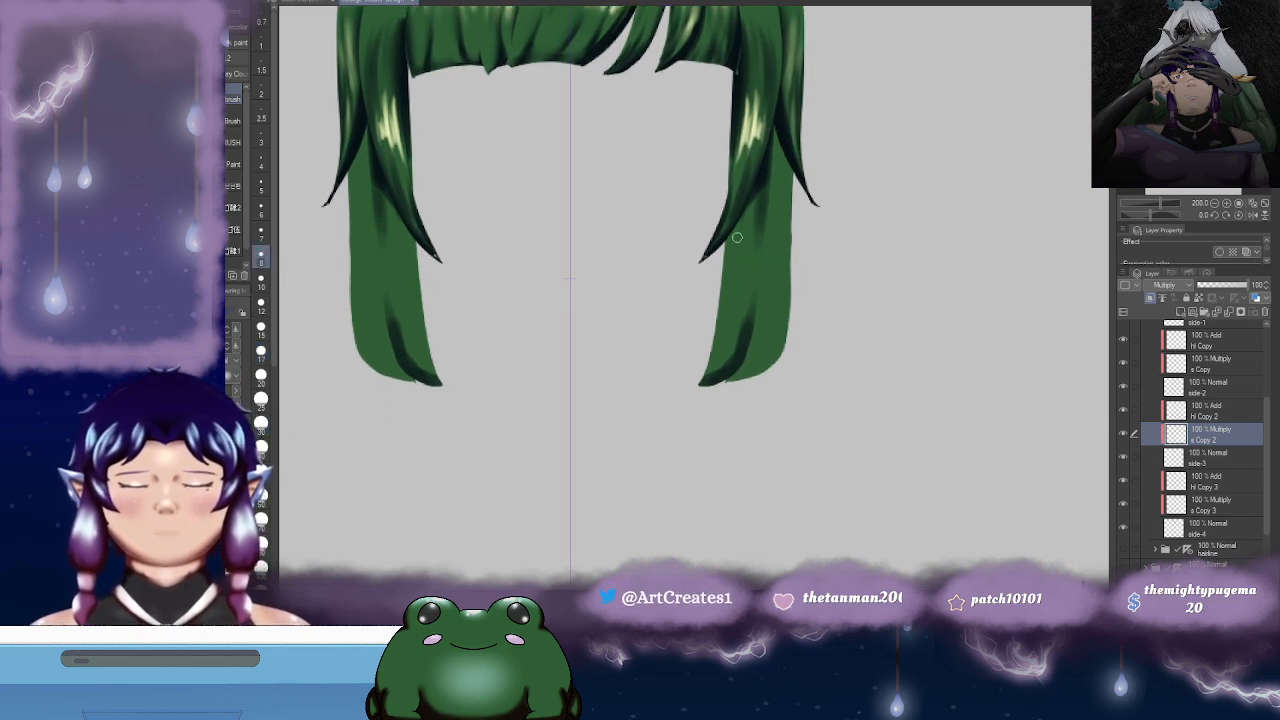
{"action": "scroll", "coordinate": [755, 221], "scroll_direction": "down", "scroll_amount": 2}
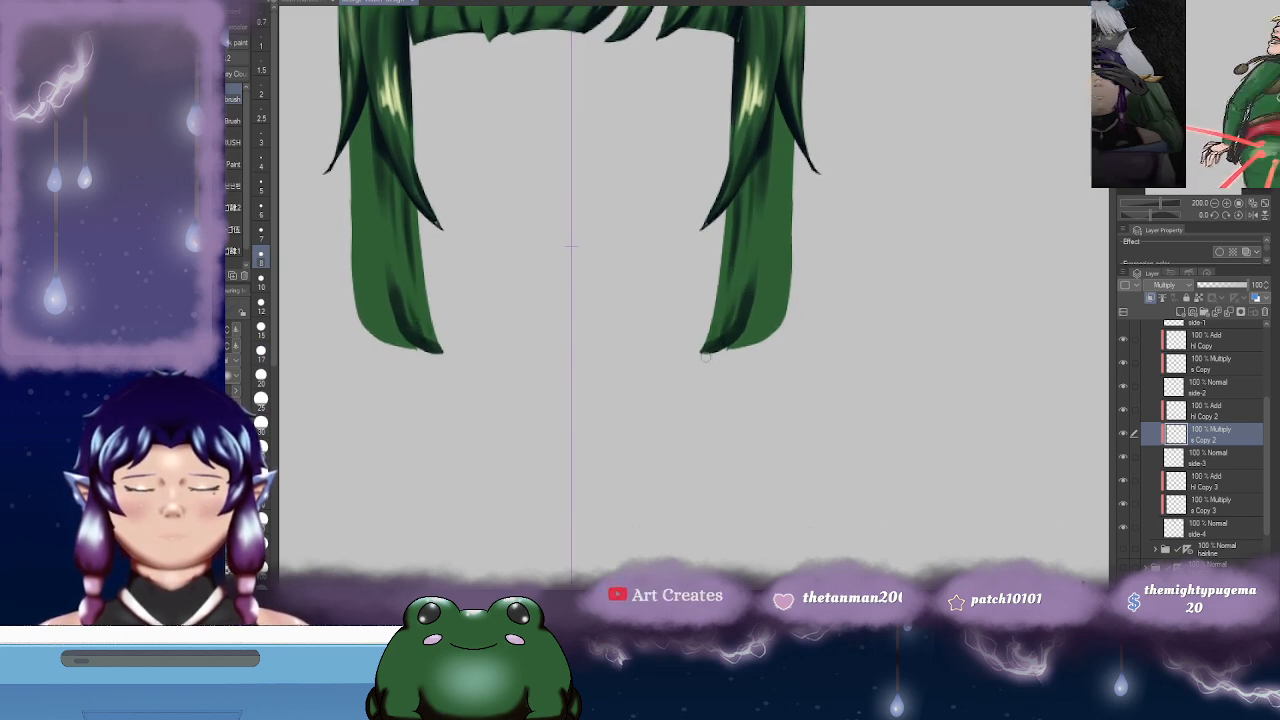
{"action": "left_click_drag", "start_coordinate": [725, 329], "coordinate": [753, 252]}
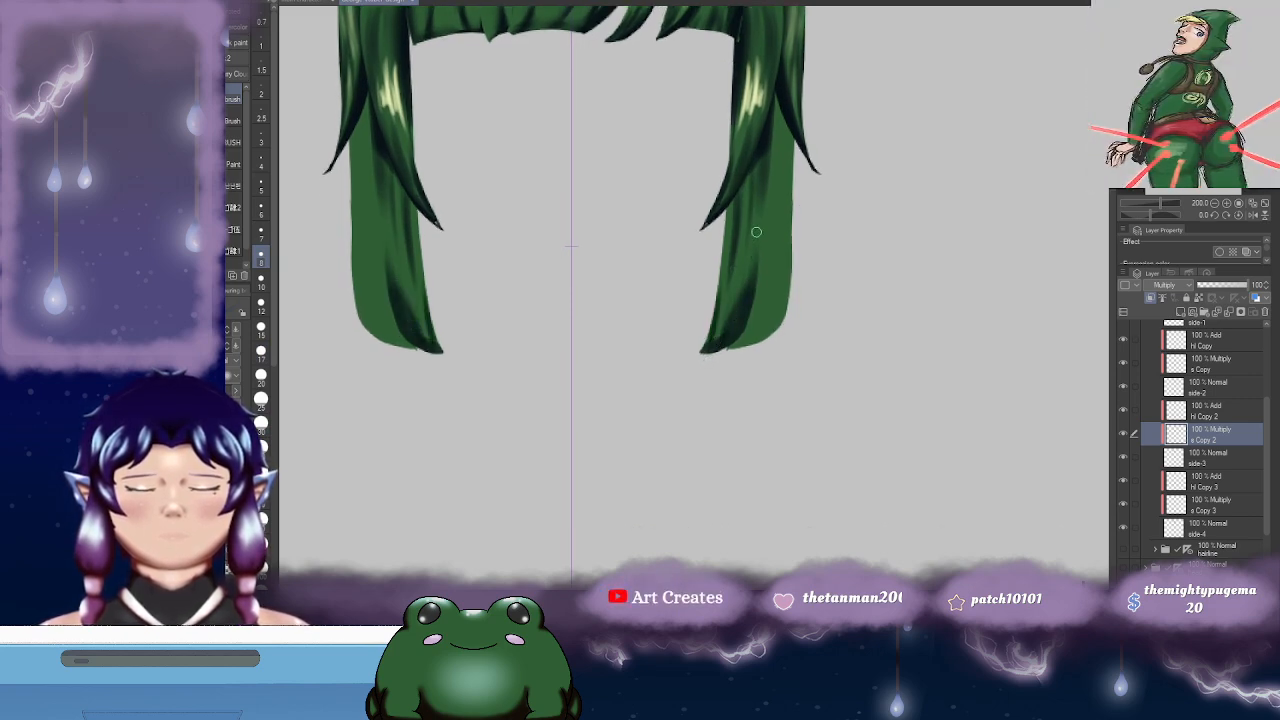
{"action": "scroll", "coordinate": [757, 280], "scroll_direction": "up", "scroll_amount": 3}
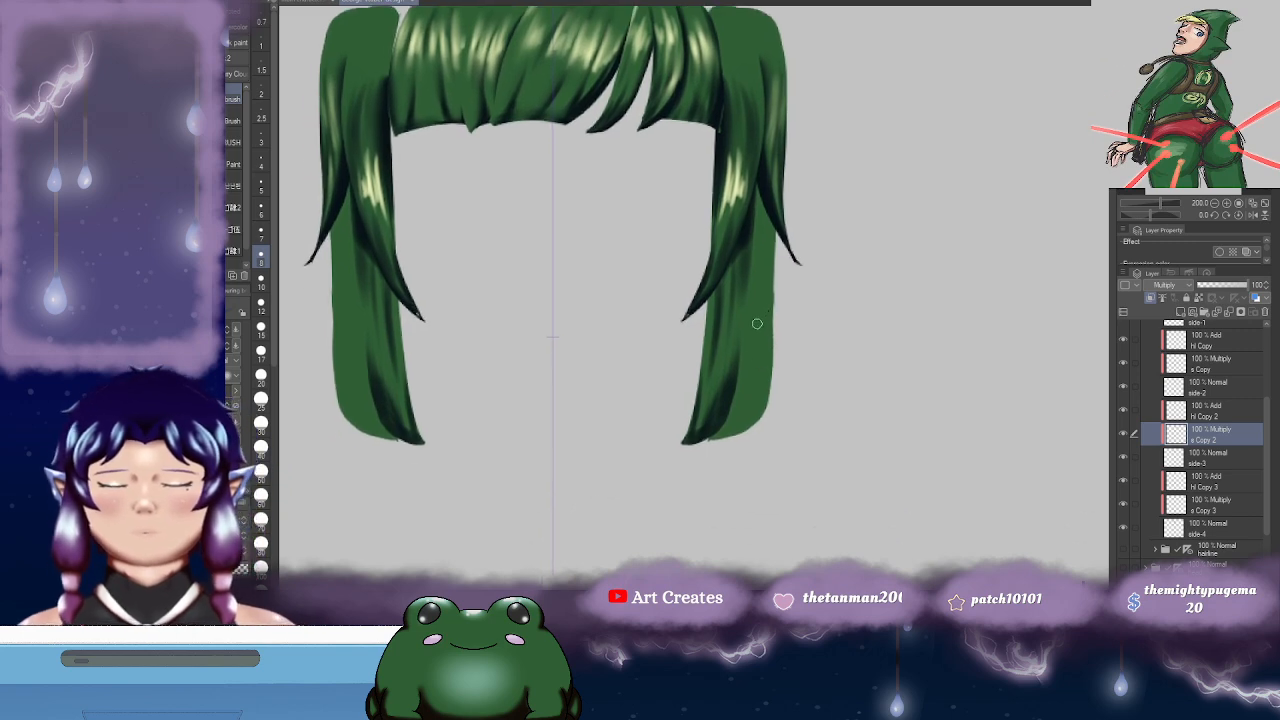
- Soften the shadow strands on both side-3 locks with Blur at size 17
{"action": "key", "text": "j"}
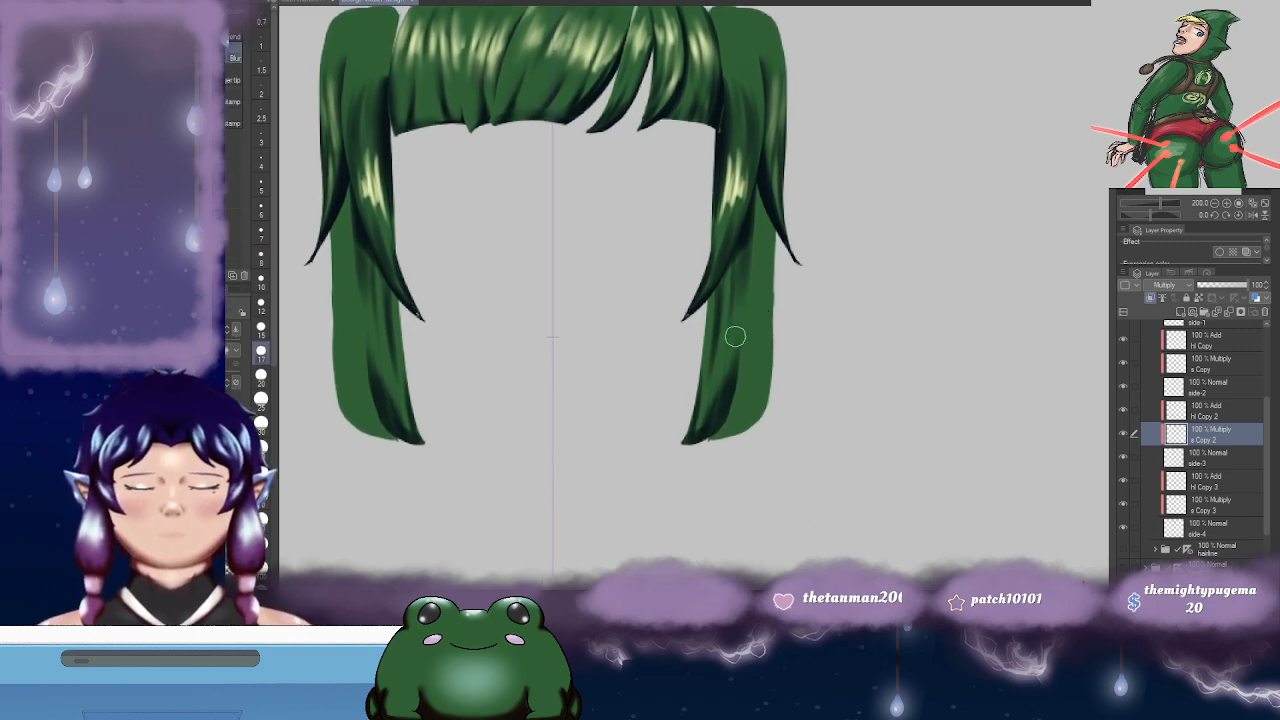
{"action": "left_click_drag", "start_coordinate": [728, 372], "coordinate": [735, 378]}
{"action": "mouse_move", "coordinate": [718, 292]}
{"action": "left_mouse_down"}
{"action": "mouse_move", "coordinate": [713, 353]}
{"action": "mouse_move", "coordinate": [686, 412]}
{"action": "left_mouse_up"}
{"action": "left_click_drag", "start_coordinate": [625, 371], "coordinate": [758, 369]}
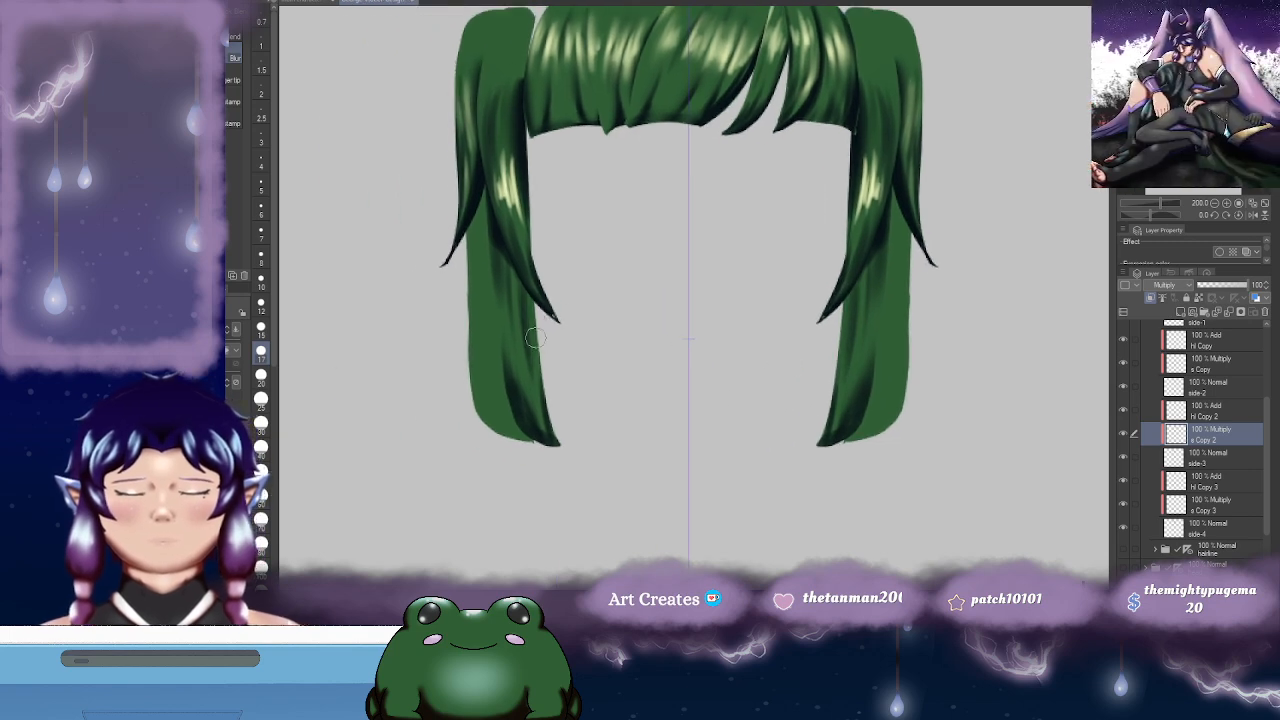
{"action": "left_click_drag", "start_coordinate": [518, 363], "coordinate": [498, 298]}
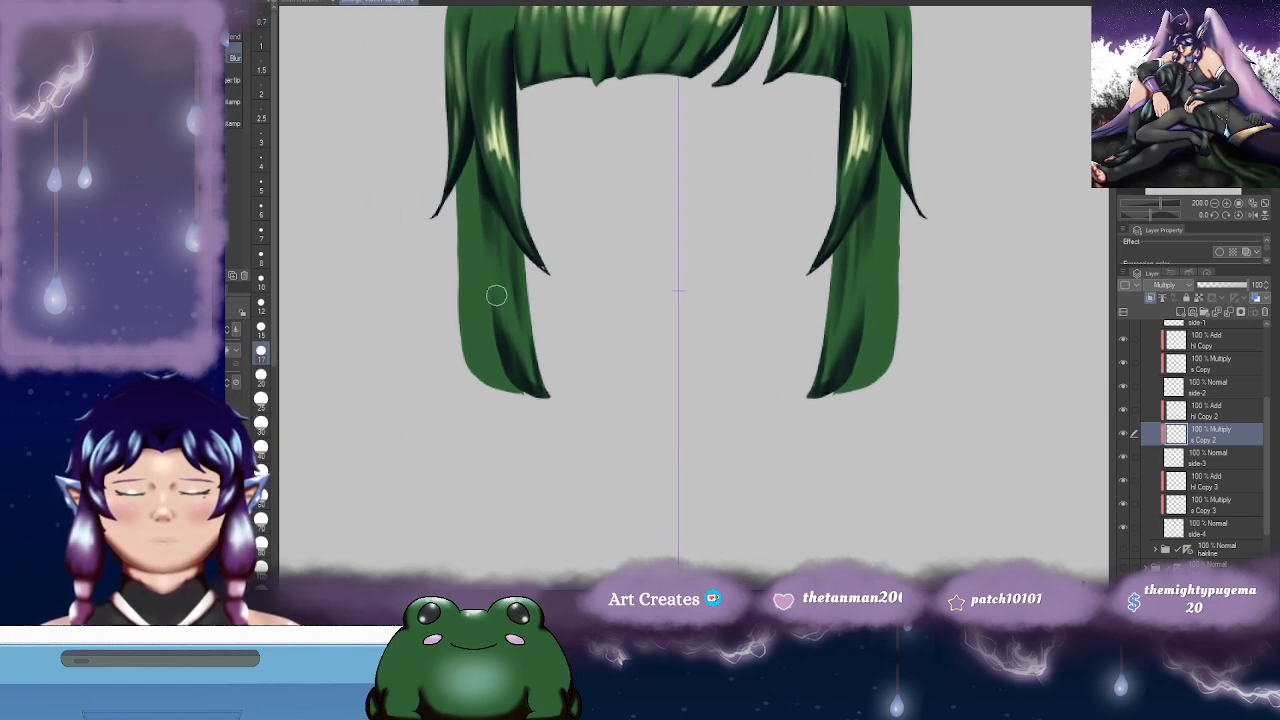
{"action": "left_click_drag", "start_coordinate": [731, 323], "coordinate": [728, 321]}
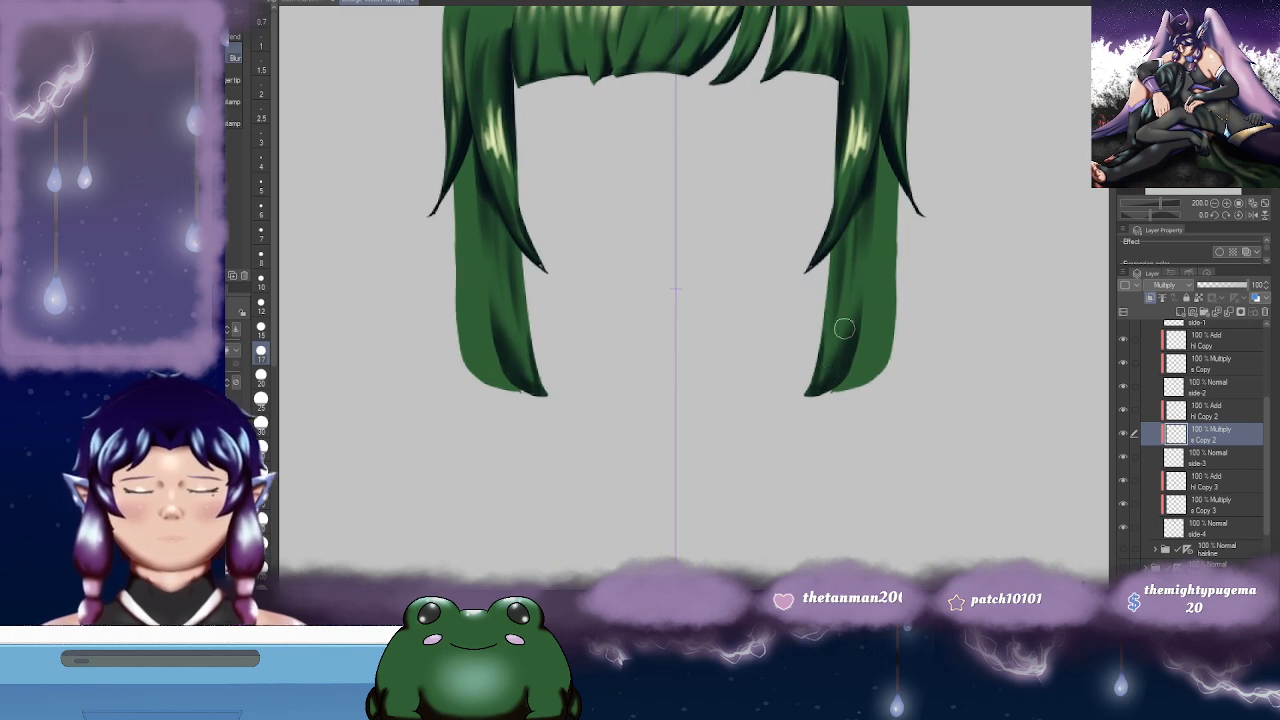
{"action": "left_click_drag", "start_coordinate": [835, 362], "coordinate": [779, 348]}
- Paint pale highlight strands along the inner side of the side-3 locks on Add layer hl Copy 2 with the brush at size 8
{"action": "left_click", "coordinate": [1225, 414]}
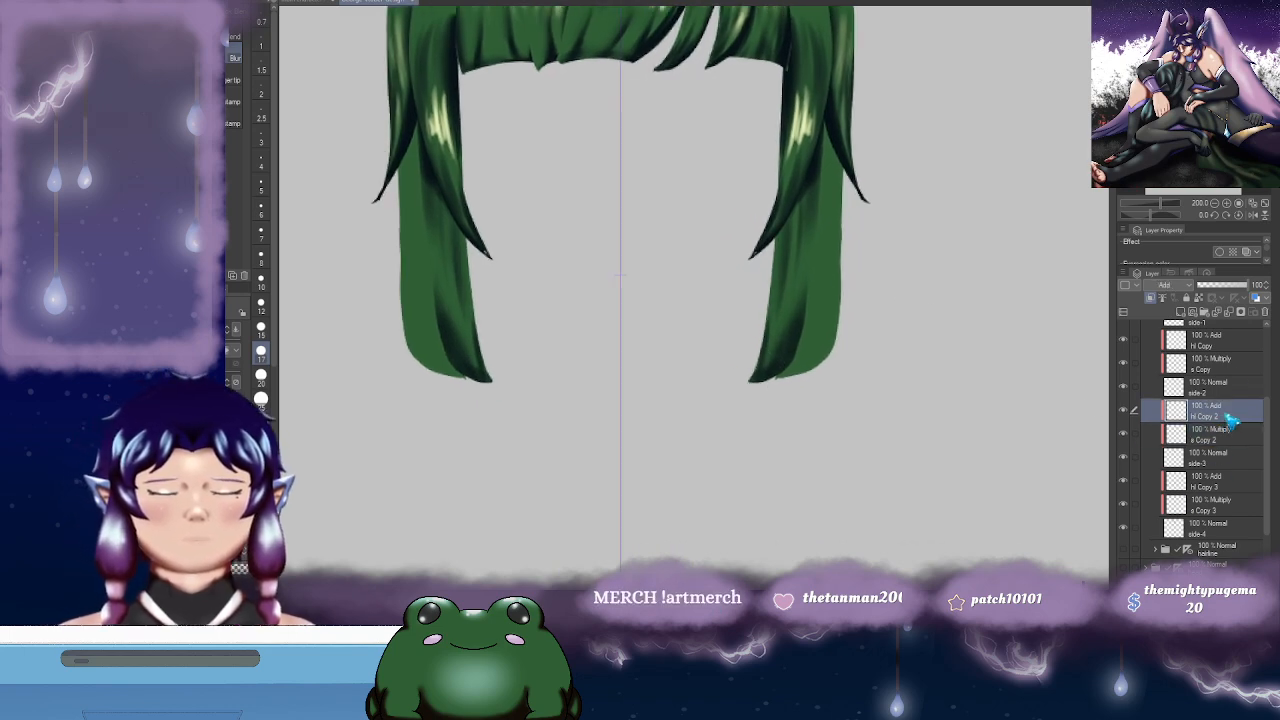
{"action": "left_click_drag", "start_coordinate": [913, 191], "coordinate": [860, 221]}
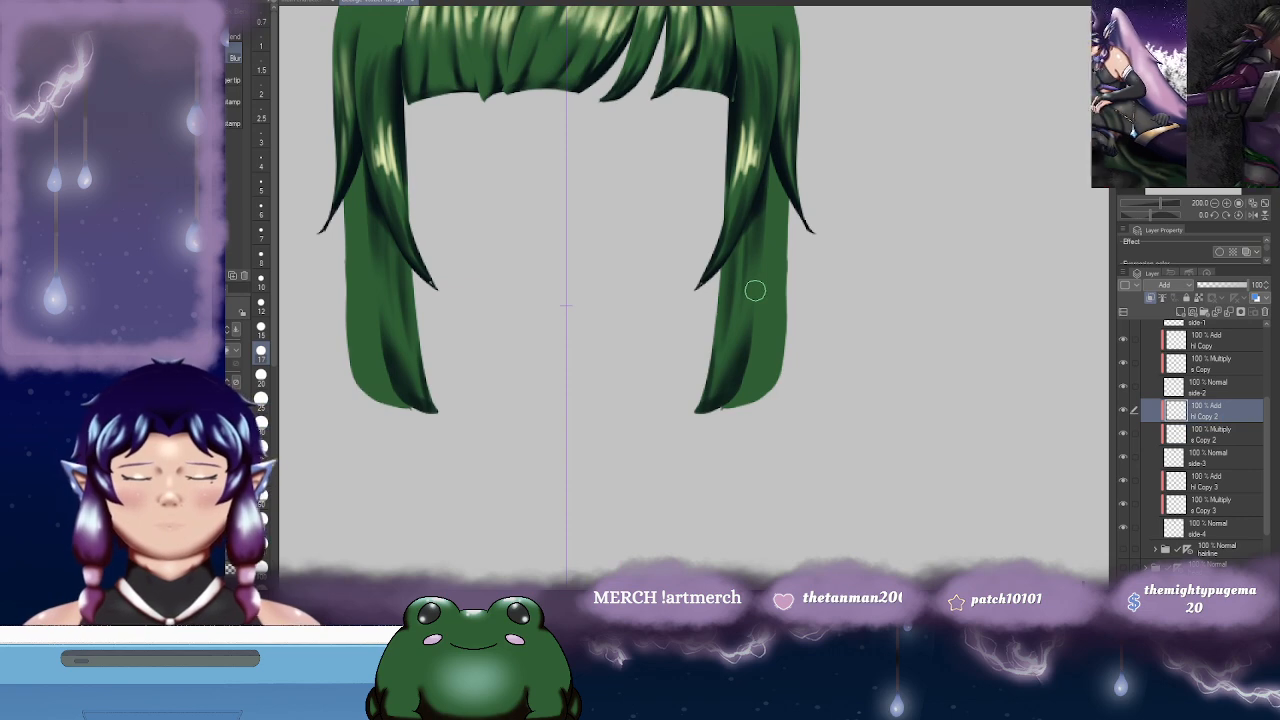
{"action": "key", "text": "b"}
{"action": "mouse_move", "coordinate": [754, 289]}
{"action": "left_mouse_down"}
{"action": "mouse_move", "coordinate": [740, 288]}
{"action": "mouse_move", "coordinate": [704, 344]}
{"action": "left_mouse_up"}
{"action": "left_click_drag", "start_coordinate": [710, 260], "coordinate": [708, 322]}
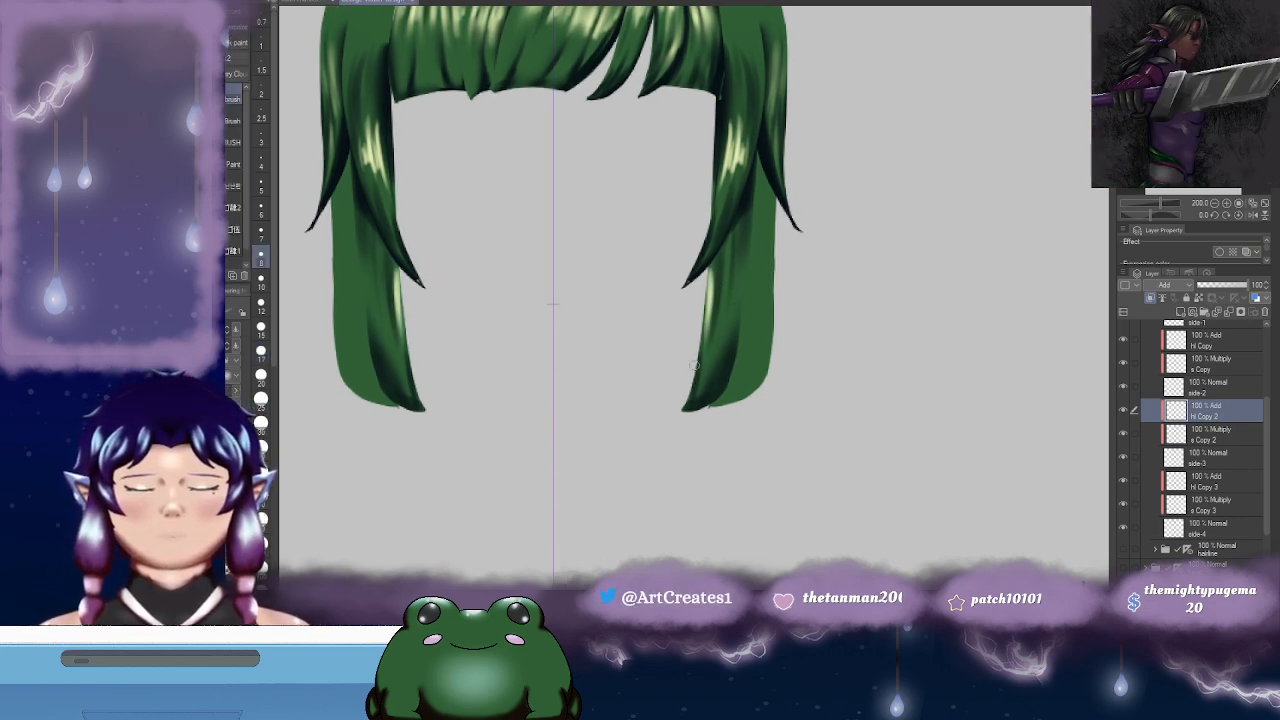
{"action": "mouse_move", "coordinate": [722, 264]}
{"action": "left_mouse_down"}
{"action": "mouse_move", "coordinate": [716, 336]}
{"action": "mouse_move", "coordinate": [771, 284]}
{"action": "mouse_move", "coordinate": [822, 298]}
{"action": "mouse_move", "coordinate": [795, 372]}
{"action": "mouse_move", "coordinate": [805, 334]}
{"action": "mouse_move", "coordinate": [760, 337]}
{"action": "mouse_move", "coordinate": [831, 283]}
{"action": "mouse_move", "coordinate": [794, 283]}
{"action": "left_mouse_up"}
{"action": "scroll", "coordinate": [829, 288], "scroll_direction": "down", "scroll_amount": 2}
{"action": "scroll", "coordinate": [829, 288], "scroll_direction": "up", "scroll_amount": 1}
- Paint shadow on the side-4 locks beneath the overlapping locks on Multiply layer s Copy 3 with the brush at size 20
{"action": "left_click", "coordinate": [1210, 505]}
{"action": "key", "text": "b"}
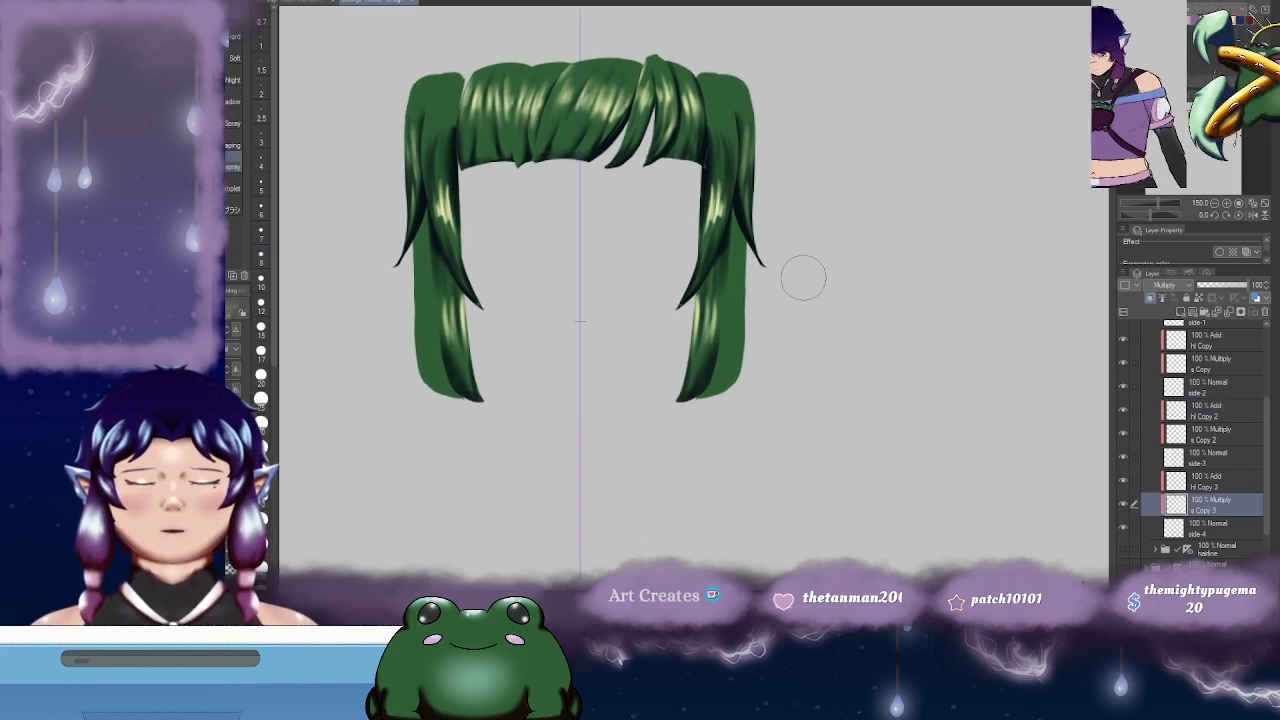
{"action": "key", "text": "b"}
{"action": "key", "text": "b"}
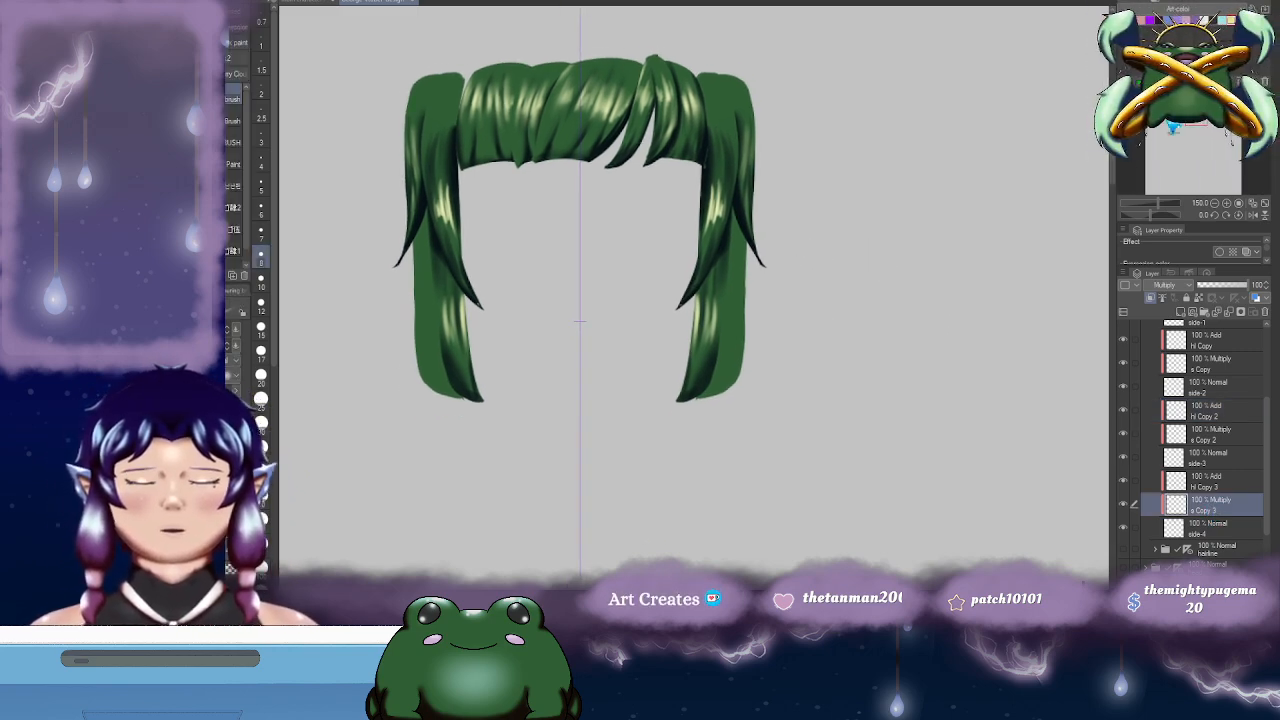
{"action": "left_click_drag", "start_coordinate": [754, 238], "coordinate": [755, 254]}
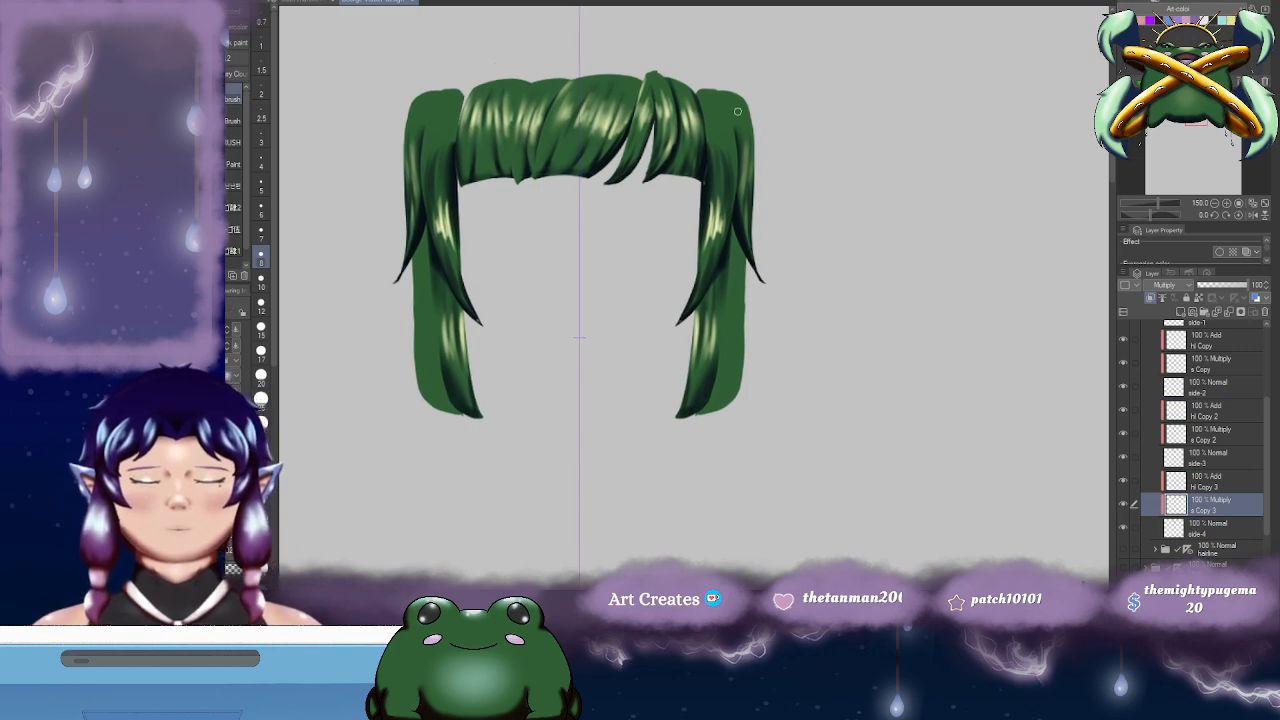
{"action": "left_click", "coordinate": [262, 376]}
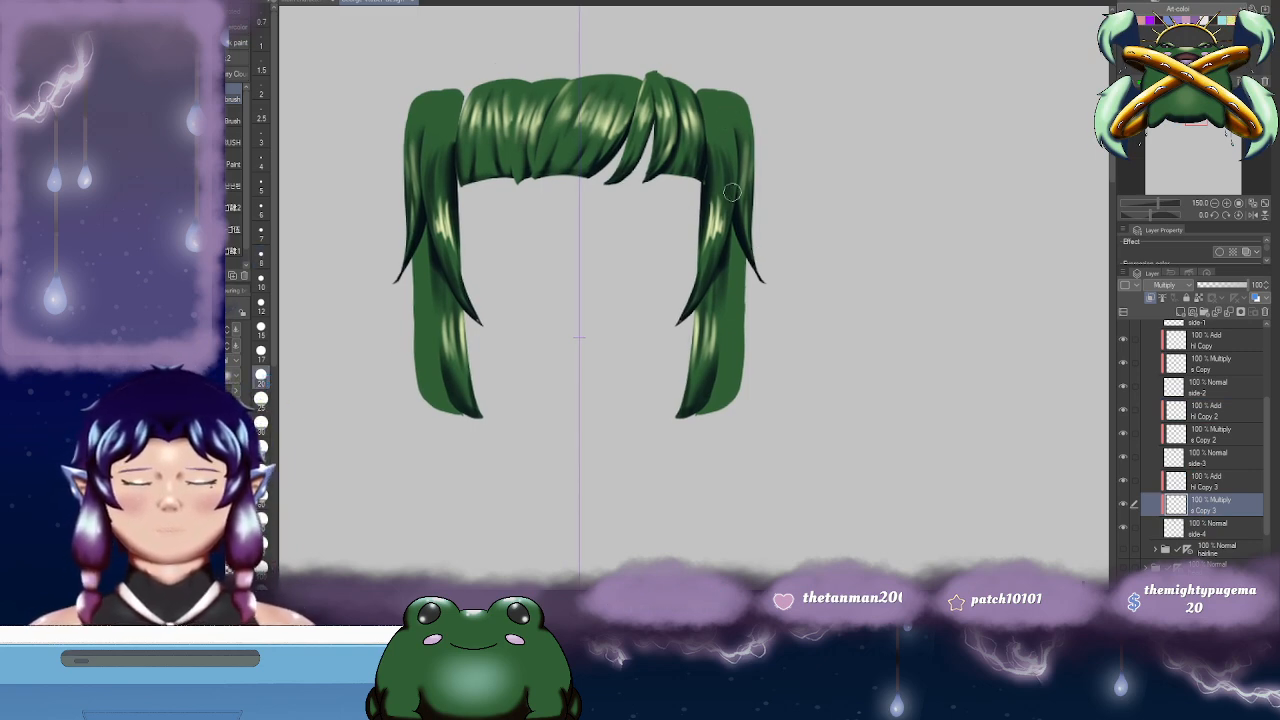
{"action": "left_click_drag", "start_coordinate": [731, 268], "coordinate": [748, 205]}
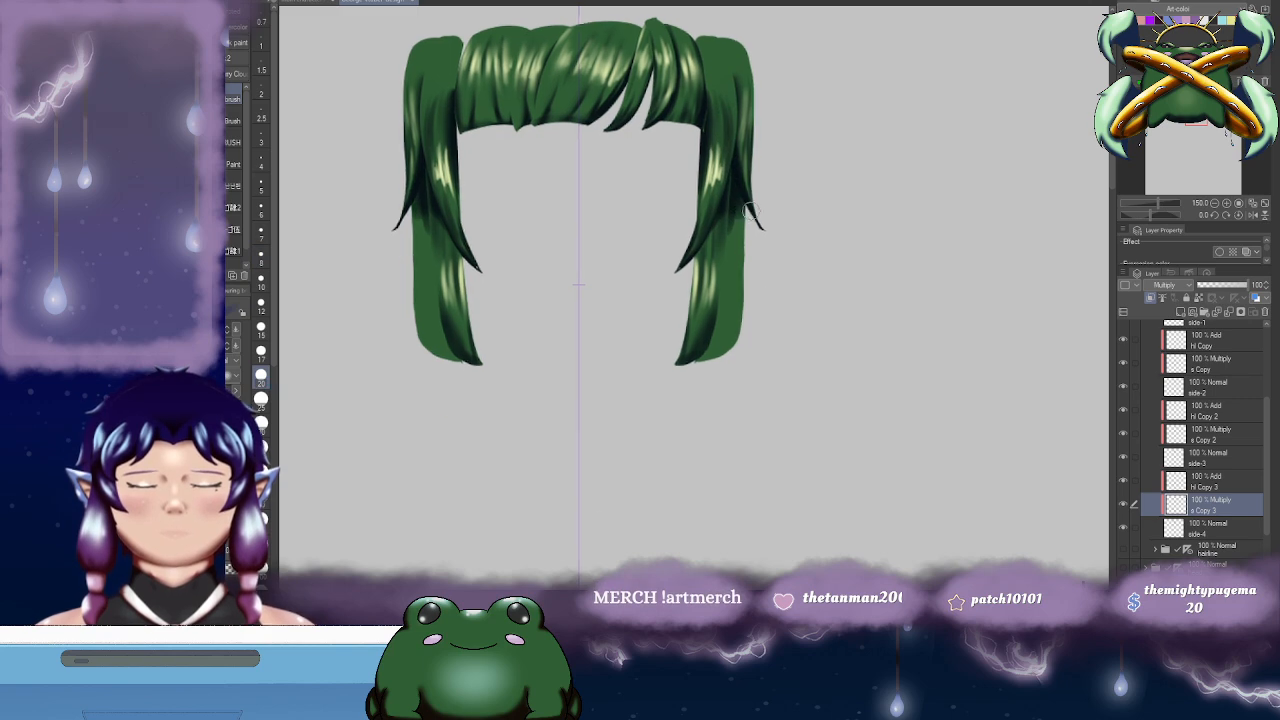
- Add thin shadow strands down the side-4 locks and along their outer and lower edges with the brush at size 8
{"action": "left_click", "coordinate": [262, 210]}
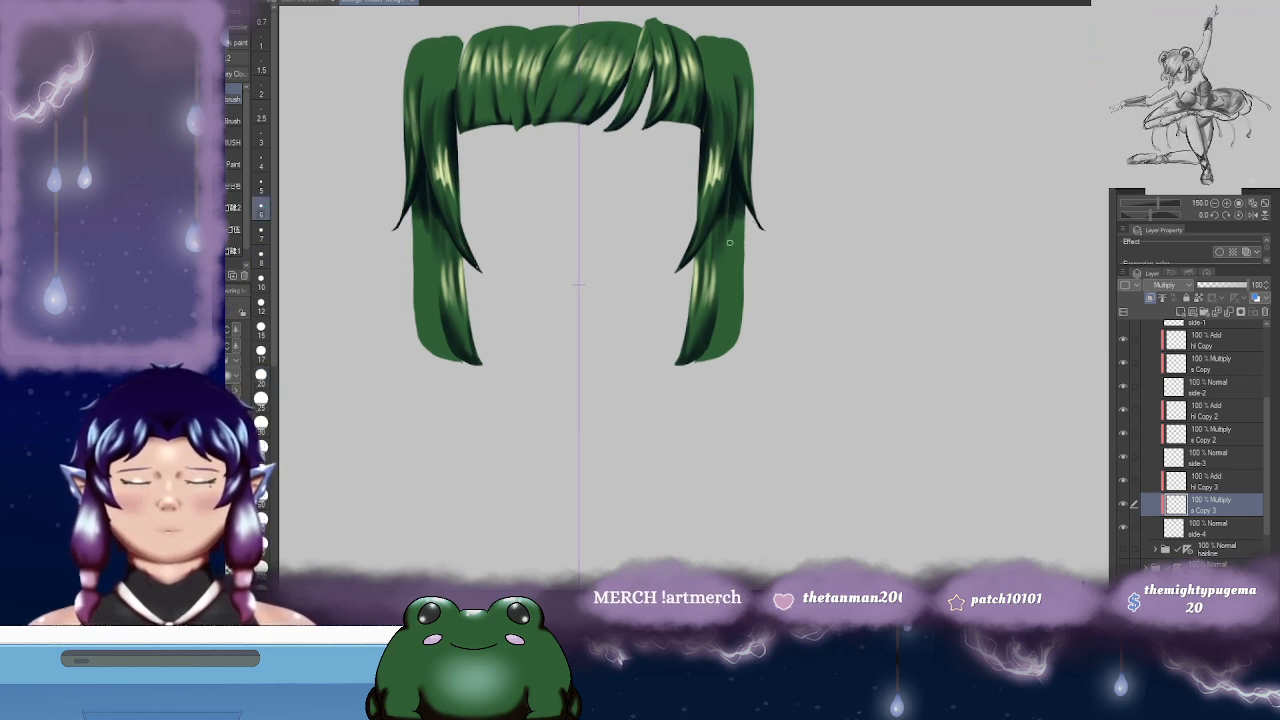
{"action": "left_click", "coordinate": [261, 253]}
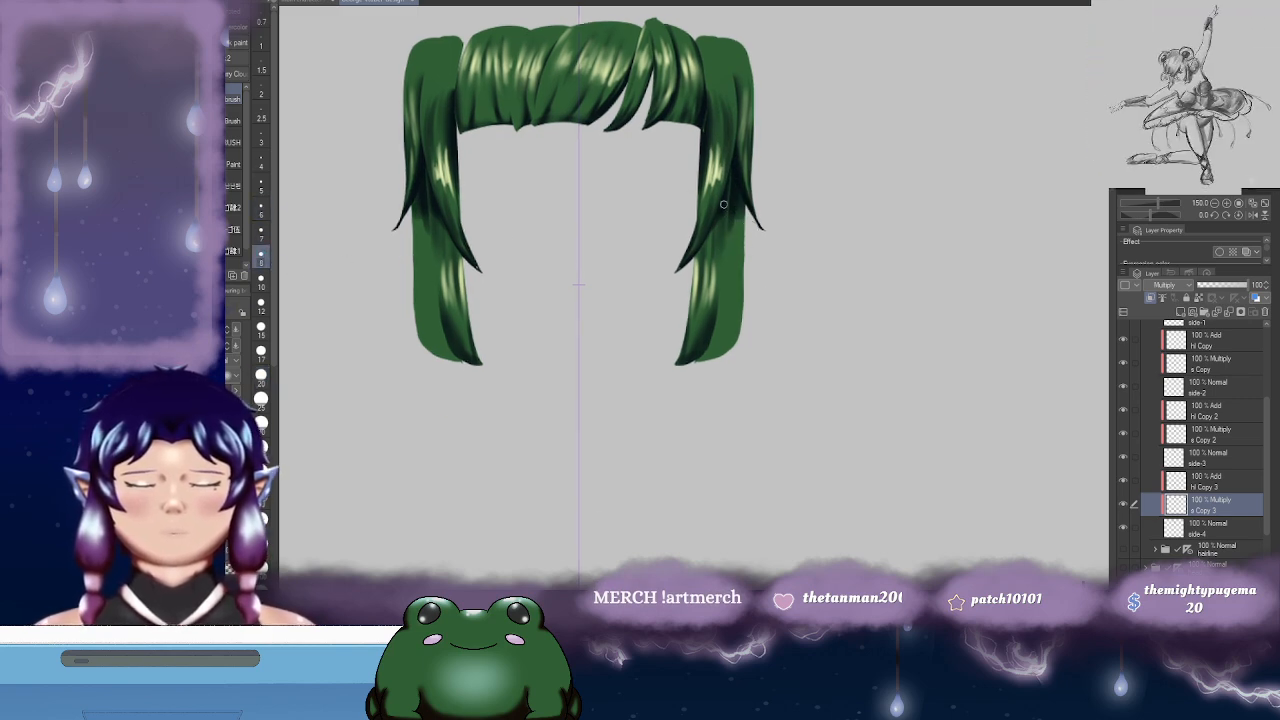
{"action": "scroll", "coordinate": [726, 215], "scroll_direction": "down", "scroll_amount": 1}
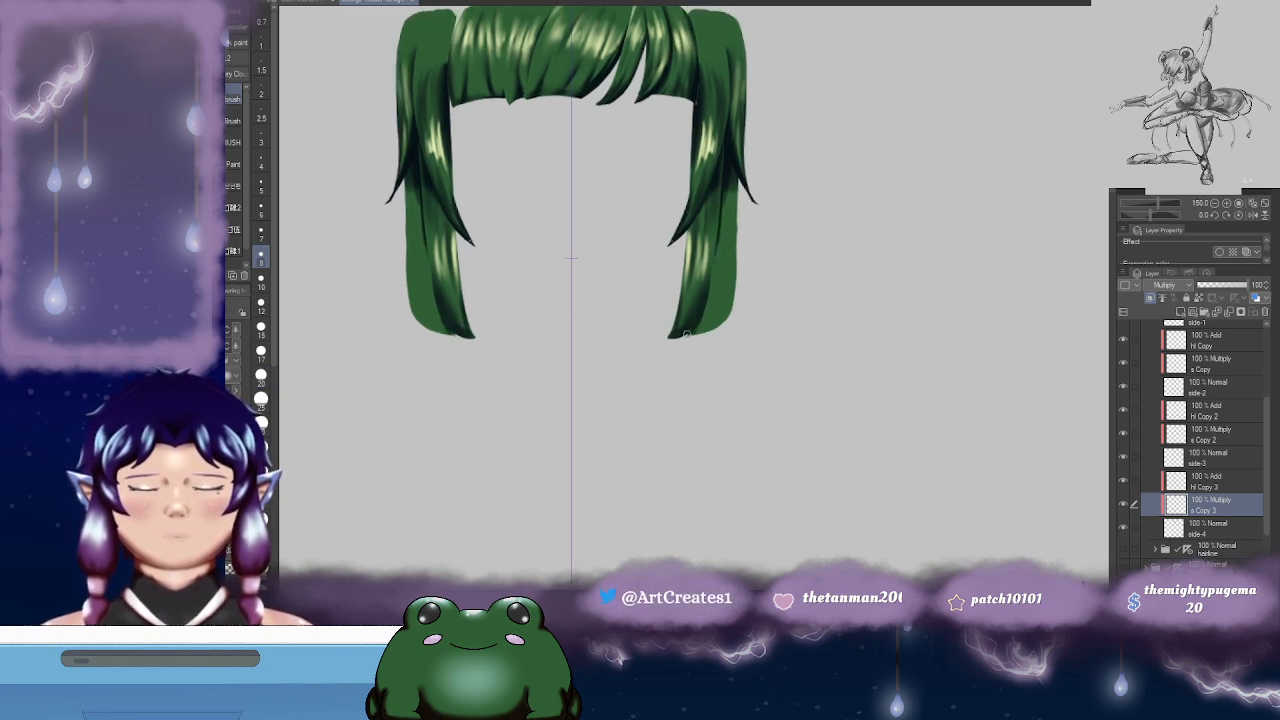
{"action": "mouse_move", "coordinate": [703, 324]}
{"action": "left_mouse_down"}
{"action": "mouse_move", "coordinate": [686, 338]}
{"action": "mouse_move", "coordinate": [715, 328]}
{"action": "mouse_move", "coordinate": [712, 305]}
{"action": "mouse_move", "coordinate": [702, 346]}
{"action": "left_mouse_up"}
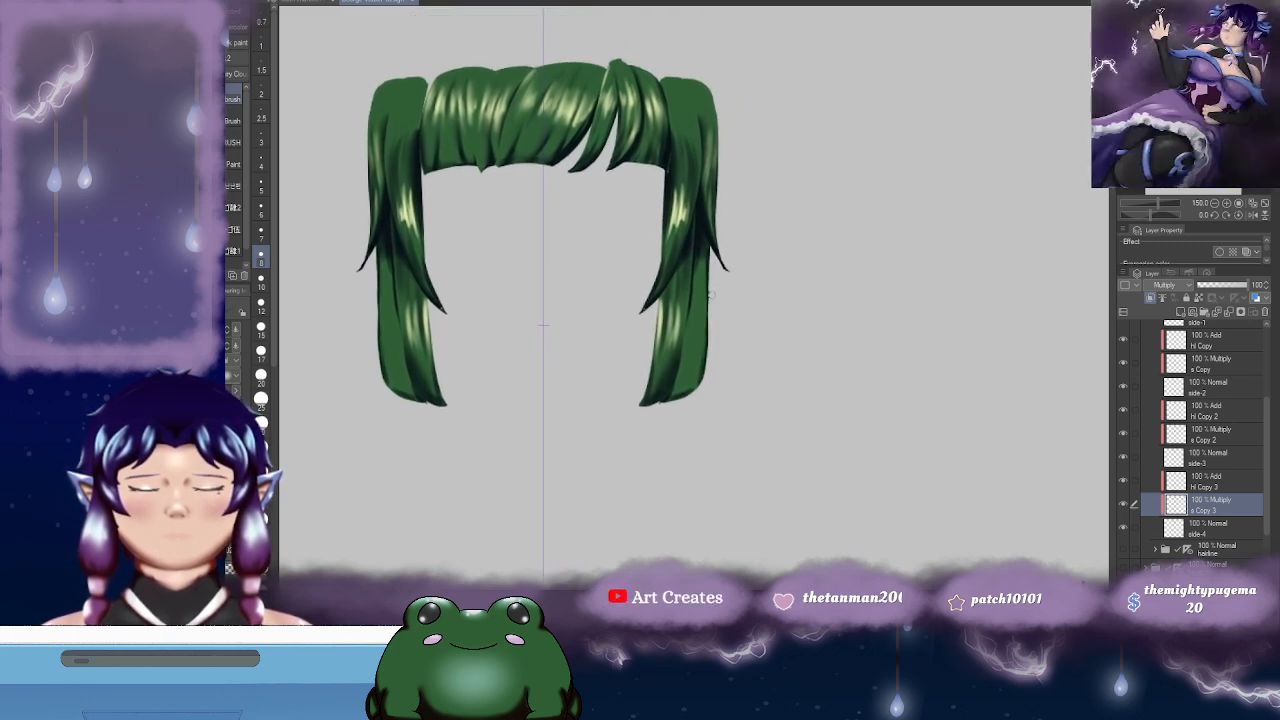
- Paint shadow strands running up from the lower end of the side-4 locks and darken their outer edge
{"action": "scroll", "coordinate": [703, 367], "scroll_direction": "up", "scroll_amount": 3}
{"action": "mouse_move", "coordinate": [704, 108]}
{"action": "left_mouse_down"}
{"action": "mouse_move", "coordinate": [707, 190]}
{"action": "mouse_move", "coordinate": [706, 147]}
{"action": "left_mouse_up"}
{"action": "left_click_drag", "start_coordinate": [720, 211], "coordinate": [720, 160]}
{"action": "mouse_move", "coordinate": [659, 471]}
{"action": "left_mouse_down"}
{"action": "mouse_move", "coordinate": [681, 355]}
{"action": "mouse_move", "coordinate": [674, 311]}
{"action": "mouse_move", "coordinate": [683, 366]}
{"action": "left_mouse_up"}
{"action": "left_click_drag", "start_coordinate": [672, 262], "coordinate": [634, 471]}
{"action": "left_click_drag", "start_coordinate": [680, 300], "coordinate": [629, 471]}
{"action": "left_click_drag", "start_coordinate": [672, 398], "coordinate": [634, 466]}
{"action": "mouse_move", "coordinate": [706, 372]}
{"action": "left_mouse_down"}
{"action": "mouse_move", "coordinate": [686, 409]}
{"action": "mouse_move", "coordinate": [648, 434]}
{"action": "left_mouse_up"}
{"action": "left_click_drag", "start_coordinate": [715, 346], "coordinate": [723, 310]}
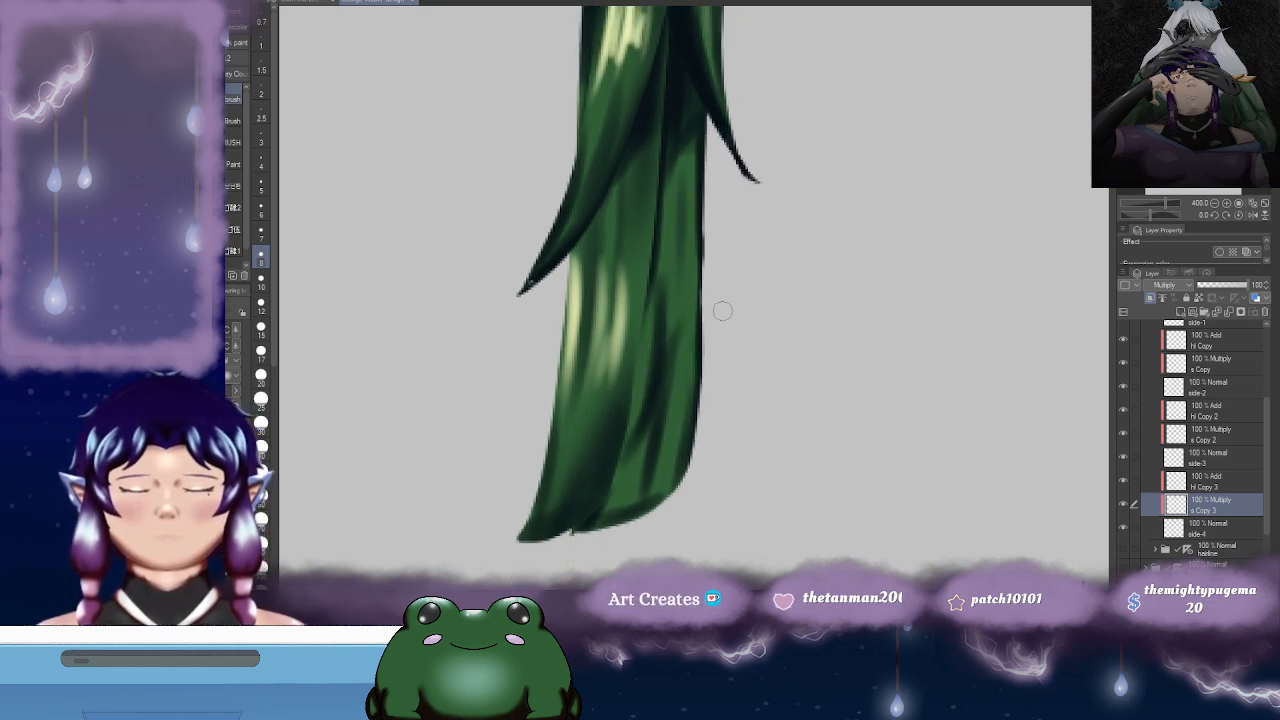
- Soften the side-4 shadow strands with Blur at size 10 and make Add layer hl Copy 3 active
{"action": "key", "text": "j"}
{"action": "left_click", "coordinate": [261, 283]}
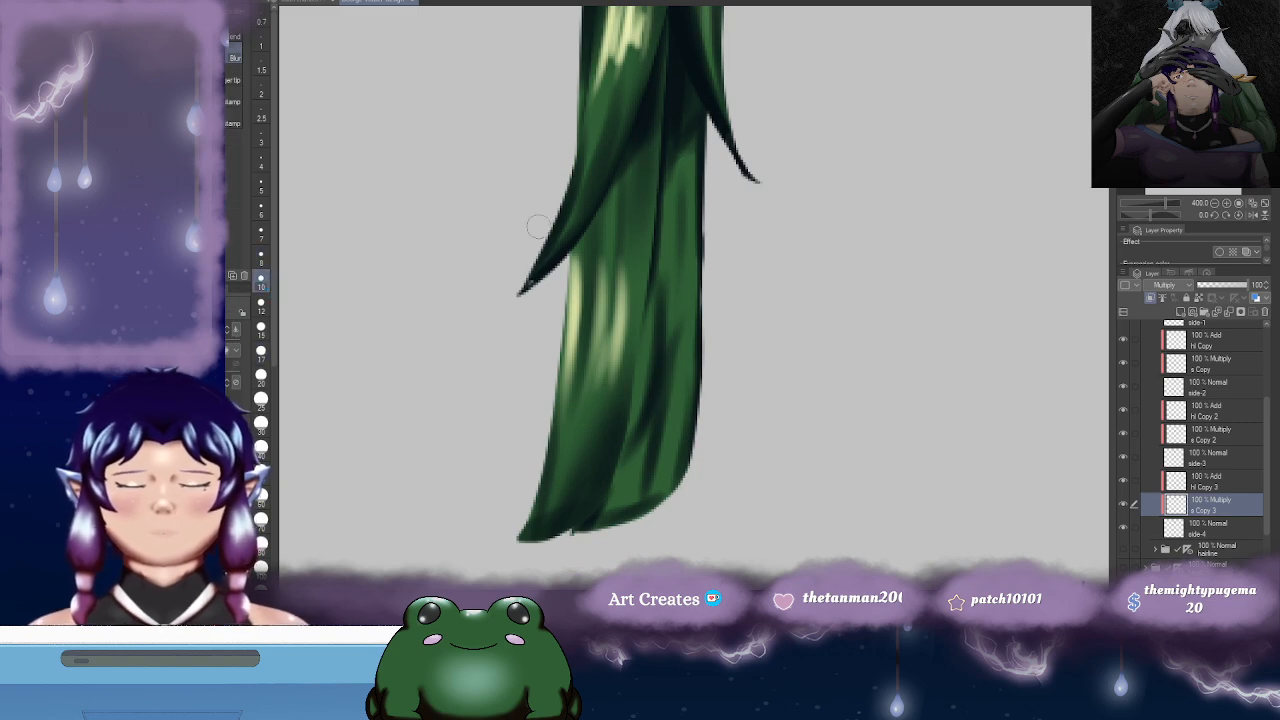
{"action": "left_click_drag", "start_coordinate": [669, 271], "coordinate": [691, 163]}
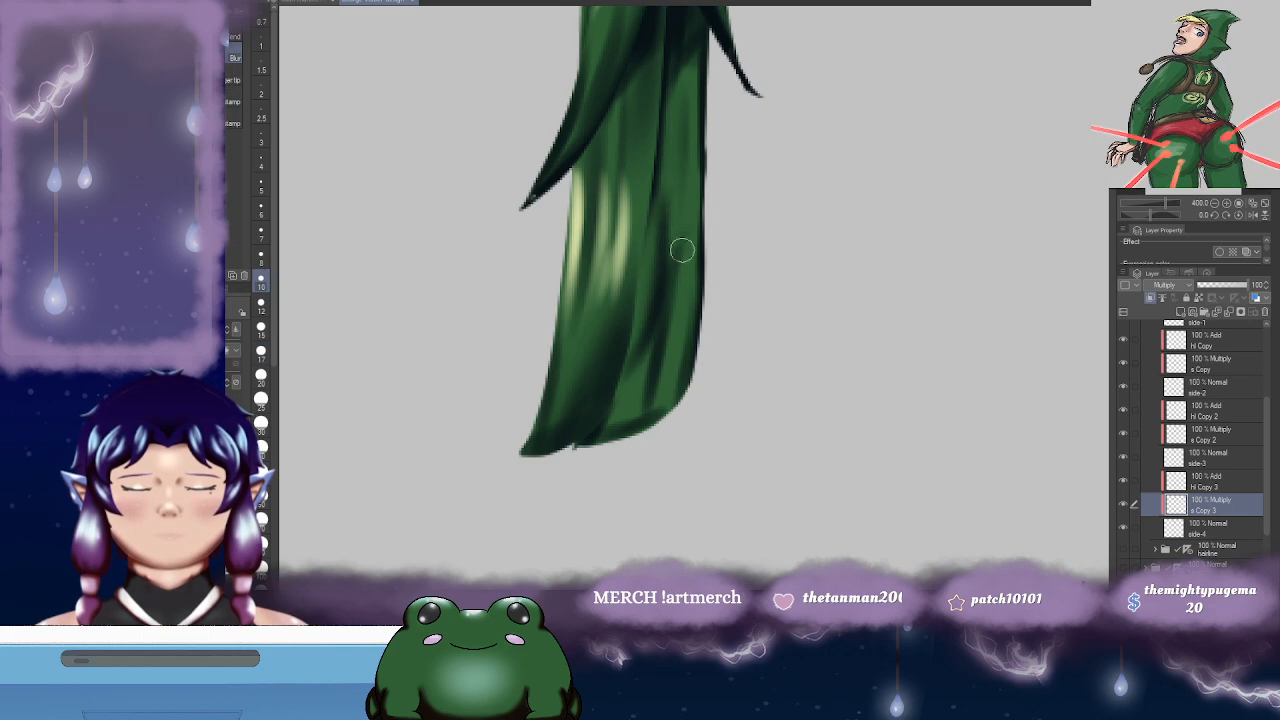
{"action": "scroll", "coordinate": [670, 317], "scroll_direction": "up", "scroll_amount": 2}
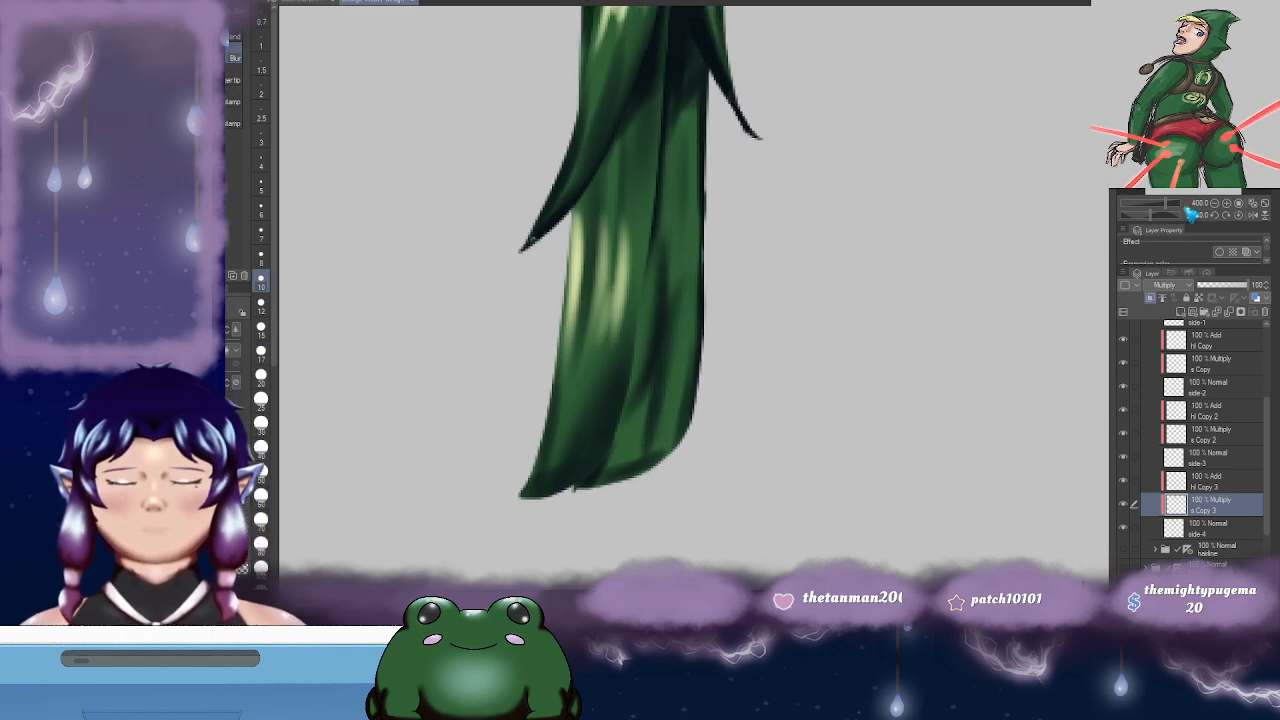
{"action": "left_click", "coordinate": [1212, 481]}
{"action": "key", "text": "p"}
{"action": "left_click_drag", "start_coordinate": [691, 184], "coordinate": [657, 239]}
{"action": "left_click_drag", "start_coordinate": [664, 142], "coordinate": [670, 204]}
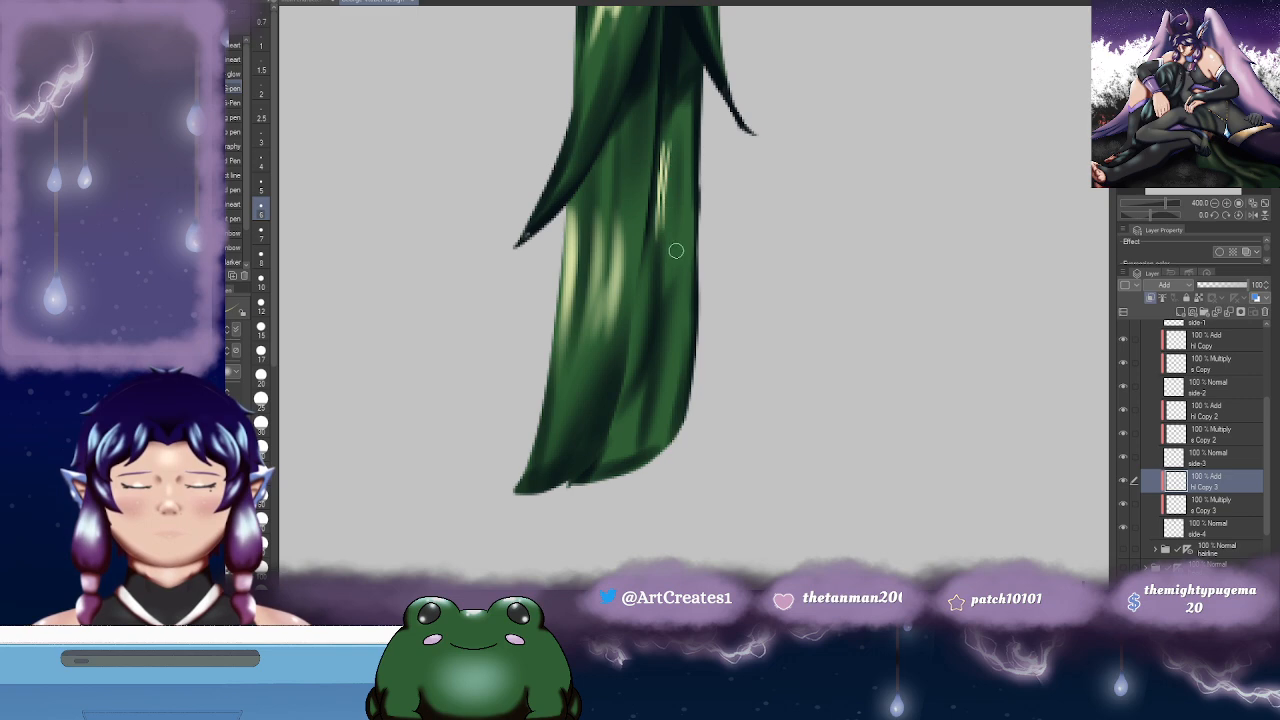
{"action": "key", "text": "ctrl+z"}
{"action": "key", "text": "ctrl+z"}
- Paint a pale highlight strand down the upper part of the side-4 lock with the brush at size 5
{"action": "key", "text": "b"}
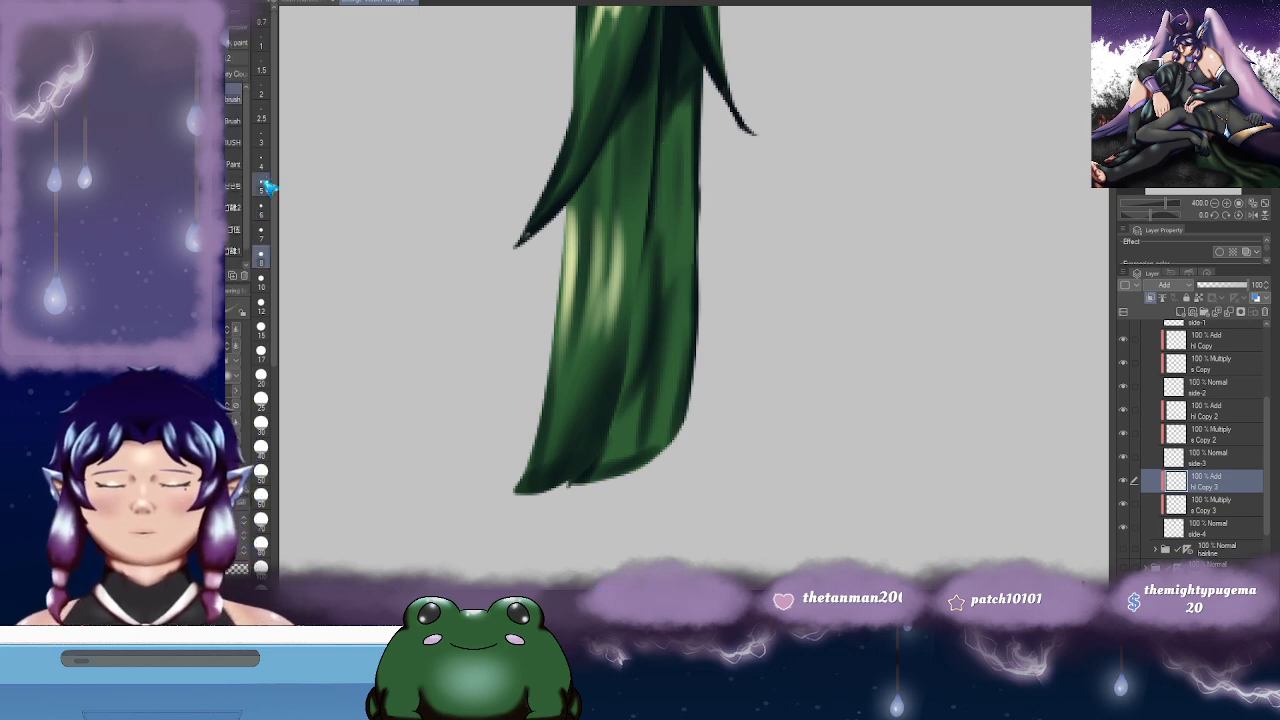
{"action": "left_click", "coordinate": [262, 186]}
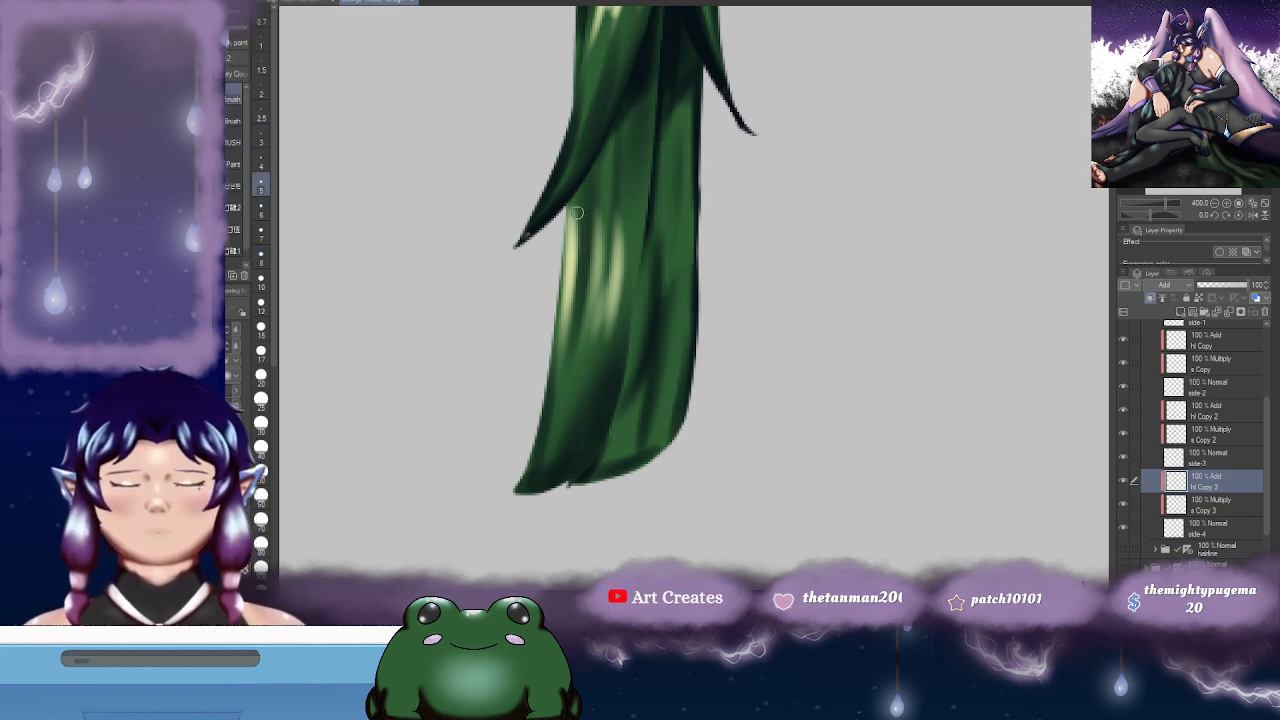
{"action": "mouse_move", "coordinate": [666, 139]}
{"action": "left_mouse_down"}
{"action": "mouse_move", "coordinate": [661, 264]}
{"action": "mouse_move", "coordinate": [661, 249]}
{"action": "left_mouse_up"}
{"action": "left_click_drag", "start_coordinate": [665, 168], "coordinate": [667, 244]}
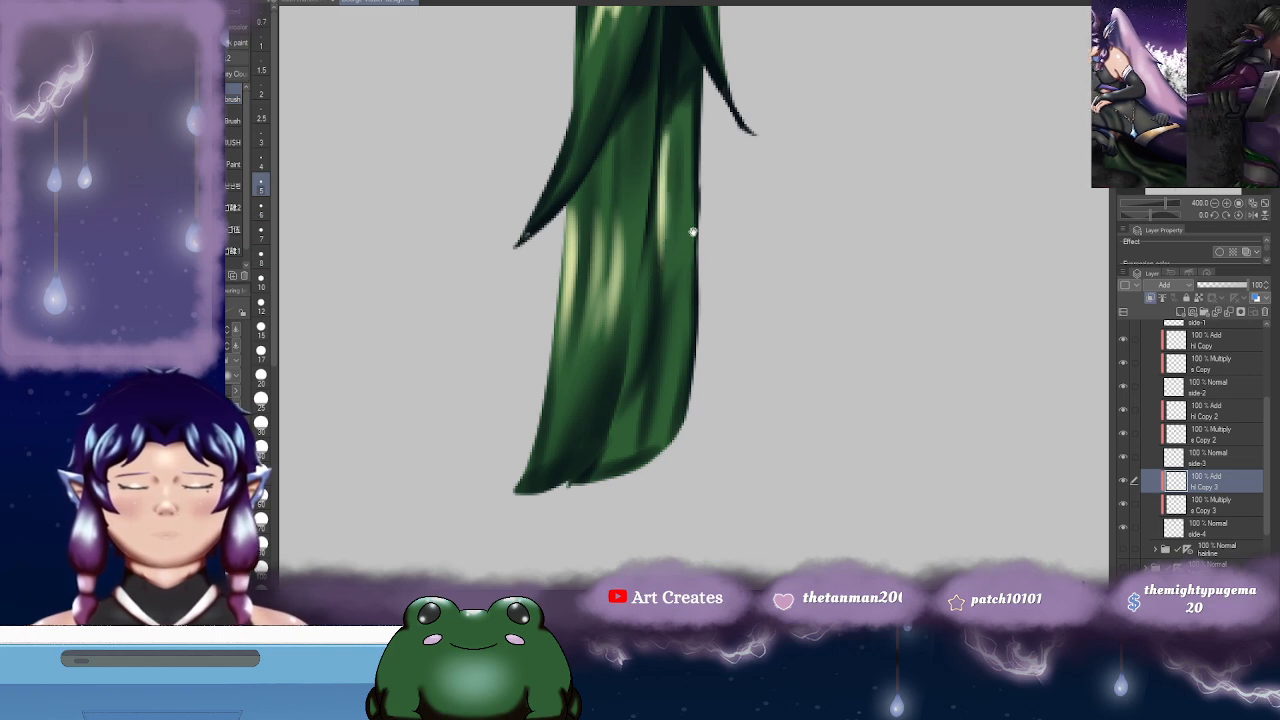
{"action": "scroll", "coordinate": [688, 235], "scroll_direction": "down", "scroll_amount": 1}
{"action": "left_click_drag", "start_coordinate": [686, 165], "coordinate": [674, 243]}
{"action": "left_click_drag", "start_coordinate": [670, 325], "coordinate": [678, 289]}
{"action": "left_click_drag", "start_coordinate": [683, 231], "coordinate": [672, 330]}
{"action": "left_click_drag", "start_coordinate": [683, 266], "coordinate": [676, 324]}
{"action": "left_click_drag", "start_coordinate": [688, 230], "coordinate": [678, 334]}
{"action": "left_click_drag", "start_coordinate": [689, 274], "coordinate": [685, 314]}
{"action": "left_click_drag", "start_coordinate": [690, 243], "coordinate": [687, 298]}
{"action": "key", "text": "ctrl+z"}
{"action": "key", "text": "ctrl+z"}
{"action": "key", "text": "ctrl+z"}
{"action": "key", "text": "ctrl+z"}
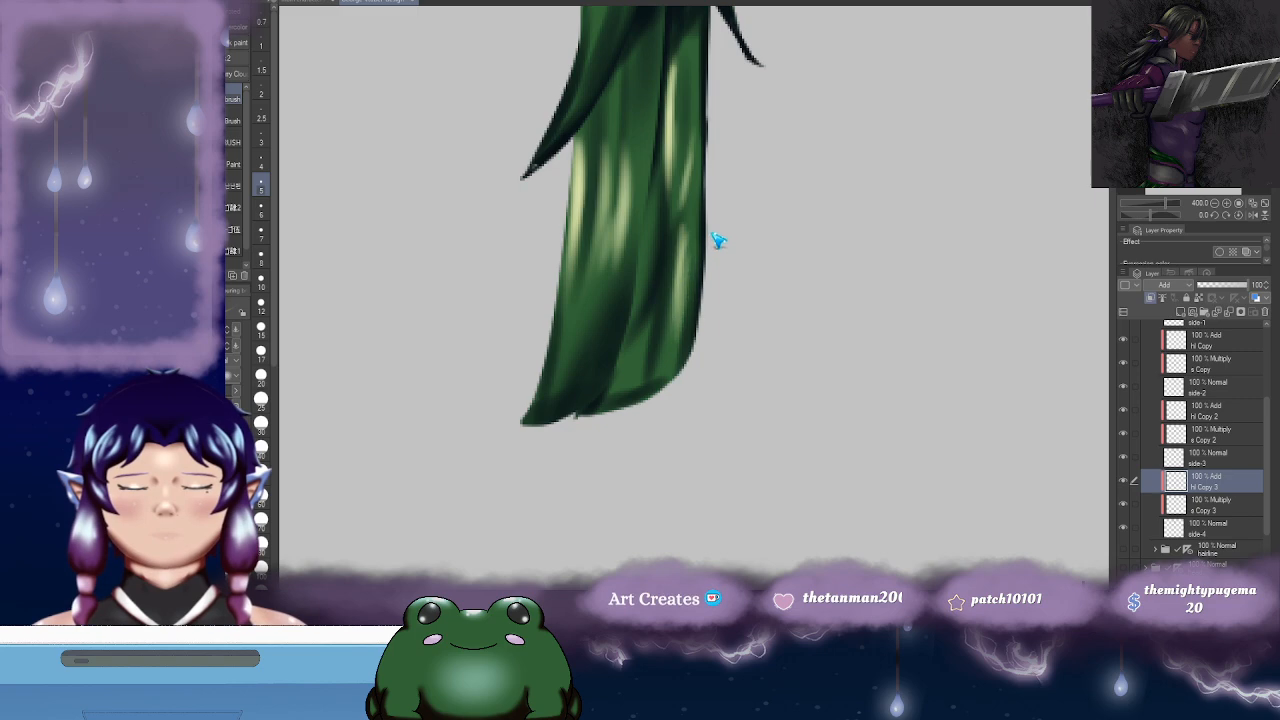
{"action": "key", "text": "ctrl+z"}
{"action": "key", "text": "ctrl+z"}
{"action": "key", "text": "ctrl+z"}
{"action": "key", "text": "ctrl+z"}
{"action": "key", "text": "ctrl+z"}
{"action": "key", "text": "ctrl+z"}
- Paint several thin pale highlight strands down the middle and outer side of the side-4 lock on Add layer hl Copy 3
{"action": "left_click_drag", "start_coordinate": [669, 78], "coordinate": [671, 155]}
{"action": "left_click_drag", "start_coordinate": [671, 74], "coordinate": [671, 167]}
{"action": "left_click_drag", "start_coordinate": [676, 103], "coordinate": [678, 200]}
{"action": "mouse_move", "coordinate": [690, 90]}
{"action": "left_mouse_down"}
{"action": "mouse_move", "coordinate": [700, 212]}
{"action": "mouse_move", "coordinate": [680, 262]}
{"action": "left_mouse_up"}
{"action": "scroll", "coordinate": [700, 218], "scroll_direction": "down", "scroll_amount": 1}
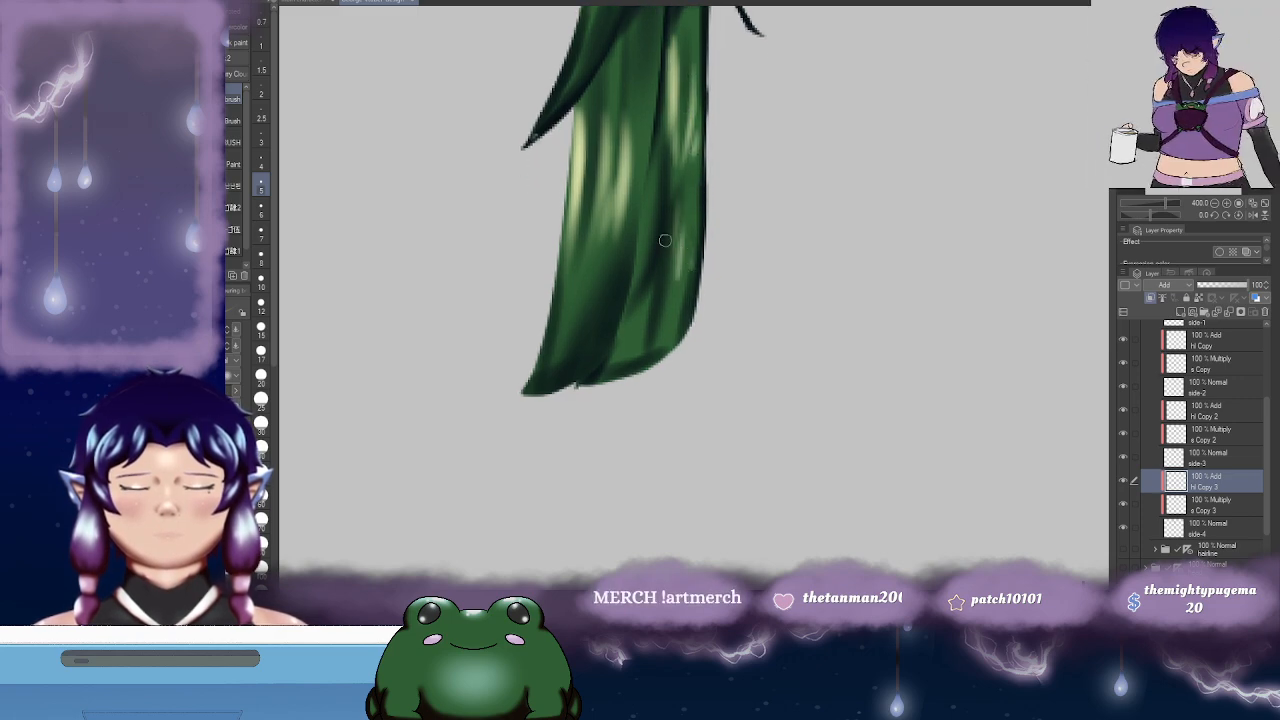
- Add one more pale highlight strand low on the outer side of the side-4 lock and soften the outer highlights with Blur at size 10
{"action": "left_click_drag", "start_coordinate": [673, 212], "coordinate": [675, 294]}
{"action": "key", "text": "j"}
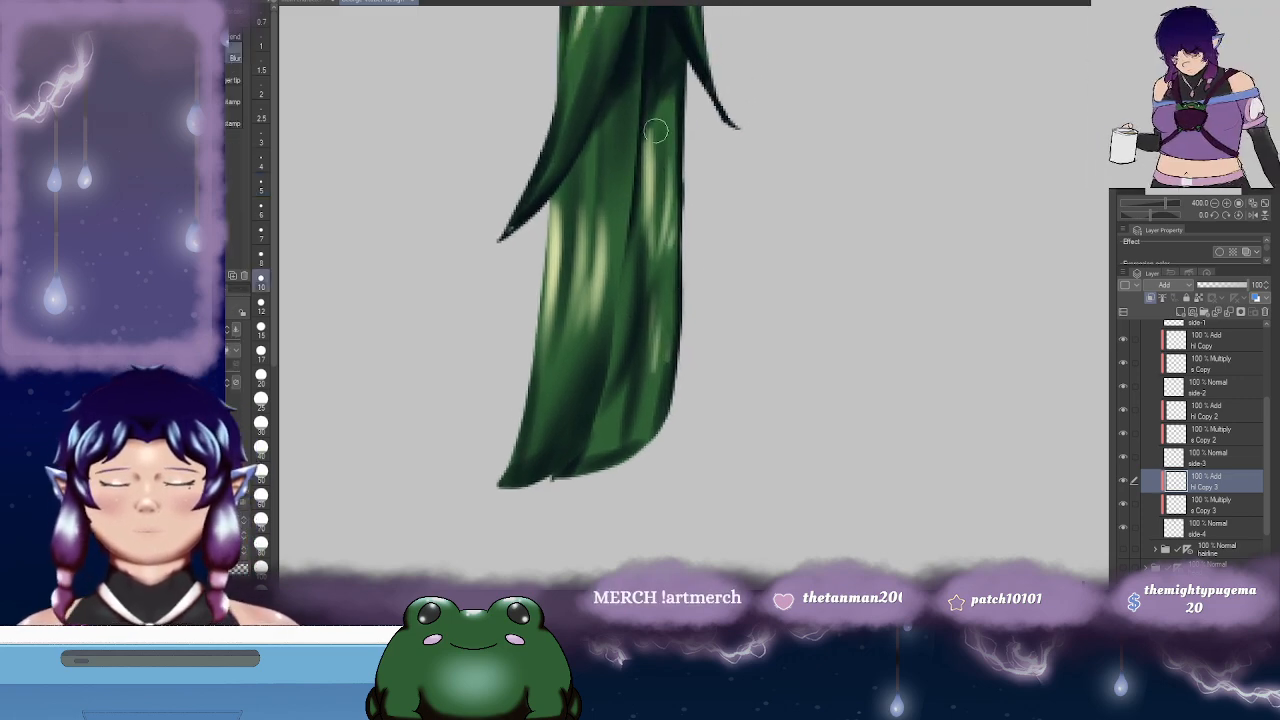
{"action": "left_click_drag", "start_coordinate": [670, 216], "coordinate": [661, 206]}
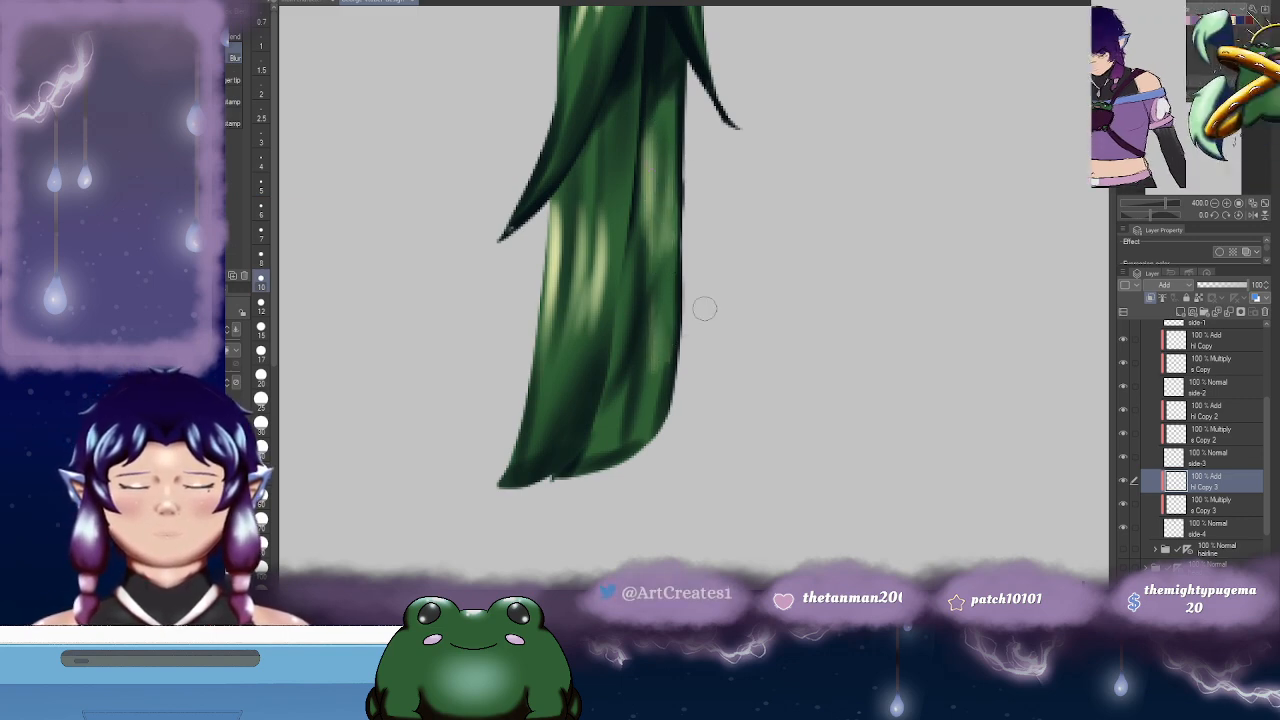
{"action": "scroll", "coordinate": [729, 383], "scroll_direction": "down", "scroll_amount": 5}
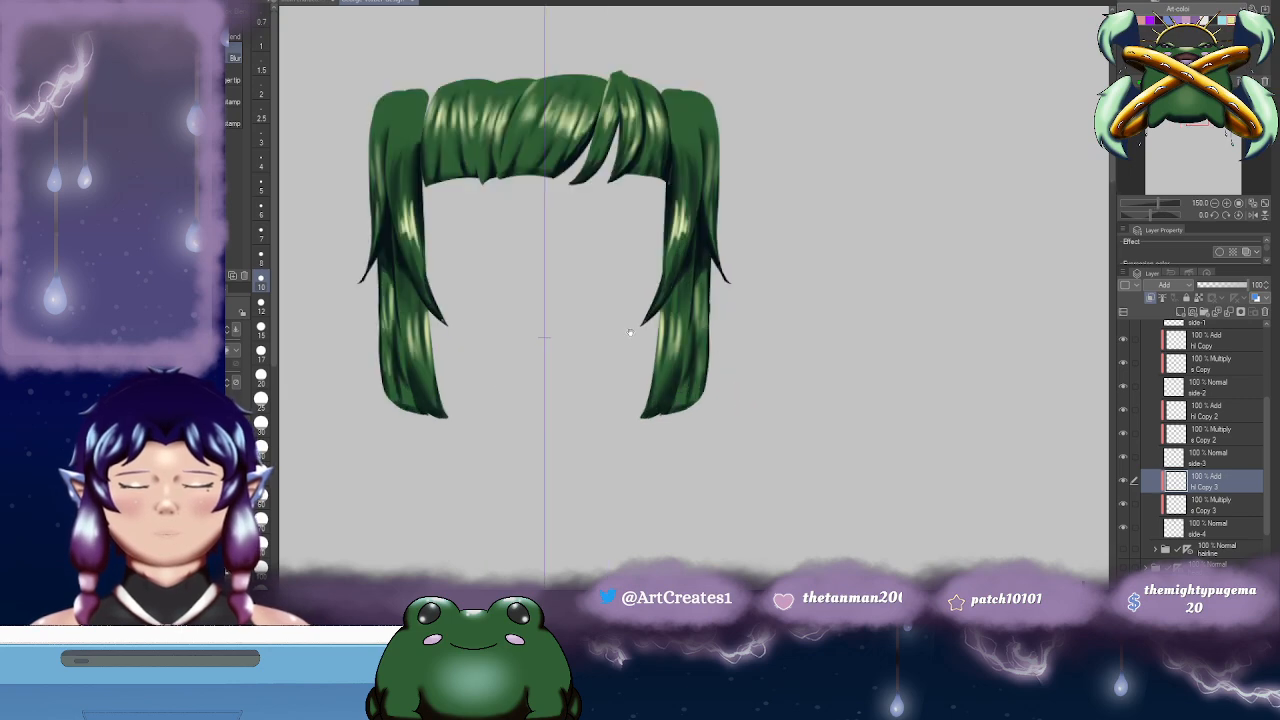
{"action": "left_click_drag", "start_coordinate": [445, 314], "coordinate": [600, 294]}
{"action": "scroll", "coordinate": [599, 294], "scroll_direction": "up", "scroll_amount": 1}
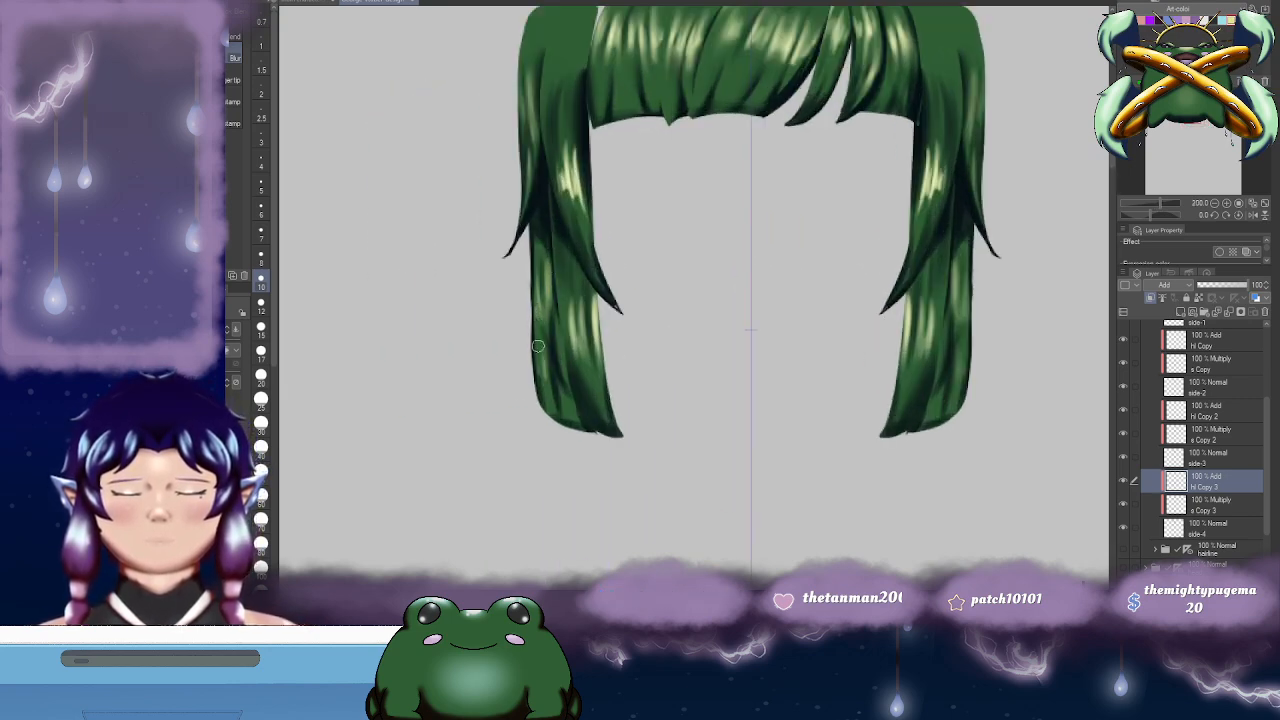
{"action": "mouse_move", "coordinate": [1019, 286]}
{"action": "left_mouse_down"}
{"action": "mouse_move", "coordinate": [894, 306]}
{"action": "mouse_move", "coordinate": [885, 343]}
{"action": "left_mouse_up"}
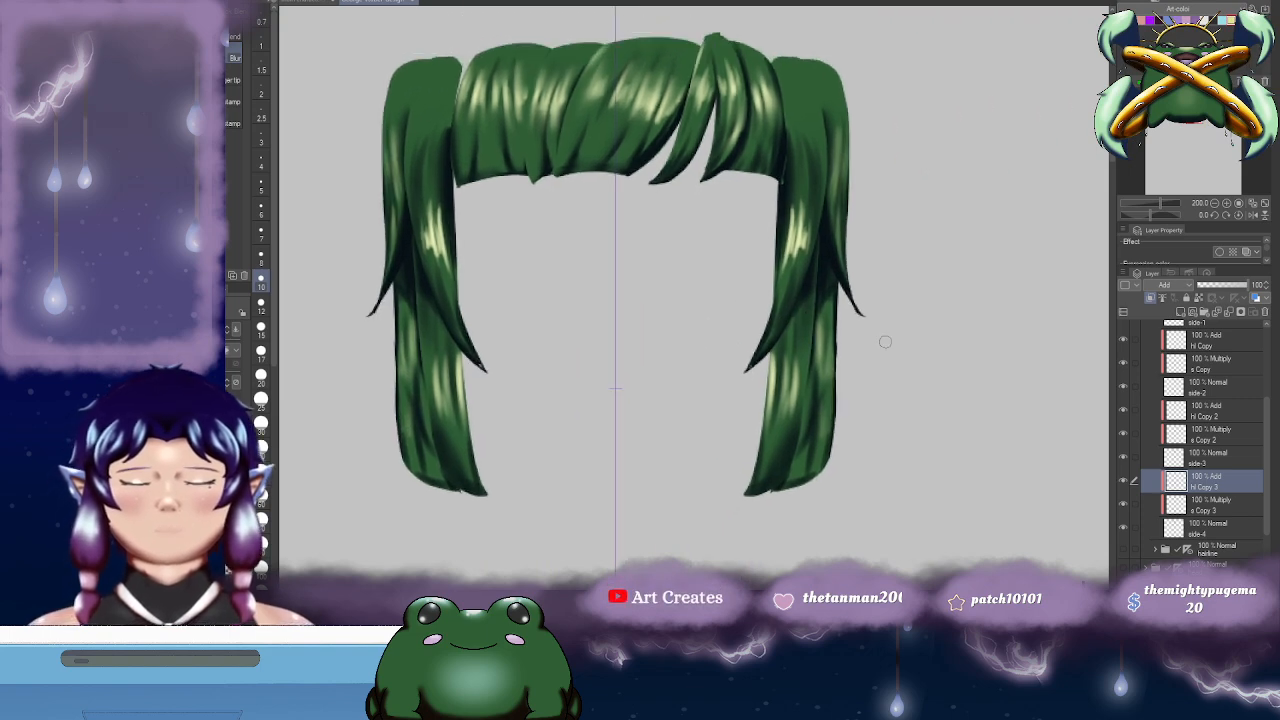
{"action": "scroll", "coordinate": [897, 346], "scroll_direction": "down", "scroll_amount": 1}
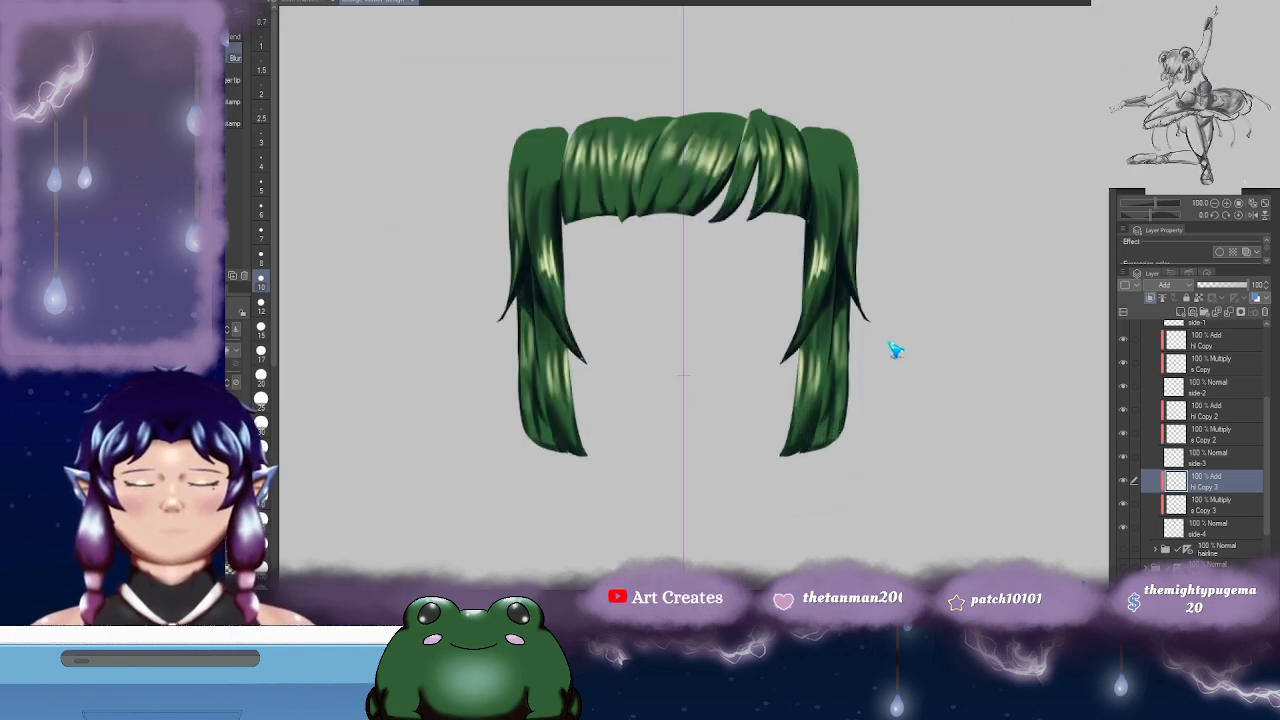
- Collapse the sides folder and make the hairline folder visible
{"action": "left_click_drag", "start_coordinate": [1268, 472], "coordinate": [1268, 373]}
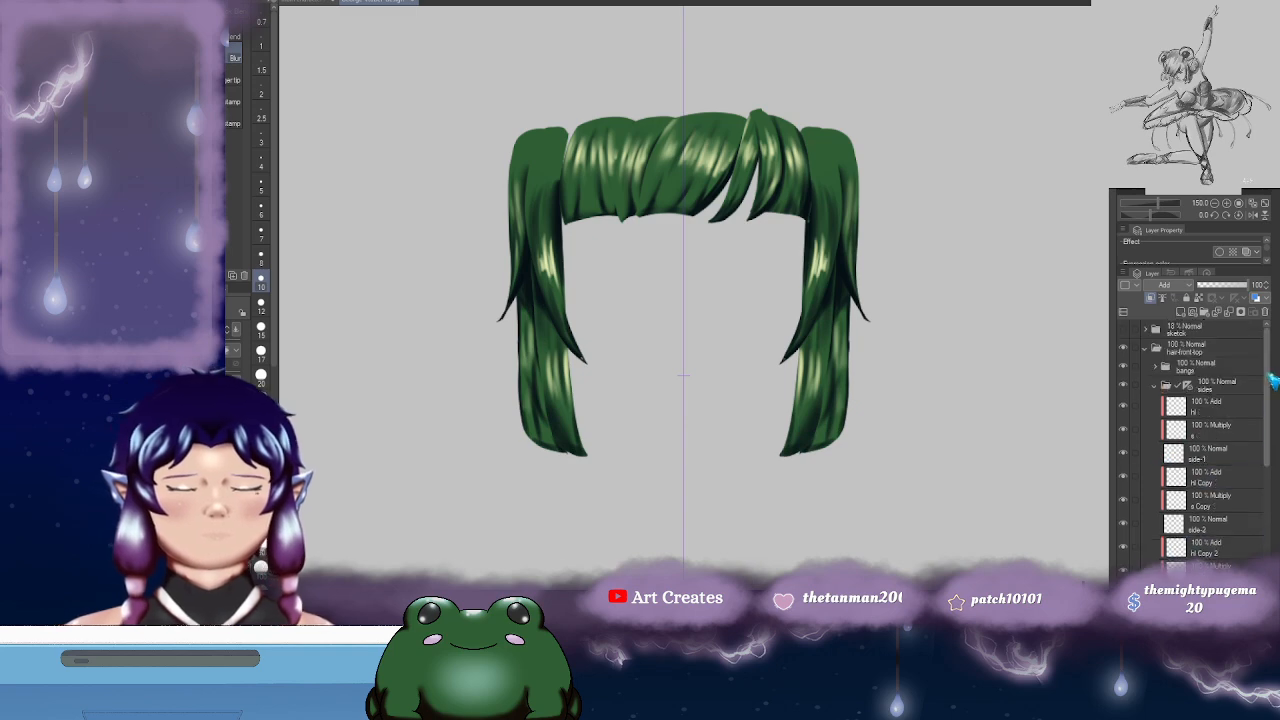
{"action": "left_click", "coordinate": [1155, 386]}
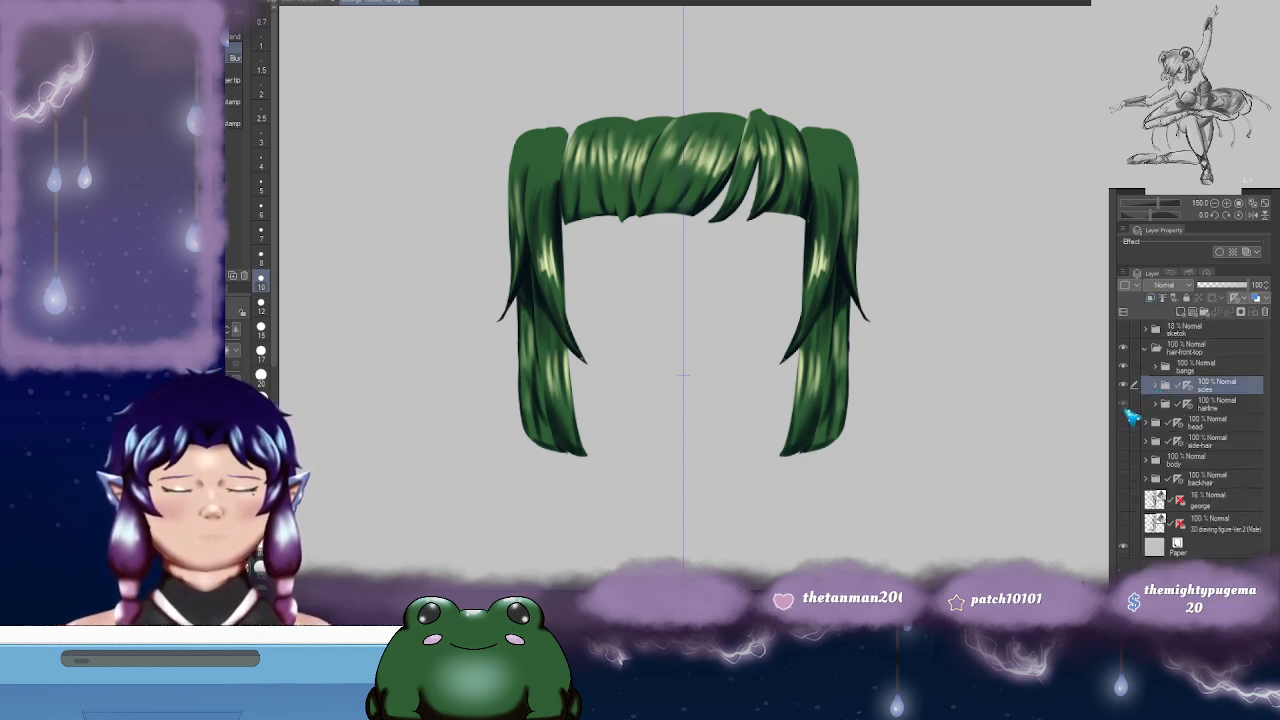
{"action": "left_click", "coordinate": [1124, 404]}
{"action": "left_click_drag", "start_coordinate": [902, 336], "coordinate": [876, 351]}
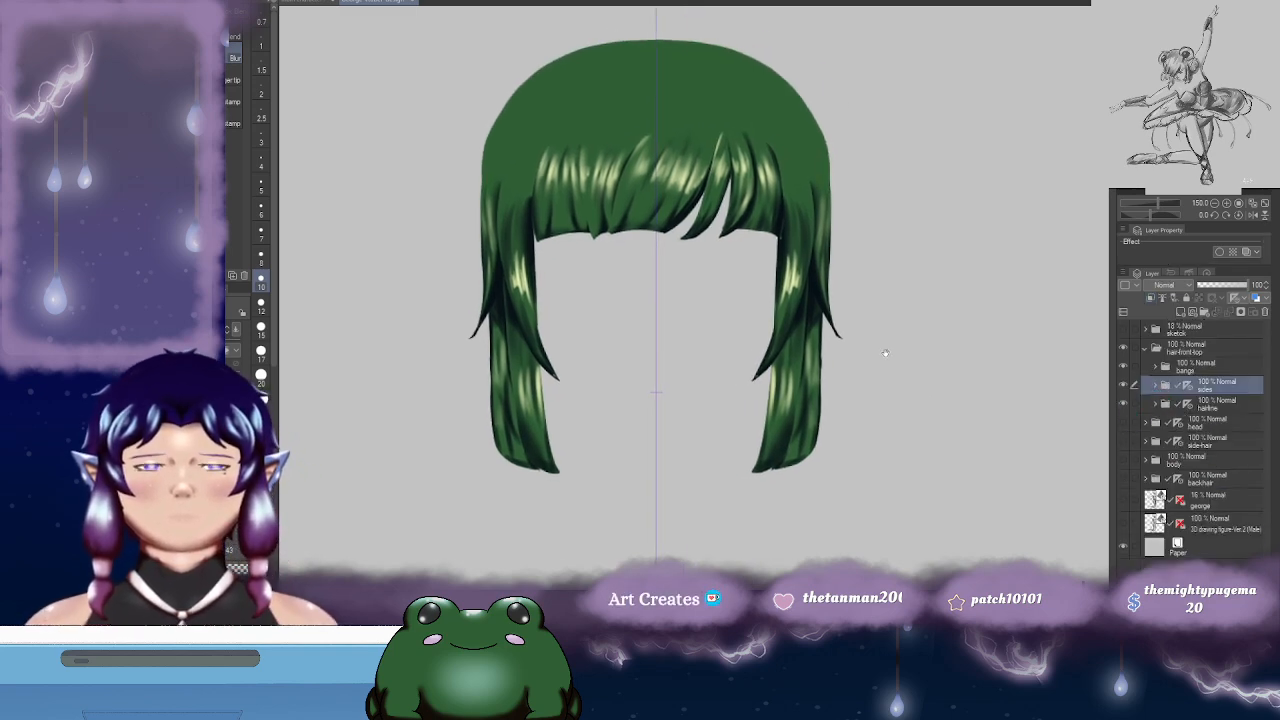
{"action": "scroll", "coordinate": [842, 378], "scroll_direction": "down", "scroll_amount": 1}
{"action": "scroll", "coordinate": [842, 380], "scroll_direction": "up", "scroll_amount": 1}
{"action": "scroll", "coordinate": [842, 380], "scroll_direction": "down", "scroll_amount": 1}
{"action": "scroll", "coordinate": [841, 381], "scroll_direction": "up", "scroll_amount": 1}
{"action": "scroll", "coordinate": [839, 383], "scroll_direction": "down", "scroll_amount": 1}
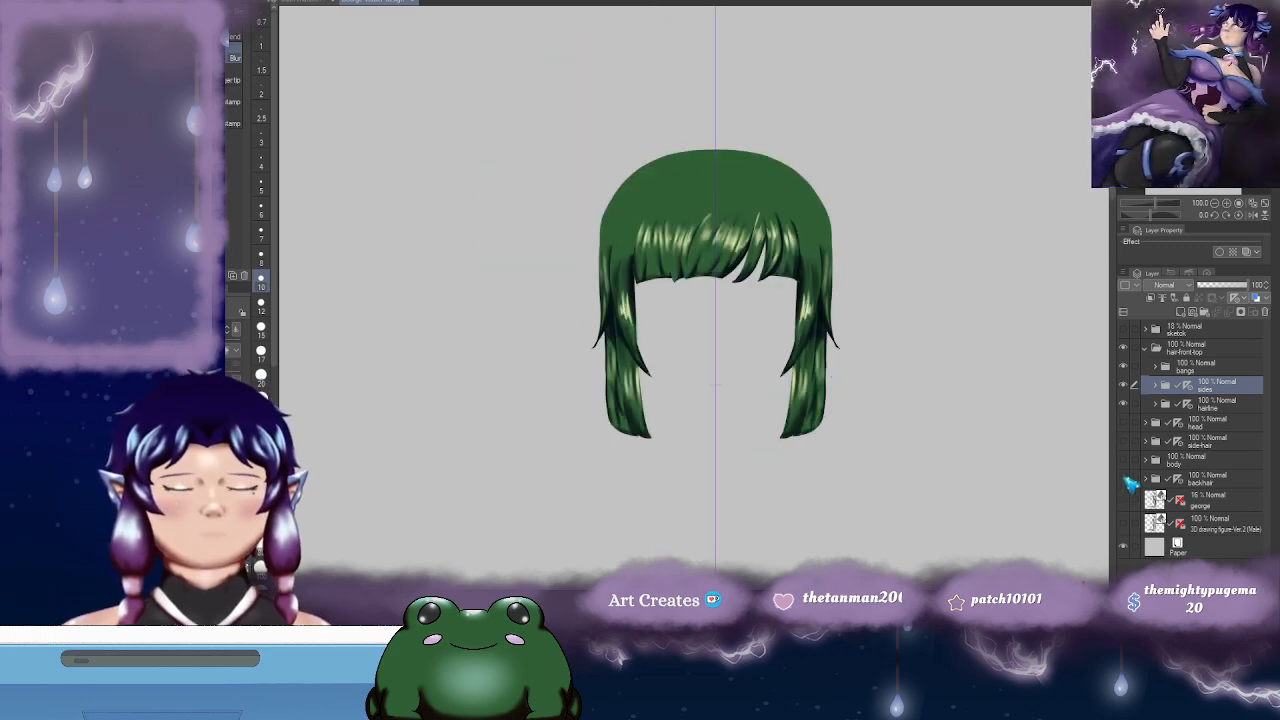
- Make the head folder visible beneath the hair
{"action": "left_click", "coordinate": [1123, 424]}
{"action": "left_click_drag", "start_coordinate": [892, 401], "coordinate": [886, 350]}
{"action": "mouse_move", "coordinate": [828, 381]}
{"action": "left_mouse_down"}
{"action": "mouse_move", "coordinate": [805, 387]}
{"action": "mouse_move", "coordinate": [818, 308]}
{"action": "mouse_move", "coordinate": [821, 361]}
{"action": "left_mouse_up"}
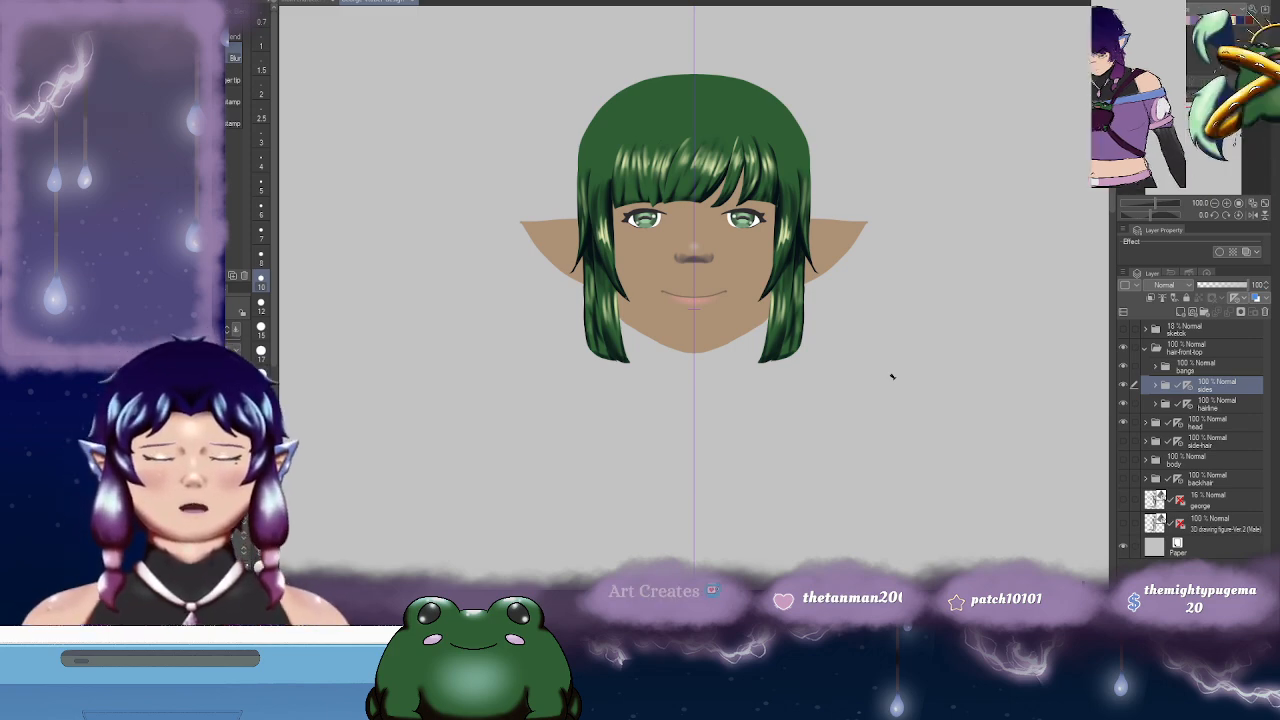
{"action": "left_click_drag", "start_coordinate": [790, 141], "coordinate": [806, 211]}
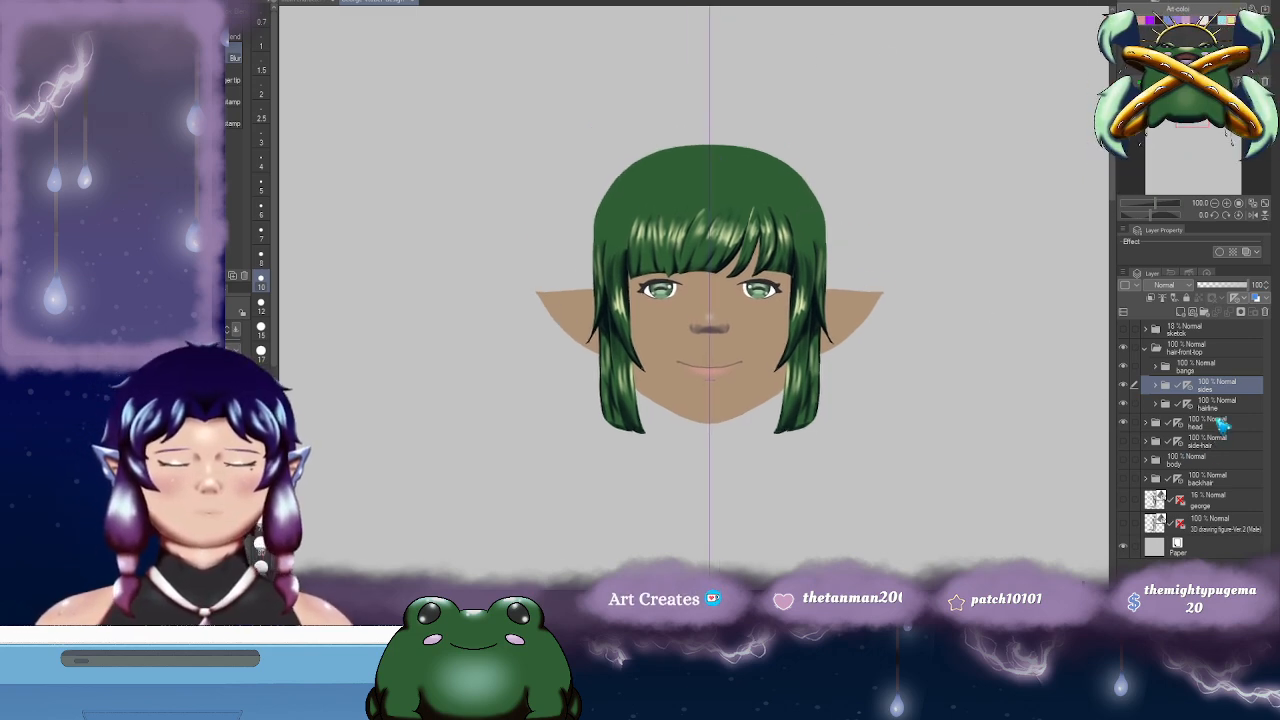
- Add a clipped Multiply layer above Layer 7 in the hairline folder for shadows
{"action": "left_click", "coordinate": [1155, 404]}
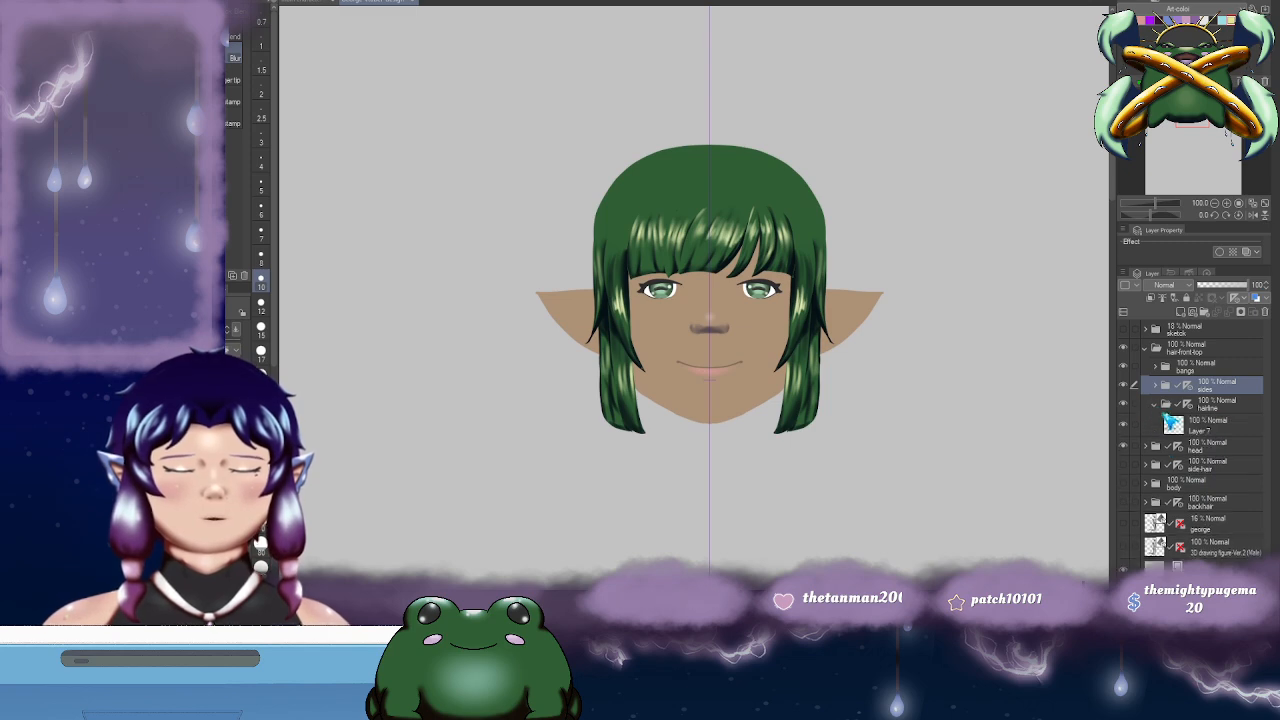
{"action": "left_click", "coordinate": [1215, 430]}
{"action": "left_click_drag", "start_coordinate": [888, 300], "coordinate": [868, 318]}
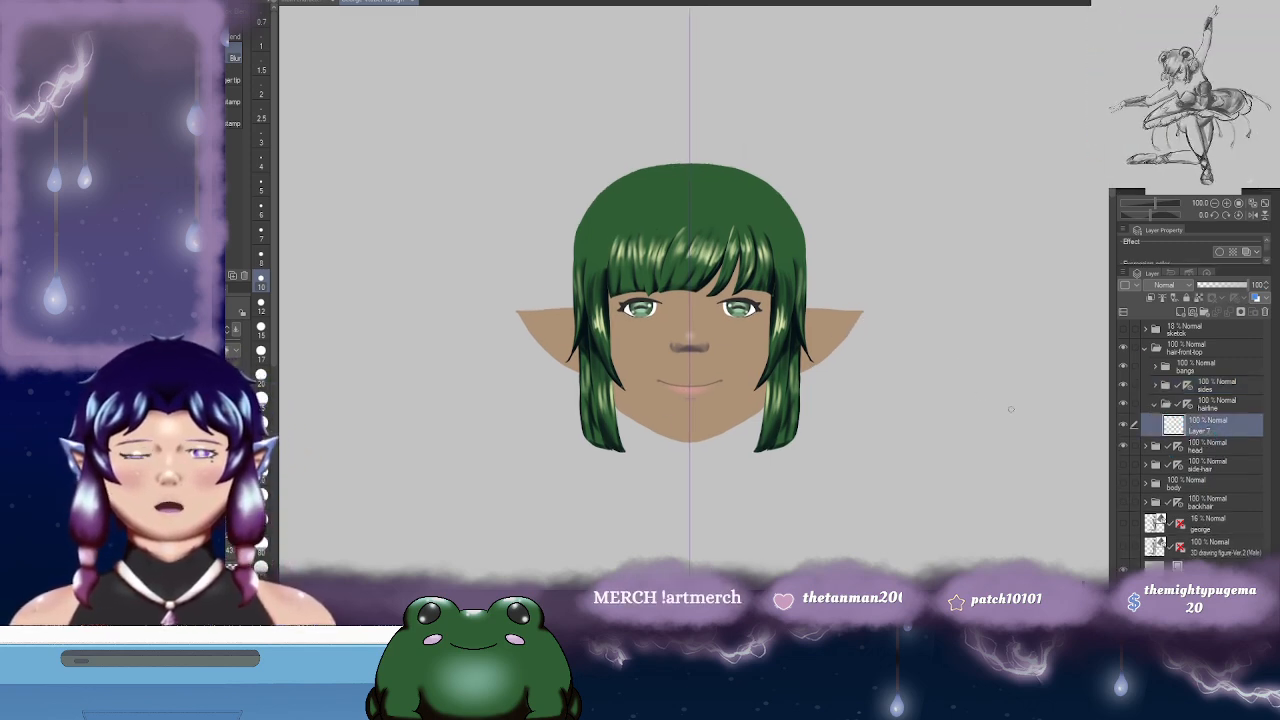
{"action": "left_click", "coordinate": [1182, 312]}
{"action": "left_click", "coordinate": [1151, 298]}
{"action": "left_click_drag", "start_coordinate": [757, 235], "coordinate": [817, 238]}
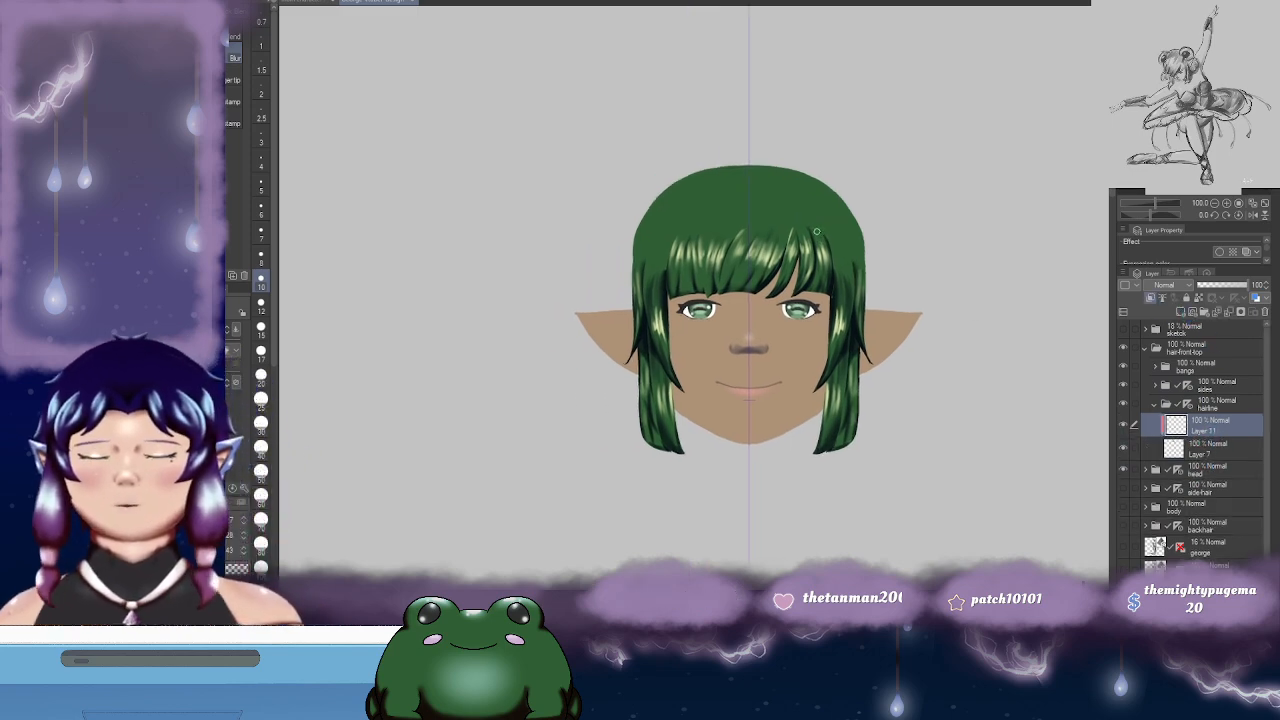
{"action": "key", "text": "b"}
{"action": "left_click_drag", "start_coordinate": [800, 175], "coordinate": [799, 207]}
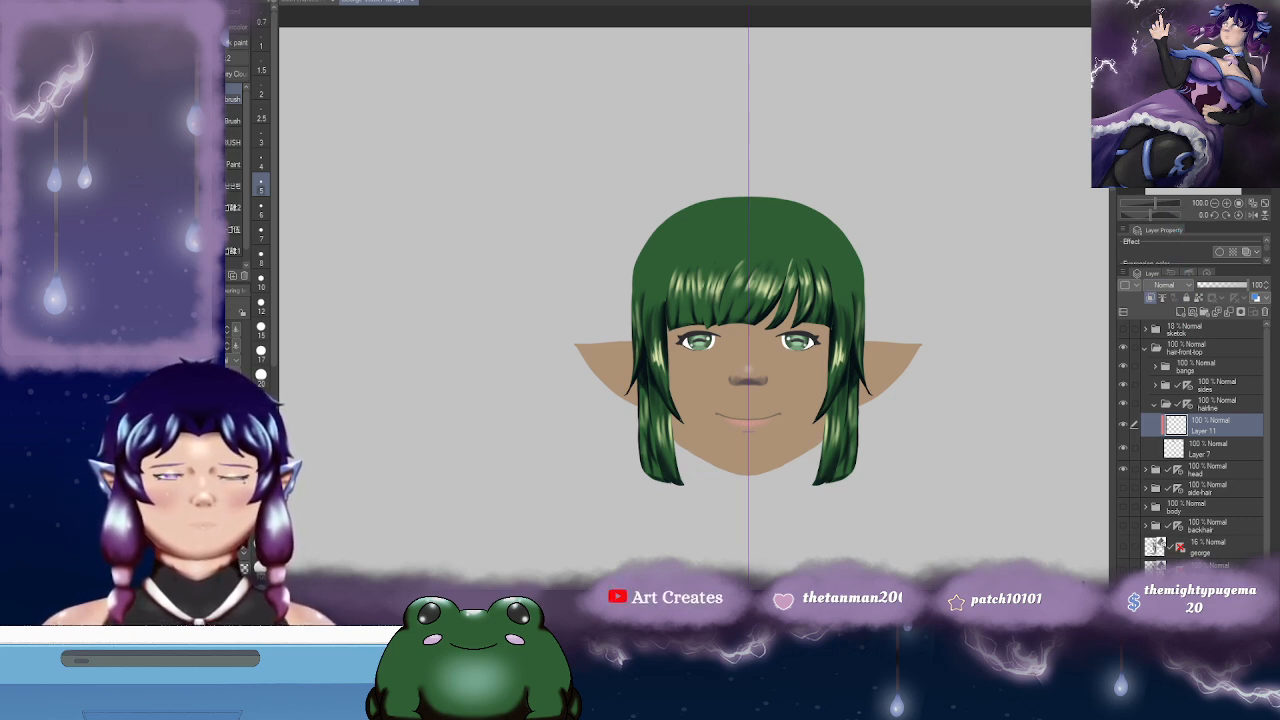
{"action": "scroll", "coordinate": [759, 207], "scroll_direction": "up", "scroll_amount": 3}
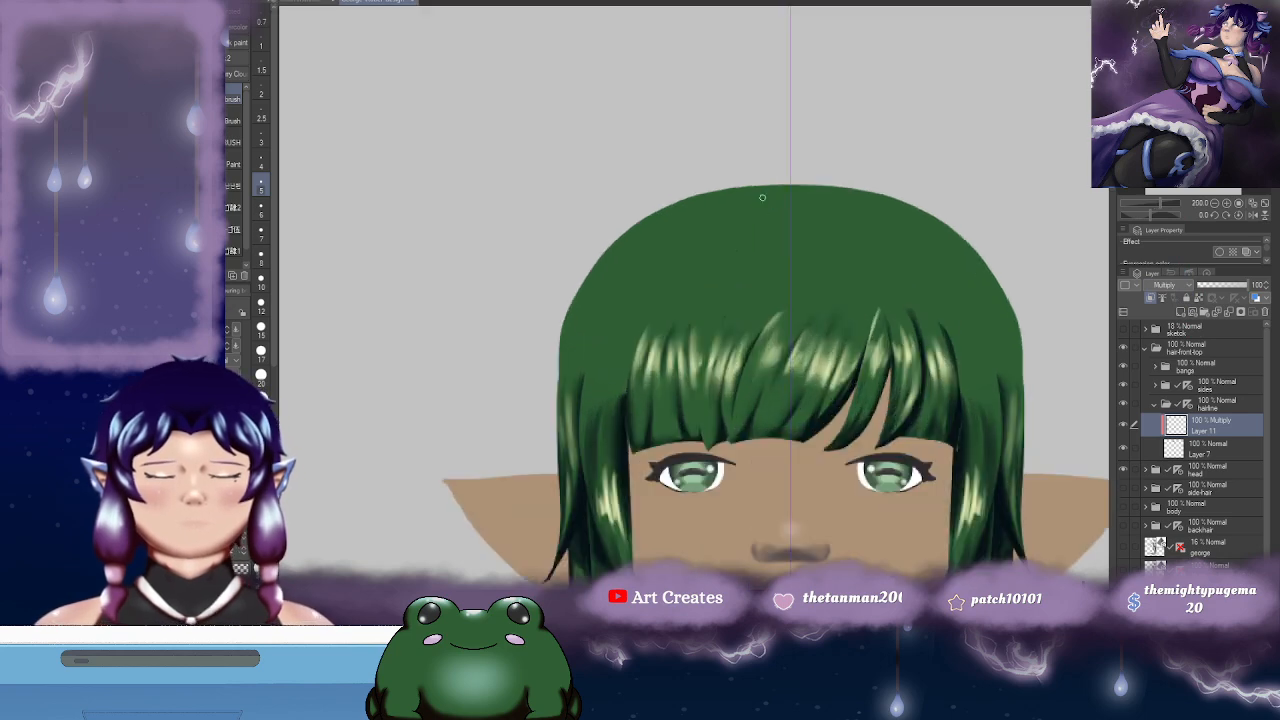
- Paint short dark shadow strands fanning out from the crown's centre with the brush at size 12
{"action": "mouse_move", "coordinate": [872, 207]}
{"action": "left_mouse_down"}
{"action": "mouse_move", "coordinate": [831, 162]}
{"action": "mouse_move", "coordinate": [804, 154]}
{"action": "left_mouse_up"}
{"action": "left_click", "coordinate": [262, 305]}
{"action": "mouse_move", "coordinate": [714, 141]}
{"action": "left_mouse_down"}
{"action": "mouse_move", "coordinate": [779, 141]}
{"action": "mouse_move", "coordinate": [763, 140]}
{"action": "left_mouse_up"}
{"action": "mouse_move", "coordinate": [763, 139]}
{"action": "left_mouse_down"}
{"action": "mouse_move", "coordinate": [773, 135]}
{"action": "mouse_move", "coordinate": [744, 141]}
{"action": "mouse_move", "coordinate": [786, 140]}
{"action": "mouse_move", "coordinate": [704, 152]}
{"action": "left_mouse_up"}
{"action": "left_click_drag", "start_coordinate": [800, 152], "coordinate": [801, 153]}
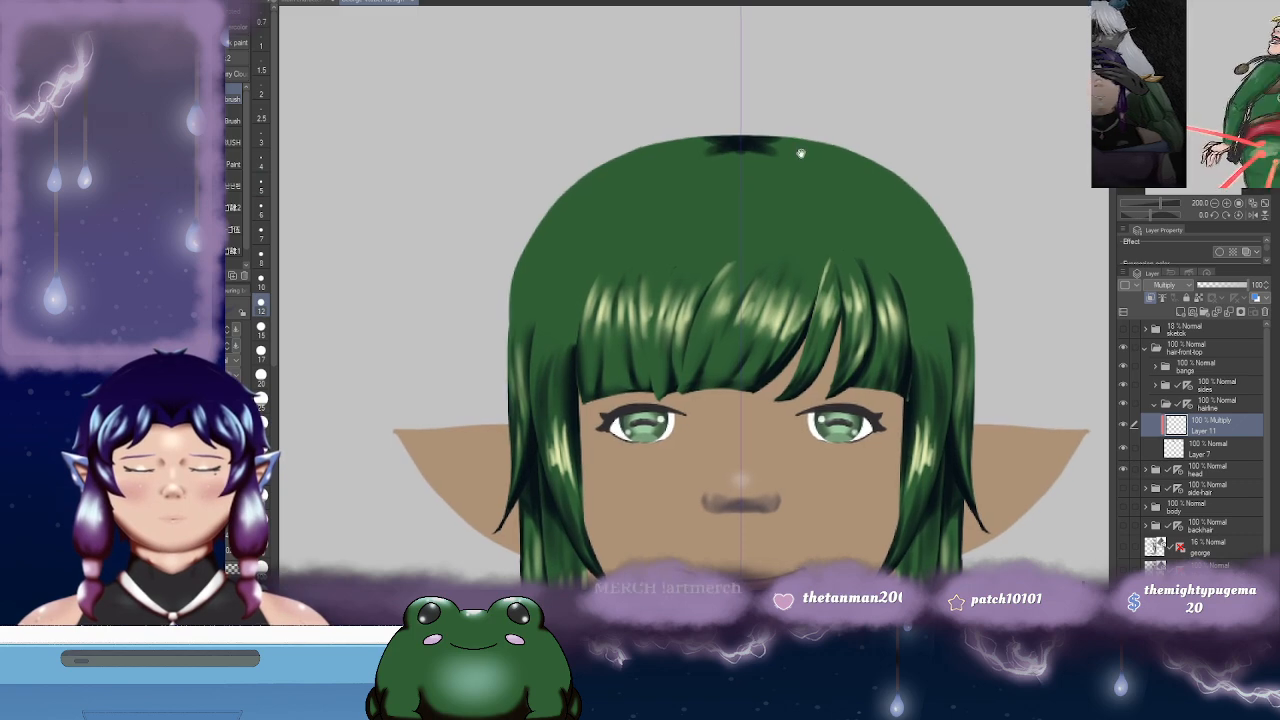
{"action": "left_click_drag", "start_coordinate": [716, 142], "coordinate": [699, 142]}
{"action": "mouse_move", "coordinate": [794, 143]}
{"action": "left_mouse_down"}
{"action": "mouse_move", "coordinate": [748, 153]}
{"action": "mouse_move", "coordinate": [857, 220]}
{"action": "mouse_move", "coordinate": [797, 120]}
{"action": "left_mouse_up"}
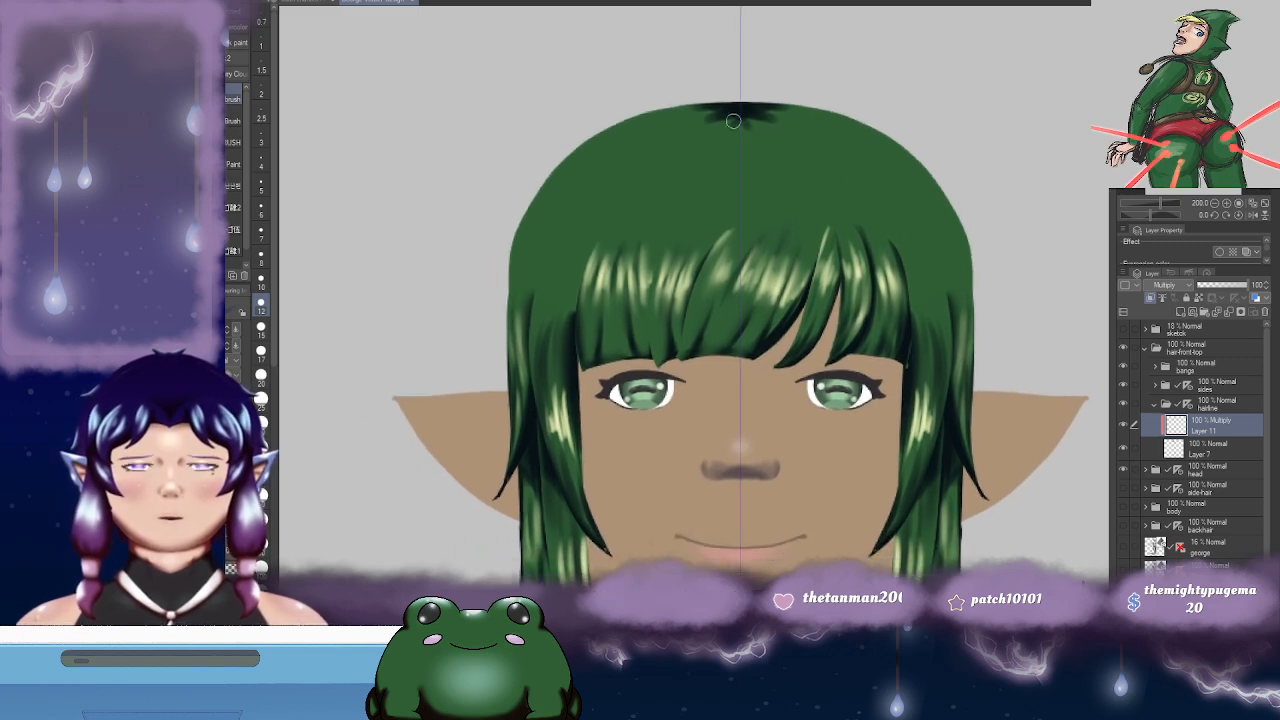
{"action": "left_click_drag", "start_coordinate": [871, 178], "coordinate": [846, 192]}
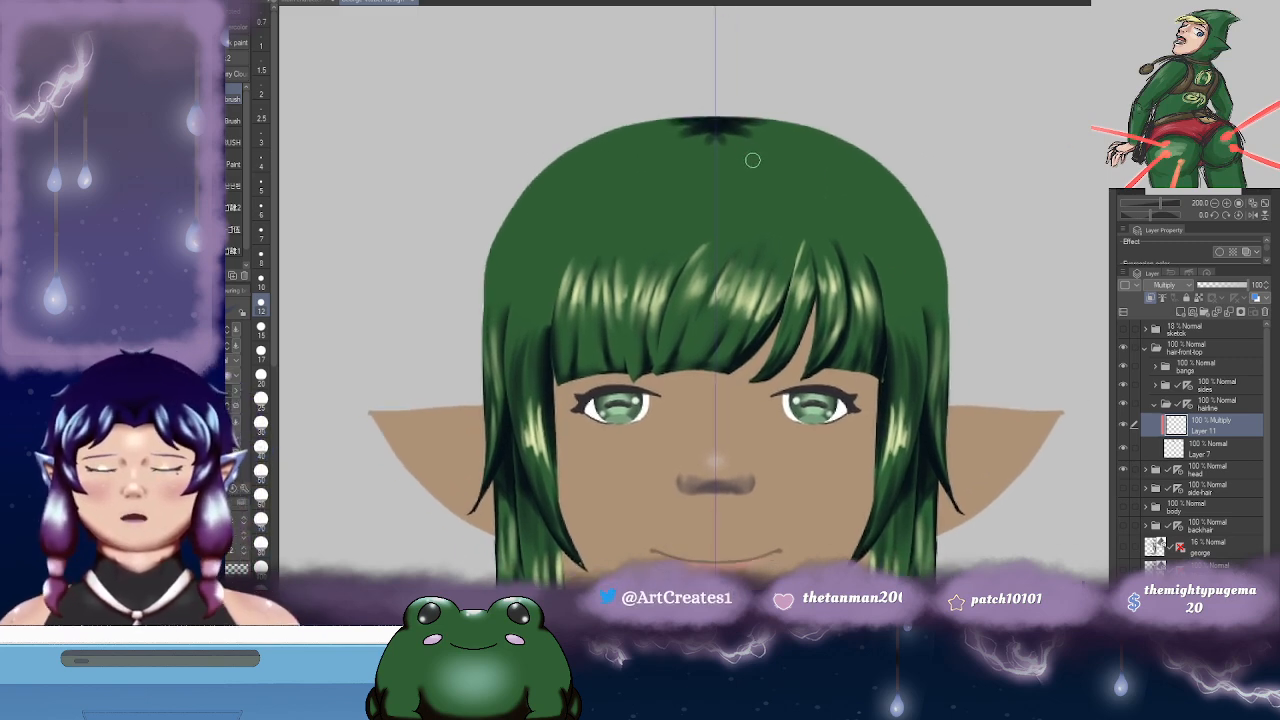
- Try softening the crown shadow with Blur at size 10, and clear the shadow from Multiply Layer 11
{"action": "key", "text": "j"}
{"action": "left_click_drag", "start_coordinate": [748, 158], "coordinate": [776, 176]}
{"action": "mouse_move", "coordinate": [718, 141]}
{"action": "left_mouse_down"}
{"action": "mouse_move", "coordinate": [695, 143]}
{"action": "mouse_move", "coordinate": [705, 150]}
{"action": "left_mouse_up"}
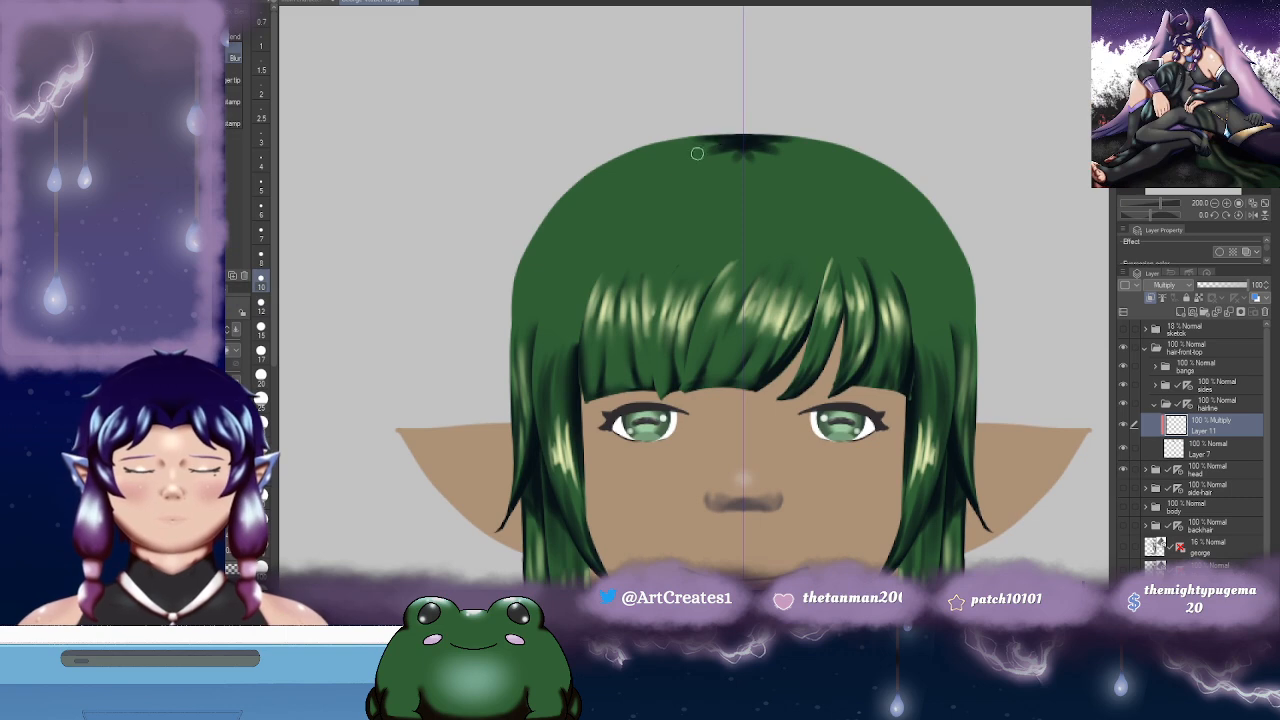
{"action": "mouse_move", "coordinate": [867, 218]}
{"action": "left_mouse_down"}
{"action": "mouse_move", "coordinate": [841, 203]}
{"action": "mouse_move", "coordinate": [890, 204]}
{"action": "mouse_move", "coordinate": [838, 257]}
{"action": "left_mouse_up"}
{"action": "key", "text": "Delete"}
{"action": "scroll", "coordinate": [737, 291], "scroll_direction": "up", "scroll_amount": 2}
{"action": "scroll", "coordinate": [738, 294], "scroll_direction": "down", "scroll_amount": 3}
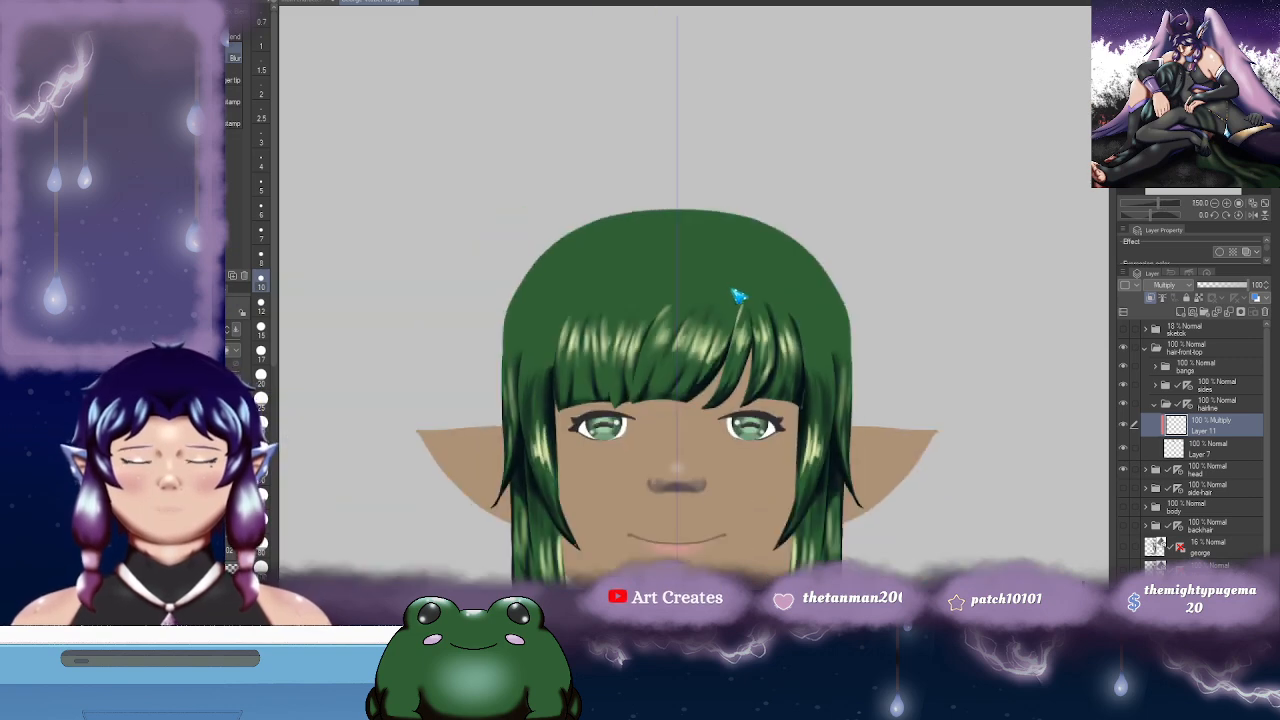
{"action": "scroll", "coordinate": [738, 296], "scroll_direction": "up", "scroll_amount": 1}
{"action": "left_click_drag", "start_coordinate": [899, 388], "coordinate": [895, 196]}
{"action": "left_click_drag", "start_coordinate": [861, 247], "coordinate": [828, 275]}
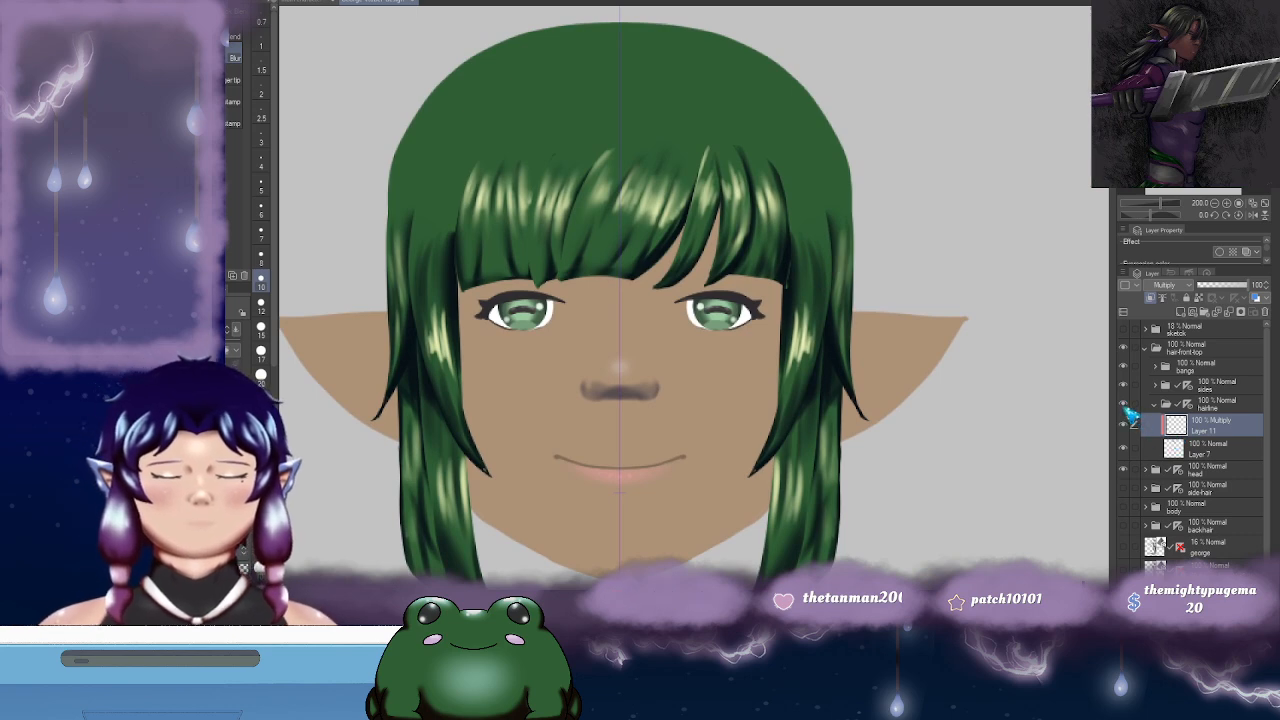
- Lower the opacity of the sides folder to 45% and the bangs folder to 43%
{"action": "left_click", "coordinate": [1215, 388]}
{"action": "left_click", "coordinate": [1230, 287]}
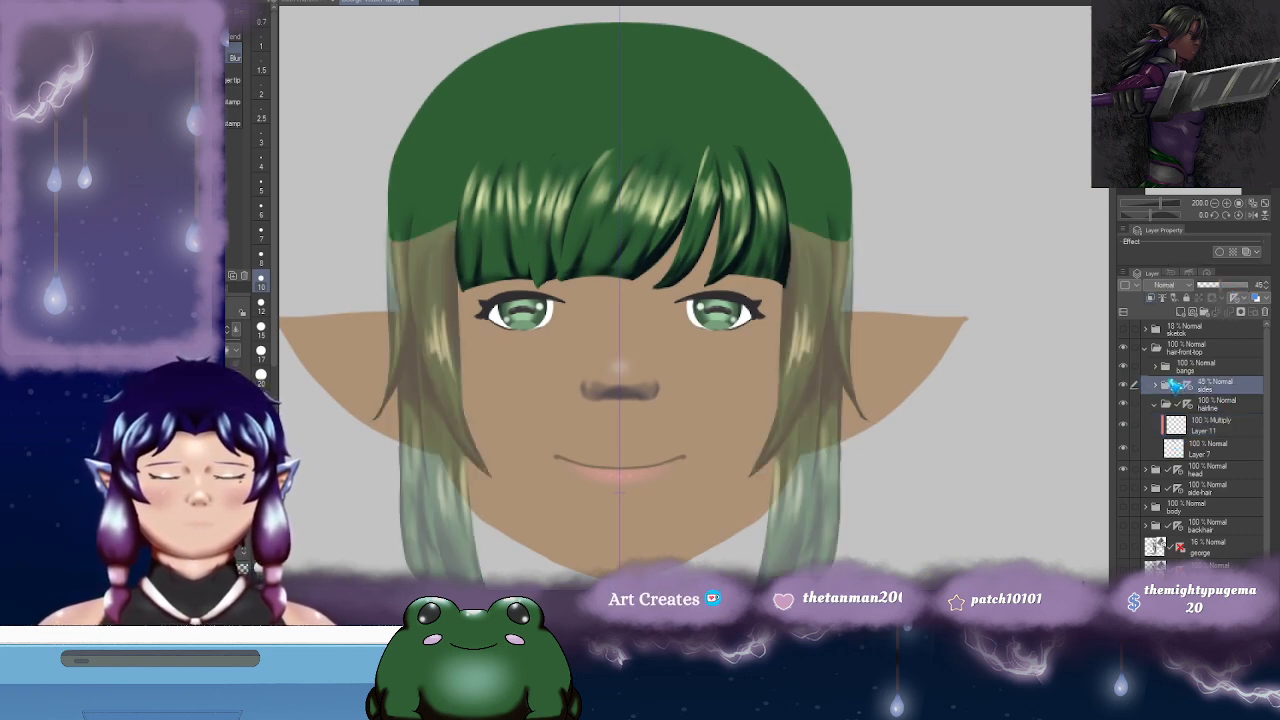
{"action": "left_click", "coordinate": [1198, 368]}
{"action": "left_click", "coordinate": [1229, 287]}
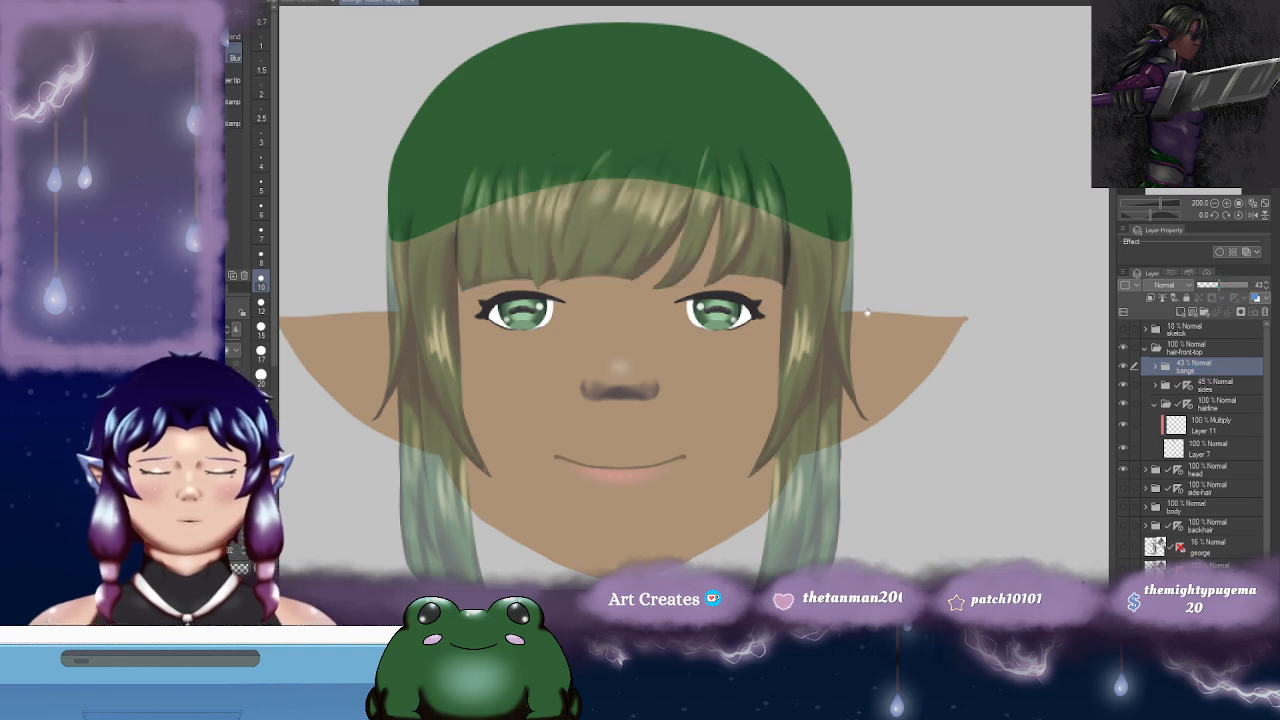
- Examine how the hairline shape sits on the head beneath the faded bangs and side locks
{"action": "left_click_drag", "start_coordinate": [811, 305], "coordinate": [825, 325]}
{"action": "scroll", "coordinate": [797, 360], "scroll_direction": "down", "scroll_amount": 2}
{"action": "scroll", "coordinate": [797, 360], "scroll_direction": "up", "scroll_amount": 2}
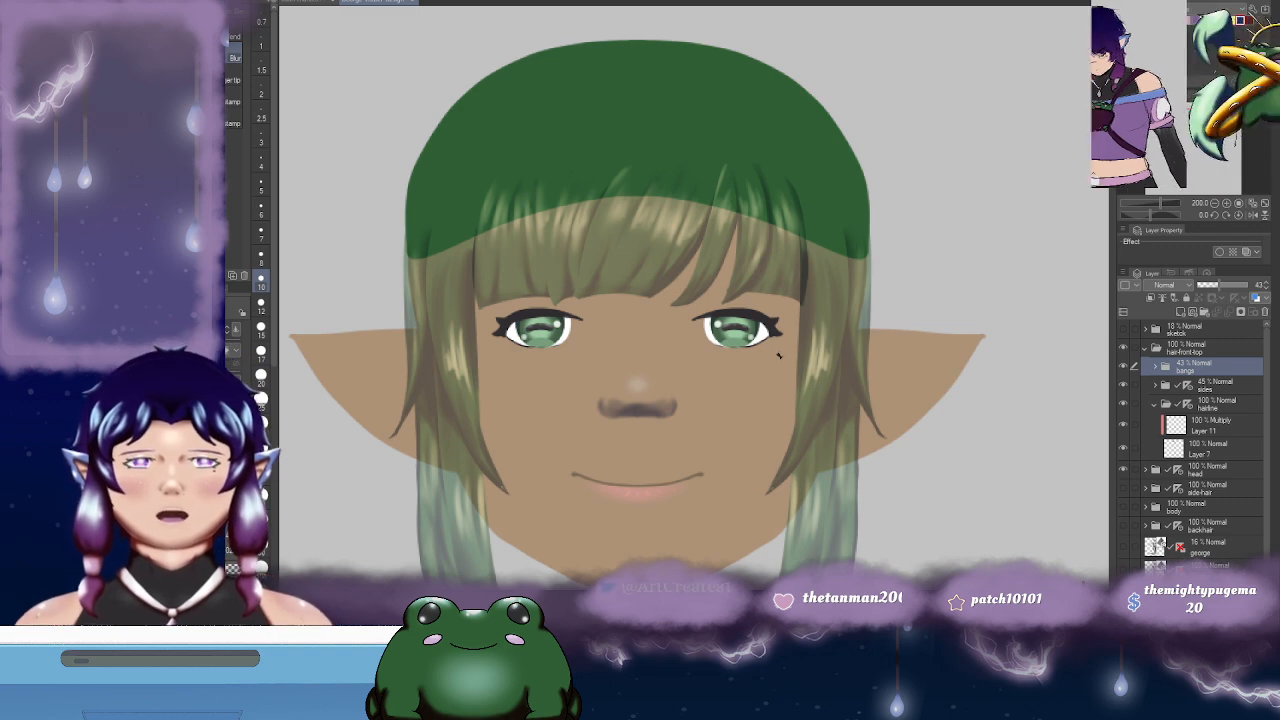
{"action": "scroll", "coordinate": [779, 354], "scroll_direction": "down", "scroll_amount": 2}
{"action": "scroll", "coordinate": [782, 358], "scroll_direction": "up", "scroll_amount": 1}
{"action": "scroll", "coordinate": [785, 362], "scroll_direction": "down", "scroll_amount": 2}
{"action": "scroll", "coordinate": [787, 366], "scroll_direction": "up", "scroll_amount": 2}
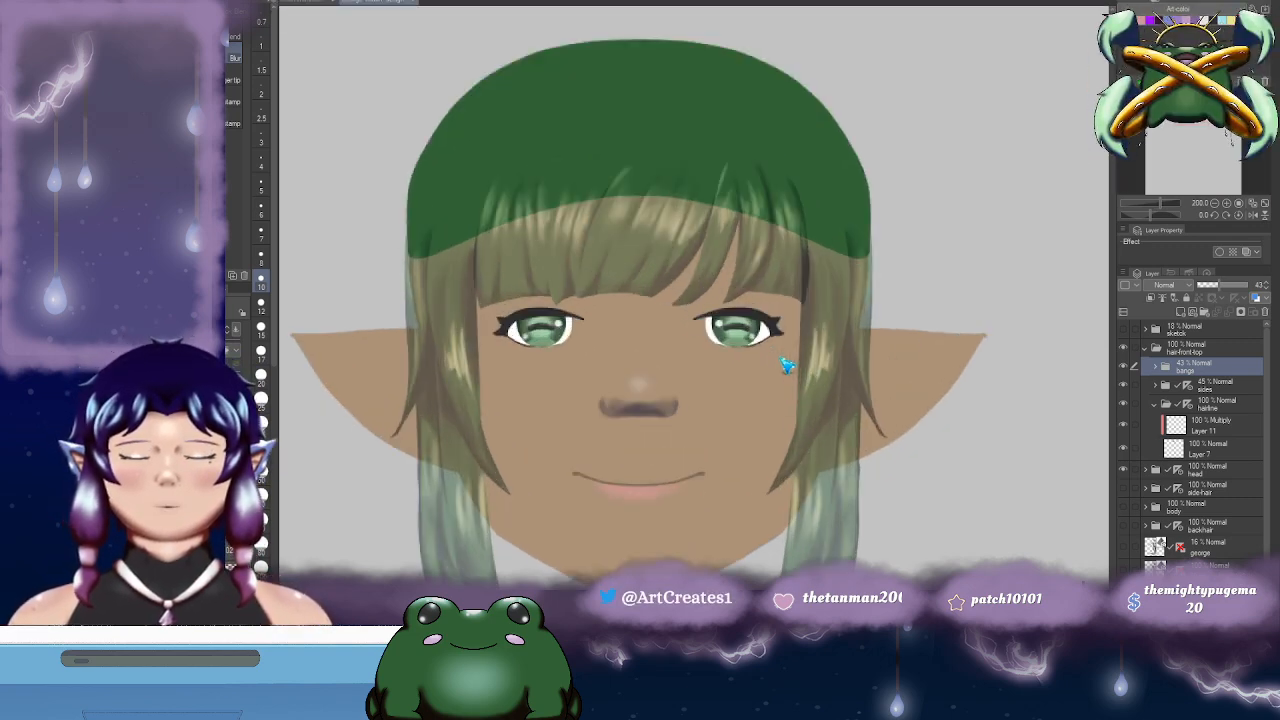
{"action": "scroll", "coordinate": [787, 366], "scroll_direction": "down", "scroll_amount": 1}
{"action": "scroll", "coordinate": [788, 366], "scroll_direction": "down", "scroll_amount": 1}
{"action": "scroll", "coordinate": [788, 366], "scroll_direction": "up", "scroll_amount": 1}
{"action": "scroll", "coordinate": [788, 366], "scroll_direction": "down", "scroll_amount": 1}
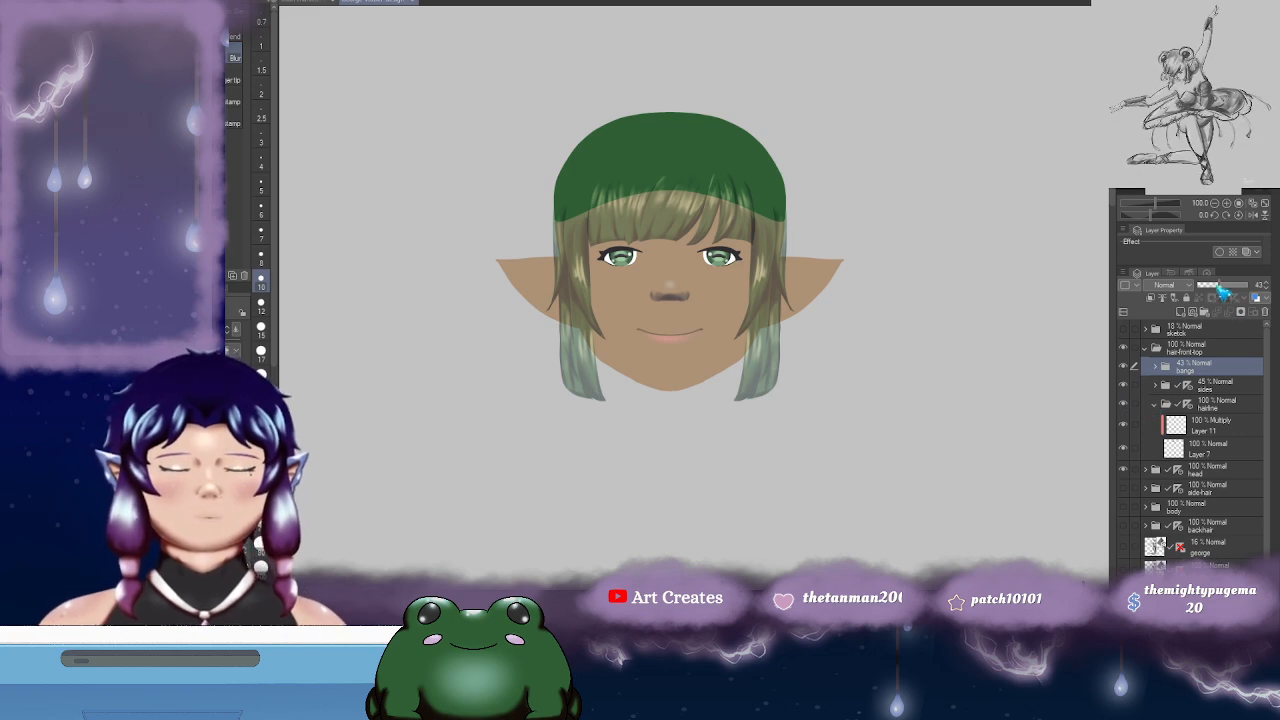
- Restore the bangs and sides folders to 100% opacity
{"action": "left_click", "coordinate": [1250, 286]}
{"action": "left_click", "coordinate": [1167, 390]}
{"action": "left_click_drag", "start_coordinate": [1232, 290], "coordinate": [1255, 287]}
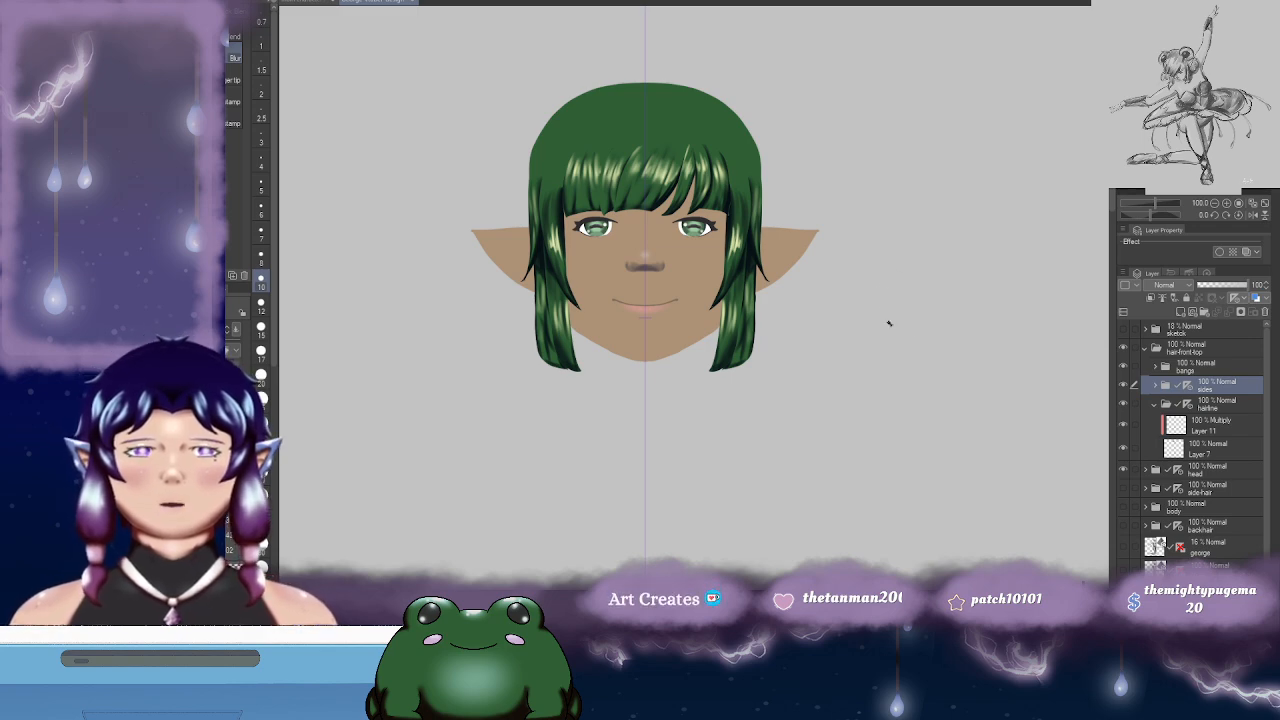
- Delete the empty Multiply Layer 11 from the hairline folder and collapse the folder
{"action": "left_click", "coordinate": [1155, 404]}
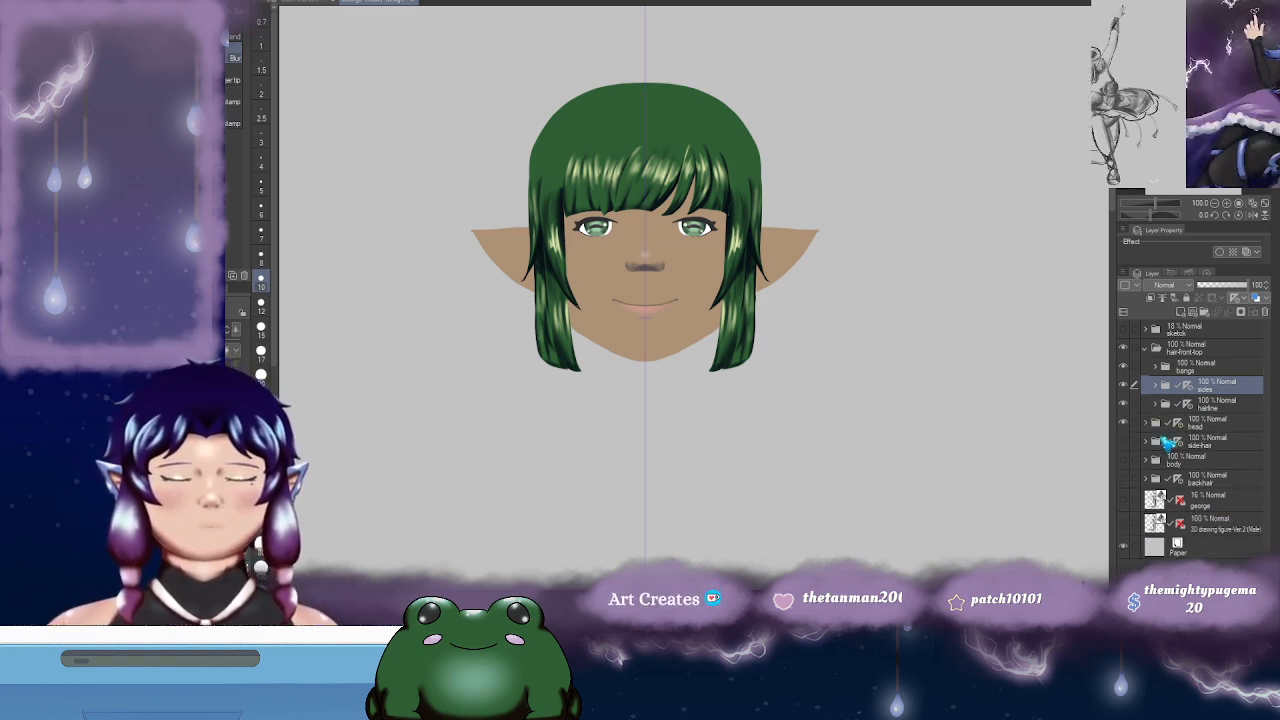
{"action": "left_click", "coordinate": [1155, 404]}
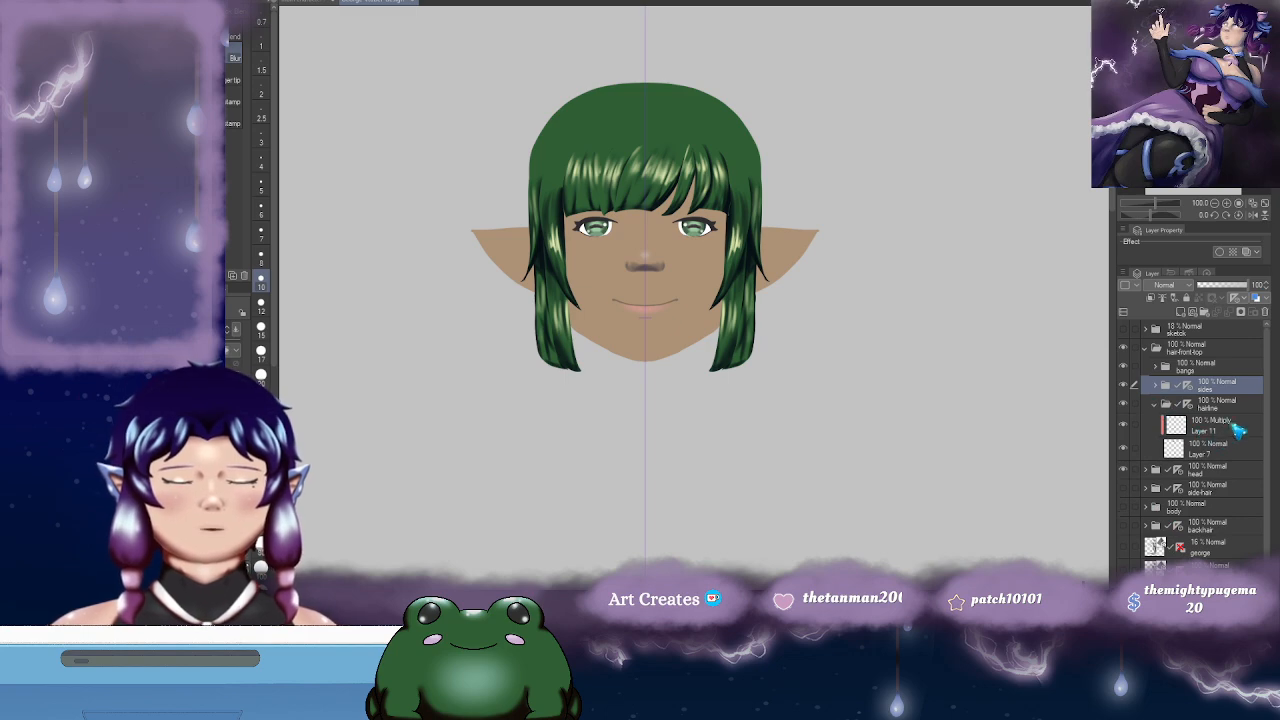
{"action": "left_click", "coordinate": [1229, 425]}
{"action": "left_click", "coordinate": [1265, 312]}
{"action": "left_click", "coordinate": [1157, 404]}
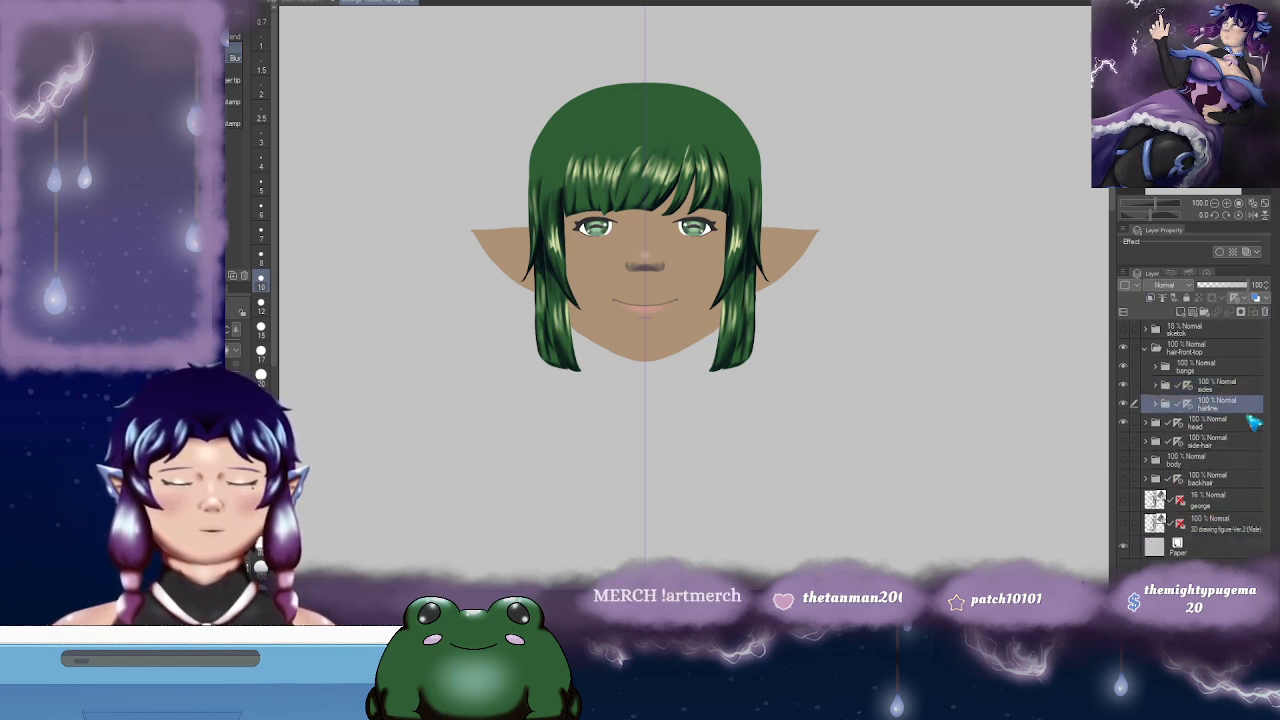
- Expand the head folder and its face subfolder to reach the eyes, nose and mouth groups
{"action": "left_click", "coordinate": [1156, 424]}
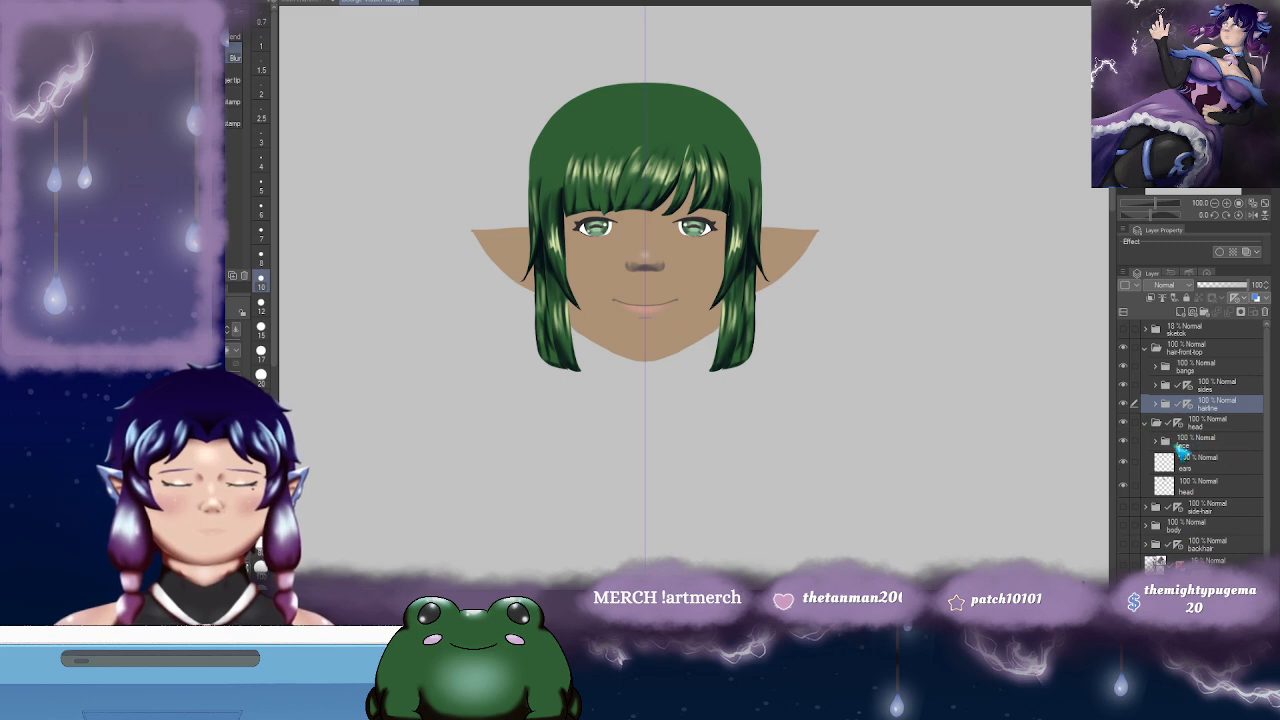
{"action": "left_click_drag", "start_coordinate": [929, 380], "coordinate": [943, 347]}
{"action": "left_click", "coordinate": [1122, 441]}
{"action": "left_click", "coordinate": [1122, 441]}
{"action": "left_click", "coordinate": [1164, 443]}
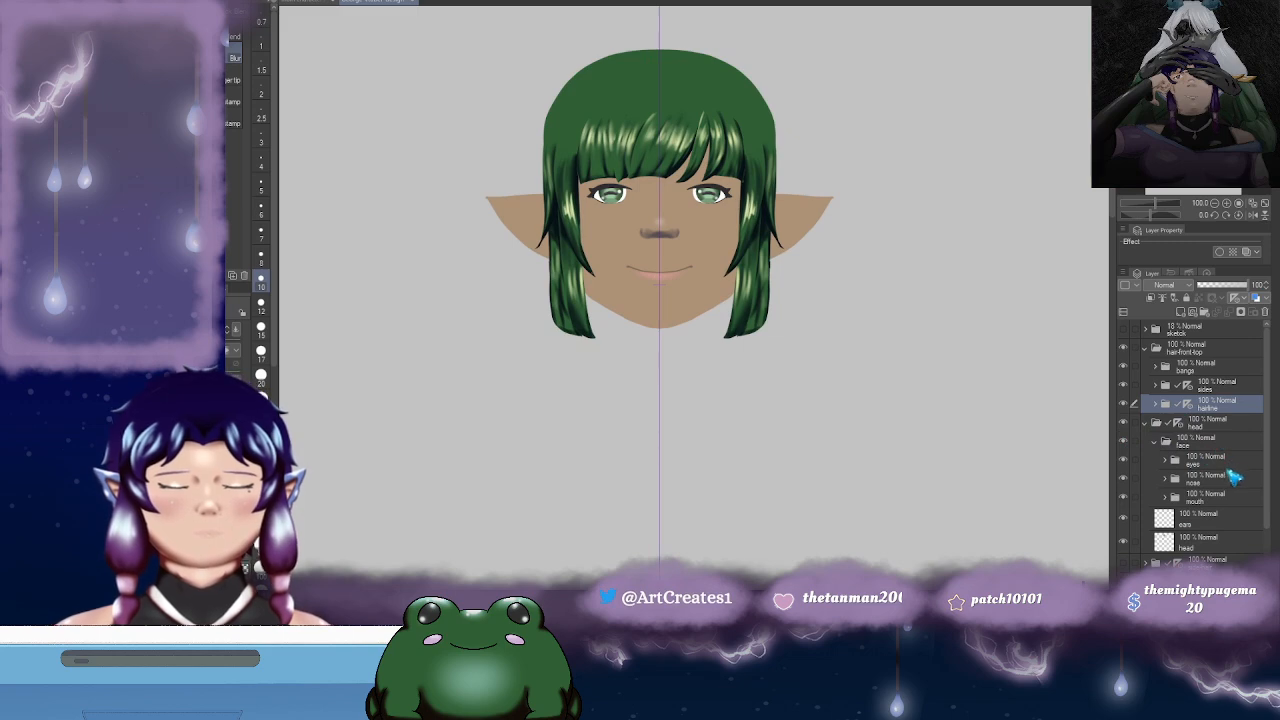
{"action": "left_click_drag", "start_coordinate": [937, 380], "coordinate": [963, 338]}
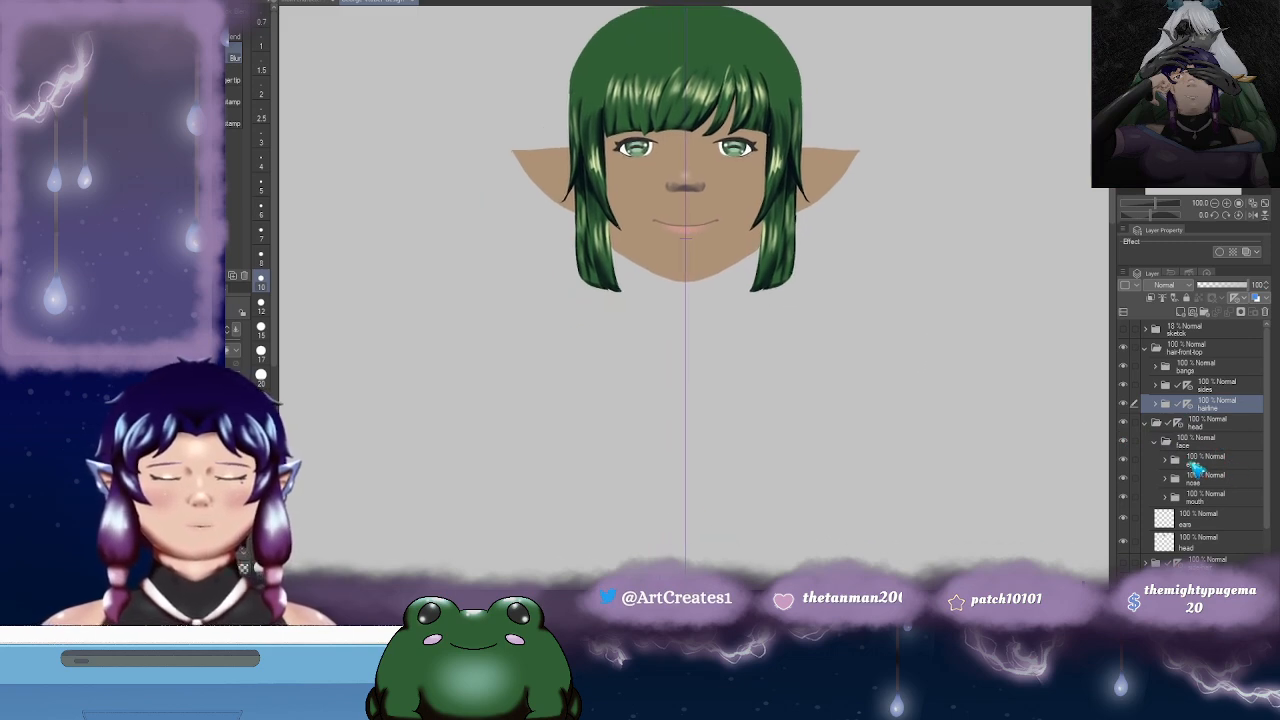
- Expand the eyes folder within the face group and collapse its iris subfolder
{"action": "left_click_drag", "start_coordinate": [985, 404], "coordinate": [1000, 425]}
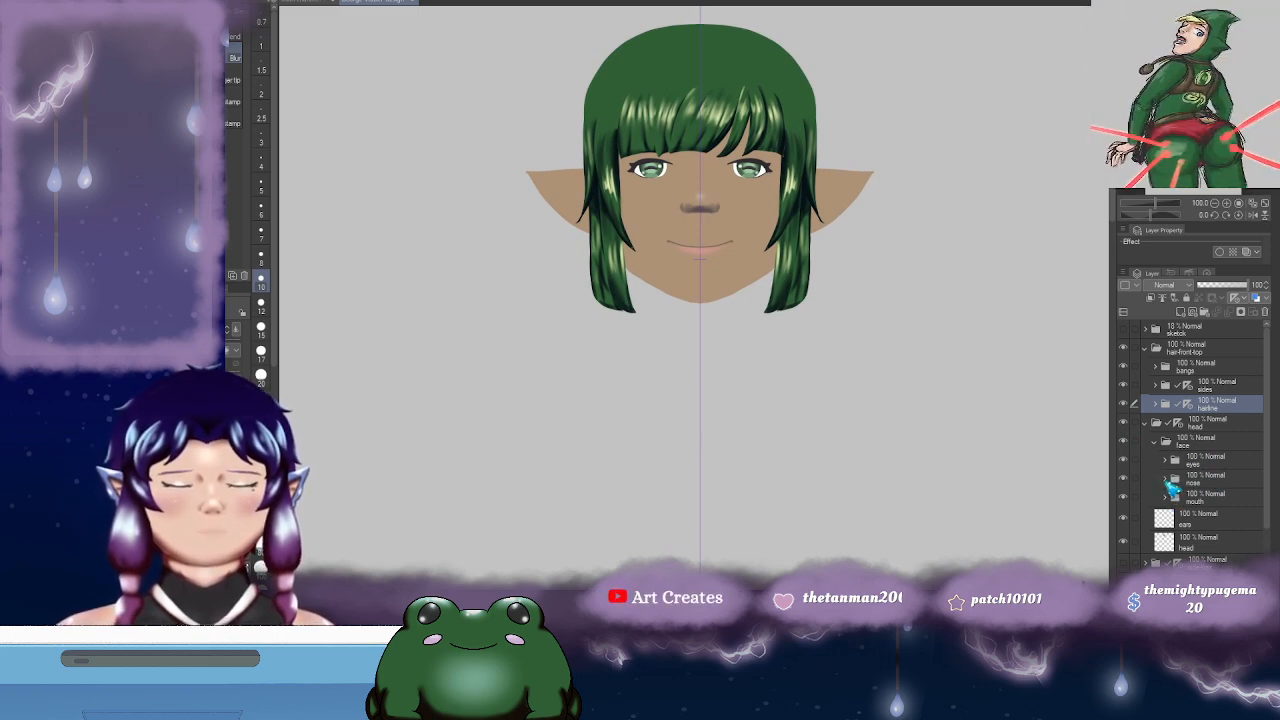
{"action": "left_click", "coordinate": [1200, 464]}
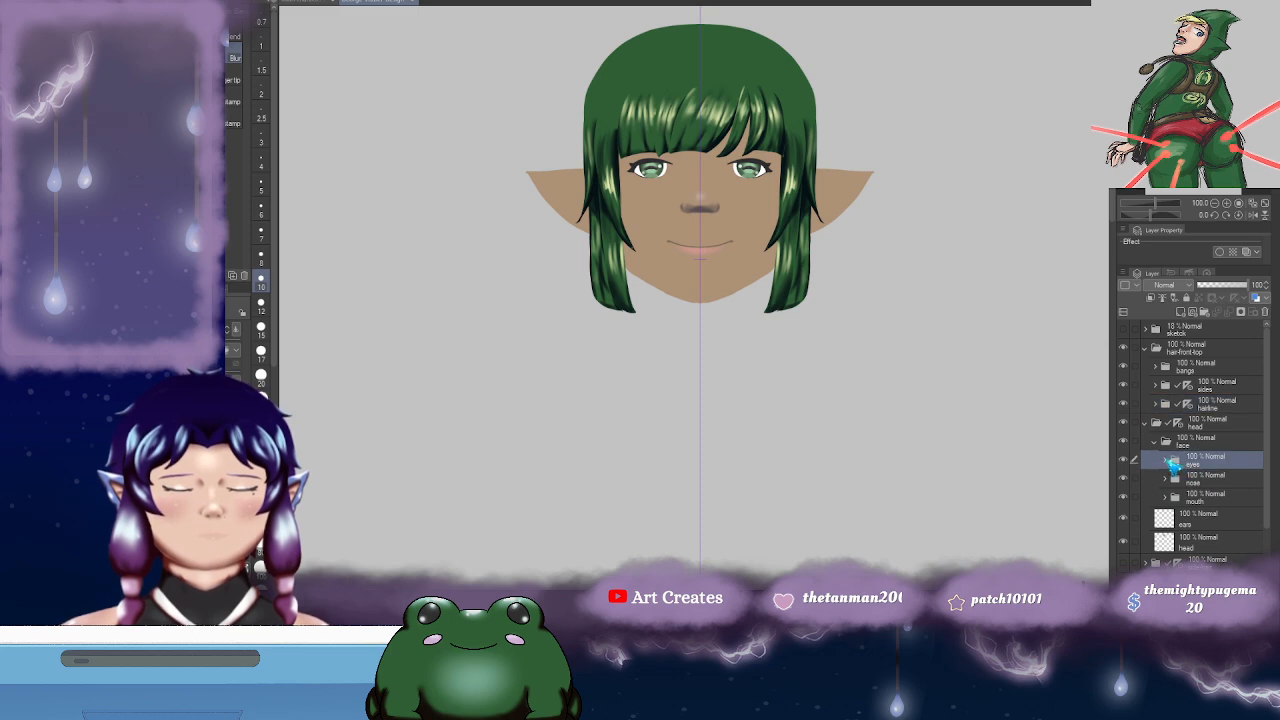
{"action": "left_click", "coordinate": [1165, 460]}
{"action": "left_click_drag", "start_coordinate": [977, 422], "coordinate": [992, 406]}
{"action": "left_click_drag", "start_coordinate": [1267, 436], "coordinate": [1267, 497]}
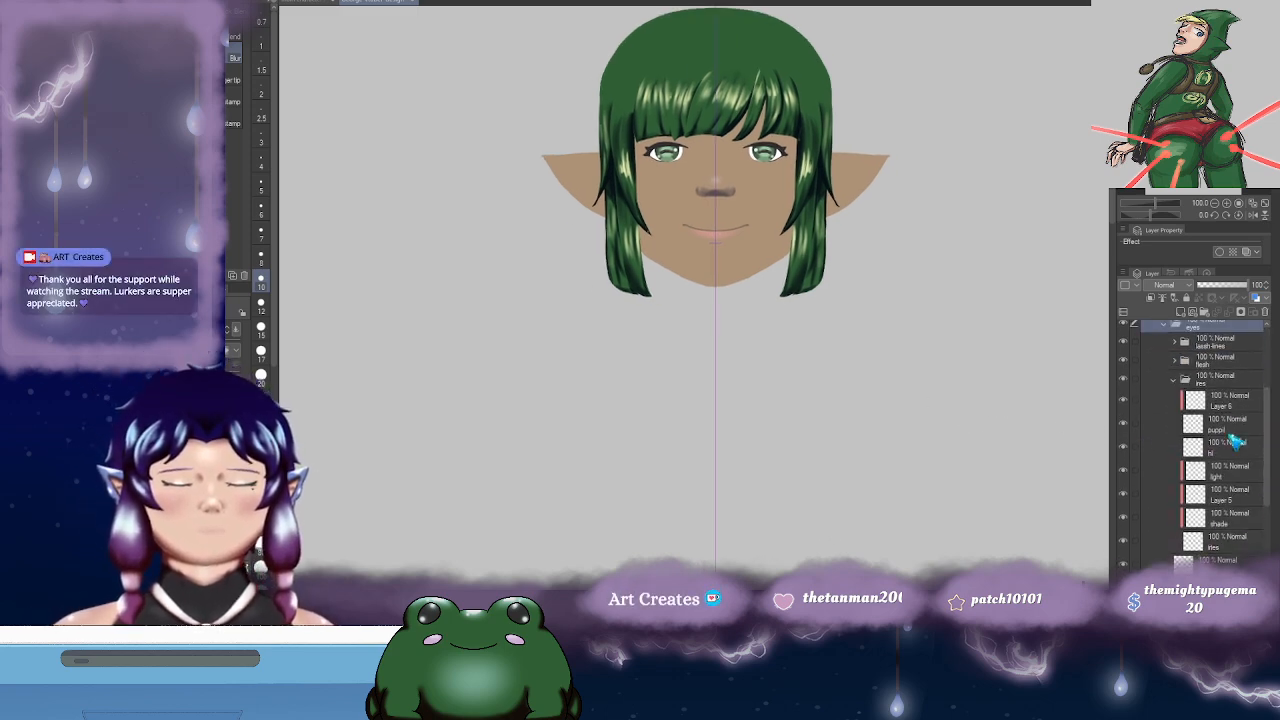
{"action": "left_click", "coordinate": [1175, 381]}
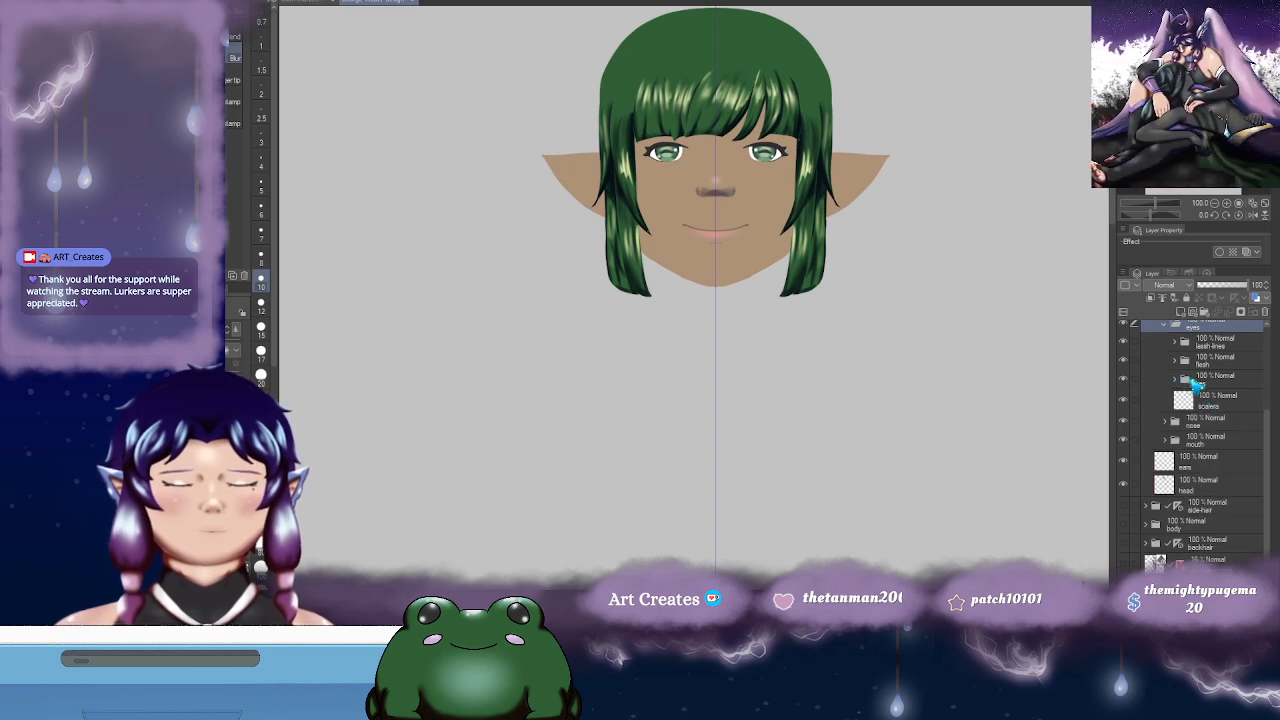
- Examine the eyes and the layers of the lash-lines folder up close, with its bottom layer selected, and collapse the folder
{"action": "left_click", "coordinate": [1205, 343]}
{"action": "left_click", "coordinate": [1176, 342]}
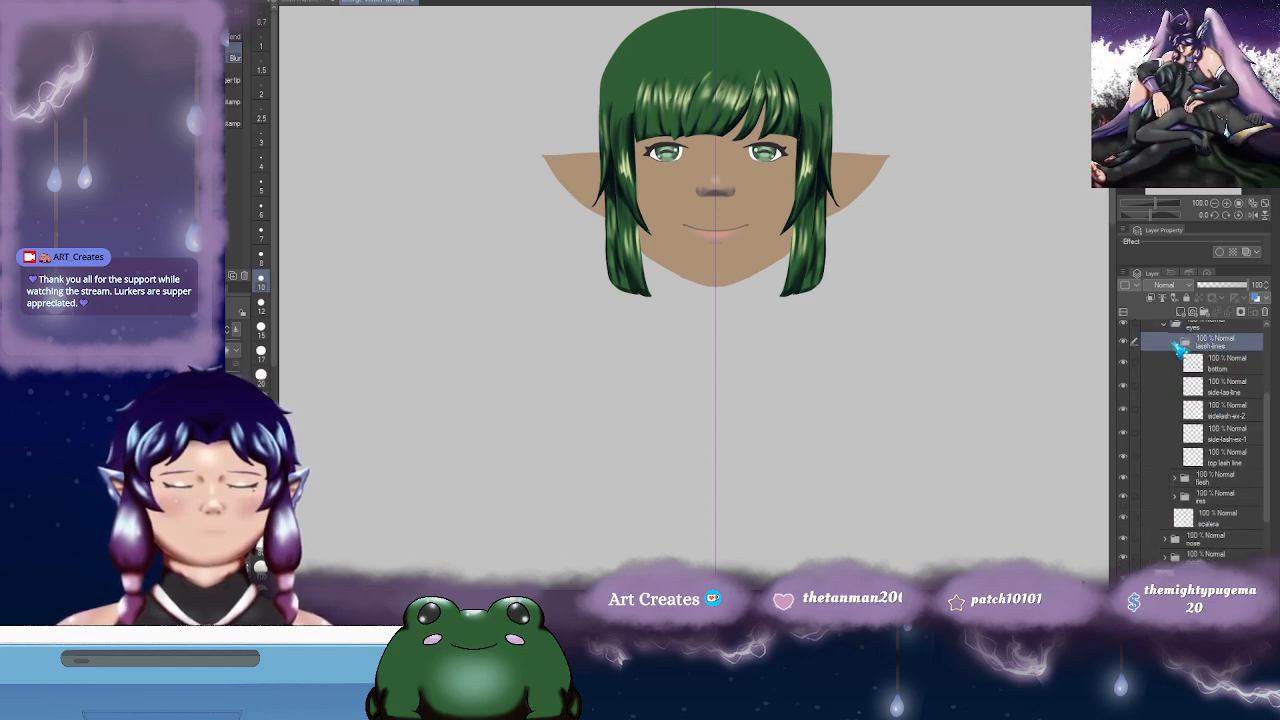
{"action": "left_click", "coordinate": [1228, 368]}
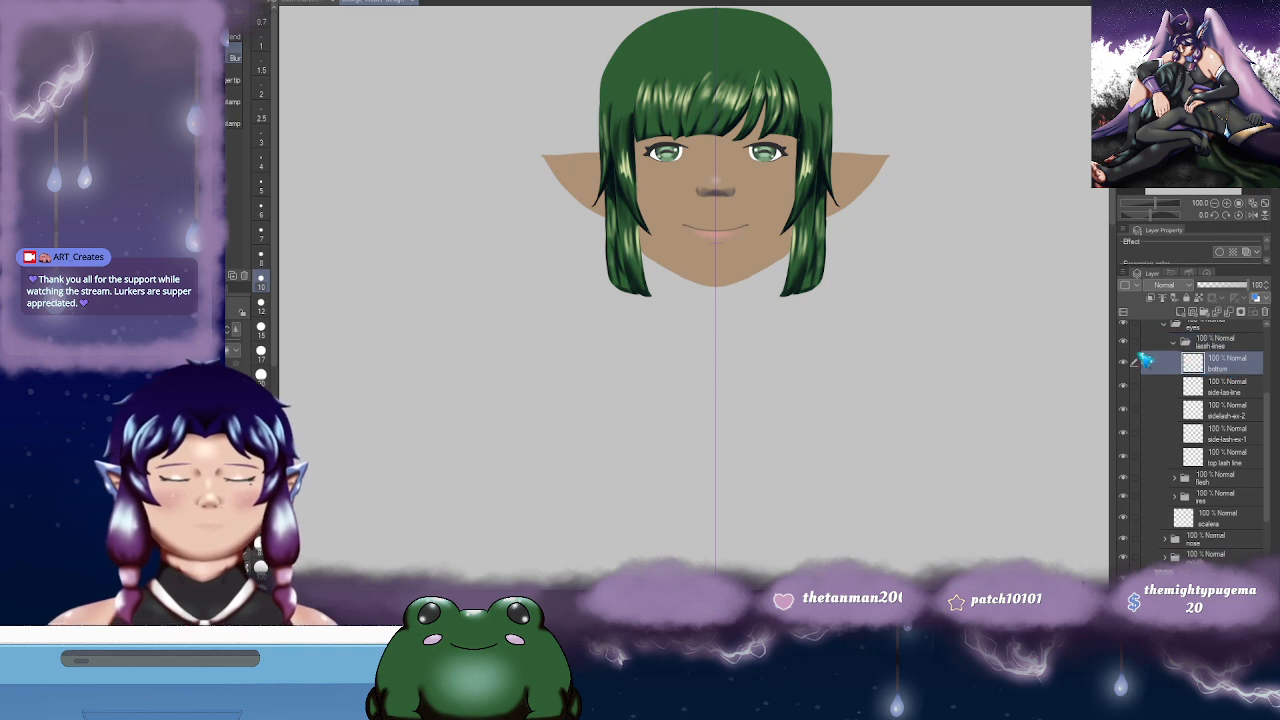
{"action": "left_click_drag", "start_coordinate": [867, 308], "coordinate": [905, 451]}
{"action": "scroll", "coordinate": [820, 318], "scroll_direction": "up", "scroll_amount": 5}
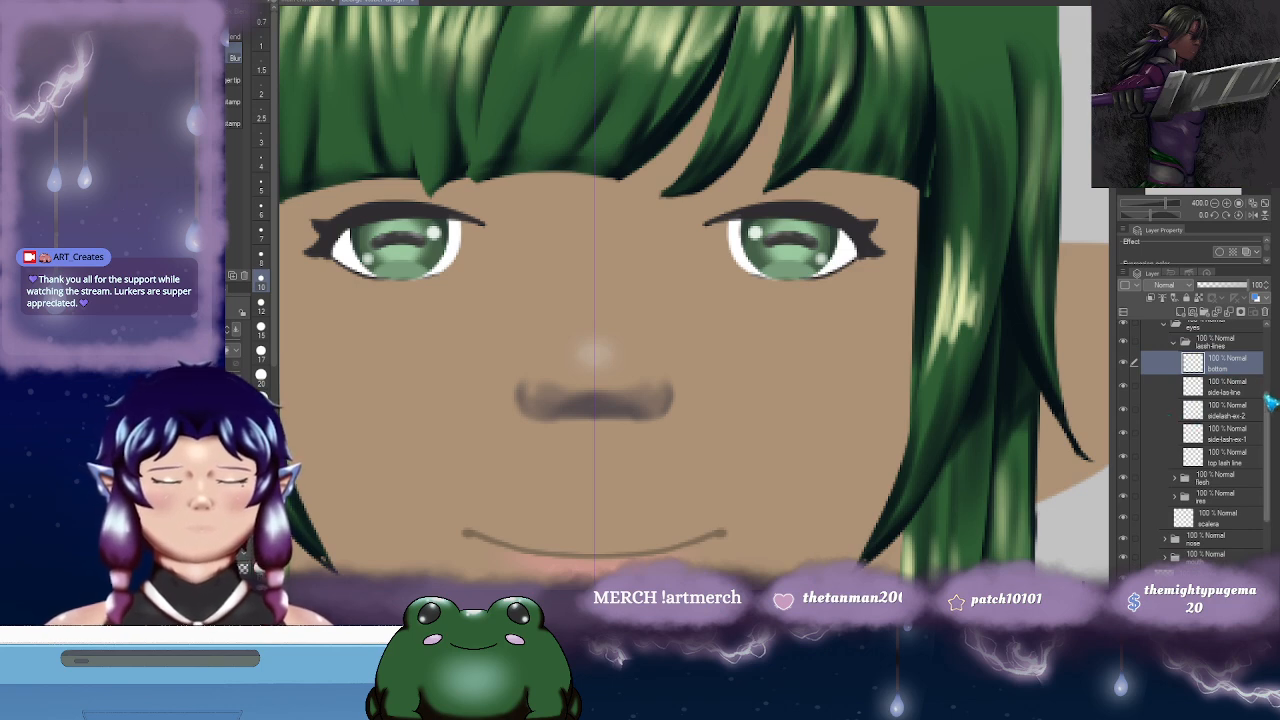
{"action": "scroll", "coordinate": [1274, 358], "scroll_direction": "up", "scroll_amount": 3}
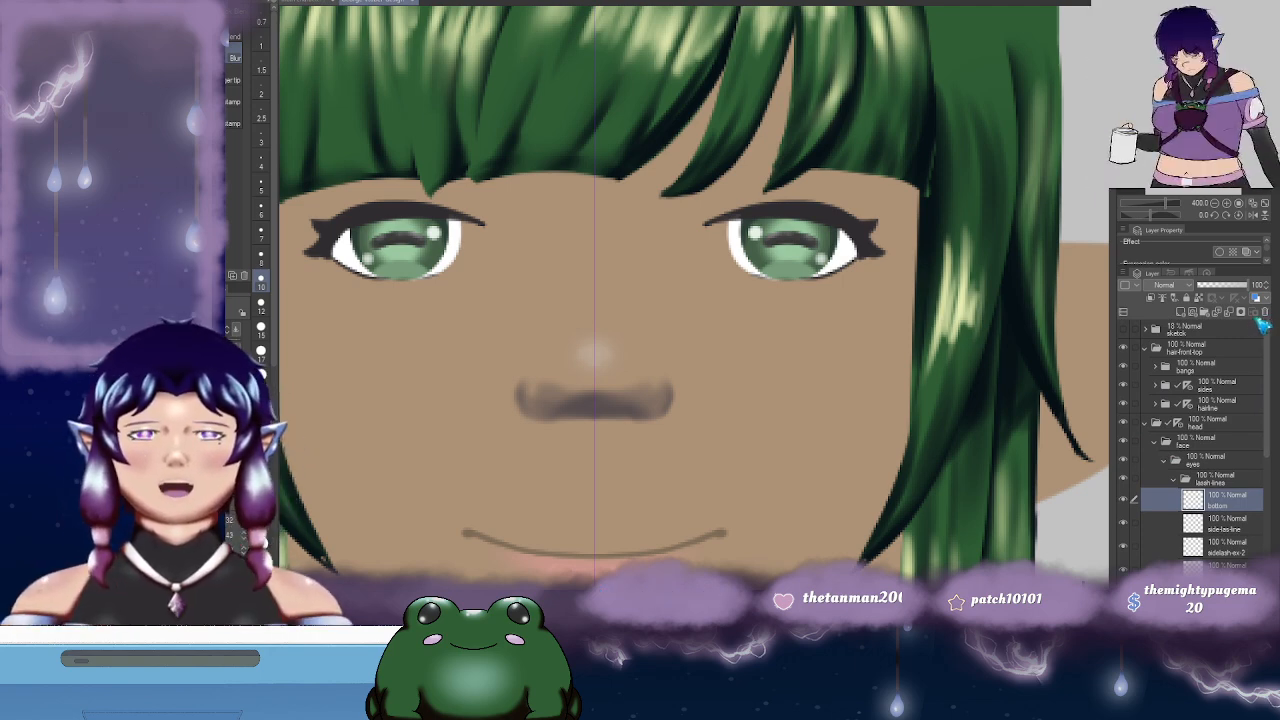
{"action": "left_click_drag", "start_coordinate": [847, 354], "coordinate": [859, 389]}
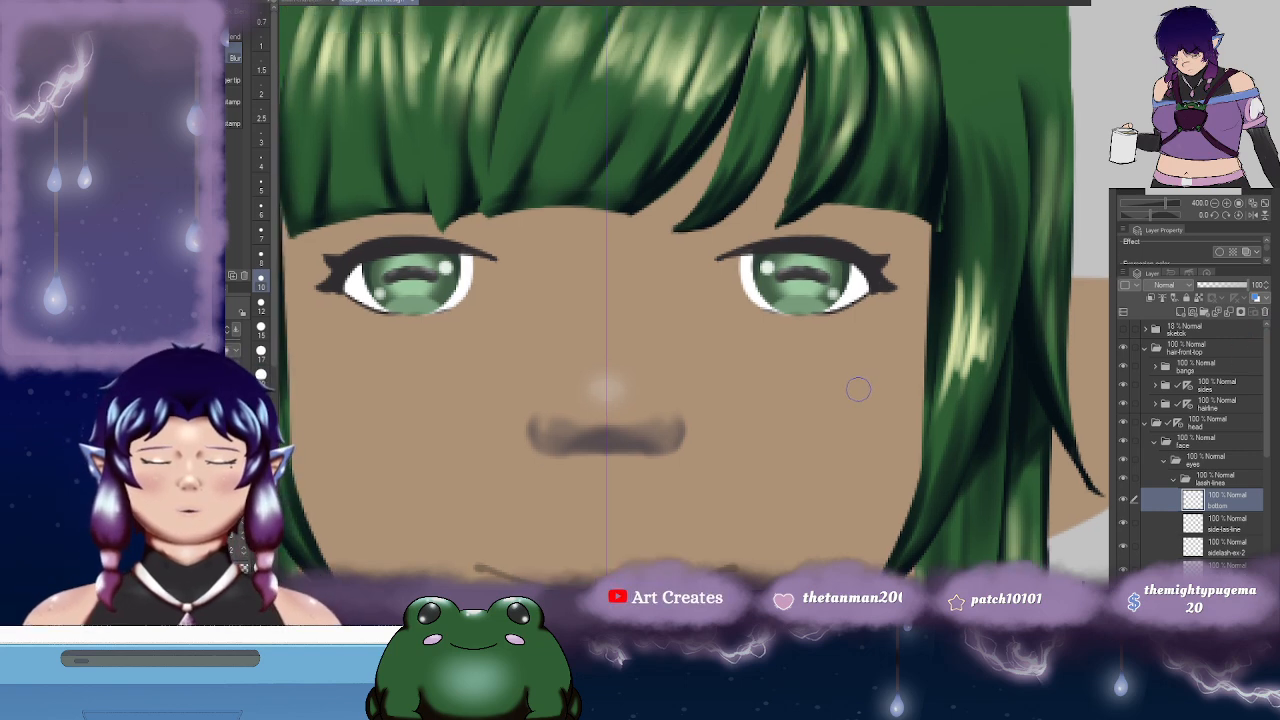
{"action": "scroll", "coordinate": [866, 400], "scroll_direction": "down", "scroll_amount": 2}
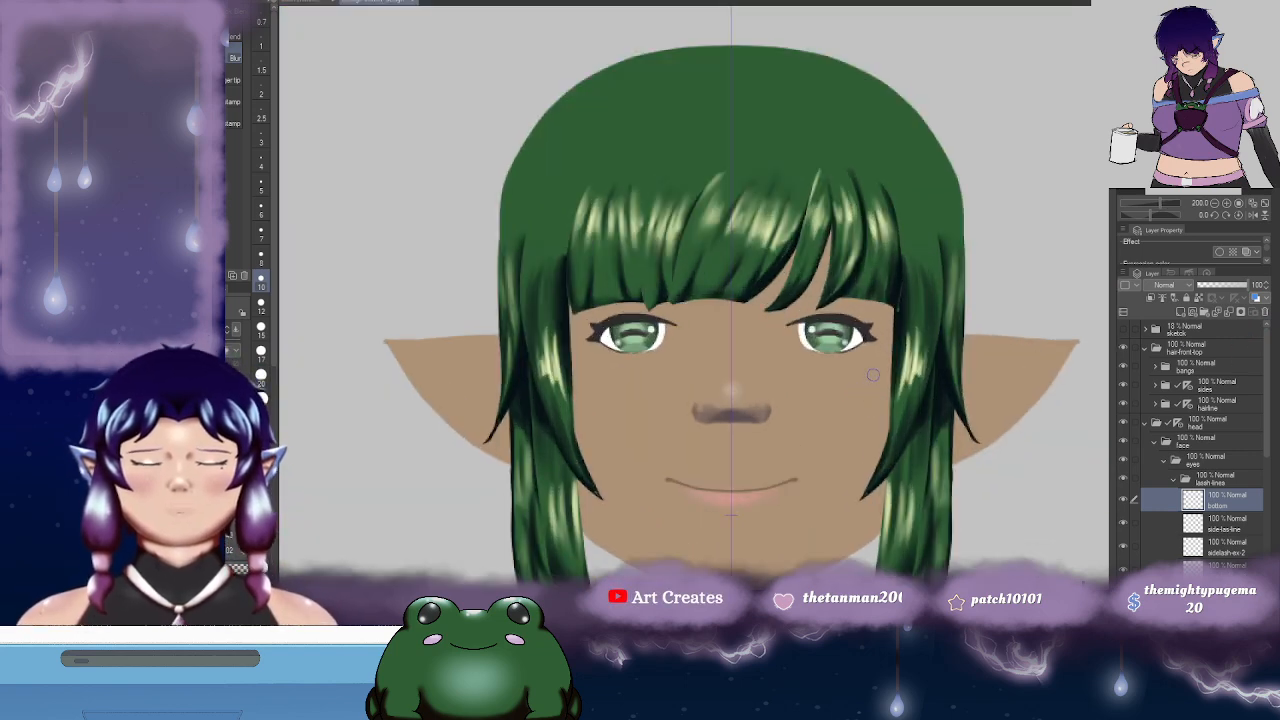
{"action": "left_click_drag", "start_coordinate": [858, 396], "coordinate": [873, 370]}
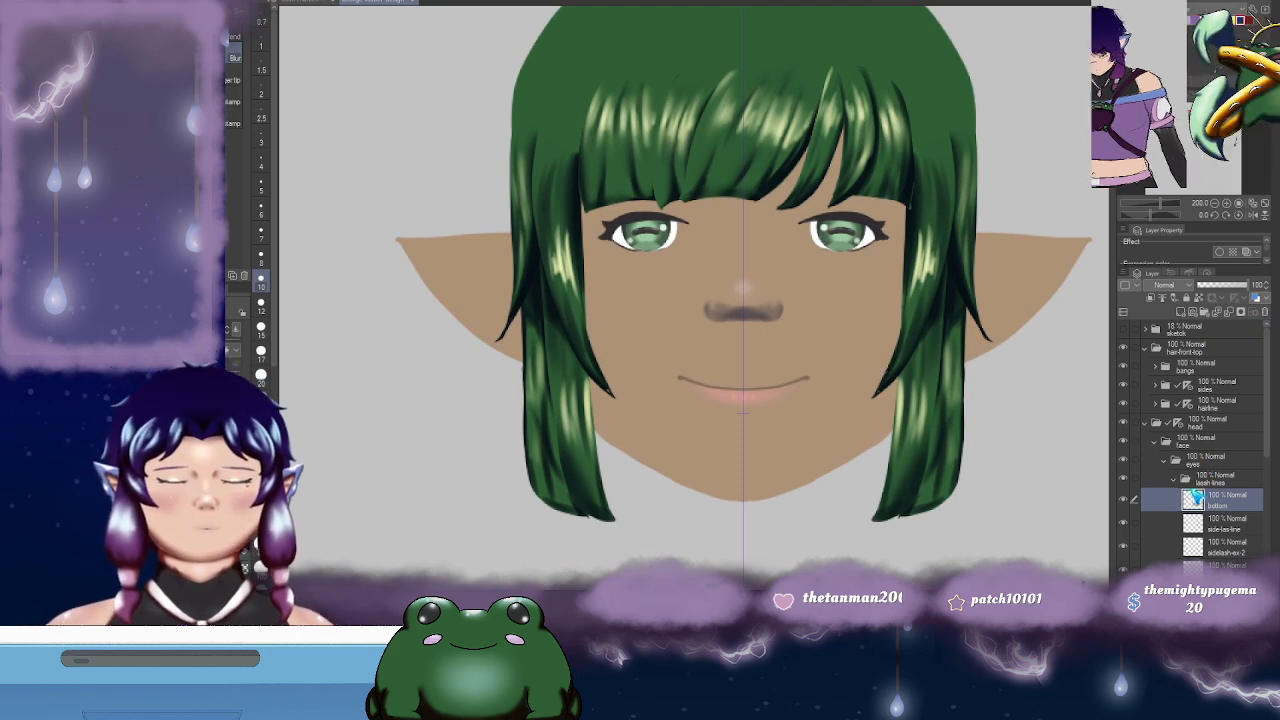
{"action": "left_click", "coordinate": [1187, 479]}
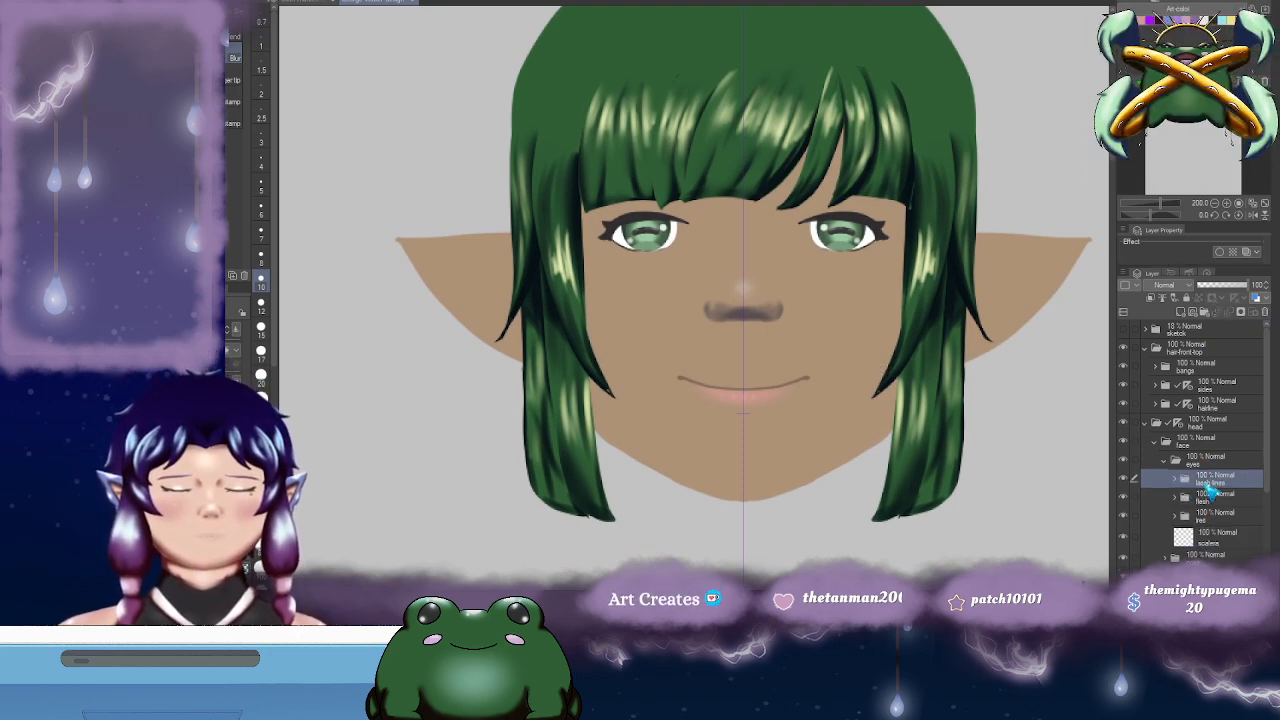
- Transform the whole eyes folder, shifting both eyes slightly down the face
{"action": "scroll", "coordinate": [1222, 488], "scroll_direction": "down", "scroll_amount": 2}
{"action": "left_click", "coordinate": [1212, 401]}
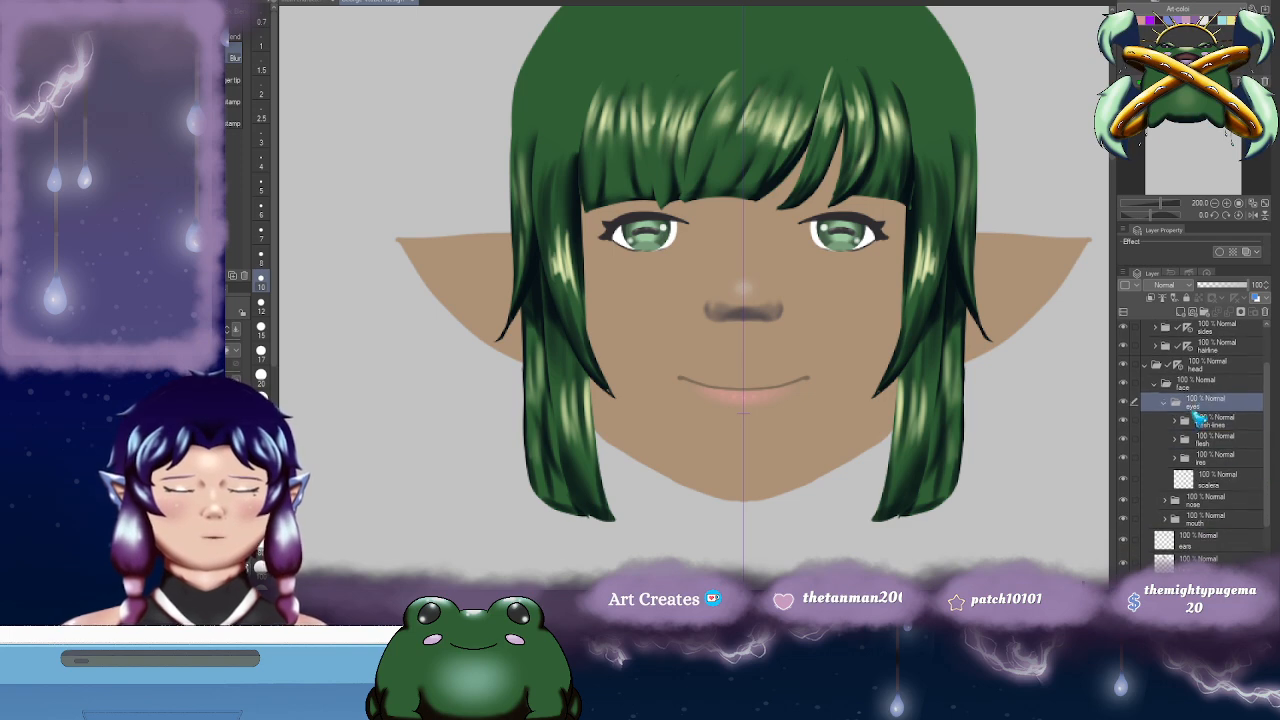
{"action": "key", "text": "ctrl+t"}
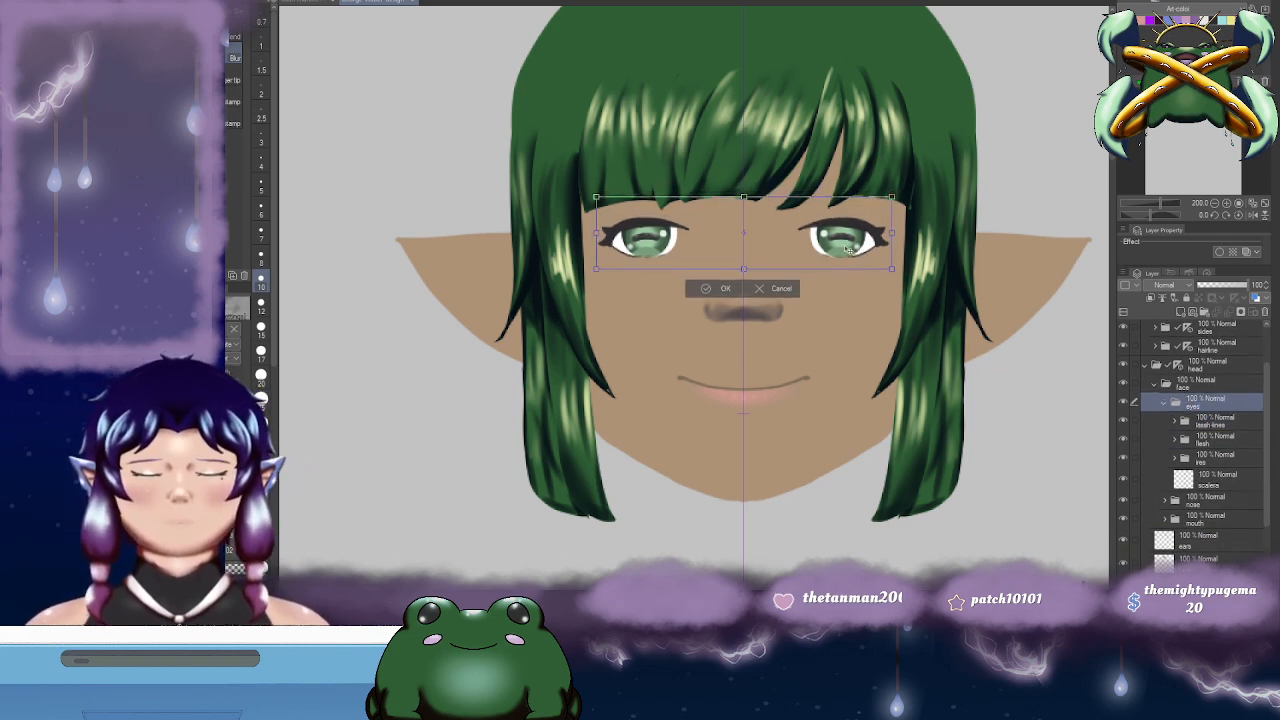
{"action": "left_click", "coordinate": [712, 288]}
- Create a new folder named brows above the eyes folder in the face group
{"action": "scroll", "coordinate": [700, 280], "scroll_direction": "up", "scroll_amount": 1}
{"action": "left_click_drag", "start_coordinate": [929, 367], "coordinate": [898, 323]}
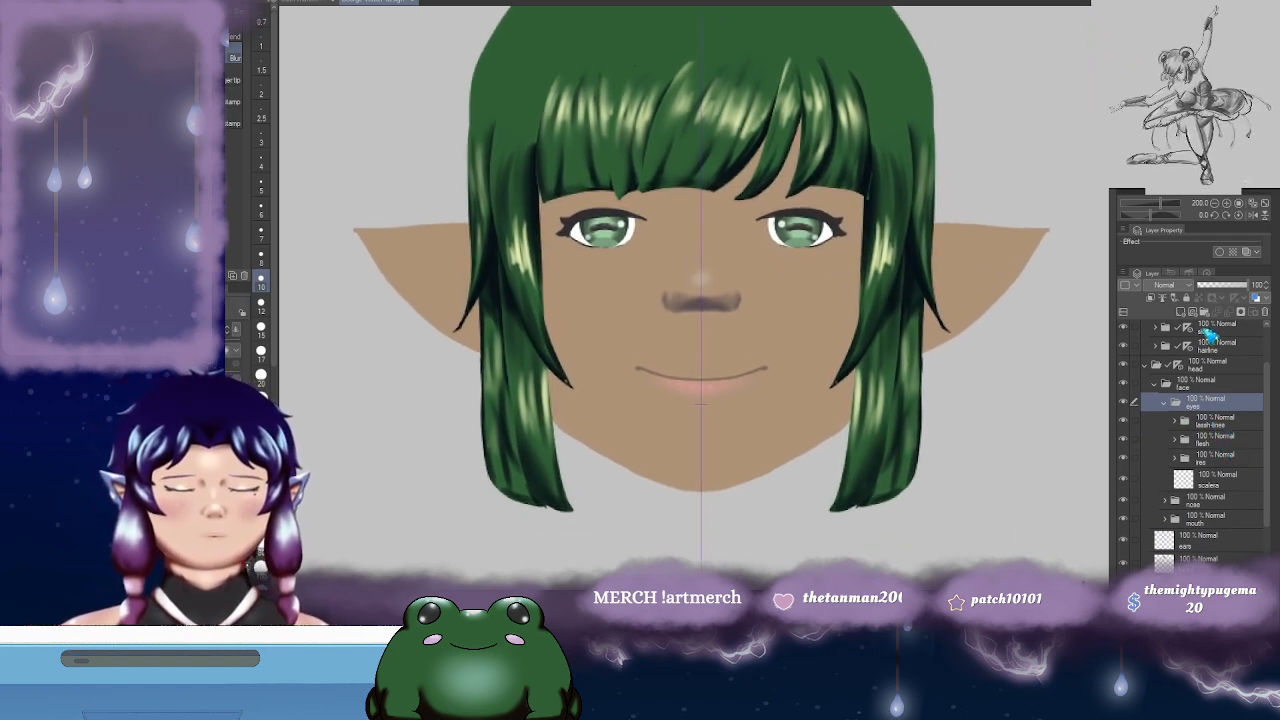
{"action": "key", "text": "ctrl+g"}
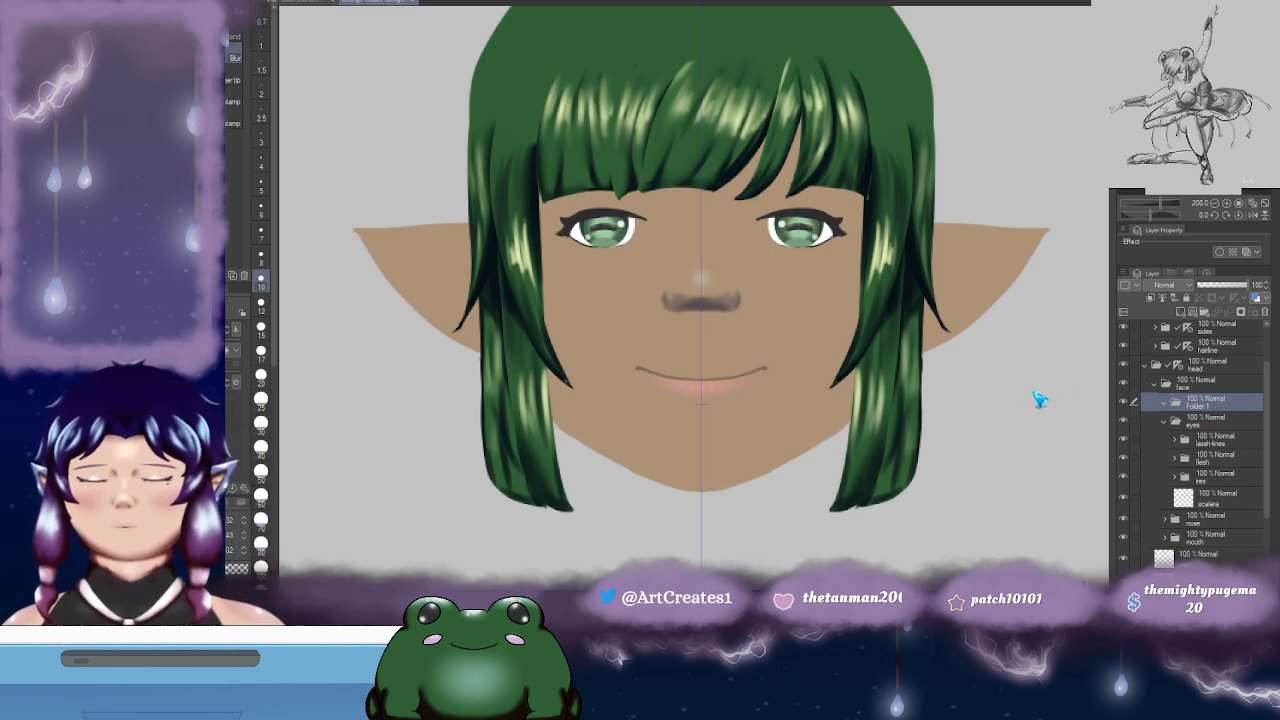
{"action": "type", "text": "brows"}
{"action": "key", "text": "Return"}
{"action": "left_click_drag", "start_coordinate": [998, 289], "coordinate": [982, 375]}
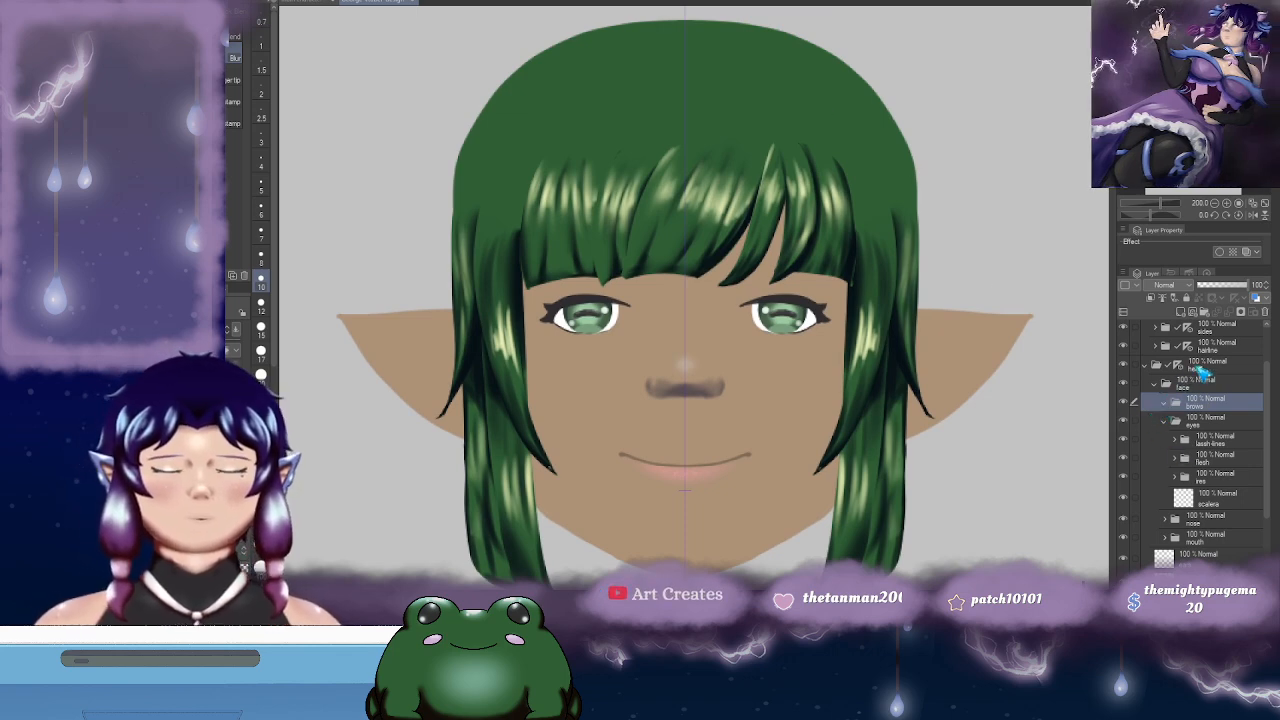
- Collapse the hair-front-top folder and hide it to uncover the bare forehead
{"action": "scroll", "coordinate": [1266, 389], "scroll_direction": "up", "scroll_amount": 2}
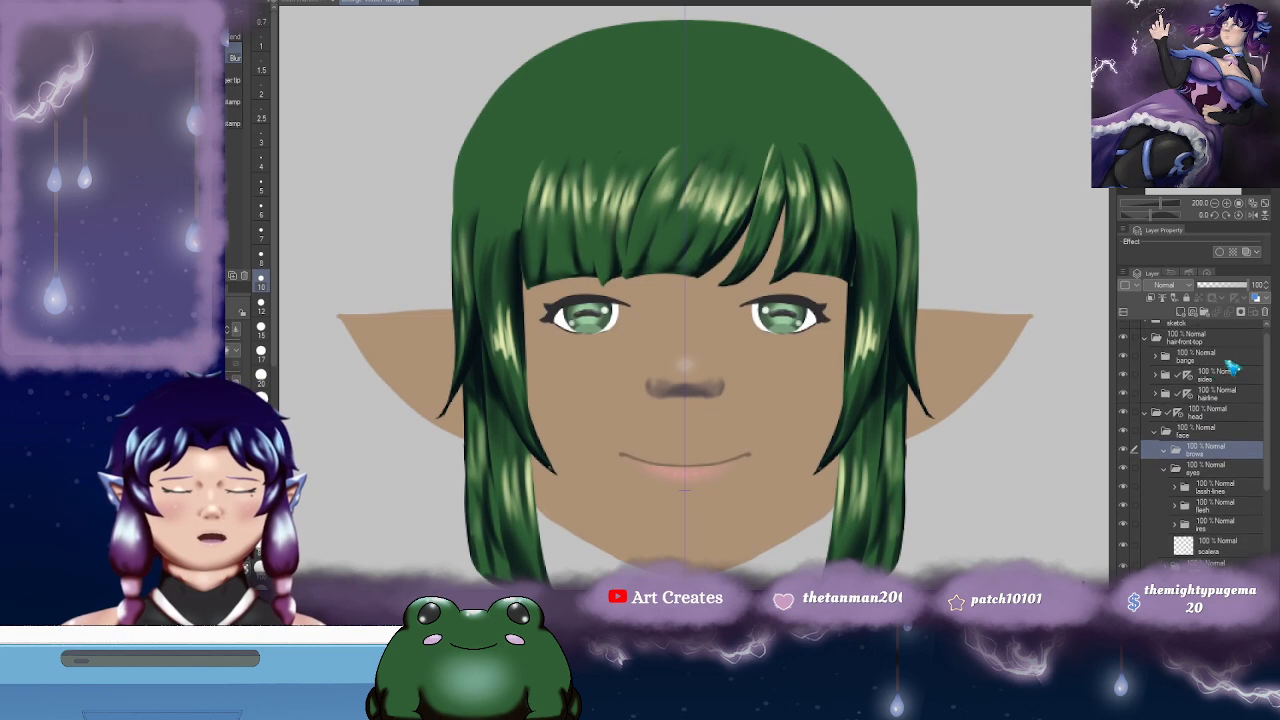
{"action": "left_click", "coordinate": [1156, 339]}
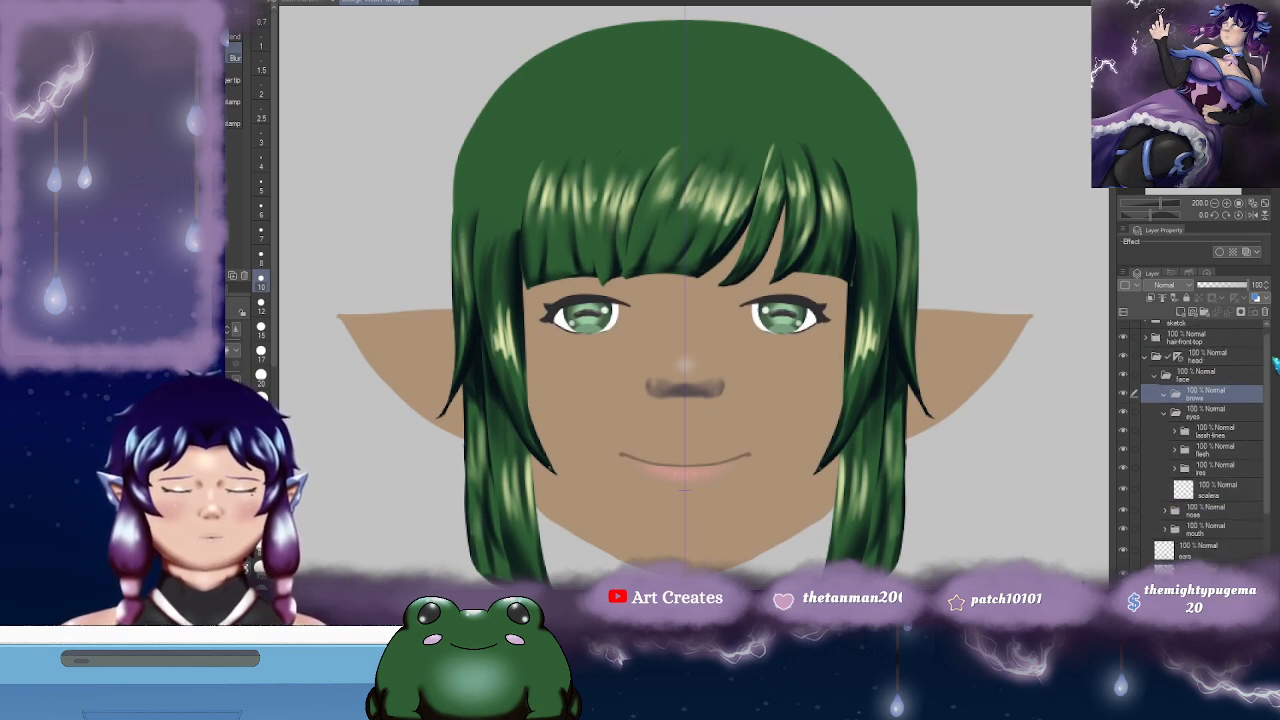
{"action": "scroll", "coordinate": [1272, 335], "scroll_direction": "up", "scroll_amount": 1}
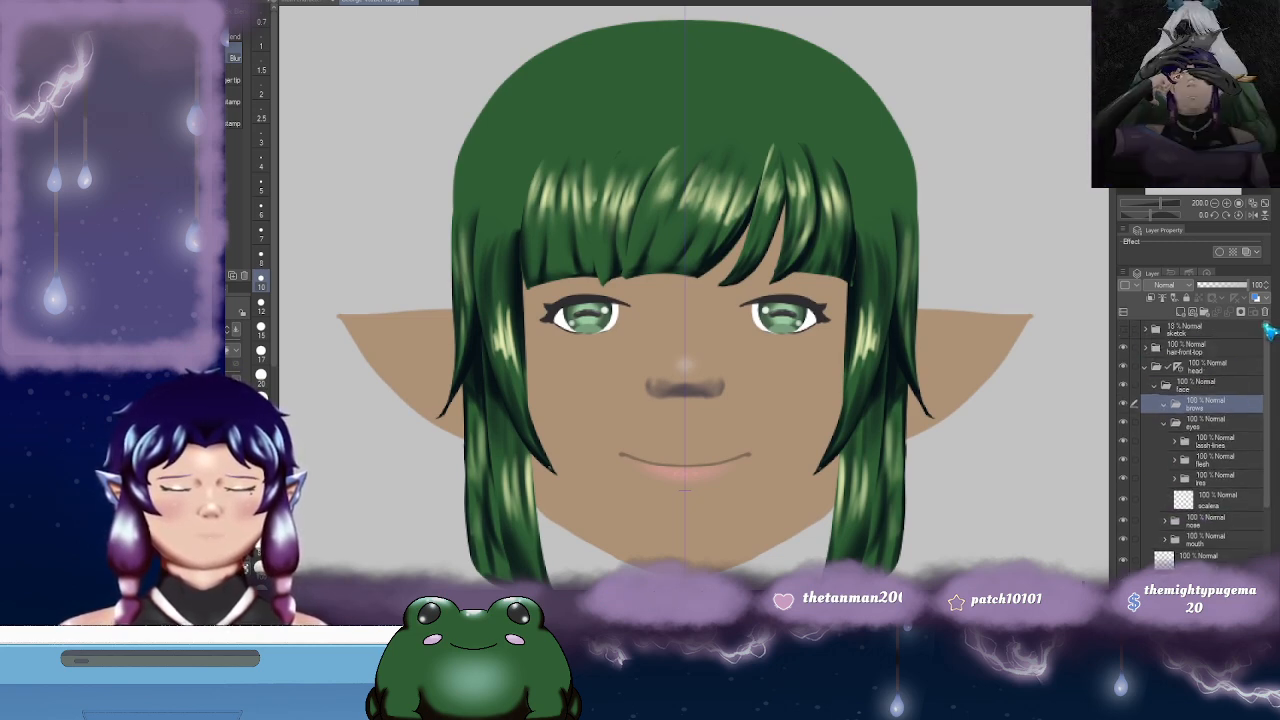
{"action": "left_click", "coordinate": [1123, 348]}
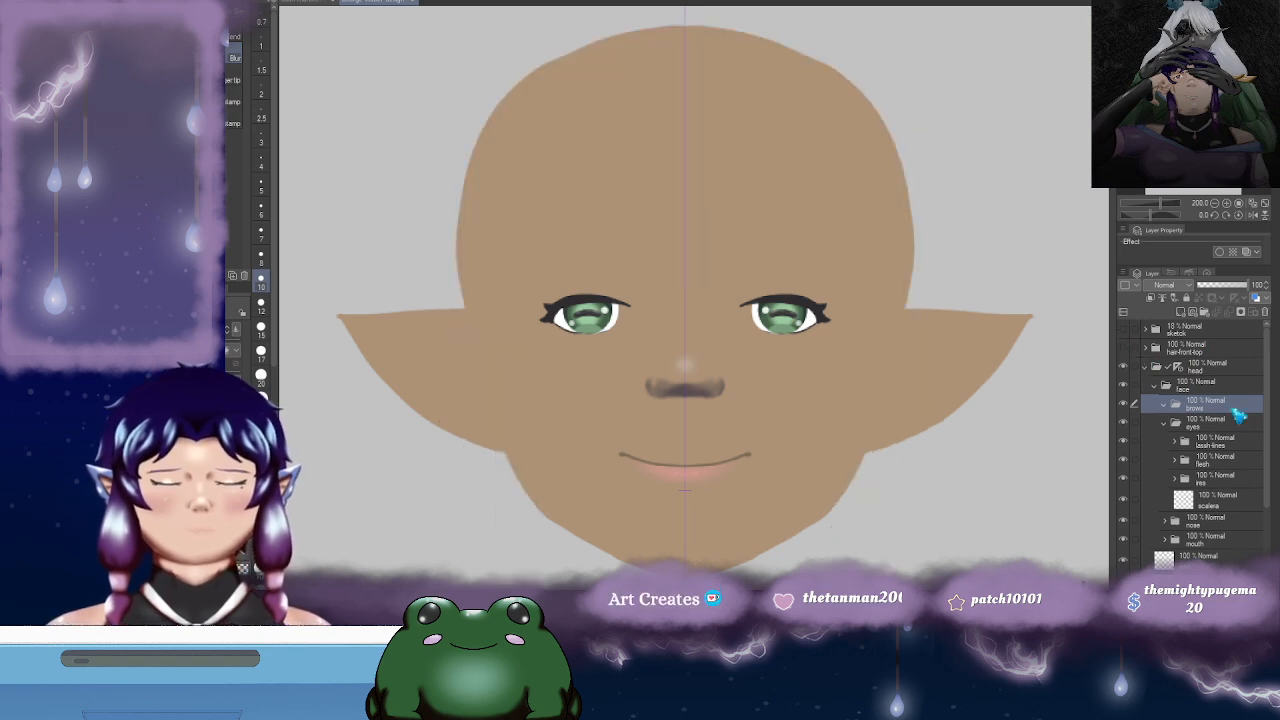
- Switch to the pen and add a new layer inside the brows folder
{"action": "left_click_drag", "start_coordinate": [840, 294], "coordinate": [870, 257]}
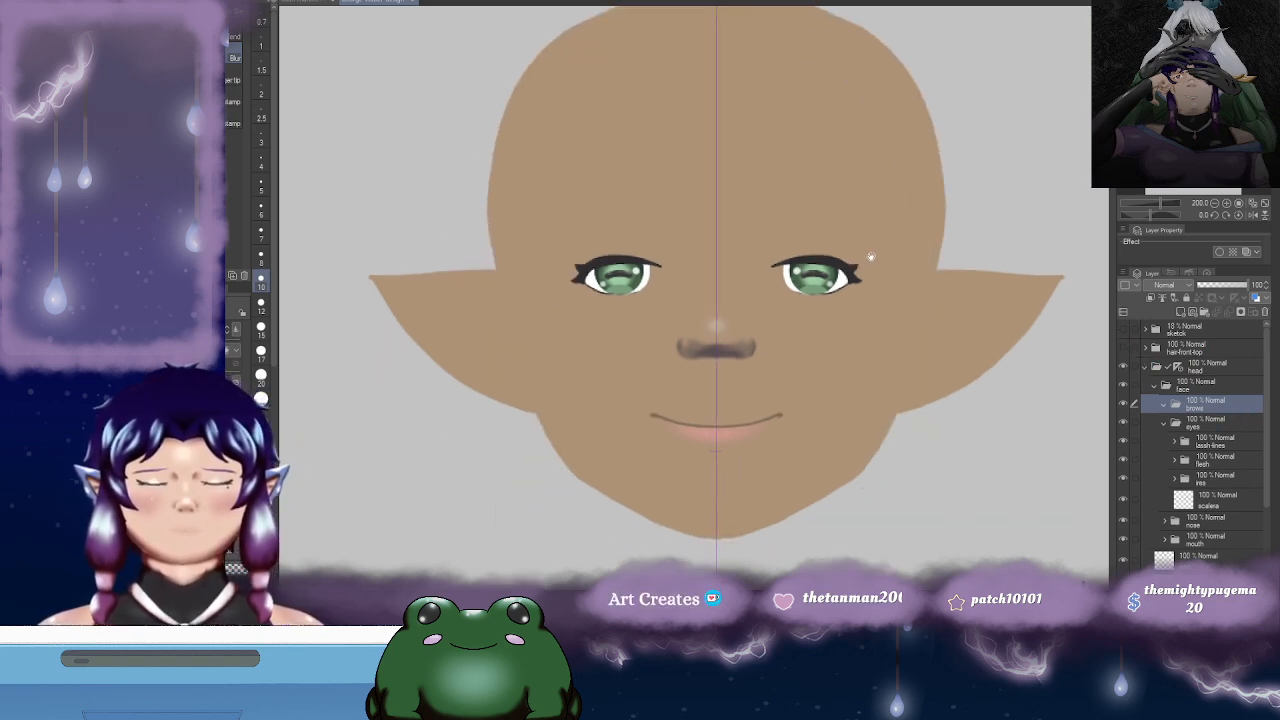
{"action": "key", "text": "p"}
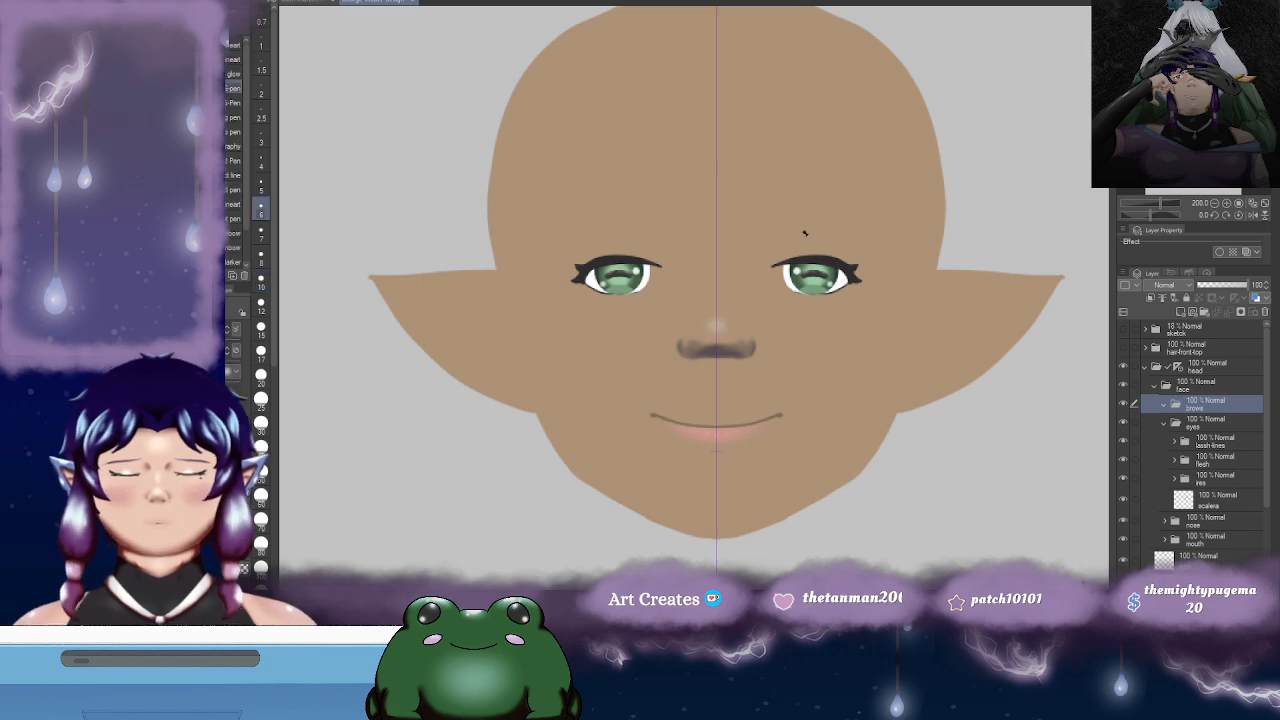
{"action": "key", "text": "ctrl+shift+n"}
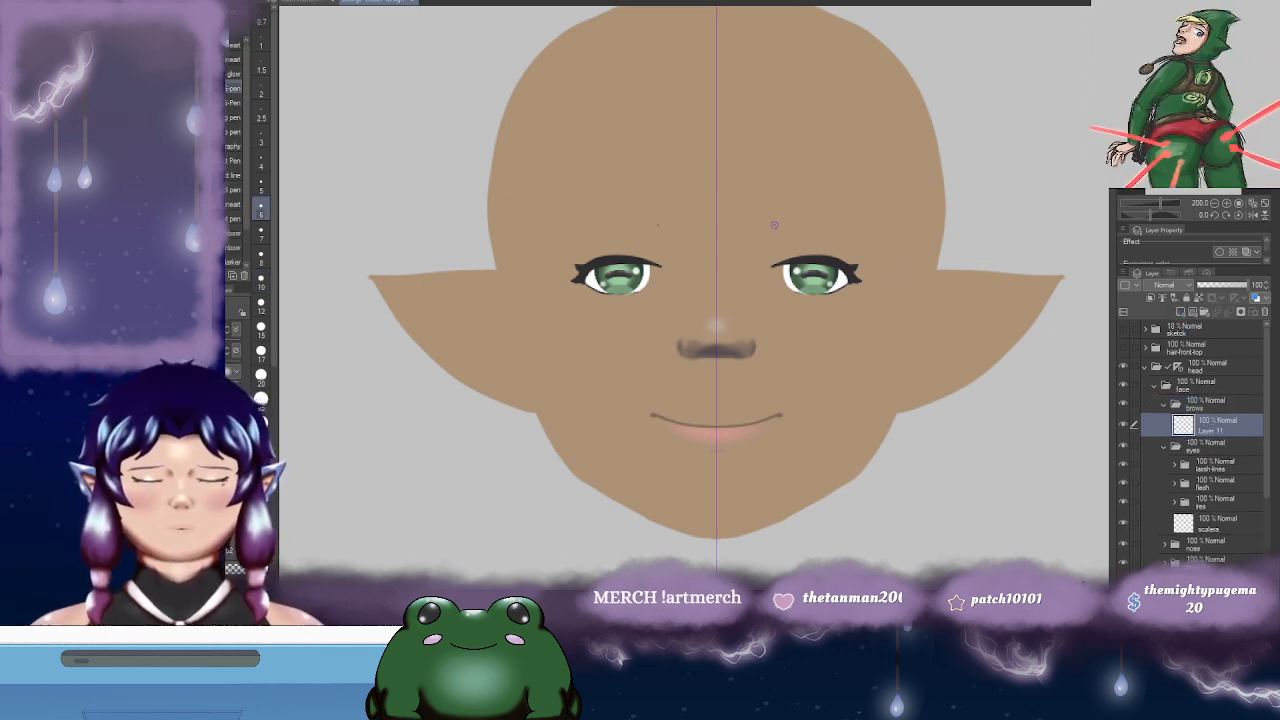
- Try several mirrored green eyebrow strokes above the eyes, undoing each one
{"action": "left_click_drag", "start_coordinate": [788, 219], "coordinate": [872, 237]}
{"action": "key", "text": "ctrl+z"}
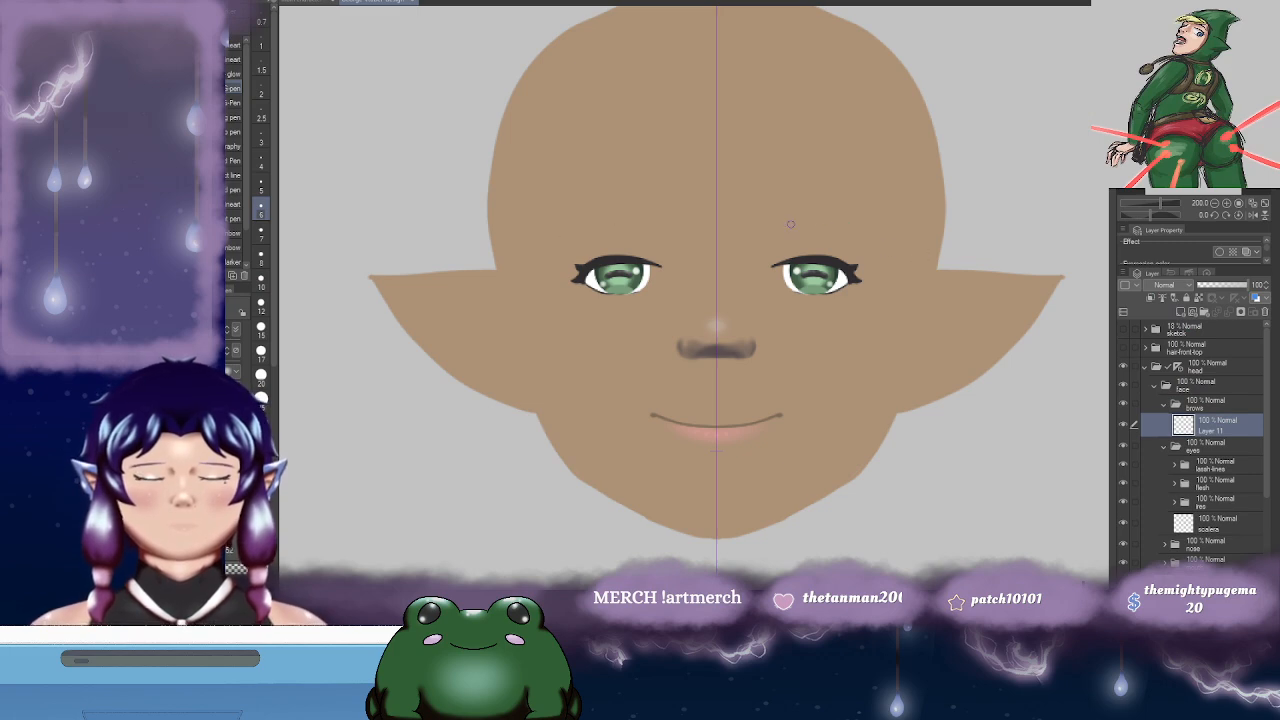
{"action": "mouse_move", "coordinate": [780, 222]}
{"action": "left_mouse_down"}
{"action": "mouse_move", "coordinate": [836, 224]}
{"action": "mouse_move", "coordinate": [896, 252]}
{"action": "left_mouse_up"}
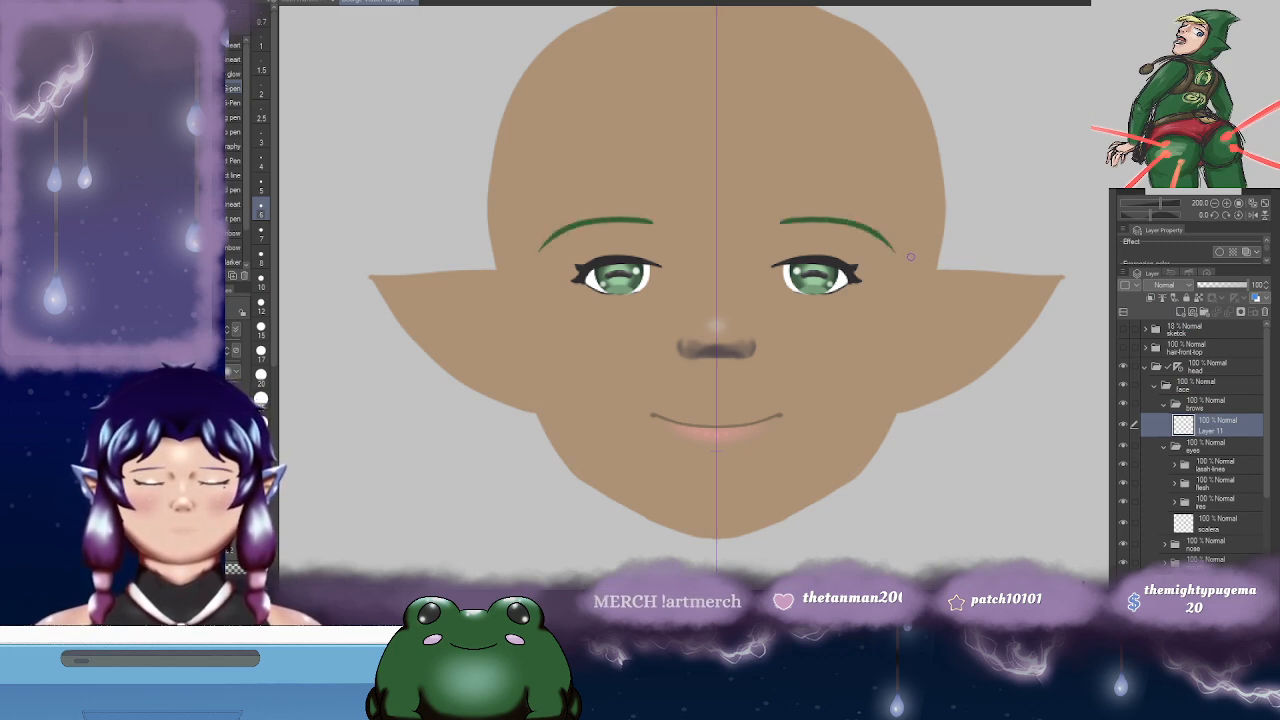
{"action": "key", "text": "ctrl+z"}
{"action": "left_click_drag", "start_coordinate": [823, 215], "coordinate": [890, 251]}
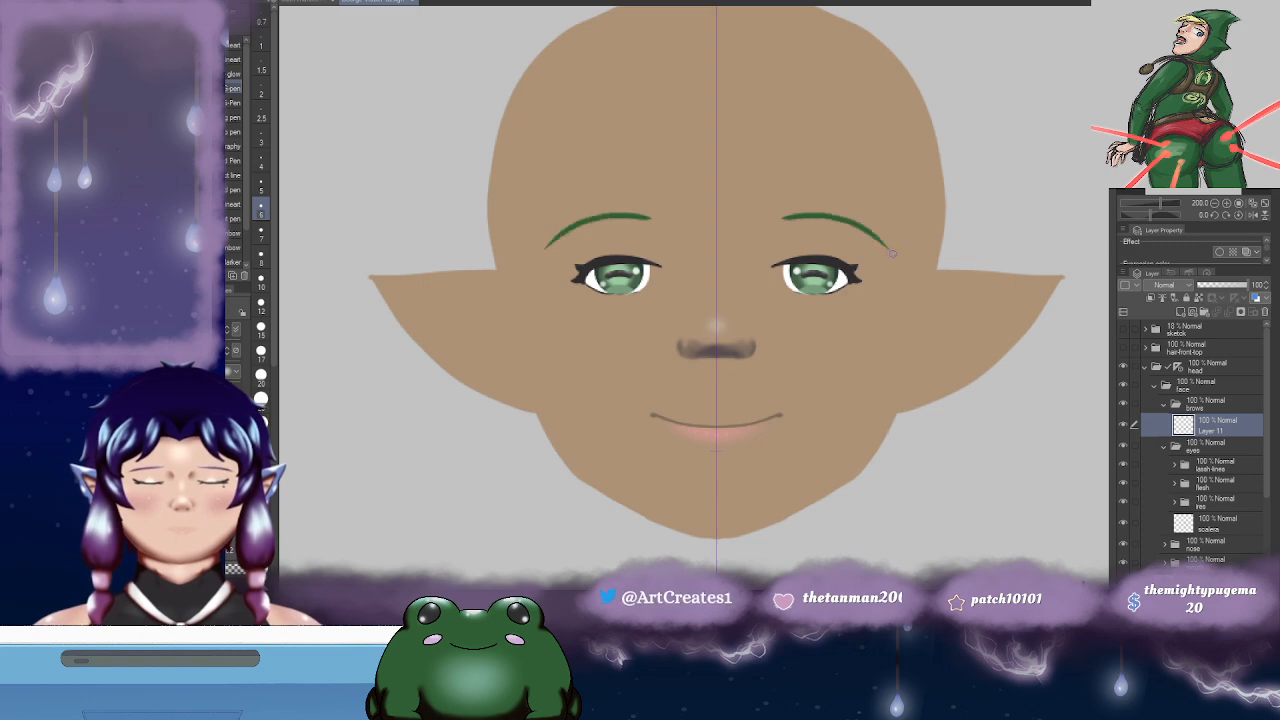
{"action": "key", "text": "ctrl+z"}
{"action": "key", "text": "ctrl+z"}
{"action": "left_click_drag", "start_coordinate": [782, 220], "coordinate": [831, 214]}
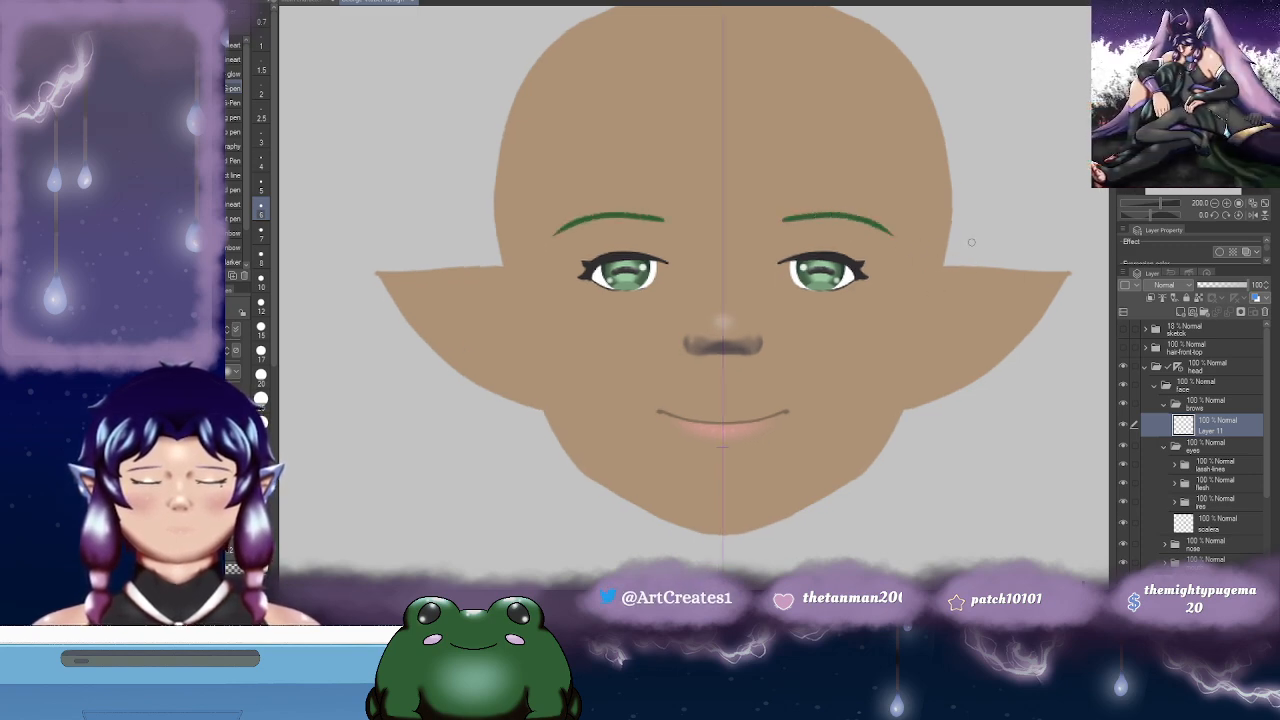
{"action": "key", "text": "ctrl+z"}
{"action": "key", "text": "ctrl+z"}
{"action": "left_click_drag", "start_coordinate": [784, 220], "coordinate": [840, 214]}
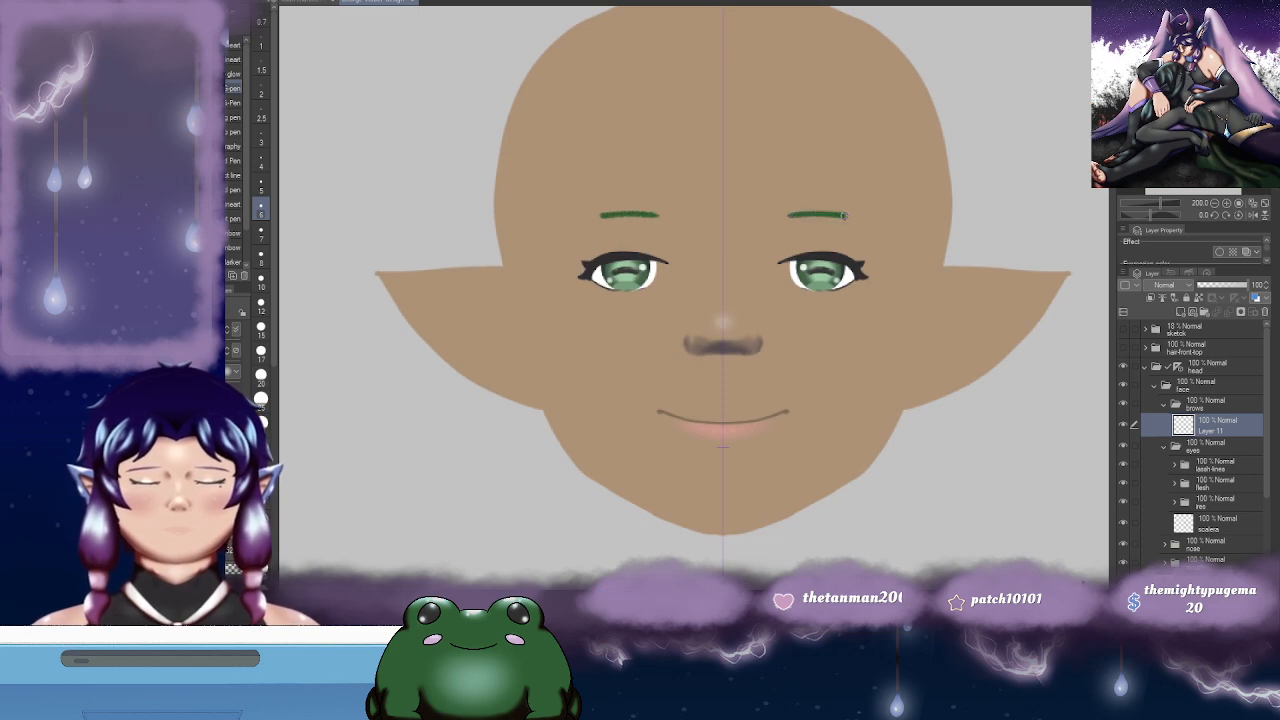
{"action": "key", "text": "ctrl+z"}
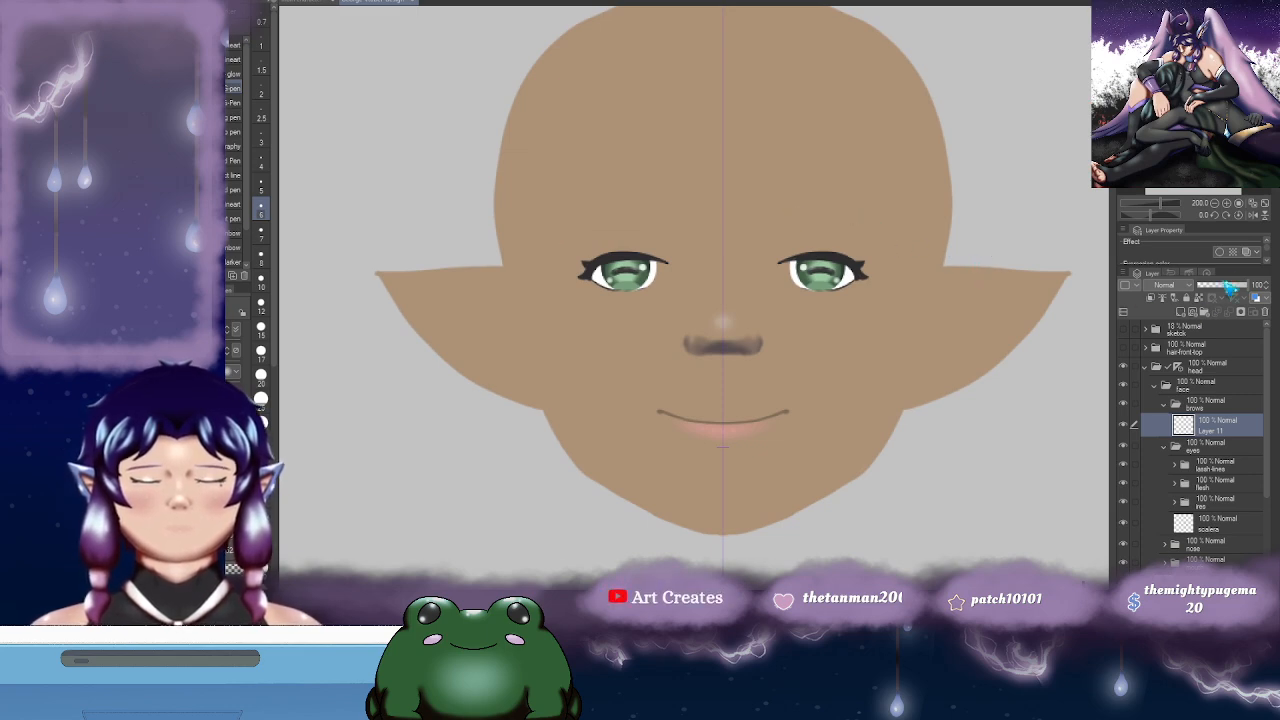
- Flip the canvas view horizontally and draw thin, arched green eyebrows symmetrically above both eyes on the new brows layer
{"action": "left_click", "coordinate": [1258, 226]}
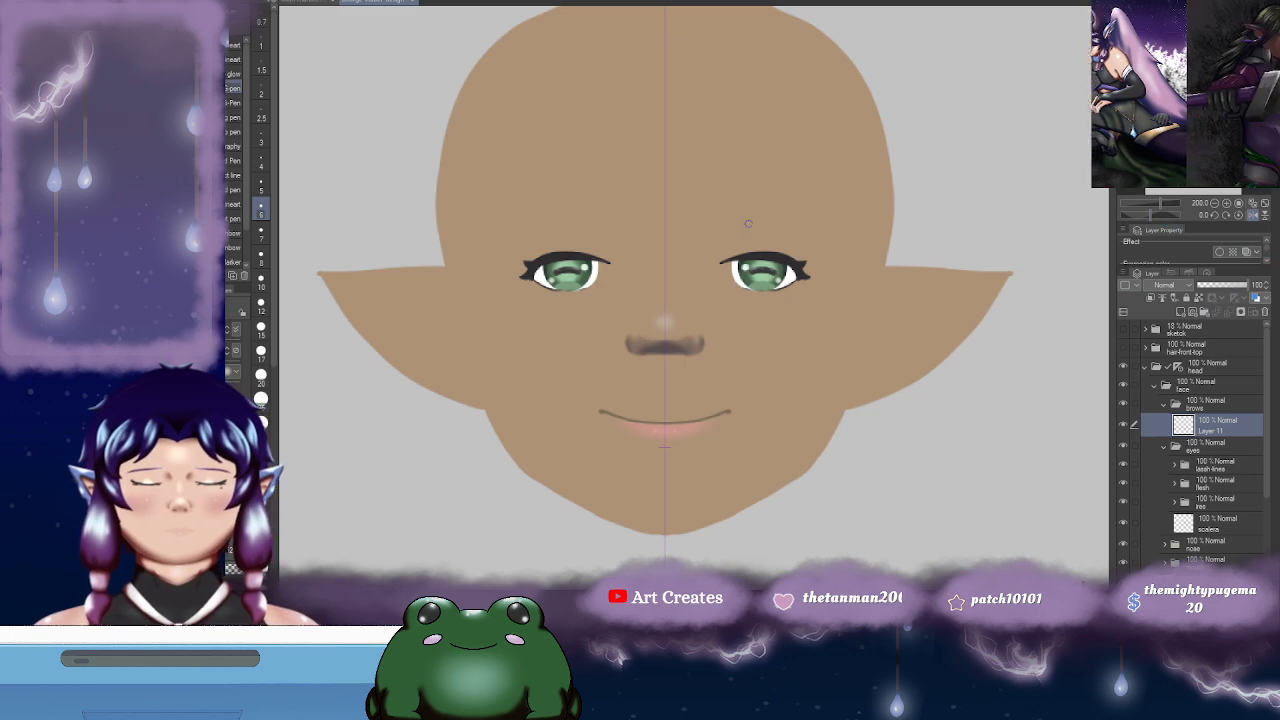
{"action": "left_click_drag", "start_coordinate": [726, 218], "coordinate": [830, 222]}
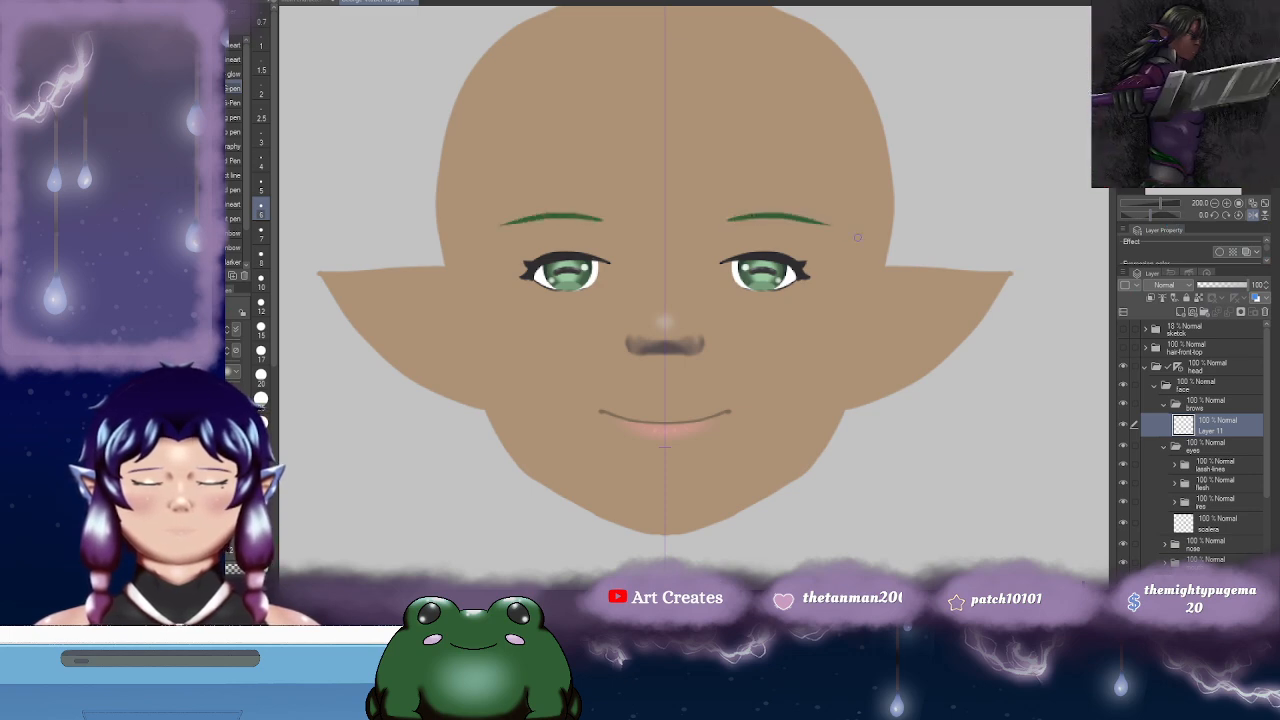
{"action": "key", "text": "ctrl+z"}
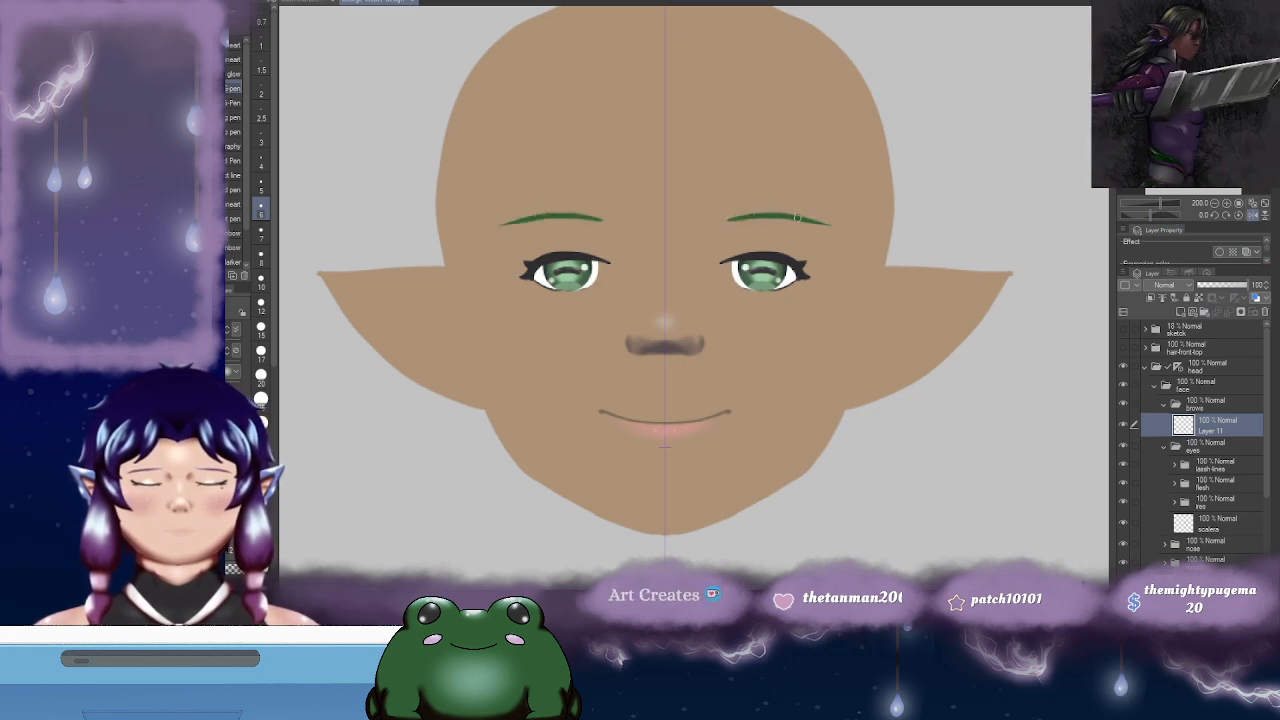
{"action": "left_click_drag", "start_coordinate": [812, 238], "coordinate": [832, 236]}
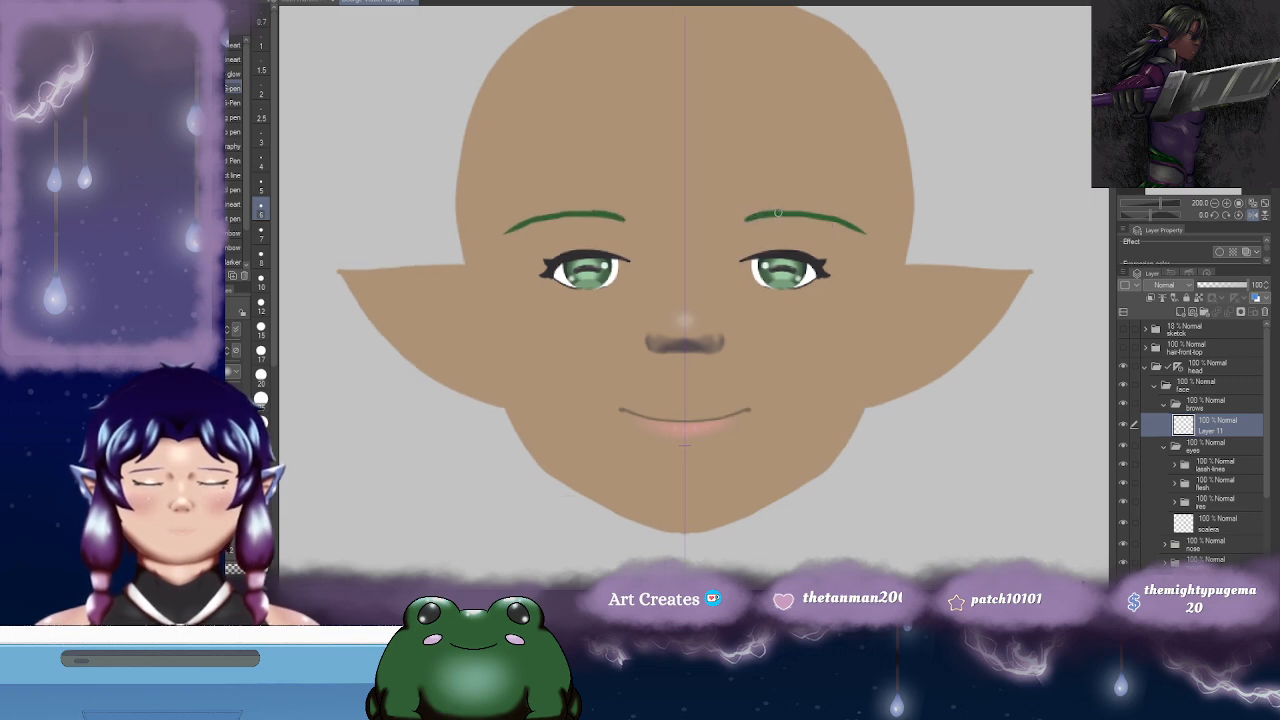
{"action": "left_click_drag", "start_coordinate": [855, 229], "coordinate": [872, 227]}
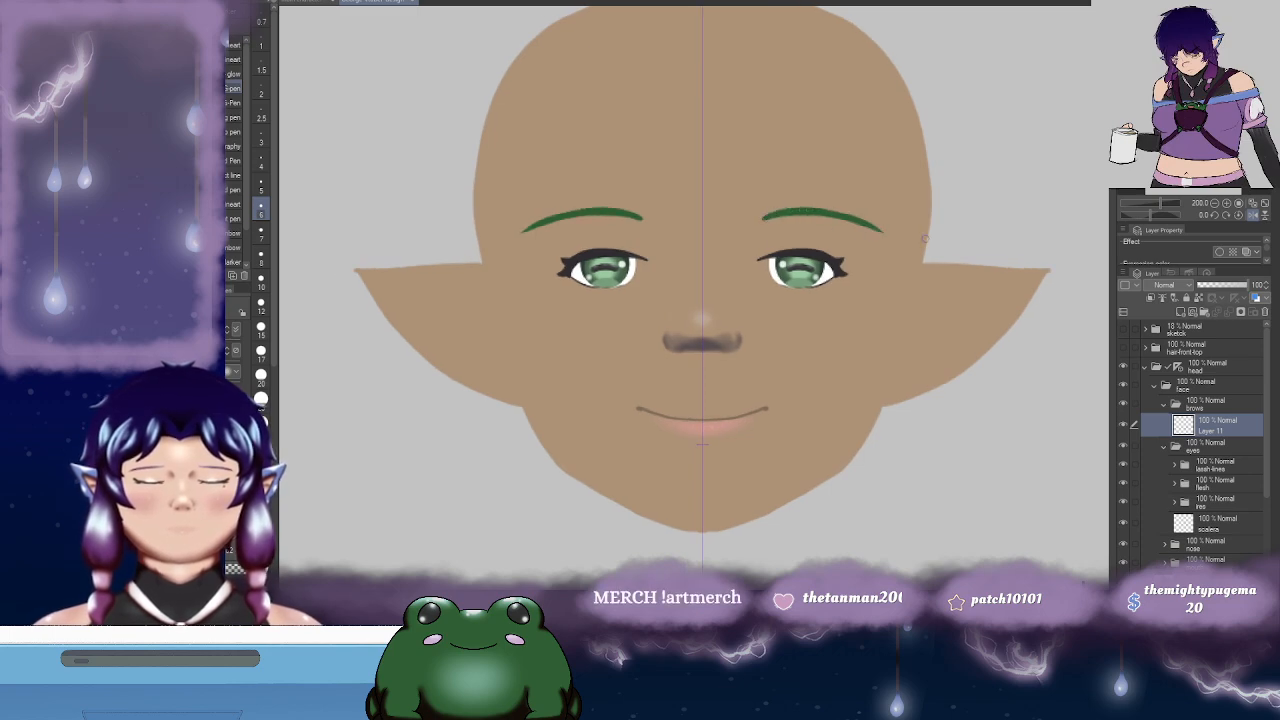
- Toggle the hair-front-top folder's visibility to check how the eyebrows sit beneath the bangs
{"action": "left_click_drag", "start_coordinate": [917, 254], "coordinate": [933, 252]}
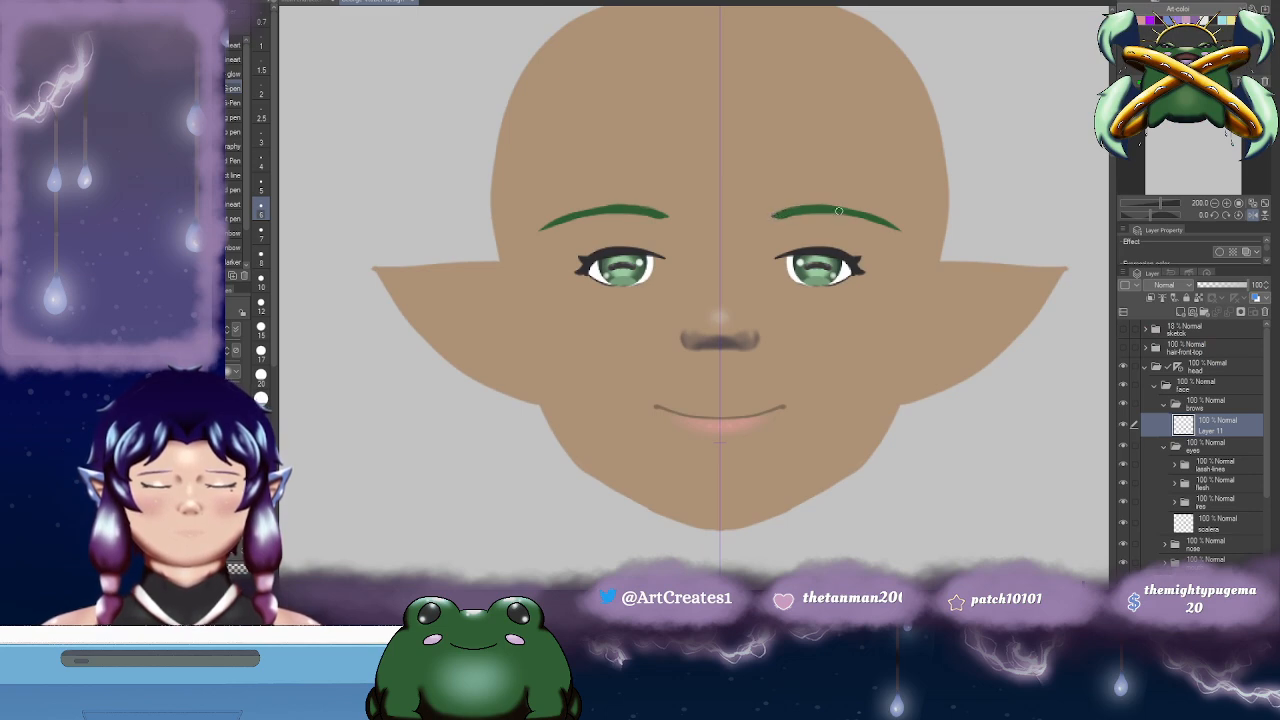
{"action": "left_click_drag", "start_coordinate": [922, 229], "coordinate": [960, 209]}
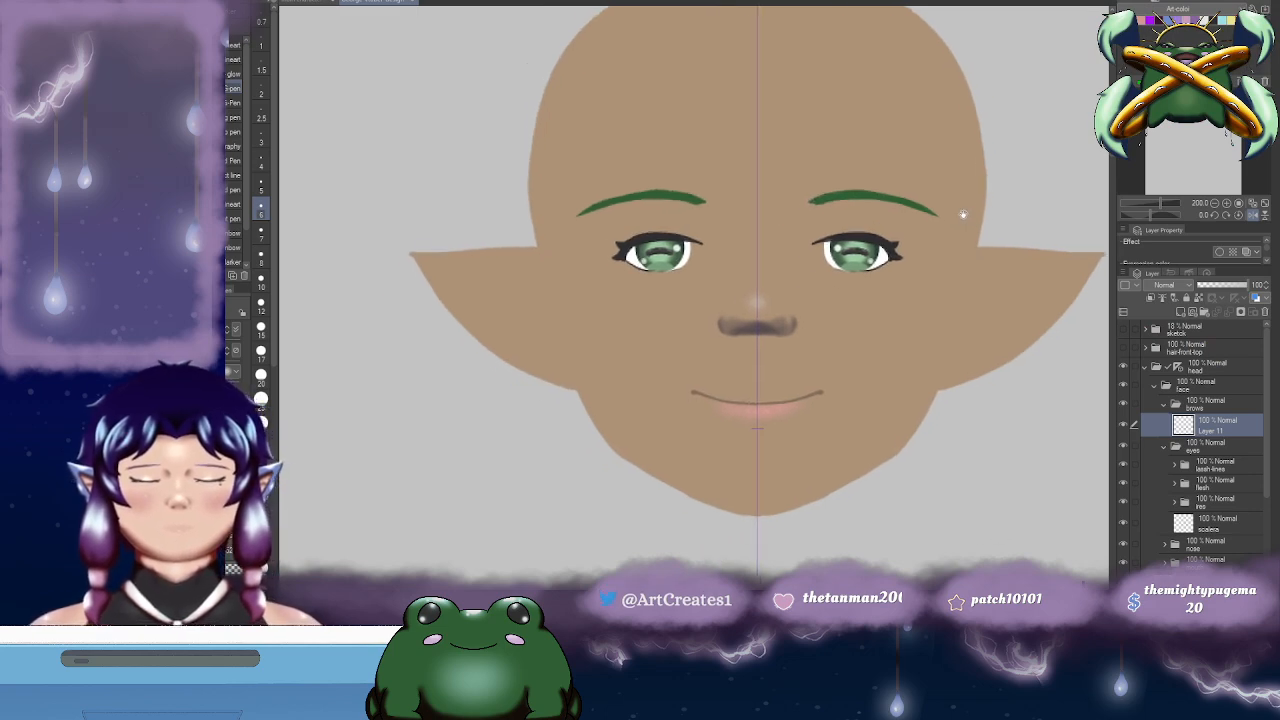
{"action": "left_click", "coordinate": [1124, 350]}
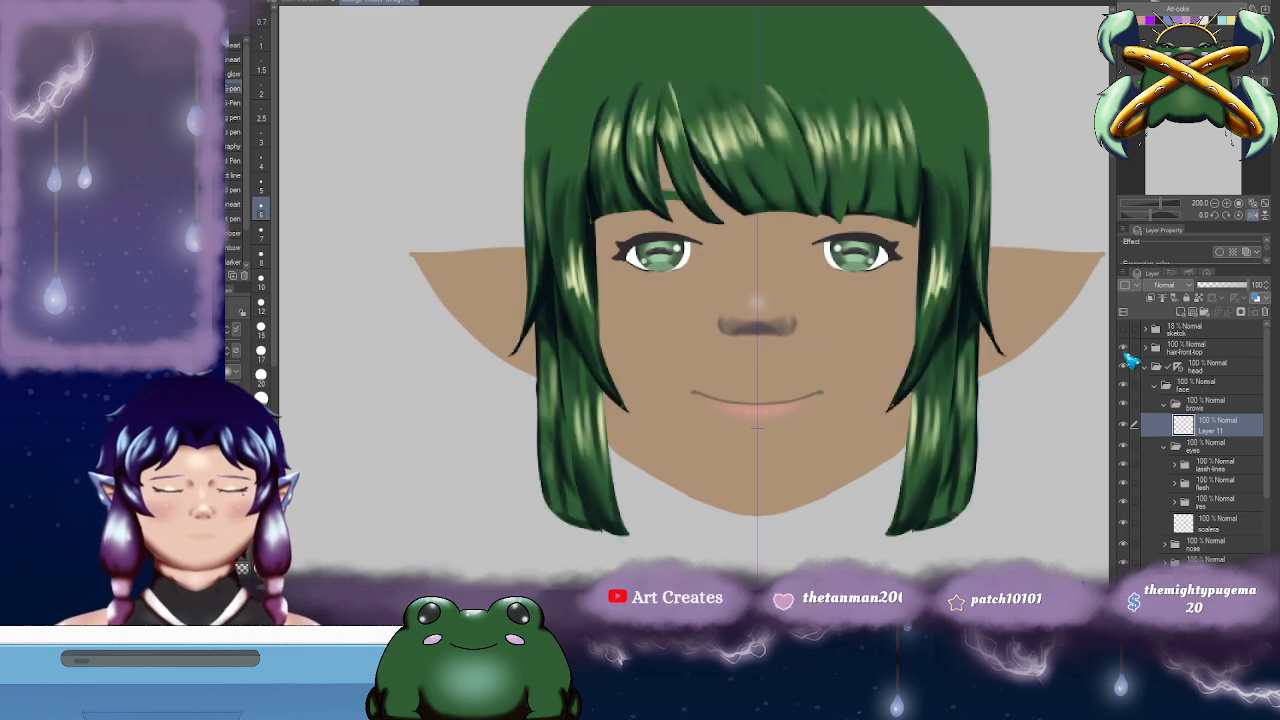
{"action": "left_click", "coordinate": [1125, 349]}
{"action": "left_click", "coordinate": [1125, 349]}
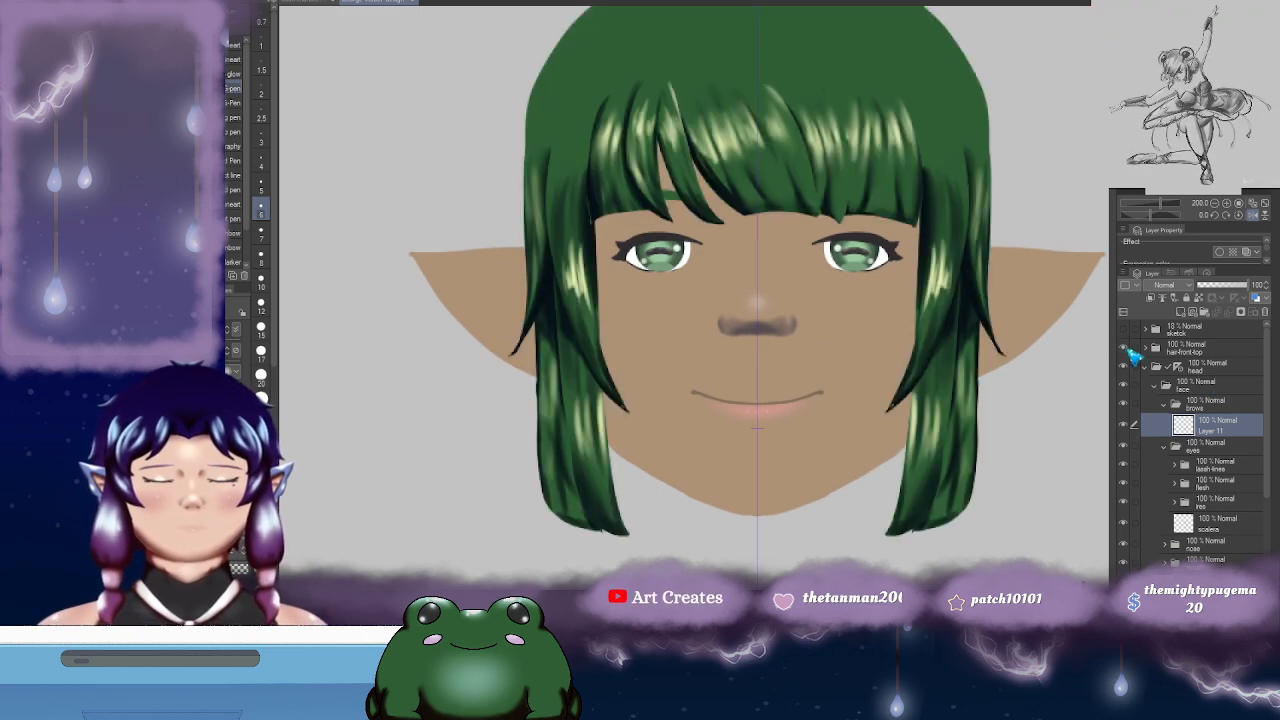
{"action": "left_click", "coordinate": [1125, 349]}
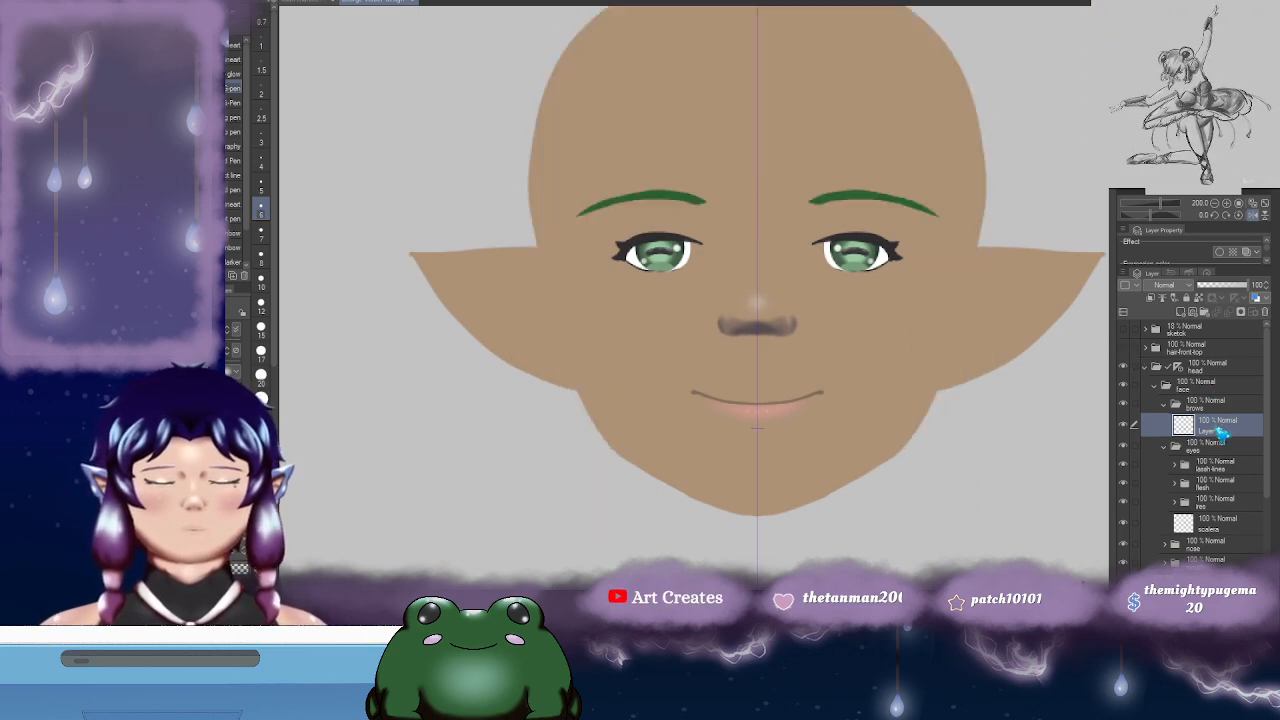
- Transform the eyebrow layer to lower both brows slightly toward the eyes, and show the hair-front-top folder again
{"action": "key", "text": "ctrl+t"}
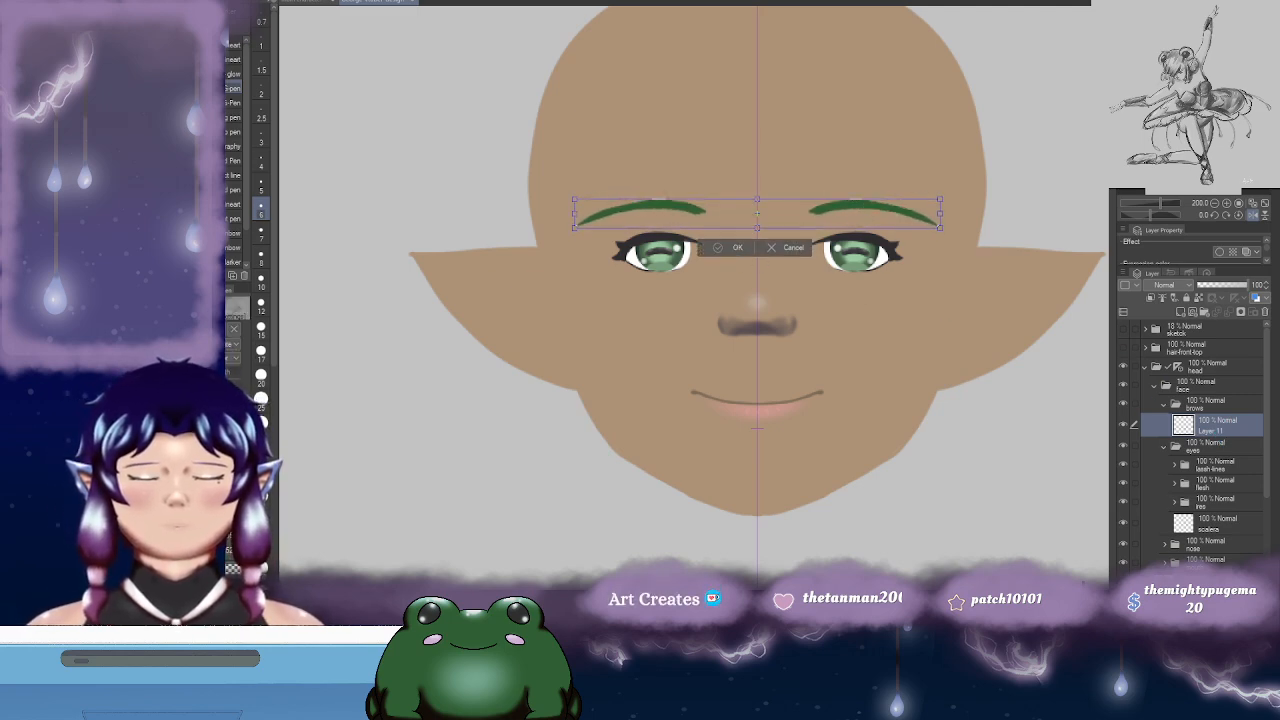
{"action": "left_click", "coordinate": [737, 253]}
{"action": "left_click", "coordinate": [1124, 348]}
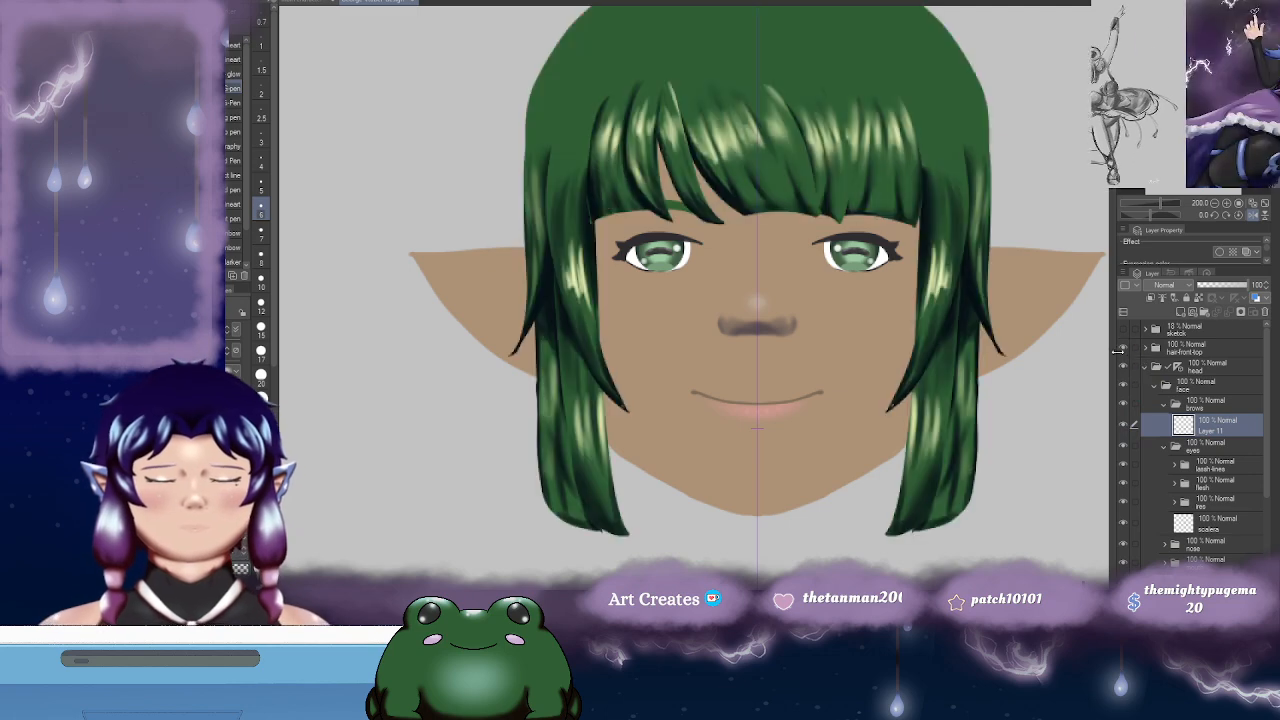
- Flip the canvas view horizontally and check the face with its lowered eyebrows and bangs from different distances
{"action": "left_click", "coordinate": [1254, 216]}
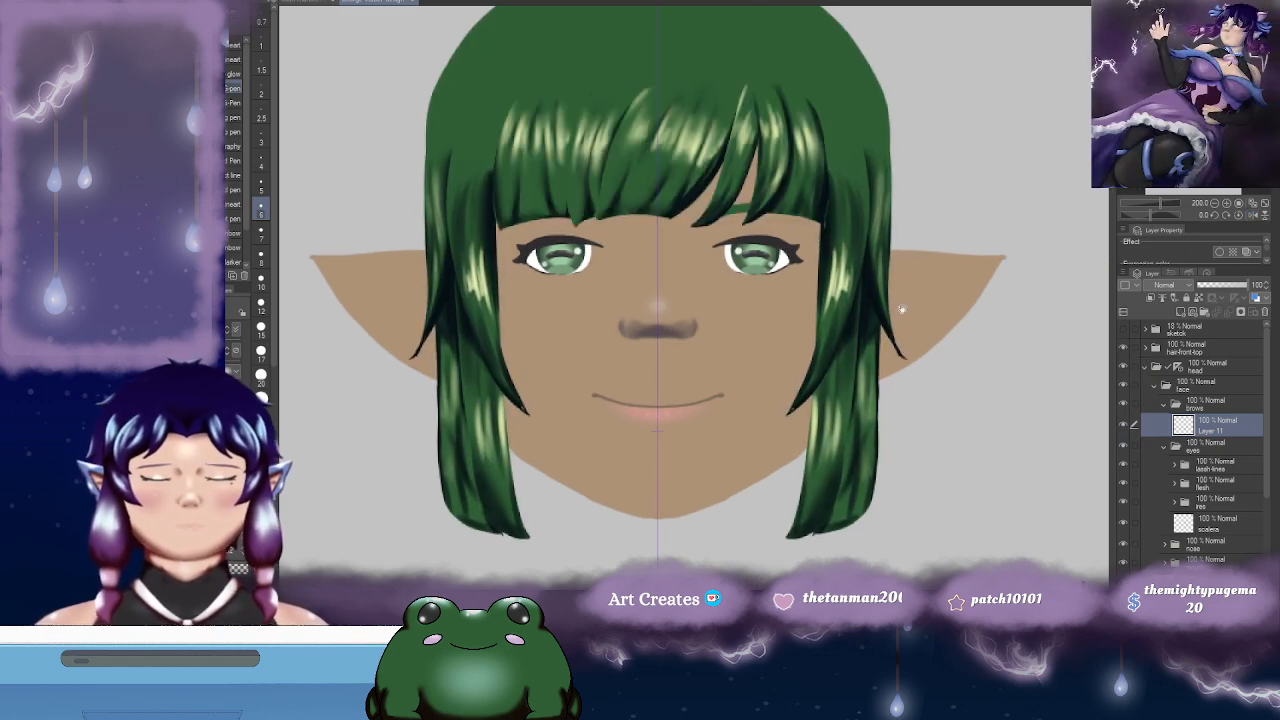
{"action": "left_click_drag", "start_coordinate": [921, 307], "coordinate": [940, 296]}
{"action": "scroll", "coordinate": [877, 311], "scroll_direction": "down", "scroll_amount": 2}
{"action": "scroll", "coordinate": [875, 330], "scroll_direction": "up", "scroll_amount": 1}
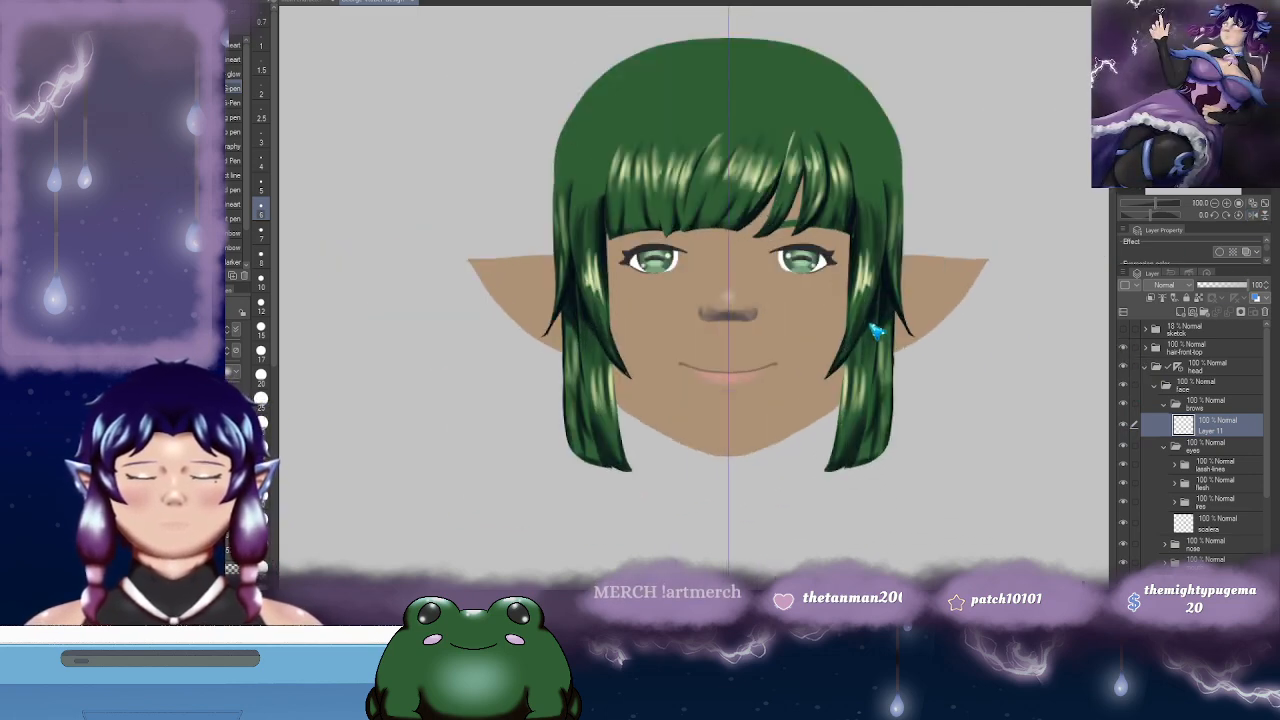
{"action": "scroll", "coordinate": [875, 333], "scroll_direction": "up", "scroll_amount": 1}
{"action": "scroll", "coordinate": [875, 333], "scroll_direction": "up", "scroll_amount": 1}
{"action": "scroll", "coordinate": [875, 333], "scroll_direction": "down", "scroll_amount": 1}
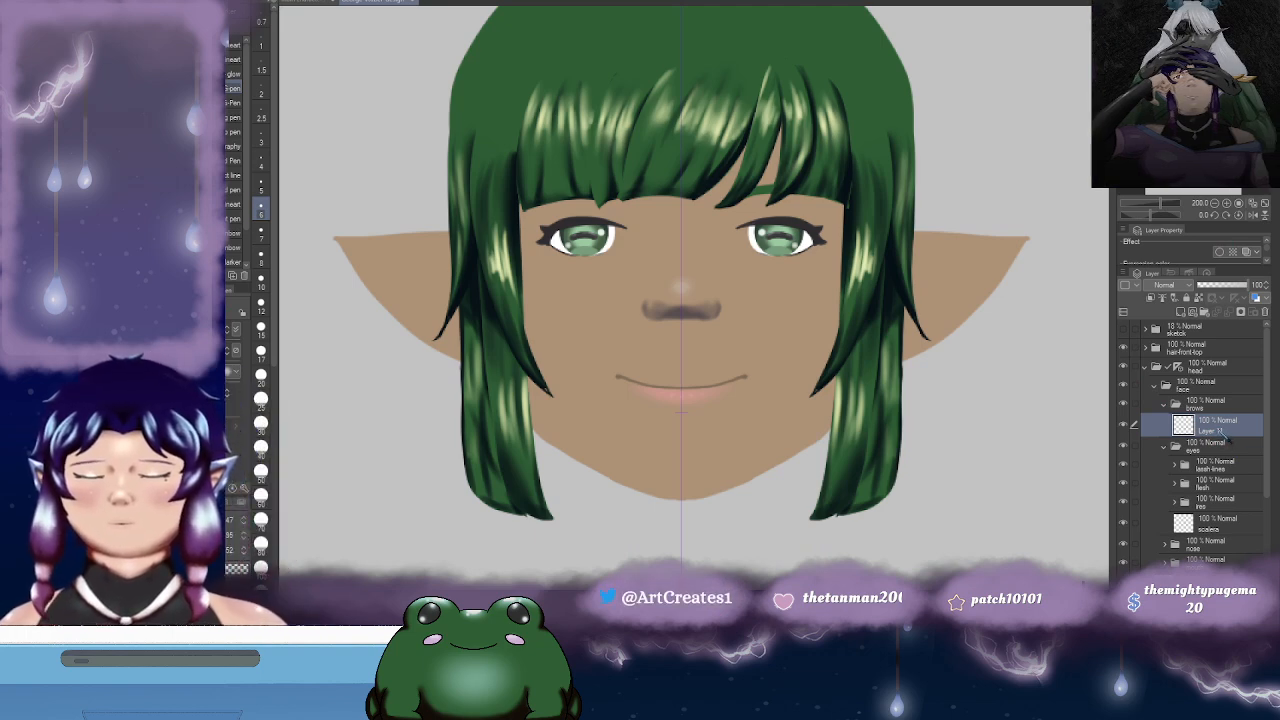
- Collapse the brows folder and reduce the hair-front-top folder's opacity to 49%
{"action": "left_click", "coordinate": [1175, 405]}
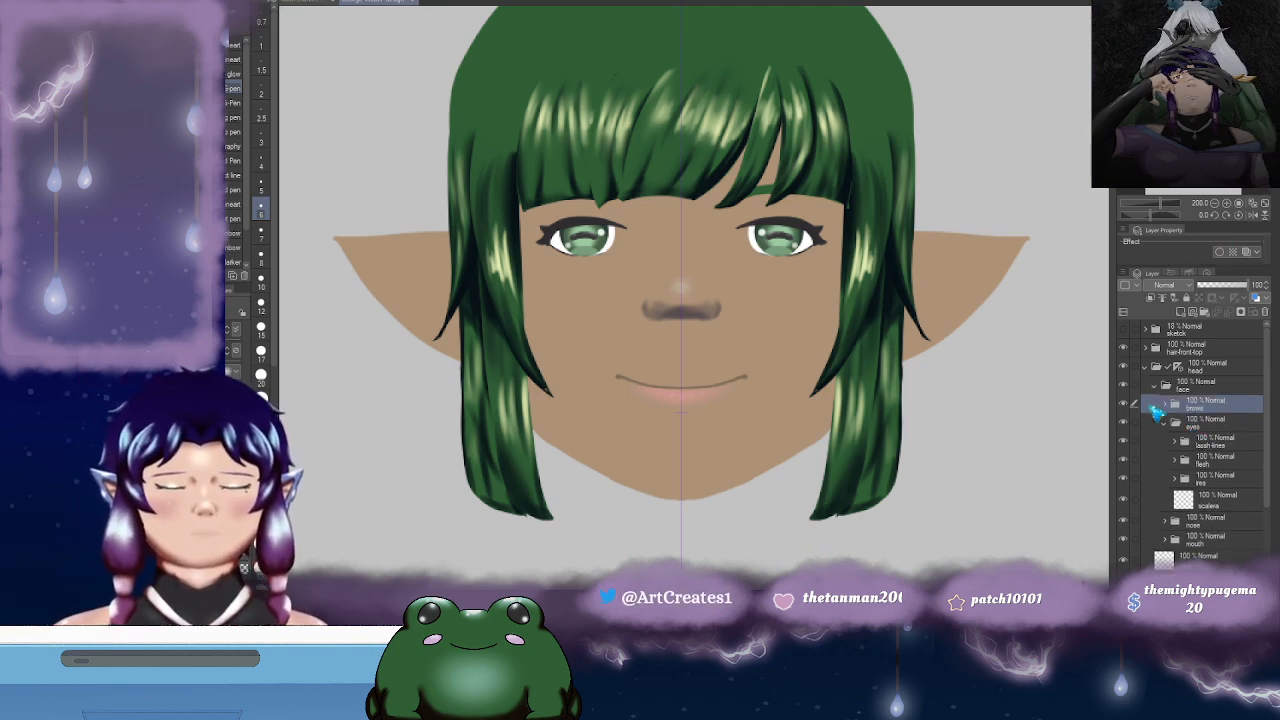
{"action": "left_click", "coordinate": [1185, 350]}
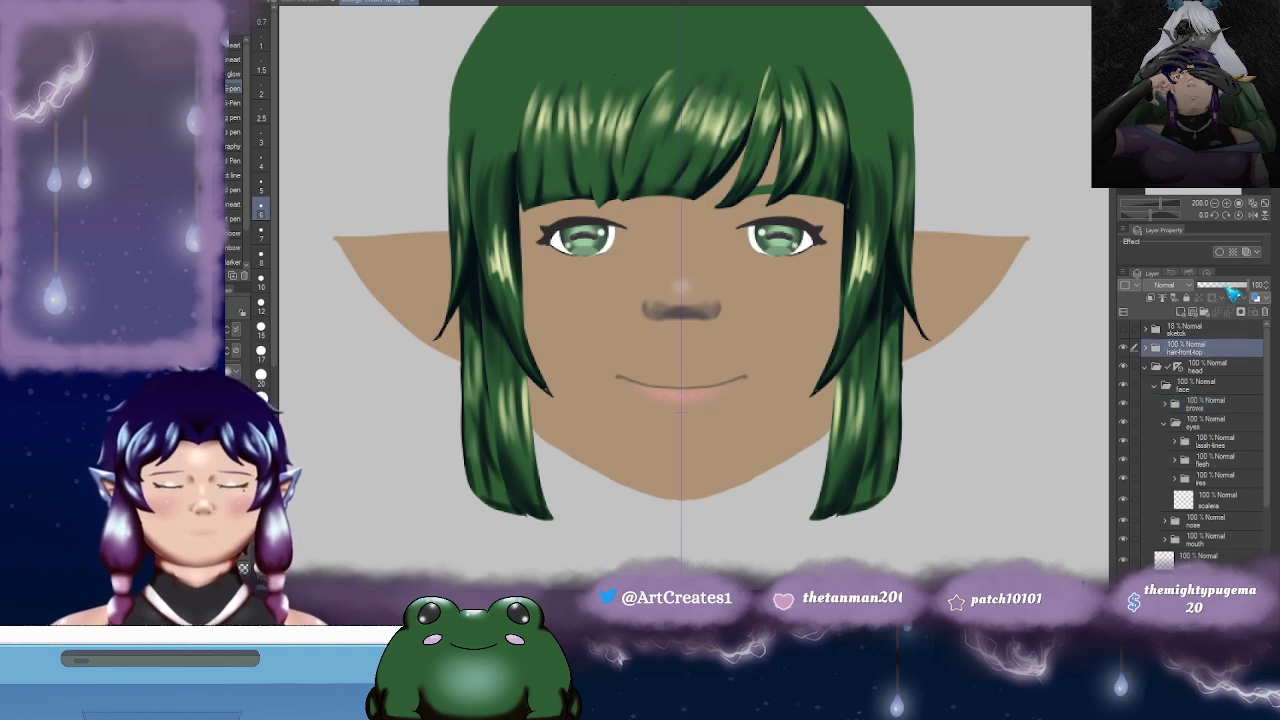
{"action": "left_click", "coordinate": [1222, 285]}
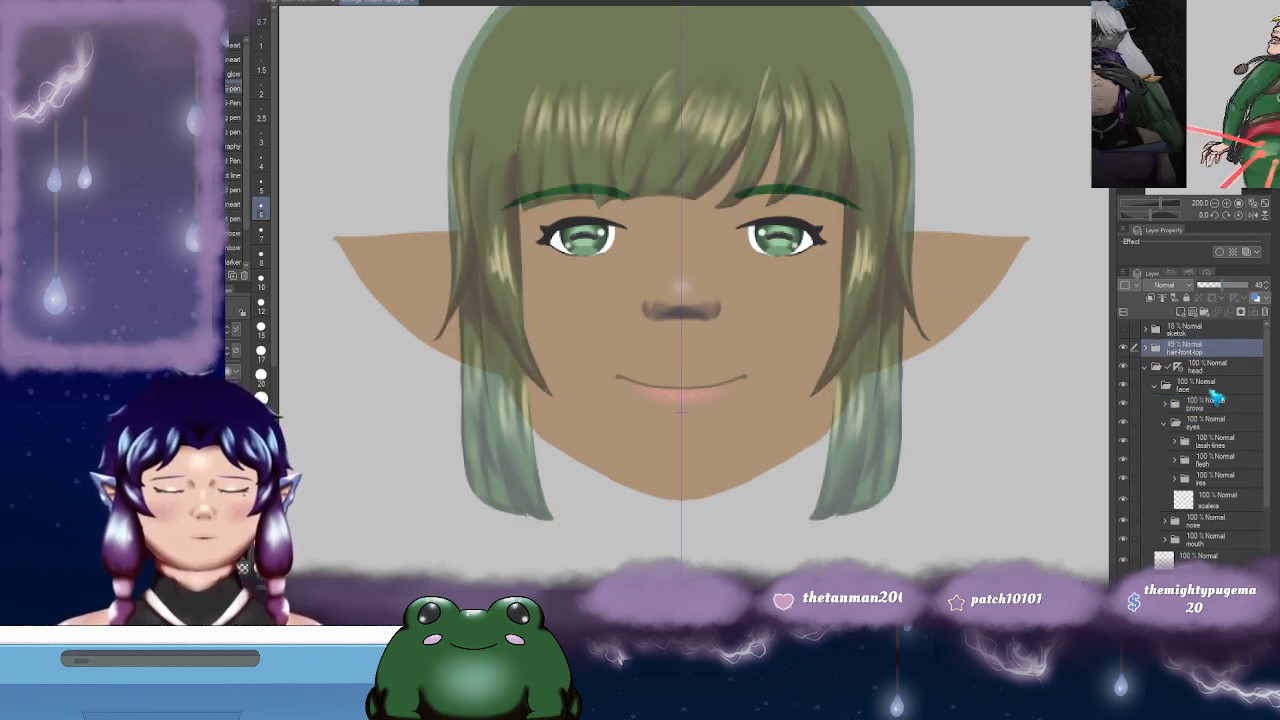
- Look through the layers in the eyes folder's lash-lines group and collapse the group again
{"action": "left_click", "coordinate": [1210, 405]}
{"action": "left_click", "coordinate": [1175, 424]}
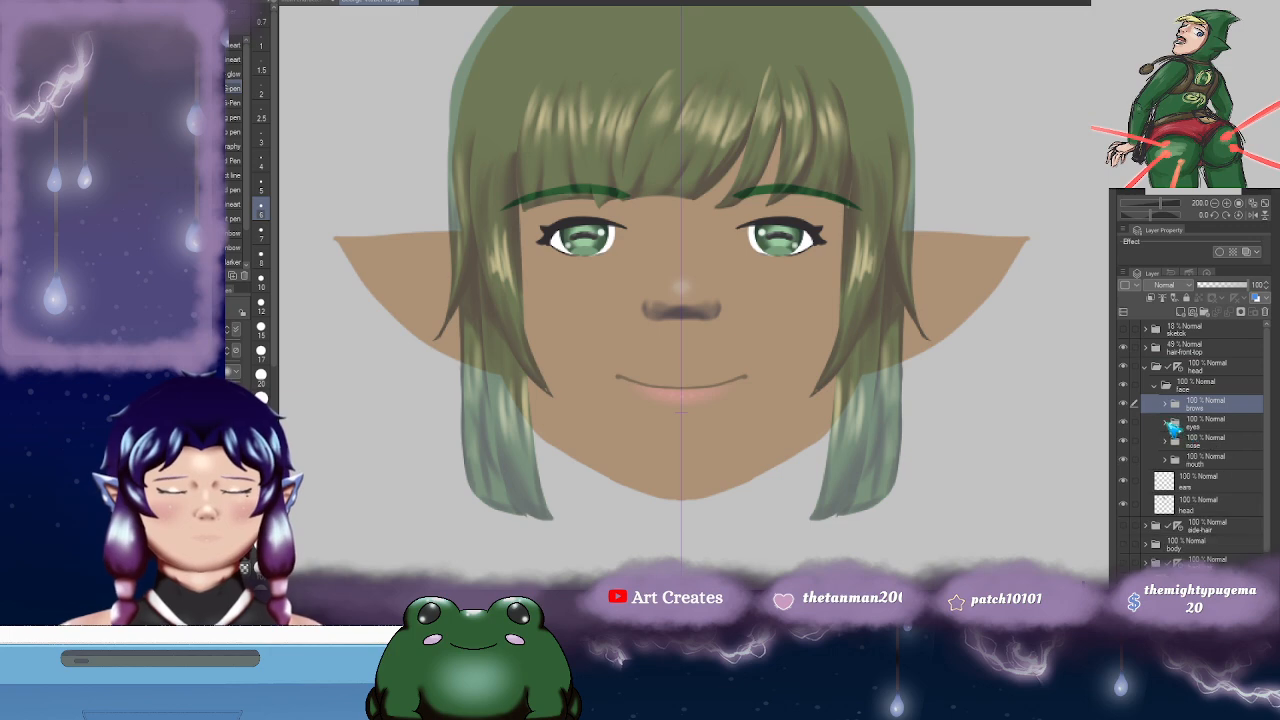
{"action": "left_click", "coordinate": [1174, 425]}
{"action": "left_click", "coordinate": [1176, 443]}
{"action": "left_click", "coordinate": [1177, 442]}
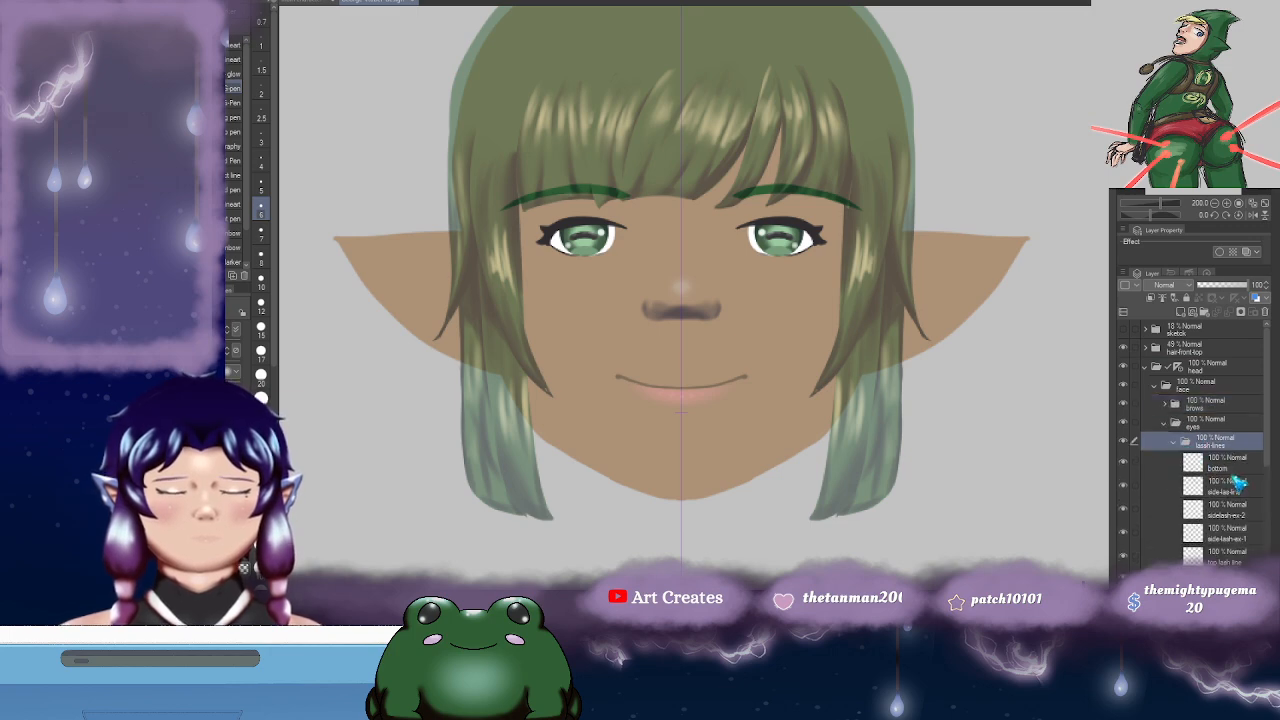
{"action": "left_click", "coordinate": [1258, 460]}
{"action": "scroll", "coordinate": [1250, 430], "scroll_direction": "down", "scroll_amount": 3}
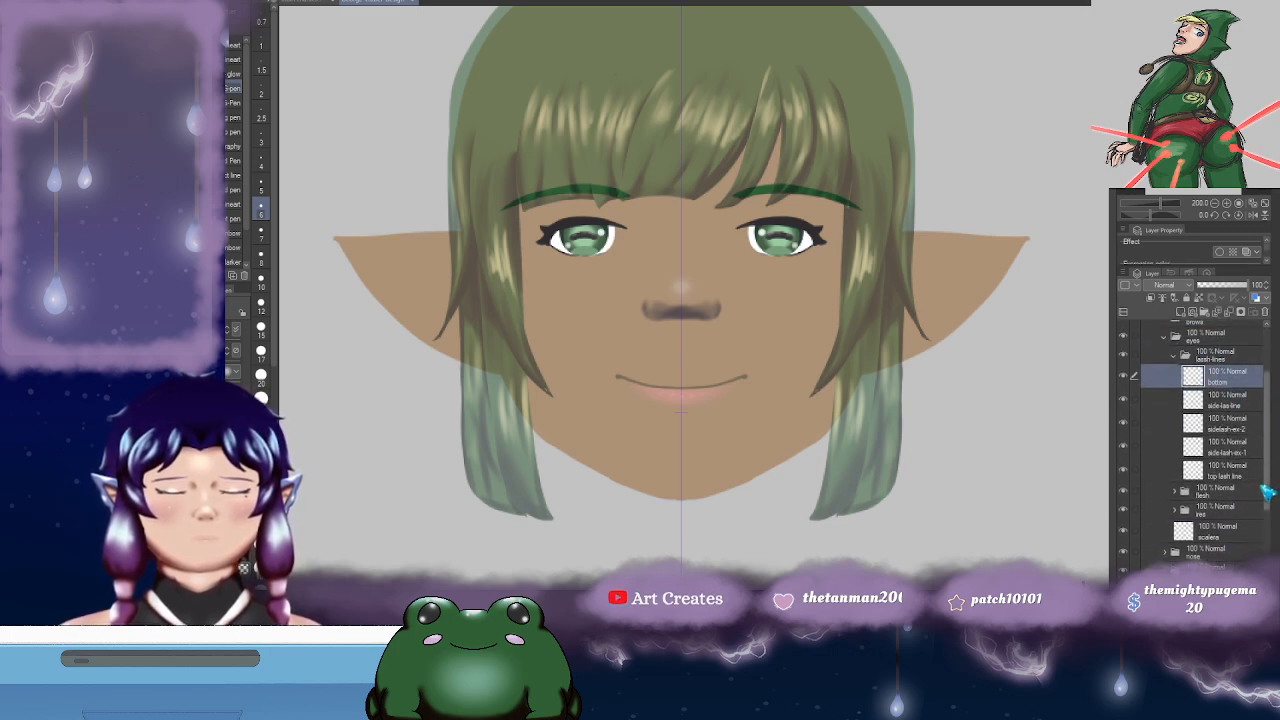
{"action": "left_click", "coordinate": [1134, 380]}
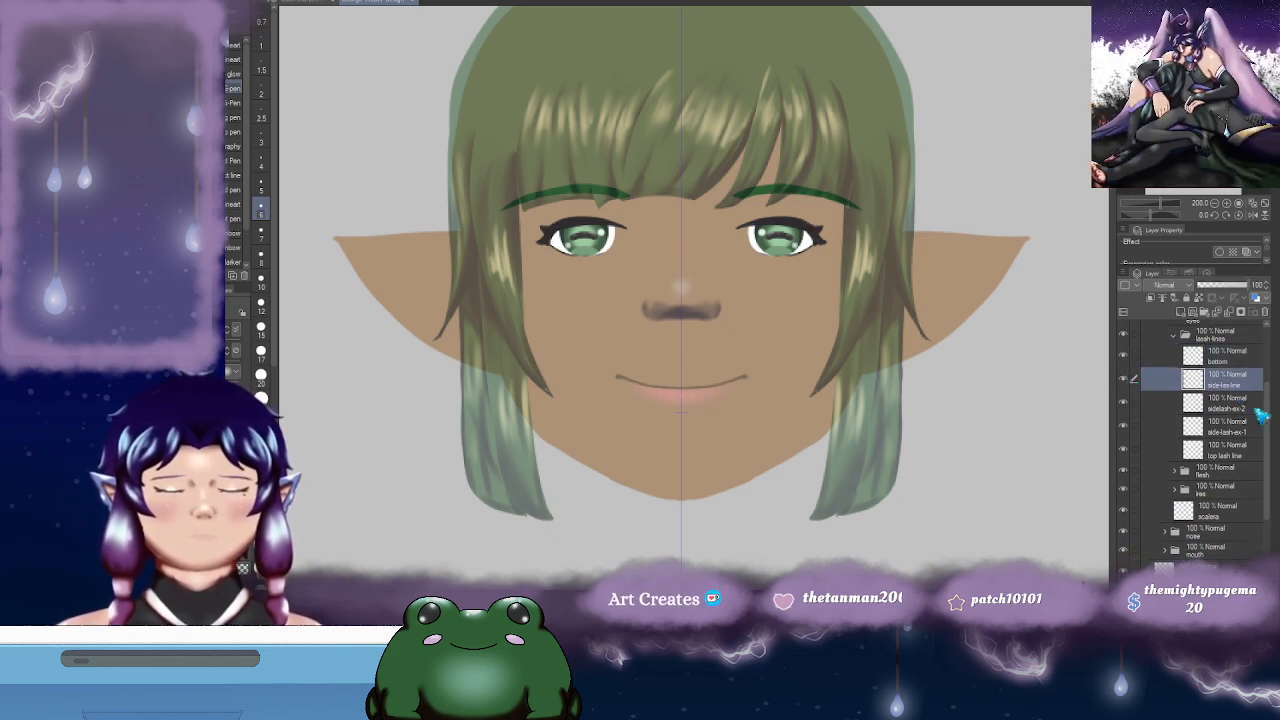
{"action": "scroll", "coordinate": [1245, 400], "scroll_direction": "up", "scroll_amount": 2}
{"action": "left_click", "coordinate": [1176, 381]}
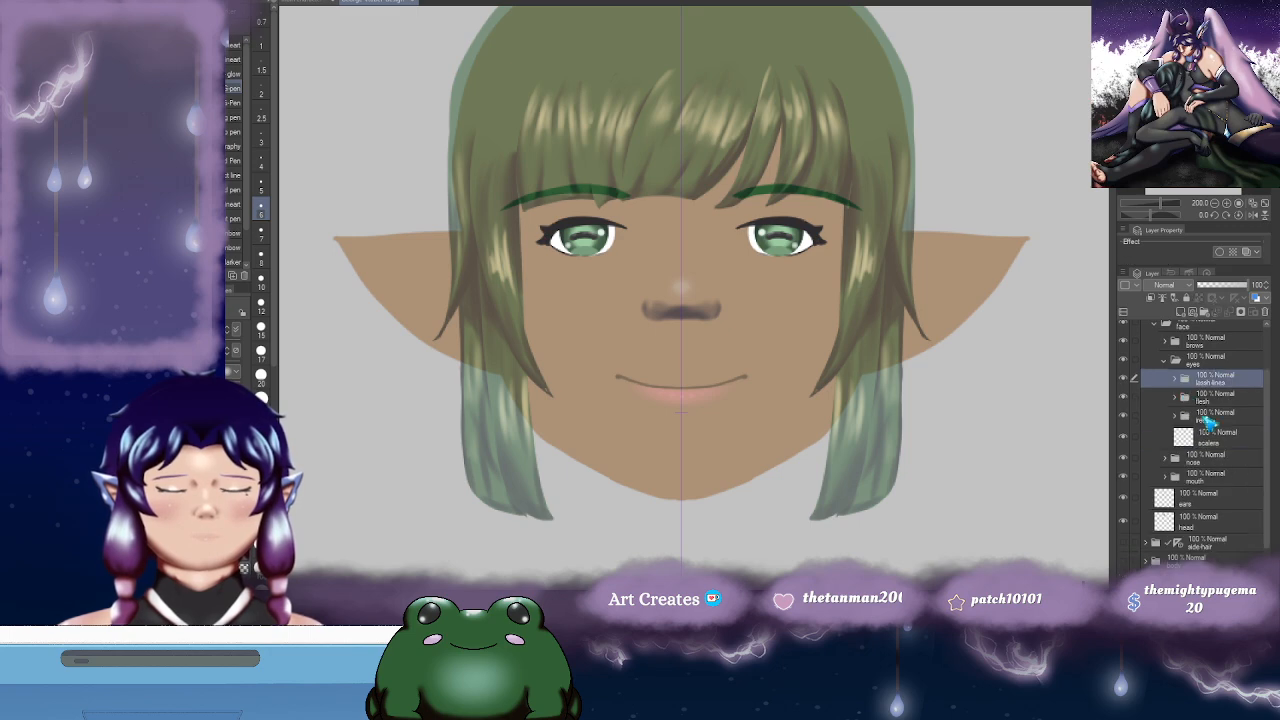
- Expand the flesh folder inside eyes and add two new layers above top-flesh
{"action": "left_click", "coordinate": [1216, 400]}
{"action": "left_click", "coordinate": [1177, 398]}
{"action": "left_click", "coordinate": [1176, 398]}
{"action": "left_click", "coordinate": [1176, 398]}
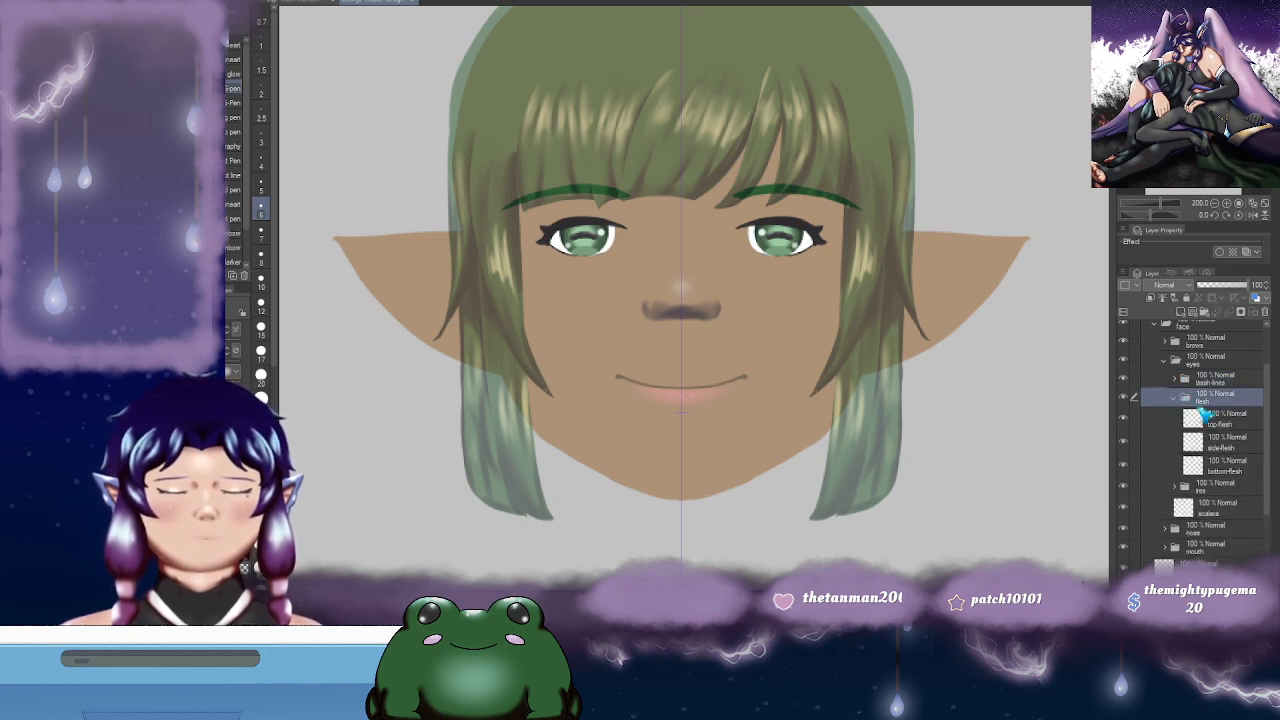
{"action": "left_click", "coordinate": [1236, 425]}
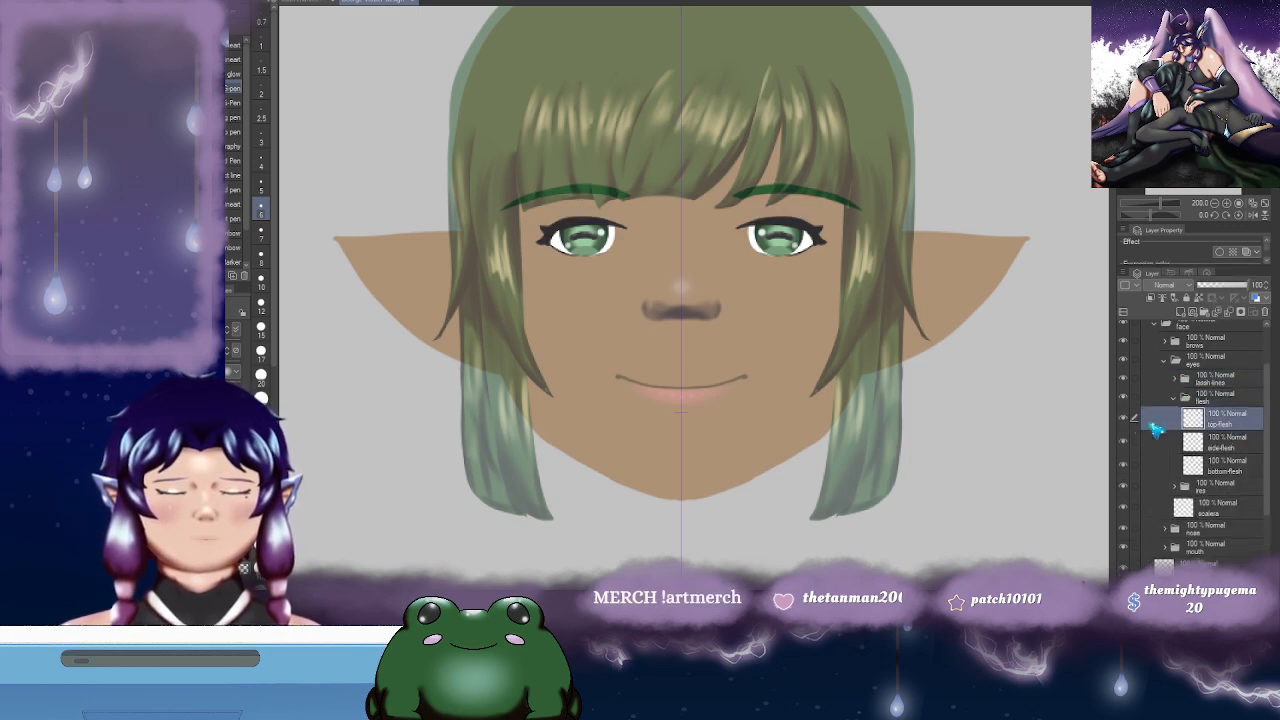
{"action": "left_click", "coordinate": [1183, 312]}
{"action": "left_click", "coordinate": [1183, 312]}
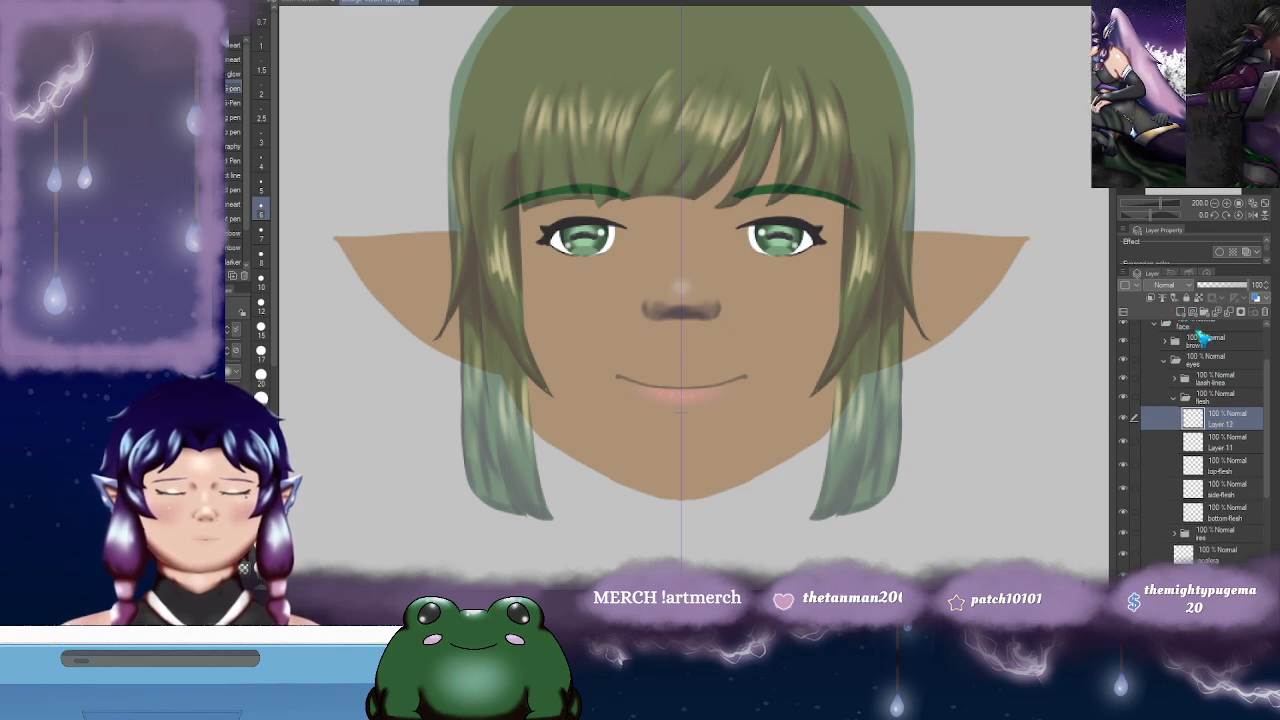
- Clip the two new layers, name them hl and s with hl on top, and set hl to Add and s to Multiply
{"action": "left_click", "coordinate": [1232, 443]}
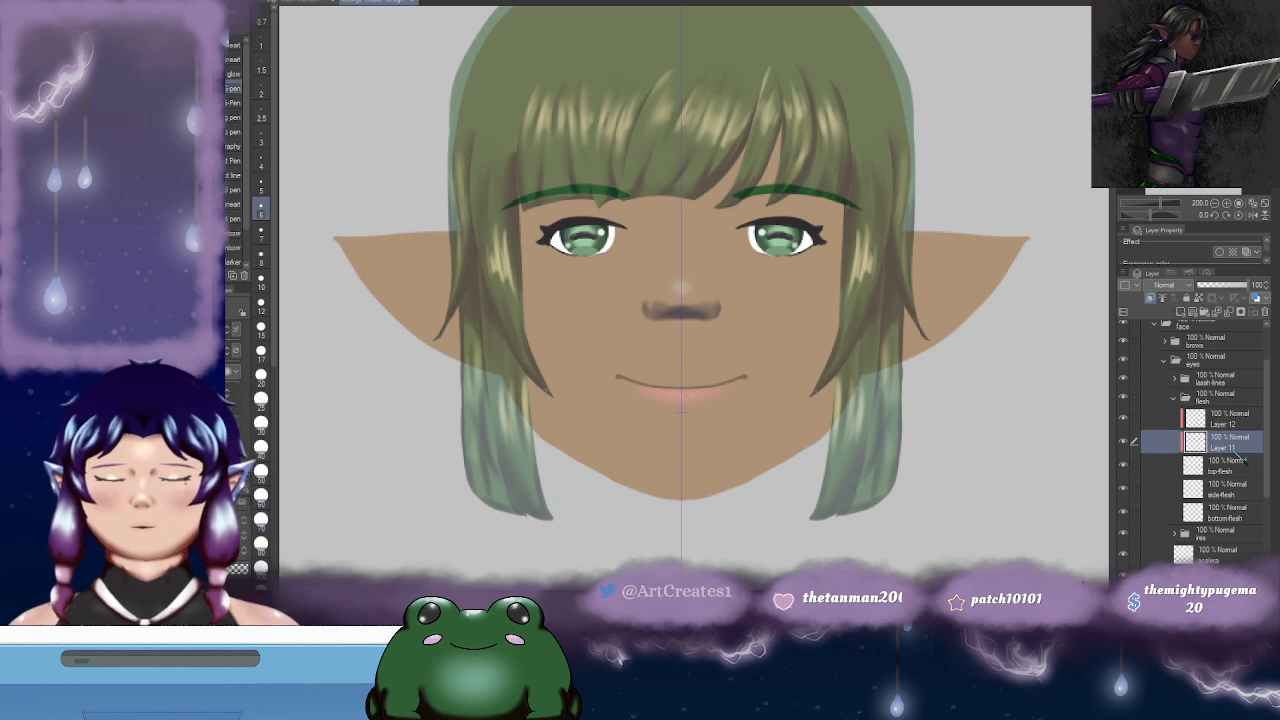
{"action": "left_click", "coordinate": [1238, 424]}
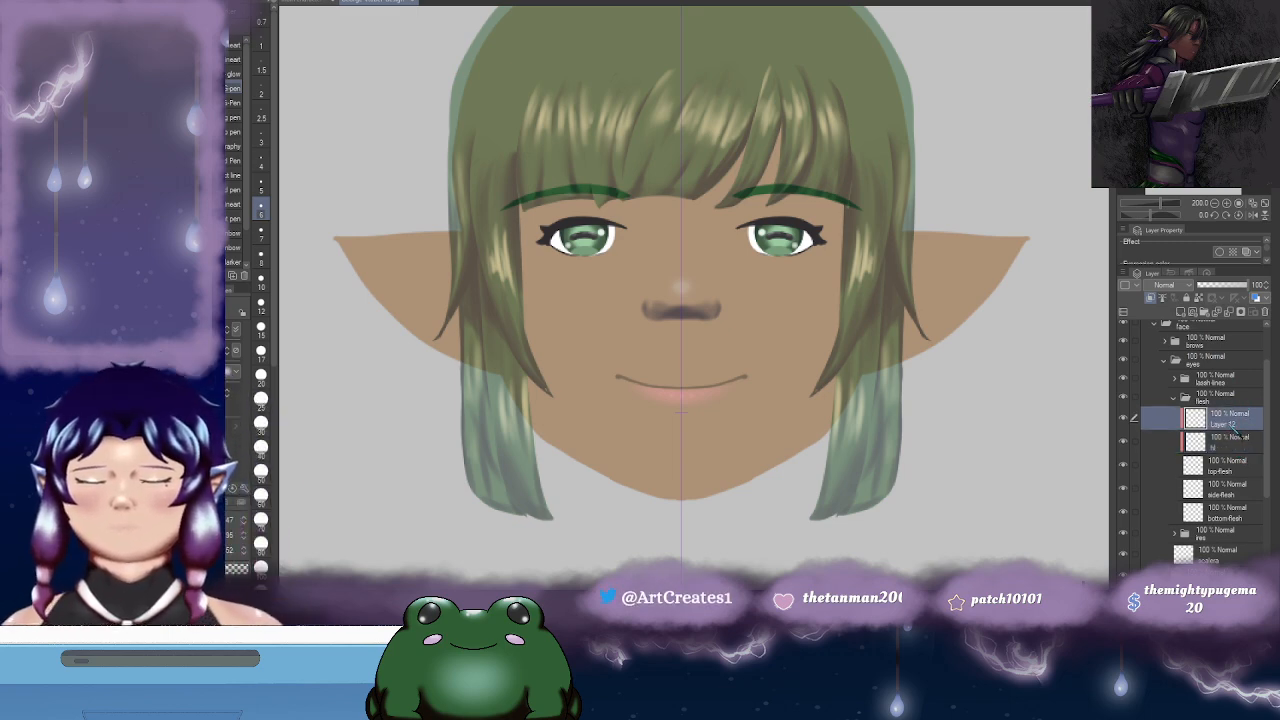
{"action": "left_click_drag", "start_coordinate": [1238, 428], "coordinate": [1238, 448]}
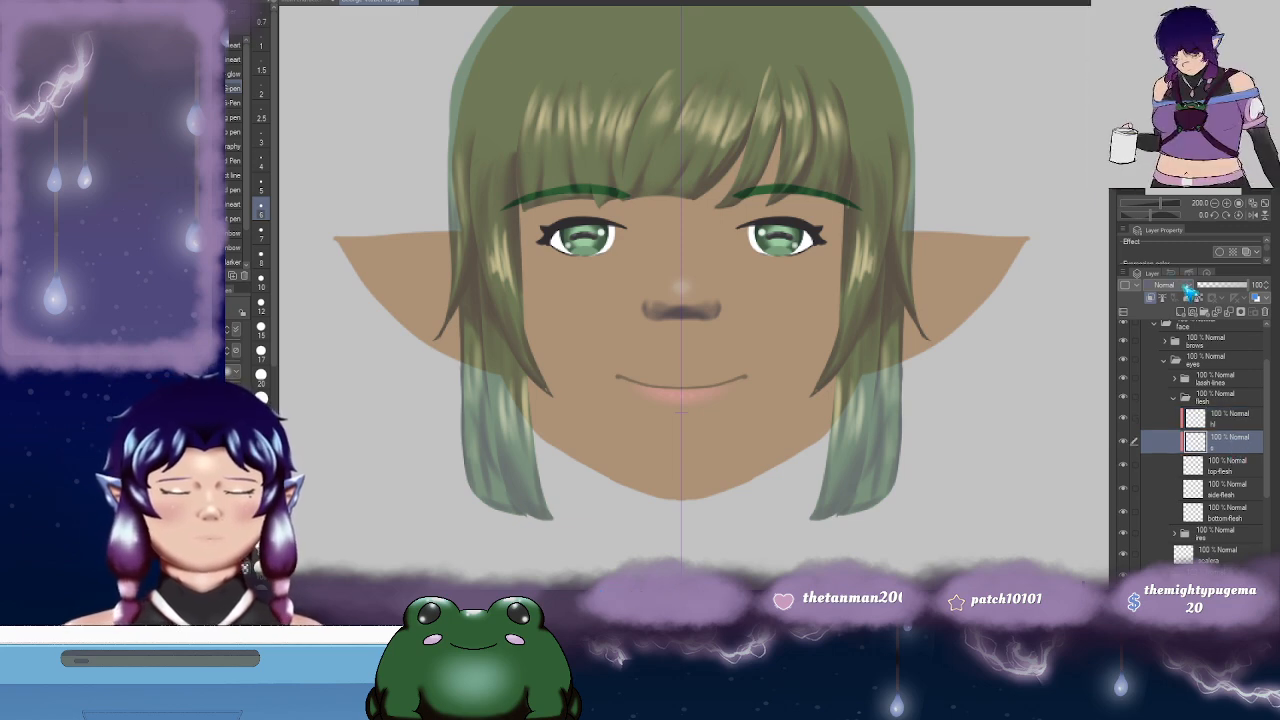
{"action": "left_click", "coordinate": [1235, 422]}
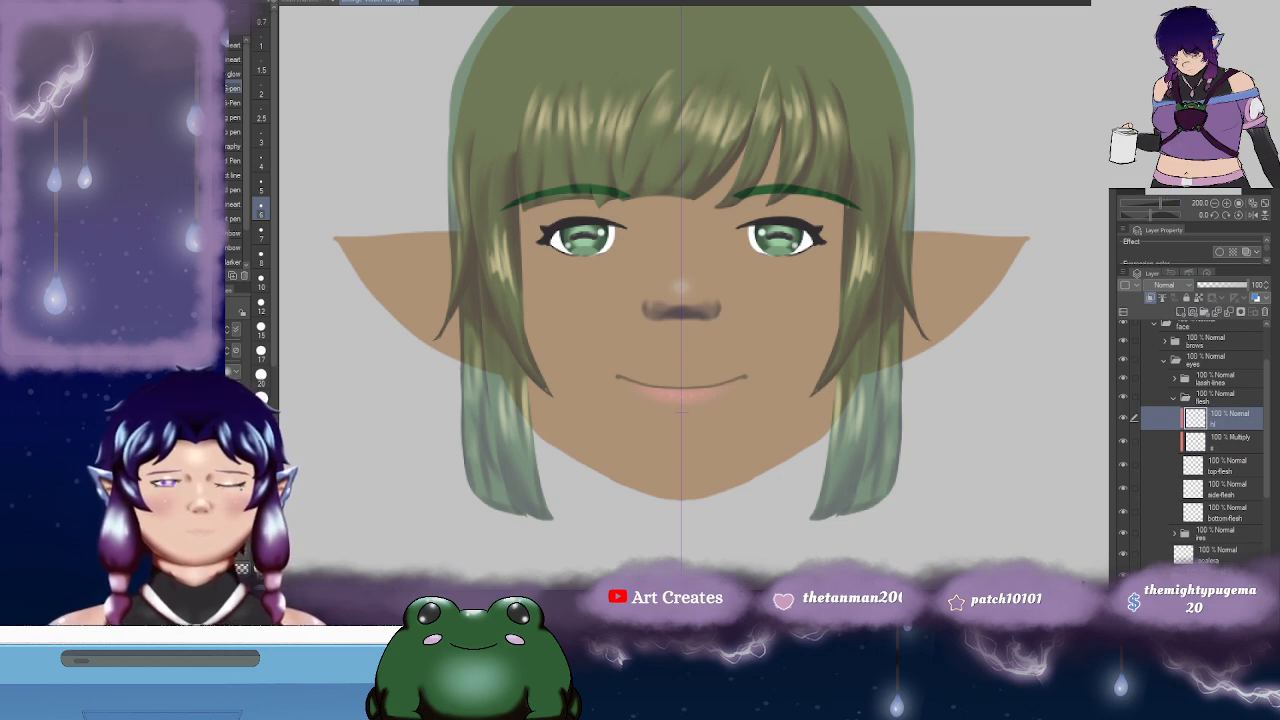
{"action": "left_click", "coordinate": [1168, 430]}
- Switch to the brush and try shading strokes above the inner eye corners on the hl and s layers, undoing them
{"action": "left_click_drag", "start_coordinate": [875, 180], "coordinate": [904, 183]}
{"action": "key", "text": "b"}
{"action": "scroll", "coordinate": [805, 230], "scroll_direction": "up", "scroll_amount": 3}
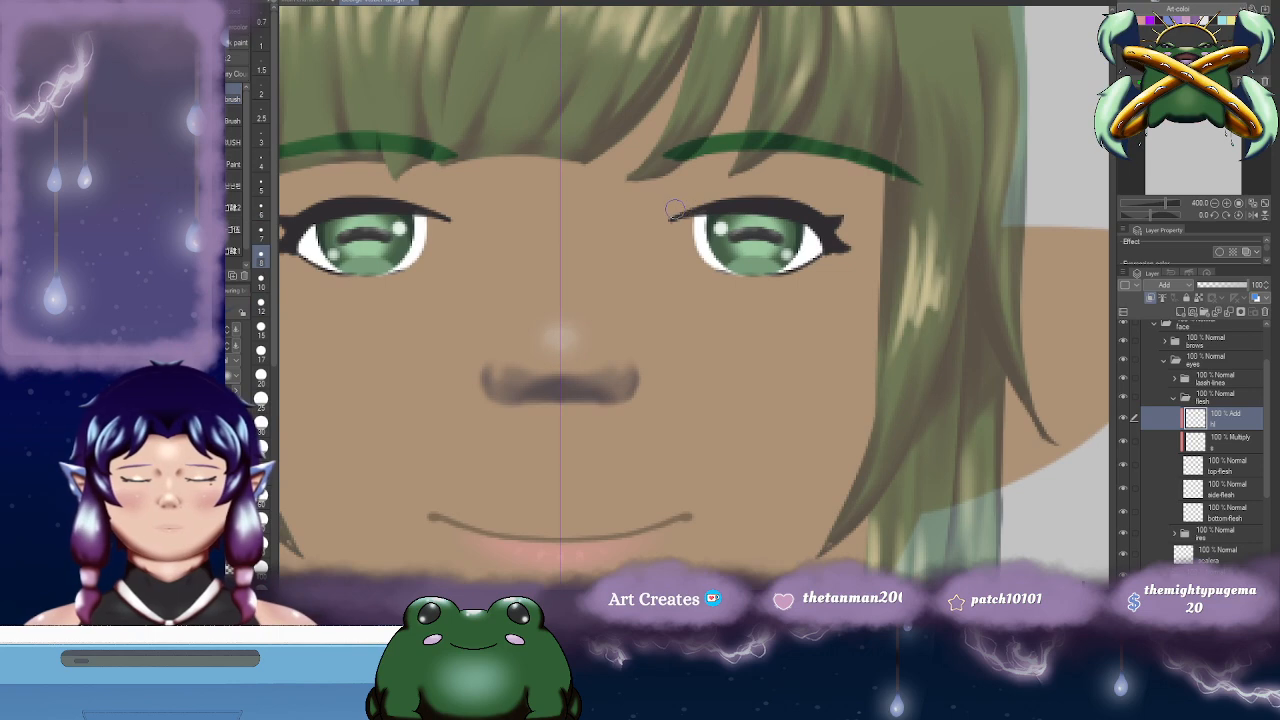
{"action": "left_click_drag", "start_coordinate": [696, 193], "coordinate": [705, 183]}
{"action": "key", "text": "ctrl+z"}
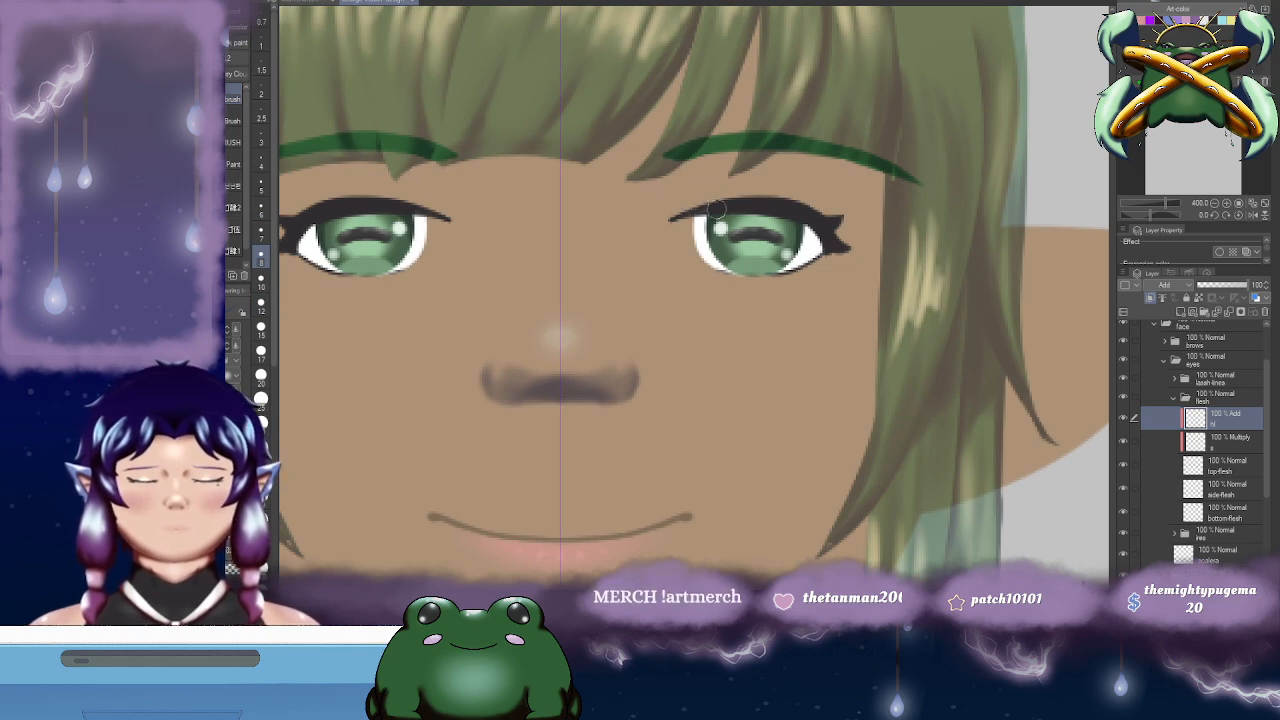
{"action": "left_click", "coordinate": [1233, 445]}
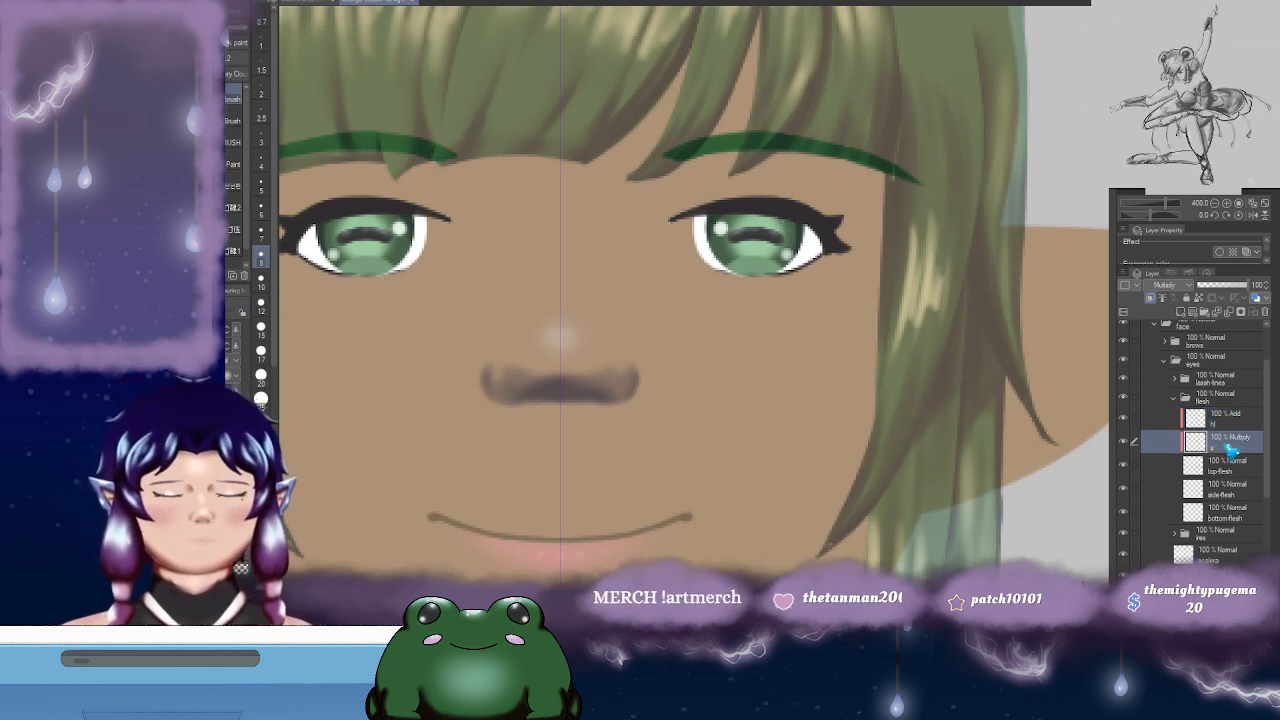
{"action": "mouse_move", "coordinate": [691, 204]}
{"action": "left_mouse_down"}
{"action": "mouse_move", "coordinate": [726, 174]}
{"action": "mouse_move", "coordinate": [688, 205]}
{"action": "mouse_move", "coordinate": [712, 183]}
{"action": "mouse_move", "coordinate": [693, 204]}
{"action": "mouse_move", "coordinate": [802, 178]}
{"action": "left_mouse_up"}
{"action": "left_click_drag", "start_coordinate": [950, 194], "coordinate": [912, 190]}
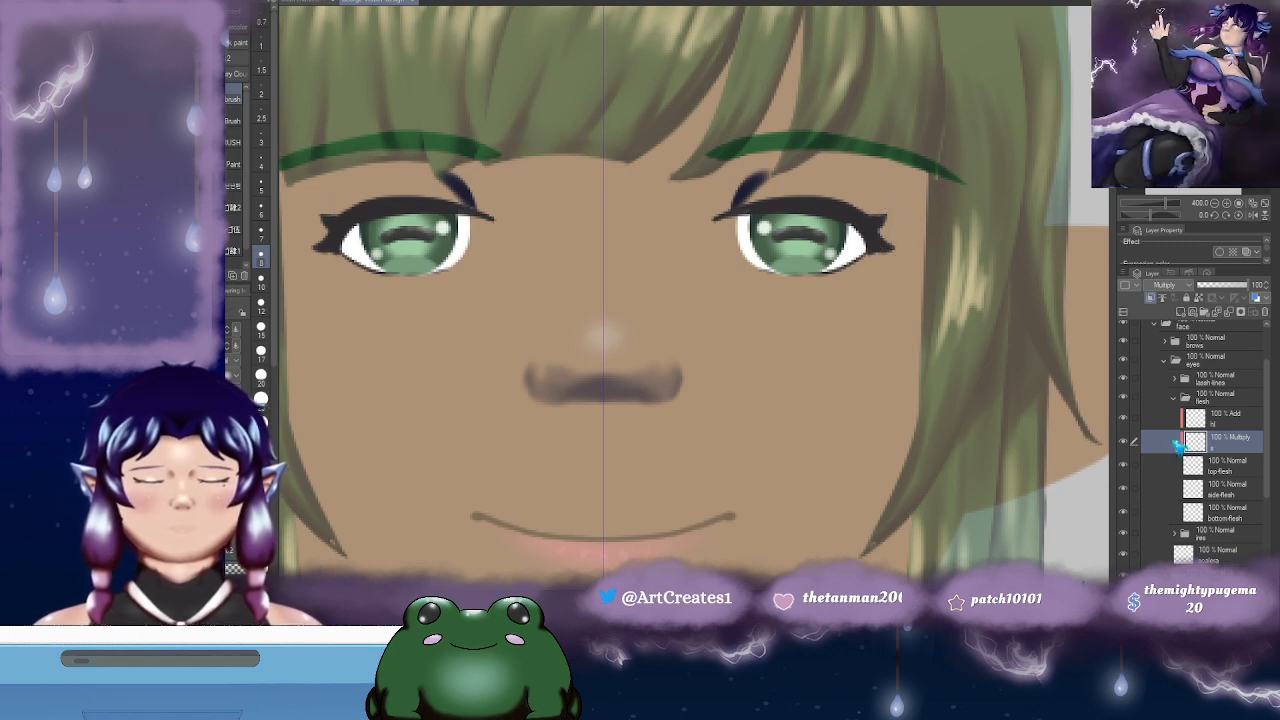
{"action": "key", "text": "ctrl+z"}
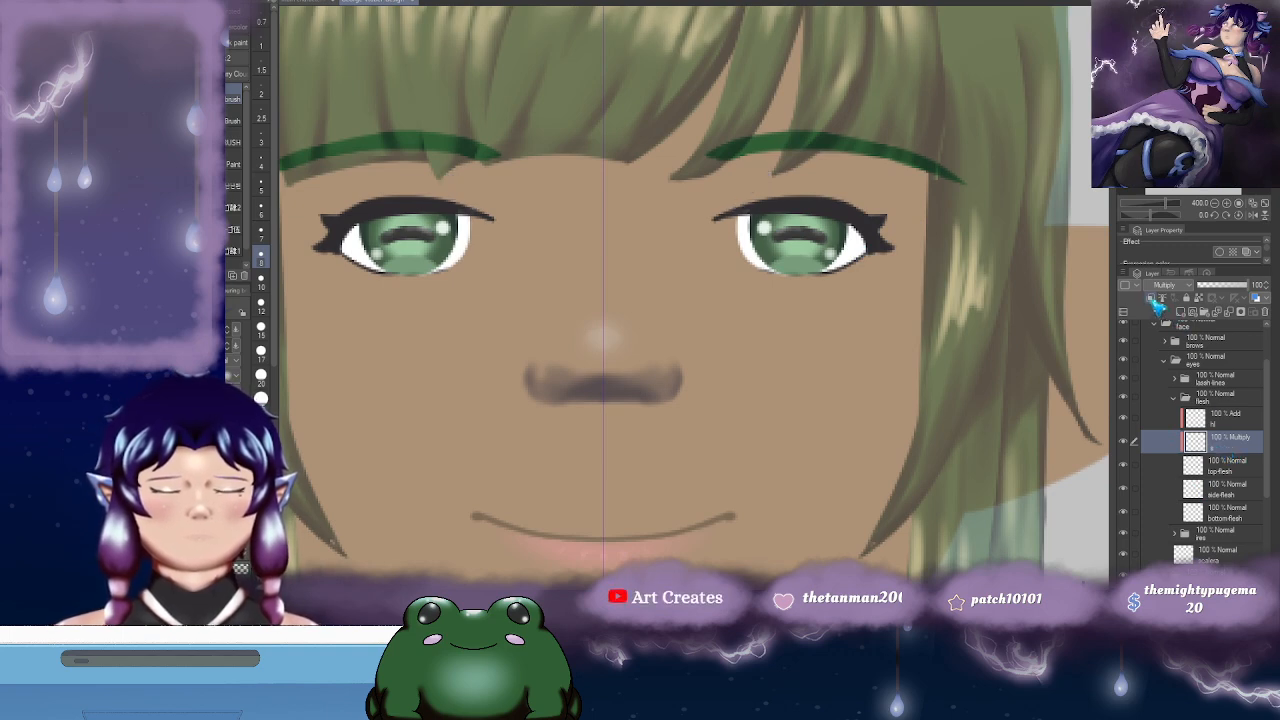
- Unclip the s layer and paint mirrored dark blue shadow strokes above the inner corners and beside the outer corners of both eyes
{"action": "mouse_move", "coordinate": [739, 210]}
{"action": "left_mouse_down"}
{"action": "mouse_move", "coordinate": [744, 185]}
{"action": "mouse_move", "coordinate": [776, 162]}
{"action": "mouse_move", "coordinate": [752, 211]}
{"action": "mouse_move", "coordinate": [743, 187]}
{"action": "mouse_move", "coordinate": [767, 171]}
{"action": "left_mouse_up"}
{"action": "key", "text": "ctrl+z"}
{"action": "mouse_move", "coordinate": [855, 190]}
{"action": "left_mouse_down"}
{"action": "mouse_move", "coordinate": [833, 188]}
{"action": "mouse_move", "coordinate": [850, 242]}
{"action": "mouse_move", "coordinate": [856, 197]}
{"action": "mouse_move", "coordinate": [858, 240]}
{"action": "mouse_move", "coordinate": [859, 218]}
{"action": "left_mouse_up"}
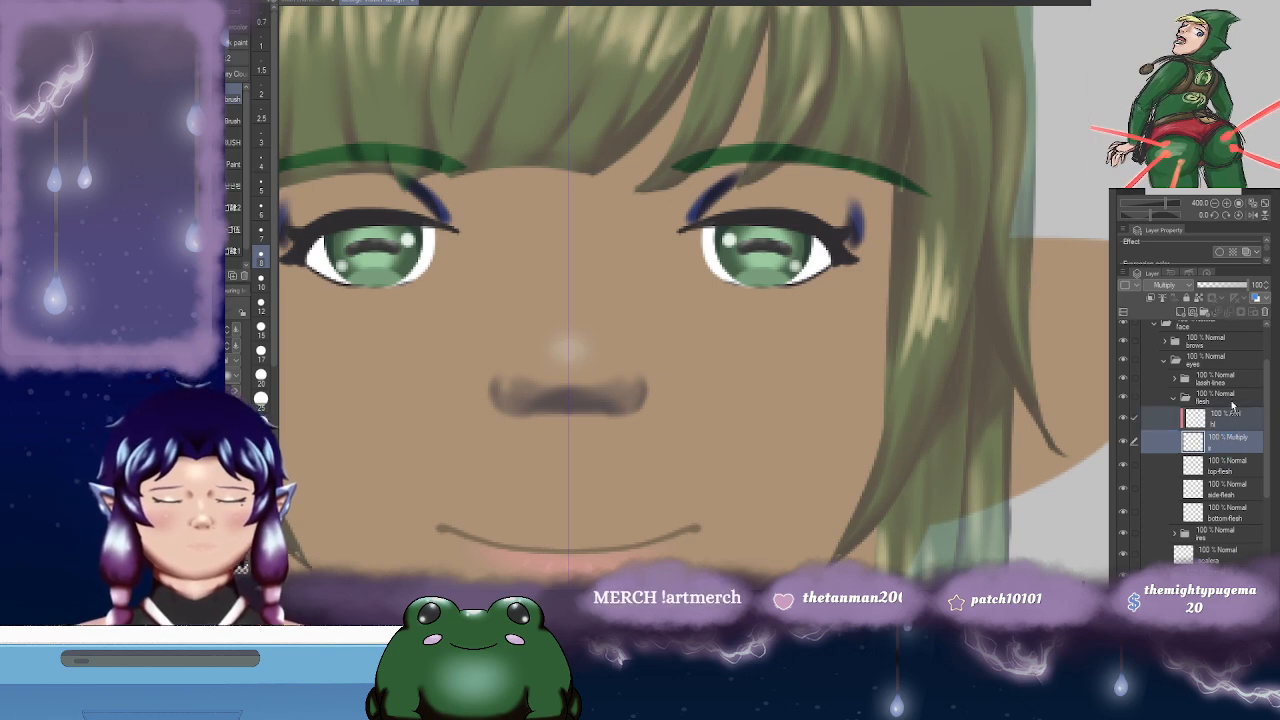
- Move the hl and s layers out of the flesh folder and group them in a new folder above it
{"action": "left_click_drag", "start_coordinate": [1232, 398], "coordinate": [1232, 400]}
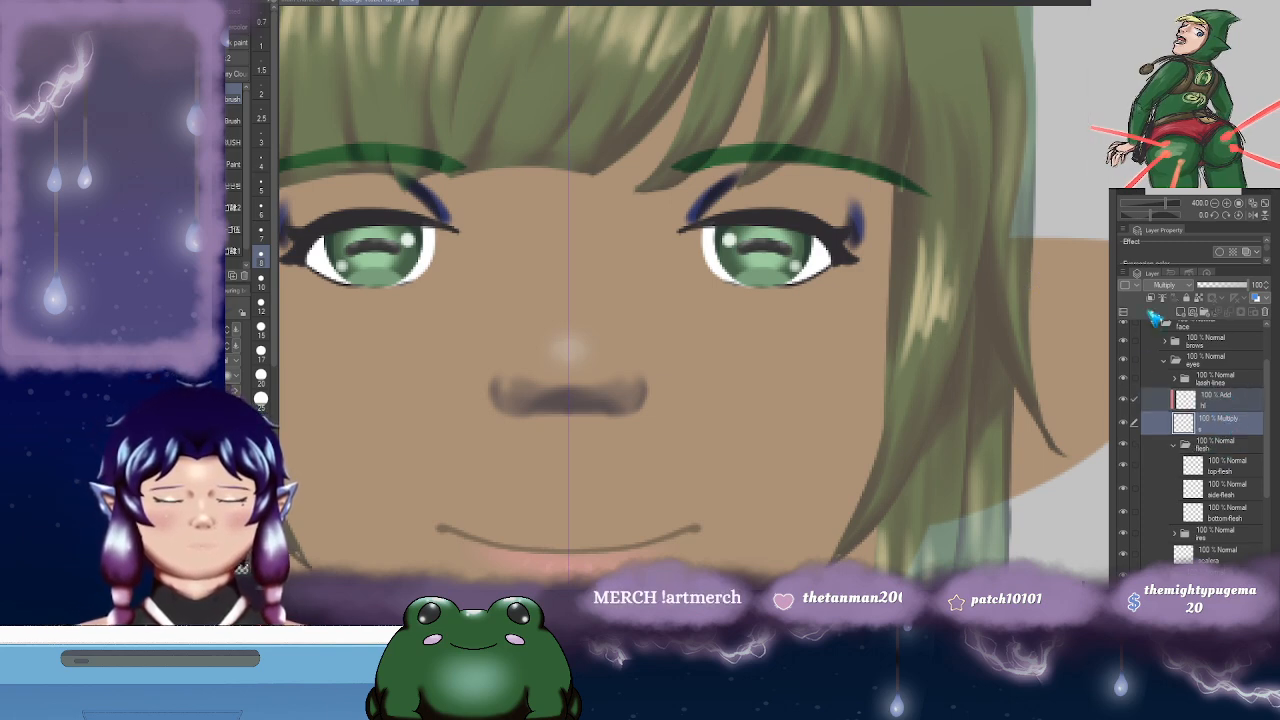
{"action": "left_click", "coordinate": [1225, 399]}
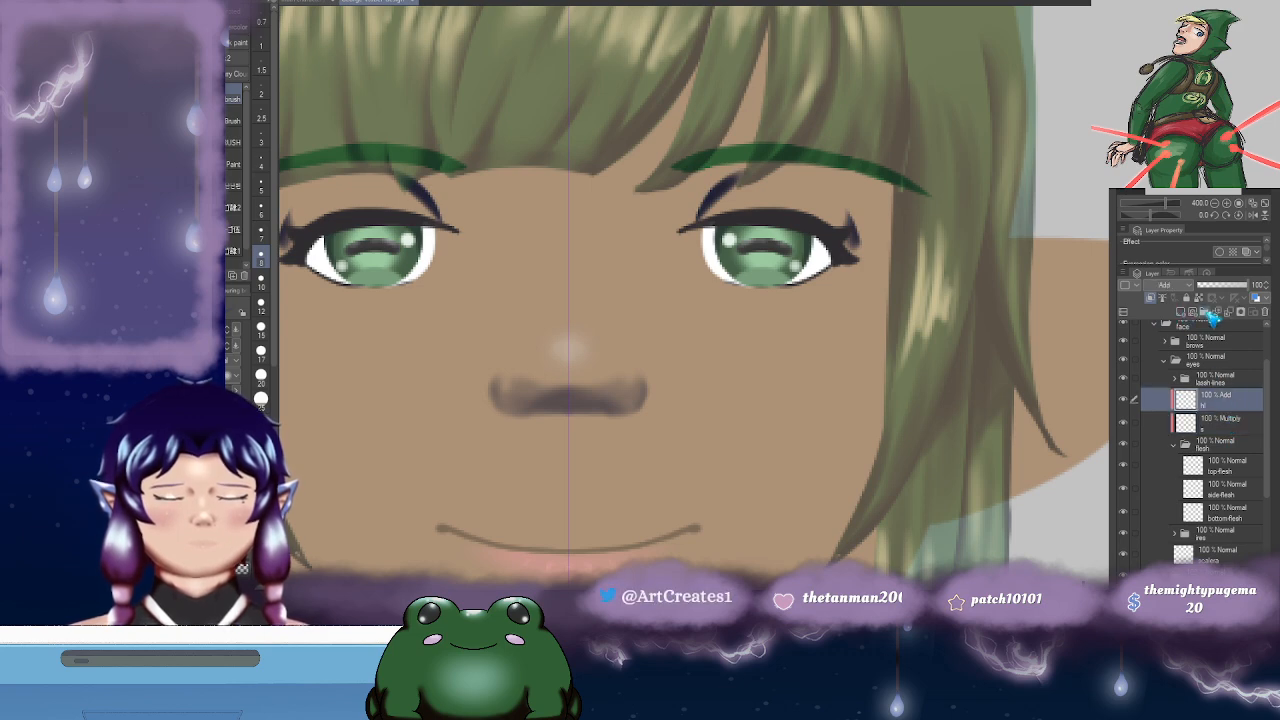
{"action": "left_click", "coordinate": [1206, 312]}
{"action": "left_click", "coordinate": [1210, 416]}
{"action": "left_click", "coordinate": [1220, 442], "text": "shift"}
{"action": "left_click_drag", "start_coordinate": [1221, 427], "coordinate": [1233, 412]}
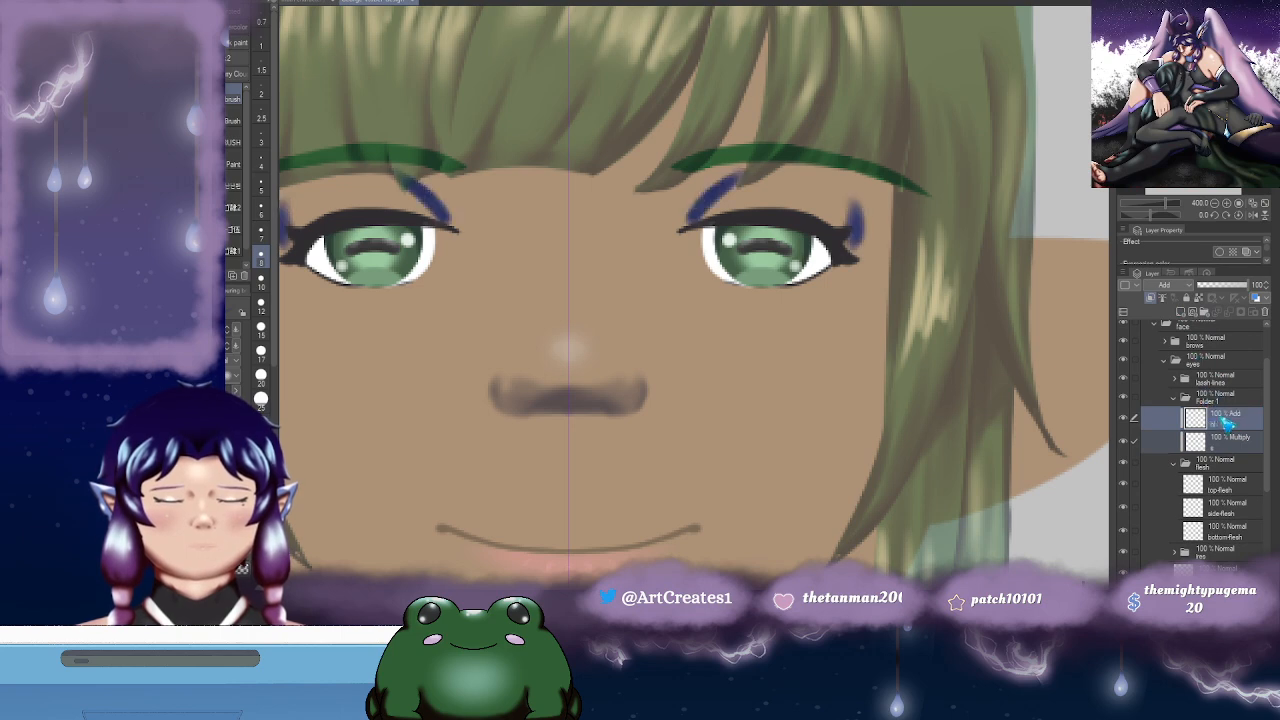
{"action": "left_click", "coordinate": [1228, 401]}
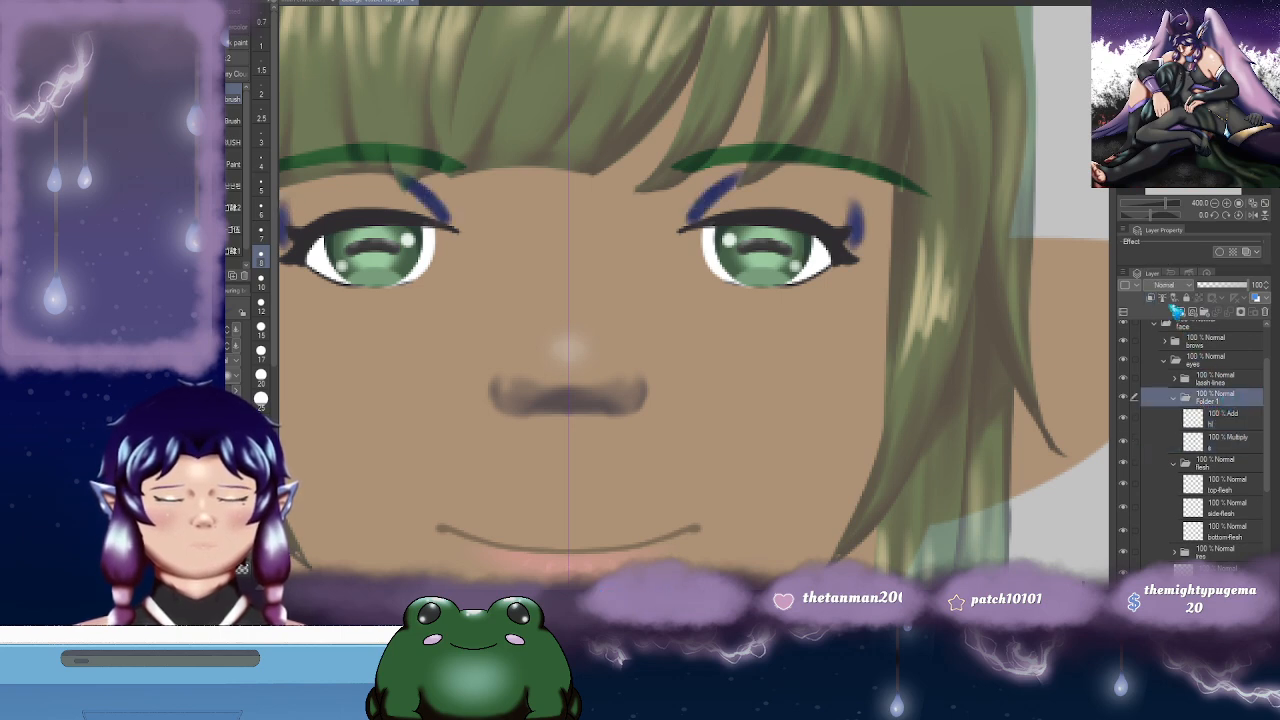
- Try clipping the new folder to the flesh folder and setting the s layer's blending mode to Normal
{"action": "left_click", "coordinate": [1151, 298]}
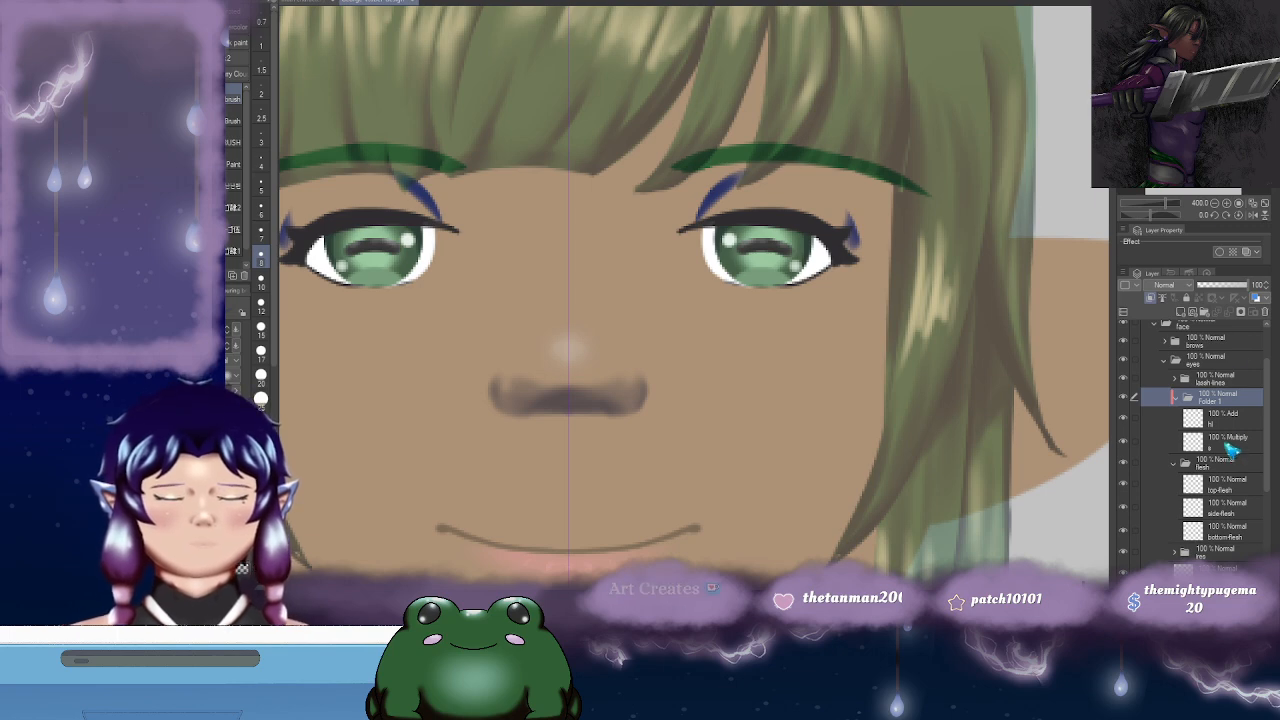
{"action": "left_click", "coordinate": [1228, 444]}
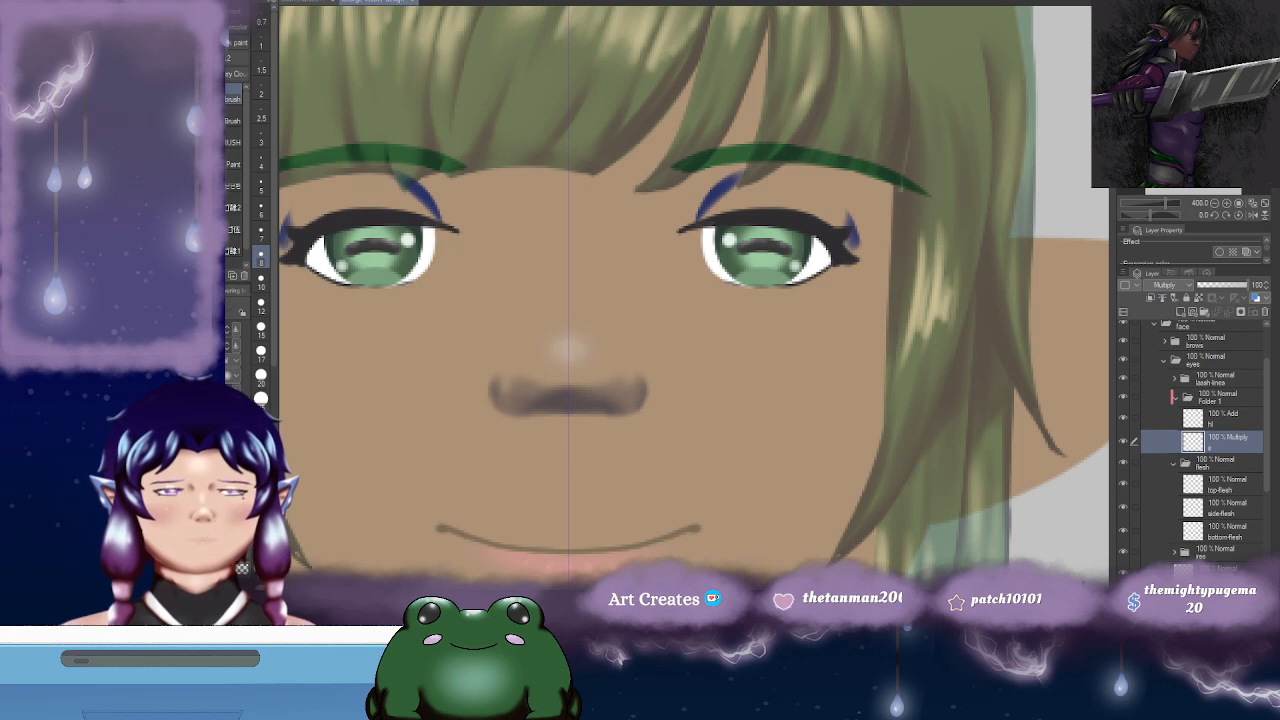
{"action": "left_click", "coordinate": [1166, 298]}
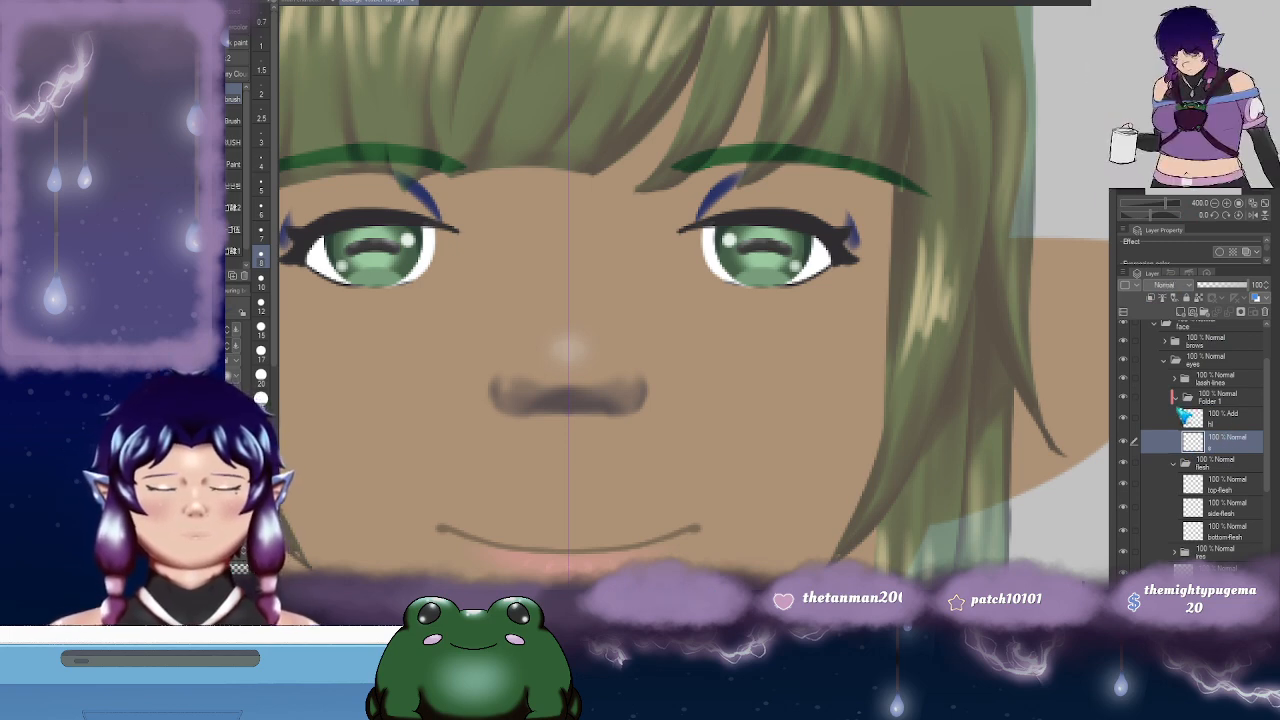
{"action": "left_click", "coordinate": [1182, 398]}
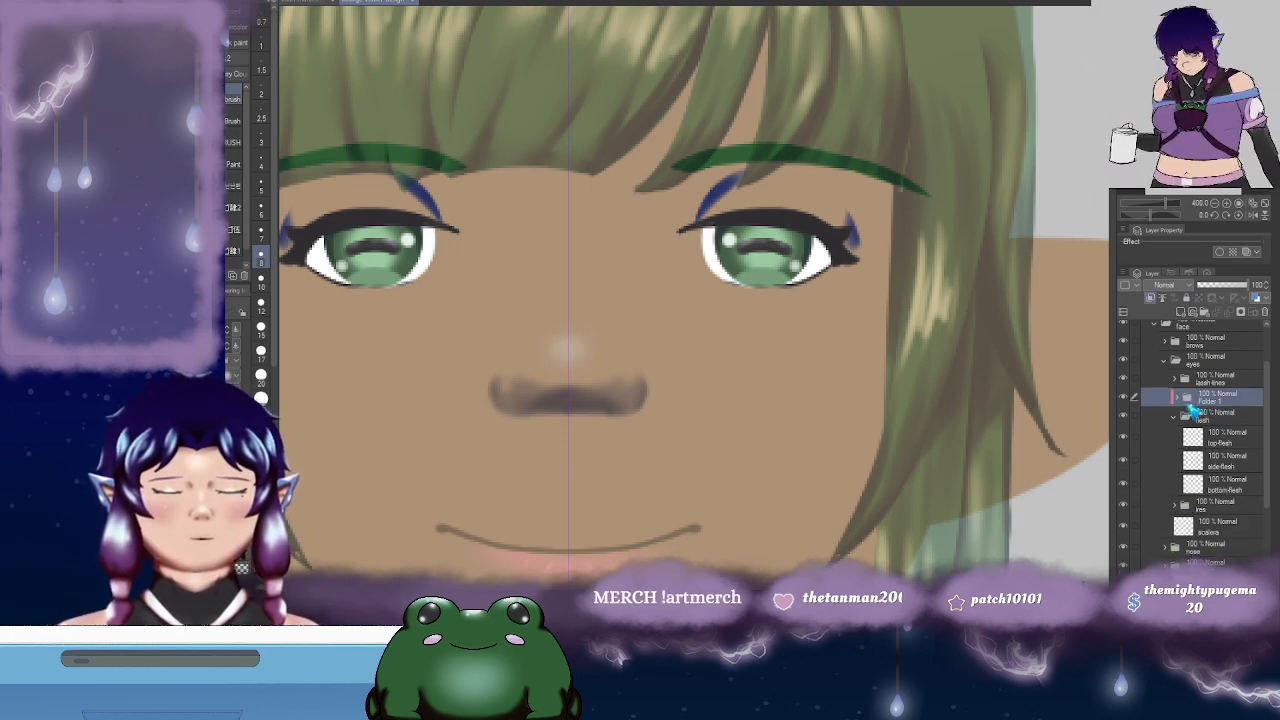
{"action": "left_click", "coordinate": [1185, 400]}
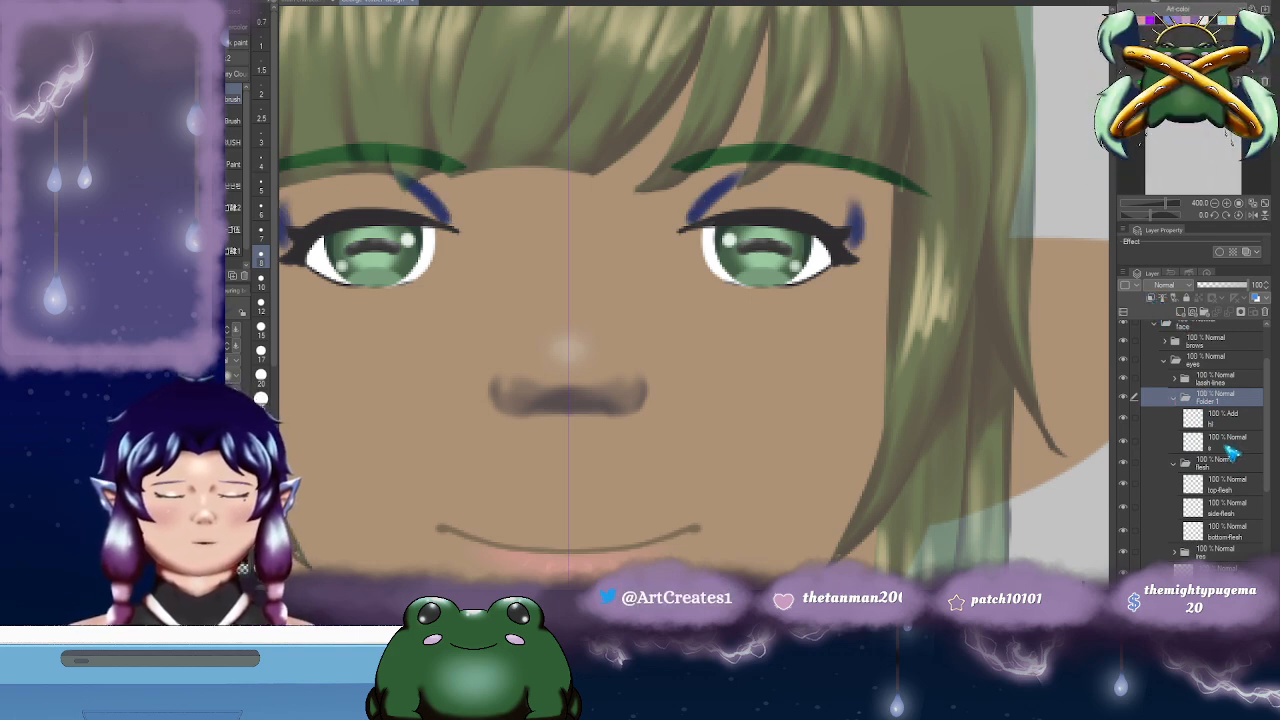
{"action": "left_click", "coordinate": [1228, 443]}
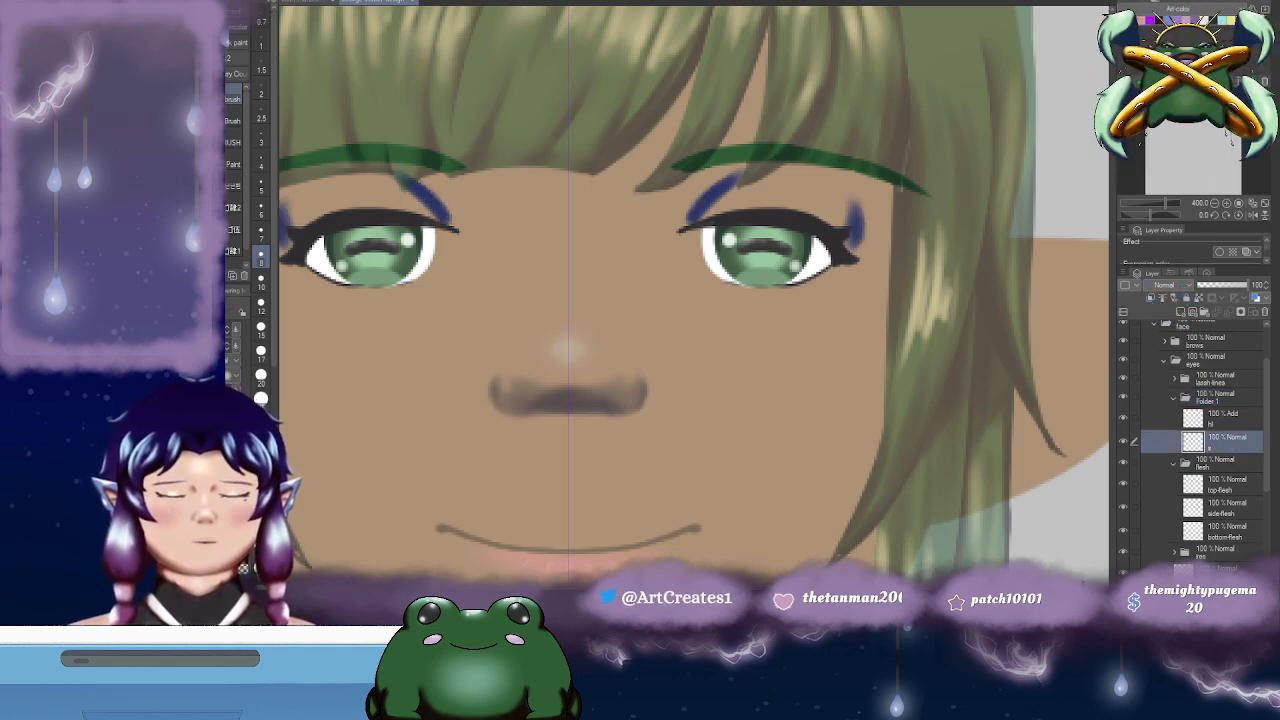
{"action": "left_click_drag", "start_coordinate": [744, 202], "coordinate": [752, 204]}
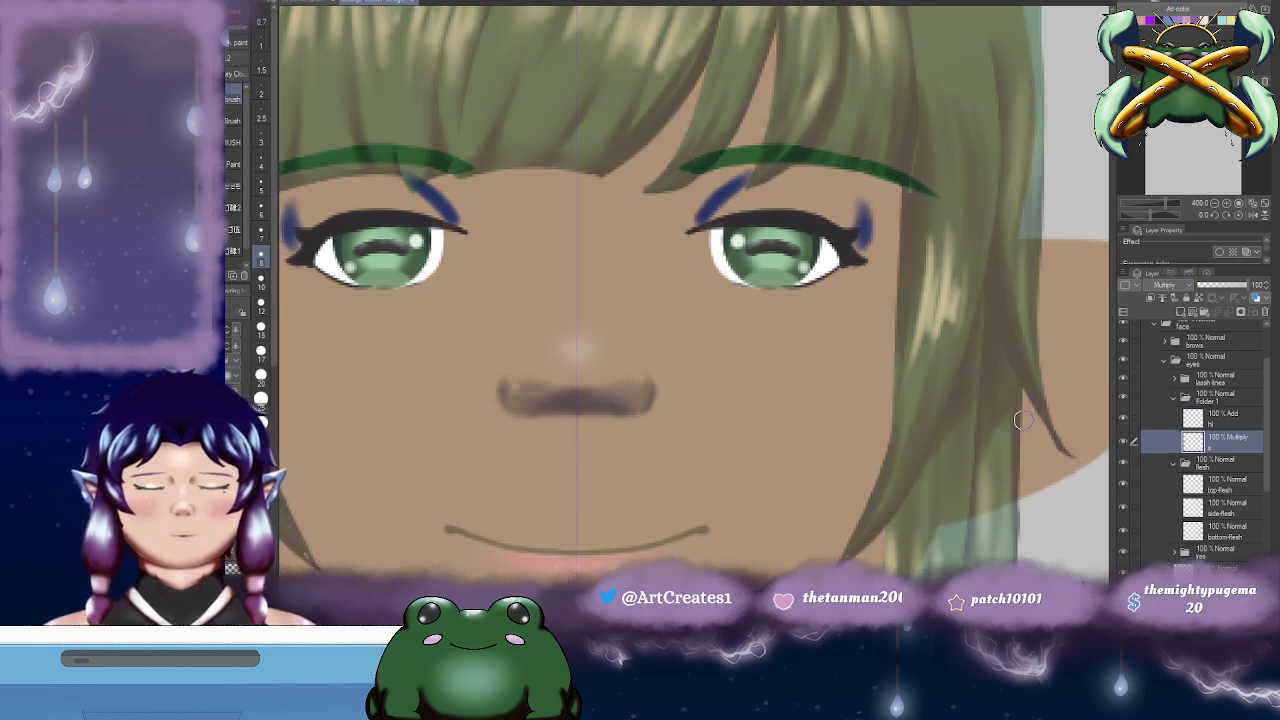
- Move the hl and s layers out of the new folder and delete the emptied folder
{"action": "left_click", "coordinate": [1228, 416]}
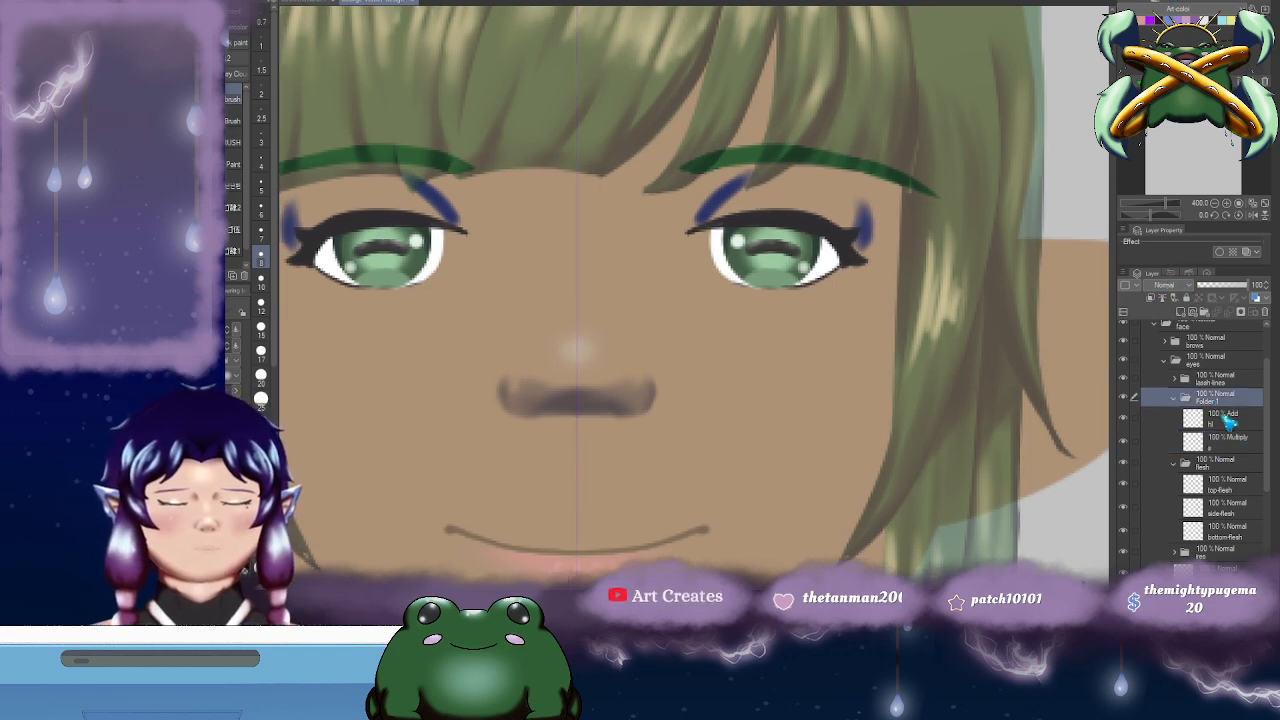
{"action": "left_click_drag", "start_coordinate": [1183, 455], "coordinate": [1191, 457]}
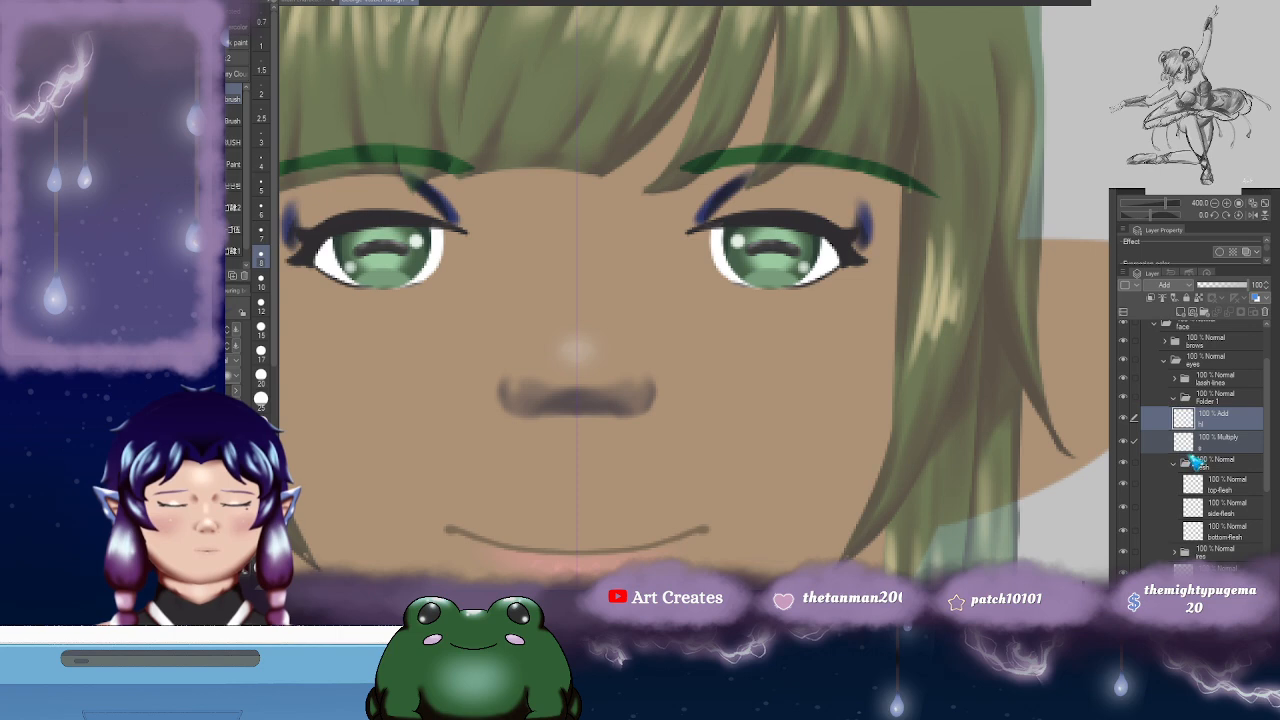
{"action": "left_click", "coordinate": [1220, 399]}
{"action": "left_click", "coordinate": [1264, 312]}
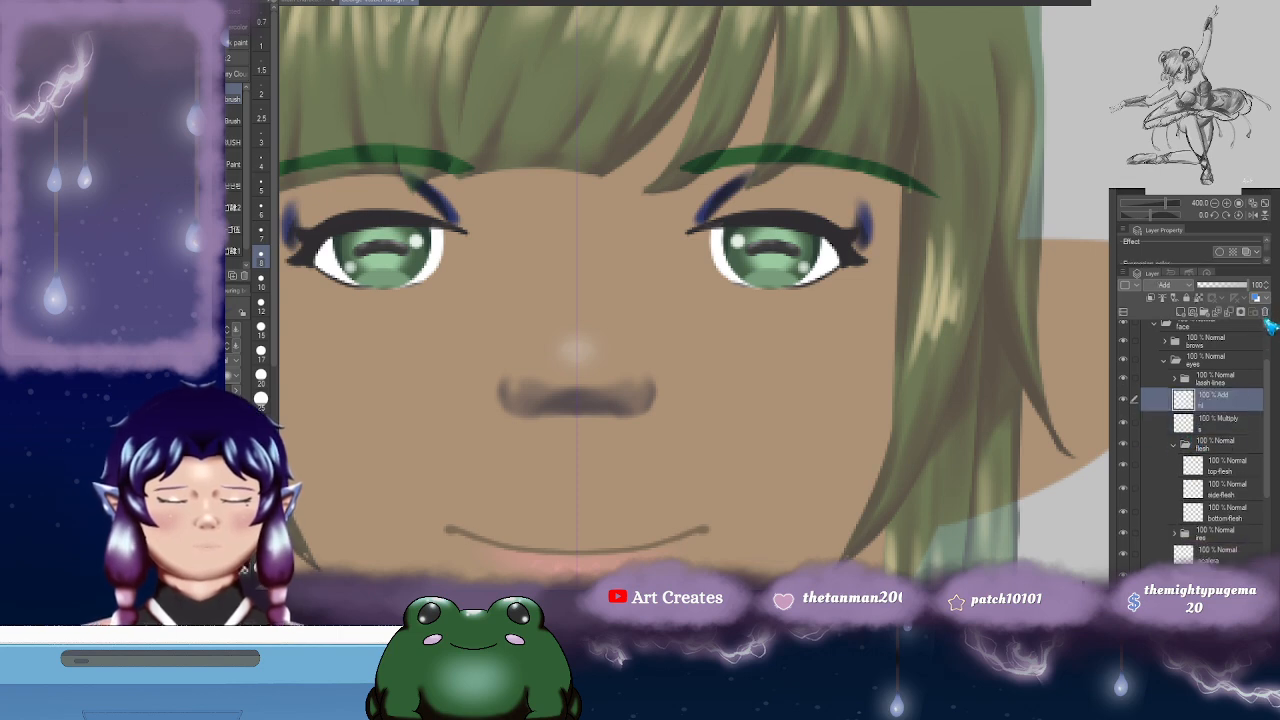
- Try a blue stroke on the hl layer above the inner eye corners and undo it
{"action": "left_click_drag", "start_coordinate": [821, 222], "coordinate": [833, 225]}
{"action": "mouse_move", "coordinate": [724, 207]}
{"action": "left_mouse_down"}
{"action": "mouse_move", "coordinate": [715, 223]}
{"action": "mouse_move", "coordinate": [739, 190]}
{"action": "left_mouse_up"}
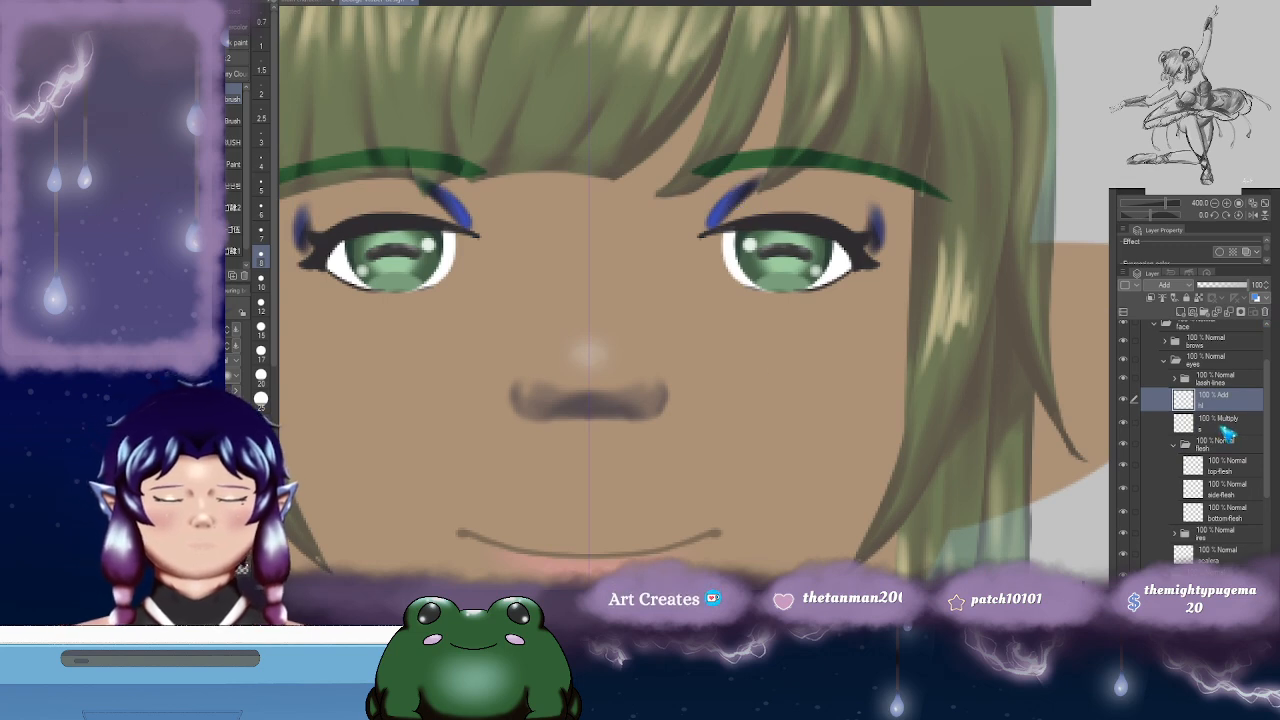
{"action": "key", "text": "ctrl+z"}
- Paint mirrored dark blue eyelid crease arcs on the s layer, running from the inner to the outer corners of both eyes
{"action": "left_click", "coordinate": [1229, 427]}
{"action": "left_click_drag", "start_coordinate": [855, 219], "coordinate": [867, 226]}
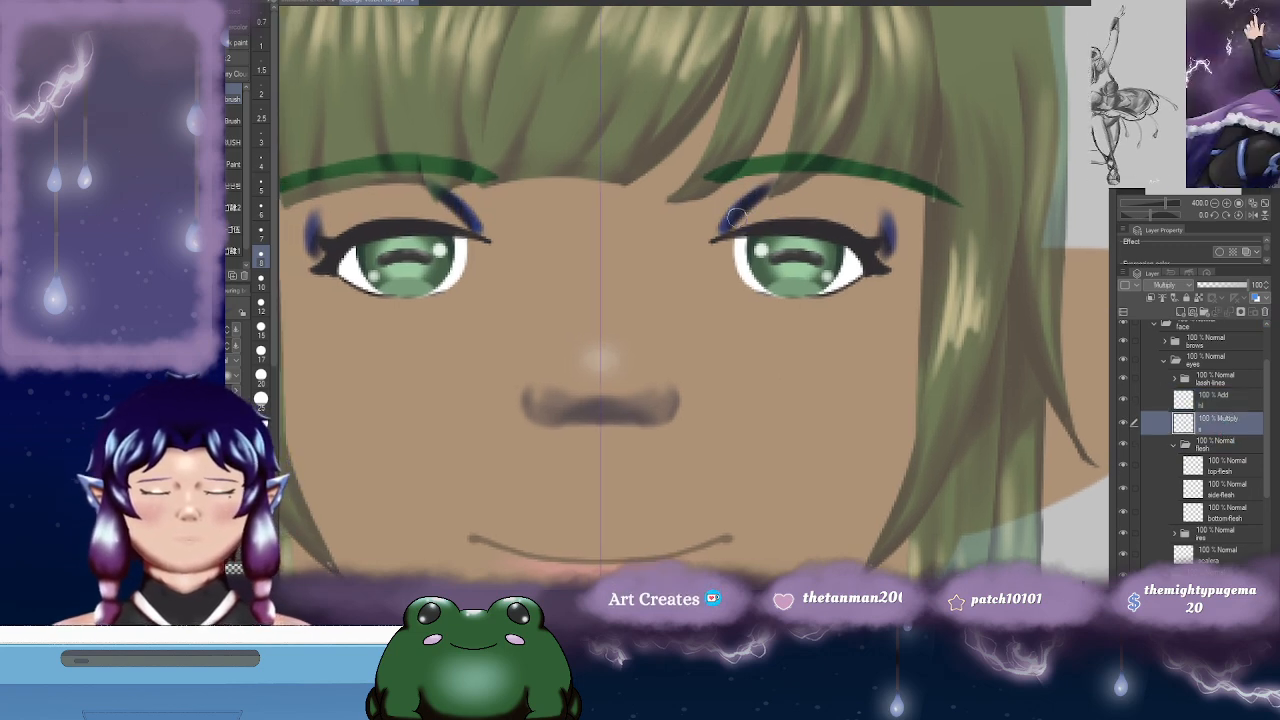
{"action": "mouse_move", "coordinate": [749, 199]}
{"action": "left_mouse_down"}
{"action": "mouse_move", "coordinate": [804, 181]}
{"action": "mouse_move", "coordinate": [844, 187]}
{"action": "left_mouse_up"}
{"action": "left_click_drag", "start_coordinate": [896, 203], "coordinate": [868, 203]}
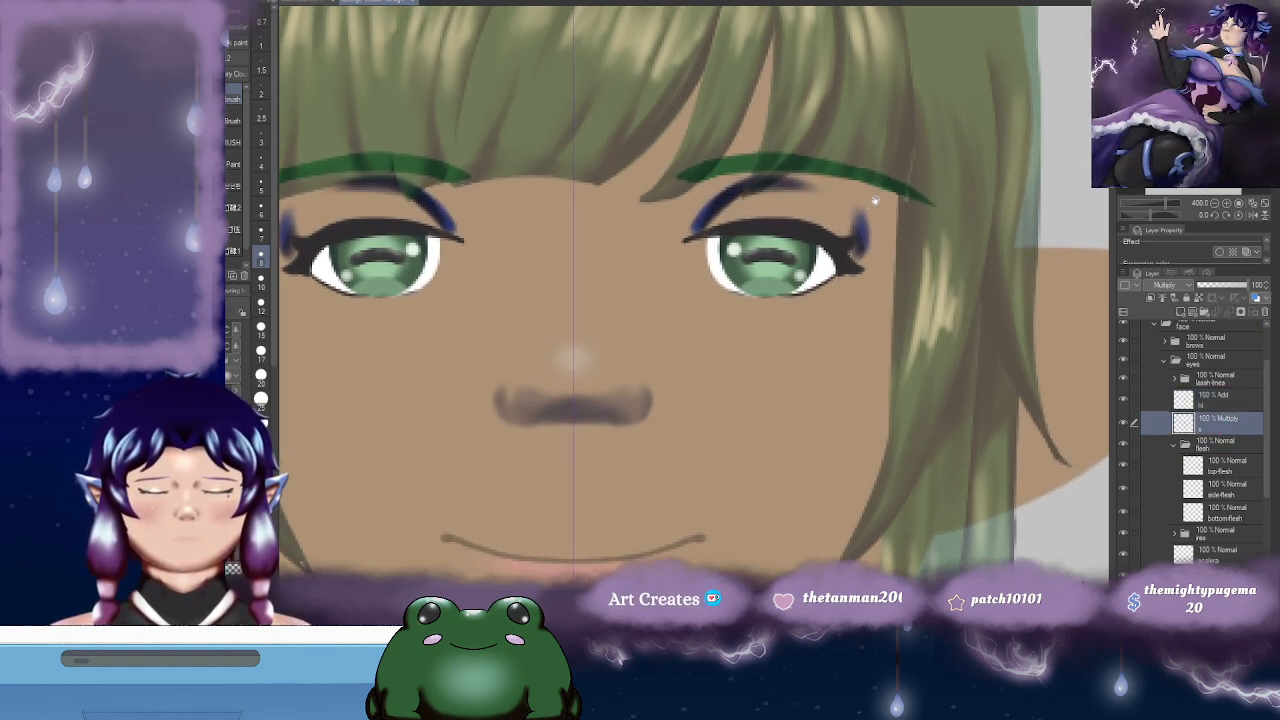
{"action": "left_click_drag", "start_coordinate": [797, 185], "coordinate": [860, 208]}
{"action": "left_click_drag", "start_coordinate": [836, 204], "coordinate": [898, 217]}
{"action": "mouse_move", "coordinate": [757, 234]}
{"action": "left_mouse_down"}
{"action": "mouse_move", "coordinate": [785, 201]}
{"action": "mouse_move", "coordinate": [836, 180]}
{"action": "left_mouse_up"}
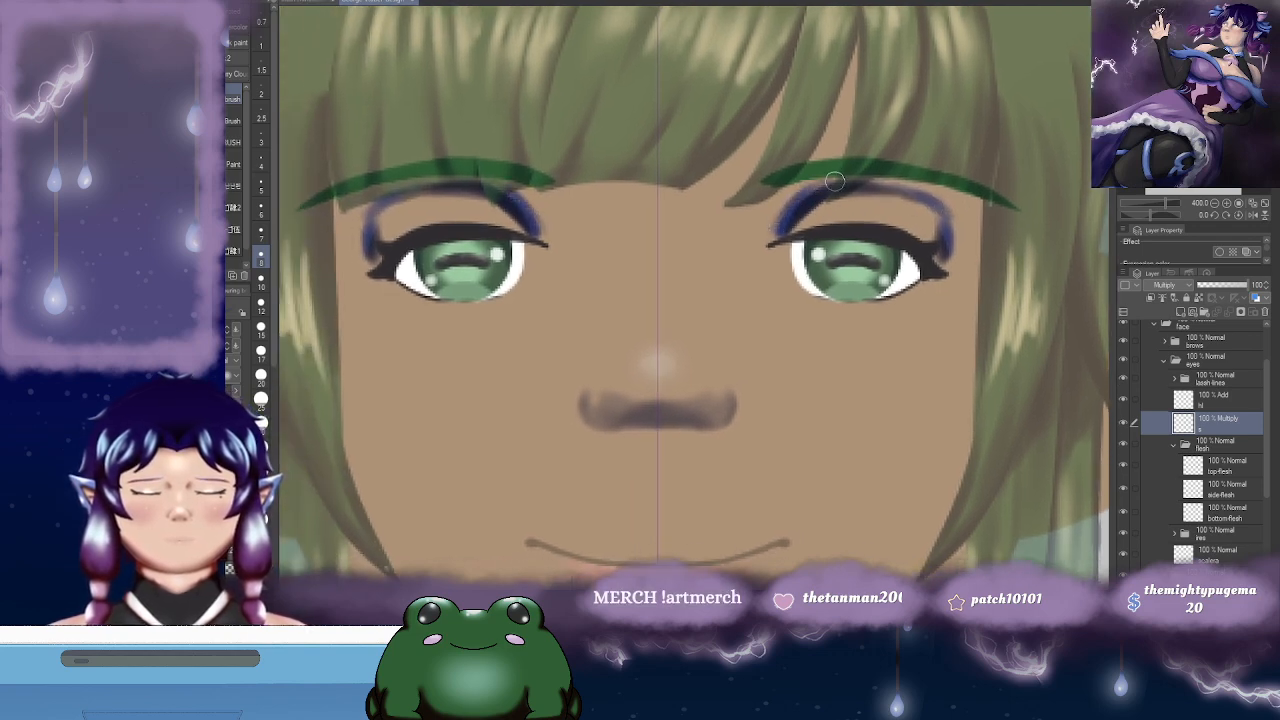
- Clip the hl and s layers to the flesh folder and extend the dark eyelid shading toward the outer eye corners
{"action": "left_click", "coordinate": [1223, 409], "text": "ctrl"}
{"action": "left_click", "coordinate": [1150, 298]}
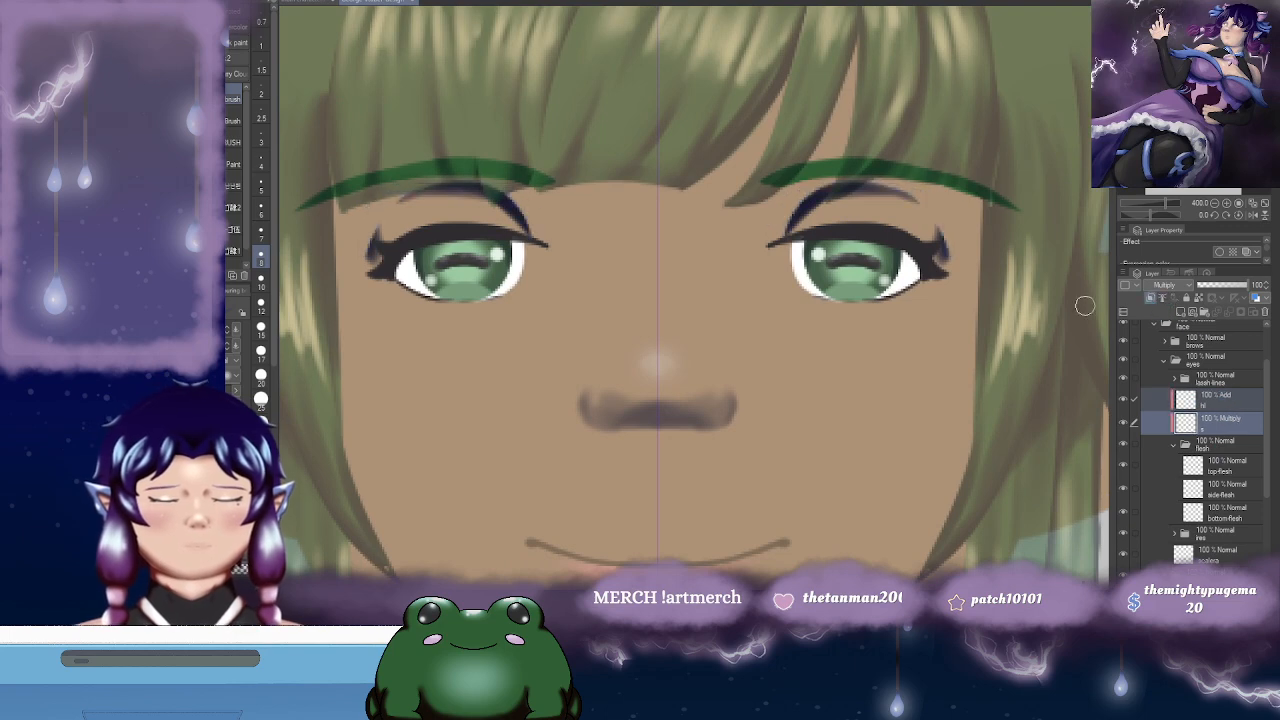
{"action": "left_click_drag", "start_coordinate": [883, 260], "coordinate": [875, 264]}
{"action": "mouse_move", "coordinate": [949, 249]}
{"action": "left_mouse_down"}
{"action": "mouse_move", "coordinate": [926, 243]}
{"action": "mouse_move", "coordinate": [929, 231]}
{"action": "mouse_move", "coordinate": [914, 317]}
{"action": "left_mouse_up"}
{"action": "mouse_move", "coordinate": [790, 293]}
{"action": "left_mouse_down"}
{"action": "mouse_move", "coordinate": [869, 270]}
{"action": "mouse_move", "coordinate": [880, 348]}
{"action": "mouse_move", "coordinate": [894, 263]}
{"action": "left_mouse_up"}
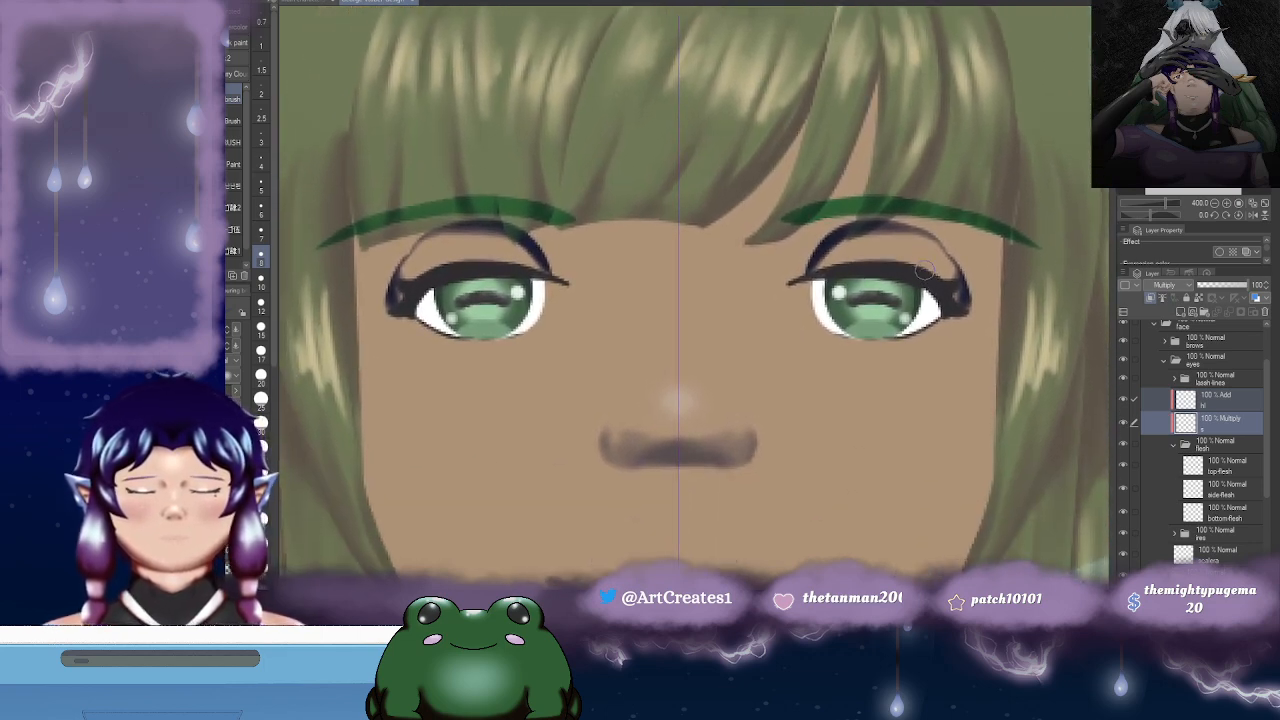
- Clear the painted eye shading from the hl and s layers and select the s layer alone
{"action": "key", "text": "j"}
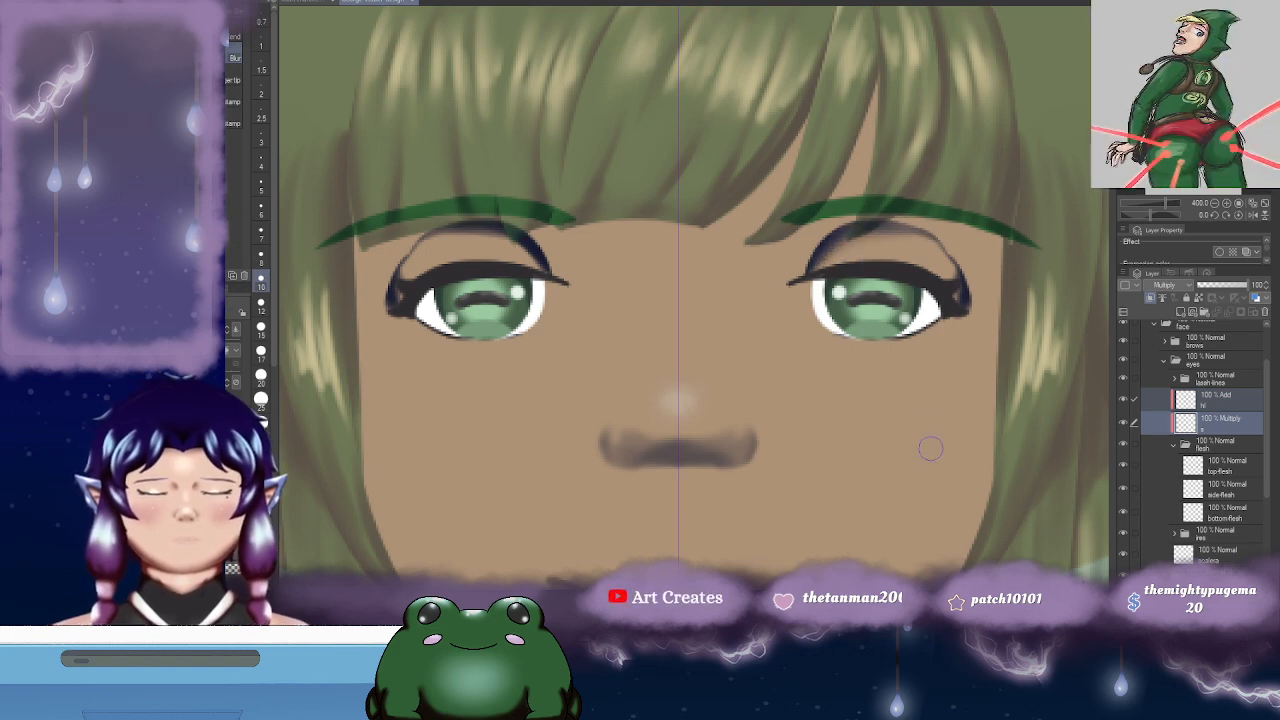
{"action": "key", "text": "Delete"}
{"action": "left_click", "coordinate": [1212, 425]}
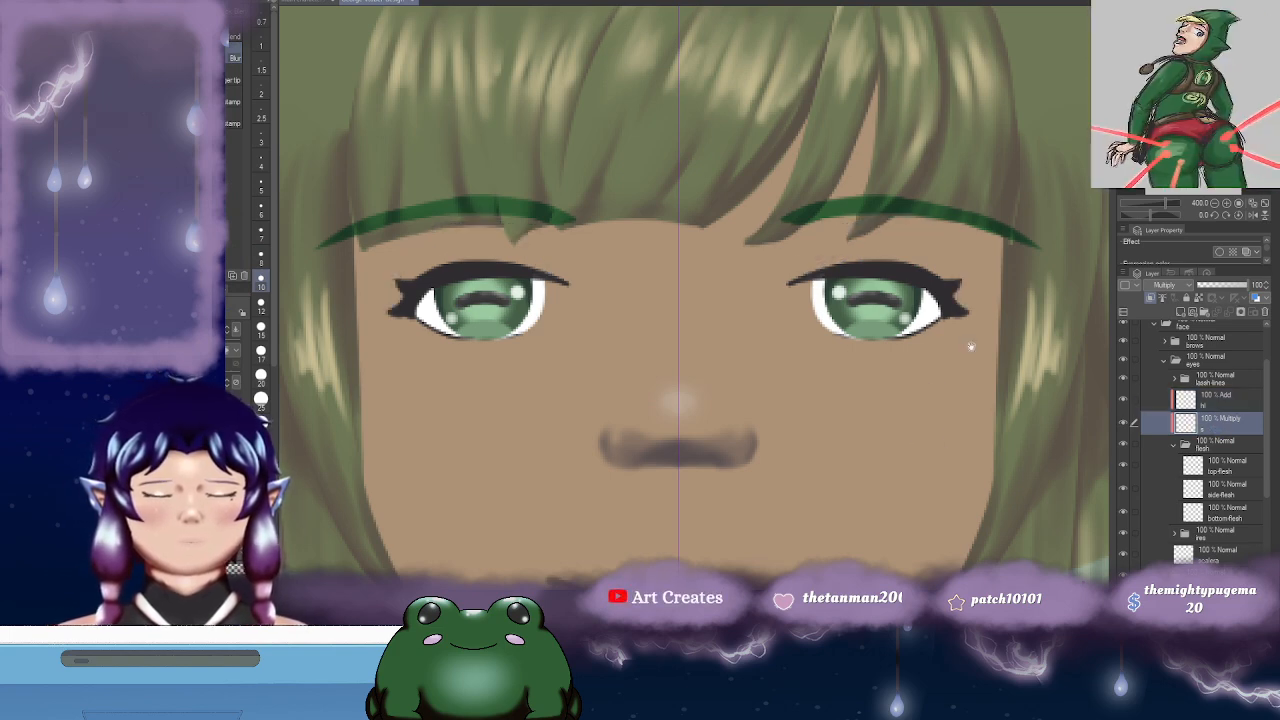
- Repaint mirrored dark blue shadows on the s layer above the inner corners and around the outer corners of both eyes
{"action": "left_click_drag", "start_coordinate": [882, 321], "coordinate": [891, 334]}
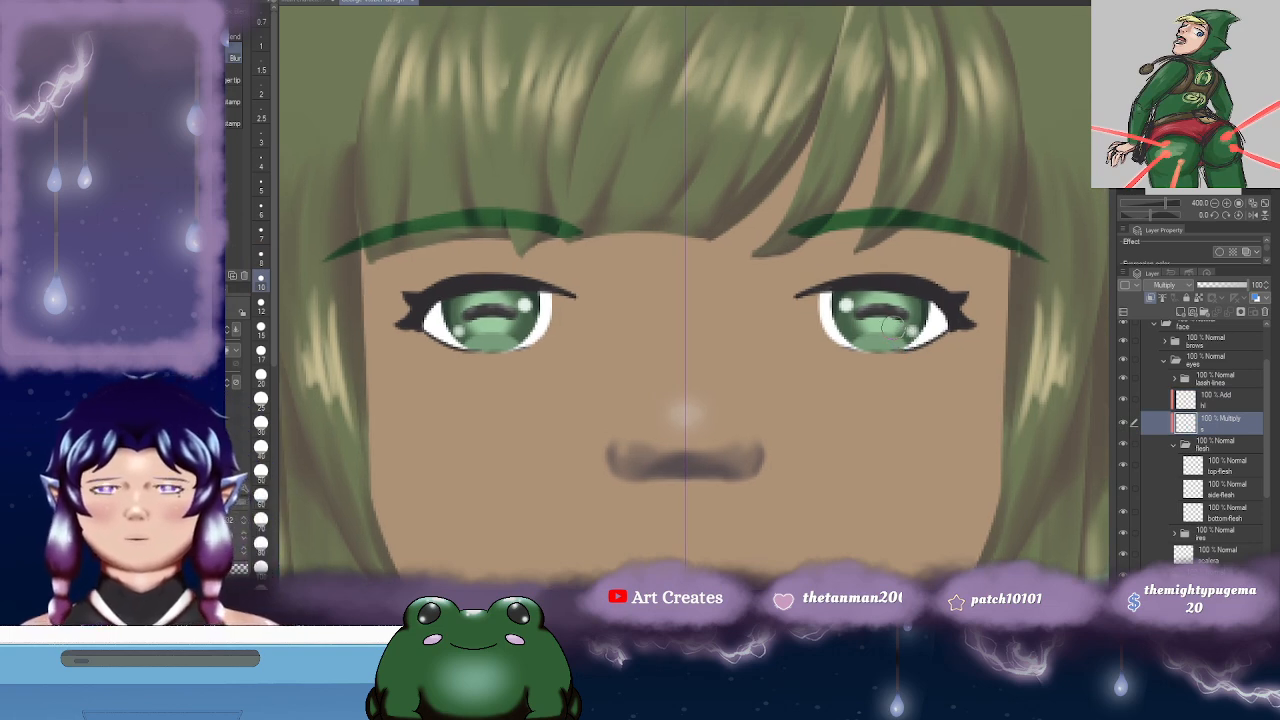
{"action": "key", "text": "b"}
{"action": "left_click_drag", "start_coordinate": [840, 244], "coordinate": [812, 288]}
{"action": "mouse_move", "coordinate": [974, 284]}
{"action": "left_mouse_down"}
{"action": "mouse_move", "coordinate": [950, 290]}
{"action": "mouse_move", "coordinate": [943, 313]}
{"action": "mouse_move", "coordinate": [965, 312]}
{"action": "mouse_move", "coordinate": [907, 327]}
{"action": "left_mouse_up"}
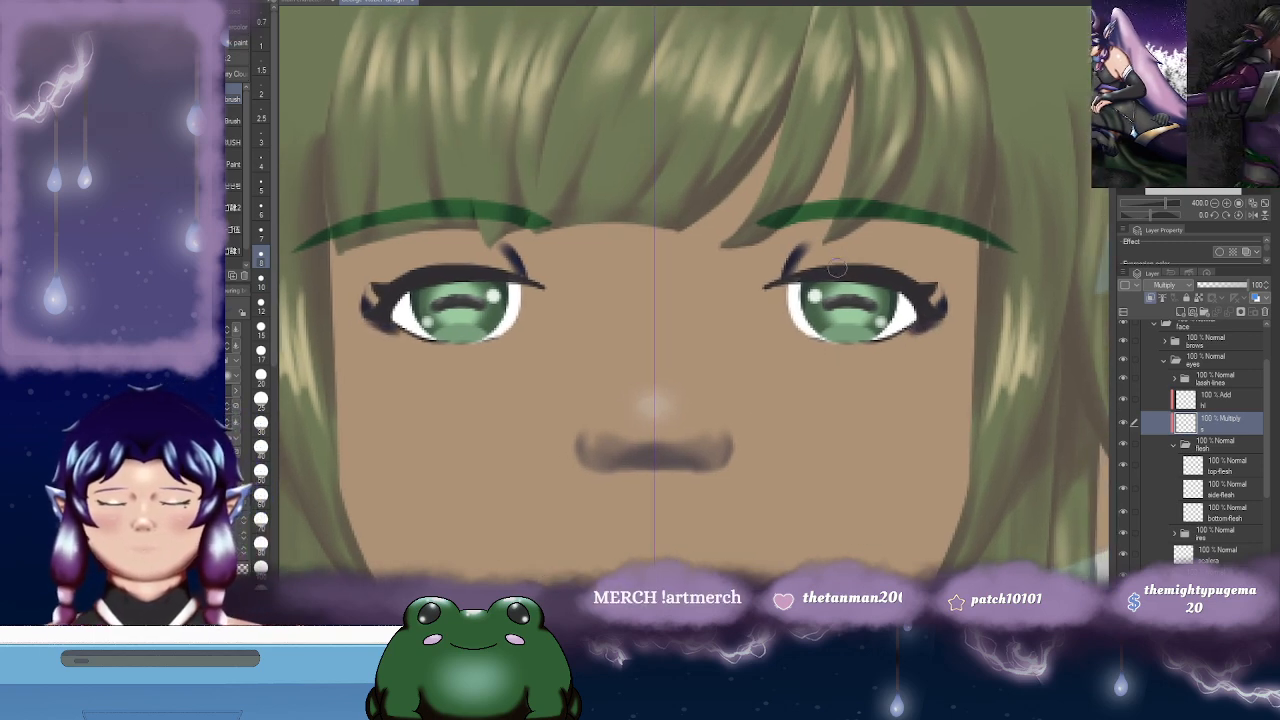
- Soften the edges of the inner and outer corner shadows on both eyes with the Blur tool
{"action": "key", "text": "j"}
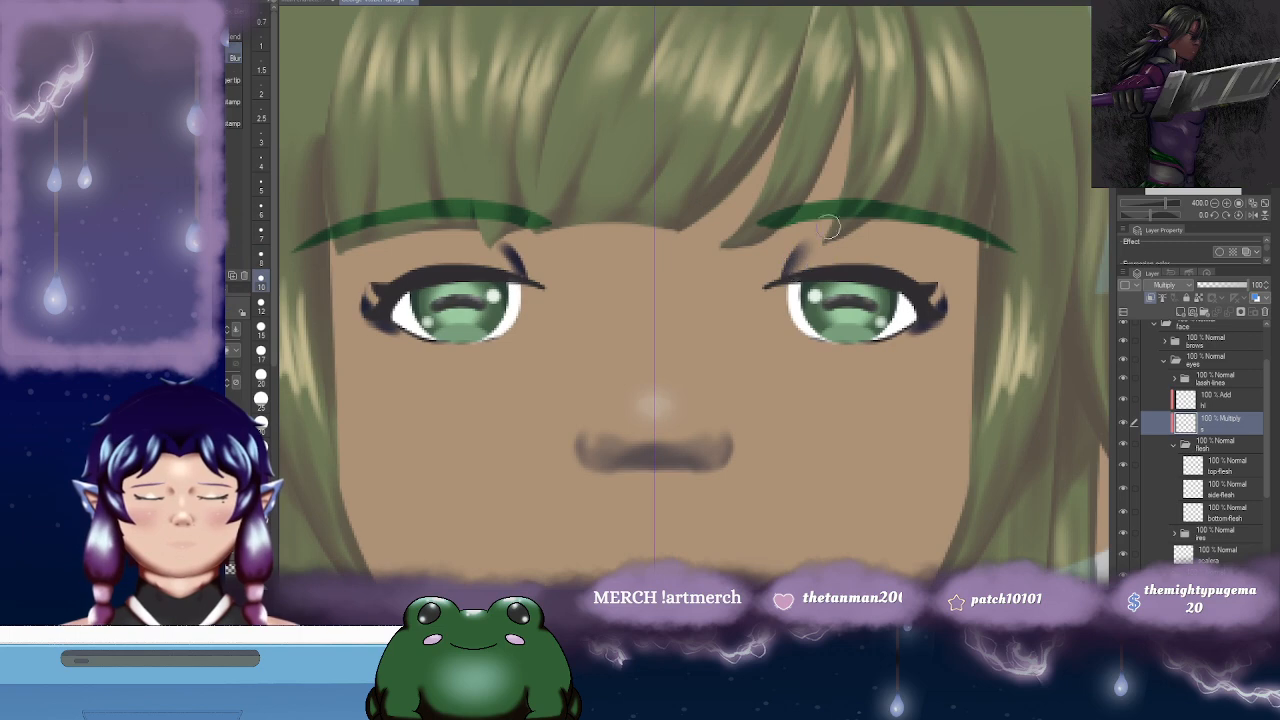
{"action": "left_click_drag", "start_coordinate": [938, 316], "coordinate": [918, 306]}
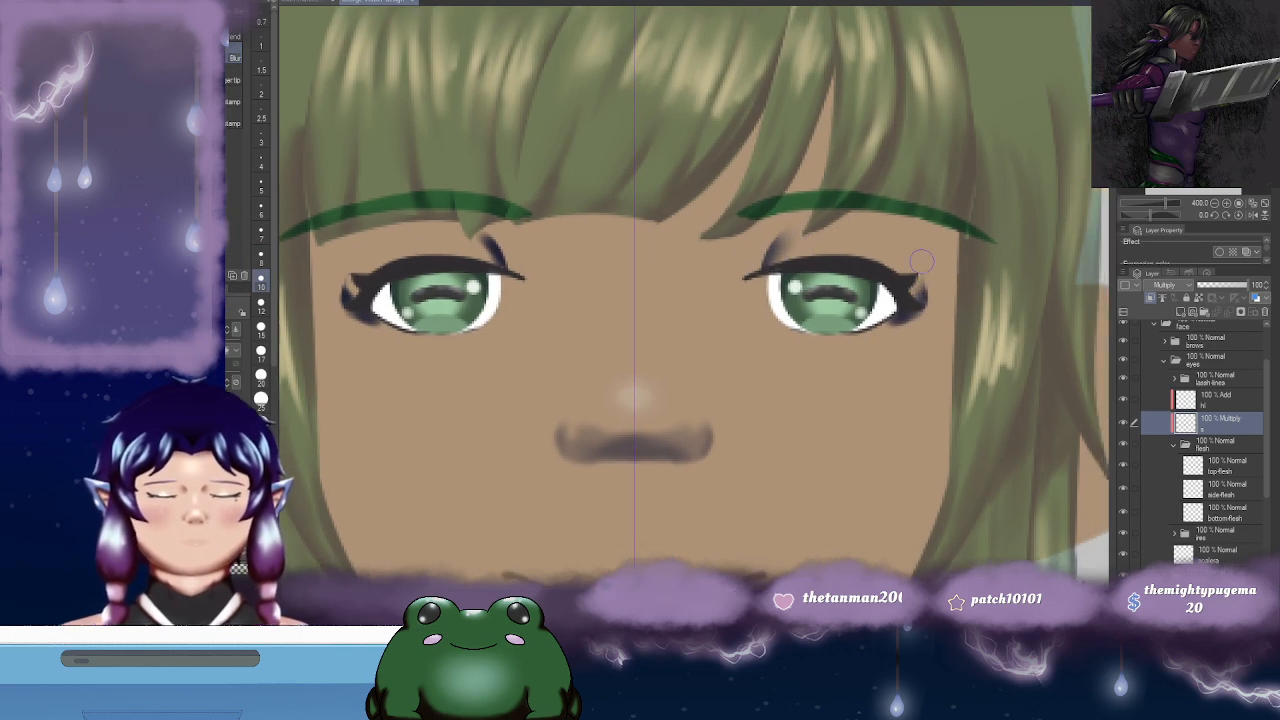
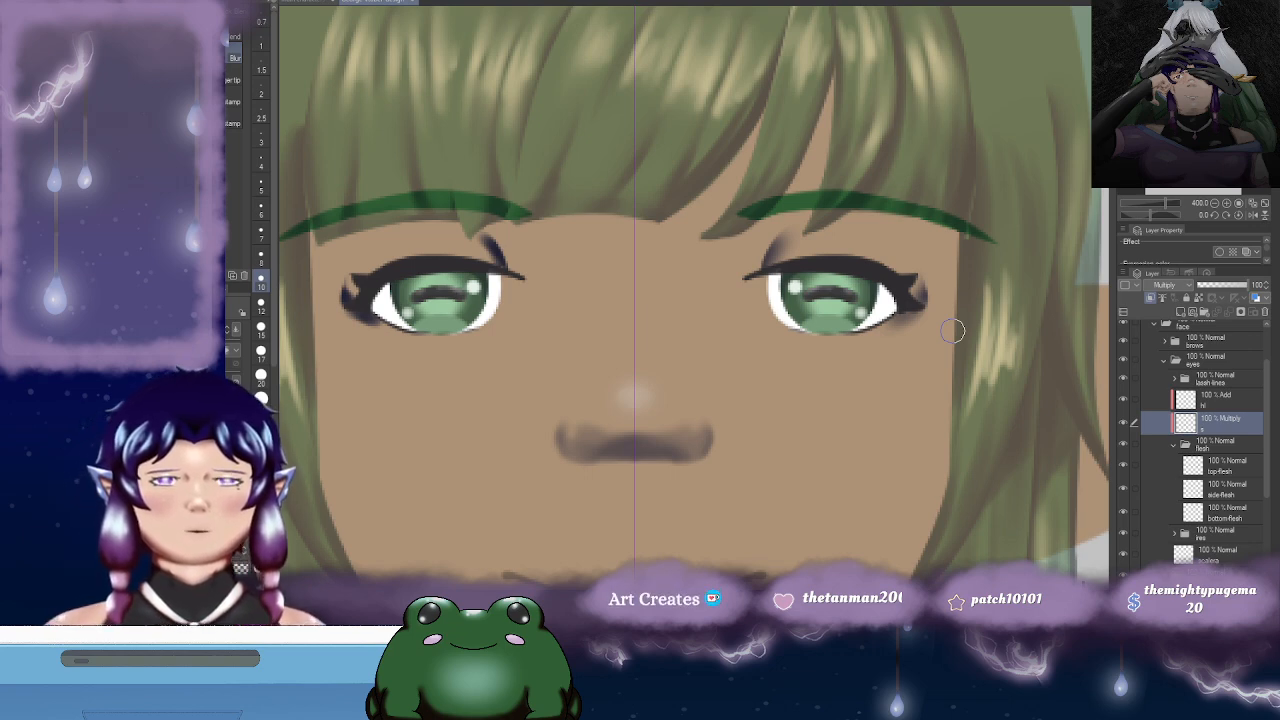
{"action": "left_click_drag", "start_coordinate": [701, 238], "coordinate": [777, 222]}
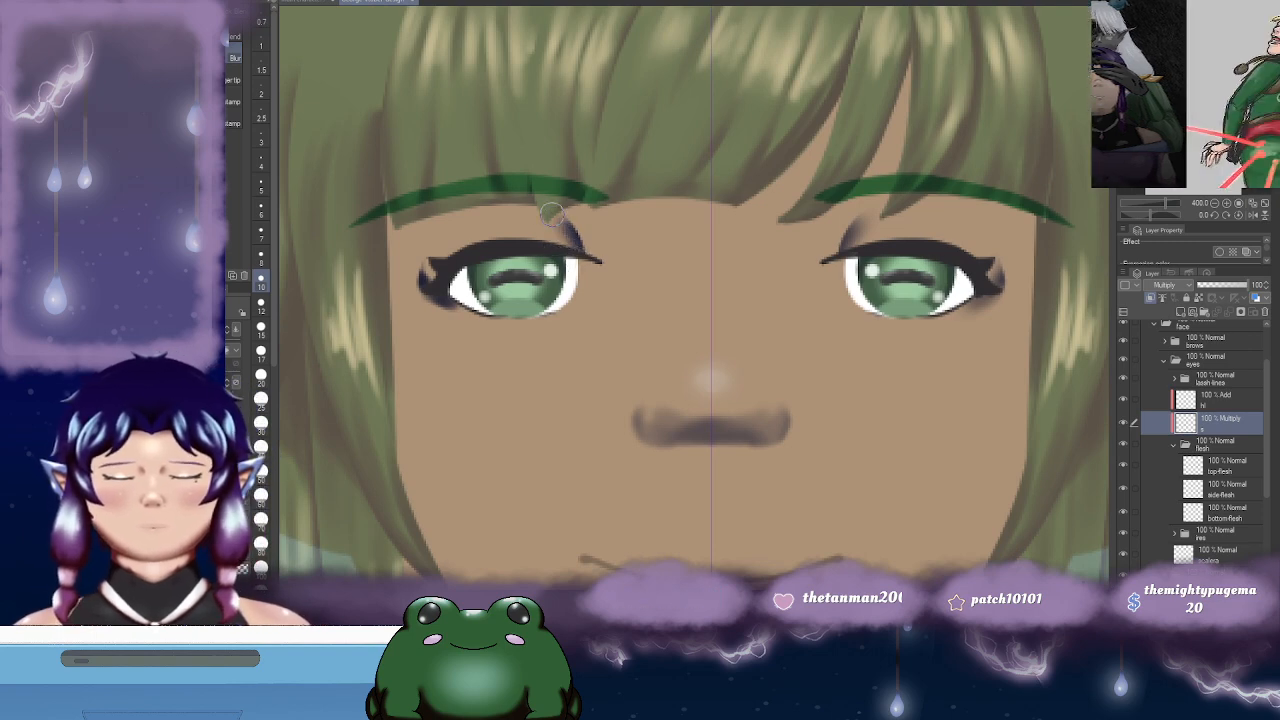
{"action": "left_click_drag", "start_coordinate": [578, 255], "coordinate": [674, 230]}
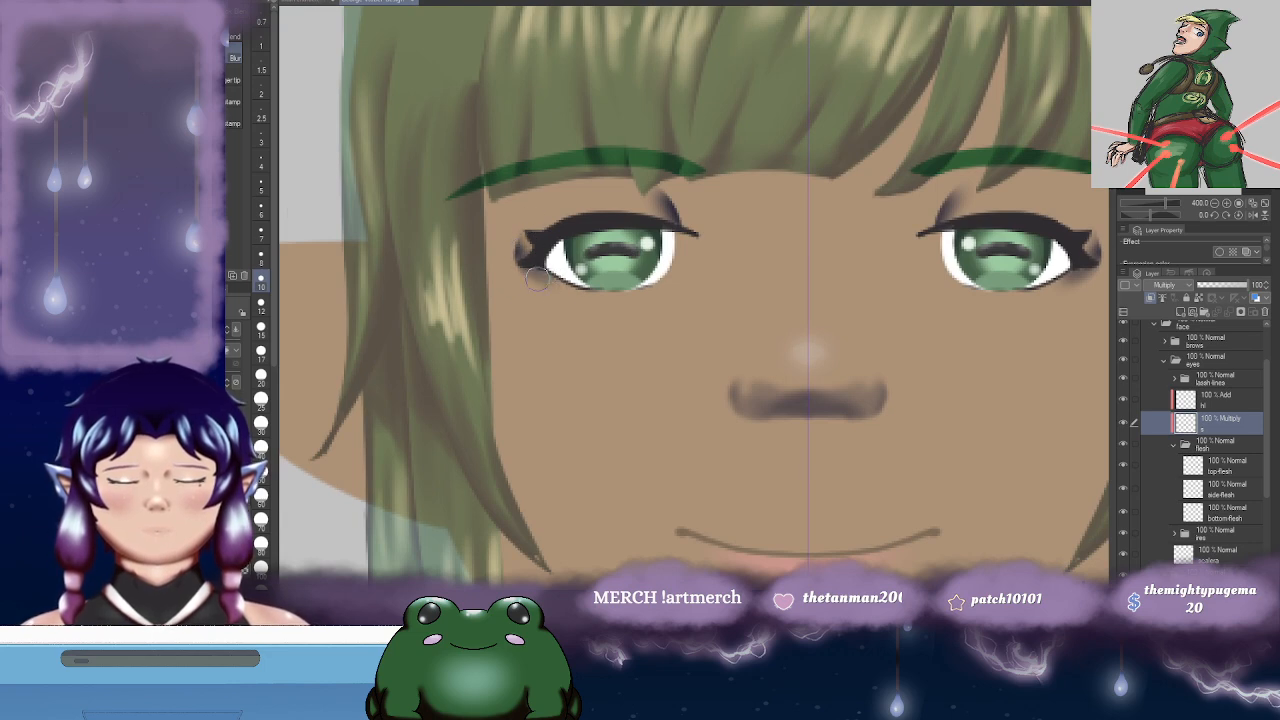
{"action": "mouse_move", "coordinate": [1114, 272]}
{"action": "left_mouse_down"}
{"action": "mouse_move", "coordinate": [860, 237]}
{"action": "mouse_move", "coordinate": [867, 278]}
{"action": "mouse_move", "coordinate": [866, 255]}
{"action": "left_mouse_up"}
- Fade the shadows above the inner corners and beside the outer corners of both eyes with the Soft eraser
{"action": "key", "text": "e"}
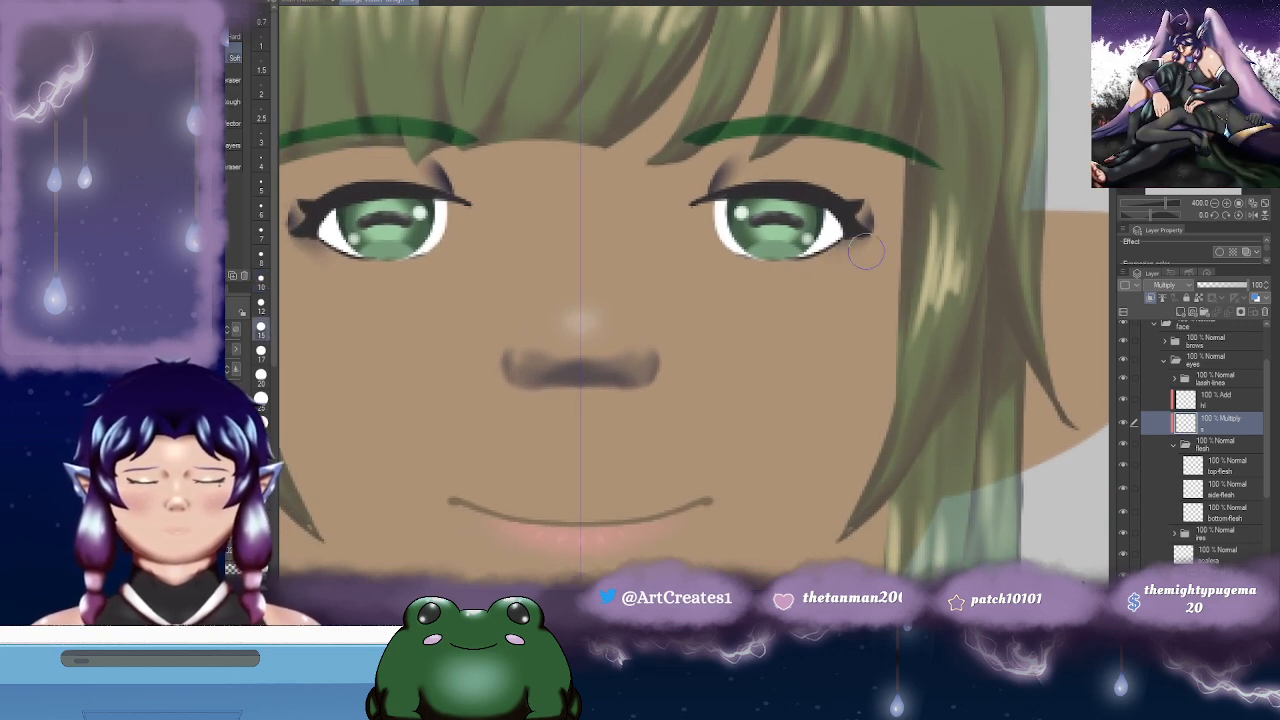
{"action": "key", "text": "h"}
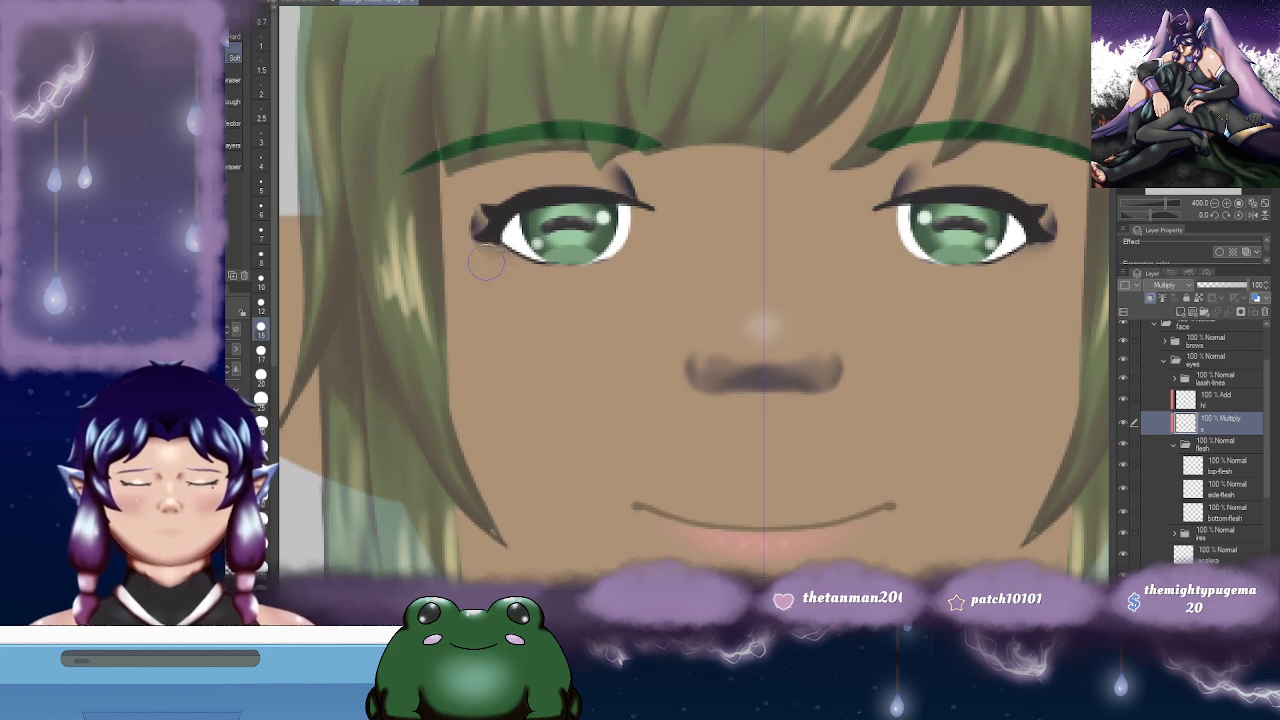
{"action": "left_click_drag", "start_coordinate": [913, 272], "coordinate": [838, 308]}
{"action": "left_click_drag", "start_coordinate": [734, 271], "coordinate": [726, 282]}
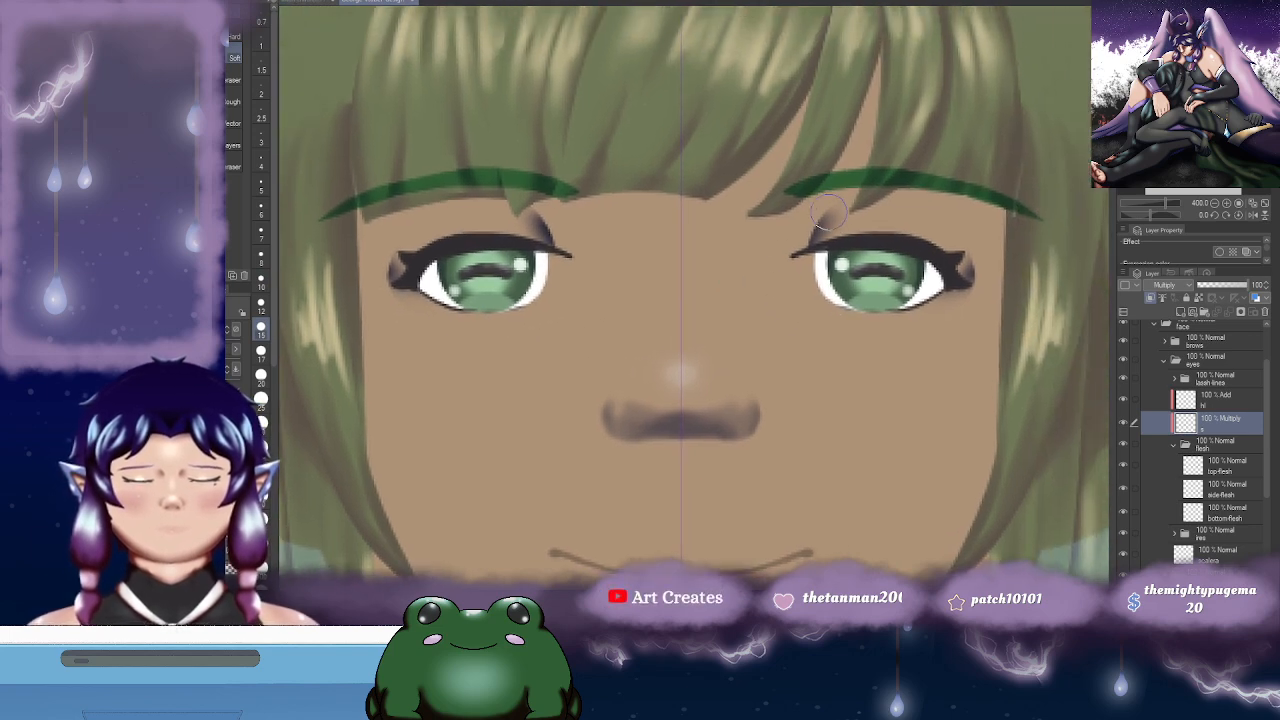
{"action": "left_click_drag", "start_coordinate": [545, 230], "coordinate": [717, 250]}
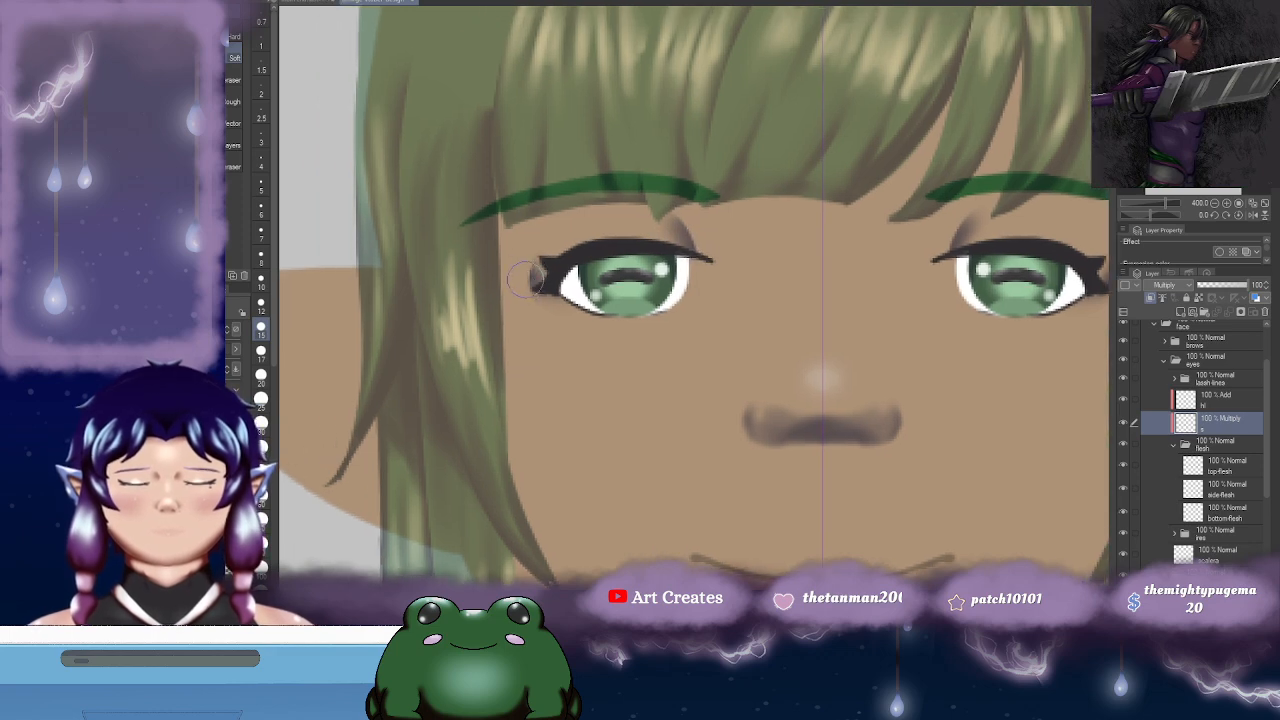
{"action": "left_click_drag", "start_coordinate": [849, 285], "coordinate": [645, 255]}
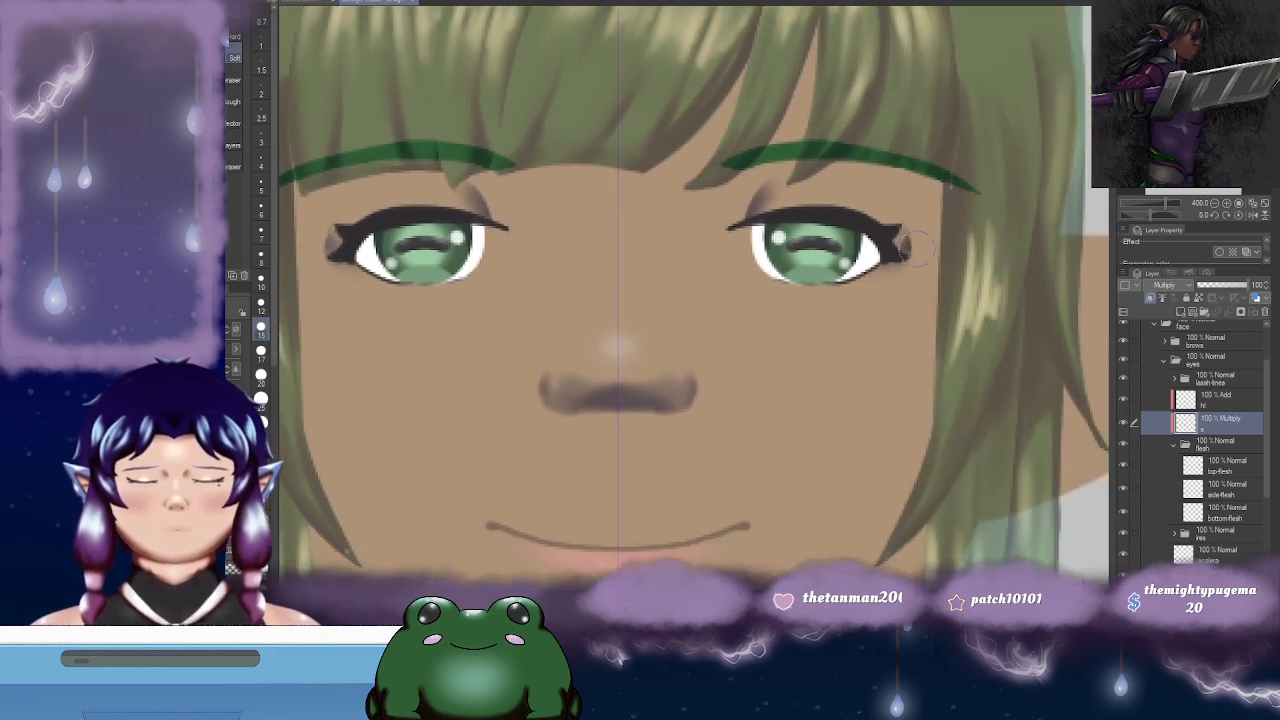
{"action": "mouse_move", "coordinate": [935, 244]}
{"action": "left_mouse_down"}
{"action": "mouse_move", "coordinate": [908, 306]}
{"action": "mouse_move", "coordinate": [928, 288]}
{"action": "left_mouse_up"}
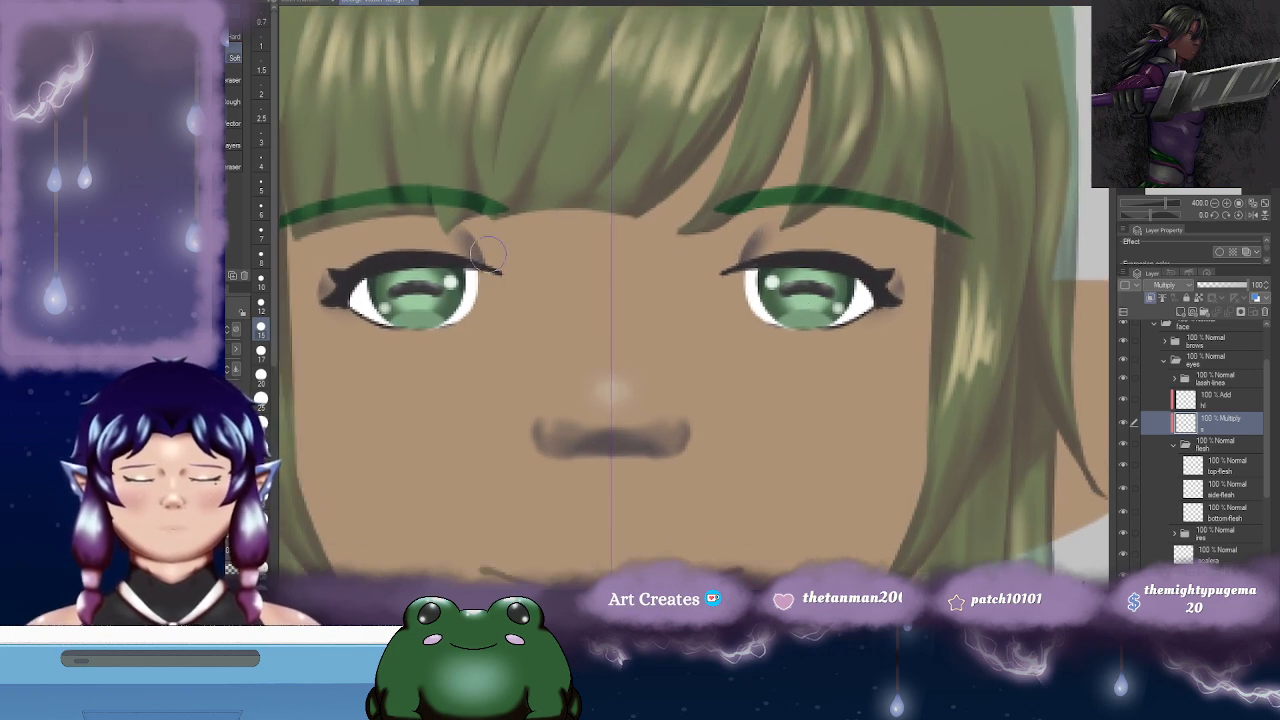
- Paint mirrored white highlights on the hl layer above the middle of both upper lash lines, undoing unwanted strokes
{"action": "scroll", "coordinate": [820, 325], "scroll_direction": "down", "scroll_amount": 3}
{"action": "scroll", "coordinate": [820, 325], "scroll_direction": "down", "scroll_amount": 1}
{"action": "scroll", "coordinate": [820, 323], "scroll_direction": "up", "scroll_amount": 5}
{"action": "left_click", "coordinate": [1230, 401]}
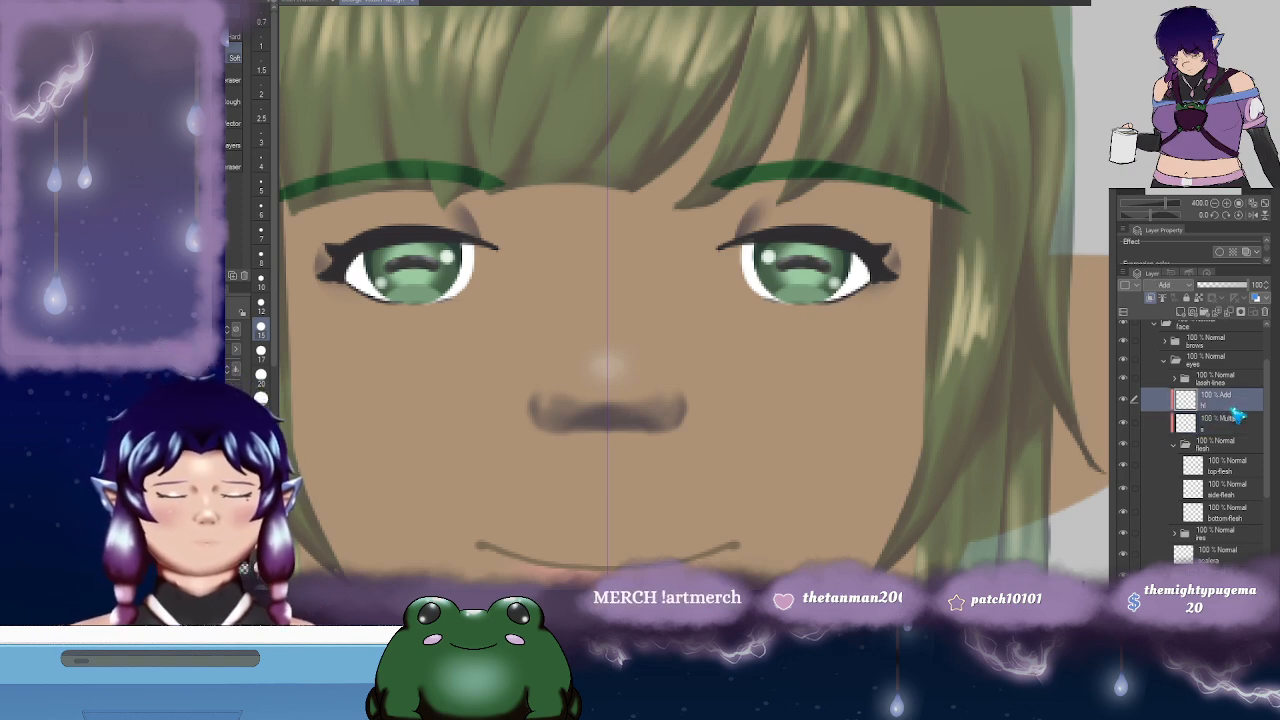
{"action": "left_click_drag", "start_coordinate": [875, 343], "coordinate": [890, 341]}
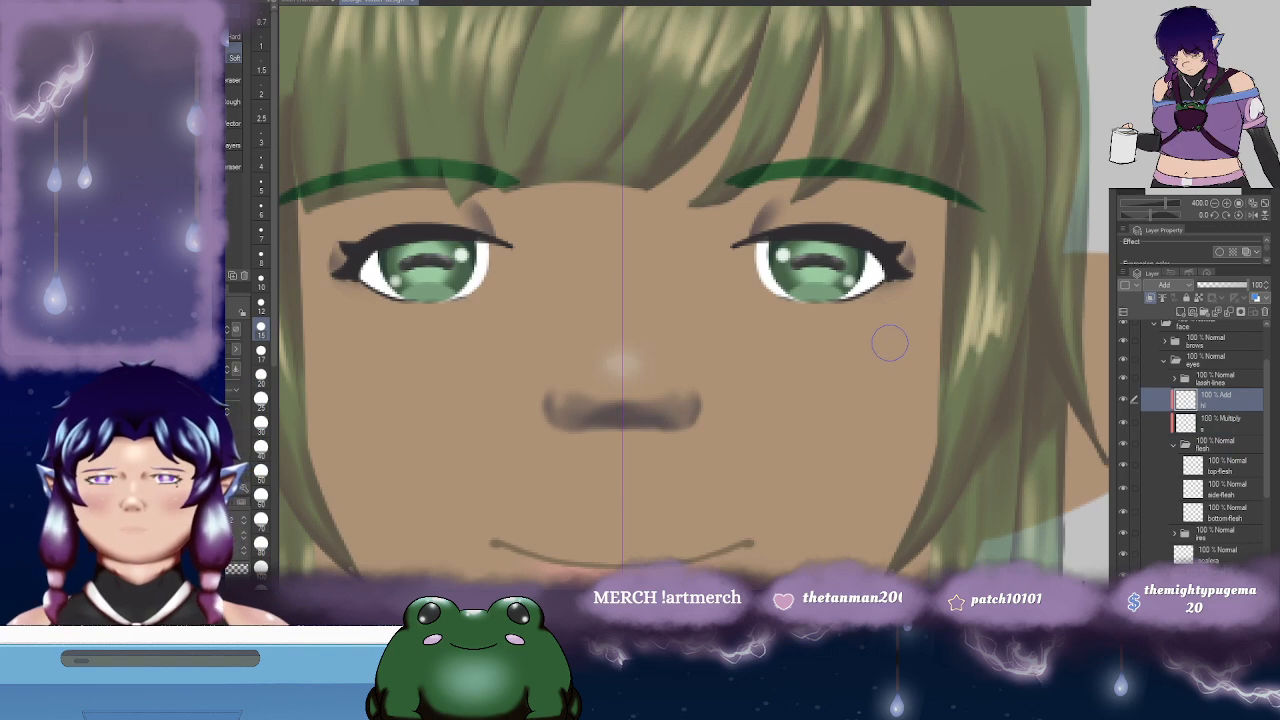
{"action": "key", "text": "b"}
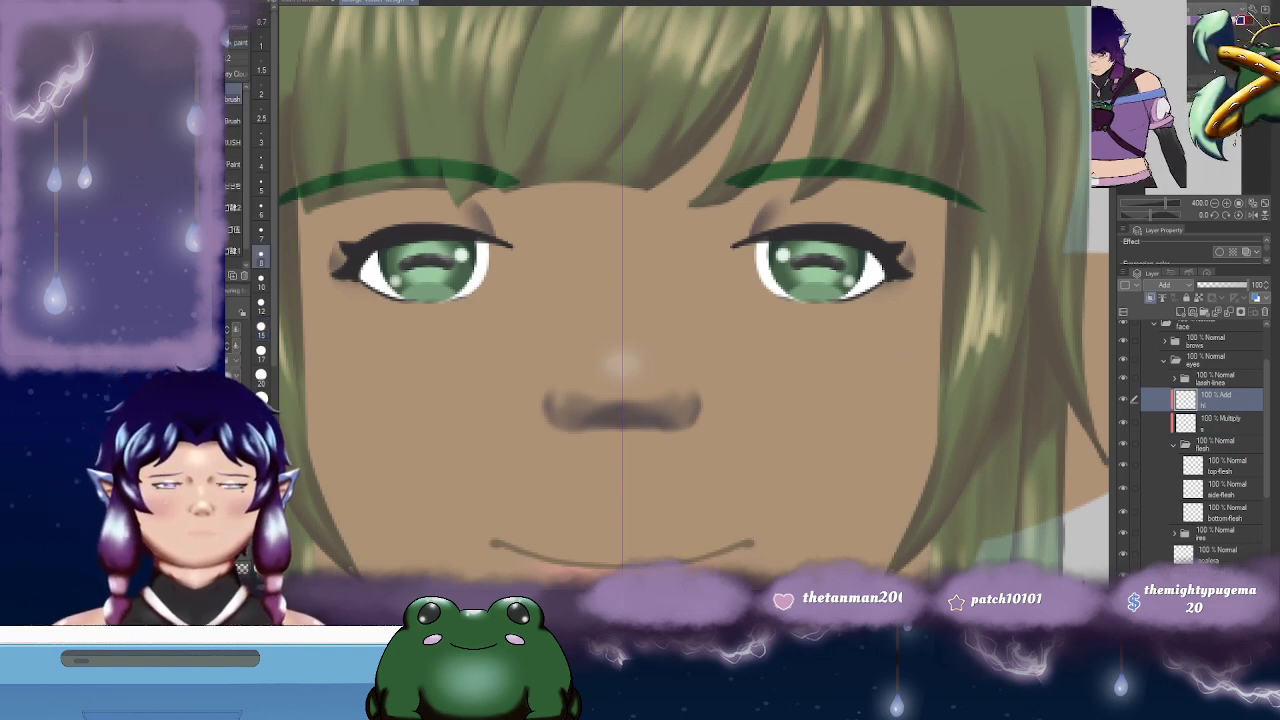
{"action": "mouse_move", "coordinate": [811, 220]}
{"action": "left_mouse_down"}
{"action": "mouse_move", "coordinate": [859, 227]}
{"action": "mouse_move", "coordinate": [845, 217]}
{"action": "mouse_move", "coordinate": [868, 234]}
{"action": "left_mouse_up"}
{"action": "key", "text": "ctrl+z"}
{"action": "key", "text": "ctrl+z"}
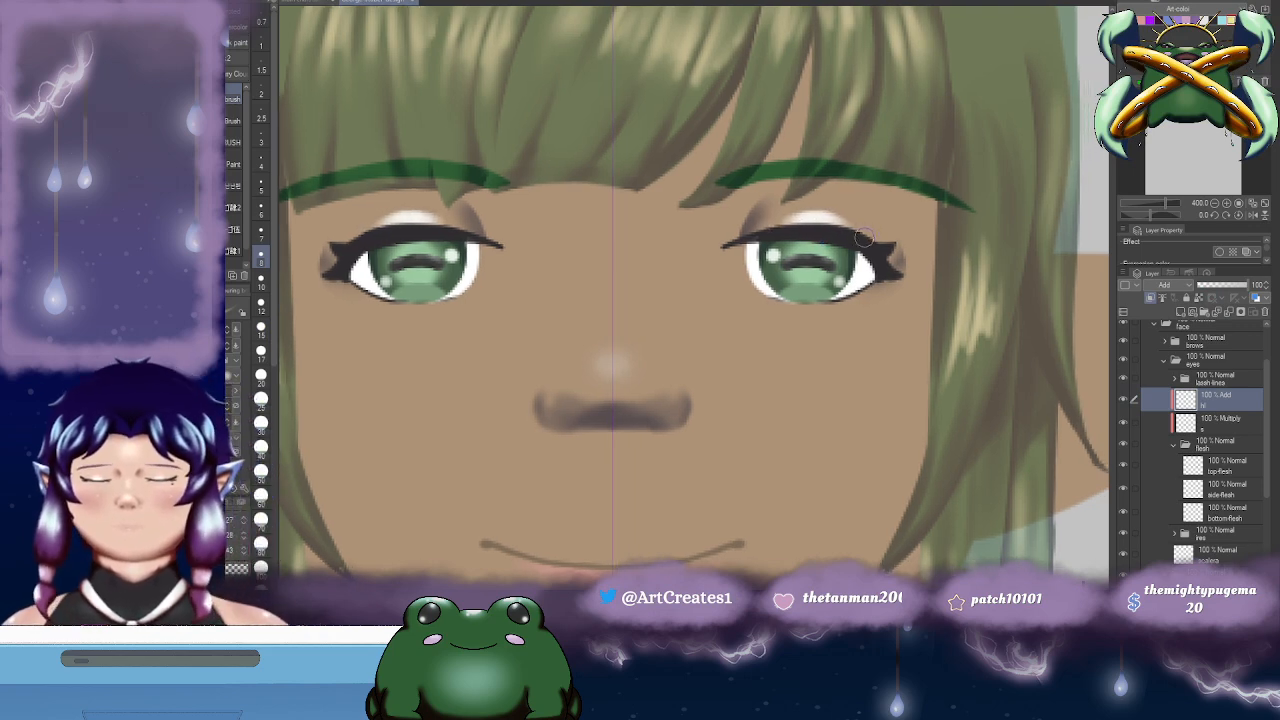
- Blur the white eyelid highlights above both eyes and switch to the Soft eraser to refine them
{"action": "key", "text": "j"}
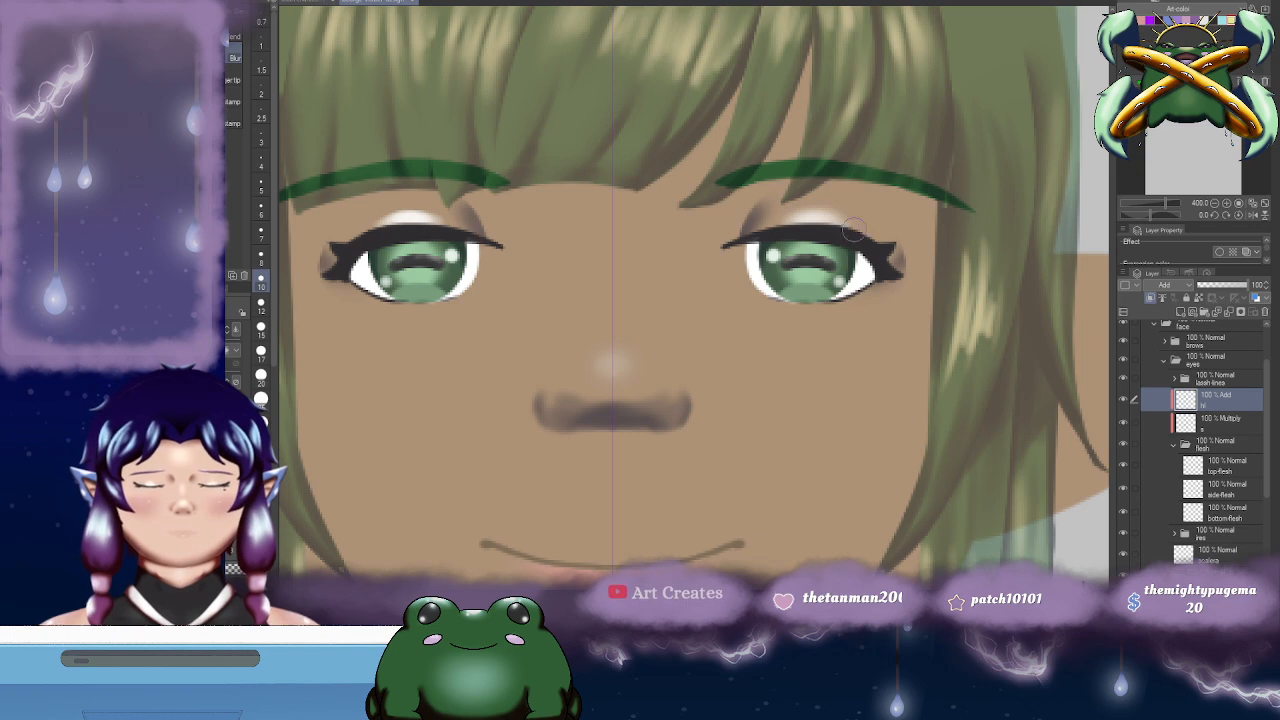
{"action": "left_click_drag", "start_coordinate": [697, 249], "coordinate": [928, 260]}
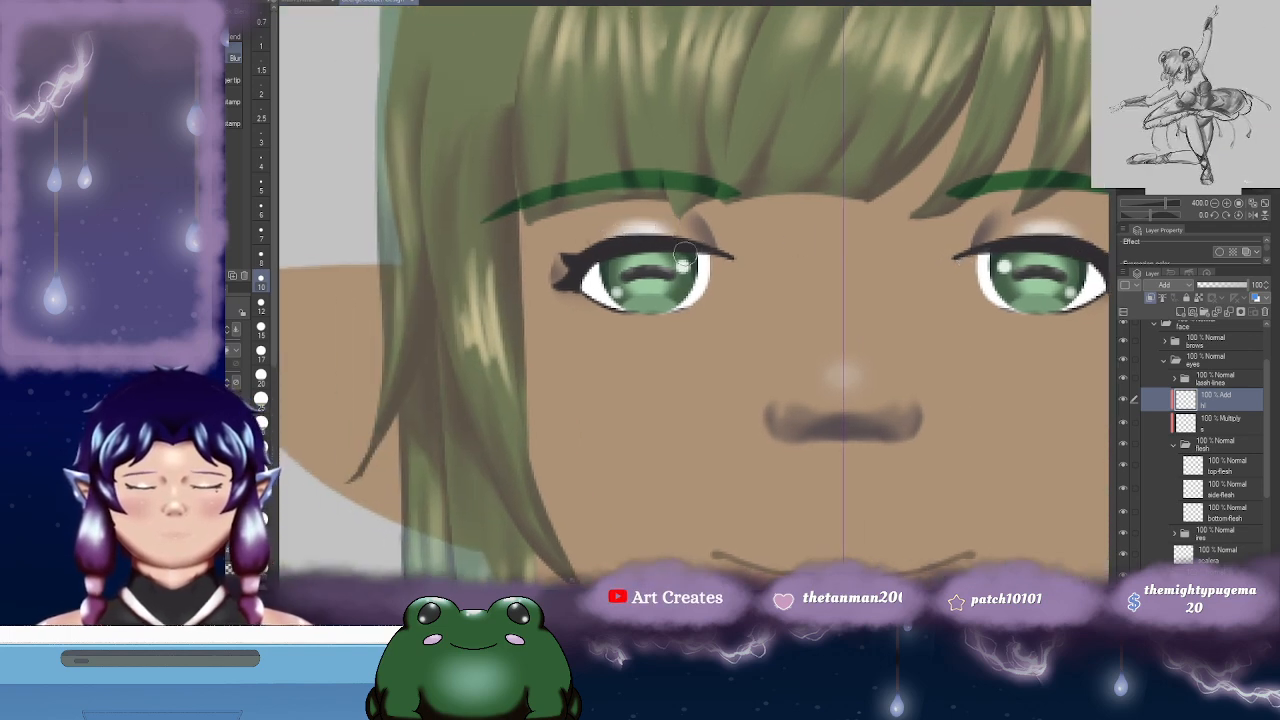
{"action": "key", "text": "e"}
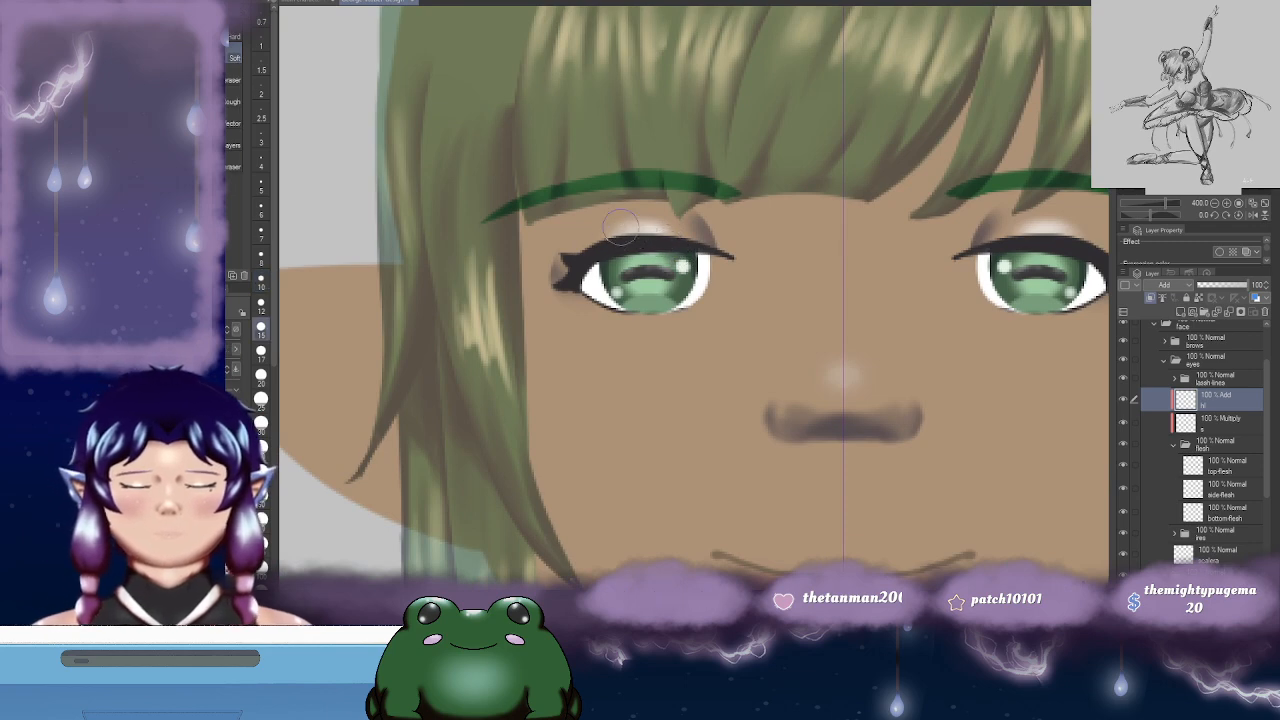
- Set the hair-front-top group's opacity back to 100%
{"action": "left_click_drag", "start_coordinate": [672, 232], "coordinate": [502, 227]}
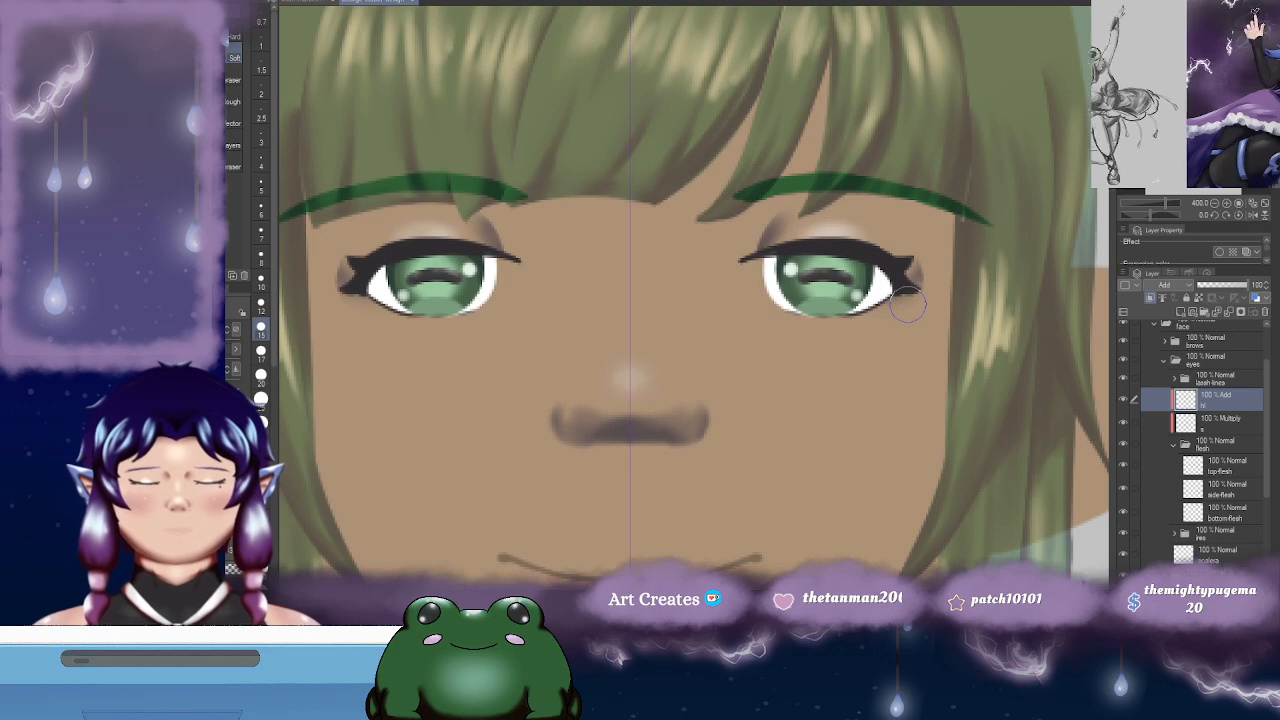
{"action": "scroll", "coordinate": [910, 310], "scroll_direction": "down", "scroll_amount": 2}
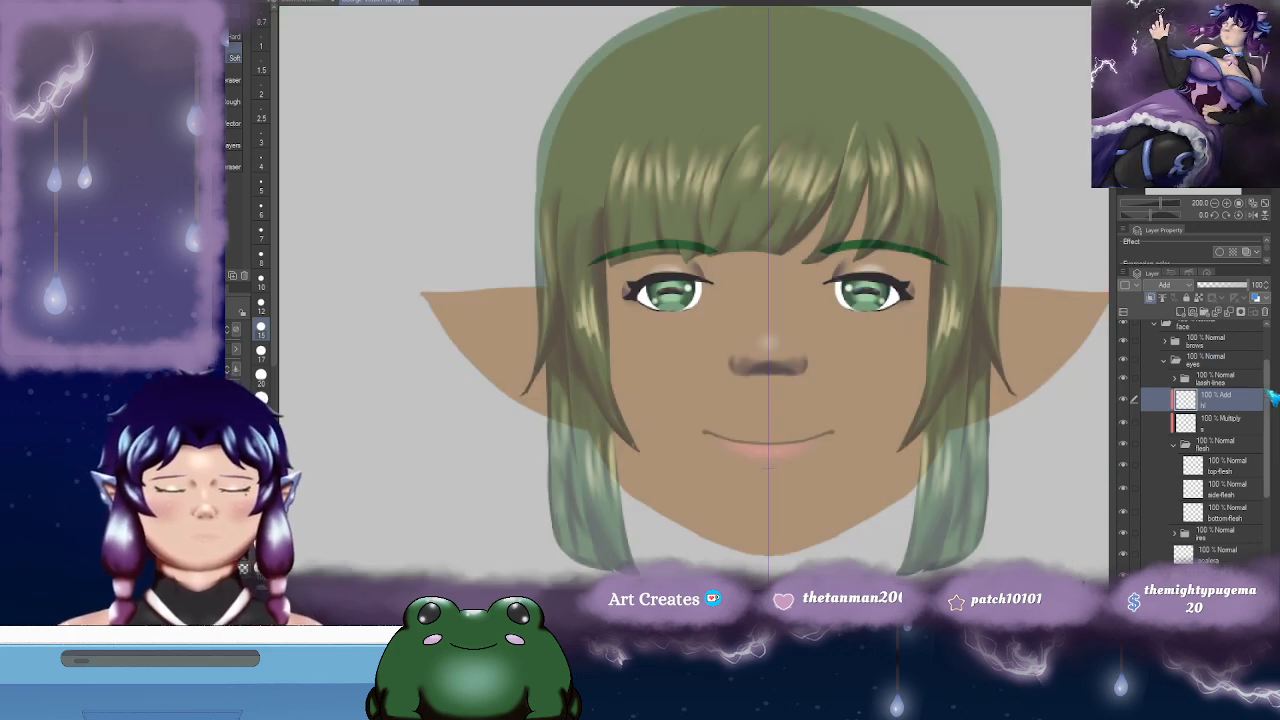
{"action": "scroll", "coordinate": [1212, 366], "scroll_direction": "up", "scroll_amount": 3}
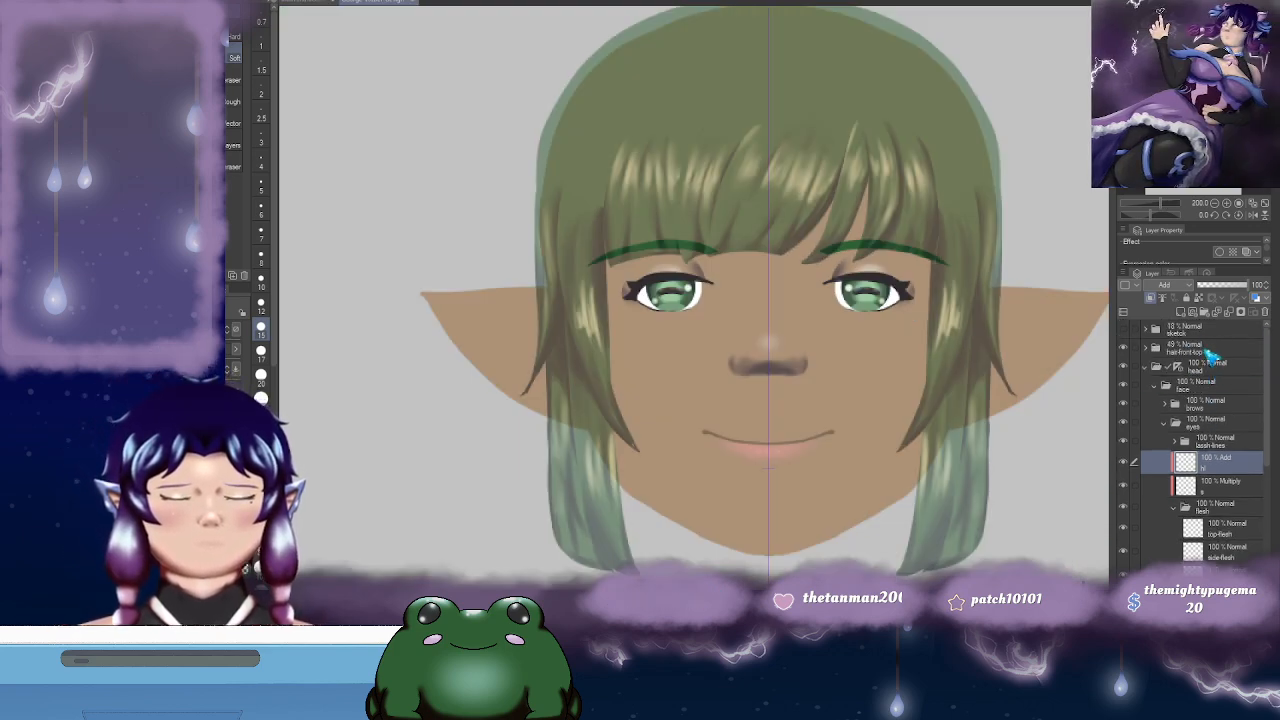
{"action": "left_click", "coordinate": [1212, 358]}
{"action": "left_click_drag", "start_coordinate": [1224, 285], "coordinate": [1272, 290]}
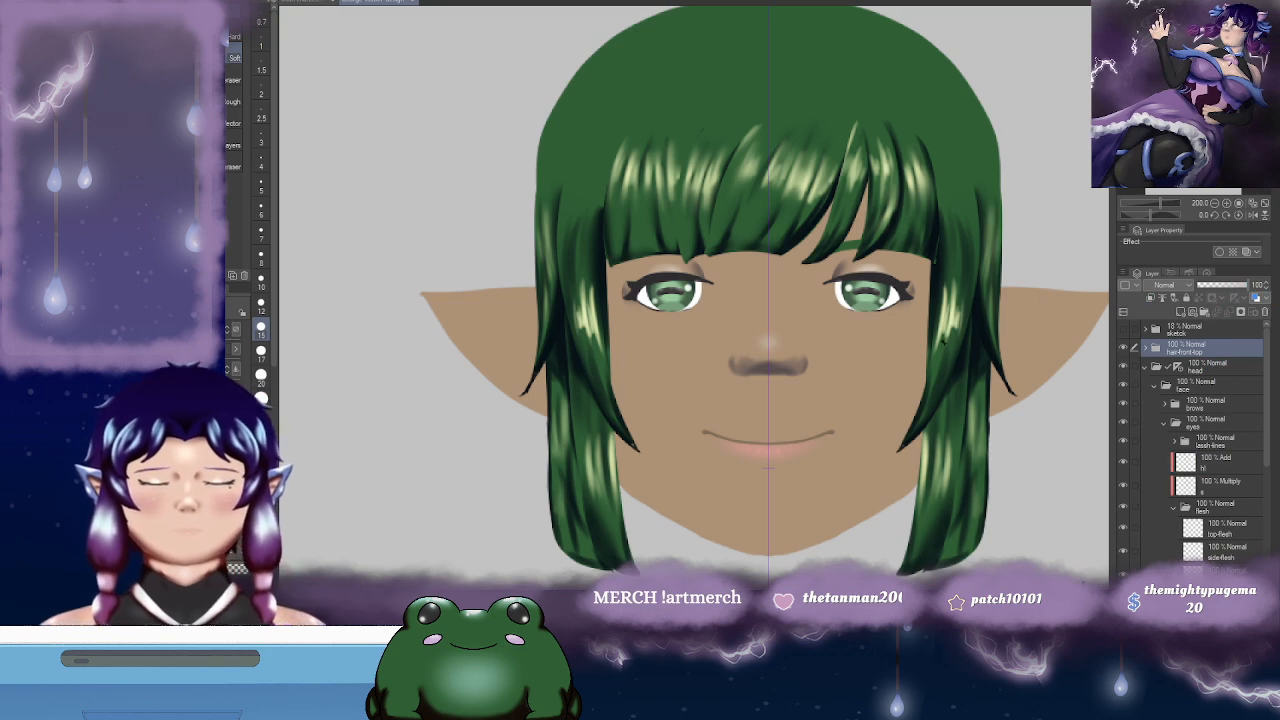
- Examine the painted eyes, nose and fringe together, both close up and from a distance
{"action": "scroll", "coordinate": [941, 345], "scroll_direction": "up", "scroll_amount": 2}
{"action": "left_click_drag", "start_coordinate": [778, 328], "coordinate": [831, 325]}
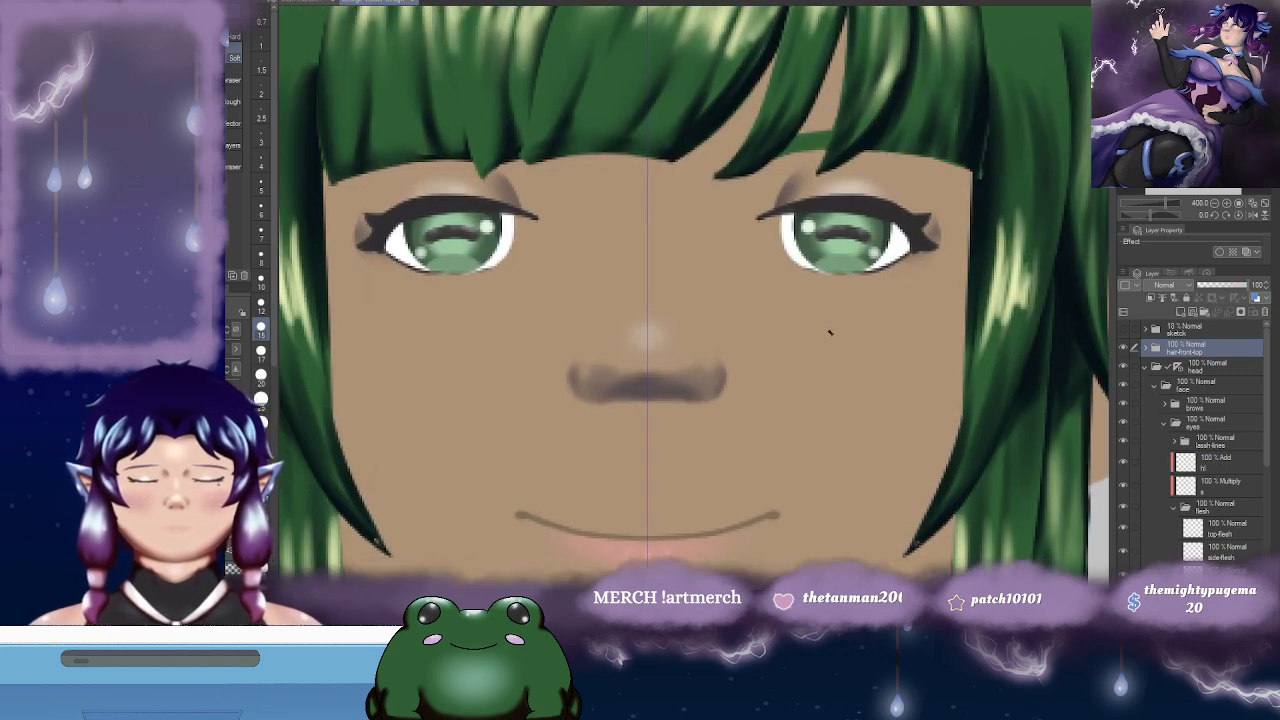
{"action": "scroll", "coordinate": [829, 333], "scroll_direction": "down", "scroll_amount": 2}
{"action": "mouse_move", "coordinate": [872, 348]}
{"action": "left_mouse_down"}
{"action": "mouse_move", "coordinate": [871, 309]}
{"action": "mouse_move", "coordinate": [832, 307]}
{"action": "left_mouse_up"}
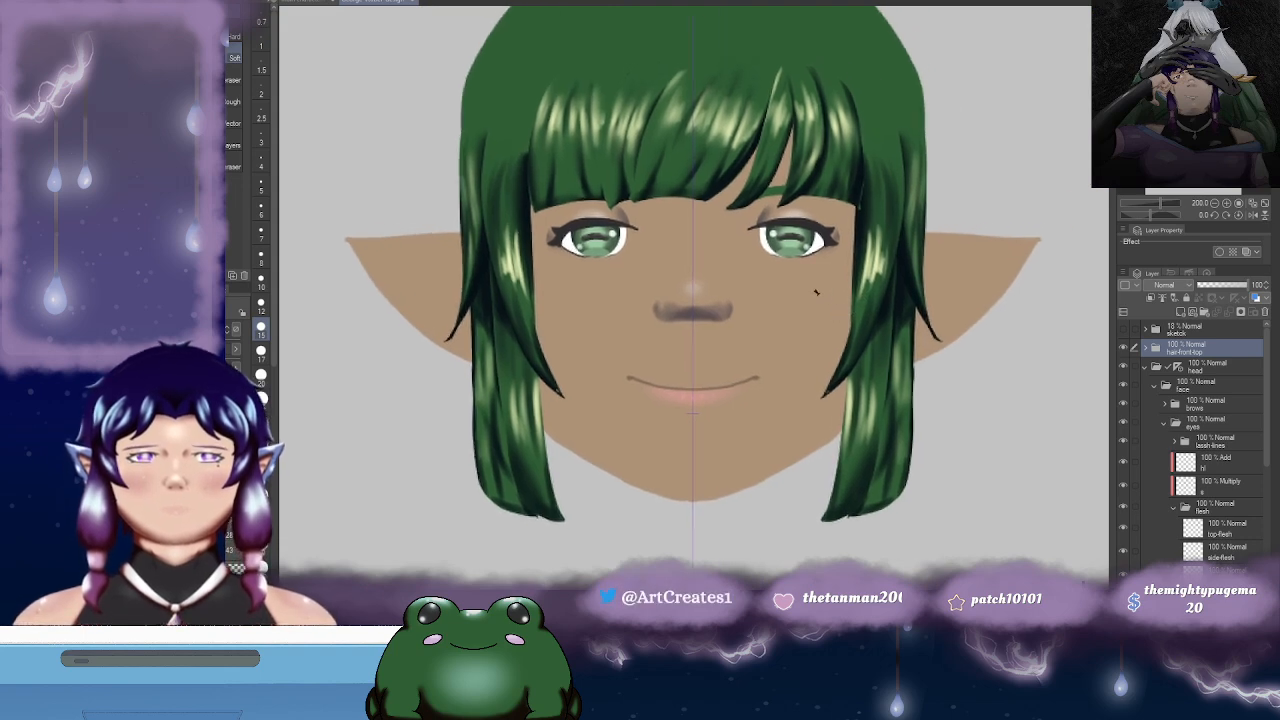
{"action": "scroll", "coordinate": [820, 309], "scroll_direction": "up", "scroll_amount": 1}
{"action": "scroll", "coordinate": [820, 309], "scroll_direction": "down", "scroll_amount": 2}
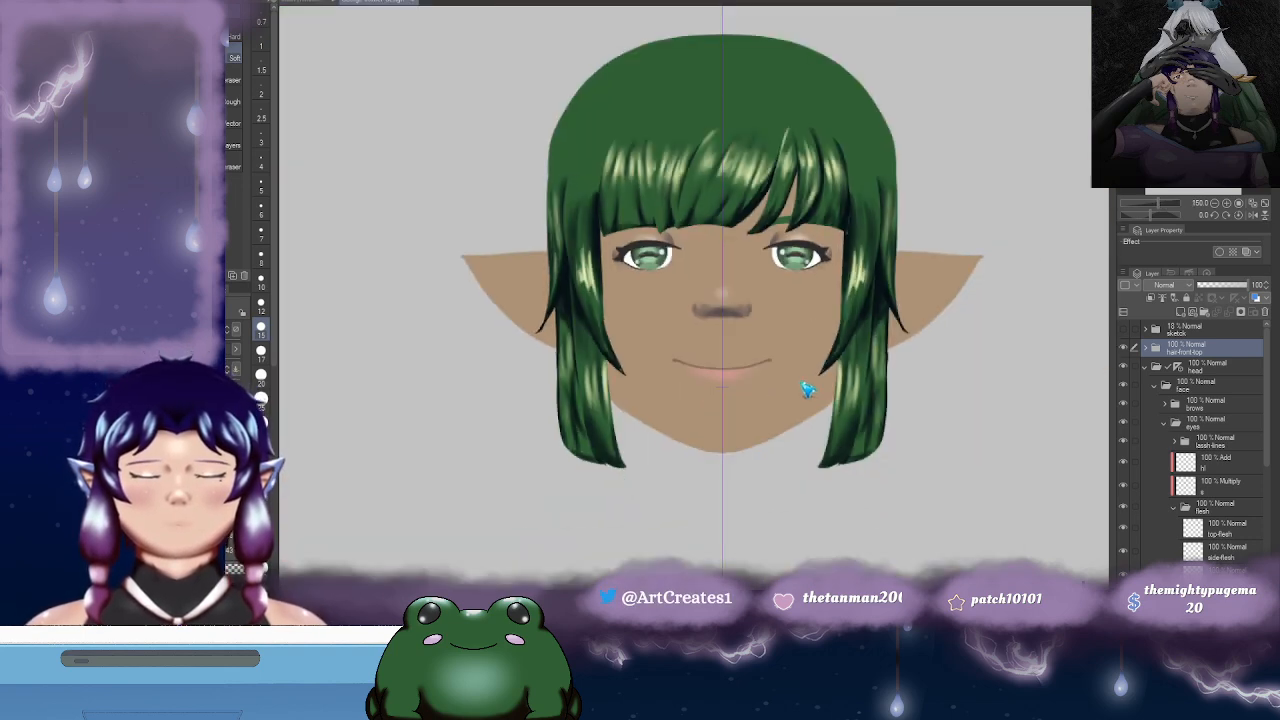
{"action": "scroll", "coordinate": [808, 390], "scroll_direction": "down", "scroll_amount": 3}
{"action": "left_click_drag", "start_coordinate": [911, 420], "coordinate": [872, 307]}
- Collapse the face group and show the side-hair and body groups with the head
{"action": "left_click", "coordinate": [1166, 386]}
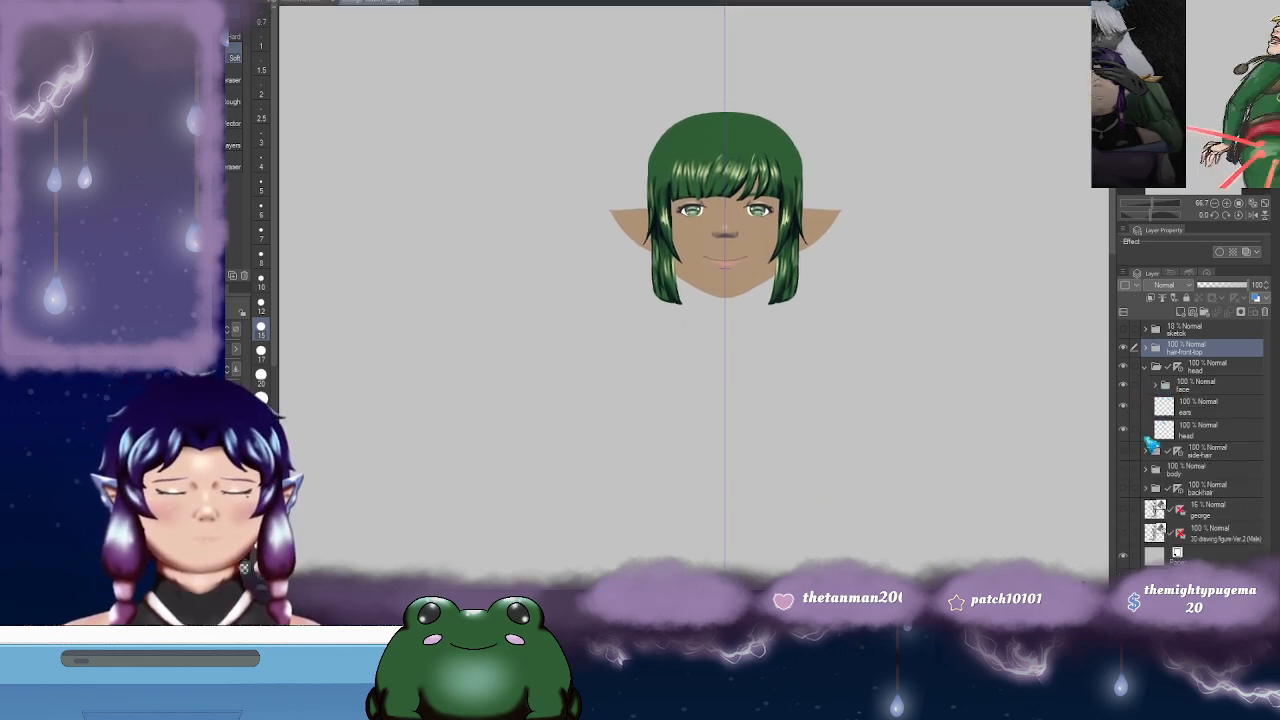
{"action": "left_click", "coordinate": [1123, 468]}
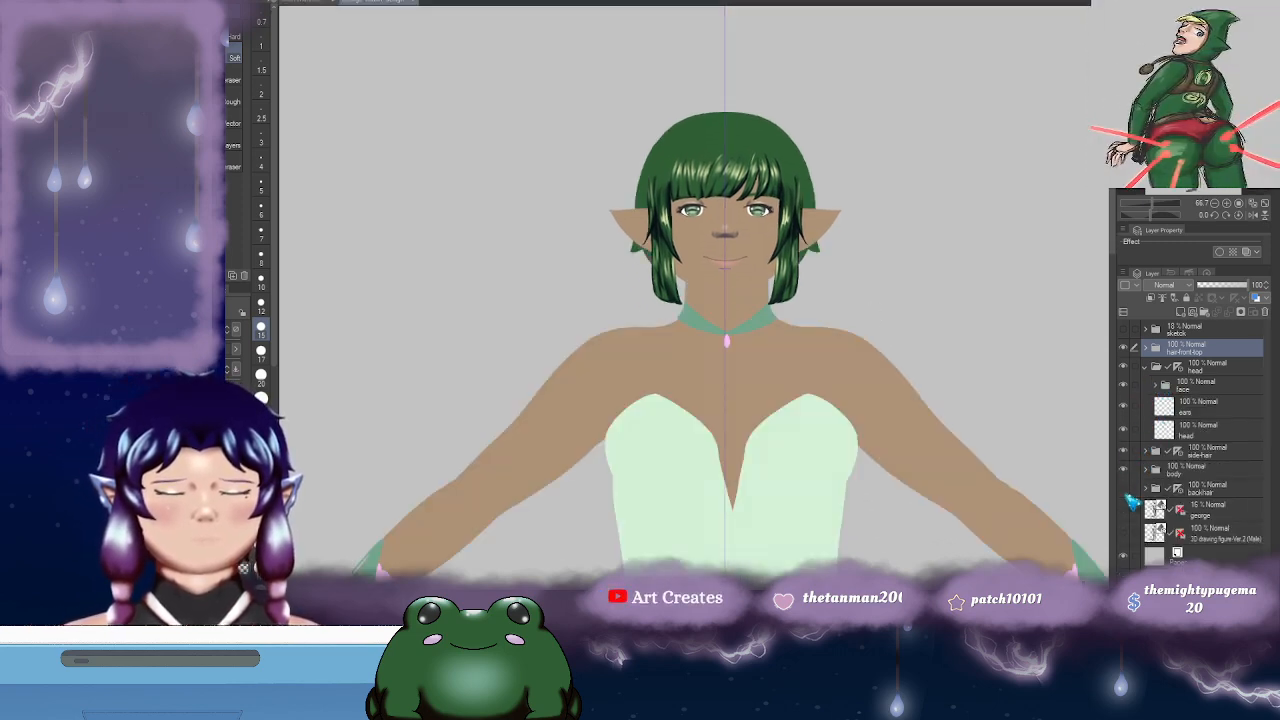
{"action": "left_click_drag", "start_coordinate": [855, 361], "coordinate": [867, 379]}
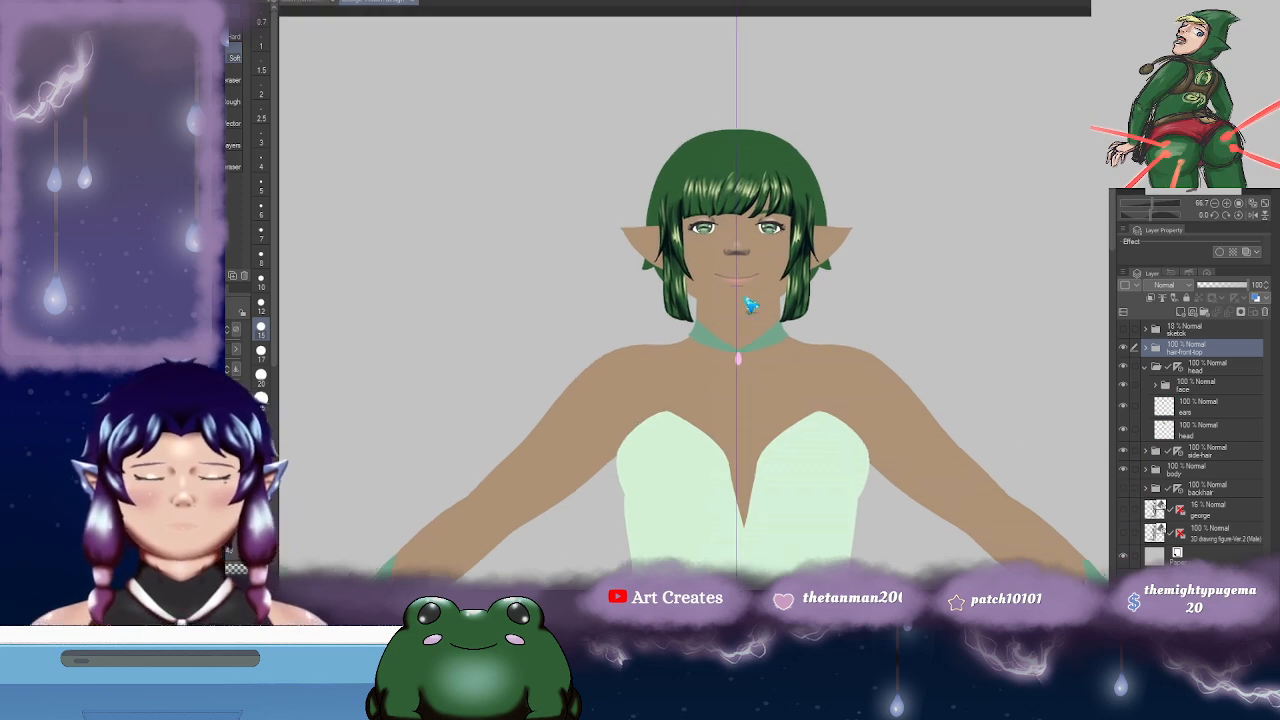
{"action": "scroll", "coordinate": [741, 295], "scroll_direction": "up", "scroll_amount": 2}
{"action": "left_click_drag", "start_coordinate": [833, 239], "coordinate": [834, 317]}
{"action": "scroll", "coordinate": [795, 283], "scroll_direction": "up", "scroll_amount": 1}
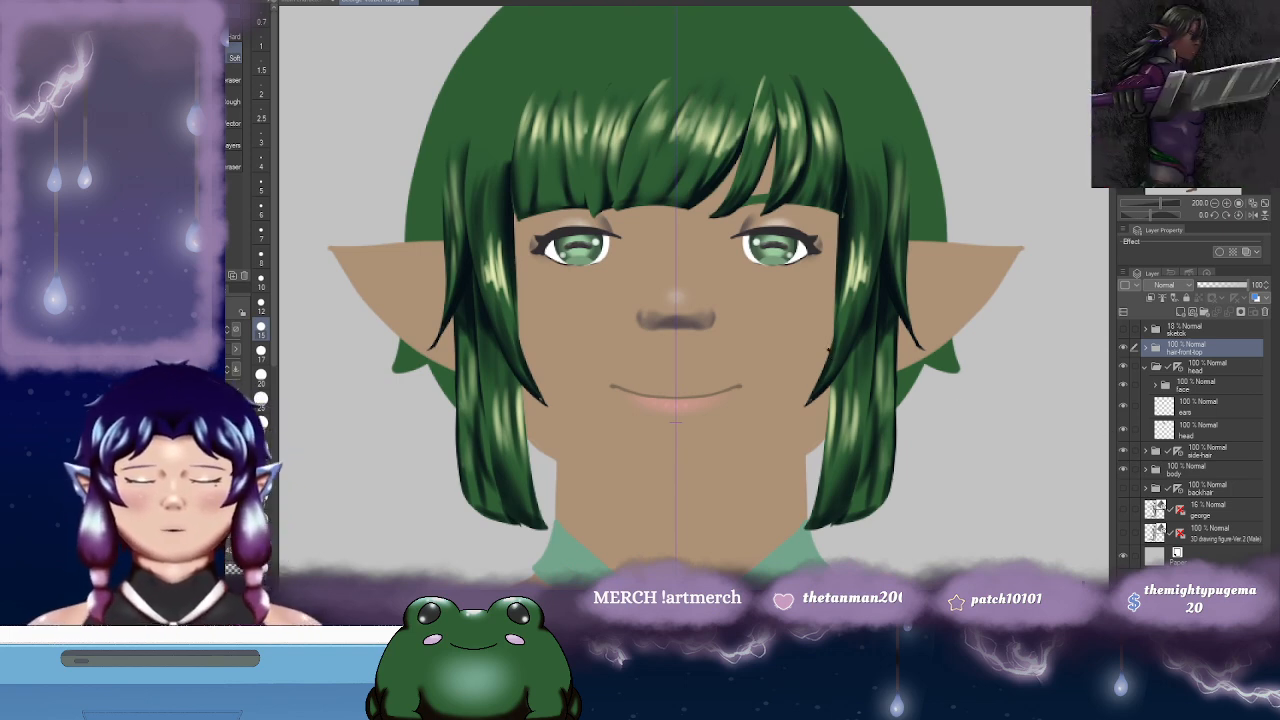
- Add two layers clipped to the head layer: a shadow layer named s set to Multiply and a highlight layer set to Add
{"action": "left_click", "coordinate": [826, 374], "text": "ctrl+shift"}
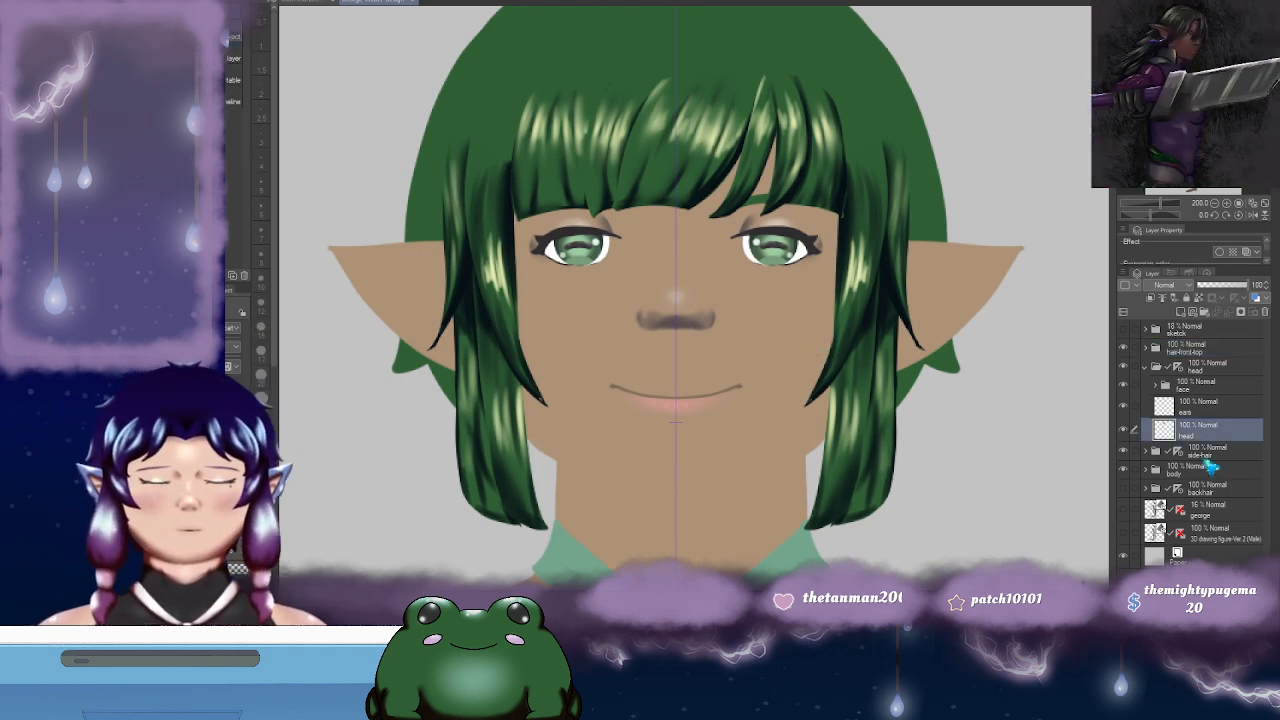
{"action": "left_click", "coordinate": [1182, 314]}
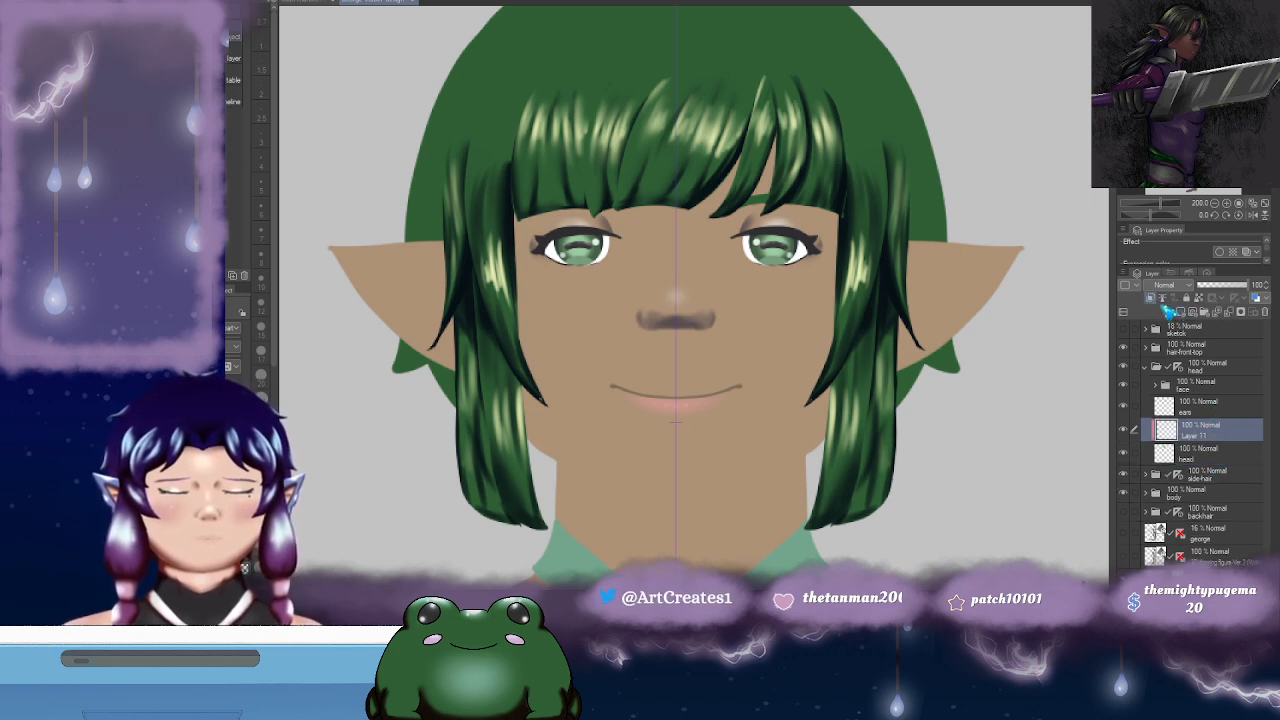
{"action": "left_click", "coordinate": [1182, 313]}
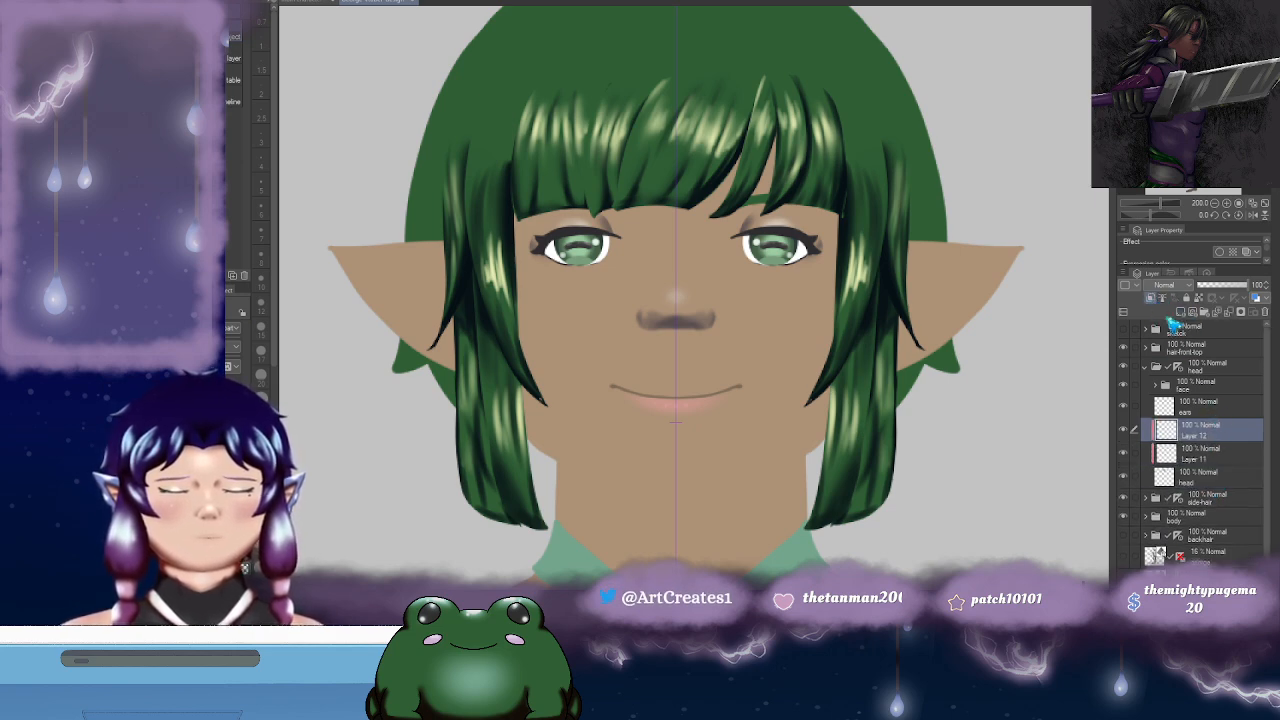
{"action": "left_click", "coordinate": [1221, 465]}
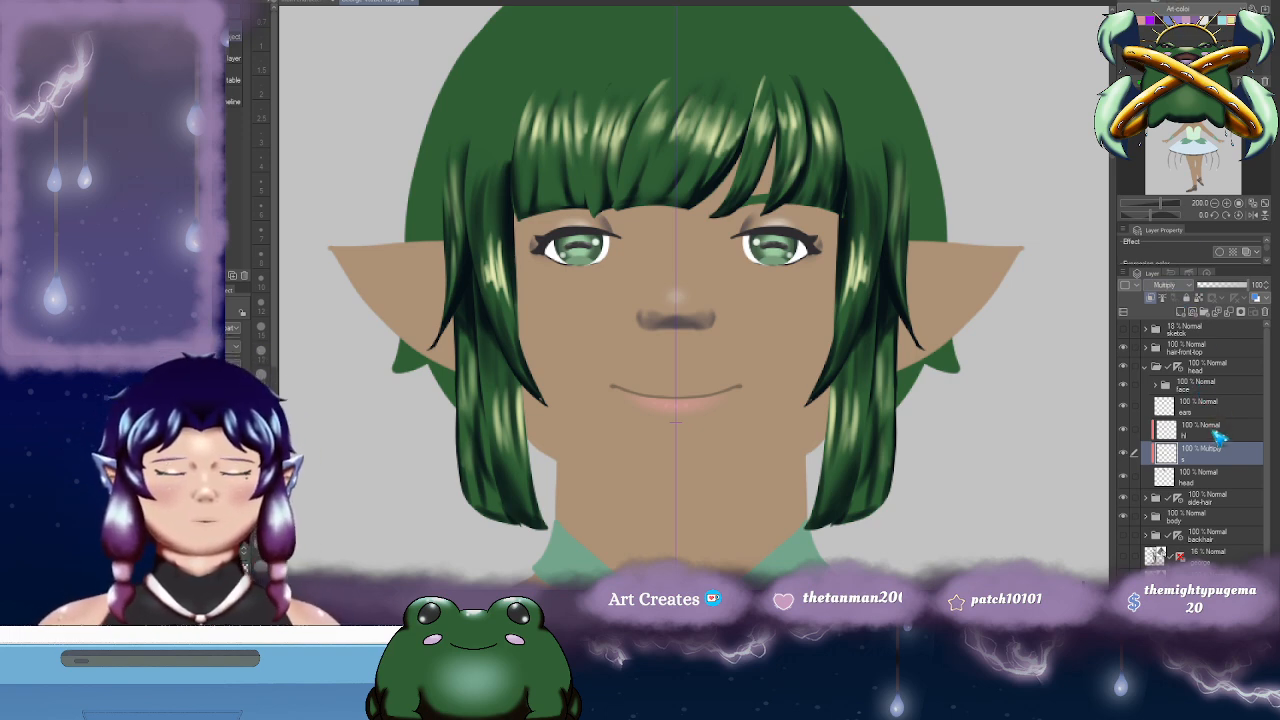
{"action": "left_click", "coordinate": [1218, 430]}
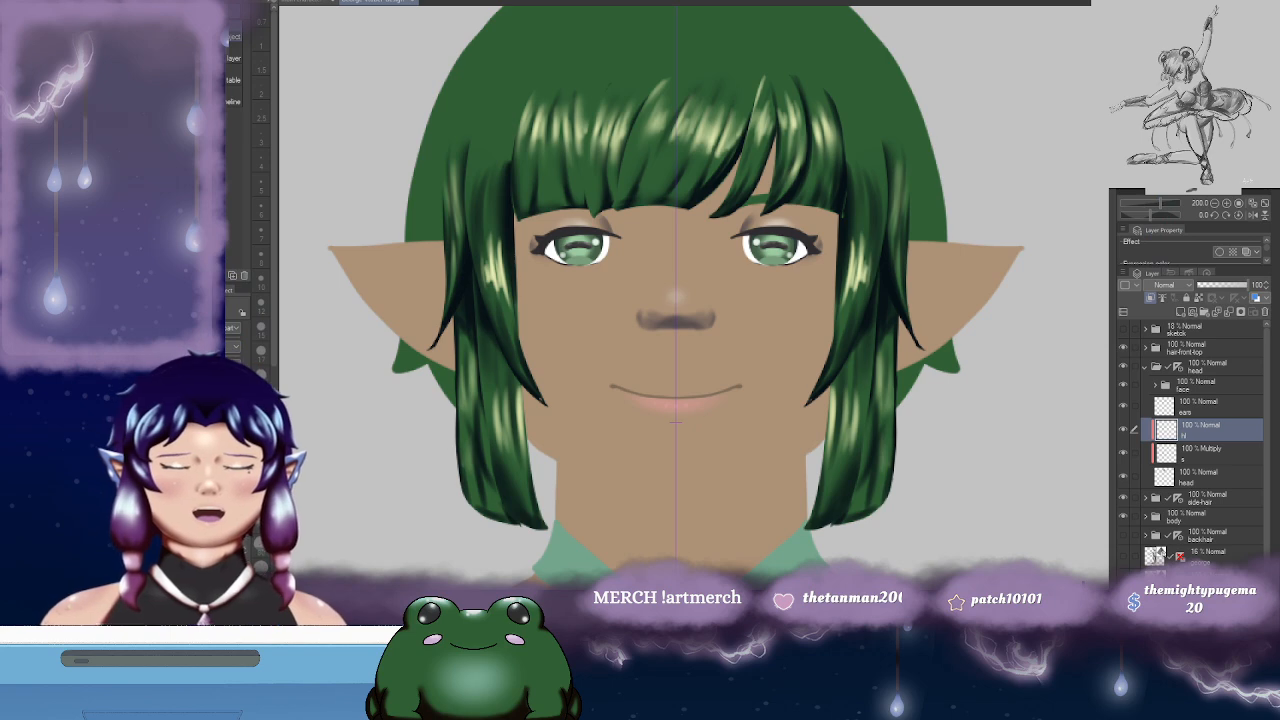
- Hide the body group and brush a dark shadow along the jawline and chin on the Multiply layer
{"action": "left_click", "coordinate": [1208, 452]}
{"action": "left_click_drag", "start_coordinate": [813, 434], "coordinate": [860, 266]}
{"action": "key", "text": "b"}
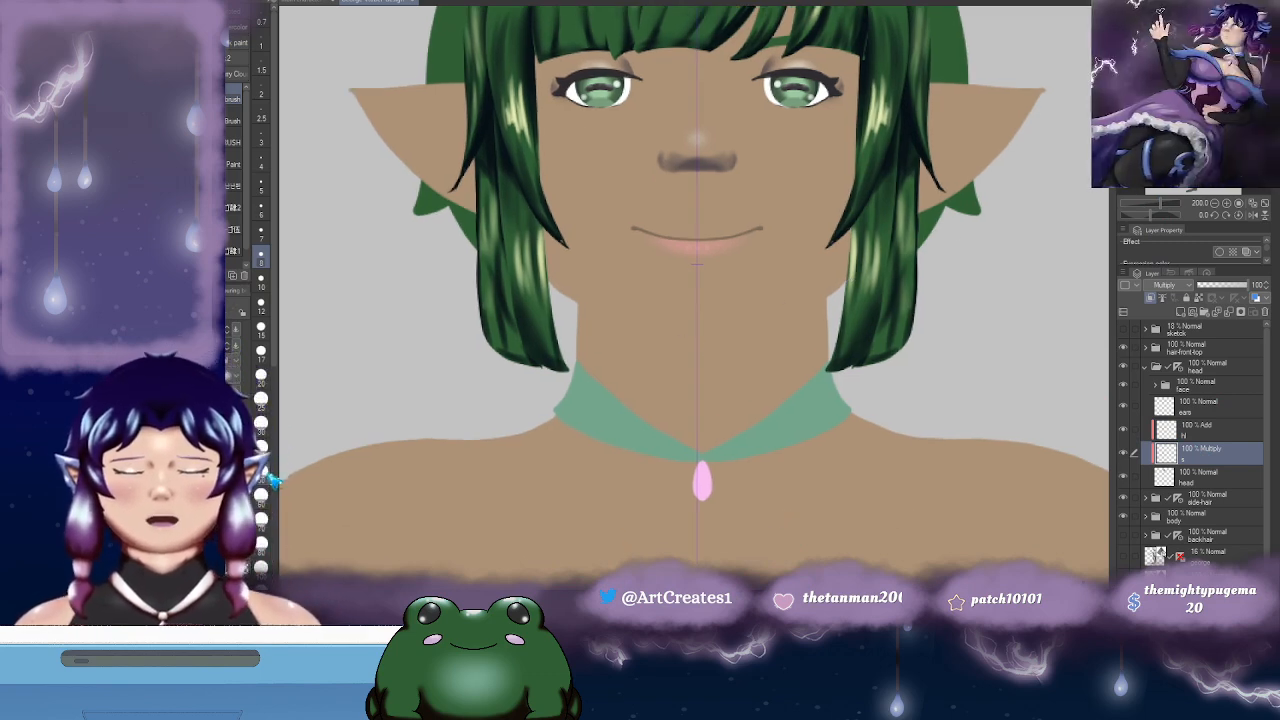
{"action": "left_click_drag", "start_coordinate": [697, 348], "coordinate": [845, 283]}
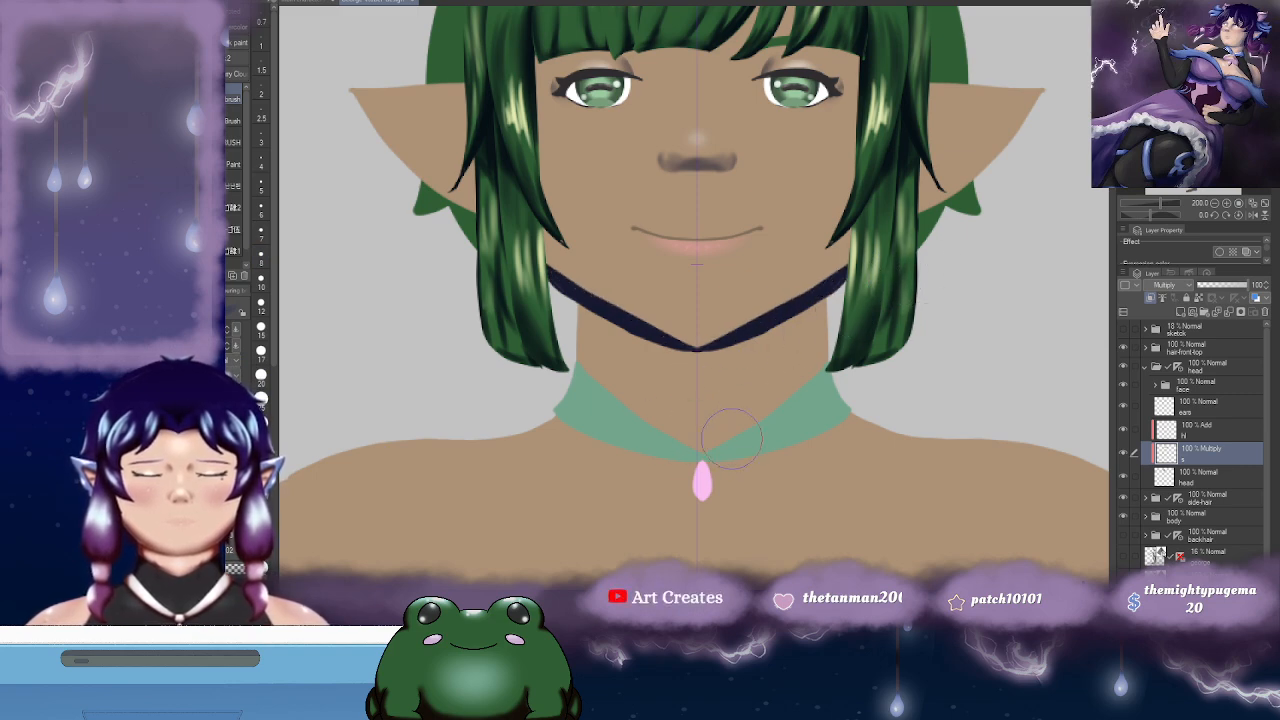
{"action": "key", "text": "ctrl+z"}
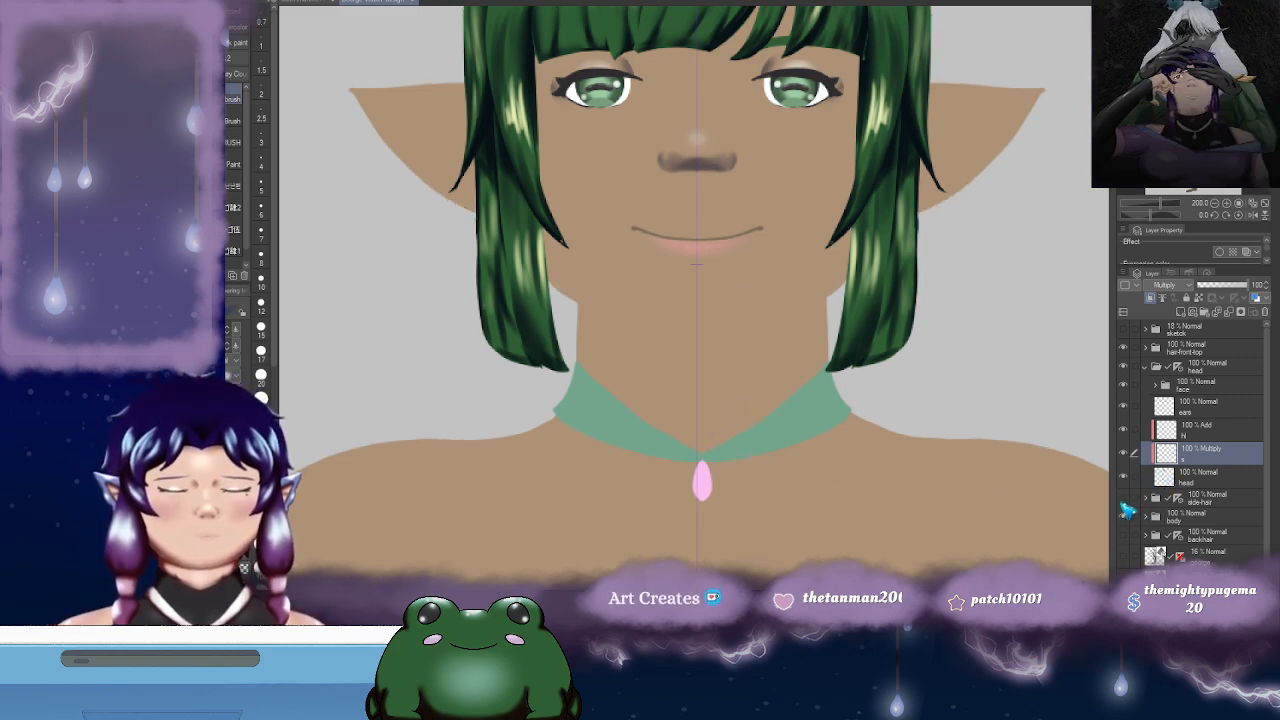
{"action": "left_click", "coordinate": [1125, 517]}
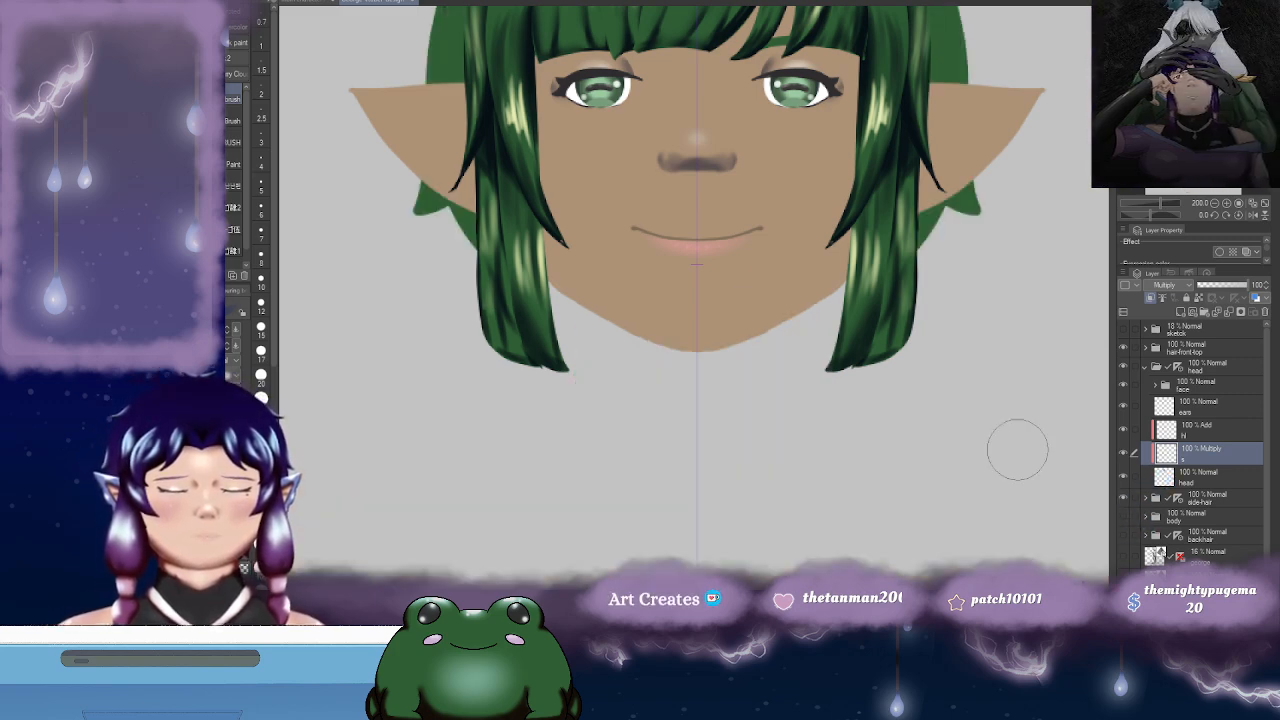
{"action": "mouse_move", "coordinate": [575, 306]}
{"action": "left_mouse_down"}
{"action": "mouse_move", "coordinate": [845, 330]}
{"action": "mouse_move", "coordinate": [911, 285]}
{"action": "left_mouse_up"}
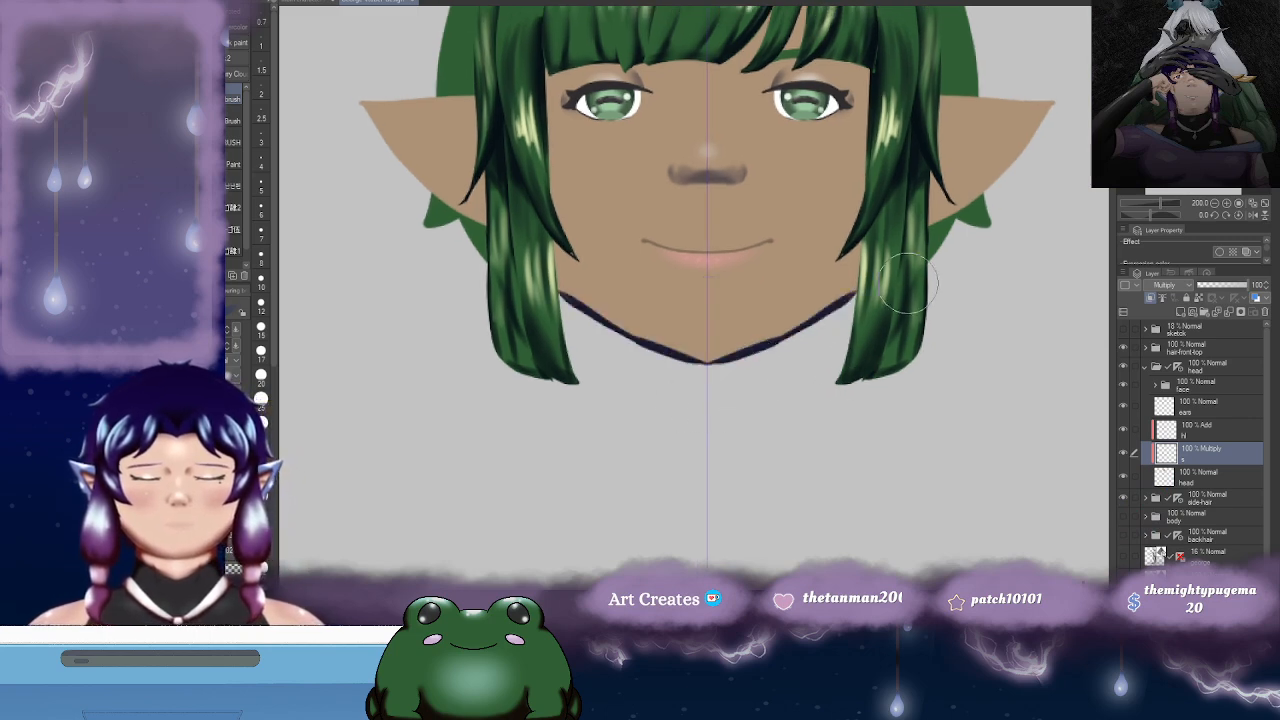
- Hide the hair-front-top group and extend the jawline shadow up to the ears
{"action": "left_click", "coordinate": [1123, 347]}
{"action": "scroll", "coordinate": [928, 349], "scroll_direction": "up", "scroll_amount": 2}
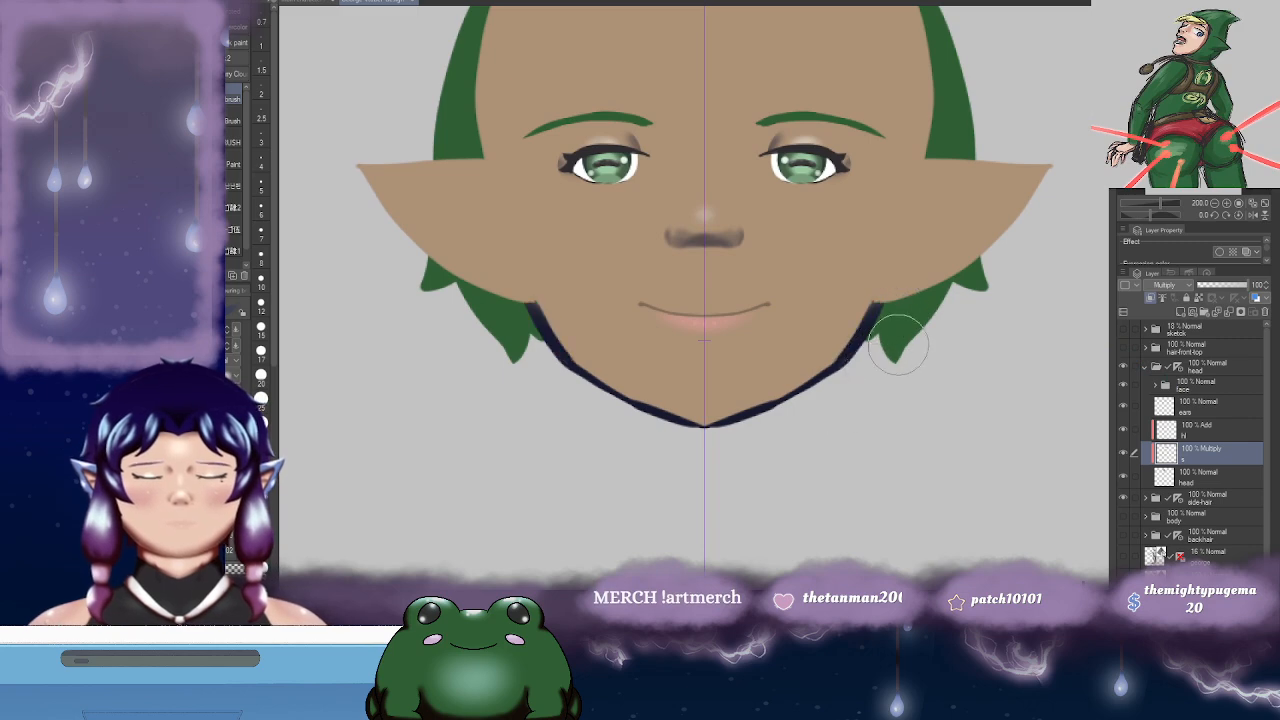
{"action": "scroll", "coordinate": [892, 350], "scroll_direction": "up", "scroll_amount": 3}
{"action": "left_click_drag", "start_coordinate": [913, 286], "coordinate": [914, 212]}
{"action": "left_click_drag", "start_coordinate": [873, 190], "coordinate": [928, 238]}
{"action": "left_click_drag", "start_coordinate": [498, 271], "coordinate": [508, 139]}
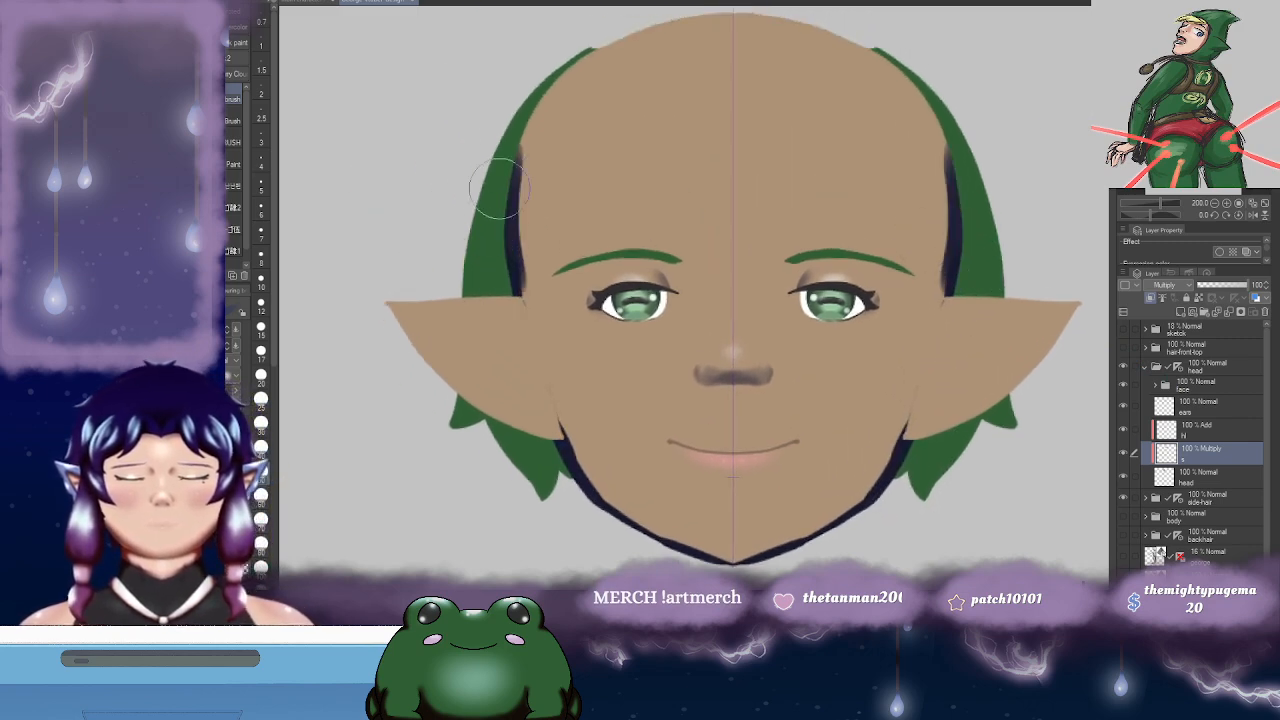
{"action": "key", "text": "ctrl+z"}
{"action": "left_click_drag", "start_coordinate": [488, 273], "coordinate": [481, 236]}
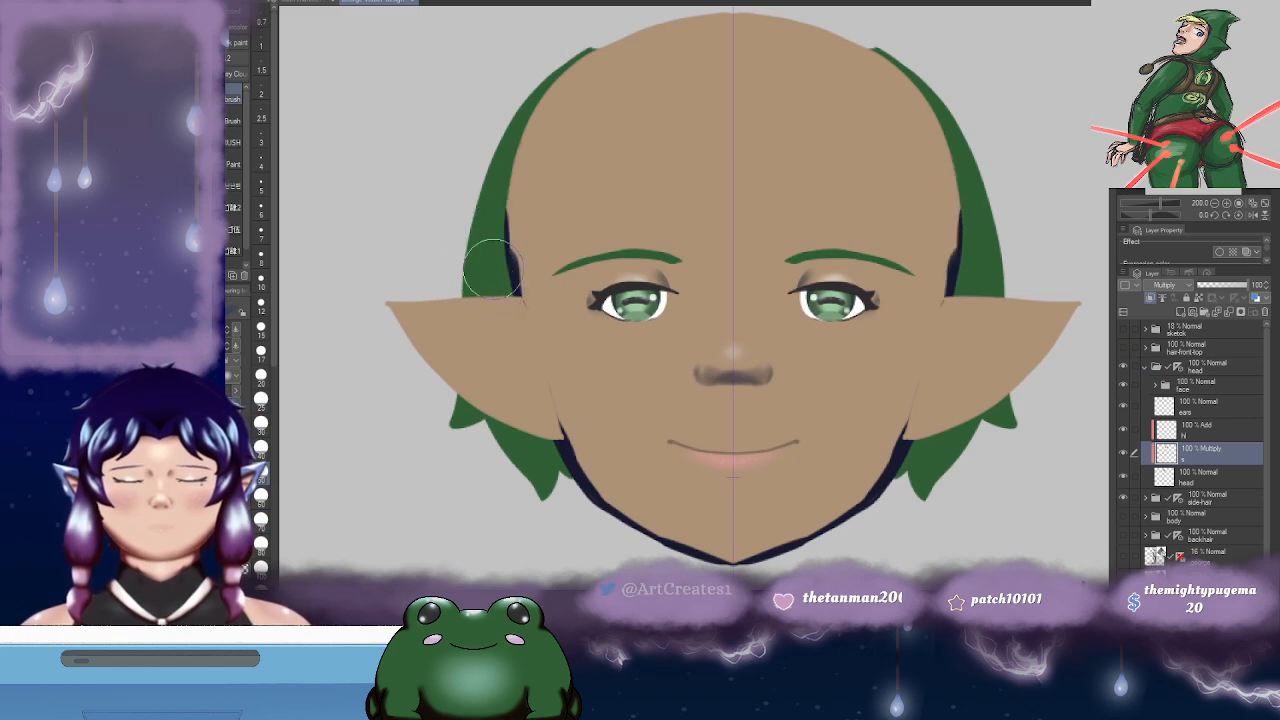
{"action": "scroll", "coordinate": [994, 240], "scroll_direction": "down", "scroll_amount": 3}
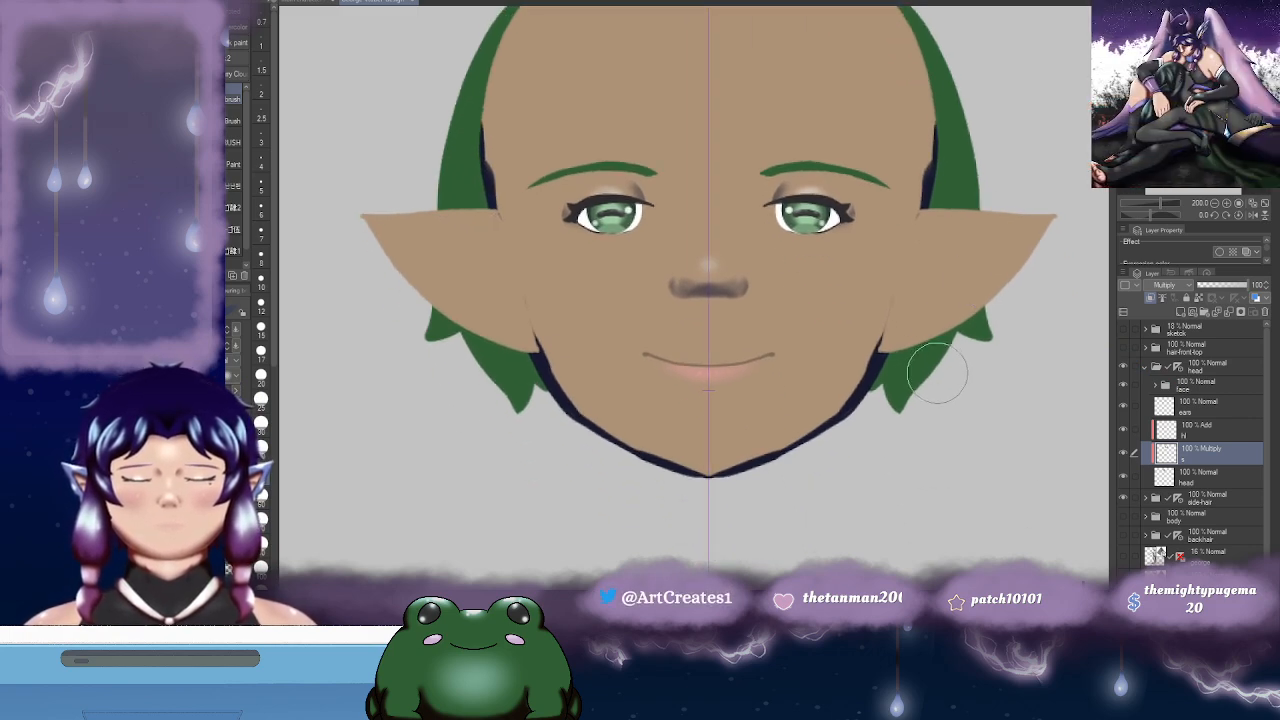
{"action": "key", "text": "ctrl+z"}
{"action": "key", "text": "ctrl+z"}
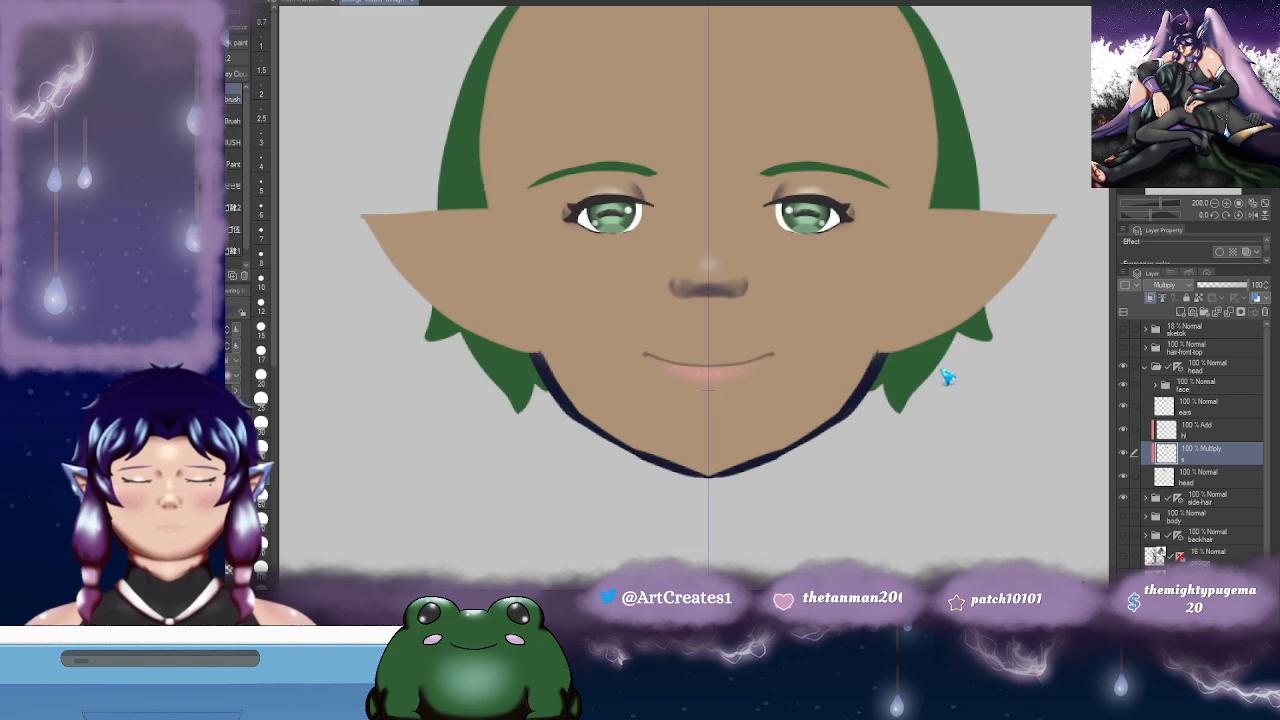
{"action": "key", "text": "ctrl+z"}
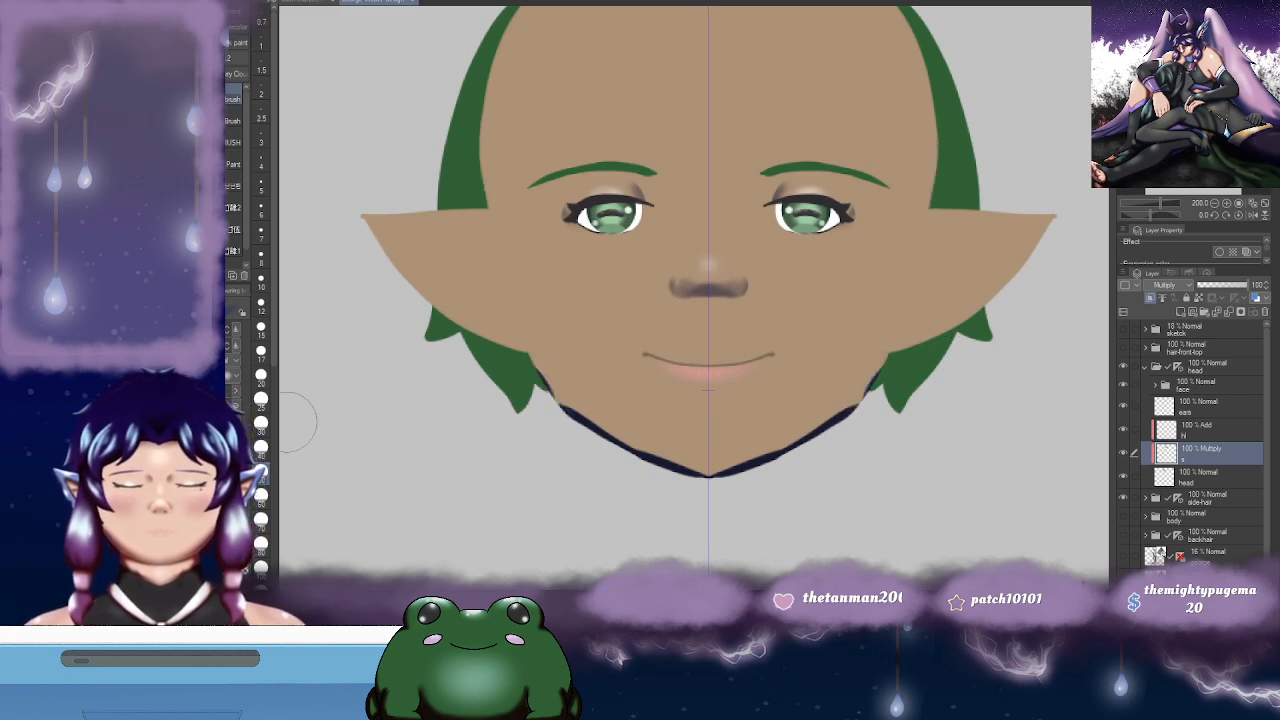
- Repaint the shadow along the upper jaw as far as the ears and add dark touches at the temples
{"action": "left_click_drag", "start_coordinate": [854, 420], "coordinate": [910, 345]}
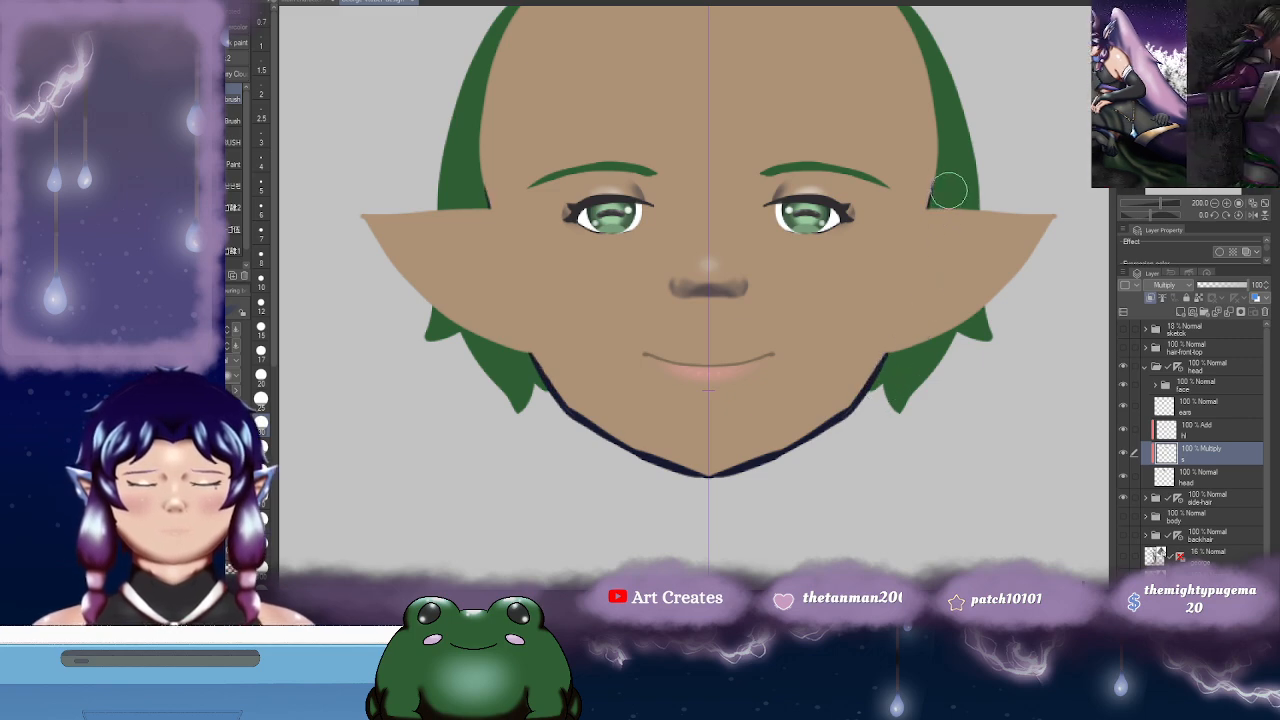
{"action": "scroll", "coordinate": [1020, 160], "scroll_direction": "down", "scroll_amount": 1}
{"action": "mouse_move", "coordinate": [895, 338]}
{"action": "left_mouse_down"}
{"action": "mouse_move", "coordinate": [818, 405]}
{"action": "mouse_move", "coordinate": [840, 400]}
{"action": "mouse_move", "coordinate": [803, 377]}
{"action": "mouse_move", "coordinate": [803, 388]}
{"action": "left_mouse_up"}
{"action": "key", "text": "ctrl+z"}
- Set the brush size to 20 and paint dark shadows around the inner corners of both eyes
{"action": "left_click", "coordinate": [264, 381]}
{"action": "mouse_move", "coordinate": [804, 273]}
{"action": "left_mouse_down"}
{"action": "mouse_move", "coordinate": [833, 277]}
{"action": "mouse_move", "coordinate": [823, 312]}
{"action": "left_mouse_up"}
{"action": "mouse_move", "coordinate": [793, 176]}
{"action": "left_mouse_down"}
{"action": "mouse_move", "coordinate": [787, 212]}
{"action": "mouse_move", "coordinate": [824, 211]}
{"action": "mouse_move", "coordinate": [826, 191]}
{"action": "left_mouse_up"}
{"action": "key", "text": "ctrl+z"}
{"action": "key", "text": "ctrl+z"}
{"action": "left_click_drag", "start_coordinate": [704, 150], "coordinate": [720, 192]}
{"action": "left_click_drag", "start_coordinate": [843, 205], "coordinate": [817, 225]}
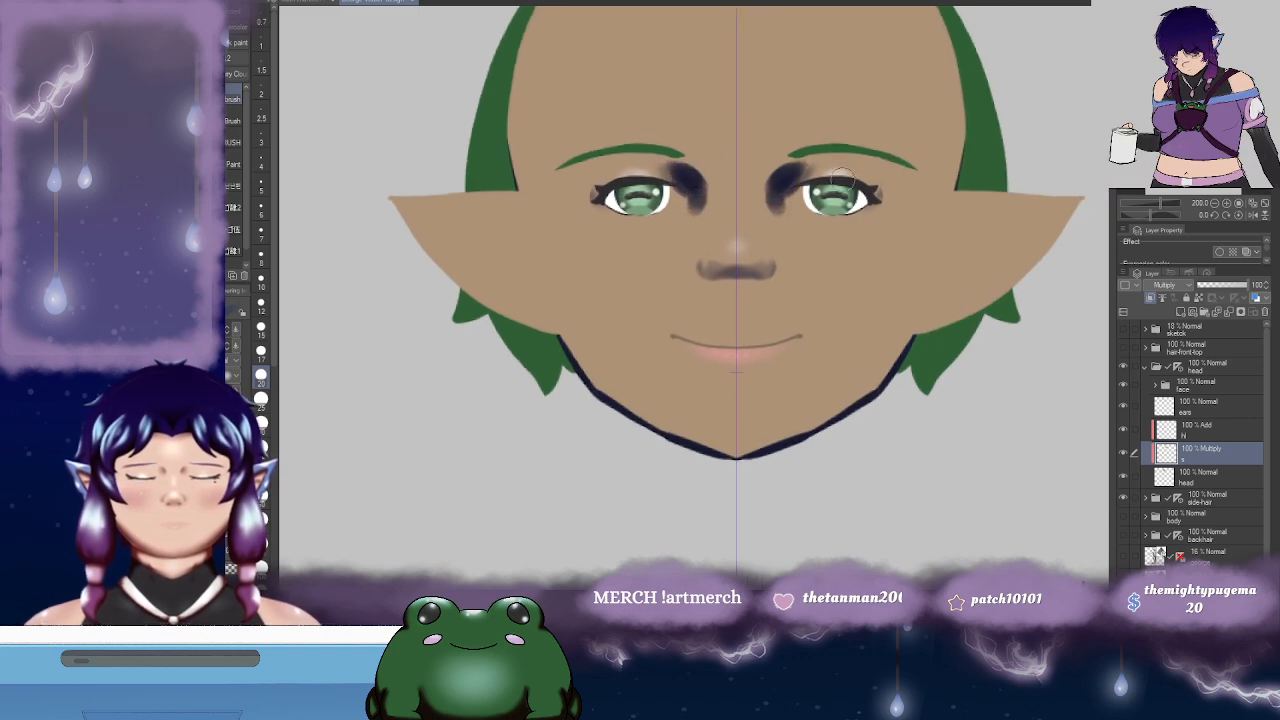
{"action": "mouse_move", "coordinate": [853, 178]}
{"action": "left_mouse_down"}
{"action": "mouse_move", "coordinate": [830, 157]}
{"action": "mouse_move", "coordinate": [807, 161]}
{"action": "mouse_move", "coordinate": [892, 165]}
{"action": "left_mouse_up"}
{"action": "key", "text": "ctrl+z"}
{"action": "key", "text": "ctrl+z"}
{"action": "key", "text": "ctrl+z"}
- Paint darker shadows around the nostrils and beneath the nose
{"action": "mouse_move", "coordinate": [968, 213]}
{"action": "left_mouse_down"}
{"action": "mouse_move", "coordinate": [934, 192]}
{"action": "mouse_move", "coordinate": [937, 151]}
{"action": "left_mouse_up"}
{"action": "left_click_drag", "start_coordinate": [872, 317], "coordinate": [931, 298]}
{"action": "mouse_move", "coordinate": [746, 186]}
{"action": "left_mouse_down"}
{"action": "mouse_move", "coordinate": [776, 188]}
{"action": "mouse_move", "coordinate": [849, 277]}
{"action": "mouse_move", "coordinate": [817, 343]}
{"action": "mouse_move", "coordinate": [820, 400]}
{"action": "mouse_move", "coordinate": [814, 300]}
{"action": "left_mouse_up"}
{"action": "left_click_drag", "start_coordinate": [942, 274], "coordinate": [906, 245]}
- Blur the temple and jaw shadows on the right half of the face down to the chin
{"action": "key", "text": "j"}
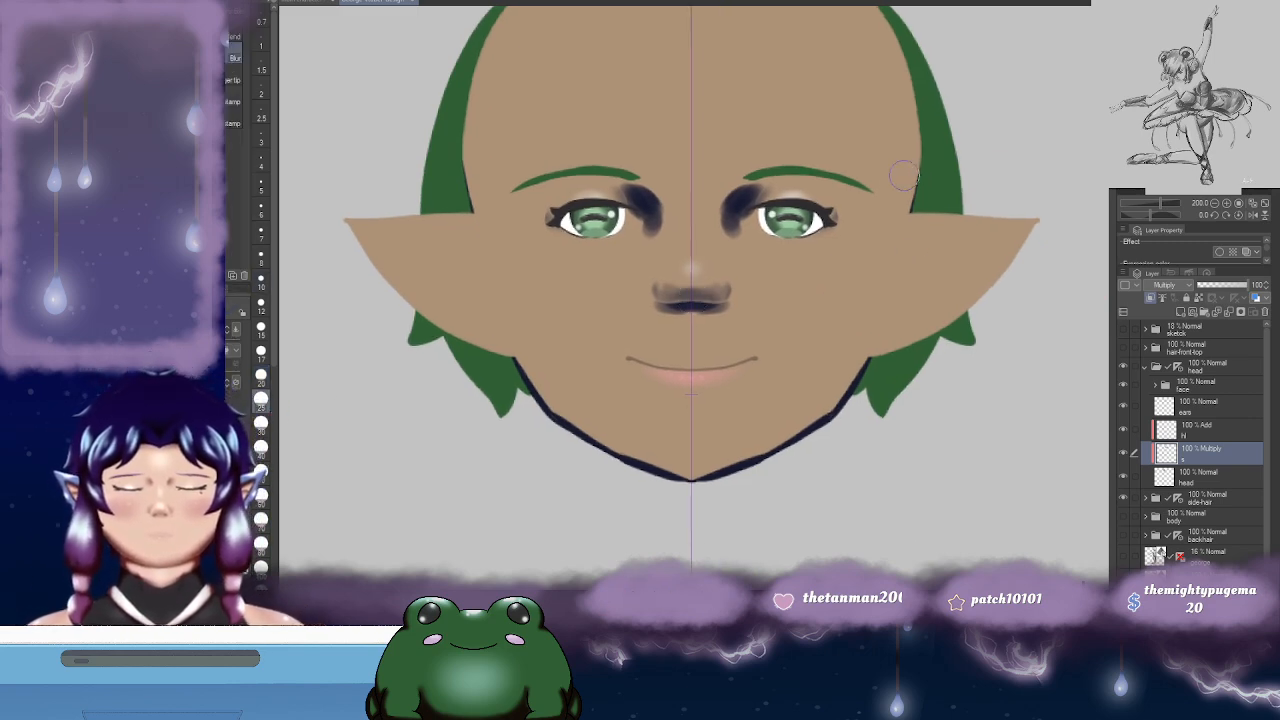
{"action": "left_click_drag", "start_coordinate": [903, 177], "coordinate": [915, 125]}
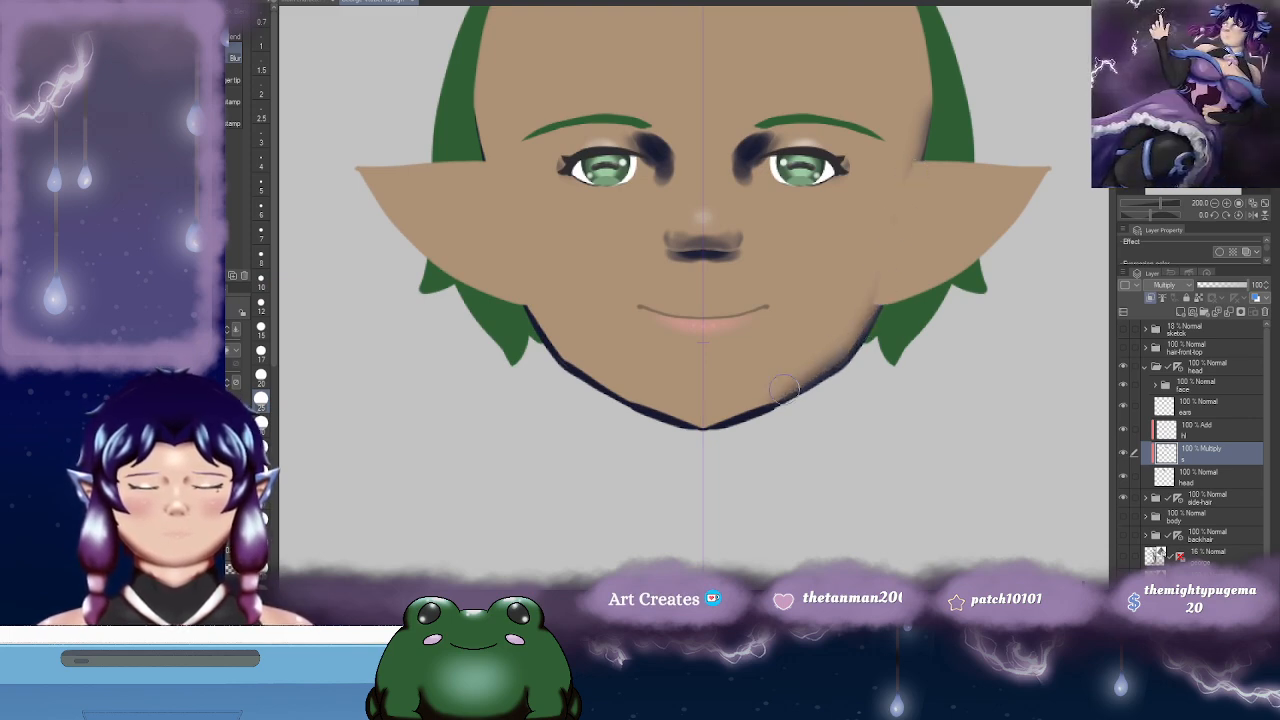
{"action": "left_click_drag", "start_coordinate": [780, 394], "coordinate": [692, 430]}
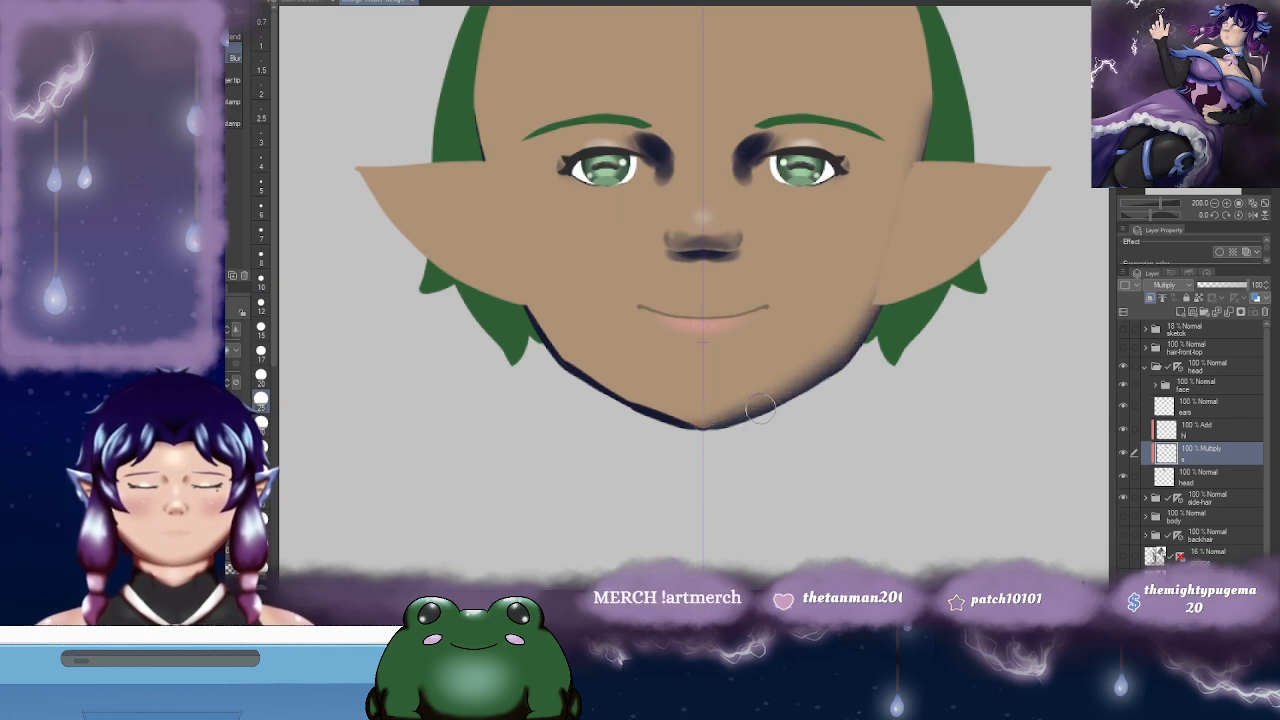
- Turn off clipping for the Multiply shadow layer above the head layer
{"action": "left_click", "coordinate": [1124, 453]}
{"action": "left_click", "coordinate": [1124, 453]}
{"action": "left_click", "coordinate": [1151, 298]}
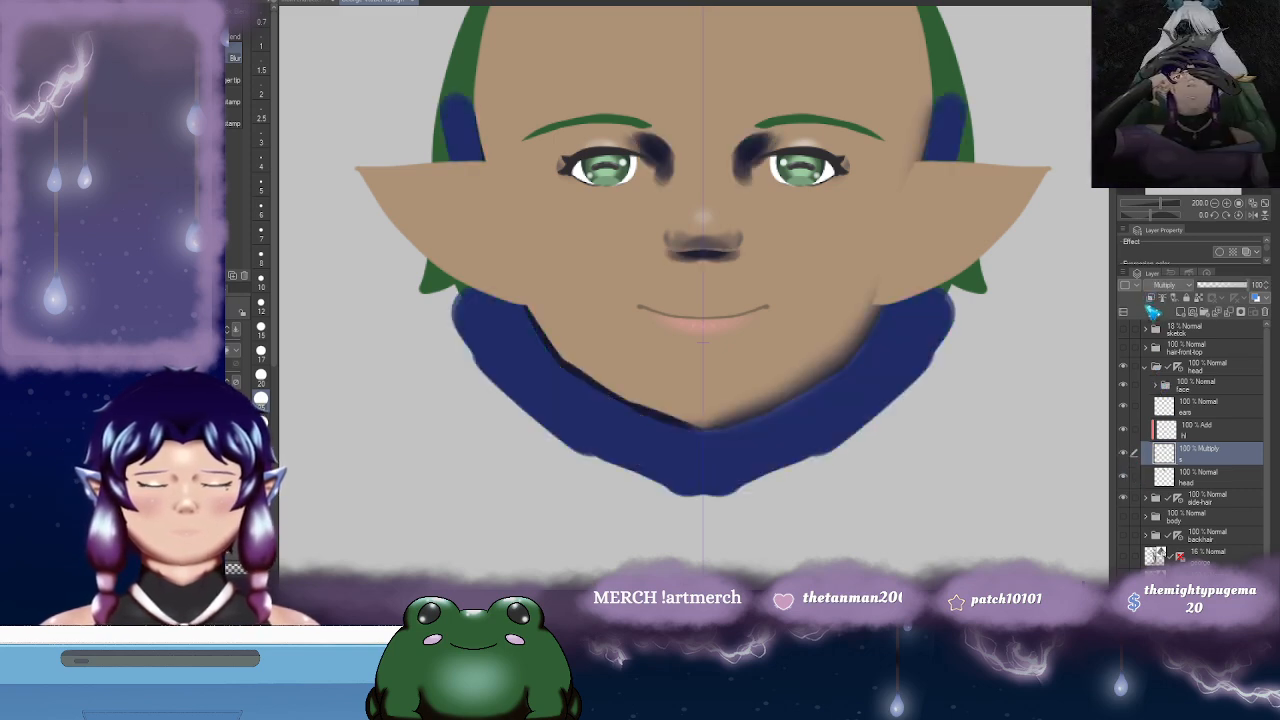
- Blur the inner edge of the shadow along the chin, both sides of the jaw and the temples
{"action": "mouse_move", "coordinate": [735, 414]}
{"action": "left_mouse_down"}
{"action": "mouse_move", "coordinate": [796, 385]}
{"action": "mouse_move", "coordinate": [742, 385]}
{"action": "left_mouse_up"}
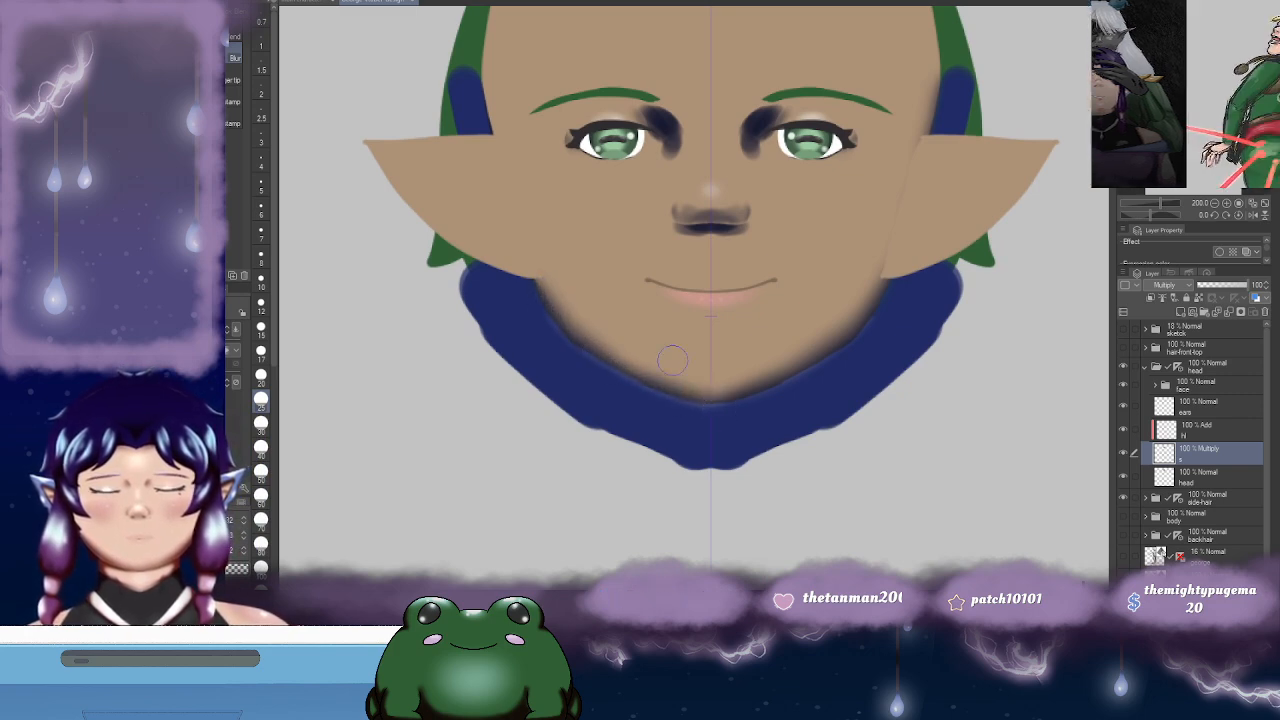
{"action": "left_click_drag", "start_coordinate": [548, 201], "coordinate": [586, 286]}
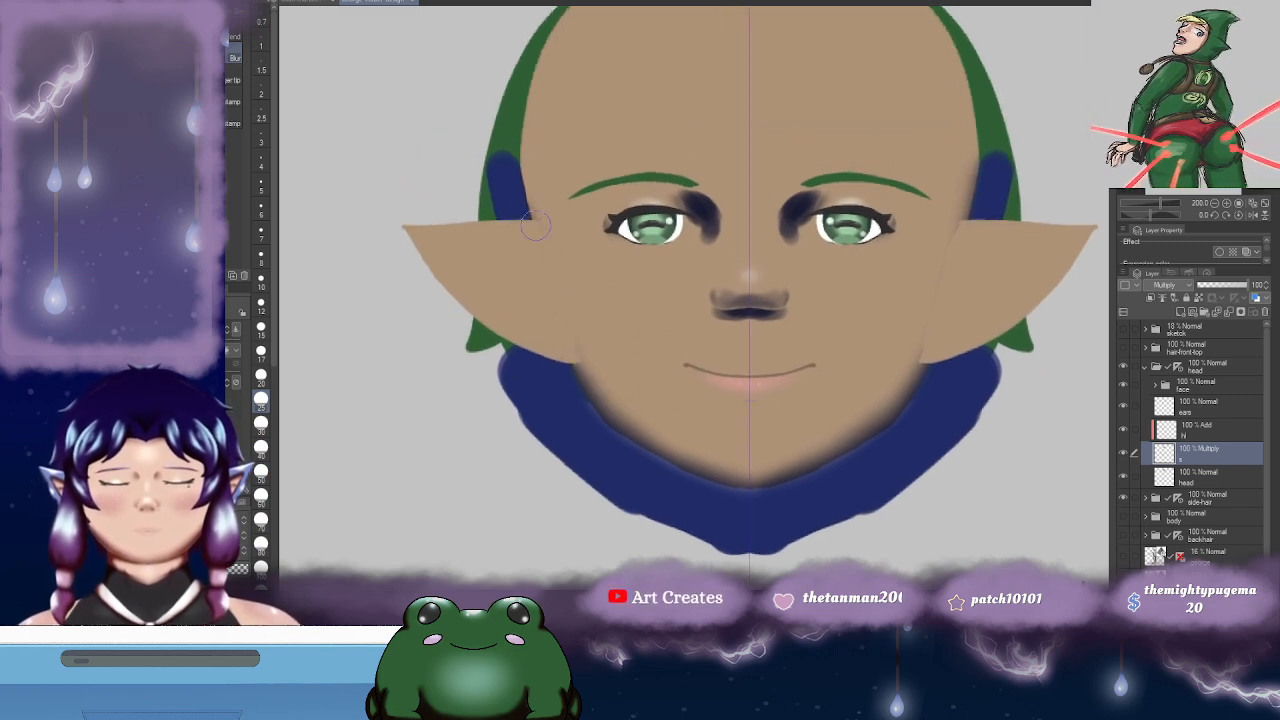
{"action": "left_click_drag", "start_coordinate": [918, 292], "coordinate": [880, 289]}
{"action": "mouse_move", "coordinate": [883, 387]}
{"action": "left_mouse_down"}
{"action": "mouse_move", "coordinate": [908, 272]}
{"action": "mouse_move", "coordinate": [954, 283]}
{"action": "mouse_move", "coordinate": [936, 296]}
{"action": "left_mouse_up"}
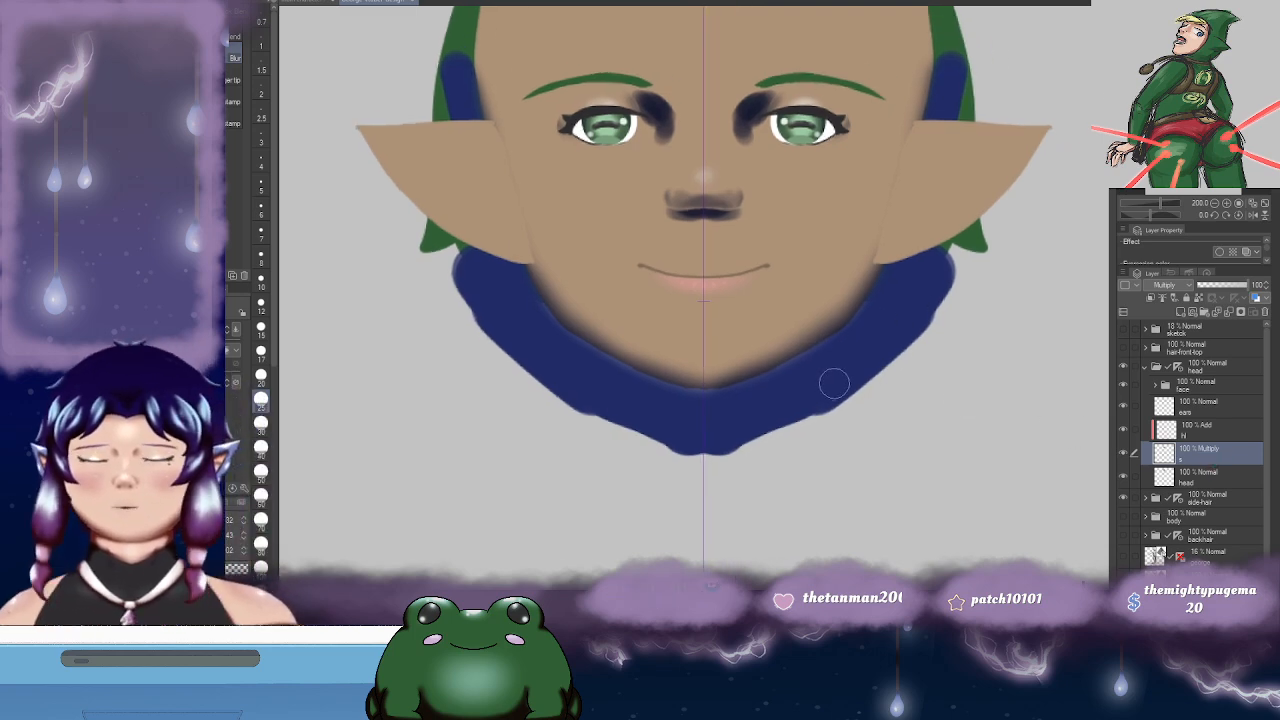
- Extend the dark blue shadow outward beside both temples and even out its outer edge around the jaw
{"action": "key", "text": "b"}
{"action": "mouse_move", "coordinate": [965, 85]}
{"action": "left_mouse_down"}
{"action": "mouse_move", "coordinate": [925, 123]}
{"action": "mouse_move", "coordinate": [925, 147]}
{"action": "left_mouse_up"}
{"action": "left_click_drag", "start_coordinate": [911, 284], "coordinate": [861, 380]}
{"action": "mouse_move", "coordinate": [925, 154]}
{"action": "left_mouse_down"}
{"action": "mouse_move", "coordinate": [924, 126]}
{"action": "mouse_move", "coordinate": [925, 147]}
{"action": "left_mouse_up"}
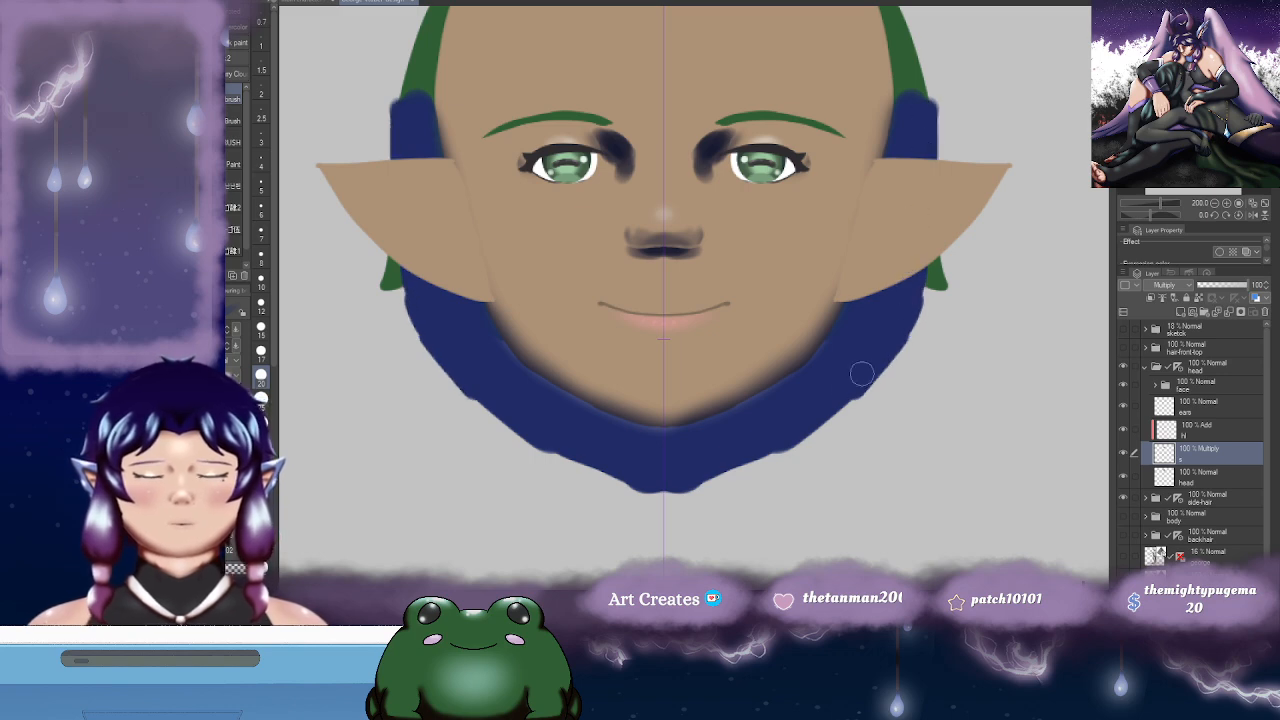
{"action": "left_click_drag", "start_coordinate": [843, 411], "coordinate": [790, 437]}
{"action": "mouse_move", "coordinate": [652, 493]}
{"action": "left_mouse_down"}
{"action": "mouse_move", "coordinate": [759, 458]}
{"action": "mouse_move", "coordinate": [887, 365]}
{"action": "left_mouse_up"}
{"action": "mouse_move", "coordinate": [898, 315]}
{"action": "left_mouse_down"}
{"action": "mouse_move", "coordinate": [832, 387]}
{"action": "mouse_move", "coordinate": [858, 284]}
{"action": "left_mouse_up"}
{"action": "left_click_drag", "start_coordinate": [810, 380], "coordinate": [863, 311]}
{"action": "scroll", "coordinate": [843, 366], "scroll_direction": "down", "scroll_amount": 1}
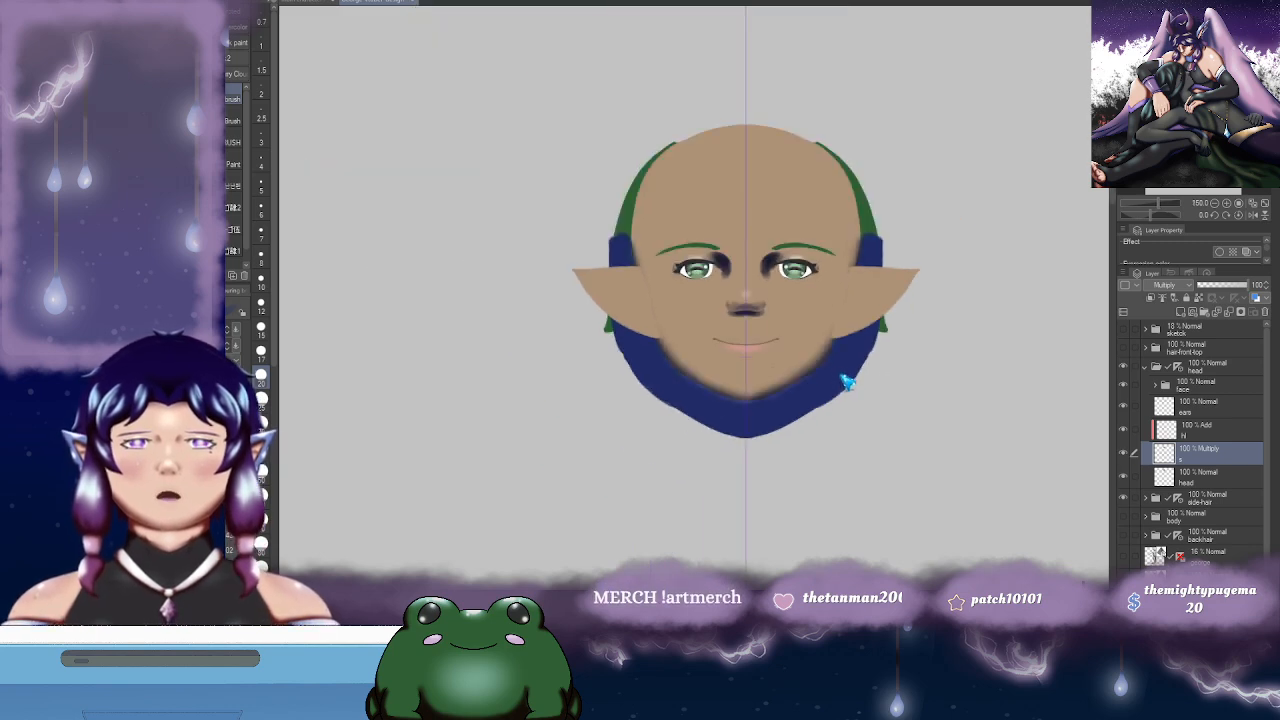
- Repaint the dark shadow close against the jawline and beneath the chin
{"action": "scroll", "coordinate": [843, 374], "scroll_direction": "up", "scroll_amount": 1}
{"action": "left_click_drag", "start_coordinate": [829, 392], "coordinate": [760, 411]}
{"action": "mouse_move", "coordinate": [874, 127]}
{"action": "left_mouse_down"}
{"action": "mouse_move", "coordinate": [876, 178]}
{"action": "mouse_move", "coordinate": [867, 163]}
{"action": "mouse_move", "coordinate": [892, 185]}
{"action": "left_mouse_up"}
{"action": "mouse_move", "coordinate": [819, 334]}
{"action": "left_mouse_down"}
{"action": "mouse_move", "coordinate": [860, 226]}
{"action": "mouse_move", "coordinate": [837, 329]}
{"action": "left_mouse_up"}
{"action": "left_click_drag", "start_coordinate": [817, 283], "coordinate": [866, 214]}
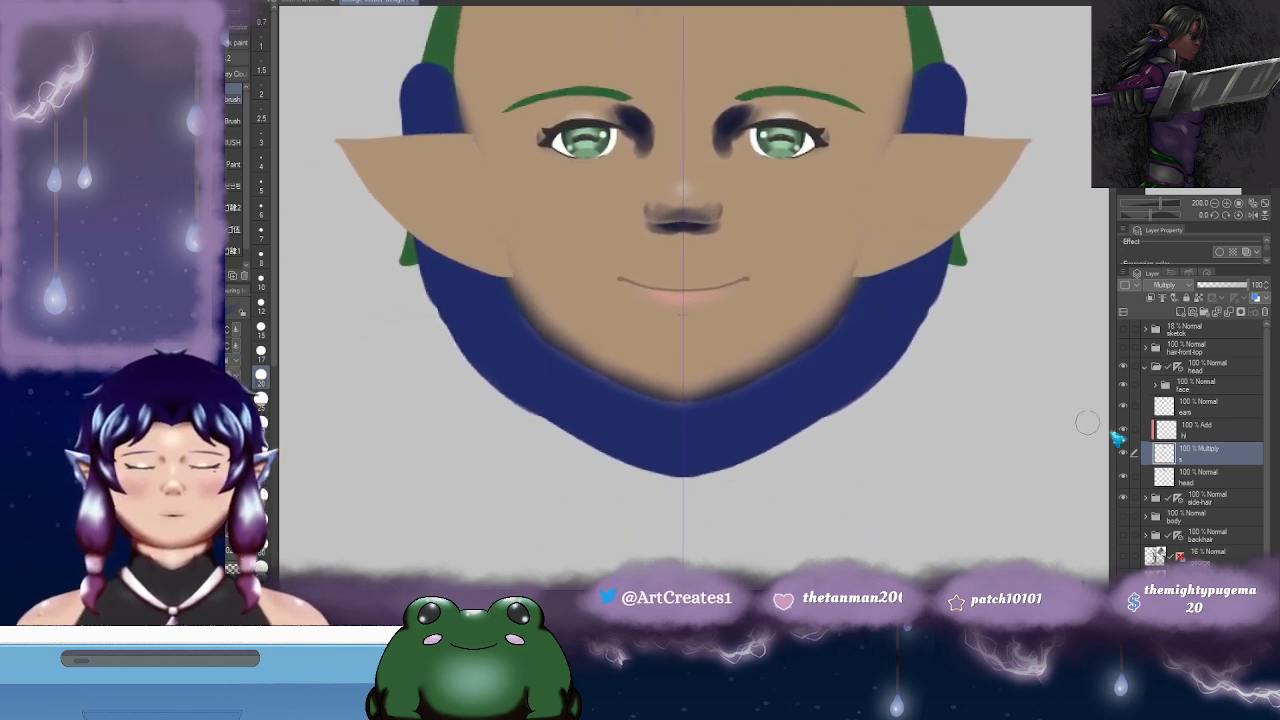
{"action": "mouse_move", "coordinate": [937, 348]}
{"action": "left_mouse_down"}
{"action": "mouse_move", "coordinate": [935, 455]}
{"action": "mouse_move", "coordinate": [918, 348]}
{"action": "left_mouse_up"}
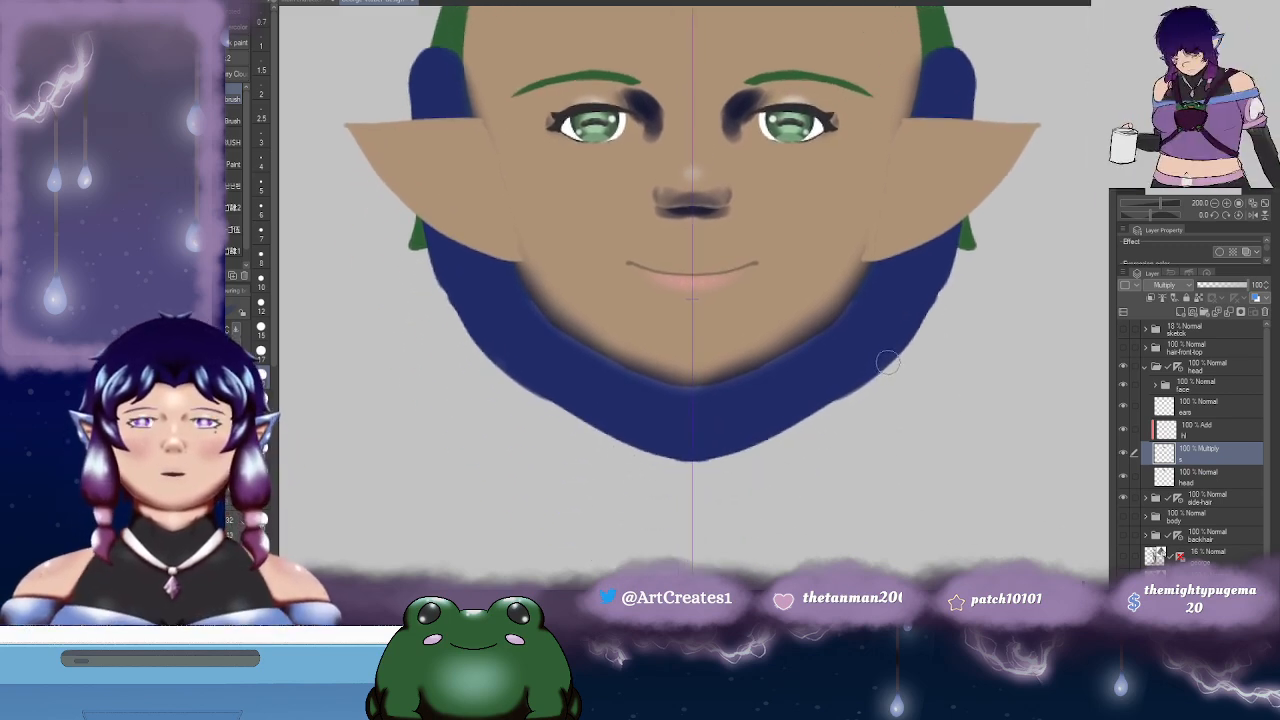
{"action": "left_click_drag", "start_coordinate": [868, 370], "coordinate": [890, 280]}
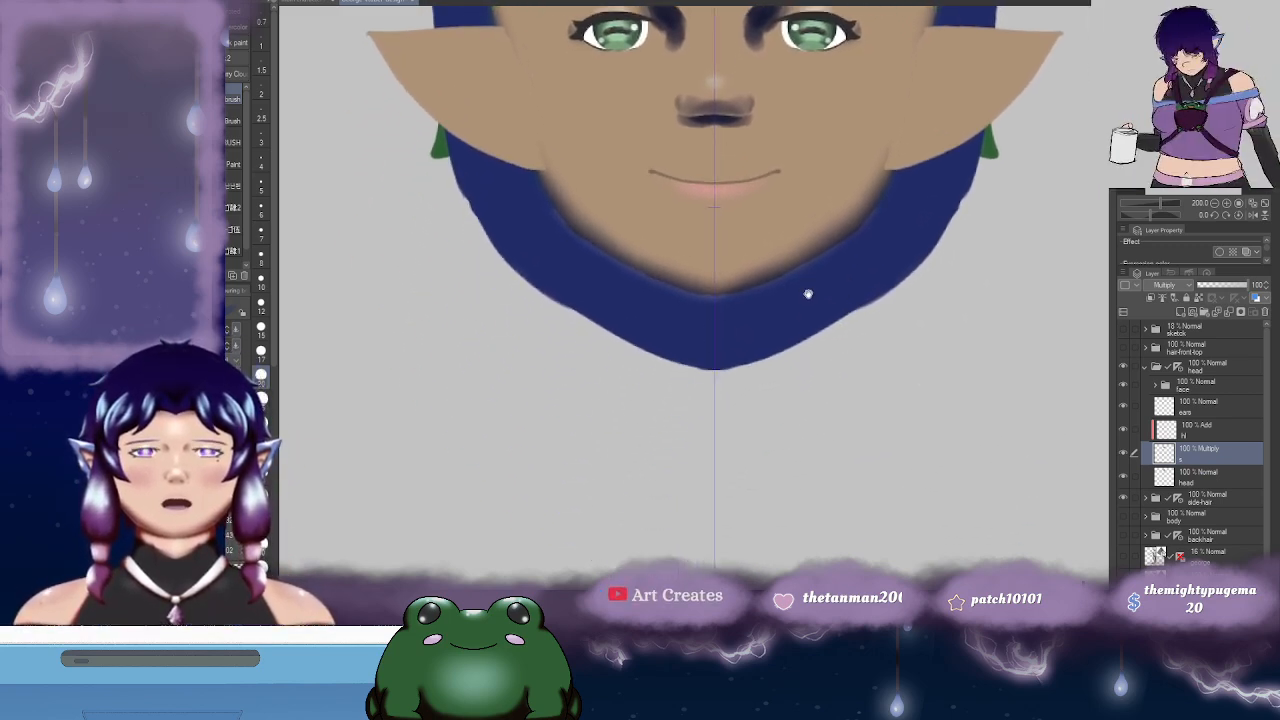
{"action": "left_click_drag", "start_coordinate": [807, 287], "coordinate": [786, 391]}
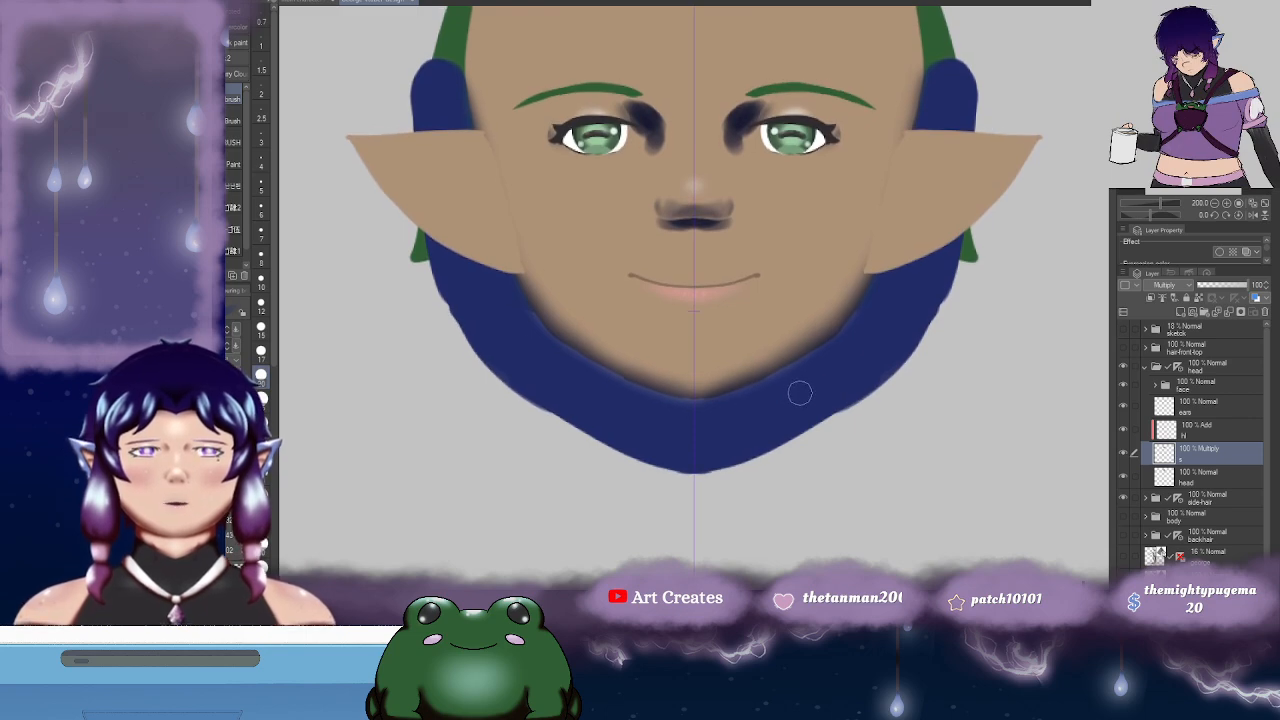
{"action": "left_click_drag", "start_coordinate": [800, 393], "coordinate": [818, 319]}
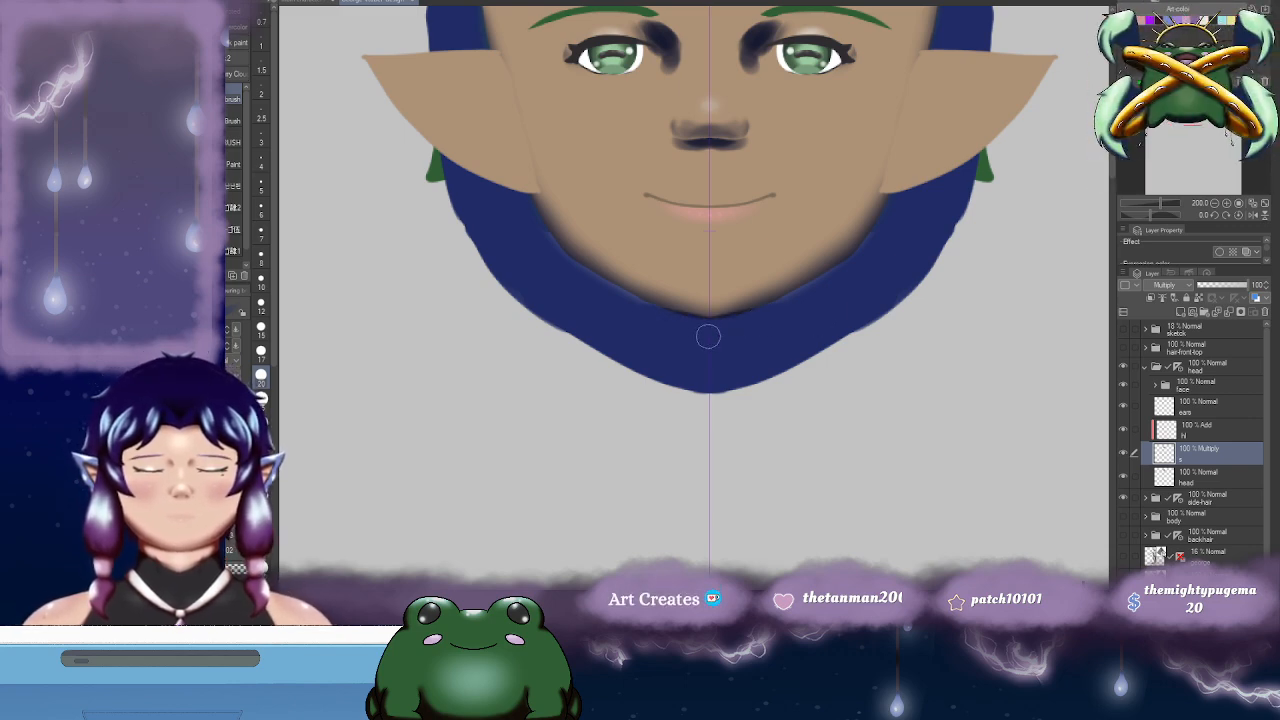
{"action": "left_click_drag", "start_coordinate": [866, 261], "coordinate": [854, 275]}
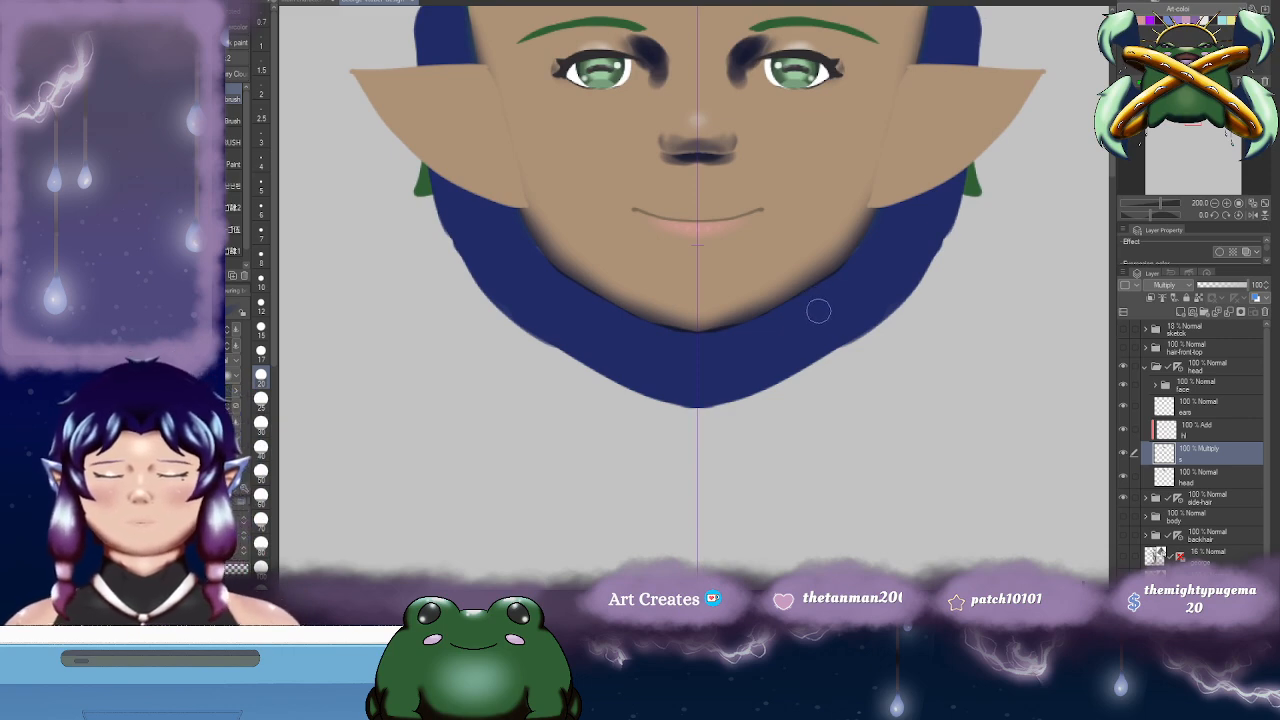
- Blur the repainted shadow edge along both sides of the jaw and the chin
{"action": "key", "text": "j"}
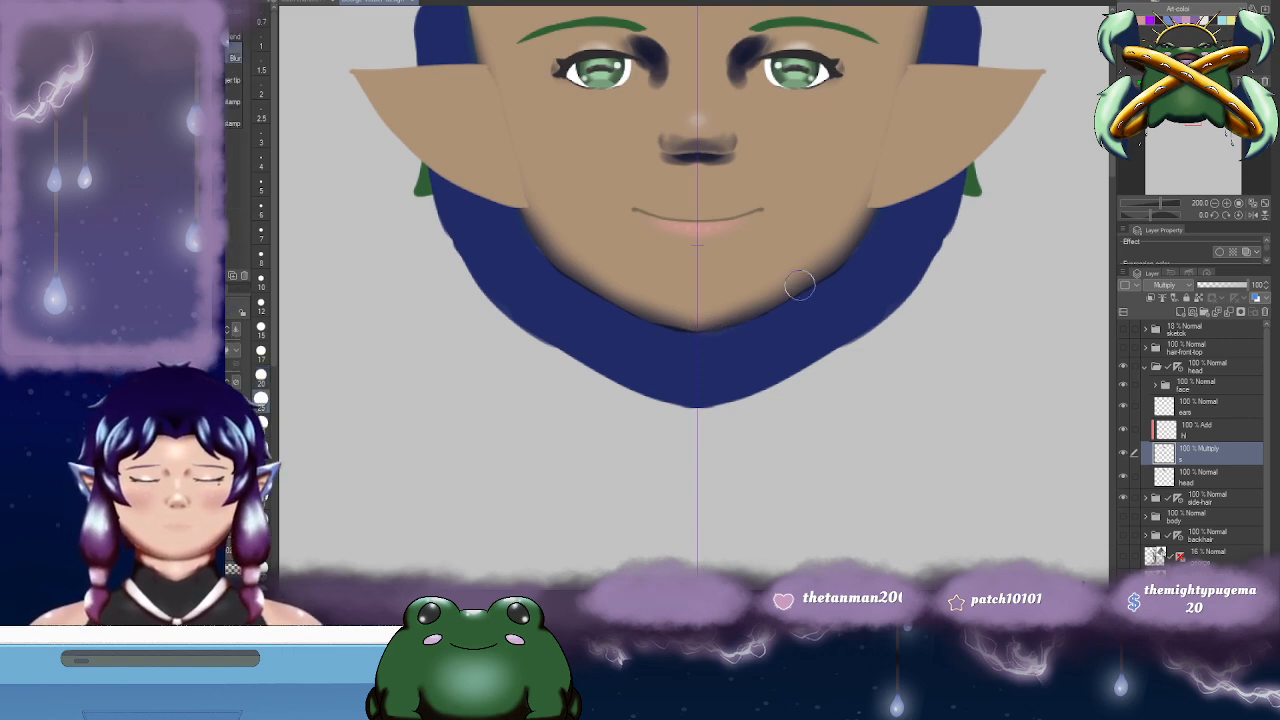
{"action": "left_click_drag", "start_coordinate": [609, 265], "coordinate": [669, 273]}
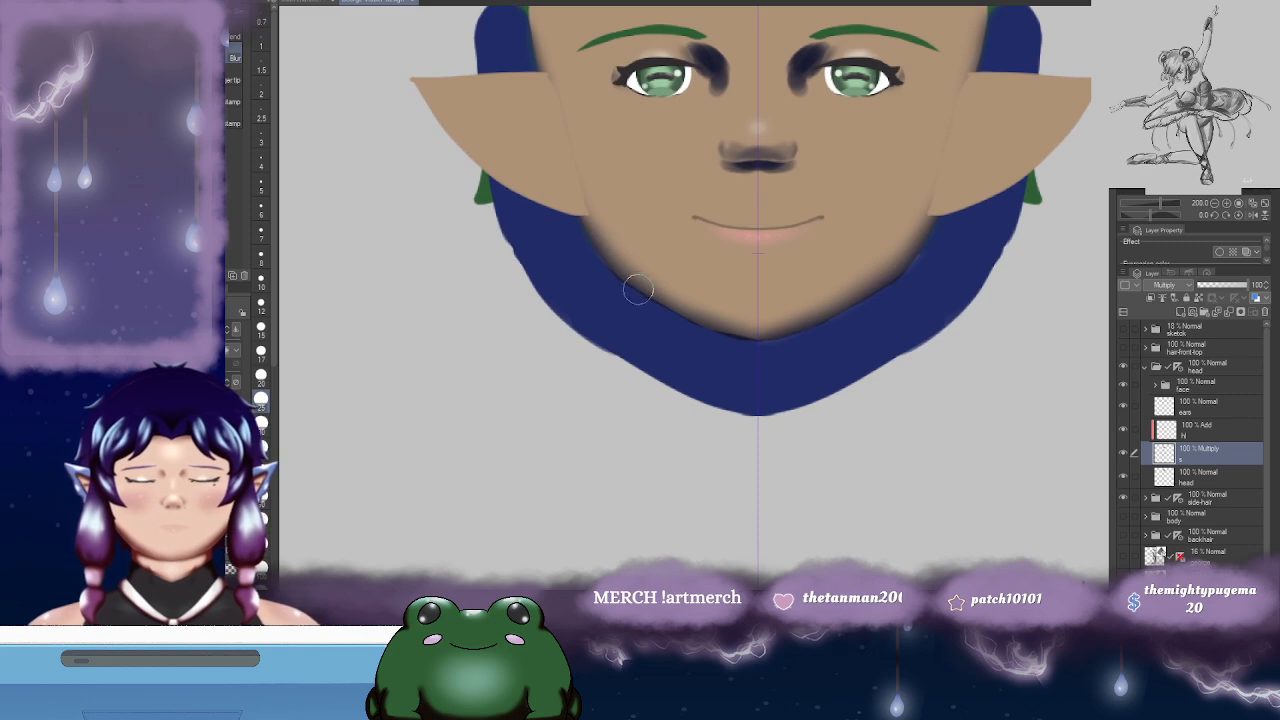
{"action": "left_click_drag", "start_coordinate": [945, 247], "coordinate": [908, 369]}
{"action": "left_click_drag", "start_coordinate": [838, 421], "coordinate": [846, 371]}
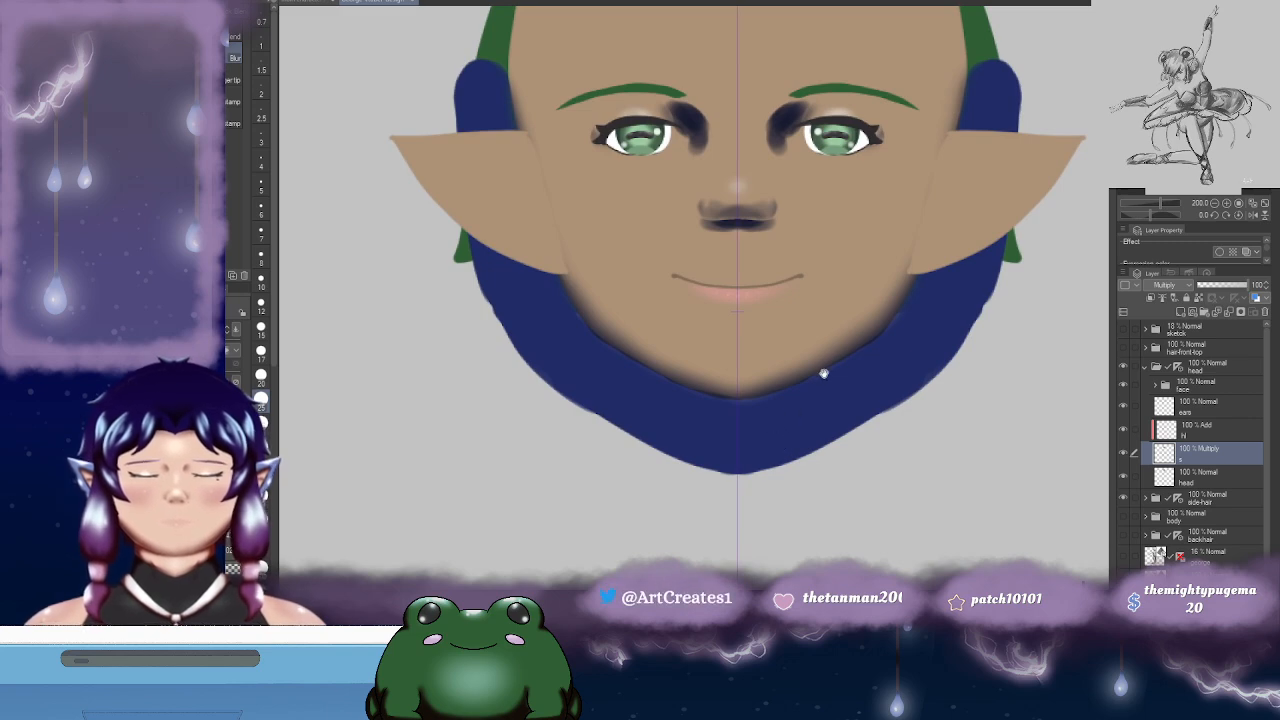
{"action": "left_click_drag", "start_coordinate": [816, 383], "coordinate": [797, 415]}
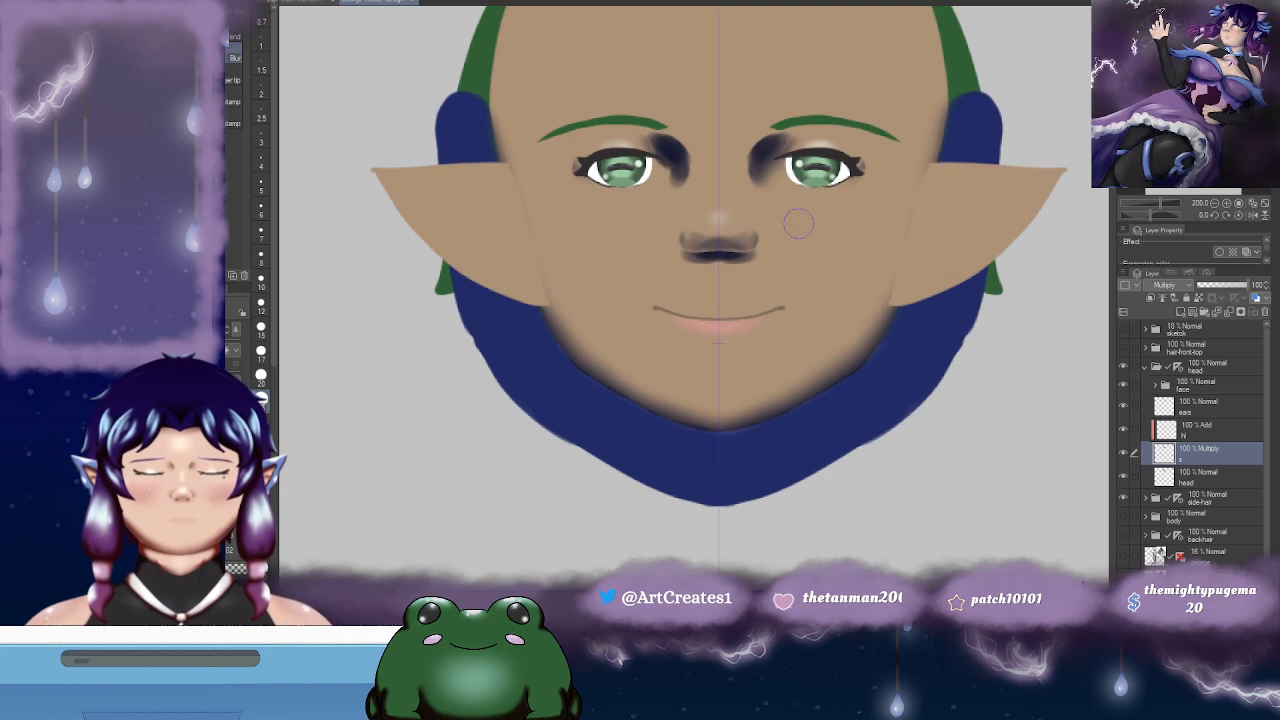
- Blur the dark shadows at the inner corners of both eyes and beneath the nose
{"action": "left_click_drag", "start_coordinate": [828, 240], "coordinate": [808, 252]}
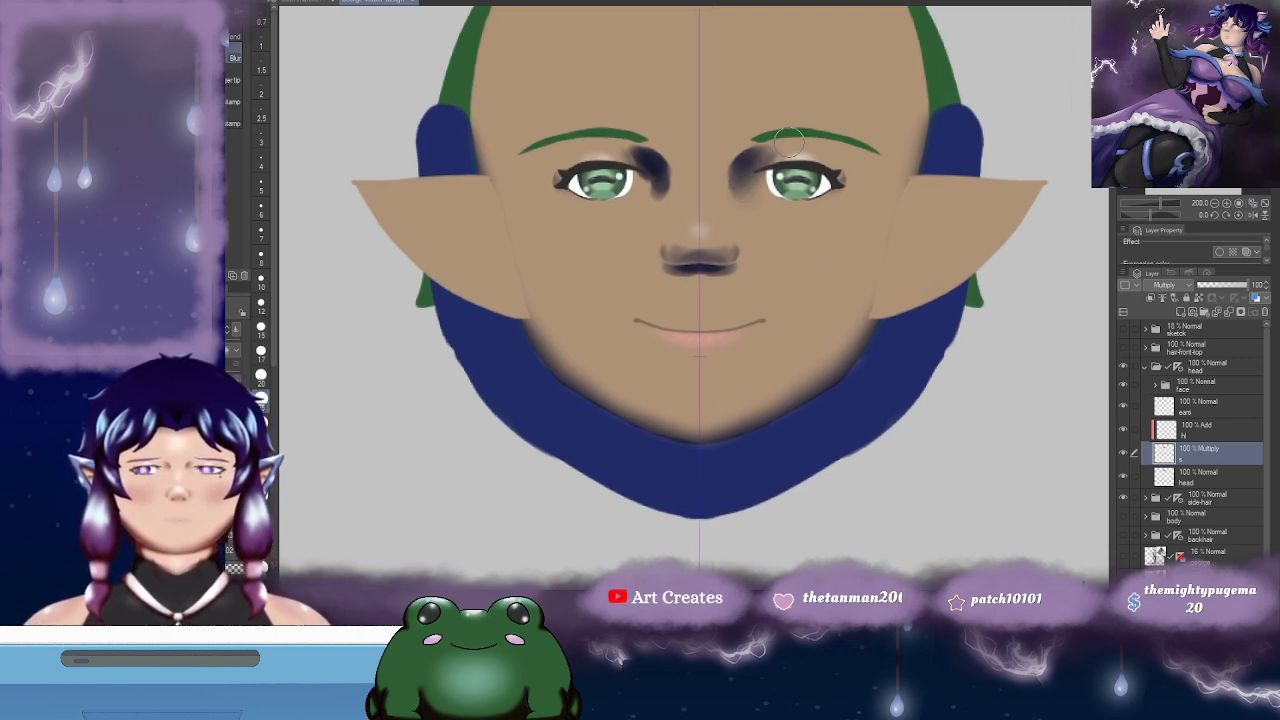
{"action": "mouse_move", "coordinate": [778, 154]}
{"action": "left_mouse_down"}
{"action": "mouse_move", "coordinate": [816, 140]}
{"action": "mouse_move", "coordinate": [822, 166]}
{"action": "mouse_move", "coordinate": [824, 145]}
{"action": "left_mouse_up"}
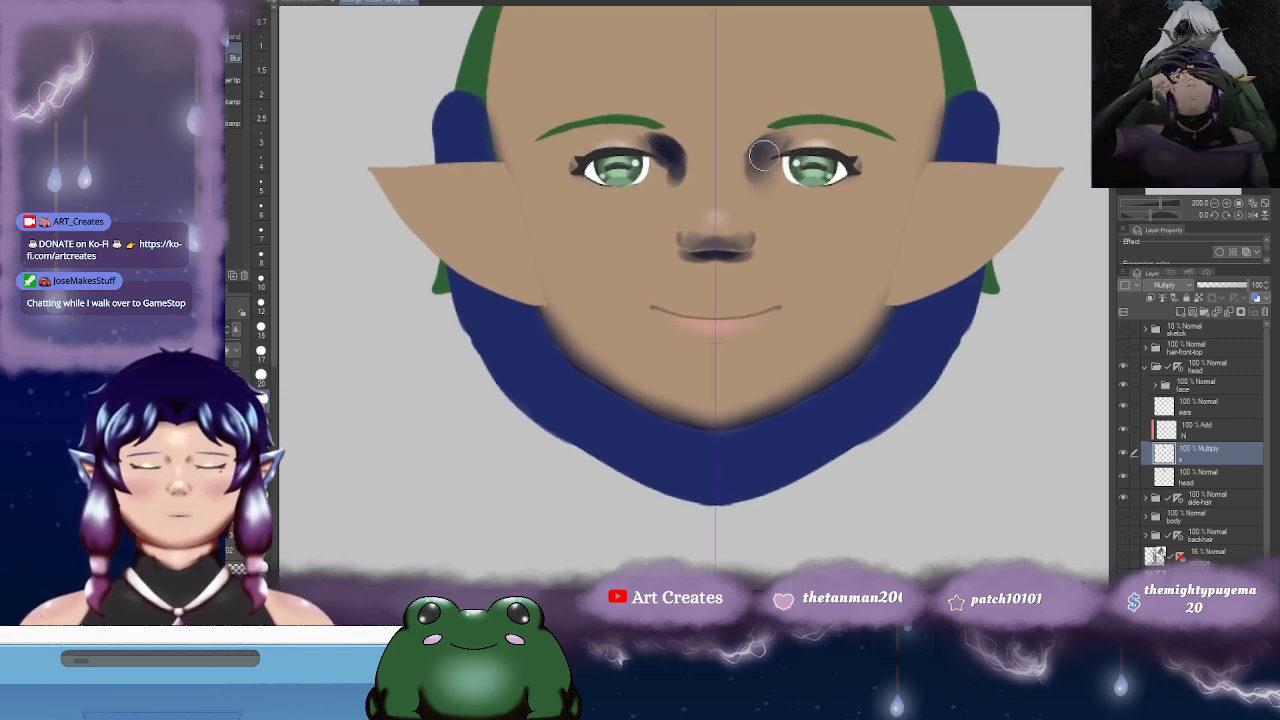
{"action": "left_click_drag", "start_coordinate": [807, 153], "coordinate": [867, 159]}
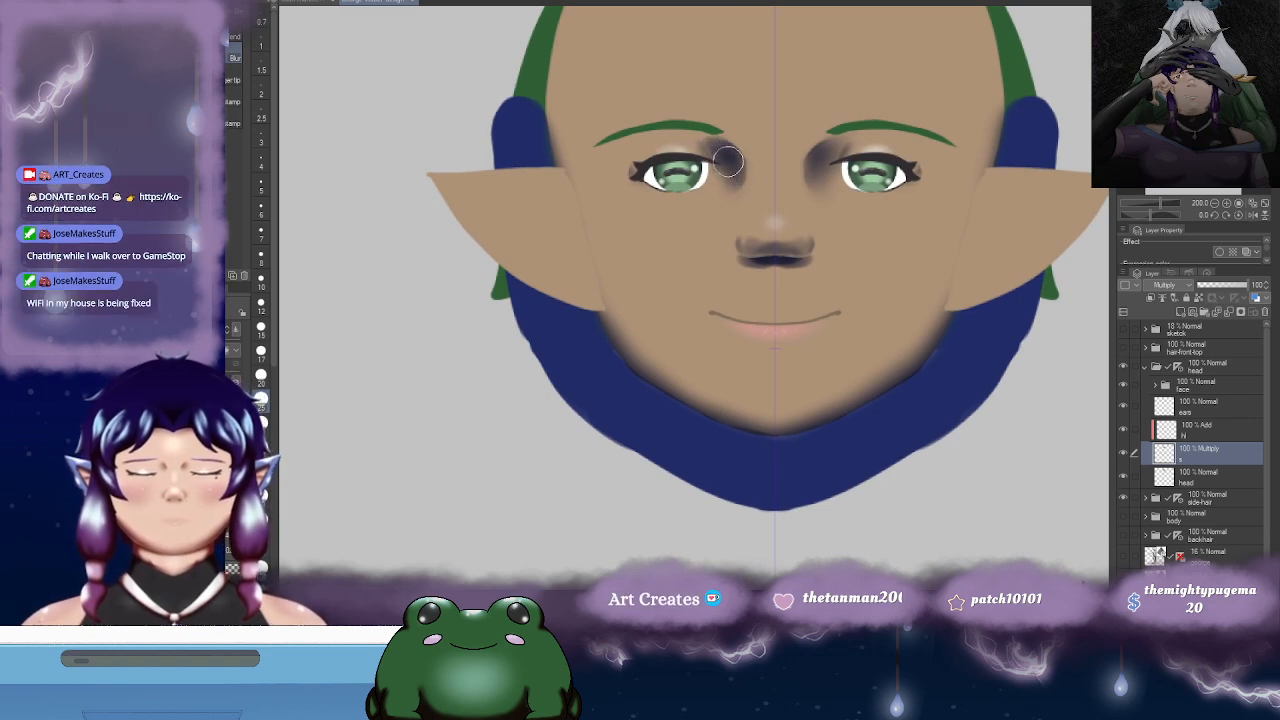
{"action": "mouse_move", "coordinate": [732, 202]}
{"action": "left_mouse_down"}
{"action": "mouse_move", "coordinate": [744, 190]}
{"action": "mouse_move", "coordinate": [724, 168]}
{"action": "left_mouse_up"}
{"action": "mouse_move", "coordinate": [865, 167]}
{"action": "left_mouse_down"}
{"action": "mouse_move", "coordinate": [846, 206]}
{"action": "mouse_move", "coordinate": [858, 179]}
{"action": "left_mouse_up"}
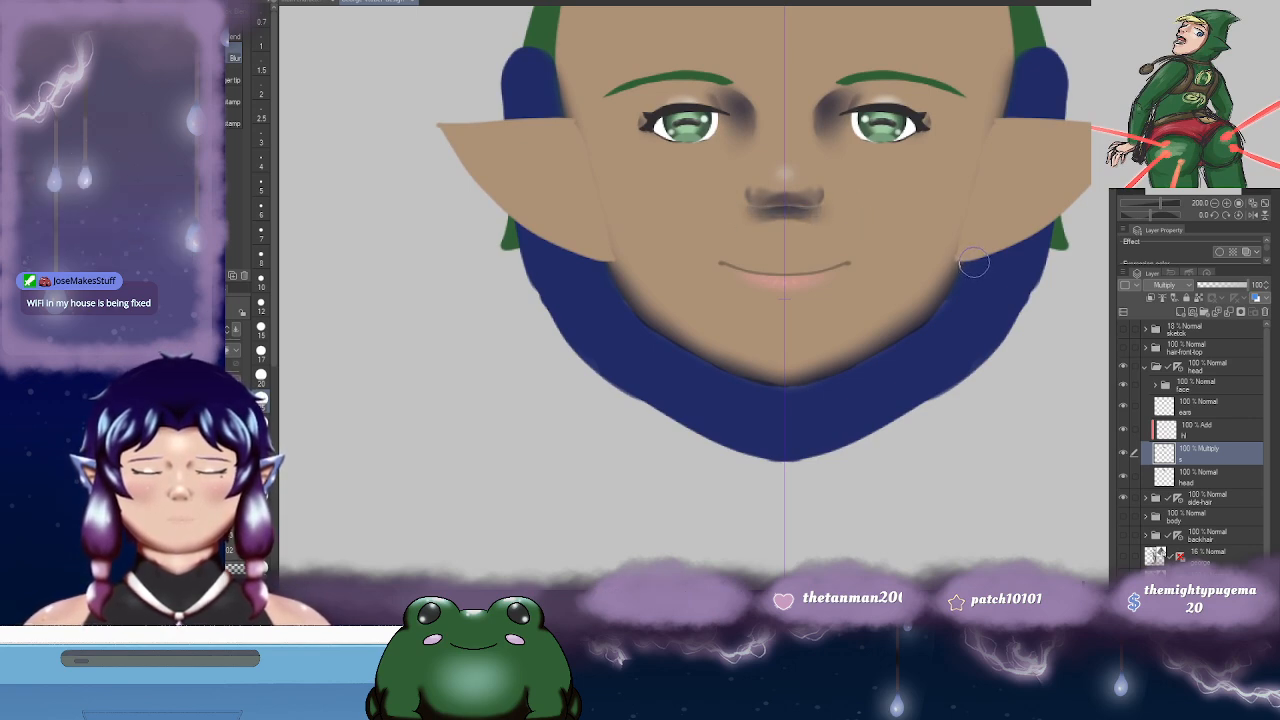
- Erase the lower part of the nose shadow with the Soft eraser to leave a thinner shape
{"action": "key", "text": "e"}
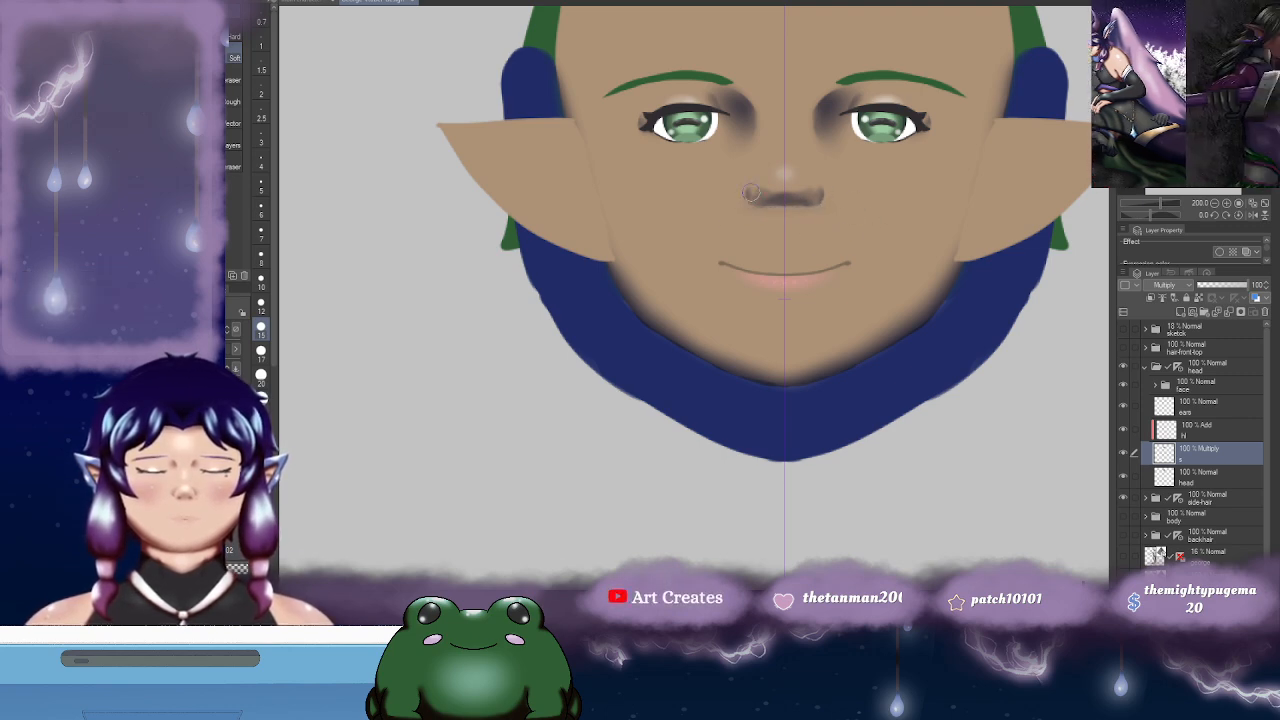
{"action": "mouse_move", "coordinate": [922, 202]}
{"action": "left_mouse_down"}
{"action": "mouse_move", "coordinate": [851, 333]}
{"action": "mouse_move", "coordinate": [887, 269]}
{"action": "left_mouse_up"}
{"action": "mouse_move", "coordinate": [855, 316]}
{"action": "left_mouse_down"}
{"action": "mouse_move", "coordinate": [857, 223]}
{"action": "mouse_move", "coordinate": [839, 348]}
{"action": "left_mouse_up"}
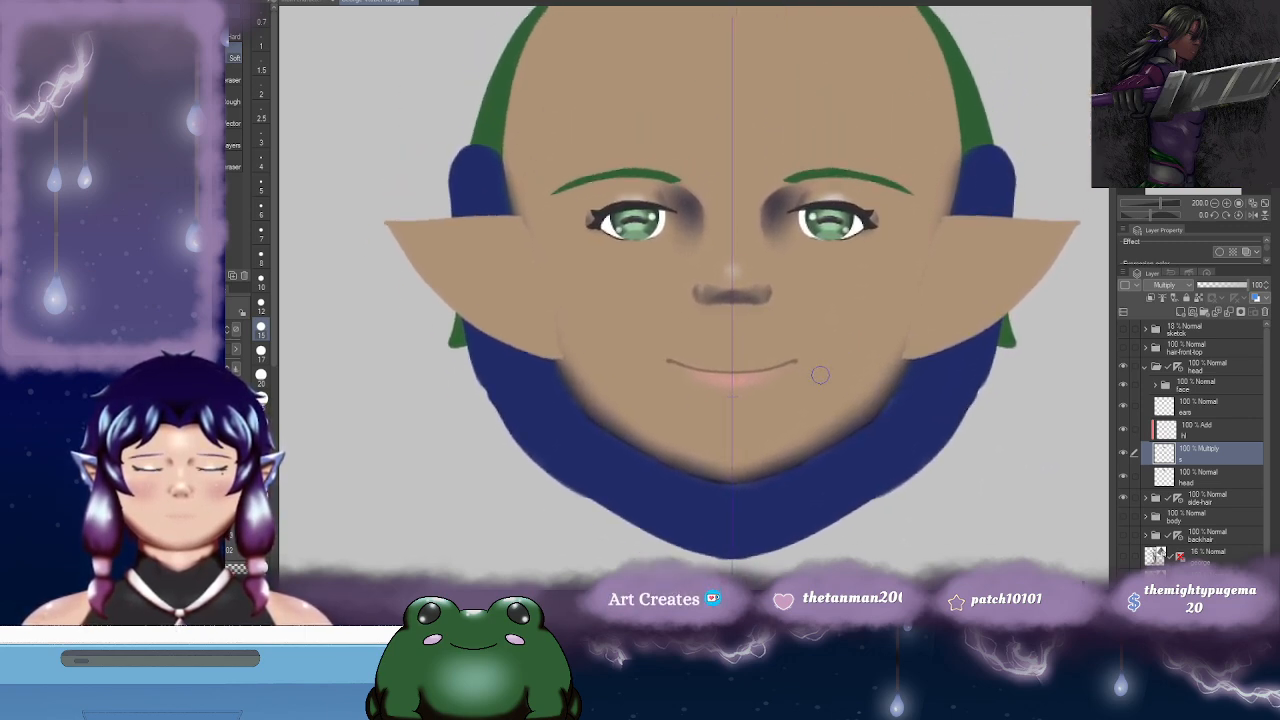
{"action": "scroll", "coordinate": [820, 374], "scroll_direction": "down", "scroll_amount": 2}
{"action": "scroll", "coordinate": [823, 379], "scroll_direction": "up", "scroll_amount": 1}
{"action": "mouse_move", "coordinate": [873, 415]}
{"action": "left_mouse_down"}
{"action": "mouse_move", "coordinate": [877, 363]}
{"action": "mouse_move", "coordinate": [831, 323]}
{"action": "left_mouse_up"}
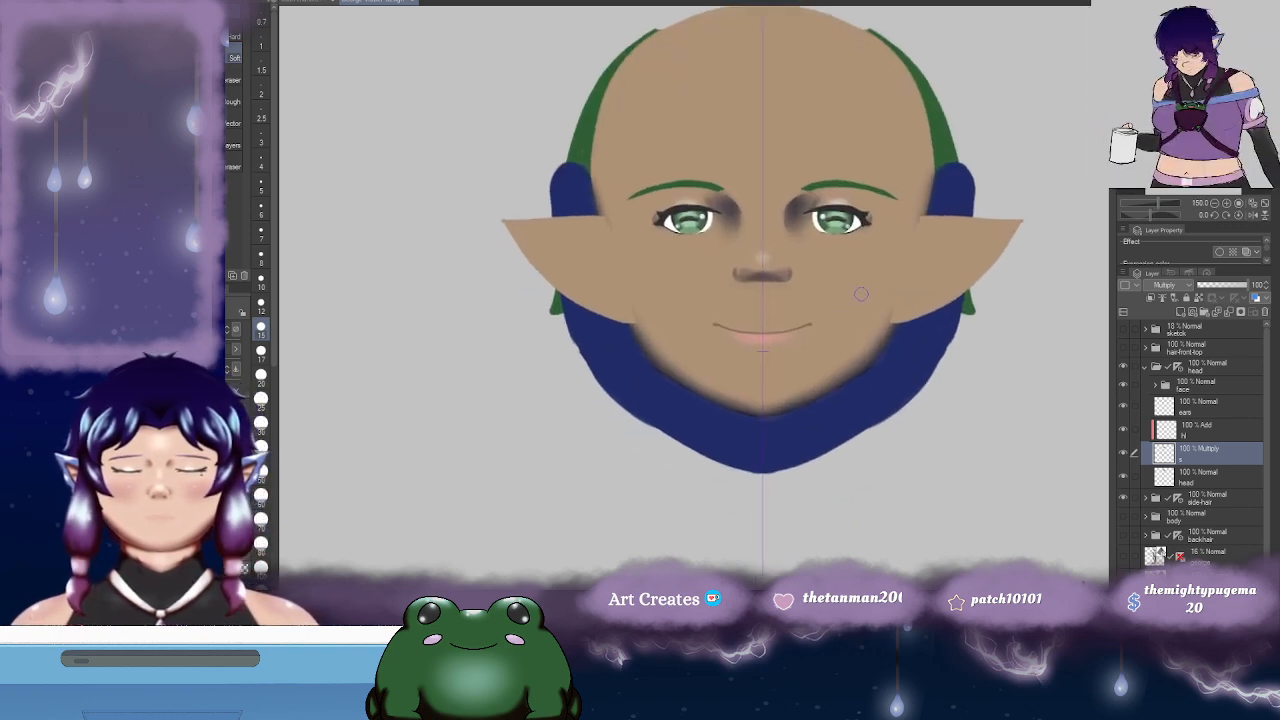
- Clip the Multiply shadow layer to the head layer again and make the Add highlight layer active for painting
{"action": "left_click", "coordinate": [1218, 432]}
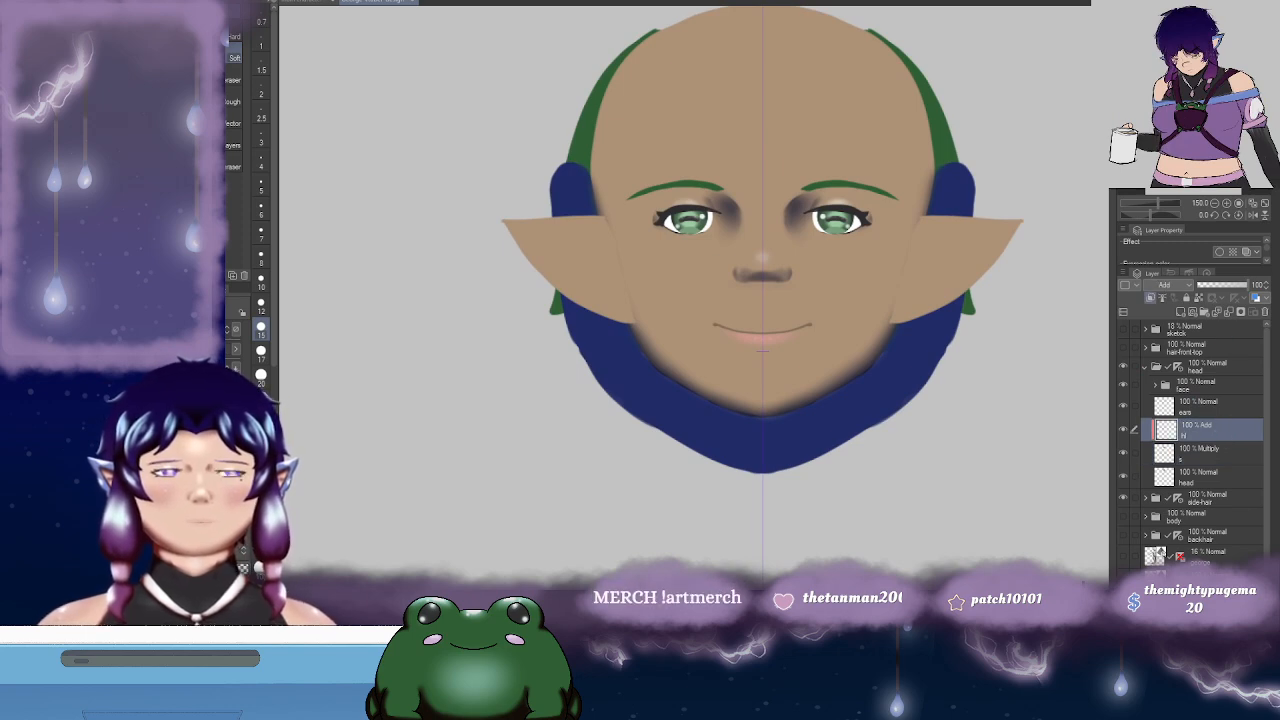
{"action": "left_click_drag", "start_coordinate": [840, 268], "coordinate": [858, 242]}
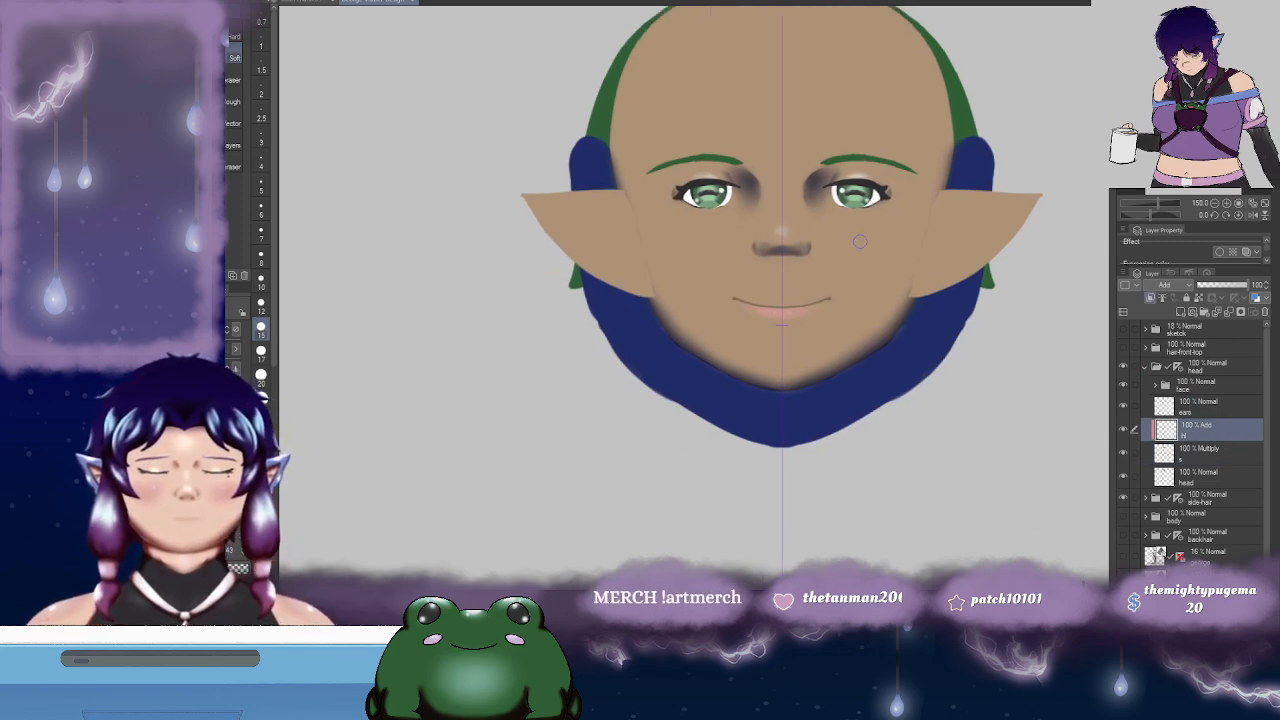
{"action": "key", "text": "b"}
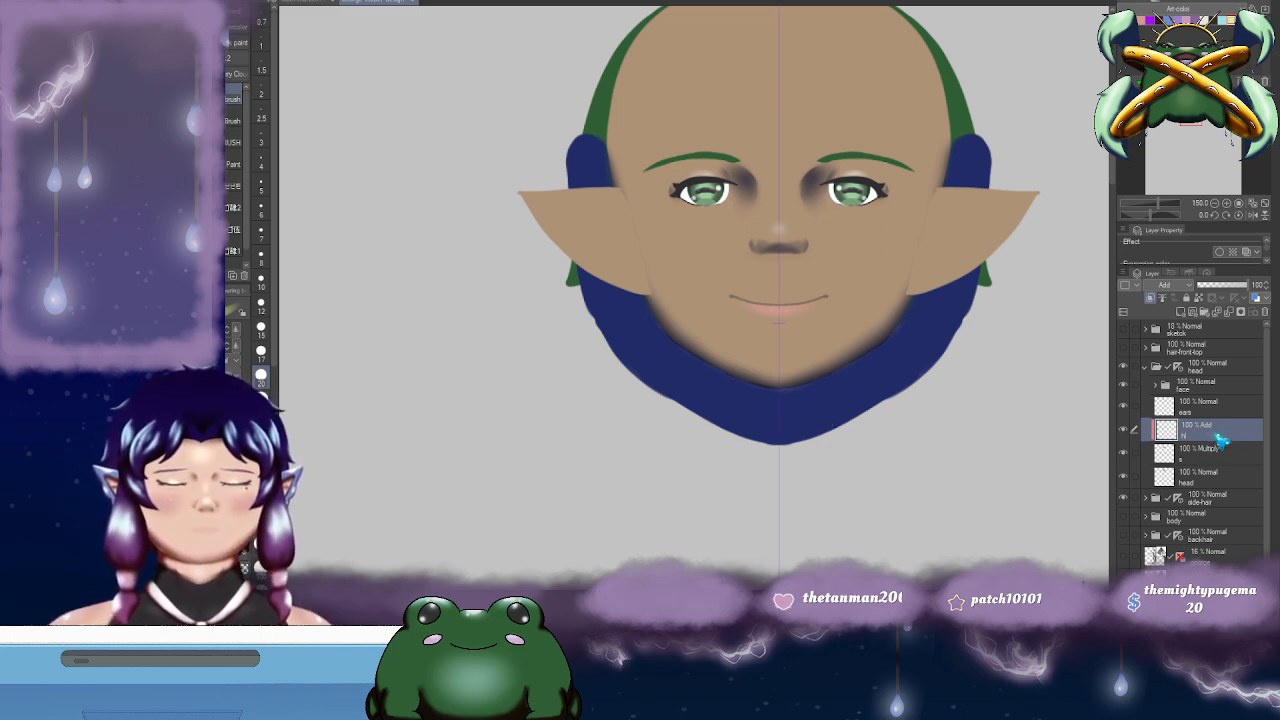
{"action": "left_click", "coordinate": [1186, 456]}
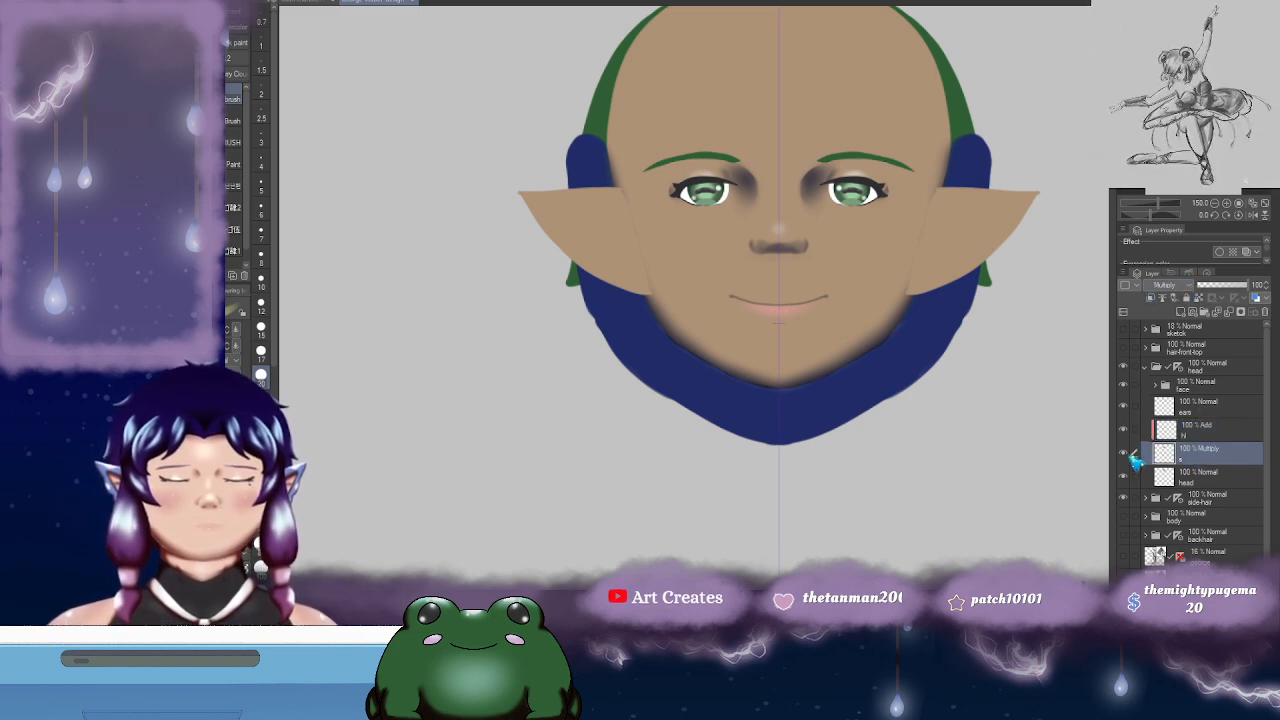
{"action": "left_click", "coordinate": [1200, 433]}
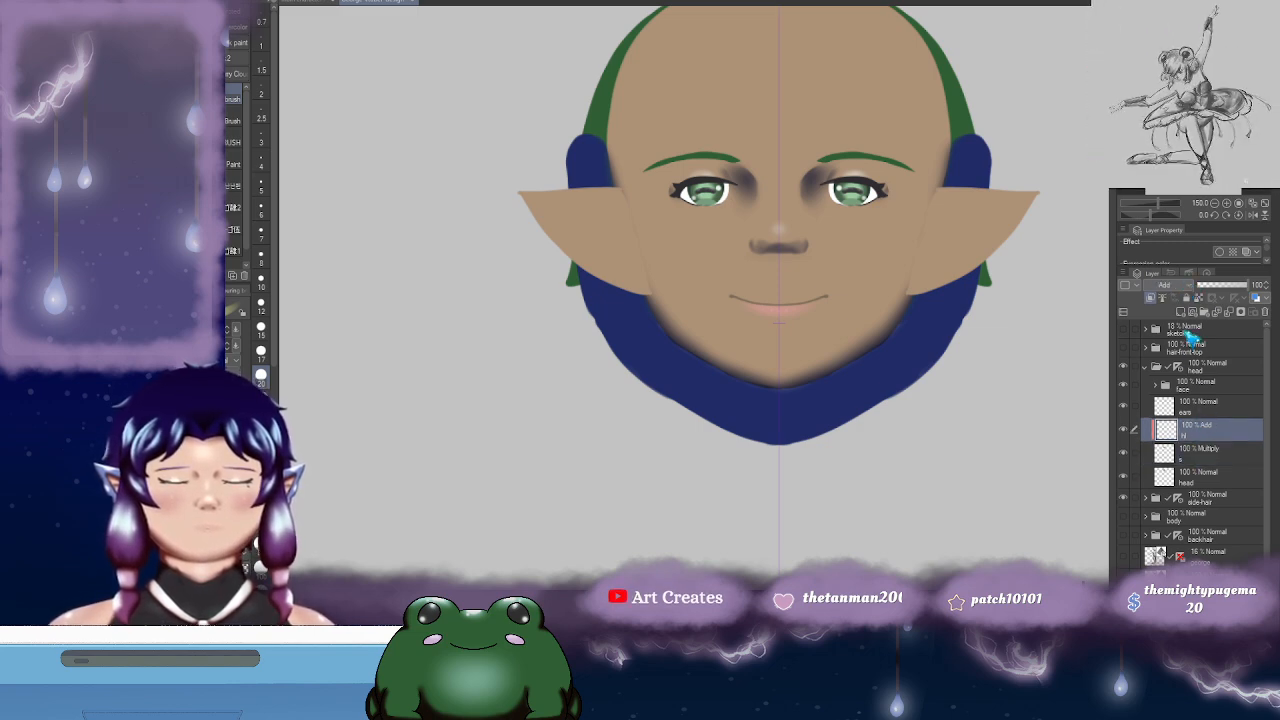
{"action": "left_click", "coordinate": [1205, 452]}
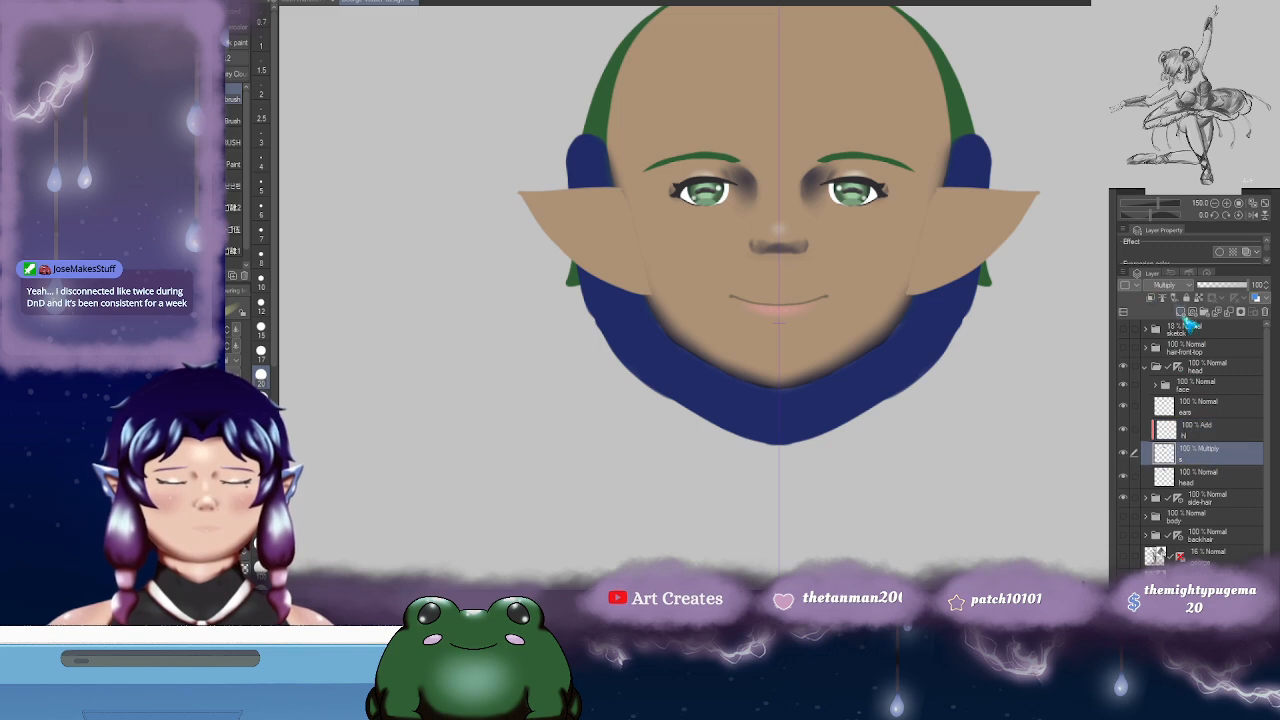
{"action": "left_click", "coordinate": [1218, 433]}
- Paint white highlights on both cheeks below the eyes and down the bridge of the nose
{"action": "mouse_move", "coordinate": [838, 230]}
{"action": "left_mouse_down"}
{"action": "mouse_move", "coordinate": [878, 230]}
{"action": "mouse_move", "coordinate": [864, 242]}
{"action": "mouse_move", "coordinate": [862, 224]}
{"action": "left_mouse_up"}
{"action": "left_click_drag", "start_coordinate": [784, 160], "coordinate": [783, 198]}
{"action": "mouse_move", "coordinate": [904, 238]}
{"action": "left_mouse_down"}
{"action": "mouse_move", "coordinate": [901, 173]}
{"action": "mouse_move", "coordinate": [865, 225]}
{"action": "mouse_move", "coordinate": [858, 191]}
{"action": "mouse_move", "coordinate": [880, 186]}
{"action": "left_mouse_up"}
{"action": "left_click_drag", "start_coordinate": [899, 191], "coordinate": [891, 195]}
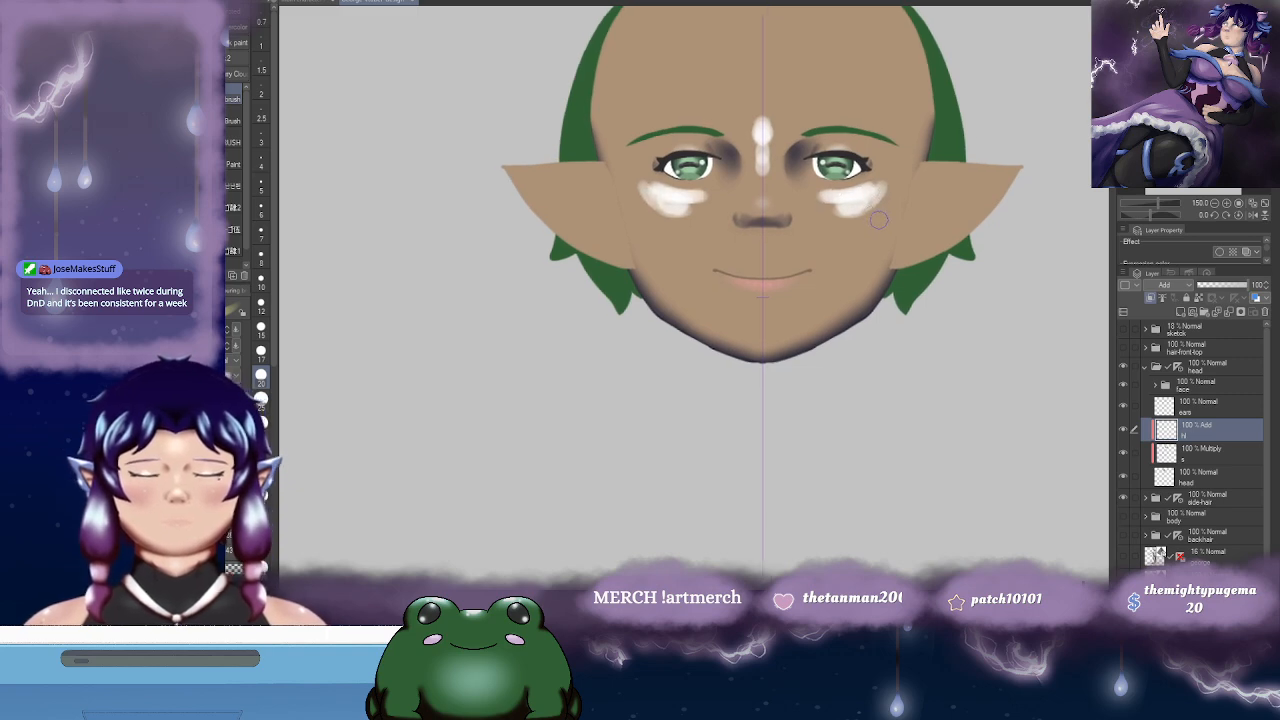
- Try blurring the right-hand cheek highlight at size 40, and clear the highlight layer
{"action": "key", "text": "j"}
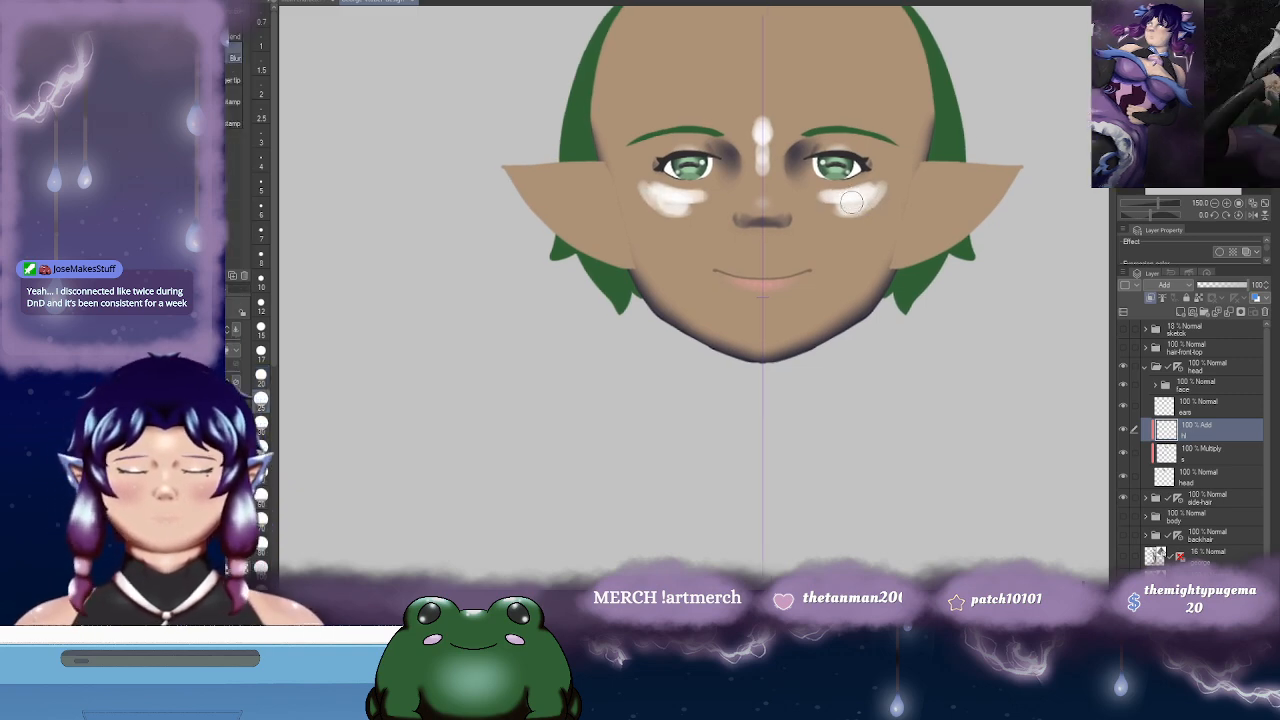
{"action": "left_click", "coordinate": [264, 442]}
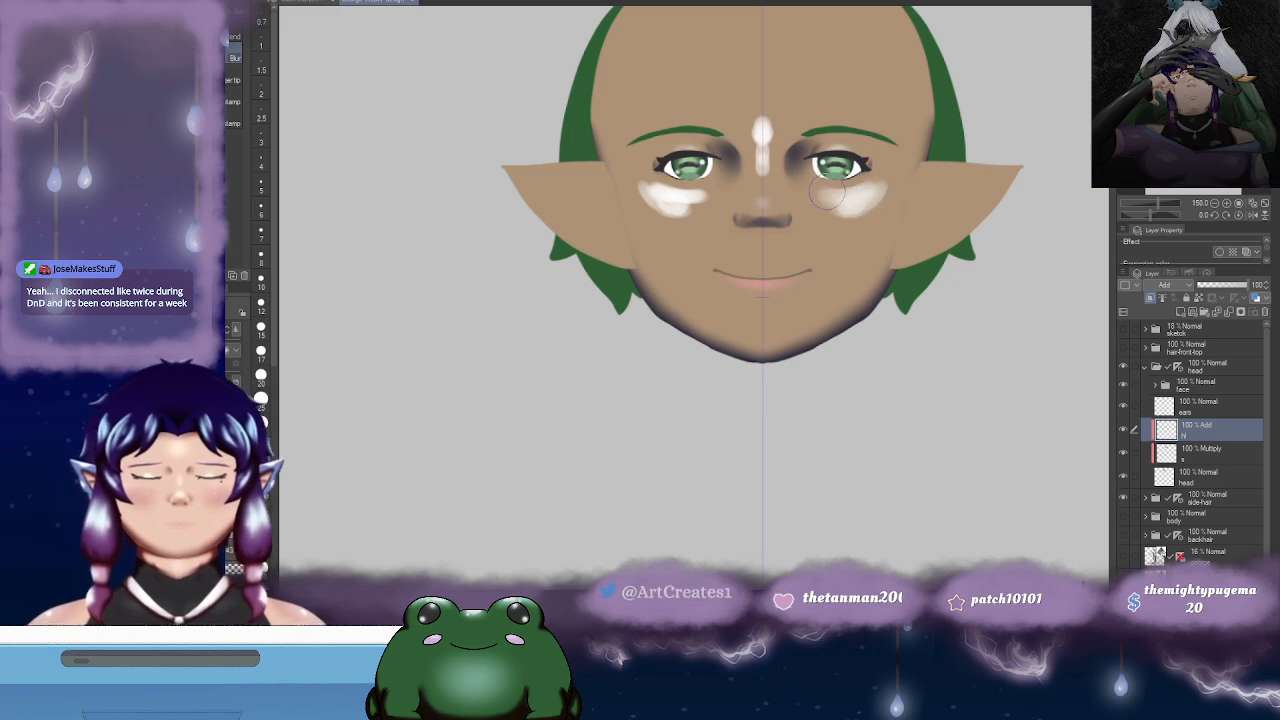
{"action": "mouse_move", "coordinate": [895, 197]}
{"action": "left_mouse_down"}
{"action": "mouse_move", "coordinate": [865, 200]}
{"action": "mouse_move", "coordinate": [833, 229]}
{"action": "left_mouse_up"}
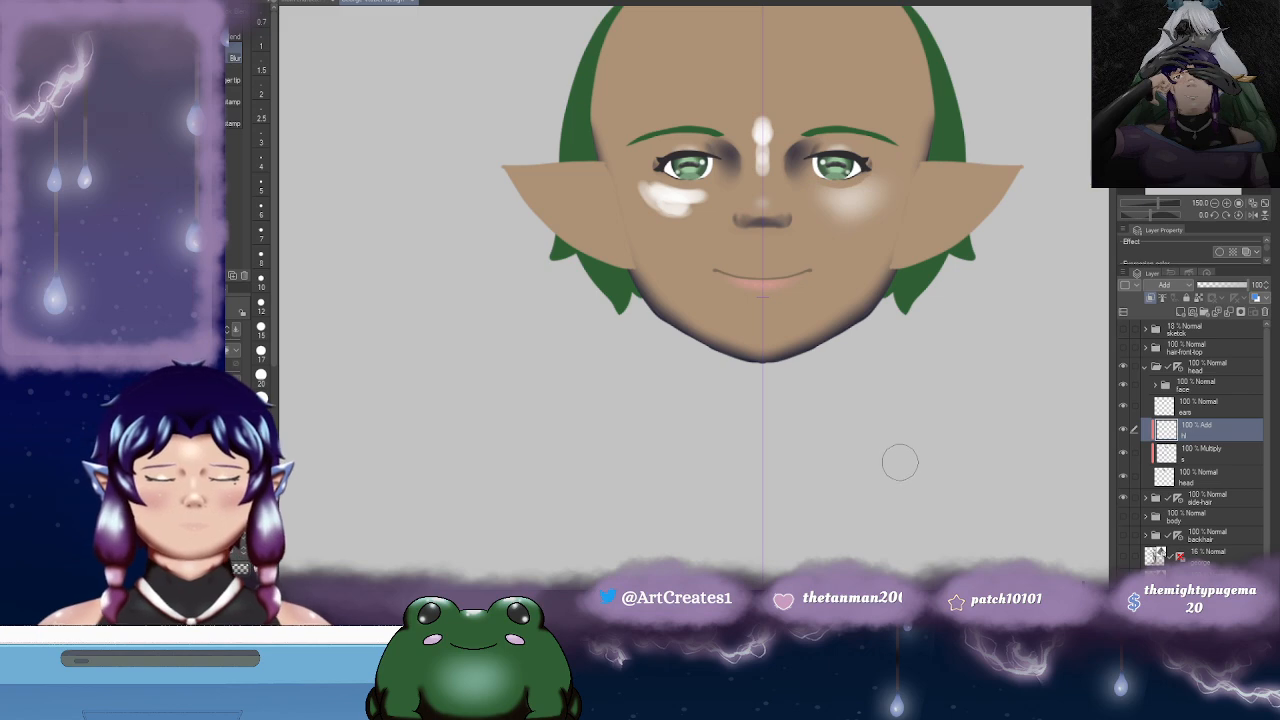
{"action": "key", "text": "Delete"}
- Paint curved white highlights on both cheekbones and a rounded one on the forehead between the brows
{"action": "key", "text": "b"}
{"action": "scroll", "coordinate": [850, 208], "scroll_direction": "down", "scroll_amount": 1}
{"action": "mouse_move", "coordinate": [826, 198]}
{"action": "left_mouse_down"}
{"action": "mouse_move", "coordinate": [875, 184]}
{"action": "mouse_move", "coordinate": [840, 208]}
{"action": "mouse_move", "coordinate": [874, 187]}
{"action": "mouse_move", "coordinate": [868, 204]}
{"action": "mouse_move", "coordinate": [895, 214]}
{"action": "mouse_move", "coordinate": [864, 226]}
{"action": "mouse_move", "coordinate": [827, 279]}
{"action": "mouse_move", "coordinate": [853, 251]}
{"action": "left_mouse_up"}
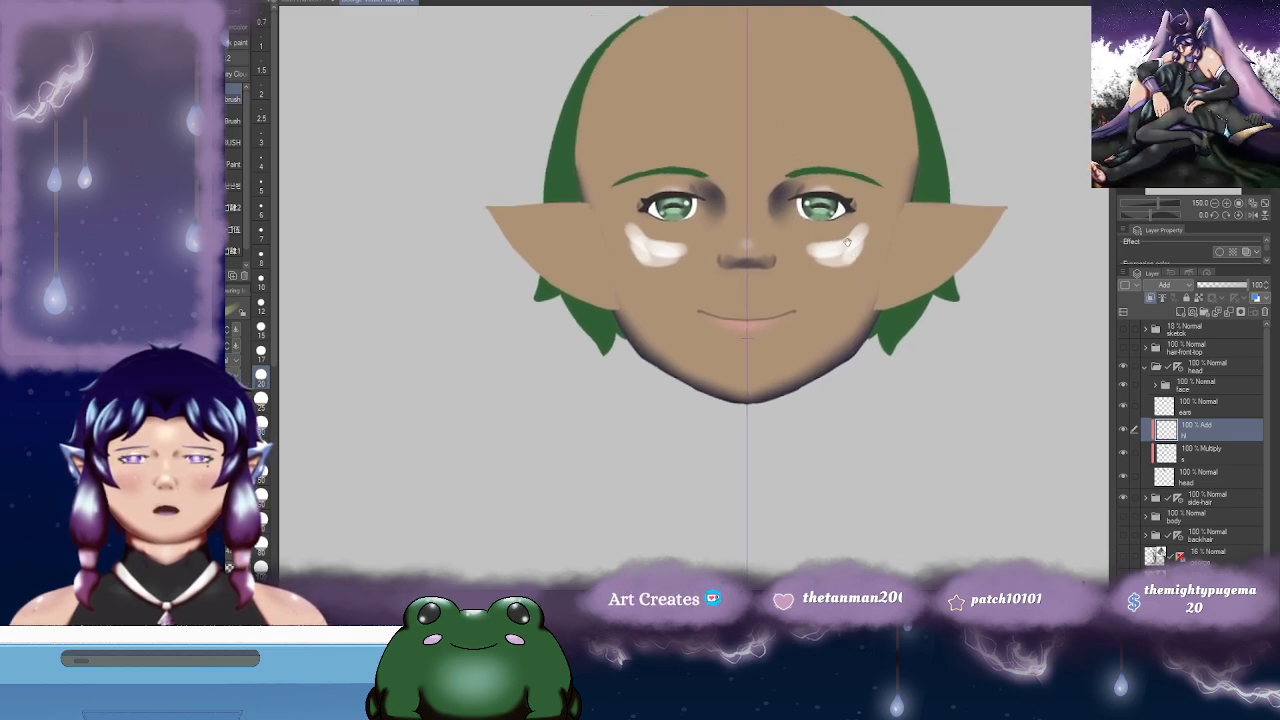
{"action": "left_click_drag", "start_coordinate": [741, 132], "coordinate": [742, 143]}
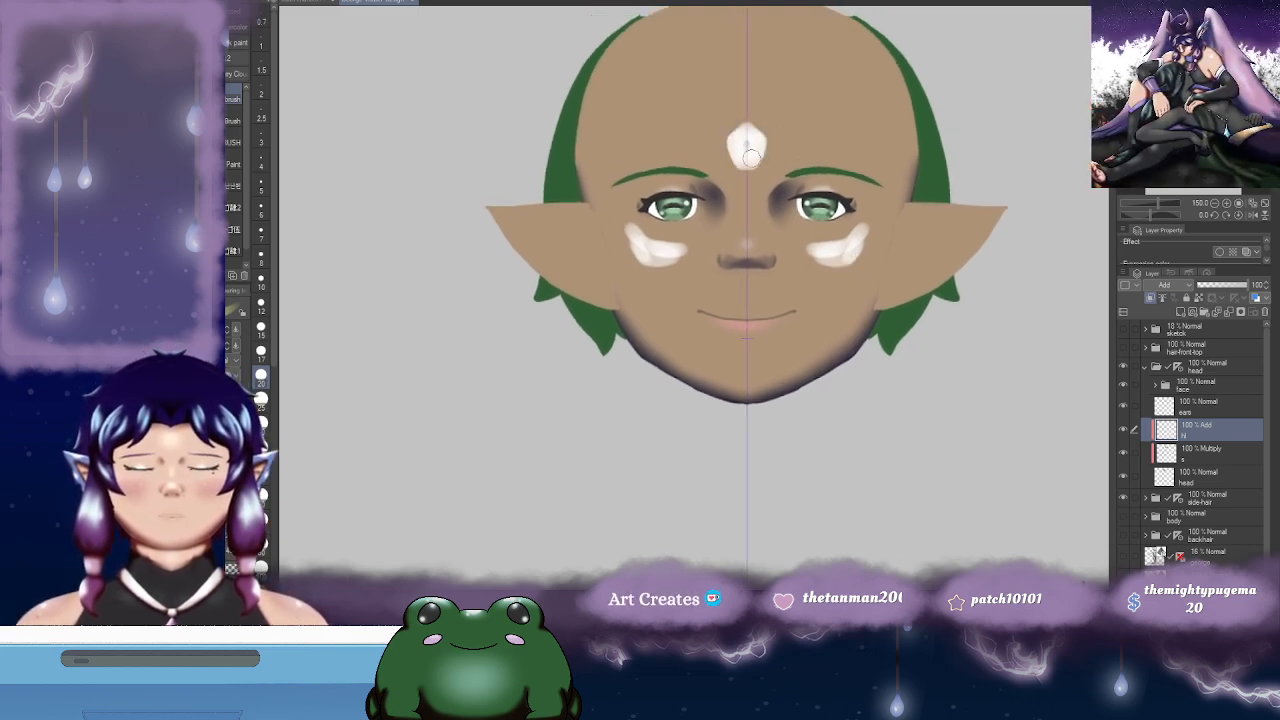
- Blur the white highlights on both cheeks until they blend softly into the skin
{"action": "left_click_drag", "start_coordinate": [843, 194], "coordinate": [833, 162]}
{"action": "key", "text": "j"}
{"action": "mouse_move", "coordinate": [838, 213]}
{"action": "left_mouse_down"}
{"action": "mouse_move", "coordinate": [793, 231]}
{"action": "mouse_move", "coordinate": [824, 240]}
{"action": "mouse_move", "coordinate": [848, 225]}
{"action": "mouse_move", "coordinate": [791, 222]}
{"action": "mouse_move", "coordinate": [871, 185]}
{"action": "mouse_move", "coordinate": [837, 240]}
{"action": "left_mouse_up"}
{"action": "left_click_drag", "start_coordinate": [707, 279], "coordinate": [846, 299]}
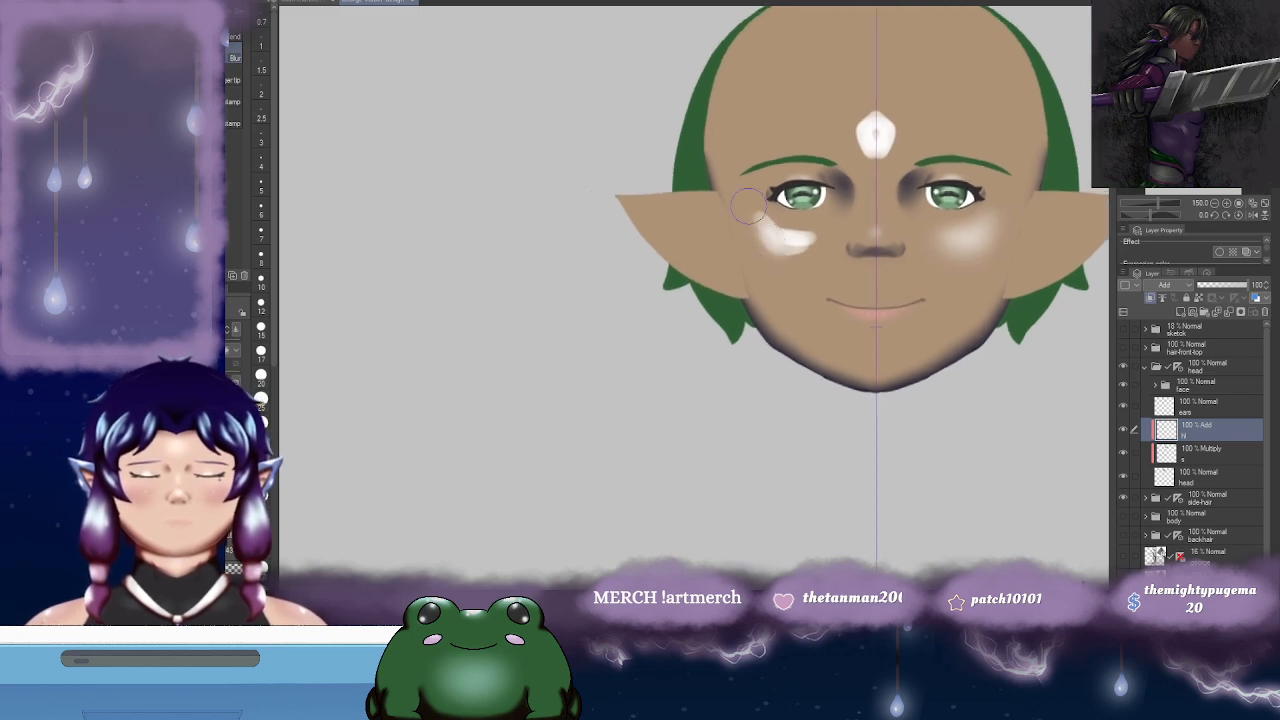
{"action": "mouse_move", "coordinate": [765, 243]}
{"action": "left_mouse_down"}
{"action": "mouse_move", "coordinate": [792, 255]}
{"action": "mouse_move", "coordinate": [794, 232]}
{"action": "left_mouse_up"}
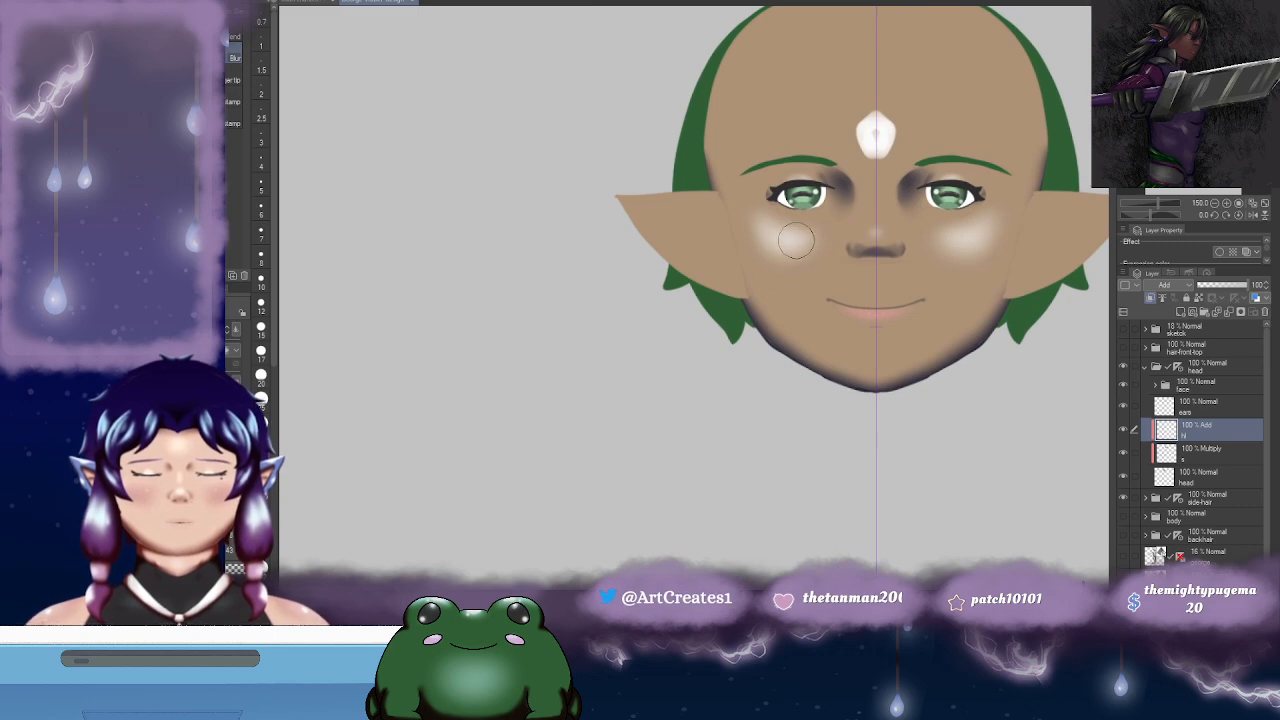
{"action": "left_click_drag", "start_coordinate": [802, 245], "coordinate": [767, 280]}
- Blur the forehead highlight and soften both cheek highlights further with a larger blur brush
{"action": "mouse_move", "coordinate": [835, 195]}
{"action": "left_mouse_down"}
{"action": "mouse_move", "coordinate": [845, 150]}
{"action": "mouse_move", "coordinate": [850, 200]}
{"action": "mouse_move", "coordinate": [857, 147]}
{"action": "left_mouse_up"}
{"action": "left_click_drag", "start_coordinate": [938, 157], "coordinate": [914, 129]}
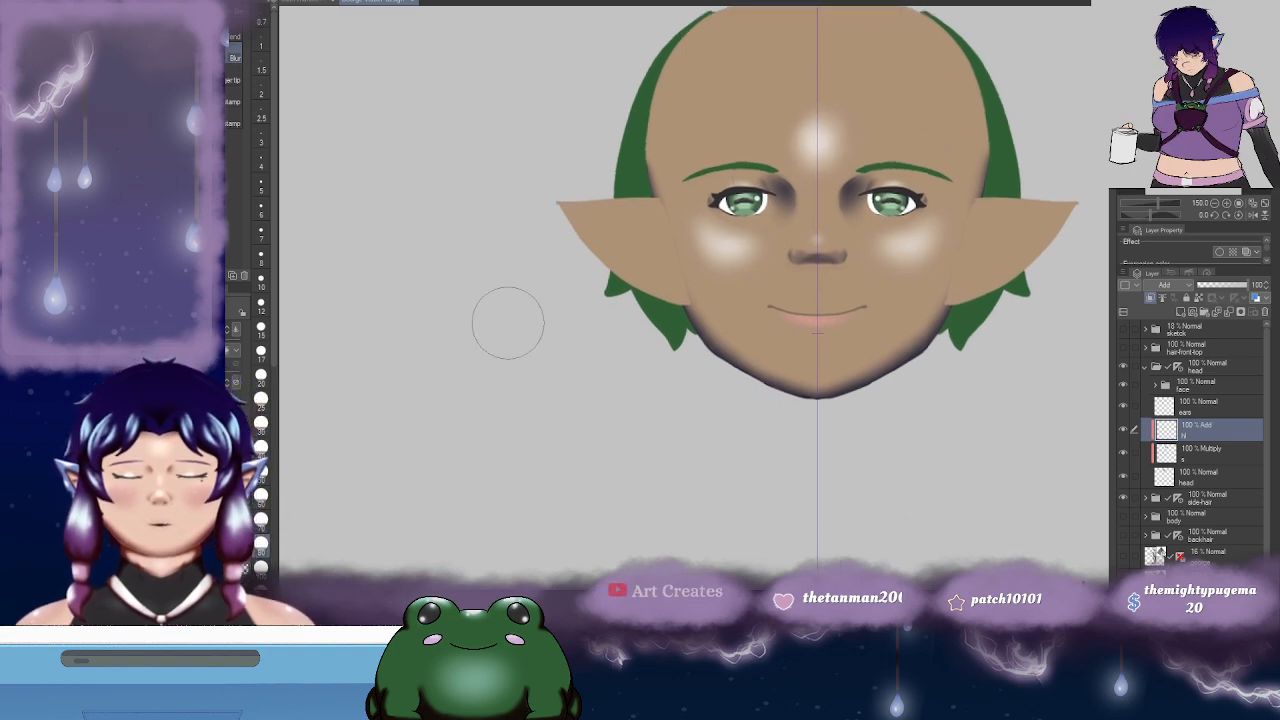
{"action": "mouse_move", "coordinate": [830, 150]}
{"action": "left_mouse_down"}
{"action": "mouse_move", "coordinate": [829, 129]}
{"action": "mouse_move", "coordinate": [808, 128]}
{"action": "left_mouse_up"}
{"action": "mouse_move", "coordinate": [943, 231]}
{"action": "left_mouse_down"}
{"action": "mouse_move", "coordinate": [923, 217]}
{"action": "mouse_move", "coordinate": [863, 245]}
{"action": "mouse_move", "coordinate": [932, 217]}
{"action": "mouse_move", "coordinate": [886, 258]}
{"action": "left_mouse_up"}
{"action": "mouse_move", "coordinate": [685, 258]}
{"action": "left_mouse_down"}
{"action": "mouse_move", "coordinate": [680, 222]}
{"action": "mouse_move", "coordinate": [750, 245]}
{"action": "left_mouse_up"}
{"action": "left_click_drag", "start_coordinate": [927, 221], "coordinate": [905, 235]}
- Trim the edges of the cheek highlights below and beside both eyes with the soft eraser
{"action": "key", "text": "e"}
{"action": "key", "text": "bracketright"}
{"action": "key", "text": "bracketright"}
{"action": "key", "text": "bracketright"}
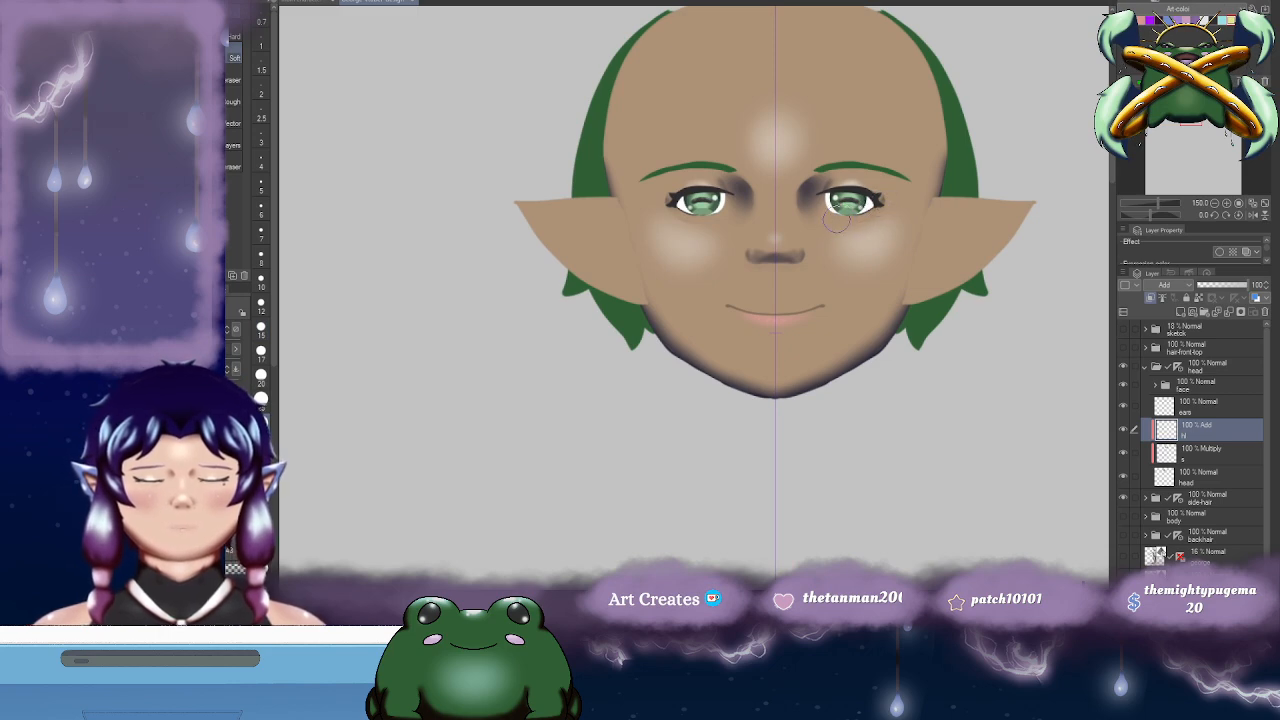
{"action": "left_click_drag", "start_coordinate": [982, 222], "coordinate": [964, 224]}
{"action": "left_click_drag", "start_coordinate": [908, 263], "coordinate": [832, 242]}
{"action": "scroll", "coordinate": [810, 305], "scroll_direction": "up", "scroll_amount": 2}
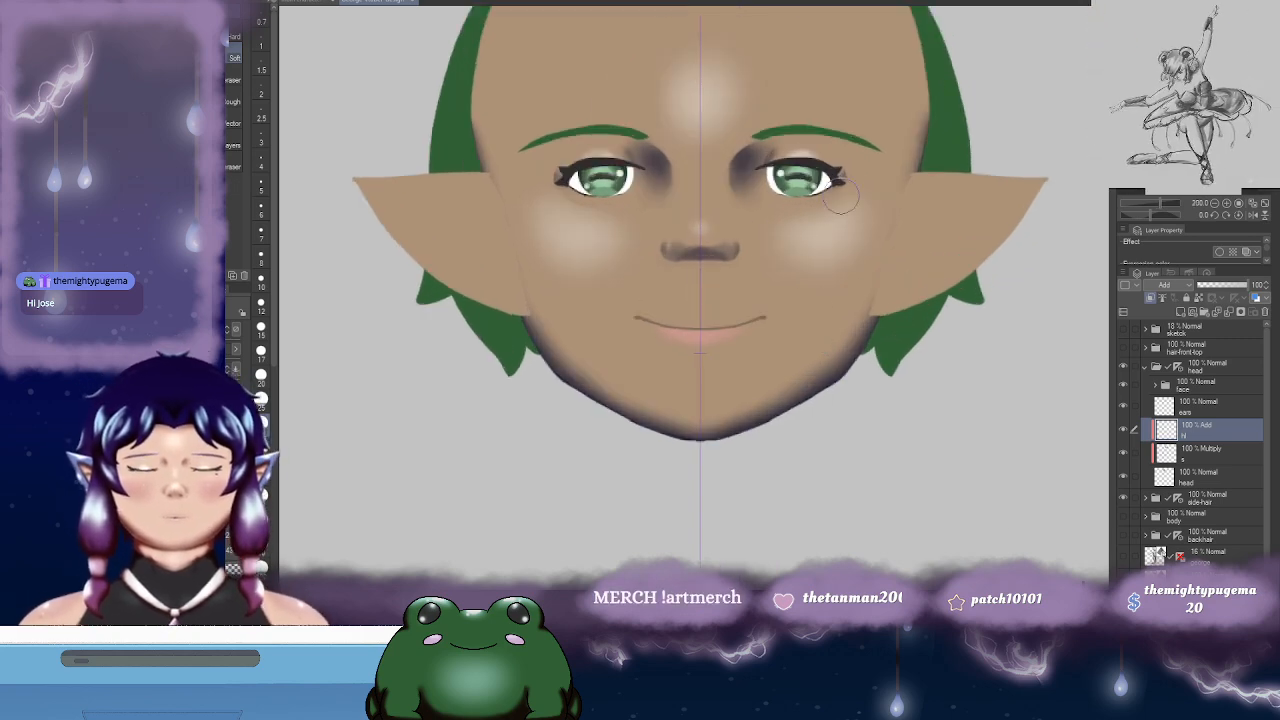
{"action": "left_click_drag", "start_coordinate": [858, 165], "coordinate": [936, 179]}
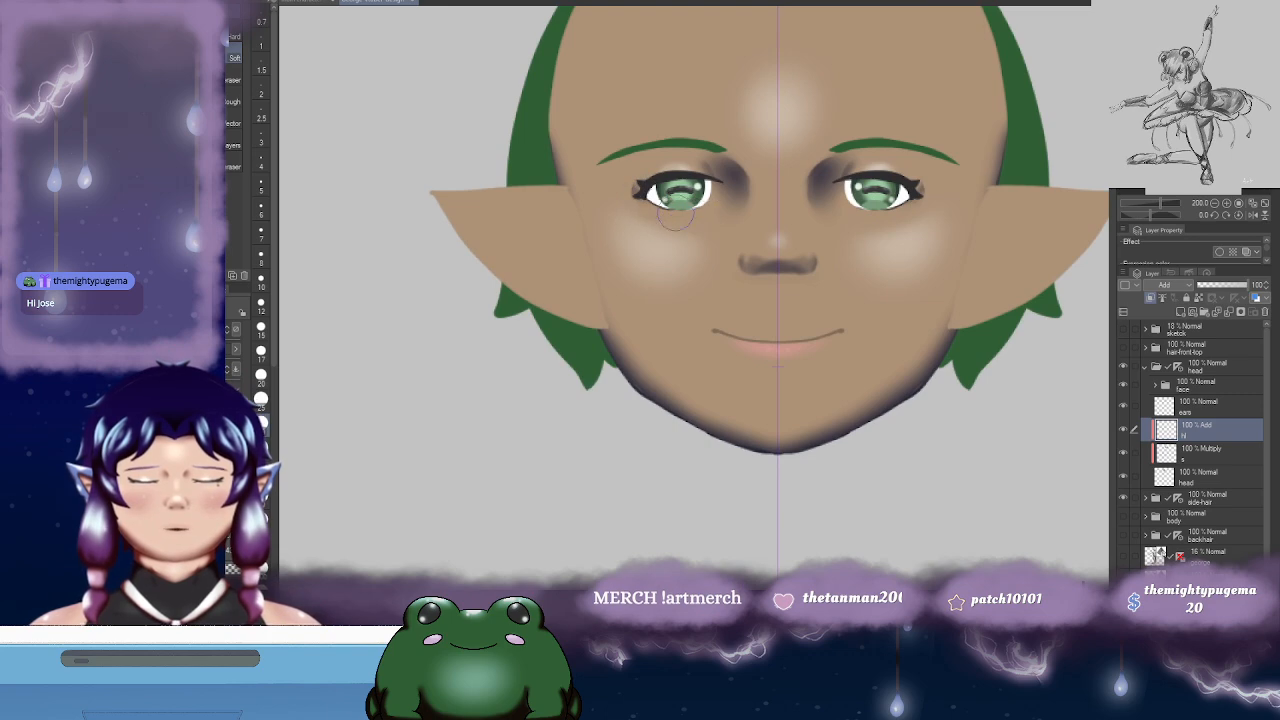
{"action": "left_click_drag", "start_coordinate": [730, 208], "coordinate": [706, 206]}
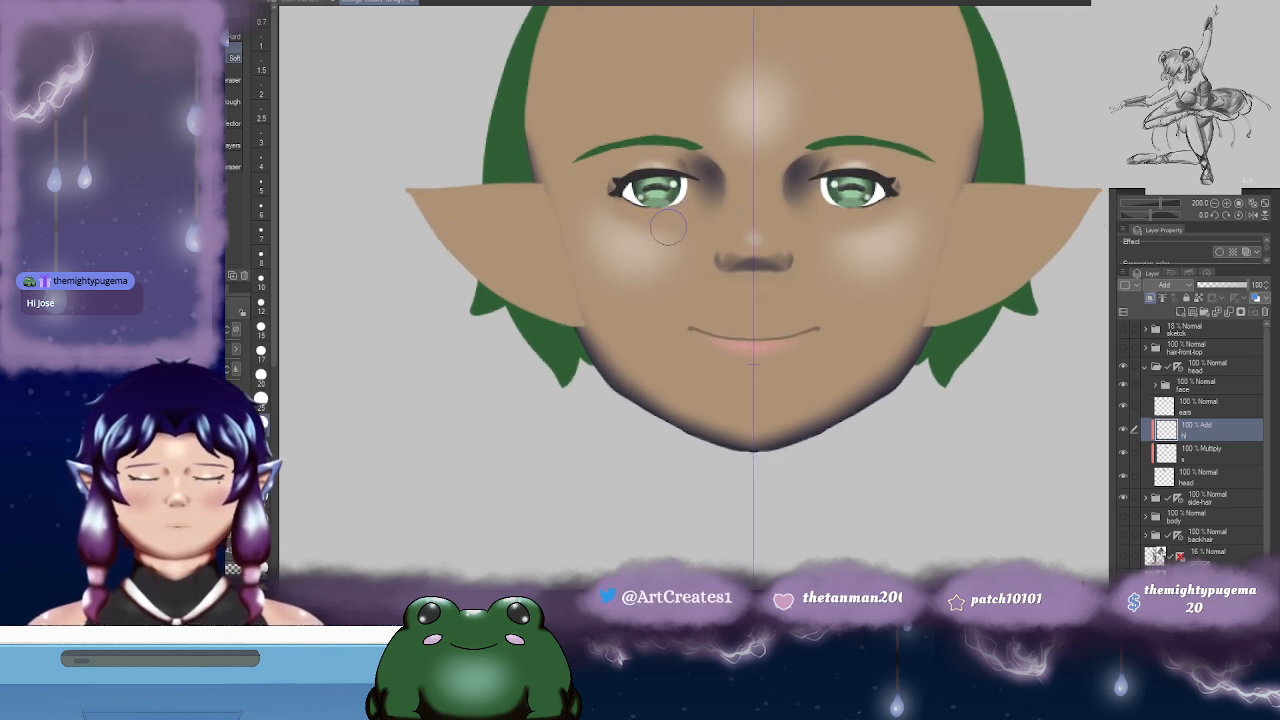
{"action": "left_click_drag", "start_coordinate": [938, 220], "coordinate": [947, 192]}
{"action": "left_click_drag", "start_coordinate": [966, 249], "coordinate": [954, 220]}
{"action": "scroll", "coordinate": [965, 285], "scroll_direction": "down", "scroll_amount": 2}
{"action": "scroll", "coordinate": [985, 275], "scroll_direction": "up", "scroll_amount": 1}
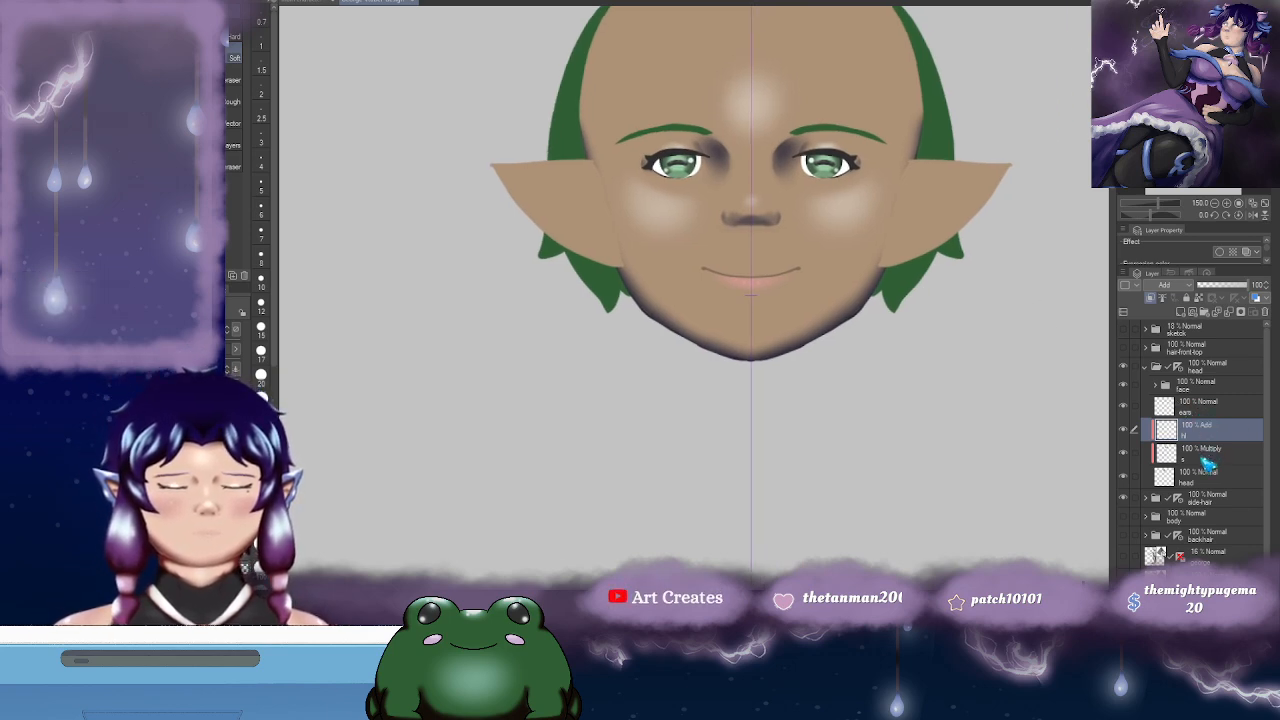
- Add two new layers above the ears layer and clip both to it
{"action": "left_click", "coordinate": [1210, 456]}
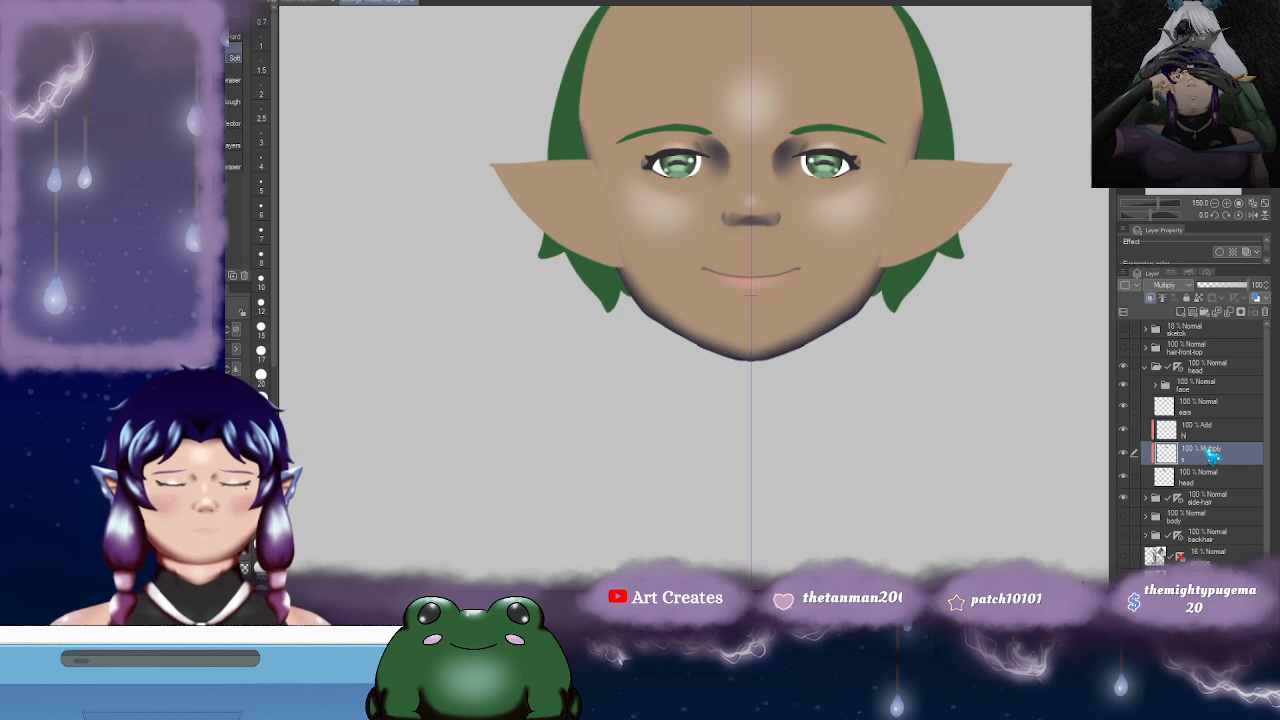
{"action": "left_click", "coordinate": [1203, 410]}
{"action": "left_click_drag", "start_coordinate": [1027, 356], "coordinate": [1027, 366]}
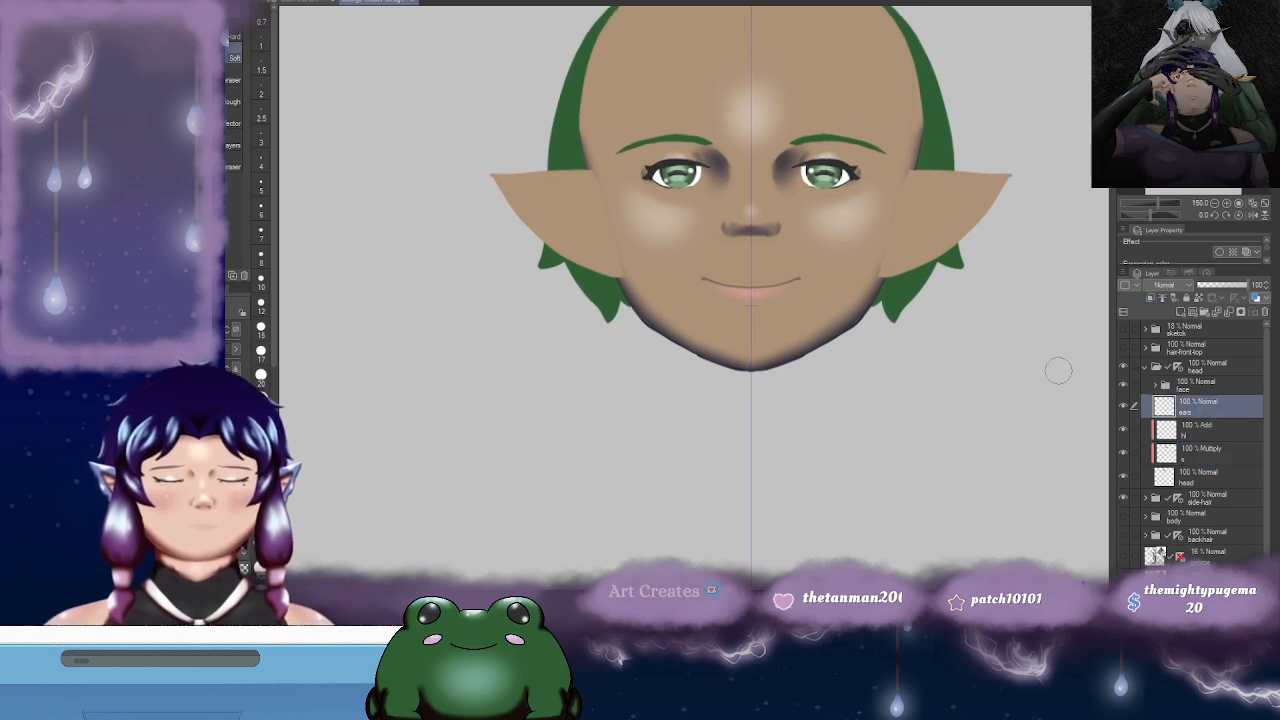
{"action": "left_click", "coordinate": [1183, 311]}
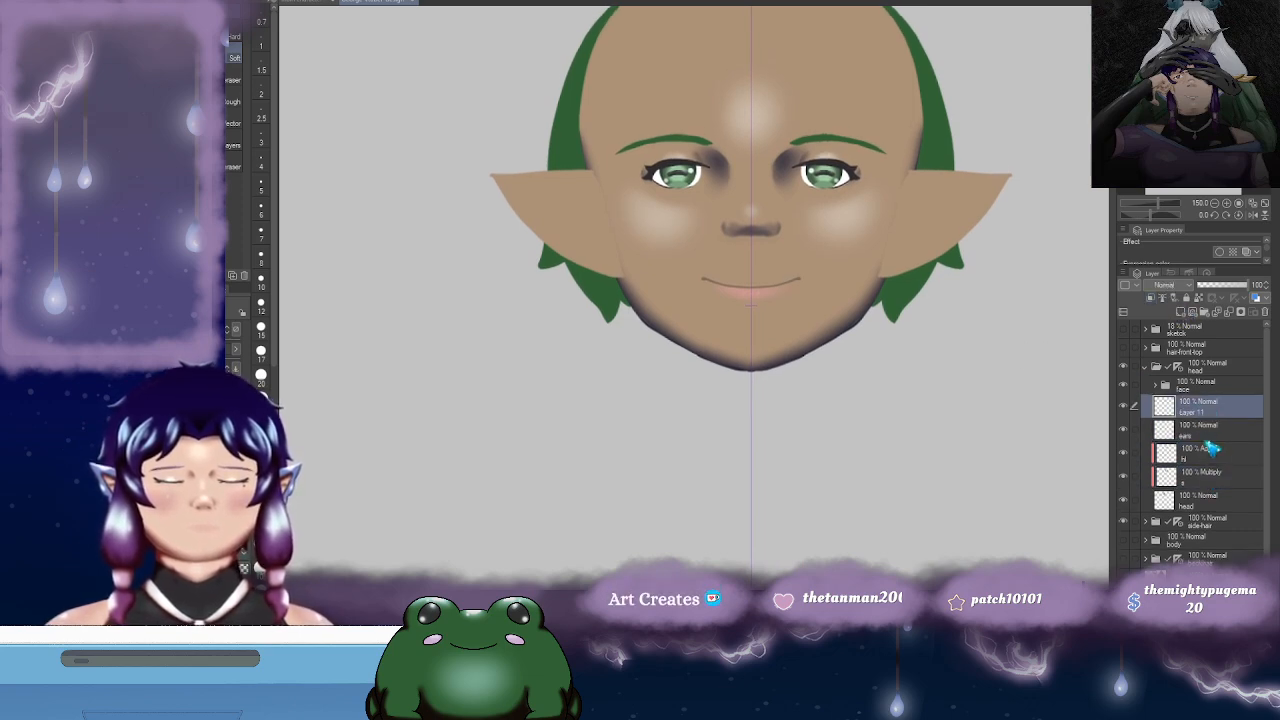
{"action": "left_click", "coordinate": [1181, 311]}
{"action": "left_click", "coordinate": [1200, 432], "text": "ctrl"}
{"action": "left_click", "coordinate": [1150, 297]}
- Add a layer directly above the head layer, clip it to the head, and name it blush
{"action": "left_click", "coordinate": [1183, 311]}
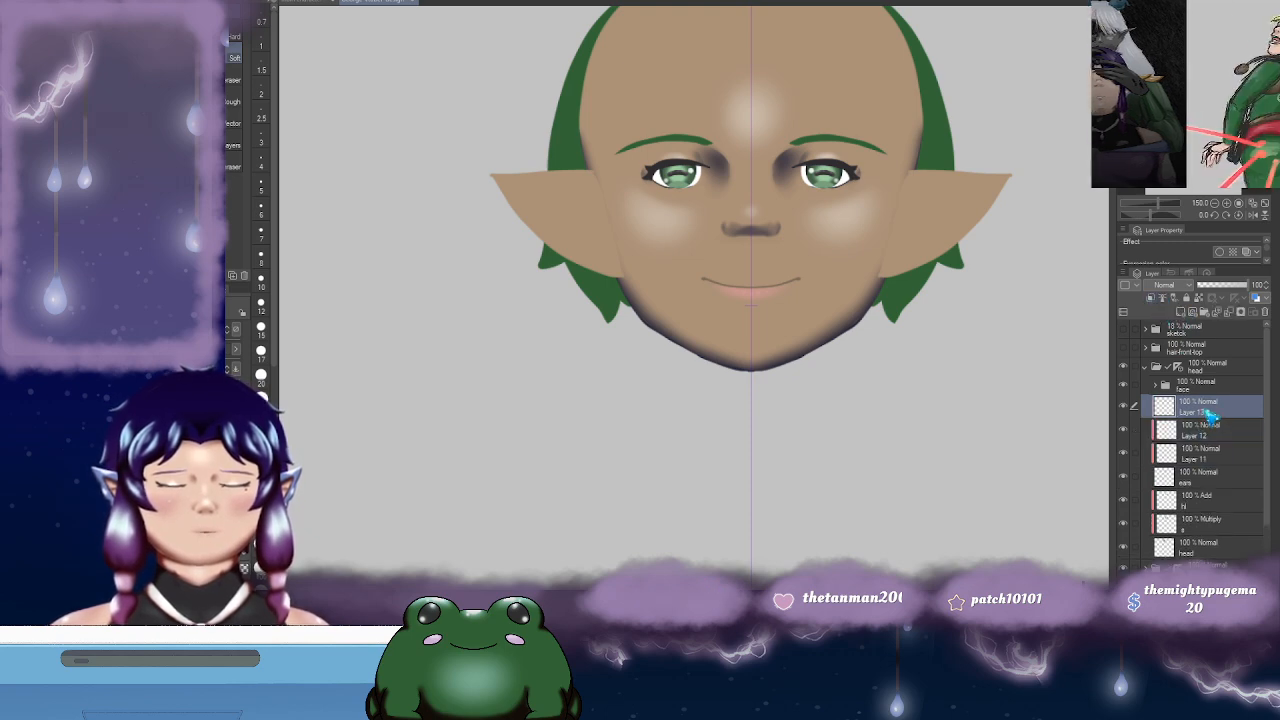
{"action": "left_click_drag", "start_coordinate": [1213, 417], "coordinate": [1214, 539]}
{"action": "left_click", "coordinate": [1152, 298]}
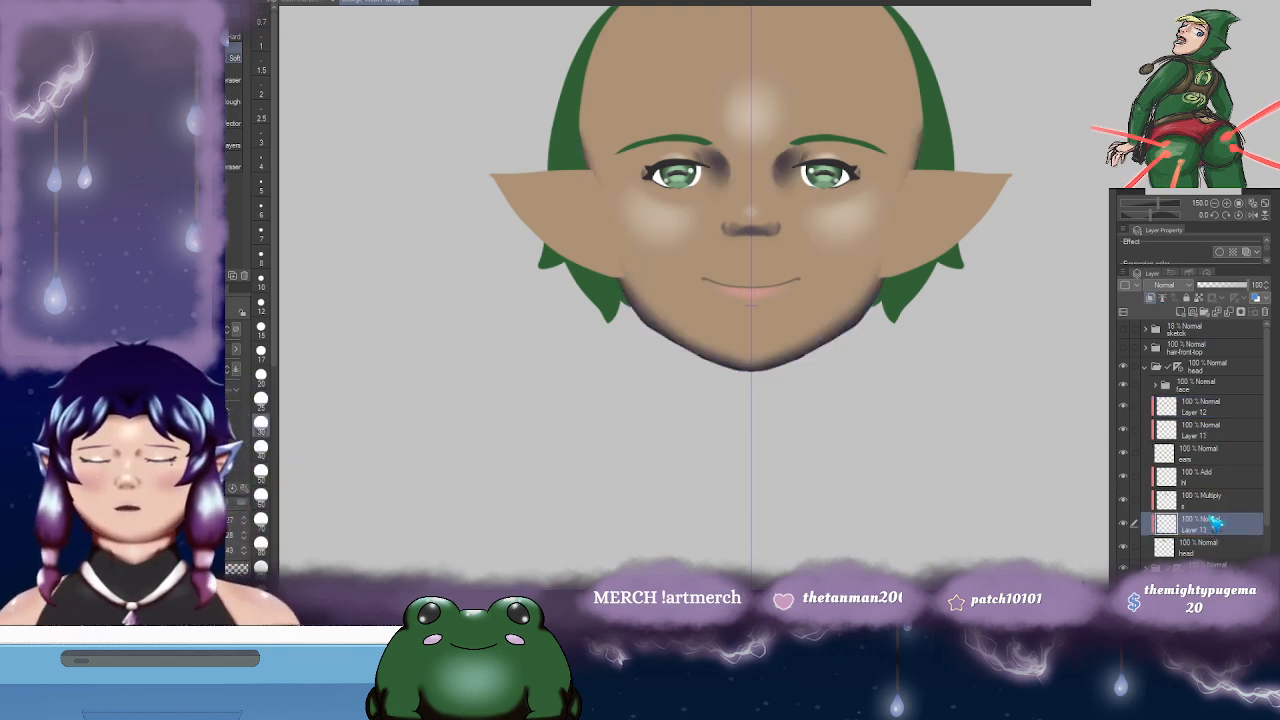
{"action": "double_click", "coordinate": [1216, 526]}
{"action": "type", "text": "blush"}
{"action": "key", "text": "Return"}
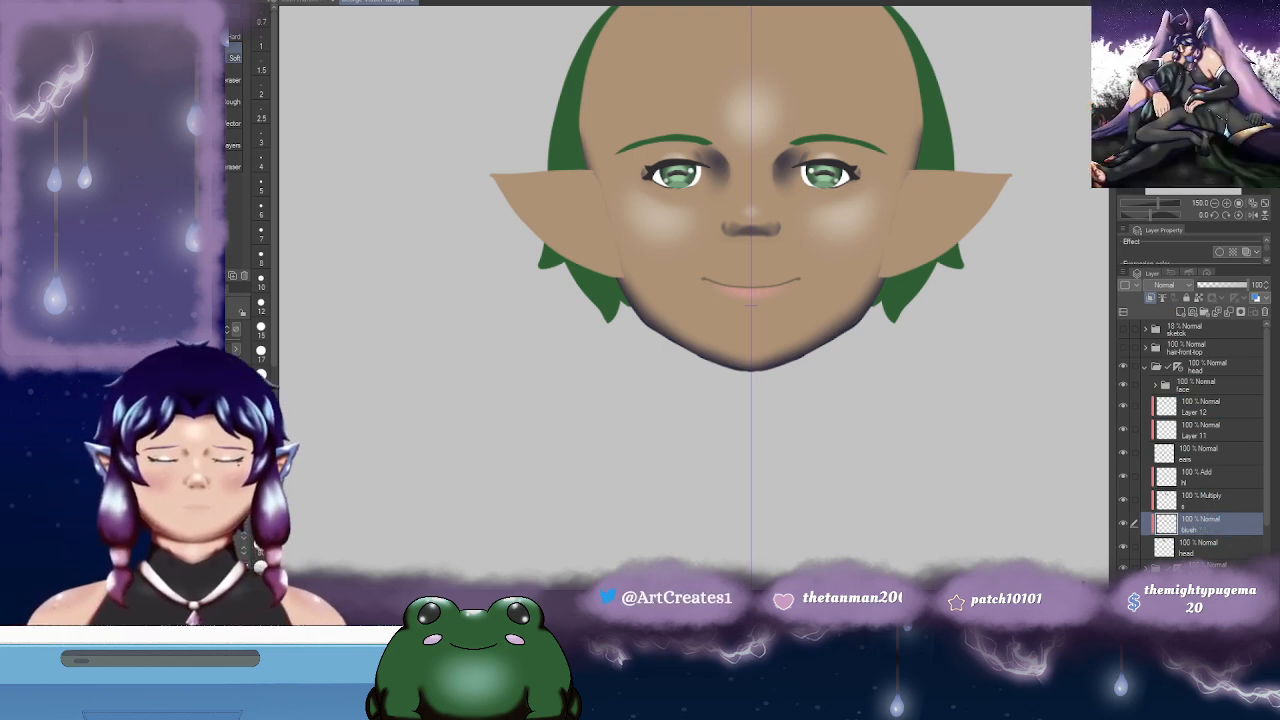
- Paint soft pink blush across both cheeks with a larger brush and apply a transform to it
{"action": "left_click_drag", "start_coordinate": [874, 208], "coordinate": [880, 200]}
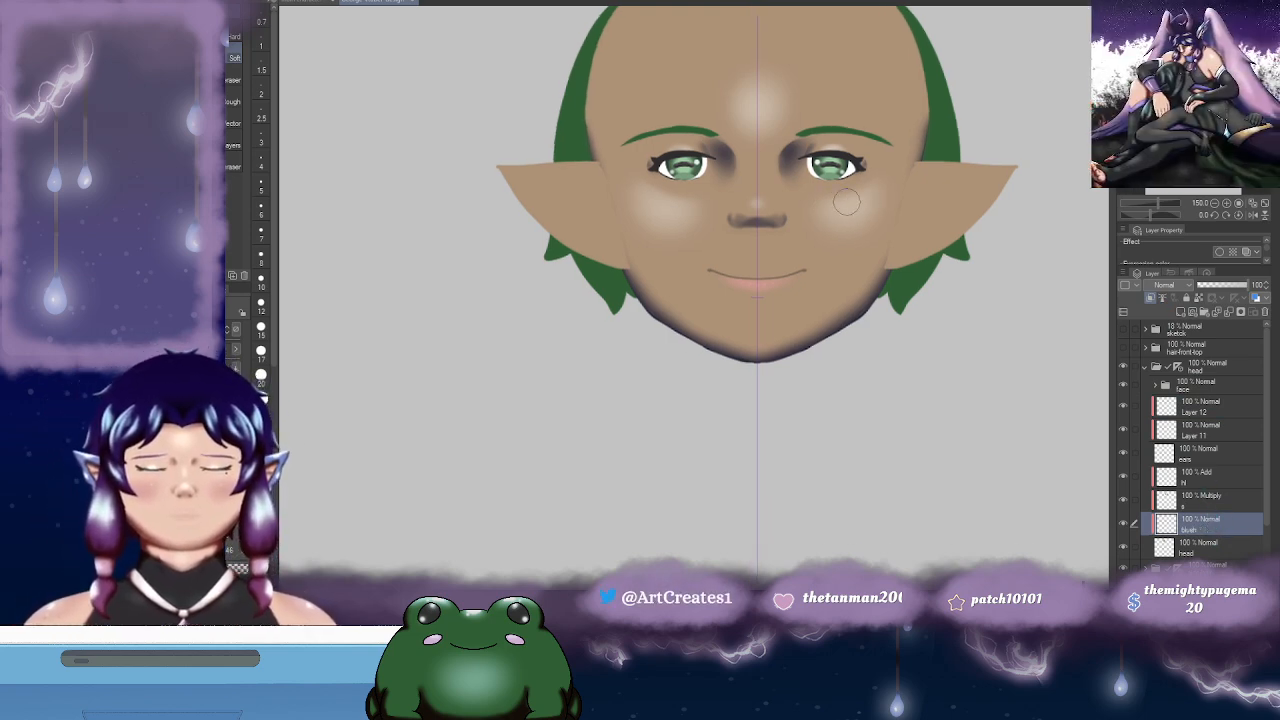
{"action": "key", "text": "b"}
{"action": "mouse_move", "coordinate": [863, 231]}
{"action": "left_mouse_down"}
{"action": "mouse_move", "coordinate": [873, 217]}
{"action": "mouse_move", "coordinate": [855, 189]}
{"action": "left_mouse_up"}
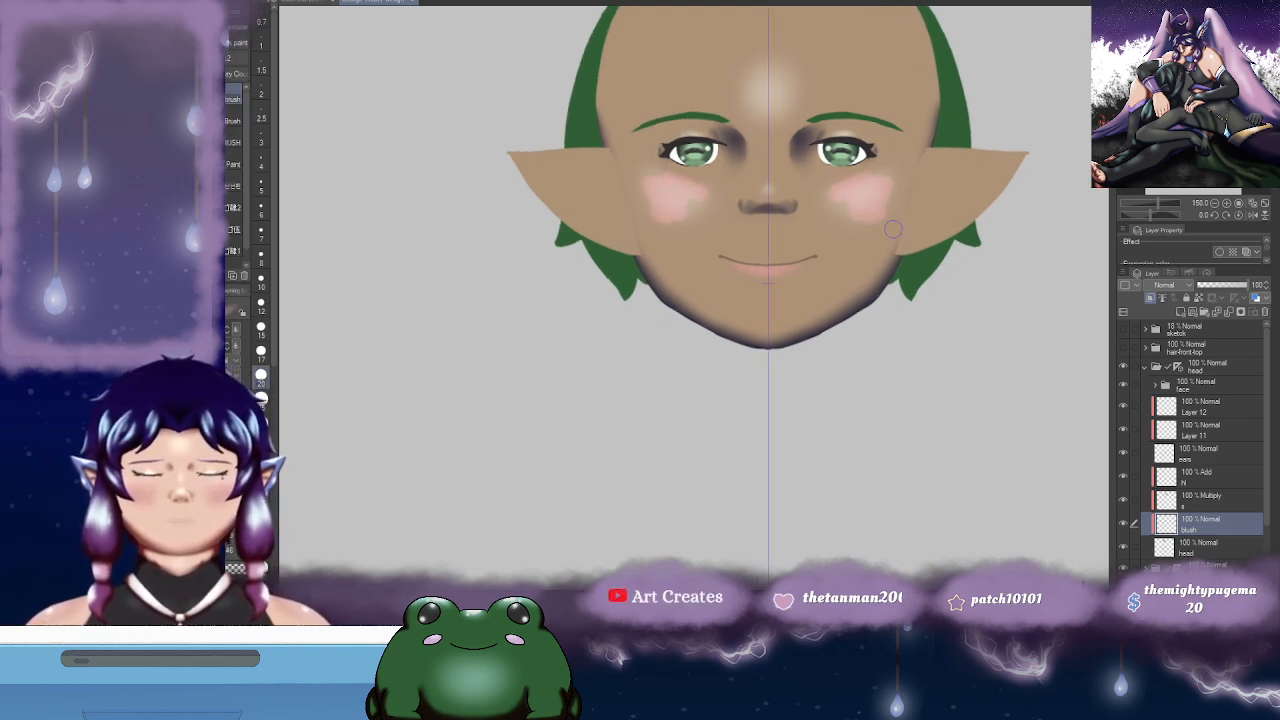
{"action": "key", "text": "ctrl+z"}
{"action": "left_click", "coordinate": [262, 444]}
{"action": "left_click_drag", "start_coordinate": [831, 198], "coordinate": [837, 199]}
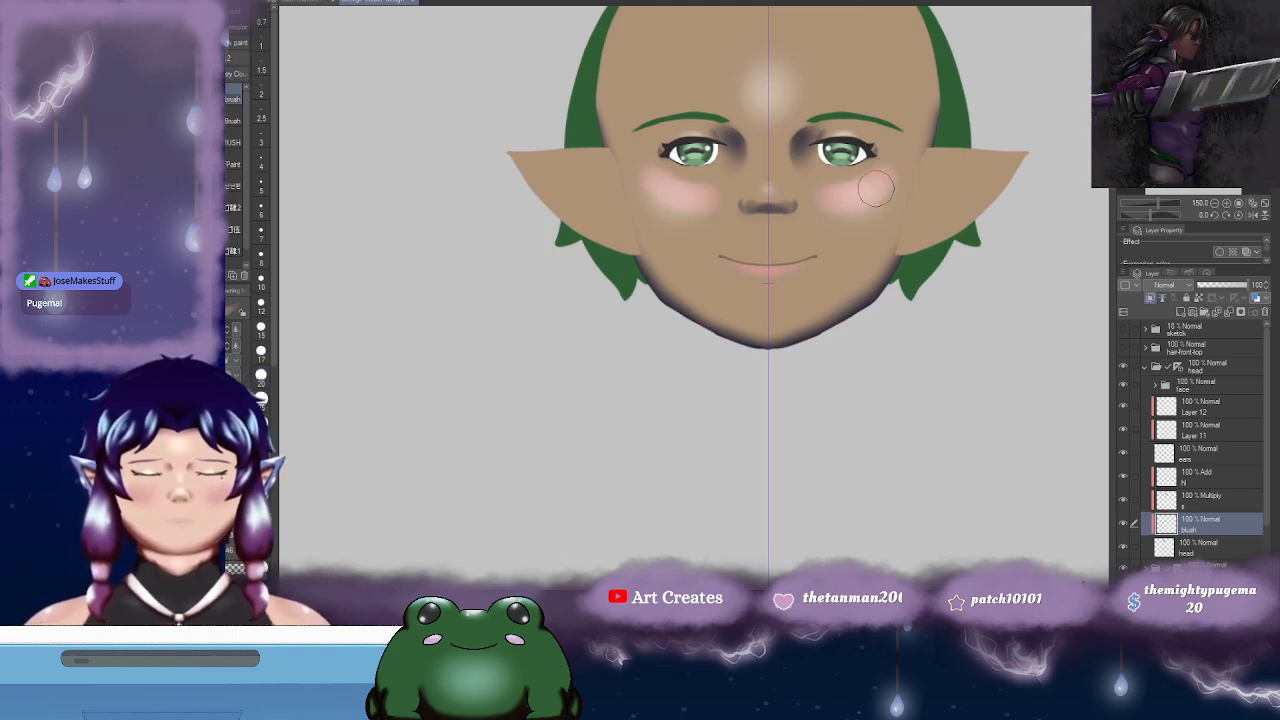
{"action": "left_click_drag", "start_coordinate": [914, 212], "coordinate": [848, 238]}
{"action": "key", "text": "ctrl+t"}
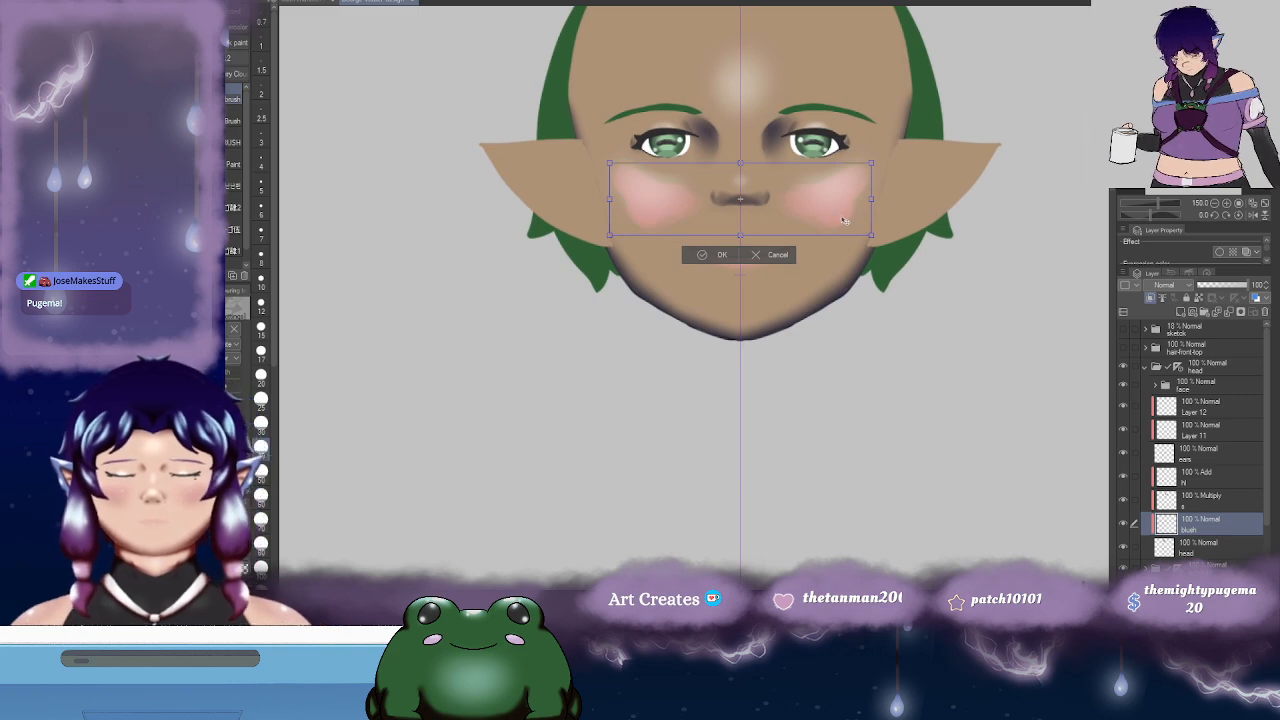
{"action": "left_click", "coordinate": [710, 254]}
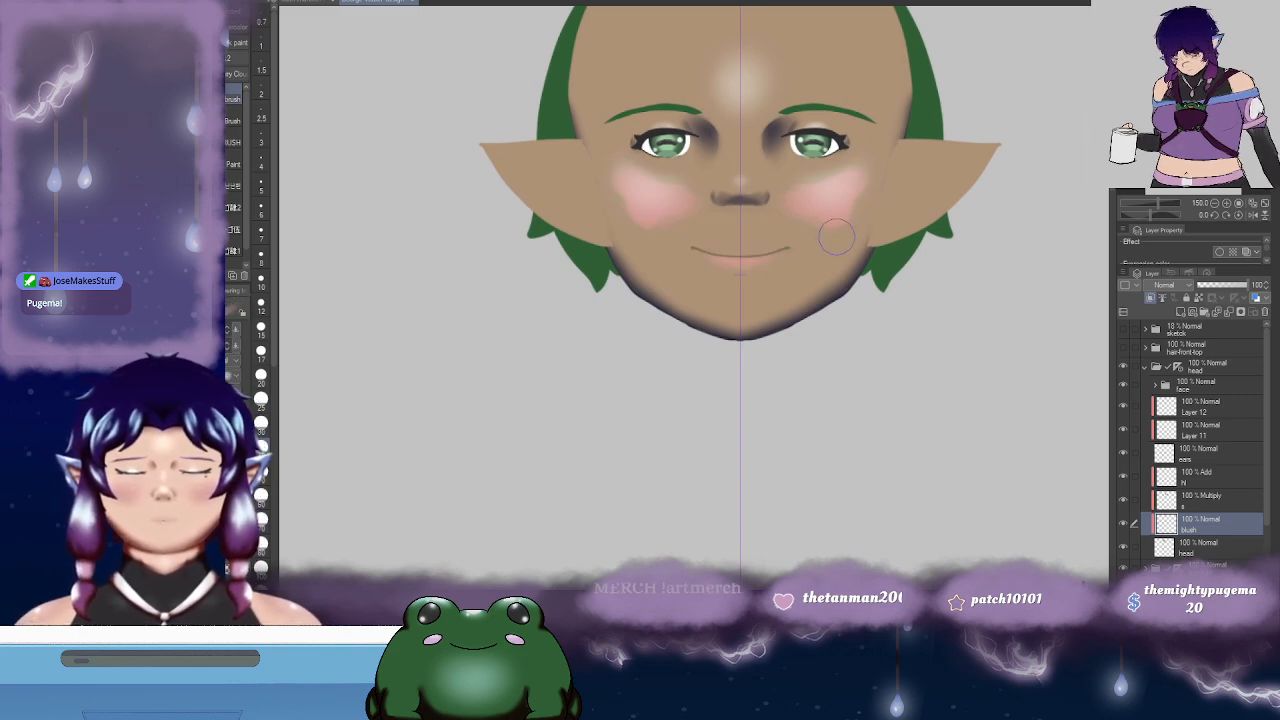
- Blur the pink blush on both cheeks so it fades into the surrounding skin
{"action": "key", "text": "j"}
{"action": "left_click_drag", "start_coordinate": [842, 182], "coordinate": [829, 226]}
{"action": "mouse_move", "coordinate": [640, 188]}
{"action": "left_mouse_down"}
{"action": "mouse_move", "coordinate": [725, 226]}
{"action": "mouse_move", "coordinate": [699, 205]}
{"action": "mouse_move", "coordinate": [756, 268]}
{"action": "mouse_move", "coordinate": [745, 261]}
{"action": "left_mouse_up"}
{"action": "left_click_drag", "start_coordinate": [961, 242], "coordinate": [905, 239]}
{"action": "mouse_move", "coordinate": [870, 234]}
{"action": "left_mouse_down"}
{"action": "mouse_move", "coordinate": [851, 217]}
{"action": "mouse_move", "coordinate": [858, 240]}
{"action": "mouse_move", "coordinate": [900, 235]}
{"action": "left_mouse_up"}
{"action": "mouse_move", "coordinate": [720, 230]}
{"action": "left_mouse_down"}
{"action": "mouse_move", "coordinate": [703, 206]}
{"action": "mouse_move", "coordinate": [702, 239]}
{"action": "mouse_move", "coordinate": [735, 247]}
{"action": "left_mouse_up"}
{"action": "left_click_drag", "start_coordinate": [943, 240], "coordinate": [899, 252]}
- Erase the excess blush around the edges of both cheeks with the soft eraser
{"action": "key", "text": "e"}
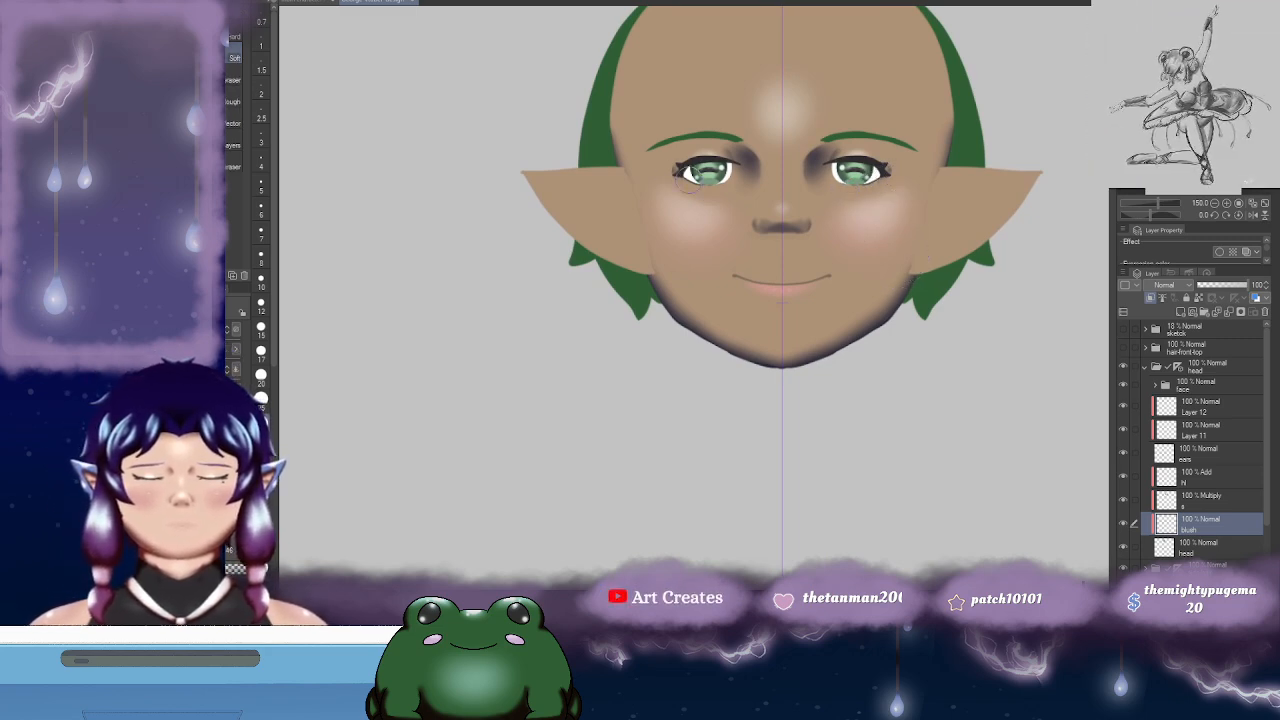
{"action": "left_click_drag", "start_coordinate": [938, 190], "coordinate": [887, 169]}
{"action": "left_click_drag", "start_coordinate": [938, 214], "coordinate": [923, 248]}
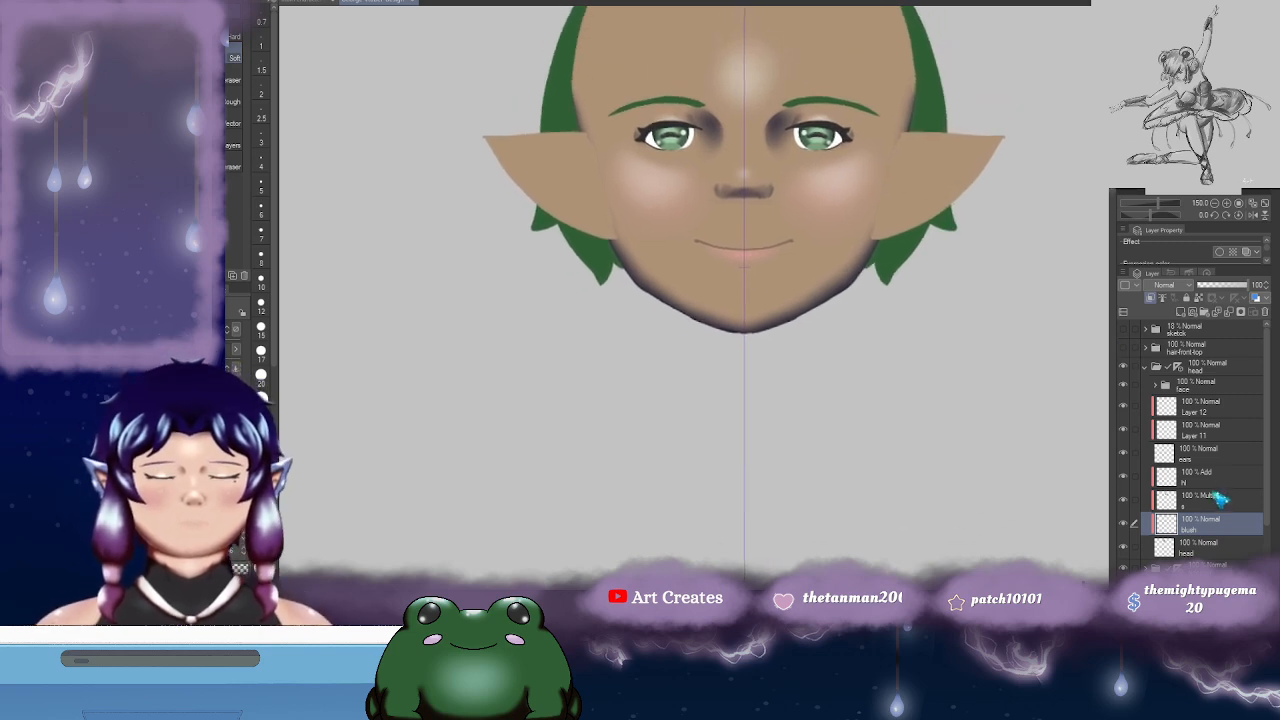
- Lower the opacity of the Add highlight layer to 55%
{"action": "left_click", "coordinate": [1222, 480]}
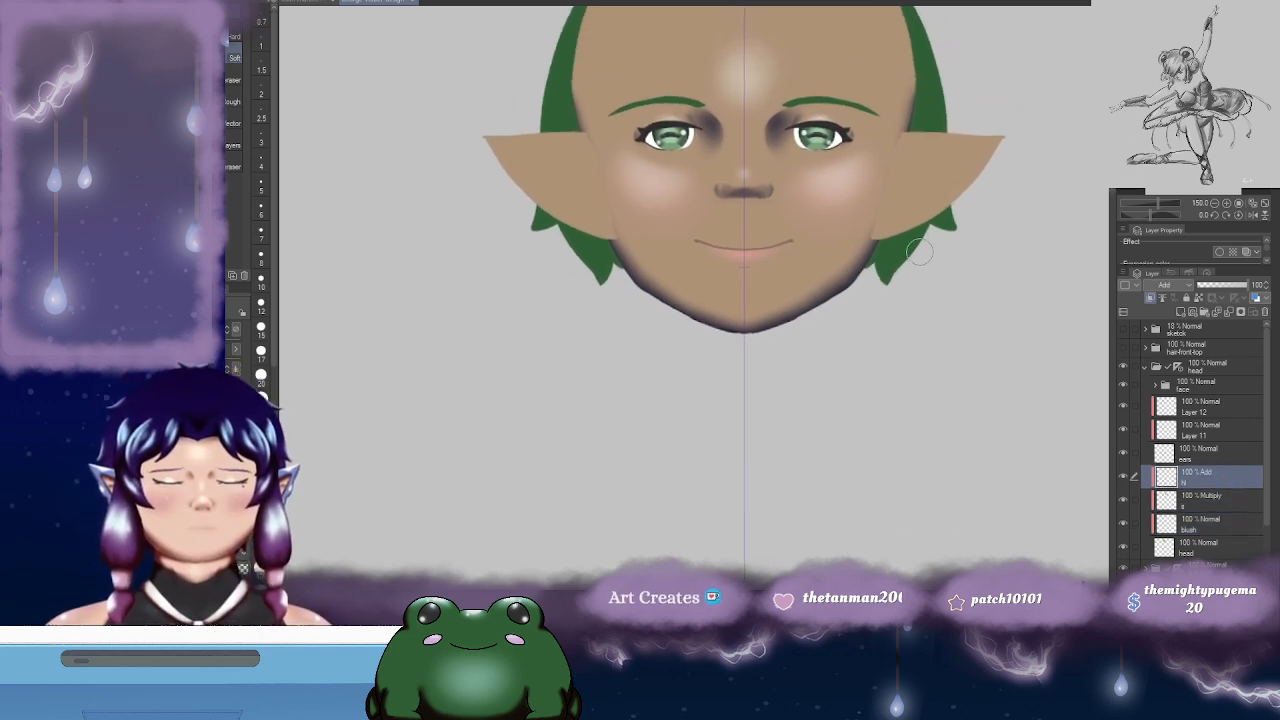
{"action": "left_click_drag", "start_coordinate": [1246, 286], "coordinate": [1224, 286]}
{"action": "left_click_drag", "start_coordinate": [849, 260], "coordinate": [861, 336]}
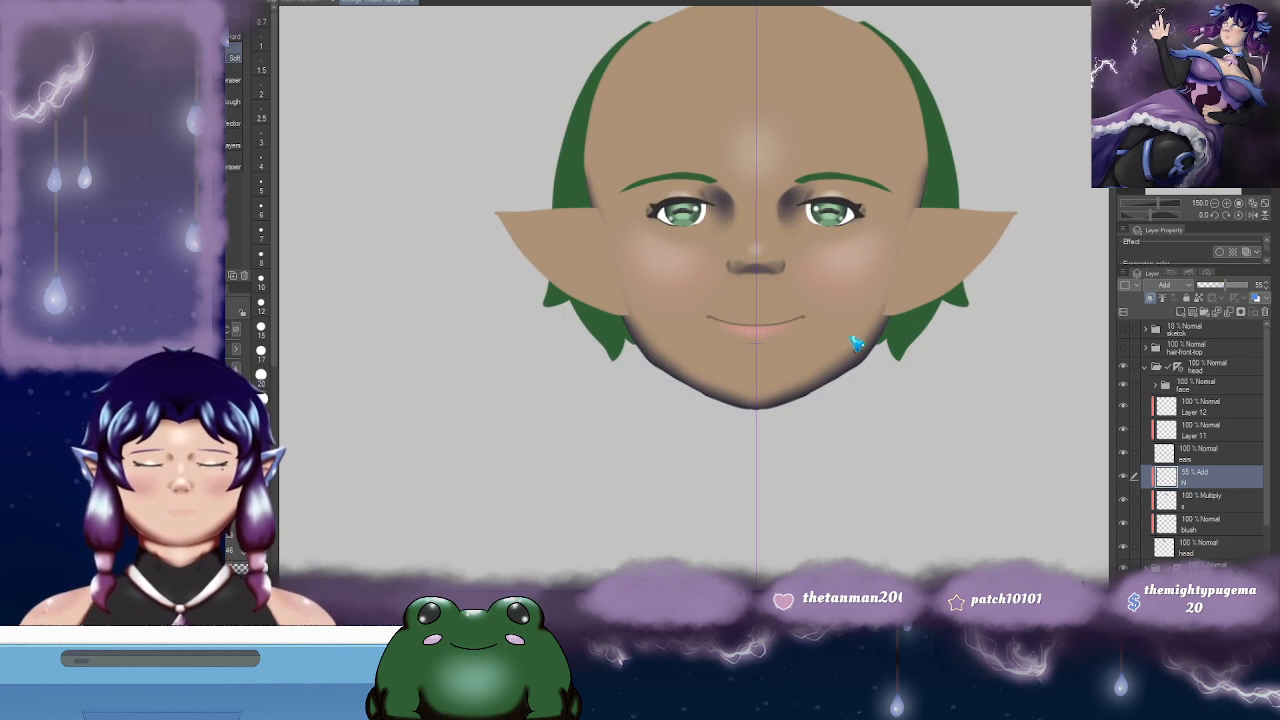
{"action": "scroll", "coordinate": [860, 340], "scroll_direction": "up", "scroll_amount": 4}
{"action": "scroll", "coordinate": [850, 346], "scroll_direction": "down", "scroll_amount": 3}
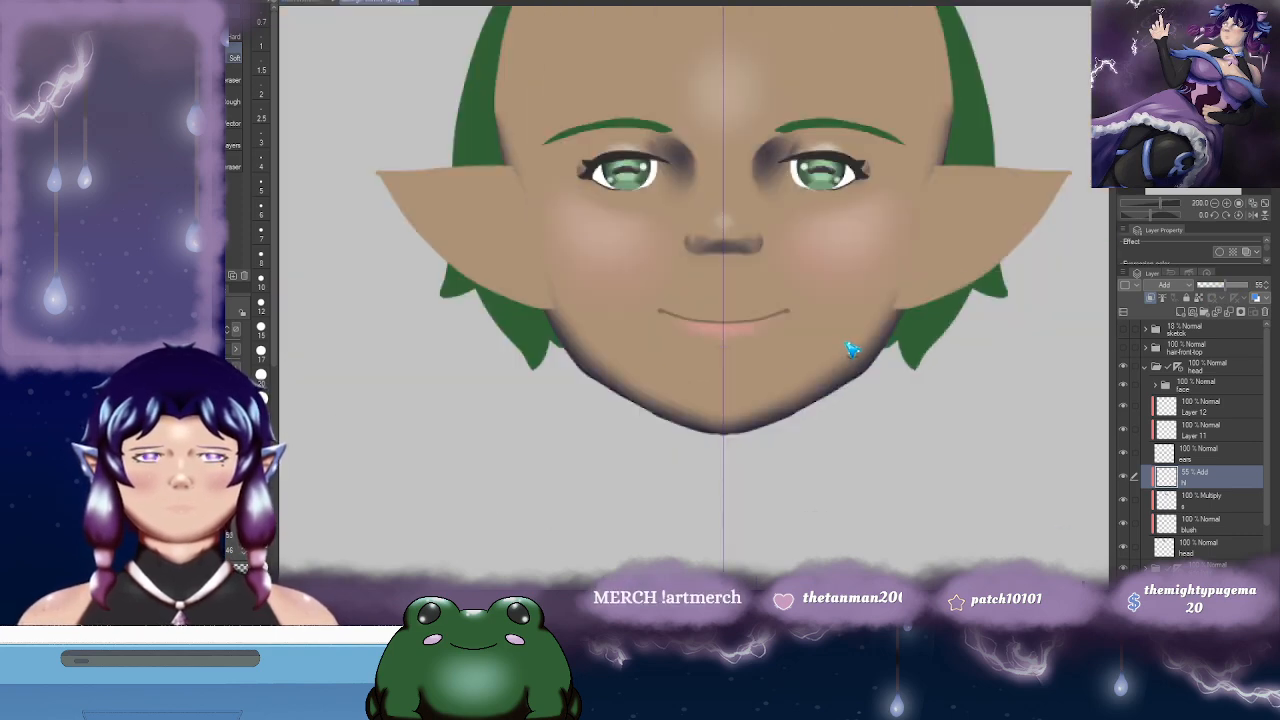
{"action": "left_click_drag", "start_coordinate": [803, 334], "coordinate": [820, 329]}
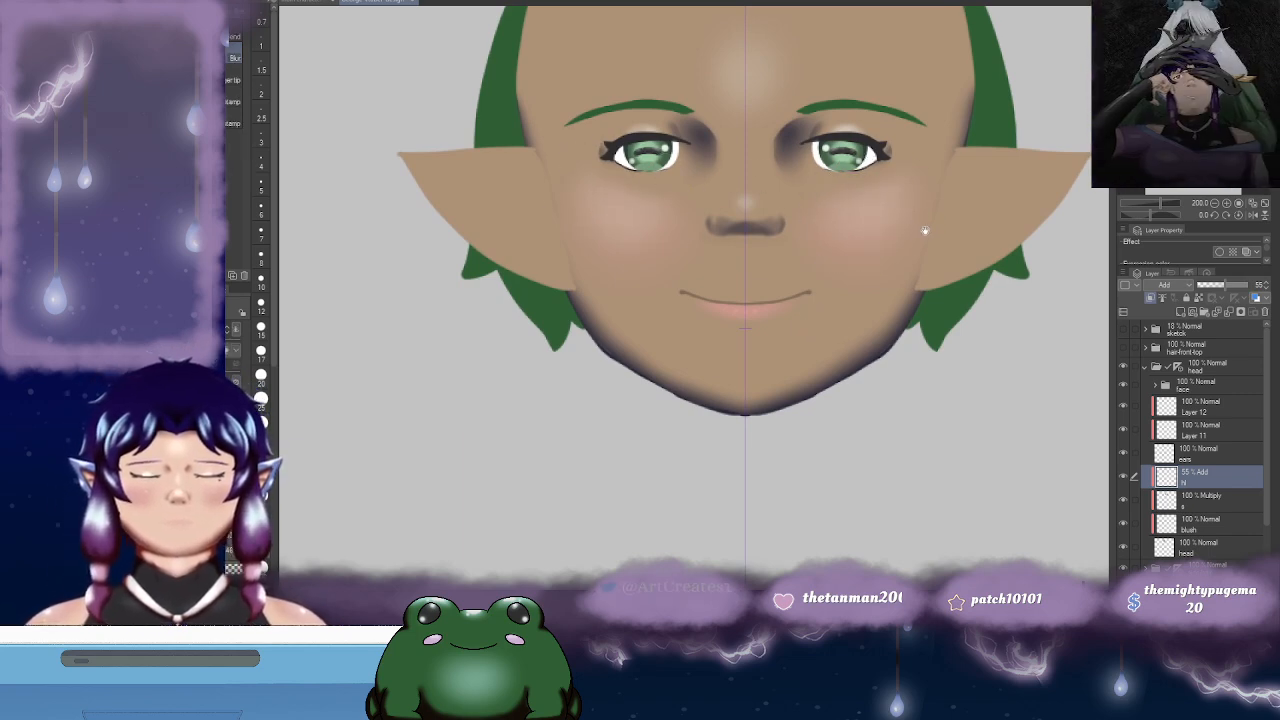
- Paint a light vertical highlight between the brows down the nose bridge and blur it into the forehead highlight
{"action": "mouse_move", "coordinate": [894, 274]}
{"action": "left_mouse_down"}
{"action": "mouse_move", "coordinate": [903, 206]}
{"action": "mouse_move", "coordinate": [900, 229]}
{"action": "mouse_move", "coordinate": [857, 257]}
{"action": "mouse_move", "coordinate": [843, 289]}
{"action": "left_mouse_up"}
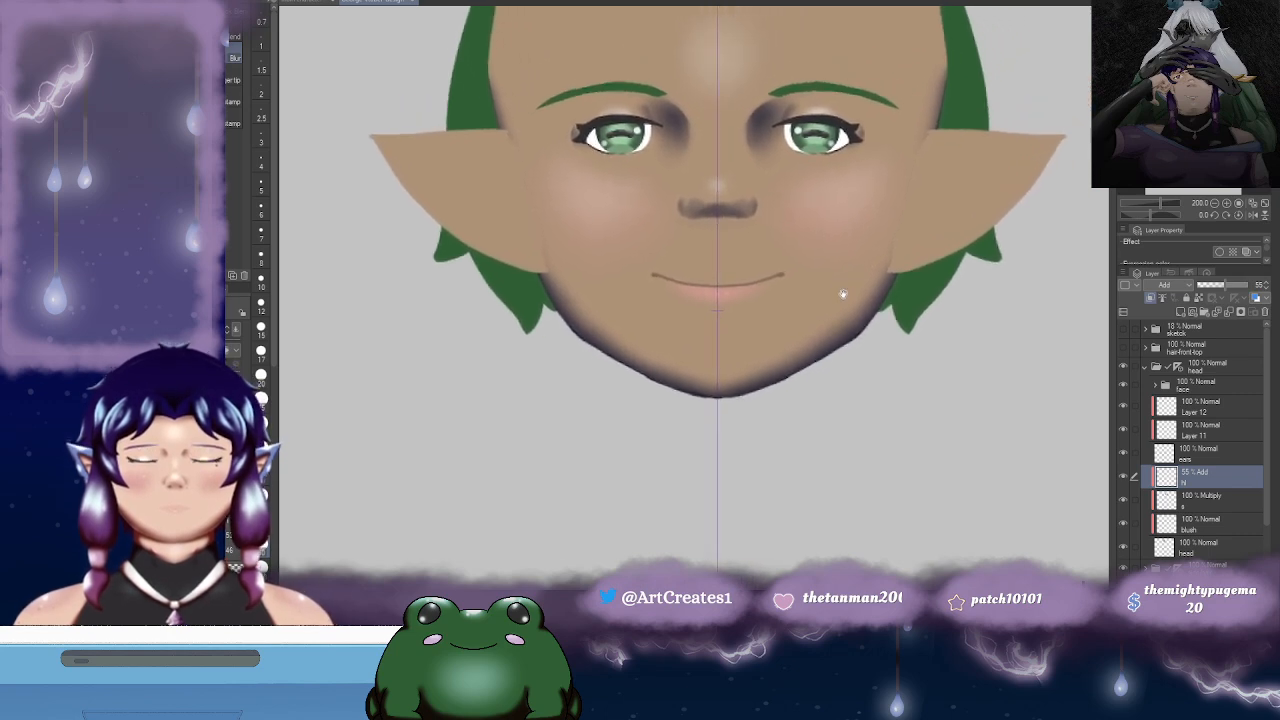
{"action": "scroll", "coordinate": [868, 318], "scroll_direction": "down", "scroll_amount": 1}
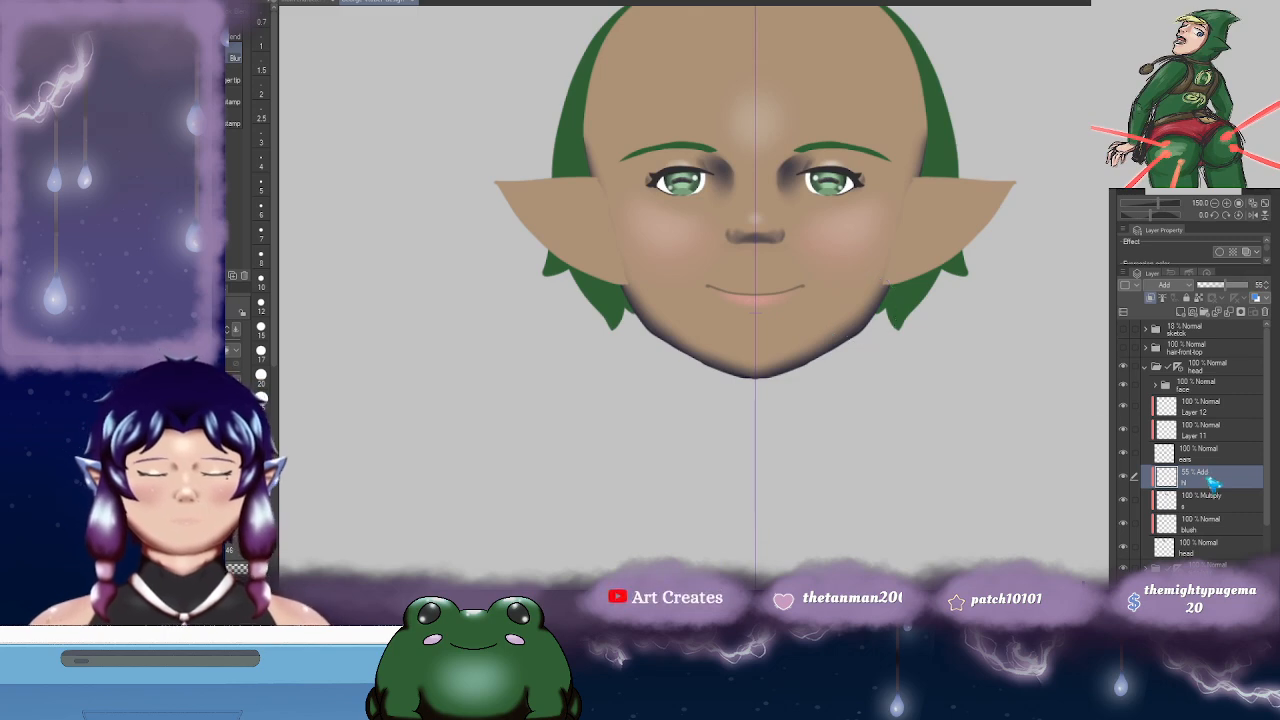
{"action": "key", "text": "b"}
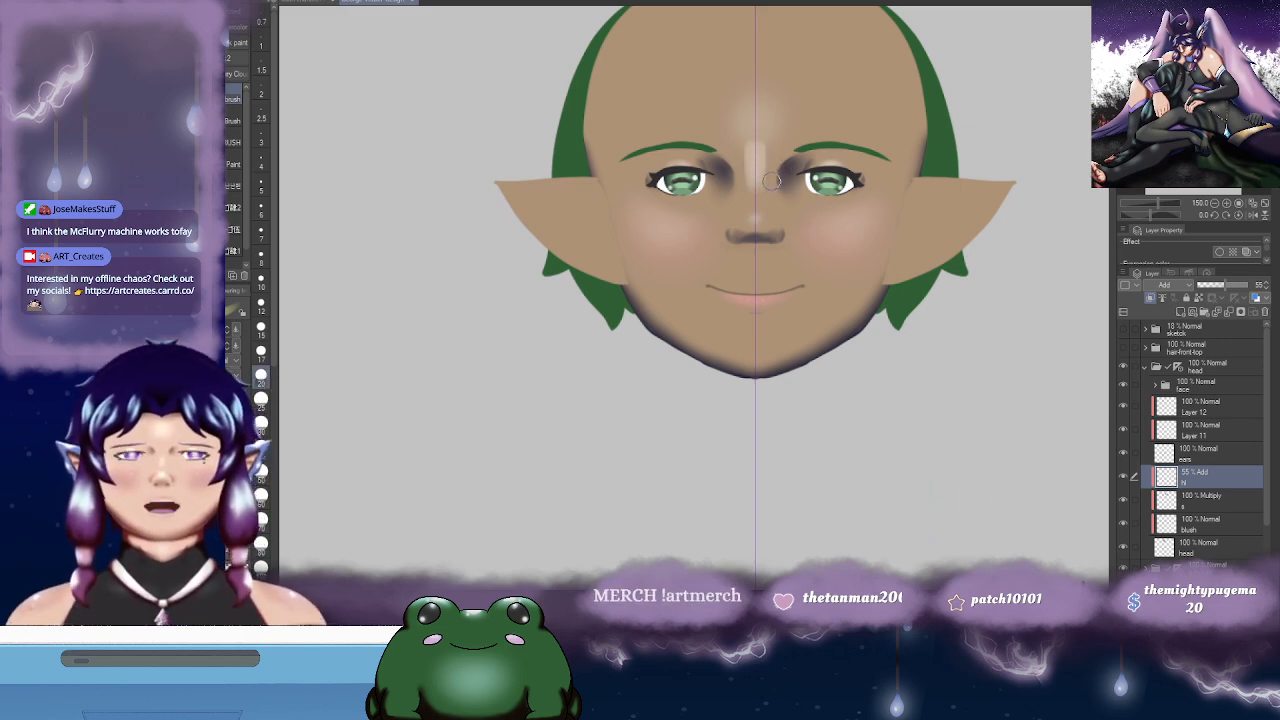
{"action": "key", "text": "j"}
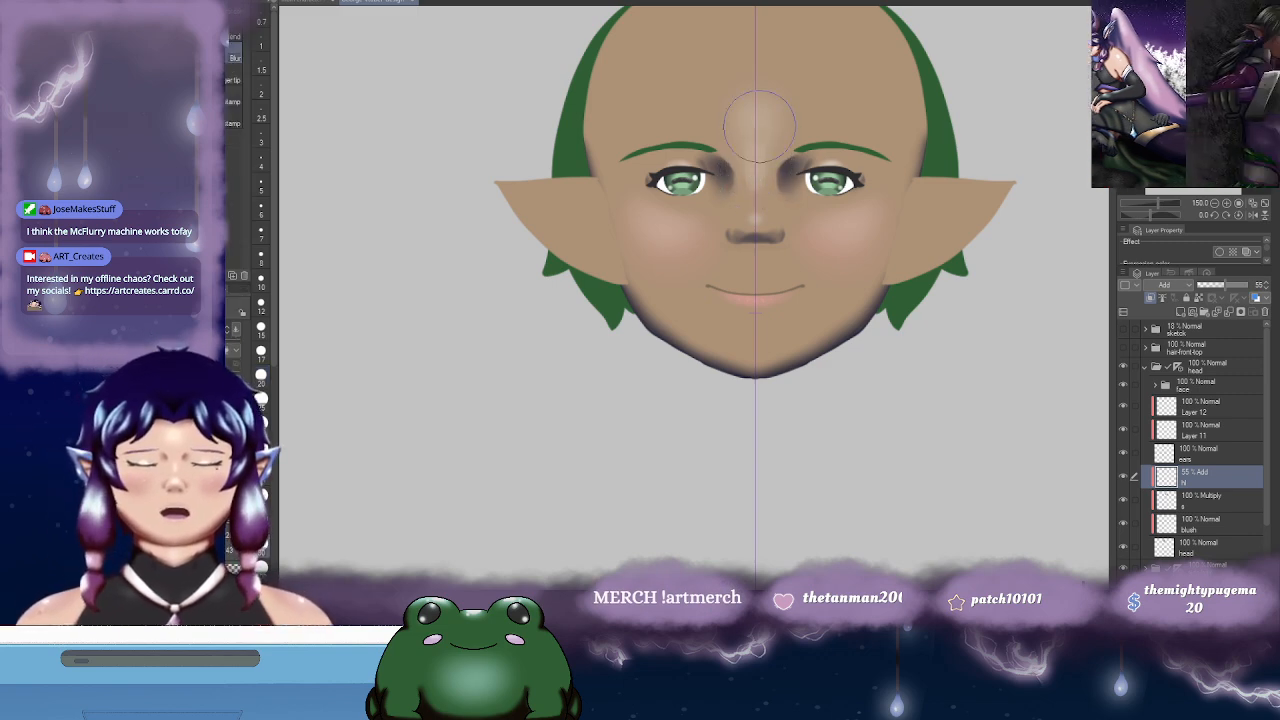
{"action": "scroll", "coordinate": [766, 115], "scroll_direction": "up", "scroll_amount": 1}
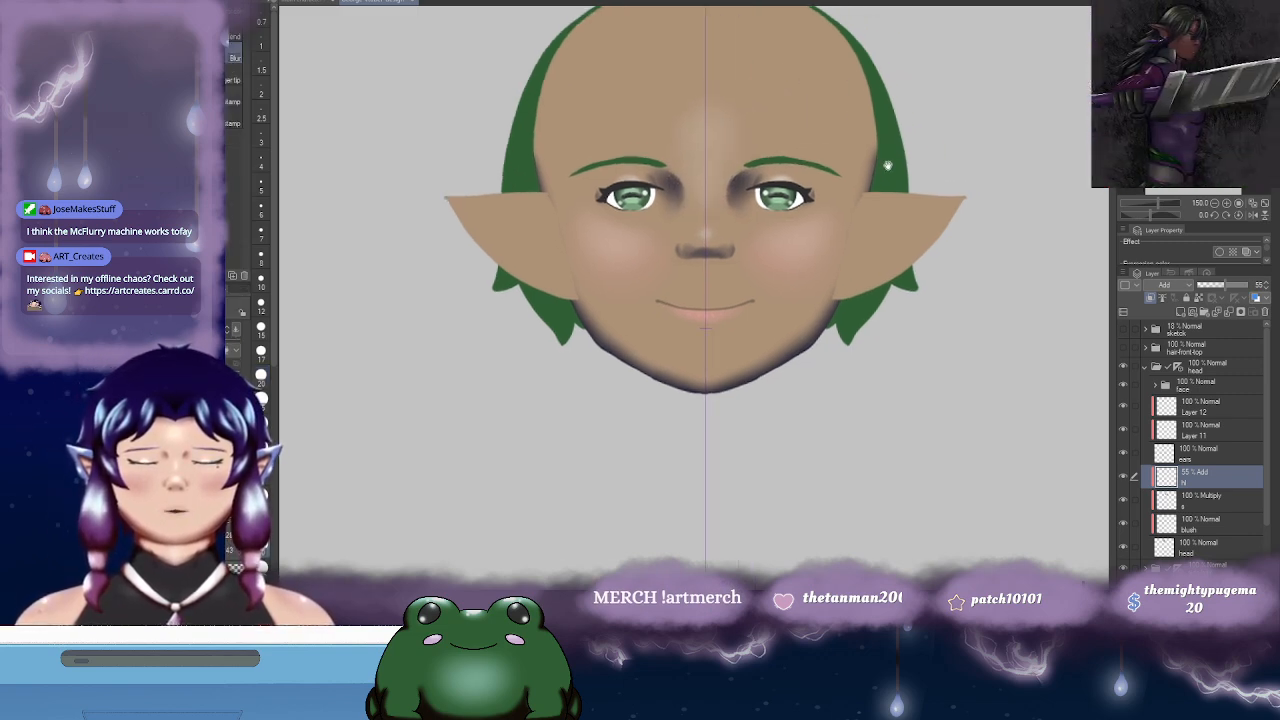
{"action": "scroll", "coordinate": [832, 260], "scroll_direction": "down", "scroll_amount": 1}
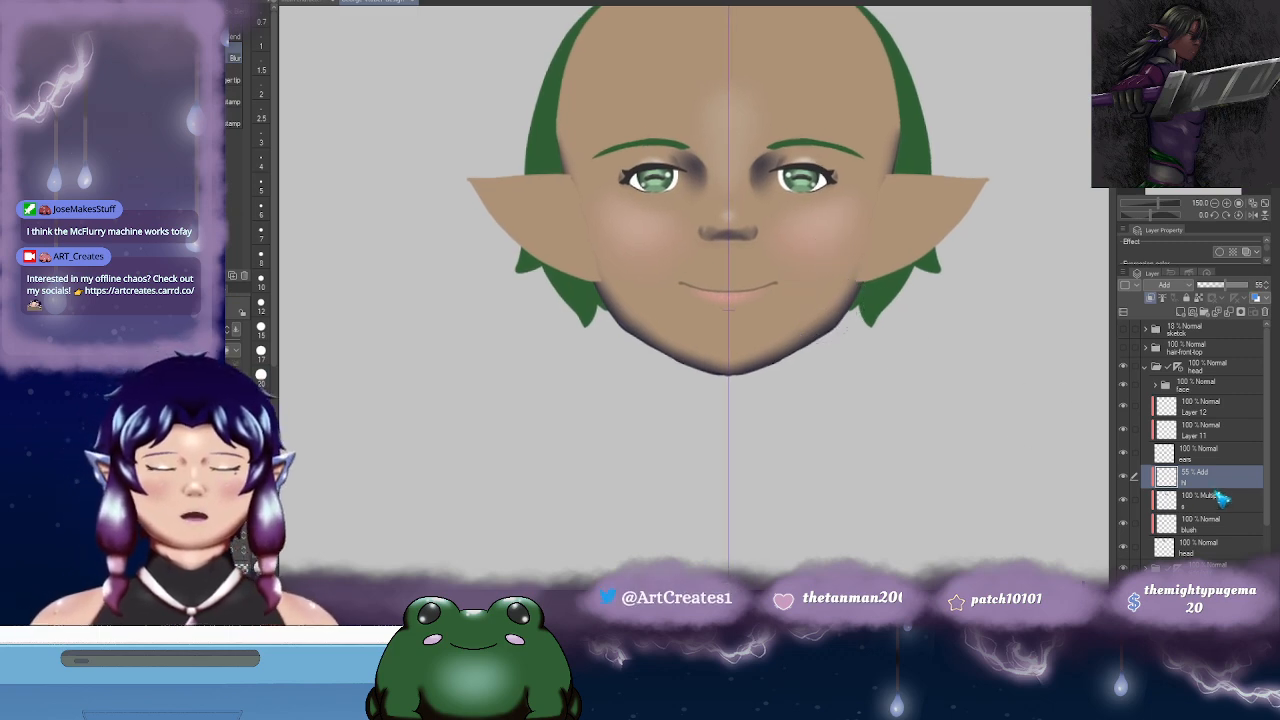
- Paint dark blue shadows along the upper inside of both ears on Layer 11 and set its blending mode to Multiply
{"action": "left_click", "coordinate": [1214, 440]}
{"action": "left_click_drag", "start_coordinate": [842, 296], "coordinate": [821, 322]}
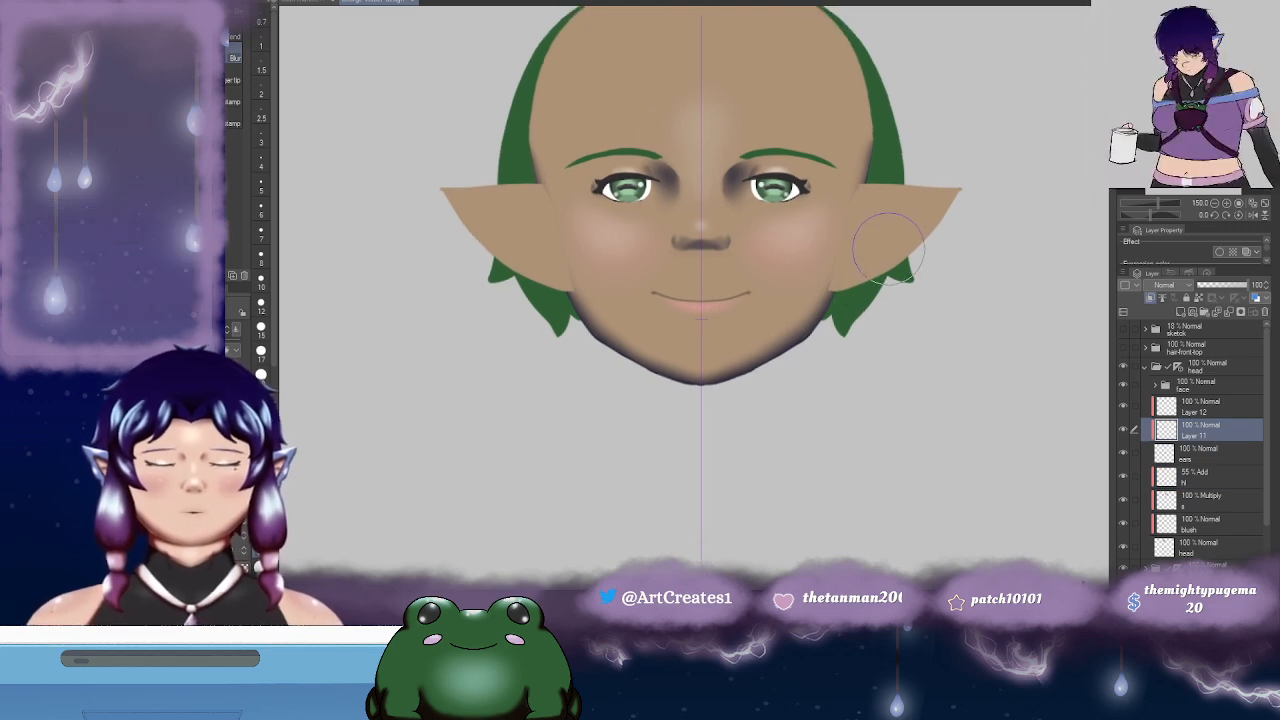
{"action": "mouse_move", "coordinate": [916, 243]}
{"action": "left_mouse_down"}
{"action": "mouse_move", "coordinate": [887, 228]}
{"action": "mouse_move", "coordinate": [885, 206]}
{"action": "mouse_move", "coordinate": [937, 193]}
{"action": "left_mouse_up"}
{"action": "left_click_drag", "start_coordinate": [834, 221], "coordinate": [822, 228]}
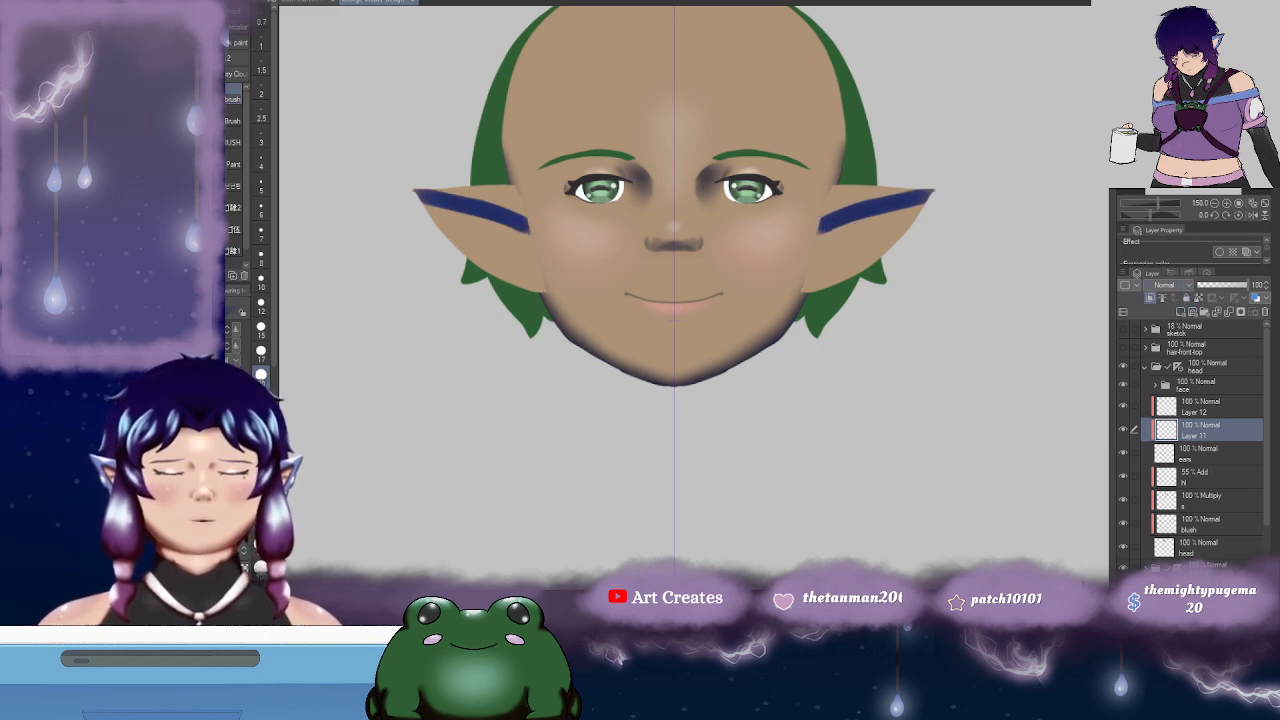
{"action": "left_click", "coordinate": [1166, 320]}
{"action": "left_click_drag", "start_coordinate": [877, 217], "coordinate": [880, 206]}
{"action": "mouse_move", "coordinate": [816, 240]}
{"action": "left_mouse_down"}
{"action": "mouse_move", "coordinate": [838, 177]}
{"action": "mouse_move", "coordinate": [824, 151]}
{"action": "mouse_move", "coordinate": [804, 221]}
{"action": "mouse_move", "coordinate": [808, 200]}
{"action": "left_mouse_up"}
{"action": "key", "text": "ctrl+z"}
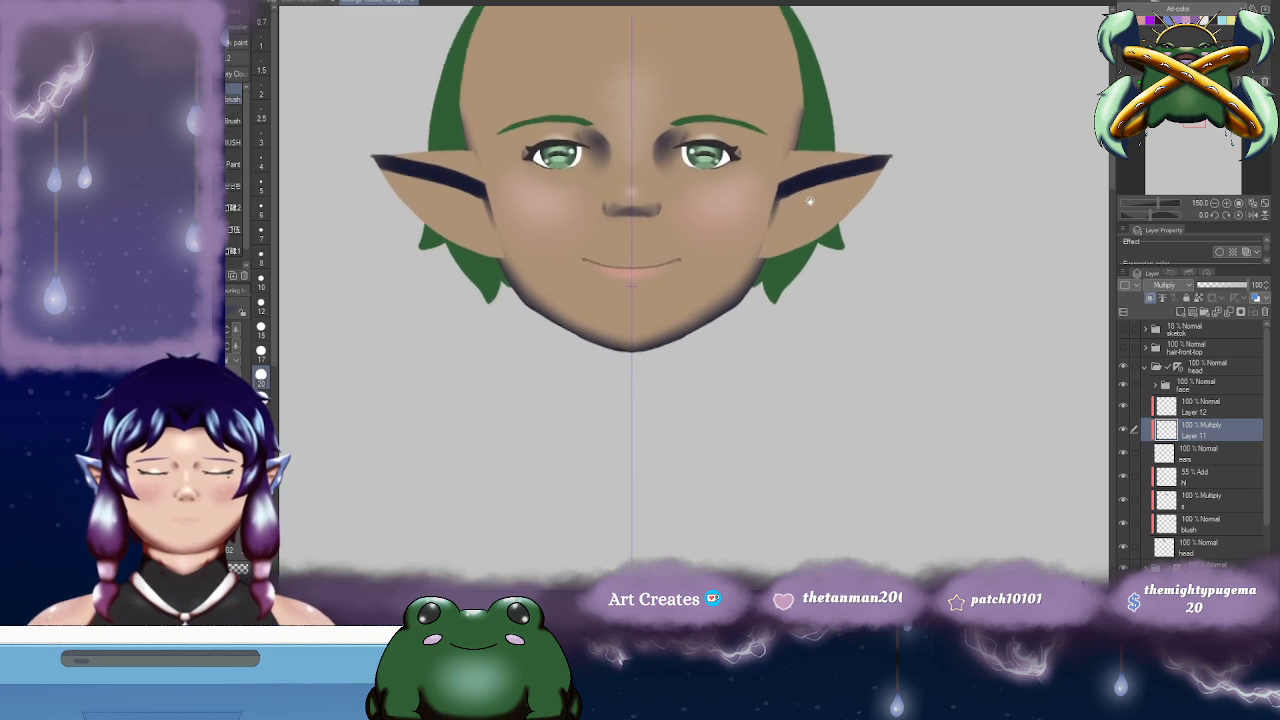
- Blur the lower edges of the dark blue shadows on both ears on Layer 11
{"action": "key", "text": "j"}
{"action": "left_click", "coordinate": [261, 255]}
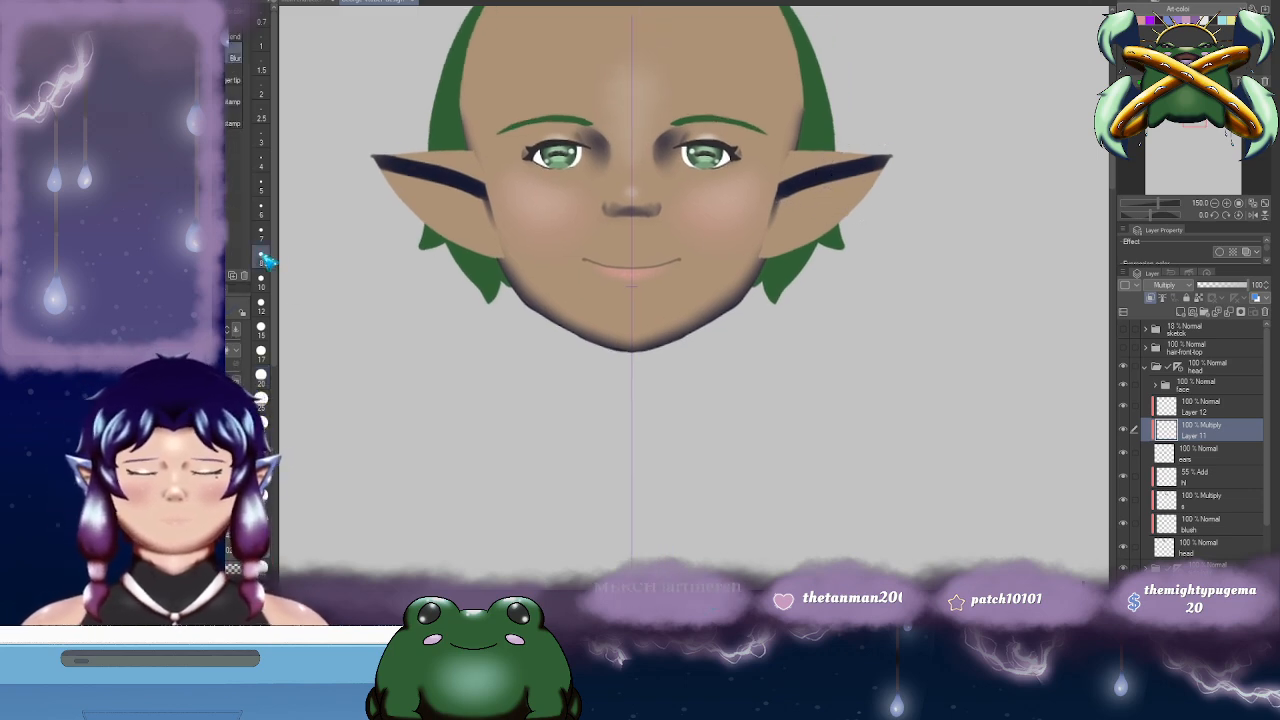
{"action": "left_click", "coordinate": [262, 377]}
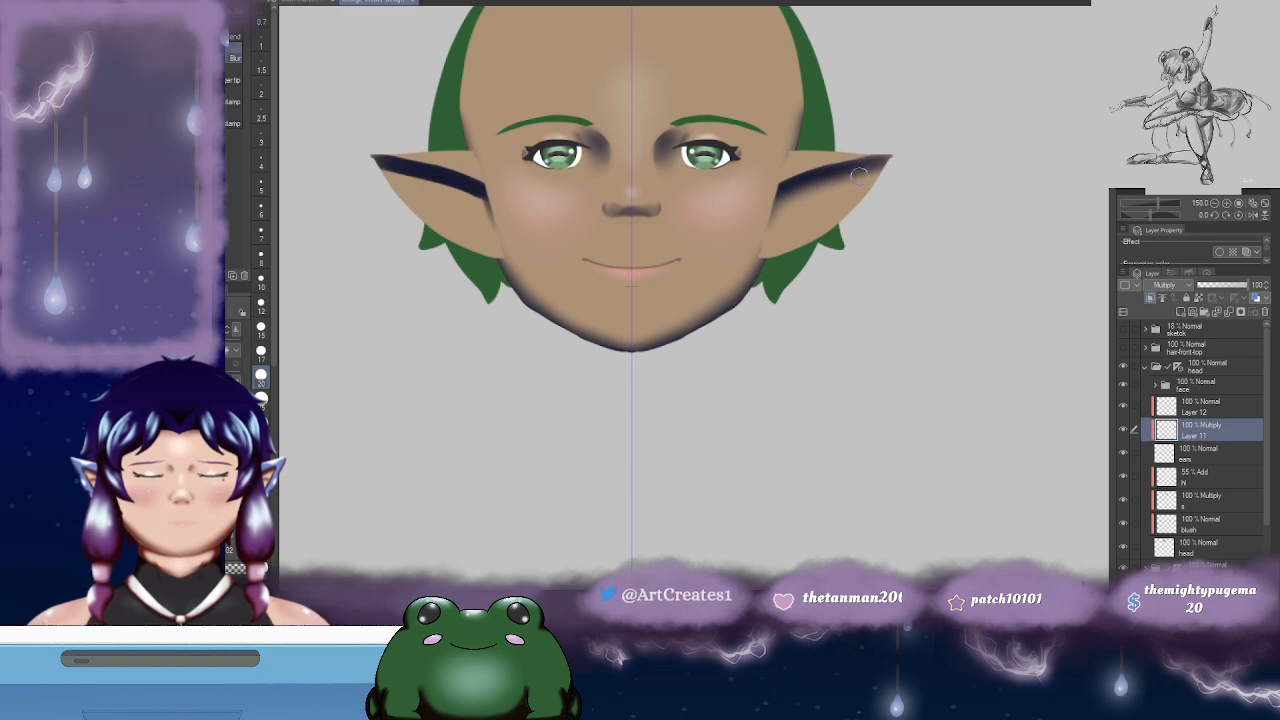
{"action": "left_click_drag", "start_coordinate": [712, 178], "coordinate": [806, 173]}
{"action": "left_click_drag", "start_coordinate": [464, 156], "coordinate": [522, 173]}
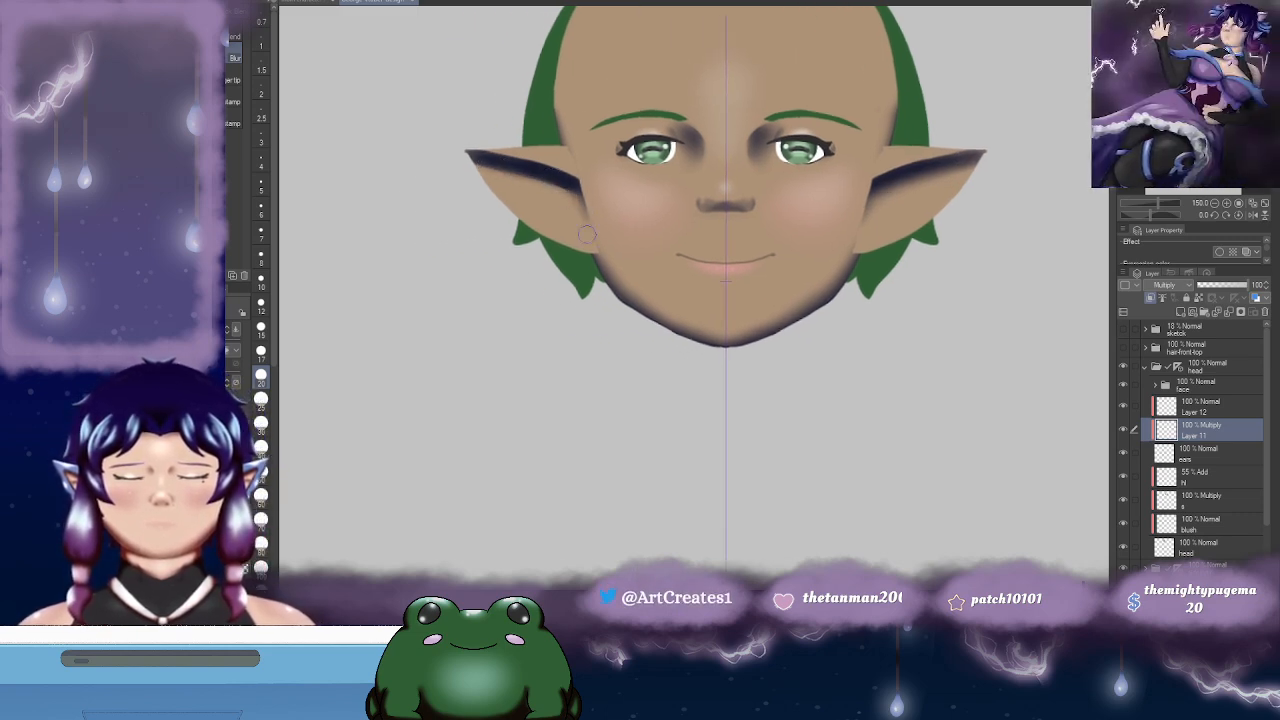
{"action": "left_click_drag", "start_coordinate": [667, 173], "coordinate": [689, 179]}
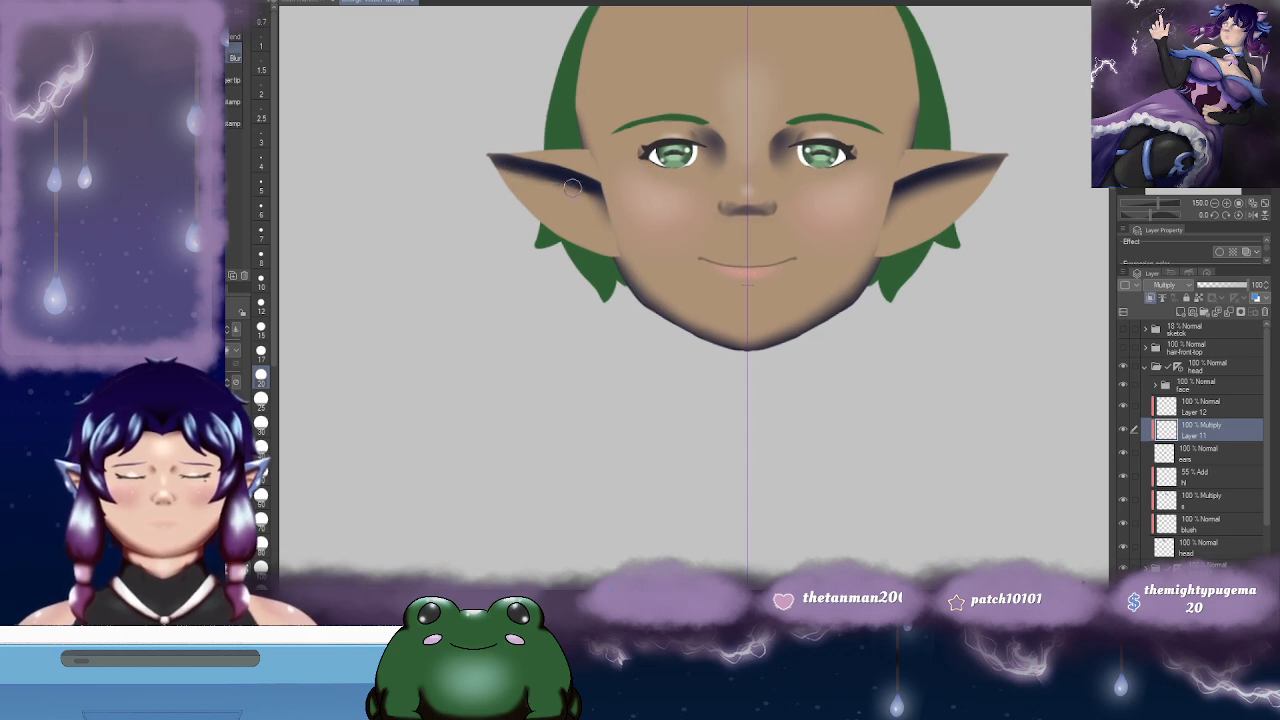
{"action": "left_click_drag", "start_coordinate": [949, 218], "coordinate": [899, 225]}
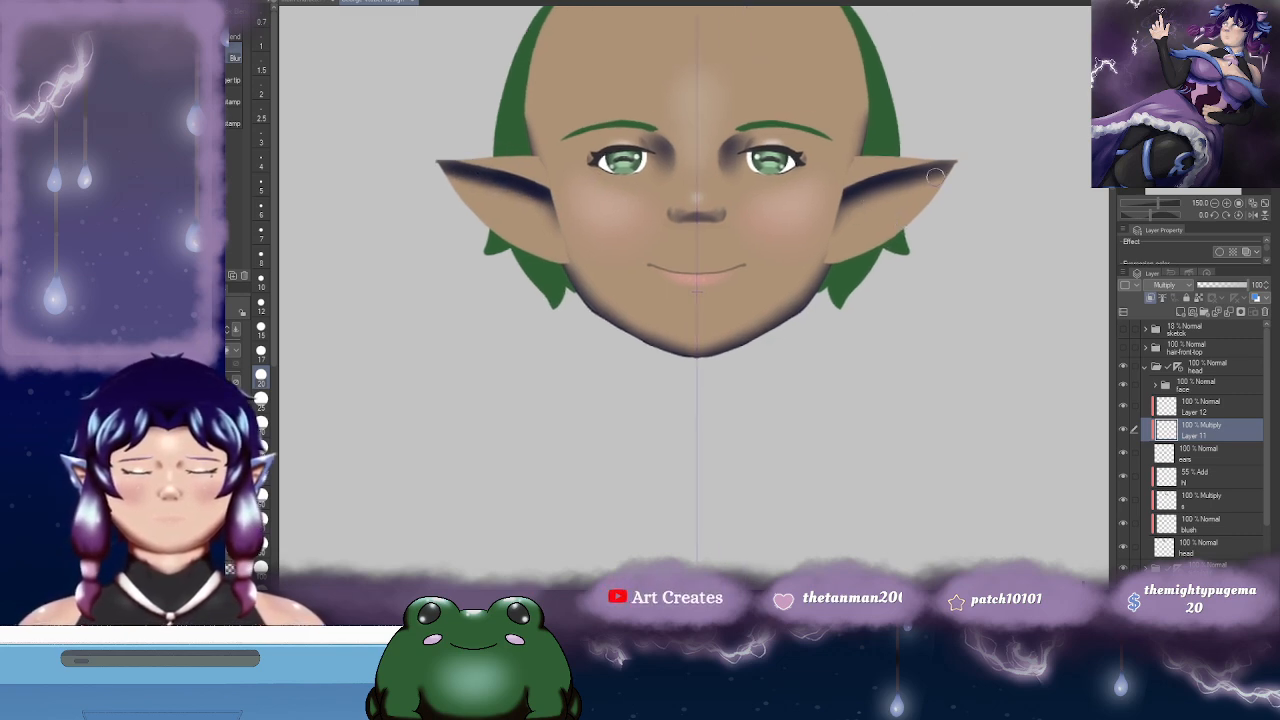
- Set Layer 12's blending mode to Add and paint white highlights along the upper and lower edges of both ears
{"action": "left_click", "coordinate": [1224, 407]}
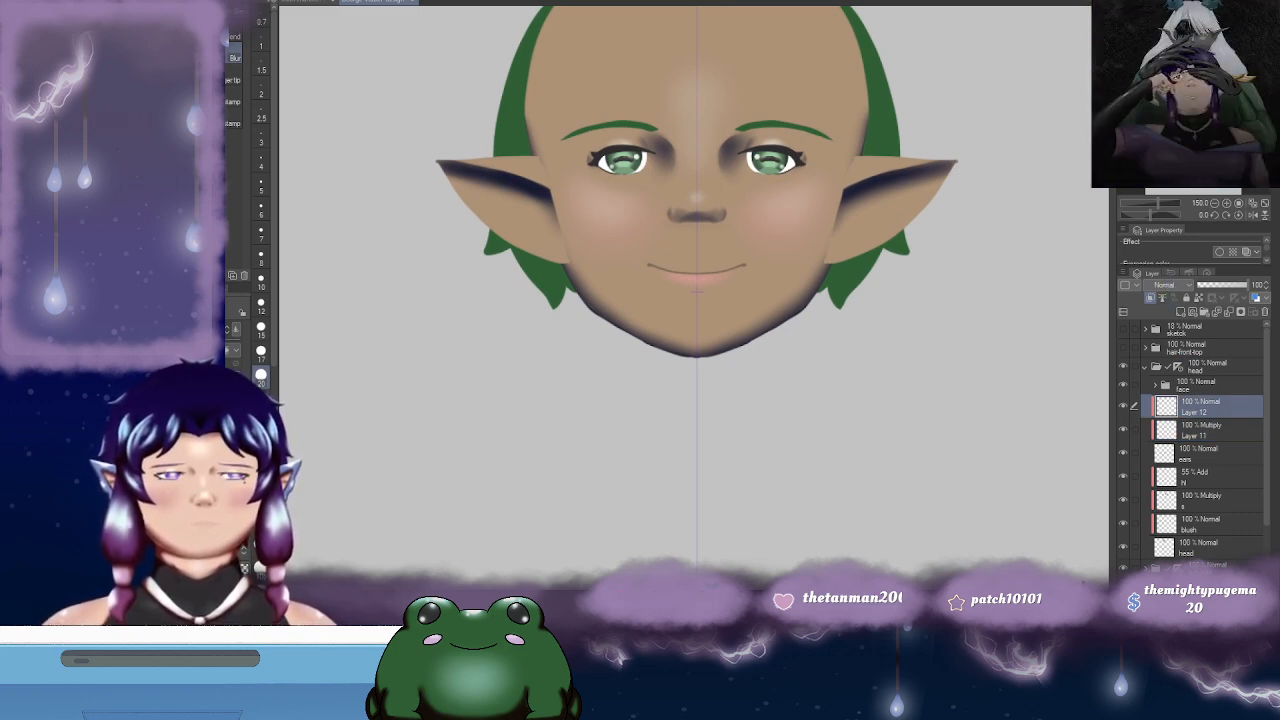
{"action": "scroll", "coordinate": [1175, 285], "scroll_direction": "down", "scroll_amount": 2}
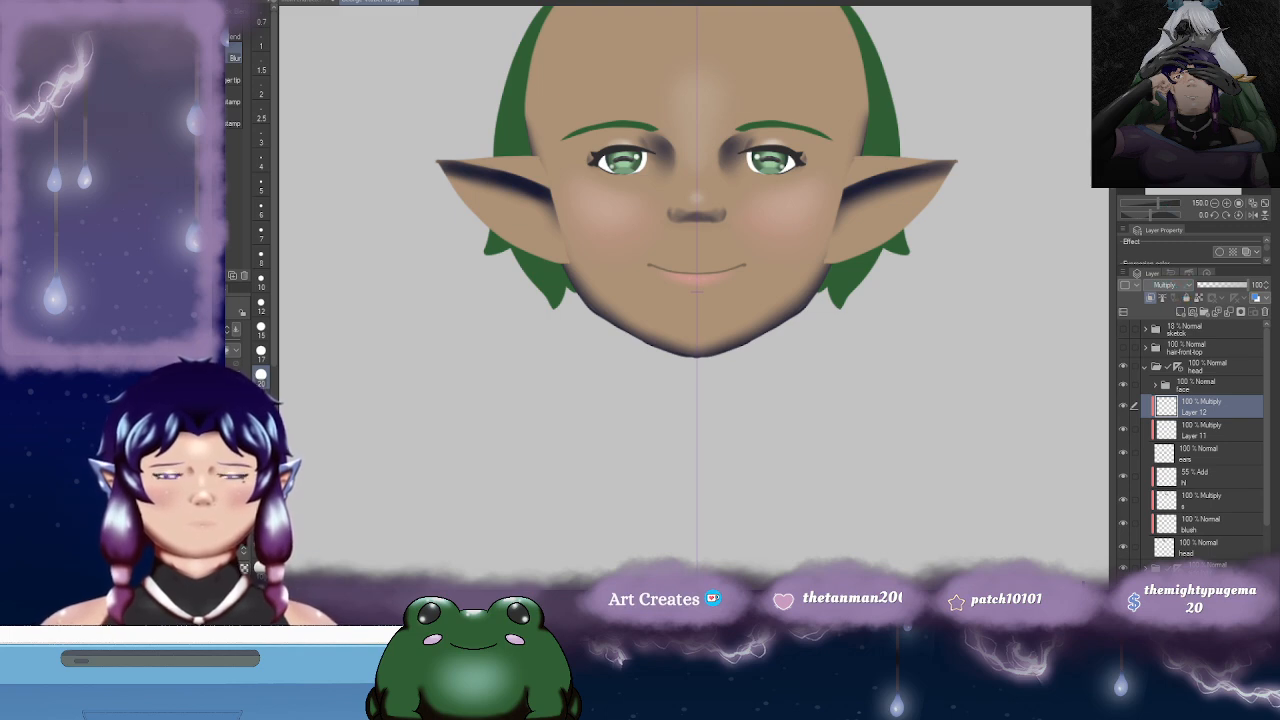
{"action": "scroll", "coordinate": [1175, 285], "scroll_direction": "down", "scroll_amount": 9}
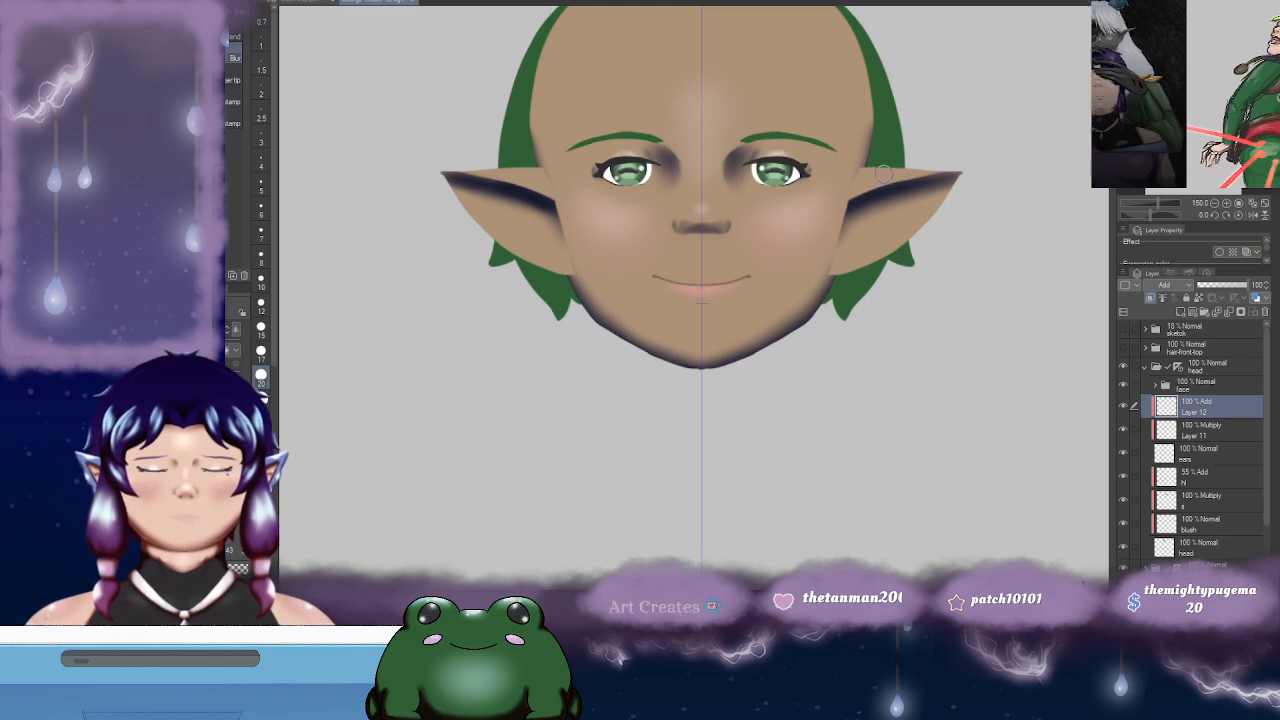
{"action": "key", "text": "b"}
{"action": "left_click_drag", "start_coordinate": [866, 175], "coordinate": [944, 170]}
{"action": "mouse_move", "coordinate": [866, 173]}
{"action": "left_mouse_down"}
{"action": "mouse_move", "coordinate": [916, 172]}
{"action": "mouse_move", "coordinate": [893, 235]}
{"action": "mouse_move", "coordinate": [848, 254]}
{"action": "left_mouse_up"}
- Blur the white highlights on both ears into the skin, using a large blur brush on the lower edges and a smaller one on the upper
{"action": "key", "text": "j"}
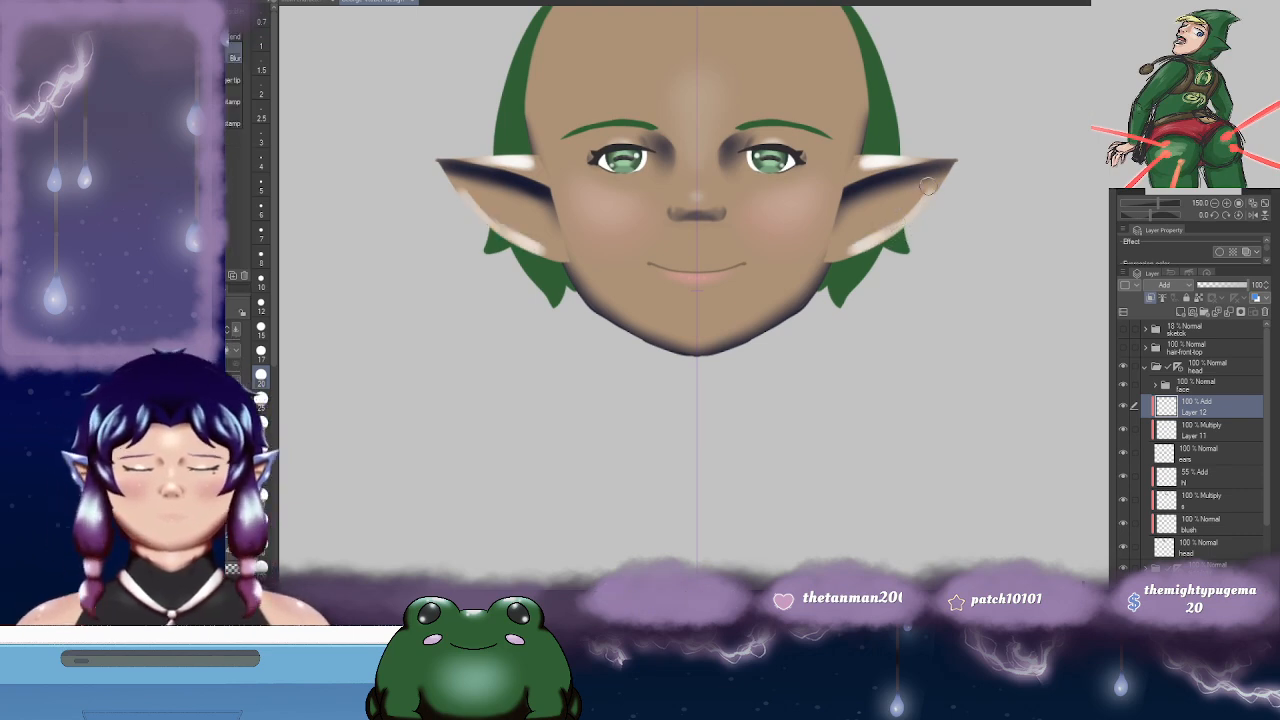
{"action": "left_click", "coordinate": [266, 530]}
{"action": "mouse_move", "coordinate": [875, 238]}
{"action": "left_mouse_down"}
{"action": "mouse_move", "coordinate": [934, 206]}
{"action": "mouse_move", "coordinate": [829, 263]}
{"action": "mouse_move", "coordinate": [912, 291]}
{"action": "left_mouse_up"}
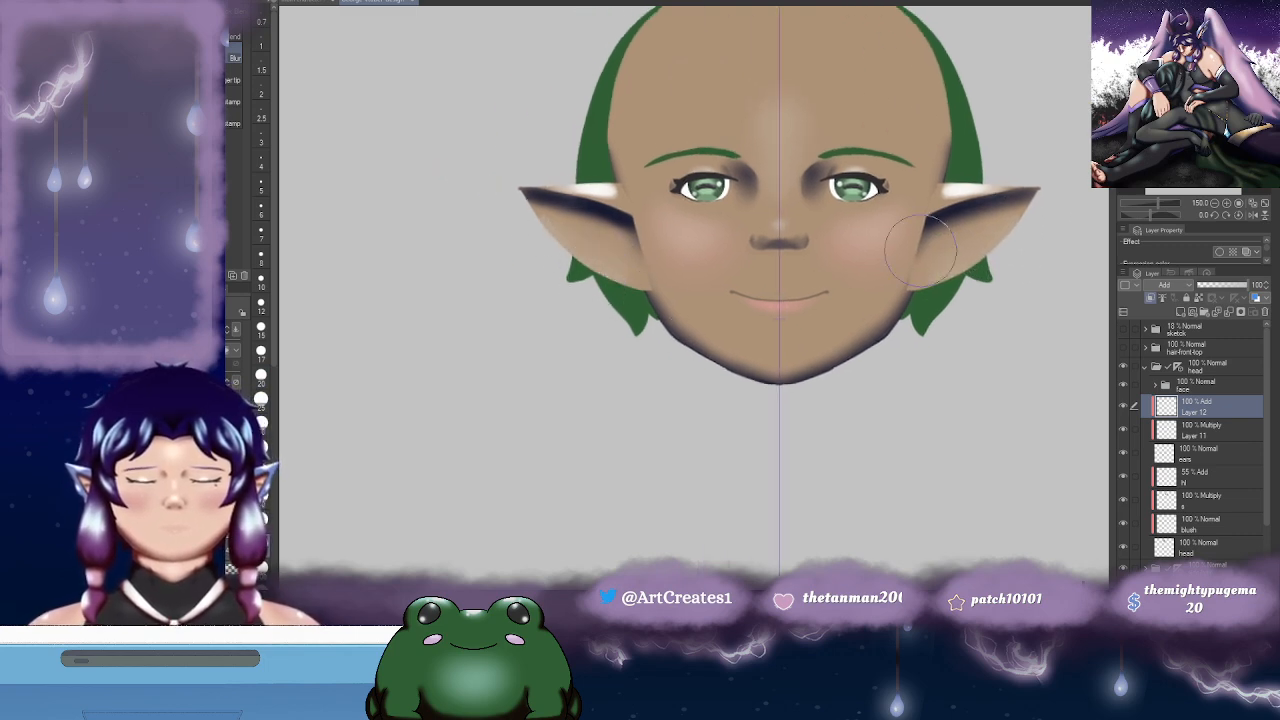
{"action": "left_click_drag", "start_coordinate": [997, 217], "coordinate": [956, 204]}
{"action": "left_click", "coordinate": [262, 379]}
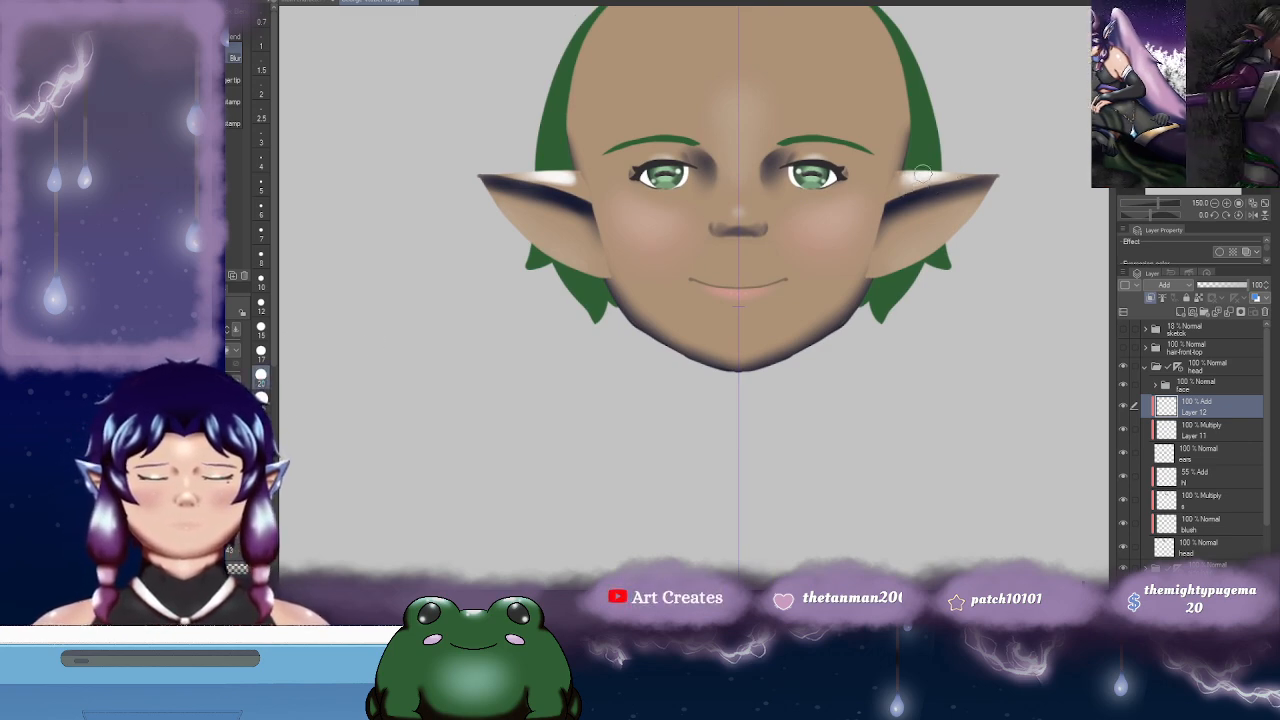
{"action": "left_click_drag", "start_coordinate": [766, 197], "coordinate": [693, 213]}
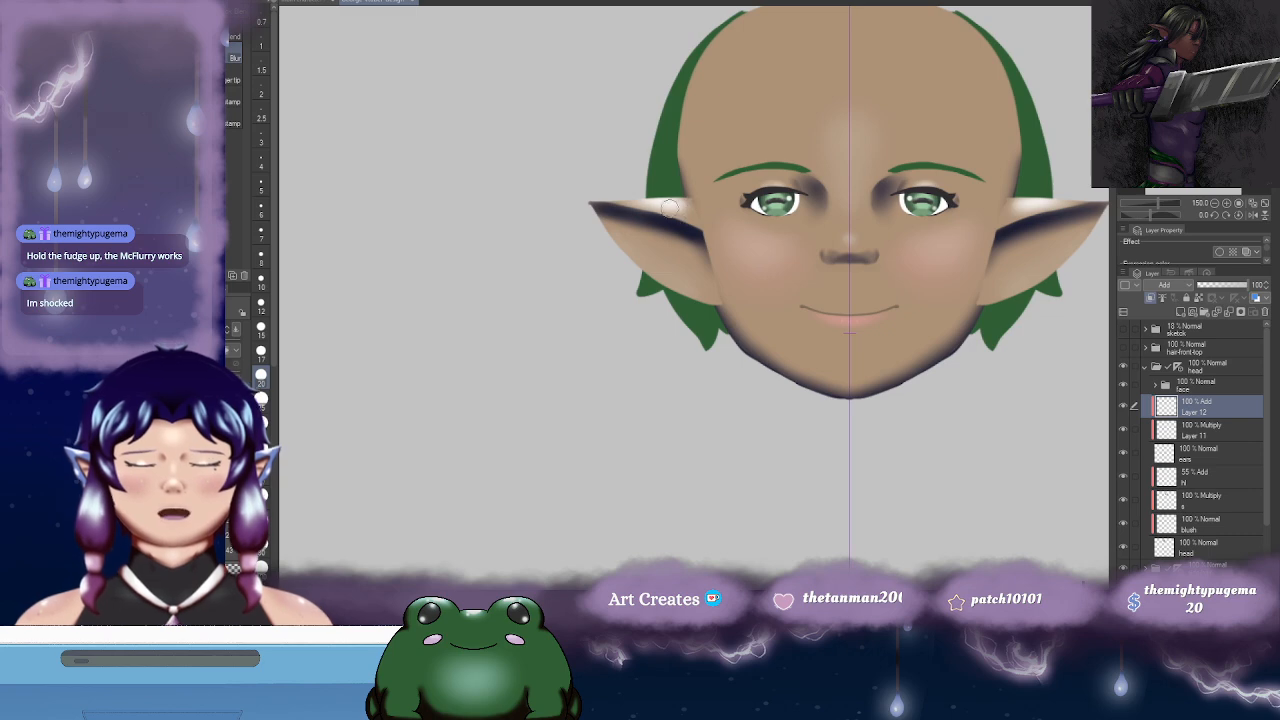
{"action": "left_click_drag", "start_coordinate": [1001, 207], "coordinate": [856, 206]}
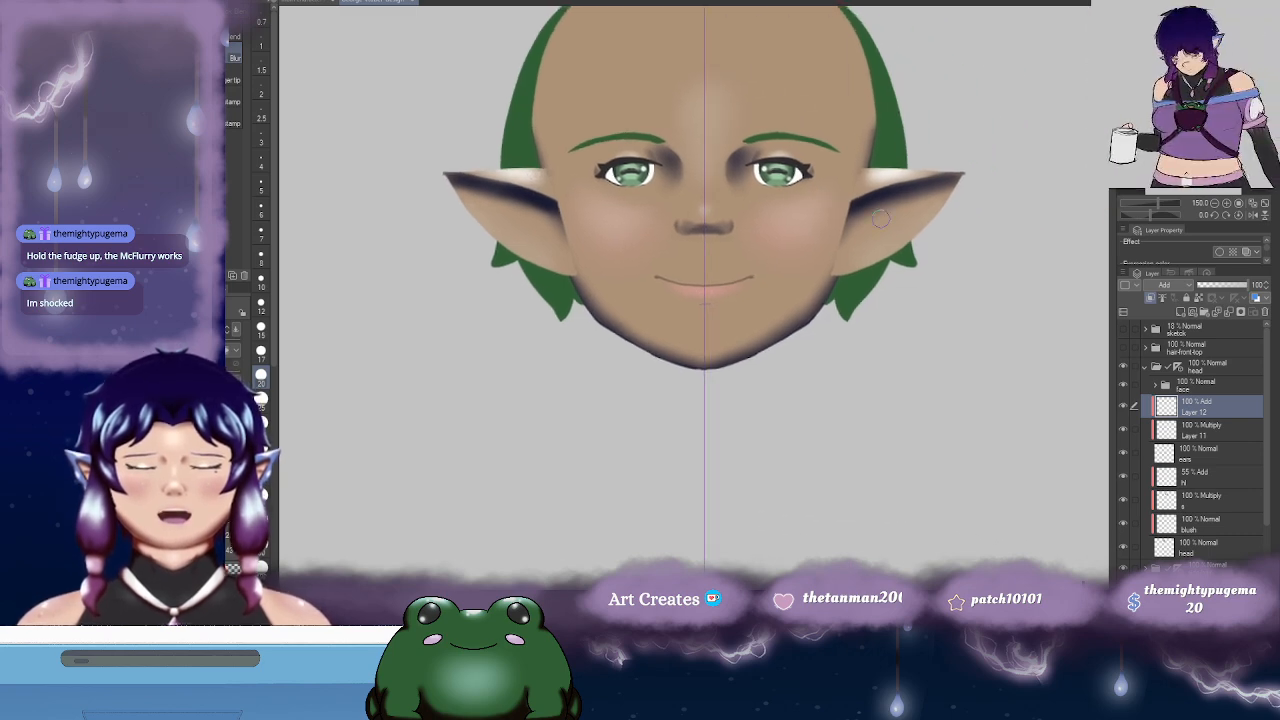
{"action": "scroll", "coordinate": [1000, 324], "scroll_direction": "down", "scroll_amount": 1}
{"action": "scroll", "coordinate": [990, 320], "scroll_direction": "up", "scroll_amount": 2}
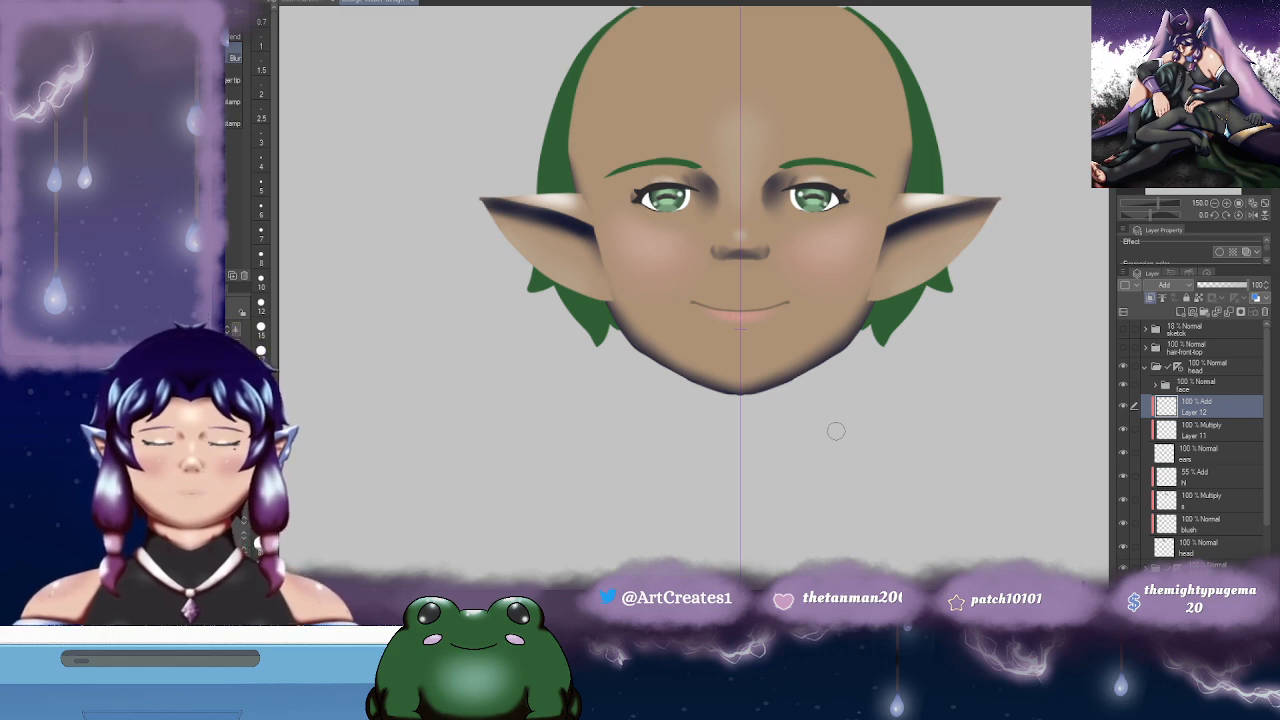
{"action": "left_click_drag", "start_coordinate": [920, 168], "coordinate": [880, 178]}
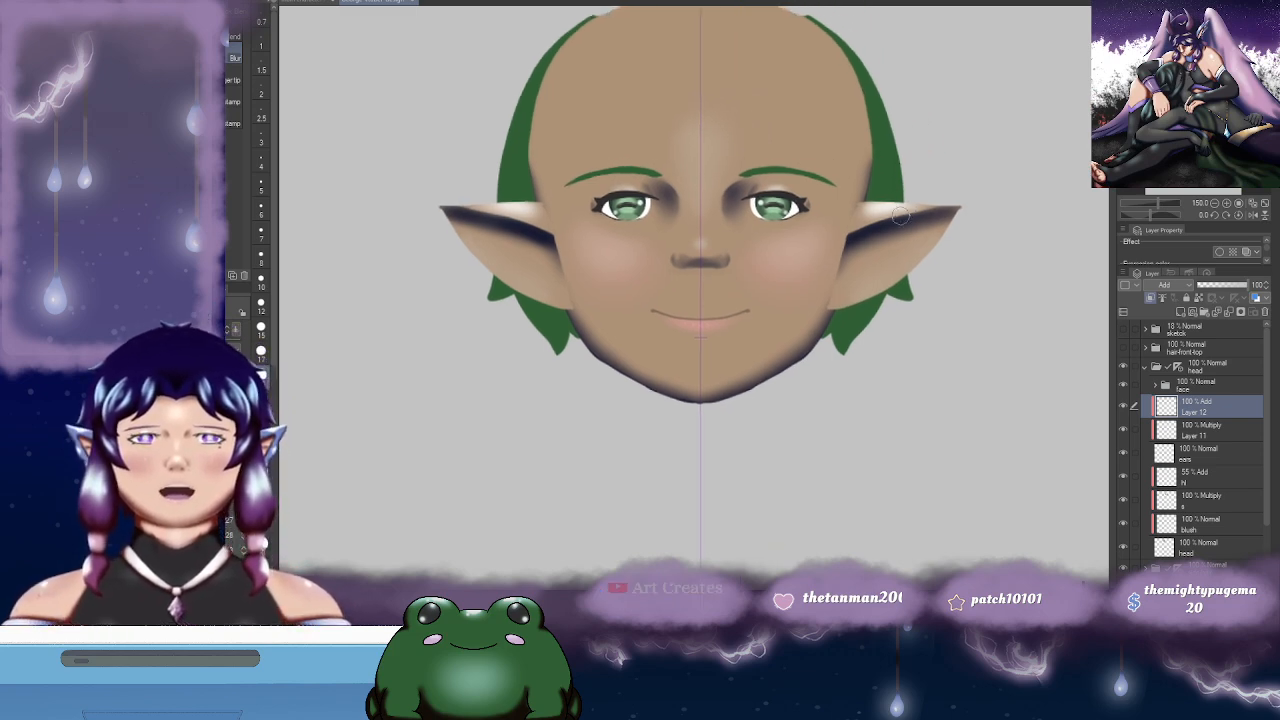
- Expand the face, mouth and lips folders and toggle the top-line and top-lip layers' visibility to identify the lip parts
{"action": "mouse_move", "coordinate": [1266, 424]}
{"action": "left_mouse_down"}
{"action": "mouse_move", "coordinate": [1269, 457]}
{"action": "mouse_move", "coordinate": [1268, 445]}
{"action": "left_mouse_up"}
{"action": "left_click", "coordinate": [1155, 354]}
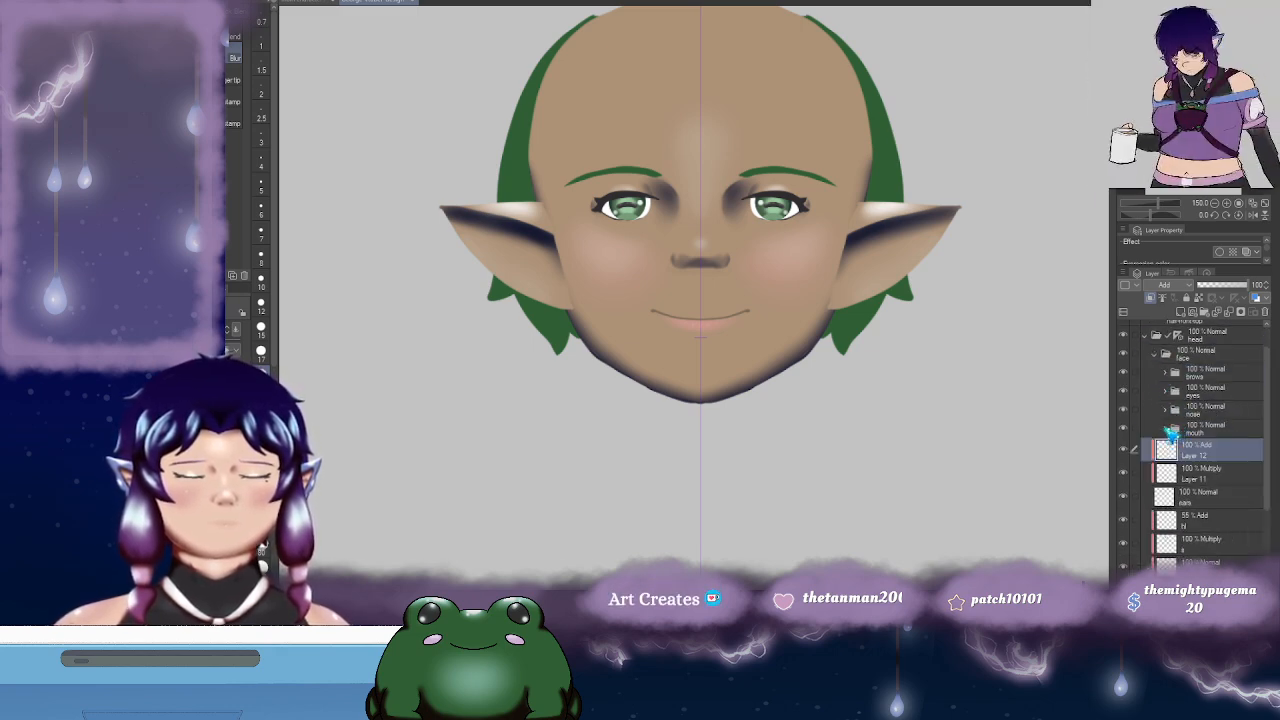
{"action": "left_click", "coordinate": [1165, 429]}
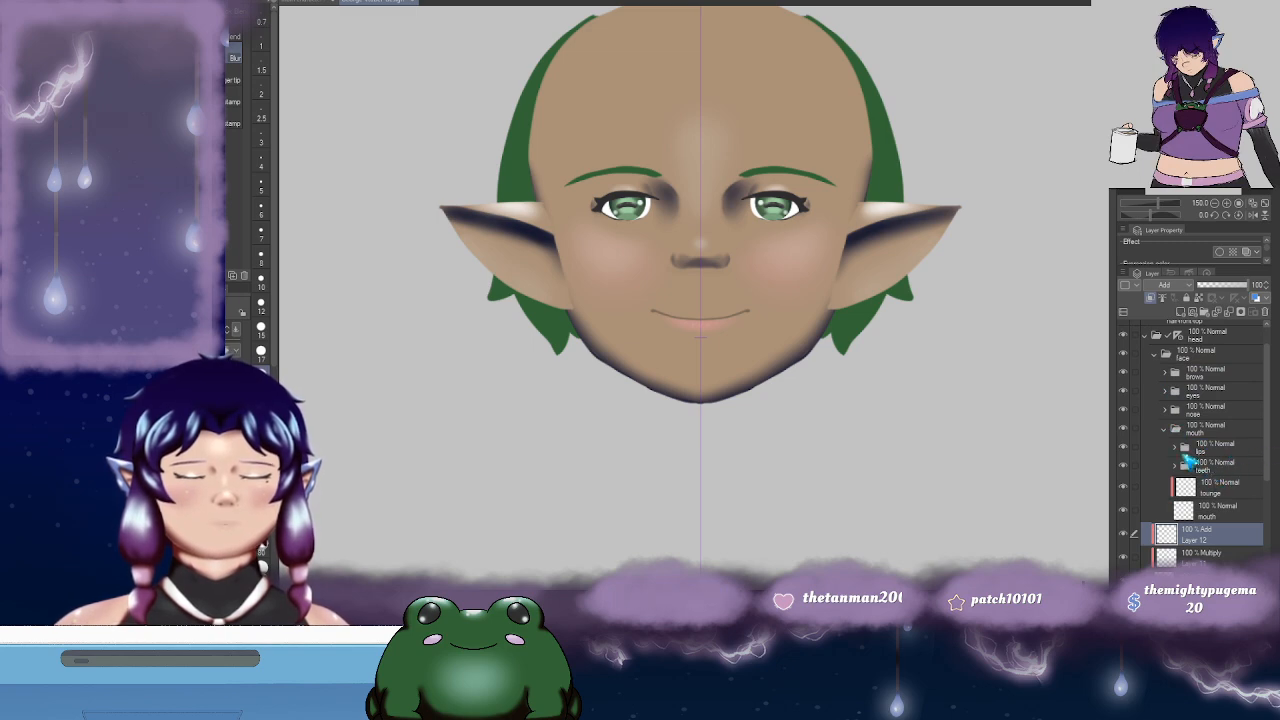
{"action": "left_click", "coordinate": [1175, 450]}
{"action": "scroll", "coordinate": [1264, 460], "scroll_direction": "down", "scroll_amount": 3}
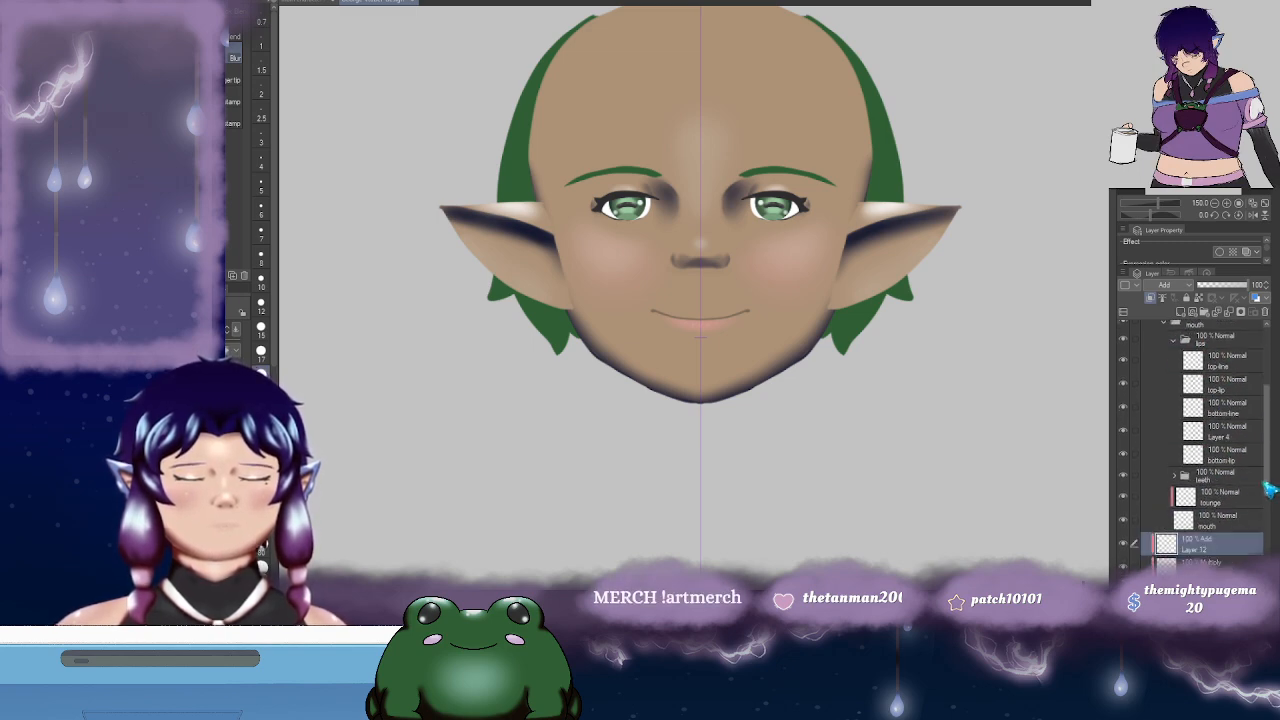
{"action": "left_click", "coordinate": [1123, 354]}
{"action": "left_click", "coordinate": [1123, 354]}
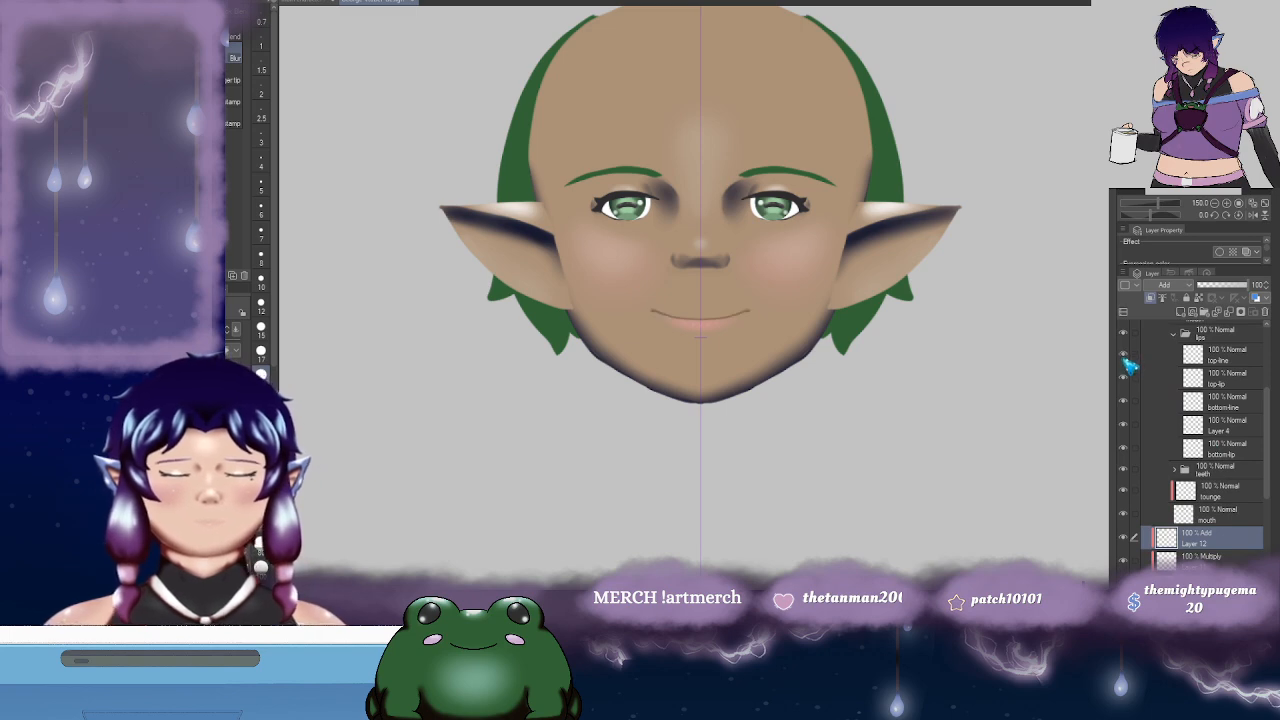
{"action": "left_click", "coordinate": [1123, 380]}
{"action": "left_click", "coordinate": [1123, 380]}
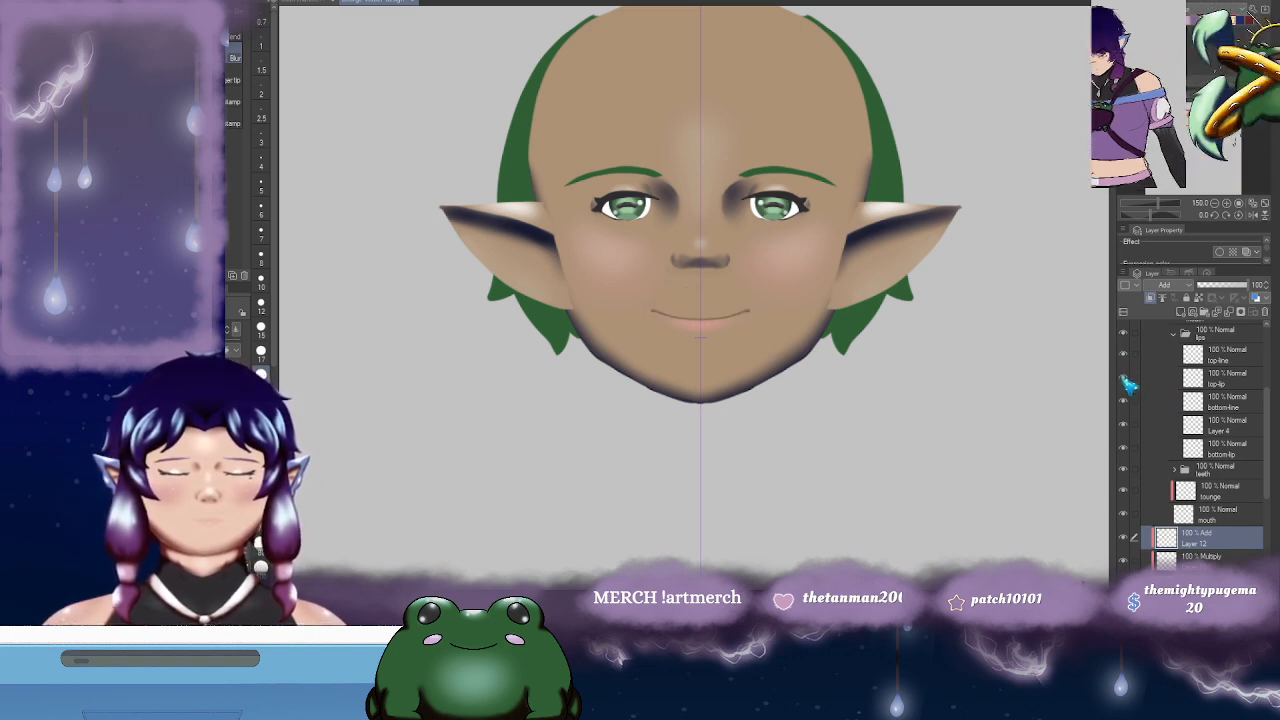
- Add clipped layers named s above the top-lip and bottom-line layers and set both to Multiply
{"action": "left_click", "coordinate": [1224, 390]}
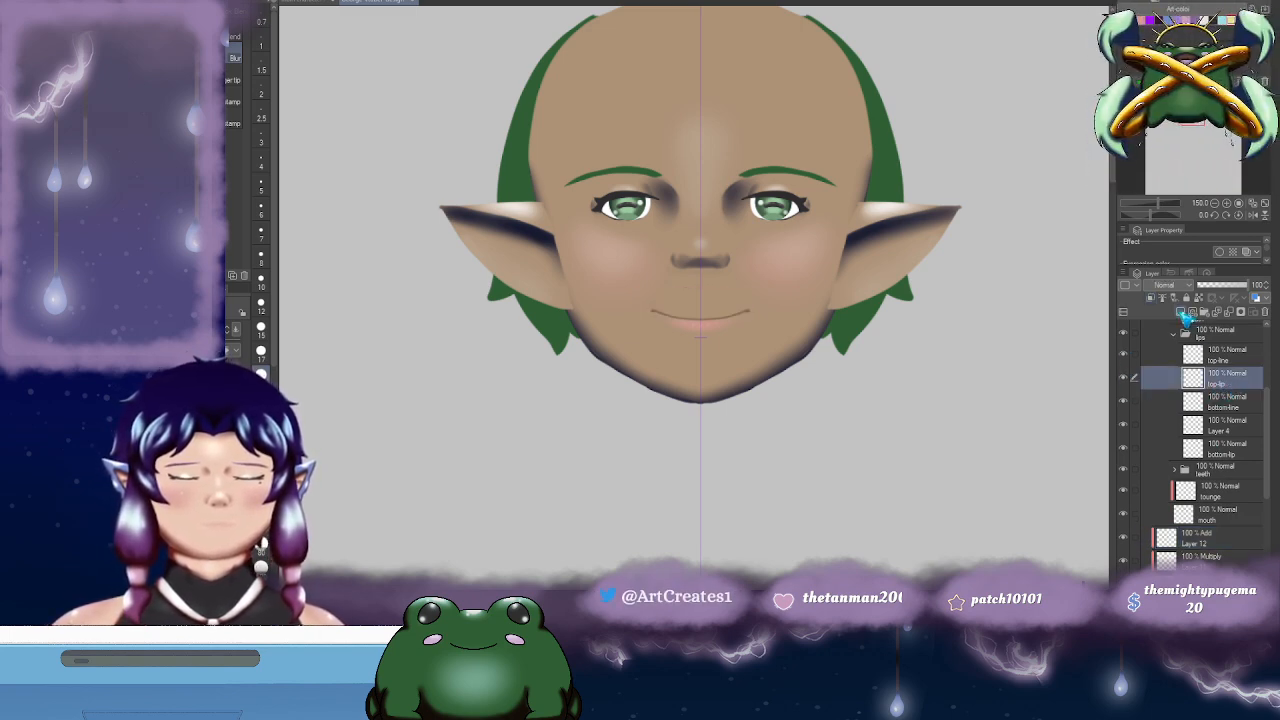
{"action": "left_click", "coordinate": [1182, 312]}
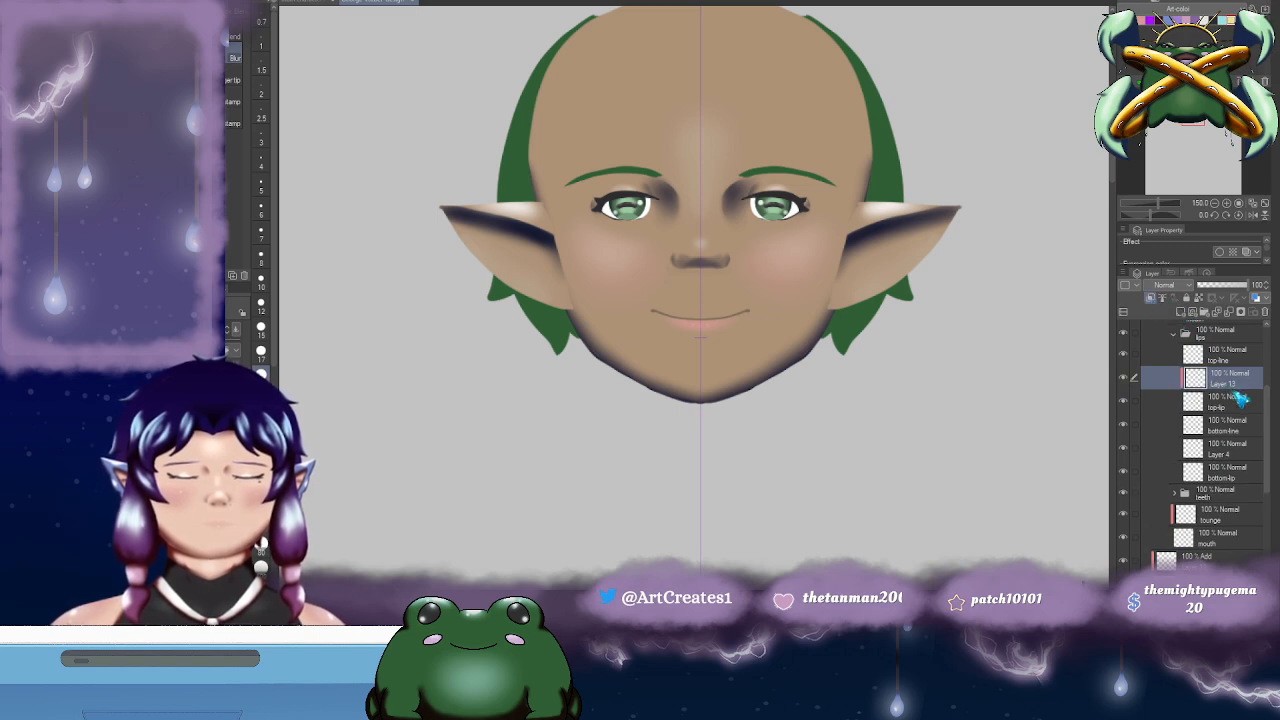
{"action": "left_click", "coordinate": [1205, 428]}
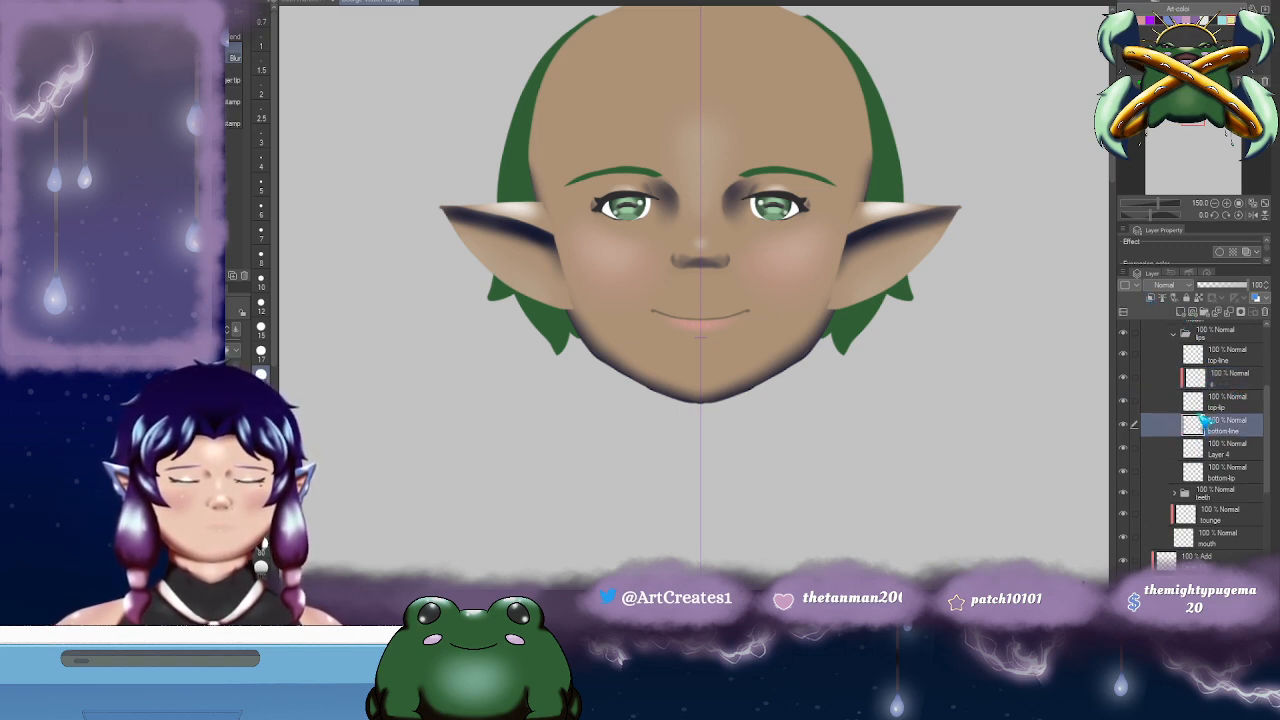
{"action": "left_click", "coordinate": [1182, 312]}
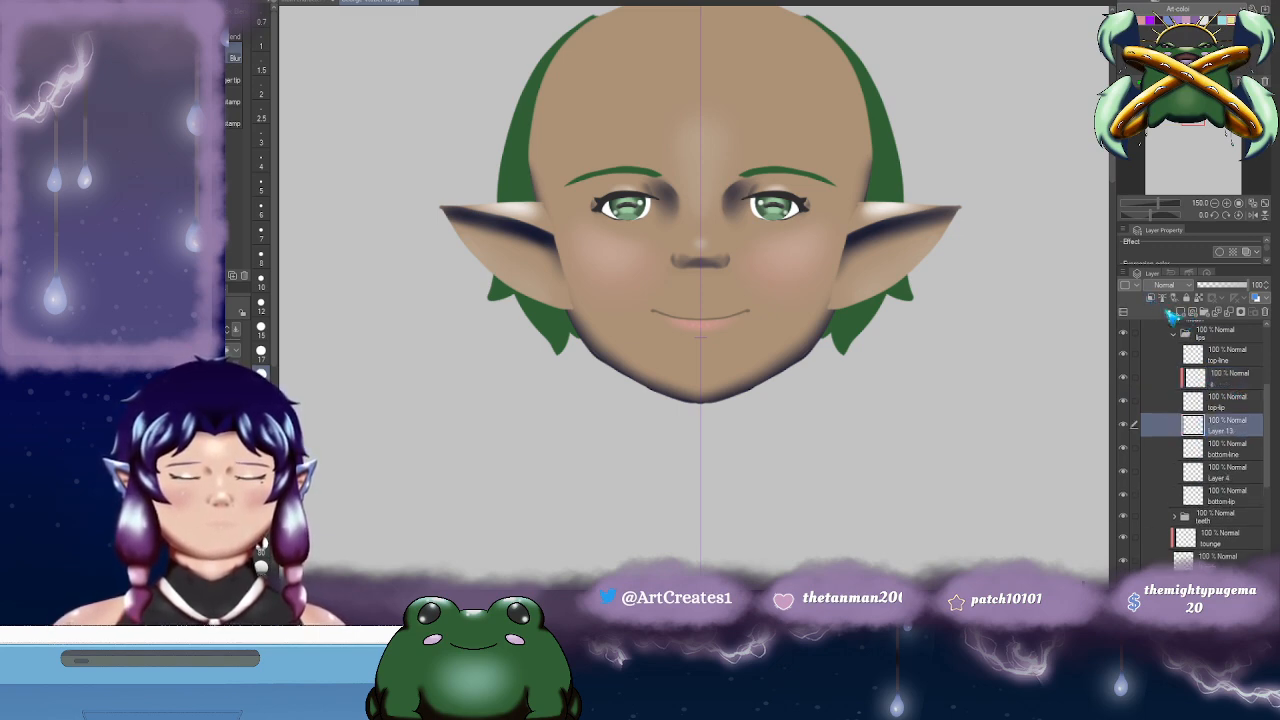
{"action": "double_click", "coordinate": [1234, 432]}
{"action": "type", "text": "s"}
{"action": "key", "text": "Return"}
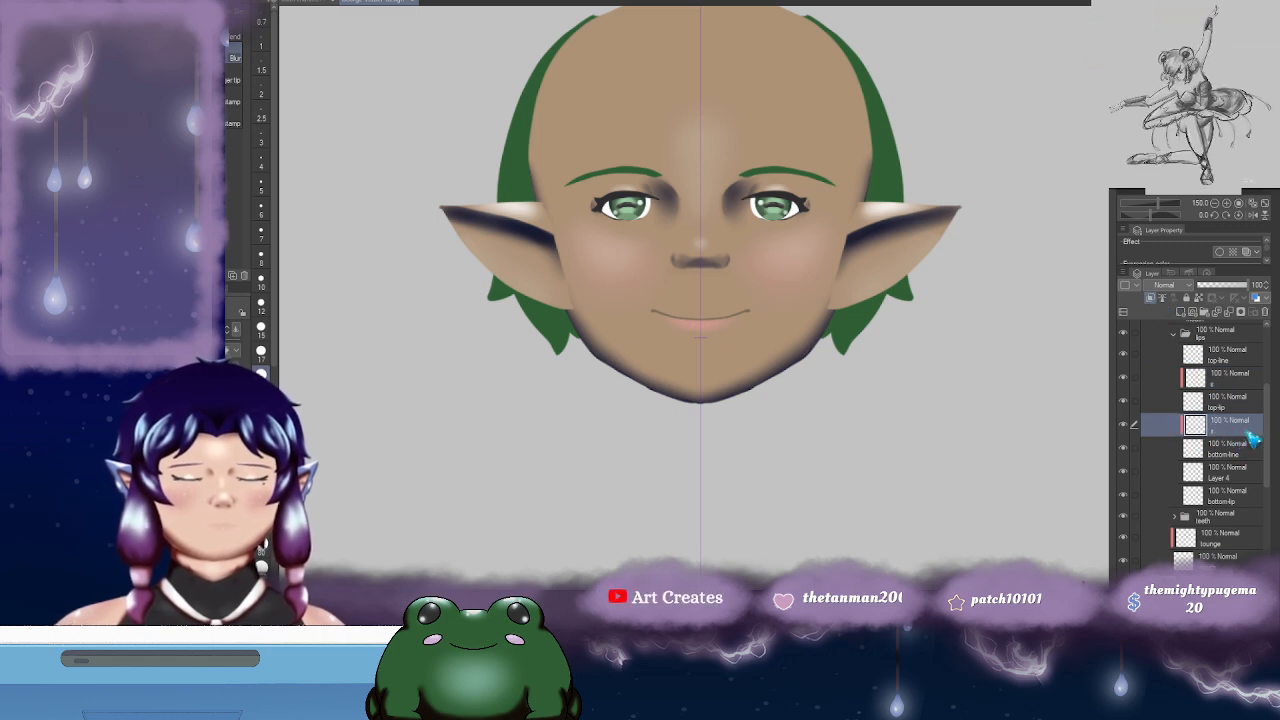
{"action": "left_click", "coordinate": [1232, 384], "text": "ctrl"}
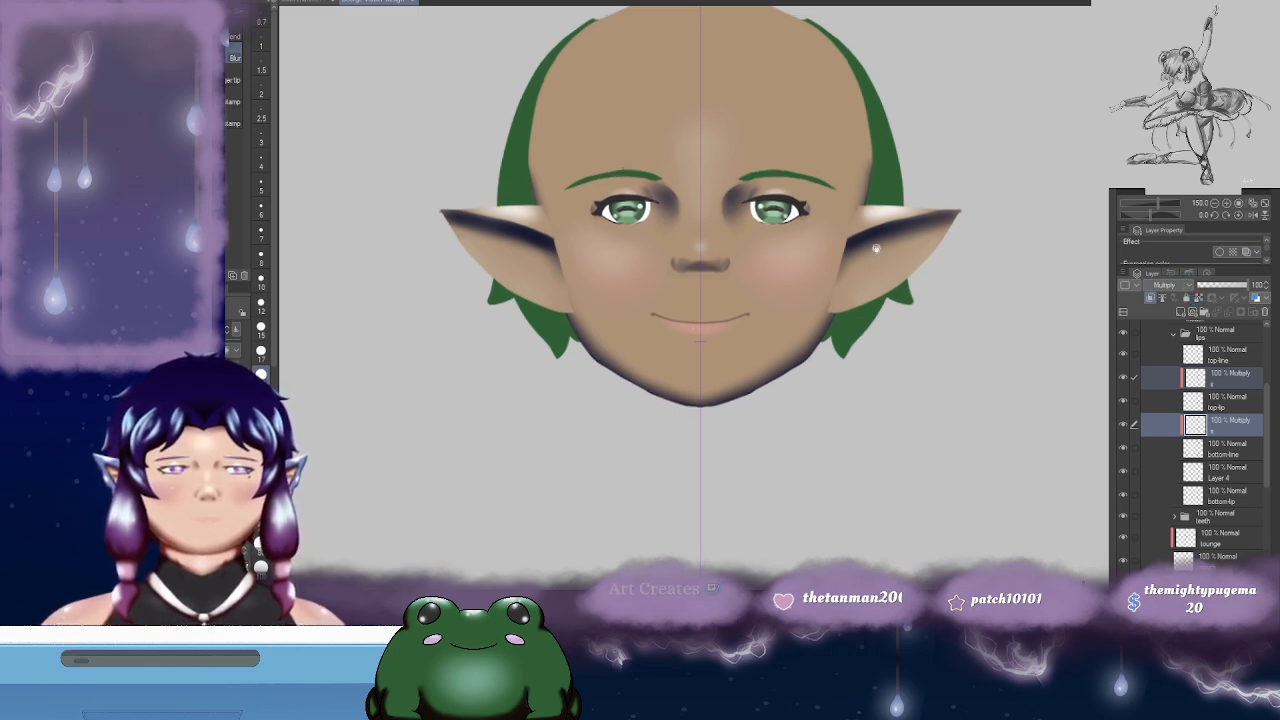
- Try painting a thin dark shadow along the mouth line on the s layer above top-lip
{"action": "left_click", "coordinate": [1215, 385]}
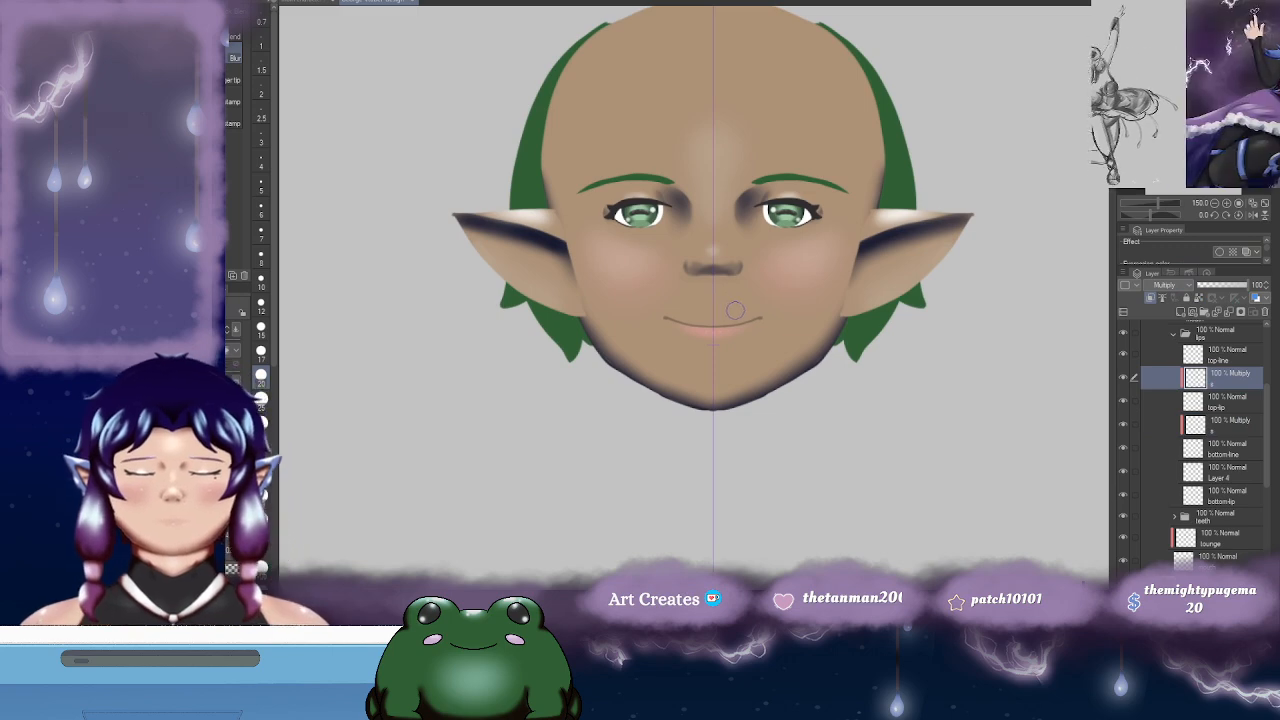
{"action": "scroll", "coordinate": [731, 305], "scroll_direction": "up", "scroll_amount": 3}
{"action": "left_click_drag", "start_coordinate": [767, 330], "coordinate": [840, 260]}
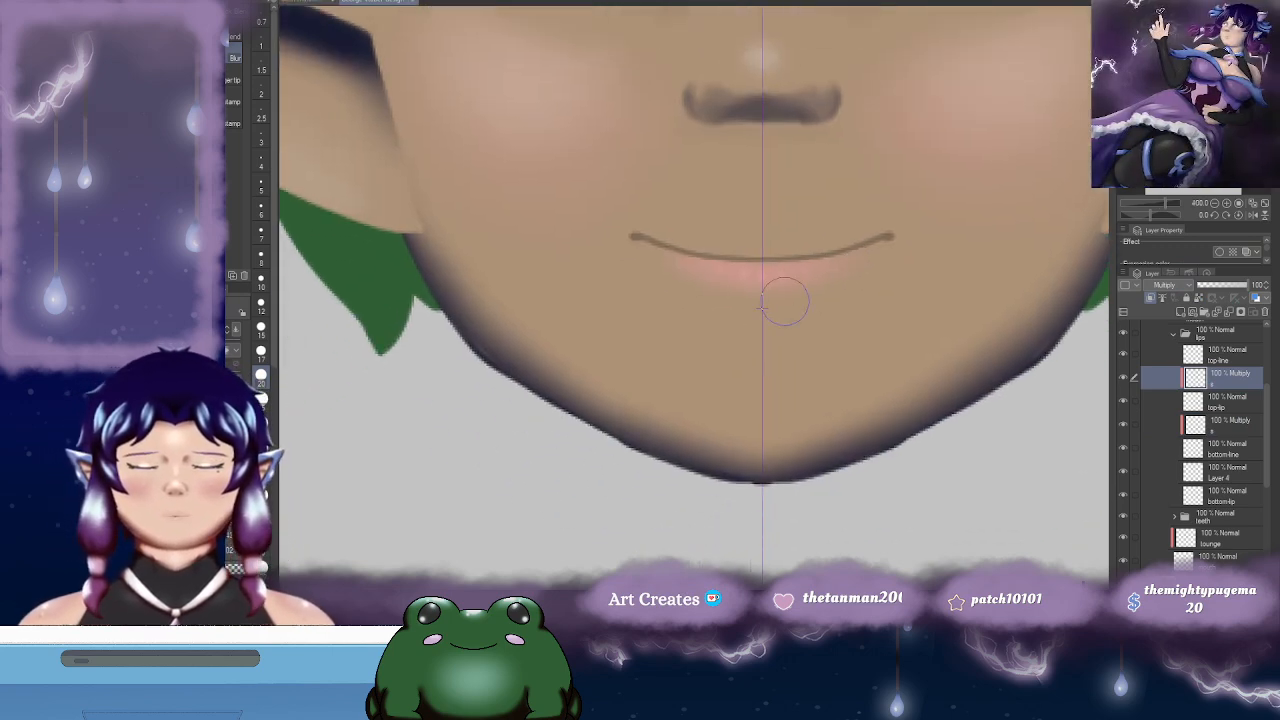
{"action": "key", "text": "b"}
{"action": "left_click", "coordinate": [261, 281]}
{"action": "mouse_move", "coordinate": [697, 246]}
{"action": "left_mouse_down"}
{"action": "mouse_move", "coordinate": [749, 261]}
{"action": "mouse_move", "coordinate": [846, 251]}
{"action": "left_mouse_up"}
{"action": "key", "text": "ctrl+z"}
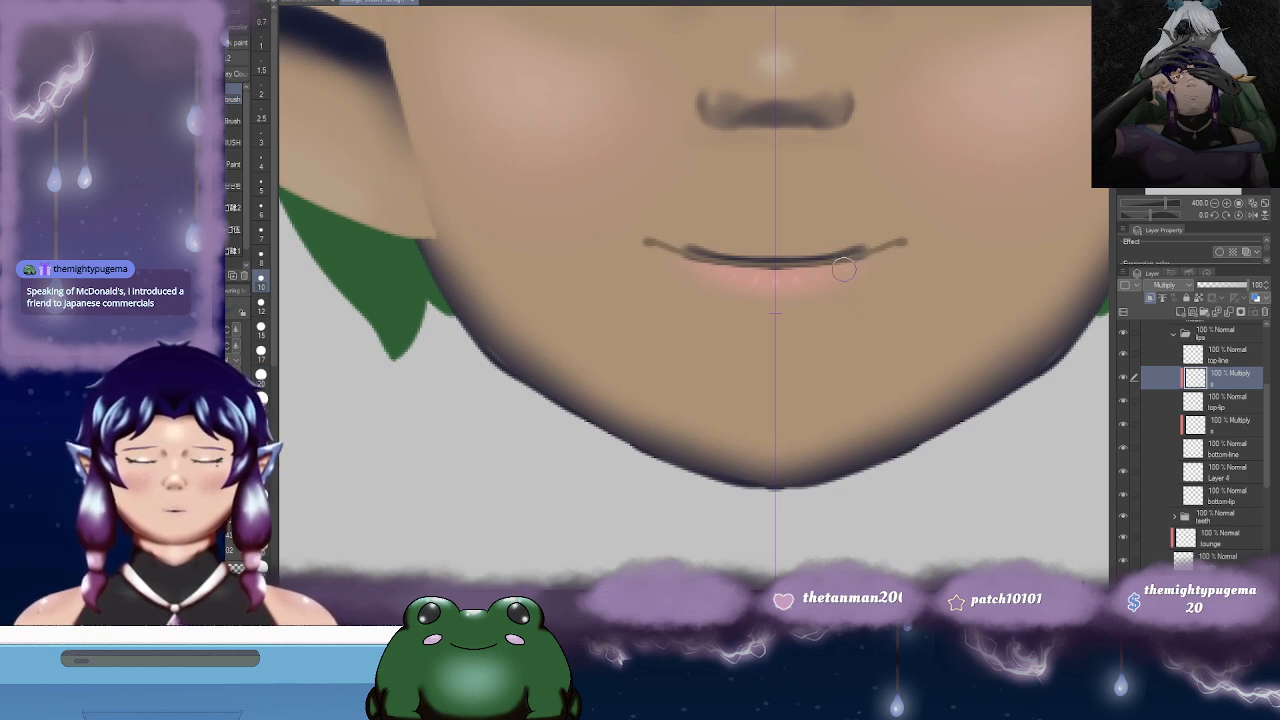
{"action": "left_click_drag", "start_coordinate": [847, 268], "coordinate": [855, 274]}
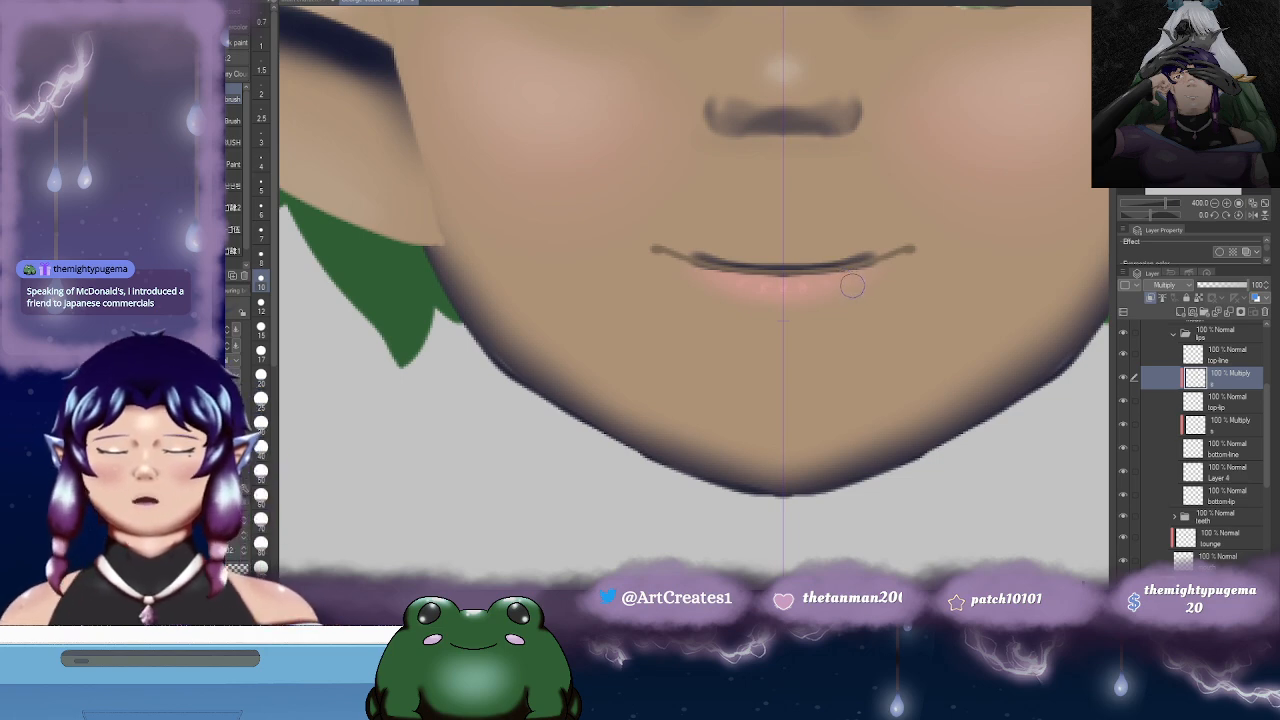
- Try softening the mouth-line shadow with the soft eraser and blur tool, and undo the shadow
{"action": "key", "text": "e"}
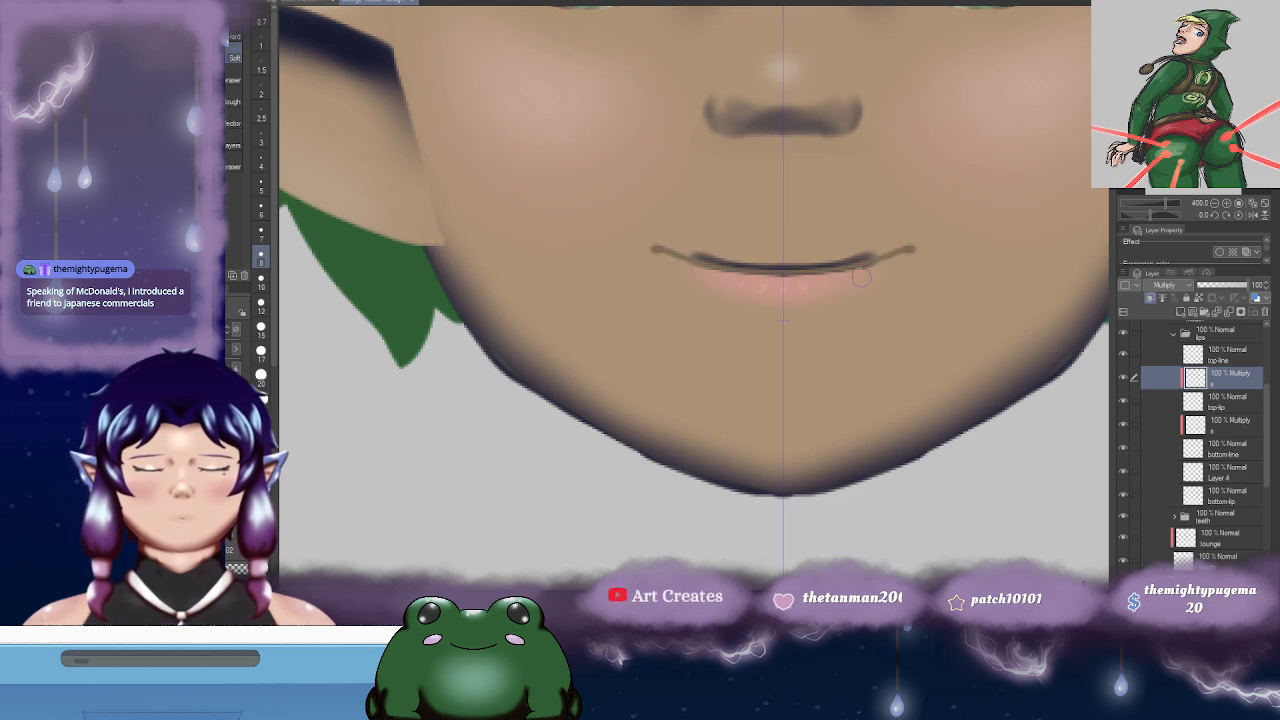
{"action": "left_click_drag", "start_coordinate": [816, 278], "coordinate": [833, 292]}
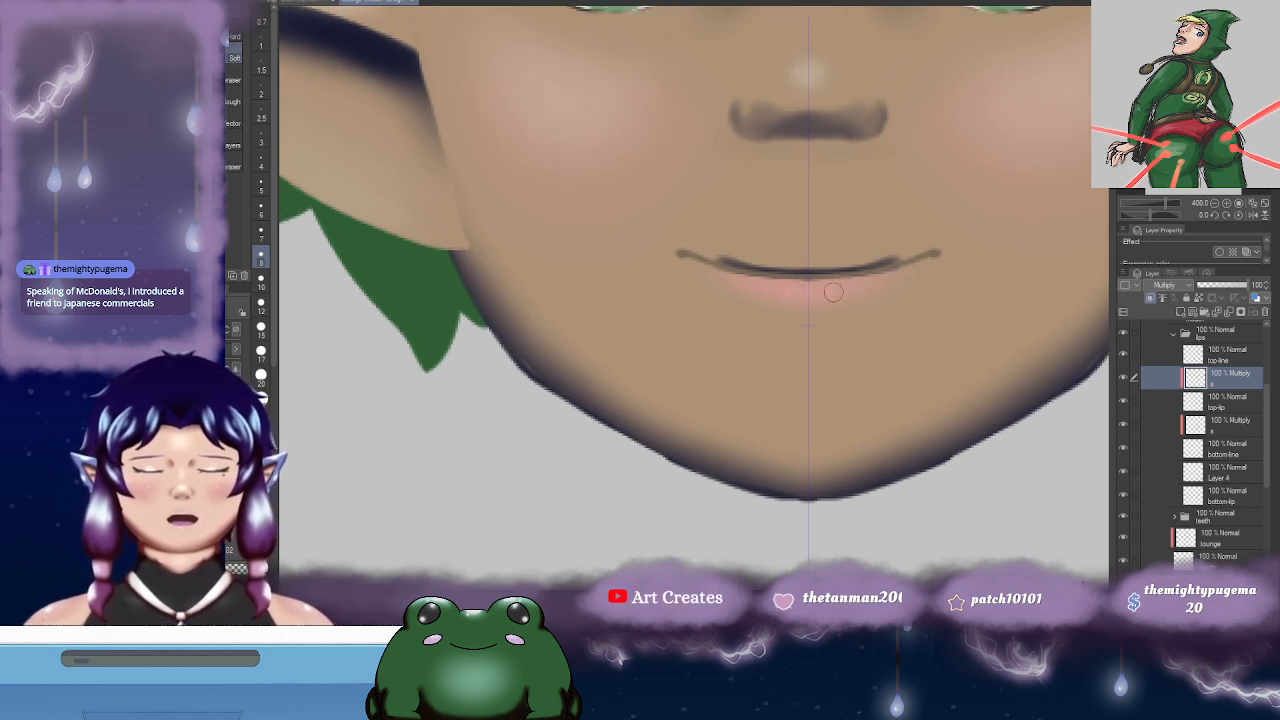
{"action": "key", "text": "j"}
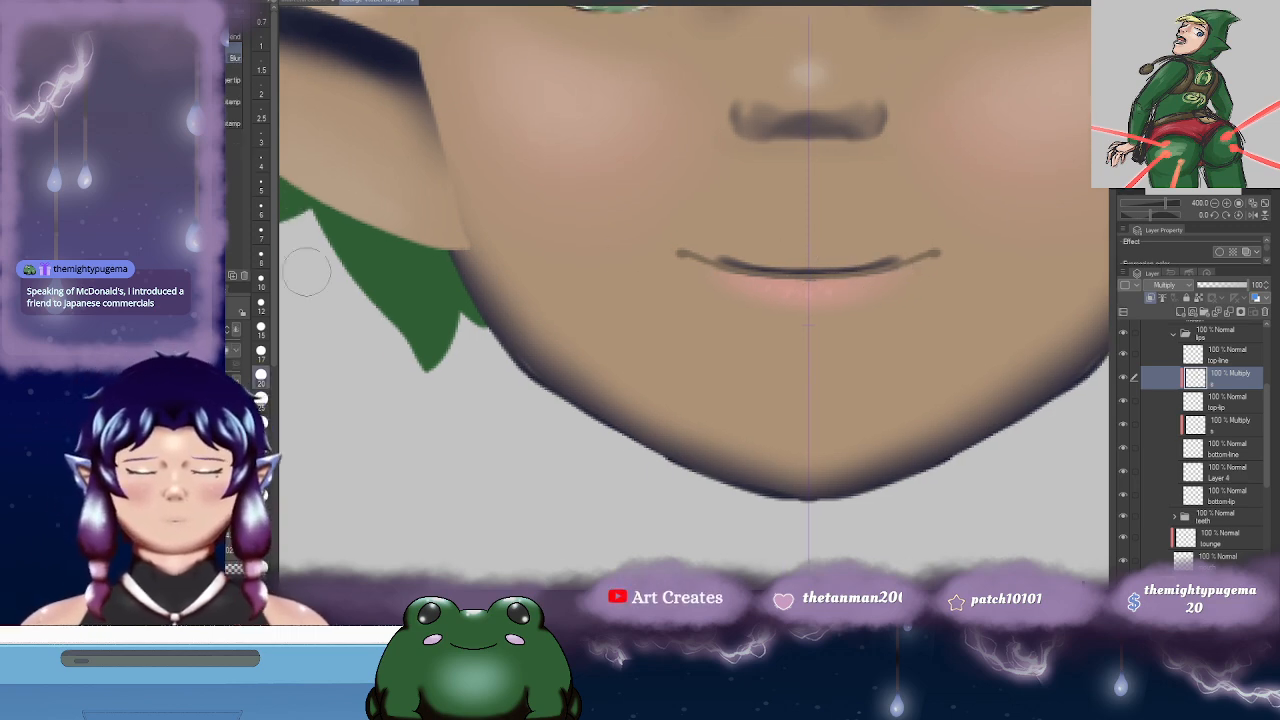
{"action": "mouse_move", "coordinate": [716, 254]}
{"action": "left_mouse_down"}
{"action": "mouse_move", "coordinate": [783, 266]}
{"action": "mouse_move", "coordinate": [720, 262]}
{"action": "mouse_move", "coordinate": [929, 254]}
{"action": "mouse_move", "coordinate": [805, 268]}
{"action": "mouse_move", "coordinate": [680, 253]}
{"action": "left_mouse_up"}
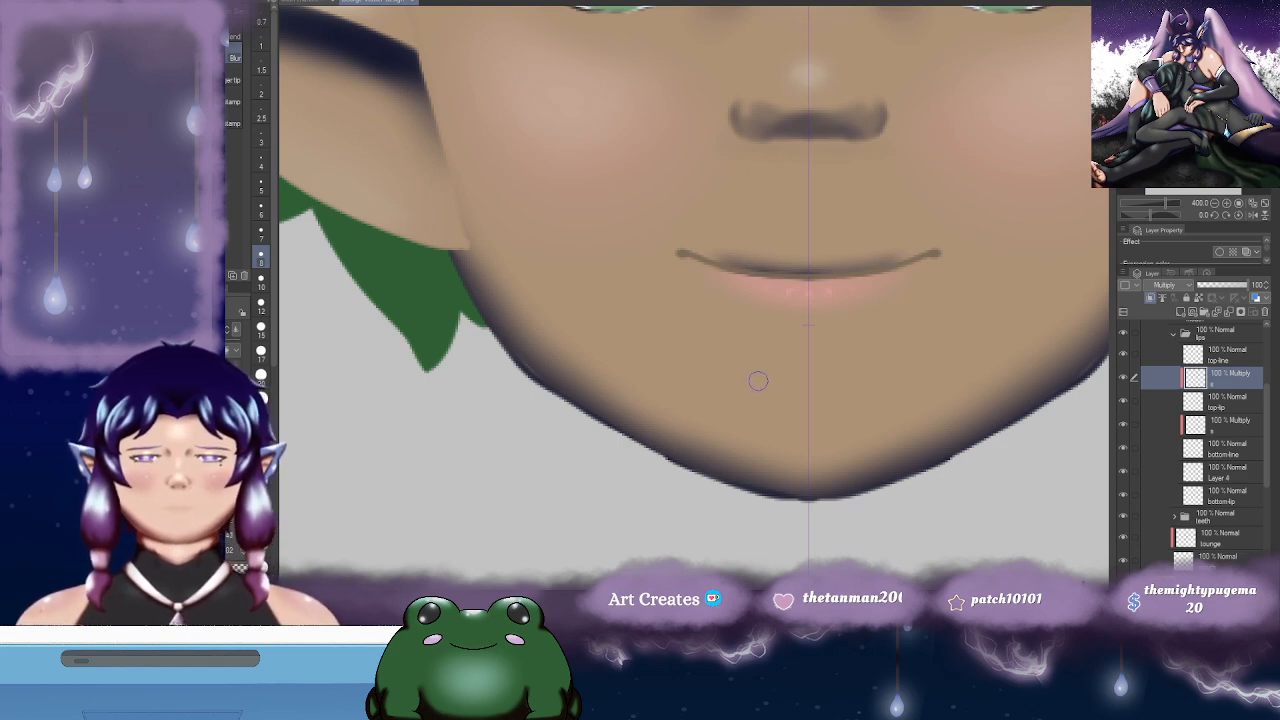
{"action": "key", "text": "ctrl+z"}
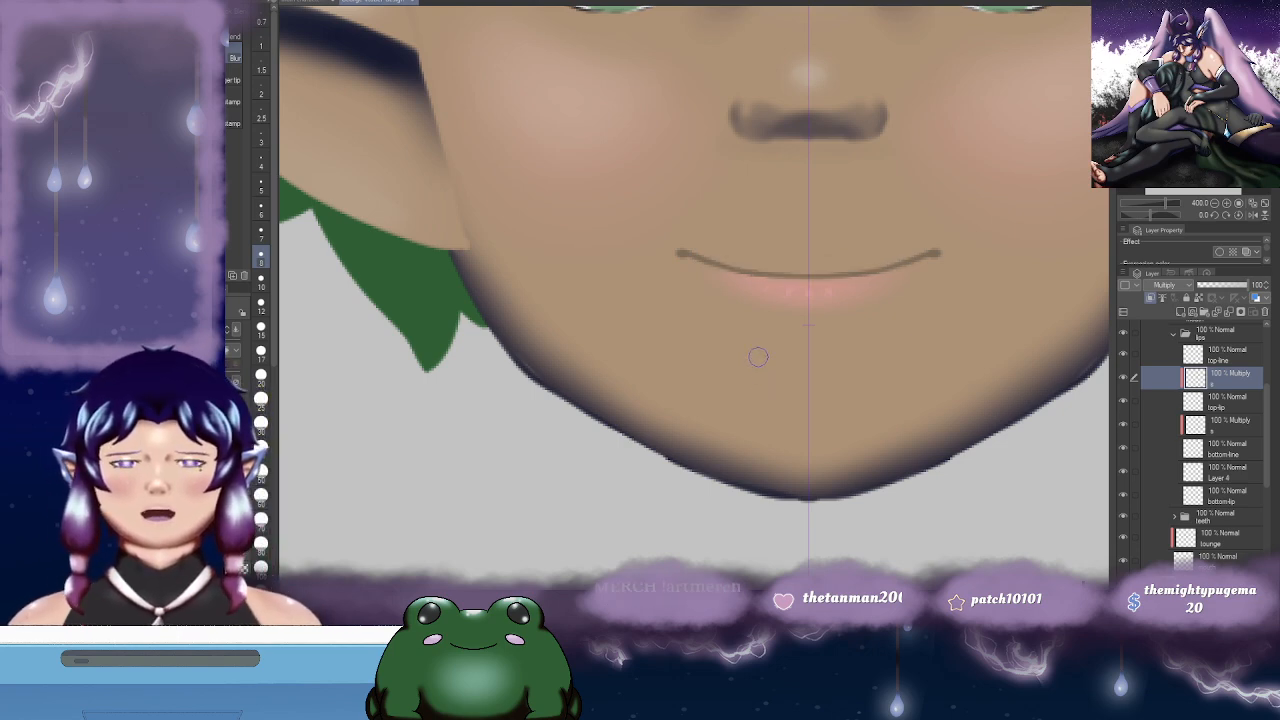
- Try painting a shadow along the whole mouth line on the s layer above top-lip and blurring it
{"action": "key", "text": "b"}
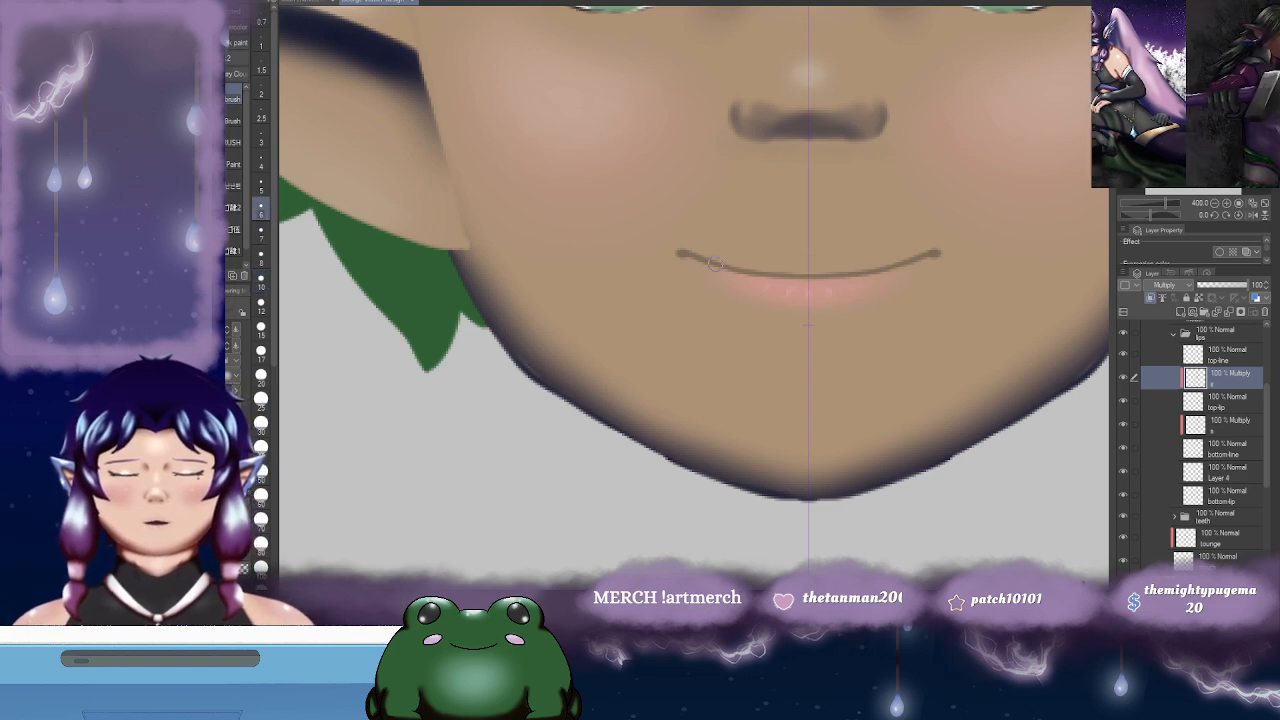
{"action": "left_click_drag", "start_coordinate": [684, 253], "coordinate": [832, 283]}
{"action": "key", "text": "ctrl+z"}
{"action": "key", "text": "ctrl+z"}
{"action": "mouse_move", "coordinate": [690, 252]}
{"action": "left_mouse_down"}
{"action": "mouse_move", "coordinate": [795, 277]}
{"action": "mouse_move", "coordinate": [739, 267]}
{"action": "mouse_move", "coordinate": [832, 273]}
{"action": "mouse_move", "coordinate": [739, 266]}
{"action": "mouse_move", "coordinate": [884, 269]}
{"action": "mouse_move", "coordinate": [788, 285]}
{"action": "mouse_move", "coordinate": [676, 249]}
{"action": "mouse_move", "coordinate": [698, 265]}
{"action": "mouse_move", "coordinate": [659, 259]}
{"action": "mouse_move", "coordinate": [768, 271]}
{"action": "mouse_move", "coordinate": [878, 255]}
{"action": "left_mouse_up"}
{"action": "key", "text": "j"}
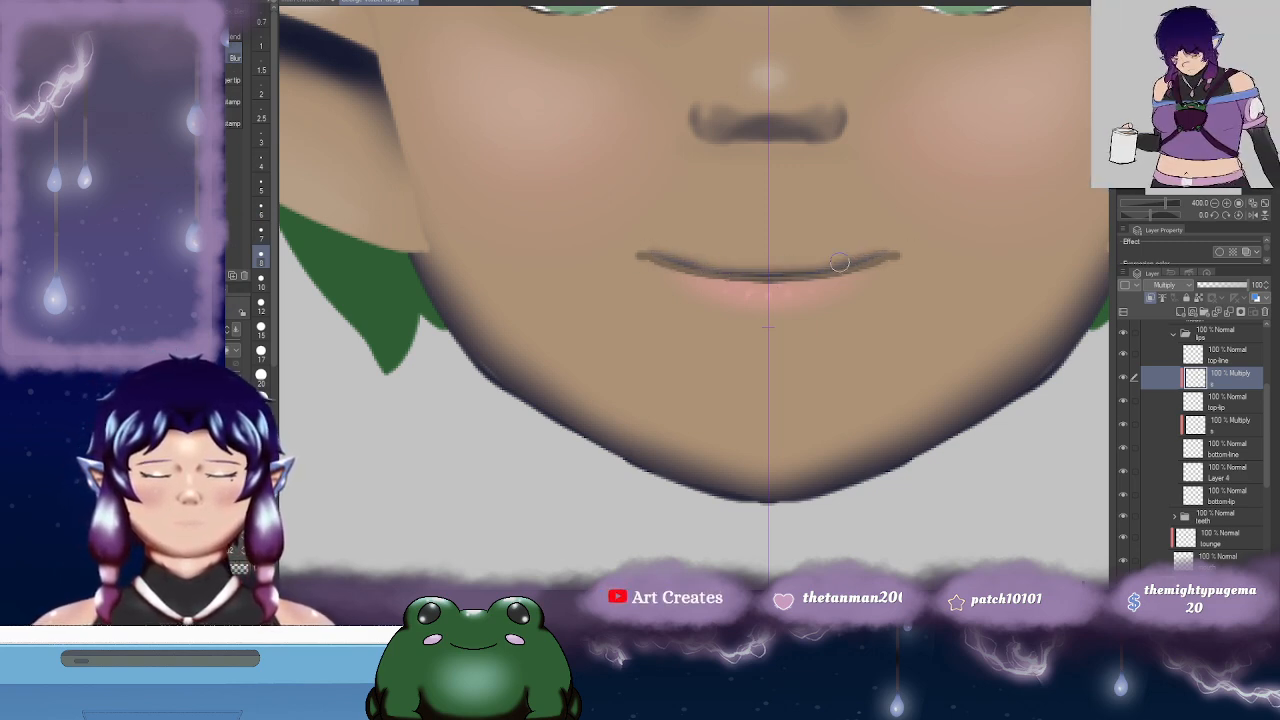
{"action": "left_click_drag", "start_coordinate": [851, 243], "coordinate": [819, 364]}
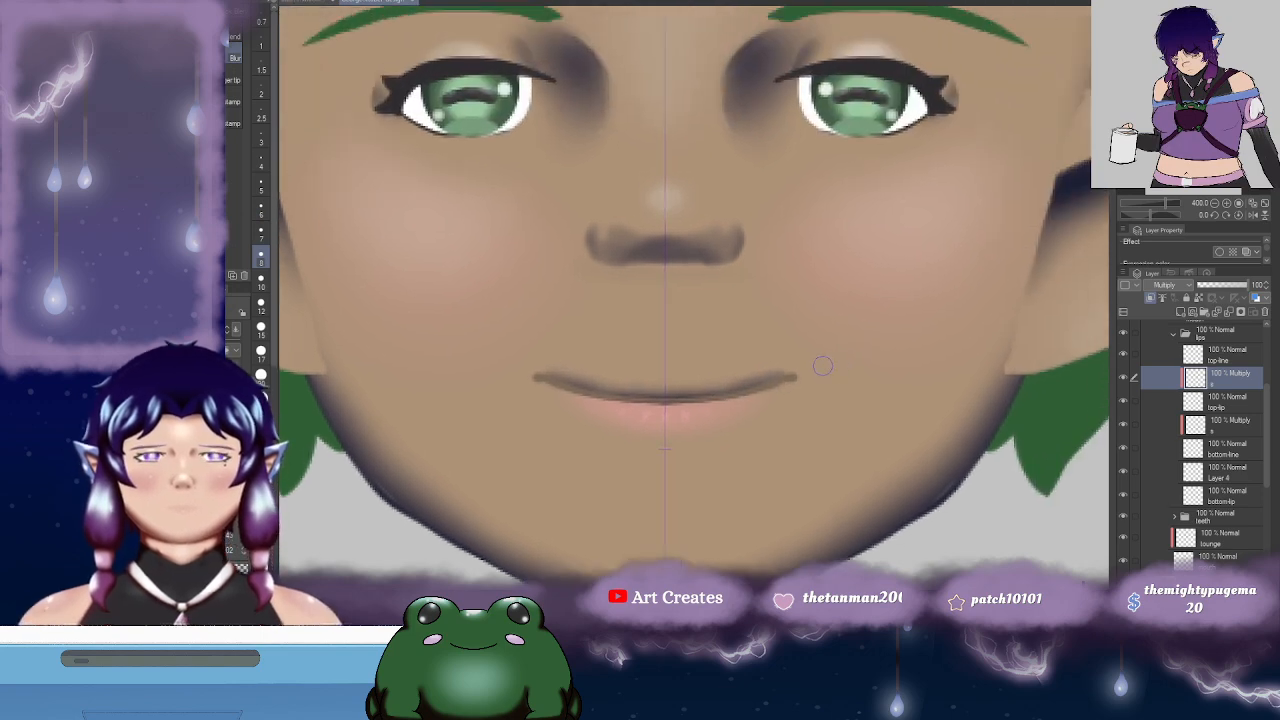
{"action": "scroll", "coordinate": [826, 368], "scroll_direction": "down", "scroll_amount": 4}
{"action": "scroll", "coordinate": [760, 426], "scroll_direction": "up", "scroll_amount": 3}
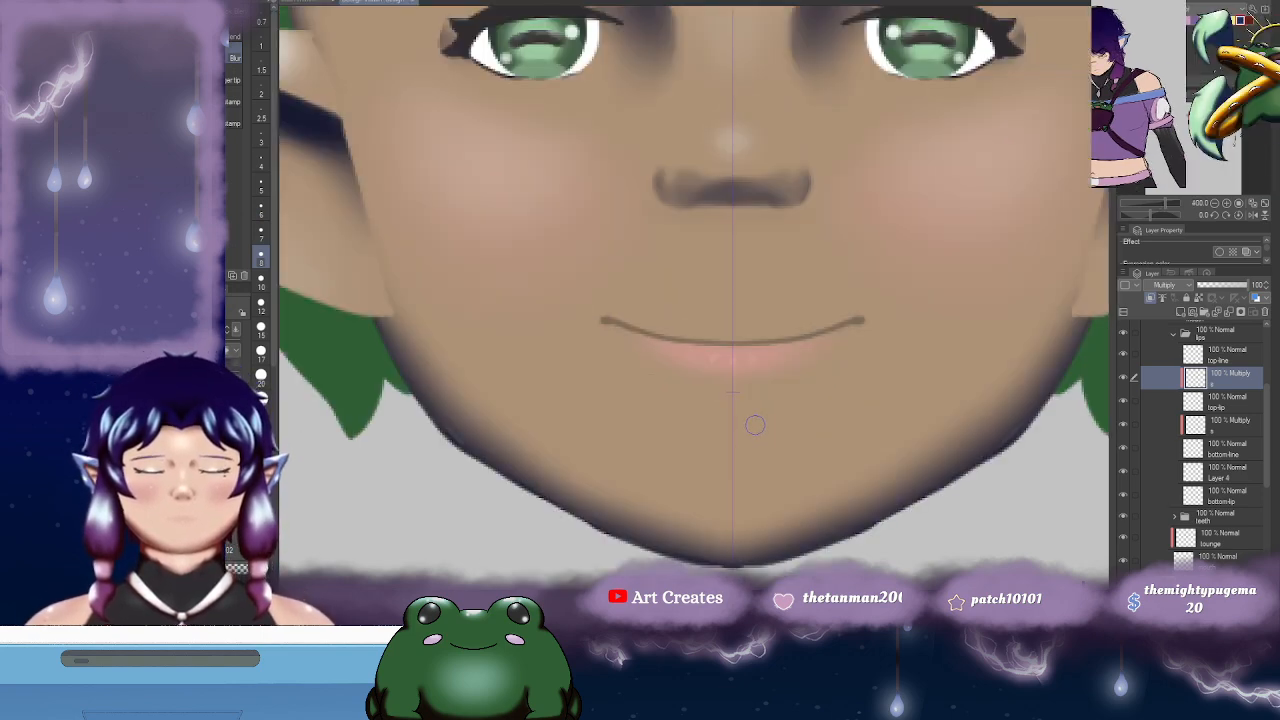
- Paint a short dark shadow above the centre of the mouth line, blur it and soften it with the soft eraser
{"action": "mouse_move", "coordinate": [723, 360]}
{"action": "left_mouse_down"}
{"action": "mouse_move", "coordinate": [836, 265]}
{"action": "mouse_move", "coordinate": [842, 244]}
{"action": "mouse_move", "coordinate": [858, 245]}
{"action": "mouse_move", "coordinate": [812, 246]}
{"action": "mouse_move", "coordinate": [863, 247]}
{"action": "mouse_move", "coordinate": [784, 246]}
{"action": "mouse_move", "coordinate": [866, 253]}
{"action": "left_mouse_up"}
{"action": "key", "text": "b"}
{"action": "key", "text": "j"}
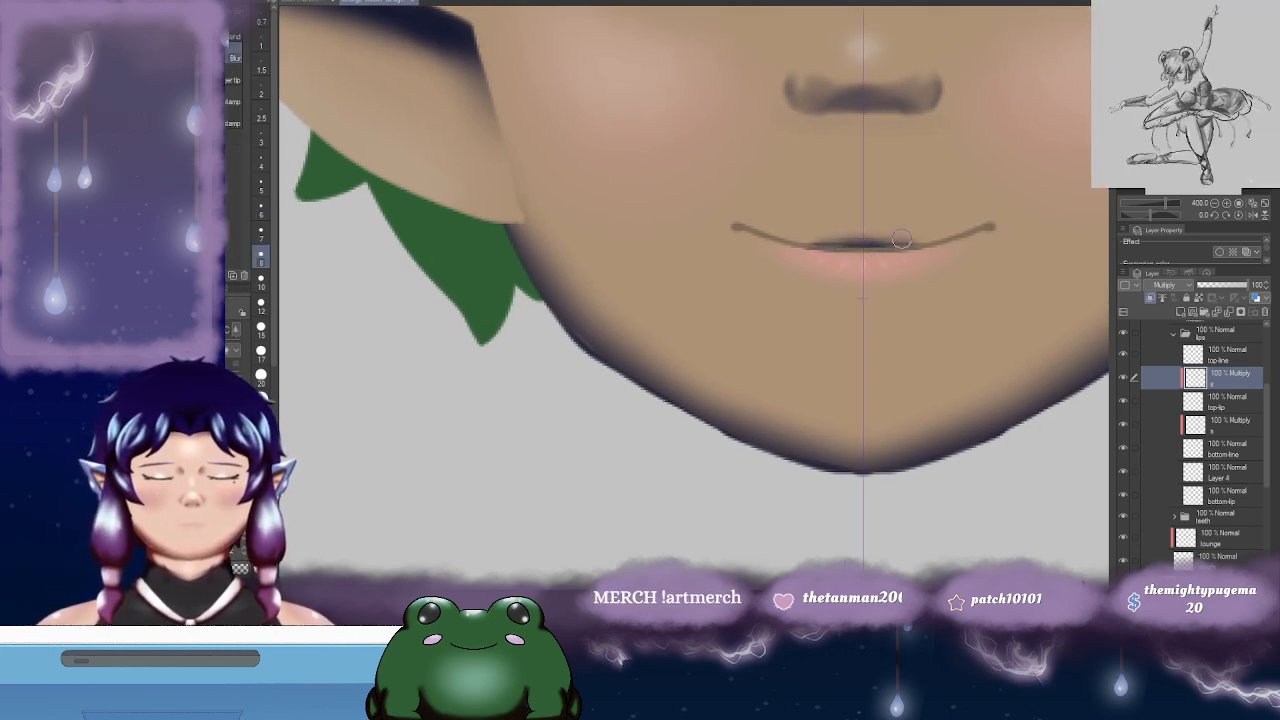
{"action": "left_click_drag", "start_coordinate": [904, 255], "coordinate": [899, 263]}
{"action": "key", "text": "e"}
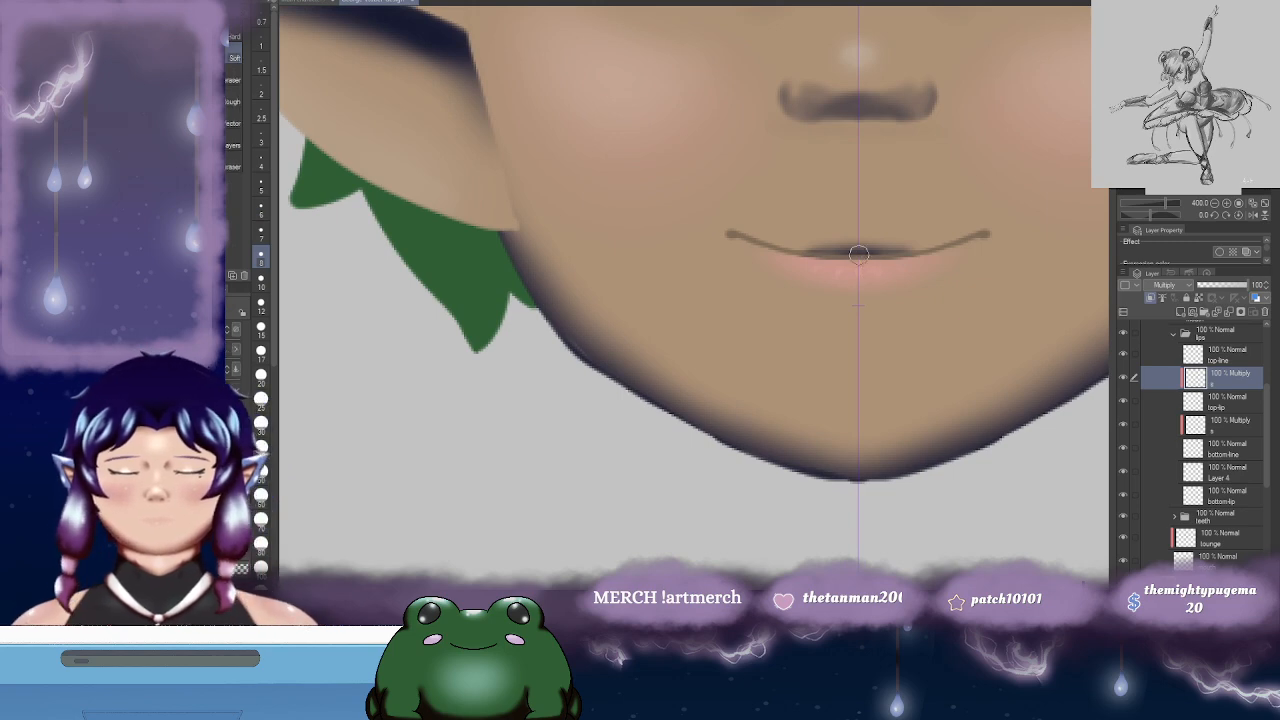
{"action": "left_click_drag", "start_coordinate": [812, 252], "coordinate": [880, 250]}
{"action": "mouse_move", "coordinate": [984, 261]}
{"action": "left_mouse_down"}
{"action": "mouse_move", "coordinate": [946, 271]}
{"action": "mouse_move", "coordinate": [940, 226]}
{"action": "left_mouse_up"}
- Move the Multiply s layer from above bottom-line to directly above bottom-lip
{"action": "left_click", "coordinate": [1228, 428]}
{"action": "key", "text": "b"}
{"action": "left_click_drag", "start_coordinate": [898, 284], "coordinate": [887, 287]}
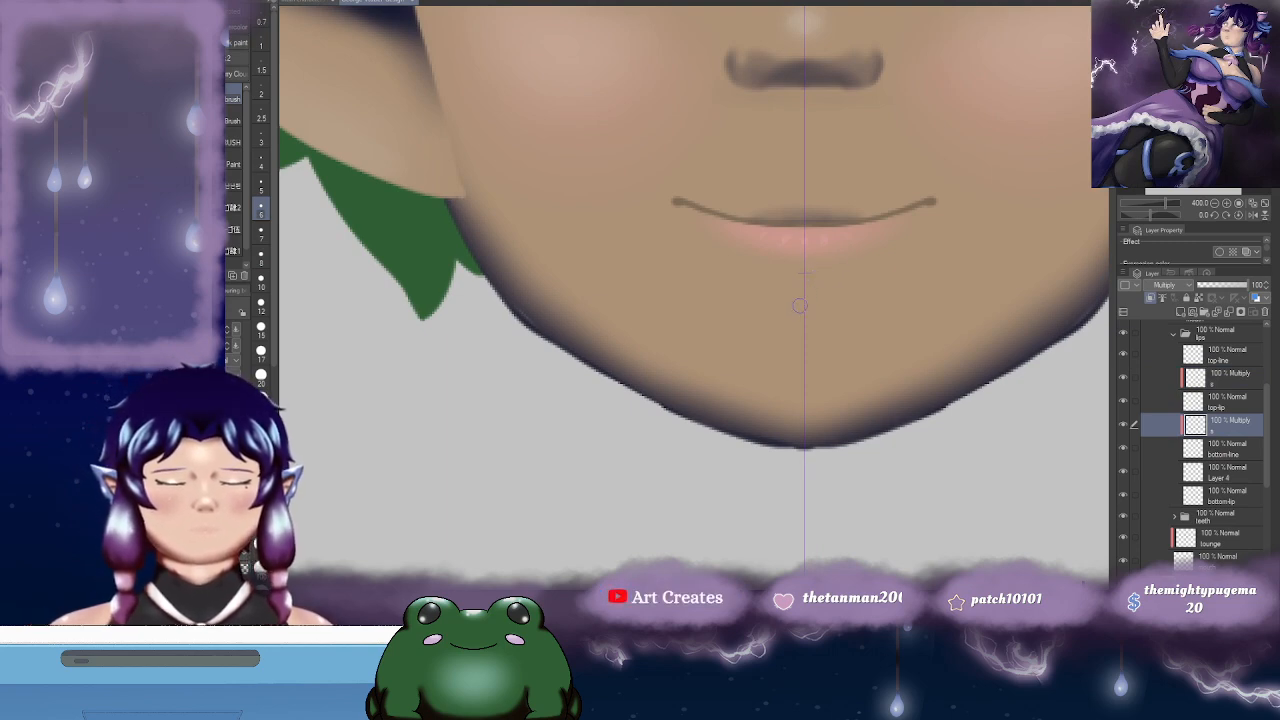
{"action": "left_click_drag", "start_coordinate": [1215, 424], "coordinate": [1225, 486]}
- Try painting a curved shadow below the lower lip on the bottom-lip s layer, and undo it
{"action": "mouse_move", "coordinate": [798, 298]}
{"action": "left_mouse_down"}
{"action": "mouse_move", "coordinate": [836, 294]}
{"action": "mouse_move", "coordinate": [797, 301]}
{"action": "mouse_move", "coordinate": [817, 287]}
{"action": "mouse_move", "coordinate": [793, 290]}
{"action": "mouse_move", "coordinate": [857, 275]}
{"action": "left_mouse_up"}
{"action": "key", "text": "ctrl+z"}
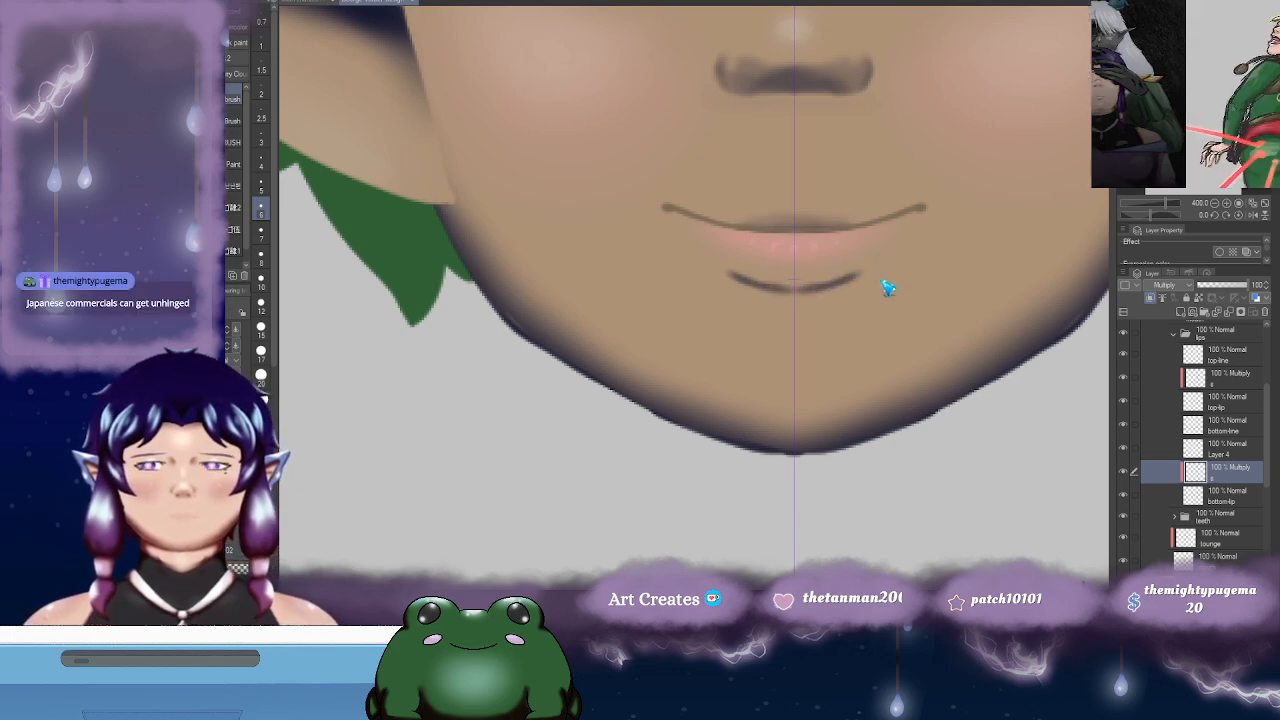
{"action": "key", "text": "ctrl+z"}
{"action": "key", "text": "ctrl+z"}
- Paint a curved shadow hugging the lower lip's bottom edge and blur it into the skin
{"action": "mouse_move", "coordinate": [797, 270]}
{"action": "left_mouse_down"}
{"action": "mouse_move", "coordinate": [845, 260]}
{"action": "mouse_move", "coordinate": [787, 270]}
{"action": "mouse_move", "coordinate": [871, 248]}
{"action": "mouse_move", "coordinate": [837, 271]}
{"action": "left_mouse_up"}
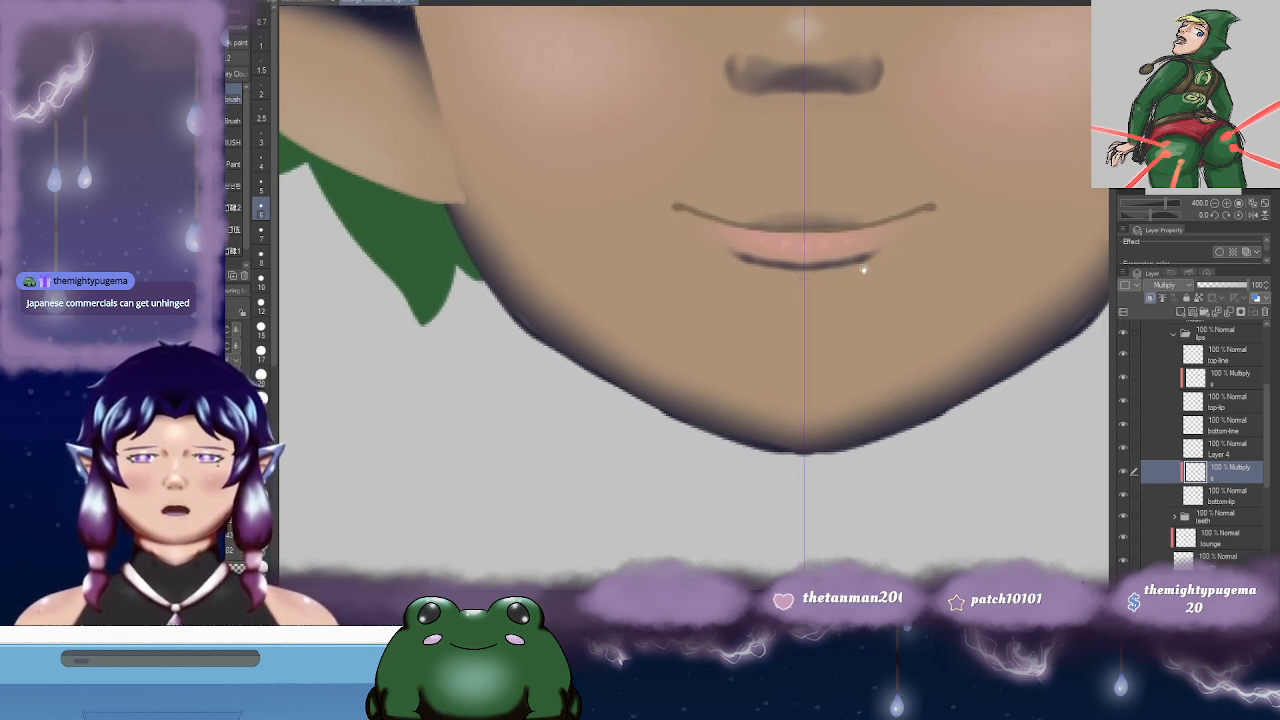
{"action": "left_click_drag", "start_coordinate": [794, 268], "coordinate": [878, 246]}
{"action": "key", "text": "j"}
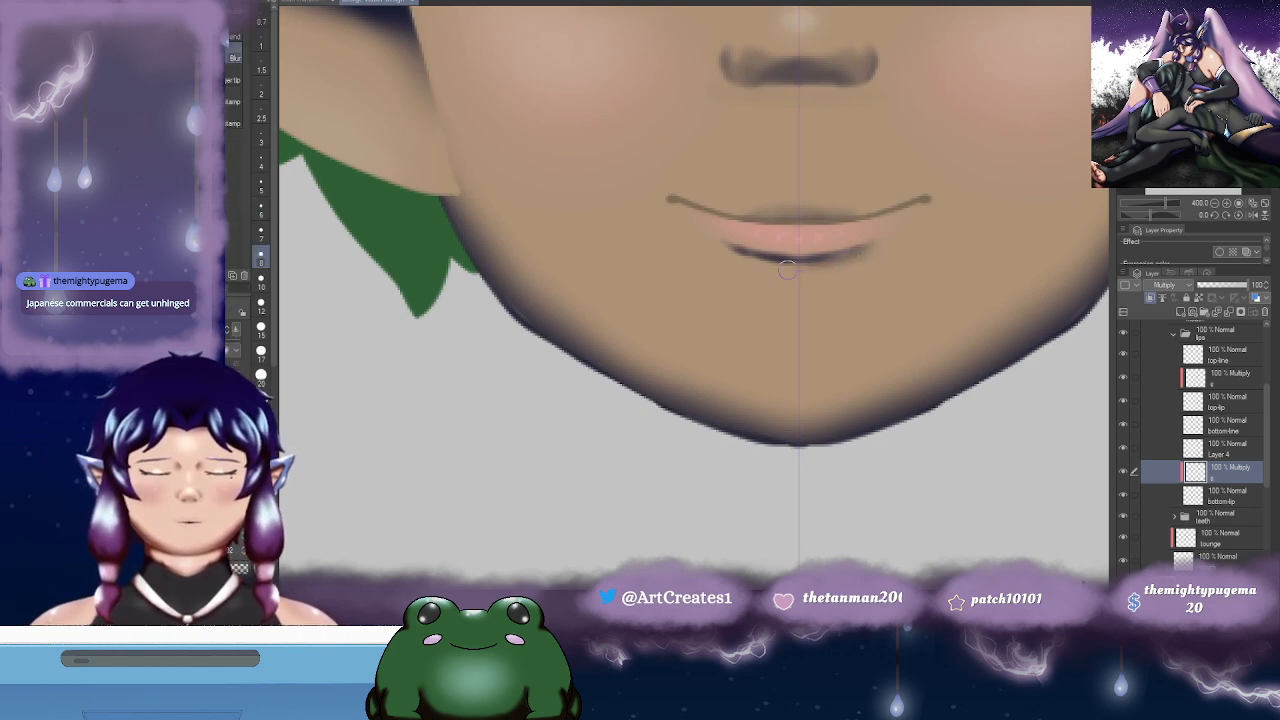
{"action": "left_click_drag", "start_coordinate": [843, 260], "coordinate": [886, 268]}
{"action": "left_click_drag", "start_coordinate": [785, 260], "coordinate": [920, 258]}
{"action": "mouse_move", "coordinate": [773, 266]}
{"action": "left_mouse_down"}
{"action": "mouse_move", "coordinate": [935, 253]}
{"action": "mouse_move", "coordinate": [855, 269]}
{"action": "left_mouse_up"}
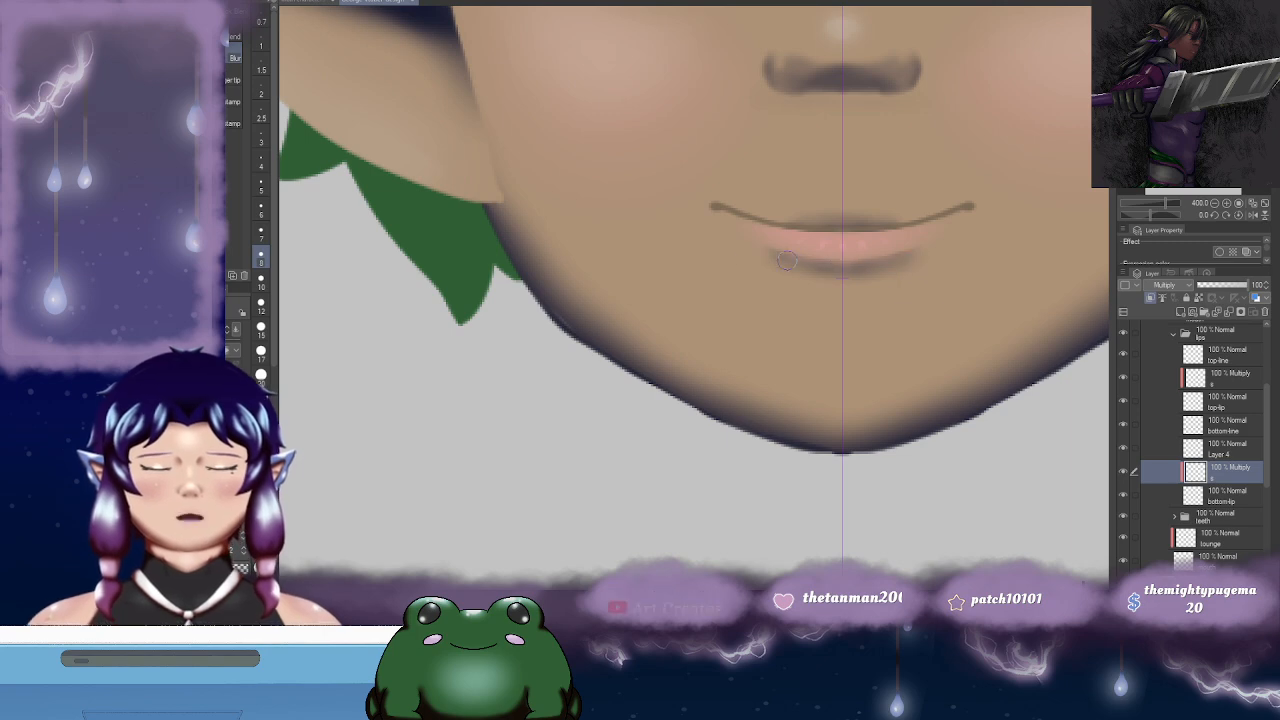
- Examine the lip shading up close and against the whole face
{"action": "left_click_drag", "start_coordinate": [998, 261], "coordinate": [931, 285]}
{"action": "scroll", "coordinate": [875, 306], "scroll_direction": "down", "scroll_amount": 2}
{"action": "scroll", "coordinate": [858, 313], "scroll_direction": "up", "scroll_amount": 2}
{"action": "left_click_drag", "start_coordinate": [817, 317], "coordinate": [829, 305]}
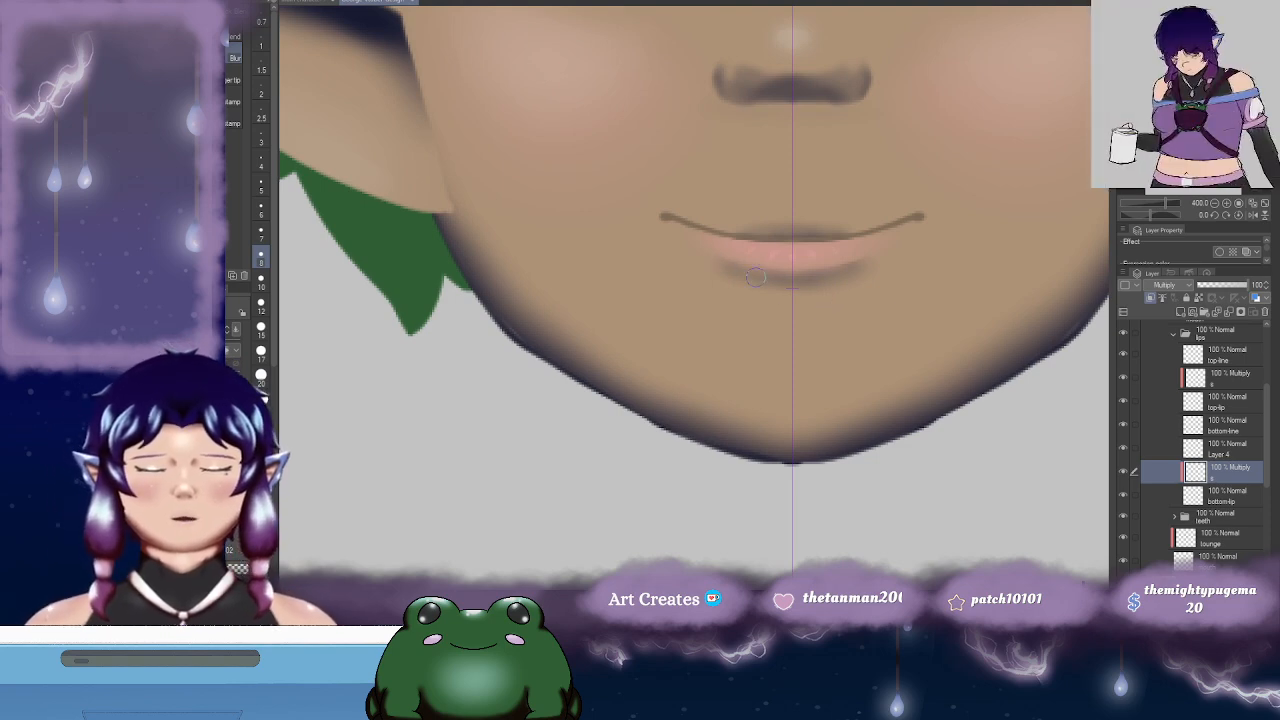
{"action": "left_click_drag", "start_coordinate": [912, 295], "coordinate": [823, 350]}
{"action": "scroll", "coordinate": [835, 340], "scroll_direction": "down", "scroll_amount": 3}
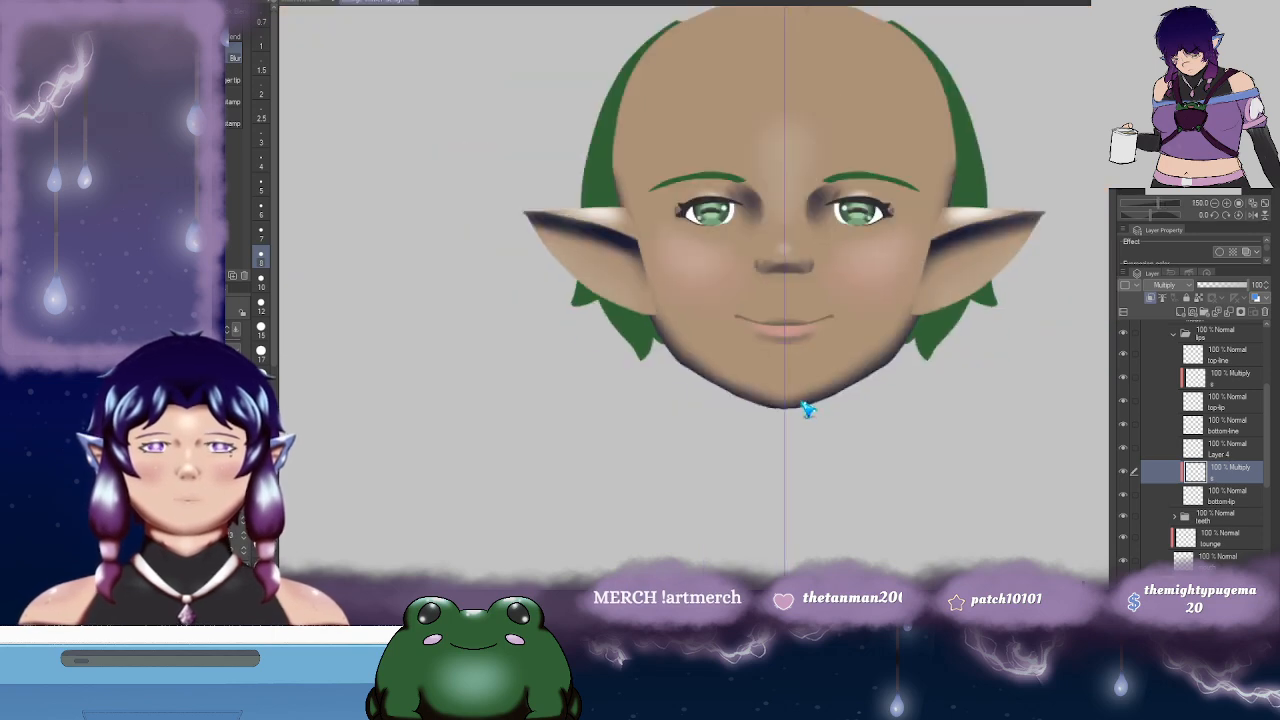
{"action": "scroll", "coordinate": [808, 410], "scroll_direction": "up", "scroll_amount": 1}
{"action": "scroll", "coordinate": [805, 410], "scroll_direction": "down", "scroll_amount": 1}
{"action": "scroll", "coordinate": [805, 408], "scroll_direction": "up", "scroll_amount": 1}
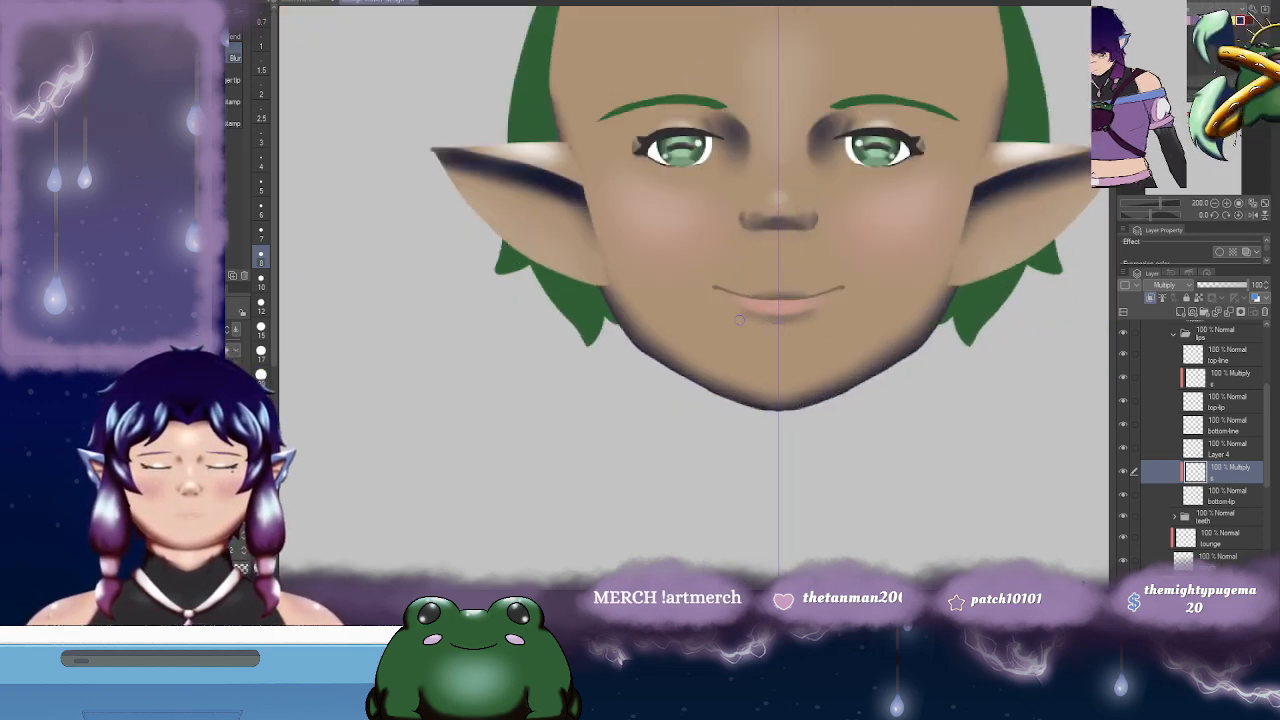
{"action": "left_click_drag", "start_coordinate": [887, 326], "coordinate": [901, 325]}
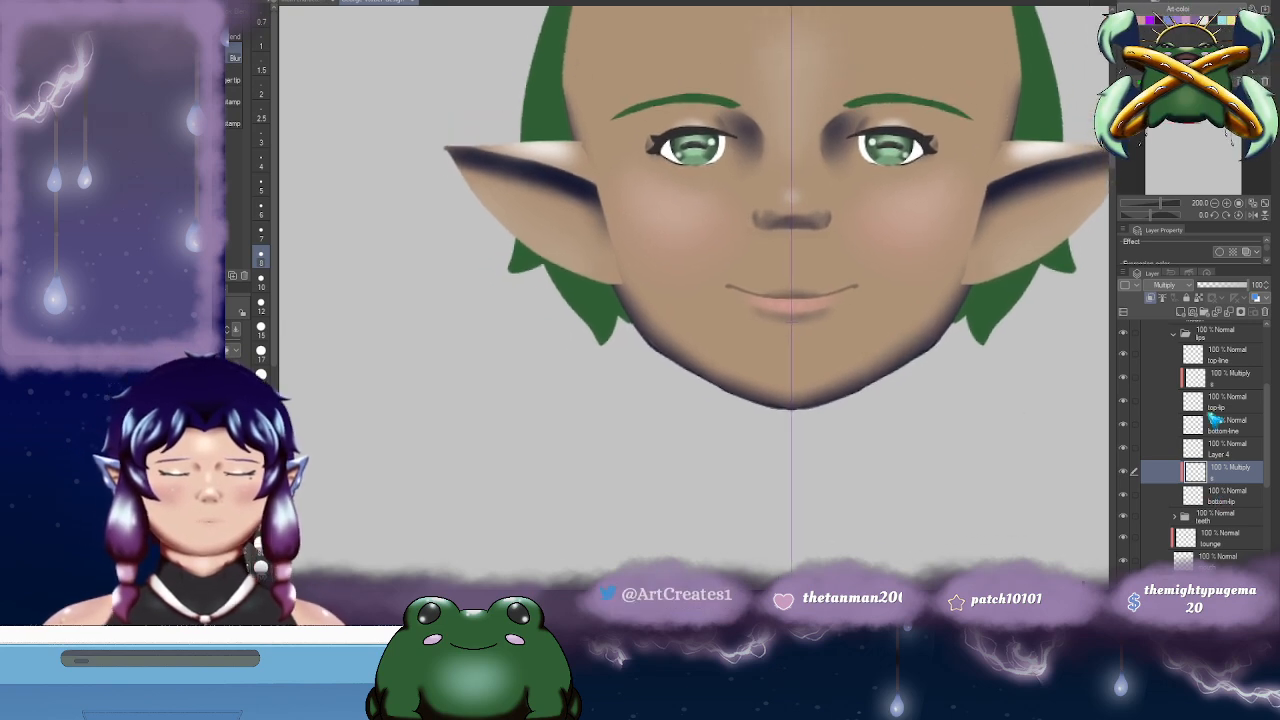
- Add a clipped layer in Add mode above the bottom-lip s layer, and paint and blur soft highlights on the lower lip
{"action": "left_click", "coordinate": [1181, 311]}
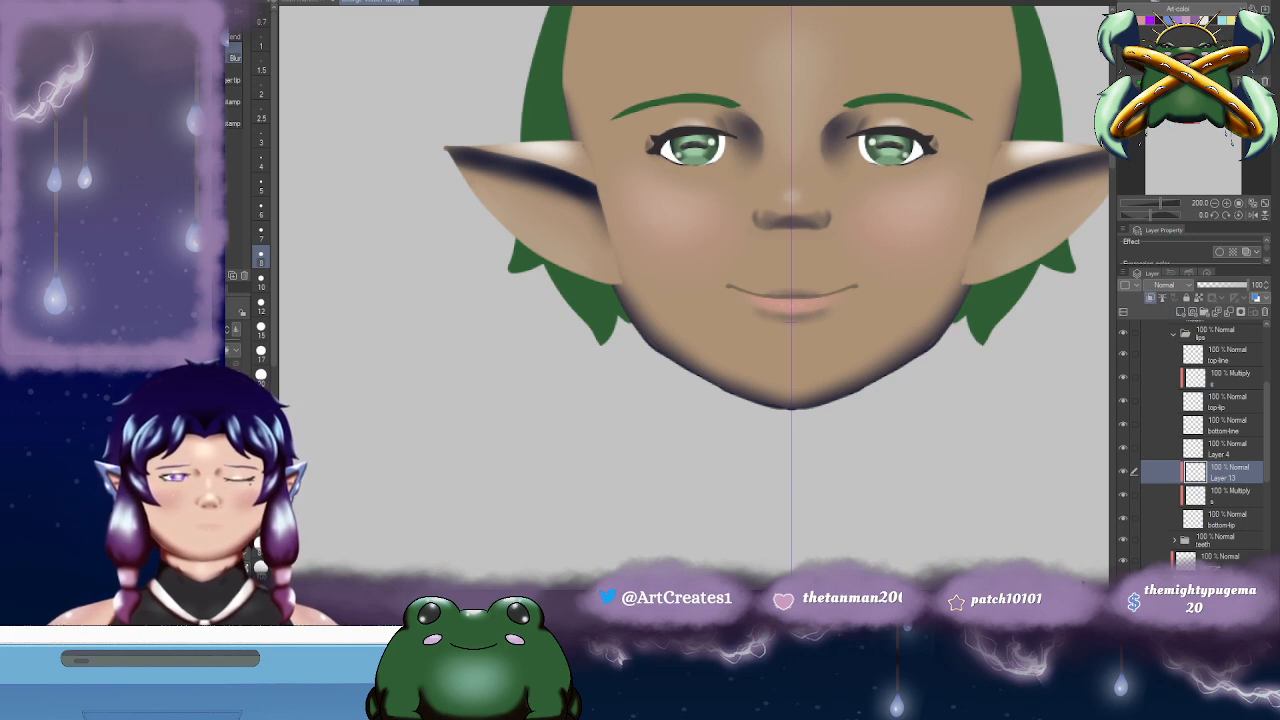
{"action": "scroll", "coordinate": [806, 325], "scroll_direction": "up", "scroll_amount": 5}
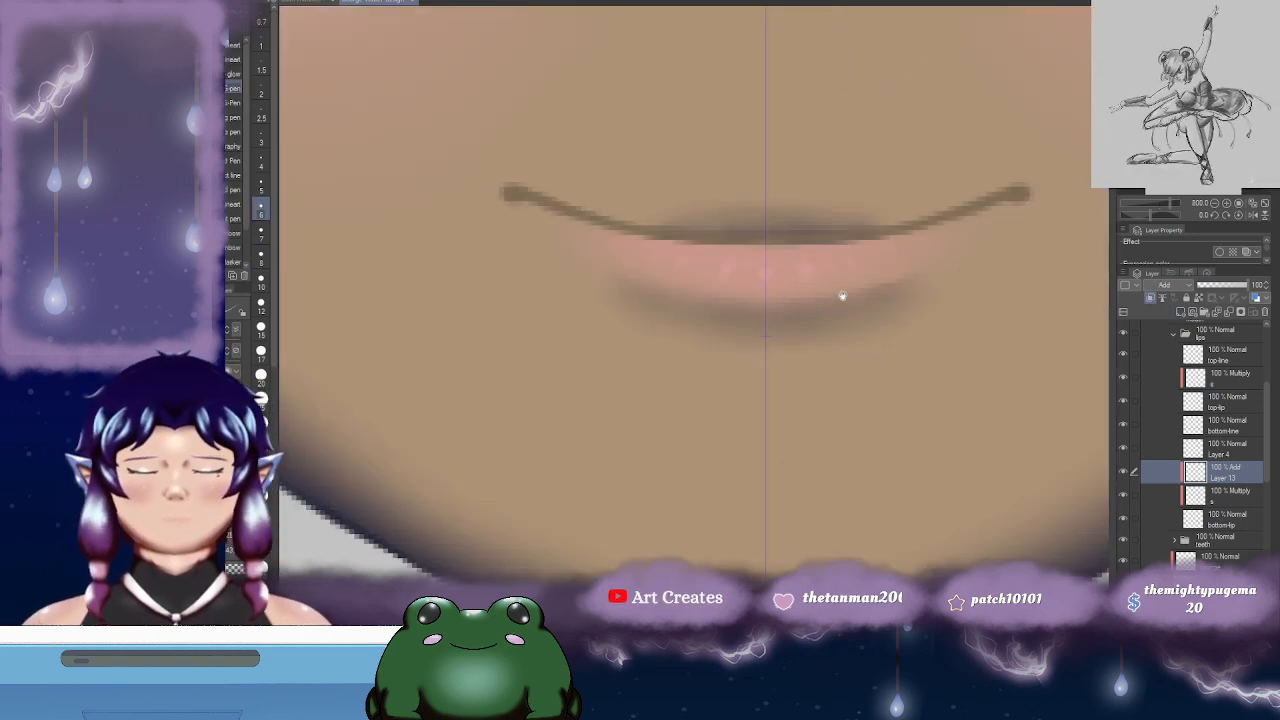
{"action": "left_click_drag", "start_coordinate": [841, 296], "coordinate": [847, 284]}
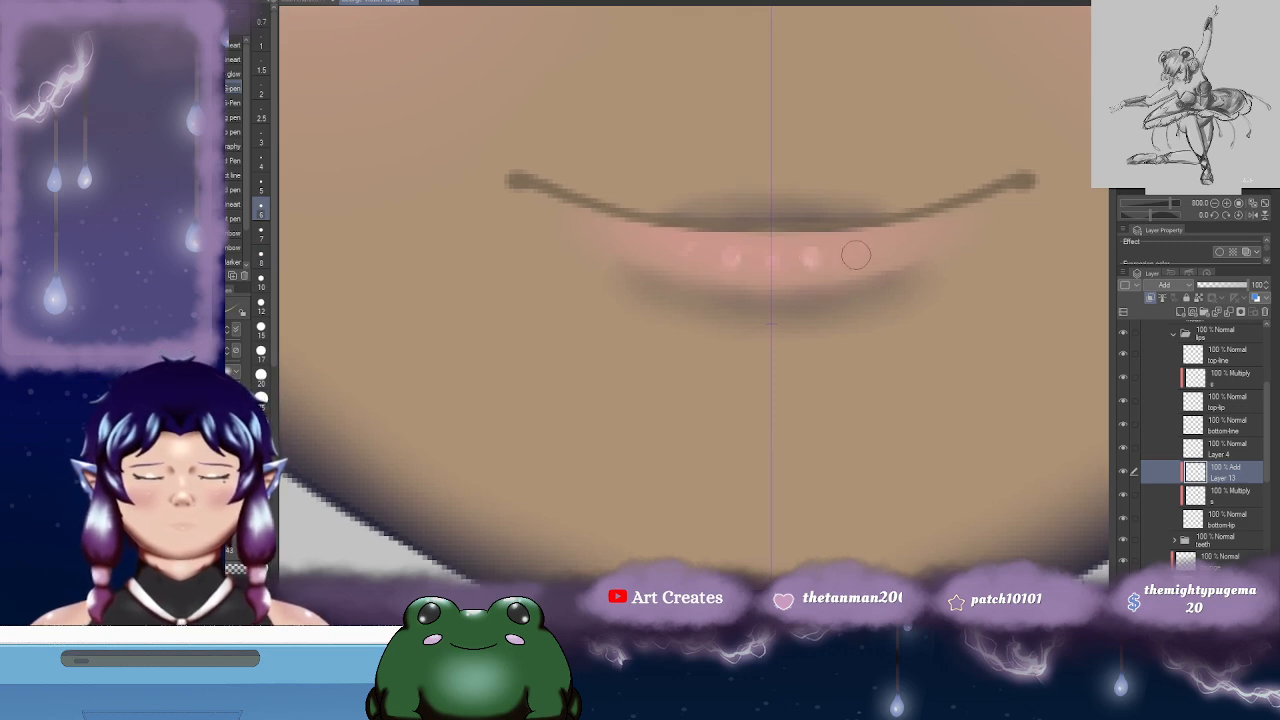
{"action": "mouse_move", "coordinate": [778, 262]}
{"action": "left_mouse_down"}
{"action": "mouse_move", "coordinate": [832, 259]}
{"action": "mouse_move", "coordinate": [818, 245]}
{"action": "mouse_move", "coordinate": [828, 261]}
{"action": "mouse_move", "coordinate": [871, 251]}
{"action": "left_mouse_up"}
{"action": "left_click", "coordinate": [847, 250]}
{"action": "key", "text": "j"}
{"action": "mouse_move", "coordinate": [811, 259]}
{"action": "left_mouse_down"}
{"action": "mouse_move", "coordinate": [848, 236]}
{"action": "mouse_move", "coordinate": [714, 243]}
{"action": "mouse_move", "coordinate": [725, 260]}
{"action": "left_mouse_up"}
{"action": "mouse_move", "coordinate": [806, 250]}
{"action": "left_mouse_down"}
{"action": "mouse_move", "coordinate": [794, 250]}
{"action": "mouse_move", "coordinate": [909, 237]}
{"action": "mouse_move", "coordinate": [666, 246]}
{"action": "mouse_move", "coordinate": [844, 294]}
{"action": "left_mouse_up"}
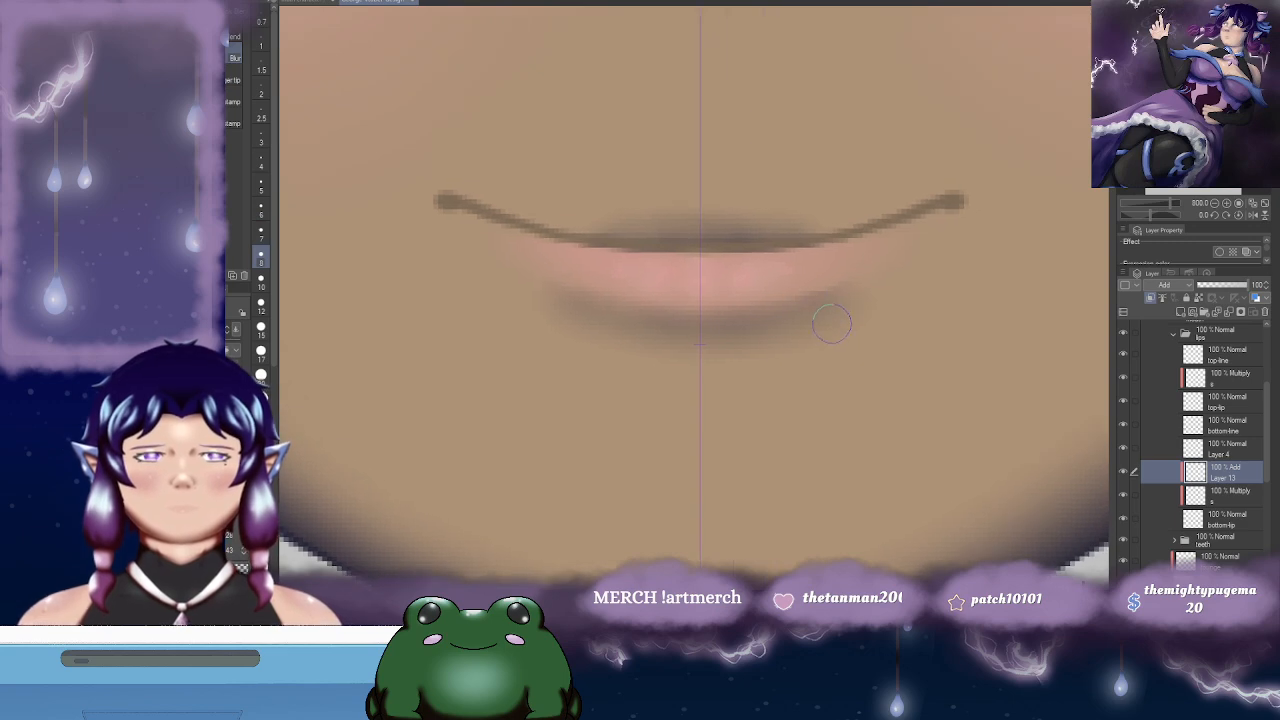
{"action": "scroll", "coordinate": [831, 322], "scroll_direction": "down", "scroll_amount": 8}
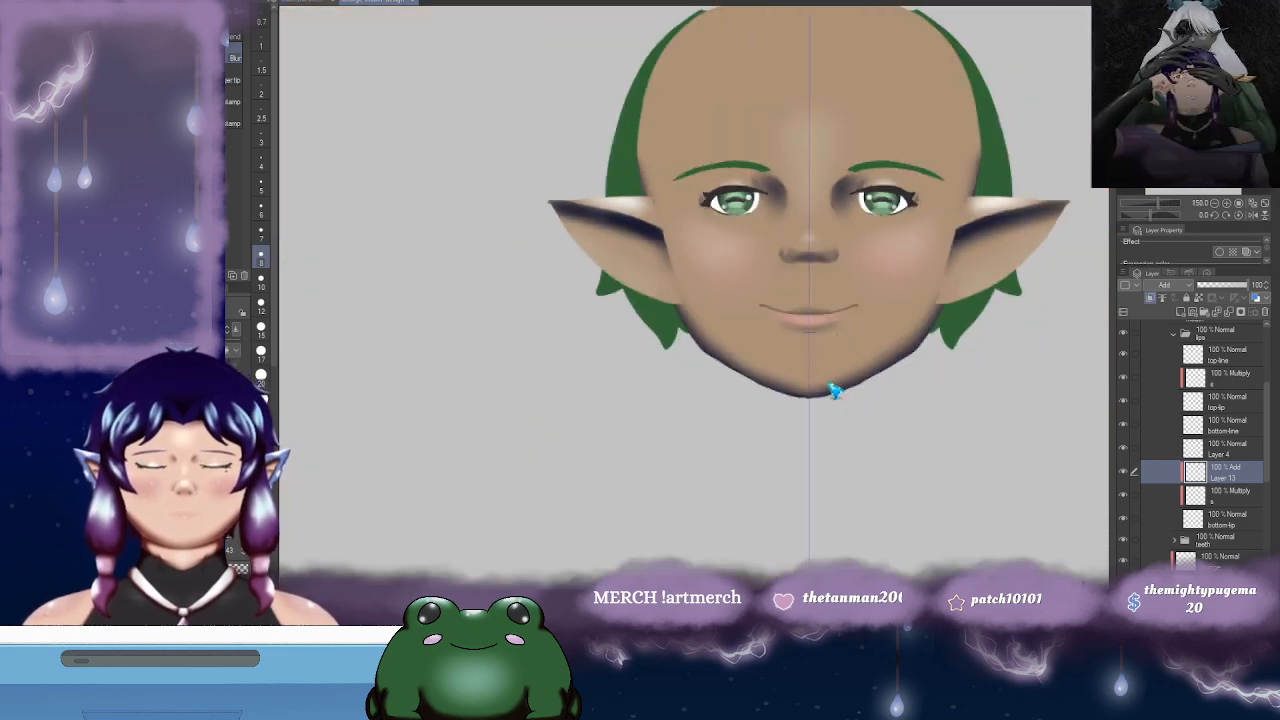
- Brush a soft glow onto the lower lip with the glow brush at size 12
{"action": "scroll", "coordinate": [835, 390], "scroll_direction": "up", "scroll_amount": 4}
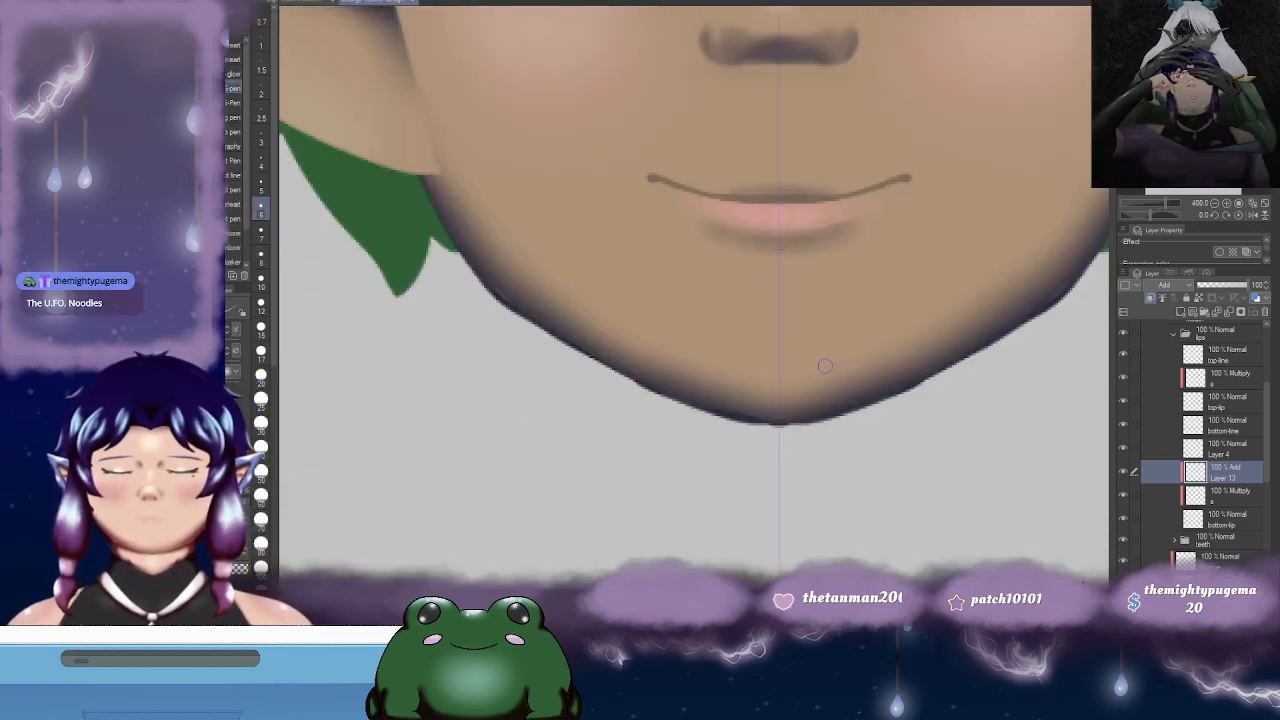
{"action": "key", "text": "comma"}
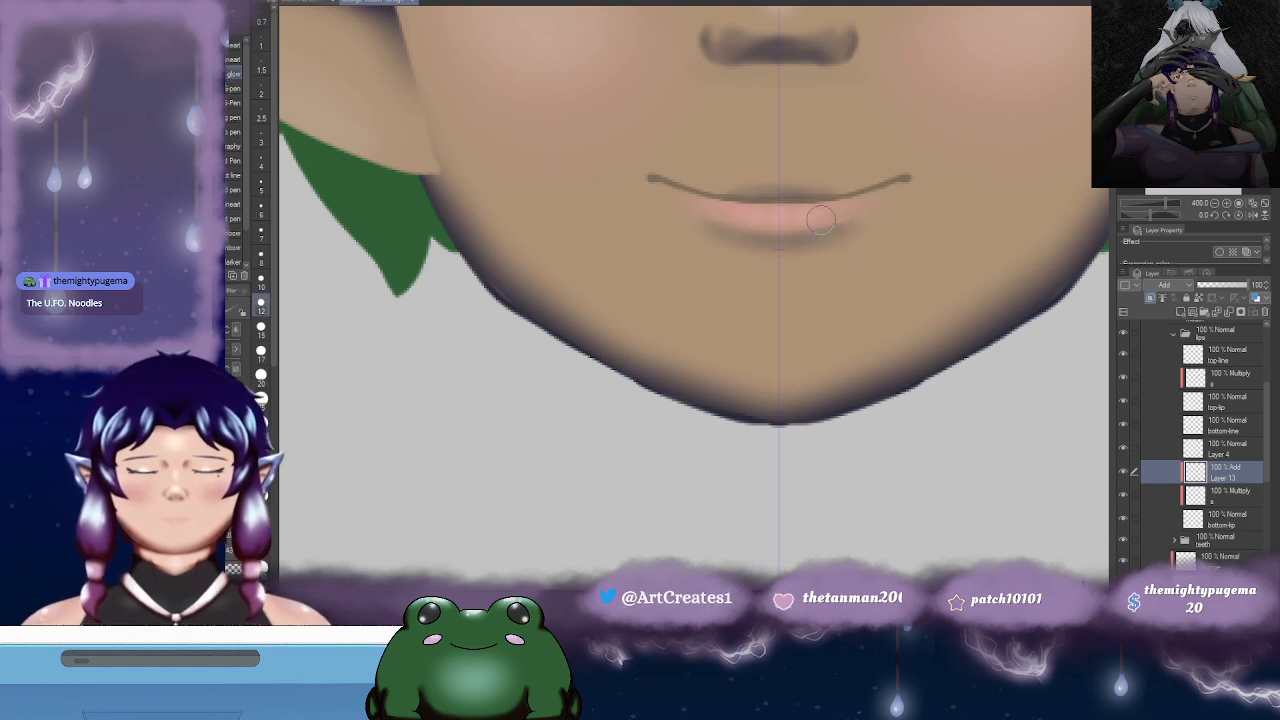
{"action": "left_click", "coordinate": [732, 218]}
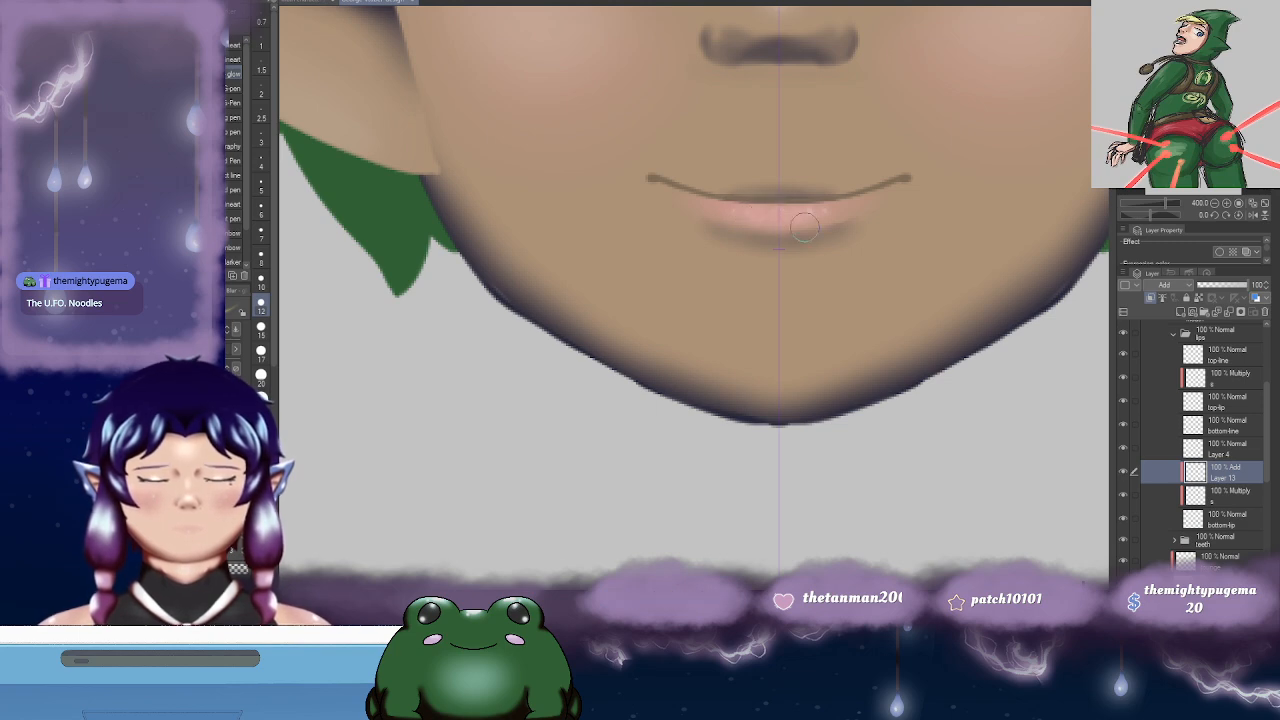
{"action": "scroll", "coordinate": [885, 275], "scroll_direction": "down", "scroll_amount": 3}
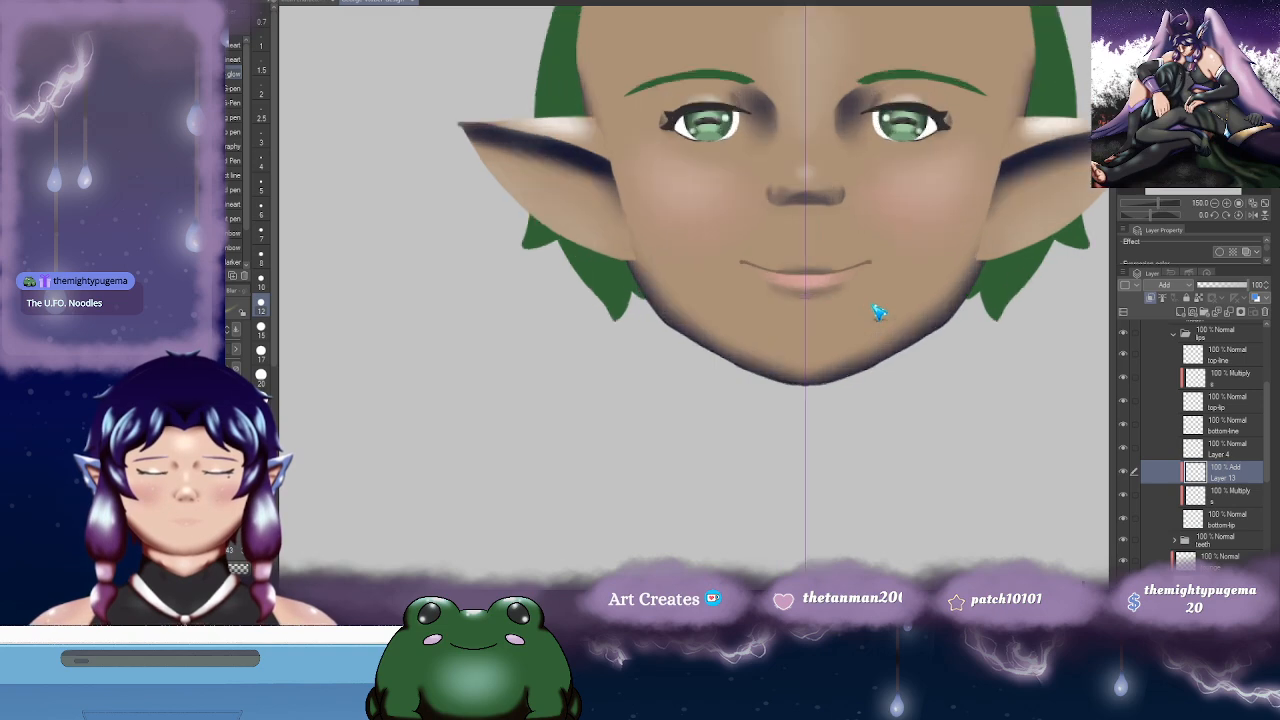
{"action": "scroll", "coordinate": [877, 310], "scroll_direction": "up", "scroll_amount": 3}
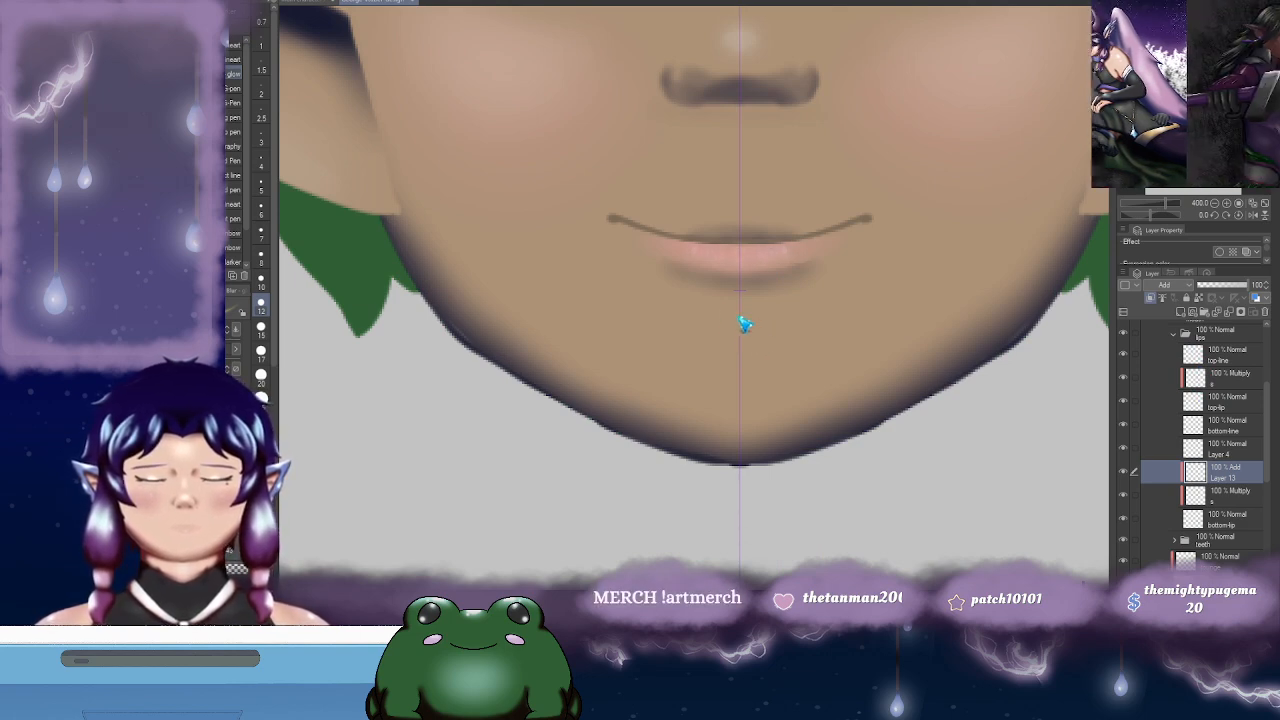
- Set the glow brush to size 5 and dab small mirrored highlight spots along the lower lip
{"action": "left_click", "coordinate": [262, 185]}
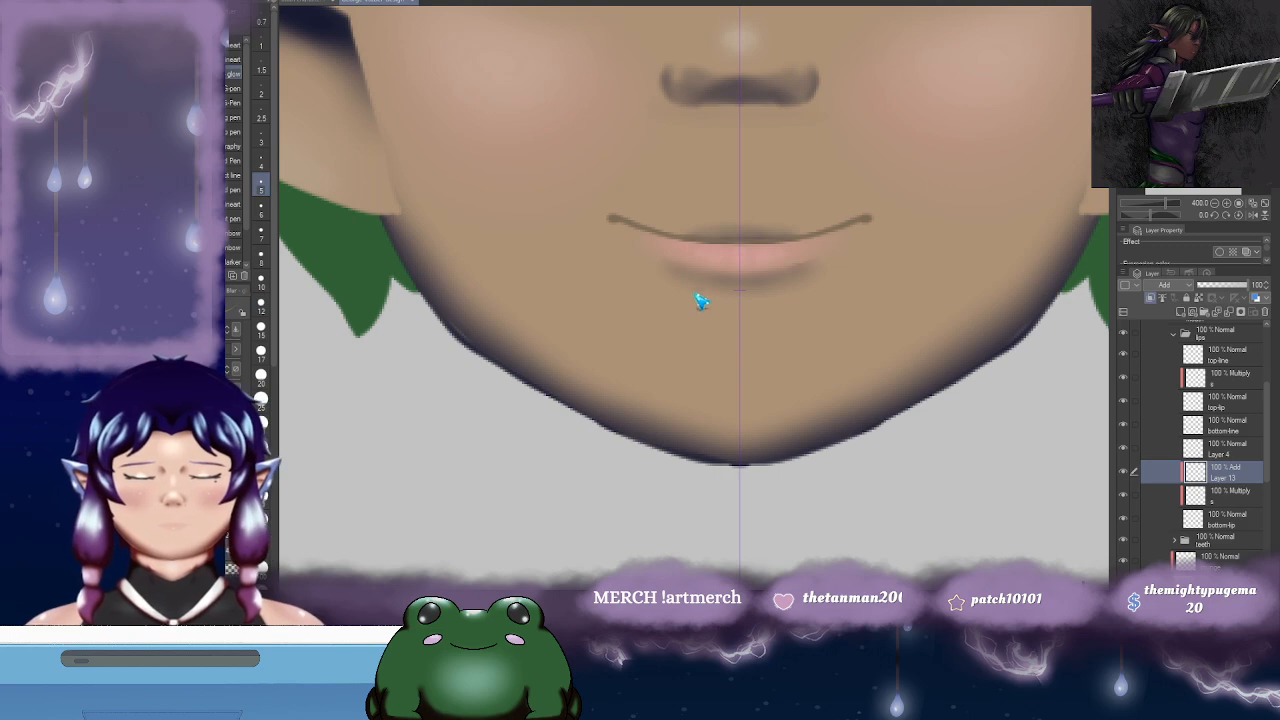
{"action": "left_click_drag", "start_coordinate": [737, 247], "coordinate": [732, 248]}
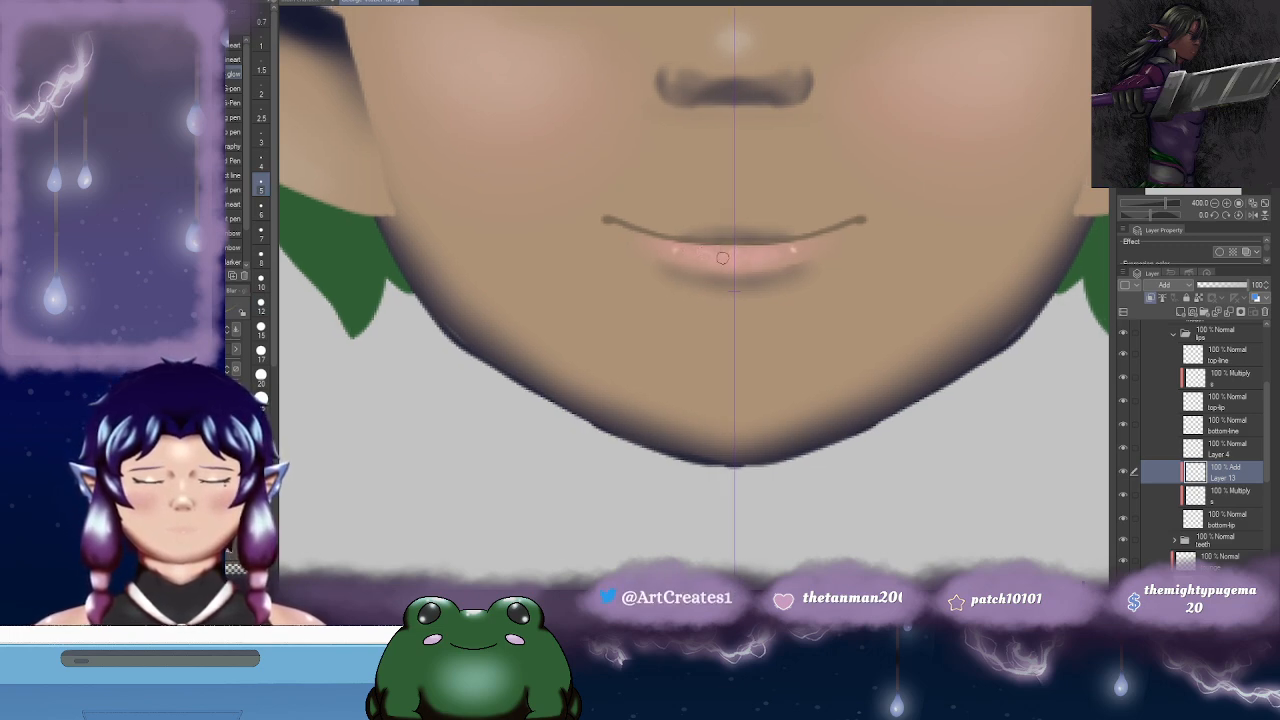
{"action": "left_click_drag", "start_coordinate": [795, 259], "coordinate": [787, 259]}
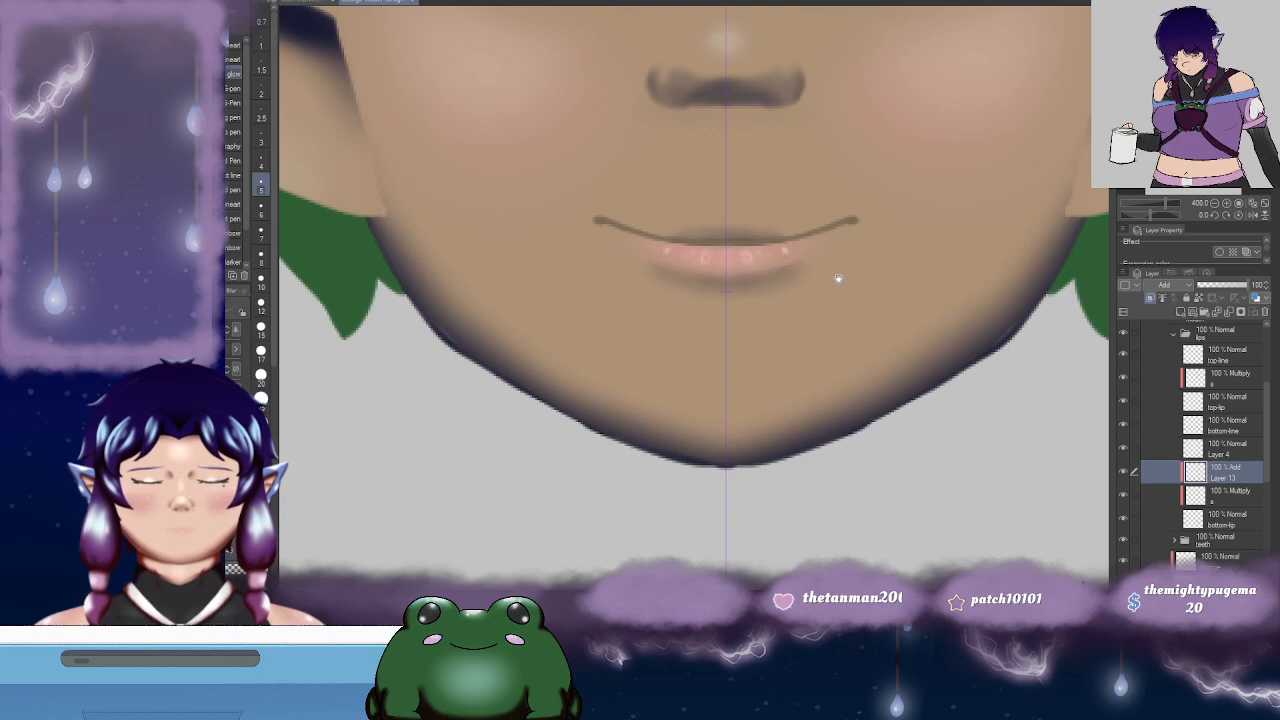
{"action": "left_click_drag", "start_coordinate": [841, 279], "coordinate": [833, 273]}
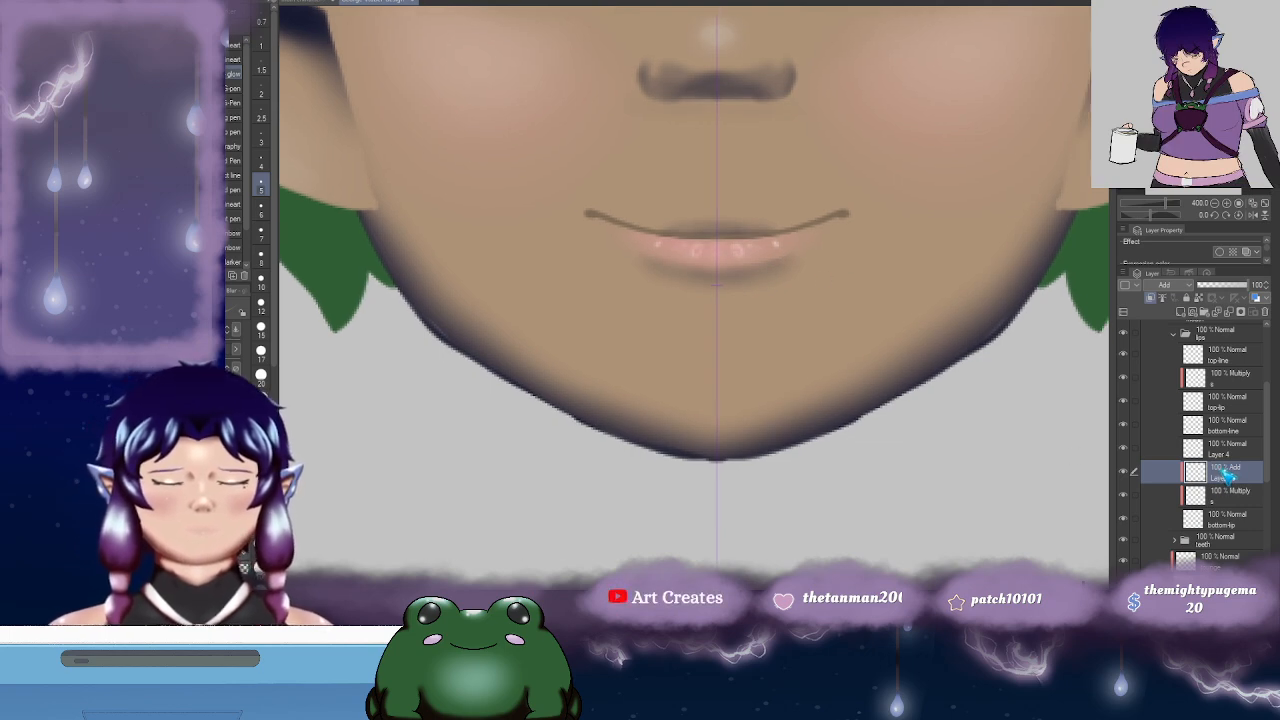
- Check Layer 4 by toggling its visibility, move it below the Add highlight layer and clip it to bottom-lip
{"action": "left_click", "coordinate": [1215, 451]}
{"action": "left_click", "coordinate": [1124, 449]}
{"action": "left_click", "coordinate": [1124, 449]}
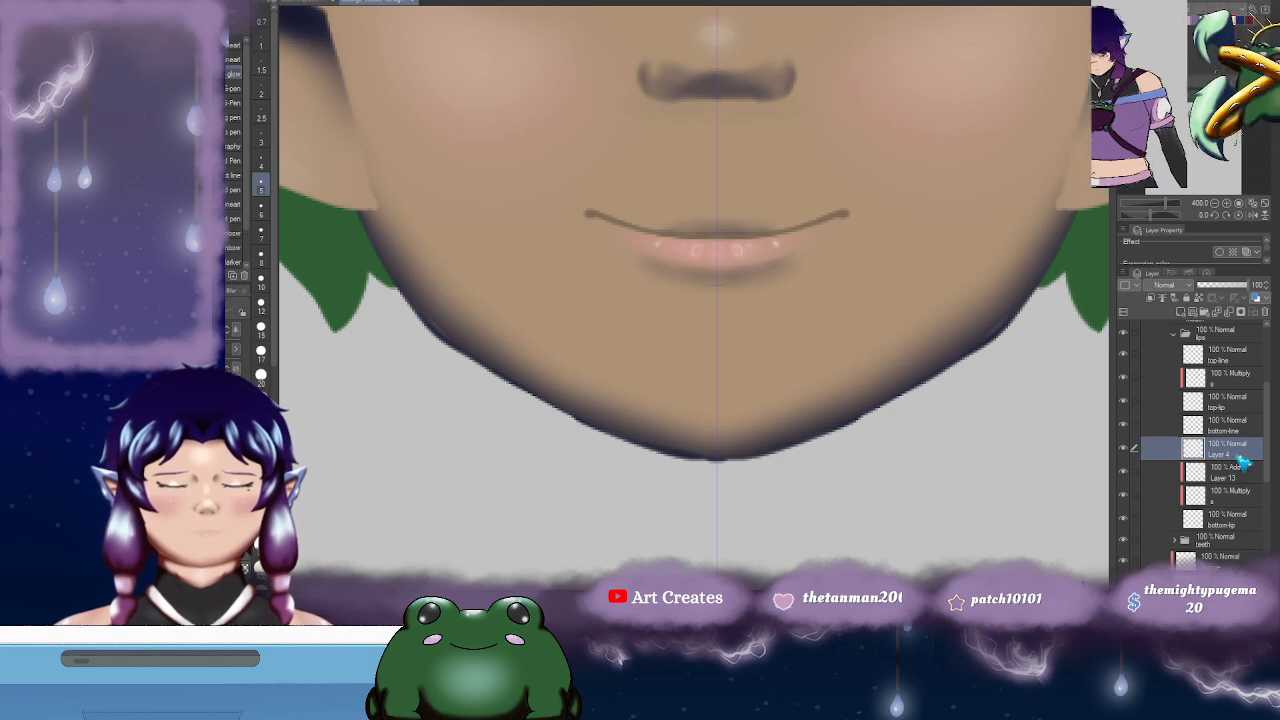
{"action": "left_click_drag", "start_coordinate": [1240, 460], "coordinate": [1240, 488]}
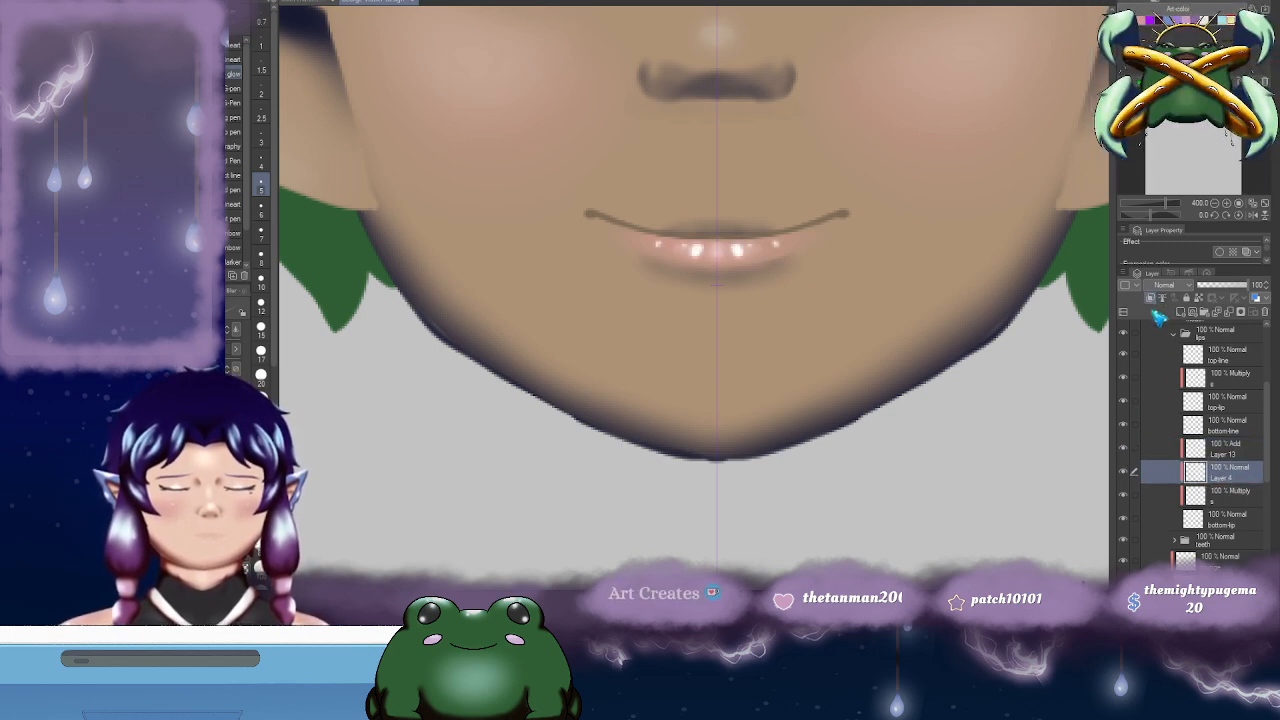
- Lower the opacity of the Add highlight layer, Layer 13, above bottom-lip to 15%
{"action": "left_click", "coordinate": [1234, 454]}
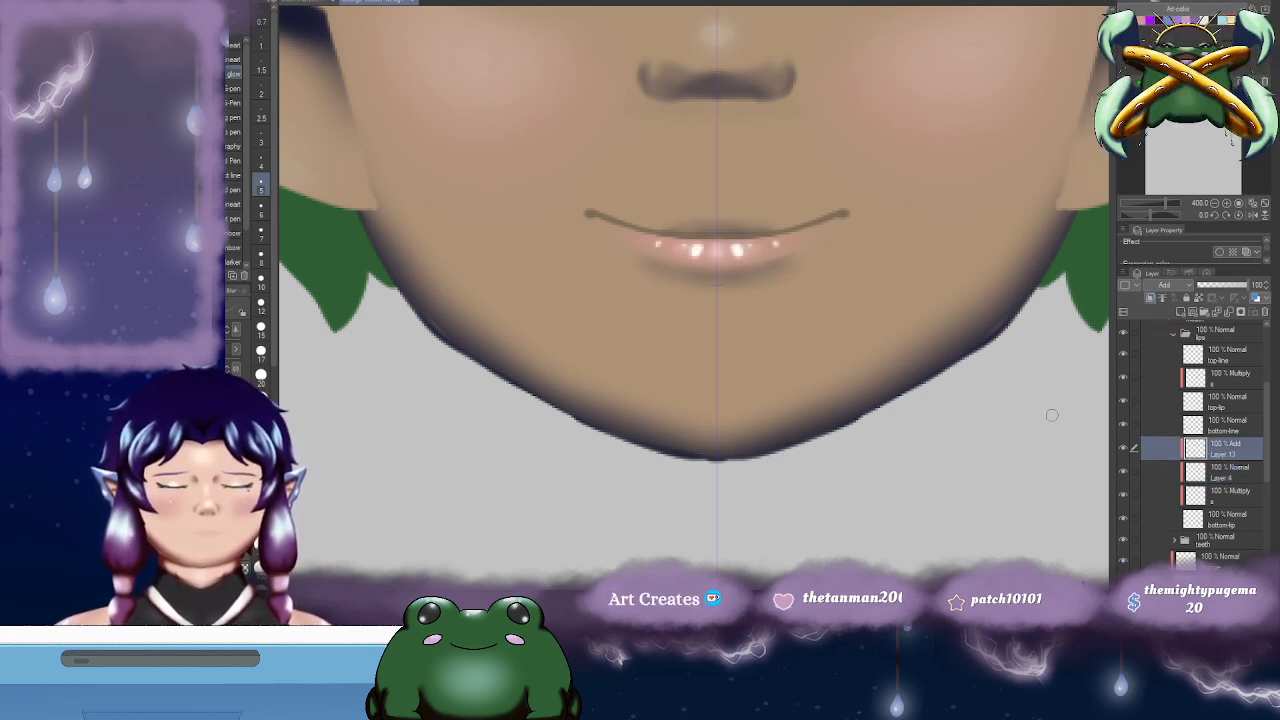
{"action": "scroll", "coordinate": [845, 305], "scroll_direction": "down", "scroll_amount": 3}
{"action": "scroll", "coordinate": [851, 351], "scroll_direction": "up", "scroll_amount": 3}
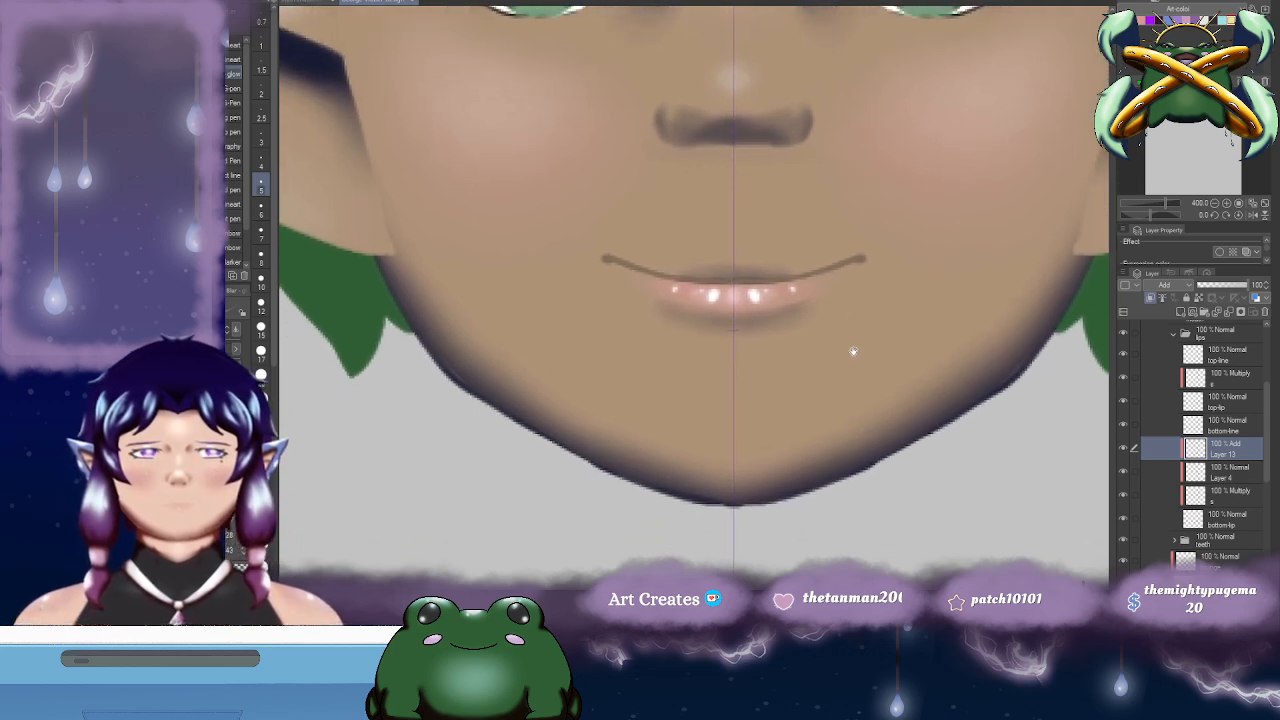
{"action": "left_click_drag", "start_coordinate": [1242, 286], "coordinate": [1212, 288]}
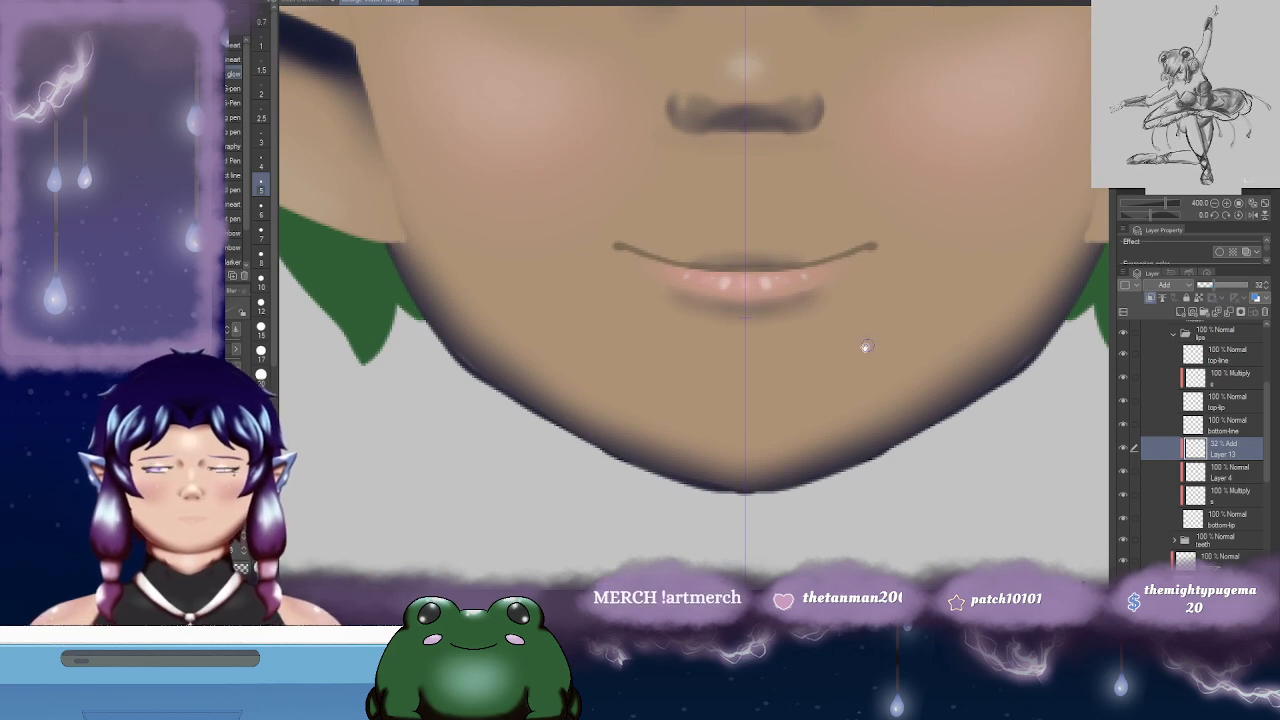
{"action": "left_click_drag", "start_coordinate": [878, 339], "coordinate": [877, 347]}
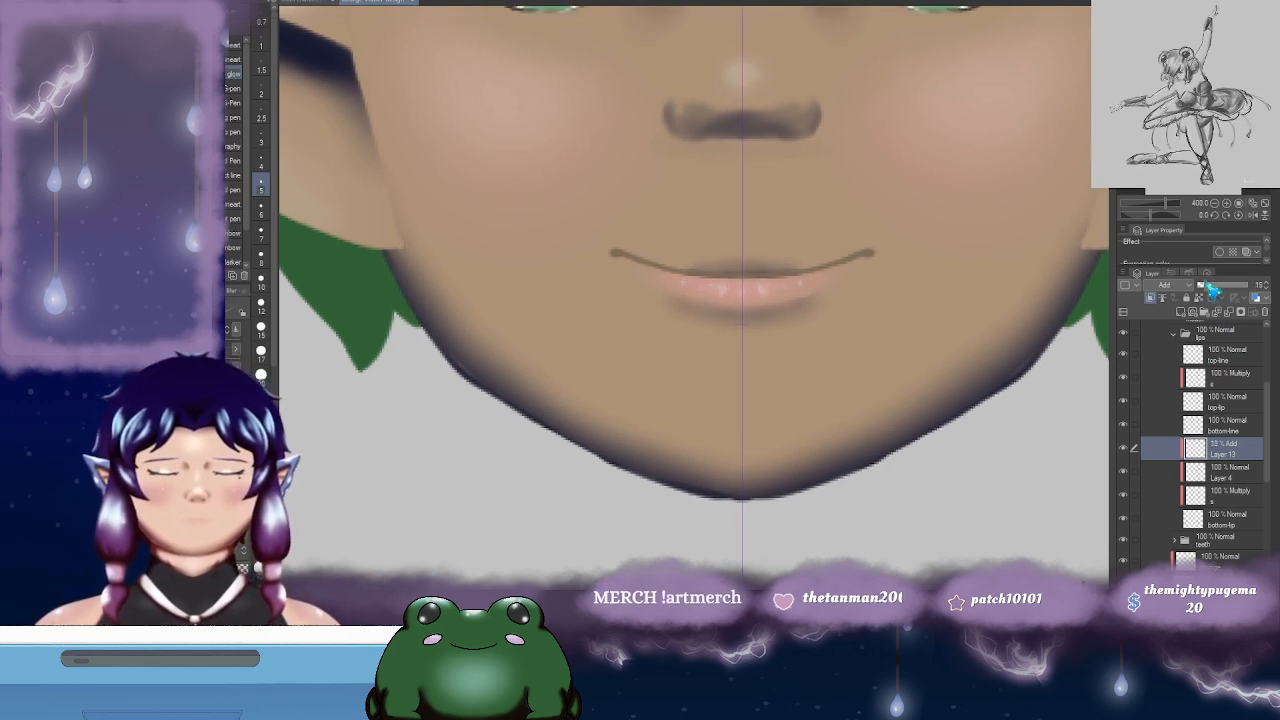
{"action": "left_click_drag", "start_coordinate": [968, 328], "coordinate": [977, 318]}
{"action": "scroll", "coordinate": [871, 357], "scroll_direction": "down", "scroll_amount": 2}
{"action": "scroll", "coordinate": [874, 365], "scroll_direction": "up", "scroll_amount": 2}
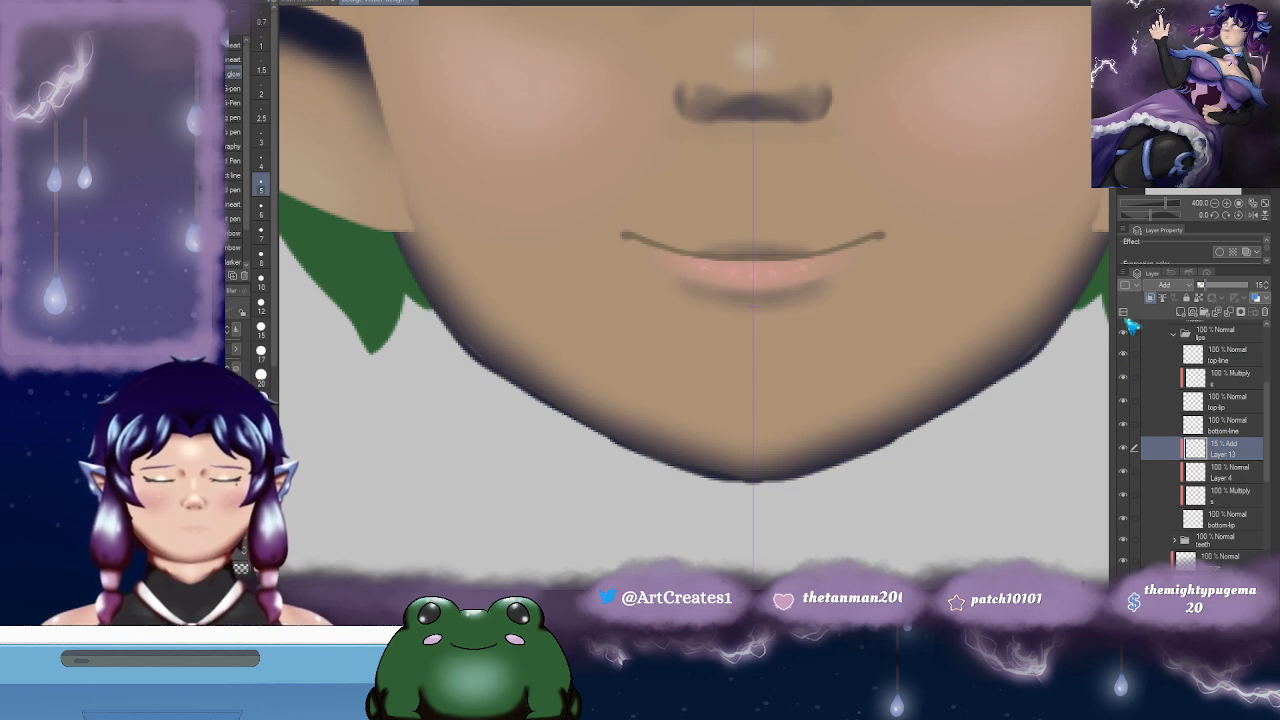
- Rework the small highlight spots on the lower lip, adding one at the centre, and return Layer 13 to 100% opacity
{"action": "left_click_drag", "start_coordinate": [1212, 287], "coordinate": [1272, 288]}
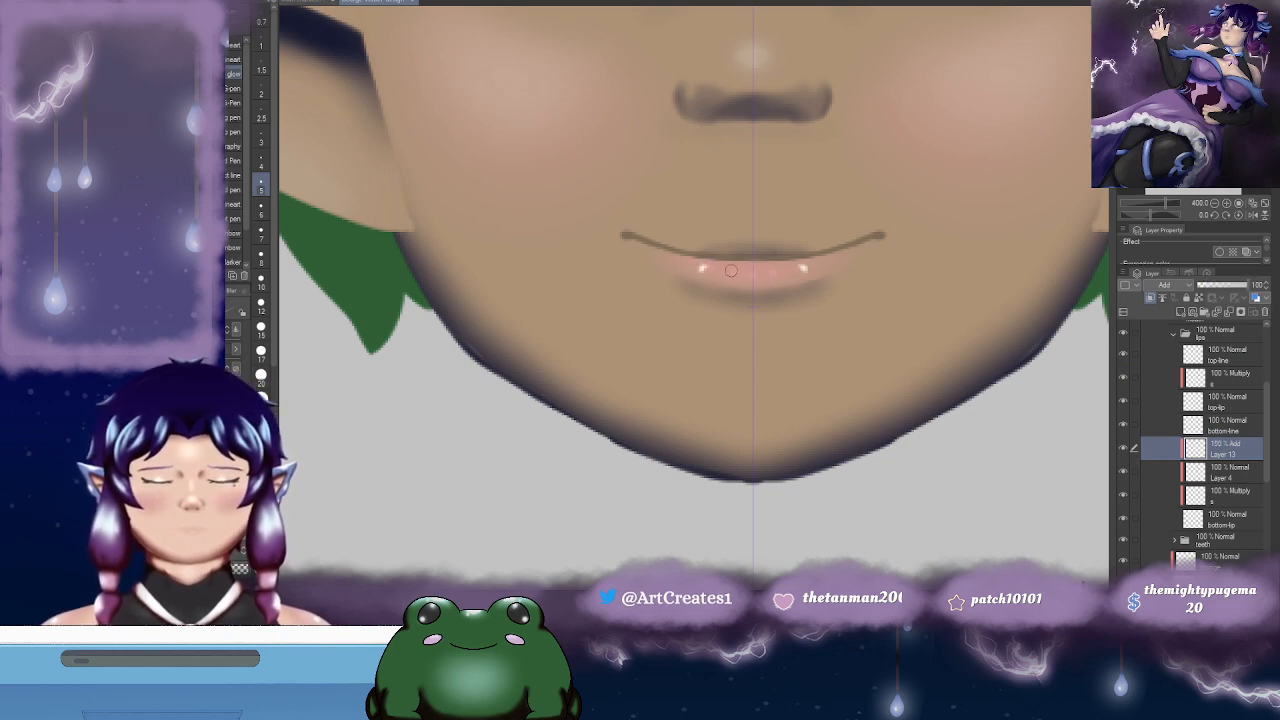
{"action": "key", "text": "ctrl+z"}
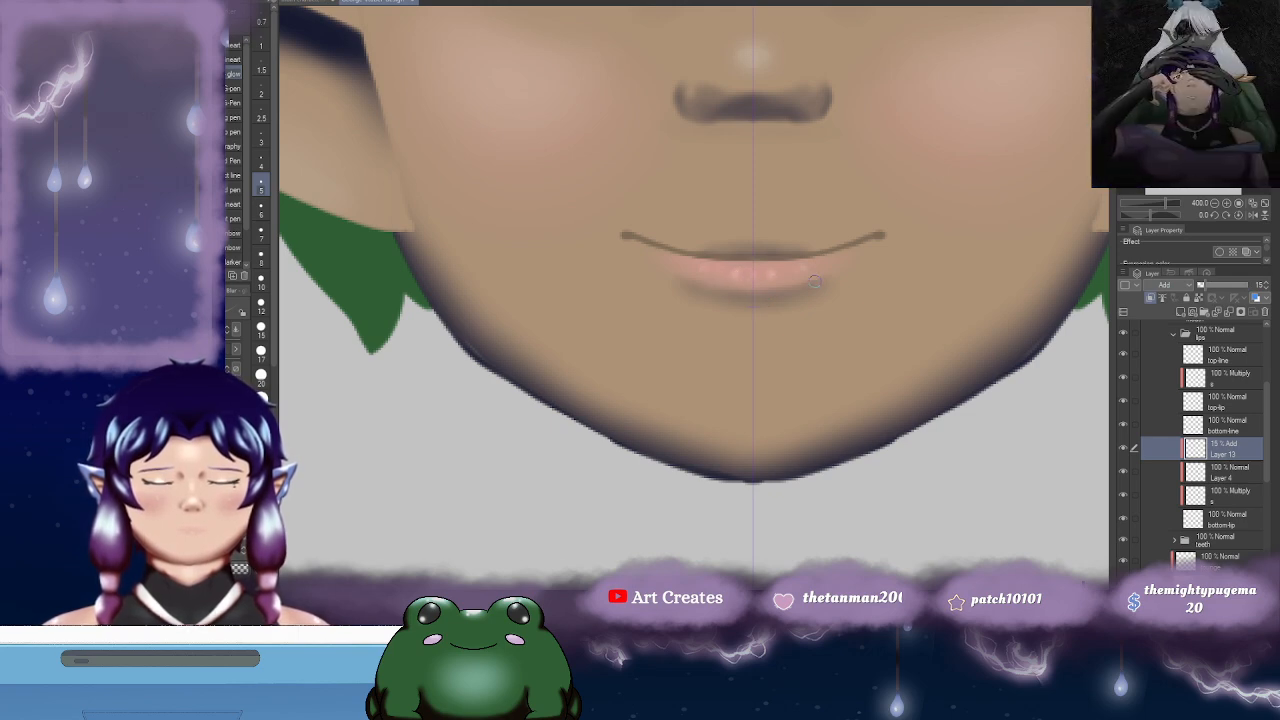
{"action": "left_click_drag", "start_coordinate": [803, 277], "coordinate": [798, 281]}
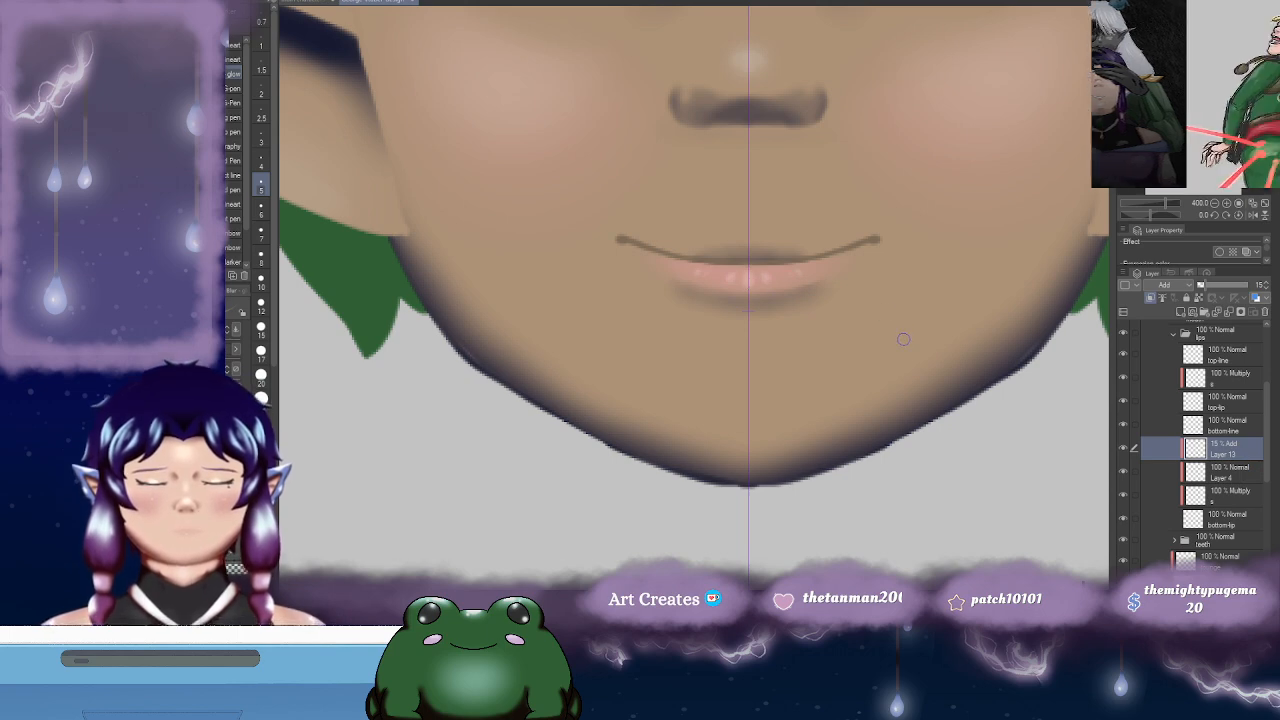
{"action": "left_click_drag", "start_coordinate": [1235, 295], "coordinate": [1265, 292]}
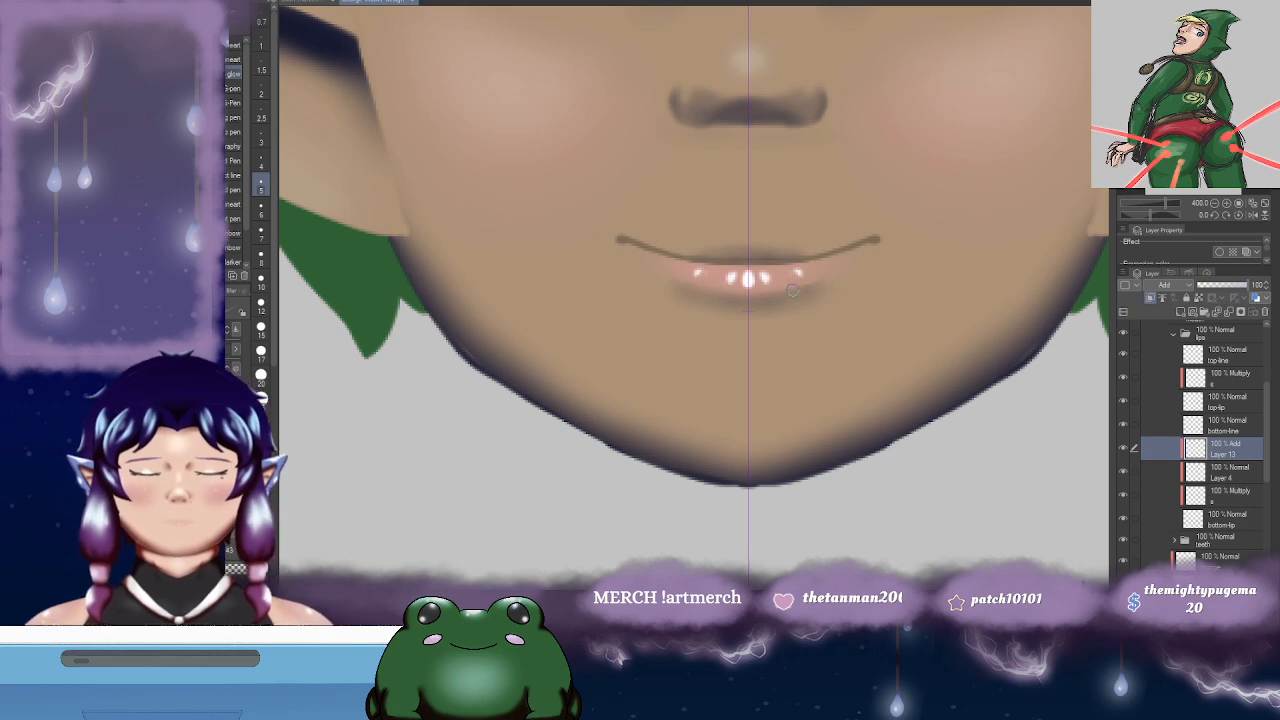
- Try a different blending mode on Layer 4 below the highlights, and undo it
{"action": "left_click", "coordinate": [1235, 470]}
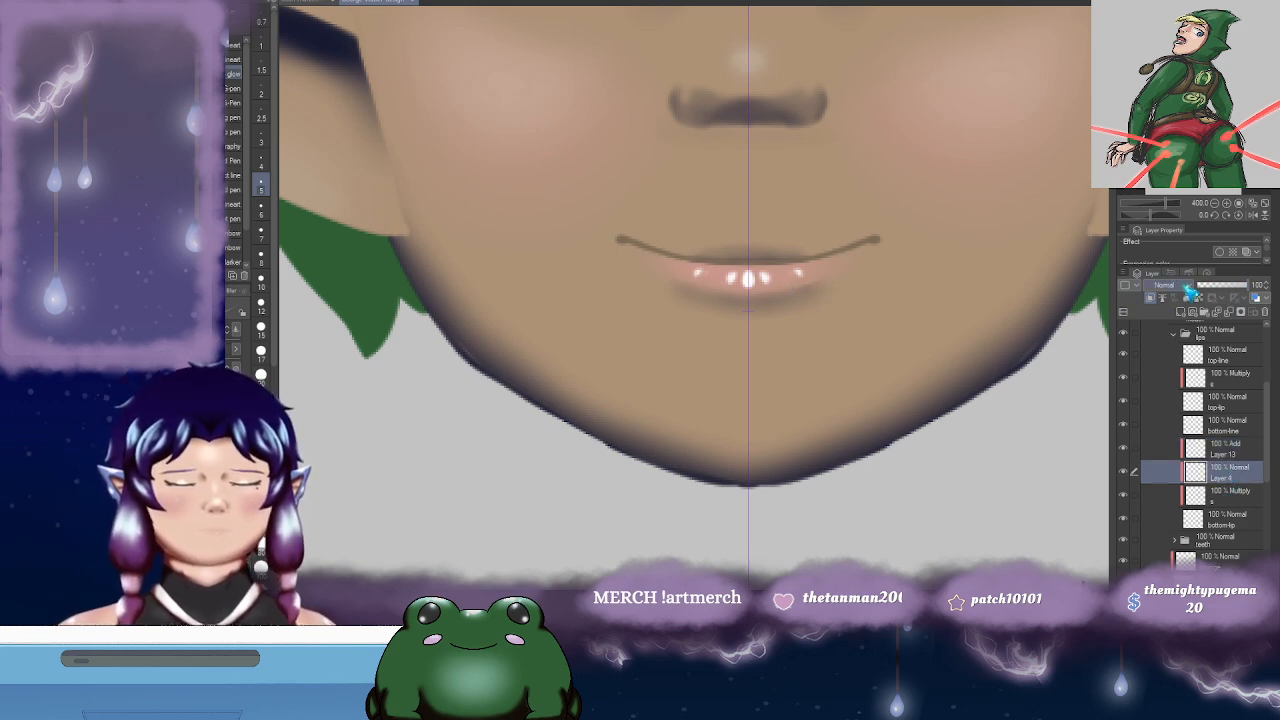
{"action": "left_click", "coordinate": [1167, 320]}
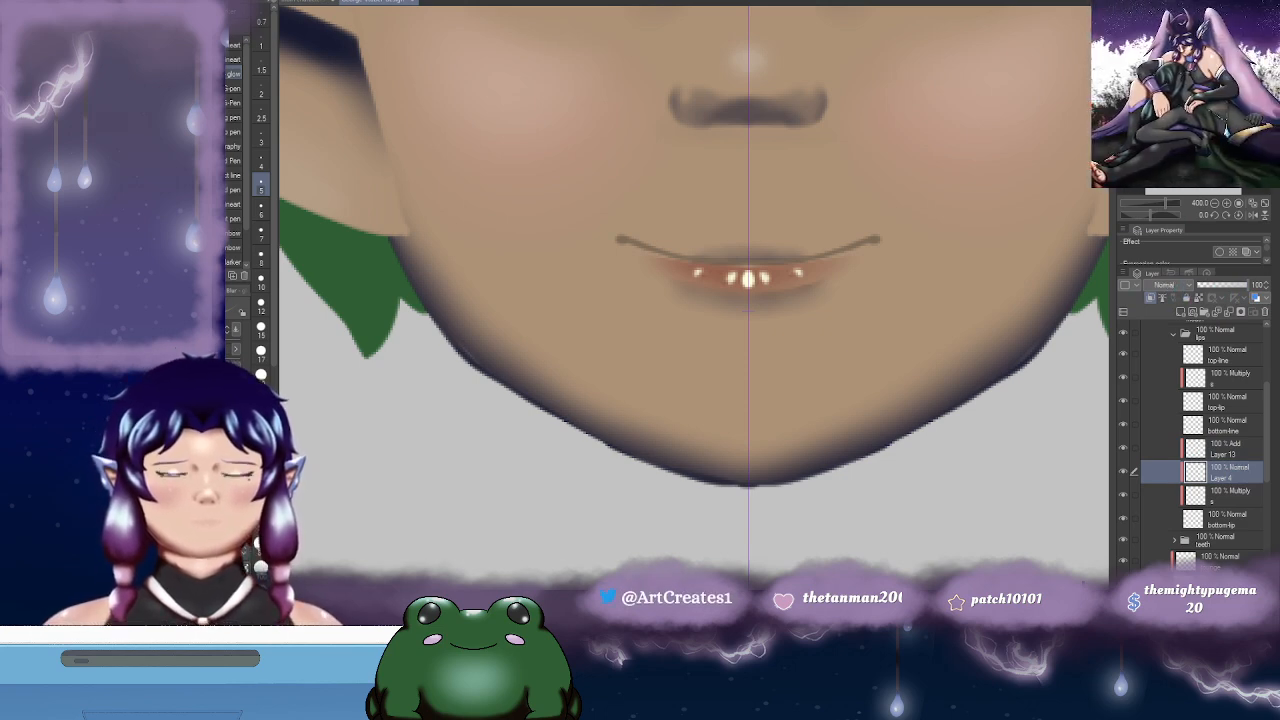
{"action": "key", "text": "ctrl+z"}
- Reduce the opacity of the Add highlight layer, Layer 13, to about 19%
{"action": "left_click", "coordinate": [1232, 452]}
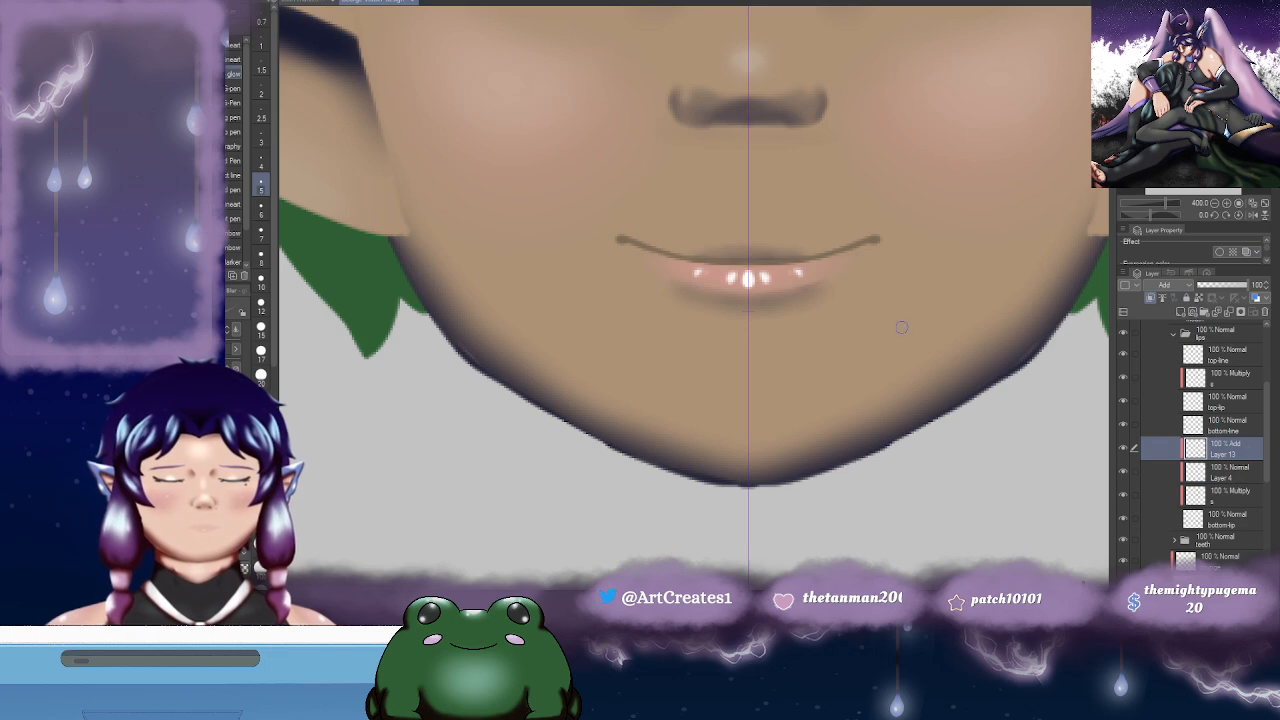
{"action": "left_click_drag", "start_coordinate": [1248, 286], "coordinate": [1222, 286]}
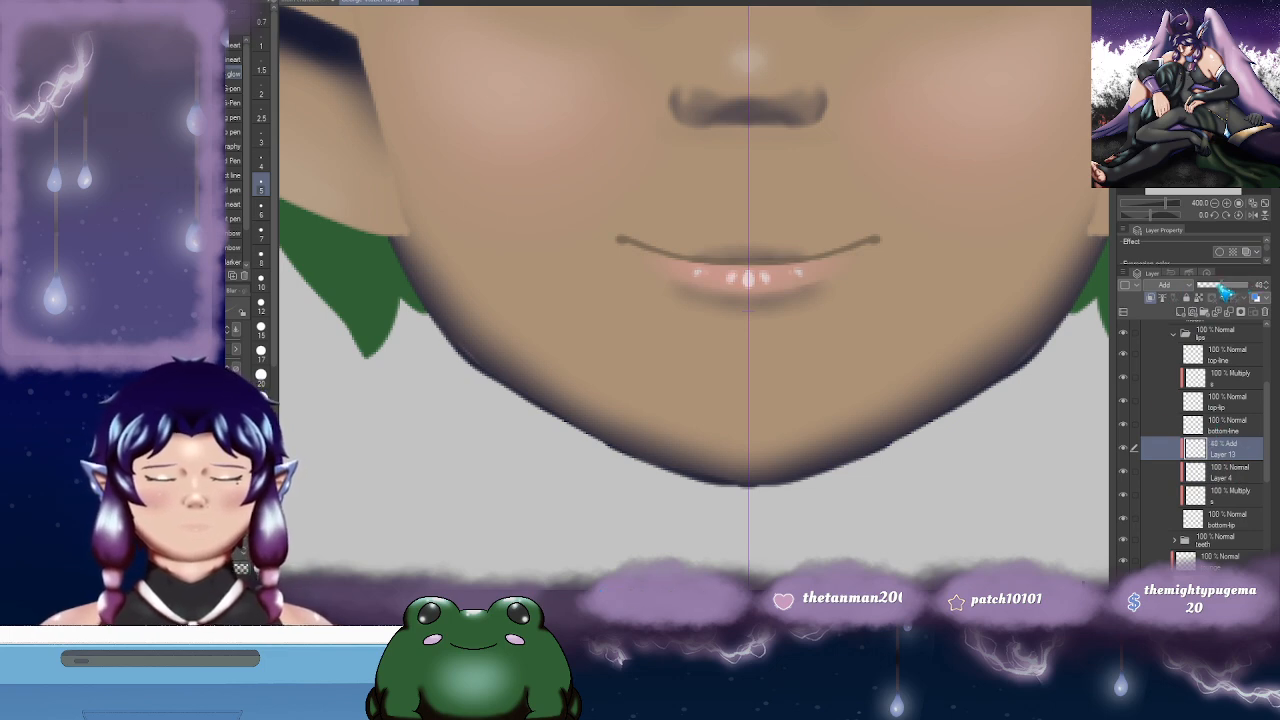
{"action": "scroll", "coordinate": [844, 366], "scroll_direction": "down", "scroll_amount": 2}
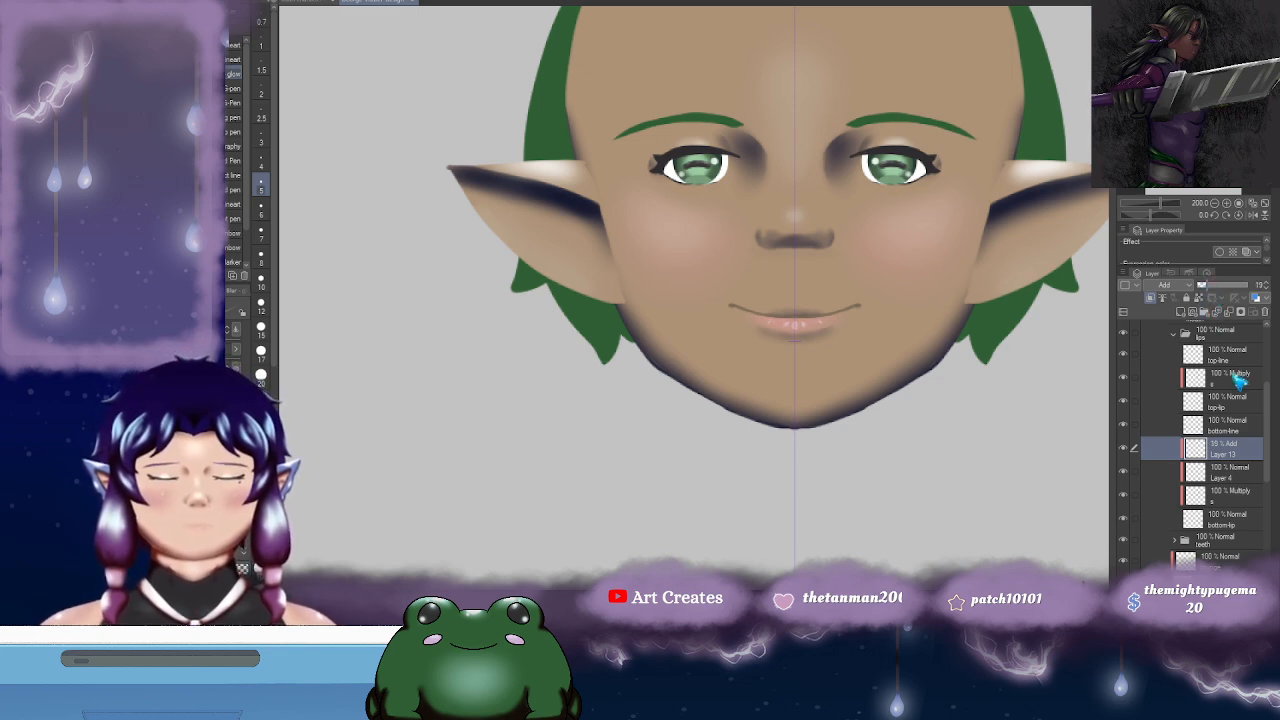
- On the bottom-lip Multiply shadow layer, paint thin mirrored shadows along the lower lip's upper and lower edges with the size 5 glow brush
{"action": "left_click", "coordinate": [1236, 492]}
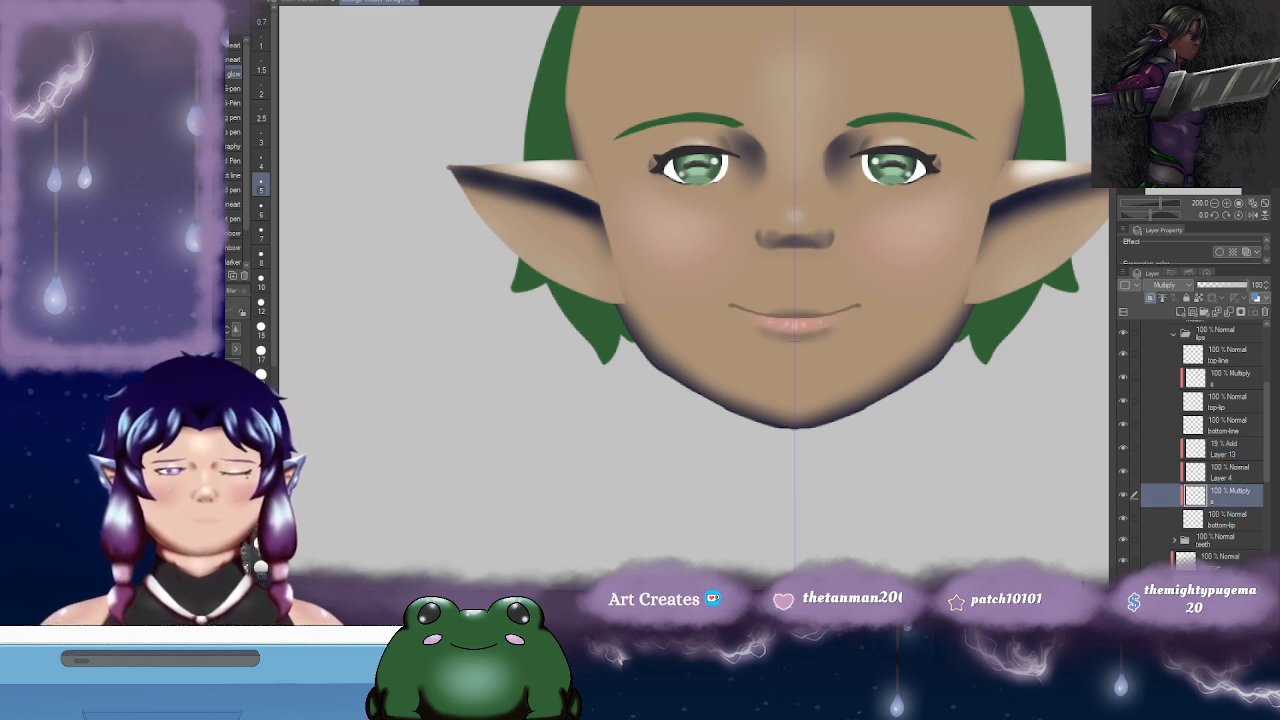
{"action": "scroll", "coordinate": [823, 317], "scroll_direction": "up", "scroll_amount": 4}
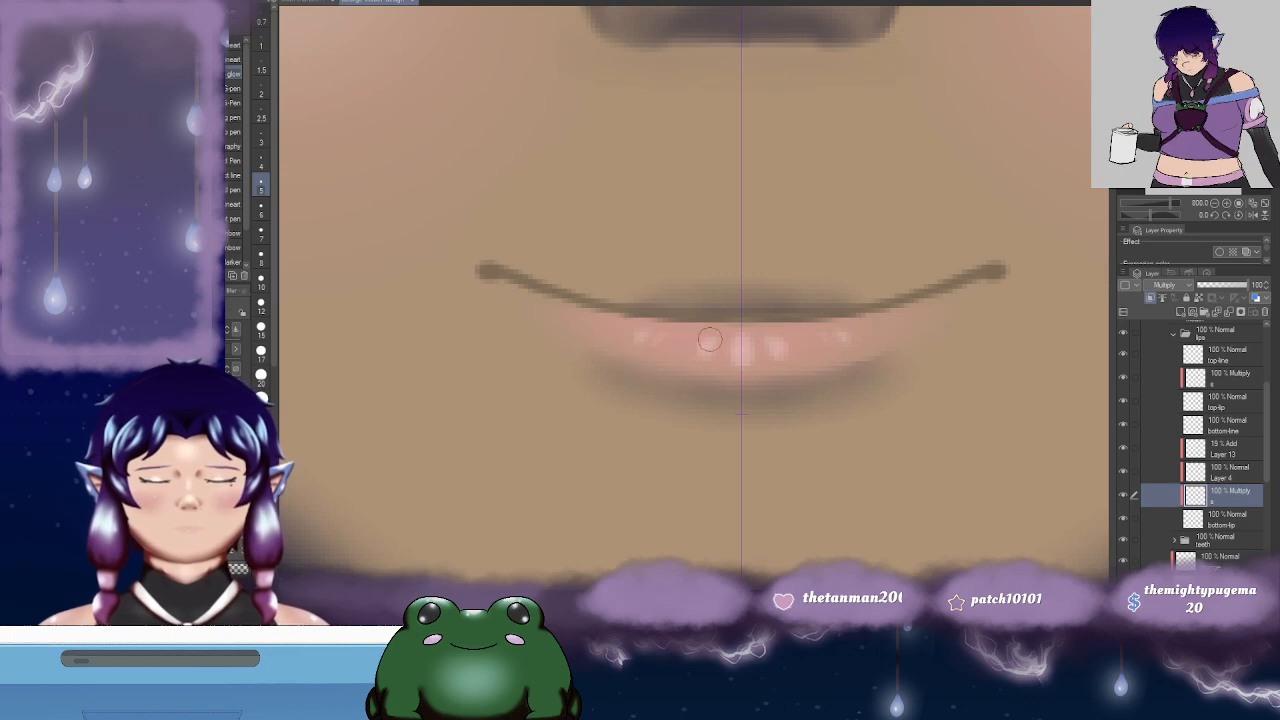
{"action": "mouse_move", "coordinate": [704, 321]}
{"action": "left_mouse_down"}
{"action": "mouse_move", "coordinate": [837, 314]}
{"action": "mouse_move", "coordinate": [713, 318]}
{"action": "mouse_move", "coordinate": [741, 337]}
{"action": "mouse_move", "coordinate": [691, 301]}
{"action": "left_mouse_up"}
{"action": "left_click_drag", "start_coordinate": [783, 303], "coordinate": [775, 288]}
{"action": "mouse_move", "coordinate": [851, 347]}
{"action": "left_mouse_down"}
{"action": "mouse_move", "coordinate": [949, 316]}
{"action": "mouse_move", "coordinate": [866, 340]}
{"action": "left_mouse_up"}
{"action": "key", "text": "ctrl+z"}
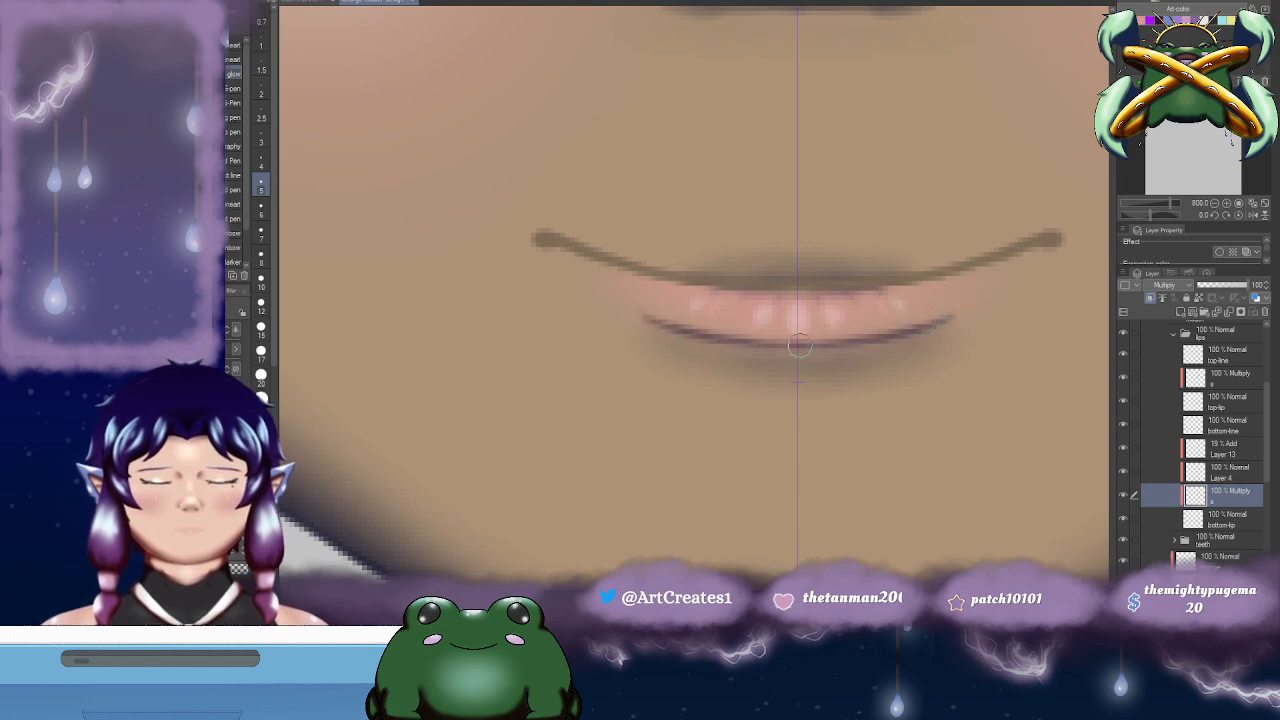
{"action": "scroll", "coordinate": [906, 337], "scroll_direction": "down", "scroll_amount": 1}
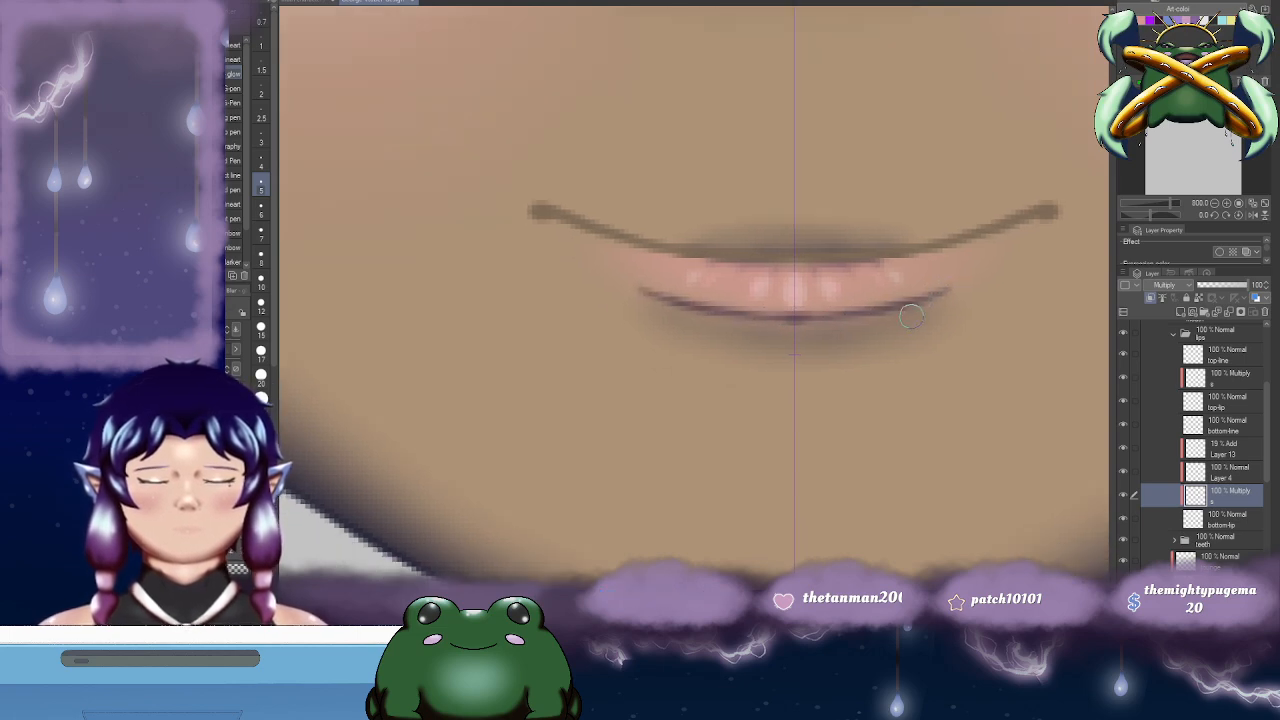
- Soften the shadow line along the lower lip's bottom edge with the Blur tool
{"action": "key", "text": "j"}
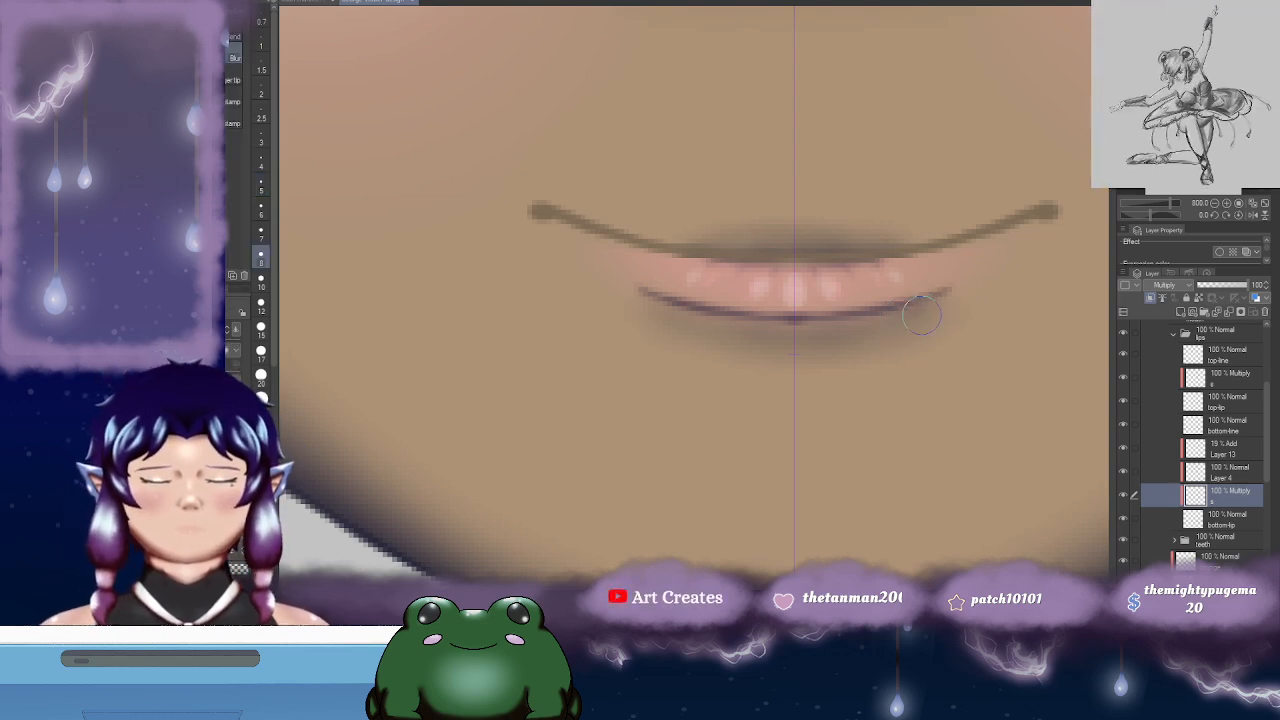
{"action": "mouse_move", "coordinate": [646, 300]}
{"action": "left_mouse_down"}
{"action": "mouse_move", "coordinate": [752, 327]}
{"action": "mouse_move", "coordinate": [894, 324]}
{"action": "mouse_move", "coordinate": [940, 304]}
{"action": "left_mouse_up"}
{"action": "scroll", "coordinate": [941, 377], "scroll_direction": "down", "scroll_amount": 2}
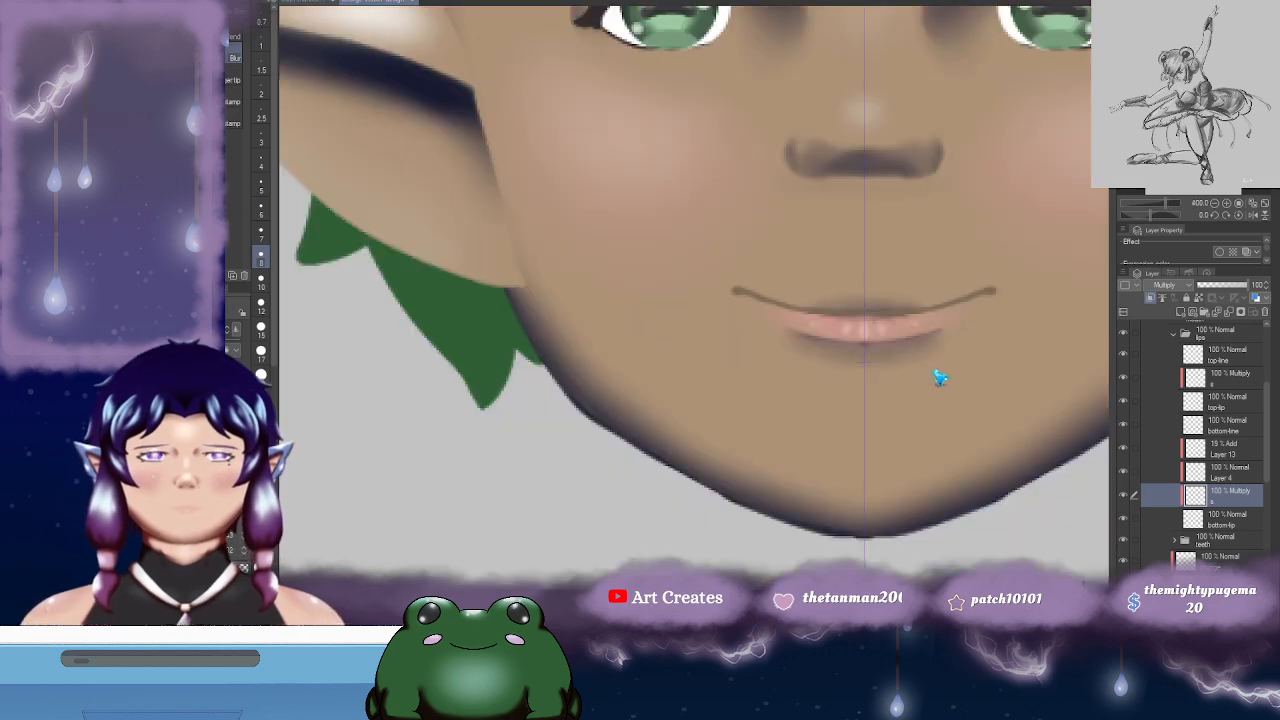
{"action": "scroll", "coordinate": [940, 377], "scroll_direction": "up", "scroll_amount": 2}
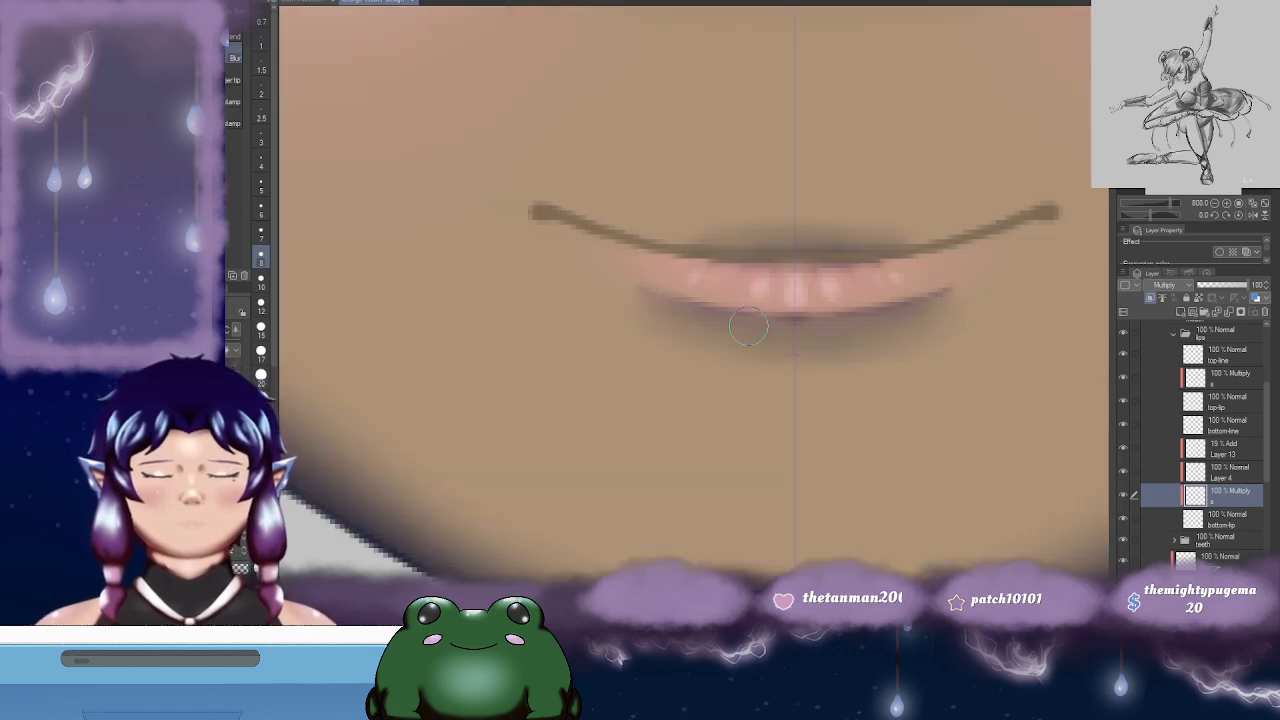
{"action": "mouse_move", "coordinate": [934, 316]}
{"action": "left_mouse_down"}
{"action": "mouse_move", "coordinate": [735, 328]}
{"action": "mouse_move", "coordinate": [890, 334]}
{"action": "left_mouse_up"}
{"action": "scroll", "coordinate": [875, 371], "scroll_direction": "down", "scroll_amount": 2}
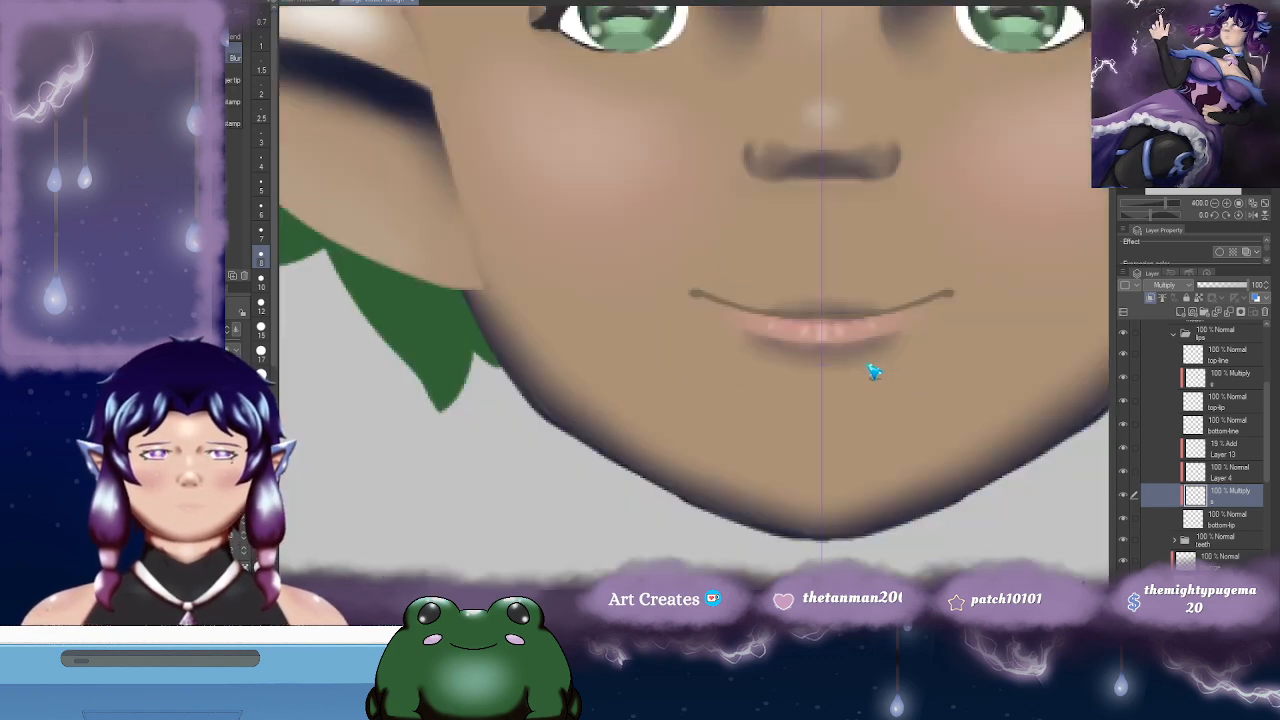
{"action": "scroll", "coordinate": [875, 371], "scroll_direction": "up", "scroll_amount": 2}
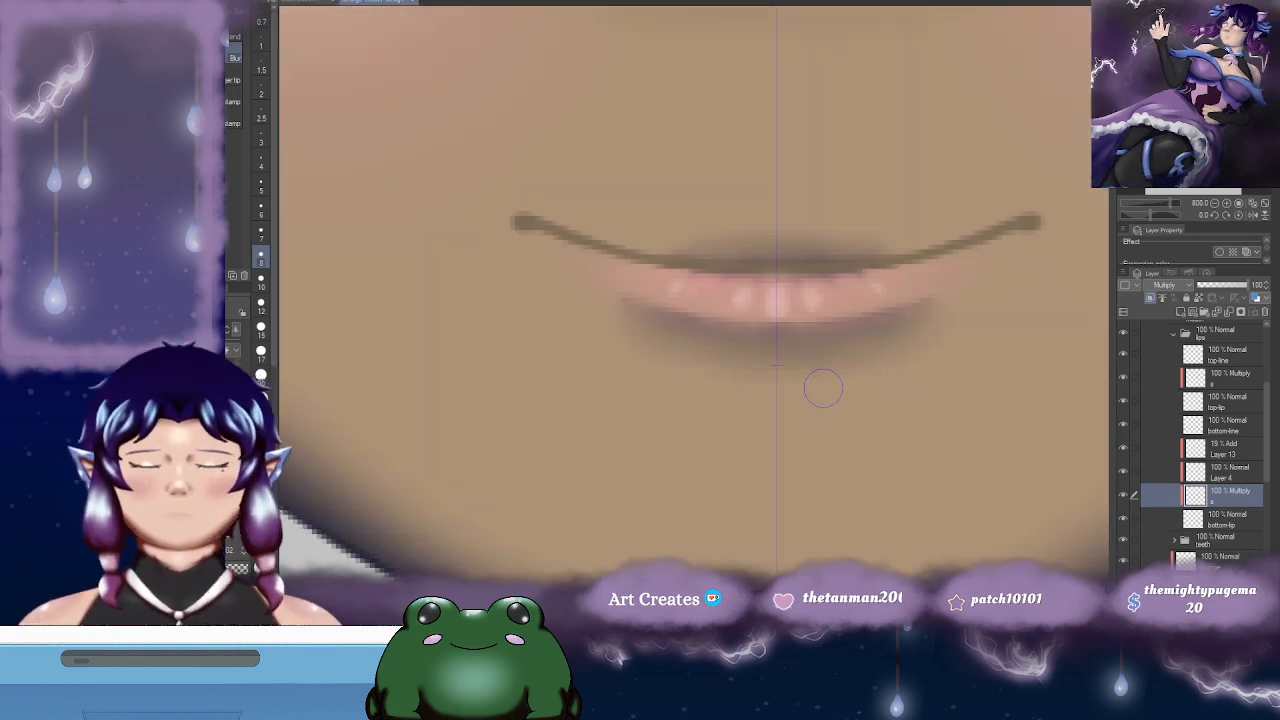
- Paint another dark shadow line along the lower lip's bottom edge and blur it into the lip
{"action": "key", "text": "p"}
{"action": "mouse_move", "coordinate": [780, 329]}
{"action": "left_mouse_down"}
{"action": "mouse_move", "coordinate": [869, 319]}
{"action": "mouse_move", "coordinate": [923, 290]}
{"action": "left_mouse_up"}
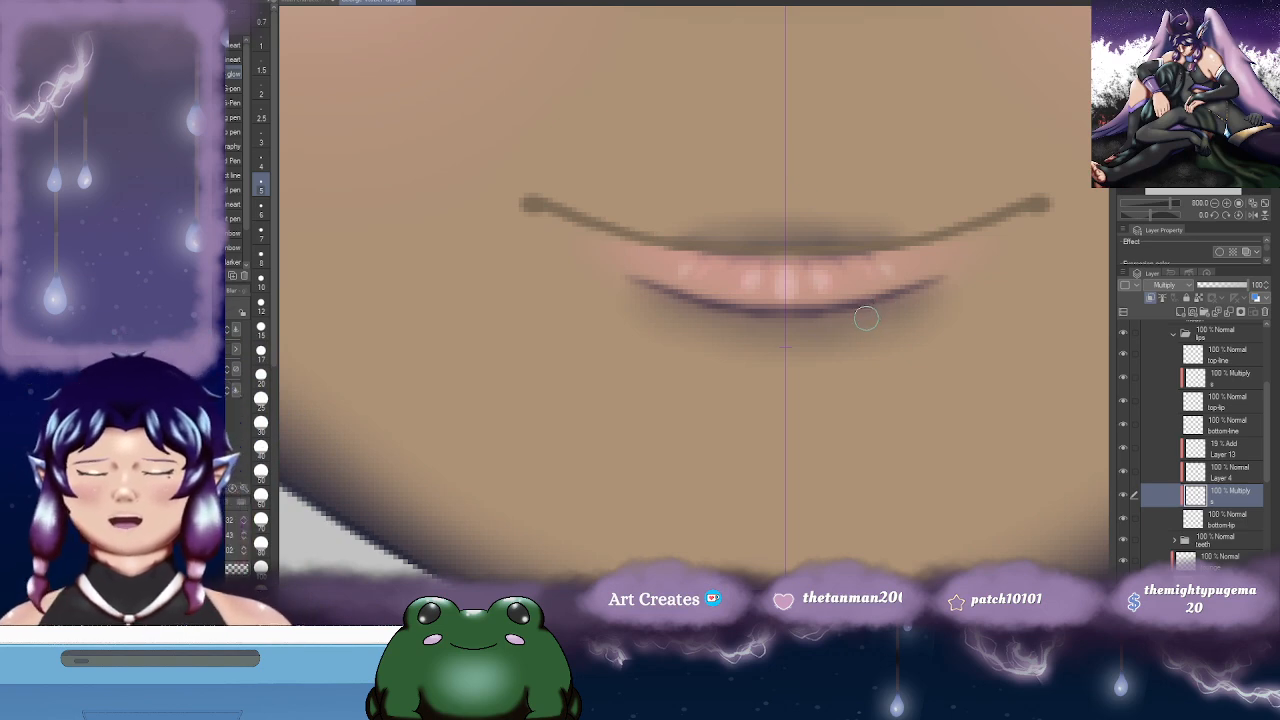
{"action": "key", "text": "j"}
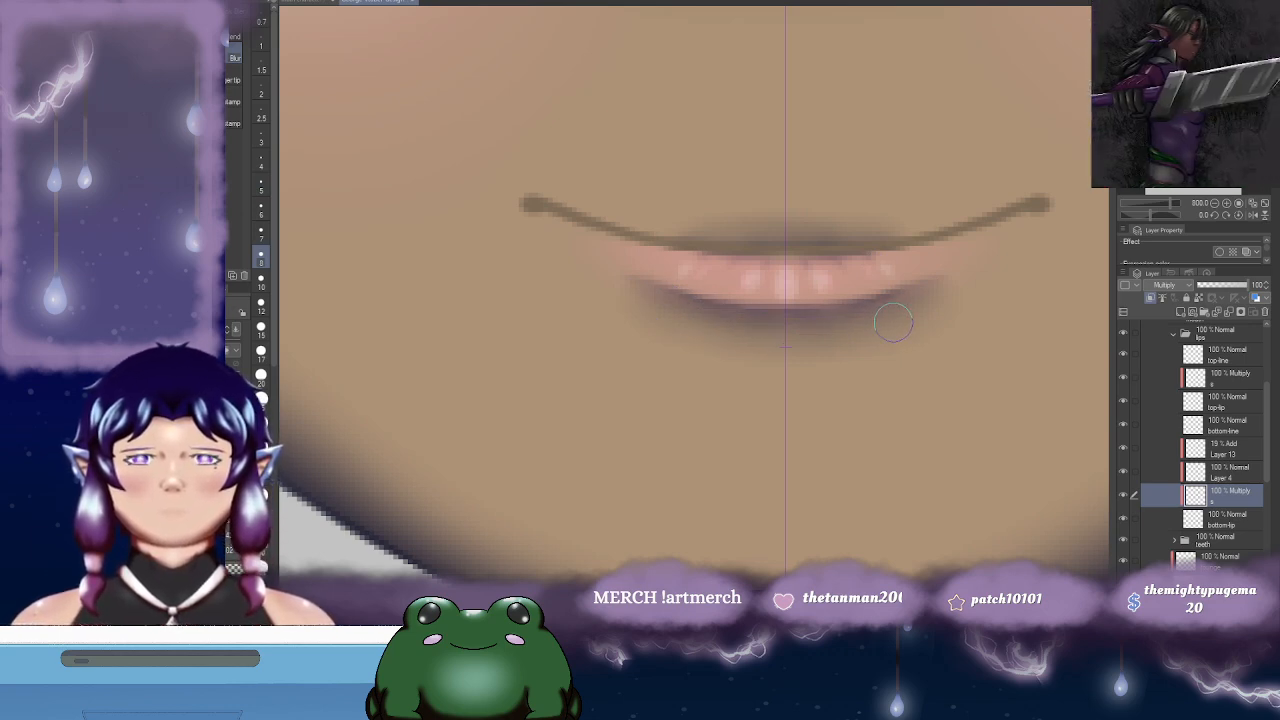
{"action": "left_click_drag", "start_coordinate": [838, 320], "coordinate": [747, 313]}
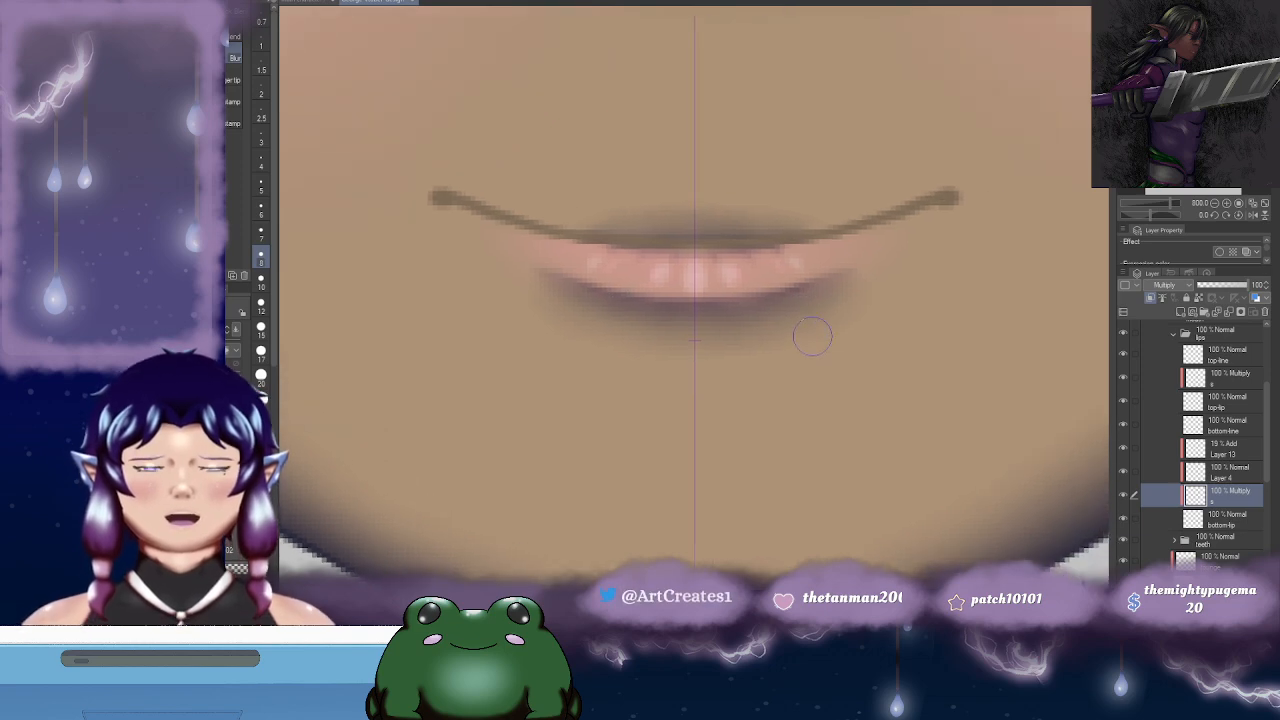
{"action": "scroll", "coordinate": [815, 334], "scroll_direction": "down", "scroll_amount": 7}
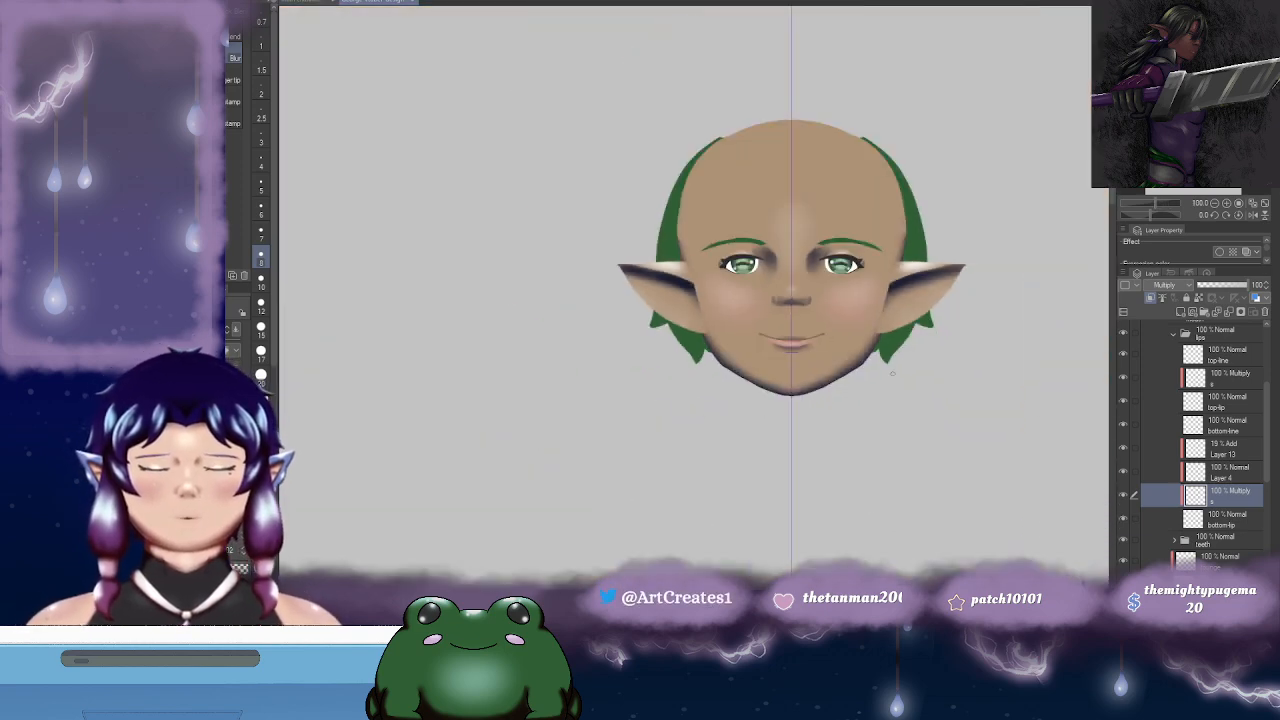
- Collapse the lips and head folders, show the hair-front-top folder and check the shaded face with its hair
{"action": "left_click", "coordinate": [1180, 337]}
{"action": "left_click_drag", "start_coordinate": [1268, 410], "coordinate": [1270, 338]}
{"action": "left_click", "coordinate": [1145, 367]}
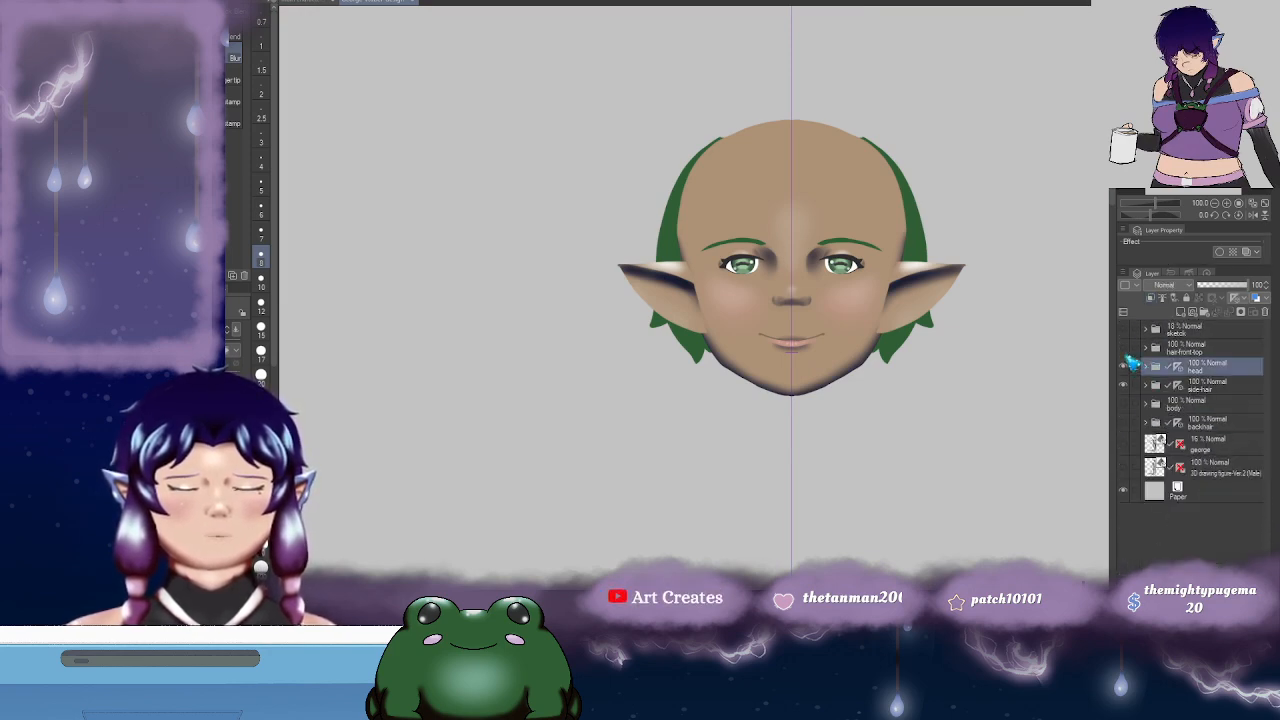
{"action": "left_click", "coordinate": [1124, 348]}
{"action": "left_click_drag", "start_coordinate": [987, 377], "coordinate": [920, 339]}
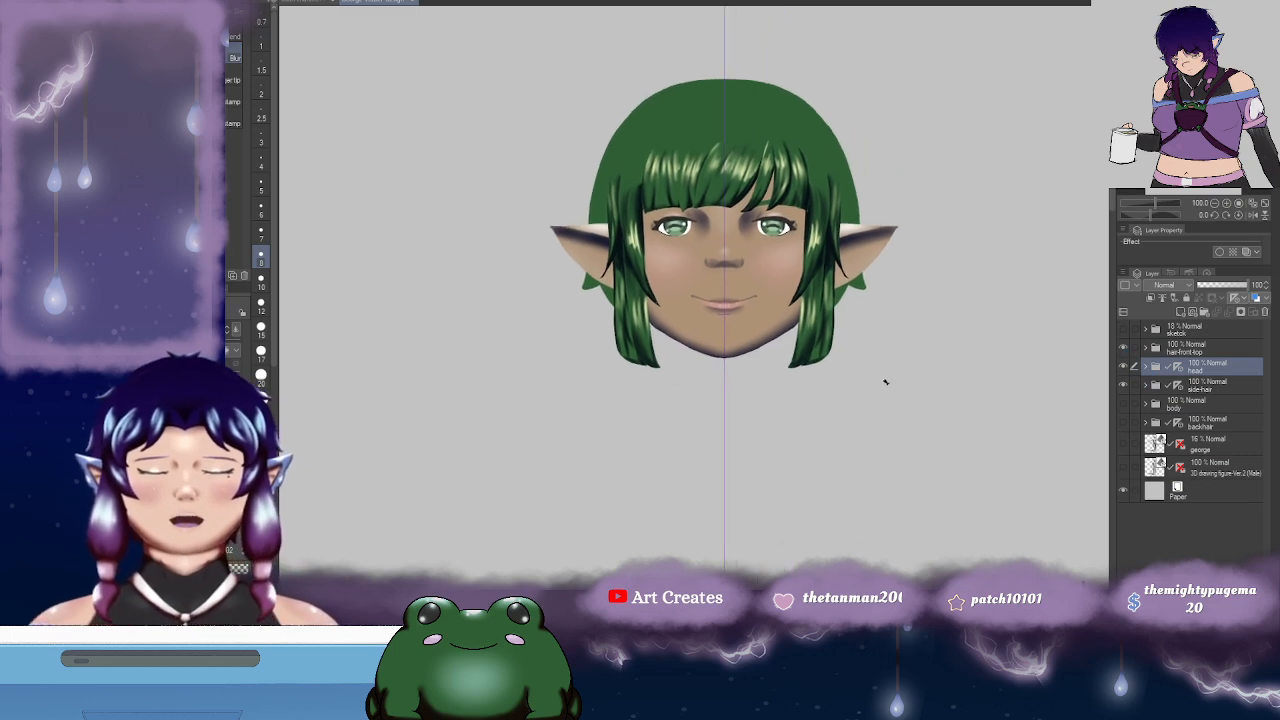
{"action": "scroll", "coordinate": [741, 405], "scroll_direction": "up", "scroll_amount": 2}
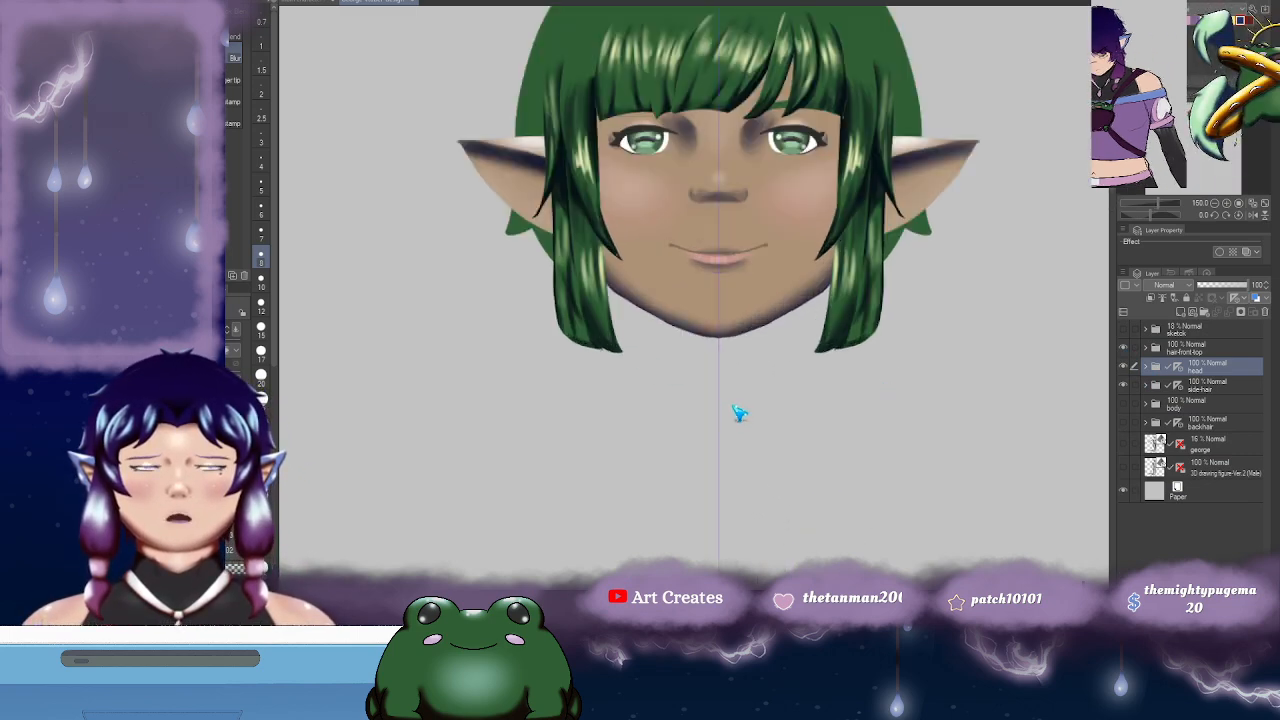
{"action": "scroll", "coordinate": [738, 410], "scroll_direction": "up", "scroll_amount": 1}
{"action": "scroll", "coordinate": [738, 410], "scroll_direction": "down", "scroll_amount": 1}
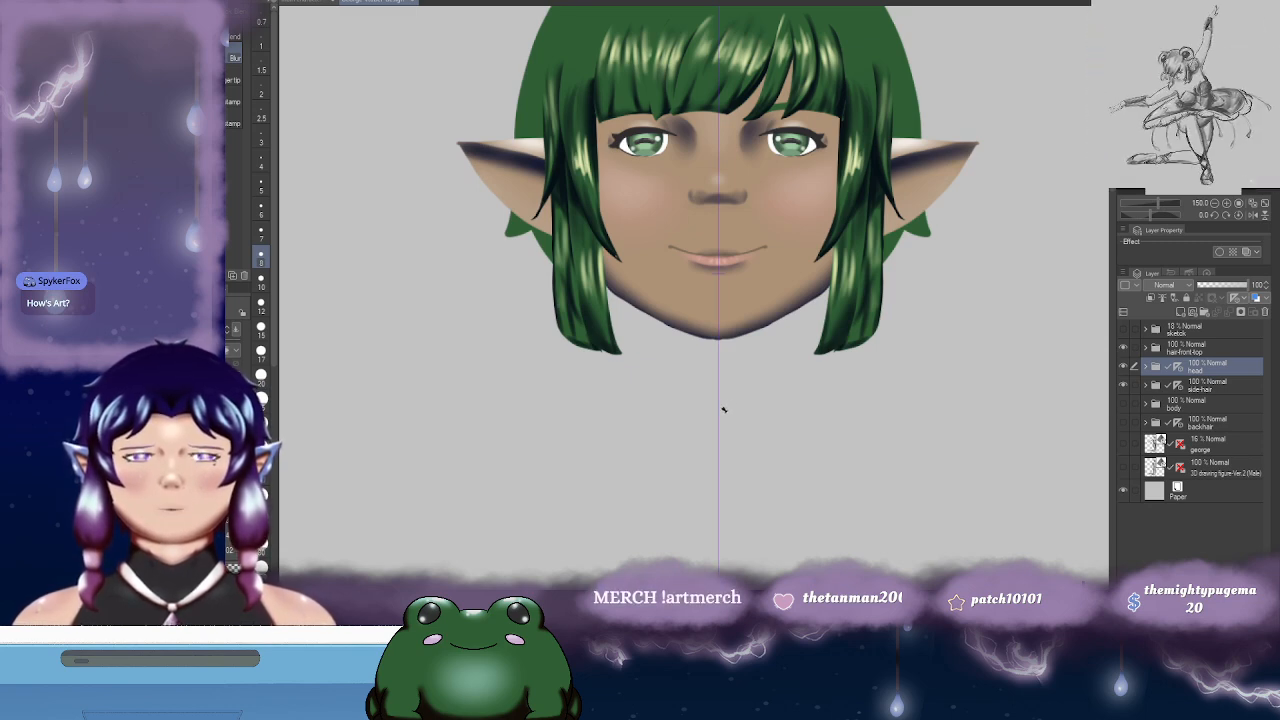
- Show the body and backhair folders and look over the whole character from head to feet
{"action": "left_click", "coordinate": [1123, 404]}
{"action": "left_click", "coordinate": [1123, 422]}
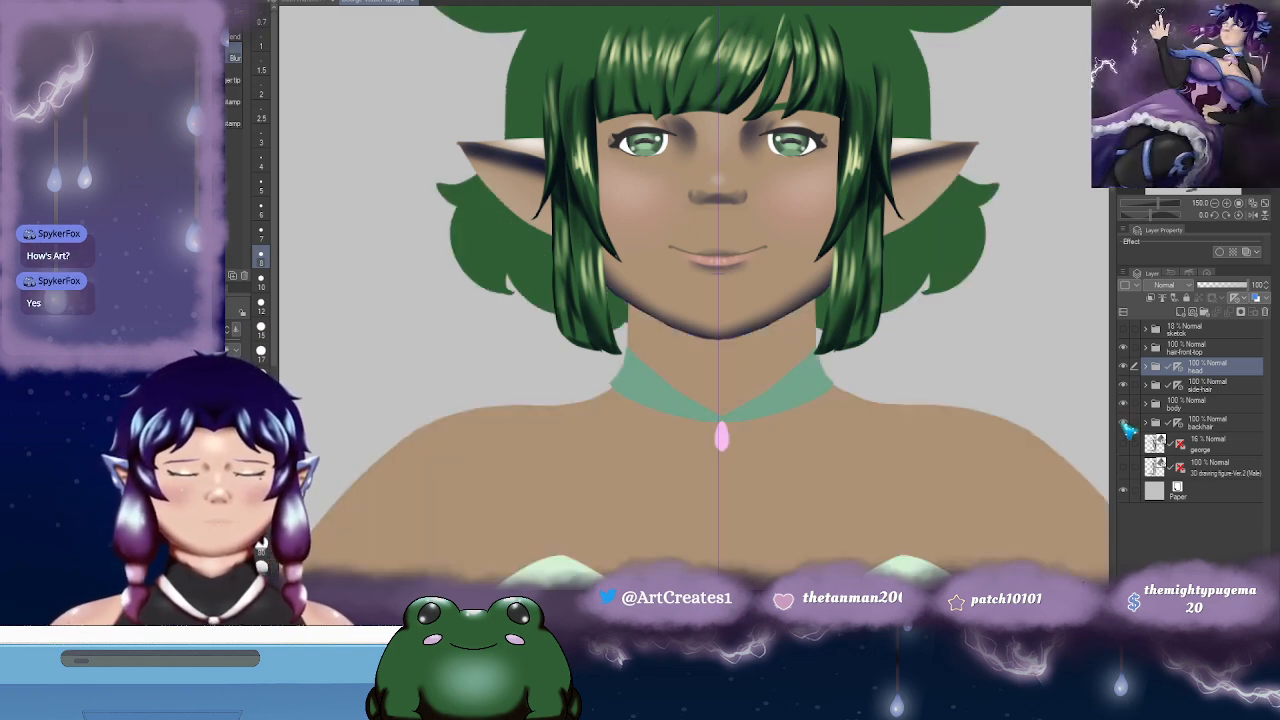
{"action": "scroll", "coordinate": [866, 366], "scroll_direction": "down", "scroll_amount": 5}
{"action": "scroll", "coordinate": [866, 451], "scroll_direction": "up", "scroll_amount": 1}
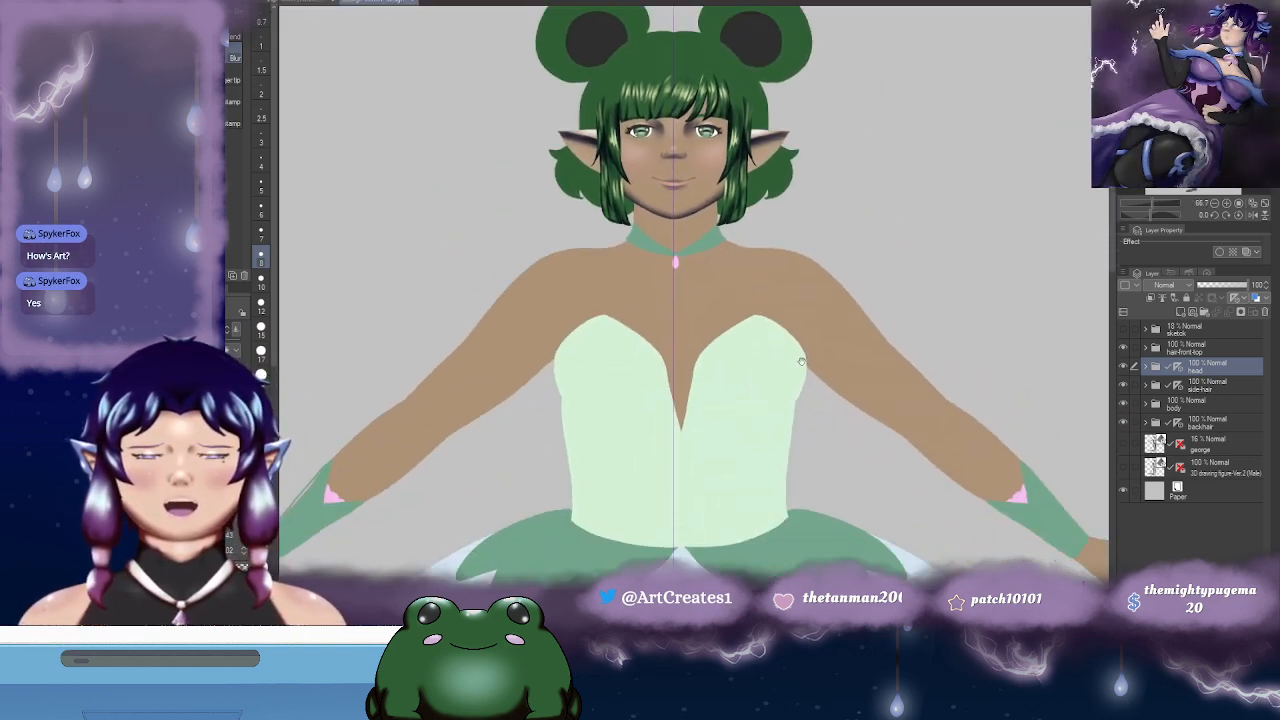
{"action": "scroll", "coordinate": [809, 305], "scroll_direction": "down", "scroll_amount": 3}
{"action": "left_click_drag", "start_coordinate": [819, 265], "coordinate": [752, 223]}
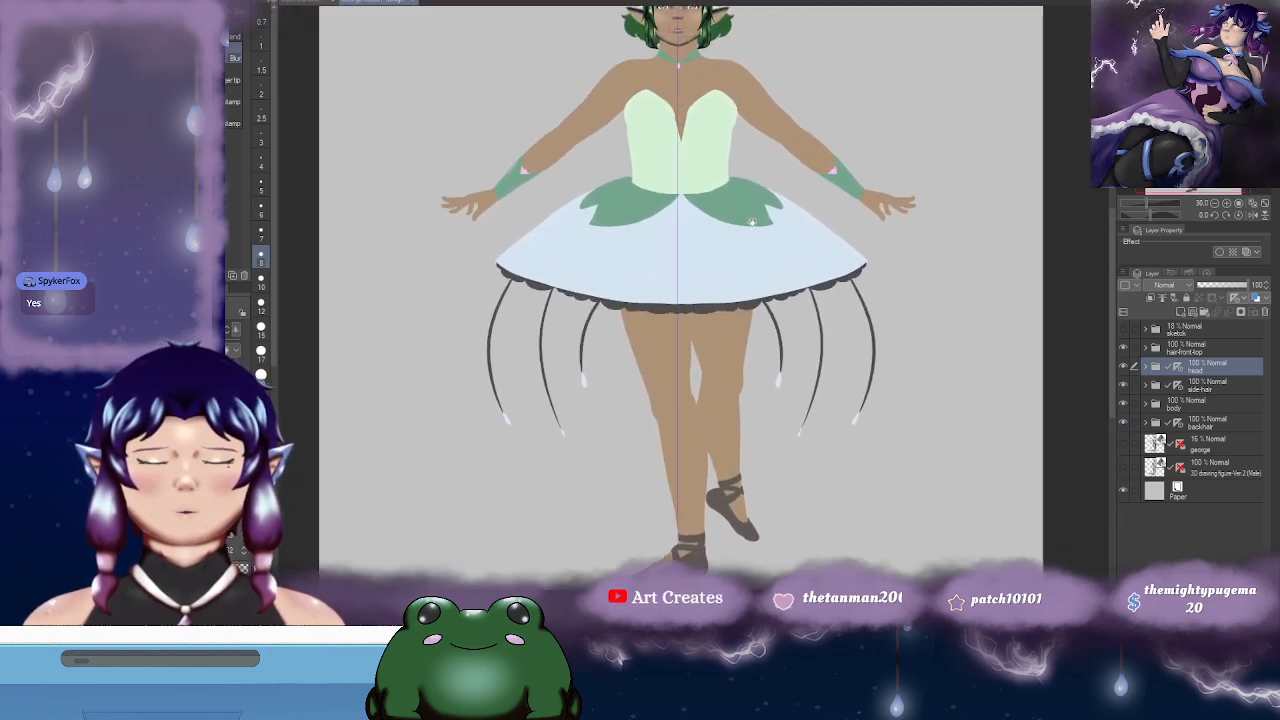
{"action": "mouse_move", "coordinate": [669, 181]}
{"action": "left_mouse_down"}
{"action": "mouse_move", "coordinate": [704, 261]}
{"action": "mouse_move", "coordinate": [700, 314]}
{"action": "left_mouse_up"}
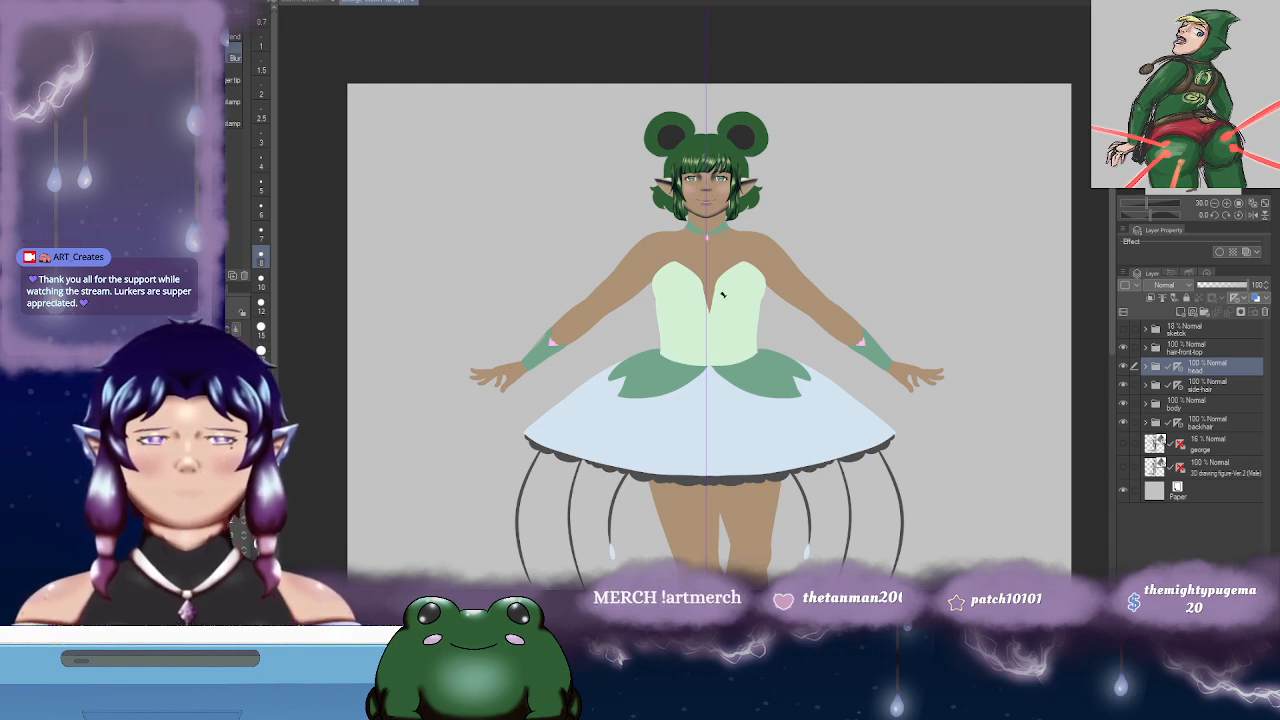
- Examine the green-haired character's shaded head against the flat neck, shoulders and dress, both close up and at full-figure distance
{"action": "scroll", "coordinate": [675, 431], "scroll_direction": "up", "scroll_amount": 5}
{"action": "left_click_drag", "start_coordinate": [826, 4], "coordinate": [749, 234]}
{"action": "scroll", "coordinate": [763, 181], "scroll_direction": "up", "scroll_amount": 3}
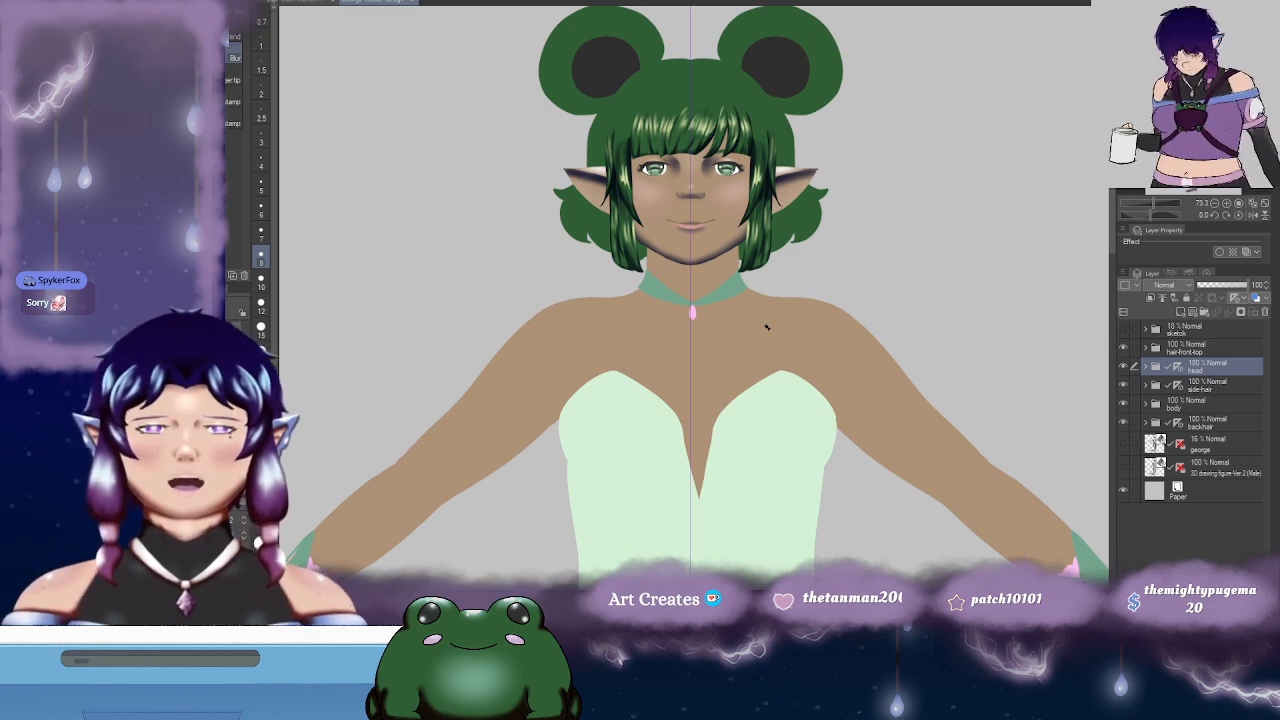
{"action": "left_click_drag", "start_coordinate": [842, 231], "coordinate": [758, 231]}
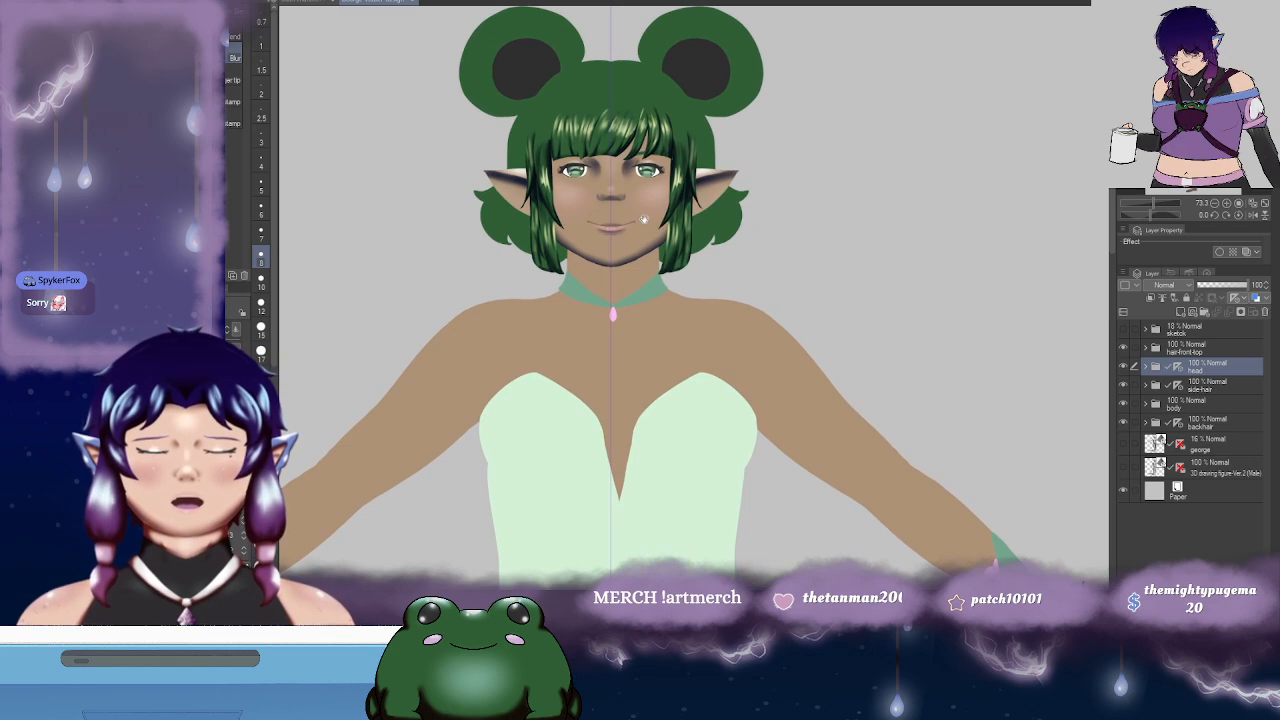
{"action": "left_click_drag", "start_coordinate": [640, 230], "coordinate": [715, 230]}
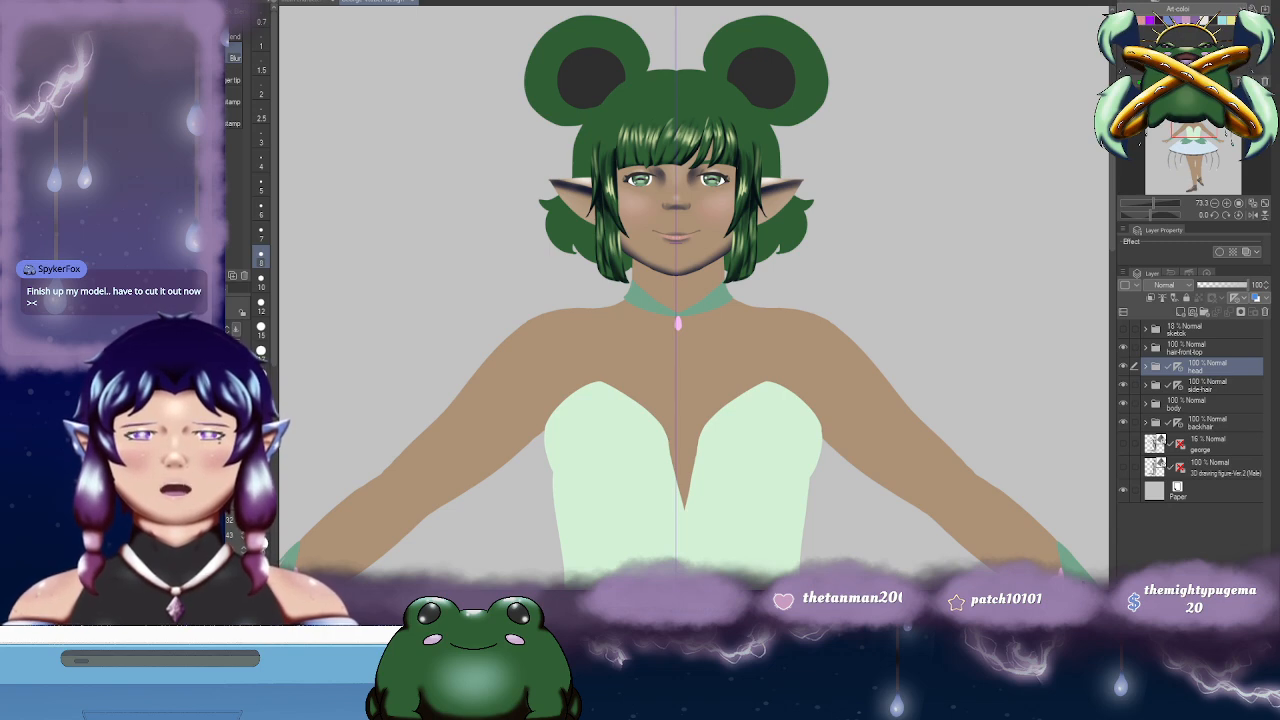
{"action": "left_click_drag", "start_coordinate": [759, 325], "coordinate": [707, 281]}
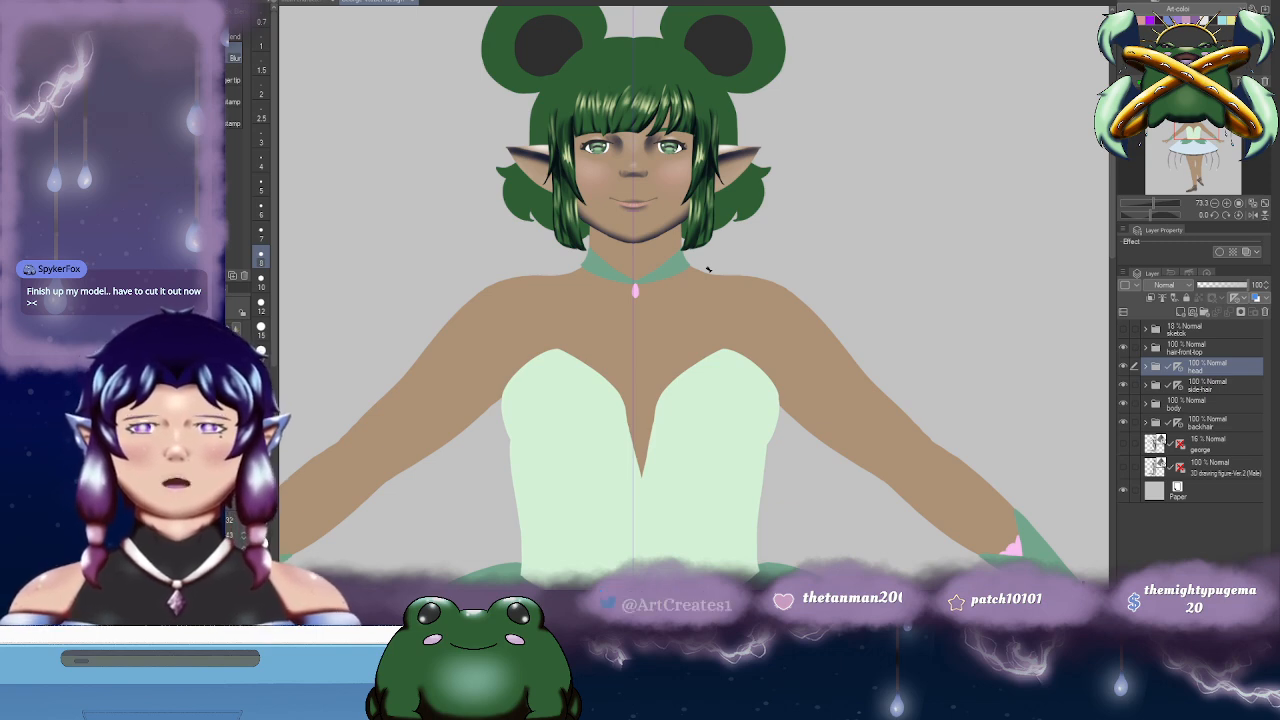
{"action": "left_click_drag", "start_coordinate": [708, 269], "coordinate": [629, 186]}
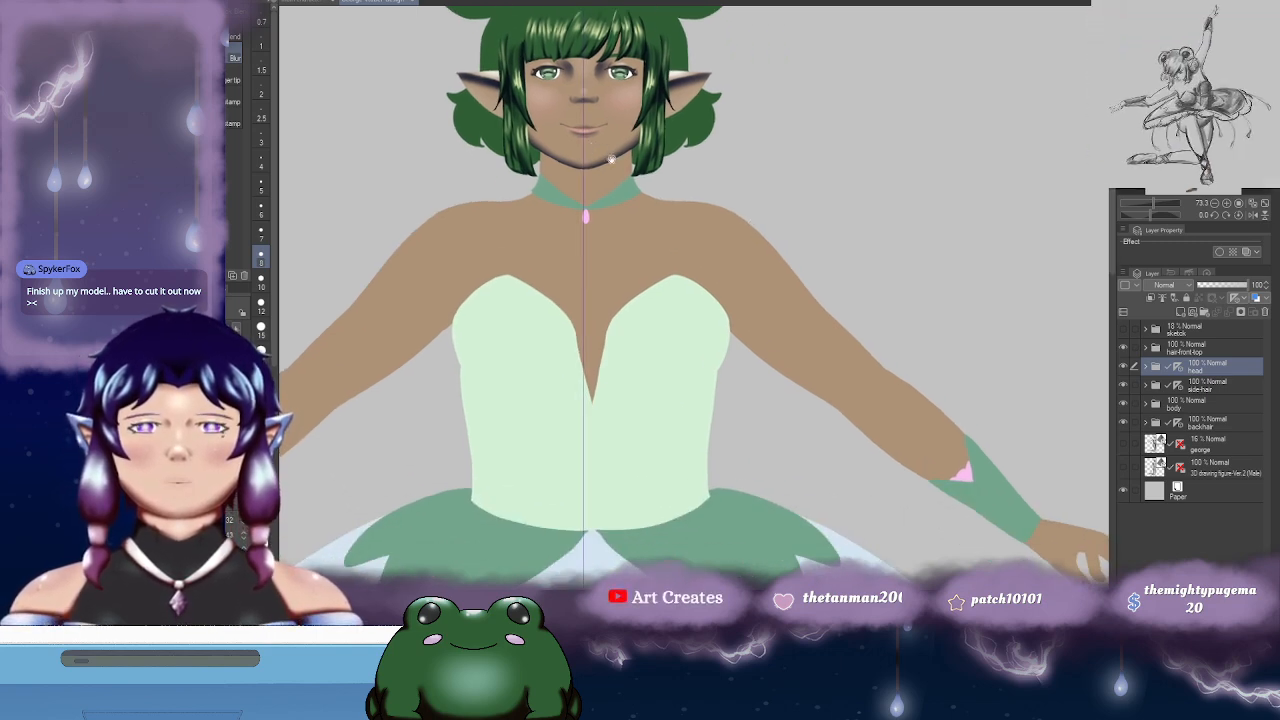
{"action": "scroll", "coordinate": [760, 390], "scroll_direction": "down", "scroll_amount": 5}
{"action": "left_click_drag", "start_coordinate": [727, 385], "coordinate": [698, 214]}
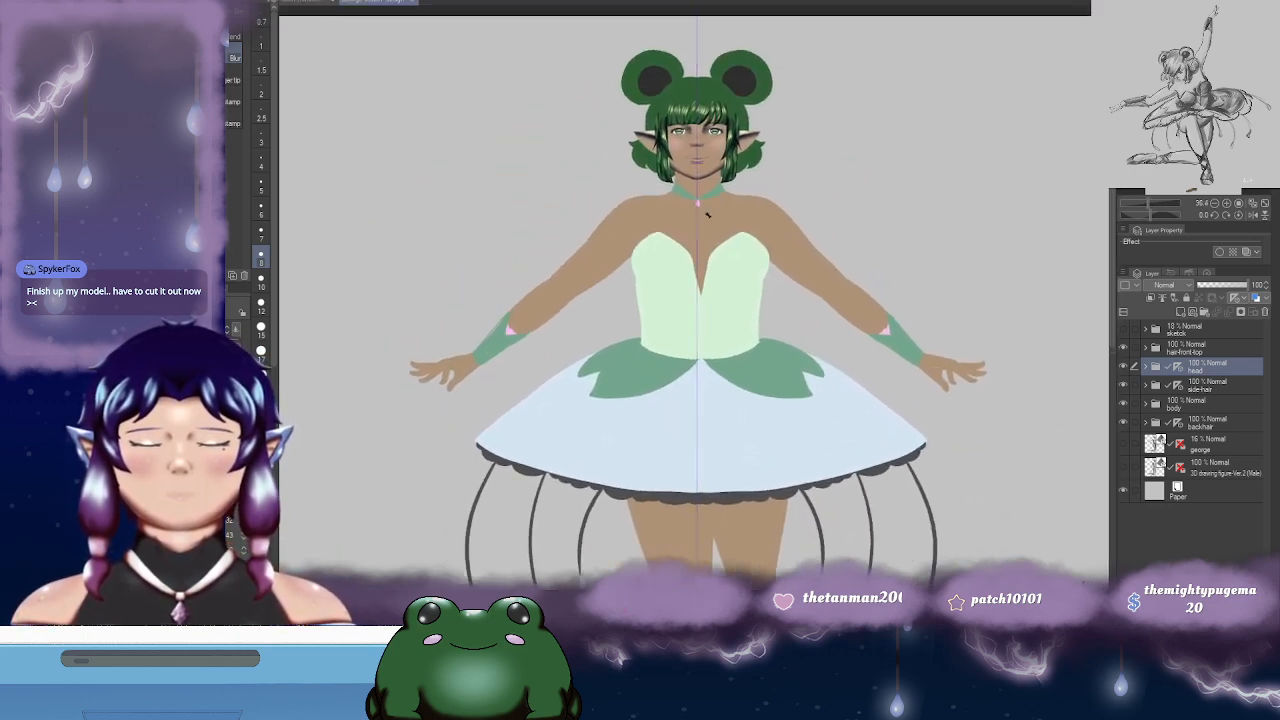
{"action": "scroll", "coordinate": [705, 213], "scroll_direction": "up", "scroll_amount": 3}
{"action": "scroll", "coordinate": [708, 215], "scroll_direction": "up", "scroll_amount": 1}
{"action": "left_click_drag", "start_coordinate": [780, 110], "coordinate": [782, 226]}
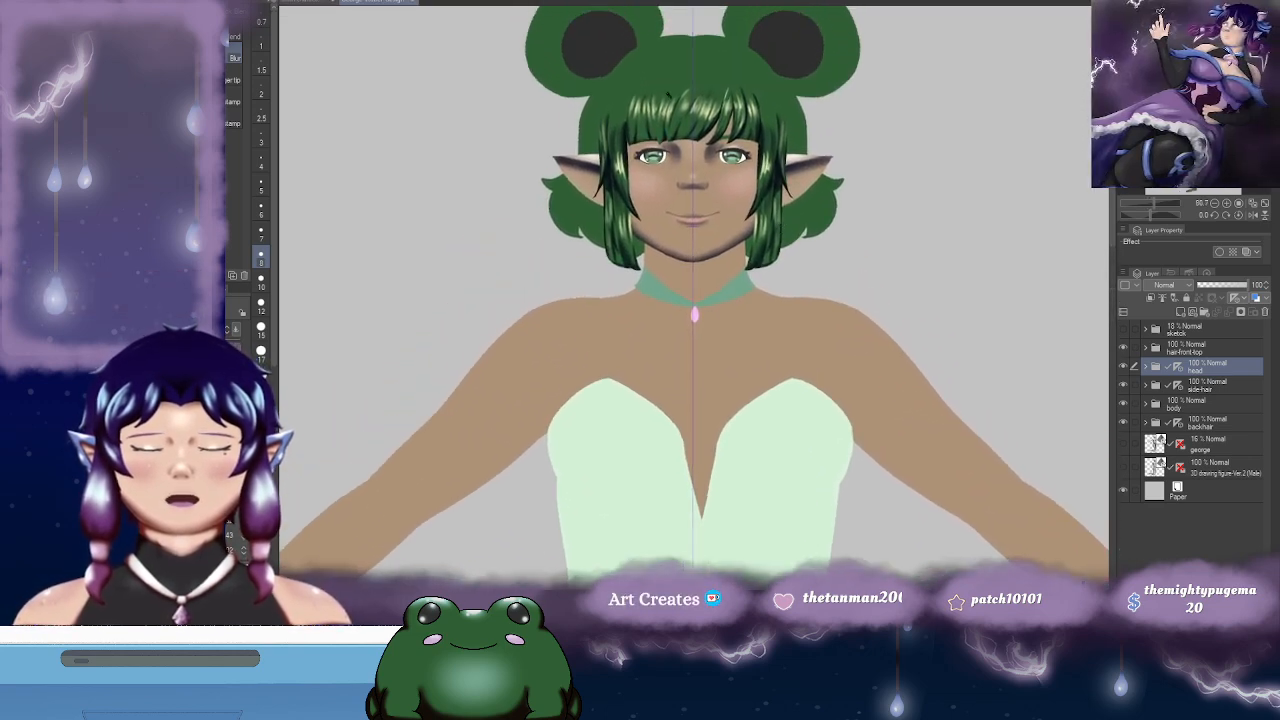
{"action": "left_click_drag", "start_coordinate": [808, 142], "coordinate": [792, 155]}
{"action": "left_click_drag", "start_coordinate": [801, 94], "coordinate": [771, 61]}
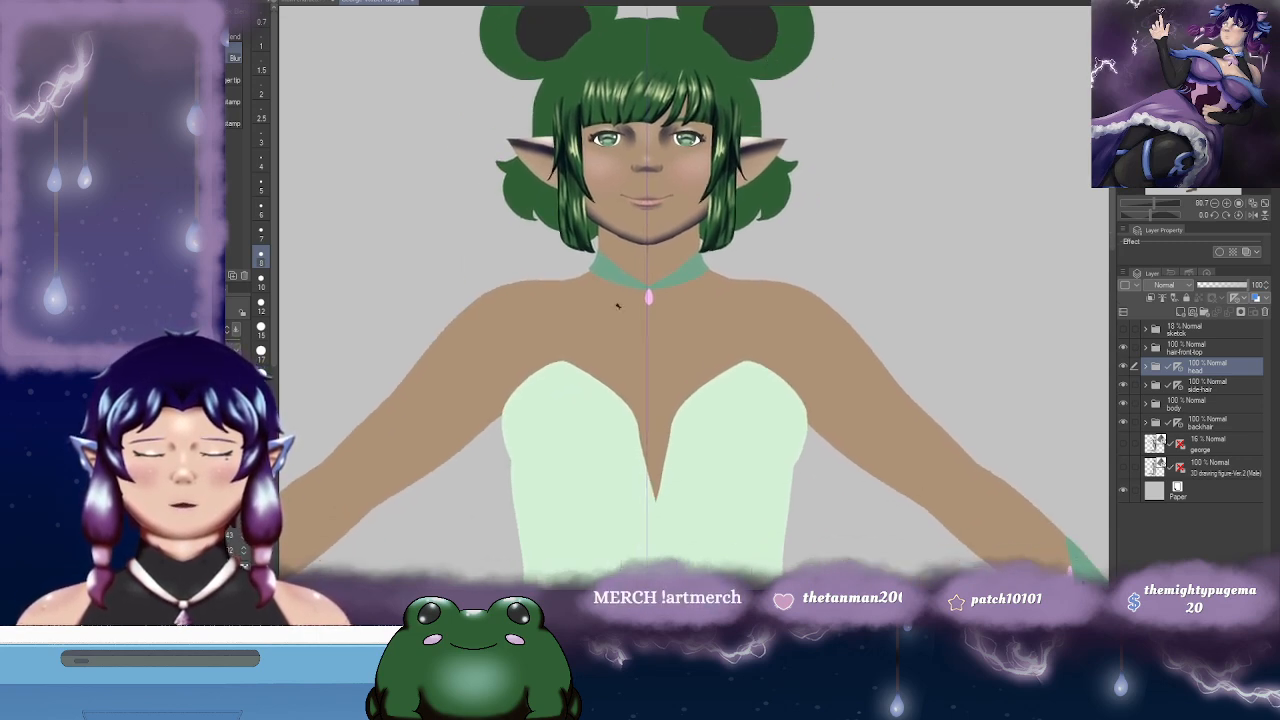
{"action": "left_click_drag", "start_coordinate": [735, 305], "coordinate": [740, 223]}
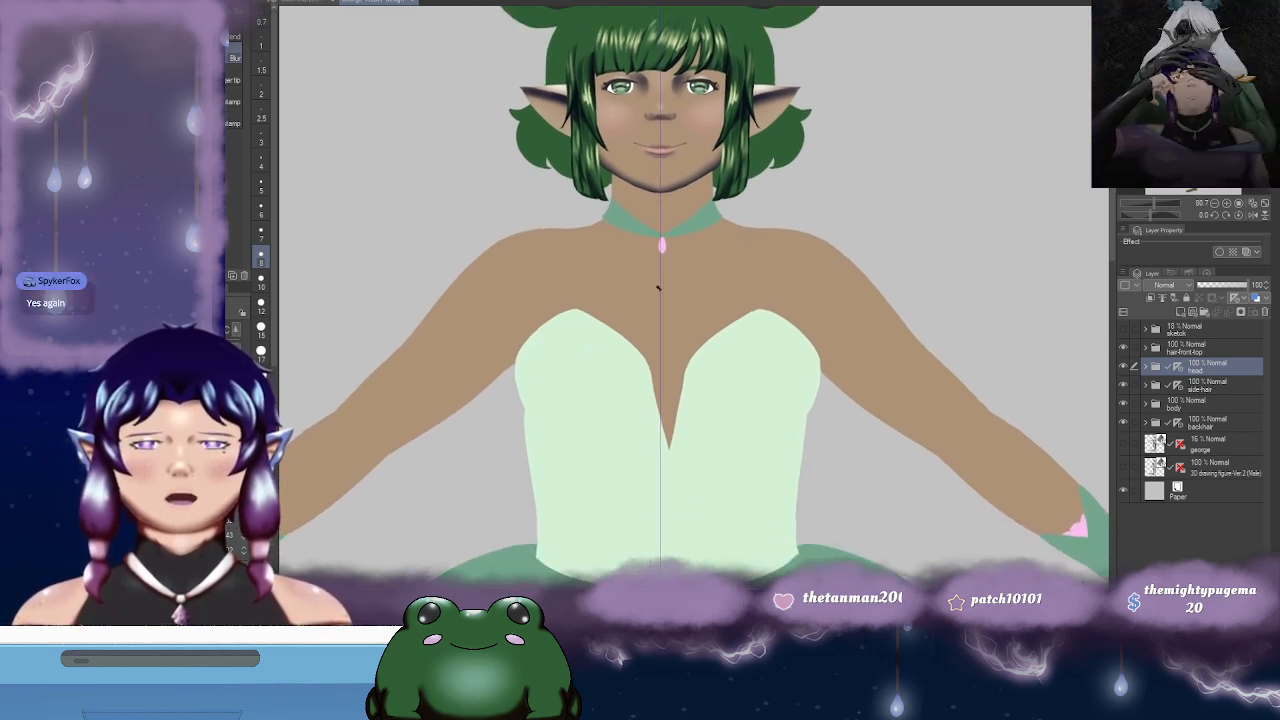
- Locate the torso skin layer from the chest, collapse the torso folder and select the neck layer in the body folder
{"action": "left_click", "coordinate": [708, 283], "text": "ctrl+shift"}
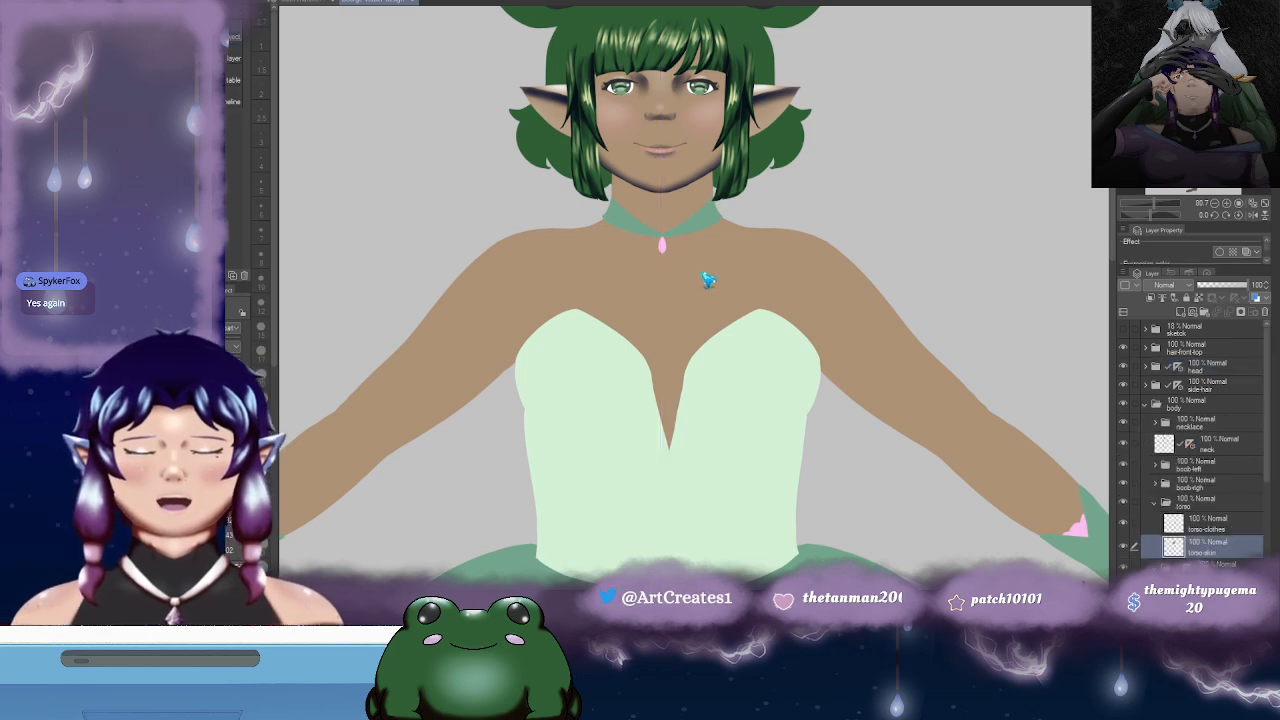
{"action": "left_click_drag", "start_coordinate": [774, 300], "coordinate": [837, 220]}
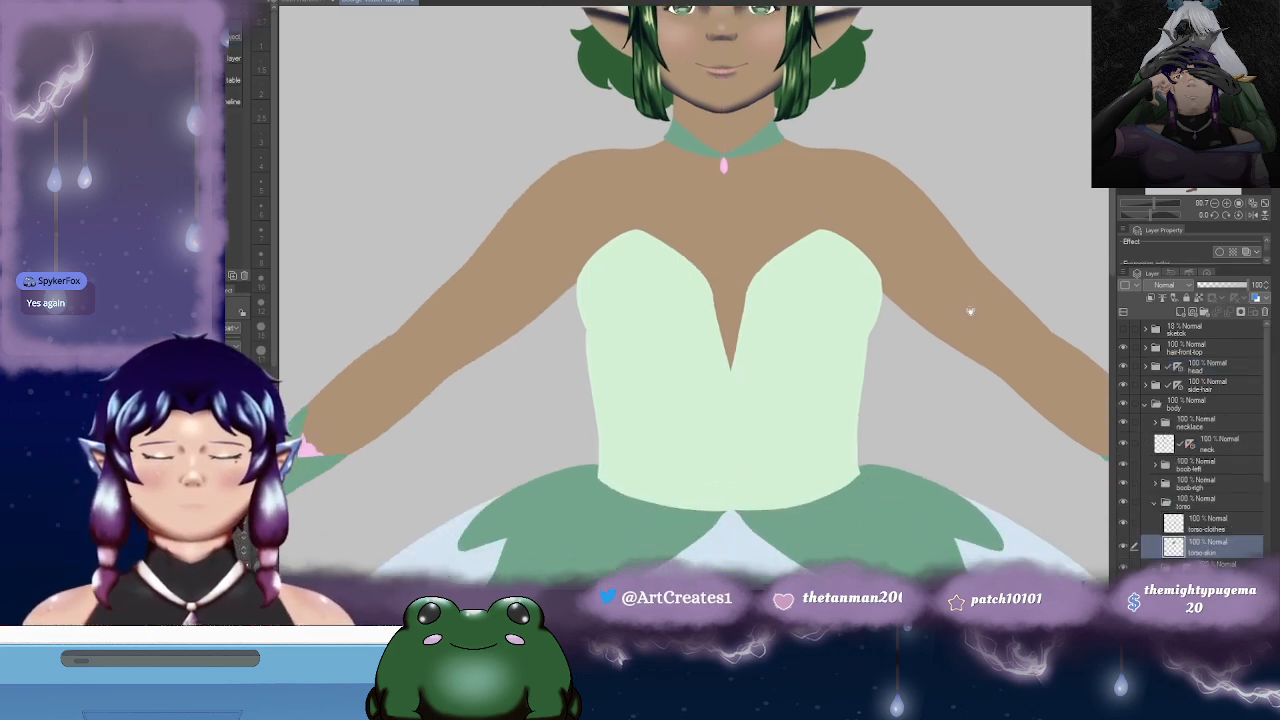
{"action": "left_click", "coordinate": [1156, 503]}
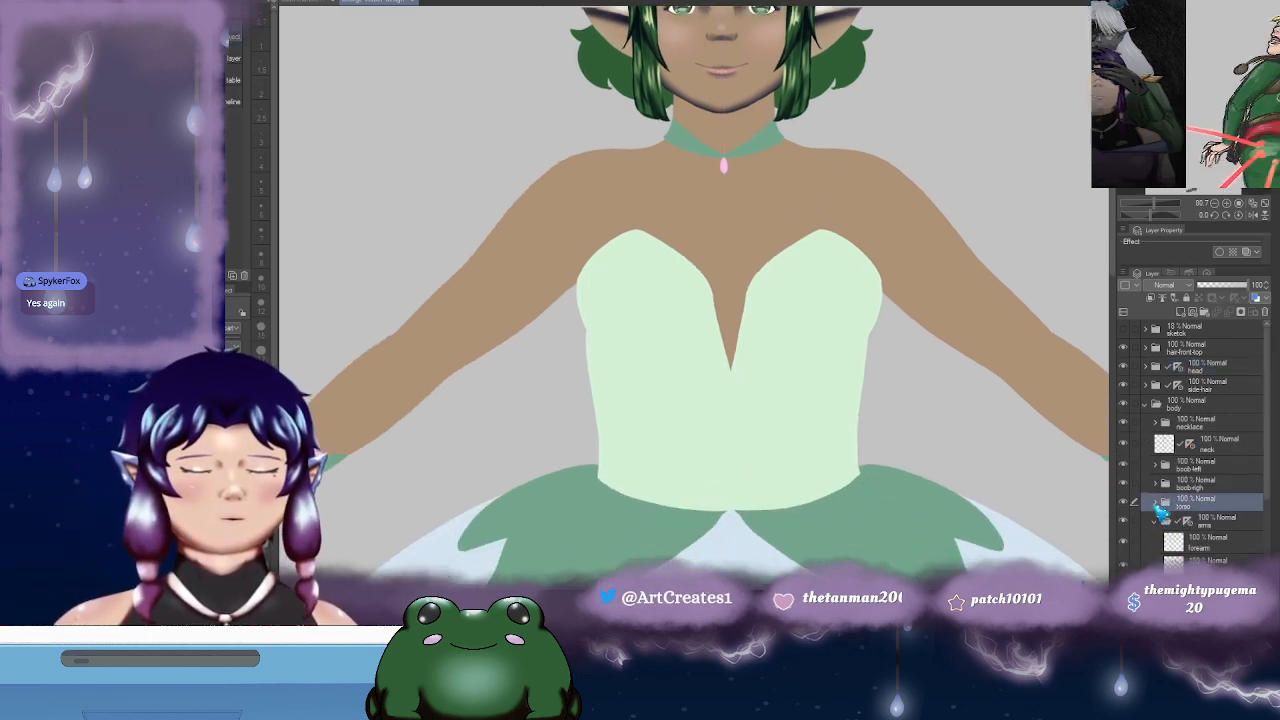
{"action": "left_click", "coordinate": [1206, 450]}
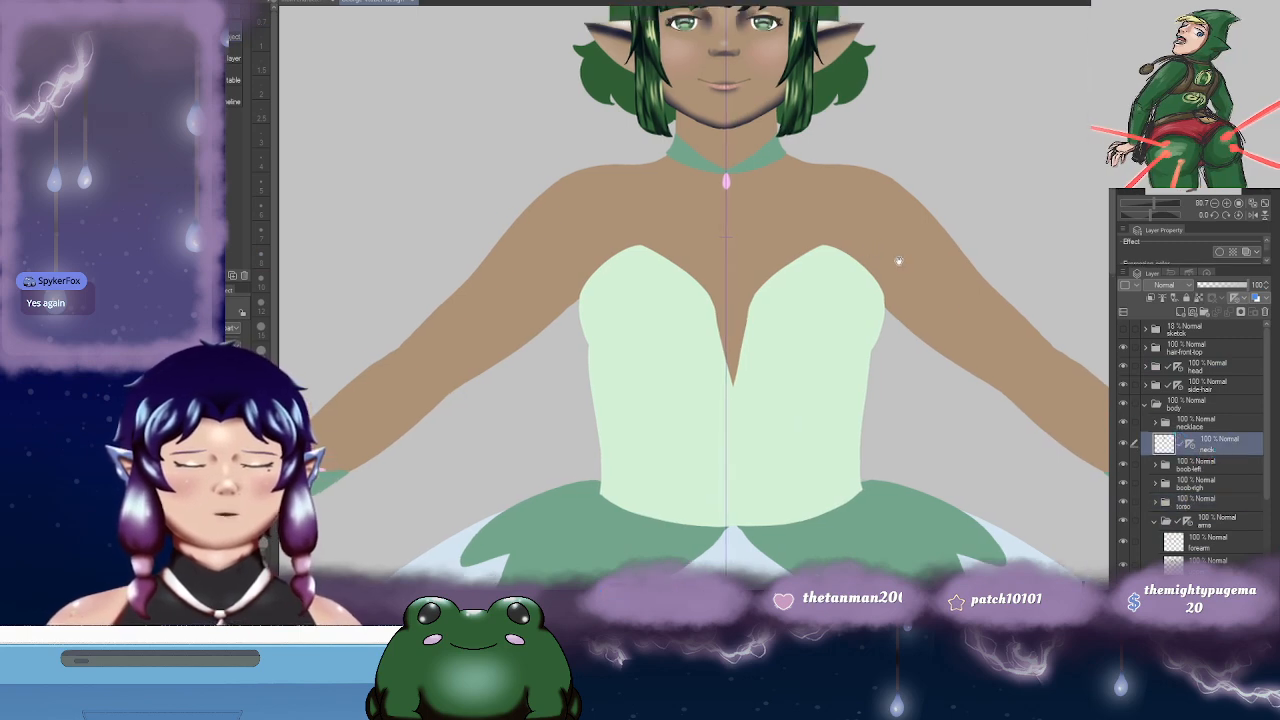
{"action": "left_click_drag", "start_coordinate": [724, 156], "coordinate": [704, 158]}
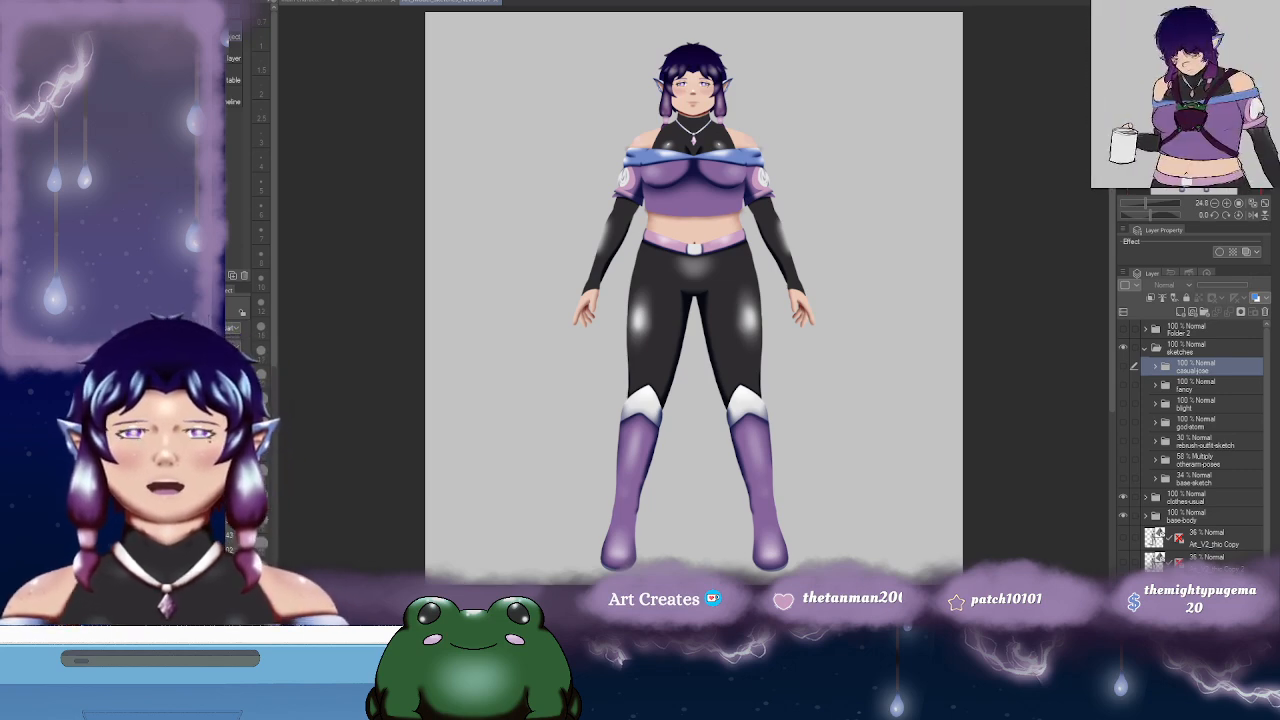
- Examine the purple-haired model's shading on the face, hair, neck, shoulders and outfit
{"action": "scroll", "coordinate": [780, 251], "scroll_direction": "up", "scroll_amount": 6}
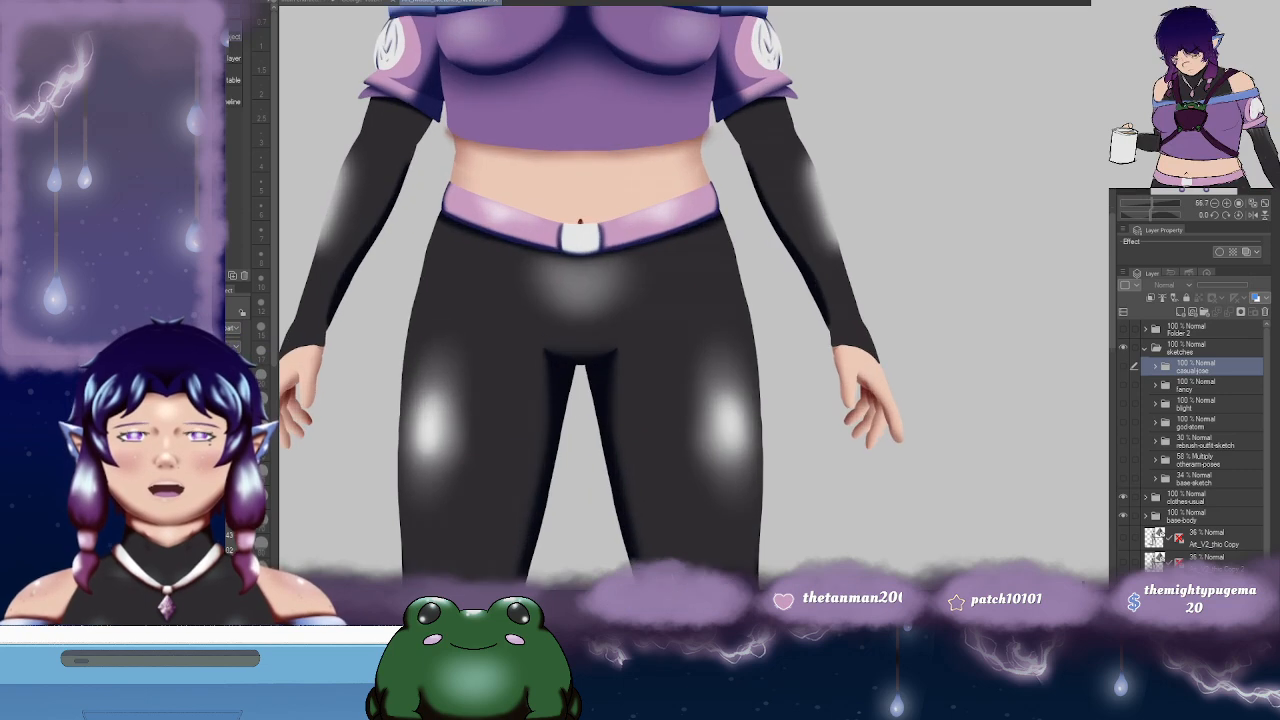
{"action": "scroll", "coordinate": [661, 119], "scroll_direction": "up", "scroll_amount": 5}
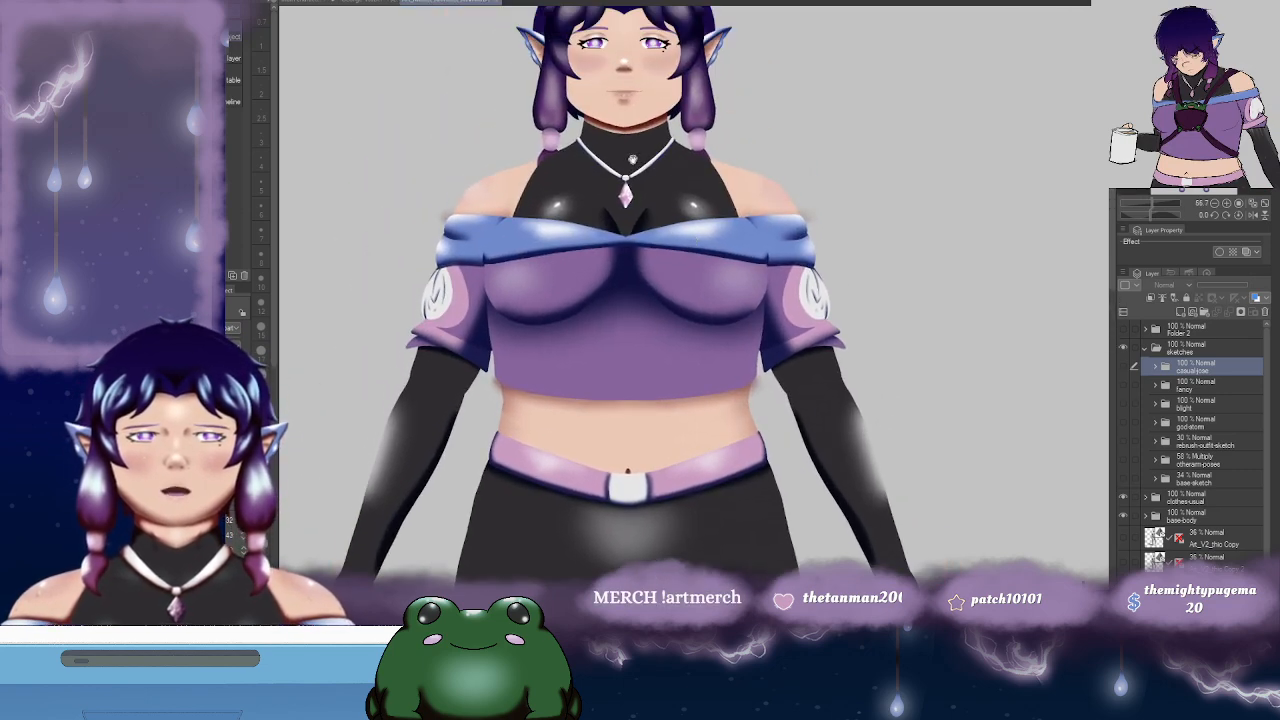
{"action": "left_click_drag", "start_coordinate": [726, 235], "coordinate": [702, 217]}
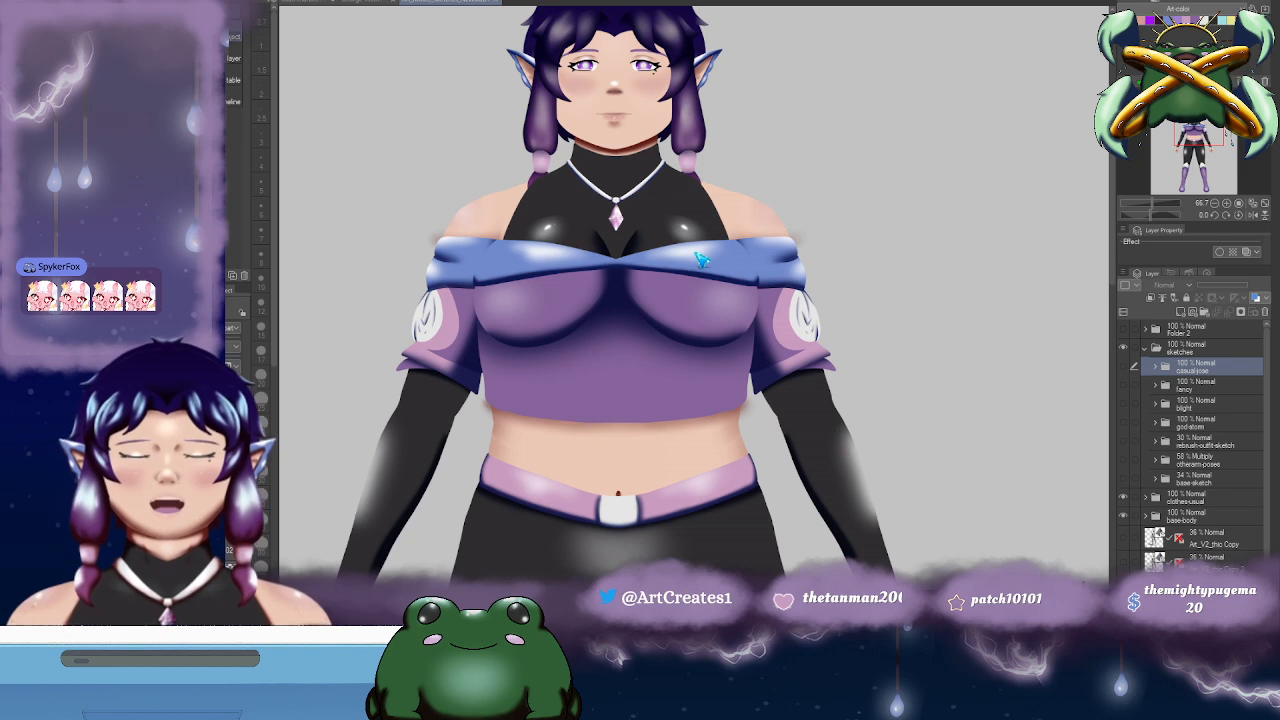
{"action": "scroll", "coordinate": [716, 178], "scroll_direction": "up", "scroll_amount": 4}
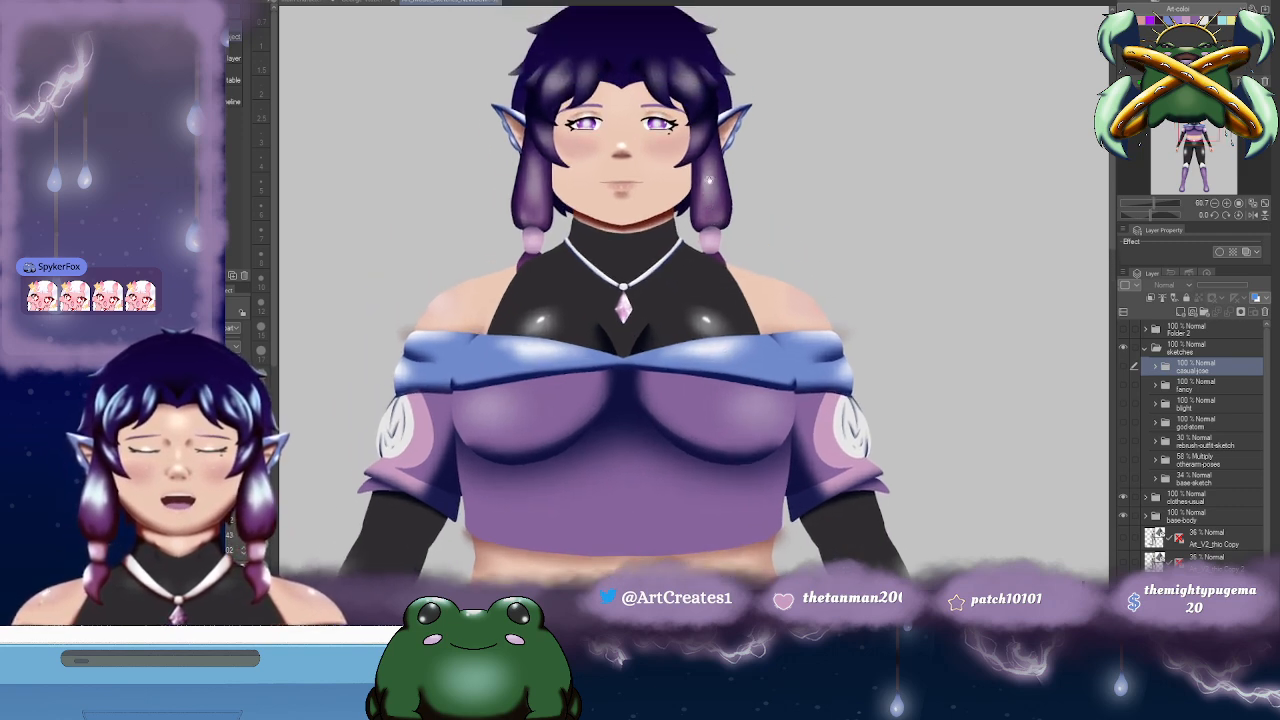
{"action": "scroll", "coordinate": [745, 215], "scroll_direction": "up", "scroll_amount": 1}
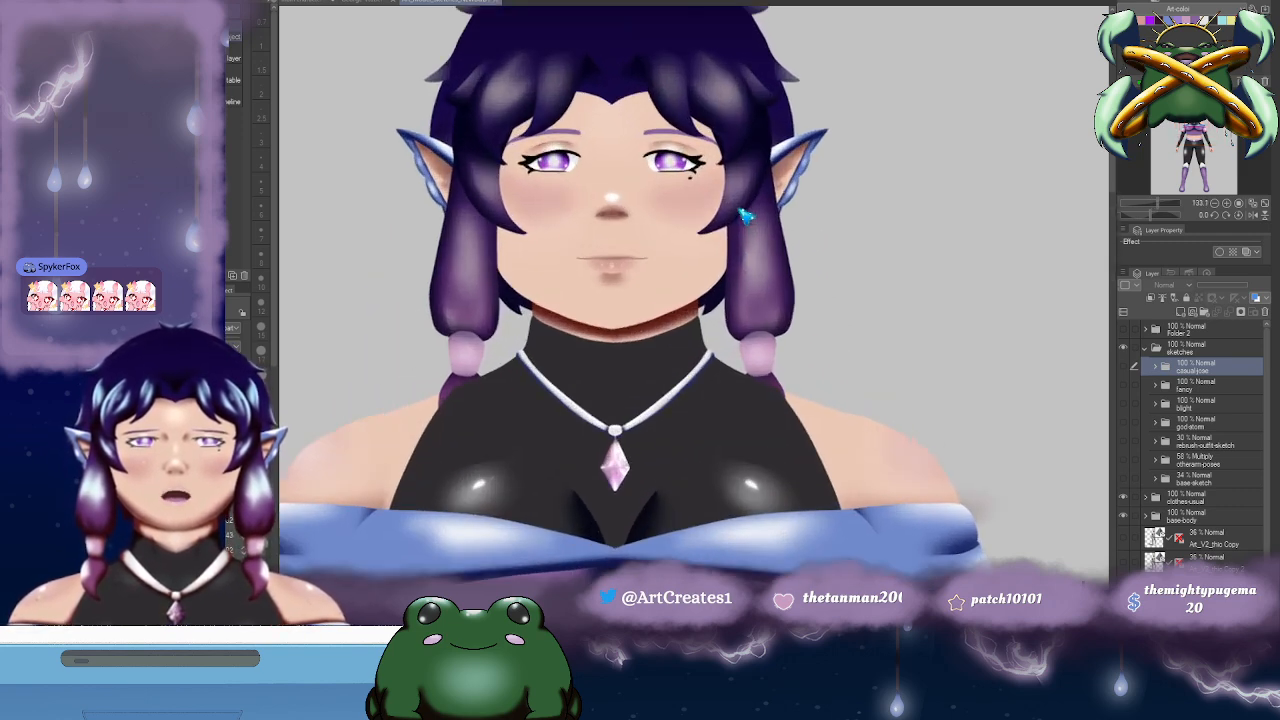
{"action": "left_click_drag", "start_coordinate": [786, 173], "coordinate": [757, 291]}
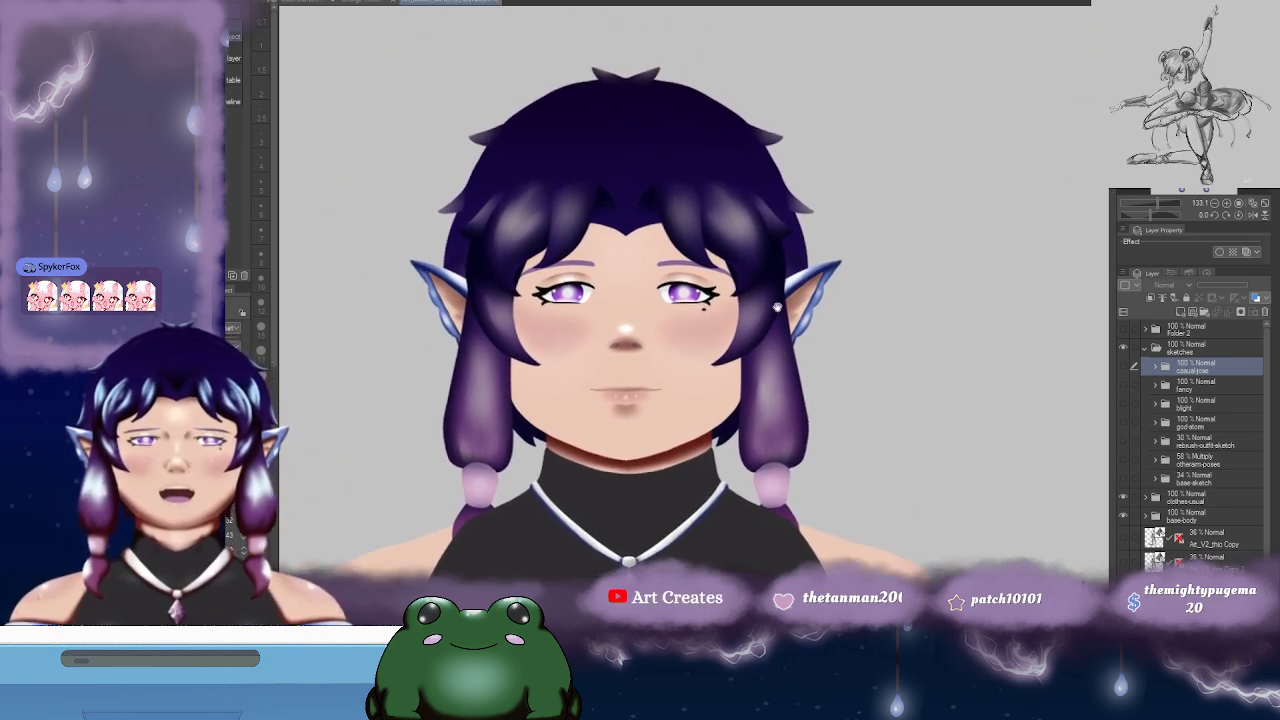
{"action": "left_click_drag", "start_coordinate": [844, 285], "coordinate": [822, 224]}
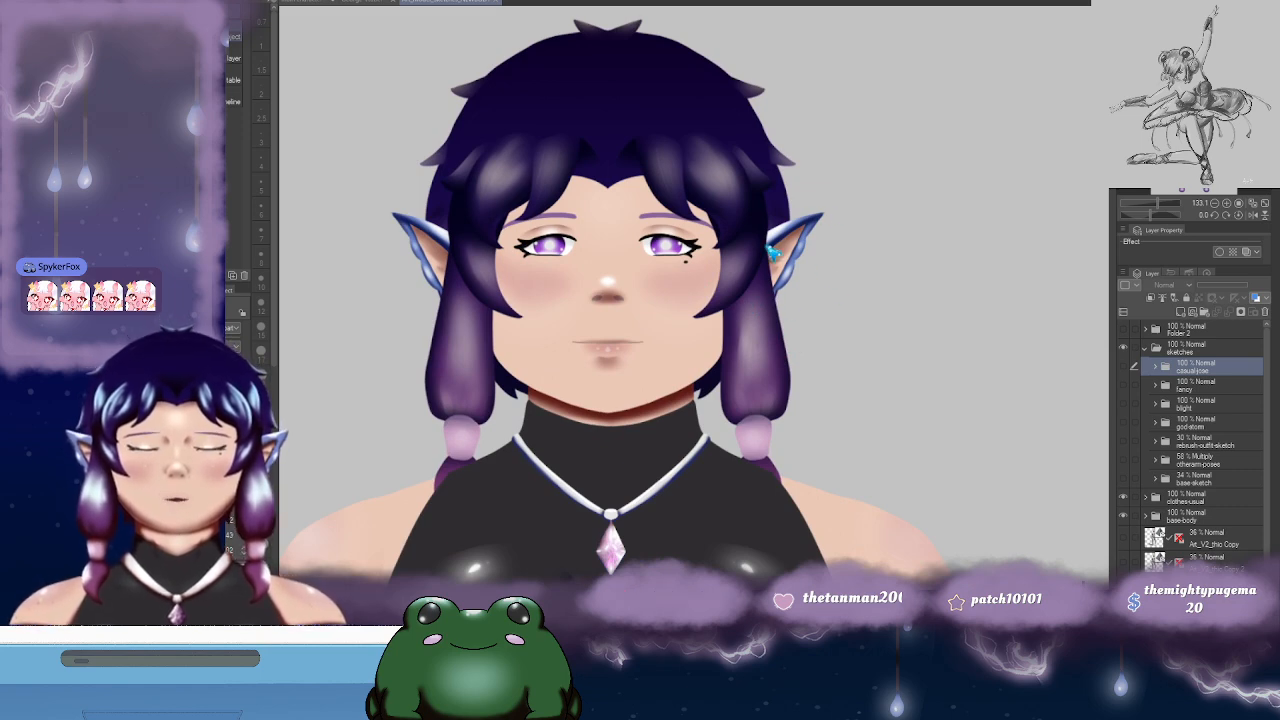
{"action": "left_click_drag", "start_coordinate": [856, 351], "coordinate": [769, 298]}
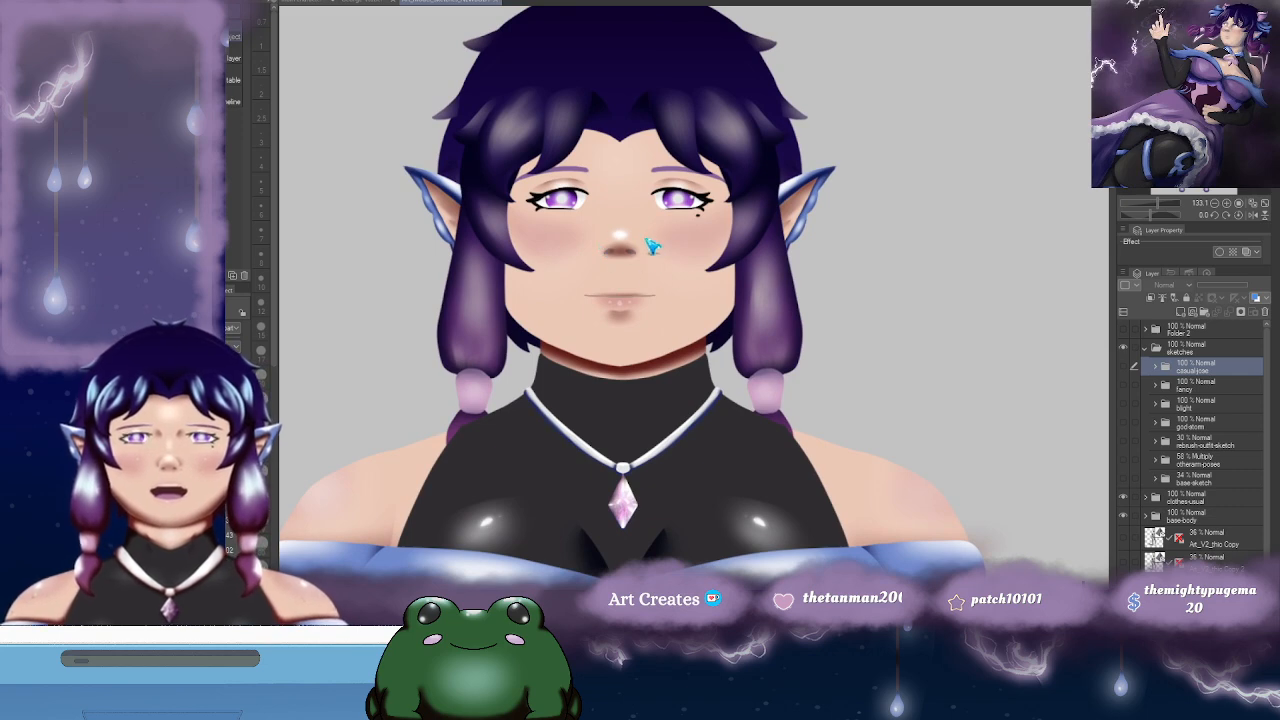
{"action": "left_click_drag", "start_coordinate": [752, 323], "coordinate": [725, 330]}
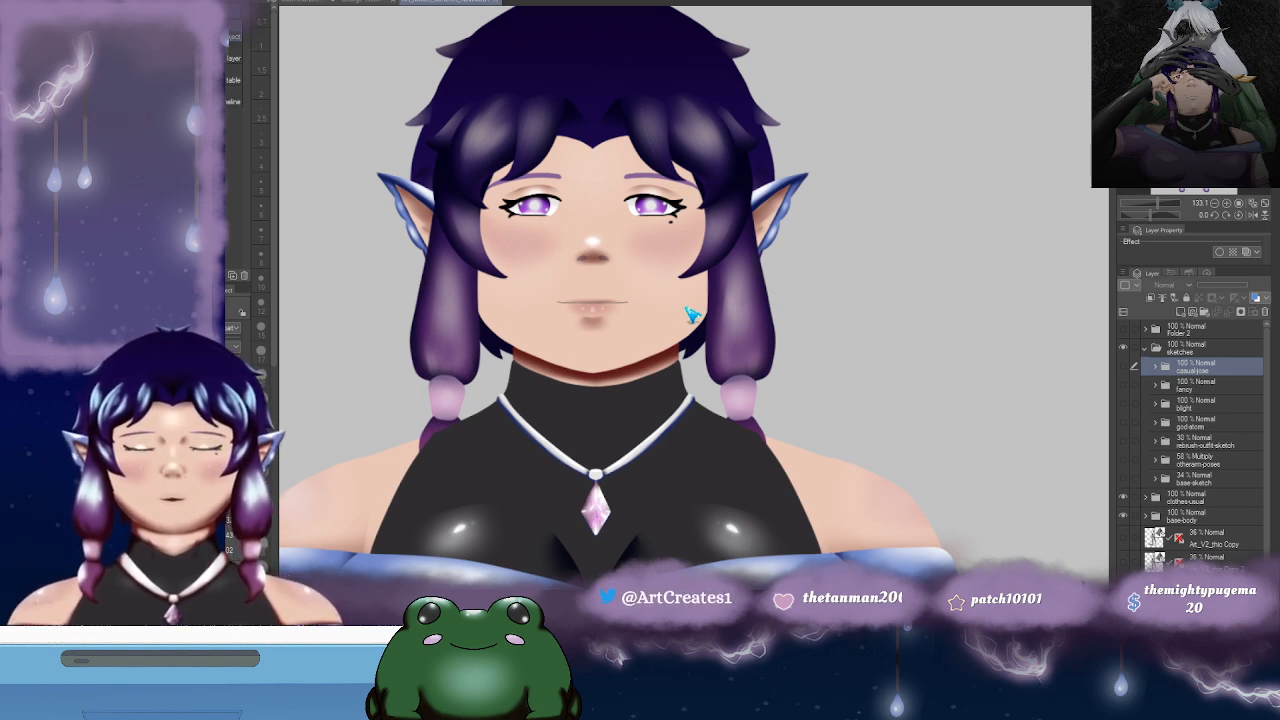
{"action": "scroll", "coordinate": [690, 313], "scroll_direction": "down", "scroll_amount": 2}
{"action": "mouse_move", "coordinate": [701, 333]}
{"action": "left_mouse_down"}
{"action": "mouse_move", "coordinate": [705, 263]}
{"action": "mouse_move", "coordinate": [675, 250]}
{"action": "left_mouse_up"}
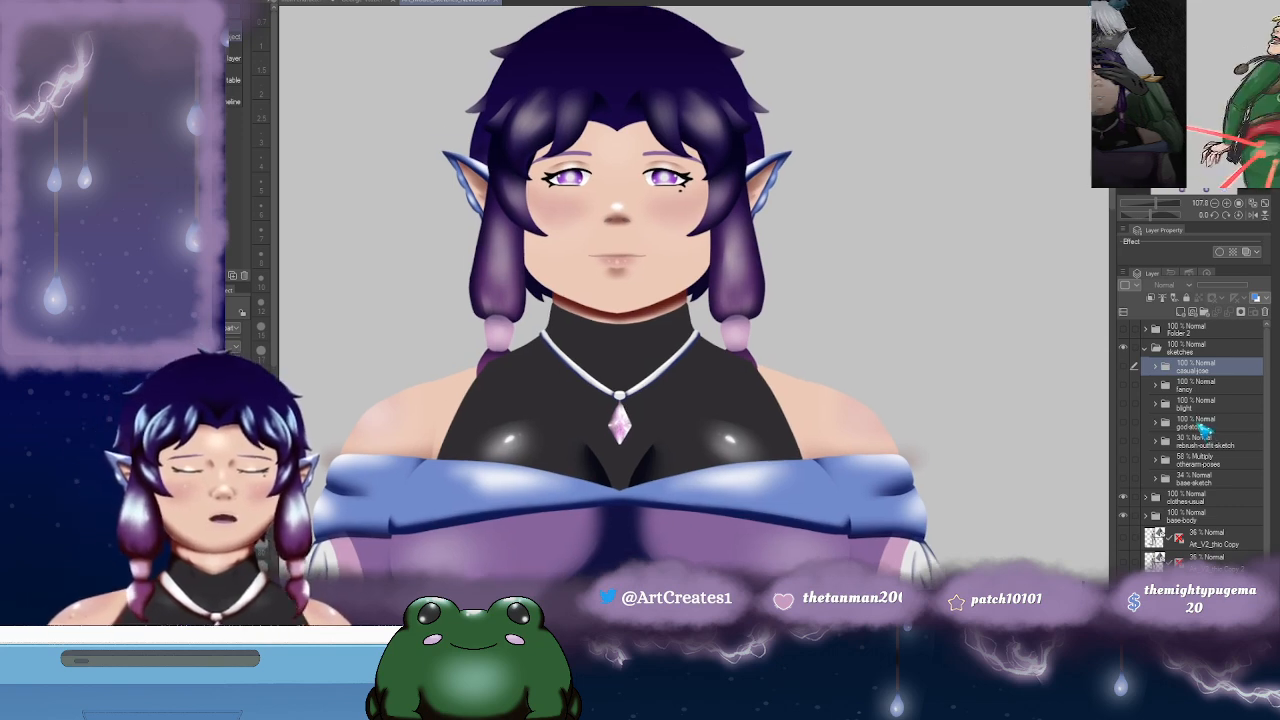
- Collapse the sketches folder and expand the clothes-usual folder to inspect the purple-haired model's hands and shirt layers
{"action": "left_click", "coordinate": [1149, 350]}
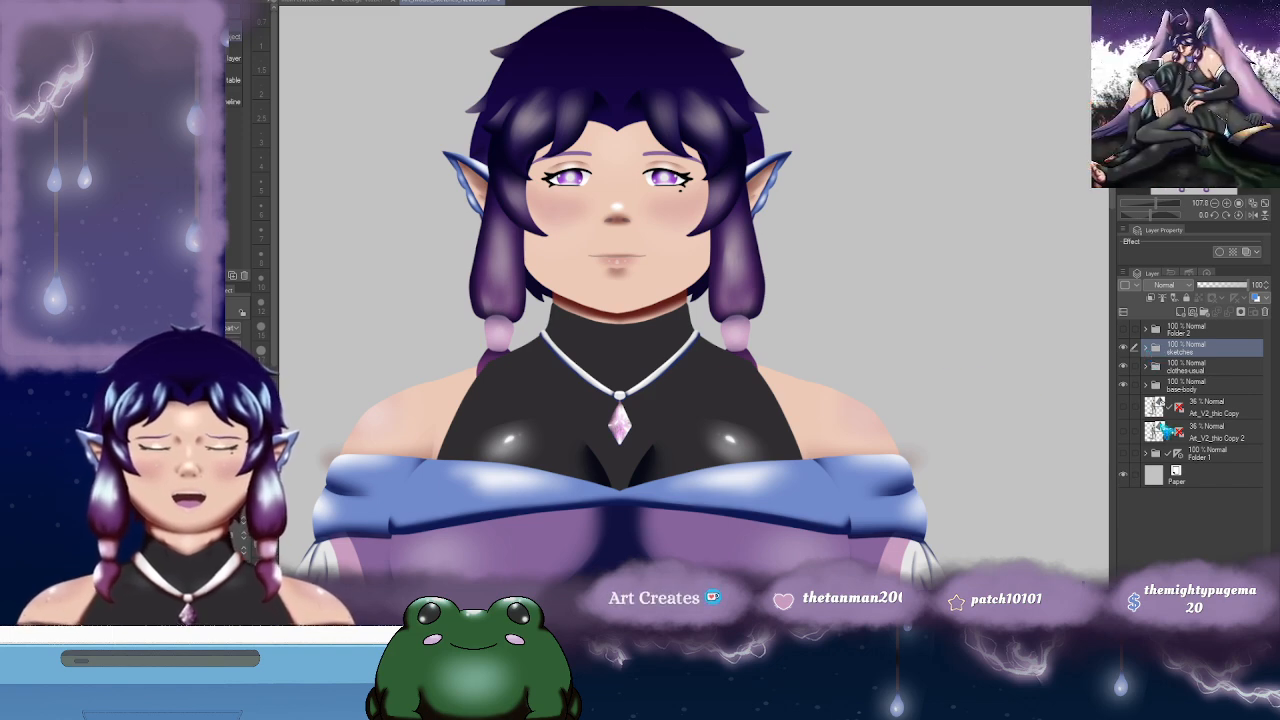
{"action": "left_click", "coordinate": [1156, 372]}
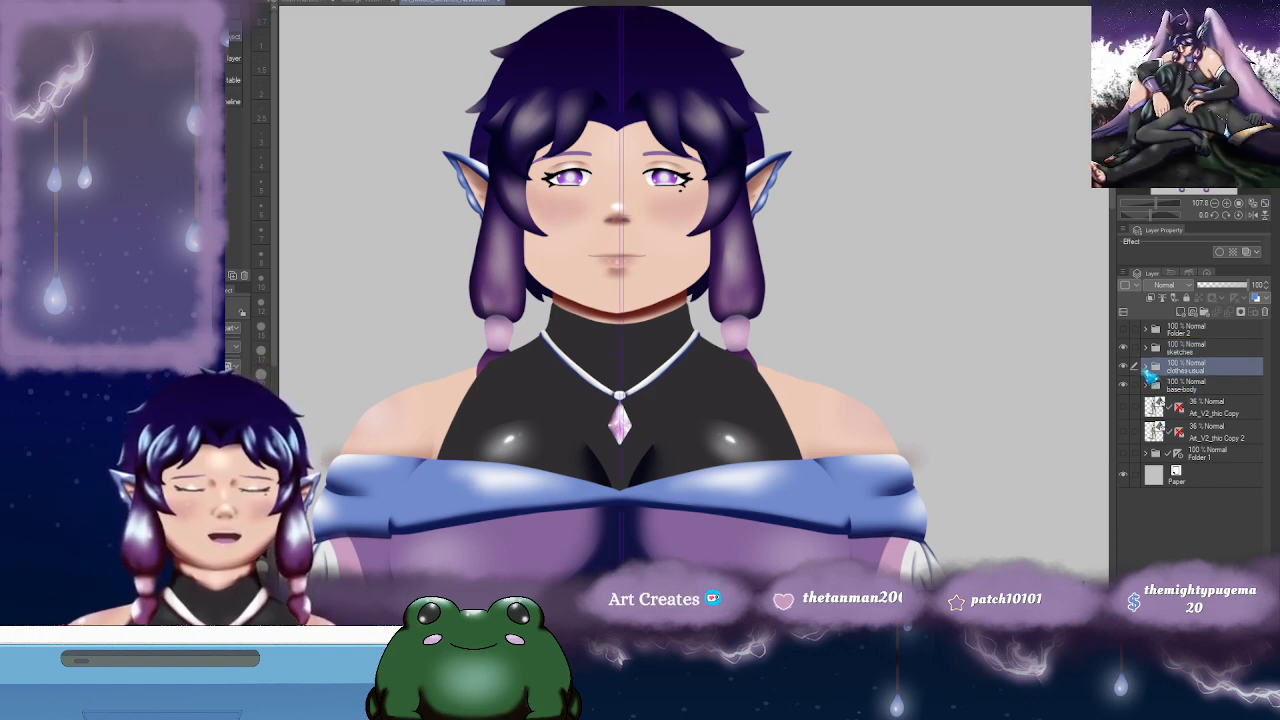
{"action": "left_click", "coordinate": [1147, 368]}
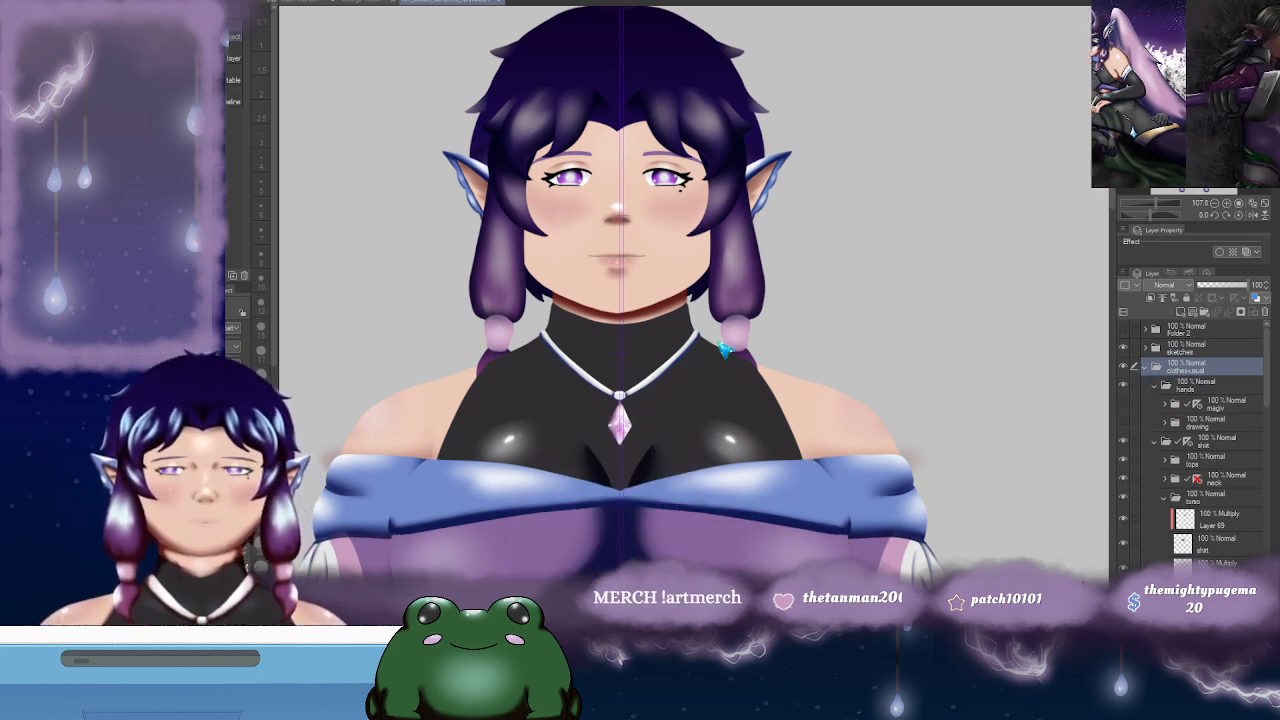
{"action": "scroll", "coordinate": [727, 349], "scroll_direction": "down", "scroll_amount": 3}
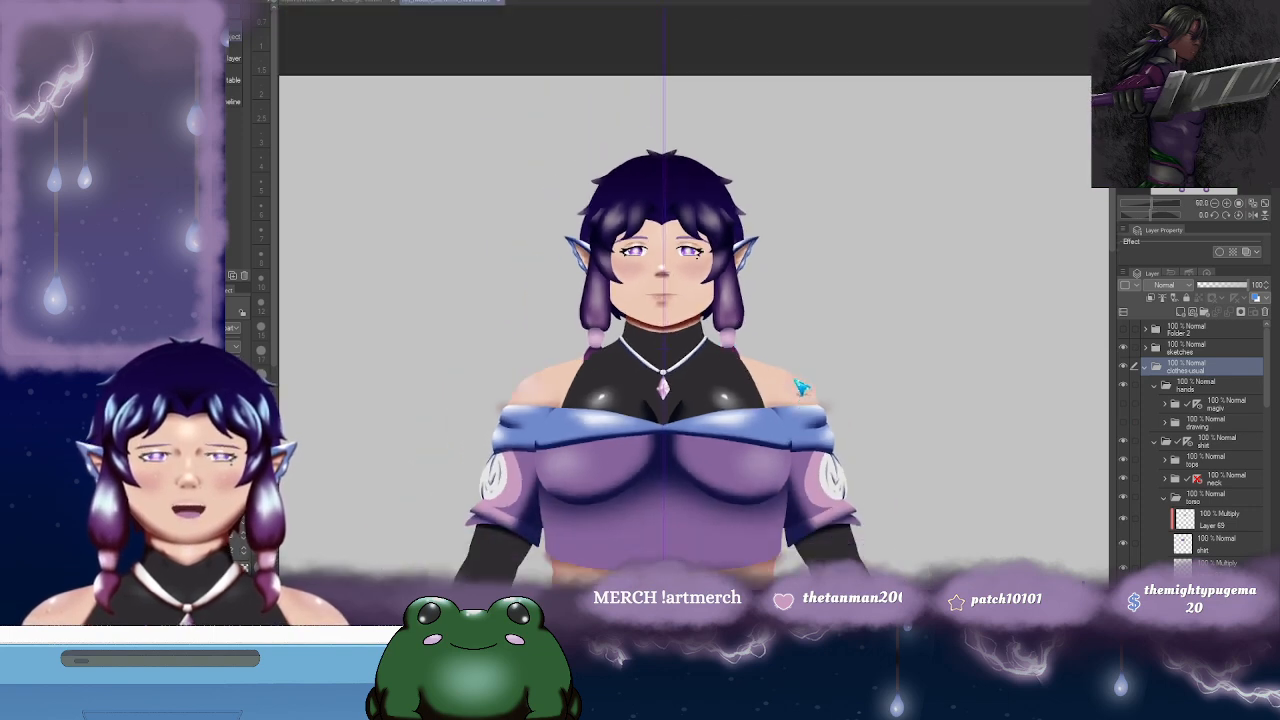
{"action": "scroll", "coordinate": [803, 390], "scroll_direction": "down", "scroll_amount": 4}
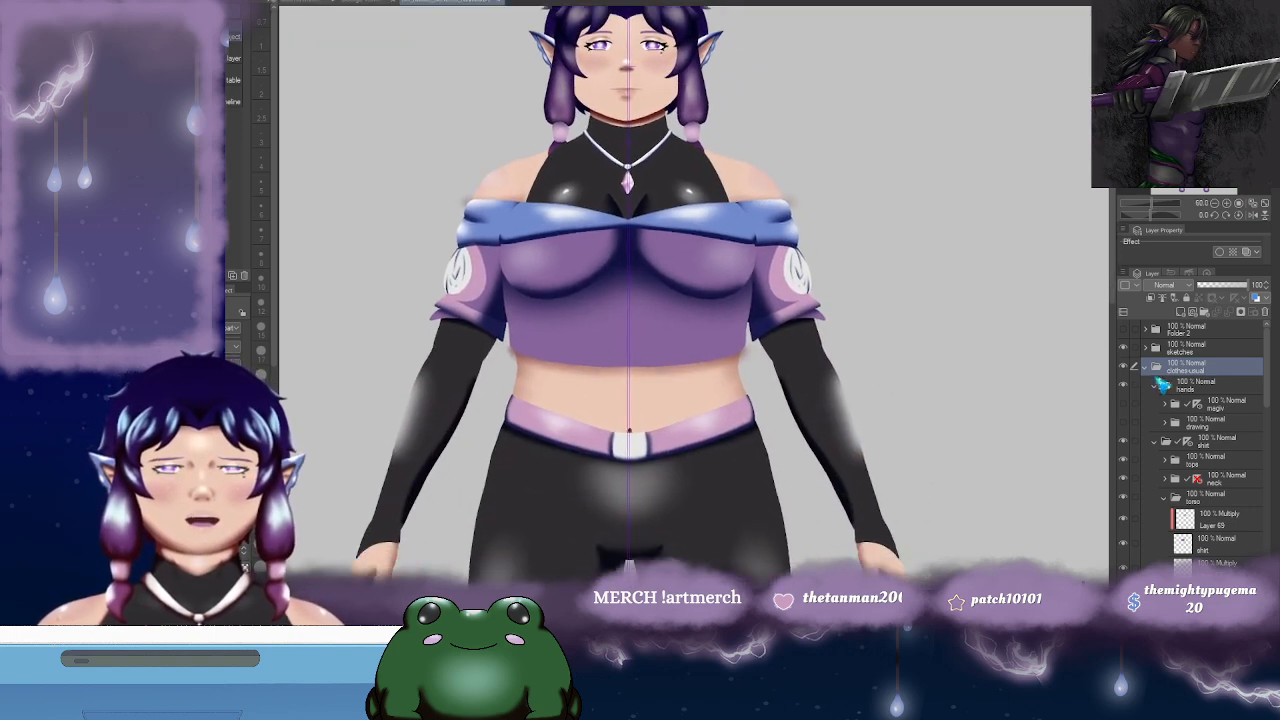
- Toggle the drawing folder's visibility repeatedly to view the arm with the quill, leaving the folder hidden
{"action": "left_click", "coordinate": [1124, 422]}
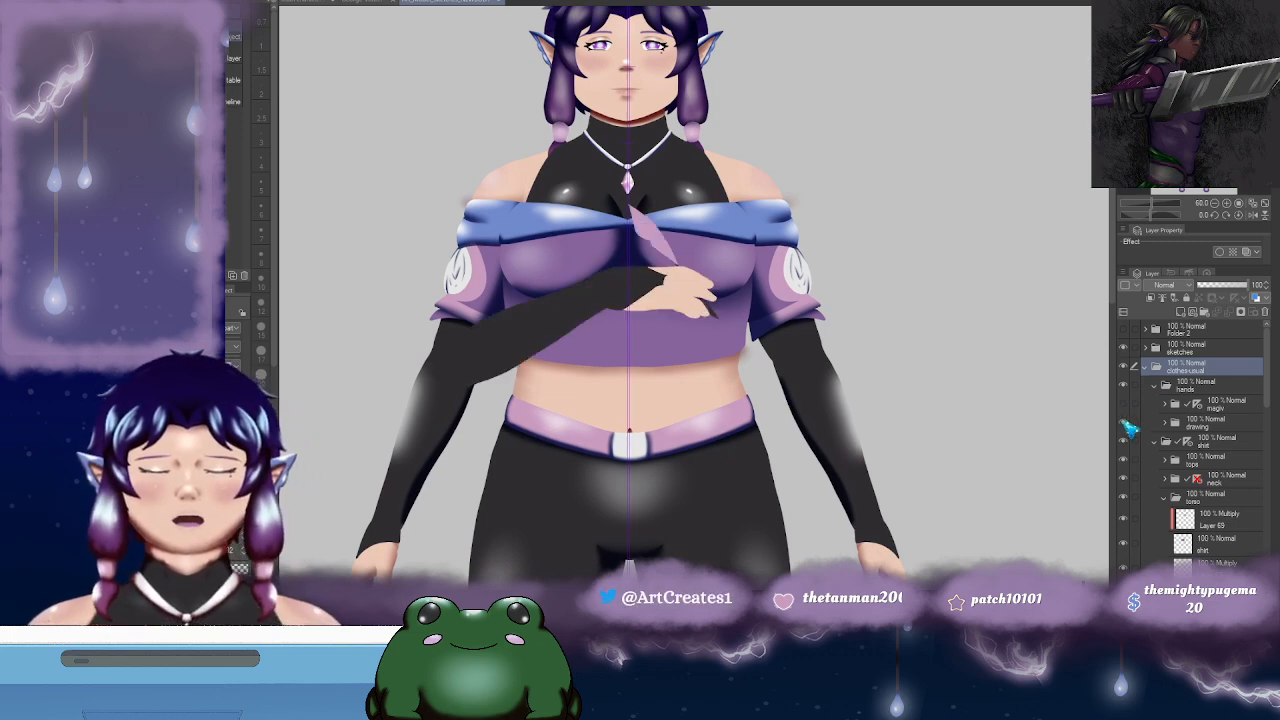
{"action": "left_click", "coordinate": [1124, 422]}
{"action": "left_click", "coordinate": [1124, 422]}
{"action": "left_click", "coordinate": [1124, 422]}
{"action": "left_click", "coordinate": [1124, 422]}
{"action": "left_click", "coordinate": [1124, 422]}
{"action": "left_click", "coordinate": [1124, 422]}
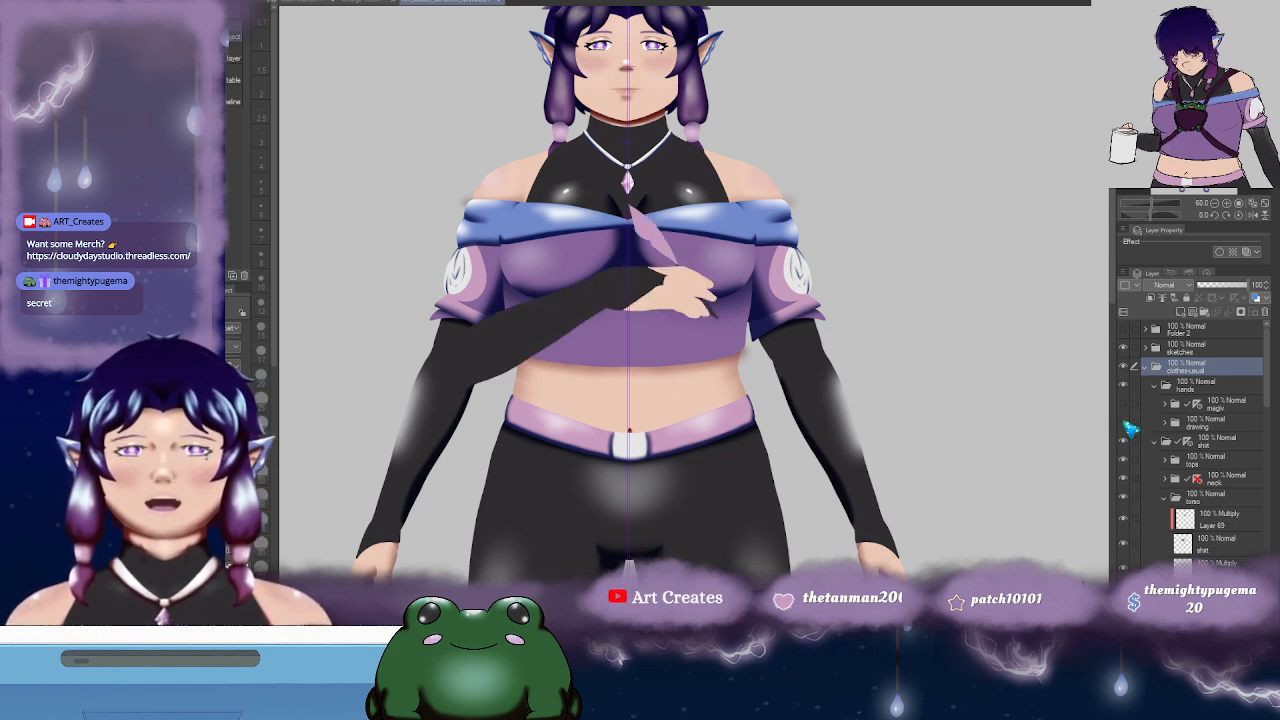
{"action": "left_click", "coordinate": [1124, 422]}
- Toggle the magic folder's visibility repeatedly to view the raised hands with purple lightning, leaving the folder hidden
{"action": "left_click", "coordinate": [1125, 405]}
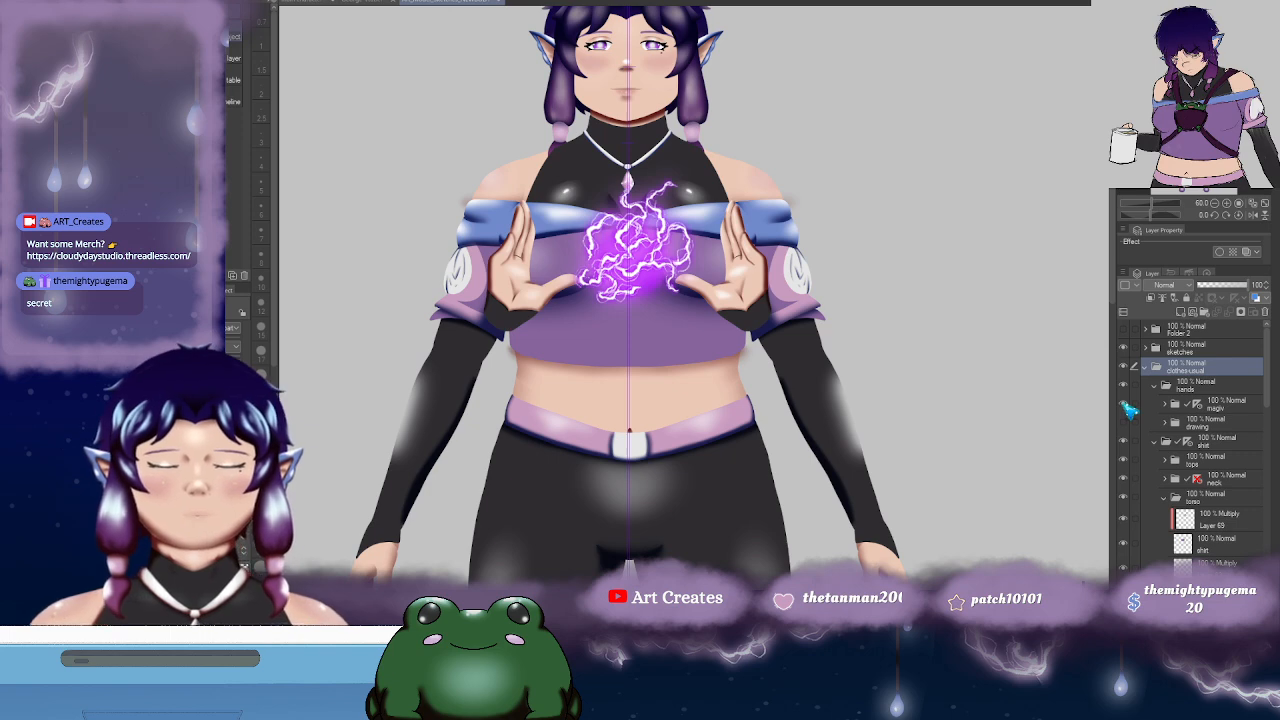
{"action": "left_click", "coordinate": [1125, 405]}
{"action": "left_click", "coordinate": [1125, 405]}
{"action": "left_click", "coordinate": [1125, 405]}
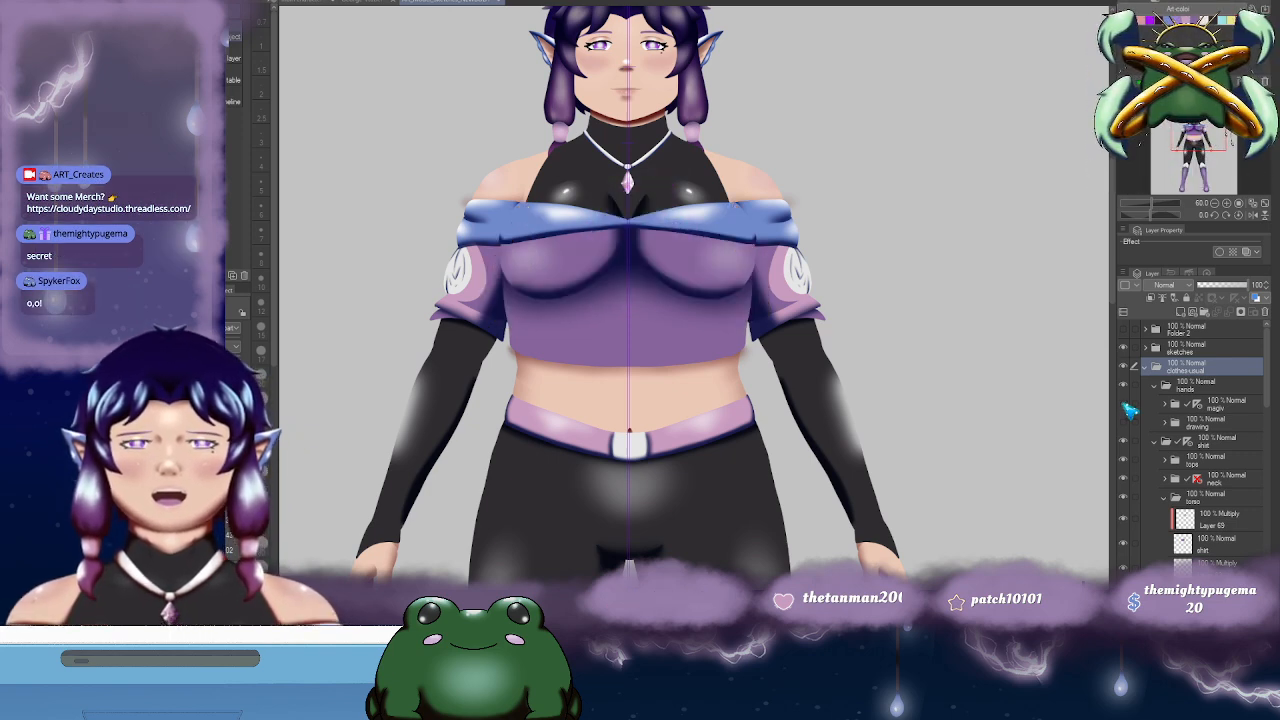
{"action": "left_click", "coordinate": [1125, 405]}
{"action": "left_click", "coordinate": [1125, 405]}
{"action": "left_click", "coordinate": [1125, 405]}
{"action": "left_click", "coordinate": [1125, 405]}
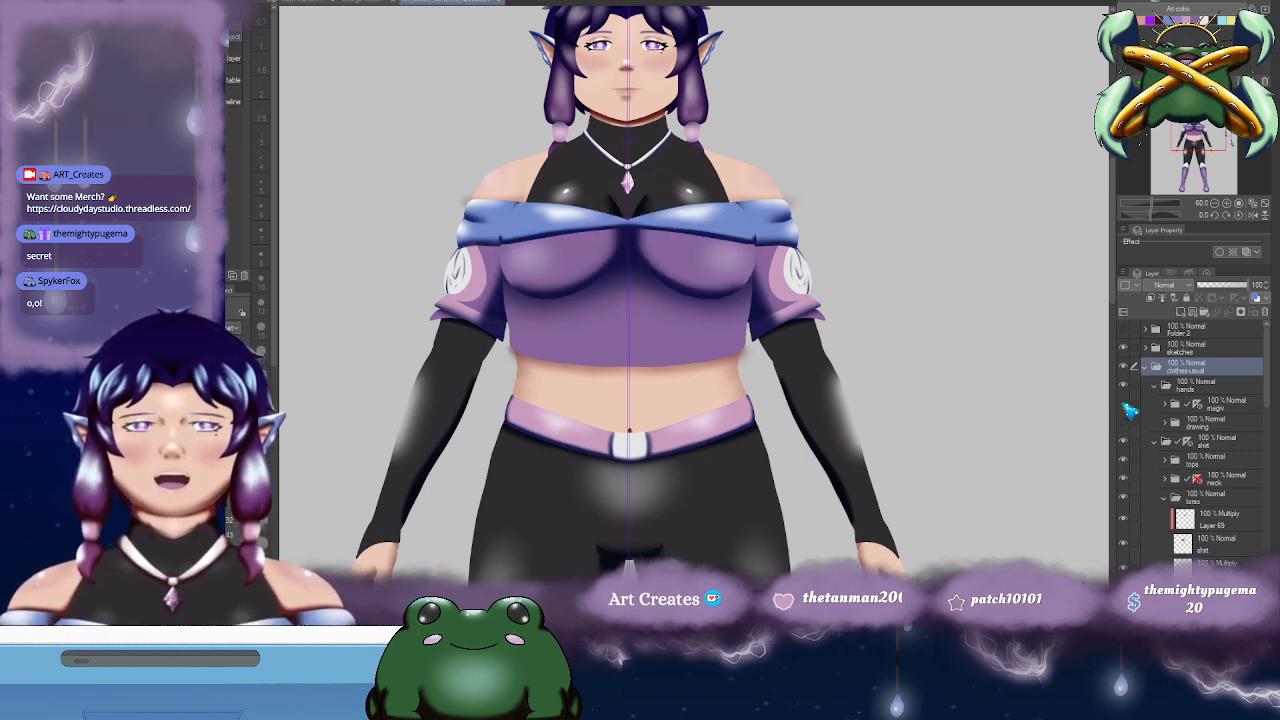
{"action": "scroll", "coordinate": [1190, 444], "scroll_direction": "down", "scroll_amount": 1}
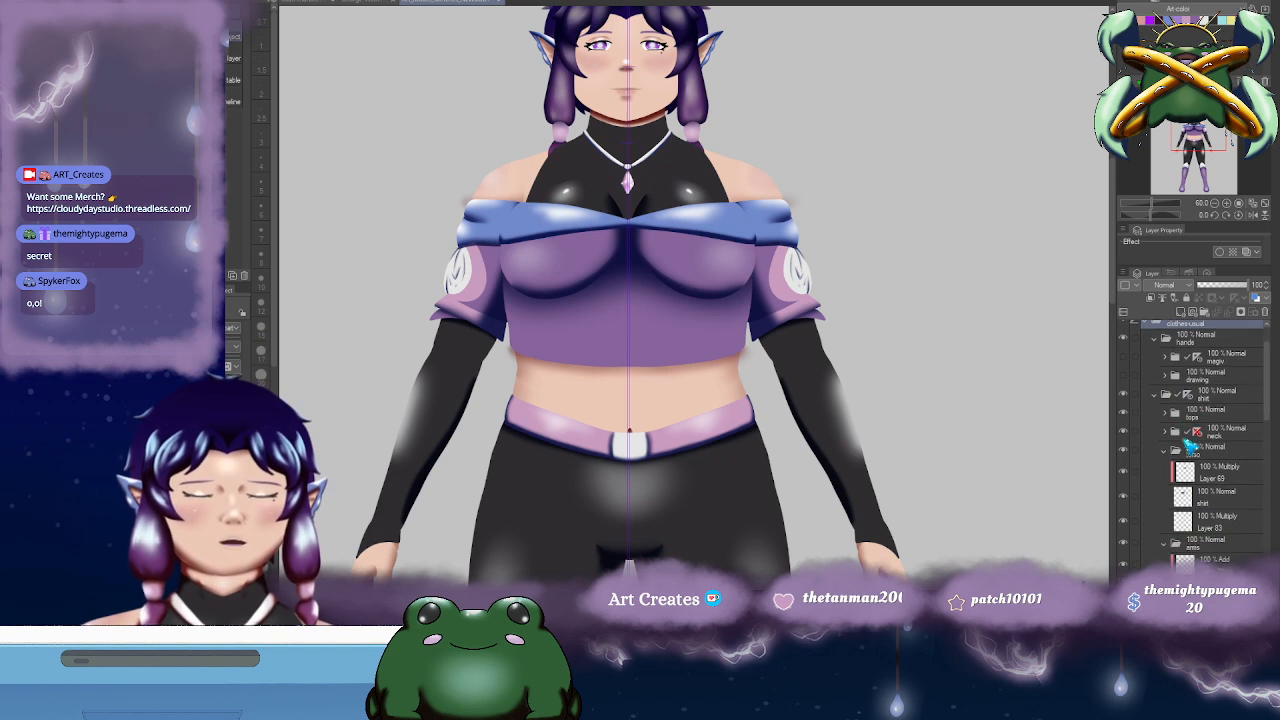
- View the drawing and magic hand poses in turn, check the magic folder's layers, hide both folders and collapse the hands folder
{"action": "left_click", "coordinate": [1126, 396]}
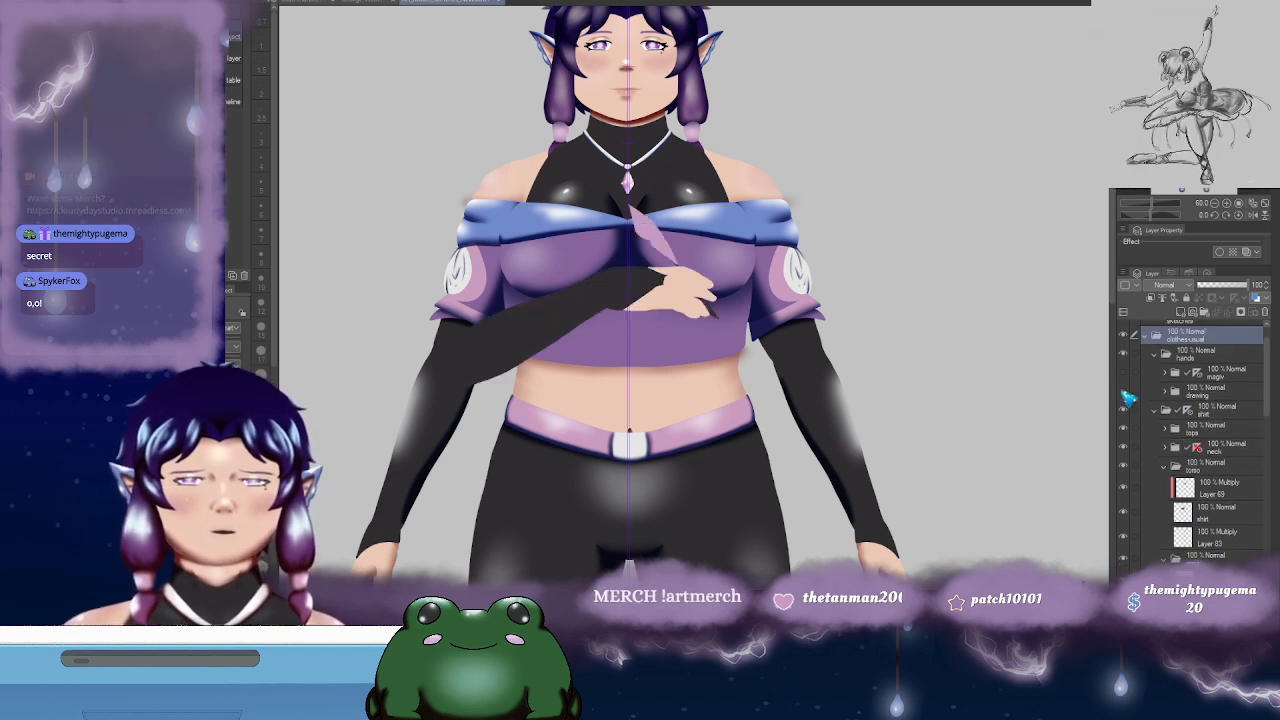
{"action": "left_click", "coordinate": [1124, 392]}
{"action": "left_click", "coordinate": [1123, 373]}
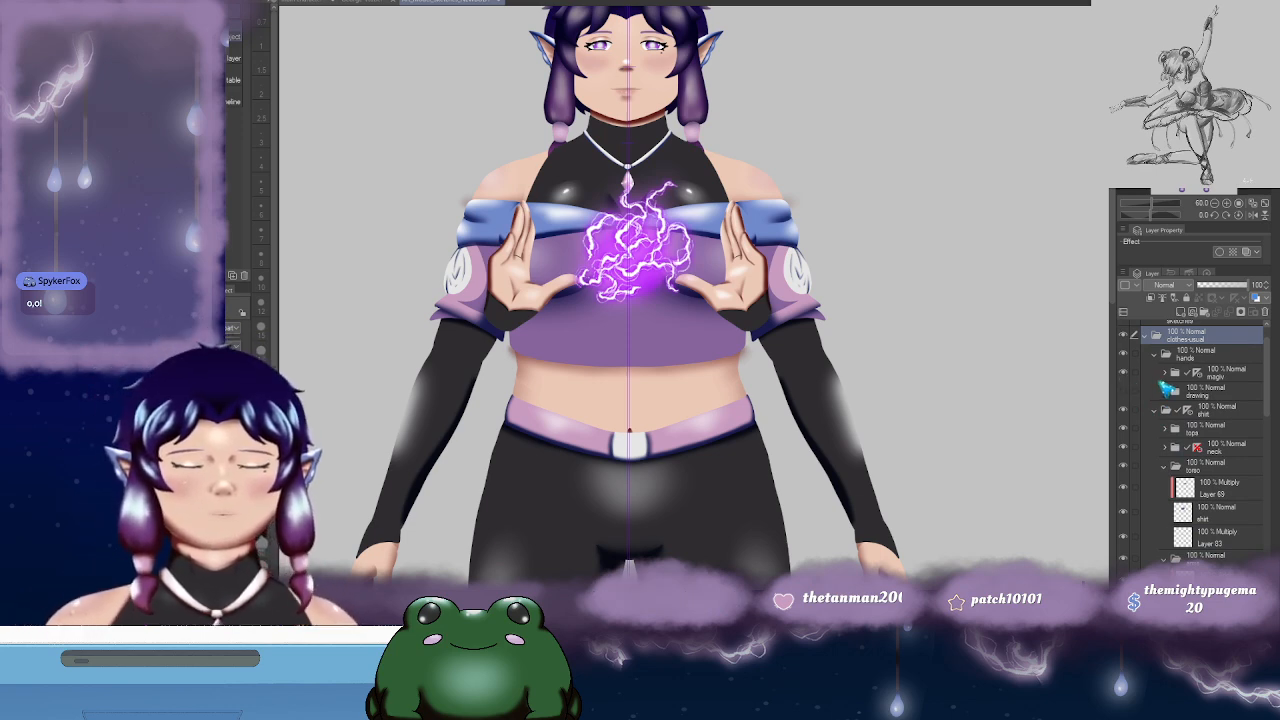
{"action": "left_click", "coordinate": [1167, 373]}
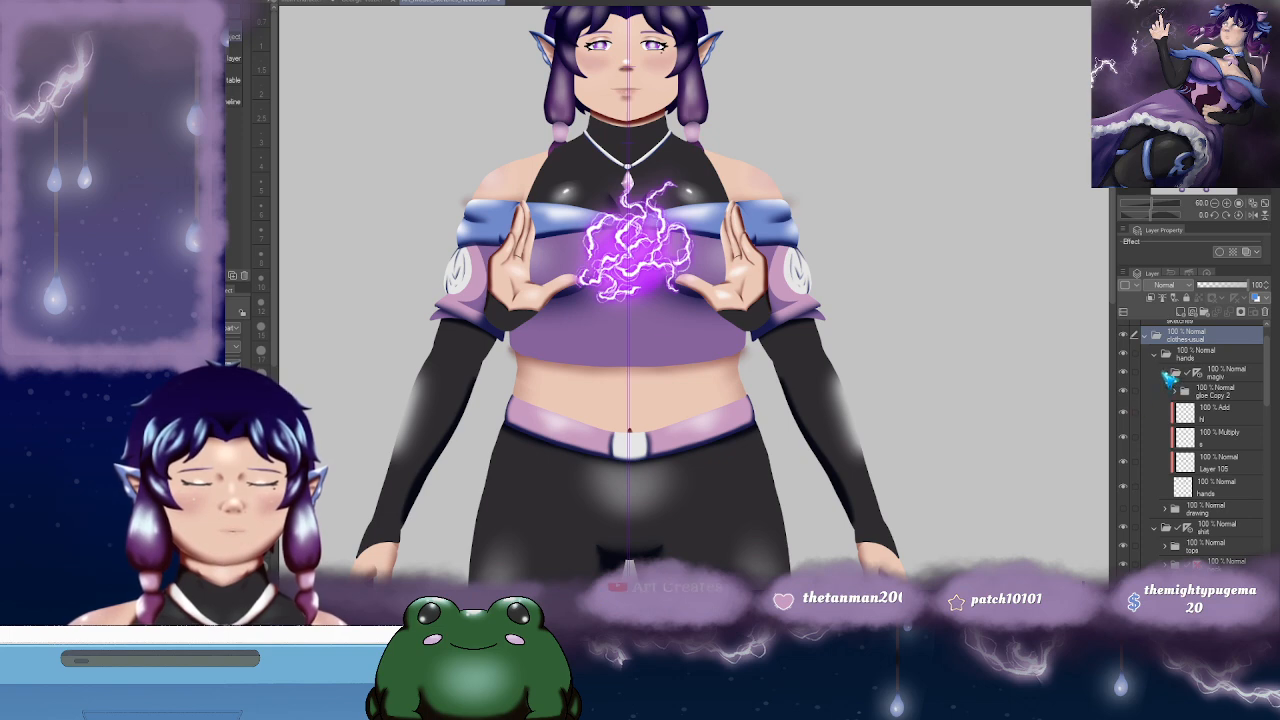
{"action": "left_click", "coordinate": [1164, 372]}
{"action": "left_click", "coordinate": [1123, 374]}
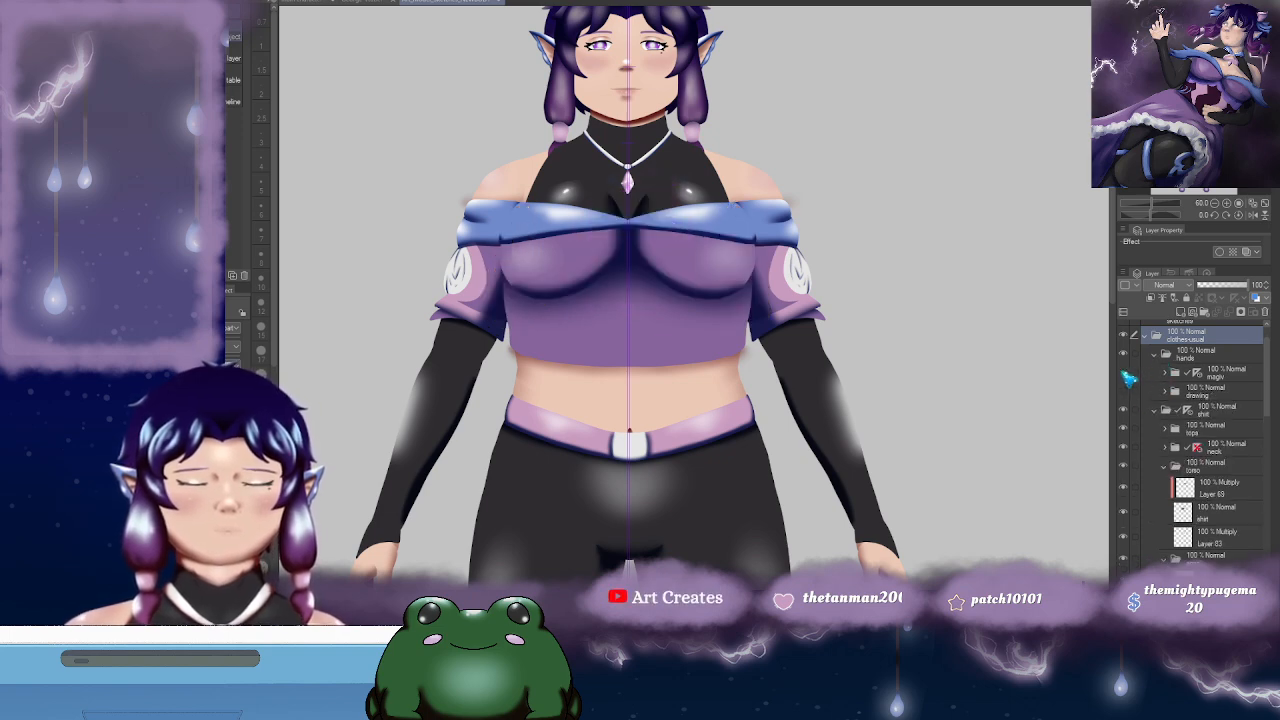
{"action": "left_click", "coordinate": [1156, 354]}
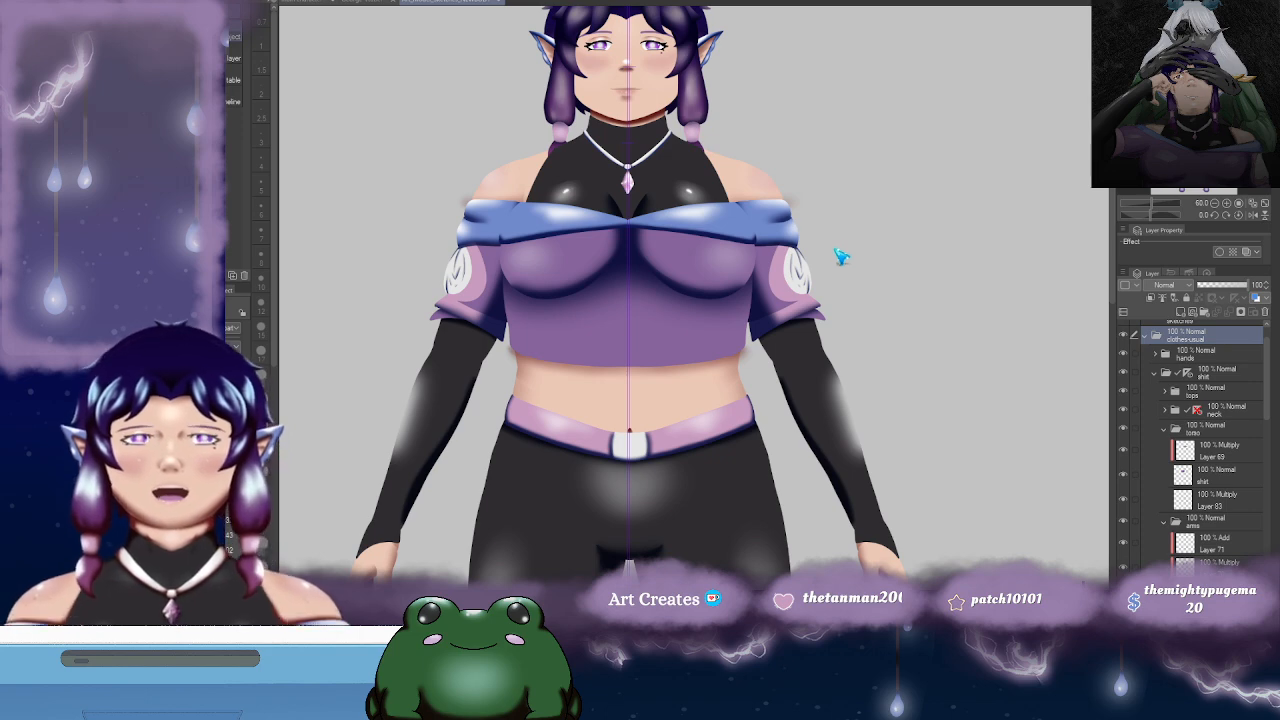
- Examine the purple-haired model's head, necklace and shoulders, followed by the full figure
{"action": "scroll", "coordinate": [754, 131], "scroll_direction": "up", "scroll_amount": 3}
{"action": "left_click_drag", "start_coordinate": [598, 52], "coordinate": [690, 230]}
{"action": "scroll", "coordinate": [725, 232], "scroll_direction": "up", "scroll_amount": 3}
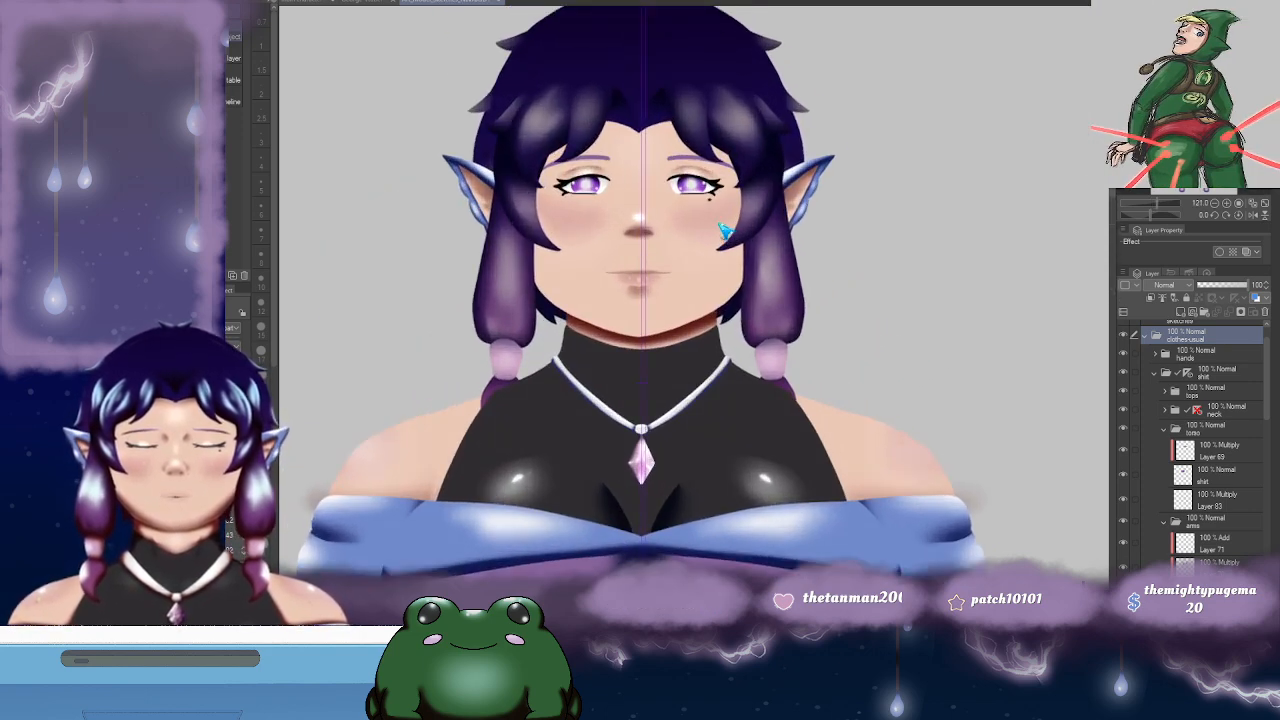
{"action": "left_click_drag", "start_coordinate": [667, 178], "coordinate": [621, 198]}
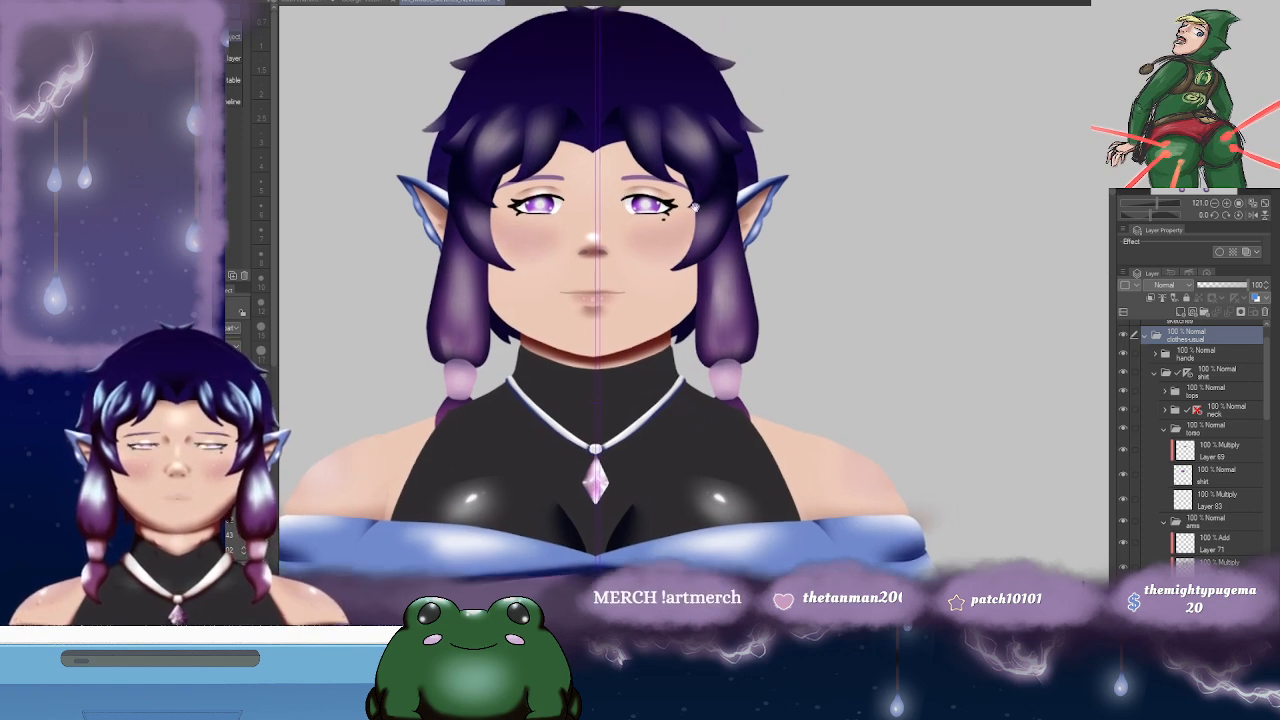
{"action": "left_click_drag", "start_coordinate": [724, 272], "coordinate": [753, 300]}
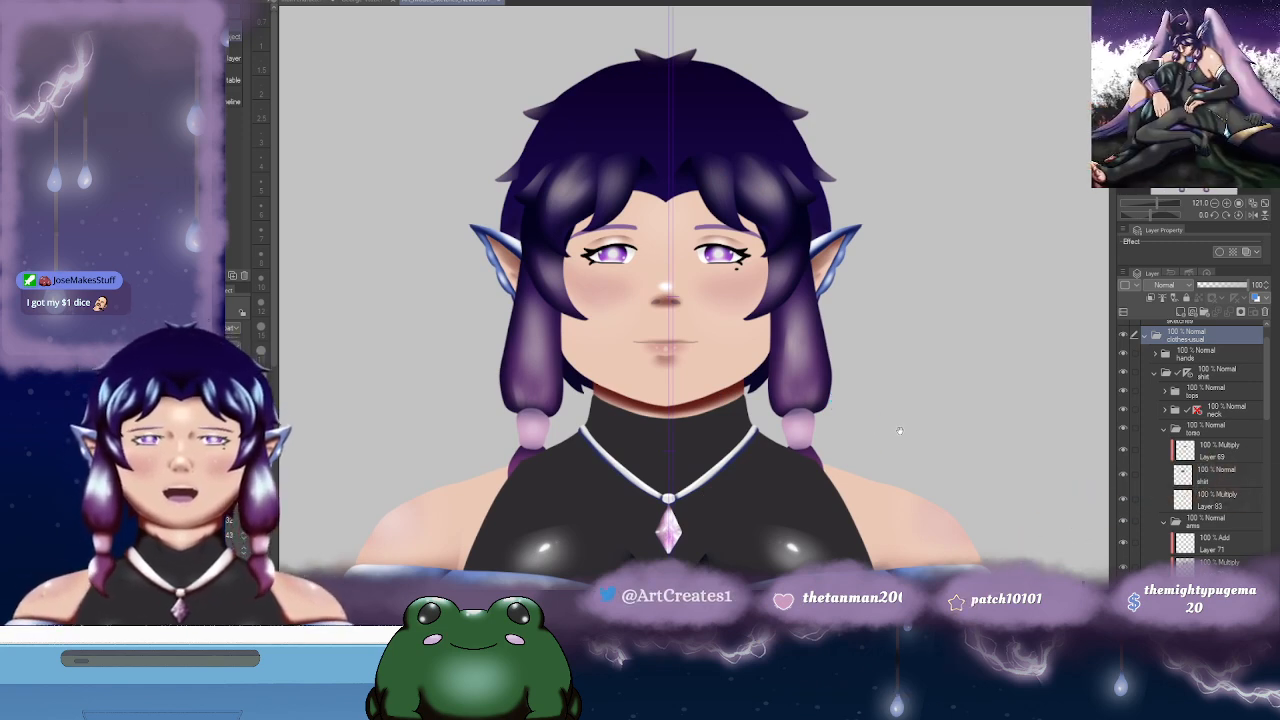
{"action": "left_click_drag", "start_coordinate": [887, 430], "coordinate": [878, 303]}
{"action": "scroll", "coordinate": [887, 378], "scroll_direction": "down", "scroll_amount": 2}
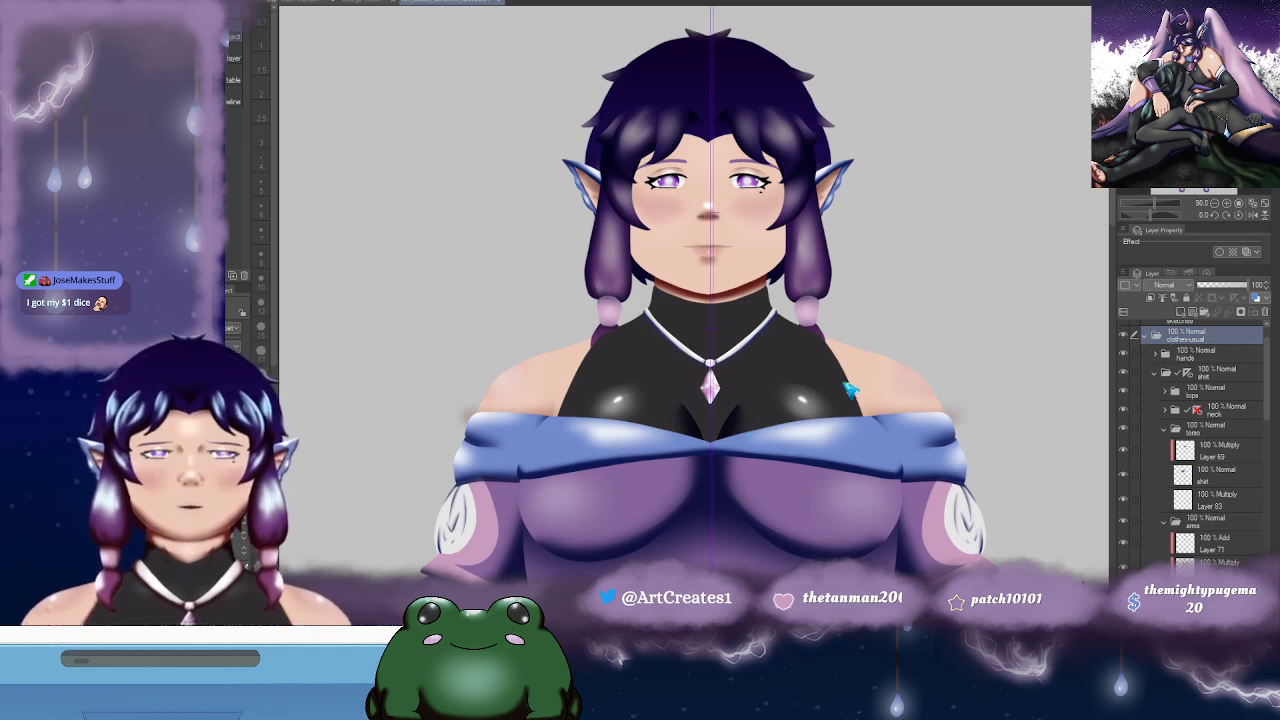
{"action": "scroll", "coordinate": [848, 390], "scroll_direction": "down", "scroll_amount": 3}
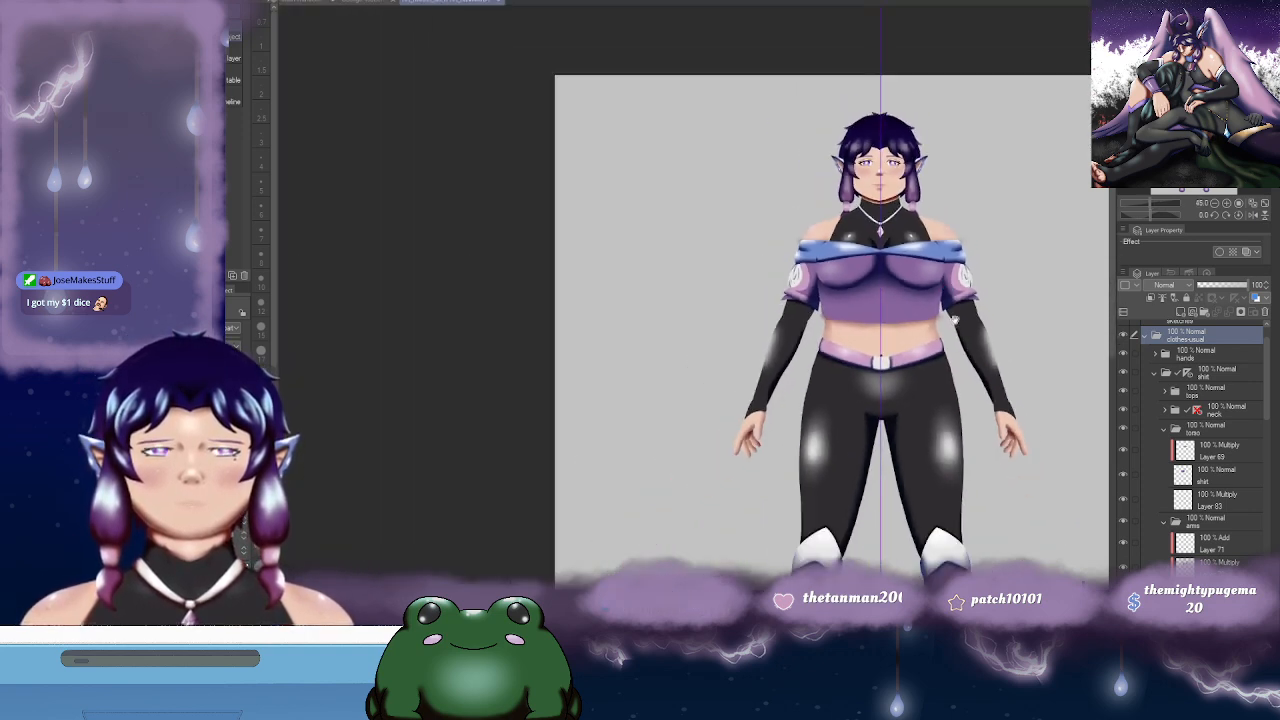
{"action": "scroll", "coordinate": [946, 296], "scroll_direction": "down", "scroll_amount": 4}
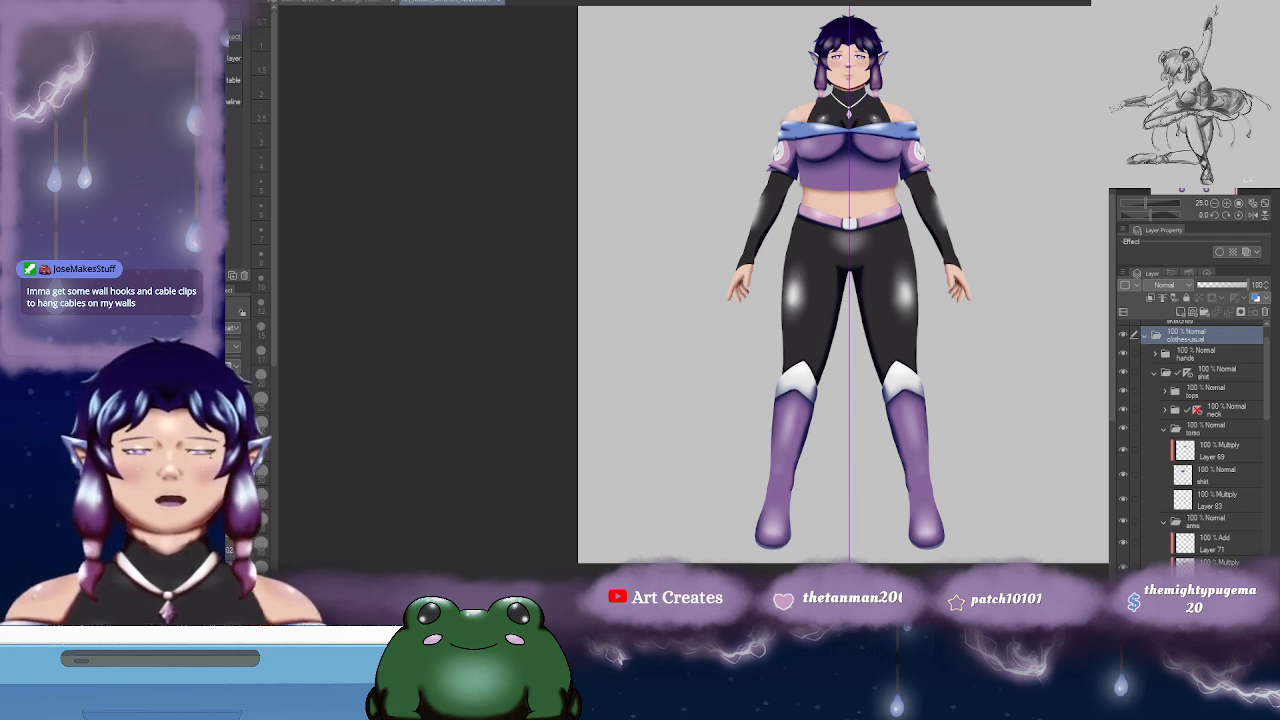
- Examine the shading on the purple-haired model's face, chin shadow, neck and chest up close
{"action": "scroll", "coordinate": [865, 105], "scroll_direction": "up", "scroll_amount": 4}
{"action": "left_click_drag", "start_coordinate": [868, 90], "coordinate": [799, 249]}
{"action": "scroll", "coordinate": [799, 249], "scroll_direction": "up", "scroll_amount": 3}
{"action": "left_click_drag", "start_coordinate": [778, 158], "coordinate": [780, 210]}
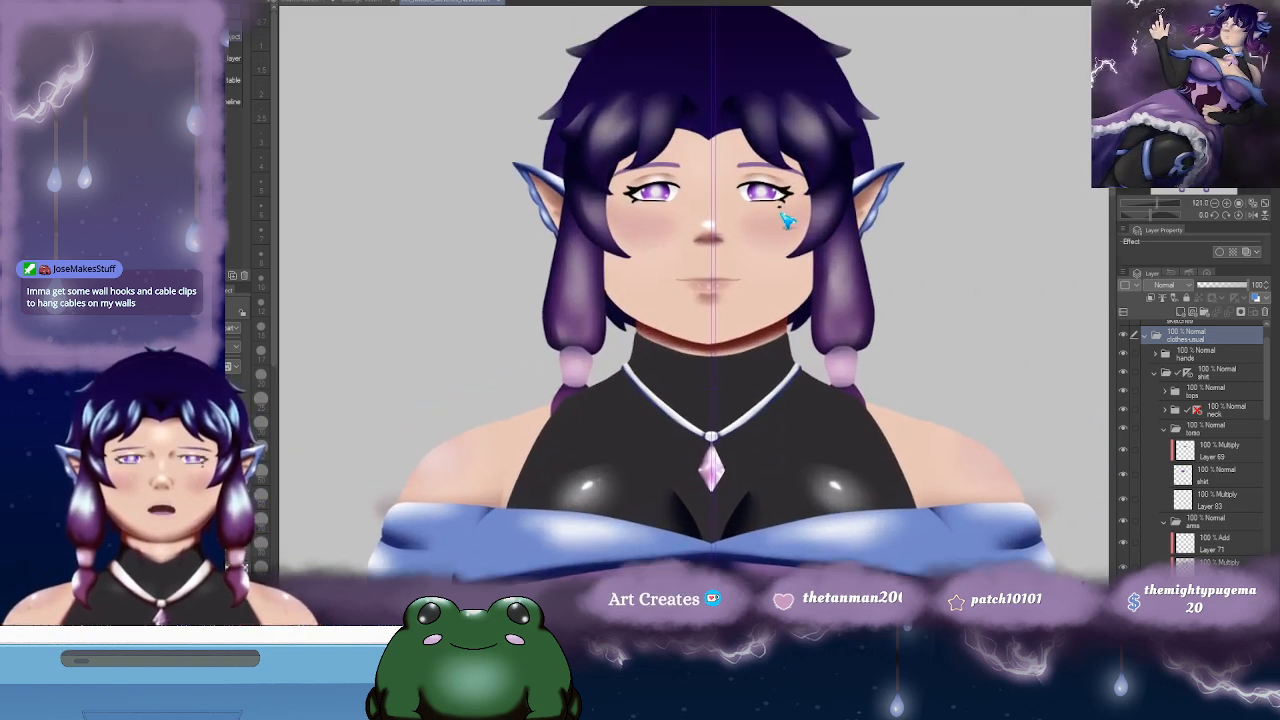
{"action": "scroll", "coordinate": [760, 208], "scroll_direction": "up", "scroll_amount": 2}
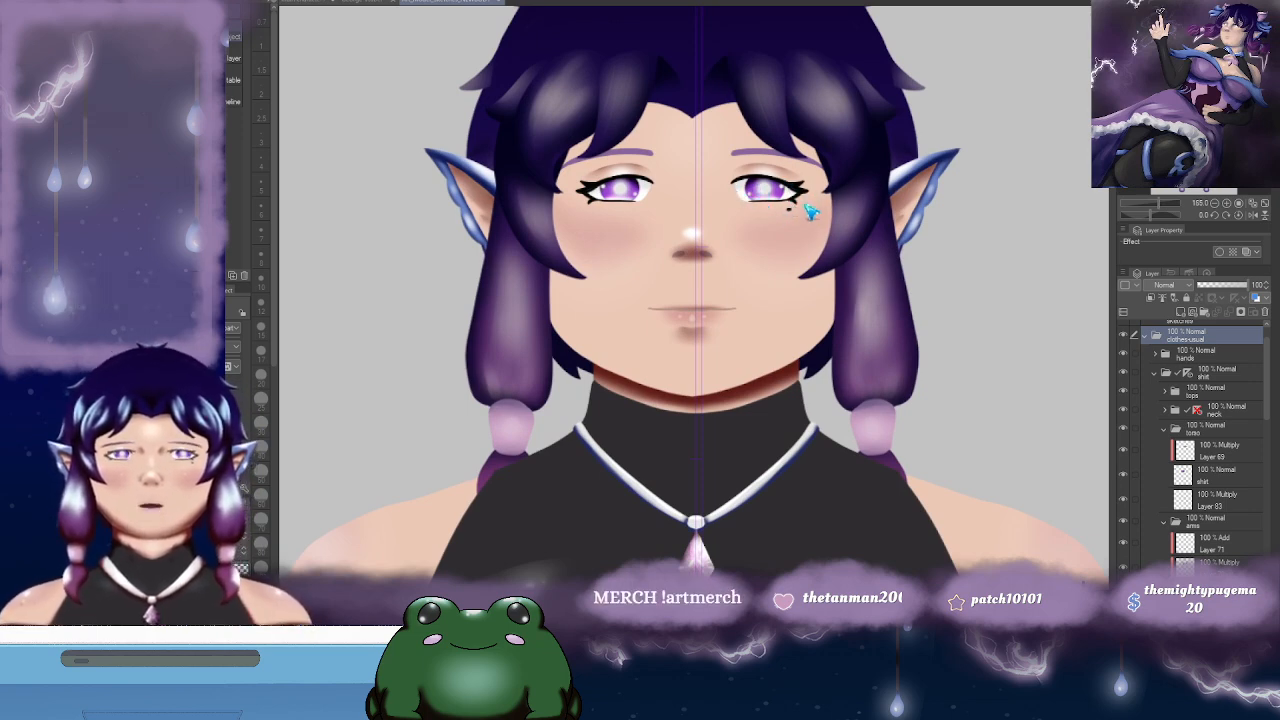
{"action": "left_click_drag", "start_coordinate": [865, 228], "coordinate": [837, 144]}
{"action": "left_click_drag", "start_coordinate": [820, 243], "coordinate": [770, 290]}
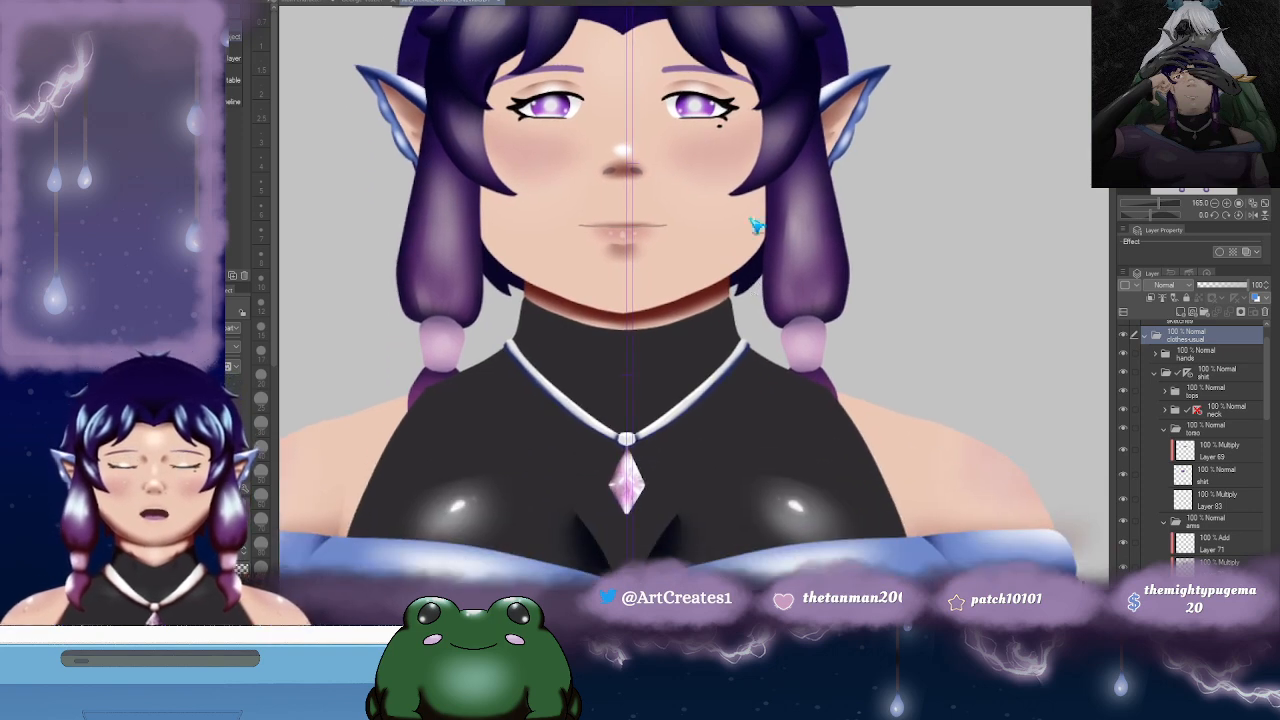
{"action": "left_click_drag", "start_coordinate": [705, 236], "coordinate": [742, 244]}
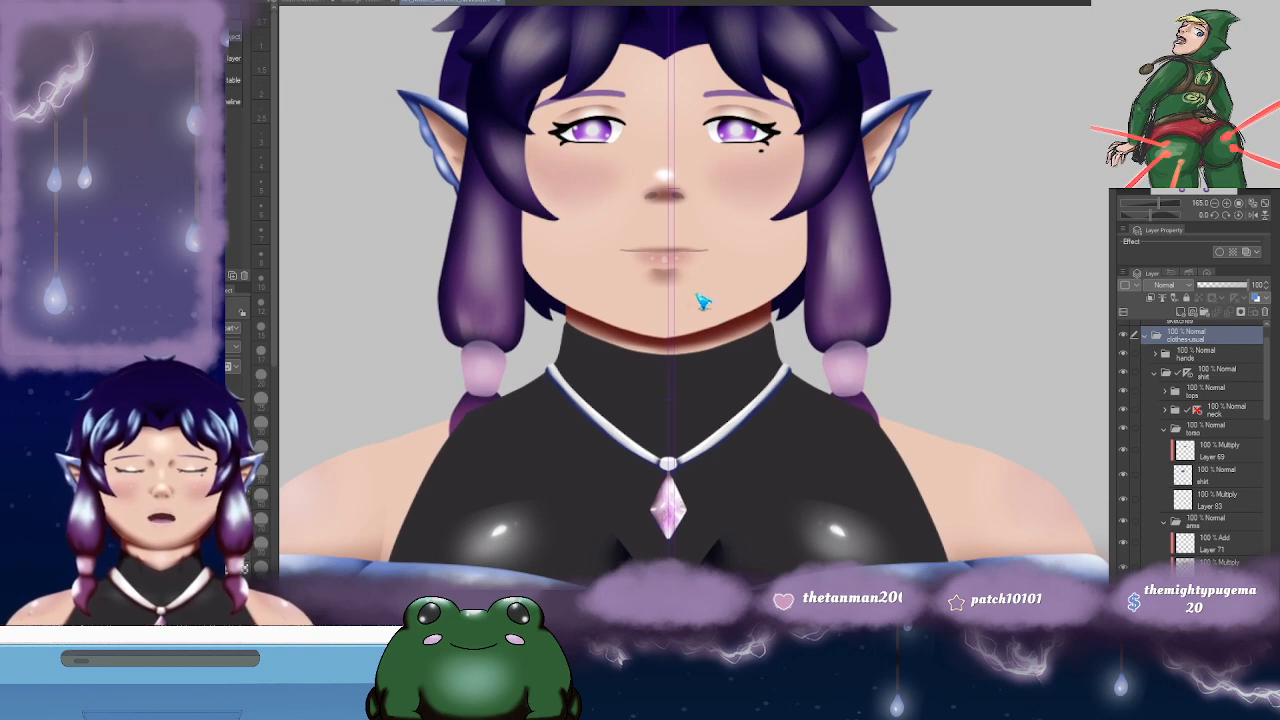
- Select the upper-lip layer from the canvas and toggle its visibility to view the teeth behind it
{"action": "left_click", "coordinate": [664, 248]}
{"action": "scroll", "coordinate": [1233, 526], "scroll_direction": "down", "scroll_amount": 1}
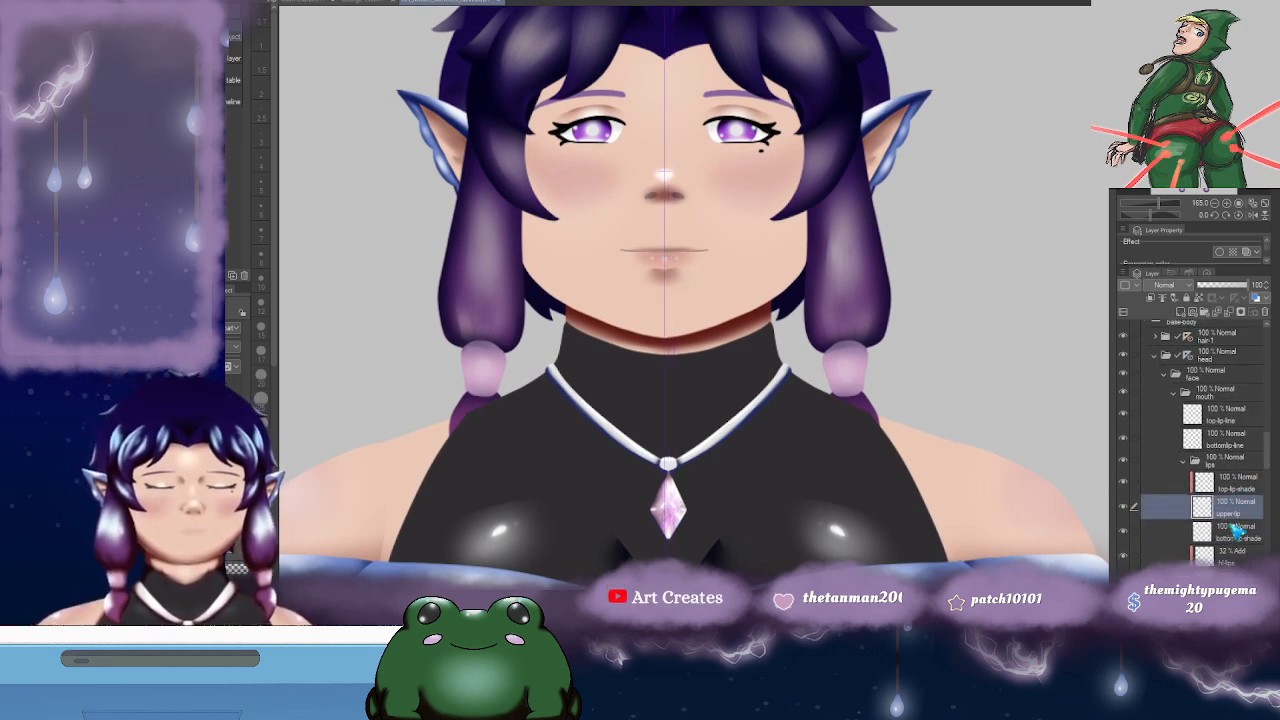
{"action": "left_click", "coordinate": [1124, 512]}
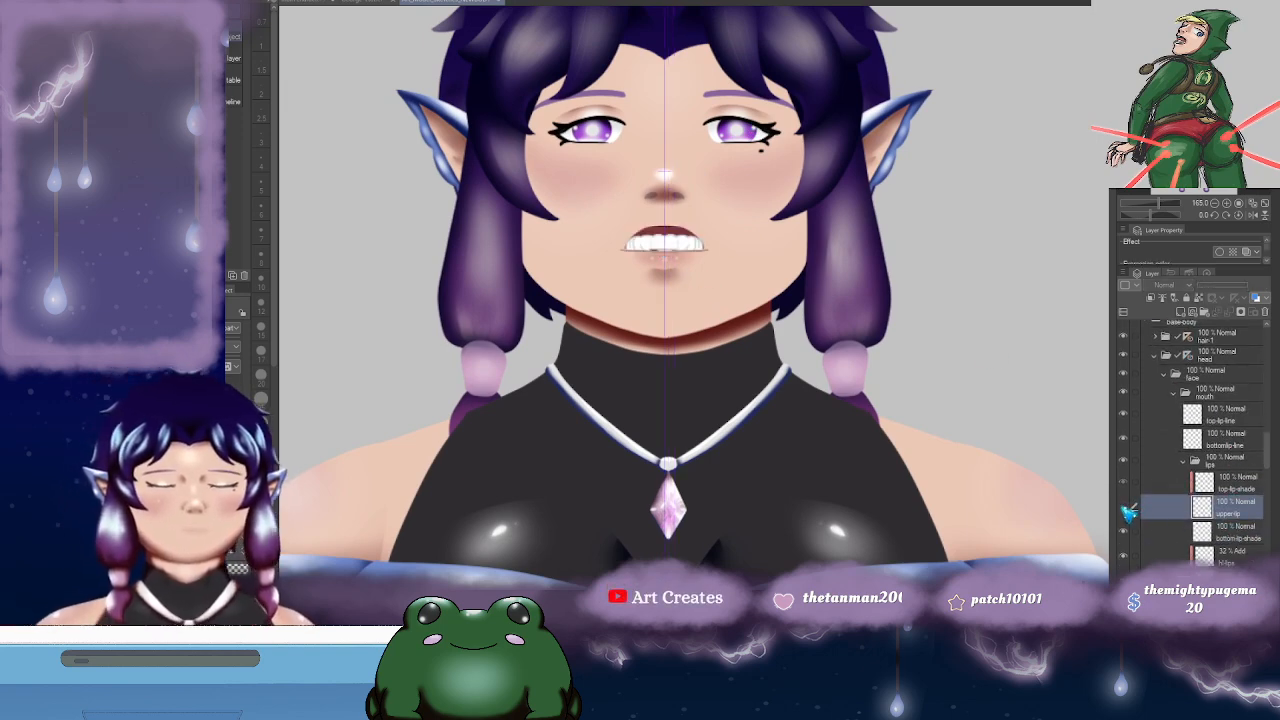
{"action": "left_click", "coordinate": [1124, 512]}
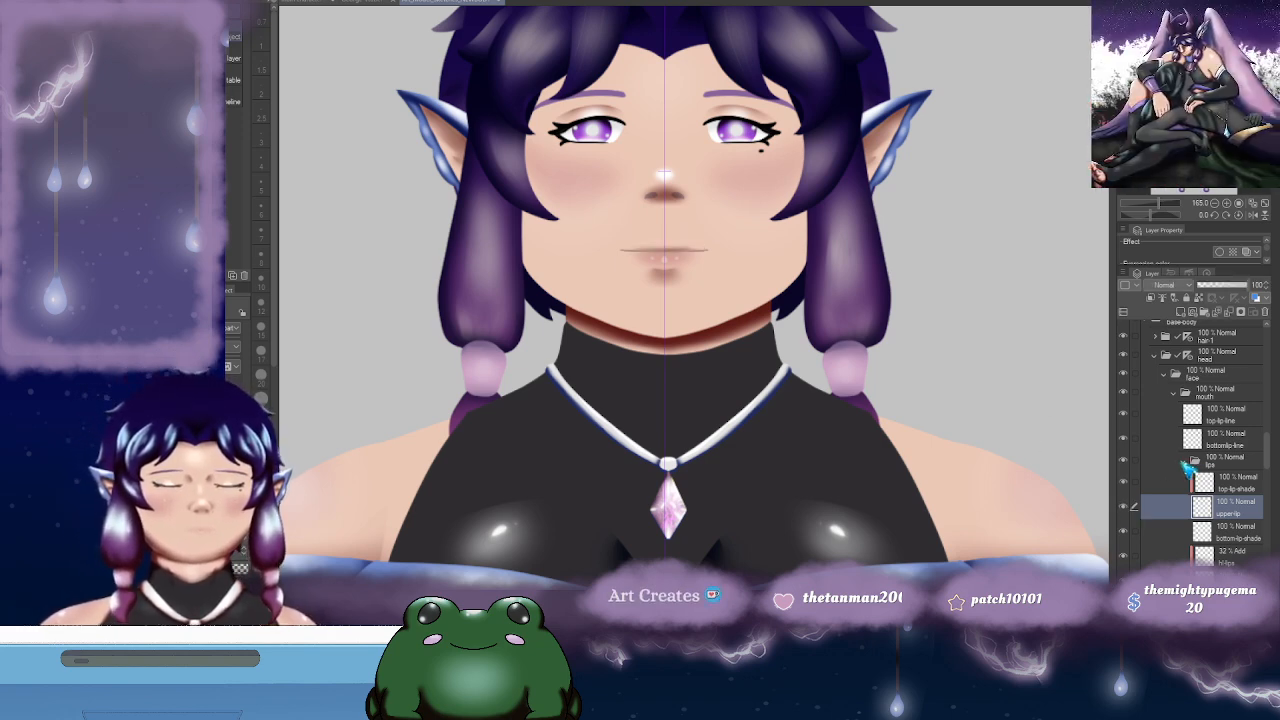
- Collapse the lips folder and hide it to inspect the teeth and tongue up close, then restore its visibility
{"action": "left_click", "coordinate": [1192, 462]}
{"action": "left_click", "coordinate": [1124, 461]}
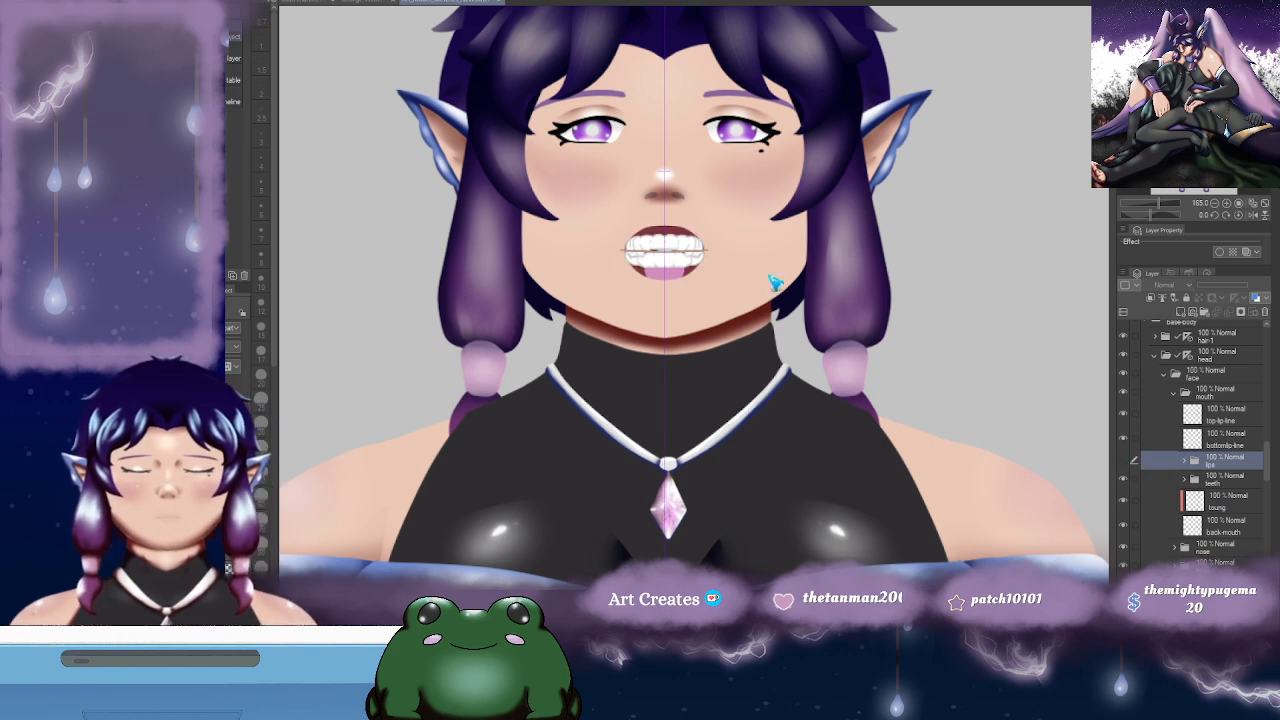
{"action": "scroll", "coordinate": [776, 300], "scroll_direction": "up", "scroll_amount": 4}
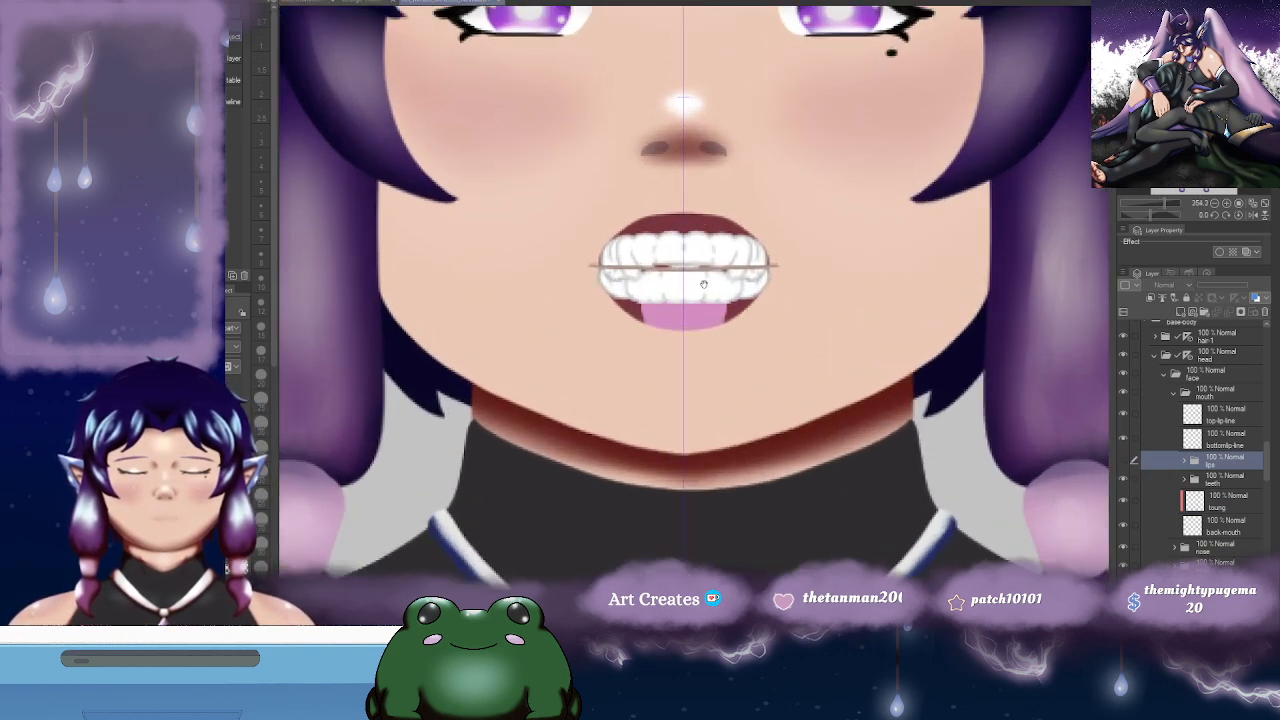
{"action": "scroll", "coordinate": [767, 316], "scroll_direction": "up", "scroll_amount": 5}
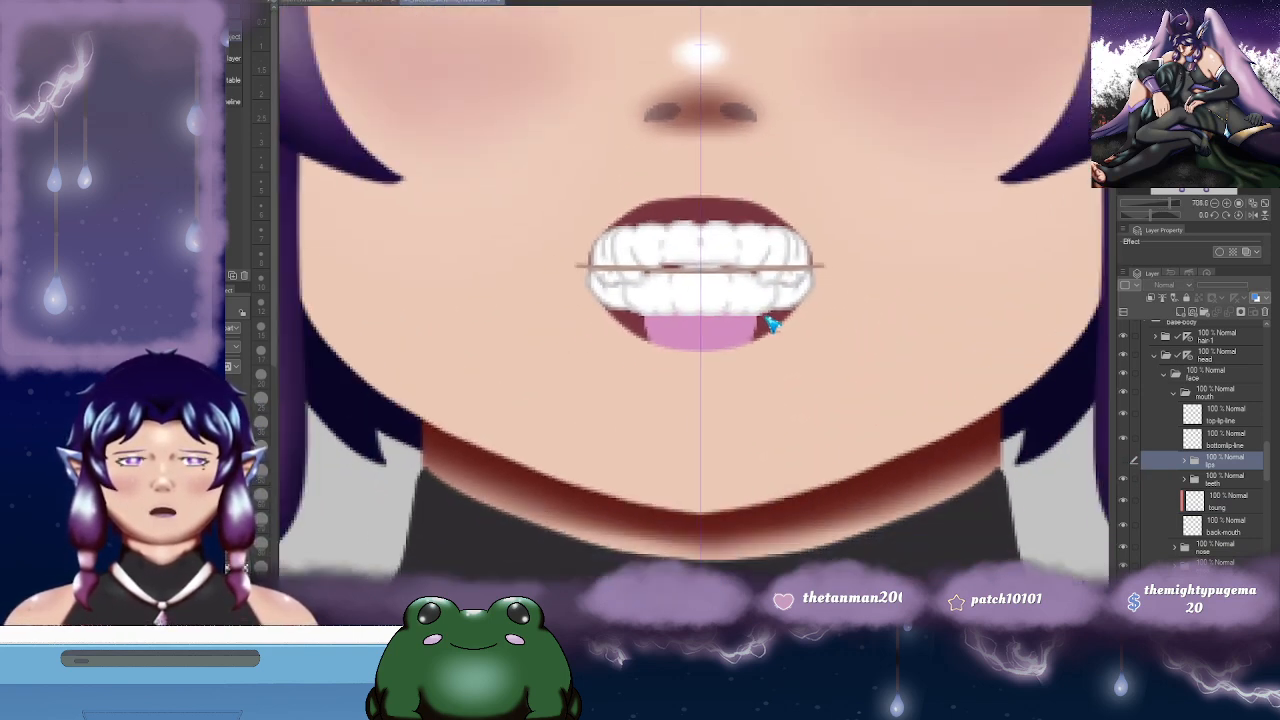
{"action": "scroll", "coordinate": [774, 323], "scroll_direction": "down", "scroll_amount": 4}
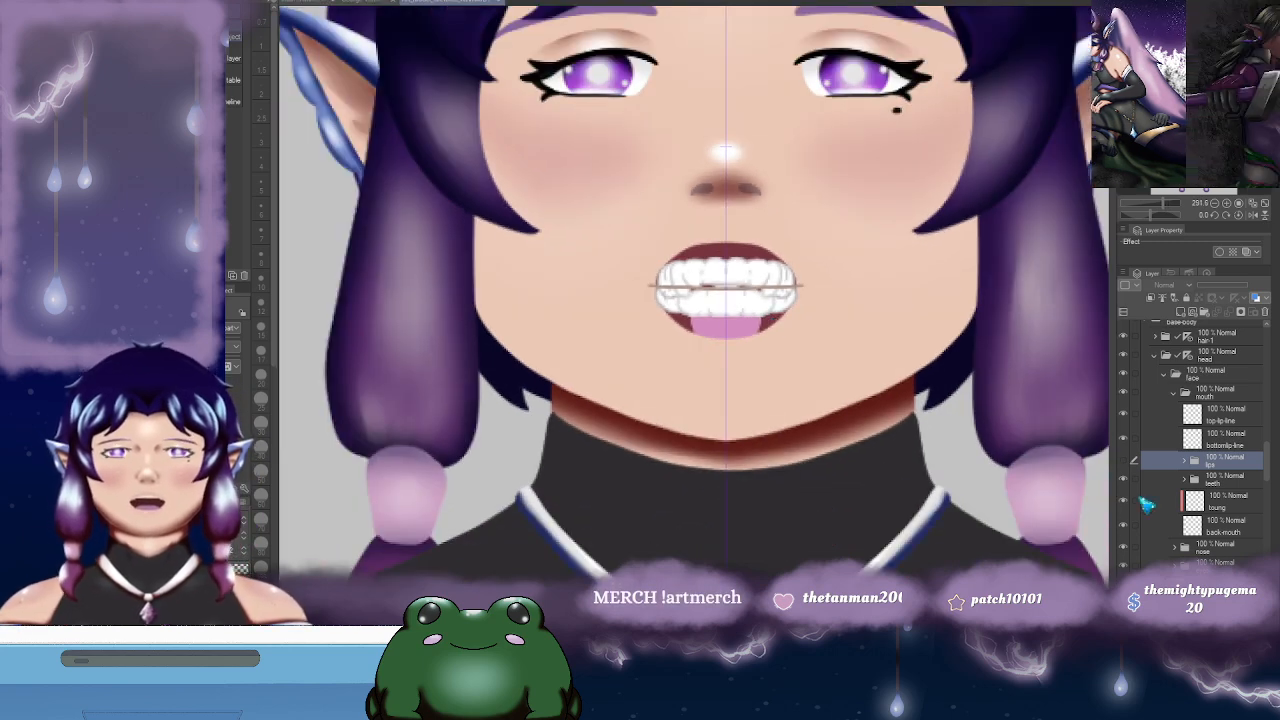
{"action": "left_click", "coordinate": [1123, 461]}
- Collapse the head folder in the purple-haired model's base-body layers
{"action": "scroll", "coordinate": [813, 331], "scroll_direction": "down", "scroll_amount": 2}
{"action": "scroll", "coordinate": [820, 336], "scroll_direction": "down", "scroll_amount": 5}
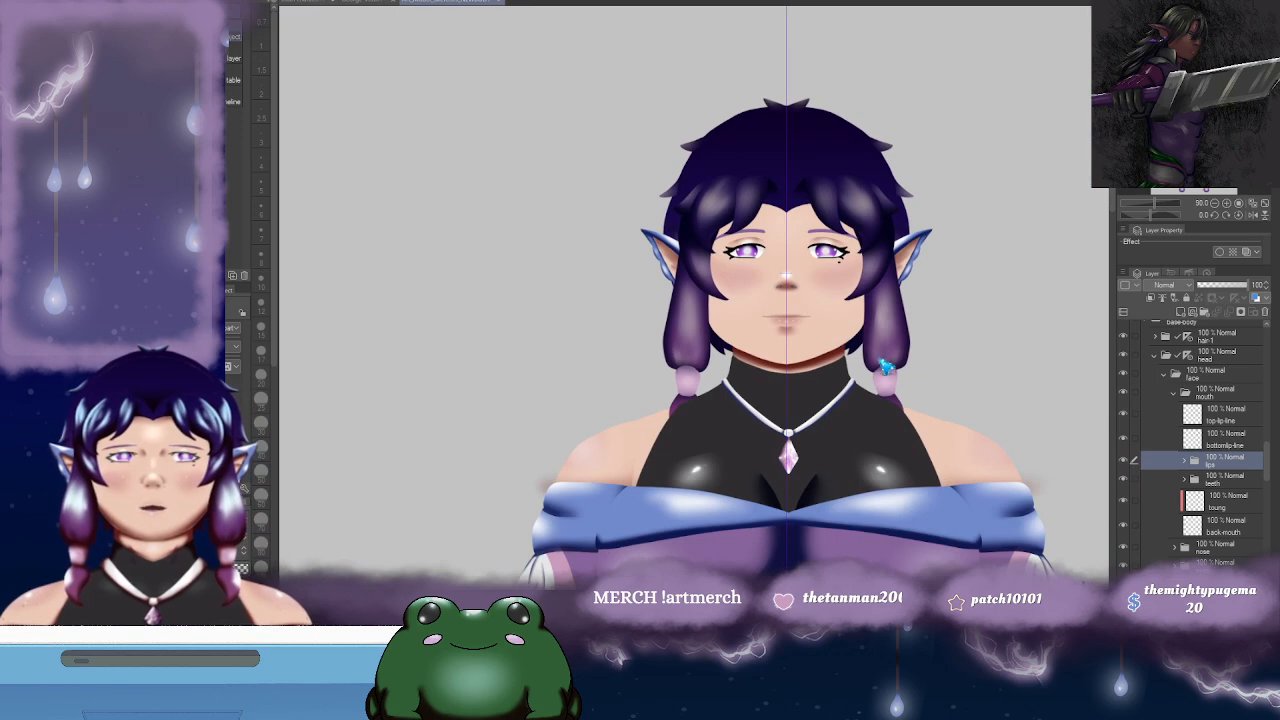
{"action": "scroll", "coordinate": [885, 368], "scroll_direction": "down", "scroll_amount": 3}
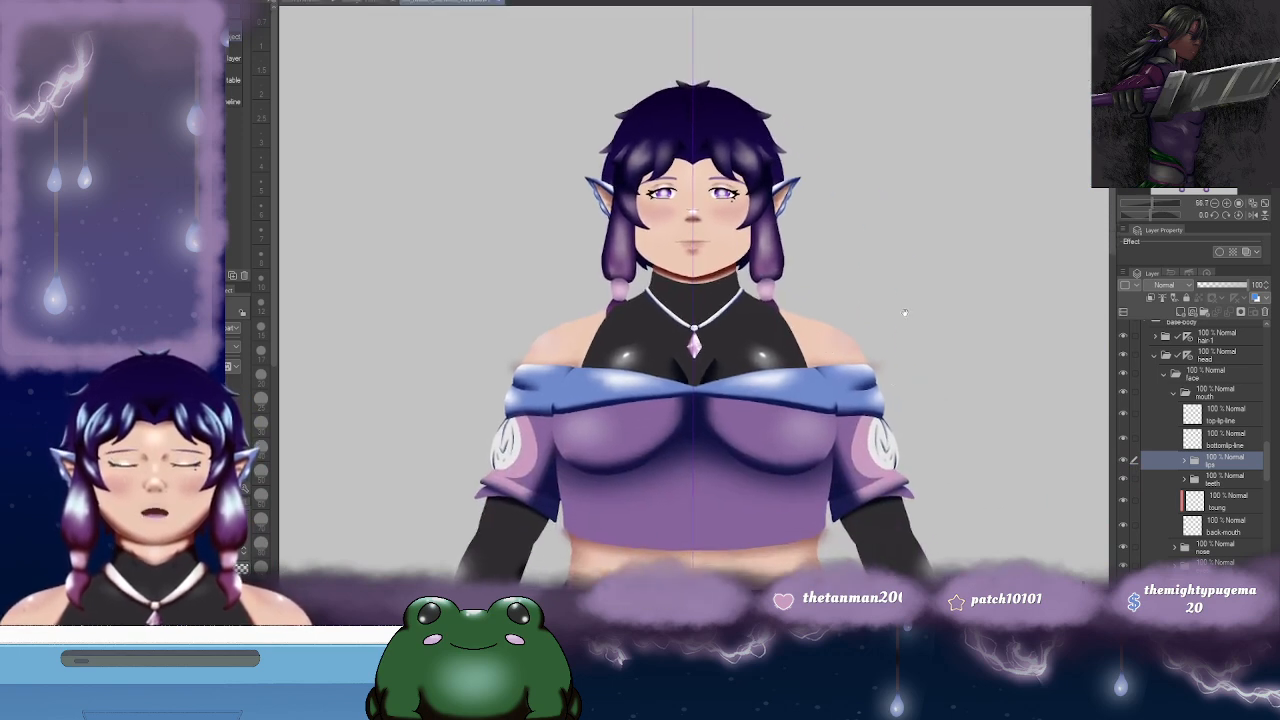
{"action": "left_click_drag", "start_coordinate": [905, 313], "coordinate": [869, 249]}
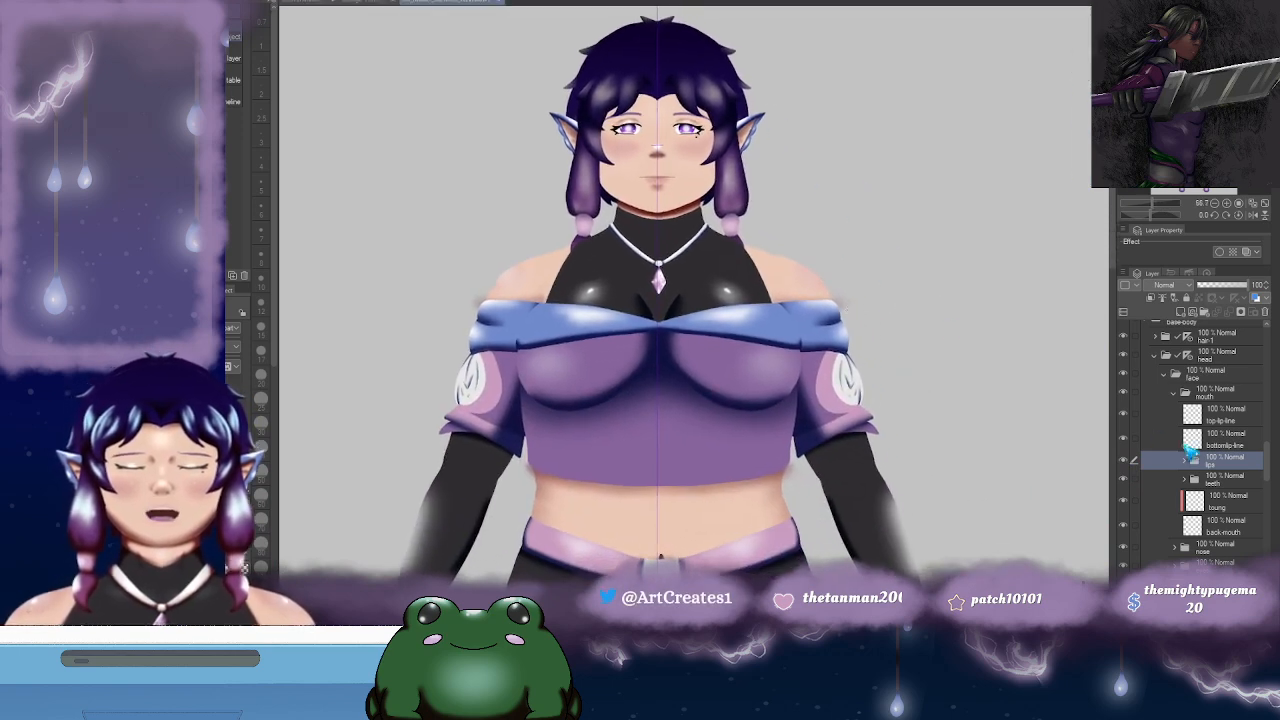
{"action": "left_click", "coordinate": [1156, 355]}
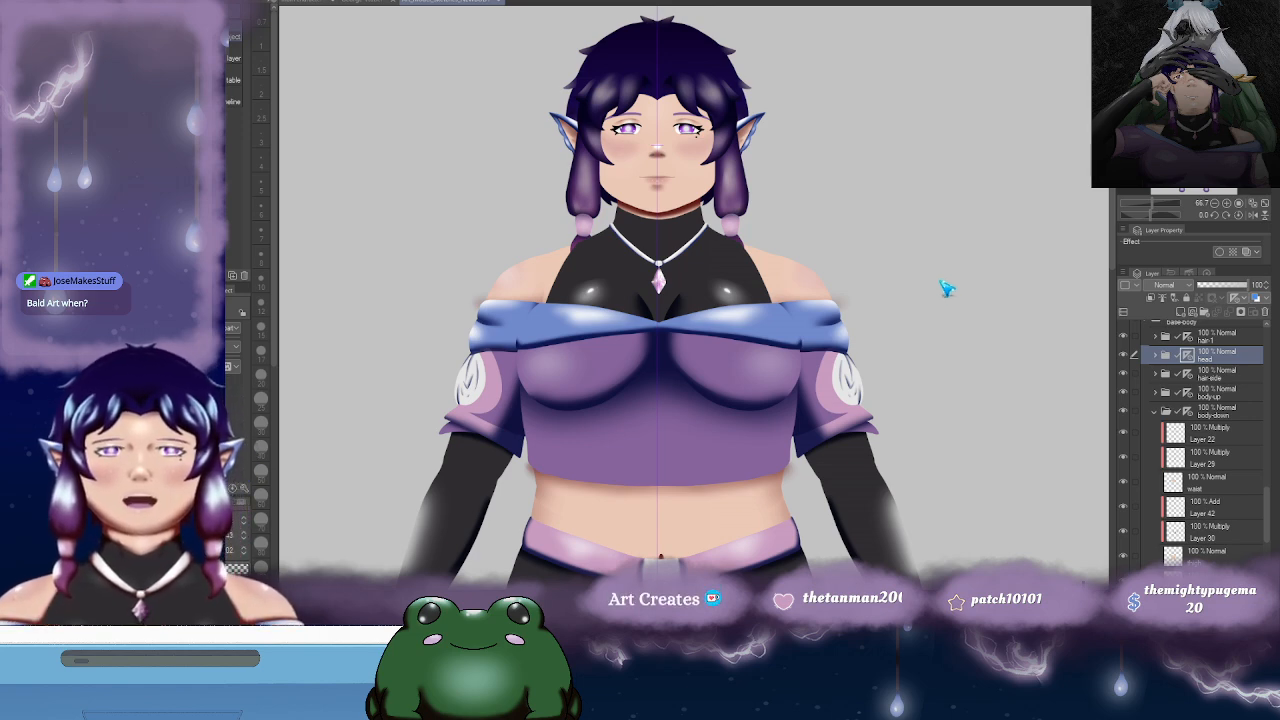
- Examine the purple-haired model's full outfit, from the shirt and sleeves down to the leggings and boots
{"action": "scroll", "coordinate": [931, 288], "scroll_direction": "down", "scroll_amount": 1}
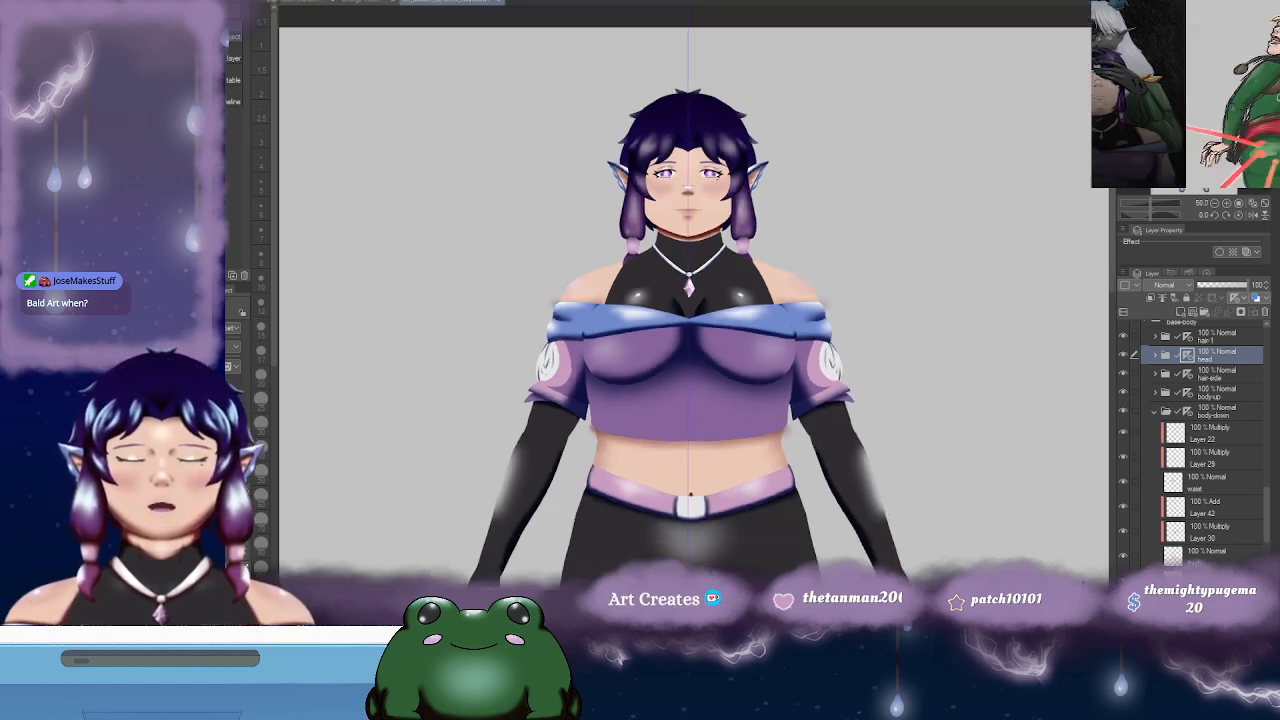
{"action": "scroll", "coordinate": [733, 263], "scroll_direction": "down", "scroll_amount": 2}
{"action": "scroll", "coordinate": [733, 263], "scroll_direction": "down", "scroll_amount": 3}
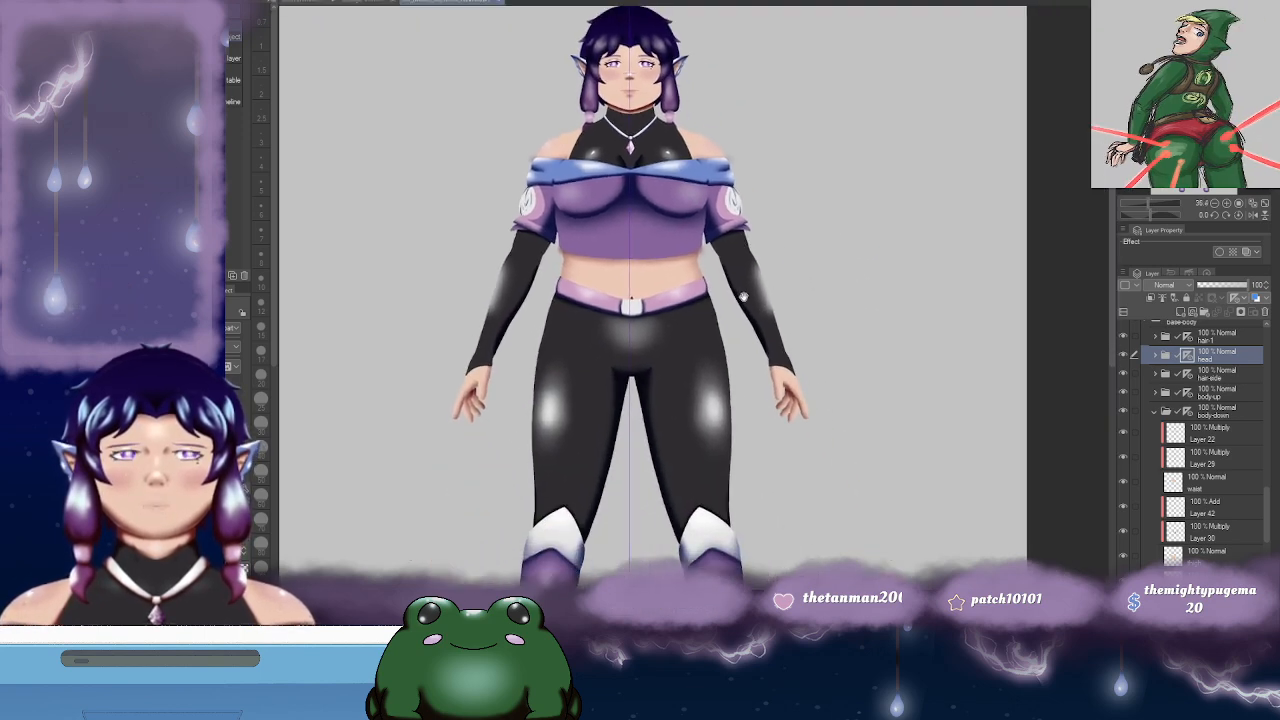
{"action": "scroll", "coordinate": [733, 413], "scroll_direction": "down", "scroll_amount": 2}
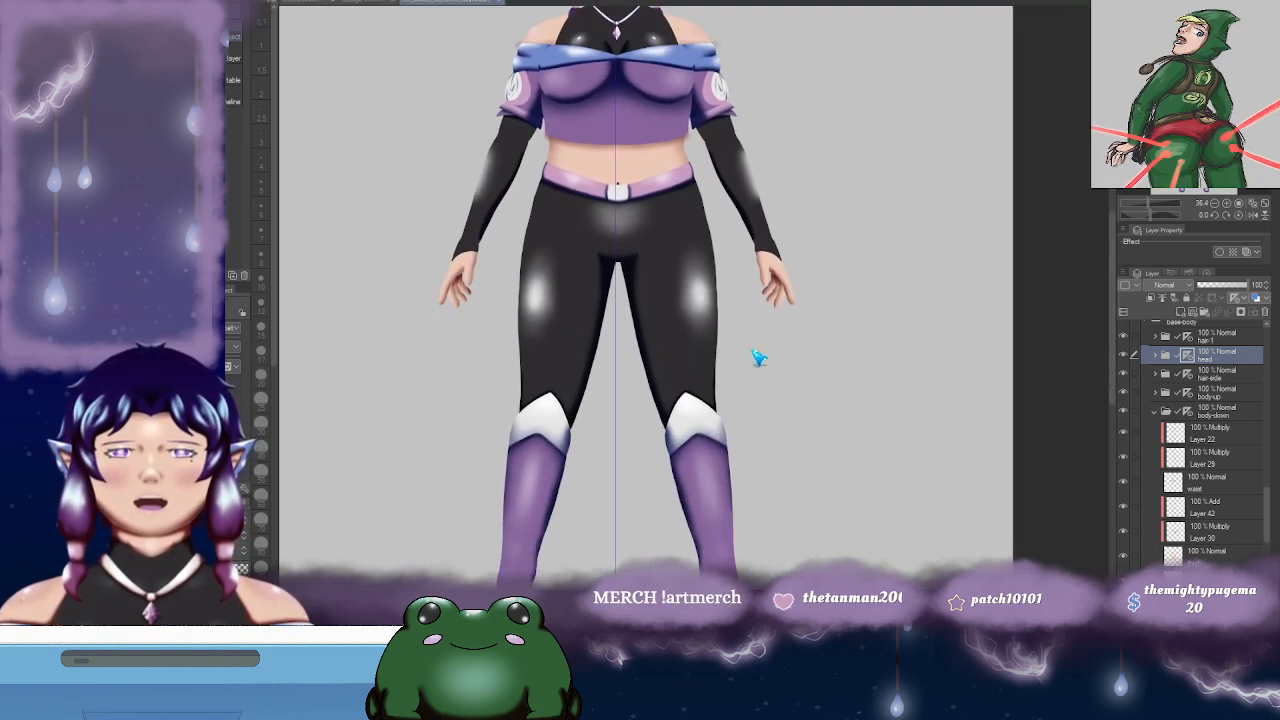
{"action": "scroll", "coordinate": [757, 357], "scroll_direction": "down", "scroll_amount": 1}
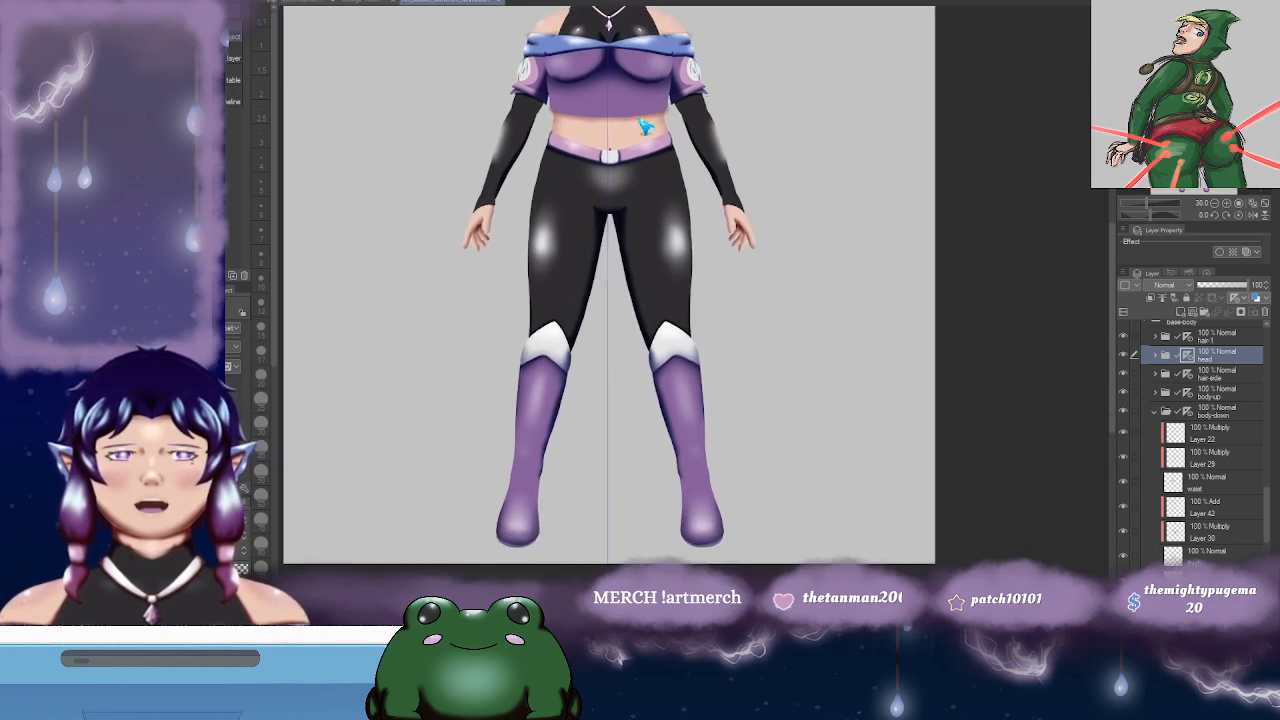
{"action": "left_click_drag", "start_coordinate": [732, 272], "coordinate": [716, 296]}
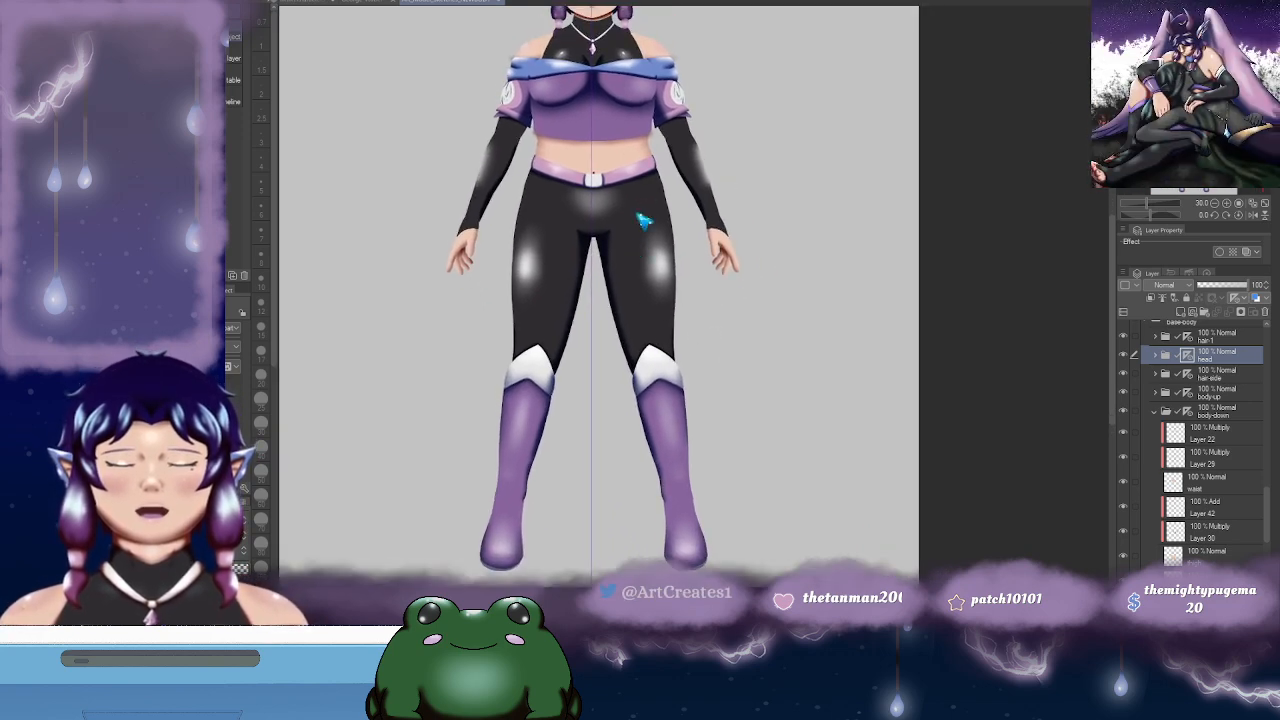
{"action": "left_click_drag", "start_coordinate": [522, 548], "coordinate": [510, 494]}
{"action": "left_click_drag", "start_coordinate": [523, 376], "coordinate": [545, 515]}
{"action": "mouse_move", "coordinate": [679, 284]}
{"action": "left_mouse_down"}
{"action": "mouse_move", "coordinate": [552, 213]}
{"action": "mouse_move", "coordinate": [667, 239]}
{"action": "mouse_move", "coordinate": [666, 301]}
{"action": "left_mouse_up"}
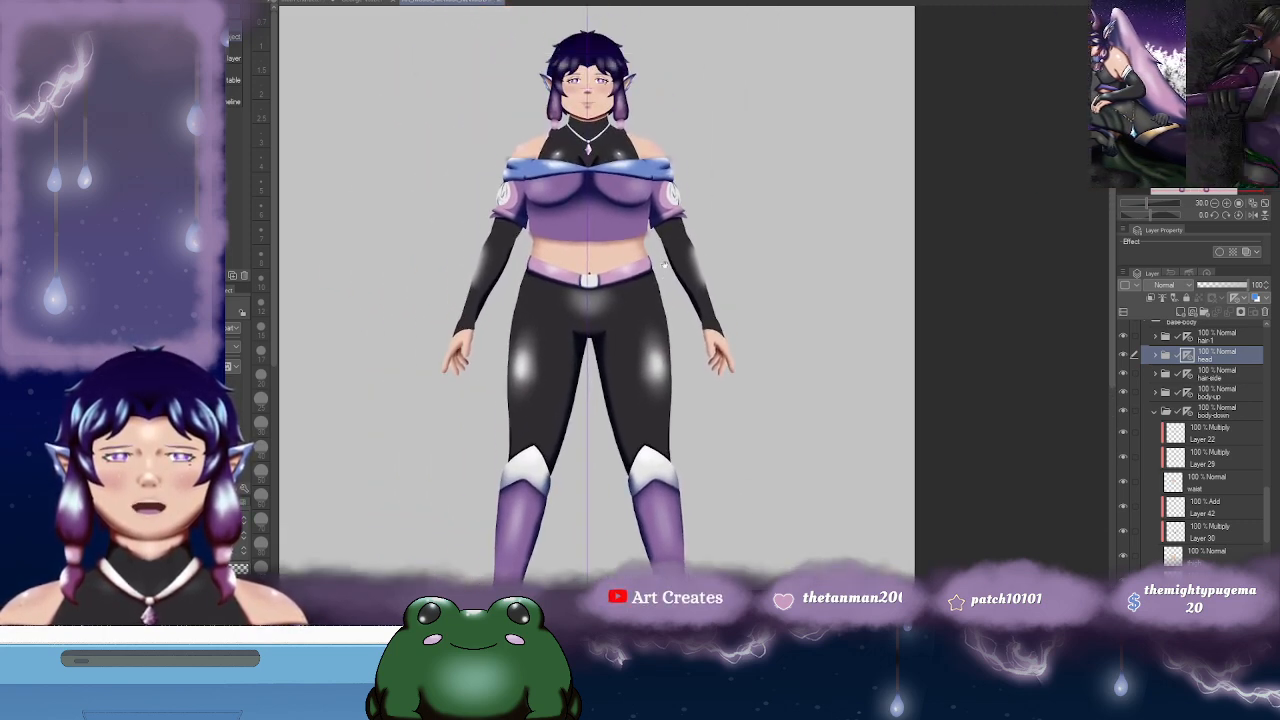
{"action": "left_click_drag", "start_coordinate": [635, 225], "coordinate": [634, 251]}
{"action": "left_click_drag", "start_coordinate": [713, 242], "coordinate": [705, 243]}
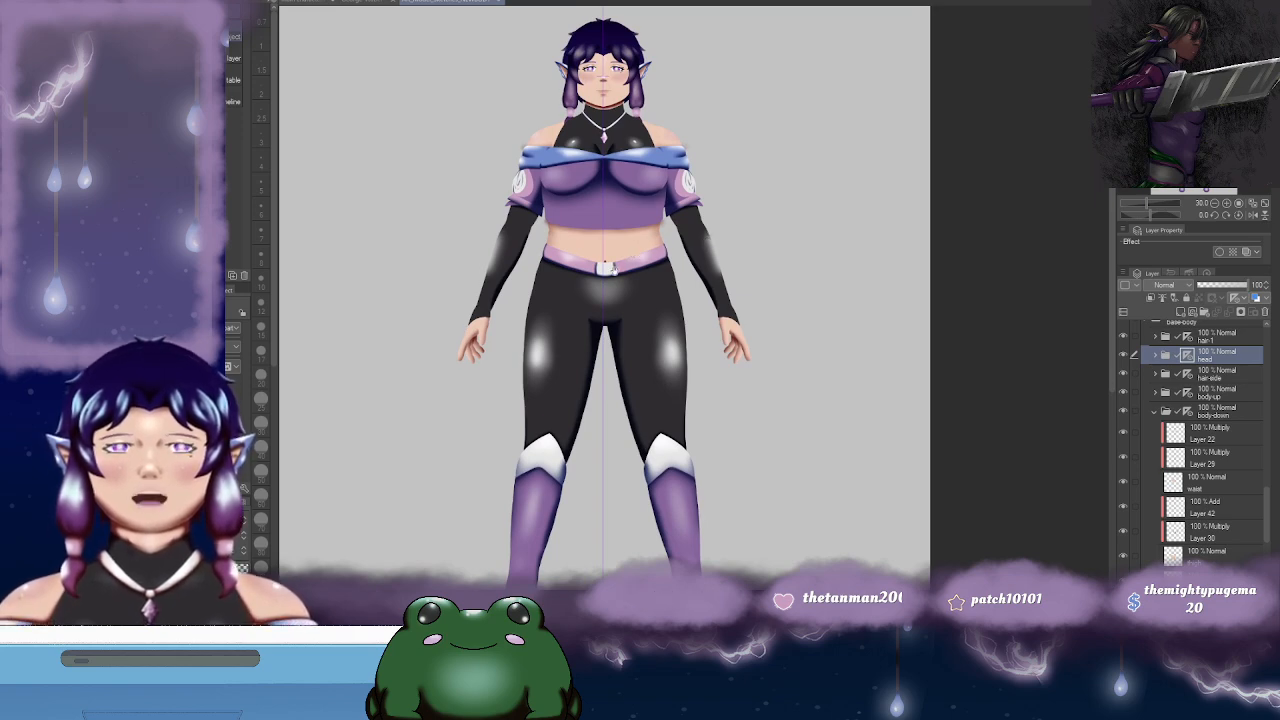
{"action": "left_click_drag", "start_coordinate": [640, 220], "coordinate": [652, 230]}
{"action": "left_click_drag", "start_coordinate": [624, 457], "coordinate": [614, 360]}
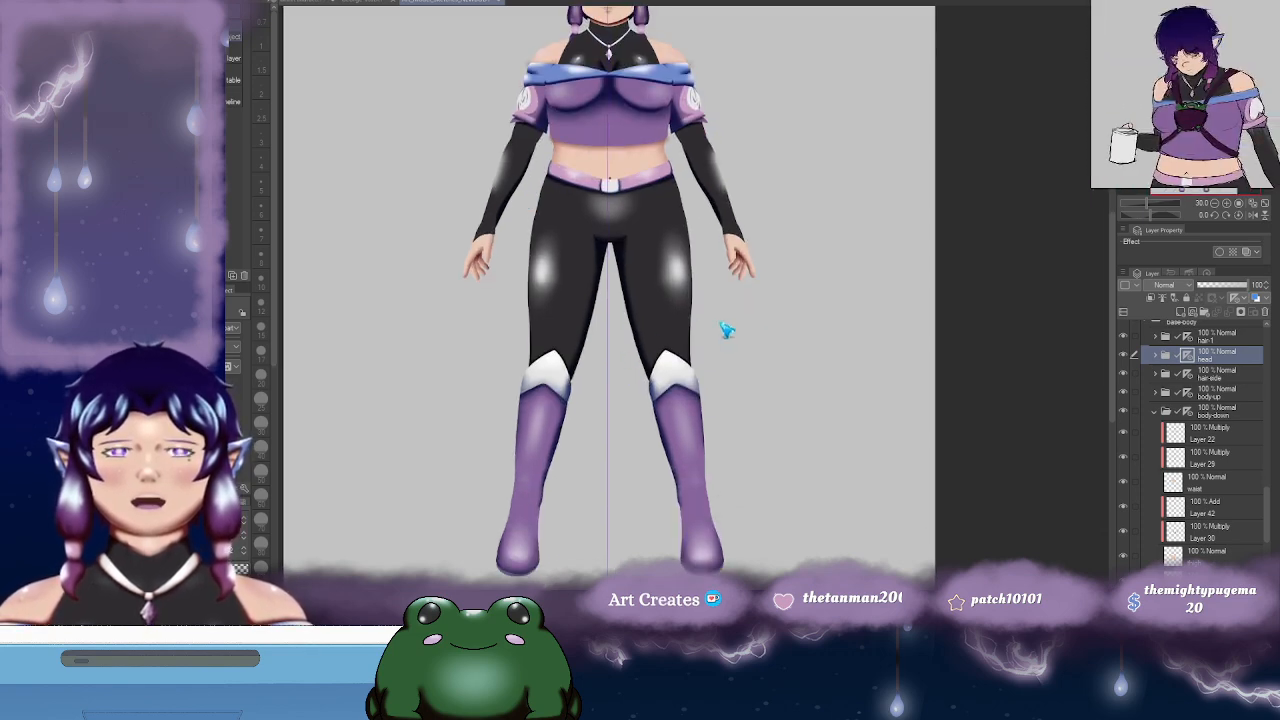
{"action": "left_click_drag", "start_coordinate": [779, 248], "coordinate": [781, 294]}
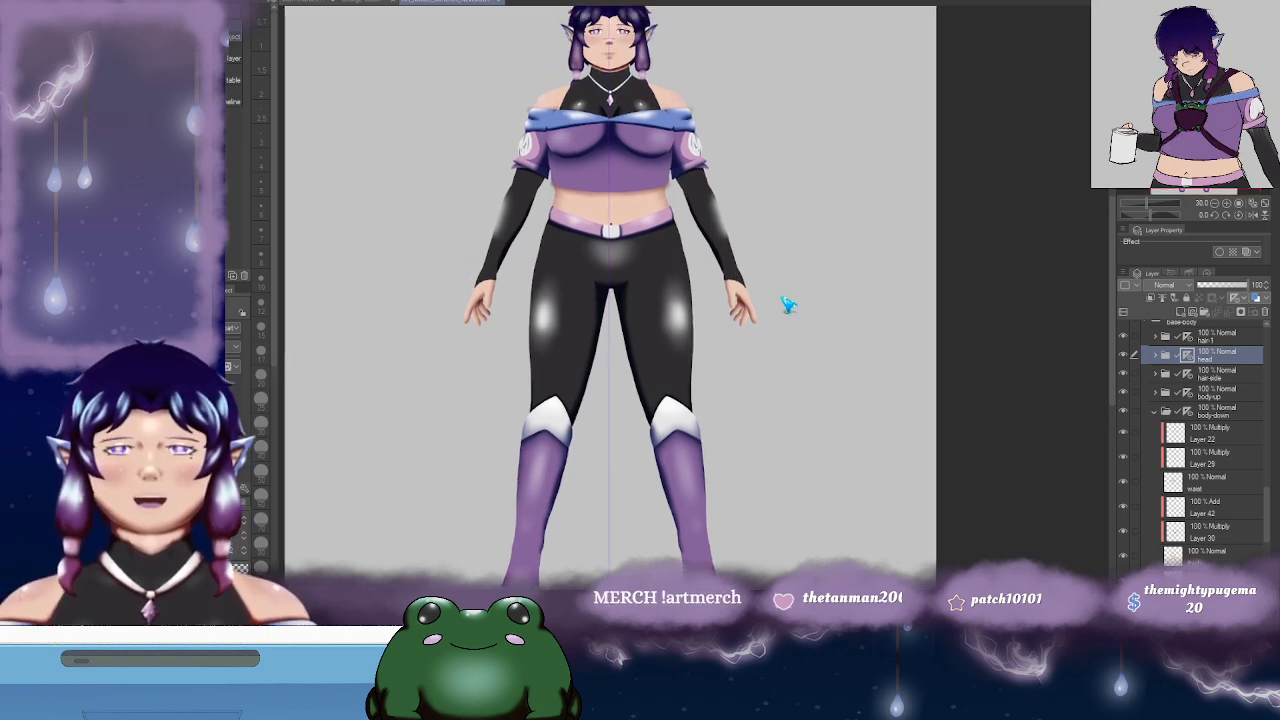
- Collapse the base-body folder, the pants folder and the whole clothes-usual folder of the purple-haired model
{"action": "left_click_drag", "start_coordinate": [682, 177], "coordinate": [706, 218]}
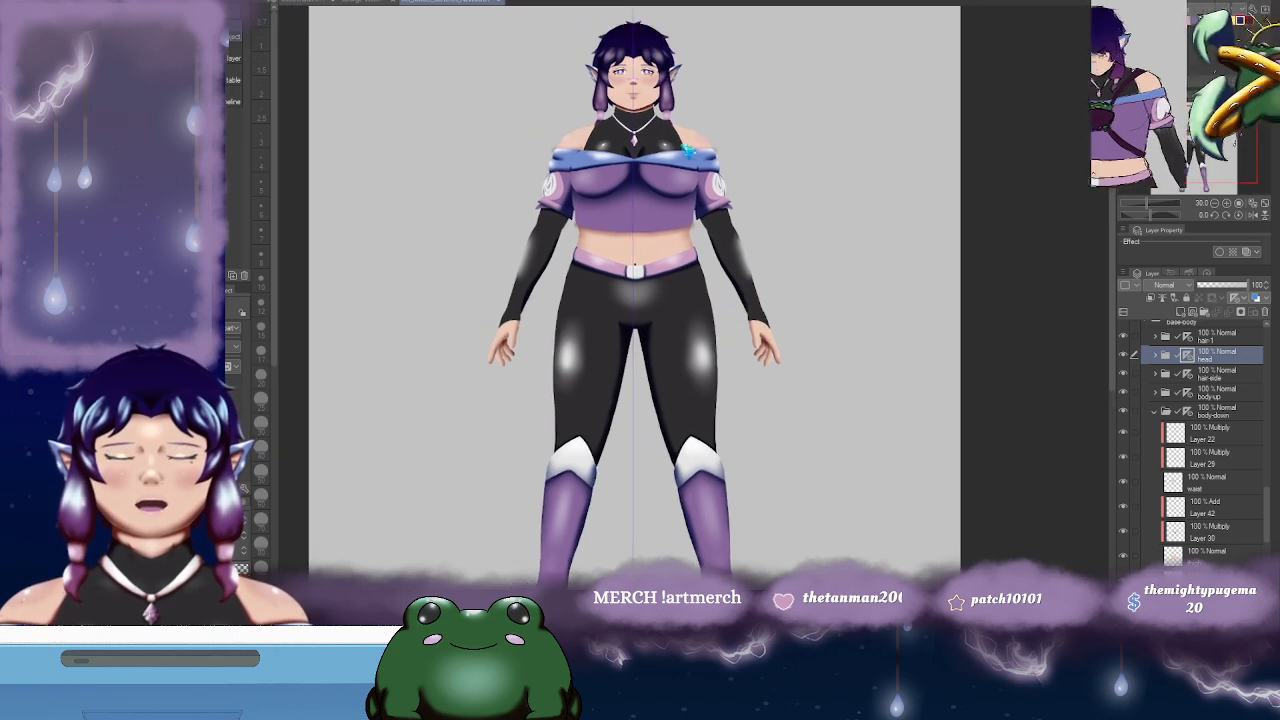
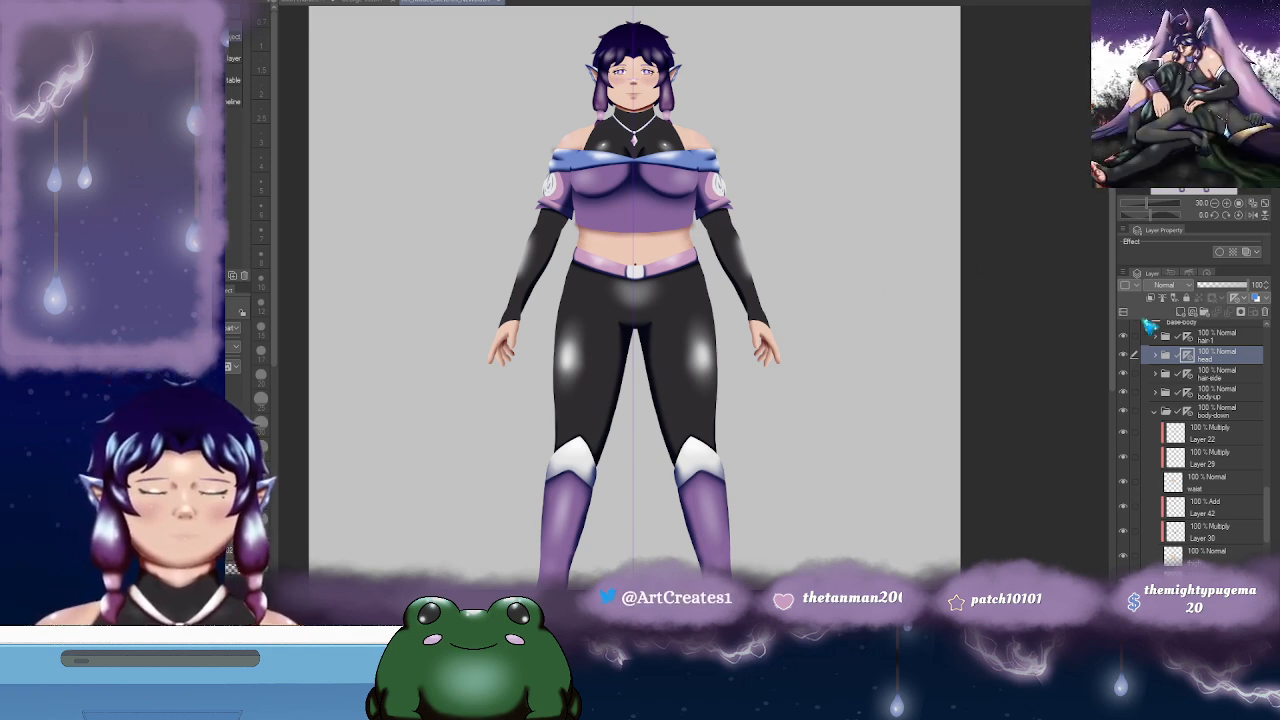
{"action": "scroll", "coordinate": [1175, 450], "scroll_direction": "up", "scroll_amount": 3}
{"action": "scroll", "coordinate": [1172, 449], "scroll_direction": "up", "scroll_amount": 1}
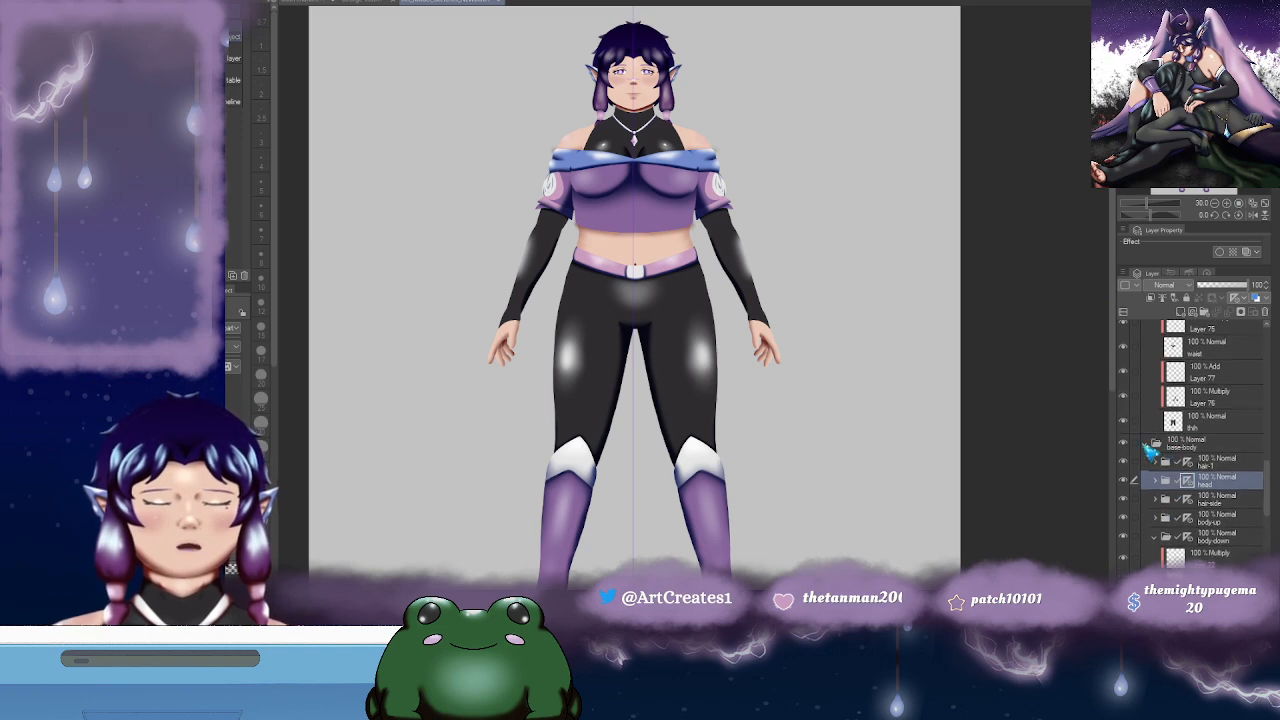
{"action": "left_click", "coordinate": [1146, 443]}
{"action": "scroll", "coordinate": [1160, 459], "scroll_direction": "up", "scroll_amount": 5}
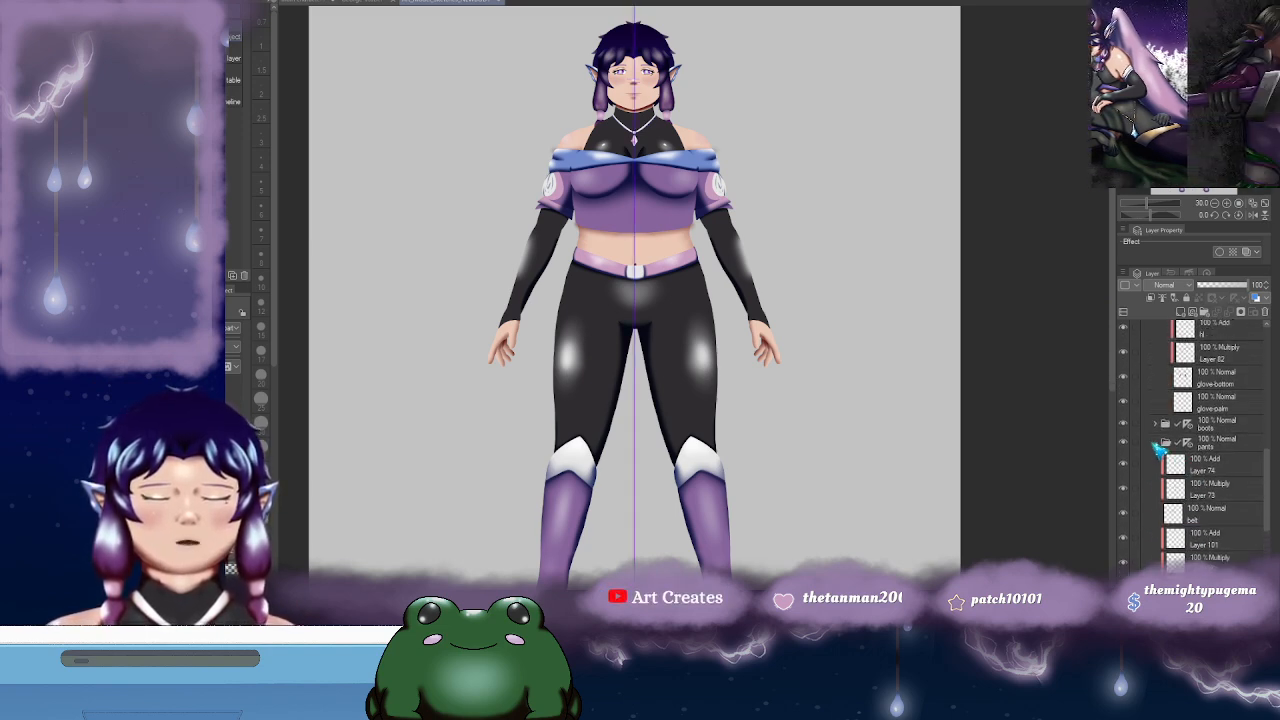
{"action": "left_click", "coordinate": [1156, 443]}
{"action": "scroll", "coordinate": [1193, 483], "scroll_direction": "up", "scroll_amount": 6}
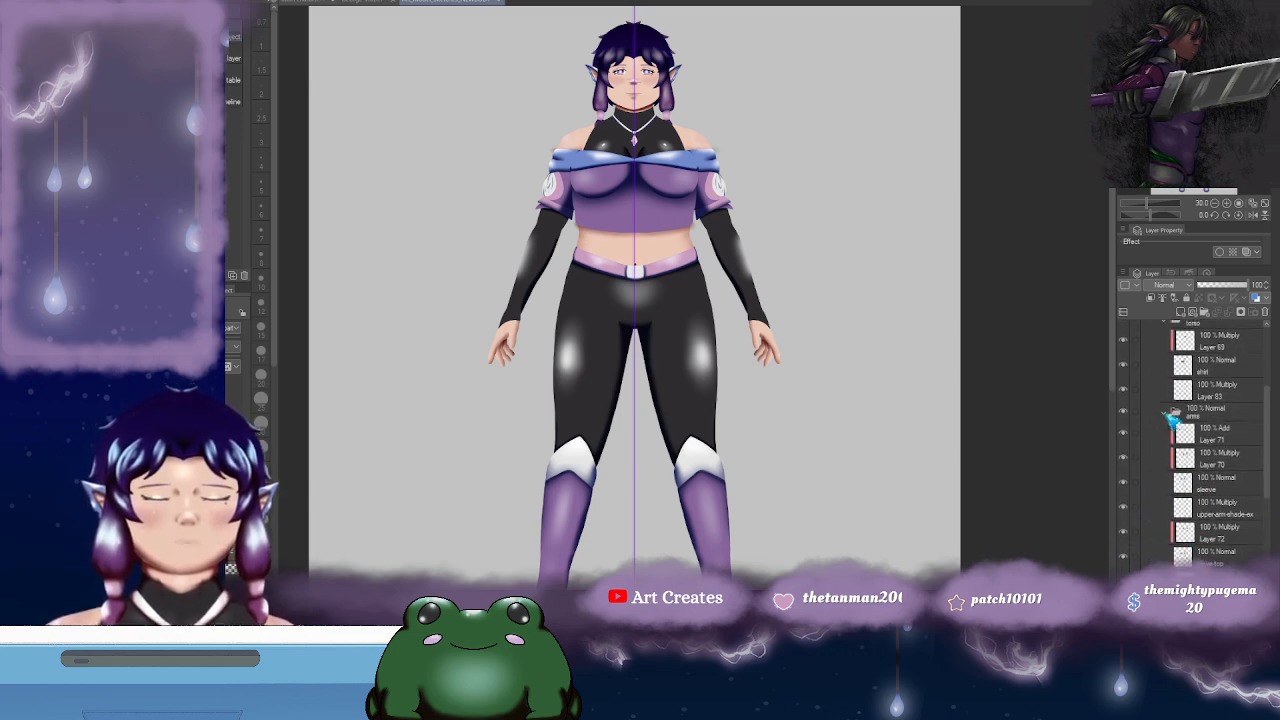
{"action": "scroll", "coordinate": [1172, 422], "scroll_direction": "up", "scroll_amount": 6}
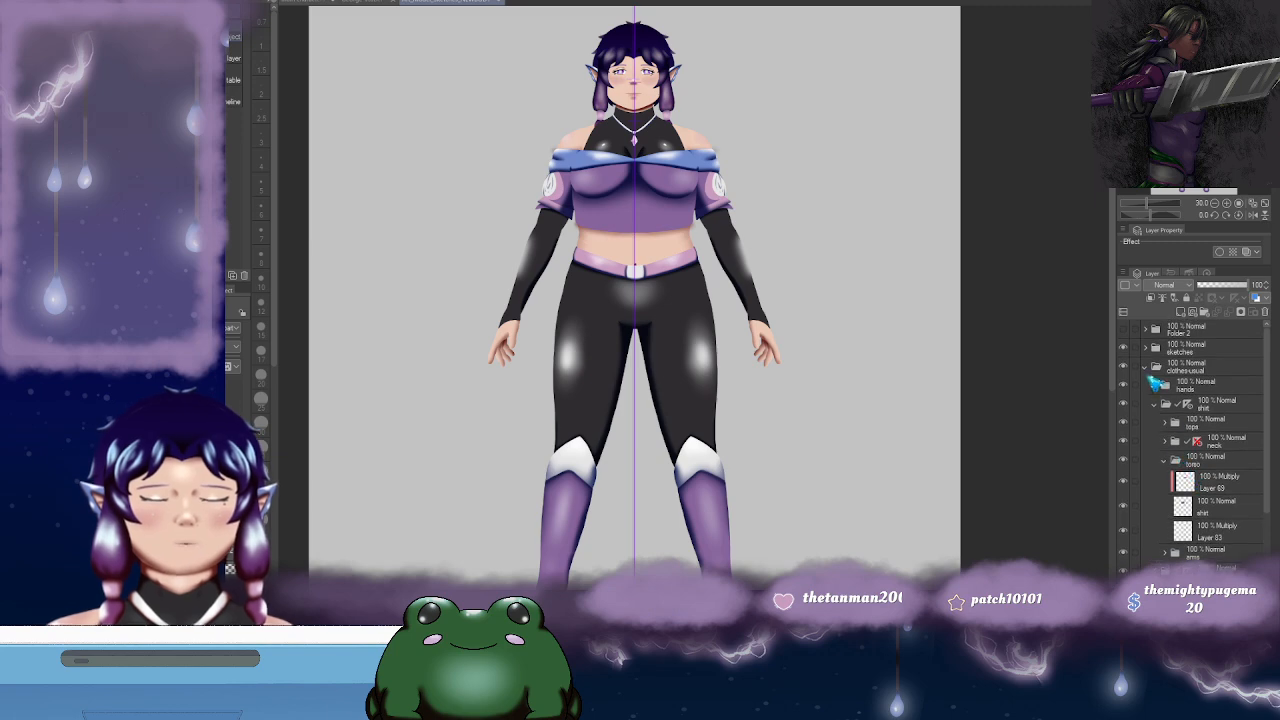
{"action": "left_click", "coordinate": [1156, 367]}
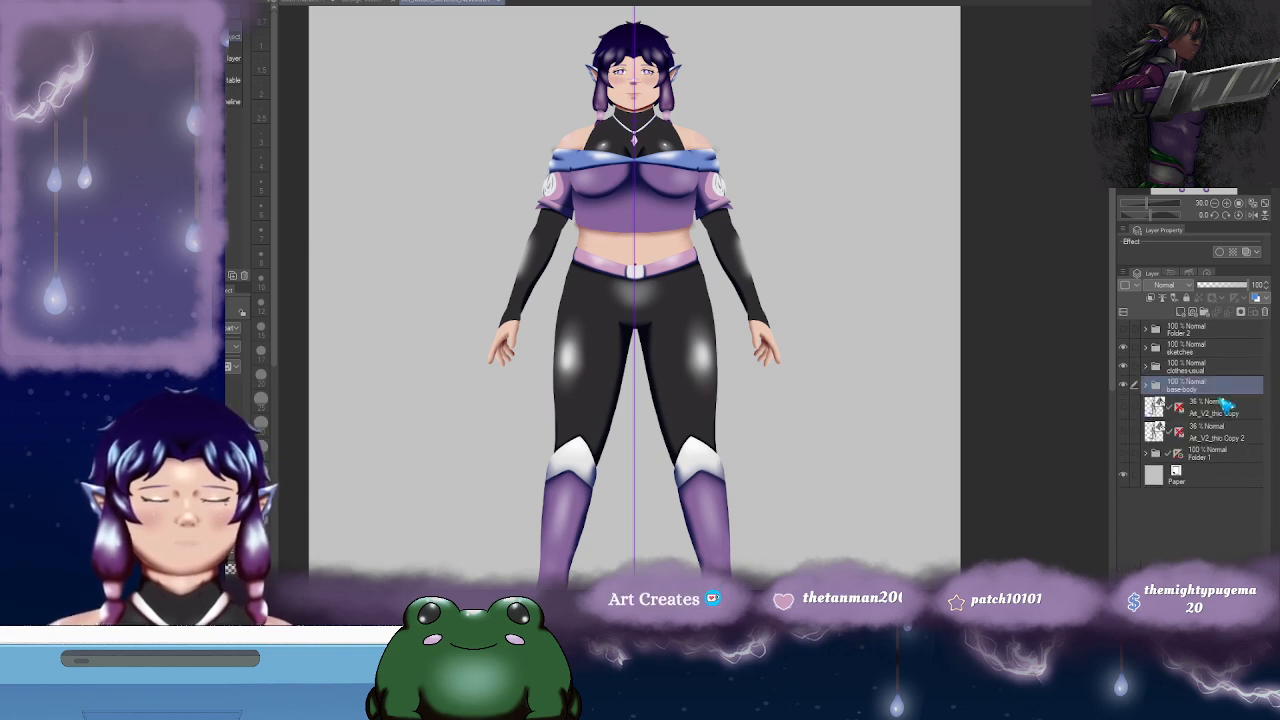
- Lower the base-body folder's opacity to 33% and toggle the clothes-usual folder's visibility to reveal the body underneath
{"action": "left_click", "coordinate": [1218, 368]}
{"action": "left_click", "coordinate": [1200, 385]}
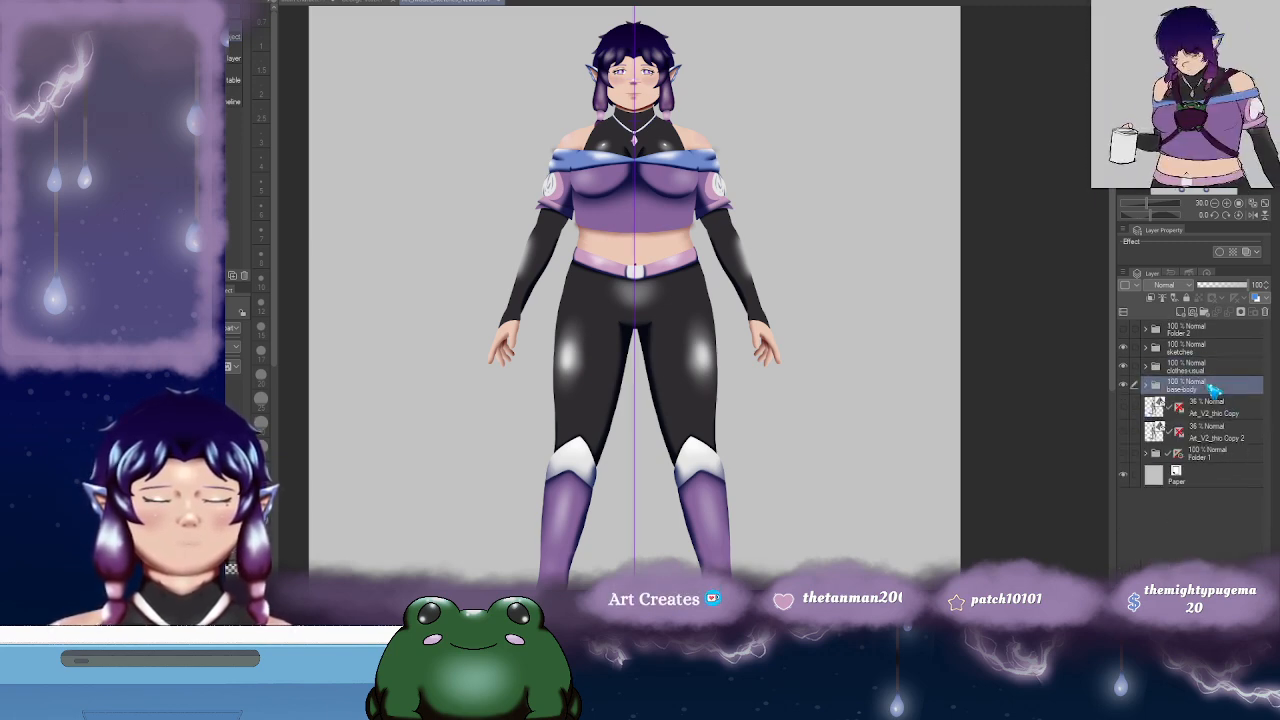
{"action": "left_click_drag", "start_coordinate": [1242, 288], "coordinate": [1224, 290]}
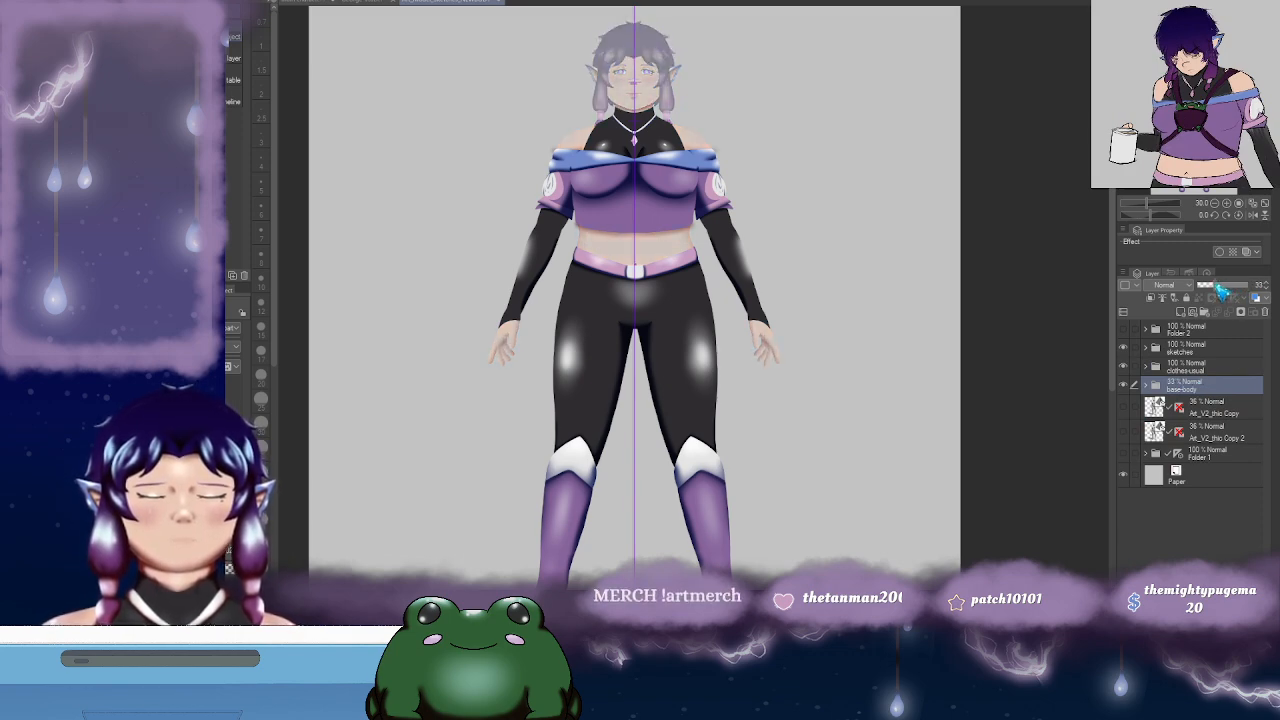
{"action": "left_click", "coordinate": [1123, 367]}
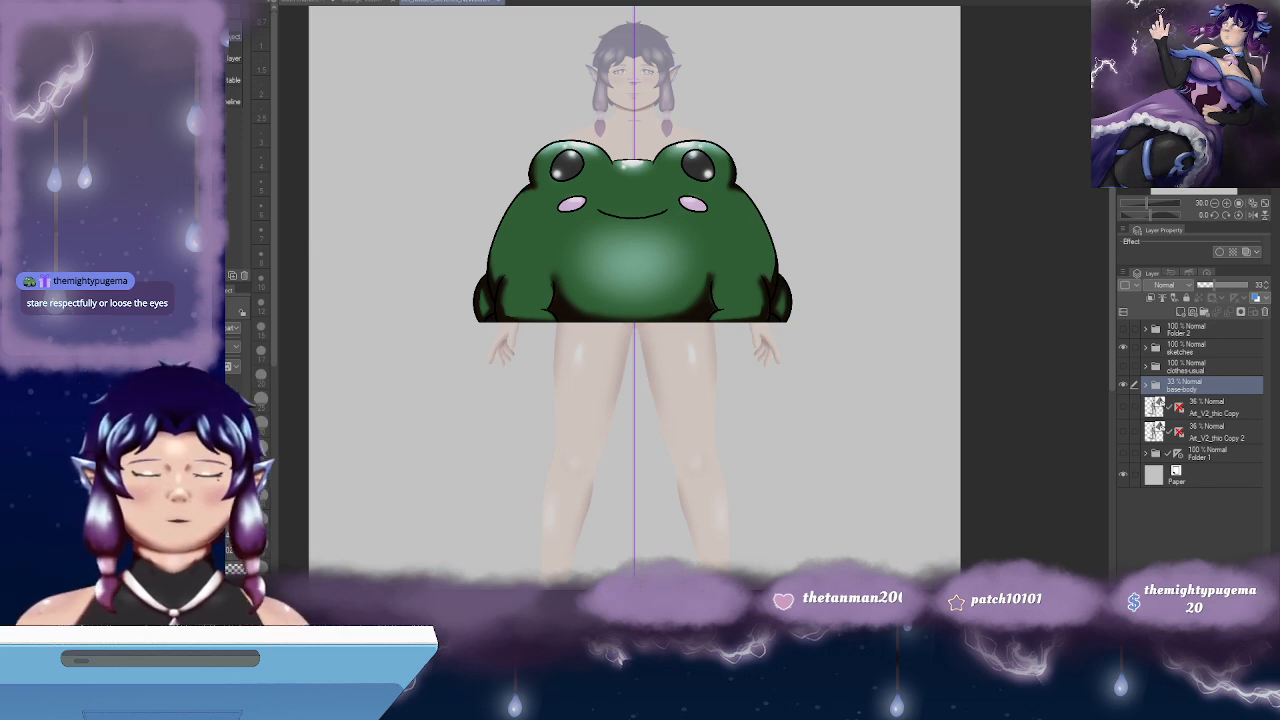
{"action": "left_click", "coordinate": [1123, 367]}
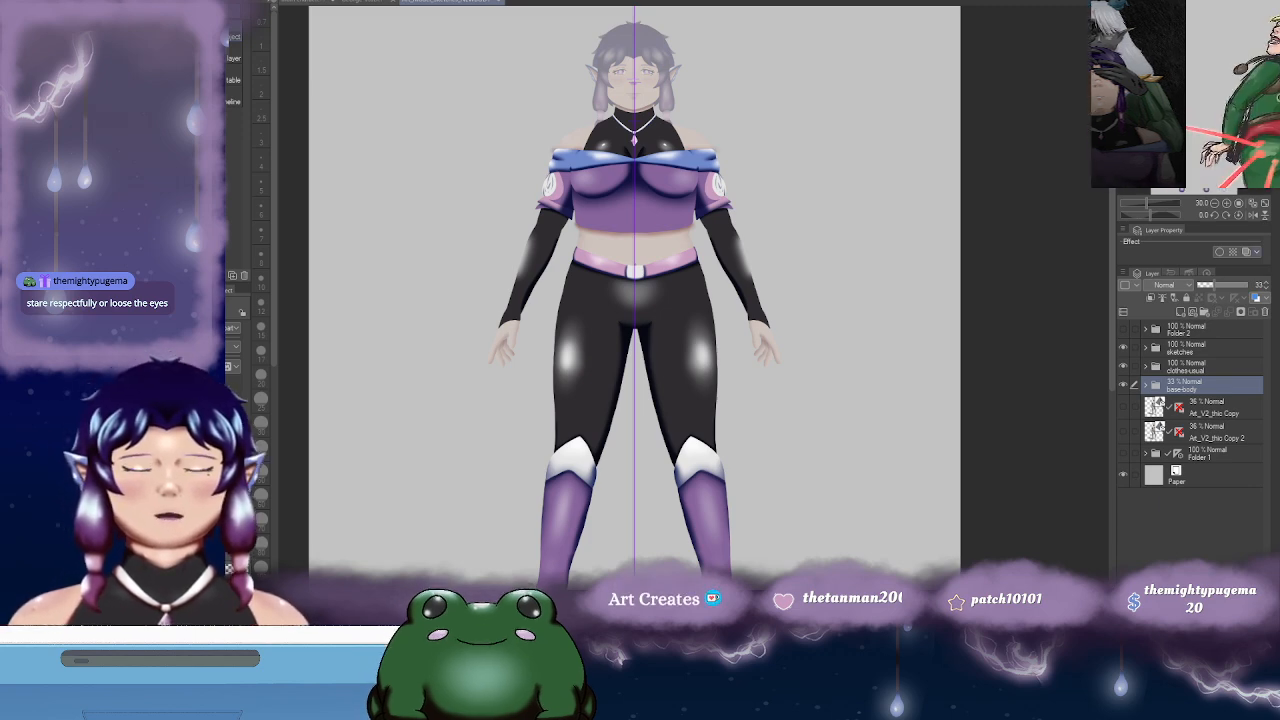
- Restore the base-body folder's opacity to 100%
{"action": "left_click", "coordinate": [1200, 368]}
{"action": "left_click", "coordinate": [1200, 386]}
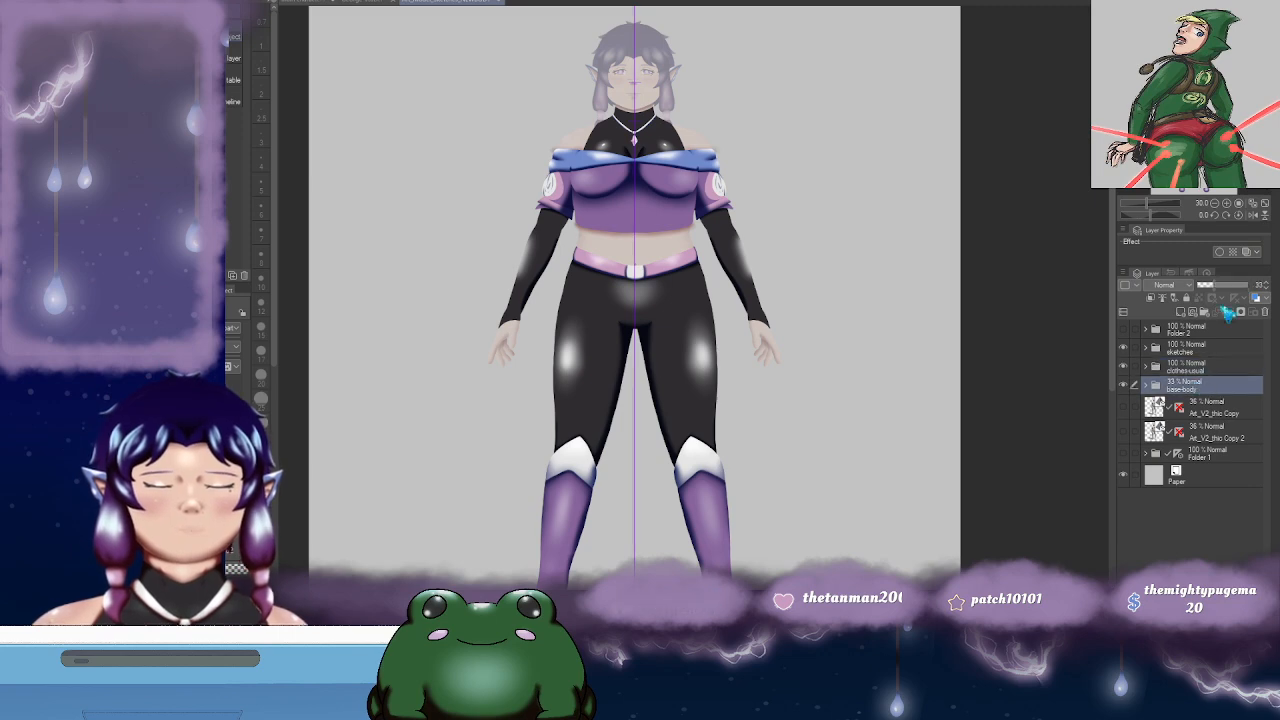
{"action": "left_click_drag", "start_coordinate": [1220, 284], "coordinate": [1250, 285]}
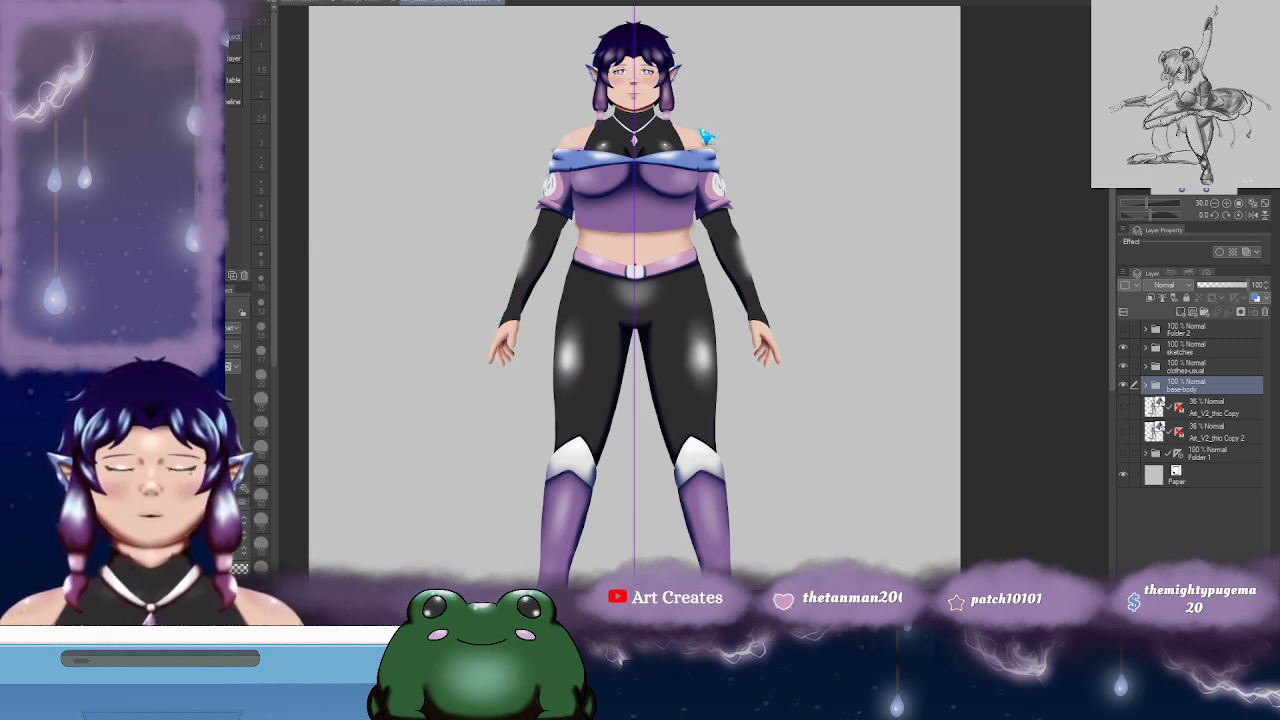
- Expand the sketches folder and show the god-storm outfit sketch over the purple-haired model
{"action": "scroll", "coordinate": [704, 70], "scroll_direction": "up", "scroll_amount": 2}
{"action": "scroll", "coordinate": [708, 80], "scroll_direction": "up", "scroll_amount": 1}
{"action": "scroll", "coordinate": [760, 230], "scroll_direction": "down", "scroll_amount": 2}
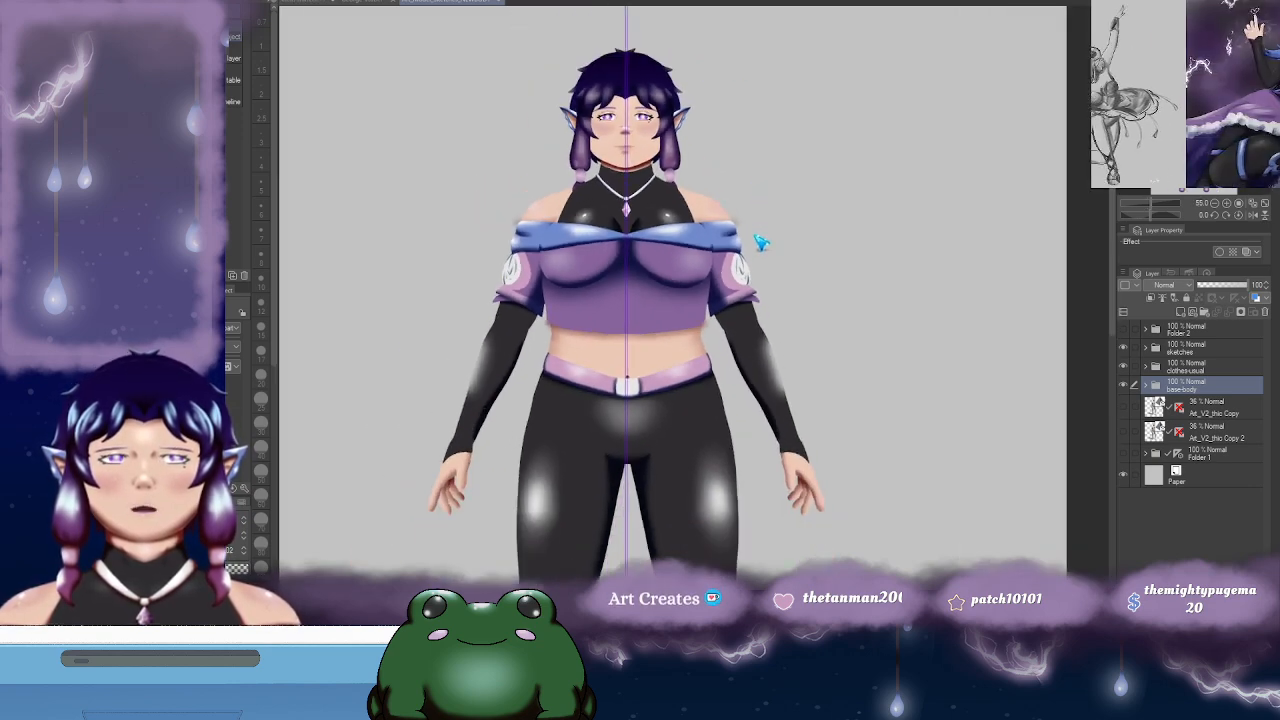
{"action": "scroll", "coordinate": [760, 242], "scroll_direction": "down", "scroll_amount": 2}
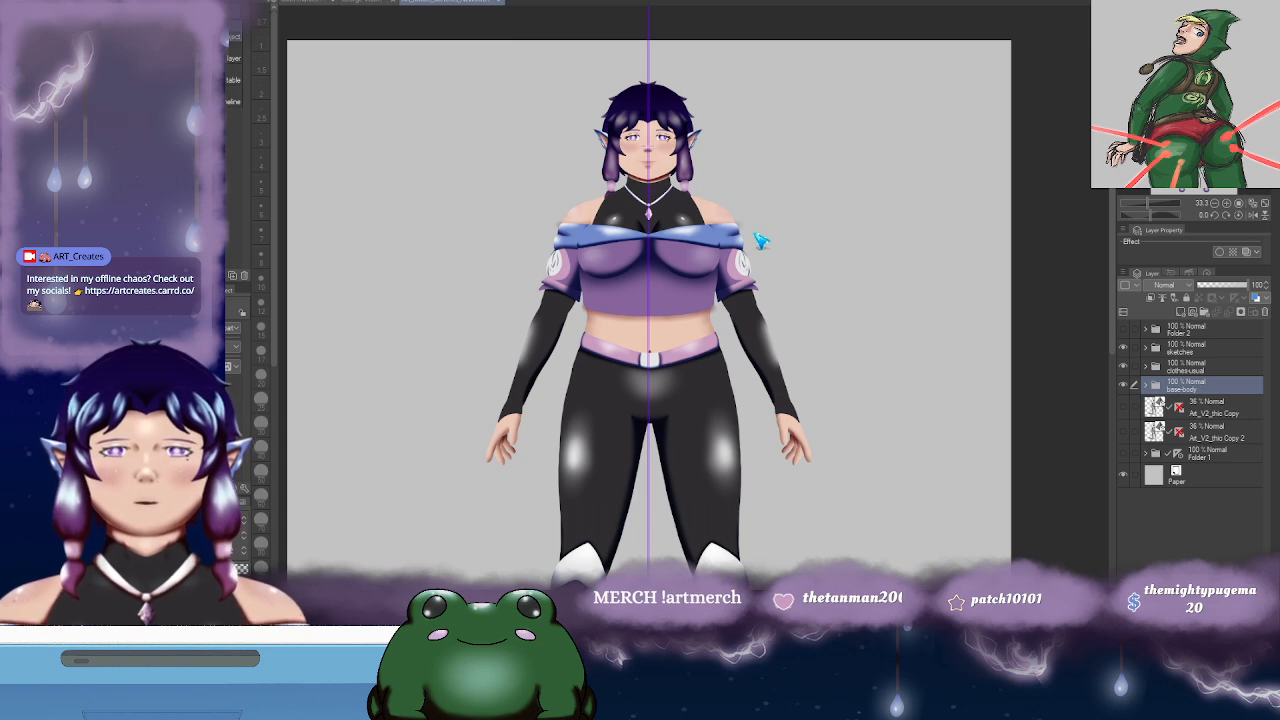
{"action": "scroll", "coordinate": [946, 194], "scroll_direction": "down", "scroll_amount": 2}
{"action": "left_click", "coordinate": [1147, 350]}
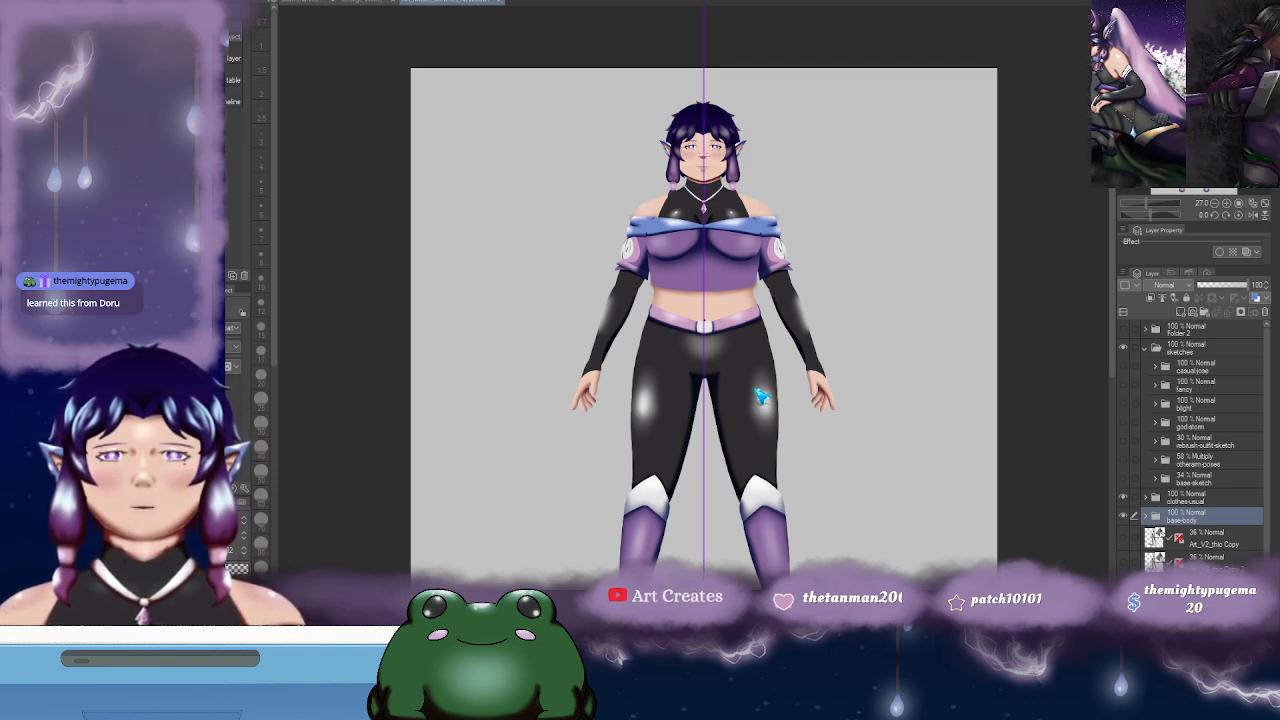
{"action": "left_click", "coordinate": [1124, 423]}
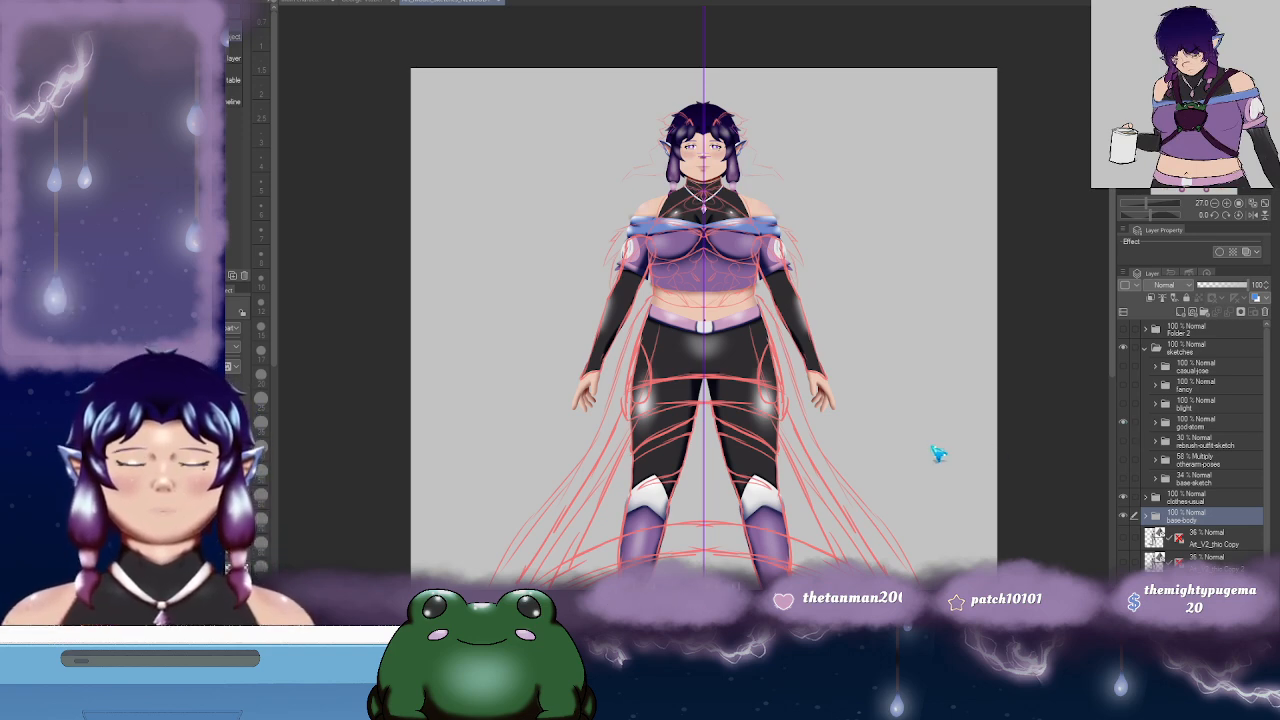
- Examine the god-storm costume sketch over the model, from the head and torso down to the flowing skirt and boots
{"action": "scroll", "coordinate": [853, 418], "scroll_direction": "up", "scroll_amount": 1}
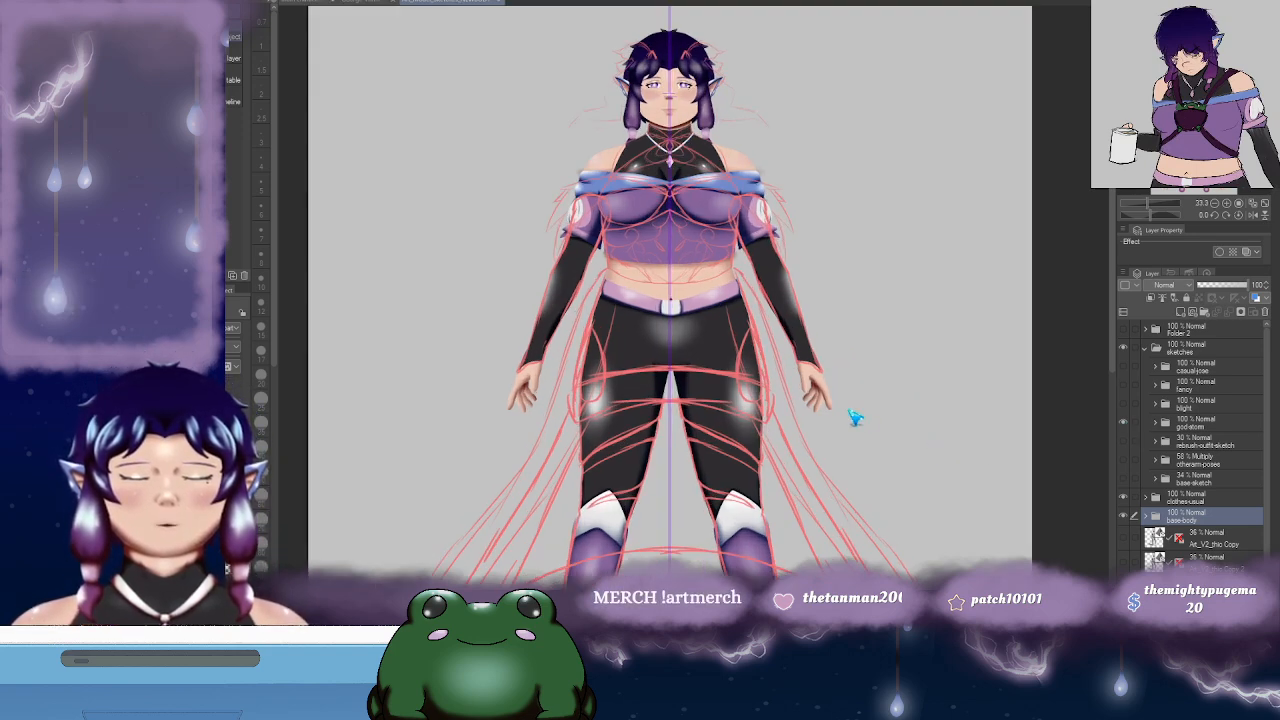
{"action": "scroll", "coordinate": [853, 418], "scroll_direction": "down", "scroll_amount": 1}
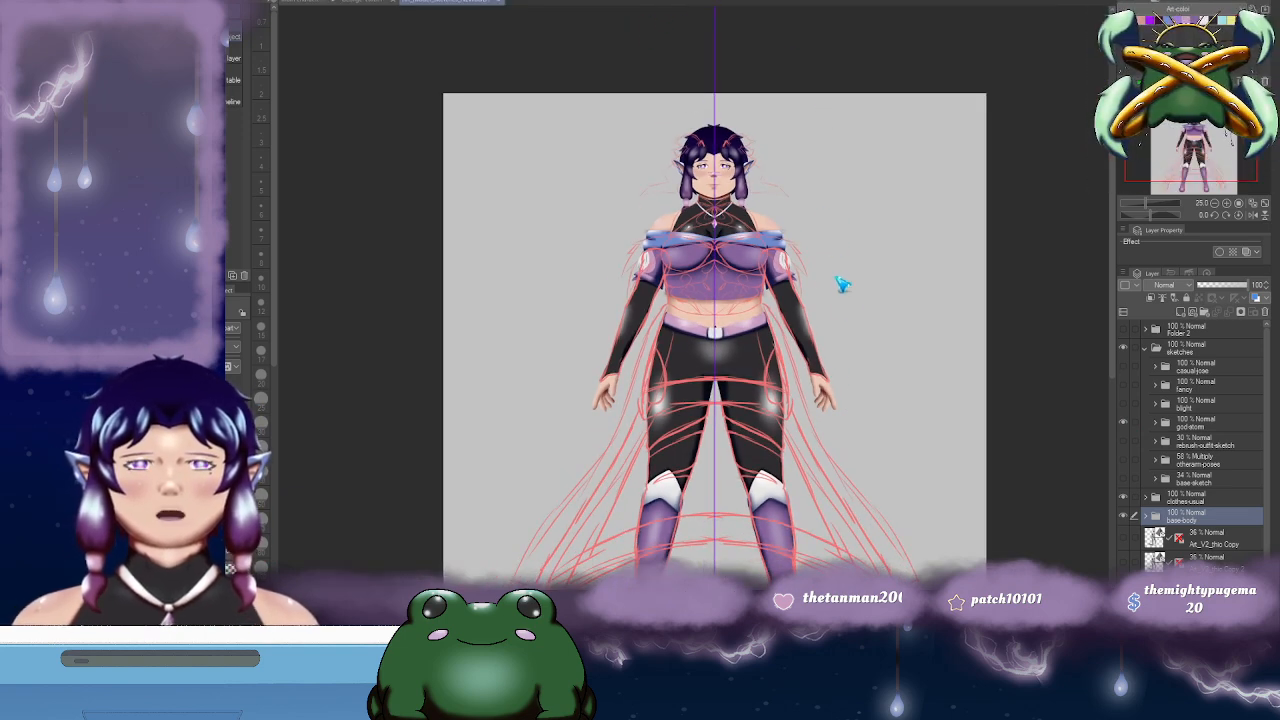
{"action": "left_click_drag", "start_coordinate": [836, 348], "coordinate": [795, 269]}
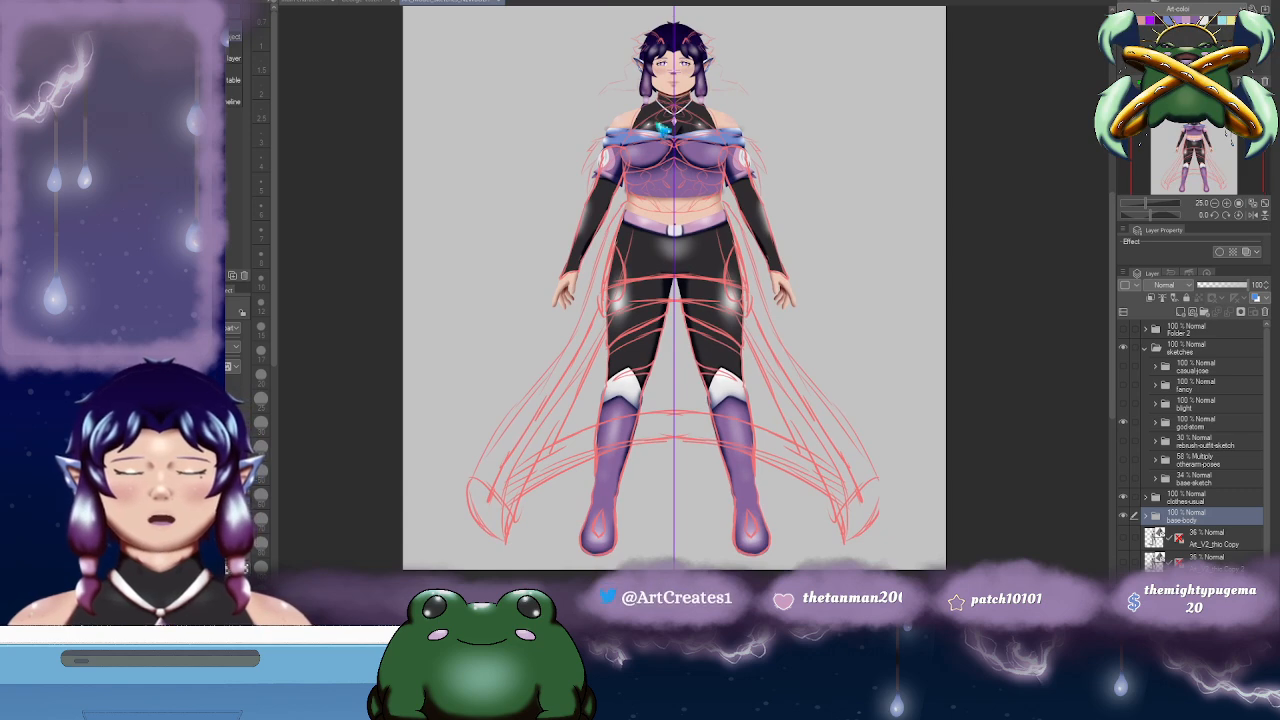
{"action": "scroll", "coordinate": [785, 236], "scroll_direction": "up", "scroll_amount": 2}
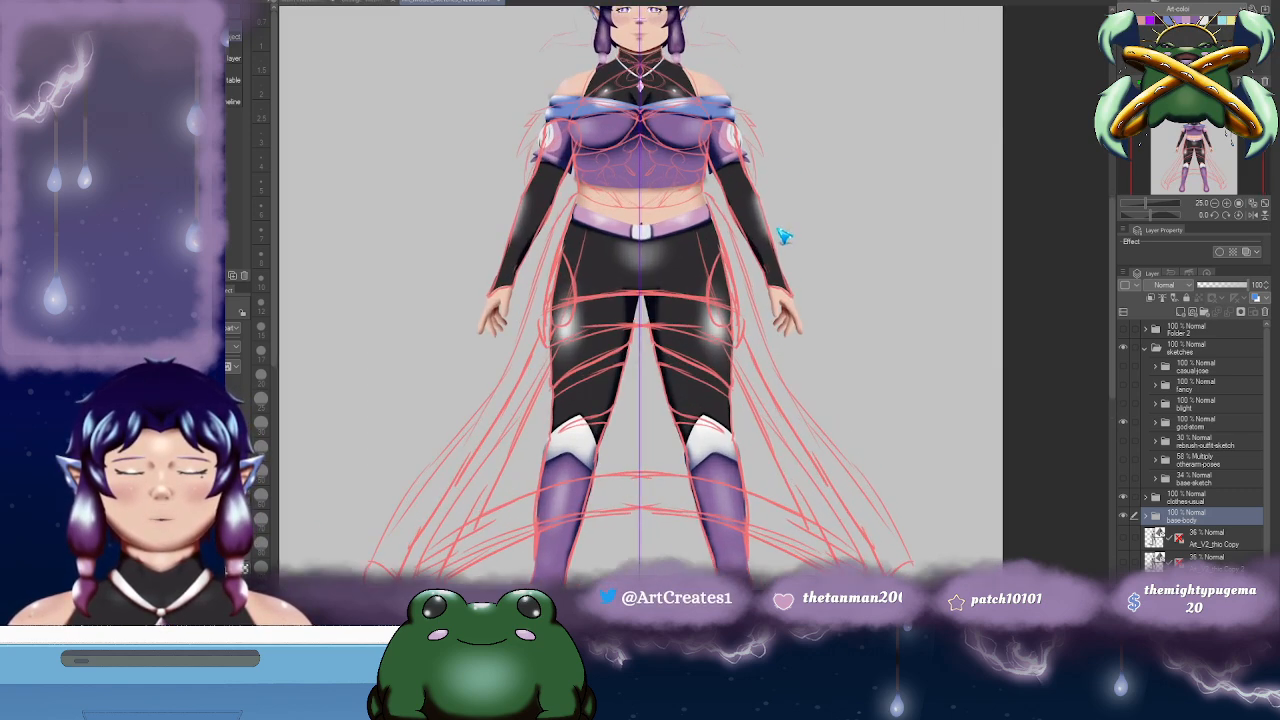
{"action": "left_click_drag", "start_coordinate": [774, 201], "coordinate": [782, 255]}
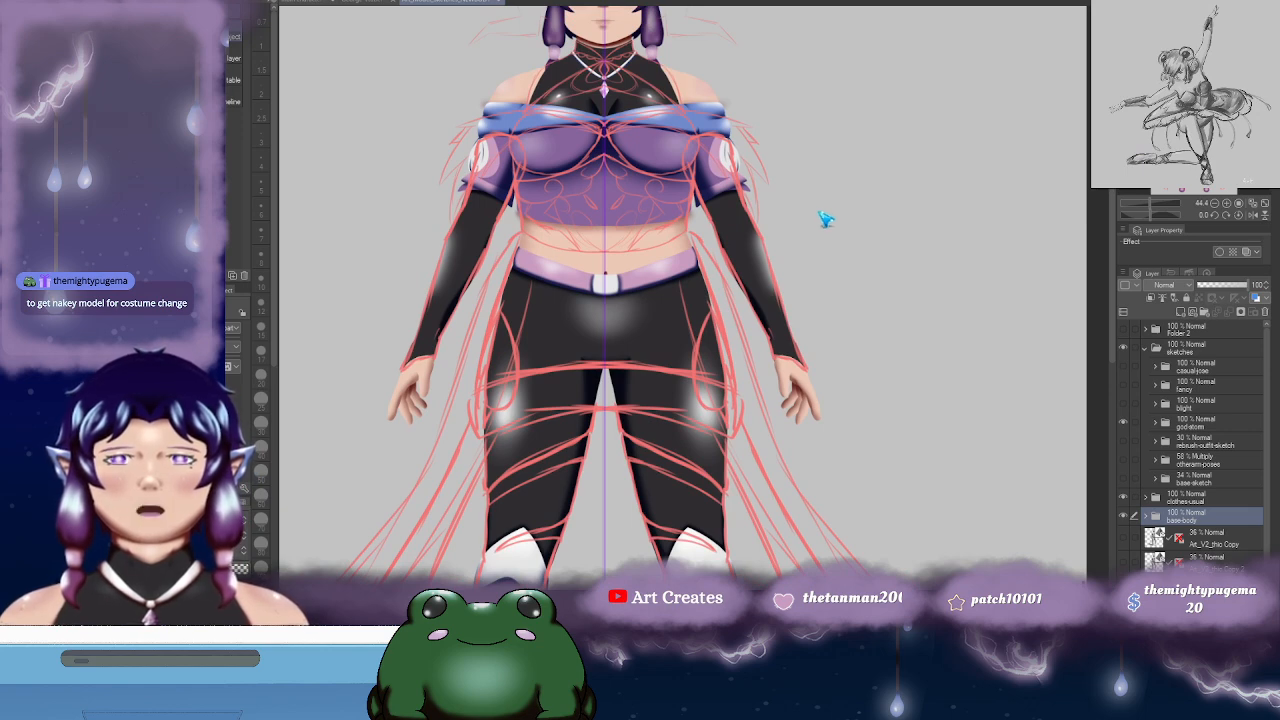
{"action": "scroll", "coordinate": [759, 238], "scroll_direction": "down", "scroll_amount": 2}
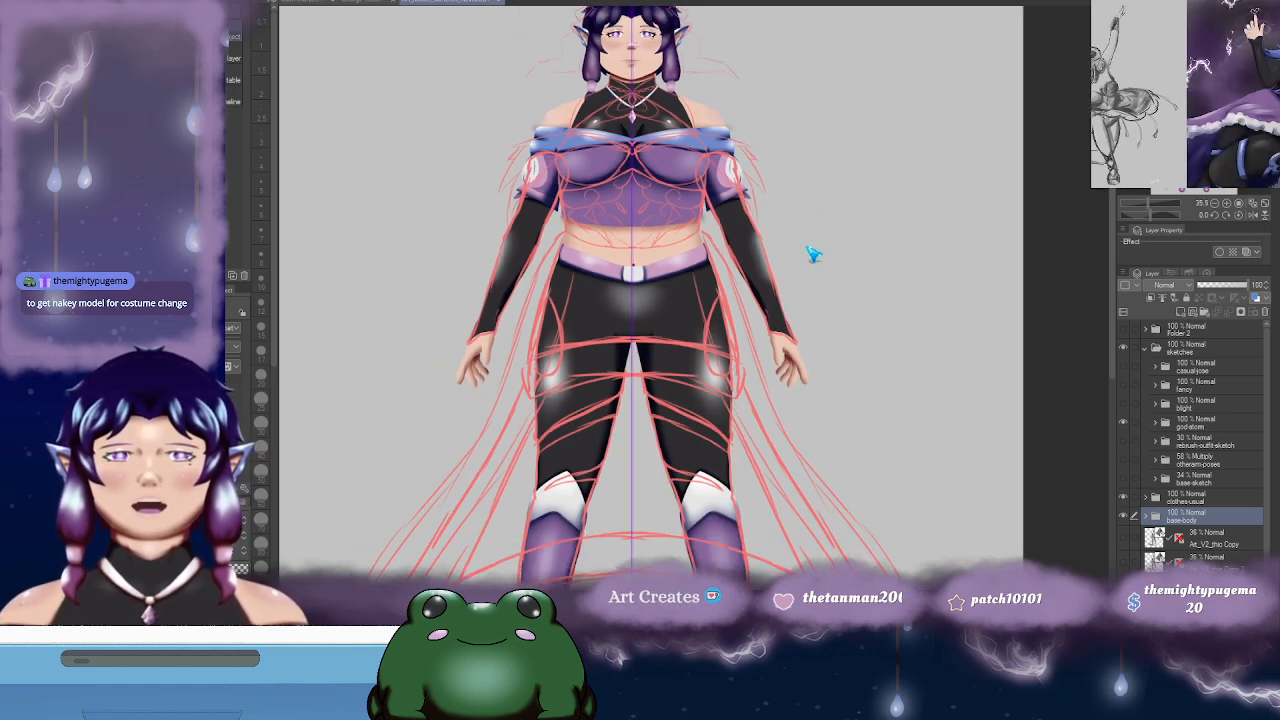
{"action": "left_click_drag", "start_coordinate": [759, 168], "coordinate": [690, 163]}
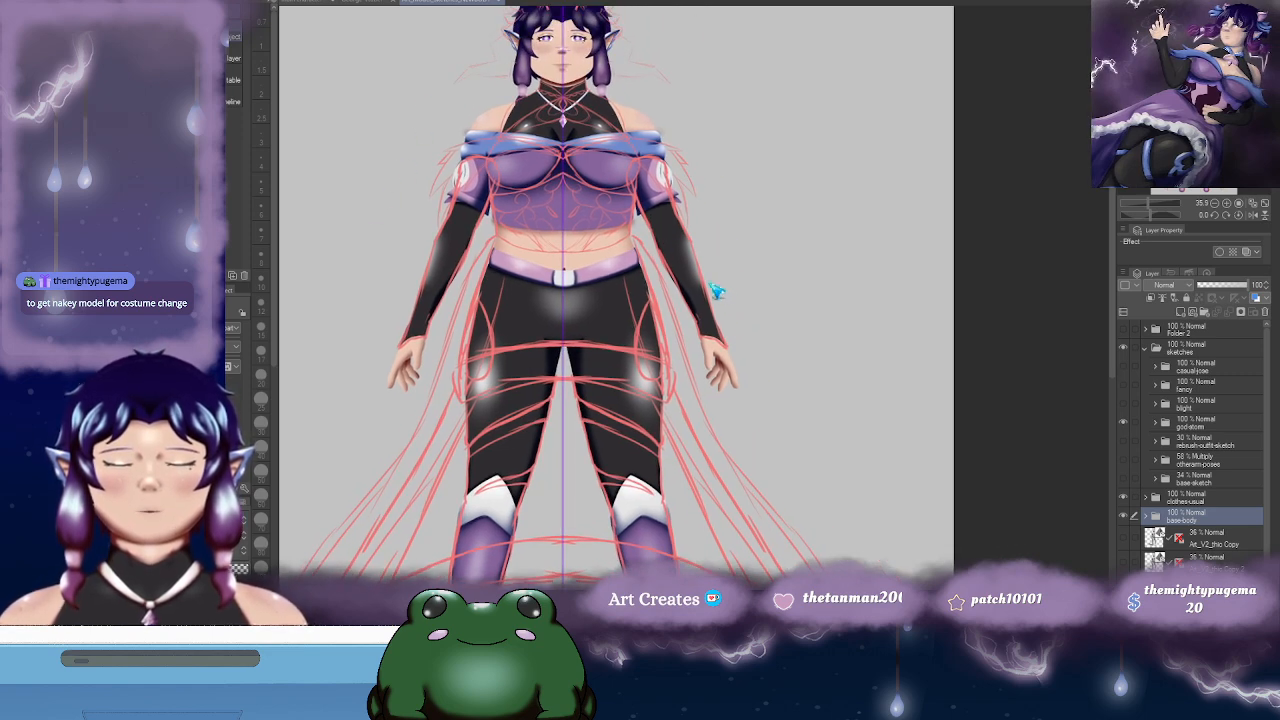
{"action": "left_click_drag", "start_coordinate": [614, 178], "coordinate": [626, 203]}
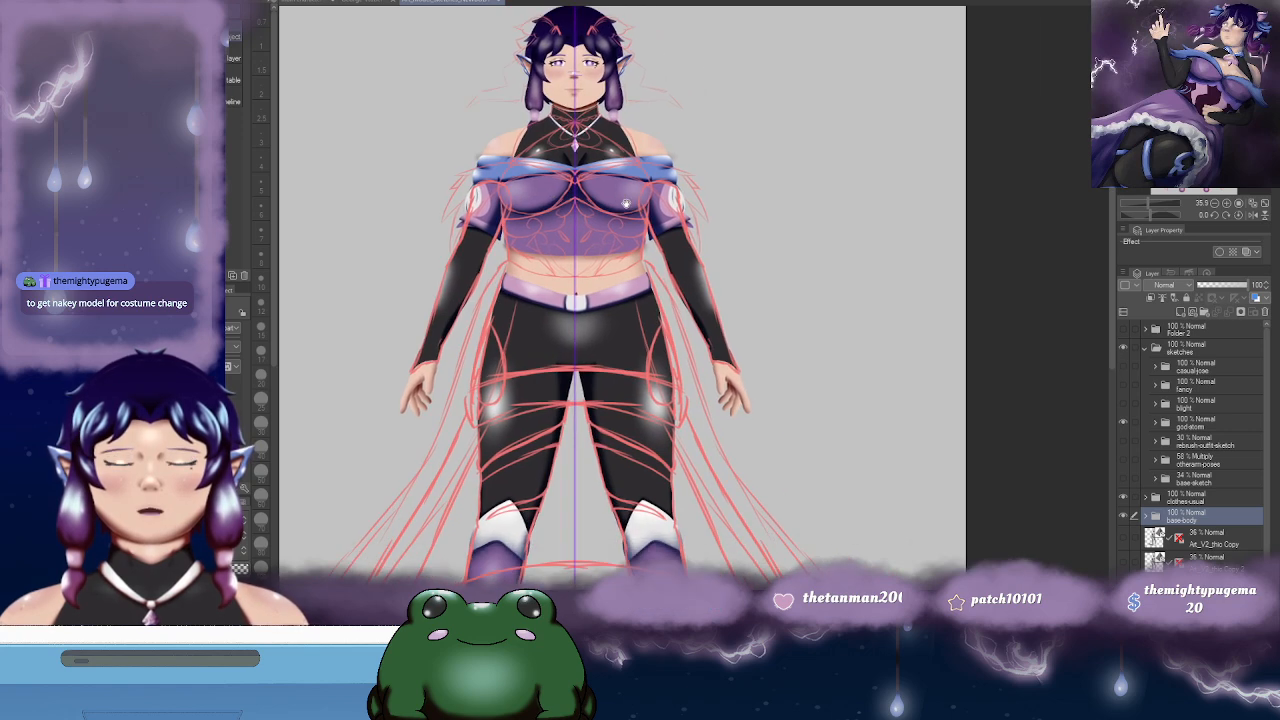
{"action": "left_click_drag", "start_coordinate": [592, 248], "coordinate": [557, 171]}
{"action": "left_click_drag", "start_coordinate": [487, 152], "coordinate": [562, 253]}
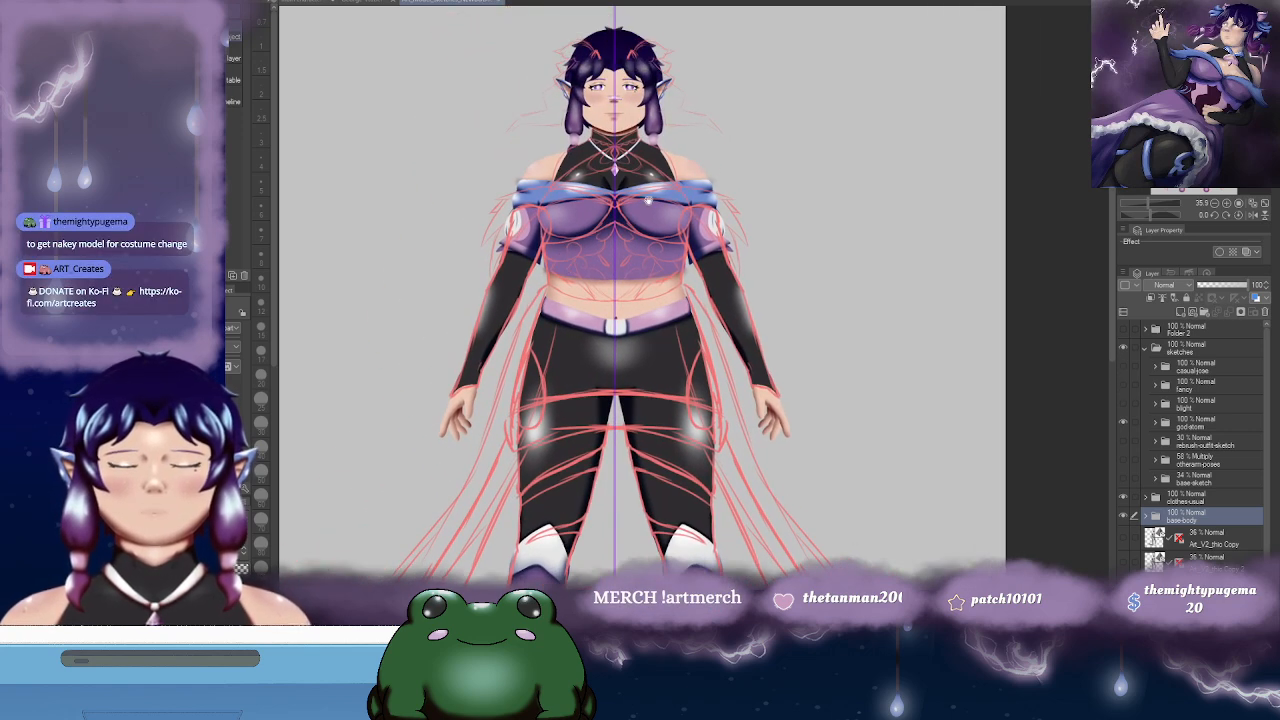
{"action": "left_click_drag", "start_coordinate": [642, 200], "coordinate": [614, 204]}
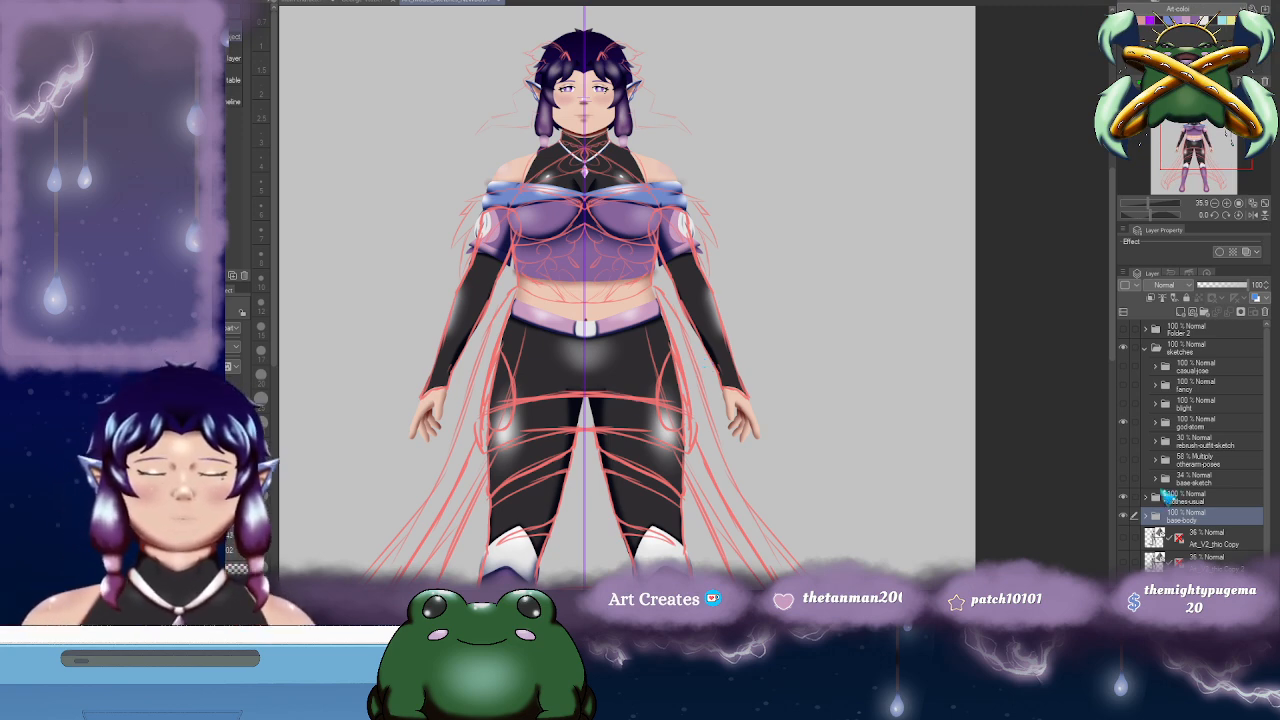
- Hide the god-storm sketch, collapse the sketches folder, and briefly open Folder 2 to check its layers
{"action": "left_click", "coordinate": [1124, 424]}
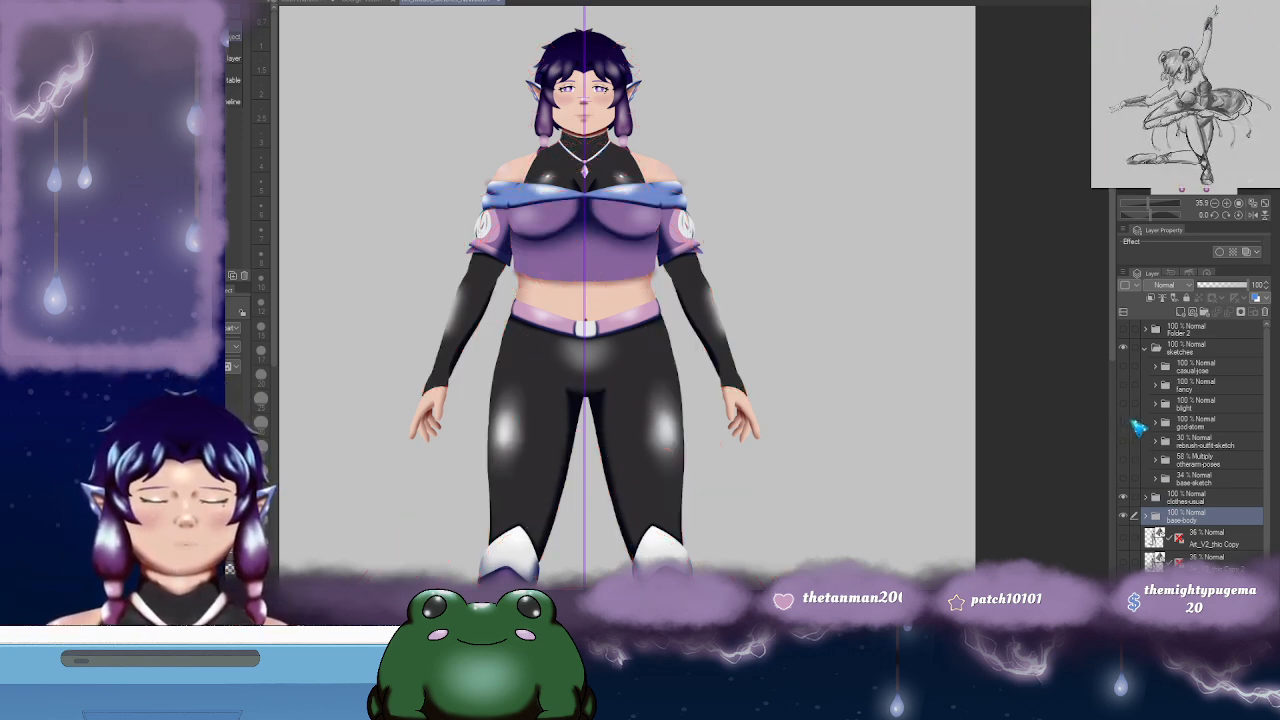
{"action": "left_click", "coordinate": [1154, 350]}
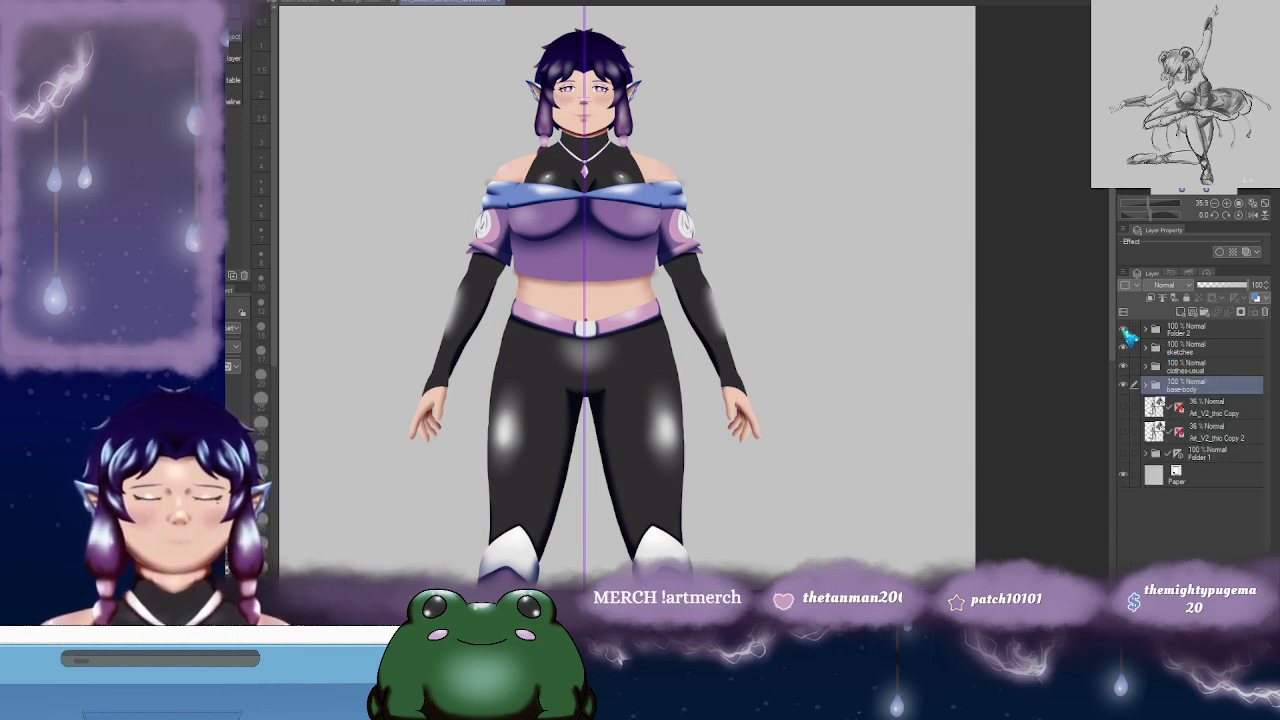
{"action": "left_click", "coordinate": [1147, 330]}
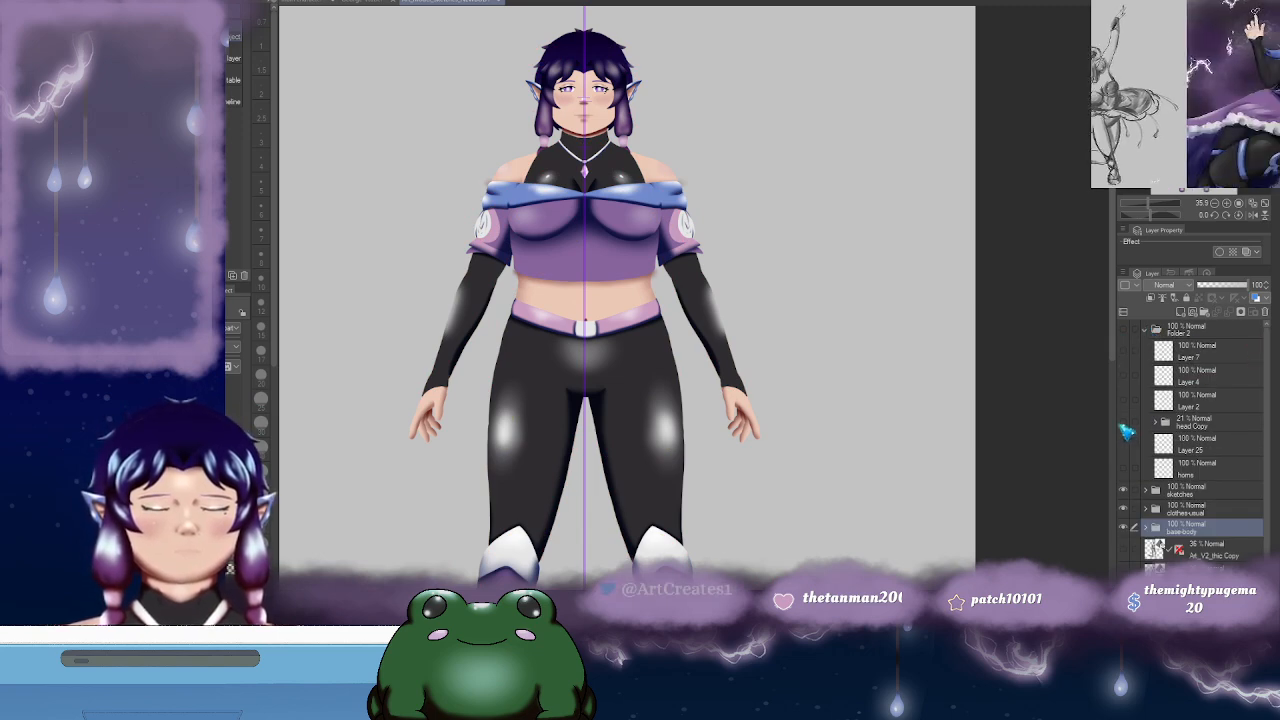
{"action": "left_click", "coordinate": [1147, 330]}
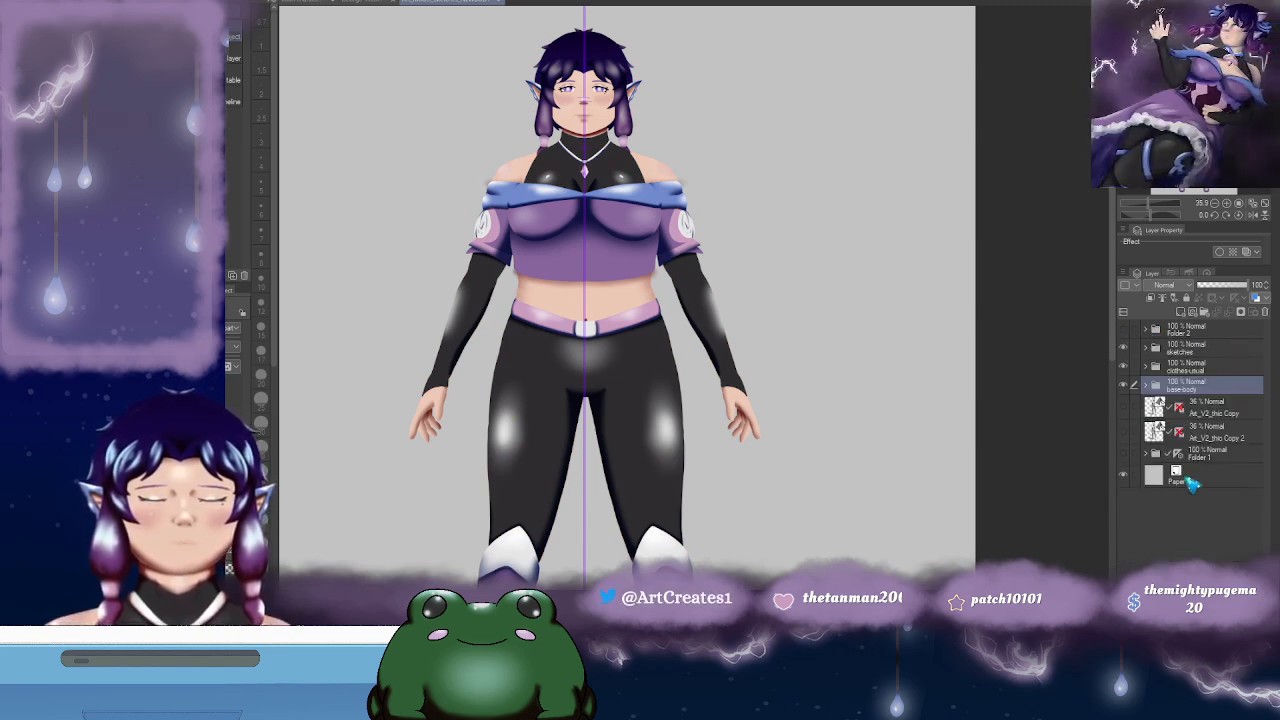
{"action": "scroll", "coordinate": [791, 349], "scroll_direction": "down", "scroll_amount": 2}
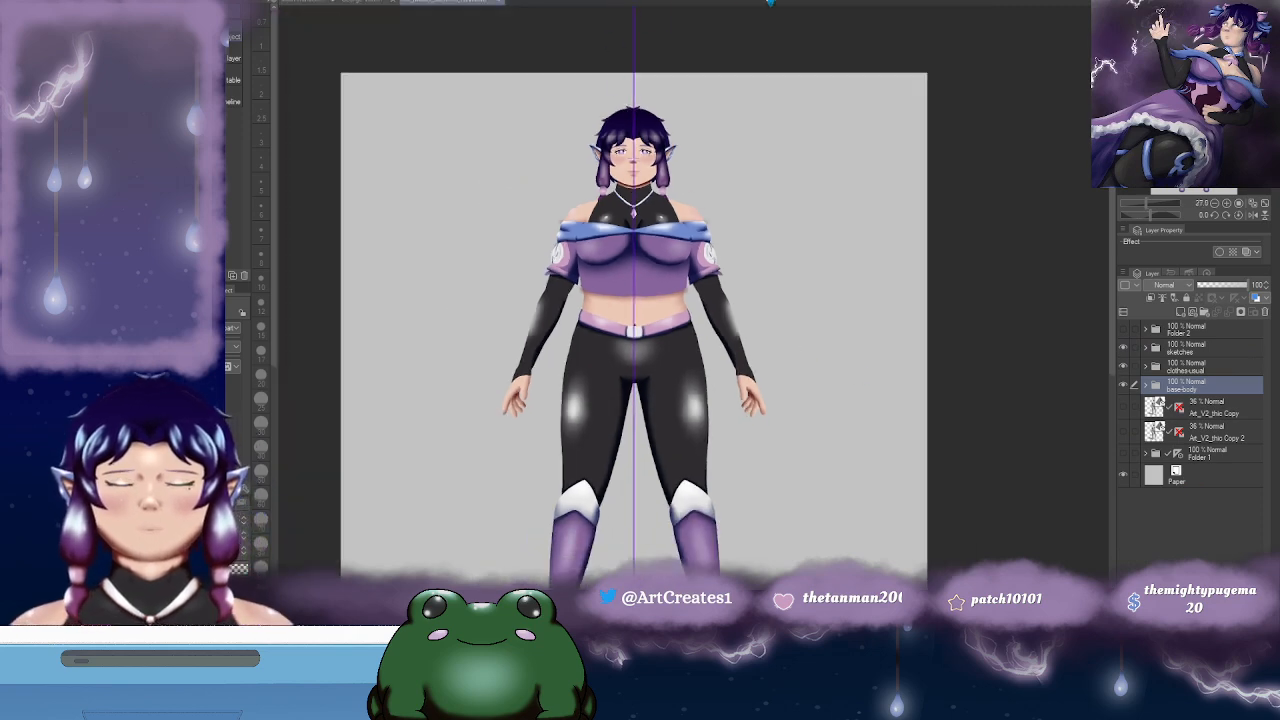
{"action": "scroll", "coordinate": [815, 399], "scroll_direction": "up", "scroll_amount": 4}
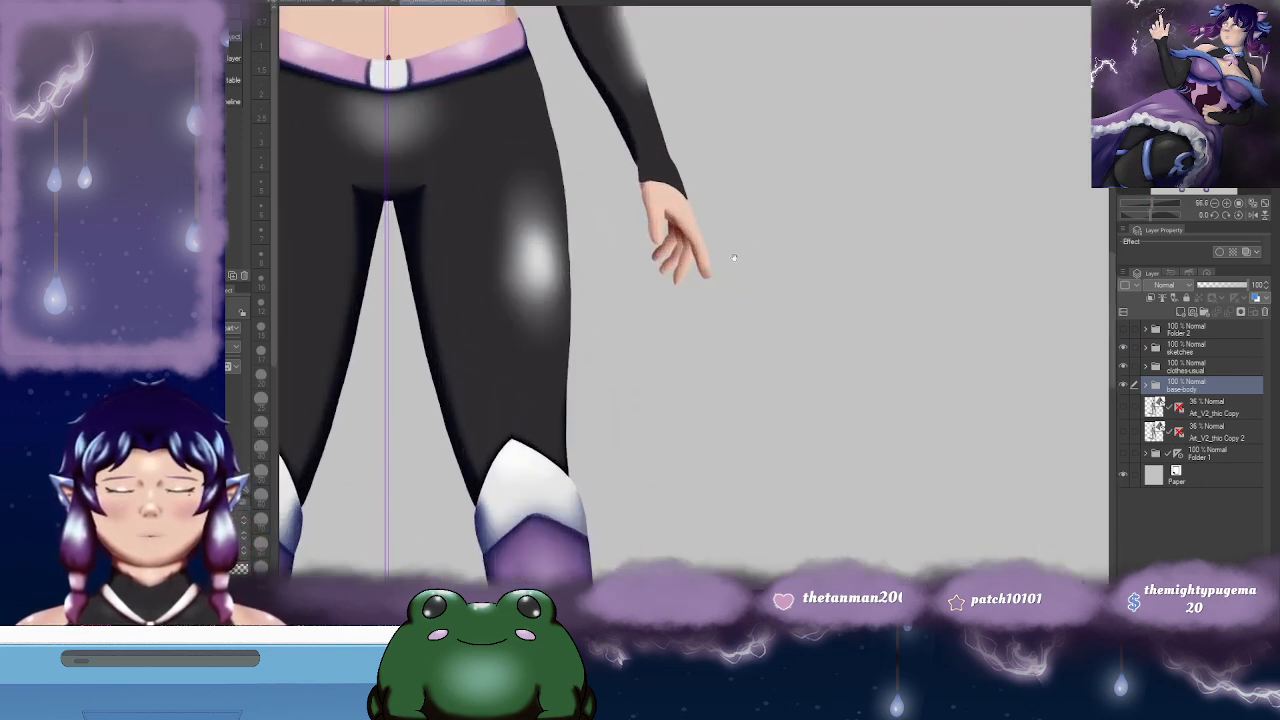
{"action": "left_click_drag", "start_coordinate": [702, 195], "coordinate": [603, 227]}
{"action": "left_click_drag", "start_coordinate": [689, 163], "coordinate": [810, 224]}
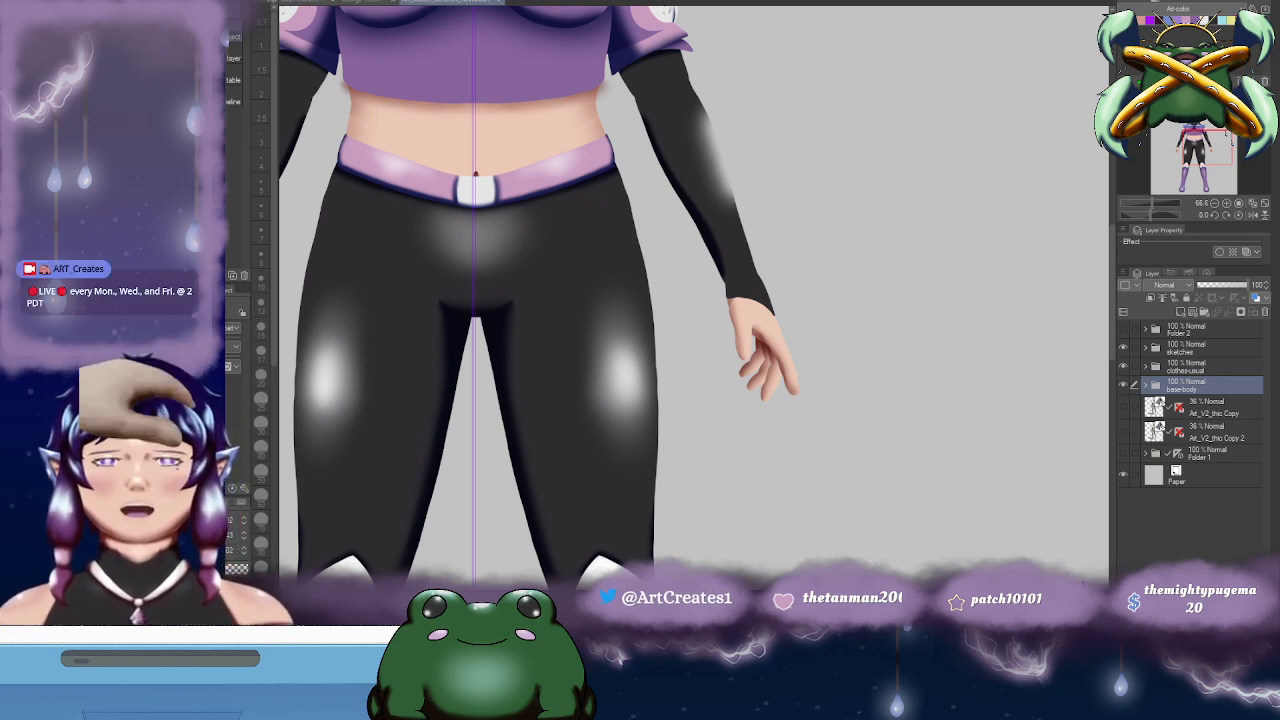
{"action": "scroll", "coordinate": [774, 100], "scroll_direction": "down", "scroll_amount": 2}
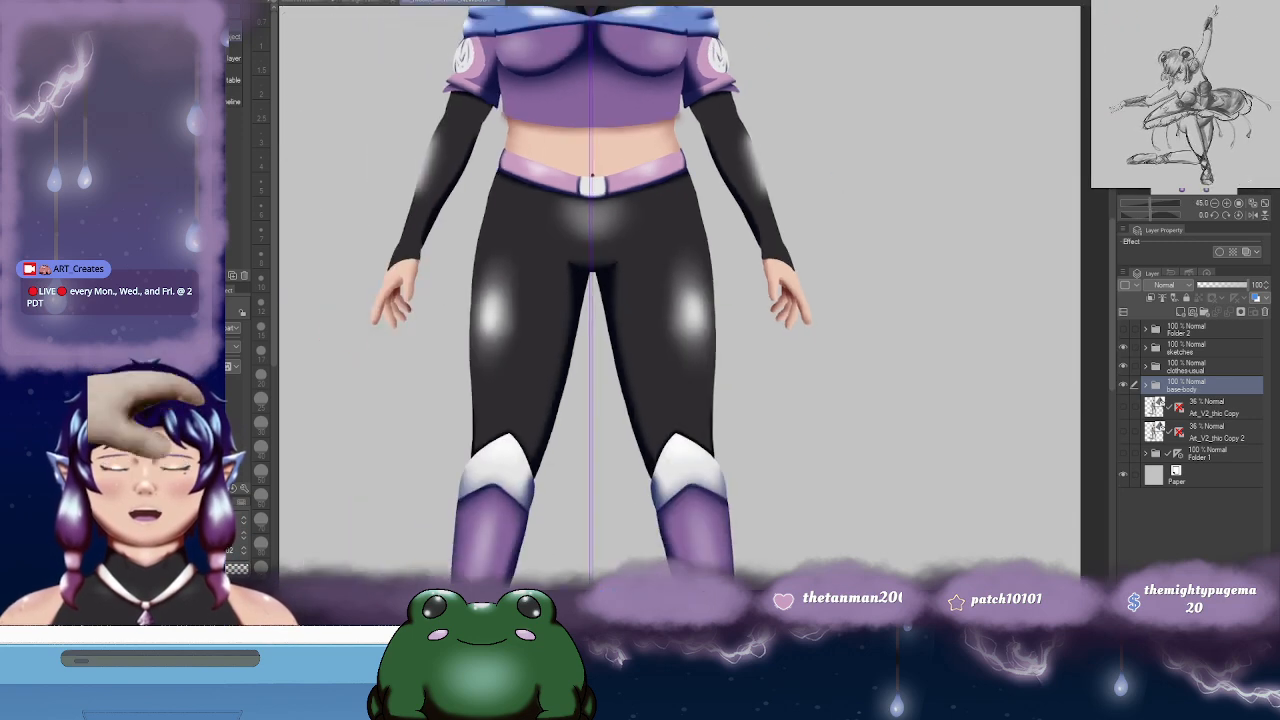
- Return from the purple-haired model to the green-haired elf document
{"action": "scroll", "coordinate": [776, 178], "scroll_direction": "up", "scroll_amount": 3}
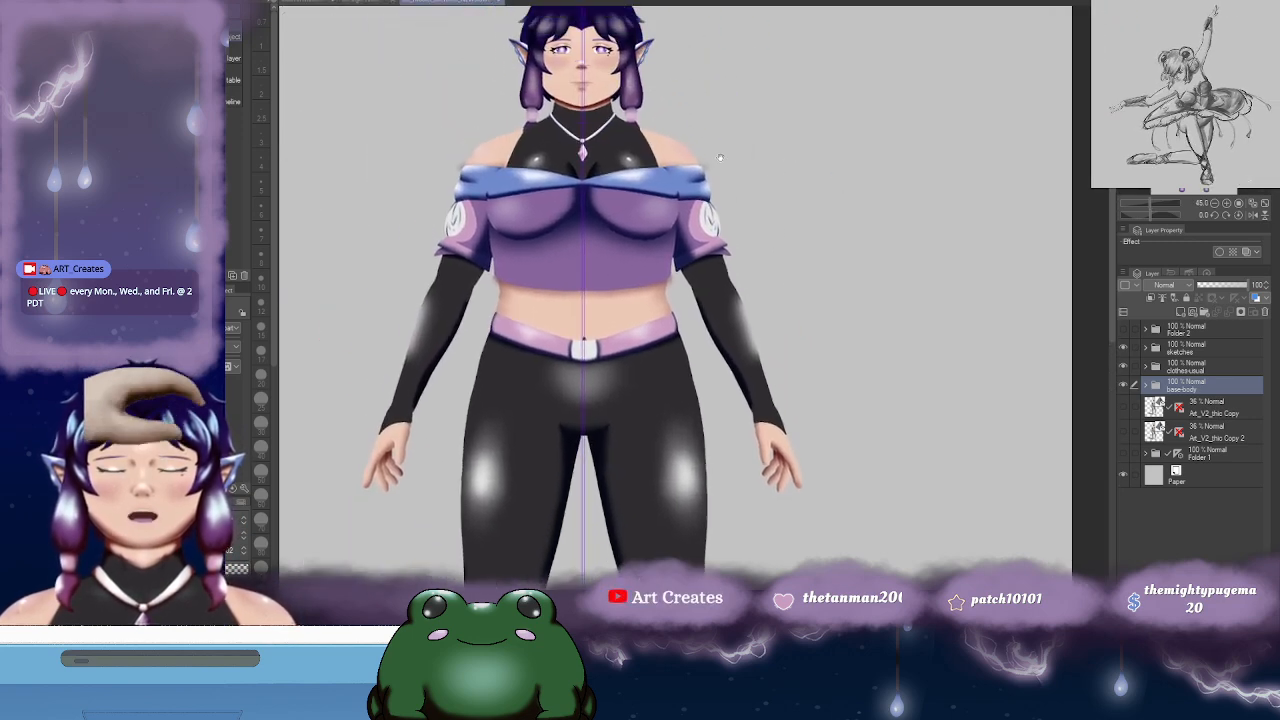
{"action": "scroll", "coordinate": [603, 143], "scroll_direction": "up", "scroll_amount": 2}
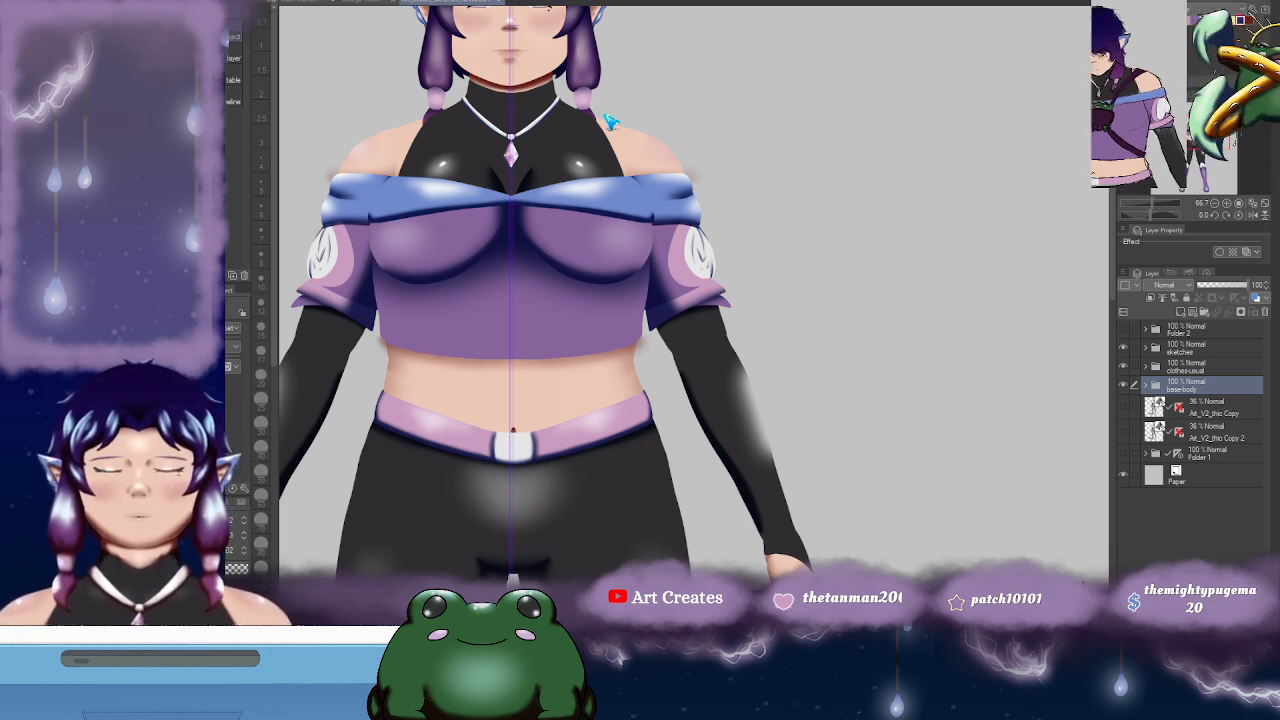
{"action": "left_click", "coordinate": [312, 5]}
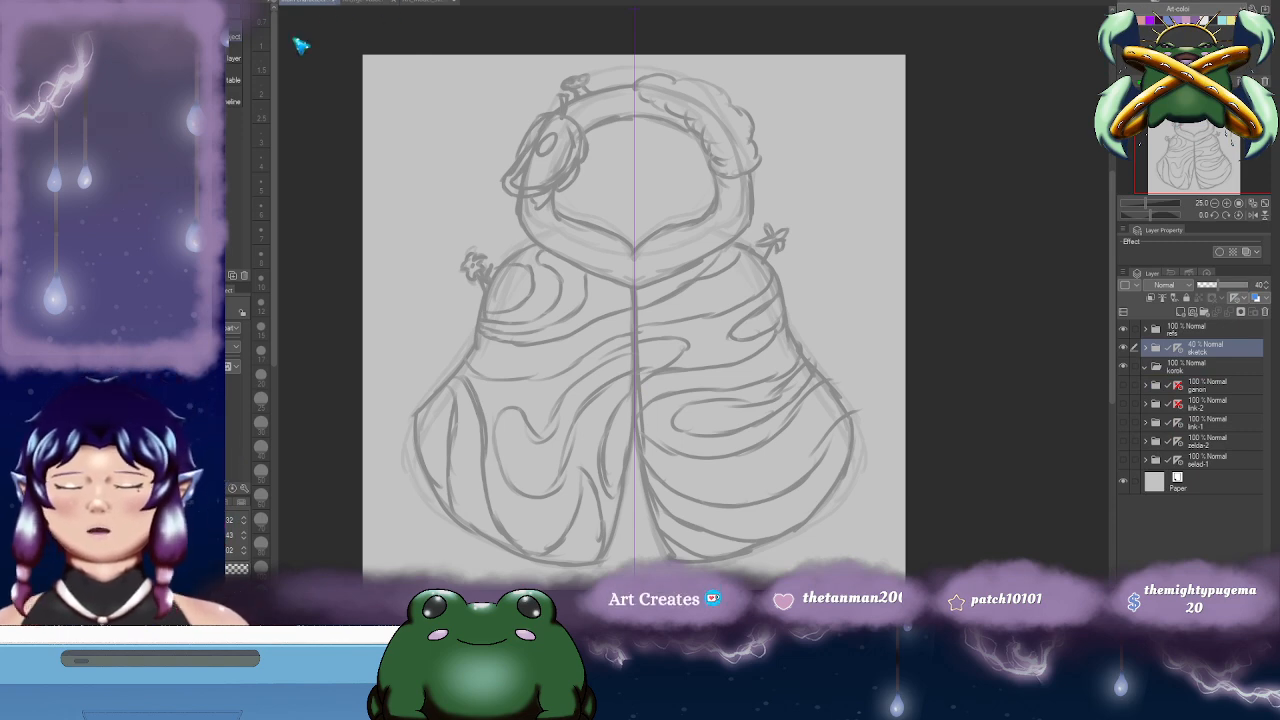
{"action": "left_click", "coordinate": [370, 3]}
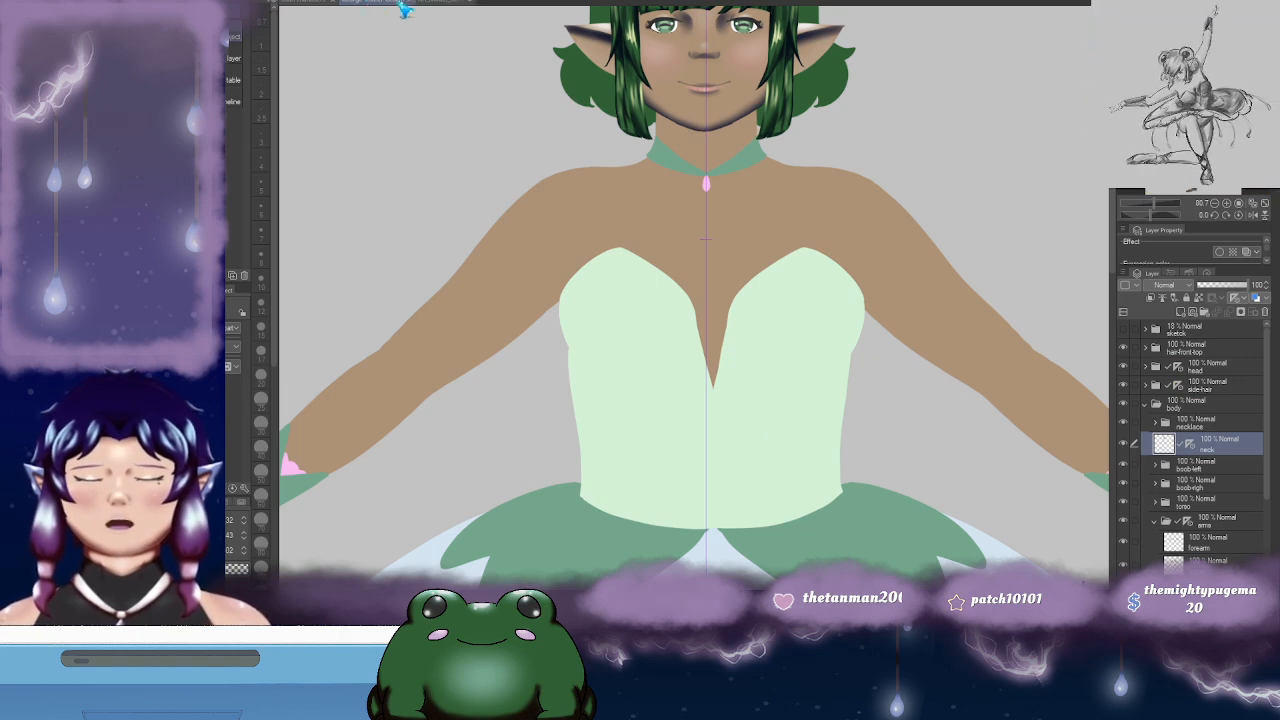
{"action": "scroll", "coordinate": [755, 252], "scroll_direction": "down", "scroll_amount": 2}
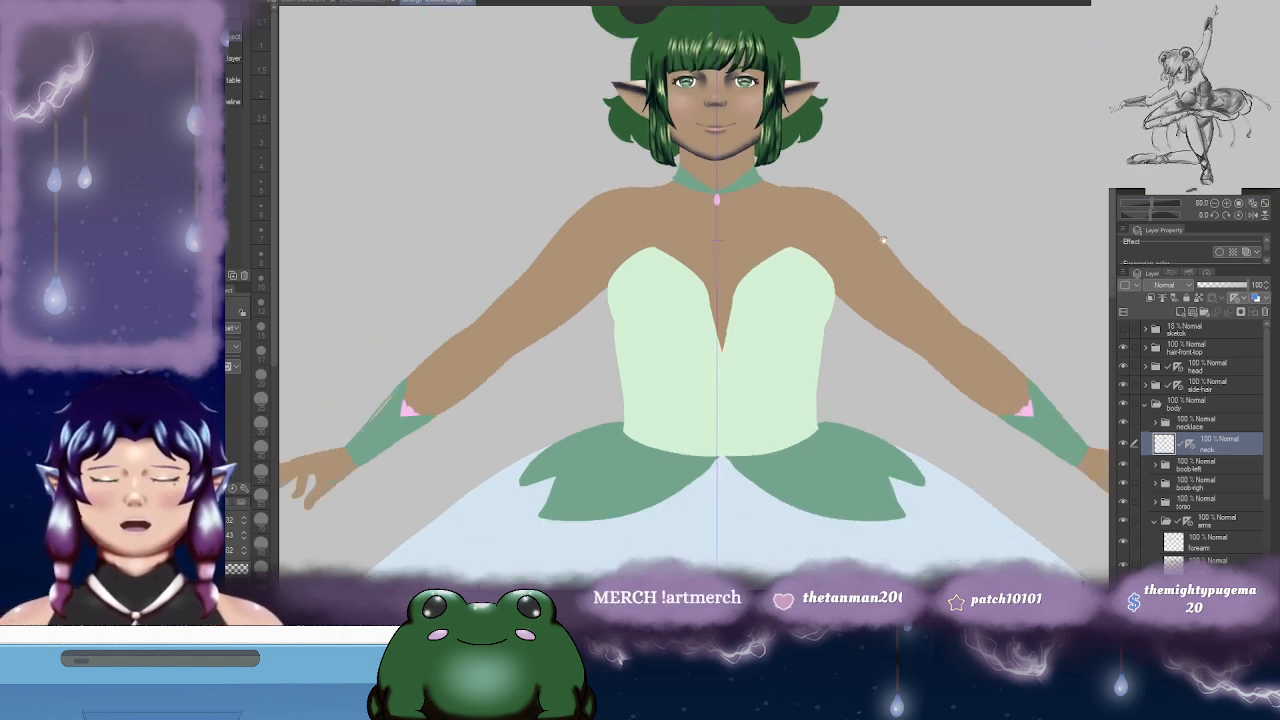
{"action": "left_click_drag", "start_coordinate": [858, 249], "coordinate": [581, 233]}
{"action": "left_click_drag", "start_coordinate": [545, 161], "coordinate": [617, 189]}
{"action": "left_click_drag", "start_coordinate": [558, 123], "coordinate": [594, 153]}
{"action": "scroll", "coordinate": [608, 196], "scroll_direction": "up", "scroll_amount": 2}
{"action": "left_click_drag", "start_coordinate": [680, 204], "coordinate": [633, 224]}
{"action": "left_click_drag", "start_coordinate": [551, 189], "coordinate": [572, 197]}
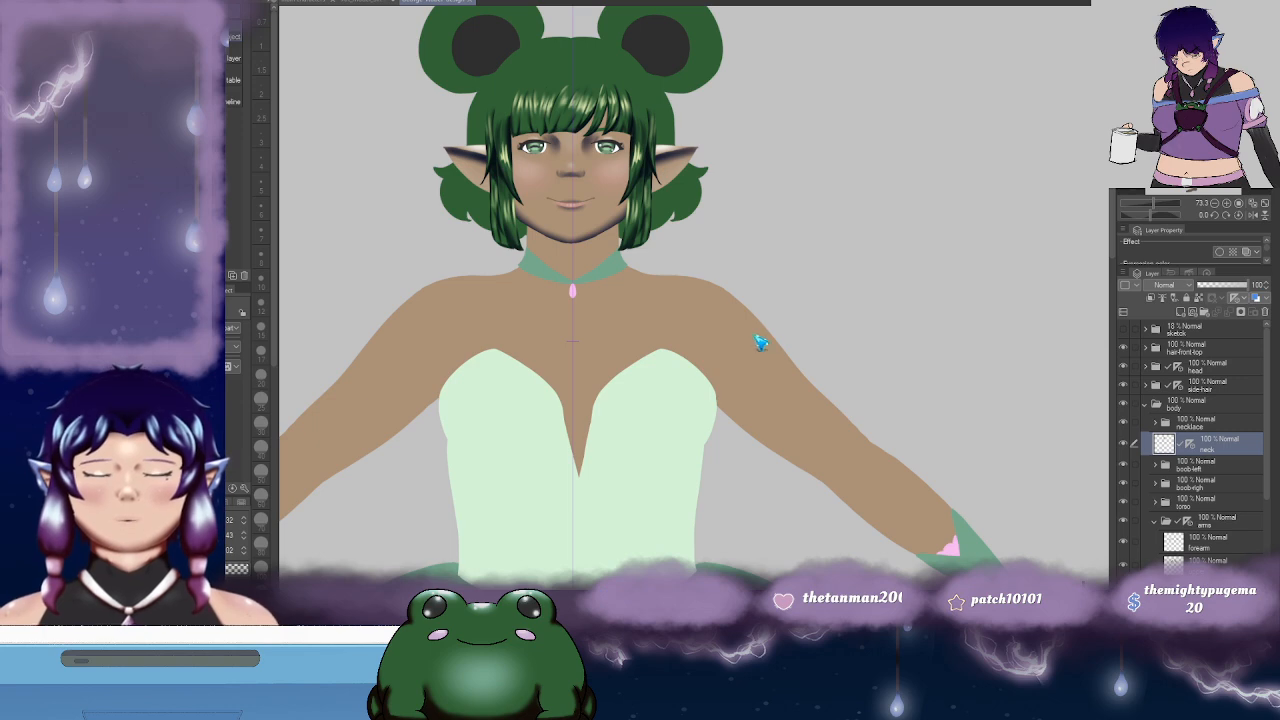
{"action": "left_click_drag", "start_coordinate": [817, 353], "coordinate": [731, 323]}
{"action": "left_click_drag", "start_coordinate": [663, 300], "coordinate": [758, 316]}
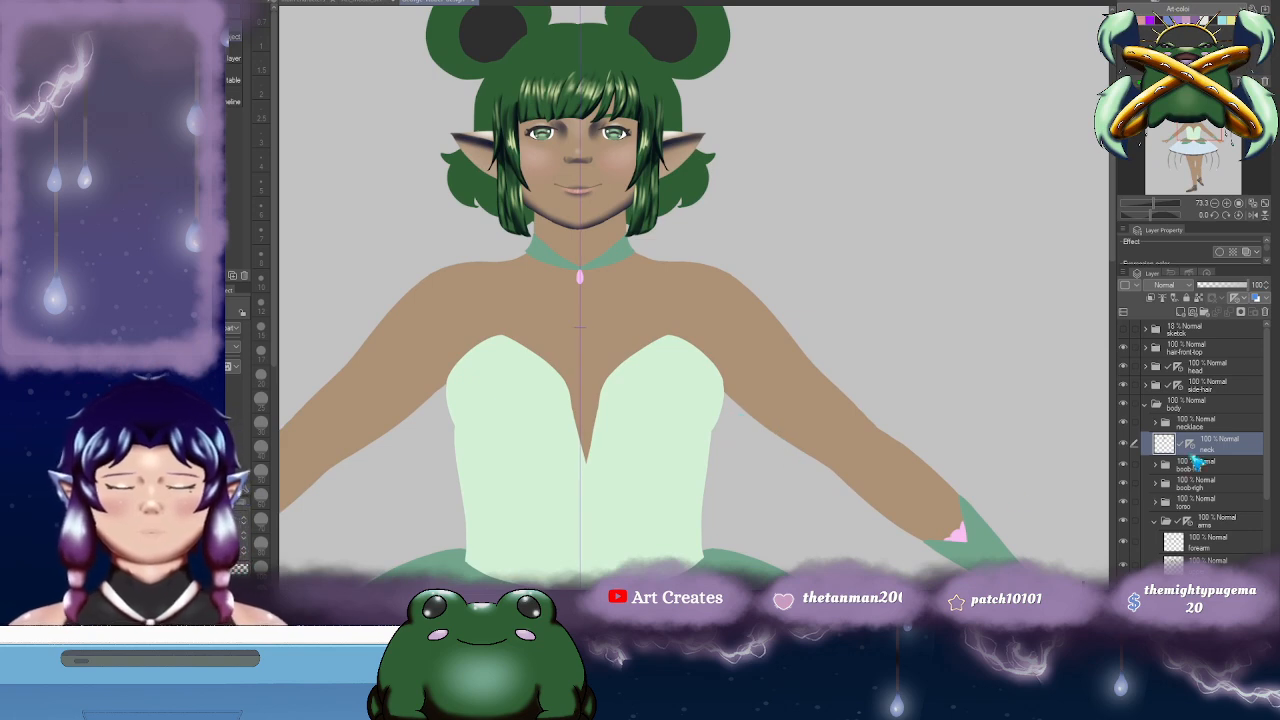
- Create a new layer above the neck layer and switch to the brush for painting the neck shadow
{"action": "left_click", "coordinate": [1180, 312]}
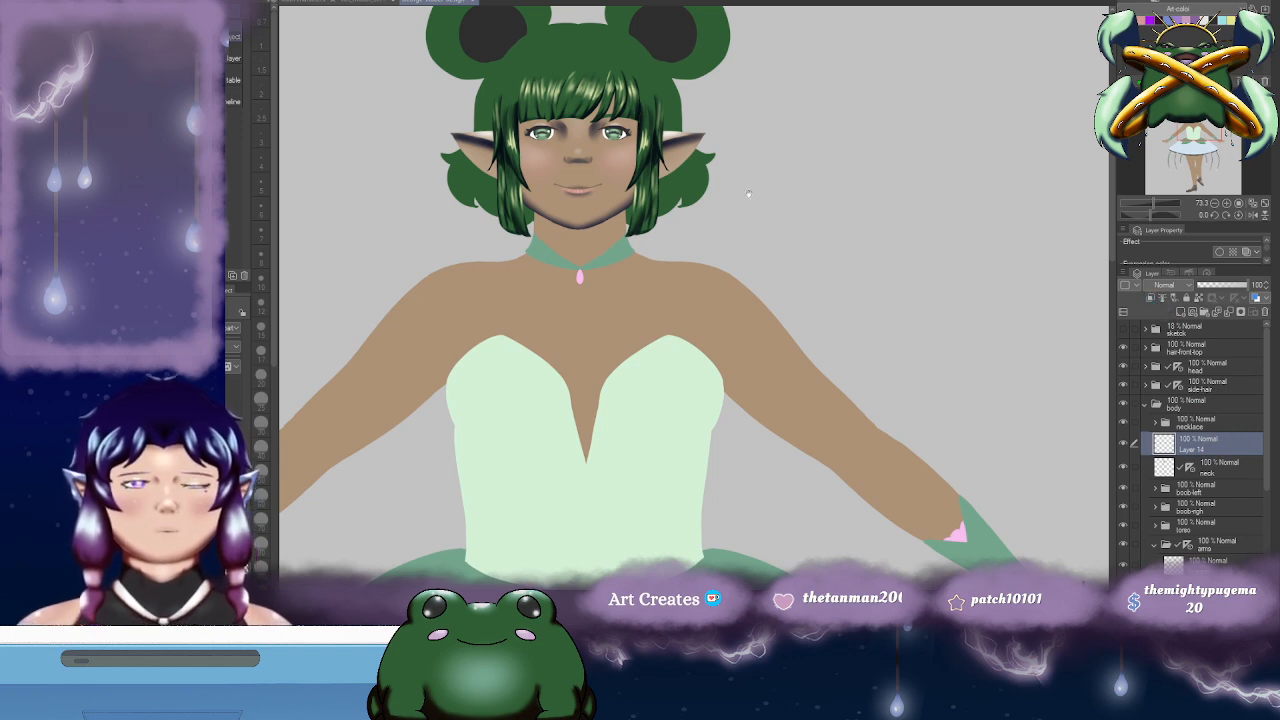
{"action": "key", "text": "b"}
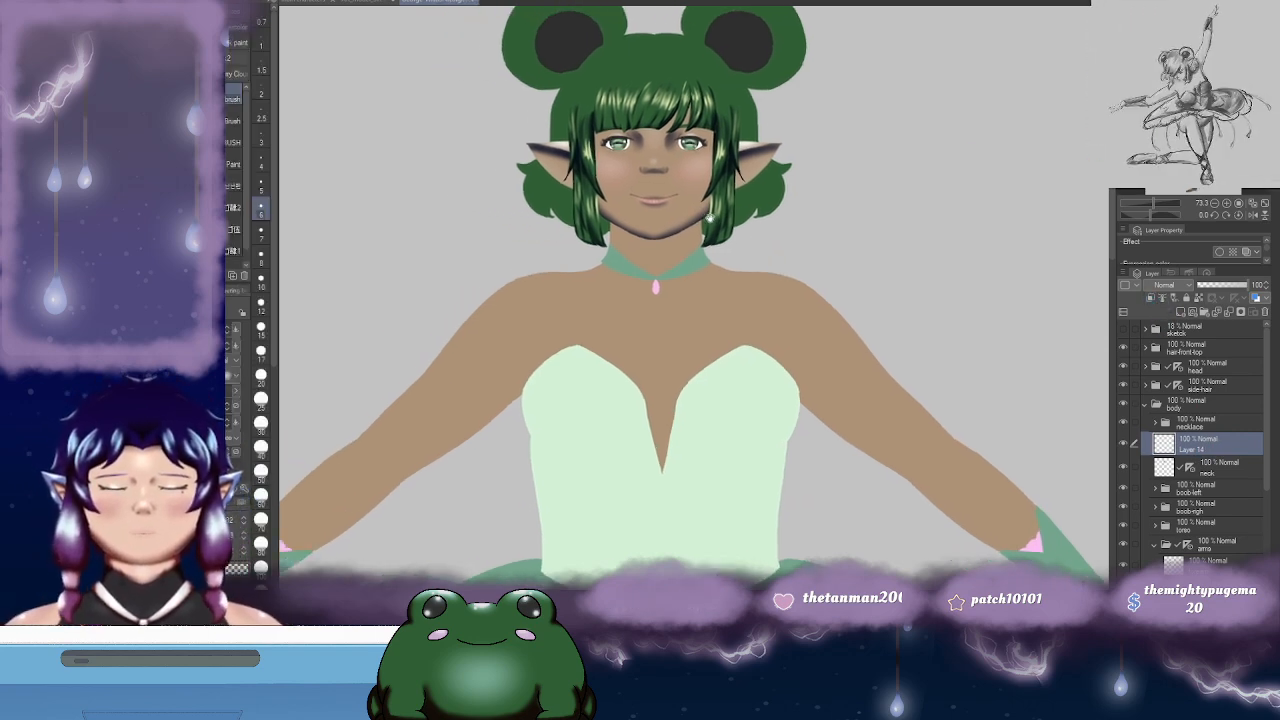
{"action": "scroll", "coordinate": [668, 238], "scroll_direction": "up", "scroll_amount": 1}
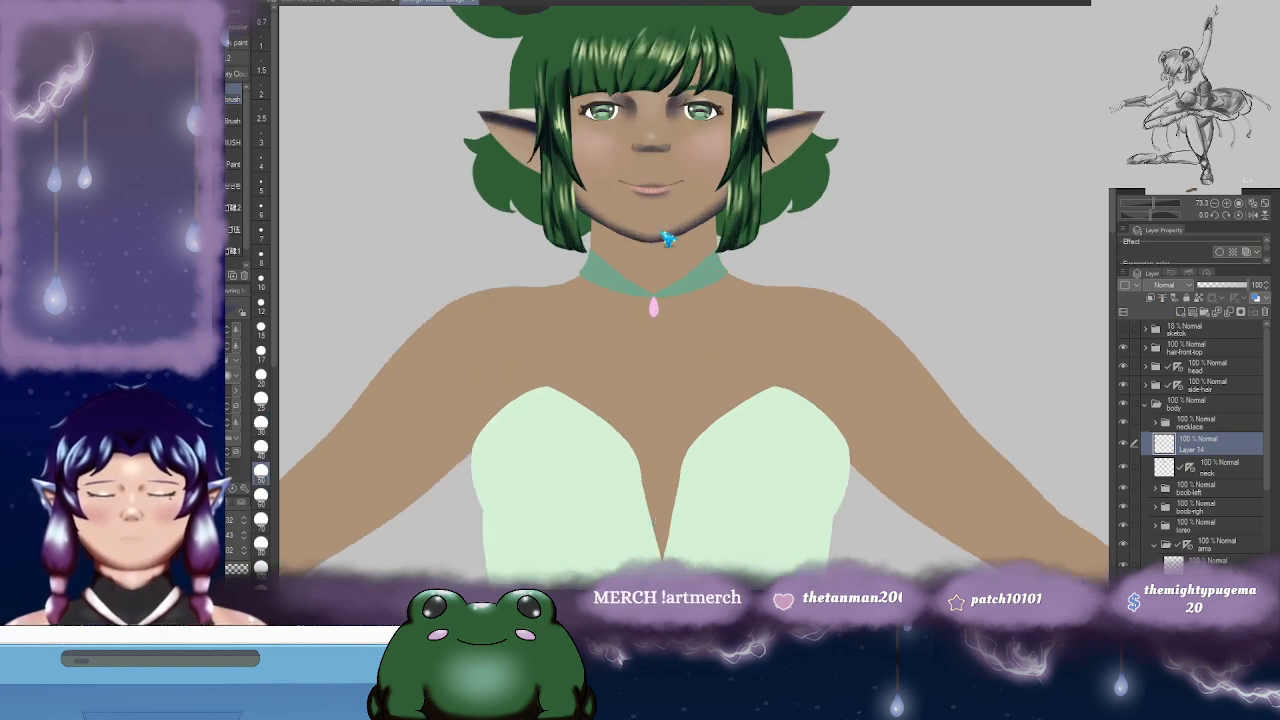
{"action": "scroll", "coordinate": [668, 238], "scroll_direction": "up", "scroll_amount": 2}
{"action": "mouse_move", "coordinate": [650, 255]}
{"action": "left_mouse_down"}
{"action": "mouse_move", "coordinate": [700, 250]}
{"action": "mouse_move", "coordinate": [735, 225]}
{"action": "mouse_move", "coordinate": [725, 215]}
{"action": "left_mouse_up"}
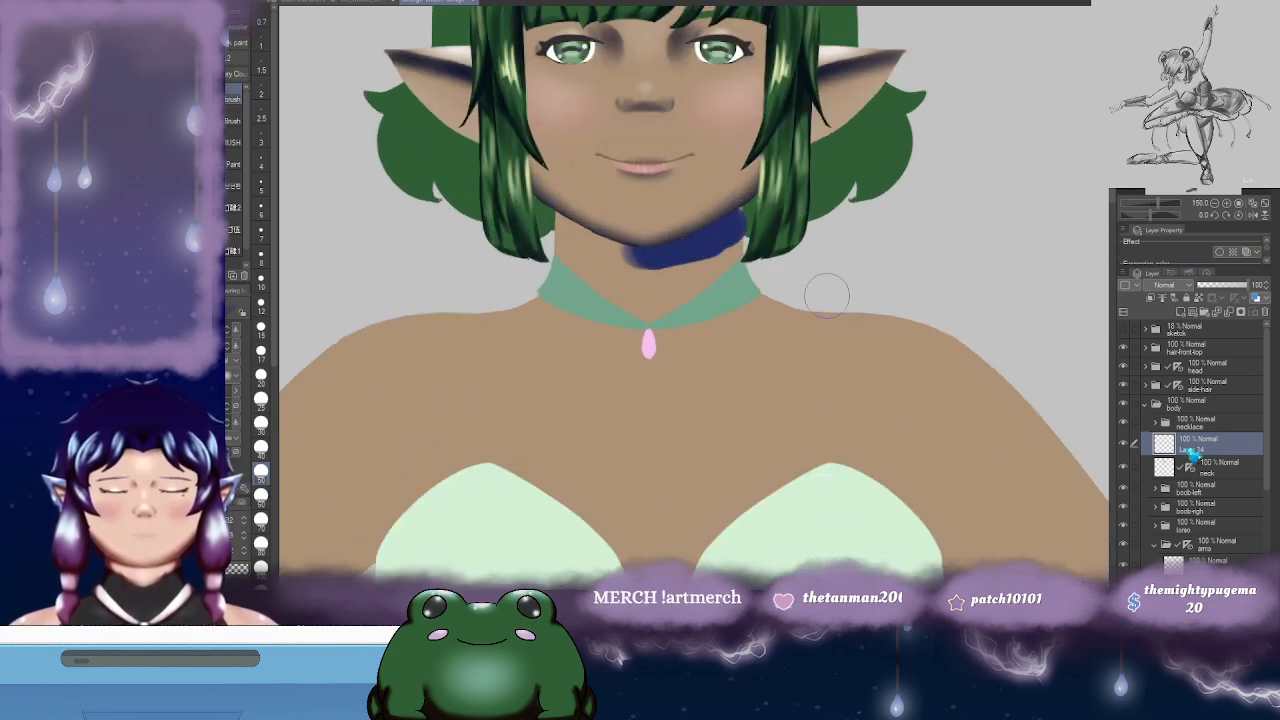
{"action": "key", "text": "ctrl+z"}
- Transfer the neck layer's symmetry ruler to the new layer and paint a mirrored dark blue shadow under the chin and around the neck
{"action": "left_click", "coordinate": [1203, 470]}
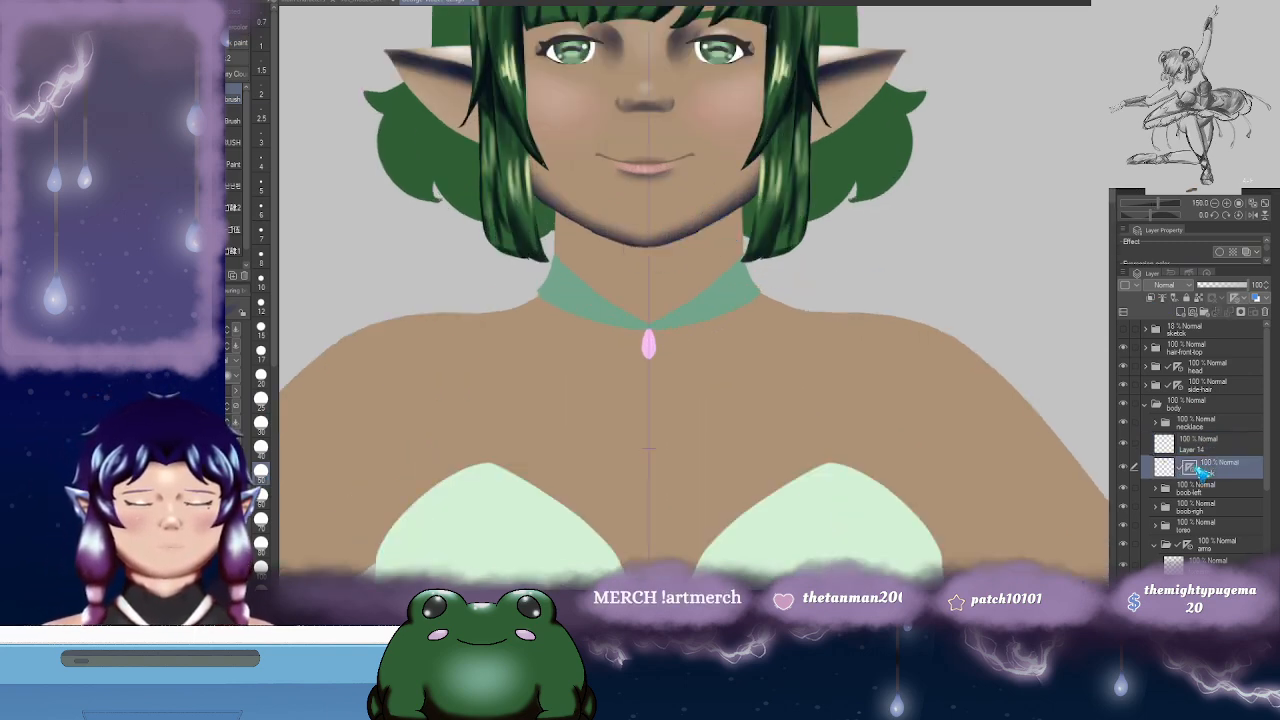
{"action": "left_click", "coordinate": [1205, 444]}
{"action": "left_click_drag", "start_coordinate": [652, 265], "coordinate": [745, 225]}
{"action": "mouse_move", "coordinate": [550, 218]}
{"action": "left_mouse_down"}
{"action": "mouse_move", "coordinate": [552, 230]}
{"action": "mouse_move", "coordinate": [575, 205]}
{"action": "mouse_move", "coordinate": [595, 225]}
{"action": "mouse_move", "coordinate": [690, 238]}
{"action": "mouse_move", "coordinate": [740, 210]}
{"action": "mouse_move", "coordinate": [650, 212]}
{"action": "left_mouse_up"}
{"action": "mouse_move", "coordinate": [547, 240]}
{"action": "left_mouse_down"}
{"action": "mouse_move", "coordinate": [551, 197]}
{"action": "mouse_move", "coordinate": [543, 270]}
{"action": "left_mouse_up"}
{"action": "mouse_move", "coordinate": [545, 205]}
{"action": "left_mouse_down"}
{"action": "mouse_move", "coordinate": [552, 150]}
{"action": "mouse_move", "coordinate": [585, 210]}
{"action": "mouse_move", "coordinate": [668, 229]}
{"action": "mouse_move", "coordinate": [640, 232]}
{"action": "mouse_move", "coordinate": [745, 205]}
{"action": "mouse_move", "coordinate": [712, 225]}
{"action": "mouse_move", "coordinate": [718, 195]}
{"action": "mouse_move", "coordinate": [672, 171]}
{"action": "left_mouse_up"}
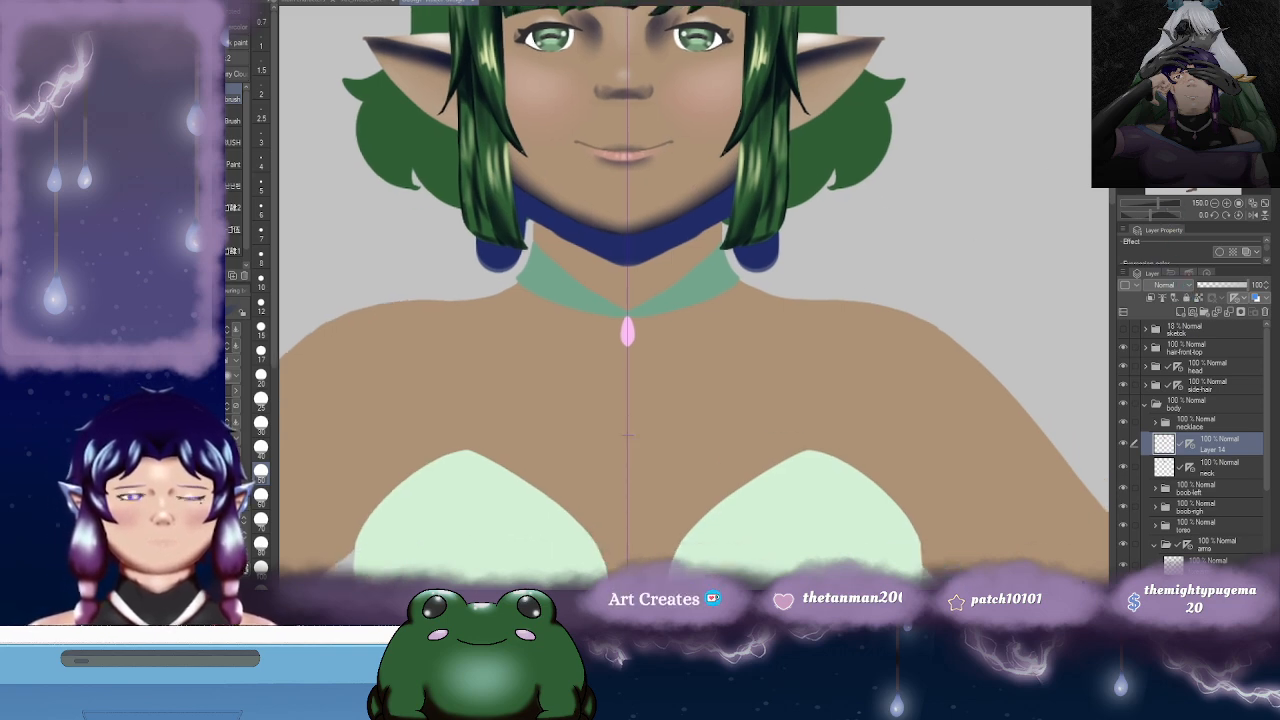
- Set the neck shadow layer to Multiply and soften the shadow's edges with a smaller Blur brush
{"action": "left_click", "coordinate": [1166, 316]}
{"action": "left_click_drag", "start_coordinate": [778, 189], "coordinate": [816, 187]}
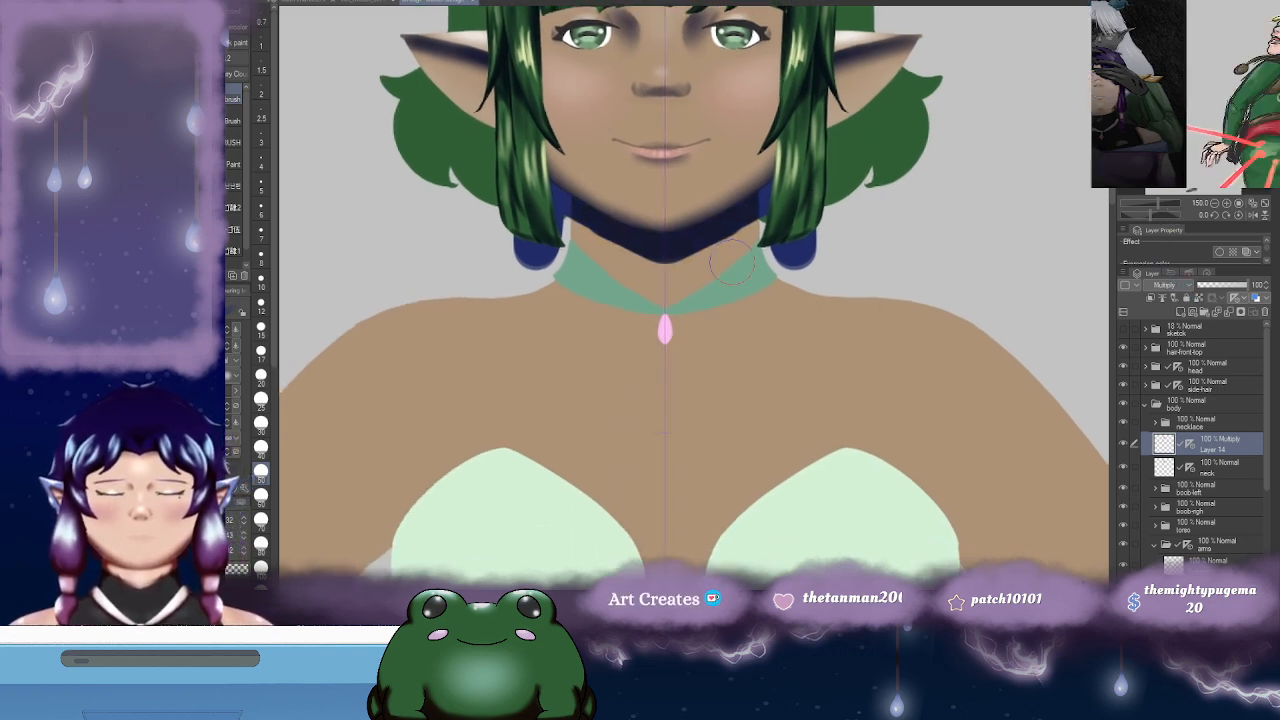
{"action": "key", "text": "j"}
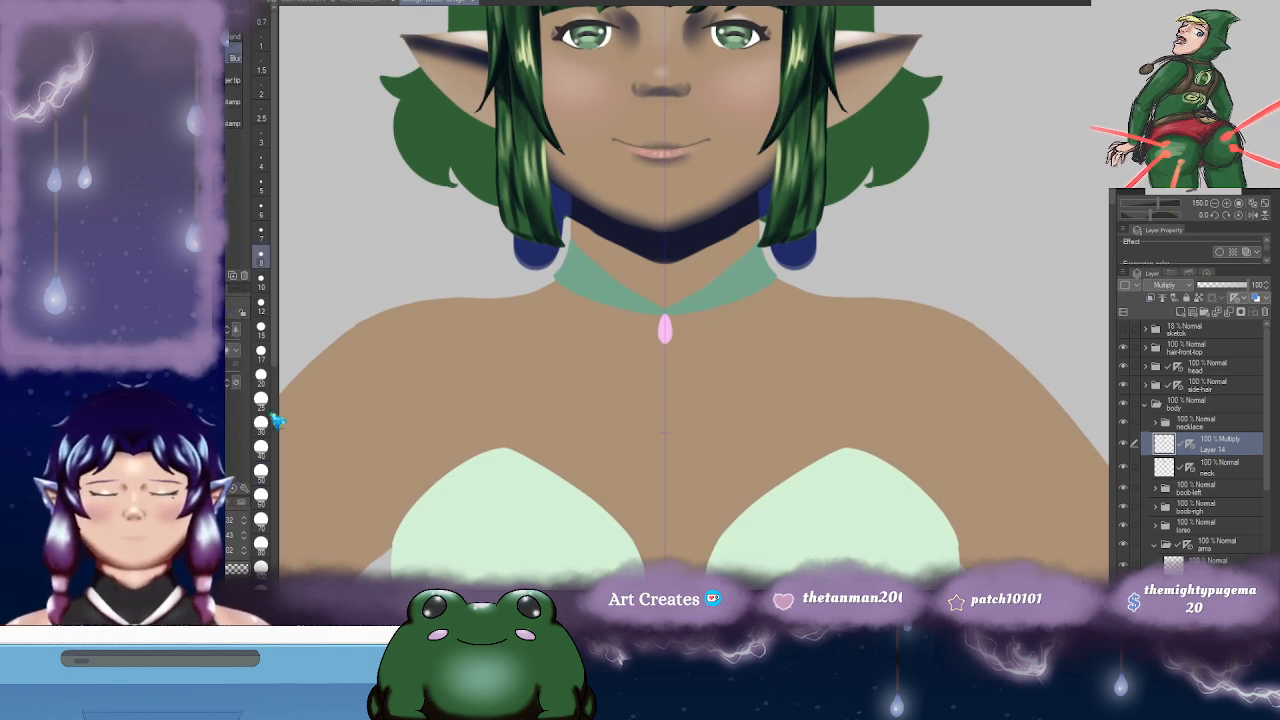
{"action": "left_click_drag", "start_coordinate": [595, 362], "coordinate": [583, 366]}
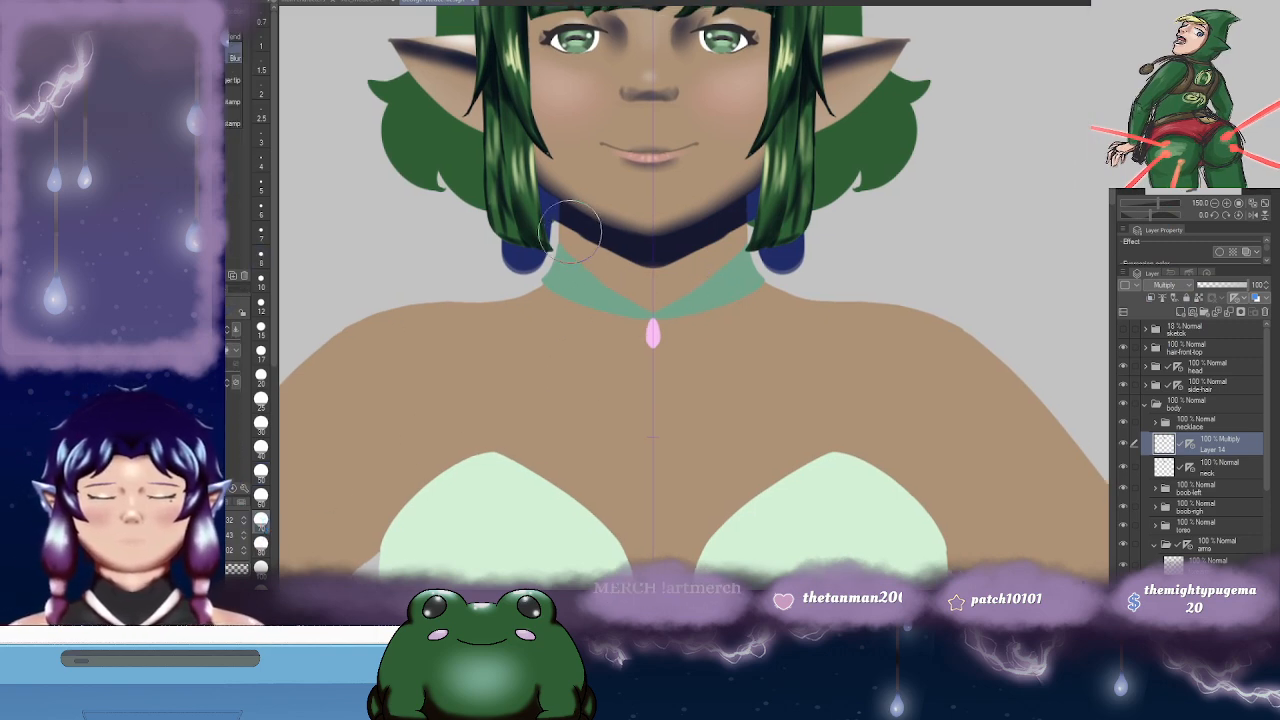
{"action": "left_click", "coordinate": [261, 398]}
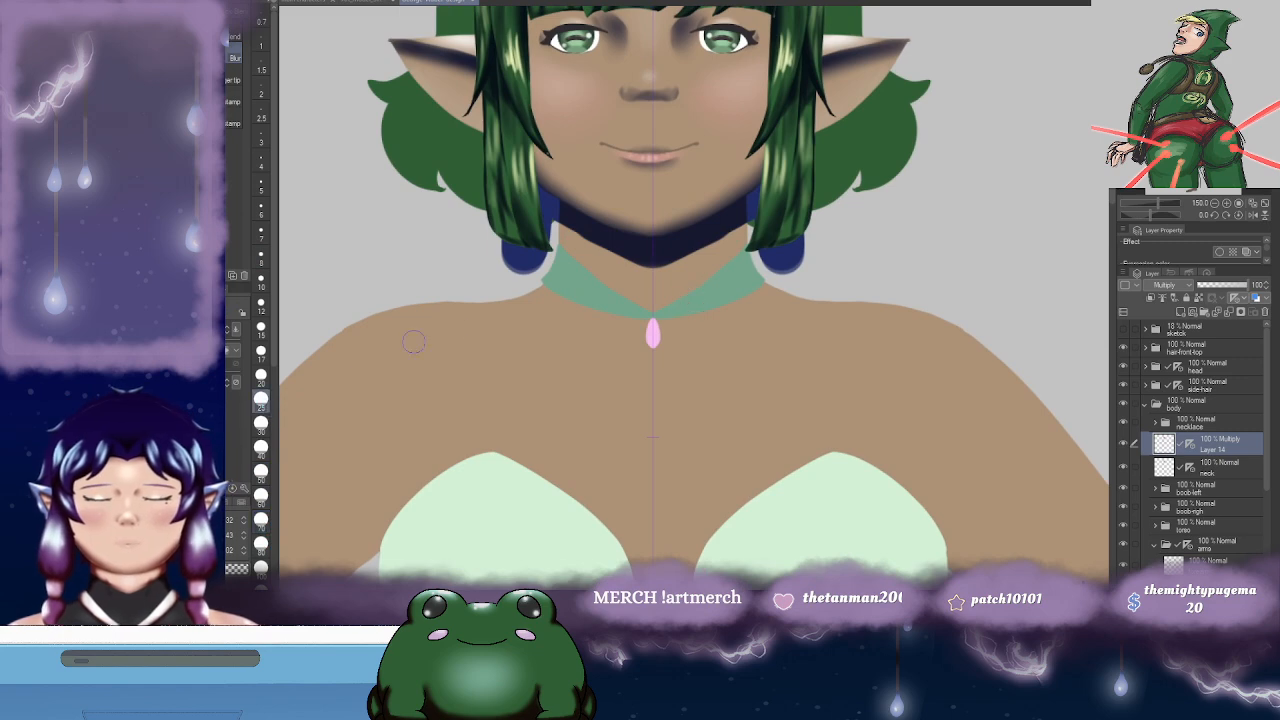
{"action": "mouse_move", "coordinate": [572, 233]}
{"action": "left_mouse_down"}
{"action": "mouse_move", "coordinate": [601, 248]}
{"action": "mouse_move", "coordinate": [577, 237]}
{"action": "mouse_move", "coordinate": [657, 266]}
{"action": "mouse_move", "coordinate": [637, 273]}
{"action": "mouse_move", "coordinate": [725, 233]}
{"action": "mouse_move", "coordinate": [644, 251]}
{"action": "mouse_move", "coordinate": [580, 235]}
{"action": "mouse_move", "coordinate": [608, 245]}
{"action": "mouse_move", "coordinate": [584, 263]}
{"action": "mouse_move", "coordinate": [575, 253]}
{"action": "mouse_move", "coordinate": [570, 292]}
{"action": "left_mouse_up"}
{"action": "mouse_move", "coordinate": [794, 257]}
{"action": "left_mouse_down"}
{"action": "mouse_move", "coordinate": [776, 255]}
{"action": "mouse_move", "coordinate": [775, 222]}
{"action": "mouse_move", "coordinate": [774, 260]}
{"action": "left_mouse_up"}
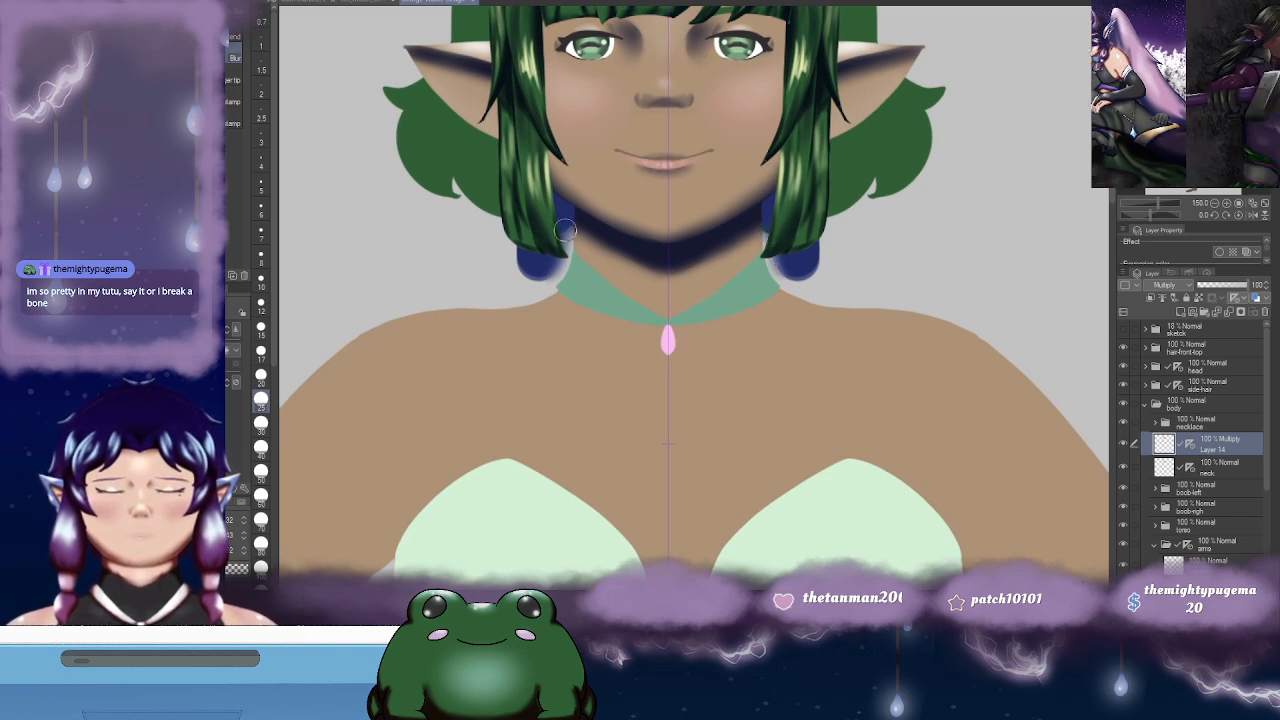
{"action": "left_click_drag", "start_coordinate": [697, 257], "coordinate": [611, 300]}
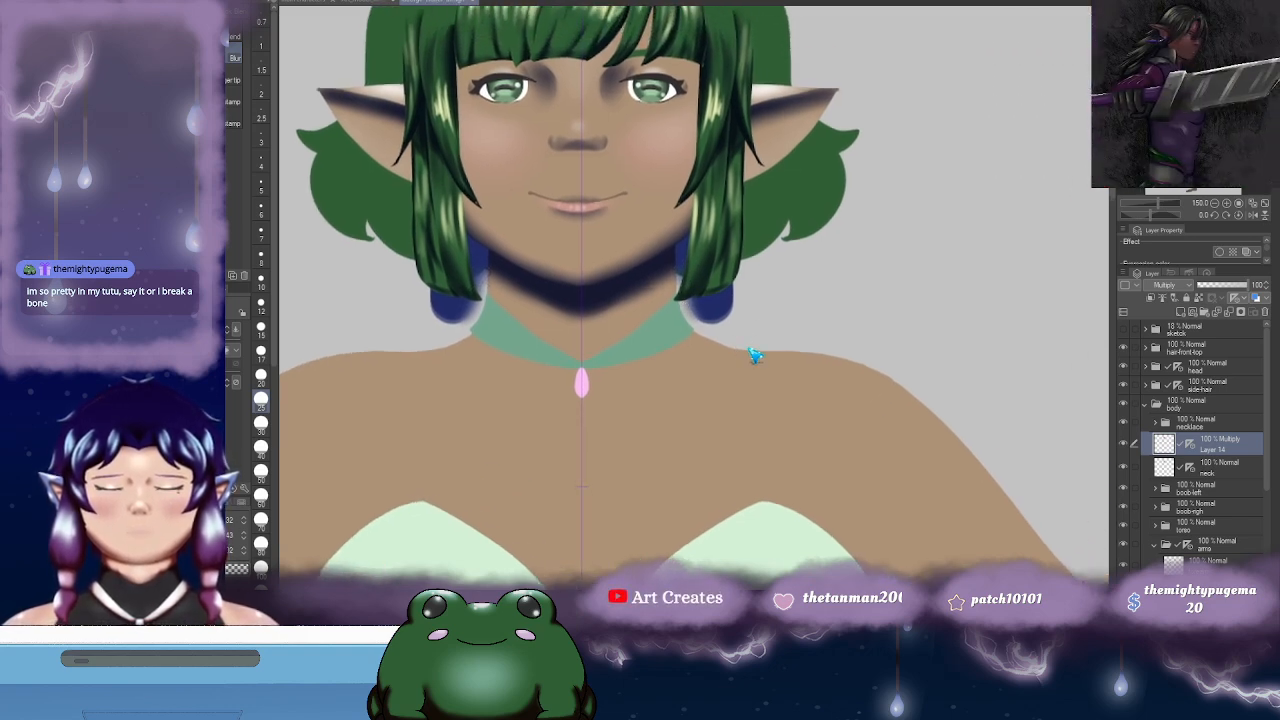
- Examine the softened neck shadow and the elf's face, arms and bodice from near and far
{"action": "scroll", "coordinate": [747, 349], "scroll_direction": "down", "scroll_amount": 4}
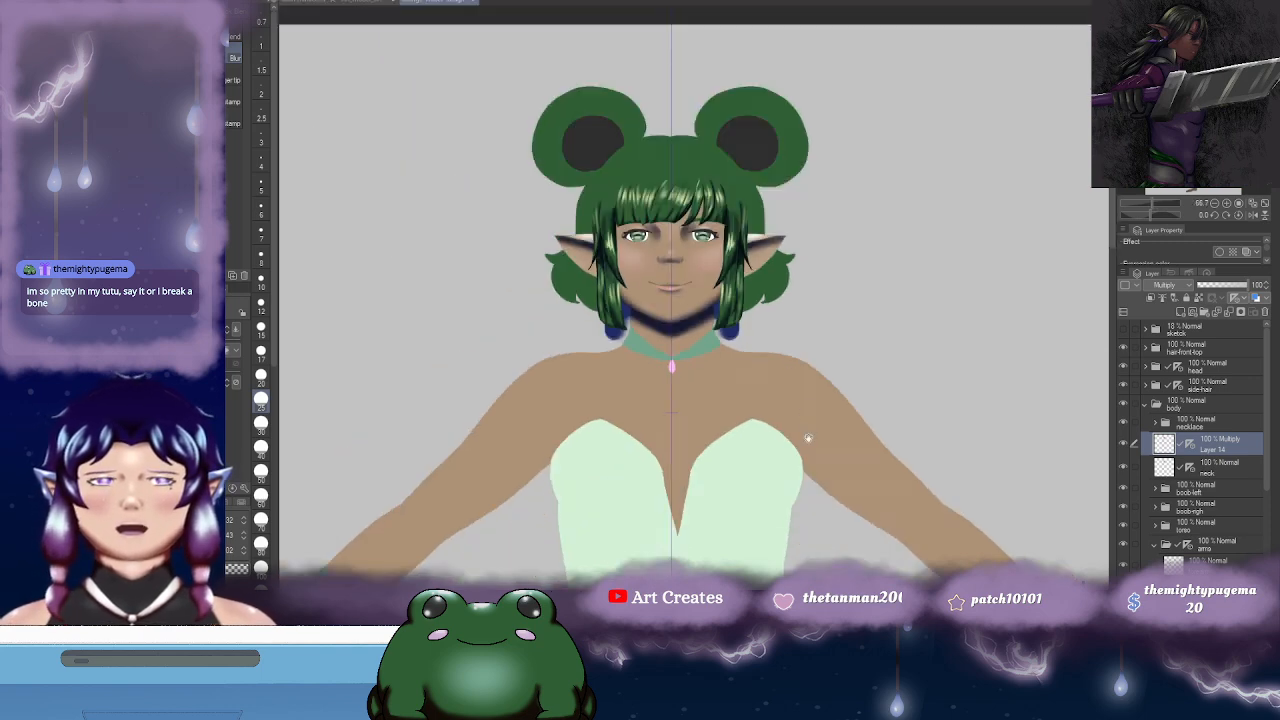
{"action": "left_click_drag", "start_coordinate": [809, 432], "coordinate": [756, 173]}
{"action": "scroll", "coordinate": [746, 328], "scroll_direction": "down", "scroll_amount": 1}
{"action": "left_click_drag", "start_coordinate": [757, 362], "coordinate": [745, 425]}
{"action": "scroll", "coordinate": [618, 228], "scroll_direction": "up", "scroll_amount": 3}
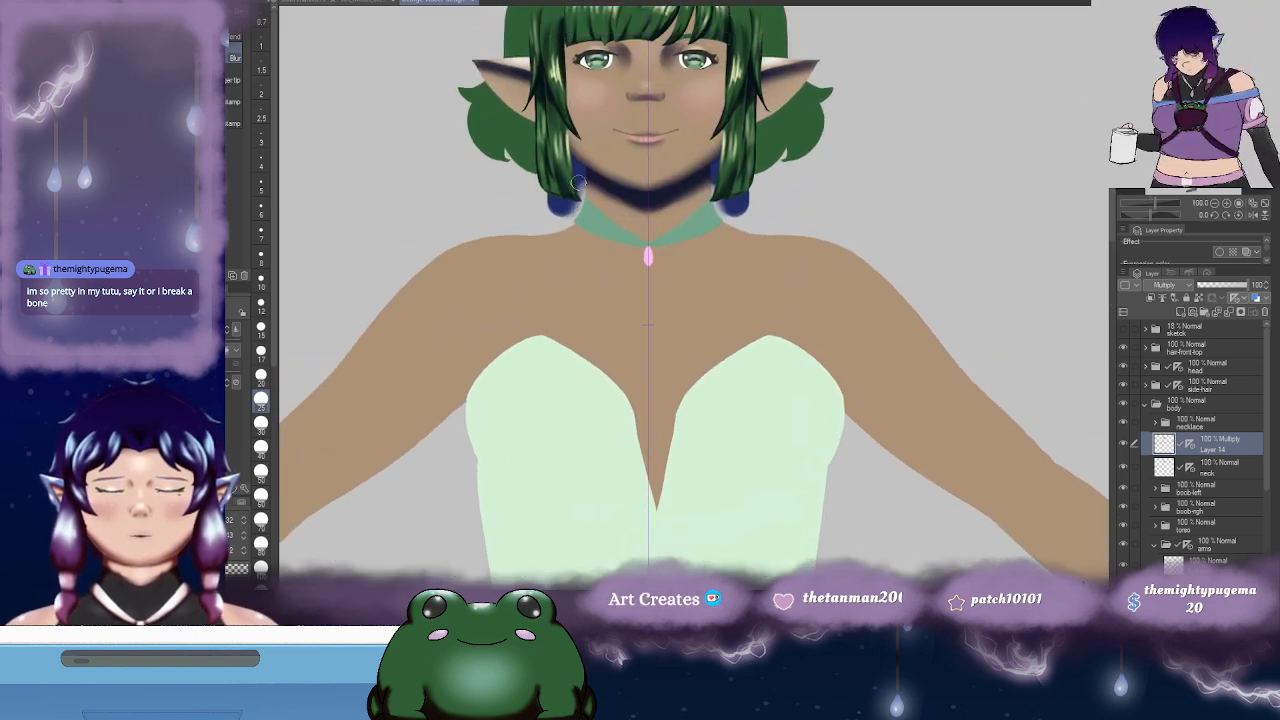
{"action": "left_click_drag", "start_coordinate": [820, 234], "coordinate": [789, 259]}
{"action": "scroll", "coordinate": [757, 327], "scroll_direction": "down", "scroll_amount": 2}
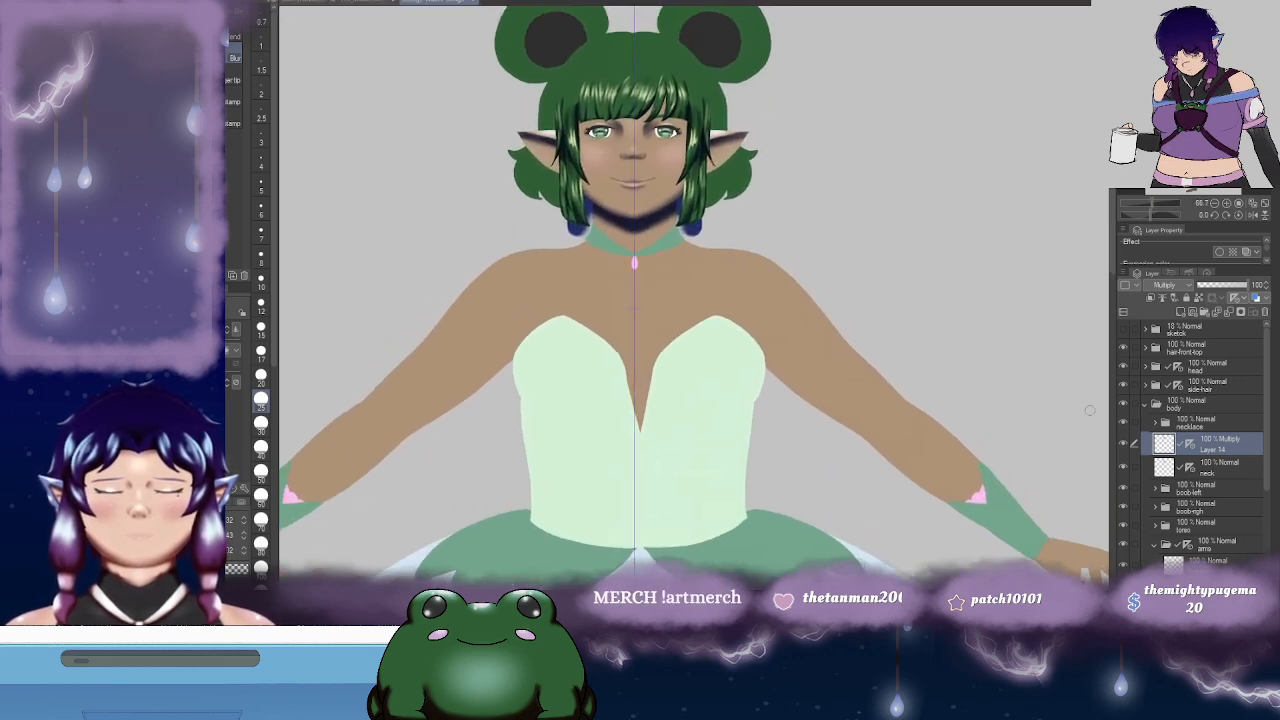
{"action": "left_click_drag", "start_coordinate": [786, 289], "coordinate": [773, 310]}
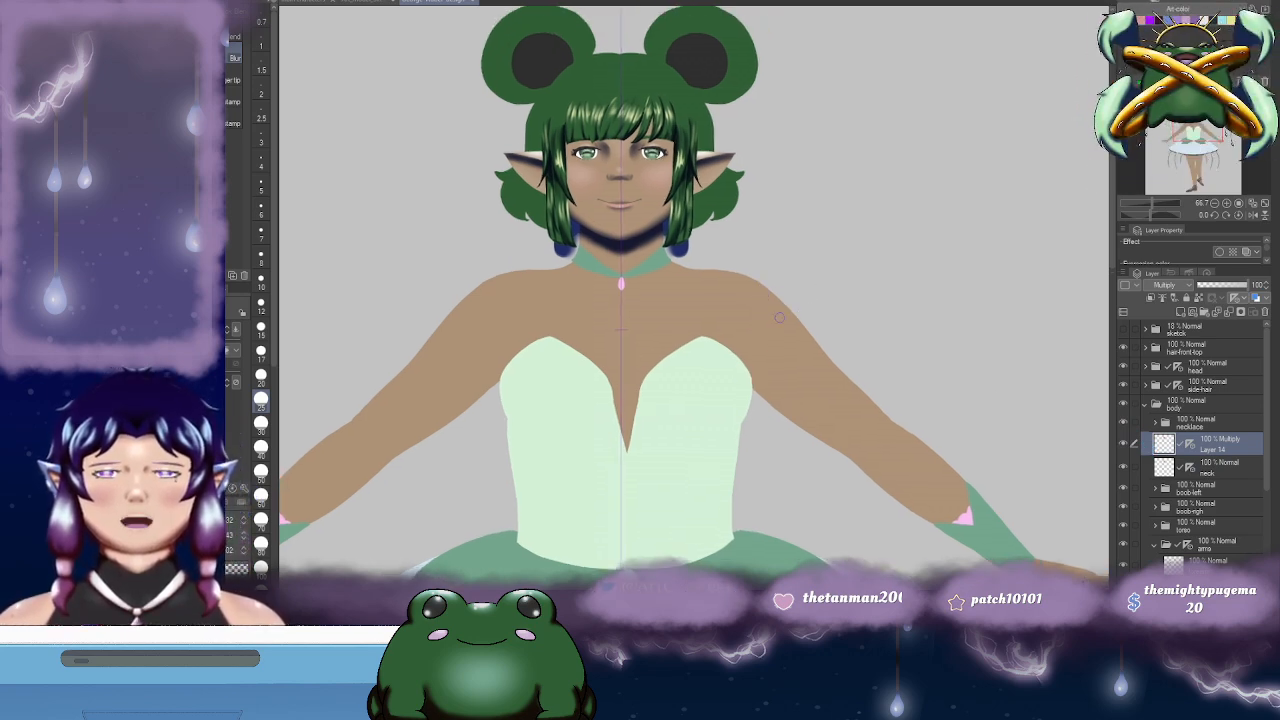
{"action": "left_click_drag", "start_coordinate": [780, 318], "coordinate": [740, 316]}
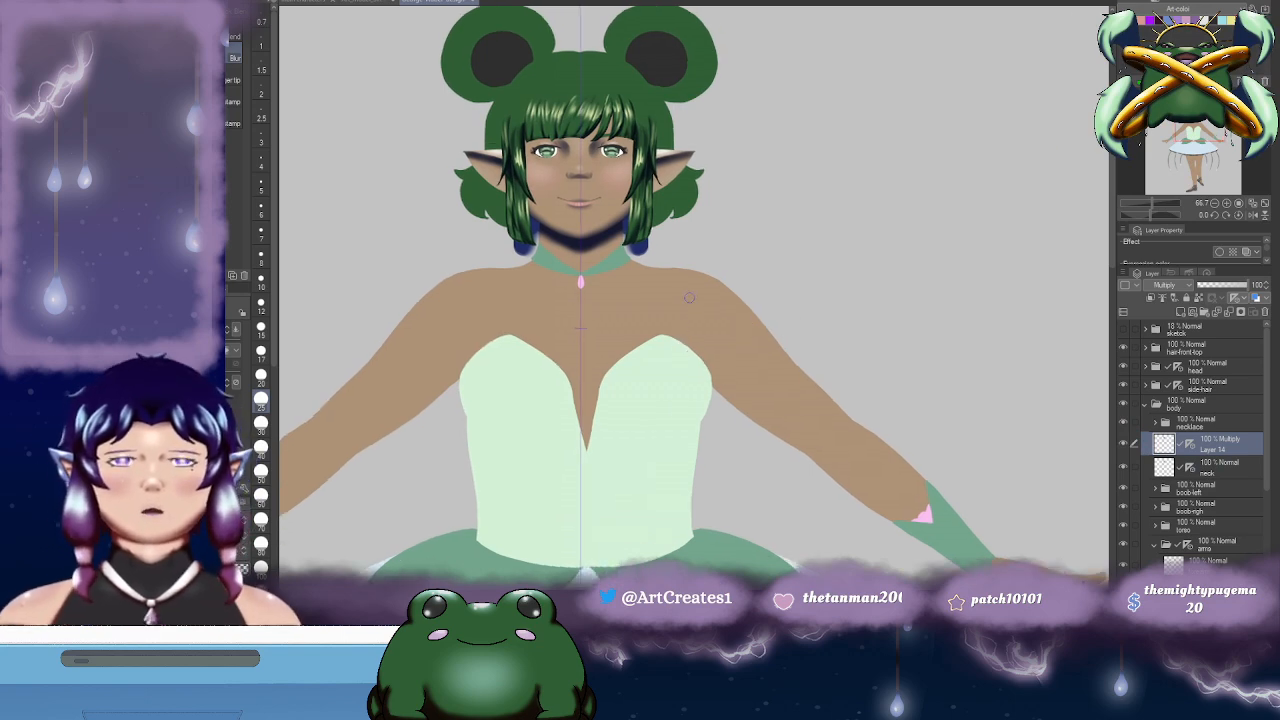
{"action": "scroll", "coordinate": [665, 296], "scroll_direction": "up", "scroll_amount": 1}
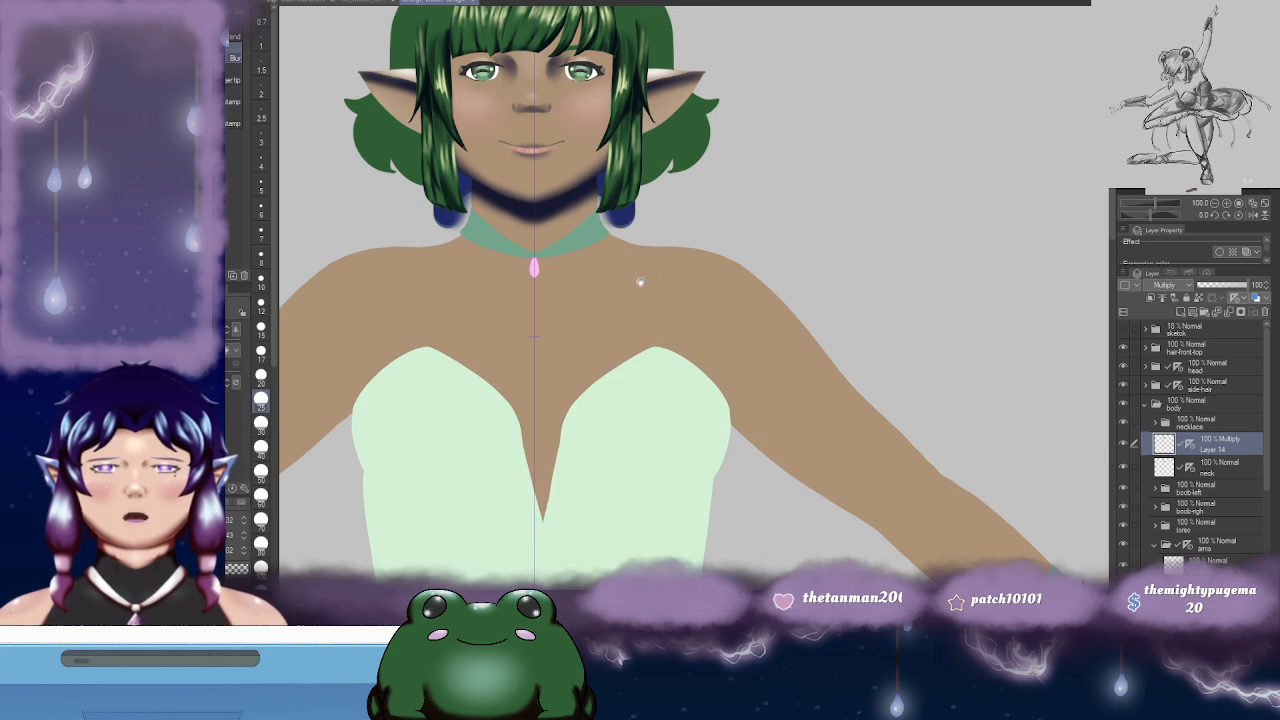
{"action": "scroll", "coordinate": [672, 306], "scroll_direction": "up", "scroll_amount": 1}
{"action": "left_click_drag", "start_coordinate": [752, 386], "coordinate": [789, 196]}
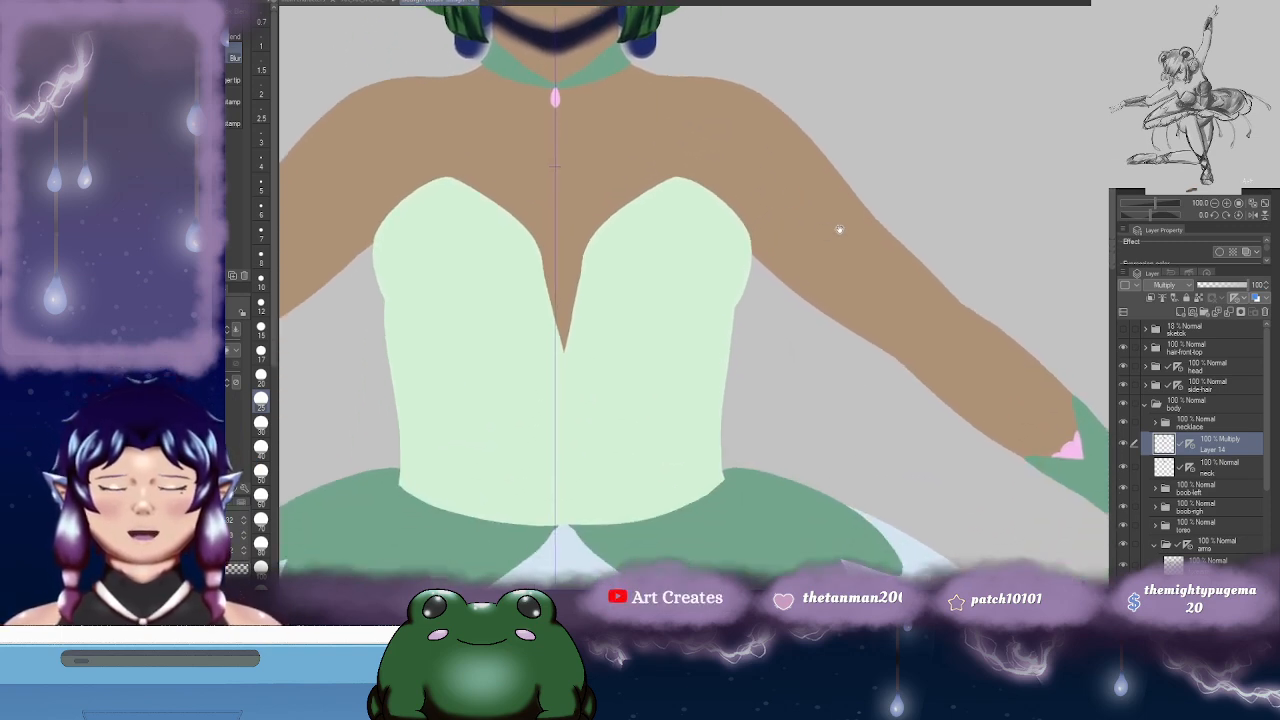
{"action": "left_click_drag", "start_coordinate": [766, 271], "coordinate": [759, 274]}
{"action": "left_click_drag", "start_coordinate": [669, 284], "coordinate": [834, 320]}
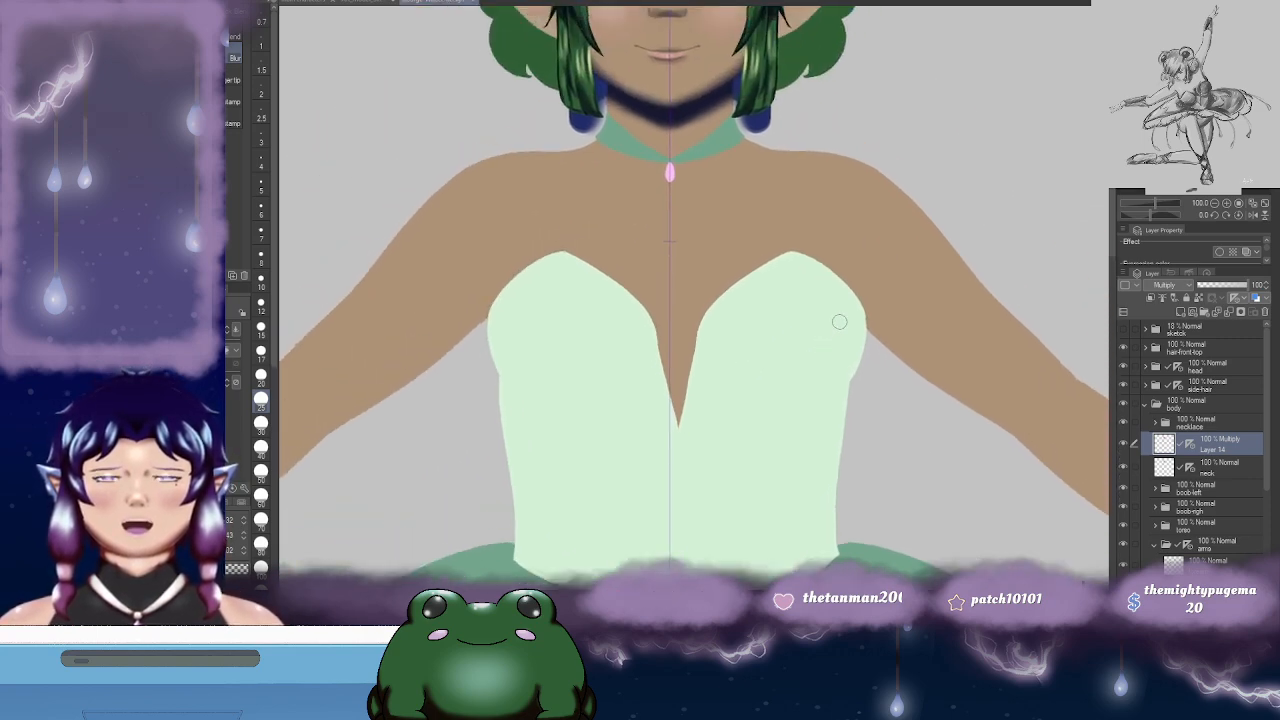
- Open the necklace folder and add two new layers above the band layer
{"action": "left_click", "coordinate": [1156, 423]}
{"action": "left_click", "coordinate": [1225, 446]}
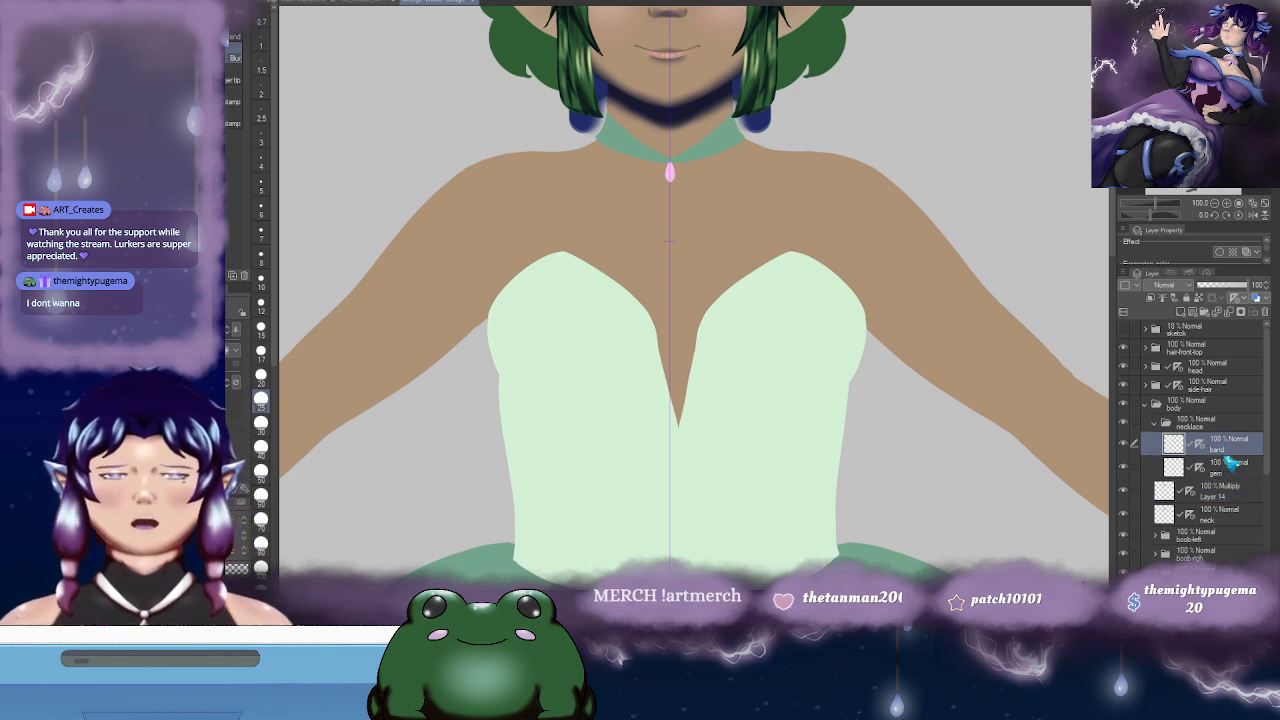
{"action": "left_click", "coordinate": [1226, 467]}
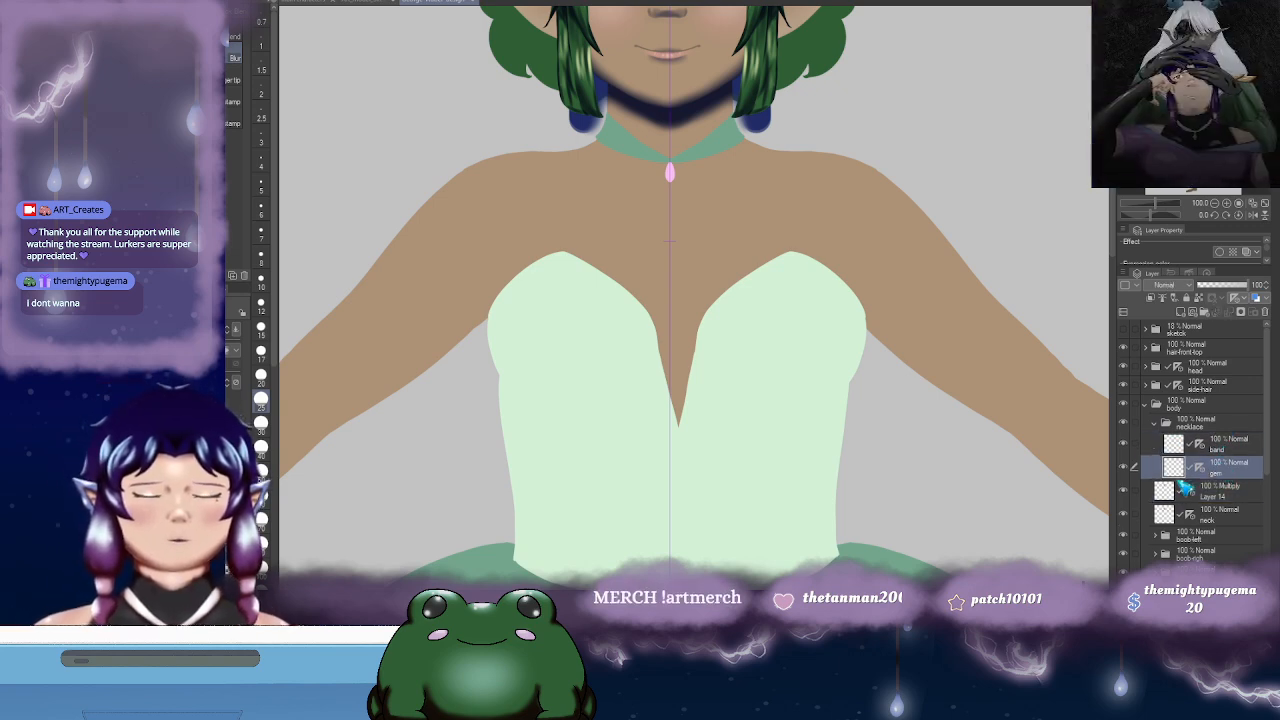
{"action": "left_click", "coordinate": [1229, 442]}
{"action": "left_click", "coordinate": [1182, 313]}
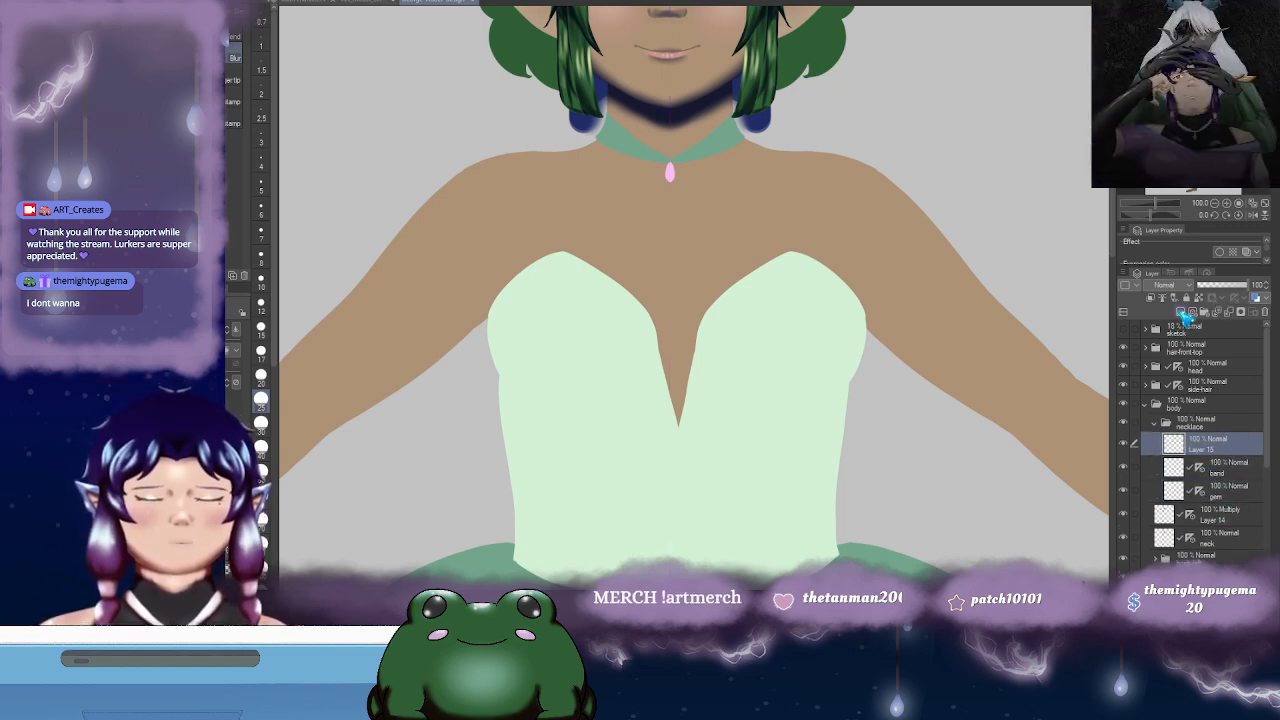
{"action": "left_click", "coordinate": [1182, 313]}
- Transfer the band's symmetry ruler to the necklace folder and clip the two new layers to the band layer
{"action": "left_click", "coordinate": [1205, 496]}
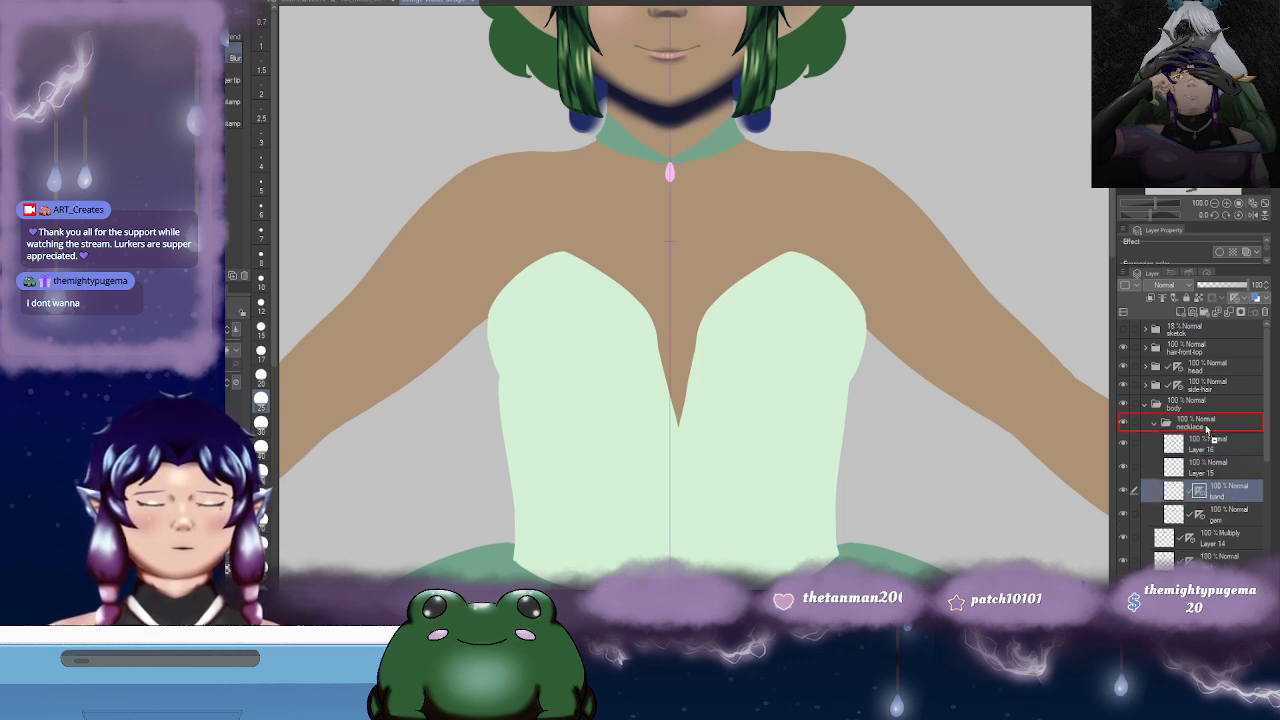
{"action": "left_click", "coordinate": [1226, 470]}
{"action": "left_click", "coordinate": [1228, 452], "text": "ctrl"}
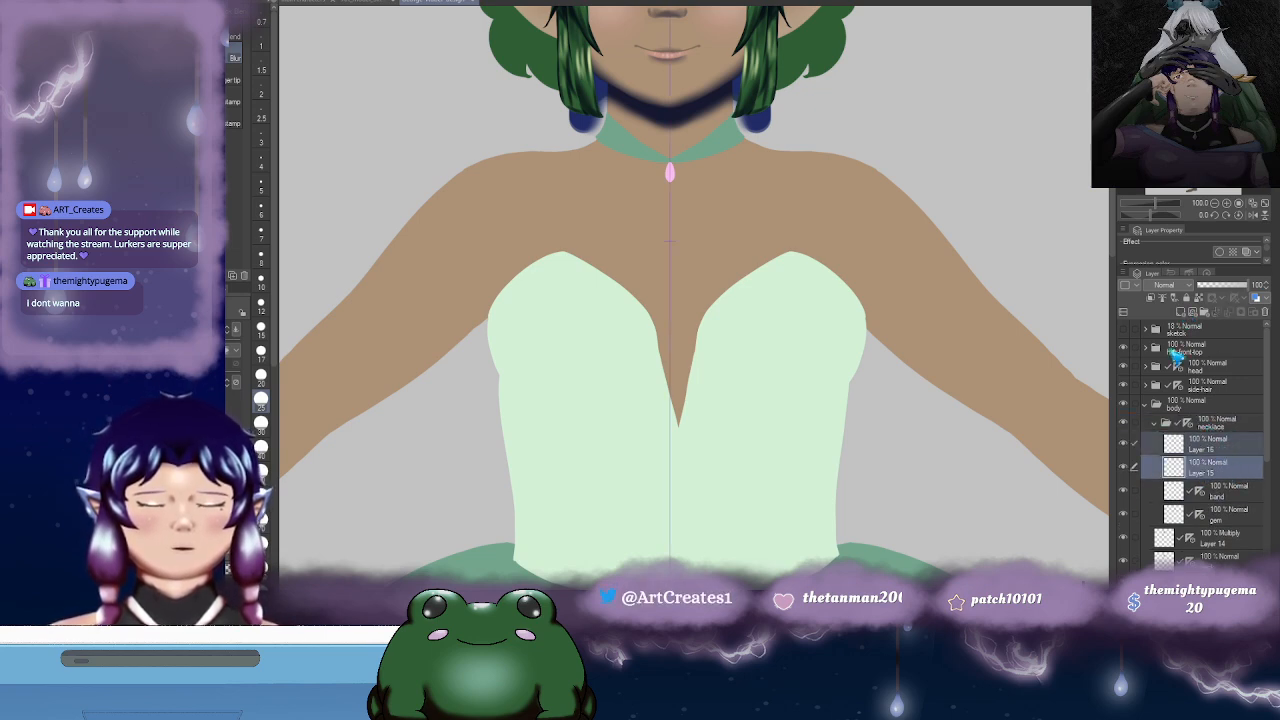
{"action": "left_click", "coordinate": [1151, 298]}
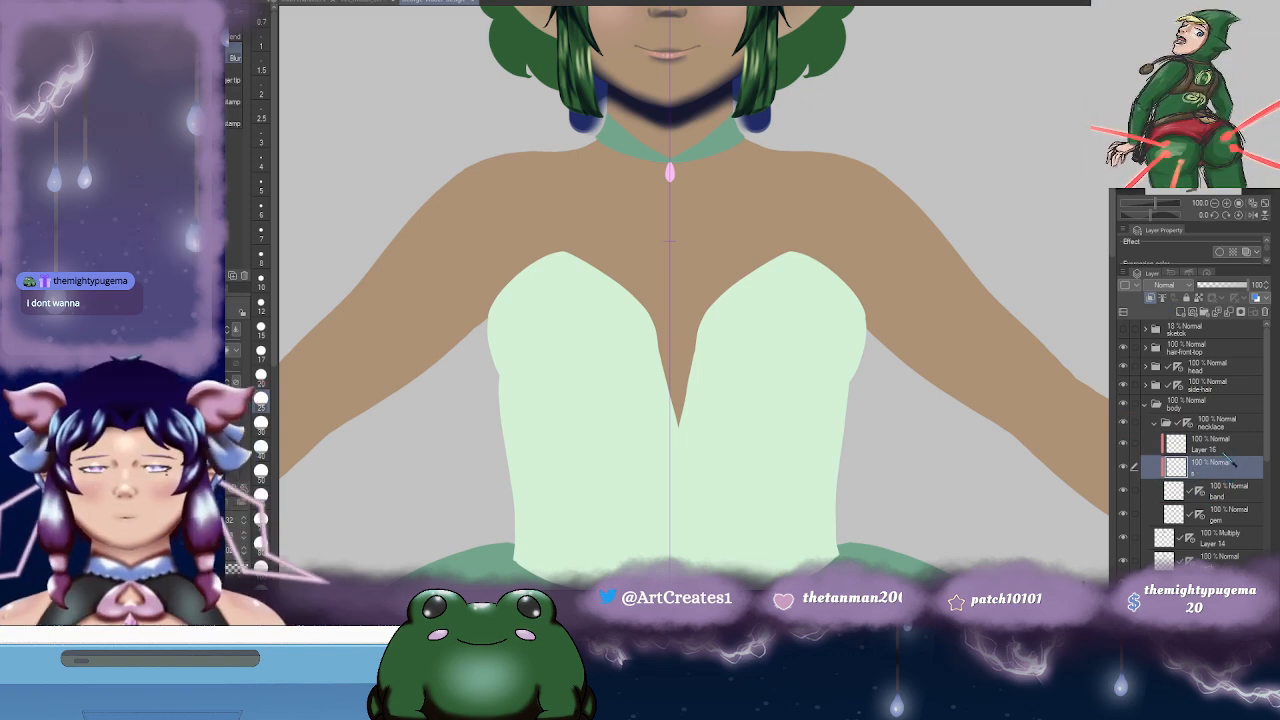
- Rename the upper of the two clipped necklace layers as hl
{"action": "double_click", "coordinate": [1217, 450]}
{"action": "type", "text": "hl"}
{"action": "key", "text": "Return"}
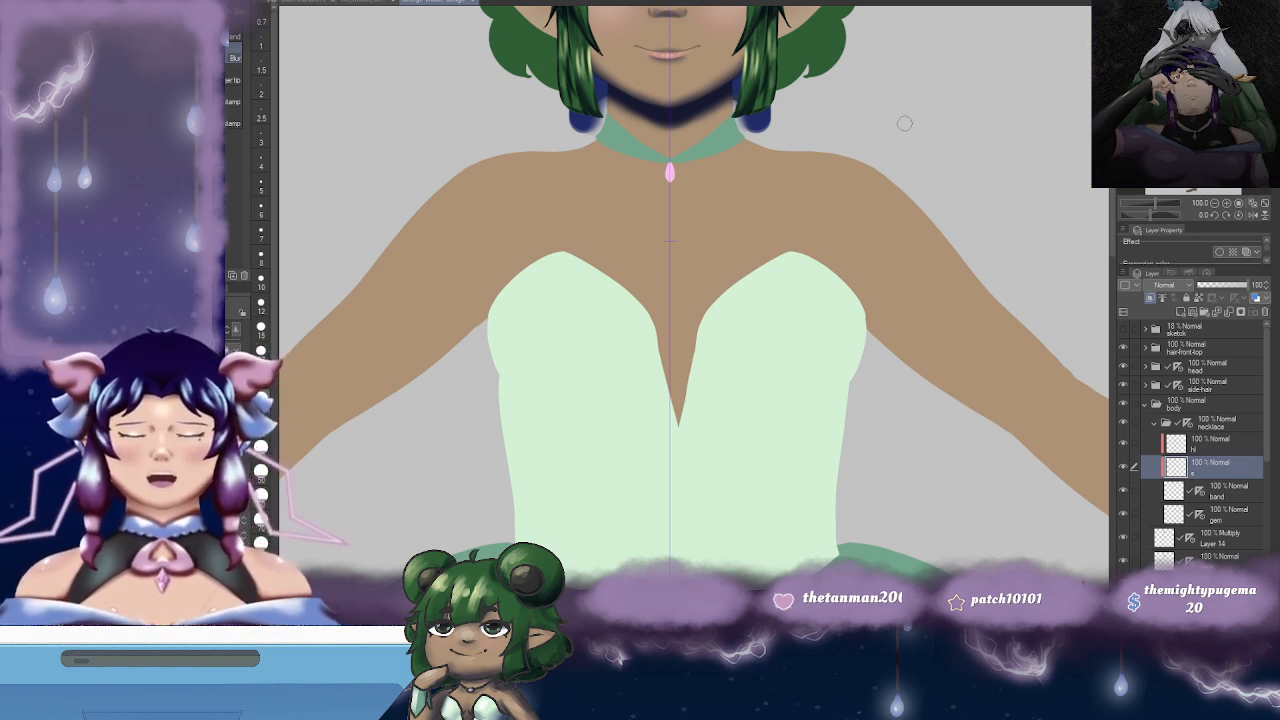
{"action": "scroll", "coordinate": [911, 121], "scroll_direction": "down", "scroll_amount": 1}
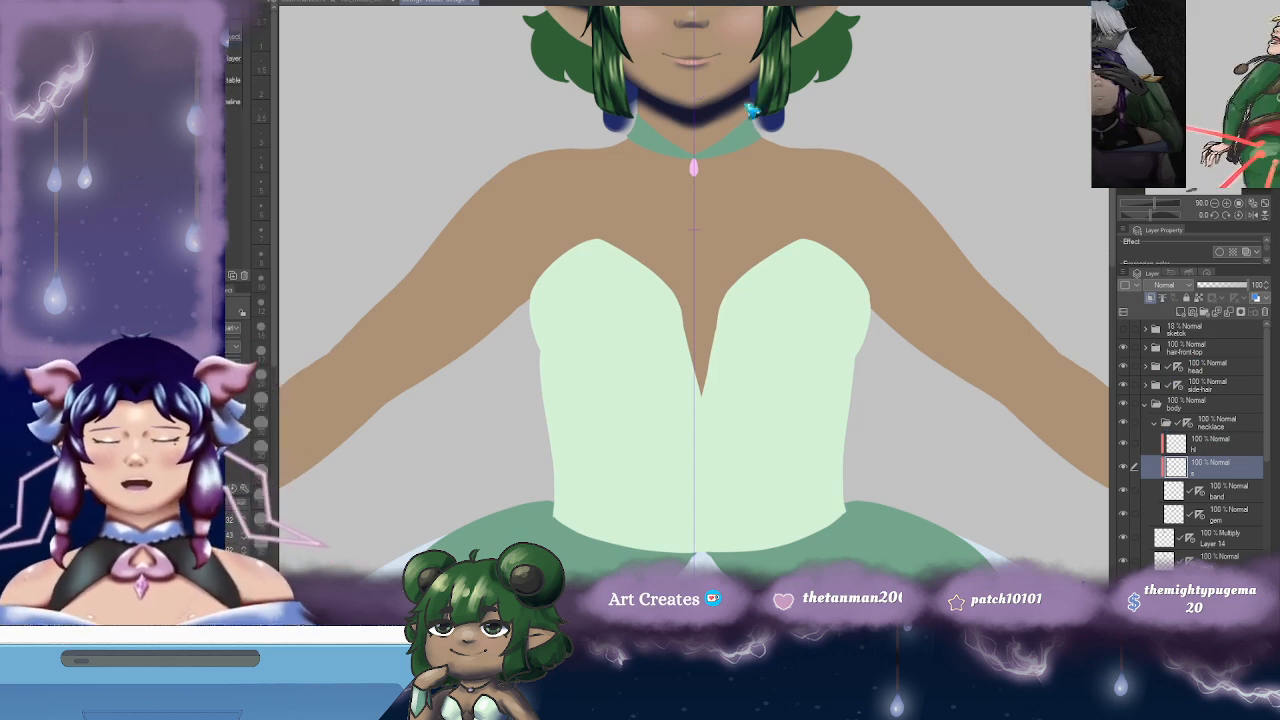
- Clip the Multiply neck shadow, Layer 14, to the neck layer beneath it
{"action": "left_click", "coordinate": [1212, 537]}
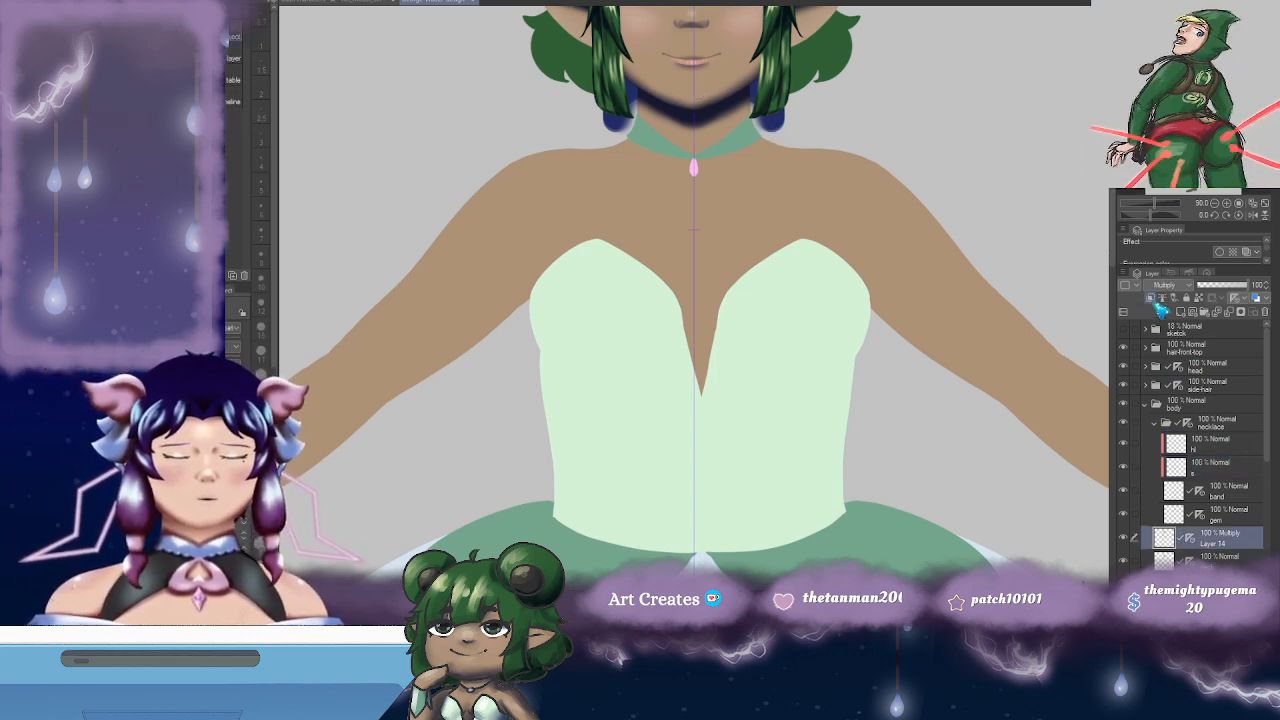
{"action": "left_click_drag", "start_coordinate": [752, 197], "coordinate": [765, 225]}
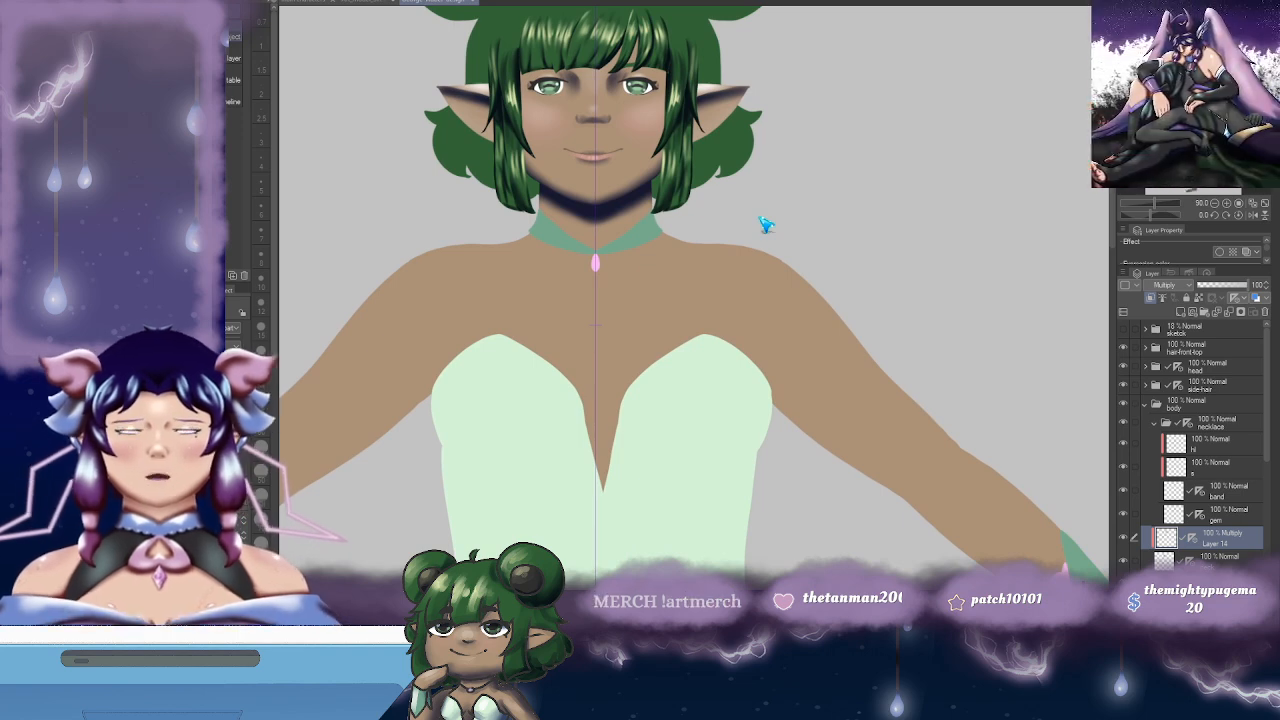
{"action": "scroll", "coordinate": [731, 342], "scroll_direction": "down", "scroll_amount": 3}
{"action": "left_click_drag", "start_coordinate": [738, 368], "coordinate": [701, 195]}
{"action": "left_click_drag", "start_coordinate": [643, 56], "coordinate": [668, 243]}
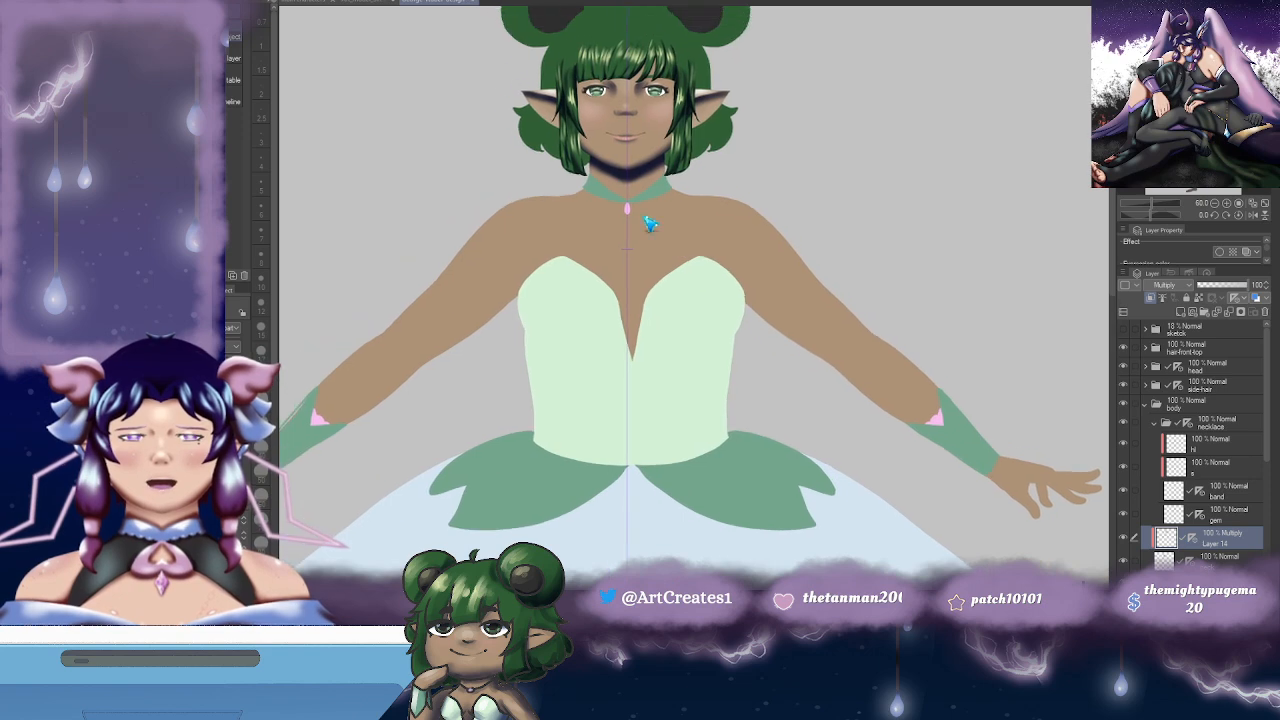
{"action": "scroll", "coordinate": [650, 221], "scroll_direction": "up", "scroll_amount": 3}
{"action": "left_click_drag", "start_coordinate": [621, 181], "coordinate": [649, 212]}
{"action": "scroll", "coordinate": [636, 190], "scroll_direction": "up", "scroll_amount": 2}
{"action": "scroll", "coordinate": [640, 200], "scroll_direction": "up", "scroll_amount": 2}
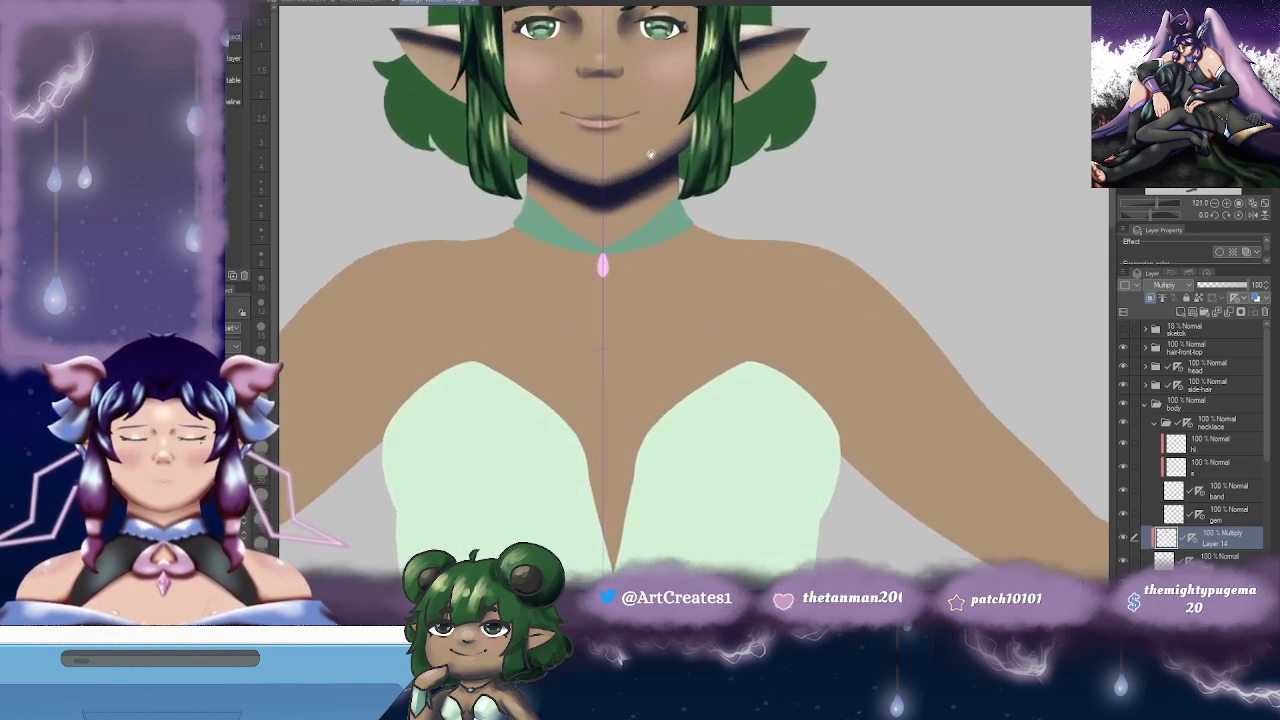
{"action": "left_click_drag", "start_coordinate": [696, 120], "coordinate": [651, 165]}
{"action": "left_click_drag", "start_coordinate": [598, 286], "coordinate": [579, 186]}
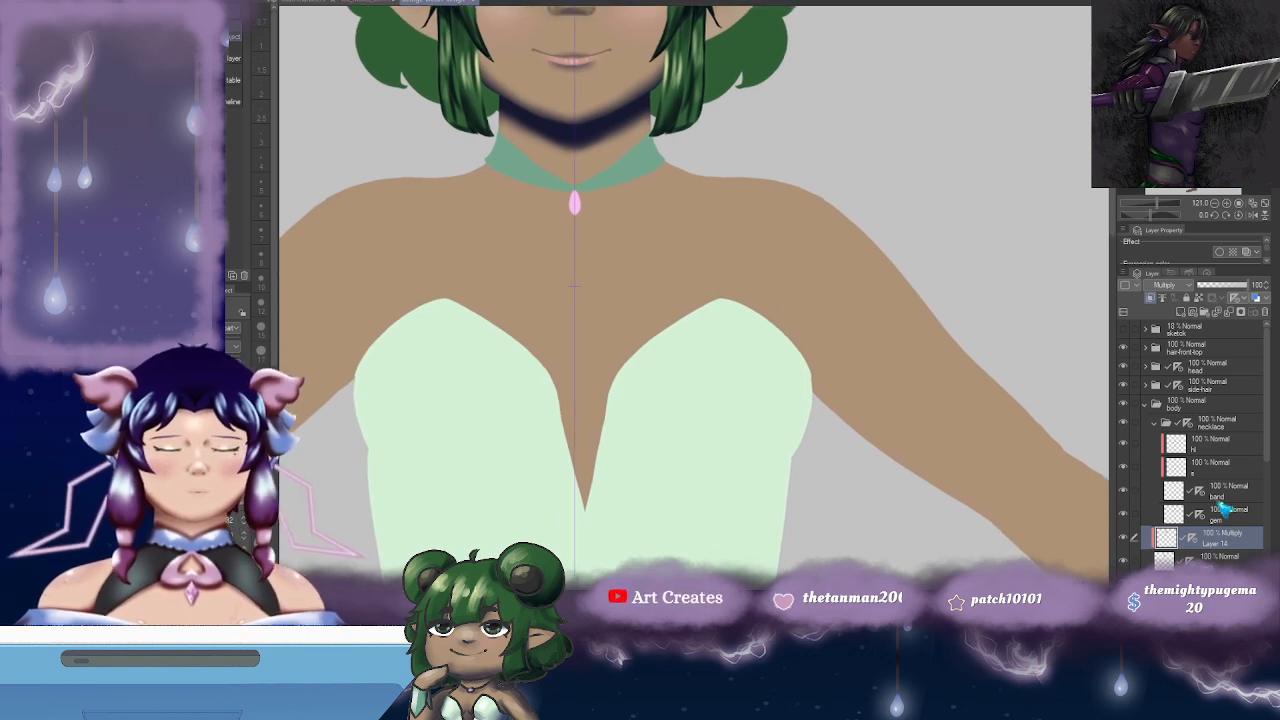
- Paint a dark blue shadow along the necklace band's lower and side edges on the lower clipped layer with a size 15 brush
{"action": "left_click", "coordinate": [1230, 466]}
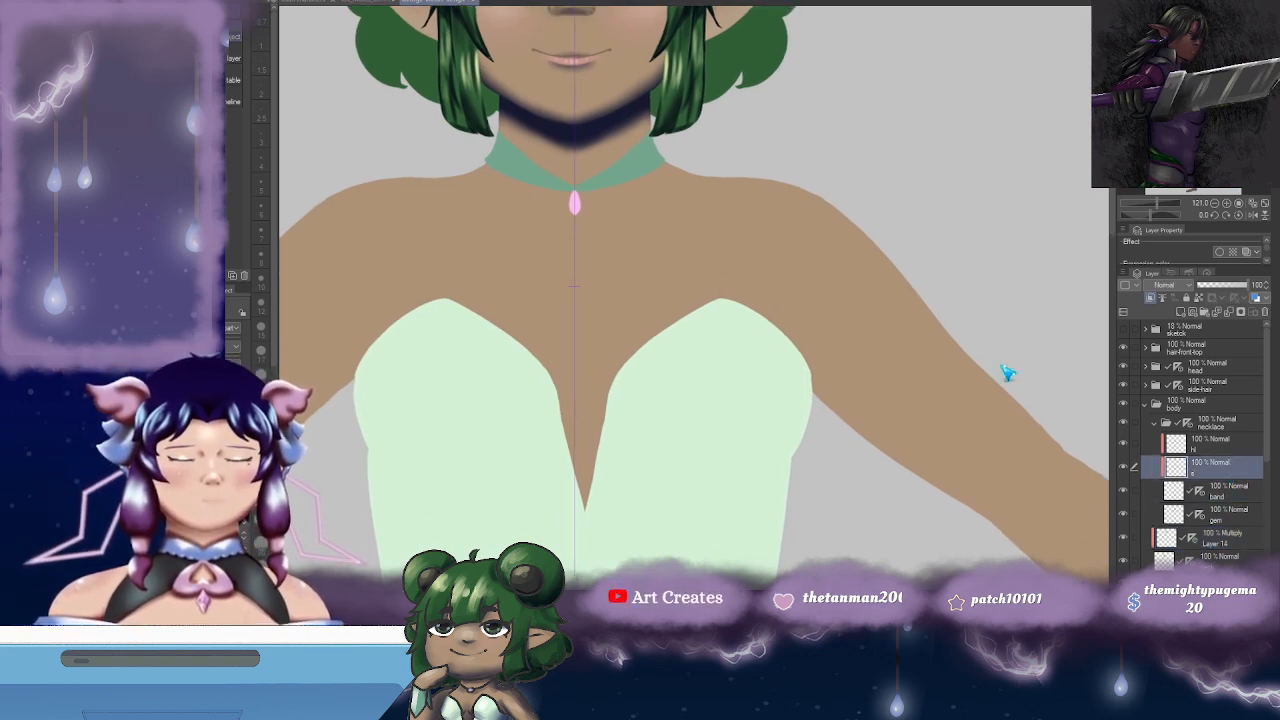
{"action": "left_click_drag", "start_coordinate": [633, 219], "coordinate": [670, 229]}
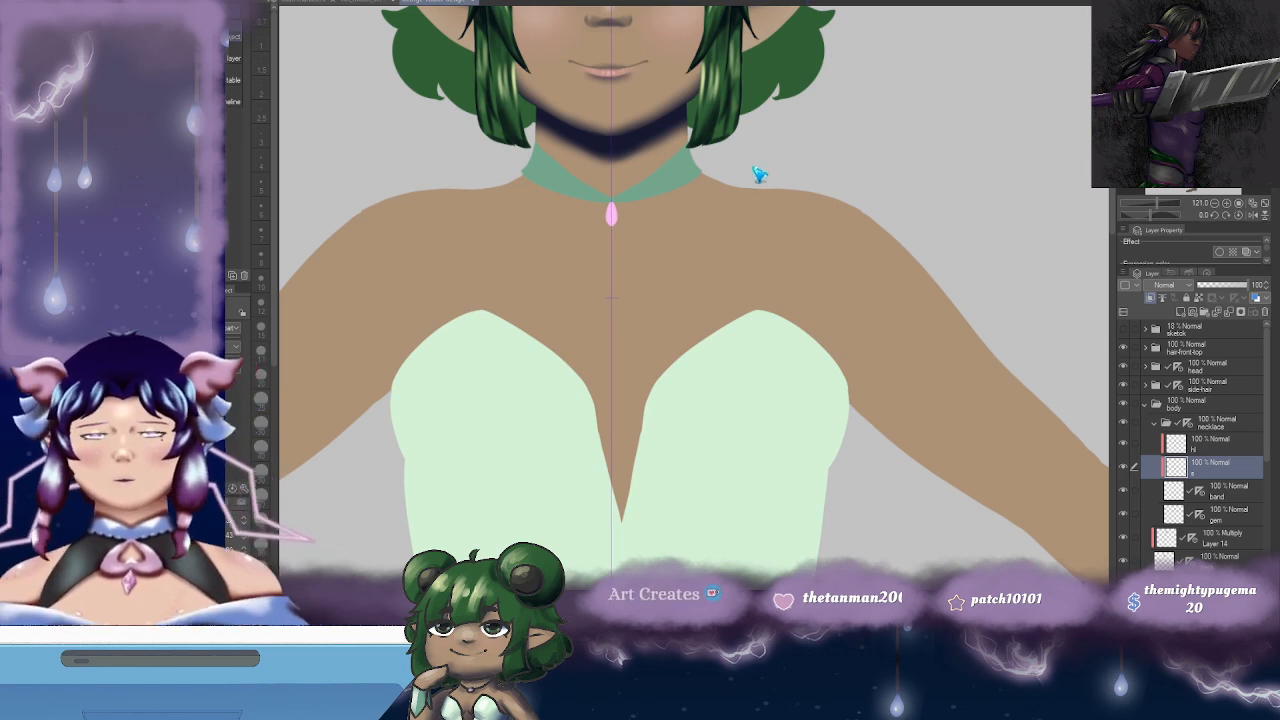
{"action": "key", "text": "b"}
{"action": "left_click_drag", "start_coordinate": [774, 171], "coordinate": [723, 189]}
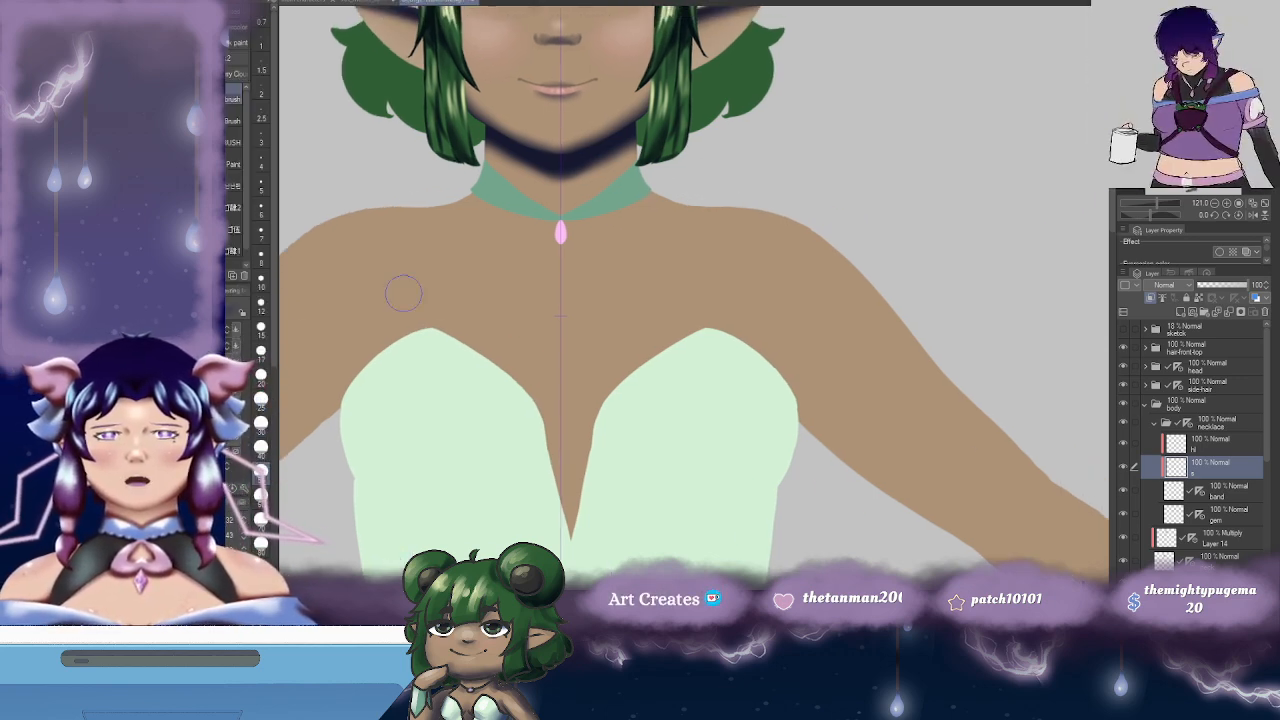
{"action": "mouse_move", "coordinate": [576, 230]}
{"action": "left_mouse_down"}
{"action": "mouse_move", "coordinate": [586, 234]}
{"action": "mouse_move", "coordinate": [556, 267]}
{"action": "left_mouse_up"}
{"action": "left_click", "coordinate": [261, 326]}
{"action": "mouse_move", "coordinate": [630, 240]}
{"action": "left_mouse_down"}
{"action": "mouse_move", "coordinate": [585, 238]}
{"action": "mouse_move", "coordinate": [648, 236]}
{"action": "mouse_move", "coordinate": [698, 214]}
{"action": "left_mouse_up"}
{"action": "mouse_move", "coordinate": [553, 188]}
{"action": "left_mouse_down"}
{"action": "mouse_move", "coordinate": [566, 185]}
{"action": "mouse_move", "coordinate": [541, 204]}
{"action": "left_mouse_up"}
{"action": "left_click_drag", "start_coordinate": [875, 236], "coordinate": [823, 228]}
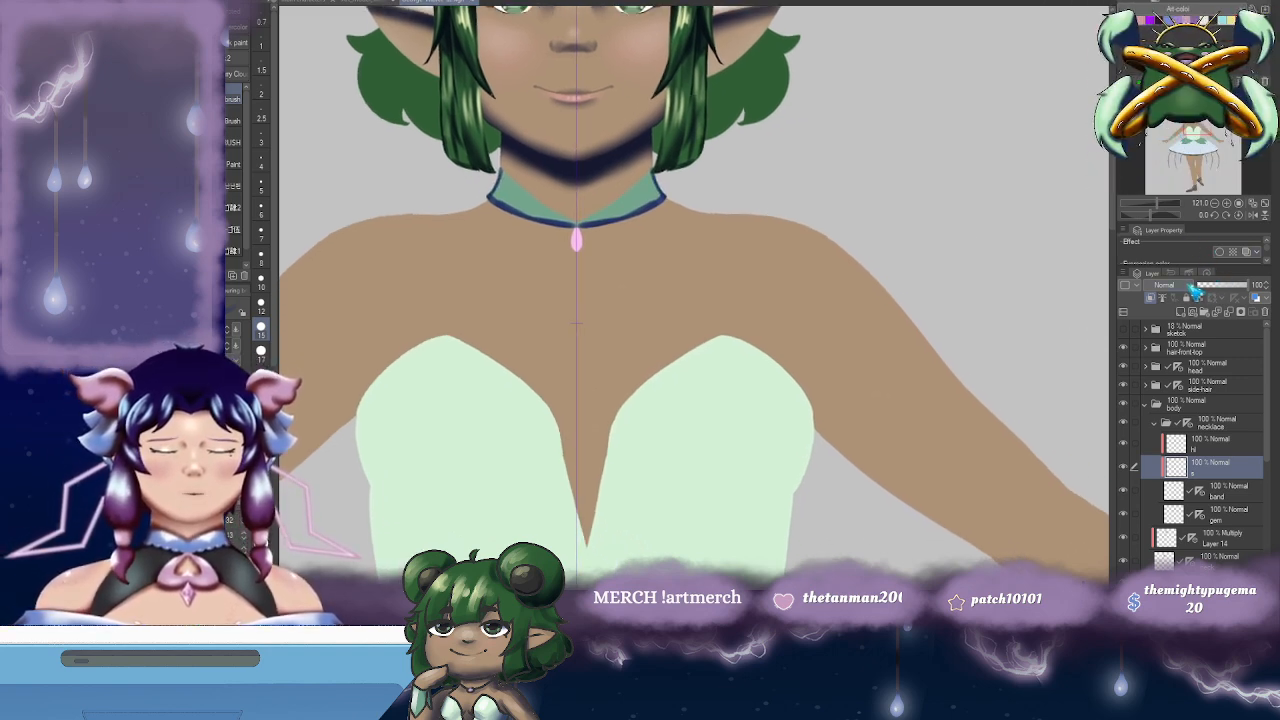
- Set the necklace band's shadow layer to Multiply and extend the shadow along the band's lower edge
{"action": "left_click", "coordinate": [1165, 310]}
{"action": "left_click_drag", "start_coordinate": [618, 211], "coordinate": [644, 215]}
{"action": "left_click_drag", "start_coordinate": [604, 230], "coordinate": [686, 201]}
{"action": "key", "text": "ctrl+z"}
{"action": "mouse_move", "coordinate": [606, 231]}
{"action": "left_mouse_down"}
{"action": "mouse_move", "coordinate": [689, 197]}
{"action": "mouse_move", "coordinate": [670, 229]}
{"action": "mouse_move", "coordinate": [709, 186]}
{"action": "mouse_move", "coordinate": [725, 188]}
{"action": "mouse_move", "coordinate": [716, 213]}
{"action": "mouse_move", "coordinate": [678, 226]}
{"action": "mouse_move", "coordinate": [728, 195]}
{"action": "left_mouse_up"}
- Blur the shadow along the necklace band's edges
{"action": "key", "text": "j"}
{"action": "mouse_move", "coordinate": [598, 212]}
{"action": "left_mouse_down"}
{"action": "mouse_move", "coordinate": [610, 230]}
{"action": "mouse_move", "coordinate": [697, 241]}
{"action": "left_mouse_up"}
{"action": "mouse_move", "coordinate": [793, 209]}
{"action": "left_mouse_down"}
{"action": "mouse_move", "coordinate": [743, 260]}
{"action": "mouse_move", "coordinate": [733, 254]}
{"action": "left_mouse_up"}
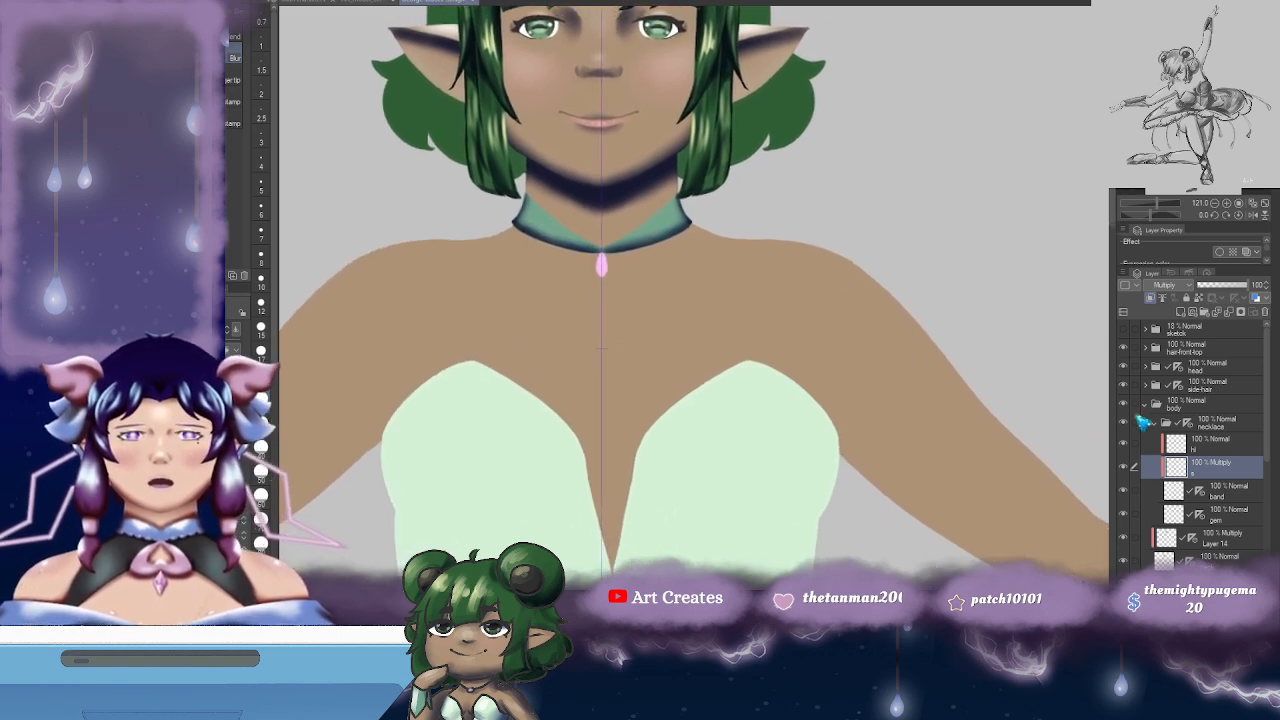
- Paint yellow highlights on both halves of the necklace band on the hl layer and set its blending mode to Add
{"action": "left_click", "coordinate": [1212, 445]}
{"action": "left_click_drag", "start_coordinate": [983, 213], "coordinate": [969, 218]}
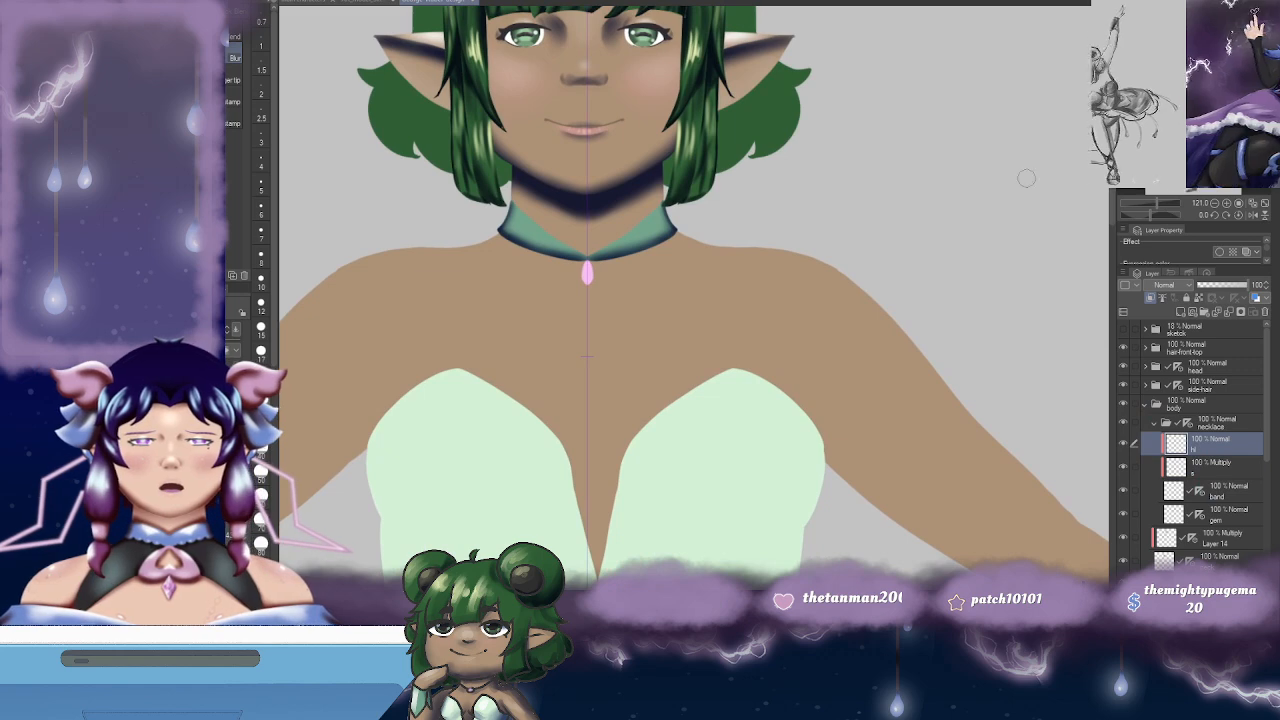
{"action": "mouse_move", "coordinate": [719, 208]}
{"action": "left_mouse_down"}
{"action": "mouse_move", "coordinate": [737, 220]}
{"action": "mouse_move", "coordinate": [689, 206]}
{"action": "mouse_move", "coordinate": [658, 224]}
{"action": "left_mouse_up"}
{"action": "key", "text": "b"}
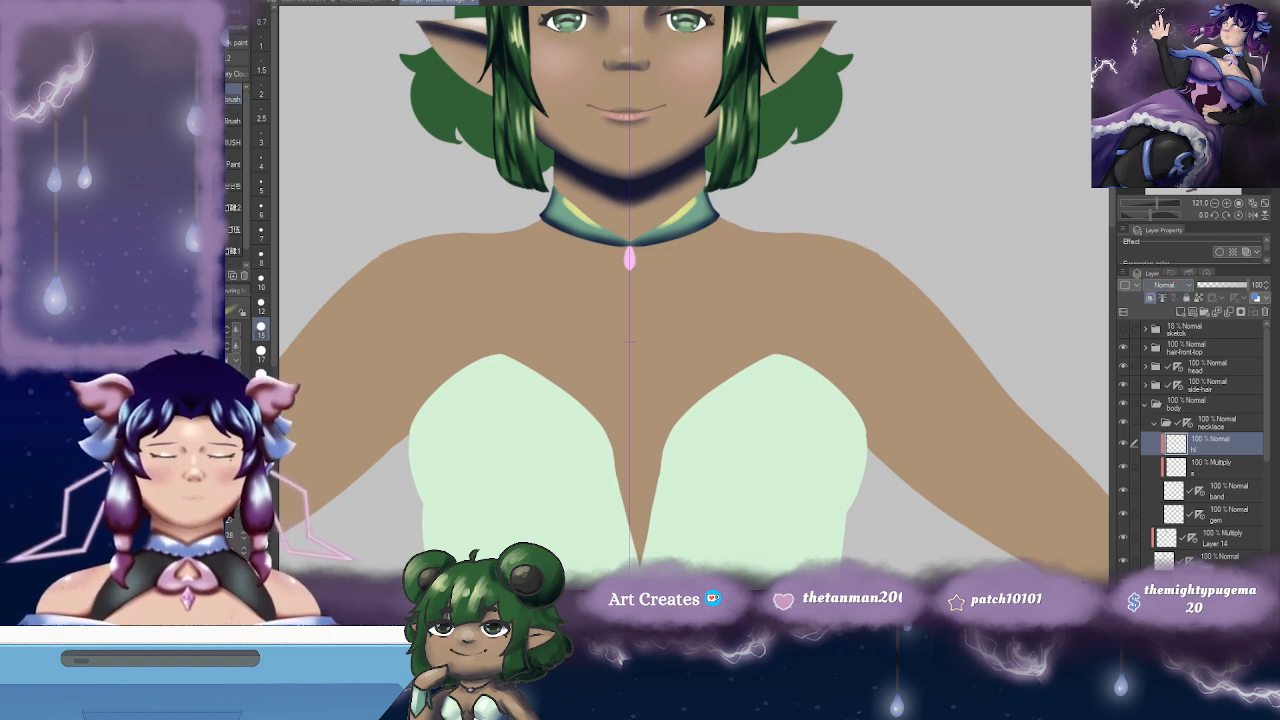
{"action": "left_click", "coordinate": [1167, 285]}
{"action": "left_click", "coordinate": [1165, 400]}
{"action": "left_click_drag", "start_coordinate": [693, 249], "coordinate": [732, 247]}
- Blur the highlights on the necklace band and collapse the necklace folder
{"action": "key", "text": "j"}
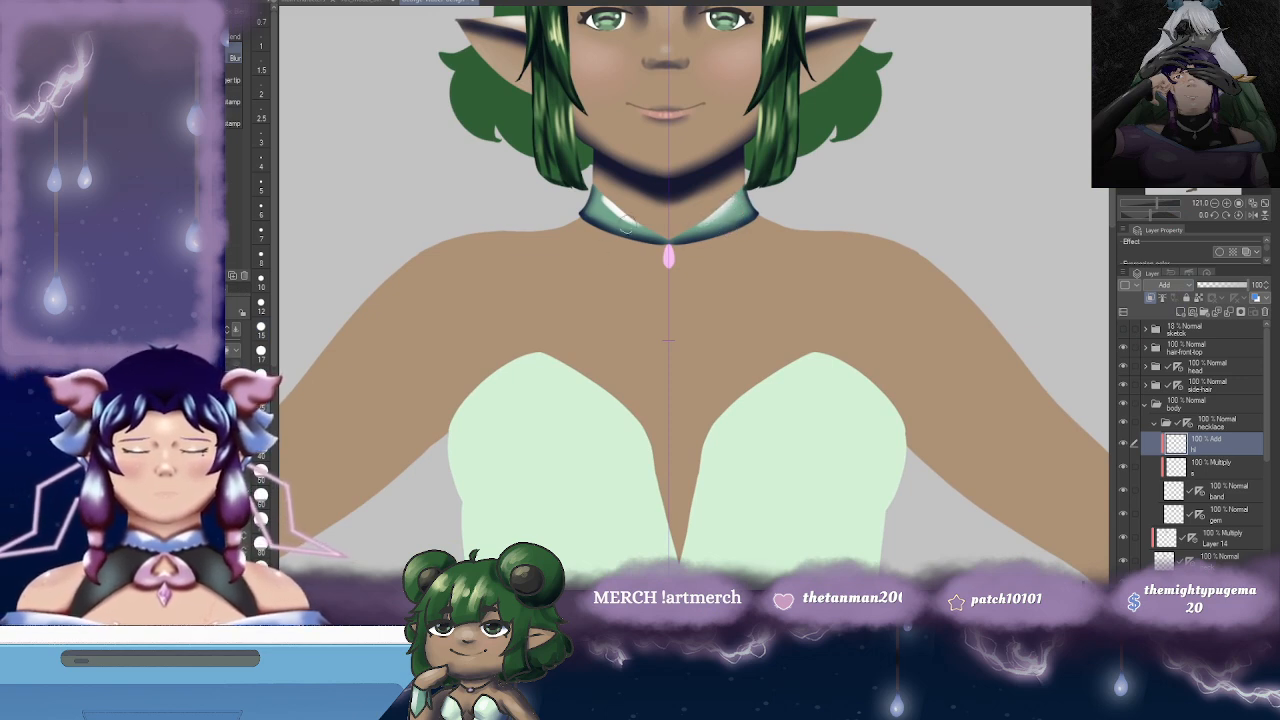
{"action": "left_click_drag", "start_coordinate": [632, 219], "coordinate": [597, 198]}
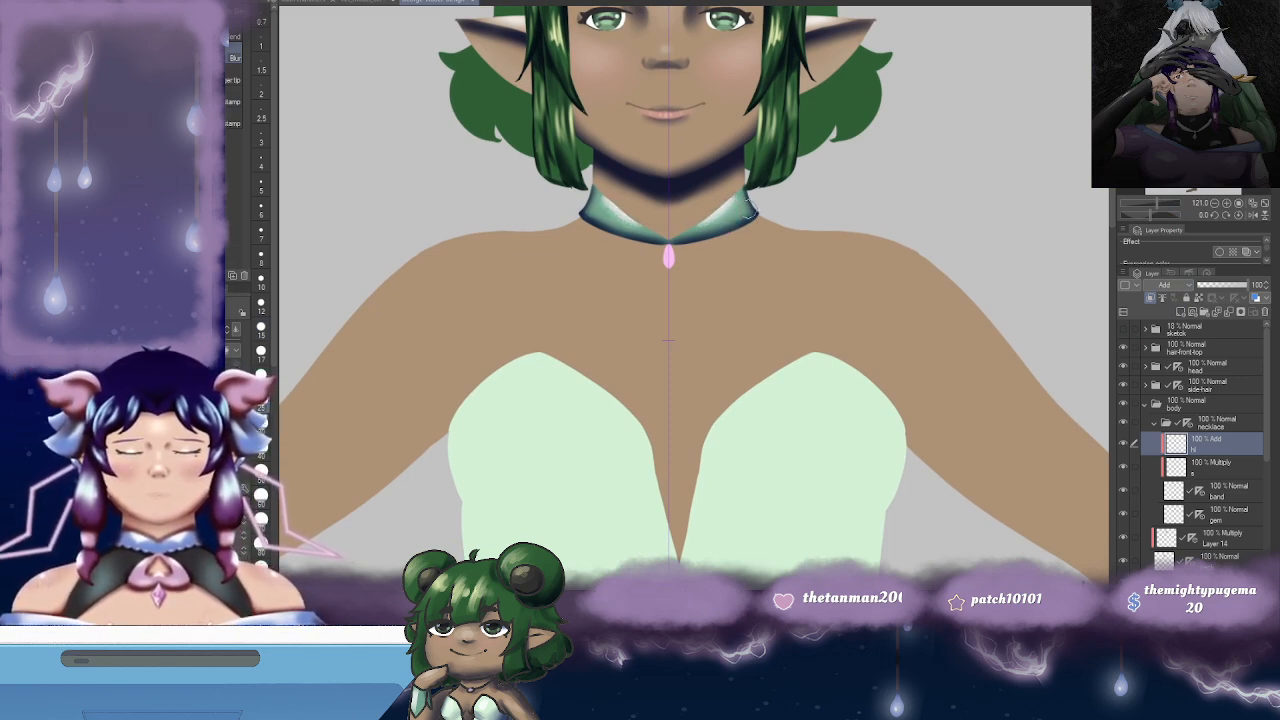
{"action": "mouse_move", "coordinate": [816, 240]}
{"action": "left_mouse_down"}
{"action": "mouse_move", "coordinate": [735, 367]}
{"action": "mouse_move", "coordinate": [767, 244]}
{"action": "mouse_move", "coordinate": [763, 283]}
{"action": "mouse_move", "coordinate": [716, 300]}
{"action": "left_mouse_up"}
{"action": "scroll", "coordinate": [736, 367], "scroll_direction": "down", "scroll_amount": 3}
{"action": "scroll", "coordinate": [744, 380], "scroll_direction": "up", "scroll_amount": 1}
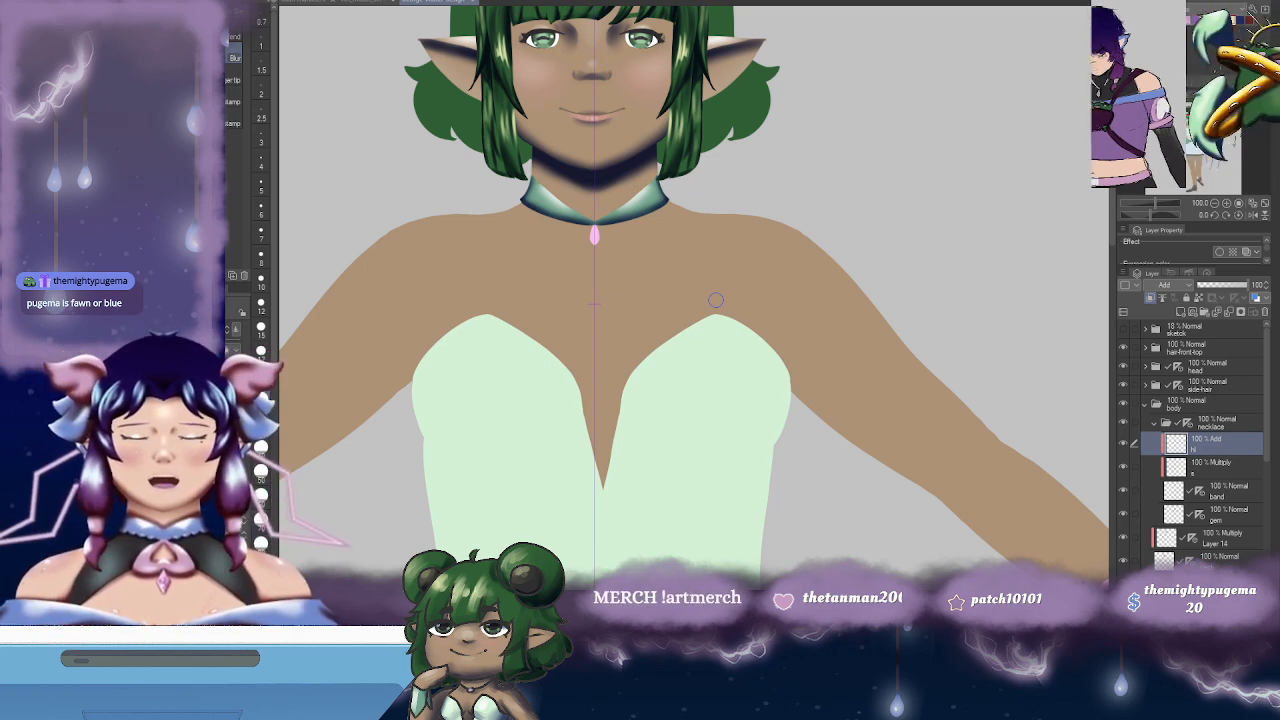
{"action": "left_click", "coordinate": [1205, 424]}
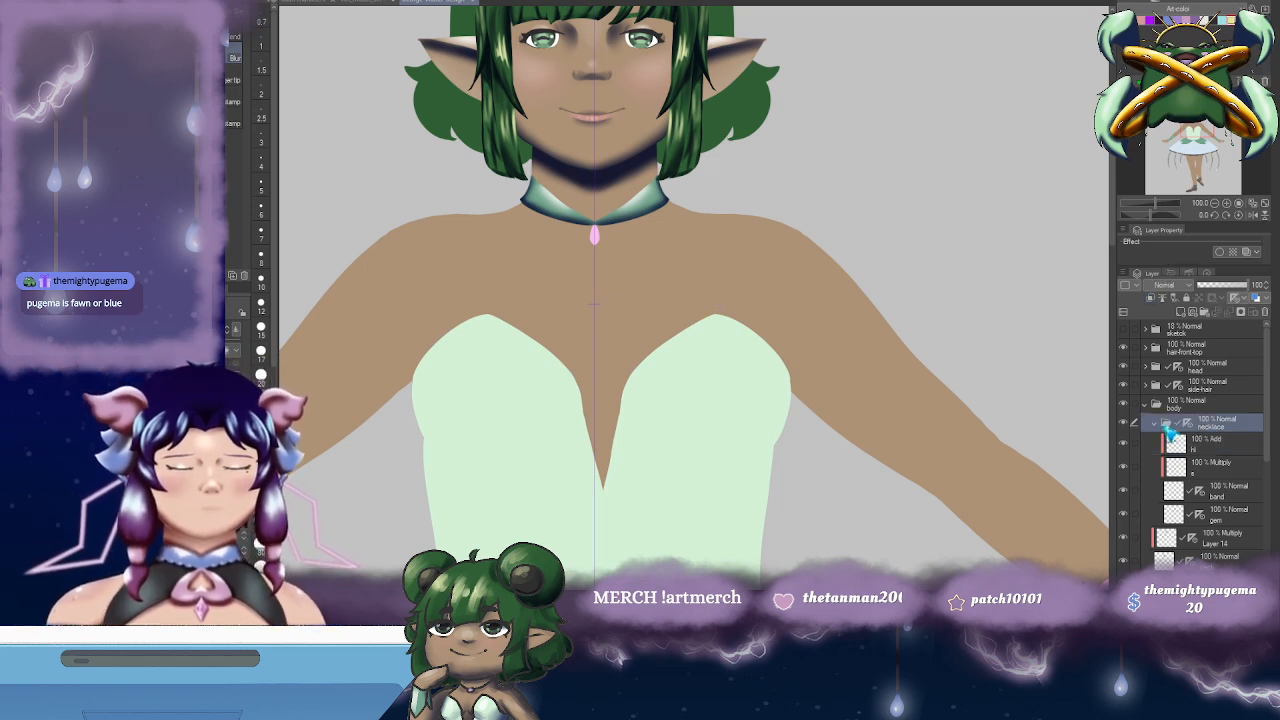
{"action": "left_click", "coordinate": [1156, 423]}
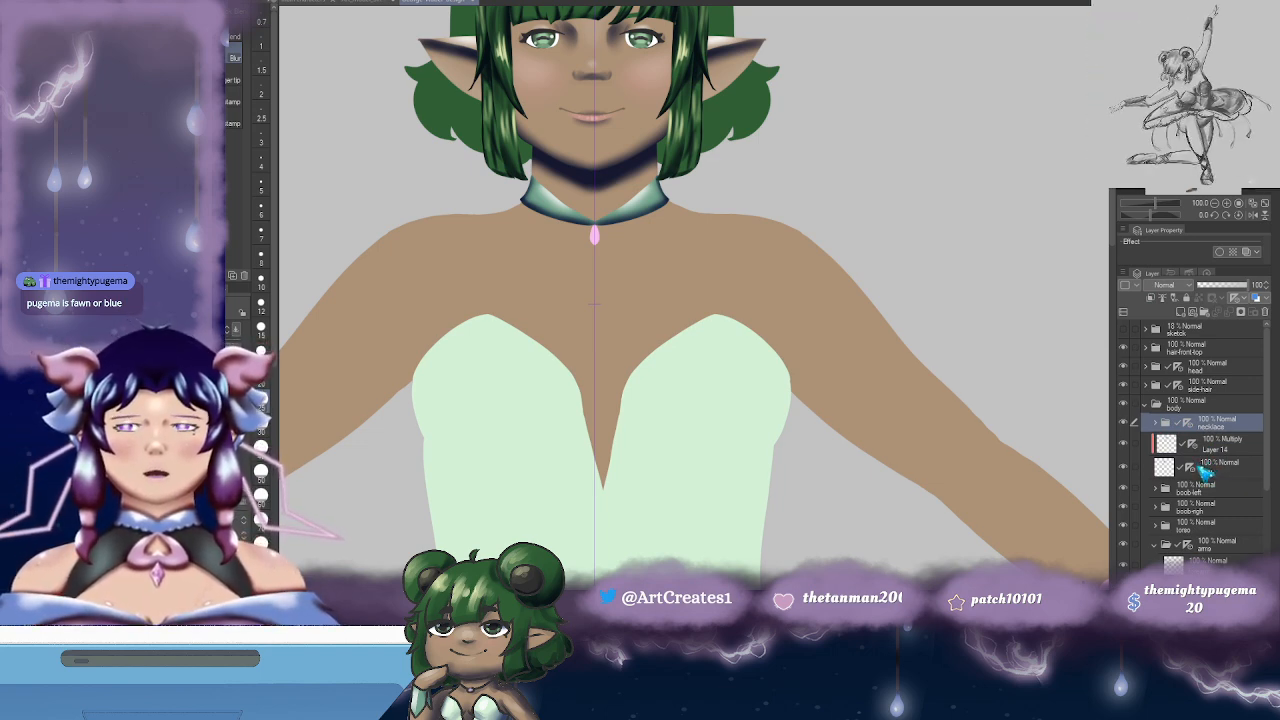
- Examine the elf's face, necklace, arms, bodice and skirt from near and far
{"action": "left_click_drag", "start_coordinate": [894, 206], "coordinate": [772, 273]}
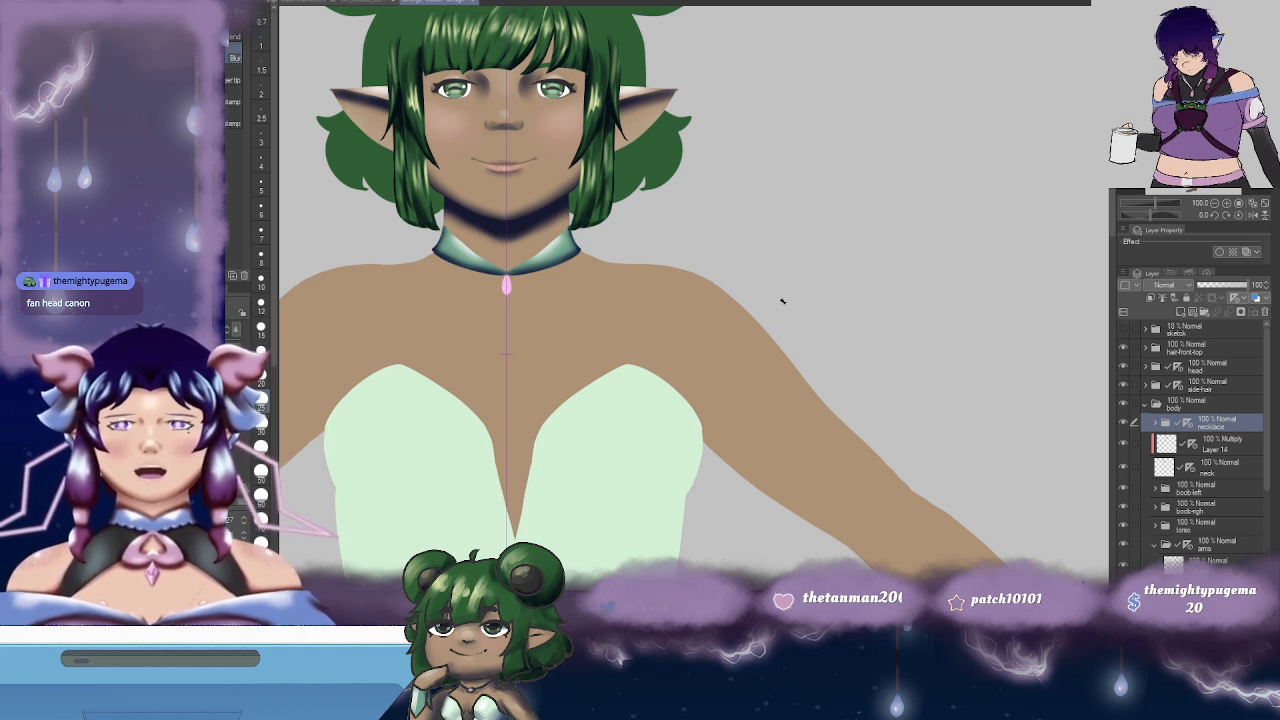
{"action": "left_click_drag", "start_coordinate": [697, 105], "coordinate": [718, 225]}
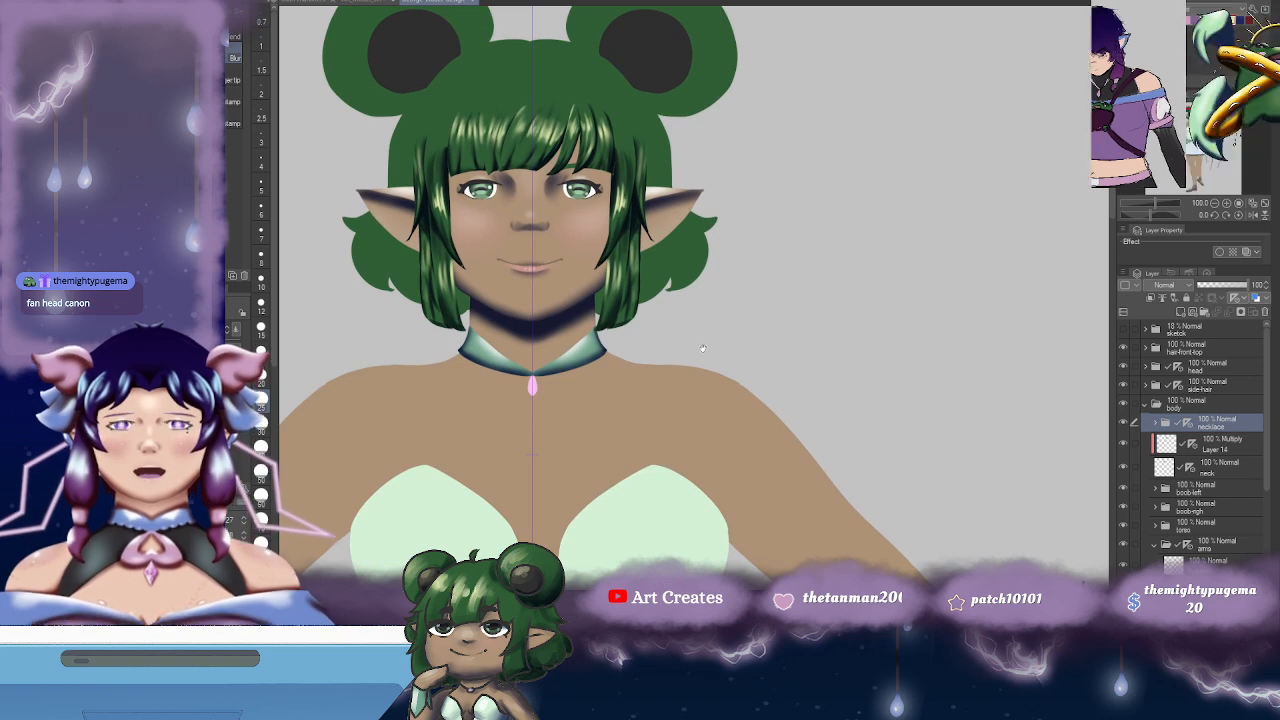
{"action": "scroll", "coordinate": [763, 260], "scroll_direction": "up", "scroll_amount": 2}
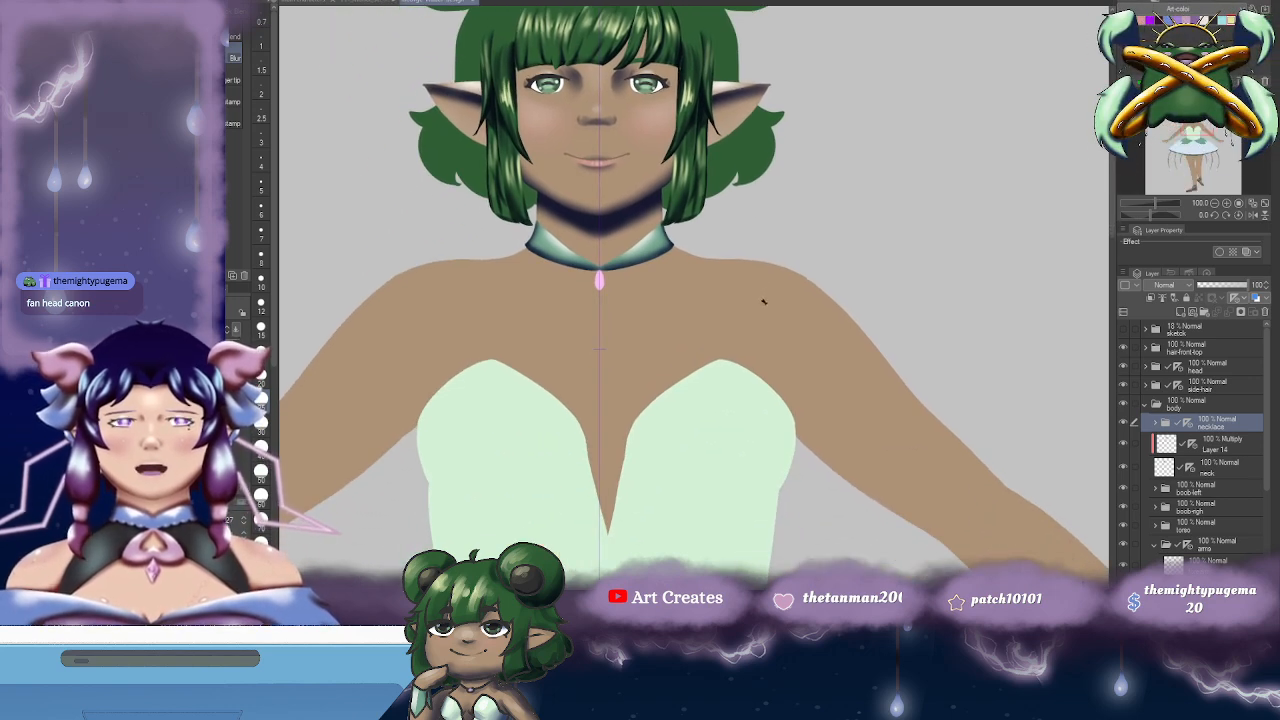
{"action": "left_click_drag", "start_coordinate": [737, 297], "coordinate": [761, 343]}
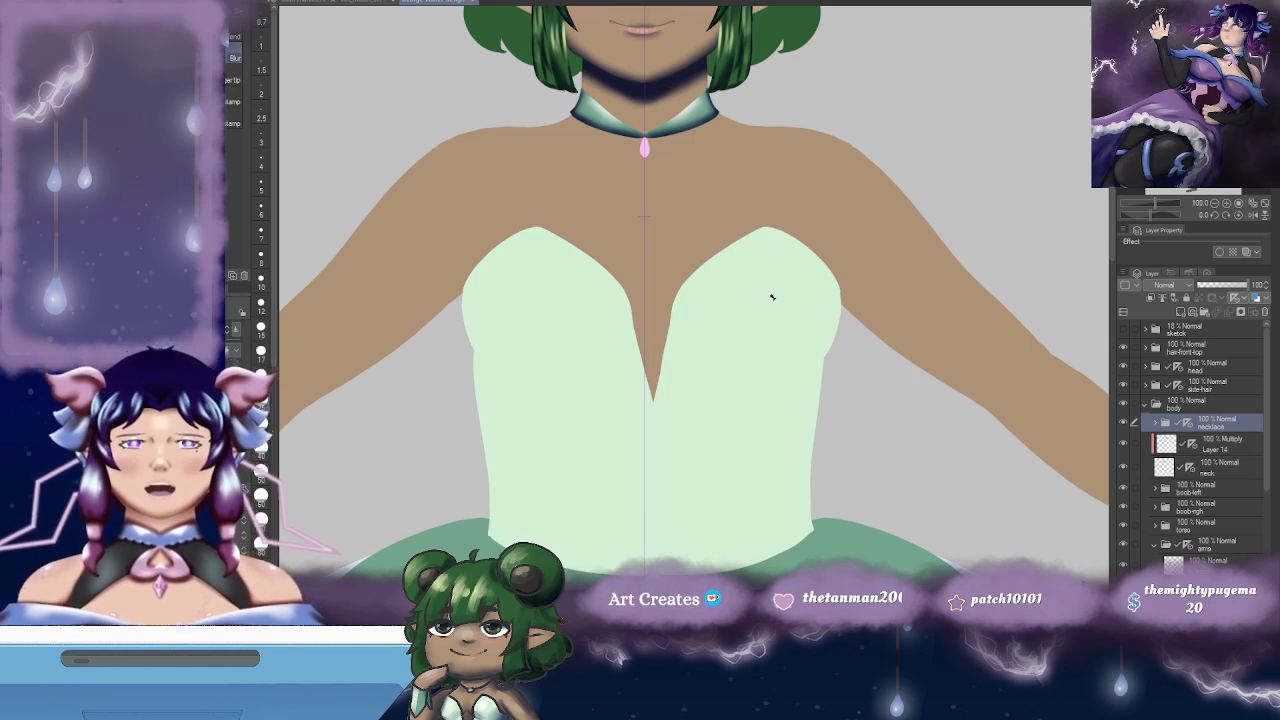
{"action": "left_click_drag", "start_coordinate": [847, 226], "coordinate": [683, 291]}
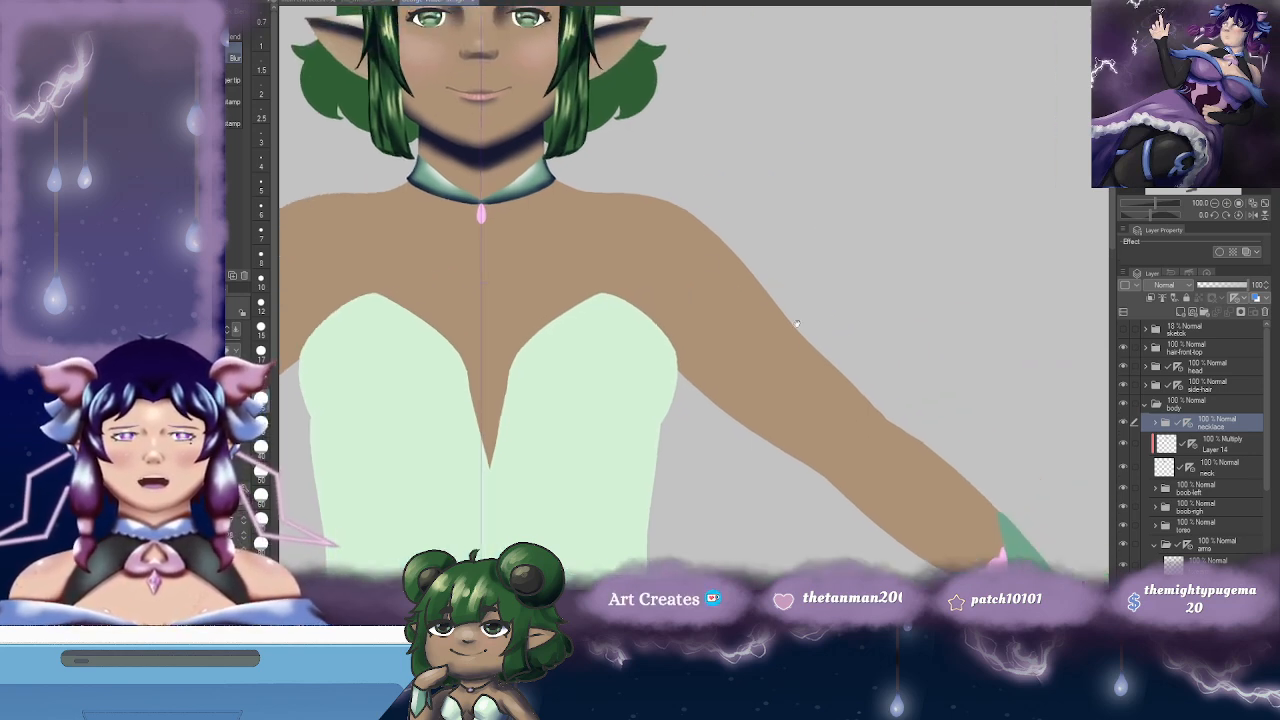
{"action": "left_click_drag", "start_coordinate": [835, 386], "coordinate": [749, 286]}
{"action": "left_click_drag", "start_coordinate": [791, 334], "coordinate": [771, 345]}
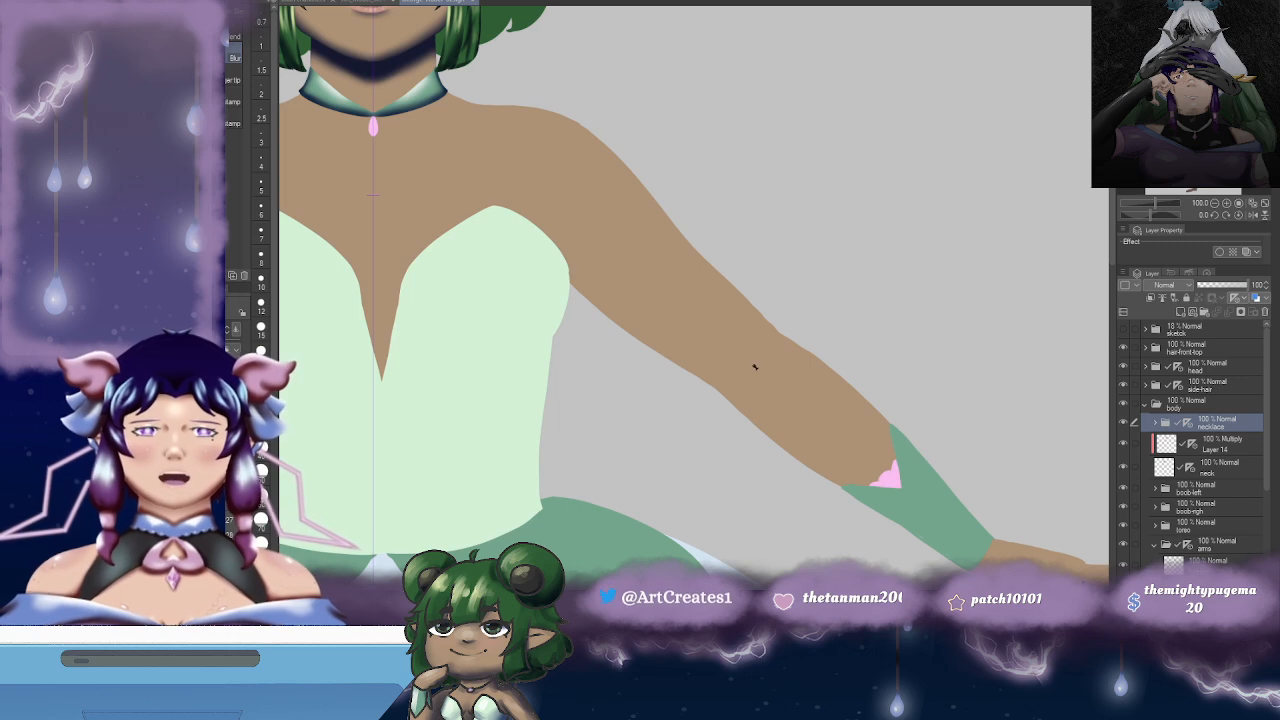
{"action": "left_click_drag", "start_coordinate": [574, 226], "coordinate": [680, 337]}
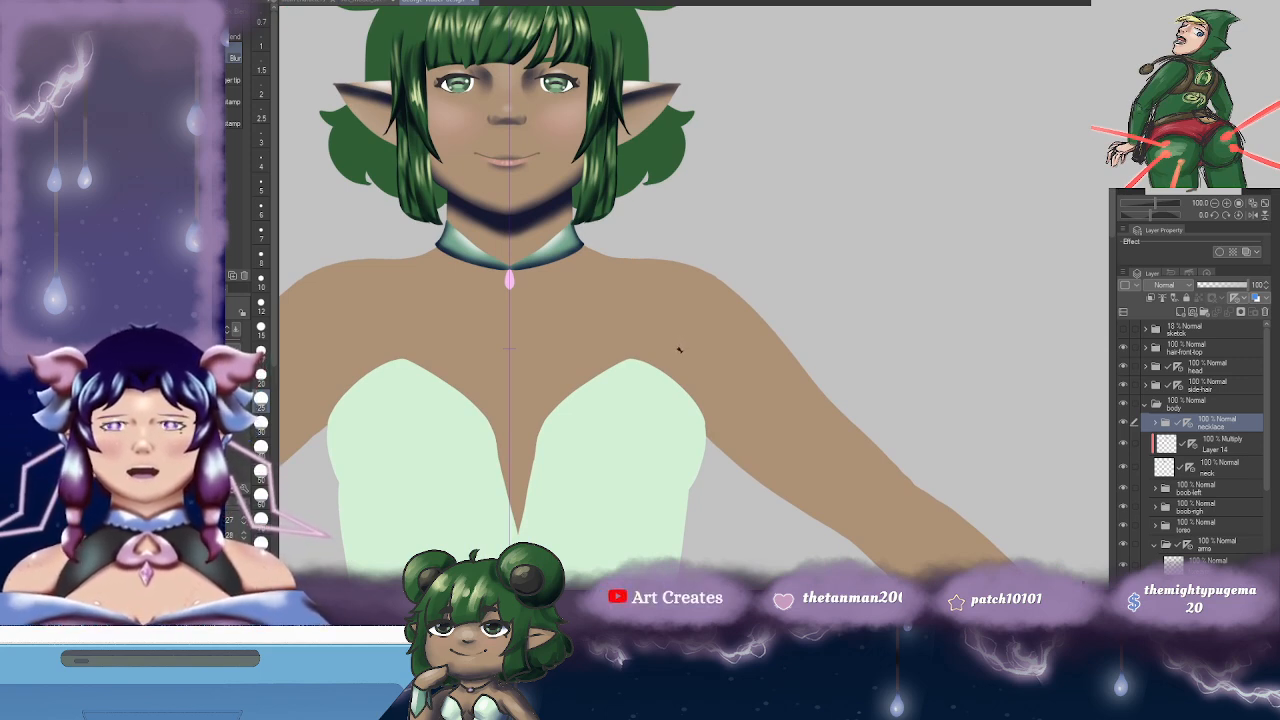
{"action": "scroll", "coordinate": [666, 400], "scroll_direction": "down", "scroll_amount": 3}
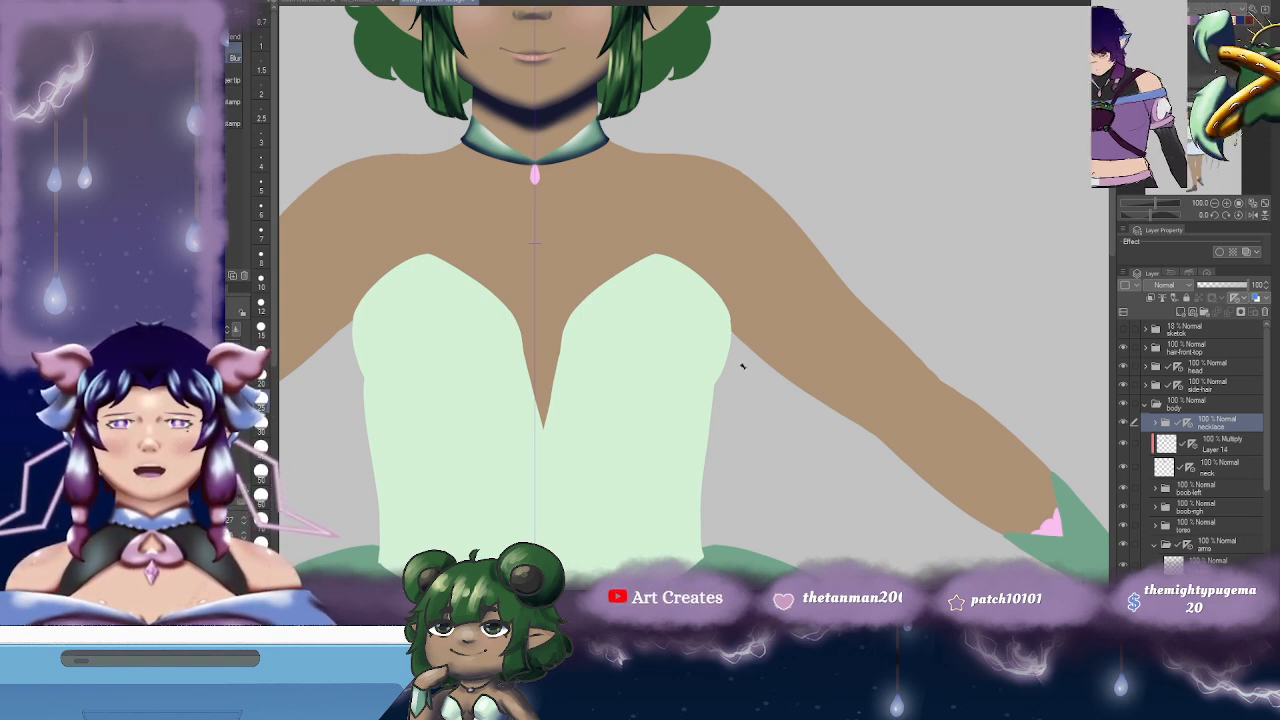
{"action": "left_click_drag", "start_coordinate": [806, 305], "coordinate": [669, 331]}
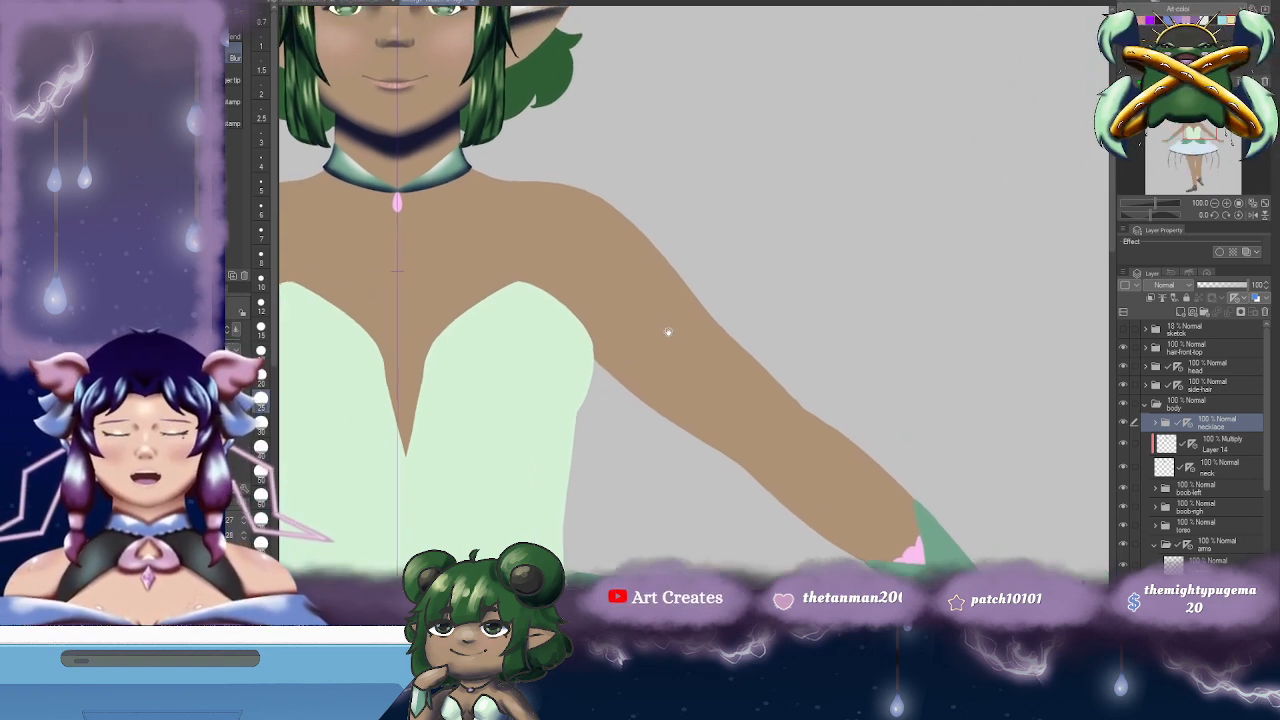
{"action": "scroll", "coordinate": [714, 326], "scroll_direction": "down", "scroll_amount": 2}
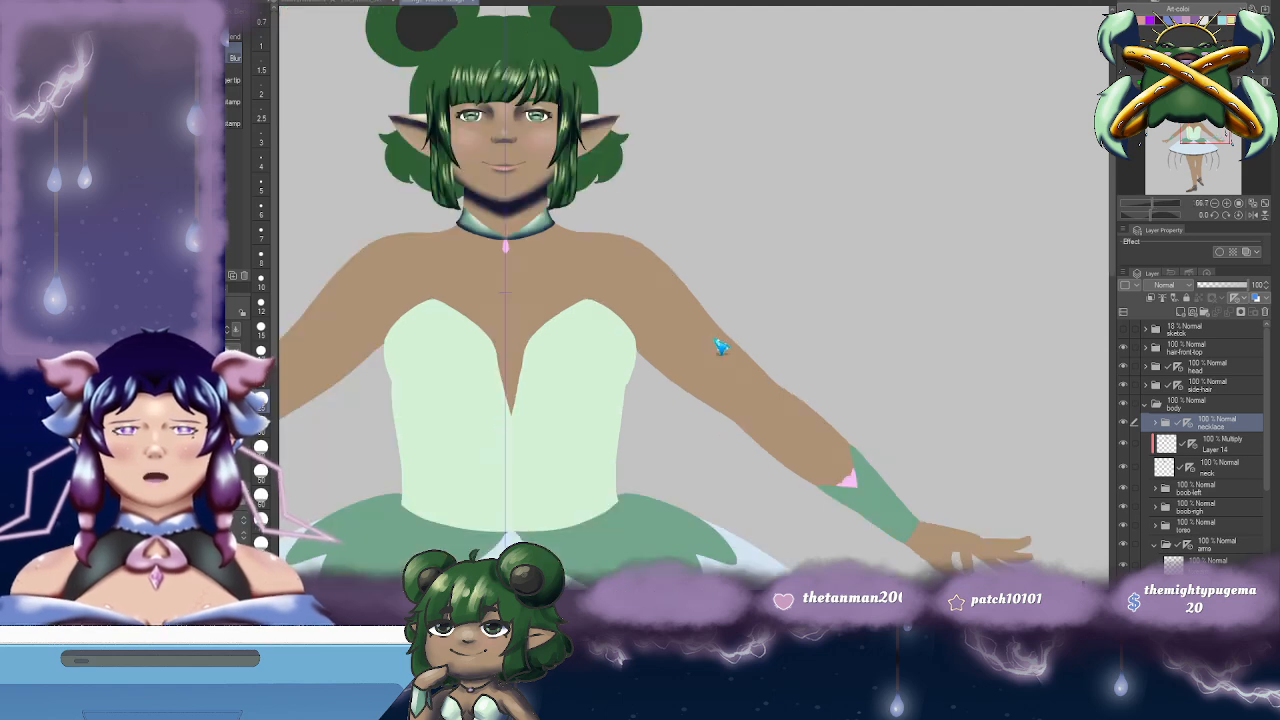
{"action": "scroll", "coordinate": [720, 340], "scroll_direction": "down", "scroll_amount": 1}
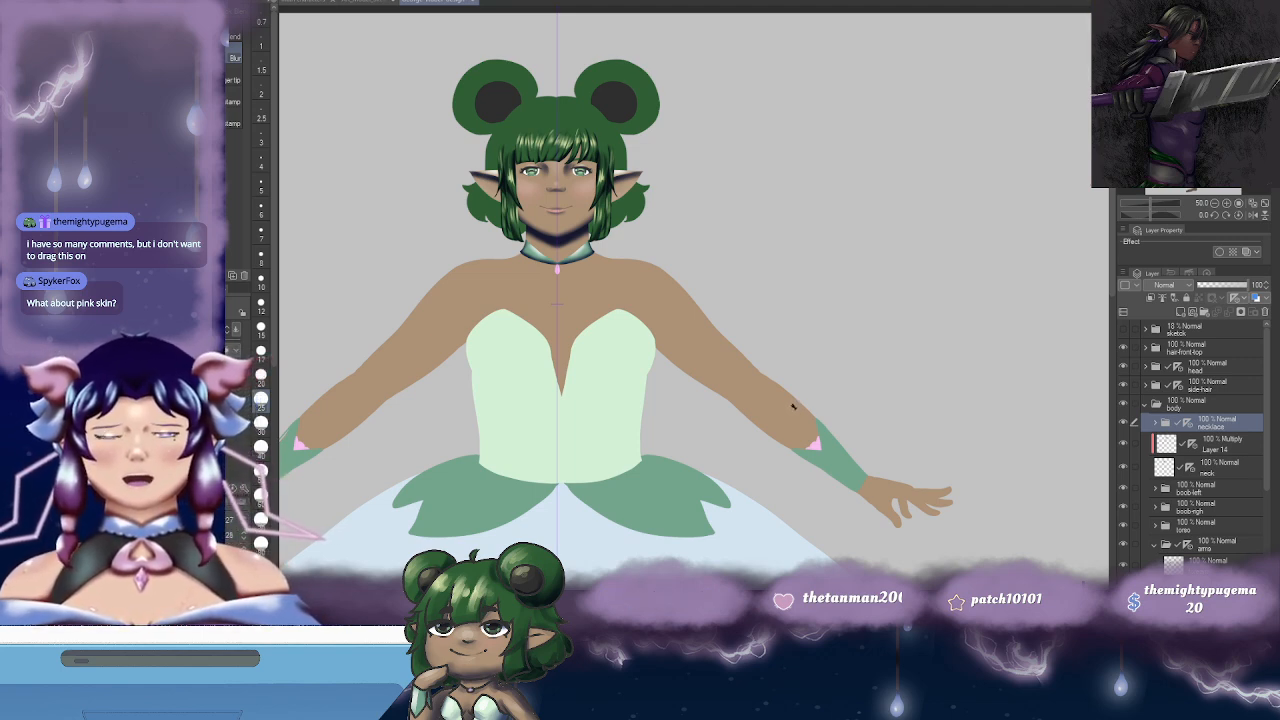
{"action": "left_click_drag", "start_coordinate": [888, 297], "coordinate": [770, 251]}
{"action": "left_click_drag", "start_coordinate": [654, 326], "coordinate": [813, 290]}
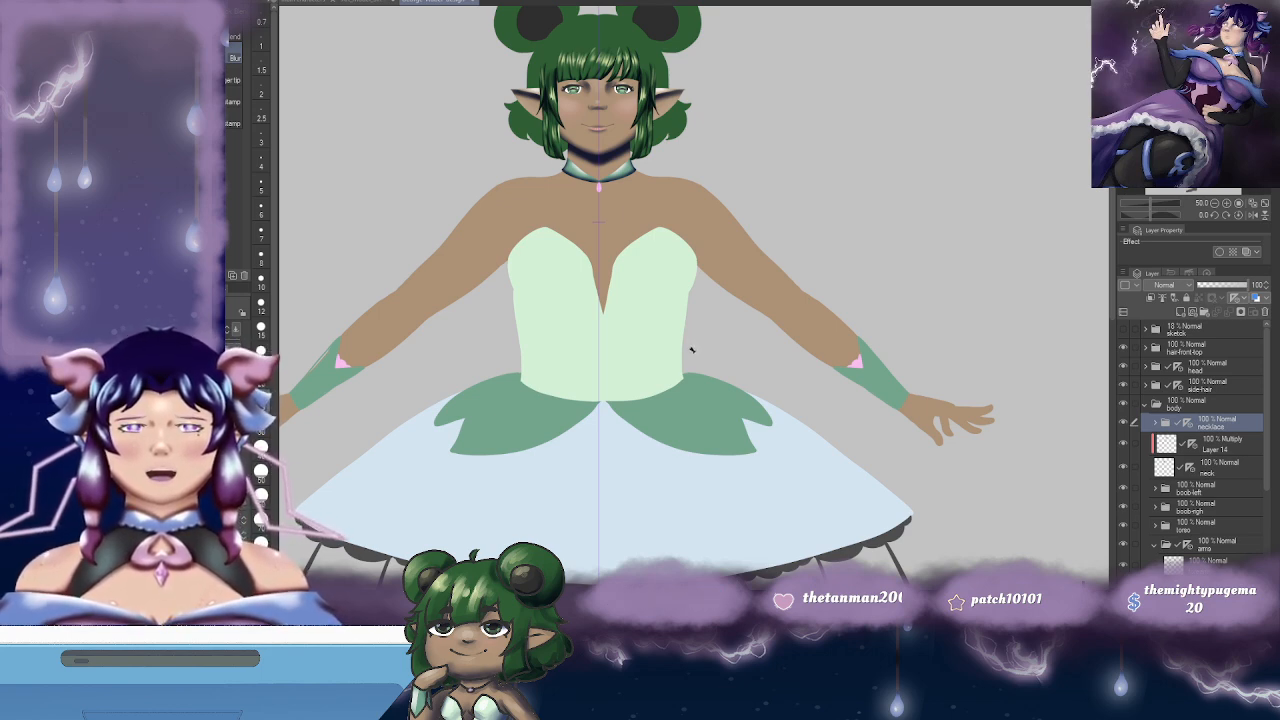
{"action": "left_click_drag", "start_coordinate": [708, 248], "coordinate": [733, 259]}
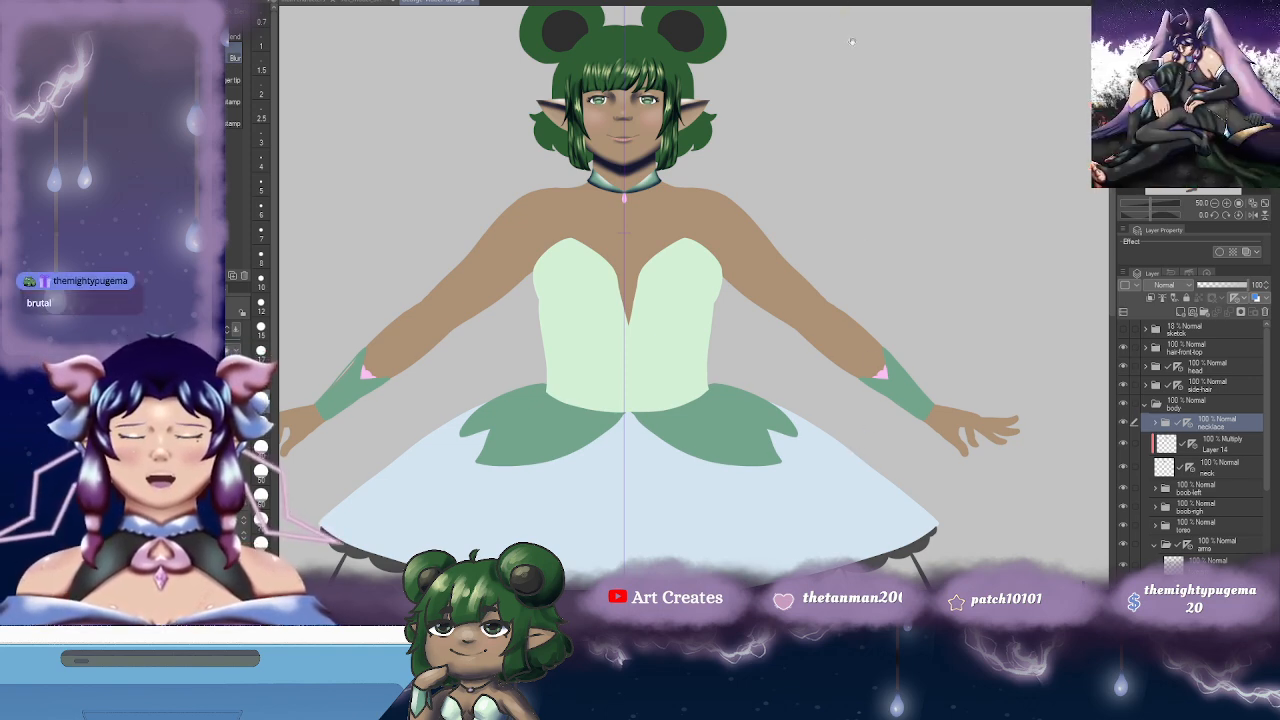
{"action": "left_click_drag", "start_coordinate": [940, 381], "coordinate": [800, 273]}
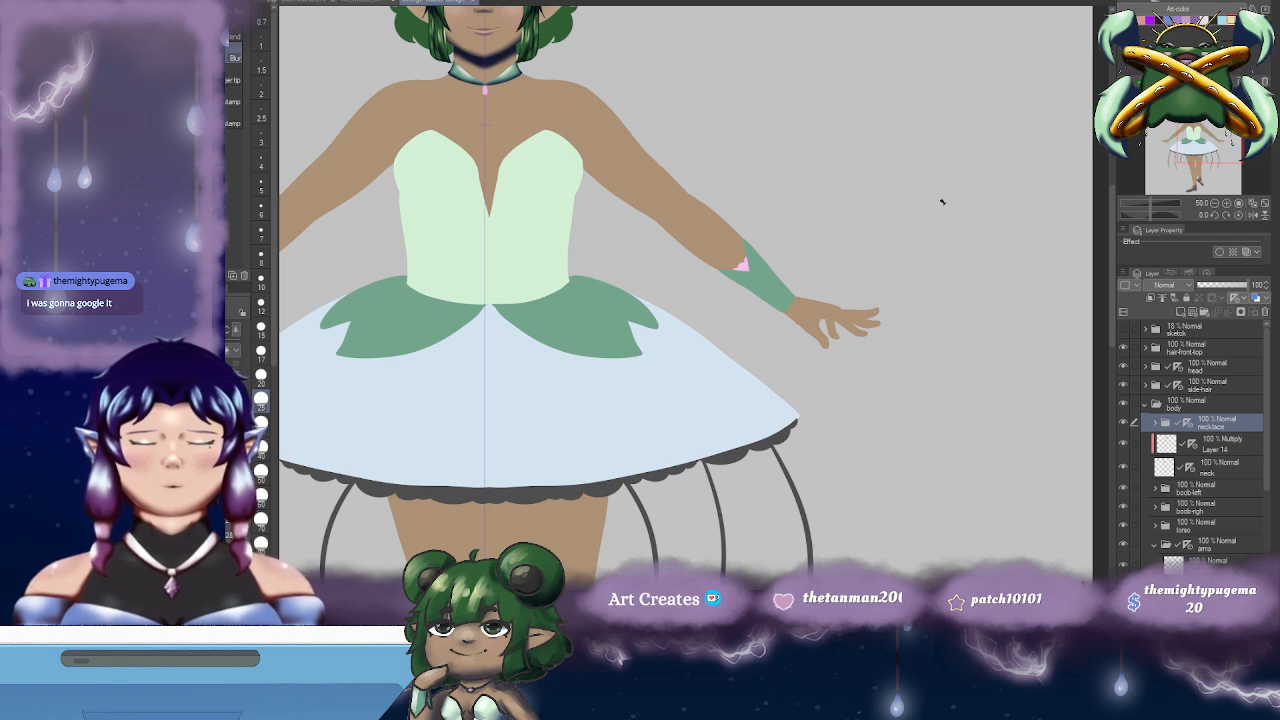
- Add a new layer above the necklace folder and place the fish photo in the canvas's upper-left corner
{"action": "key", "text": "ctrl+shift+n"}
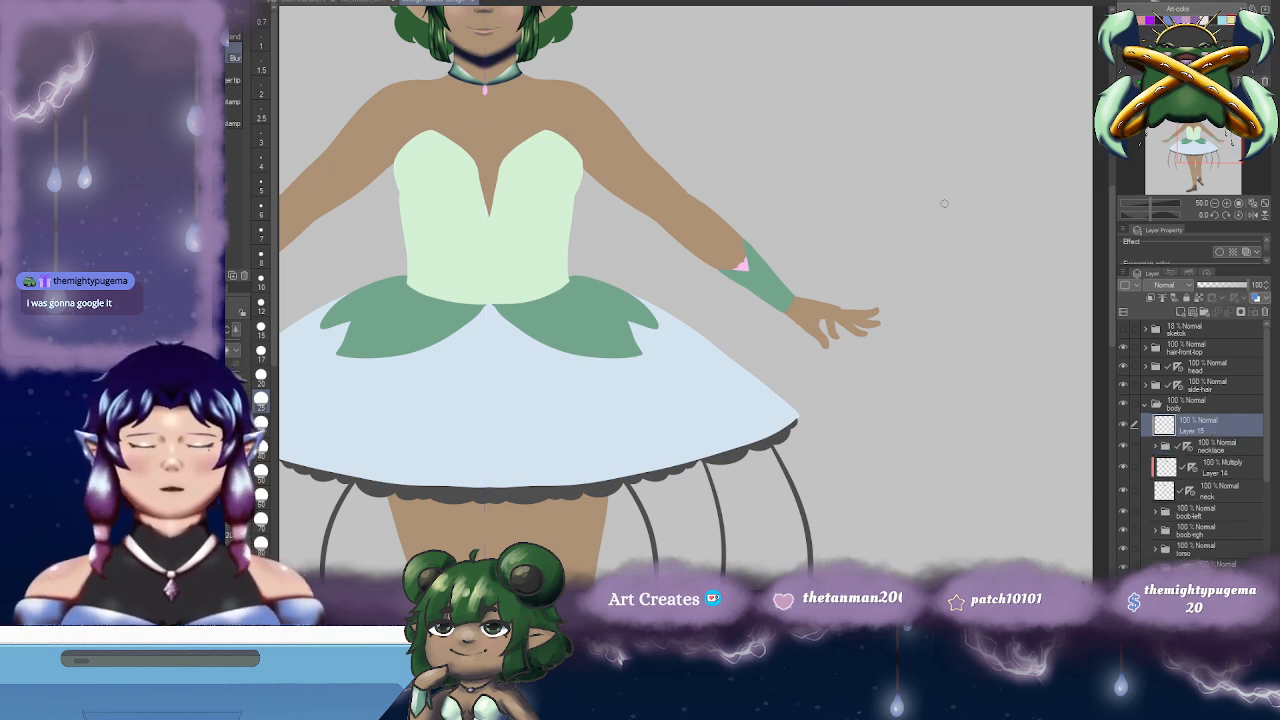
{"action": "left_click_drag", "start_coordinate": [634, 109], "coordinate": [906, 243]}
{"action": "mouse_move", "coordinate": [561, 138]}
{"action": "left_mouse_down"}
{"action": "mouse_move", "coordinate": [682, 336]}
{"action": "mouse_move", "coordinate": [805, 330]}
{"action": "left_mouse_up"}
- Enlarge the fish photo across the empty canvas area beside the elf and apply the transformation
{"action": "key", "text": "ctrl+t"}
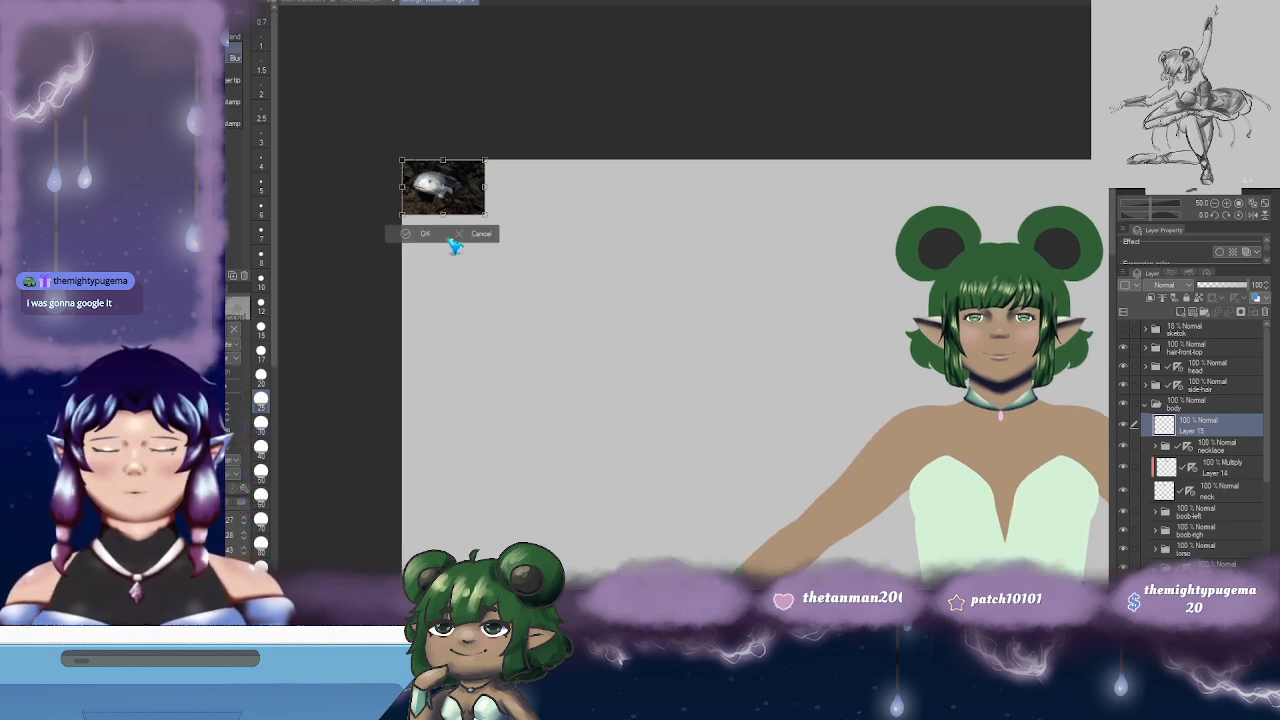
{"action": "left_click_drag", "start_coordinate": [486, 213], "coordinate": [803, 398]}
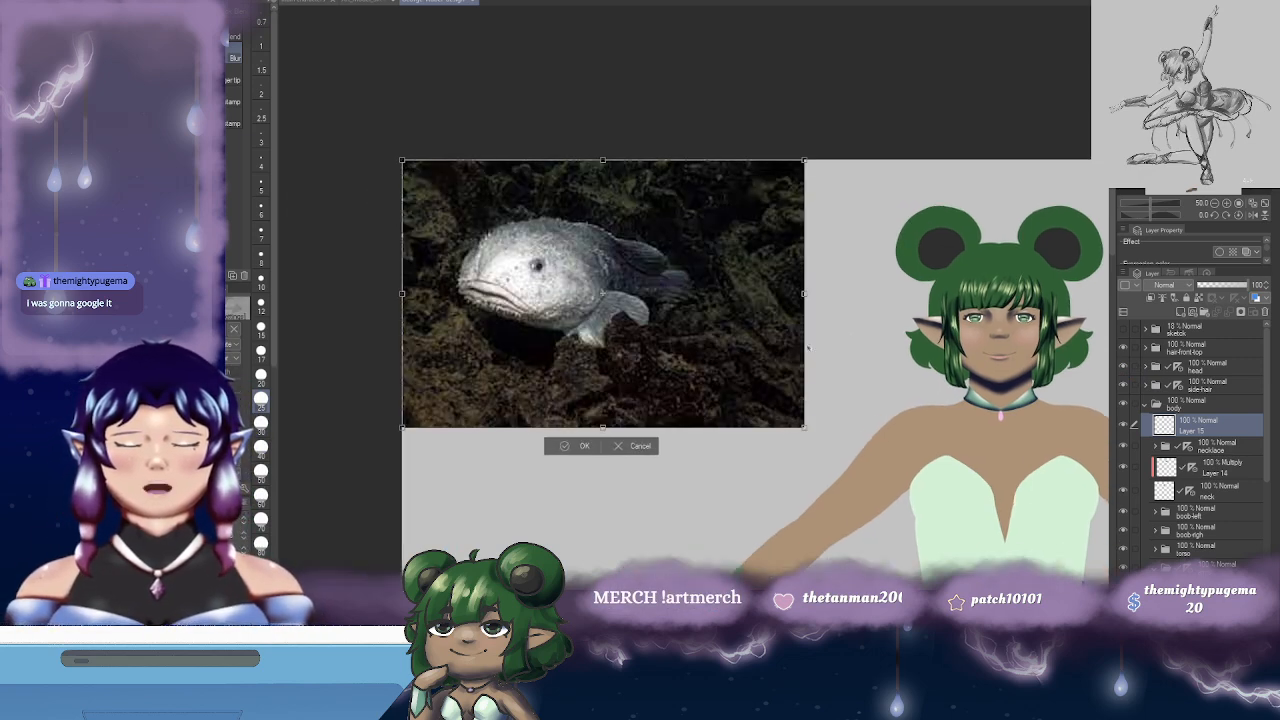
{"action": "left_click_drag", "start_coordinate": [755, 267], "coordinate": [680, 194]}
{"action": "left_click_drag", "start_coordinate": [572, 207], "coordinate": [640, 206]}
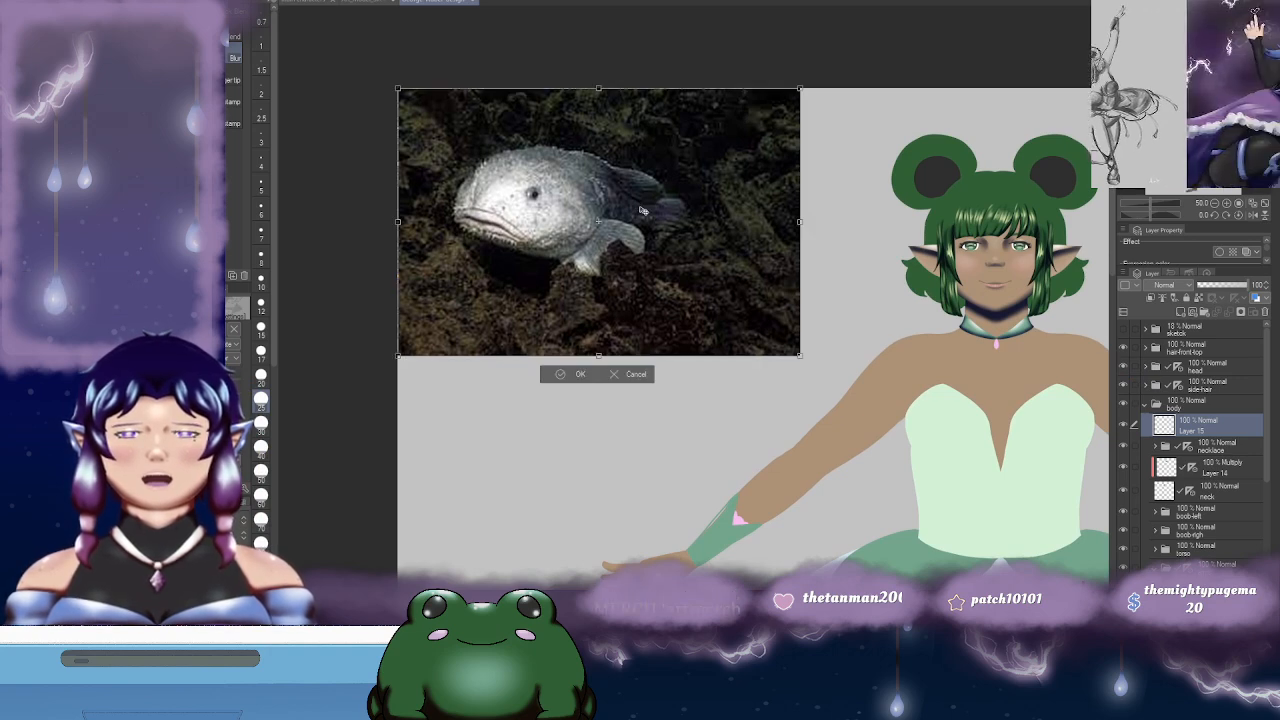
{"action": "left_click_drag", "start_coordinate": [643, 210], "coordinate": [529, 232]}
{"action": "scroll", "coordinate": [740, 222], "scroll_direction": "up", "scroll_amount": 1}
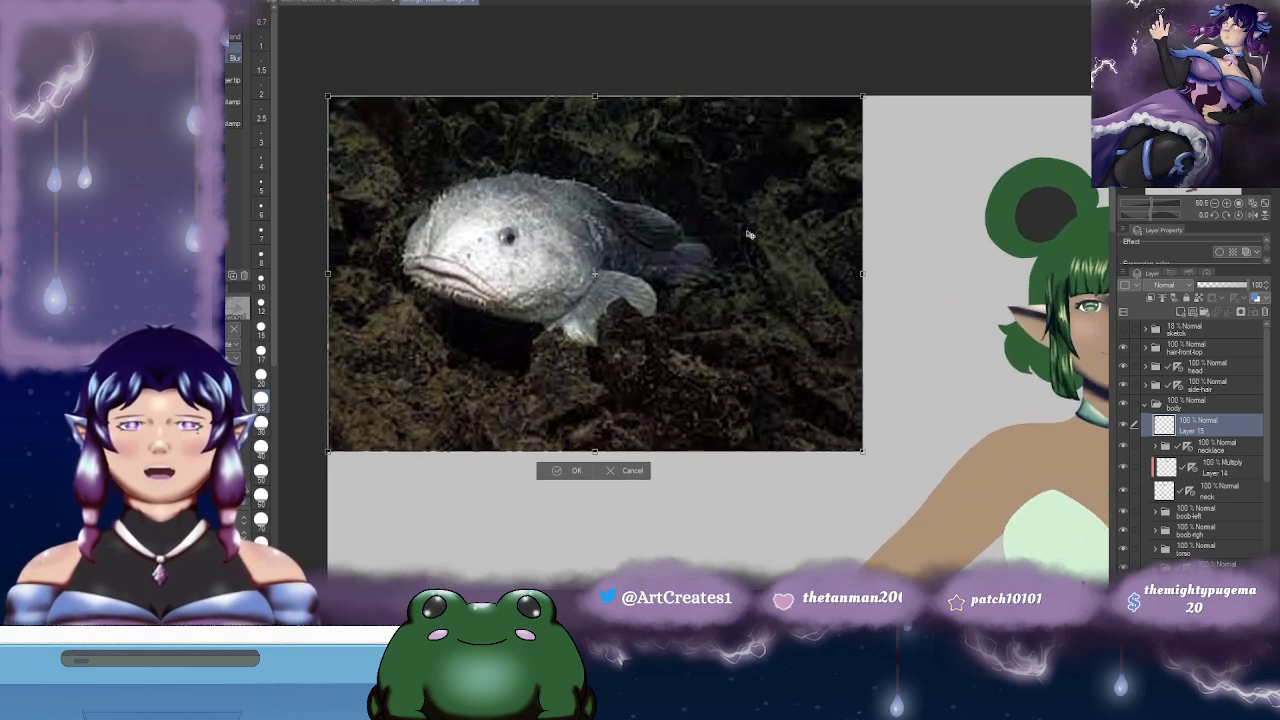
{"action": "left_click_drag", "start_coordinate": [548, 186], "coordinate": [600, 208]}
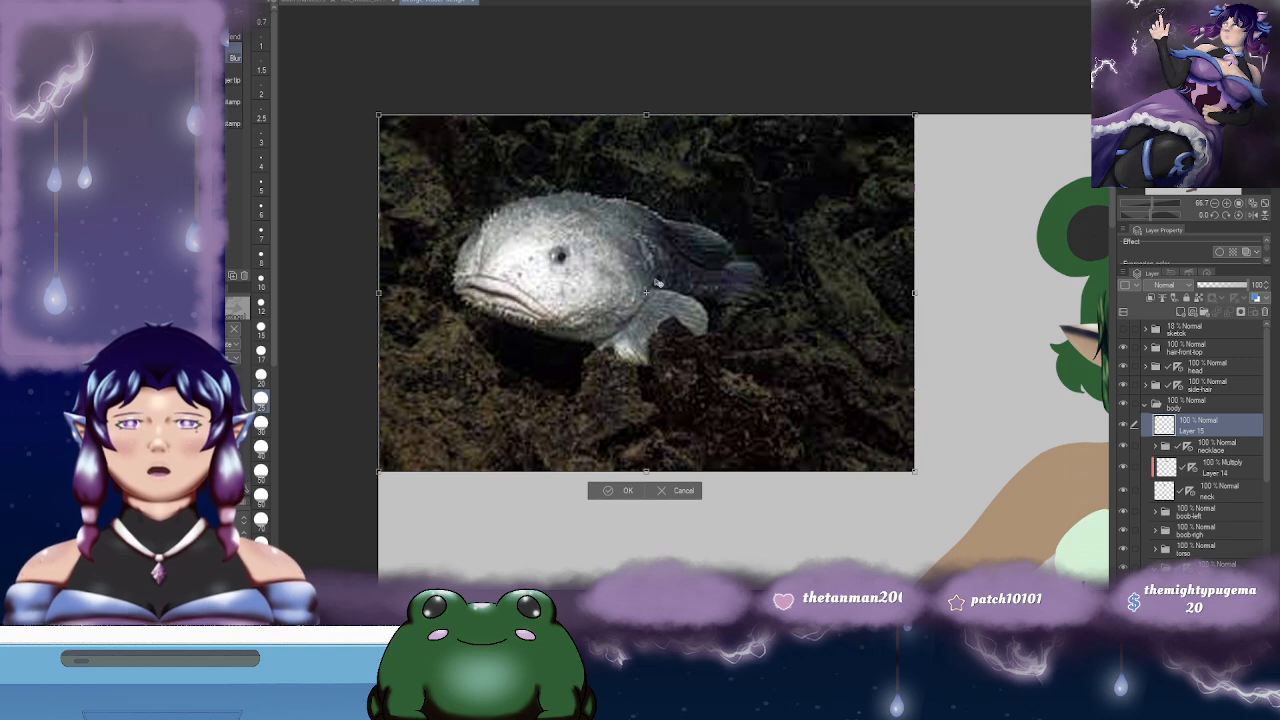
{"action": "left_click_drag", "start_coordinate": [690, 312], "coordinate": [661, 299]}
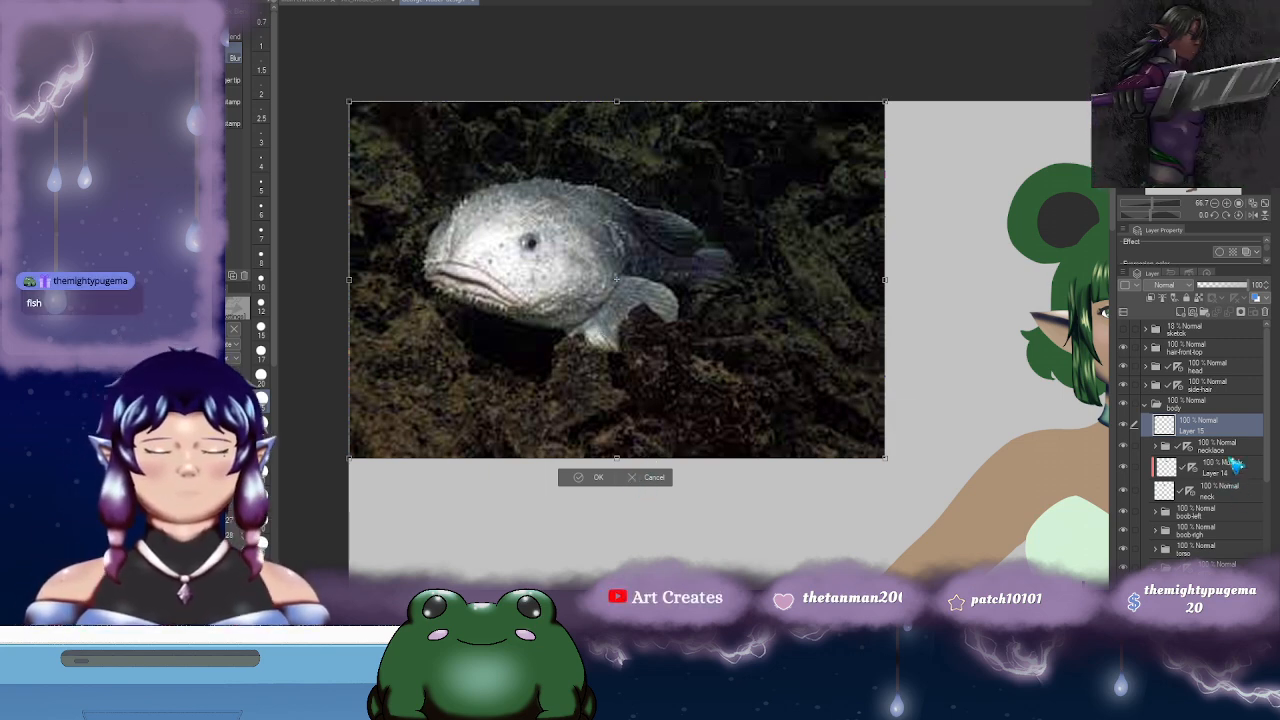
{"action": "left_click", "coordinate": [590, 480]}
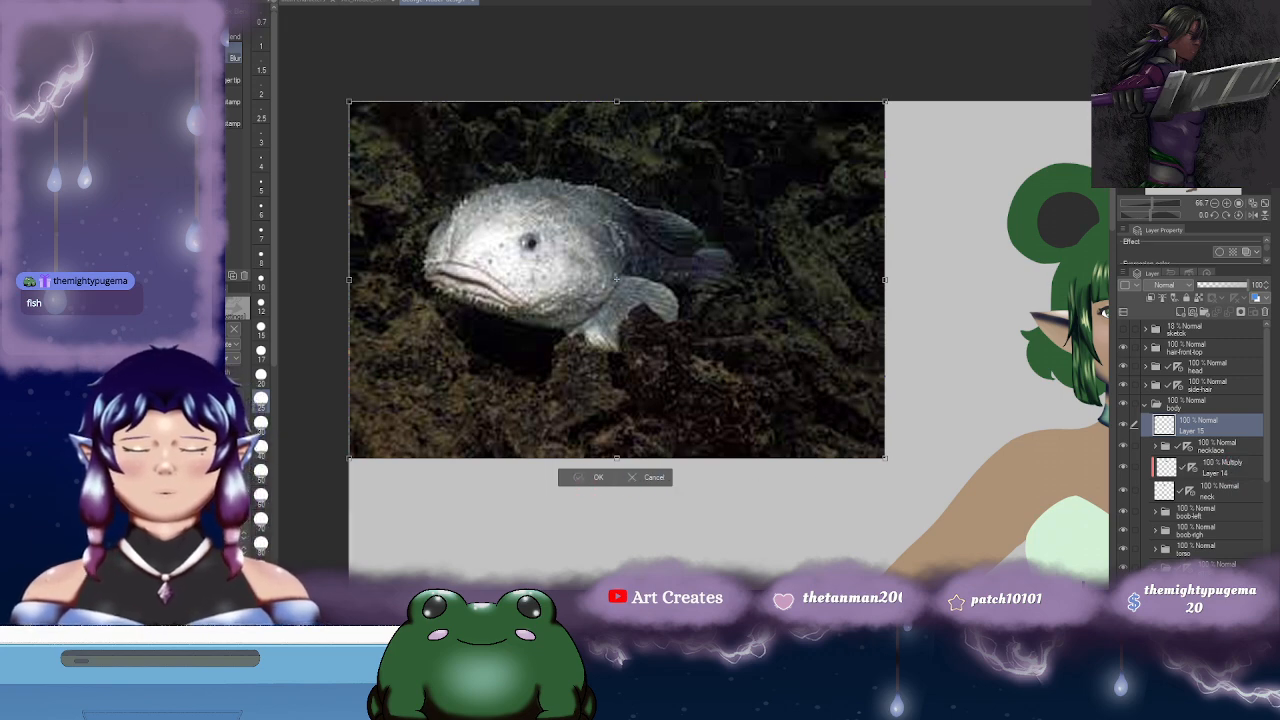
- Delete the layer holding the fish reference photo
{"action": "left_click", "coordinate": [1264, 312]}
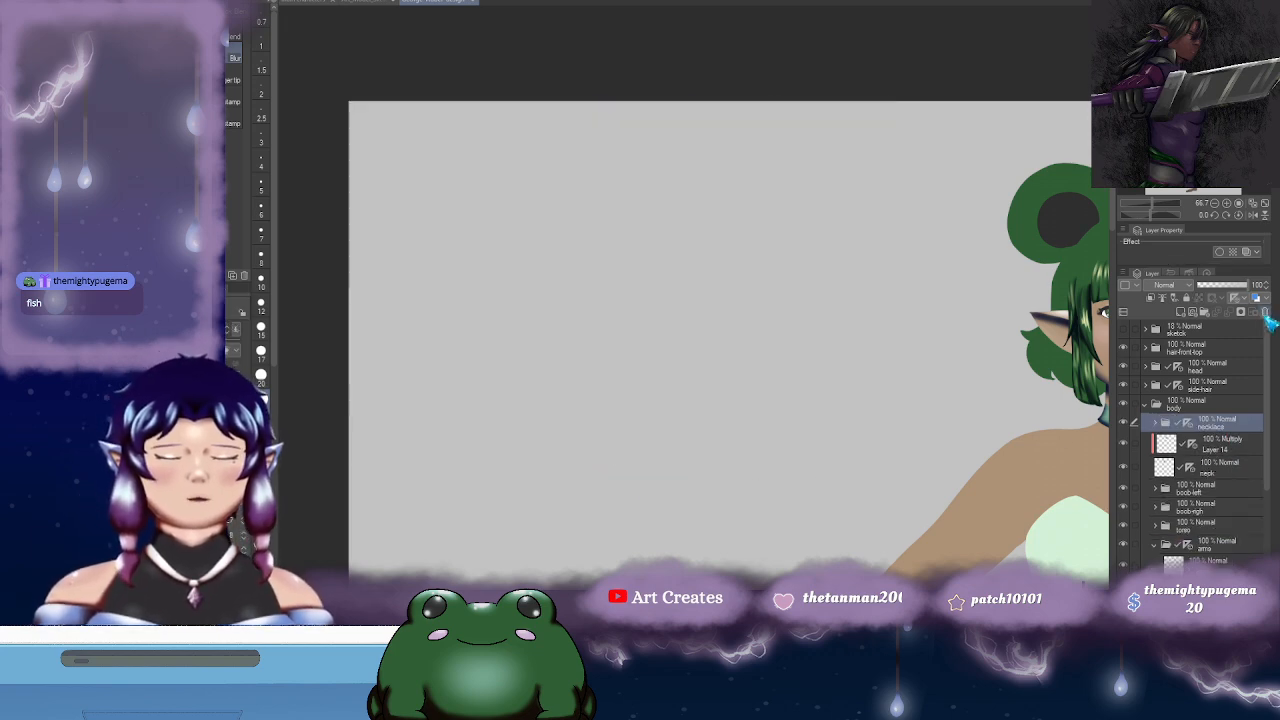
{"action": "scroll", "coordinate": [735, 328], "scroll_direction": "down", "scroll_amount": 4}
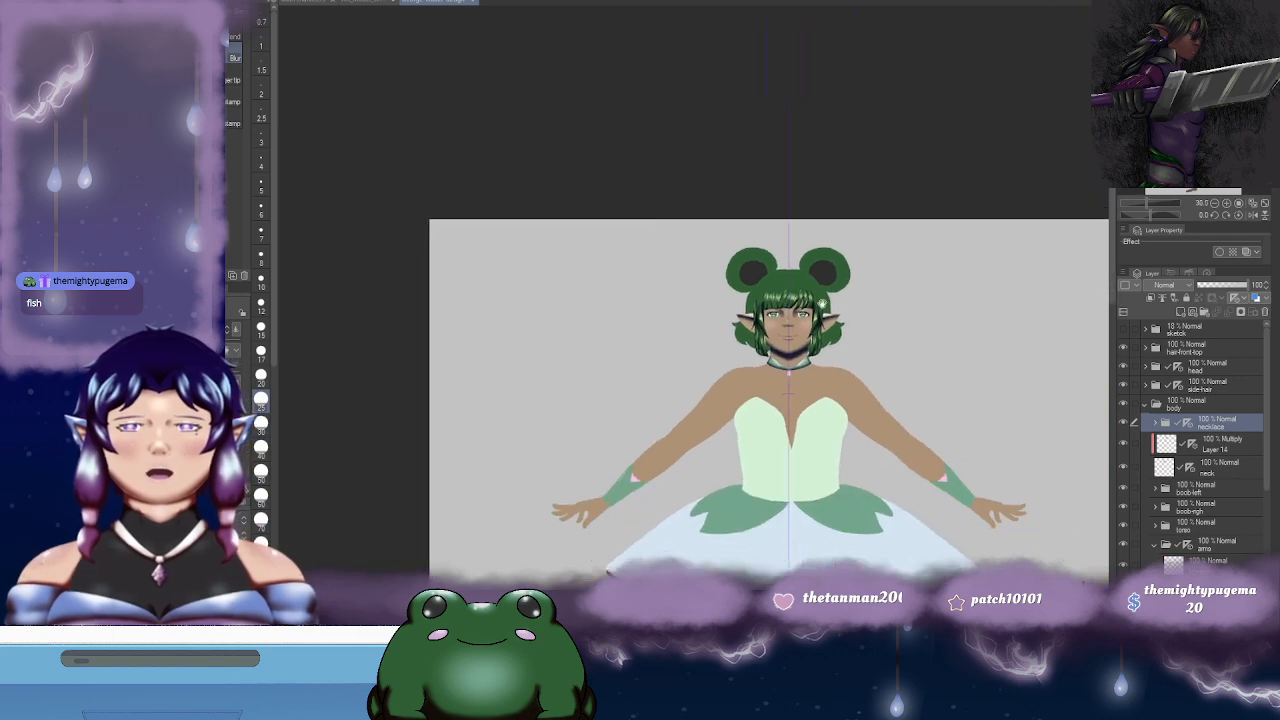
{"action": "scroll", "coordinate": [685, 188], "scroll_direction": "up", "scroll_amount": 3}
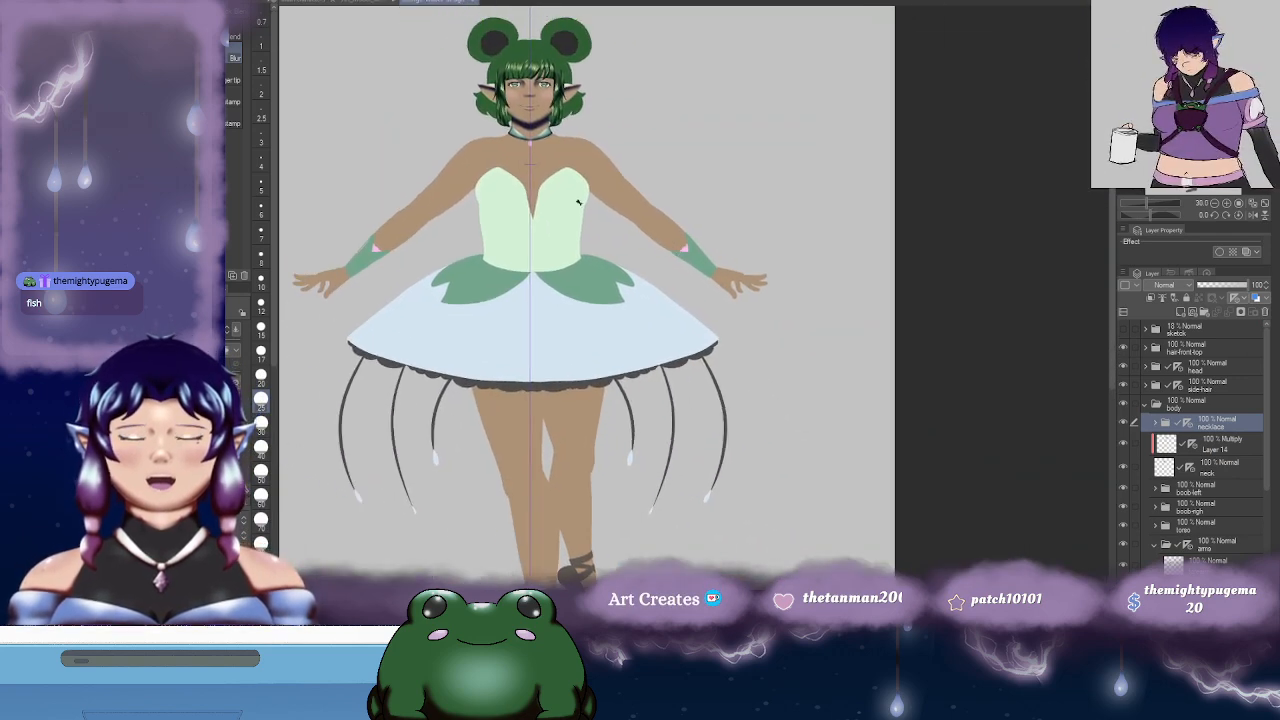
{"action": "scroll", "coordinate": [578, 203], "scroll_direction": "up", "scroll_amount": 4}
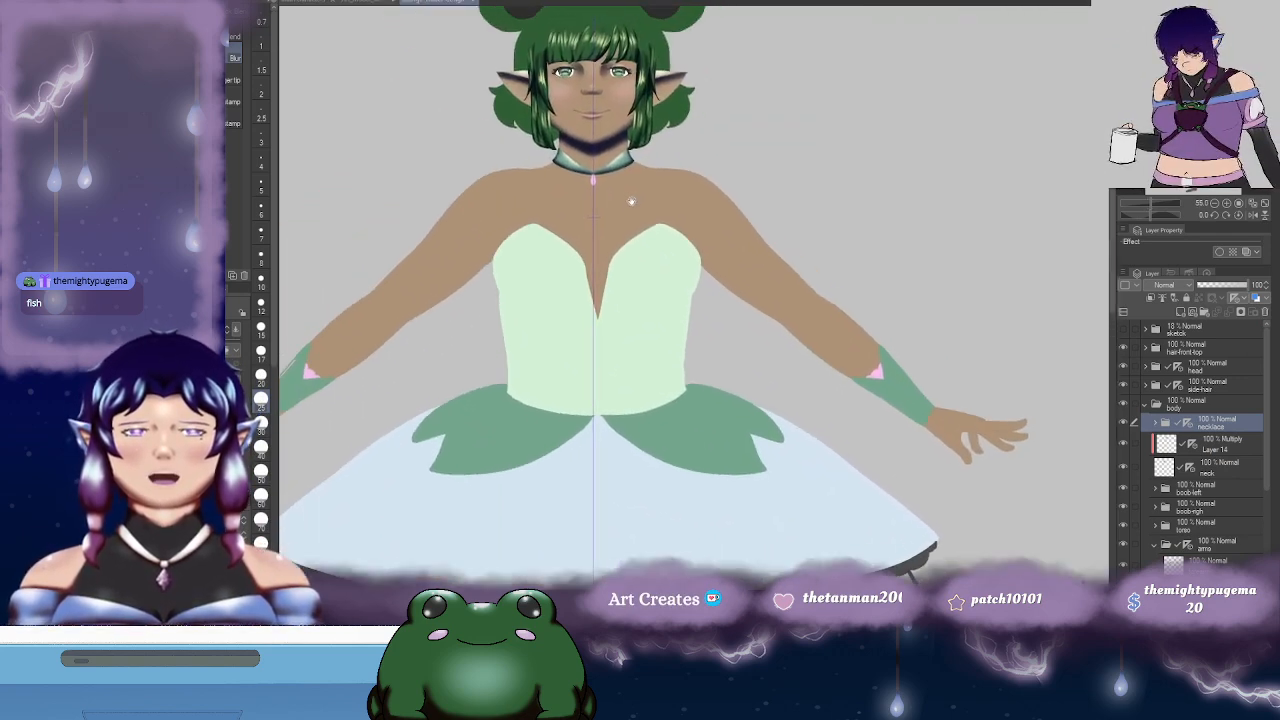
{"action": "scroll", "coordinate": [619, 207], "scroll_direction": "up", "scroll_amount": 2}
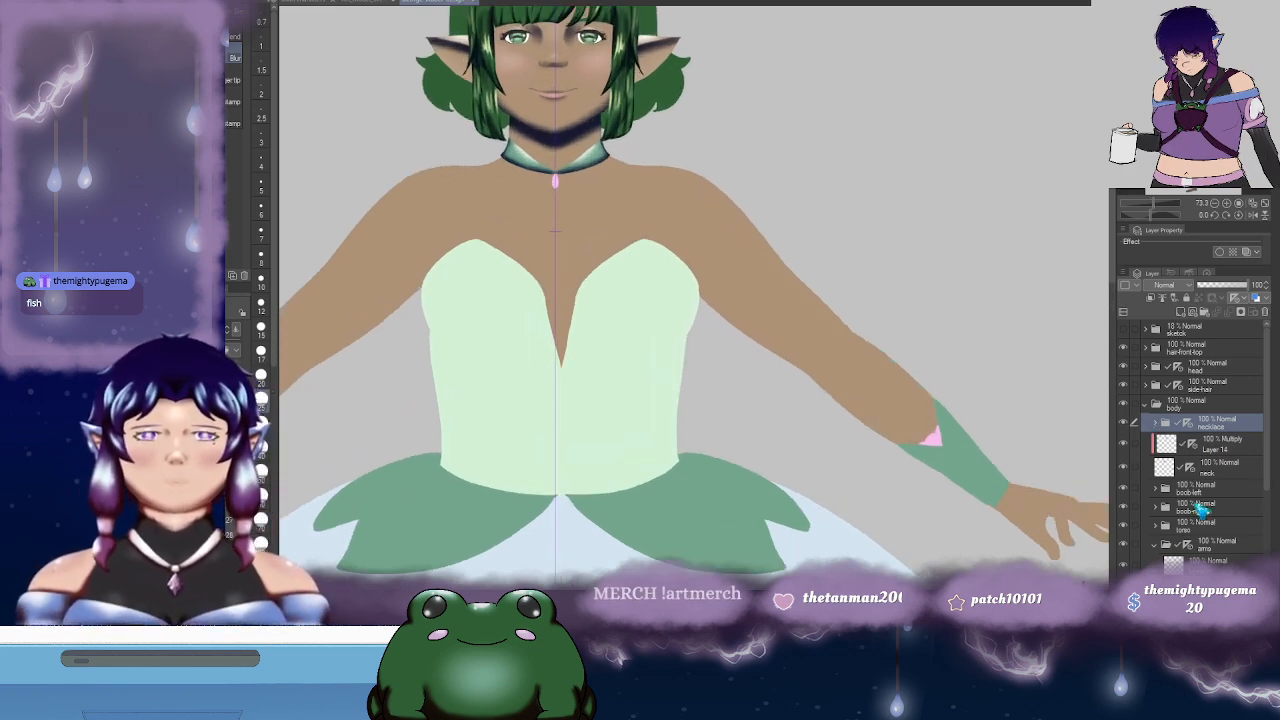
- Expand the necklace folder and add a new clipped layer directly above the gem layer
{"action": "left_click", "coordinate": [1214, 467]}
{"action": "left_click", "coordinate": [1156, 424]}
{"action": "left_click", "coordinate": [1225, 514]}
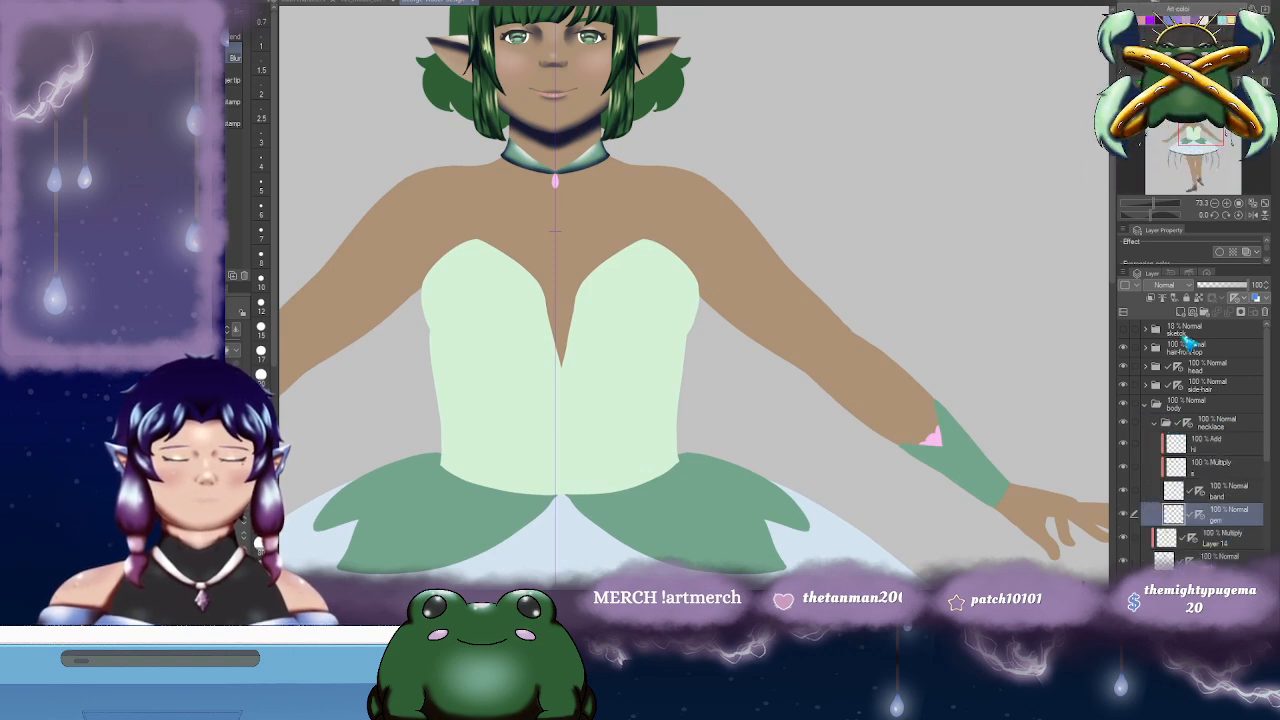
{"action": "left_click", "coordinate": [1181, 311]}
- Paint dark shading along the edges of the pink pendant gem and soften it with the Blur tool at size 7
{"action": "left_click_drag", "start_coordinate": [623, 149], "coordinate": [668, 175]}
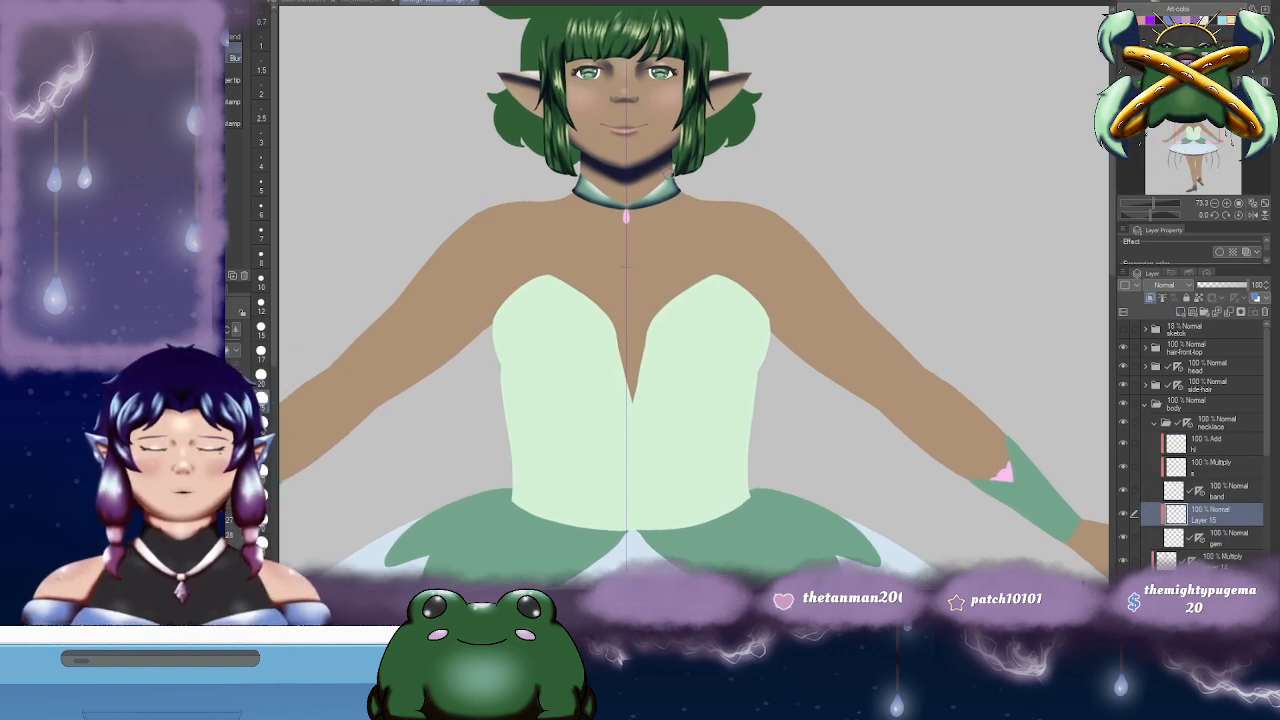
{"action": "scroll", "coordinate": [636, 218], "scroll_direction": "up", "scroll_amount": 4}
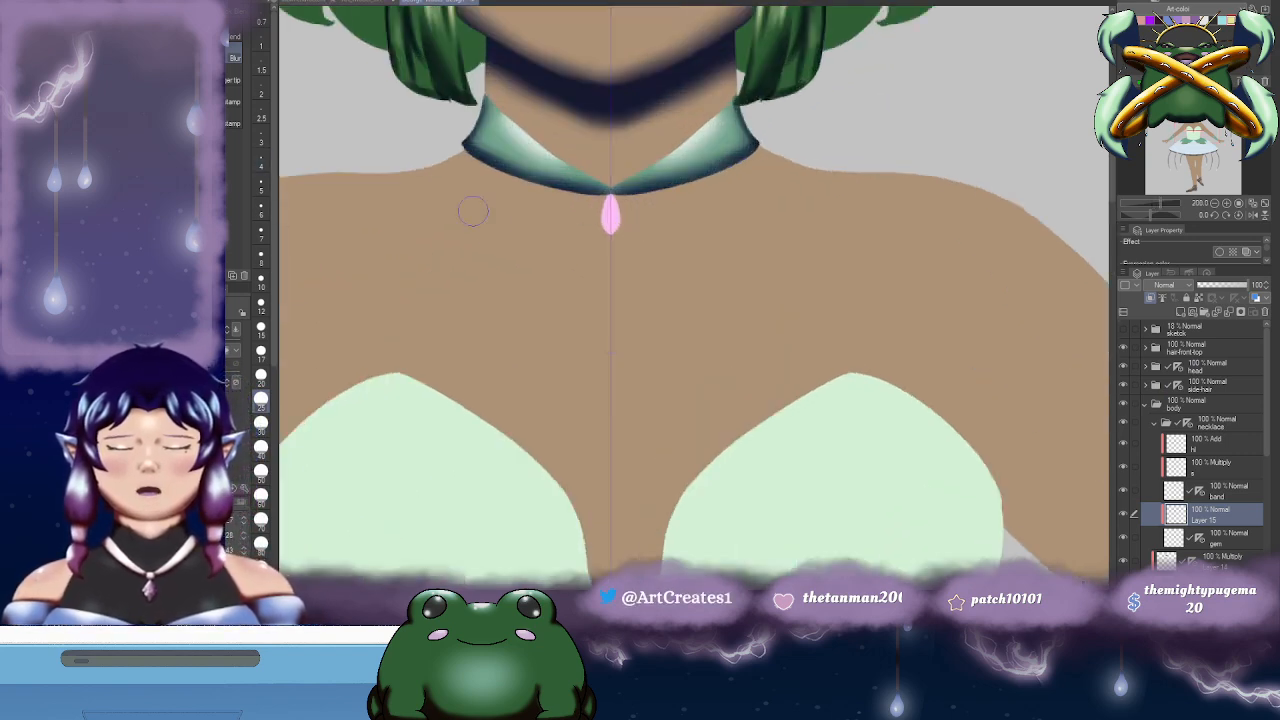
{"action": "key", "text": "p"}
{"action": "left_click_drag", "start_coordinate": [556, 196], "coordinate": [544, 158]}
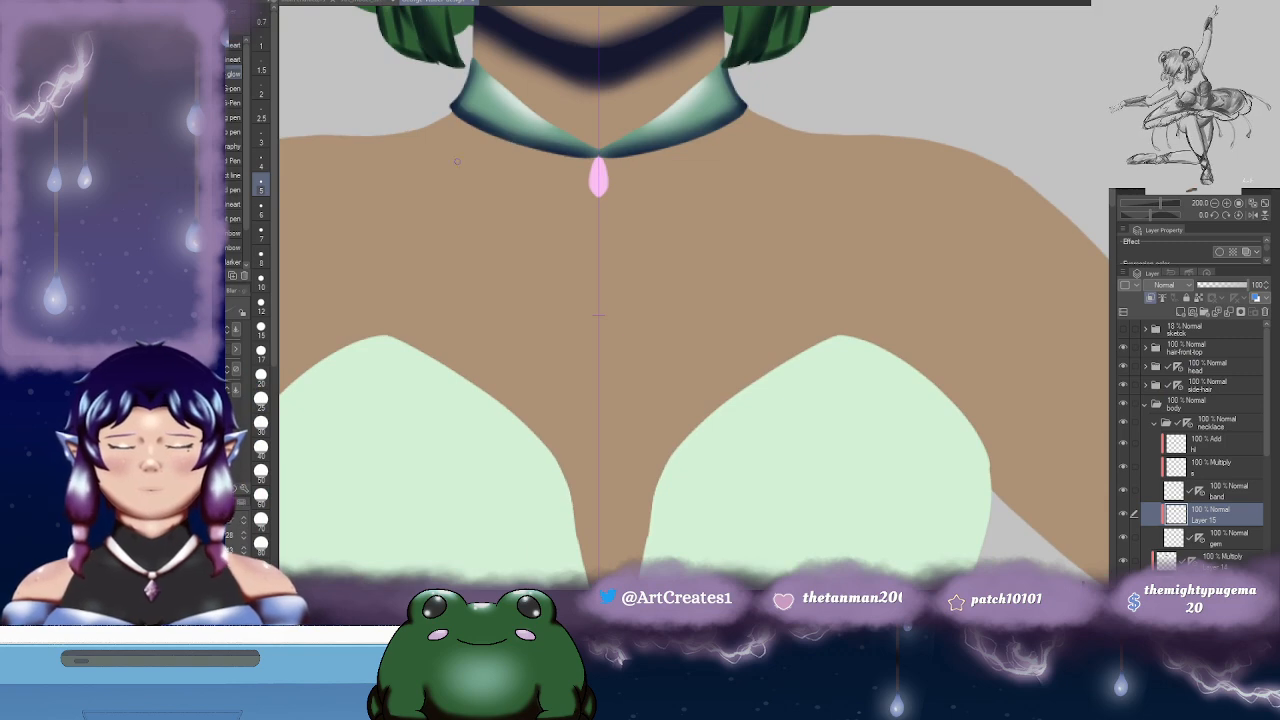
{"action": "key", "text": "b"}
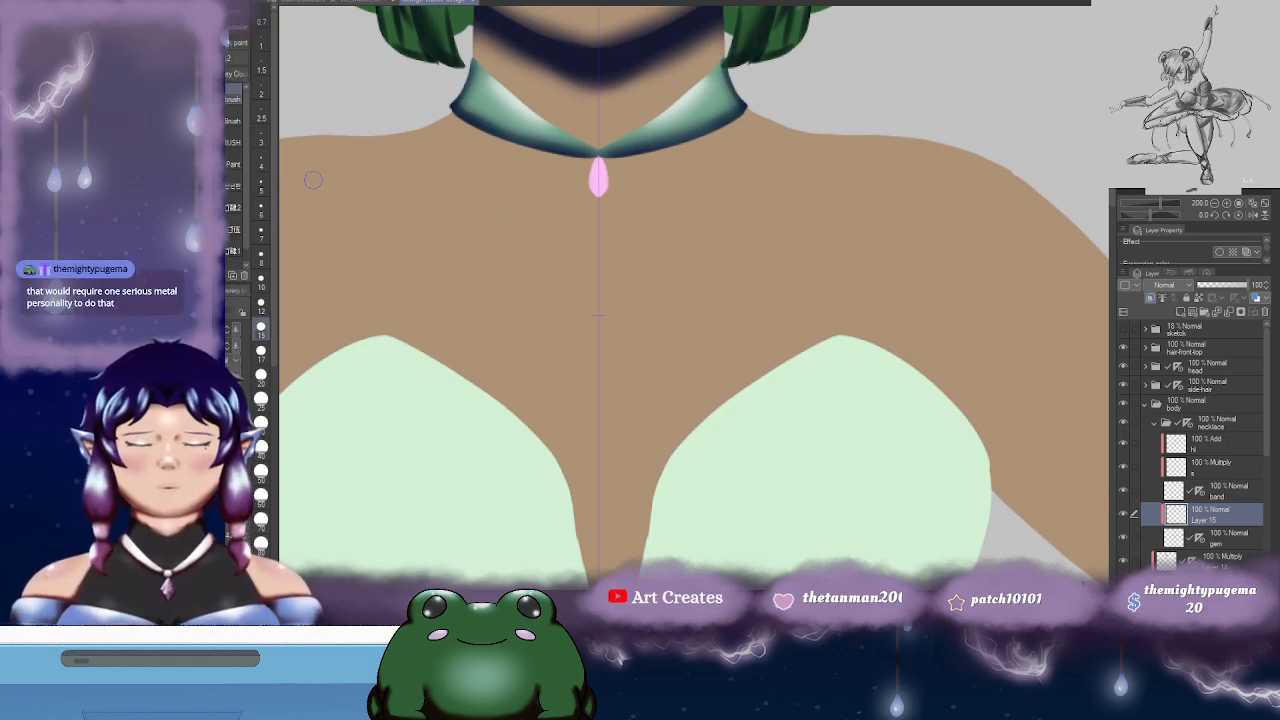
{"action": "scroll", "coordinate": [620, 155], "scroll_direction": "up", "scroll_amount": 3}
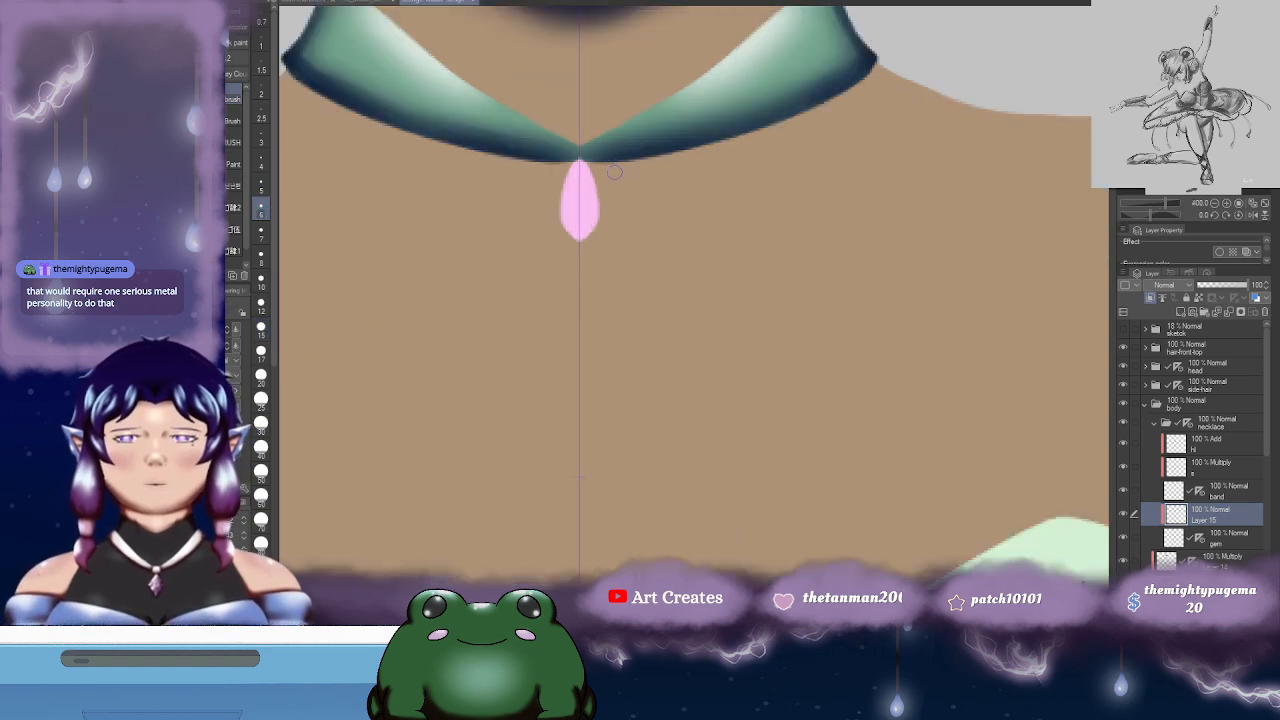
{"action": "left_click_drag", "start_coordinate": [620, 165], "coordinate": [698, 163]}
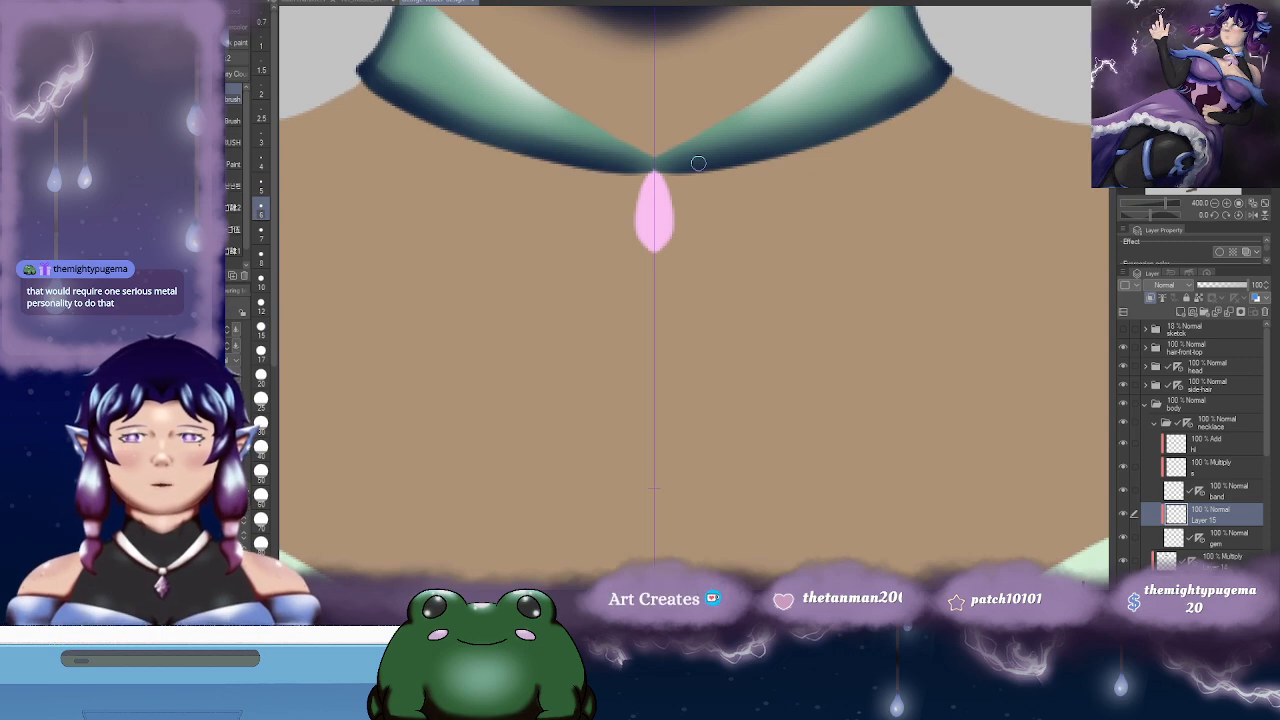
{"action": "mouse_move", "coordinate": [669, 184]}
{"action": "left_mouse_down"}
{"action": "mouse_move", "coordinate": [678, 225]}
{"action": "mouse_move", "coordinate": [672, 189]}
{"action": "mouse_move", "coordinate": [666, 252]}
{"action": "mouse_move", "coordinate": [672, 237]}
{"action": "mouse_move", "coordinate": [654, 246]}
{"action": "mouse_move", "coordinate": [676, 234]}
{"action": "mouse_move", "coordinate": [661, 251]}
{"action": "mouse_move", "coordinate": [681, 208]}
{"action": "mouse_move", "coordinate": [668, 180]}
{"action": "mouse_move", "coordinate": [671, 243]}
{"action": "mouse_move", "coordinate": [677, 201]}
{"action": "mouse_move", "coordinate": [655, 243]}
{"action": "left_mouse_up"}
{"action": "key", "text": "j"}
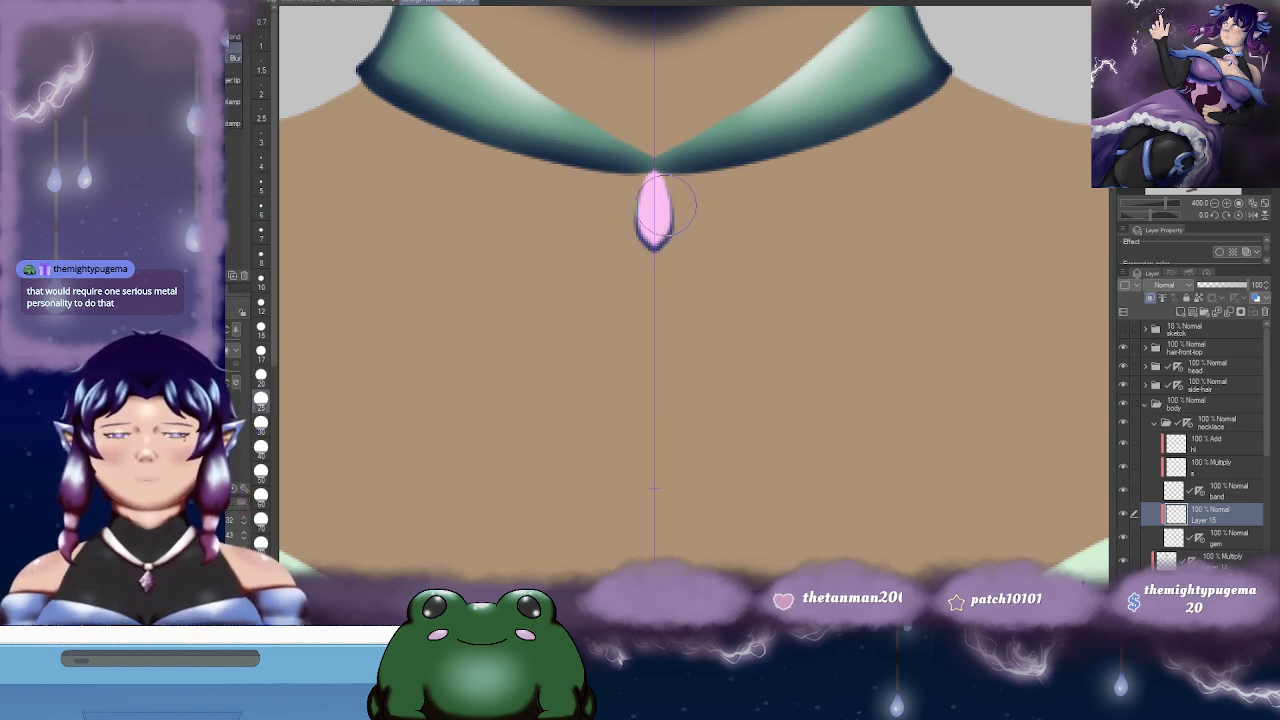
{"action": "left_click", "coordinate": [262, 231]}
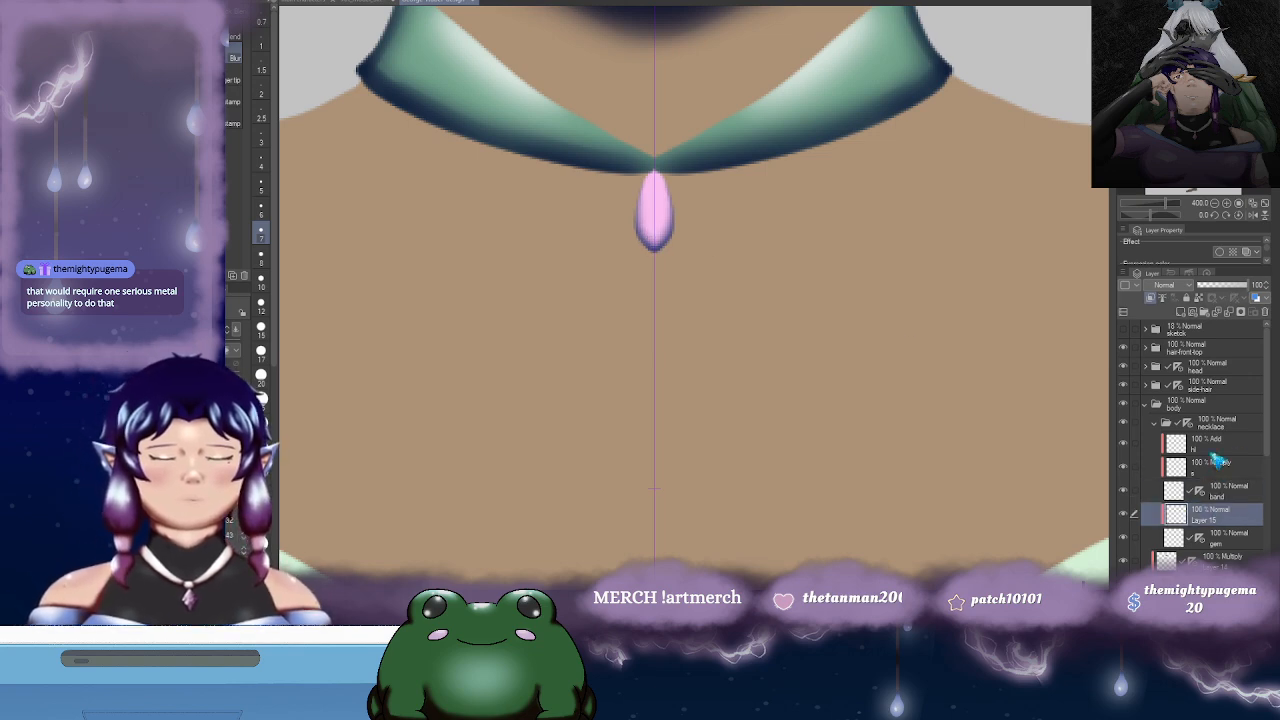
- Add another clipped layer above the gem shading, paint a yellow highlight in the gem's centre, and trim it with the soft eraser
{"action": "left_click", "coordinate": [1183, 312]}
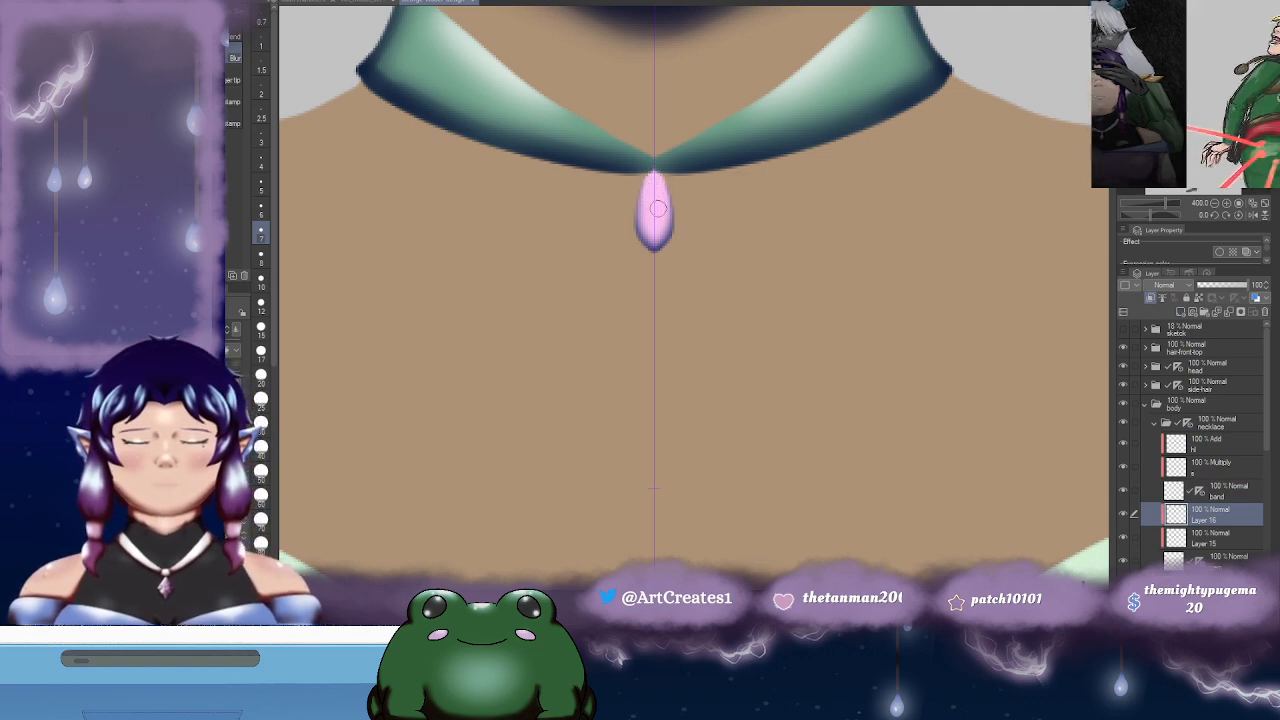
{"action": "key", "text": "p"}
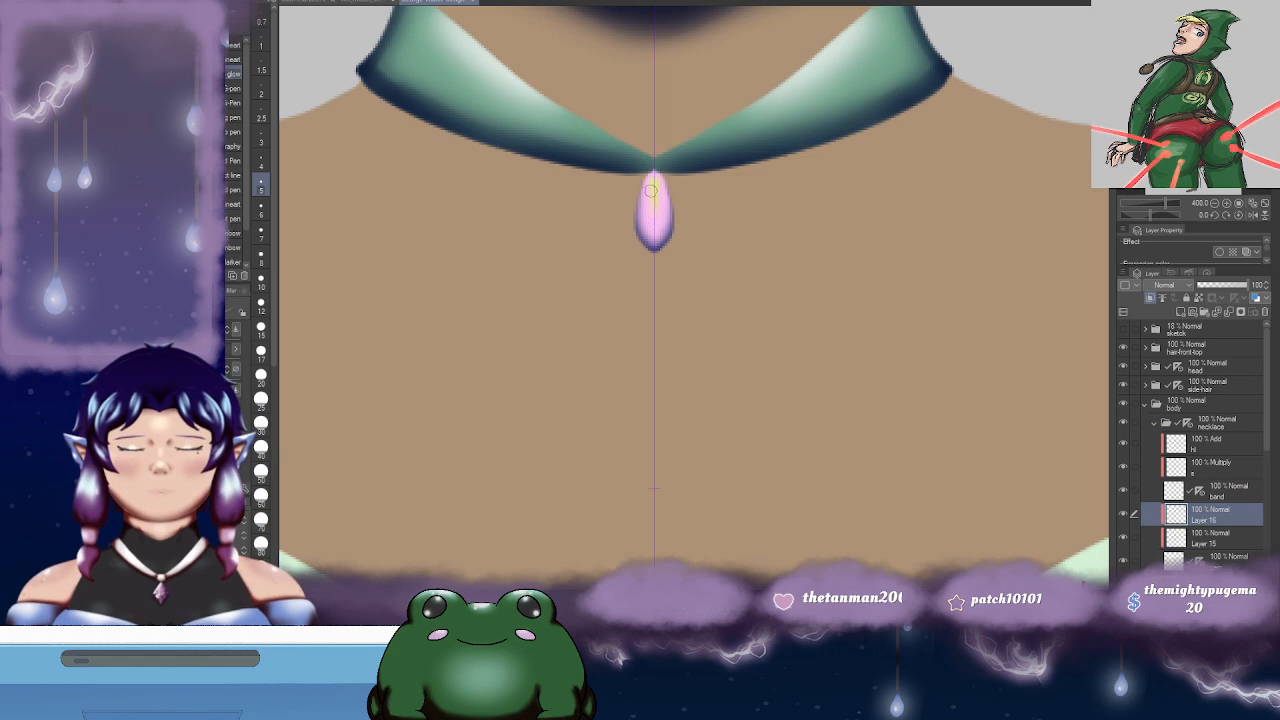
{"action": "mouse_move", "coordinate": [655, 217]}
{"action": "left_mouse_down"}
{"action": "mouse_move", "coordinate": [667, 196]}
{"action": "mouse_move", "coordinate": [655, 180]}
{"action": "mouse_move", "coordinate": [657, 201]}
{"action": "left_mouse_up"}
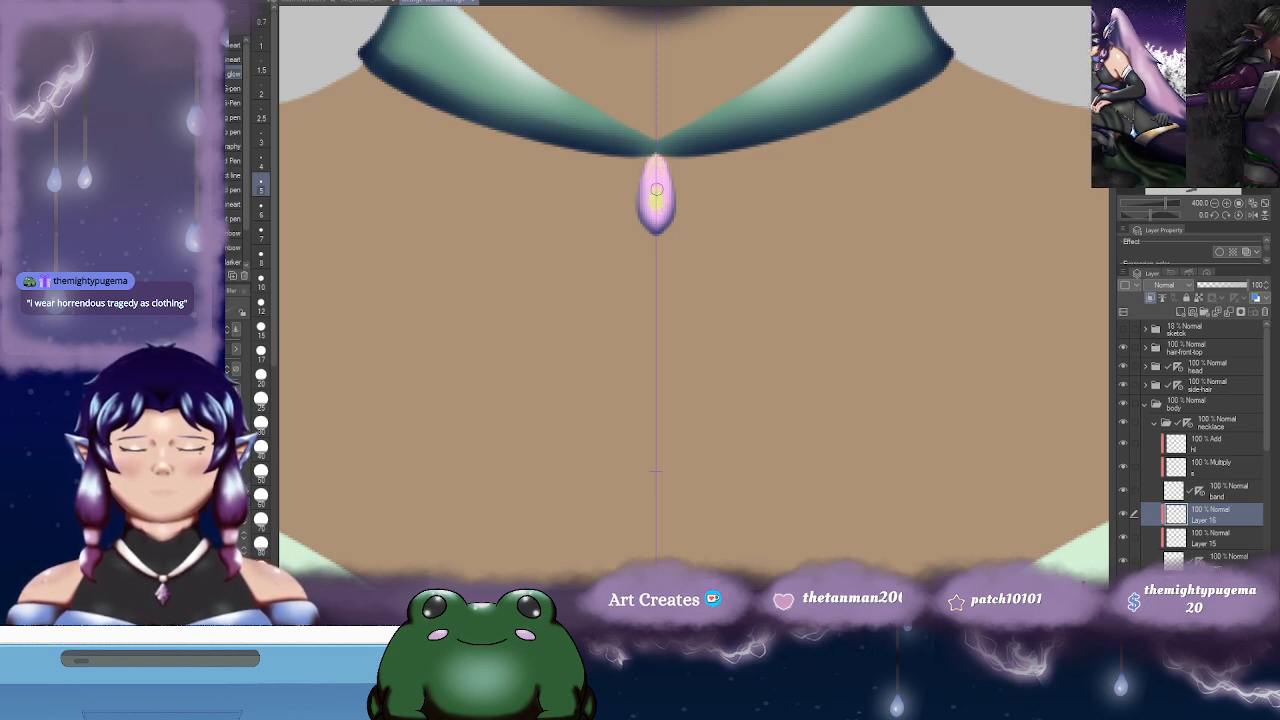
{"action": "left_click_drag", "start_coordinate": [657, 196], "coordinate": [659, 168]}
{"action": "key", "text": "e"}
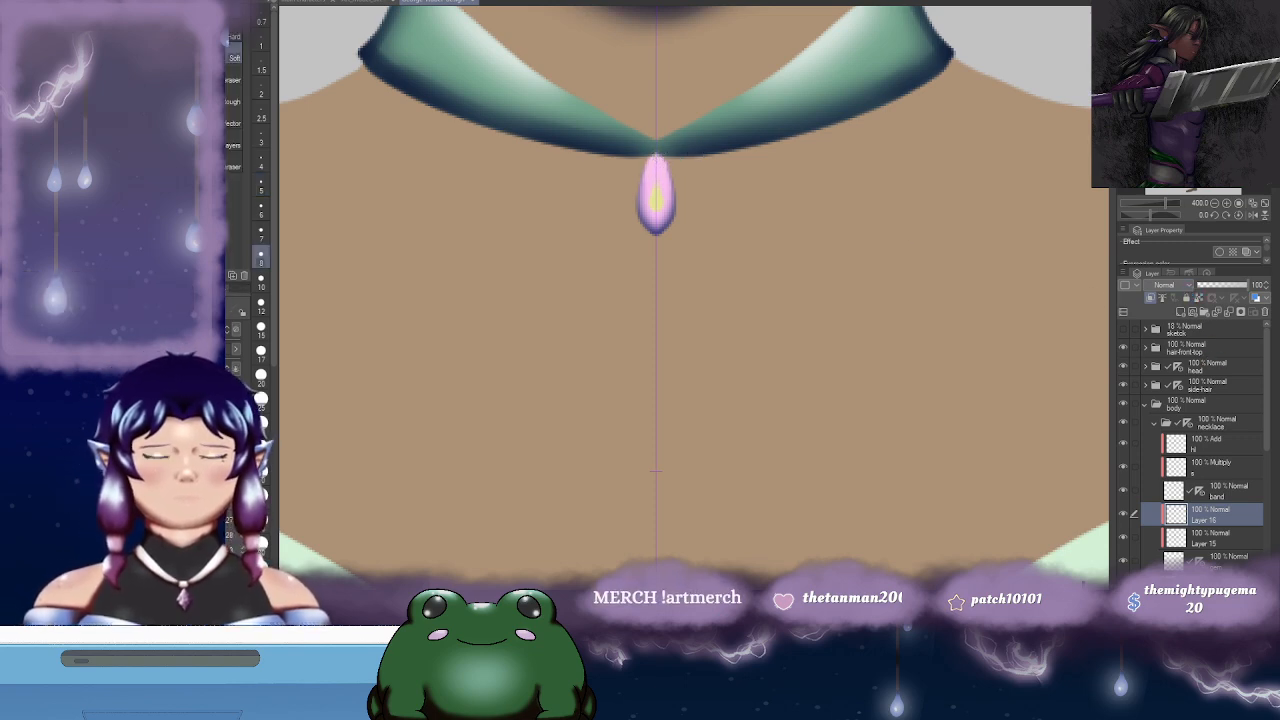
- Set the gem's highlight layer to Add and its shading layer to Multiply, and blur the highlight
{"action": "left_click", "coordinate": [1207, 358]}
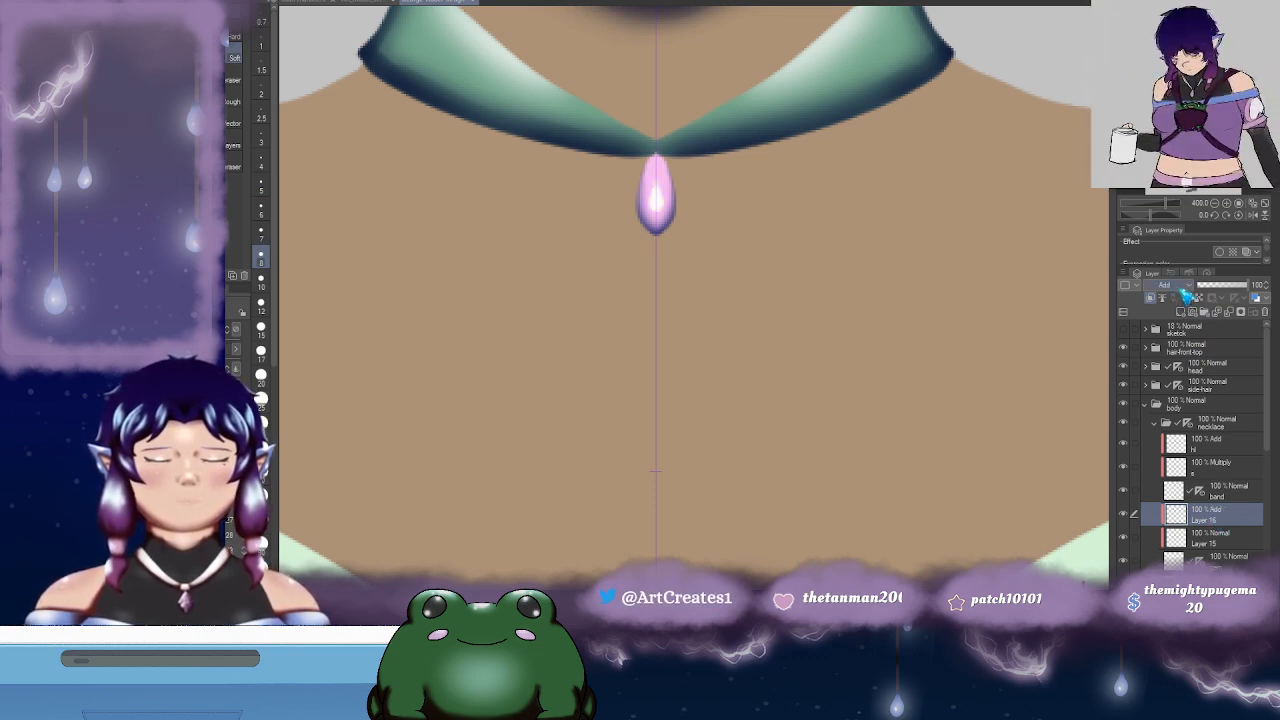
{"action": "left_click", "coordinate": [1208, 536]}
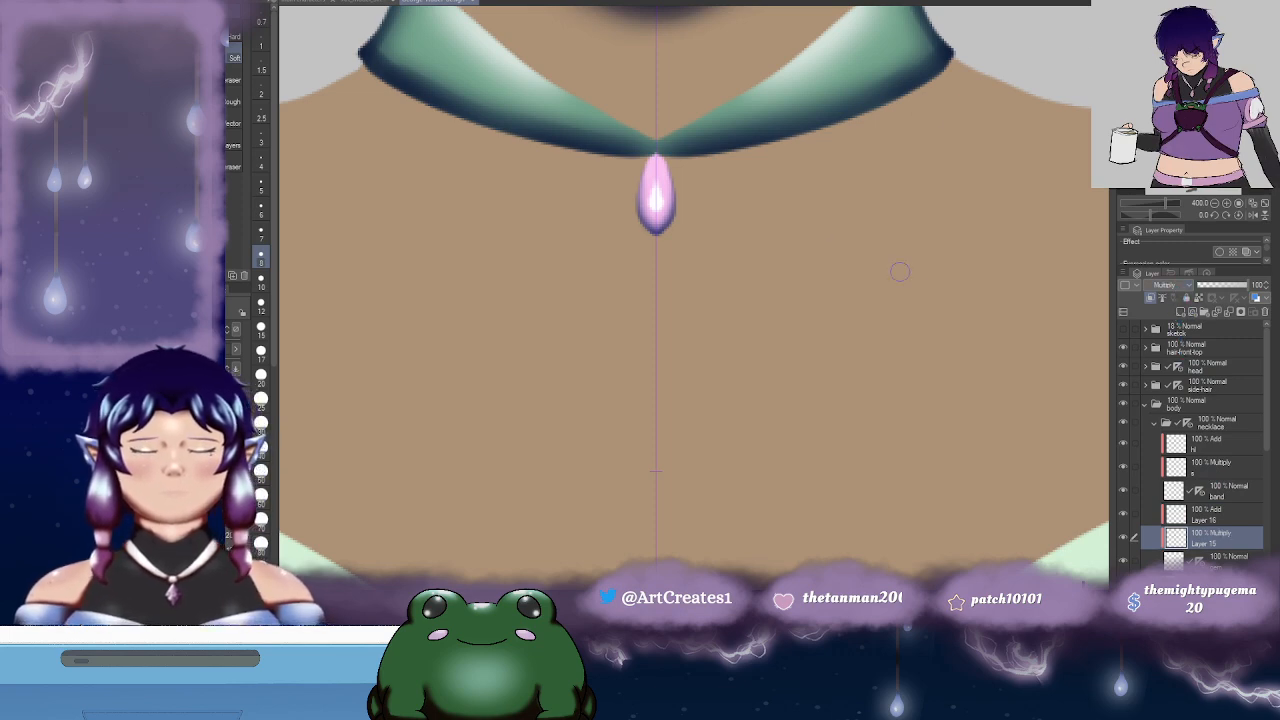
{"action": "left_click", "coordinate": [1220, 516]}
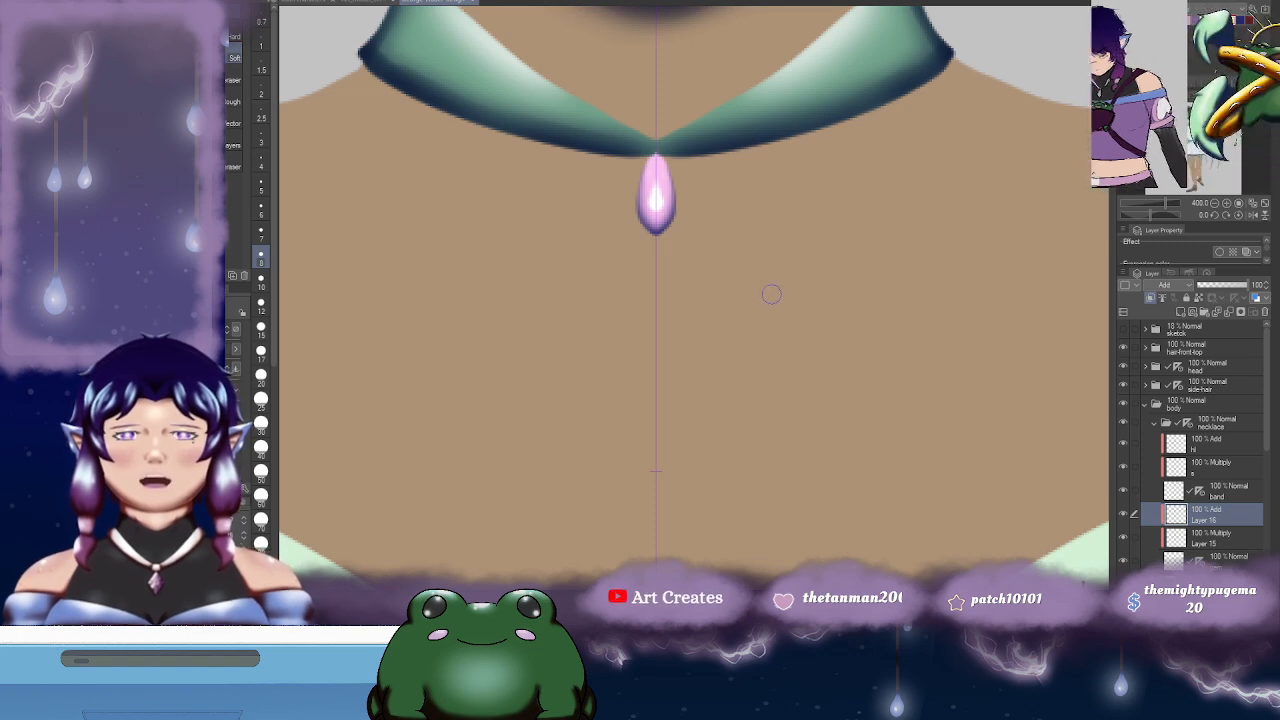
{"action": "key", "text": "j"}
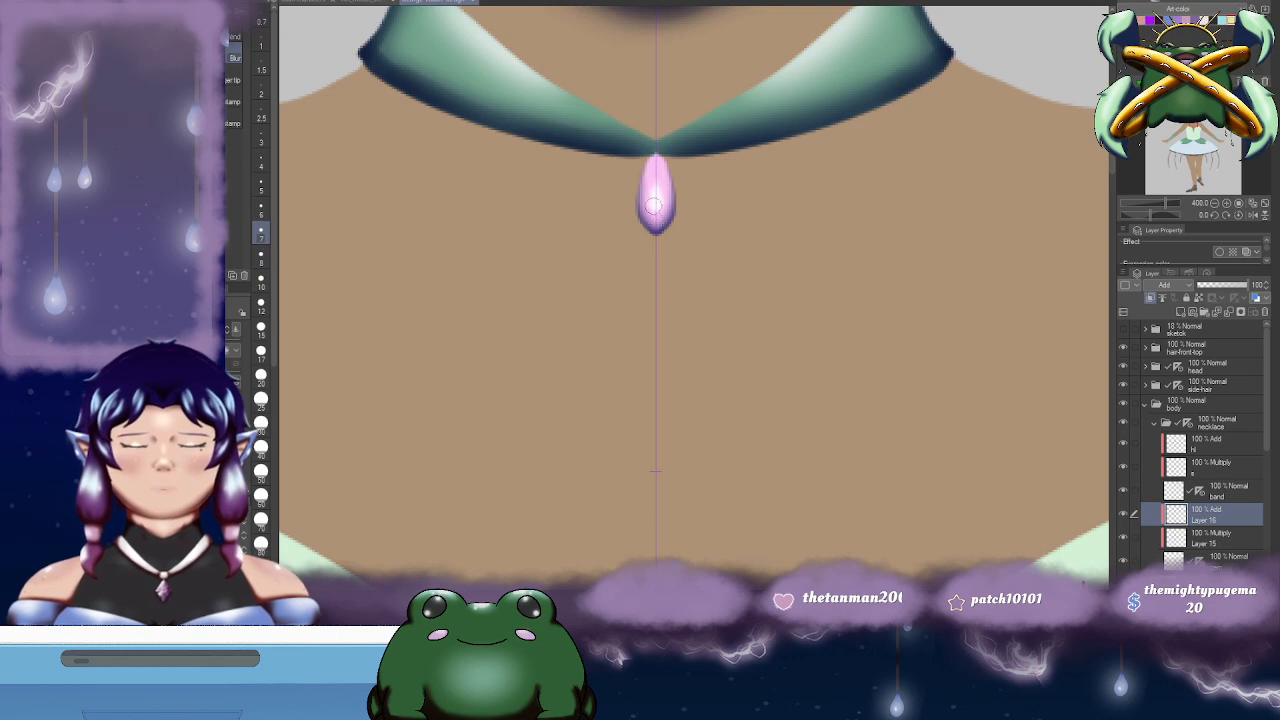
- Examine the shaded pendant and the shape of the bodice, arms and waist on the character's upper body
{"action": "scroll", "coordinate": [820, 266], "scroll_direction": "down", "scroll_amount": 4}
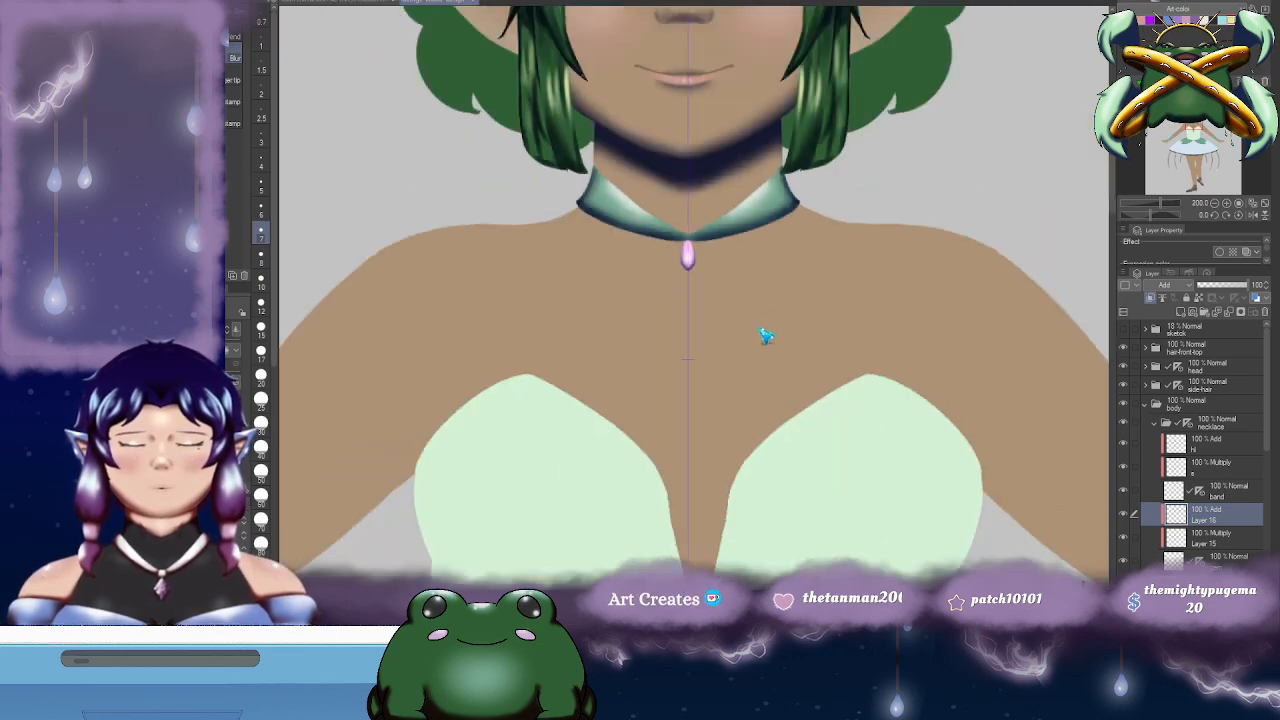
{"action": "left_click_drag", "start_coordinate": [880, 390], "coordinate": [820, 237]}
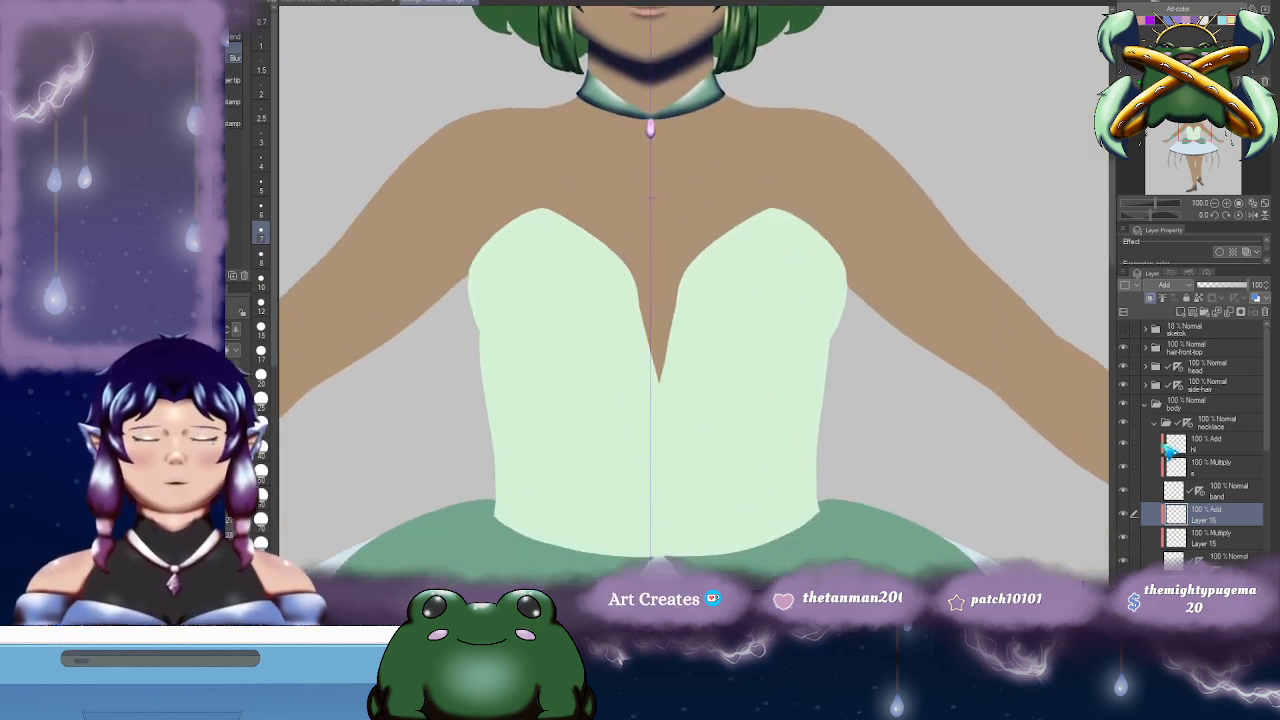
{"action": "left_click", "coordinate": [1147, 405]}
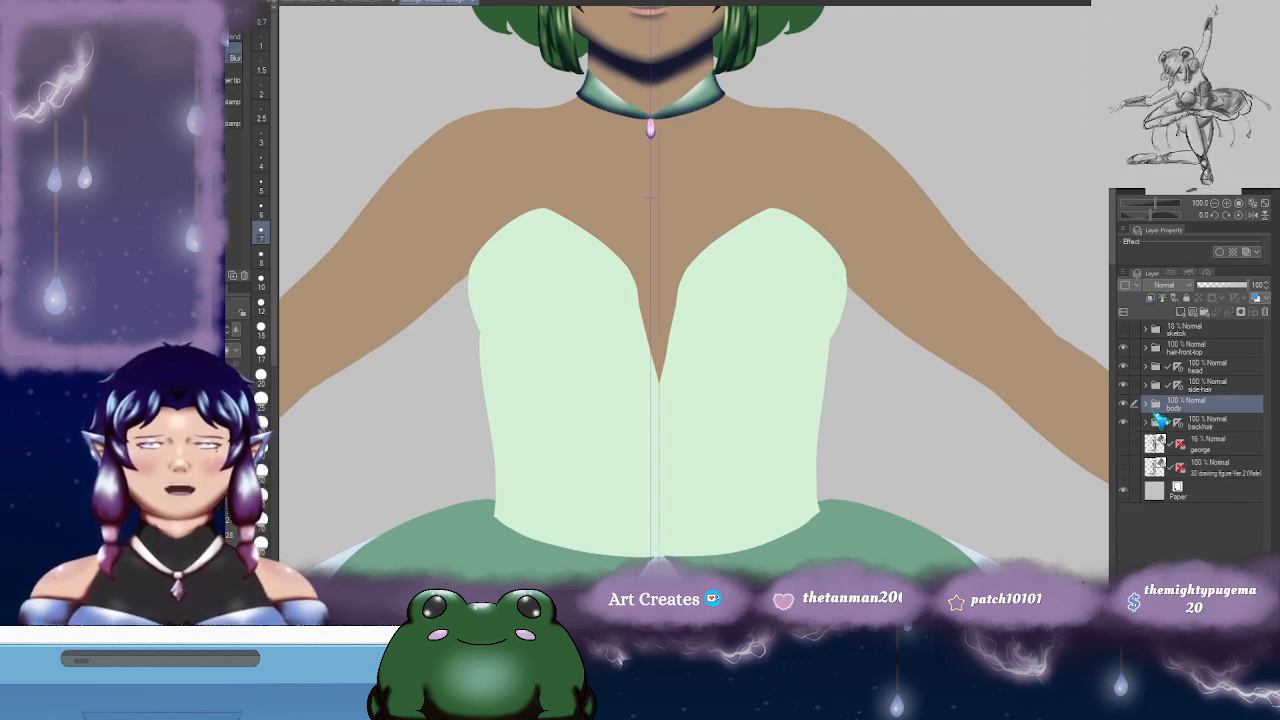
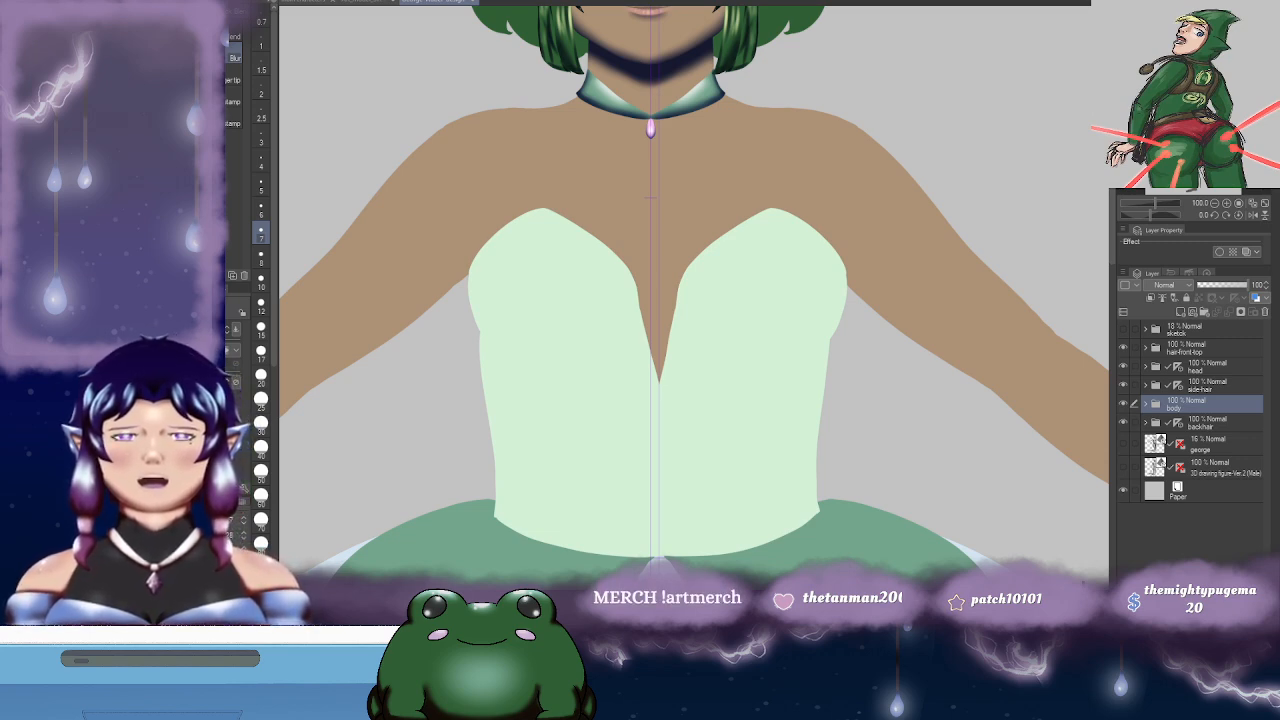
{"action": "left_click_drag", "start_coordinate": [909, 127], "coordinate": [806, 143]}
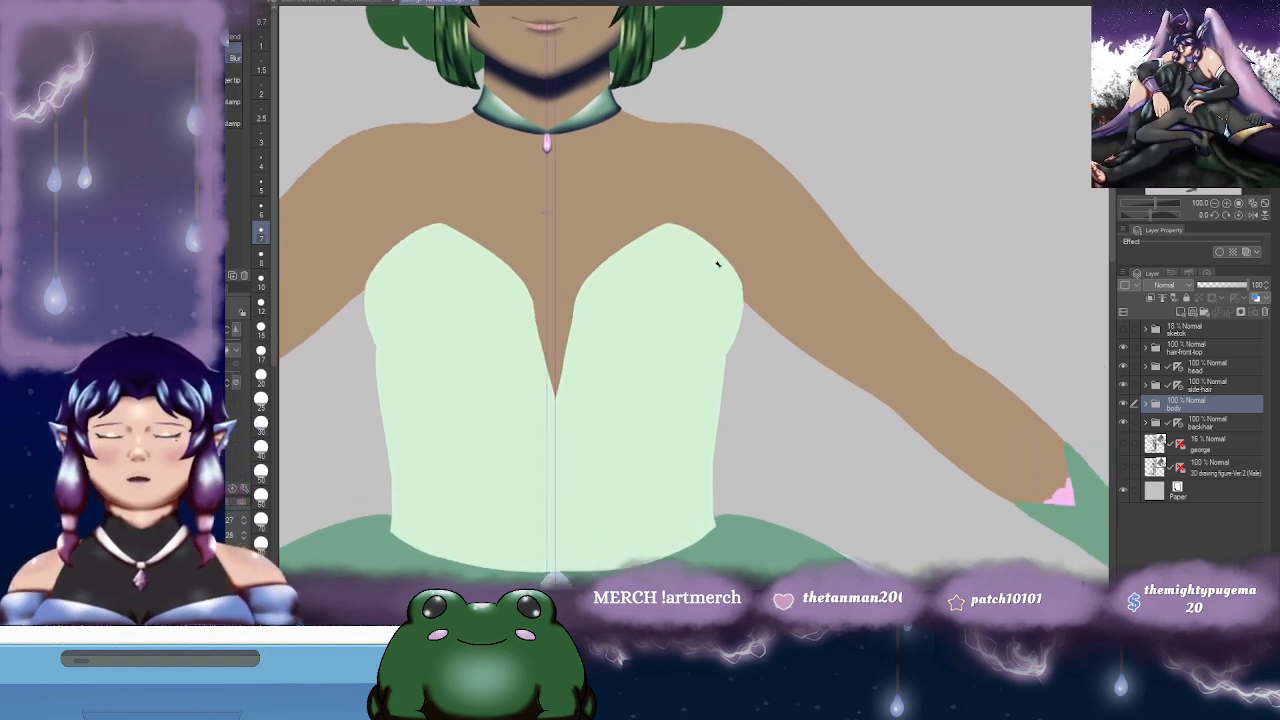
{"action": "scroll", "coordinate": [718, 265], "scroll_direction": "down", "scroll_amount": 1}
{"action": "scroll", "coordinate": [728, 280], "scroll_direction": "down", "scroll_amount": 1}
{"action": "scroll", "coordinate": [729, 278], "scroll_direction": "up", "scroll_amount": 1}
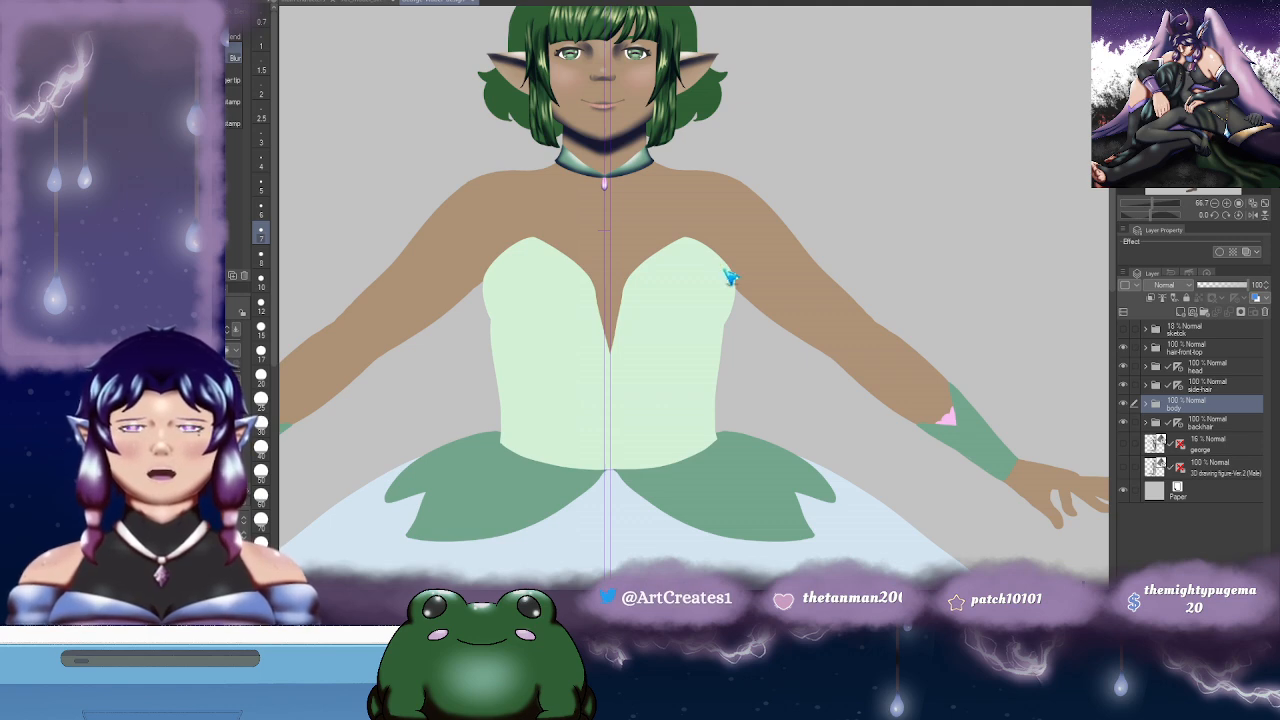
{"action": "scroll", "coordinate": [730, 278], "scroll_direction": "up", "scroll_amount": 1}
{"action": "left_click_drag", "start_coordinate": [653, 350], "coordinate": [756, 242]}
{"action": "left_click_drag", "start_coordinate": [785, 196], "coordinate": [723, 242]}
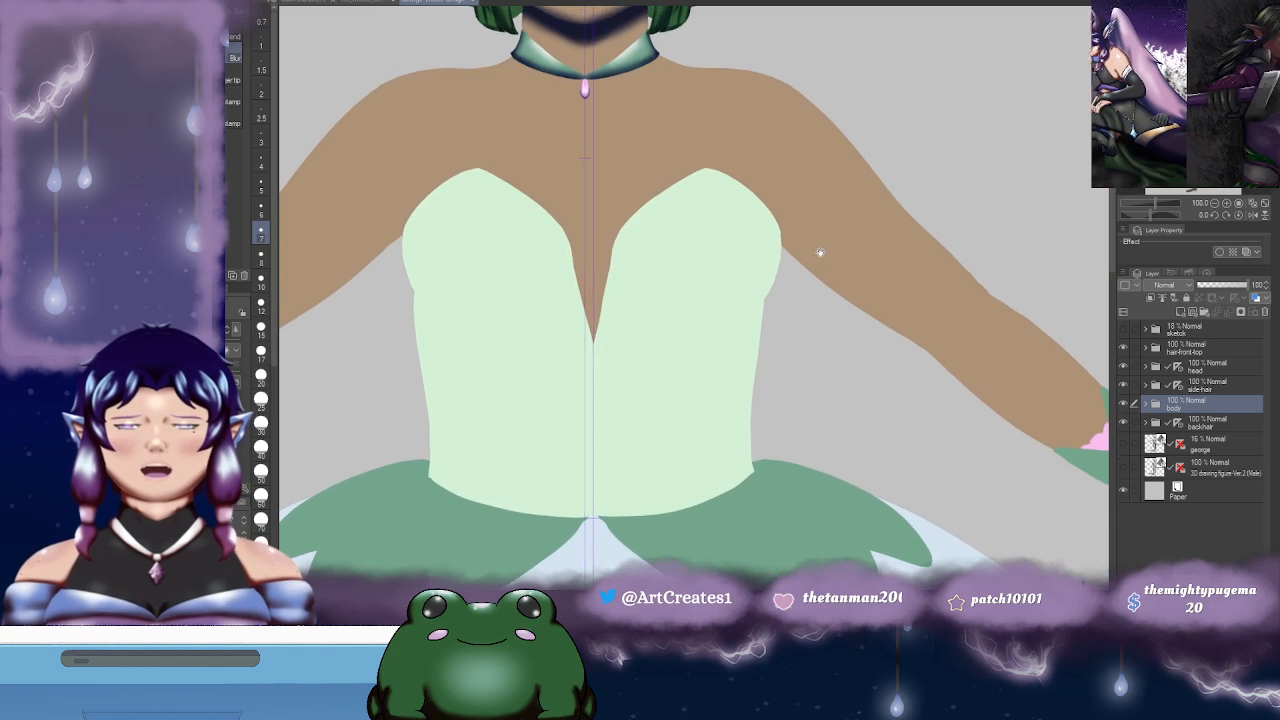
{"action": "left_click_drag", "start_coordinate": [617, 322], "coordinate": [842, 222]}
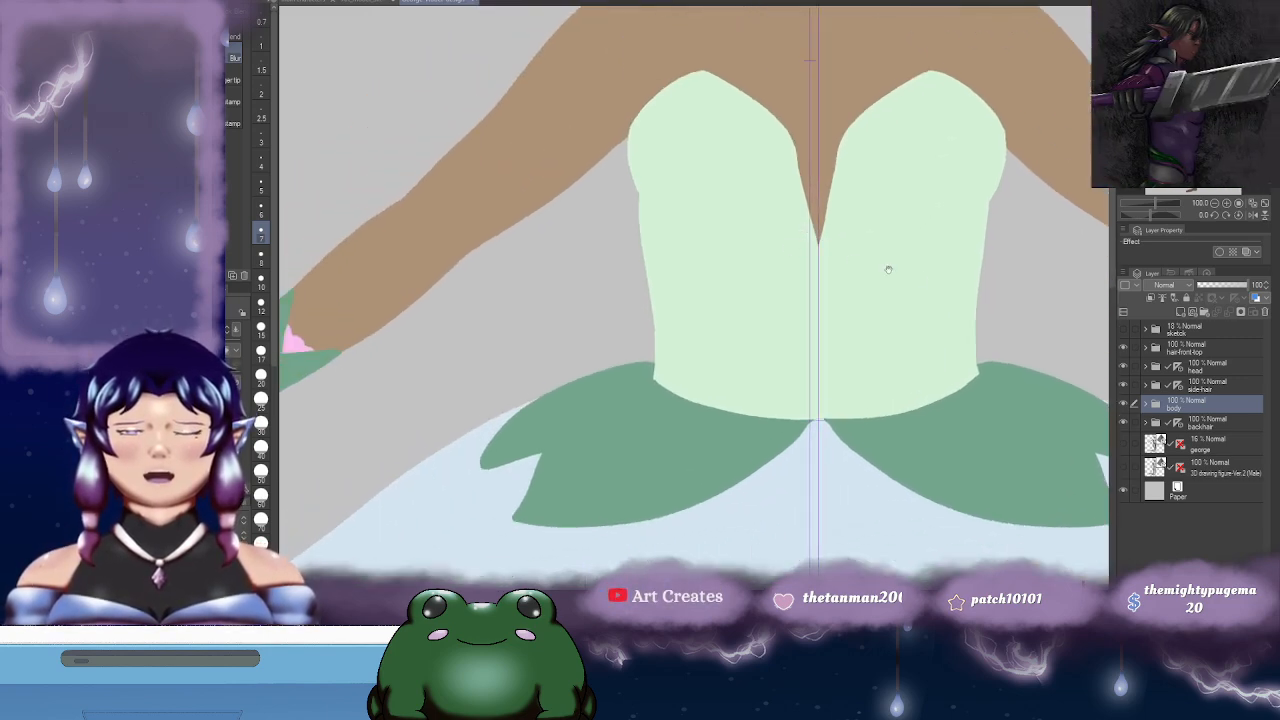
{"action": "left_click_drag", "start_coordinate": [1014, 257], "coordinate": [776, 374]}
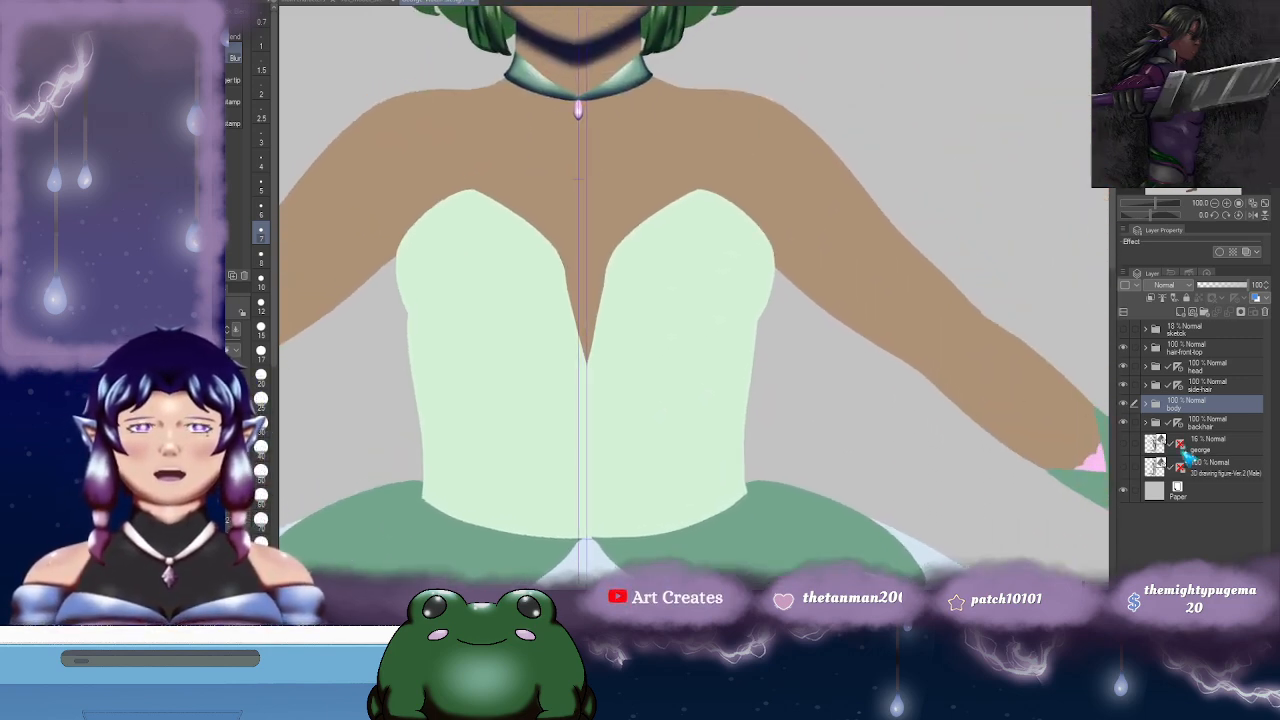
- Expand the body folder, collapse the necklace folder, and select the boob-left folder, toggling its visibility to identify its part
{"action": "left_click", "coordinate": [1148, 406]}
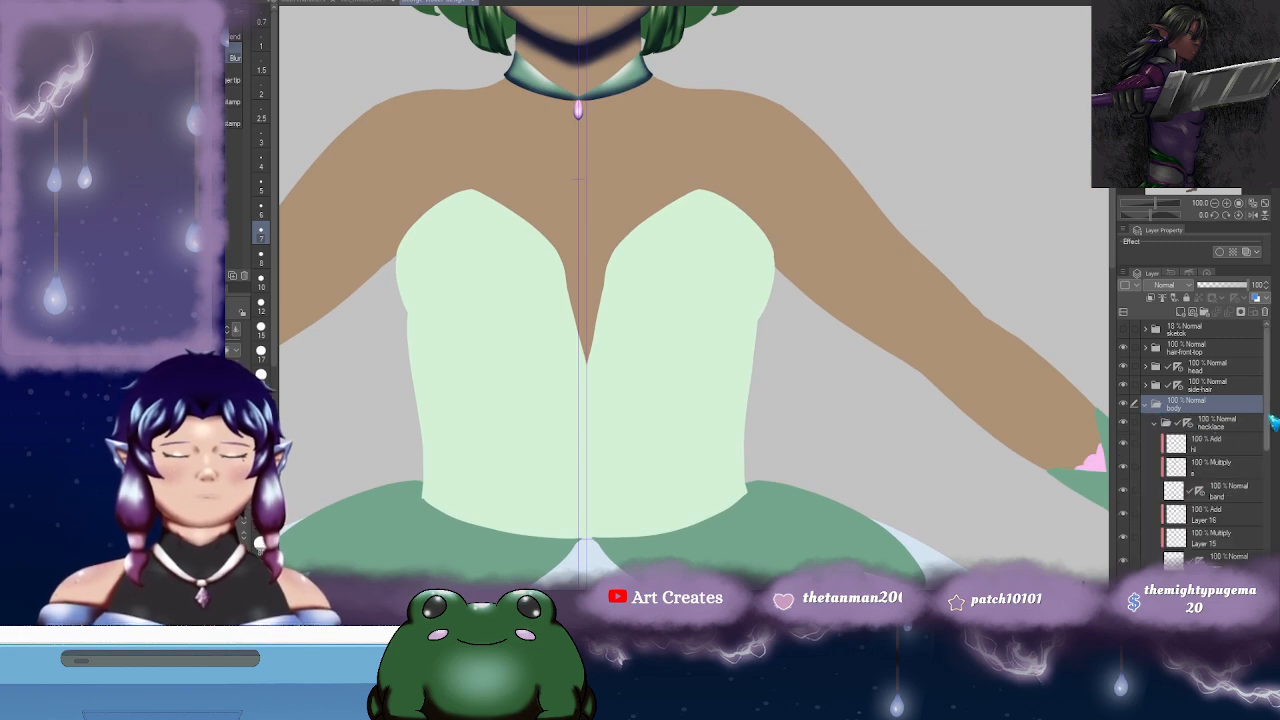
{"action": "left_click", "coordinate": [1166, 423]}
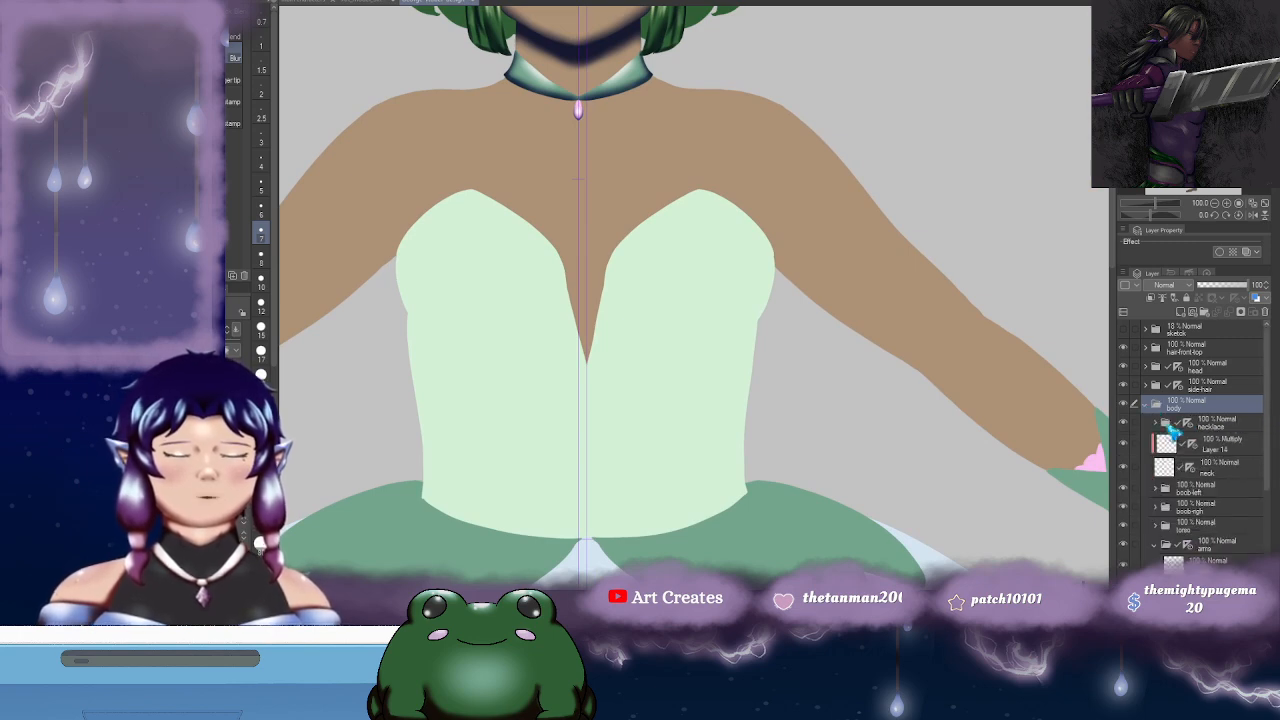
{"action": "left_click", "coordinate": [1226, 493]}
{"action": "scroll", "coordinate": [1270, 500], "scroll_direction": "down", "scroll_amount": 2}
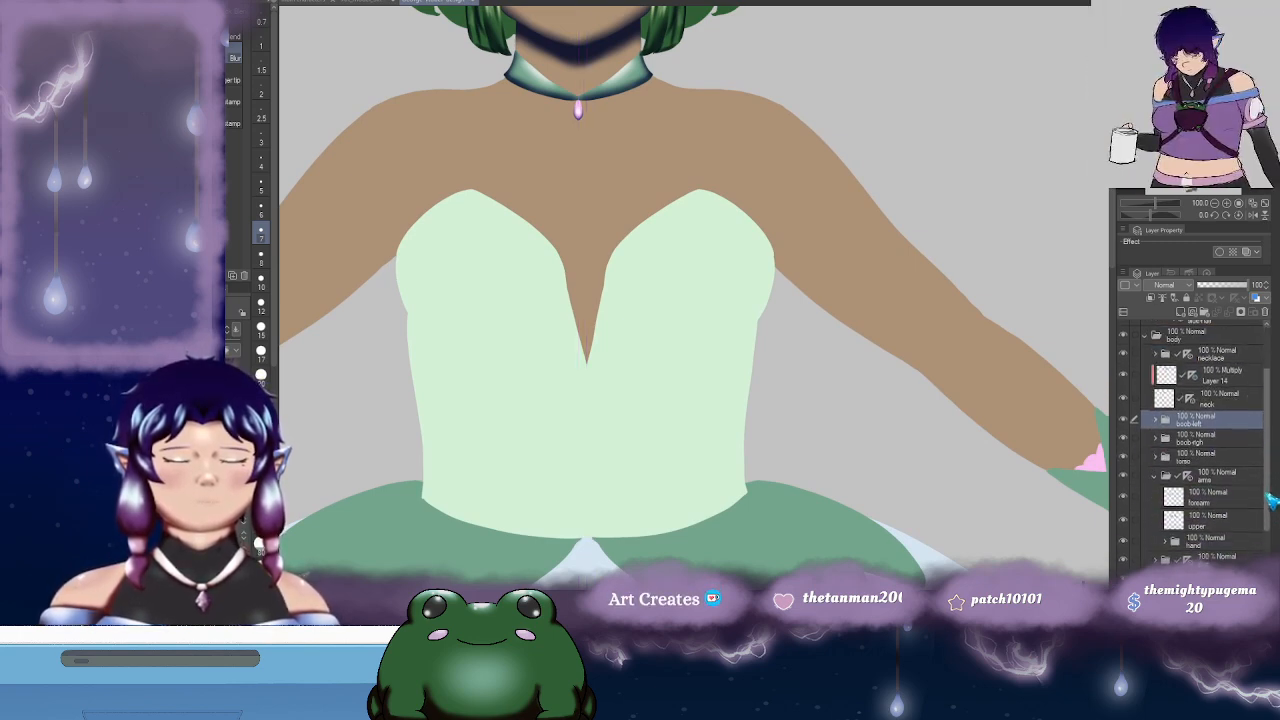
{"action": "scroll", "coordinate": [1272, 500], "scroll_direction": "down", "scroll_amount": 1}
{"action": "left_click", "coordinate": [1124, 401]}
{"action": "left_click", "coordinate": [1124, 401]}
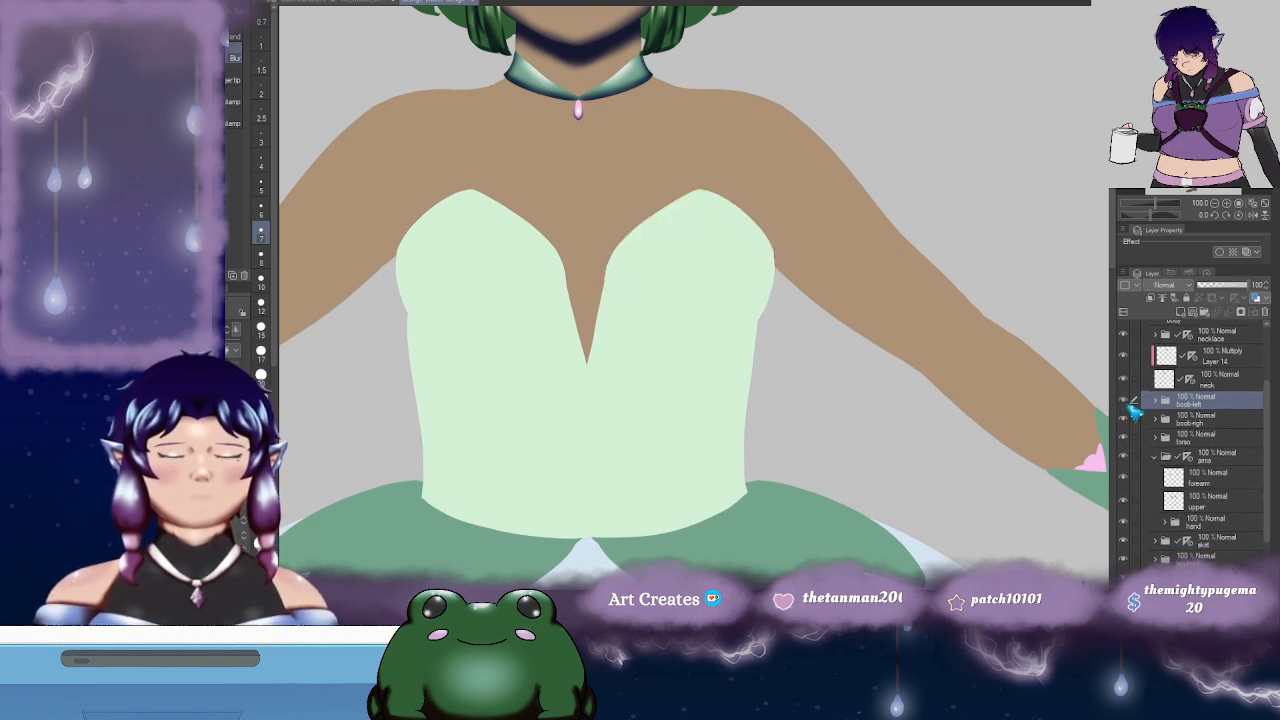
- Expand the boob-left folder and add two layers above boob-clothes Copy, both clipped to the layer below
{"action": "left_click", "coordinate": [1190, 422]}
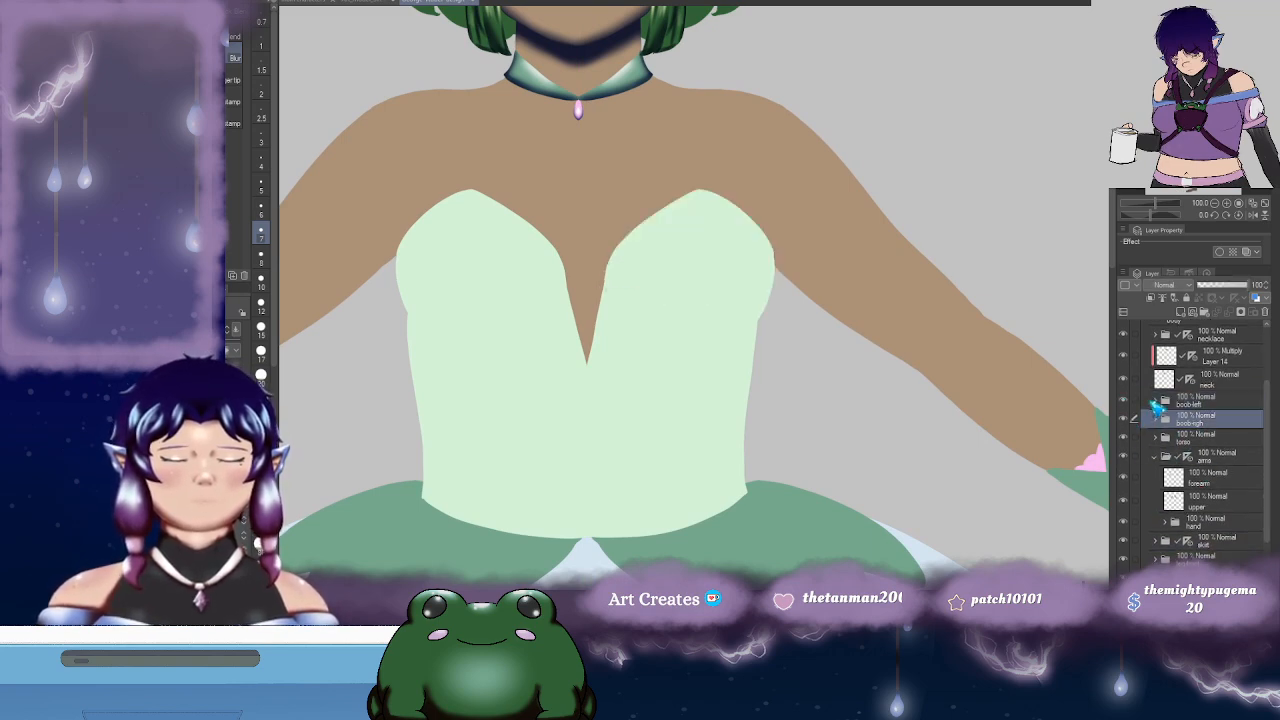
{"action": "left_click", "coordinate": [1155, 401]}
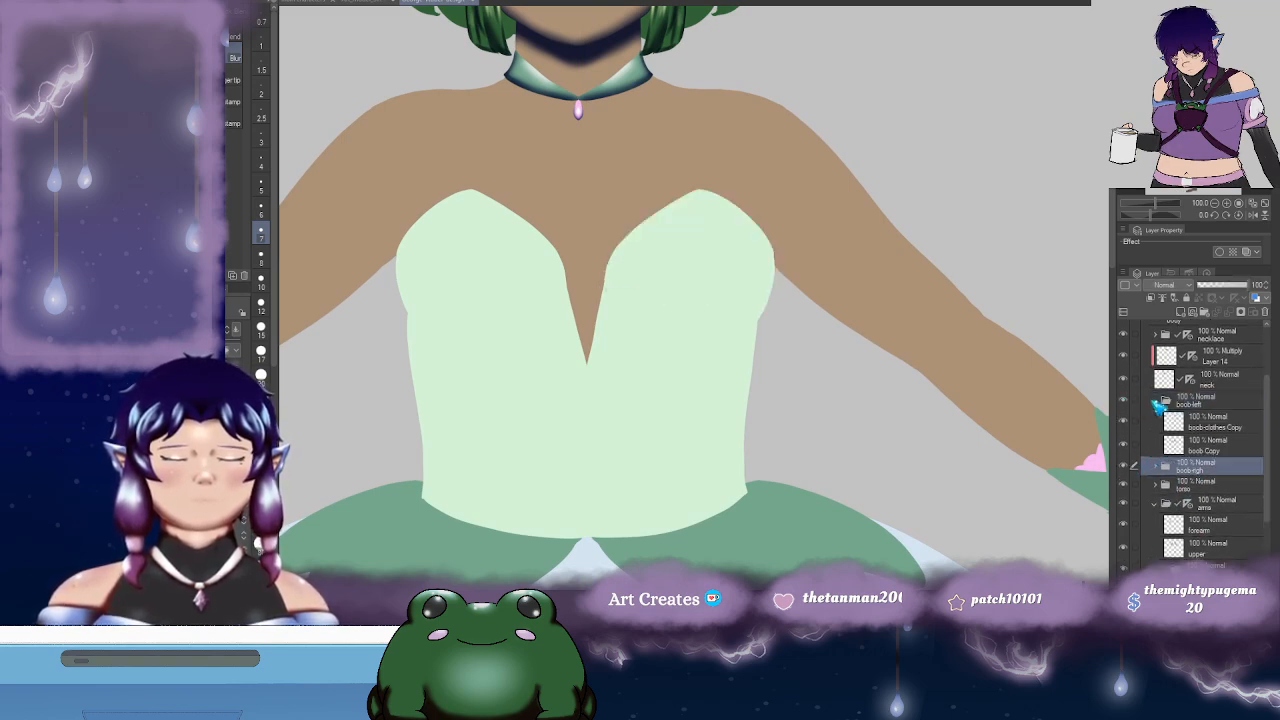
{"action": "left_click", "coordinate": [1212, 425]}
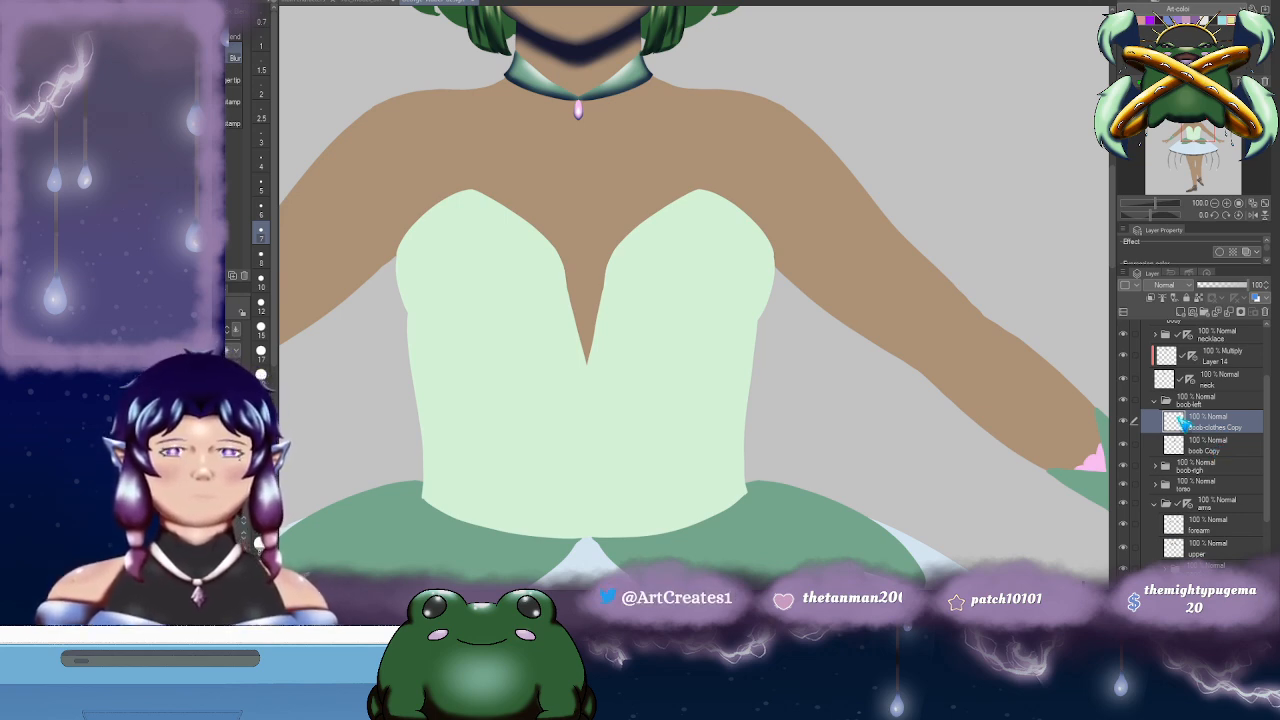
{"action": "left_click", "coordinate": [1182, 312]}
{"action": "left_click", "coordinate": [1182, 312]}
{"action": "left_click", "coordinate": [1208, 448], "text": "ctrl"}
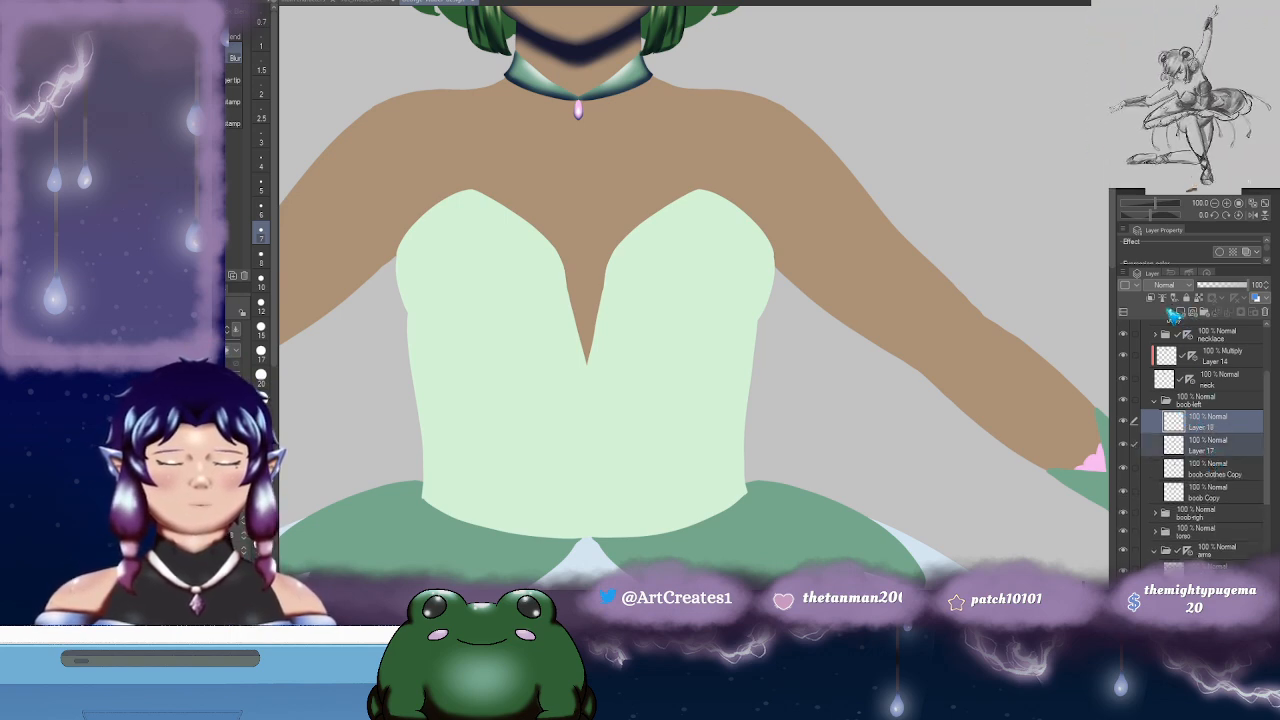
{"action": "left_click", "coordinate": [1152, 298]}
- Name the two clipped layers hl and s, and place a clipped duplicate of the pair directly above boob Copy
{"action": "left_click", "coordinate": [1210, 452]}
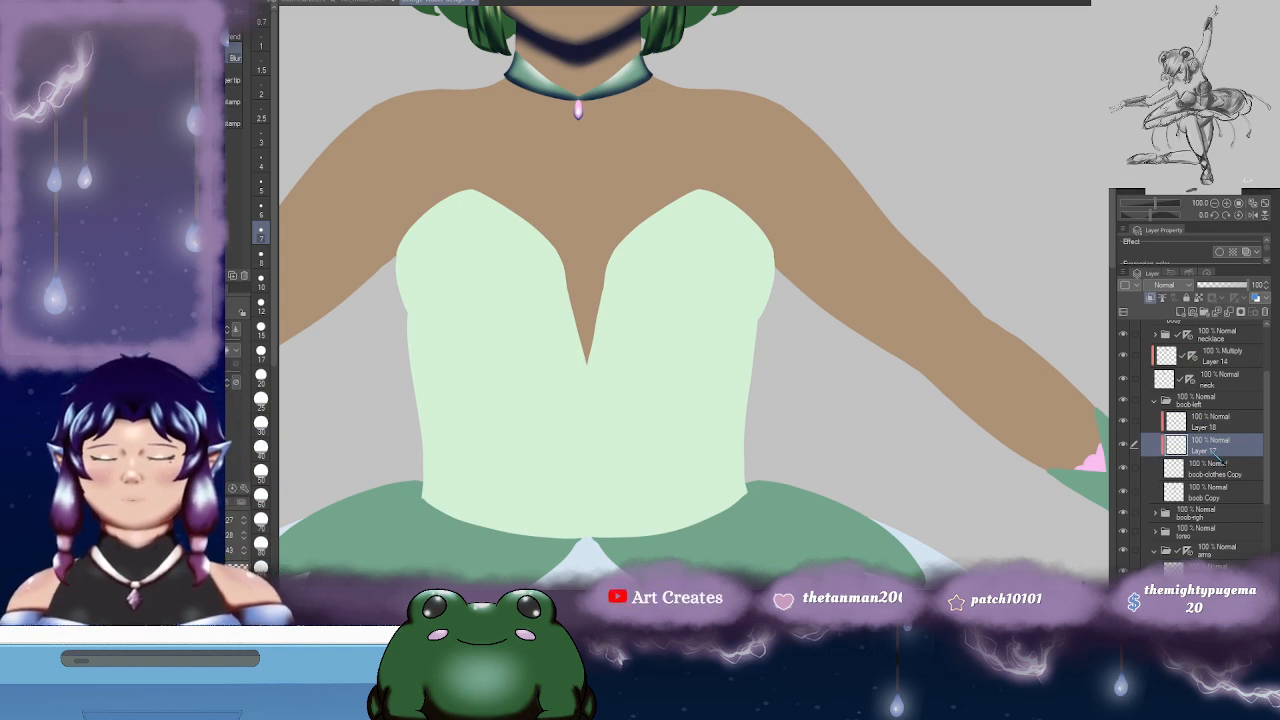
{"action": "left_click", "coordinate": [1218, 428]}
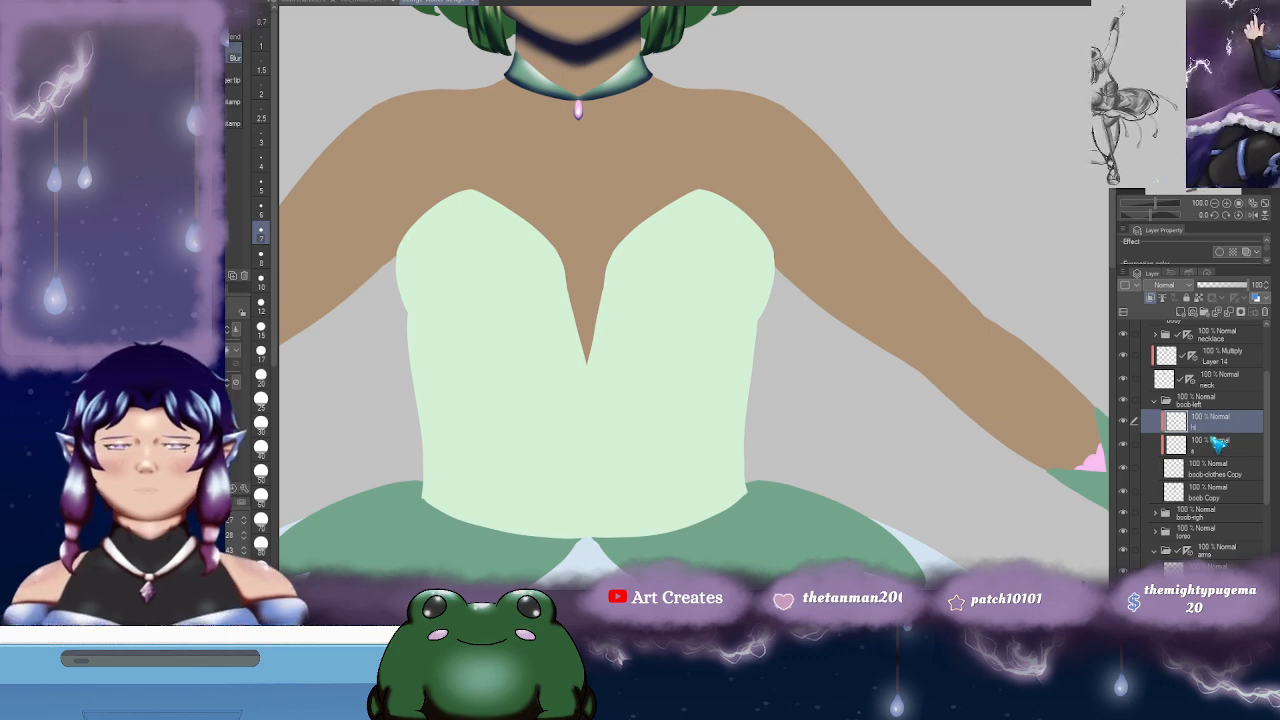
{"action": "left_click", "coordinate": [1214, 441]}
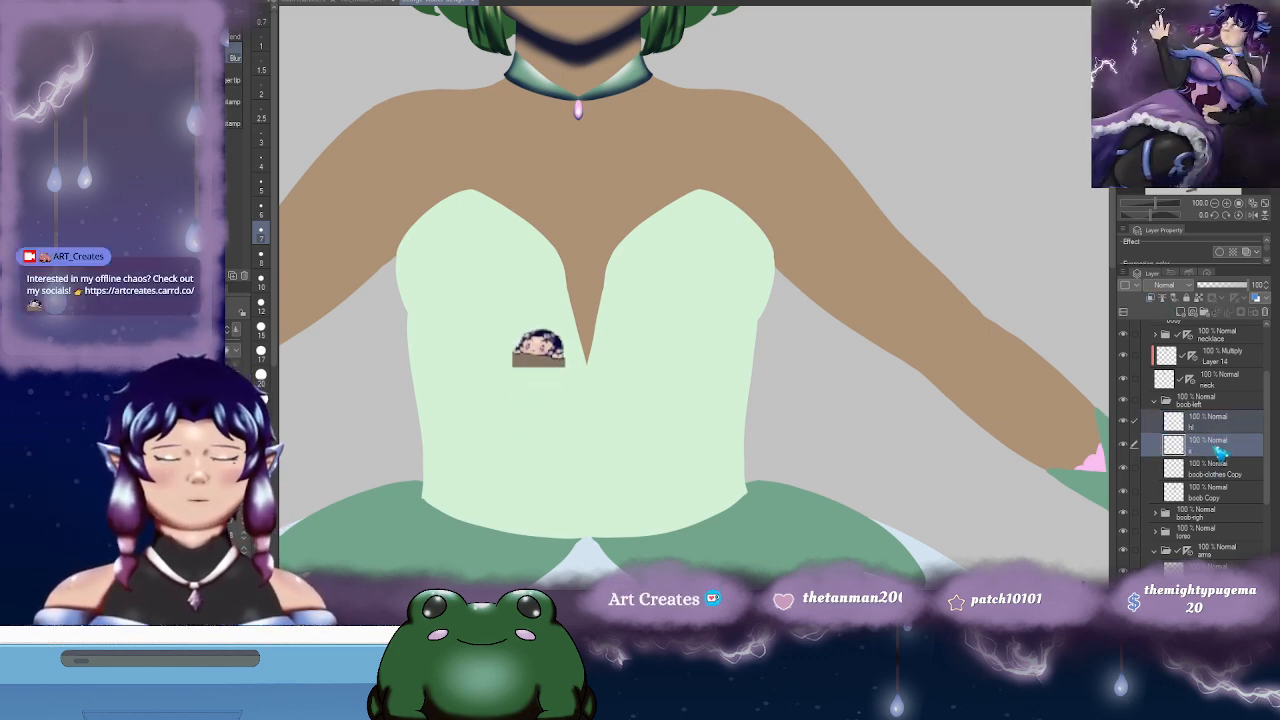
{"action": "left_click", "coordinate": [1150, 298]}
{"action": "left_click_drag", "start_coordinate": [1226, 447], "coordinate": [1227, 481]}
{"action": "left_click", "coordinate": [1228, 517]}
{"action": "left_click_drag", "start_coordinate": [829, 393], "coordinate": [872, 381]}
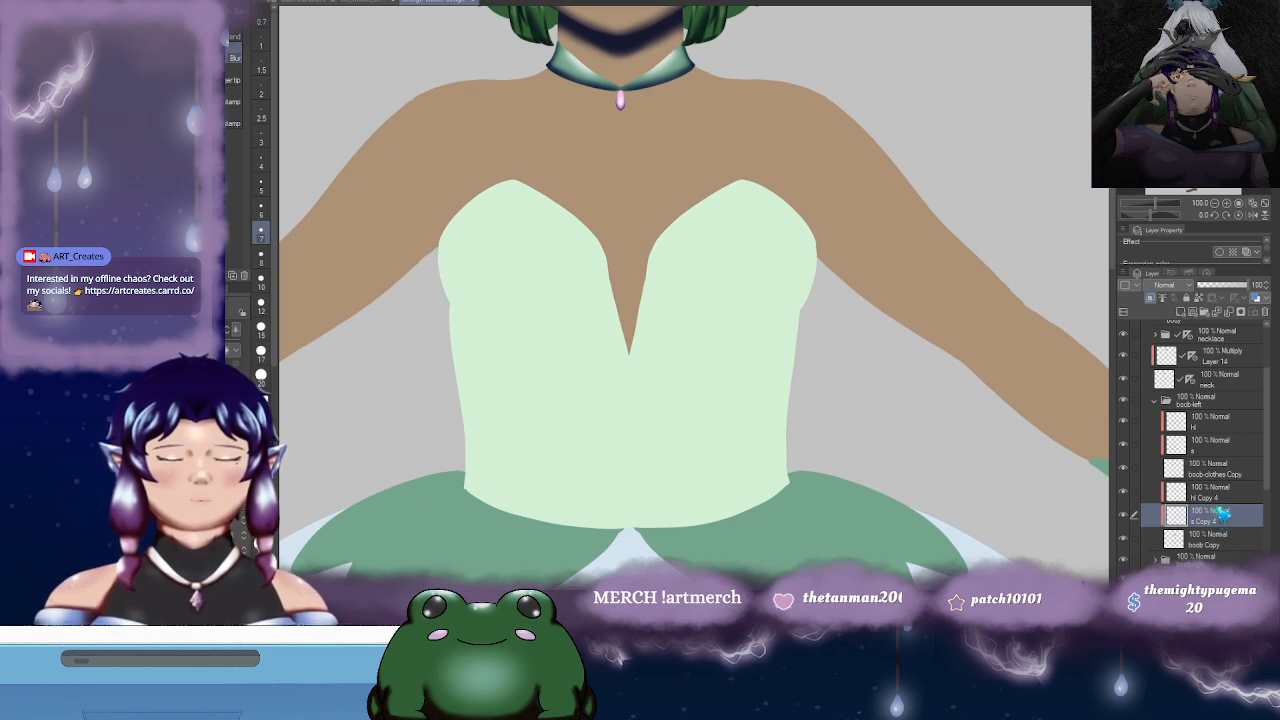
- Set both hl layers in the boob-left folder to Add and both s layers to Multiply
{"action": "left_click", "coordinate": [1226, 492]}
{"action": "left_click", "coordinate": [1229, 452]}
{"action": "left_click", "coordinate": [1222, 426]}
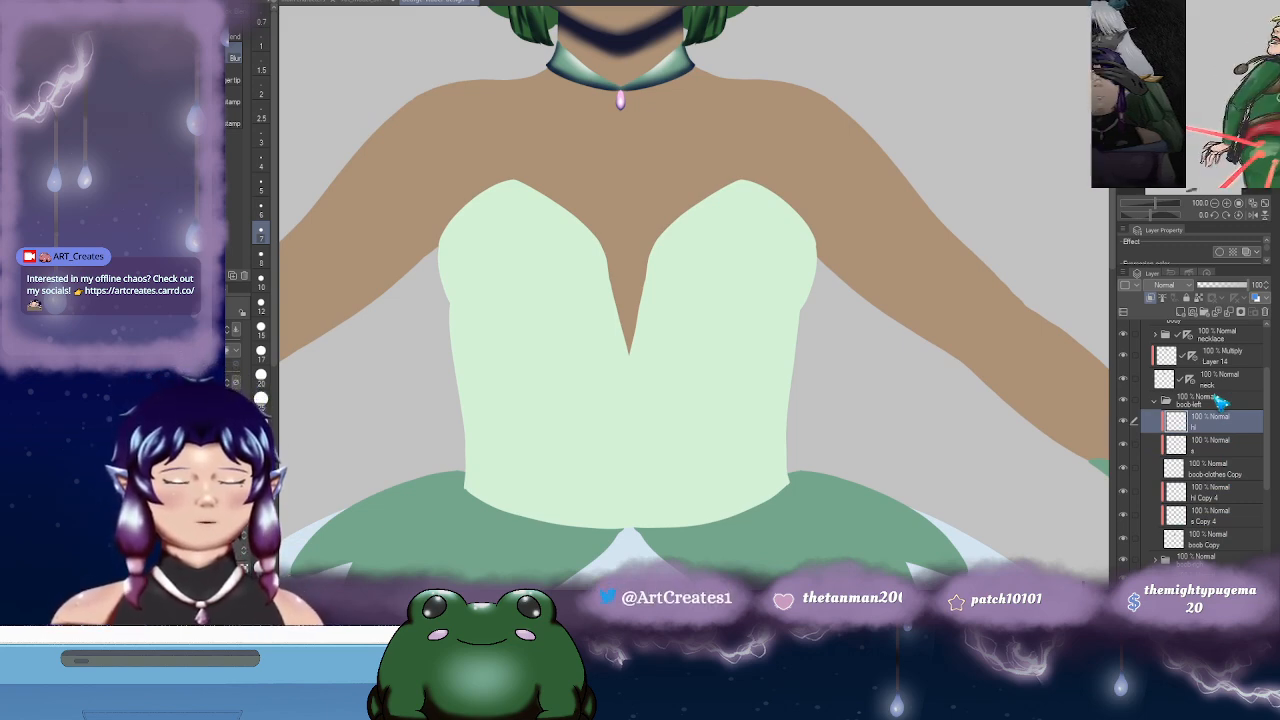
{"action": "left_click", "coordinate": [1220, 497], "text": "ctrl"}
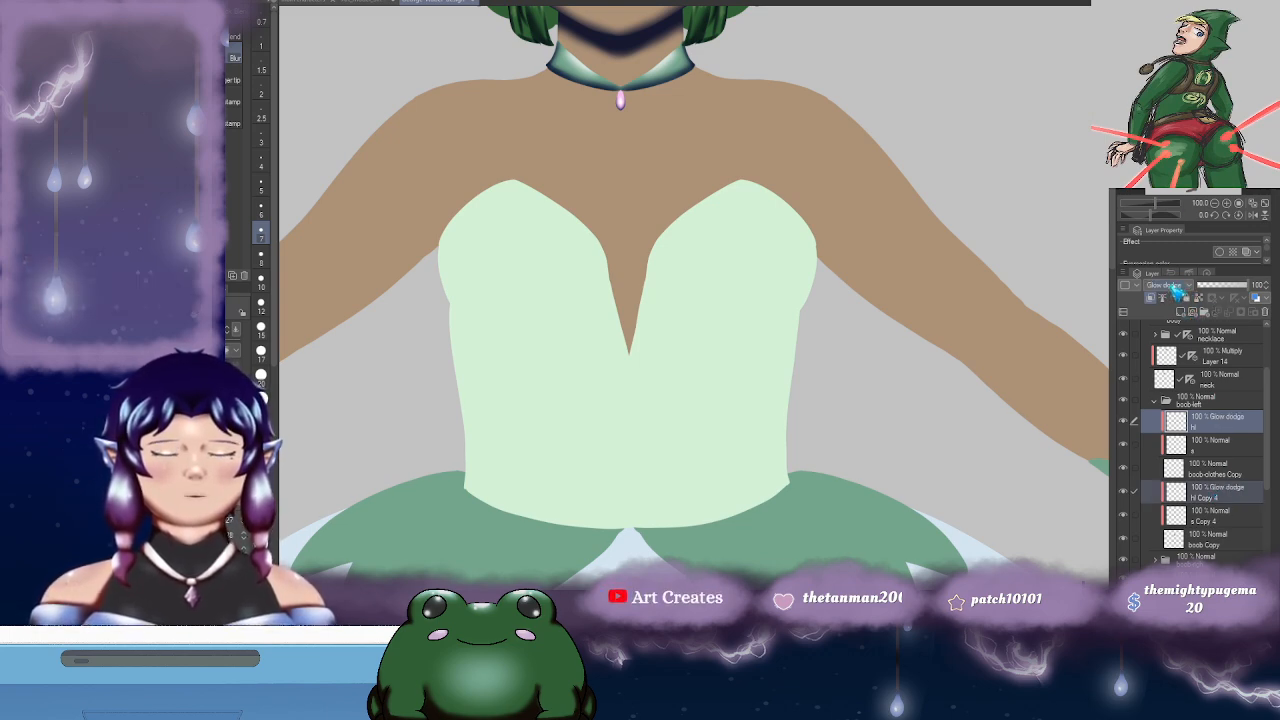
{"action": "left_click", "coordinate": [1215, 443]}
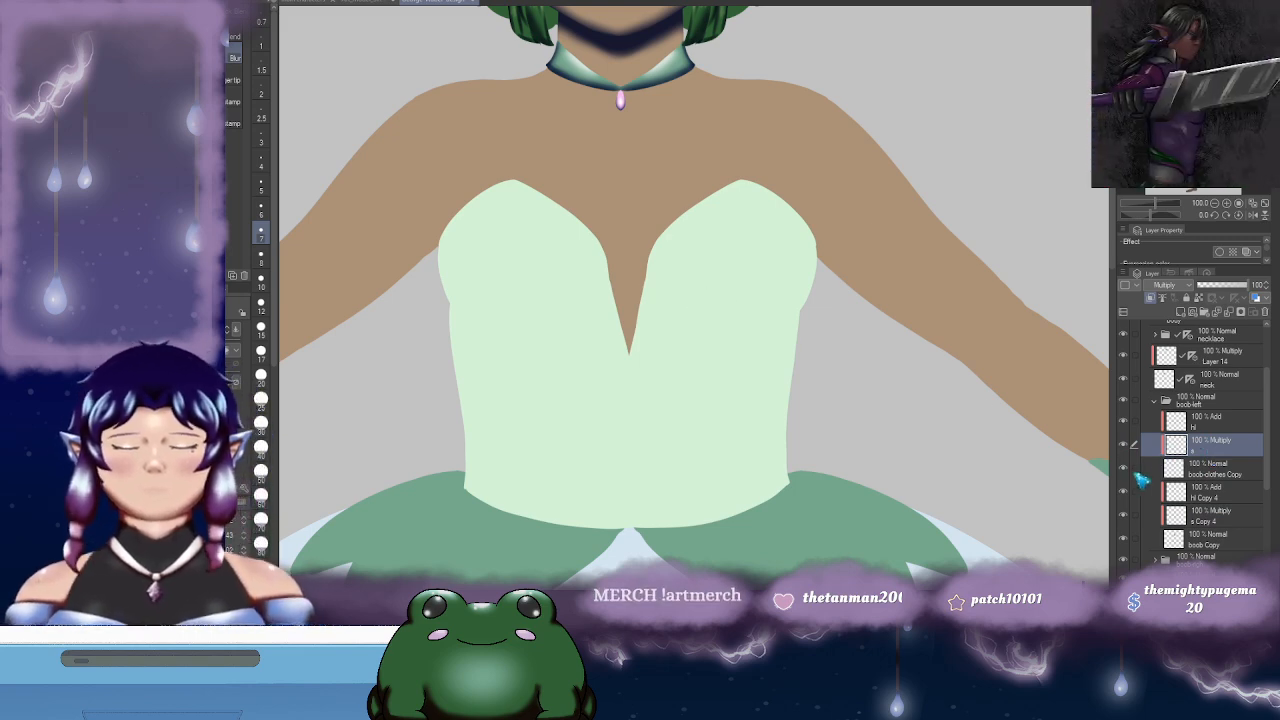
- Paint dark shading on s Copy 4 along the skin above the character's left bodice cup and into the cleavage
{"action": "left_click", "coordinate": [760, 260]}
{"action": "key", "text": "ctrl+z"}
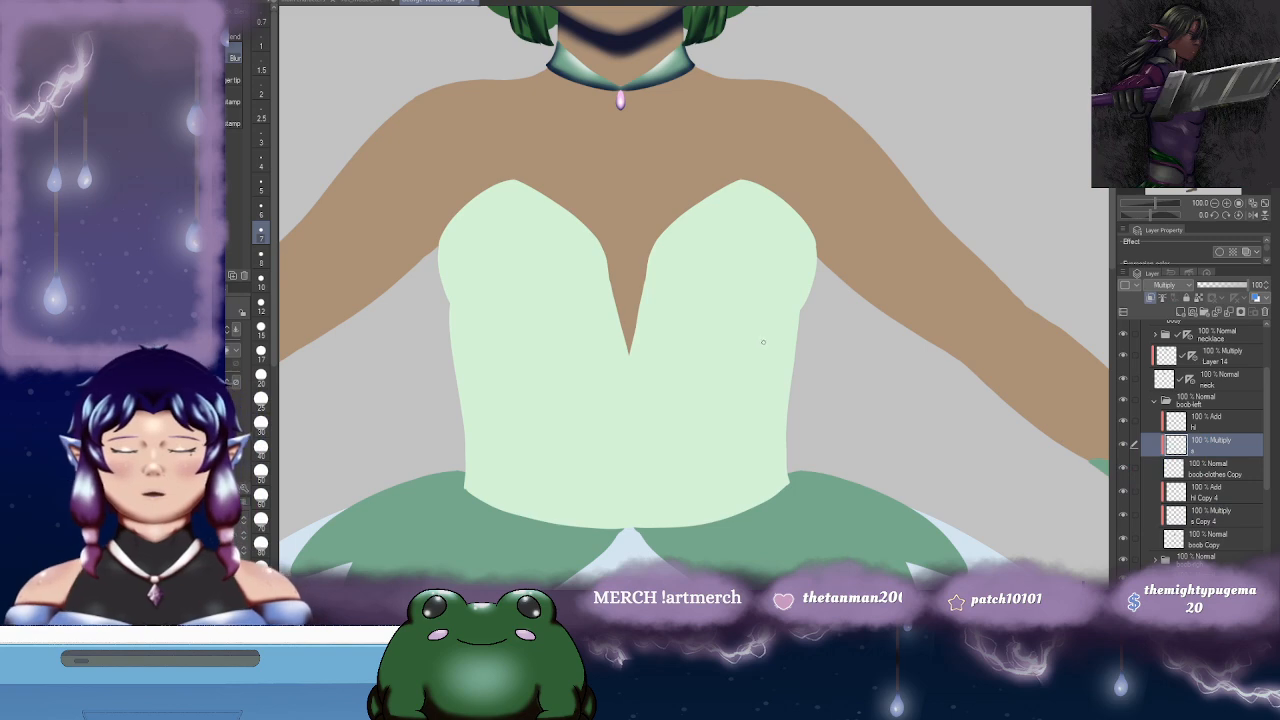
{"action": "key", "text": "b"}
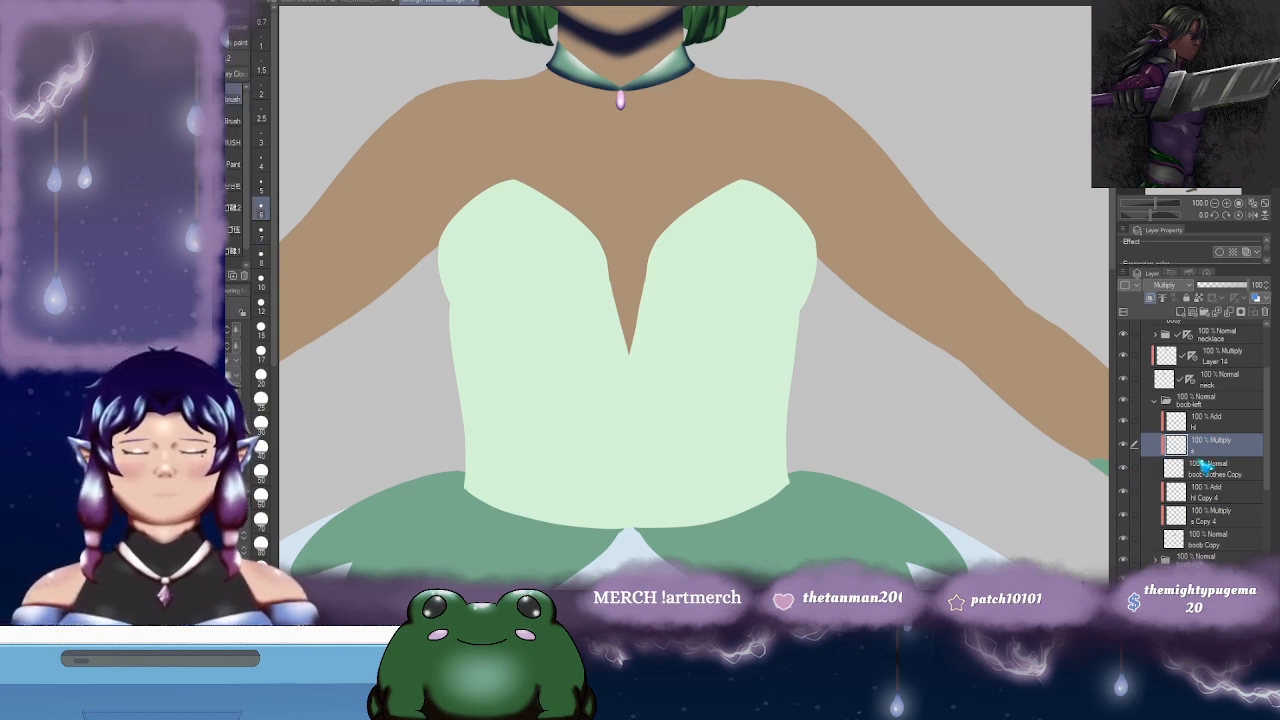
{"action": "left_click", "coordinate": [1228, 519]}
{"action": "left_click", "coordinate": [263, 398]}
{"action": "left_click_drag", "start_coordinate": [634, 221], "coordinate": [646, 272]}
{"action": "mouse_move", "coordinate": [635, 219]}
{"action": "left_mouse_down"}
{"action": "mouse_move", "coordinate": [657, 259]}
{"action": "mouse_move", "coordinate": [714, 184]}
{"action": "mouse_move", "coordinate": [737, 177]}
{"action": "mouse_move", "coordinate": [803, 213]}
{"action": "left_mouse_up"}
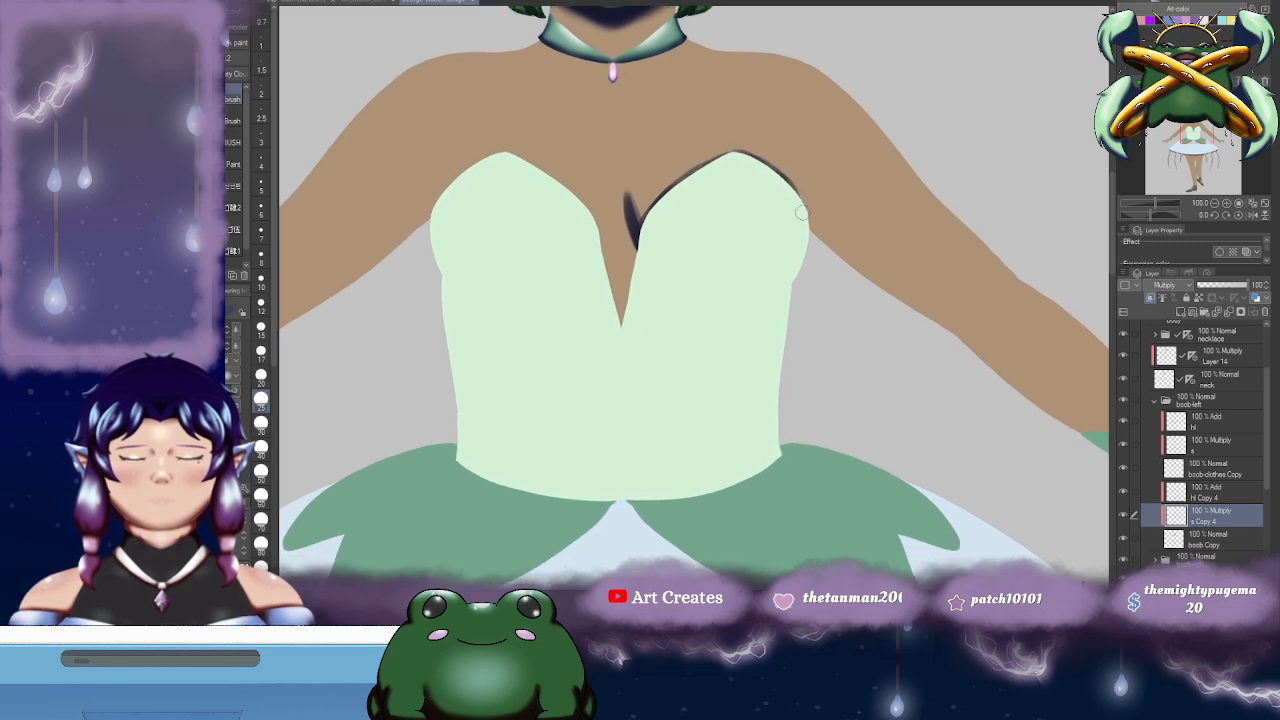
{"action": "left_click_drag", "start_coordinate": [712, 177], "coordinate": [752, 153]}
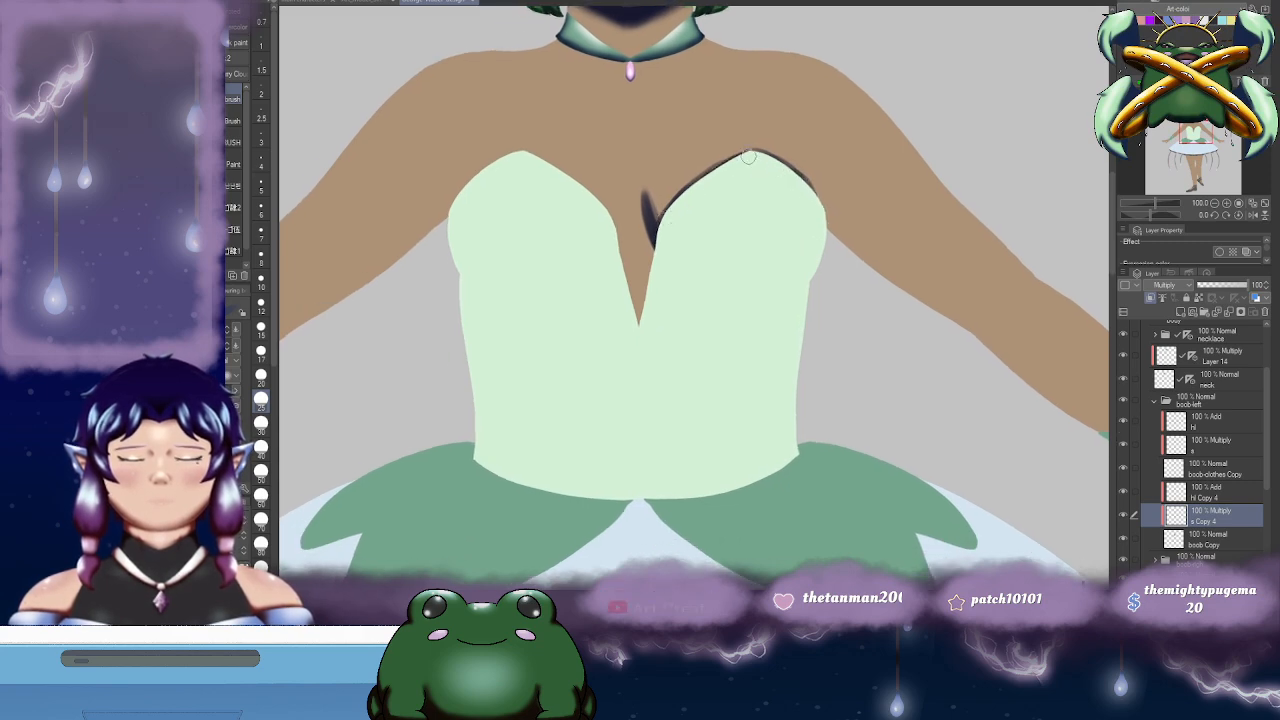
{"action": "left_click_drag", "start_coordinate": [700, 186], "coordinate": [654, 222]}
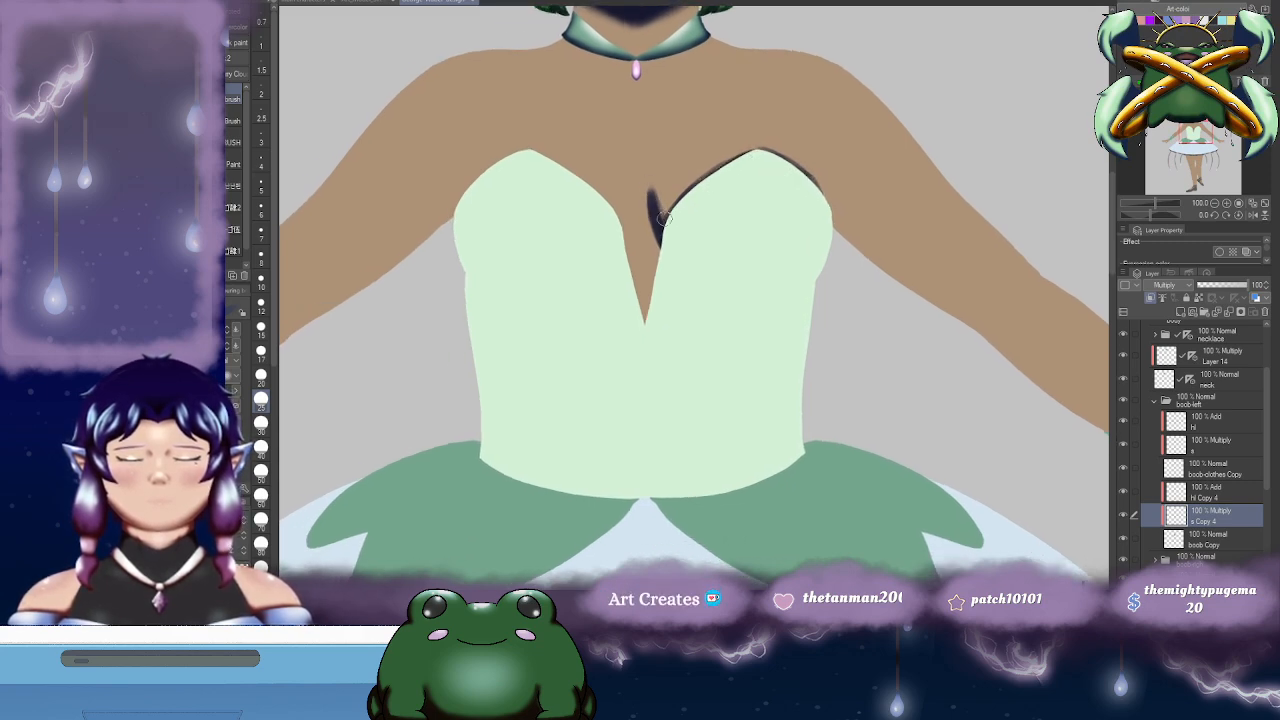
- Blur the dark shading along the upper edge of the character's left bodice cup
{"action": "key", "text": "j"}
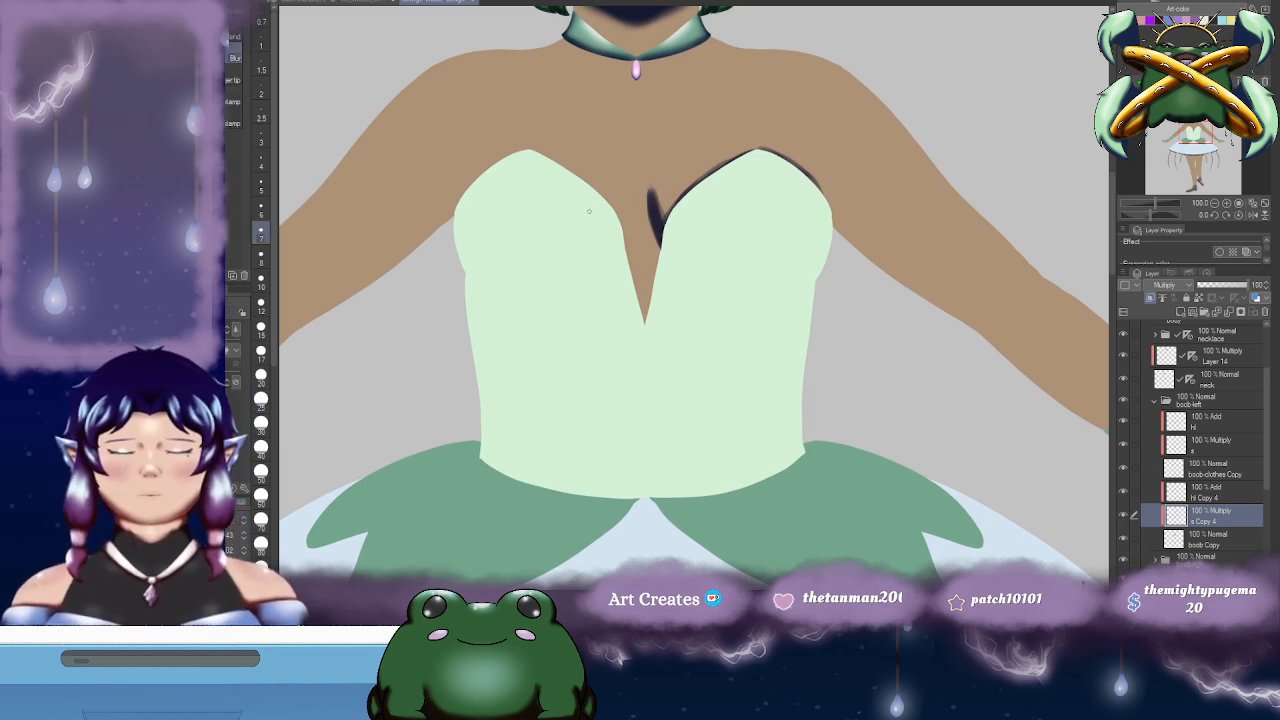
{"action": "left_click", "coordinate": [262, 423]}
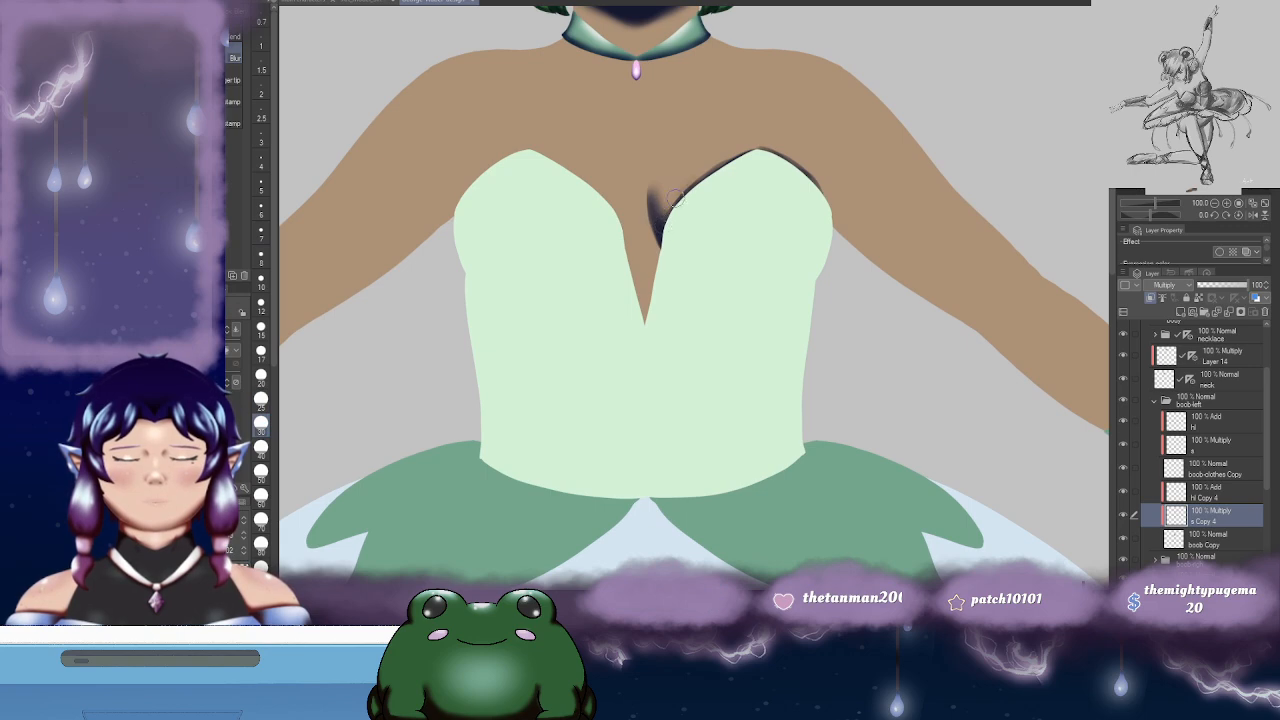
{"action": "left_click_drag", "start_coordinate": [793, 141], "coordinate": [742, 161]}
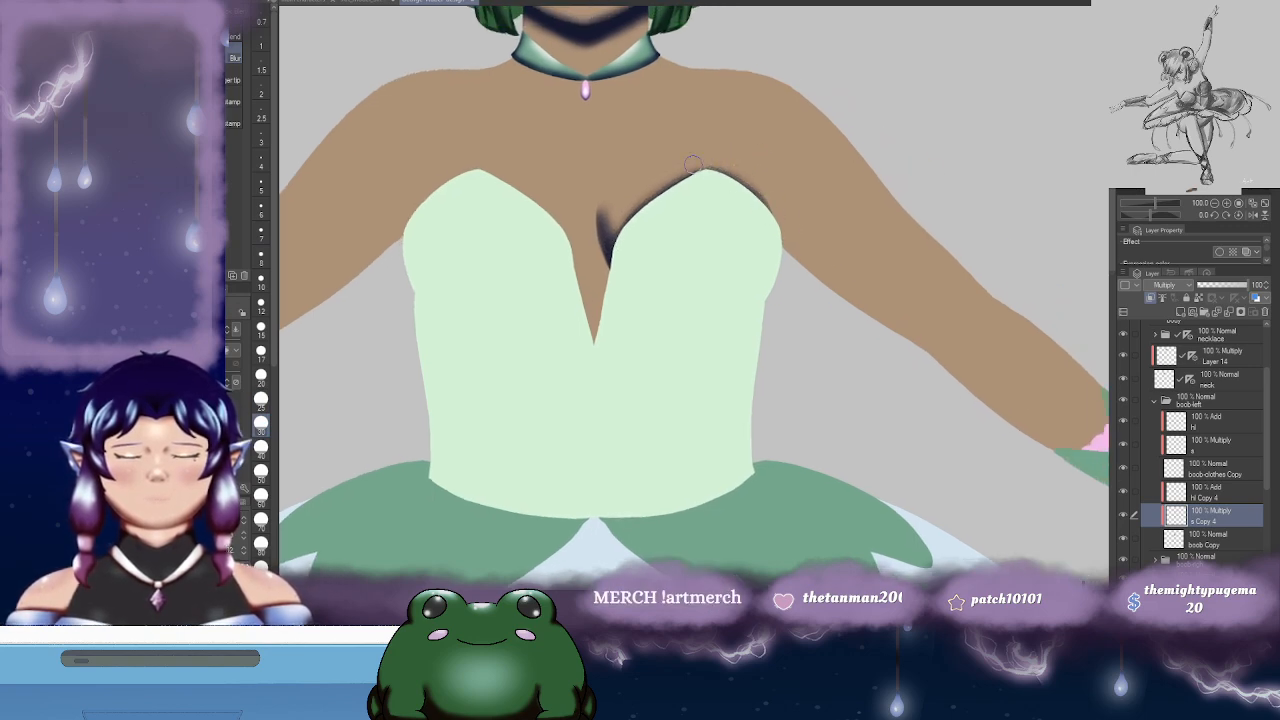
{"action": "left_click_drag", "start_coordinate": [774, 213], "coordinate": [802, 211]}
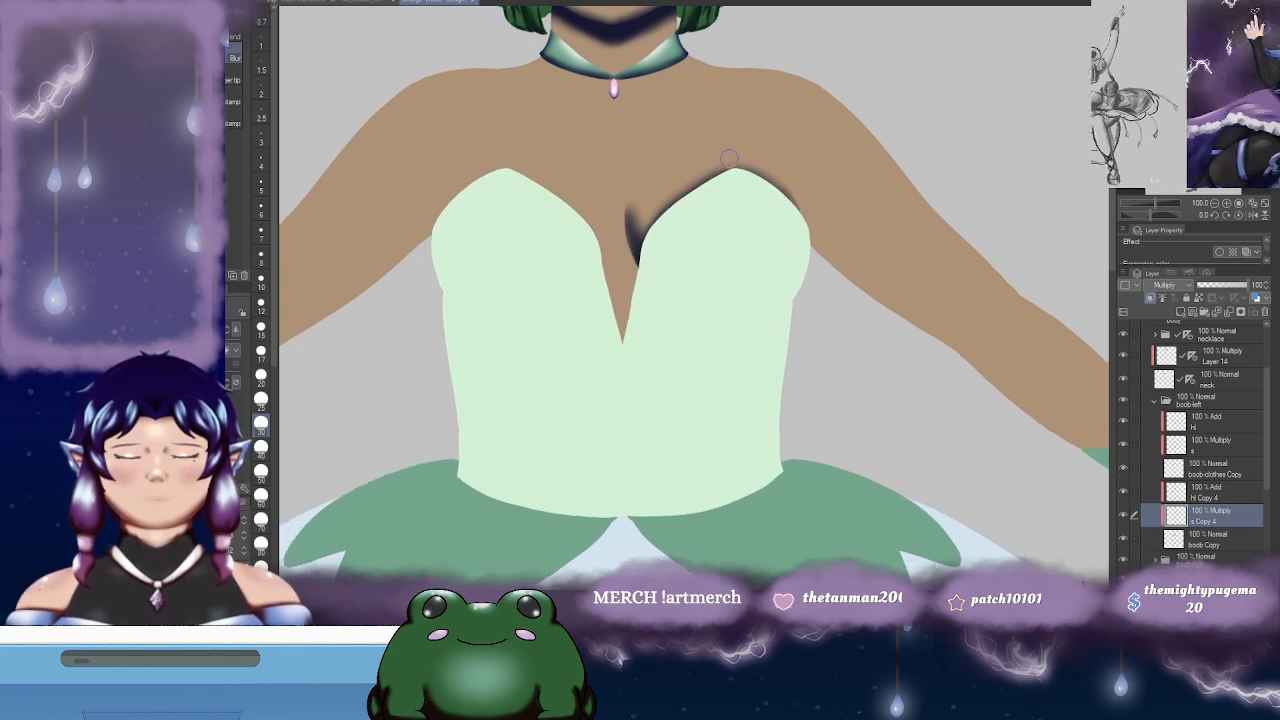
{"action": "left_click_drag", "start_coordinate": [812, 196], "coordinate": [818, 211]}
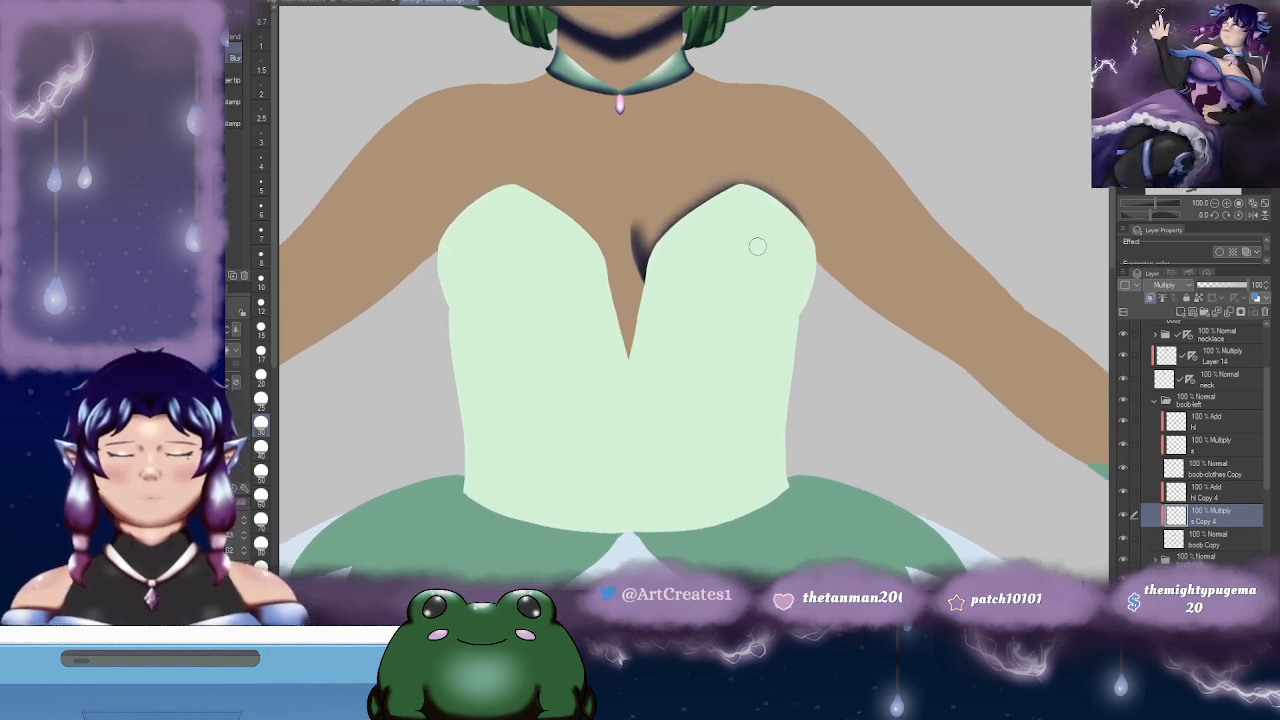
- Trim the blurred skin shading above the left bodice cup with the soft eraser and select the hl Copy 4 layer
{"action": "left_click", "coordinate": [263, 428]}
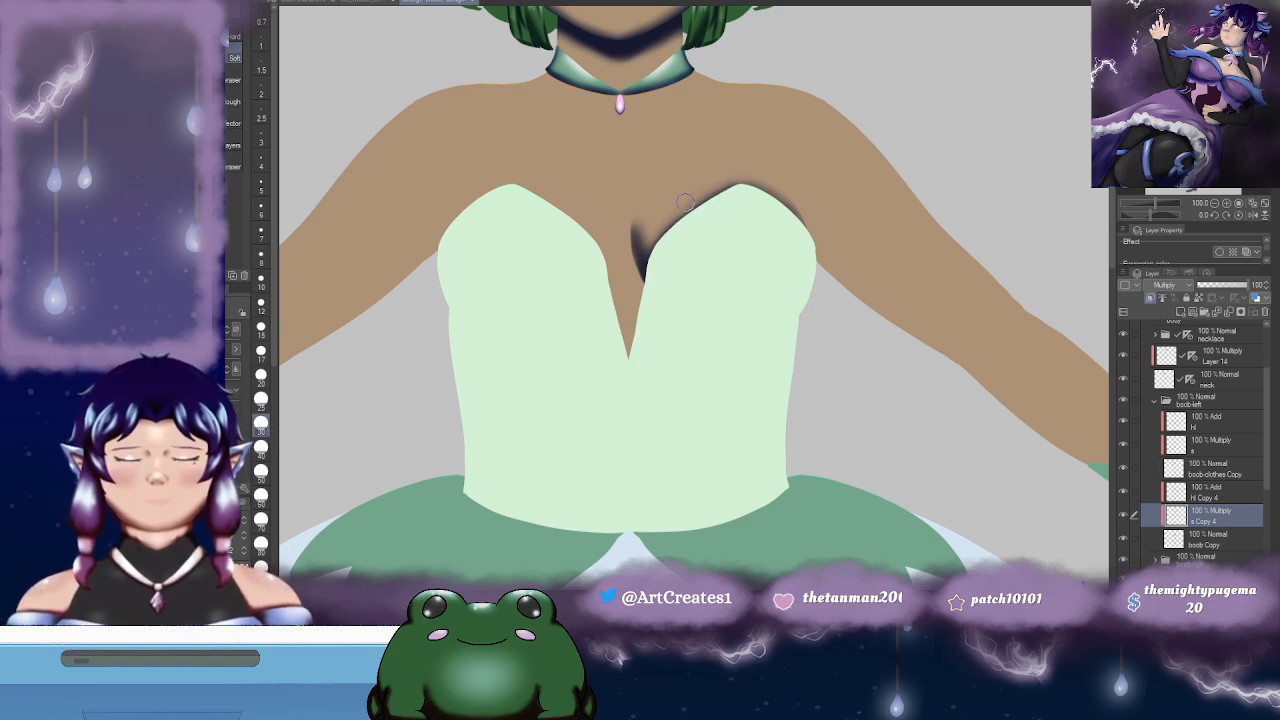
{"action": "left_click_drag", "start_coordinate": [685, 203], "coordinate": [641, 211]}
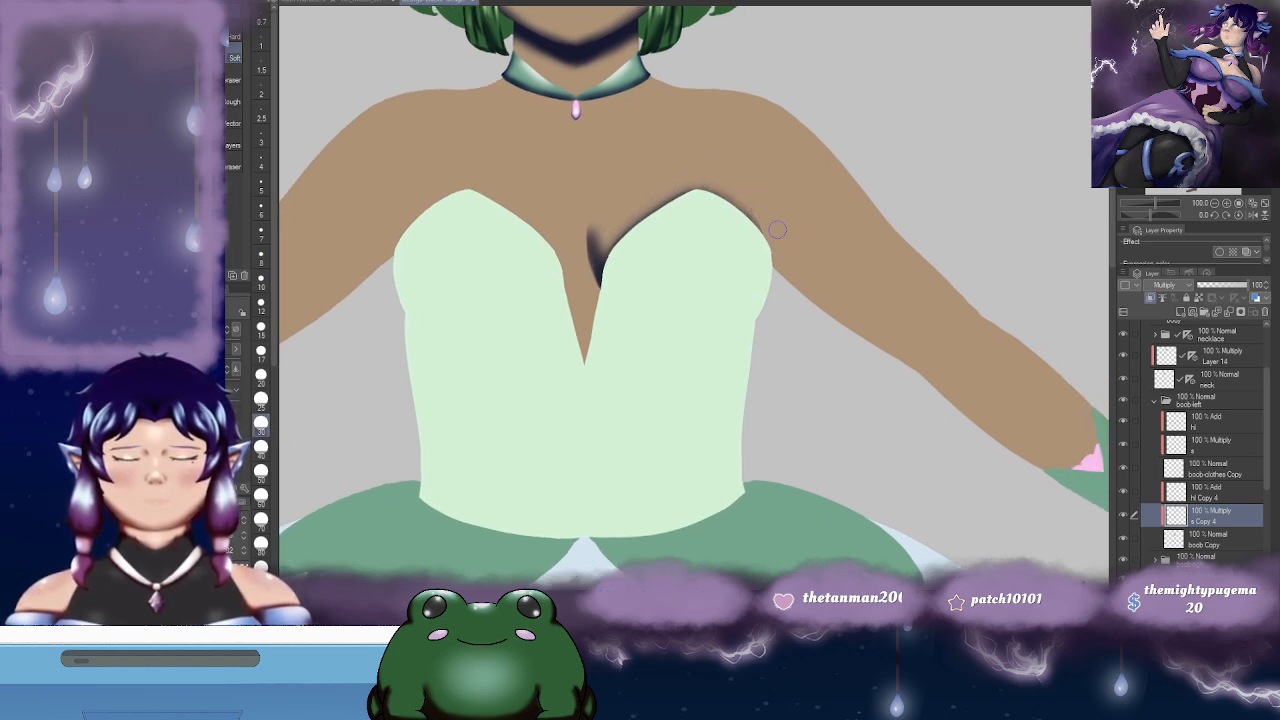
{"action": "left_click_drag", "start_coordinate": [783, 200], "coordinate": [723, 203]}
{"action": "left_click_drag", "start_coordinate": [912, 300], "coordinate": [926, 251]}
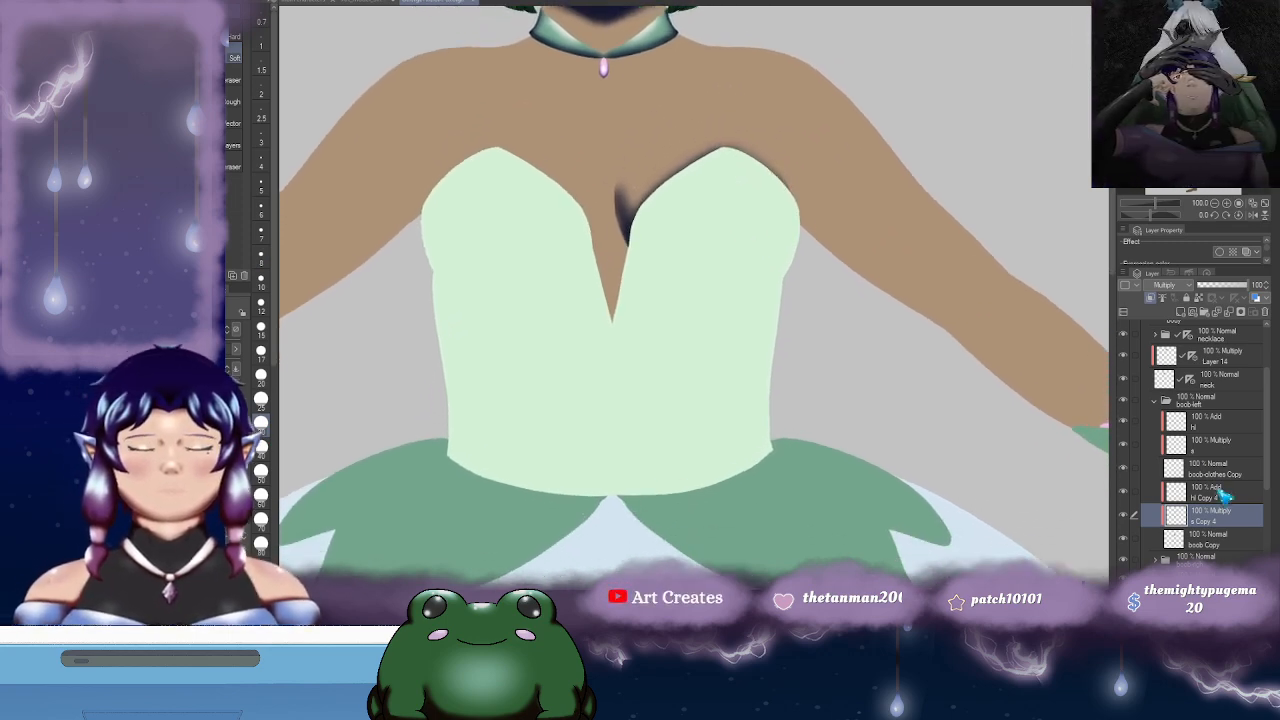
{"action": "left_click", "coordinate": [1220, 494]}
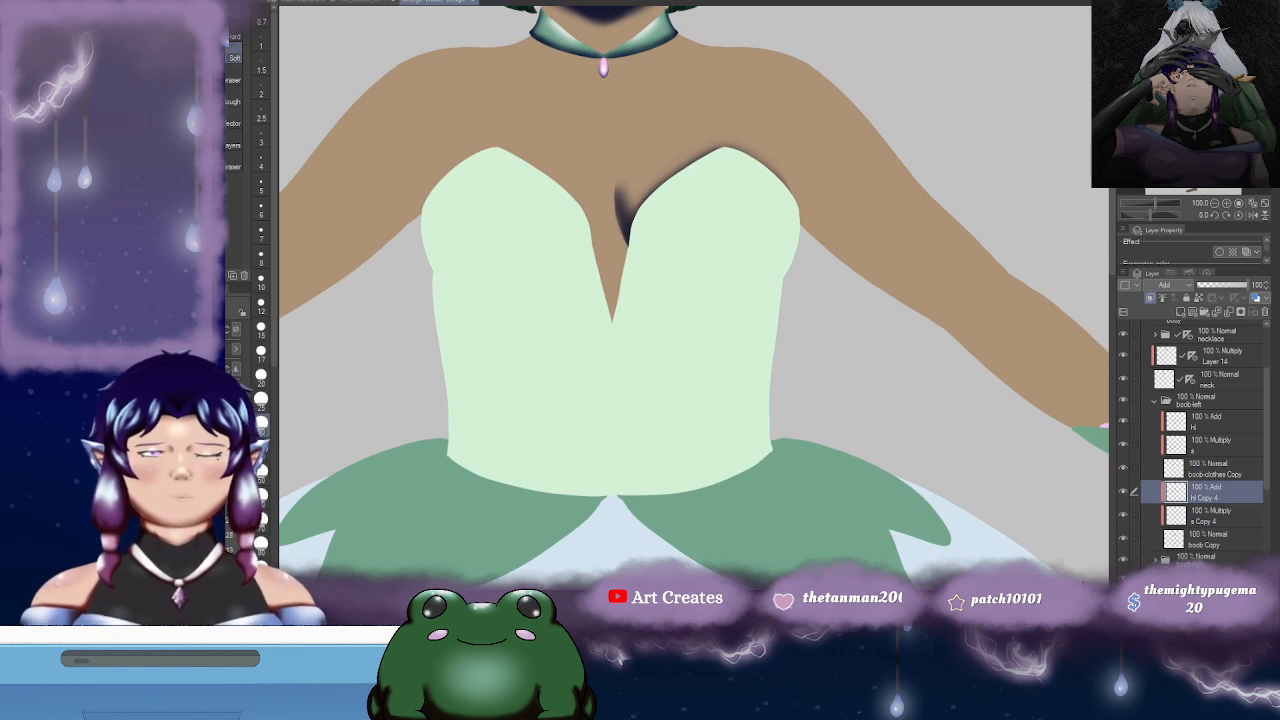
- Try to paint and blur a pale highlight on the skin above the left bodice cup, and undo it
{"action": "key", "text": "b"}
{"action": "left_click_drag", "start_coordinate": [650, 157], "coordinate": [641, 167]}
{"action": "mouse_move", "coordinate": [629, 197]}
{"action": "left_mouse_down"}
{"action": "mouse_move", "coordinate": [635, 160]}
{"action": "mouse_move", "coordinate": [698, 146]}
{"action": "mouse_move", "coordinate": [744, 156]}
{"action": "left_mouse_up"}
{"action": "key", "text": "ctrl+z"}
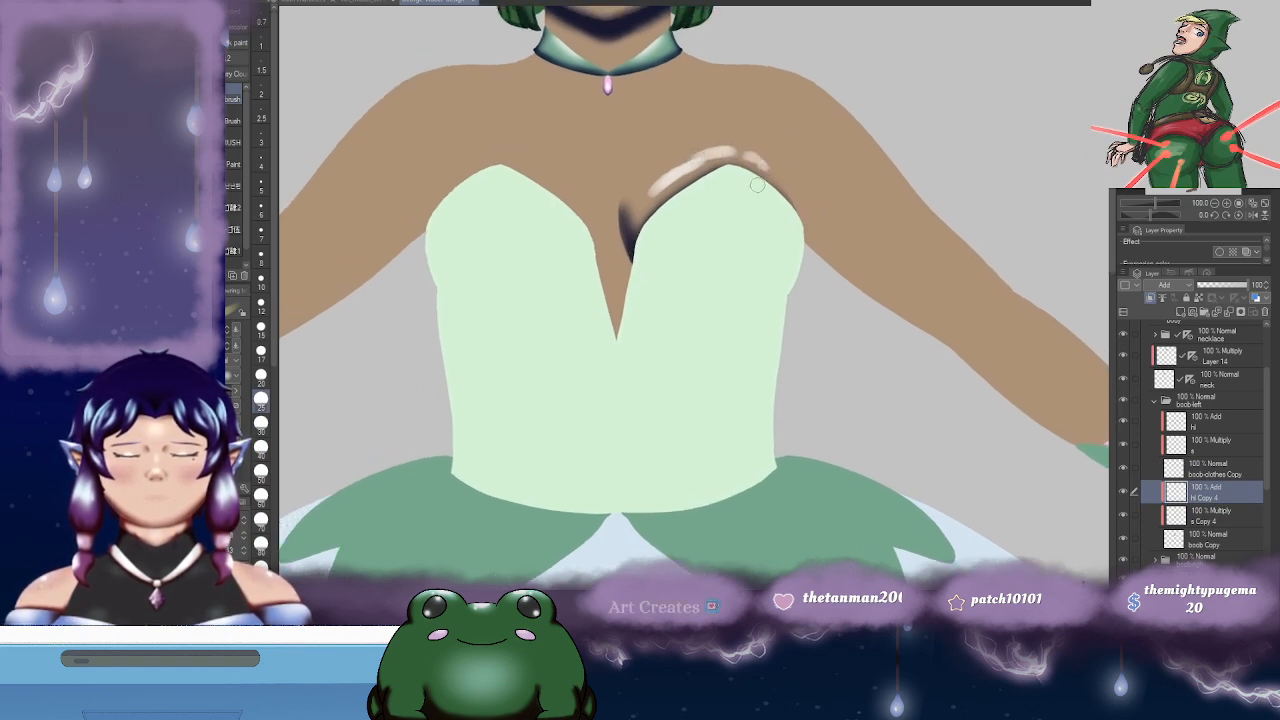
{"action": "key", "text": "ctrl+z"}
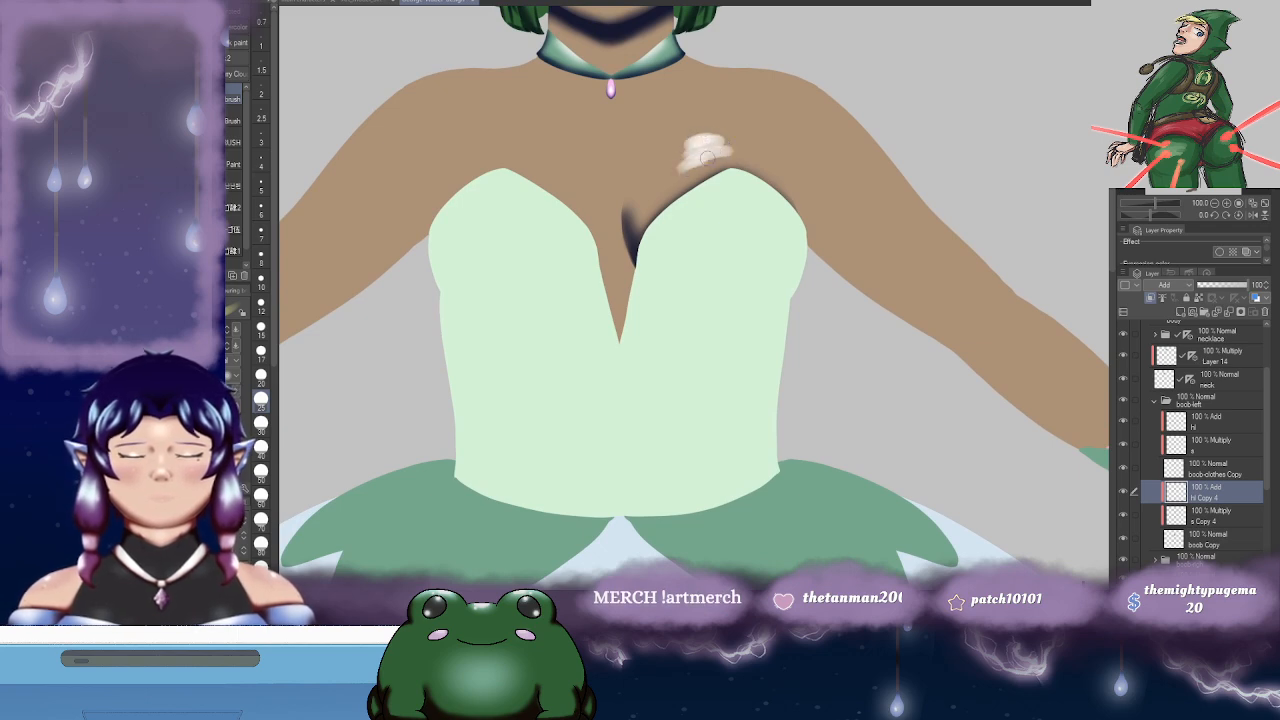
{"action": "left_click_drag", "start_coordinate": [708, 154], "coordinate": [728, 144]}
{"action": "key", "text": "j"}
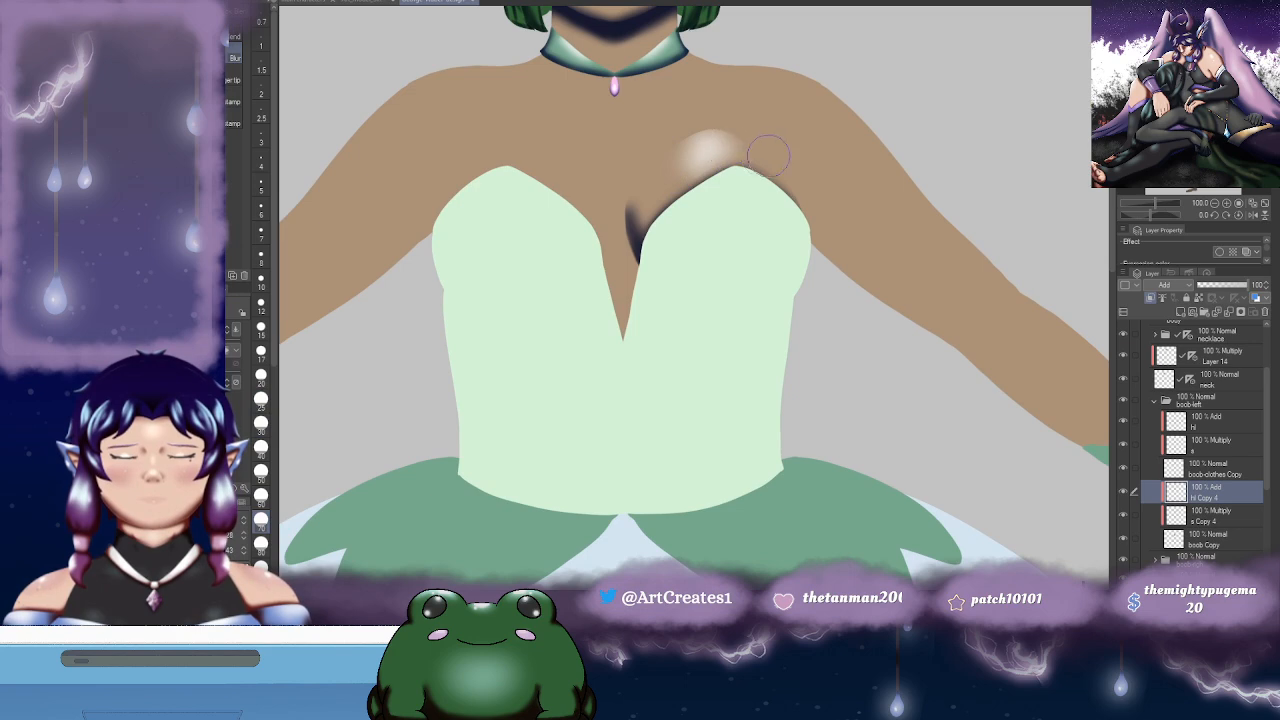
{"action": "key", "text": "ctrl+z"}
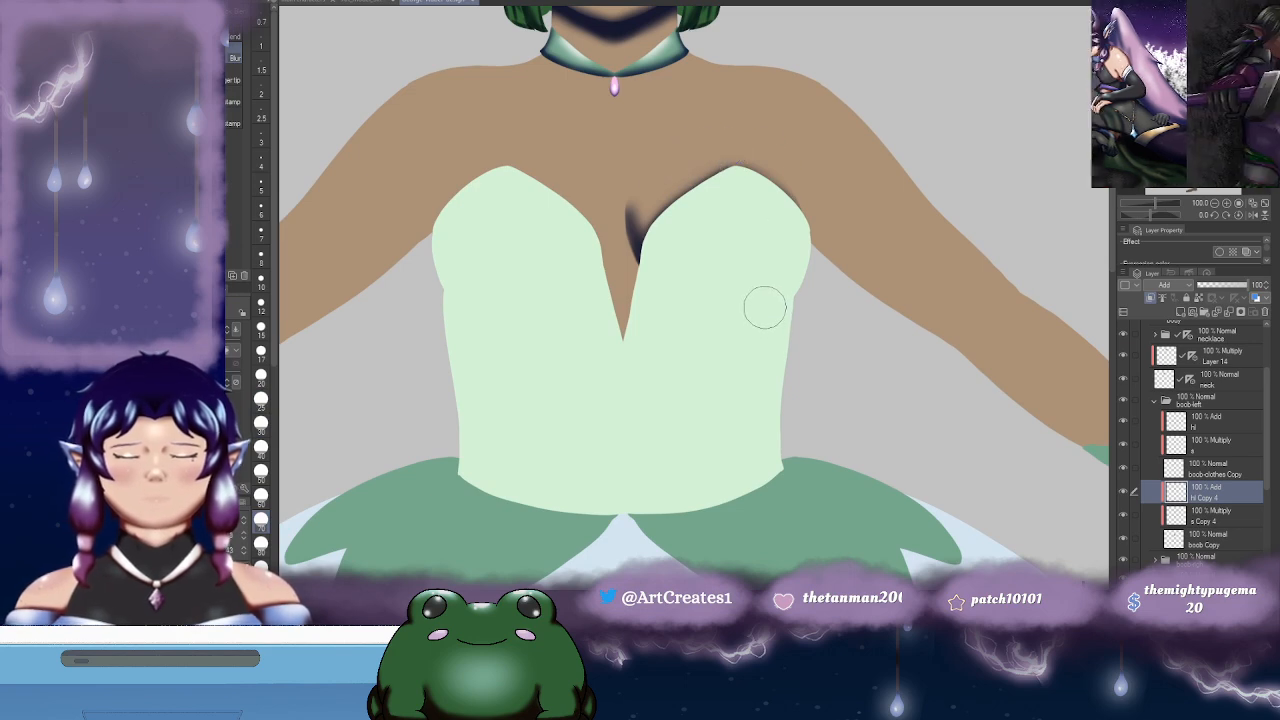
- Paint two short pale highlight strokes on the skin above the left bodice cup and blur them into a soft glow
{"action": "key", "text": "b"}
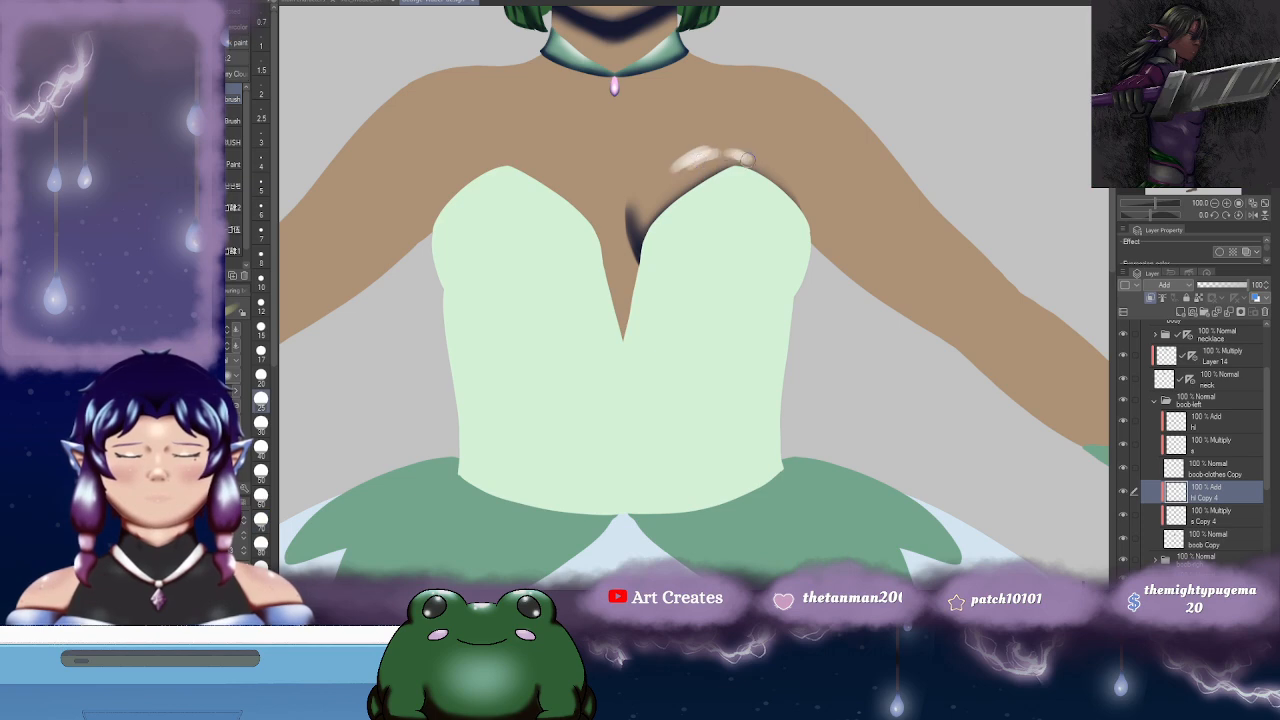
{"action": "key", "text": "j"}
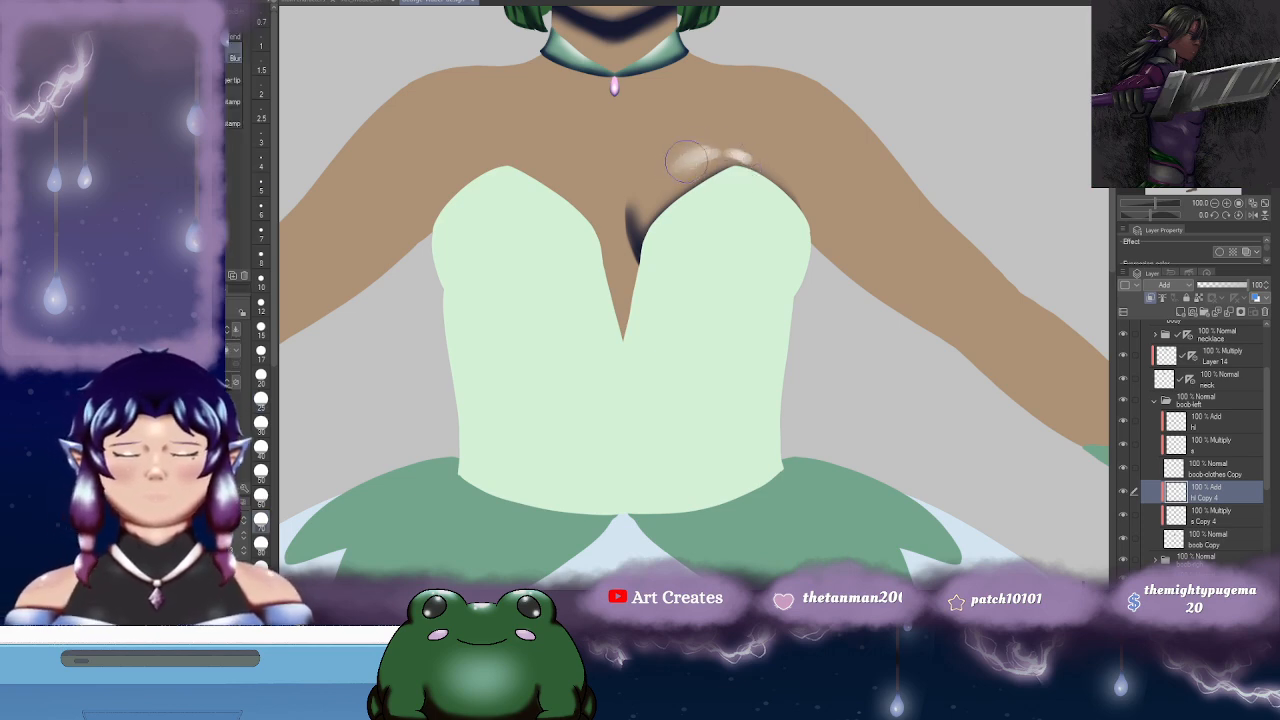
{"action": "mouse_move", "coordinate": [750, 145]}
{"action": "left_mouse_down"}
{"action": "mouse_move", "coordinate": [685, 187]}
{"action": "mouse_move", "coordinate": [741, 151]}
{"action": "mouse_move", "coordinate": [674, 170]}
{"action": "mouse_move", "coordinate": [714, 159]}
{"action": "mouse_move", "coordinate": [765, 173]}
{"action": "left_mouse_up"}
{"action": "left_click_drag", "start_coordinate": [870, 211], "coordinate": [750, 294]}
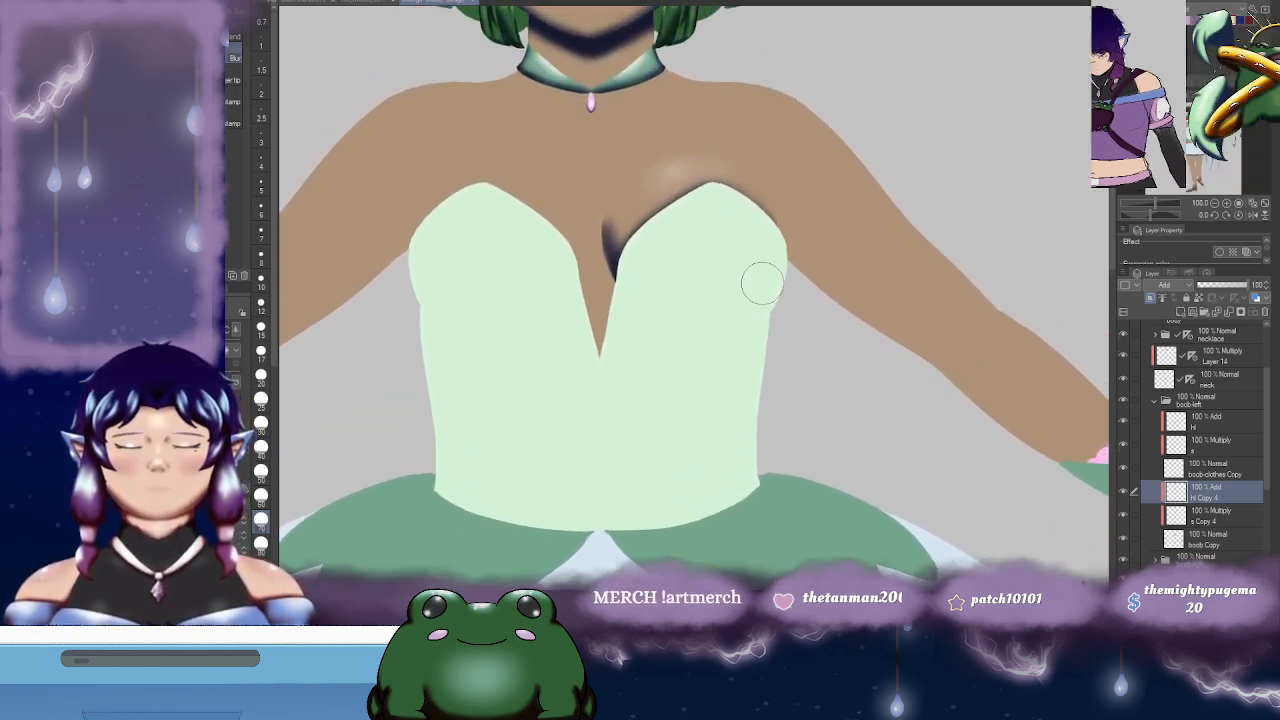
- Add a small bright highlight spot within the soft glow above the left bodice cup and blur it
{"action": "key", "text": "b"}
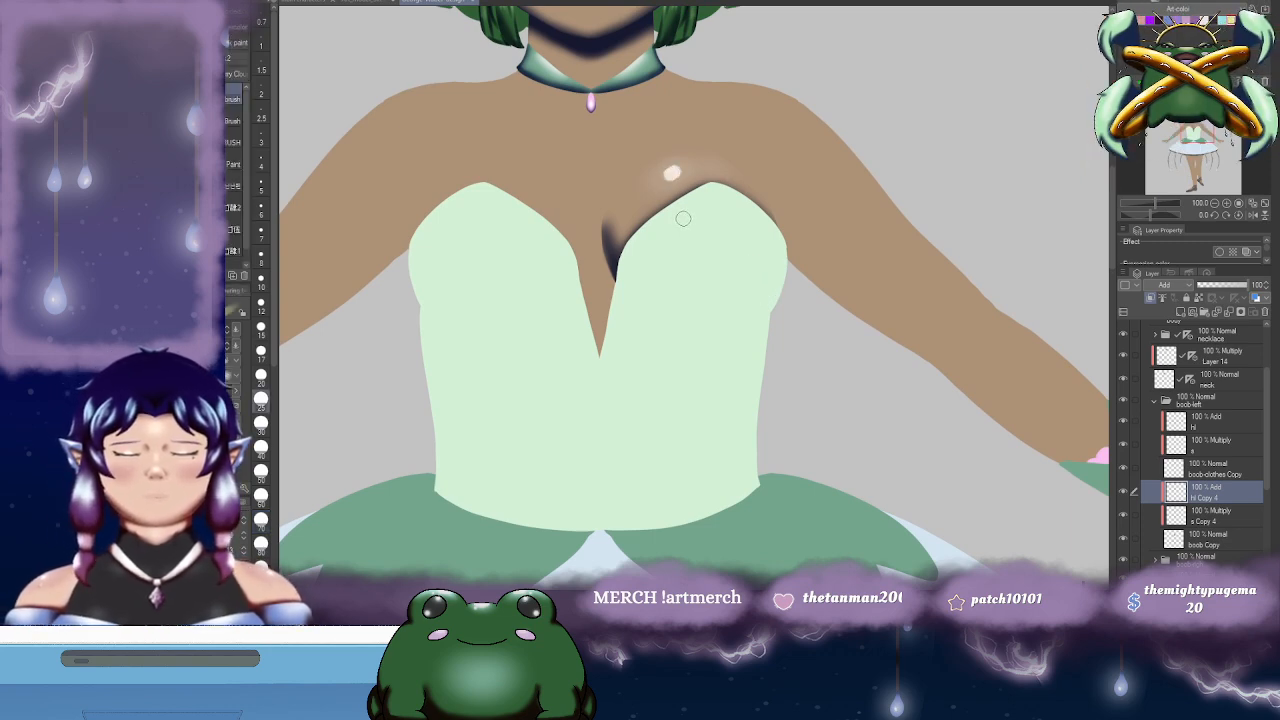
{"action": "key", "text": "j"}
{"action": "left_click_drag", "start_coordinate": [680, 176], "coordinate": [659, 182]}
{"action": "left_click_drag", "start_coordinate": [717, 229], "coordinate": [794, 202]}
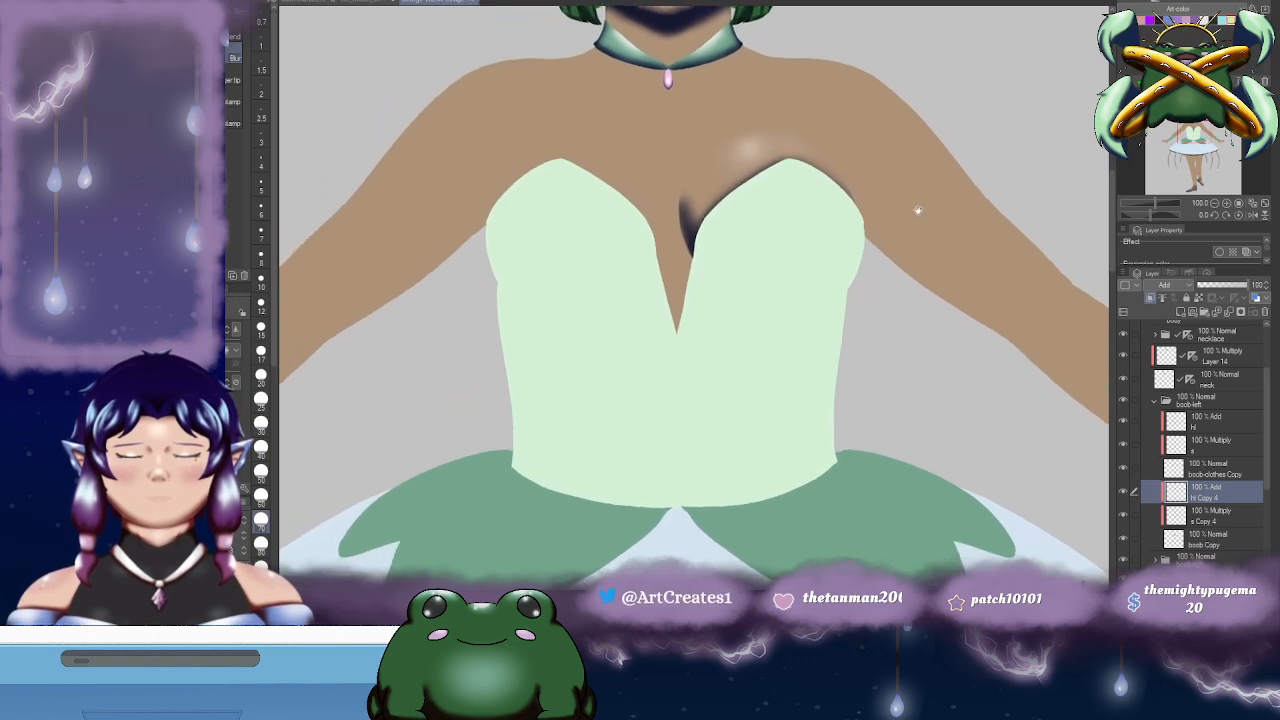
{"action": "left_click_drag", "start_coordinate": [917, 214], "coordinate": [892, 220]}
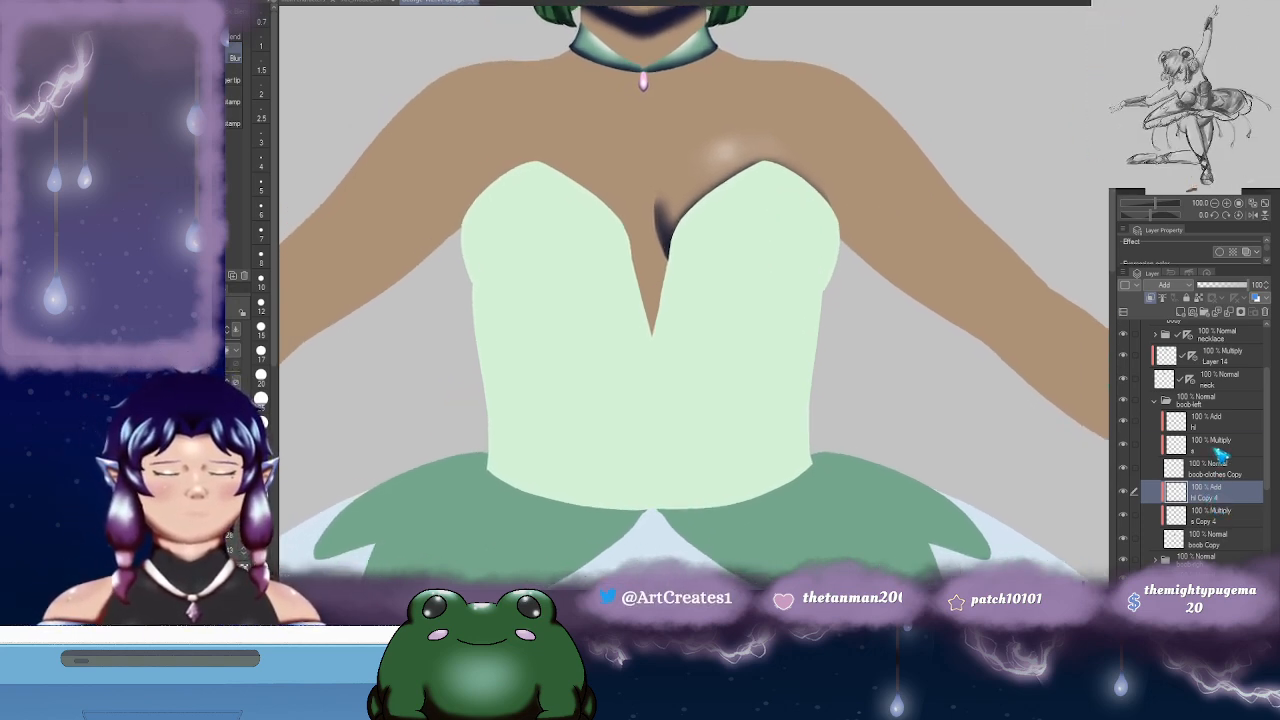
- On the Multiply layer above boob-clothes Copy, paint dark navy shading along the left bodice cup's lower curve and outer edge
{"action": "left_click", "coordinate": [1222, 448]}
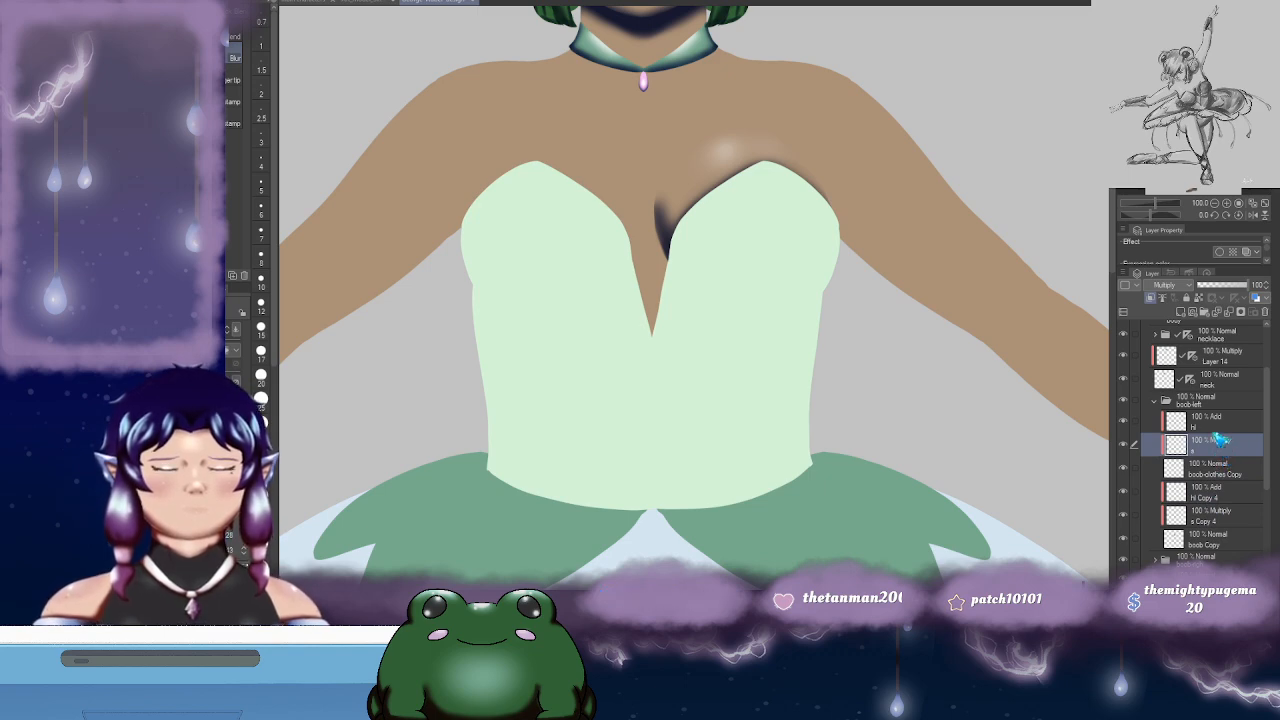
{"action": "left_click_drag", "start_coordinate": [799, 323], "coordinate": [716, 306]}
{"action": "key", "text": "b"}
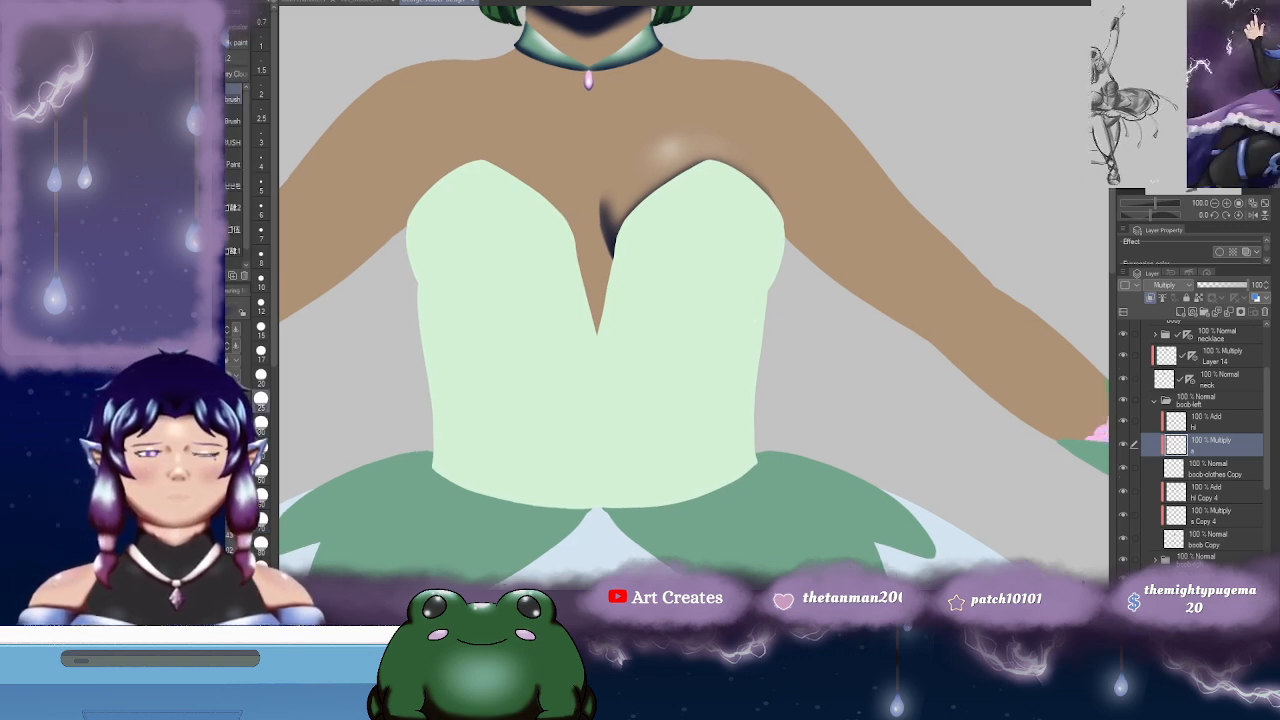
{"action": "mouse_move", "coordinate": [610, 238]}
{"action": "left_mouse_down"}
{"action": "mouse_move", "coordinate": [660, 276]}
{"action": "mouse_move", "coordinate": [716, 292]}
{"action": "left_mouse_up"}
{"action": "left_click_drag", "start_coordinate": [785, 242], "coordinate": [773, 284]}
{"action": "mouse_move", "coordinate": [780, 214]}
{"action": "left_mouse_down"}
{"action": "mouse_move", "coordinate": [784, 256]}
{"action": "mouse_move", "coordinate": [762, 292]}
{"action": "left_mouse_up"}
{"action": "left_click_drag", "start_coordinate": [883, 278], "coordinate": [912, 286]}
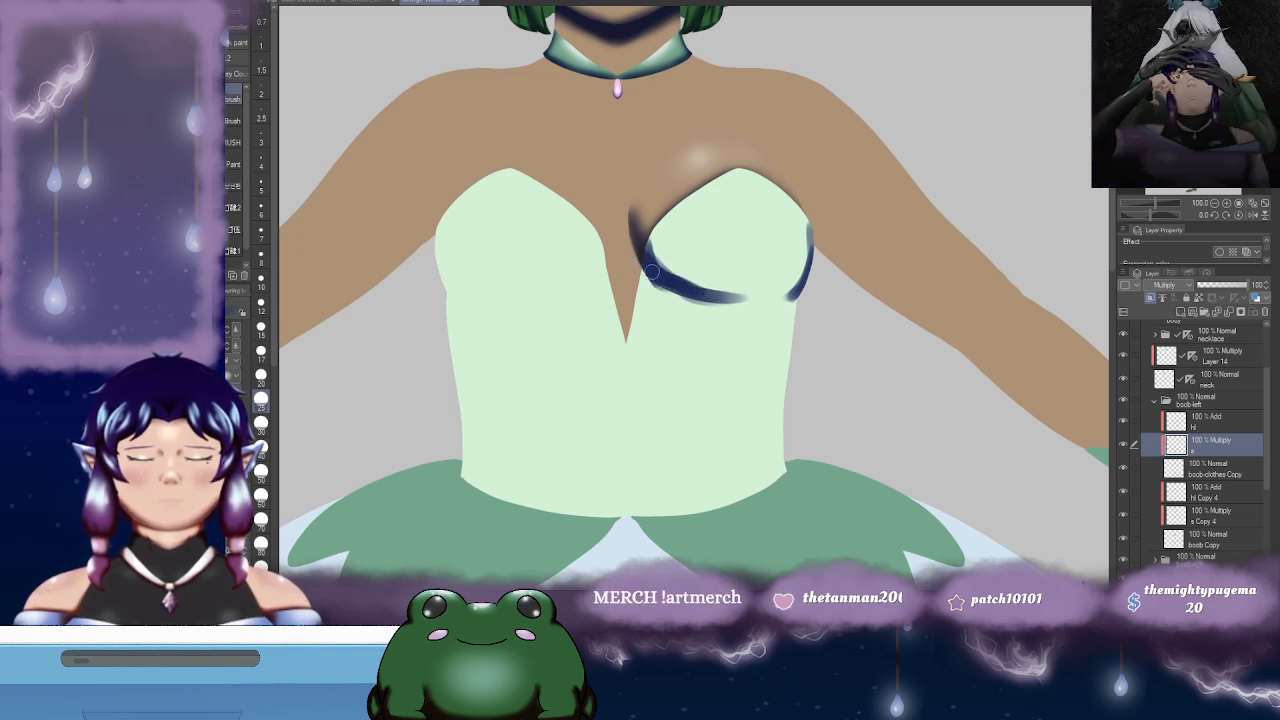
{"action": "mouse_move", "coordinate": [659, 281]}
{"action": "left_mouse_down"}
{"action": "mouse_move", "coordinate": [727, 307]}
{"action": "mouse_move", "coordinate": [690, 296]}
{"action": "mouse_move", "coordinate": [782, 305]}
{"action": "mouse_move", "coordinate": [693, 313]}
{"action": "mouse_move", "coordinate": [730, 321]}
{"action": "mouse_move", "coordinate": [693, 314]}
{"action": "mouse_move", "coordinate": [646, 276]}
{"action": "mouse_move", "coordinate": [796, 308]}
{"action": "left_mouse_up"}
{"action": "left_click_drag", "start_coordinate": [858, 281], "coordinate": [830, 274]}
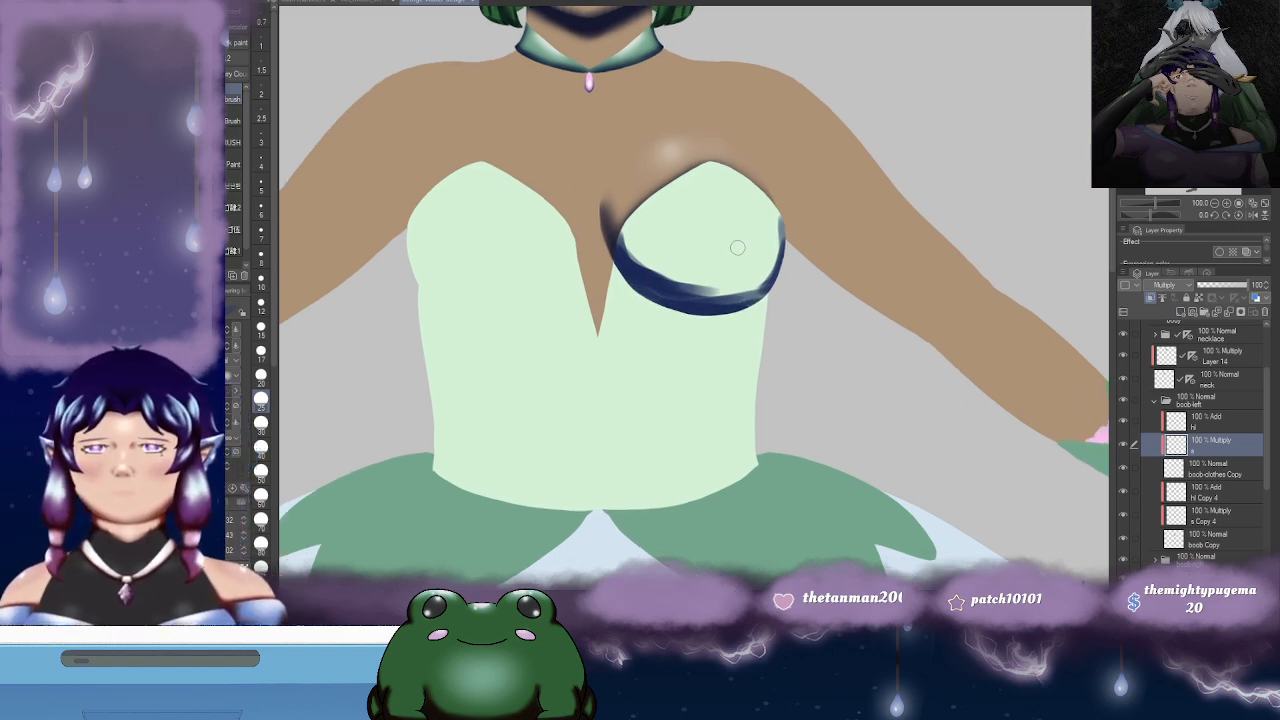
- Rework the navy shading along the left cup's lower curve and blur it into a soft gradient
{"action": "key", "text": "ctrl+z"}
{"action": "key", "text": "ctrl+z"}
{"action": "key", "text": "ctrl+z"}
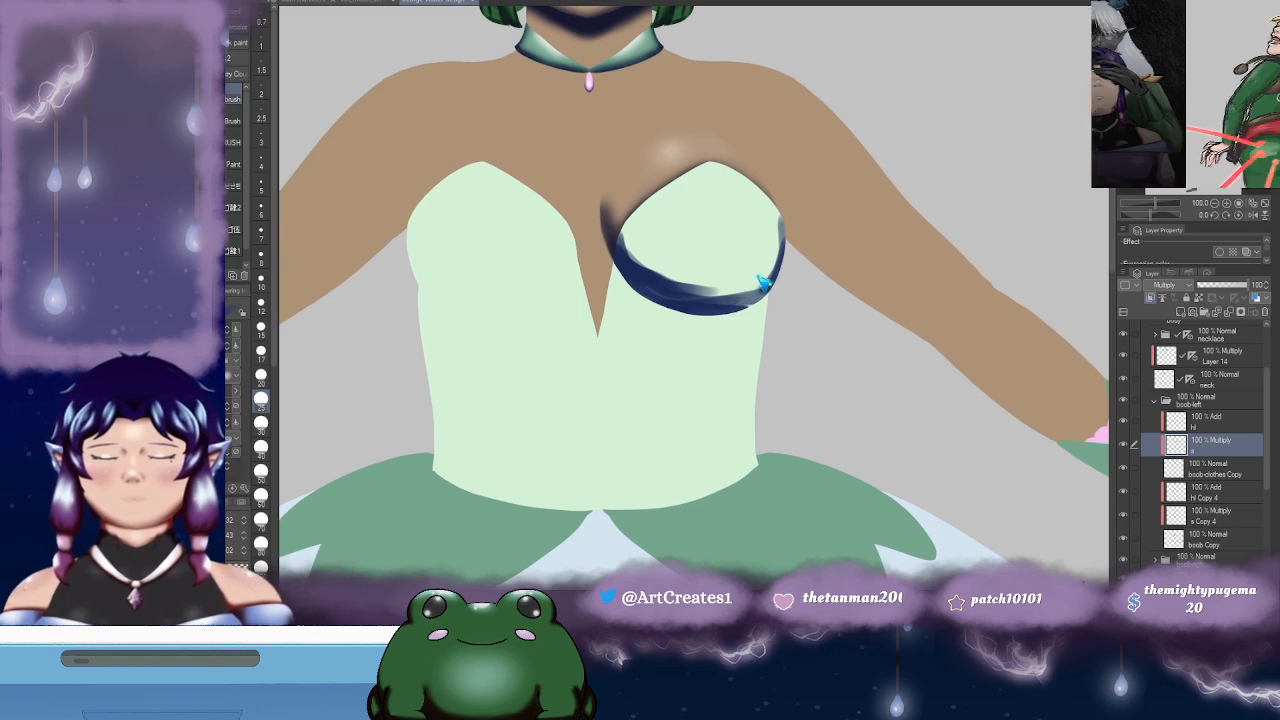
{"action": "left_click_drag", "start_coordinate": [621, 273], "coordinate": [682, 301]}
{"action": "left_click_drag", "start_coordinate": [777, 266], "coordinate": [744, 303]}
{"action": "mouse_move", "coordinate": [639, 298]}
{"action": "left_mouse_down"}
{"action": "mouse_move", "coordinate": [728, 317]}
{"action": "mouse_move", "coordinate": [668, 308]}
{"action": "mouse_move", "coordinate": [777, 284]}
{"action": "mouse_move", "coordinate": [767, 301]}
{"action": "mouse_move", "coordinate": [631, 272]}
{"action": "mouse_move", "coordinate": [708, 296]}
{"action": "mouse_move", "coordinate": [634, 255]}
{"action": "mouse_move", "coordinate": [657, 284]}
{"action": "mouse_move", "coordinate": [645, 287]}
{"action": "mouse_move", "coordinate": [720, 286]}
{"action": "mouse_move", "coordinate": [709, 297]}
{"action": "mouse_move", "coordinate": [781, 225]}
{"action": "mouse_move", "coordinate": [751, 272]}
{"action": "mouse_move", "coordinate": [761, 286]}
{"action": "mouse_move", "coordinate": [724, 313]}
{"action": "mouse_move", "coordinate": [801, 243]}
{"action": "left_mouse_up"}
{"action": "key", "text": "j"}
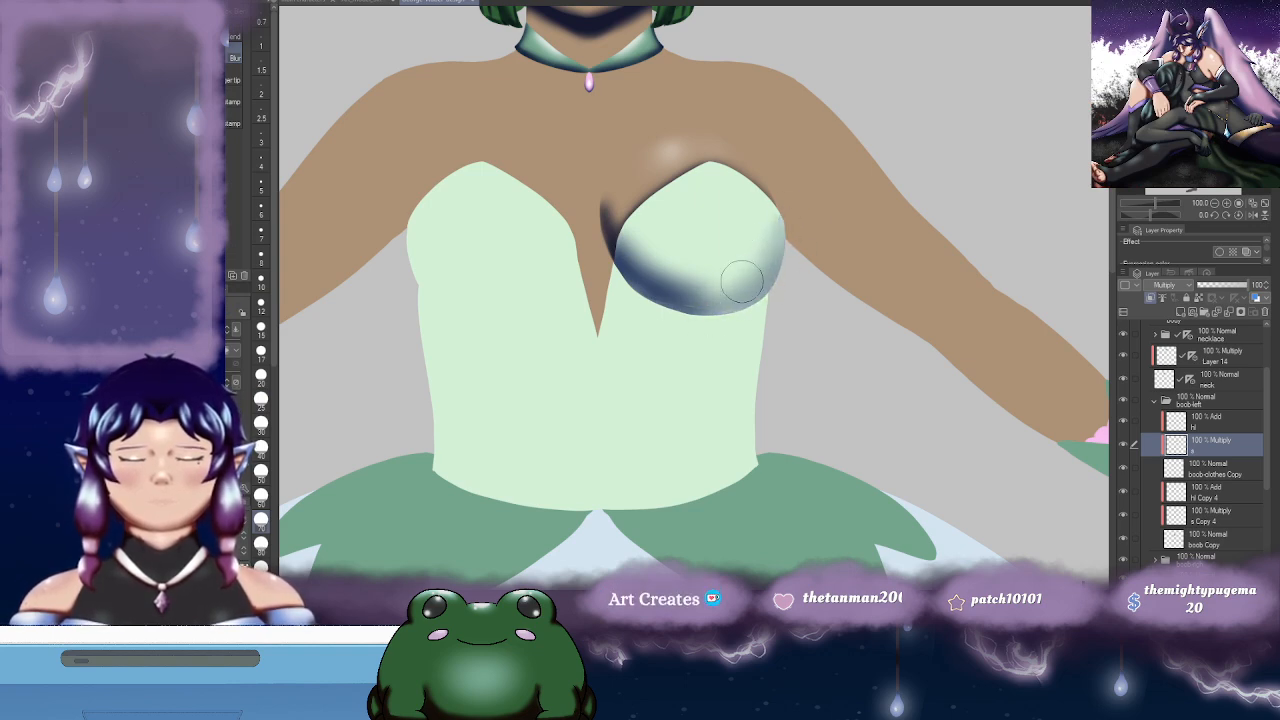
{"action": "left_click_drag", "start_coordinate": [675, 292], "coordinate": [731, 316]}
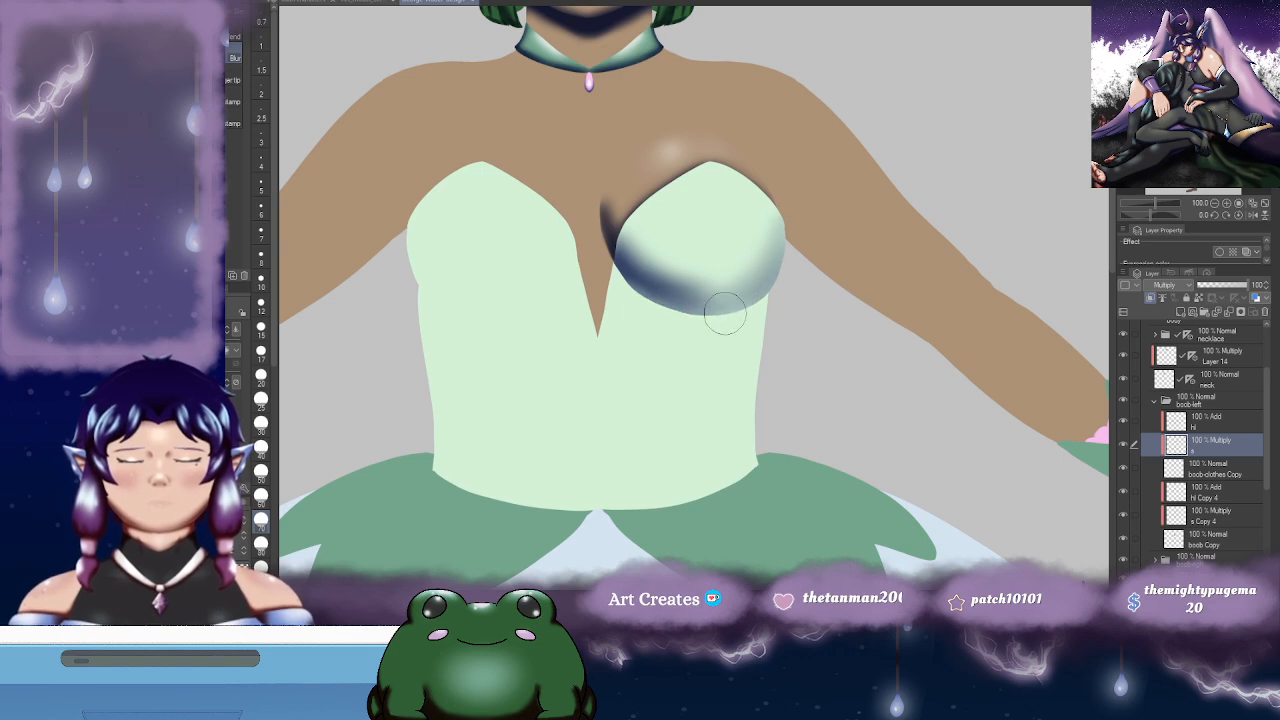
{"action": "mouse_move", "coordinate": [640, 322]}
{"action": "left_mouse_down"}
{"action": "mouse_move", "coordinate": [724, 309]}
{"action": "mouse_move", "coordinate": [714, 296]}
{"action": "mouse_move", "coordinate": [633, 297]}
{"action": "mouse_move", "coordinate": [780, 234]}
{"action": "mouse_move", "coordinate": [667, 286]}
{"action": "mouse_move", "coordinate": [714, 308]}
{"action": "mouse_move", "coordinate": [627, 259]}
{"action": "mouse_move", "coordinate": [761, 291]}
{"action": "mouse_move", "coordinate": [704, 322]}
{"action": "mouse_move", "coordinate": [664, 321]}
{"action": "mouse_move", "coordinate": [756, 312]}
{"action": "mouse_move", "coordinate": [731, 292]}
{"action": "mouse_move", "coordinate": [765, 244]}
{"action": "mouse_move", "coordinate": [745, 302]}
{"action": "left_mouse_up"}
- Deepen the left cup's inner and outer edges with thin dark strokes and blur them into the existing shading
{"action": "key", "text": "b"}
{"action": "left_click_drag", "start_coordinate": [640, 270], "coordinate": [636, 291]}
{"action": "mouse_move", "coordinate": [607, 226]}
{"action": "left_mouse_down"}
{"action": "mouse_move", "coordinate": [631, 287]}
{"action": "mouse_move", "coordinate": [608, 254]}
{"action": "mouse_move", "coordinate": [657, 305]}
{"action": "left_mouse_up"}
{"action": "left_click_drag", "start_coordinate": [613, 269], "coordinate": [662, 306]}
{"action": "left_click_drag", "start_coordinate": [749, 299], "coordinate": [733, 305]}
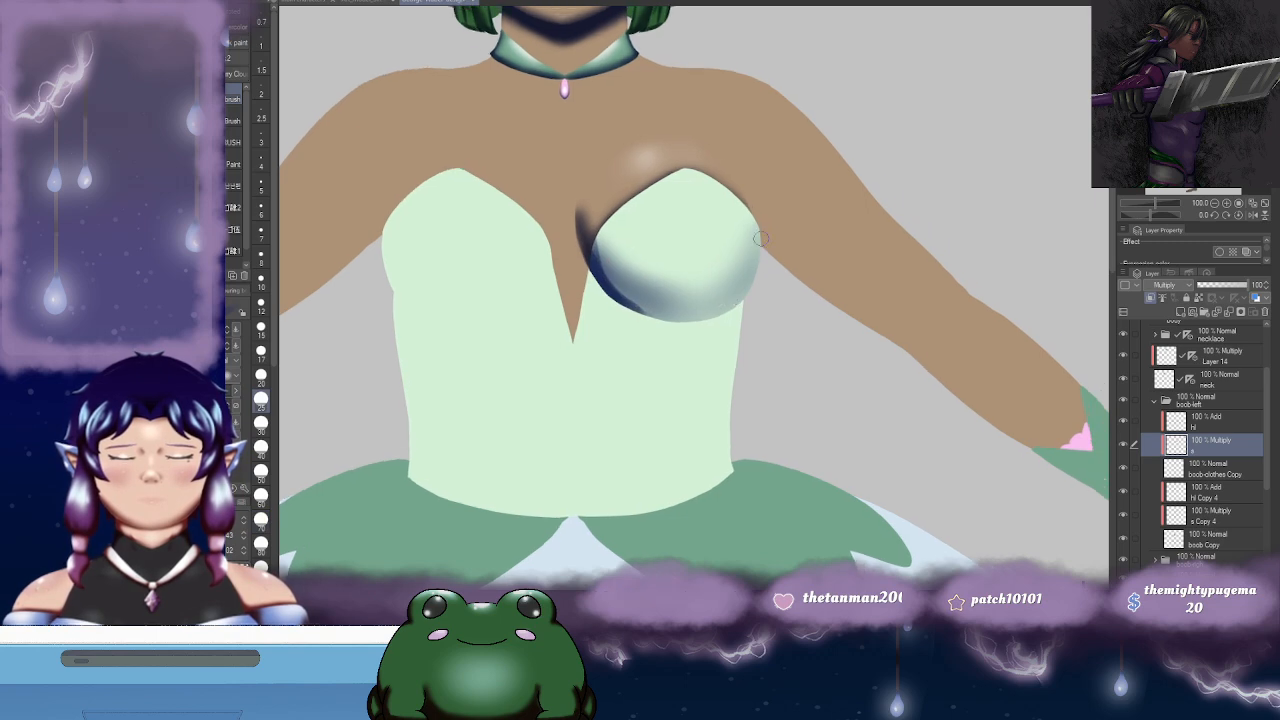
{"action": "left_click_drag", "start_coordinate": [760, 237], "coordinate": [747, 299]}
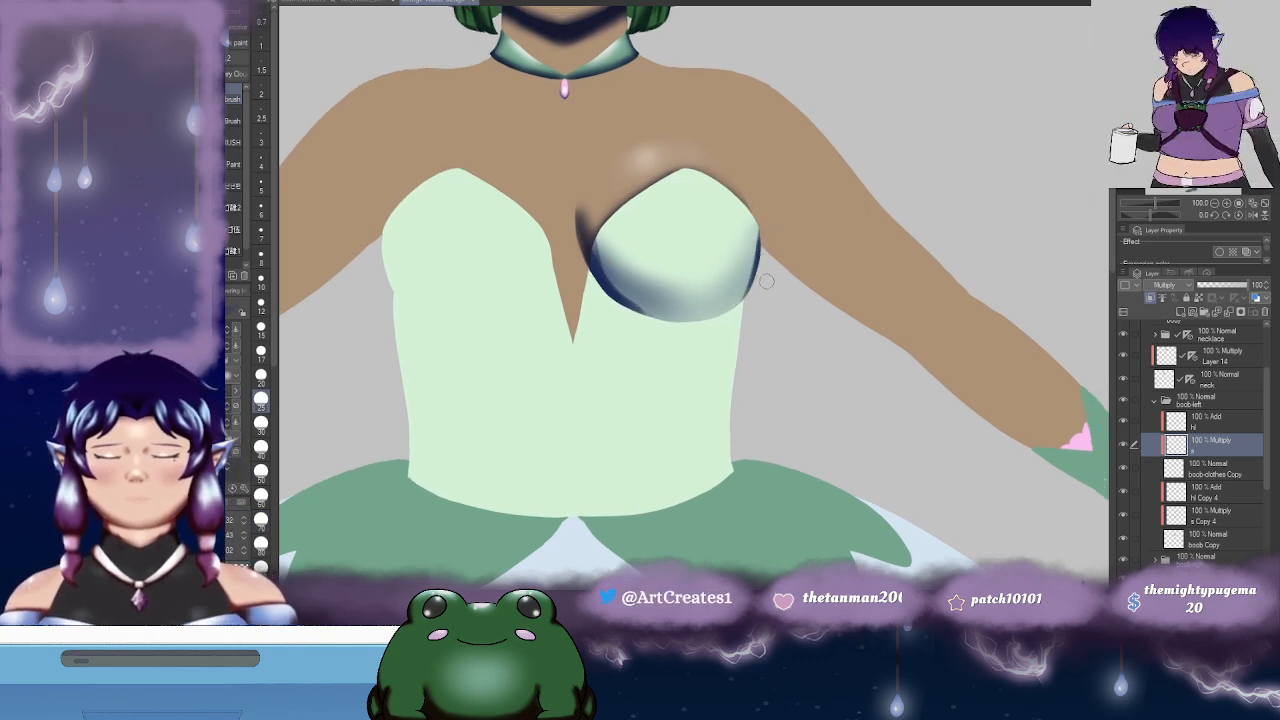
{"action": "key", "text": "j"}
{"action": "left_click_drag", "start_coordinate": [755, 250], "coordinate": [736, 290]}
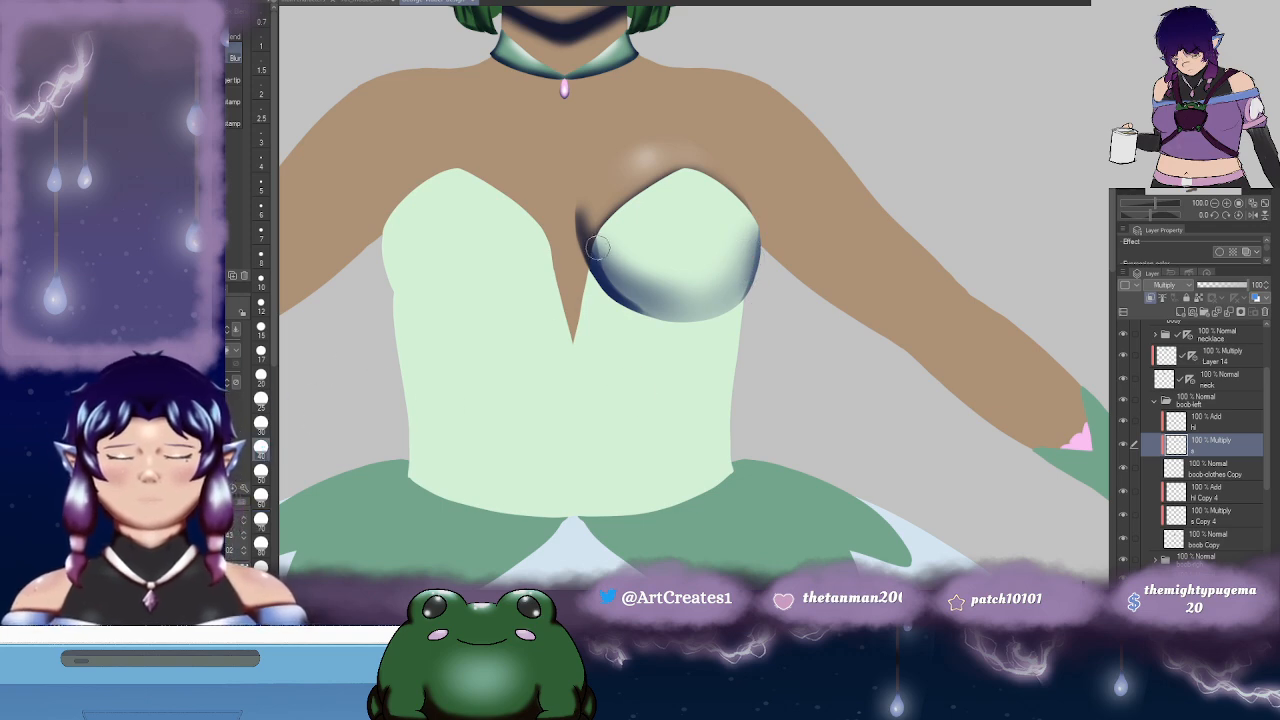
{"action": "left_click_drag", "start_coordinate": [600, 257], "coordinate": [624, 287]}
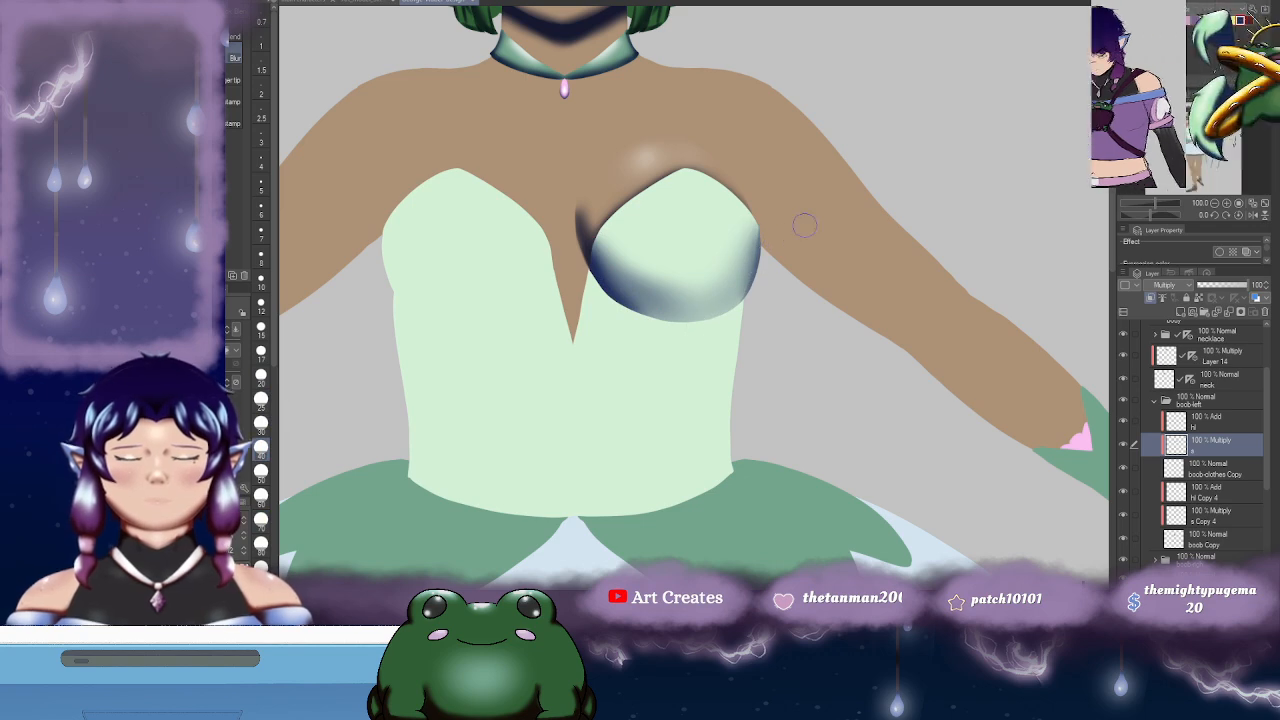
- On the hl layer, paint pale highlight strokes across the upper part of the left cup and blur them into a glow
{"action": "left_click_drag", "start_coordinate": [789, 236], "coordinate": [781, 386]}
{"action": "mouse_move", "coordinate": [739, 444]}
{"action": "left_mouse_down"}
{"action": "mouse_move", "coordinate": [791, 318]}
{"action": "mouse_move", "coordinate": [814, 384]}
{"action": "mouse_move", "coordinate": [872, 299]}
{"action": "left_mouse_up"}
{"action": "scroll", "coordinate": [815, 360], "scroll_direction": "down", "scroll_amount": 3}
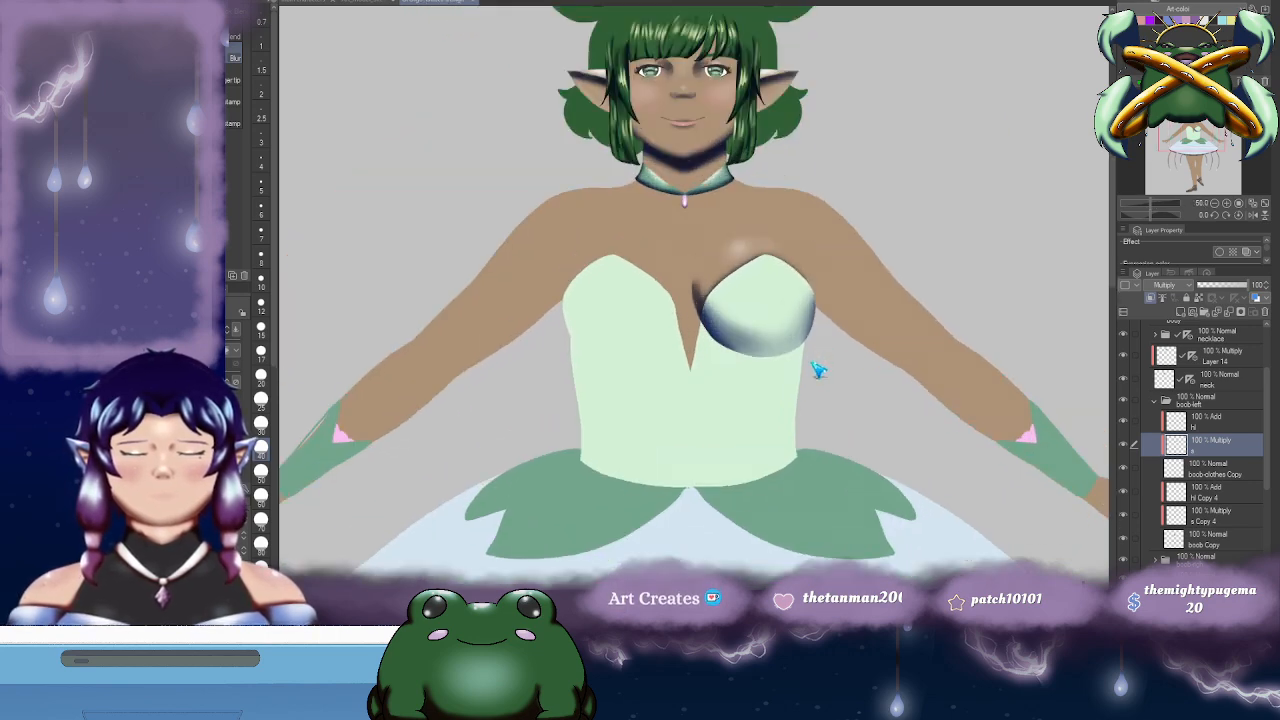
{"action": "mouse_move", "coordinate": [809, 371]}
{"action": "left_mouse_down"}
{"action": "mouse_move", "coordinate": [772, 348]}
{"action": "mouse_move", "coordinate": [757, 300]}
{"action": "mouse_move", "coordinate": [772, 292]}
{"action": "left_mouse_up"}
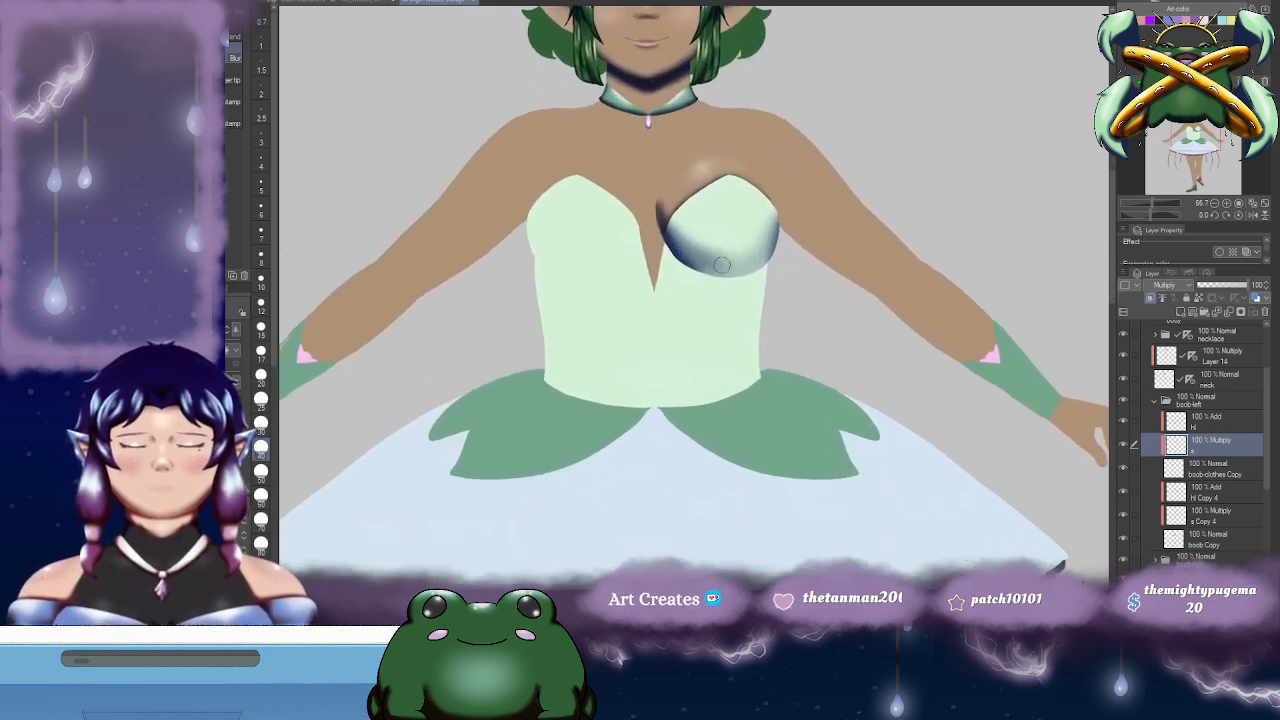
{"action": "left_click", "coordinate": [1212, 420]}
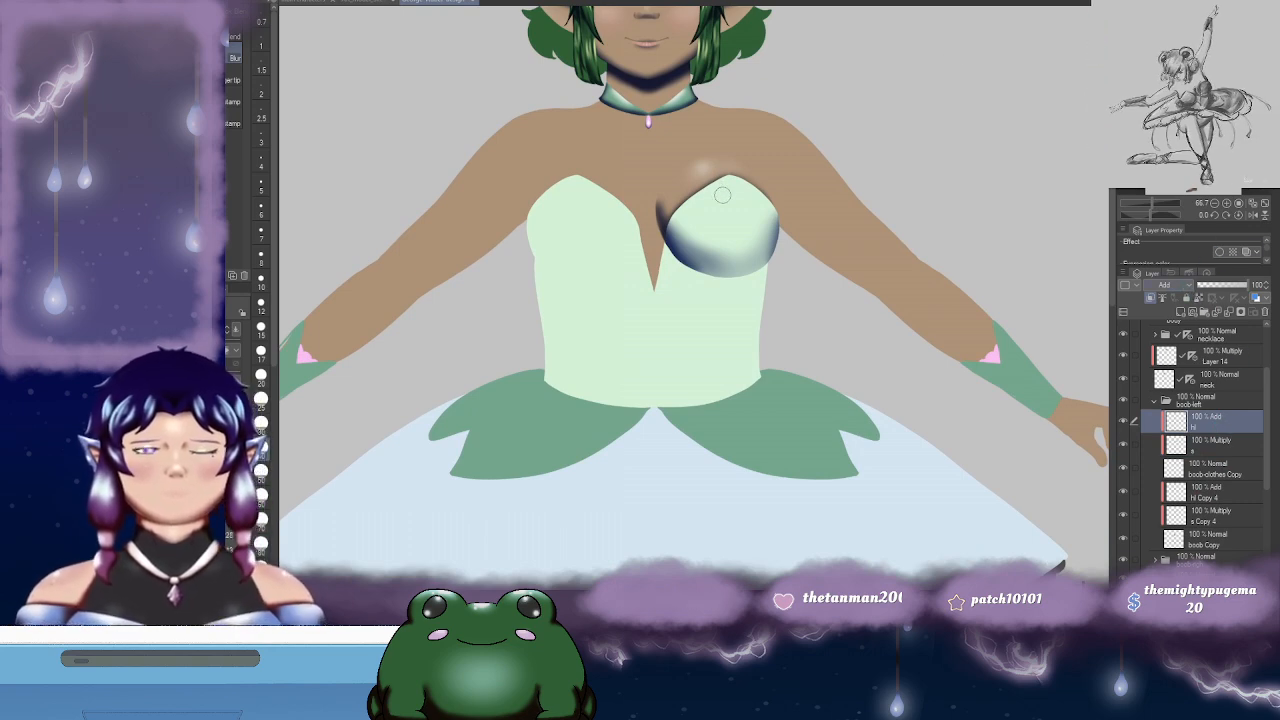
{"action": "key", "text": "b"}
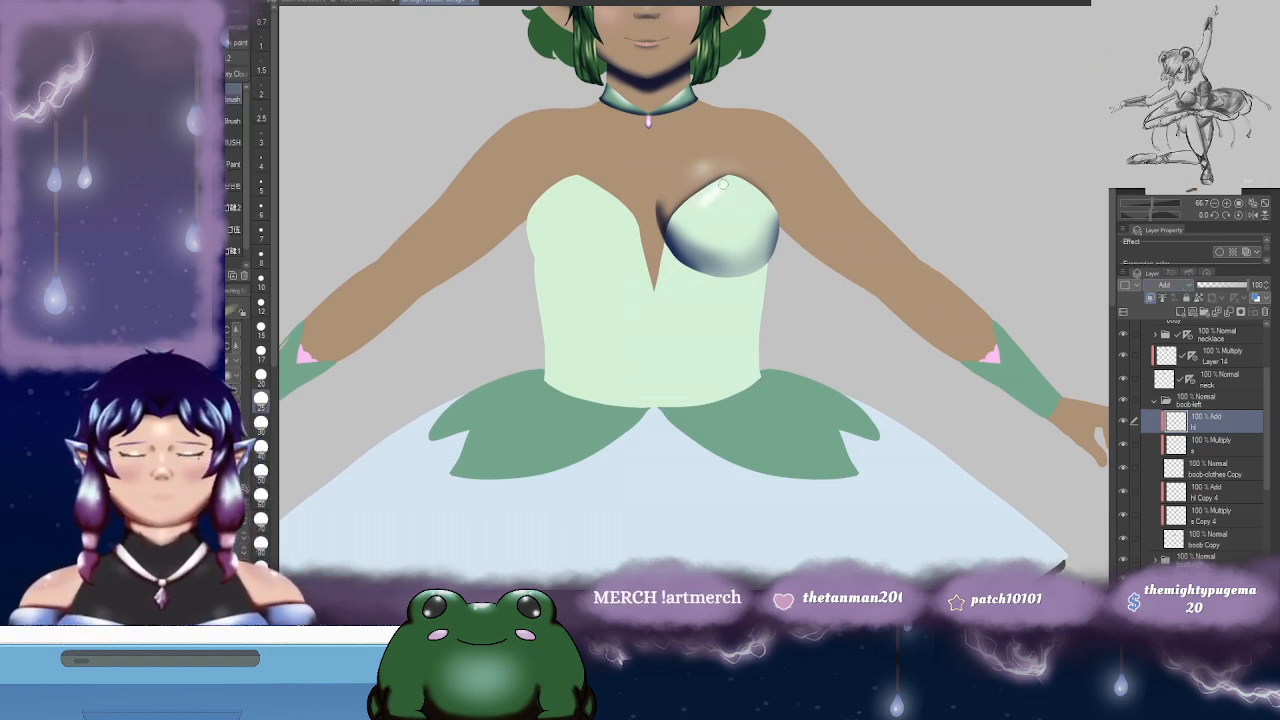
{"action": "mouse_move", "coordinate": [736, 189]}
{"action": "left_mouse_down"}
{"action": "mouse_move", "coordinate": [762, 204]}
{"action": "mouse_move", "coordinate": [744, 202]}
{"action": "mouse_move", "coordinate": [751, 222]}
{"action": "left_mouse_up"}
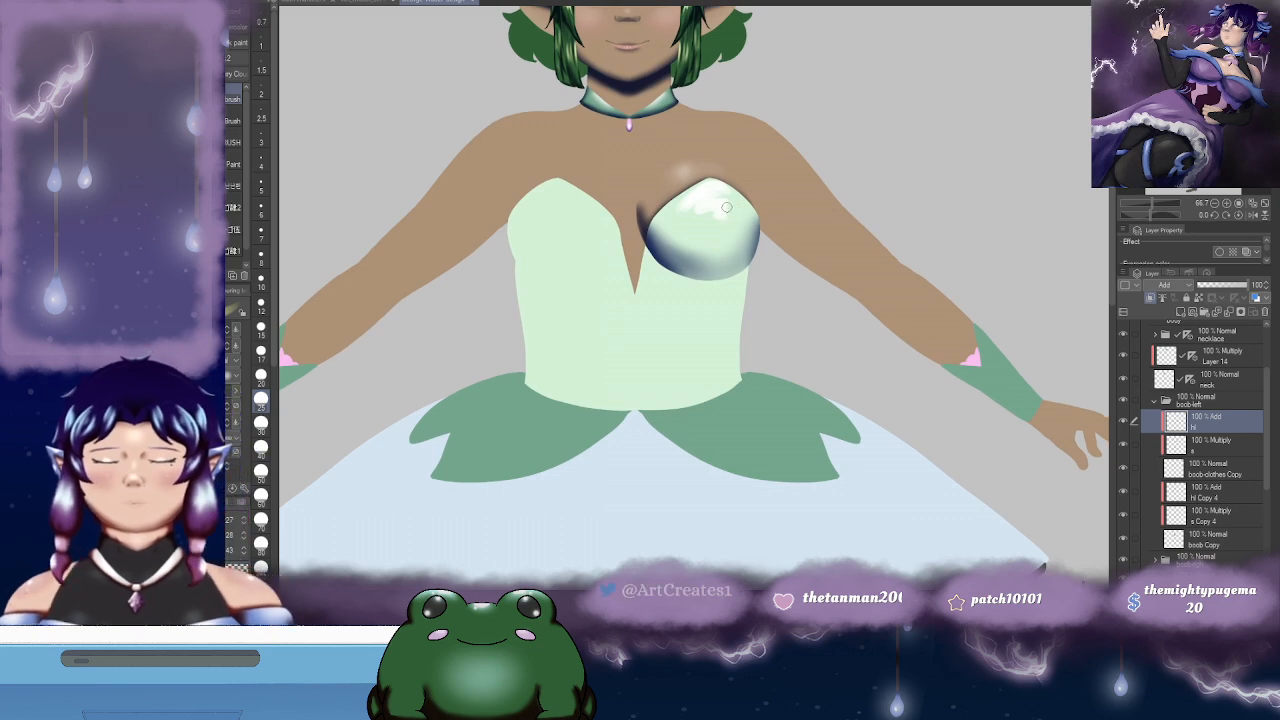
{"action": "key", "text": "j"}
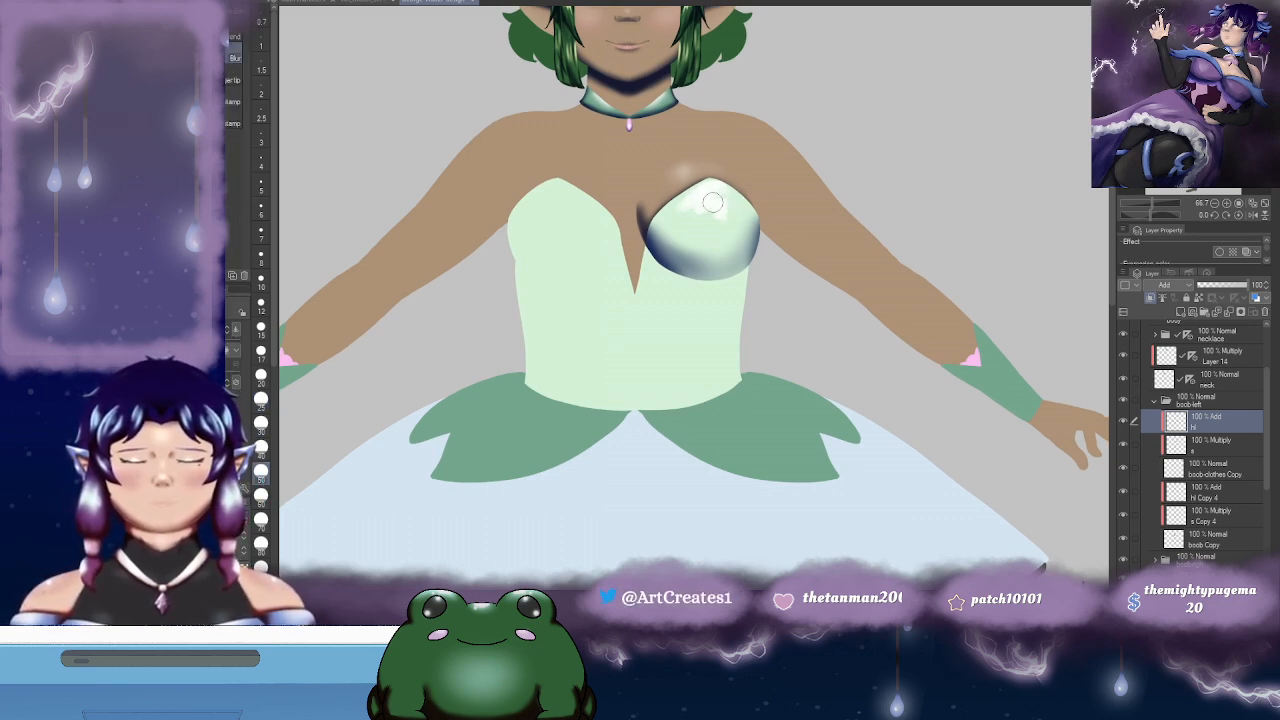
{"action": "mouse_move", "coordinate": [747, 208]}
{"action": "left_mouse_down"}
{"action": "mouse_move", "coordinate": [713, 199]}
{"action": "mouse_move", "coordinate": [690, 218]}
{"action": "mouse_move", "coordinate": [721, 206]}
{"action": "mouse_move", "coordinate": [696, 217]}
{"action": "mouse_move", "coordinate": [697, 233]}
{"action": "mouse_move", "coordinate": [716, 208]}
{"action": "left_mouse_up"}
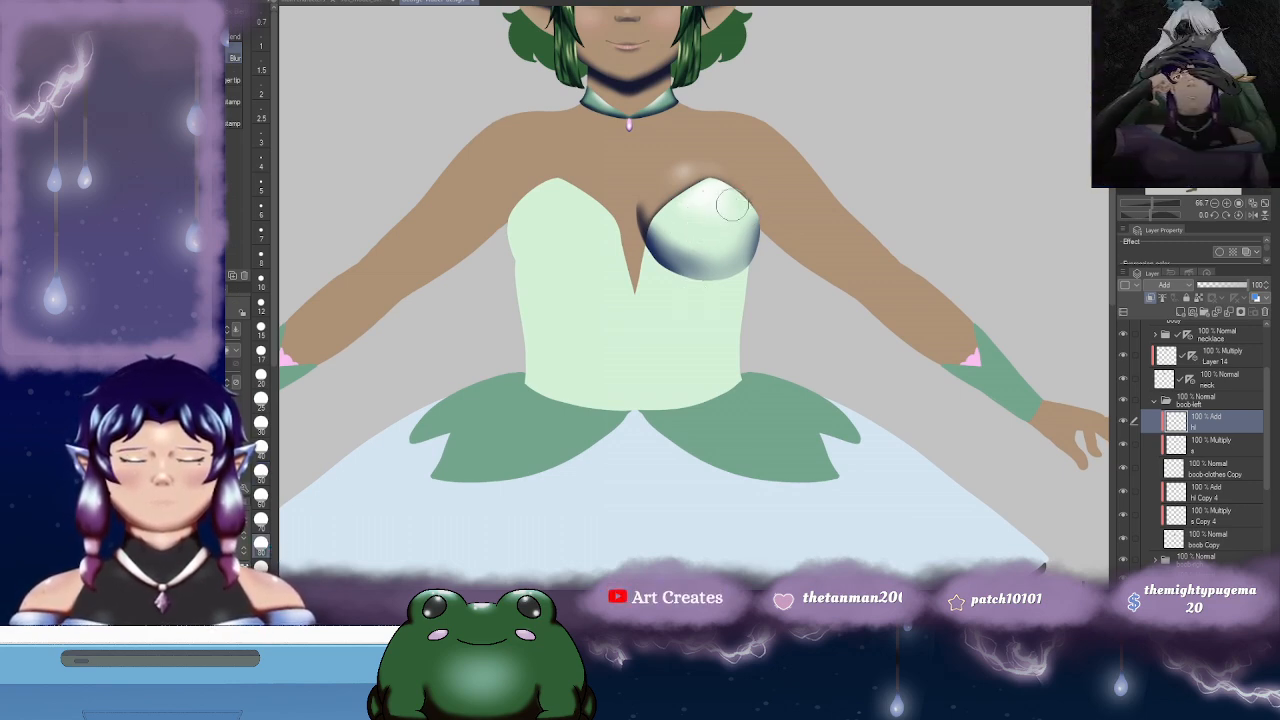
- Collapse the boob-left folder and toggle the visibility of boob-left and boob-righ off and on to check their contents
{"action": "scroll", "coordinate": [891, 187], "scroll_direction": "down", "scroll_amount": 2}
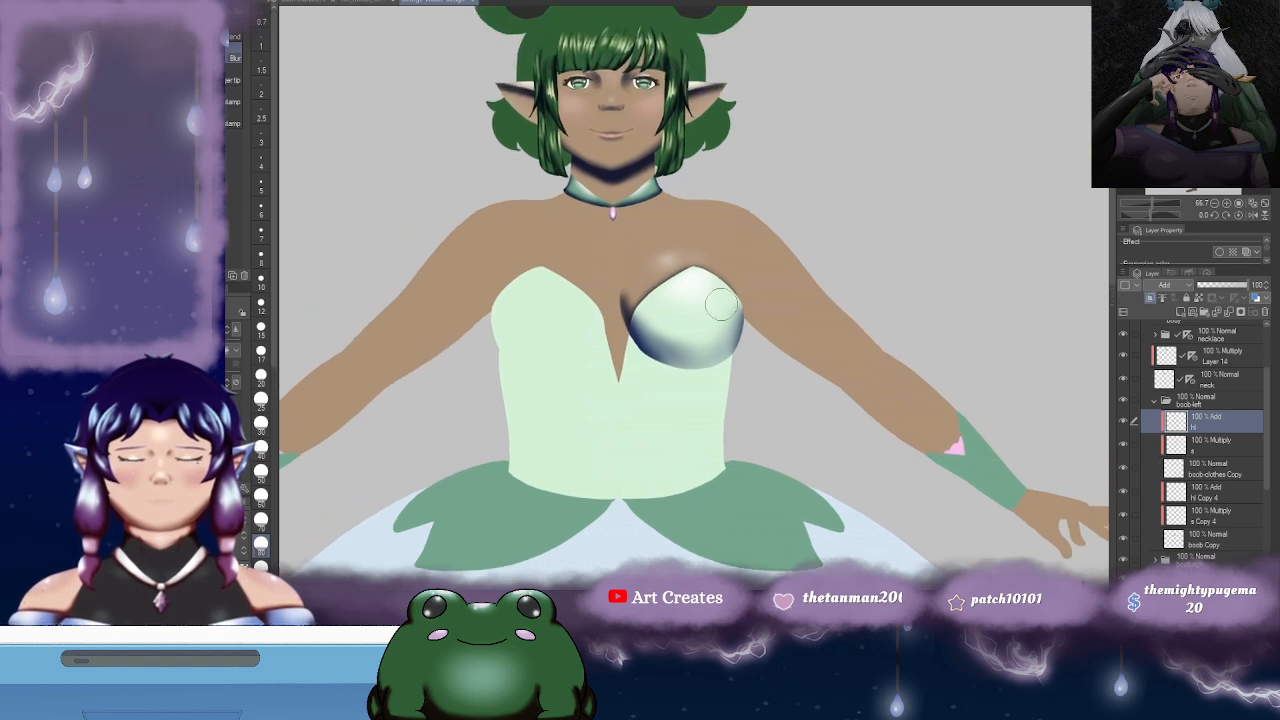
{"action": "scroll", "coordinate": [862, 268], "scroll_direction": "up", "scroll_amount": 2}
{"action": "mouse_move", "coordinate": [901, 297]}
{"action": "left_mouse_down"}
{"action": "mouse_move", "coordinate": [867, 279]}
{"action": "mouse_move", "coordinate": [838, 229]}
{"action": "mouse_move", "coordinate": [820, 245]}
{"action": "mouse_move", "coordinate": [820, 292]}
{"action": "left_mouse_up"}
{"action": "scroll", "coordinate": [826, 306], "scroll_direction": "down", "scroll_amount": 2}
{"action": "scroll", "coordinate": [849, 320], "scroll_direction": "up", "scroll_amount": 2}
{"action": "left_click", "coordinate": [1165, 400]}
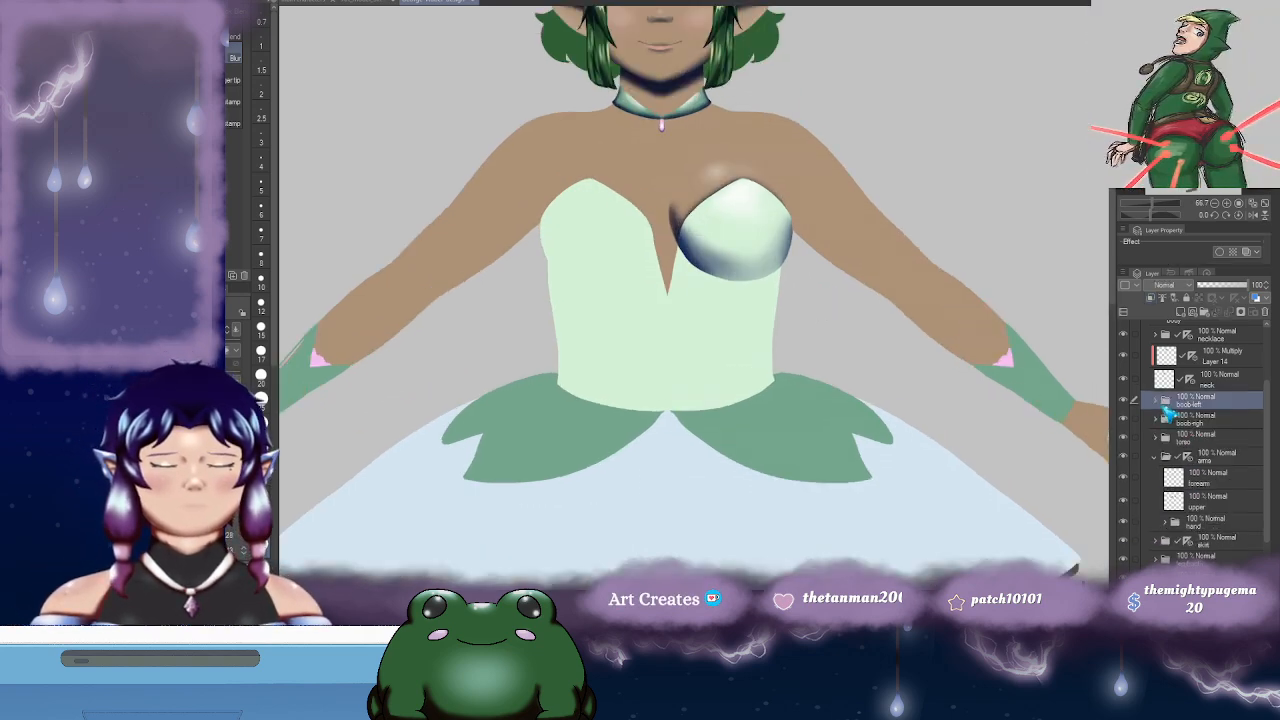
{"action": "left_click", "coordinate": [1124, 401]}
{"action": "left_click", "coordinate": [1124, 401]}
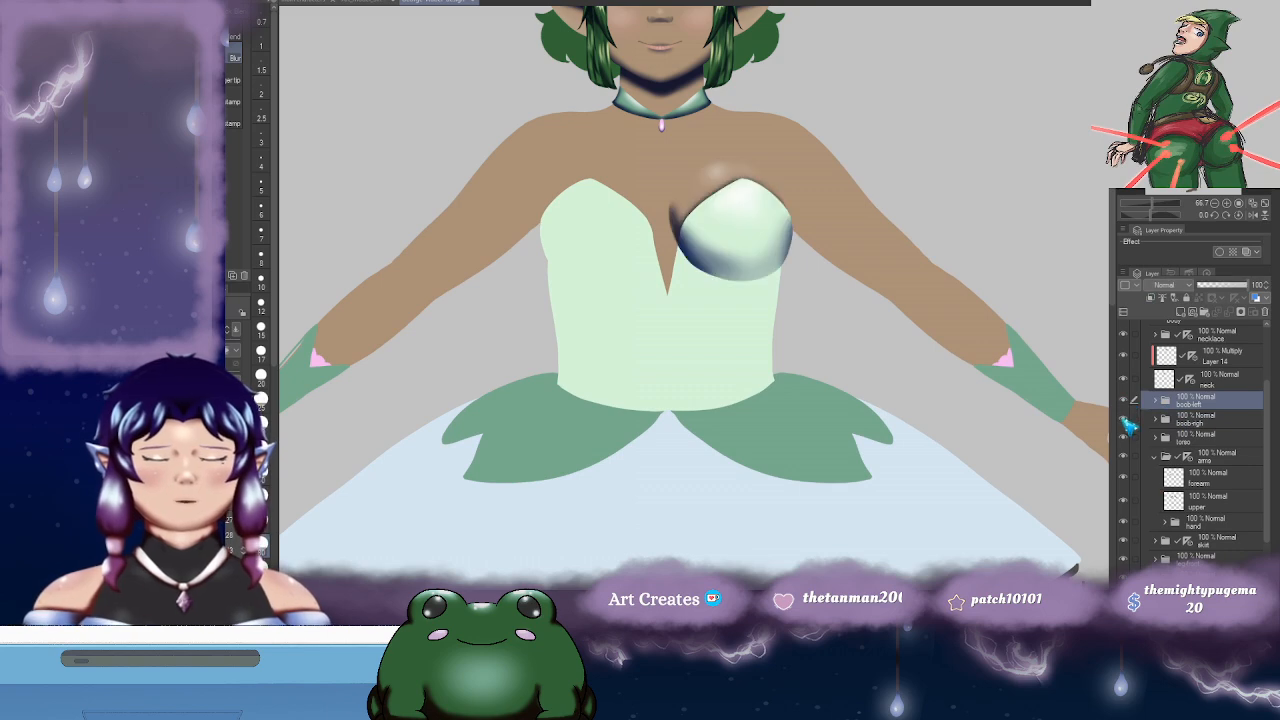
{"action": "left_click", "coordinate": [1124, 420]}
{"action": "left_click", "coordinate": [1124, 420]}
- Lower the boob-righ folder's opacity to 52% and the torso folder's opacity to 37%
{"action": "left_click", "coordinate": [1200, 424]}
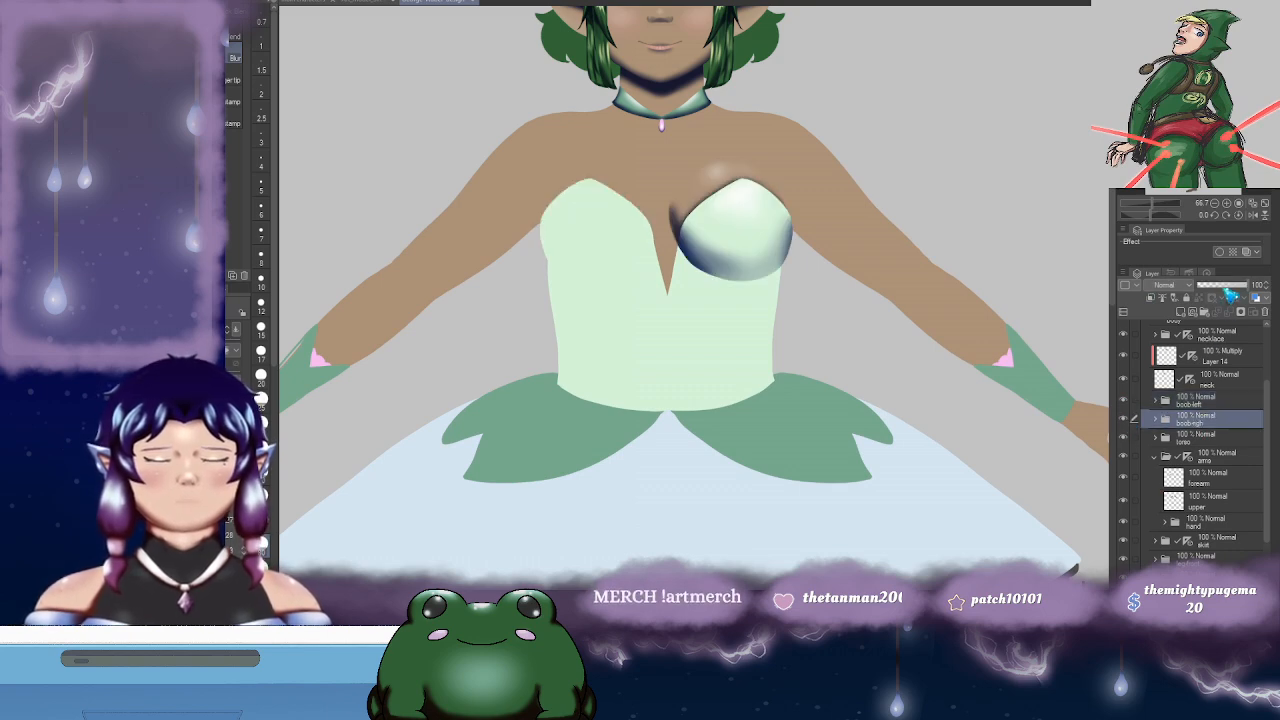
{"action": "left_click", "coordinate": [1223, 285]}
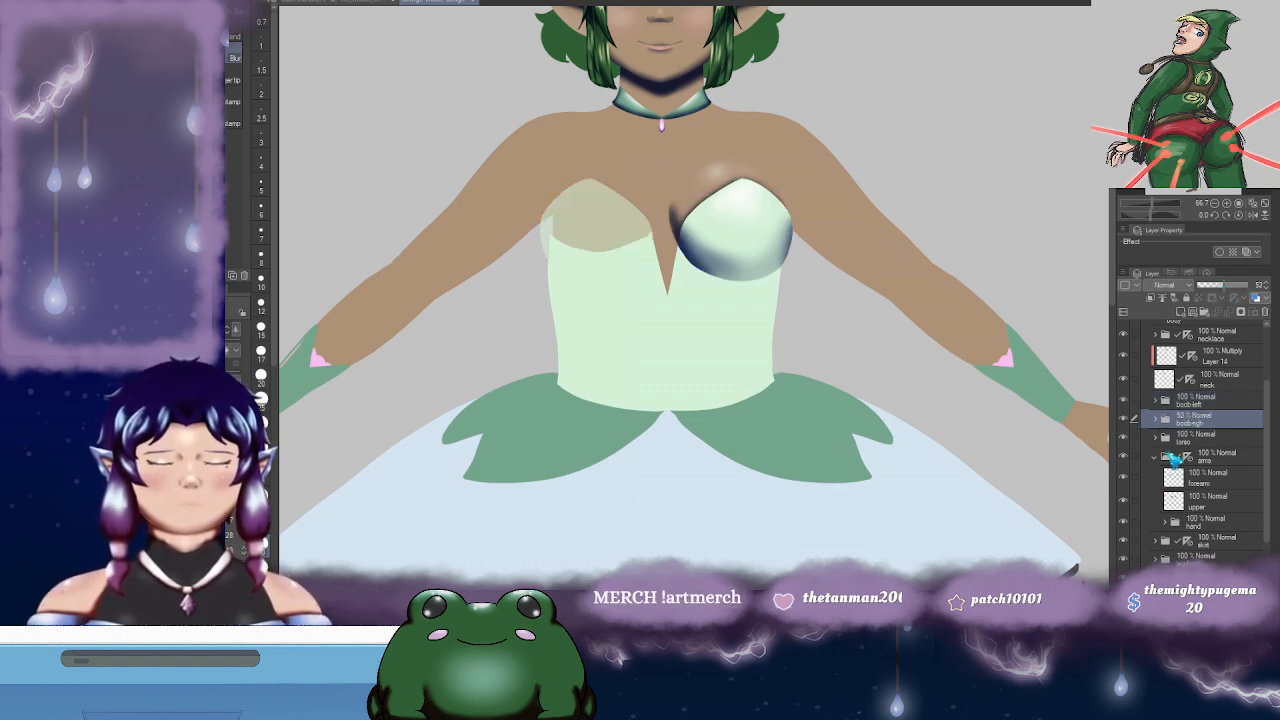
{"action": "left_click", "coordinate": [1190, 438]}
{"action": "left_click", "coordinate": [1221, 287]}
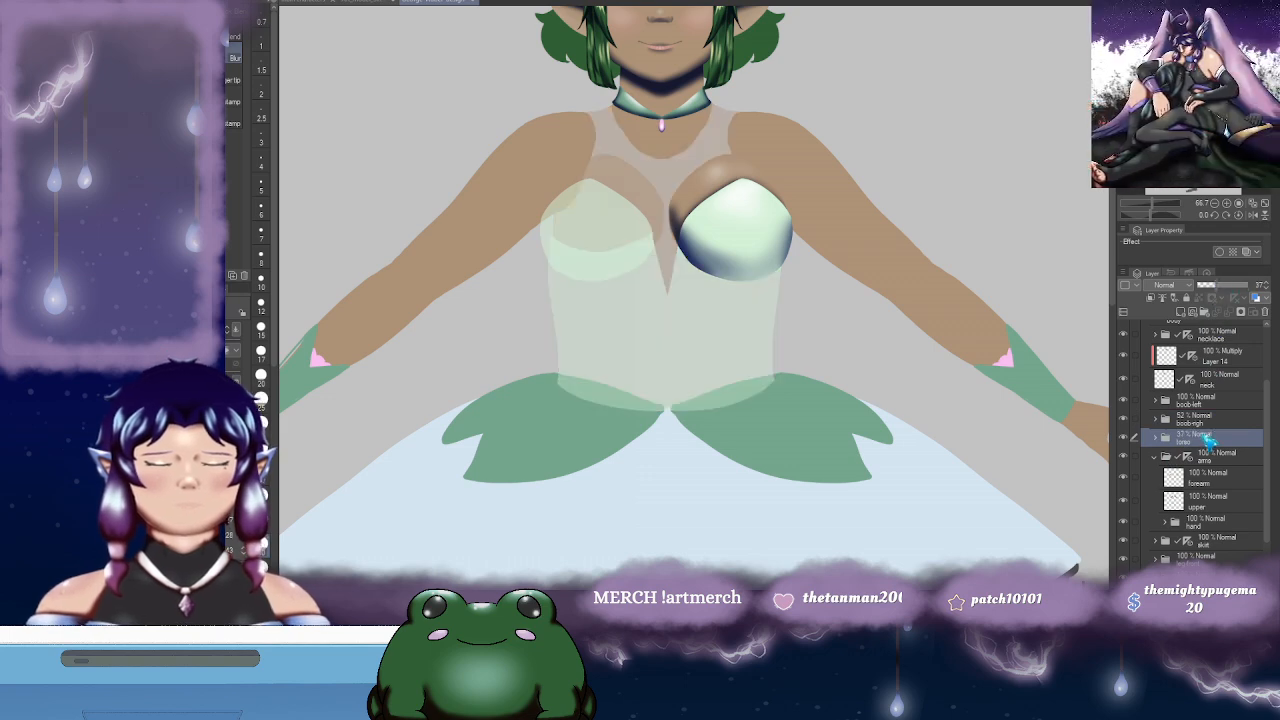
- Try a duplicate of the boob-left folder mirrored horizontally over the right cup, and delete the copy
{"action": "left_click", "coordinate": [1210, 420]}
{"action": "left_click", "coordinate": [1210, 401]}
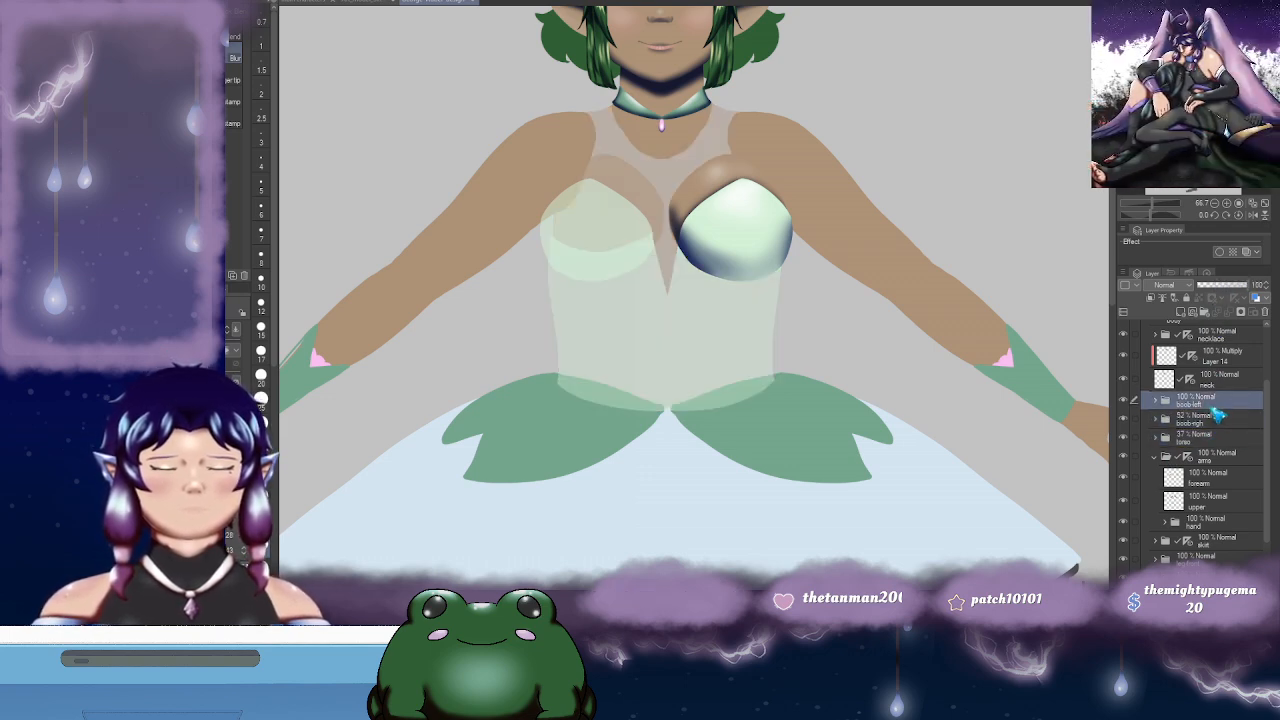
{"action": "left_click_drag", "start_coordinate": [1208, 404], "coordinate": [1207, 416]}
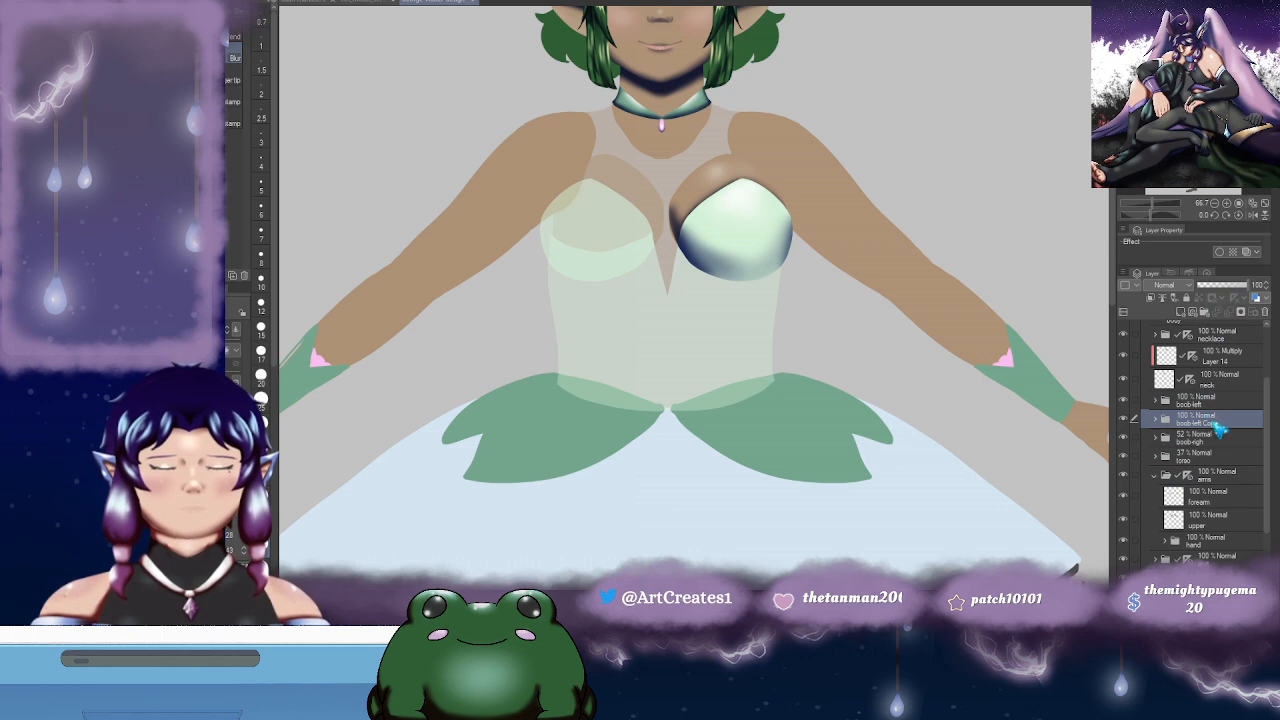
{"action": "key", "text": "ctrl+t"}
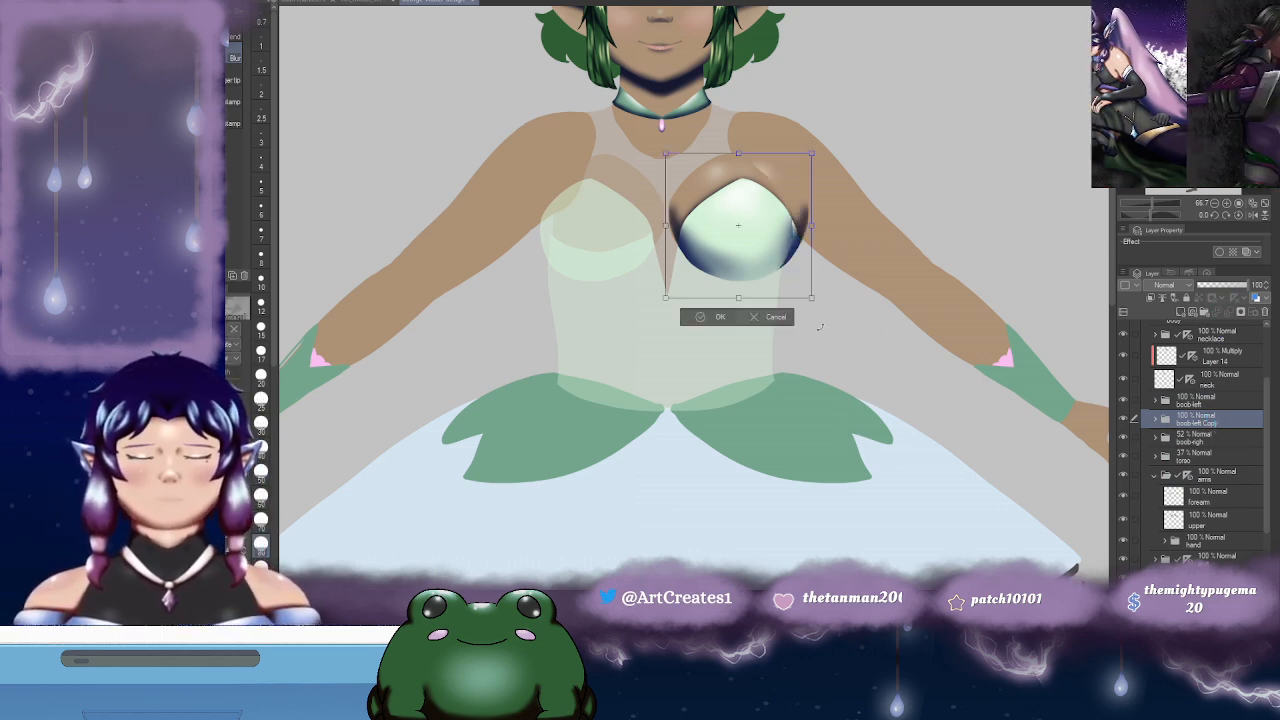
{"action": "left_click_drag", "start_coordinate": [760, 249], "coordinate": [616, 252]}
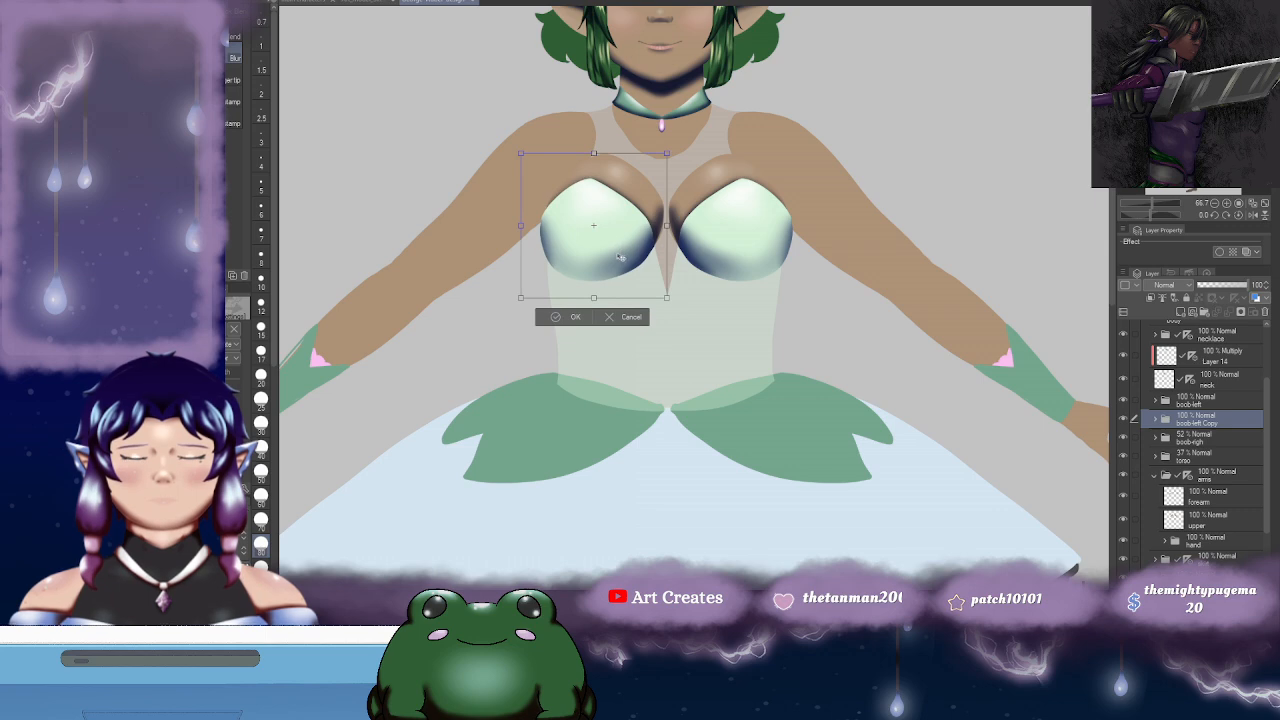
{"action": "scroll", "coordinate": [615, 247], "scroll_direction": "up", "scroll_amount": 4}
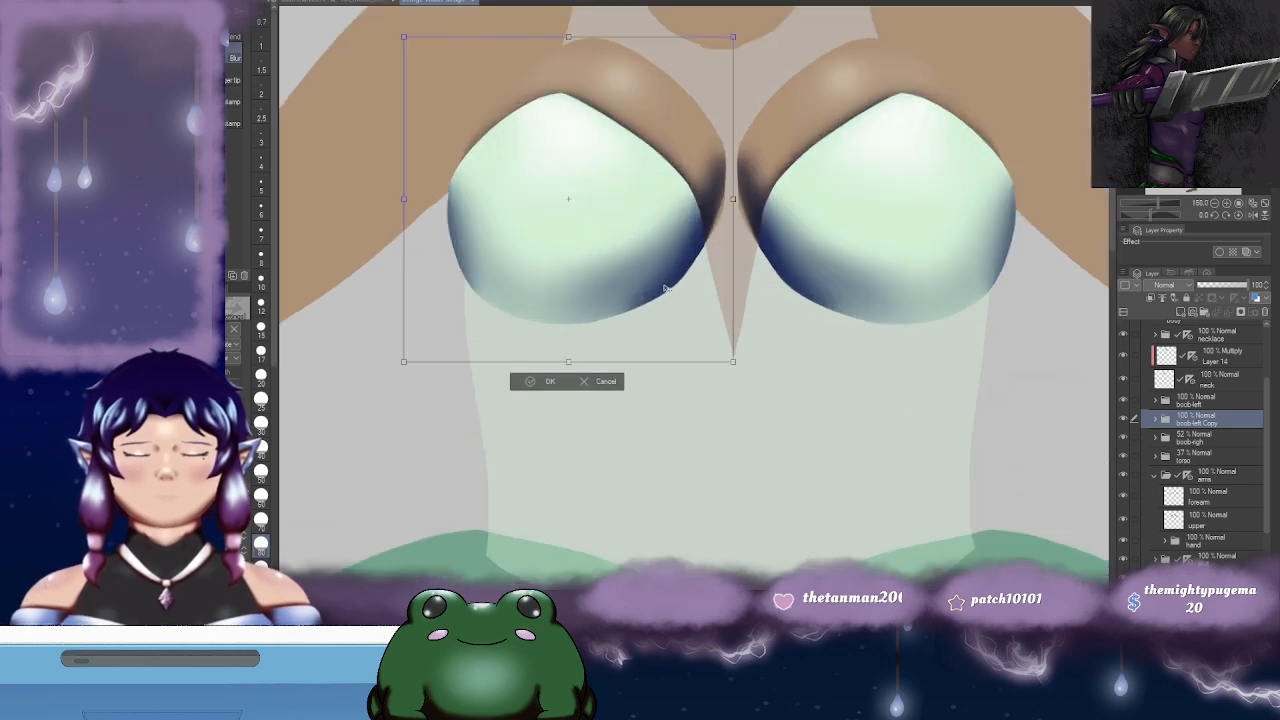
{"action": "left_click", "coordinate": [546, 381]}
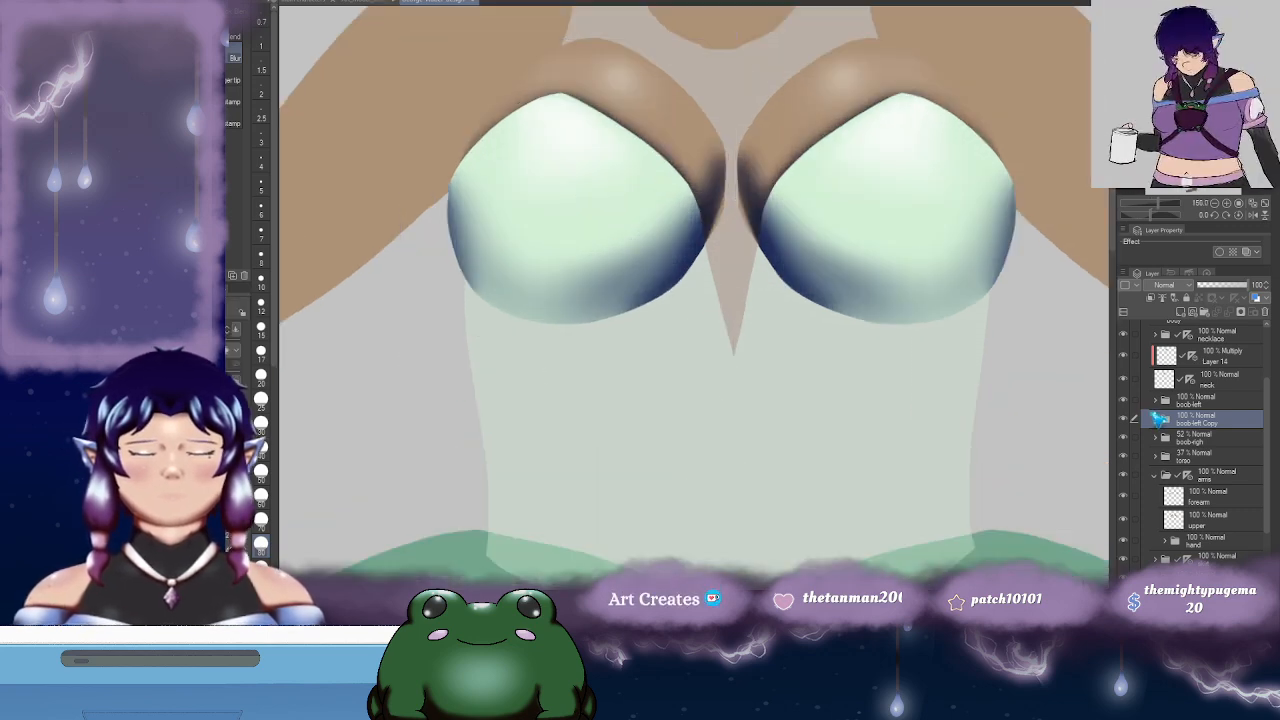
{"action": "left_click", "coordinate": [1266, 313]}
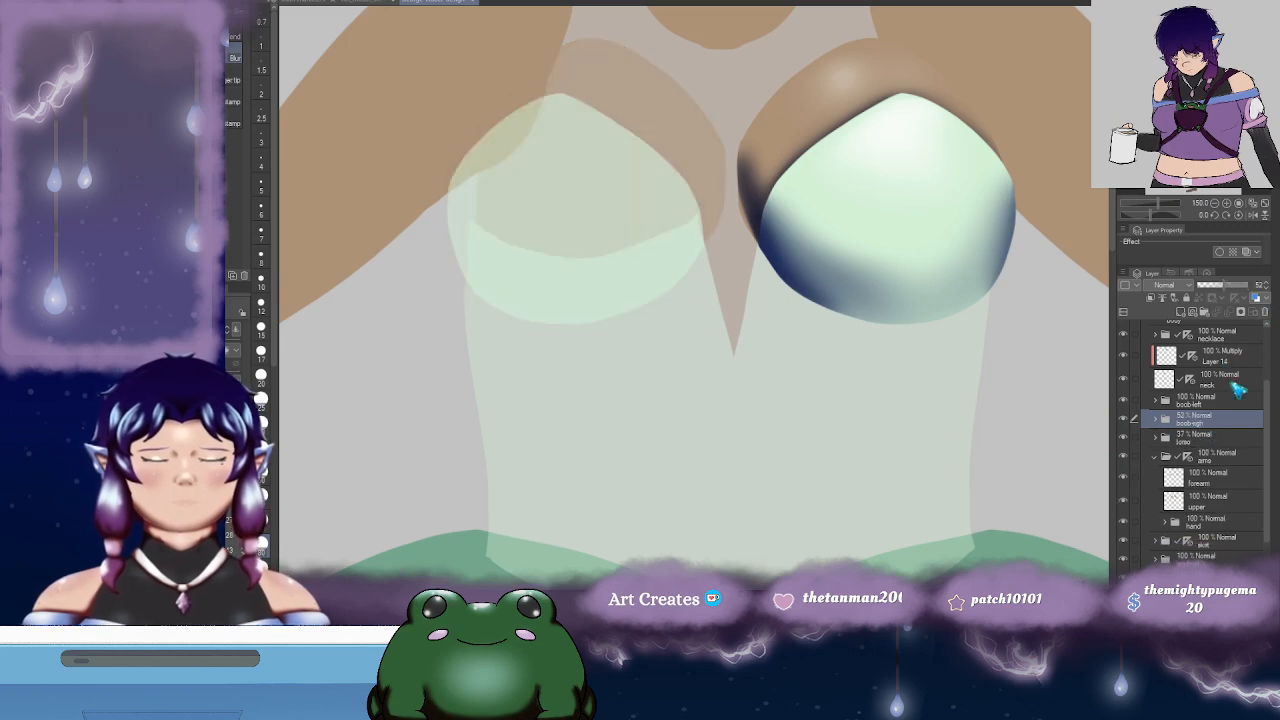
- On the s Copy 4 layer, extend the dark skin shading down the left cup's inner edge, soften it with blur, and select the boob-left folder
{"action": "left_click", "coordinate": [758, 214], "text": "ctrl"}
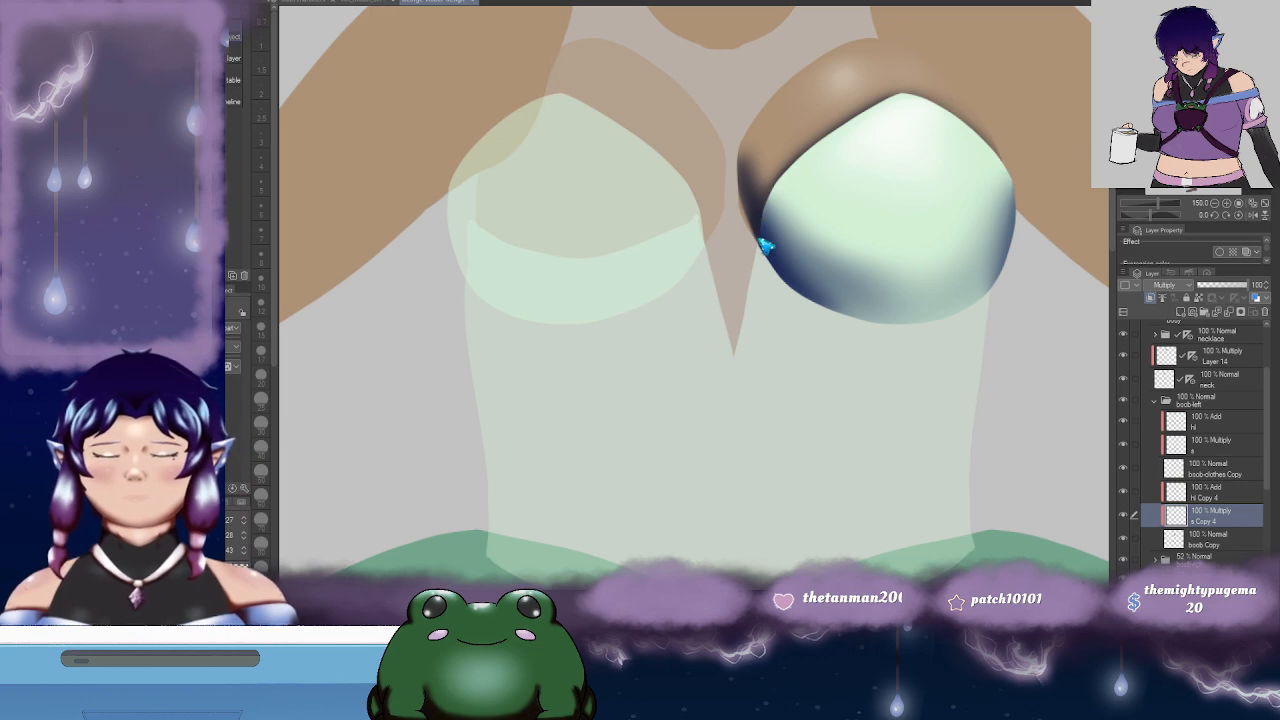
{"action": "key", "text": "b"}
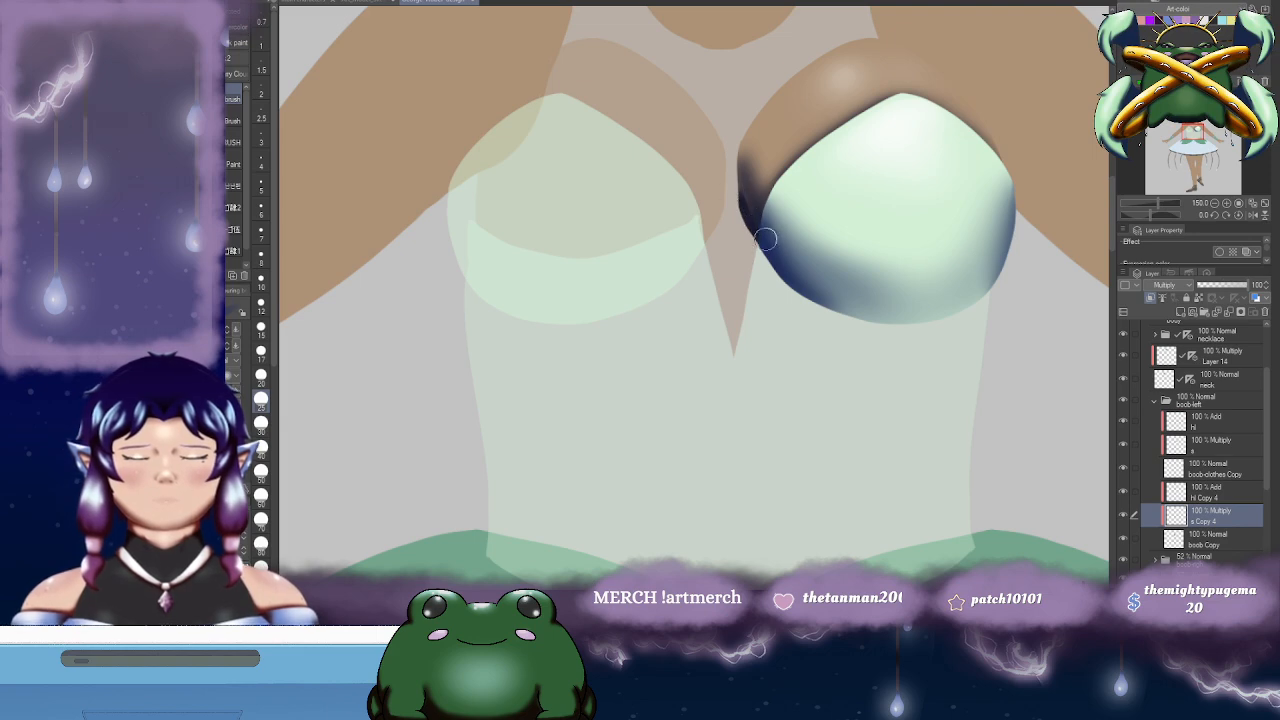
{"action": "key", "text": "j"}
{"action": "left_click", "coordinate": [261, 351]}
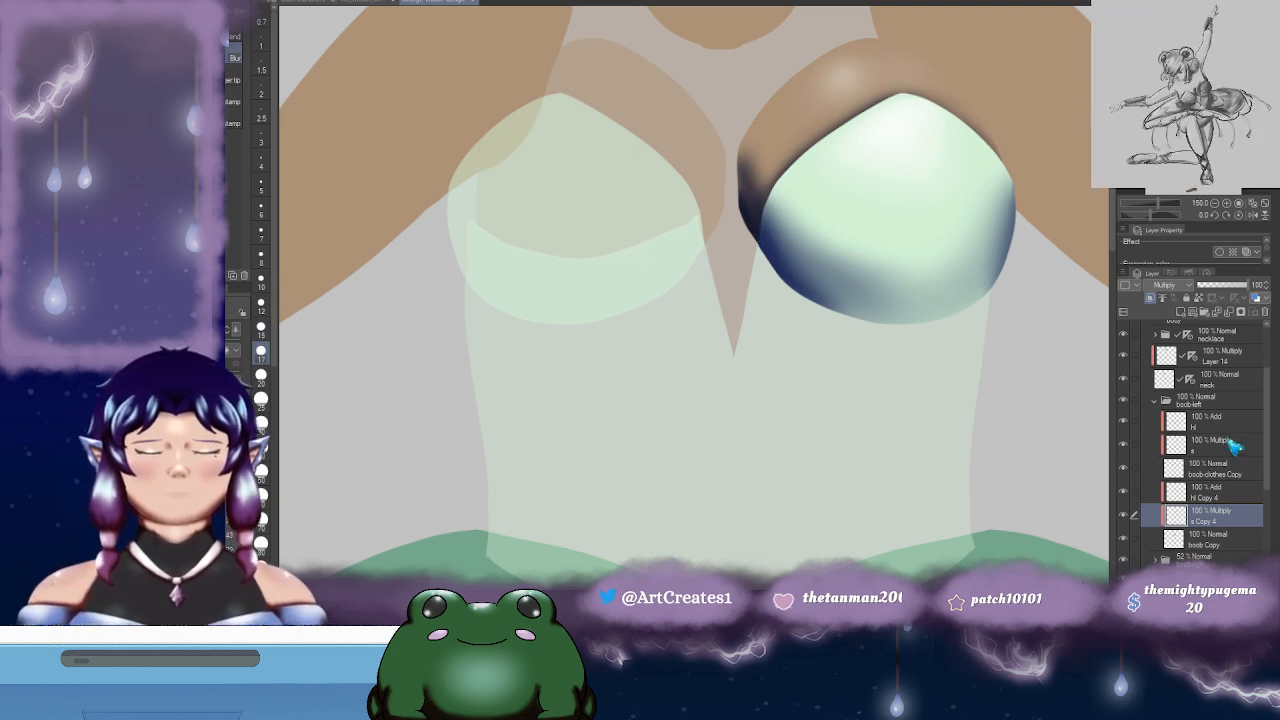
{"action": "left_click", "coordinate": [1180, 402]}
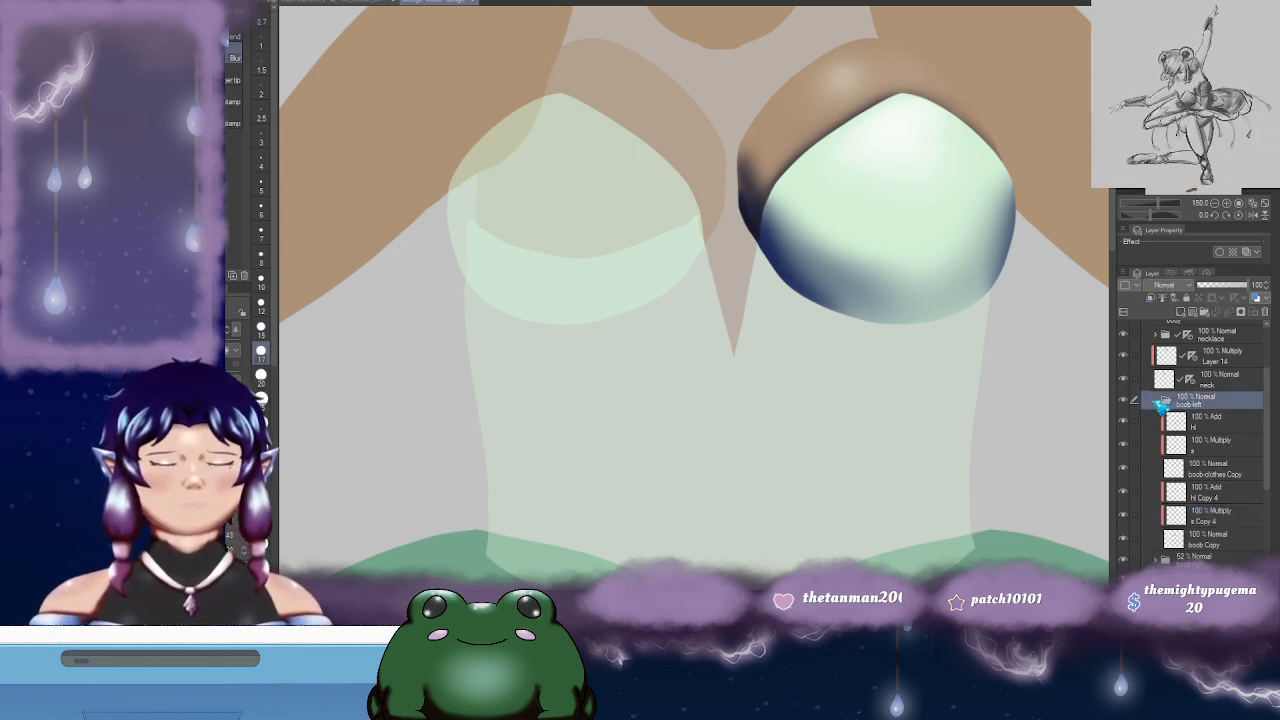
- Duplicate the boob-left folder below the original, mirror the copy horizontally, and place it over the right bodice cup
{"action": "left_click", "coordinate": [1154, 400]}
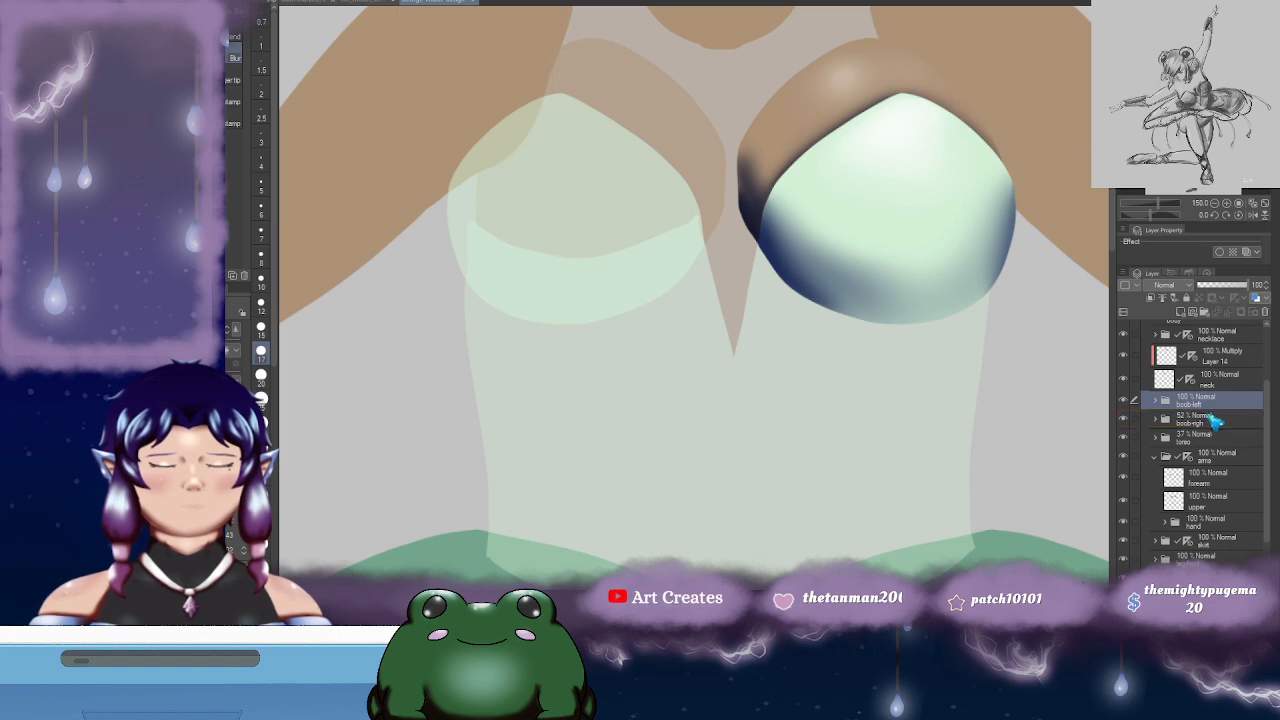
{"action": "left_click", "coordinate": [1205, 415]}
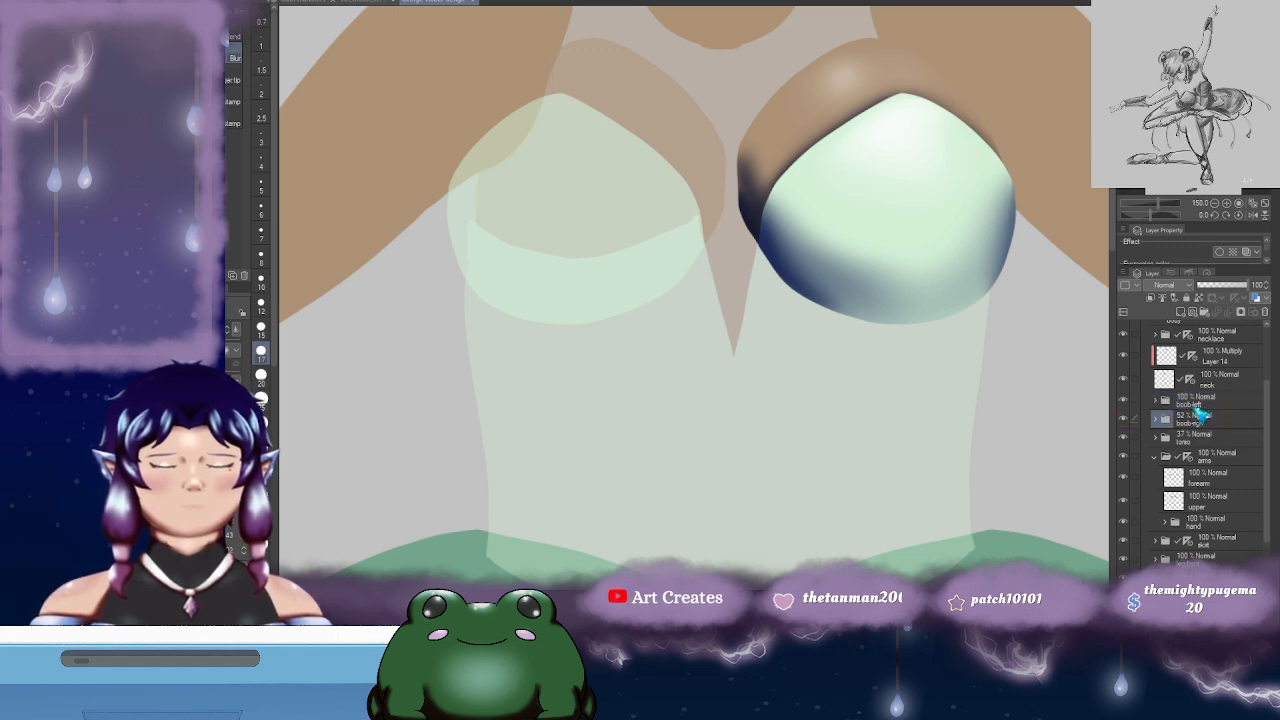
{"action": "left_click", "coordinate": [1178, 403]}
{"action": "left_click_drag", "start_coordinate": [1192, 403], "coordinate": [1190, 420]}
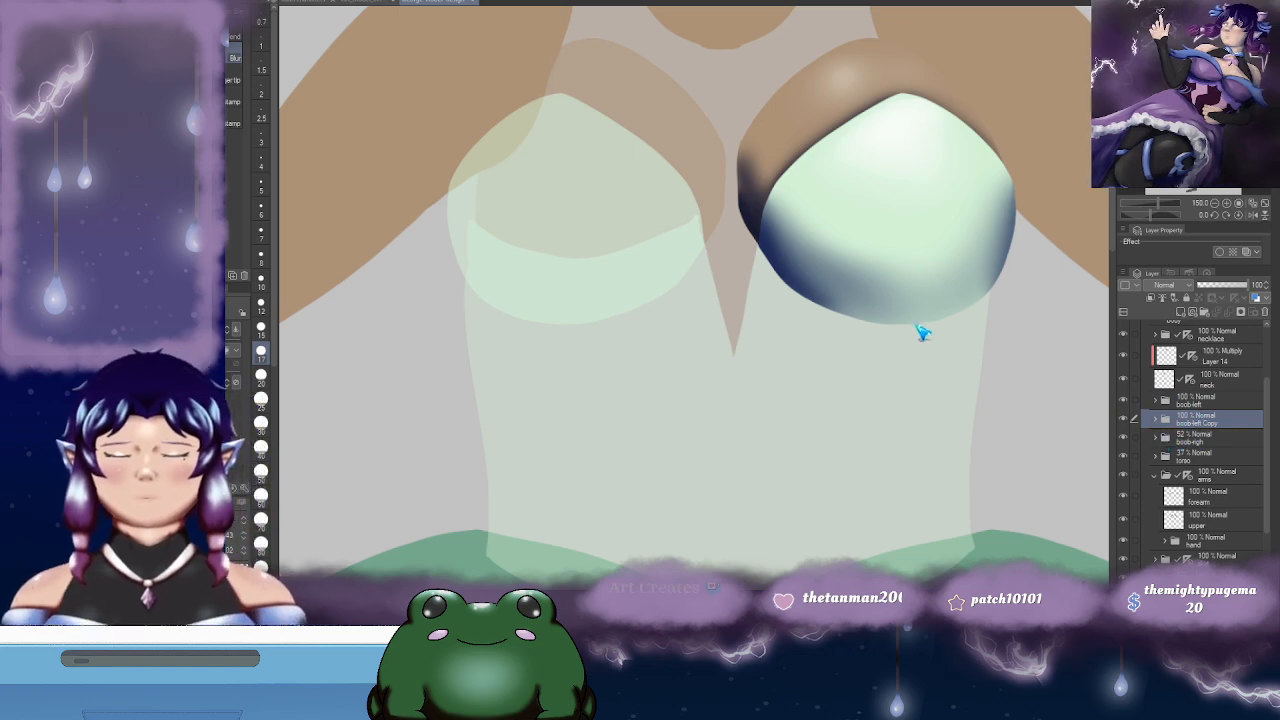
{"action": "key", "text": "ctrl+t"}
{"action": "key", "text": "ctrl+shift+h"}
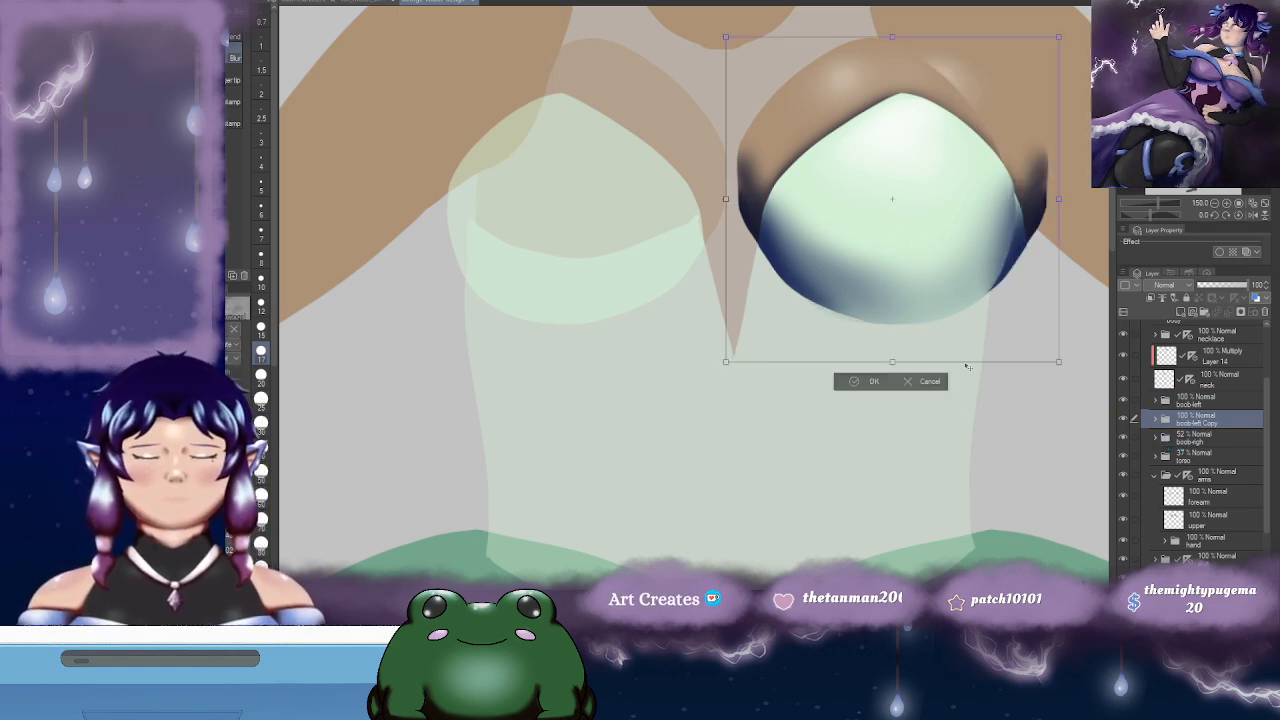
{"action": "left_click_drag", "start_coordinate": [948, 283], "coordinate": [640, 265]}
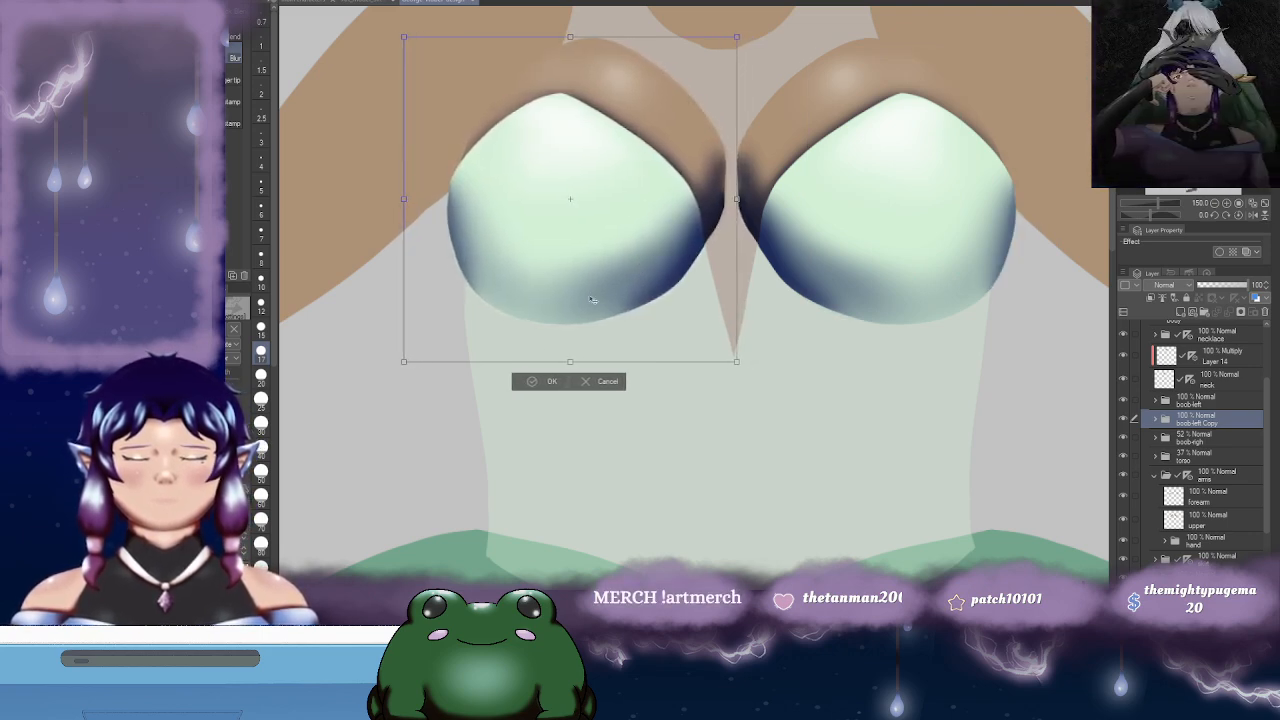
{"action": "left_click", "coordinate": [541, 384]}
- Delete the old boob-righ folder and set the torso folder's opacity to 100%
{"action": "scroll", "coordinate": [806, 279], "scroll_direction": "down", "scroll_amount": 4}
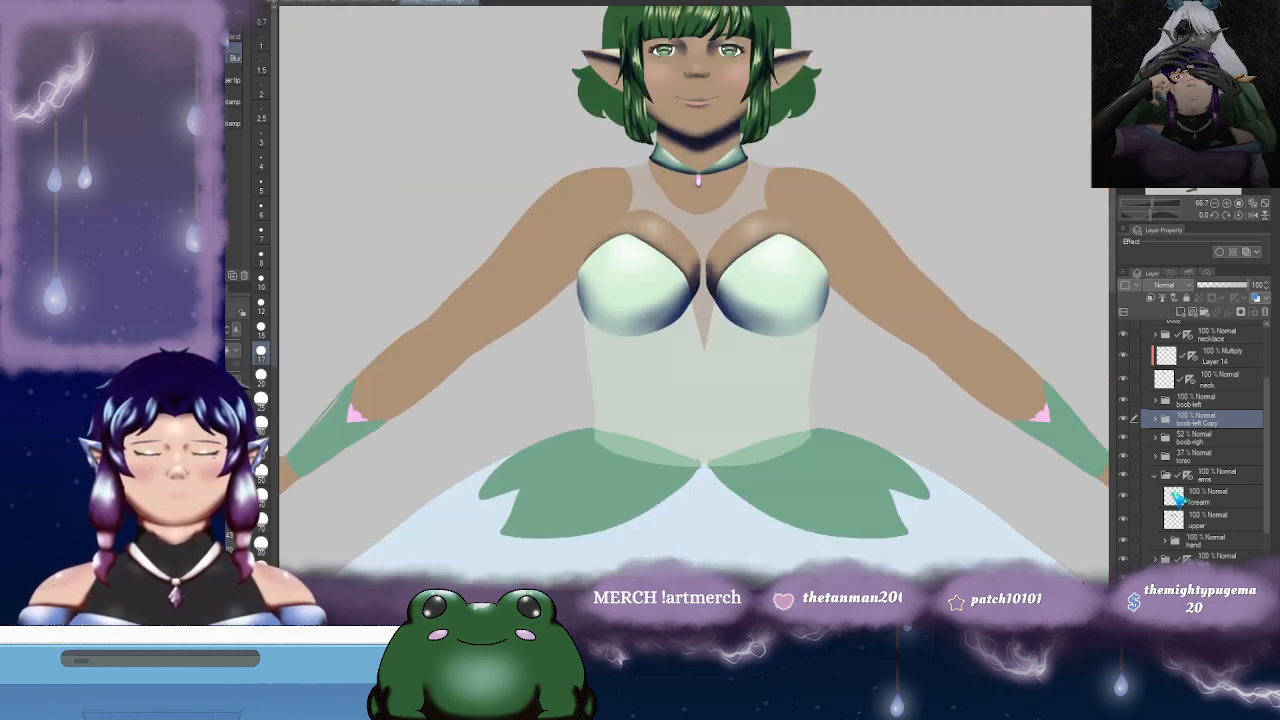
{"action": "left_click", "coordinate": [1212, 438]}
{"action": "left_click", "coordinate": [1267, 312]}
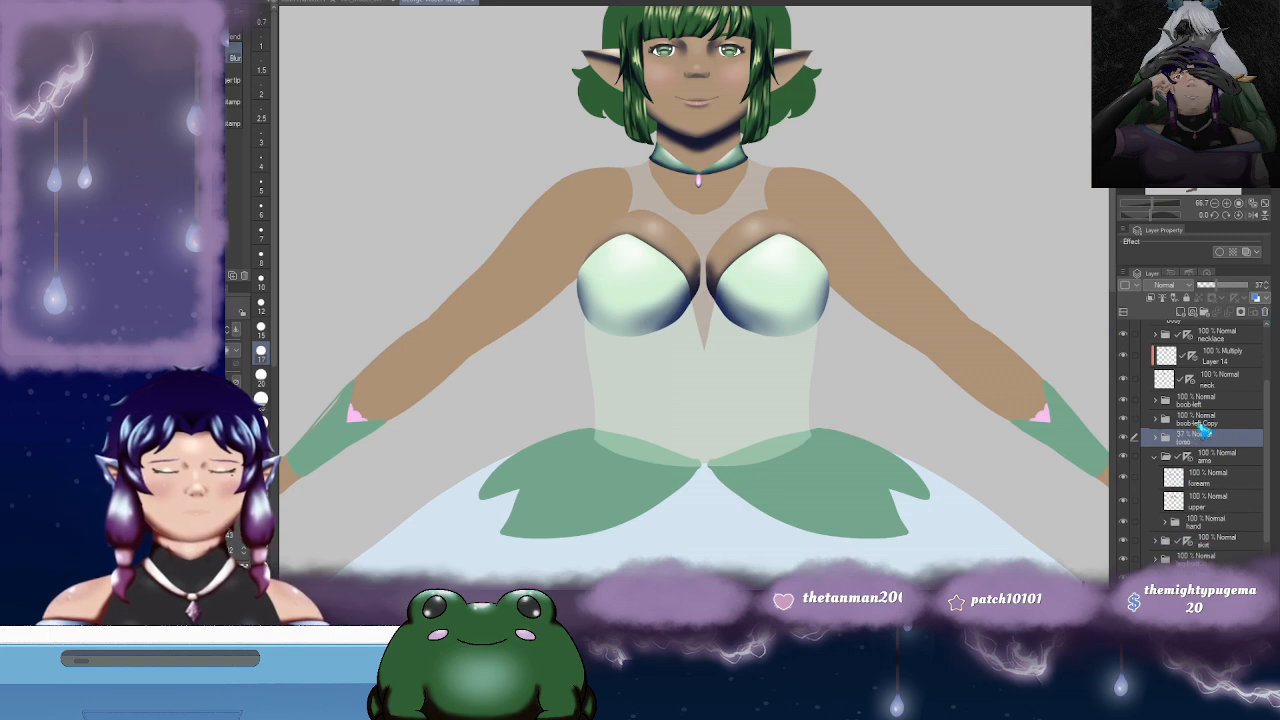
{"action": "left_click_drag", "start_coordinate": [1222, 286], "coordinate": [1277, 290]}
{"action": "left_click_drag", "start_coordinate": [848, 304], "coordinate": [822, 347]}
{"action": "scroll", "coordinate": [731, 326], "scroll_direction": "up", "scroll_amount": 3}
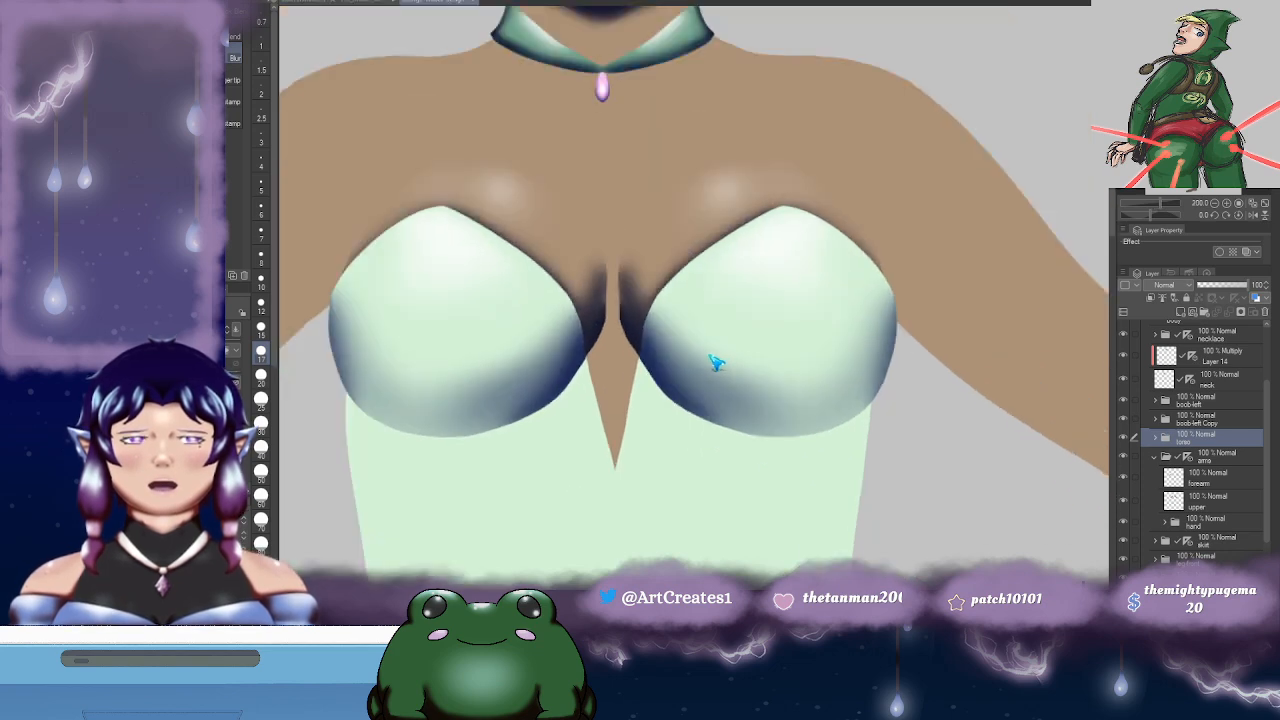
{"action": "scroll", "coordinate": [716, 363], "scroll_direction": "down", "scroll_amount": 2}
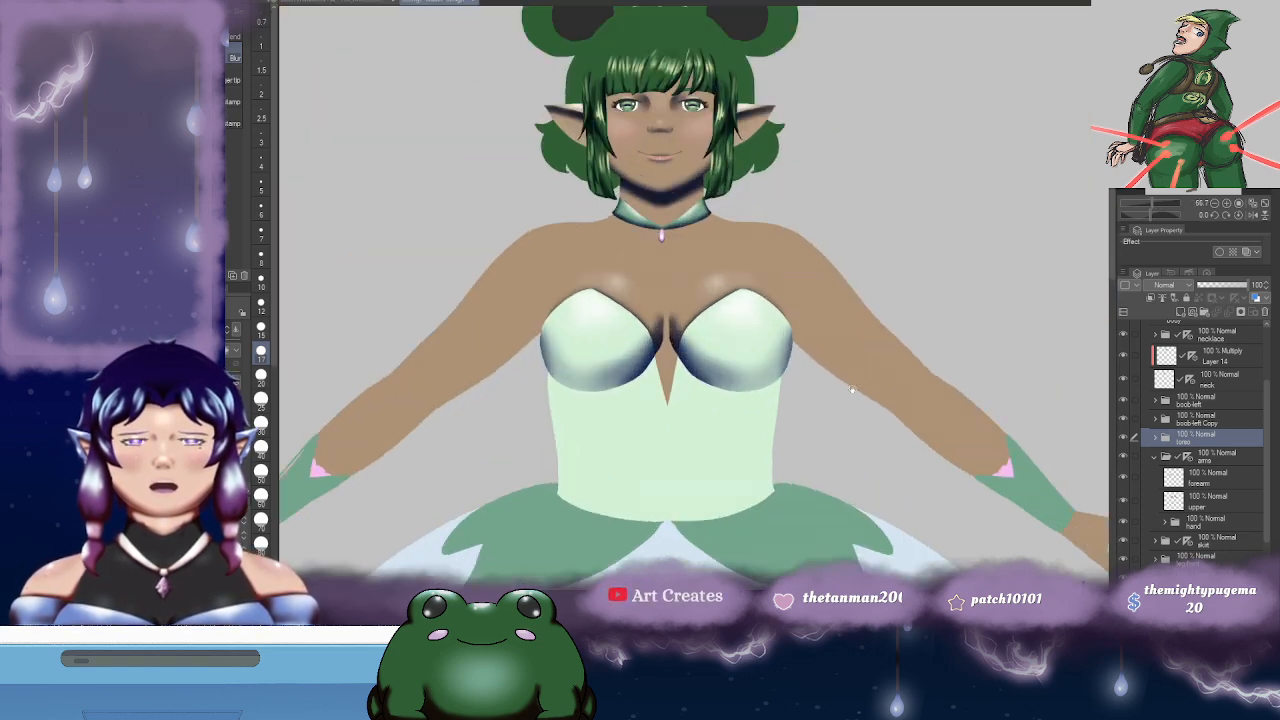
{"action": "left_click_drag", "start_coordinate": [846, 380], "coordinate": [755, 266]}
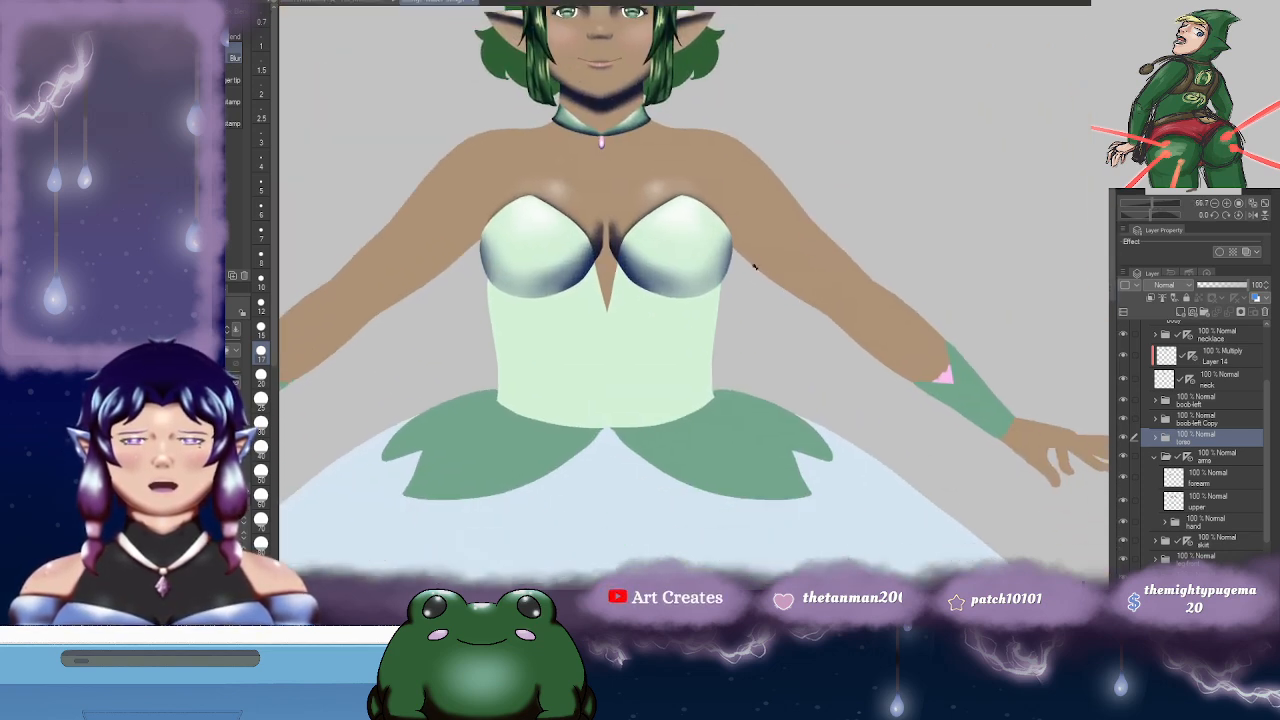
- Expand the torso folder, check the contents of torso-clothes and torso-skin by toggling their visibility, and select torso-skin
{"action": "left_click", "coordinate": [1156, 438]}
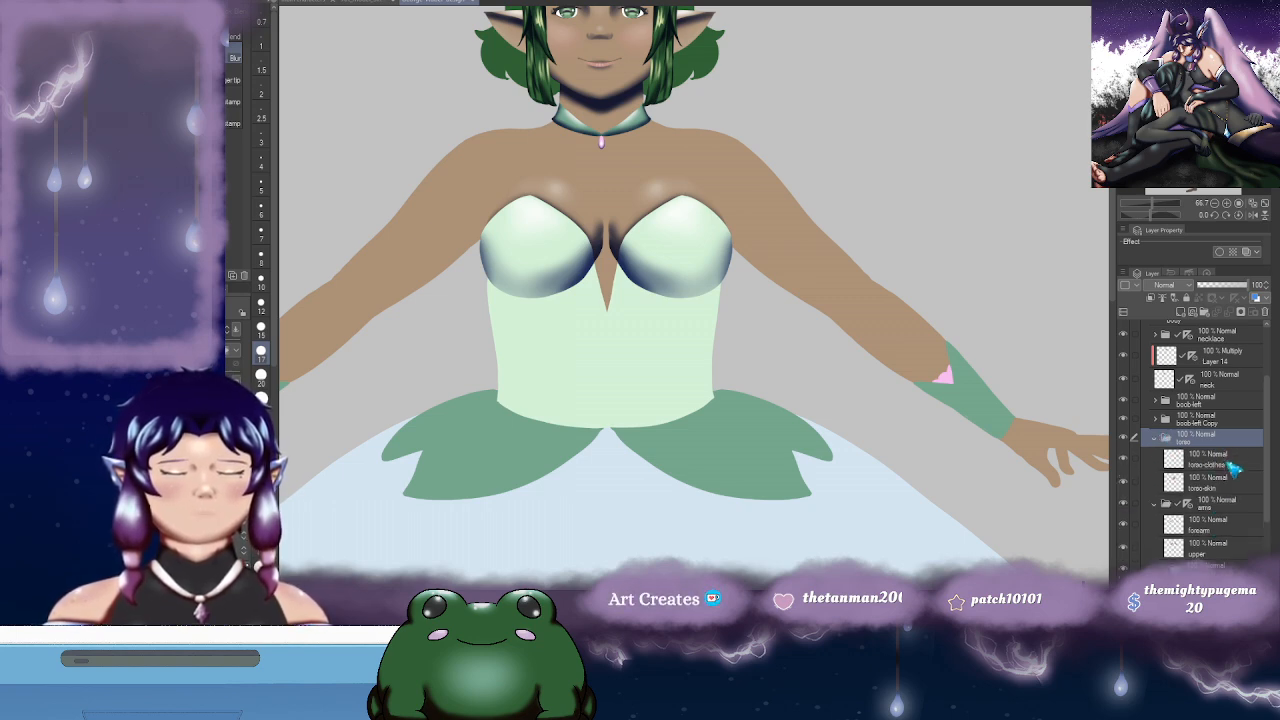
{"action": "left_click", "coordinate": [1158, 460]}
{"action": "left_click", "coordinate": [1123, 459]}
{"action": "left_click", "coordinate": [1123, 459]}
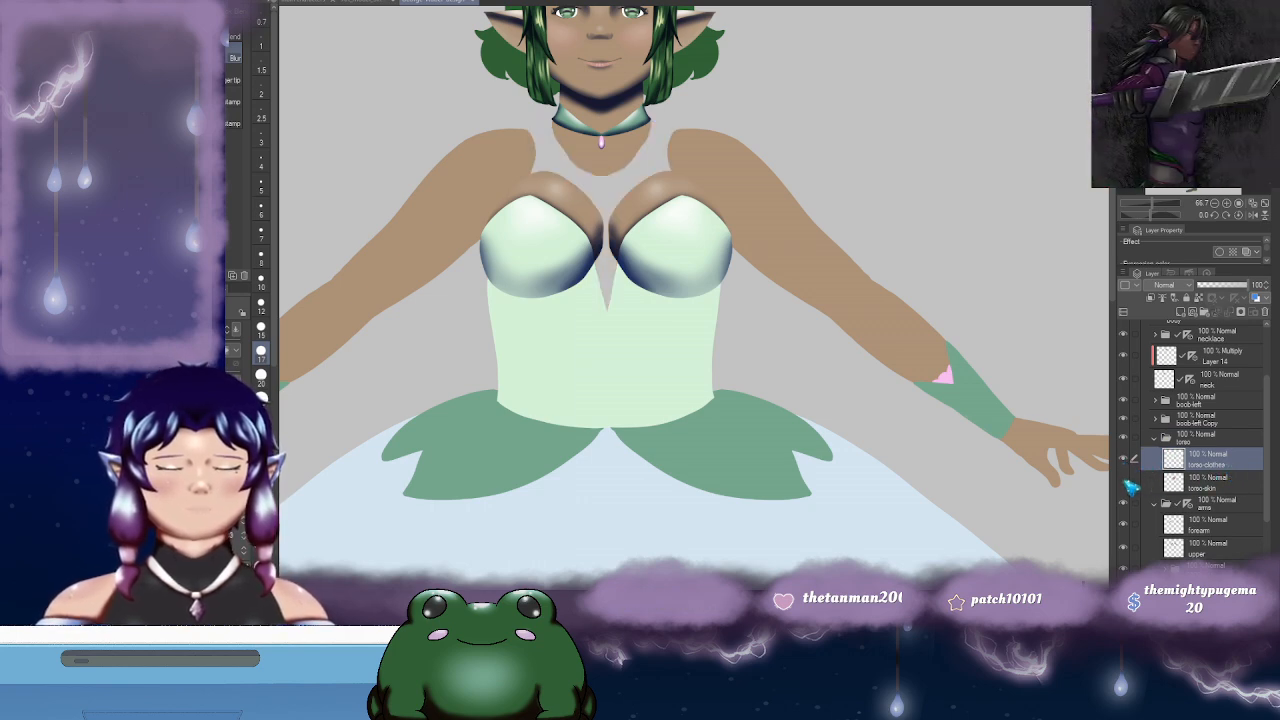
{"action": "left_click", "coordinate": [1123, 482]}
{"action": "left_click", "coordinate": [1123, 482]}
{"action": "left_click", "coordinate": [1218, 488]}
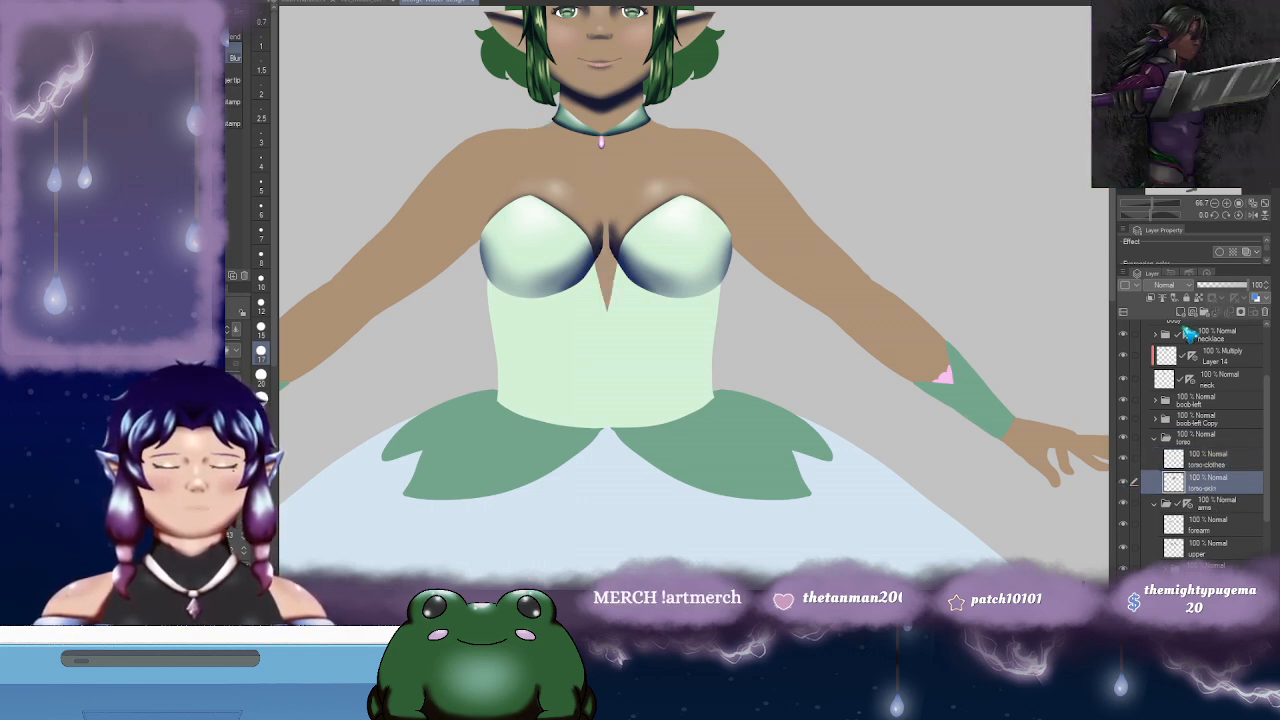
- Add two new layers clipped to torso-skin, named s and, above it, hl
{"action": "left_click", "coordinate": [1185, 313]}
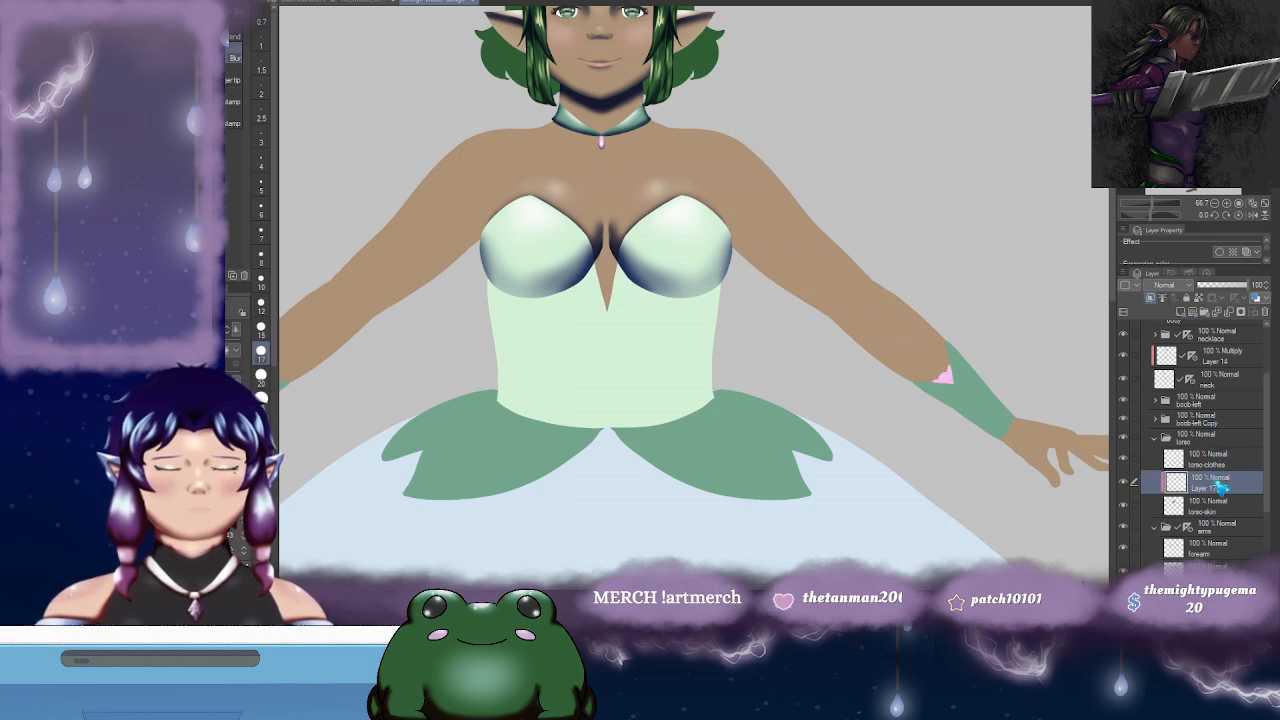
{"action": "double_click", "coordinate": [1203, 486]}
{"action": "type", "text": "s"}
{"action": "key", "text": "Return"}
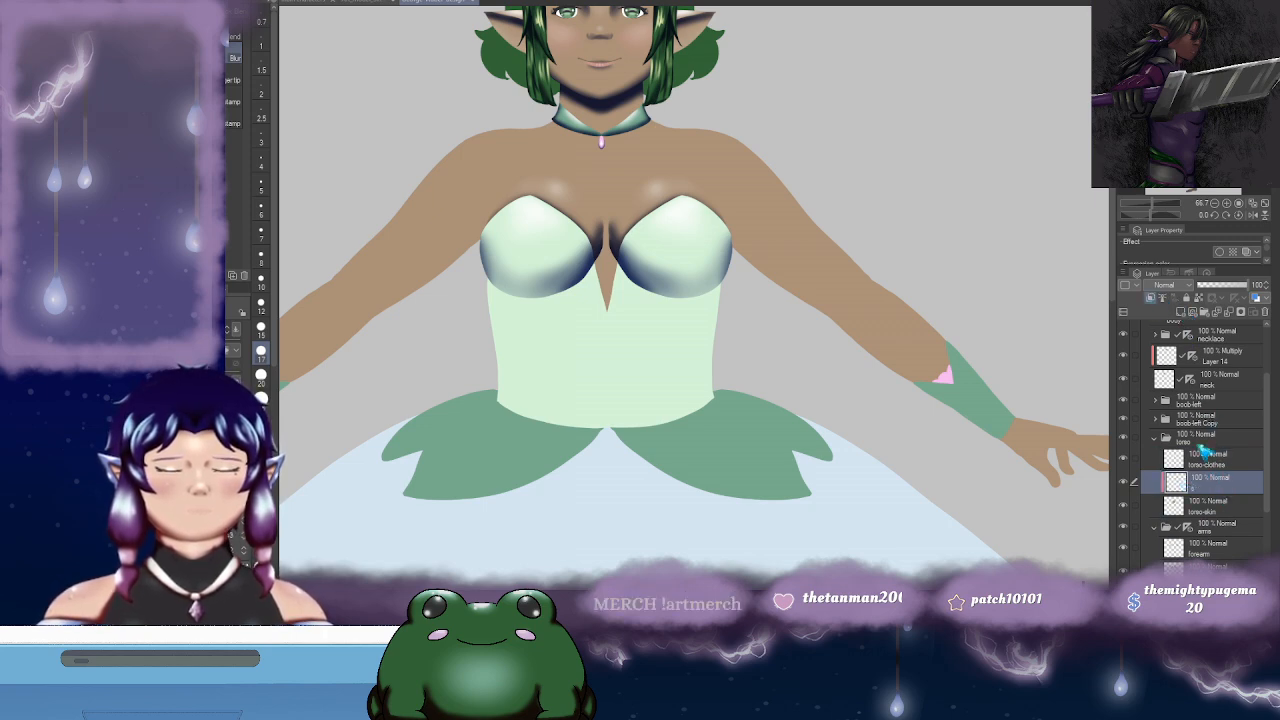
{"action": "left_click", "coordinate": [1181, 312]}
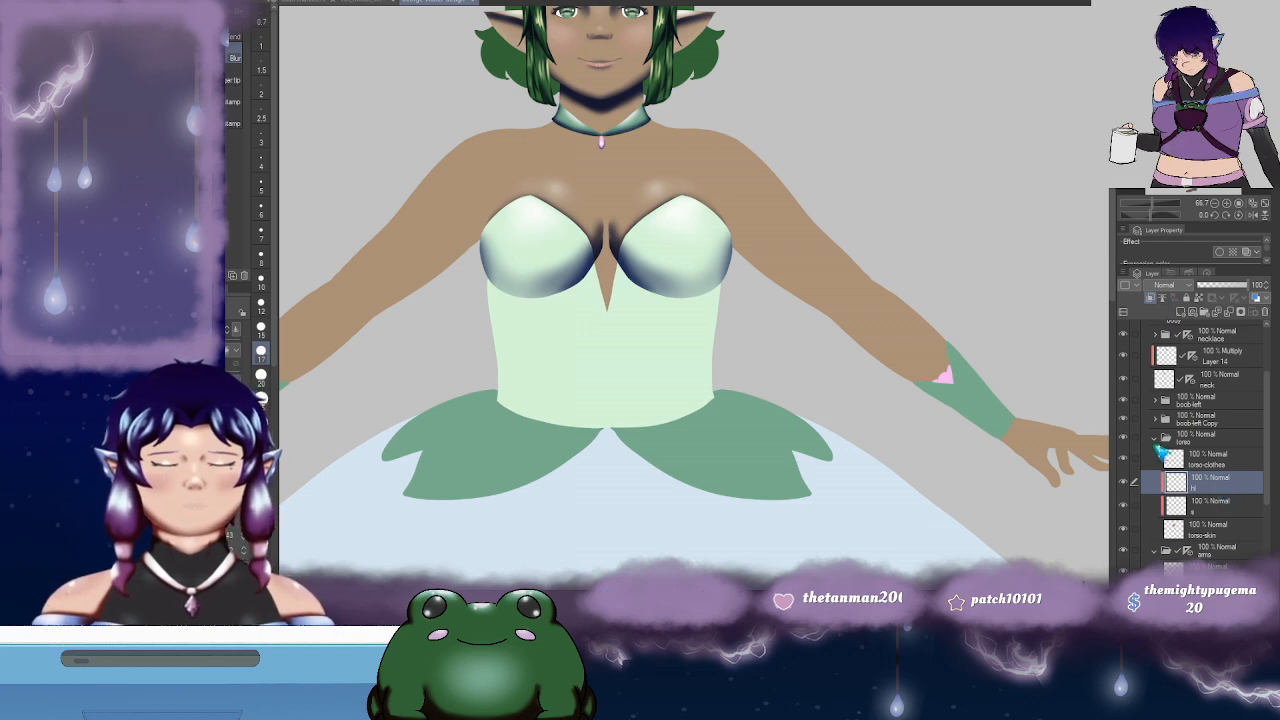
- Brush dark blue shading between the two cups and along the edges of the V-shaped neckline opening
{"action": "left_click_drag", "start_coordinate": [698, 288], "coordinate": [747, 304]}
{"action": "key", "text": "b"}
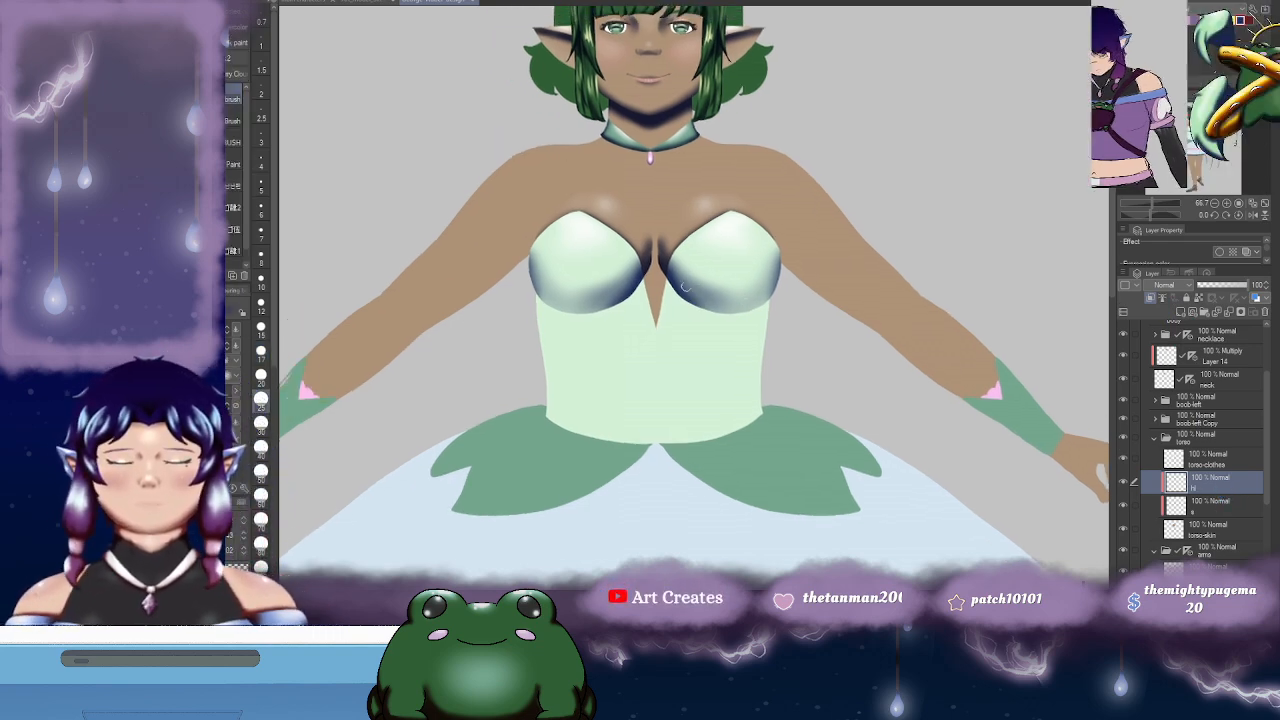
{"action": "left_click_drag", "start_coordinate": [654, 288], "coordinate": [659, 279]}
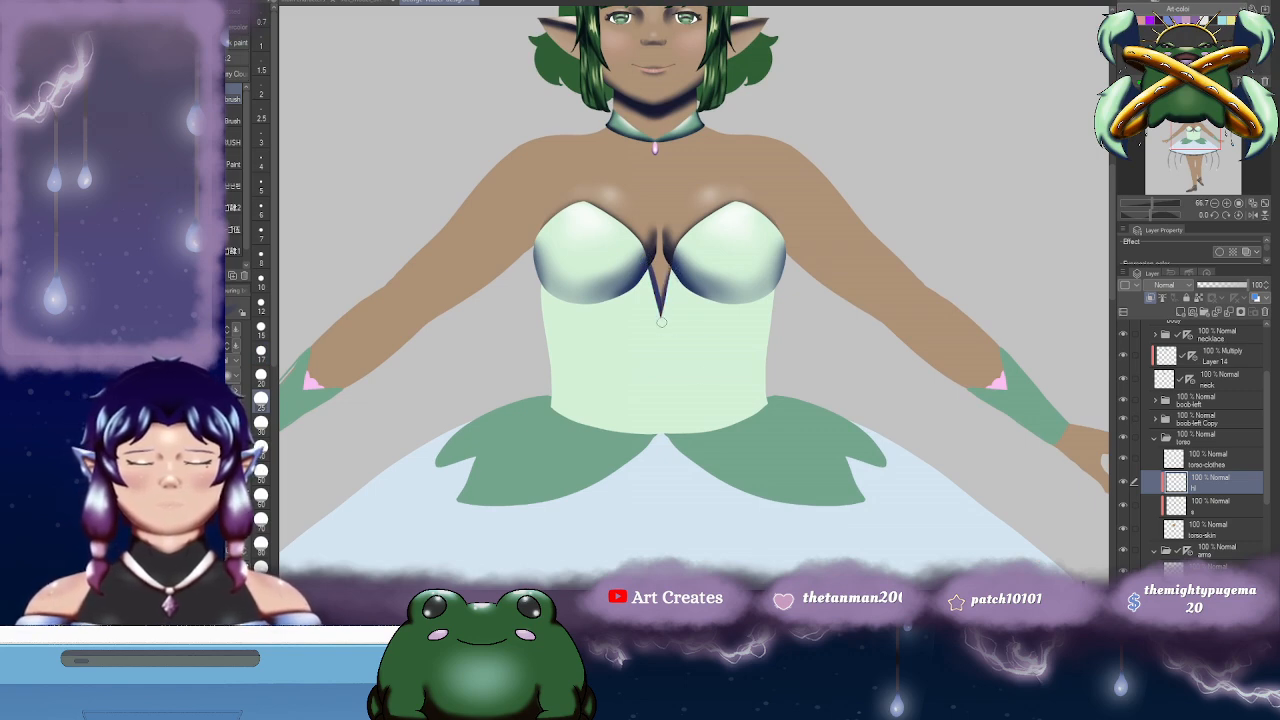
{"action": "left_click_drag", "start_coordinate": [666, 301], "coordinate": [670, 317]}
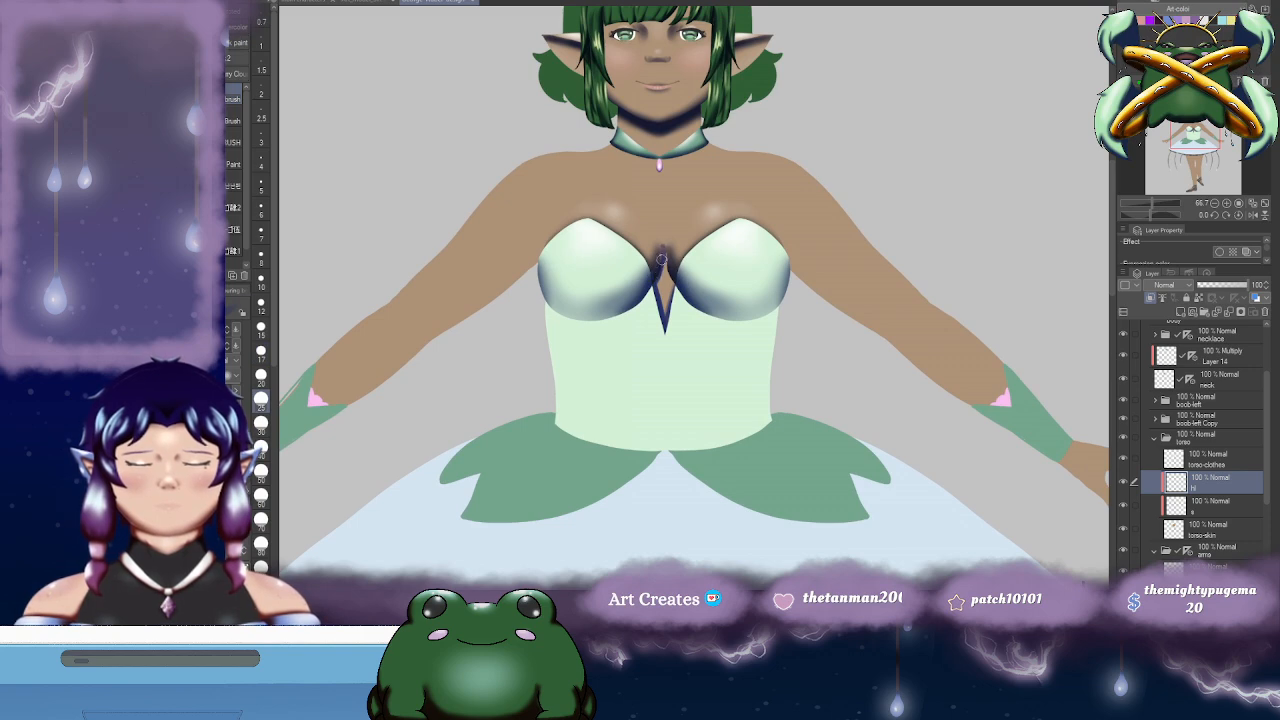
{"action": "left_click_drag", "start_coordinate": [792, 217], "coordinate": [840, 222]}
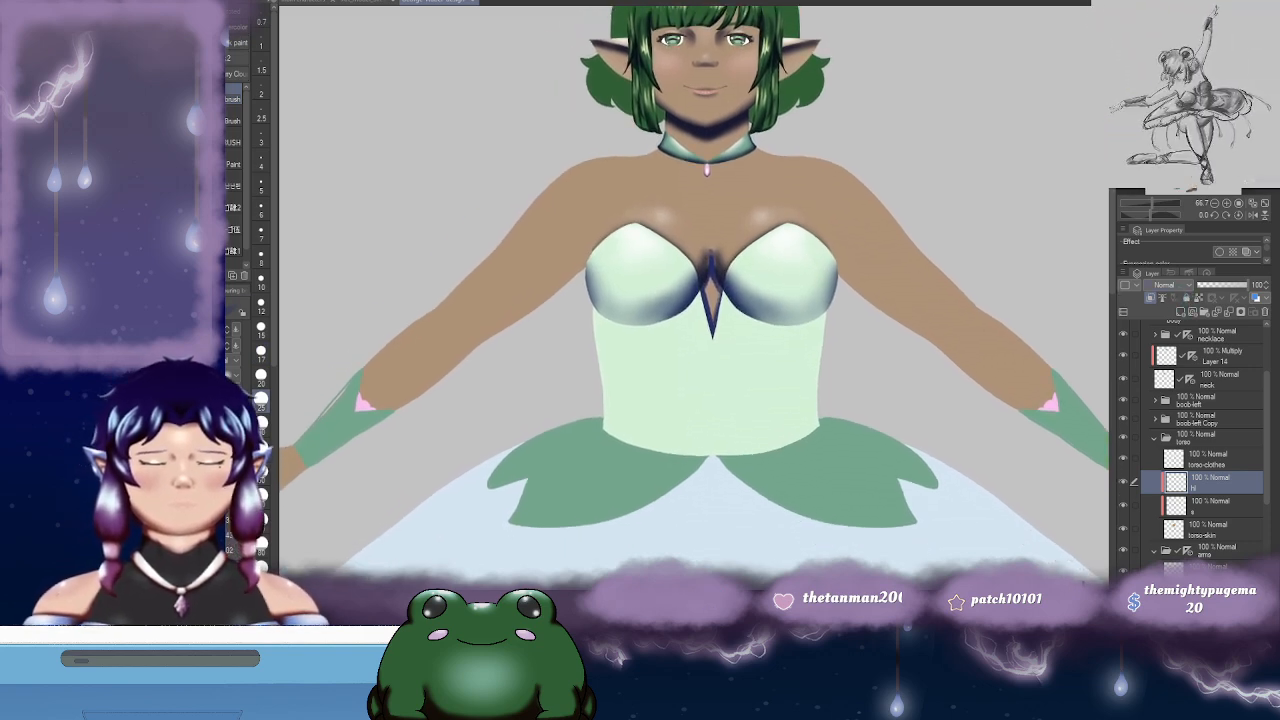
- Set the neckline shading layer to Multiply and arrange it as the s layer beneath a Normal hl layer
{"action": "left_click", "coordinate": [1166, 317]}
{"action": "left_click_drag", "start_coordinate": [757, 131], "coordinate": [809, 212]}
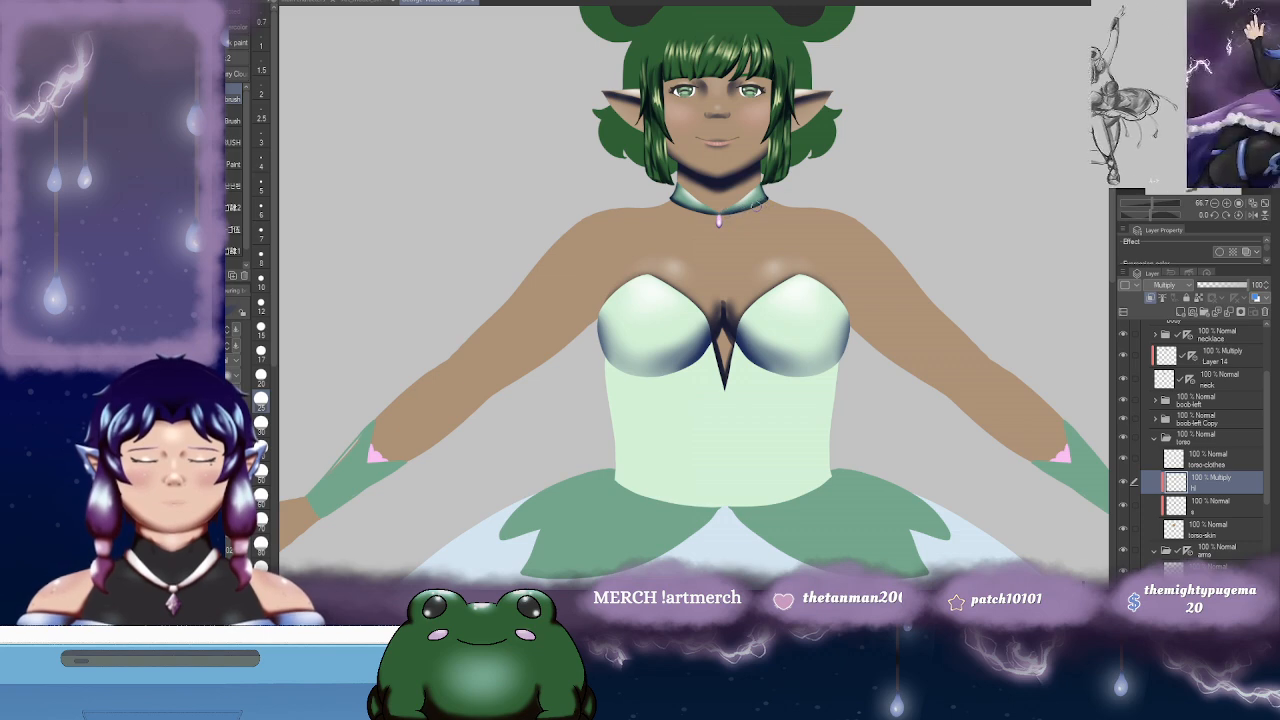
{"action": "mouse_move", "coordinate": [764, 219]}
{"action": "left_mouse_down"}
{"action": "mouse_move", "coordinate": [717, 312]}
{"action": "mouse_move", "coordinate": [758, 180]}
{"action": "mouse_move", "coordinate": [729, 209]}
{"action": "left_mouse_up"}
{"action": "key", "text": "ctrl+z"}
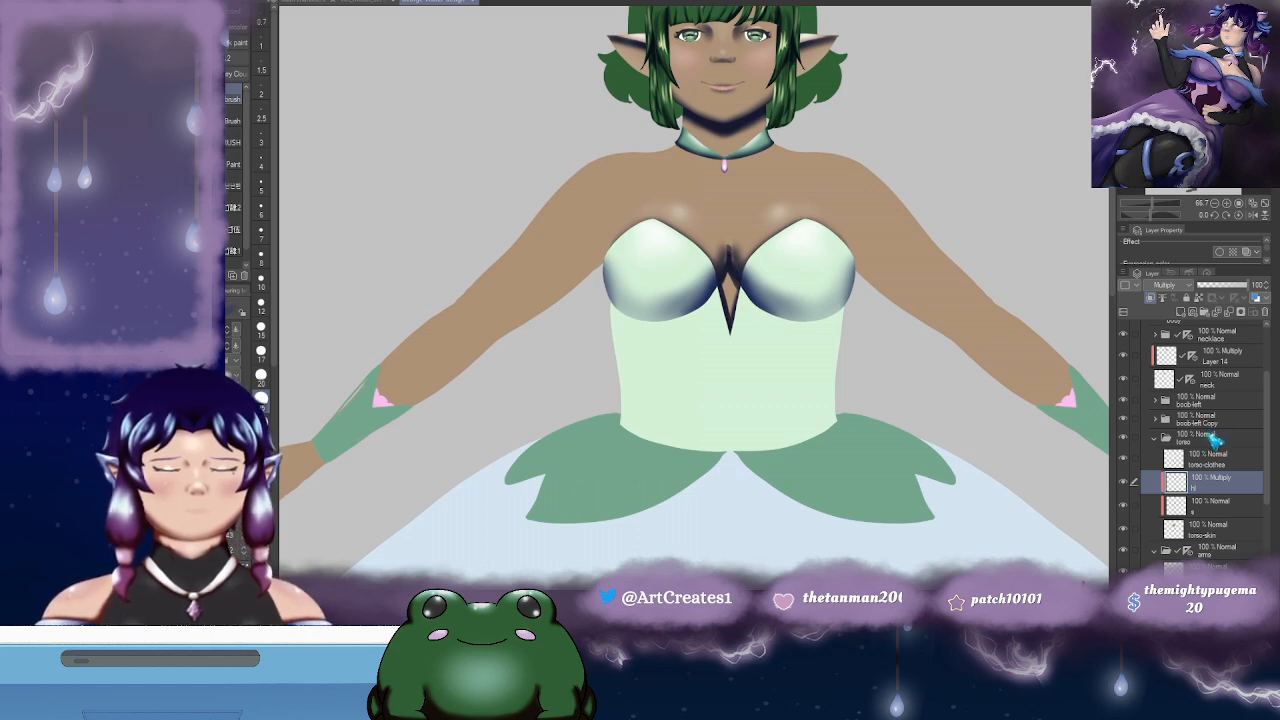
{"action": "left_click_drag", "start_coordinate": [1230, 487], "coordinate": [1226, 514]}
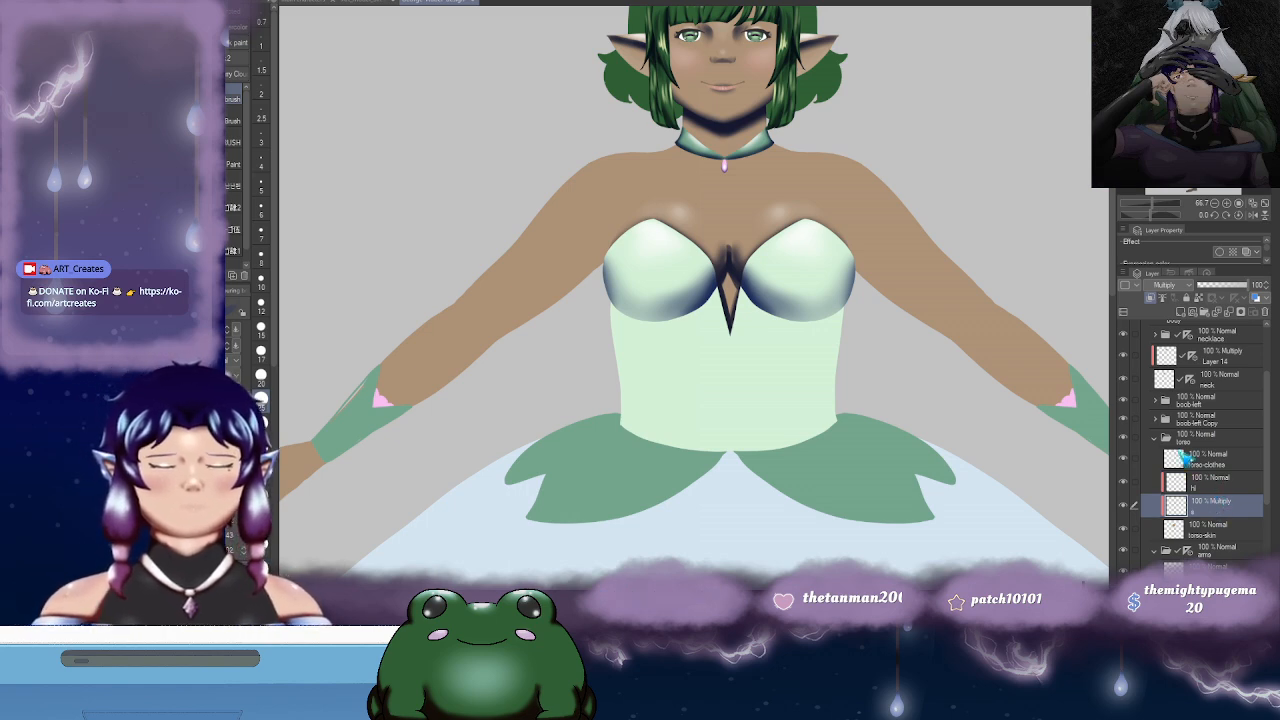
- On the s layer, blur the dark neckline shading and lighten the middle of the V opening with the Soft eraser
{"action": "key", "text": "e"}
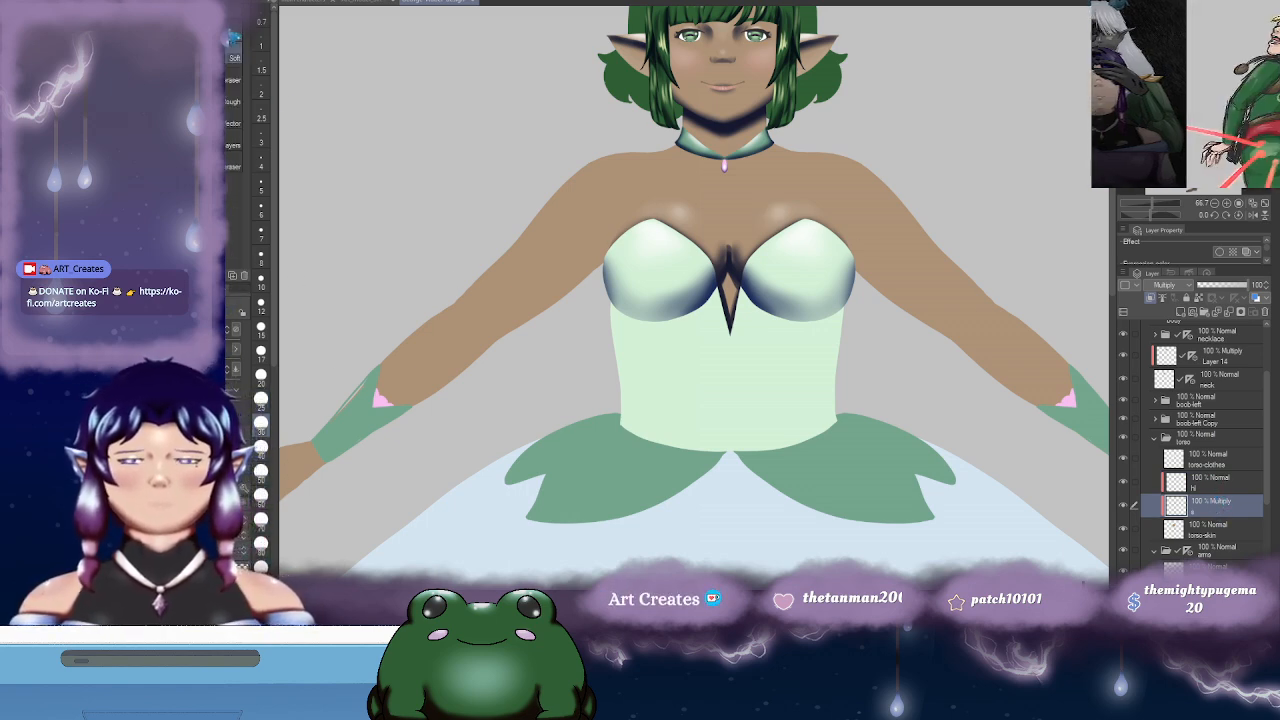
{"action": "left_click", "coordinate": [261, 543]}
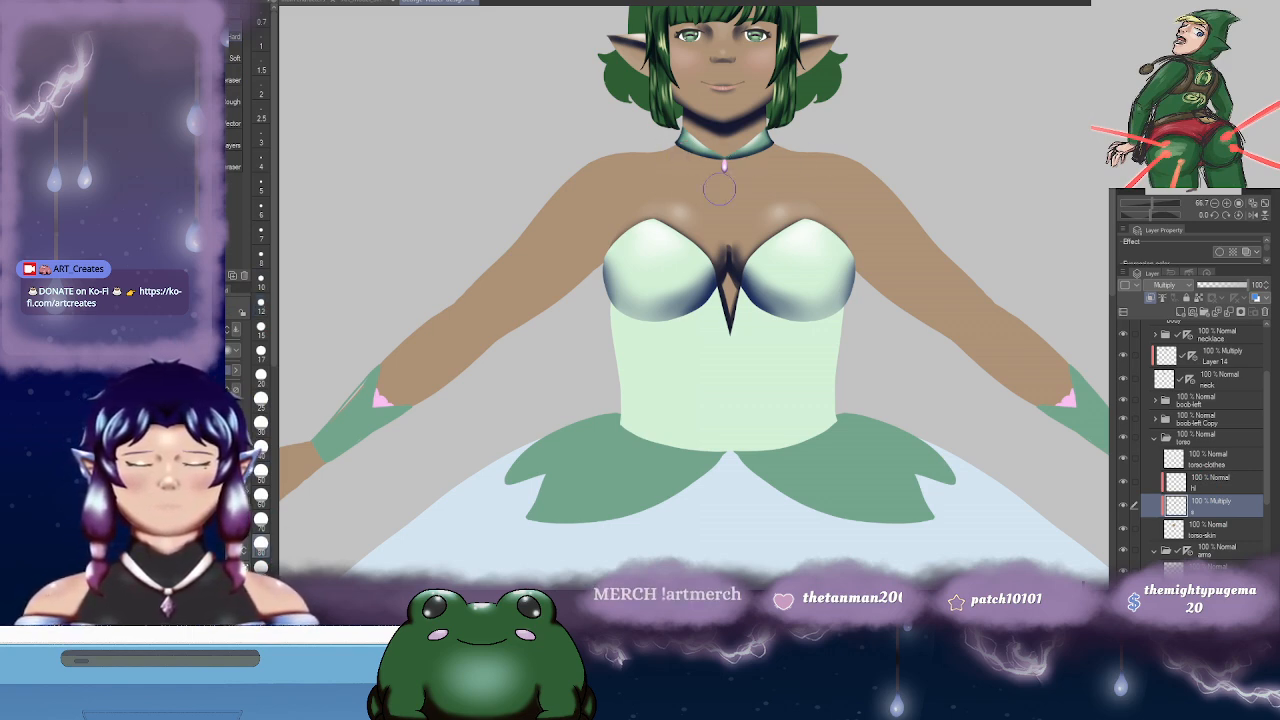
{"action": "left_click_drag", "start_coordinate": [872, 217], "coordinate": [852, 192]}
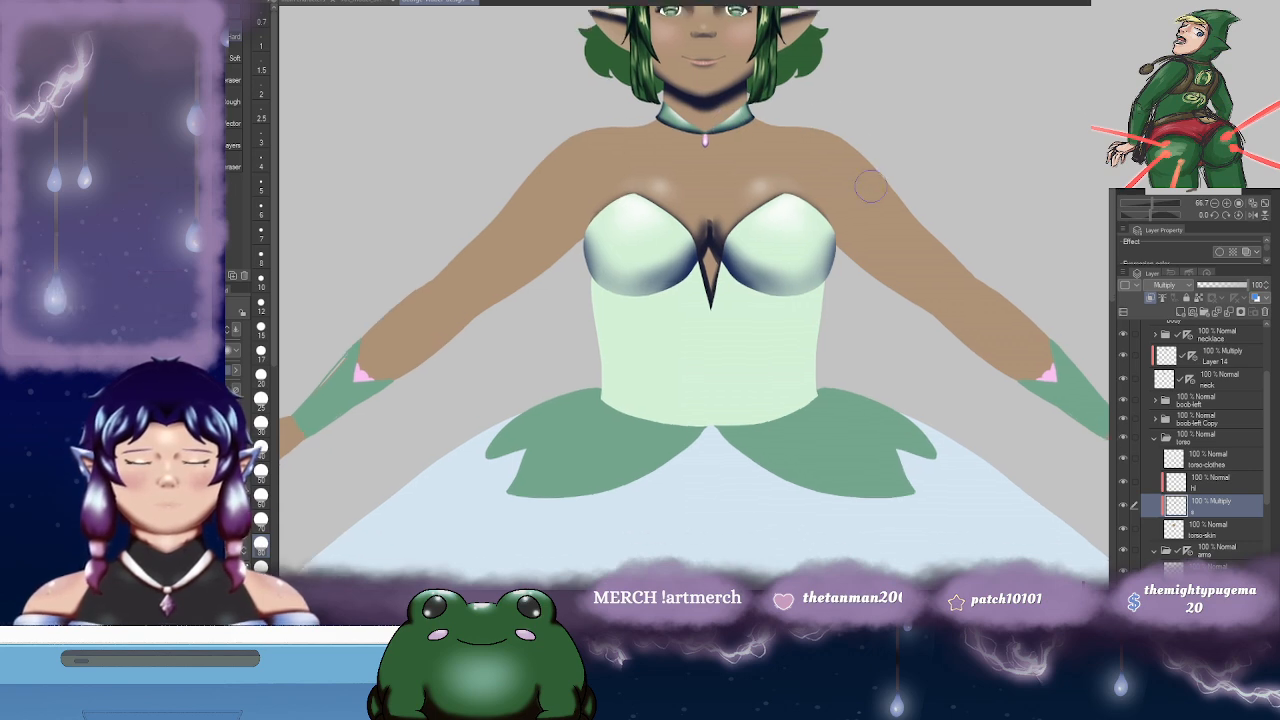
{"action": "key", "text": "j"}
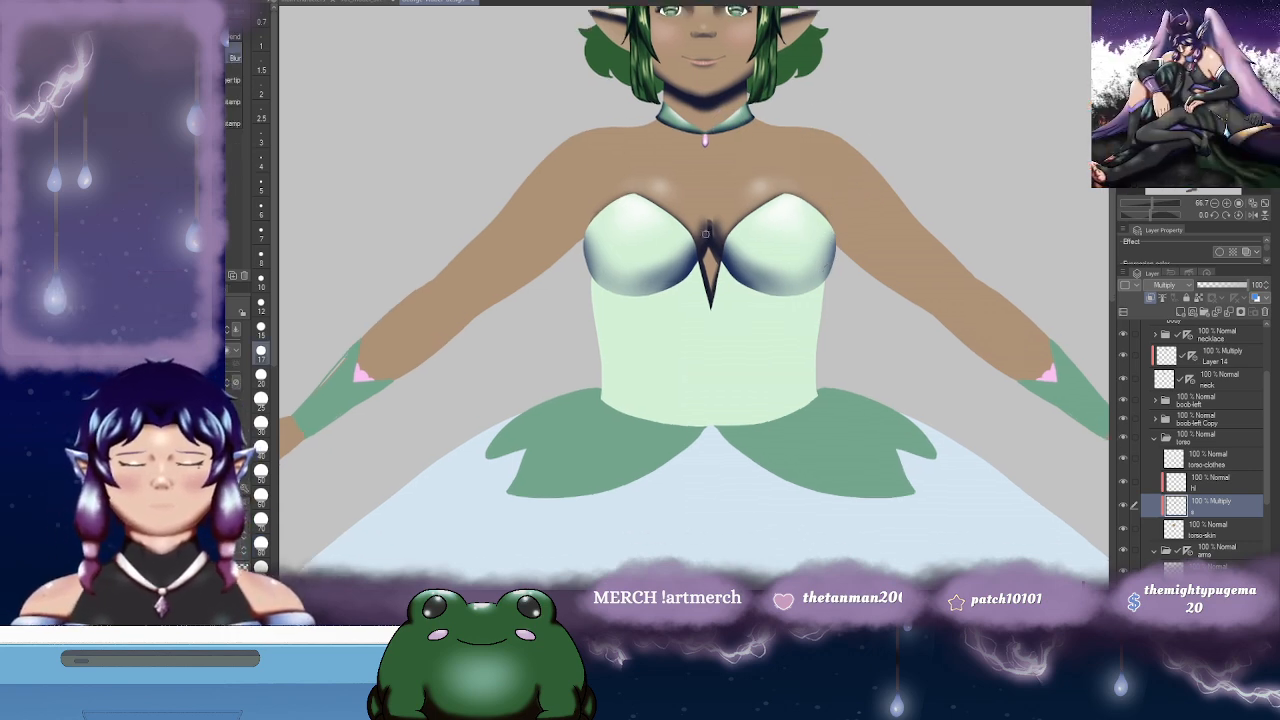
{"action": "left_click_drag", "start_coordinate": [704, 222], "coordinate": [710, 255]}
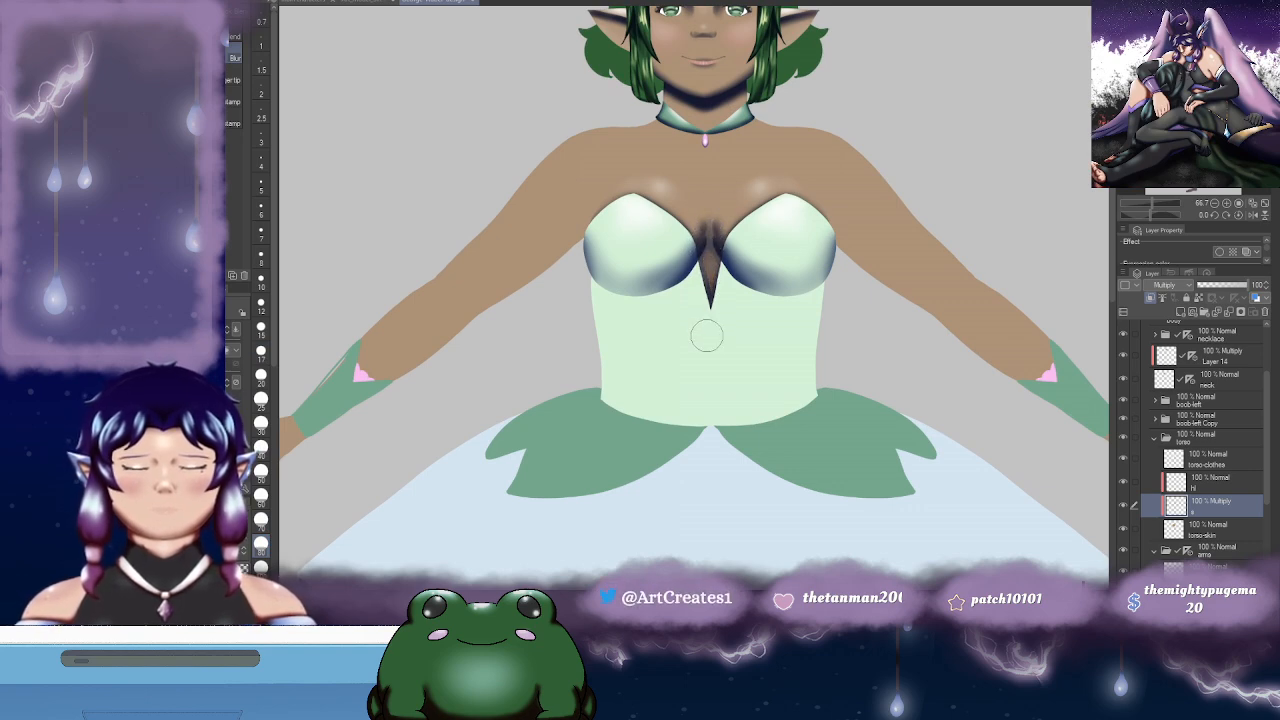
{"action": "left_click_drag", "start_coordinate": [939, 202], "coordinate": [915, 216]}
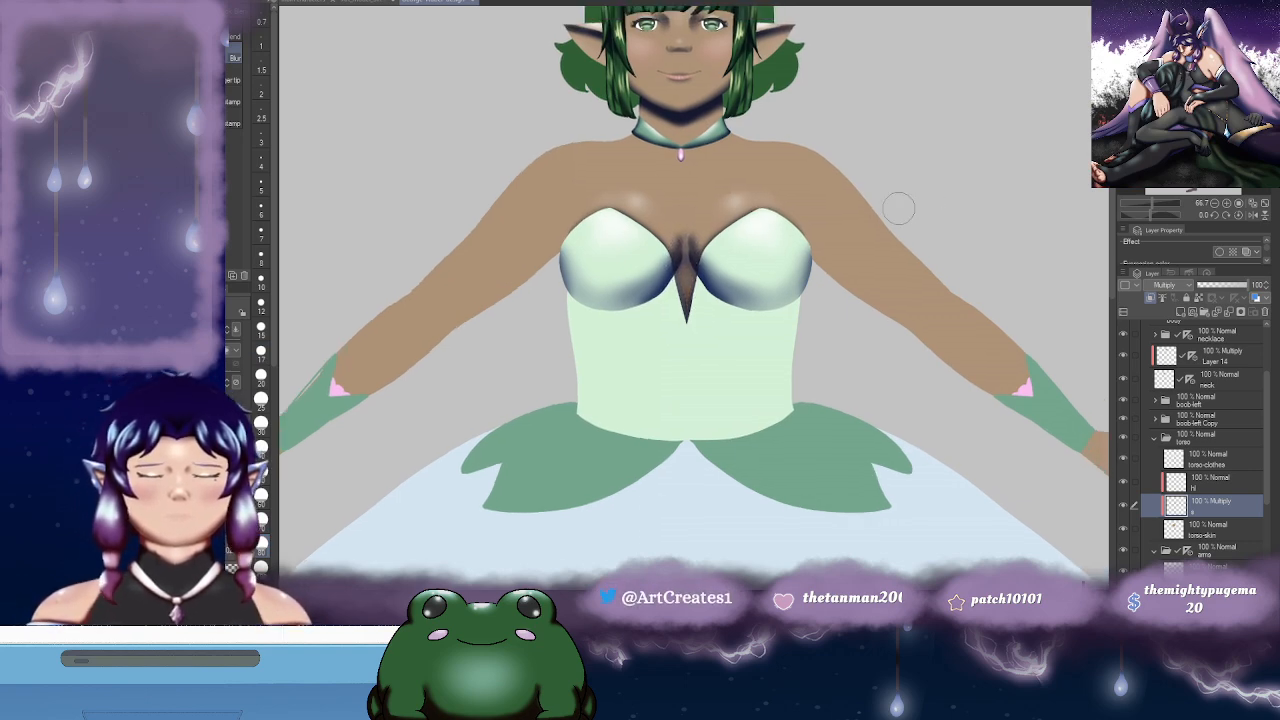
{"action": "key", "text": "e"}
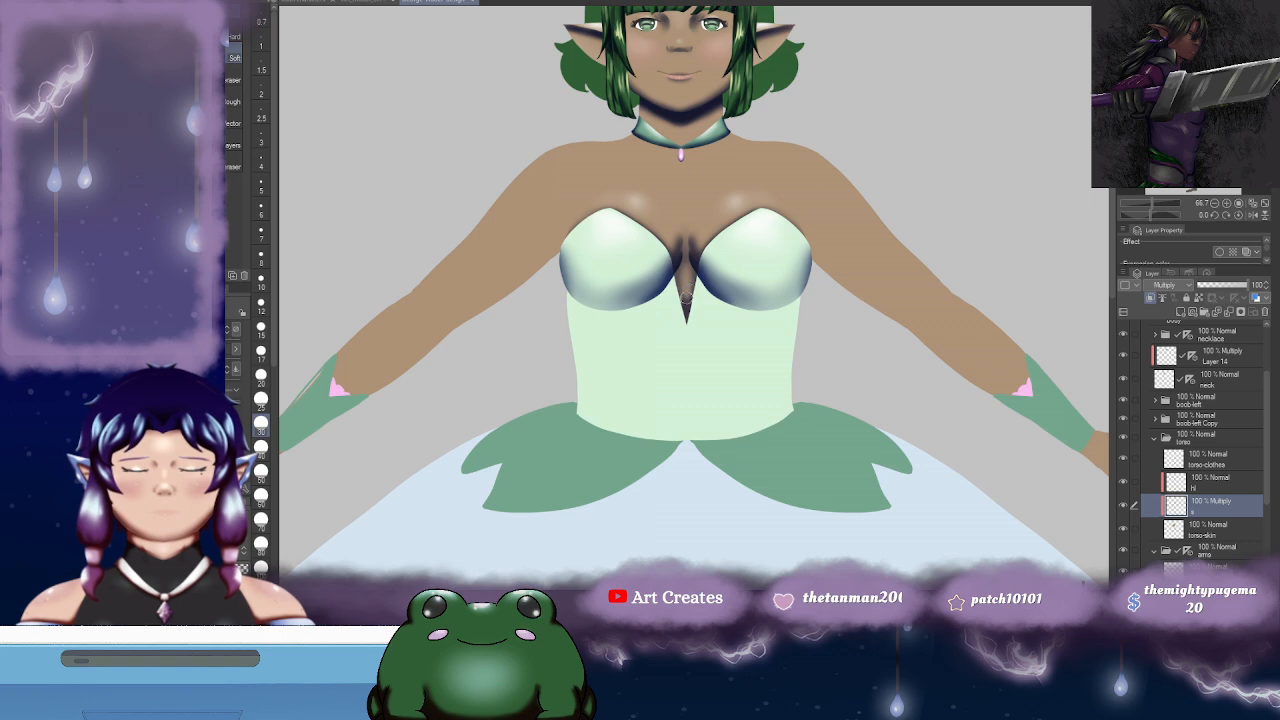
{"action": "left_click_drag", "start_coordinate": [796, 214], "coordinate": [887, 207]}
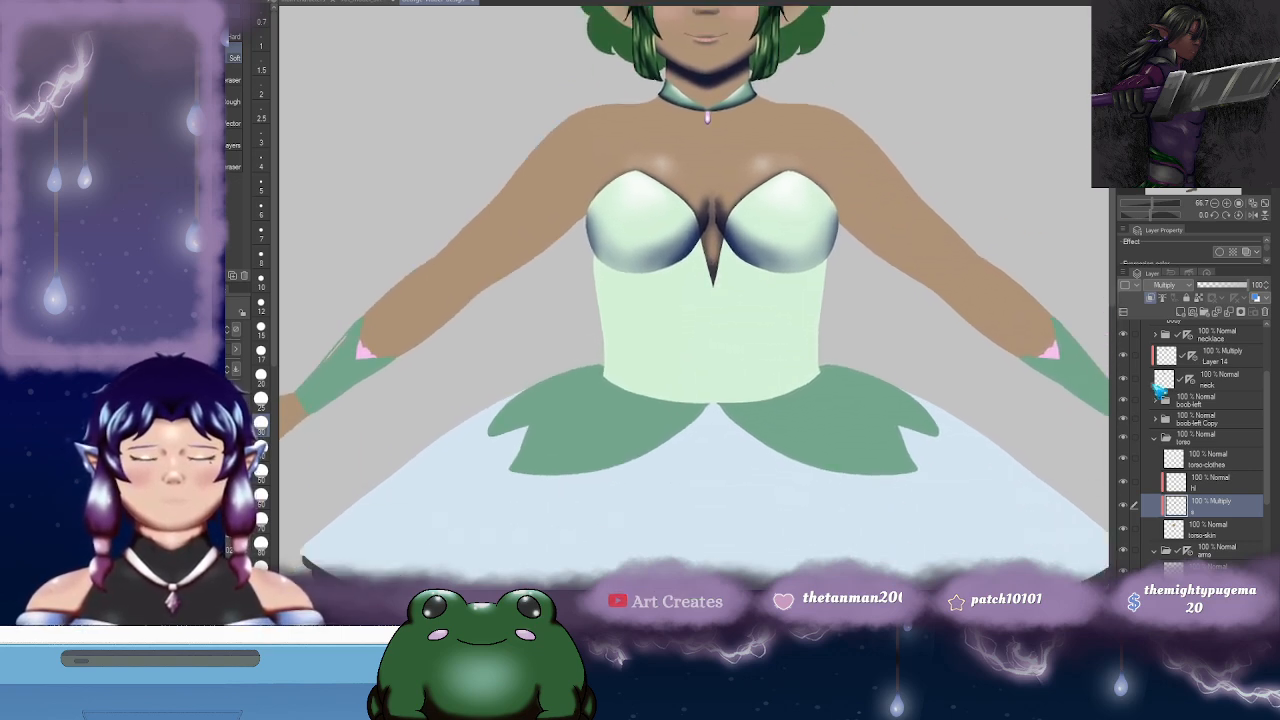
- Try a short yellow brush highlight below the collar on the torso's hl layer
{"action": "left_click", "coordinate": [1217, 490]}
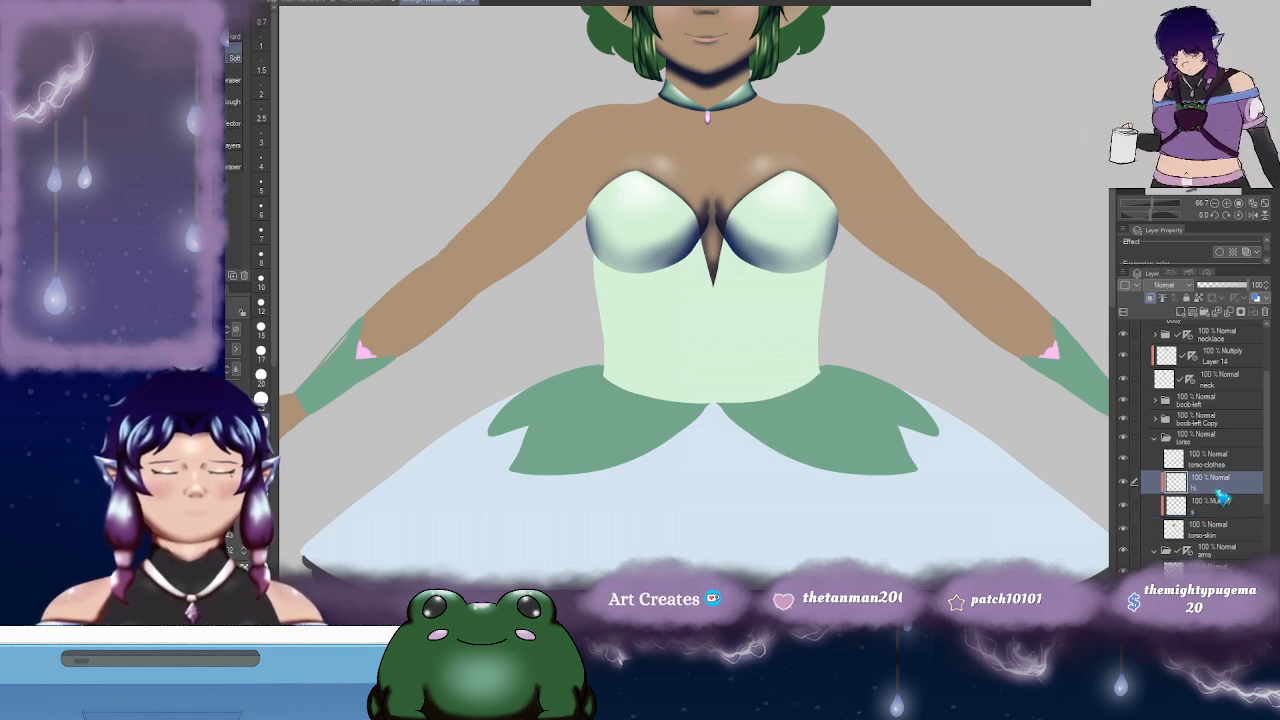
{"action": "scroll", "coordinate": [927, 302], "scroll_direction": "up", "scroll_amount": 2}
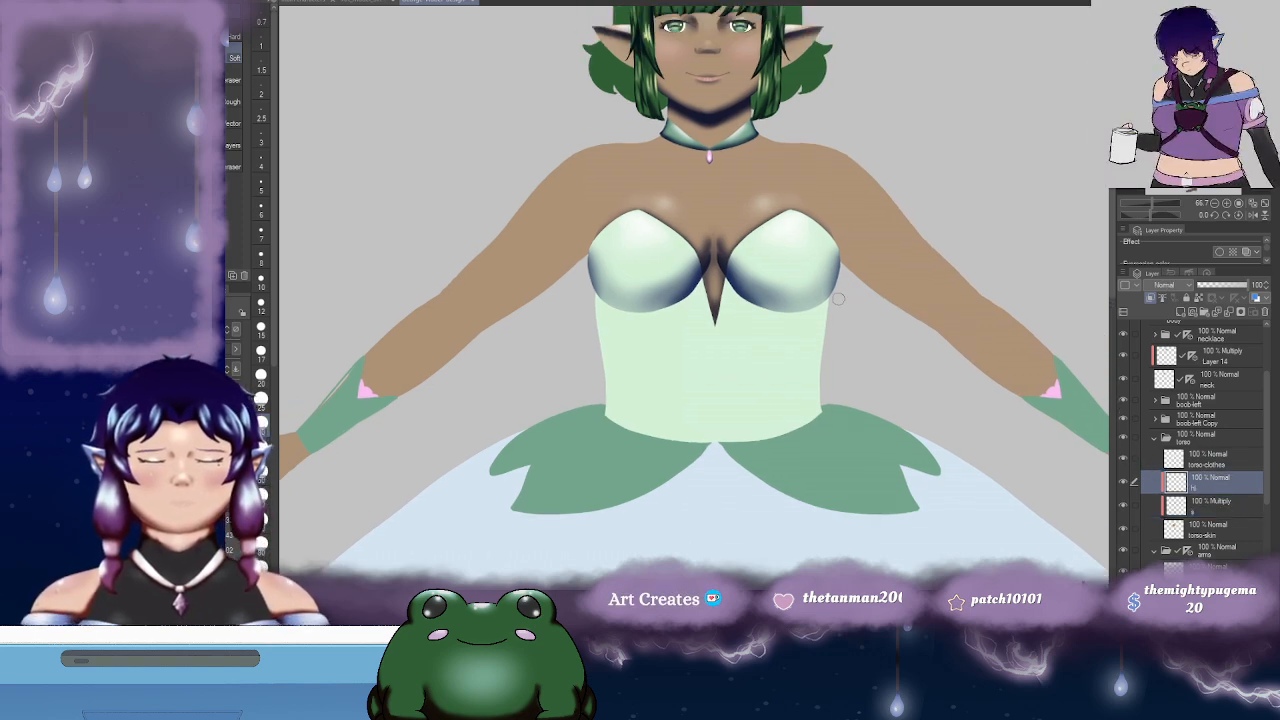
{"action": "key", "text": "b"}
{"action": "left_click_drag", "start_coordinate": [737, 192], "coordinate": [733, 218]}
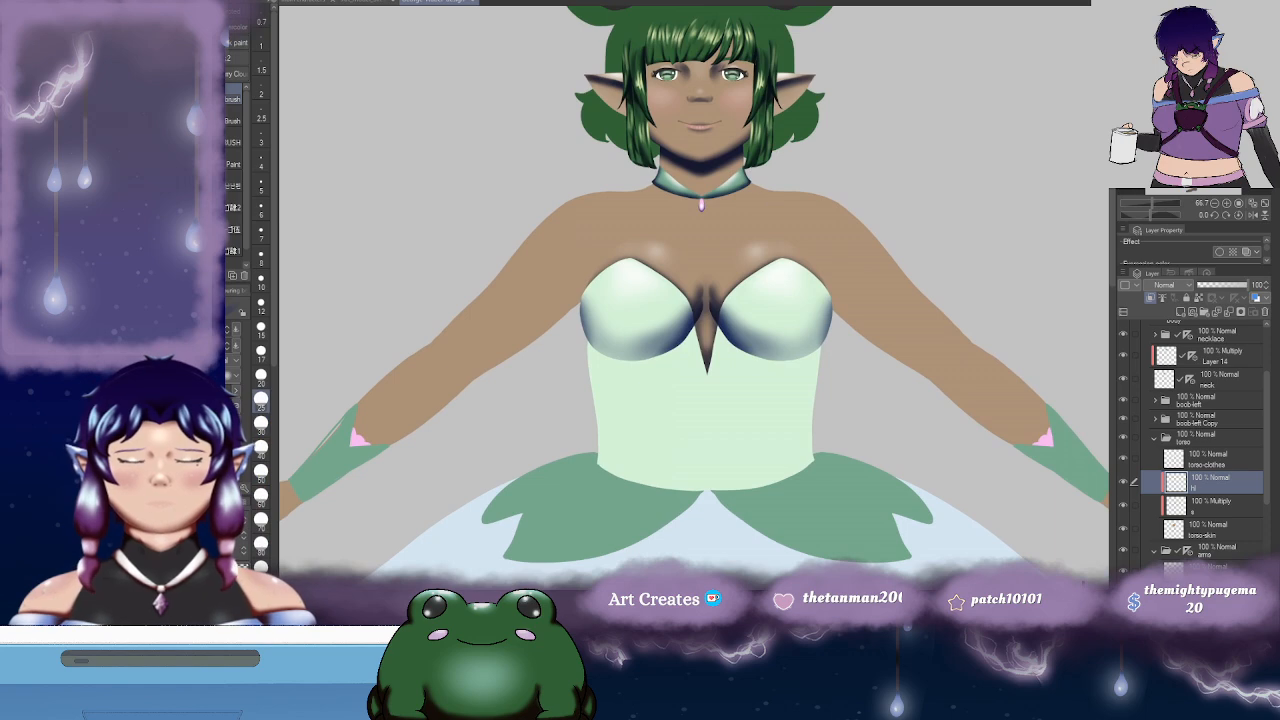
{"action": "scroll", "coordinate": [715, 231], "scroll_direction": "up", "scroll_amount": 3}
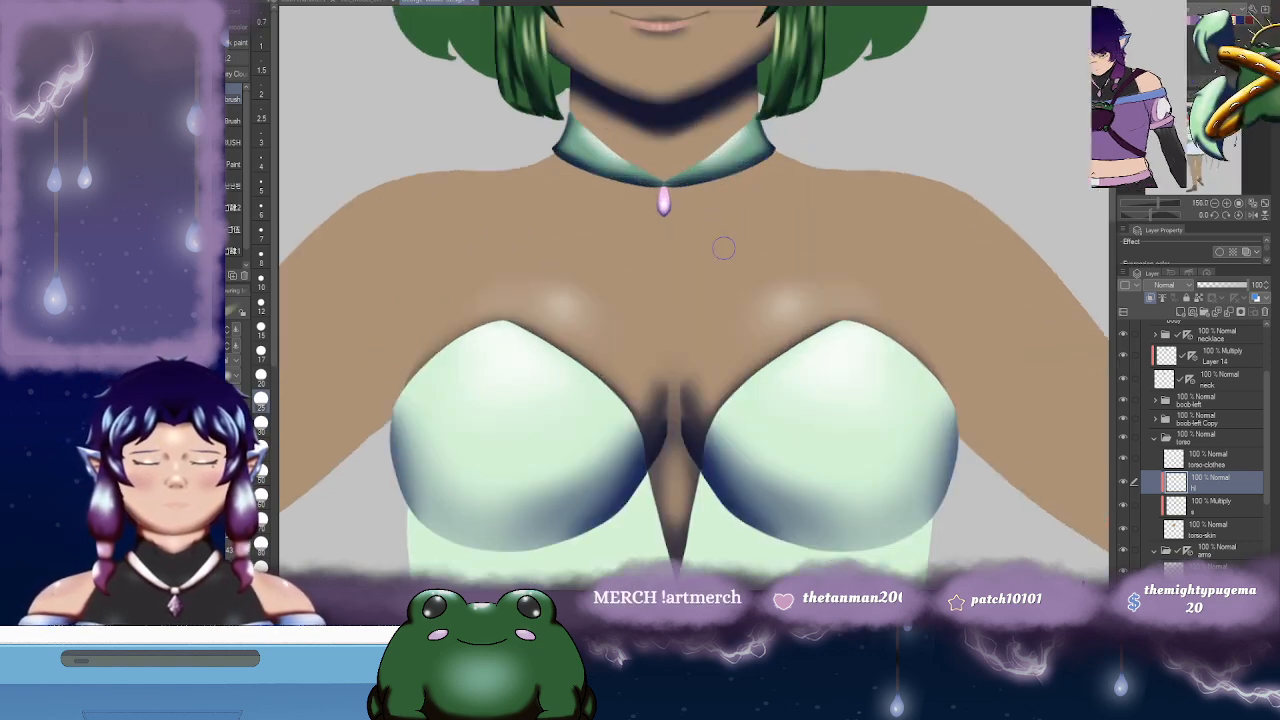
- Move the neck layer together with its Multiply Layer 14 below the collapsed torso folder
{"action": "left_click", "coordinate": [1226, 379]}
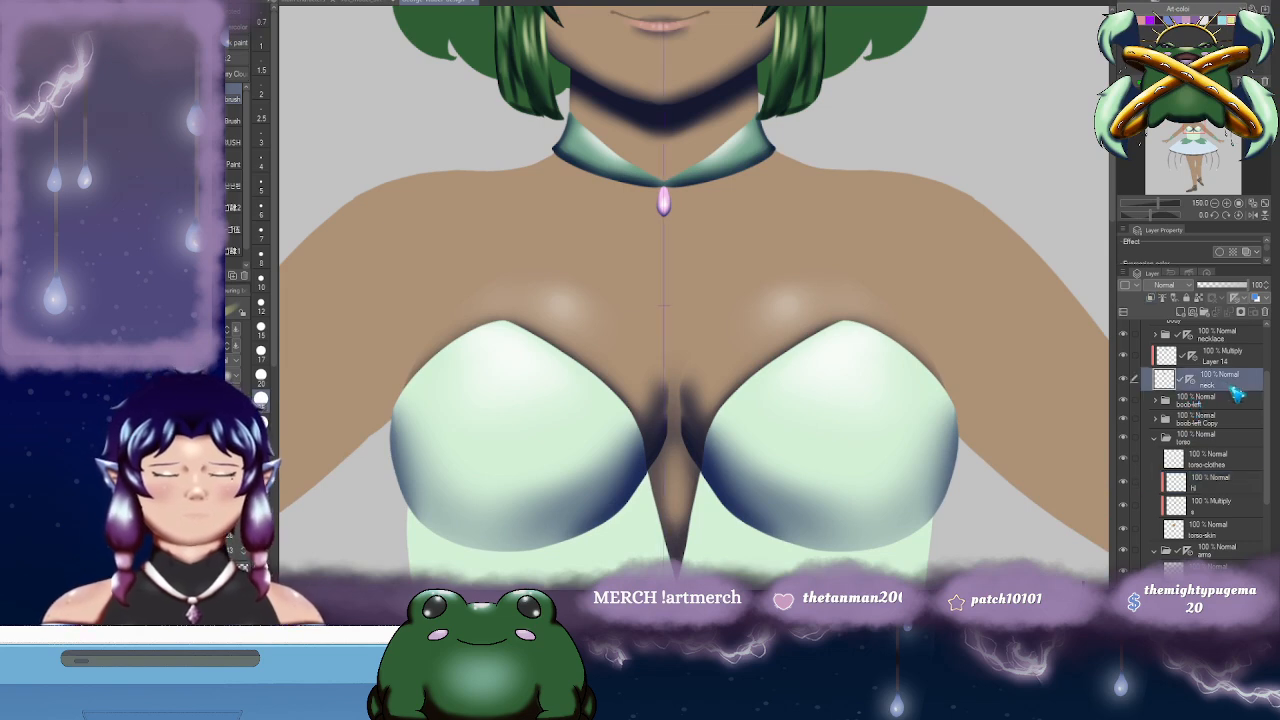
{"action": "left_click", "coordinate": [1232, 364], "text": "ctrl"}
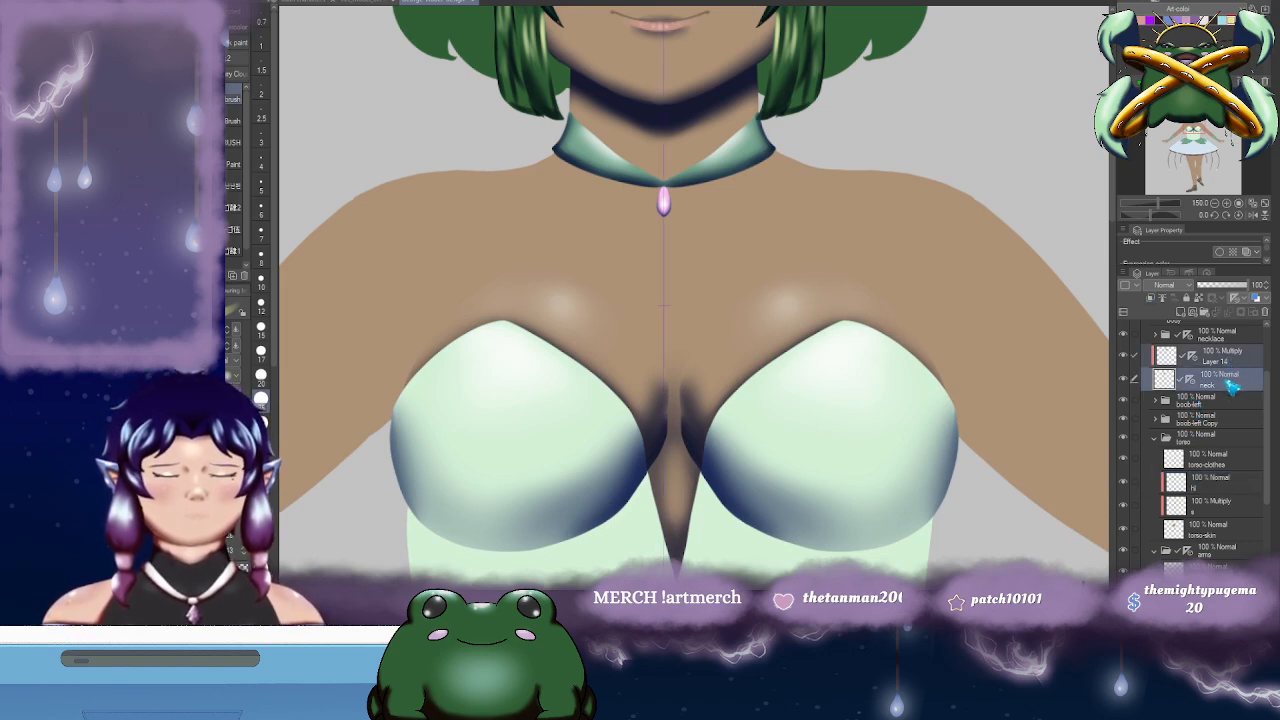
{"action": "left_click", "coordinate": [1158, 444]}
{"action": "left_click_drag", "start_coordinate": [1230, 386], "coordinate": [1226, 459]}
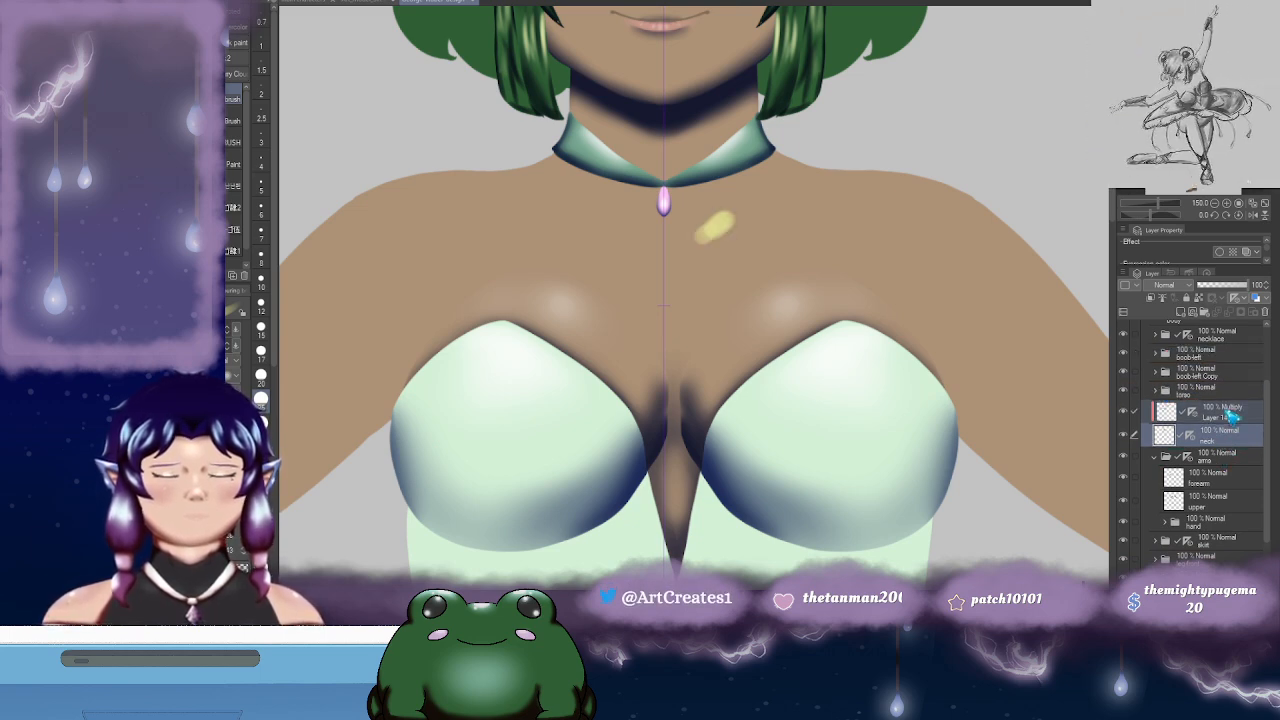
- Create a folder named neck, place the neck layer and Layer 14 inside it, and collapse it
{"action": "left_click", "coordinate": [1229, 415]}
{"action": "left_click", "coordinate": [1205, 313]}
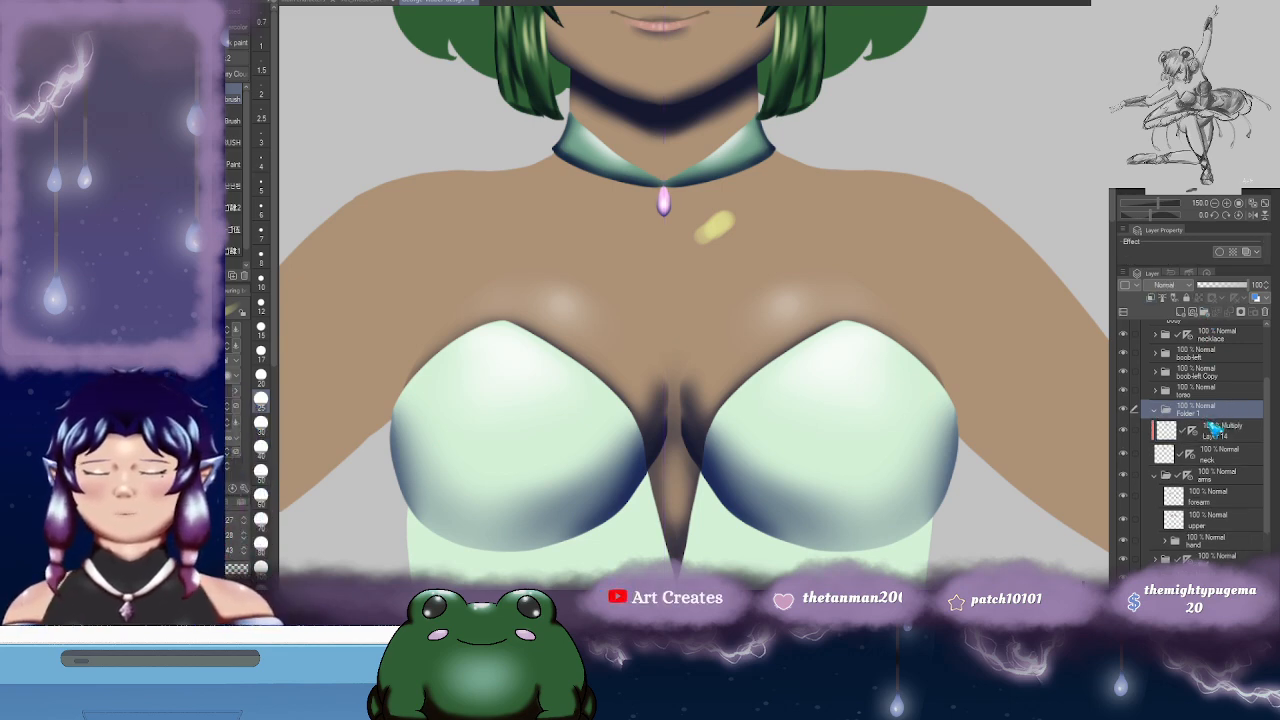
{"action": "left_click", "coordinate": [1219, 457]}
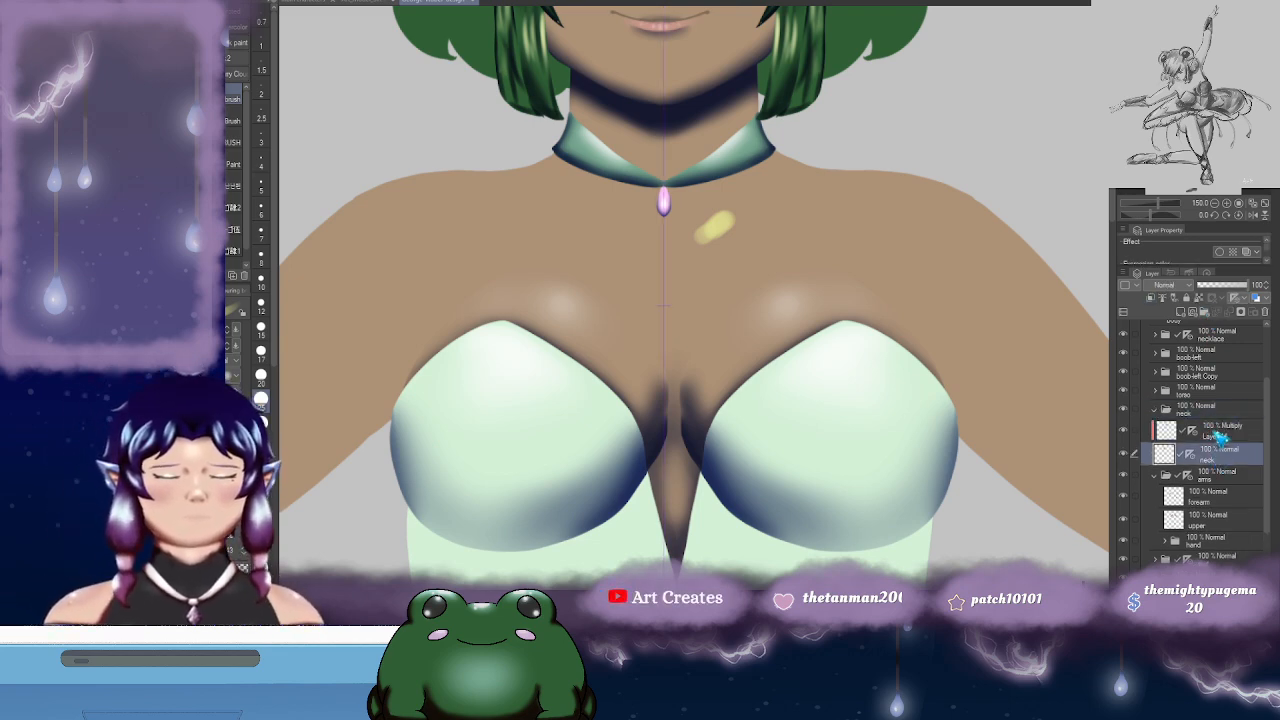
{"action": "left_click", "coordinate": [1221, 438], "text": "ctrl"}
{"action": "left_click_drag", "start_coordinate": [1229, 438], "coordinate": [1227, 412]}
{"action": "left_click", "coordinate": [1155, 410]}
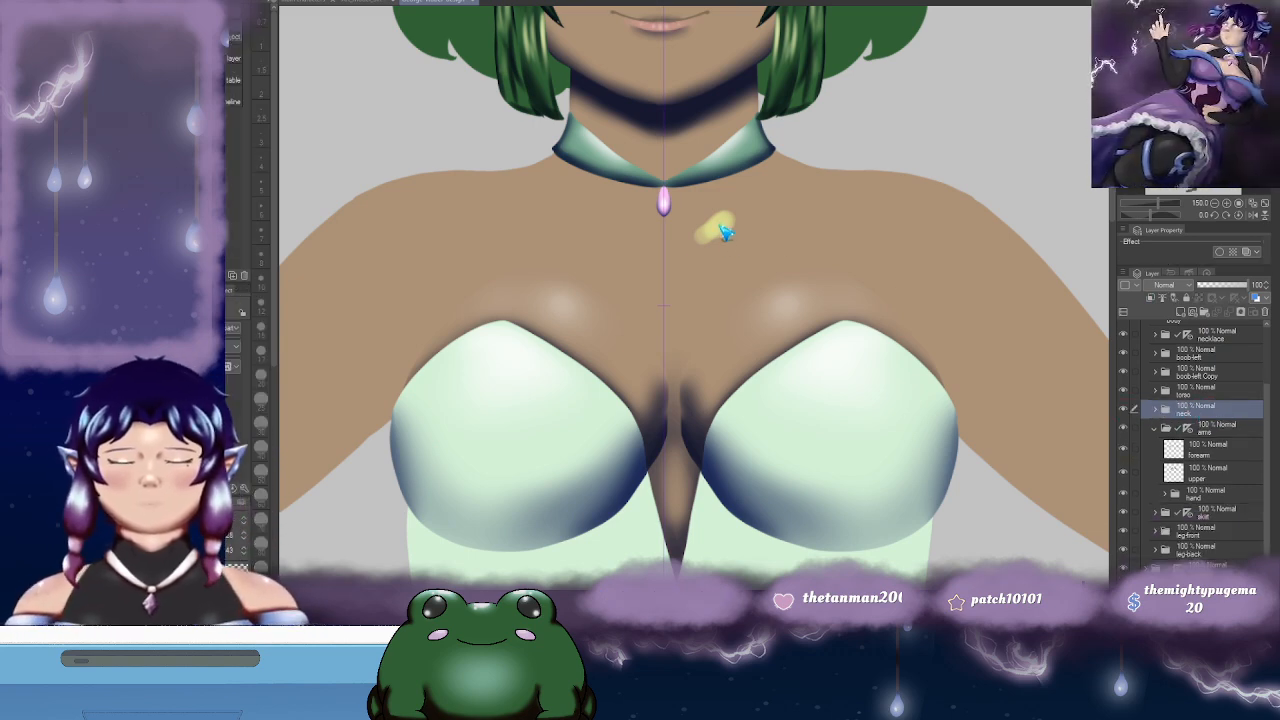
- Set the torso's hl layer to Add blending and undo the test highlight stroke on the chest
{"action": "left_click", "coordinate": [786, 277], "text": "ctrl+shift"}
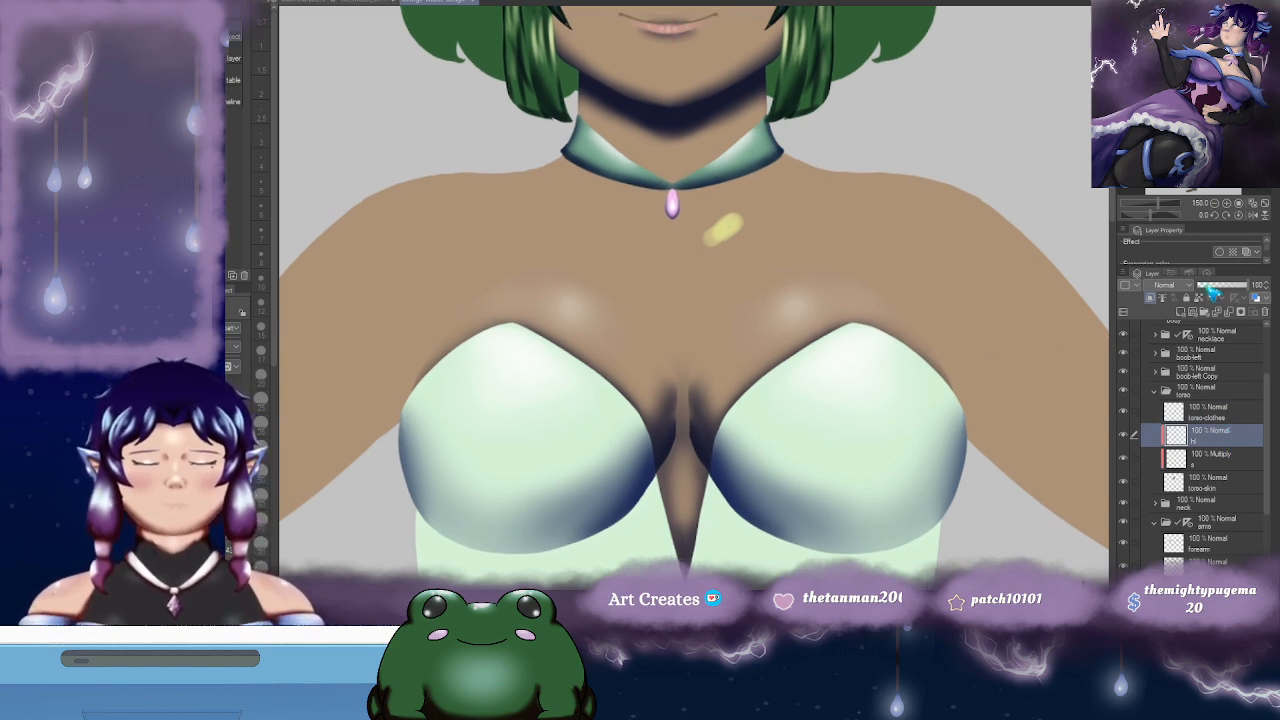
{"action": "left_click", "coordinate": [1165, 284]}
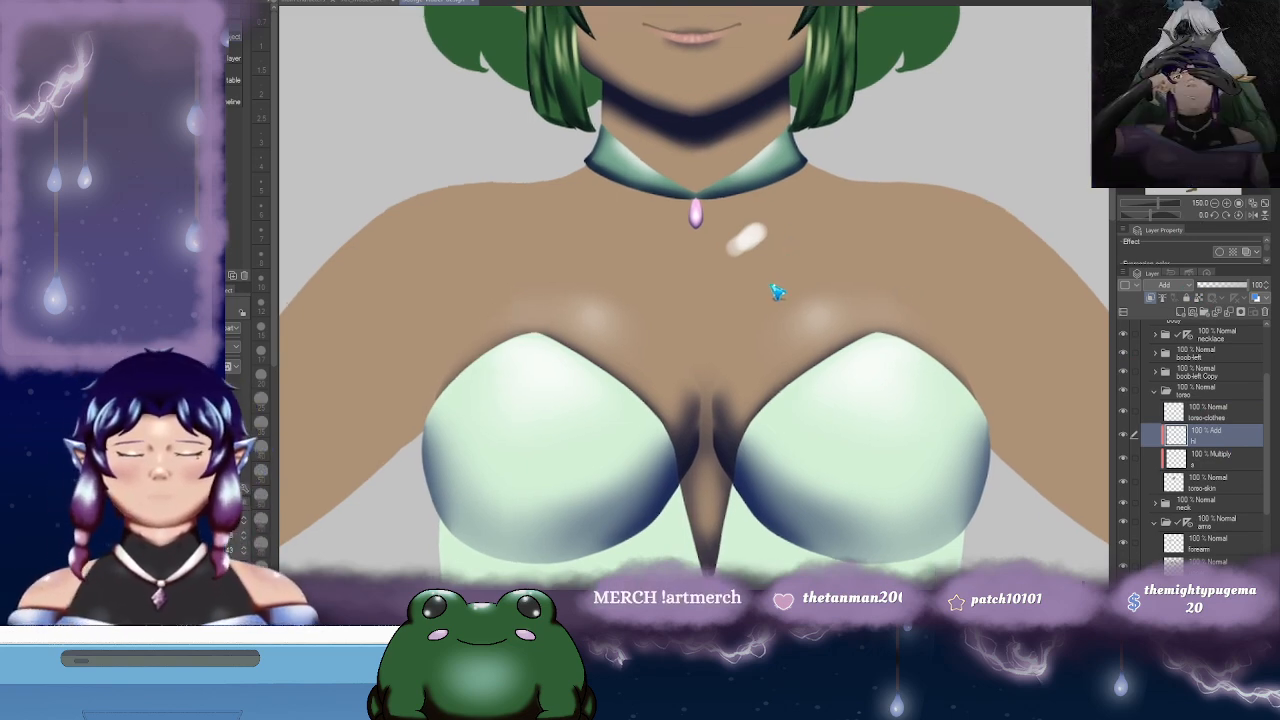
{"action": "key", "text": "ctrl+z"}
- Try drawing thin pale collarbone highlights with the pen on the hl layer, and undo the strokes
{"action": "key", "text": "p"}
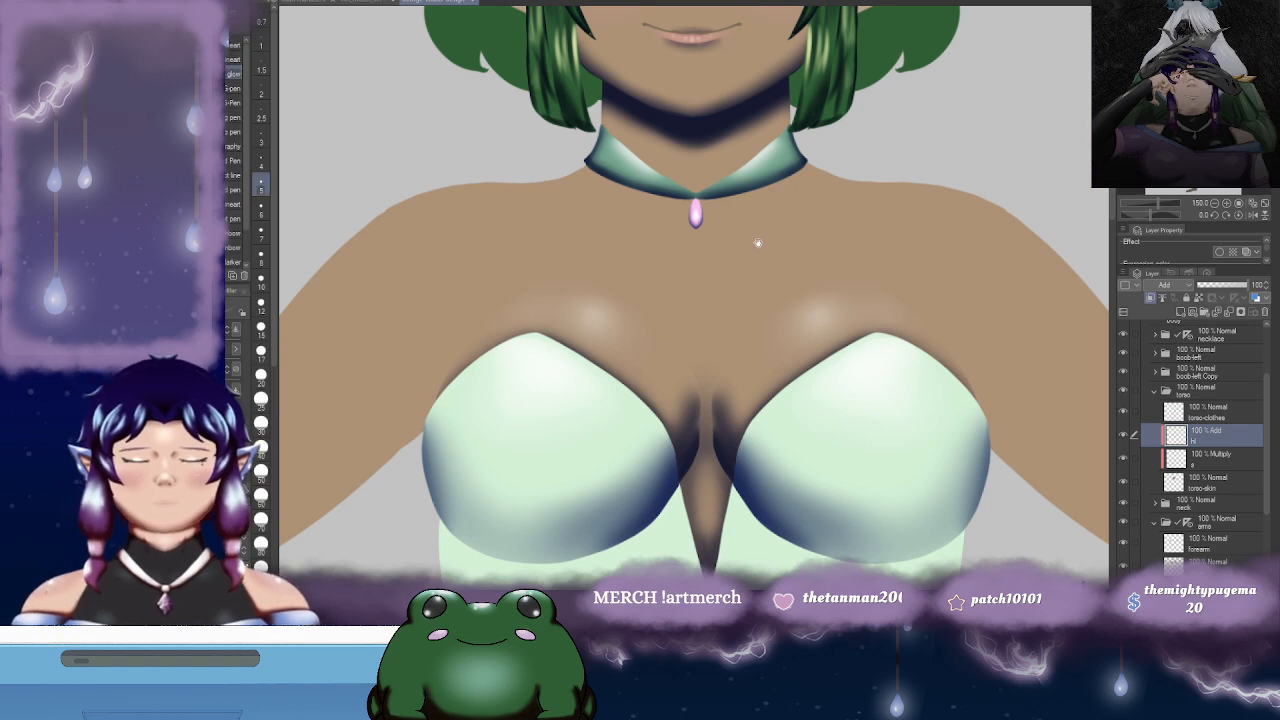
{"action": "left_click_drag", "start_coordinate": [756, 243], "coordinate": [761, 239]}
{"action": "key", "text": "ctrl+z"}
{"action": "left_click_drag", "start_coordinate": [760, 243], "coordinate": [828, 232]}
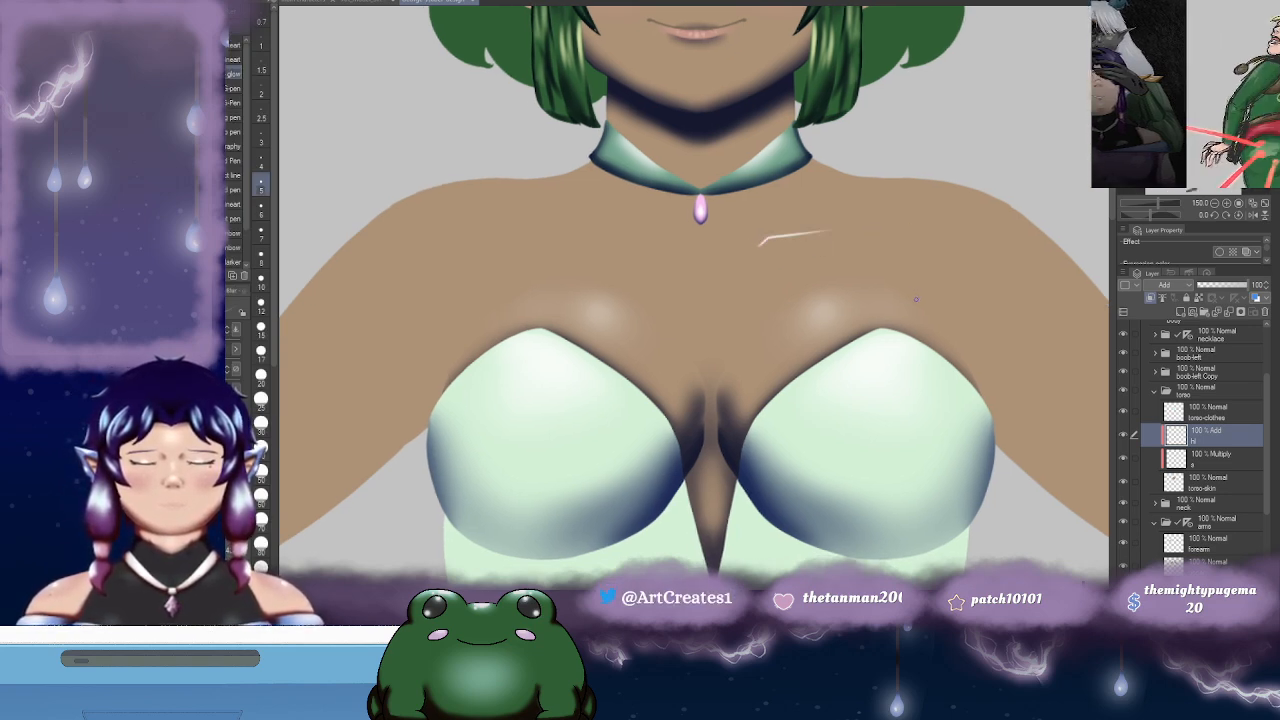
{"action": "left_click_drag", "start_coordinate": [757, 273], "coordinate": [870, 275]}
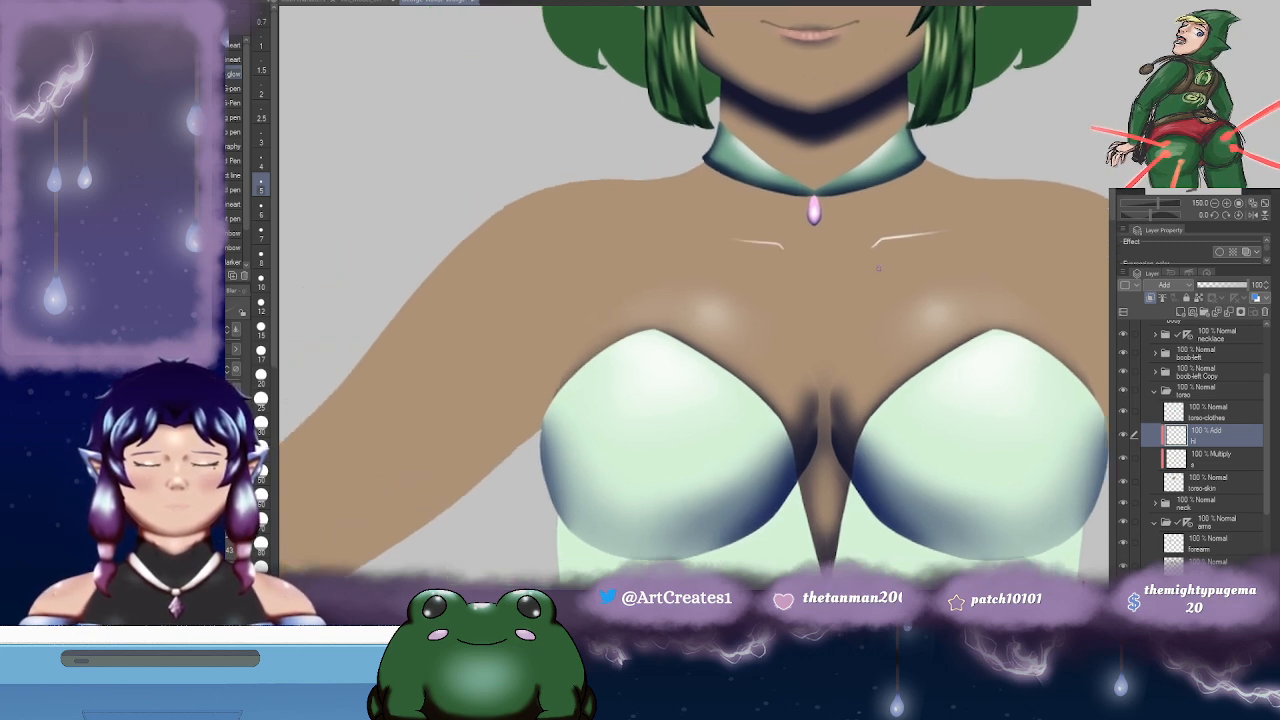
{"action": "left_click_drag", "start_coordinate": [880, 257], "coordinate": [872, 254]}
{"action": "key", "text": "ctrl+z"}
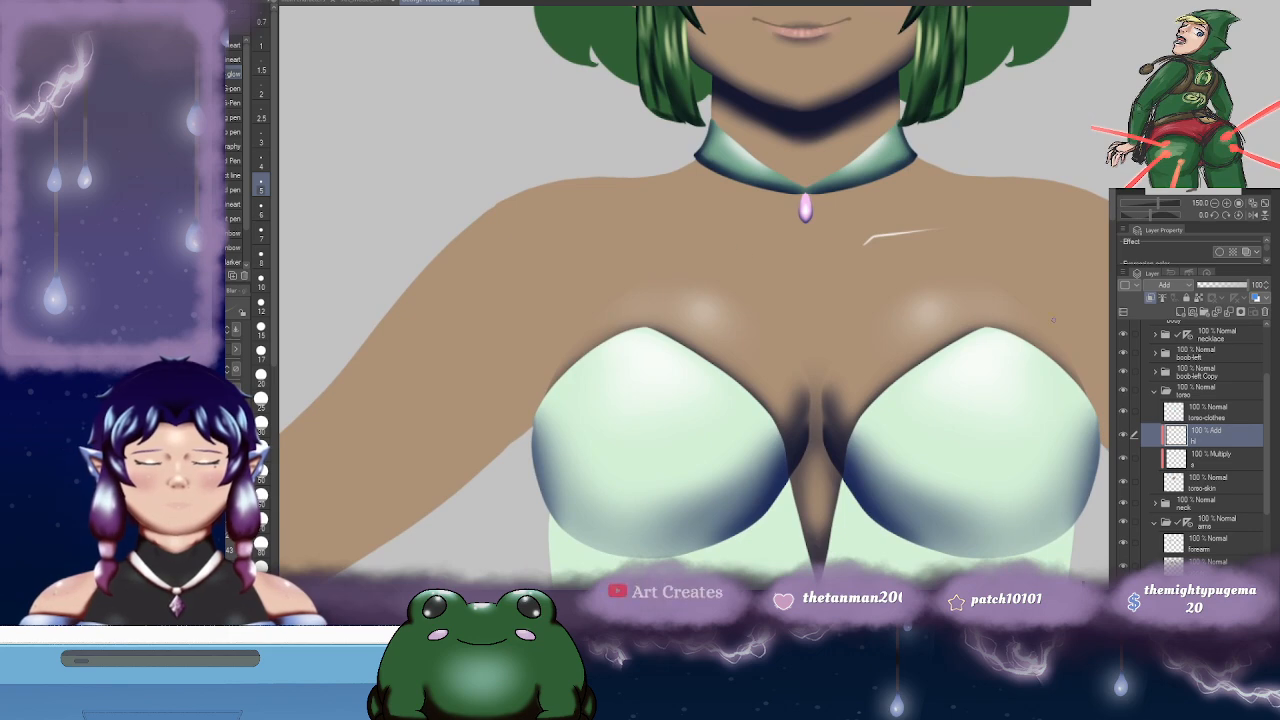
{"action": "key", "text": "ctrl+z"}
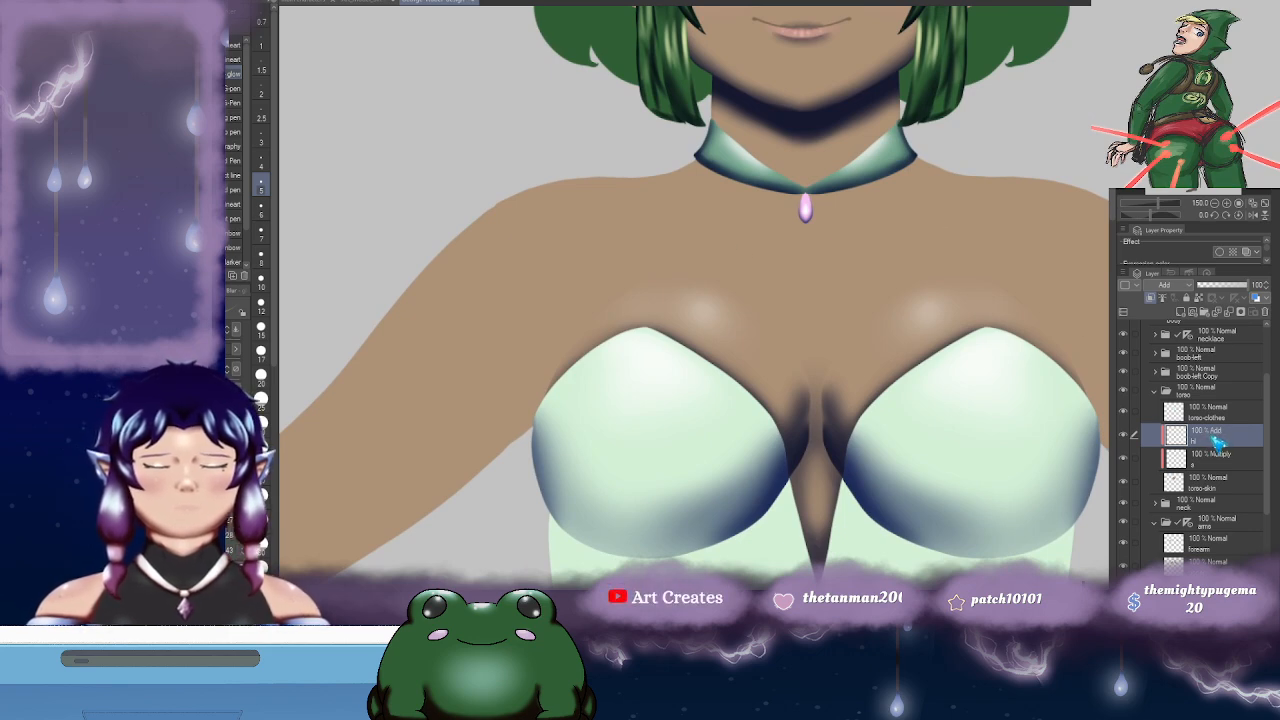
- Move the vertical symmetry ruler from the arms folder to the torso's hl layer
{"action": "left_click", "coordinate": [1190, 522]}
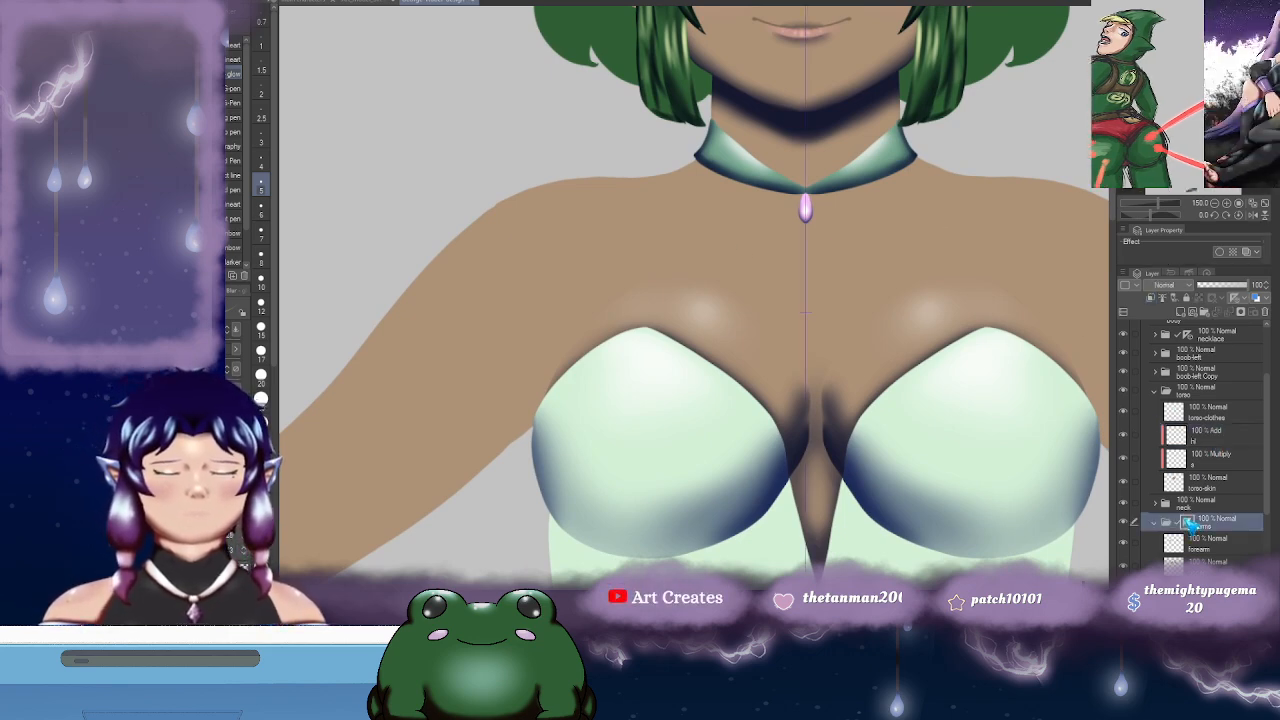
{"action": "left_click", "coordinate": [1214, 412]}
{"action": "left_click", "coordinate": [1212, 440]}
{"action": "left_click_drag", "start_coordinate": [908, 254], "coordinate": [884, 252]}
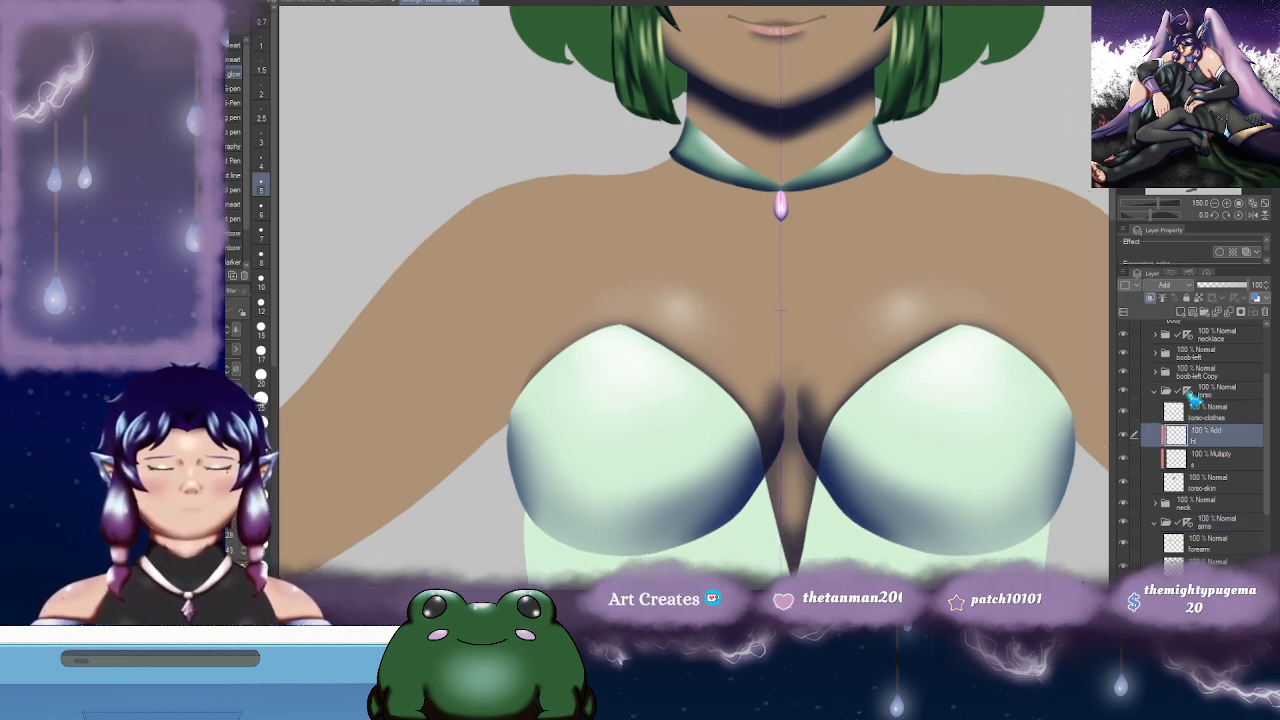
{"action": "left_click", "coordinate": [1197, 395]}
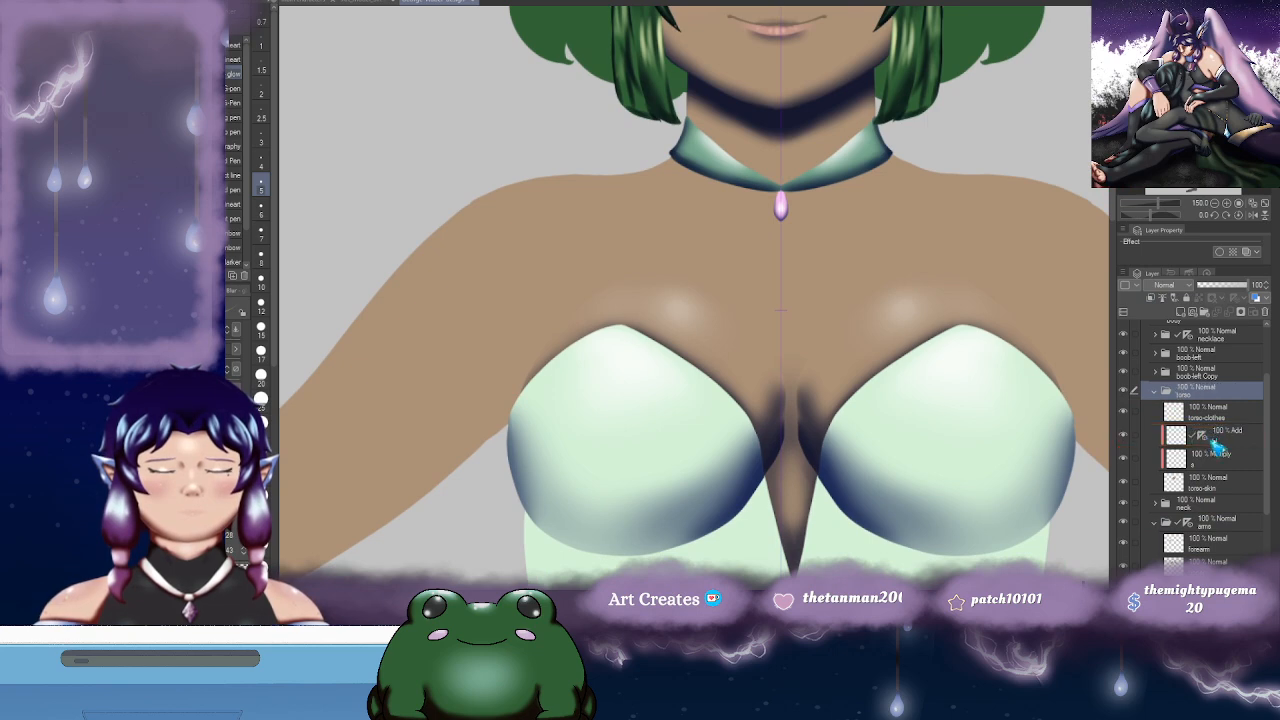
- Nudge the torso folder slightly sideways with a transform to align it with the character's centre line
{"action": "key", "text": "ctrl+t"}
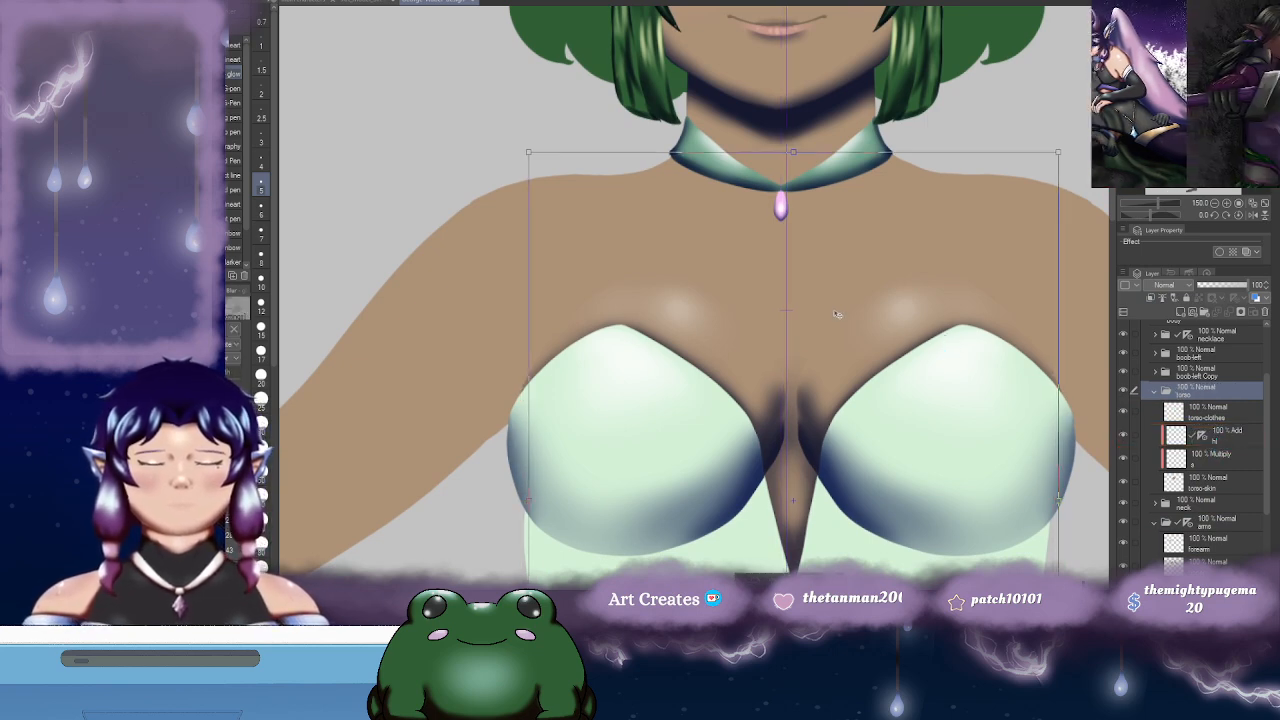
{"action": "left_click_drag", "start_coordinate": [848, 316], "coordinate": [843, 316]}
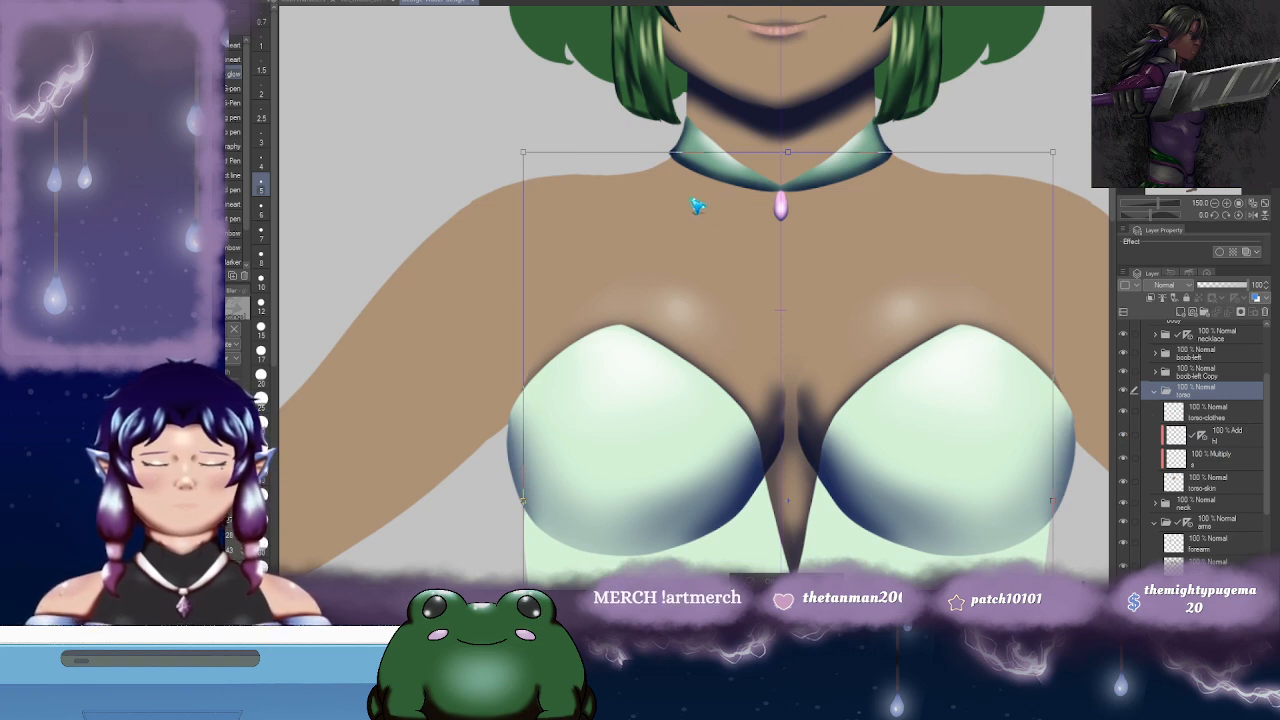
{"action": "key", "text": "Return"}
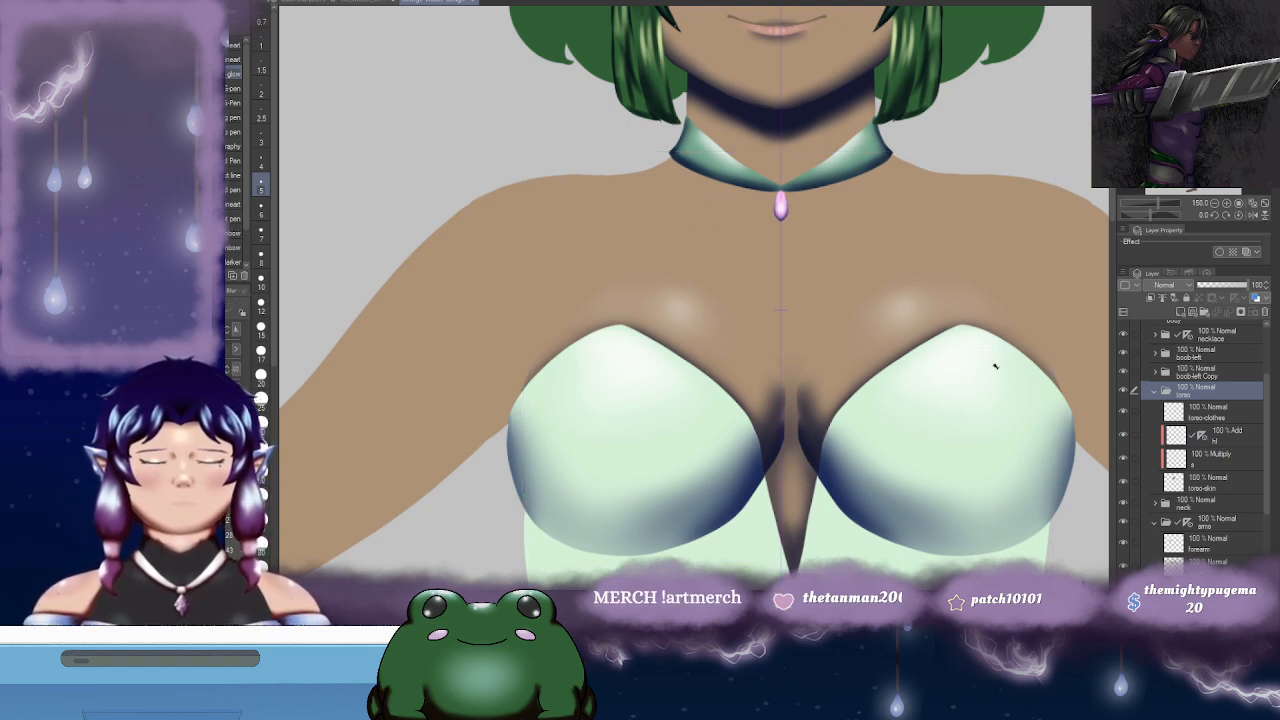
- Using the symmetry ruler on both layers, draw thin mirrored collarbone highlights on hl and dark shadow lines beneath them on s
{"action": "left_click", "coordinate": [1215, 440]}
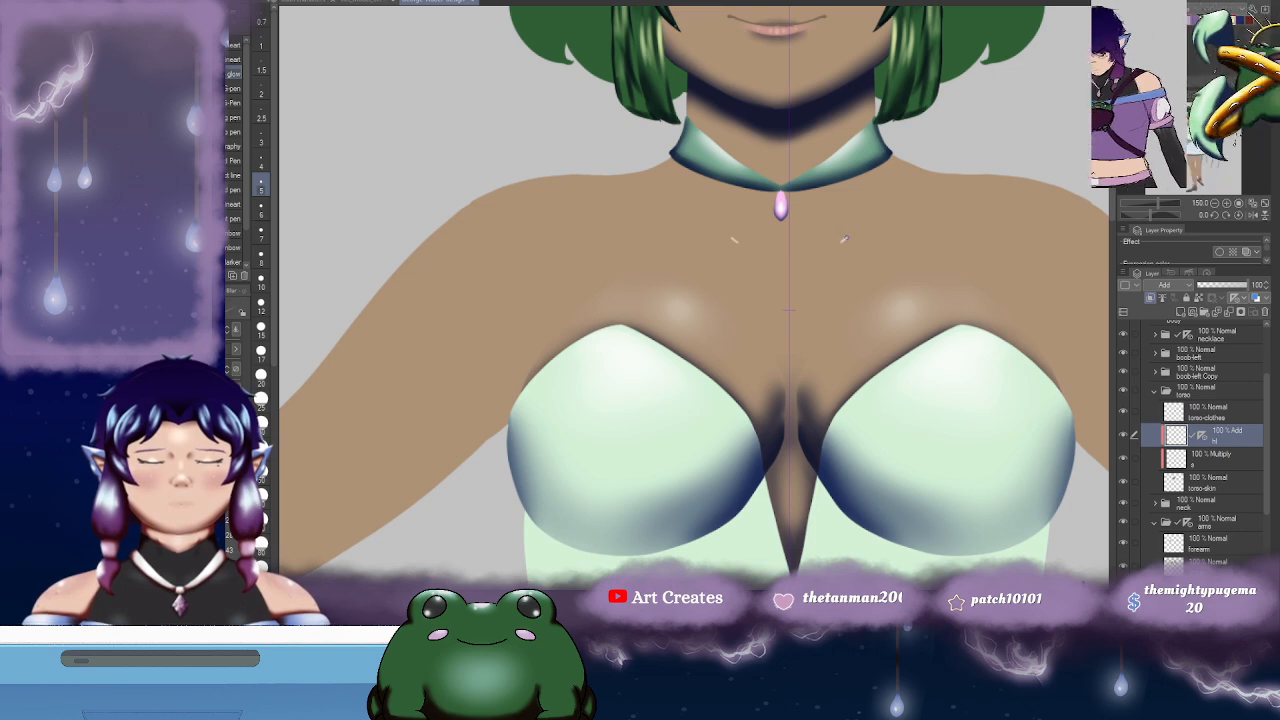
{"action": "left_click_drag", "start_coordinate": [844, 239], "coordinate": [924, 224]}
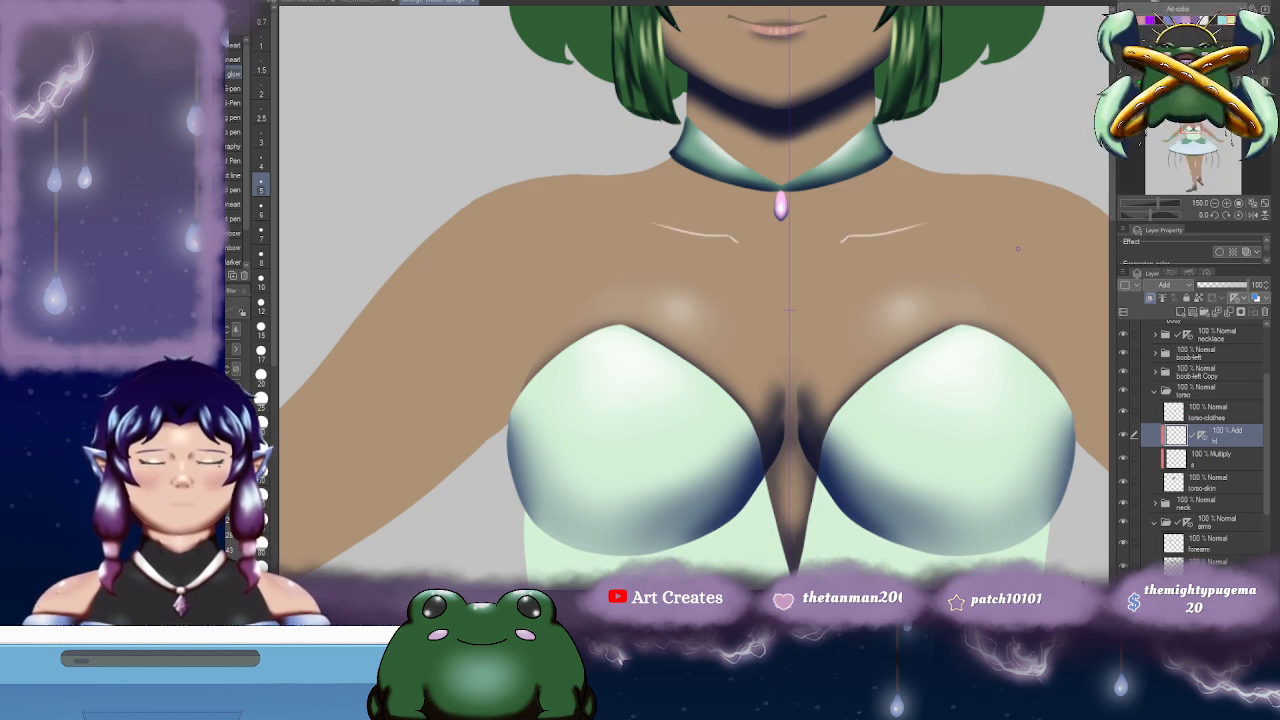
{"action": "left_click", "coordinate": [1212, 456]}
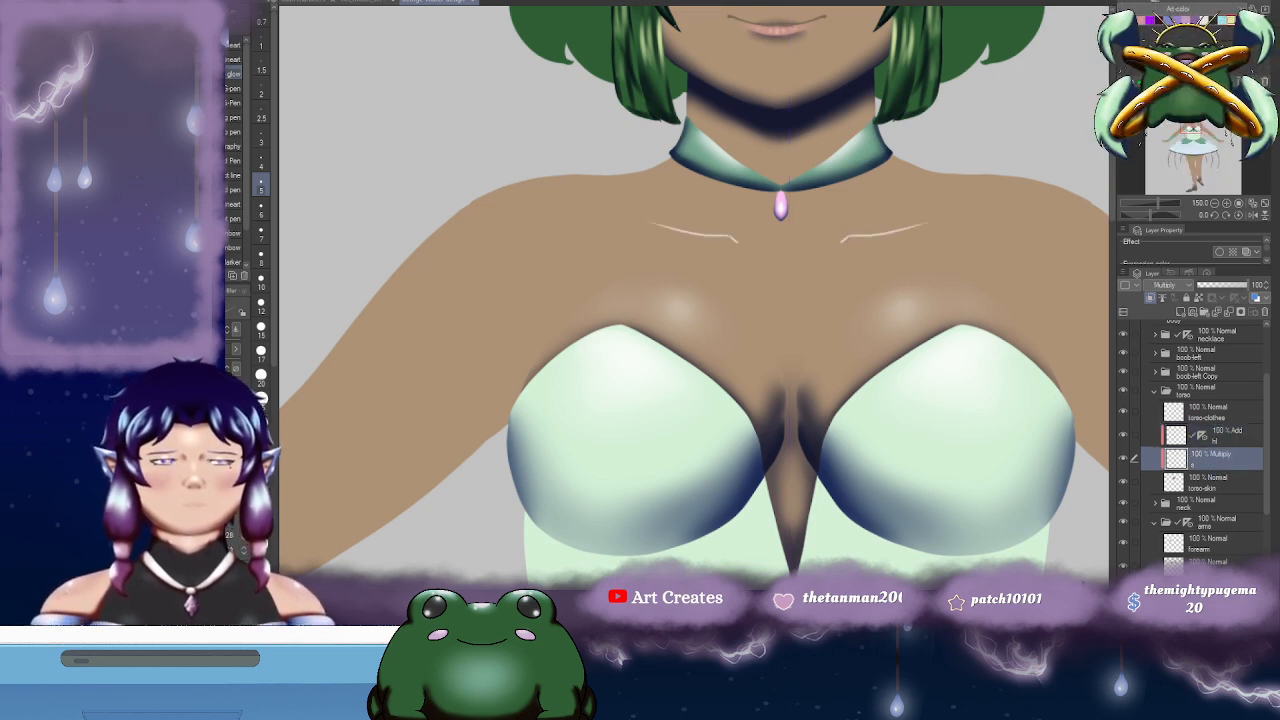
{"action": "left_click", "coordinate": [1209, 440]}
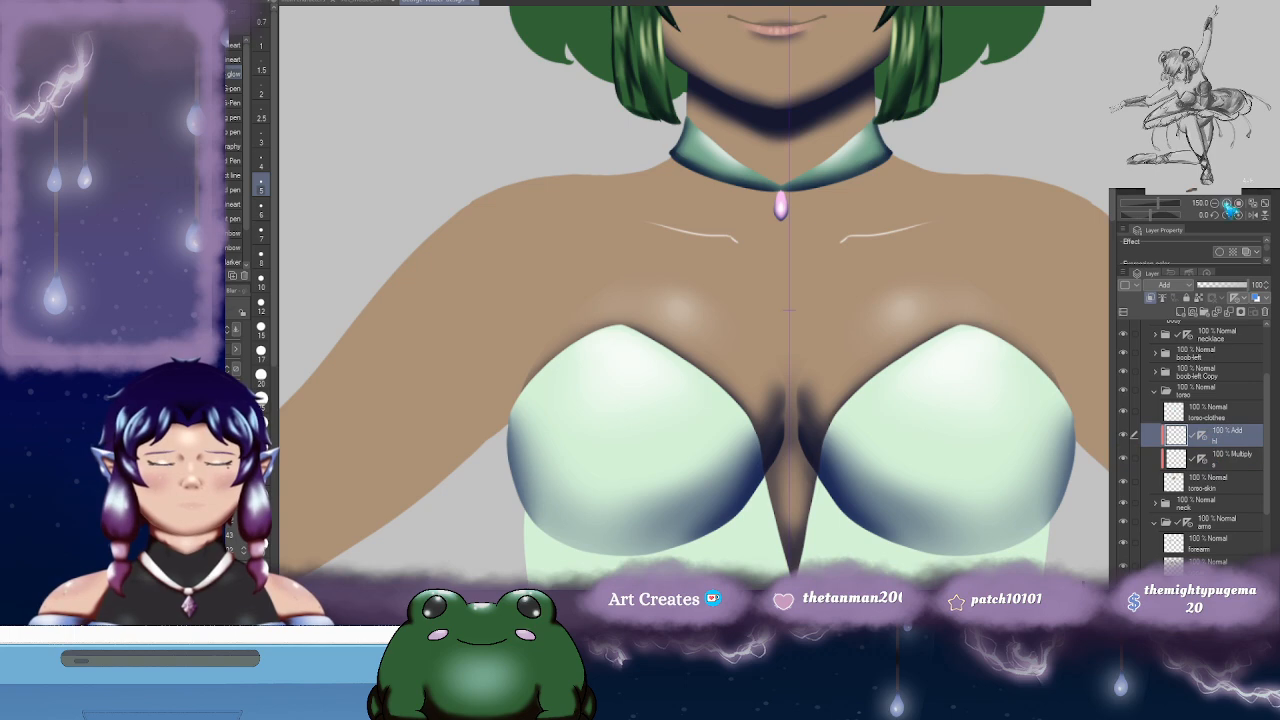
{"action": "left_click", "coordinate": [1232, 458]}
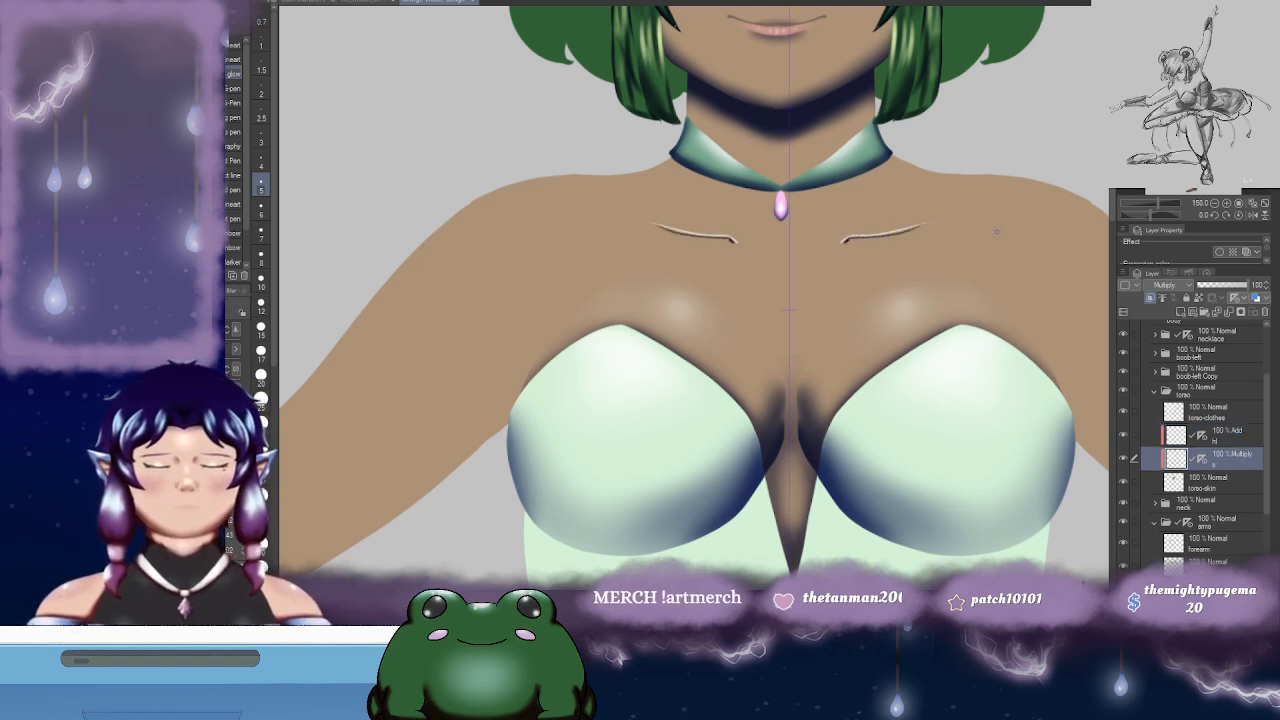
- Blur the dark collarbone shadow lines on the s layer on both sides of the chest
{"action": "scroll", "coordinate": [950, 237], "scroll_direction": "down", "scroll_amount": 1}
{"action": "key", "text": "j"}
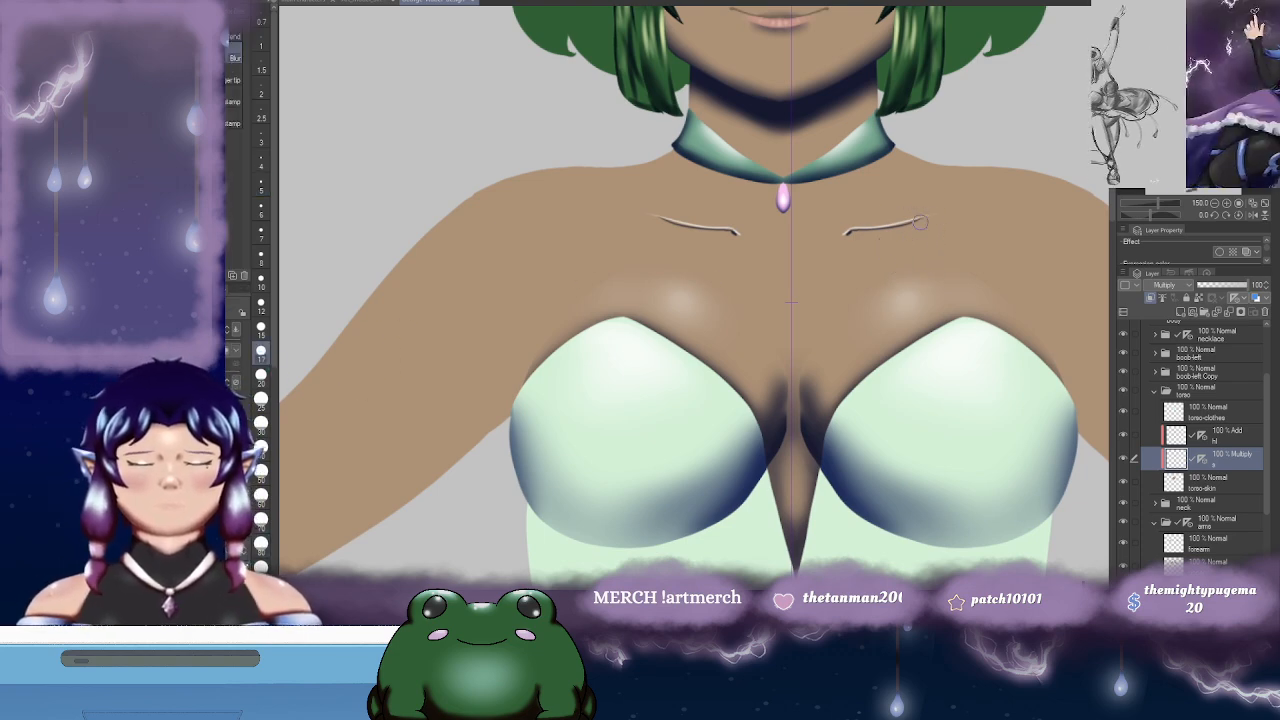
{"action": "left_click_drag", "start_coordinate": [845, 241], "coordinate": [912, 226]}
{"action": "left_click_drag", "start_coordinate": [769, 271], "coordinate": [849, 283]}
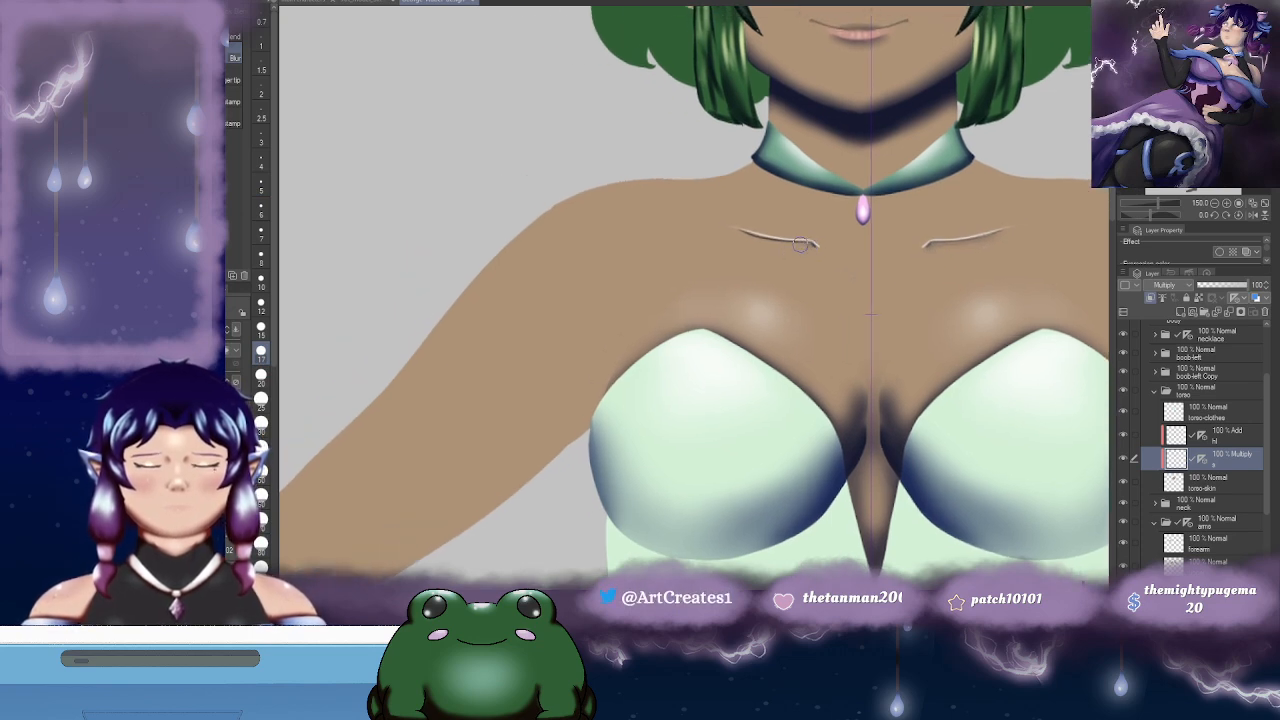
{"action": "left_click_drag", "start_coordinate": [1058, 294], "coordinate": [980, 278]}
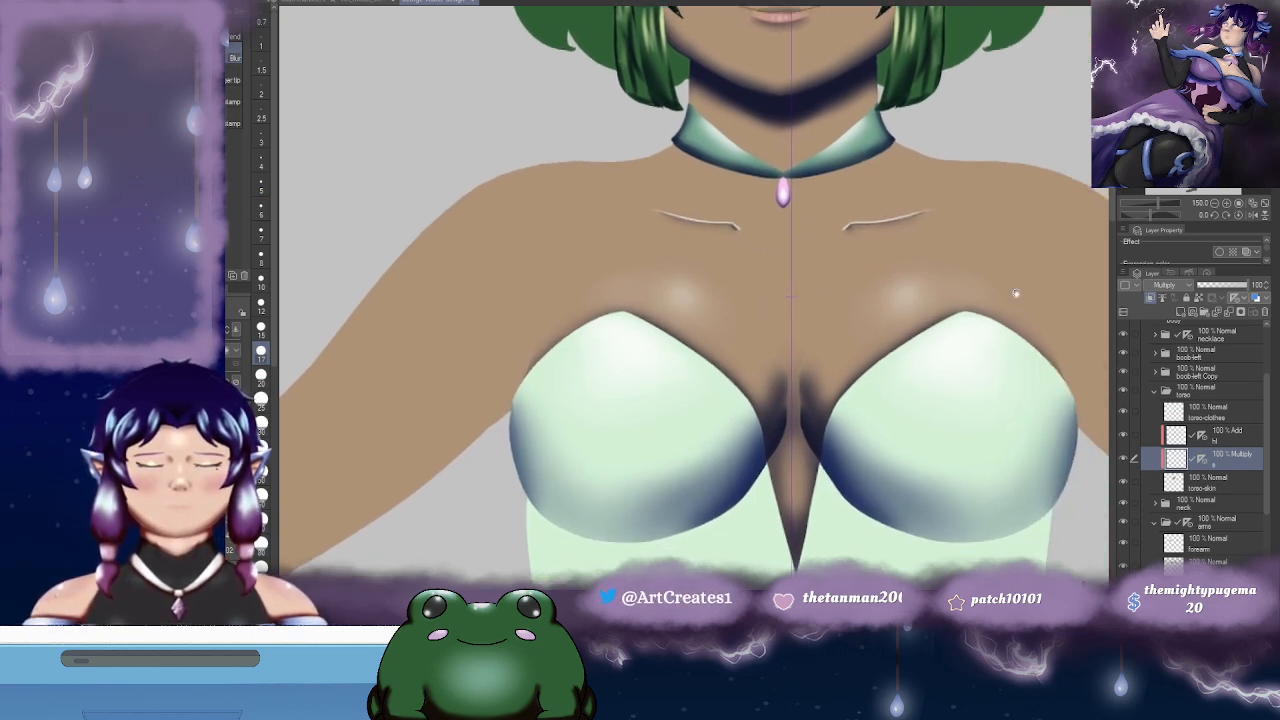
- Blur the pale collarbone highlights on the hl layer and soften the remaining shadow ends on the s layer
{"action": "left_click", "coordinate": [1216, 438]}
{"action": "mouse_move", "coordinate": [842, 224]}
{"action": "left_mouse_down"}
{"action": "mouse_move", "coordinate": [957, 194]}
{"action": "mouse_move", "coordinate": [990, 213]}
{"action": "left_mouse_up"}
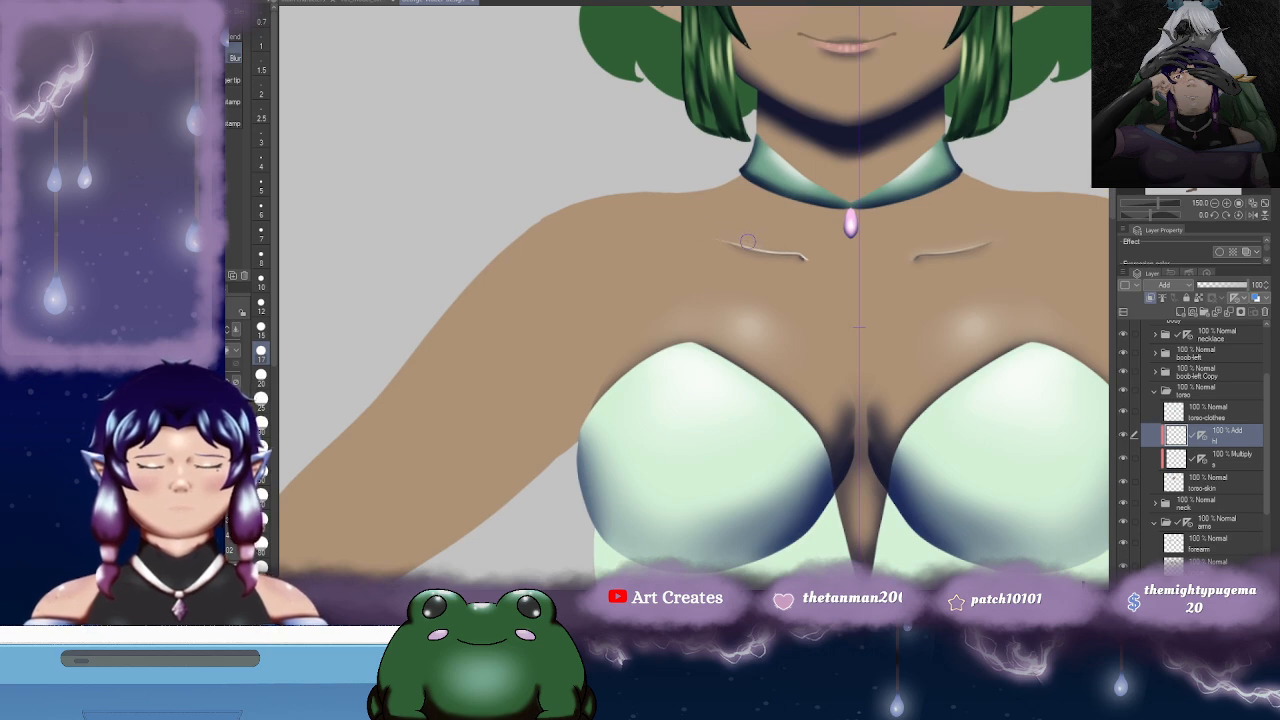
{"action": "left_click_drag", "start_coordinate": [1029, 248], "coordinate": [998, 254]}
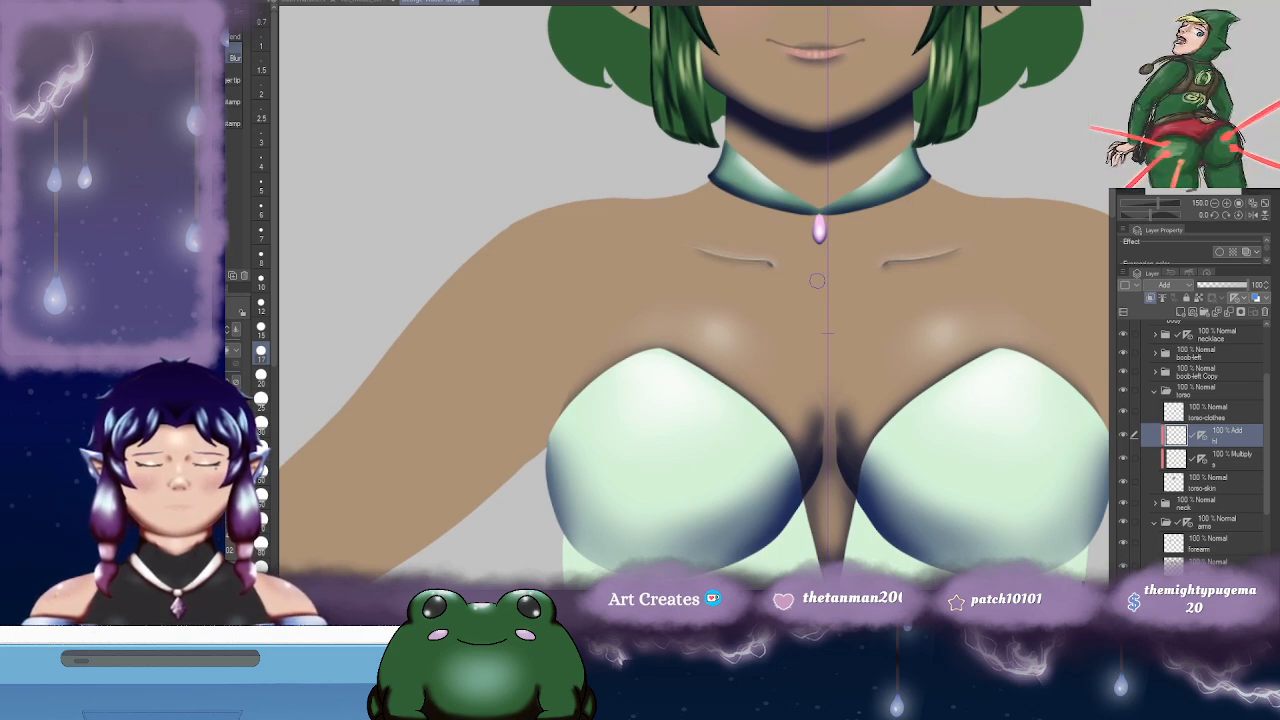
{"action": "left_click", "coordinate": [1215, 457]}
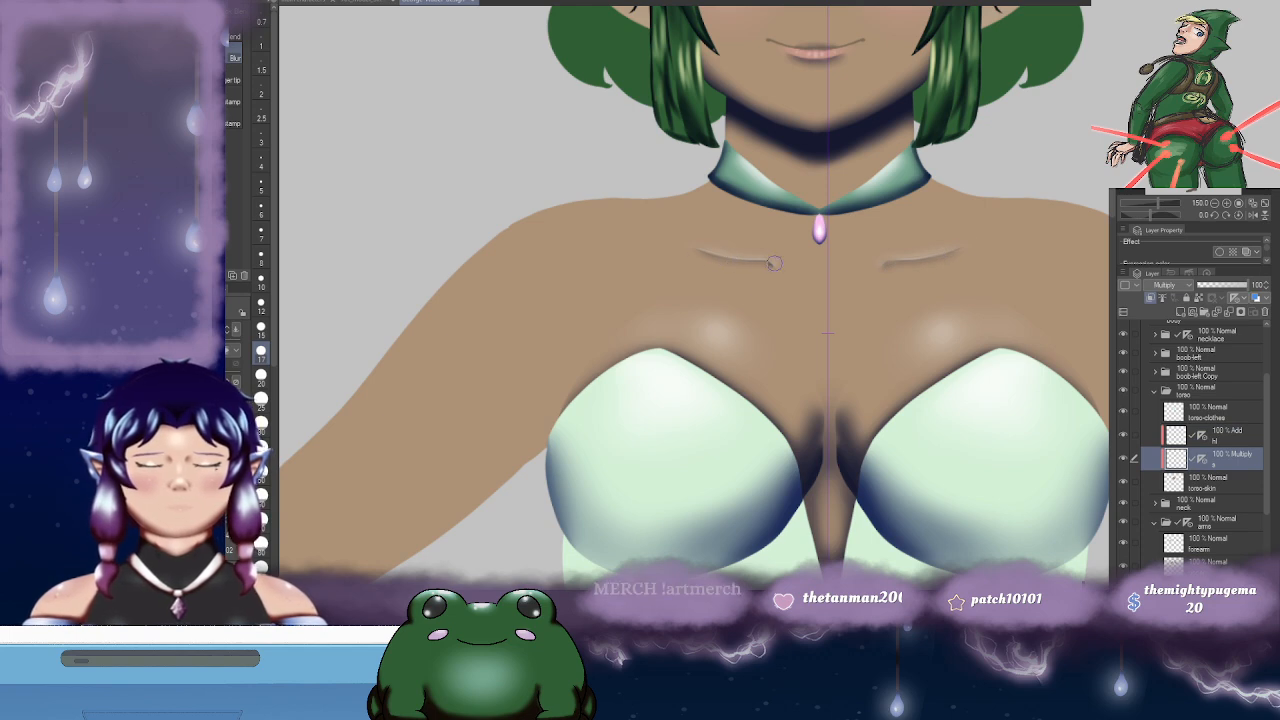
{"action": "left_click_drag", "start_coordinate": [1013, 282], "coordinate": [851, 347]}
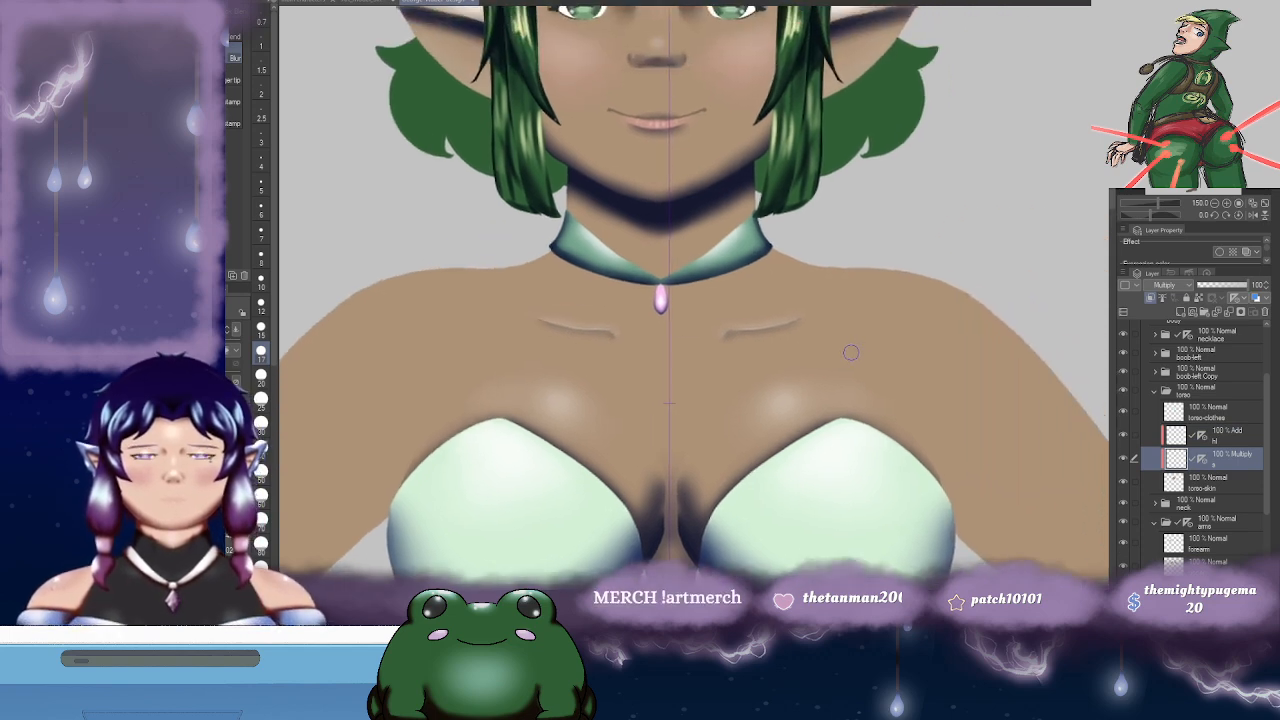
- Try lowering the opacity of the torso's hl and s layers to 60%
{"action": "scroll", "coordinate": [850, 352], "scroll_direction": "down", "scroll_amount": 2}
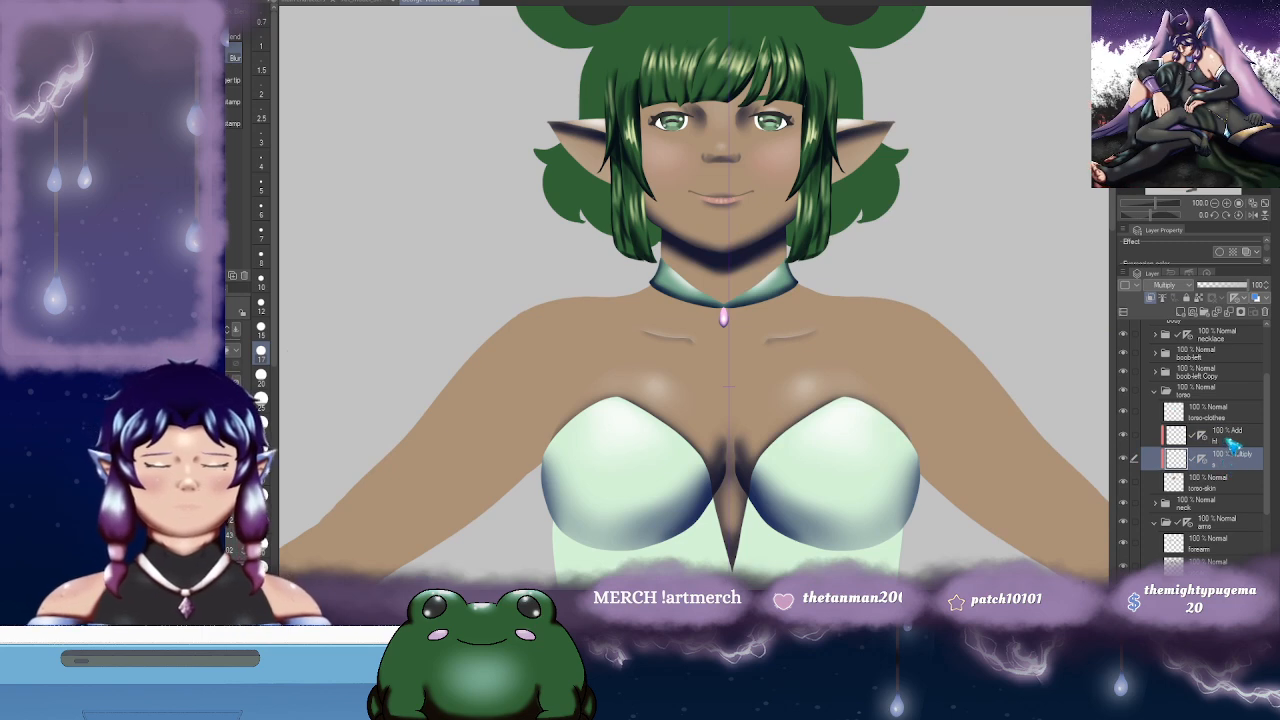
{"action": "left_click", "coordinate": [1230, 436], "text": "ctrl"}
{"action": "left_click", "coordinate": [1235, 286]}
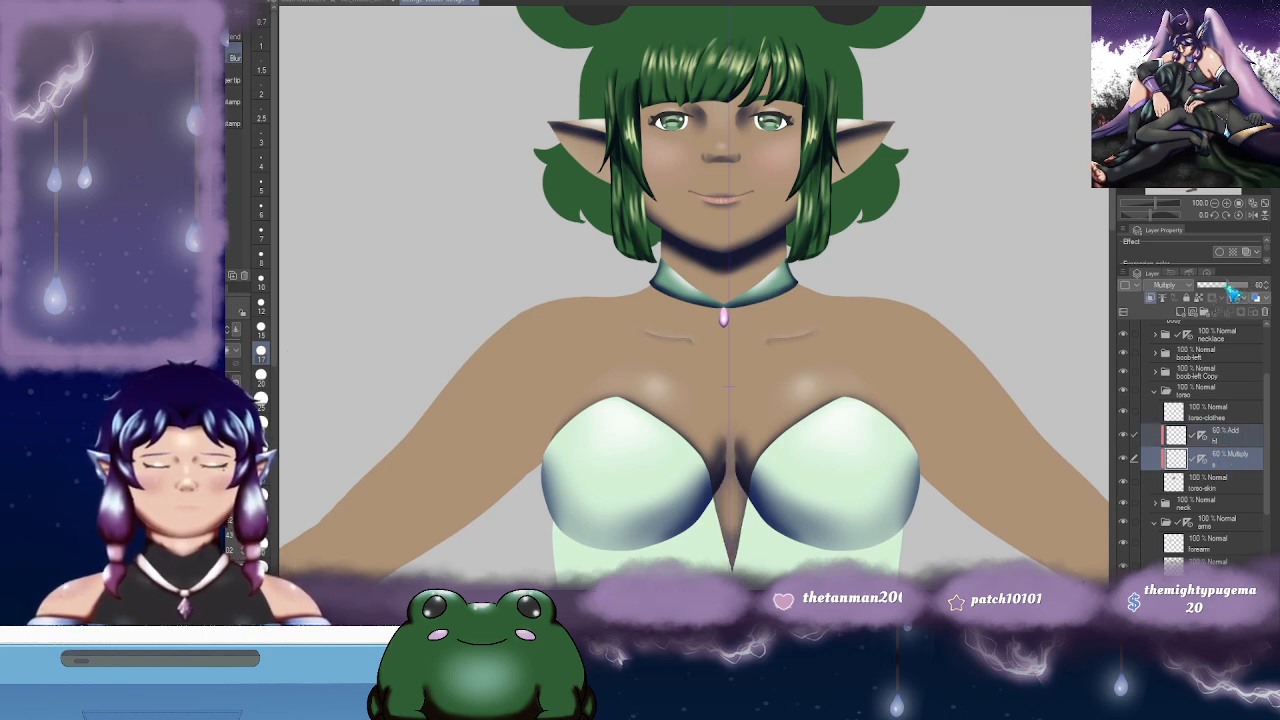
{"action": "left_click", "coordinate": [1236, 457]}
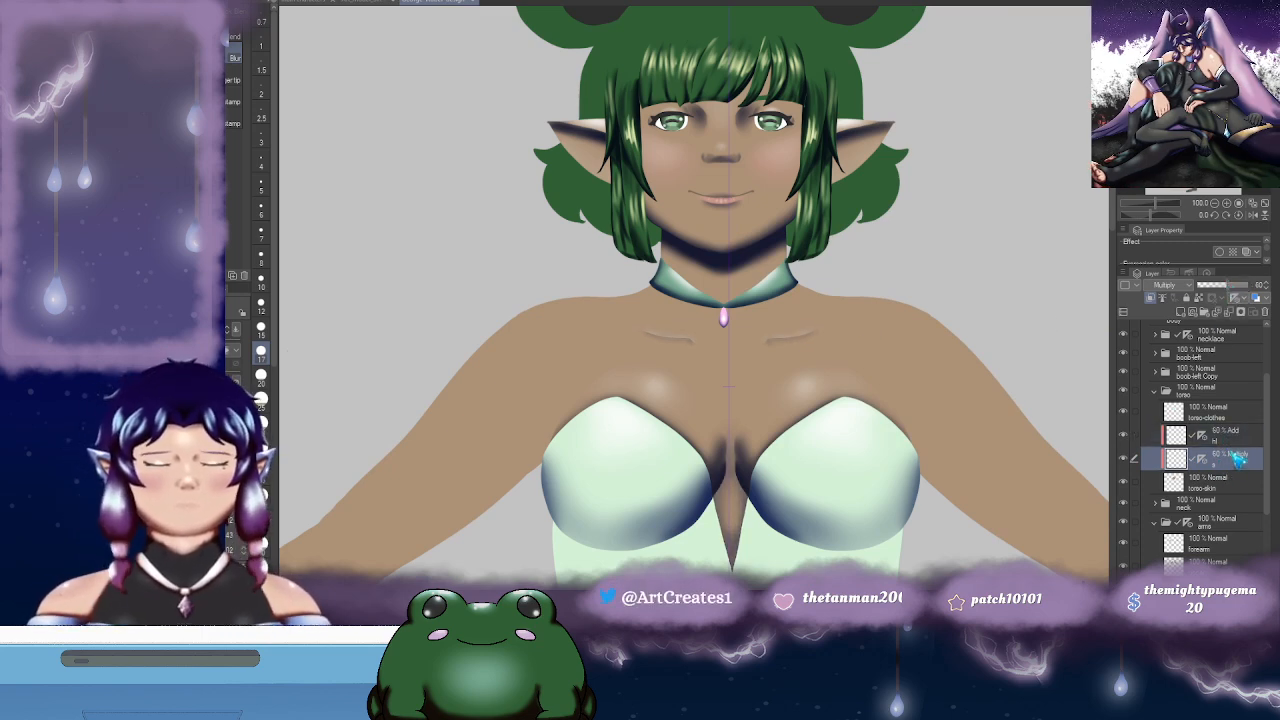
{"action": "key", "text": "ctrl+z"}
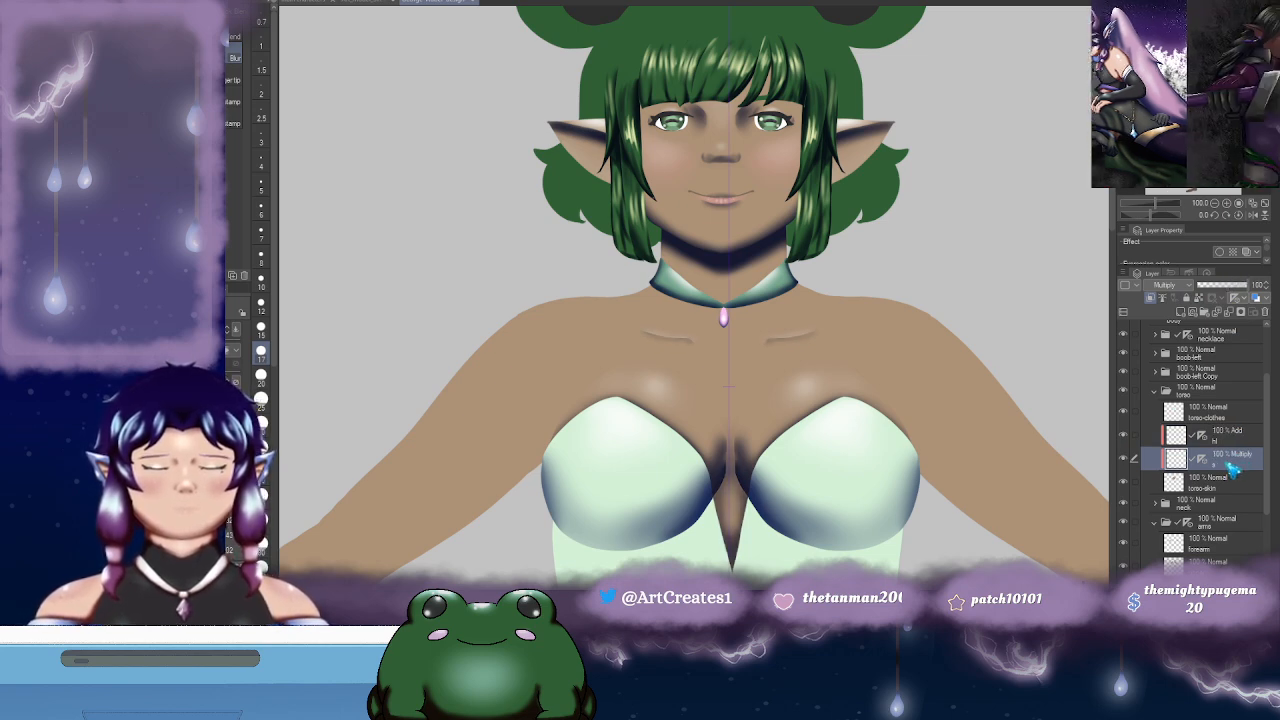
- Erase the collarbone shadows and highlights from the torso's s and hl layers with the soft eraser
{"action": "key", "text": "e"}
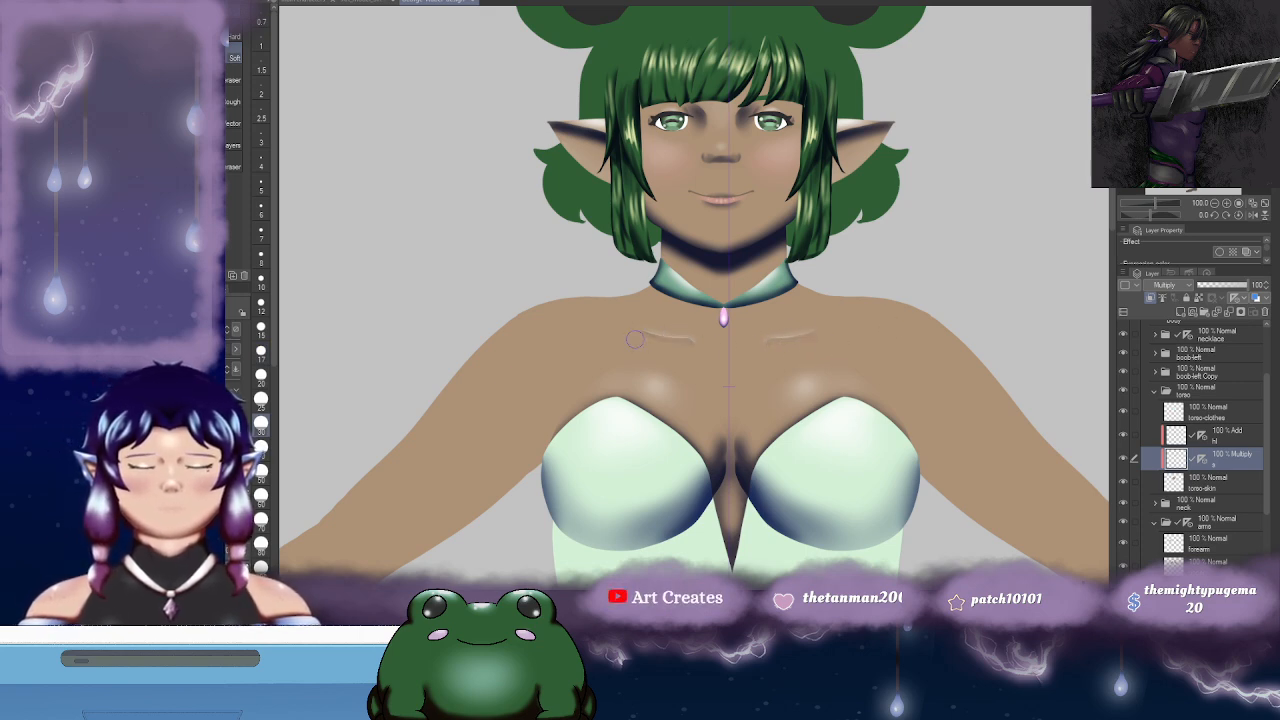
{"action": "left_click", "coordinate": [1232, 436]}
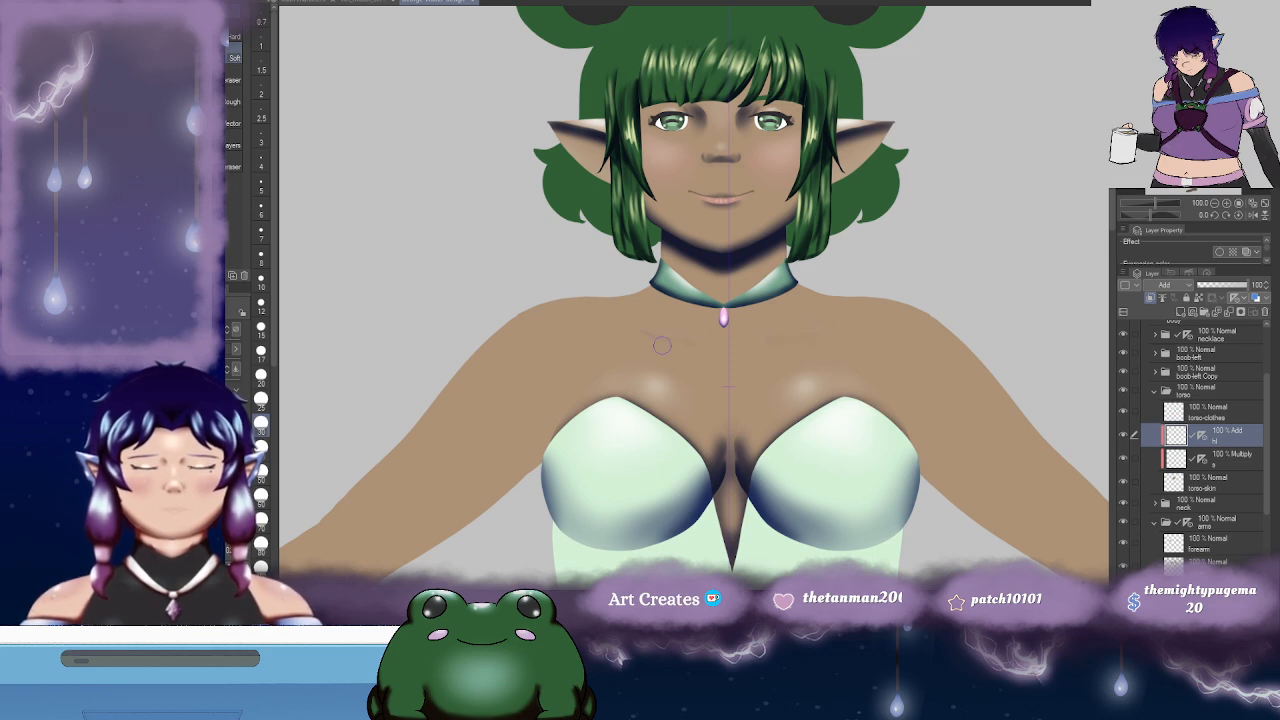
{"action": "left_click", "coordinate": [1209, 461]}
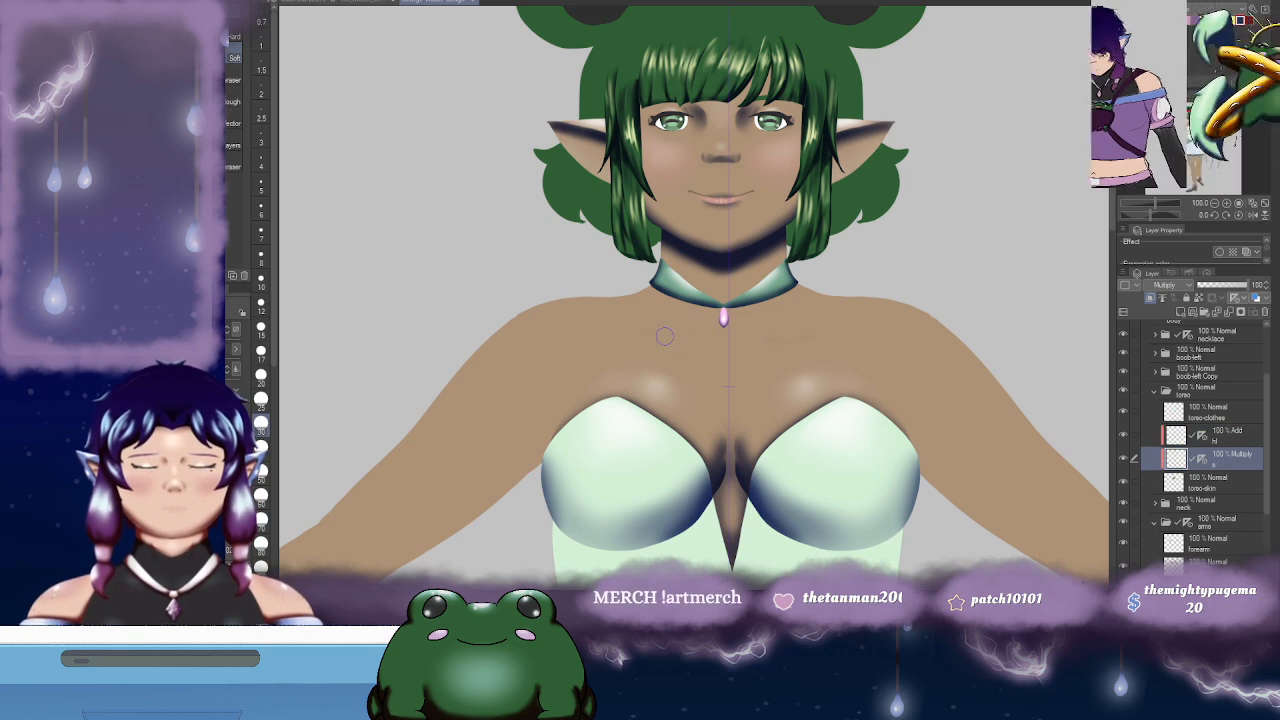
{"action": "left_click_drag", "start_coordinate": [917, 310], "coordinate": [932, 245]}
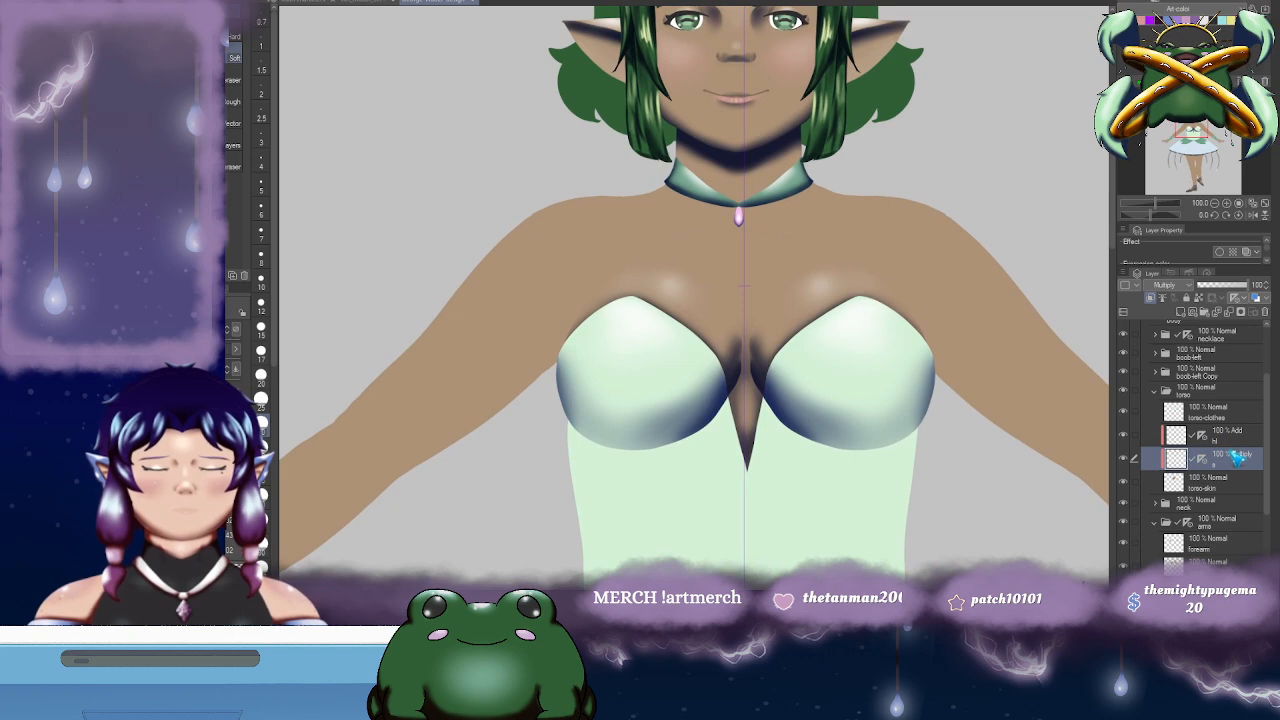
{"action": "mouse_move", "coordinate": [882, 322]}
{"action": "left_mouse_down"}
{"action": "mouse_move", "coordinate": [743, 357]}
{"action": "mouse_move", "coordinate": [829, 256]}
{"action": "mouse_move", "coordinate": [807, 277]}
{"action": "mouse_move", "coordinate": [830, 303]}
{"action": "left_mouse_up"}
- Brush thin curved dark shadow lines on the s layer above the outer edge of each bodice cup
{"action": "key", "text": "b"}
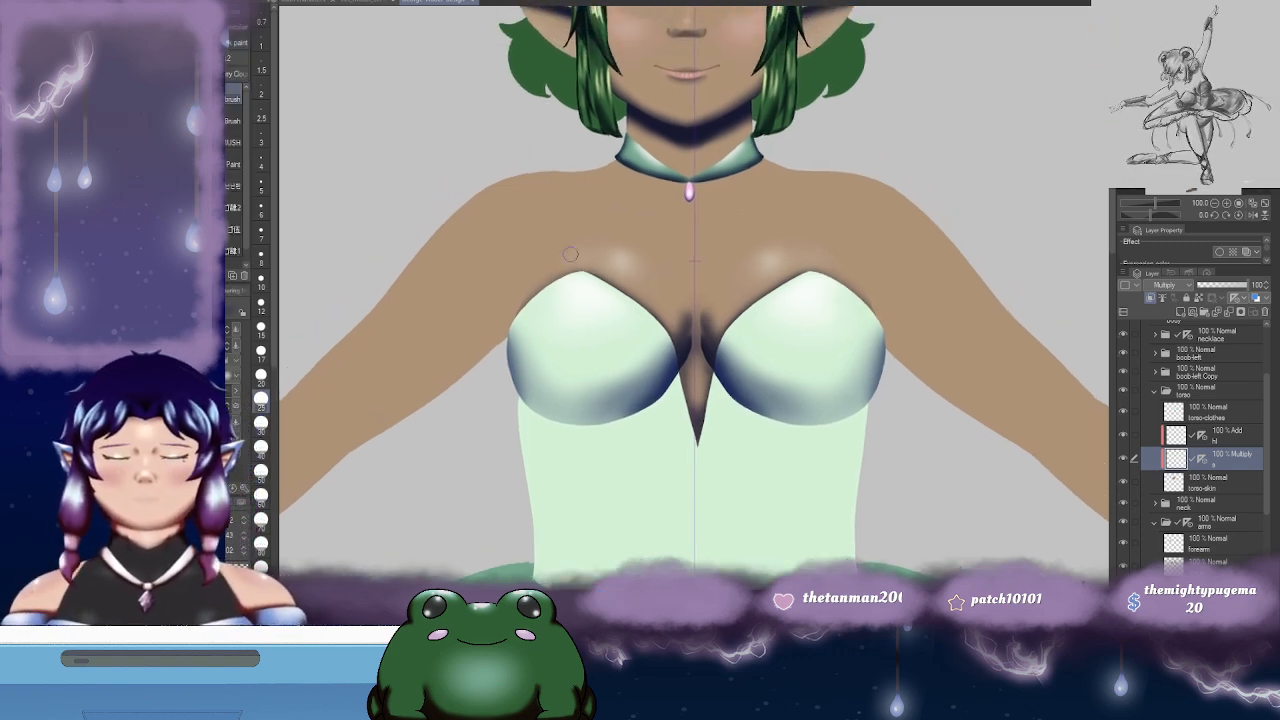
{"action": "left_click_drag", "start_coordinate": [547, 267], "coordinate": [588, 237]}
{"action": "key", "text": "ctrl+z"}
{"action": "left_click_drag", "start_coordinate": [851, 245], "coordinate": [849, 270]}
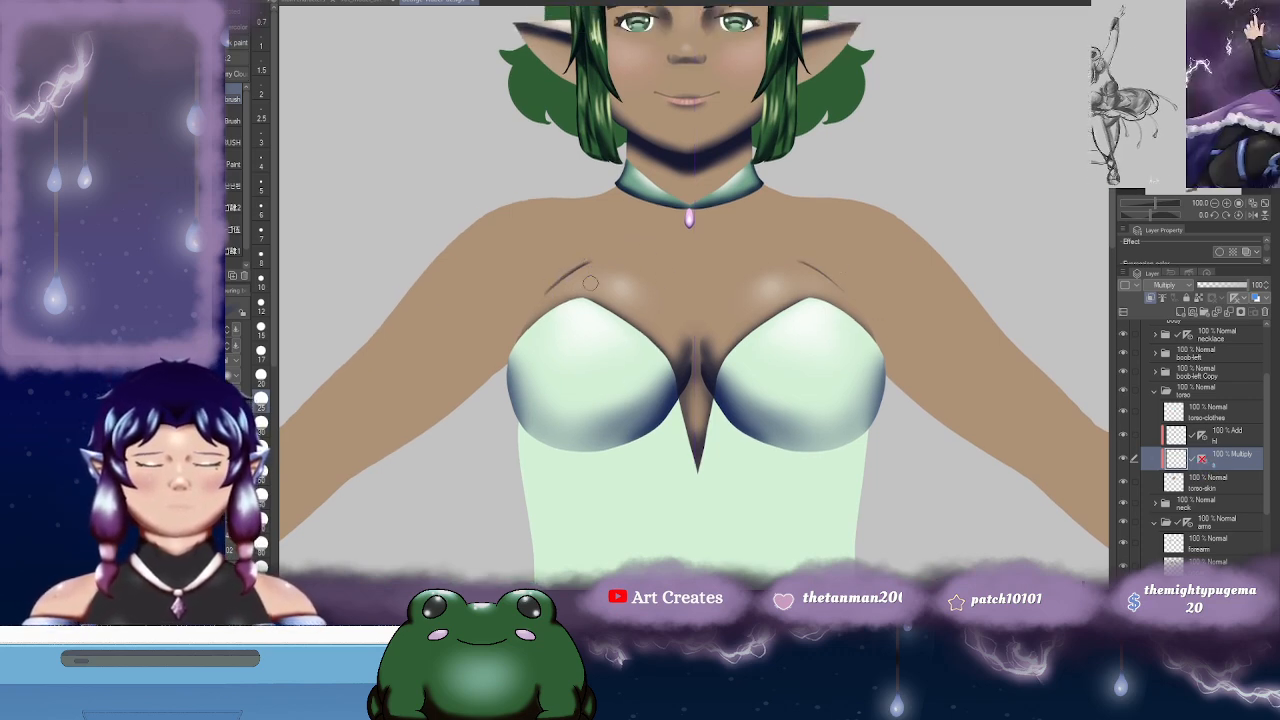
{"action": "left_click_drag", "start_coordinate": [800, 262], "coordinate": [825, 276]}
{"action": "mouse_move", "coordinate": [675, 272]}
{"action": "left_mouse_down"}
{"action": "mouse_move", "coordinate": [712, 260]}
{"action": "mouse_move", "coordinate": [715, 282]}
{"action": "left_mouse_up"}
{"action": "left_click_drag", "start_coordinate": [843, 257], "coordinate": [847, 263]}
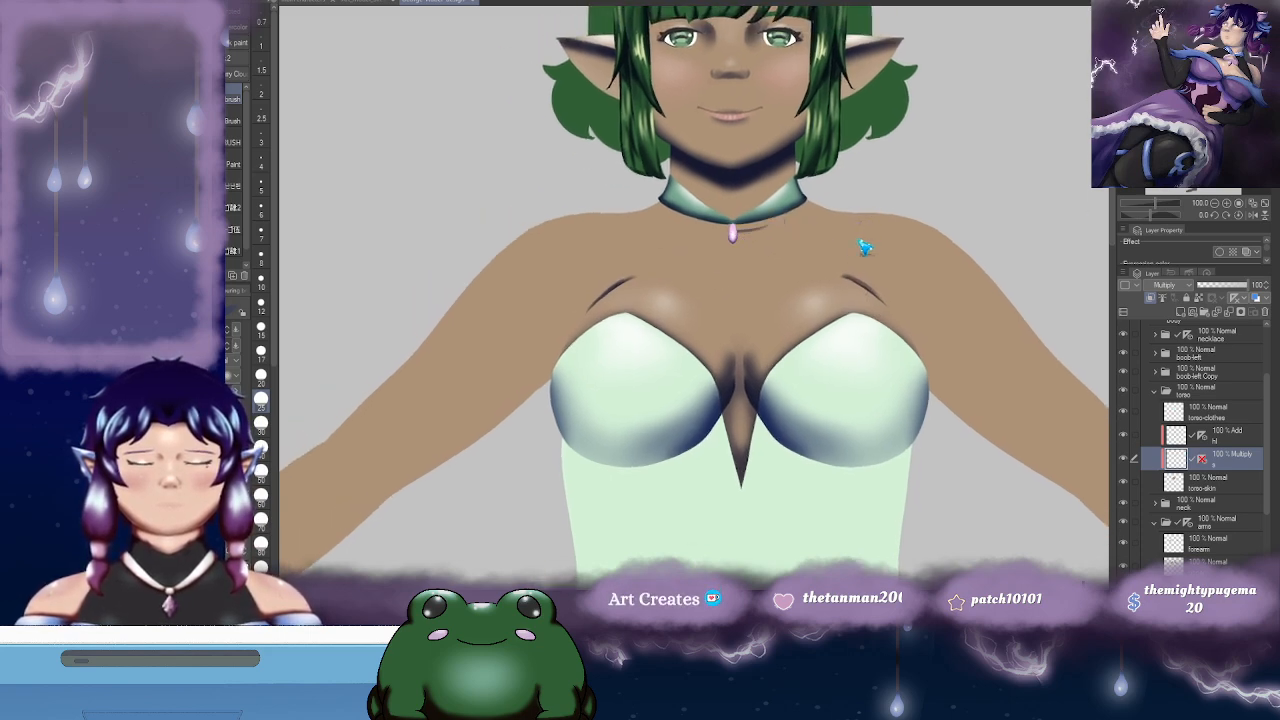
- Try painting a dark shadow up the middle of the chest on the s layer and blurring it
{"action": "mouse_move", "coordinate": [754, 392]}
{"action": "left_mouse_down"}
{"action": "mouse_move", "coordinate": [728, 407]}
{"action": "mouse_move", "coordinate": [740, 370]}
{"action": "mouse_move", "coordinate": [720, 288]}
{"action": "mouse_move", "coordinate": [731, 294]}
{"action": "left_mouse_up"}
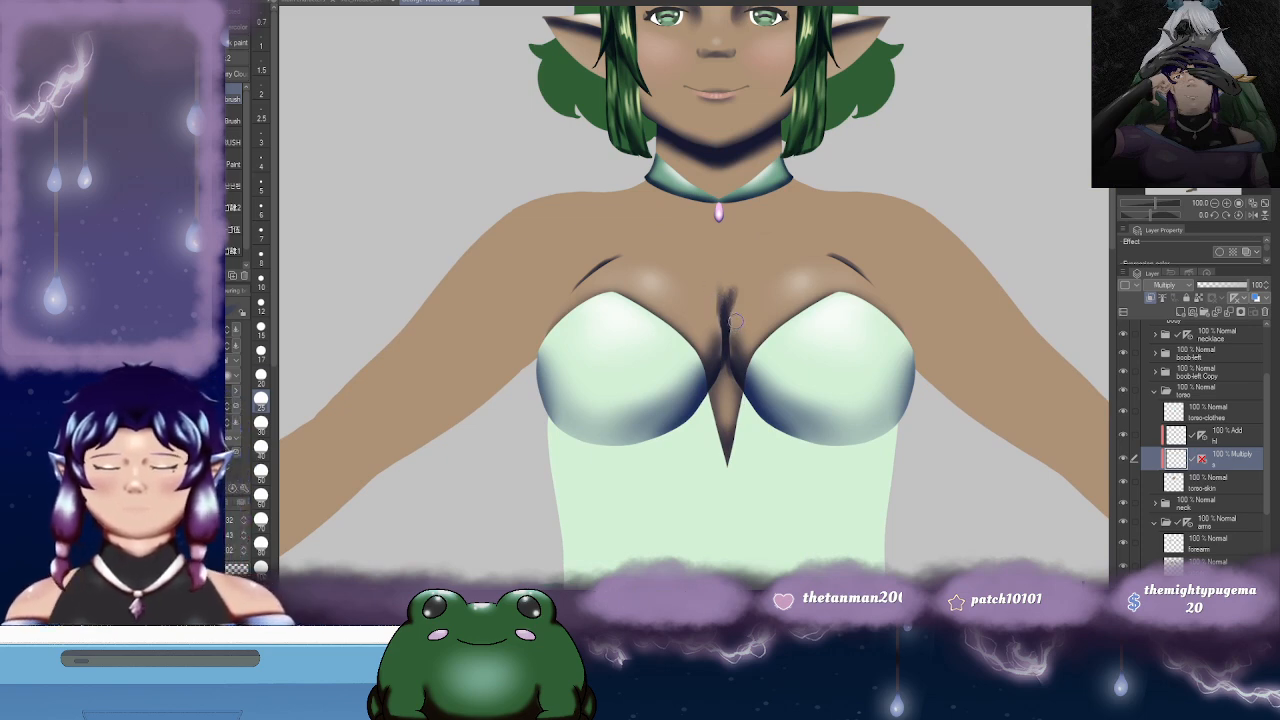
{"action": "key", "text": "j"}
{"action": "mouse_move", "coordinate": [735, 305]}
{"action": "left_mouse_down"}
{"action": "mouse_move", "coordinate": [734, 355]}
{"action": "mouse_move", "coordinate": [715, 346]}
{"action": "mouse_move", "coordinate": [739, 292]}
{"action": "left_mouse_up"}
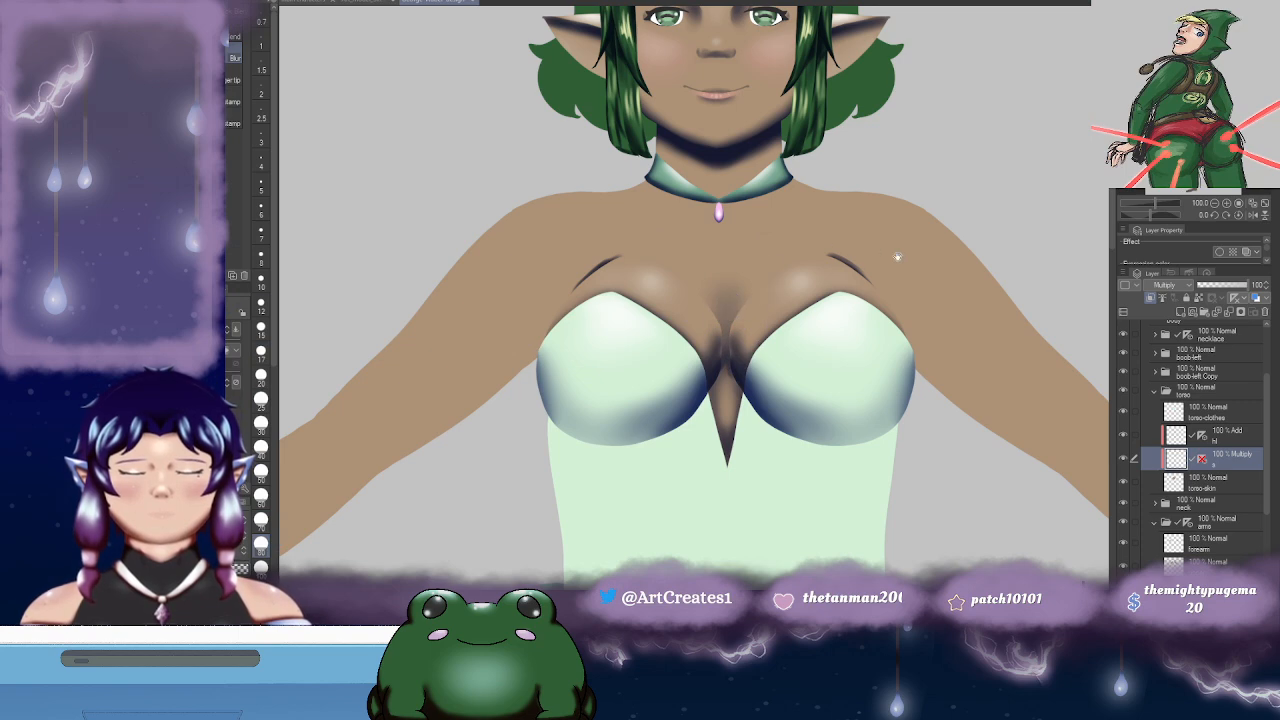
{"action": "left_click_drag", "start_coordinate": [886, 253], "coordinate": [858, 213]}
- Undo the blur and brush strokes of the shadow in the middle of the chest
{"action": "key", "text": "ctrl+z"}
{"action": "key", "text": "ctrl+z"}
{"action": "key", "text": "ctrl+z"}
{"action": "key", "text": "ctrl+z"}
{"action": "key", "text": "ctrl+z"}
{"action": "key", "text": "ctrl+z"}
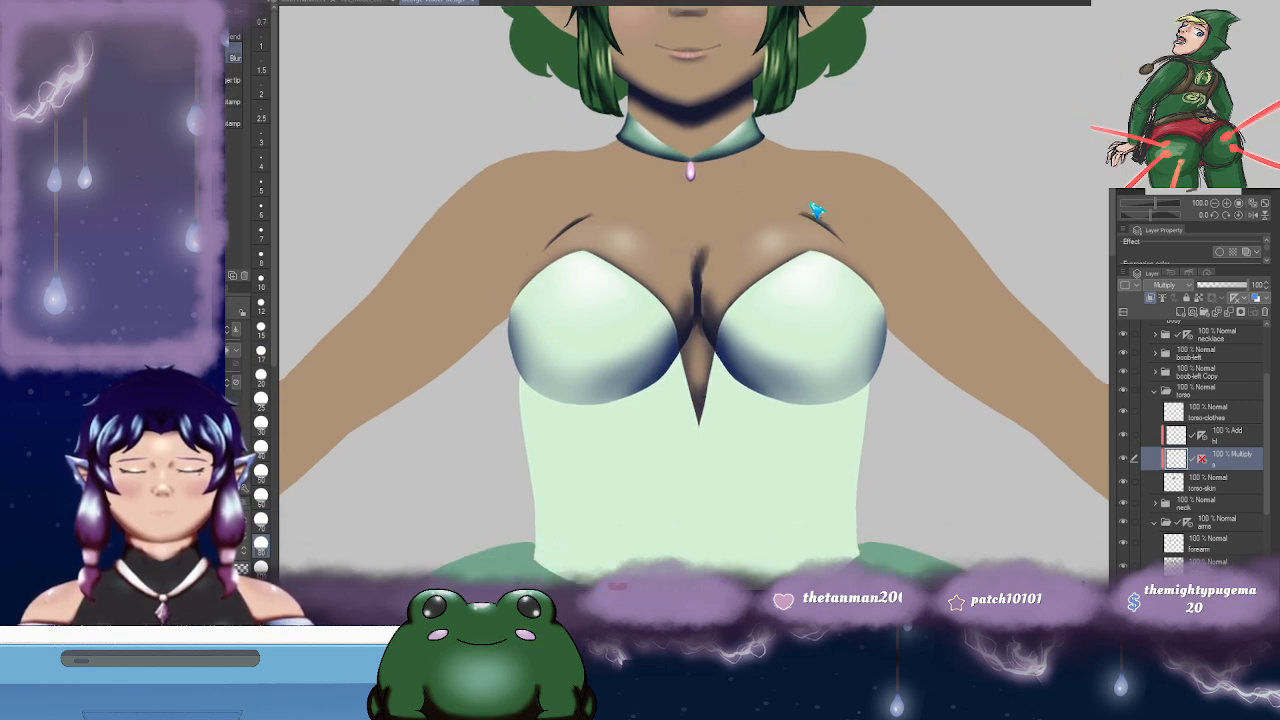
{"action": "key", "text": "ctrl+z"}
{"action": "key", "text": "ctrl+z"}
{"action": "key", "text": "ctrl+z"}
{"action": "key", "text": "ctrl+z"}
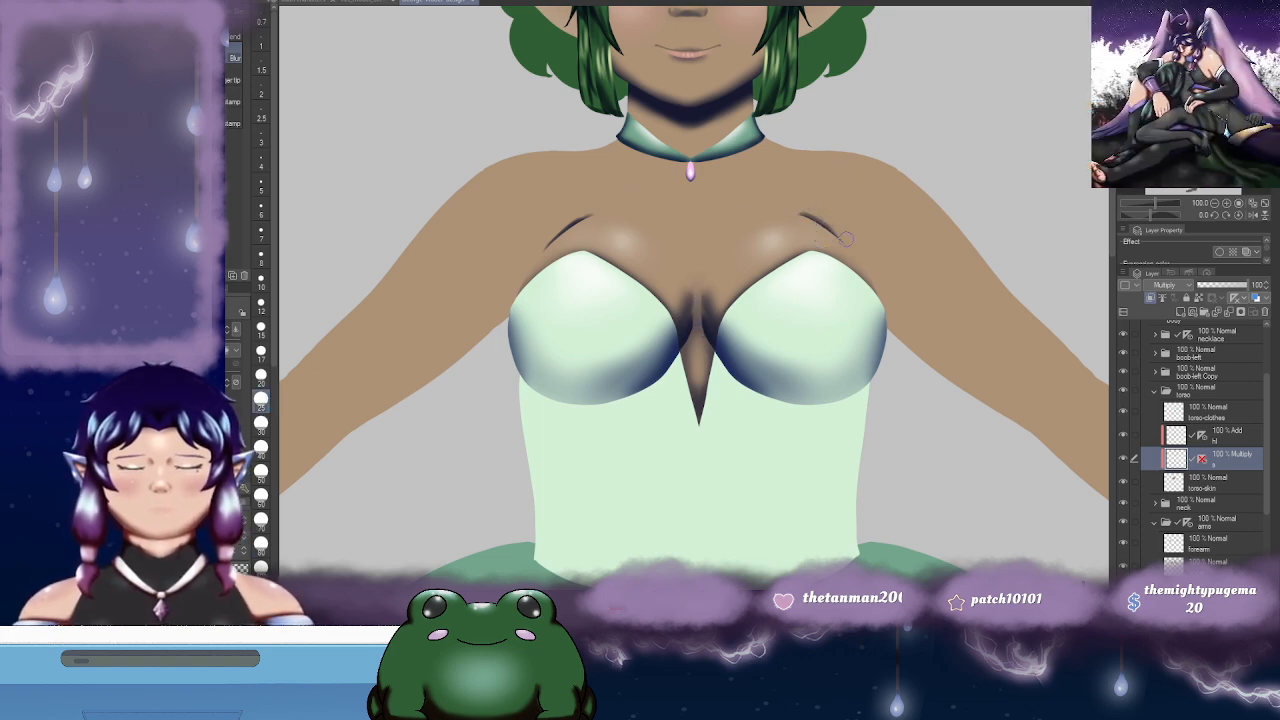
- Blur both curved shadow lines above the cups with a larger brush and fade their edges using an enlarged soft eraser
{"action": "left_click", "coordinate": [261, 567]}
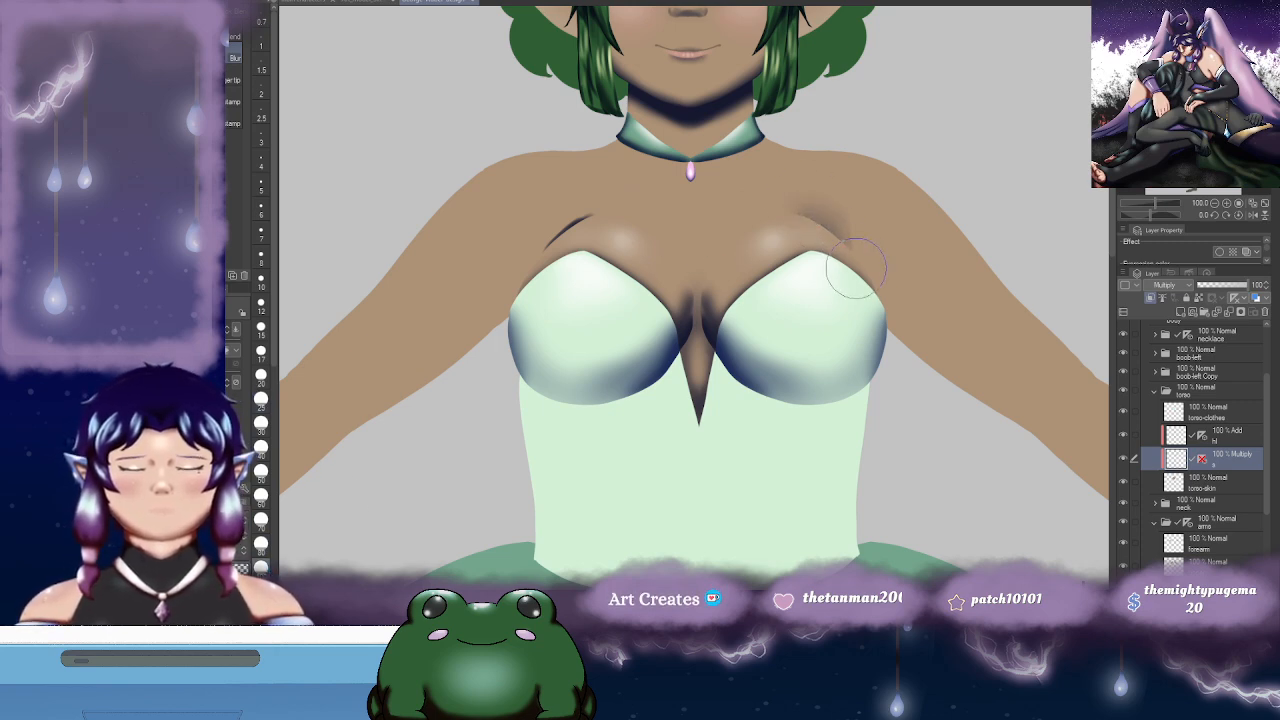
{"action": "left_click_drag", "start_coordinate": [793, 281], "coordinate": [850, 307]}
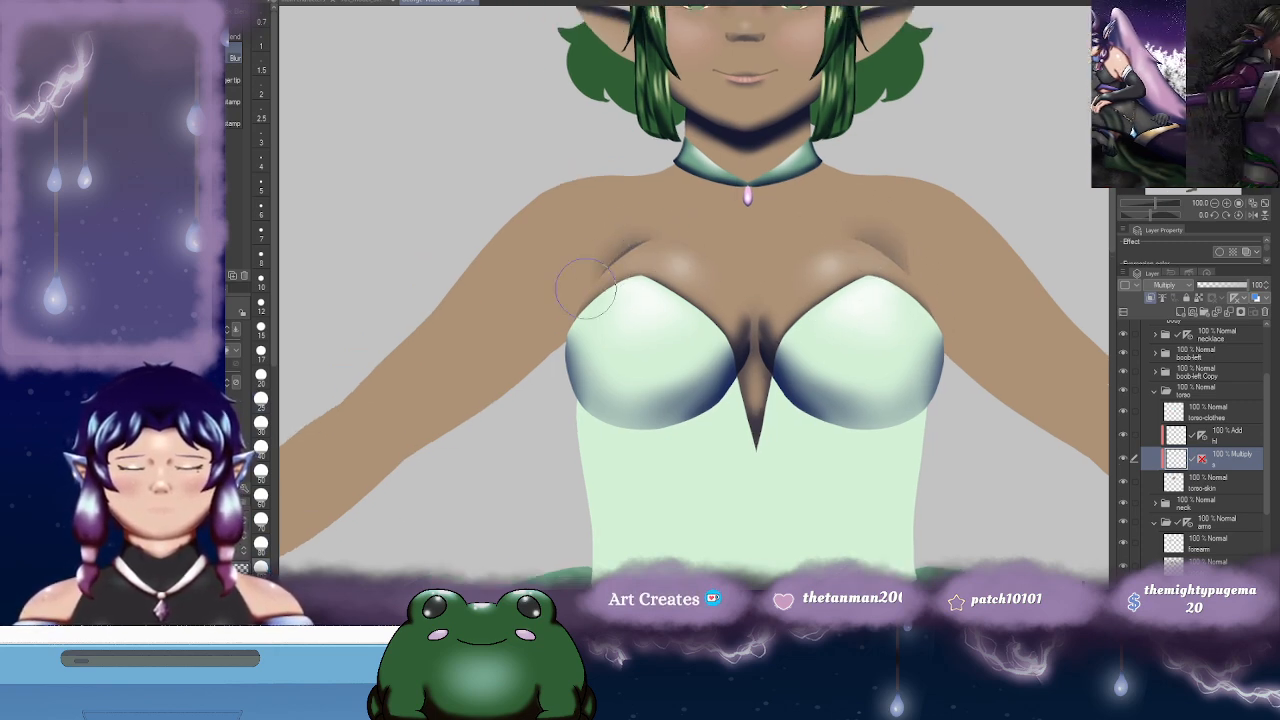
{"action": "key", "text": "e"}
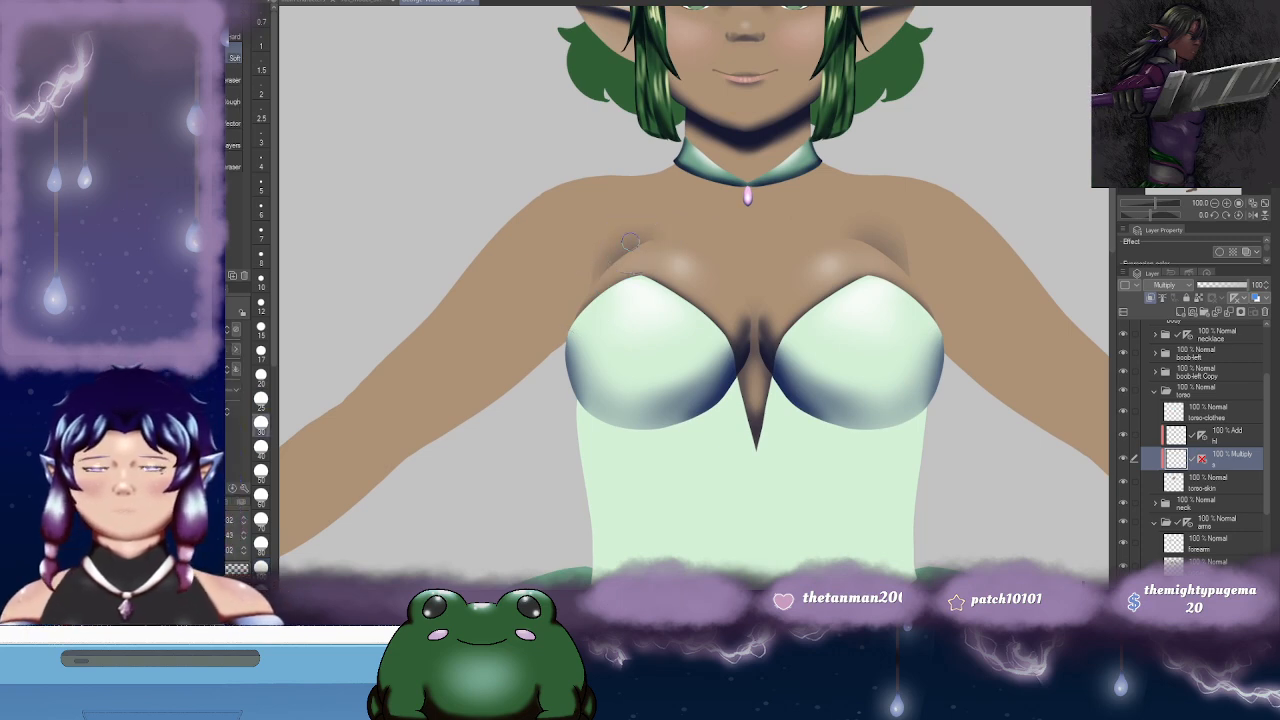
{"action": "key", "text": "bracketright"}
{"action": "key", "text": "bracketright"}
{"action": "key", "text": "bracketright"}
{"action": "key", "text": "bracketright"}
{"action": "key", "text": "bracketright"}
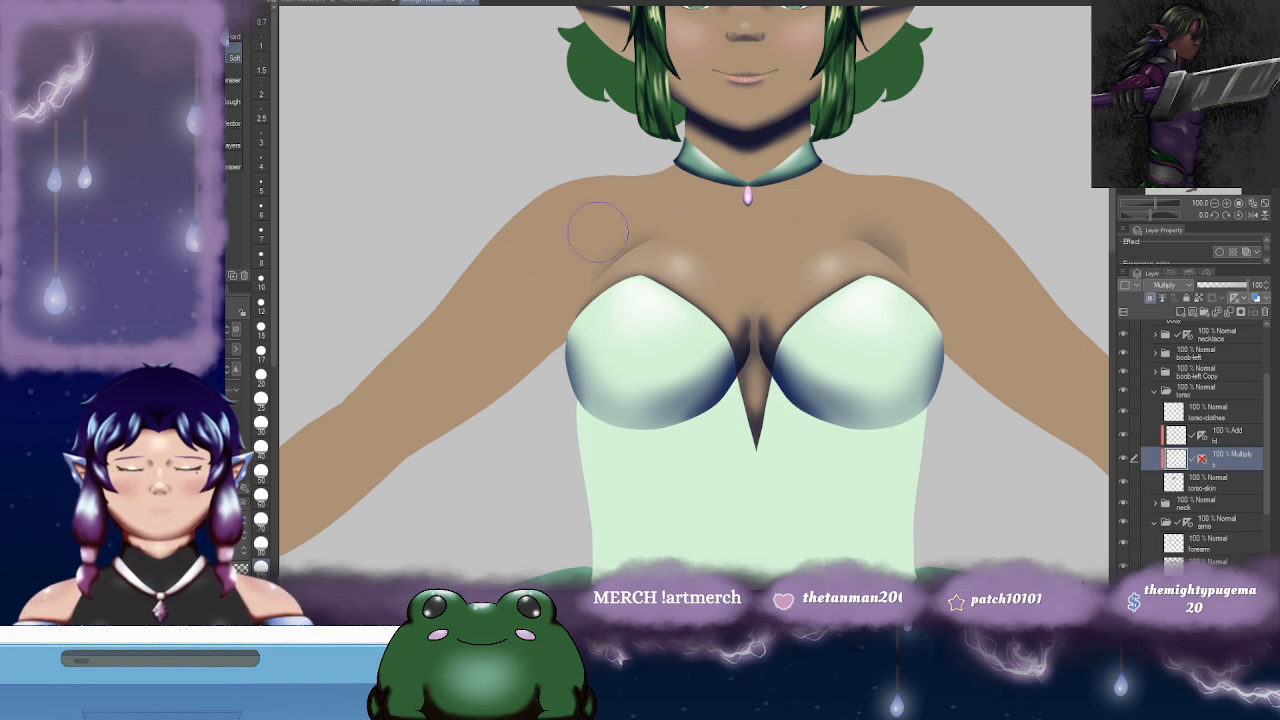
{"action": "left_click_drag", "start_coordinate": [941, 153], "coordinate": [823, 165]}
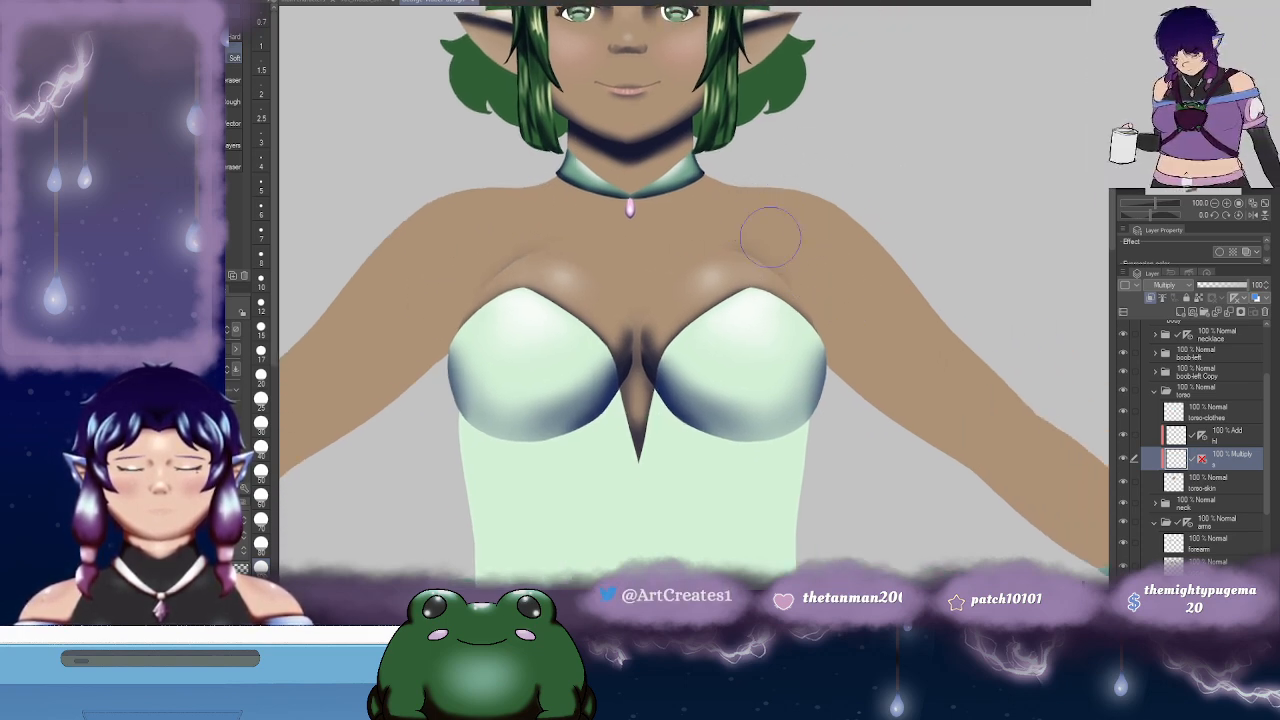
{"action": "scroll", "coordinate": [823, 214], "scroll_direction": "left", "scroll_amount": 2}
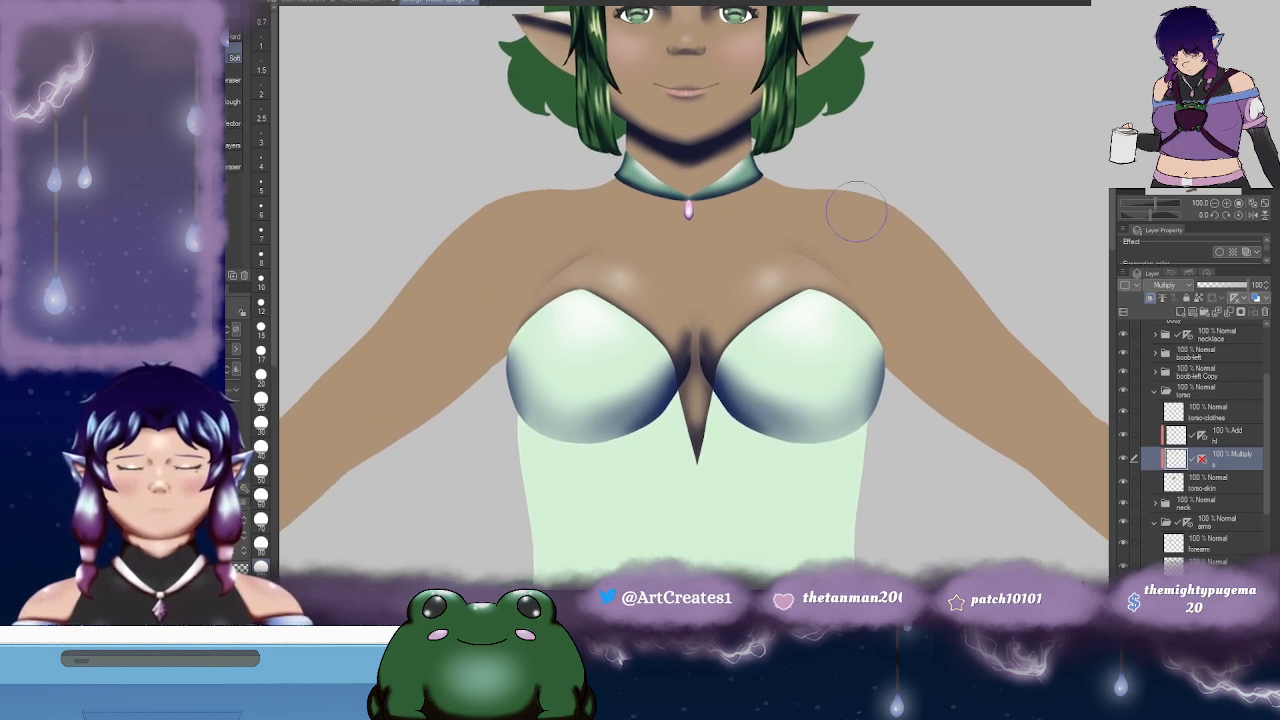
- Remove the symmetry rulers from the torso's s and hl layers and make the s layer active
{"action": "left_click_drag", "start_coordinate": [921, 305], "coordinate": [904, 115]}
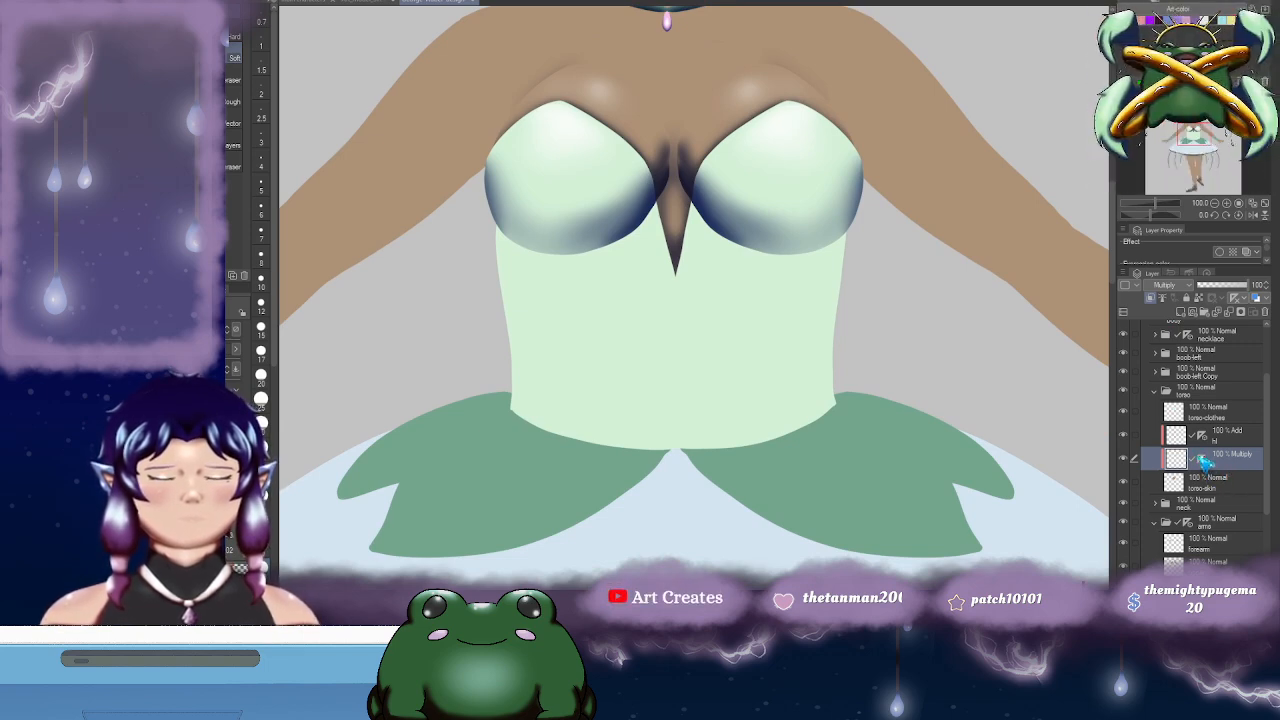
{"action": "left_click", "coordinate": [1209, 421]}
{"action": "left_click", "coordinate": [1205, 438]}
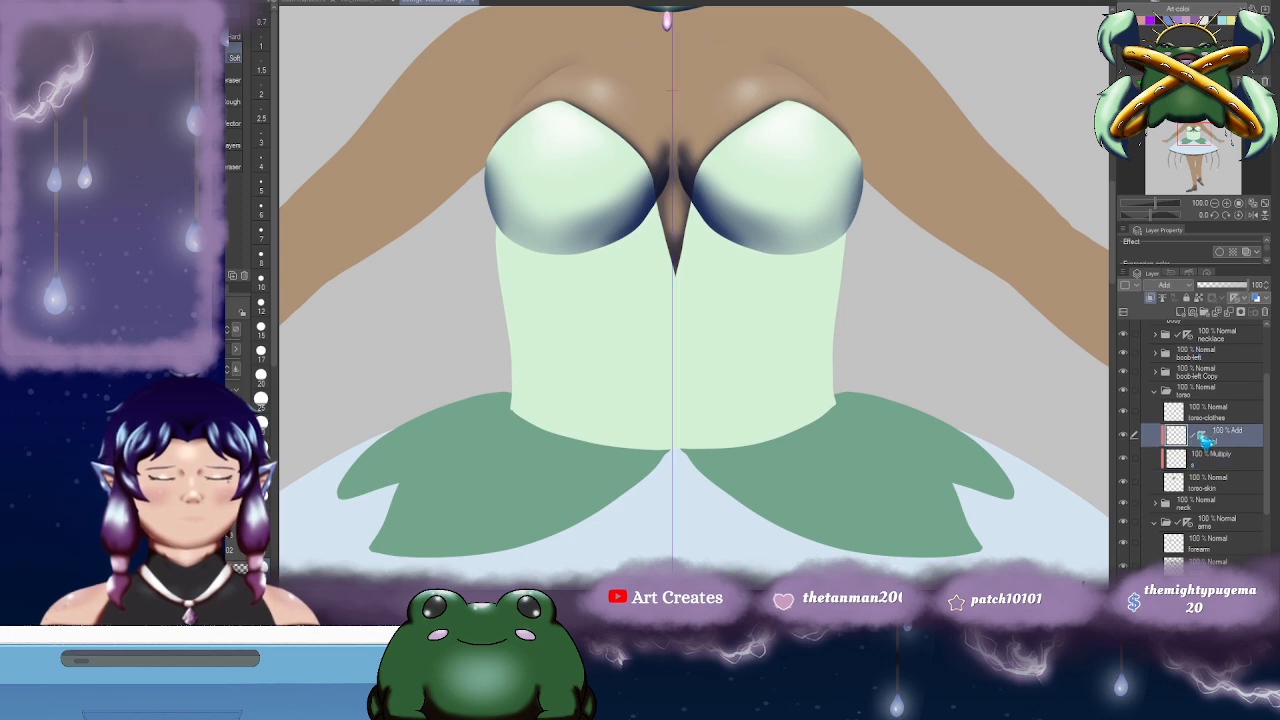
{"action": "left_click", "coordinate": [1210, 458]}
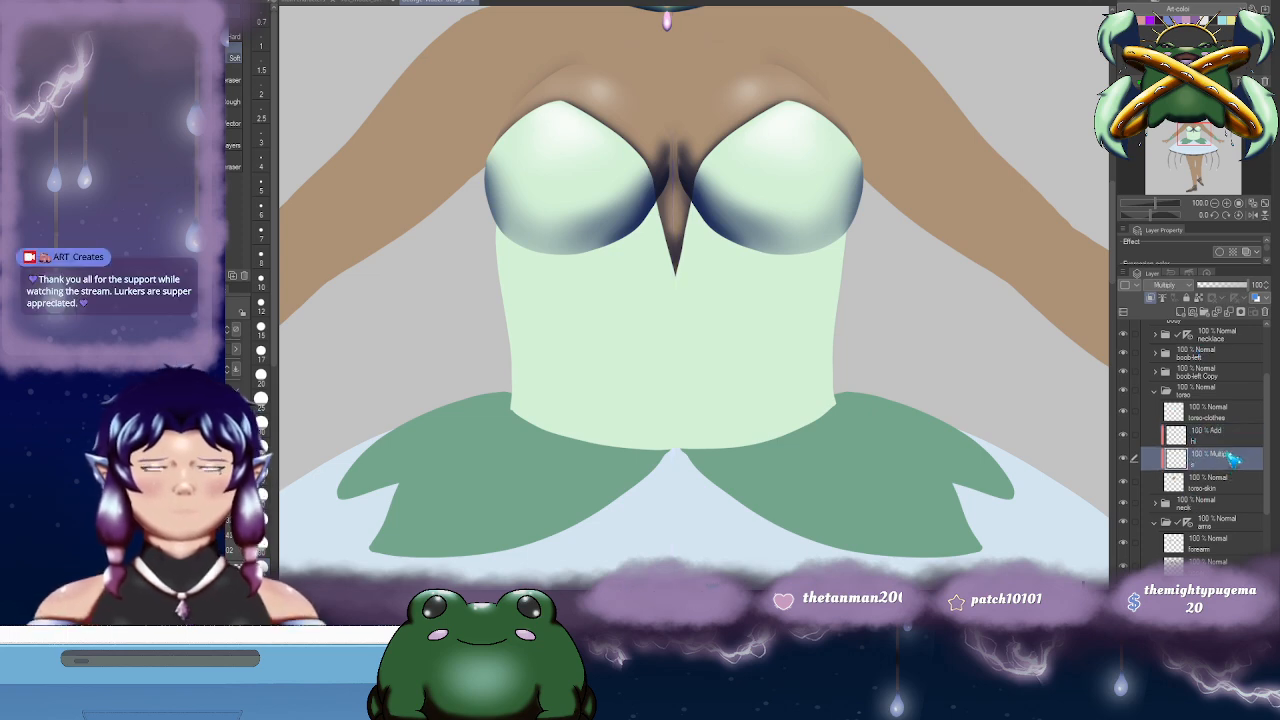
- Examine the bodice, arms, skirt and whole figure to judge the shading so far
{"action": "mouse_move", "coordinate": [866, 251]}
{"action": "left_mouse_down"}
{"action": "mouse_move", "coordinate": [840, 375]}
{"action": "mouse_move", "coordinate": [852, 160]}
{"action": "mouse_move", "coordinate": [854, 230]}
{"action": "left_mouse_up"}
{"action": "scroll", "coordinate": [848, 383], "scroll_direction": "down", "scroll_amount": 5}
{"action": "scroll", "coordinate": [849, 380], "scroll_direction": "up", "scroll_amount": 4}
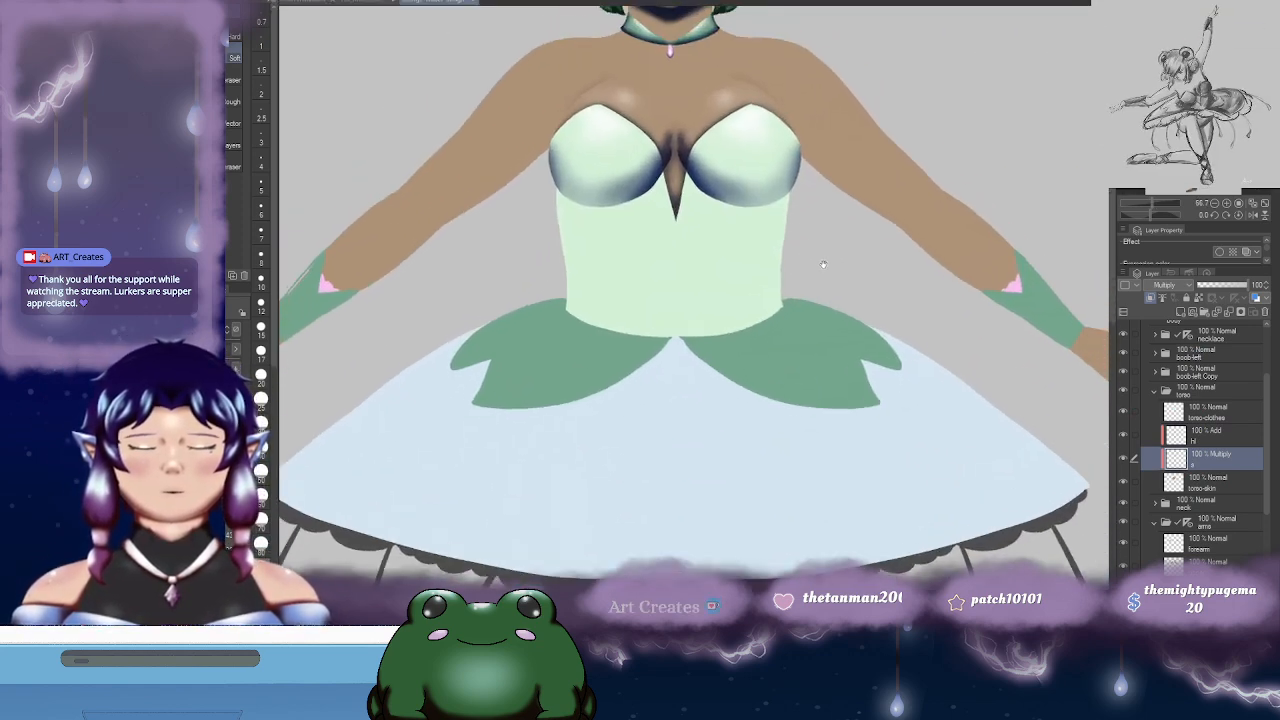
{"action": "left_click_drag", "start_coordinate": [1050, 355], "coordinate": [805, 325]}
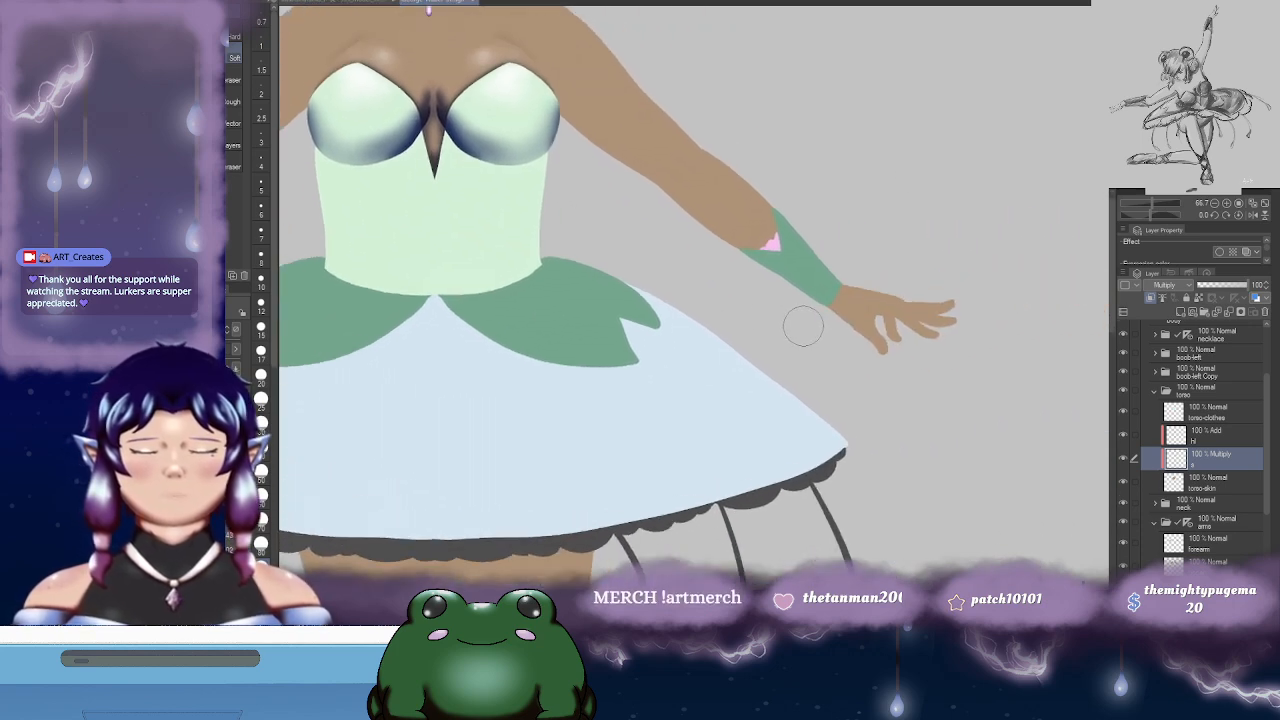
{"action": "left_click_drag", "start_coordinate": [670, 323], "coordinate": [1019, 280]}
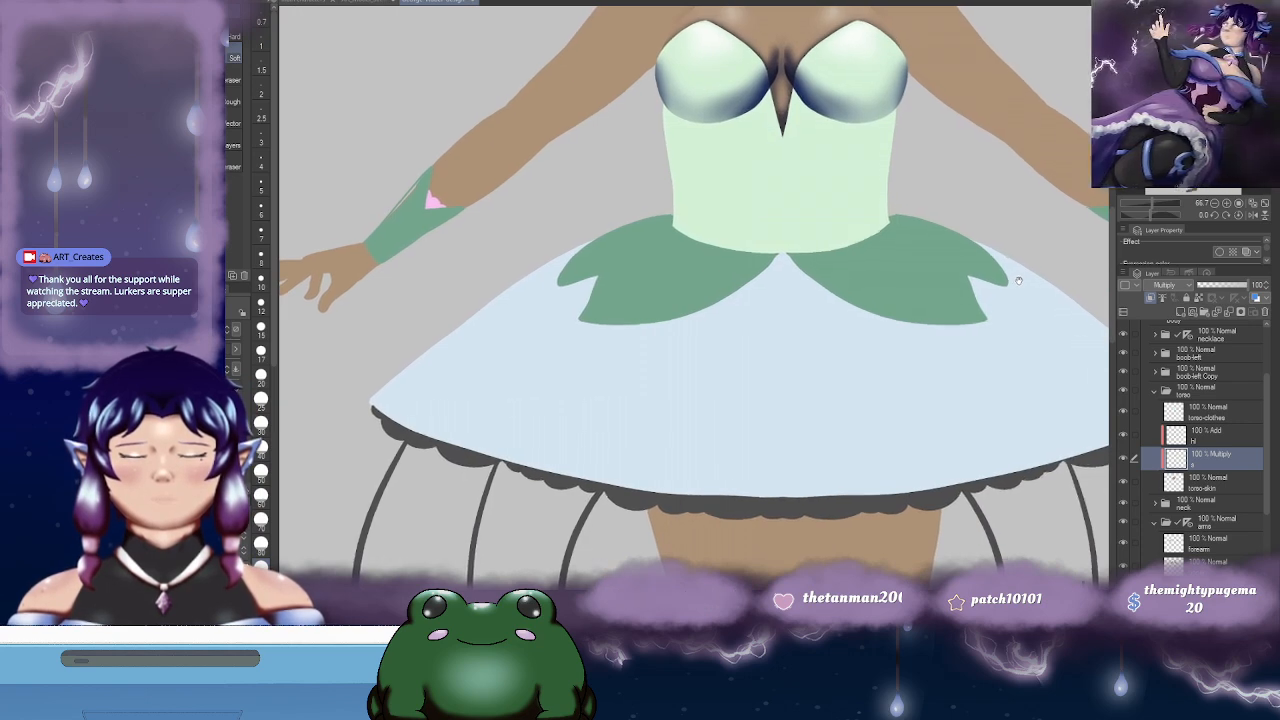
{"action": "mouse_move", "coordinate": [1019, 280]}
{"action": "left_mouse_down"}
{"action": "mouse_move", "coordinate": [776, 368]}
{"action": "mouse_move", "coordinate": [904, 402]}
{"action": "mouse_move", "coordinate": [904, 420]}
{"action": "left_mouse_up"}
{"action": "left_click_drag", "start_coordinate": [872, 250], "coordinate": [834, 330]}
{"action": "scroll", "coordinate": [828, 367], "scroll_direction": "down", "scroll_amount": 2}
{"action": "scroll", "coordinate": [828, 367], "scroll_direction": "up", "scroll_amount": 1}
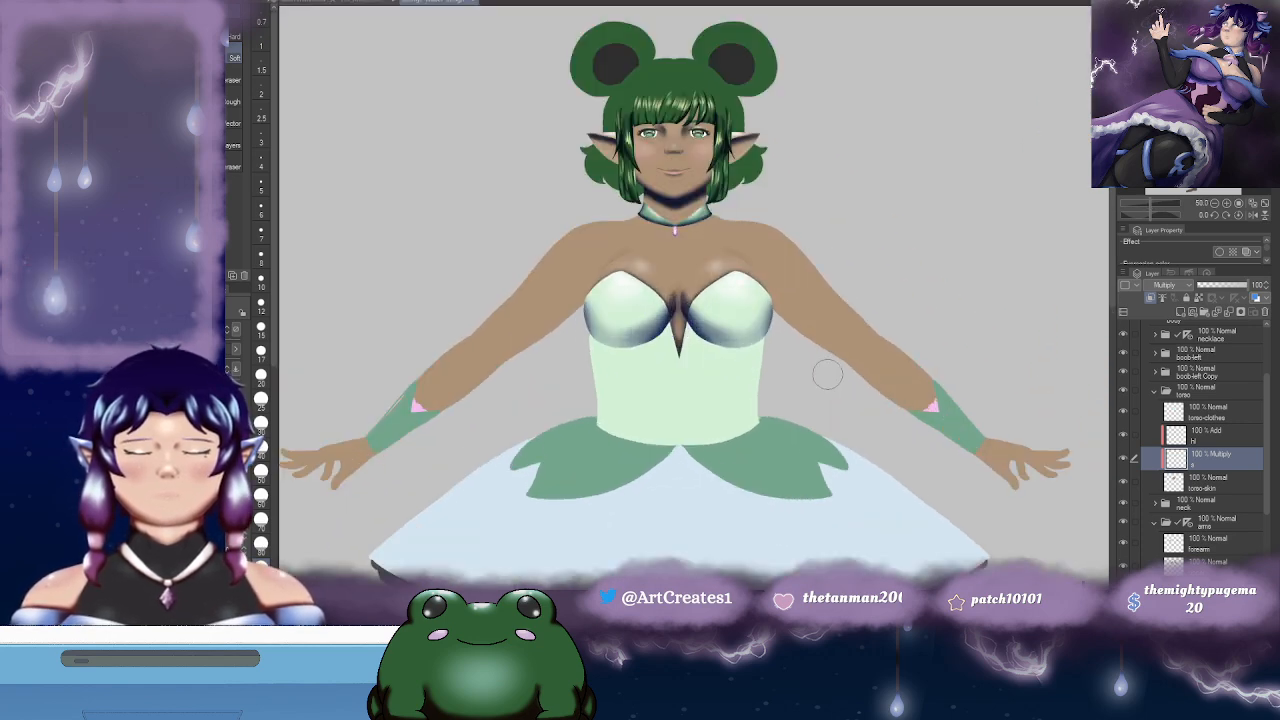
{"action": "left_click_drag", "start_coordinate": [808, 405], "coordinate": [802, 314]}
{"action": "left_click_drag", "start_coordinate": [624, 174], "coordinate": [638, 178]}
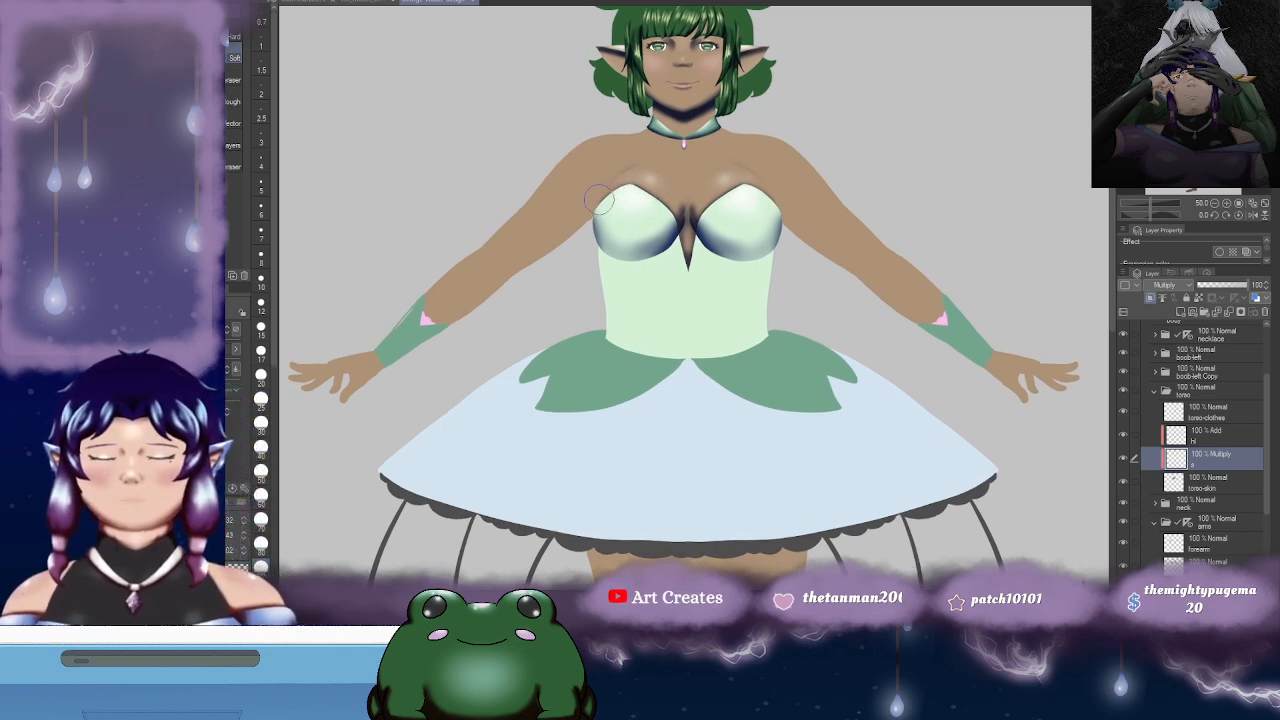
- Paint a thick dark blue stroke down the torso's left side at the armpit on the s layer and turn off its clipping
{"action": "key", "text": "b"}
{"action": "left_click_drag", "start_coordinate": [641, 193], "coordinate": [639, 173]}
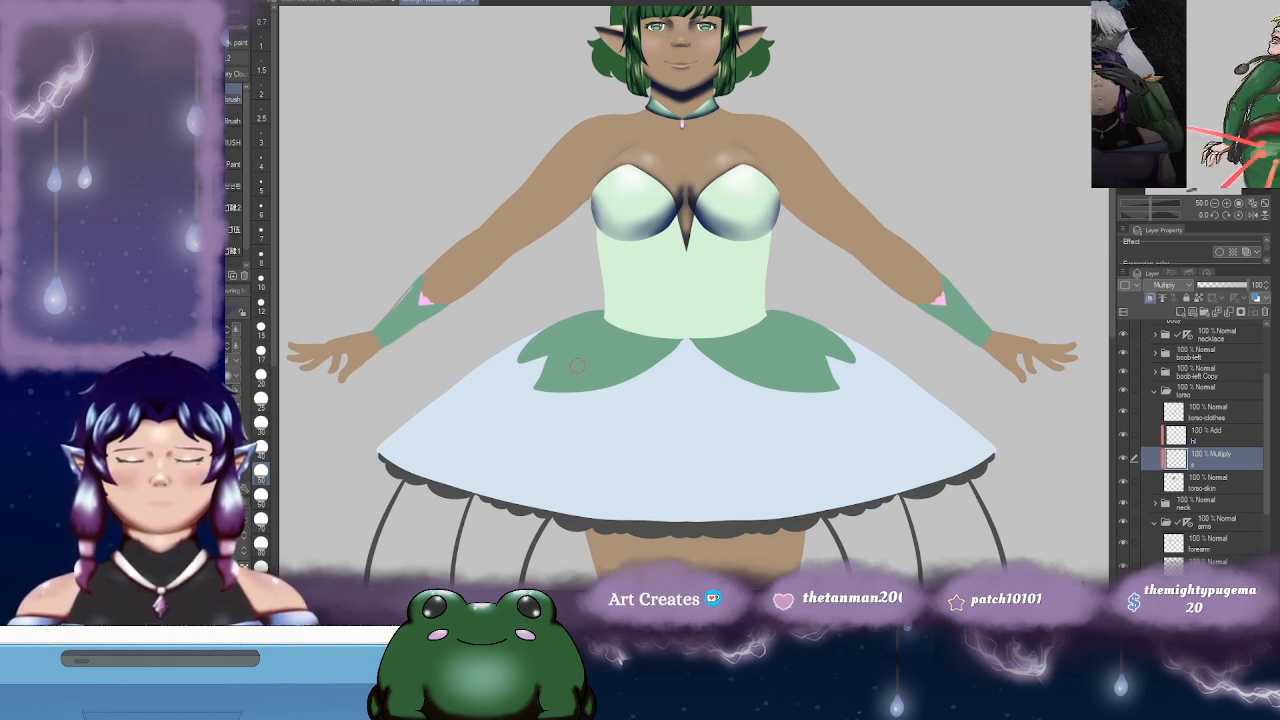
{"action": "scroll", "coordinate": [572, 266], "scroll_direction": "up", "scroll_amount": 2}
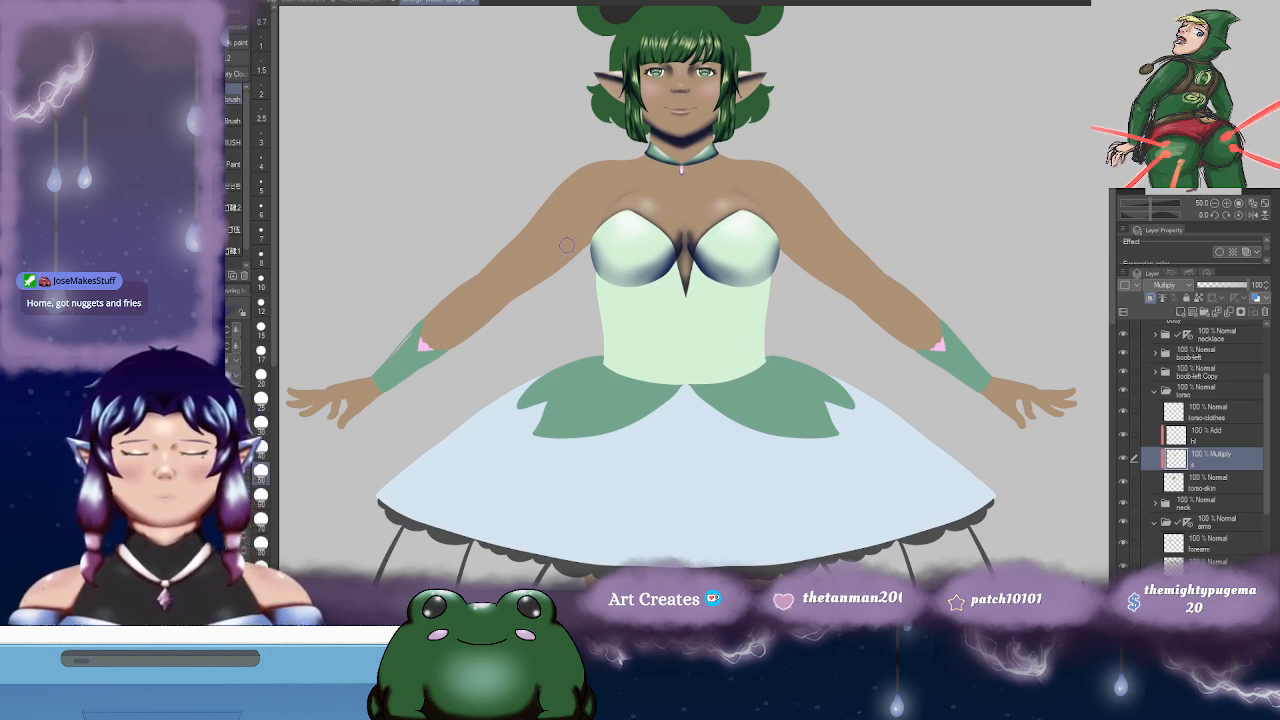
{"action": "left_click_drag", "start_coordinate": [643, 215], "coordinate": [641, 207]}
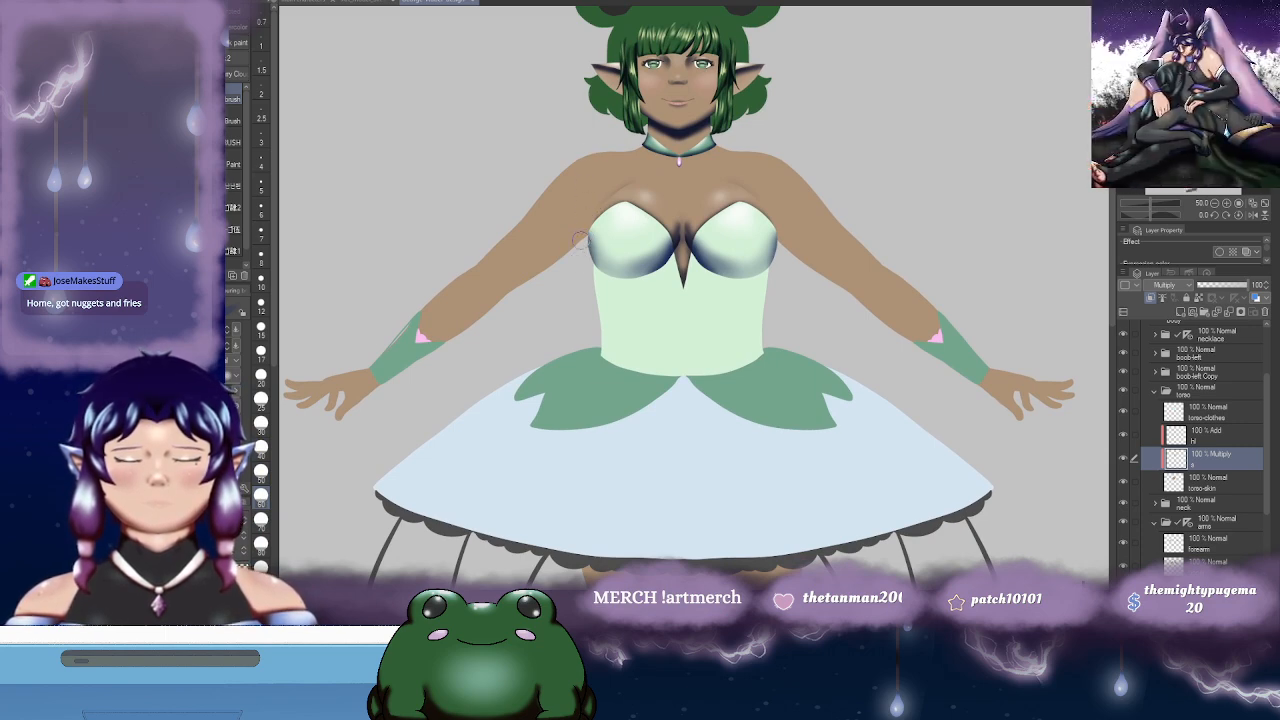
{"action": "left_click_drag", "start_coordinate": [575, 268], "coordinate": [549, 240]}
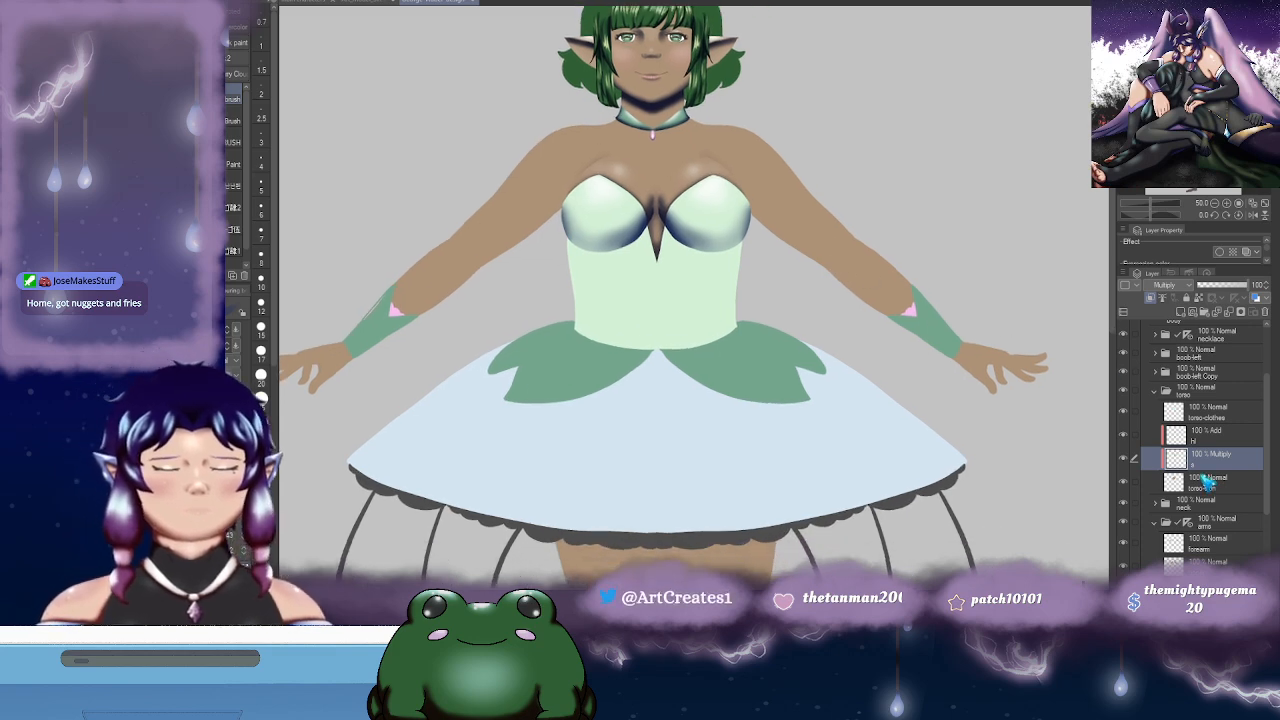
{"action": "left_click", "coordinate": [1150, 300]}
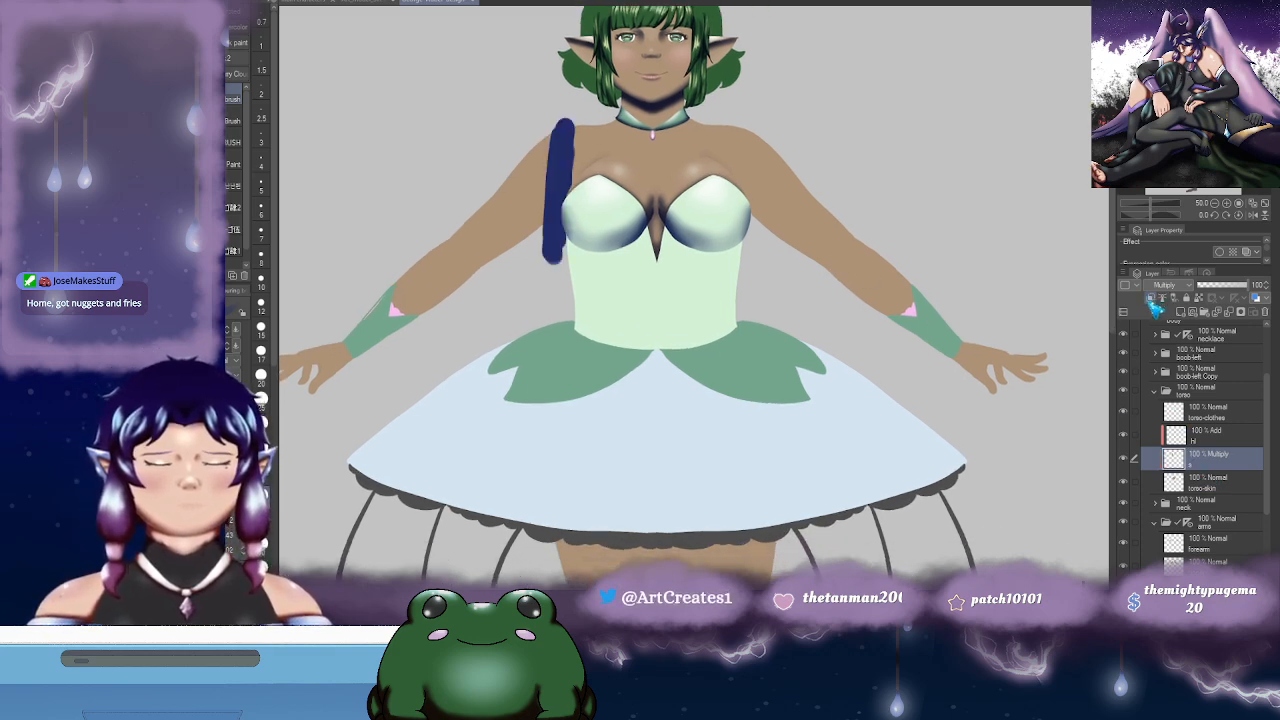
- Paint a matching thick dark blue stroke from the opposite shoulder down the torso's right side on the s layer
{"action": "left_click_drag", "start_coordinate": [634, 194], "coordinate": [636, 202]}
{"action": "mouse_move", "coordinate": [734, 130]}
{"action": "left_mouse_down"}
{"action": "mouse_move", "coordinate": [740, 219]}
{"action": "mouse_move", "coordinate": [756, 190]}
{"action": "mouse_move", "coordinate": [757, 248]}
{"action": "left_mouse_up"}
{"action": "key", "text": "ctrl+z"}
{"action": "left_click_drag", "start_coordinate": [779, 200], "coordinate": [795, 214]}
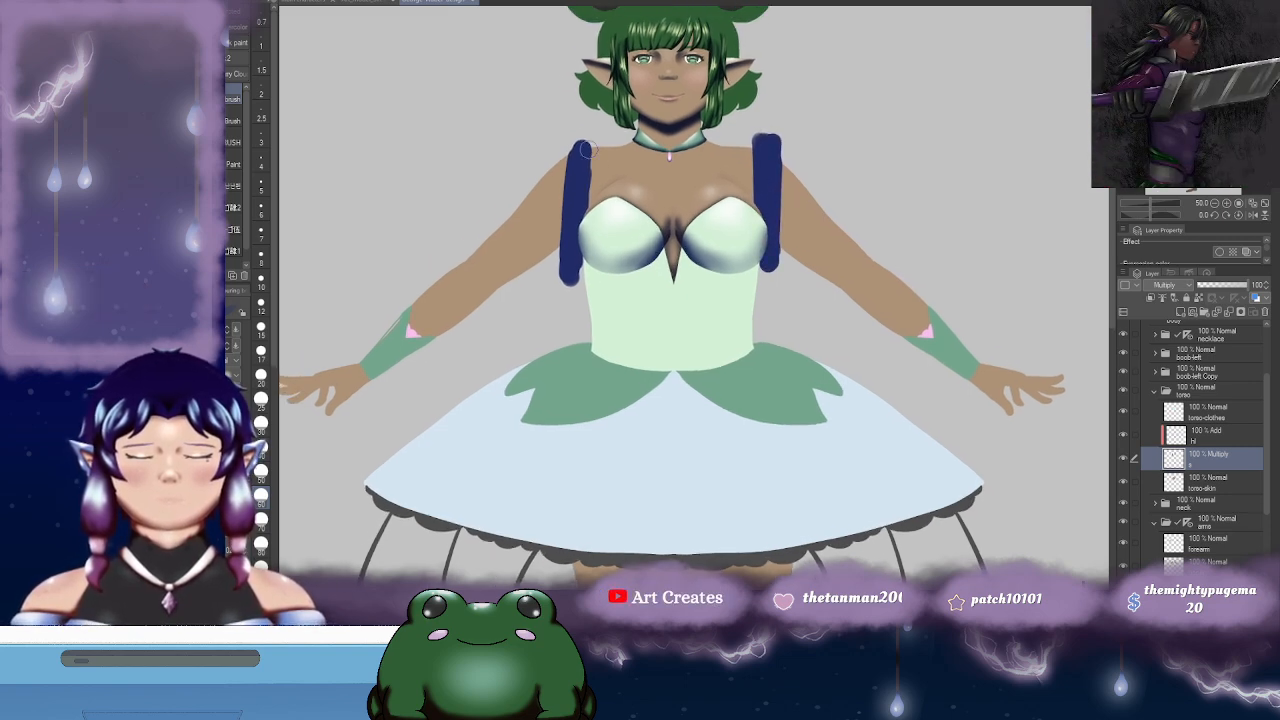
- Blur the inner edges of the two dark blue strokes along the torso's sides on the s layer
{"action": "left_click_drag", "start_coordinate": [669, 192], "coordinate": [699, 196]}
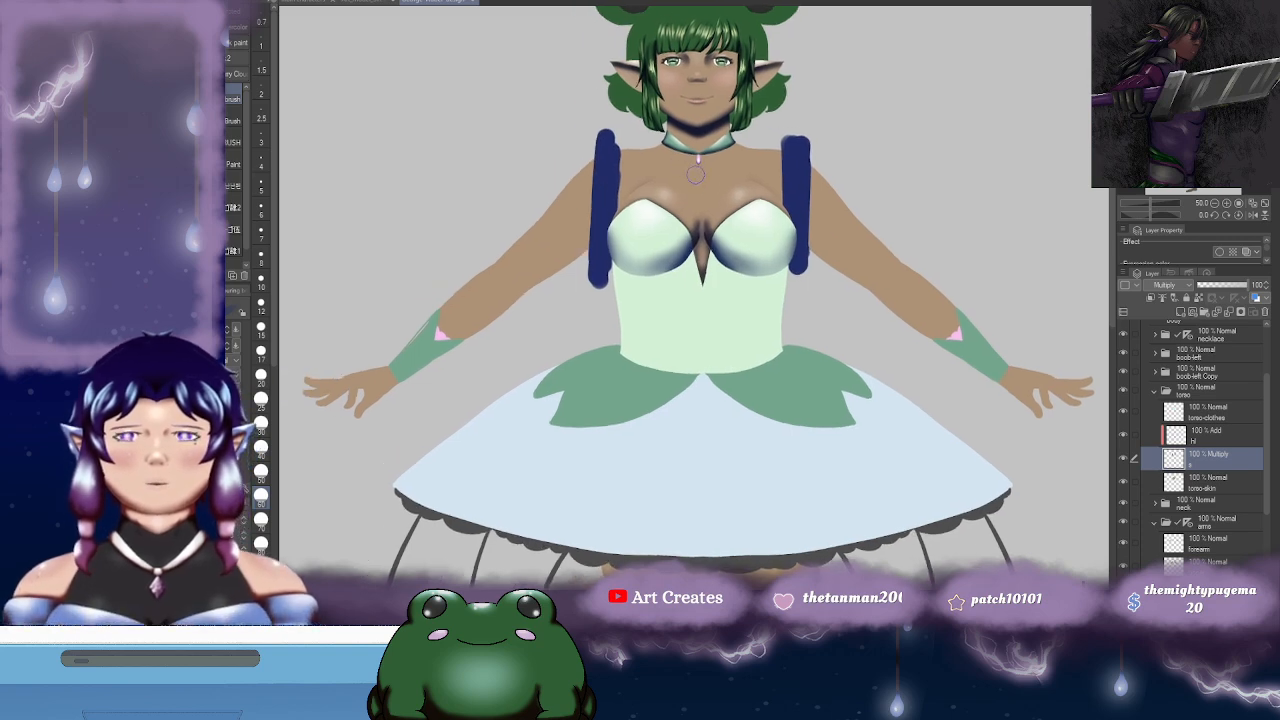
{"action": "key", "text": "j"}
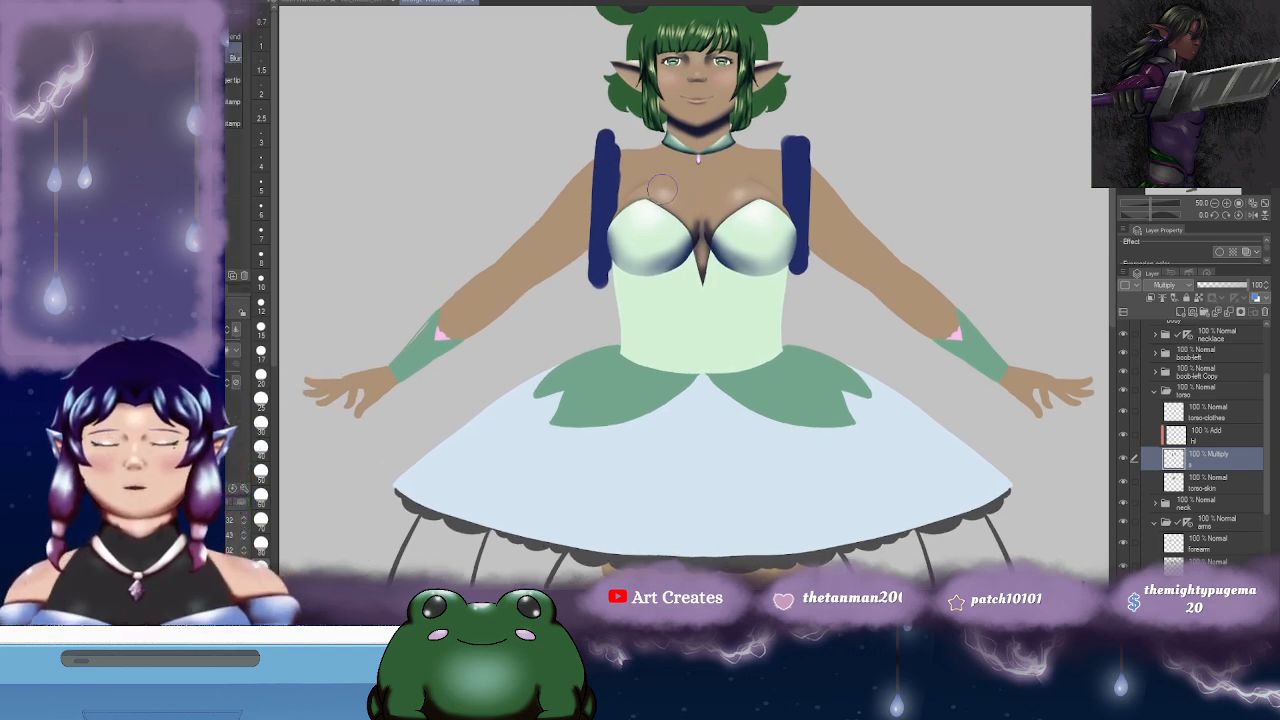
{"action": "mouse_move", "coordinate": [615, 270]}
{"action": "left_mouse_down"}
{"action": "mouse_move", "coordinate": [616, 292]}
{"action": "mouse_move", "coordinate": [616, 236]}
{"action": "left_mouse_up"}
{"action": "mouse_move", "coordinate": [775, 195]}
{"action": "left_mouse_down"}
{"action": "mouse_move", "coordinate": [757, 207]}
{"action": "mouse_move", "coordinate": [764, 183]}
{"action": "left_mouse_up"}
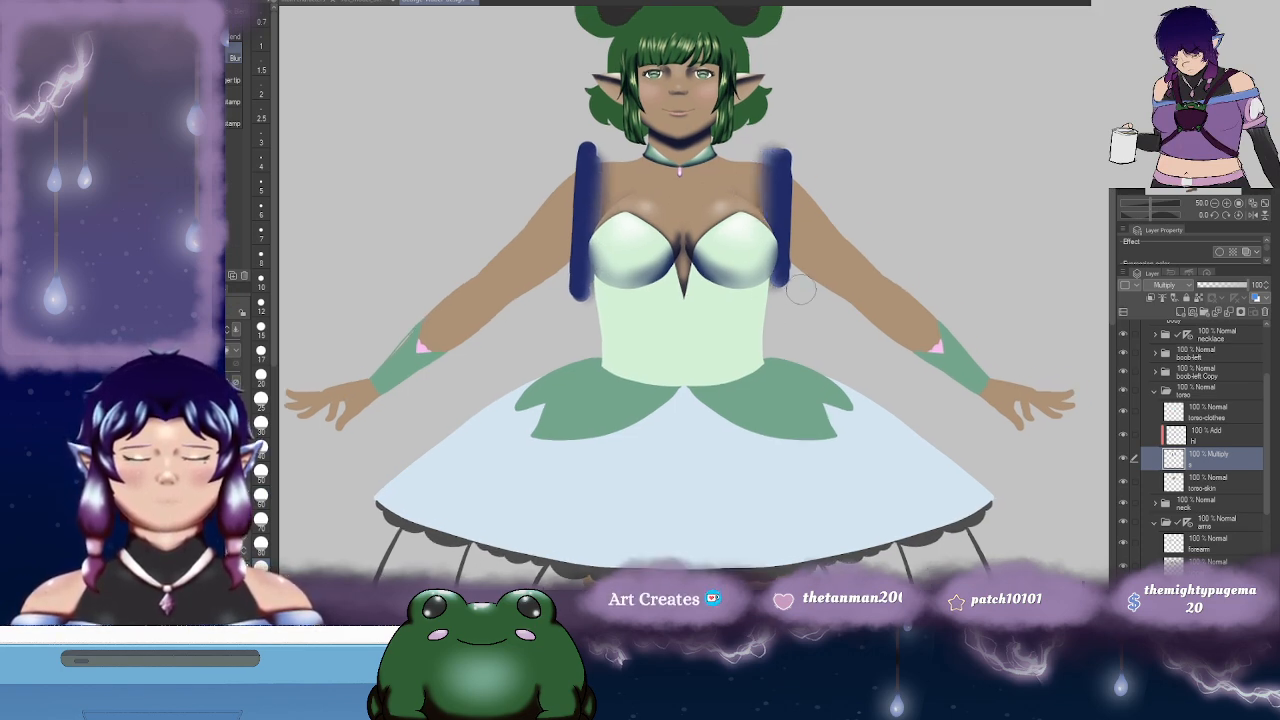
- Lasso the blurred stroke on the torso's right side and shift it slightly outward
{"action": "key", "text": "m"}
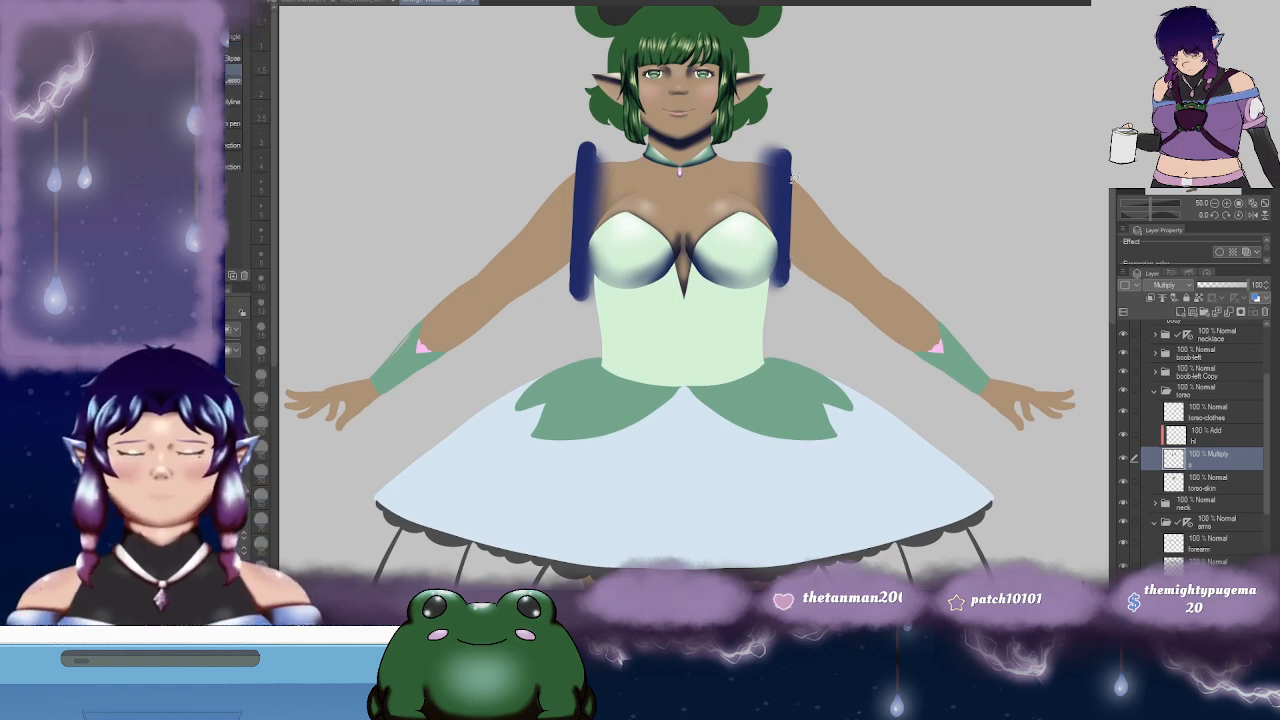
{"action": "left_click_drag", "start_coordinate": [810, 326], "coordinate": [826, 362]}
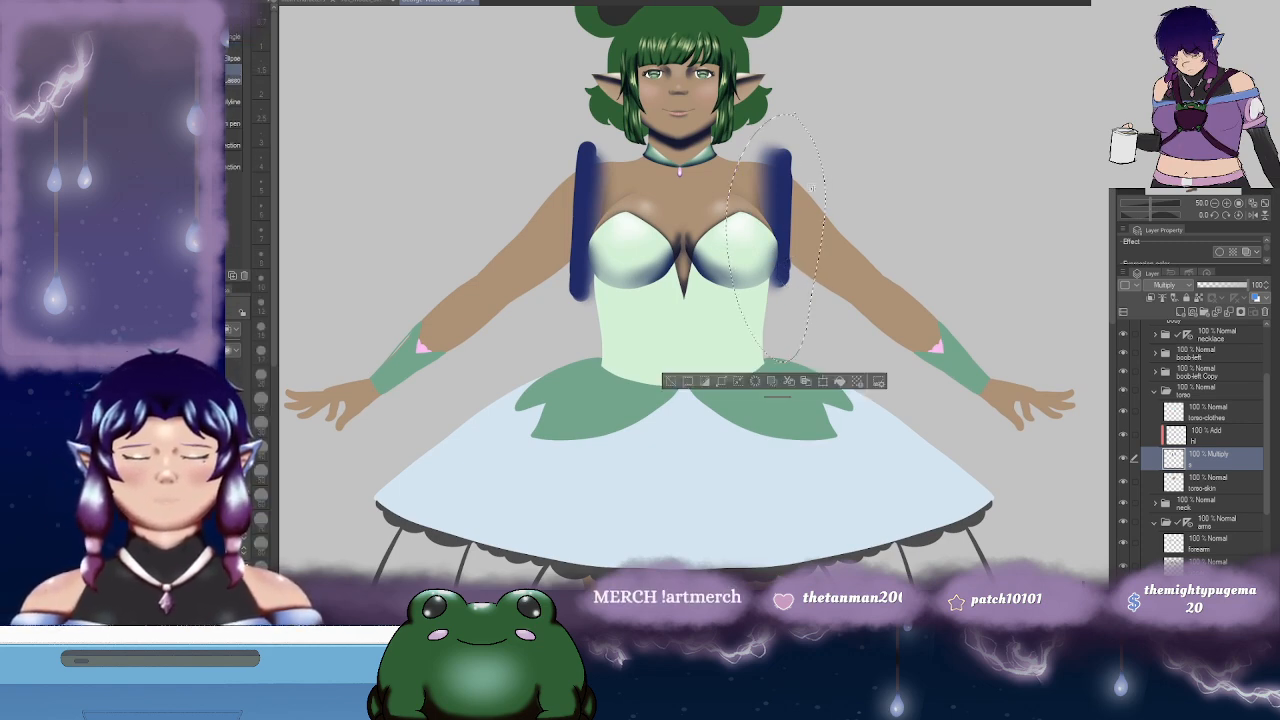
{"action": "left_click", "coordinate": [812, 383]}
{"action": "left_click_drag", "start_coordinate": [799, 262], "coordinate": [807, 262]}
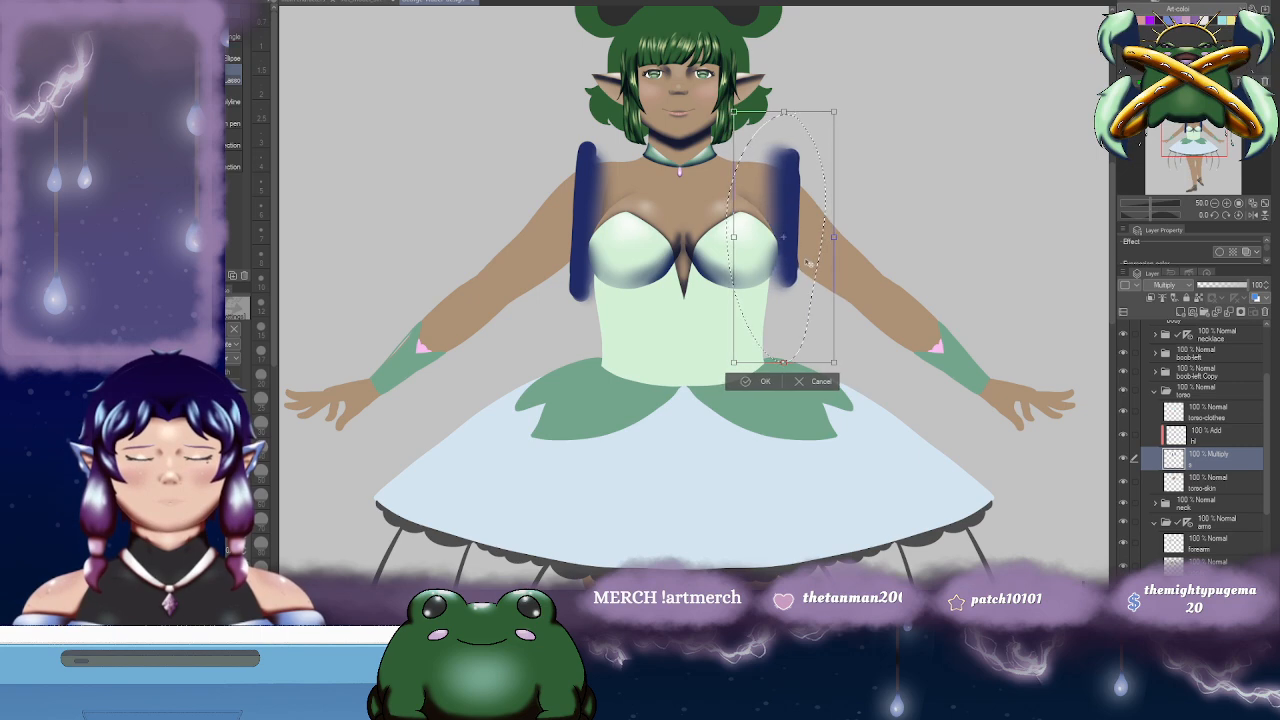
{"action": "left_click", "coordinate": [770, 382]}
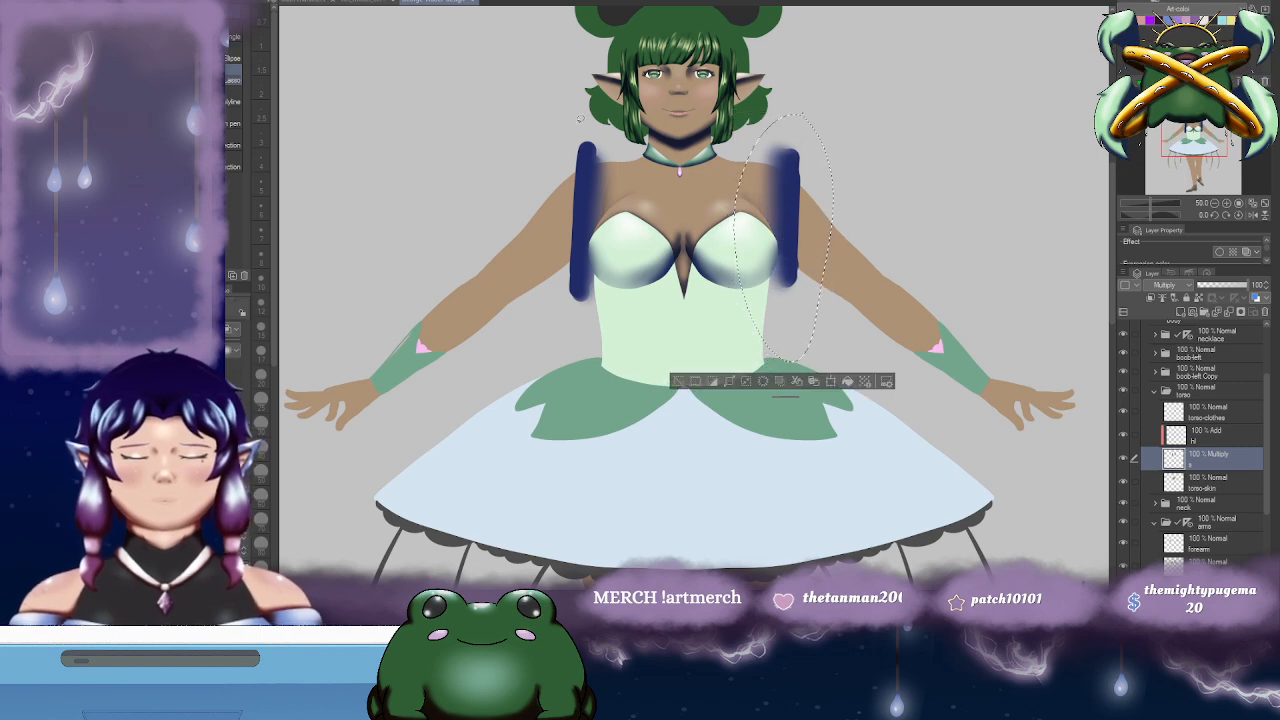
- Lasso the blurred stroke on the torso's left side and shift it slightly outward
{"action": "left_click_drag", "start_coordinate": [621, 178], "coordinate": [619, 324]}
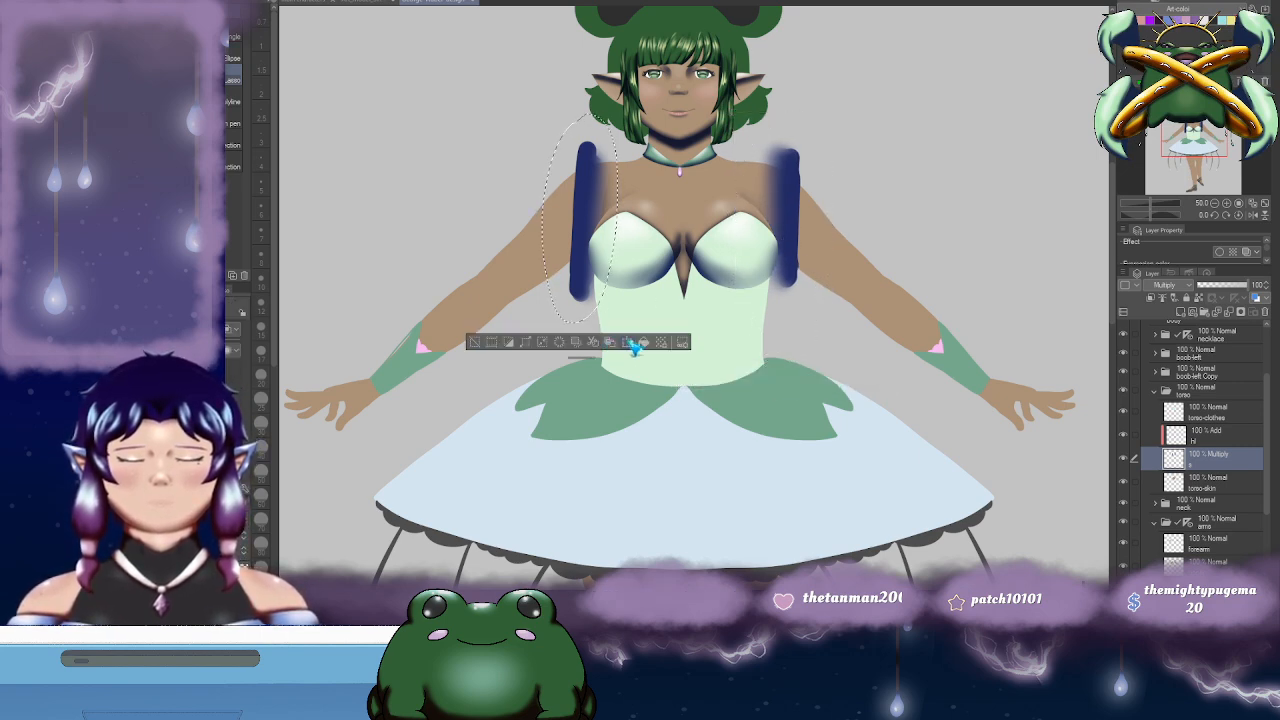
{"action": "left_click", "coordinate": [634, 345]}
{"action": "left_click_drag", "start_coordinate": [604, 269], "coordinate": [594, 269]}
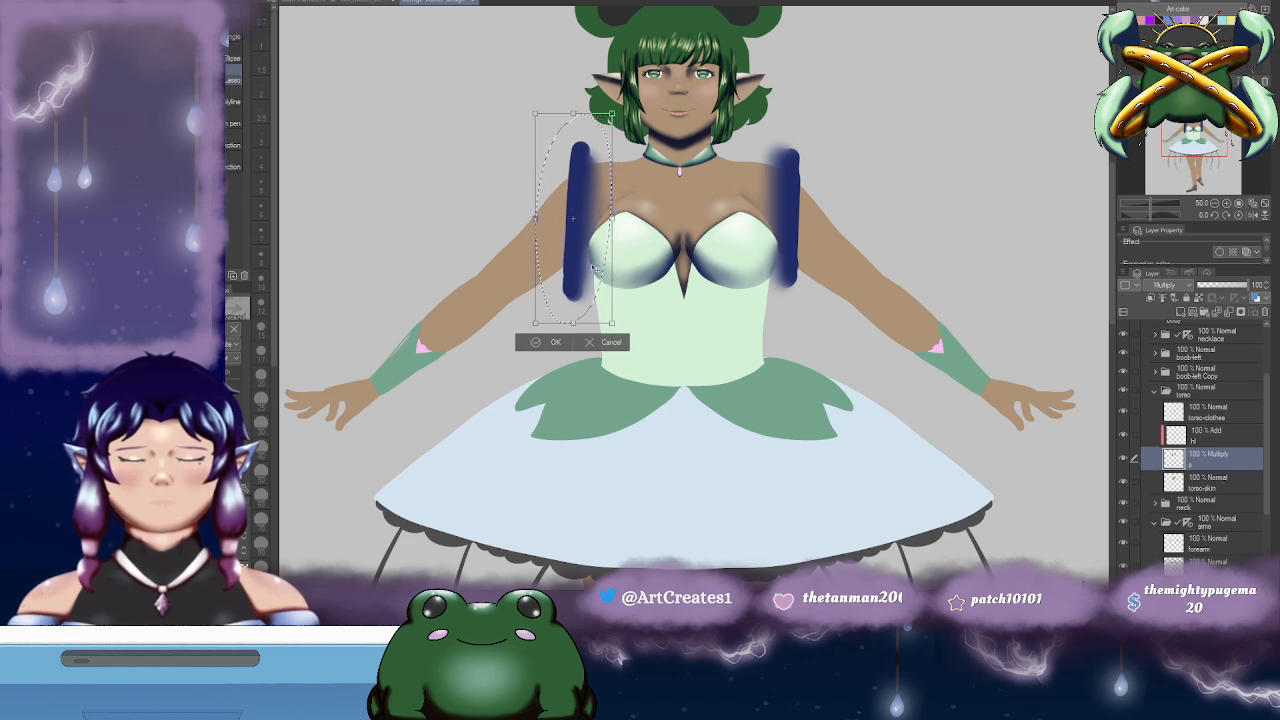
{"action": "left_click", "coordinate": [549, 342]}
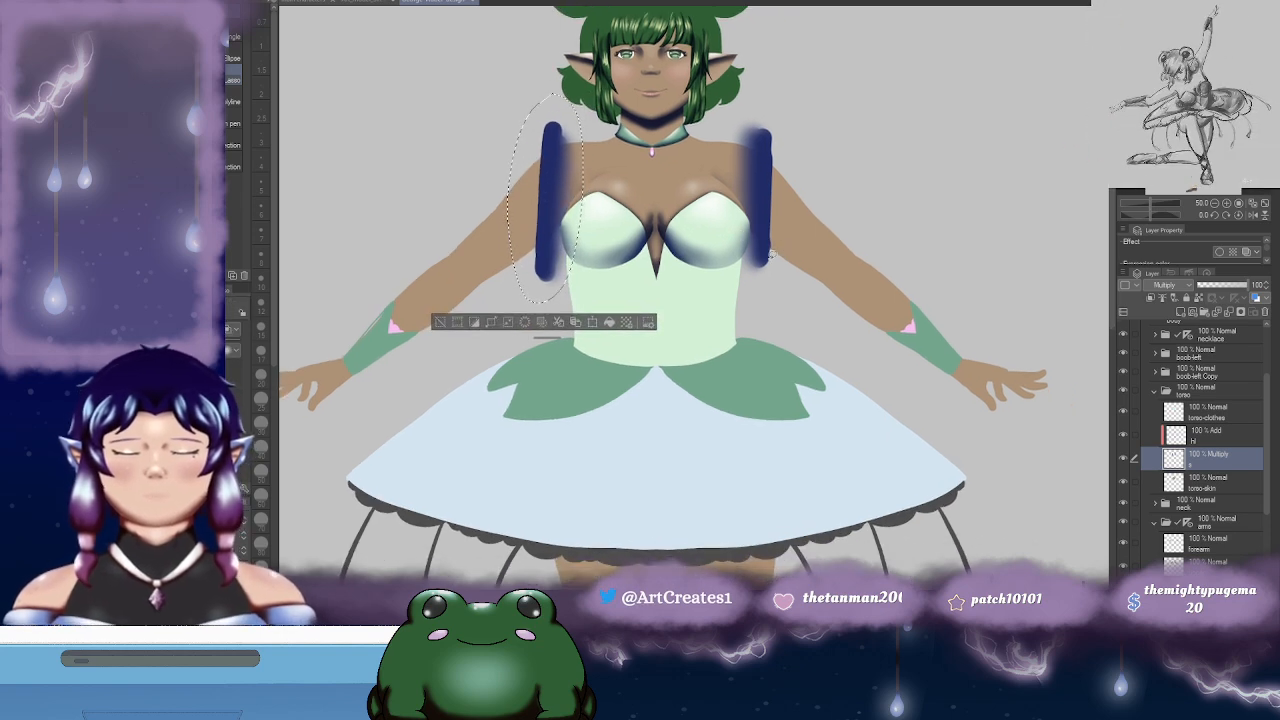
- Clear the selection, clip the s layer to the torso skin and toggle its visibility to judge the side shading
{"action": "left_click_drag", "start_coordinate": [859, 184], "coordinate": [788, 188]}
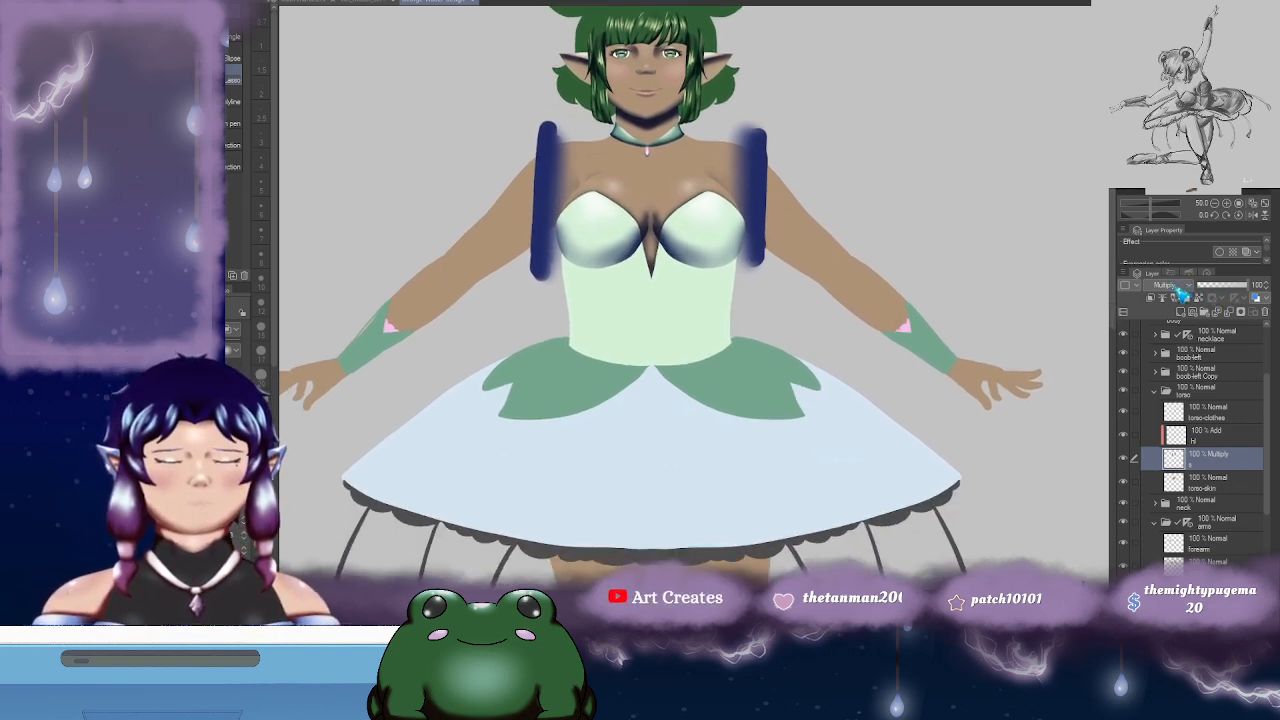
{"action": "left_click", "coordinate": [1150, 298]}
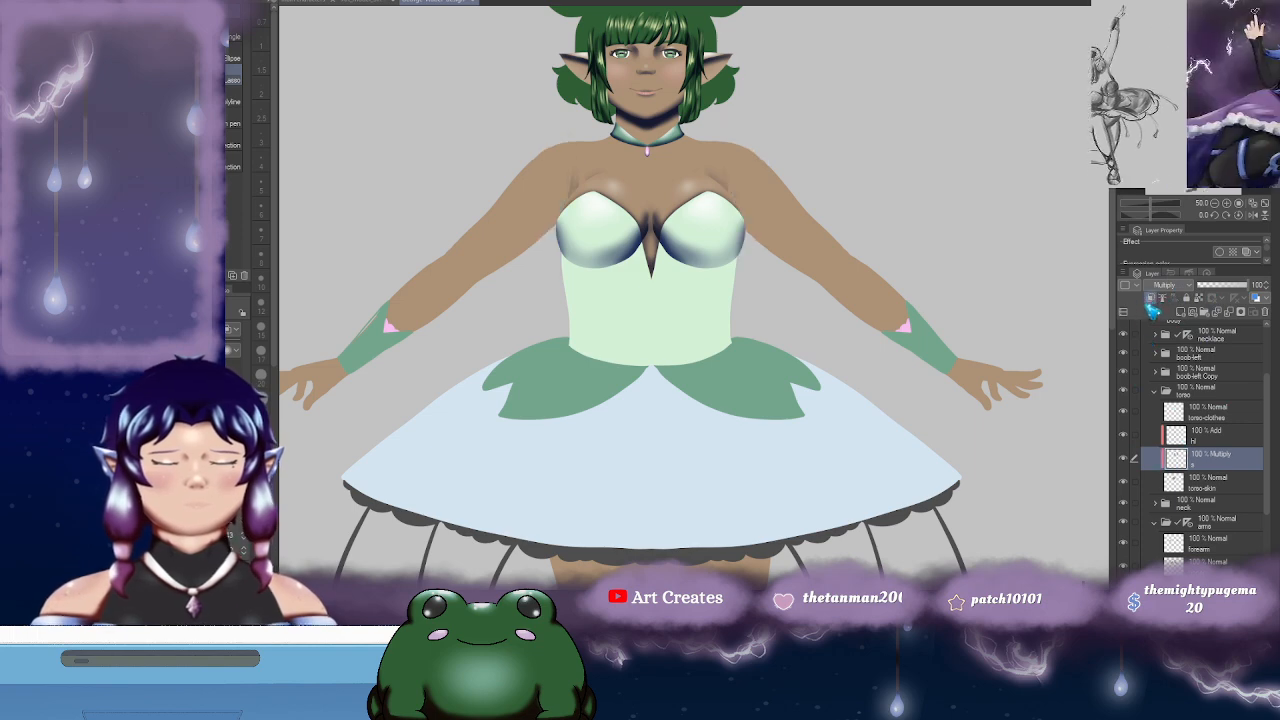
{"action": "mouse_move", "coordinate": [773, 260]}
{"action": "left_mouse_down"}
{"action": "mouse_move", "coordinate": [798, 290]}
{"action": "mouse_move", "coordinate": [787, 361]}
{"action": "mouse_move", "coordinate": [779, 321]}
{"action": "mouse_move", "coordinate": [793, 319]}
{"action": "left_mouse_up"}
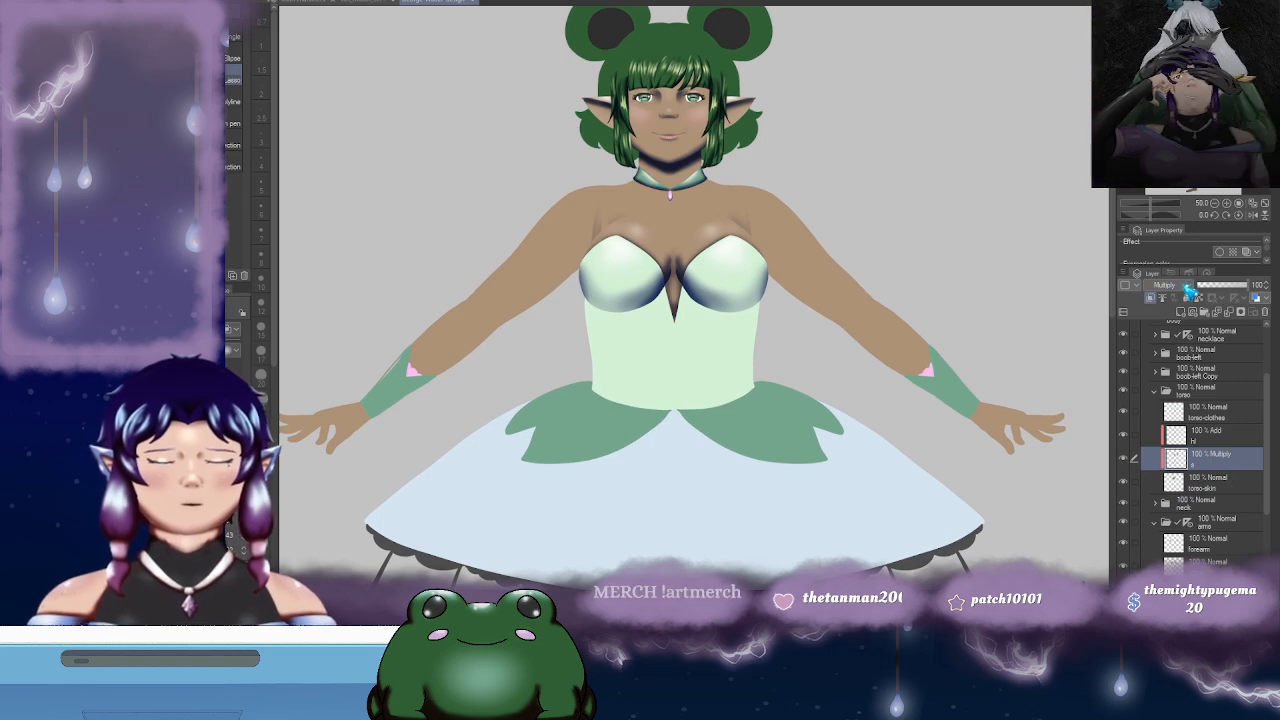
{"action": "left_click", "coordinate": [1124, 459]}
{"action": "left_click", "coordinate": [1124, 459]}
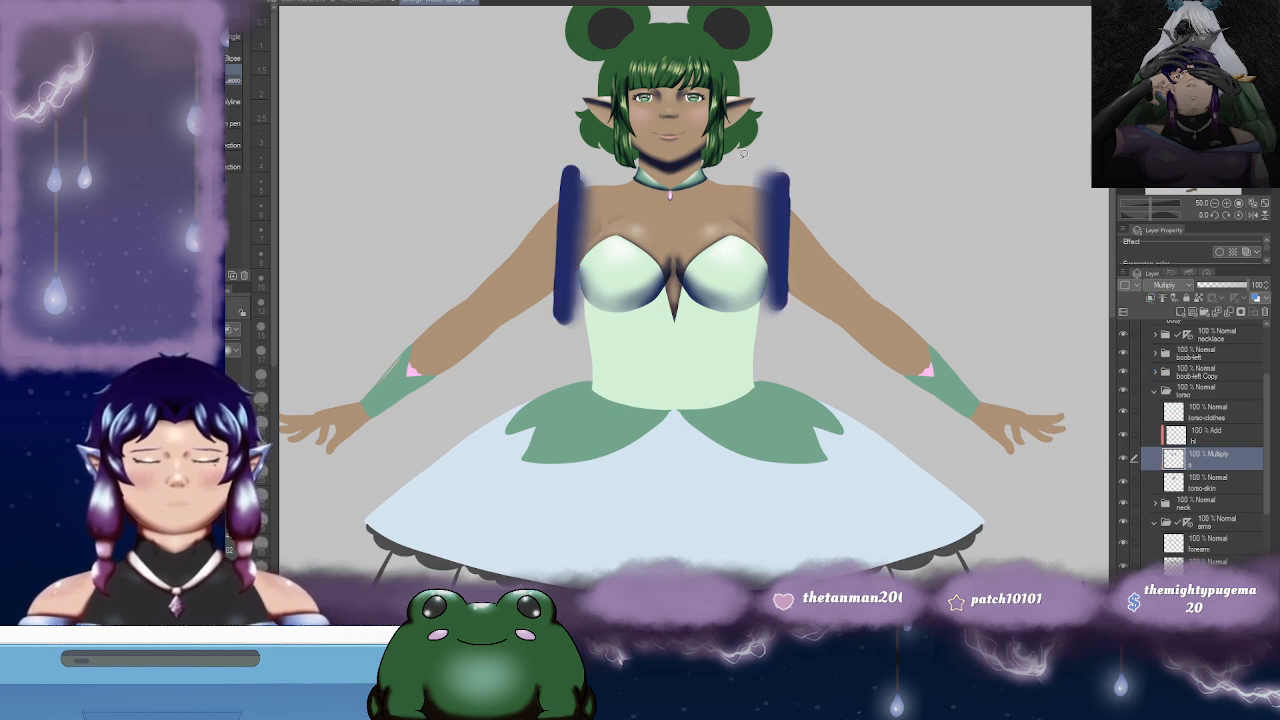
- Shift both blurred side strokes on the unclipped s layer slightly inward and clear the selection
{"action": "left_click_drag", "start_coordinate": [756, 175], "coordinate": [809, 187]}
{"action": "scroll", "coordinate": [683, 171], "scroll_direction": "up", "scroll_amount": 3}
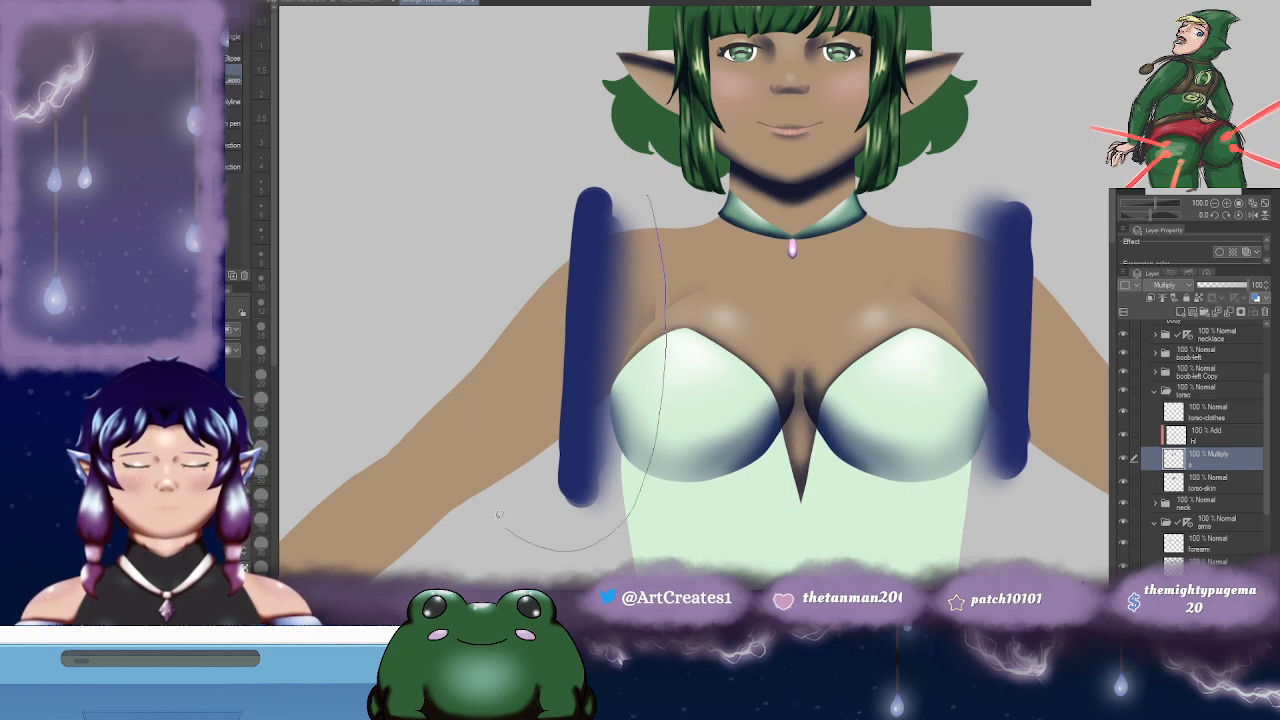
{"action": "left_click_drag", "start_coordinate": [606, 132], "coordinate": [600, 134]}
{"action": "left_click_drag", "start_coordinate": [590, 345], "coordinate": [603, 345]}
{"action": "left_click_drag", "start_coordinate": [1040, 131], "coordinate": [1037, 136]}
{"action": "key", "text": "Left"}
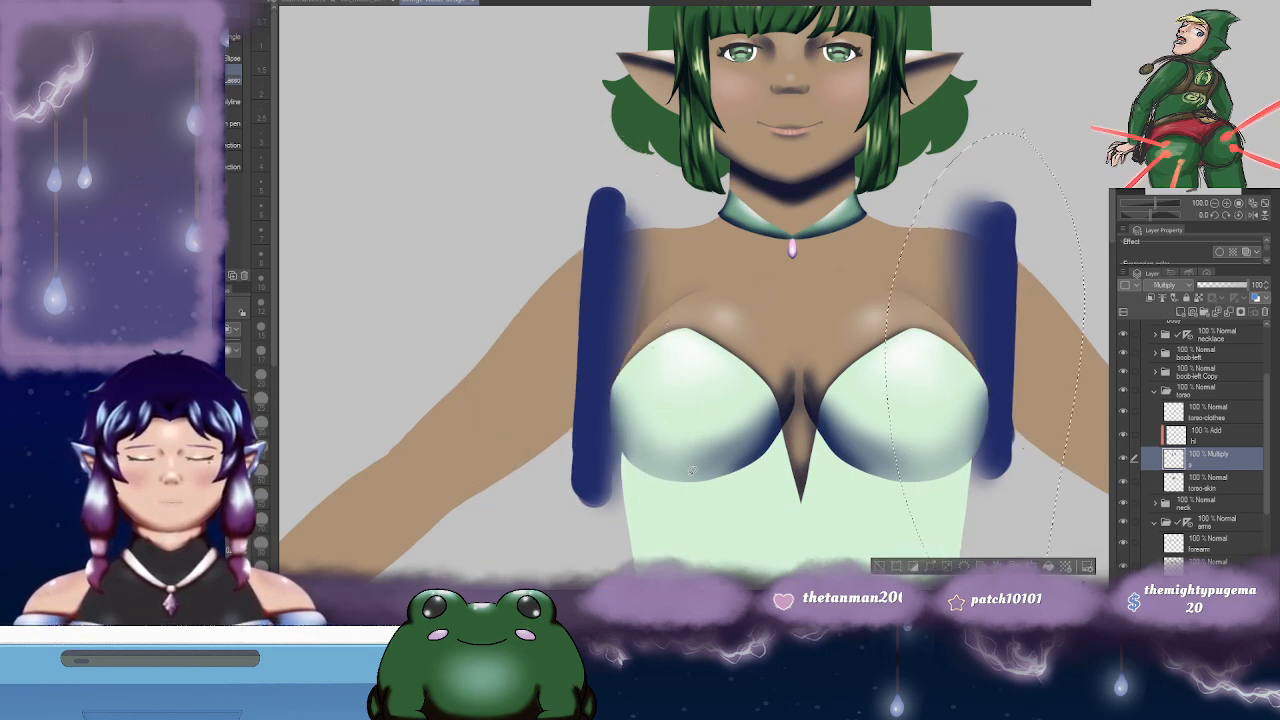
{"action": "scroll", "coordinate": [689, 453], "scroll_direction": "down", "scroll_amount": 2}
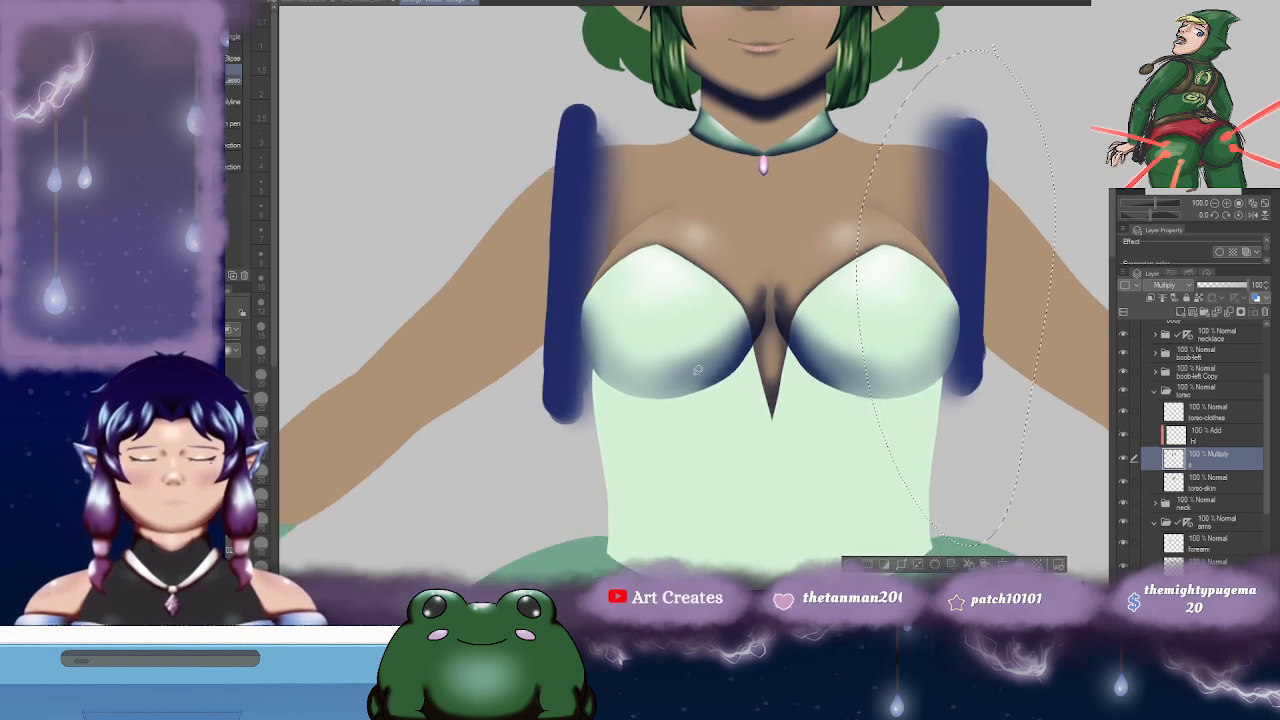
{"action": "key", "text": "ctrl+d"}
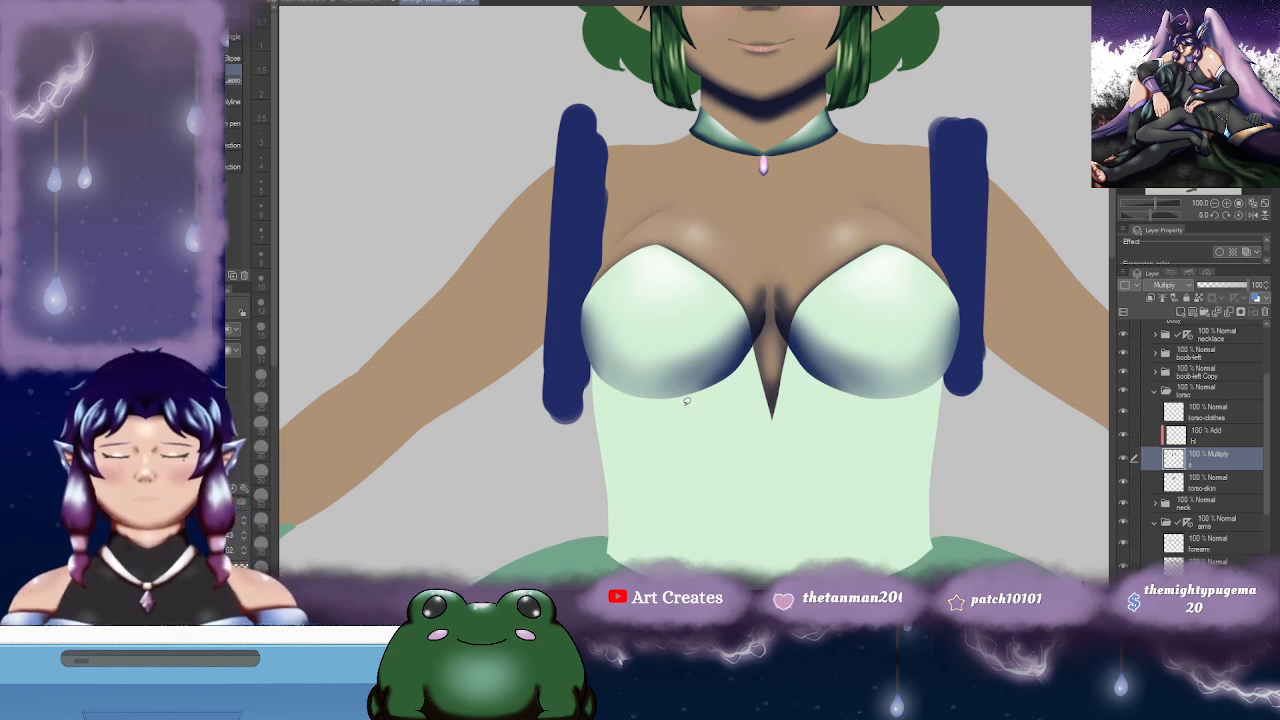
- Undo the shifts, blurring and dark blue side strokes on the s layer
{"action": "key", "text": "o"}
{"action": "key", "text": "ctrl+z"}
{"action": "key", "text": "ctrl+z"}
{"action": "key", "text": "ctrl+z"}
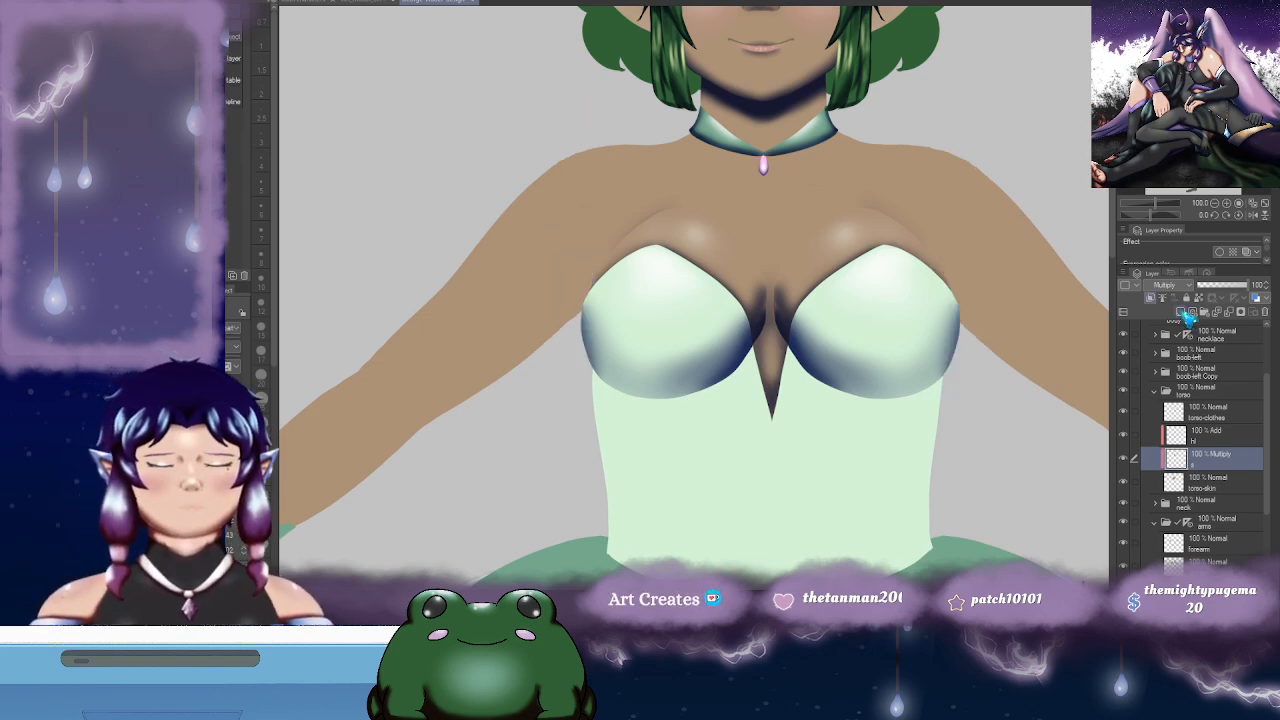
- Add a layer named side-s above the torso's s layer and clip it to the layer below
{"action": "left_click", "coordinate": [1185, 313]}
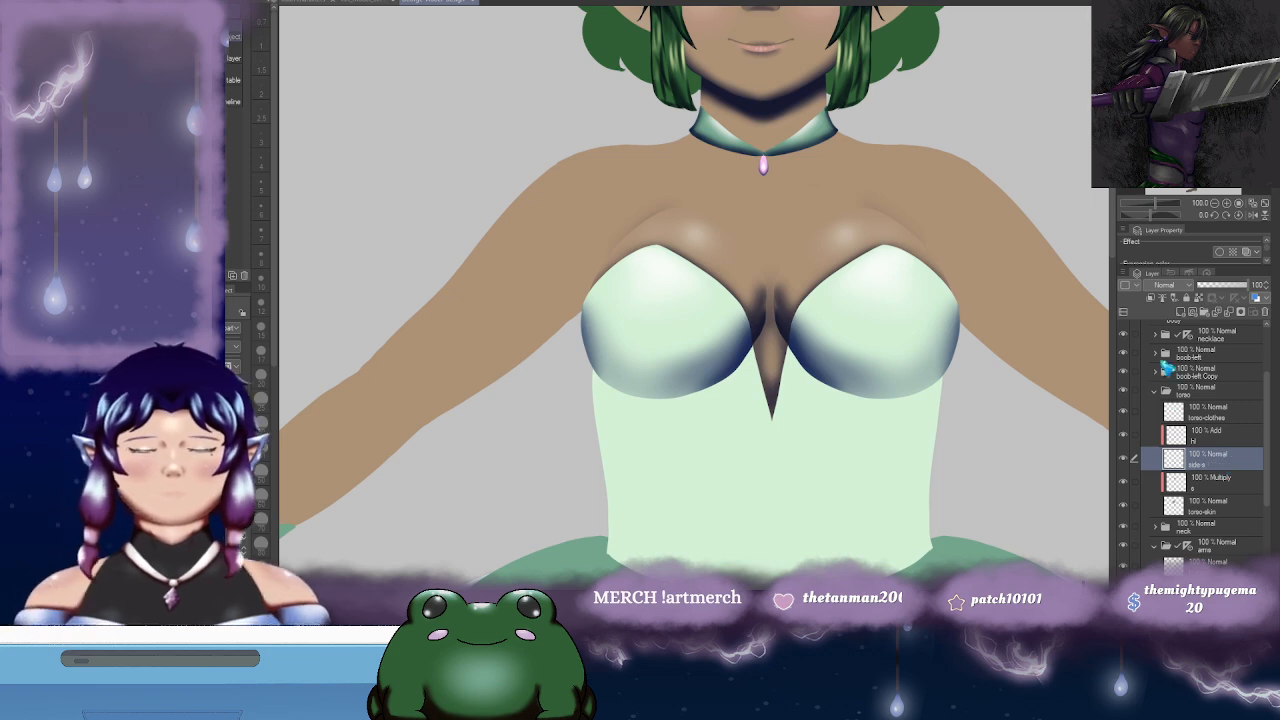
{"action": "scroll", "coordinate": [940, 300], "scroll_direction": "down", "scroll_amount": 1}
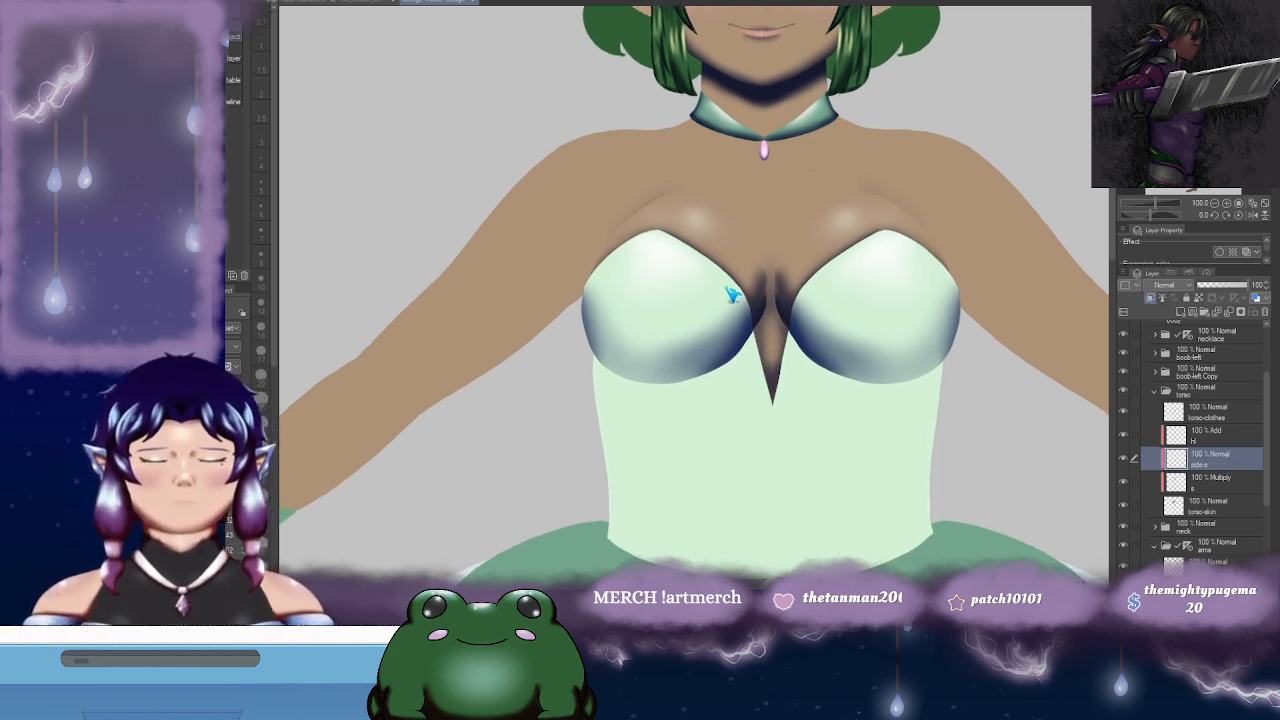
{"action": "key", "text": "m"}
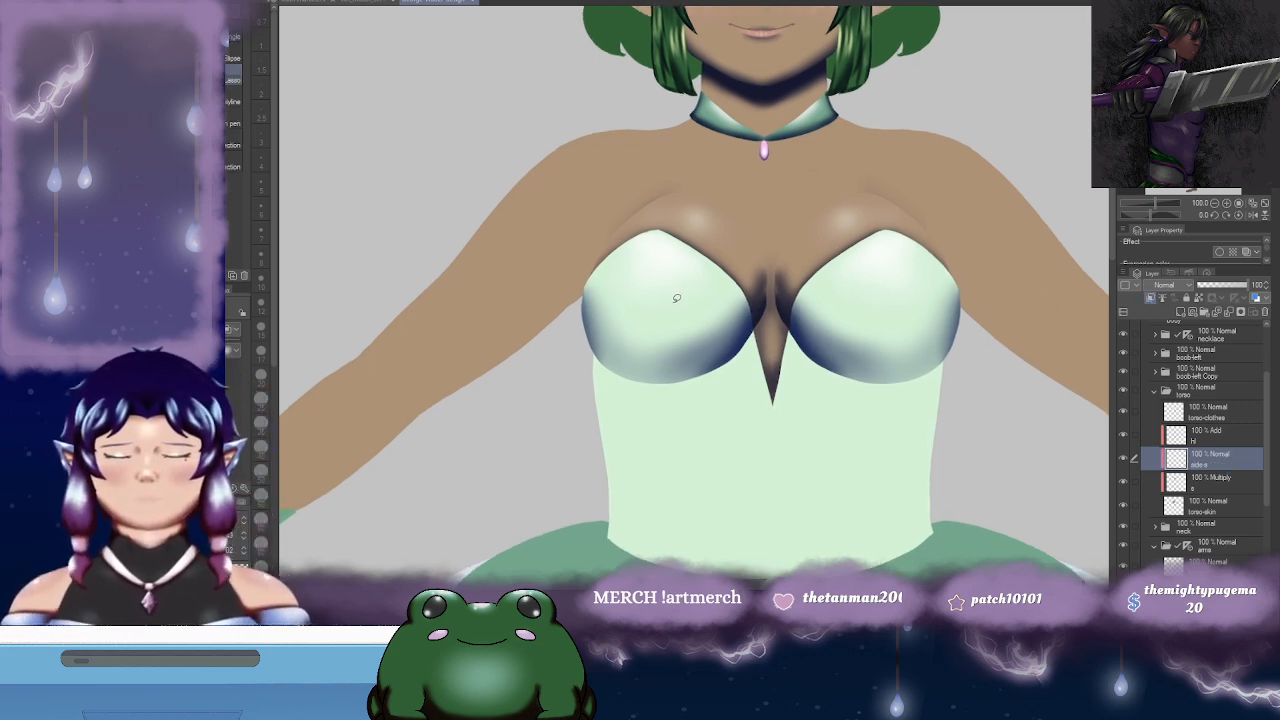
- Turn off clipping on side-s and paint a thick dark blue stroke down each side of the torso
{"action": "key", "text": "b"}
{"action": "left_click_drag", "start_coordinate": [637, 244], "coordinate": [643, 251]}
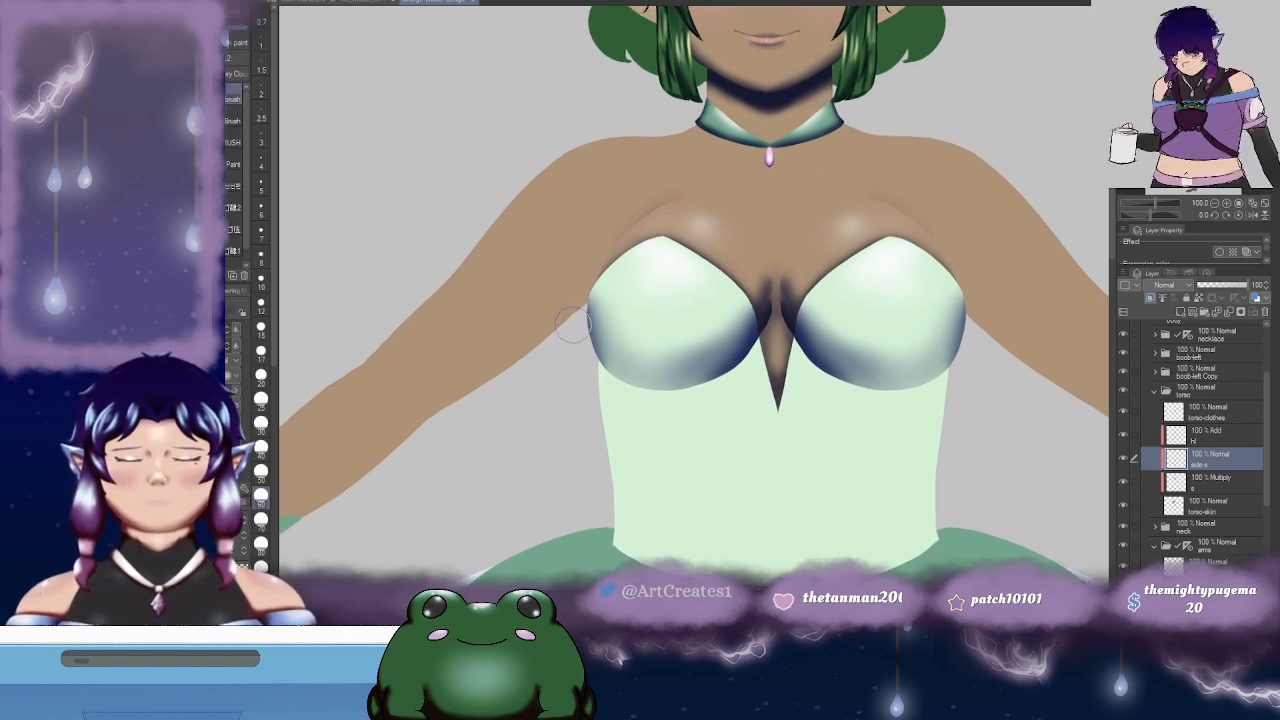
{"action": "left_click_drag", "start_coordinate": [585, 132], "coordinate": [572, 340]}
{"action": "mouse_move", "coordinate": [590, 122]}
{"action": "left_mouse_down"}
{"action": "mouse_move", "coordinate": [572, 375]}
{"action": "mouse_move", "coordinate": [586, 119]}
{"action": "mouse_move", "coordinate": [570, 314]}
{"action": "mouse_move", "coordinate": [572, 116]}
{"action": "left_mouse_up"}
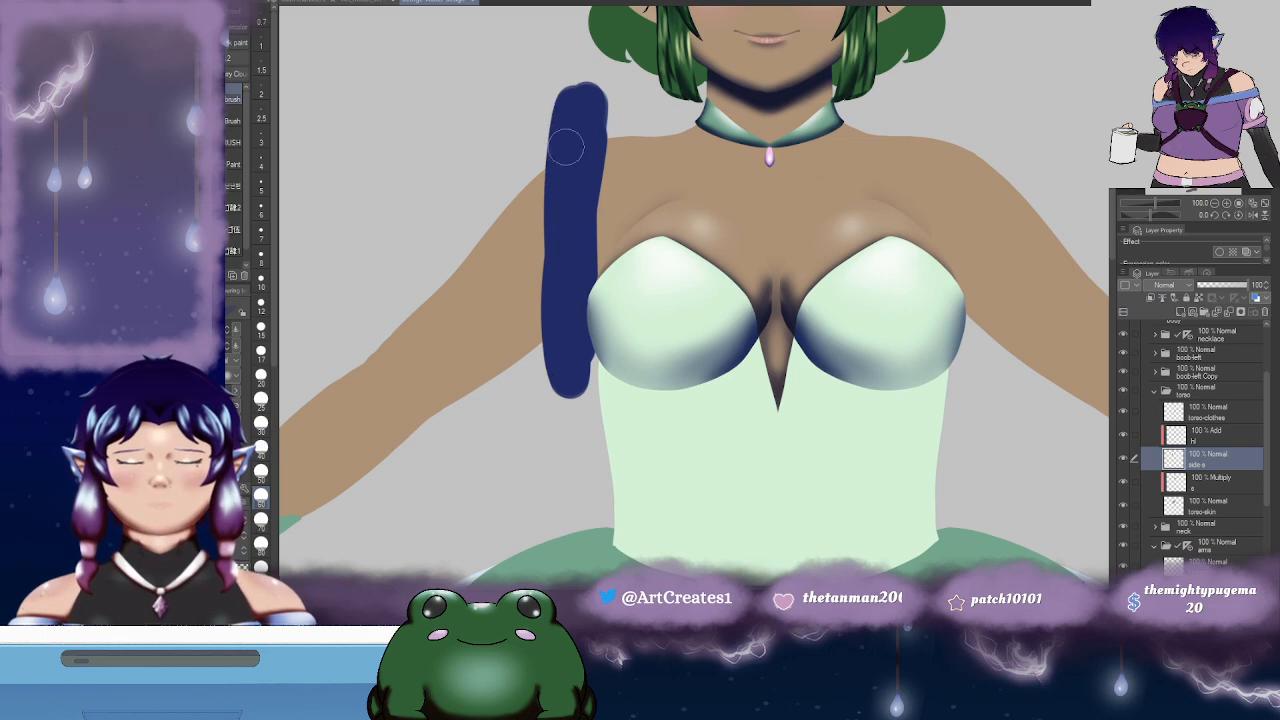
{"action": "left_click_drag", "start_coordinate": [934, 203], "coordinate": [857, 195]}
{"action": "mouse_move", "coordinate": [889, 129]}
{"action": "left_mouse_down"}
{"action": "mouse_move", "coordinate": [890, 328]}
{"action": "mouse_move", "coordinate": [885, 70]}
{"action": "mouse_move", "coordinate": [895, 460]}
{"action": "mouse_move", "coordinate": [892, 293]}
{"action": "mouse_move", "coordinate": [940, 299]}
{"action": "left_mouse_up"}
- Extend both dark blue side strokes down to the waist and thicken them on the side-s layer
{"action": "left_click_drag", "start_coordinate": [523, 215], "coordinate": [550, 414]}
{"action": "left_click_drag", "start_coordinate": [550, 414], "coordinate": [561, 316]}
{"action": "mouse_move", "coordinate": [569, 209]}
{"action": "left_mouse_down"}
{"action": "mouse_move", "coordinate": [572, 420]}
{"action": "mouse_move", "coordinate": [563, 380]}
{"action": "mouse_move", "coordinate": [571, 354]}
{"action": "mouse_move", "coordinate": [587, 412]}
{"action": "left_mouse_up"}
{"action": "left_click_drag", "start_coordinate": [997, 303], "coordinate": [919, 262]}
{"action": "left_click_drag", "start_coordinate": [873, 256], "coordinate": [861, 398]}
{"action": "left_click_drag", "start_coordinate": [842, 280], "coordinate": [900, 303]}
{"action": "left_click_drag", "start_coordinate": [559, 300], "coordinate": [566, 368]}
{"action": "left_click_drag", "start_coordinate": [568, 352], "coordinate": [586, 478]}
{"action": "left_click_drag", "start_coordinate": [565, 141], "coordinate": [556, 460]}
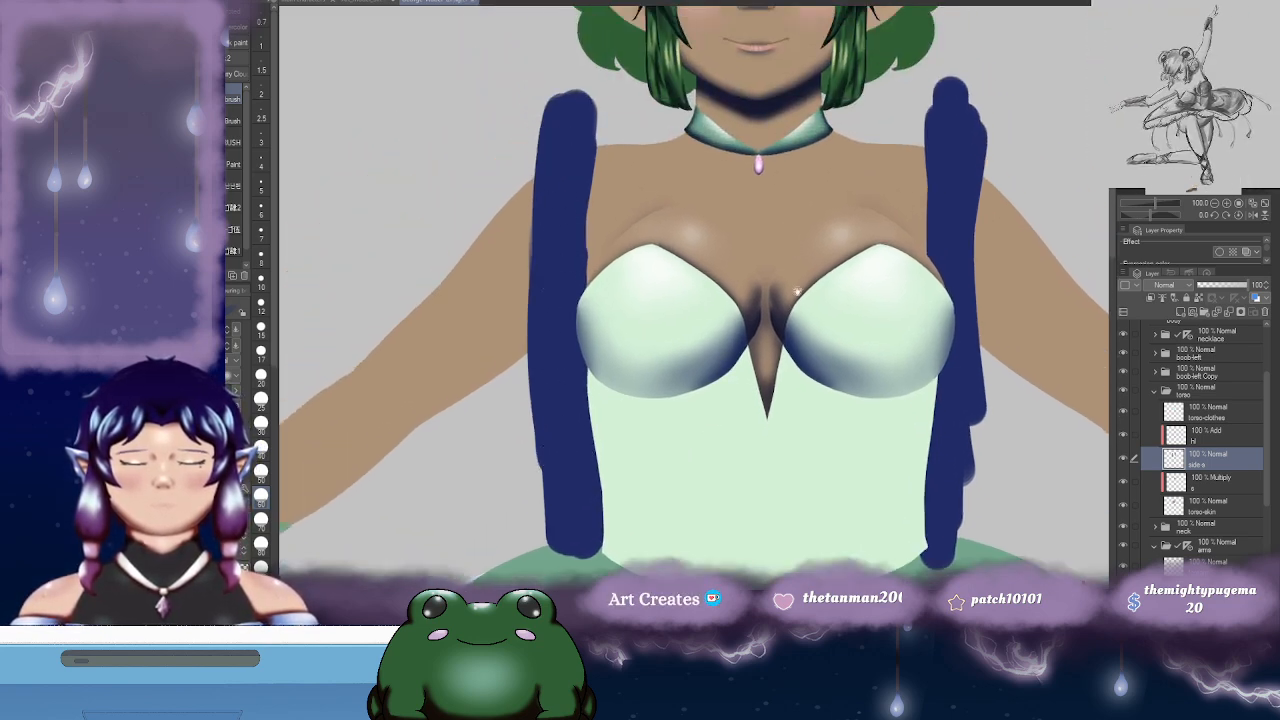
{"action": "left_click_drag", "start_coordinate": [732, 315], "coordinate": [682, 293]}
{"action": "left_click_drag", "start_coordinate": [887, 83], "coordinate": [894, 223]}
{"action": "left_click_drag", "start_coordinate": [898, 408], "coordinate": [902, 515]}
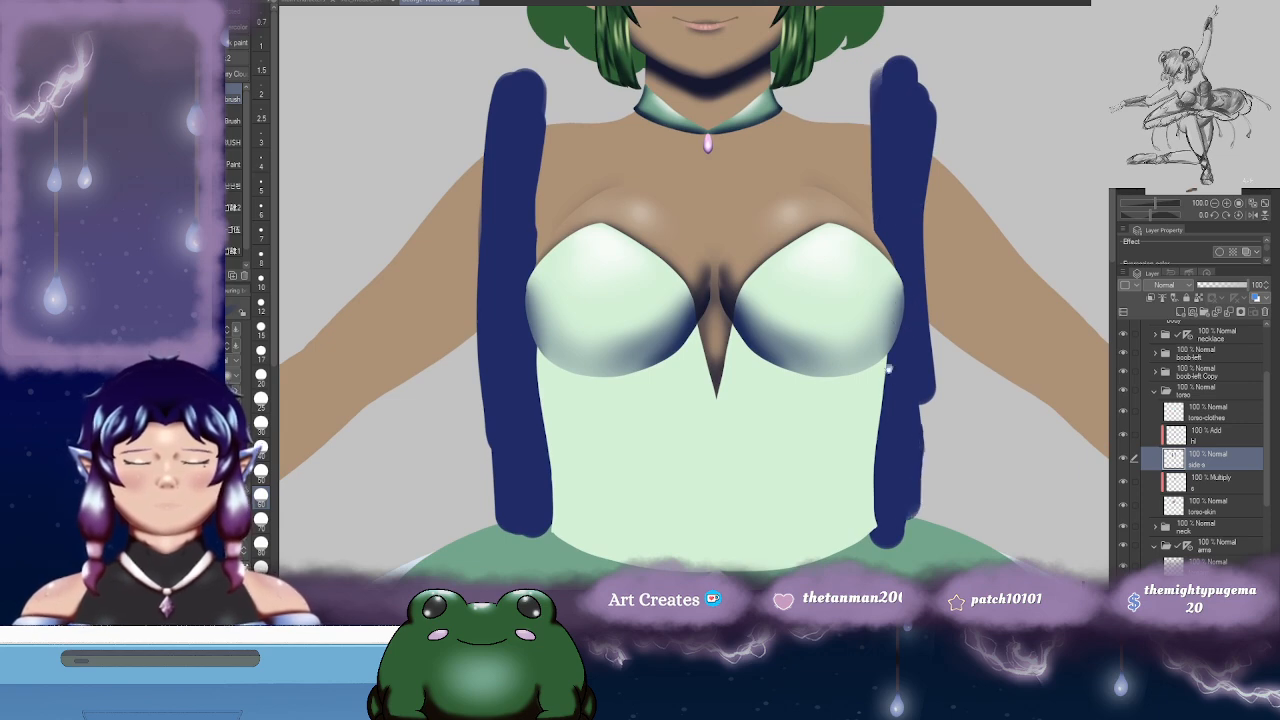
- Blur the inner edges of both side strokes from the shoulders down to the waist on the side-s layer
{"action": "left_click_drag", "start_coordinate": [701, 274], "coordinate": [725, 262]}
{"action": "key", "text": "j"}
{"action": "left_click_drag", "start_coordinate": [596, 166], "coordinate": [594, 186]}
{"action": "mouse_move", "coordinate": [571, 136]}
{"action": "left_mouse_down"}
{"action": "mouse_move", "coordinate": [571, 101]}
{"action": "mouse_move", "coordinate": [556, 260]}
{"action": "mouse_move", "coordinate": [563, 511]}
{"action": "mouse_move", "coordinate": [560, 480]}
{"action": "mouse_move", "coordinate": [574, 537]}
{"action": "left_mouse_up"}
{"action": "left_click_drag", "start_coordinate": [906, 282], "coordinate": [828, 259]}
{"action": "mouse_move", "coordinate": [800, 26]}
{"action": "left_mouse_down"}
{"action": "mouse_move", "coordinate": [823, 63]}
{"action": "mouse_move", "coordinate": [816, 447]}
{"action": "left_mouse_up"}
{"action": "left_click_drag", "start_coordinate": [811, 440], "coordinate": [814, 343]}
{"action": "mouse_move", "coordinate": [816, 401]}
{"action": "left_mouse_down"}
{"action": "mouse_move", "coordinate": [820, 373]}
{"action": "mouse_move", "coordinate": [808, 438]}
{"action": "mouse_move", "coordinate": [812, 422]}
{"action": "left_mouse_up"}
{"action": "mouse_move", "coordinate": [838, 322]}
{"action": "left_mouse_down"}
{"action": "mouse_move", "coordinate": [838, 528]}
{"action": "mouse_move", "coordinate": [821, 350]}
{"action": "left_mouse_up"}
{"action": "left_click_drag", "start_coordinate": [794, 423], "coordinate": [781, 453]}
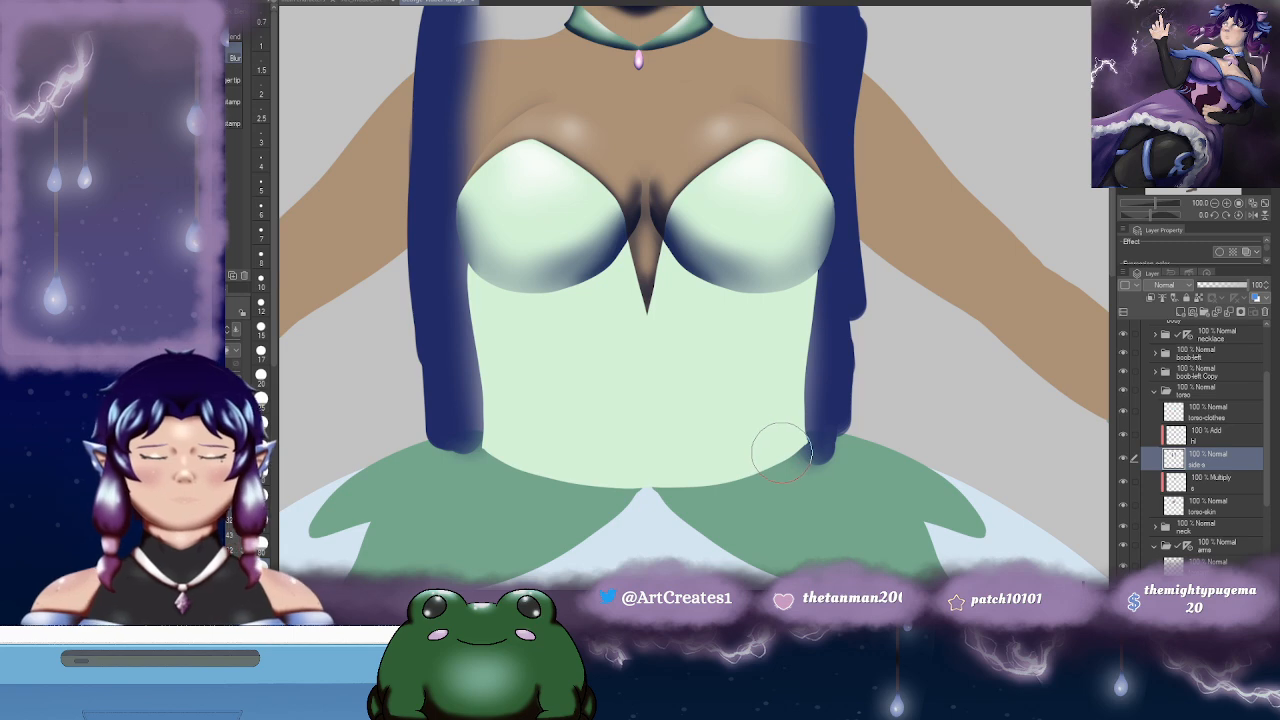
- Set the side-s layer's blending mode to Multiply and toggle its clipping to check the shading
{"action": "left_click", "coordinate": [1151, 300]}
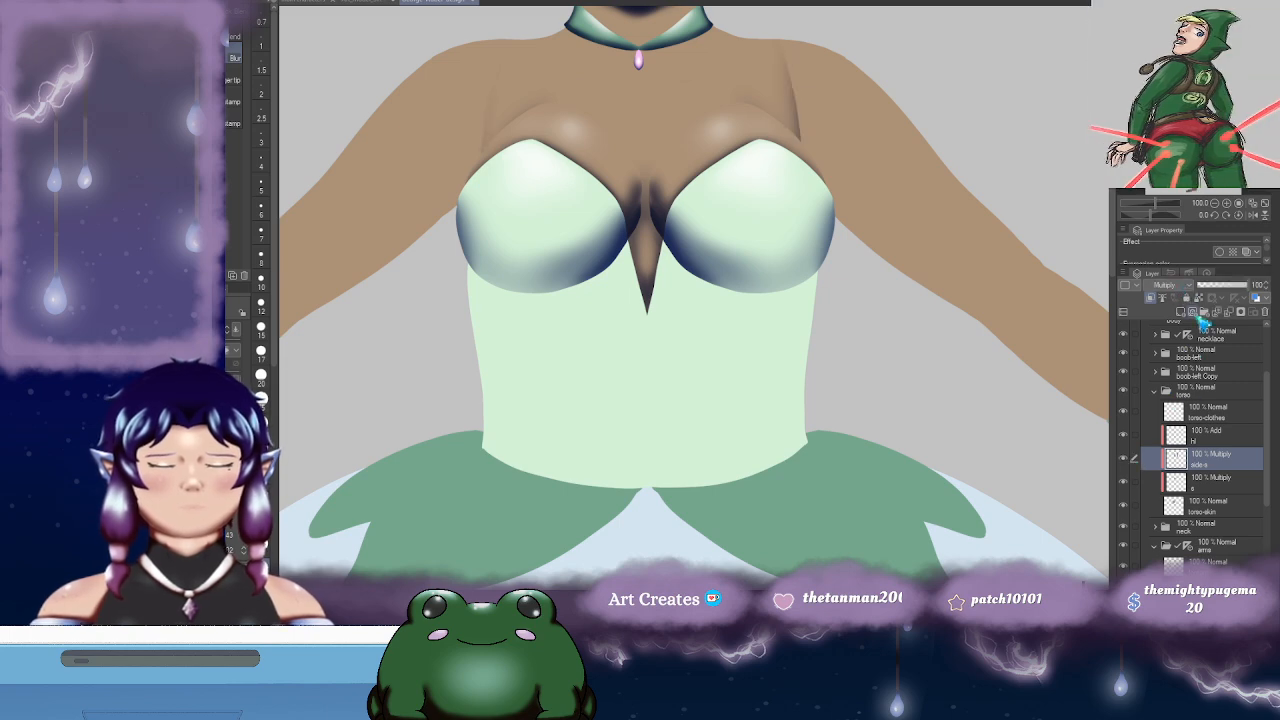
{"action": "left_click", "coordinate": [1158, 306]}
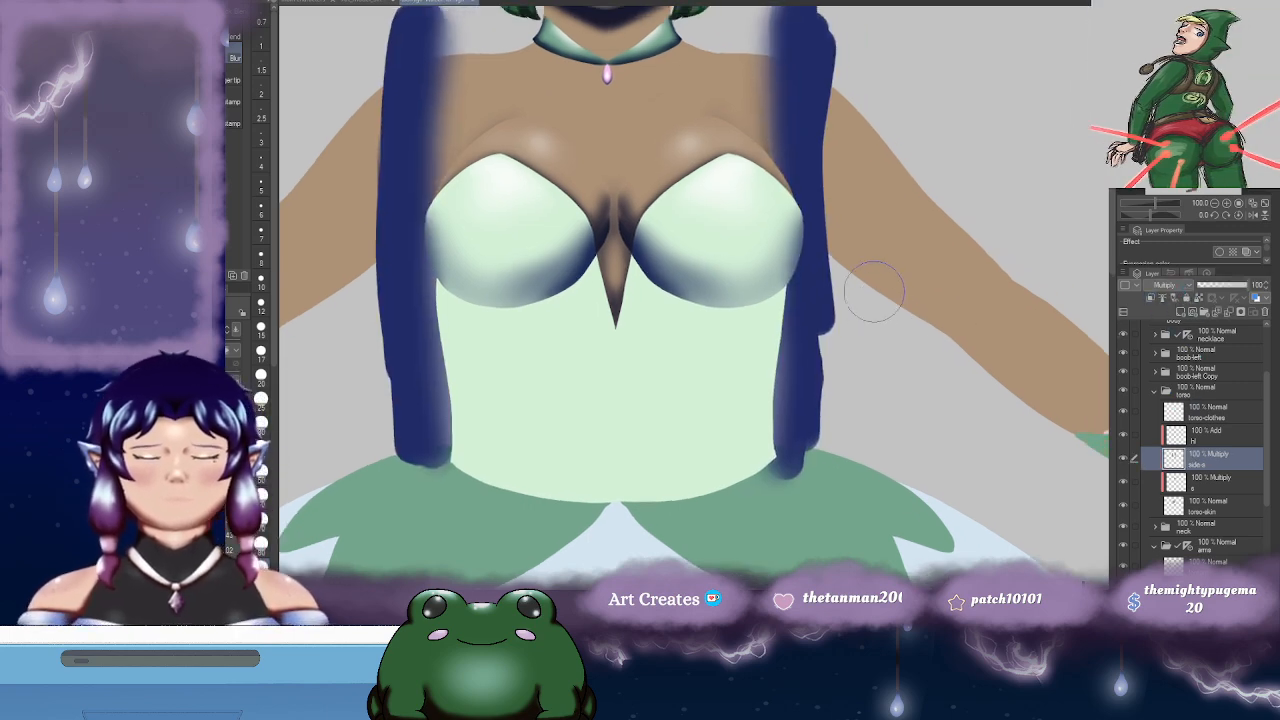
- Lasso the stroke on the torso's right side, shift it slightly outward and clear the selection
{"action": "scroll", "coordinate": [884, 311], "scroll_direction": "down", "scroll_amount": 3}
{"action": "key", "text": "m"}
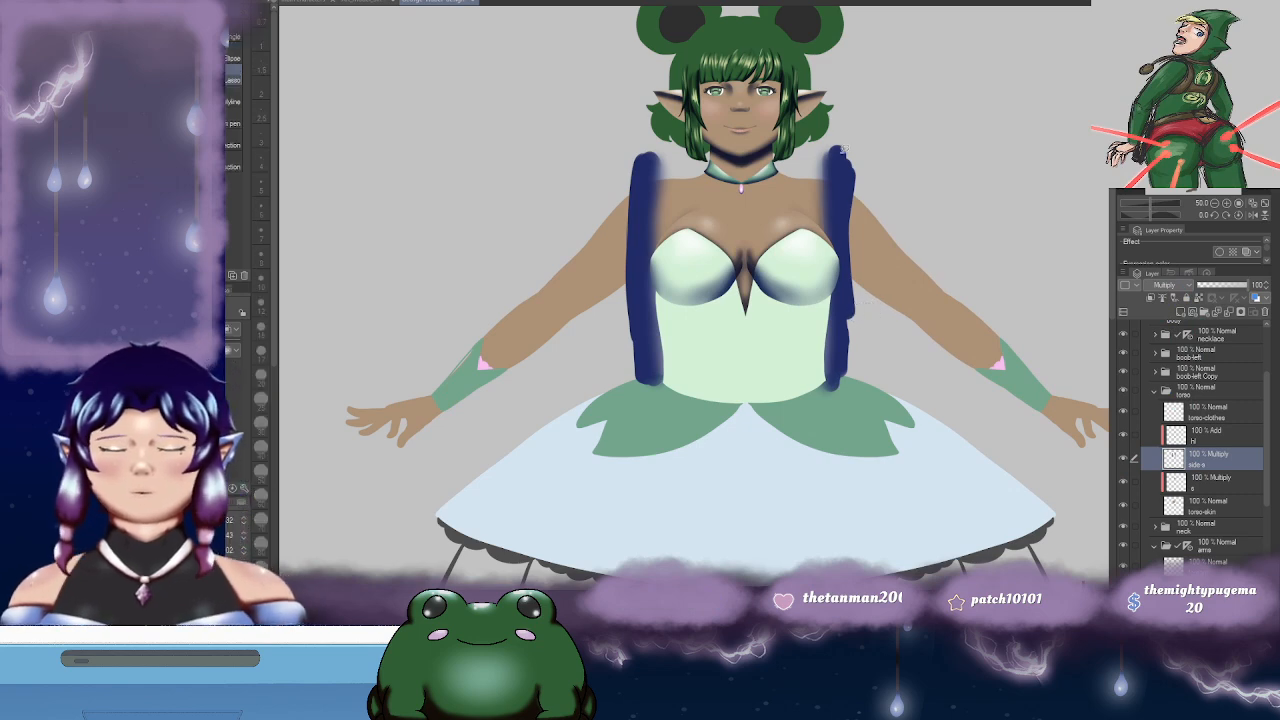
{"action": "mouse_move", "coordinate": [765, 185]}
{"action": "left_mouse_down"}
{"action": "mouse_move", "coordinate": [800, 475]}
{"action": "mouse_move", "coordinate": [790, 125]}
{"action": "left_mouse_up"}
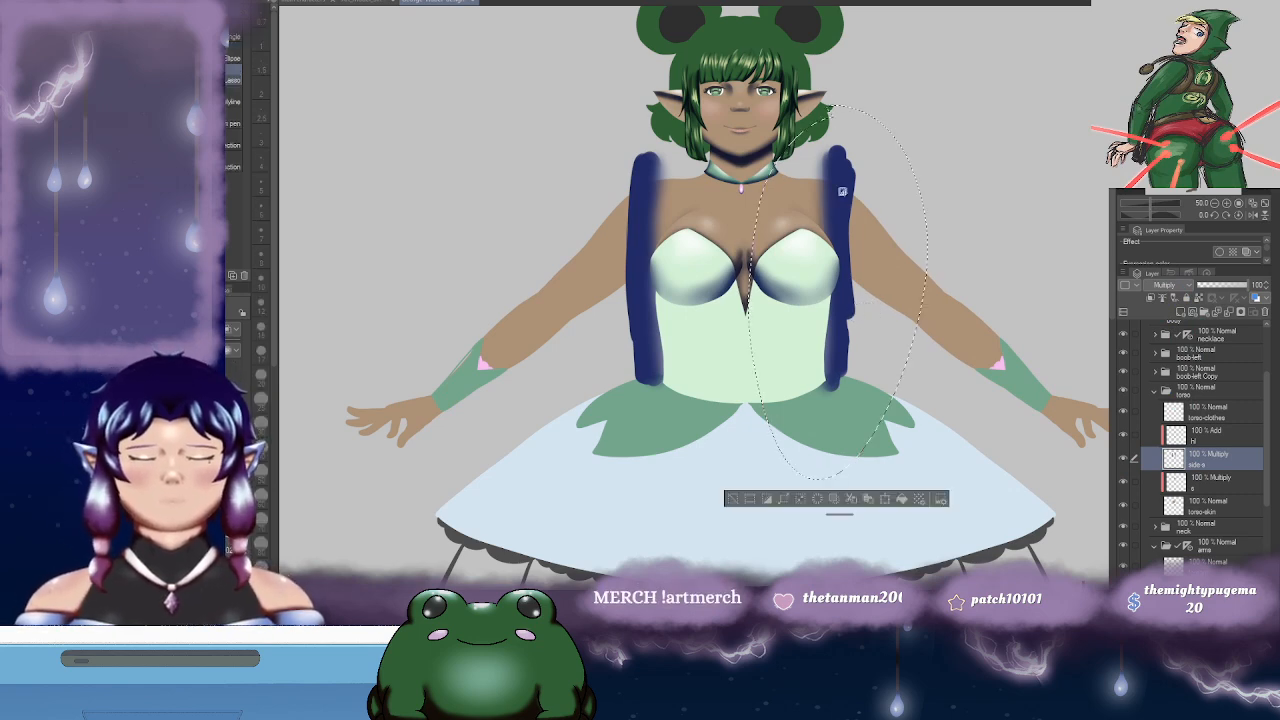
{"action": "left_click", "coordinate": [886, 499]}
{"action": "left_click_drag", "start_coordinate": [866, 275], "coordinate": [888, 275]}
{"action": "left_click", "coordinate": [832, 499]}
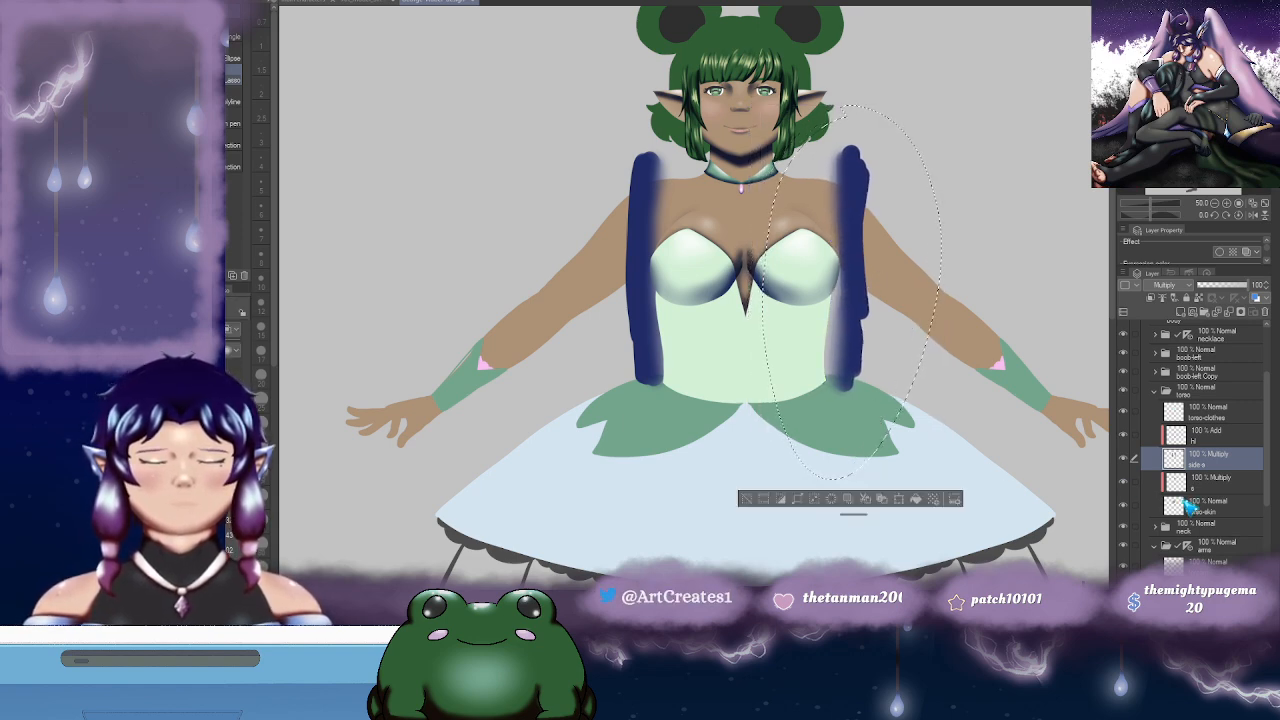
{"action": "key", "text": "ctrl+d"}
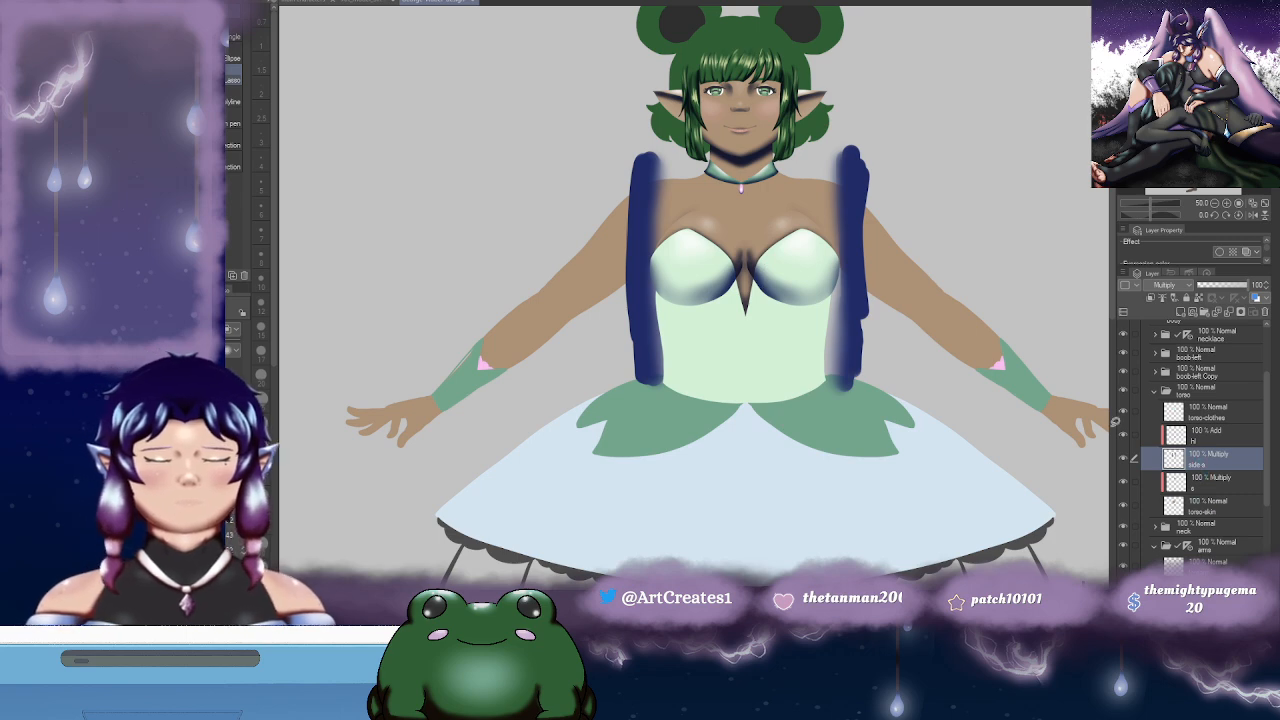
- Lasso the stroke on the torso's left side, shift it slightly outward and clear the selection
{"action": "mouse_move", "coordinate": [618, 443]}
{"action": "left_mouse_down"}
{"action": "mouse_move", "coordinate": [735, 190]}
{"action": "mouse_move", "coordinate": [558, 445]}
{"action": "mouse_move", "coordinate": [615, 450]}
{"action": "left_mouse_up"}
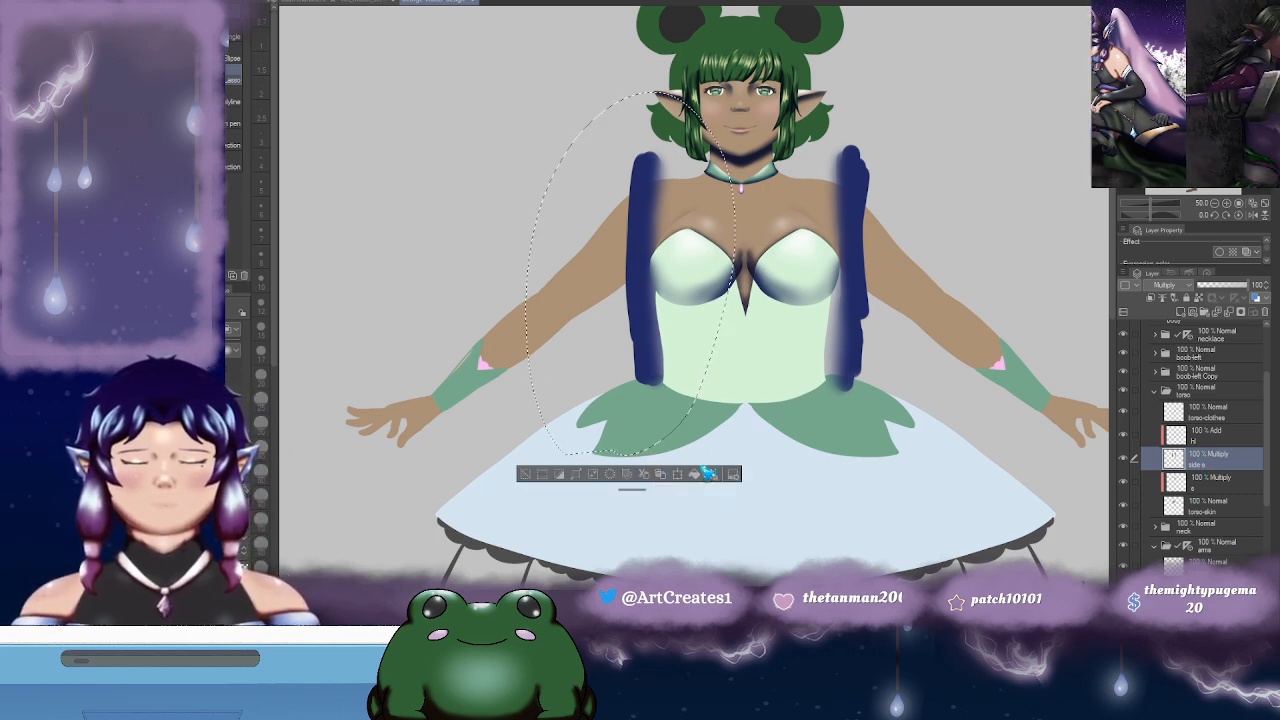
{"action": "left_click", "coordinate": [690, 476]}
{"action": "left_click_drag", "start_coordinate": [688, 342], "coordinate": [674, 341]}
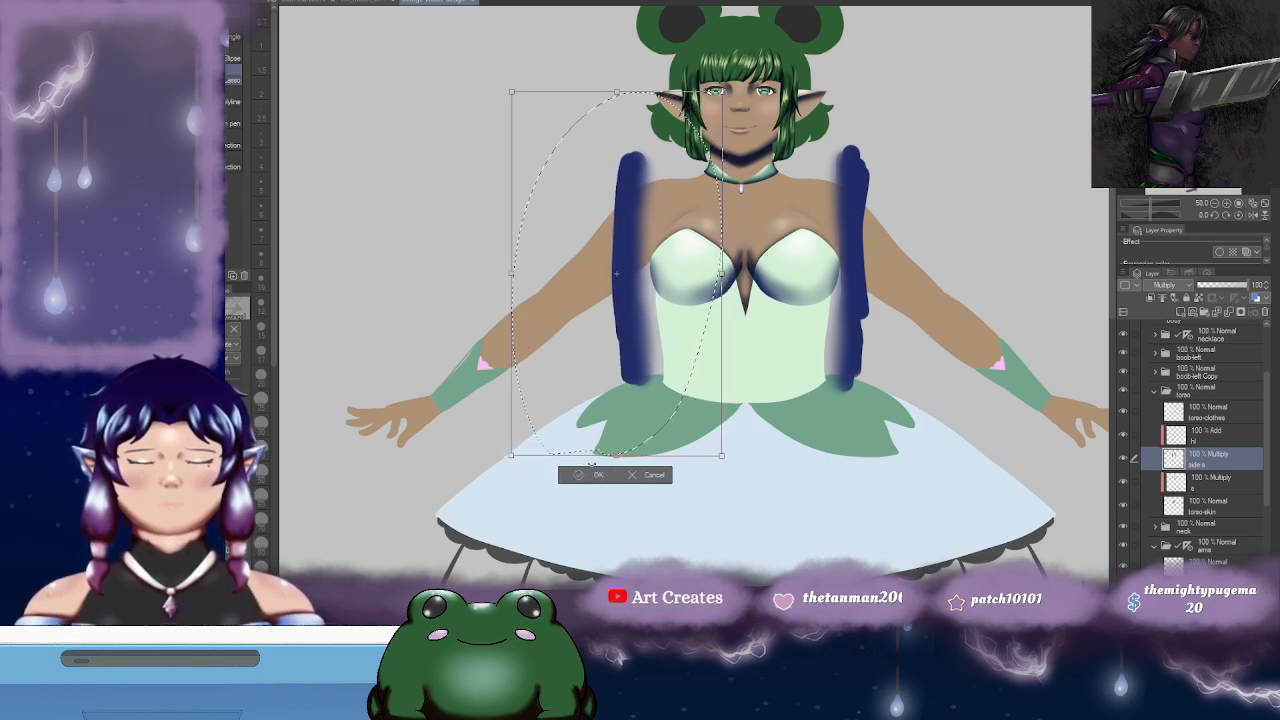
{"action": "left_click_drag", "start_coordinate": [641, 398], "coordinate": [648, 397]}
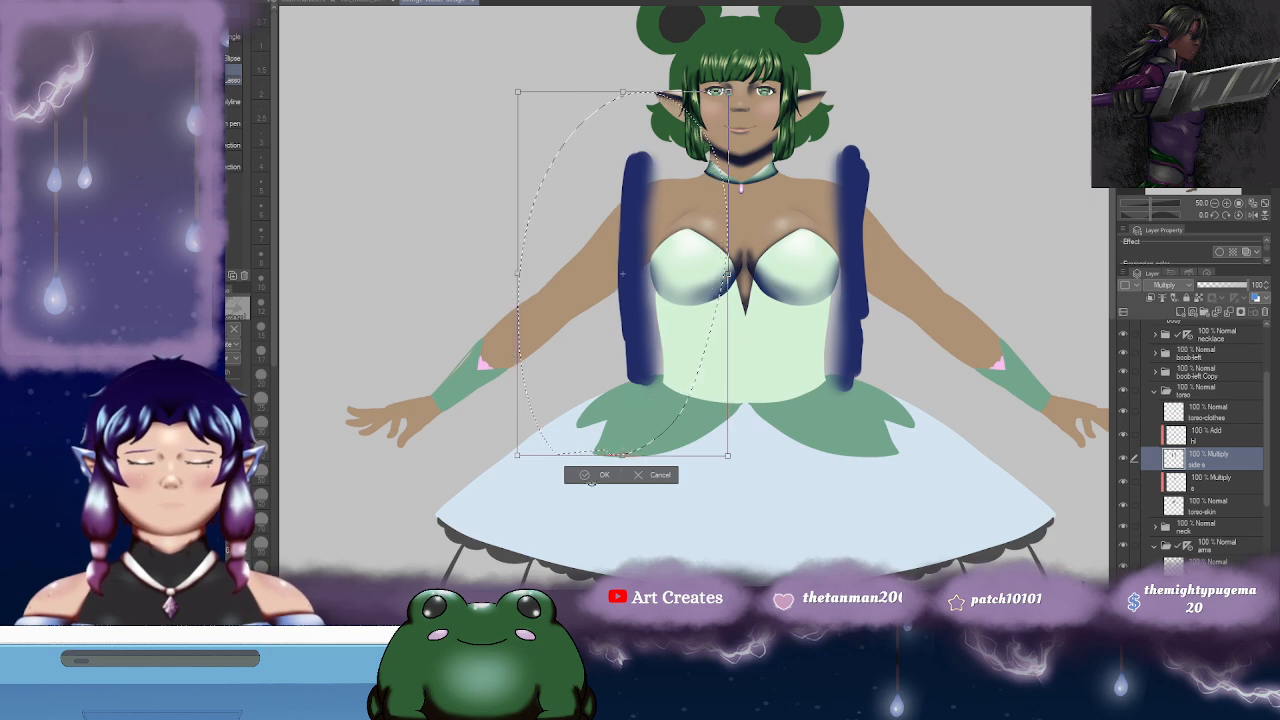
{"action": "left_click", "coordinate": [600, 474]}
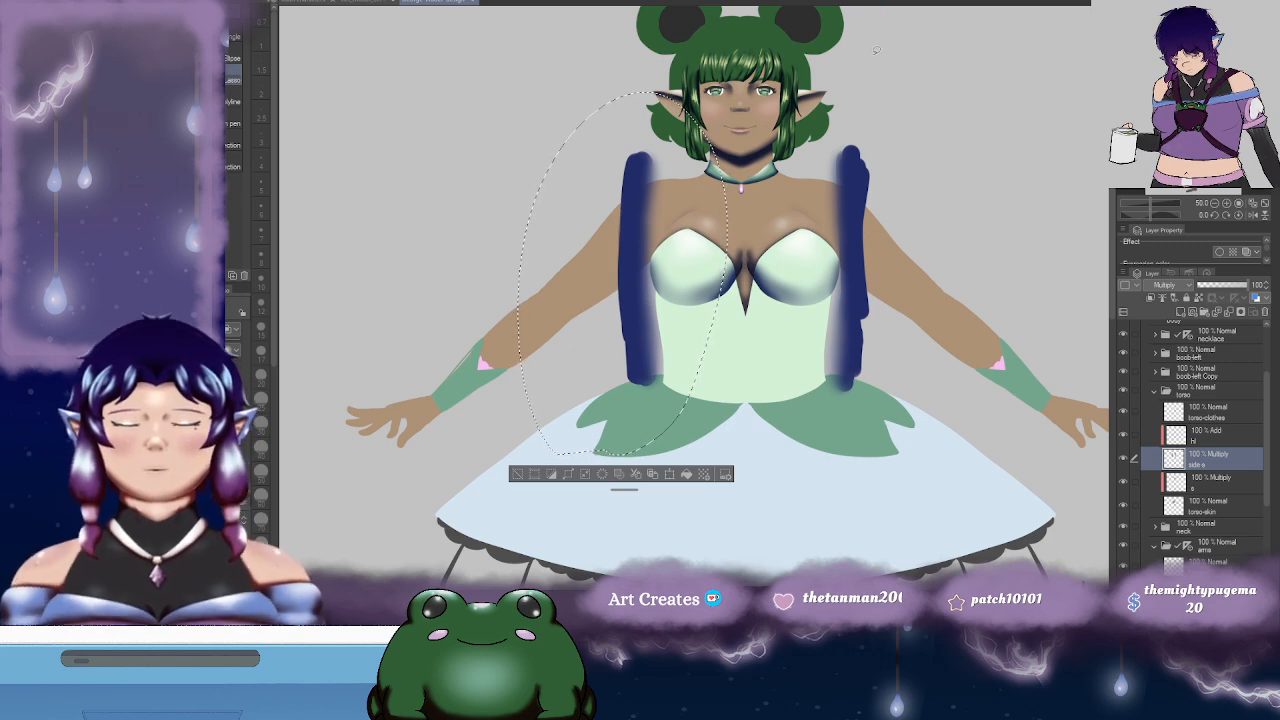
{"action": "key", "text": "ctrl+d"}
- Clip the side-s layer to the torso skin below it
{"action": "left_click_drag", "start_coordinate": [950, 186], "coordinate": [826, 146]}
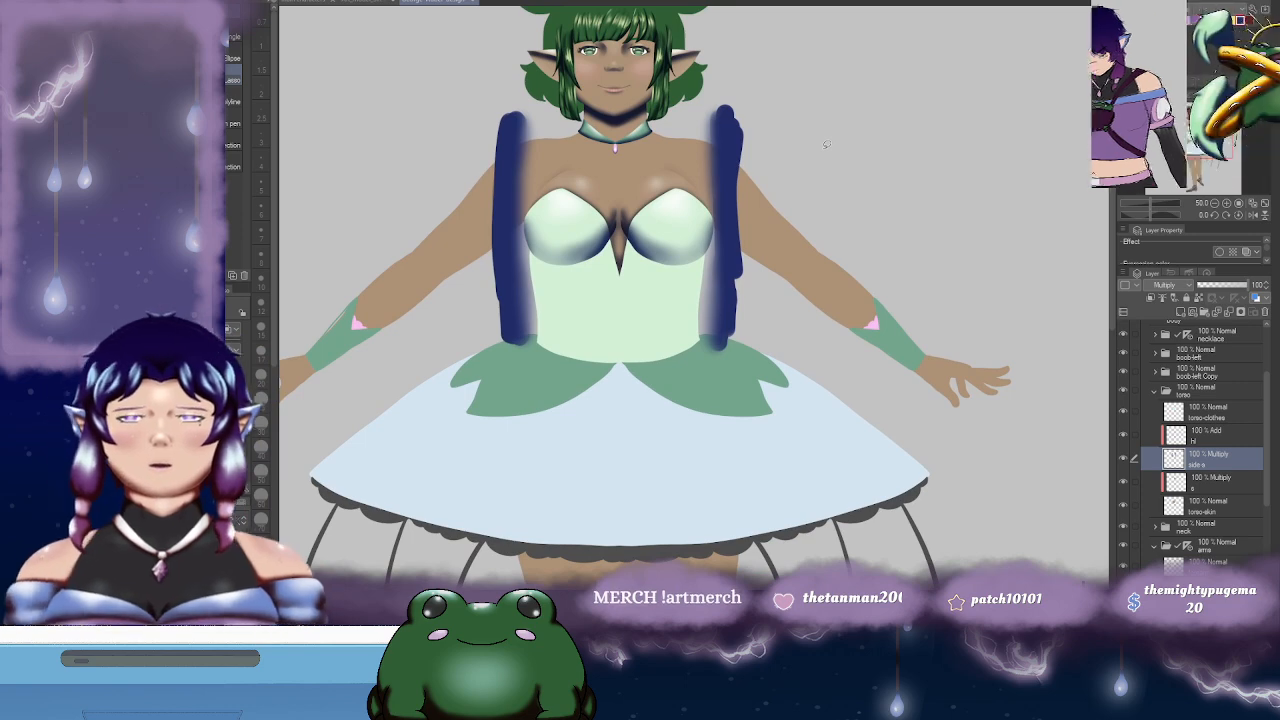
{"action": "left_click_drag", "start_coordinate": [810, 336], "coordinate": [780, 304]}
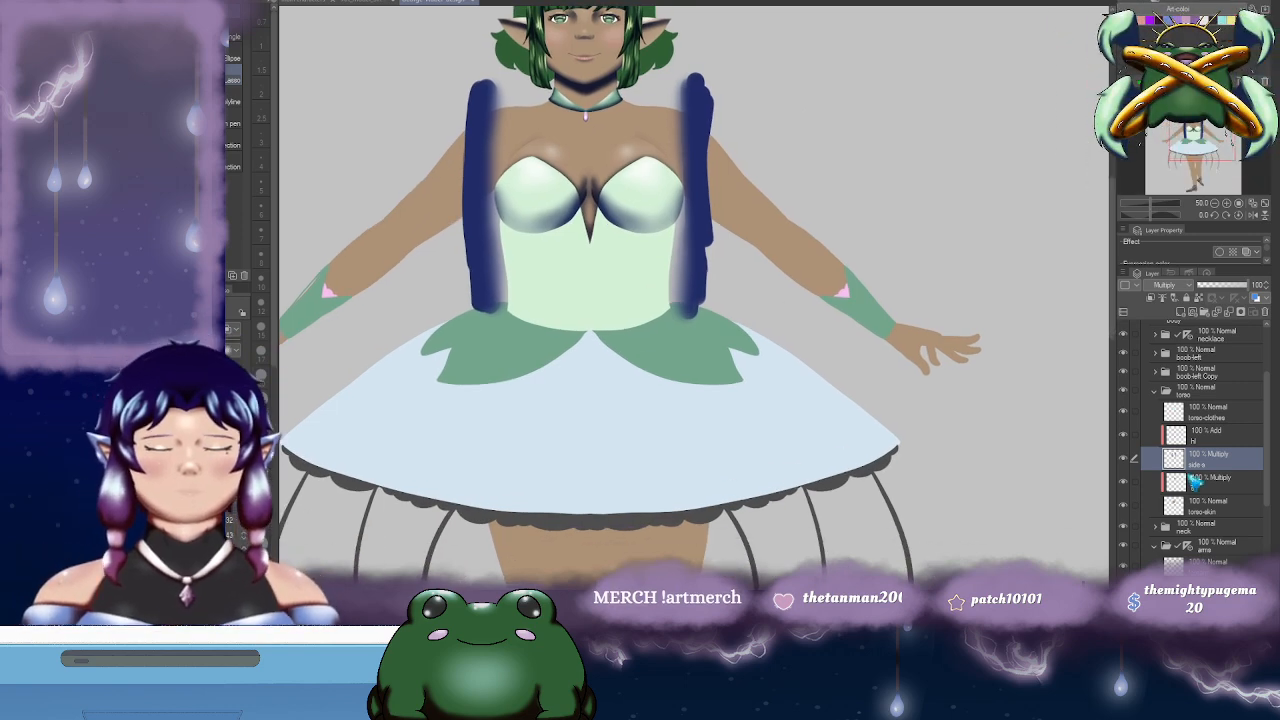
{"action": "left_click", "coordinate": [1150, 299]}
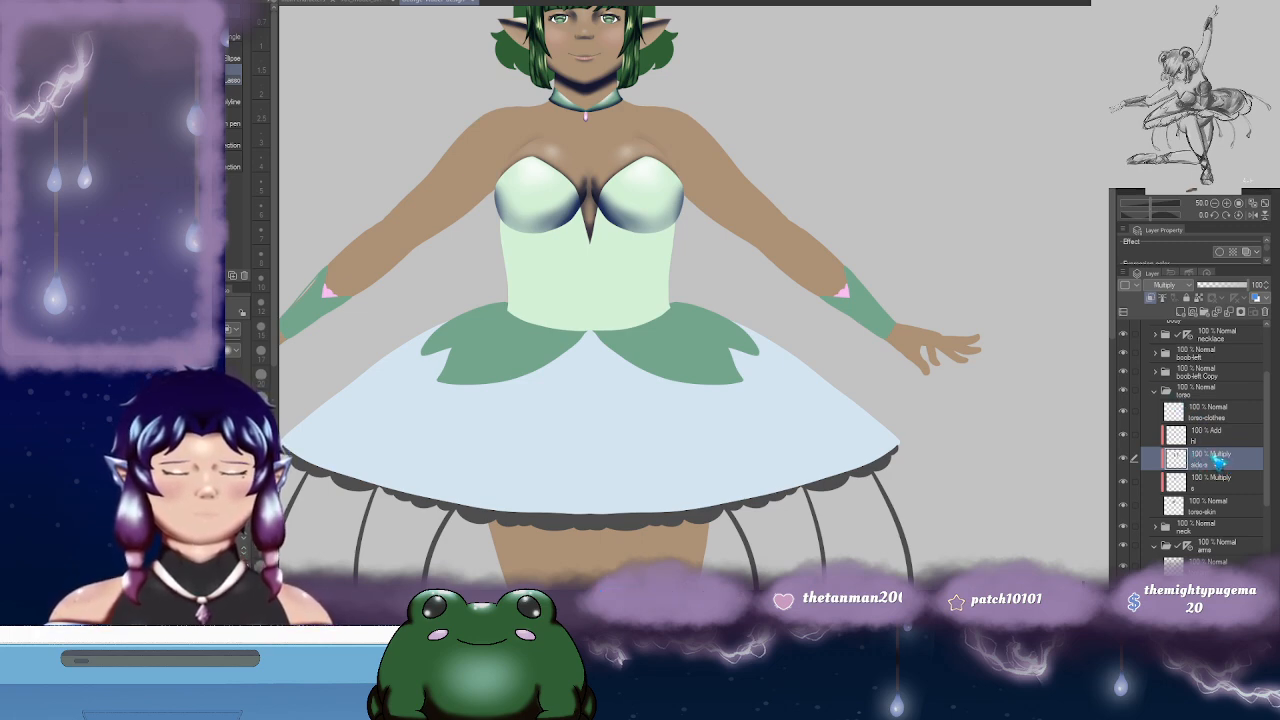
- Add two clipped layers above torso-clothes in the torso folder, naming the lower one s and the upper one hl
{"action": "left_click", "coordinate": [1156, 392]}
{"action": "left_click", "coordinate": [1157, 393]}
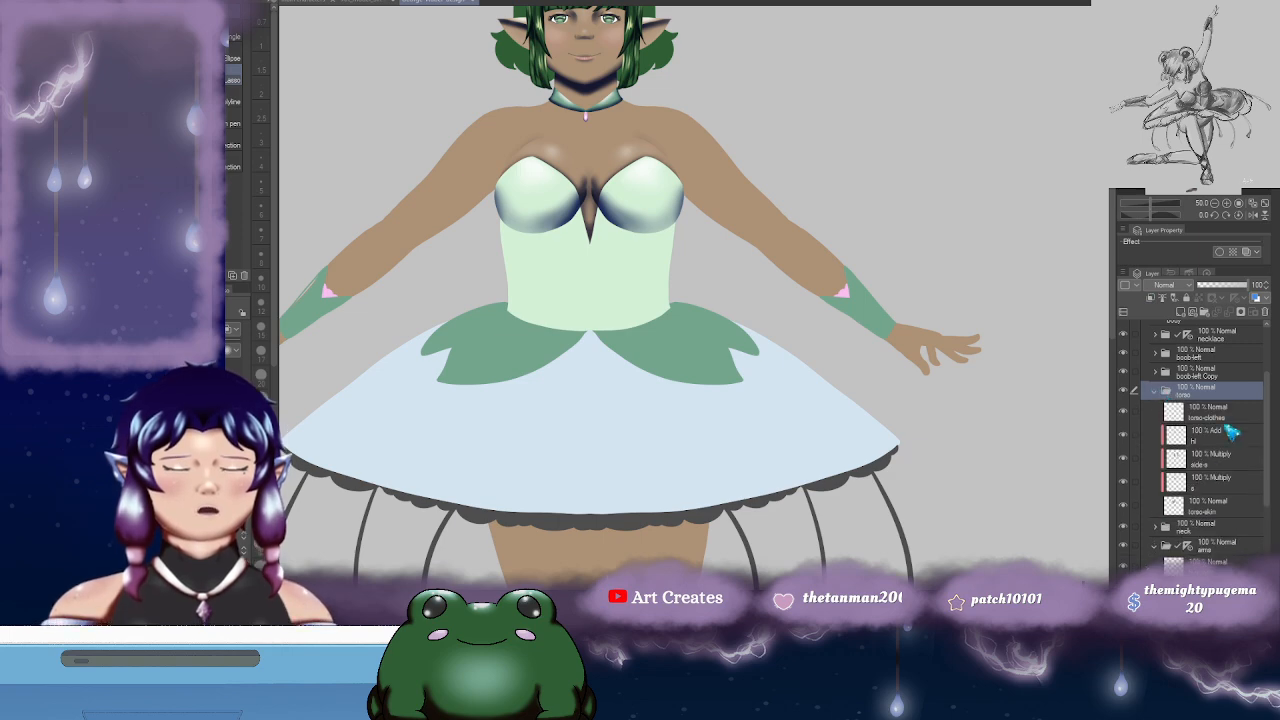
{"action": "left_click", "coordinate": [1228, 418]}
{"action": "left_click", "coordinate": [1182, 313]}
{"action": "left_click", "coordinate": [1183, 313]}
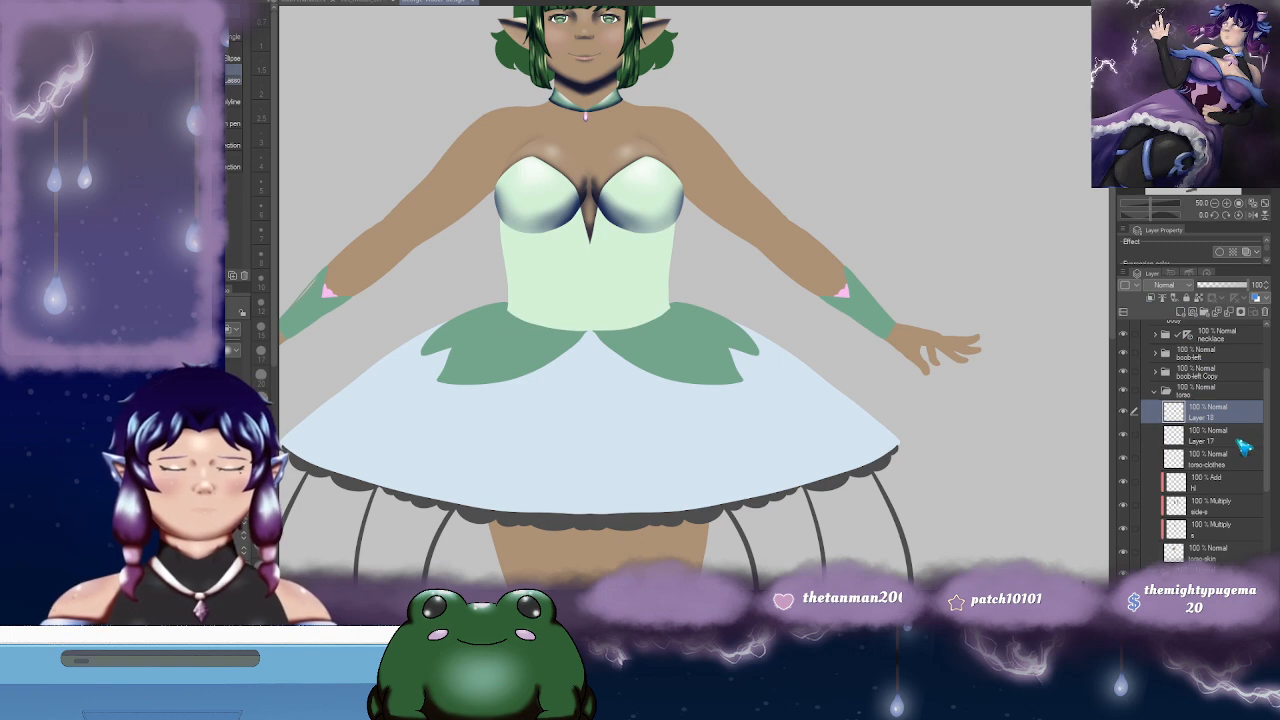
{"action": "left_click", "coordinate": [1240, 441]}
{"action": "left_click", "coordinate": [1228, 419], "text": "ctrl"}
{"action": "left_click", "coordinate": [1151, 298]}
{"action": "left_click", "coordinate": [1238, 443]}
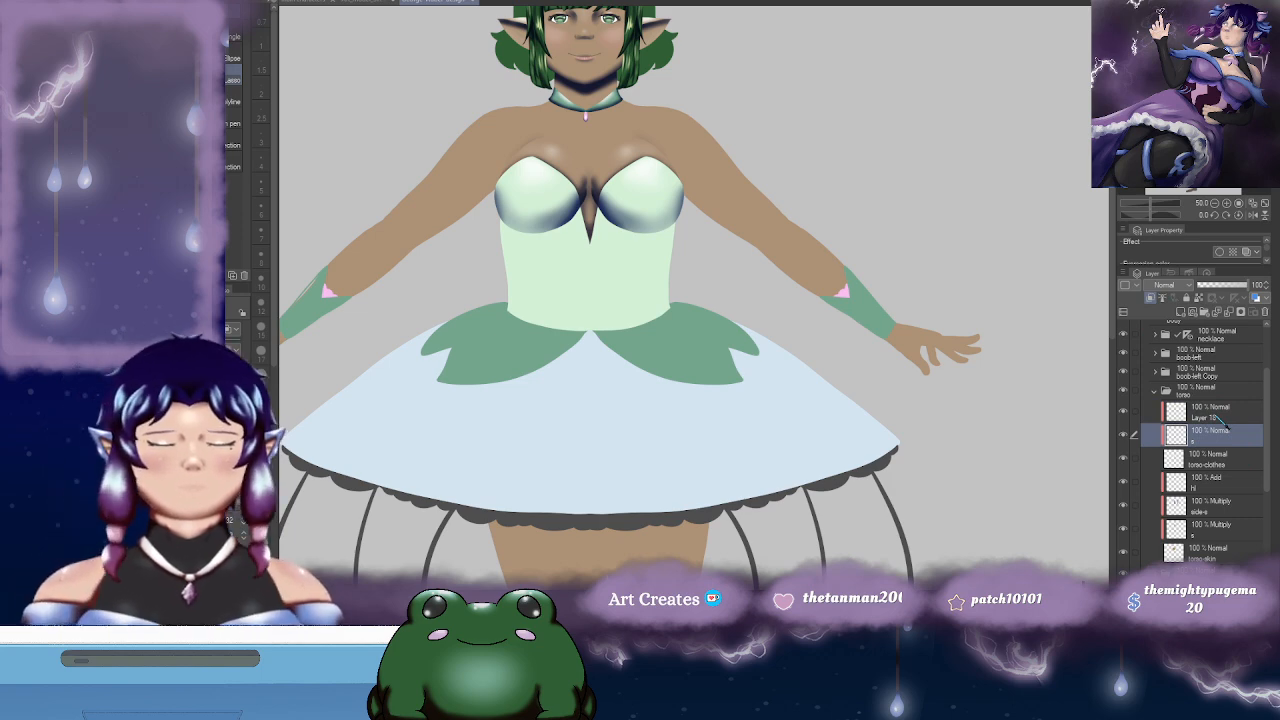
{"action": "left_click", "coordinate": [1212, 412]}
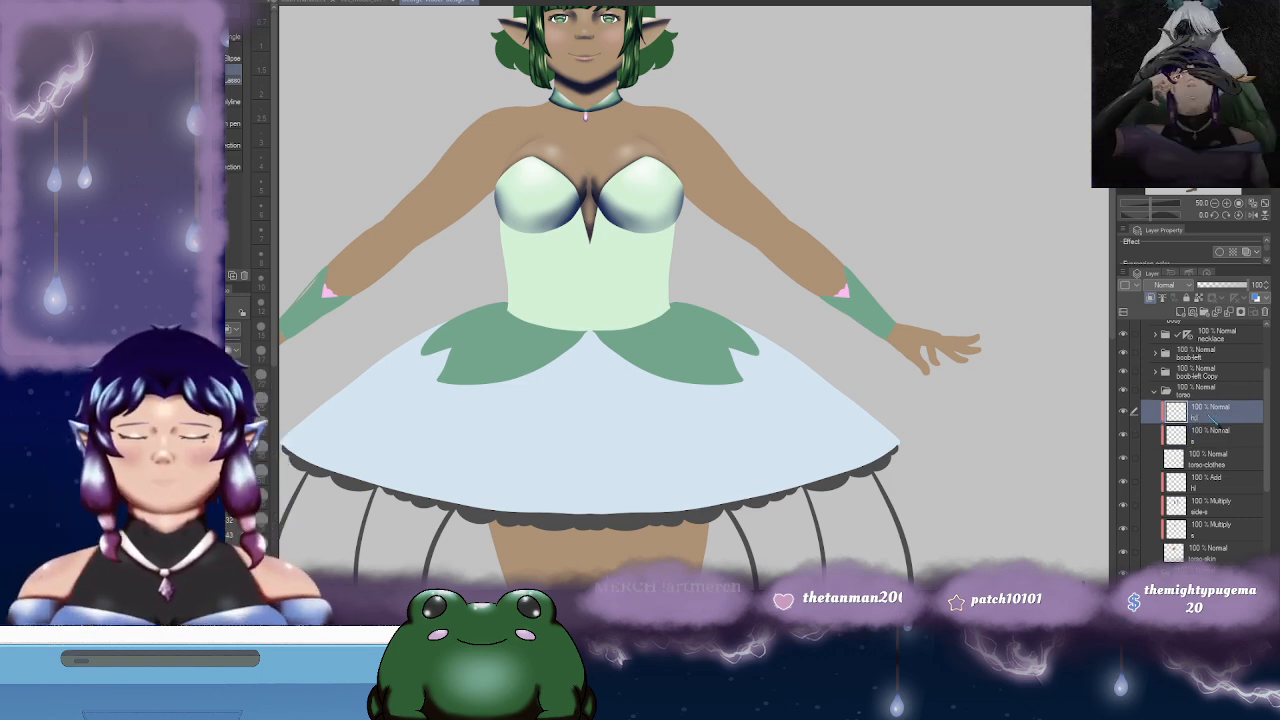
- Paint dark blue shading along the corset's sides and lower corners on the new s layer and set it to Multiply
{"action": "left_click", "coordinate": [1214, 440]}
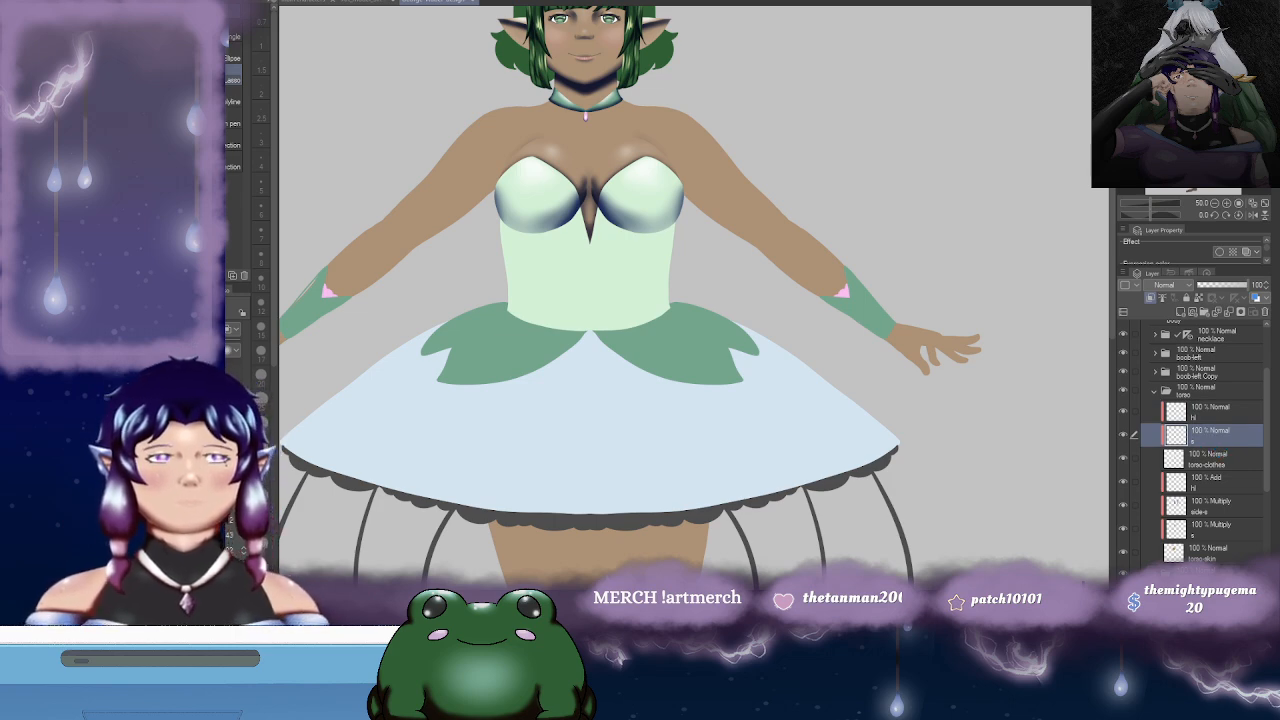
{"action": "left_click_drag", "start_coordinate": [580, 258], "coordinate": [690, 266]}
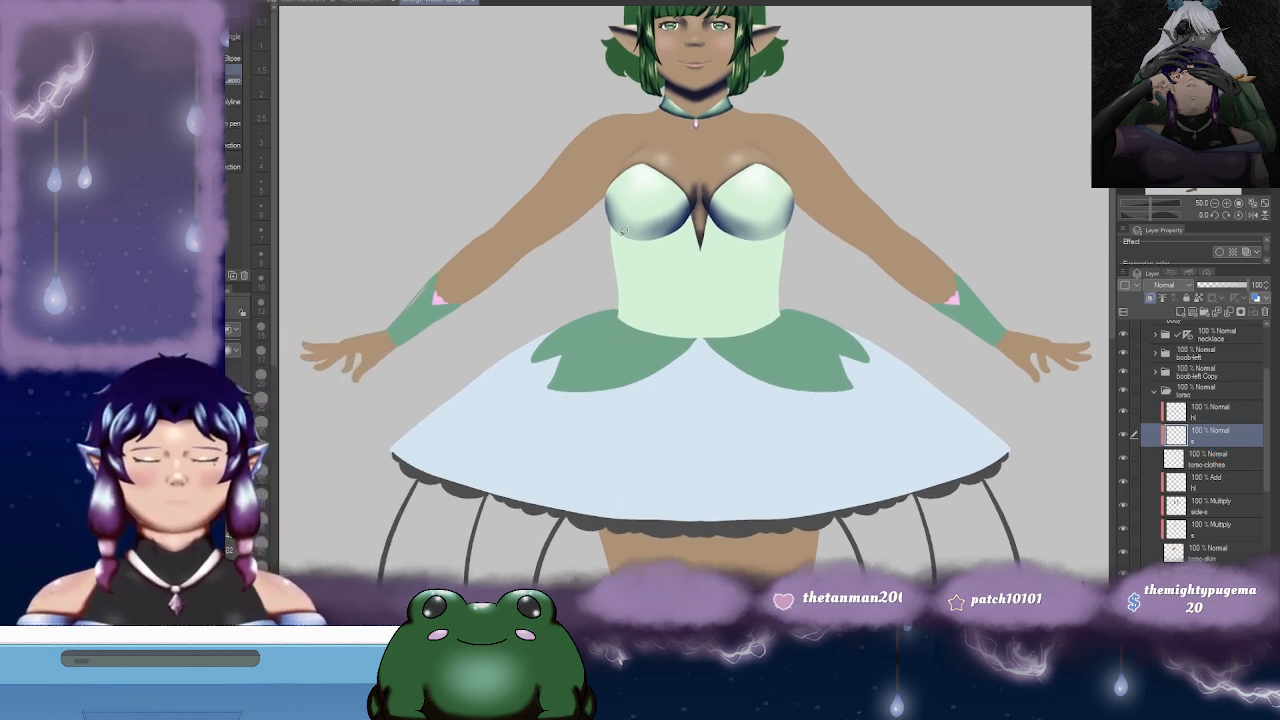
{"action": "key", "text": "b"}
{"action": "left_click_drag", "start_coordinate": [613, 232], "coordinate": [622, 320]}
{"action": "mouse_move", "coordinate": [794, 238]}
{"action": "left_mouse_down"}
{"action": "mouse_move", "coordinate": [780, 226]}
{"action": "mouse_move", "coordinate": [765, 310]}
{"action": "mouse_move", "coordinate": [735, 240]}
{"action": "left_mouse_up"}
{"action": "scroll", "coordinate": [622, 263], "scroll_direction": "down", "scroll_amount": 1}
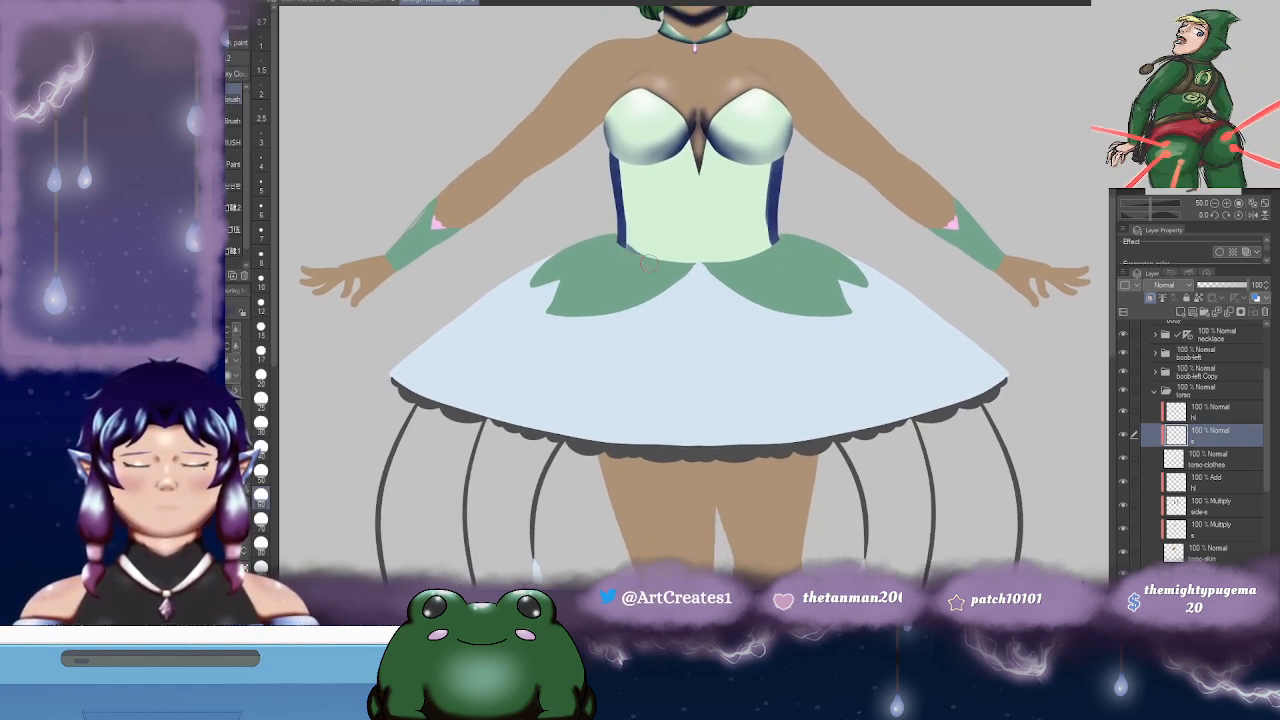
{"action": "left_click_drag", "start_coordinate": [772, 236], "coordinate": [779, 246]}
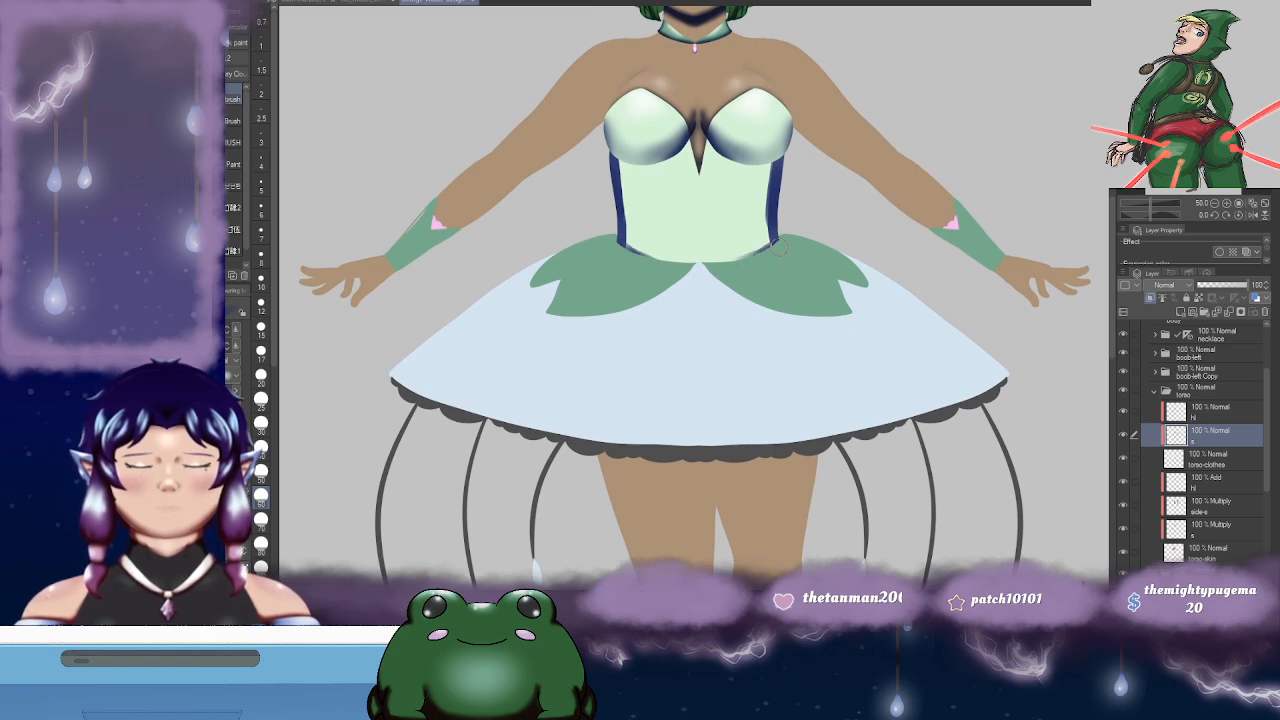
{"action": "scroll", "coordinate": [778, 243], "scroll_direction": "up", "scroll_amount": 1}
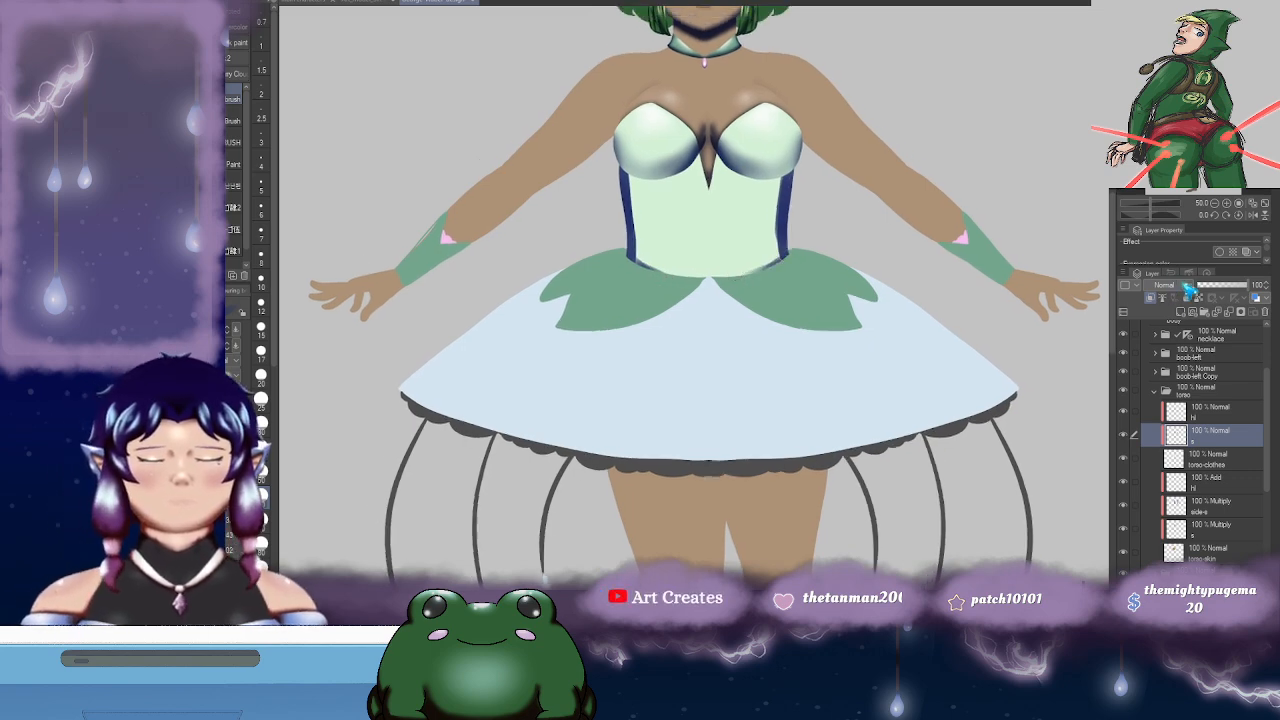
{"action": "left_click", "coordinate": [1166, 318]}
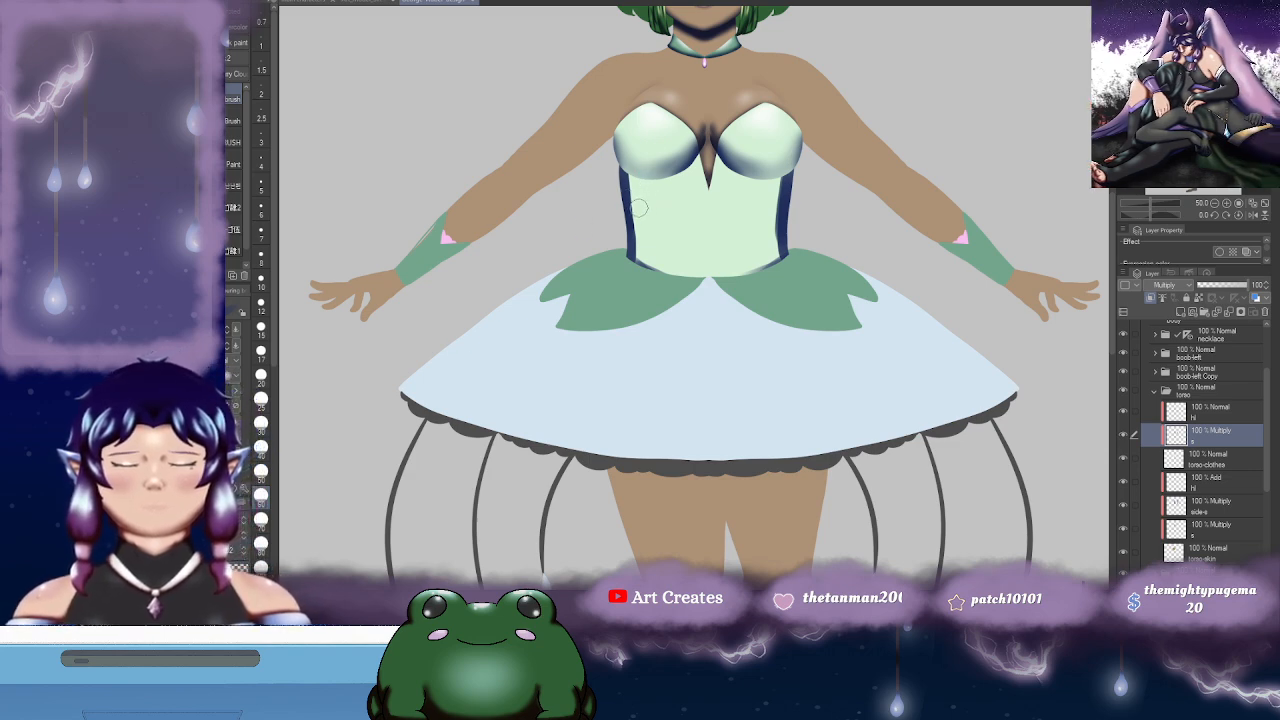
- Blur the inner edges of the dark blue shading on both sides of the corset
{"action": "key", "text": "j"}
{"action": "mouse_move", "coordinate": [644, 209]}
{"action": "left_mouse_down"}
{"action": "mouse_move", "coordinate": [649, 166]}
{"action": "mouse_move", "coordinate": [641, 258]}
{"action": "left_mouse_up"}
{"action": "left_click_drag", "start_coordinate": [783, 229], "coordinate": [769, 243]}
{"action": "mouse_move", "coordinate": [765, 192]}
{"action": "left_mouse_down"}
{"action": "mouse_move", "coordinate": [759, 267]}
{"action": "mouse_move", "coordinate": [746, 294]}
{"action": "mouse_move", "coordinate": [761, 197]}
{"action": "mouse_move", "coordinate": [758, 269]}
{"action": "mouse_move", "coordinate": [742, 293]}
{"action": "mouse_move", "coordinate": [766, 180]}
{"action": "mouse_move", "coordinate": [773, 272]}
{"action": "left_mouse_up"}
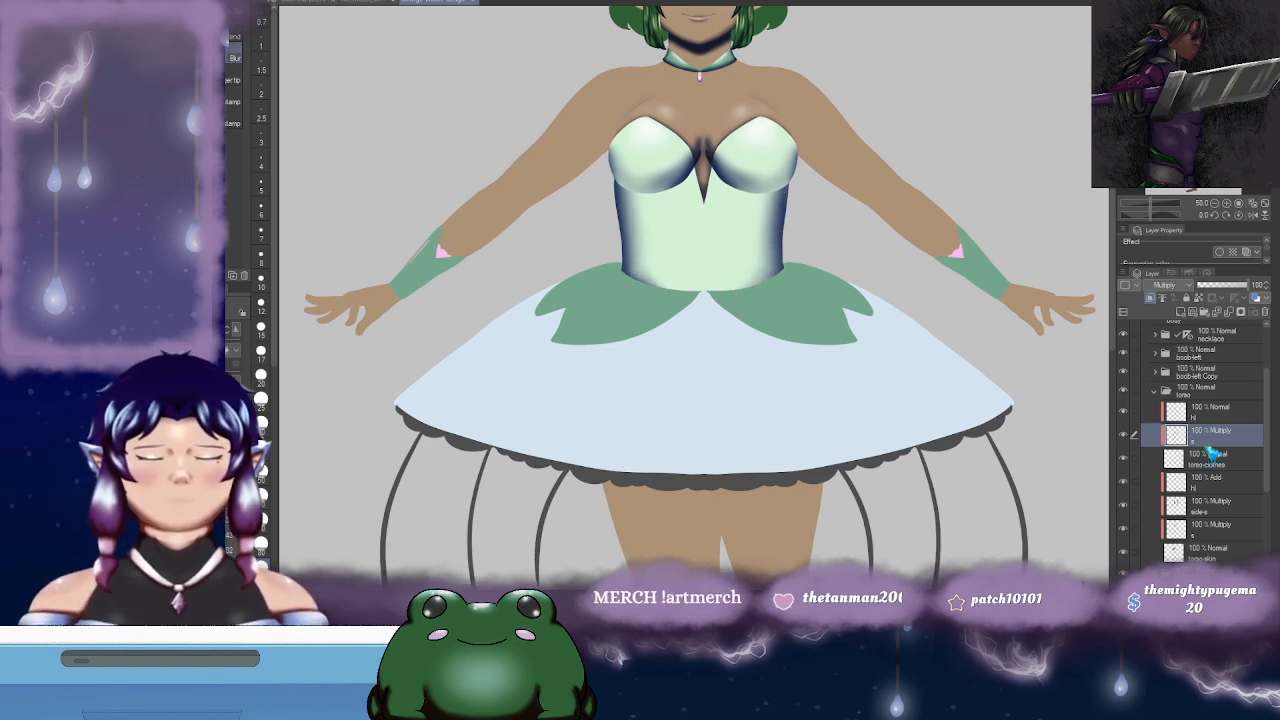
- Set the corset's hl layer to Add and paint a softly blurred vertical highlight down the corset's centre
{"action": "left_click", "coordinate": [1211, 412]}
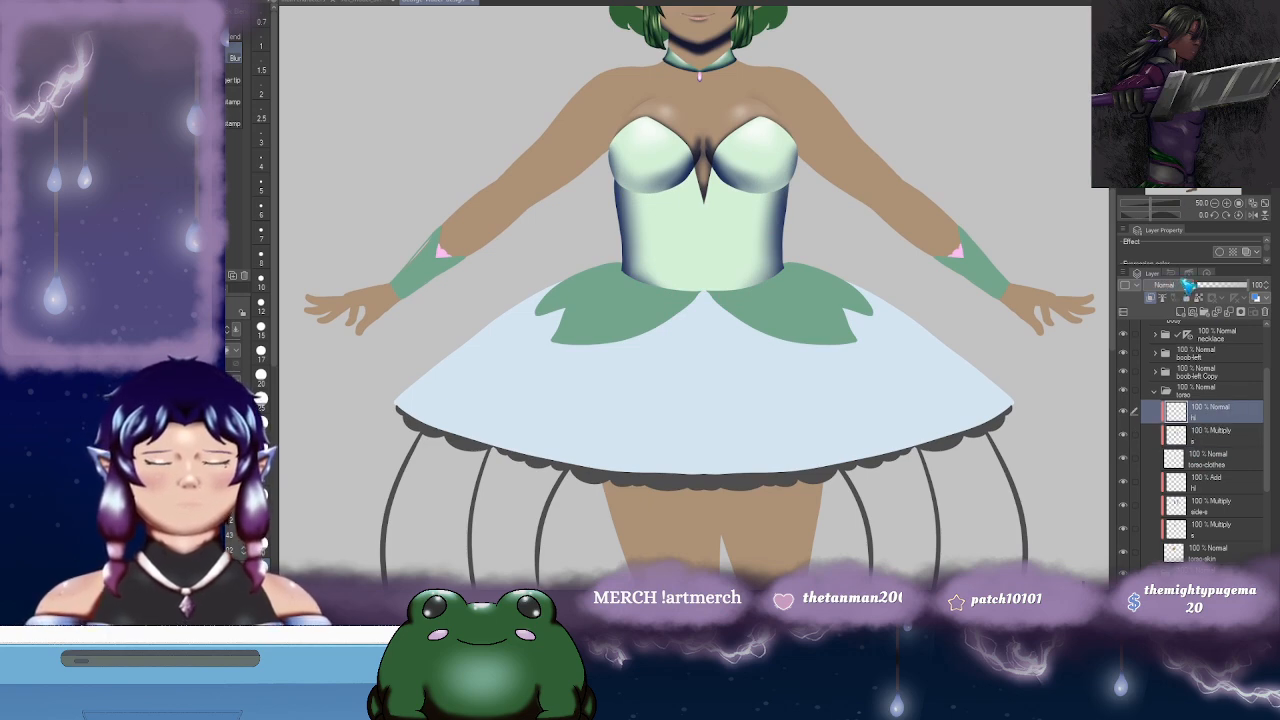
{"action": "left_click", "coordinate": [1166, 430]}
{"action": "left_click_drag", "start_coordinate": [716, 230], "coordinate": [722, 226]}
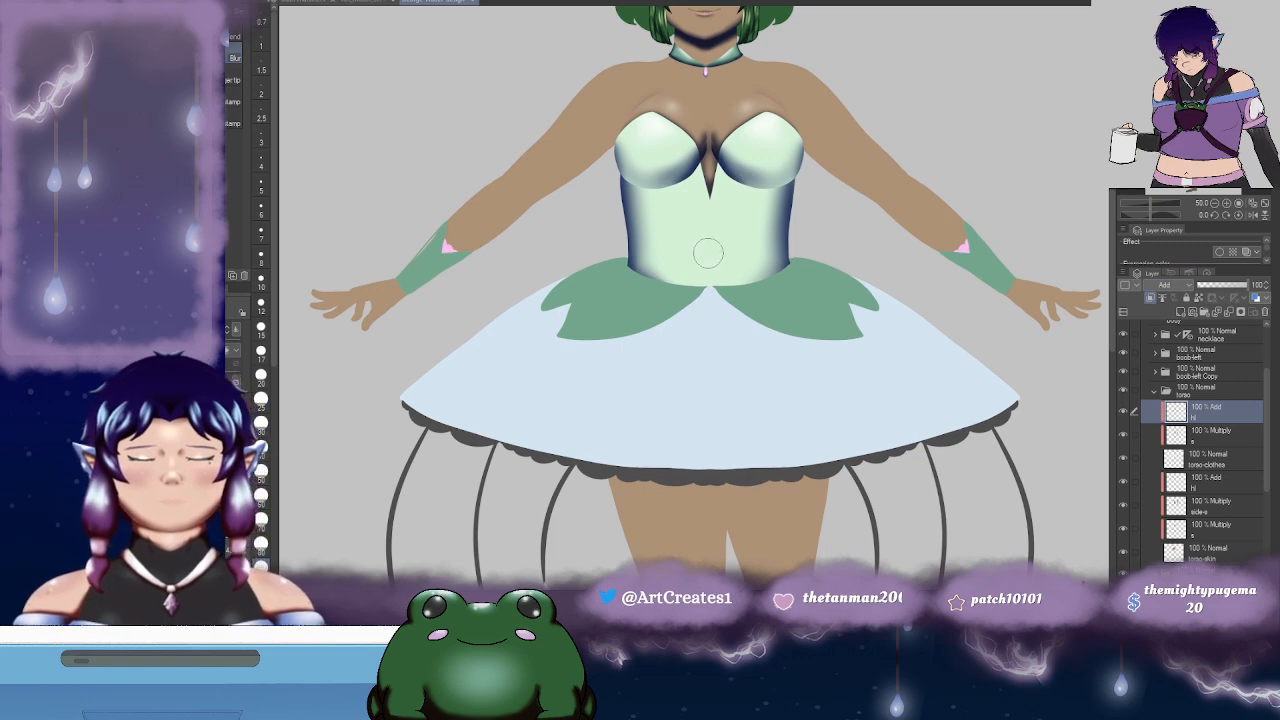
{"action": "key", "text": "b"}
{"action": "left_click_drag", "start_coordinate": [708, 270], "coordinate": [707, 232]}
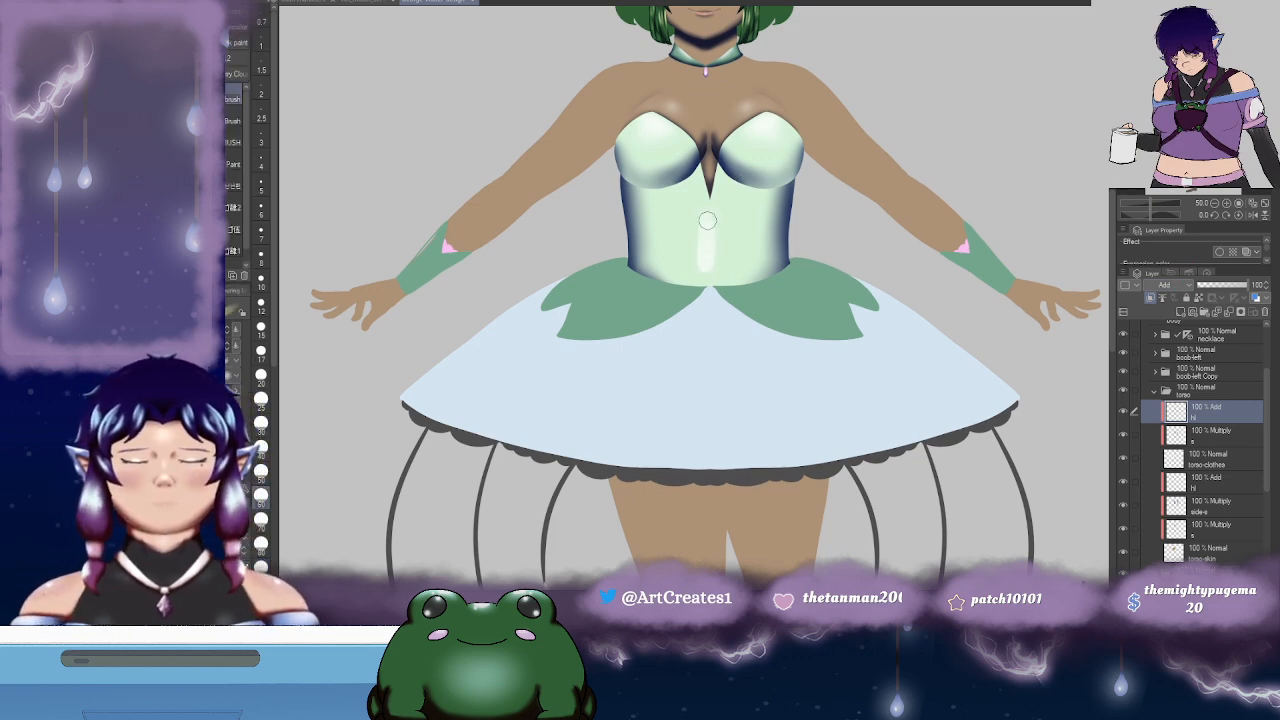
{"action": "key", "text": "j"}
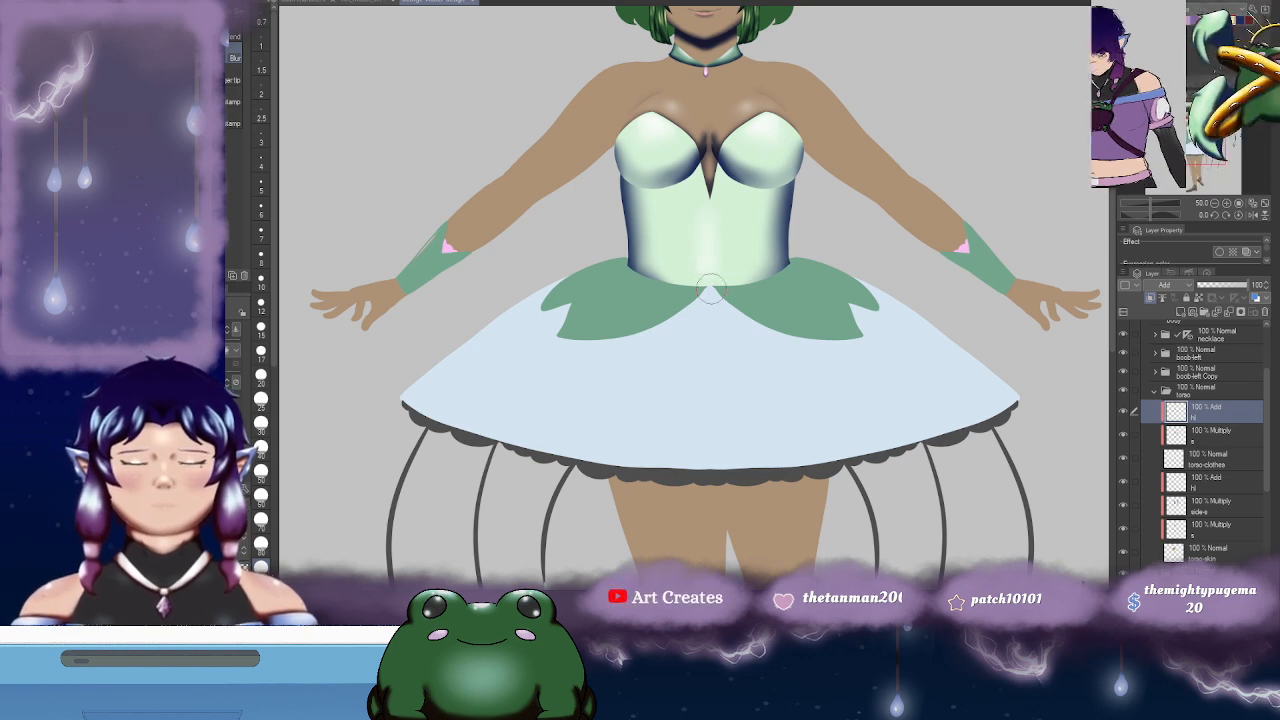
{"action": "mouse_move", "coordinate": [716, 283]}
{"action": "left_mouse_down"}
{"action": "mouse_move", "coordinate": [704, 252]}
{"action": "mouse_move", "coordinate": [720, 210]}
{"action": "left_mouse_up"}
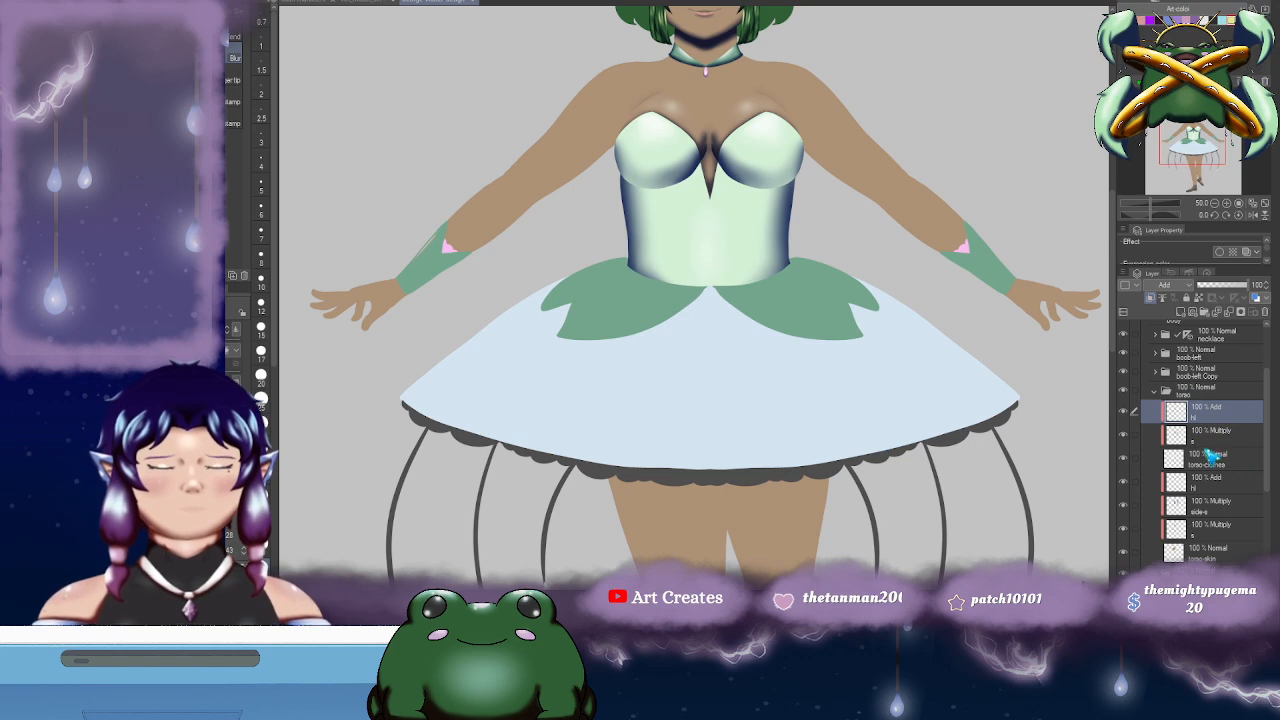
- Add a booba-shade layer above the corset's hl layer and paint a dark blue band beneath both bust cups
{"action": "left_click", "coordinate": [1181, 311]}
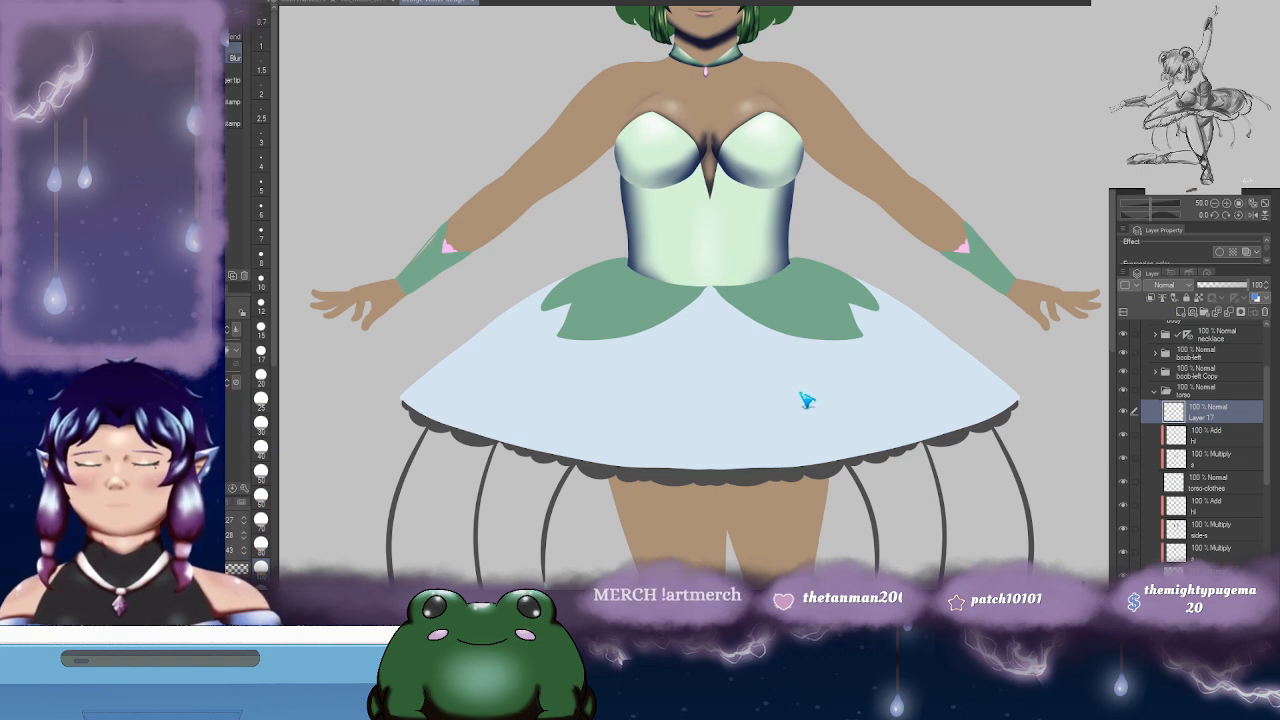
{"action": "scroll", "coordinate": [795, 385], "scroll_direction": "up", "scroll_amount": 2}
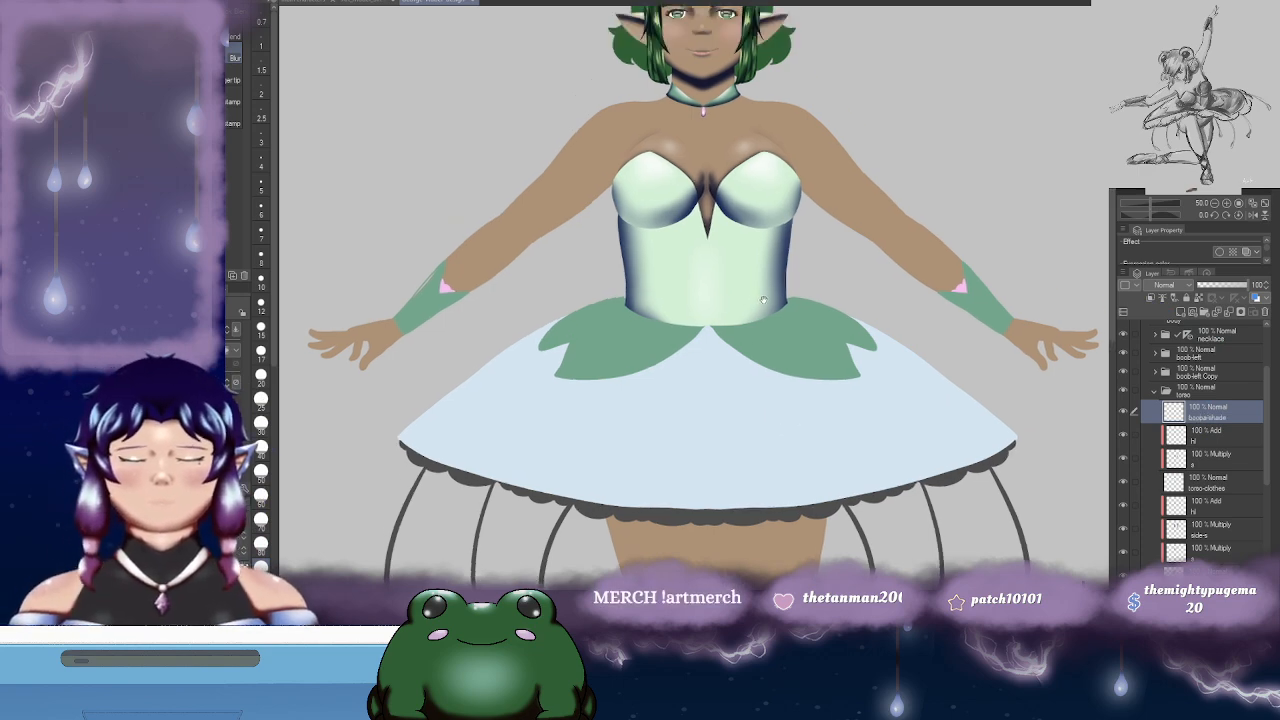
{"action": "key", "text": "b"}
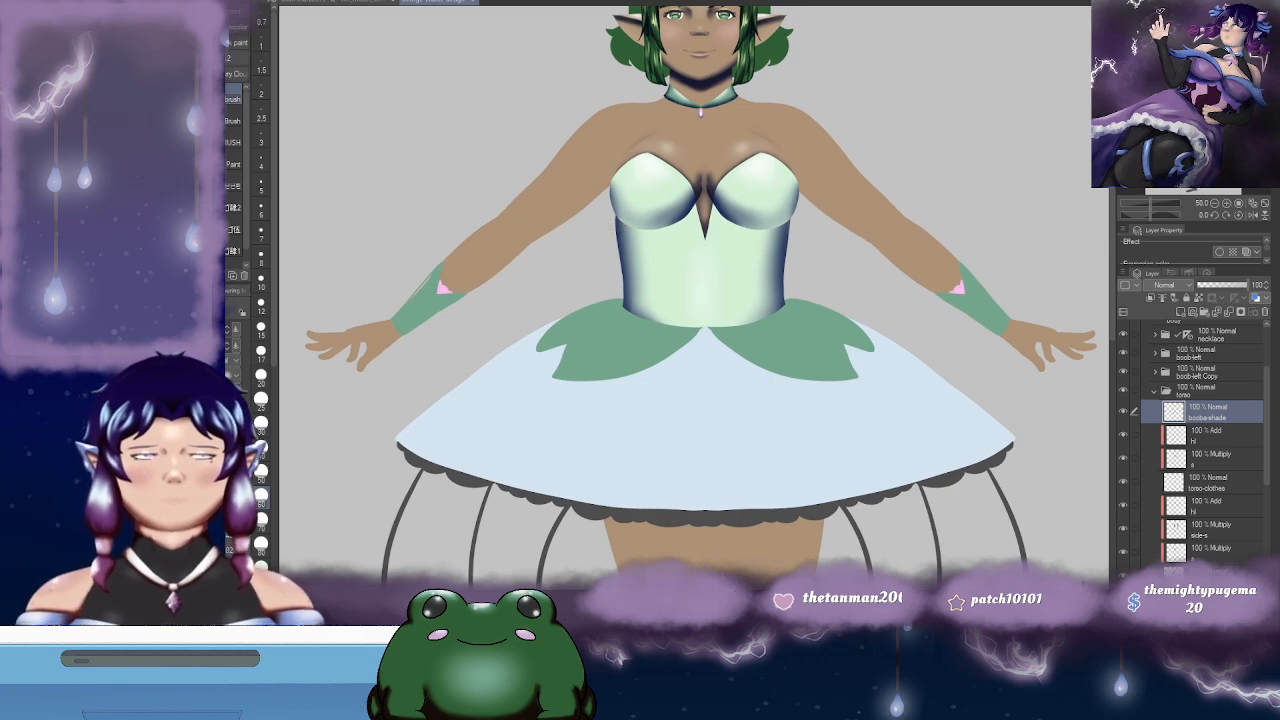
{"action": "mouse_move", "coordinate": [605, 218]}
{"action": "left_mouse_down"}
{"action": "mouse_move", "coordinate": [650, 232]}
{"action": "mouse_move", "coordinate": [714, 212]}
{"action": "mouse_move", "coordinate": [740, 230]}
{"action": "mouse_move", "coordinate": [792, 218]}
{"action": "mouse_move", "coordinate": [722, 221]}
{"action": "left_mouse_up"}
{"action": "left_click_drag", "start_coordinate": [731, 227], "coordinate": [737, 231]}
{"action": "left_click_drag", "start_coordinate": [616, 213], "coordinate": [637, 234]}
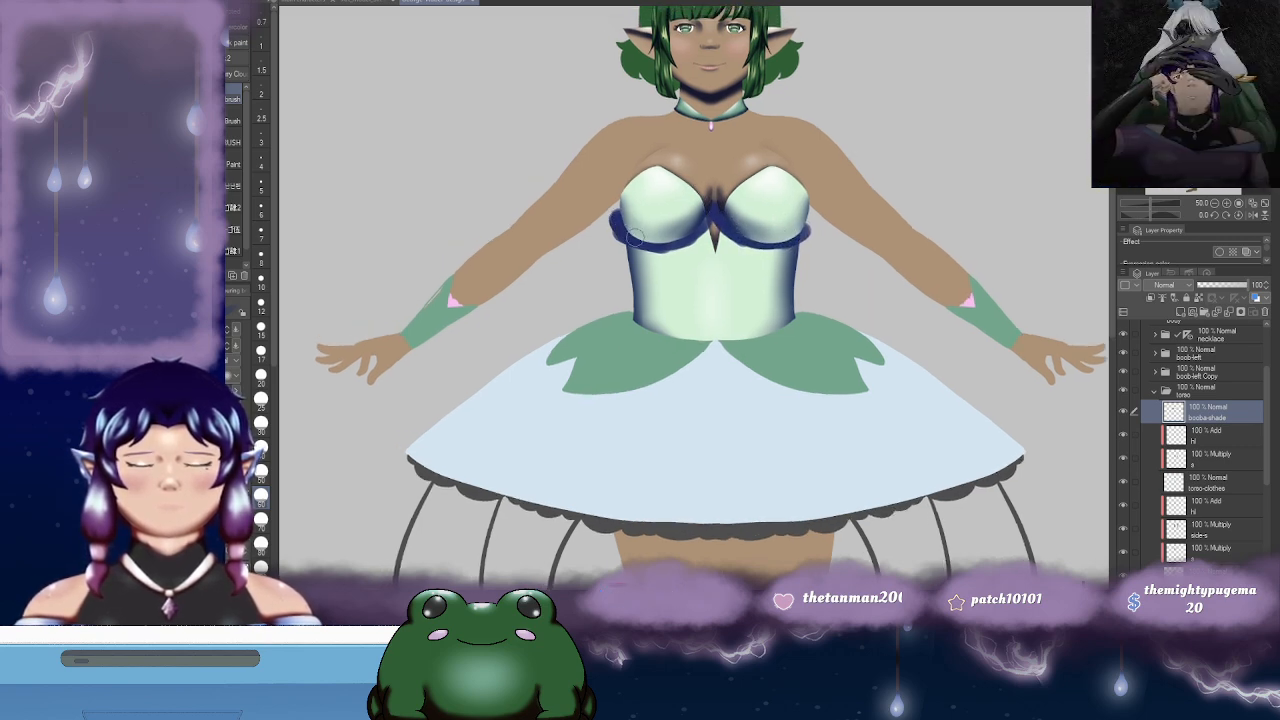
{"action": "left_click_drag", "start_coordinate": [722, 225], "coordinate": [709, 227]}
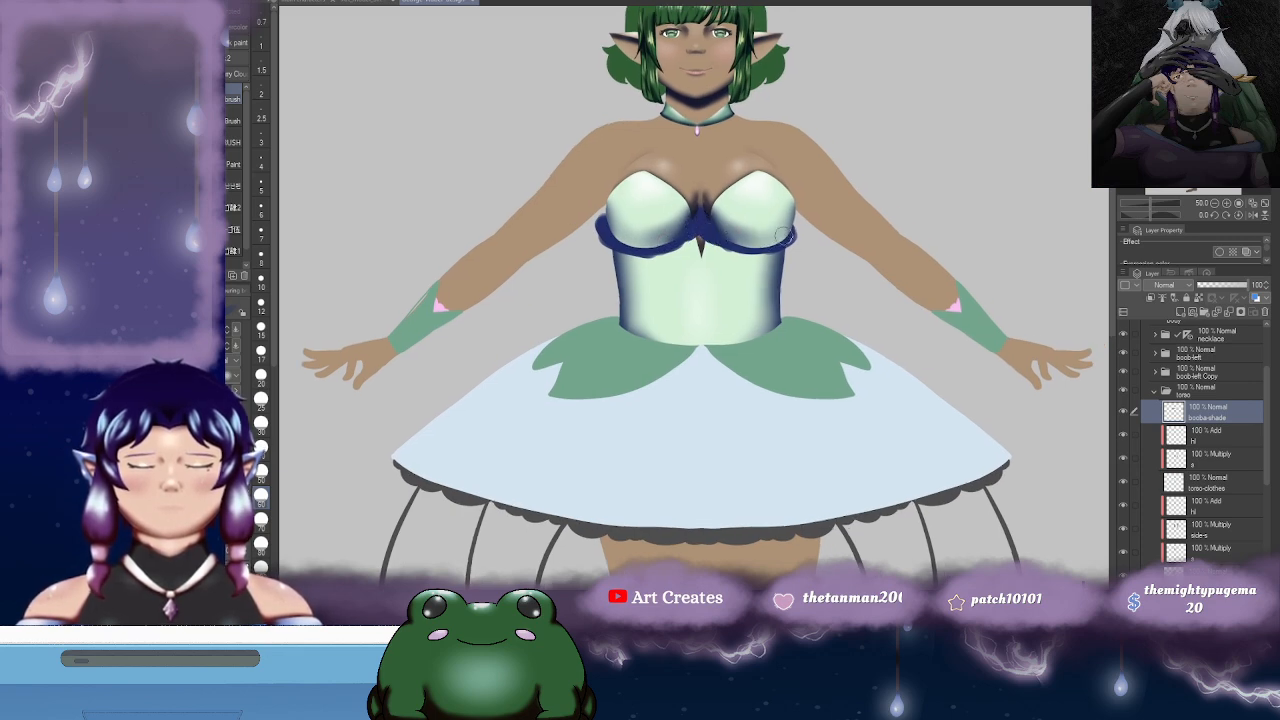
{"action": "left_click_drag", "start_coordinate": [724, 243], "coordinate": [693, 252]}
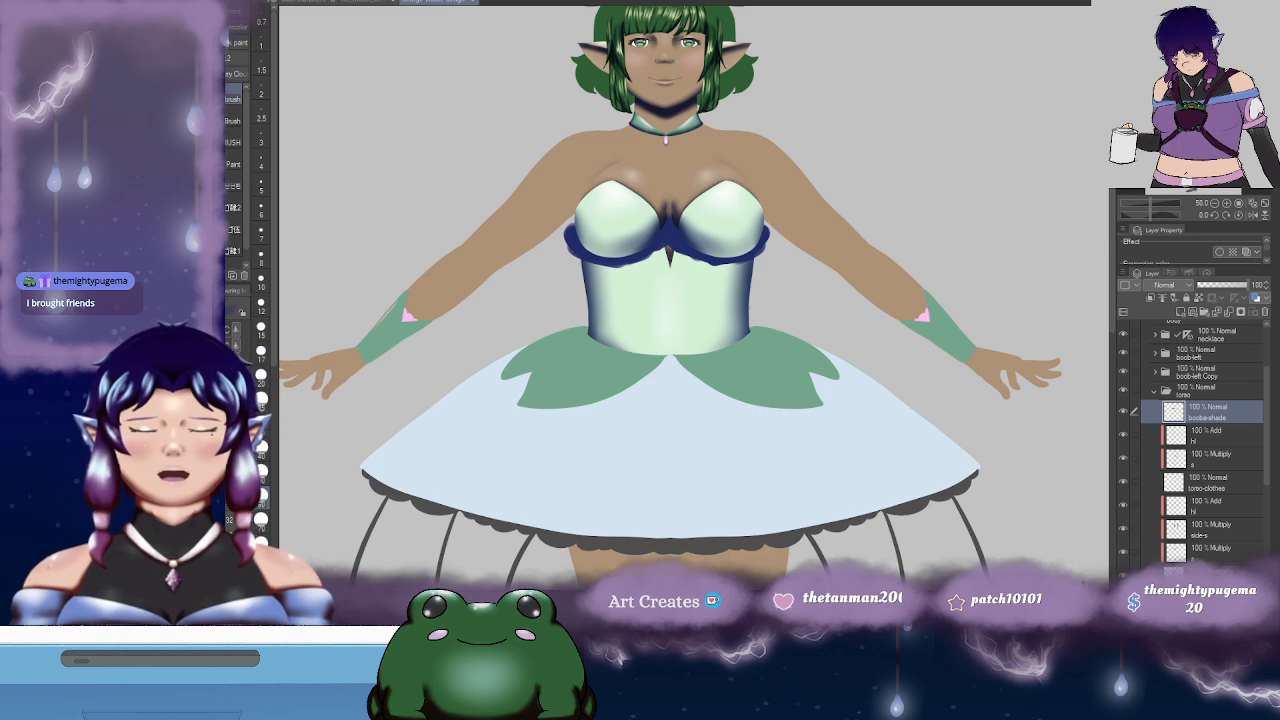
- Touch up the dark blue band beneath the bust and set the booba-shade layer's blending mode to Multiply
{"action": "scroll", "coordinate": [843, 107], "scroll_direction": "down", "scroll_amount": 3}
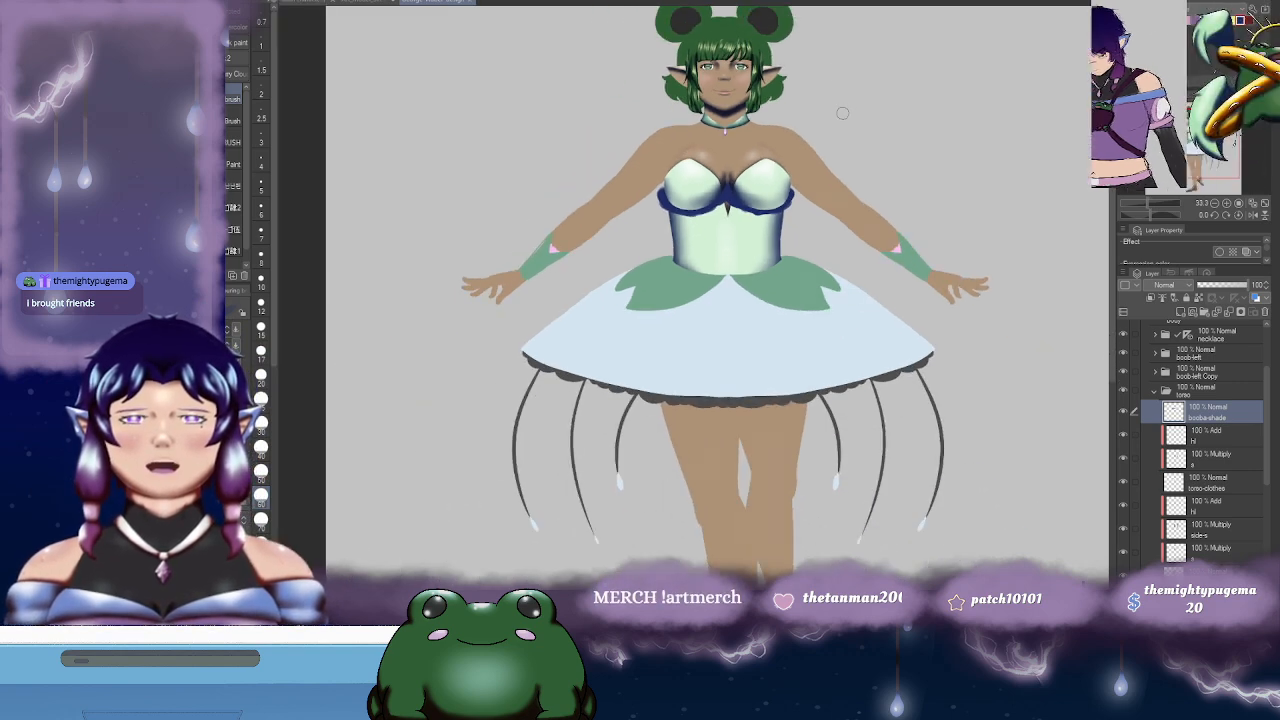
{"action": "left_click_drag", "start_coordinate": [831, 110], "coordinate": [772, 90]}
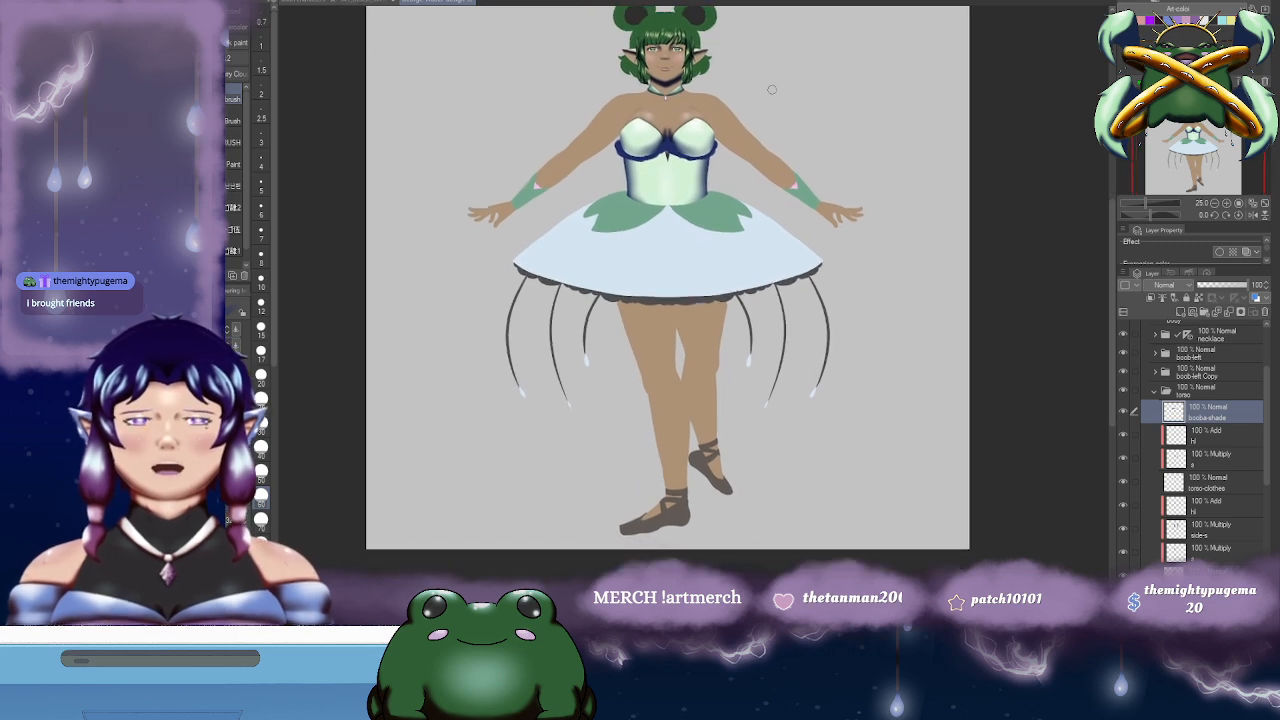
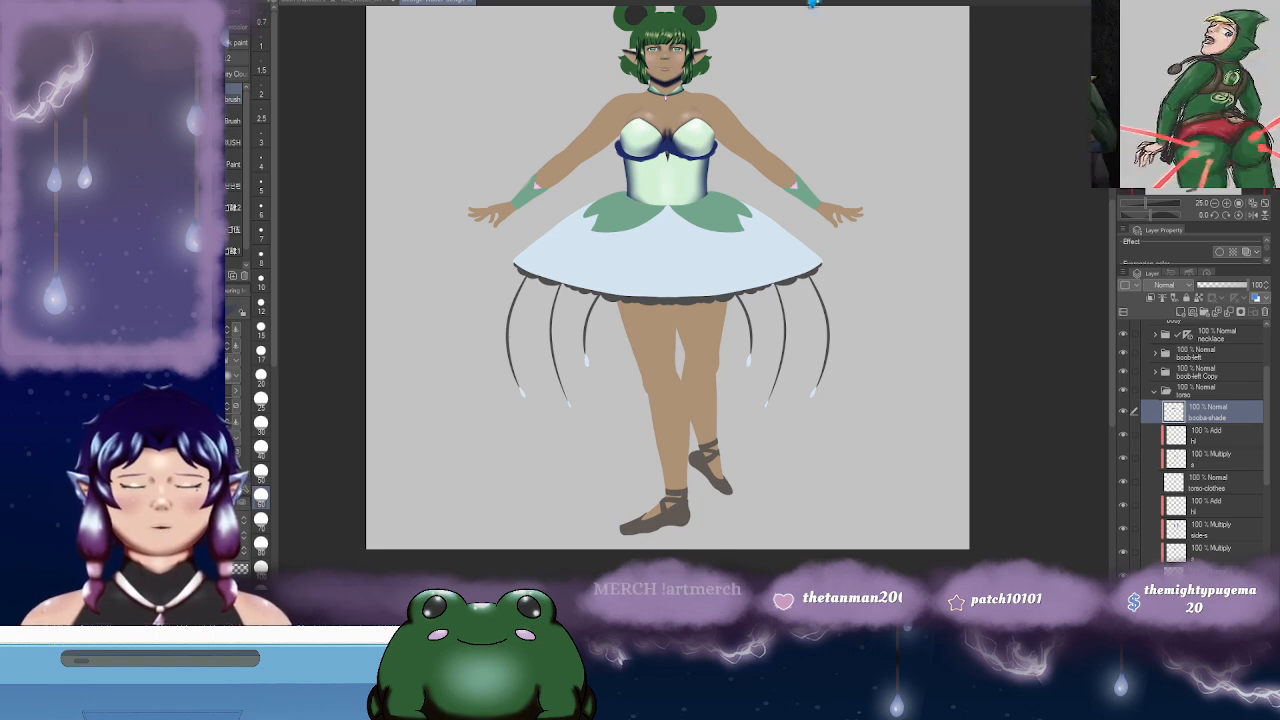
{"action": "left_click_drag", "start_coordinate": [812, 3], "coordinate": [843, 49]}
{"action": "scroll", "coordinate": [690, 253], "scroll_direction": "up", "scroll_amount": 3}
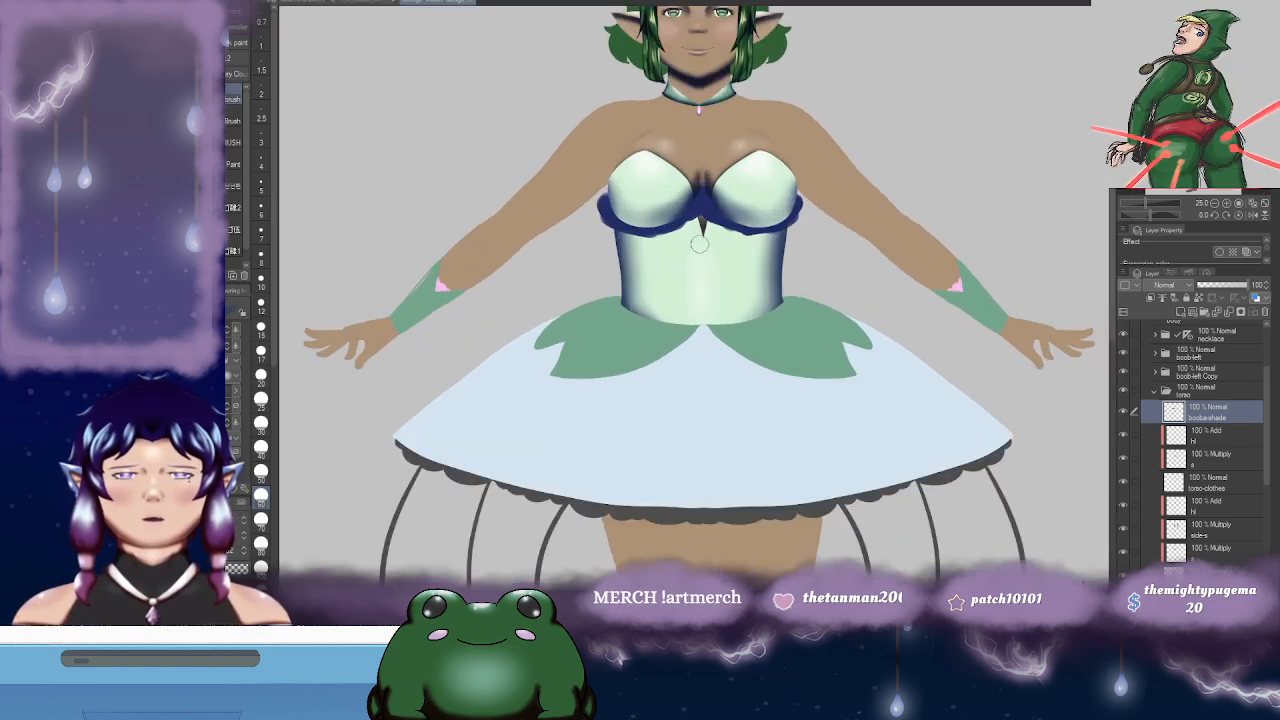
{"action": "mouse_move", "coordinate": [630, 236]}
{"action": "left_mouse_down"}
{"action": "mouse_move", "coordinate": [694, 218]}
{"action": "mouse_move", "coordinate": [605, 222]}
{"action": "mouse_move", "coordinate": [770, 216]}
{"action": "mouse_move", "coordinate": [704, 206]}
{"action": "mouse_move", "coordinate": [726, 172]}
{"action": "left_mouse_up"}
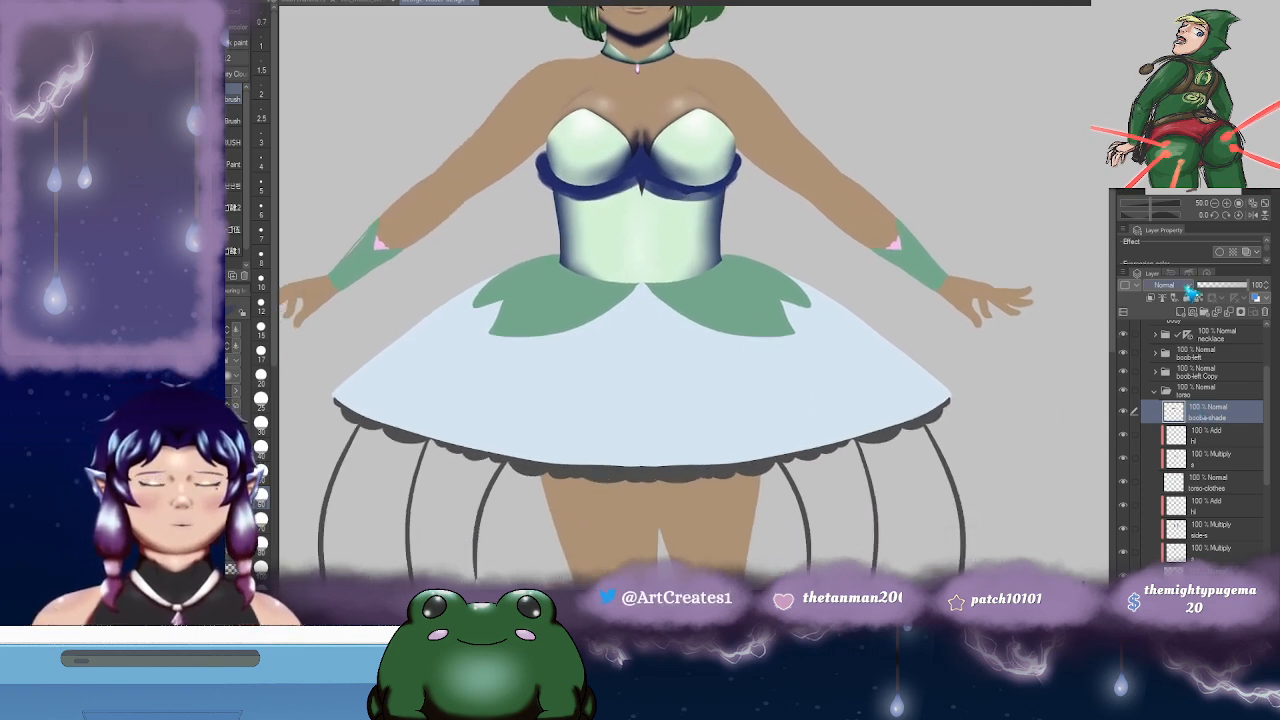
{"action": "left_click", "coordinate": [1168, 312]}
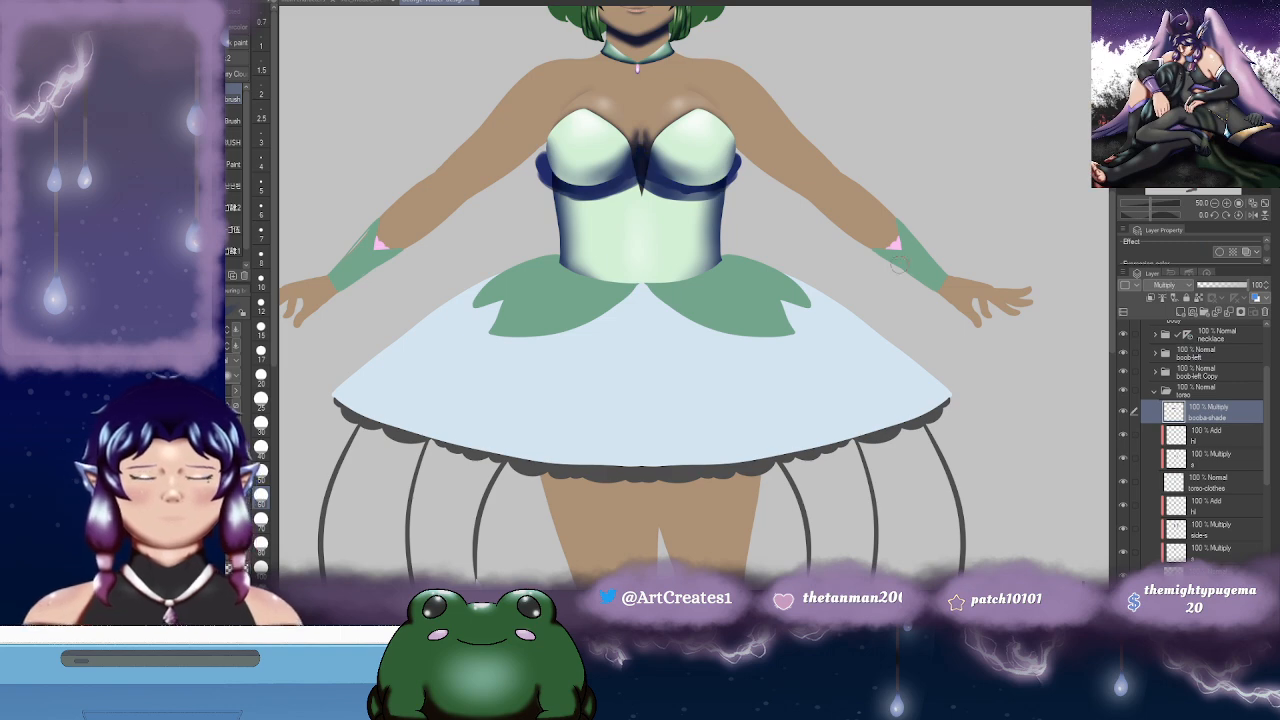
- Blur the lower edges of the dark blue band beneath both bust cups on the booba-shade layer
{"action": "left_click_drag", "start_coordinate": [878, 284], "coordinate": [900, 286]}
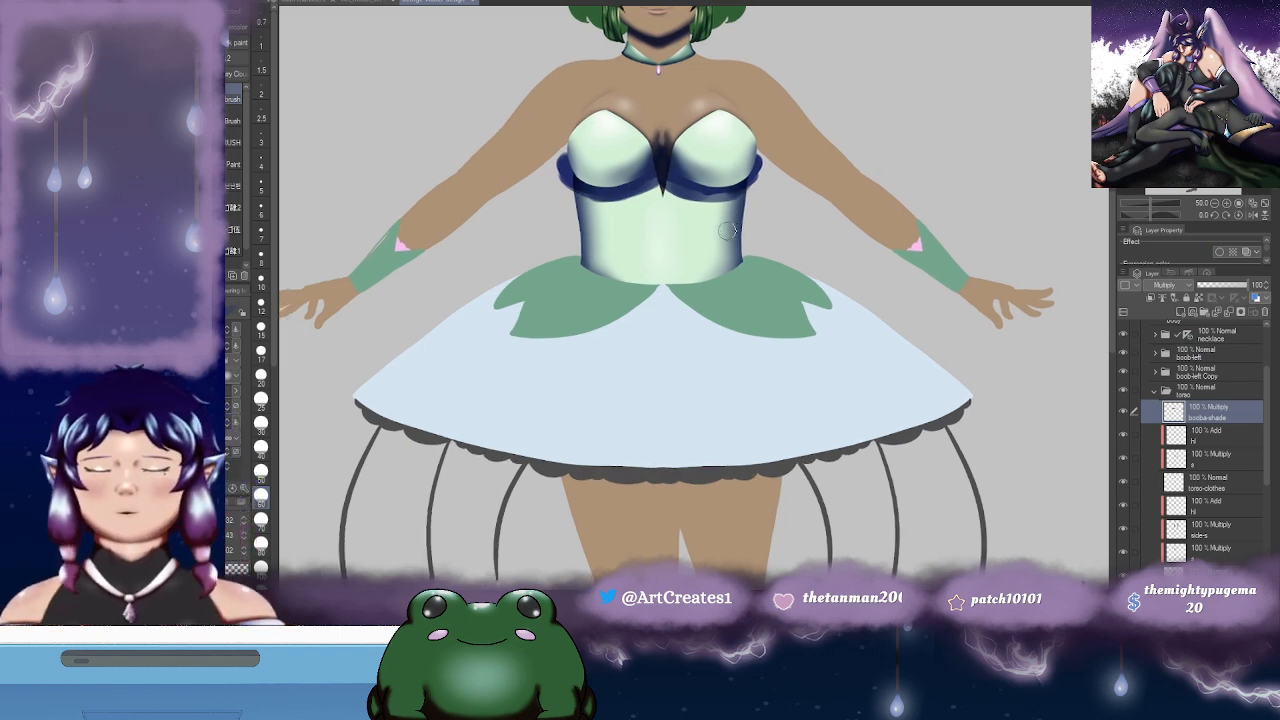
{"action": "key", "text": "j"}
{"action": "scroll", "coordinate": [650, 217], "scroll_direction": "up", "scroll_amount": 1}
{"action": "mouse_move", "coordinate": [551, 186]}
{"action": "left_mouse_down"}
{"action": "mouse_move", "coordinate": [603, 218]}
{"action": "mouse_move", "coordinate": [644, 192]}
{"action": "mouse_move", "coordinate": [733, 210]}
{"action": "mouse_move", "coordinate": [672, 206]}
{"action": "mouse_move", "coordinate": [705, 242]}
{"action": "left_mouse_up"}
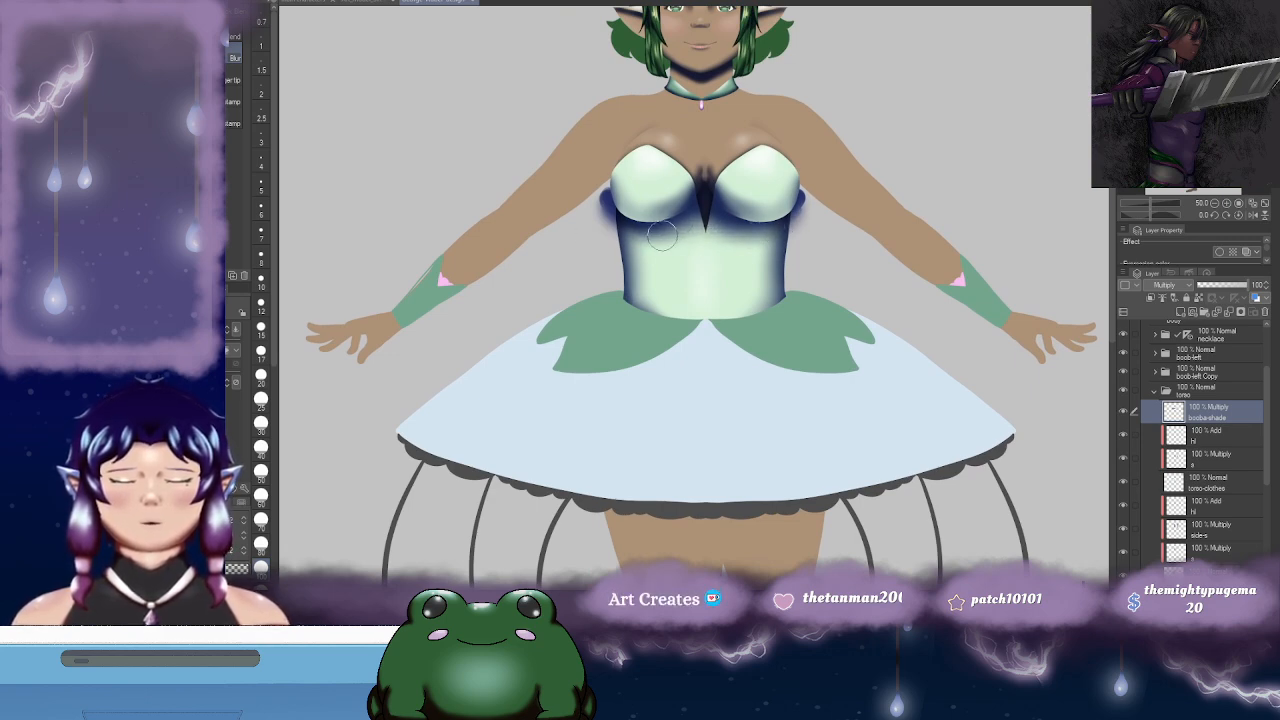
{"action": "left_click_drag", "start_coordinate": [809, 272], "coordinate": [726, 278]}
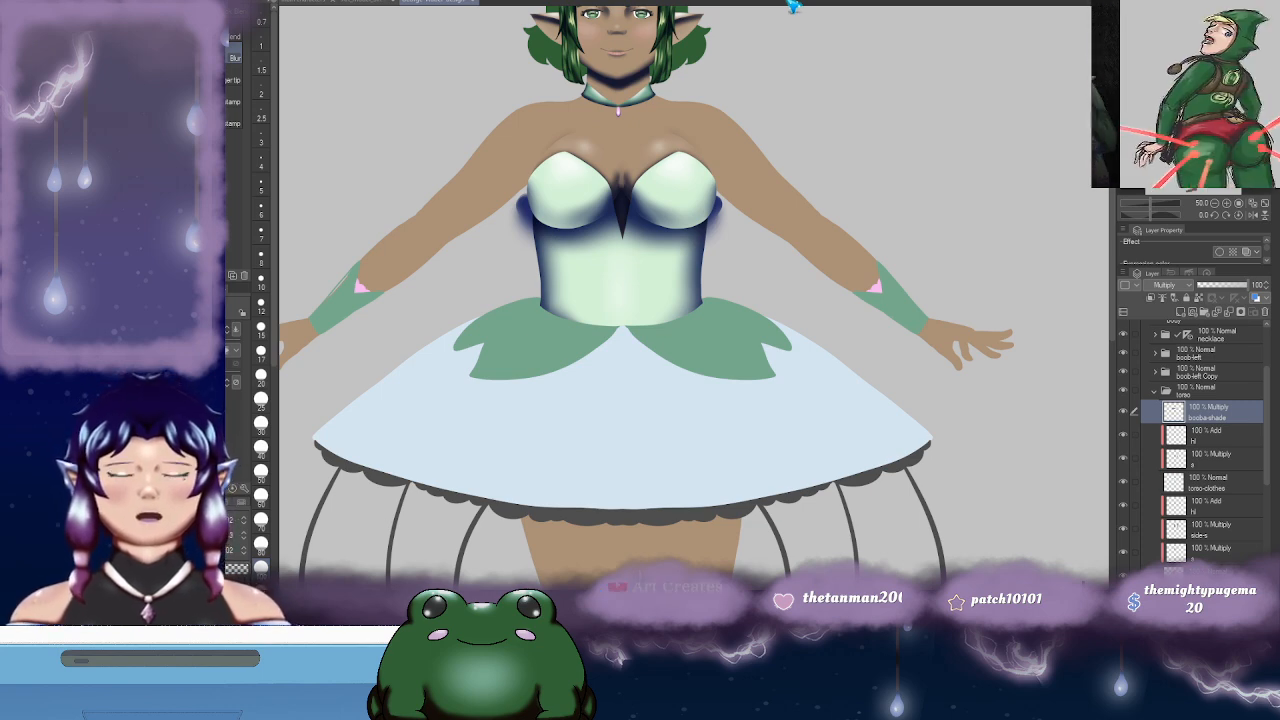
{"action": "left_click_drag", "start_coordinate": [921, 196], "coordinate": [845, 174]}
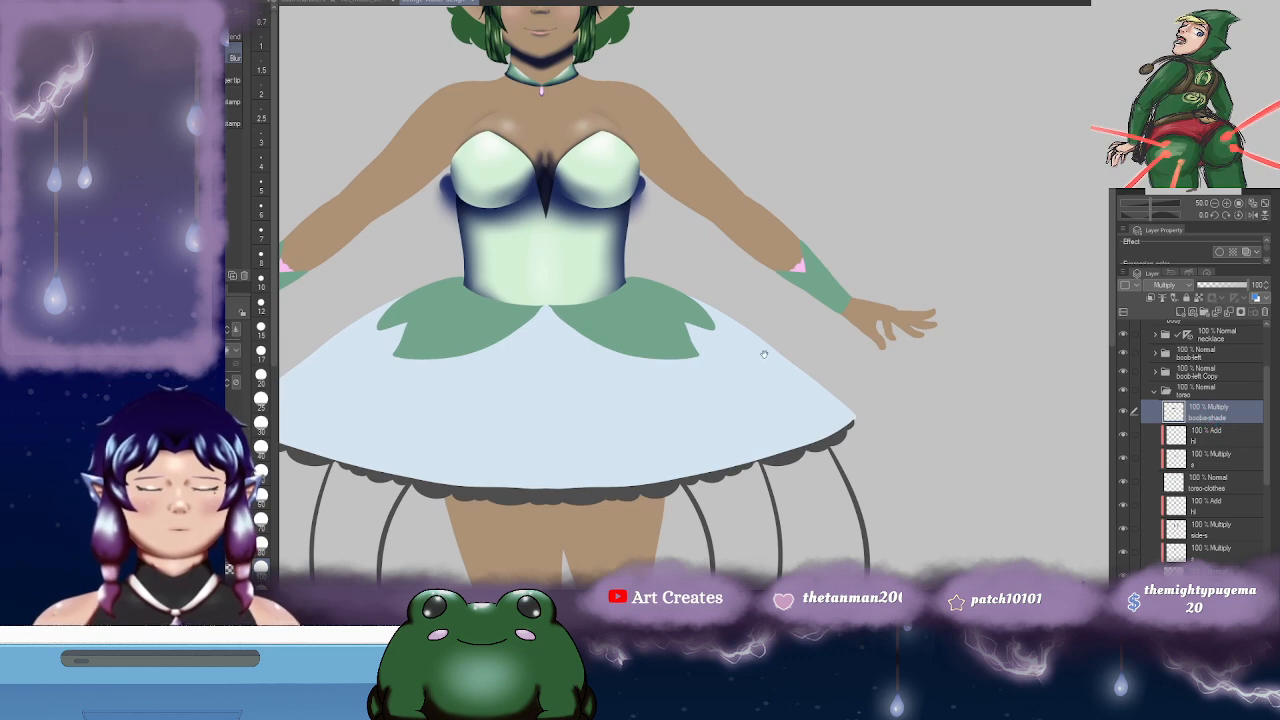
{"action": "left_click_drag", "start_coordinate": [764, 354], "coordinate": [828, 361]}
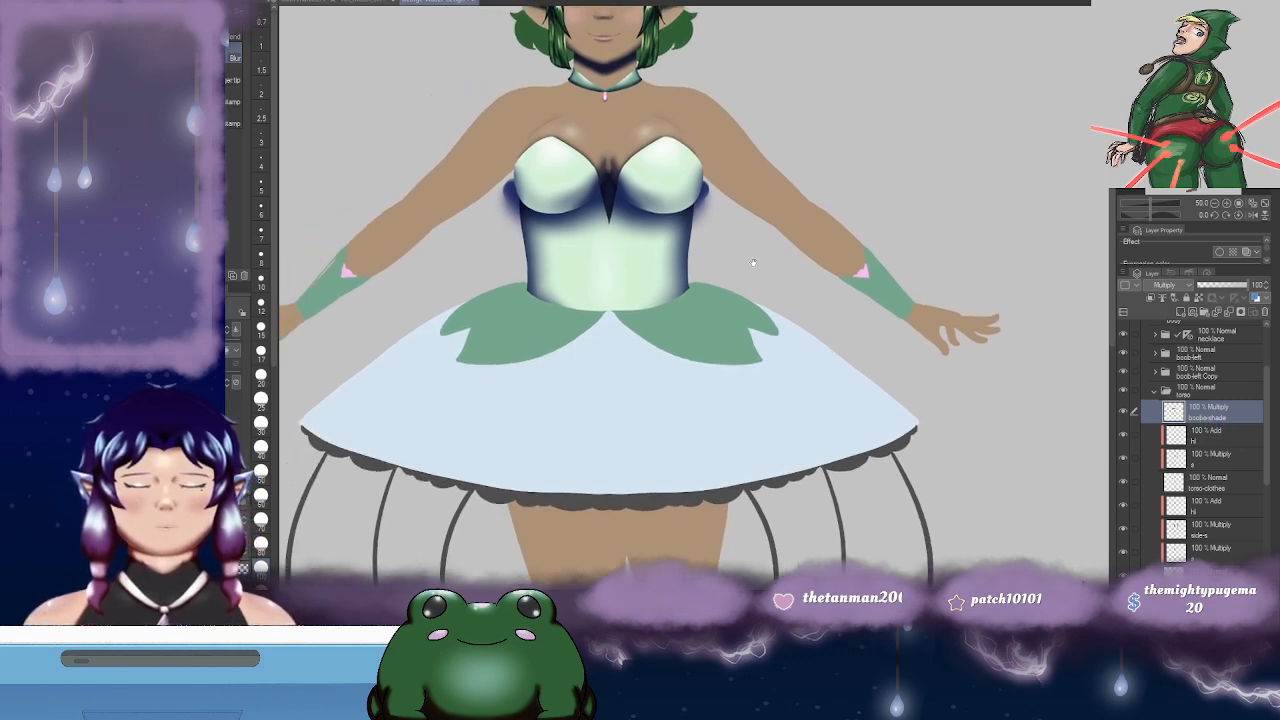
{"action": "left_click_drag", "start_coordinate": [753, 263], "coordinate": [802, 262]}
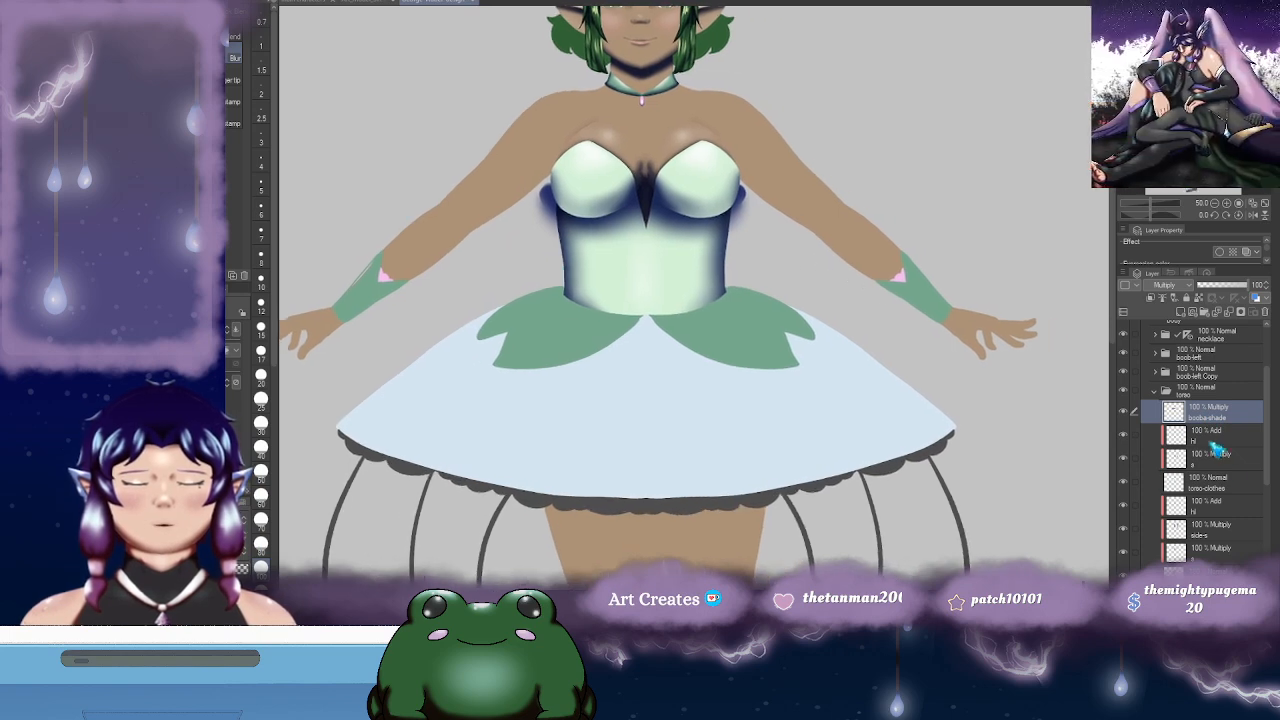
- Collapse the torso layer folder
{"action": "left_click", "coordinate": [1228, 463]}
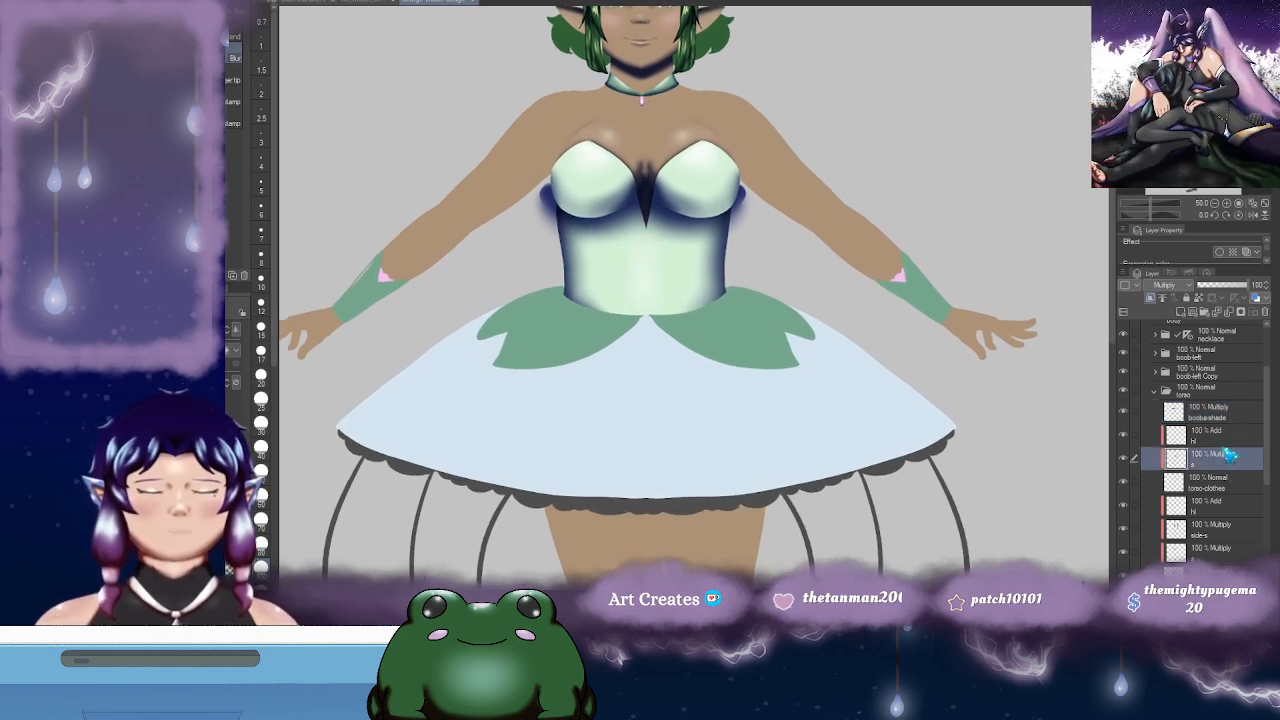
{"action": "left_click", "coordinate": [1230, 440]}
{"action": "left_click", "coordinate": [1160, 395]}
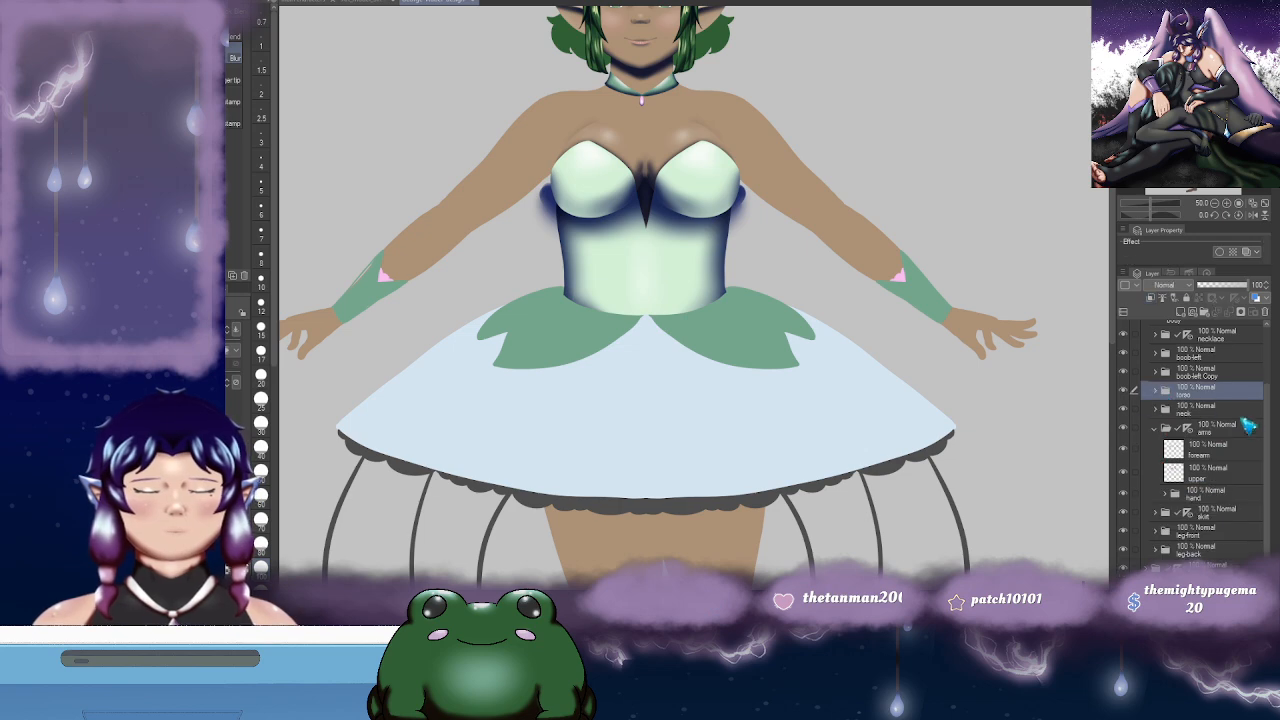
{"action": "left_click", "coordinate": [1156, 391]}
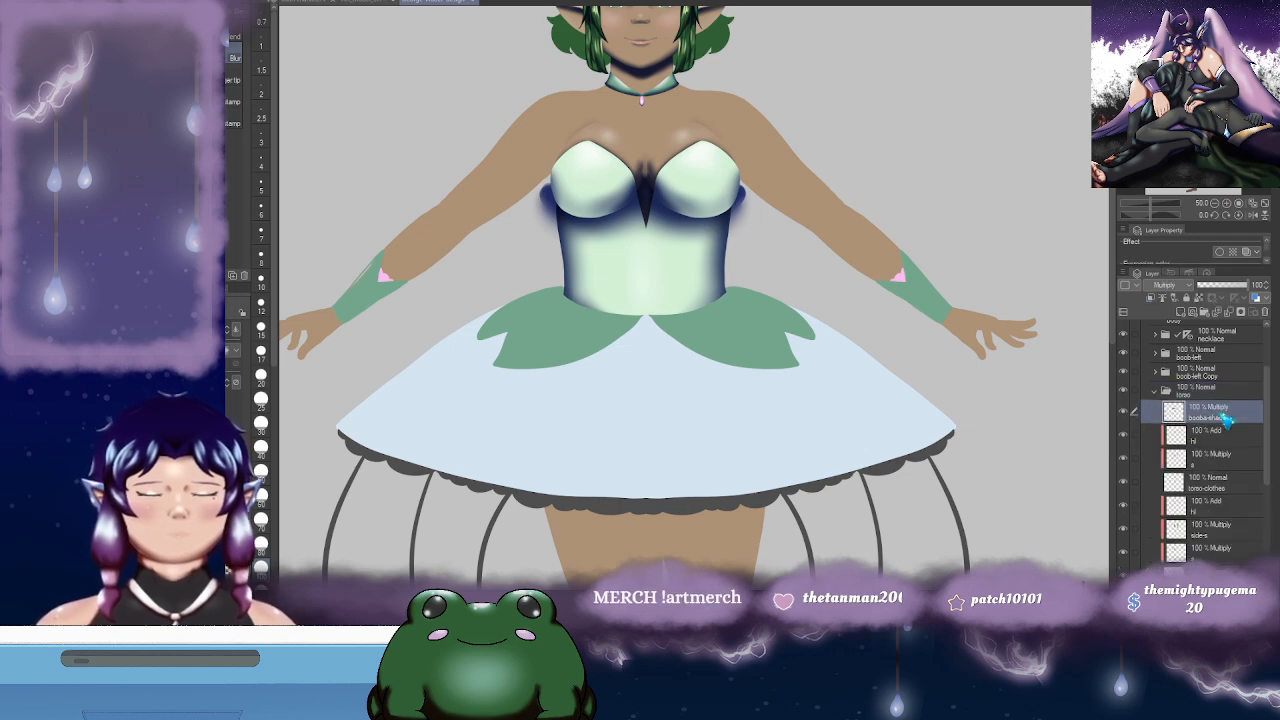
{"action": "left_click", "coordinate": [1157, 392]}
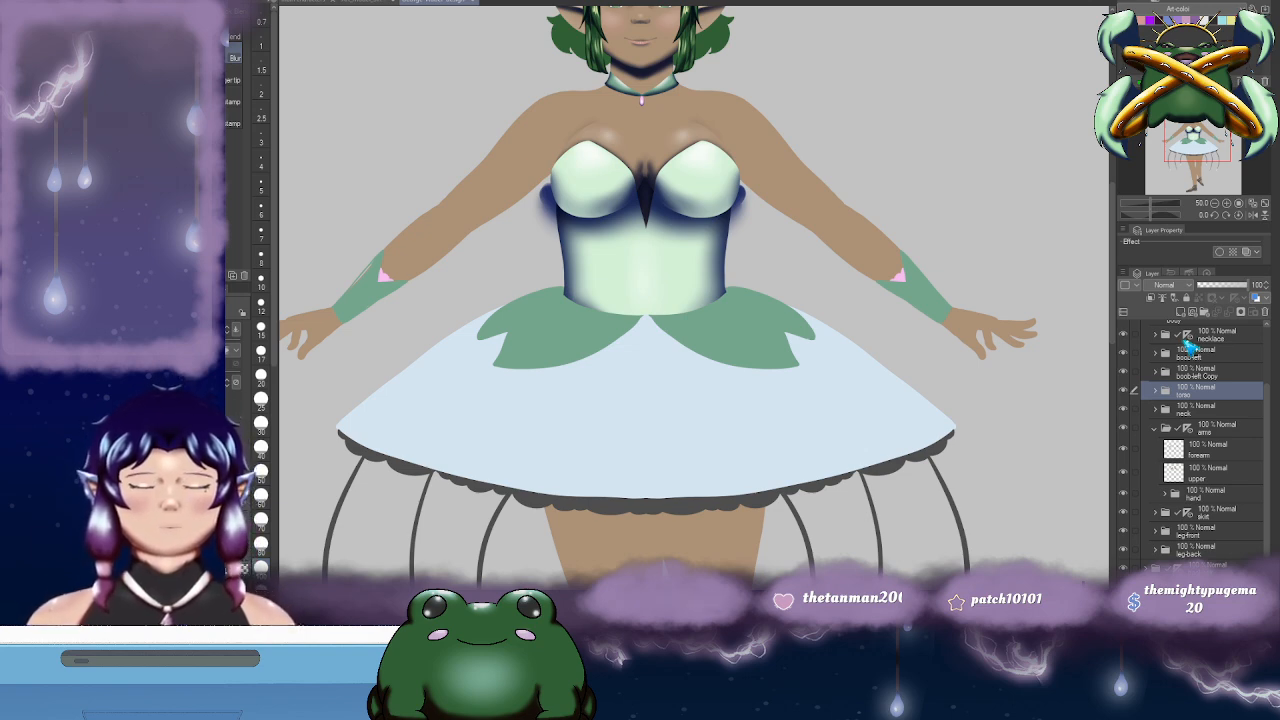
- Fill the thin gap along the outer edge of the green wrist cuff with green on the forearm layer
{"action": "left_click_drag", "start_coordinate": [804, 312], "coordinate": [893, 303]}
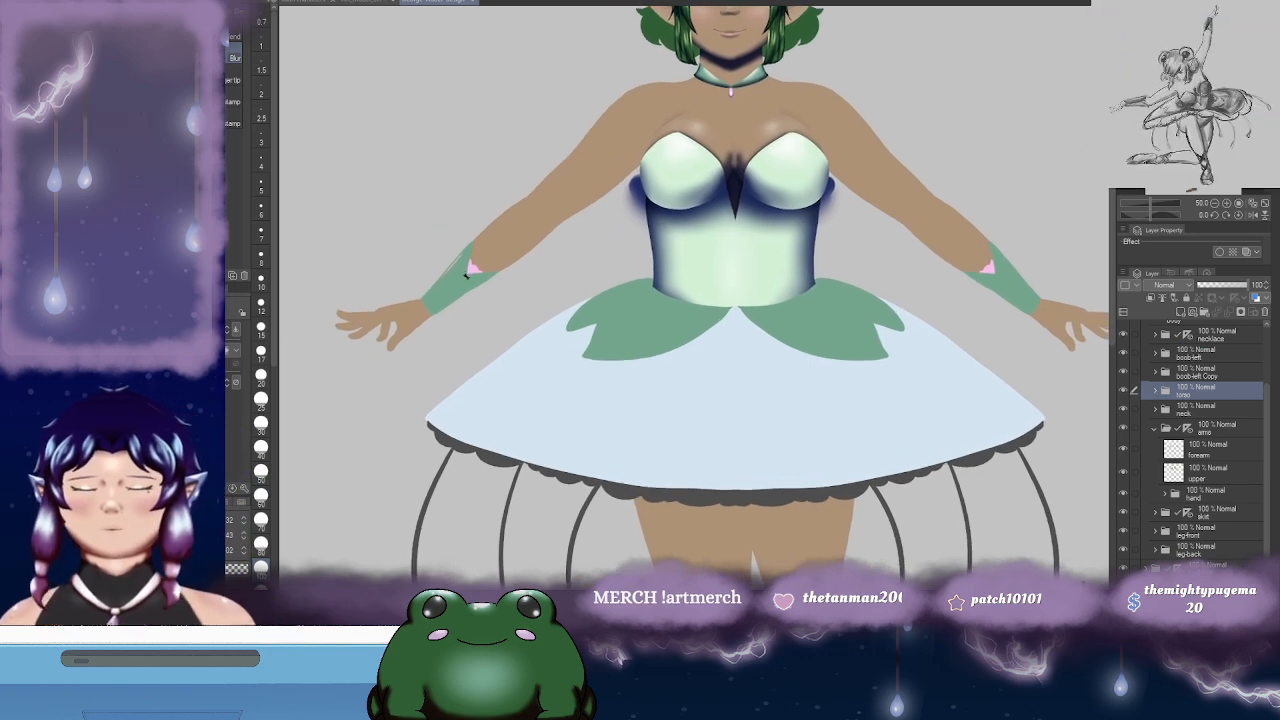
{"action": "key", "text": "o"}
{"action": "left_click", "coordinate": [462, 288]}
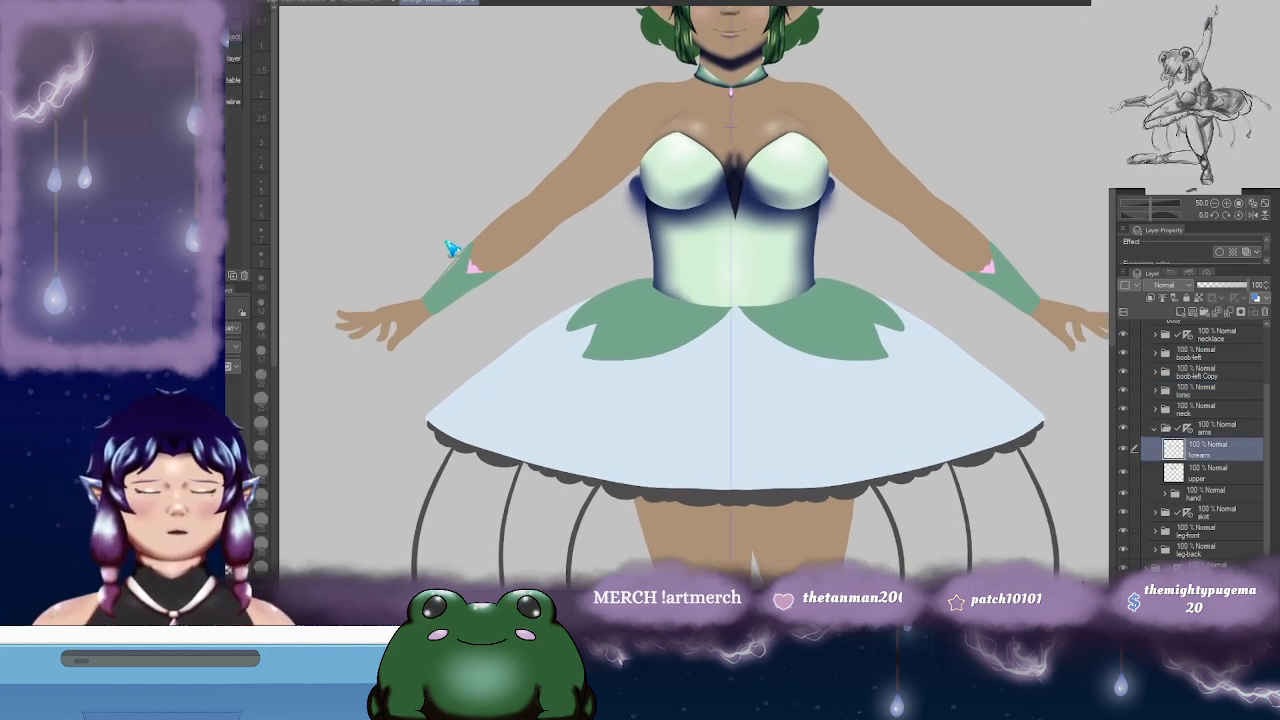
{"action": "scroll", "coordinate": [452, 248], "scroll_direction": "up", "scroll_amount": 5}
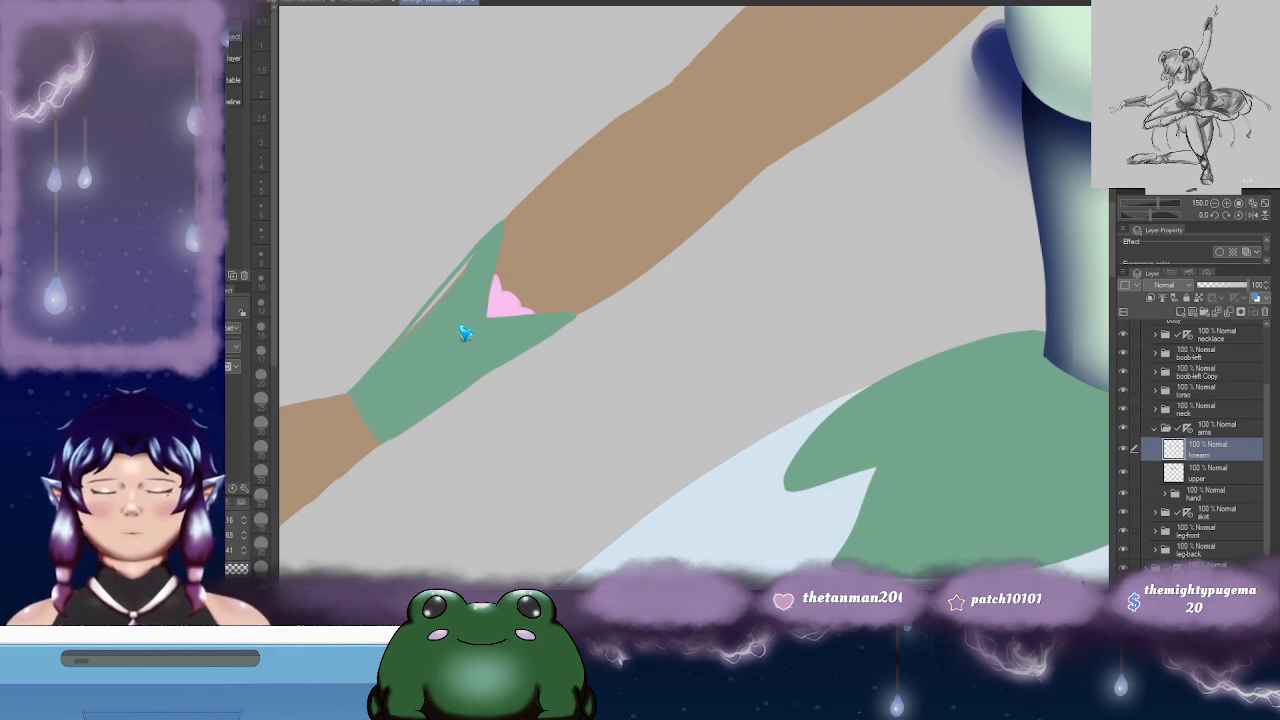
{"action": "key", "text": "p"}
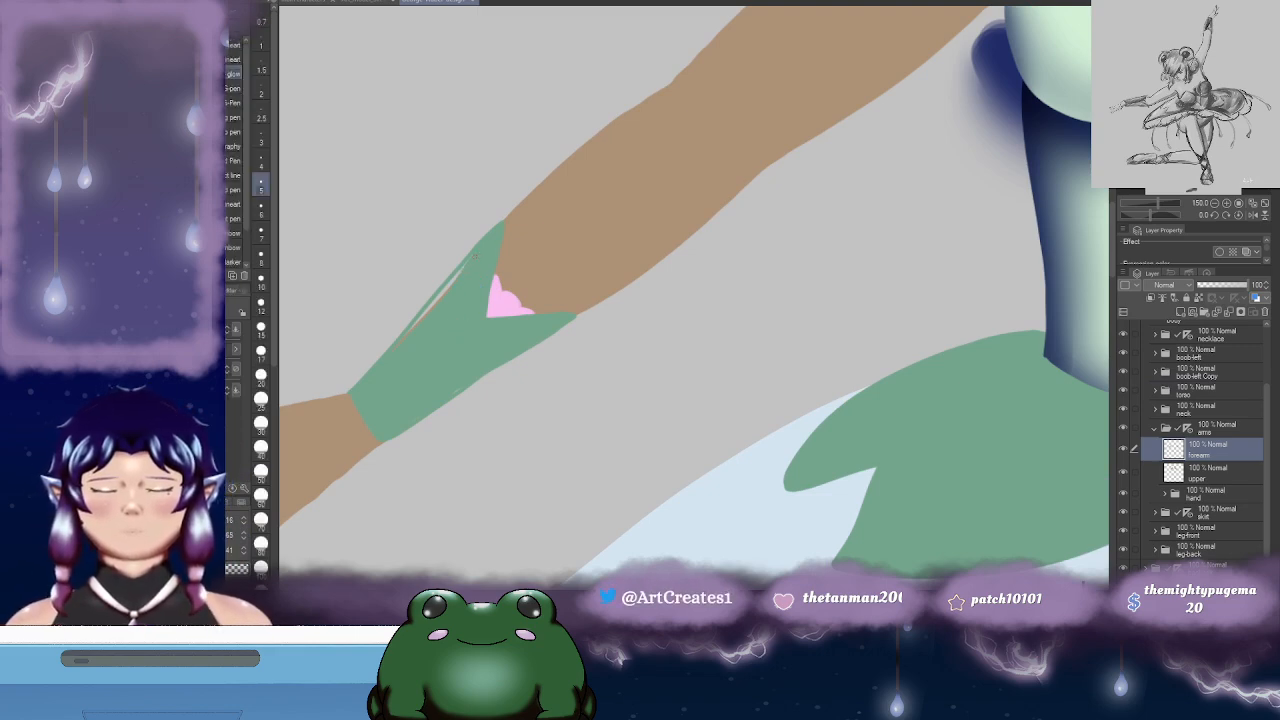
{"action": "left_click_drag", "start_coordinate": [408, 331], "coordinate": [460, 266]}
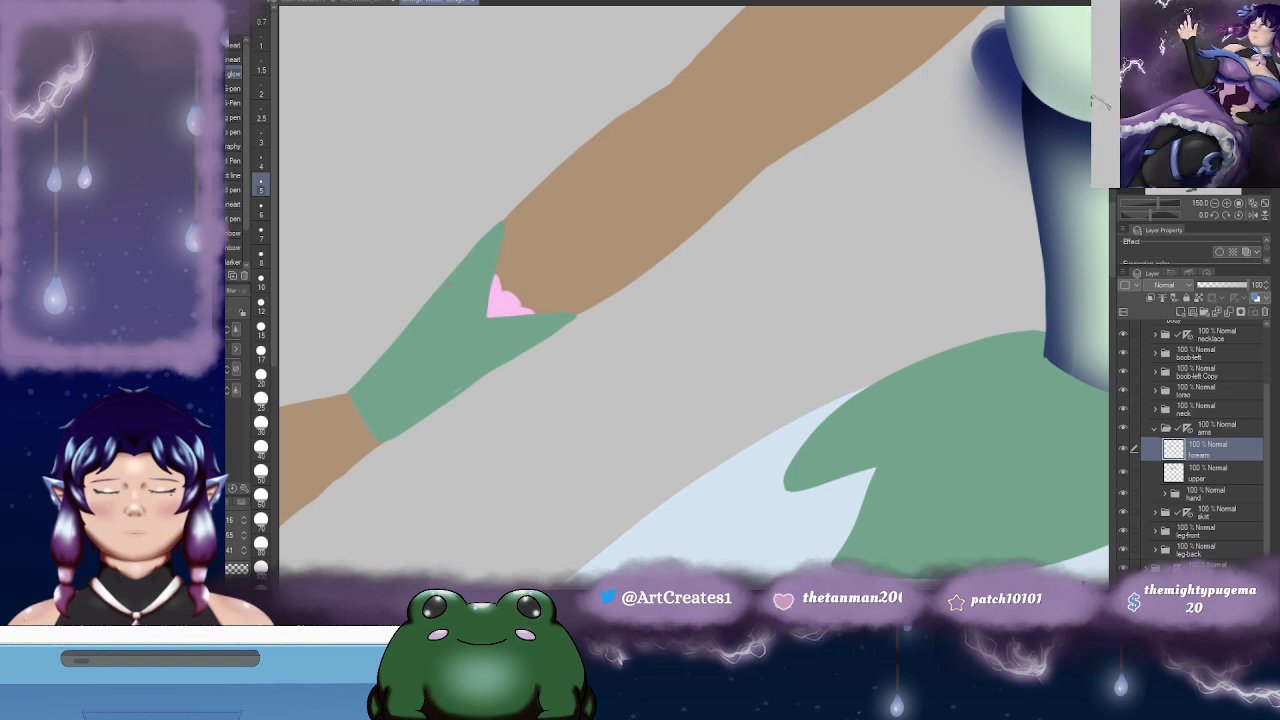
{"action": "left_click_drag", "start_coordinate": [497, 346], "coordinate": [524, 265]}
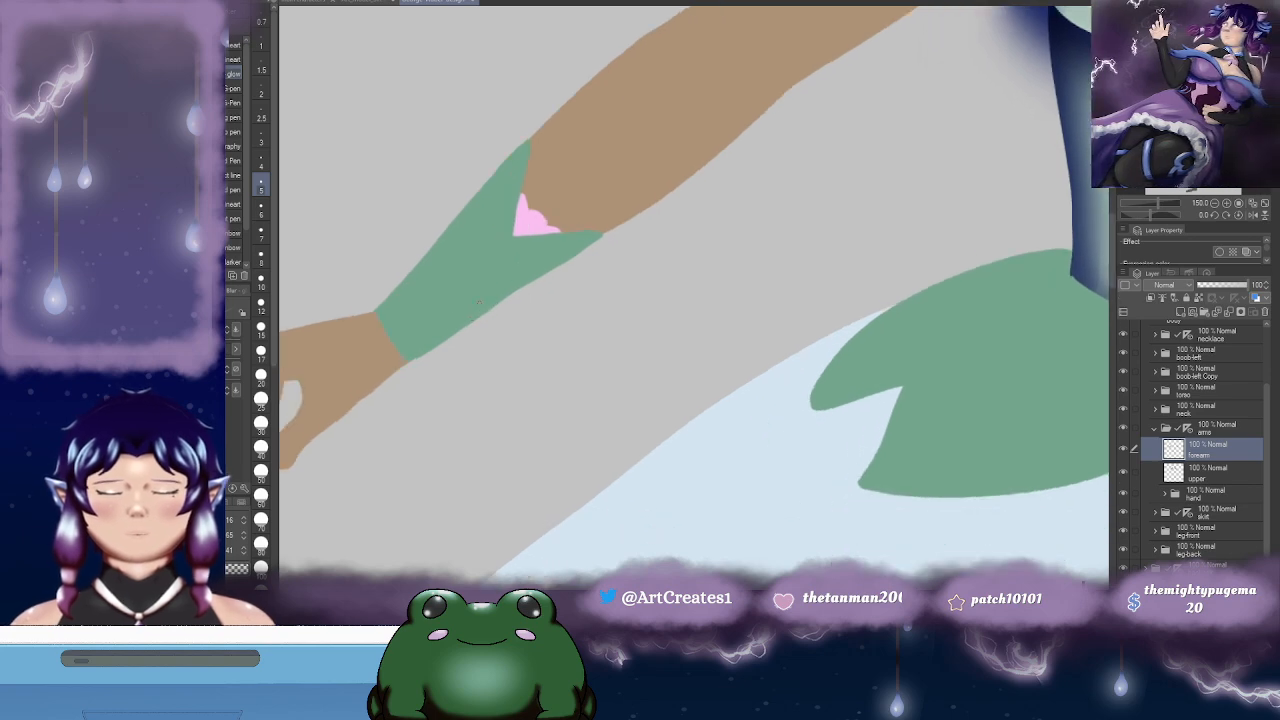
- Move the upper layer above the forearm layer within the arms folder
{"action": "scroll", "coordinate": [754, 371], "scroll_direction": "down", "scroll_amount": 5}
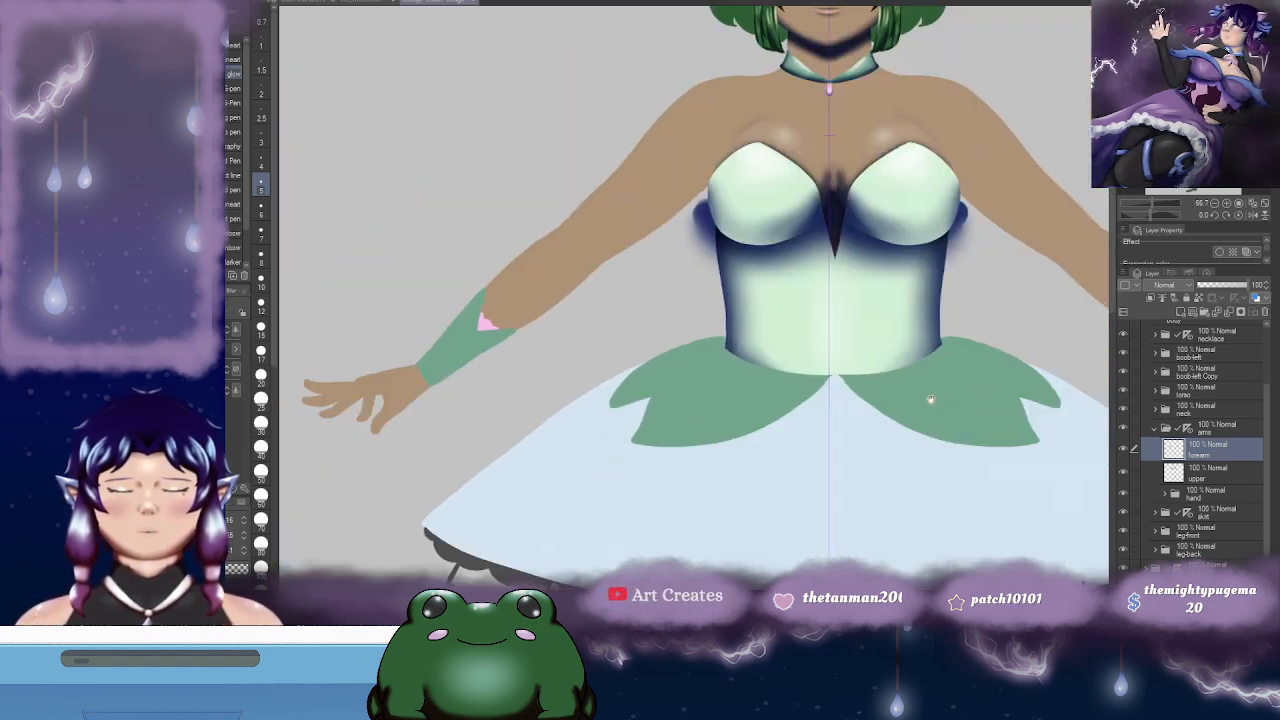
{"action": "left_click_drag", "start_coordinate": [931, 399], "coordinate": [725, 457]}
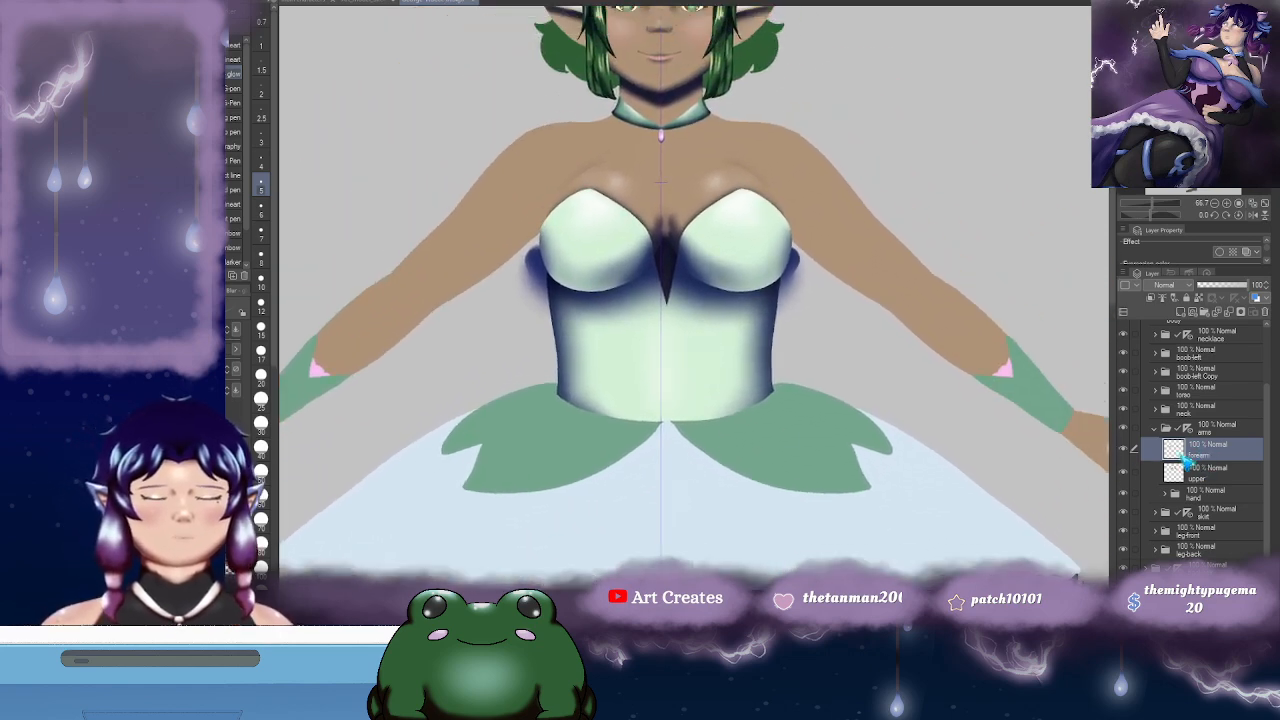
{"action": "left_click_drag", "start_coordinate": [740, 380], "coordinate": [712, 432]}
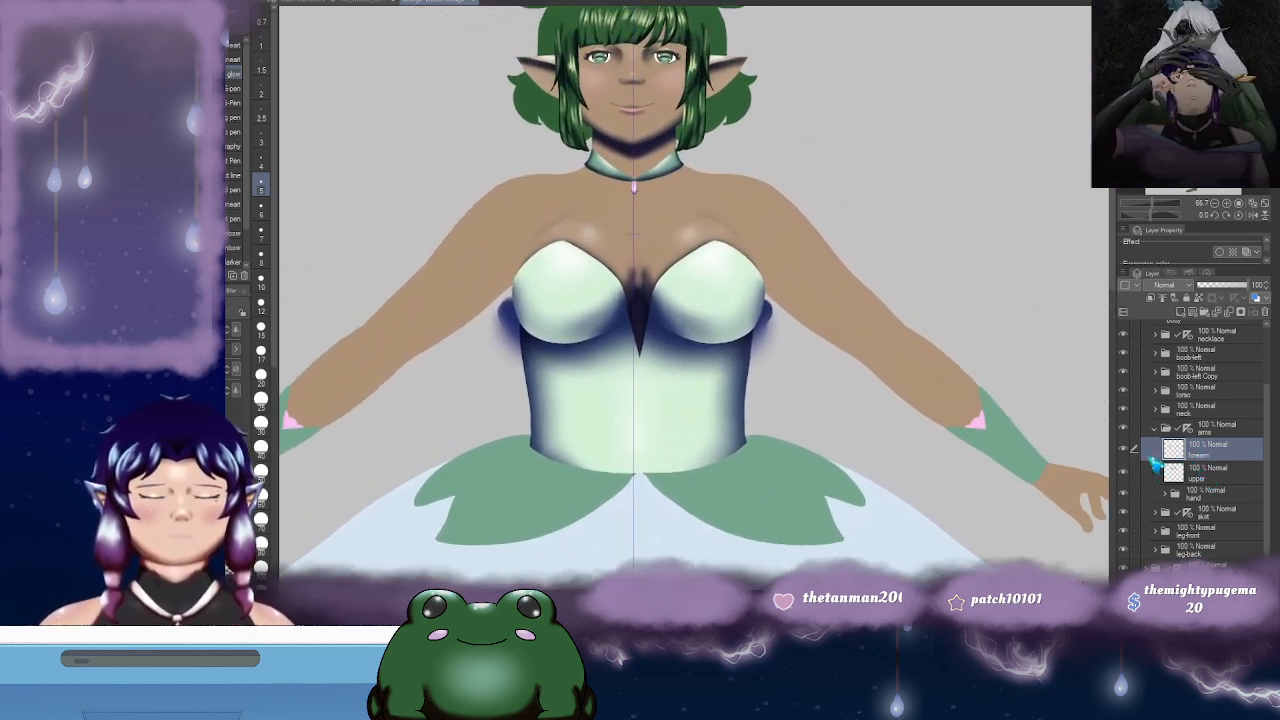
{"action": "left_click", "coordinate": [1207, 480]}
{"action": "left_click_drag", "start_coordinate": [1210, 480], "coordinate": [1220, 448]}
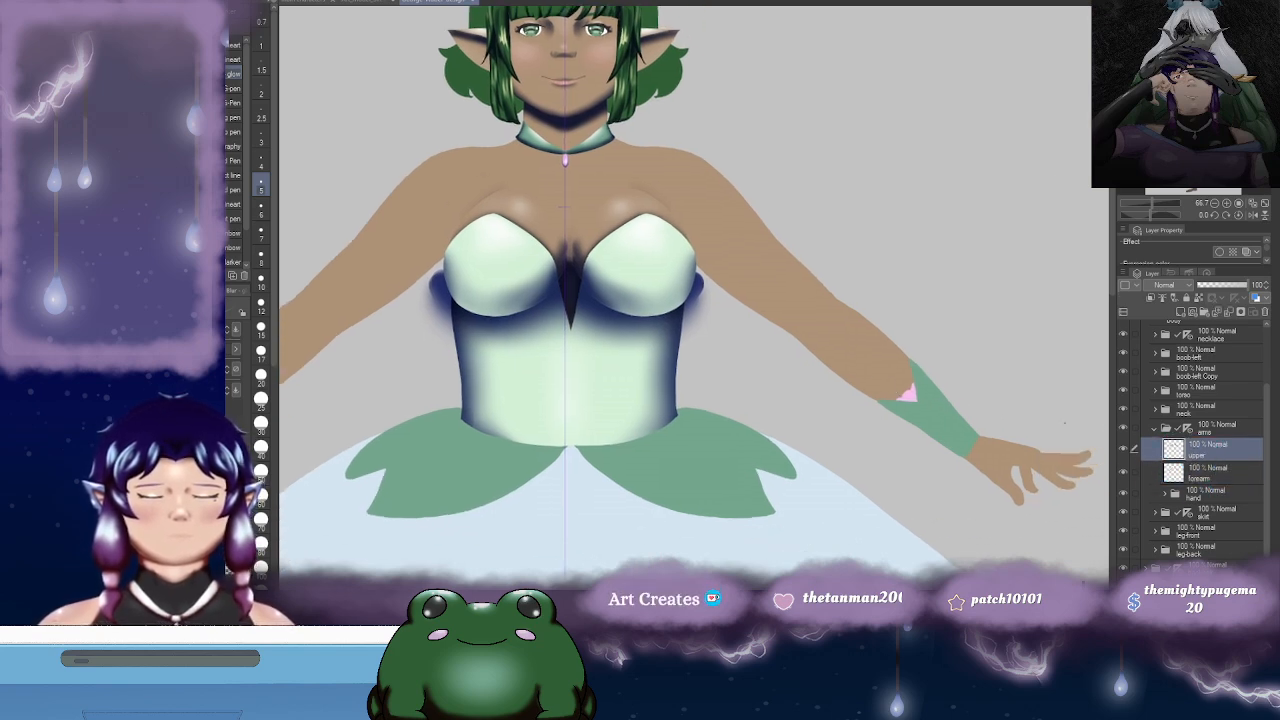
- Add two layers above the upper arm layer, clip them to it and name them s and hl
{"action": "left_click", "coordinate": [1183, 313]}
{"action": "left_click", "coordinate": [1182, 313]}
{"action": "left_click", "coordinate": [1207, 472], "text": "ctrl"}
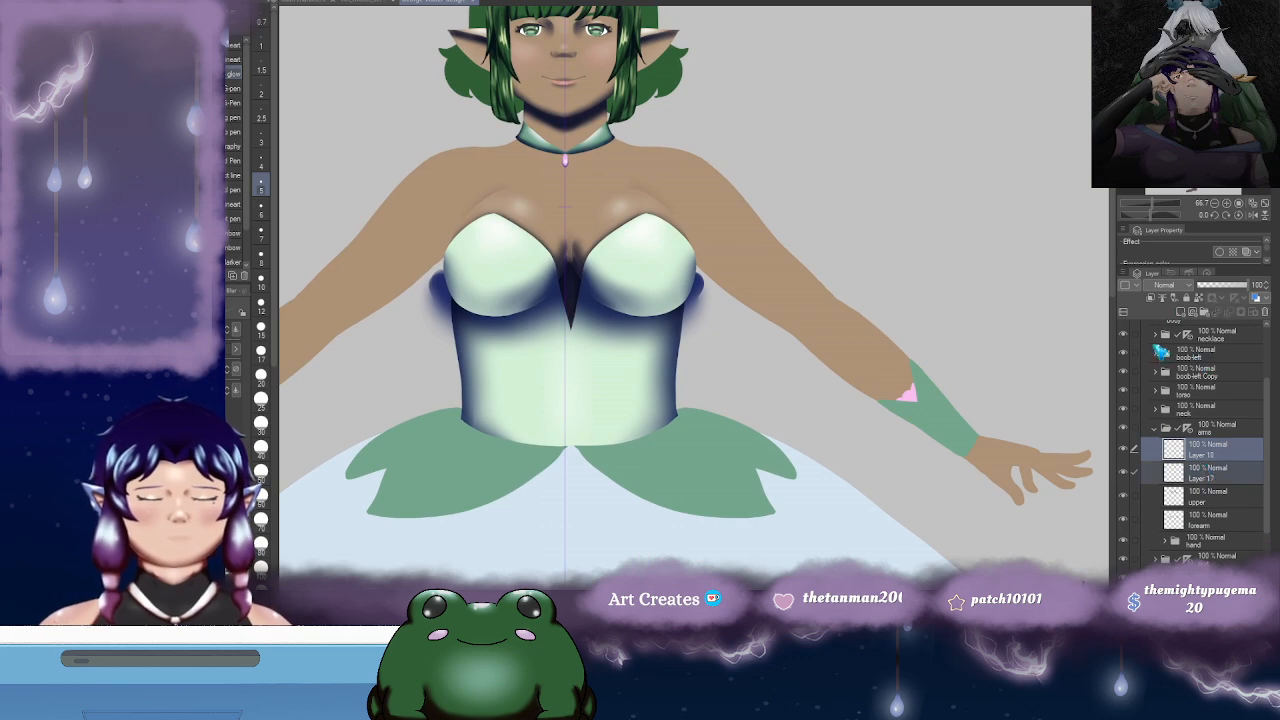
{"action": "left_click", "coordinate": [1150, 298]}
{"action": "double_click", "coordinate": [1226, 478]}
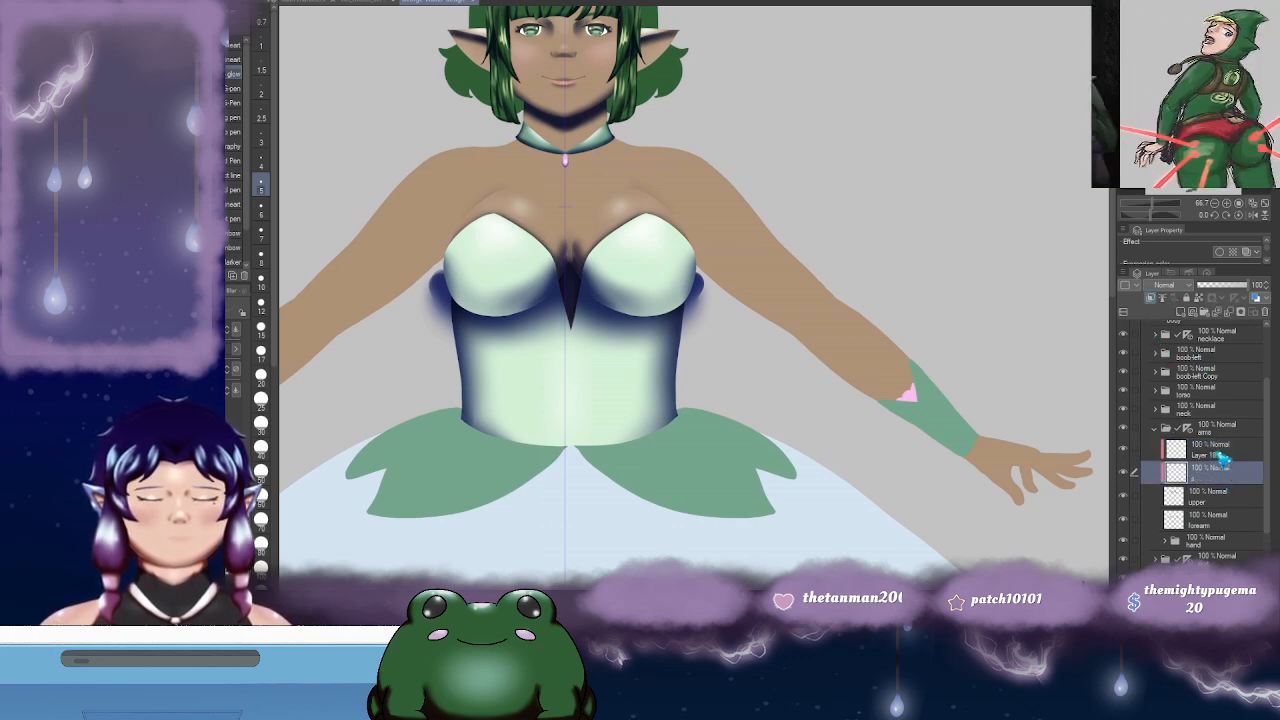
{"action": "type", "text": "s"}
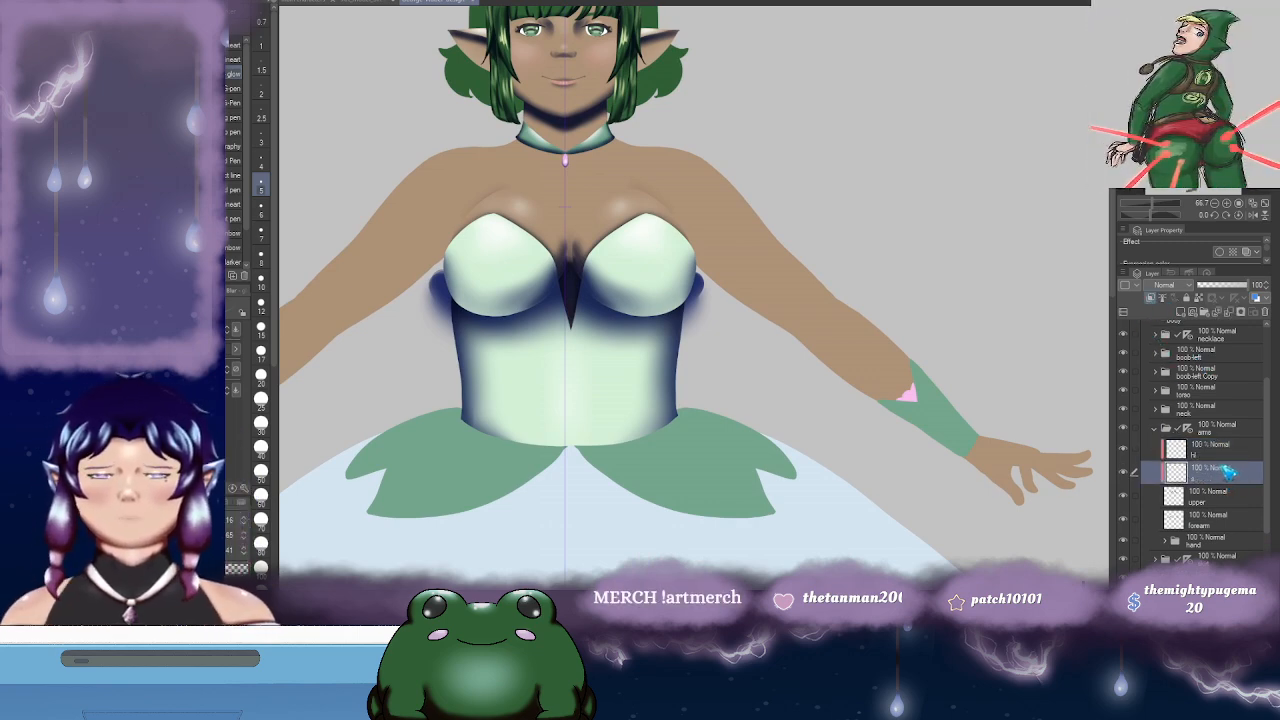
- Set the upper arm's s layer to Multiply and its hl layer to Add
{"action": "left_click_drag", "start_coordinate": [769, 289], "coordinate": [827, 359]}
{"action": "key", "text": "b"}
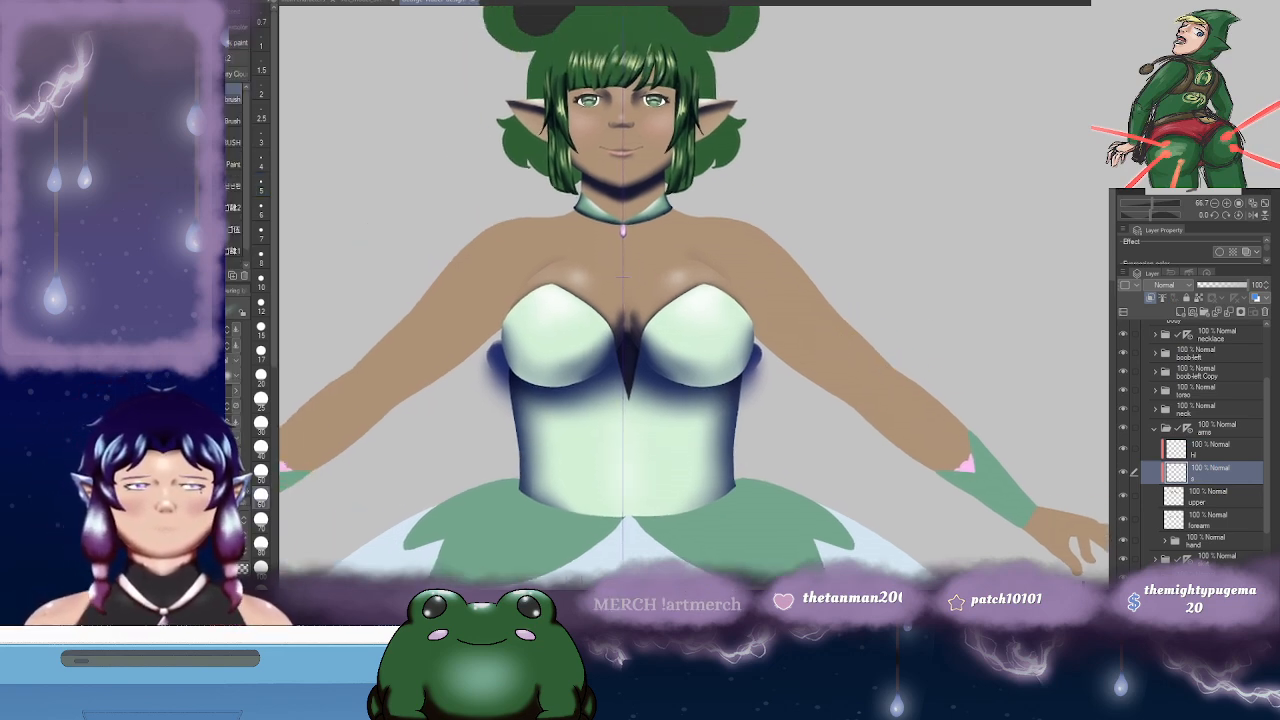
{"action": "left_click_drag", "start_coordinate": [825, 340], "coordinate": [847, 304]}
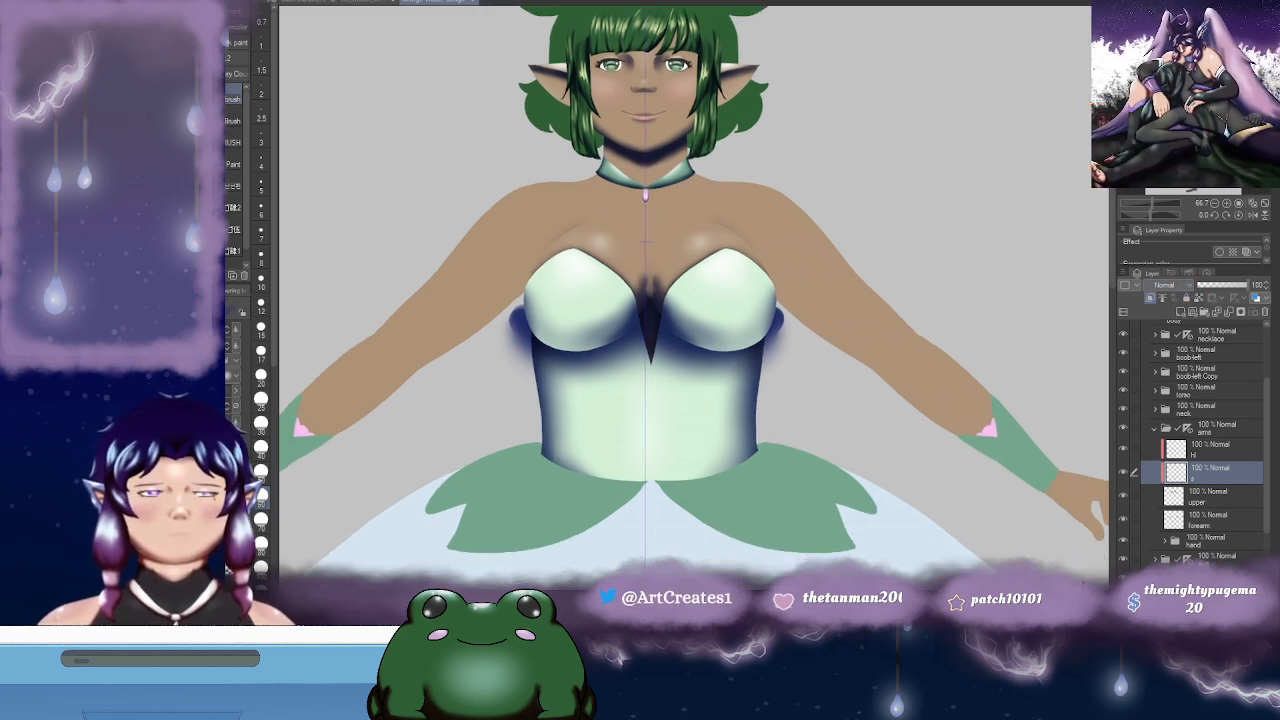
{"action": "left_click", "coordinate": [1197, 323]}
{"action": "left_click", "coordinate": [1217, 446]}
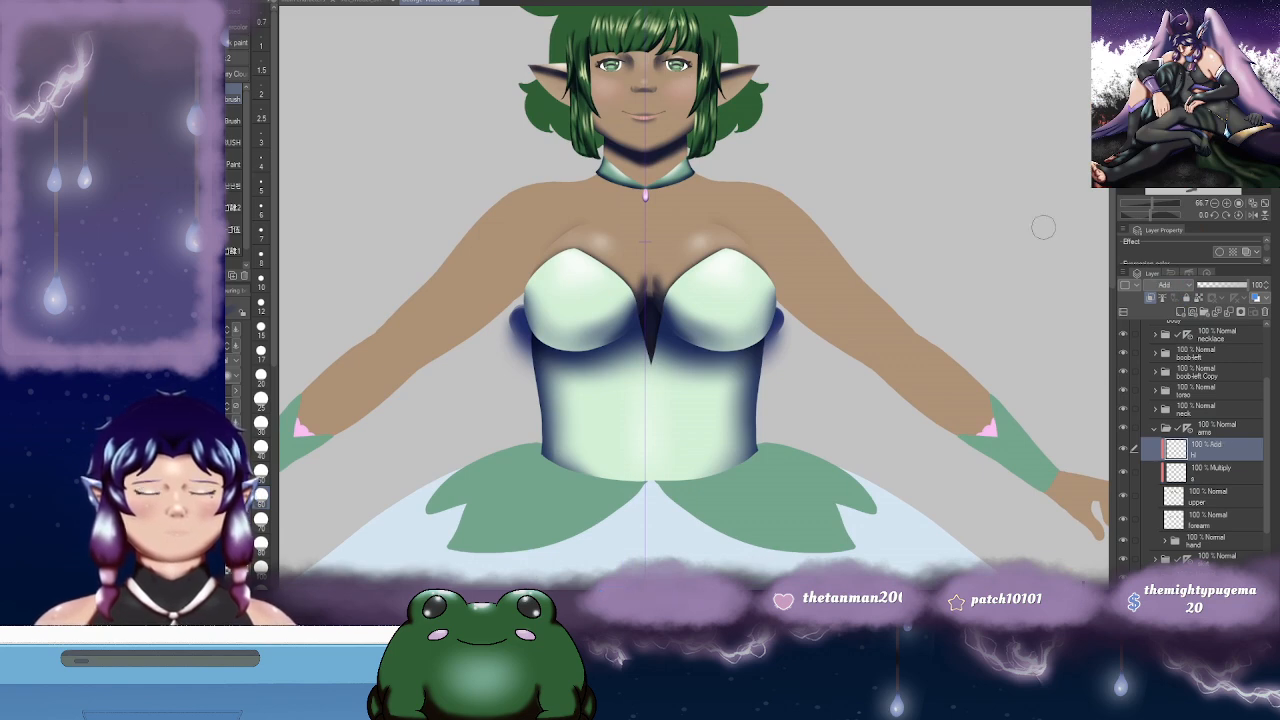
{"action": "left_click_drag", "start_coordinate": [1043, 227], "coordinate": [1001, 207]}
{"action": "left_click_drag", "start_coordinate": [755, 290], "coordinate": [699, 212]}
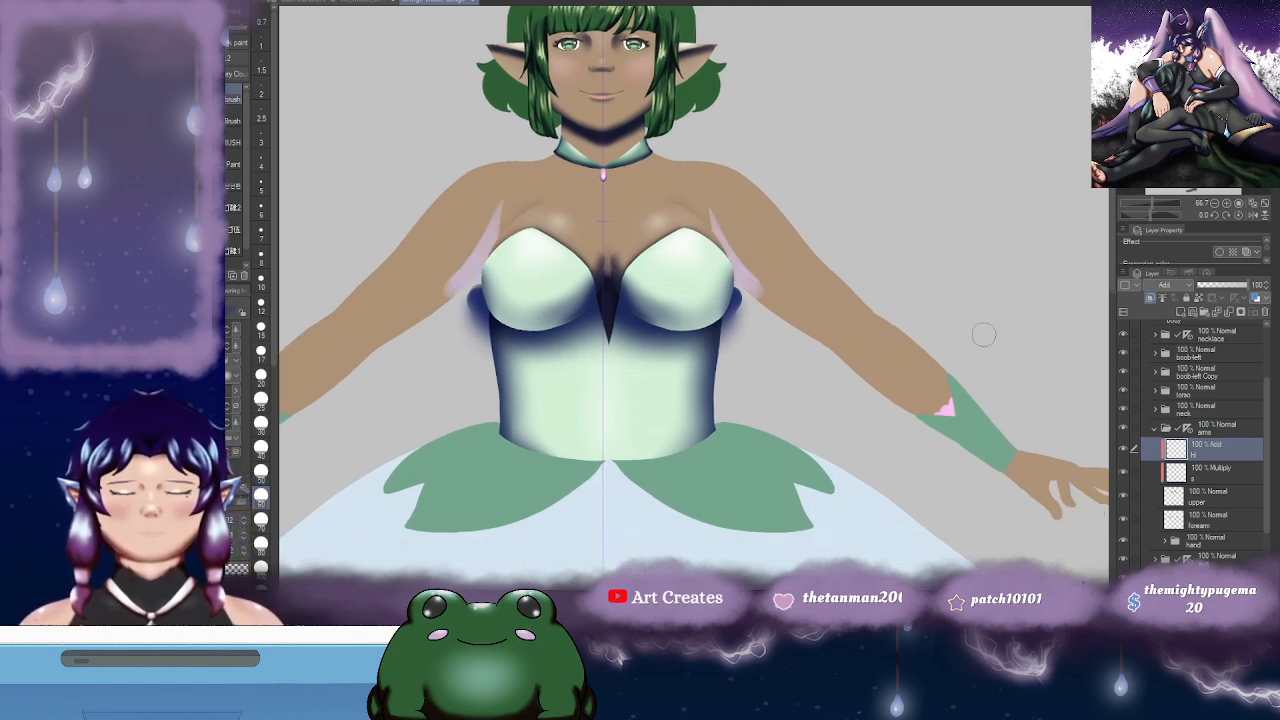
{"action": "key", "text": "ctrl+z"}
- Paint dark blue shading along the inner underside of both upper arms, from armpit towards elbow, on the s layer
{"action": "left_click", "coordinate": [1232, 473]}
{"action": "left_click_drag", "start_coordinate": [819, 268], "coordinate": [803, 215]}
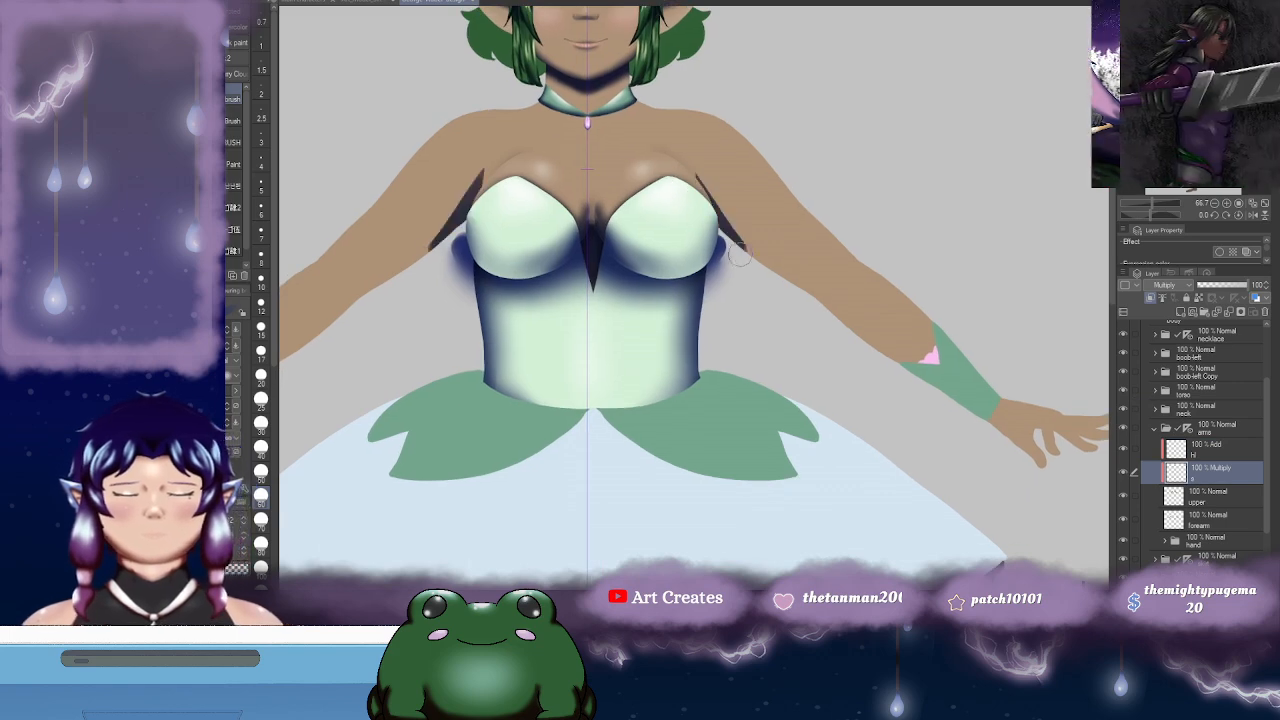
{"action": "mouse_move", "coordinate": [712, 202]}
{"action": "left_mouse_down"}
{"action": "mouse_move", "coordinate": [768, 267]}
{"action": "mouse_move", "coordinate": [744, 239]}
{"action": "left_mouse_up"}
{"action": "left_click_drag", "start_coordinate": [686, 178], "coordinate": [719, 221]}
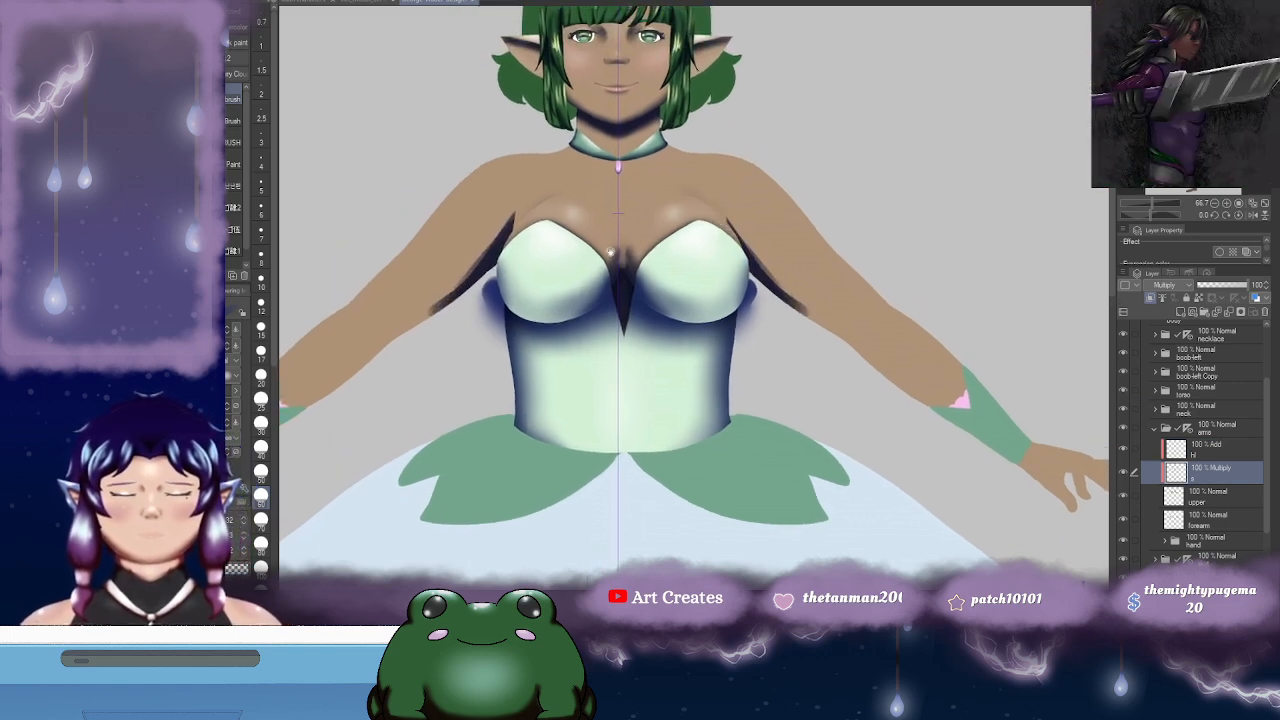
{"action": "mouse_move", "coordinate": [552, 256]}
{"action": "left_mouse_down"}
{"action": "mouse_move", "coordinate": [783, 227]}
{"action": "mouse_move", "coordinate": [768, 203]}
{"action": "mouse_move", "coordinate": [716, 263]}
{"action": "mouse_move", "coordinate": [750, 237]}
{"action": "left_mouse_up"}
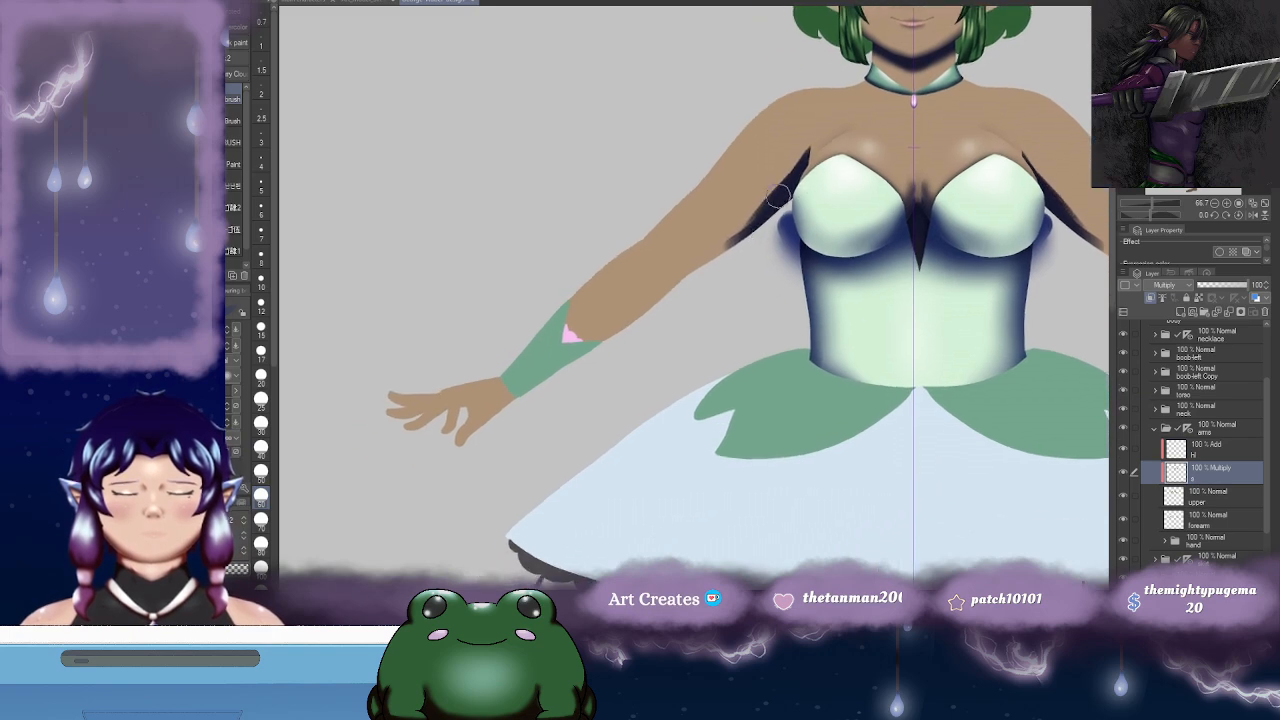
{"action": "left_click_drag", "start_coordinate": [811, 193], "coordinate": [792, 213]}
{"action": "mouse_move", "coordinate": [714, 263]}
{"action": "left_mouse_down"}
{"action": "mouse_move", "coordinate": [736, 241]}
{"action": "mouse_move", "coordinate": [658, 296]}
{"action": "mouse_move", "coordinate": [723, 265]}
{"action": "left_mouse_up"}
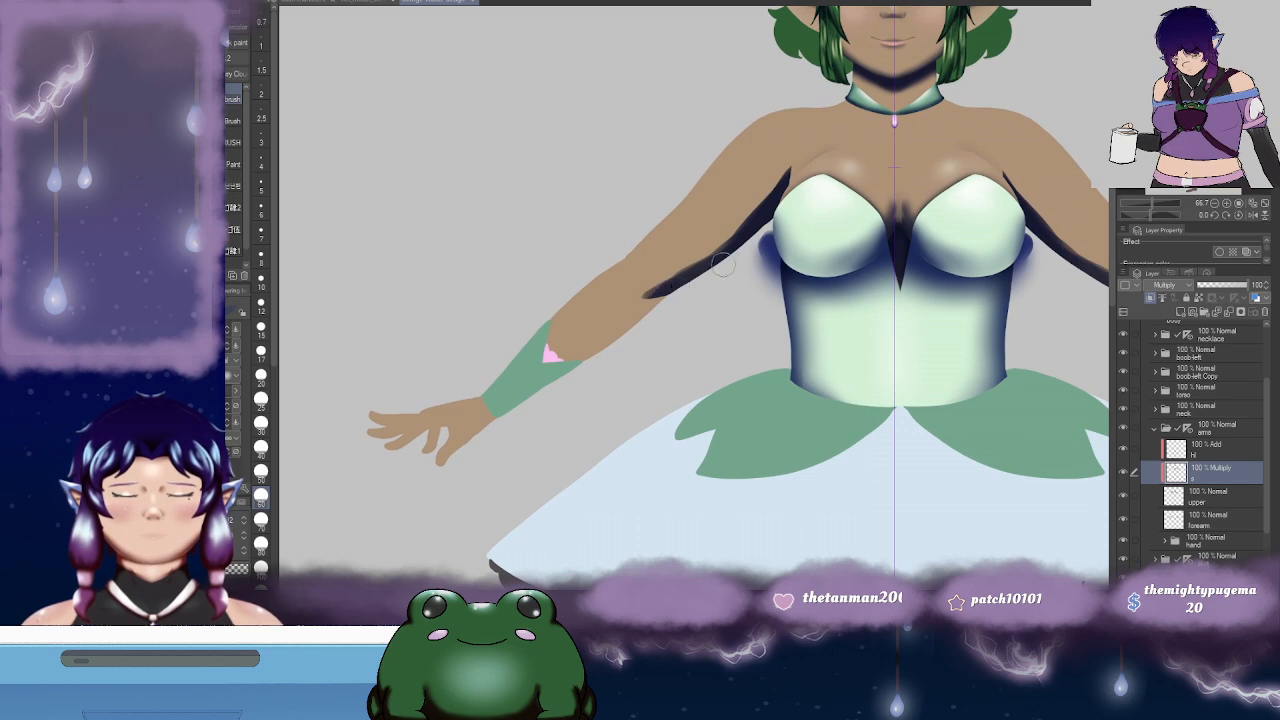
{"action": "key", "text": "ctrl+z"}
{"action": "left_click_drag", "start_coordinate": [664, 296], "coordinate": [676, 295]}
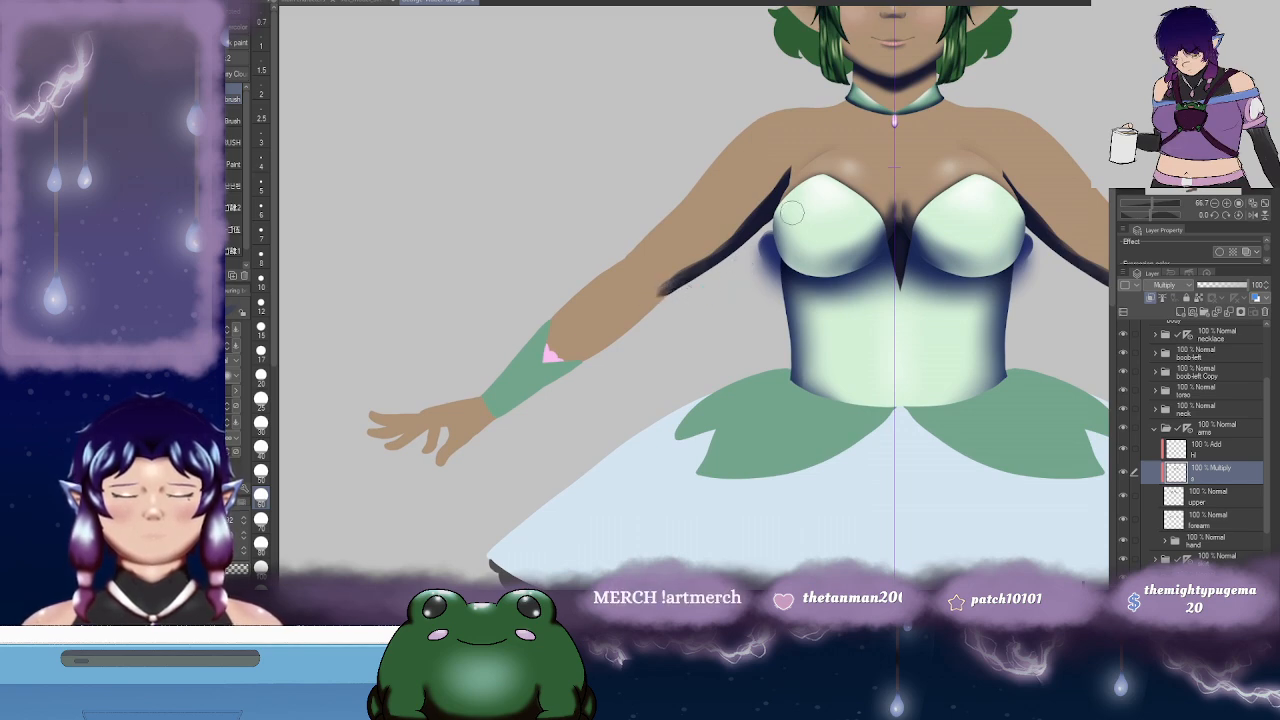
{"action": "left_click_drag", "start_coordinate": [792, 213], "coordinate": [761, 217]}
- Blur the edges of the dark shading along the underside of both upper arms
{"action": "key", "text": "j"}
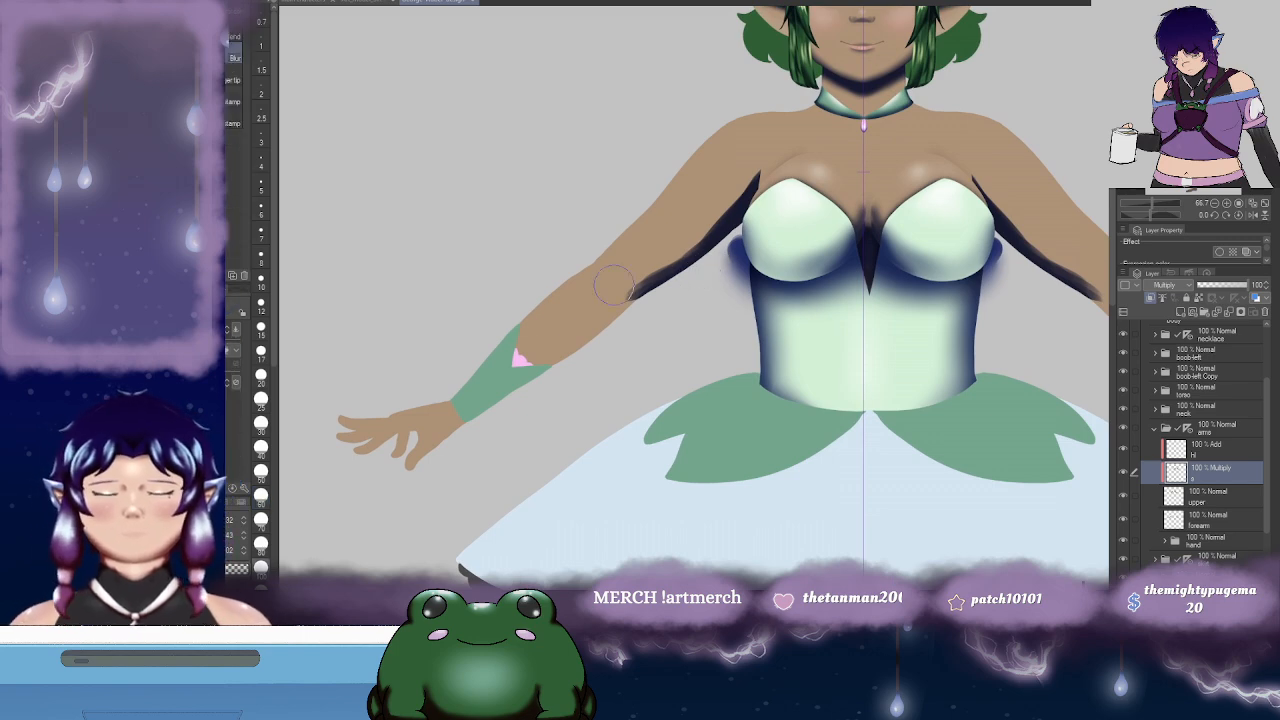
{"action": "mouse_move", "coordinate": [653, 269]}
{"action": "left_mouse_down"}
{"action": "mouse_move", "coordinate": [616, 299]}
{"action": "mouse_move", "coordinate": [748, 188]}
{"action": "left_mouse_up"}
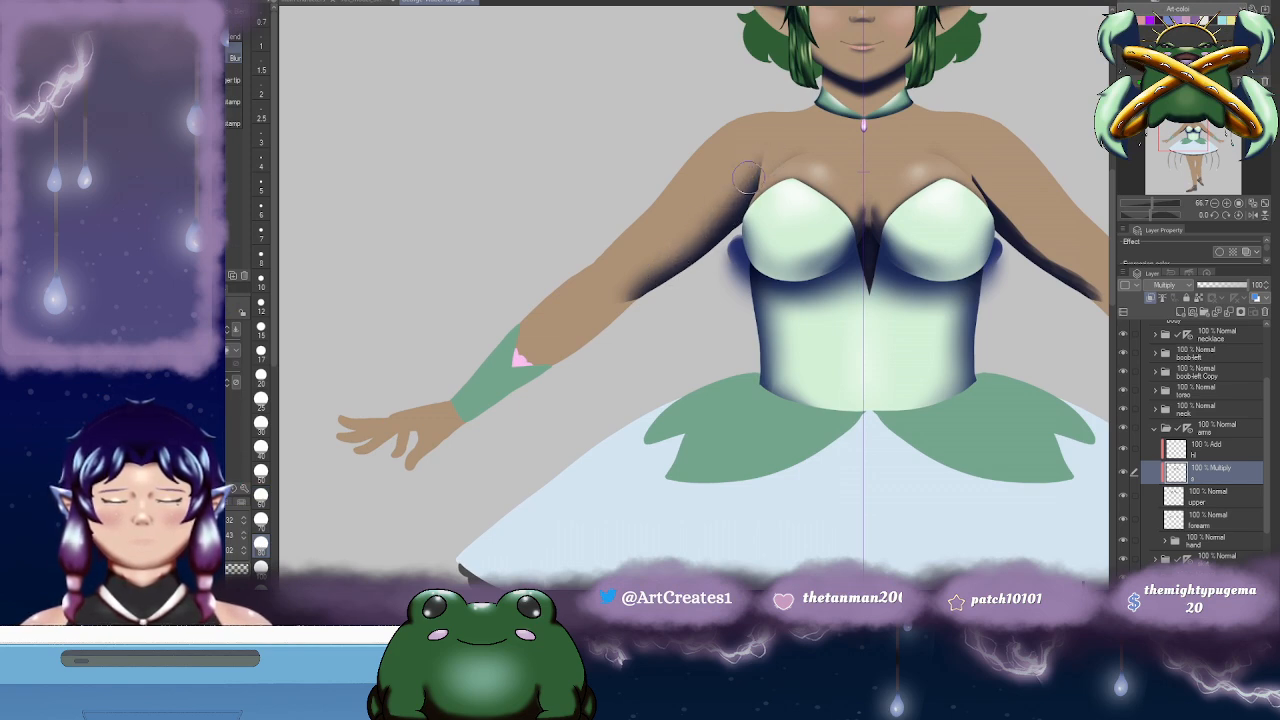
{"action": "left_click_drag", "start_coordinate": [961, 214], "coordinate": [604, 261]}
{"action": "mouse_move", "coordinate": [624, 216]}
{"action": "left_mouse_down"}
{"action": "mouse_move", "coordinate": [637, 246]}
{"action": "mouse_move", "coordinate": [719, 319]}
{"action": "mouse_move", "coordinate": [624, 234]}
{"action": "mouse_move", "coordinate": [763, 367]}
{"action": "mouse_move", "coordinate": [628, 233]}
{"action": "mouse_move", "coordinate": [679, 297]}
{"action": "left_mouse_up"}
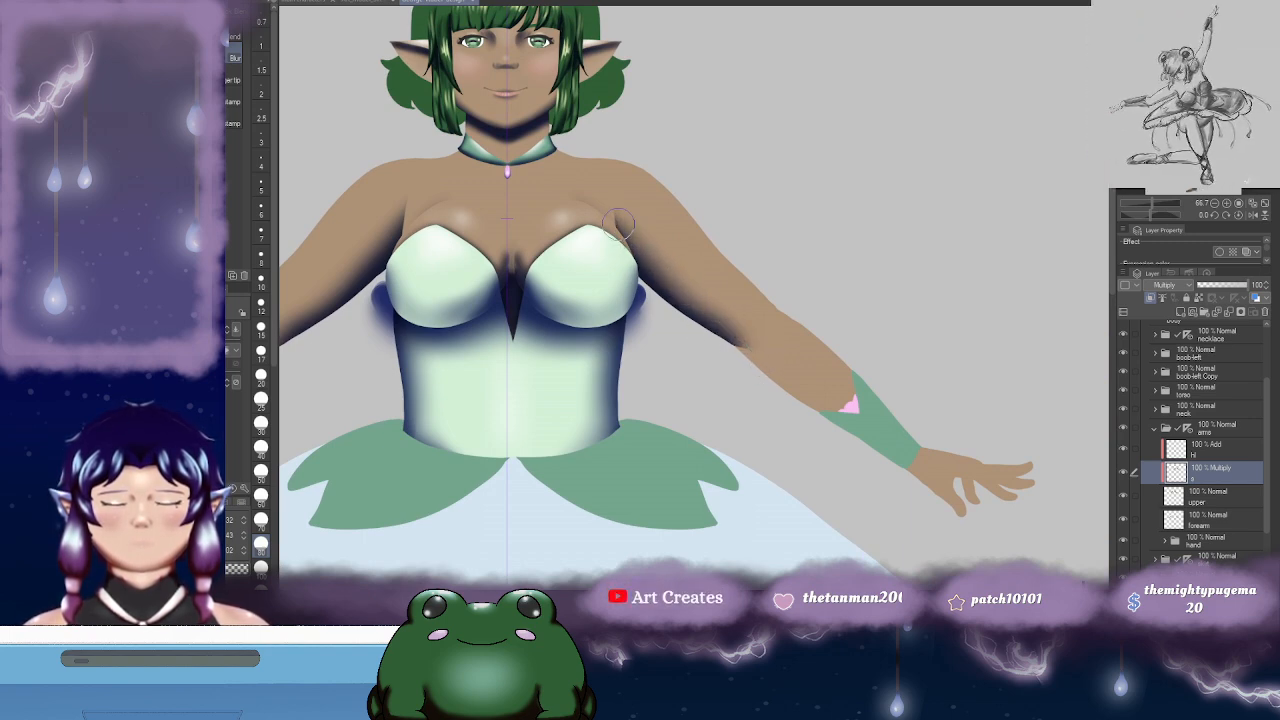
{"action": "key", "text": "h"}
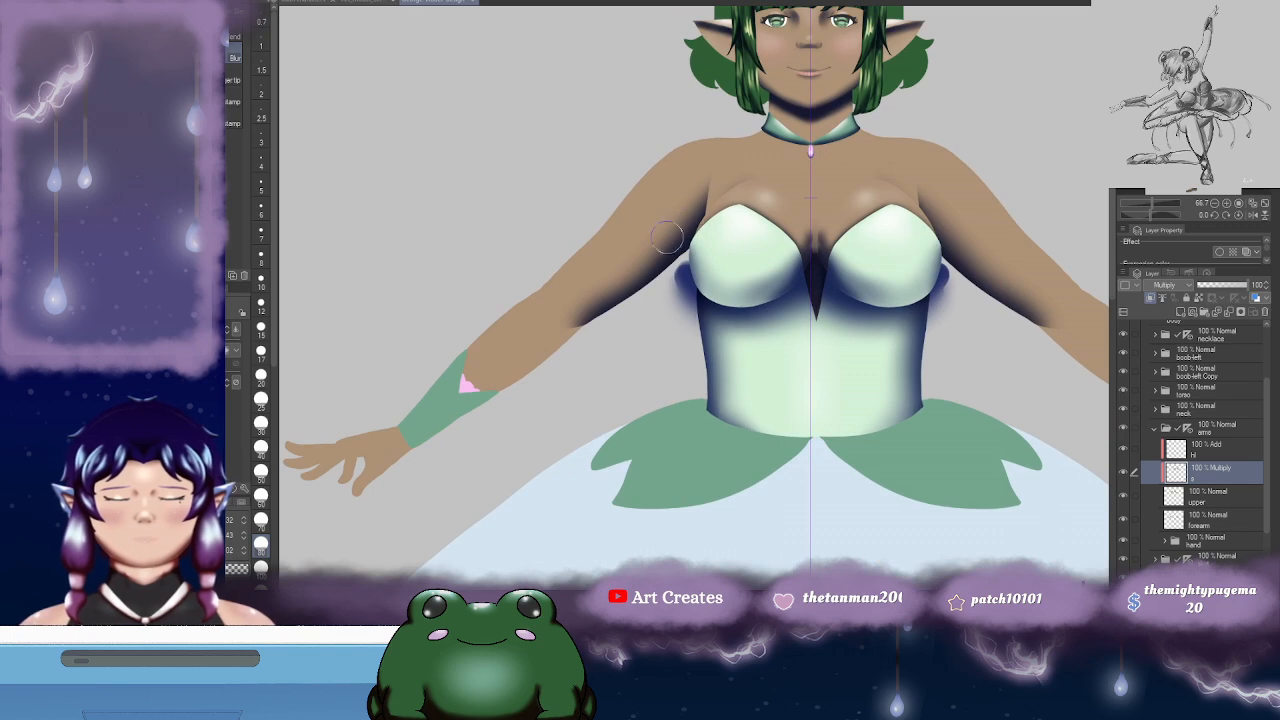
{"action": "left_click_drag", "start_coordinate": [902, 228], "coordinate": [793, 299]}
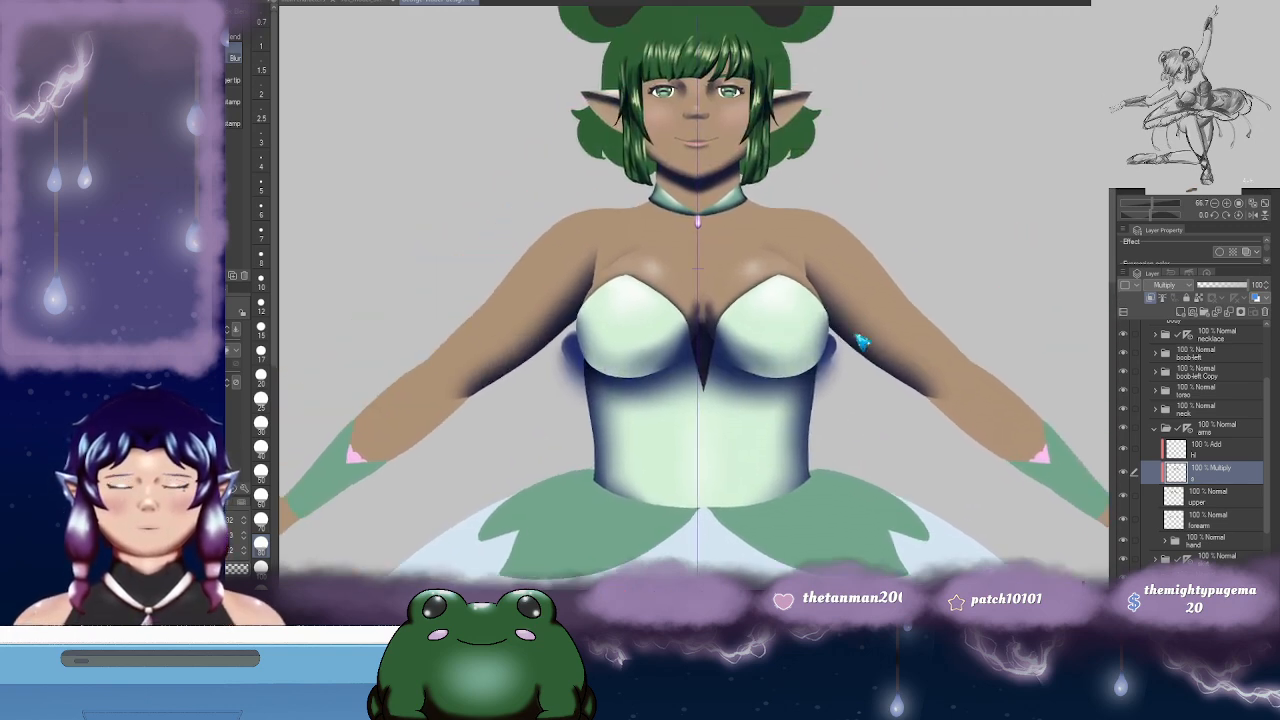
{"action": "scroll", "coordinate": [861, 341], "scroll_direction": "down", "scroll_amount": 2}
{"action": "scroll", "coordinate": [865, 343], "scroll_direction": "up", "scroll_amount": 2}
{"action": "left_click_drag", "start_coordinate": [865, 343], "coordinate": [900, 263]}
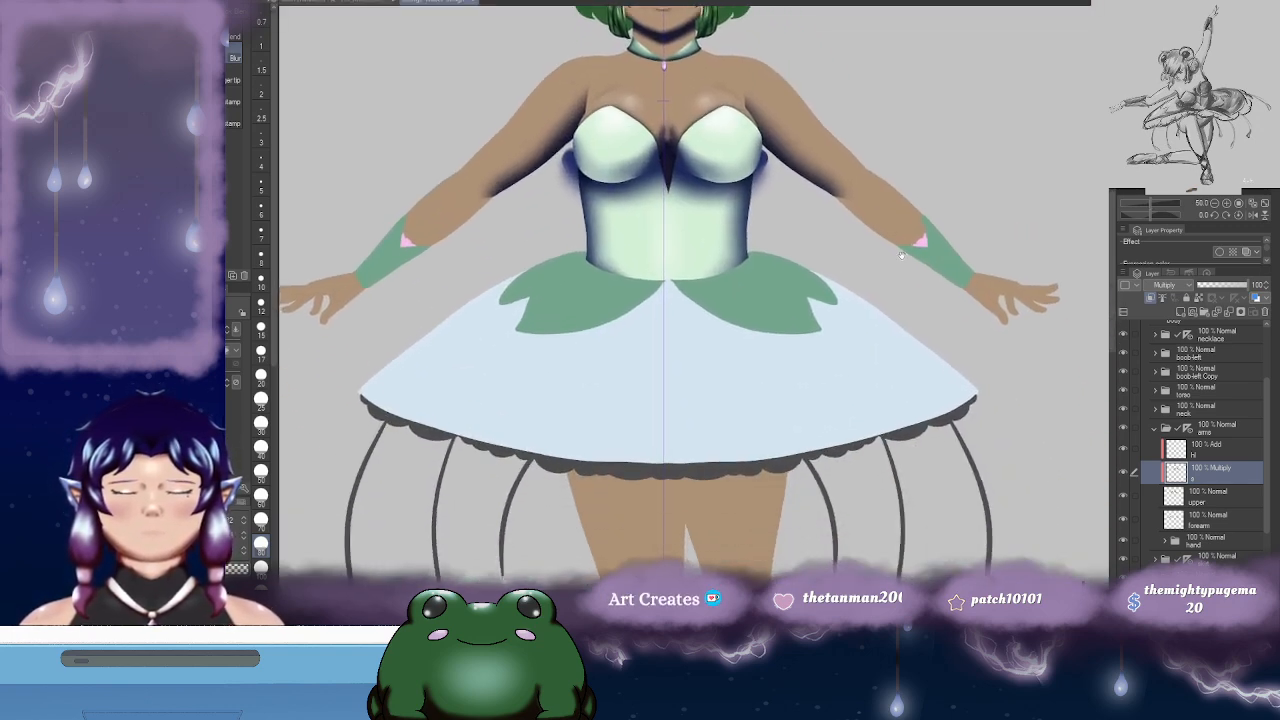
{"action": "mouse_move", "coordinate": [802, 285]}
{"action": "left_mouse_down"}
{"action": "mouse_move", "coordinate": [809, 300]}
{"action": "mouse_move", "coordinate": [829, 212]}
{"action": "mouse_move", "coordinate": [810, 300]}
{"action": "mouse_move", "coordinate": [743, 323]}
{"action": "mouse_move", "coordinate": [730, 314]}
{"action": "mouse_move", "coordinate": [745, 405]}
{"action": "mouse_move", "coordinate": [723, 431]}
{"action": "left_mouse_up"}
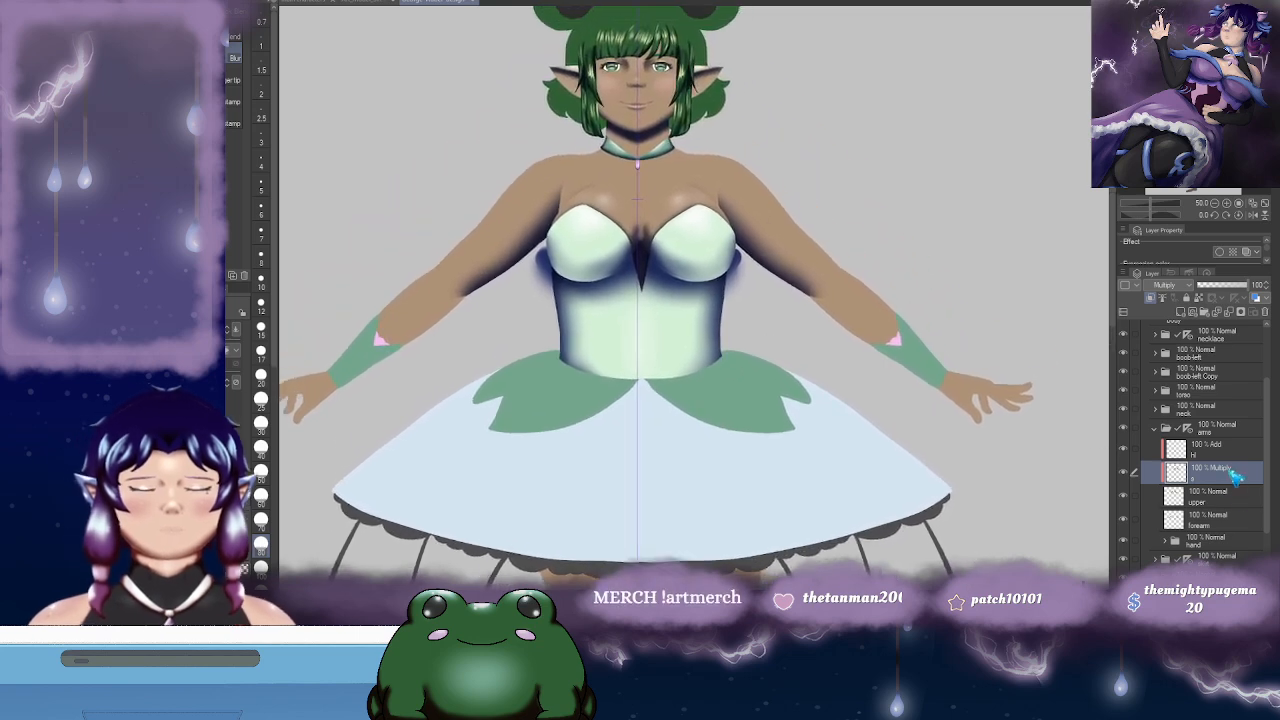
- Paint light highlights along the outer upper edge of both upper arms on the hl layer
{"action": "left_click", "coordinate": [1208, 448]}
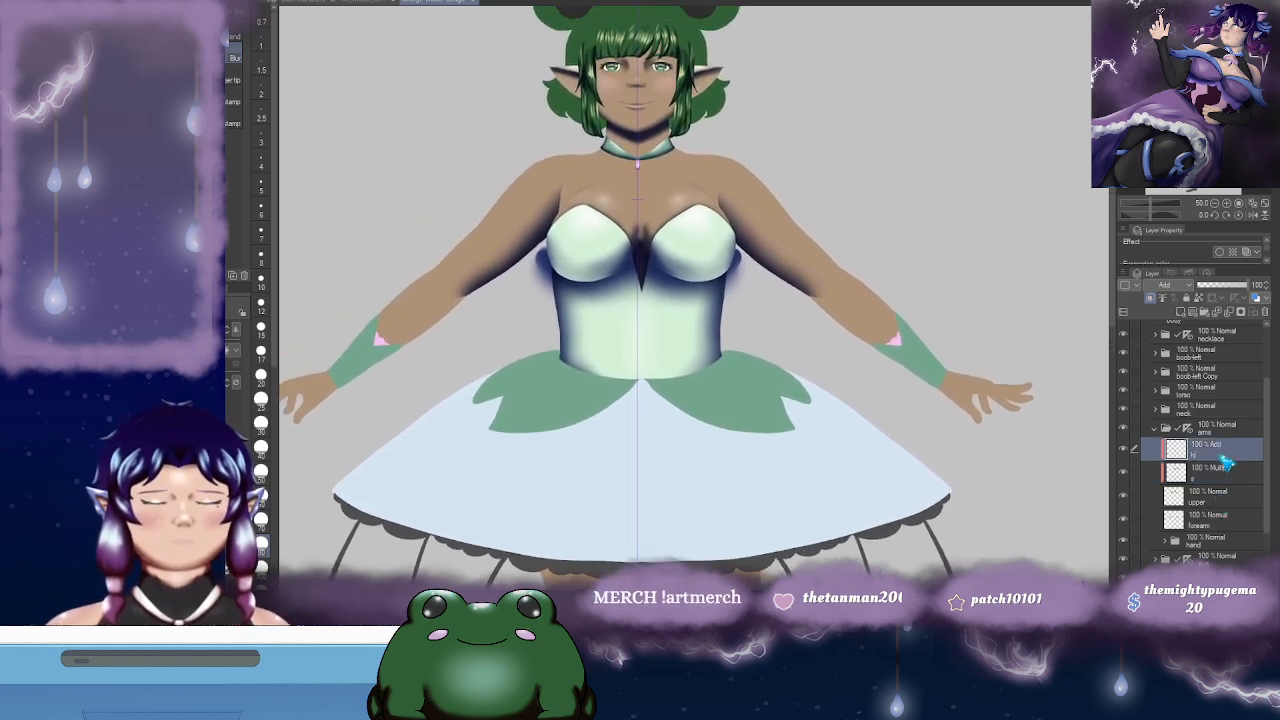
{"action": "left_click_drag", "start_coordinate": [1019, 427], "coordinate": [1053, 443]}
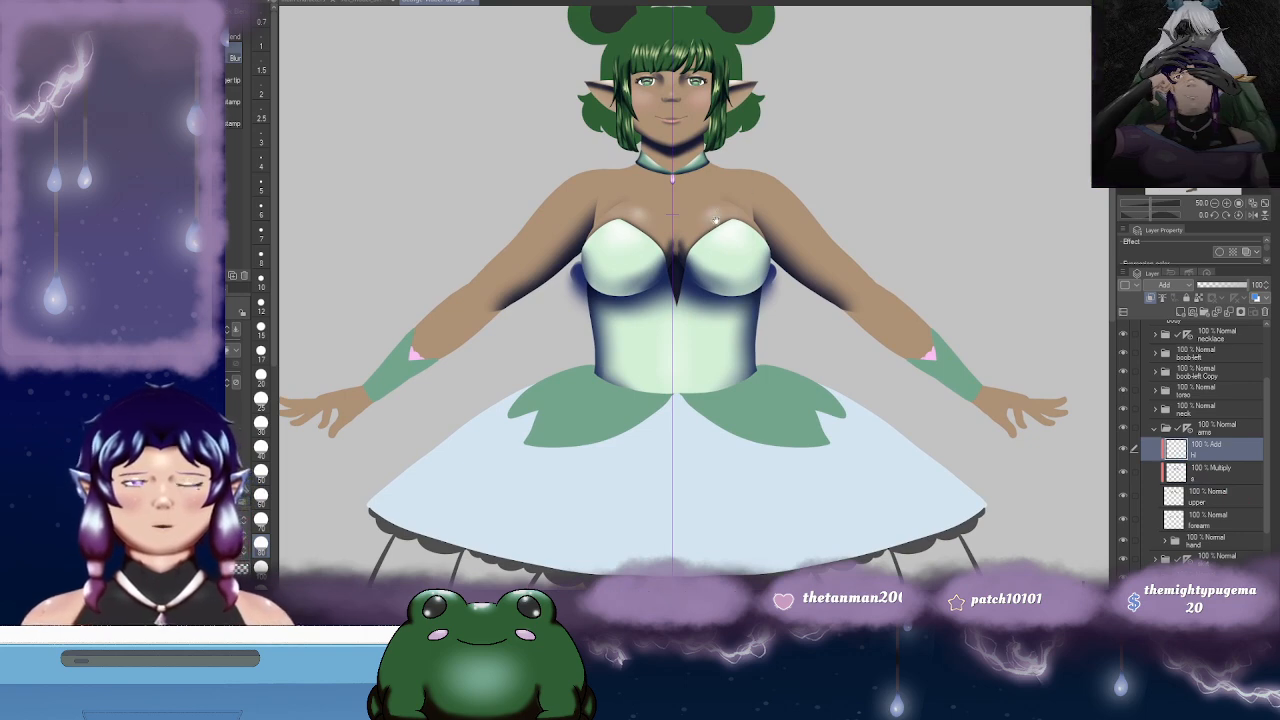
{"action": "mouse_move", "coordinate": [561, 193]}
{"action": "left_mouse_down"}
{"action": "mouse_move", "coordinate": [626, 202]}
{"action": "mouse_move", "coordinate": [576, 248]}
{"action": "mouse_move", "coordinate": [634, 183]}
{"action": "left_mouse_up"}
{"action": "left_click_drag", "start_coordinate": [663, 241], "coordinate": [623, 226]}
- Blur the highlights along the outer edge of both upper arms into the skin
{"action": "key", "text": "j"}
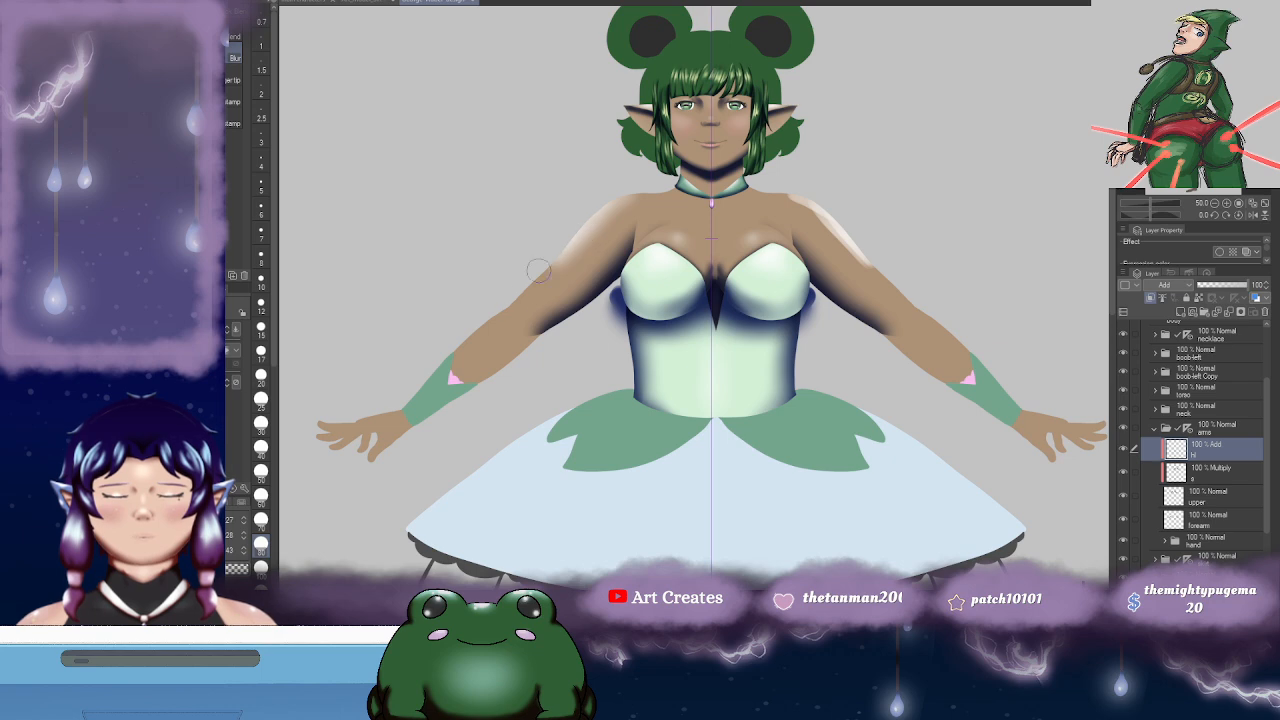
{"action": "left_click_drag", "start_coordinate": [856, 186], "coordinate": [718, 172]}
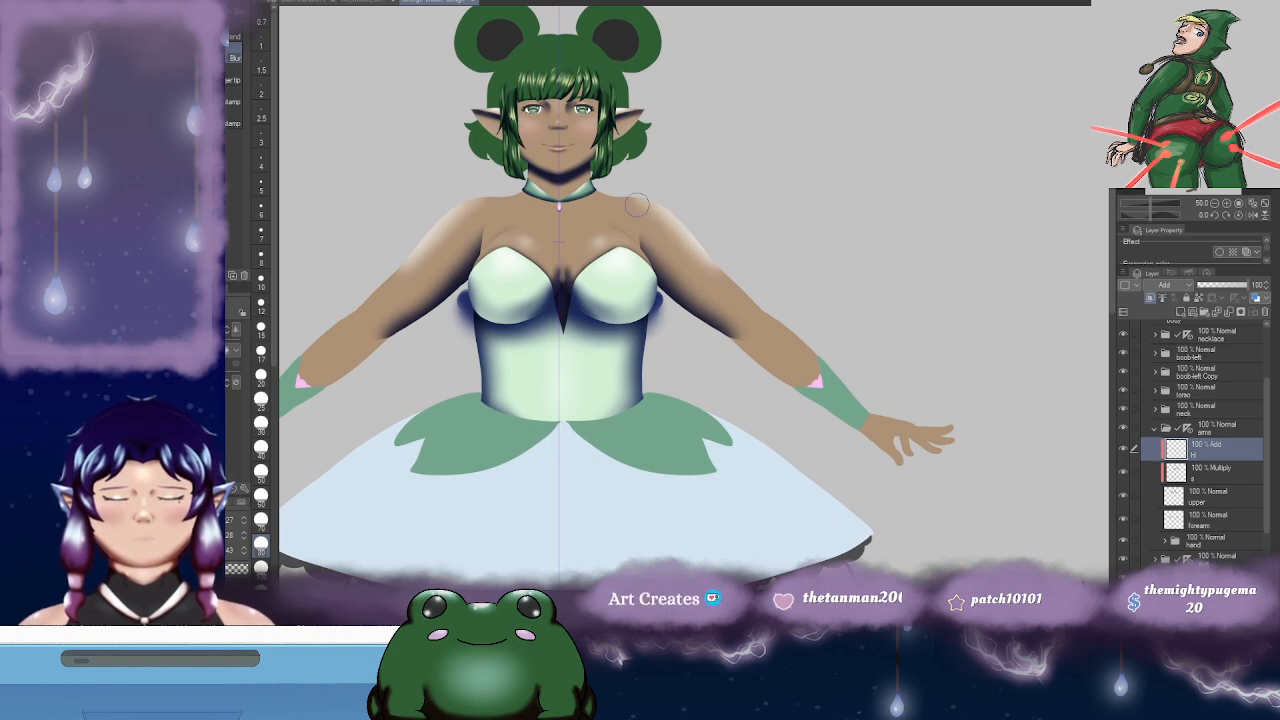
{"action": "left_click_drag", "start_coordinate": [524, 218], "coordinate": [661, 200]}
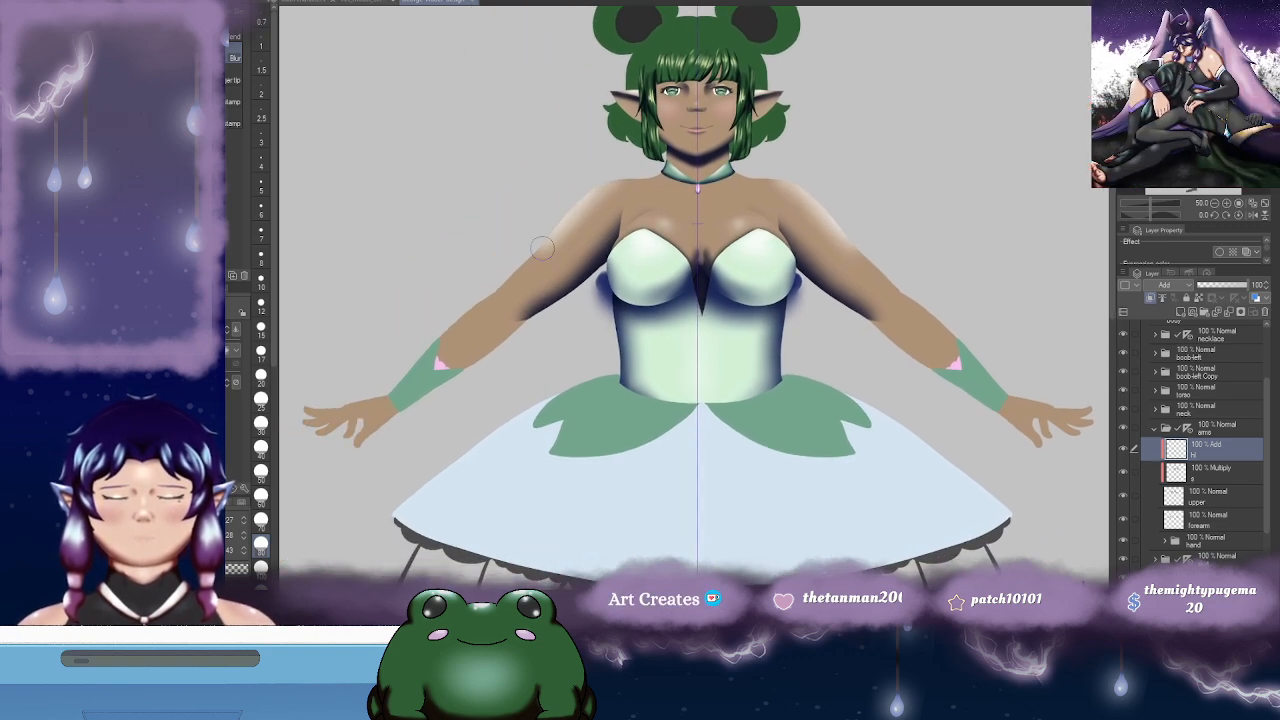
{"action": "scroll", "coordinate": [565, 231], "scroll_direction": "right", "scroll_amount": 3}
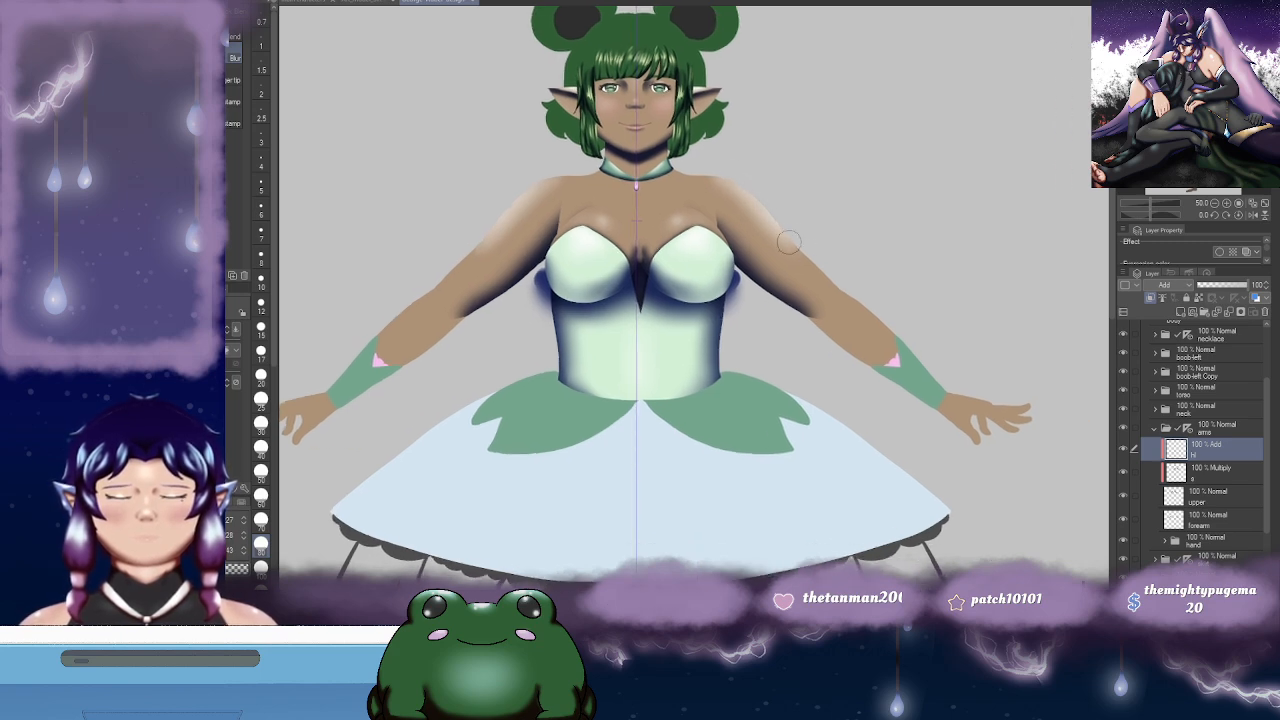
{"action": "scroll", "coordinate": [606, 171], "scroll_direction": "left", "scroll_amount": 5}
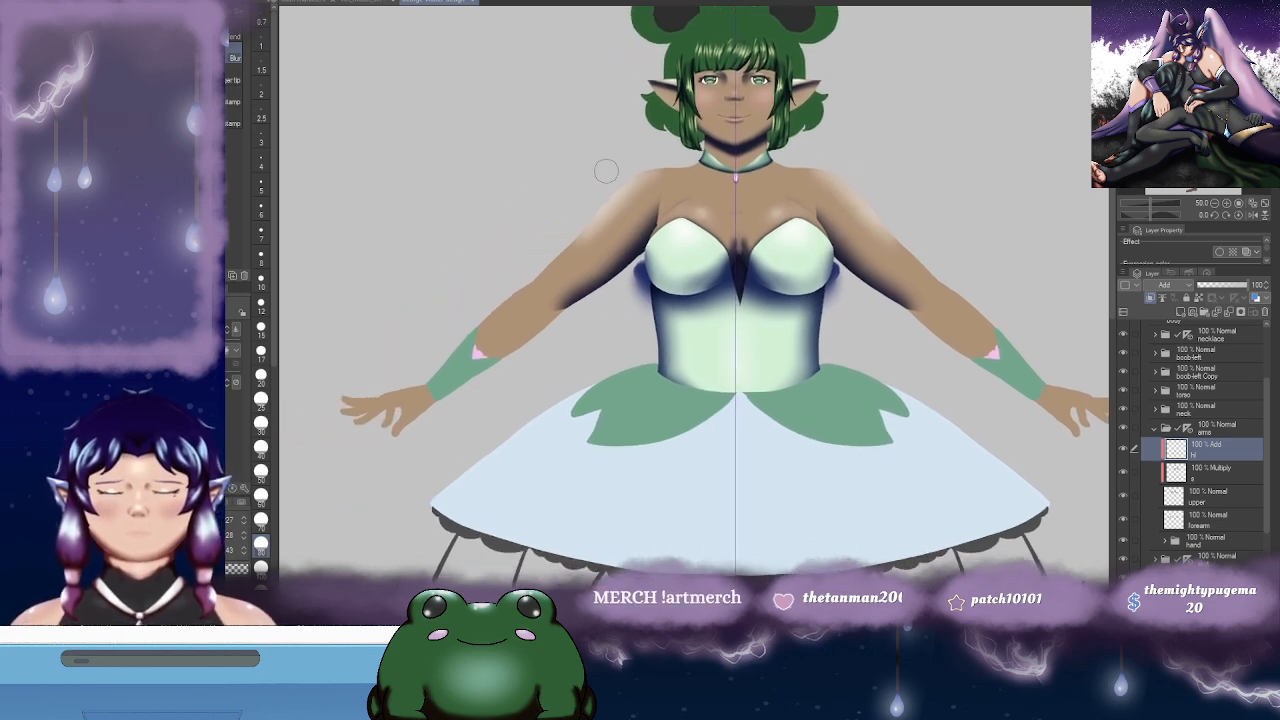
- Add small bright highlight spots near both shoulders with the pen on the upper arm's hl layer
{"action": "key", "text": "p"}
{"action": "scroll", "coordinate": [627, 204], "scroll_direction": "up", "scroll_amount": 1}
{"action": "left_click", "coordinate": [263, 331]}
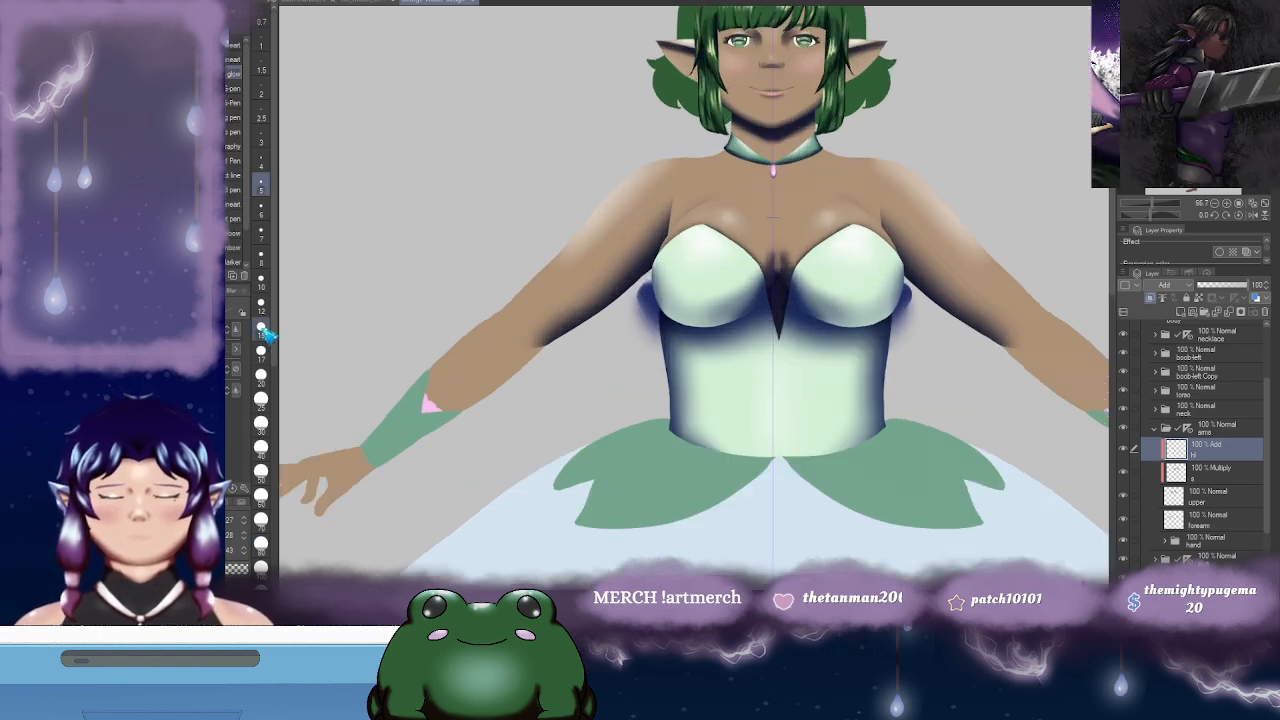
{"action": "left_click", "coordinate": [610, 201]}
{"action": "left_click_drag", "start_coordinate": [615, 211], "coordinate": [600, 213]}
- Blur the small shoulder highlight spots and smooth the surrounding upper arm highlights
{"action": "key", "text": "j"}
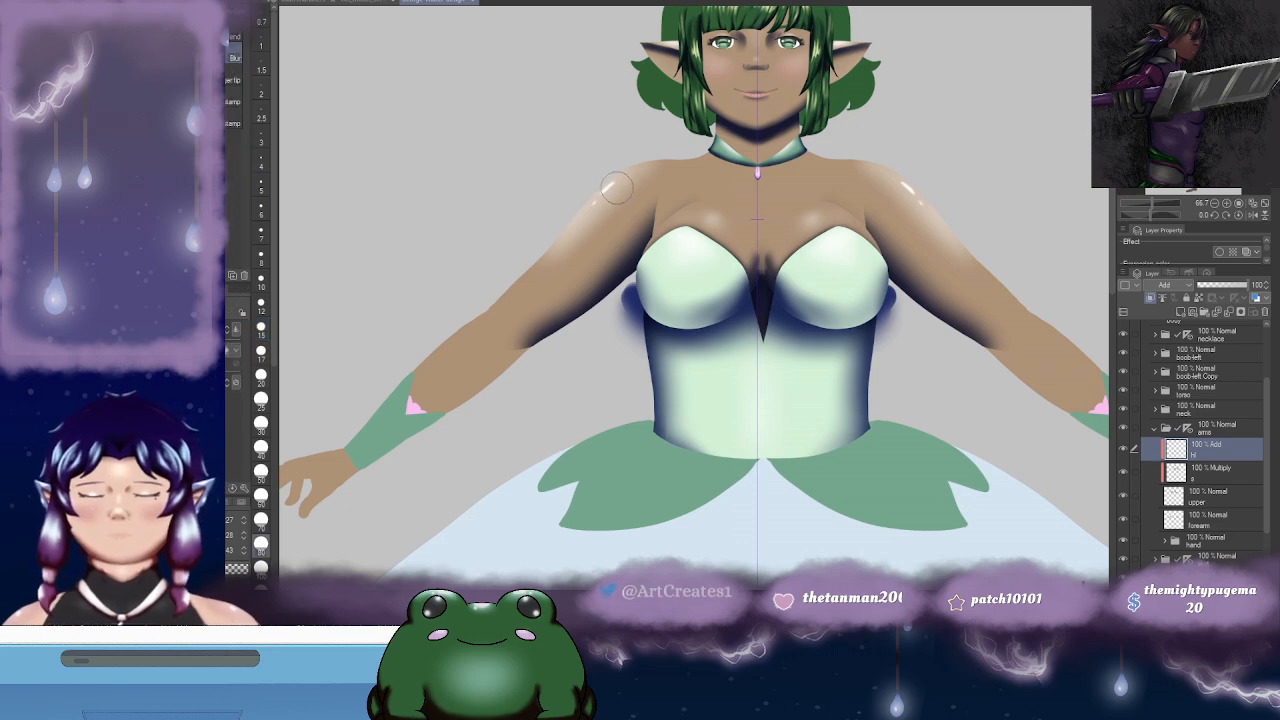
{"action": "left_click_drag", "start_coordinate": [976, 130], "coordinate": [852, 136]}
{"action": "mouse_move", "coordinate": [774, 185]}
{"action": "left_mouse_down"}
{"action": "mouse_move", "coordinate": [786, 192]}
{"action": "mouse_move", "coordinate": [777, 186]}
{"action": "left_mouse_up"}
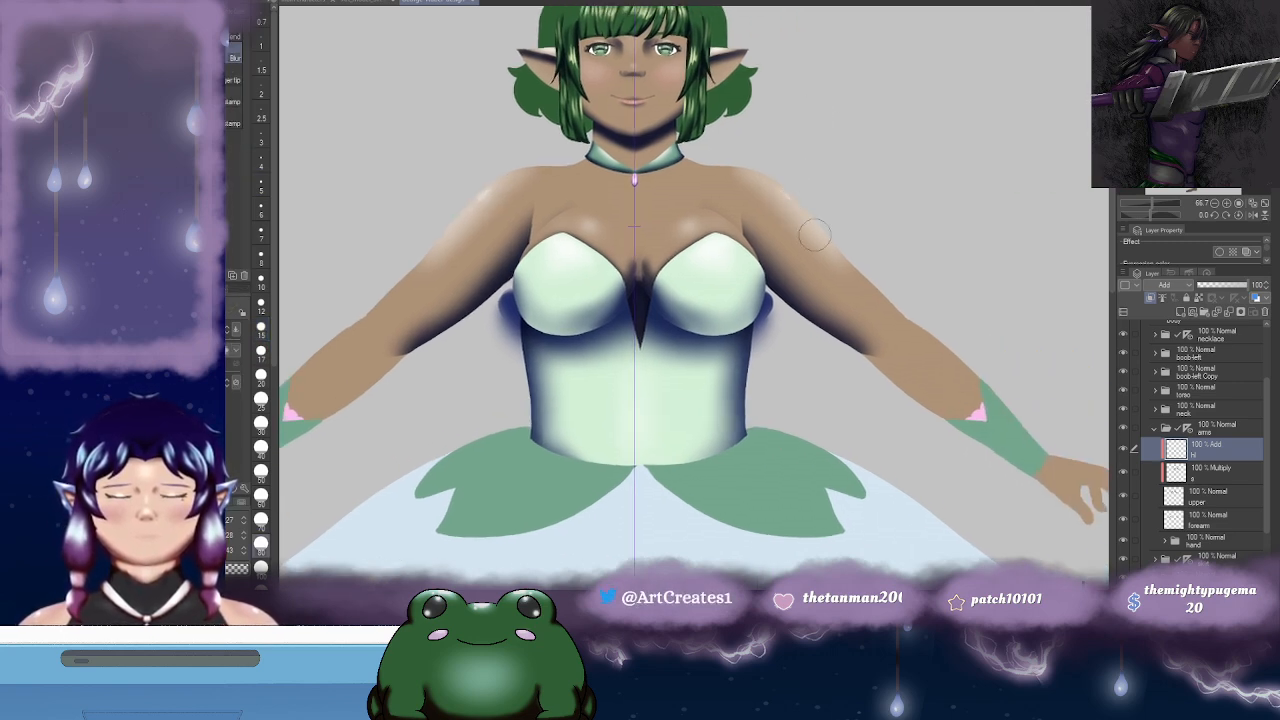
{"action": "left_click_drag", "start_coordinate": [815, 235], "coordinate": [821, 243]}
{"action": "mouse_move", "coordinate": [471, 214]}
{"action": "left_mouse_down"}
{"action": "mouse_move", "coordinate": [496, 194]}
{"action": "mouse_move", "coordinate": [459, 229]}
{"action": "left_mouse_up"}
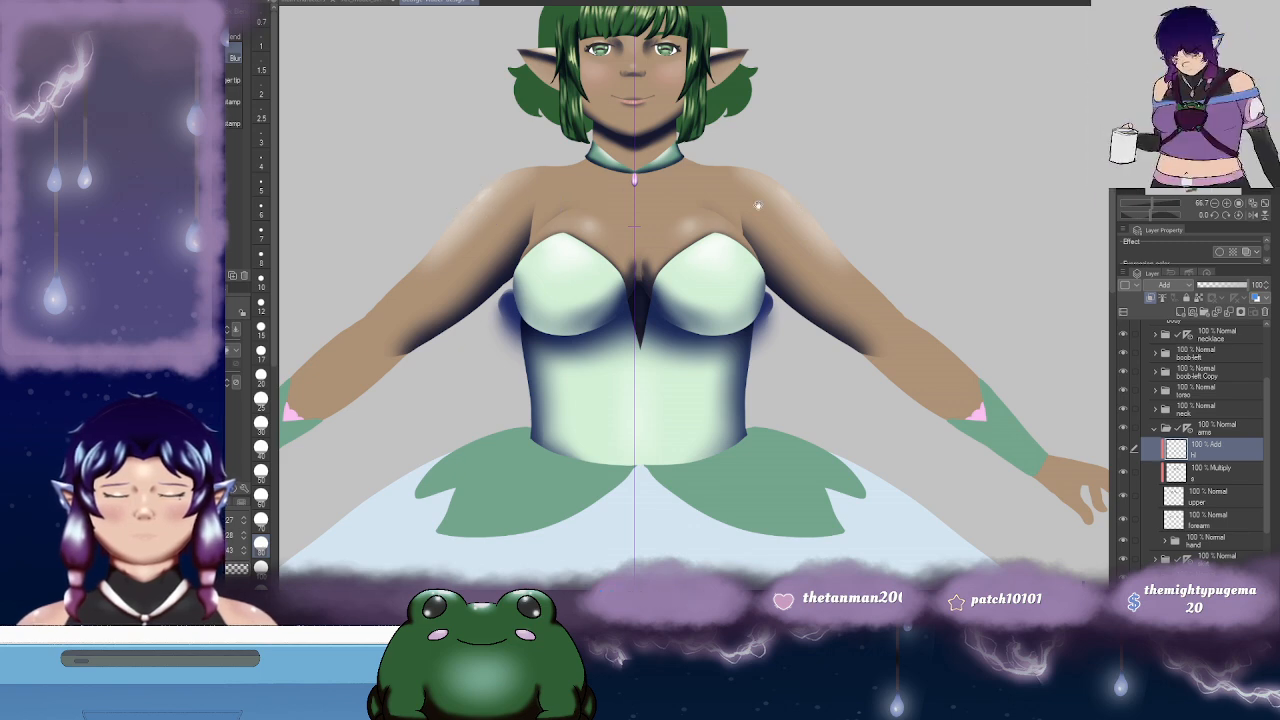
{"action": "left_click_drag", "start_coordinate": [758, 205], "coordinate": [736, 191]}
{"action": "scroll", "coordinate": [886, 238], "scroll_direction": "down", "scroll_amount": 2}
{"action": "scroll", "coordinate": [888, 243], "scroll_direction": "up", "scroll_amount": 1}
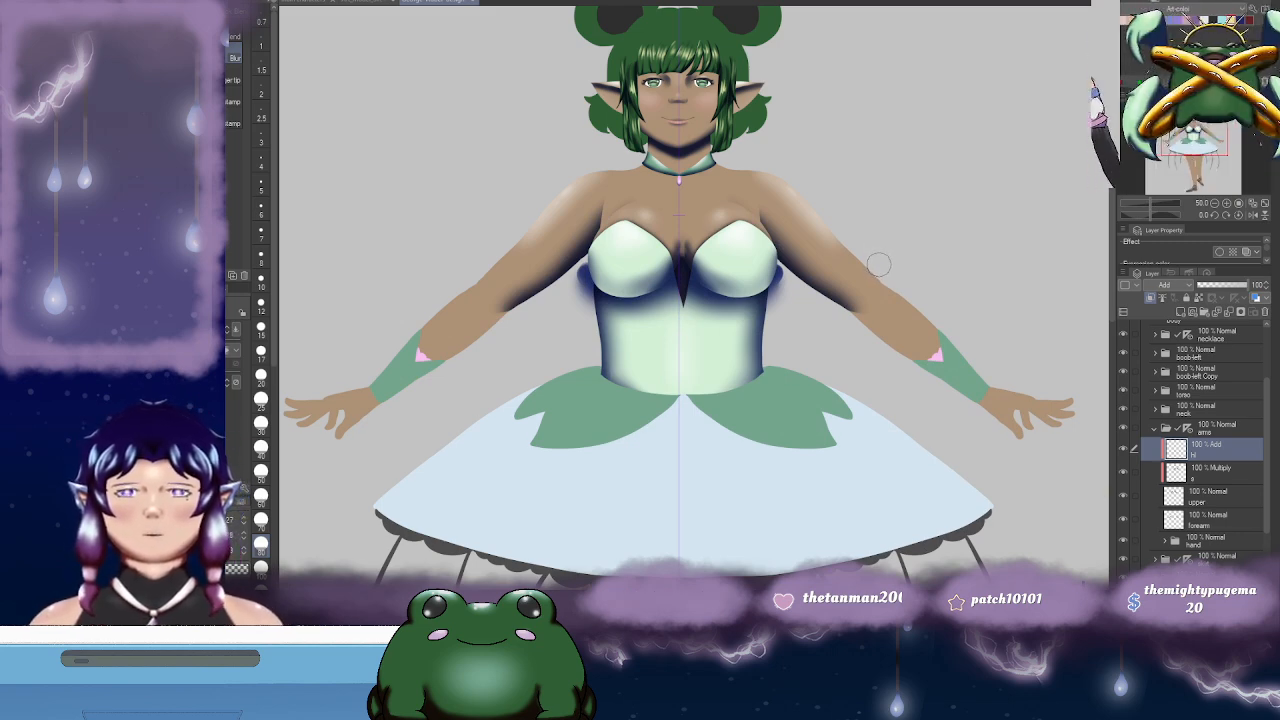
- Add two layers above the forearm layer, clip them to it and name them s and hl
{"action": "left_click_drag", "start_coordinate": [870, 293], "coordinate": [860, 243]}
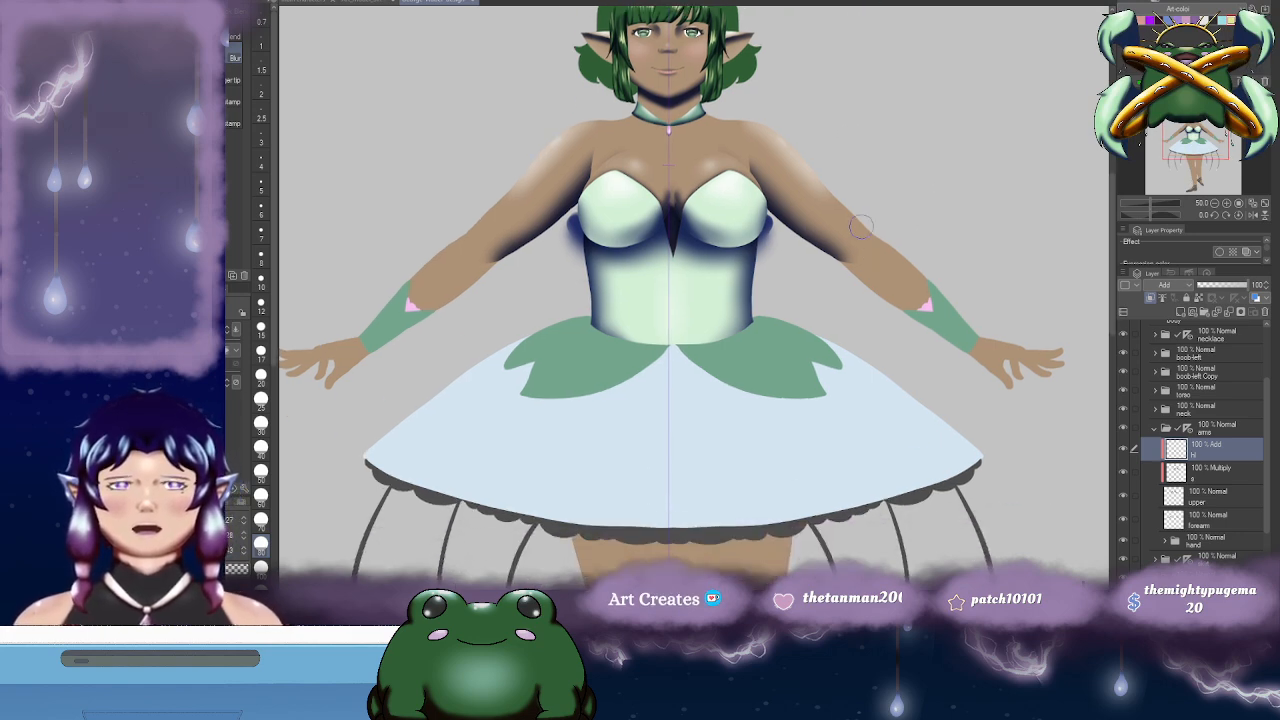
{"action": "left_click", "coordinate": [1220, 518]}
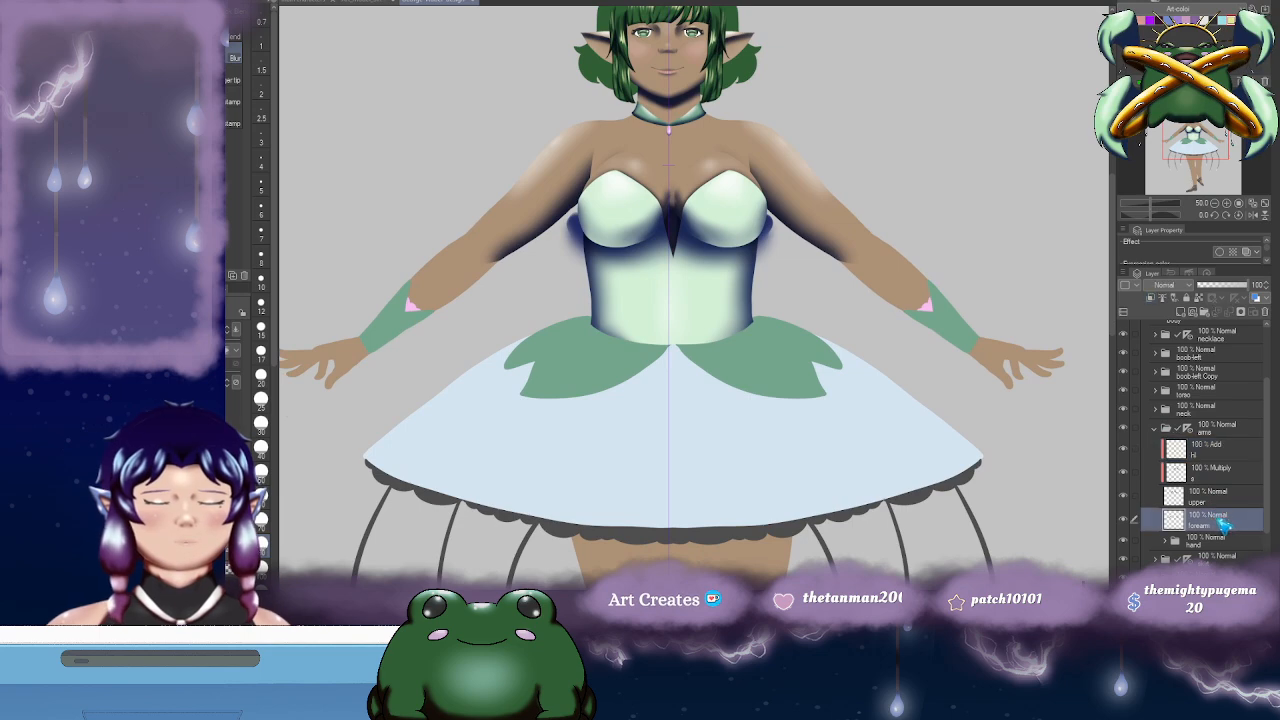
{"action": "left_click", "coordinate": [1180, 313]}
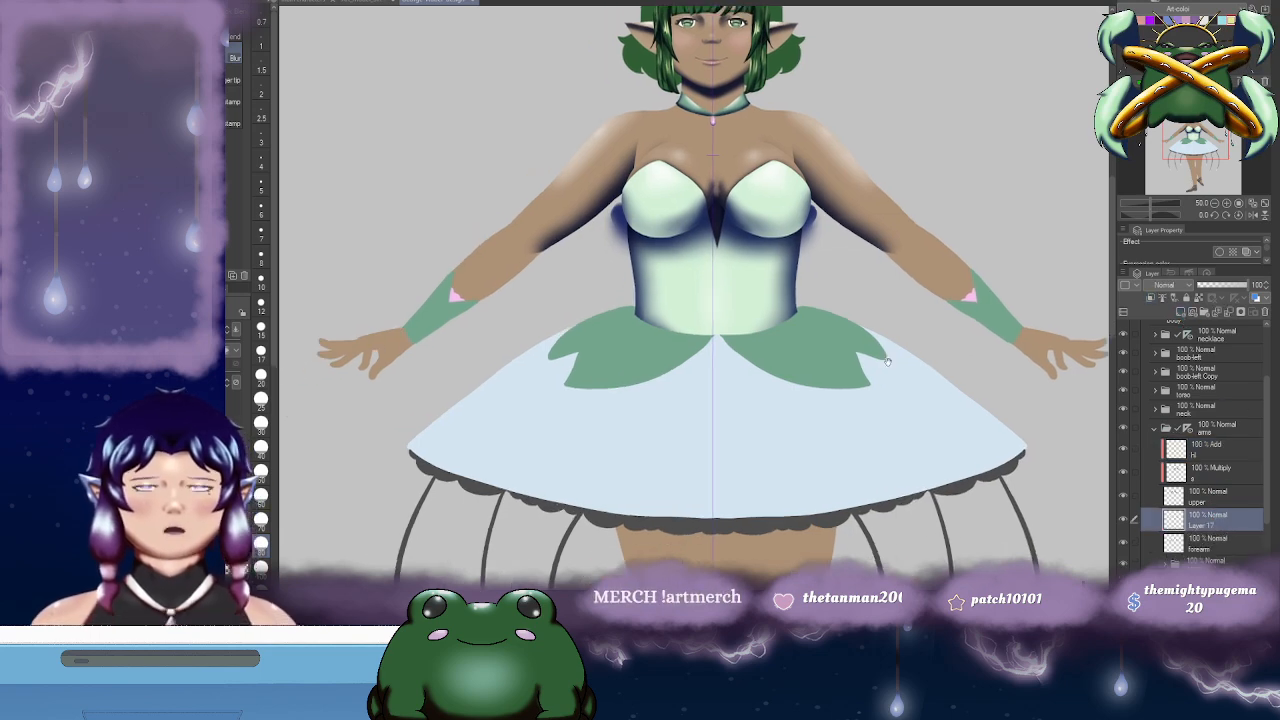
{"action": "left_click_drag", "start_coordinate": [859, 380], "coordinate": [903, 370]}
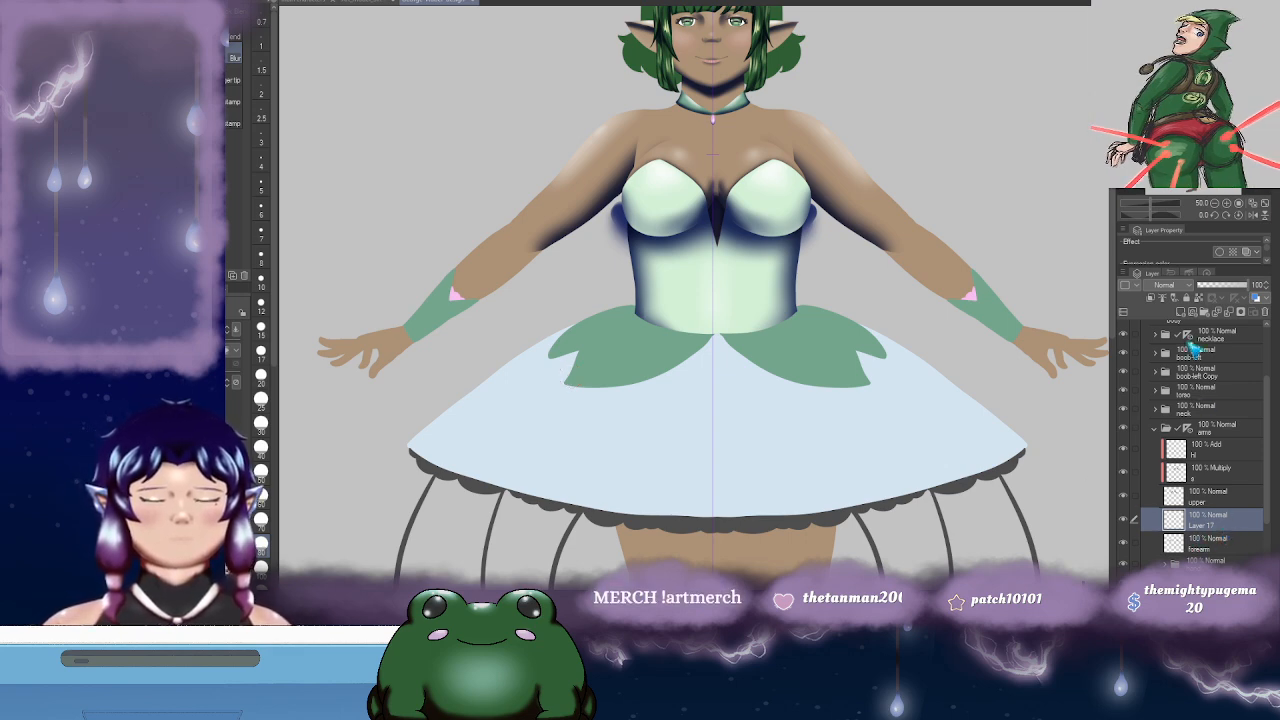
{"action": "left_click", "coordinate": [1180, 312]}
{"action": "left_click", "coordinate": [1224, 541], "text": "shift"}
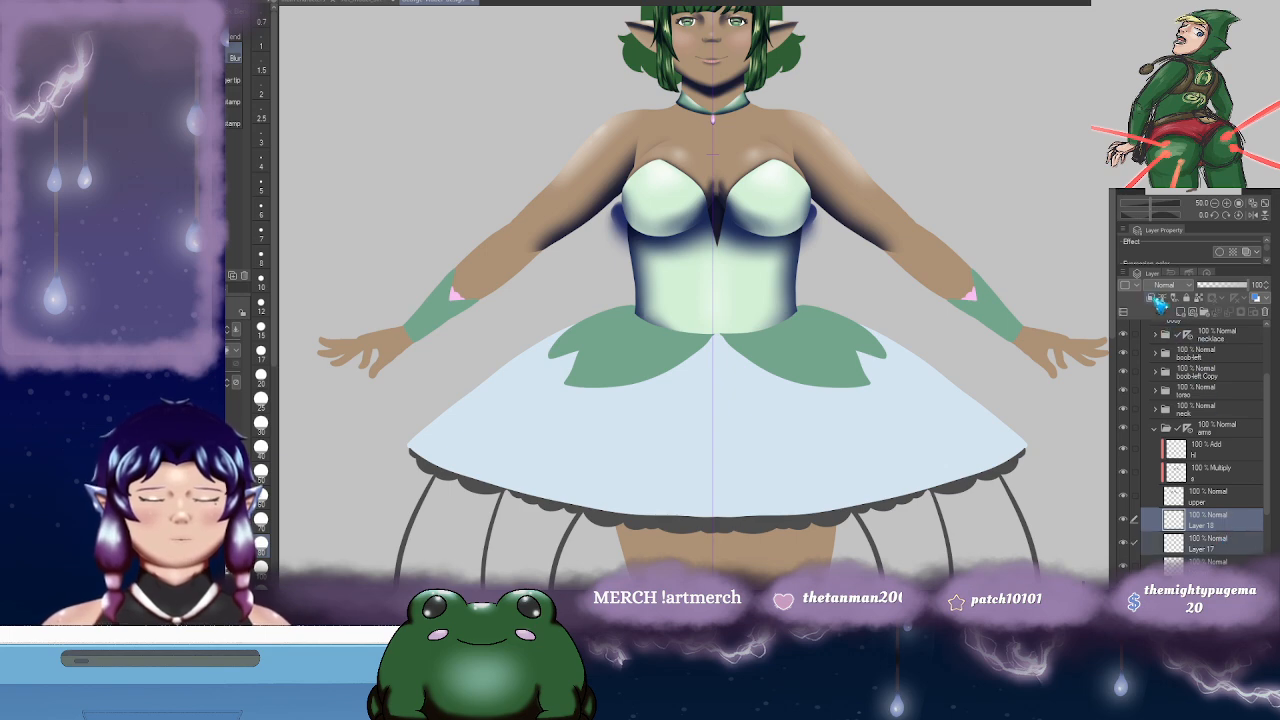
{"action": "left_click", "coordinate": [1228, 546]}
{"action": "left_click", "coordinate": [1225, 526]}
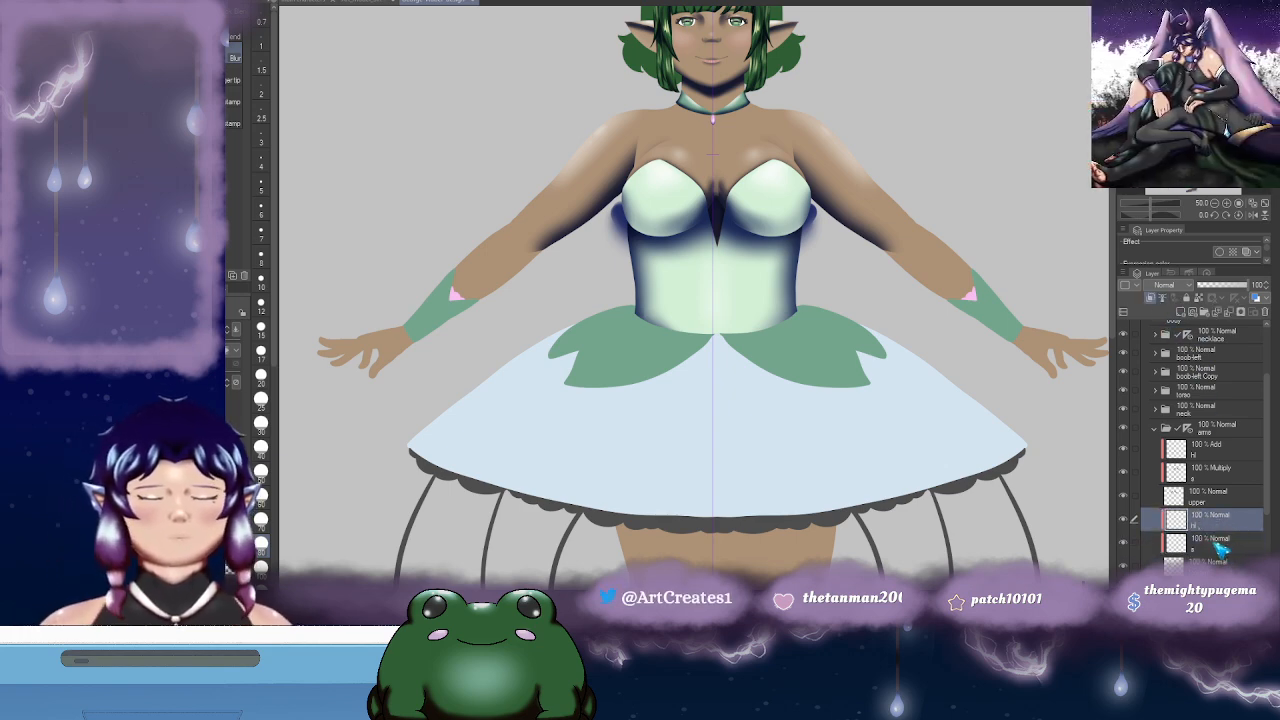
- Set the forearm's s layer to Multiply and its hl layer to Add
{"action": "left_click", "coordinate": [1228, 544]}
{"action": "left_click_drag", "start_coordinate": [765, 360], "coordinate": [882, 343]}
{"action": "left_click_drag", "start_coordinate": [786, 332], "coordinate": [808, 338]}
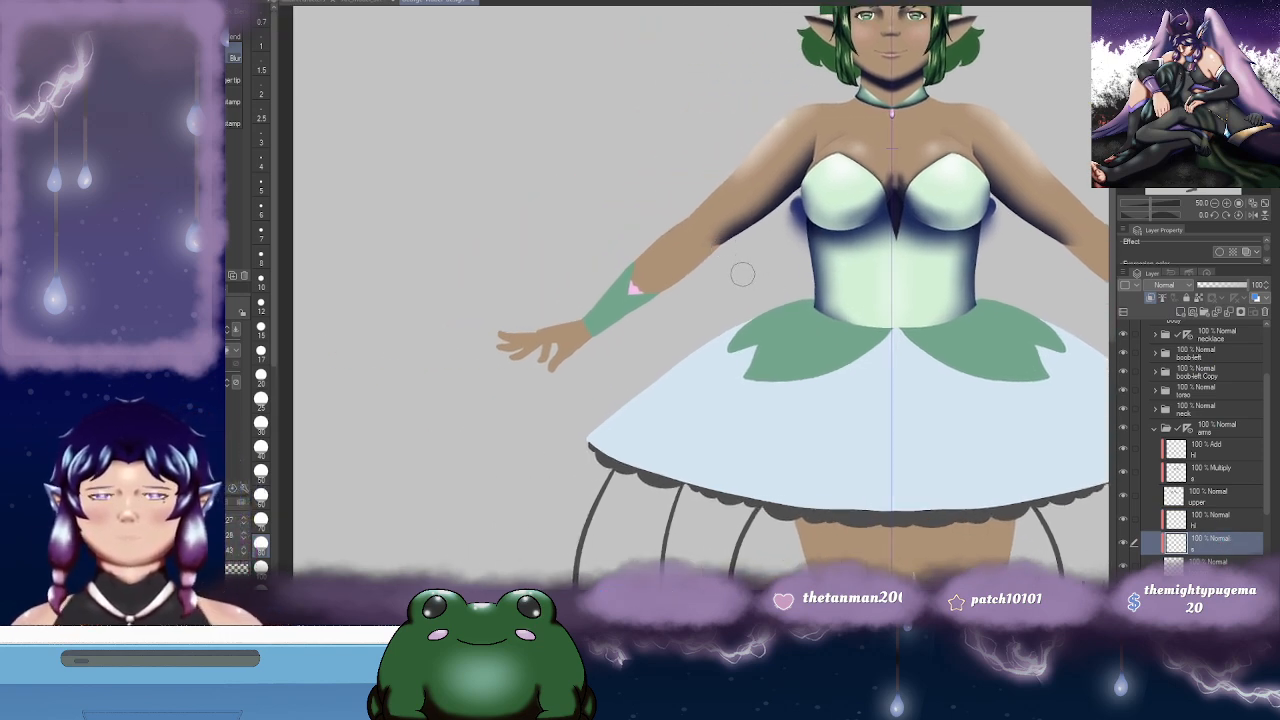
{"action": "key", "text": "b"}
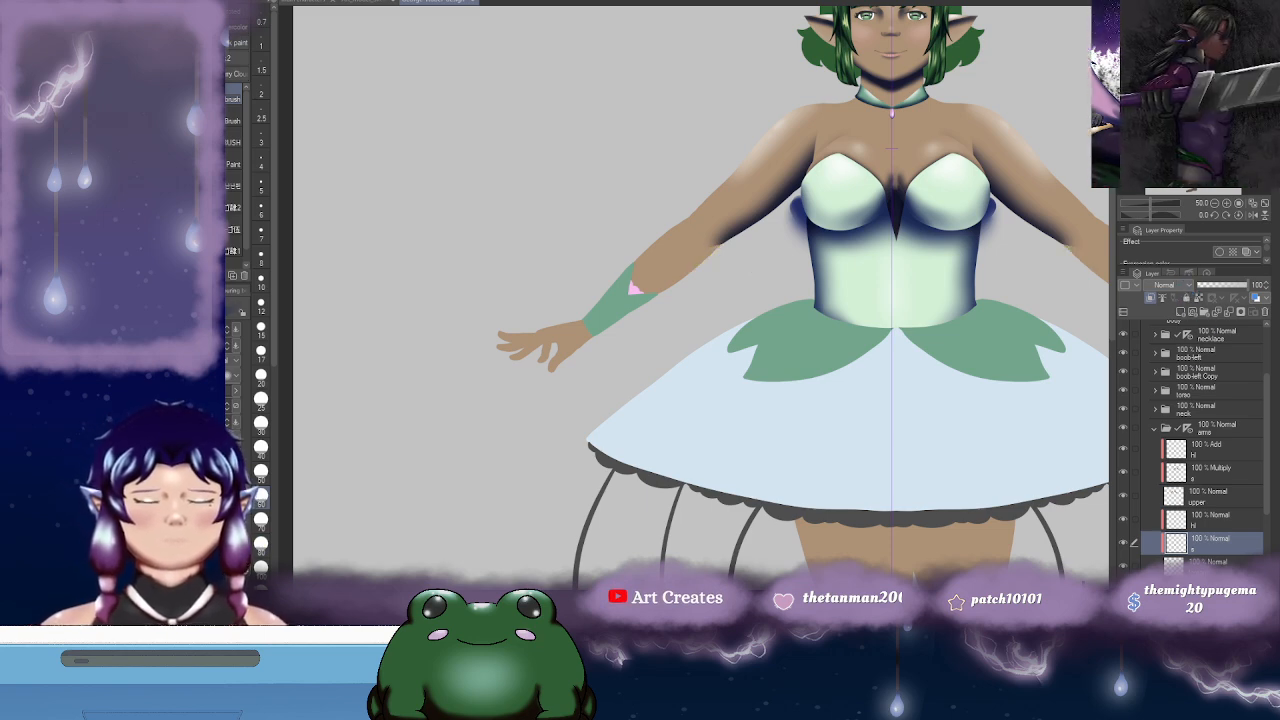
{"action": "left_click", "coordinate": [1222, 517]}
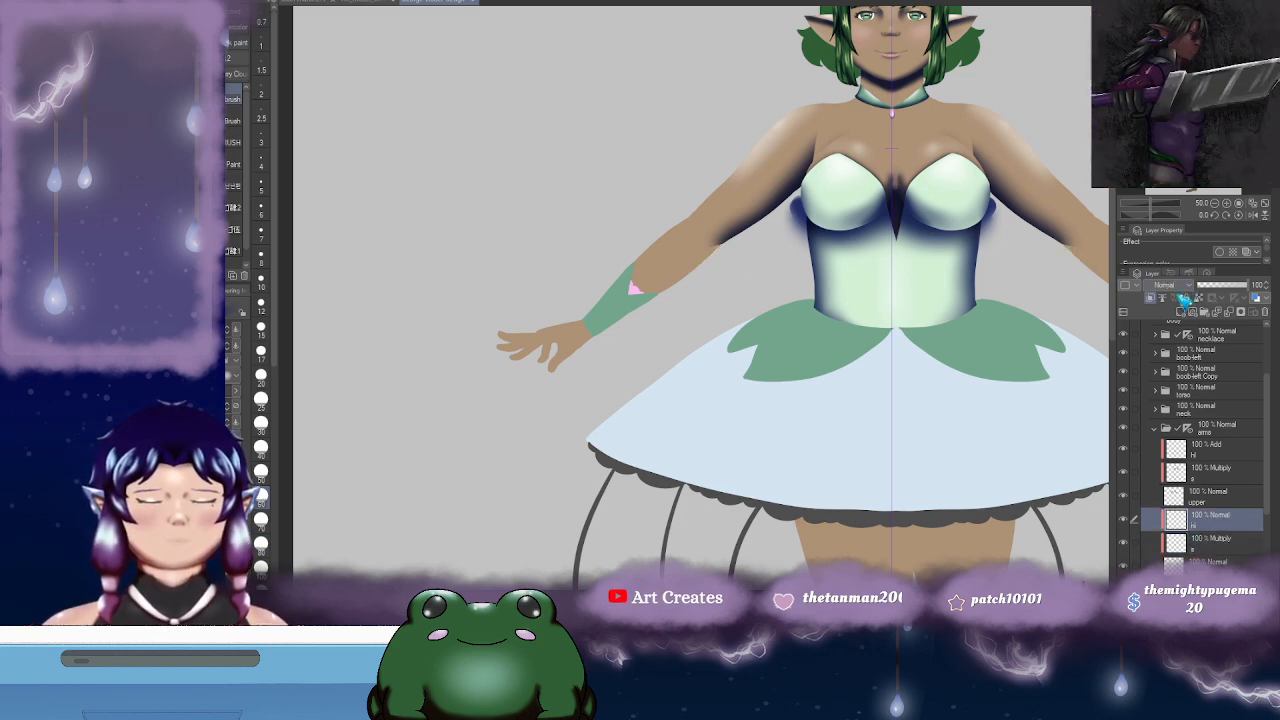
{"action": "left_click", "coordinate": [1170, 285]}
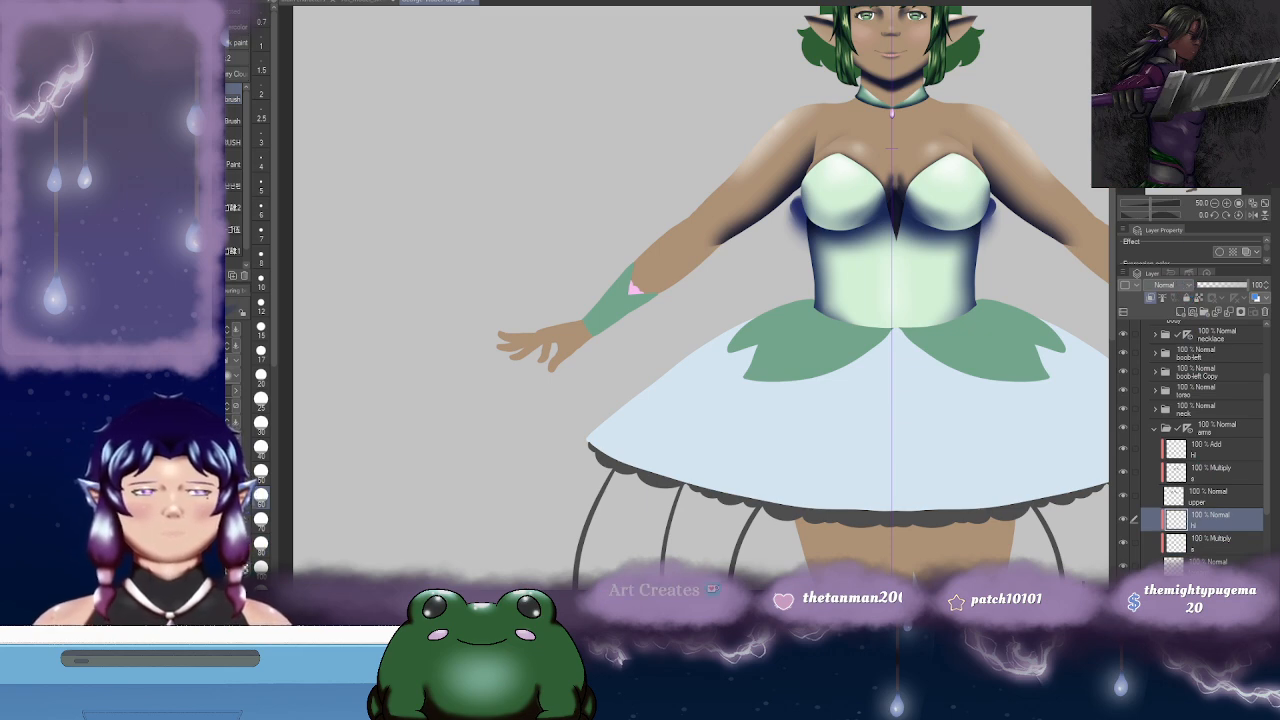
{"action": "left_click", "coordinate": [1200, 363]}
- Paint dark blue shading along the underside of the forearm from elbow to wrist on the forearm's s layer
{"action": "left_click", "coordinate": [1214, 541]}
{"action": "mouse_move", "coordinate": [693, 249]}
{"action": "left_mouse_down"}
{"action": "mouse_move", "coordinate": [746, 233]}
{"action": "mouse_move", "coordinate": [727, 252]}
{"action": "mouse_move", "coordinate": [747, 229]}
{"action": "mouse_move", "coordinate": [688, 280]}
{"action": "left_mouse_up"}
{"action": "left_click_drag", "start_coordinate": [743, 235], "coordinate": [699, 271]}
{"action": "mouse_move", "coordinate": [699, 271]}
{"action": "left_mouse_down"}
{"action": "mouse_move", "coordinate": [728, 247]}
{"action": "mouse_move", "coordinate": [657, 303]}
{"action": "left_mouse_up"}
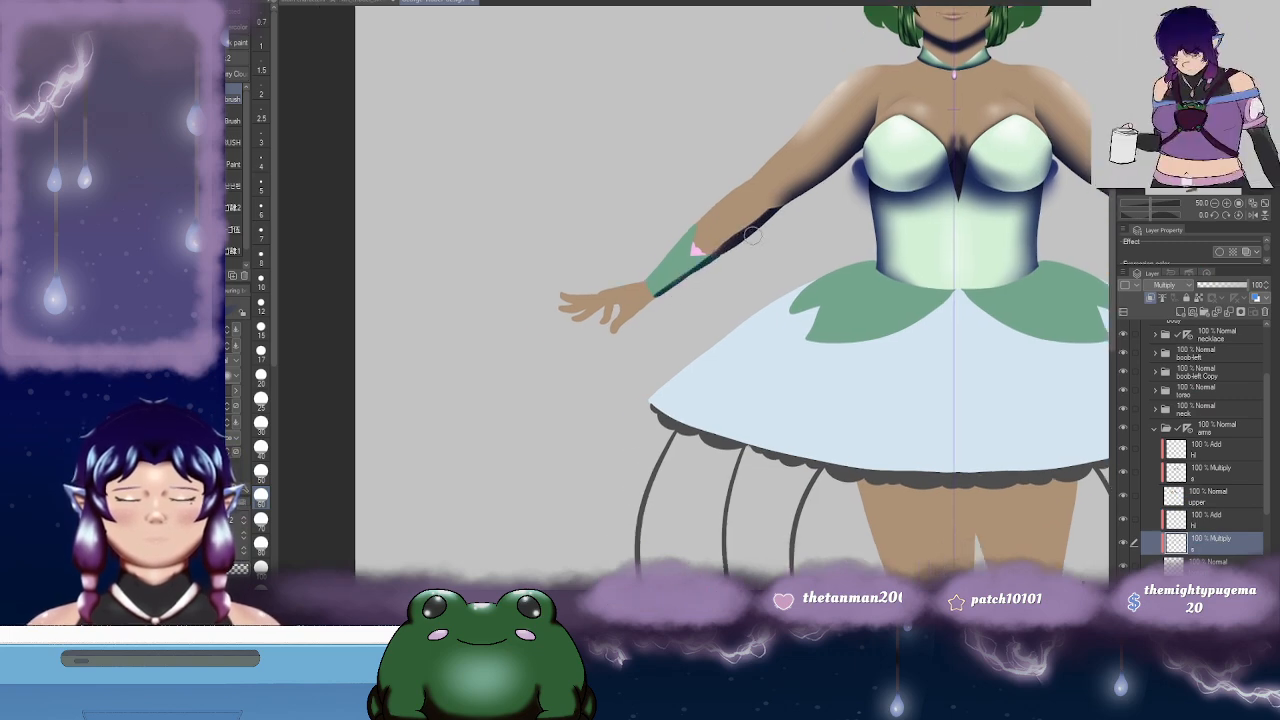
{"action": "mouse_move", "coordinate": [750, 220]}
{"action": "left_mouse_down"}
{"action": "mouse_move", "coordinate": [716, 264]}
{"action": "mouse_move", "coordinate": [766, 256]}
{"action": "left_mouse_up"}
- Blur the dark shading along the forearm's underside across the skin and the green cuff
{"action": "scroll", "coordinate": [717, 265], "scroll_direction": "up", "scroll_amount": 3}
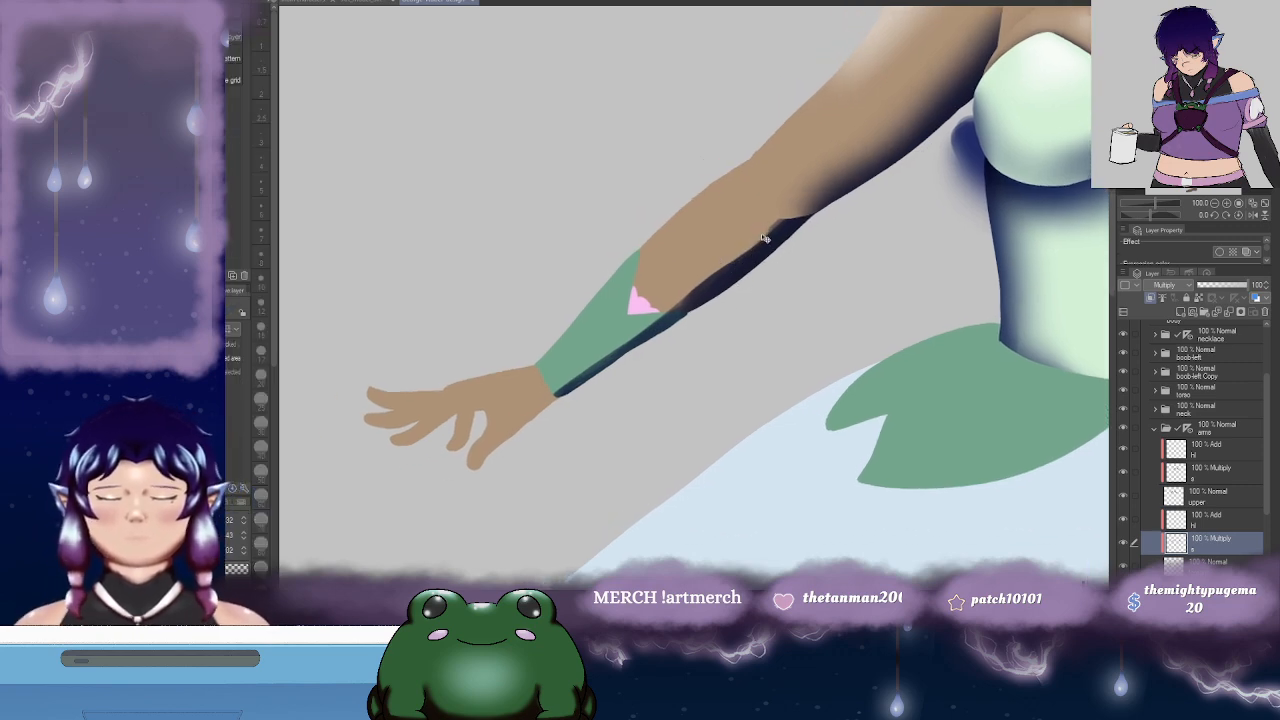
{"action": "key", "text": "j"}
{"action": "mouse_move", "coordinate": [768, 228]}
{"action": "left_mouse_down"}
{"action": "mouse_move", "coordinate": [532, 412]}
{"action": "mouse_move", "coordinate": [618, 337]}
{"action": "mouse_move", "coordinate": [550, 395]}
{"action": "left_mouse_up"}
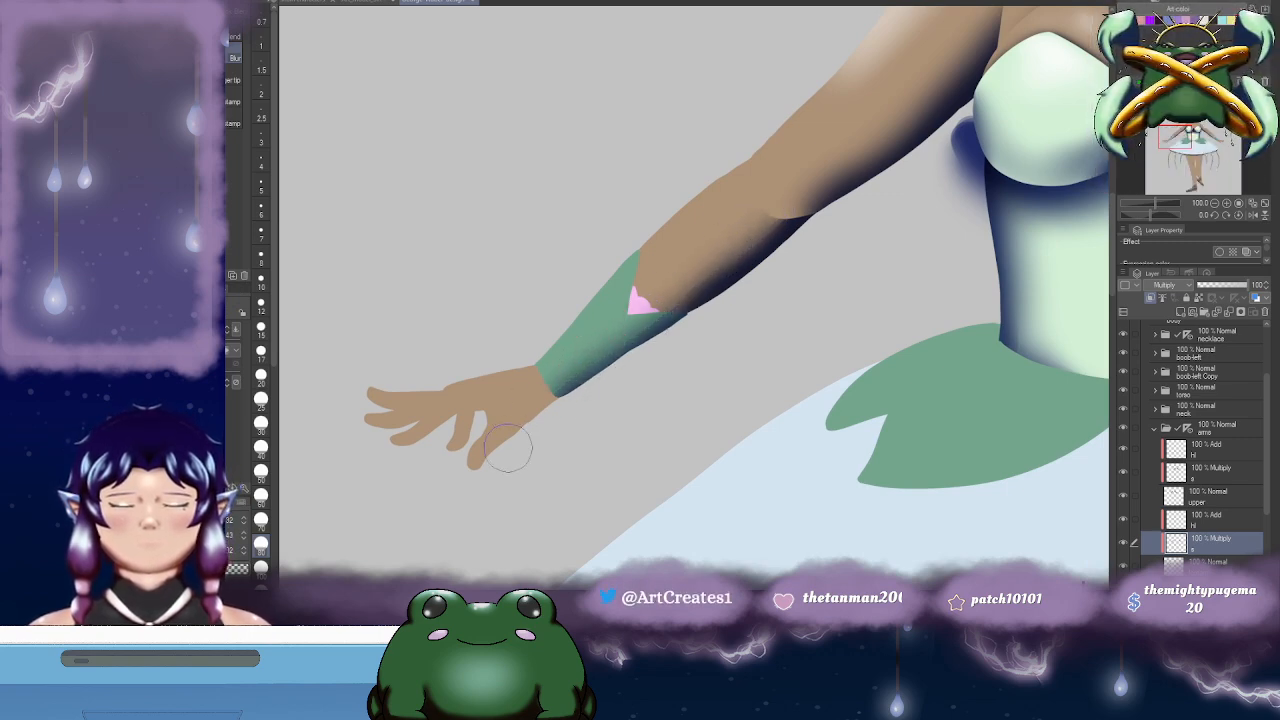
{"action": "left_click_drag", "start_coordinate": [639, 392], "coordinate": [663, 380]}
{"action": "left_click_drag", "start_coordinate": [714, 301], "coordinate": [633, 370]}
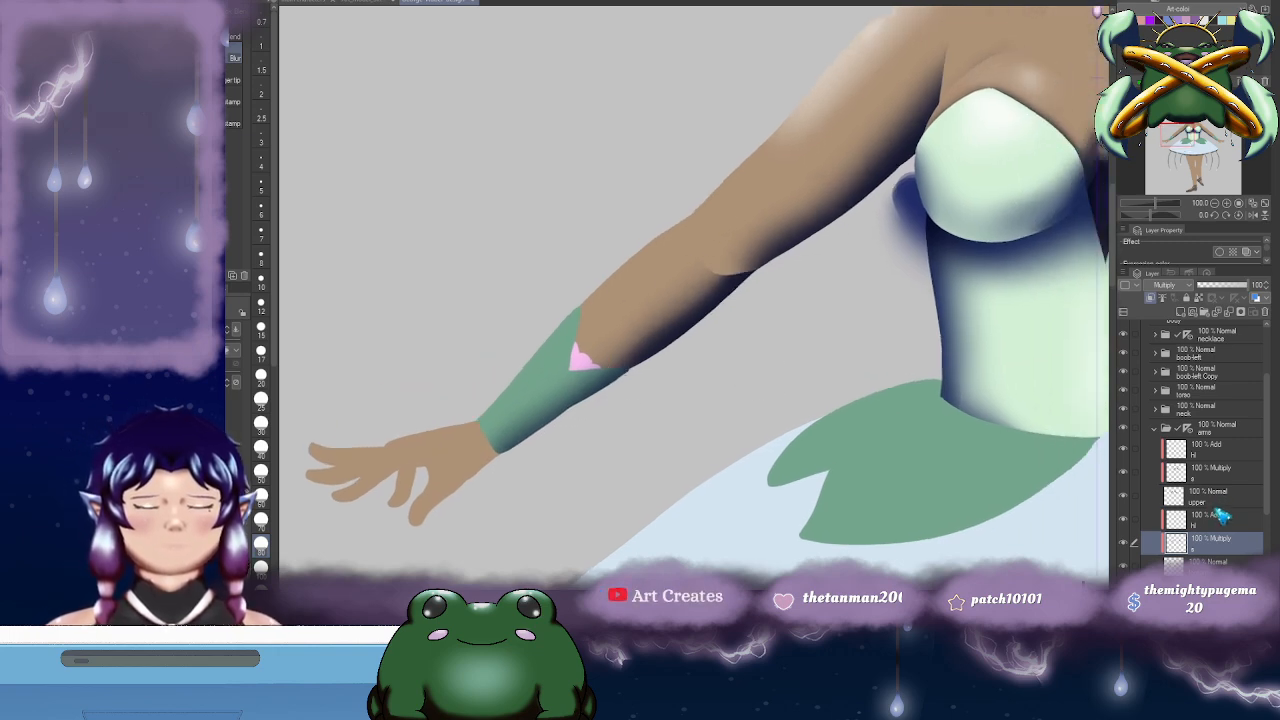
- Move the forearm layer with its s and hl layers above the upper arm's layers in the arms folder
{"action": "left_click", "coordinate": [1214, 563]}
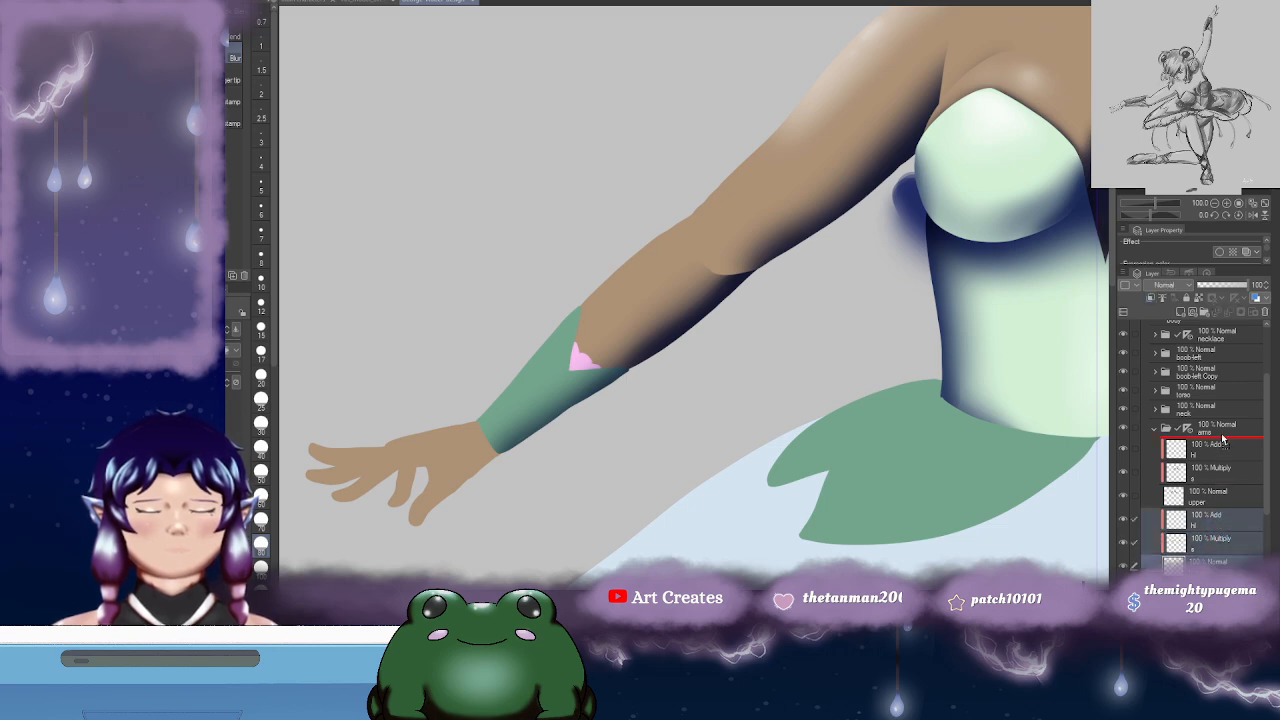
{"action": "left_click_drag", "start_coordinate": [1222, 438], "coordinate": [1230, 450]}
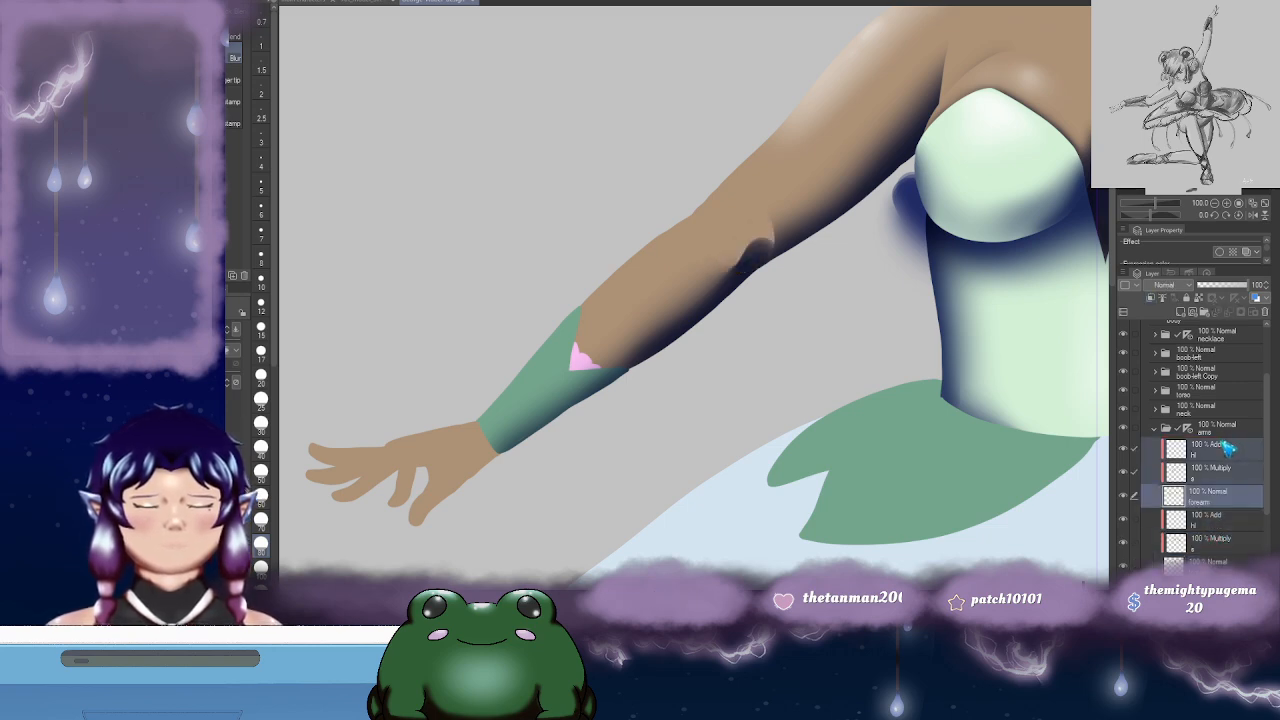
- Rework the dark shading at the elbow on the forearm's s layer and blur it into the upper arm's shadow
{"action": "left_click", "coordinate": [1216, 470]}
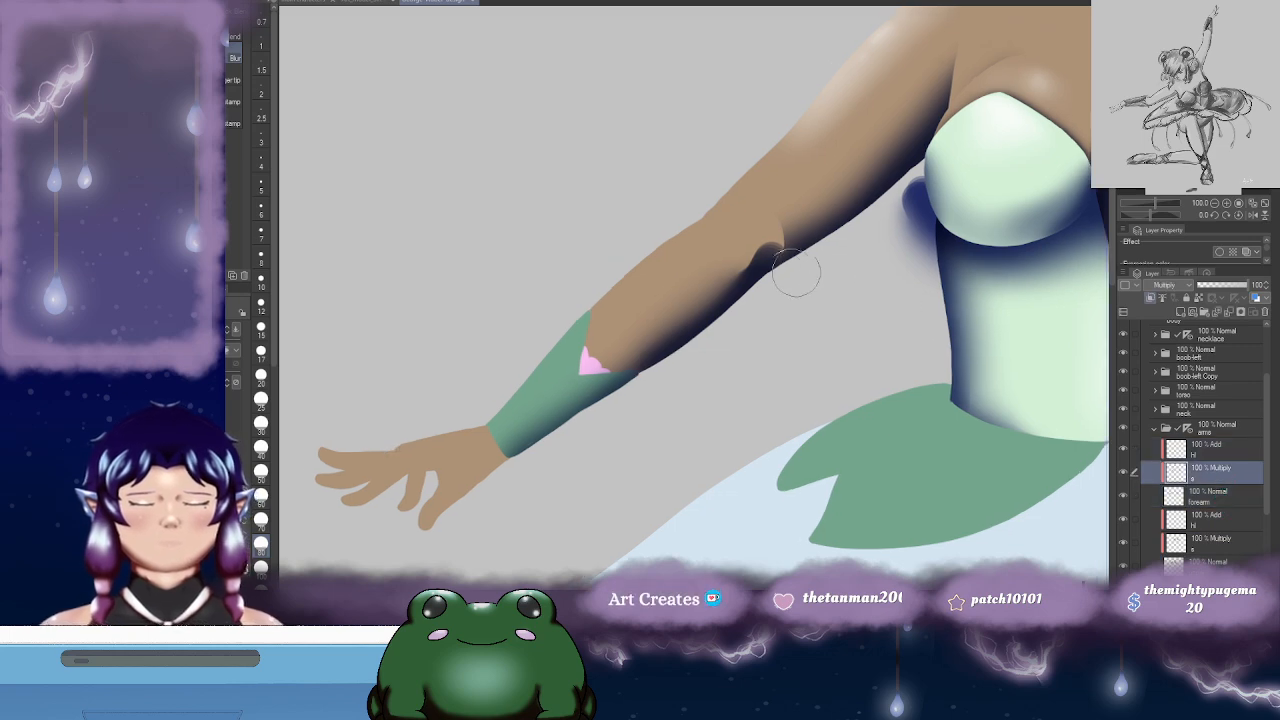
{"action": "key", "text": "b"}
{"action": "left_click_drag", "start_coordinate": [799, 277], "coordinate": [742, 286]}
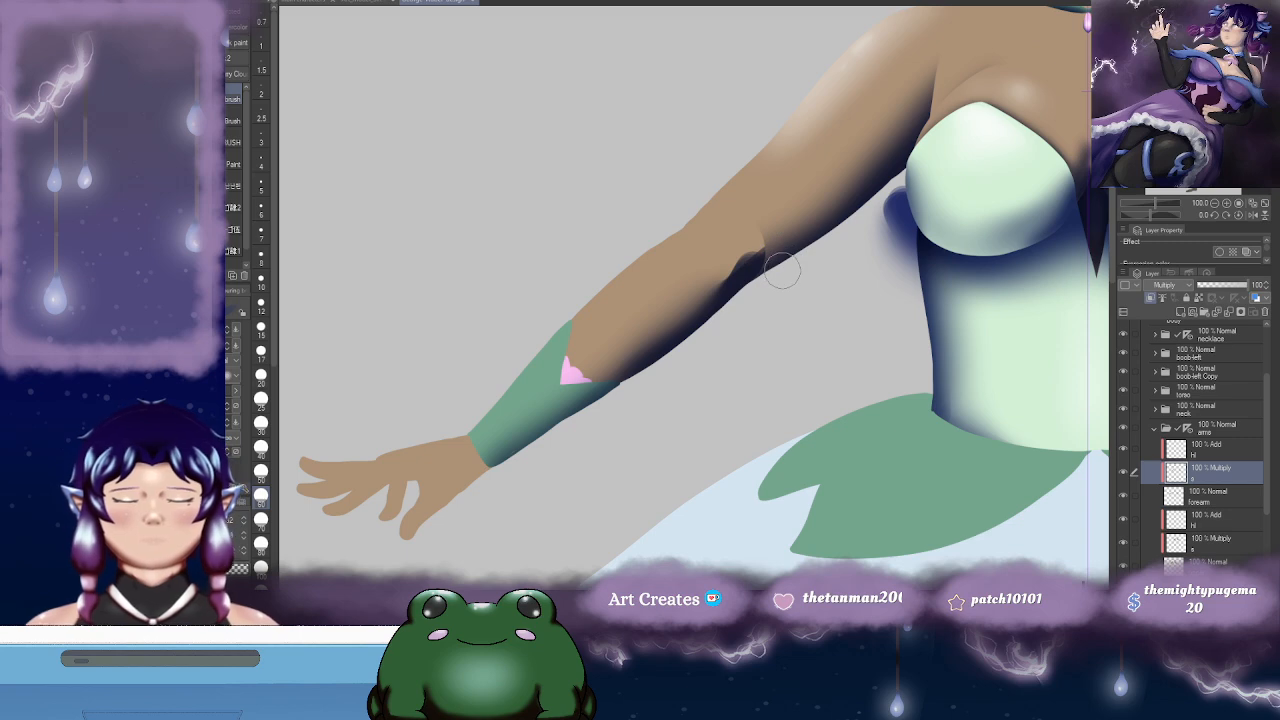
{"action": "key", "text": "j"}
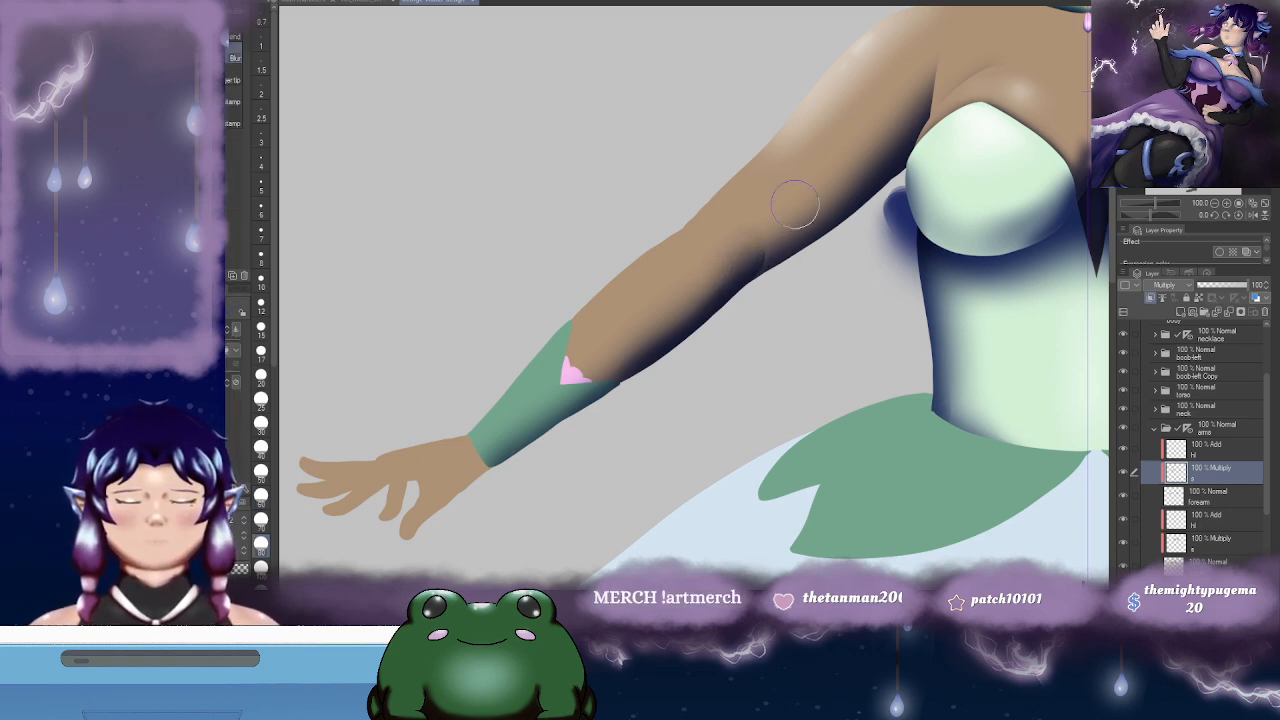
- Smooth the dark shading along the forearm's underside at the elbow with the Blur tool on the forearm's s layer
{"action": "left_click_drag", "start_coordinate": [833, 181], "coordinate": [847, 261]}
{"action": "left_click_drag", "start_coordinate": [718, 296], "coordinate": [768, 256]}
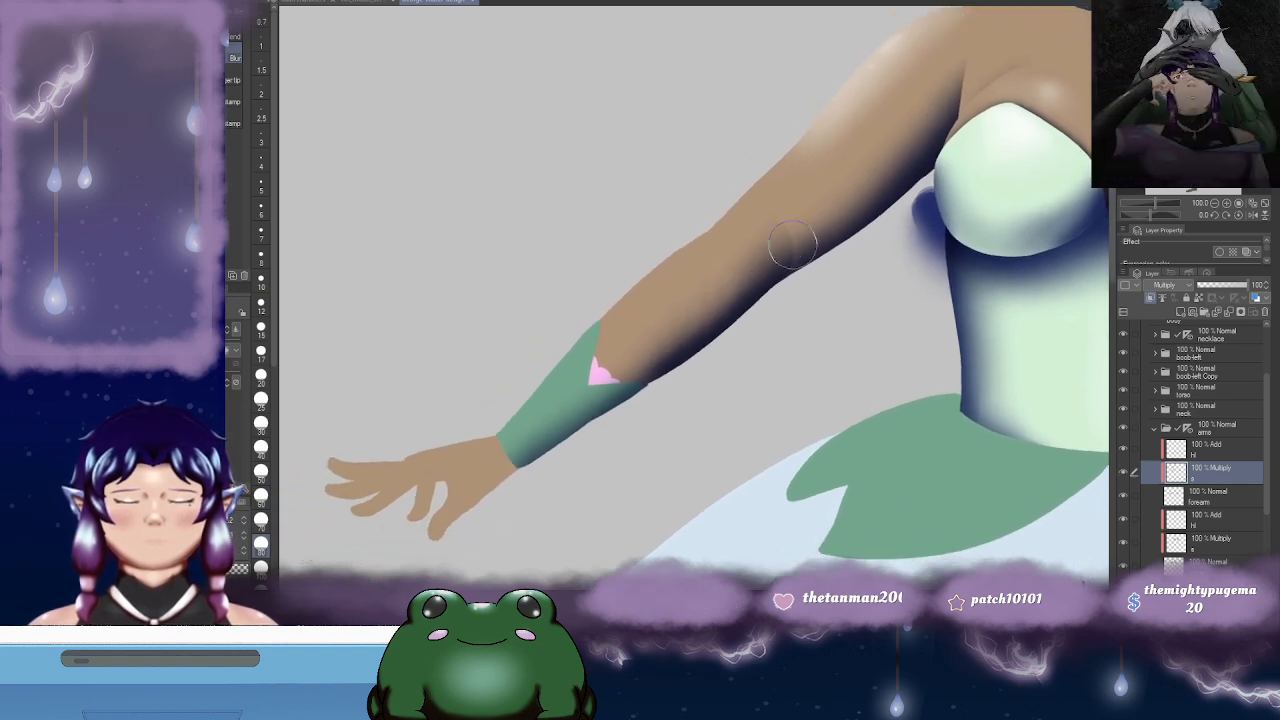
{"action": "left_click_drag", "start_coordinate": [888, 195], "coordinate": [862, 213]}
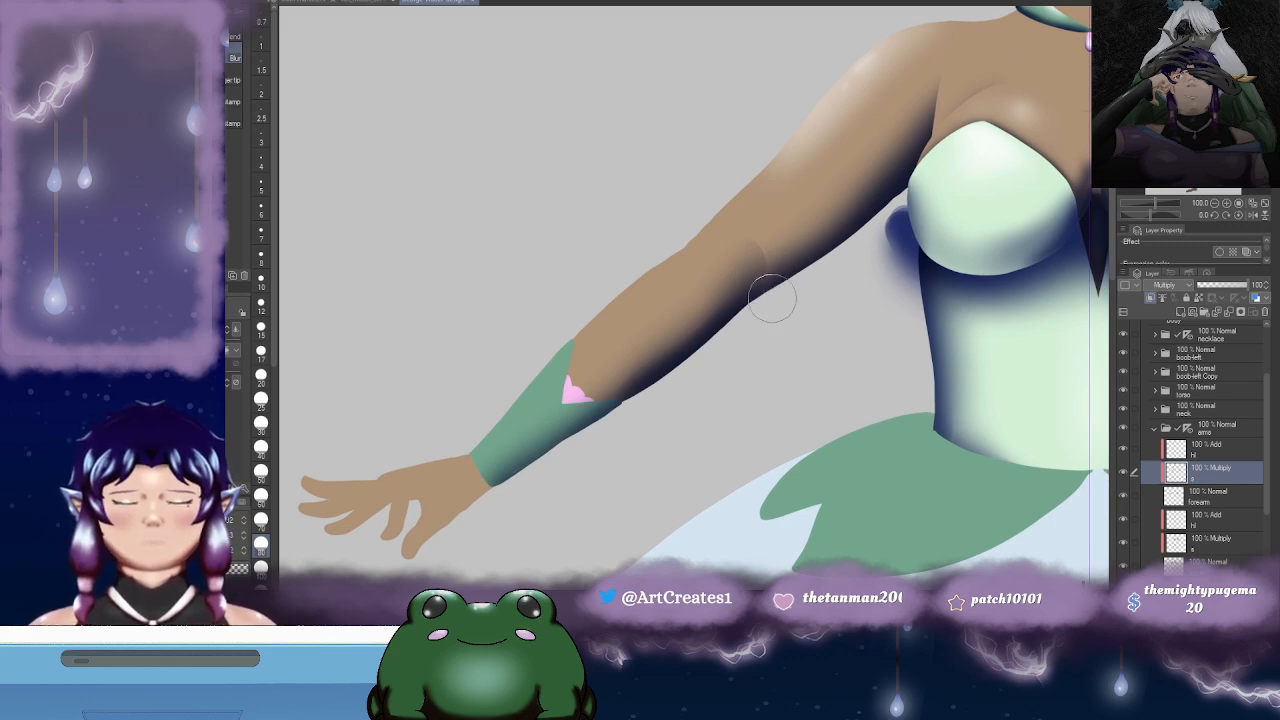
{"action": "mouse_move", "coordinate": [766, 263]}
{"action": "left_mouse_down"}
{"action": "mouse_move", "coordinate": [1015, 328]}
{"action": "mouse_move", "coordinate": [673, 330]}
{"action": "left_mouse_up"}
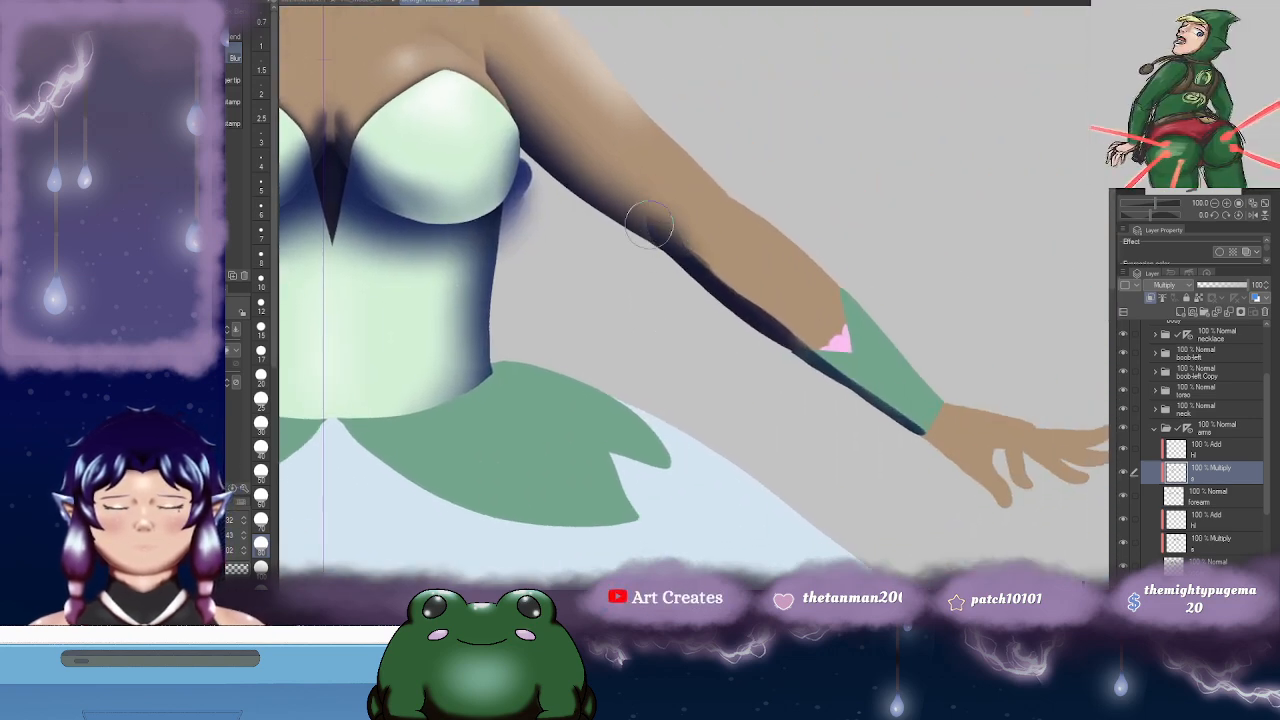
{"action": "mouse_move", "coordinate": [634, 206]}
{"action": "left_mouse_down"}
{"action": "mouse_move", "coordinate": [650, 198]}
{"action": "mouse_move", "coordinate": [600, 192]}
{"action": "mouse_move", "coordinate": [700, 282]}
{"action": "mouse_move", "coordinate": [606, 206]}
{"action": "left_mouse_up"}
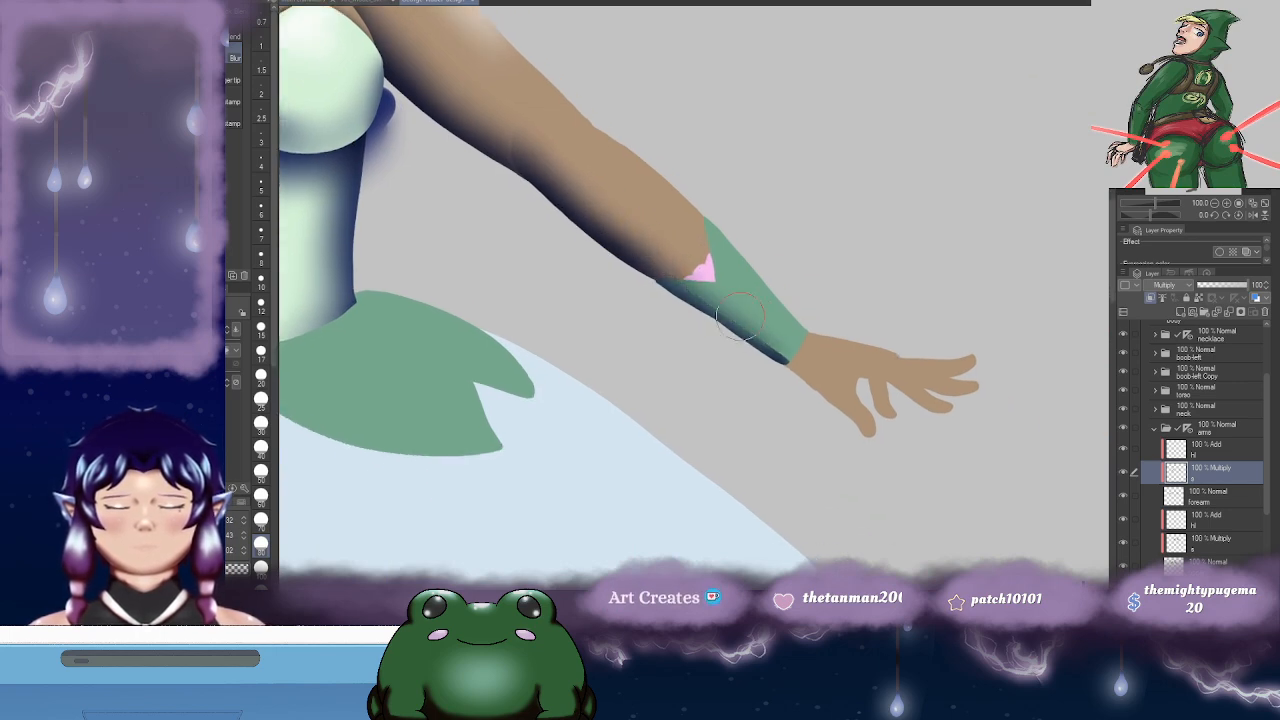
{"action": "left_click_drag", "start_coordinate": [643, 219], "coordinate": [706, 289]}
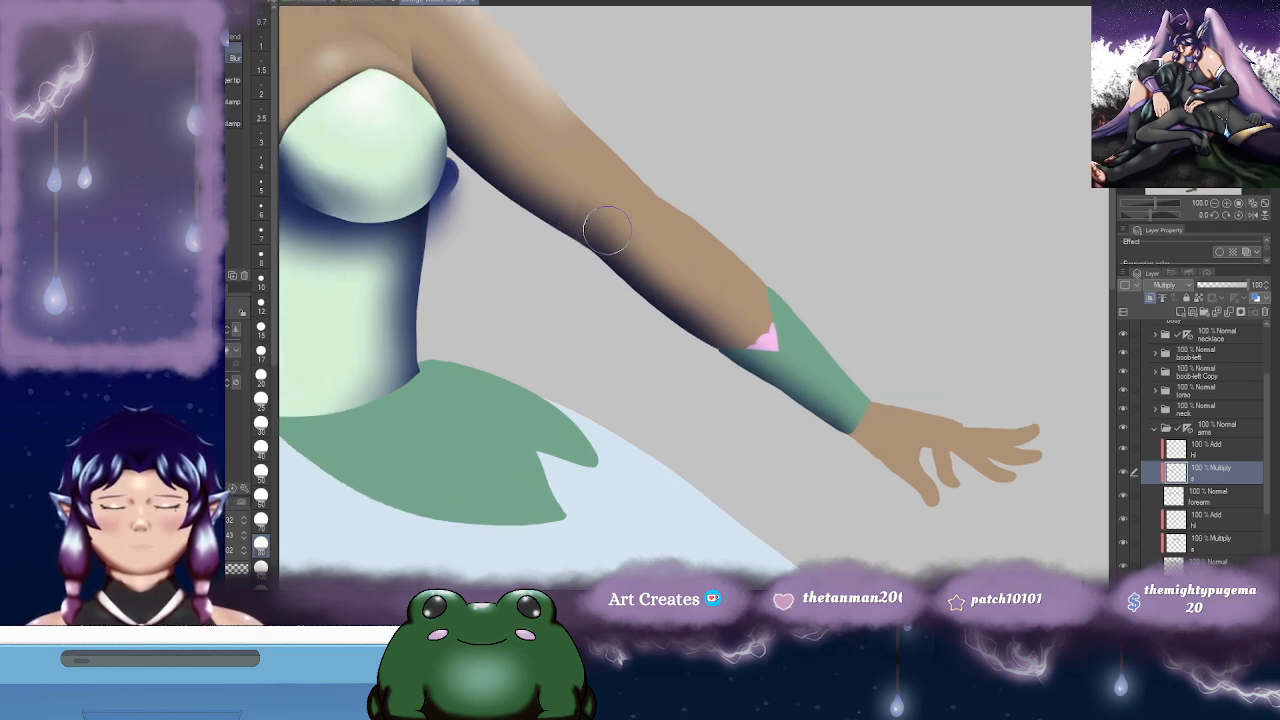
{"action": "mouse_move", "coordinate": [743, 200]}
{"action": "left_mouse_down"}
{"action": "mouse_move", "coordinate": [788, 234]}
{"action": "mouse_move", "coordinate": [817, 295]}
{"action": "left_mouse_up"}
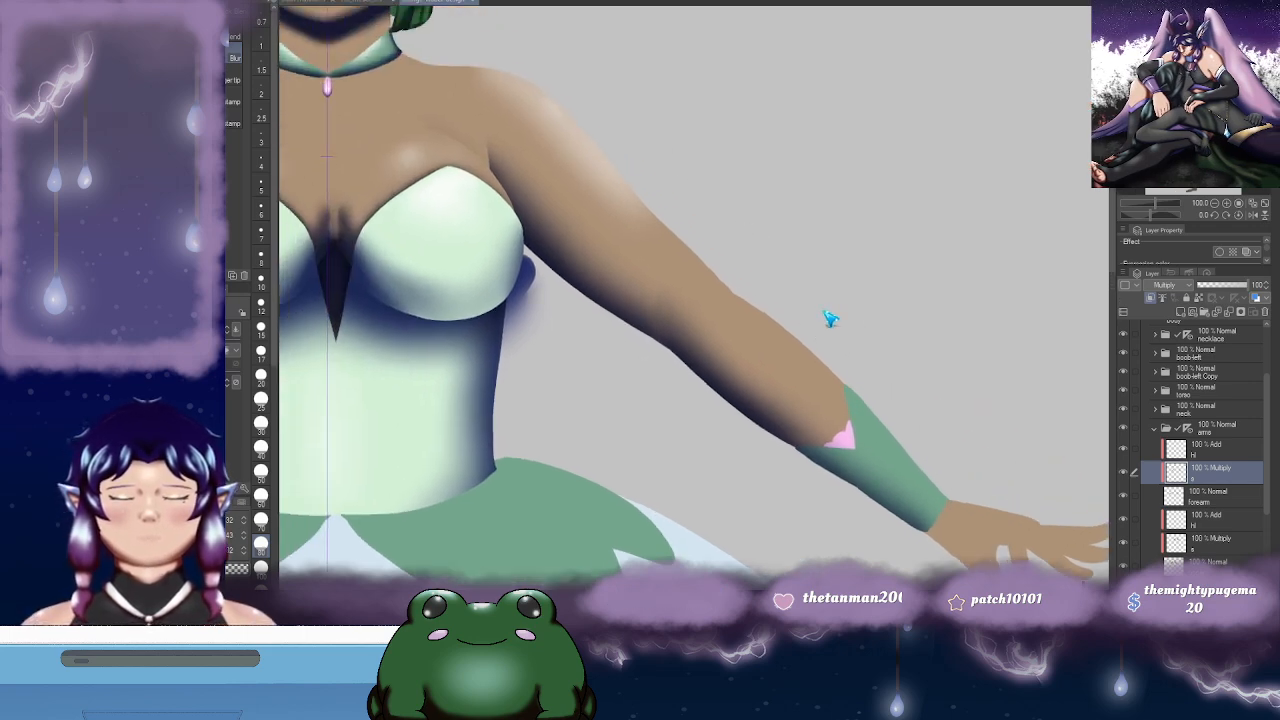
{"action": "scroll", "coordinate": [826, 312], "scroll_direction": "down", "scroll_amount": 3}
{"action": "scroll", "coordinate": [826, 312], "scroll_direction": "up", "scroll_amount": 1}
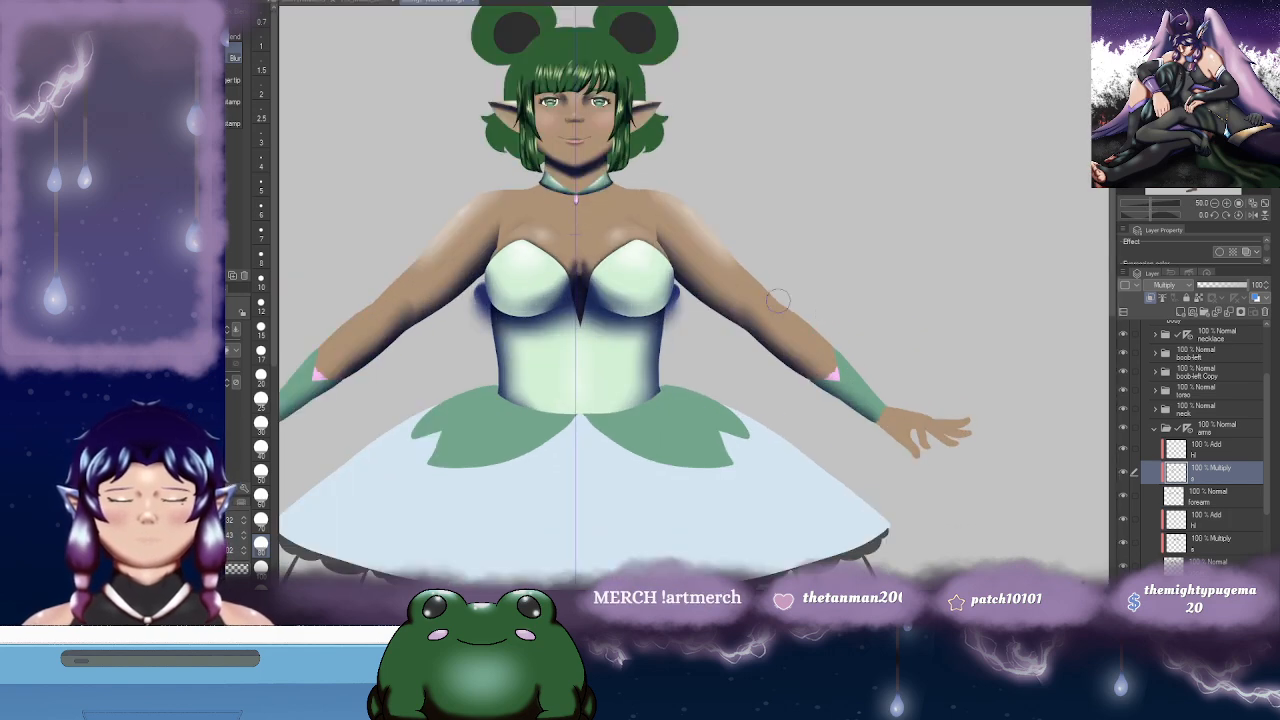
{"action": "left_click_drag", "start_coordinate": [779, 300], "coordinate": [957, 243]}
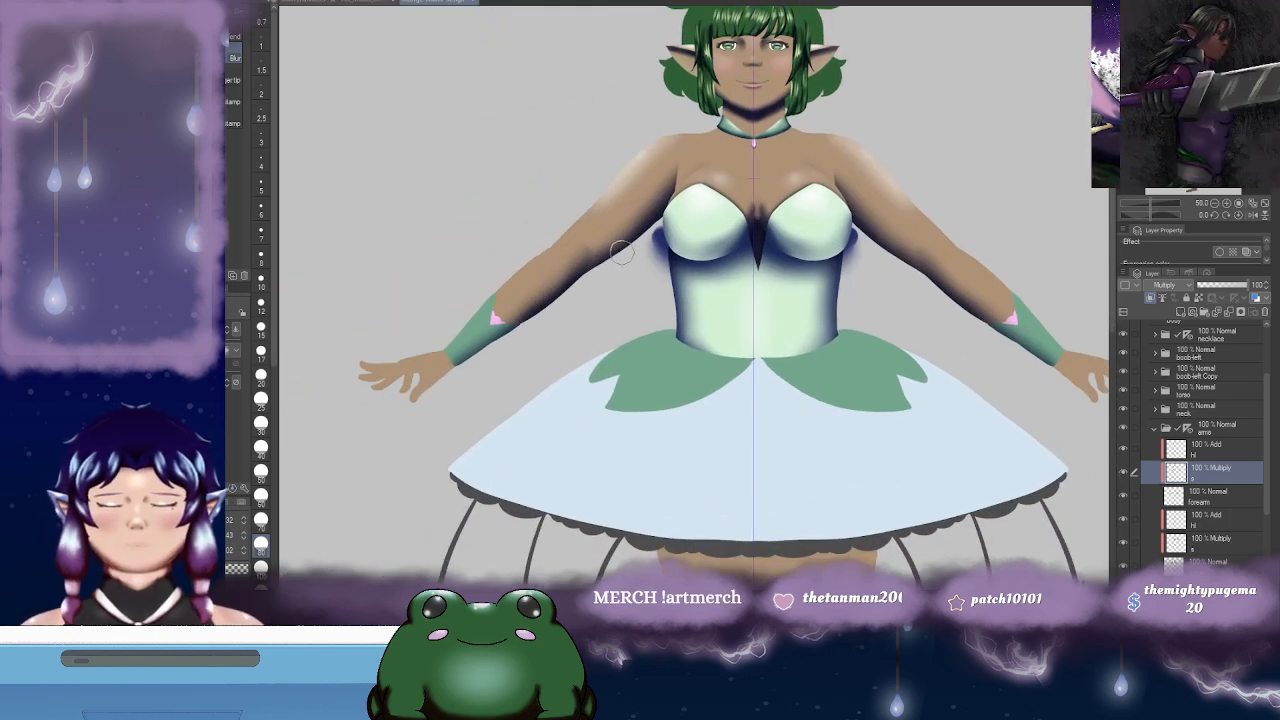
- Paint dark shading along the underside of the upper arm toward the elbow on the upper arm's s layer
{"action": "key", "text": "g"}
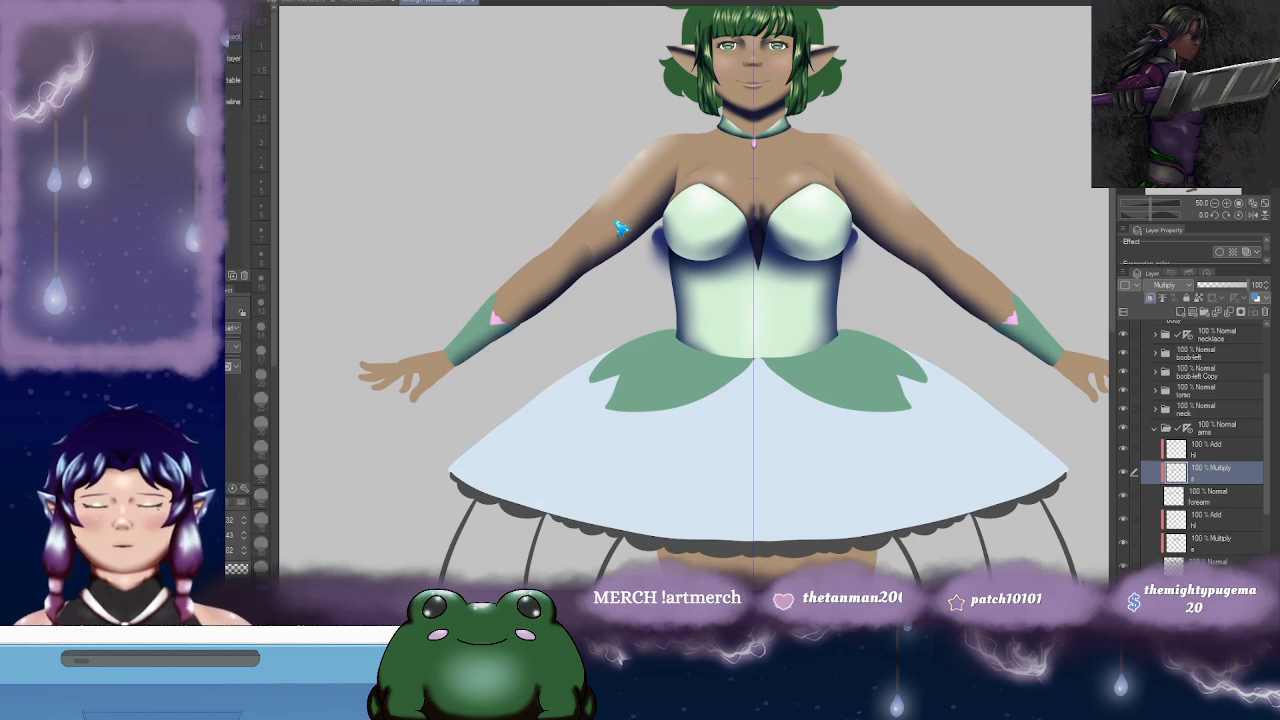
{"action": "left_click", "coordinate": [618, 238], "text": "ctrl+shift"}
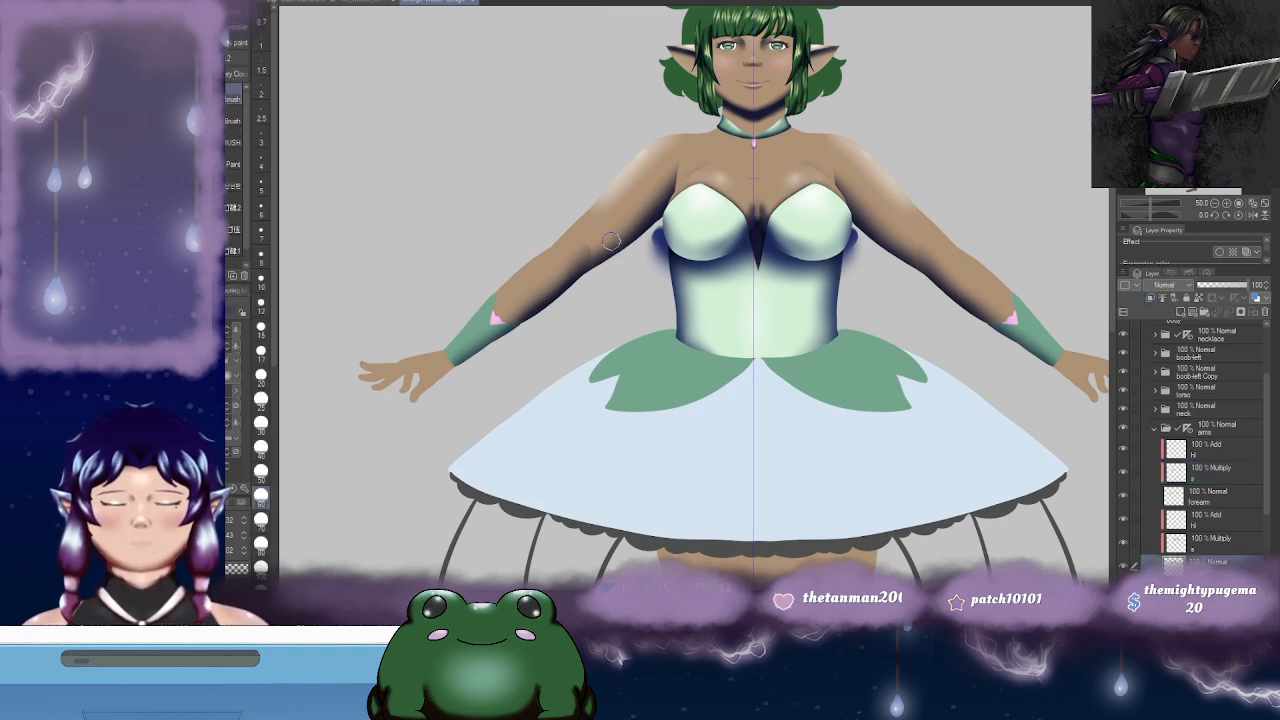
{"action": "left_click_drag", "start_coordinate": [718, 293], "coordinate": [720, 289]}
{"action": "left_click", "coordinate": [1217, 546]}
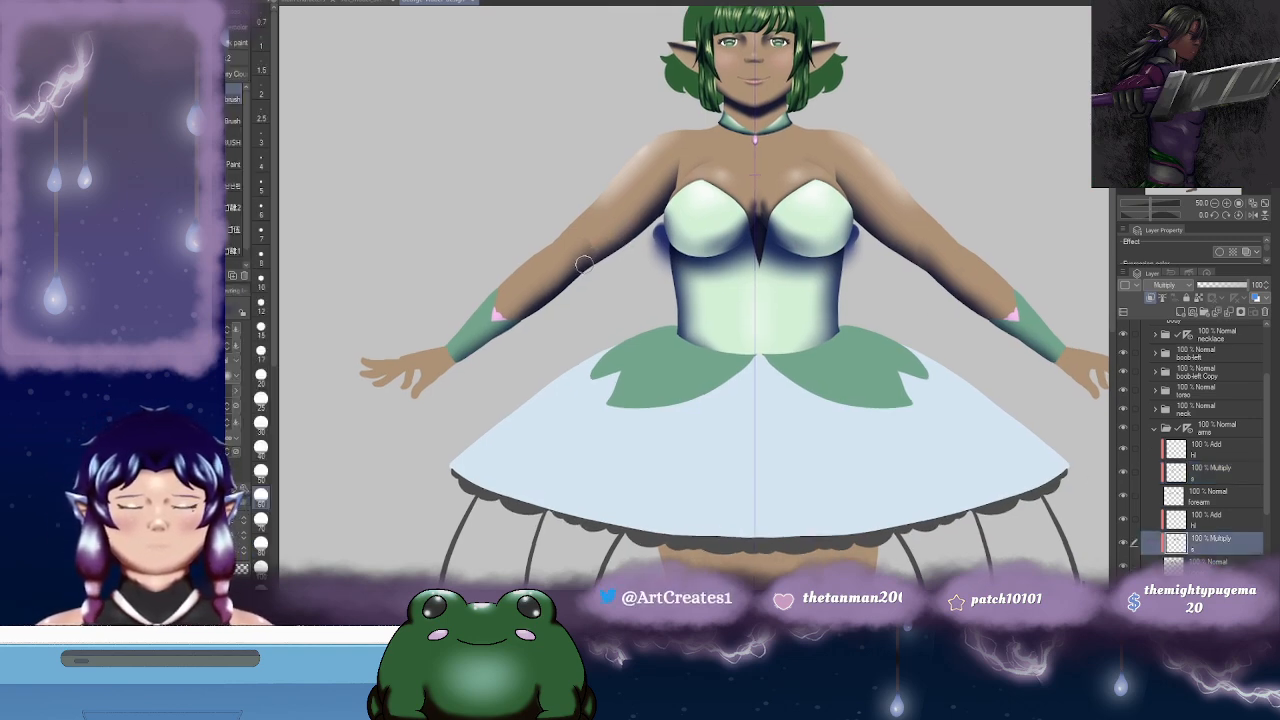
{"action": "left_click_drag", "start_coordinate": [583, 262], "coordinate": [654, 209]}
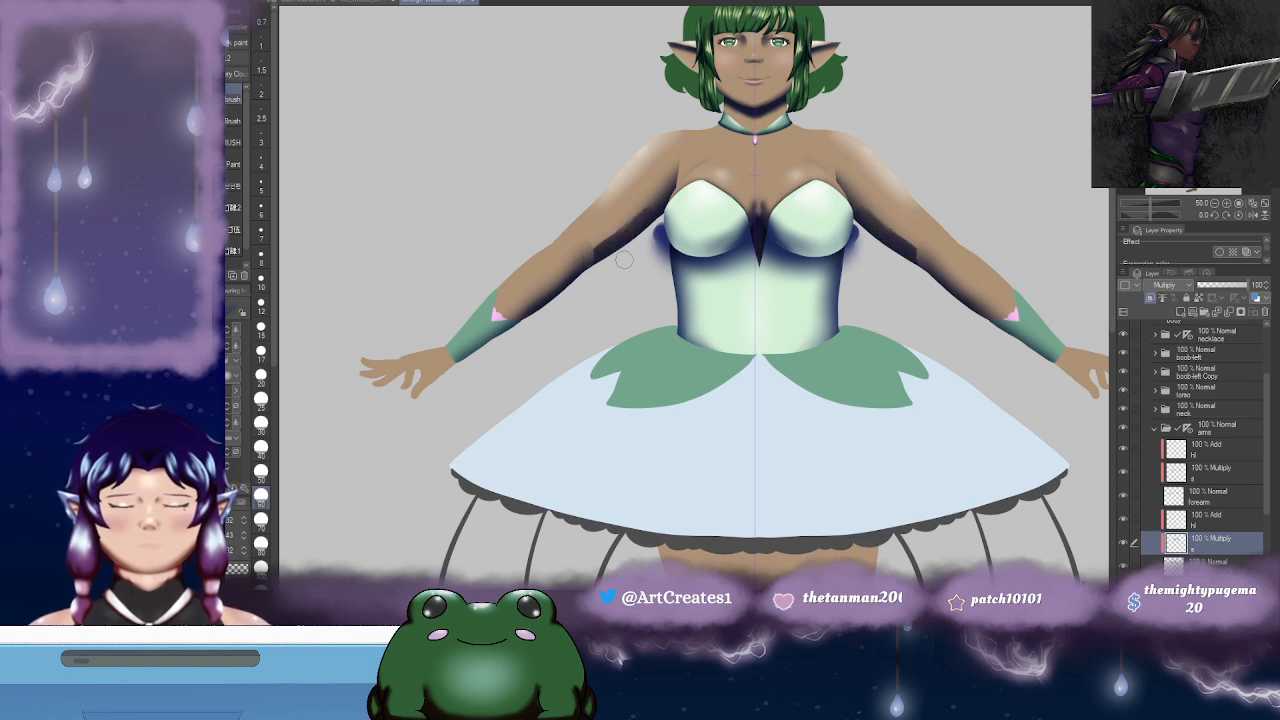
- Blur and touch up the upper arm's underside shading so it blends into the forearm's shadow at the elbow
{"action": "key", "text": "j"}
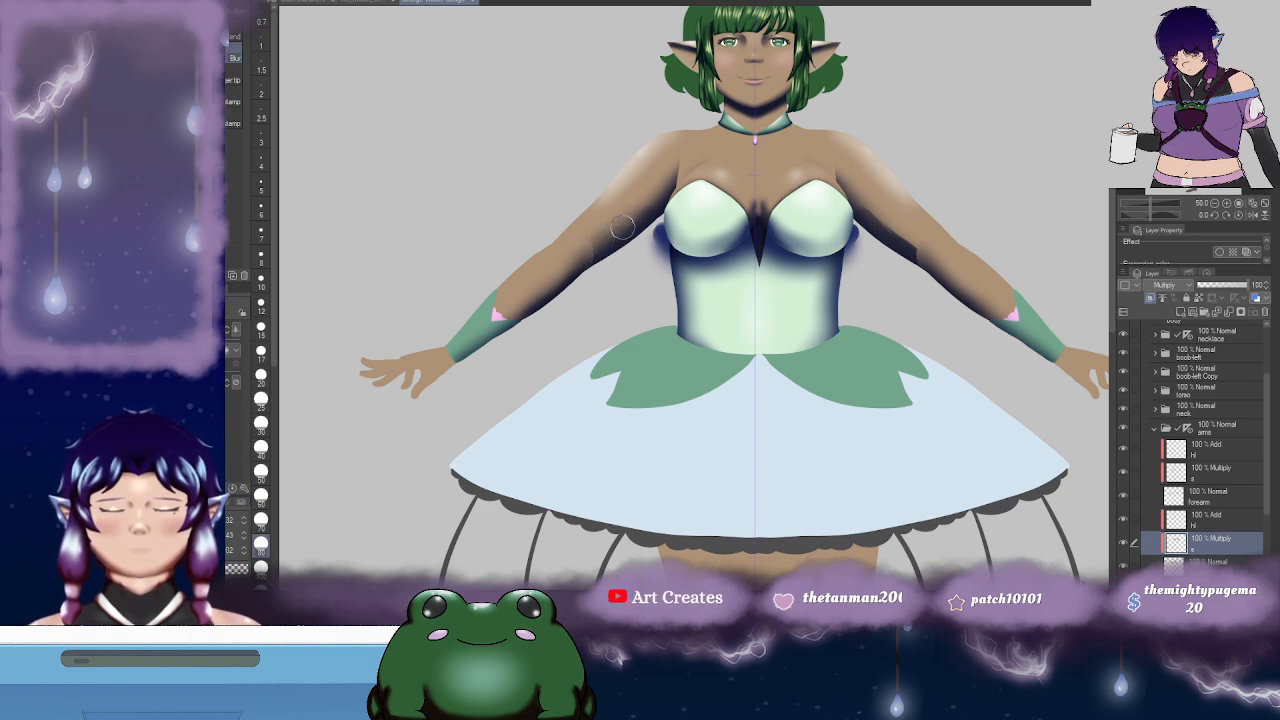
{"action": "left_click_drag", "start_coordinate": [664, 204], "coordinate": [676, 210]}
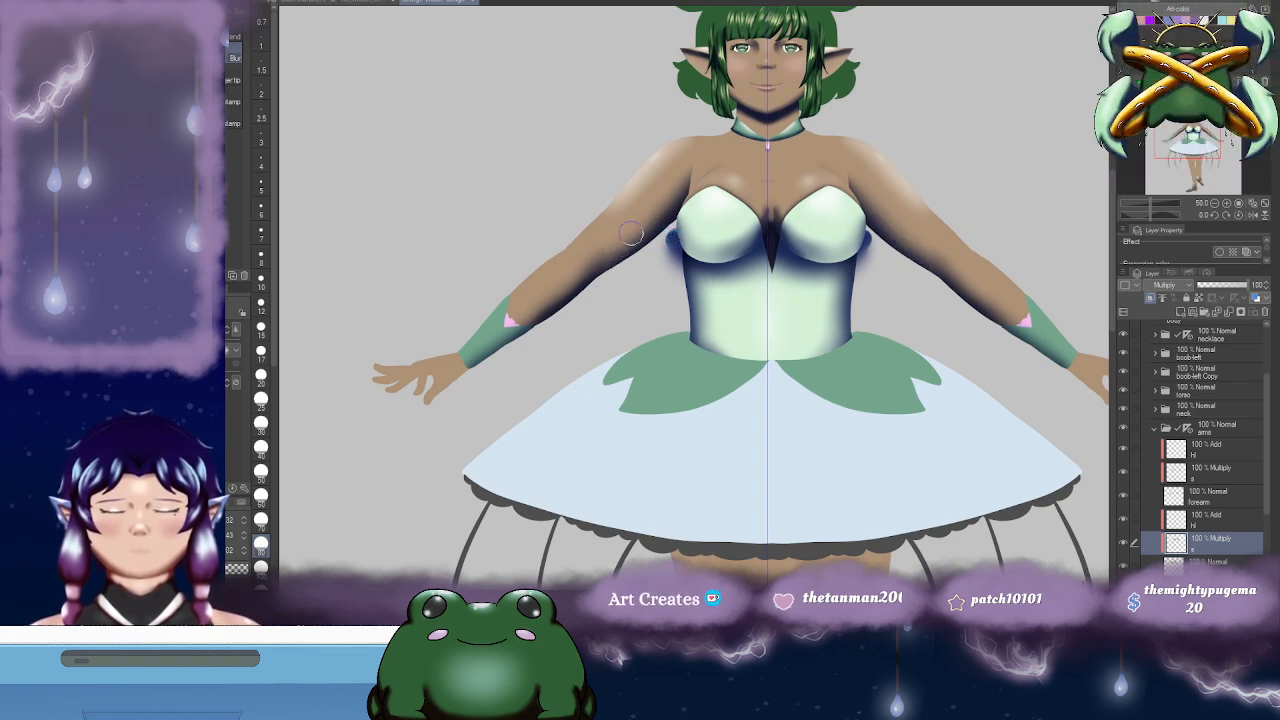
{"action": "left_click_drag", "start_coordinate": [896, 173], "coordinate": [702, 195]}
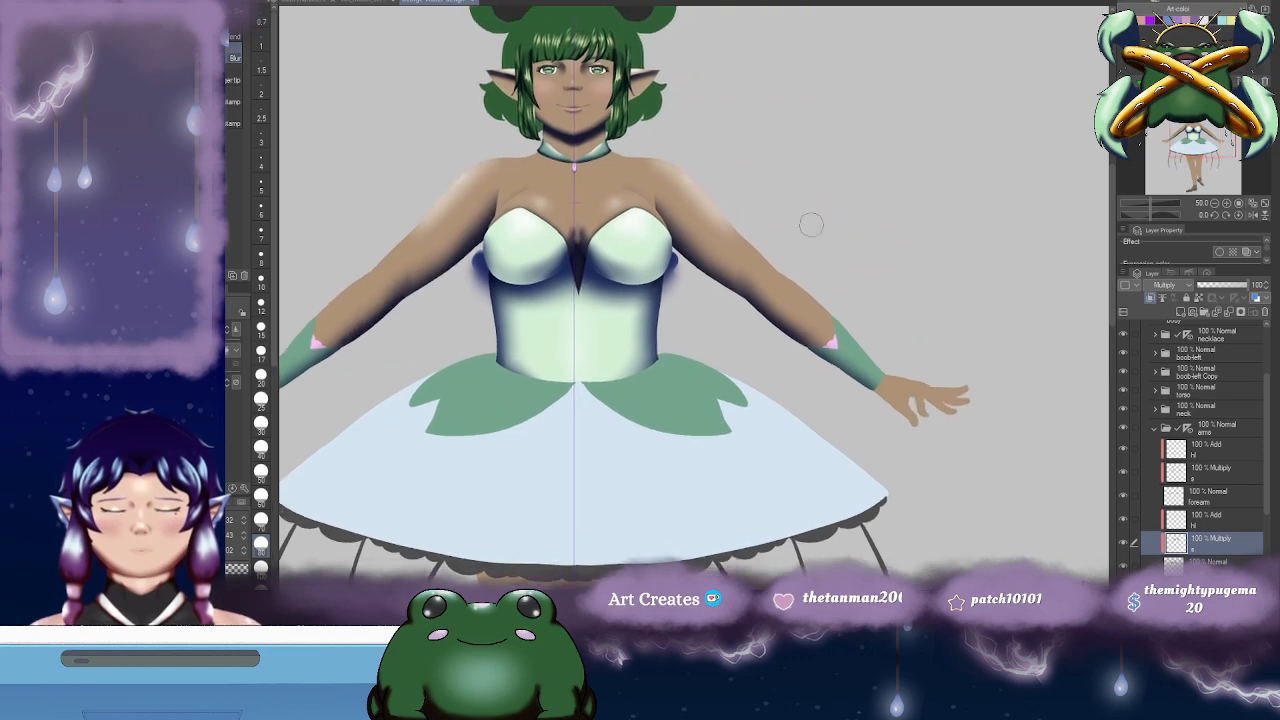
{"action": "left_click_drag", "start_coordinate": [617, 291], "coordinate": [667, 247]}
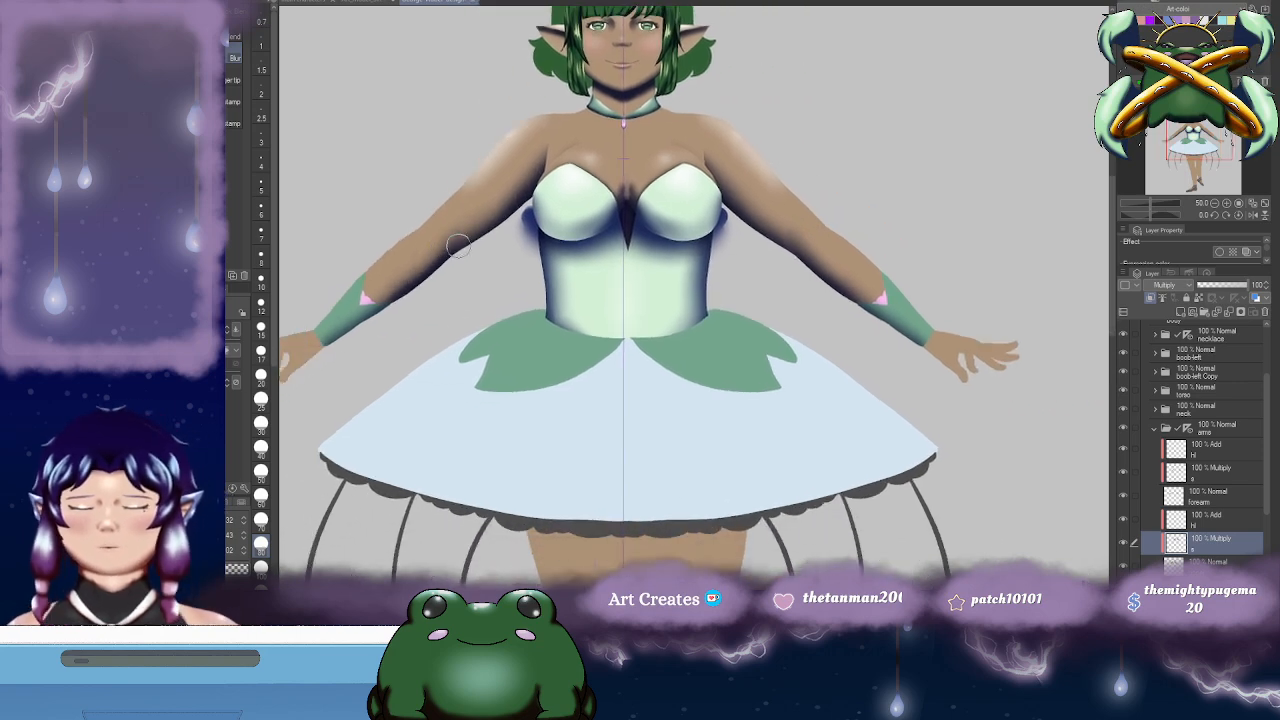
{"action": "key", "text": "b"}
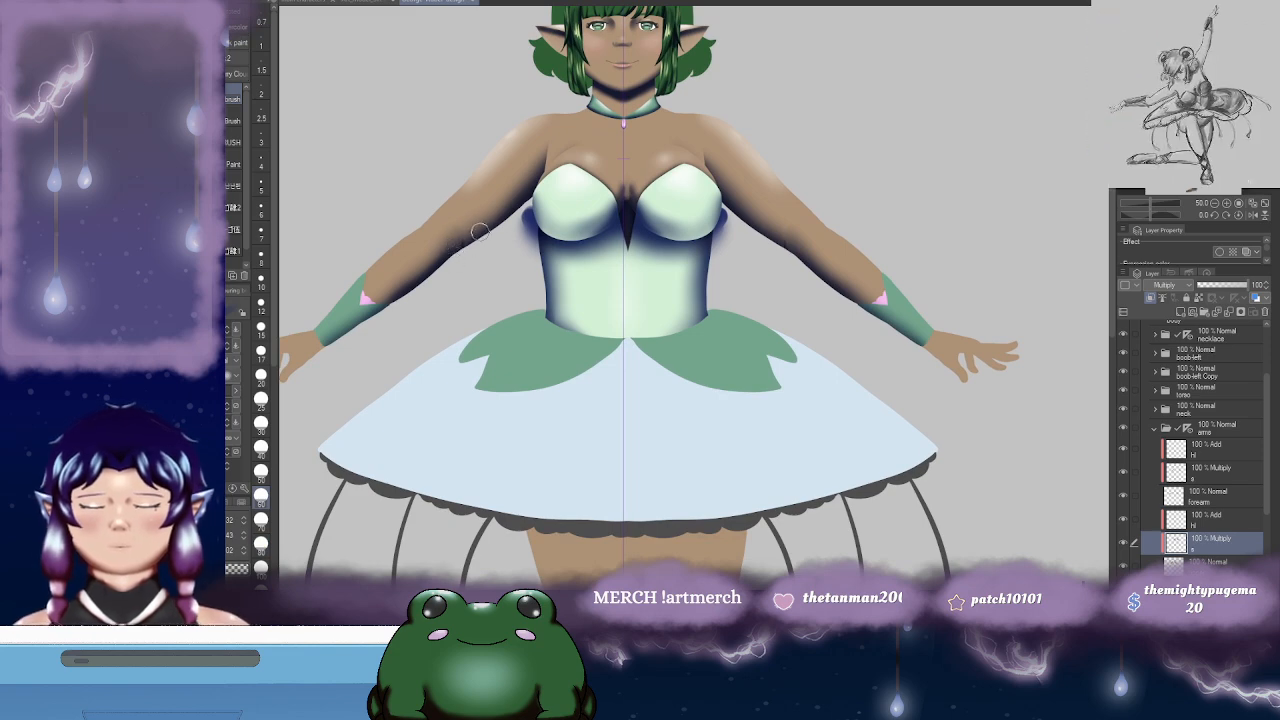
{"action": "key", "text": "j"}
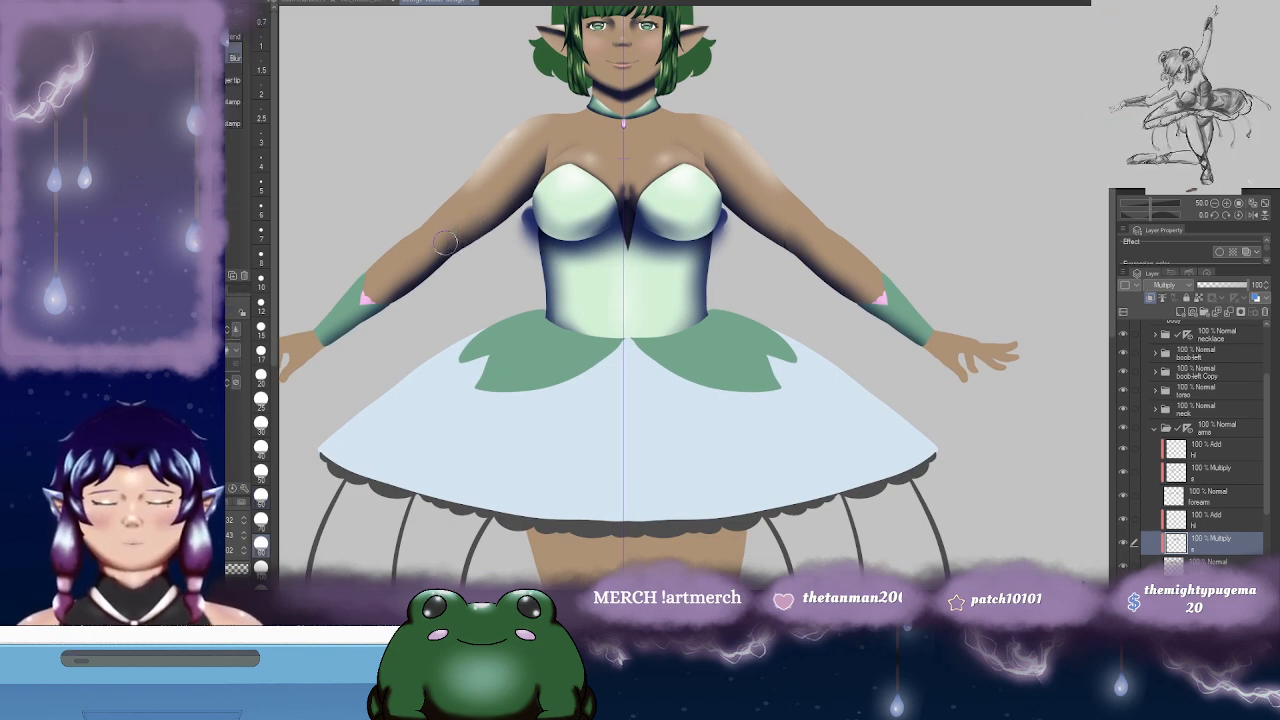
- Examine how the upper arm and forearm shading meet at the elbows, both close up and across the whole figure
{"action": "left_click_drag", "start_coordinate": [829, 183], "coordinate": [928, 166]}
{"action": "left_click_drag", "start_coordinate": [749, 183], "coordinate": [771, 179]}
{"action": "left_click_drag", "start_coordinate": [581, 219], "coordinate": [599, 255]}
{"action": "left_click_drag", "start_coordinate": [466, 340], "coordinate": [494, 372]}
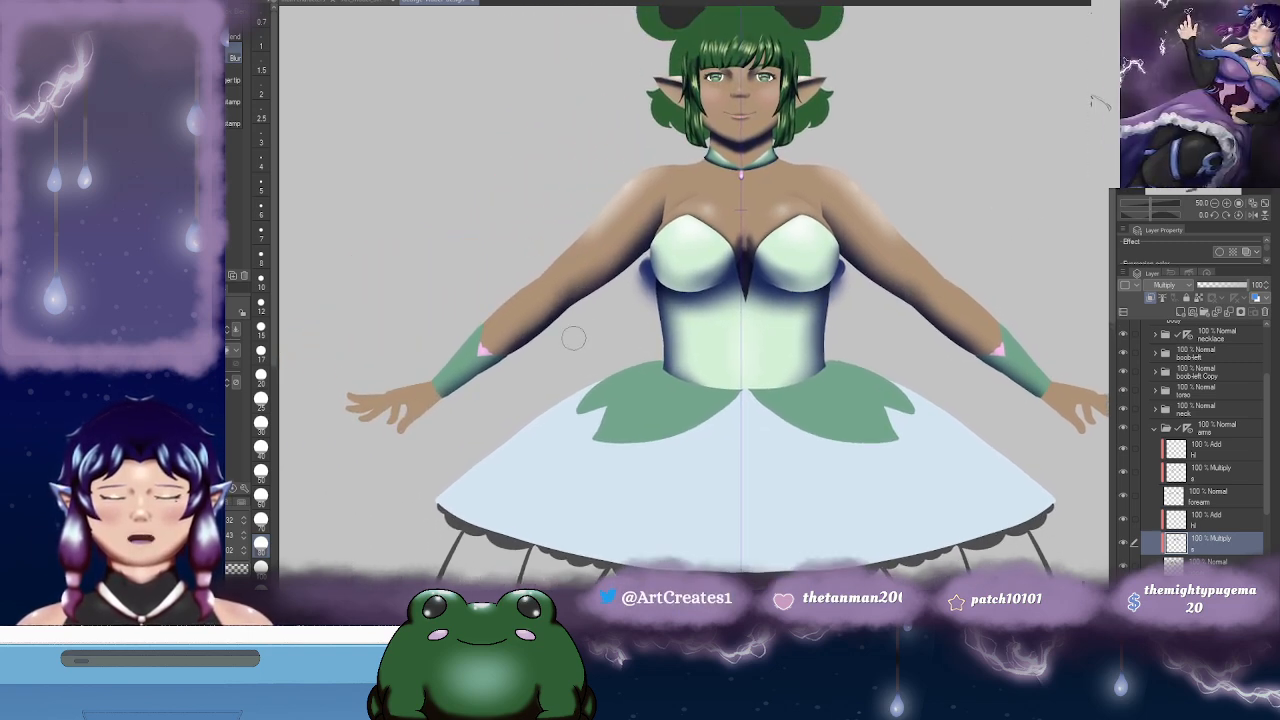
{"action": "left_click_drag", "start_coordinate": [751, 214], "coordinate": [719, 178]}
{"action": "left_click_drag", "start_coordinate": [567, 204], "coordinate": [575, 230]}
{"action": "left_click_drag", "start_coordinate": [637, 298], "coordinate": [563, 284]}
{"action": "left_click_drag", "start_coordinate": [816, 267], "coordinate": [779, 260]}
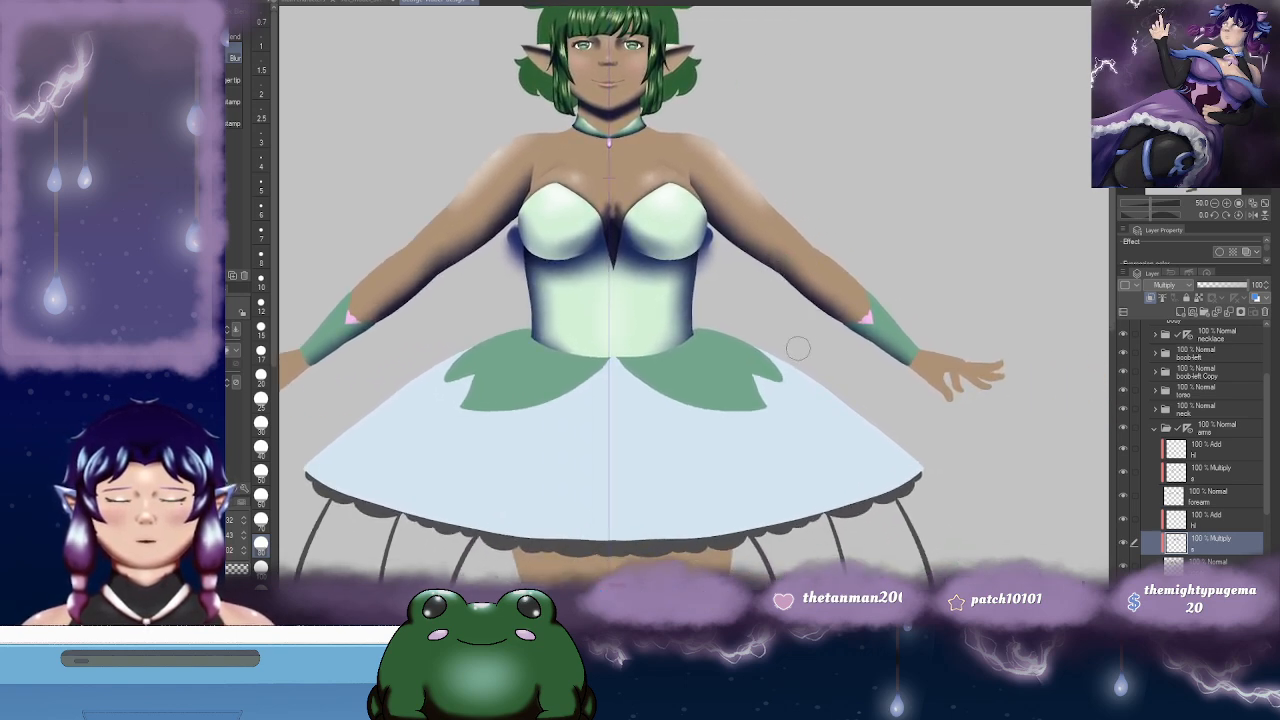
{"action": "left_click", "coordinate": [1210, 472]}
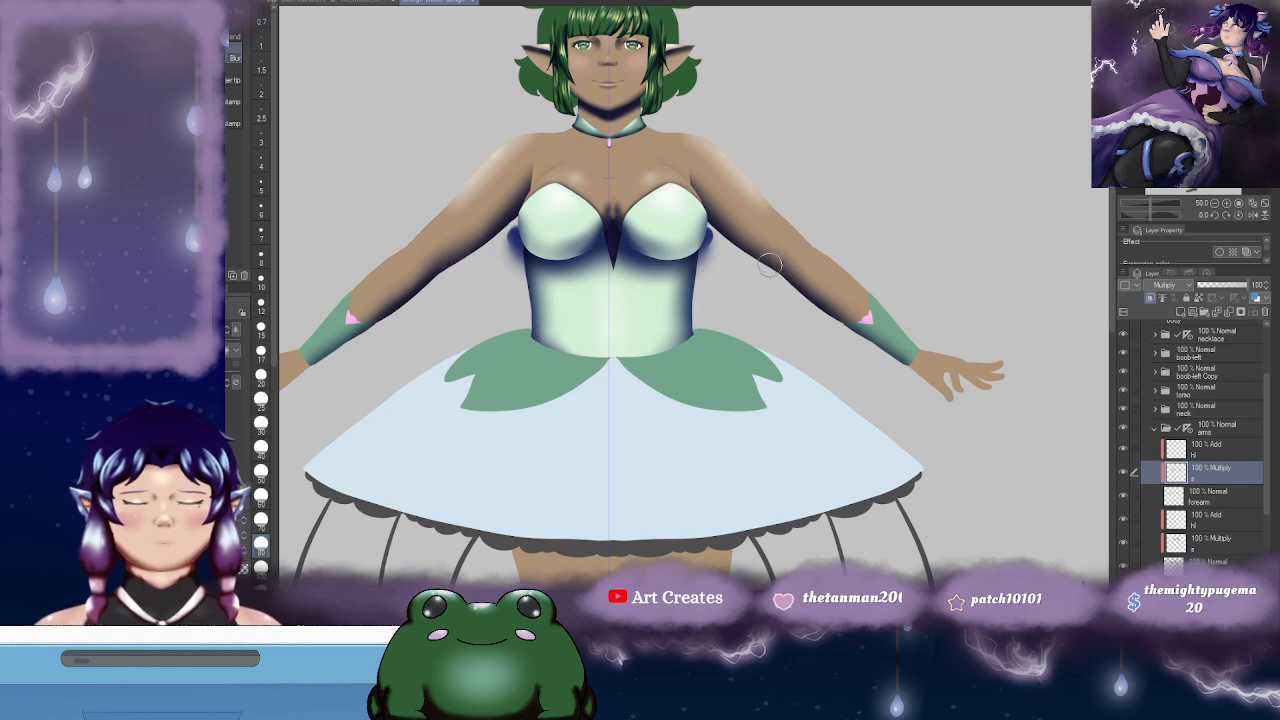
{"action": "scroll", "coordinate": [825, 227], "scroll_direction": "left", "scroll_amount": 5}
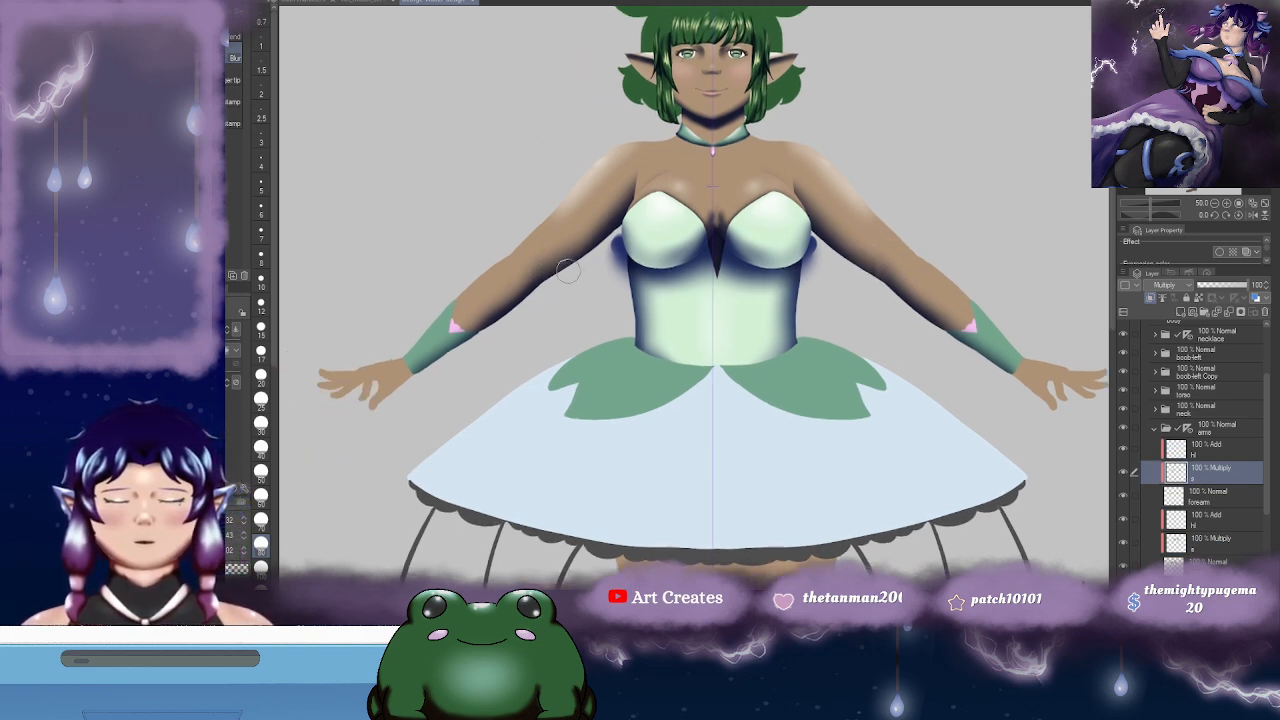
{"action": "left_click_drag", "start_coordinate": [675, 302], "coordinate": [667, 352]}
{"action": "mouse_move", "coordinate": [970, 337]}
{"action": "left_mouse_down"}
{"action": "mouse_move", "coordinate": [876, 453]}
{"action": "mouse_move", "coordinate": [877, 334]}
{"action": "mouse_move", "coordinate": [860, 310]}
{"action": "mouse_move", "coordinate": [963, 296]}
{"action": "left_mouse_up"}
{"action": "scroll", "coordinate": [605, 306], "scroll_direction": "up", "scroll_amount": 5}
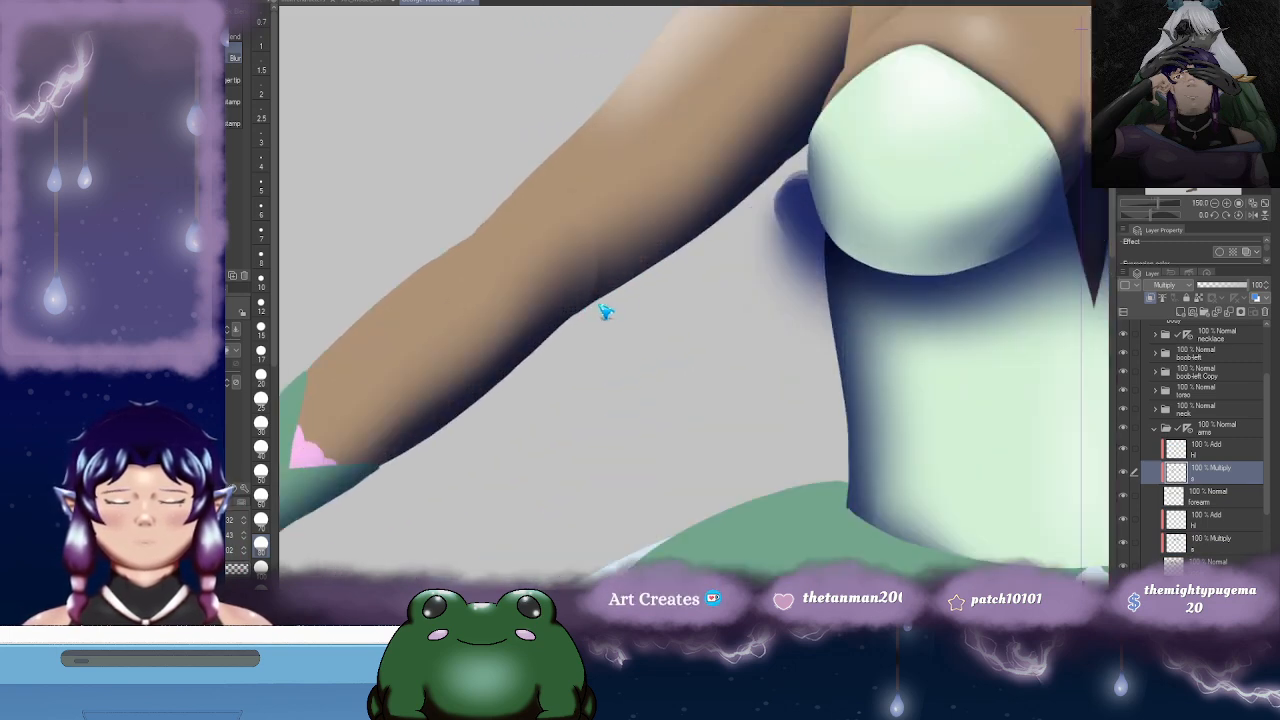
{"action": "scroll", "coordinate": [605, 312], "scroll_direction": "down", "scroll_amount": 4}
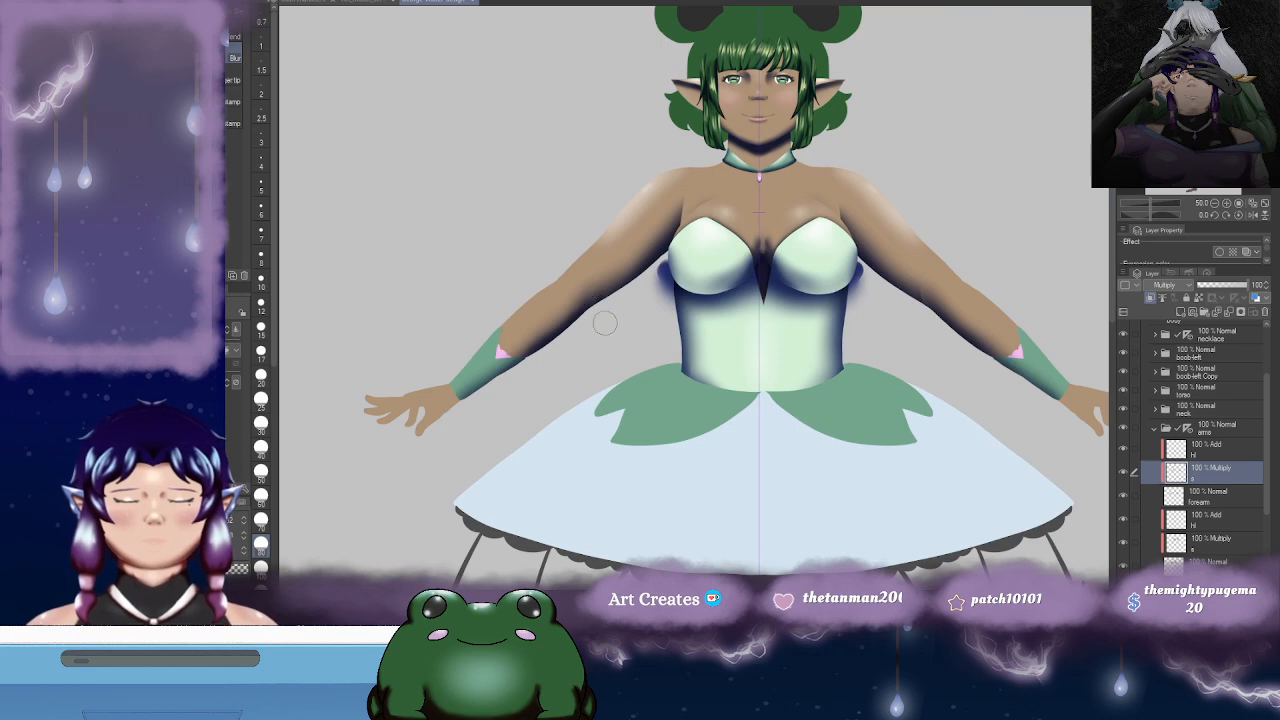
{"action": "left_click_drag", "start_coordinate": [882, 346], "coordinate": [808, 337]}
{"action": "left_click_drag", "start_coordinate": [671, 357], "coordinate": [738, 350]}
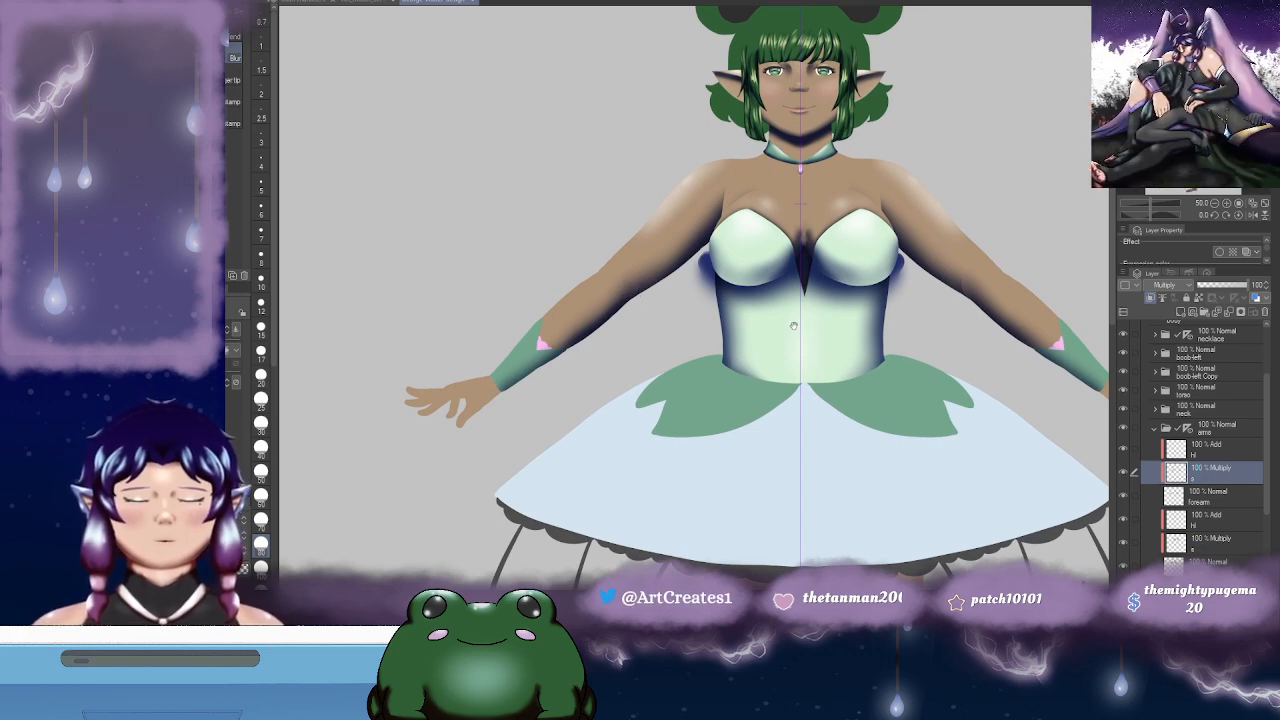
{"action": "left_click_drag", "start_coordinate": [793, 325], "coordinate": [807, 321]}
- Move the forearm's hl and s layers out of the arms folder to directly above it
{"action": "left_click", "coordinate": [1222, 546], "text": "shift"}
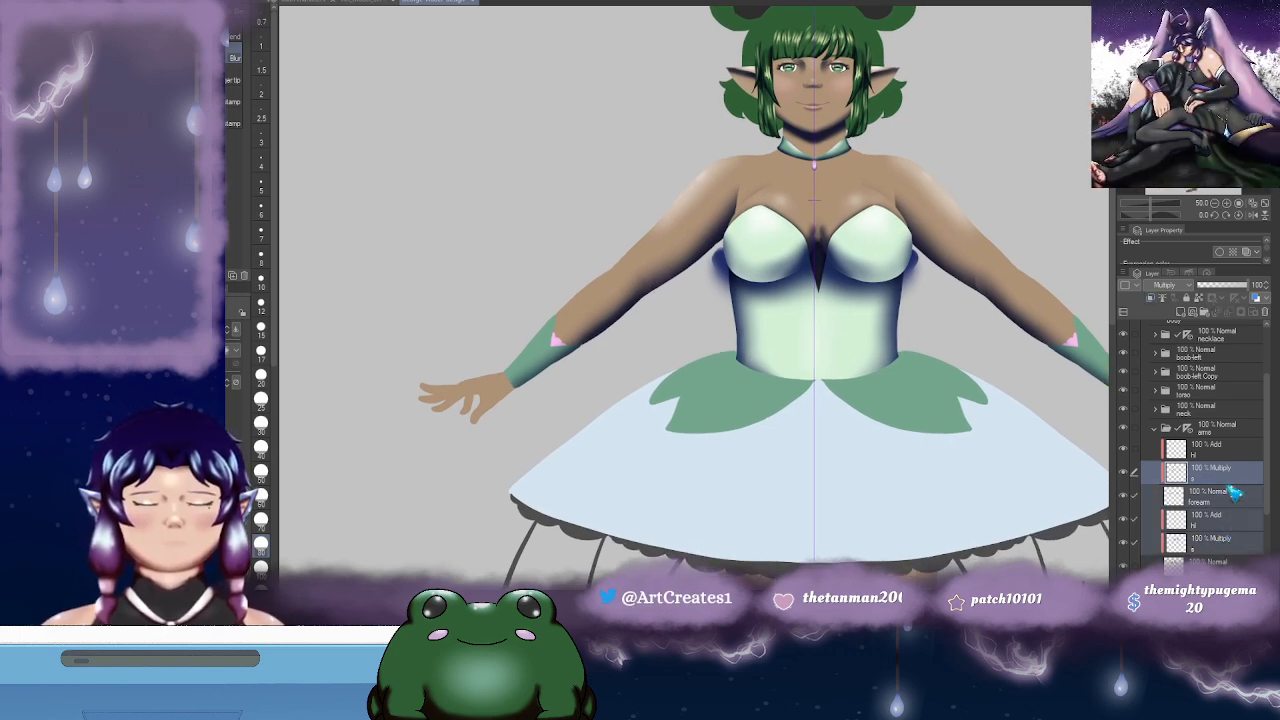
{"action": "left_click", "coordinate": [1222, 541]}
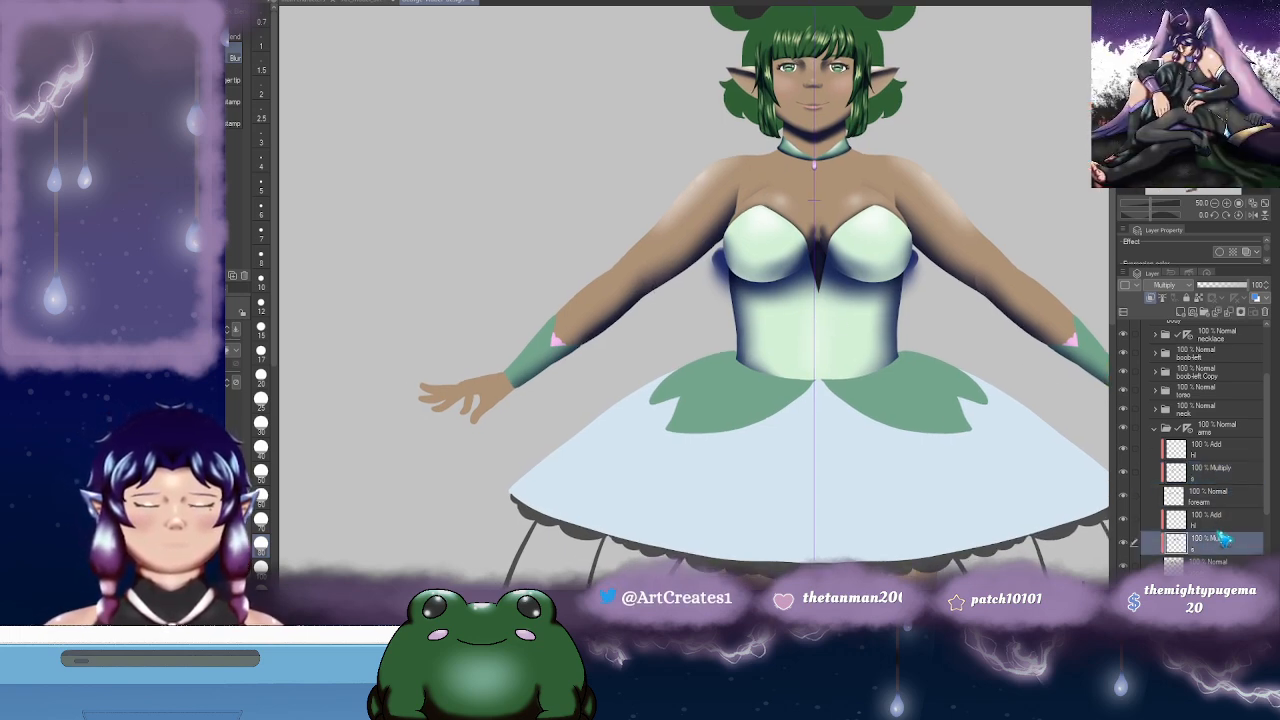
{"action": "left_click", "coordinate": [1228, 450]}
{"action": "left_click", "coordinate": [1224, 467], "text": "ctrl"}
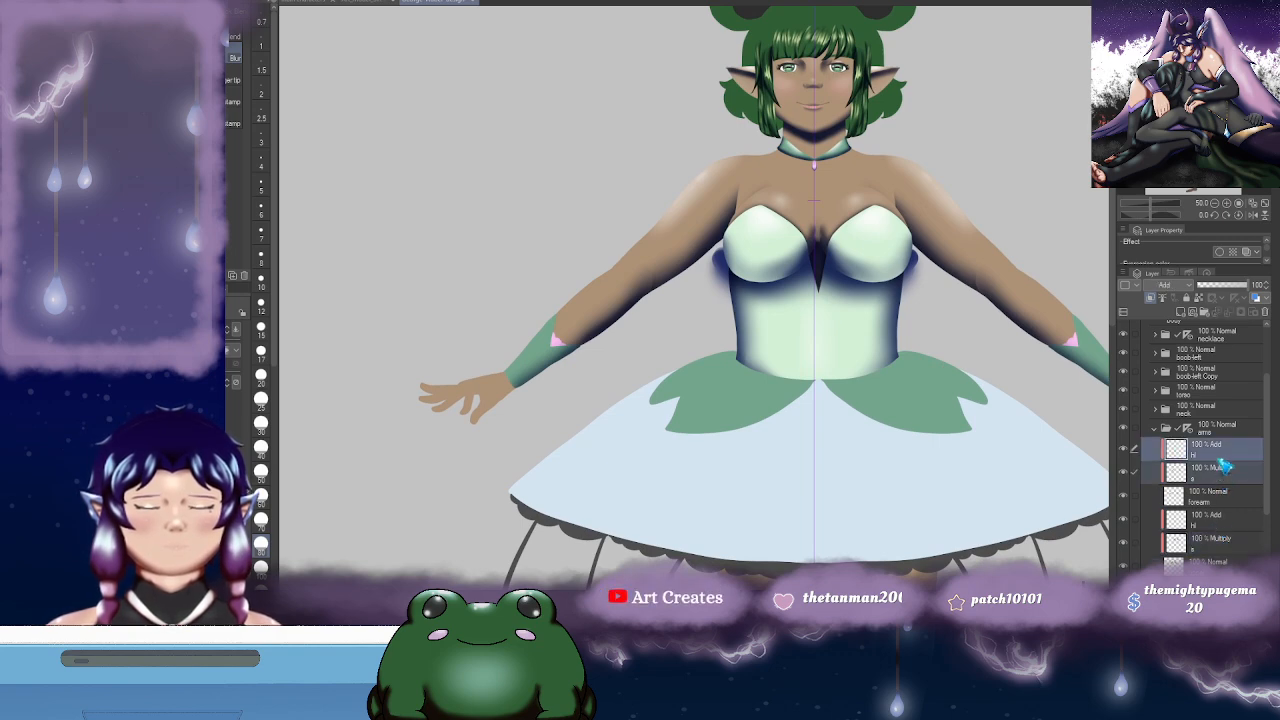
{"action": "left_click_drag", "start_coordinate": [1230, 453], "coordinate": [1238, 430]}
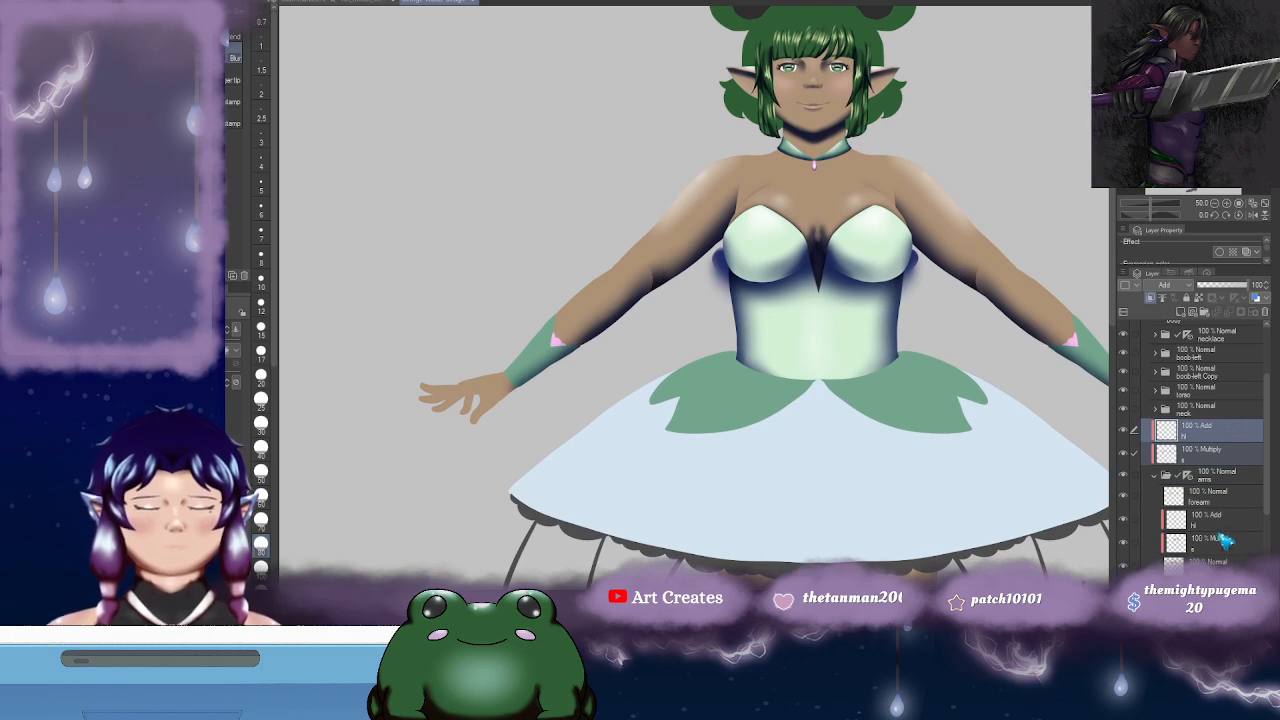
{"action": "left_click", "coordinate": [1216, 527]}
{"action": "left_click", "coordinate": [1212, 545], "text": "ctrl"}
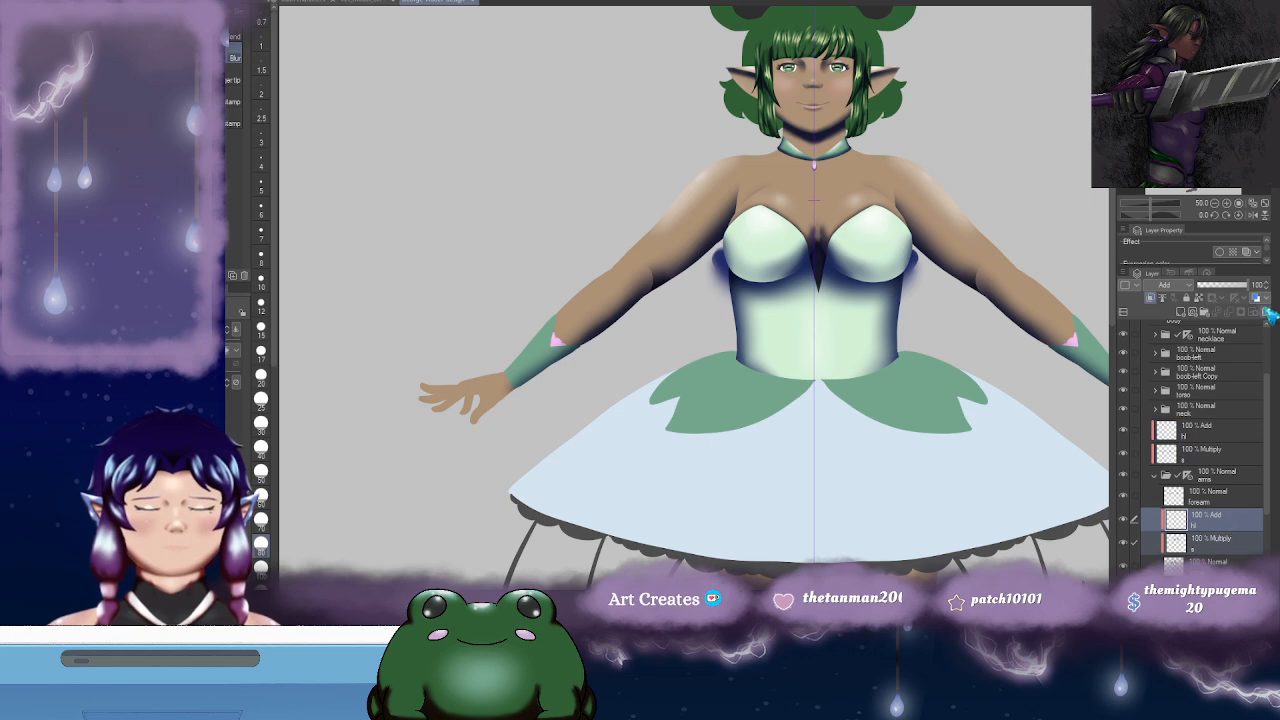
{"action": "left_click", "coordinate": [1265, 312]}
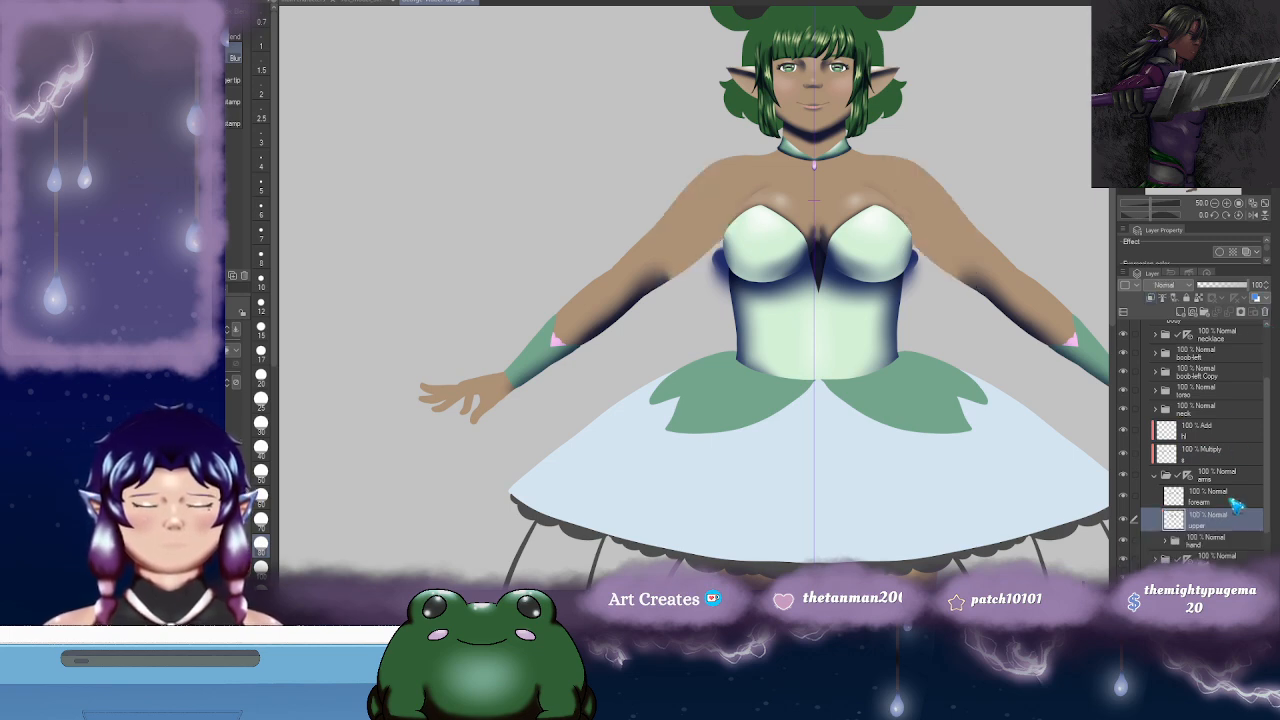
{"action": "left_click", "coordinate": [1218, 455]}
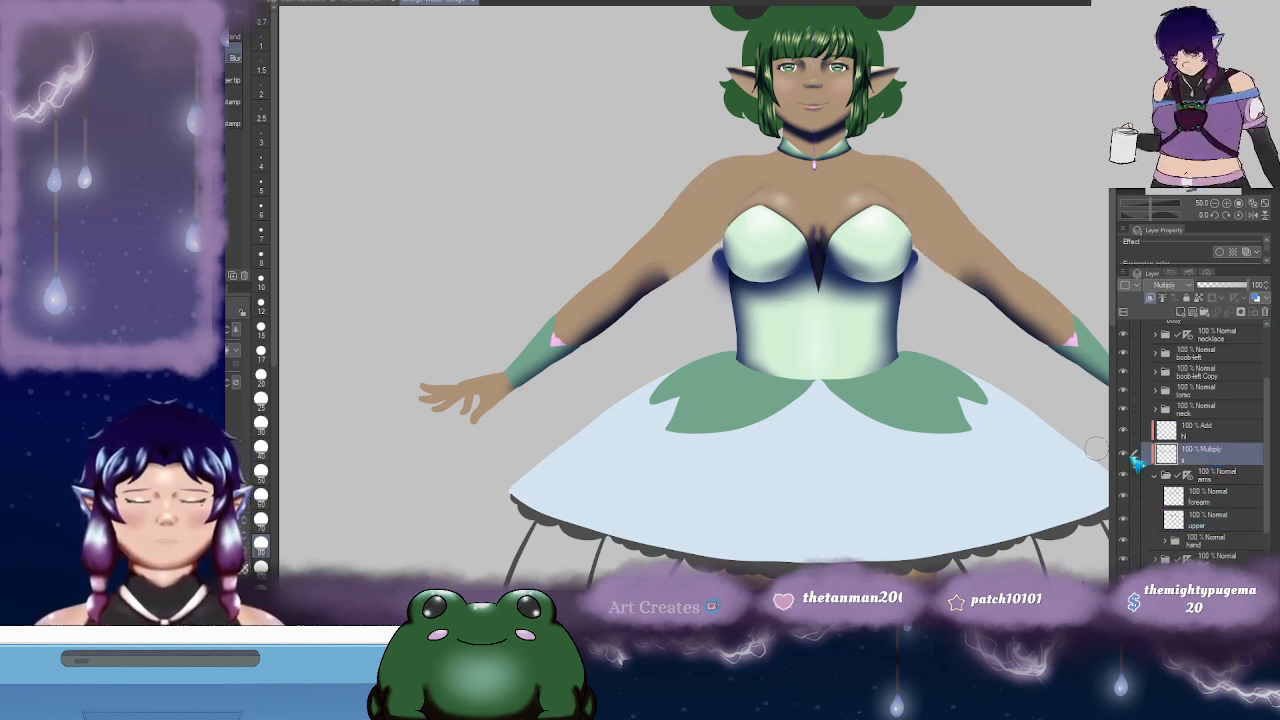
{"action": "left_click_drag", "start_coordinate": [1230, 478], "coordinate": [1232, 480]}
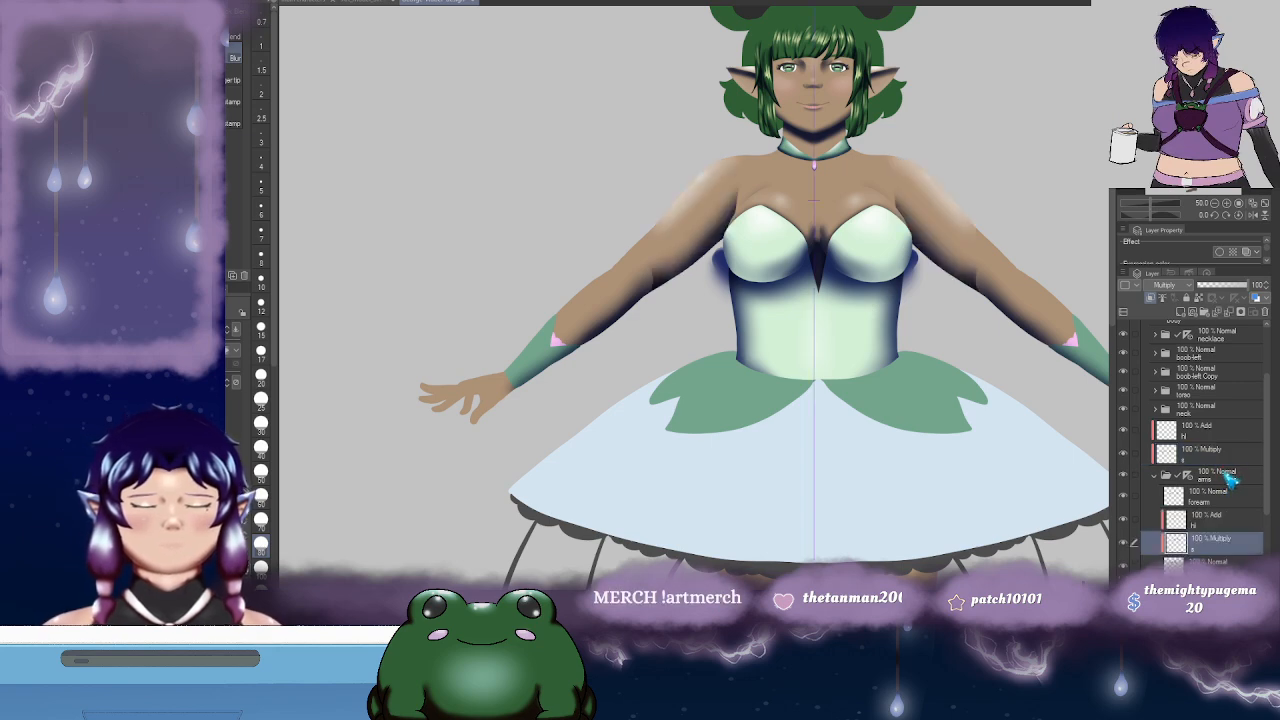
- Move the upper arm's hl and s layers out of the arms folder to directly above it
{"action": "left_click", "coordinate": [1206, 522]}
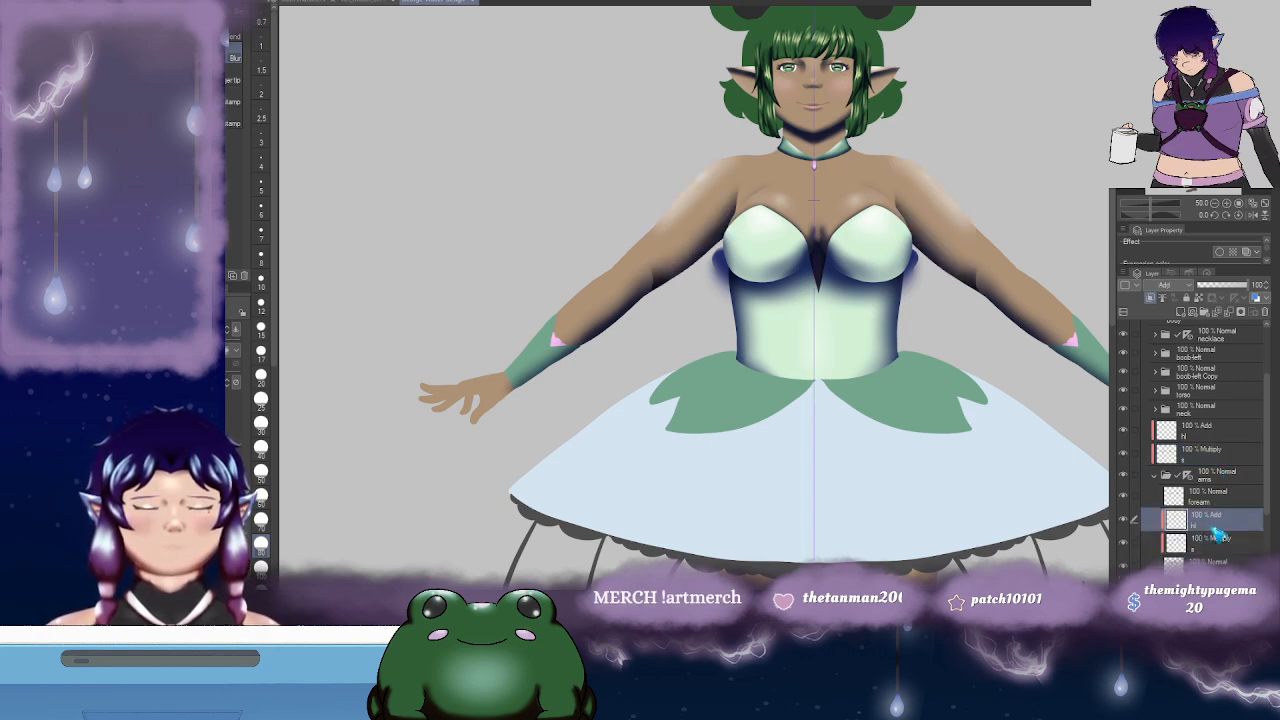
{"action": "left_click", "coordinate": [1222, 534], "text": "ctrl"}
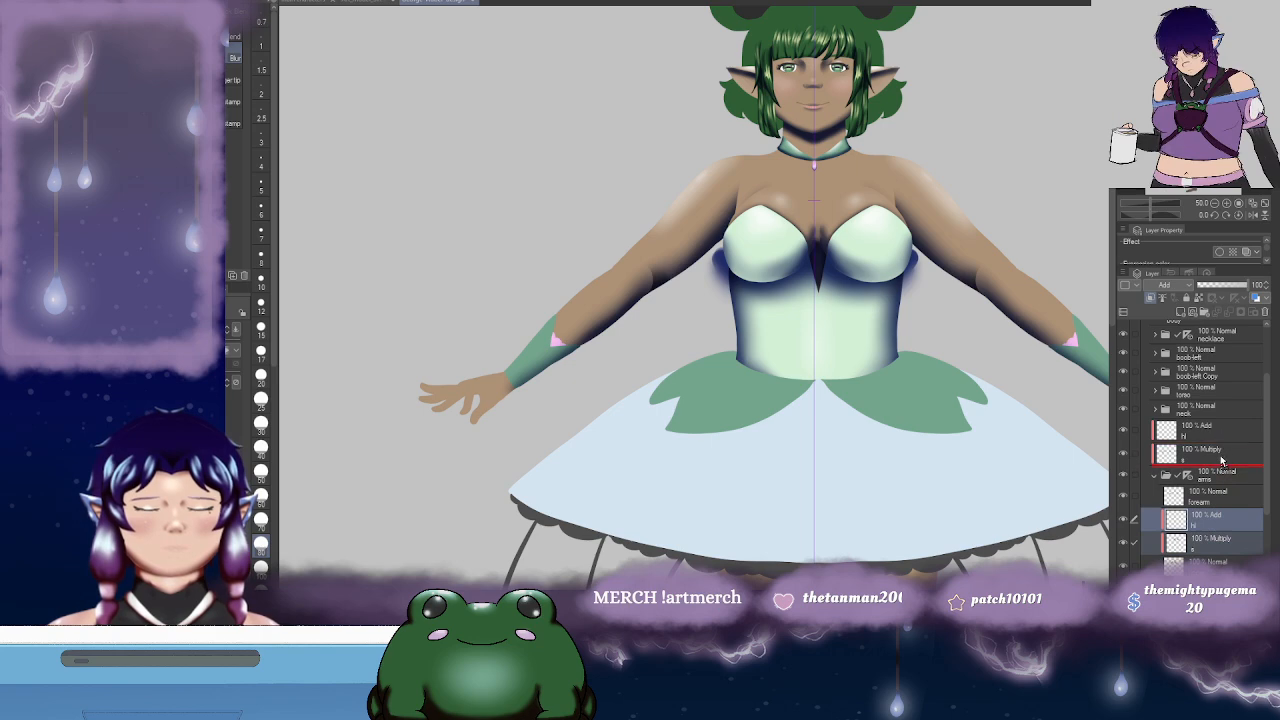
{"action": "left_click_drag", "start_coordinate": [1221, 461], "coordinate": [1222, 463]}
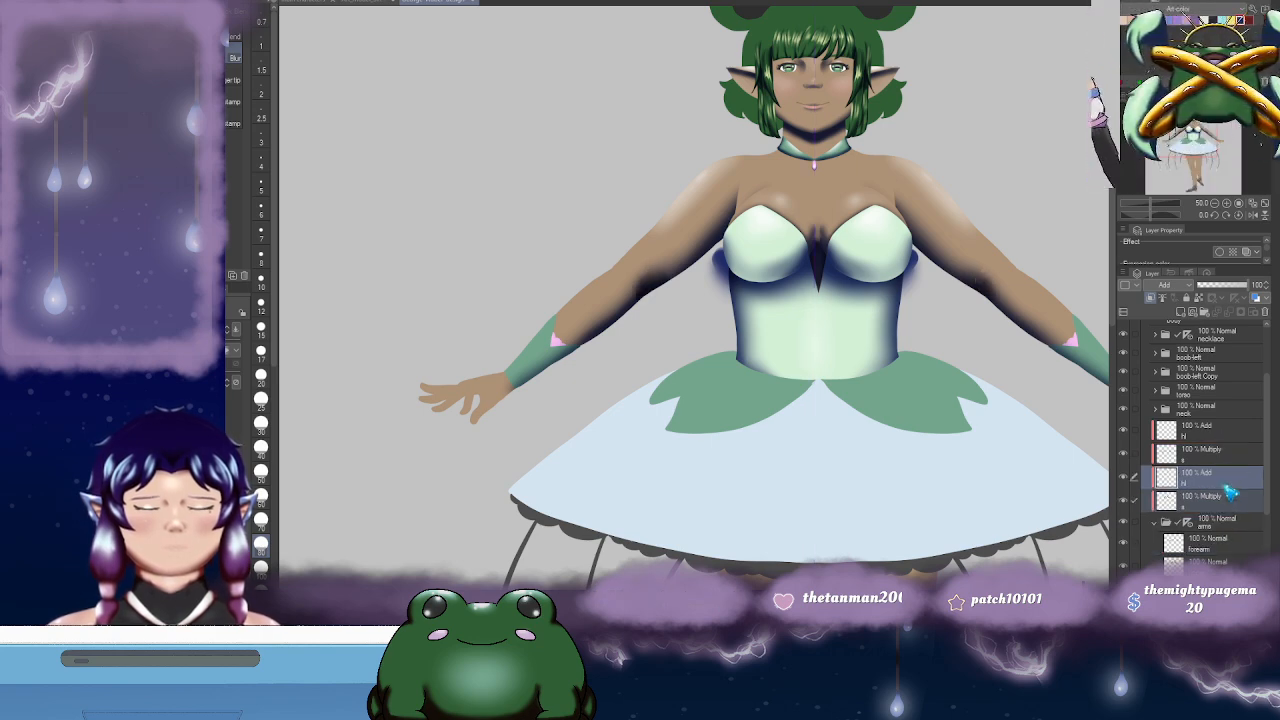
- Delete the forearm's hl and s layers and select the remaining s layer above the arms folder
{"action": "left_click", "coordinate": [1221, 453]}
{"action": "left_click", "coordinate": [1221, 433], "text": "ctrl"}
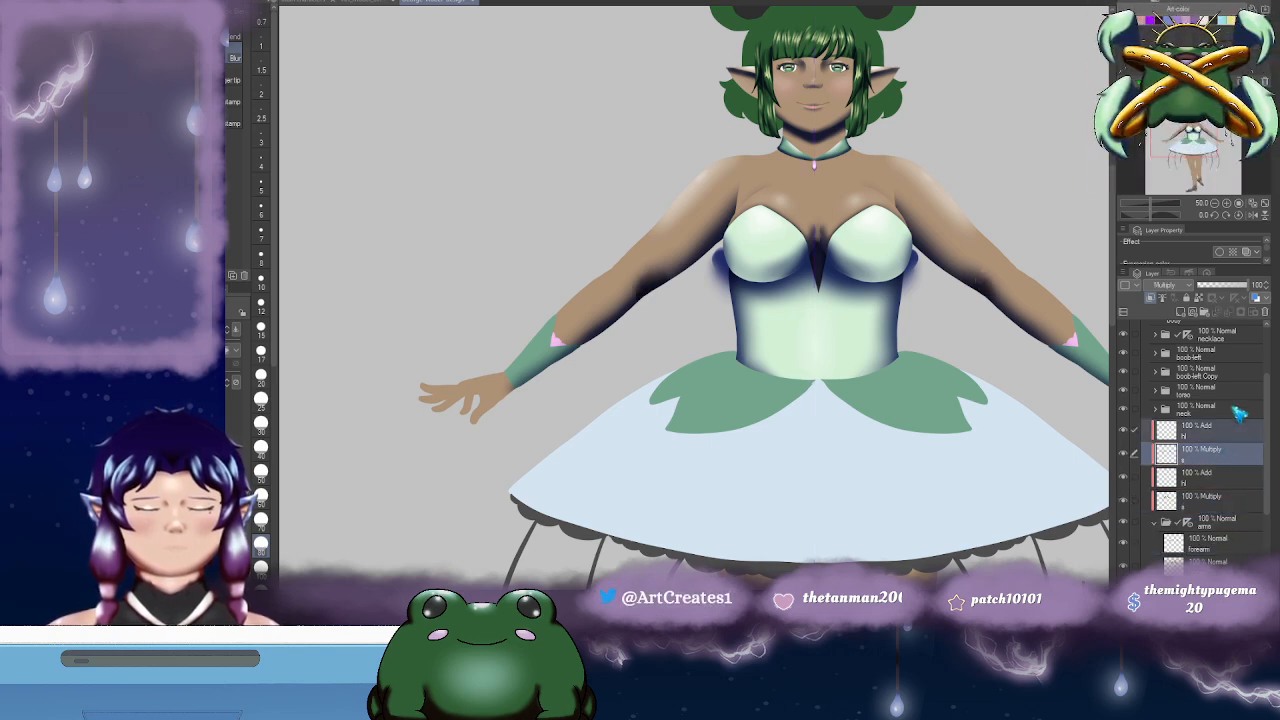
{"action": "left_click", "coordinate": [1266, 312]}
{"action": "left_click", "coordinate": [1224, 453]}
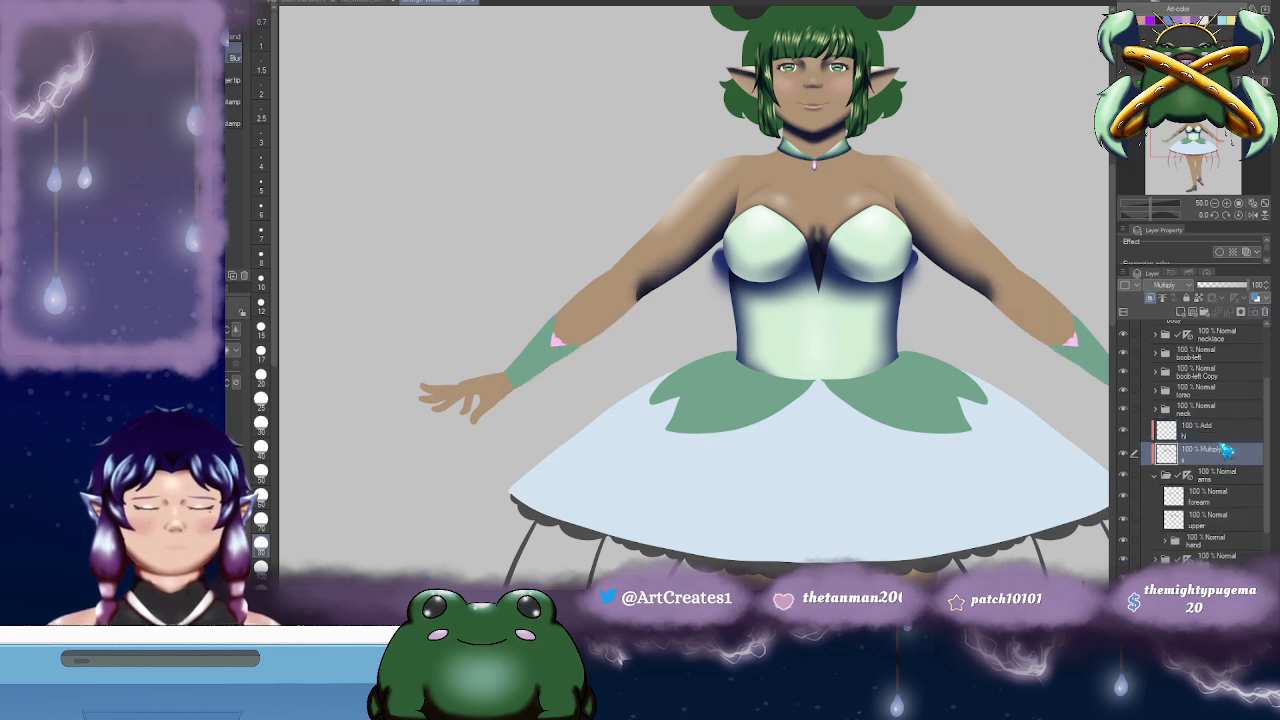
{"action": "left_click_drag", "start_coordinate": [840, 320], "coordinate": [926, 290]}
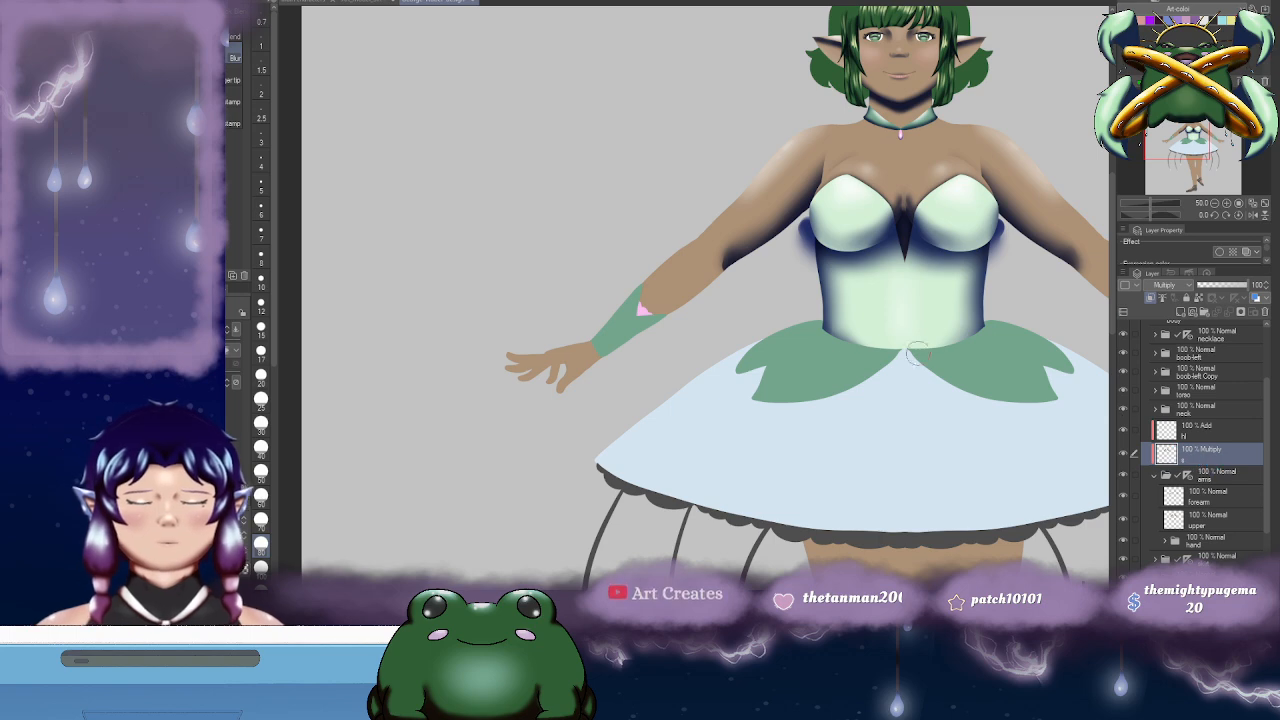
{"action": "key", "text": "b"}
{"action": "mouse_move", "coordinate": [620, 343]}
{"action": "left_mouse_down"}
{"action": "mouse_move", "coordinate": [685, 310]}
{"action": "mouse_move", "coordinate": [735, 262]}
{"action": "mouse_move", "coordinate": [581, 378]}
{"action": "left_mouse_up"}
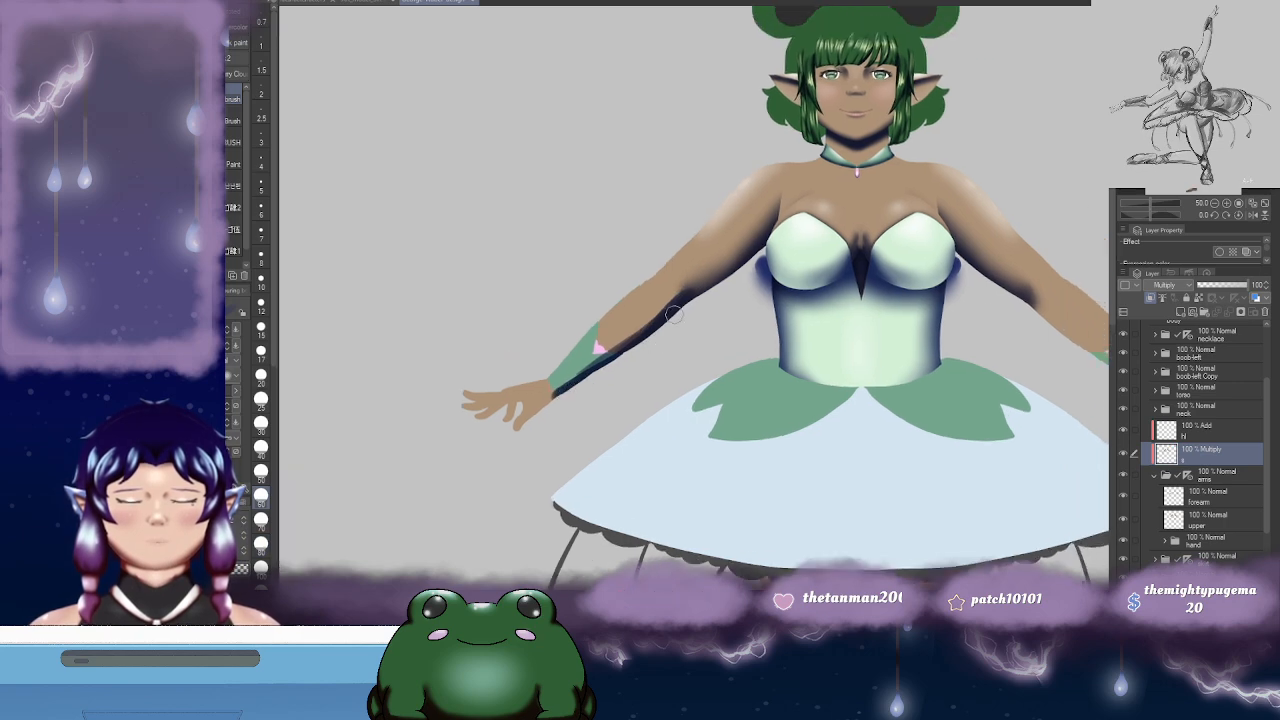
{"action": "left_click_drag", "start_coordinate": [694, 299], "coordinate": [768, 238]}
{"action": "left_click_drag", "start_coordinate": [955, 226], "coordinate": [829, 291]}
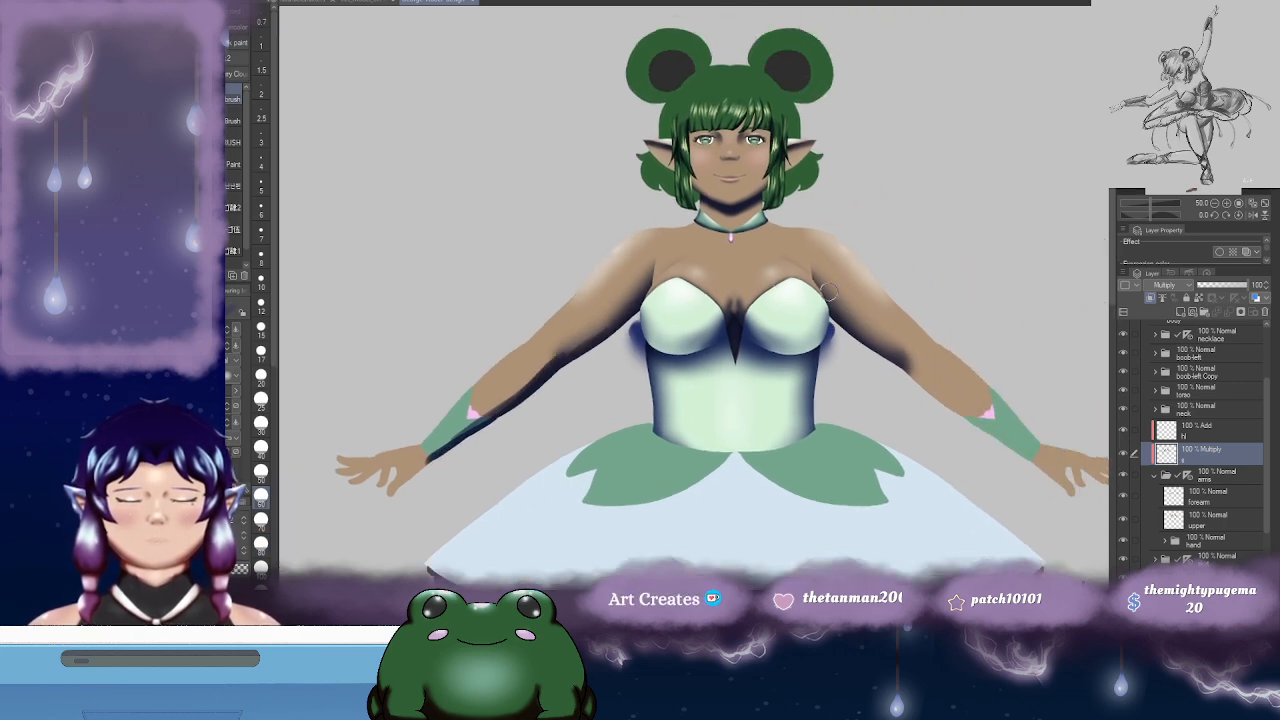
{"action": "left_click_drag", "start_coordinate": [1025, 341], "coordinate": [977, 294]}
{"action": "left_click_drag", "start_coordinate": [1091, 388], "coordinate": [1011, 366]}
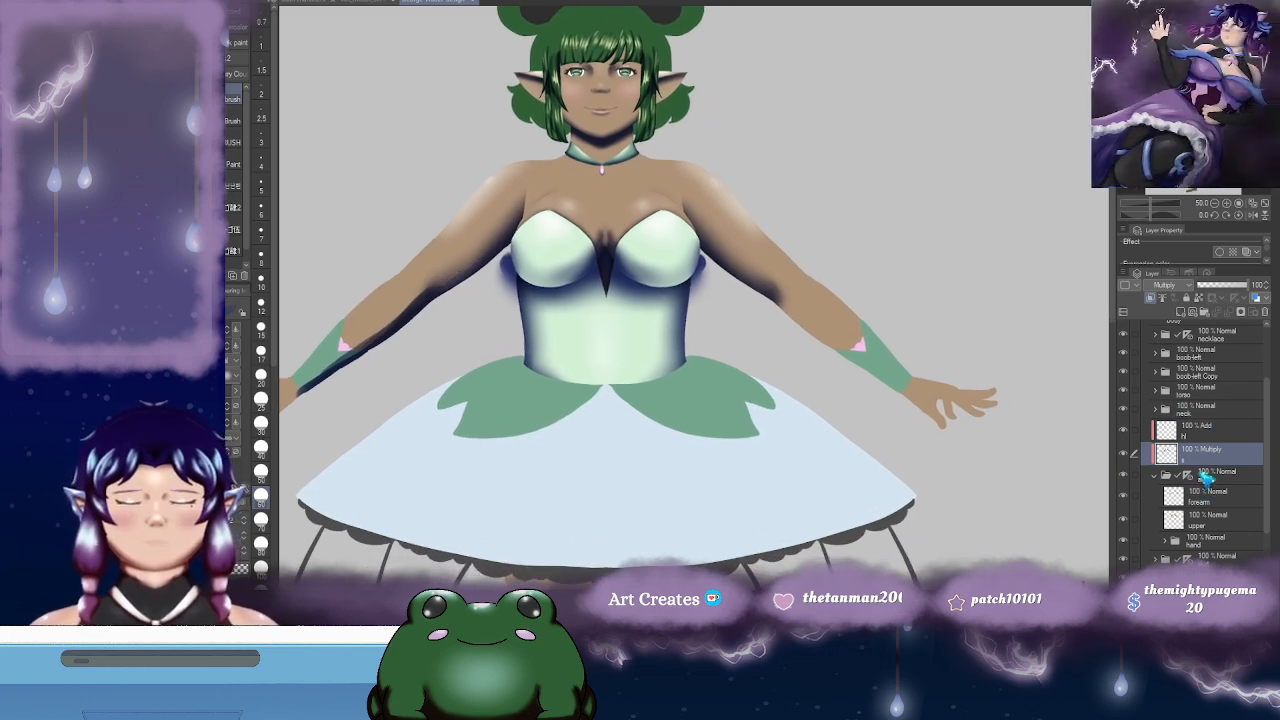
{"action": "key", "text": "ctrl+z"}
{"action": "key", "text": "ctrl+z"}
{"action": "key", "text": "ctrl+z"}
{"action": "key", "text": "ctrl+z"}
{"action": "key", "text": "ctrl+z"}
{"action": "key", "text": "ctrl+z"}
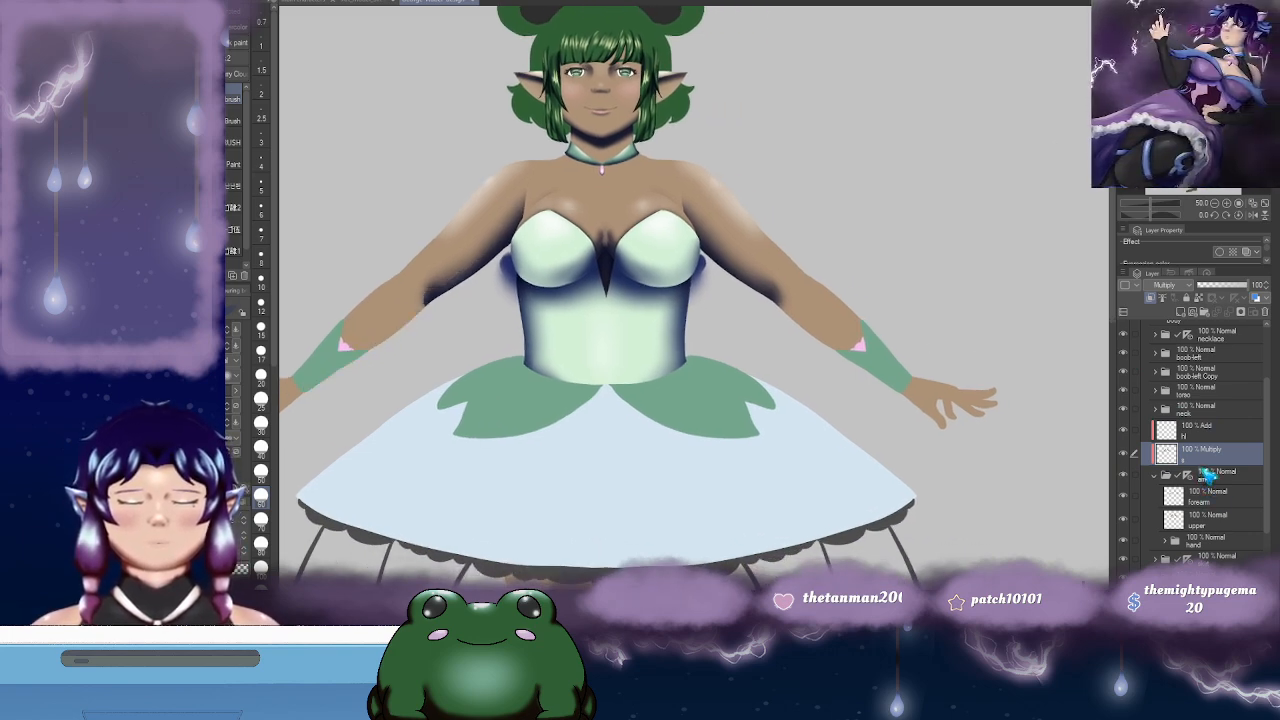
- Copy the symmetry ruler from the arms folder onto the Multiply and Add layers above it, keeping the Multiply layer active
{"action": "left_click", "coordinate": [1197, 477]}
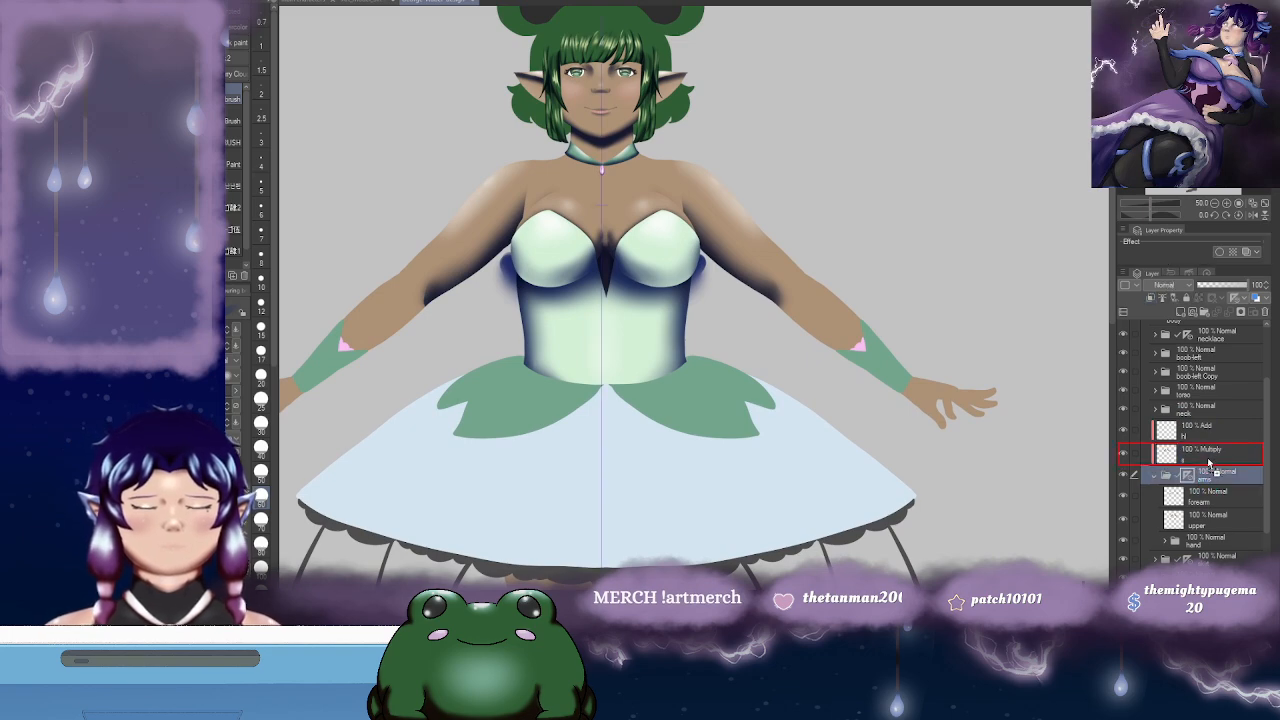
{"action": "left_click", "coordinate": [1203, 455]}
{"action": "left_click_drag", "start_coordinate": [1207, 438], "coordinate": [1208, 434]}
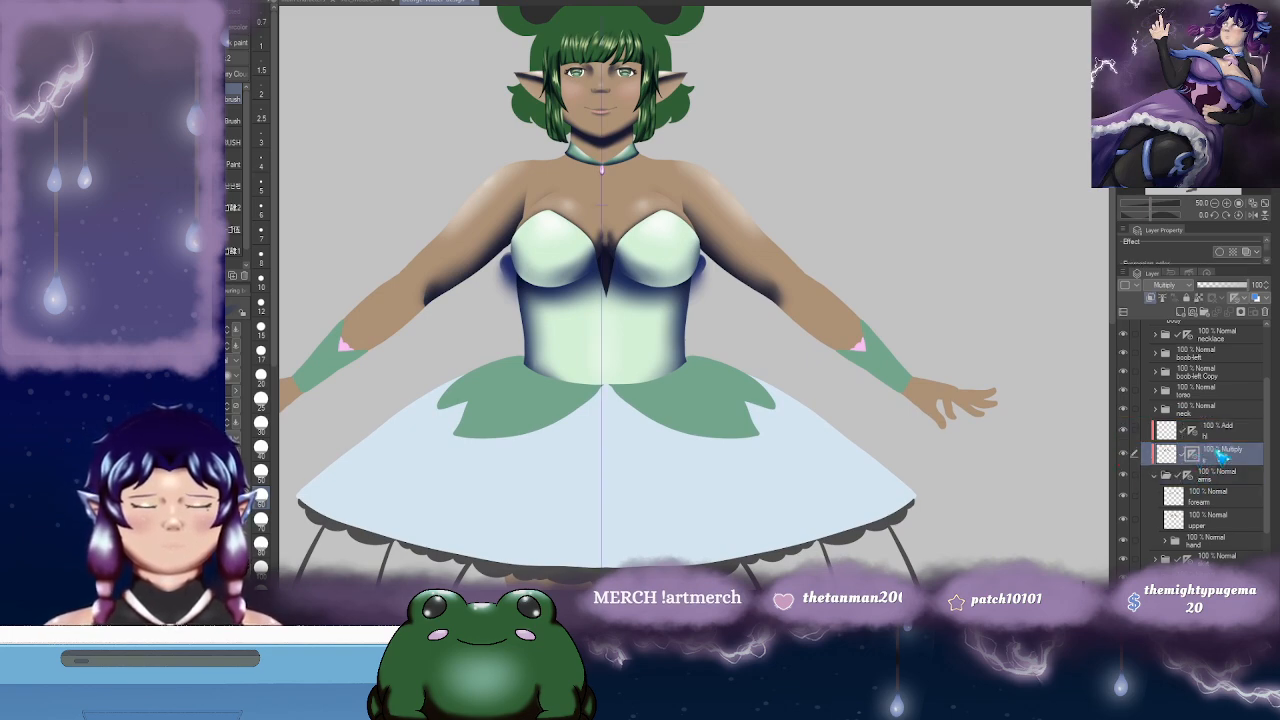
- Paint mirrored dark shadows along the undersides of both forearms, from the elbow down to the green cuff's wrist end
{"action": "left_click_drag", "start_coordinate": [626, 344], "coordinate": [920, 331]}
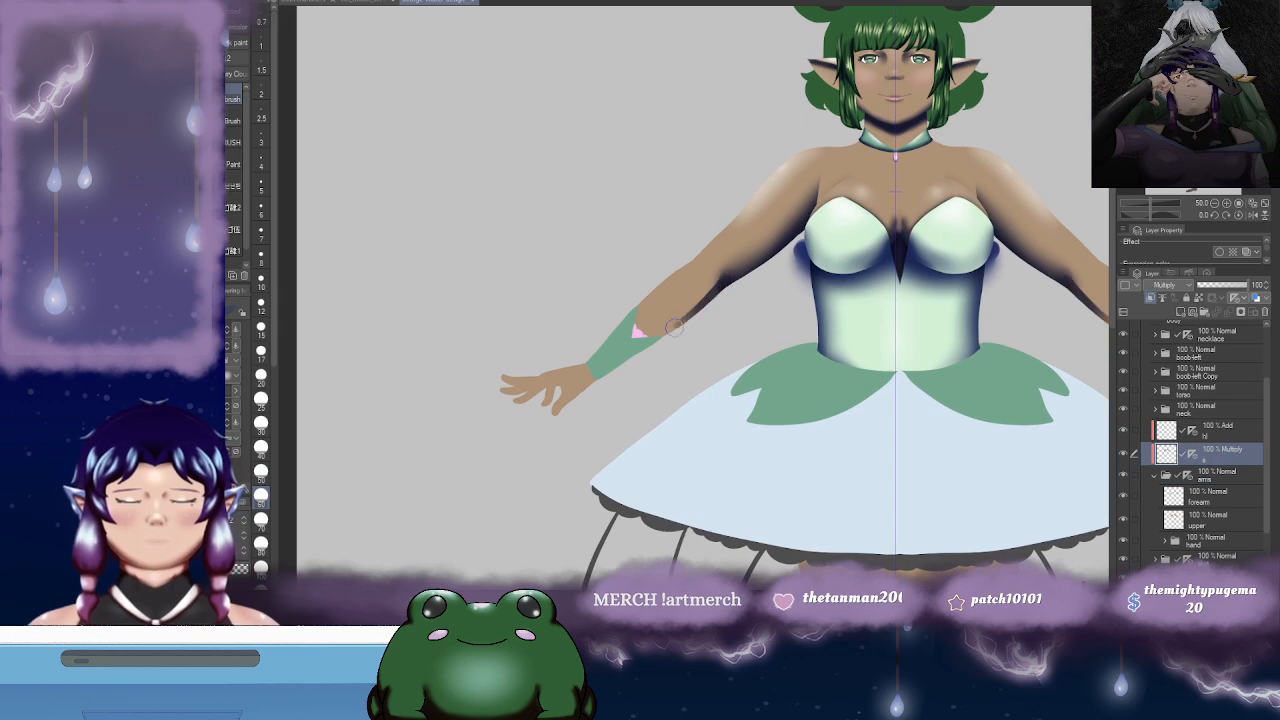
{"action": "left_click_drag", "start_coordinate": [726, 282], "coordinate": [672, 324]}
{"action": "left_click_drag", "start_coordinate": [724, 280], "coordinate": [601, 379]}
{"action": "left_click_drag", "start_coordinate": [735, 325], "coordinate": [704, 338]}
- Blur the forearm shadows on both arms into a soft gradient and trim the excess at the wrists with the soft eraser
{"action": "key", "text": "j"}
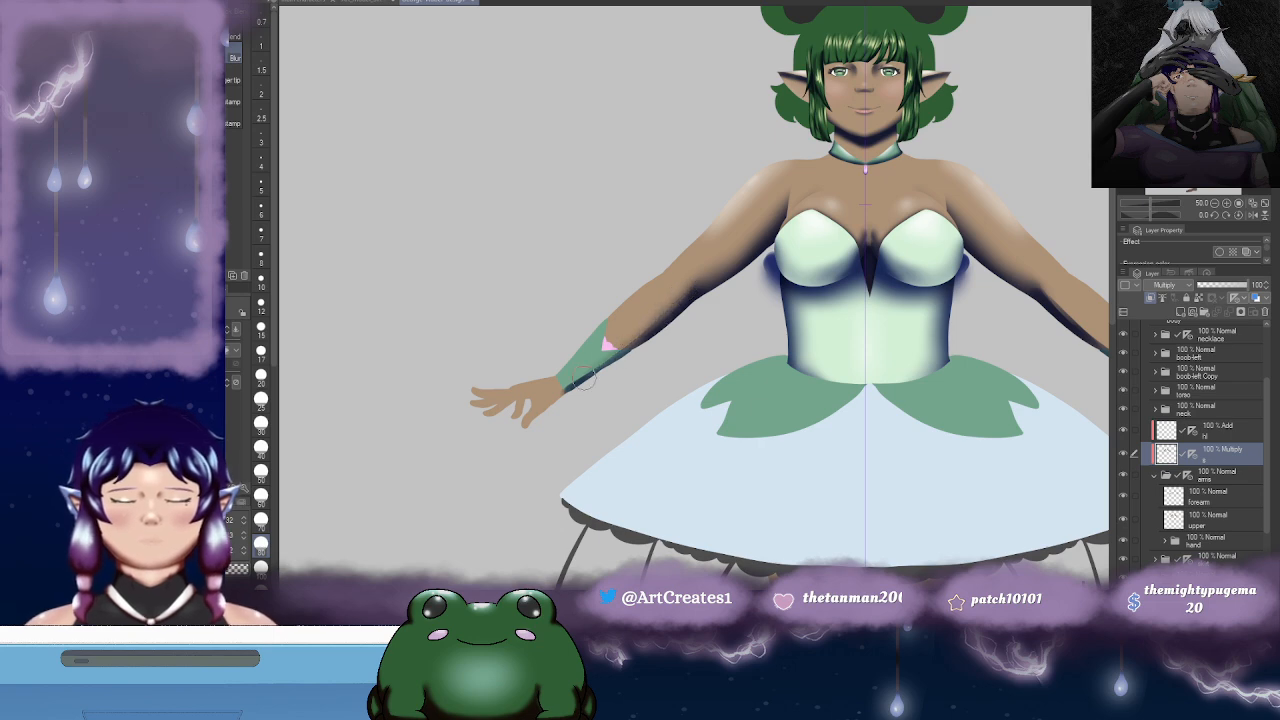
{"action": "left_click_drag", "start_coordinate": [1082, 275], "coordinate": [757, 317]}
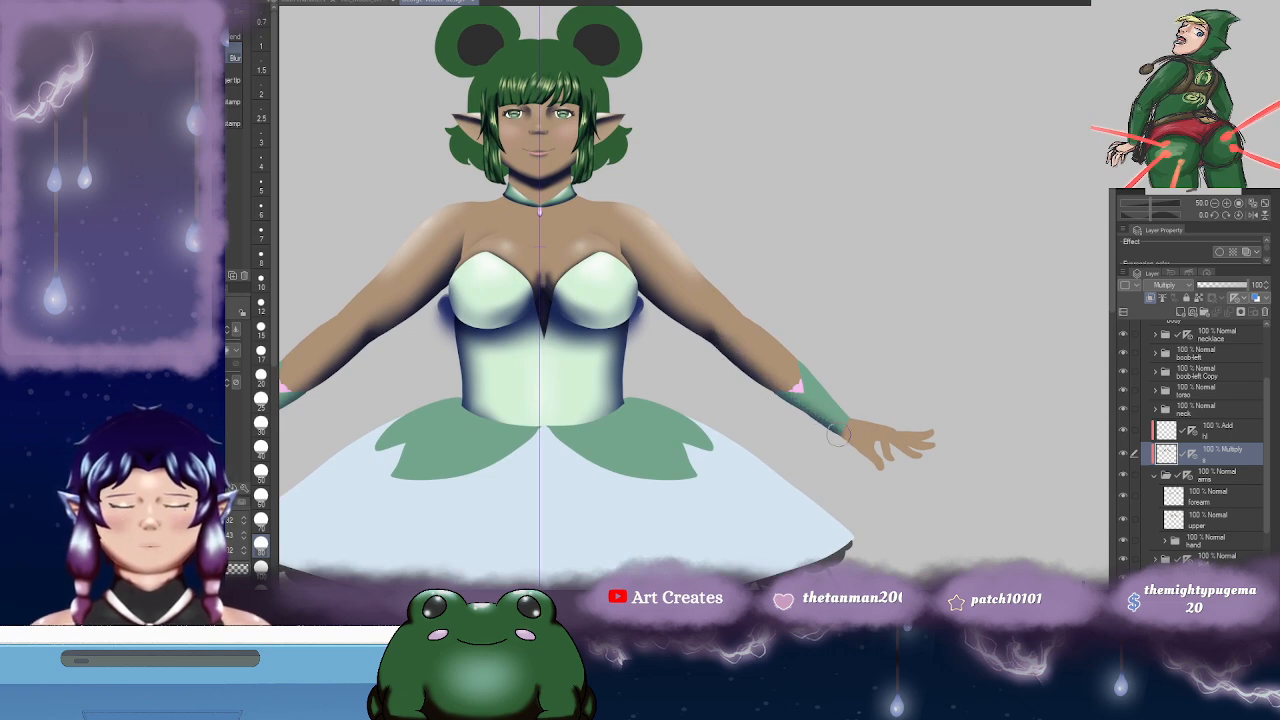
{"action": "mouse_move", "coordinate": [731, 393]}
{"action": "left_mouse_down"}
{"action": "mouse_move", "coordinate": [779, 392]}
{"action": "mouse_move", "coordinate": [793, 371]}
{"action": "left_mouse_up"}
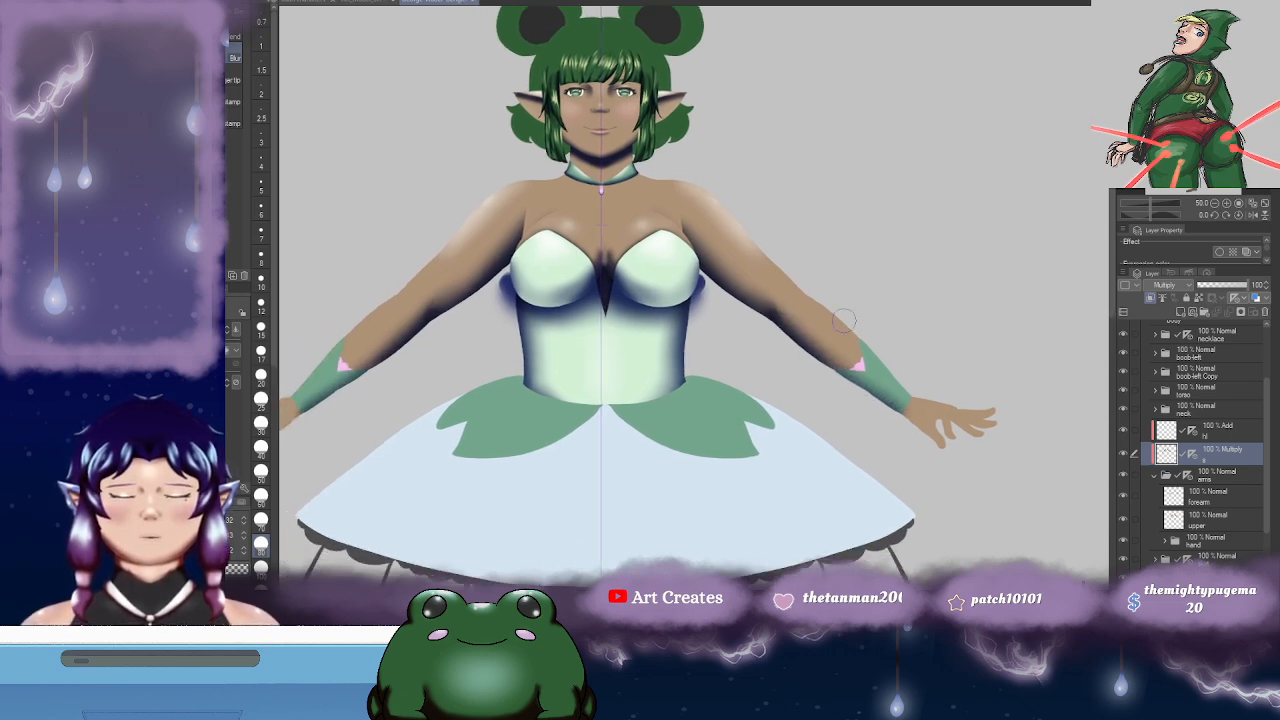
{"action": "left_click_drag", "start_coordinate": [844, 321], "coordinate": [805, 268]}
{"action": "left_click_drag", "start_coordinate": [716, 316], "coordinate": [932, 309]}
{"action": "left_click_drag", "start_coordinate": [1001, 330], "coordinate": [866, 301]}
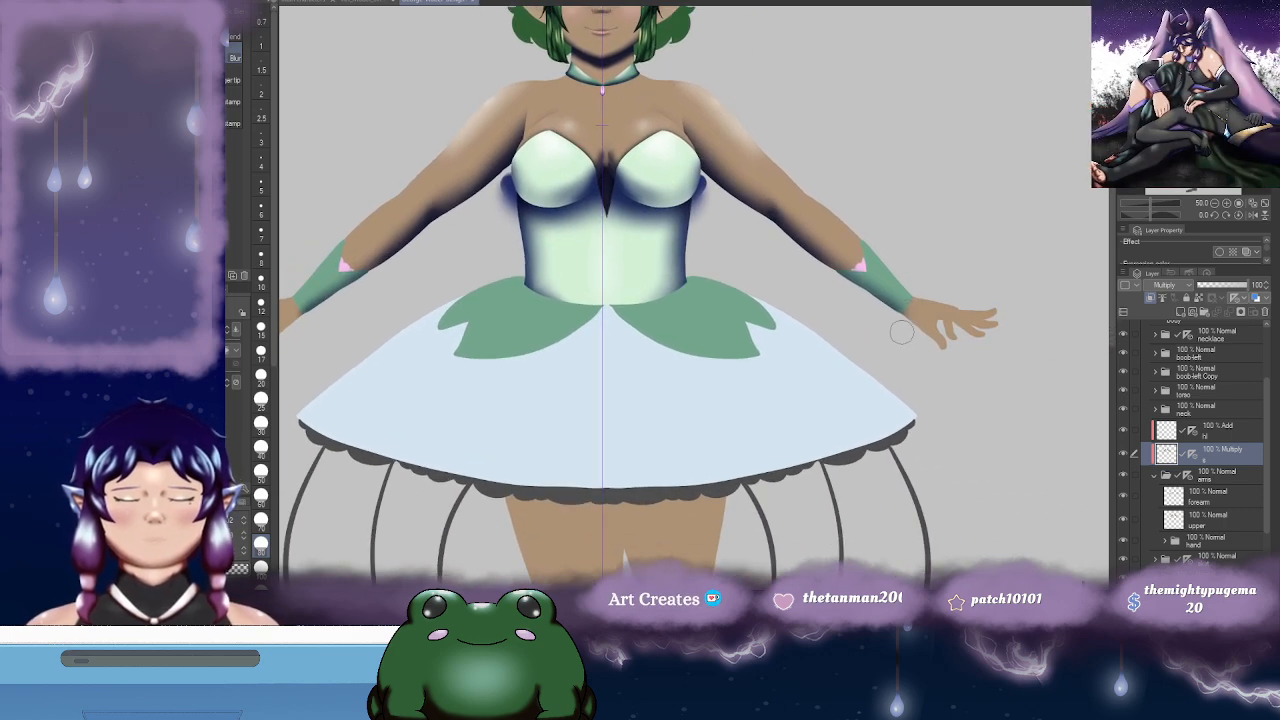
{"action": "left_click_drag", "start_coordinate": [915, 367], "coordinate": [899, 373]}
{"action": "key", "text": "e"}
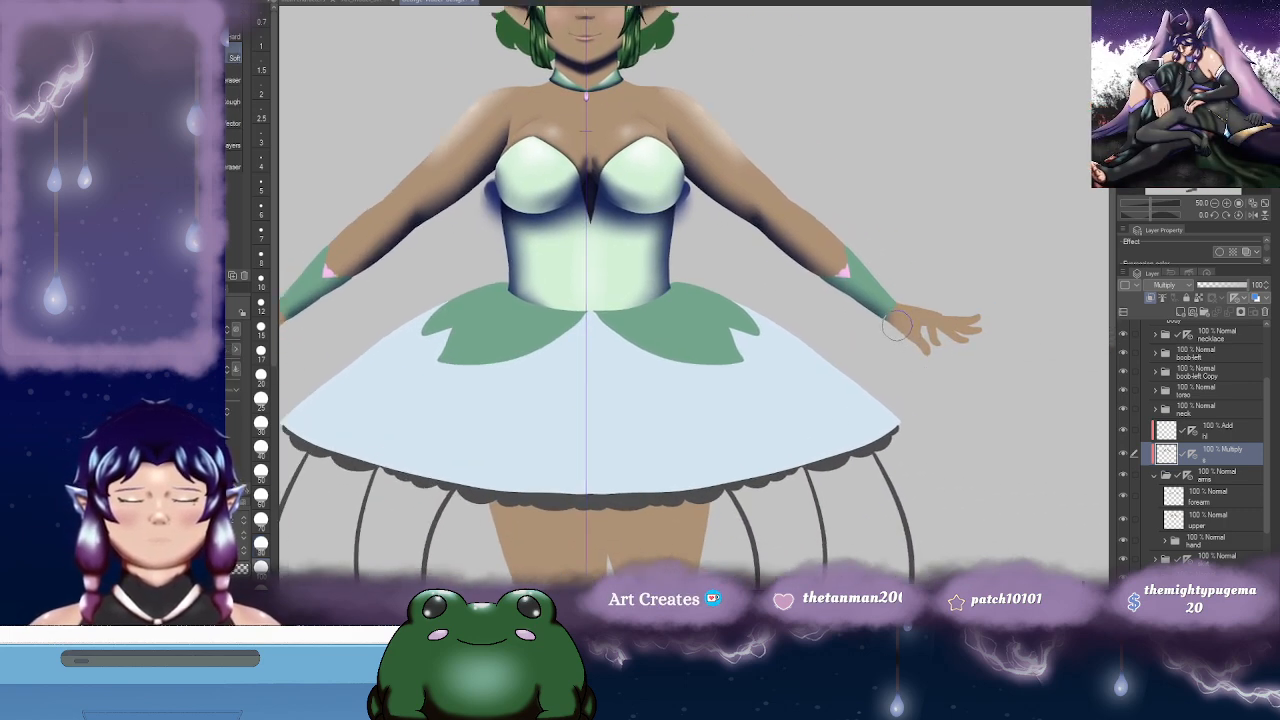
{"action": "left_click_drag", "start_coordinate": [805, 286], "coordinate": [975, 329]}
{"action": "left_click_drag", "start_coordinate": [730, 291], "coordinate": [906, 257]}
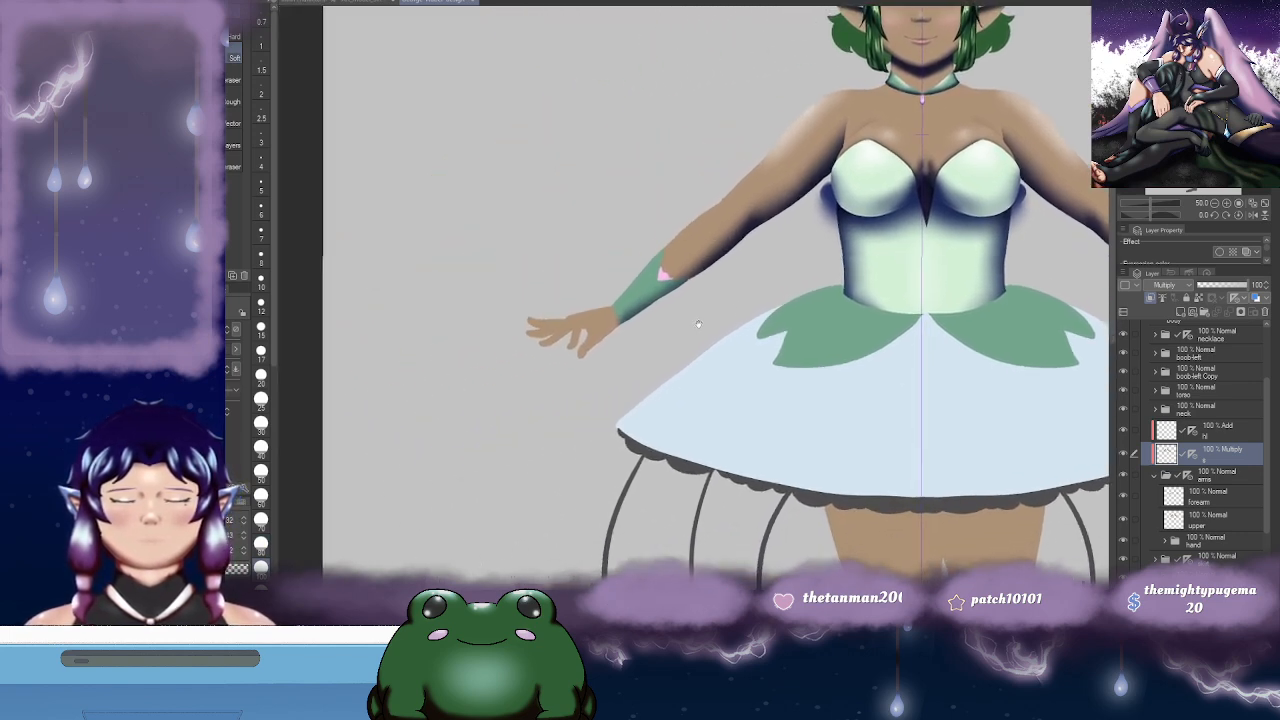
{"action": "left_click_drag", "start_coordinate": [700, 323], "coordinate": [723, 297]}
- With a size 12 brush, paint dark shadow lines along the green cuff's upper edge, its lengthwise crease and around the pink gem
{"action": "key", "text": "b"}
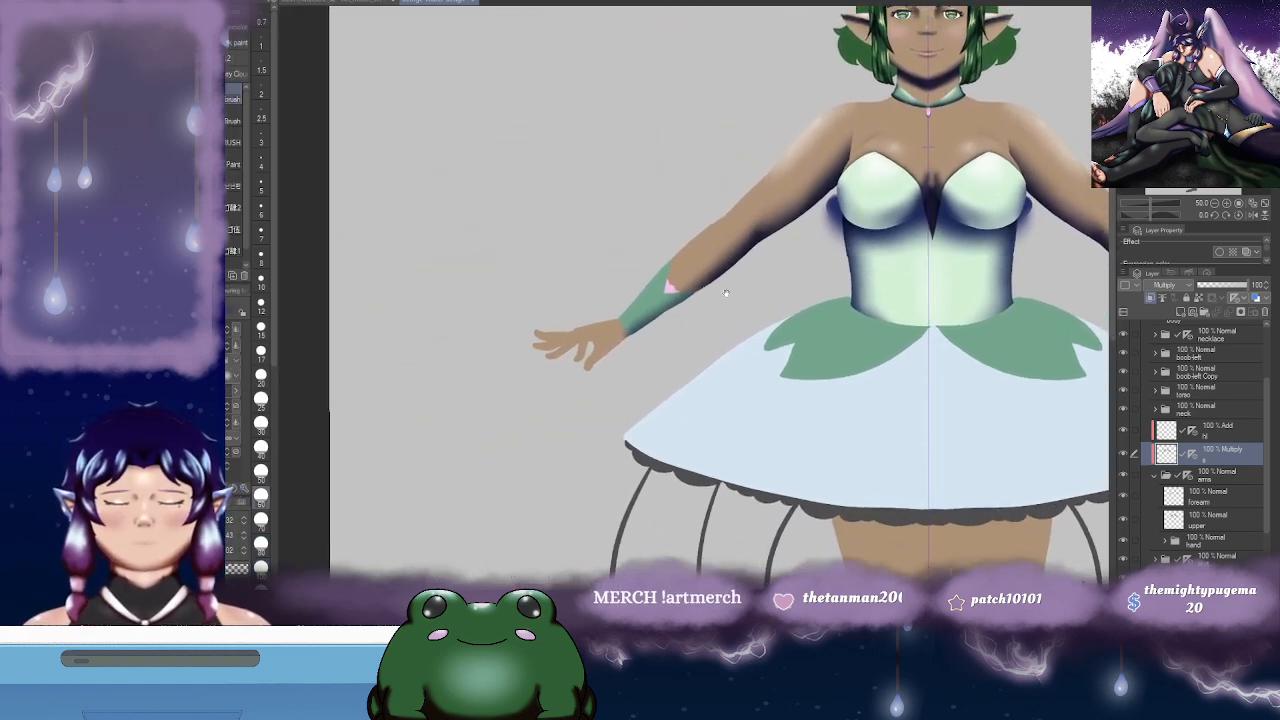
{"action": "left_click", "coordinate": [261, 304]}
{"action": "scroll", "coordinate": [693, 298], "scroll_direction": "up", "scroll_amount": 4}
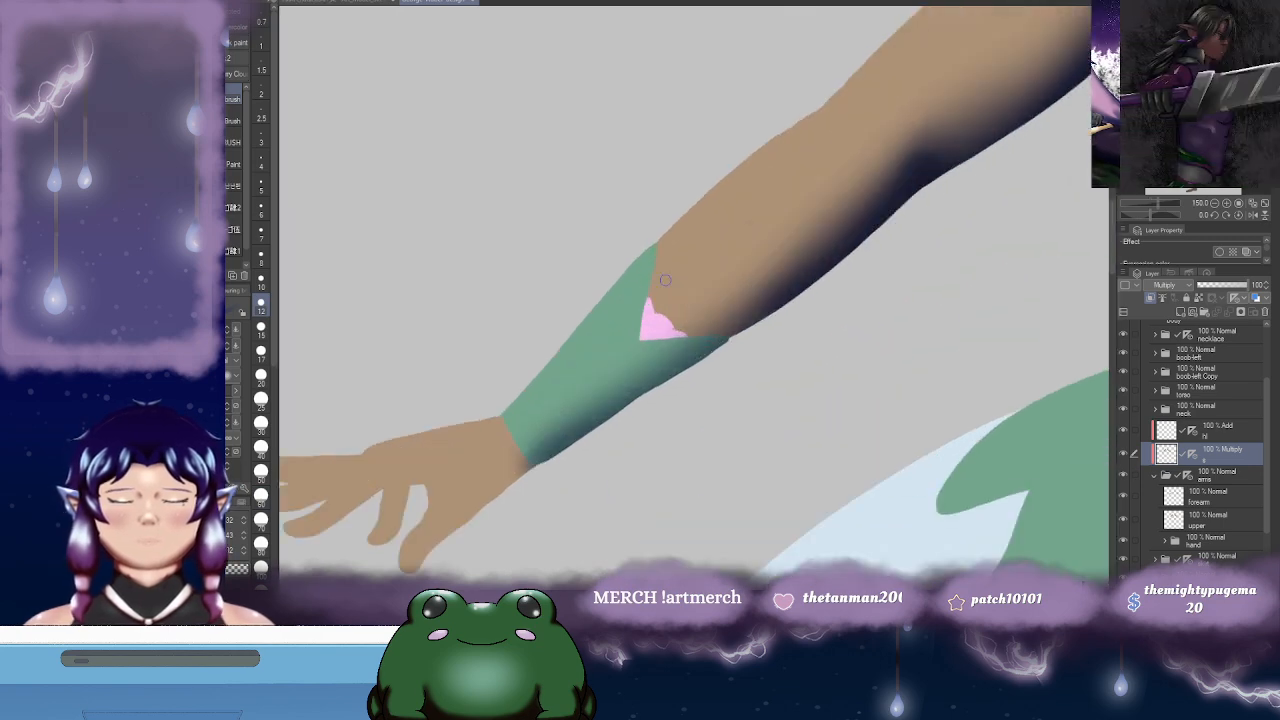
{"action": "mouse_move", "coordinate": [658, 244]}
{"action": "left_mouse_down"}
{"action": "mouse_move", "coordinate": [641, 330]}
{"action": "mouse_move", "coordinate": [665, 295]}
{"action": "mouse_move", "coordinate": [537, 403]}
{"action": "left_mouse_up"}
{"action": "left_click_drag", "start_coordinate": [638, 337], "coordinate": [619, 349]}
{"action": "mouse_move", "coordinate": [654, 299]}
{"action": "left_mouse_down"}
{"action": "mouse_move", "coordinate": [730, 300]}
{"action": "mouse_move", "coordinate": [695, 288]}
{"action": "left_mouse_up"}
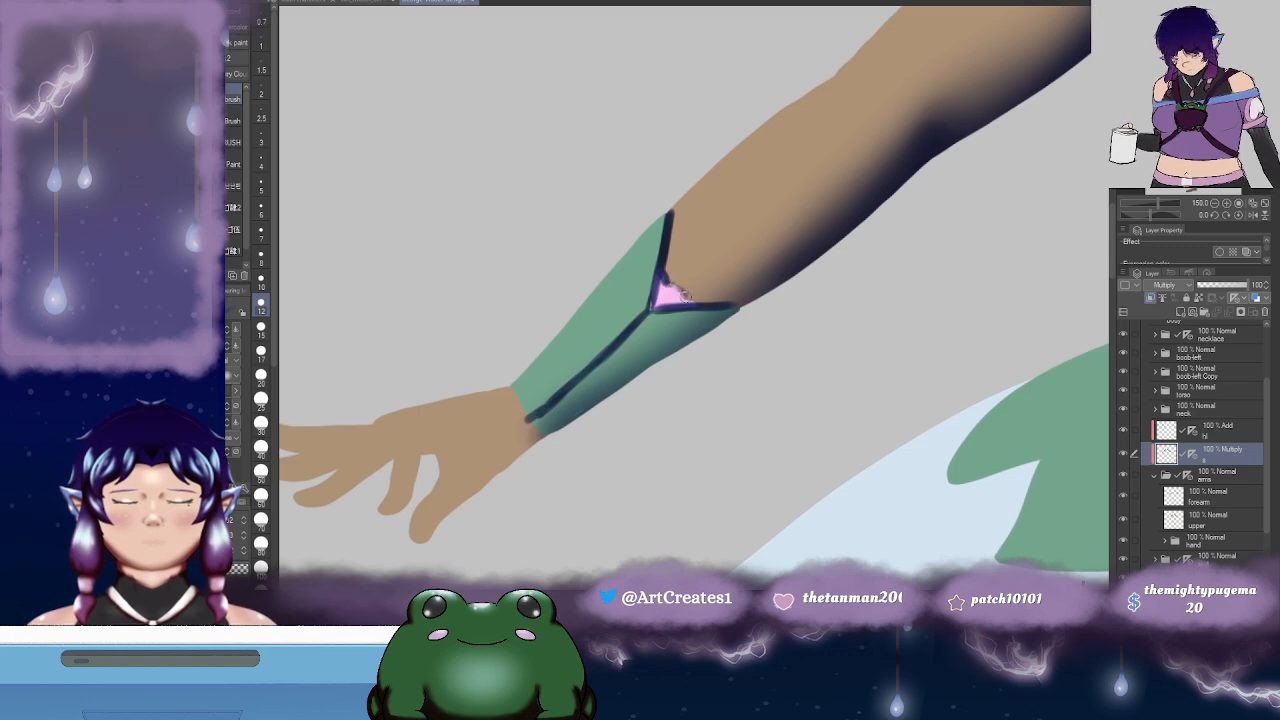
{"action": "left_click_drag", "start_coordinate": [685, 297], "coordinate": [740, 305]}
{"action": "left_click_drag", "start_coordinate": [741, 306], "coordinate": [746, 308]}
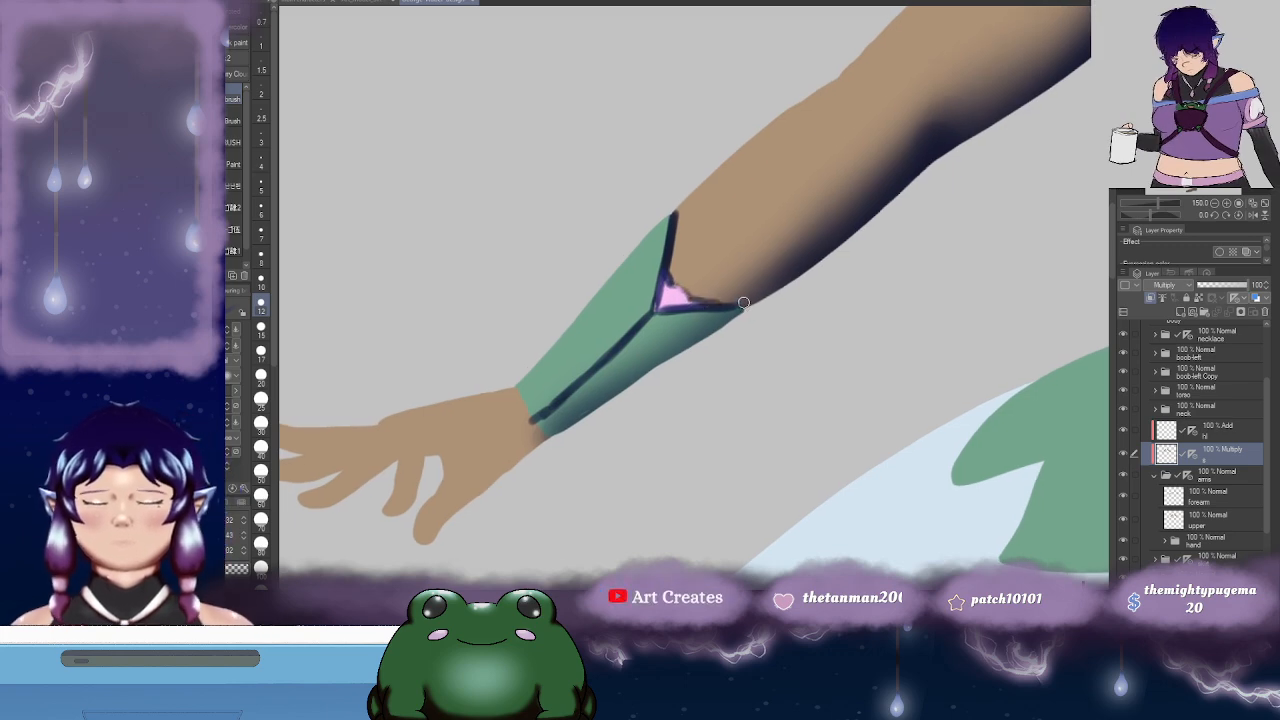
- Soften the dark lines on the character's cuff at the canvas's left with a size 20 Blur tool, including around the gem
{"action": "key", "text": "j"}
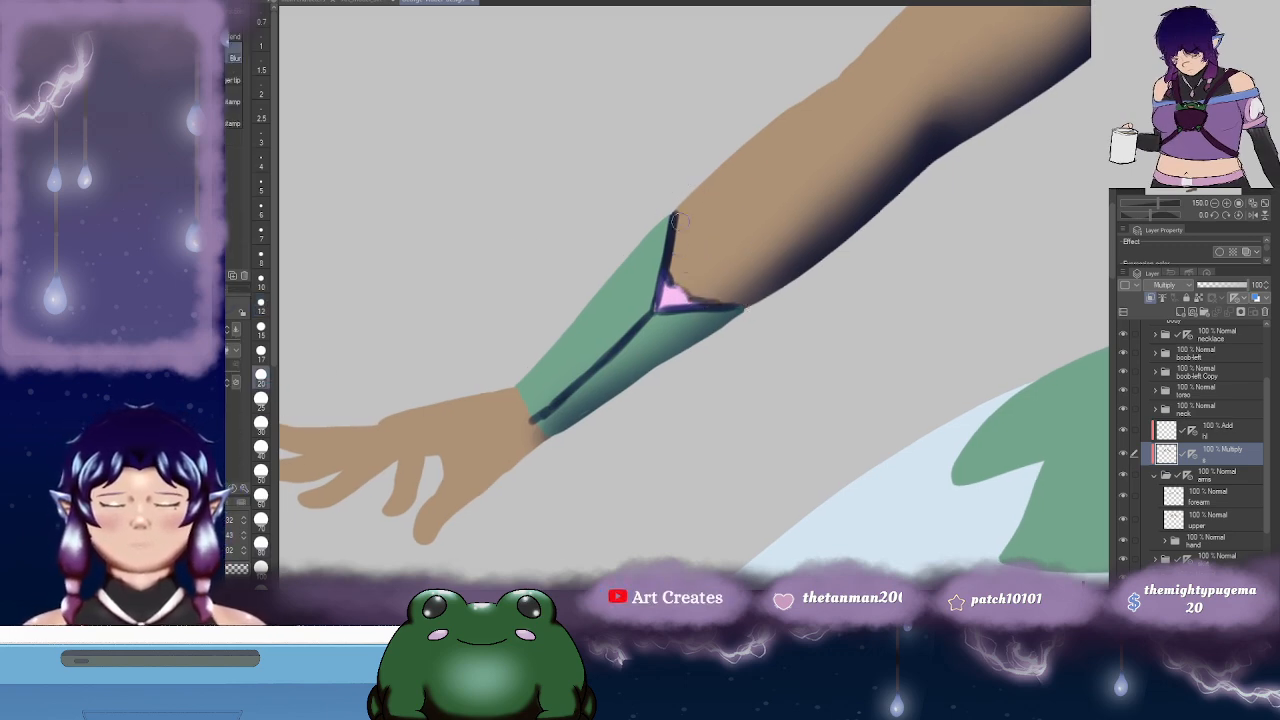
{"action": "left_click_drag", "start_coordinate": [678, 243], "coordinate": [669, 217]}
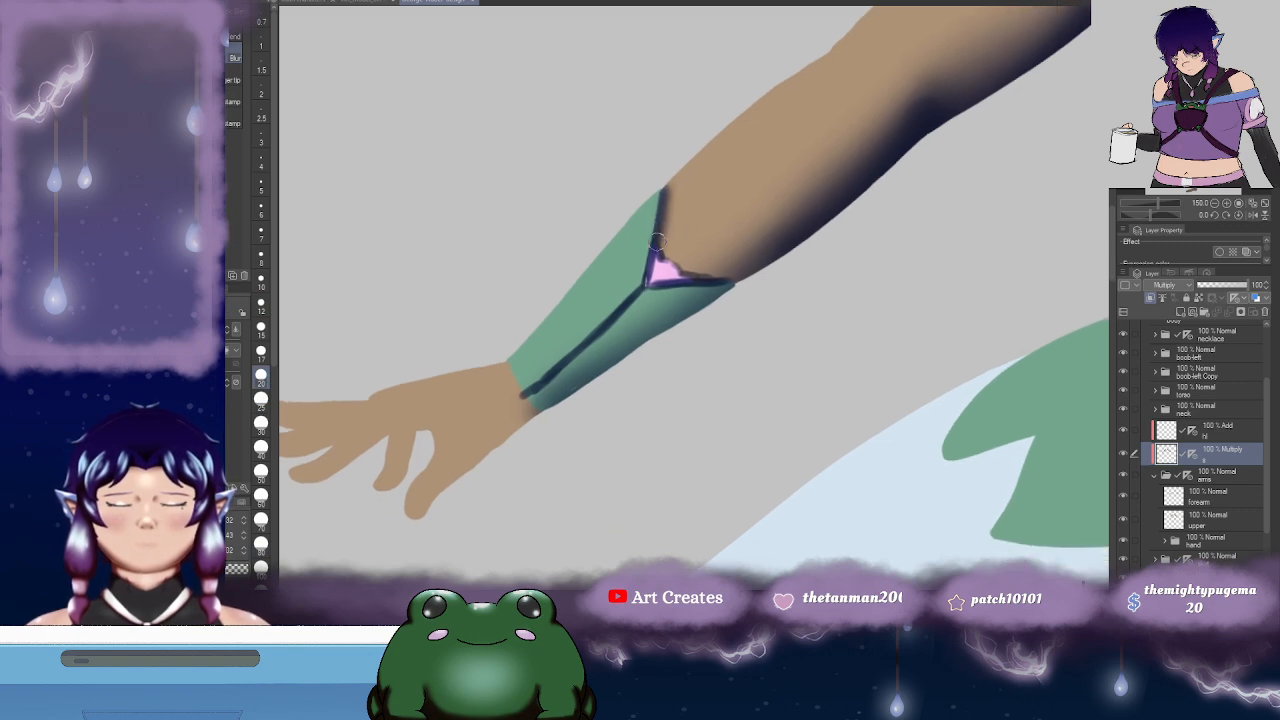
{"action": "mouse_move", "coordinate": [694, 289]}
{"action": "left_mouse_down"}
{"action": "mouse_move", "coordinate": [715, 272]}
{"action": "mouse_move", "coordinate": [614, 323]}
{"action": "mouse_move", "coordinate": [552, 376]}
{"action": "left_mouse_up"}
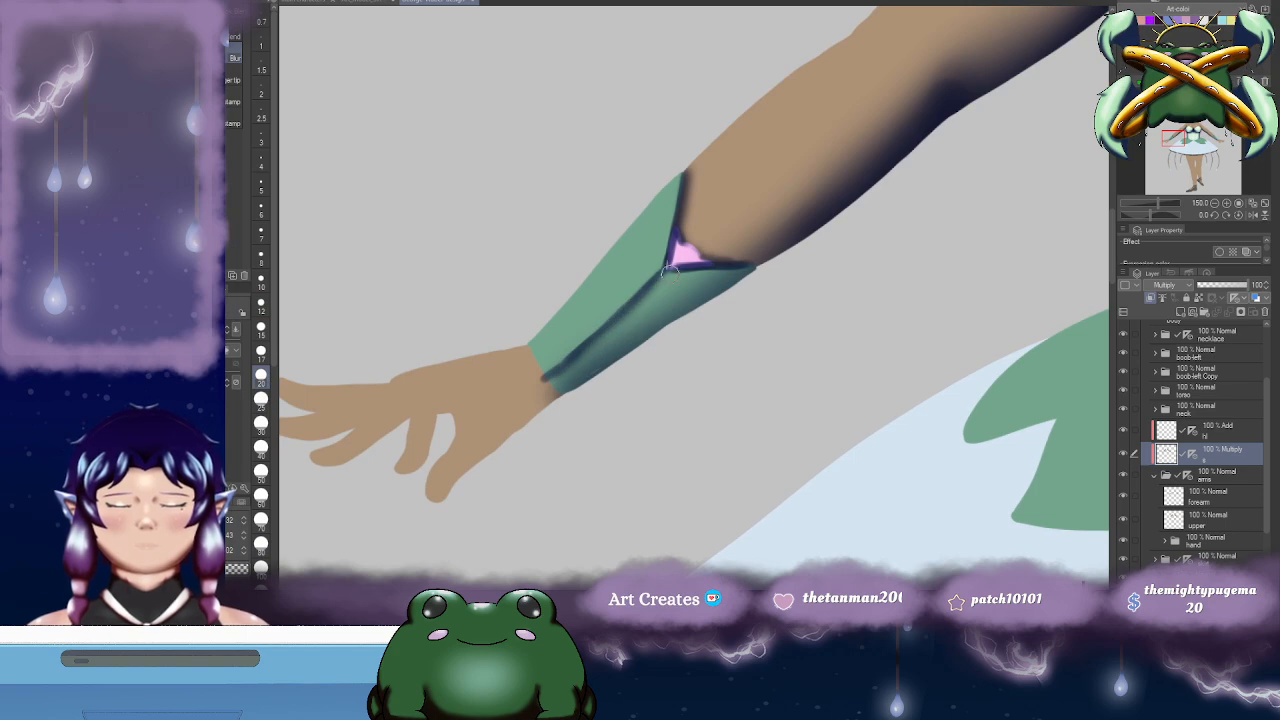
{"action": "left_click_drag", "start_coordinate": [669, 271], "coordinate": [637, 282]}
{"action": "mouse_move", "coordinate": [640, 293]}
{"action": "left_mouse_down"}
{"action": "mouse_move", "coordinate": [686, 300]}
{"action": "mouse_move", "coordinate": [667, 292]}
{"action": "left_mouse_up"}
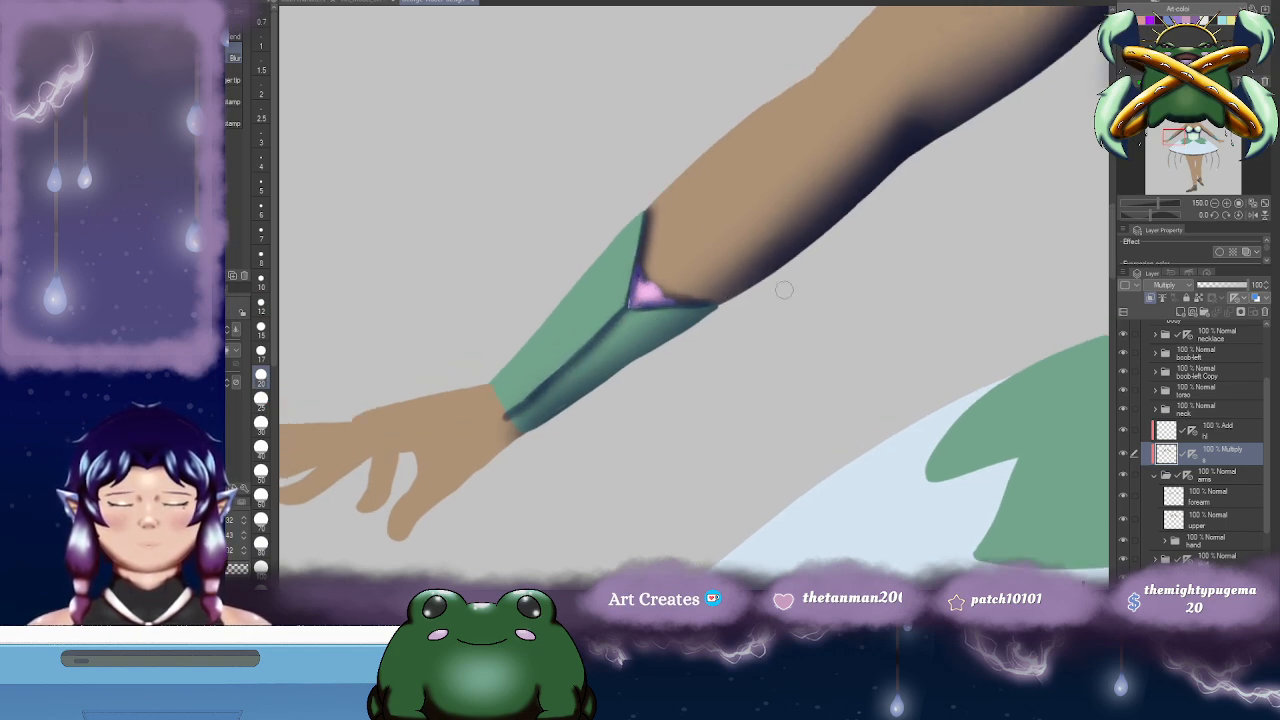
- Blur the matching shadow lines on the opposite arm's cuff, along its upper edge, gem and lengthwise crease
{"action": "scroll", "coordinate": [784, 289], "scroll_direction": "down", "scroll_amount": 2}
{"action": "scroll", "coordinate": [729, 334], "scroll_direction": "down", "scroll_amount": 3}
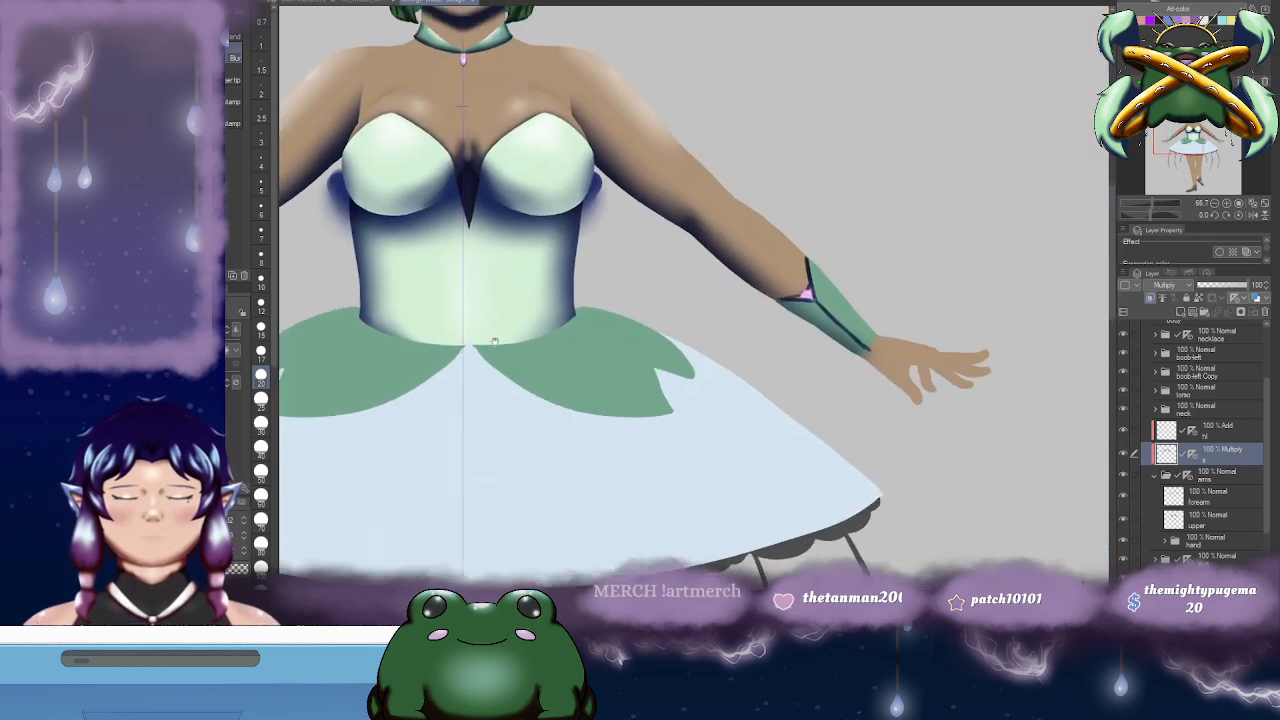
{"action": "scroll", "coordinate": [805, 288], "scroll_direction": "up", "scroll_amount": 3}
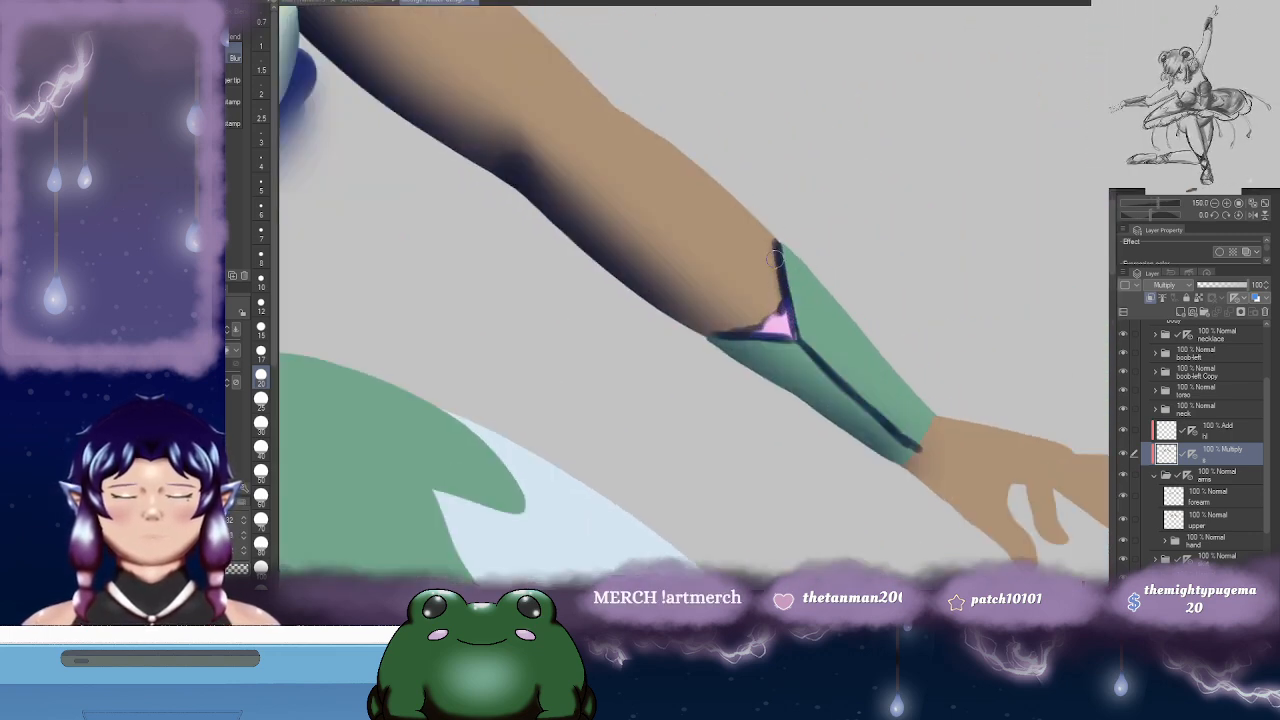
{"action": "scroll", "coordinate": [790, 262], "scroll_direction": "down", "scroll_amount": 1}
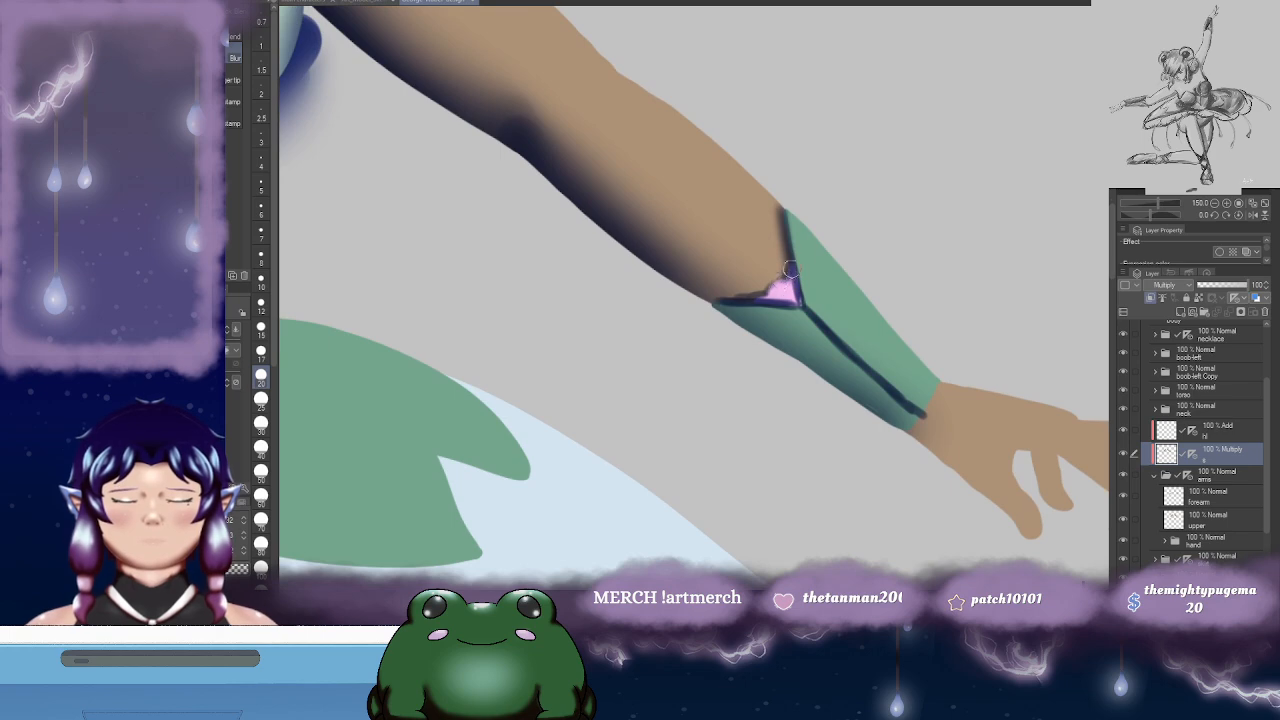
{"action": "mouse_move", "coordinate": [790, 268]}
{"action": "left_mouse_down"}
{"action": "mouse_move", "coordinate": [753, 300]}
{"action": "mouse_move", "coordinate": [775, 302]}
{"action": "mouse_move", "coordinate": [792, 270]}
{"action": "mouse_move", "coordinate": [801, 282]}
{"action": "mouse_move", "coordinate": [722, 301]}
{"action": "left_mouse_up"}
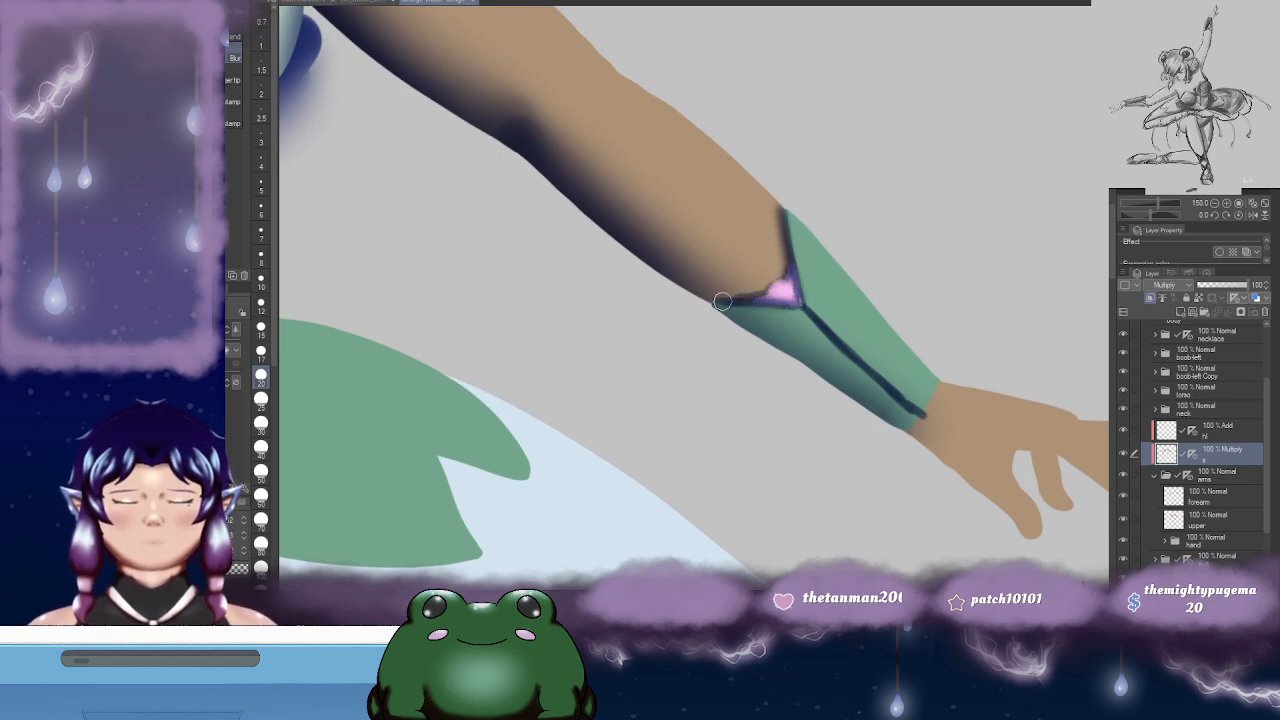
{"action": "left_click_drag", "start_coordinate": [856, 285], "coordinate": [796, 263]}
{"action": "left_click_drag", "start_coordinate": [662, 277], "coordinate": [665, 277]}
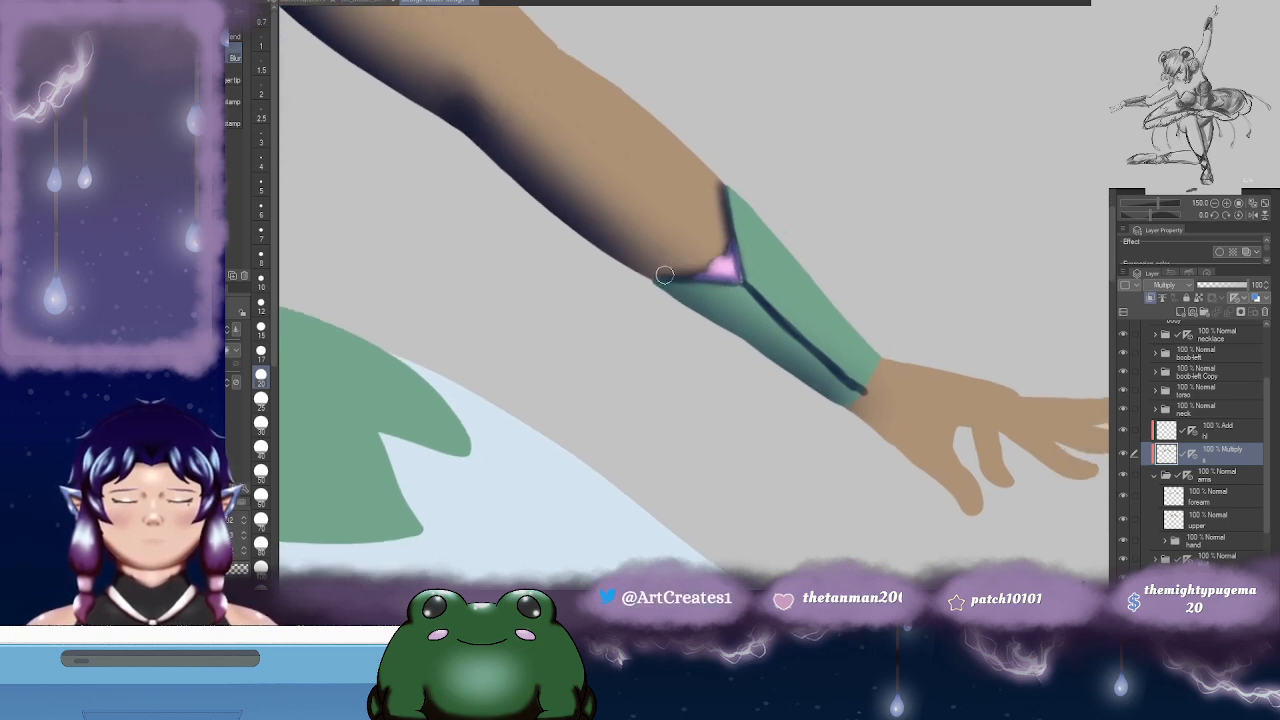
{"action": "left_click_drag", "start_coordinate": [845, 247], "coordinate": [703, 228]}
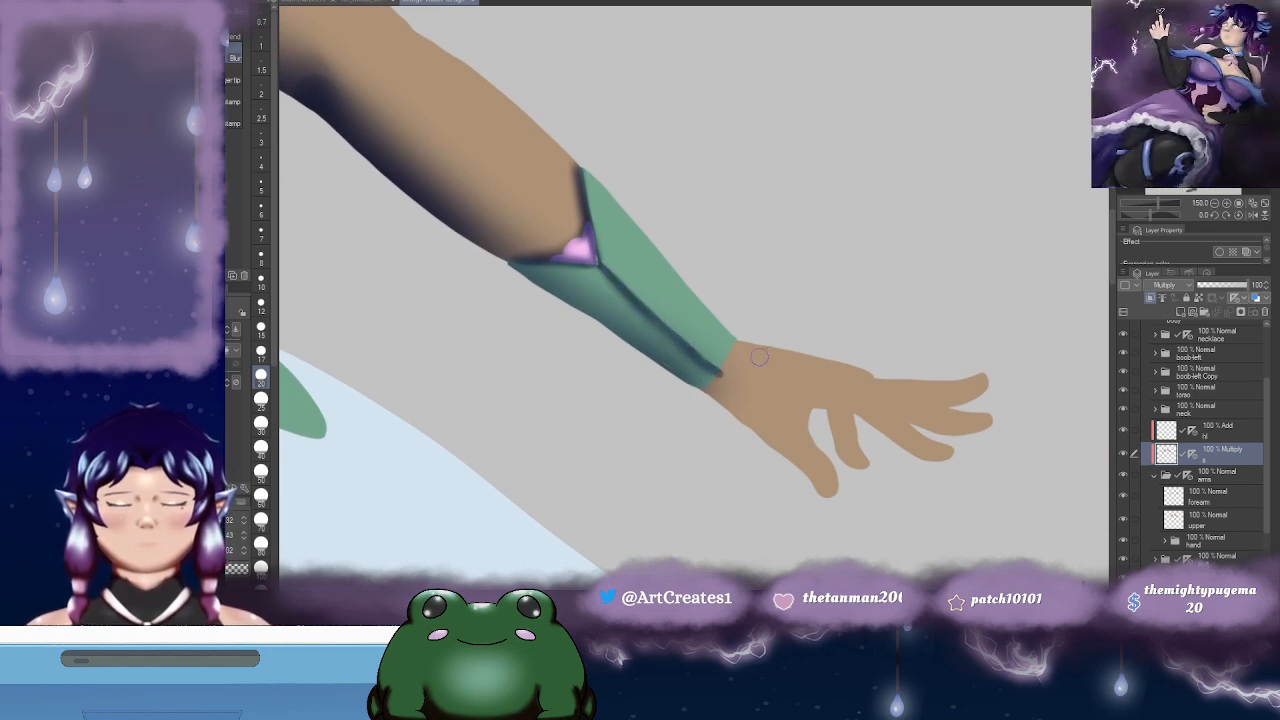
- Erase the shadow spilling past the cuffs onto the skin of both wrists with the soft eraser at size 10
{"action": "key", "text": "e"}
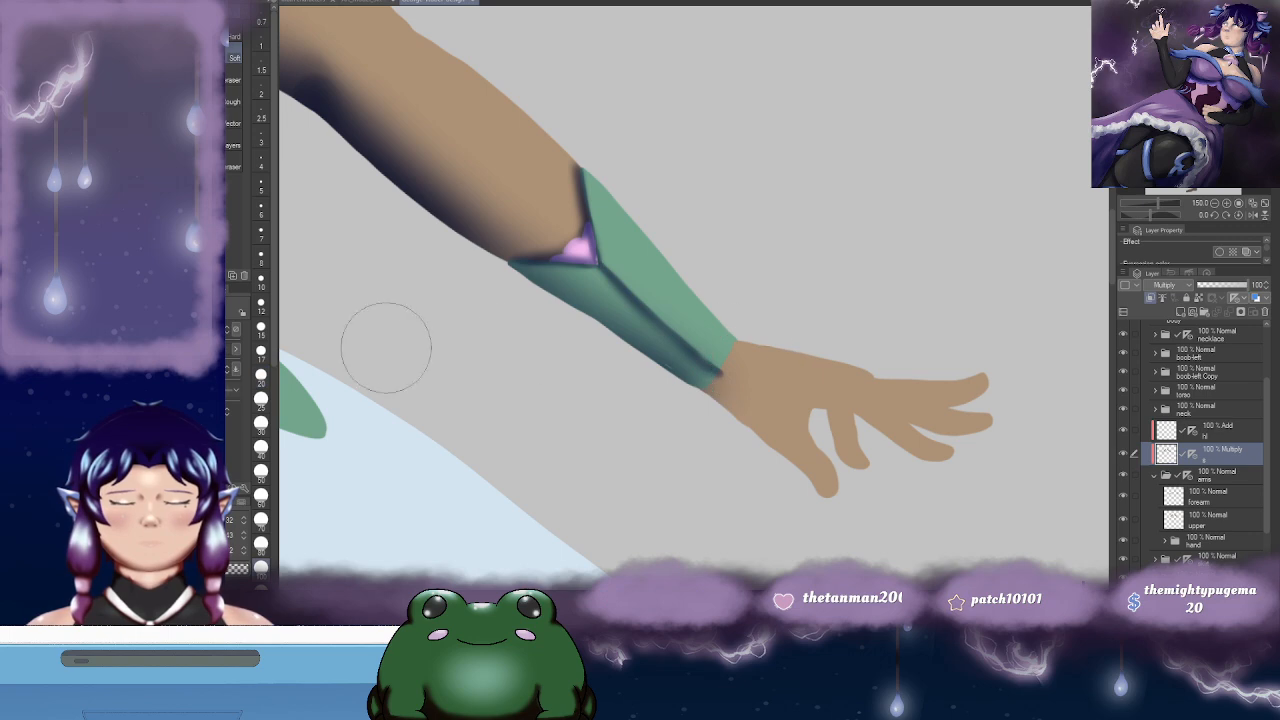
{"action": "left_click", "coordinate": [272, 281]}
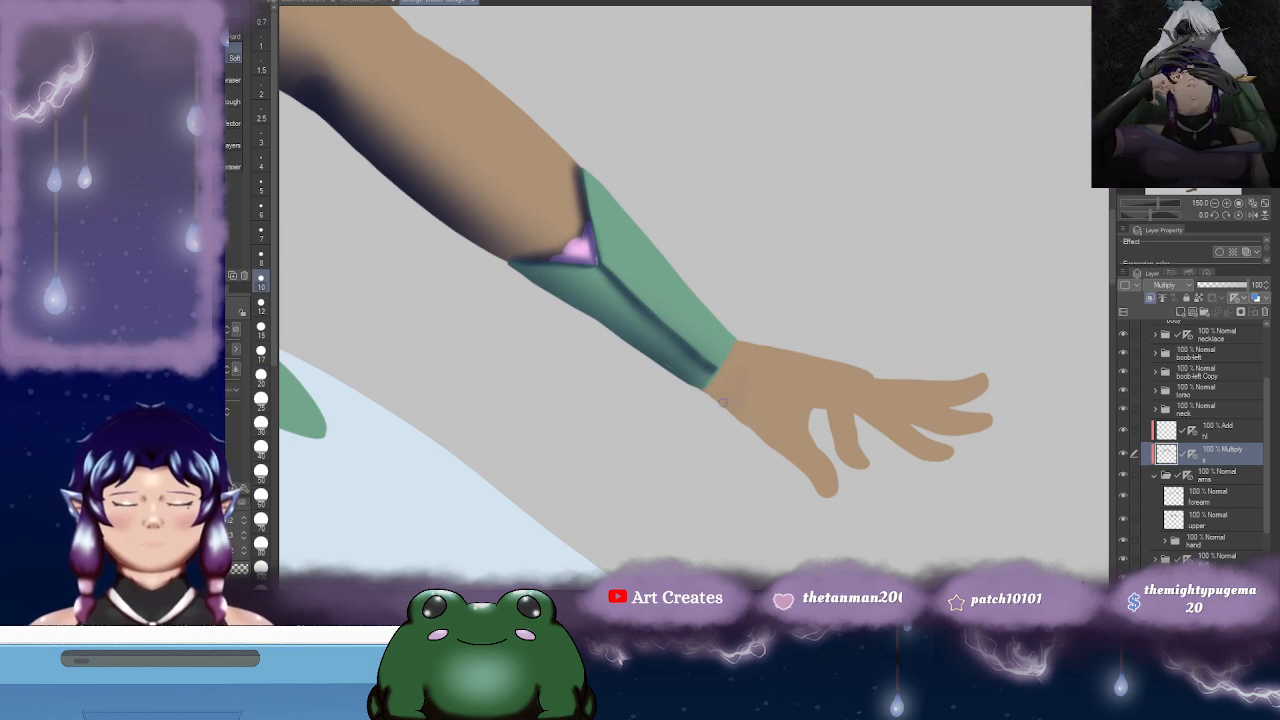
{"action": "scroll", "coordinate": [723, 401], "scroll_direction": "down", "scroll_amount": 5}
{"action": "key", "text": "h"}
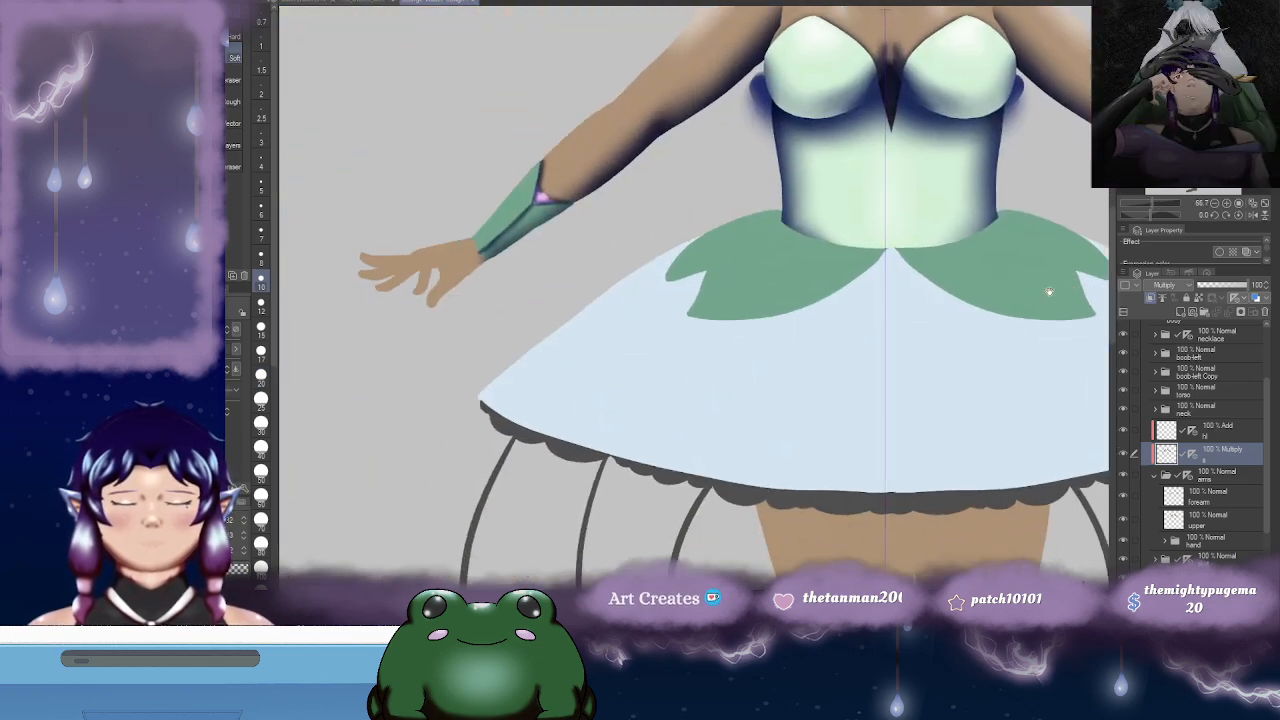
{"action": "scroll", "coordinate": [510, 268], "scroll_direction": "up", "scroll_amount": 5}
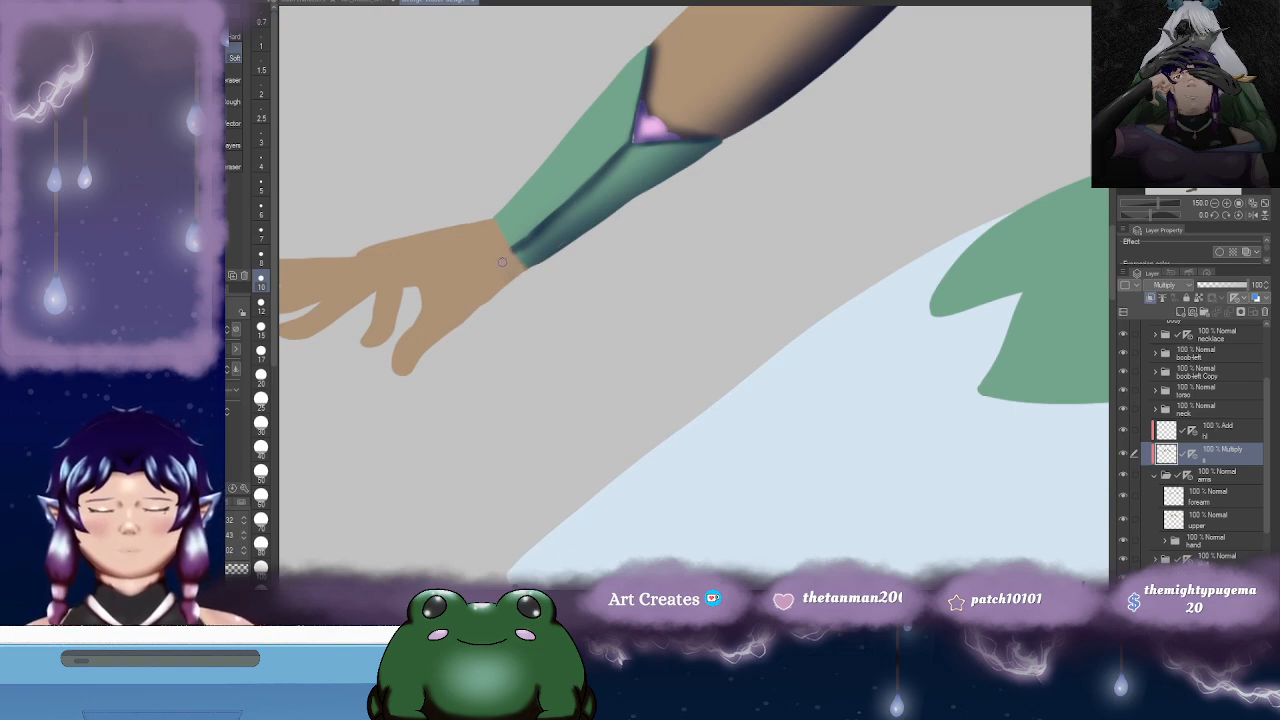
{"action": "scroll", "coordinate": [748, 310], "scroll_direction": "down", "scroll_amount": 2}
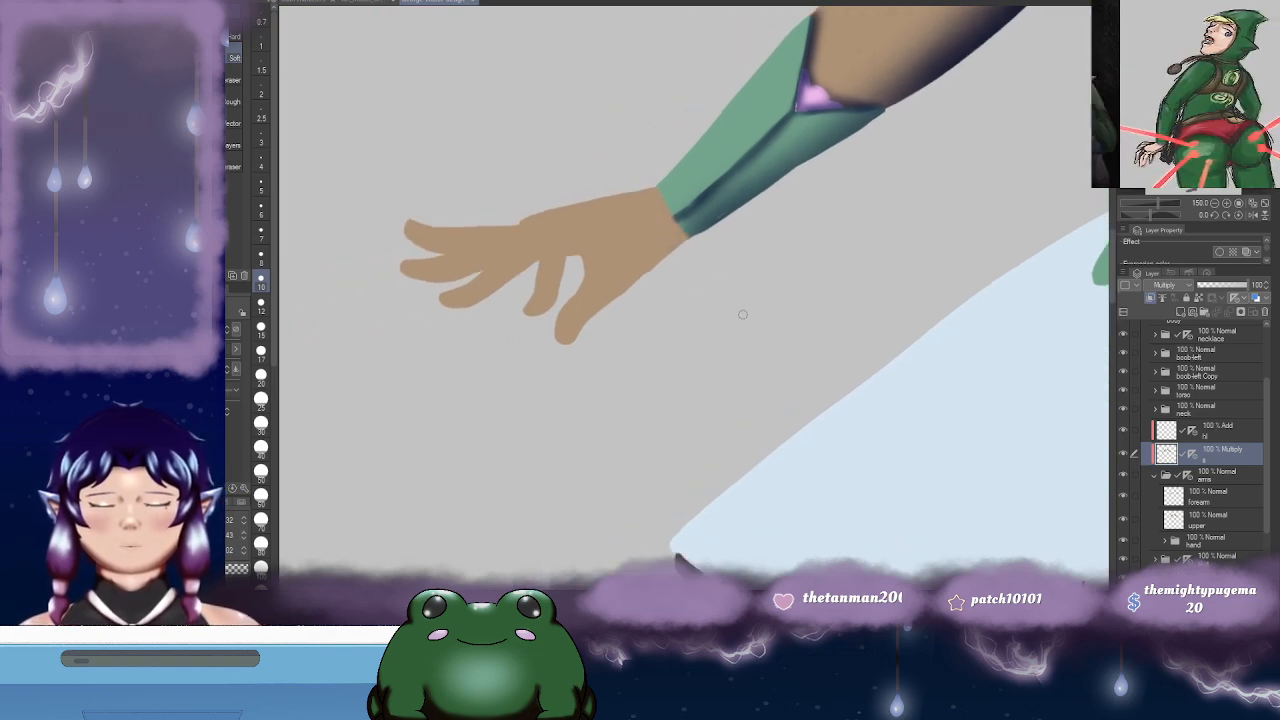
- Add two new layers above the hand folder inside the arms folder, clip them to it, and name the upper one "hl"
{"action": "scroll", "coordinate": [745, 340], "scroll_direction": "down", "scroll_amount": 1}
{"action": "scroll", "coordinate": [745, 347], "scroll_direction": "up", "scroll_amount": 2}
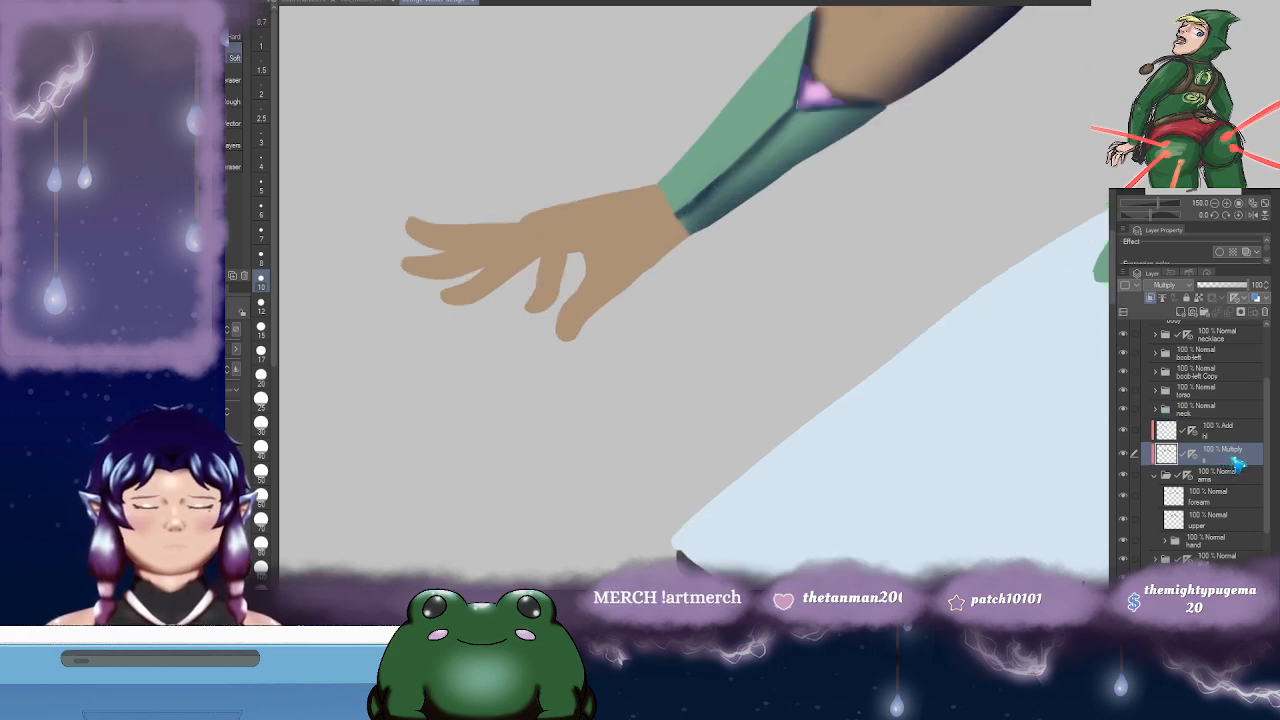
{"action": "left_click", "coordinate": [1188, 544]}
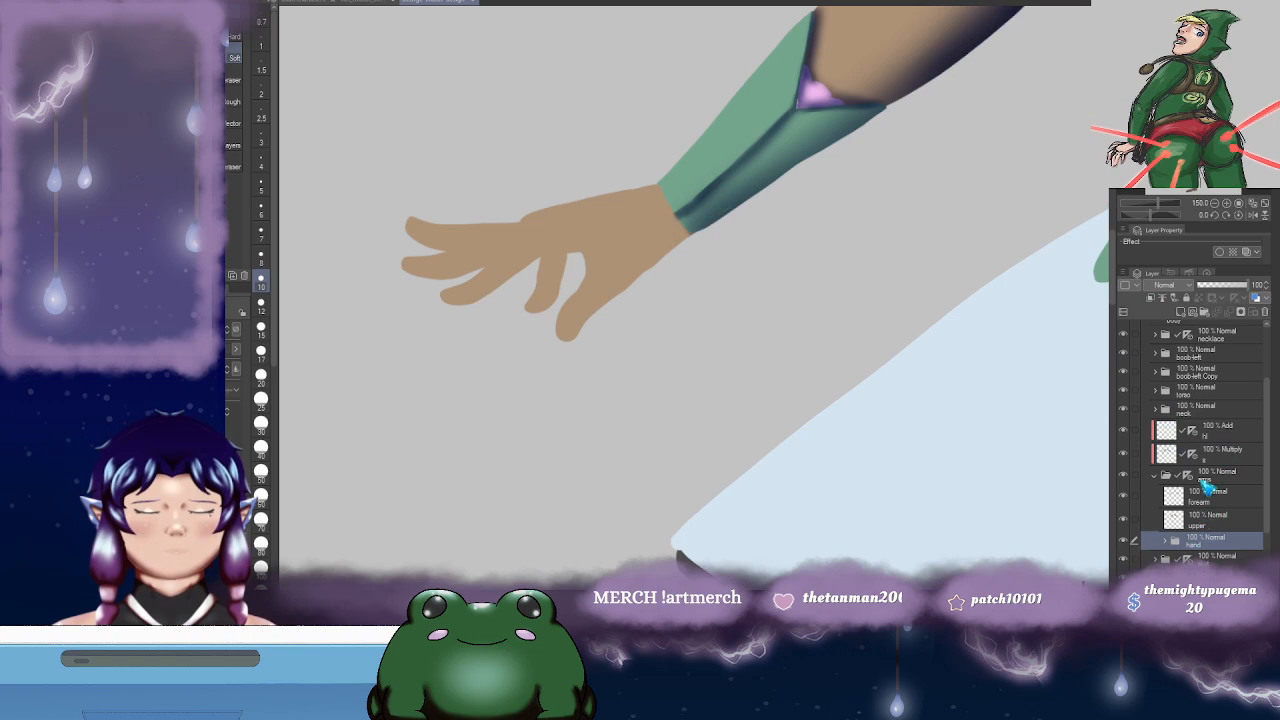
{"action": "left_click", "coordinate": [1183, 313]}
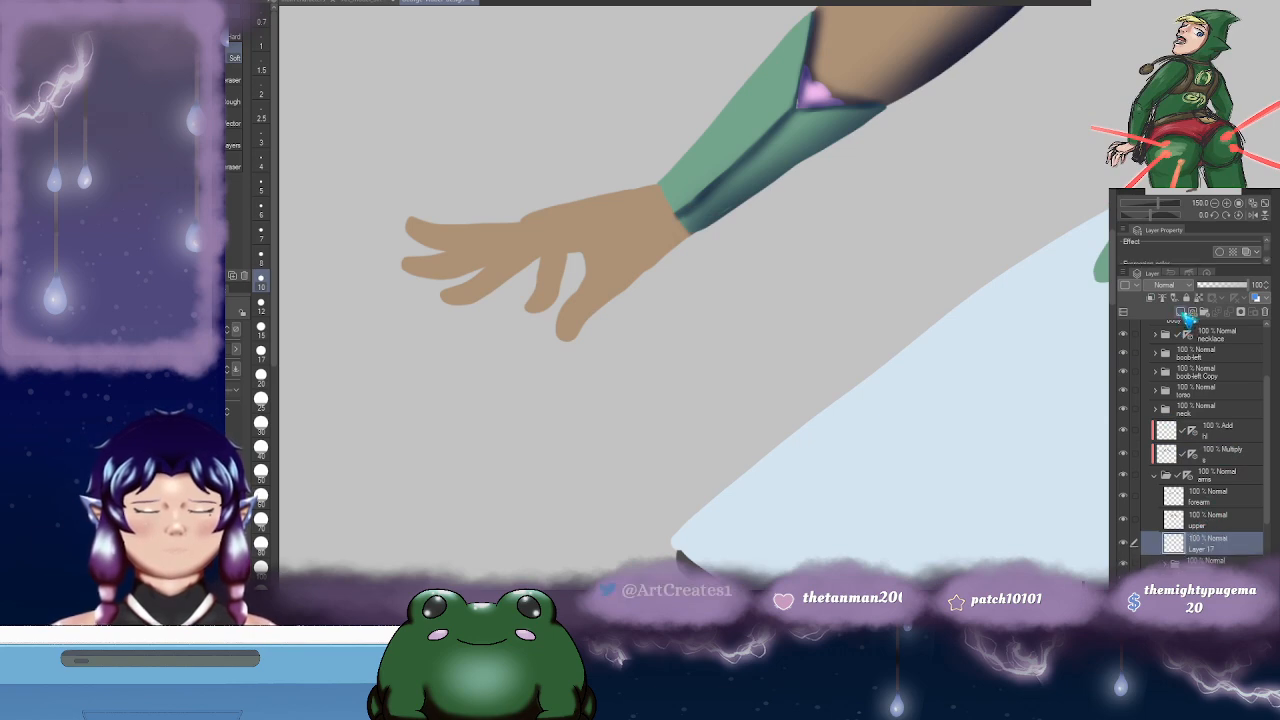
{"action": "left_click", "coordinate": [1152, 299]}
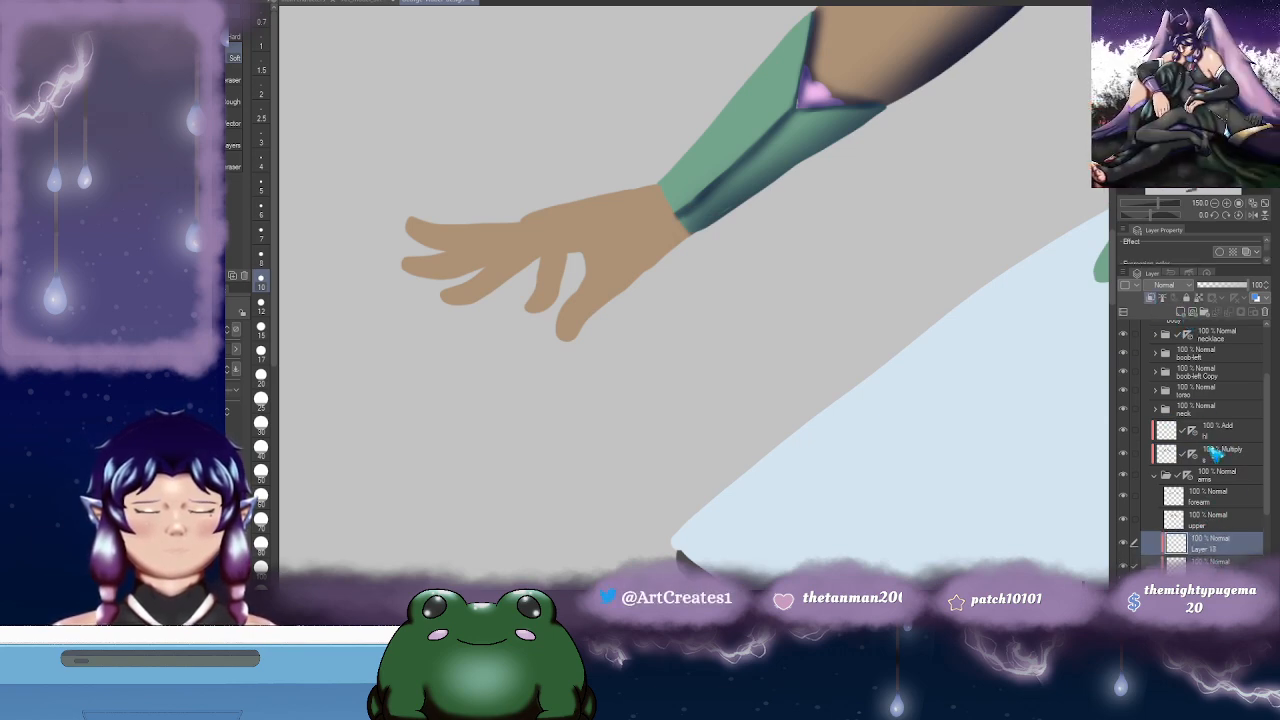
{"action": "left_click", "coordinate": [1221, 565]}
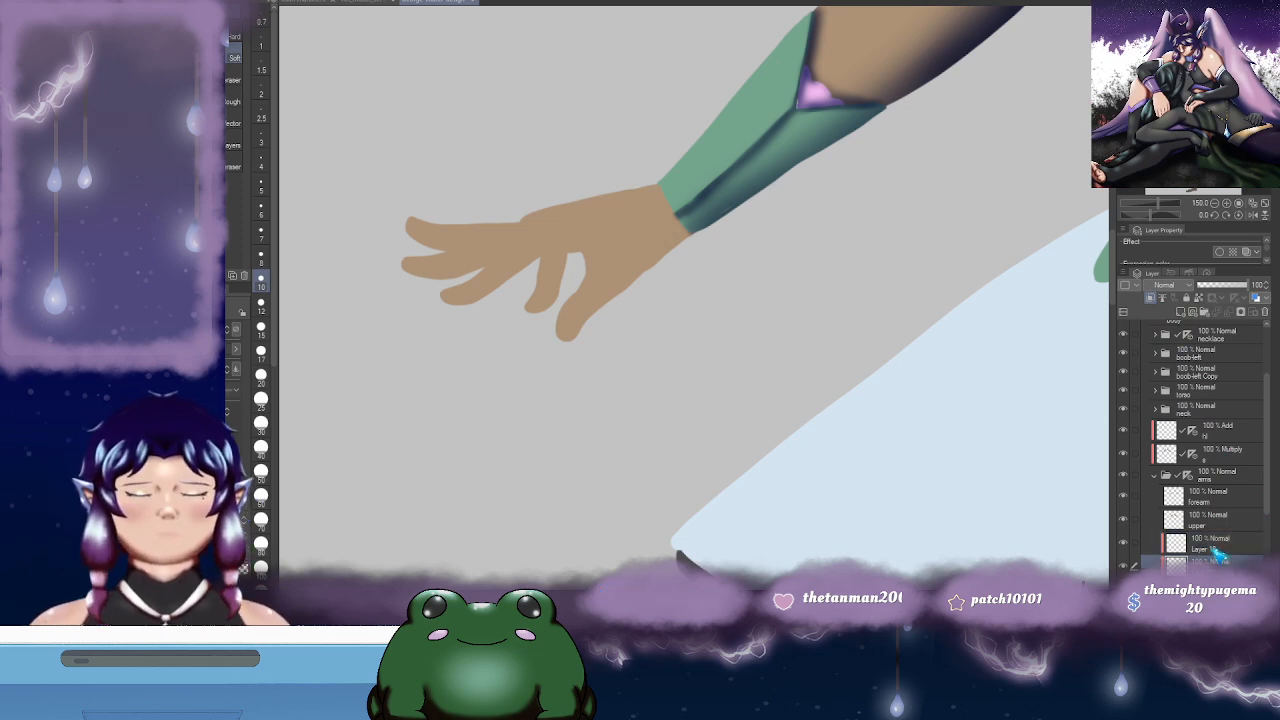
{"action": "double_click", "coordinate": [1216, 548]}
{"action": "type", "text": "hl"}
{"action": "key", "text": "Return"}
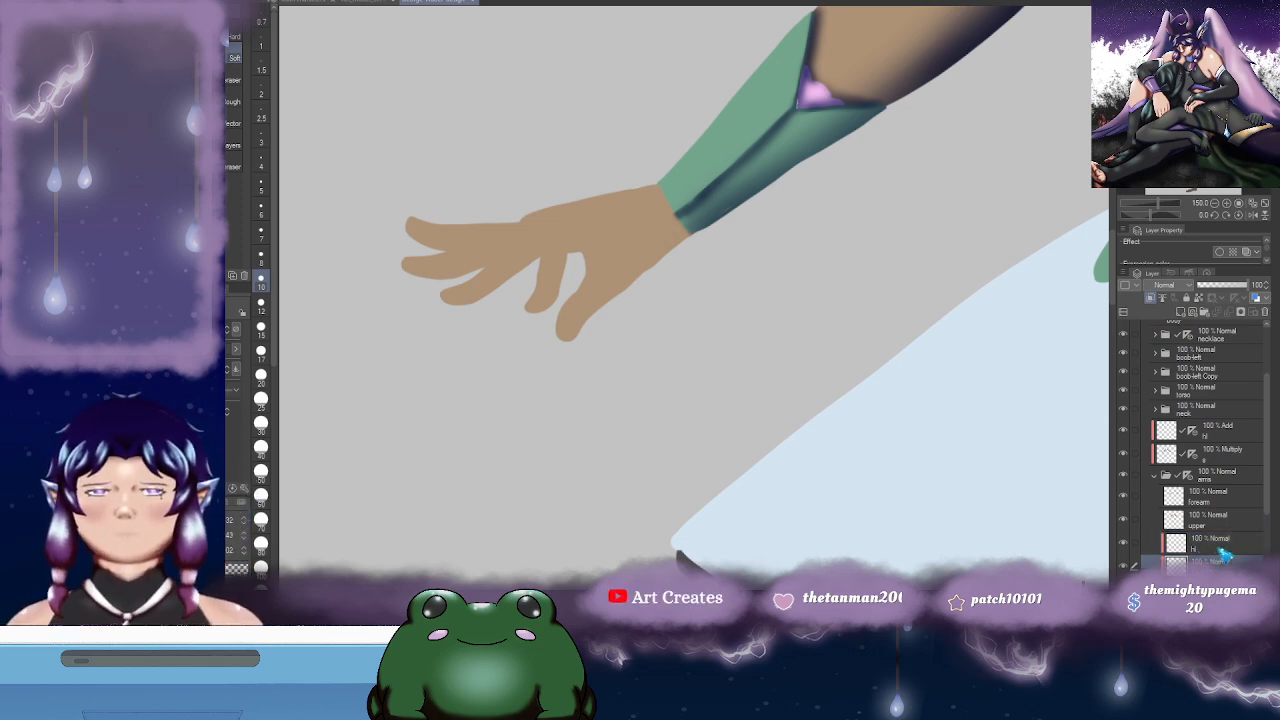
- Fill the bent finger beside the thumb with dark blue on the lower clipped layer using the size 12 brush
{"action": "left_click_drag", "start_coordinate": [696, 314], "coordinate": [774, 323]}
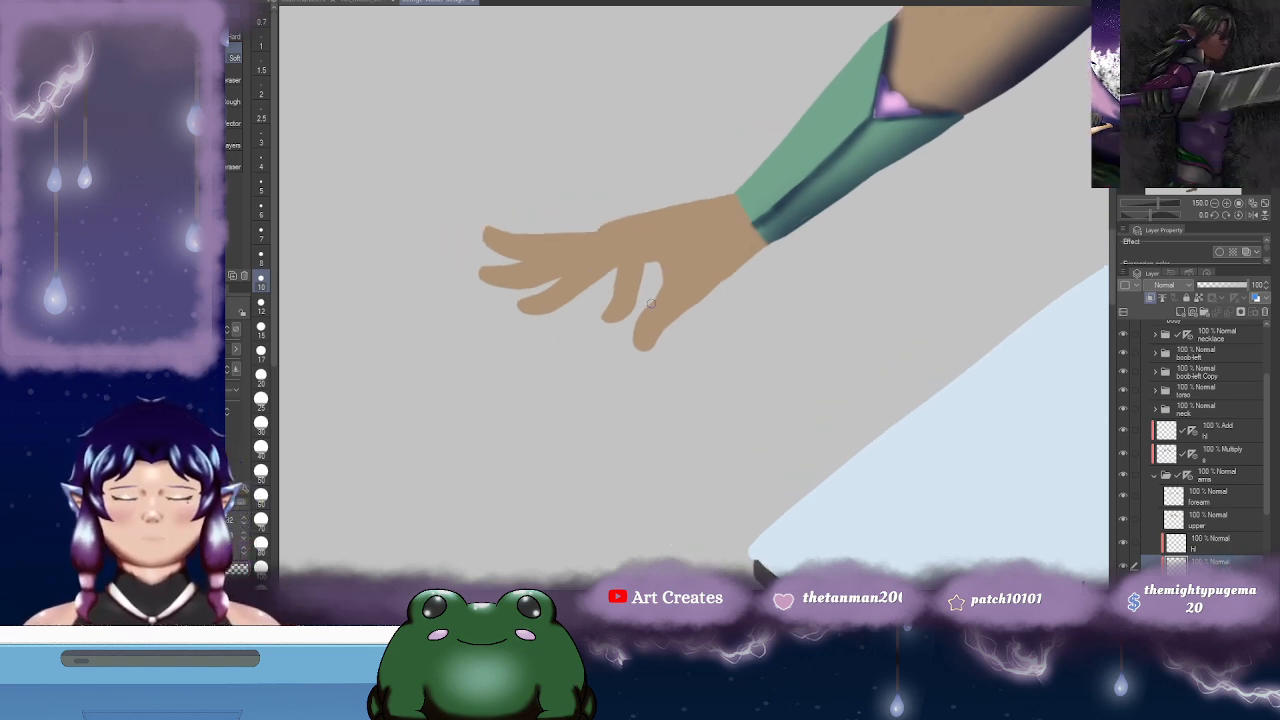
{"action": "key", "text": "b"}
{"action": "mouse_move", "coordinate": [649, 299]}
{"action": "left_mouse_down"}
{"action": "mouse_move", "coordinate": [675, 294]}
{"action": "mouse_move", "coordinate": [632, 310]}
{"action": "mouse_move", "coordinate": [662, 300]}
{"action": "mouse_move", "coordinate": [643, 284]}
{"action": "mouse_move", "coordinate": [651, 265]}
{"action": "left_mouse_up"}
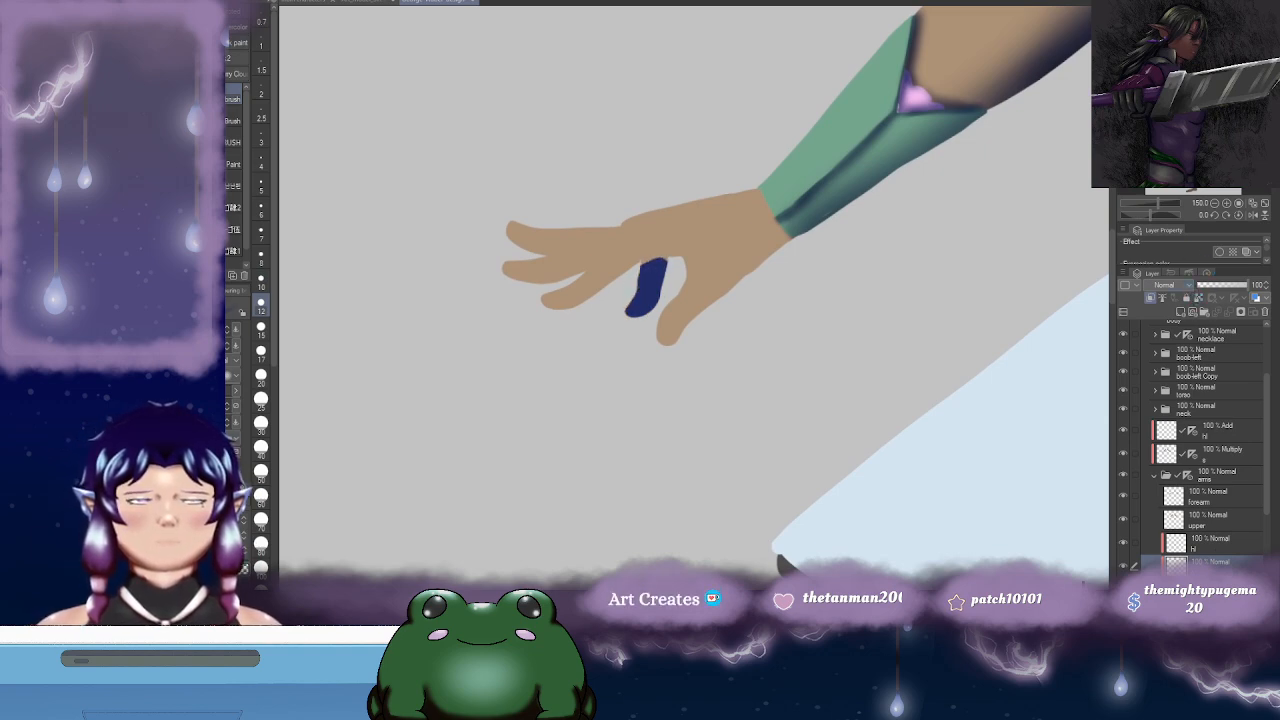
- Set the hand's shadow layer to Multiply and its hl layer to Add
{"action": "left_click", "coordinate": [1170, 320]}
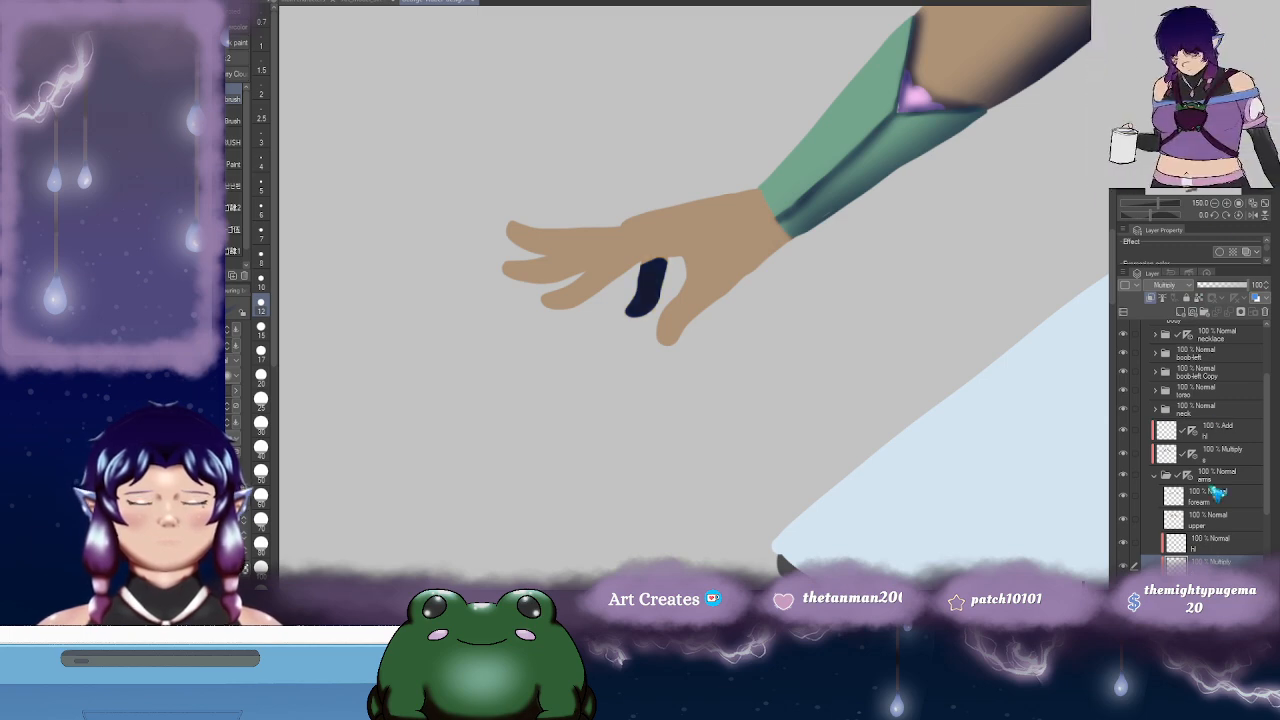
{"action": "left_click", "coordinate": [1212, 540]}
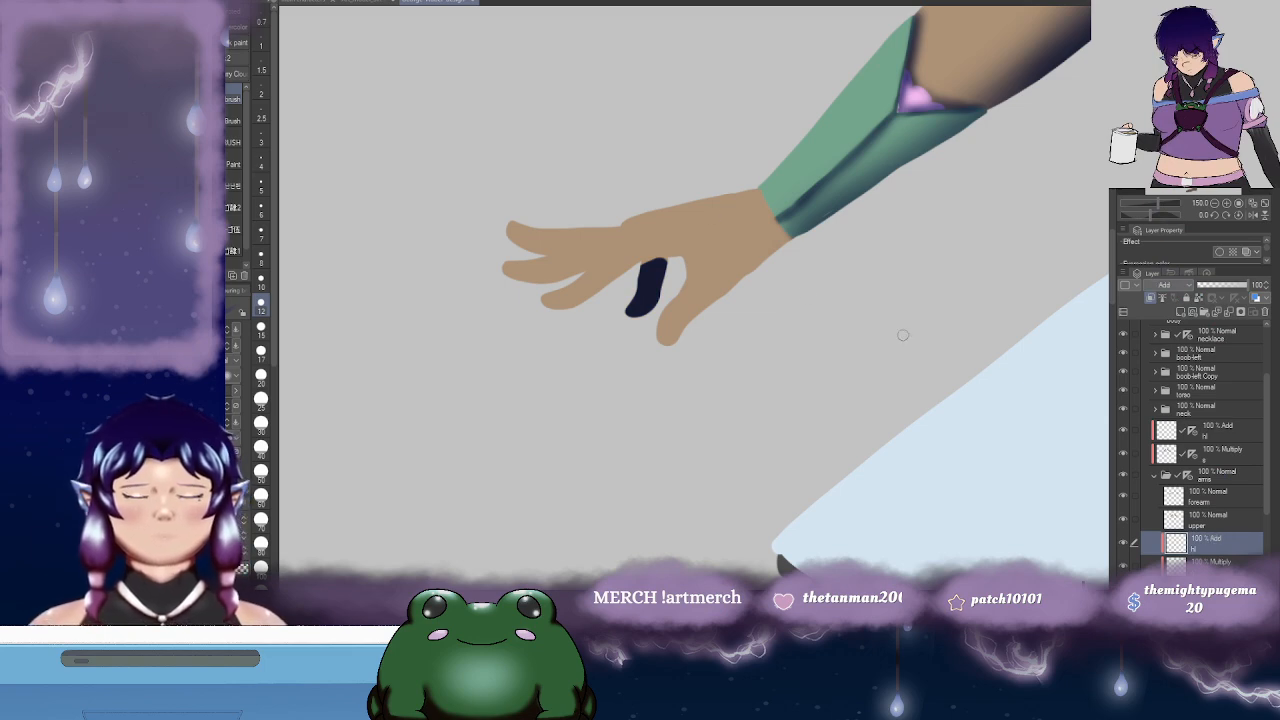
- On the hand's Multiply layer, paint dark shadows along the undersides of the fingers, the thumb's lower edge and the wrist beside the cuff
{"action": "left_click", "coordinate": [1215, 562]}
{"action": "left_click_drag", "start_coordinate": [733, 336], "coordinate": [766, 326]}
{"action": "left_click_drag", "start_coordinate": [575, 297], "coordinate": [663, 259]}
{"action": "mouse_move", "coordinate": [540, 225]}
{"action": "left_mouse_down"}
{"action": "mouse_move", "coordinate": [648, 251]}
{"action": "mouse_move", "coordinate": [586, 249]}
{"action": "mouse_move", "coordinate": [653, 246]}
{"action": "mouse_move", "coordinate": [561, 236]}
{"action": "mouse_move", "coordinate": [702, 248]}
{"action": "left_mouse_up"}
{"action": "left_click_drag", "start_coordinate": [680, 250], "coordinate": [702, 244]}
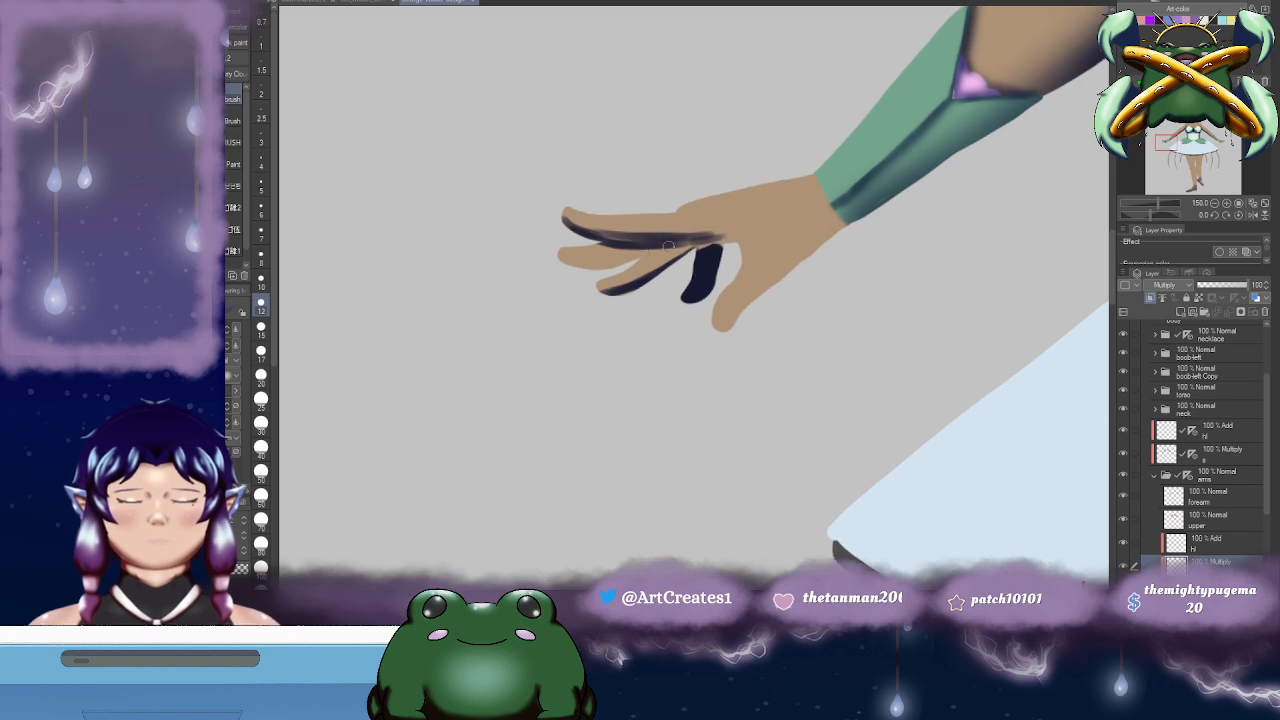
{"action": "mouse_move", "coordinate": [566, 264]}
{"action": "left_mouse_down"}
{"action": "mouse_move", "coordinate": [703, 243]}
{"action": "mouse_move", "coordinate": [631, 256]}
{"action": "mouse_move", "coordinate": [687, 241]}
{"action": "mouse_move", "coordinate": [651, 264]}
{"action": "mouse_move", "coordinate": [690, 237]}
{"action": "mouse_move", "coordinate": [600, 294]}
{"action": "left_mouse_up"}
{"action": "mouse_move", "coordinate": [705, 262]}
{"action": "left_mouse_down"}
{"action": "mouse_move", "coordinate": [675, 276]}
{"action": "mouse_move", "coordinate": [718, 246]}
{"action": "left_mouse_up"}
{"action": "left_click_drag", "start_coordinate": [731, 298], "coordinate": [717, 300]}
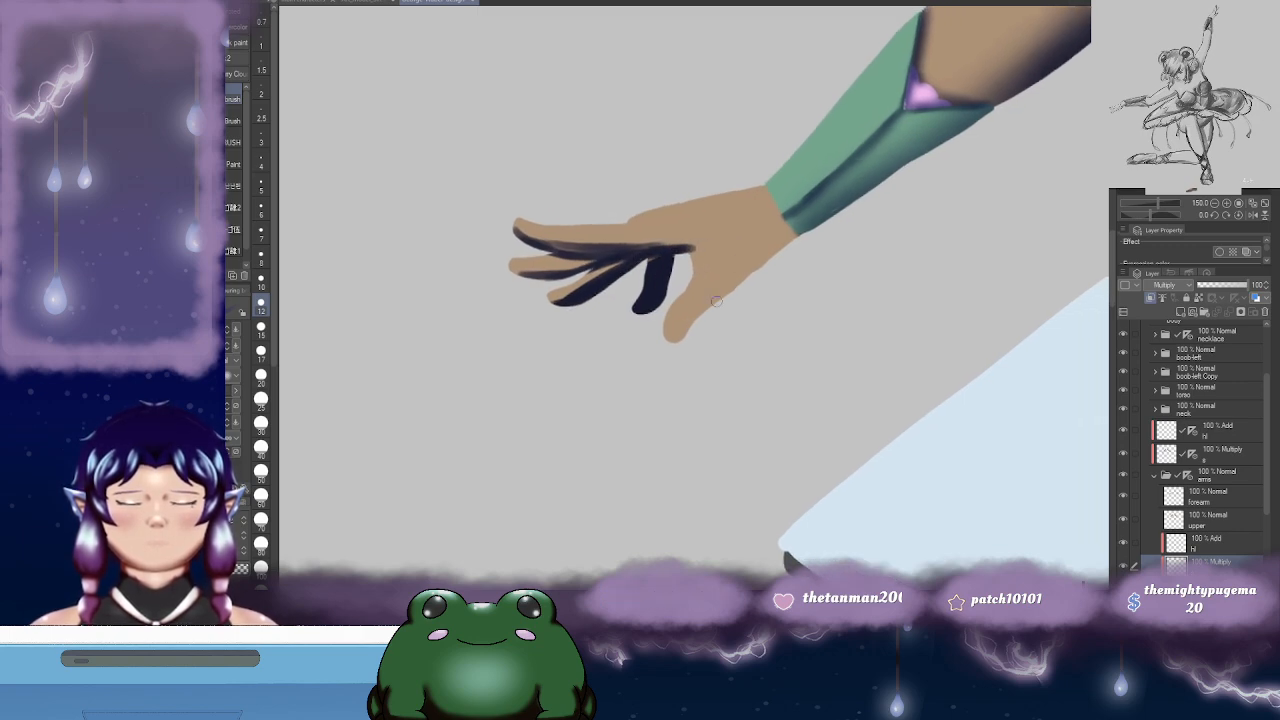
{"action": "mouse_move", "coordinate": [675, 346]}
{"action": "left_mouse_down"}
{"action": "mouse_move", "coordinate": [795, 235]}
{"action": "mouse_move", "coordinate": [779, 244]}
{"action": "mouse_move", "coordinate": [746, 197]}
{"action": "mouse_move", "coordinate": [777, 243]}
{"action": "mouse_move", "coordinate": [744, 272]}
{"action": "left_mouse_up"}
{"action": "left_click_drag", "start_coordinate": [786, 240], "coordinate": [848, 240]}
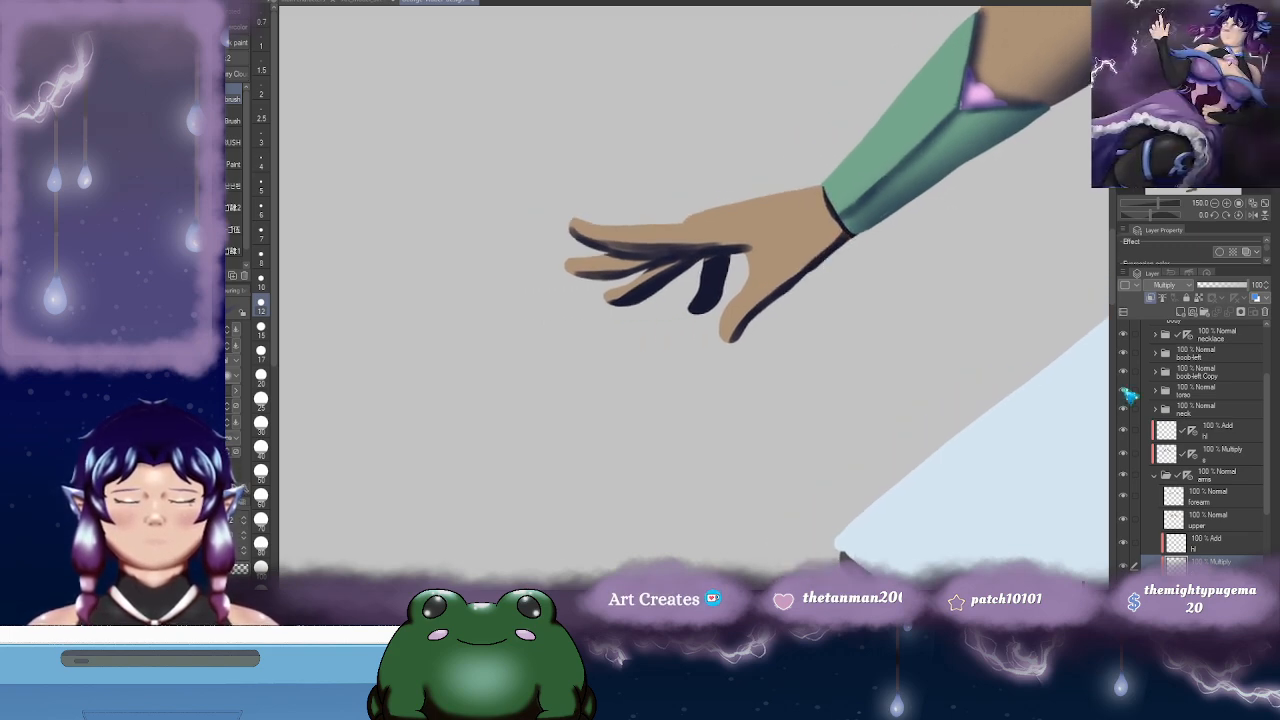
- Soften the finger, palm, thumb and wrist shadows on this hand with the size 20 Blur tool
{"action": "key", "text": "j"}
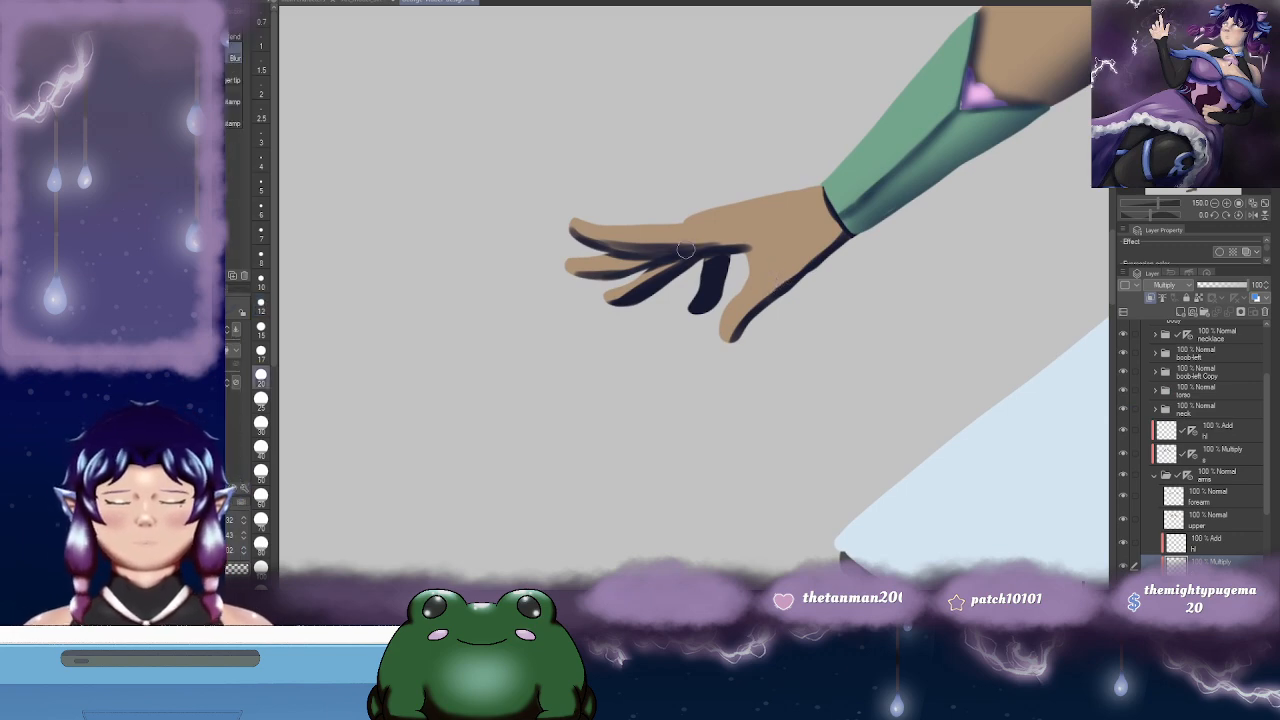
{"action": "mouse_move", "coordinate": [589, 231]}
{"action": "left_mouse_down"}
{"action": "mouse_move", "coordinate": [626, 246]}
{"action": "mouse_move", "coordinate": [588, 242]}
{"action": "left_mouse_up"}
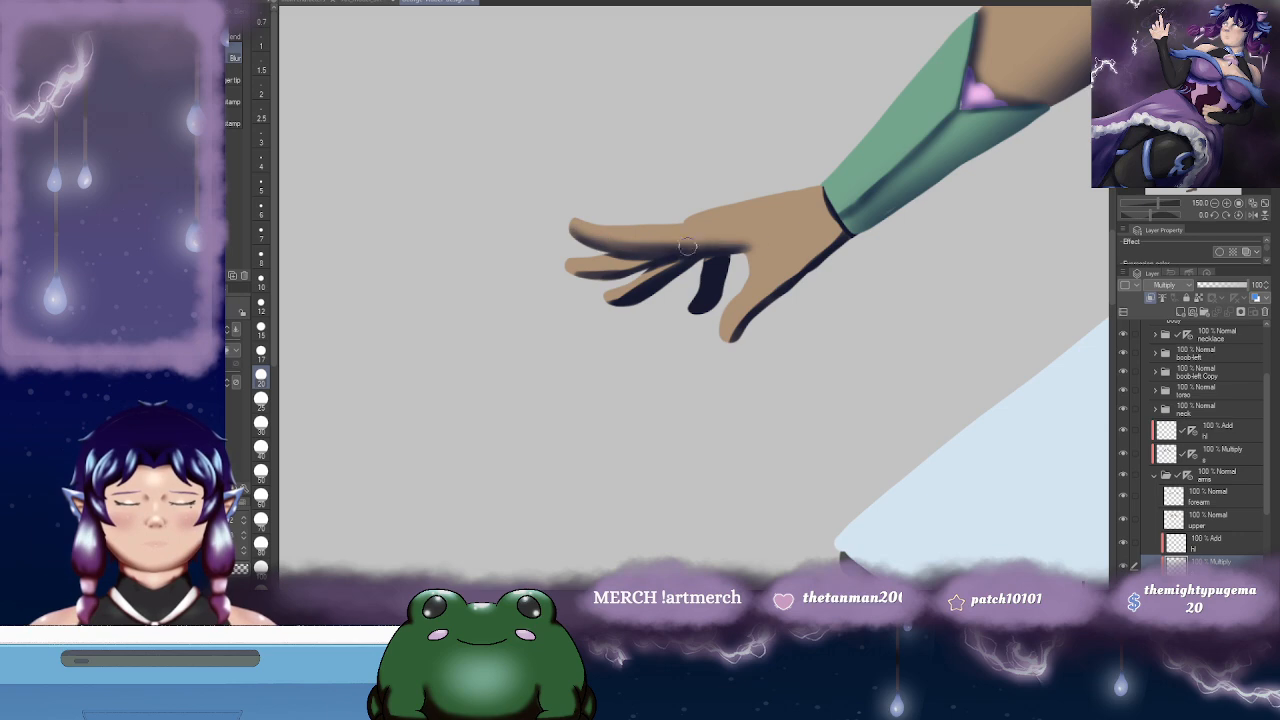
{"action": "left_click_drag", "start_coordinate": [752, 250], "coordinate": [780, 248]}
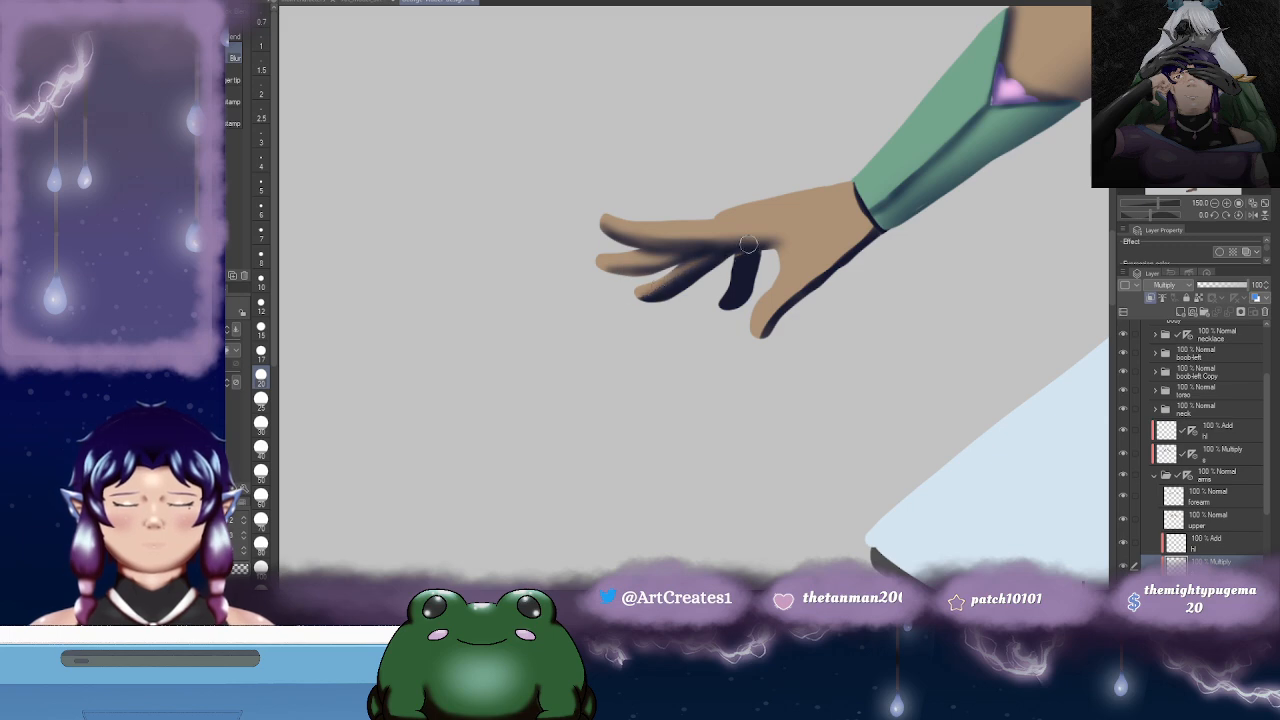
{"action": "left_click_drag", "start_coordinate": [737, 293], "coordinate": [709, 293]}
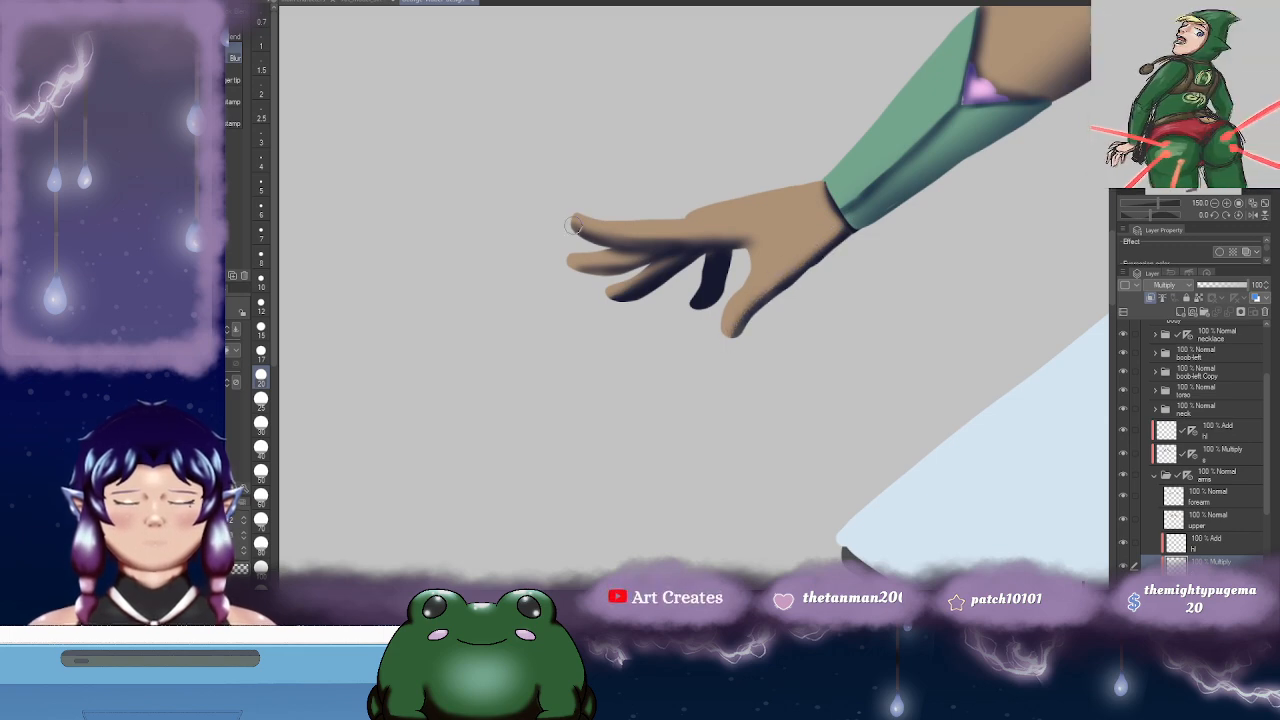
- Paint a small shadow in the gap between the thumb and the bent finger with the size 12 brush, and blur it
{"action": "left_click_drag", "start_coordinate": [911, 259], "coordinate": [875, 269]}
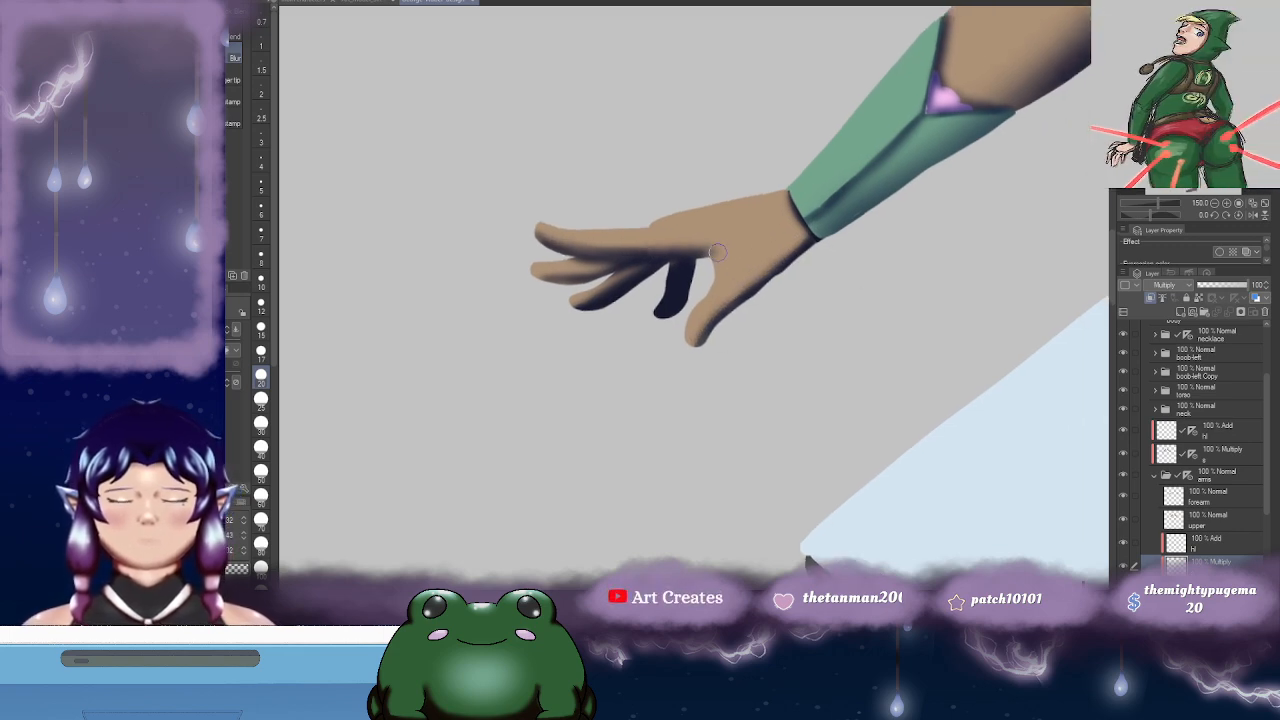
{"action": "key", "text": "b"}
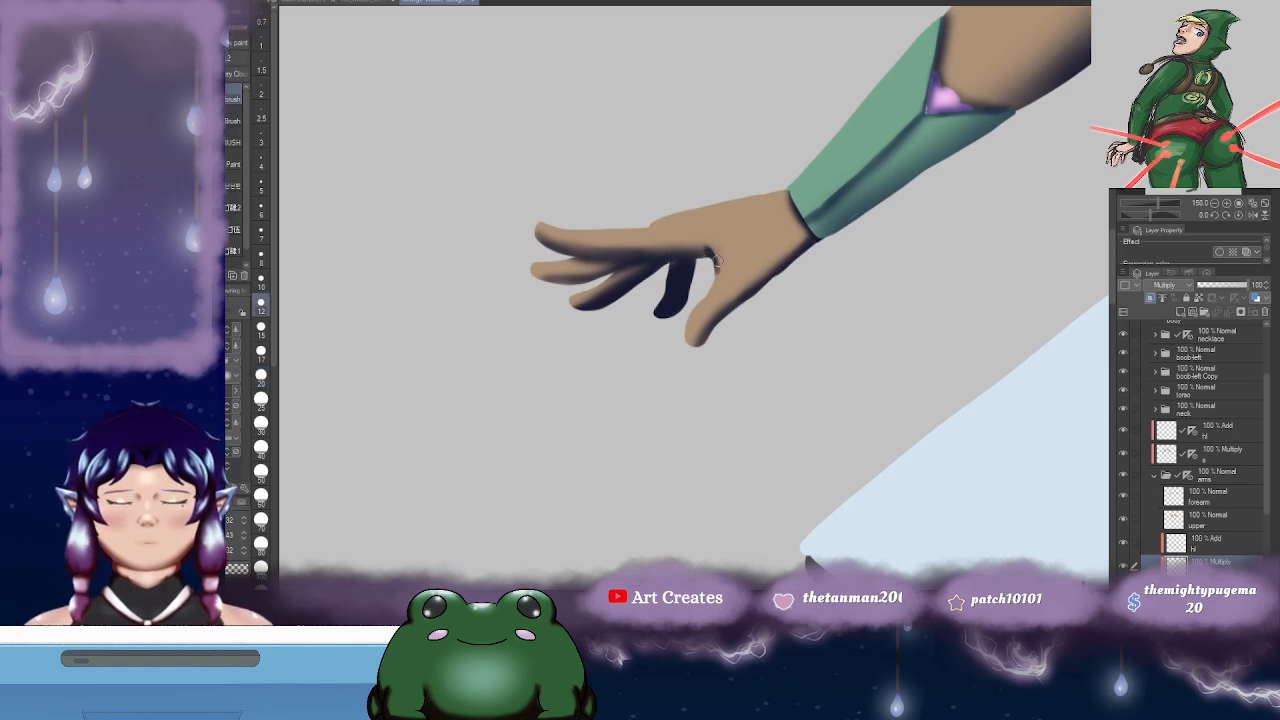
{"action": "key", "text": "j"}
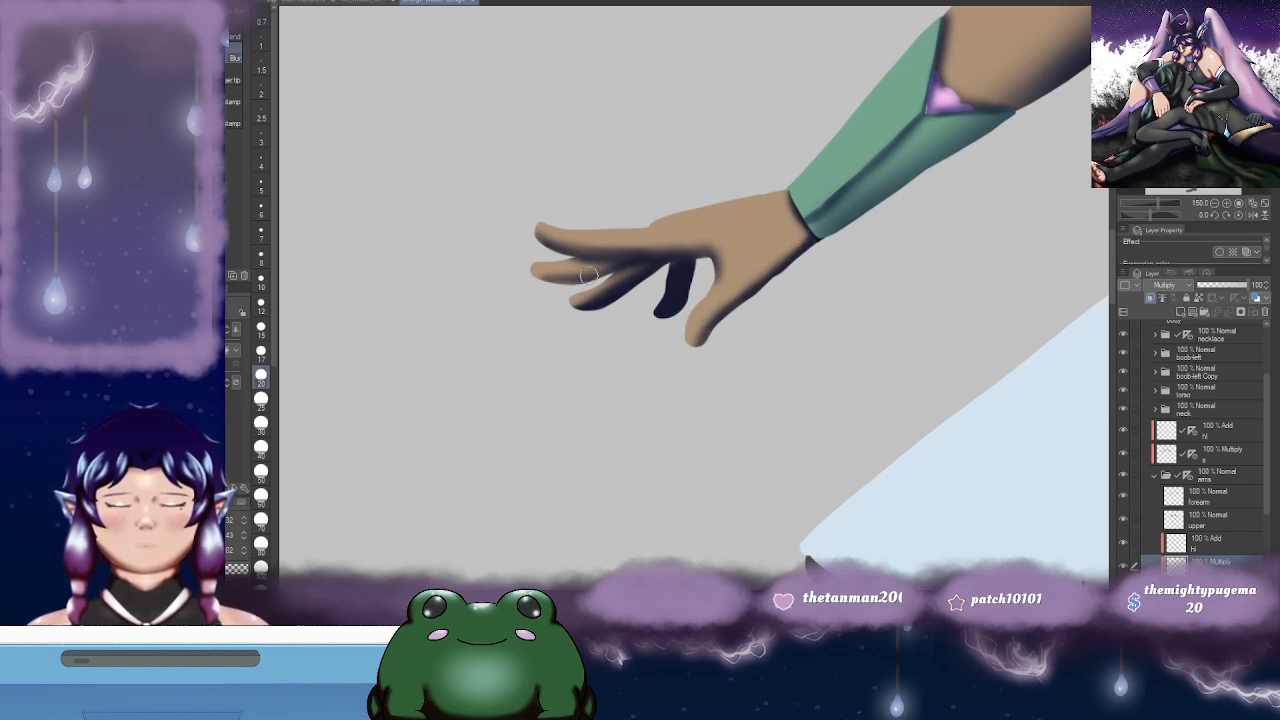
- Blur the mirrored shadows on the opposite hand's fingers, thumb and wrist with the size 20 Blur tool
{"action": "scroll", "coordinate": [737, 334], "scroll_direction": "down", "scroll_amount": 4}
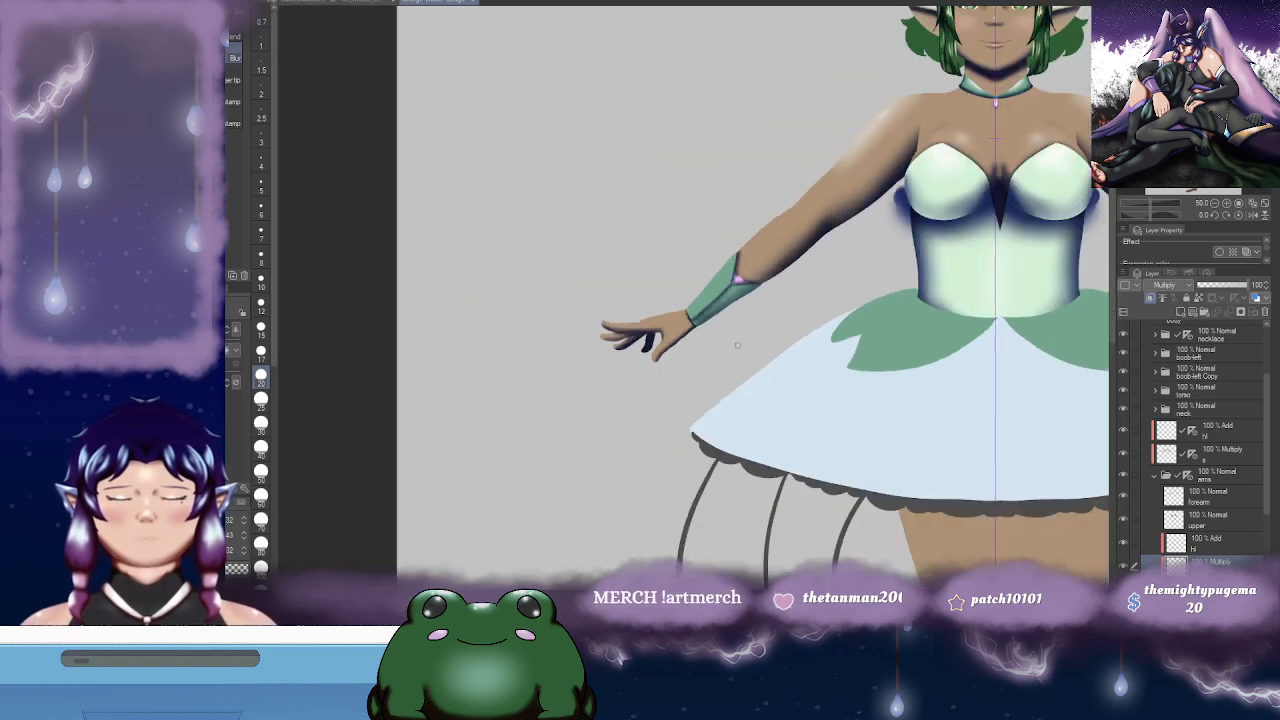
{"action": "left_click_drag", "start_coordinate": [967, 376], "coordinate": [789, 286]}
{"action": "mouse_move", "coordinate": [893, 333]}
{"action": "left_mouse_down"}
{"action": "mouse_move", "coordinate": [786, 329]}
{"action": "mouse_move", "coordinate": [609, 364]}
{"action": "left_mouse_up"}
{"action": "scroll", "coordinate": [906, 279], "scroll_direction": "up", "scroll_amount": 4}
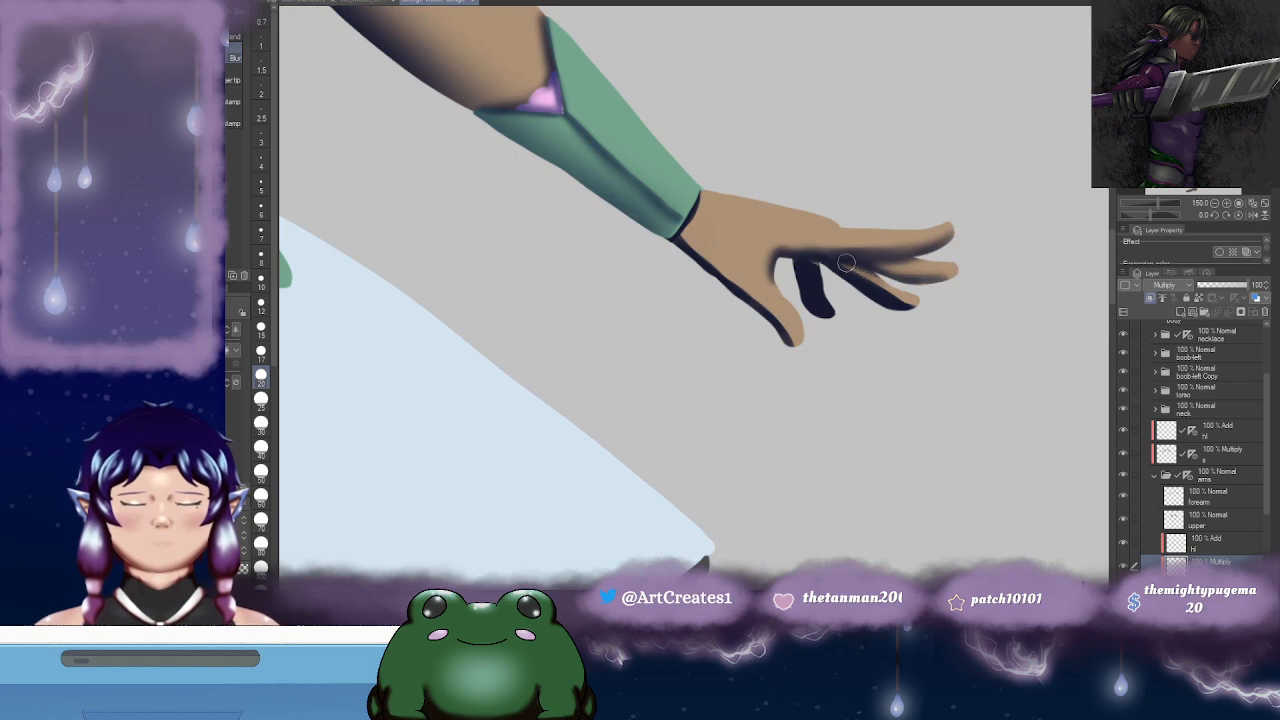
{"action": "left_click_drag", "start_coordinate": [942, 306], "coordinate": [953, 301]}
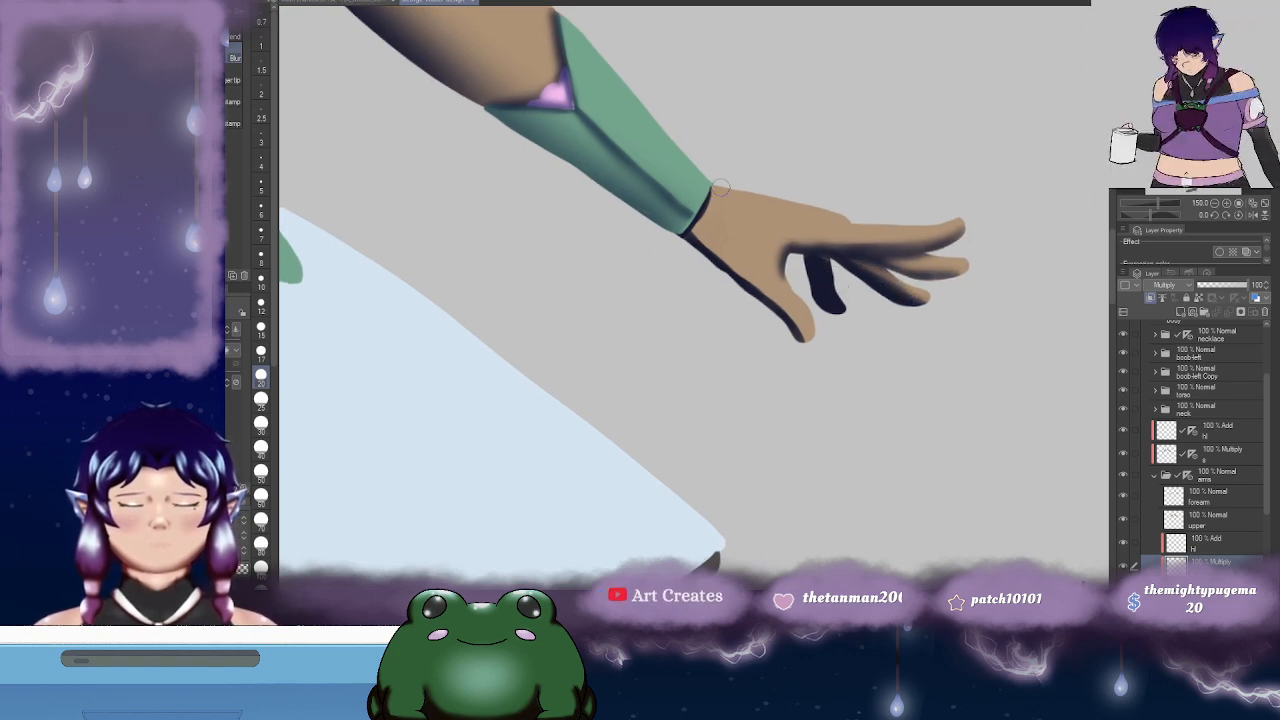
{"action": "left_click_drag", "start_coordinate": [698, 244], "coordinate": [812, 352]}
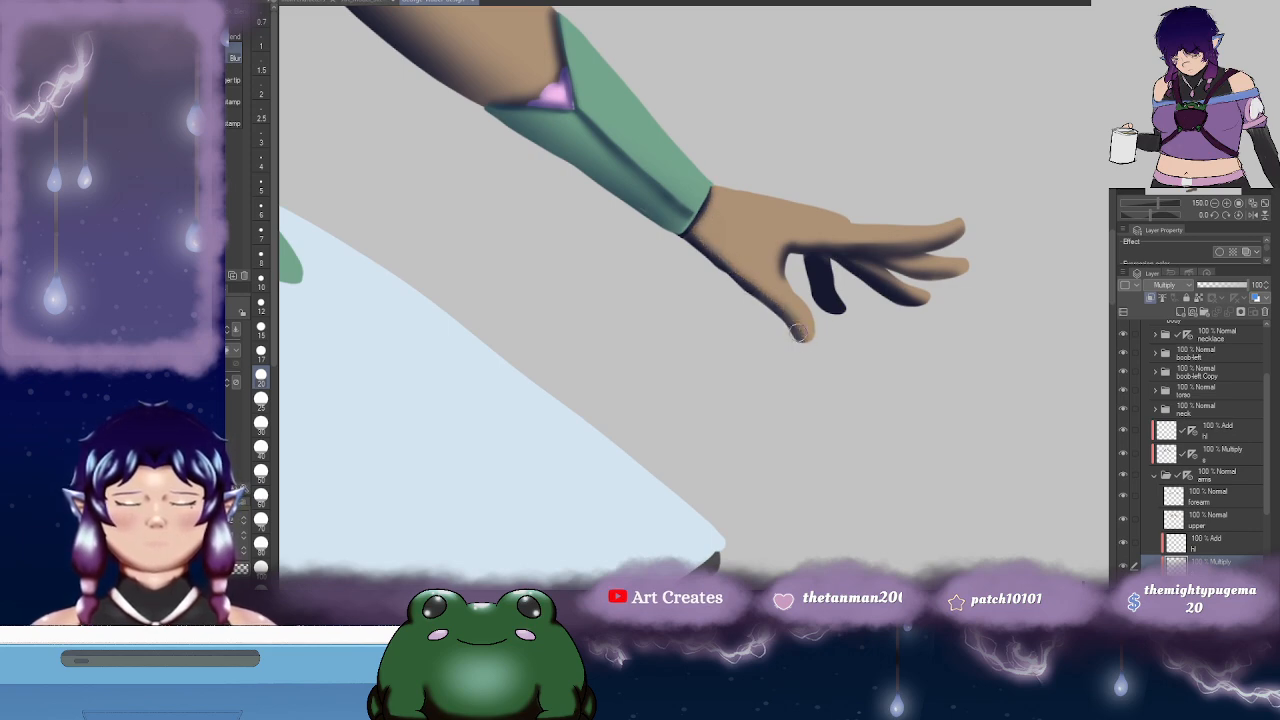
- On the hand's Add layer, paint light highlights along the back of the hand, the fingers' upper edges and the thumb at size 12
{"action": "left_click", "coordinate": [1205, 542]}
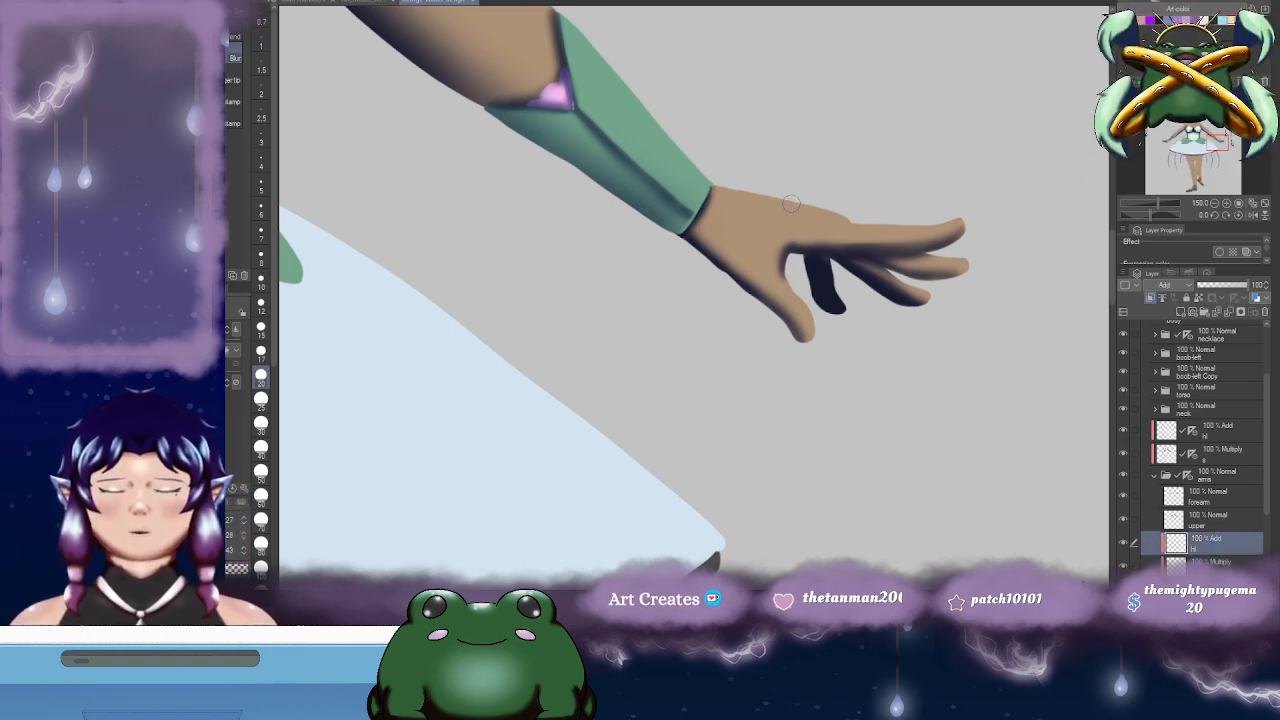
{"action": "key", "text": "b"}
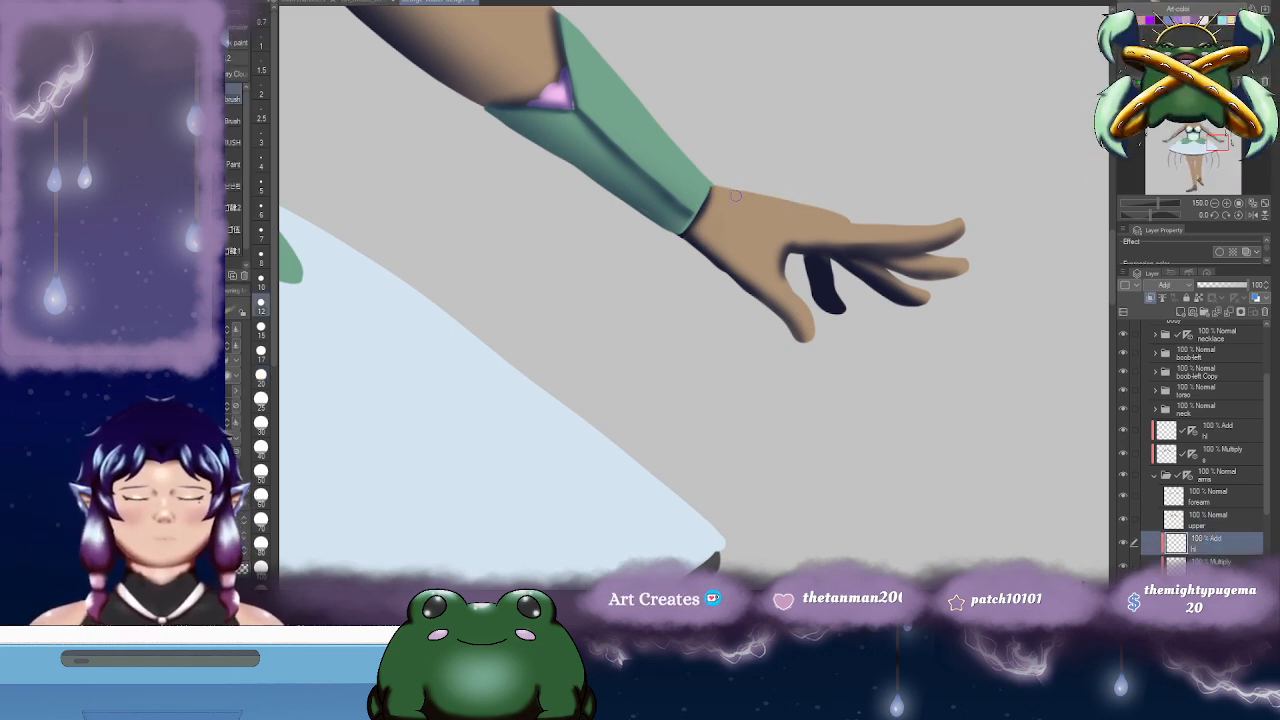
{"action": "mouse_move", "coordinate": [732, 189]}
{"action": "left_mouse_down"}
{"action": "mouse_move", "coordinate": [928, 221]}
{"action": "mouse_move", "coordinate": [988, 215]}
{"action": "mouse_move", "coordinate": [984, 234]}
{"action": "mouse_move", "coordinate": [940, 265]}
{"action": "mouse_move", "coordinate": [950, 260]}
{"action": "left_mouse_up"}
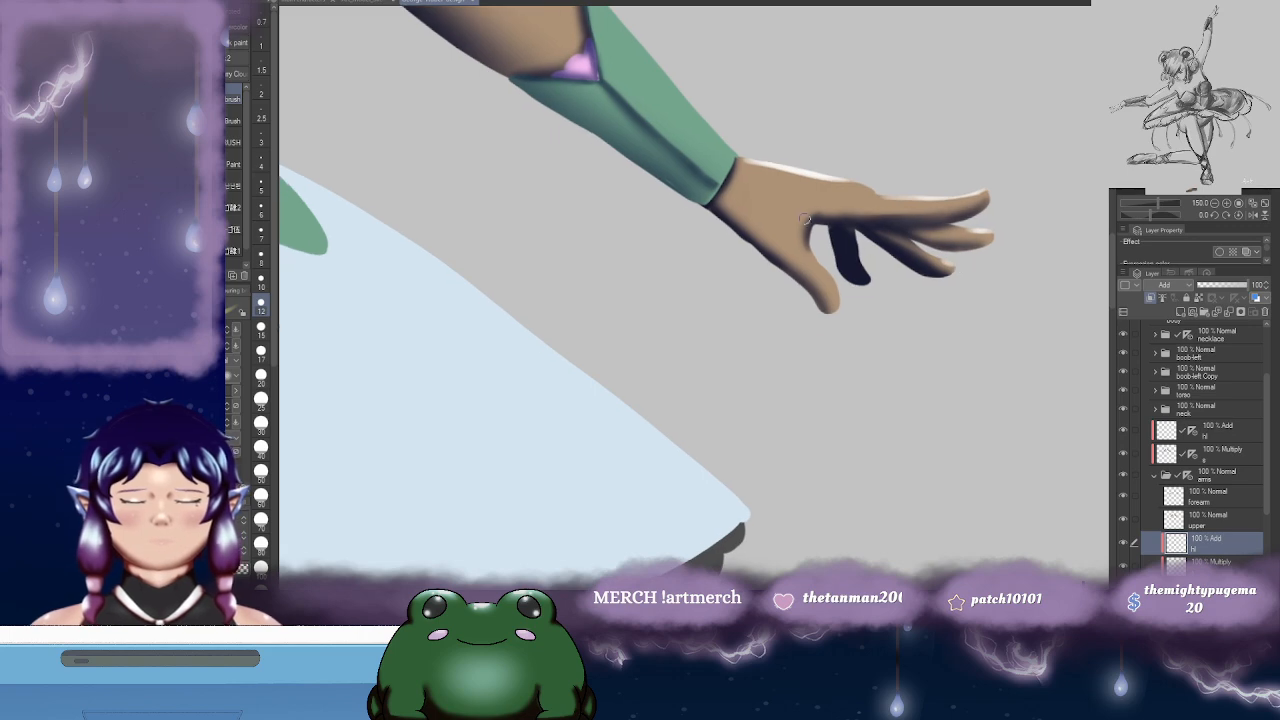
{"action": "left_click_drag", "start_coordinate": [800, 252], "coordinate": [840, 310]}
{"action": "left_click_drag", "start_coordinate": [853, 227], "coordinate": [837, 237]}
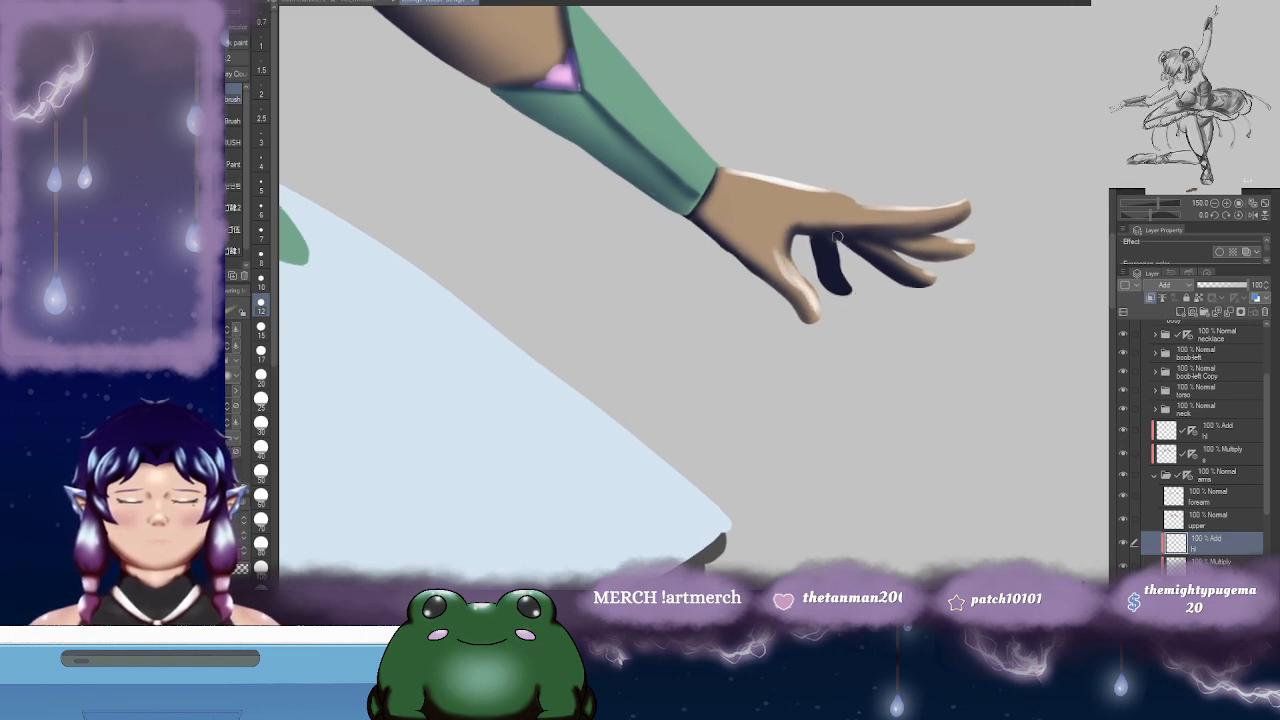
- Soften the highlight along the wrist and back of the hand with the Blur tool, raising its size from 20 to 60
{"action": "key", "text": "j"}
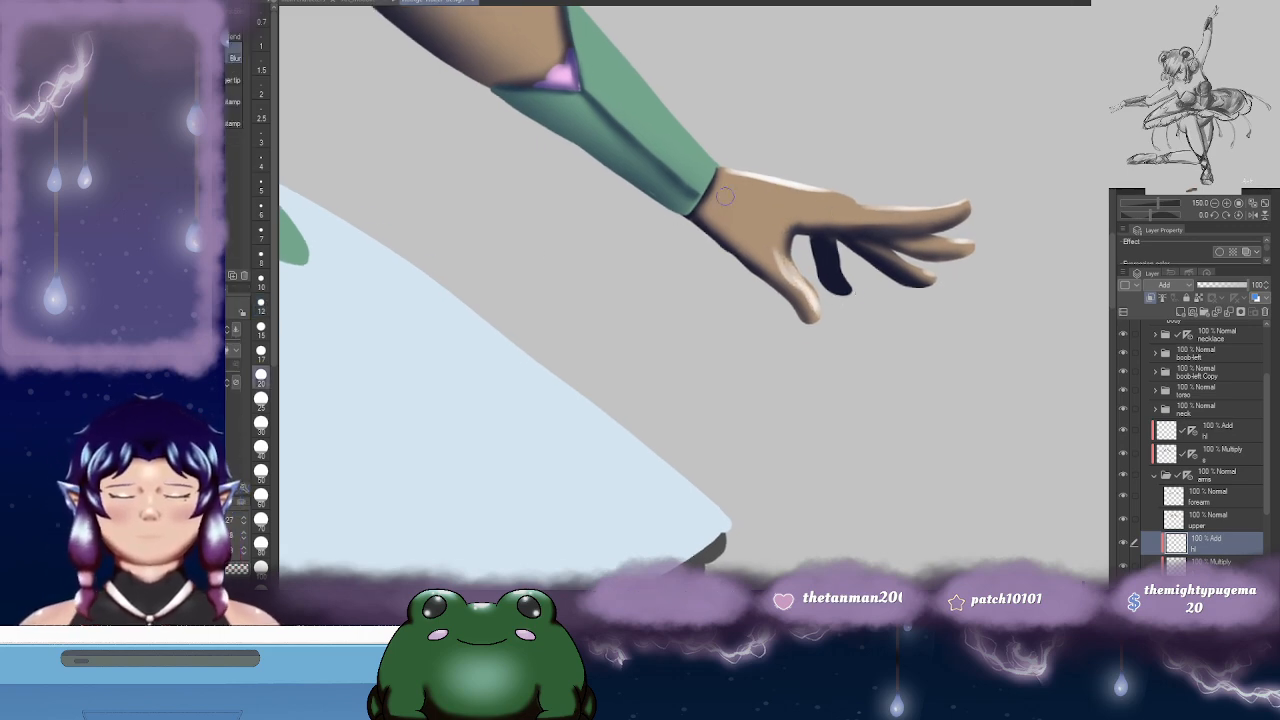
{"action": "left_click_drag", "start_coordinate": [726, 173], "coordinate": [711, 203]}
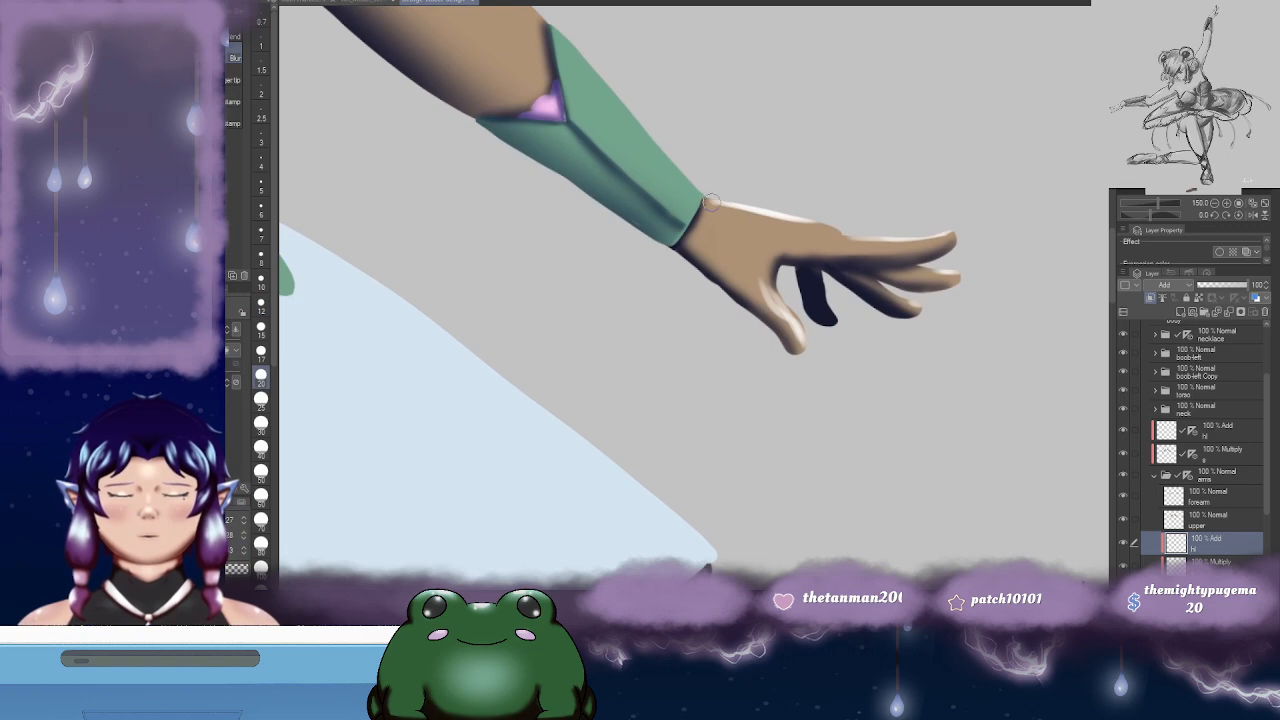
{"action": "left_click", "coordinate": [262, 498]}
{"action": "left_click_drag", "start_coordinate": [797, 226], "coordinate": [786, 262]}
{"action": "mouse_move", "coordinate": [718, 232]}
{"action": "left_mouse_down"}
{"action": "mouse_move", "coordinate": [818, 246]}
{"action": "mouse_move", "coordinate": [706, 214]}
{"action": "mouse_move", "coordinate": [626, 263]}
{"action": "left_mouse_up"}
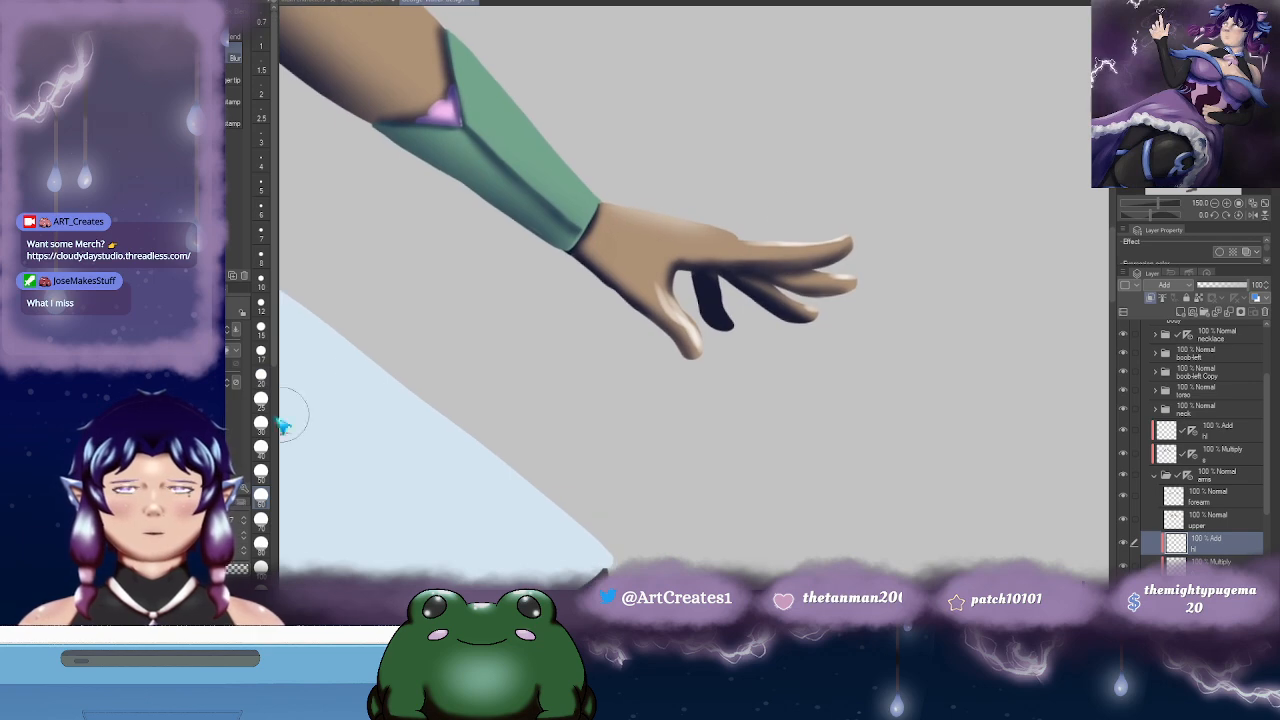
- Blur the highlights on the fingers and thumb with the Blur tool at size 25
{"action": "mouse_move", "coordinate": [804, 244]}
{"action": "left_mouse_down"}
{"action": "mouse_move", "coordinate": [801, 255]}
{"action": "mouse_move", "coordinate": [829, 257]}
{"action": "mouse_move", "coordinate": [800, 254]}
{"action": "left_mouse_up"}
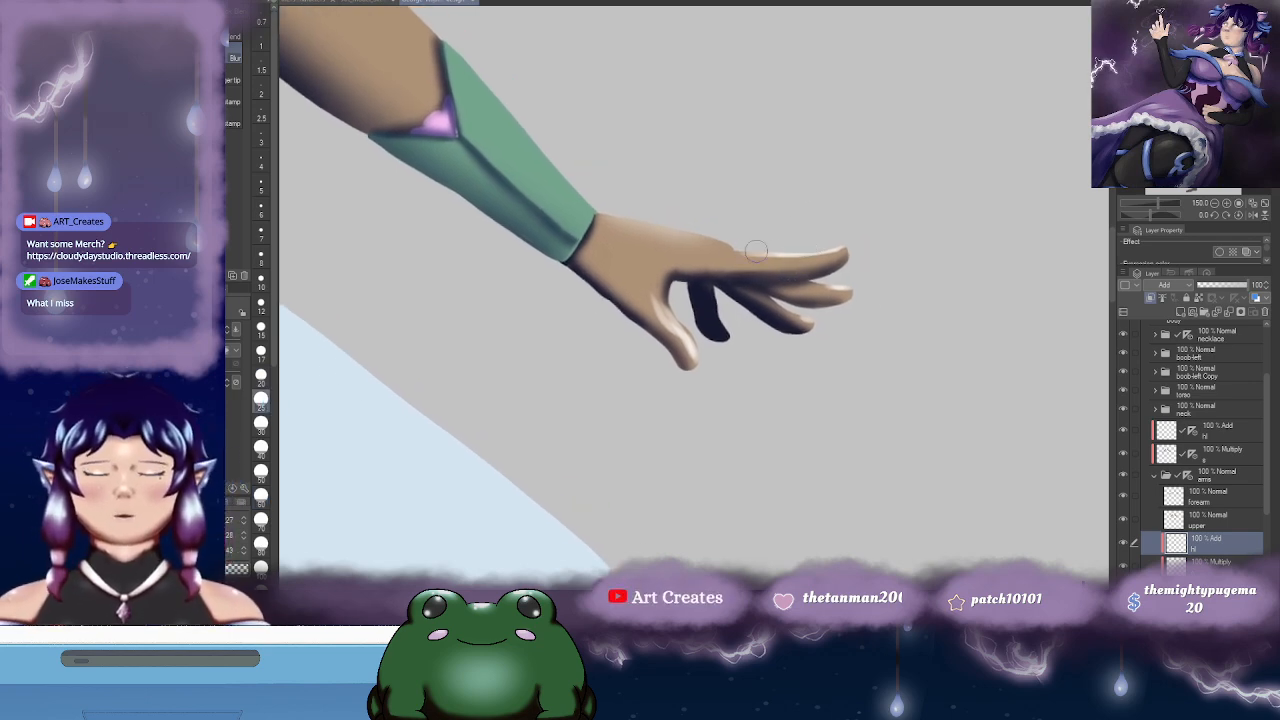
{"action": "mouse_move", "coordinate": [860, 236]}
{"action": "left_mouse_down"}
{"action": "mouse_move", "coordinate": [824, 225]}
{"action": "mouse_move", "coordinate": [841, 211]}
{"action": "left_mouse_up"}
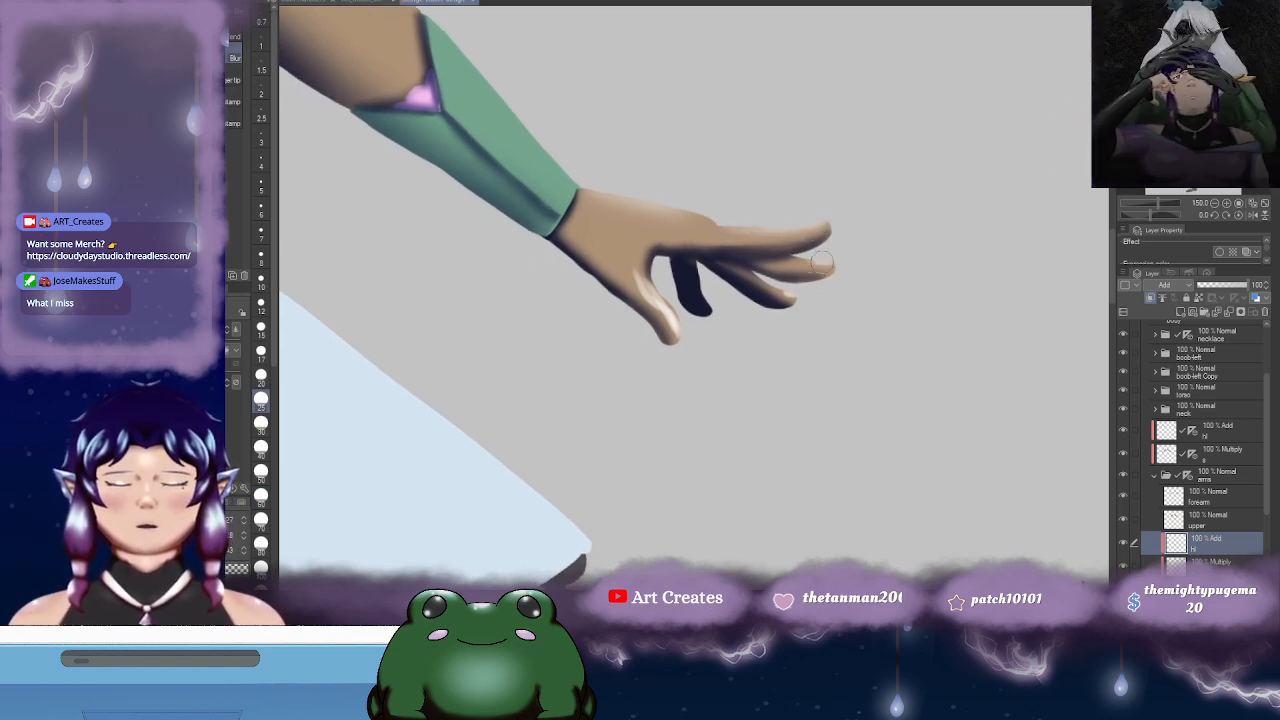
{"action": "scroll", "coordinate": [810, 248], "scroll_direction": "down", "scroll_amount": 1}
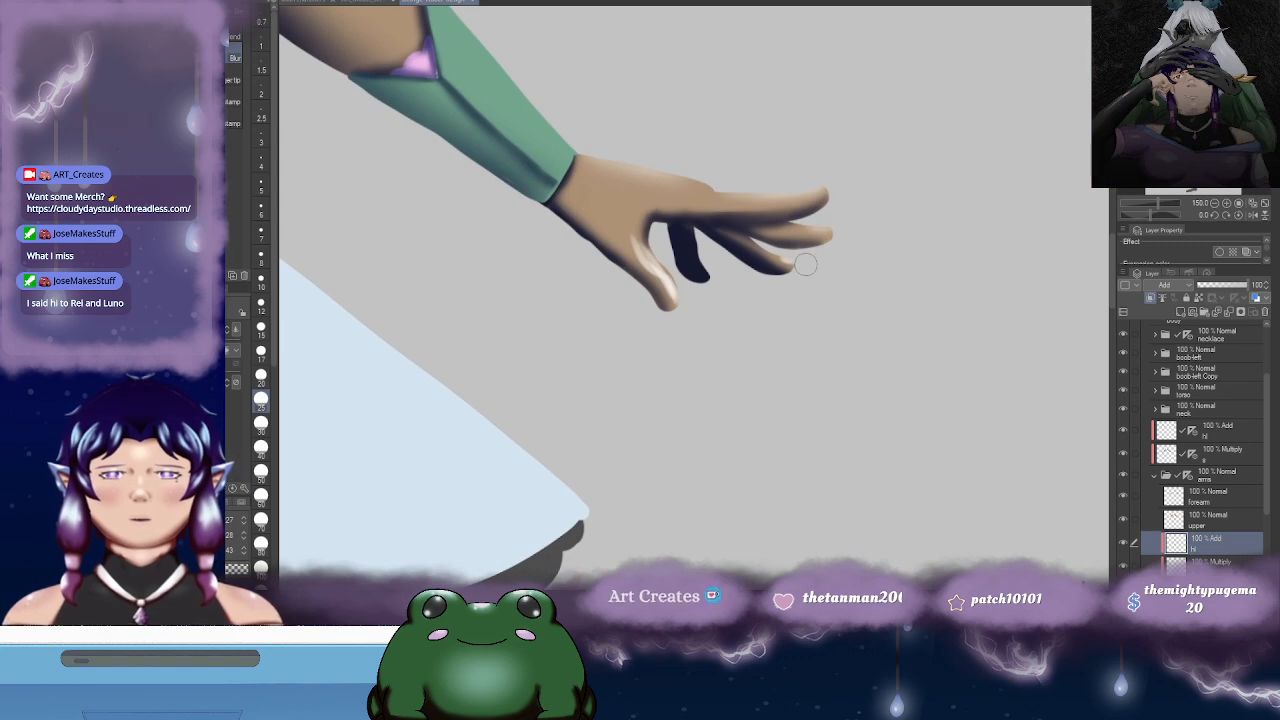
{"action": "left_click_drag", "start_coordinate": [807, 261], "coordinate": [822, 262]}
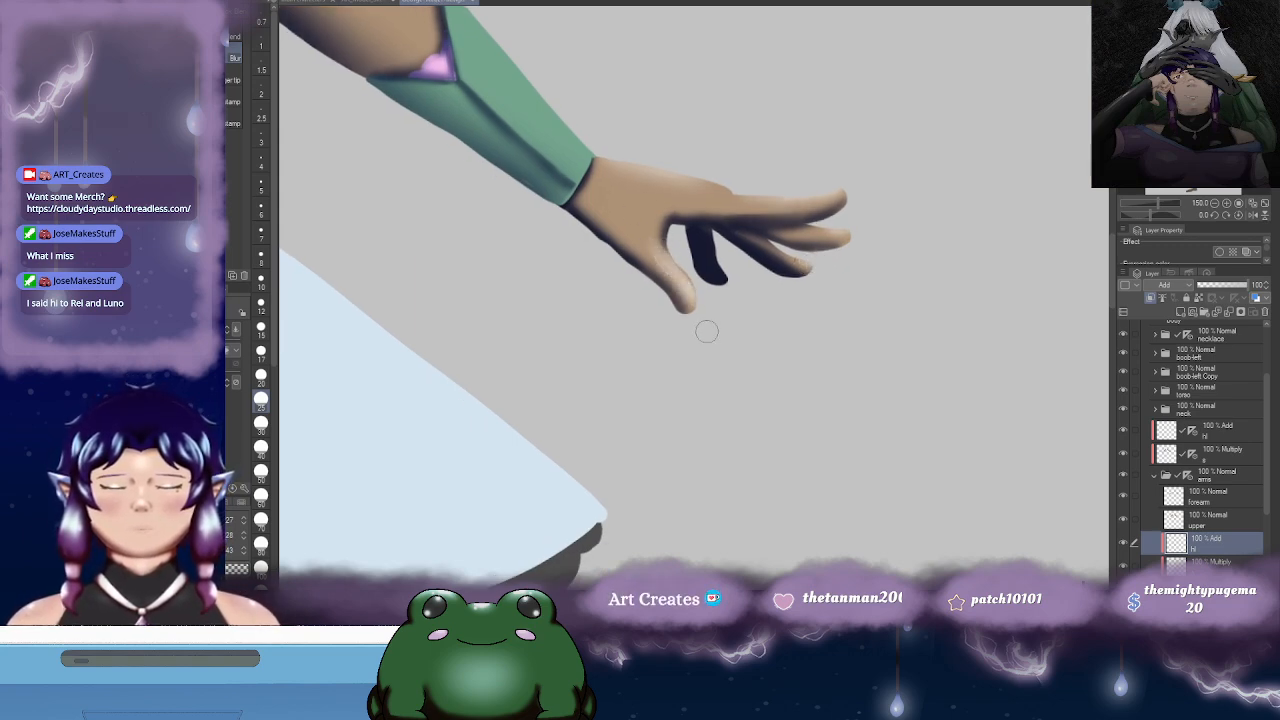
- Blur the mirrored highlights on the opposite hand's back, fingers and thumb with the size 25 Blur tool
{"action": "left_click_drag", "start_coordinate": [711, 272], "coordinate": [701, 332]}
{"action": "mouse_move", "coordinate": [650, 244]}
{"action": "left_mouse_down"}
{"action": "mouse_move", "coordinate": [692, 310]}
{"action": "mouse_move", "coordinate": [643, 273]}
{"action": "left_mouse_up"}
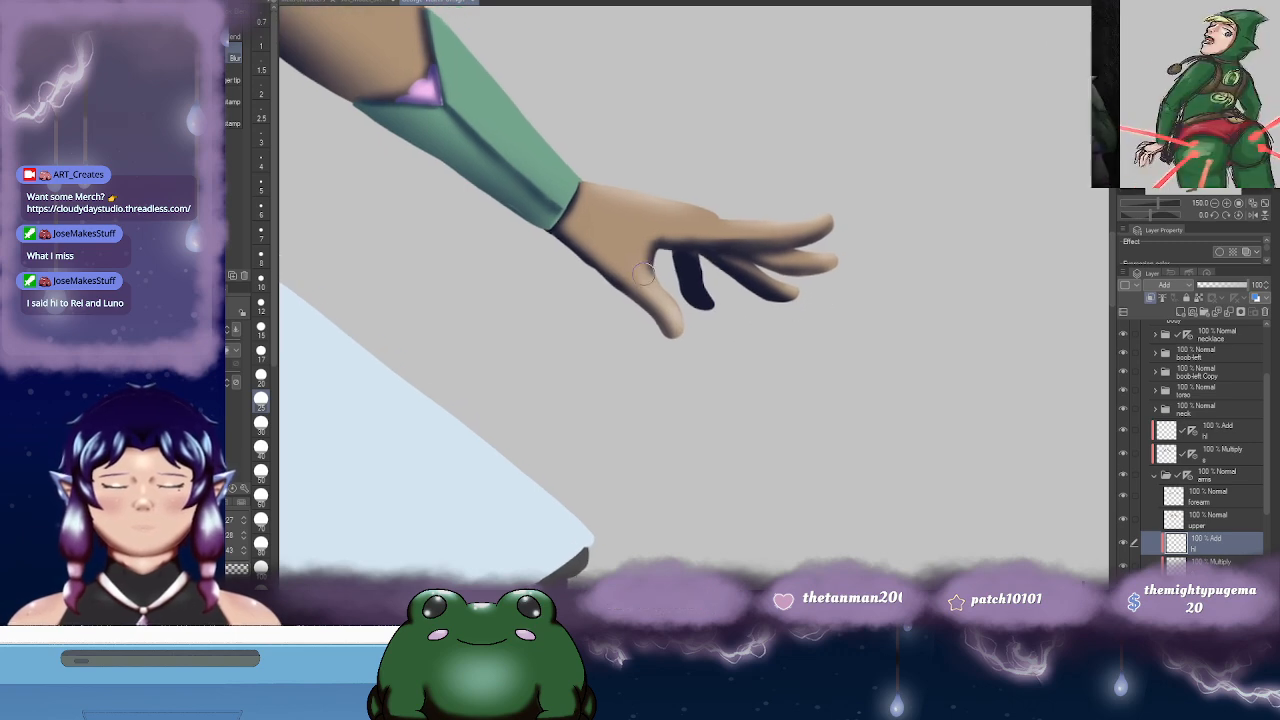
{"action": "scroll", "coordinate": [845, 283], "scroll_direction": "down", "scroll_amount": 3}
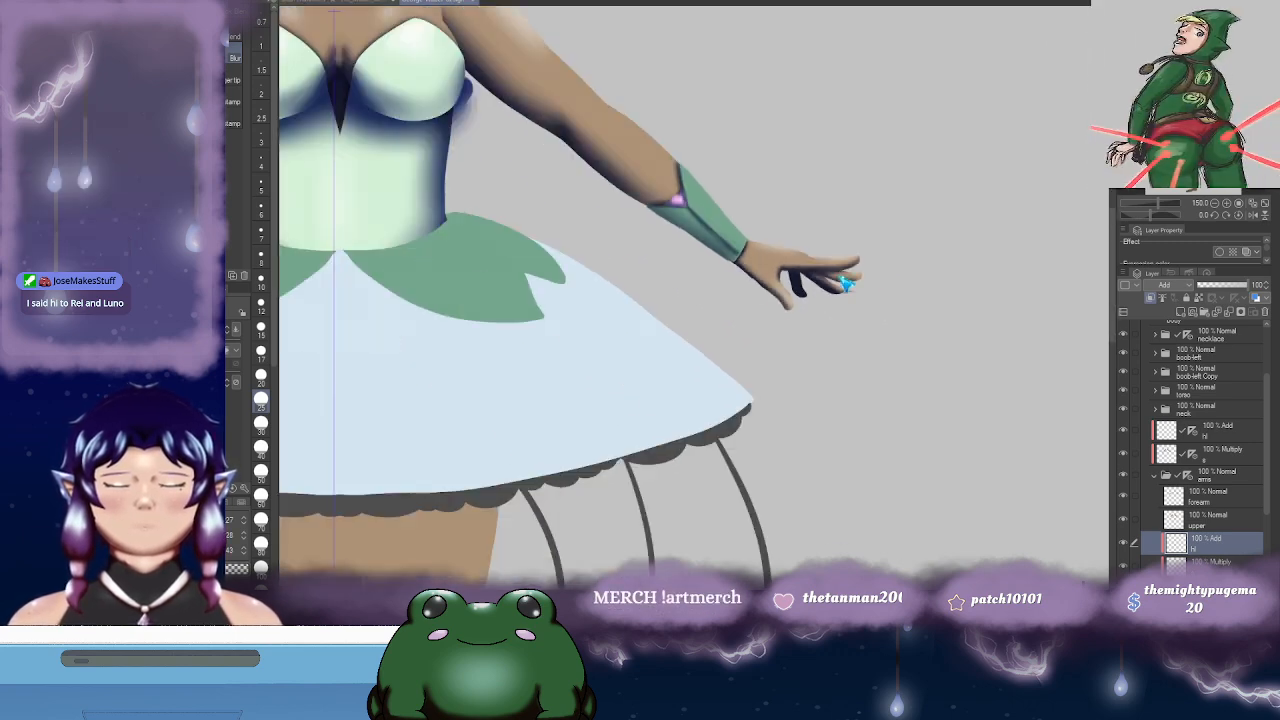
{"action": "left_click_drag", "start_coordinate": [474, 286], "coordinate": [974, 232]}
{"action": "left_click_drag", "start_coordinate": [622, 193], "coordinate": [778, 231]}
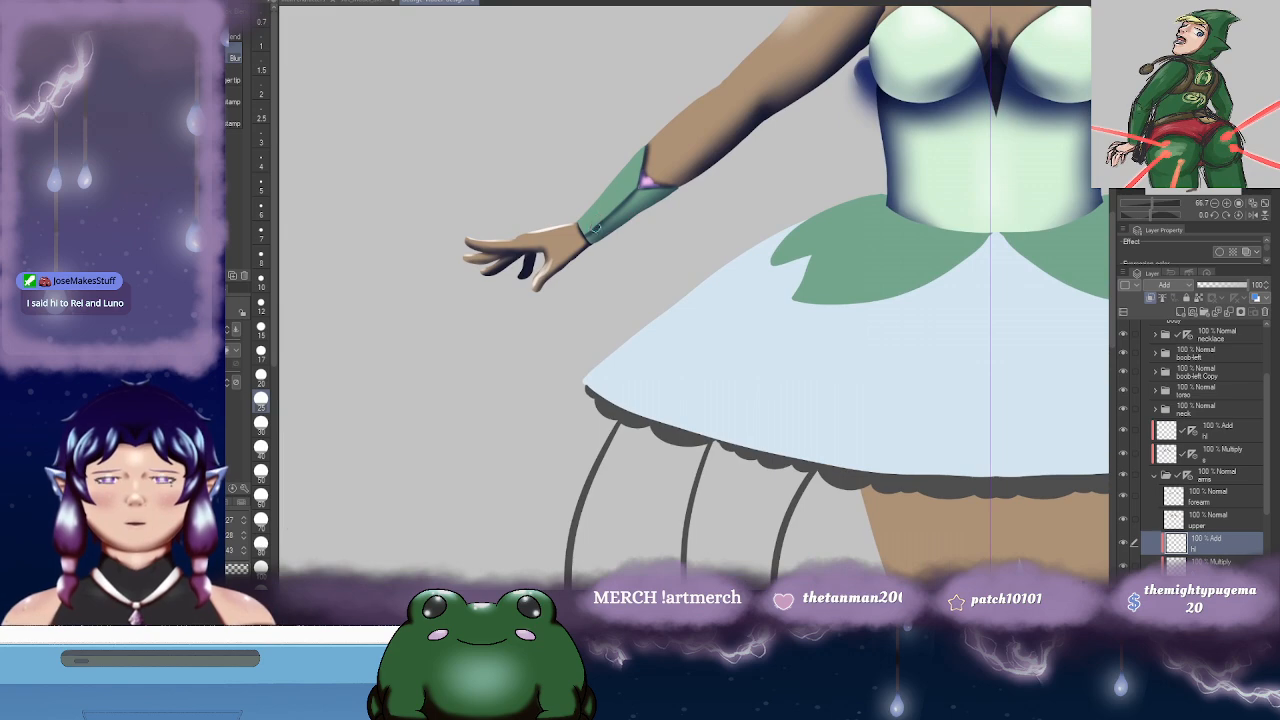
{"action": "scroll", "coordinate": [594, 228], "scroll_direction": "up", "scroll_amount": 2}
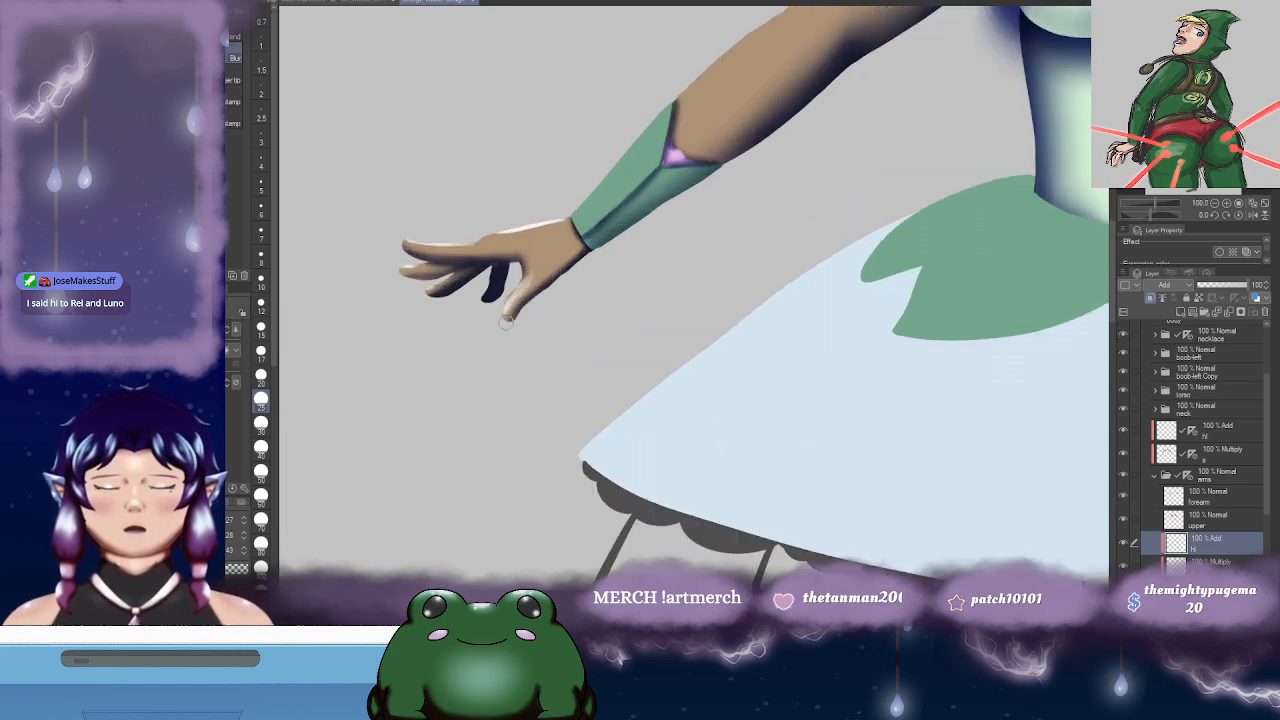
{"action": "left_click_drag", "start_coordinate": [506, 320], "coordinate": [566, 310]}
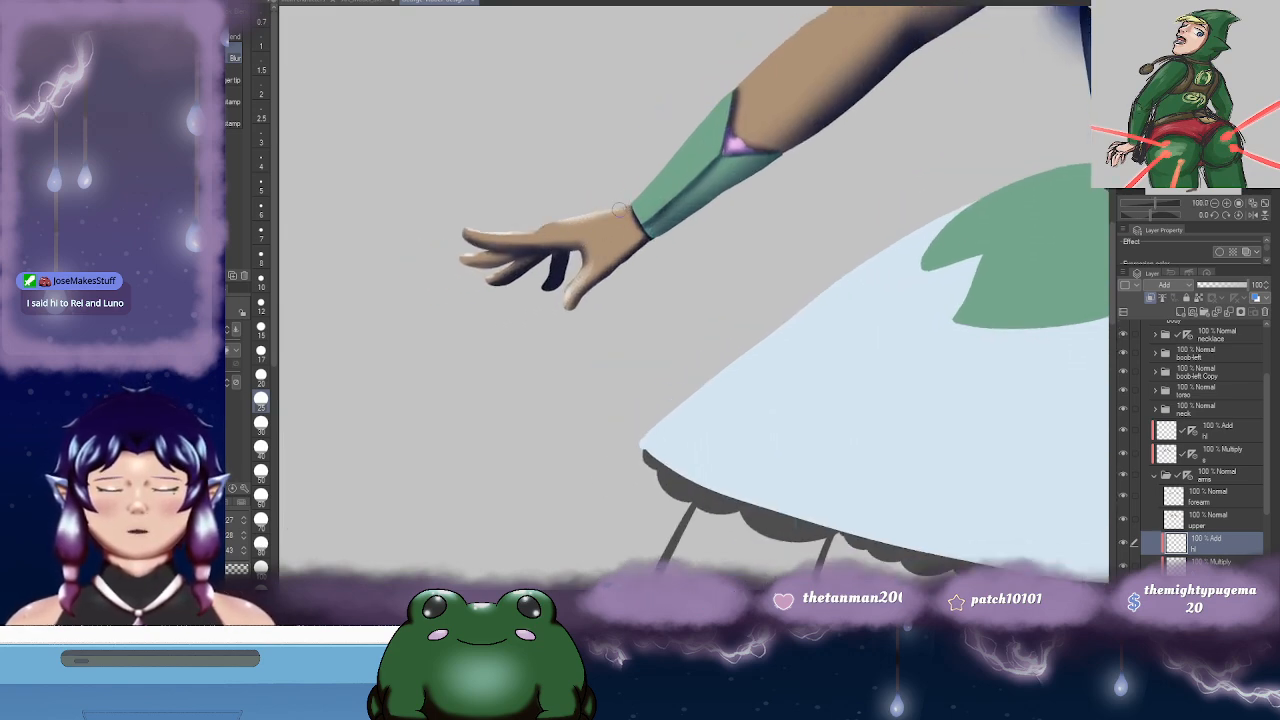
{"action": "left_click_drag", "start_coordinate": [560, 221], "coordinate": [594, 218]}
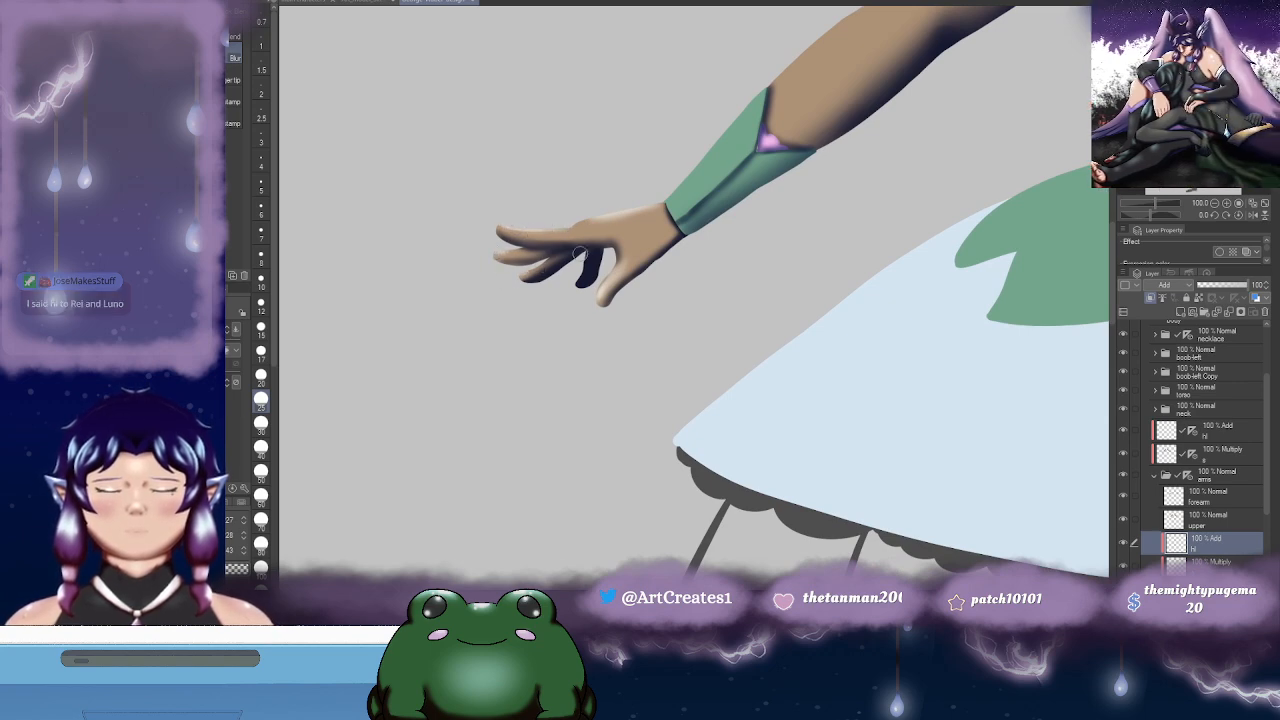
- On the Add layer above the arms folder, paint light highlights along the forearm and the cuff's upper edge at size 25
{"action": "left_click_drag", "start_coordinate": [821, 258], "coordinate": [476, 325]}
{"action": "scroll", "coordinate": [718, 297], "scroll_direction": "down", "scroll_amount": 1}
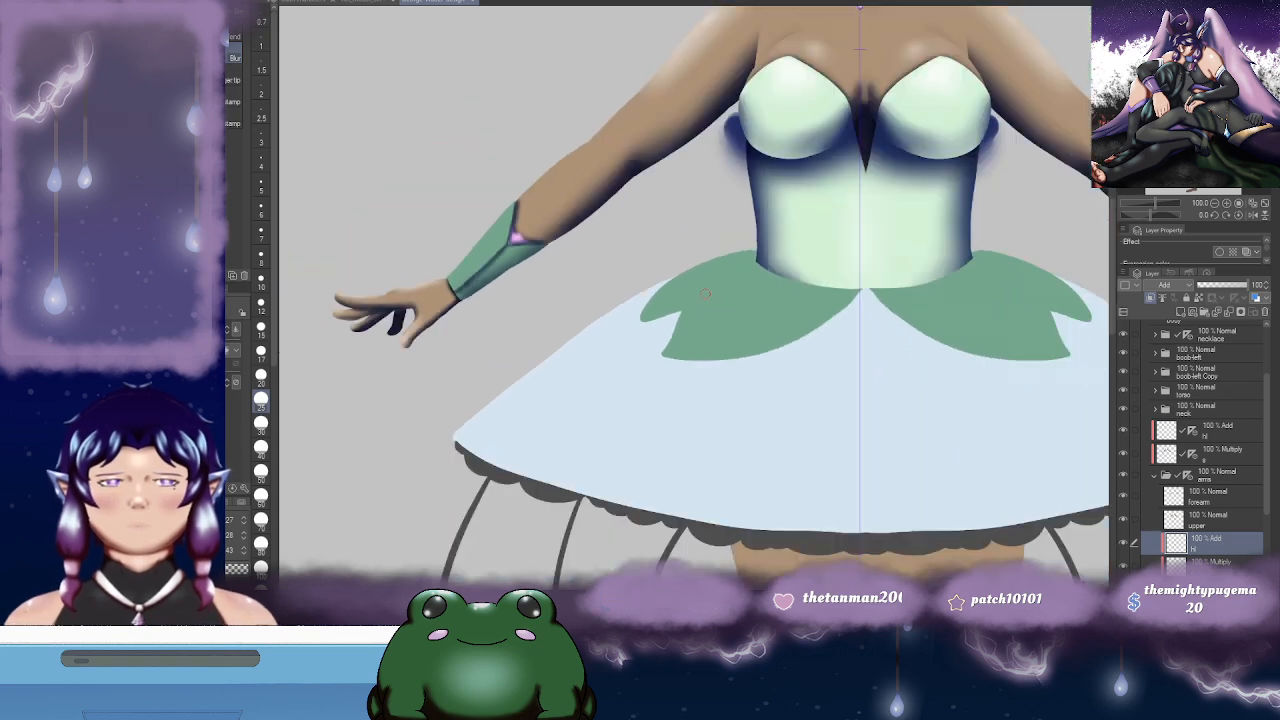
{"action": "left_click", "coordinate": [1215, 430]}
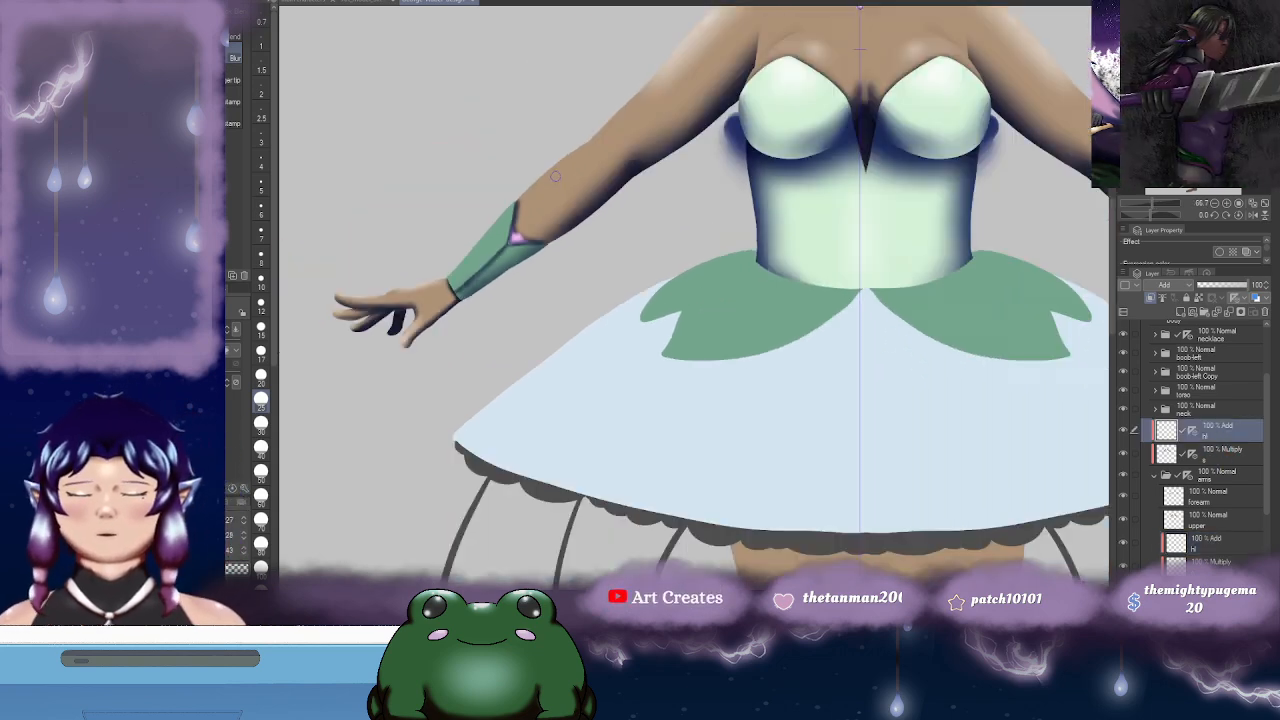
{"action": "key", "text": "b"}
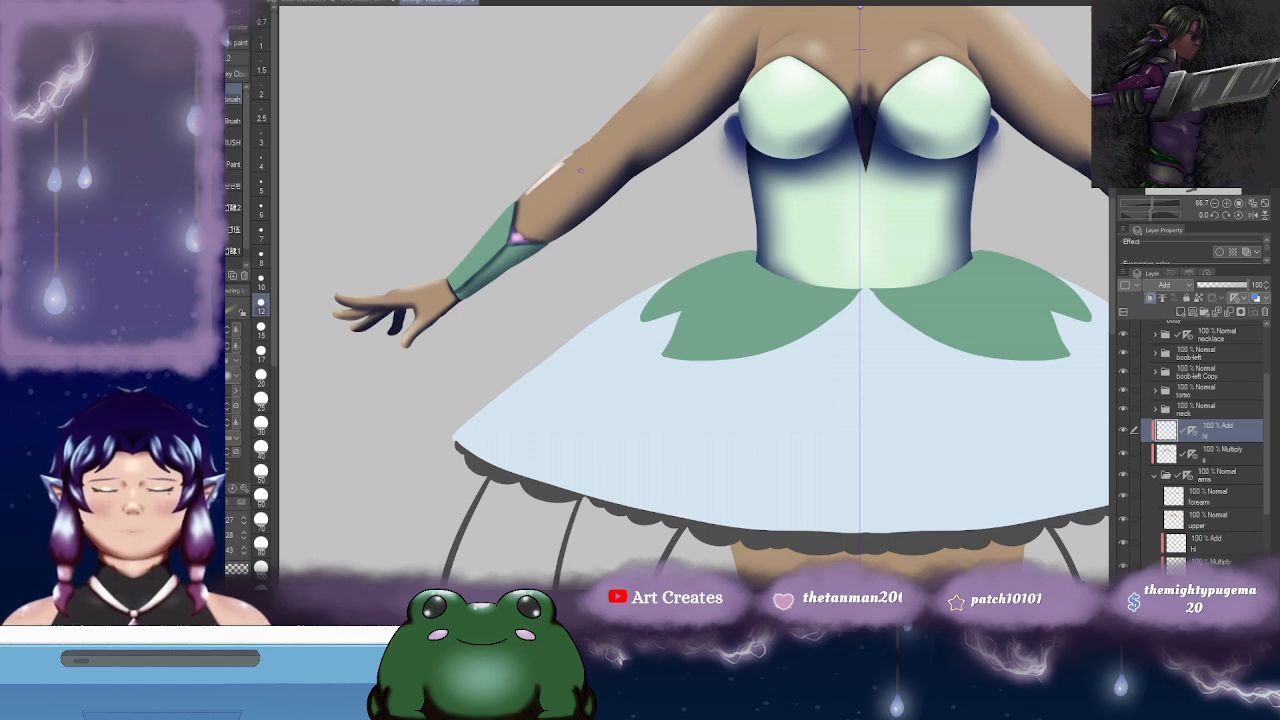
{"action": "key", "text": "ctrl+z"}
{"action": "key", "text": "ctrl+z"}
{"action": "left_click_drag", "start_coordinate": [590, 171], "coordinate": [568, 177]}
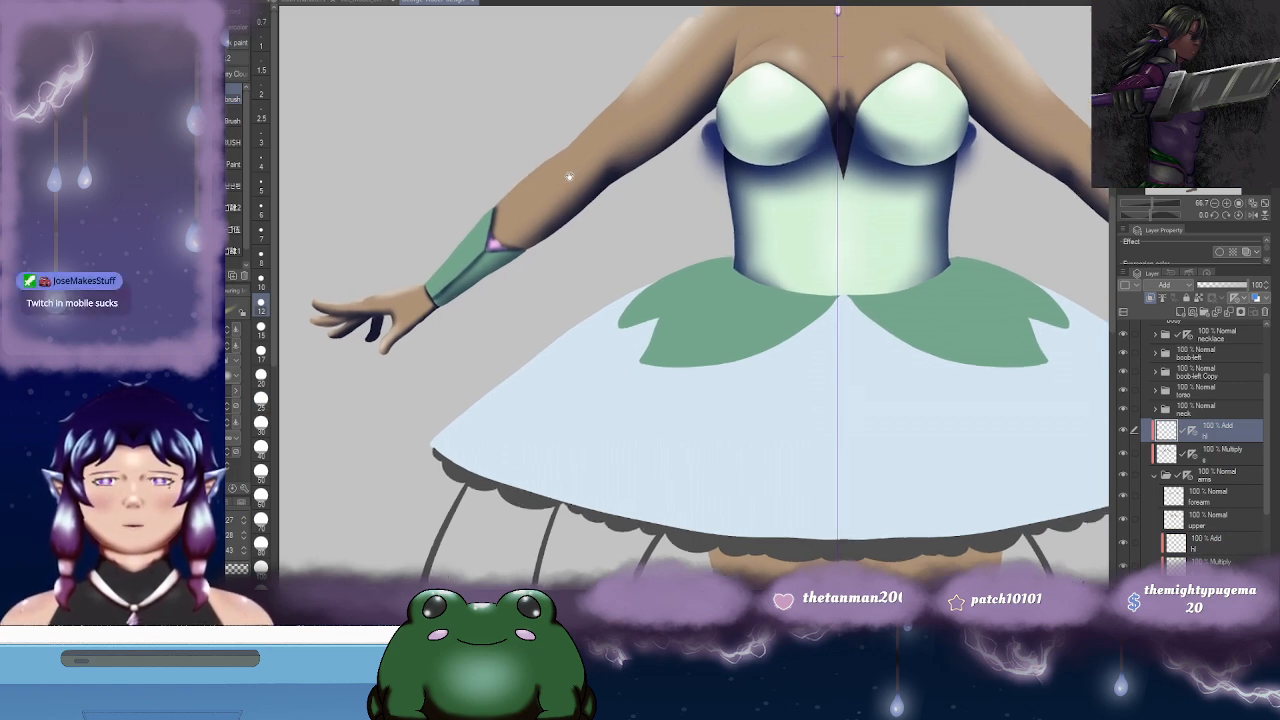
{"action": "left_click", "coordinate": [258, 400]}
{"action": "mouse_move", "coordinate": [546, 158]}
{"action": "left_mouse_down"}
{"action": "mouse_move", "coordinate": [510, 195]}
{"action": "mouse_move", "coordinate": [566, 168]}
{"action": "left_mouse_up"}
{"action": "left_click_drag", "start_coordinate": [500, 208], "coordinate": [454, 256]}
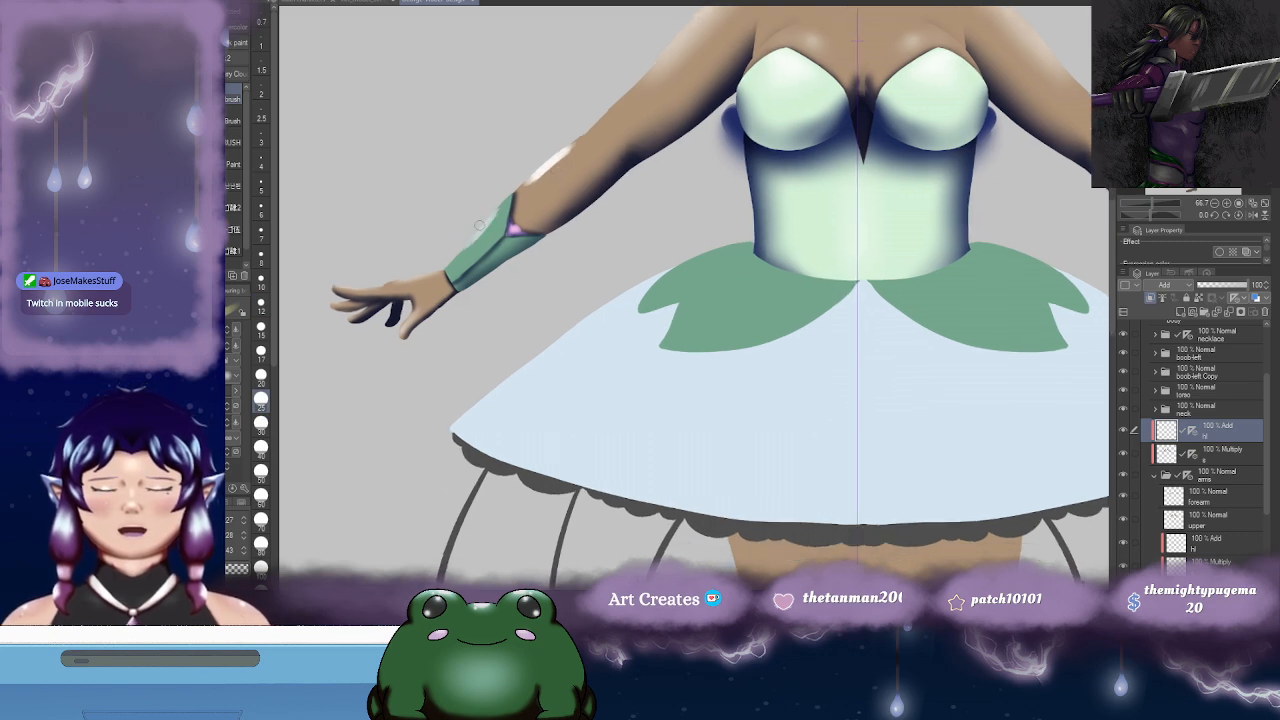
- Soften the highlights on both forearms and cuffs with the Blur tool at size 60
{"action": "key", "text": "j"}
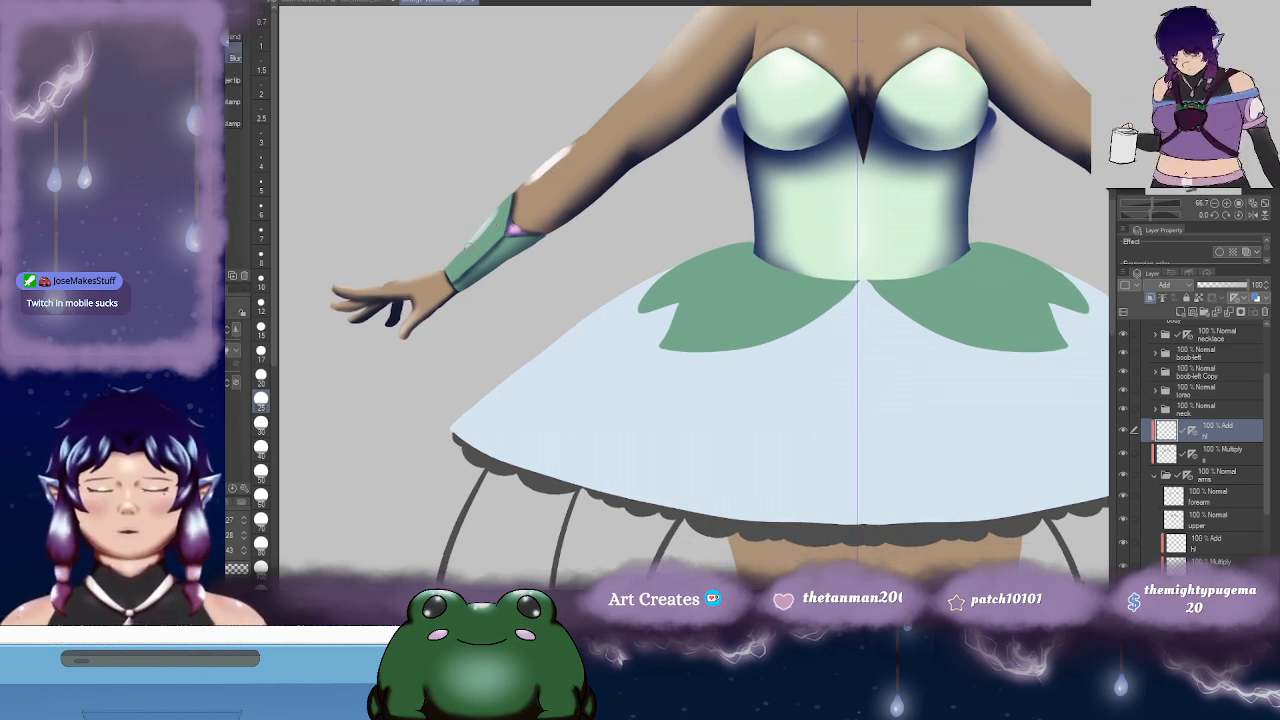
{"action": "left_click", "coordinate": [262, 497]}
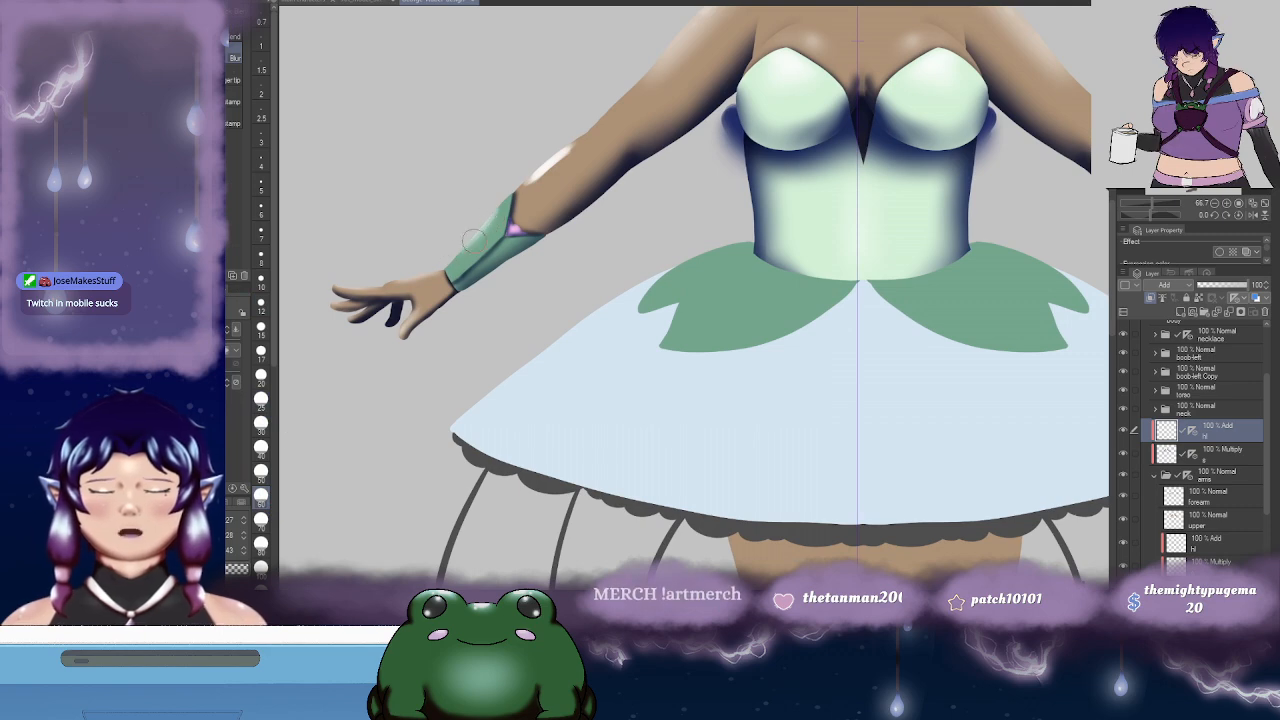
{"action": "left_click_drag", "start_coordinate": [566, 156], "coordinate": [533, 188]}
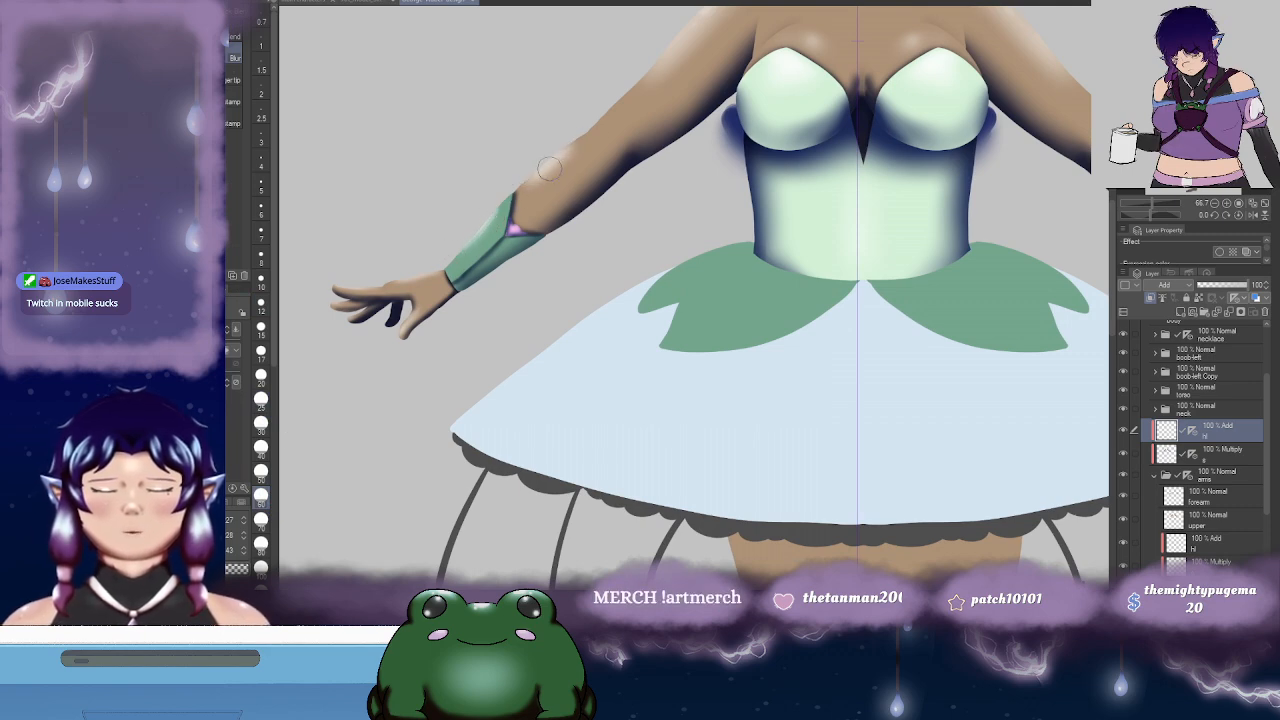
{"action": "left_click_drag", "start_coordinate": [715, 161], "coordinate": [230, 251]}
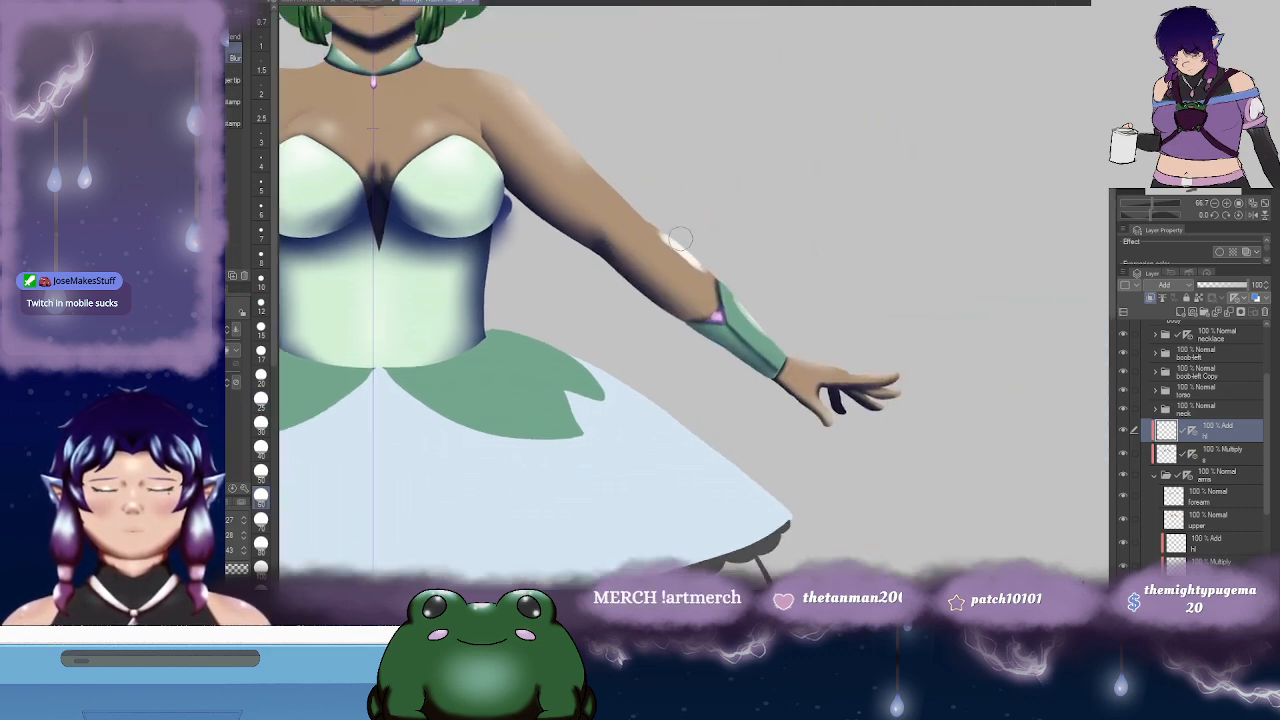
{"action": "mouse_move", "coordinate": [646, 228]}
{"action": "left_mouse_down"}
{"action": "mouse_move", "coordinate": [746, 298]}
{"action": "mouse_move", "coordinate": [760, 330]}
{"action": "left_mouse_up"}
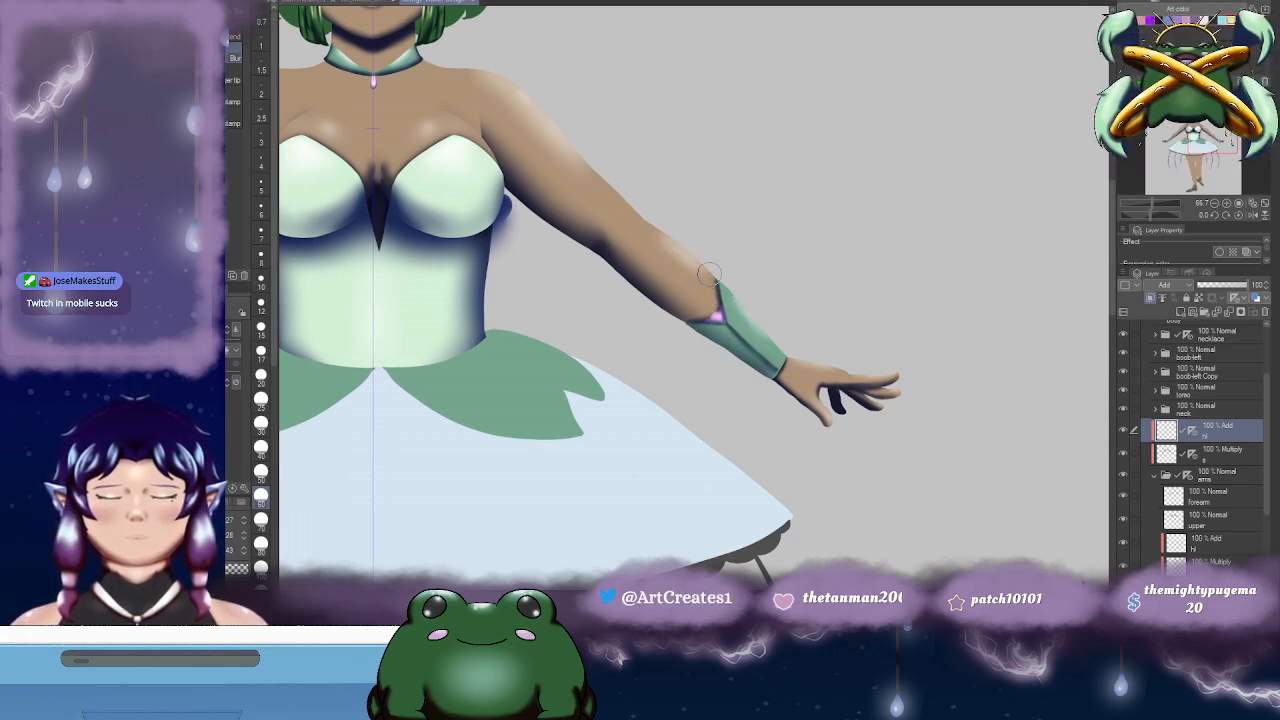
- Move the arms' Add and Multiply layers into the arms folder above the forearm layer, and place copies of both above the upper layer
{"action": "left_click_drag", "start_coordinate": [699, 220], "coordinate": [906, 175]}
{"action": "left_click_drag", "start_coordinate": [994, 274], "coordinate": [908, 151]}
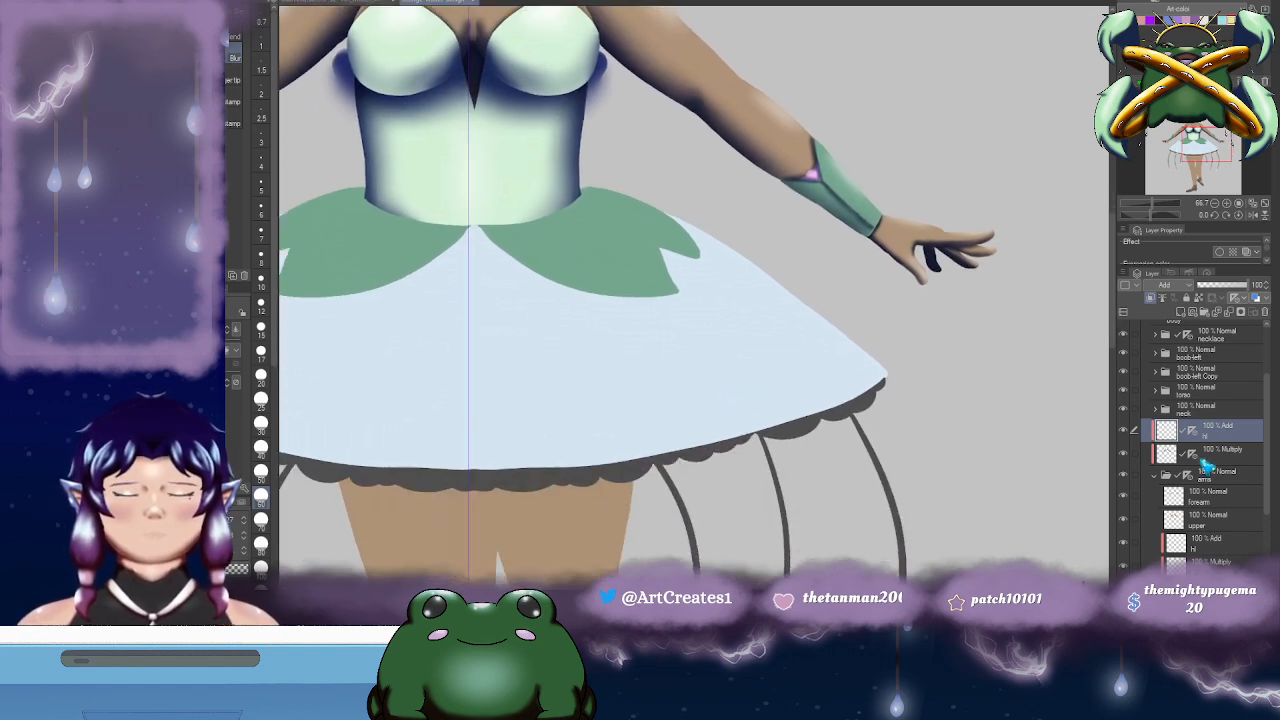
{"action": "scroll", "coordinate": [1268, 482], "scroll_direction": "down", "scroll_amount": 3}
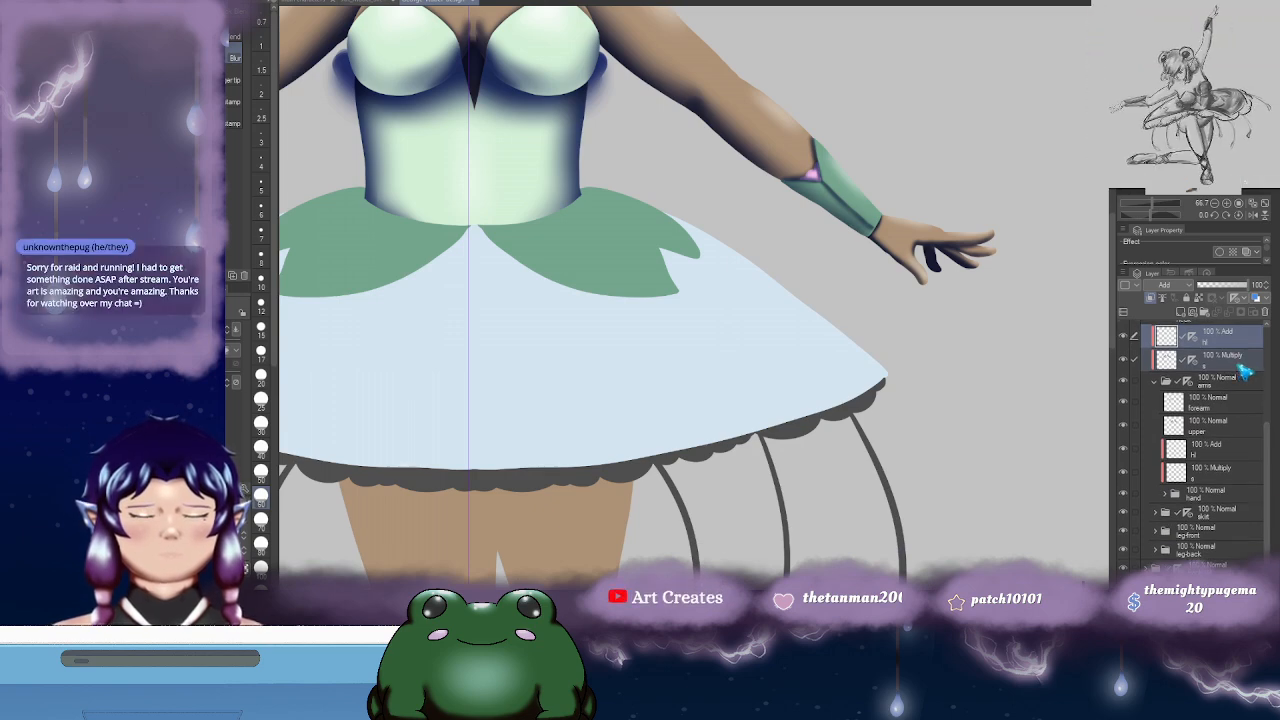
{"action": "left_click_drag", "start_coordinate": [1243, 368], "coordinate": [1236, 427]}
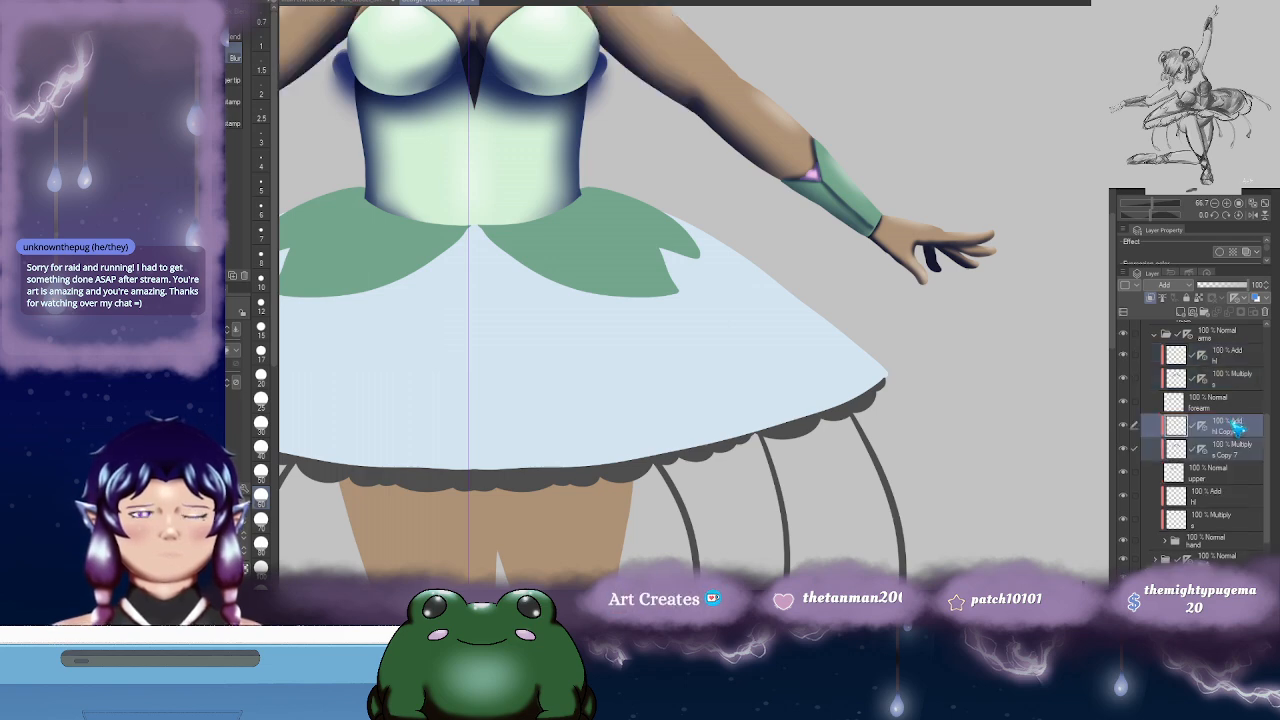
{"action": "mouse_move", "coordinate": [692, 119]}
{"action": "left_mouse_down"}
{"action": "mouse_move", "coordinate": [766, 264]}
{"action": "mouse_move", "coordinate": [786, 340]}
{"action": "left_mouse_up"}
{"action": "scroll", "coordinate": [788, 366], "scroll_direction": "down", "scroll_amount": 1}
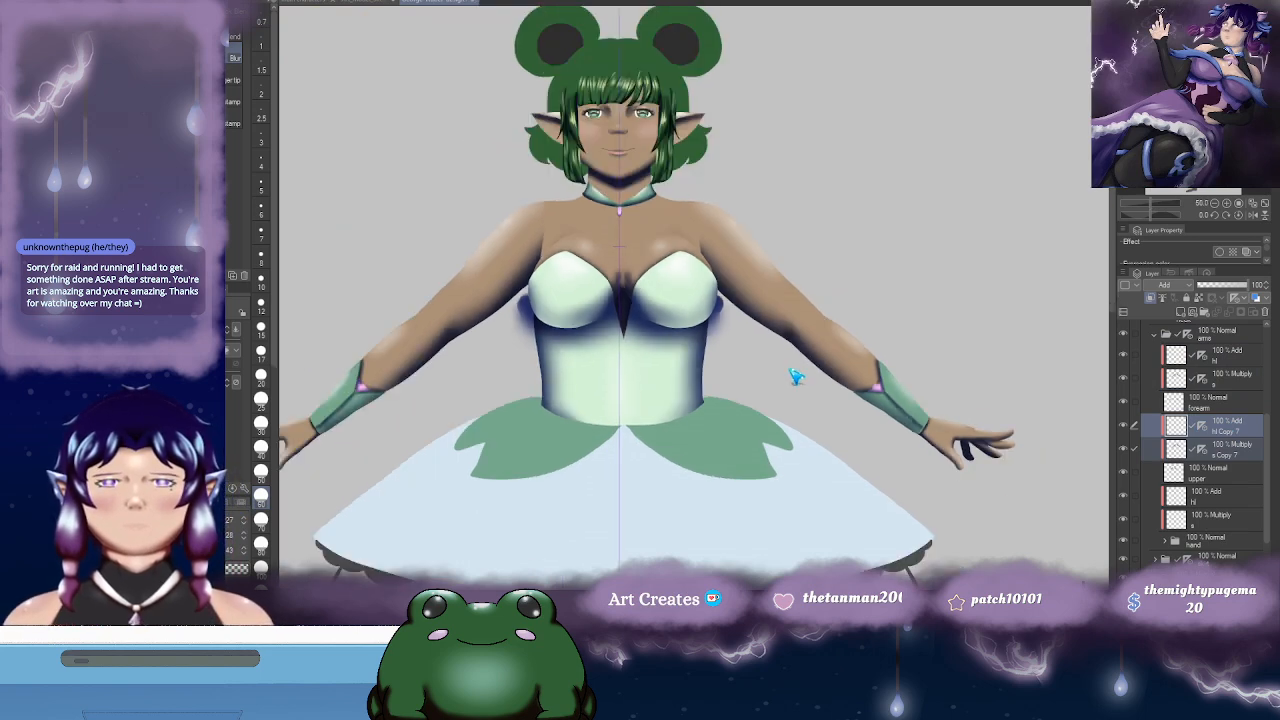
{"action": "scroll", "coordinate": [785, 369], "scroll_direction": "up", "scroll_amount": 1}
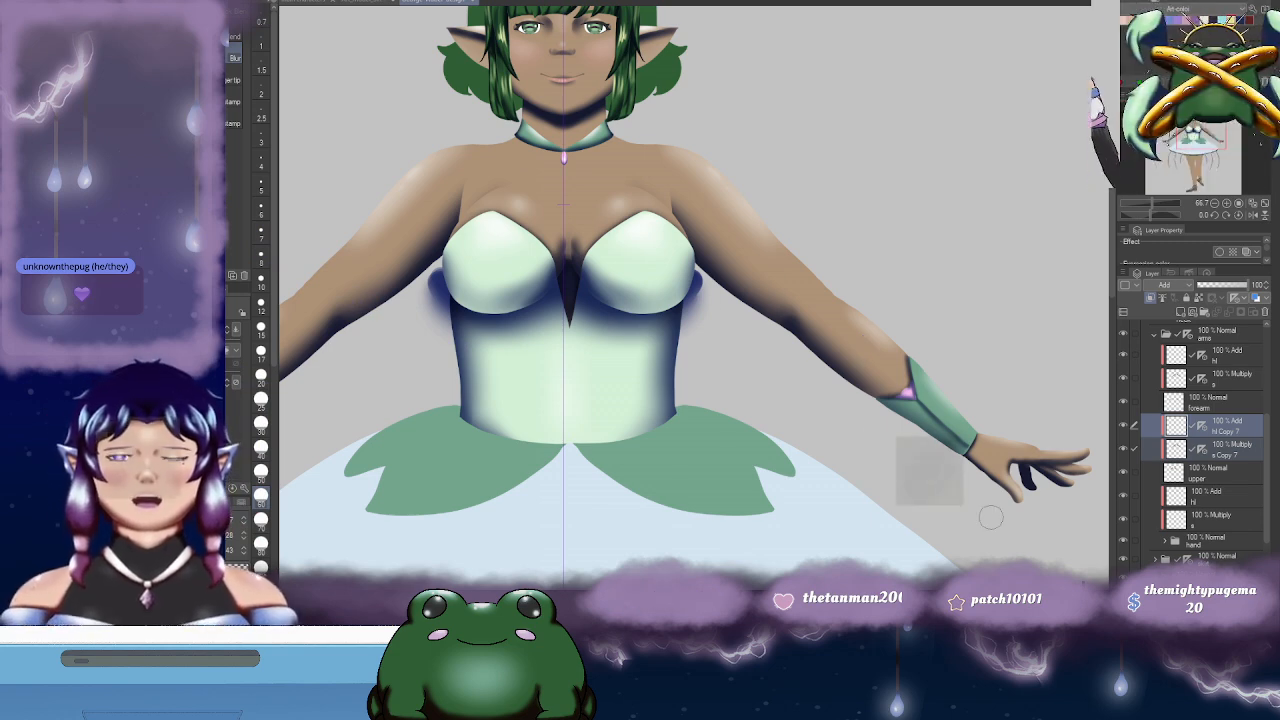
{"action": "scroll", "coordinate": [994, 514], "scroll_direction": "down", "scroll_amount": 1}
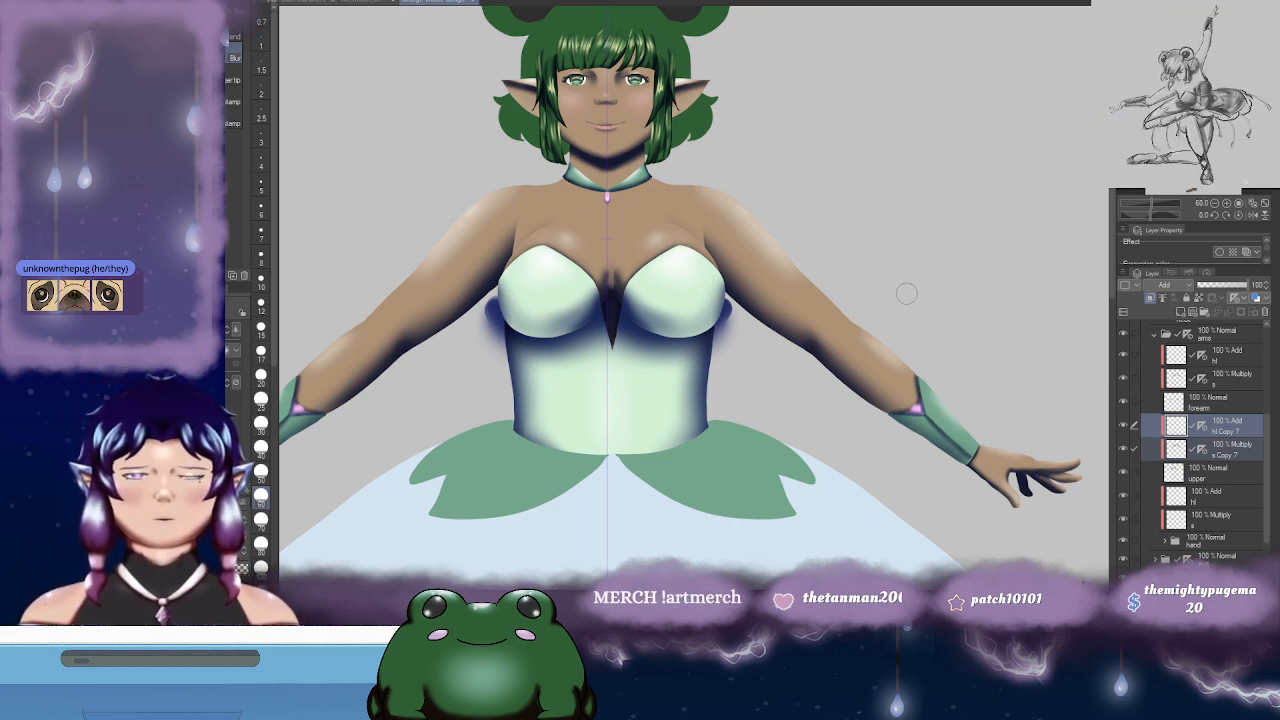
{"action": "scroll", "coordinate": [908, 302], "scroll_direction": "down", "scroll_amount": 1}
{"action": "left_click_drag", "start_coordinate": [887, 354], "coordinate": [849, 252]}
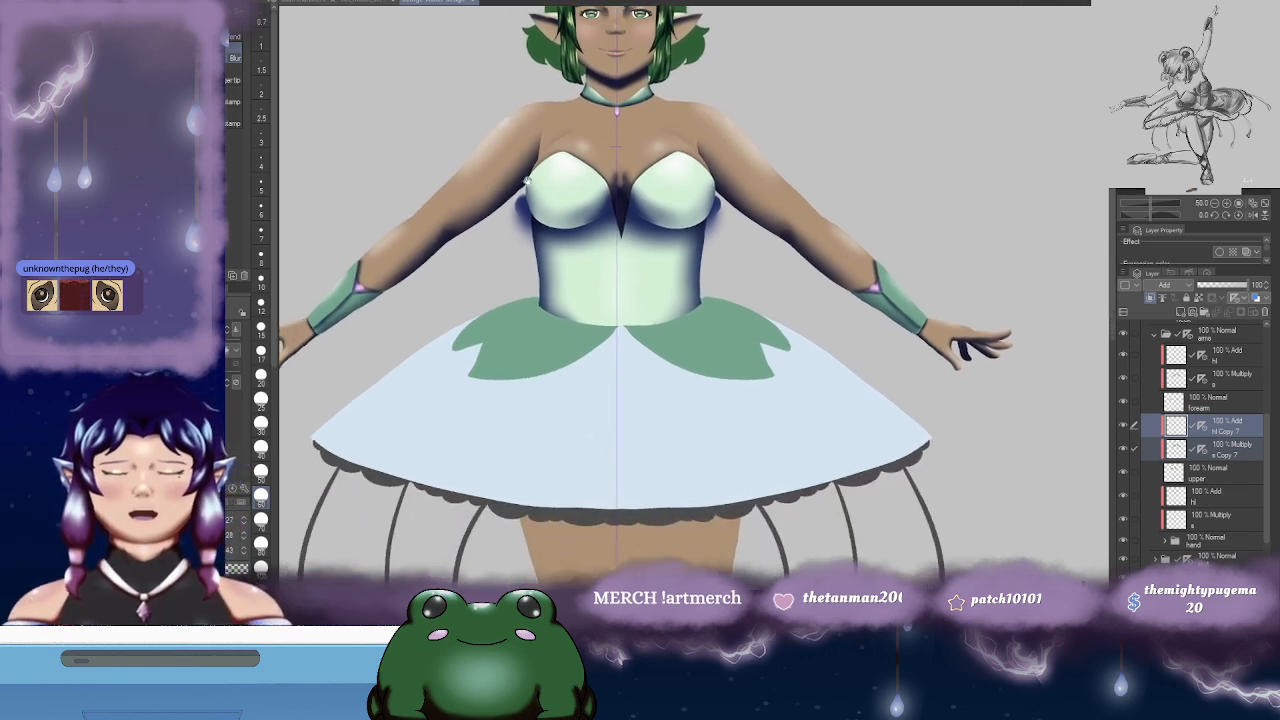
{"action": "left_click_drag", "start_coordinate": [453, 161], "coordinate": [462, 174]}
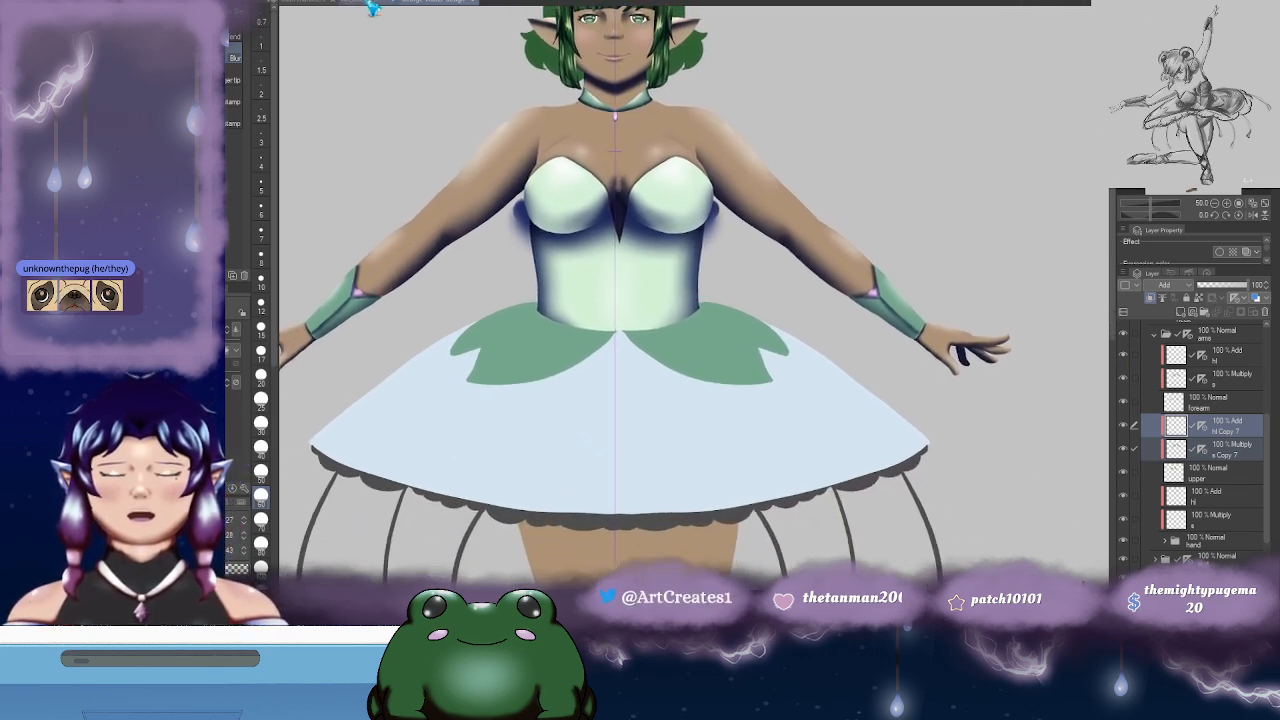
- Switch to the purple-haired character's document and close it, returning to the frog character
{"action": "left_click", "coordinate": [398, 8]}
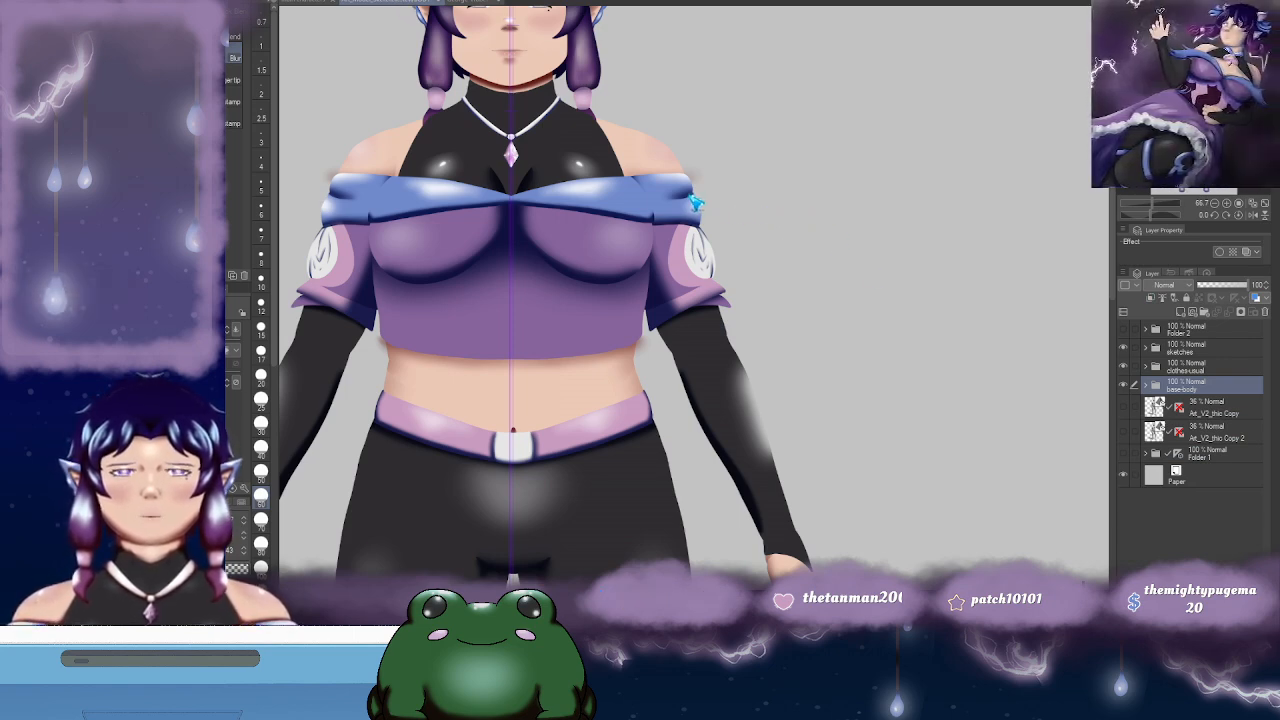
{"action": "left_click", "coordinate": [448, 8]}
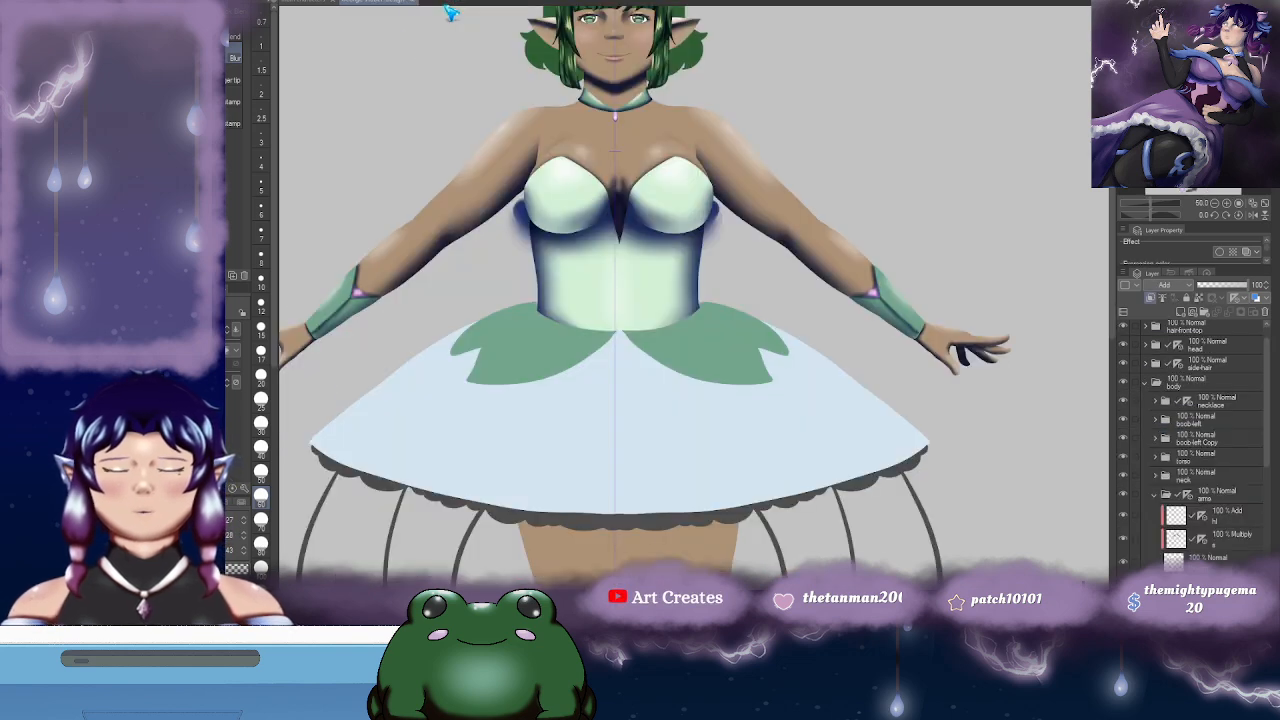
{"action": "scroll", "coordinate": [857, 201], "scroll_direction": "down", "scroll_amount": 4}
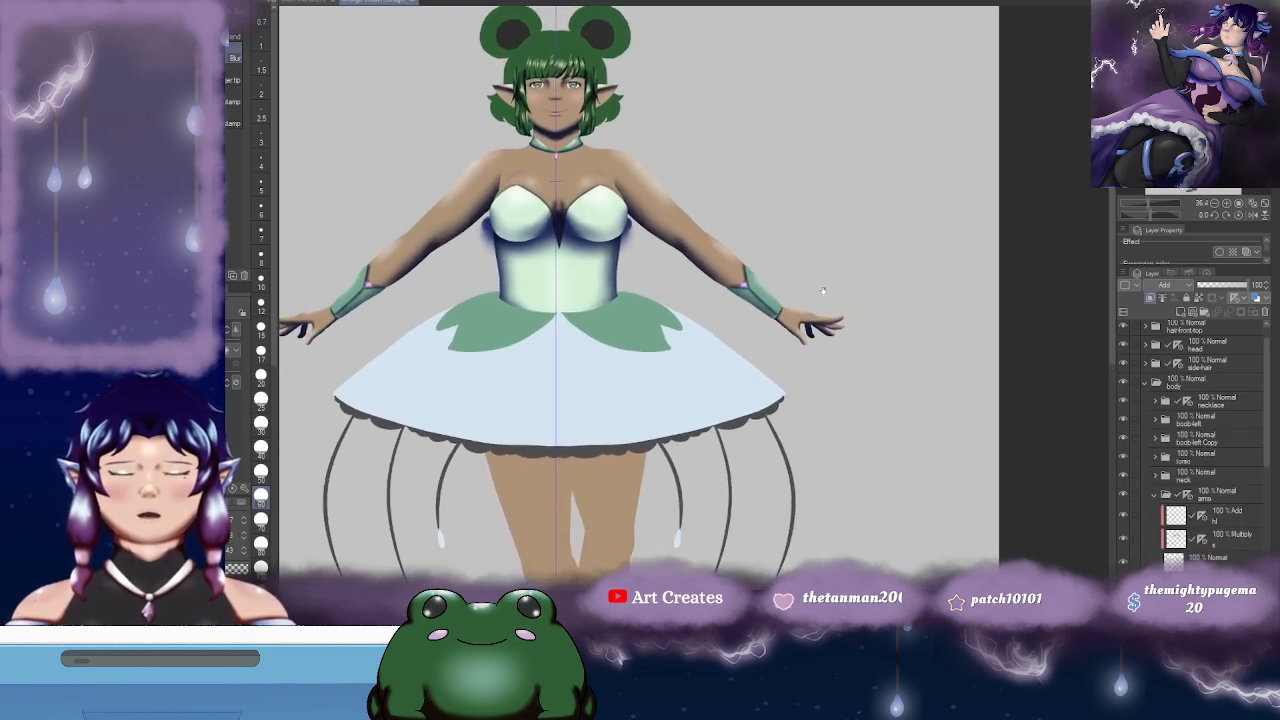
{"action": "left_click_drag", "start_coordinate": [634, 151], "coordinate": [643, 155]}
{"action": "left_click_drag", "start_coordinate": [781, 297], "coordinate": [730, 275]}
{"action": "left_click_drag", "start_coordinate": [676, 345], "coordinate": [669, 285]}
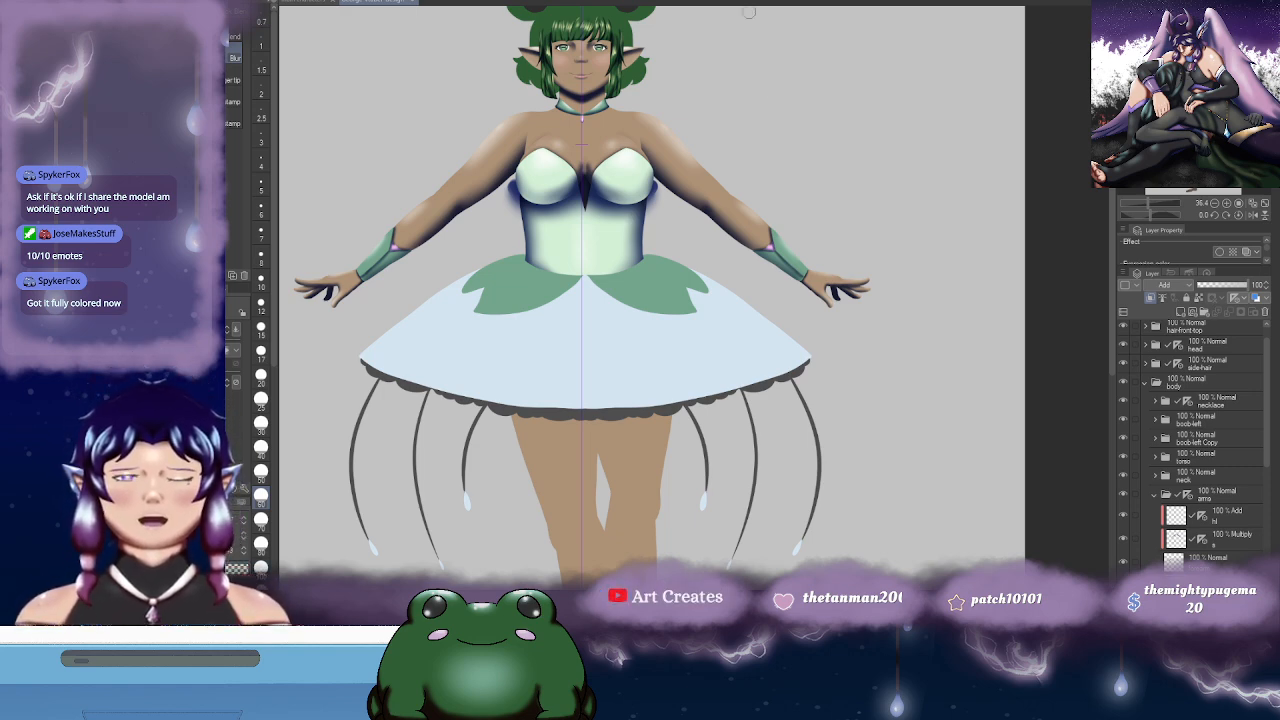
{"action": "mouse_move", "coordinate": [851, 246]}
{"action": "left_mouse_down"}
{"action": "mouse_move", "coordinate": [886, 301]}
{"action": "mouse_move", "coordinate": [844, 180]}
{"action": "left_mouse_up"}
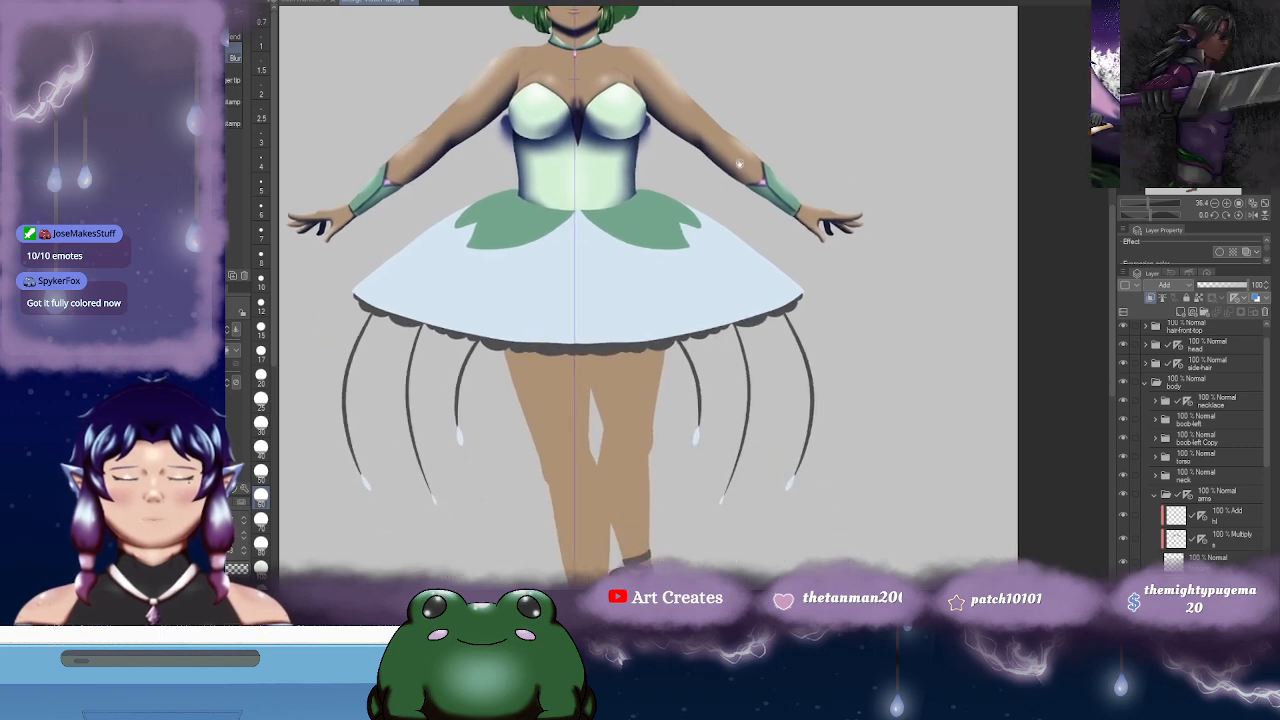
{"action": "mouse_move", "coordinate": [721, 107]}
{"action": "left_mouse_down"}
{"action": "mouse_move", "coordinate": [772, 95]}
{"action": "mouse_move", "coordinate": [789, 112]}
{"action": "left_mouse_up"}
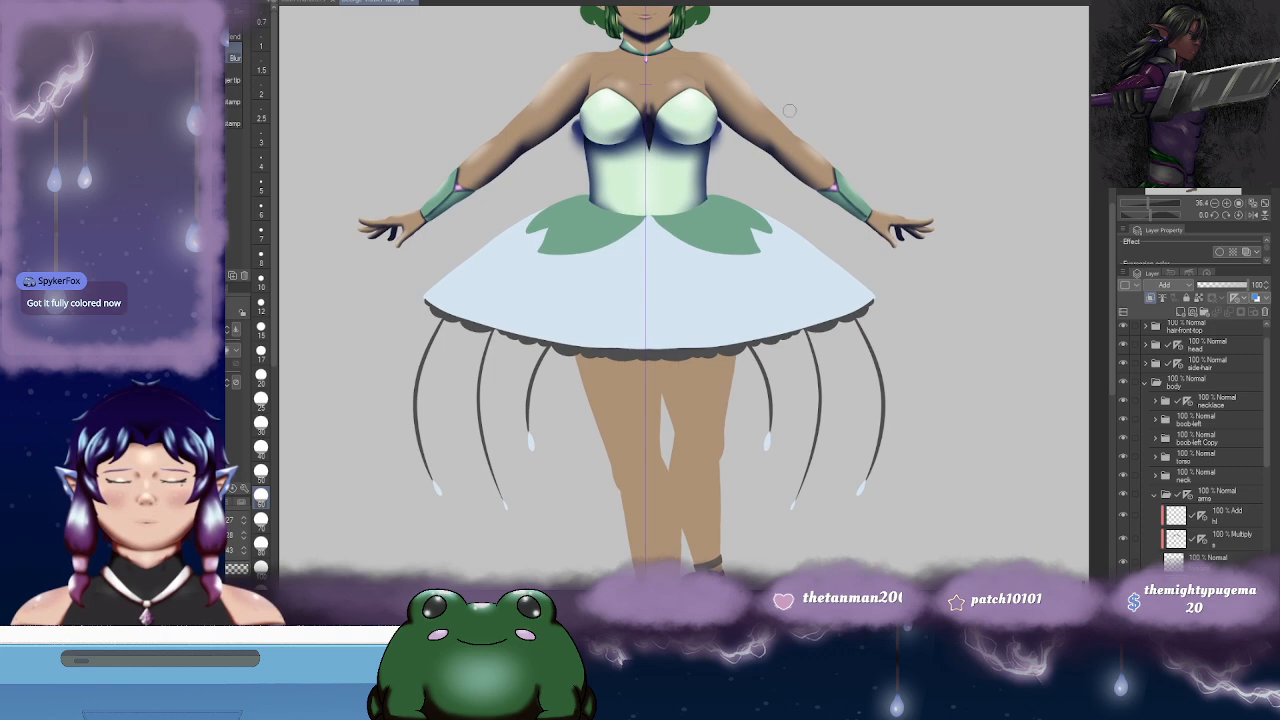
- Move the hands' Add and Multiply layers into the hand folder, directly above the thumb layer
{"action": "scroll", "coordinate": [1268, 500], "scroll_direction": "down", "scroll_amount": 5}
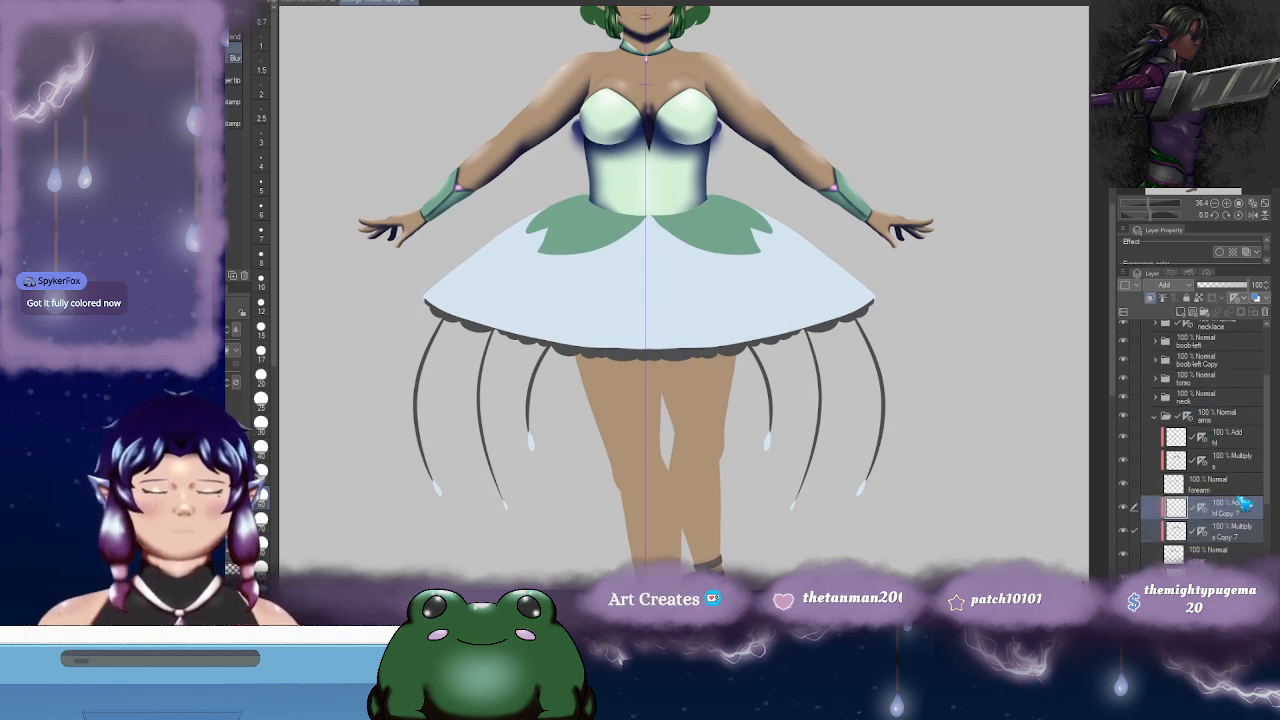
{"action": "scroll", "coordinate": [1268, 500], "scroll_direction": "down", "scroll_amount": 3}
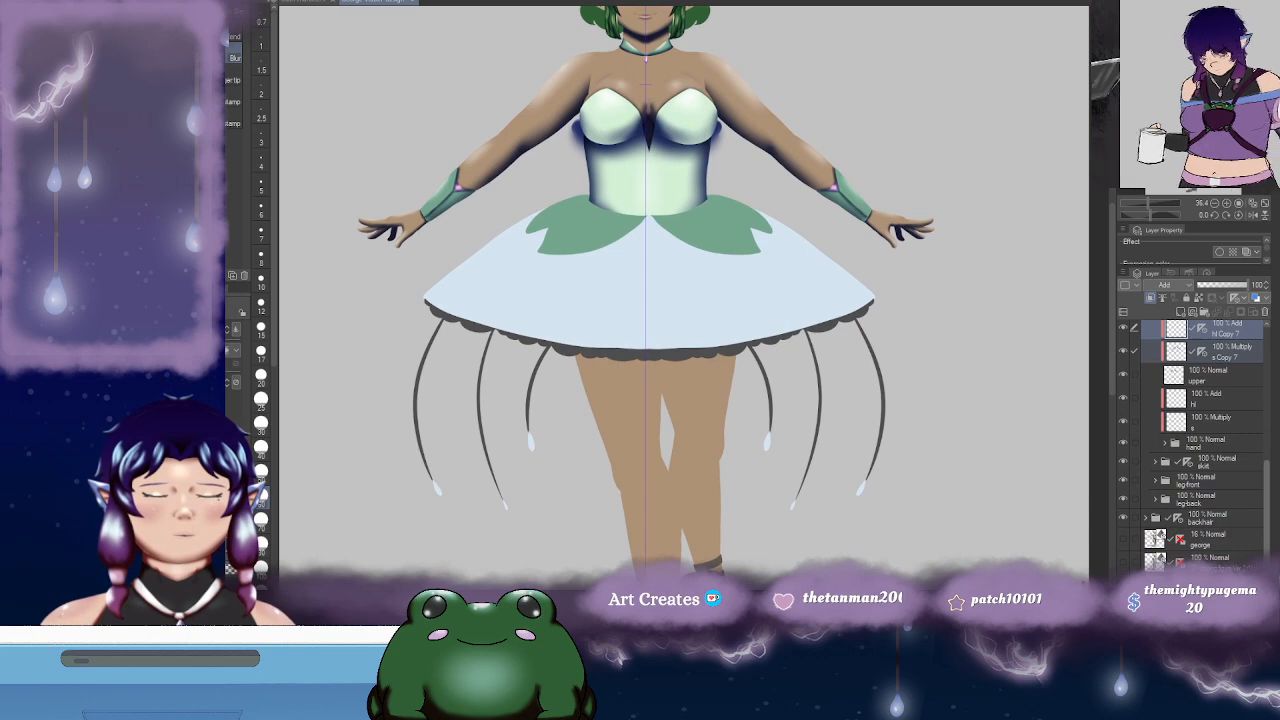
{"action": "left_click", "coordinate": [1165, 442]}
{"action": "scroll", "coordinate": [1230, 456], "scroll_direction": "down", "scroll_amount": 1}
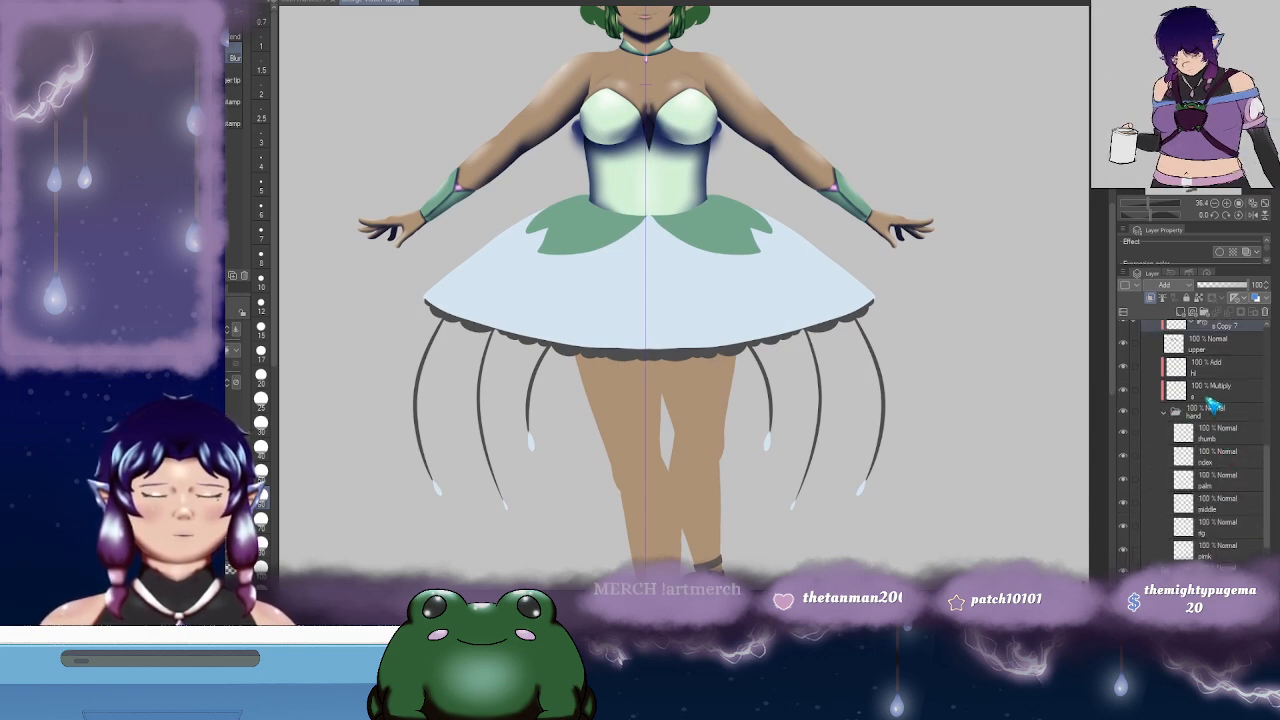
{"action": "left_click", "coordinate": [1222, 392]}
{"action": "left_click_drag", "start_coordinate": [1226, 398], "coordinate": [1222, 440]}
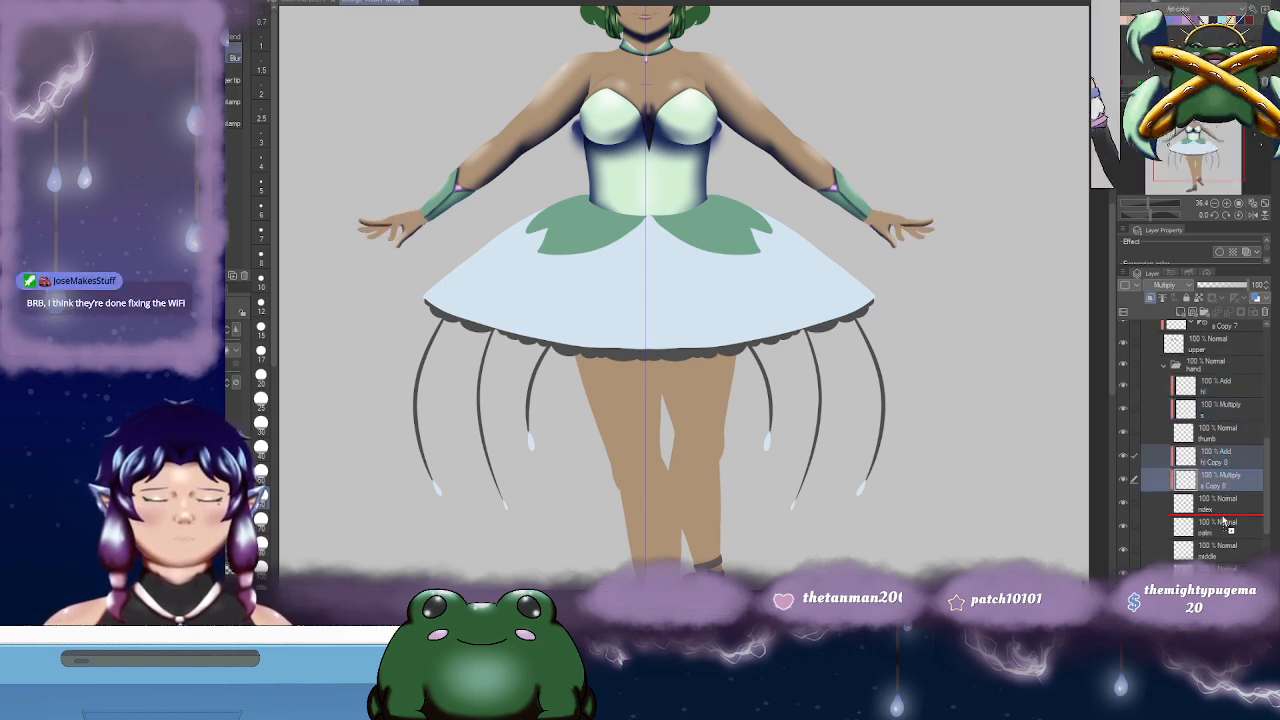
- Place copies of the hand's Add and Multiply layers above the index, palm, middle, ring and pinkie layers
{"action": "left_click_drag", "start_coordinate": [1230, 497], "coordinate": [1222, 530]}
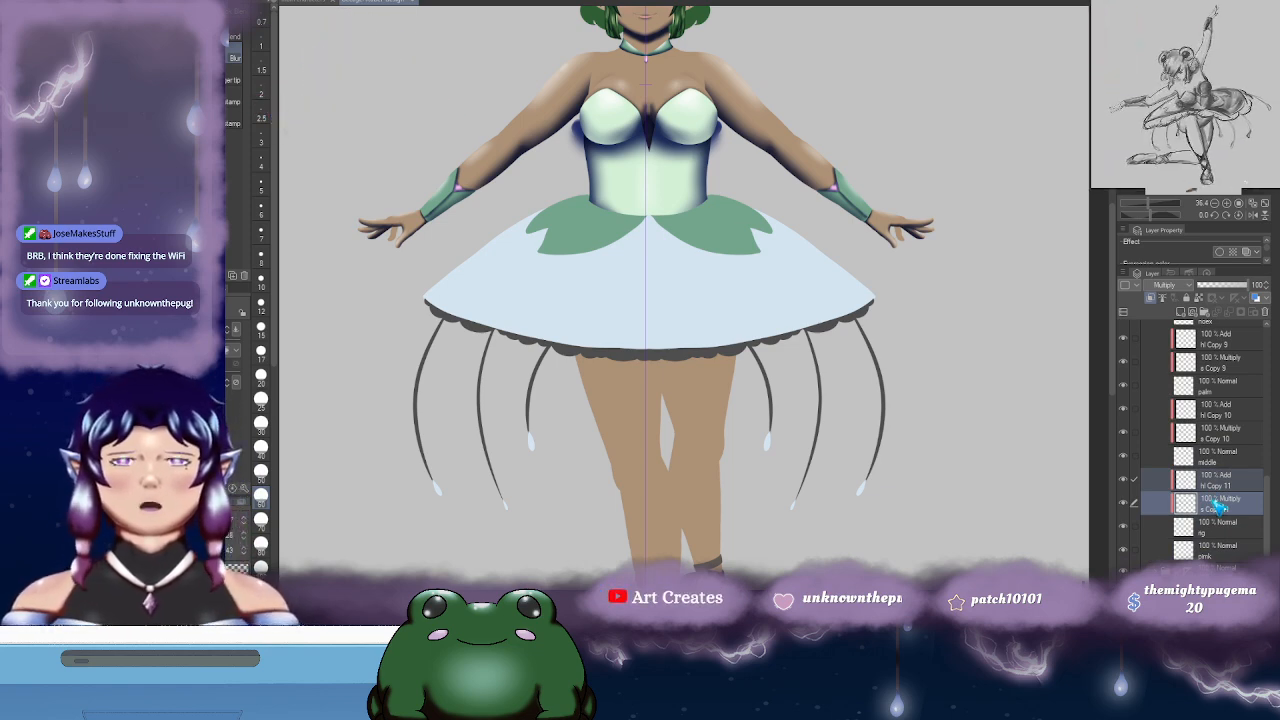
{"action": "scroll", "coordinate": [1218, 508], "scroll_direction": "down", "scroll_amount": 5}
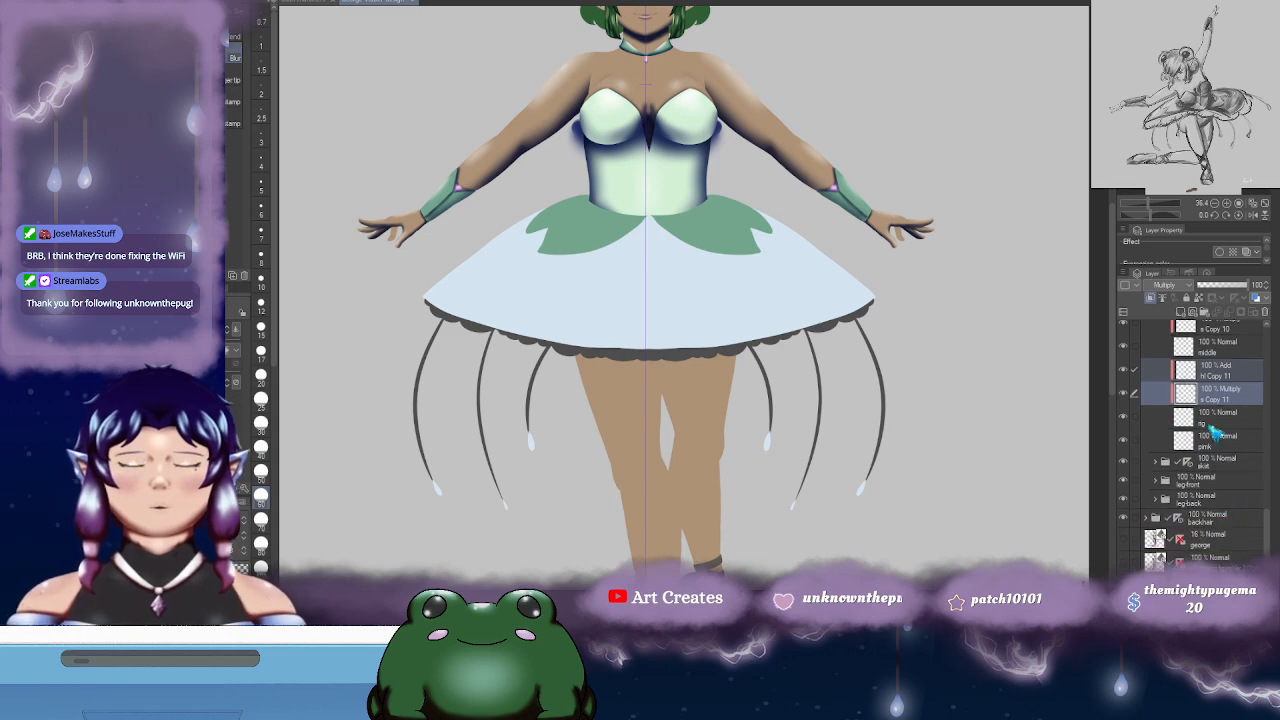
{"action": "left_click_drag", "start_coordinate": [1216, 405], "coordinate": [1216, 435]}
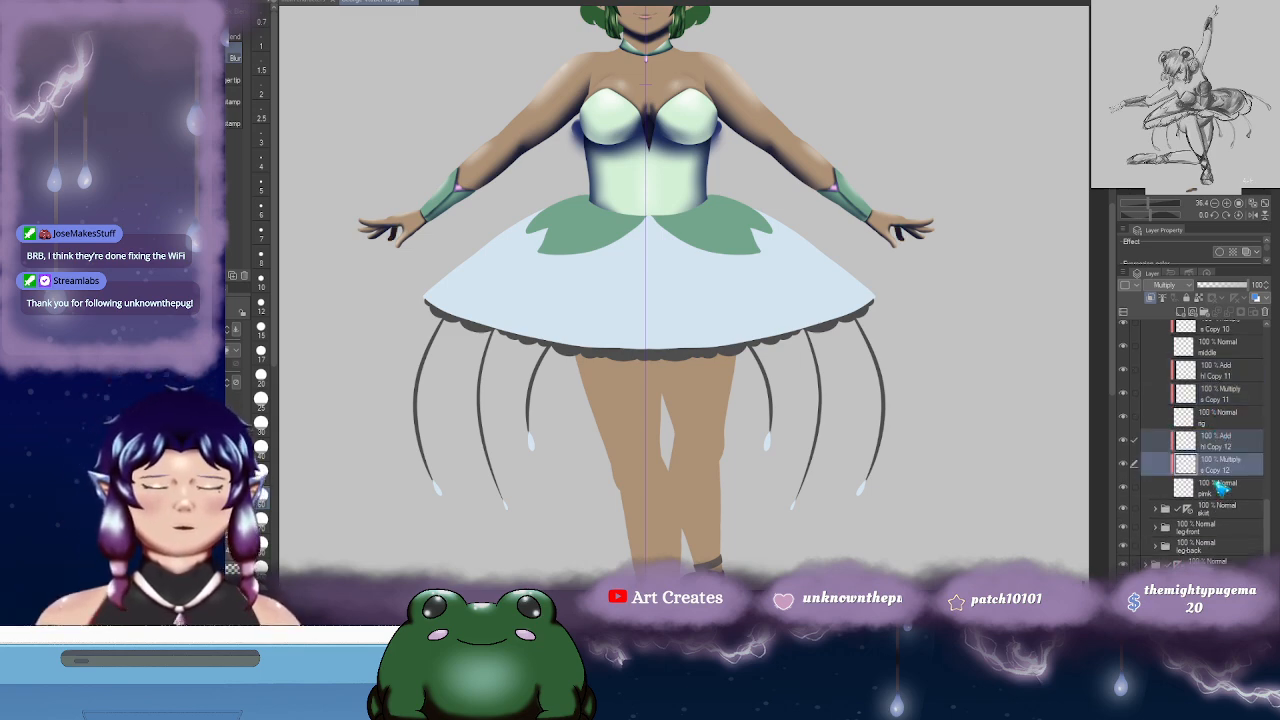
{"action": "scroll", "coordinate": [1220, 487], "scroll_direction": "up", "scroll_amount": 5}
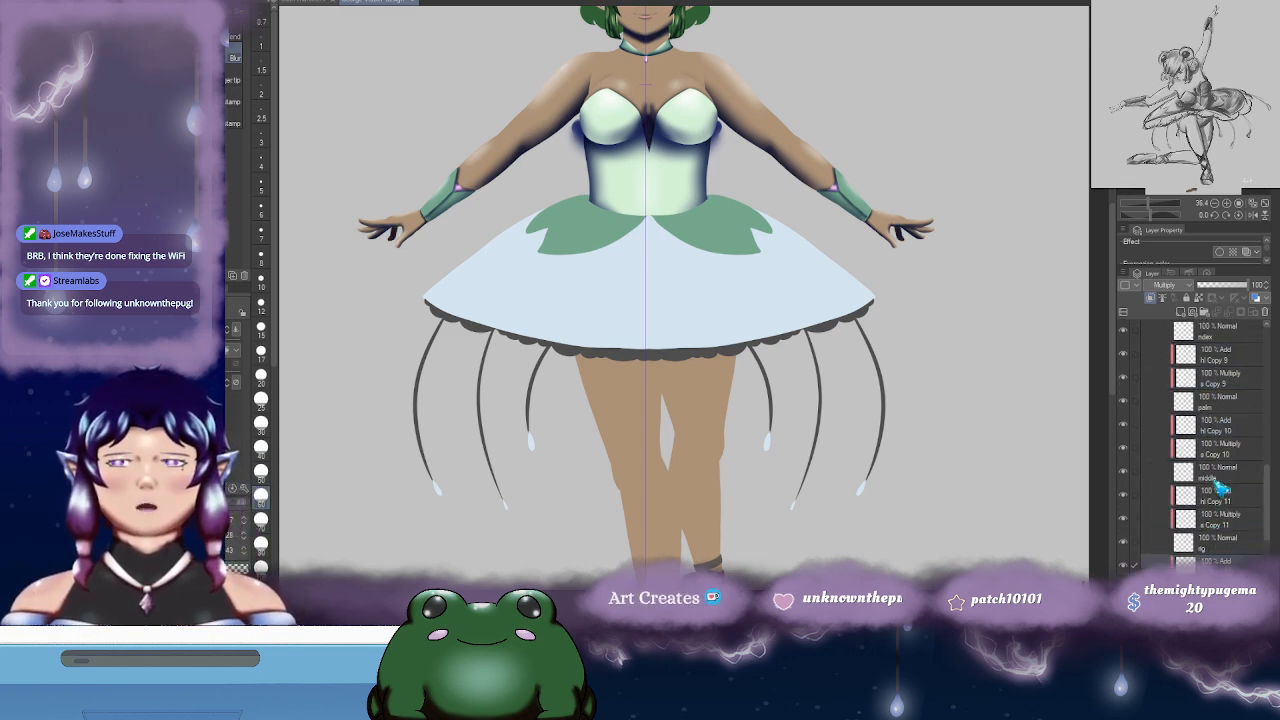
{"action": "scroll", "coordinate": [1218, 488], "scroll_direction": "down", "scroll_amount": 5}
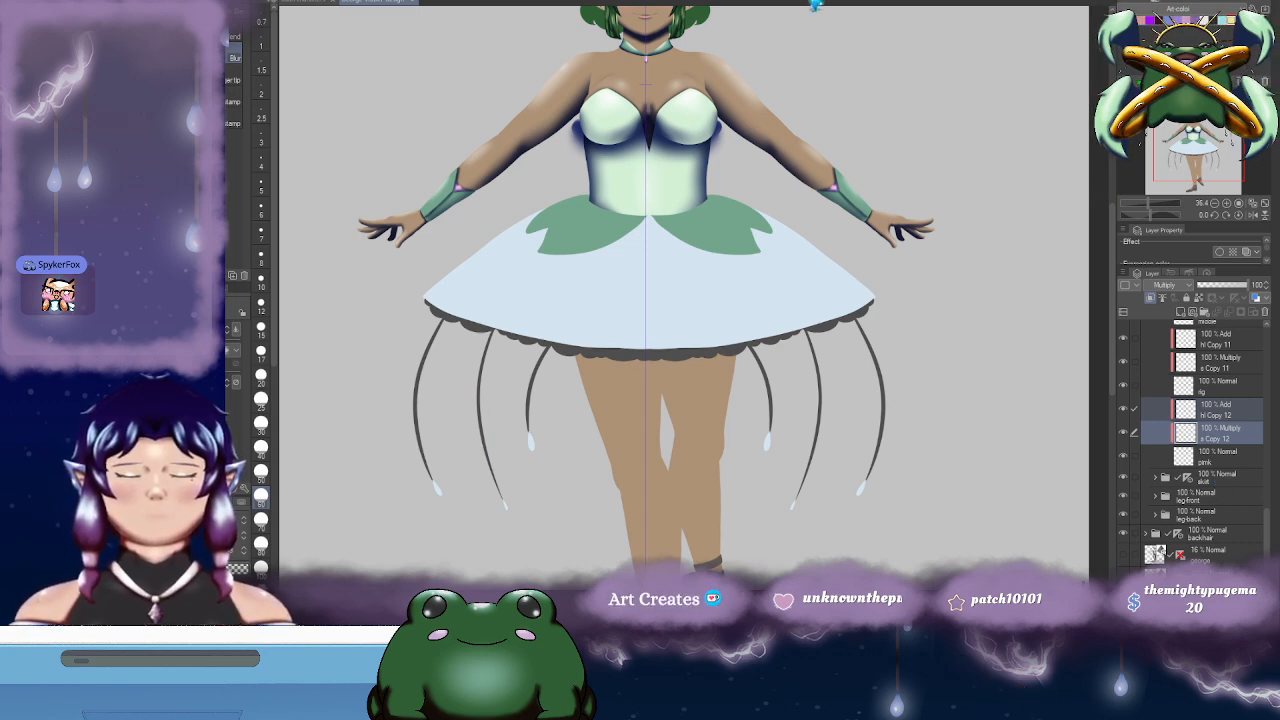
{"action": "scroll", "coordinate": [878, 173], "scroll_direction": "up", "scroll_amount": 2}
{"action": "scroll", "coordinate": [878, 173], "scroll_direction": "up", "scroll_amount": 3}
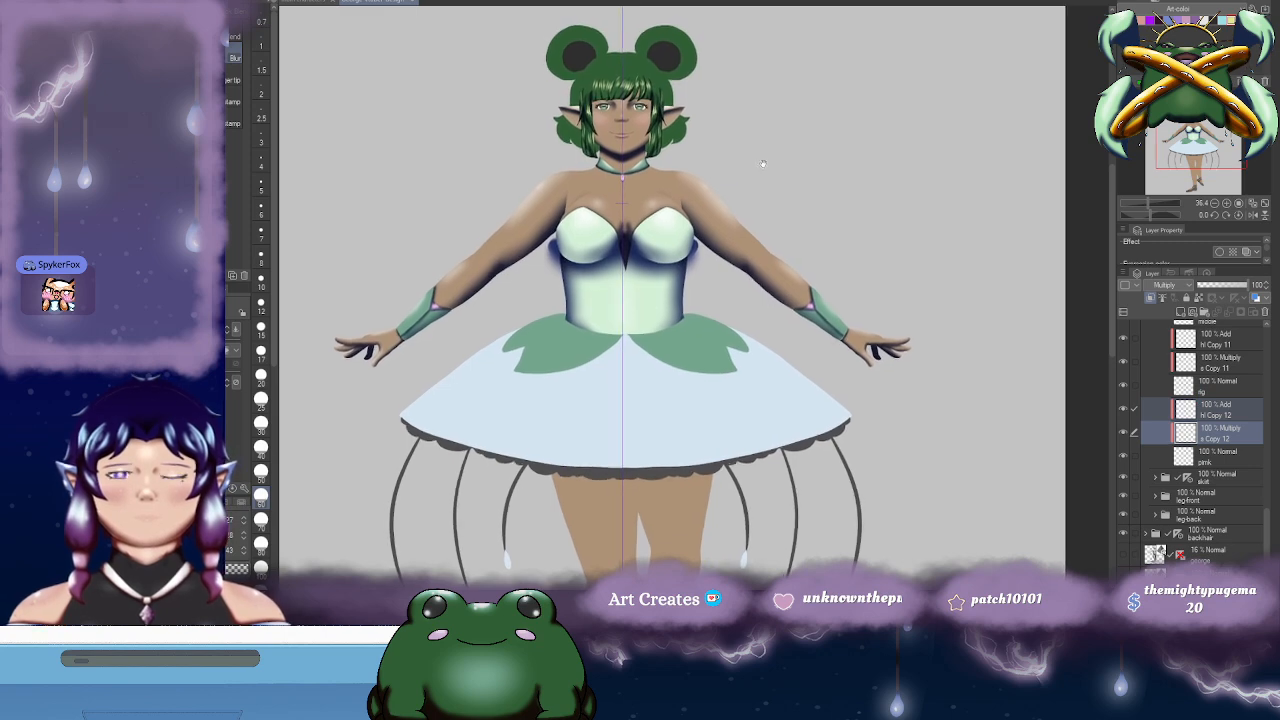
{"action": "scroll", "coordinate": [808, 283], "scroll_direction": "down", "scroll_amount": 5}
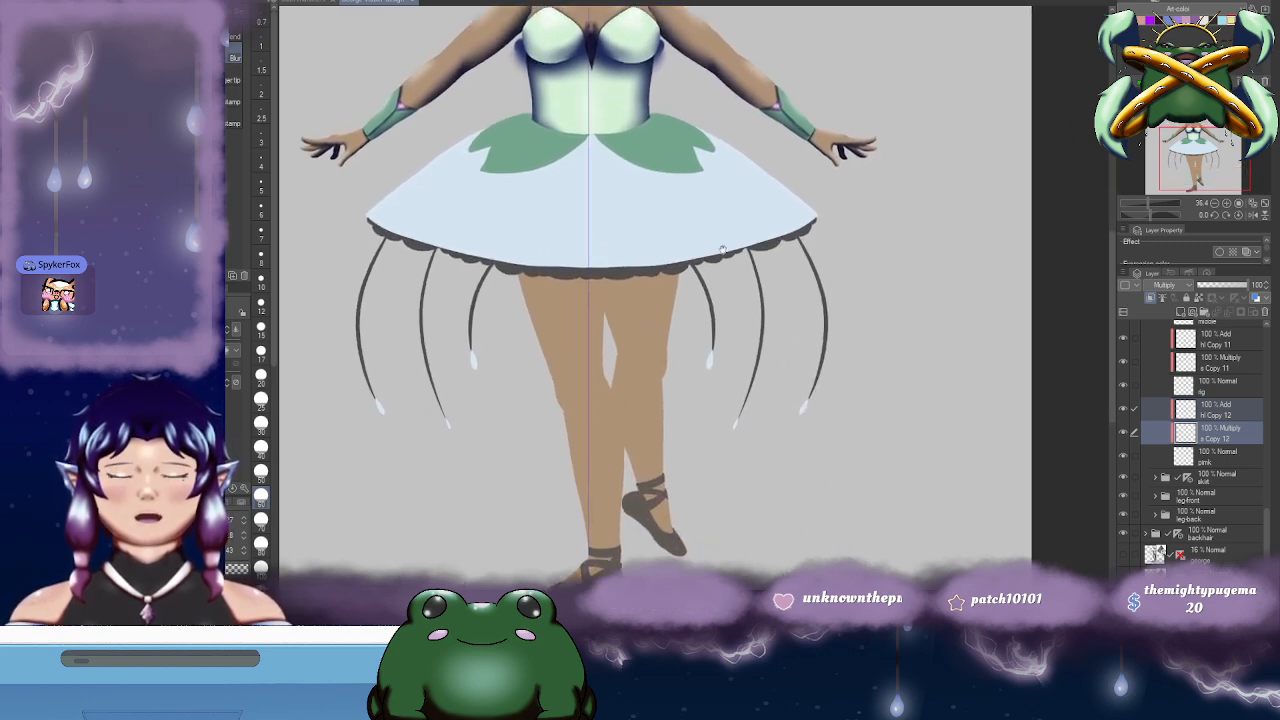
{"action": "scroll", "coordinate": [528, 109], "scroll_direction": "up", "scroll_amount": 3}
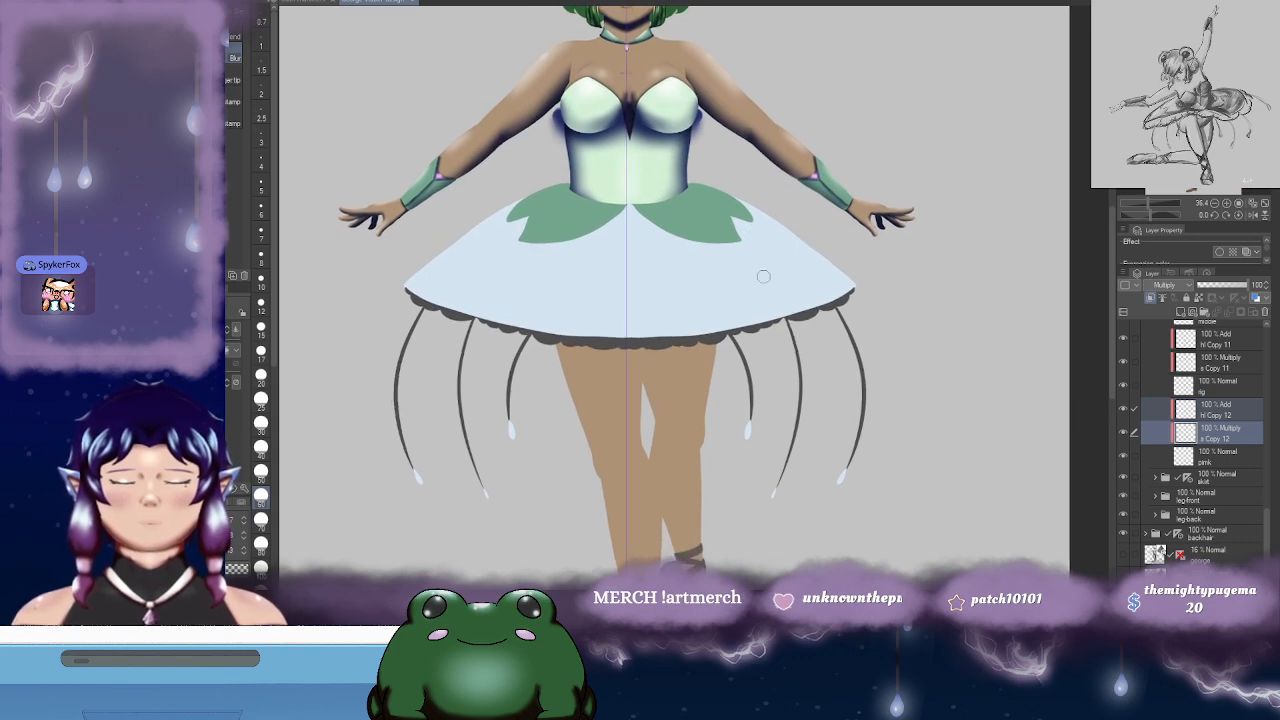
{"action": "left_click_drag", "start_coordinate": [831, 286], "coordinate": [797, 238]}
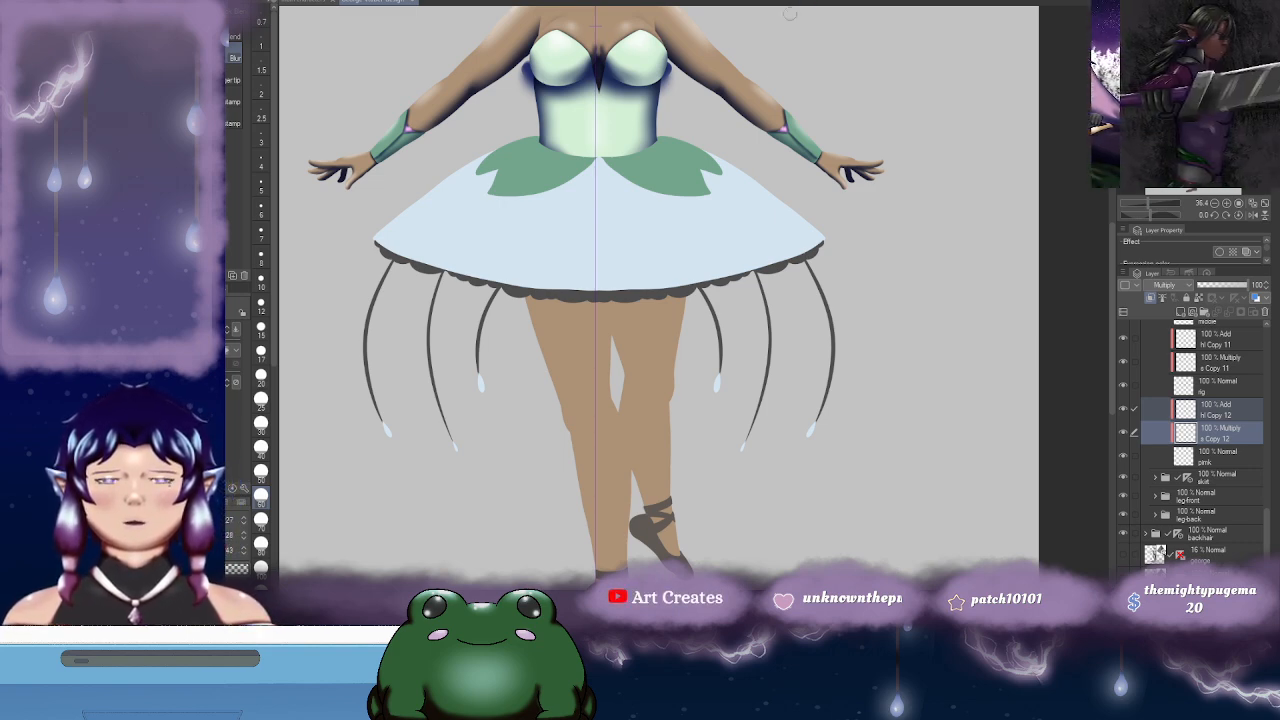
{"action": "left_click_drag", "start_coordinate": [678, 180], "coordinate": [655, 228]}
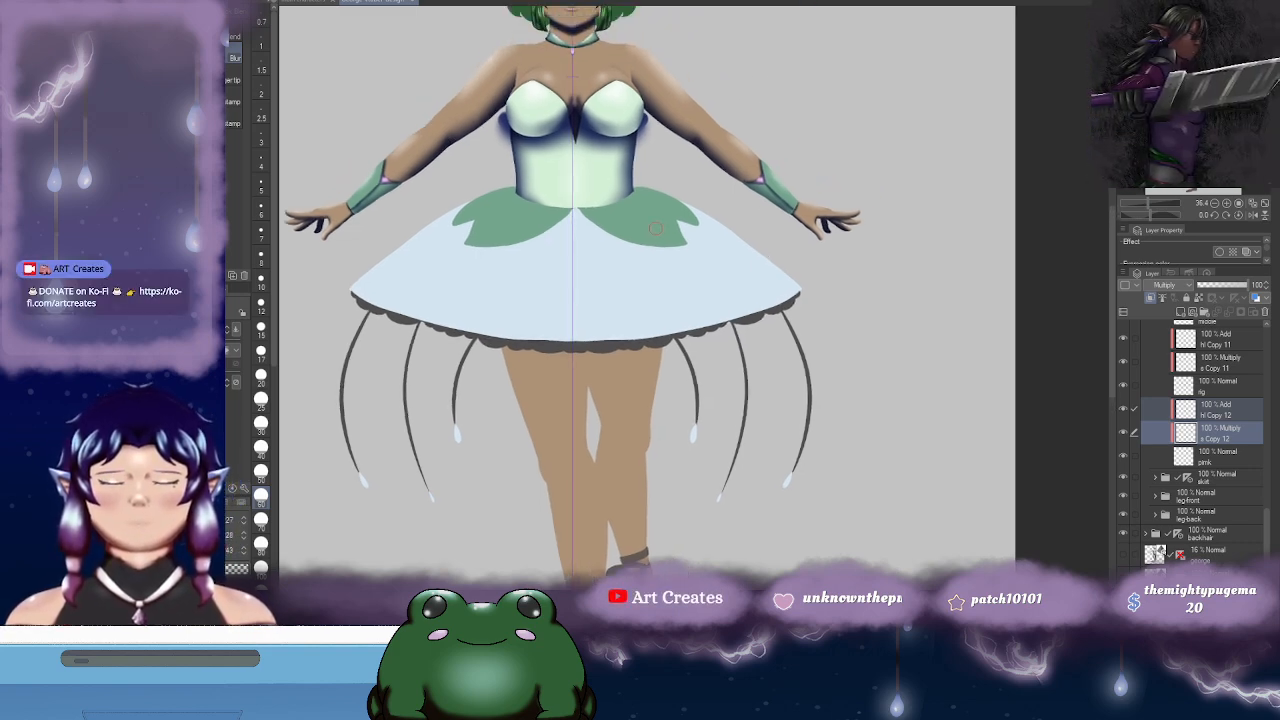
- Select the skirt's base layer from the artwork and toggle the base and base-back layers to check what each contains
{"action": "left_click", "coordinate": [652, 283], "text": "ctrl+shift"}
{"action": "scroll", "coordinate": [1265, 519], "scroll_direction": "down", "scroll_amount": 3}
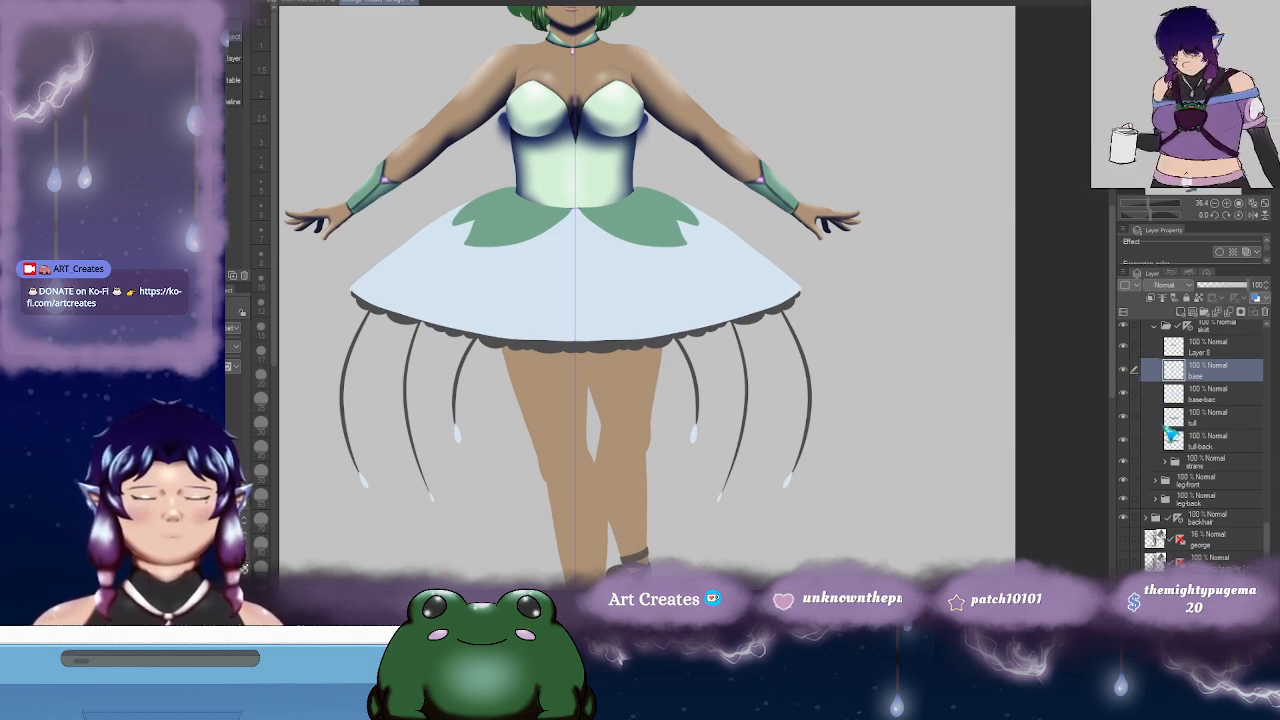
{"action": "left_click", "coordinate": [1121, 394]}
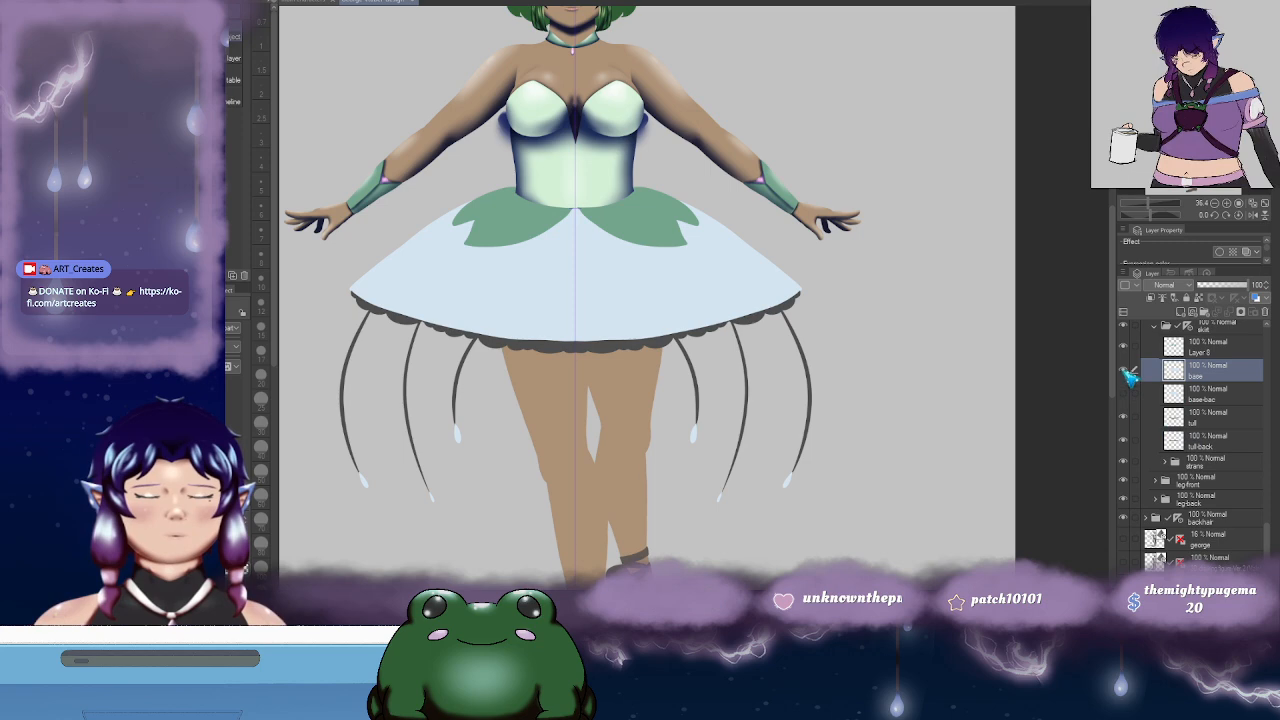
{"action": "left_click", "coordinate": [1123, 370]}
{"action": "left_click", "coordinate": [1123, 370]}
{"action": "left_click_drag", "start_coordinate": [890, 375], "coordinate": [866, 385]}
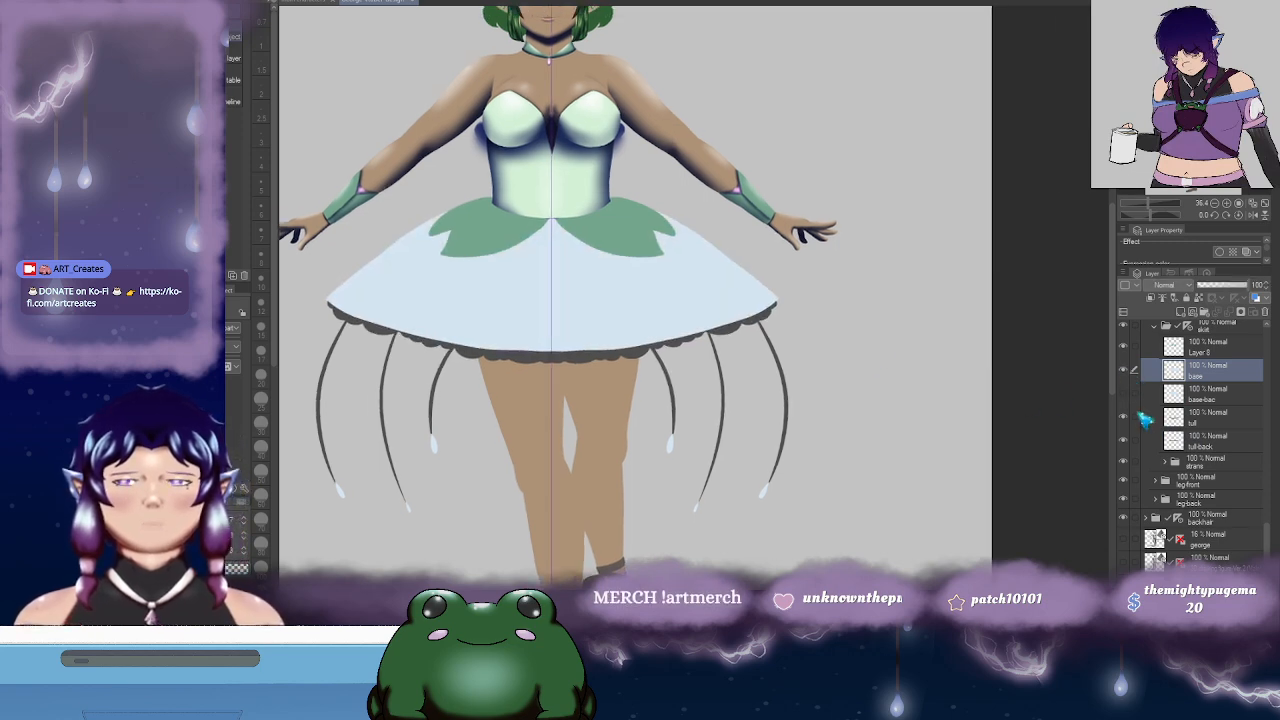
{"action": "scroll", "coordinate": [1252, 500], "scroll_direction": "up", "scroll_amount": 3}
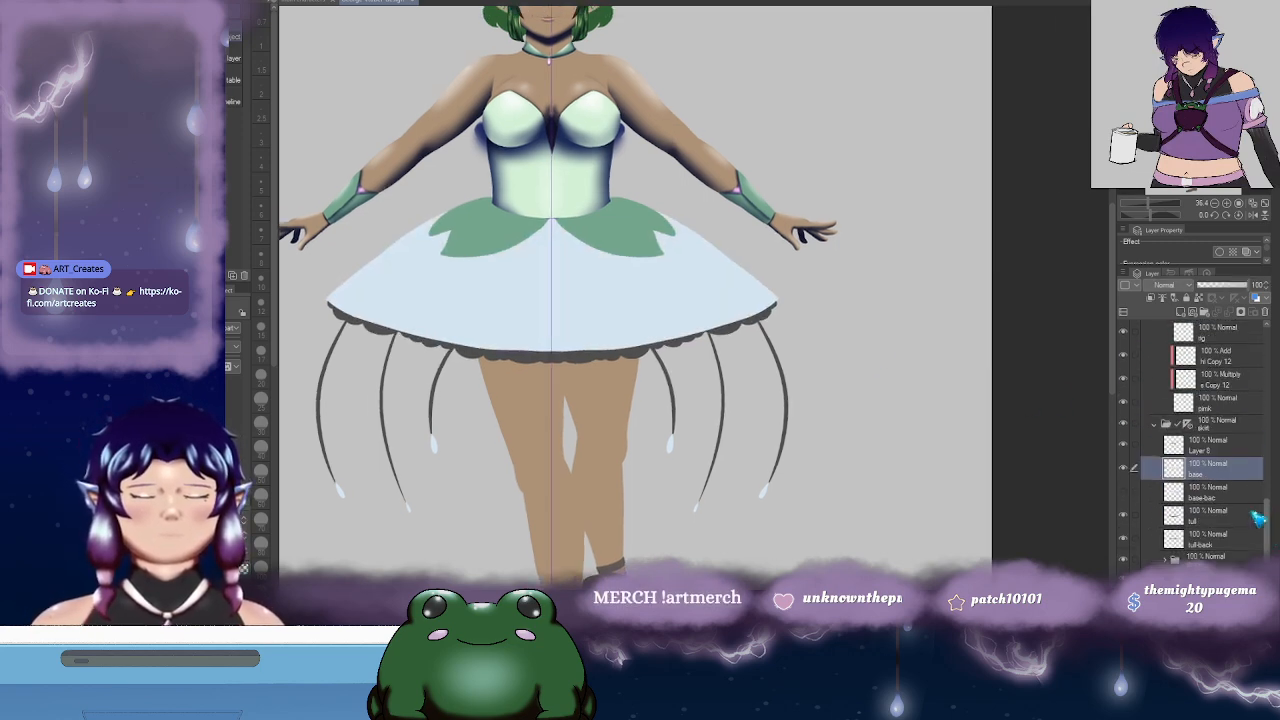
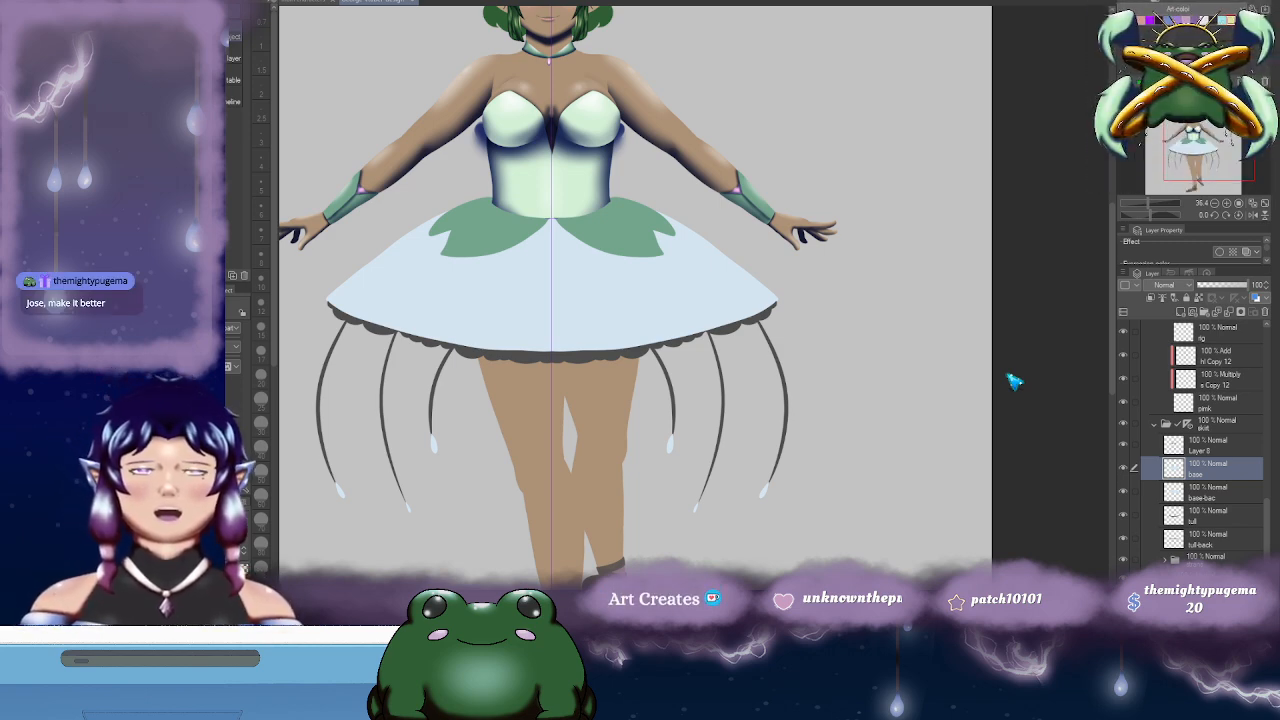
- Select Layer 8 in the skirt folder and toggle its visibility to check which part of the skirt it holds
{"action": "left_click_drag", "start_coordinate": [714, 303], "coordinate": [790, 298]}
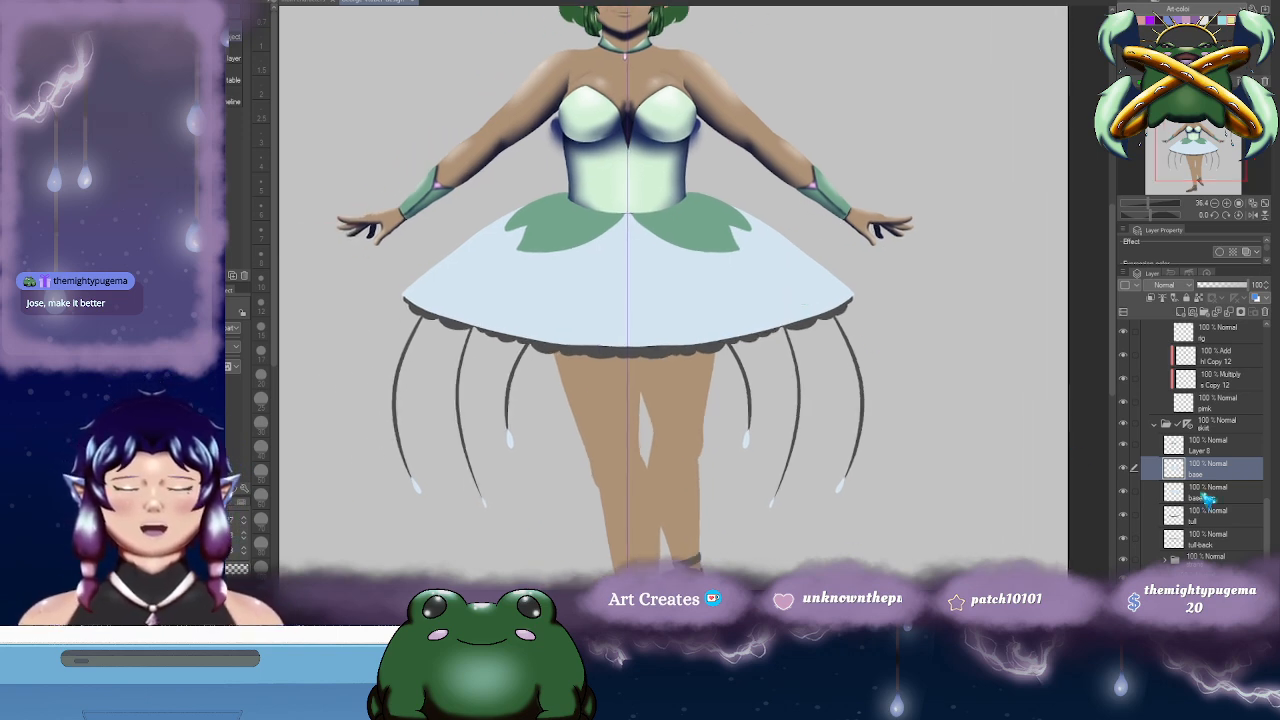
{"action": "left_click", "coordinate": [1218, 428]}
{"action": "left_click", "coordinate": [1212, 449]}
{"action": "left_click", "coordinate": [1124, 445]}
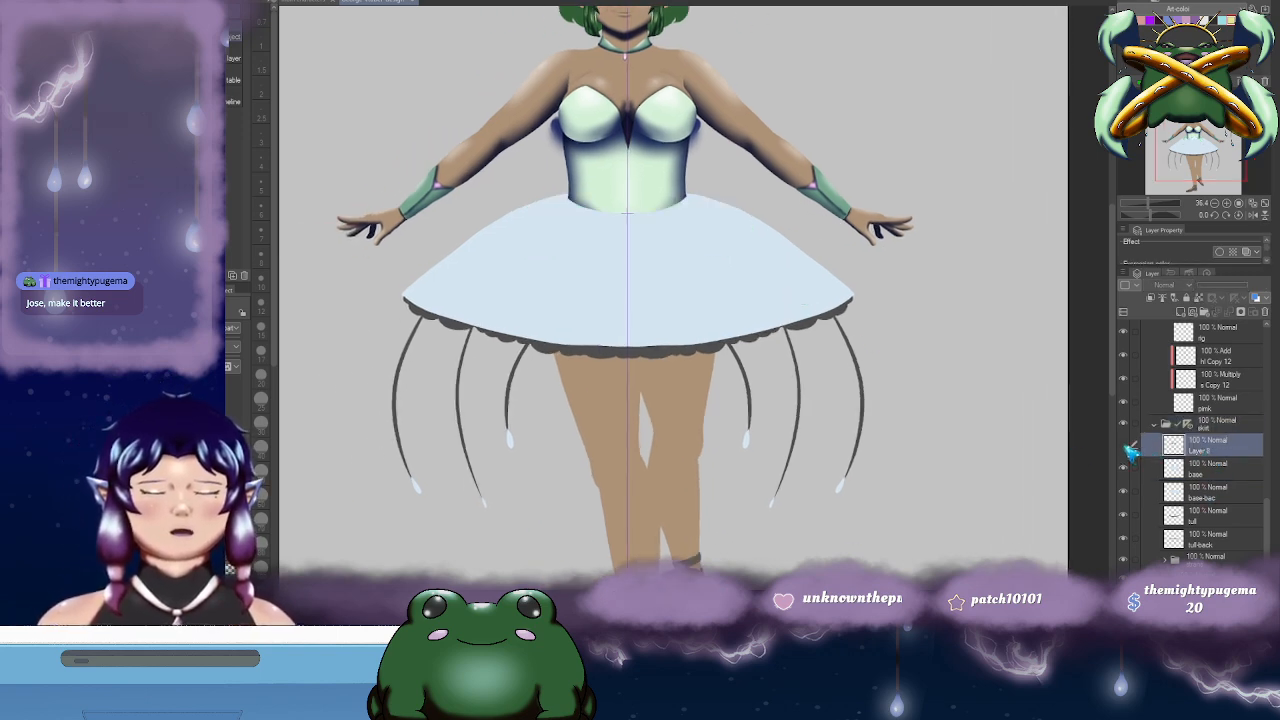
{"action": "left_click", "coordinate": [1124, 445]}
{"action": "left_click", "coordinate": [1124, 445]}
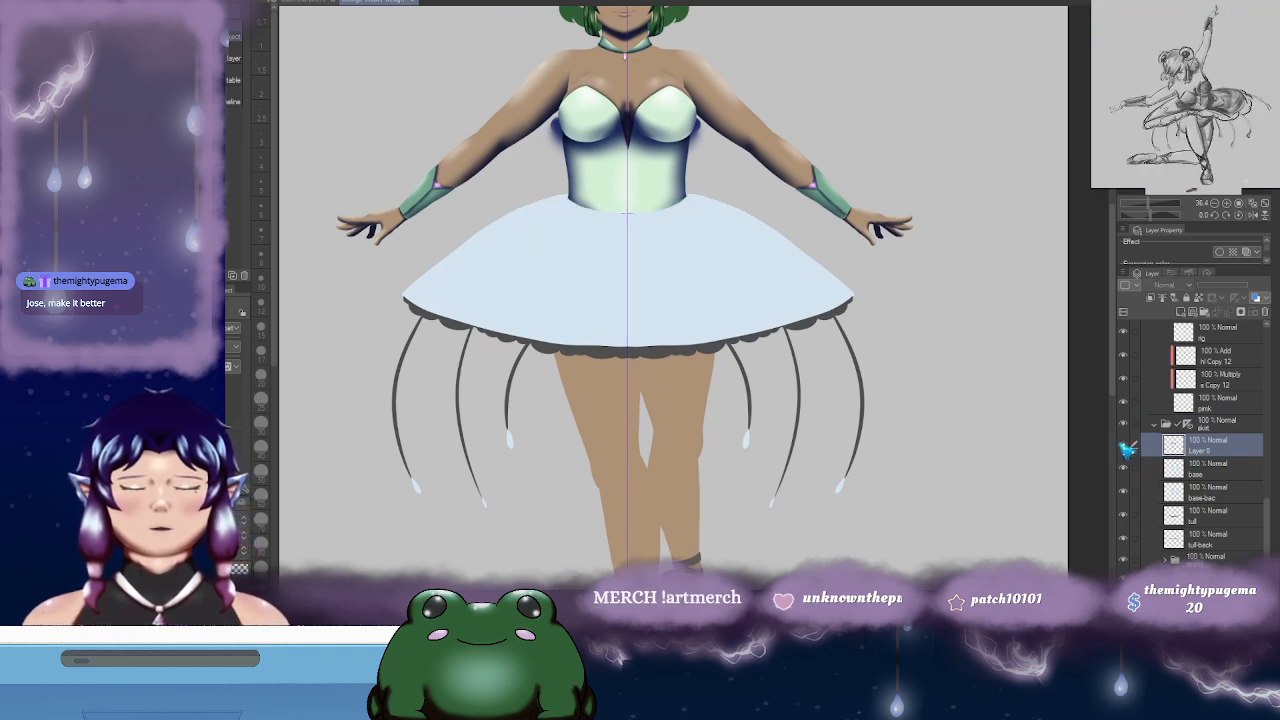
{"action": "left_click", "coordinate": [1124, 445]}
- Add two layers clipped to the green leaf layer in the skirt folder: "s" set to Multiply and "hl" set to Add
{"action": "left_click_drag", "start_coordinate": [790, 283], "coordinate": [870, 315]}
{"action": "scroll", "coordinate": [790, 283], "scroll_direction": "up", "scroll_amount": 5}
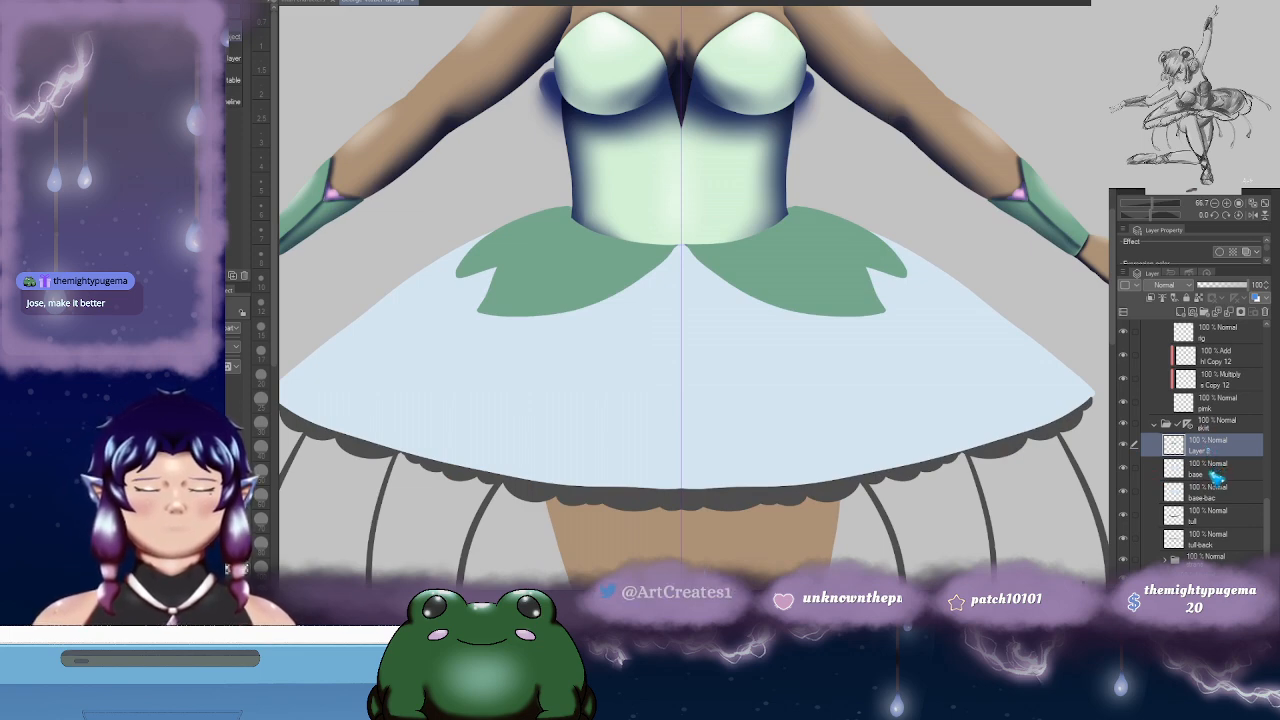
{"action": "left_click", "coordinate": [1181, 313]}
{"action": "left_click", "coordinate": [1181, 313]}
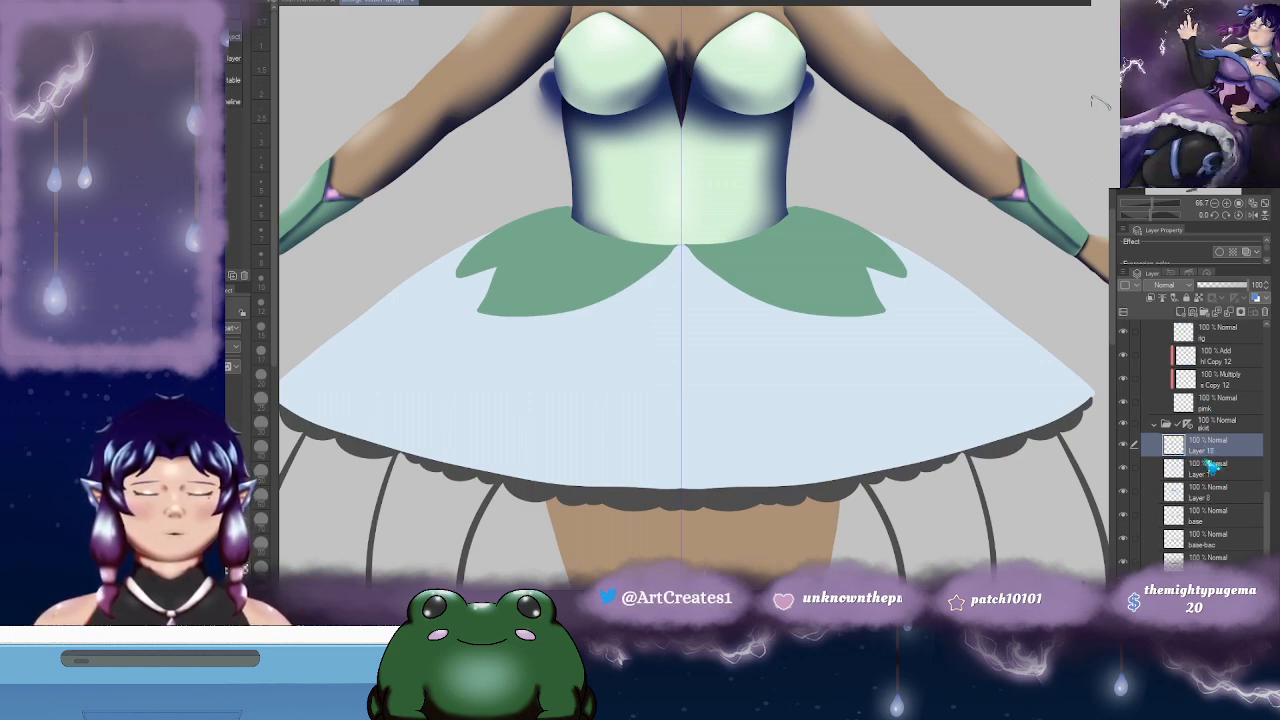
{"action": "left_click", "coordinate": [1204, 471], "text": "shift"}
{"action": "left_click", "coordinate": [1150, 299]}
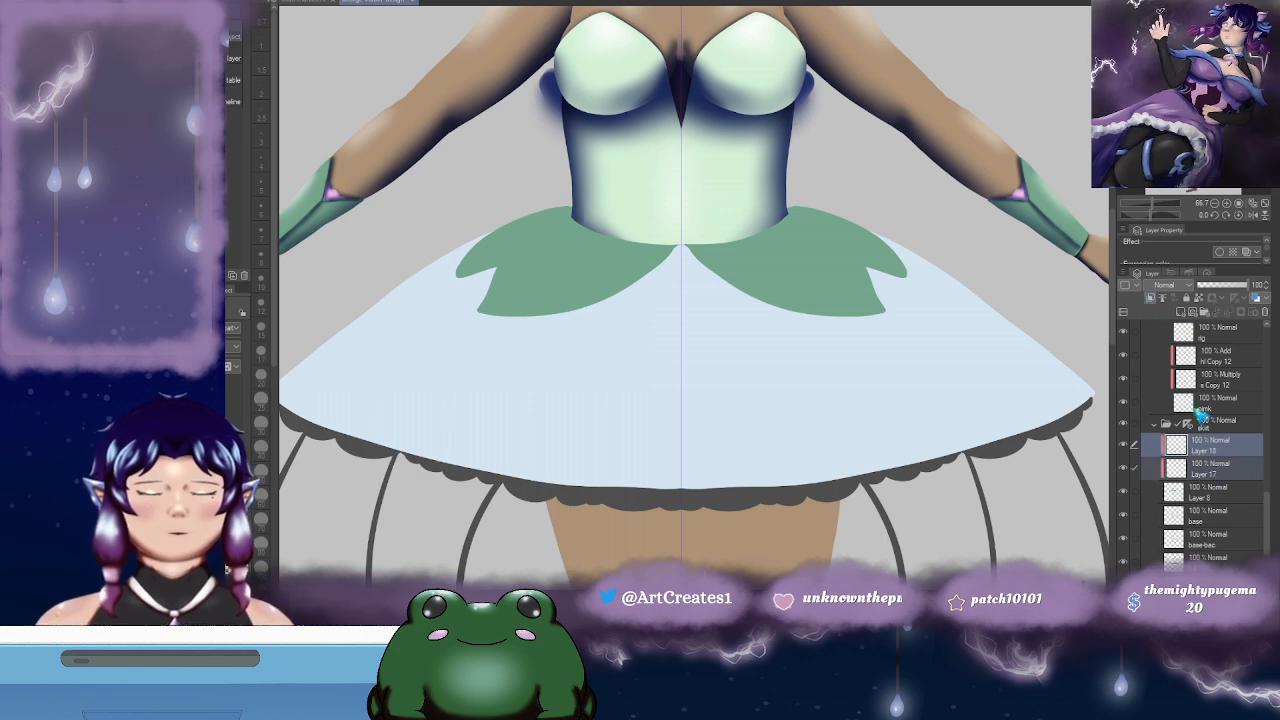
{"action": "left_click", "coordinate": [1228, 478]}
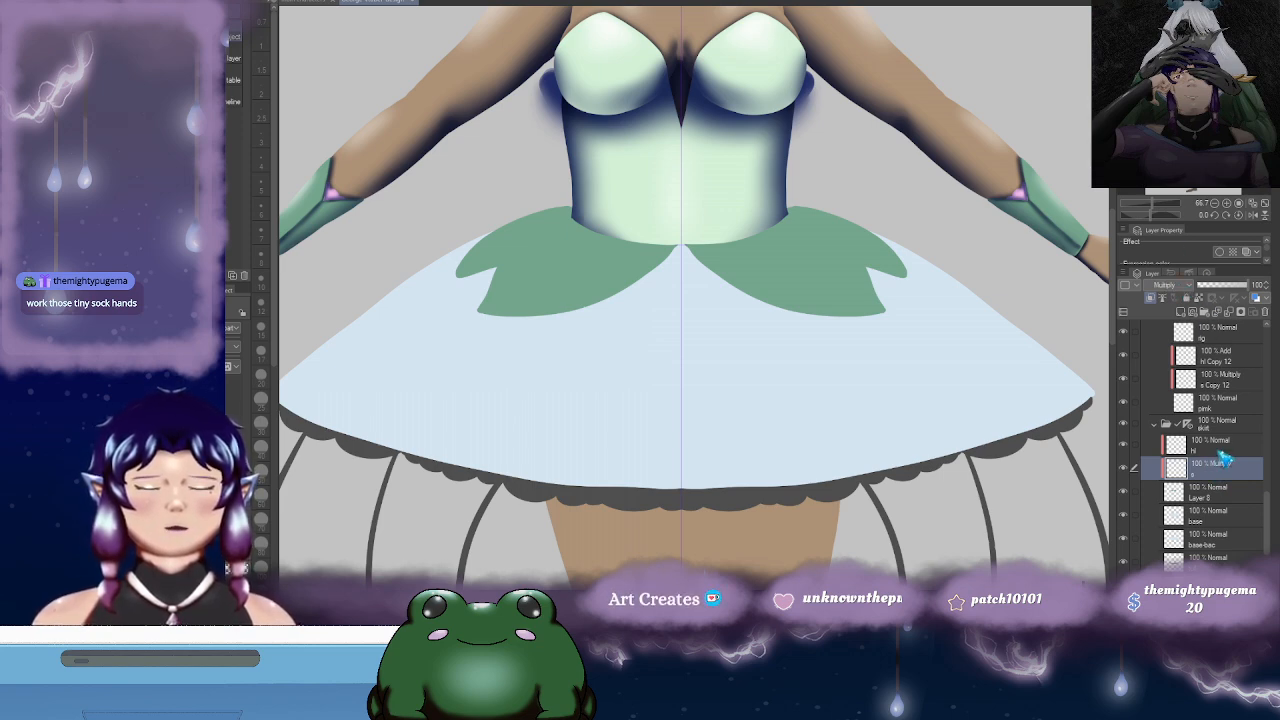
{"action": "left_click", "coordinate": [1220, 445]}
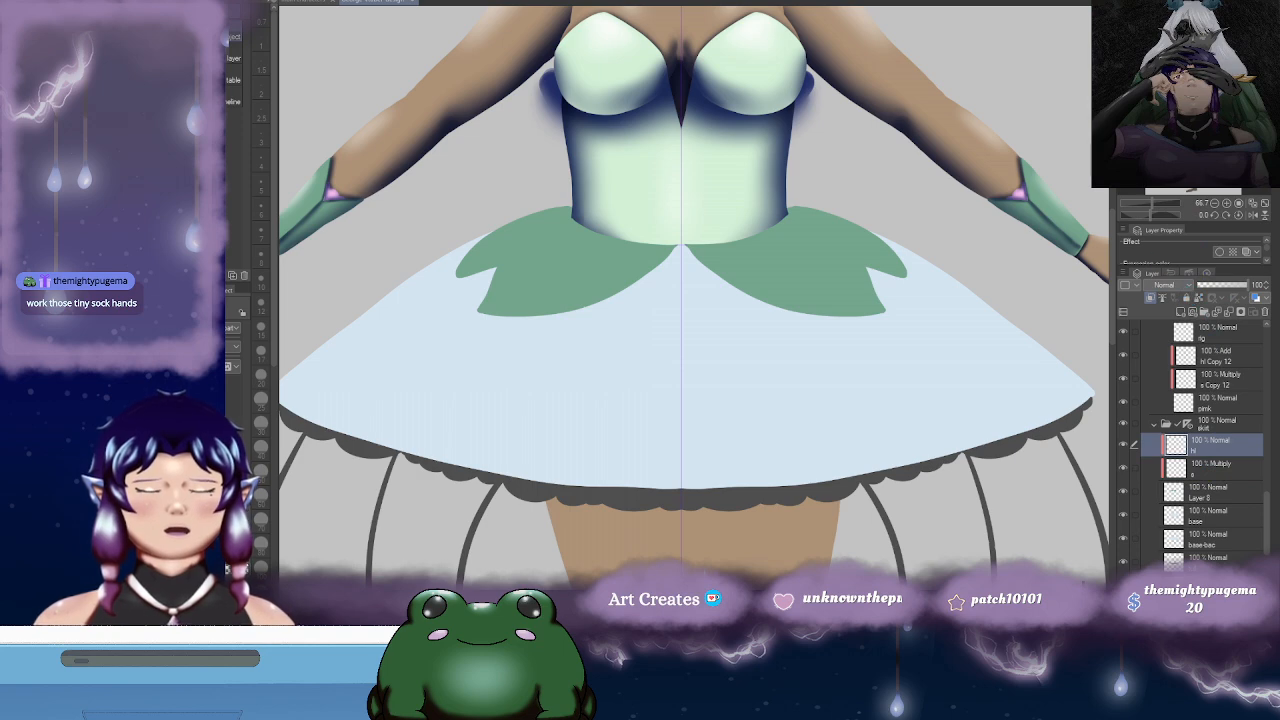
- On the skirt's Multiply layer, paint dark navy shadows along the edges of both green leaf overlays
{"action": "left_click", "coordinate": [1230, 468]}
{"action": "mouse_move", "coordinate": [697, 252]}
{"action": "left_mouse_down"}
{"action": "mouse_move", "coordinate": [704, 232]}
{"action": "mouse_move", "coordinate": [789, 214]}
{"action": "left_mouse_up"}
{"action": "key", "text": "b"}
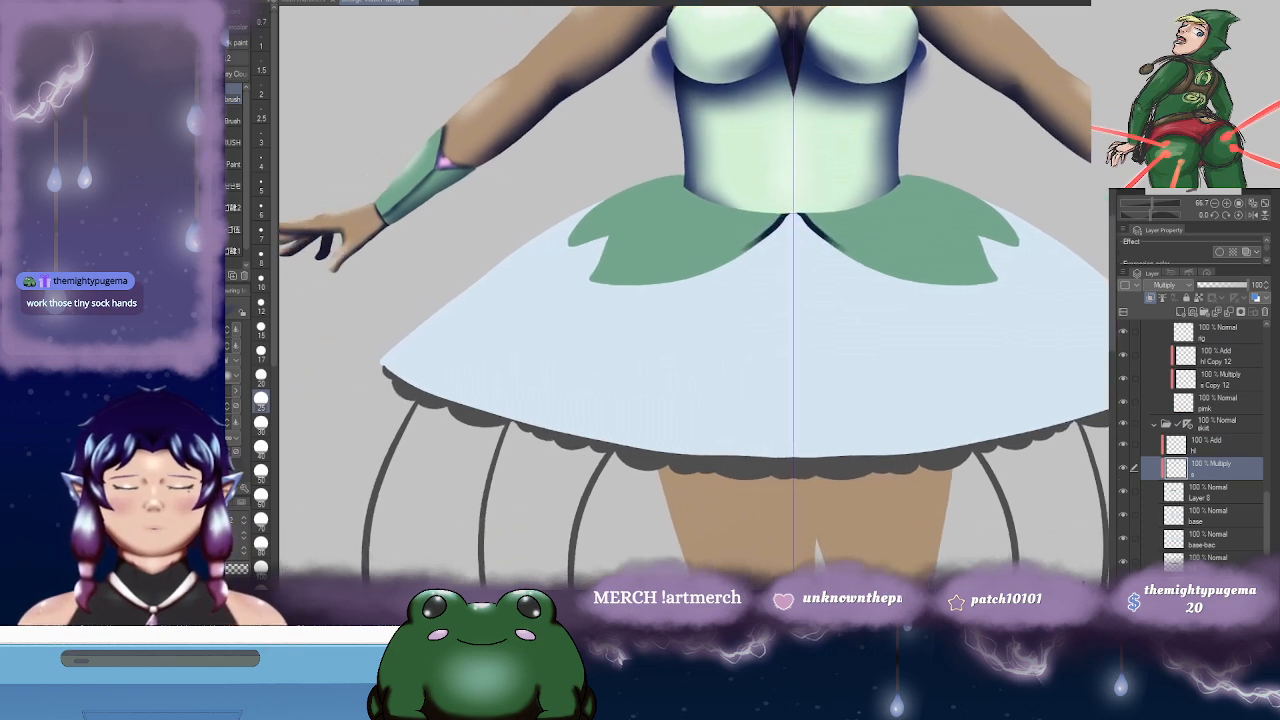
{"action": "left_click_drag", "start_coordinate": [591, 283], "coordinate": [996, 284]}
{"action": "mouse_move", "coordinate": [706, 218]}
{"action": "left_mouse_down"}
{"action": "mouse_move", "coordinate": [888, 228]}
{"action": "mouse_move", "coordinate": [652, 197]}
{"action": "mouse_move", "coordinate": [584, 242]}
{"action": "mouse_move", "coordinate": [621, 237]}
{"action": "mouse_move", "coordinate": [613, 279]}
{"action": "mouse_move", "coordinate": [640, 284]}
{"action": "mouse_move", "coordinate": [787, 232]}
{"action": "mouse_move", "coordinate": [660, 281]}
{"action": "left_mouse_up"}
{"action": "left_click_drag", "start_coordinate": [822, 250], "coordinate": [649, 279]}
- Soften the shadows around the edges of both green leaves with the Blur tool
{"action": "key", "text": "j"}
{"action": "left_click_drag", "start_coordinate": [870, 235], "coordinate": [767, 237]}
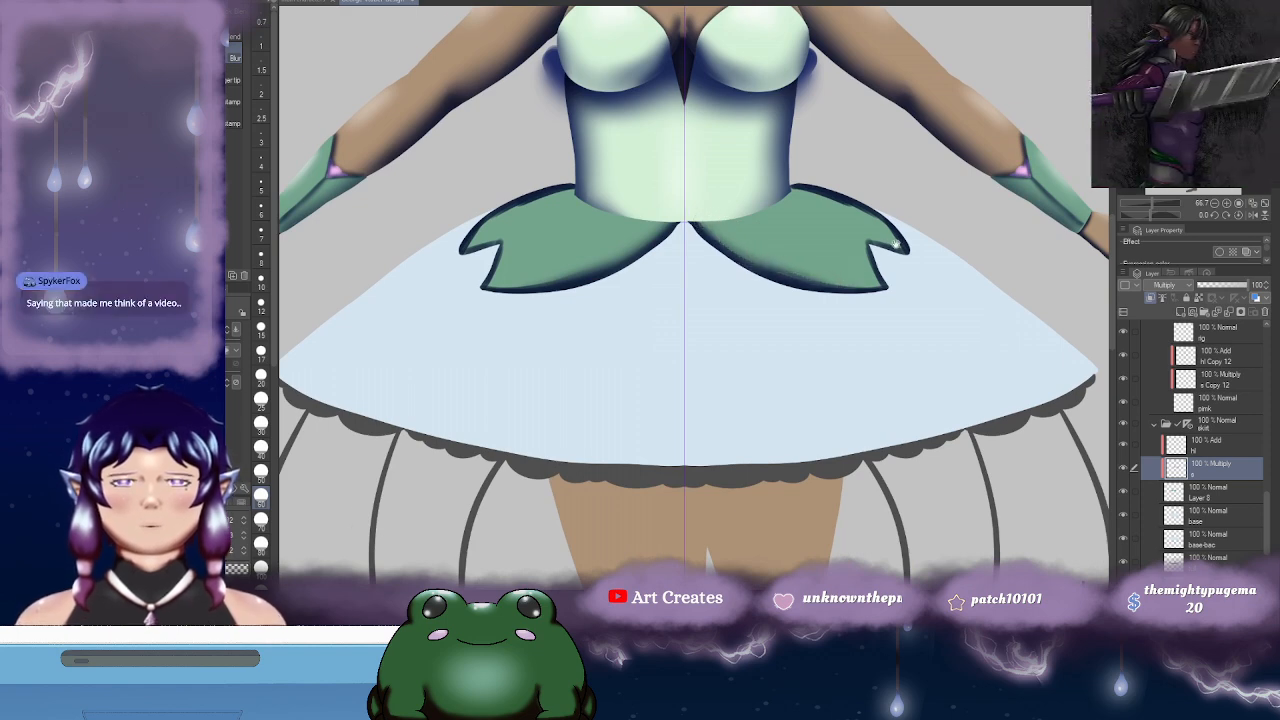
{"action": "left_click_drag", "start_coordinate": [885, 245], "coordinate": [958, 239]}
{"action": "mouse_move", "coordinate": [714, 239]}
{"action": "left_mouse_down"}
{"action": "mouse_move", "coordinate": [731, 236]}
{"action": "mouse_move", "coordinate": [747, 266]}
{"action": "left_mouse_up"}
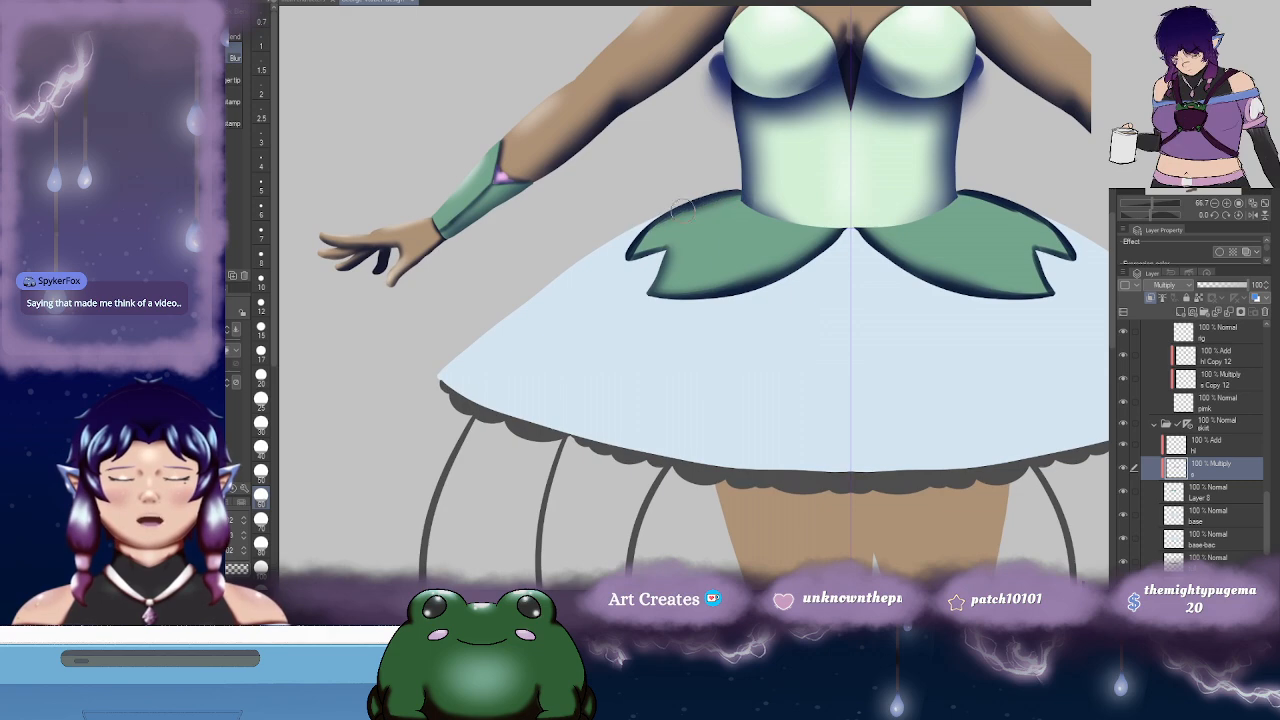
{"action": "mouse_move", "coordinate": [661, 227]}
{"action": "left_mouse_down"}
{"action": "mouse_move", "coordinate": [637, 255]}
{"action": "mouse_move", "coordinate": [624, 245]}
{"action": "left_mouse_up"}
{"action": "left_click_drag", "start_coordinate": [991, 213], "coordinate": [737, 226]}
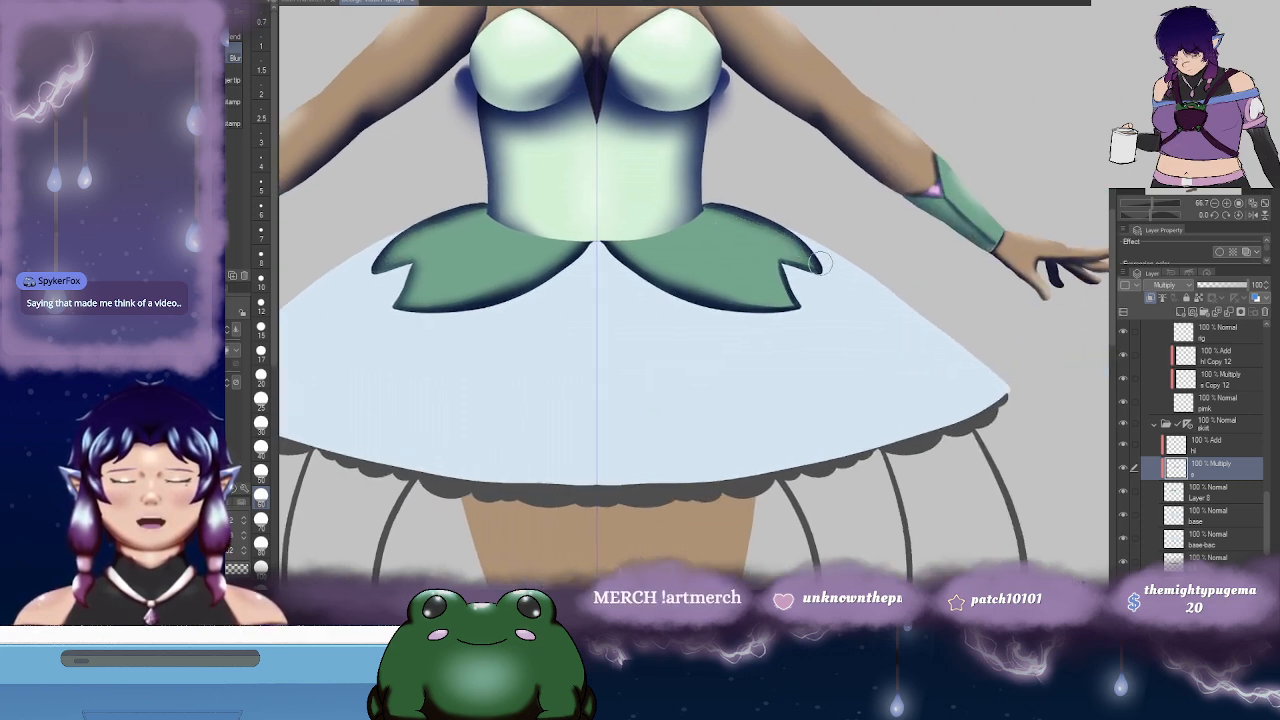
{"action": "scroll", "coordinate": [682, 257], "scroll_direction": "down", "scroll_amount": 1}
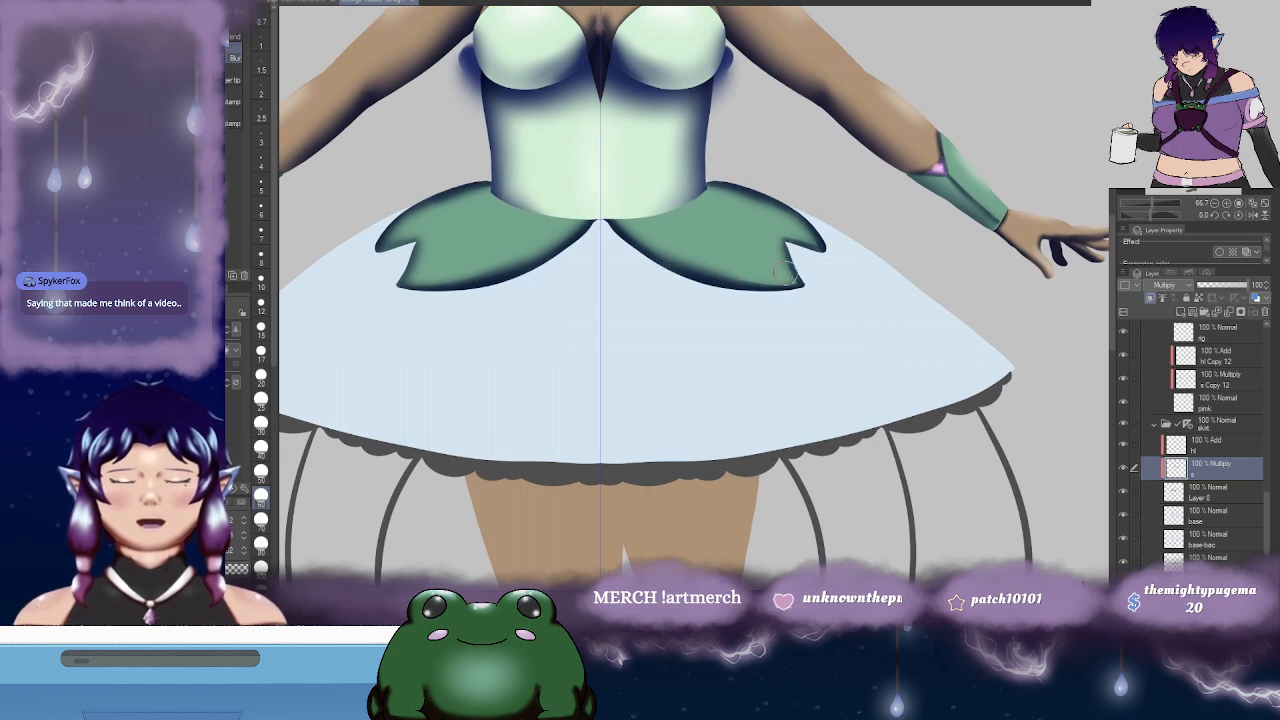
{"action": "left_click_drag", "start_coordinate": [765, 215], "coordinate": [816, 217]}
- Paint a dark shadow on the leaves along the bodice's lower edge and blur it into the green
{"action": "key", "text": "b"}
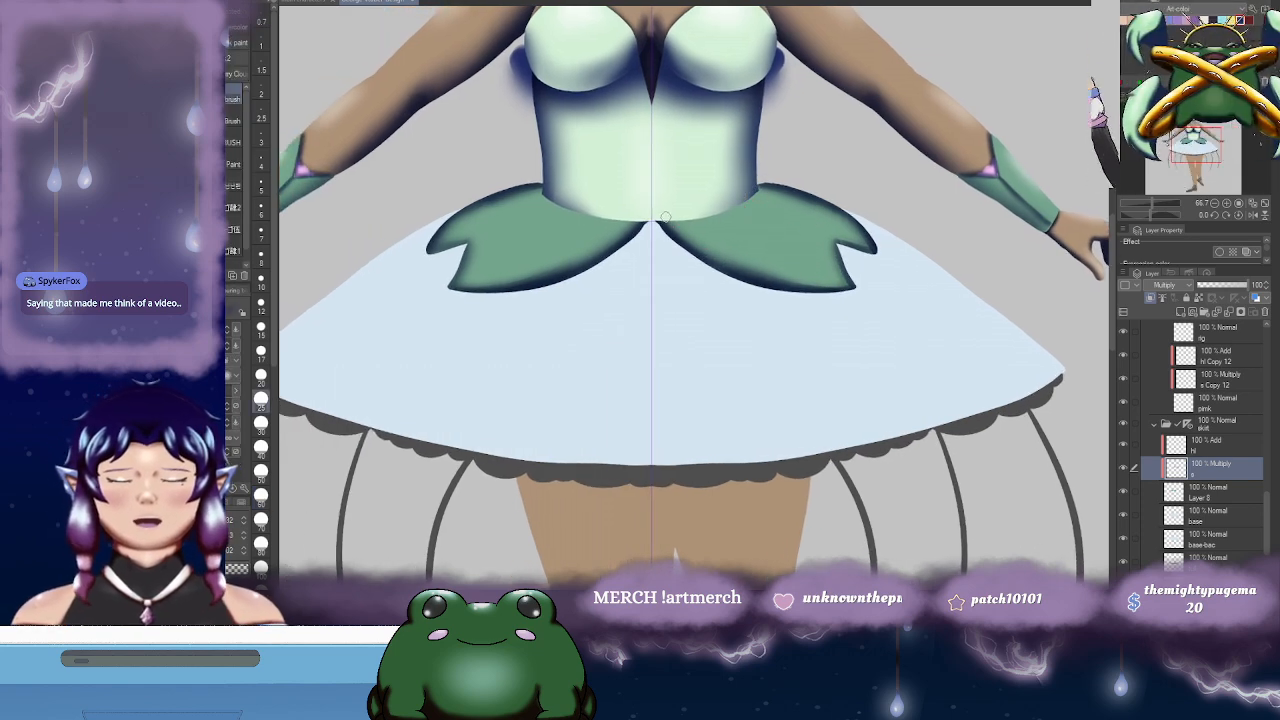
{"action": "mouse_move", "coordinate": [672, 220]}
{"action": "left_mouse_down"}
{"action": "mouse_move", "coordinate": [762, 187]}
{"action": "mouse_move", "coordinate": [687, 224]}
{"action": "mouse_move", "coordinate": [732, 210]}
{"action": "left_mouse_up"}
{"action": "key", "text": "j"}
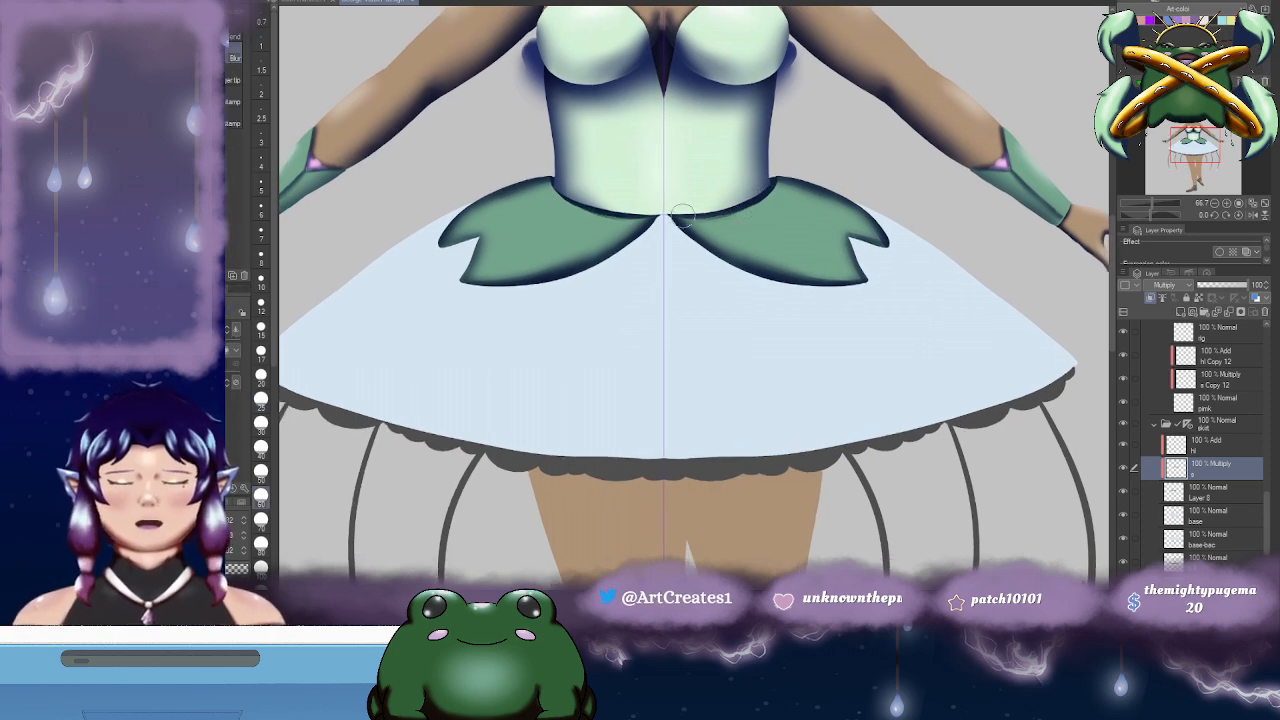
{"action": "left_click_drag", "start_coordinate": [779, 176], "coordinate": [893, 198]}
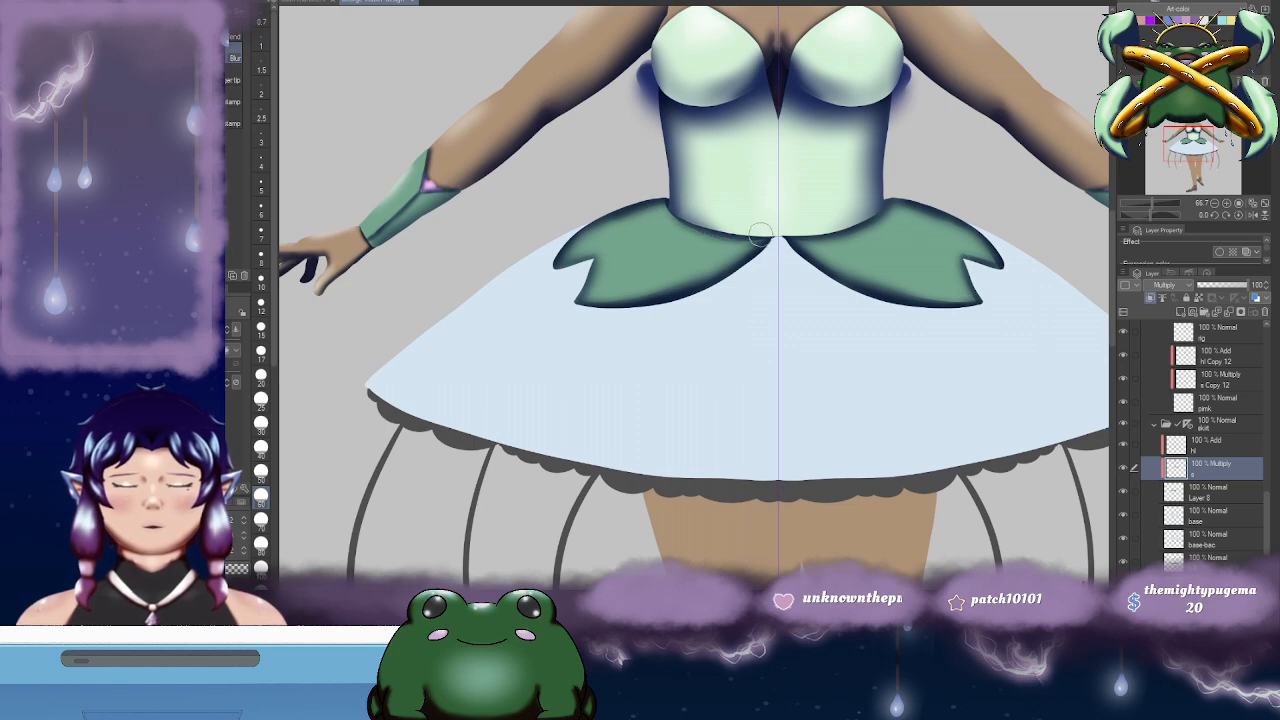
- On the "hl" Add layer, paint white highlight strokes on both green leaves and soften them with the Blur tool
{"action": "mouse_move", "coordinate": [760, 232]}
{"action": "left_mouse_down"}
{"action": "mouse_move", "coordinate": [685, 220]}
{"action": "mouse_move", "coordinate": [753, 175]}
{"action": "left_mouse_up"}
{"action": "left_click", "coordinate": [1210, 445]}
{"action": "mouse_move", "coordinate": [640, 207]}
{"action": "left_mouse_down"}
{"action": "mouse_move", "coordinate": [684, 191]}
{"action": "mouse_move", "coordinate": [650, 203]}
{"action": "mouse_move", "coordinate": [710, 232]}
{"action": "mouse_move", "coordinate": [643, 241]}
{"action": "left_mouse_up"}
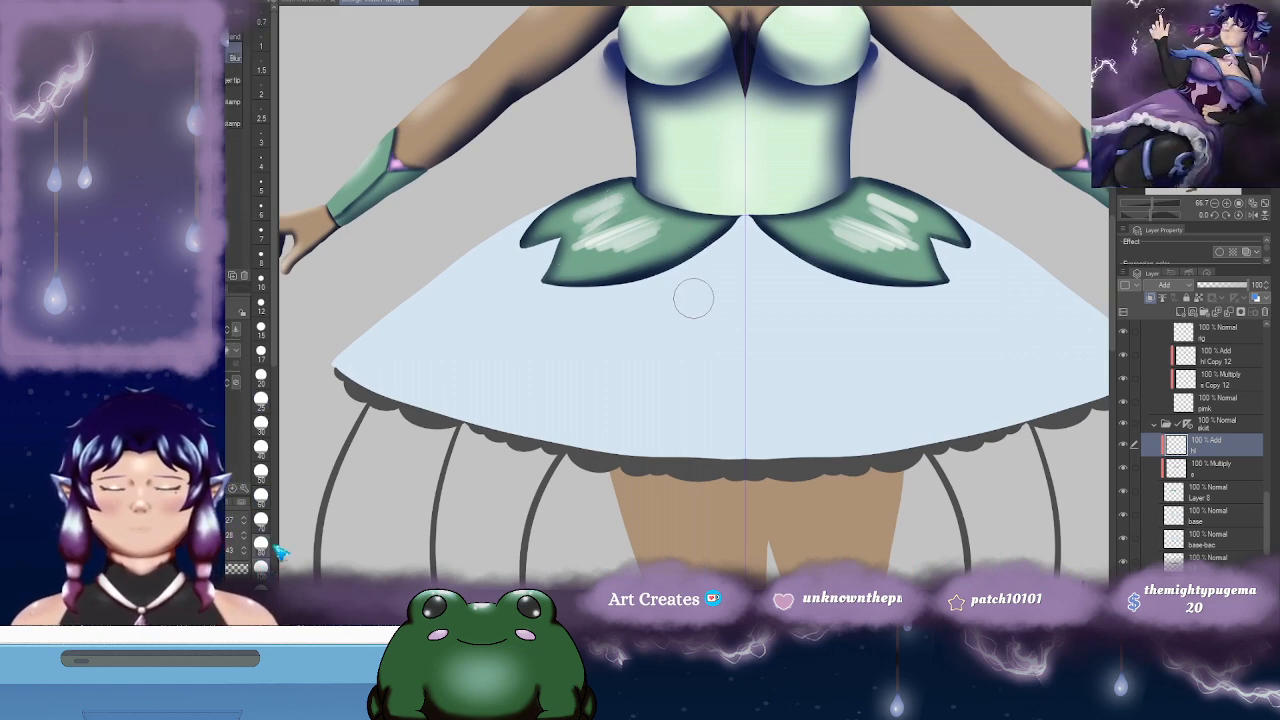
{"action": "mouse_move", "coordinate": [585, 212]}
{"action": "left_mouse_down"}
{"action": "mouse_move", "coordinate": [655, 200]}
{"action": "mouse_move", "coordinate": [613, 240]}
{"action": "mouse_move", "coordinate": [387, 276]}
{"action": "left_mouse_up"}
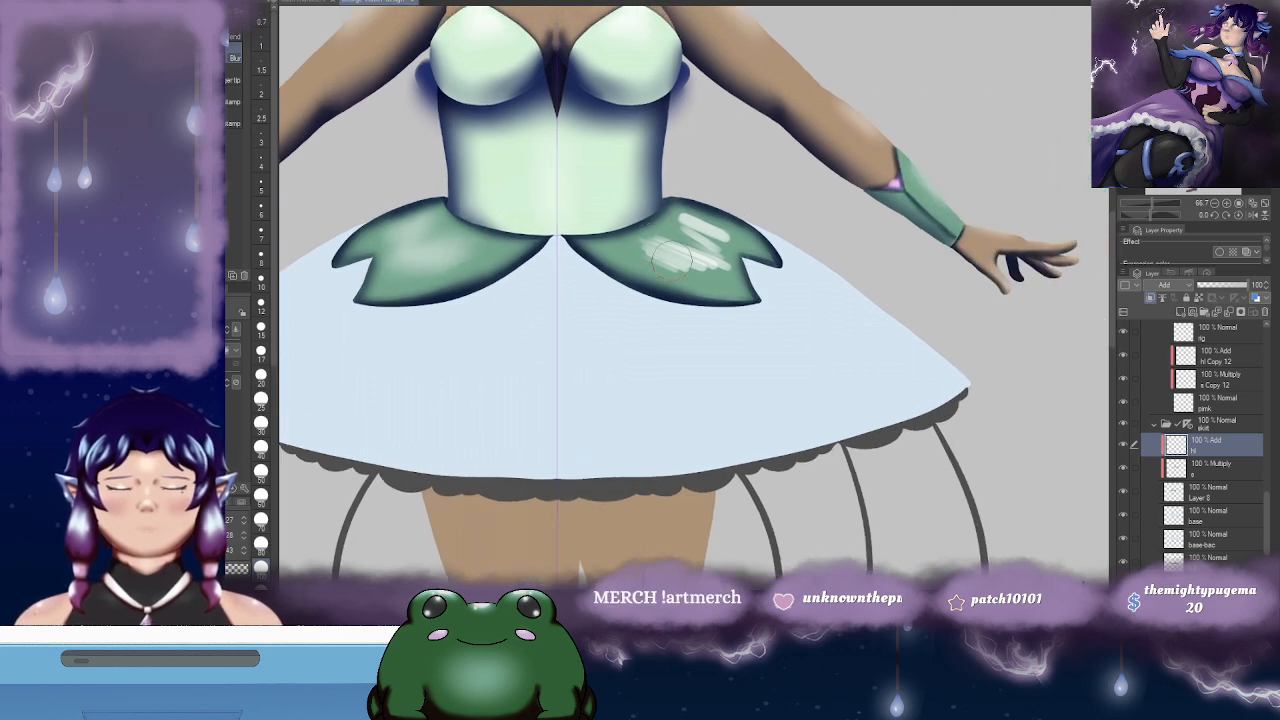
{"action": "mouse_move", "coordinate": [655, 215]}
{"action": "left_mouse_down"}
{"action": "mouse_move", "coordinate": [746, 254]}
{"action": "mouse_move", "coordinate": [676, 187]}
{"action": "mouse_move", "coordinate": [641, 225]}
{"action": "mouse_move", "coordinate": [649, 257]}
{"action": "mouse_move", "coordinate": [698, 264]}
{"action": "mouse_move", "coordinate": [766, 249]}
{"action": "mouse_move", "coordinate": [827, 267]}
{"action": "left_mouse_up"}
{"action": "scroll", "coordinate": [826, 345], "scroll_direction": "down", "scroll_amount": 1}
{"action": "scroll", "coordinate": [823, 347], "scroll_direction": "up", "scroll_amount": 1}
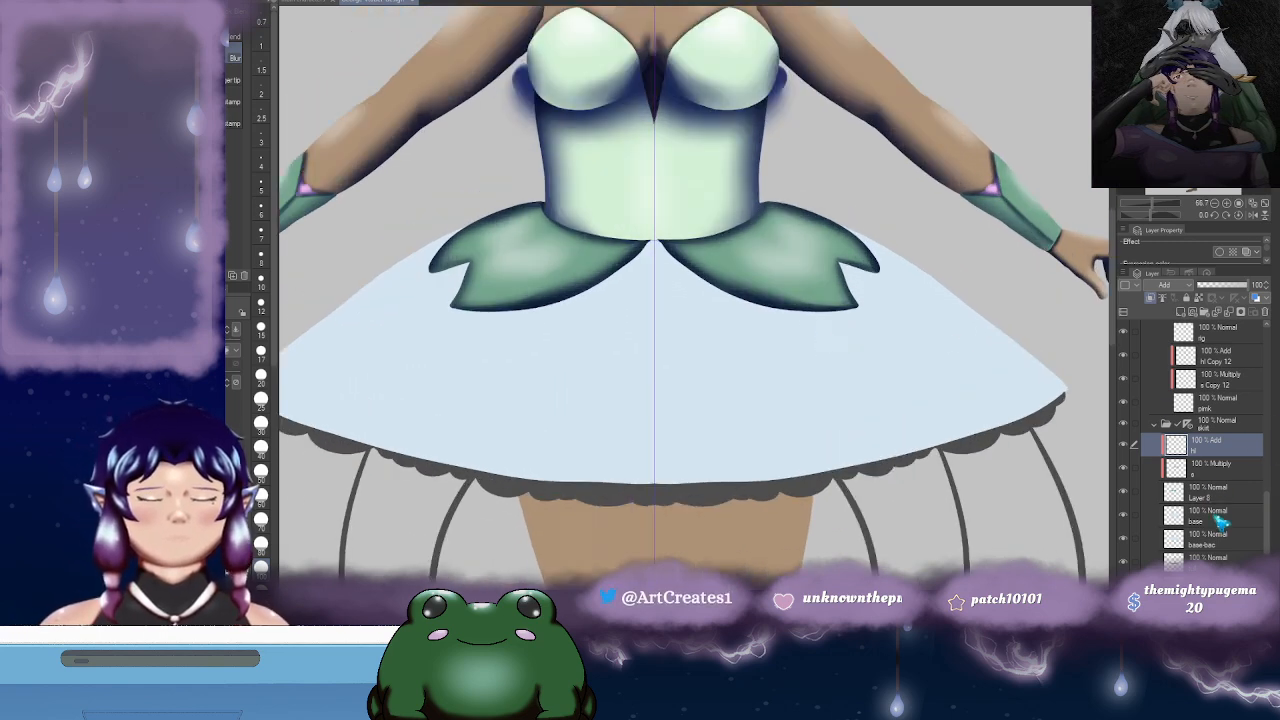
- Add two layers clipped to the skirt's "base" layer, naming the lower one "s" and the upper one "hl"
{"action": "left_click", "coordinate": [1222, 522]}
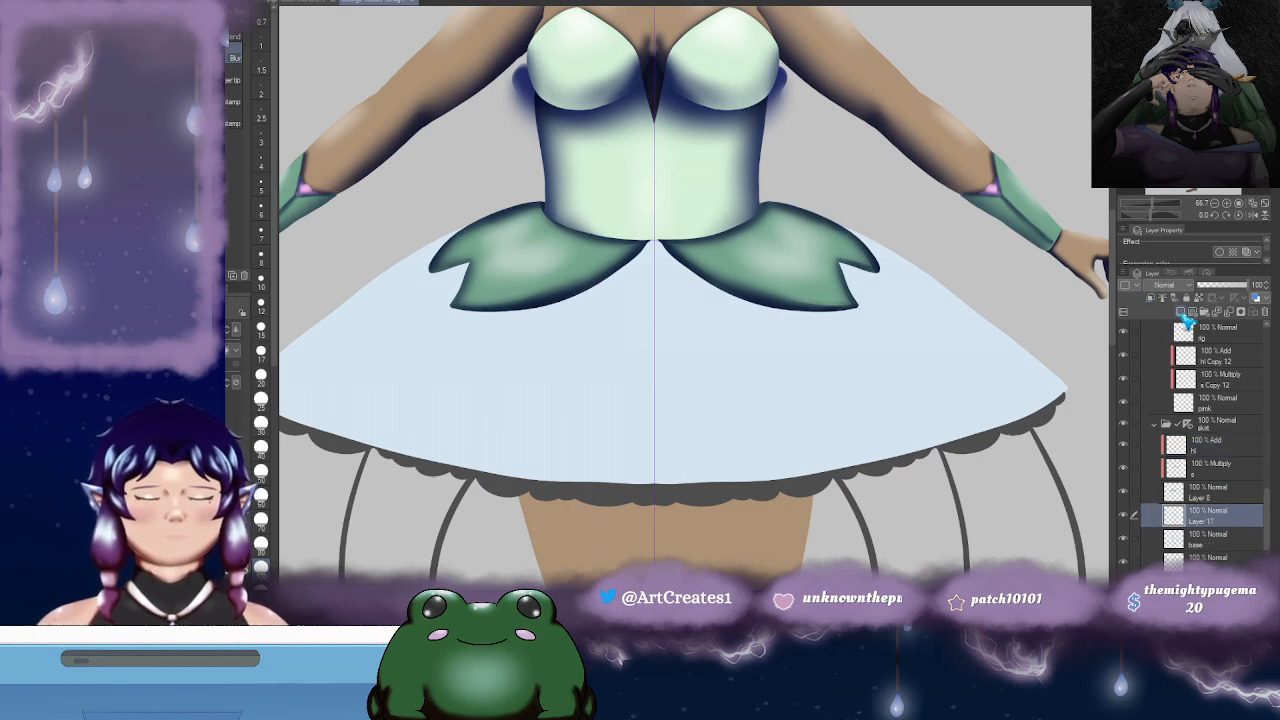
{"action": "left_click", "coordinate": [1181, 313]}
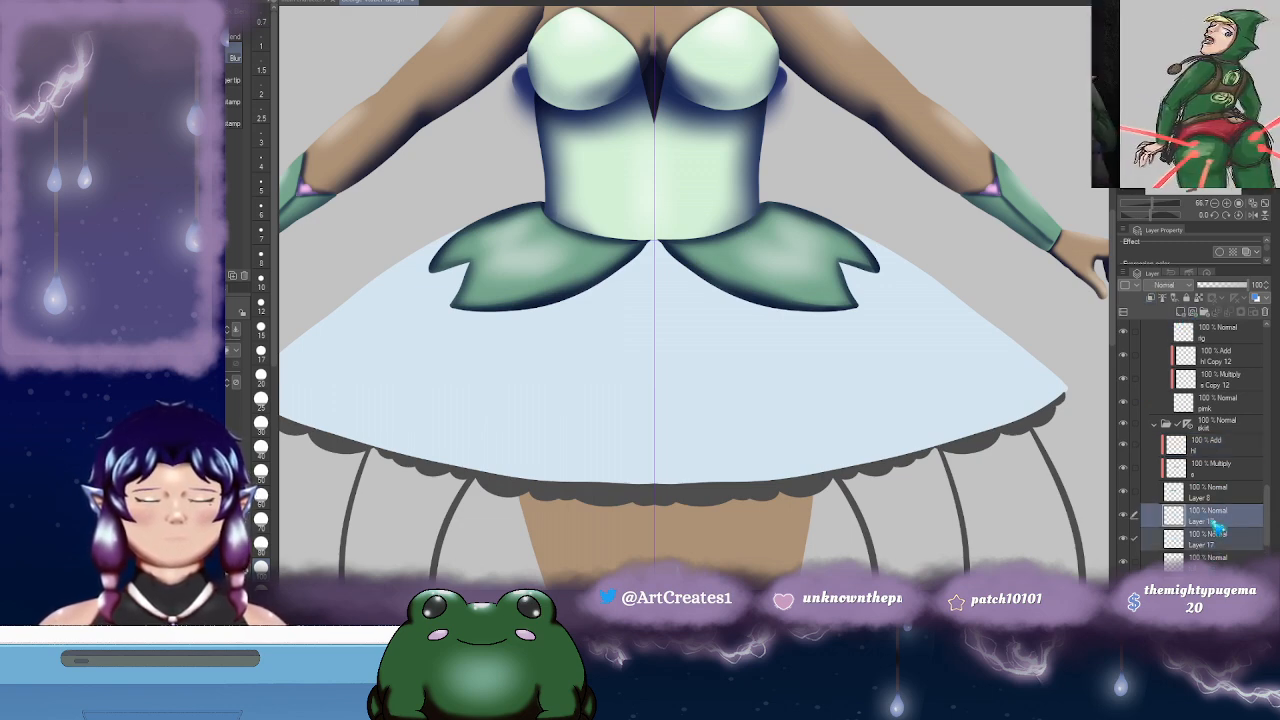
{"action": "double_click", "coordinate": [1219, 546]}
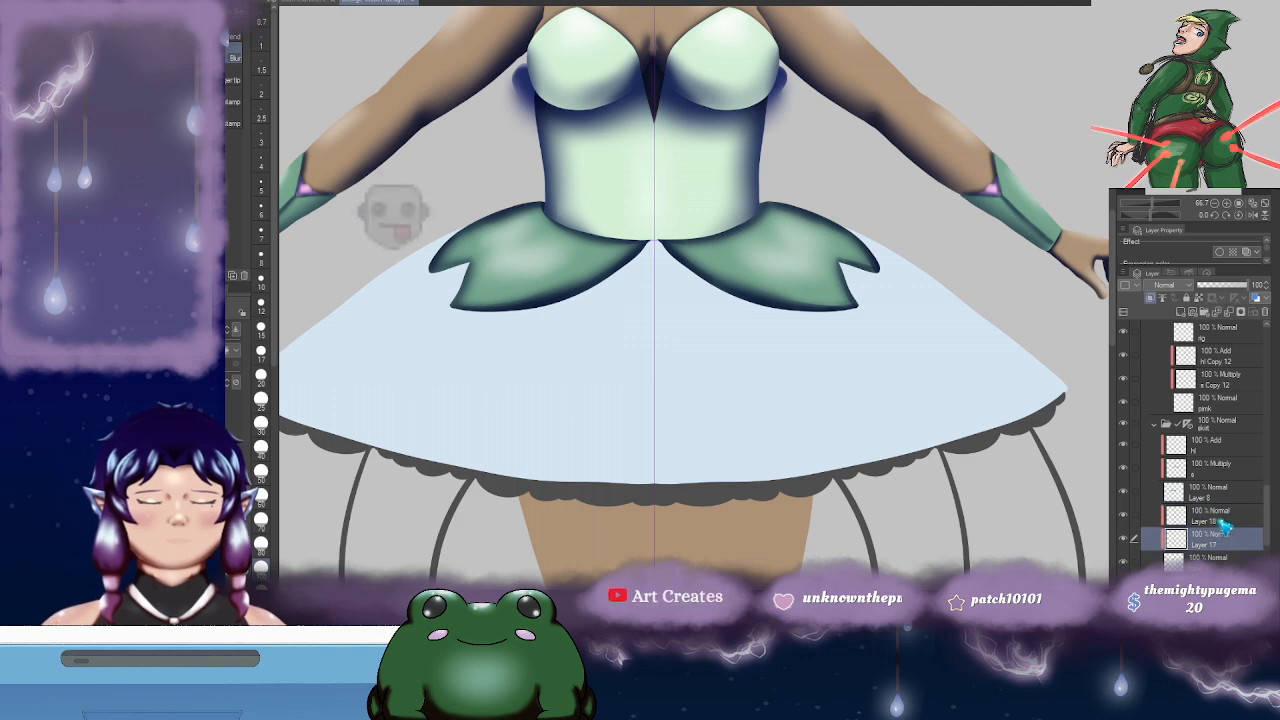
{"action": "type", "text": "s"}
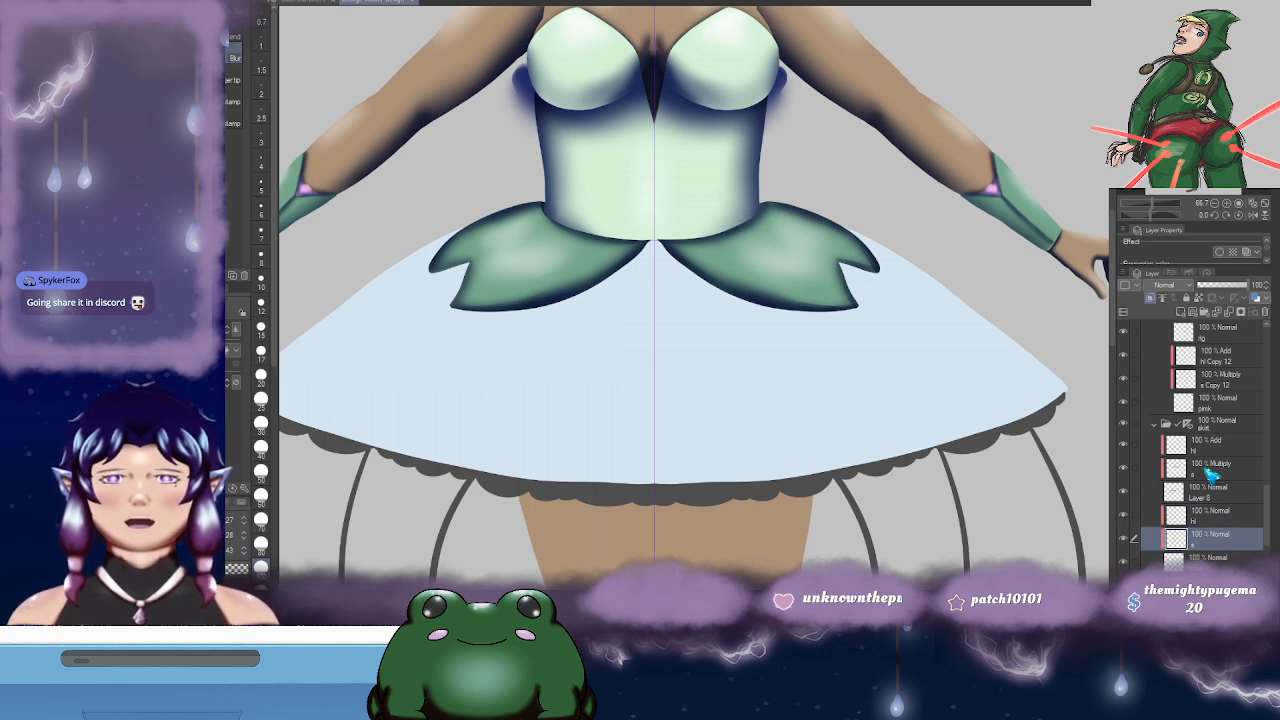
- Try a navy brush stroke along the skirt's upper edge, undo it, and hide the green leaf layer
{"action": "left_click_drag", "start_coordinate": [843, 358], "coordinate": [828, 278]}
{"action": "scroll", "coordinate": [860, 285], "scroll_direction": "down", "scroll_amount": 2}
{"action": "scroll", "coordinate": [860, 285], "scroll_direction": "up", "scroll_amount": 2}
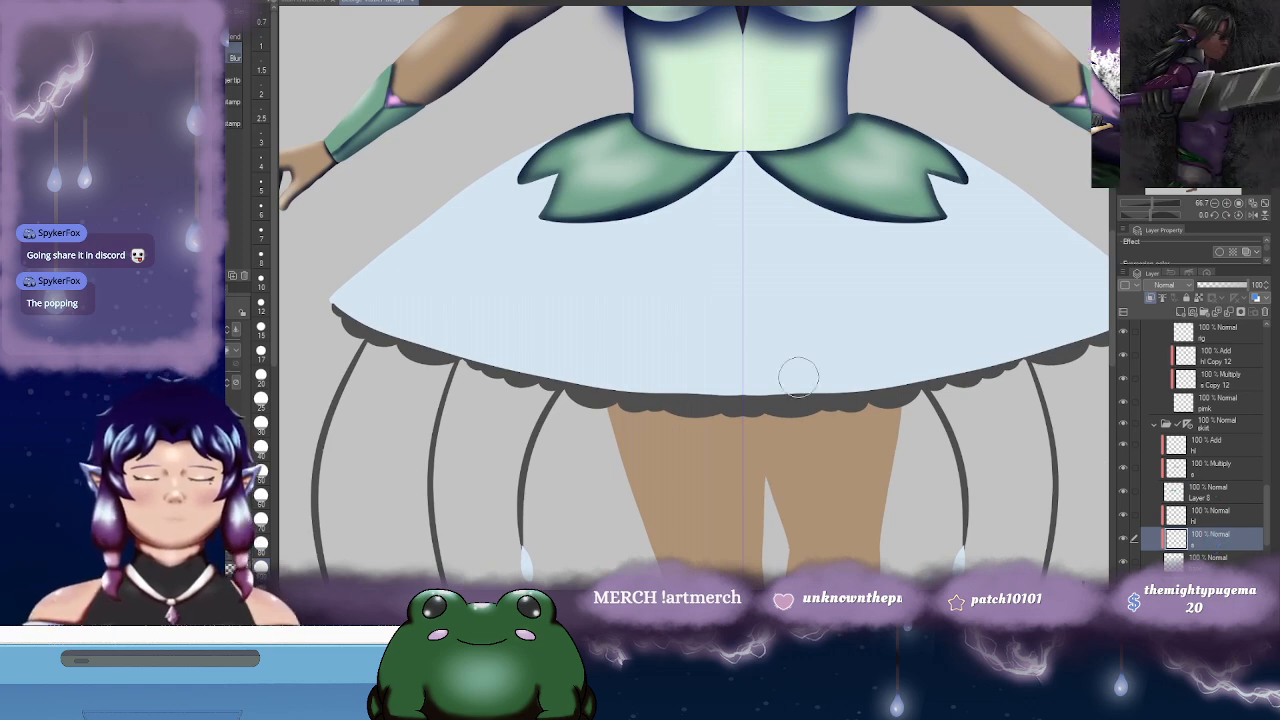
{"action": "left_click_drag", "start_coordinate": [795, 318], "coordinate": [777, 337]}
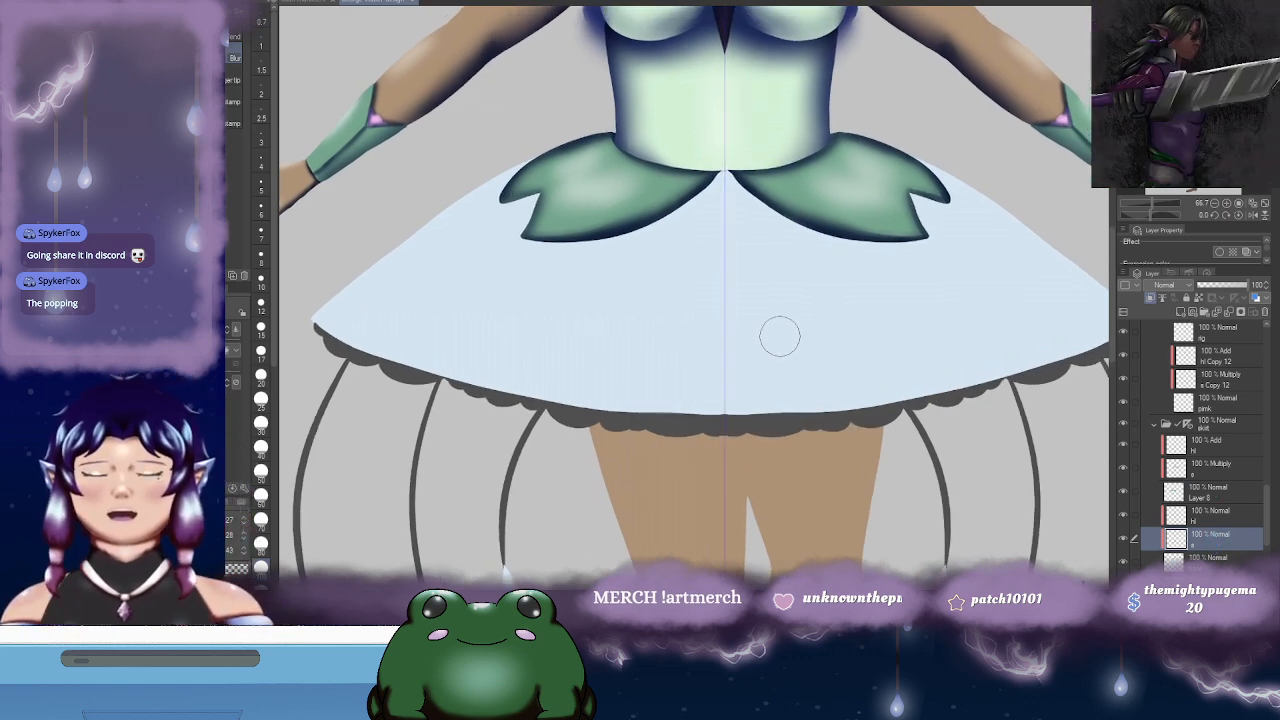
{"action": "key", "text": "b"}
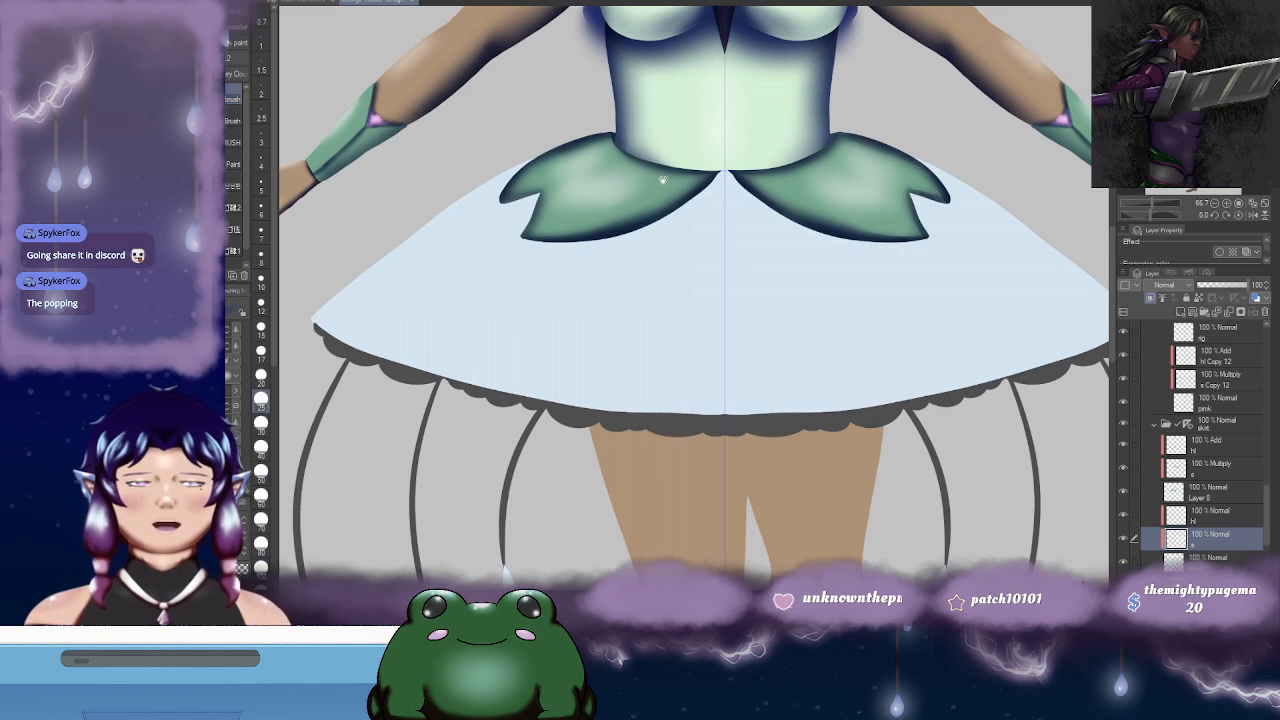
{"action": "mouse_move", "coordinate": [591, 161]}
{"action": "left_mouse_down"}
{"action": "mouse_move", "coordinate": [716, 161]}
{"action": "mouse_move", "coordinate": [580, 205]}
{"action": "left_mouse_up"}
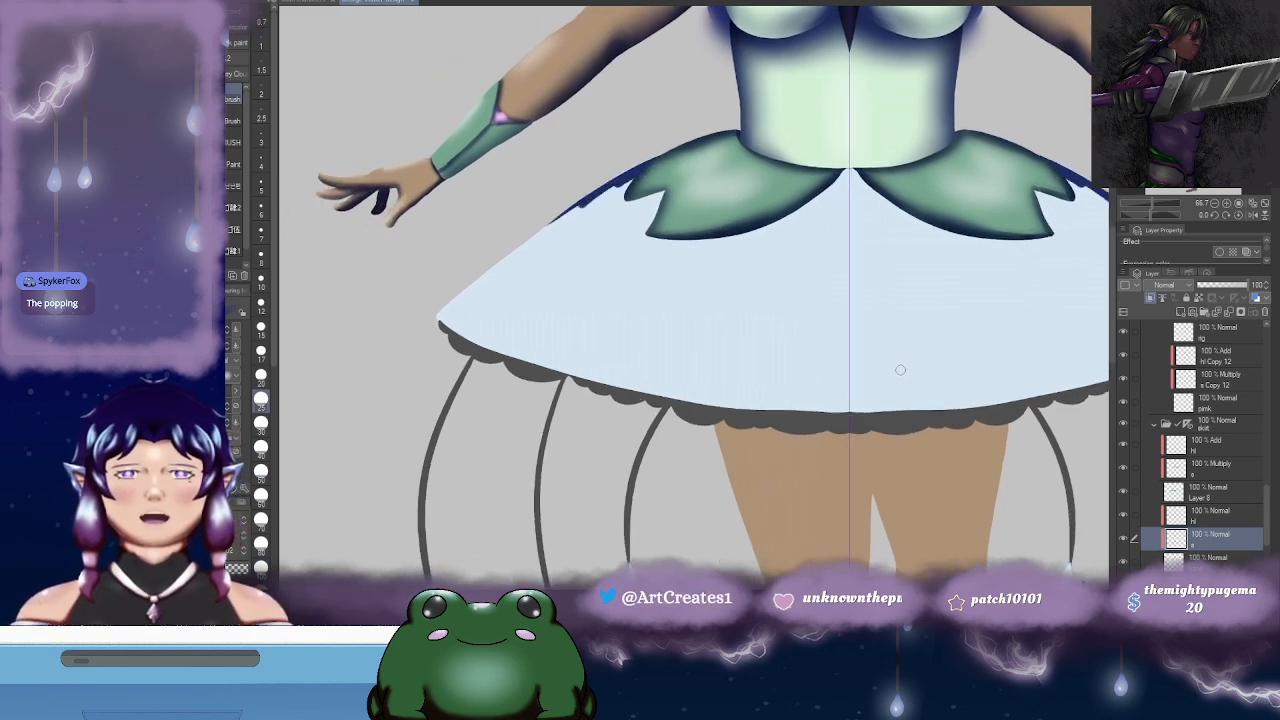
{"action": "key", "text": "ctrl+z"}
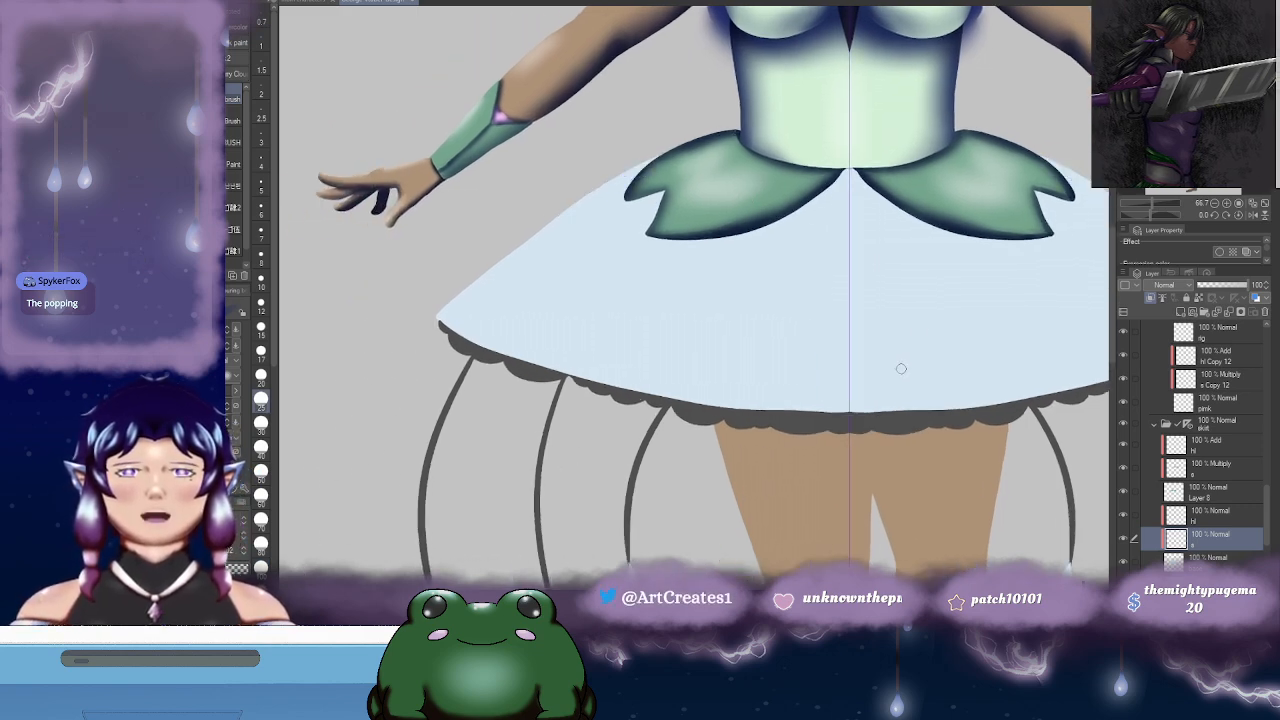
{"action": "left_click", "coordinate": [1124, 492]}
- On the skirt's "s" layer, paint a dark navy shadow line below the bodice and along the skirt's sloping sides
{"action": "left_click_drag", "start_coordinate": [856, 246], "coordinate": [856, 261]}
{"action": "mouse_move", "coordinate": [737, 150]}
{"action": "left_mouse_down"}
{"action": "mouse_move", "coordinate": [754, 168]}
{"action": "mouse_move", "coordinate": [869, 189]}
{"action": "left_mouse_up"}
{"action": "mouse_move", "coordinate": [801, 150]}
{"action": "left_mouse_down"}
{"action": "mouse_move", "coordinate": [688, 189]}
{"action": "mouse_move", "coordinate": [607, 257]}
{"action": "left_mouse_up"}
{"action": "left_click_drag", "start_coordinate": [877, 151], "coordinate": [700, 221]}
{"action": "left_click_drag", "start_coordinate": [749, 259], "coordinate": [953, 151]}
{"action": "left_click_drag", "start_coordinate": [712, 166], "coordinate": [586, 262]}
{"action": "left_click_drag", "start_coordinate": [700, 266], "coordinate": [694, 235]}
{"action": "left_click_drag", "start_coordinate": [750, 299], "coordinate": [676, 259]}
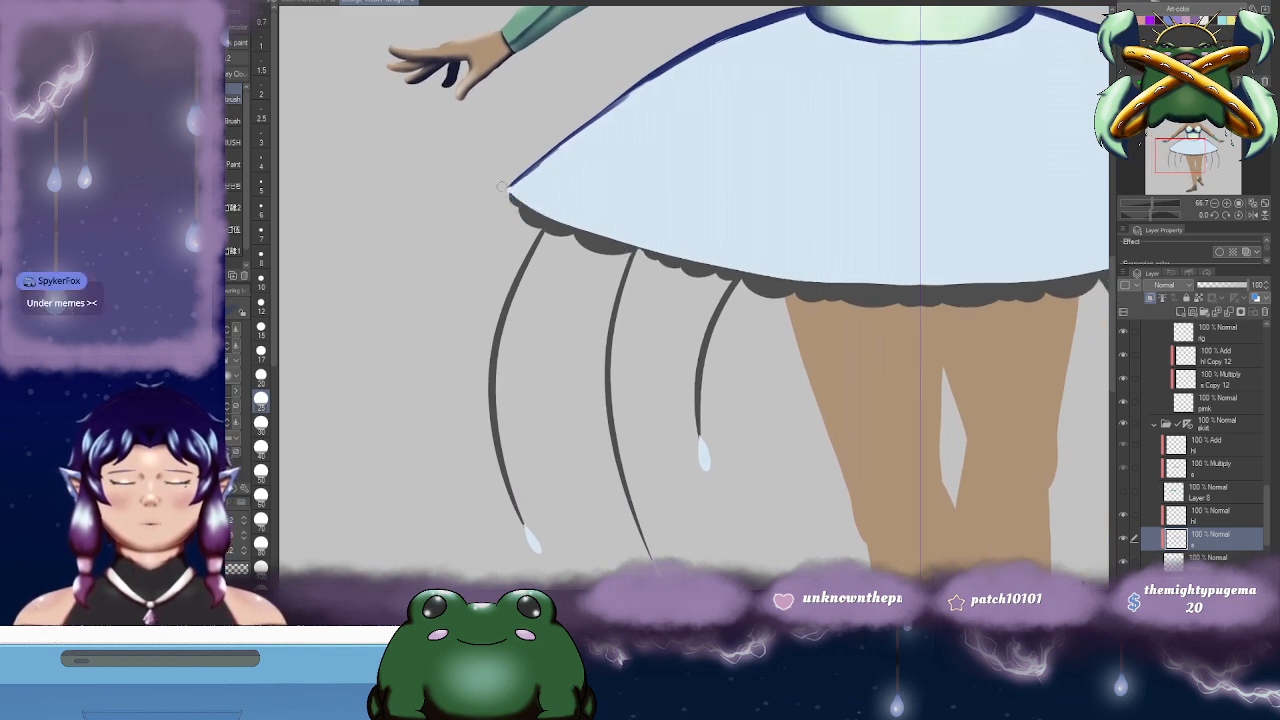
- Paint the dark navy shadow line along the skirt's full hem, just above the scalloped trim
{"action": "mouse_move", "coordinate": [510, 192]}
{"action": "left_mouse_down"}
{"action": "mouse_move", "coordinate": [657, 252]}
{"action": "mouse_move", "coordinate": [692, 256]}
{"action": "mouse_move", "coordinate": [617, 239]}
{"action": "mouse_move", "coordinate": [810, 281]}
{"action": "left_mouse_up"}
{"action": "left_click_drag", "start_coordinate": [812, 283], "coordinate": [763, 273]}
{"action": "left_click_drag", "start_coordinate": [682, 257], "coordinate": [864, 271]}
{"action": "mouse_move", "coordinate": [719, 256]}
{"action": "left_mouse_down"}
{"action": "mouse_move", "coordinate": [956, 268]}
{"action": "mouse_move", "coordinate": [834, 272]}
{"action": "mouse_move", "coordinate": [829, 290]}
{"action": "mouse_move", "coordinate": [993, 254]}
{"action": "left_mouse_up"}
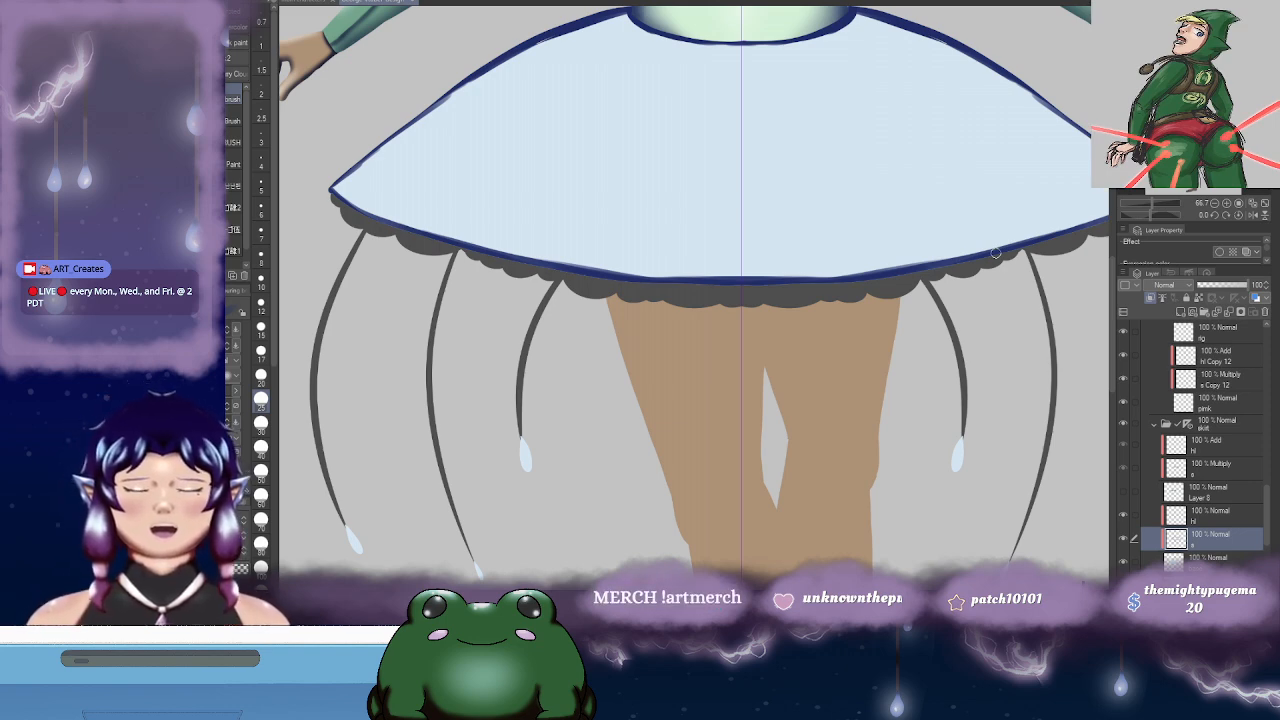
- Blur the navy shadow along the waistline and both sloping sides of the skirt into the pale blue
{"action": "mouse_move", "coordinate": [909, 73]}
{"action": "left_mouse_down"}
{"action": "mouse_move", "coordinate": [867, 159]}
{"action": "mouse_move", "coordinate": [802, 209]}
{"action": "left_mouse_up"}
{"action": "key", "text": "j"}
{"action": "mouse_move", "coordinate": [797, 144]}
{"action": "left_mouse_down"}
{"action": "mouse_move", "coordinate": [885, 153]}
{"action": "mouse_move", "coordinate": [900, 172]}
{"action": "mouse_move", "coordinate": [828, 141]}
{"action": "mouse_move", "coordinate": [973, 205]}
{"action": "mouse_move", "coordinate": [866, 155]}
{"action": "mouse_move", "coordinate": [980, 238]}
{"action": "mouse_move", "coordinate": [1020, 233]}
{"action": "mouse_move", "coordinate": [944, 188]}
{"action": "mouse_move", "coordinate": [1077, 290]}
{"action": "left_mouse_up"}
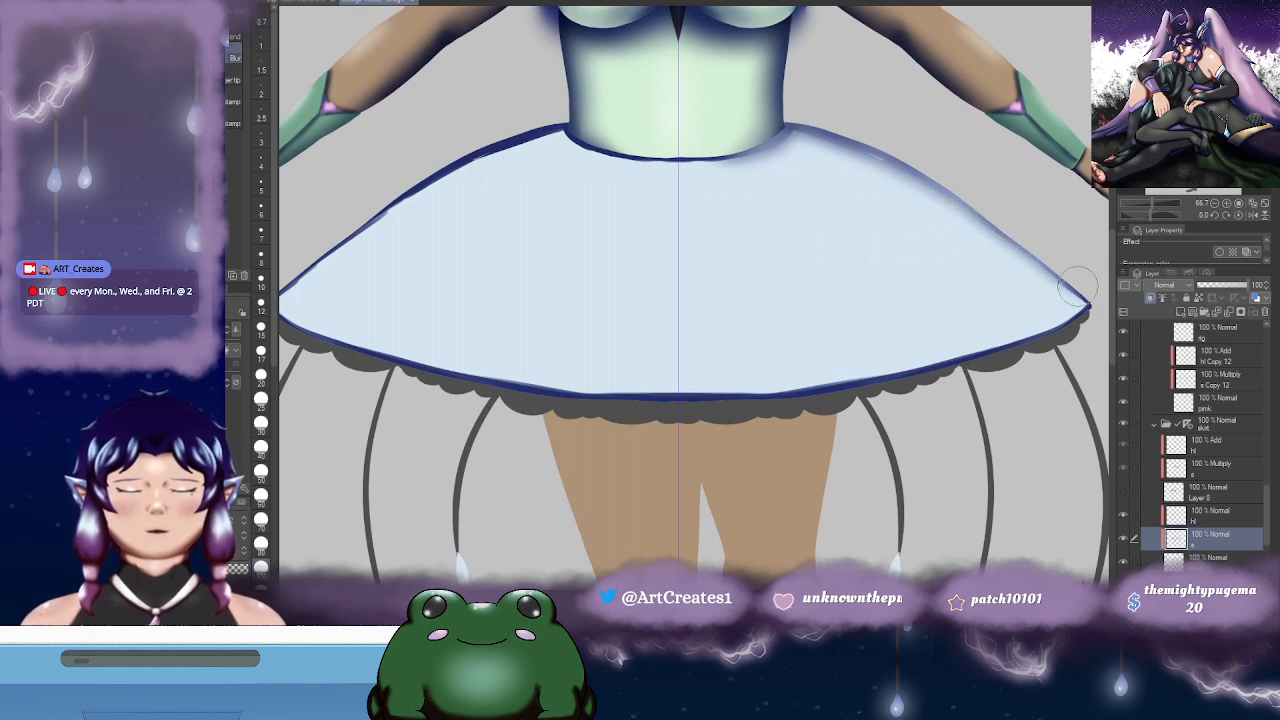
{"action": "left_click_drag", "start_coordinate": [743, 244], "coordinate": [967, 273]}
{"action": "mouse_move", "coordinate": [788, 165]}
{"action": "left_mouse_down"}
{"action": "mouse_move", "coordinate": [743, 172]}
{"action": "mouse_move", "coordinate": [657, 212]}
{"action": "mouse_move", "coordinate": [628, 240]}
{"action": "mouse_move", "coordinate": [722, 182]}
{"action": "mouse_move", "coordinate": [543, 292]}
{"action": "left_mouse_up"}
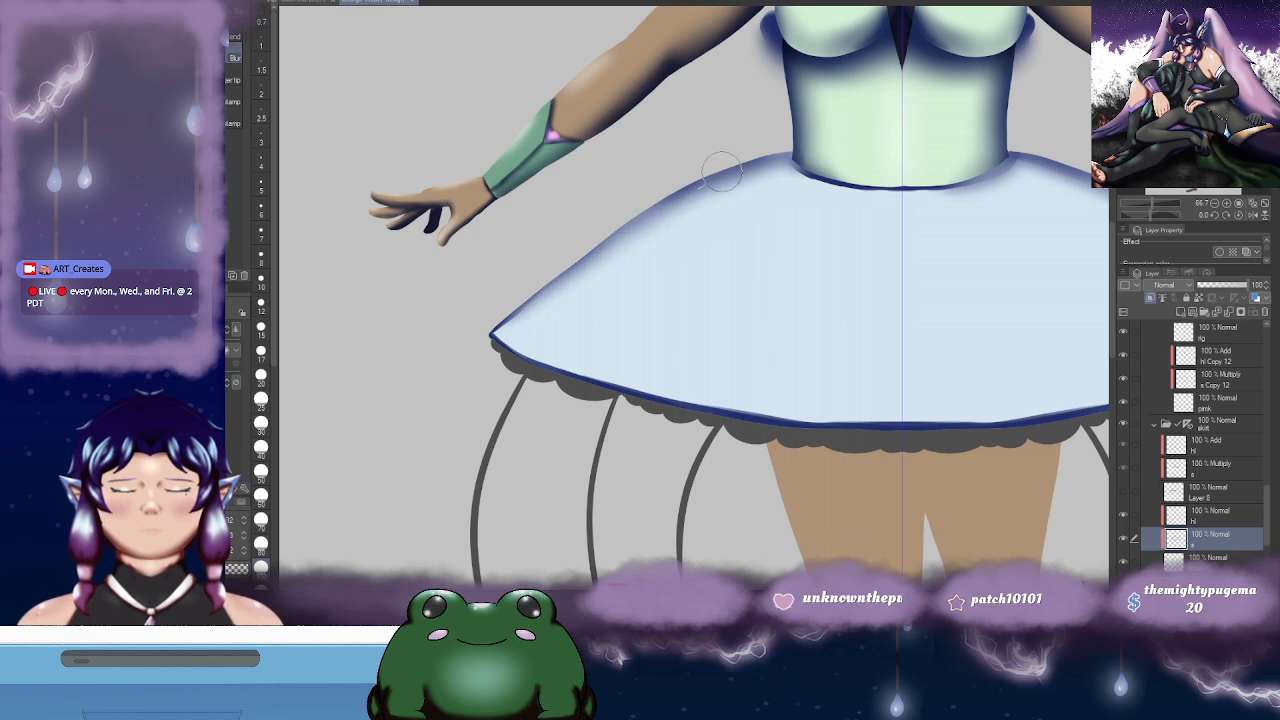
{"action": "mouse_move", "coordinate": [721, 172]}
{"action": "left_mouse_down"}
{"action": "mouse_move", "coordinate": [920, 188]}
{"action": "mouse_move", "coordinate": [866, 185]}
{"action": "mouse_move", "coordinate": [846, 118]}
{"action": "left_mouse_up"}
- Blur the navy shadow along the skirt's hem from one corner to the other
{"action": "mouse_move", "coordinate": [480, 283]}
{"action": "left_mouse_down"}
{"action": "mouse_move", "coordinate": [745, 355]}
{"action": "mouse_move", "coordinate": [718, 349]}
{"action": "left_mouse_up"}
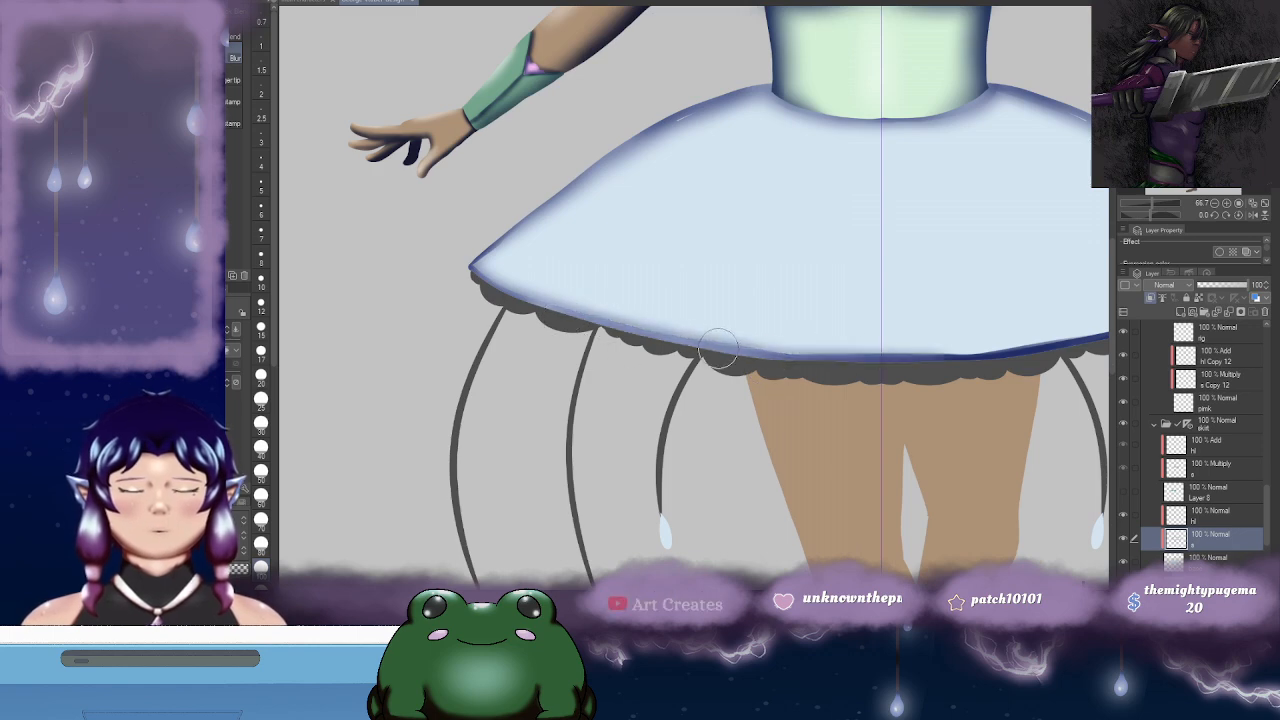
{"action": "mouse_move", "coordinate": [940, 362]}
{"action": "left_mouse_down"}
{"action": "mouse_move", "coordinate": [742, 335]}
{"action": "mouse_move", "coordinate": [918, 308]}
{"action": "mouse_move", "coordinate": [1040, 268]}
{"action": "mouse_move", "coordinate": [1088, 236]}
{"action": "left_mouse_up"}
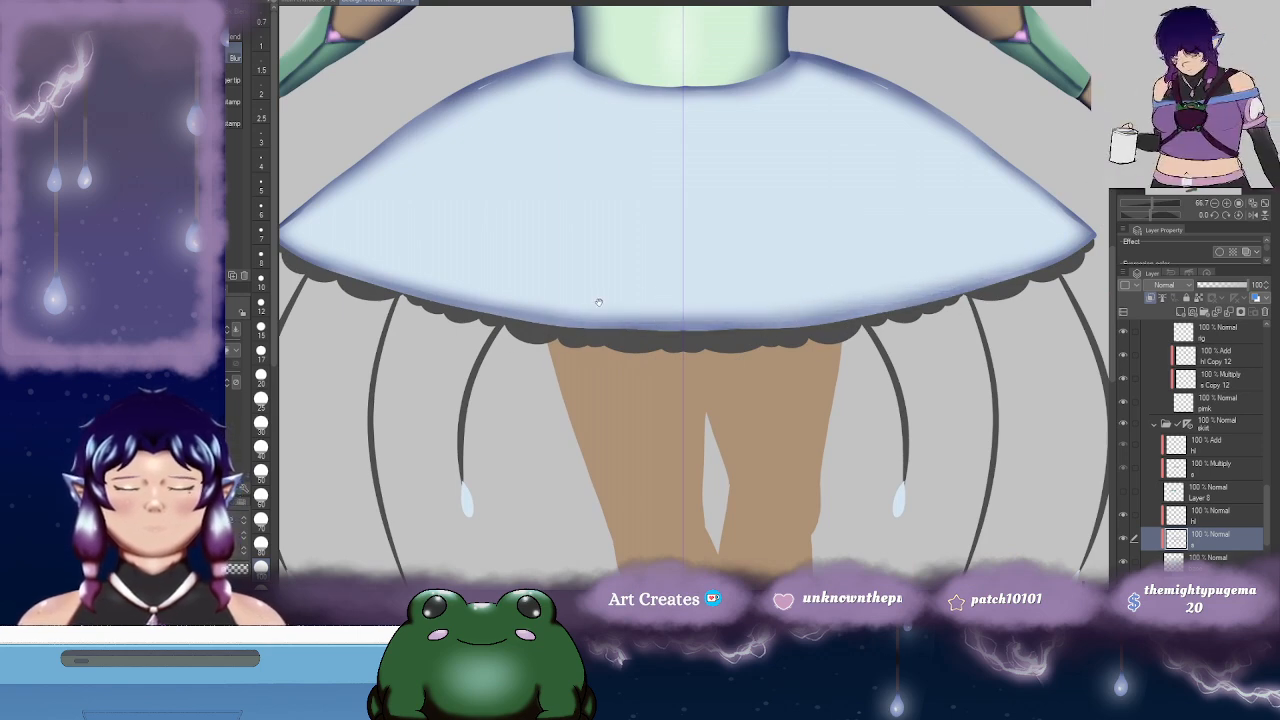
{"action": "left_click_drag", "start_coordinate": [599, 302], "coordinate": [731, 321]}
{"action": "left_click_drag", "start_coordinate": [599, 201], "coordinate": [627, 211]}
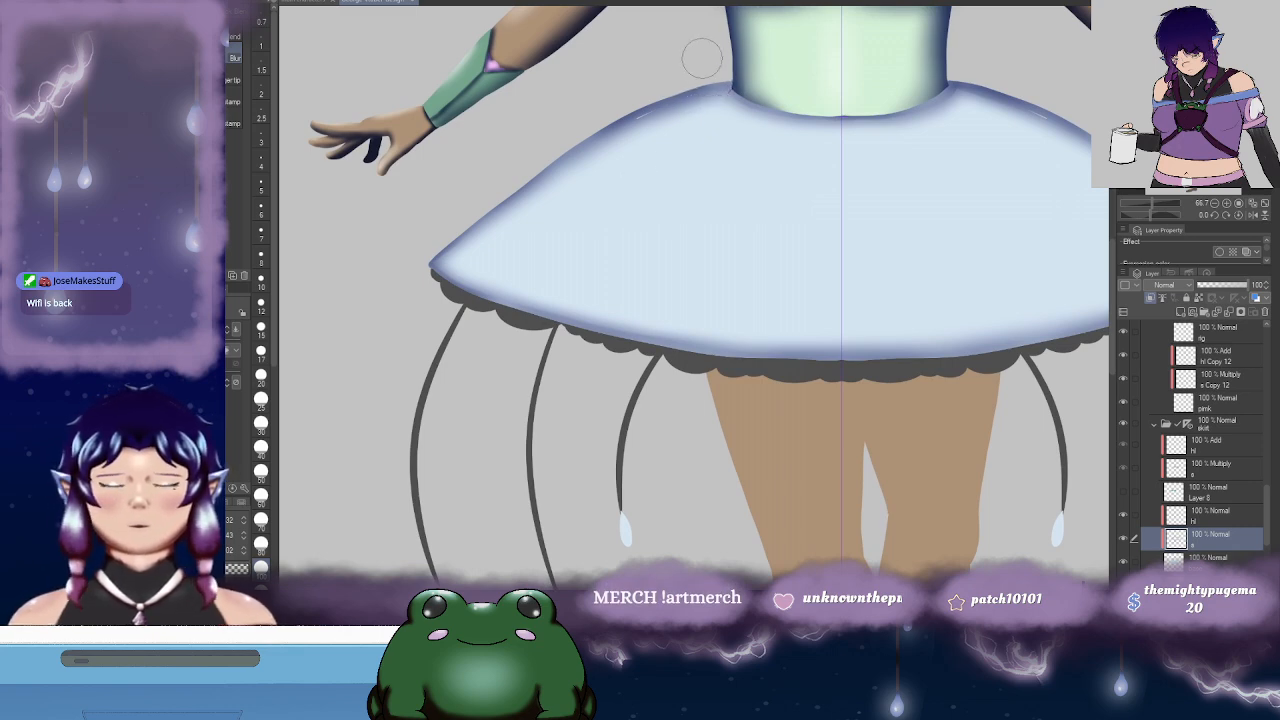
- With a larger brush, paint a second dark navy line over the blurred shadow on the skirt's sides and hem
{"action": "key", "text": "b"}
{"action": "left_click_drag", "start_coordinate": [615, 118], "coordinate": [638, 110]}
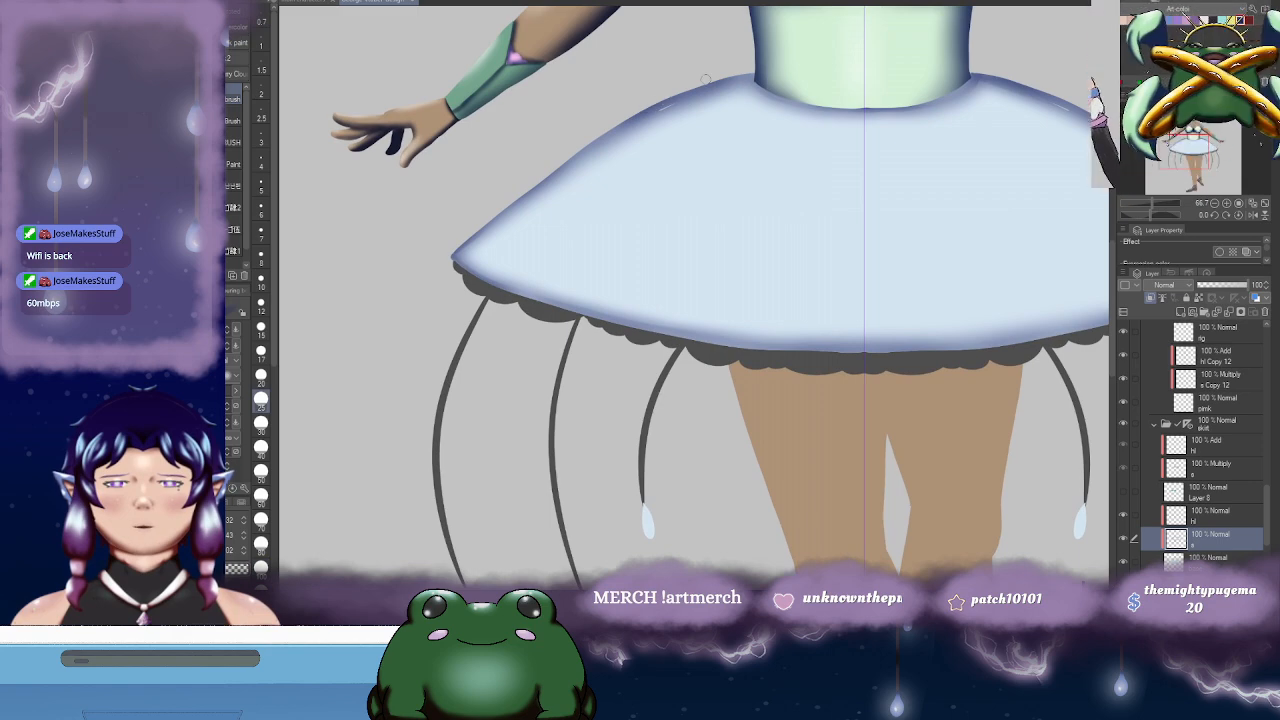
{"action": "mouse_move", "coordinate": [758, 68]}
{"action": "left_mouse_down"}
{"action": "mouse_move", "coordinate": [630, 118]}
{"action": "mouse_move", "coordinate": [568, 160]}
{"action": "left_mouse_up"}
{"action": "key", "text": "ctrl+z"}
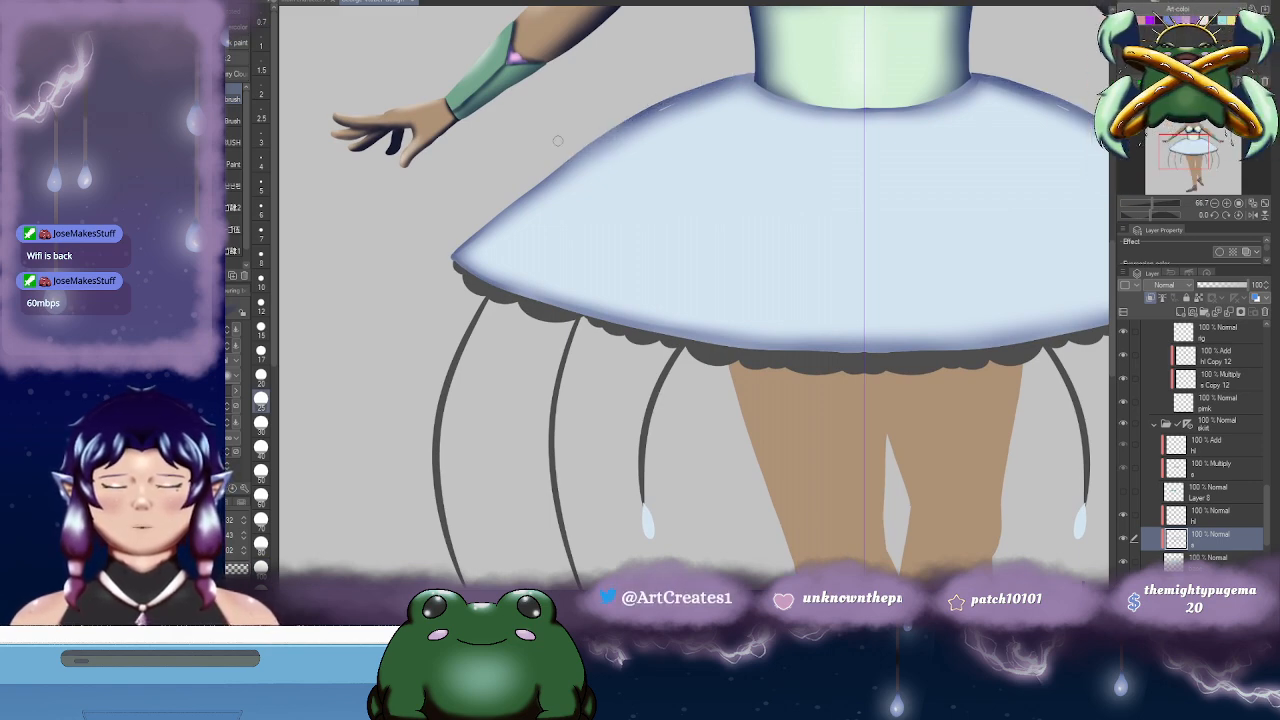
{"action": "left_click", "coordinate": [262, 497]}
{"action": "mouse_move", "coordinate": [752, 62]}
{"action": "left_mouse_down"}
{"action": "mouse_move", "coordinate": [522, 183]}
{"action": "mouse_move", "coordinate": [447, 258]}
{"action": "left_mouse_up"}
{"action": "left_click_drag", "start_coordinate": [555, 275], "coordinate": [565, 172]}
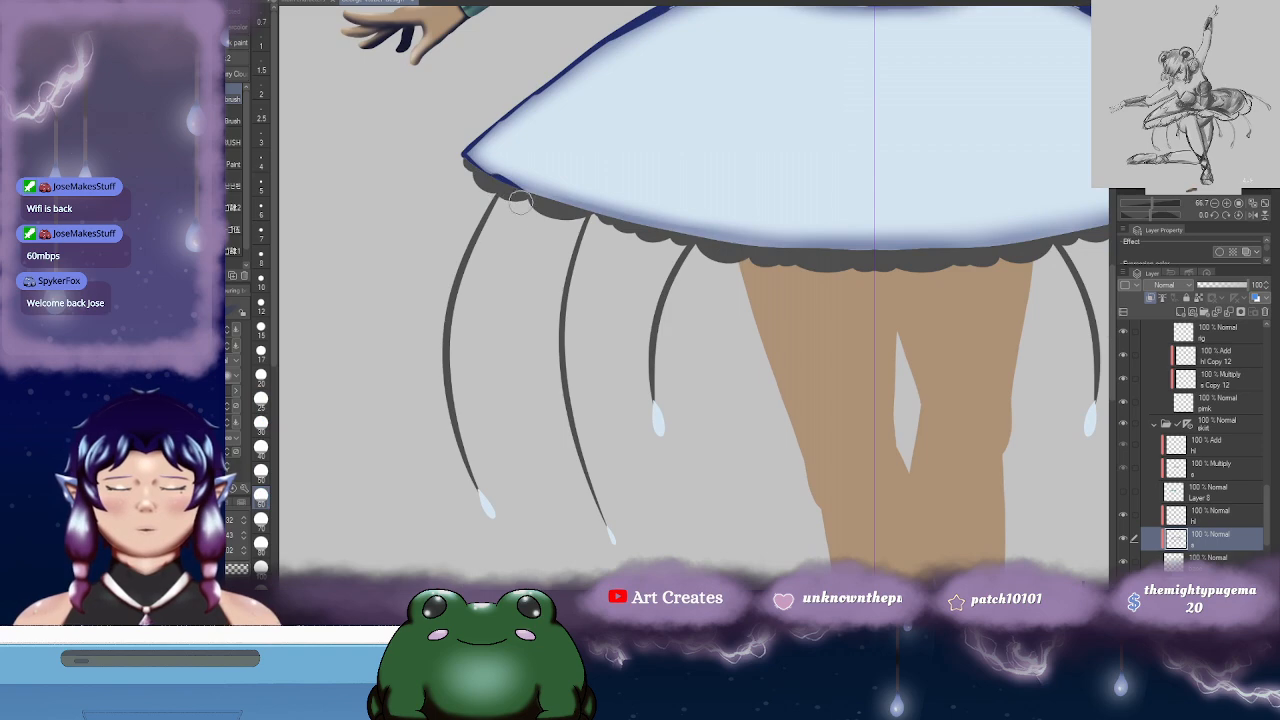
{"action": "left_click_drag", "start_coordinate": [614, 230], "coordinate": [636, 244]}
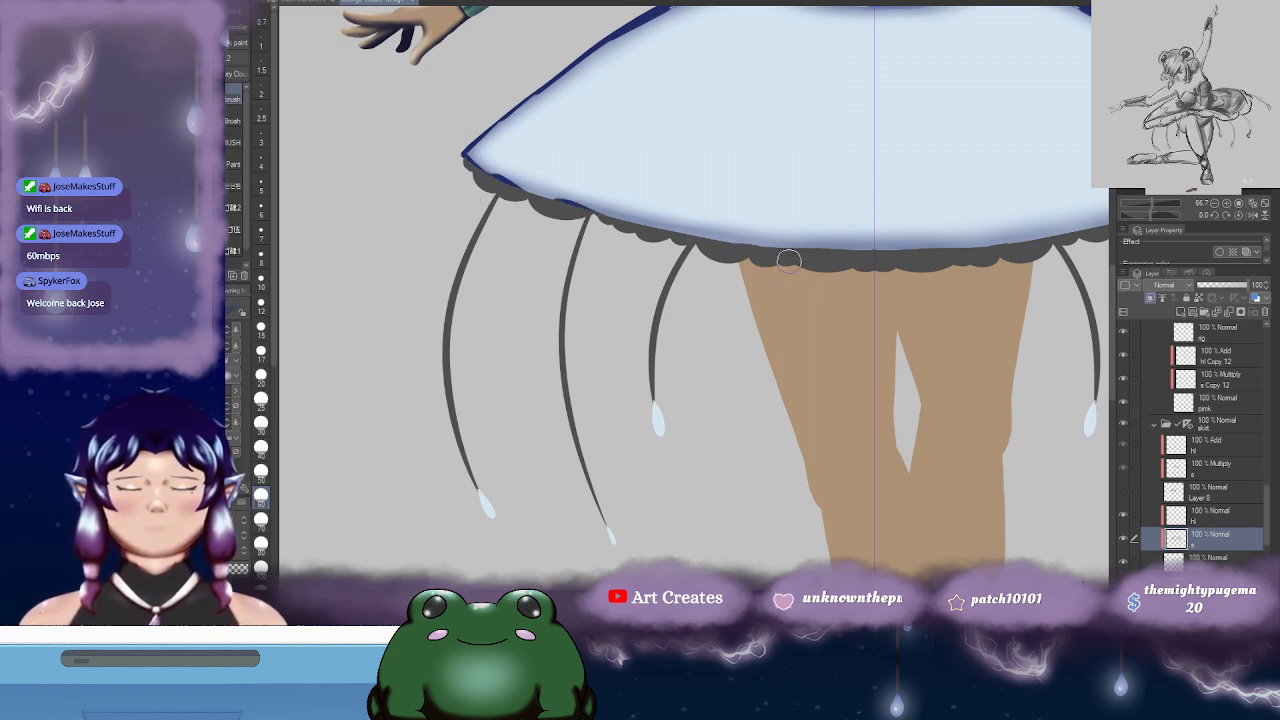
{"action": "mouse_move", "coordinate": [789, 260]}
{"action": "left_mouse_down"}
{"action": "mouse_move", "coordinate": [926, 257]}
{"action": "mouse_move", "coordinate": [855, 273]}
{"action": "mouse_move", "coordinate": [746, 271]}
{"action": "mouse_move", "coordinate": [897, 253]}
{"action": "mouse_move", "coordinate": [850, 260]}
{"action": "mouse_move", "coordinate": [924, 266]}
{"action": "mouse_move", "coordinate": [773, 281]}
{"action": "mouse_move", "coordinate": [1058, 194]}
{"action": "left_mouse_up"}
{"action": "left_click_drag", "start_coordinate": [583, 151], "coordinate": [783, 223]}
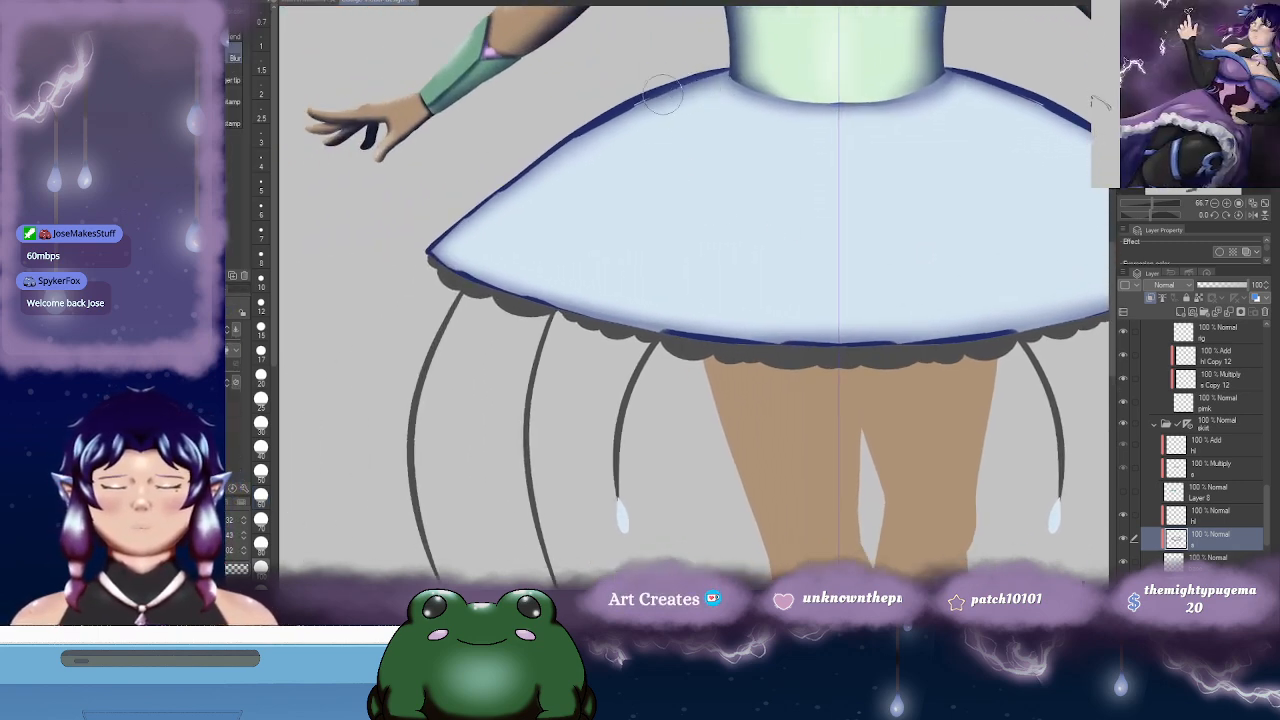
- Soften the second navy line along both sloping sides of the skirt with the Blur tool
{"action": "left_click_drag", "start_coordinate": [680, 84], "coordinate": [570, 142]}
{"action": "key", "text": "ctrl+z"}
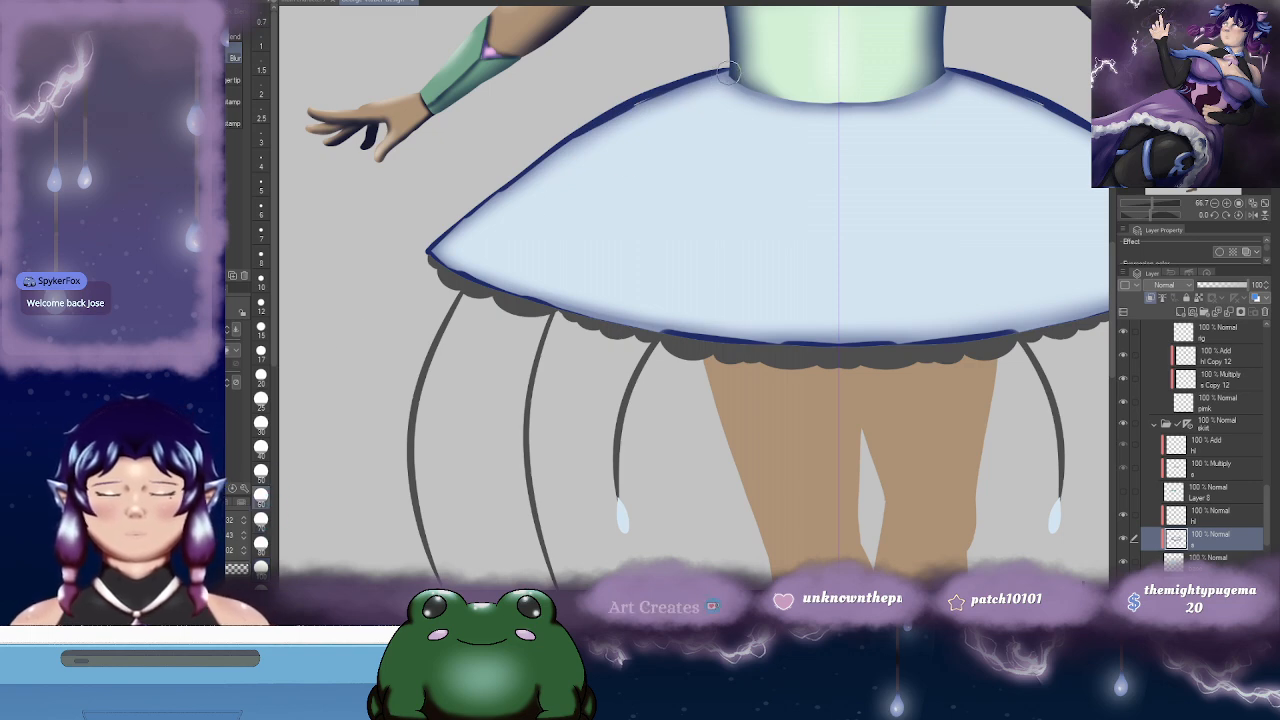
{"action": "mouse_move", "coordinate": [735, 78]}
{"action": "left_mouse_down"}
{"action": "mouse_move", "coordinate": [610, 118]}
{"action": "mouse_move", "coordinate": [490, 204]}
{"action": "left_mouse_up"}
{"action": "key", "text": "h"}
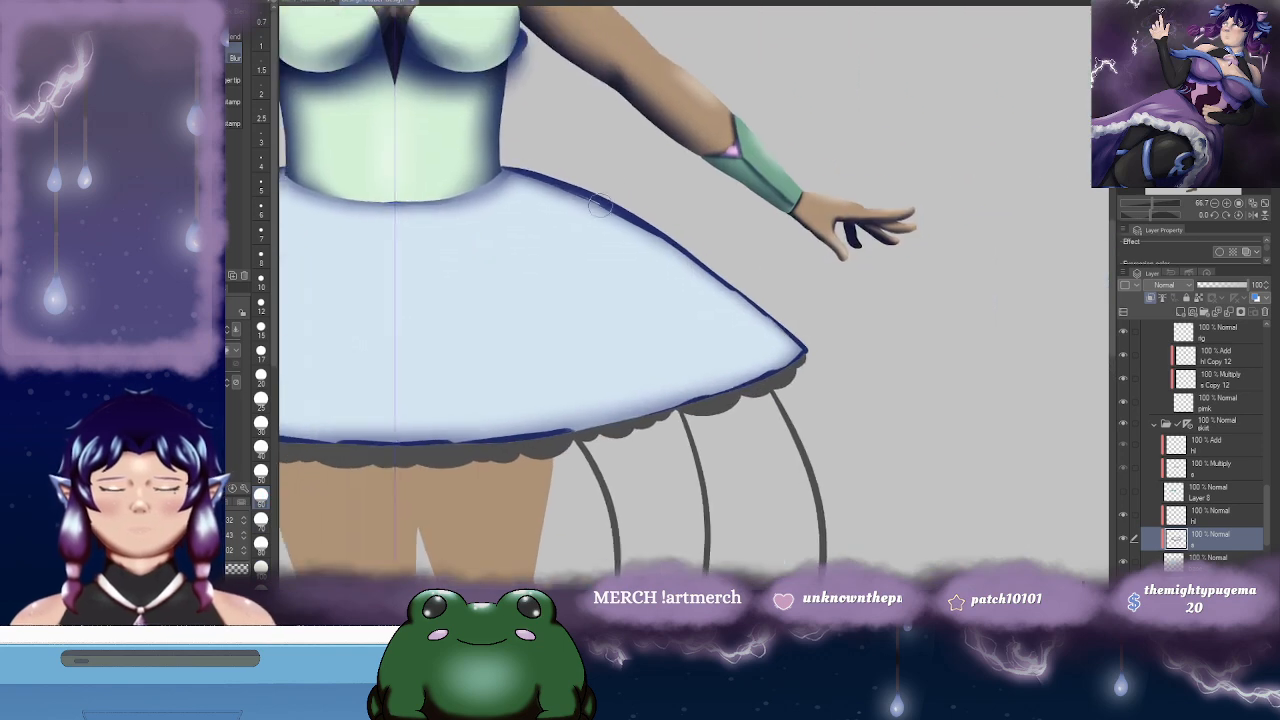
{"action": "mouse_move", "coordinate": [600, 213]}
{"action": "left_mouse_down"}
{"action": "mouse_move", "coordinate": [522, 153]}
{"action": "mouse_move", "coordinate": [668, 255]}
{"action": "left_mouse_up"}
{"action": "mouse_move", "coordinate": [307, 387]}
{"action": "left_mouse_down"}
{"action": "mouse_move", "coordinate": [716, 264]}
{"action": "mouse_move", "coordinate": [907, 253]}
{"action": "left_mouse_up"}
- Soften the second navy line along the skirt's hem with the Blur tool
{"action": "left_click_drag", "start_coordinate": [620, 278], "coordinate": [540, 258]}
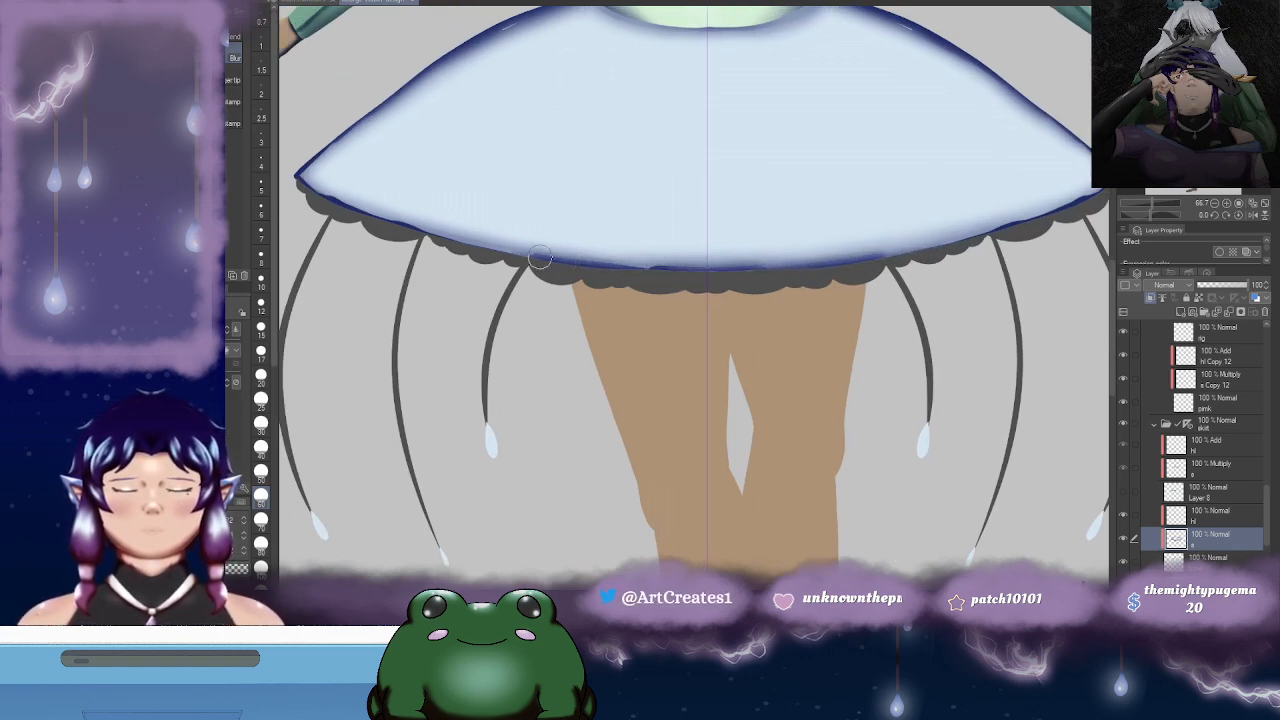
{"action": "mouse_move", "coordinate": [660, 245]}
{"action": "left_mouse_down"}
{"action": "mouse_move", "coordinate": [548, 254]}
{"action": "mouse_move", "coordinate": [826, 259]}
{"action": "left_mouse_up"}
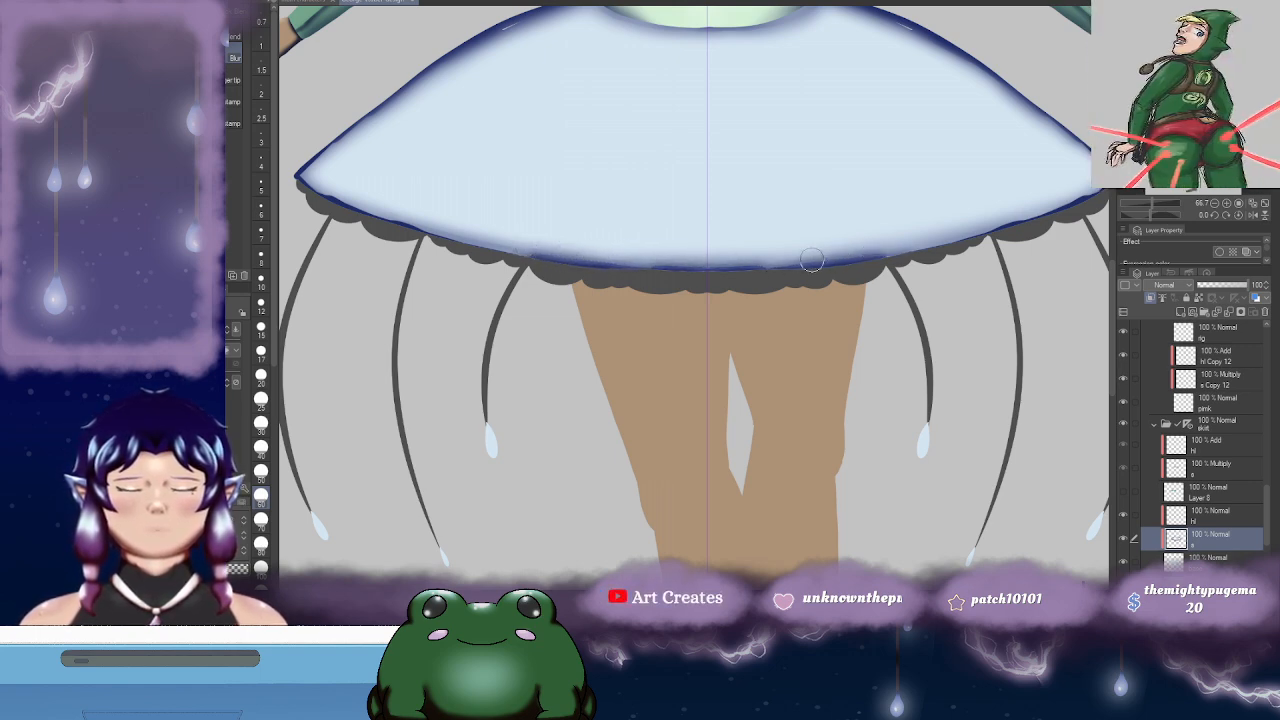
{"action": "mouse_move", "coordinate": [984, 209]}
{"action": "left_mouse_down"}
{"action": "mouse_move", "coordinate": [670, 258]}
{"action": "mouse_move", "coordinate": [750, 236]}
{"action": "left_mouse_up"}
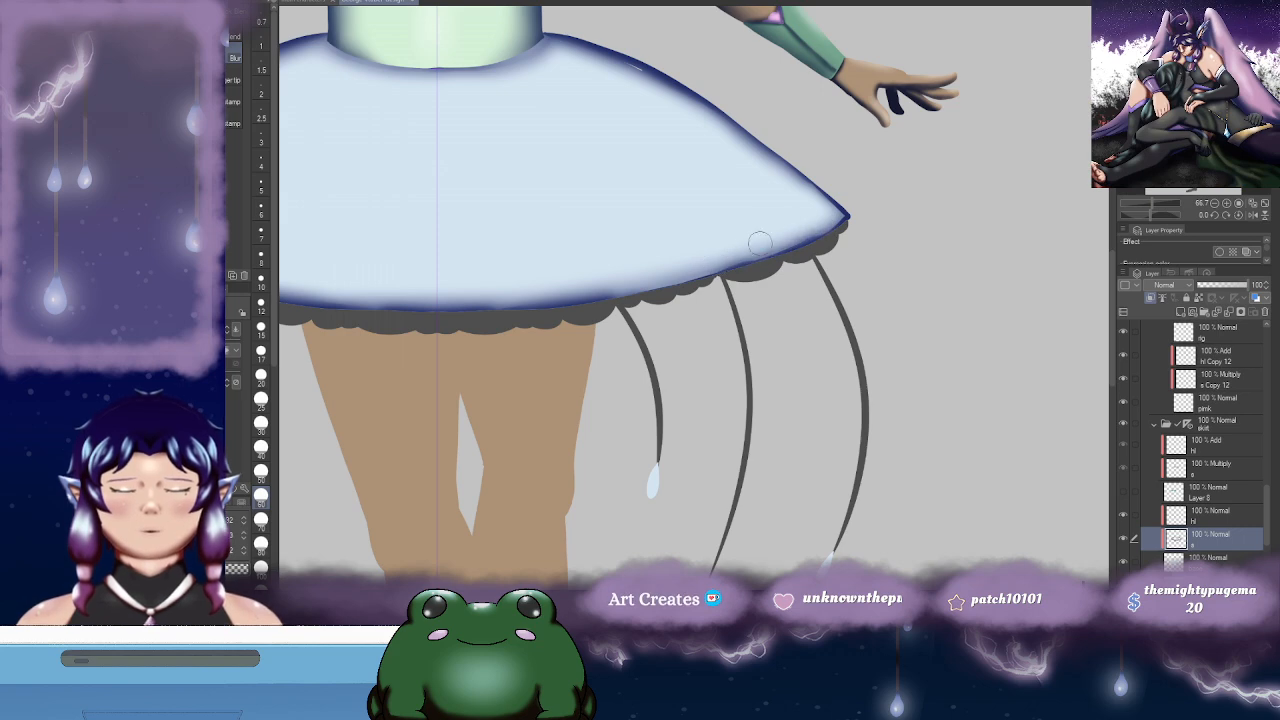
{"action": "left_click_drag", "start_coordinate": [757, 243], "coordinate": [857, 301]}
{"action": "scroll", "coordinate": [790, 303], "scroll_direction": "down", "scroll_amount": 2}
{"action": "scroll", "coordinate": [800, 320], "scroll_direction": "up", "scroll_amount": 2}
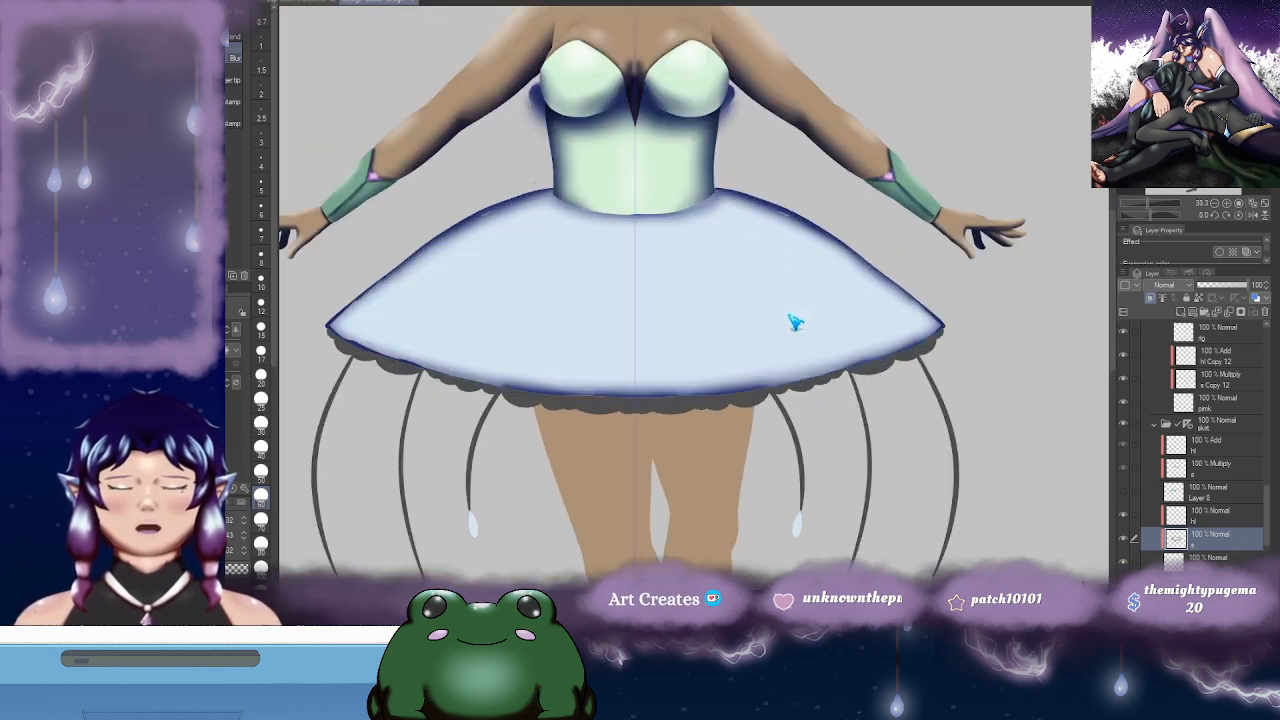
- Touch up the skirt's upper edge on its base layer with a size 12 brush
{"action": "left_click", "coordinate": [1210, 557]}
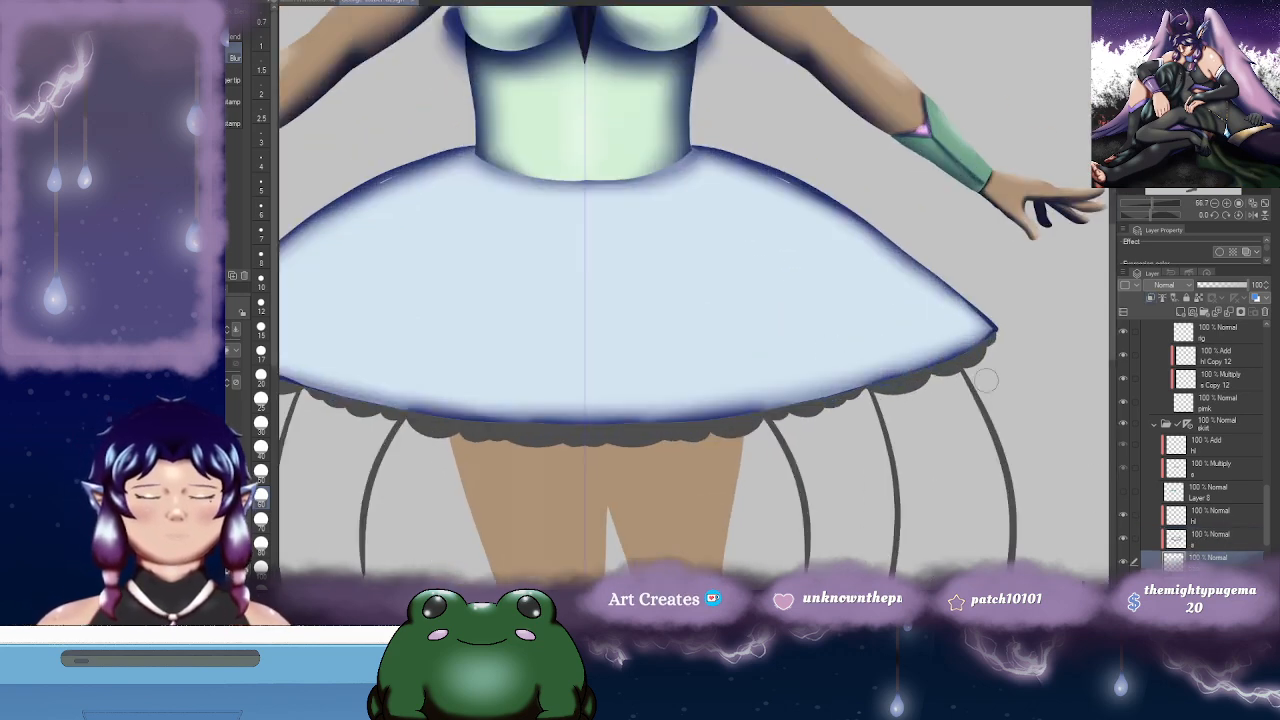
{"action": "key", "text": "b"}
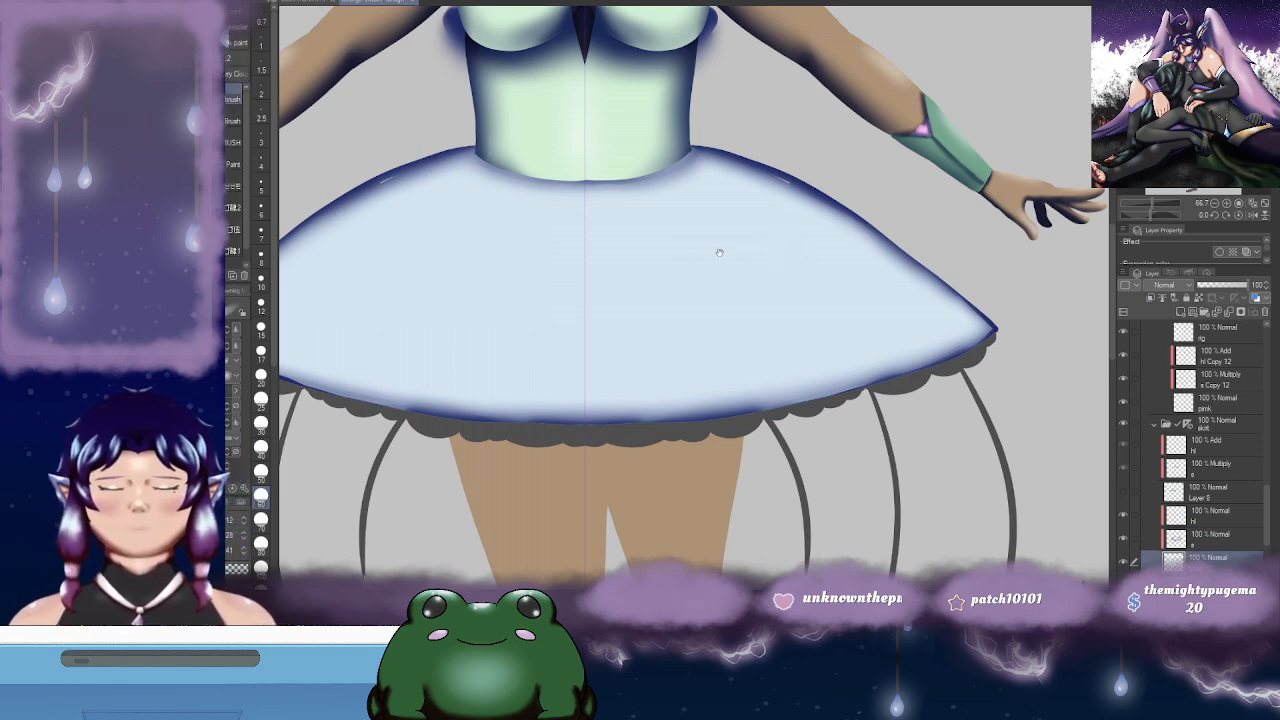
{"action": "left_click_drag", "start_coordinate": [556, 240], "coordinate": [774, 237]}
{"action": "left_click", "coordinate": [261, 304]}
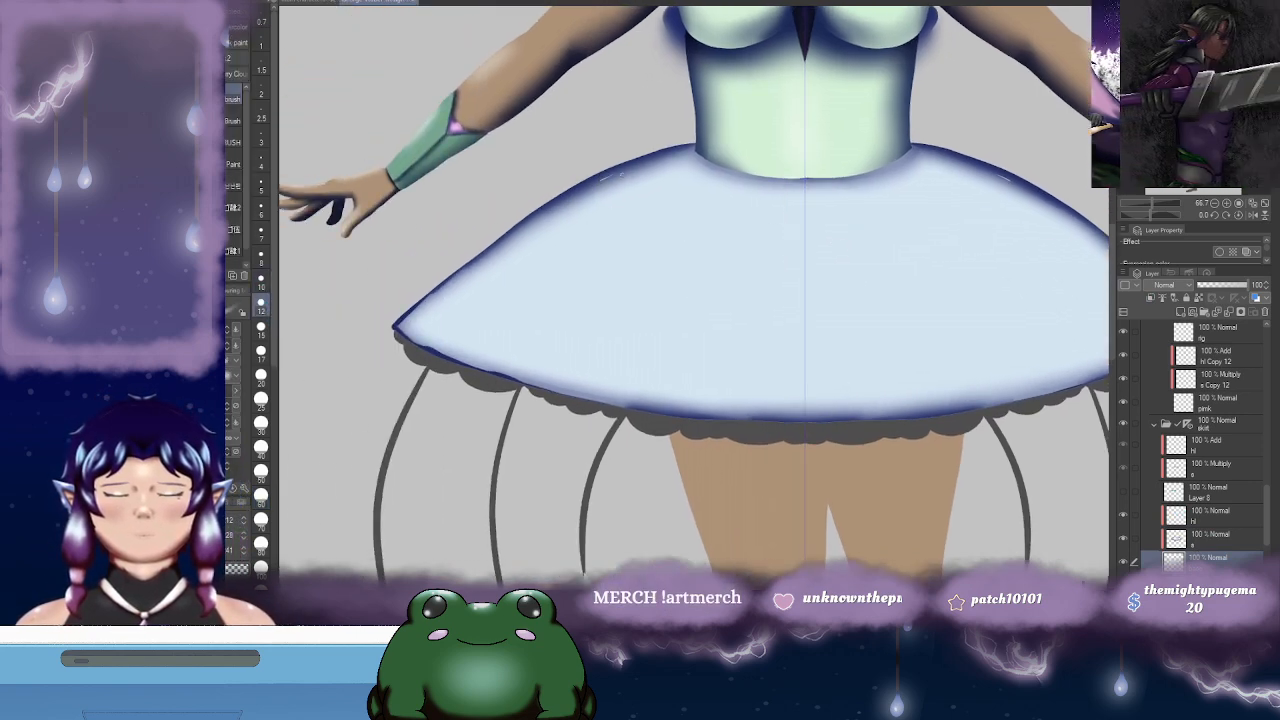
{"action": "left_click_drag", "start_coordinate": [757, 263], "coordinate": [790, 173]}
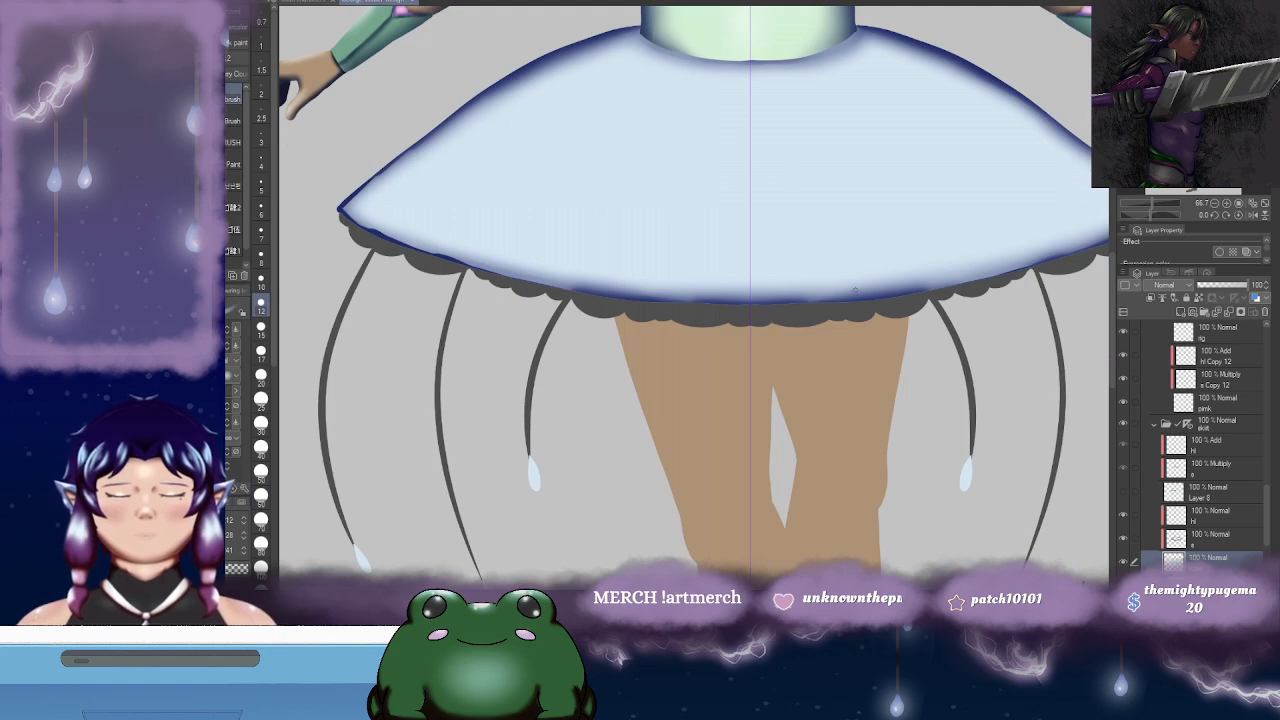
{"action": "left_click_drag", "start_coordinate": [855, 290], "coordinate": [755, 345]}
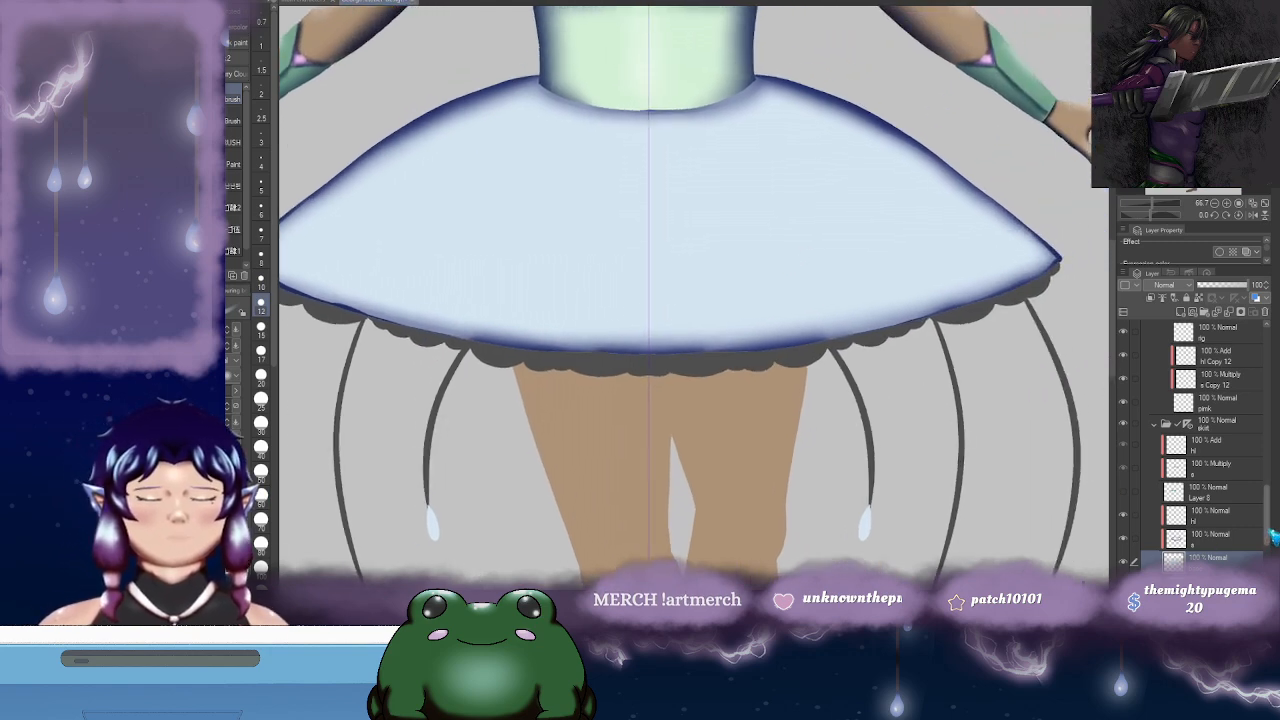
- Show Layer 8 with the skirt's green leaves again
{"action": "scroll", "coordinate": [1220, 400], "scroll_direction": "down", "scroll_amount": 5}
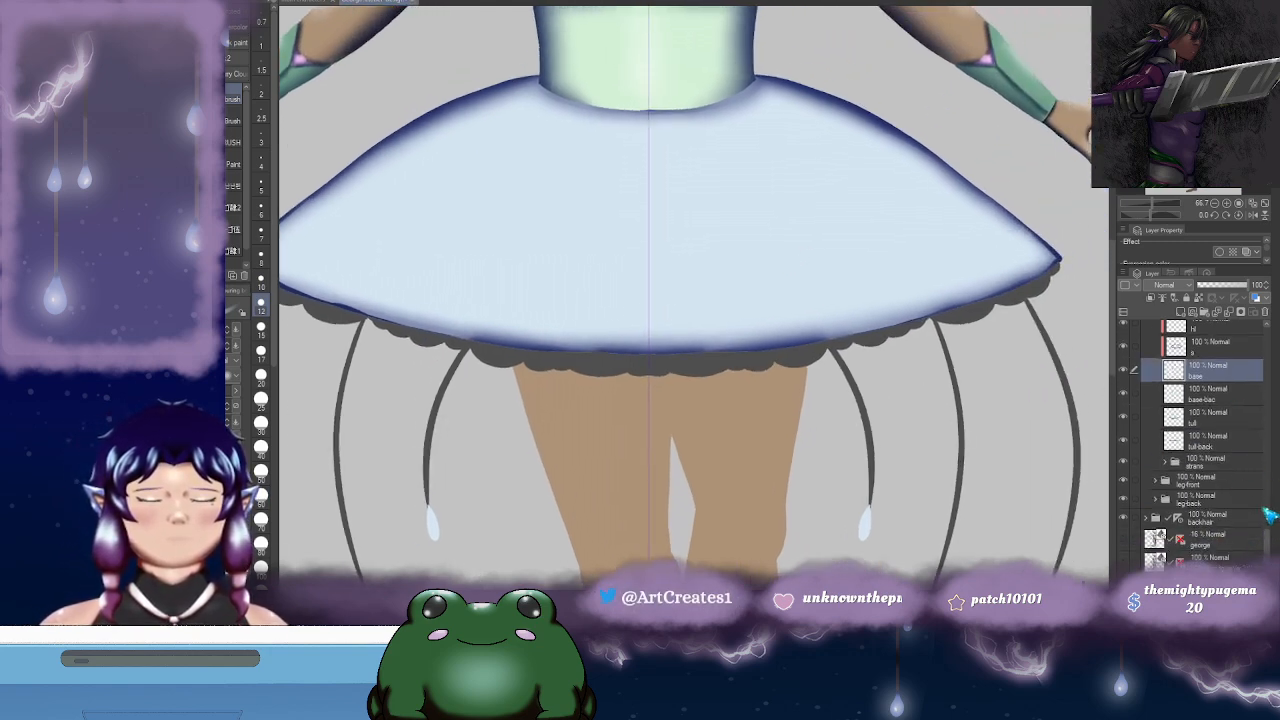
{"action": "scroll", "coordinate": [1160, 475], "scroll_direction": "up", "scroll_amount": 4}
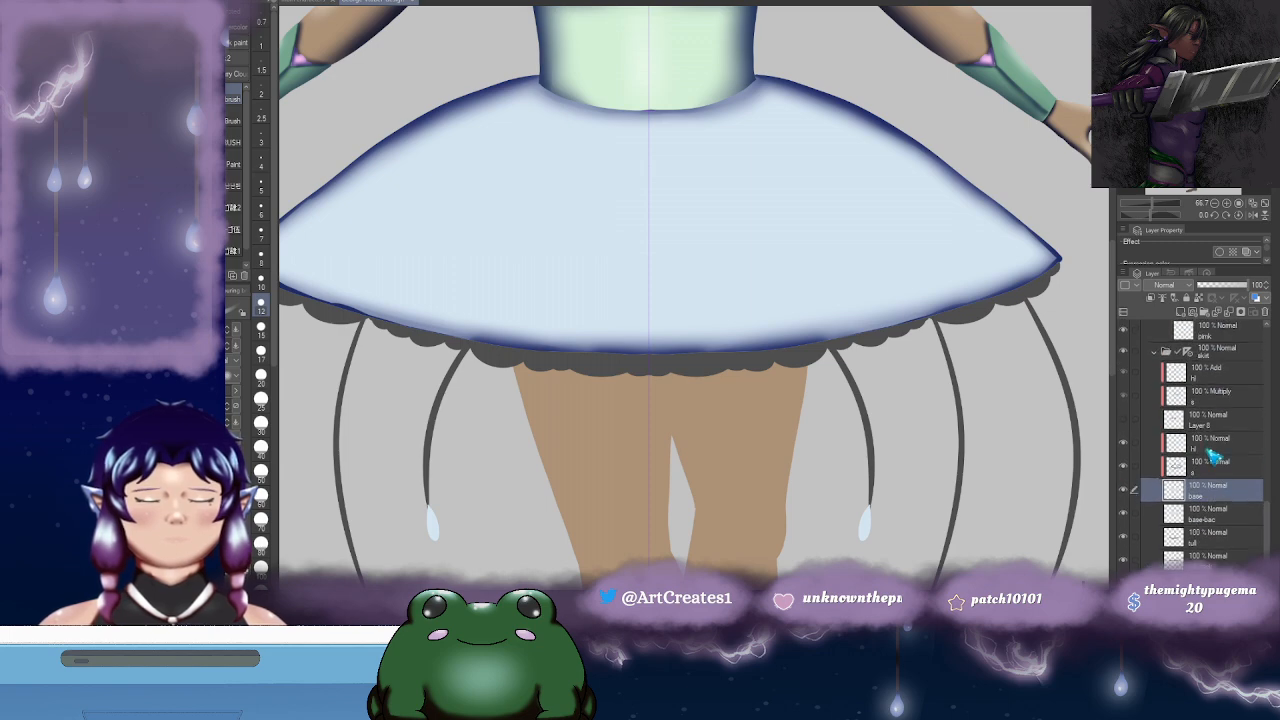
{"action": "left_click", "coordinate": [1212, 446]}
{"action": "left_click", "coordinate": [1124, 421]}
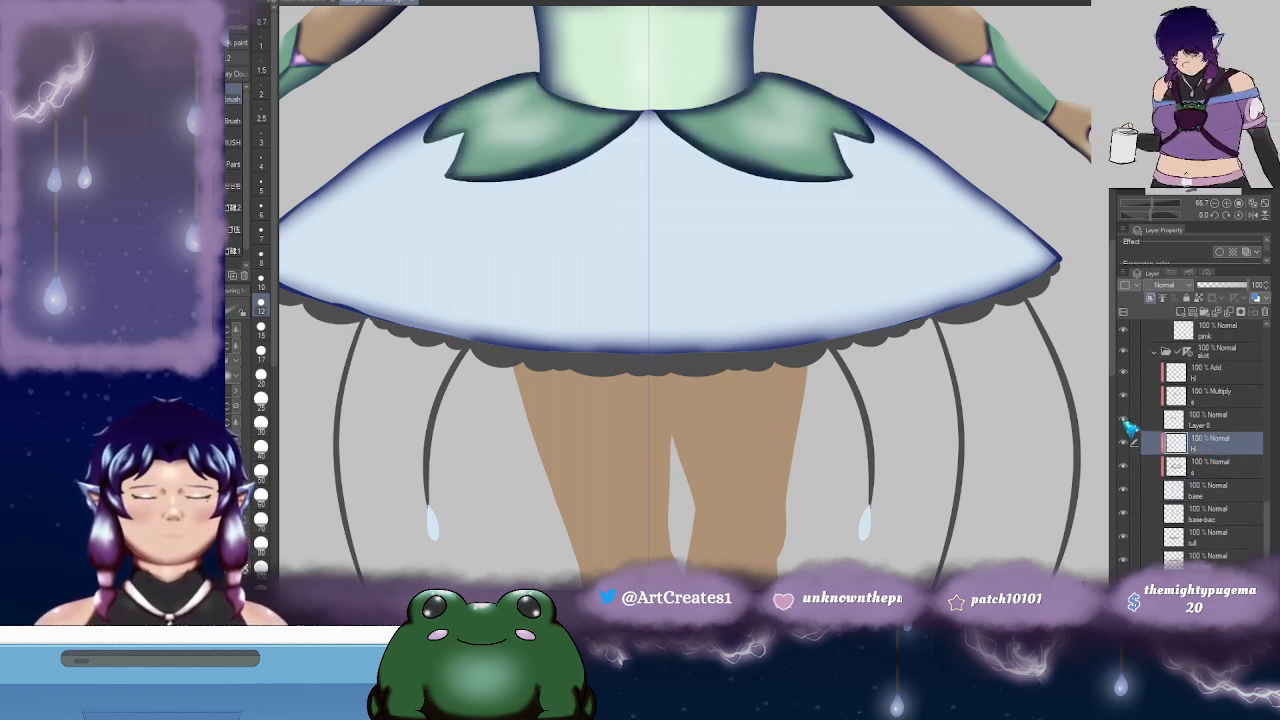
- Add a clipped layer above the skirt base's shadow layer, name it pad sh and set its blending mode to Multiply
{"action": "left_click", "coordinate": [1218, 468]}
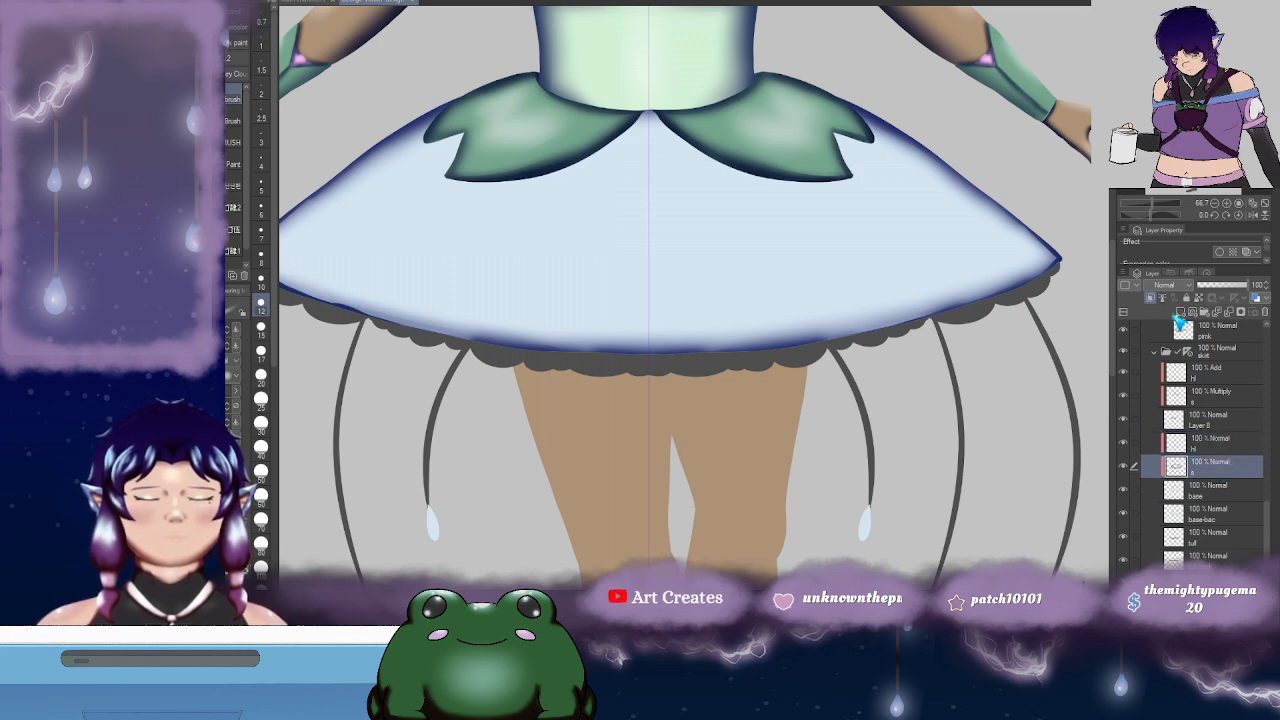
{"action": "left_click", "coordinate": [1183, 313]}
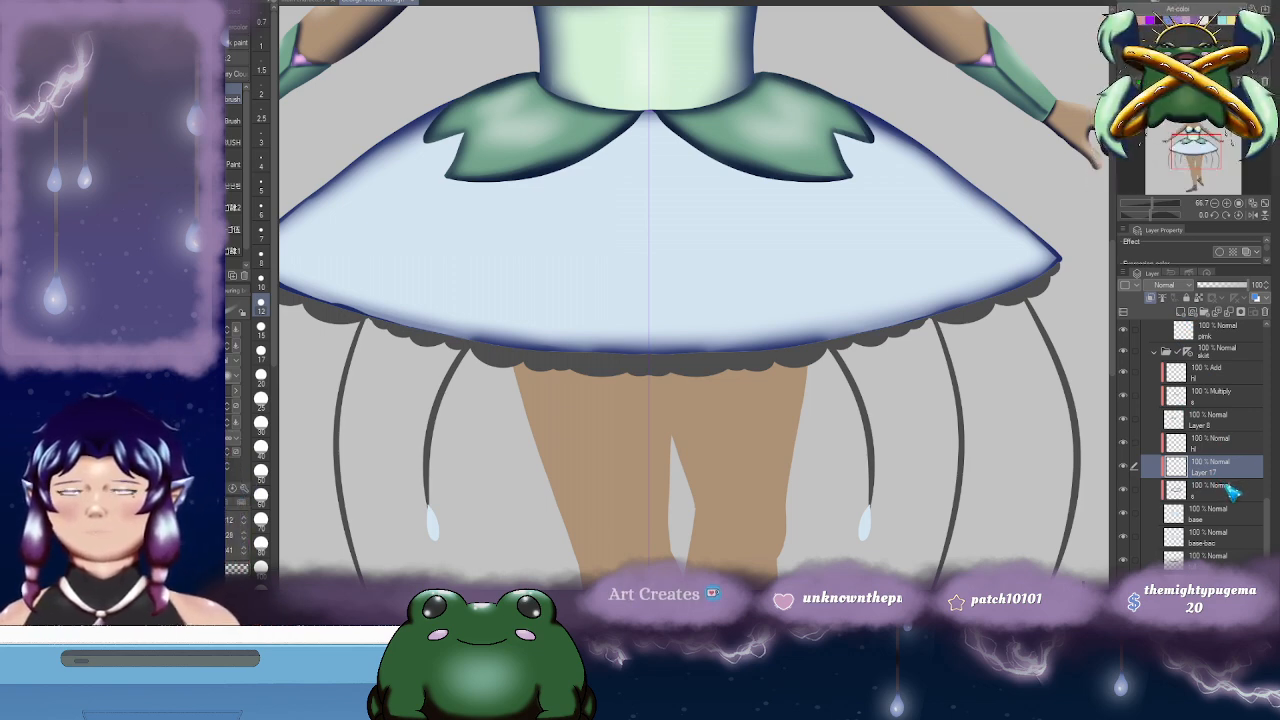
{"action": "type", "text": "pad sh"}
{"action": "key", "text": "Return"}
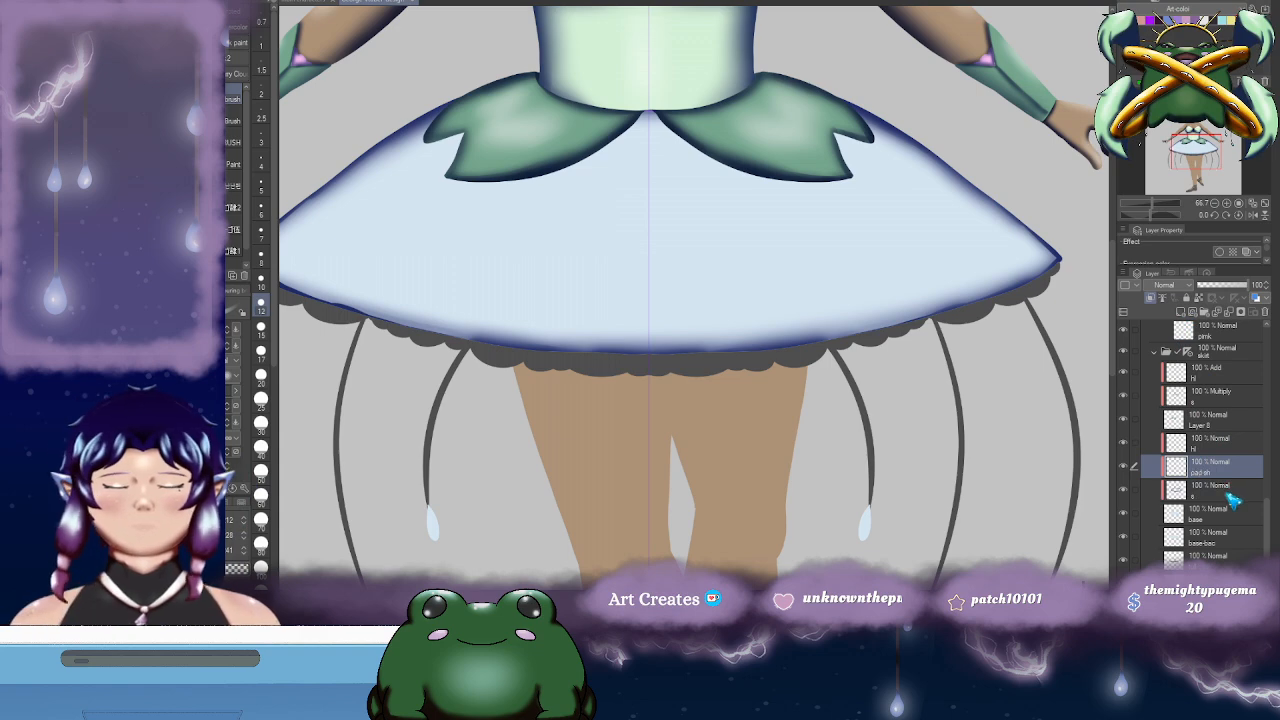
{"action": "left_click_drag", "start_coordinate": [877, 313], "coordinate": [887, 349]}
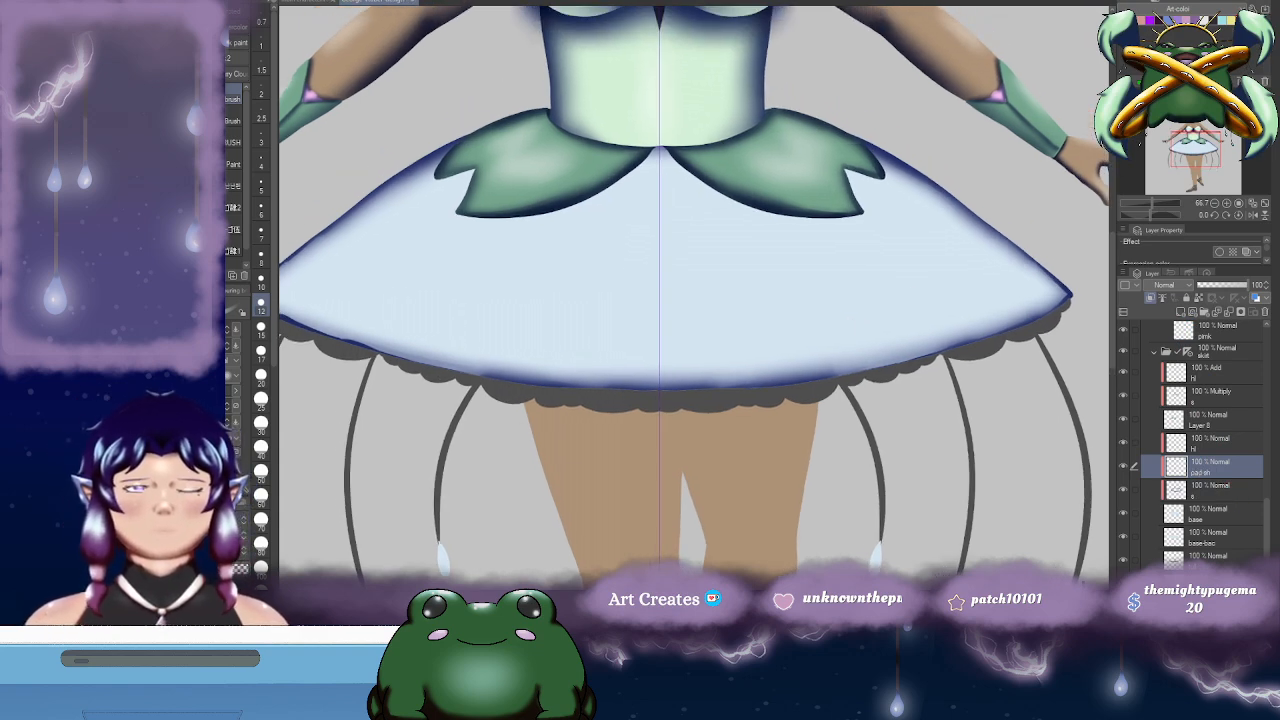
{"action": "left_click", "coordinate": [1184, 286]}
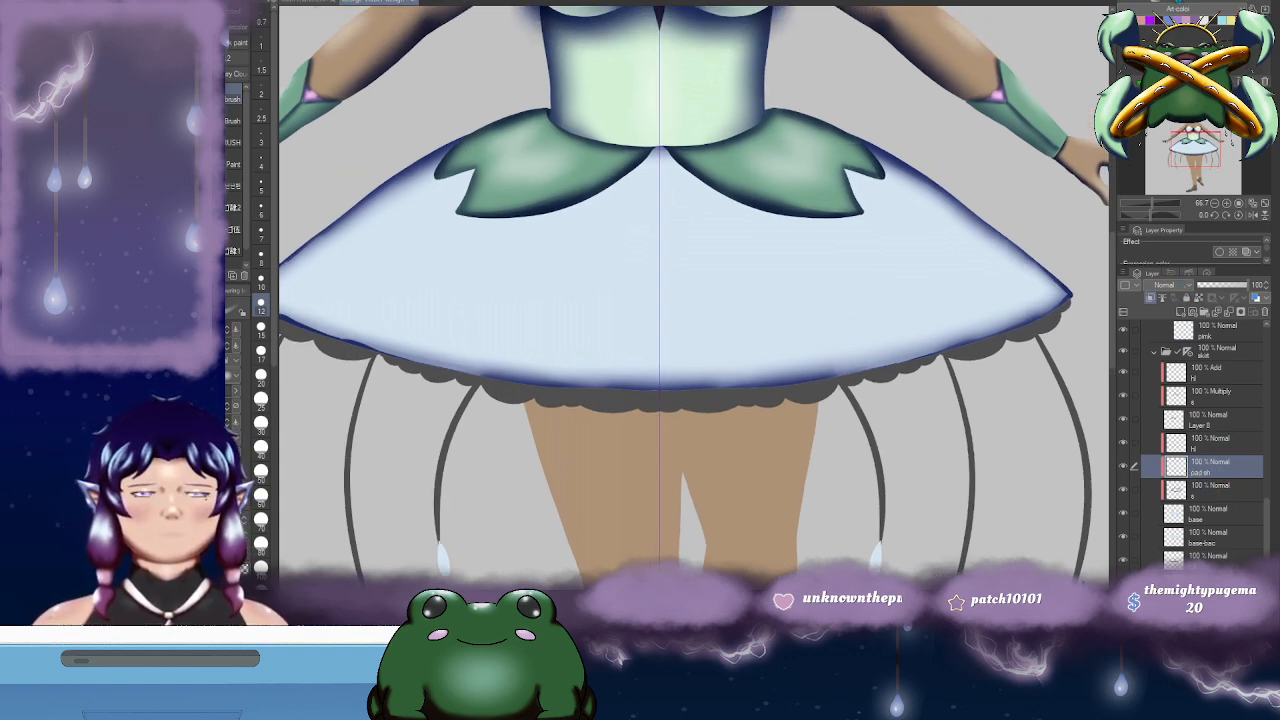
{"action": "left_click", "coordinate": [1175, 322]}
- With a size 20 brush, paint a navy shadow on the skirt along the lower edges of both leaves
{"action": "left_click_drag", "start_coordinate": [654, 209], "coordinate": [733, 216]}
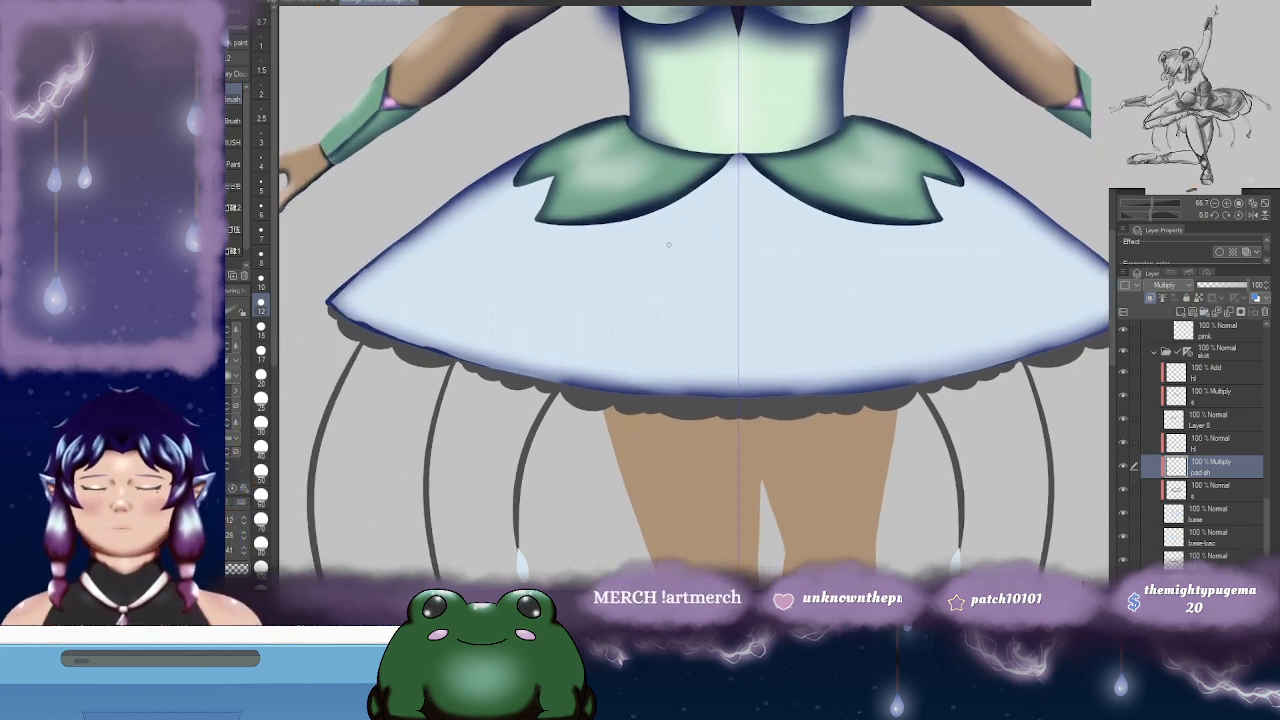
{"action": "key", "text": "b"}
{"action": "key", "text": "b"}
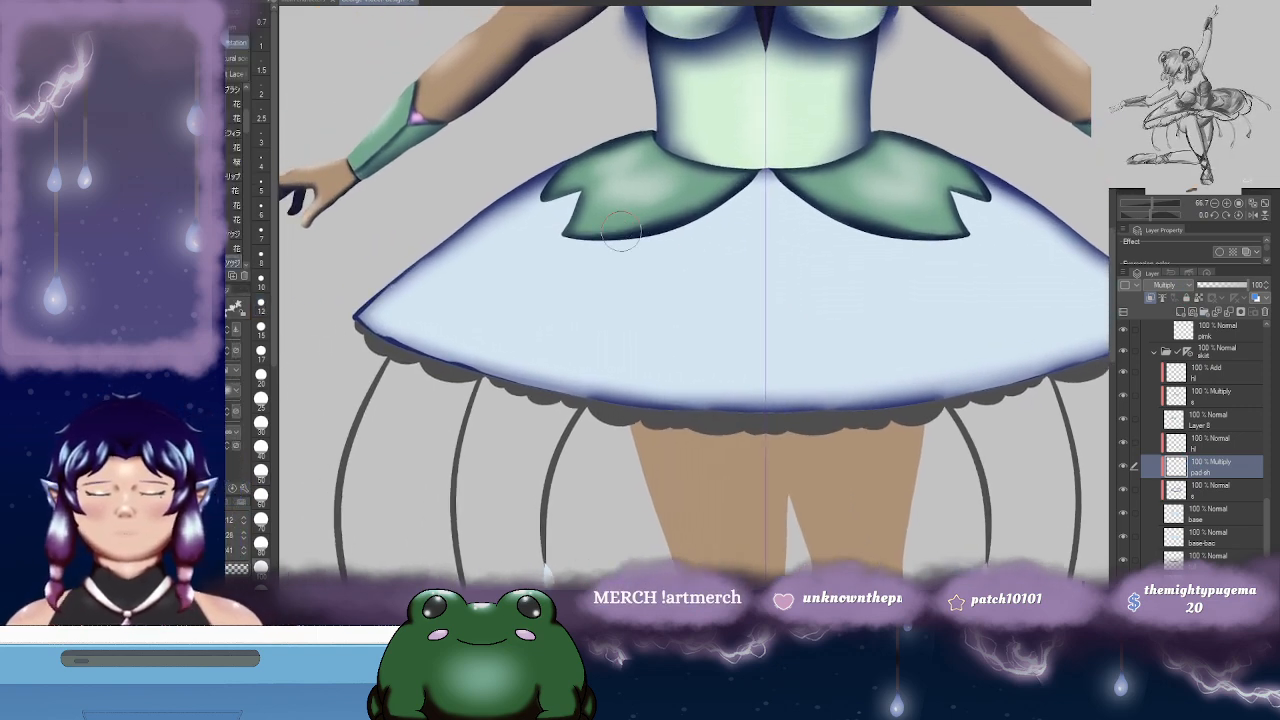
{"action": "key", "text": "b"}
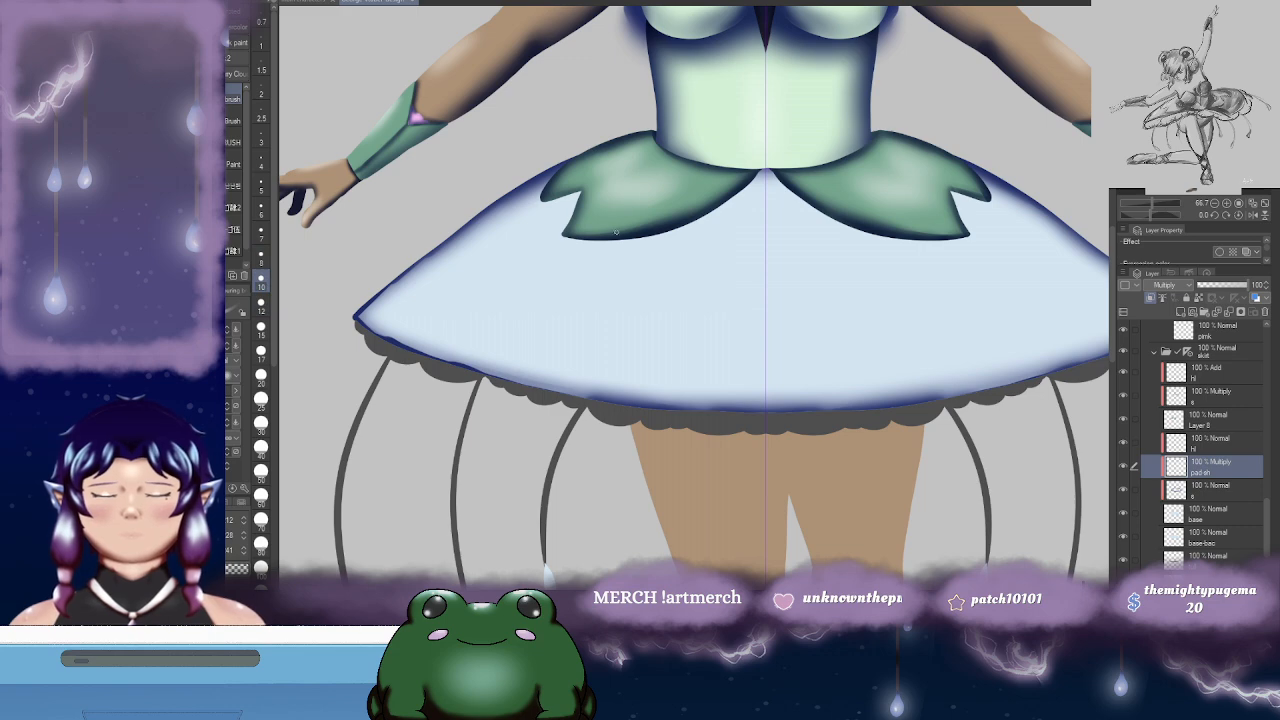
{"action": "left_click", "coordinate": [261, 377]}
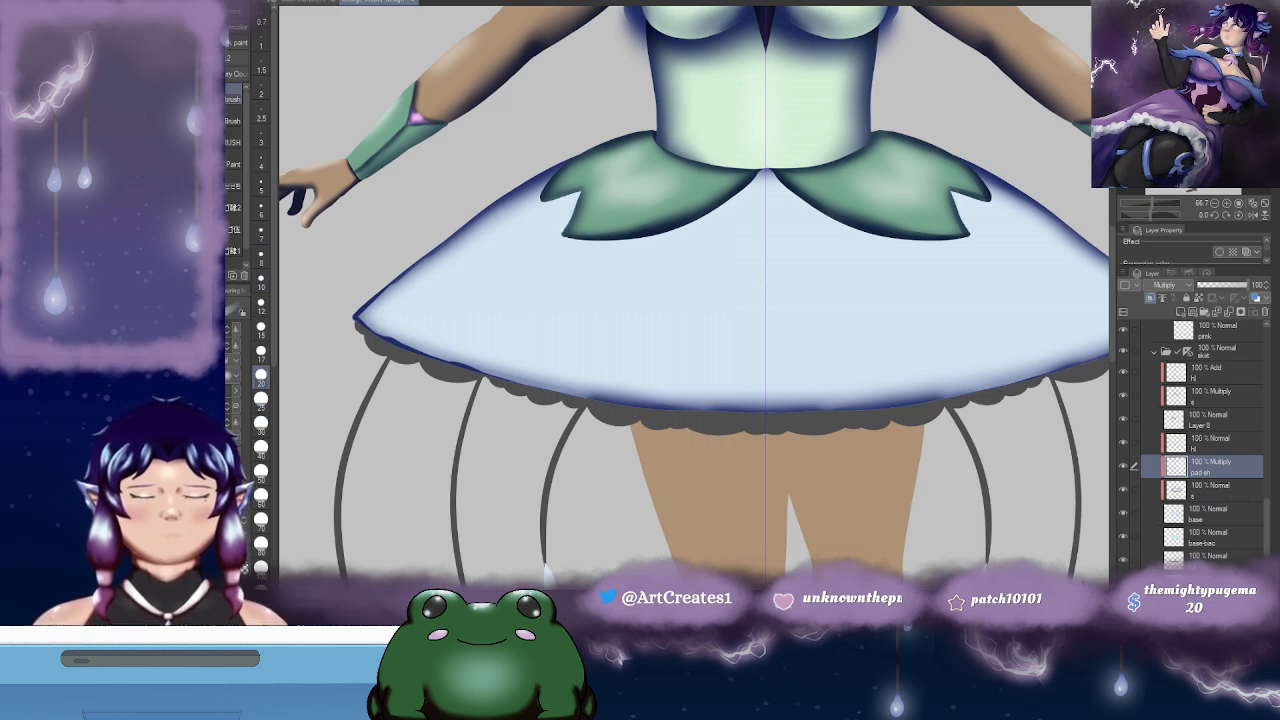
{"action": "left_click_drag", "start_coordinate": [904, 136], "coordinate": [918, 132]}
{"action": "mouse_move", "coordinate": [592, 189]}
{"action": "left_mouse_down"}
{"action": "mouse_move", "coordinate": [575, 230]}
{"action": "mouse_move", "coordinate": [619, 238]}
{"action": "mouse_move", "coordinate": [589, 237]}
{"action": "mouse_move", "coordinate": [675, 231]}
{"action": "mouse_move", "coordinate": [765, 171]}
{"action": "mouse_move", "coordinate": [692, 229]}
{"action": "mouse_move", "coordinate": [626, 244]}
{"action": "left_mouse_up"}
{"action": "mouse_move", "coordinate": [596, 190]}
{"action": "left_mouse_down"}
{"action": "mouse_move", "coordinate": [649, 196]}
{"action": "mouse_move", "coordinate": [610, 210]}
{"action": "left_mouse_up"}
{"action": "left_click_drag", "start_coordinate": [710, 220], "coordinate": [683, 217]}
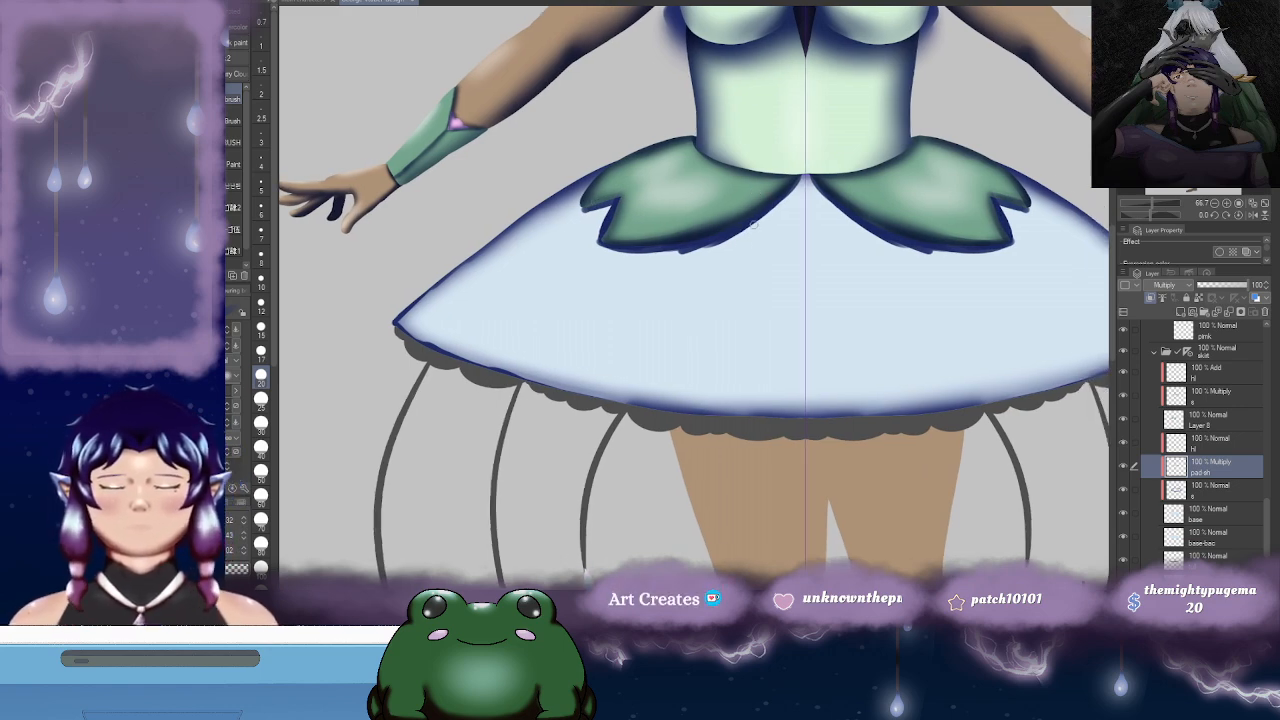
- Soften the navy shadow beneath both leaves with the Blur tool
{"action": "key", "text": "j"}
{"action": "mouse_move", "coordinate": [666, 253]}
{"action": "left_mouse_down"}
{"action": "mouse_move", "coordinate": [612, 251]}
{"action": "mouse_move", "coordinate": [671, 266]}
{"action": "mouse_move", "coordinate": [727, 250]}
{"action": "mouse_move", "coordinate": [797, 193]}
{"action": "mouse_move", "coordinate": [760, 227]}
{"action": "mouse_move", "coordinate": [783, 211]}
{"action": "mouse_move", "coordinate": [665, 265]}
{"action": "left_mouse_up"}
{"action": "scroll", "coordinate": [665, 265], "scroll_direction": "right", "scroll_amount": 5}
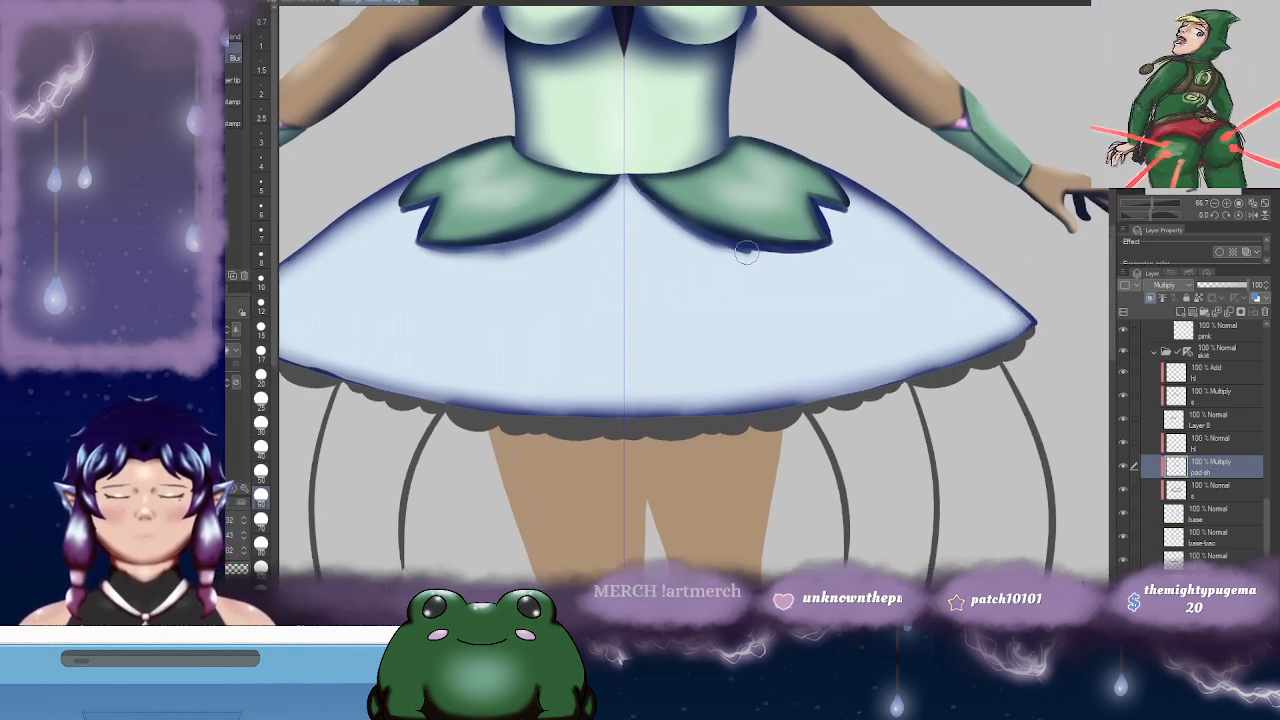
{"action": "left_click_drag", "start_coordinate": [790, 265], "coordinate": [752, 256]}
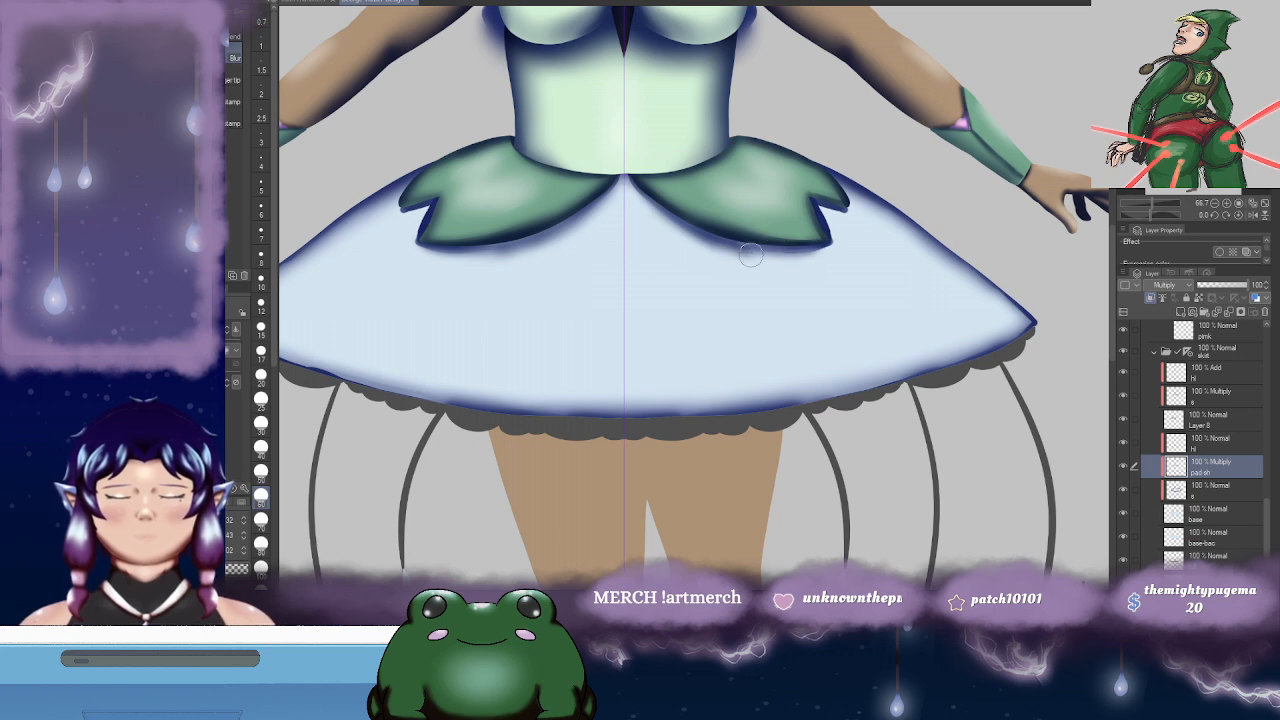
{"action": "mouse_move", "coordinate": [853, 217]}
{"action": "left_mouse_down"}
{"action": "mouse_move", "coordinate": [795, 235]}
{"action": "mouse_move", "coordinate": [814, 243]}
{"action": "mouse_move", "coordinate": [780, 220]}
{"action": "left_mouse_up"}
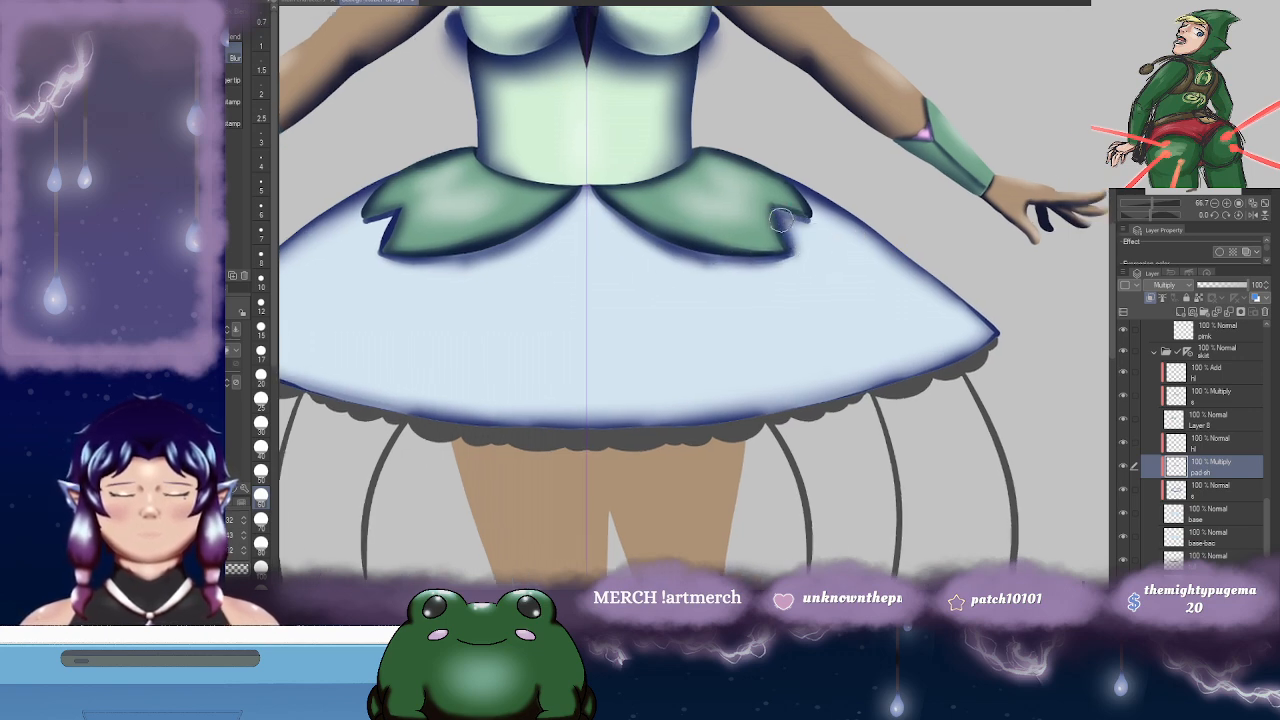
{"action": "scroll", "coordinate": [790, 212], "scroll_direction": "left", "scroll_amount": 5}
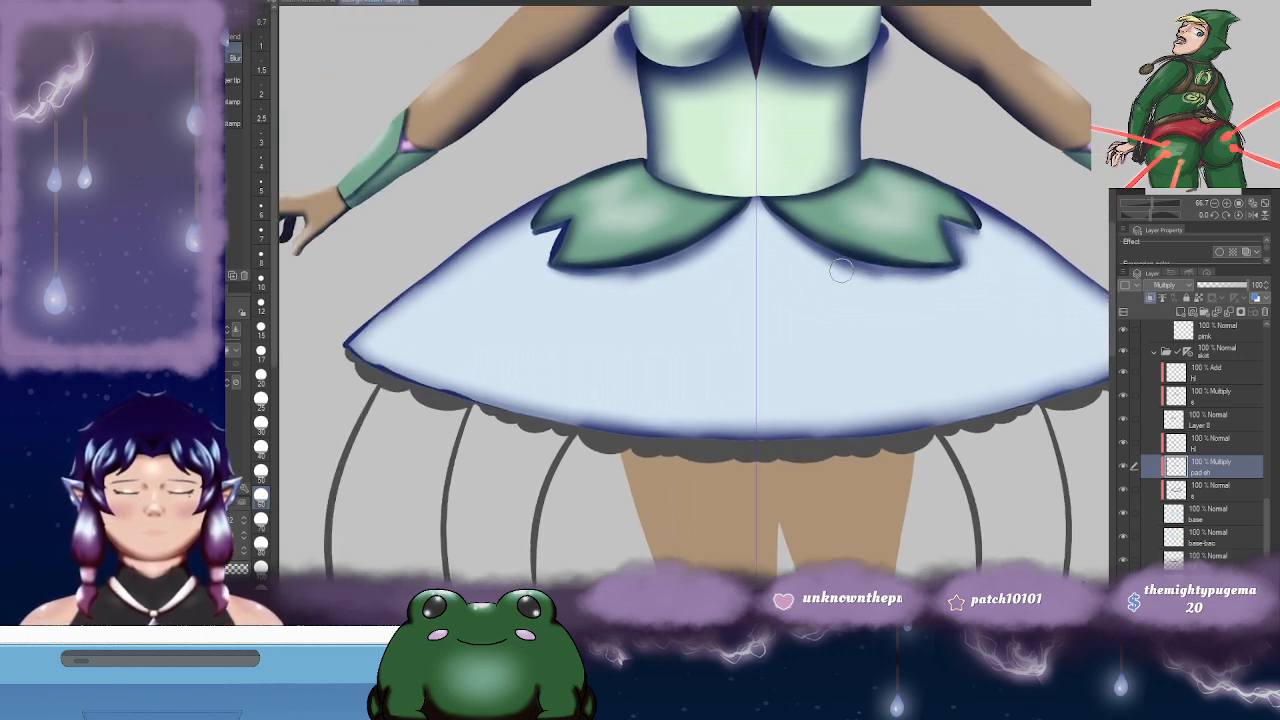
{"action": "scroll", "coordinate": [763, 212], "scroll_direction": "left", "scroll_amount": 2}
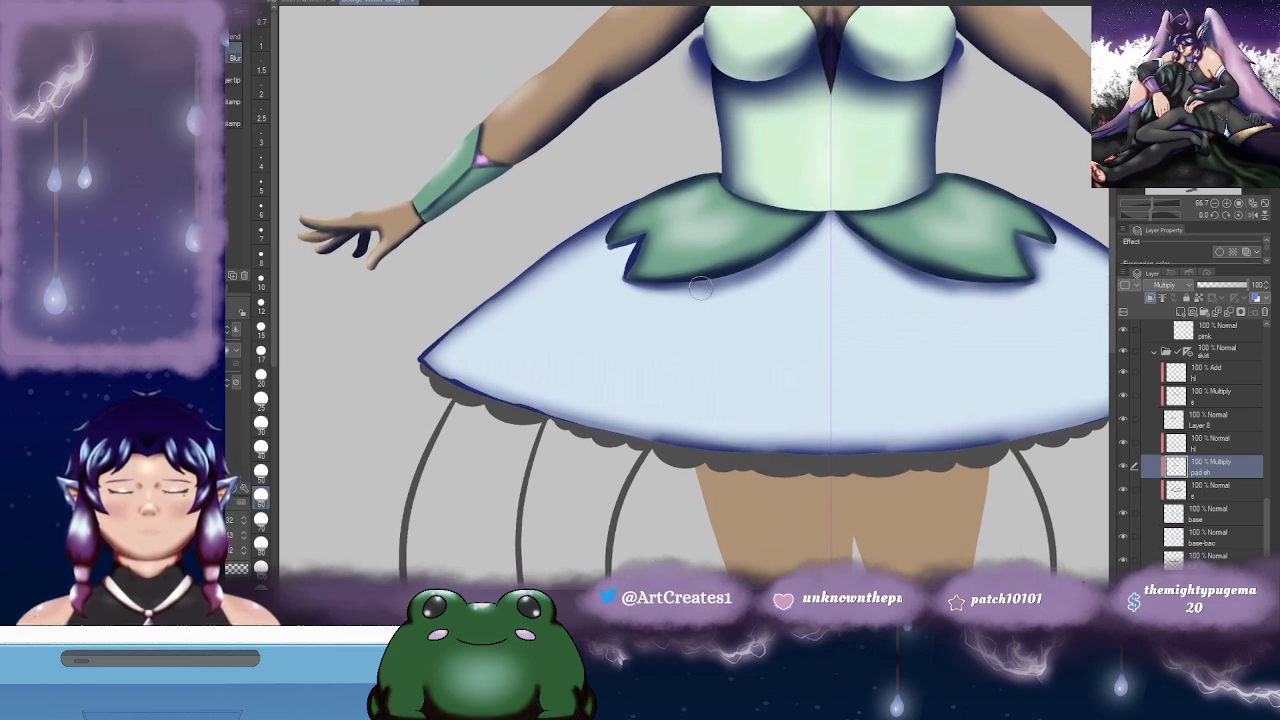
{"action": "mouse_move", "coordinate": [640, 258]}
{"action": "left_mouse_down"}
{"action": "mouse_move", "coordinate": [615, 250]}
{"action": "mouse_move", "coordinate": [645, 232]}
{"action": "mouse_move", "coordinate": [648, 207]}
{"action": "mouse_move", "coordinate": [688, 202]}
{"action": "left_mouse_up"}
{"action": "scroll", "coordinate": [731, 231], "scroll_direction": "down", "scroll_amount": 1}
- Paint a second navy line over the blurred shadow beneath the leaves, up to the waist's centre
{"action": "key", "text": "b"}
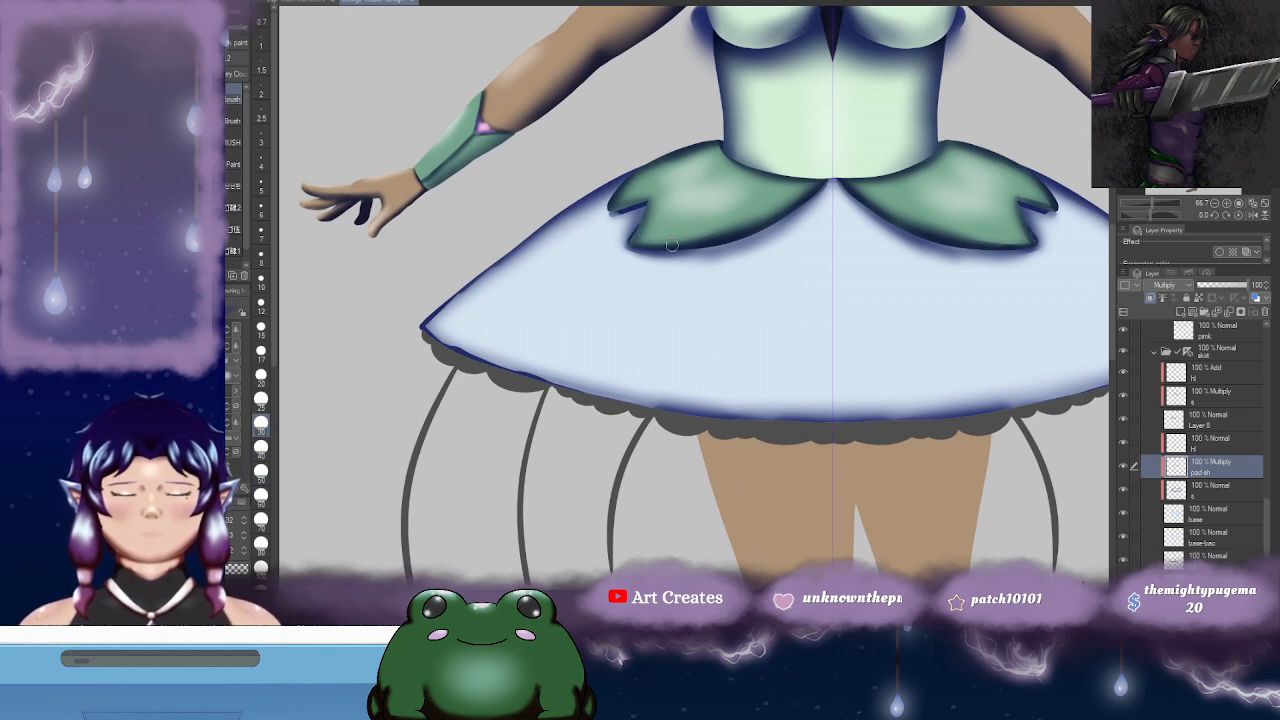
{"action": "left_click_drag", "start_coordinate": [672, 244], "coordinate": [745, 231]}
{"action": "left_click_drag", "start_coordinate": [803, 195], "coordinate": [826, 184]}
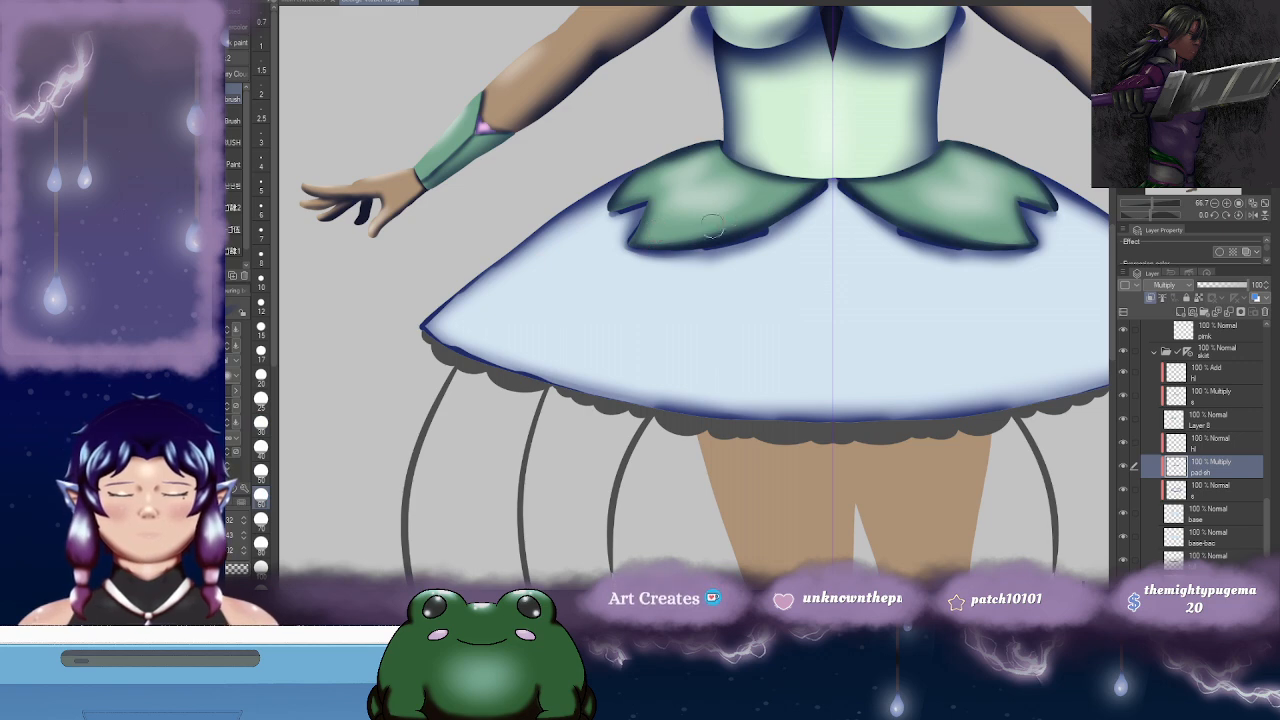
{"action": "left_click_drag", "start_coordinate": [790, 181], "coordinate": [688, 182]}
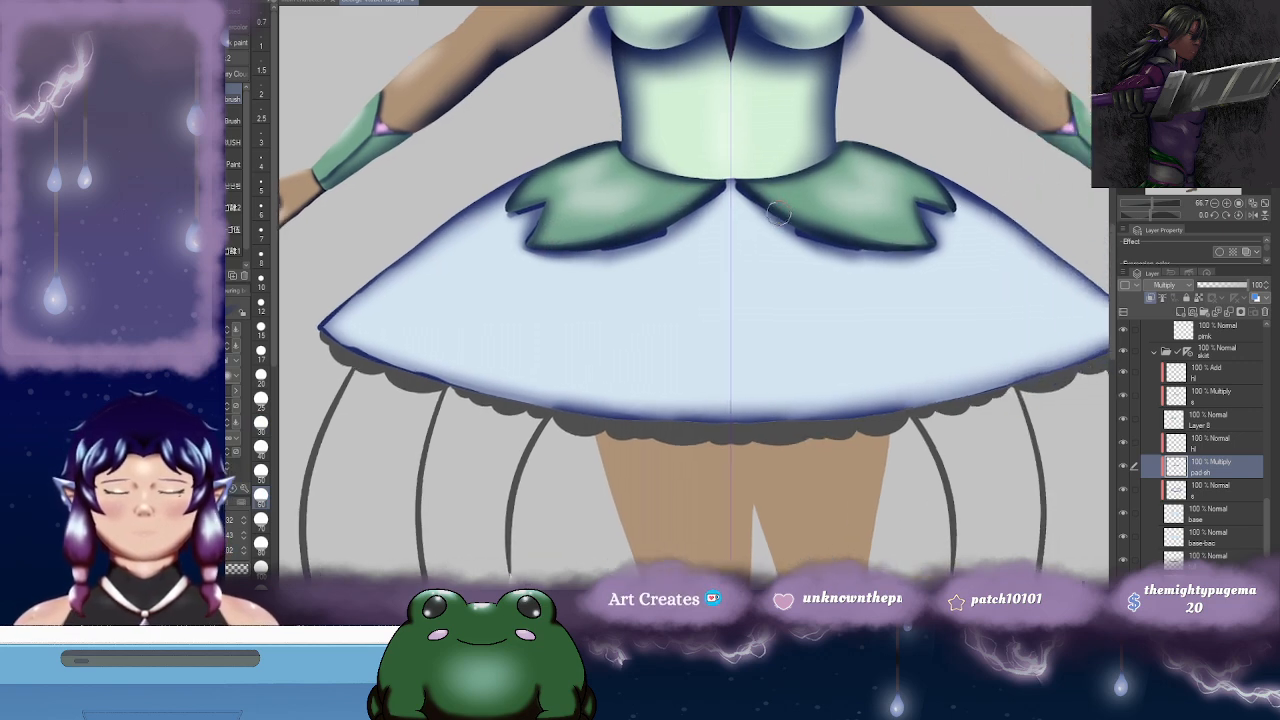
- Blur the second navy line around both leaves into the skirt
{"action": "key", "text": "j"}
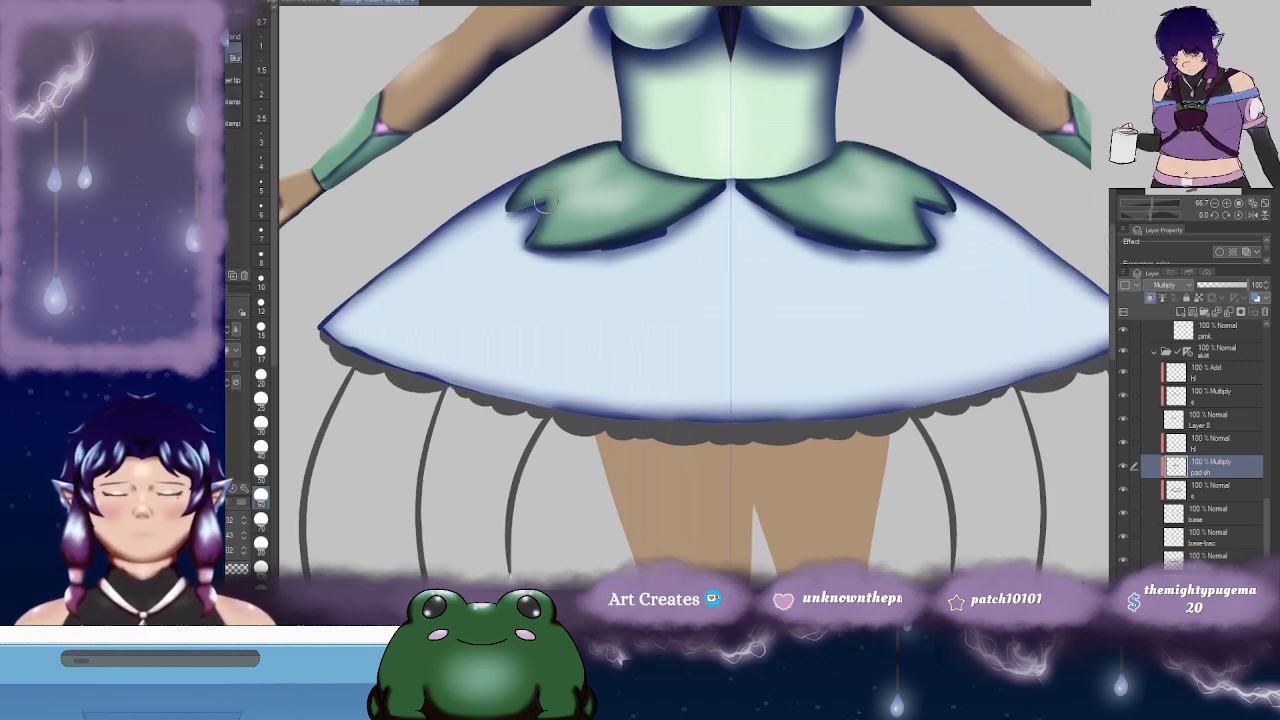
{"action": "mouse_move", "coordinate": [527, 240]}
{"action": "left_mouse_down"}
{"action": "mouse_move", "coordinate": [513, 244]}
{"action": "mouse_move", "coordinate": [640, 230]}
{"action": "mouse_move", "coordinate": [610, 234]}
{"action": "left_mouse_up"}
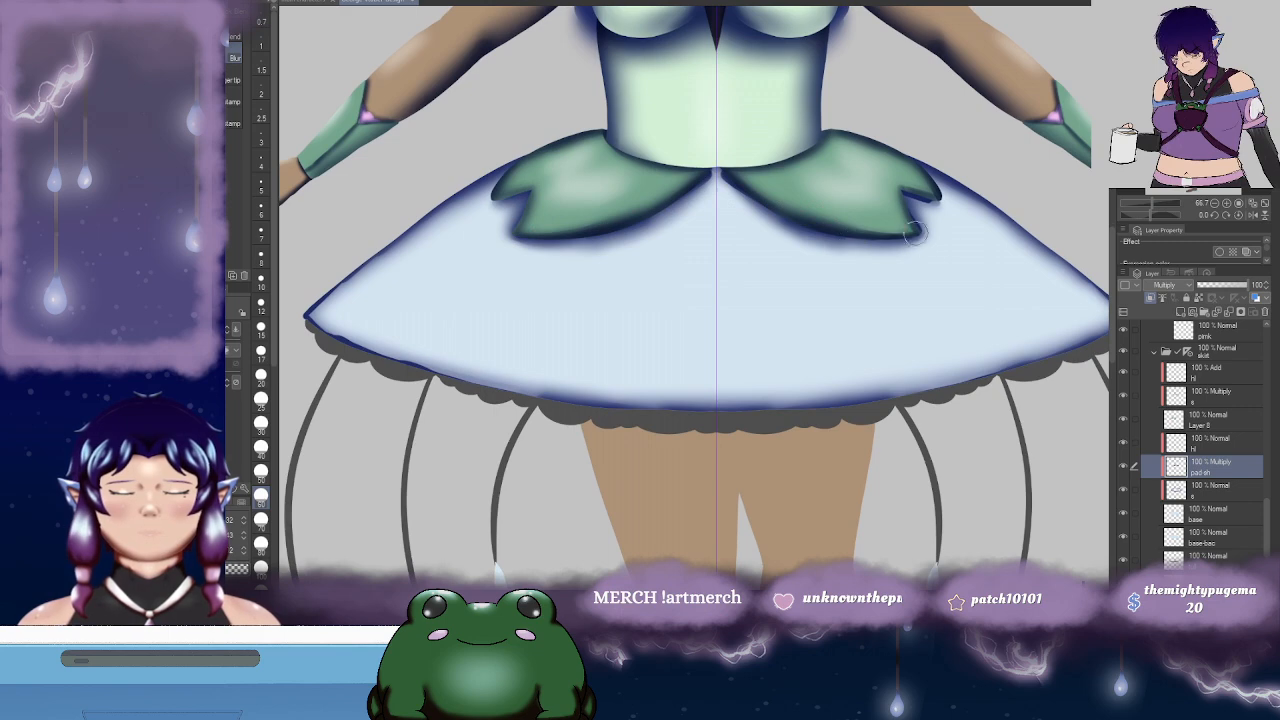
{"action": "scroll", "coordinate": [943, 214], "scroll_direction": "down", "scroll_amount": 1}
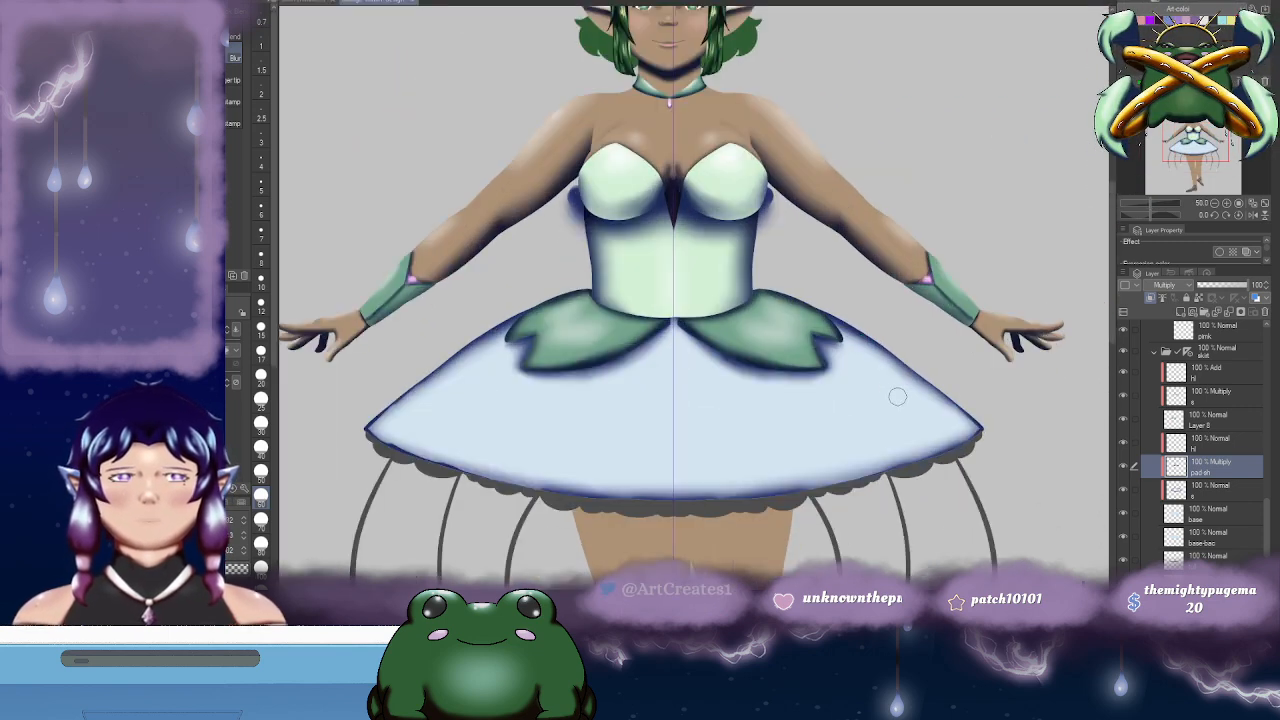
{"action": "left_click_drag", "start_coordinate": [894, 391], "coordinate": [880, 349]}
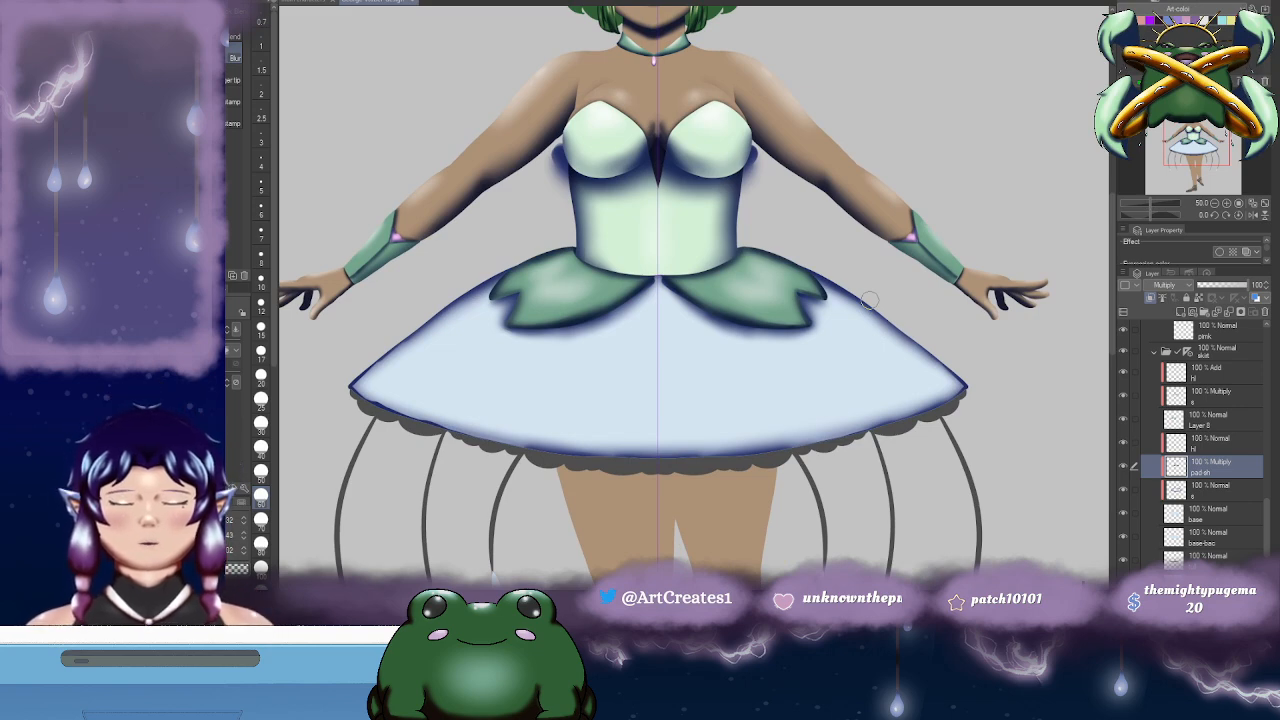
- On the skirt base's hl layer, paint pale yellow highlight rays fanning out from the waist below the leaves
{"action": "left_click", "coordinate": [1228, 443]}
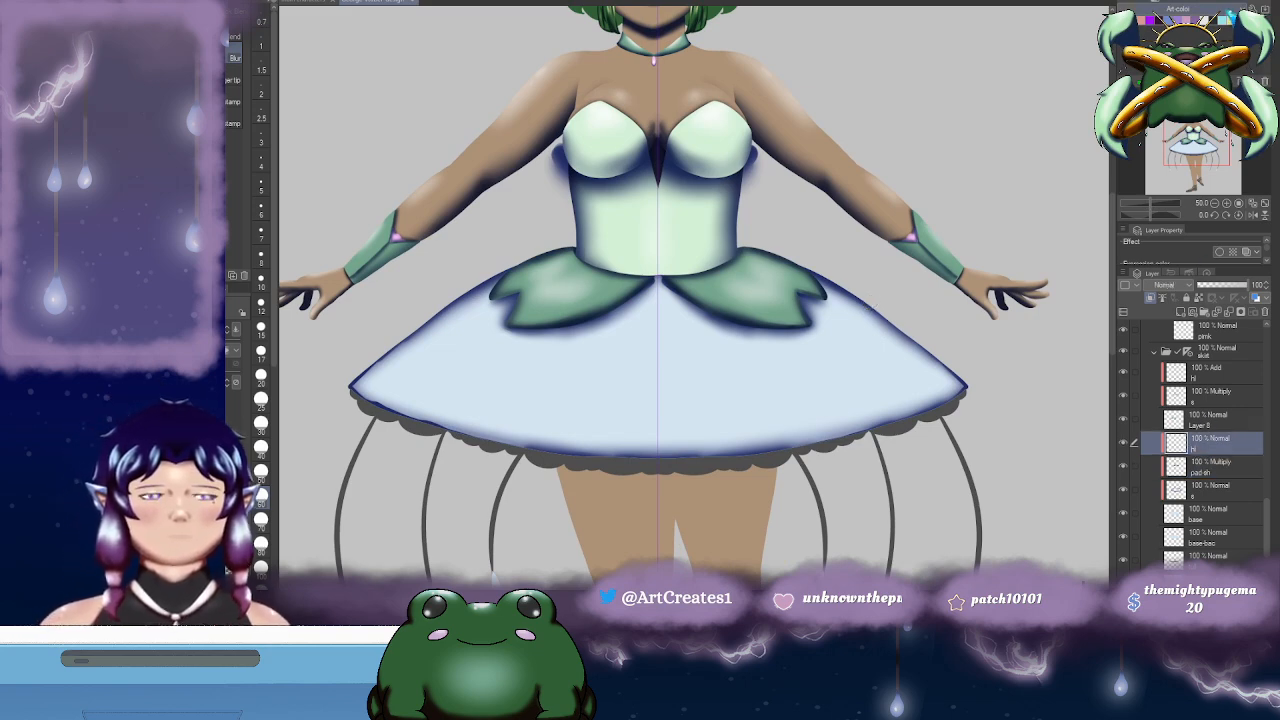
{"action": "mouse_move", "coordinate": [685, 304]}
{"action": "left_mouse_down"}
{"action": "mouse_move", "coordinate": [710, 263]}
{"action": "mouse_move", "coordinate": [682, 336]}
{"action": "left_mouse_up"}
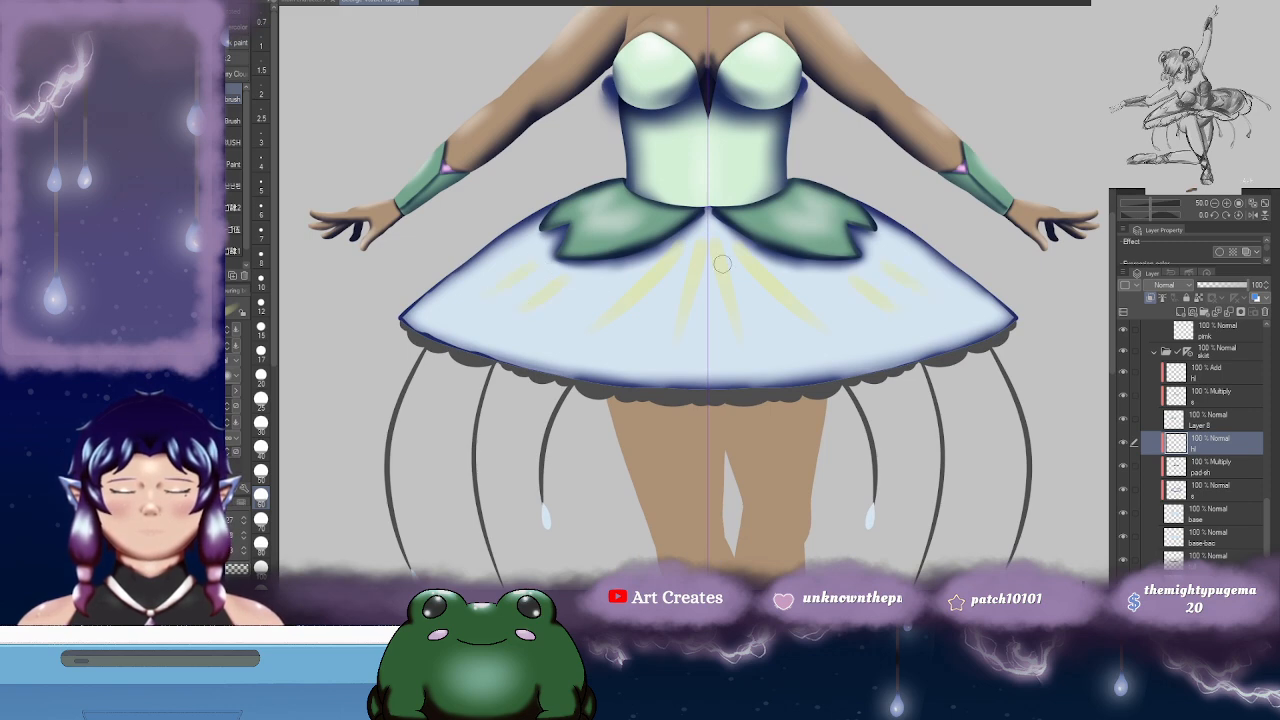
{"action": "left_click_drag", "start_coordinate": [849, 300], "coordinate": [841, 266]}
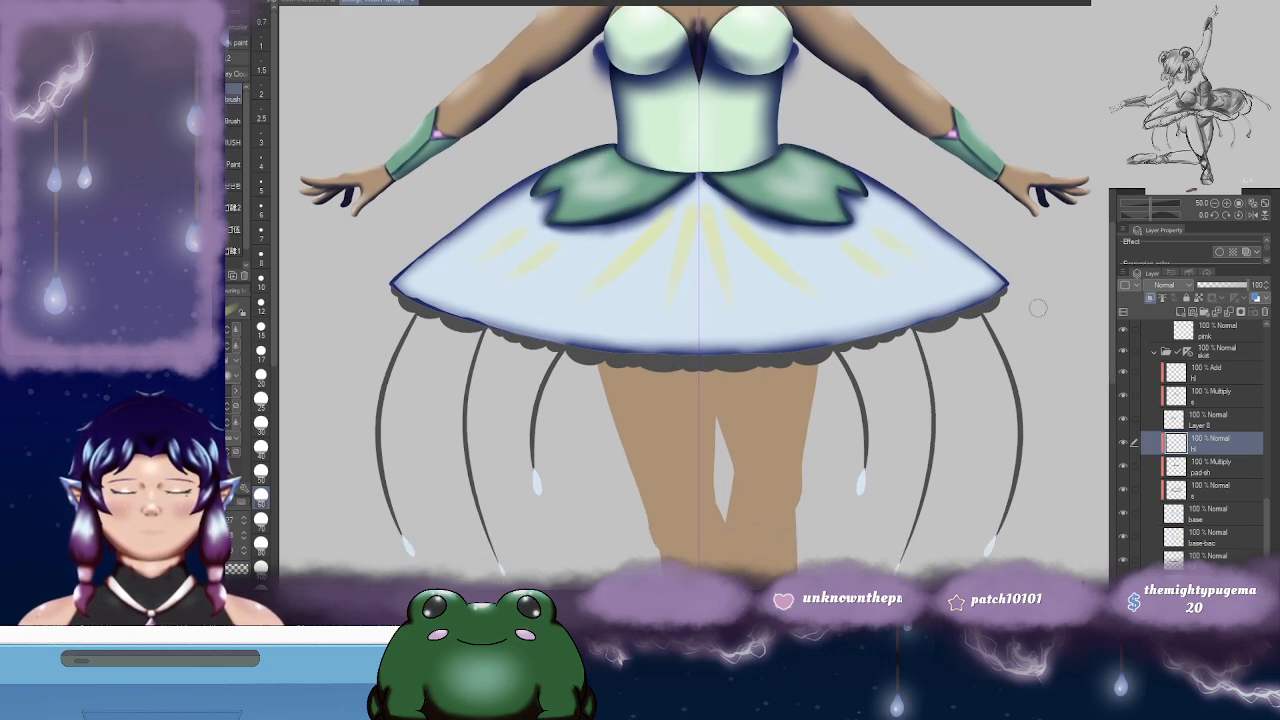
- On the skirt base's s layer, paint mirrored navy fold strokes rising from the hem between the highlight rays
{"action": "left_click", "coordinate": [1222, 484]}
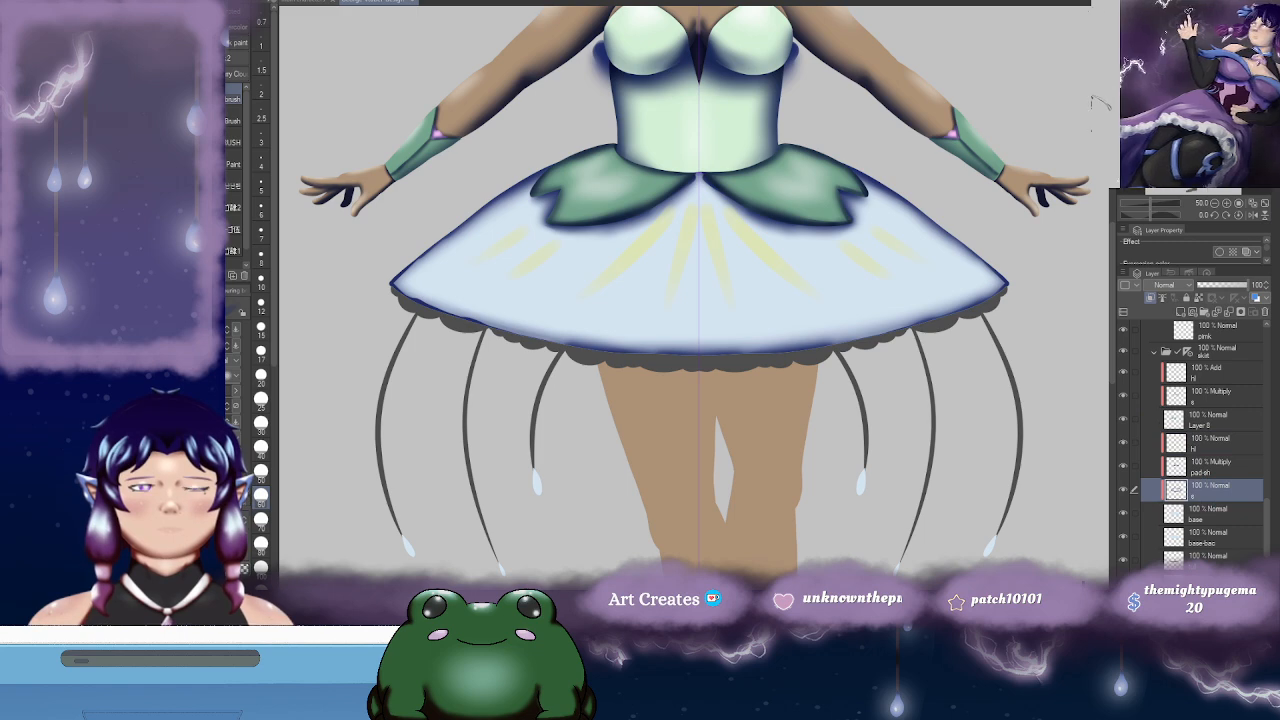
{"action": "left_click_drag", "start_coordinate": [582, 246], "coordinate": [615, 236]}
{"action": "left_click_drag", "start_coordinate": [451, 280], "coordinate": [520, 264]}
{"action": "key", "text": "ctrl+z"}
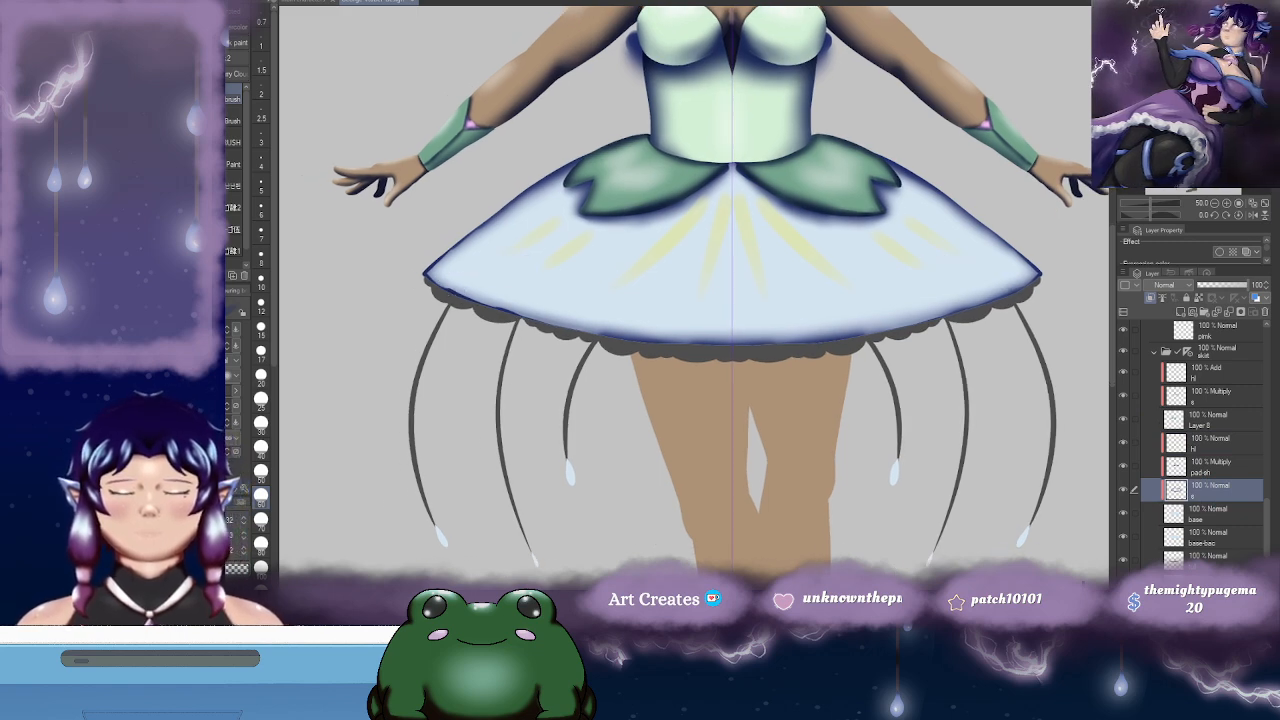
{"action": "left_click_drag", "start_coordinate": [440, 290], "coordinate": [530, 258]}
{"action": "left_click_drag", "start_coordinate": [480, 305], "coordinate": [605, 246]}
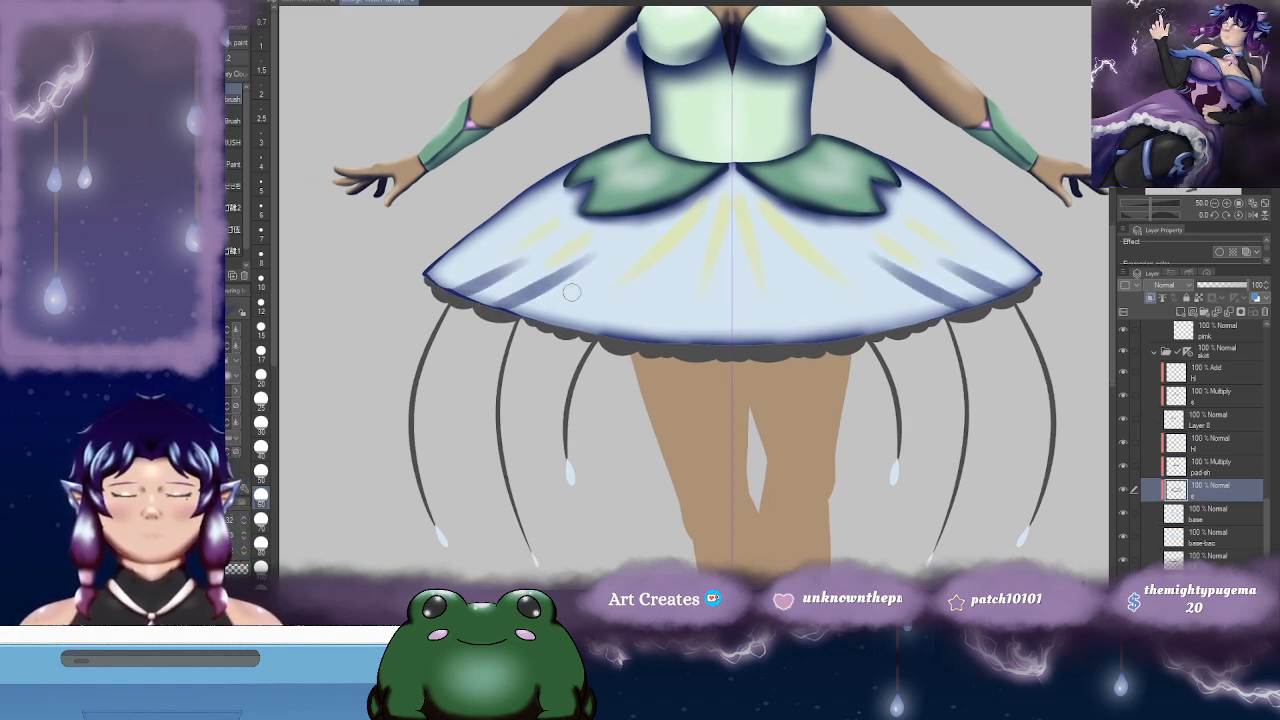
{"action": "left_click_drag", "start_coordinate": [607, 341], "coordinate": [680, 248]}
{"action": "left_click_drag", "start_coordinate": [655, 337], "coordinate": [681, 277]}
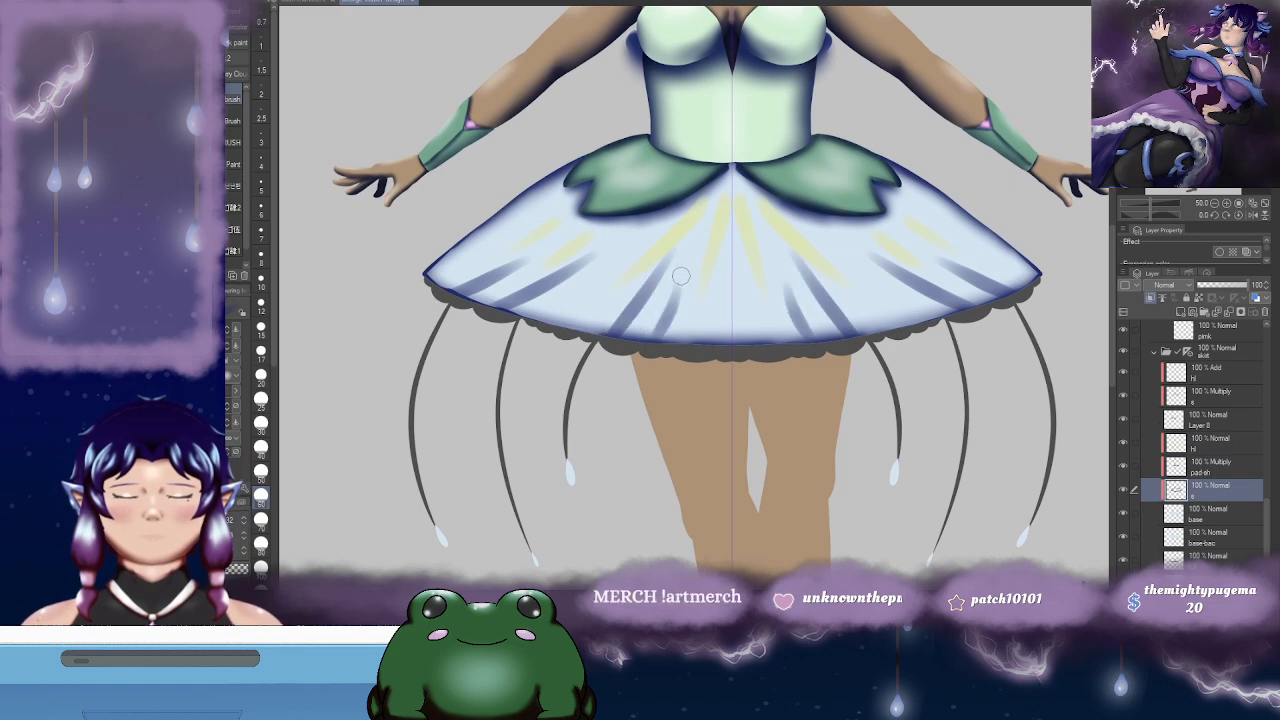
{"action": "mouse_move", "coordinate": [914, 296]}
{"action": "left_mouse_down"}
{"action": "mouse_move", "coordinate": [842, 334]}
{"action": "mouse_move", "coordinate": [796, 314]}
{"action": "left_mouse_up"}
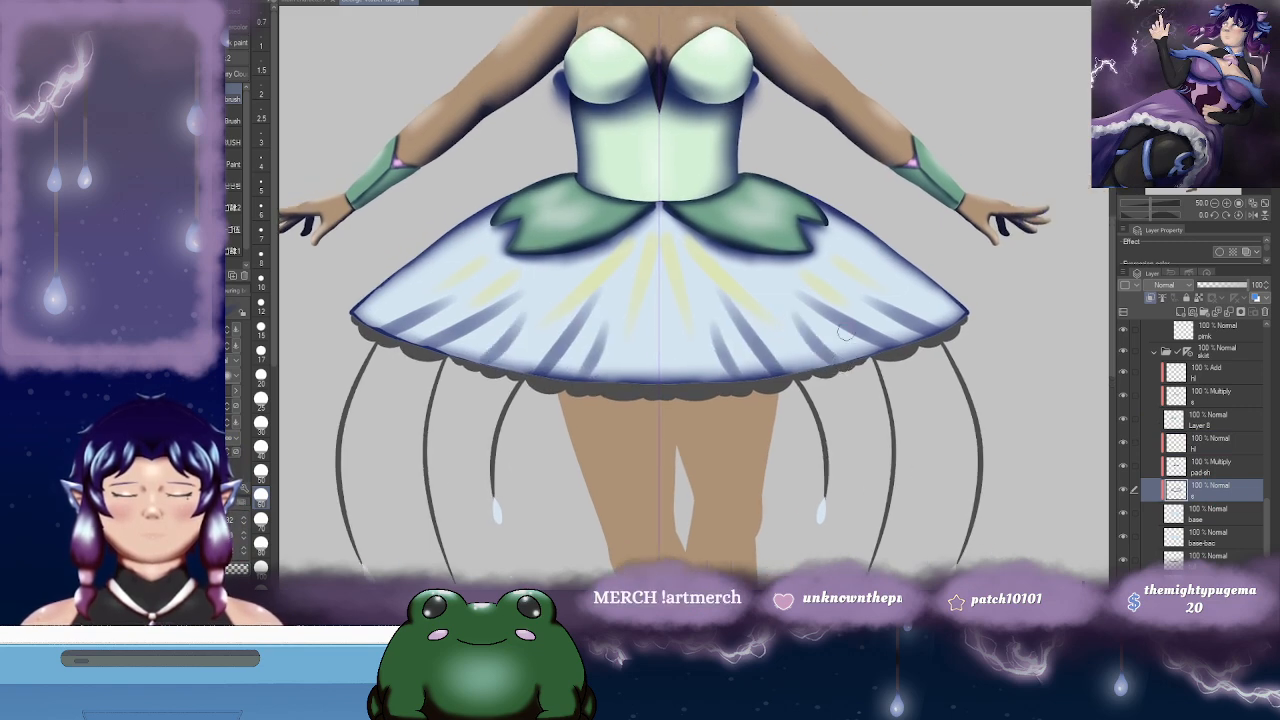
- Set the skirt base's hl layer to Add and soften the navy folds on the s layer with the Blur tool
{"action": "key", "text": "j"}
{"action": "left_click_drag", "start_coordinate": [561, 307], "coordinate": [657, 279]}
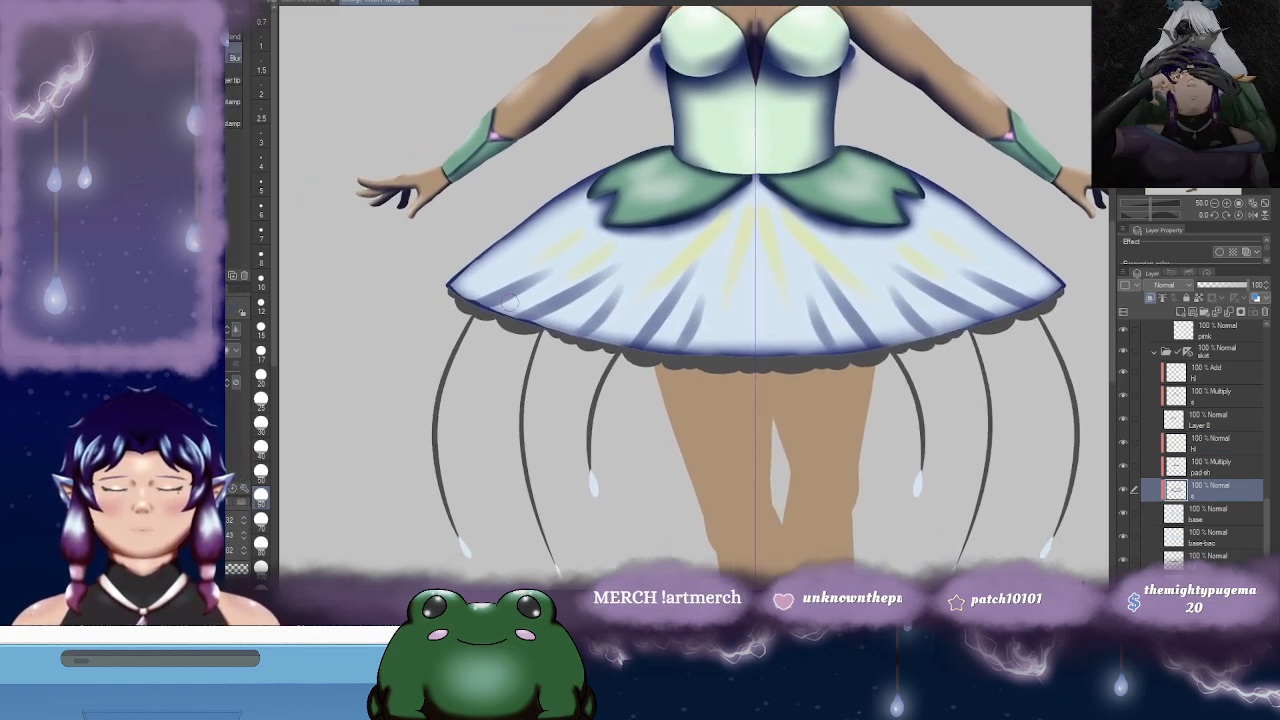
{"action": "left_click", "coordinate": [1208, 441]}
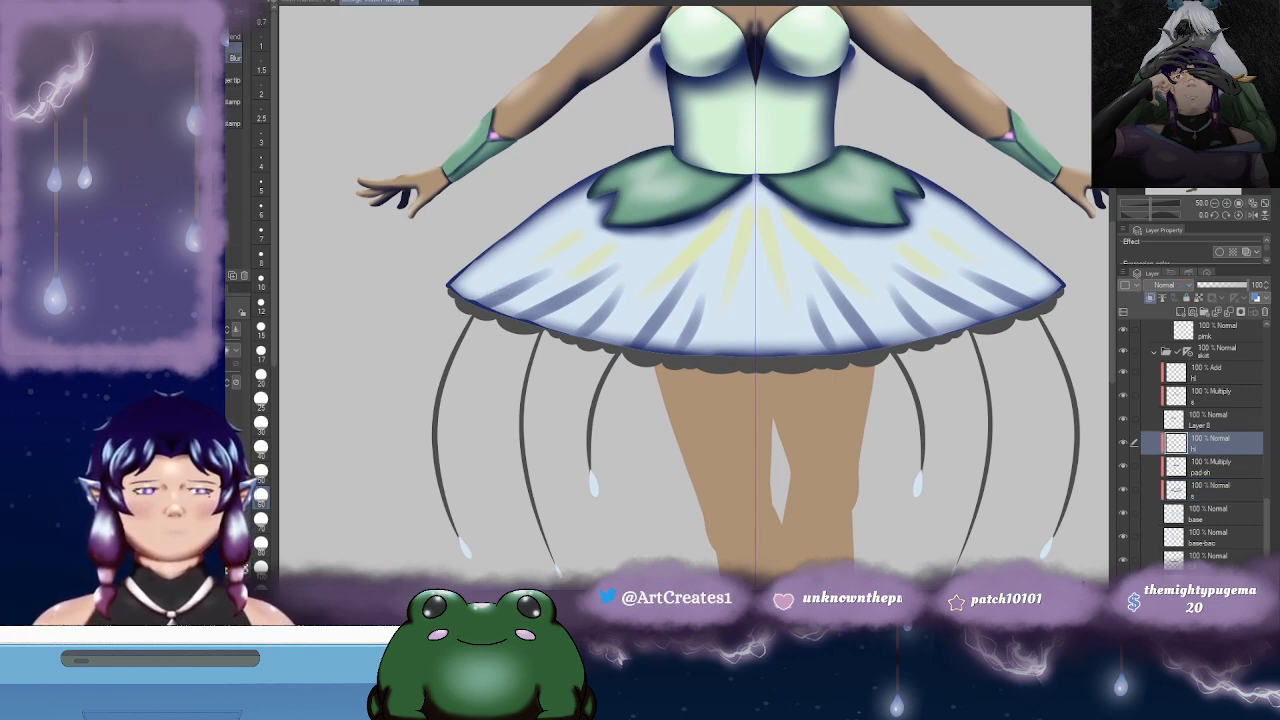
{"action": "left_click", "coordinate": [1165, 430]}
{"action": "left_click", "coordinate": [1222, 485]}
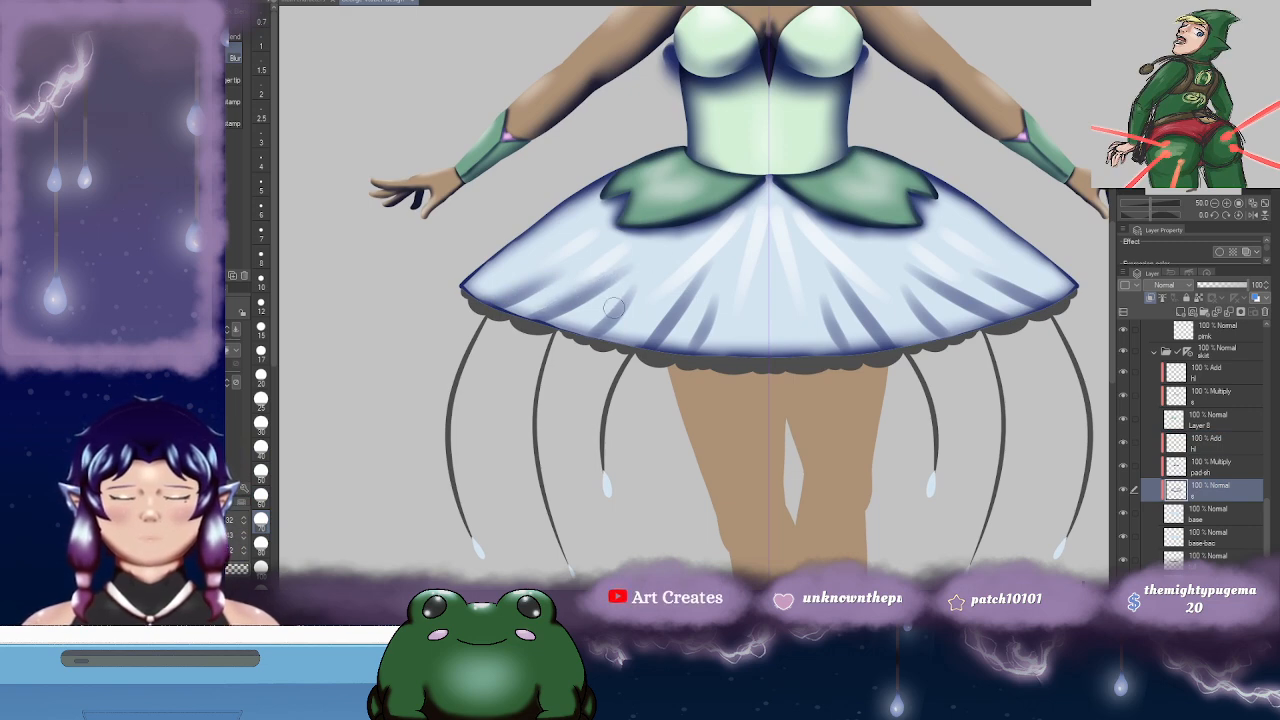
{"action": "left_click_drag", "start_coordinate": [749, 247], "coordinate": [712, 260]}
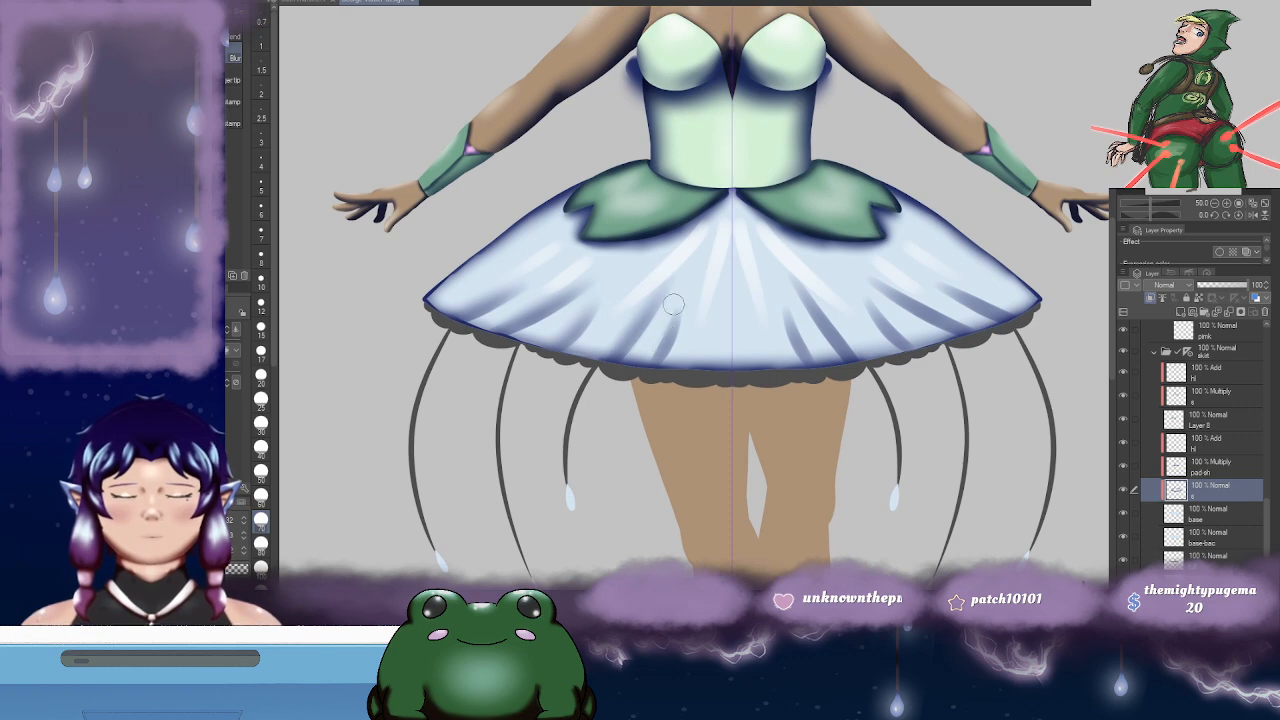
{"action": "left_click_drag", "start_coordinate": [880, 263], "coordinate": [768, 246]}
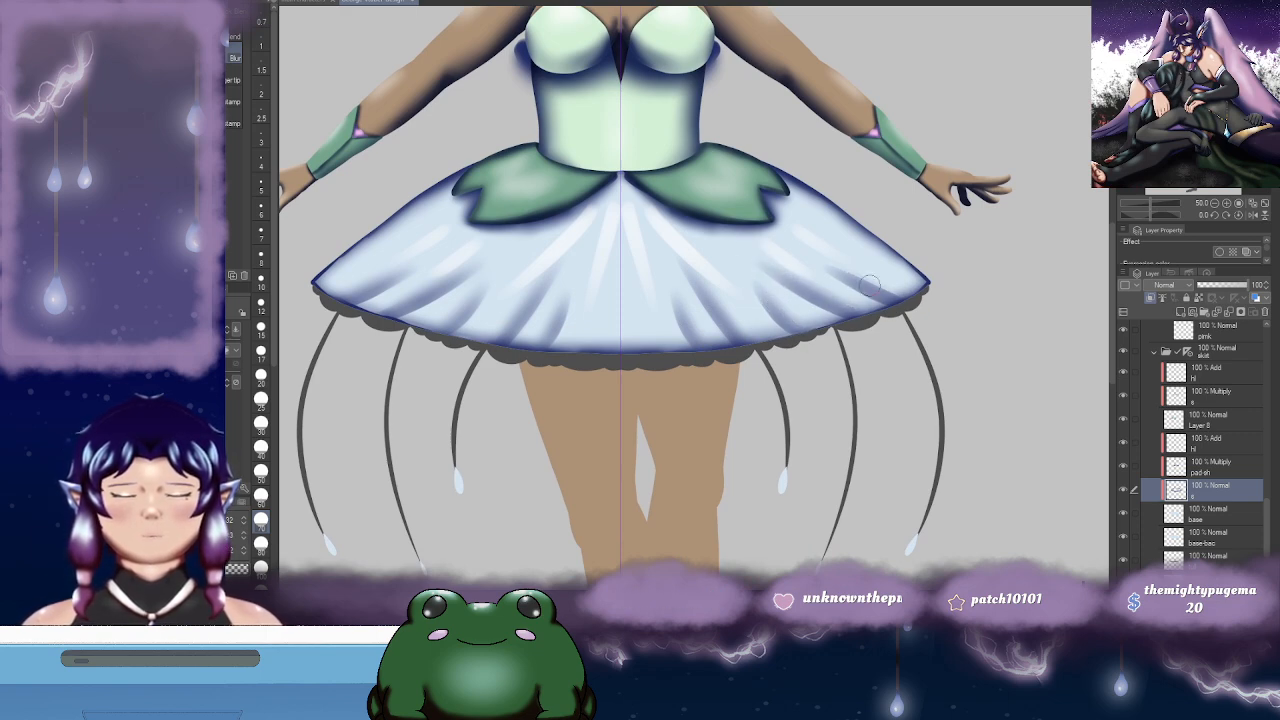
- Blur the highlight rays on the skirt base's hl layer, below the leaves
{"action": "left_click", "coordinate": [1232, 468]}
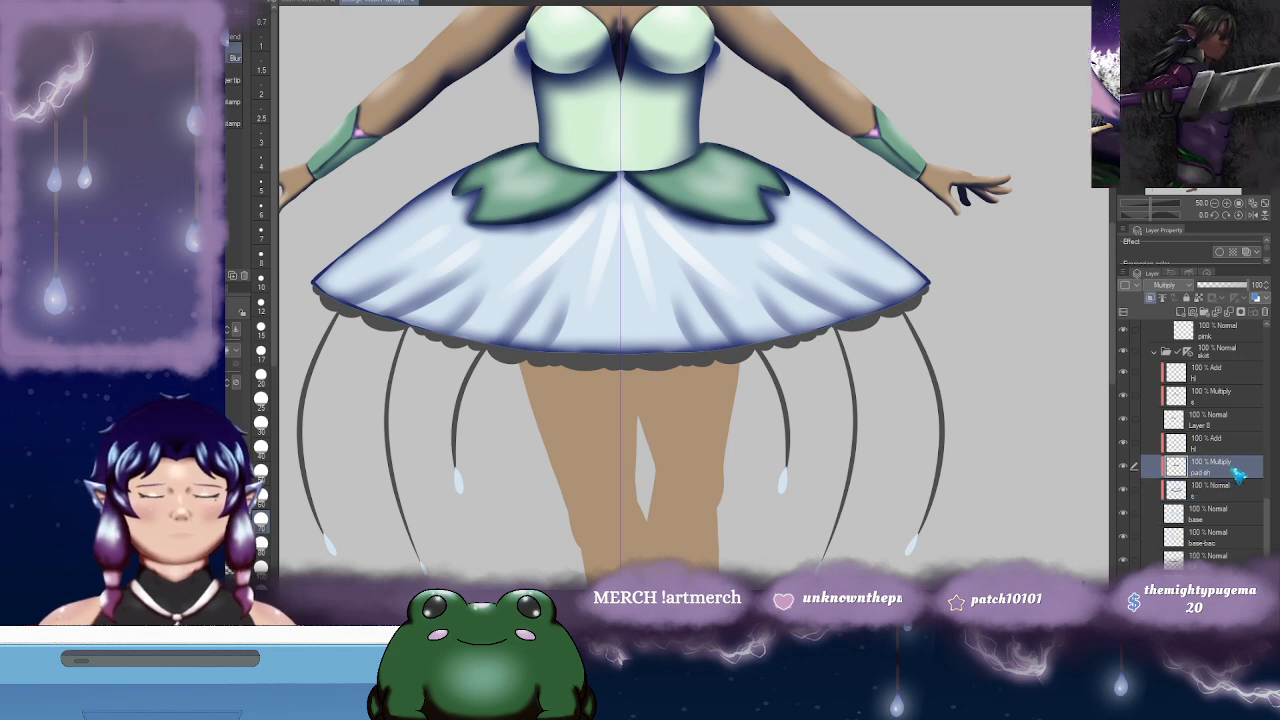
{"action": "left_click", "coordinate": [1212, 443]}
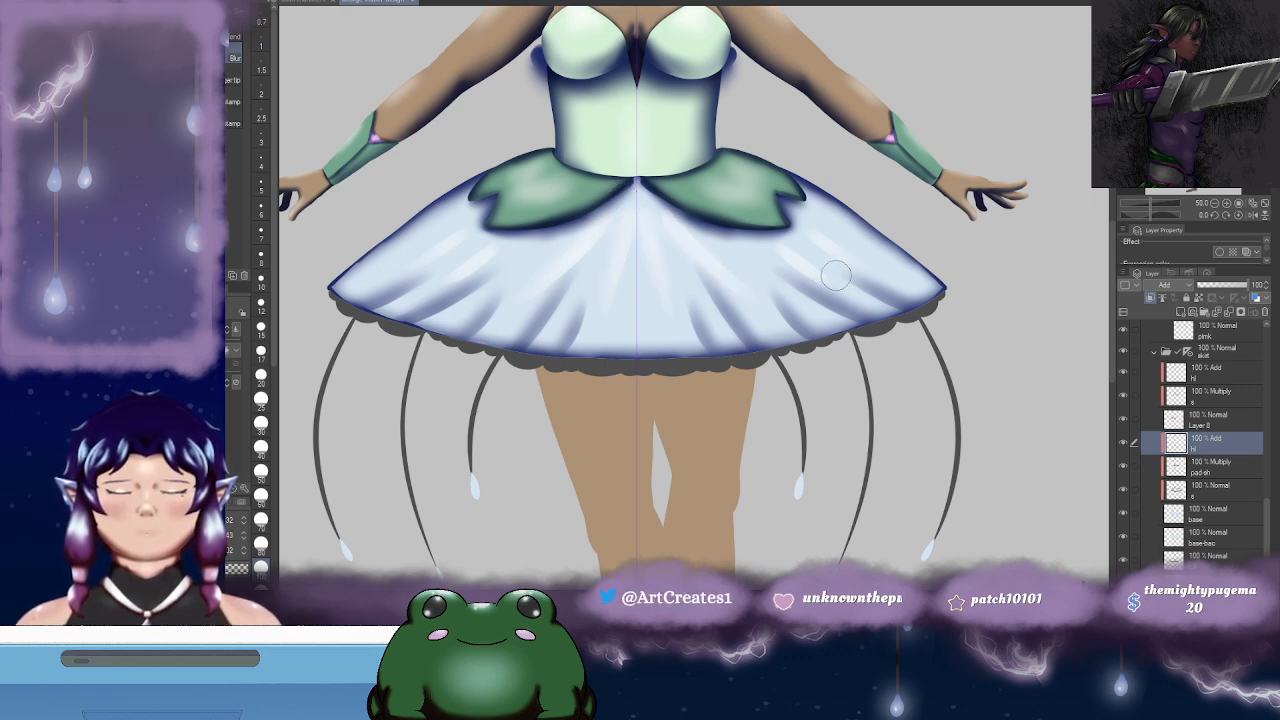
{"action": "left_click_drag", "start_coordinate": [537, 233], "coordinate": [671, 227]}
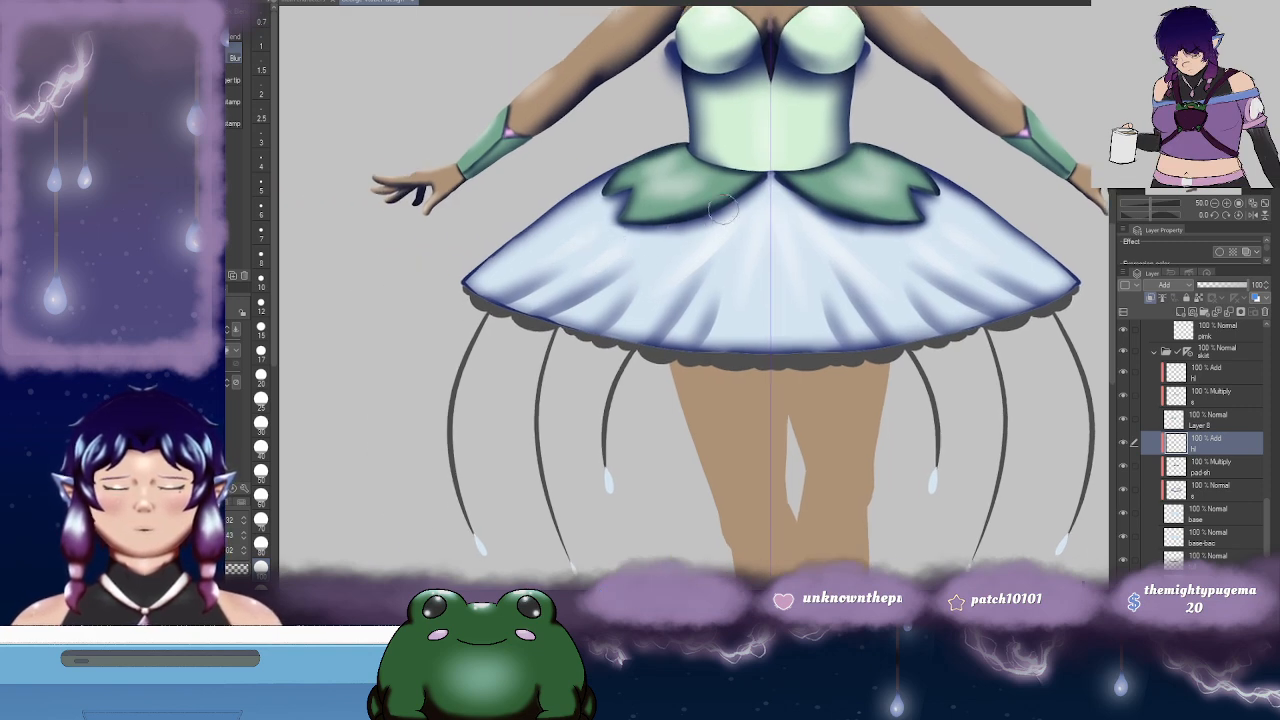
{"action": "left_click_drag", "start_coordinate": [849, 224], "coordinate": [819, 231]}
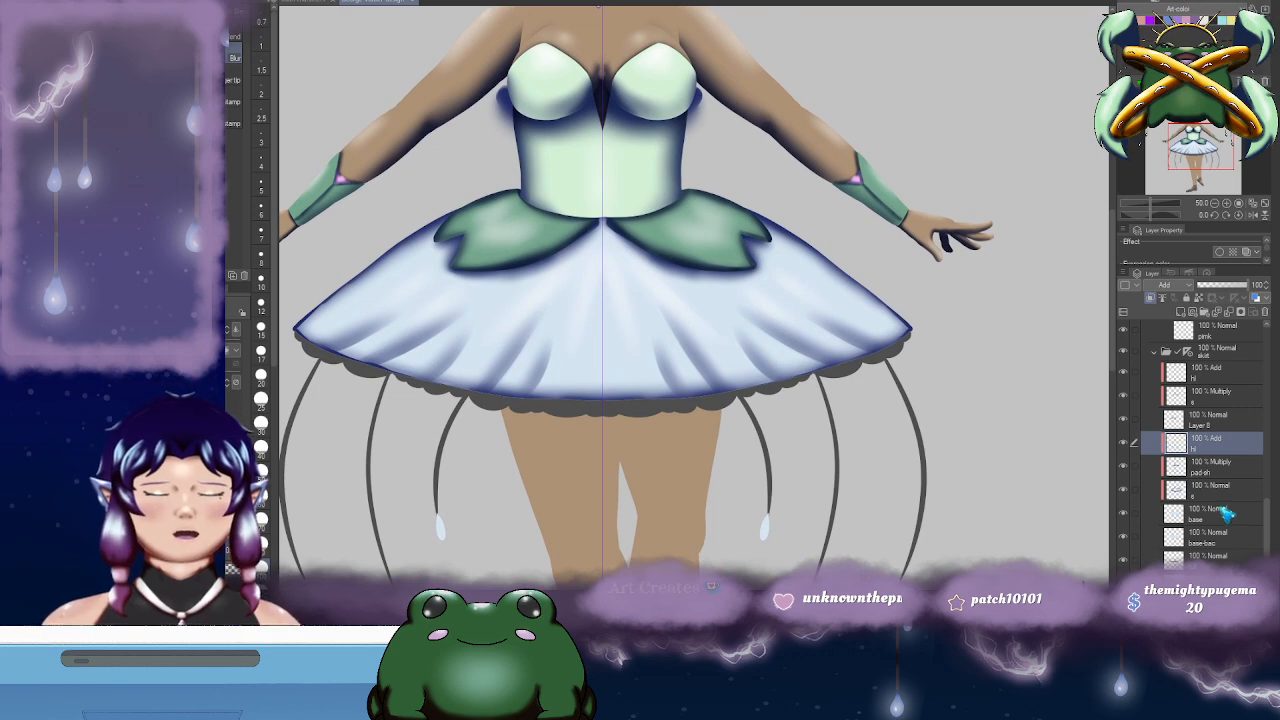
- Hide the skirt's front base layer and add a clipped layer above the back base layer
{"action": "scroll", "coordinate": [1205, 440], "scroll_direction": "down", "scroll_amount": 3}
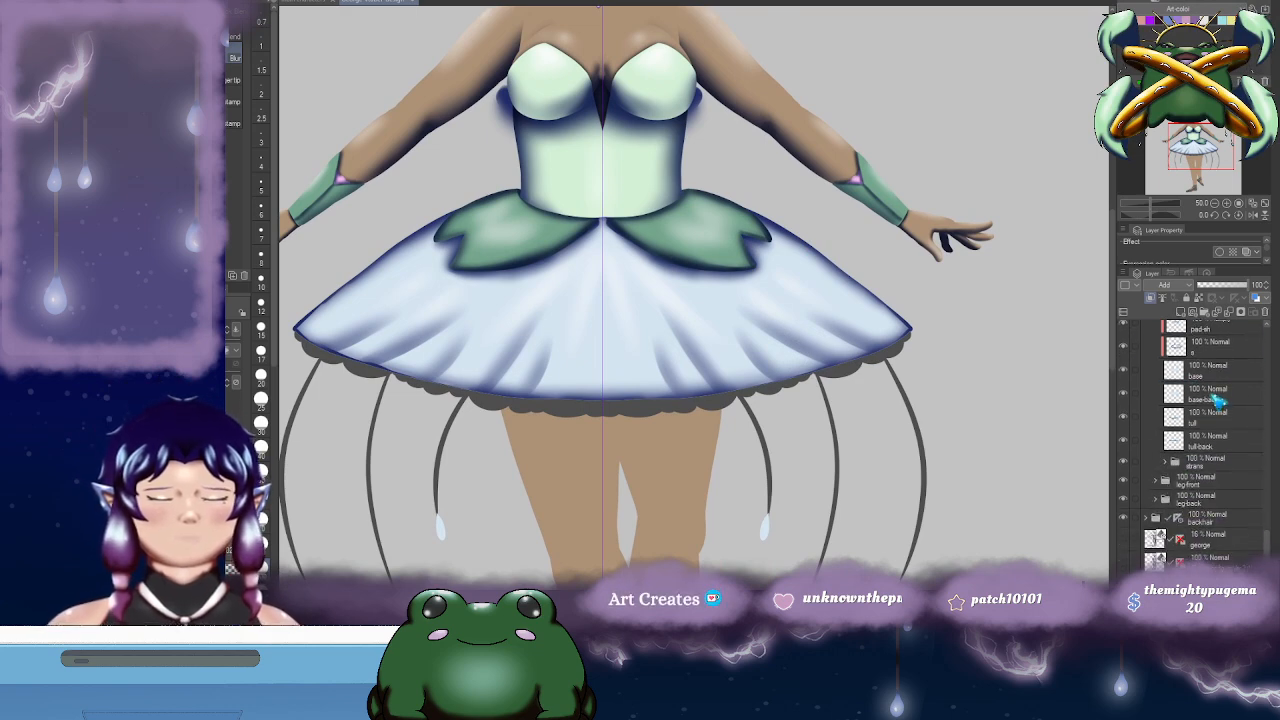
{"action": "left_click", "coordinate": [1158, 398]}
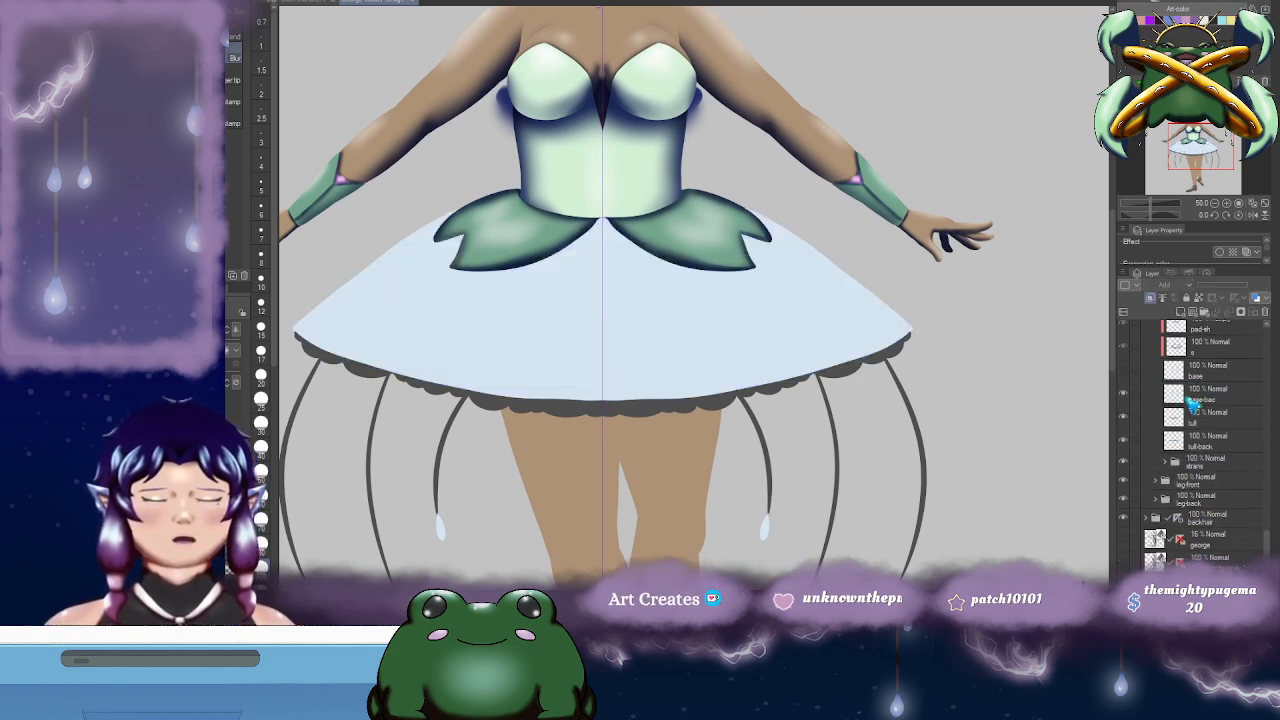
{"action": "left_click", "coordinate": [1194, 400]}
{"action": "left_click", "coordinate": [1181, 313]}
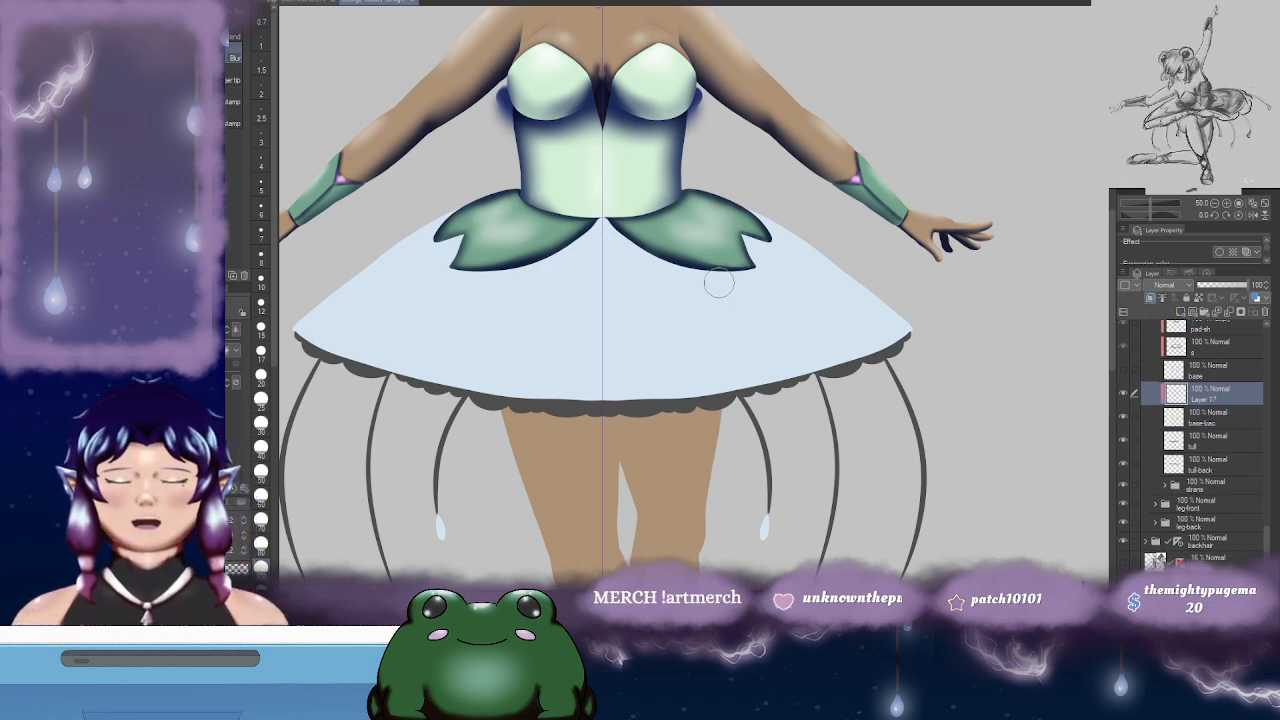
{"action": "key", "text": "b"}
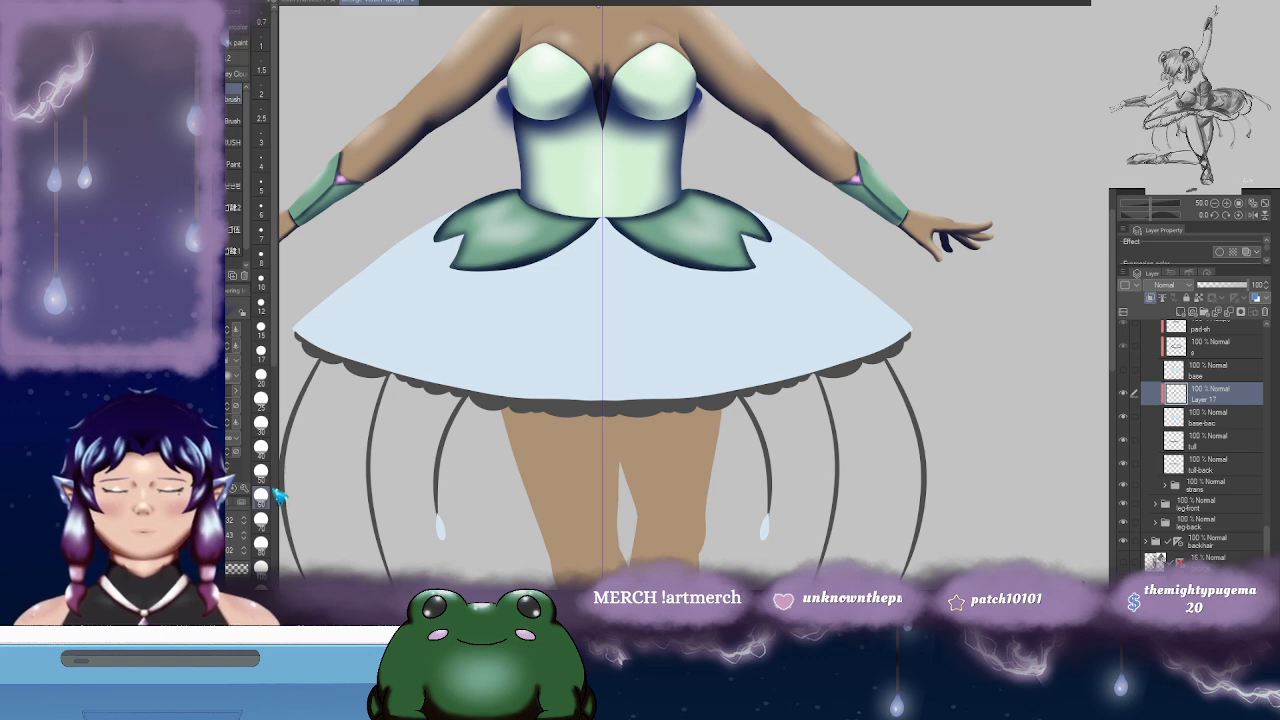
{"action": "left_click_drag", "start_coordinate": [613, 336], "coordinate": [667, 321]}
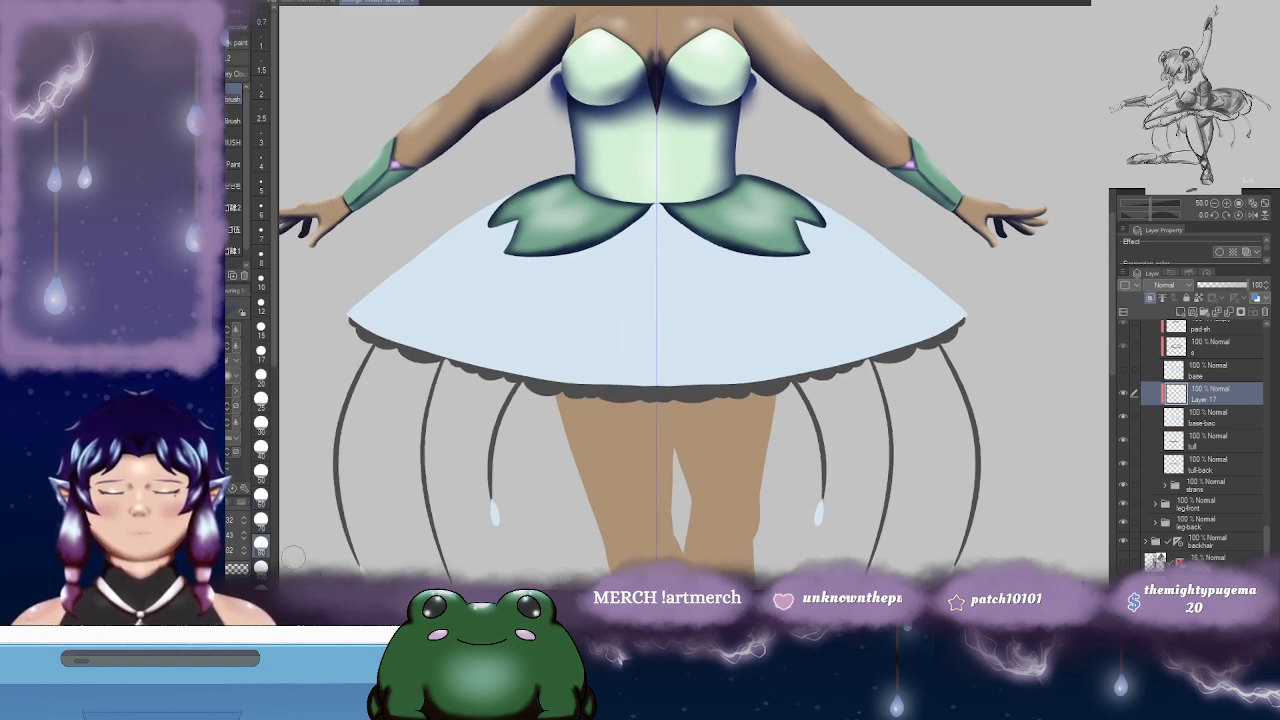
{"action": "mouse_move", "coordinate": [490, 215]}
{"action": "left_mouse_down"}
{"action": "mouse_move", "coordinate": [423, 258]}
{"action": "mouse_move", "coordinate": [539, 201]}
{"action": "mouse_move", "coordinate": [462, 270]}
{"action": "mouse_move", "coordinate": [410, 344]}
{"action": "mouse_move", "coordinate": [436, 355]}
{"action": "mouse_move", "coordinate": [486, 328]}
{"action": "mouse_move", "coordinate": [496, 357]}
{"action": "mouse_move", "coordinate": [532, 338]}
{"action": "mouse_move", "coordinate": [601, 351]}
{"action": "mouse_move", "coordinate": [714, 329]}
{"action": "left_mouse_up"}
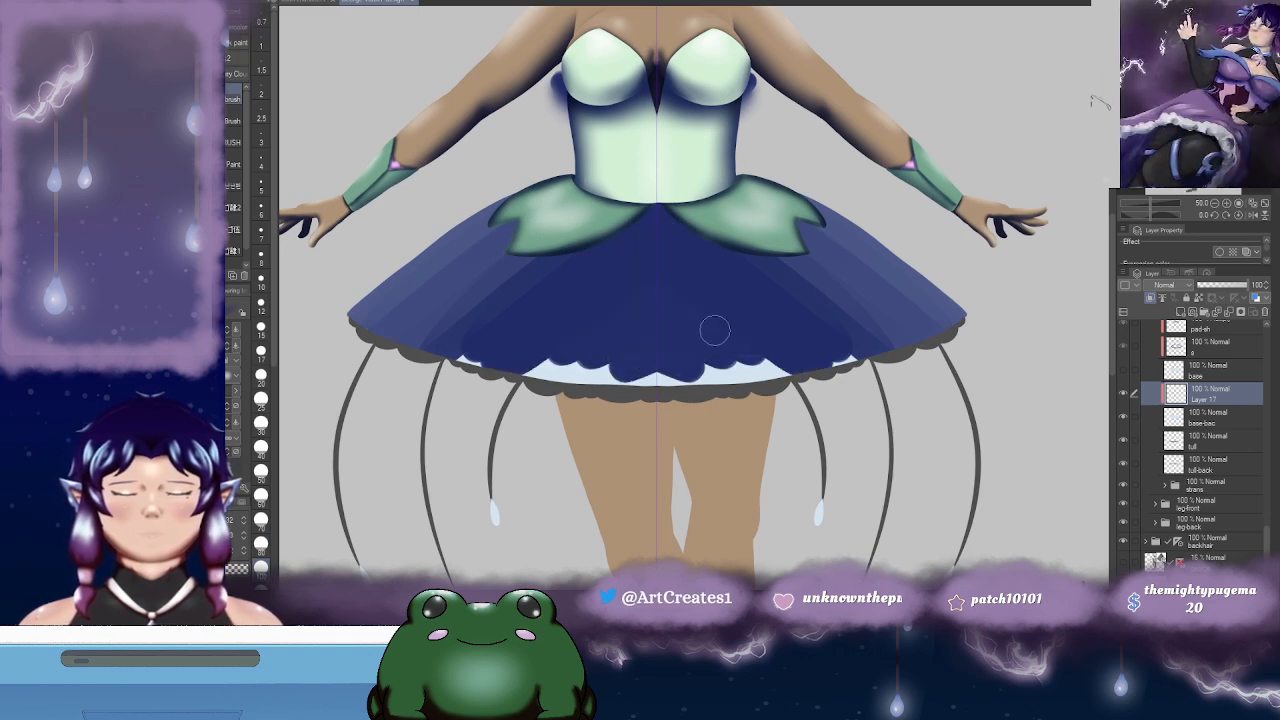
{"action": "key", "text": "Delete"}
- Paint navy shadow over the back of the skirt from waist to hem and blend the strokes with the Blur tool
{"action": "mouse_move", "coordinate": [492, 357]}
{"action": "left_mouse_down"}
{"action": "mouse_move", "coordinate": [672, 302]}
{"action": "mouse_move", "coordinate": [663, 342]}
{"action": "mouse_move", "coordinate": [646, 350]}
{"action": "mouse_move", "coordinate": [655, 380]}
{"action": "mouse_move", "coordinate": [752, 376]}
{"action": "left_mouse_up"}
{"action": "left_click_drag", "start_coordinate": [500, 248], "coordinate": [476, 266]}
{"action": "mouse_move", "coordinate": [512, 210]}
{"action": "left_mouse_down"}
{"action": "mouse_move", "coordinate": [353, 315]}
{"action": "mouse_move", "coordinate": [352, 332]}
{"action": "mouse_move", "coordinate": [548, 239]}
{"action": "mouse_move", "coordinate": [623, 234]}
{"action": "mouse_move", "coordinate": [533, 315]}
{"action": "mouse_move", "coordinate": [590, 312]}
{"action": "mouse_move", "coordinate": [535, 346]}
{"action": "mouse_move", "coordinate": [616, 328]}
{"action": "mouse_move", "coordinate": [630, 368]}
{"action": "mouse_move", "coordinate": [771, 364]}
{"action": "mouse_move", "coordinate": [796, 329]}
{"action": "mouse_move", "coordinate": [652, 340]}
{"action": "mouse_move", "coordinate": [687, 332]}
{"action": "left_mouse_up"}
{"action": "key", "text": "j"}
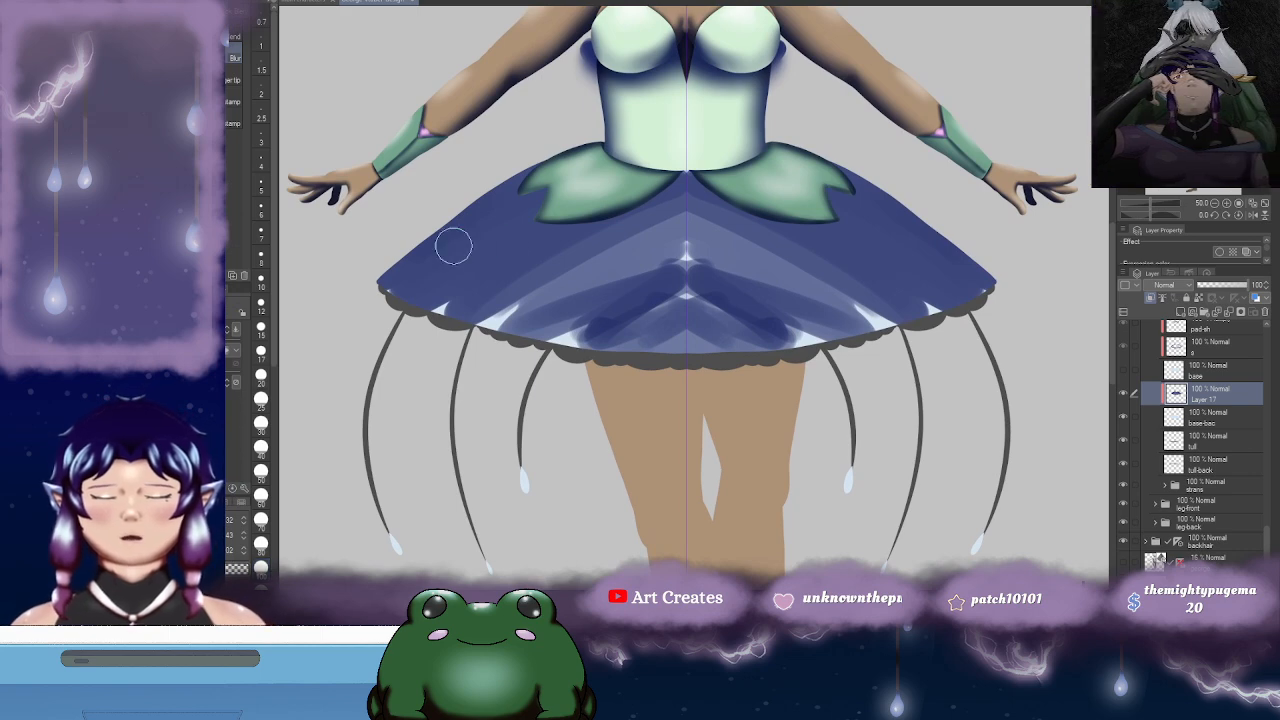
{"action": "left_click_drag", "start_coordinate": [550, 313], "coordinate": [559, 289]}
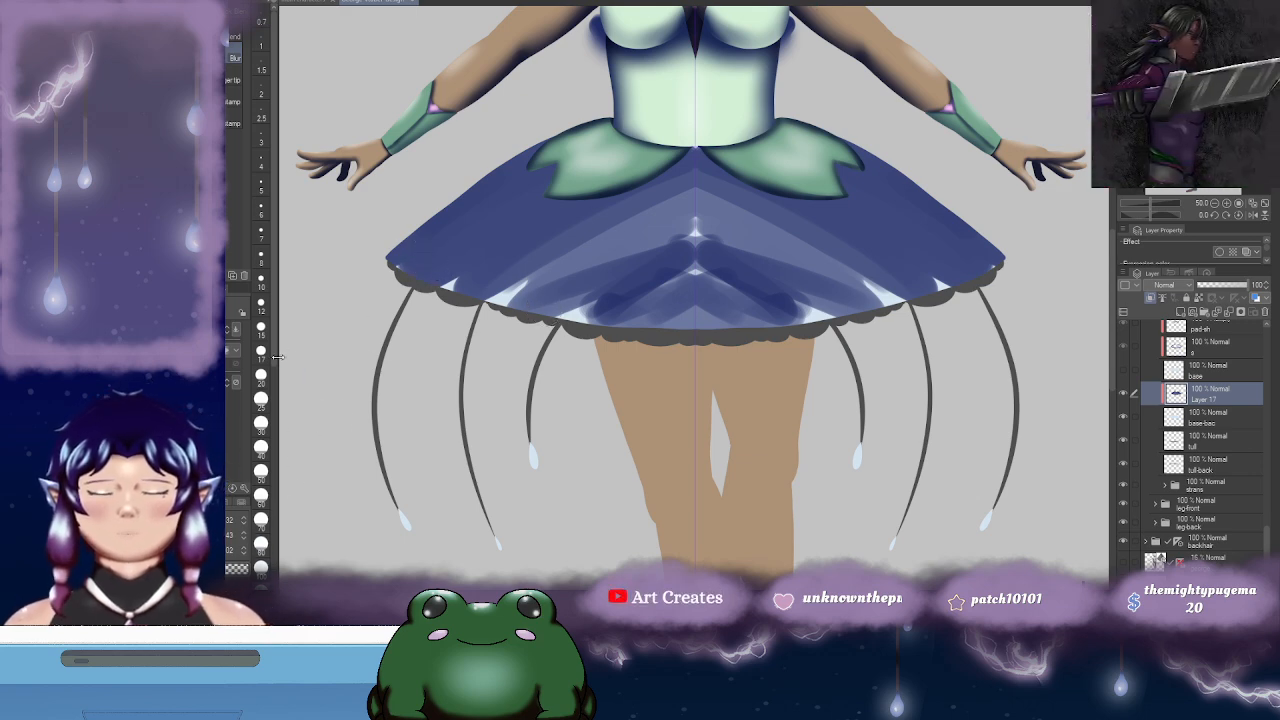
- Deepen the back skirt's navy shadow with a larger brush, blur it smooth and set its layer to Multiply
{"action": "scroll", "coordinate": [275, 400], "scroll_direction": "down", "scroll_amount": 5}
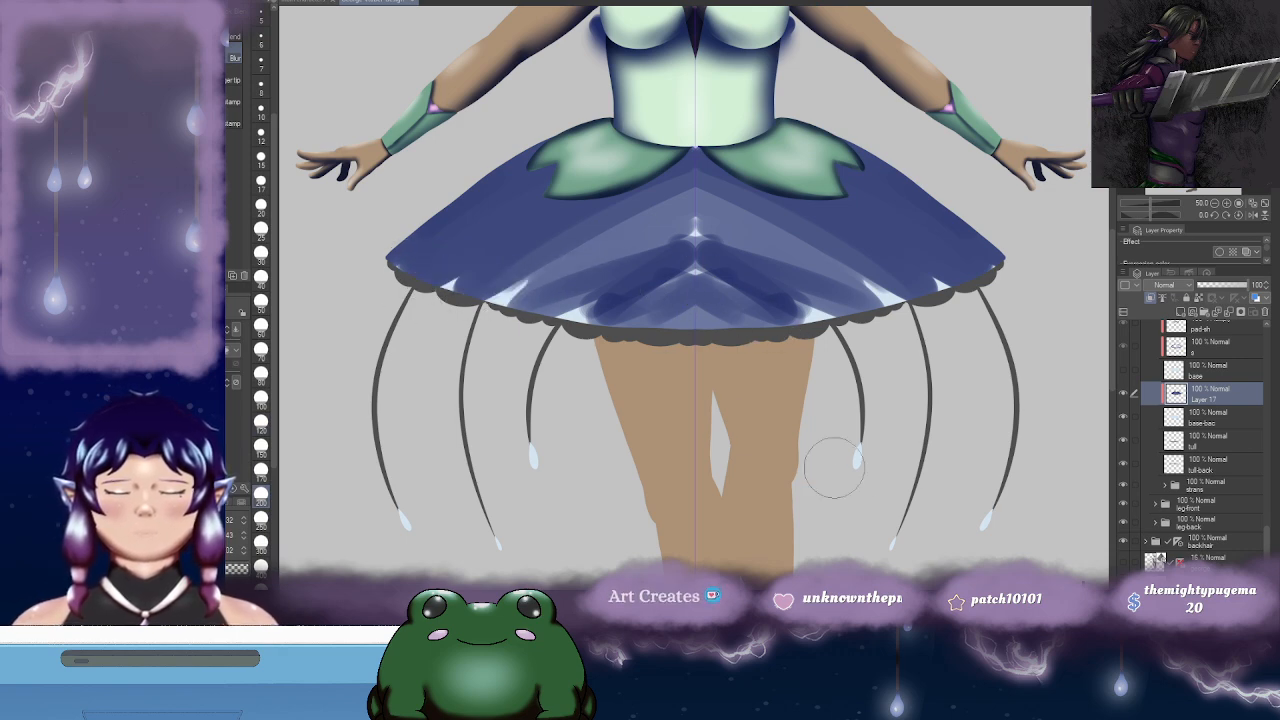
{"action": "key", "text": "b"}
{"action": "mouse_move", "coordinate": [400, 266]}
{"action": "left_mouse_down"}
{"action": "mouse_move", "coordinate": [496, 306]}
{"action": "mouse_move", "coordinate": [414, 258]}
{"action": "mouse_move", "coordinate": [526, 168]}
{"action": "mouse_move", "coordinate": [490, 225]}
{"action": "mouse_move", "coordinate": [550, 201]}
{"action": "mouse_move", "coordinate": [502, 254]}
{"action": "mouse_move", "coordinate": [548, 250]}
{"action": "mouse_move", "coordinate": [522, 280]}
{"action": "mouse_move", "coordinate": [549, 282]}
{"action": "mouse_move", "coordinate": [545, 299]}
{"action": "mouse_move", "coordinate": [568, 294]}
{"action": "mouse_move", "coordinate": [480, 309]}
{"action": "mouse_move", "coordinate": [603, 300]}
{"action": "mouse_move", "coordinate": [586, 327]}
{"action": "mouse_move", "coordinate": [713, 321]}
{"action": "mouse_move", "coordinate": [714, 283]}
{"action": "mouse_move", "coordinate": [637, 253]}
{"action": "mouse_move", "coordinate": [691, 237]}
{"action": "mouse_move", "coordinate": [672, 306]}
{"action": "left_mouse_up"}
{"action": "key", "text": "j"}
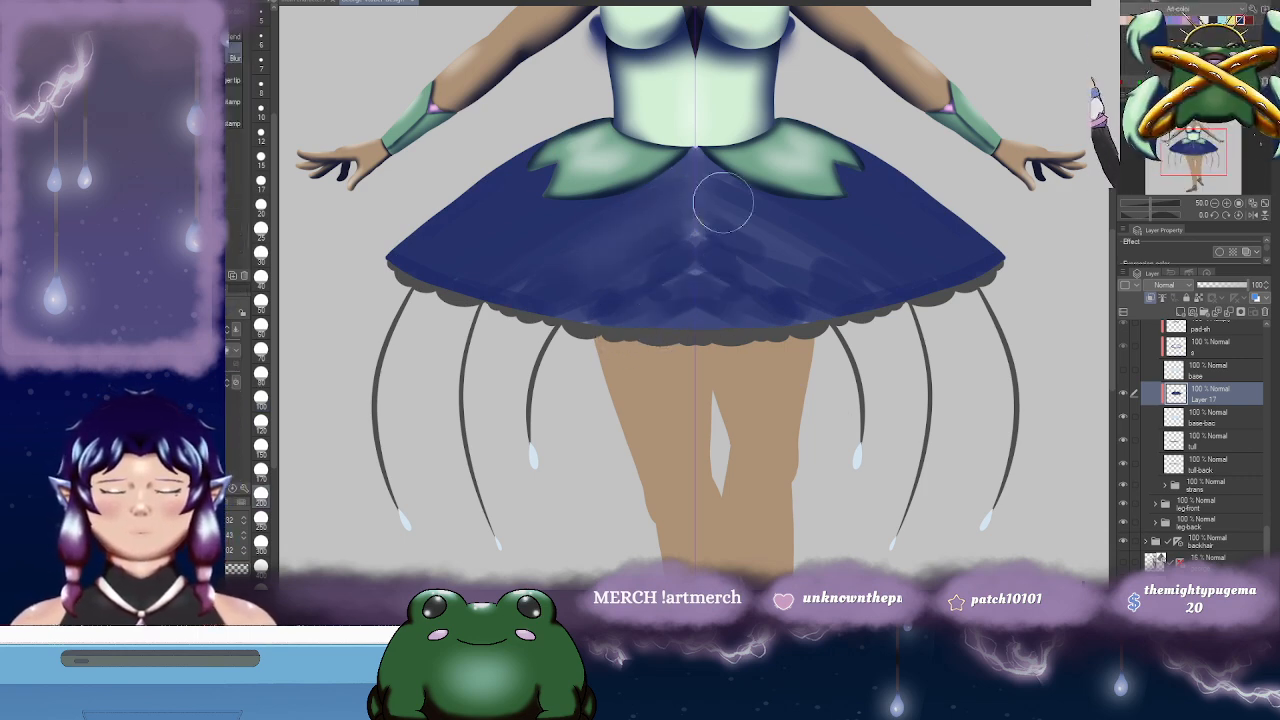
{"action": "mouse_move", "coordinate": [694, 256]}
{"action": "left_mouse_down"}
{"action": "mouse_move", "coordinate": [780, 263]}
{"action": "mouse_move", "coordinate": [671, 333]}
{"action": "mouse_move", "coordinate": [781, 320]}
{"action": "mouse_move", "coordinate": [725, 274]}
{"action": "mouse_move", "coordinate": [677, 261]}
{"action": "mouse_move", "coordinate": [726, 203]}
{"action": "mouse_move", "coordinate": [689, 190]}
{"action": "mouse_move", "coordinate": [771, 192]}
{"action": "mouse_move", "coordinate": [802, 242]}
{"action": "mouse_move", "coordinate": [872, 280]}
{"action": "mouse_move", "coordinate": [729, 322]}
{"action": "mouse_move", "coordinate": [726, 311]}
{"action": "mouse_move", "coordinate": [490, 307]}
{"action": "mouse_move", "coordinate": [614, 268]}
{"action": "mouse_move", "coordinate": [560, 300]}
{"action": "mouse_move", "coordinate": [781, 222]}
{"action": "mouse_move", "coordinate": [710, 240]}
{"action": "mouse_move", "coordinate": [828, 251]}
{"action": "mouse_move", "coordinate": [713, 215]}
{"action": "mouse_move", "coordinate": [695, 170]}
{"action": "left_mouse_up"}
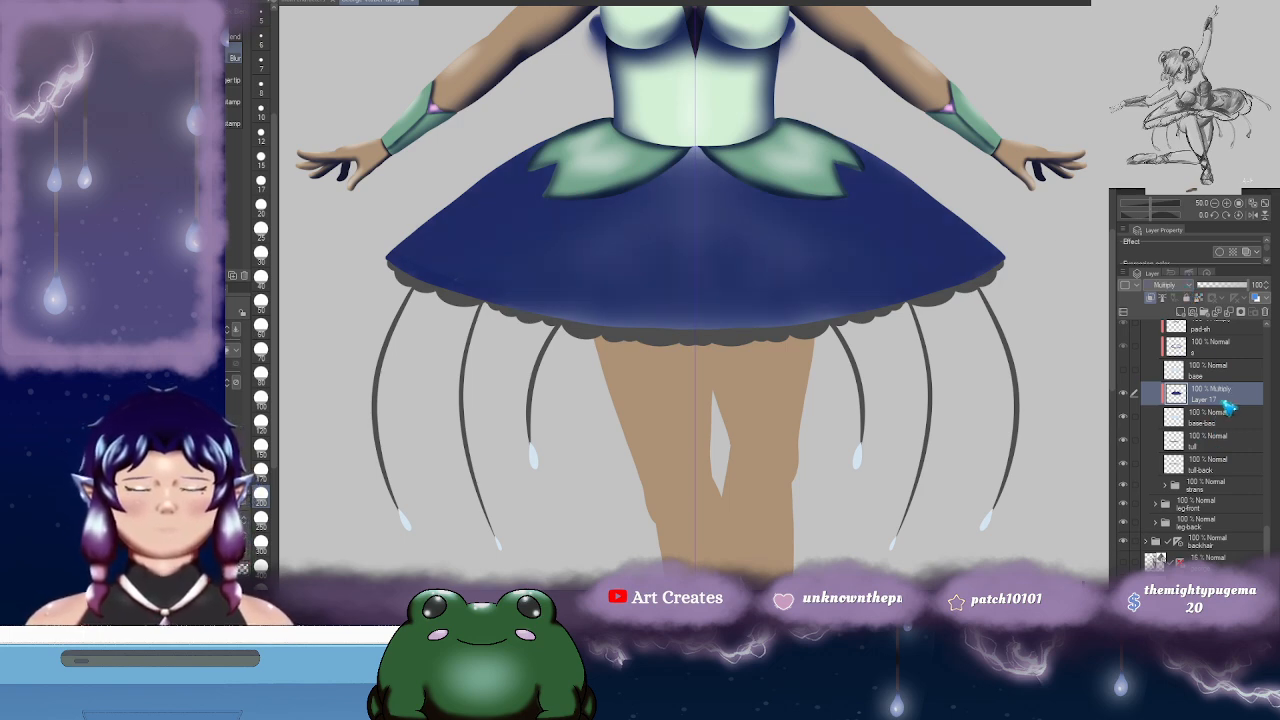
- Show the skirt's front base again and add a clipped layer above the tull layer
{"action": "left_click", "coordinate": [1124, 380]}
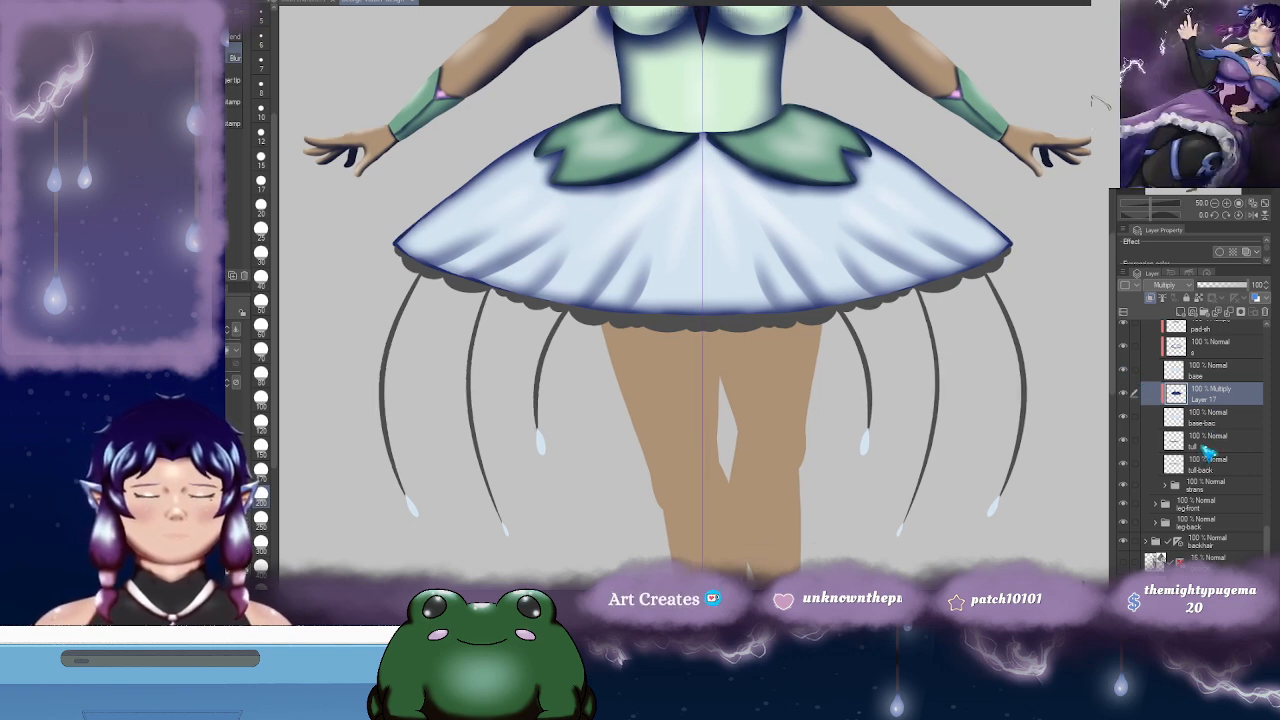
{"action": "left_click", "coordinate": [1205, 445]}
{"action": "left_click", "coordinate": [1124, 441]}
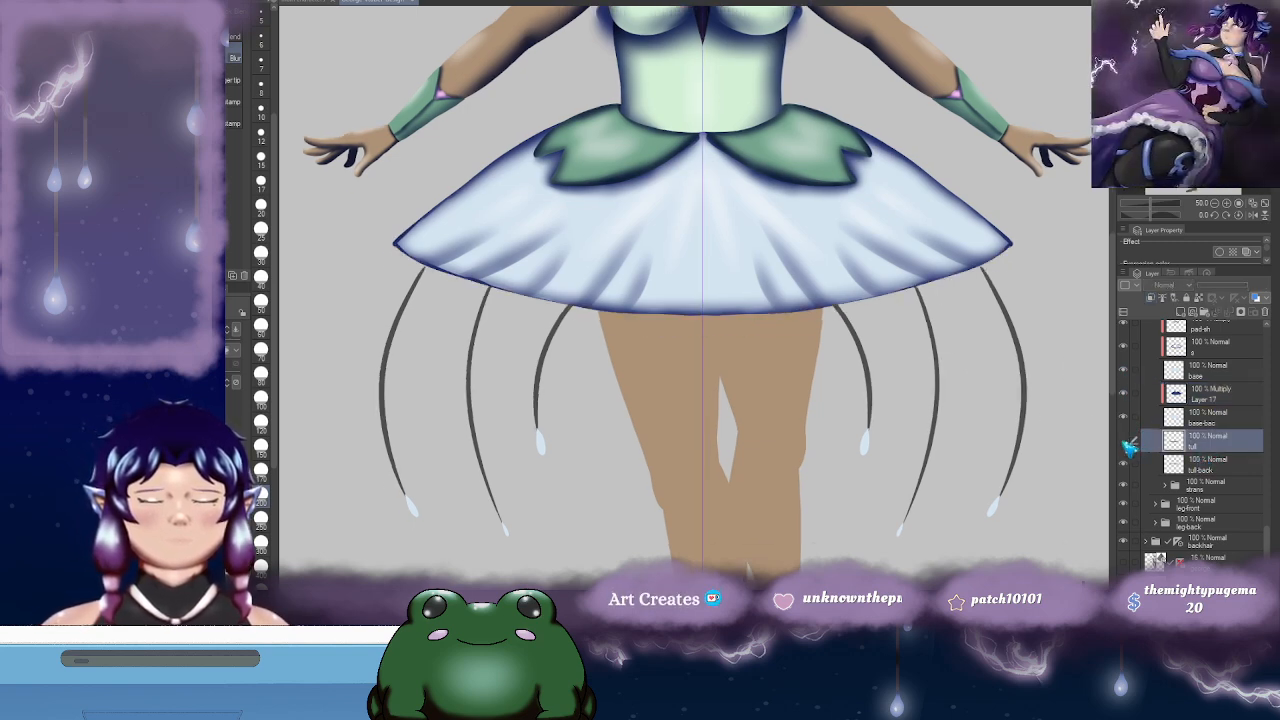
{"action": "left_click", "coordinate": [1124, 441]}
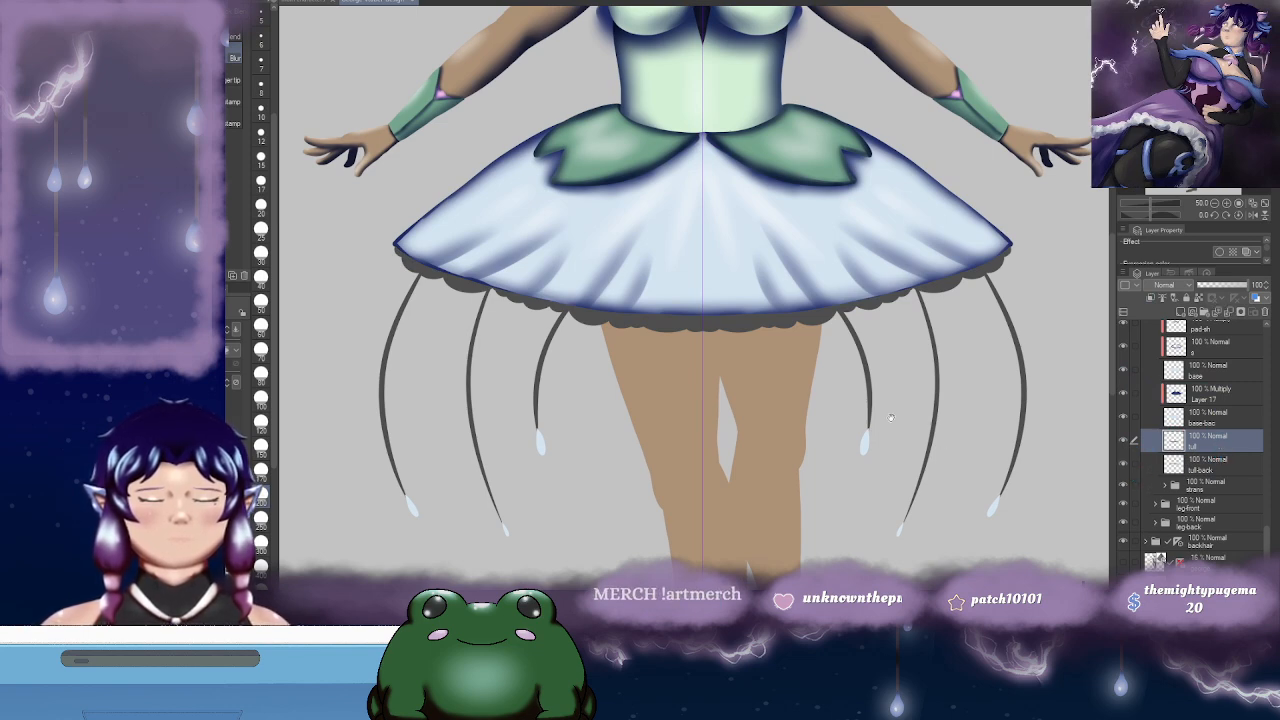
{"action": "left_click_drag", "start_coordinate": [892, 422], "coordinate": [869, 408]}
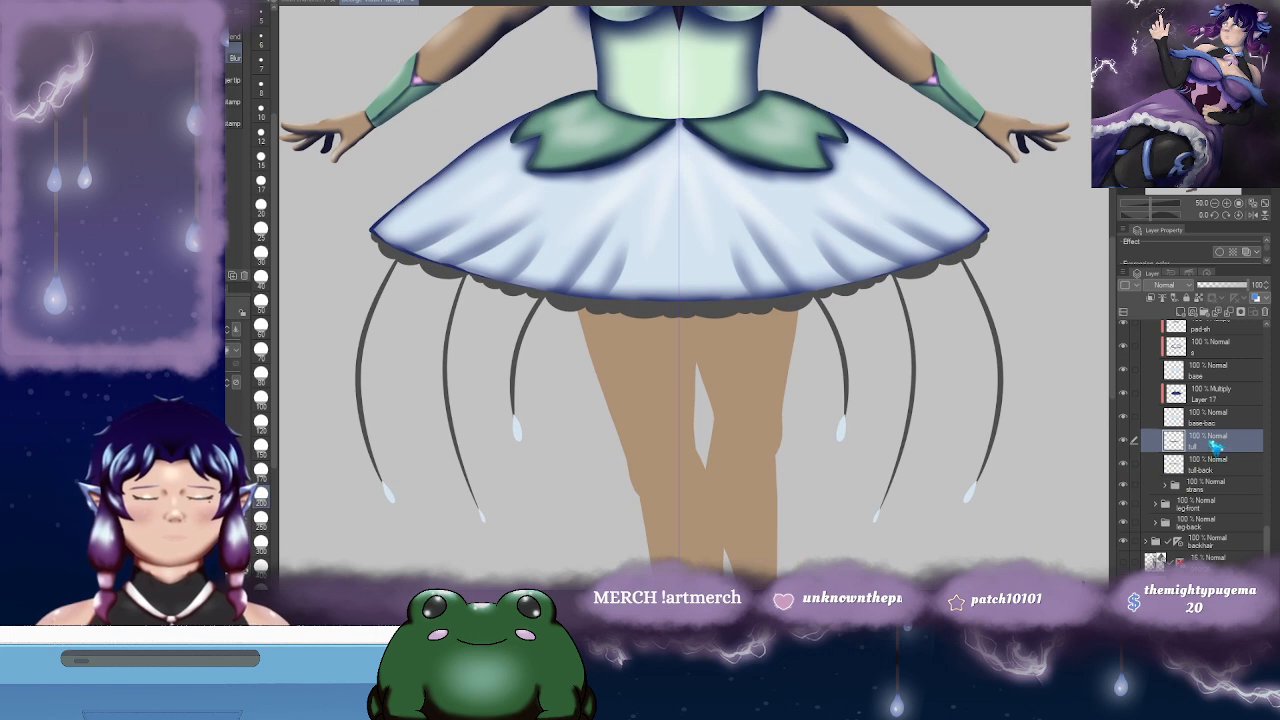
{"action": "key", "text": "ctrl+shift+n"}
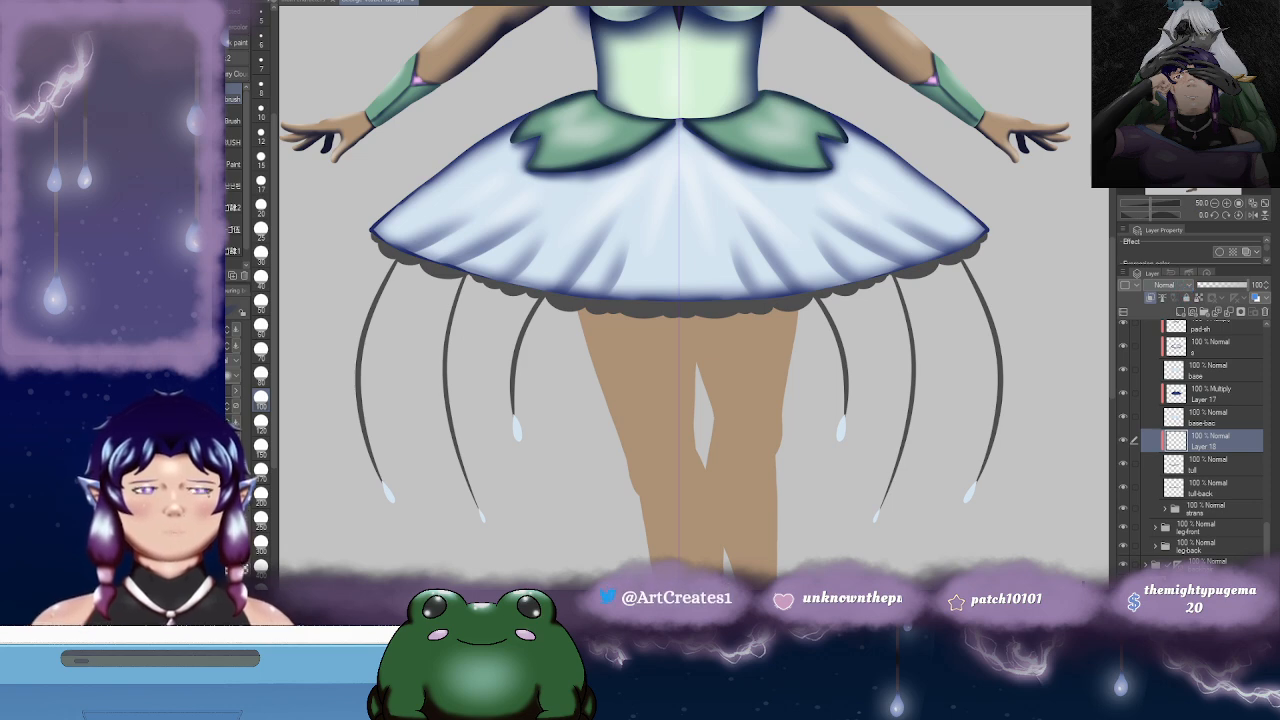
- Set the new tull layer to Multiply and paint a dark shadow along the ruffle beneath the skirt's hem
{"action": "left_click", "coordinate": [263, 330]}
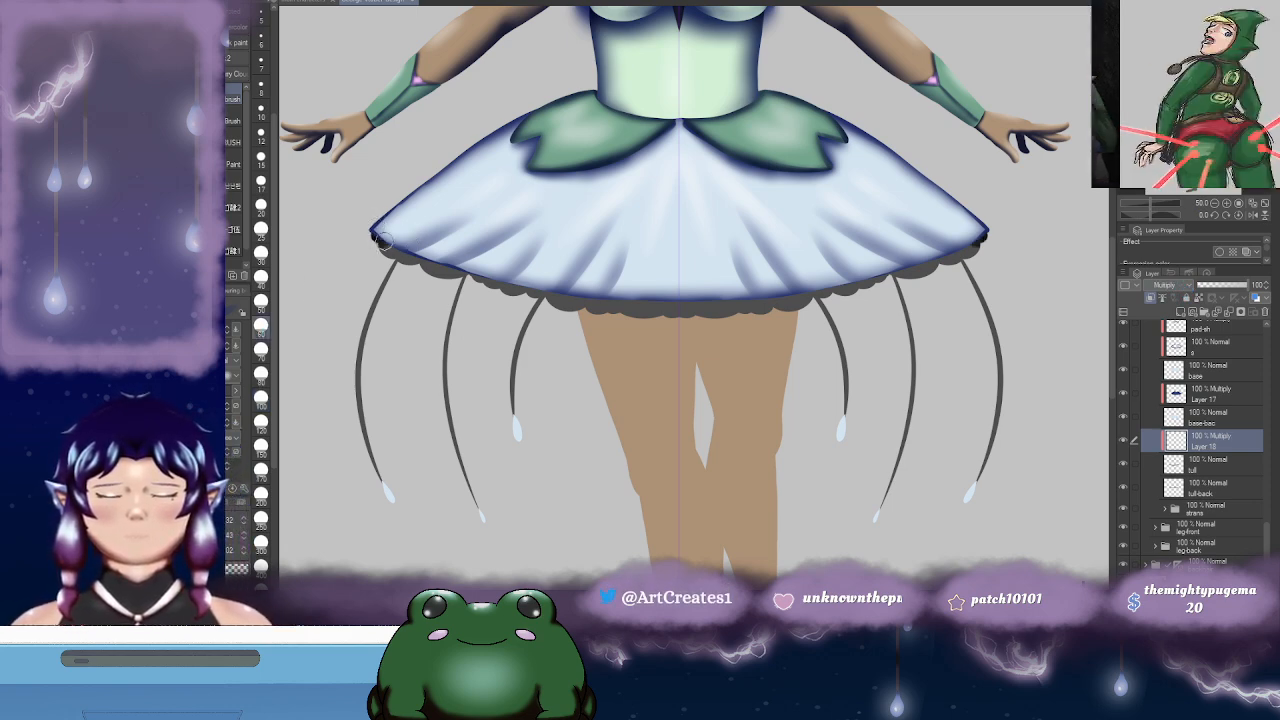
{"action": "mouse_move", "coordinate": [430, 258]}
{"action": "left_mouse_down"}
{"action": "mouse_move", "coordinate": [586, 297]}
{"action": "mouse_move", "coordinate": [550, 288]}
{"action": "mouse_move", "coordinate": [692, 298]}
{"action": "left_mouse_up"}
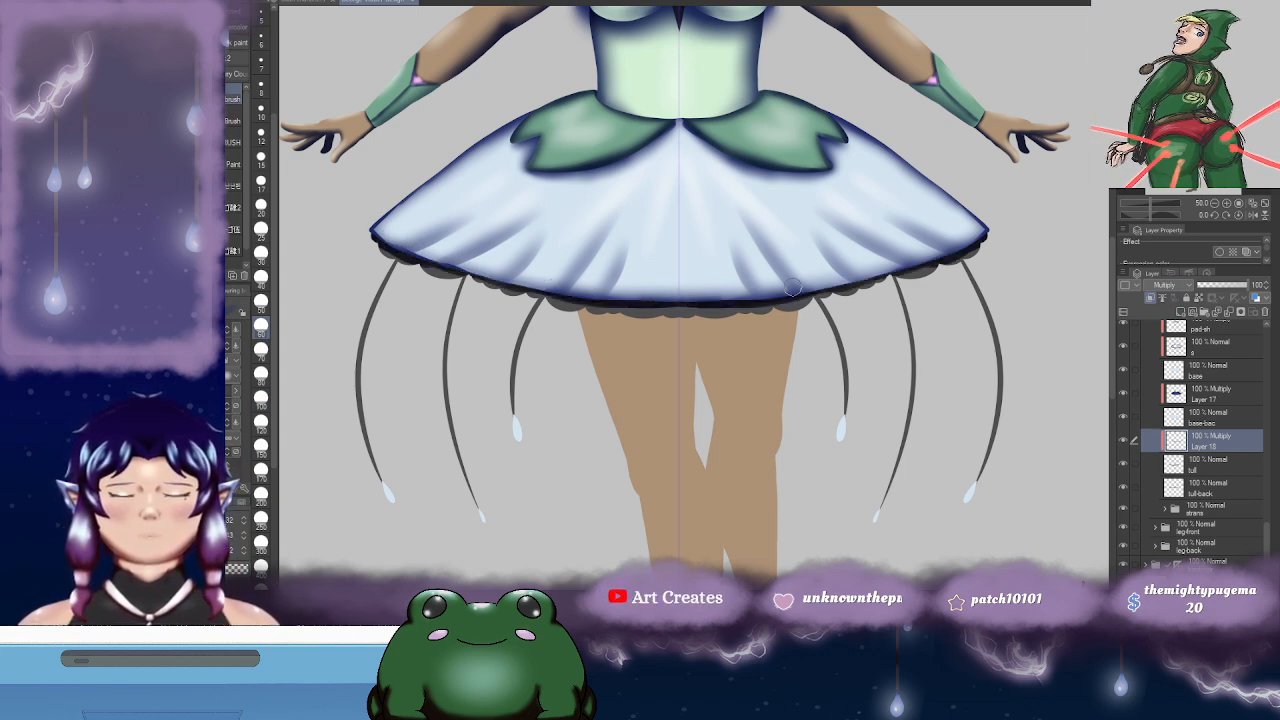
{"action": "left_click_drag", "start_coordinate": [817, 282], "coordinate": [841, 254]}
{"action": "mouse_move", "coordinate": [575, 264]}
{"action": "left_mouse_down"}
{"action": "mouse_move", "coordinate": [600, 285]}
{"action": "mouse_move", "coordinate": [708, 288]}
{"action": "left_mouse_up"}
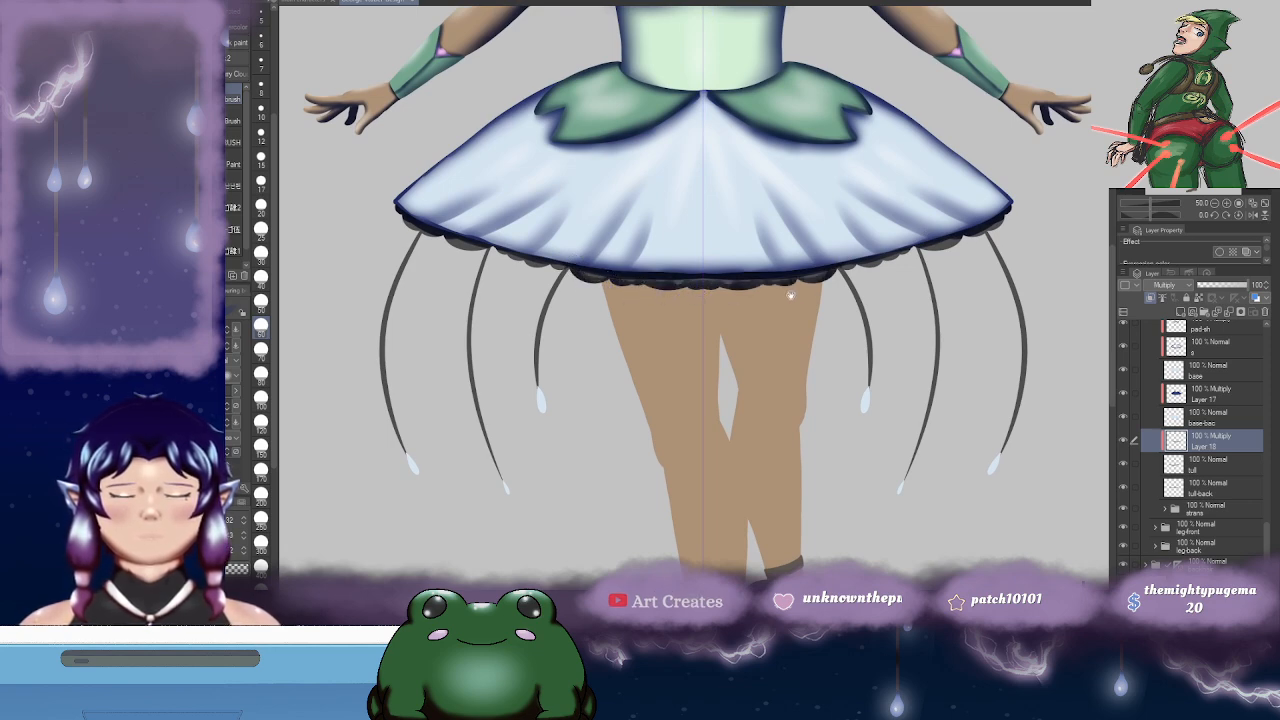
{"action": "mouse_move", "coordinate": [814, 285]}
{"action": "left_mouse_down"}
{"action": "mouse_move", "coordinate": [773, 285]}
{"action": "mouse_move", "coordinate": [788, 270]}
{"action": "mouse_move", "coordinate": [912, 245]}
{"action": "left_mouse_up"}
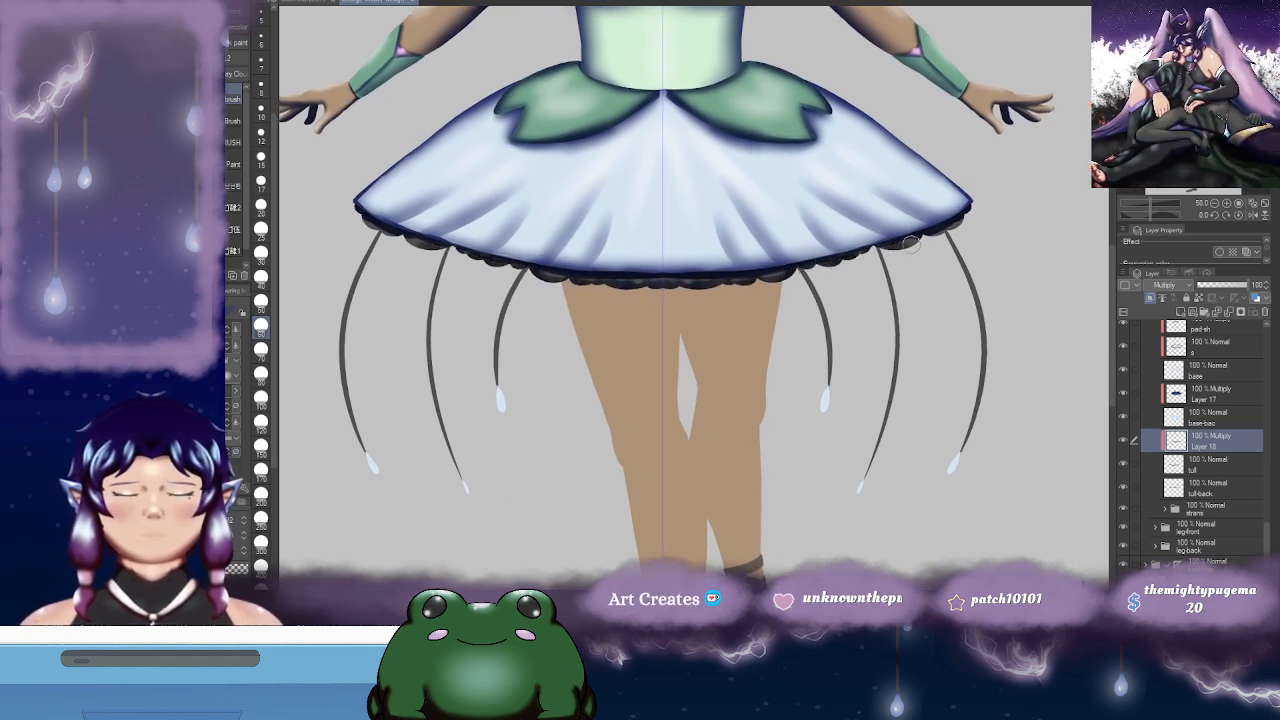
{"action": "left_click_drag", "start_coordinate": [716, 255], "coordinate": [786, 249]}
- Blend the dark shadow along the front tull ruffle with the Blur tool, resizing the brush to fit the scallops
{"action": "key", "text": "j"}
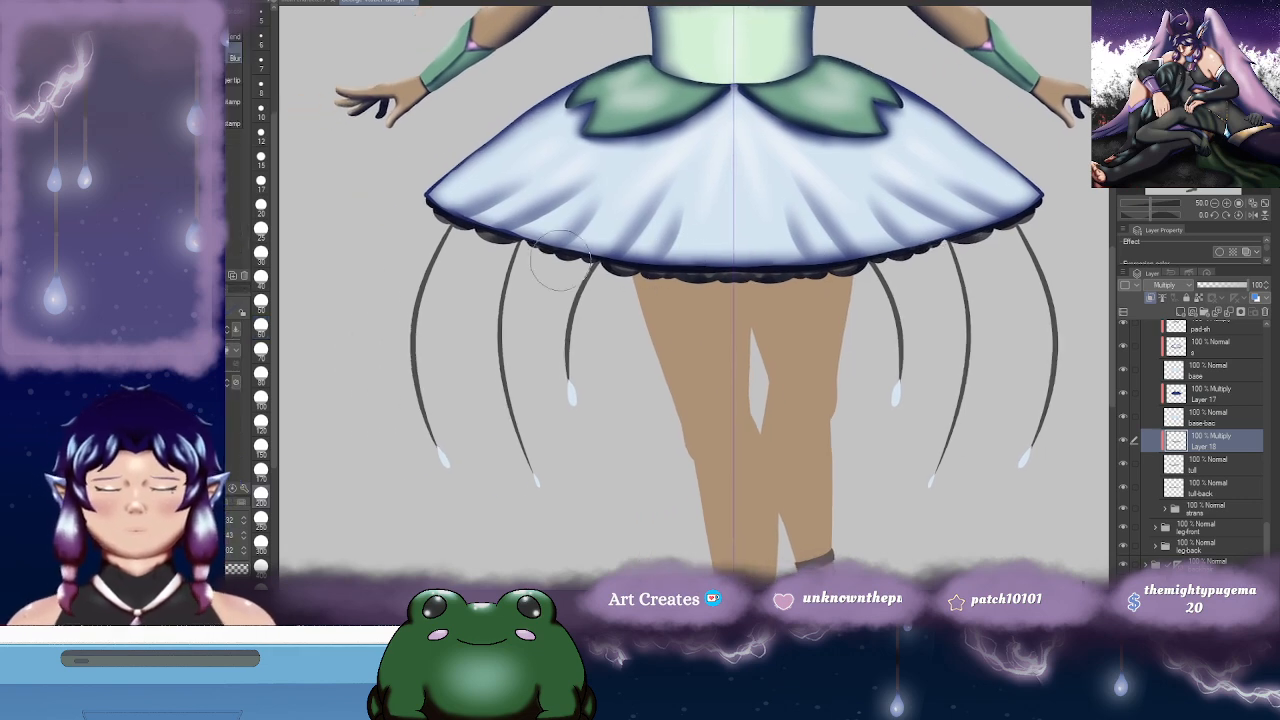
{"action": "left_click", "coordinate": [261, 300]}
{"action": "scroll", "coordinate": [466, 228], "scroll_direction": "up", "scroll_amount": 3}
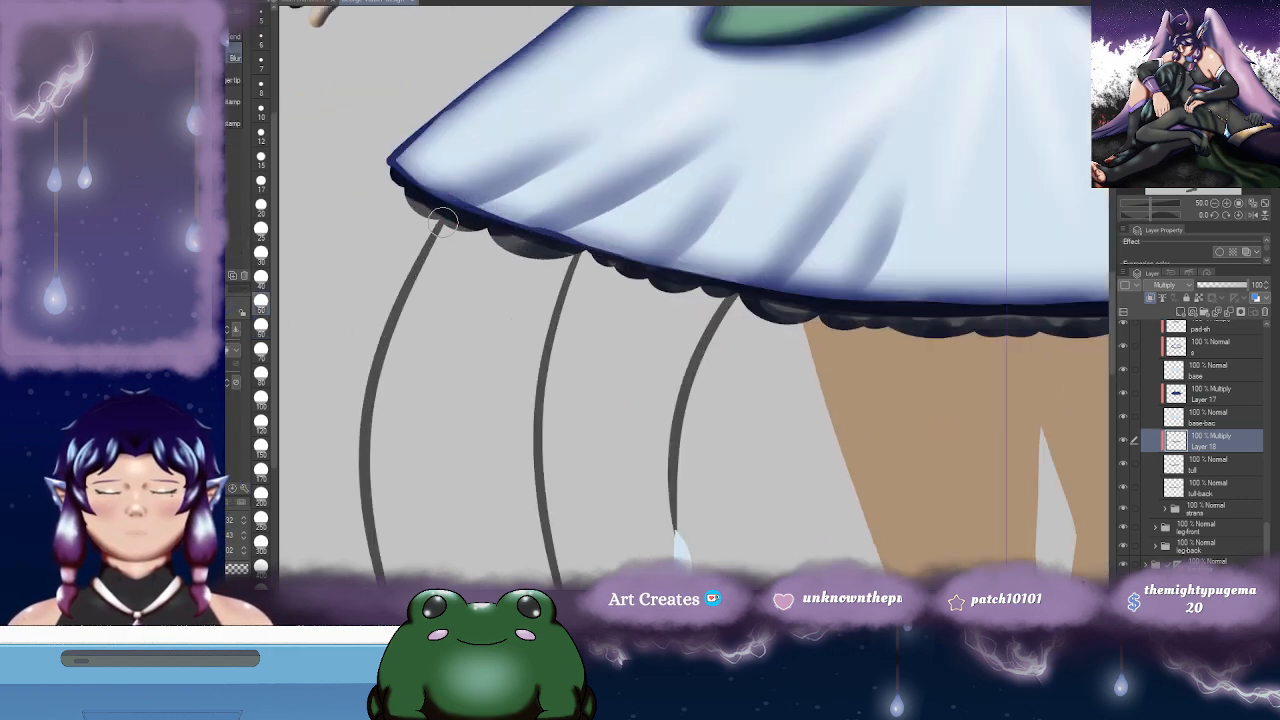
{"action": "left_click", "coordinate": [261, 204]}
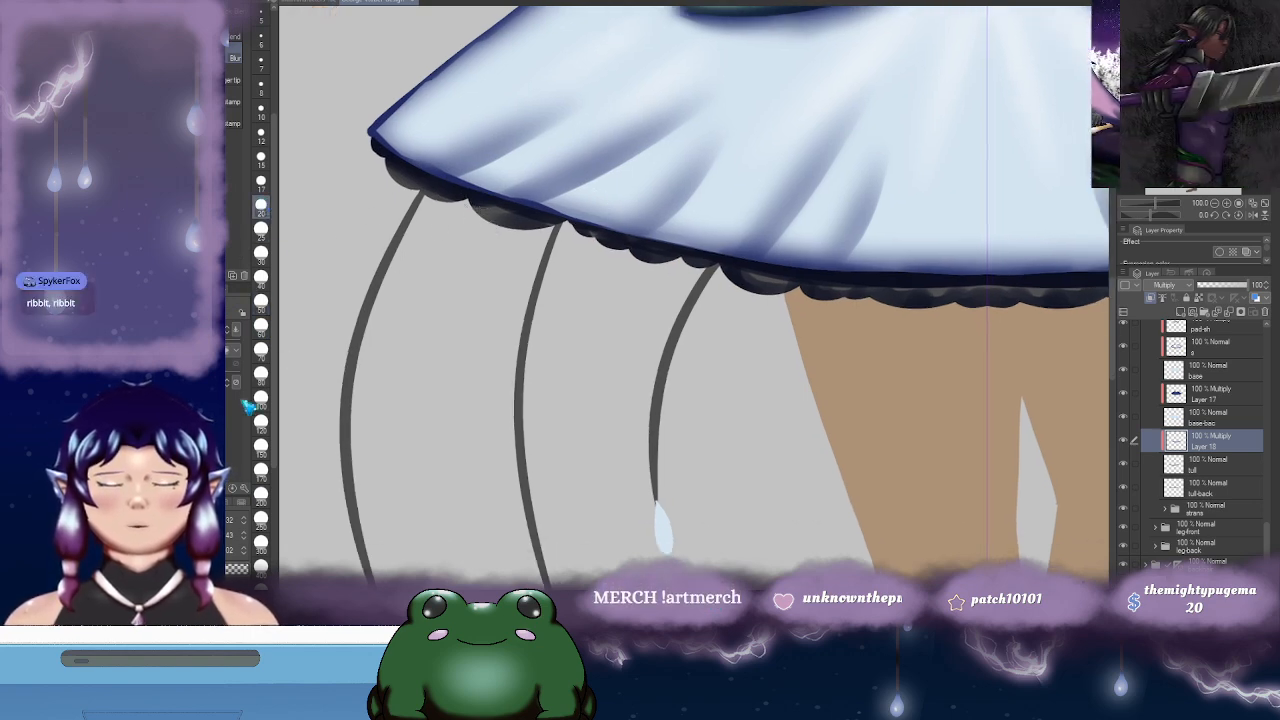
{"action": "left_click", "coordinate": [261, 228]}
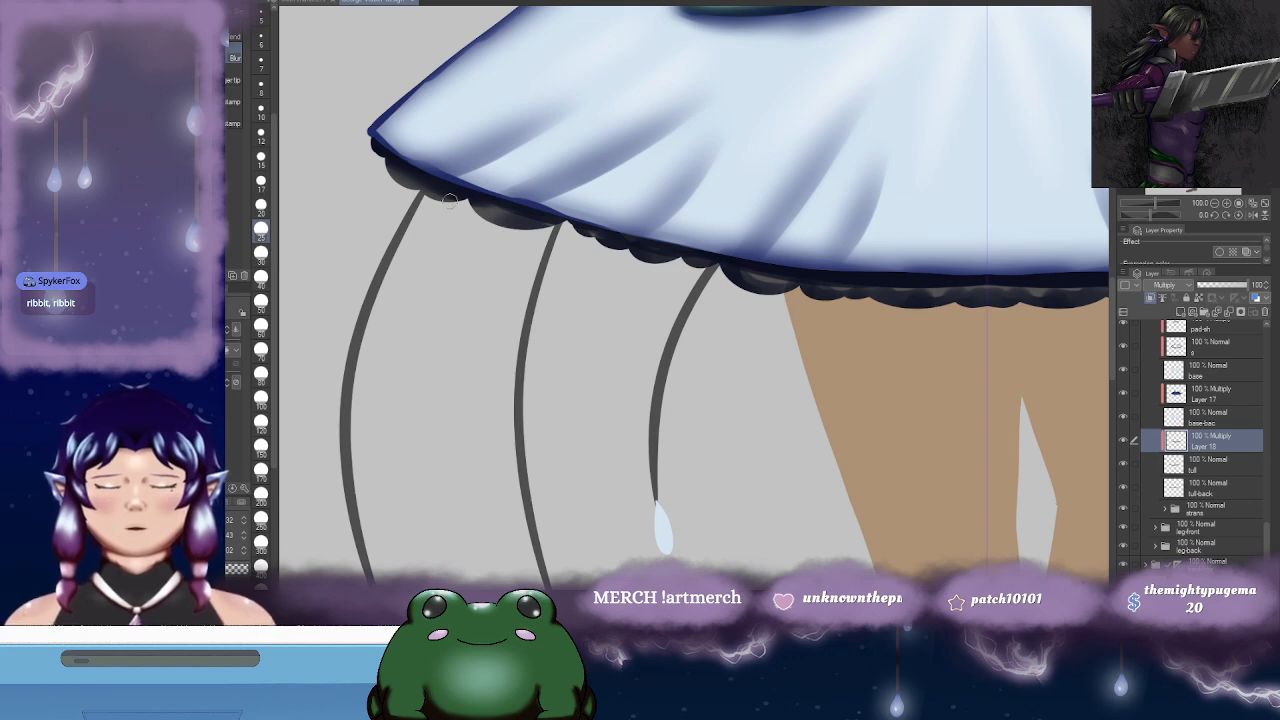
{"action": "left_click_drag", "start_coordinate": [676, 246], "coordinate": [690, 214]}
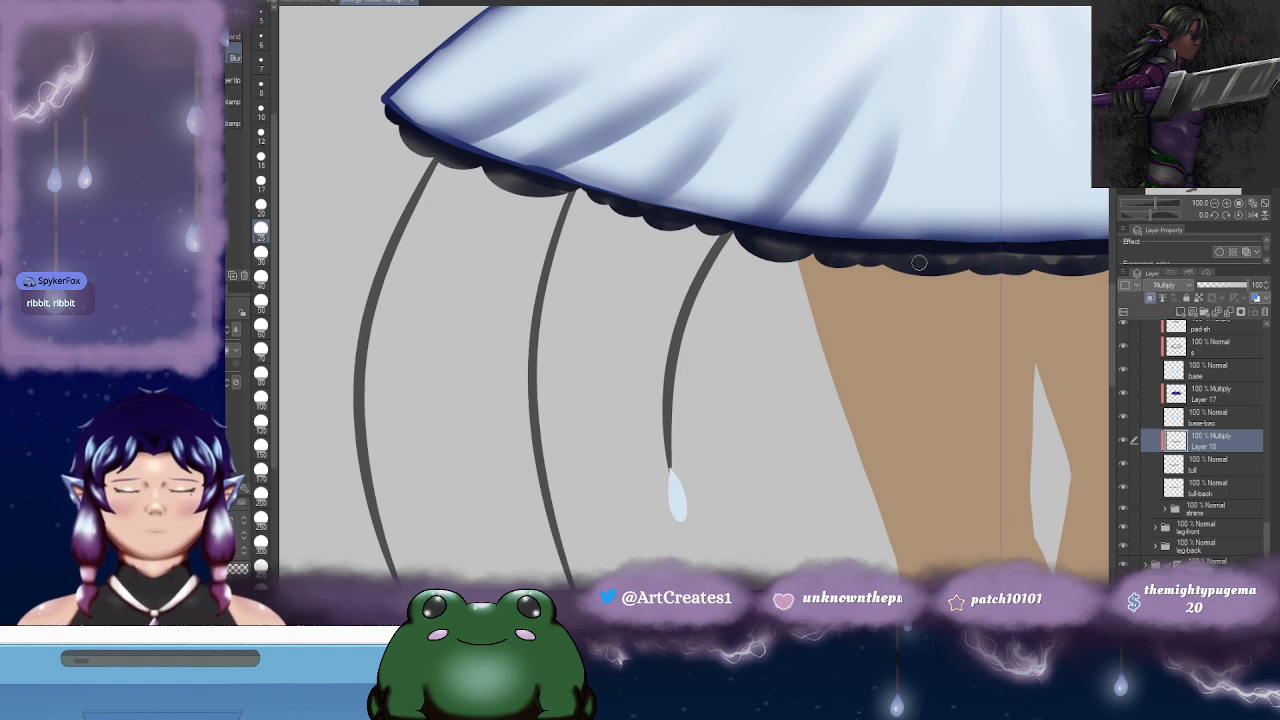
{"action": "left_click_drag", "start_coordinate": [1003, 255], "coordinate": [775, 277]}
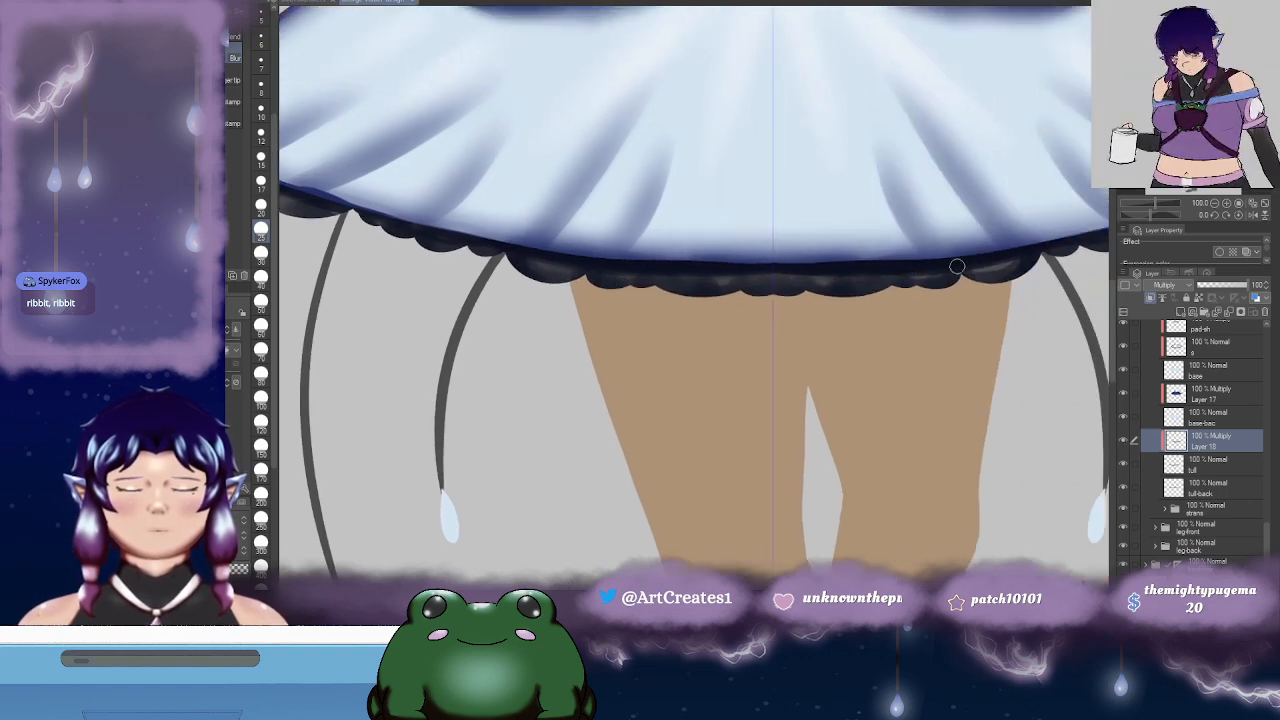
{"action": "left_click_drag", "start_coordinate": [978, 275], "coordinate": [833, 307]}
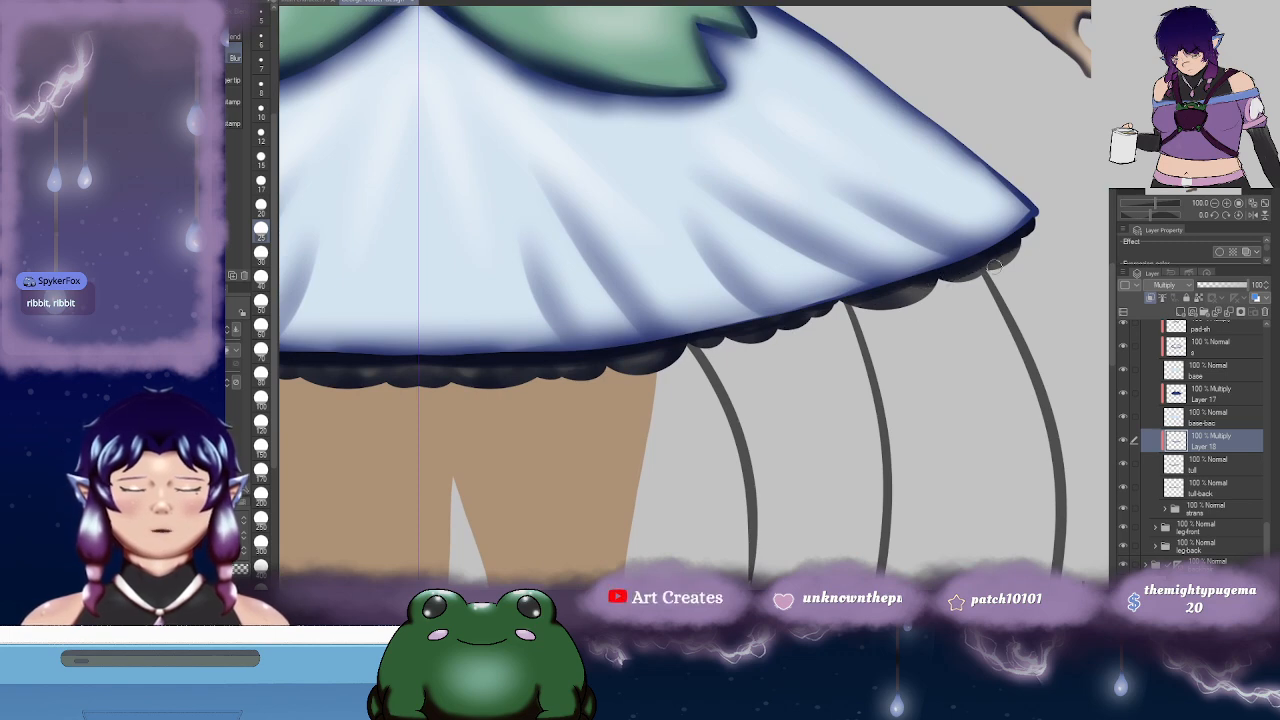
{"action": "scroll", "coordinate": [920, 354], "scroll_direction": "down", "scroll_amount": 4}
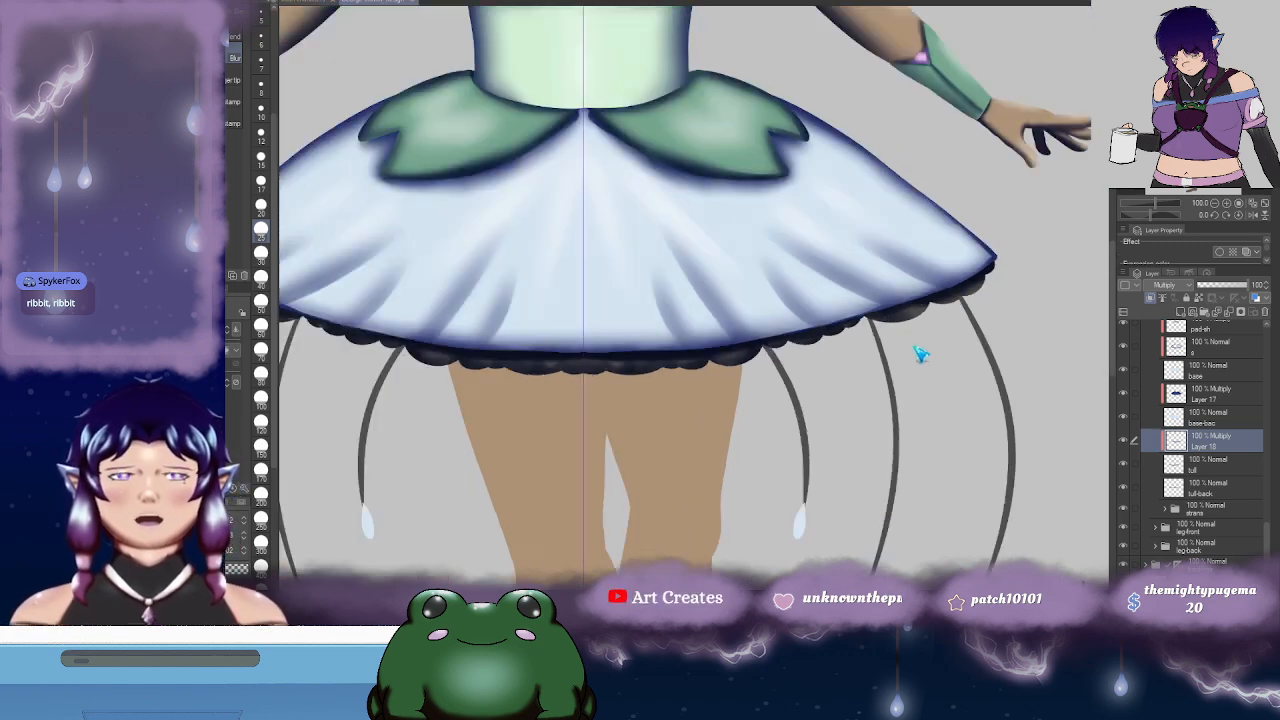
{"action": "scroll", "coordinate": [920, 354], "scroll_direction": "up", "scroll_amount": 2}
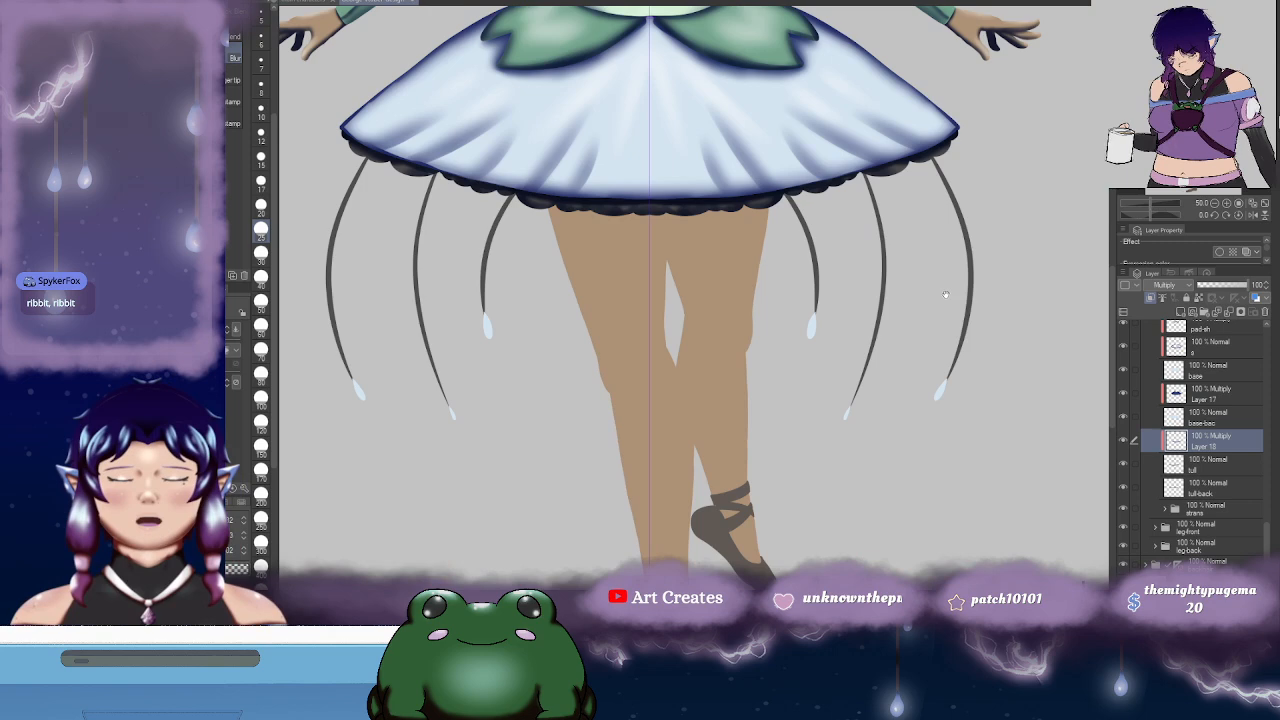
- Add a clipped layer above the tull-back layer and hide the front tull and the skirt's front base
{"action": "left_click", "coordinate": [1215, 487]}
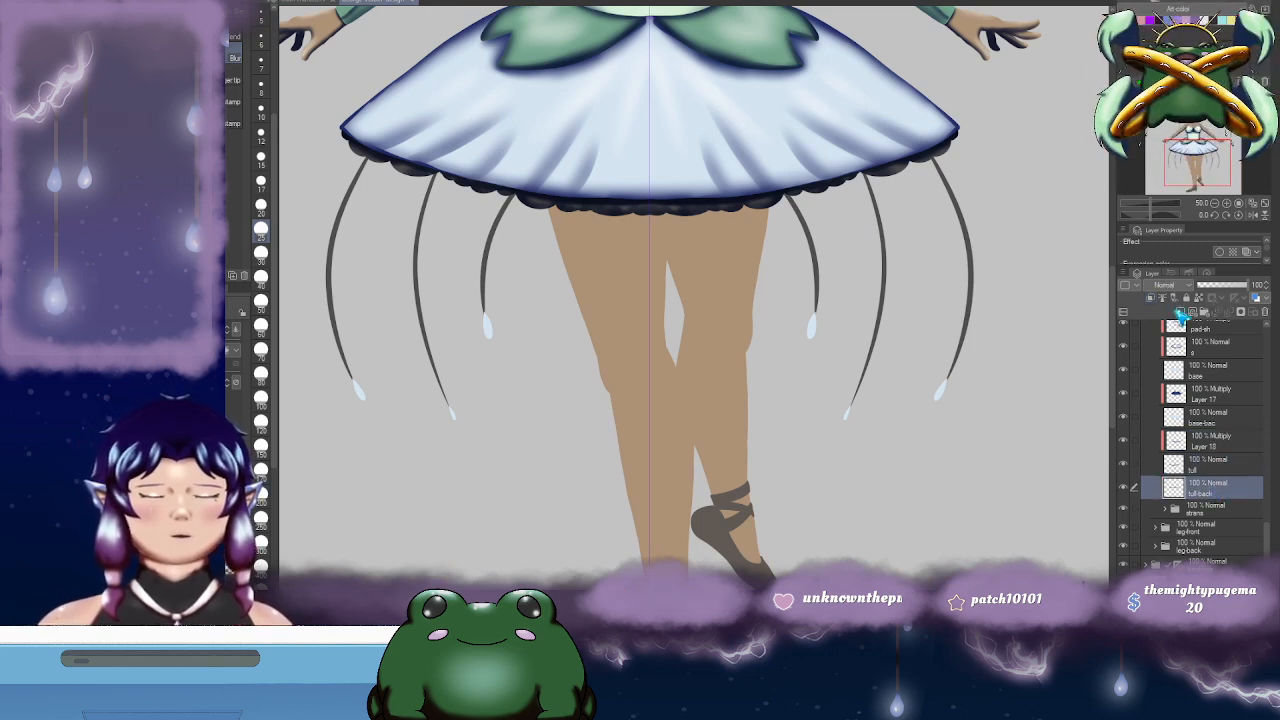
{"action": "left_click", "coordinate": [1180, 312]}
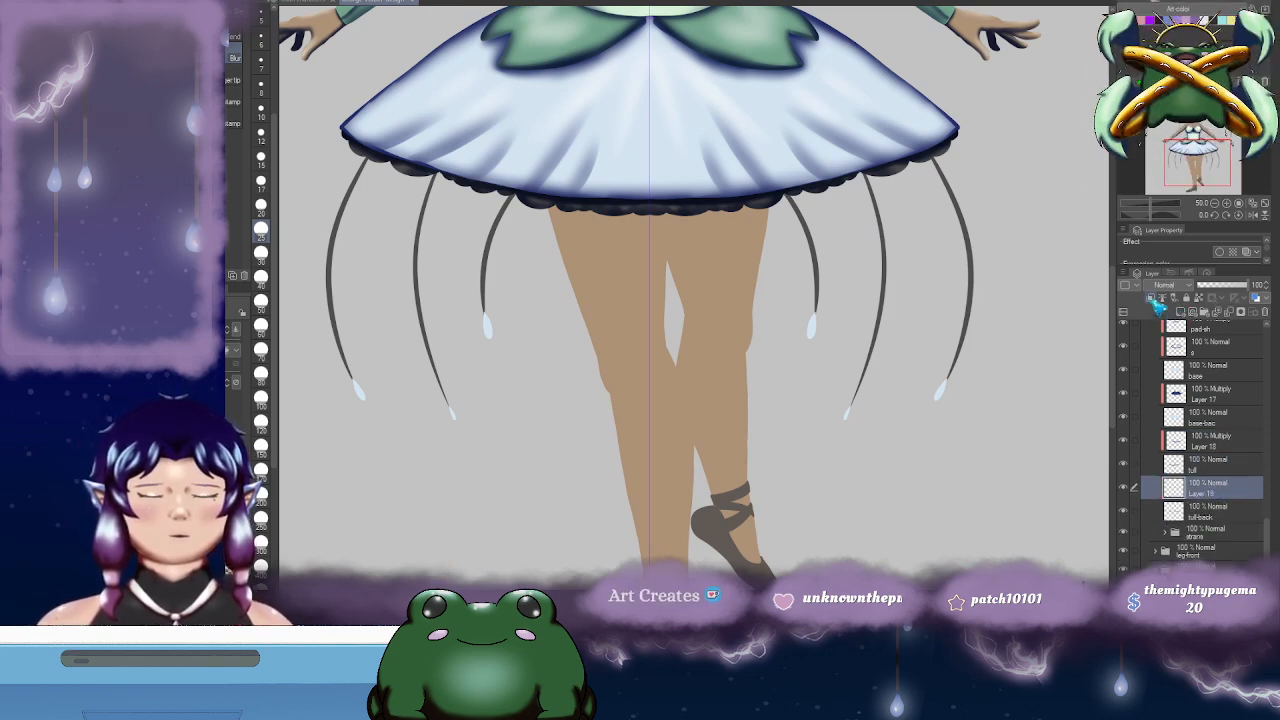
{"action": "left_click", "coordinate": [1124, 466]}
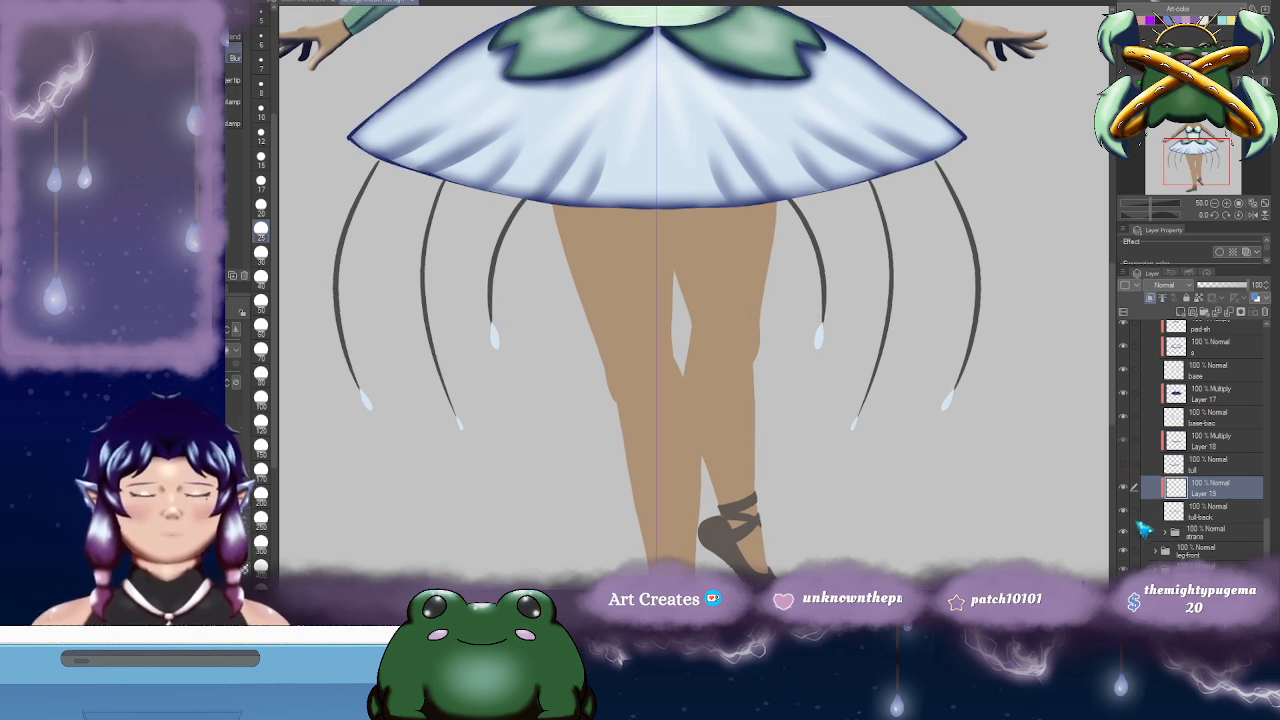
{"action": "left_click", "coordinate": [1143, 516]}
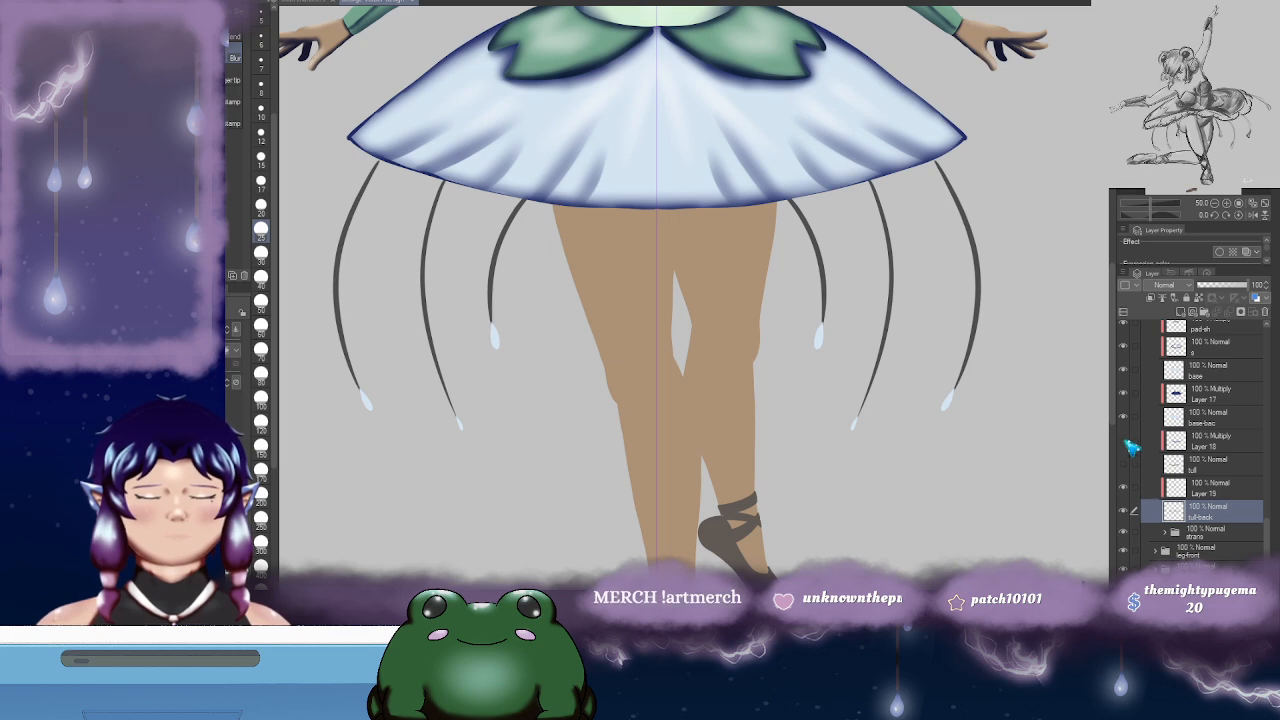
{"action": "left_click", "coordinate": [1125, 371]}
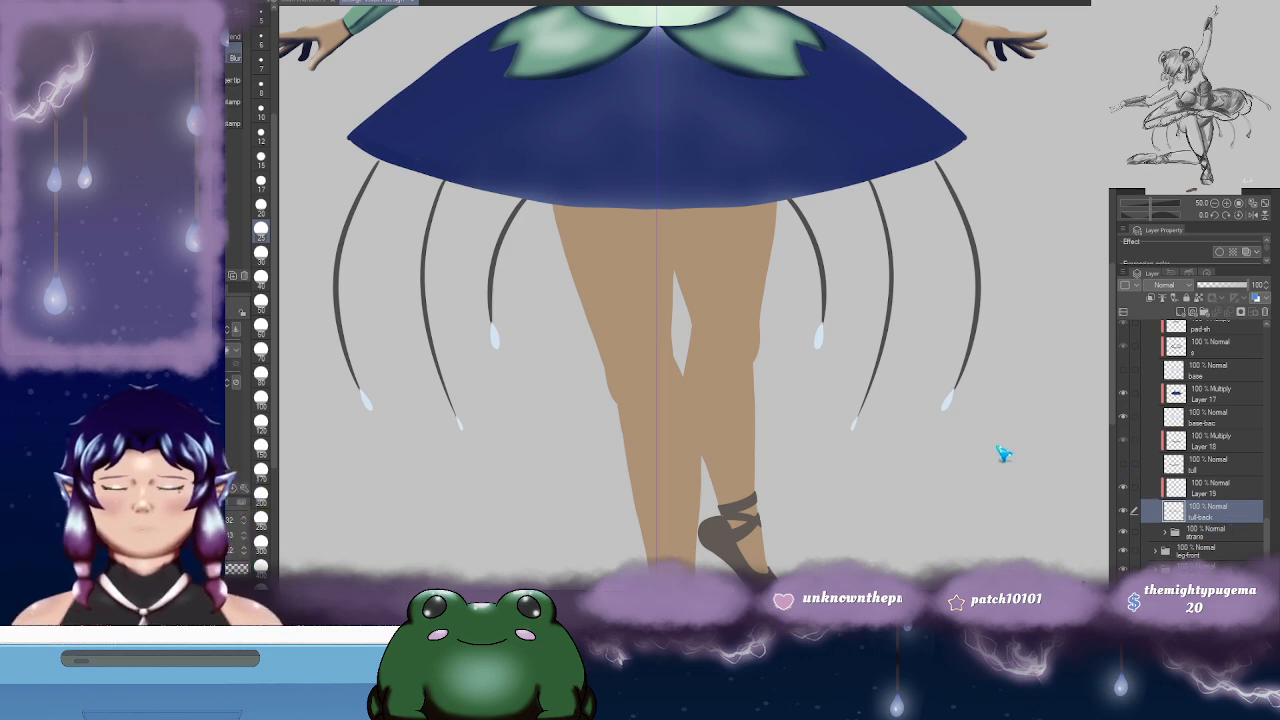
{"action": "key", "text": "ctrl+t"}
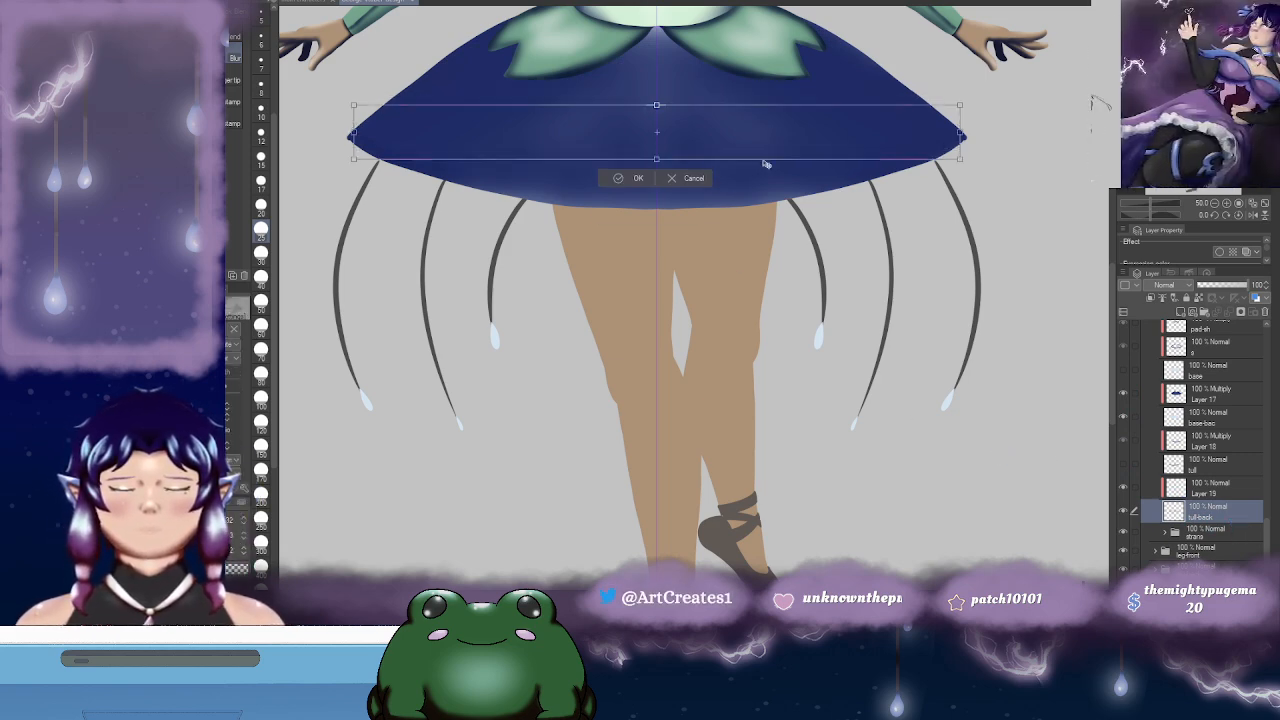
{"action": "left_click_drag", "start_coordinate": [766, 165], "coordinate": [767, 228]}
{"action": "key", "text": "ctrl+z"}
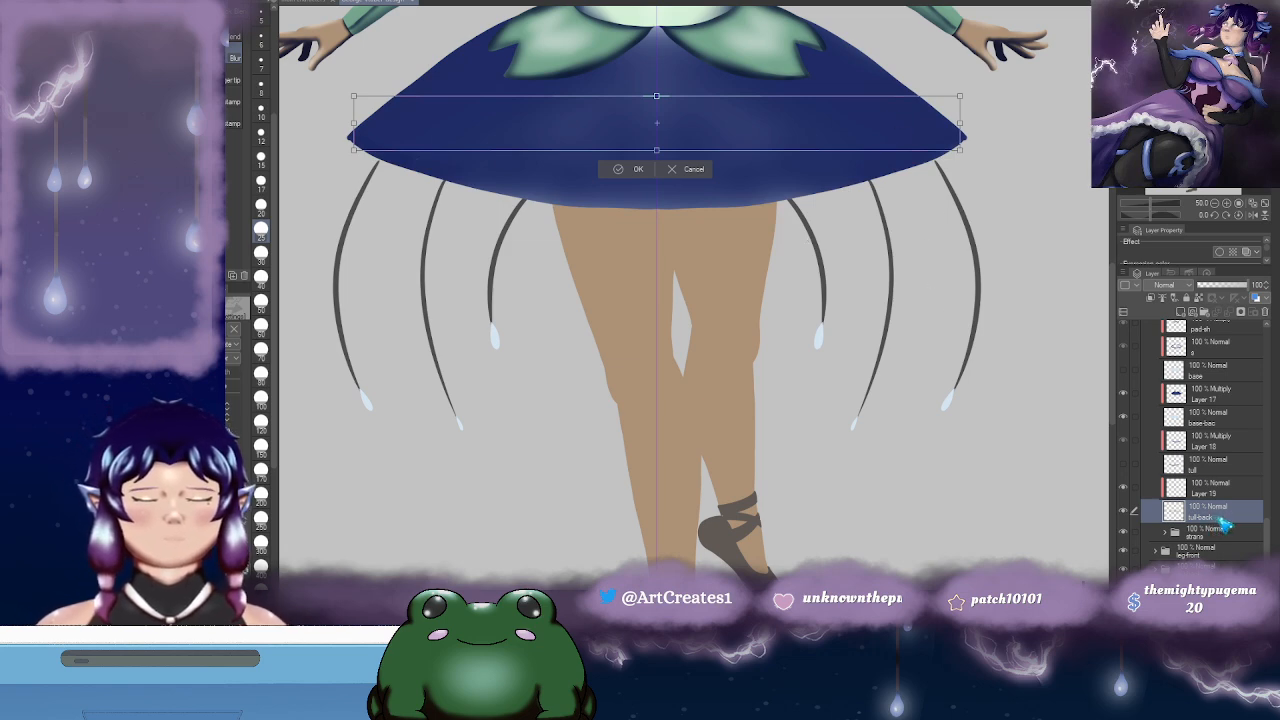
{"action": "left_click", "coordinate": [697, 172]}
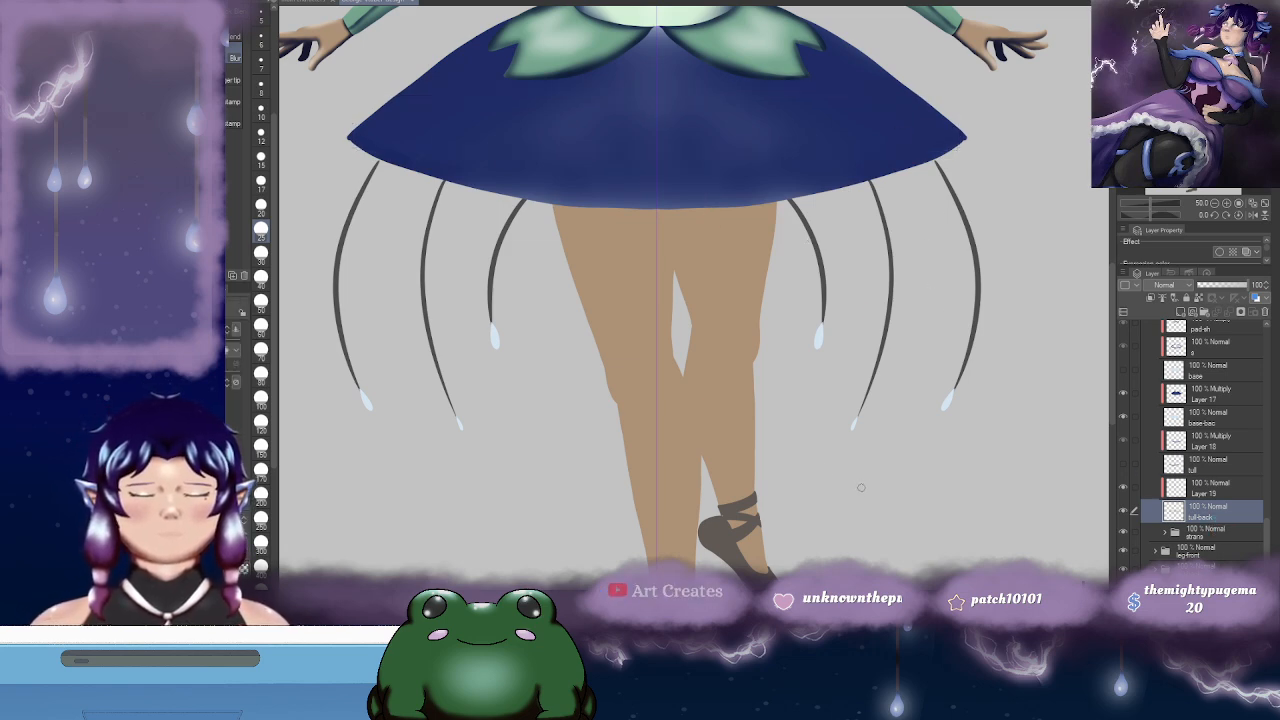
- Hide the skirt's back base, fill the clipped back tull layer with navy and set it to Multiply
{"action": "left_click", "coordinate": [1180, 484]}
{"action": "key", "text": "g"}
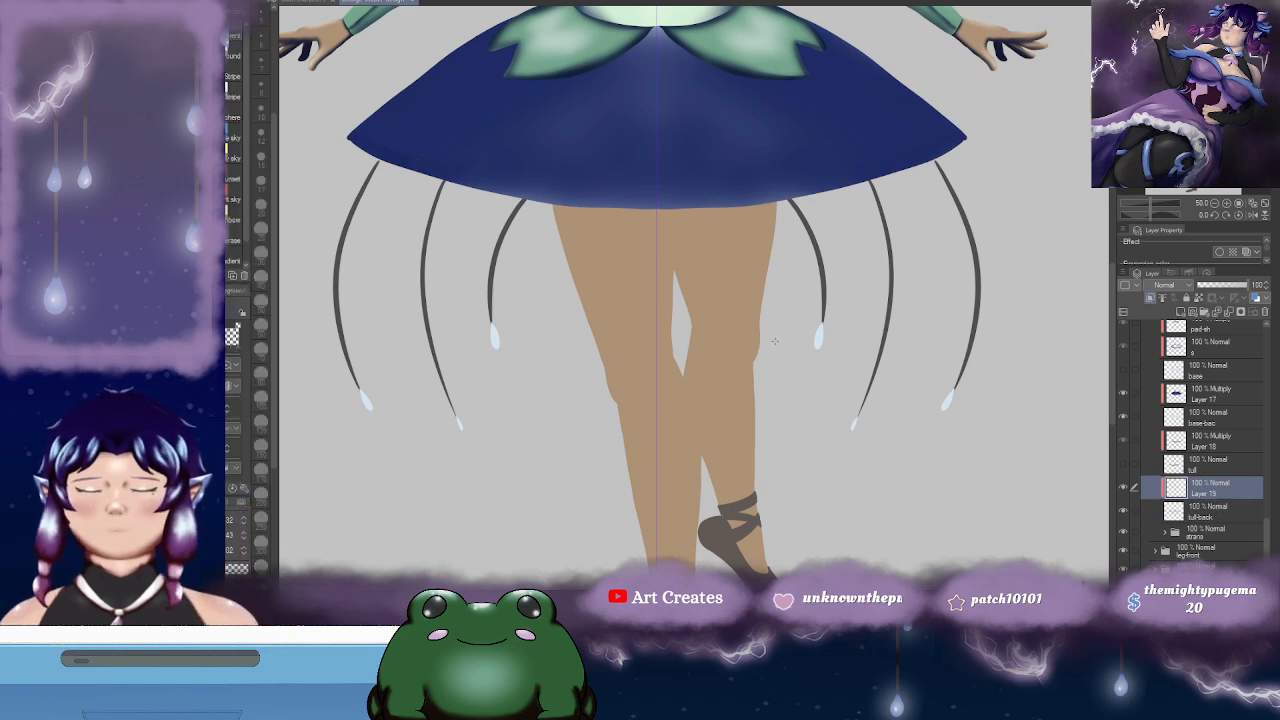
{"action": "left_click", "coordinate": [1127, 420]}
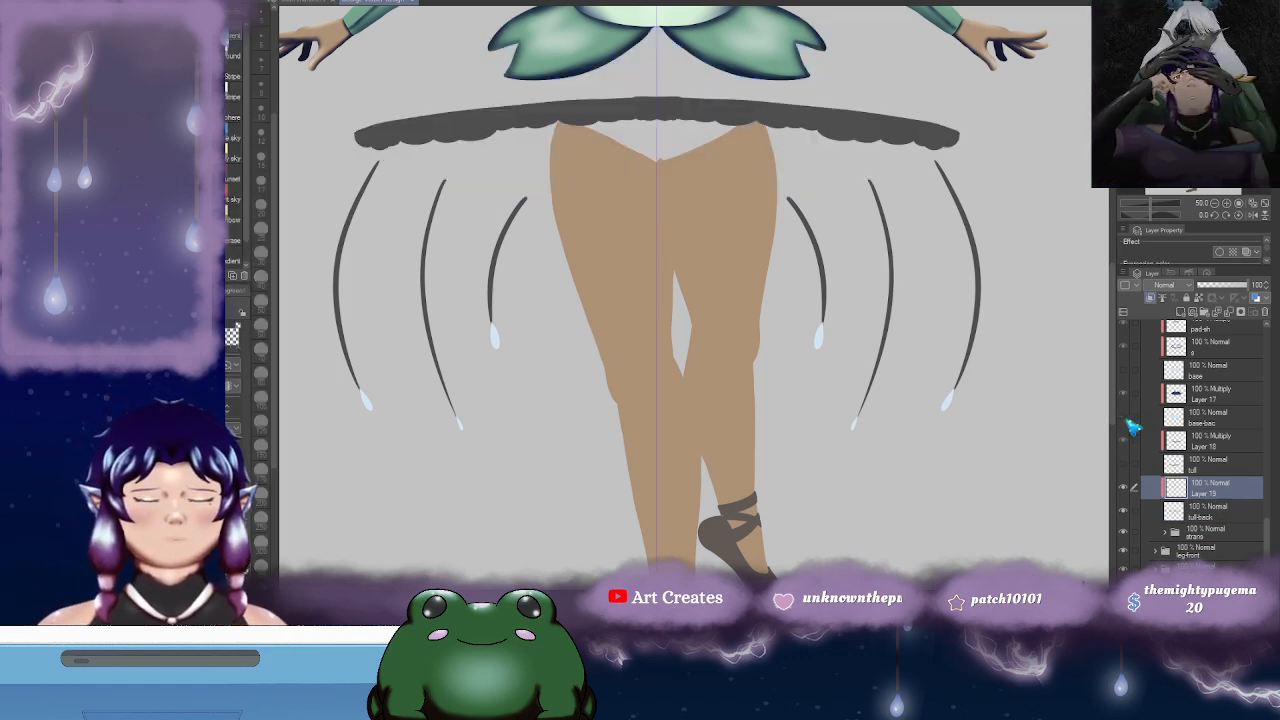
{"action": "key", "text": "g"}
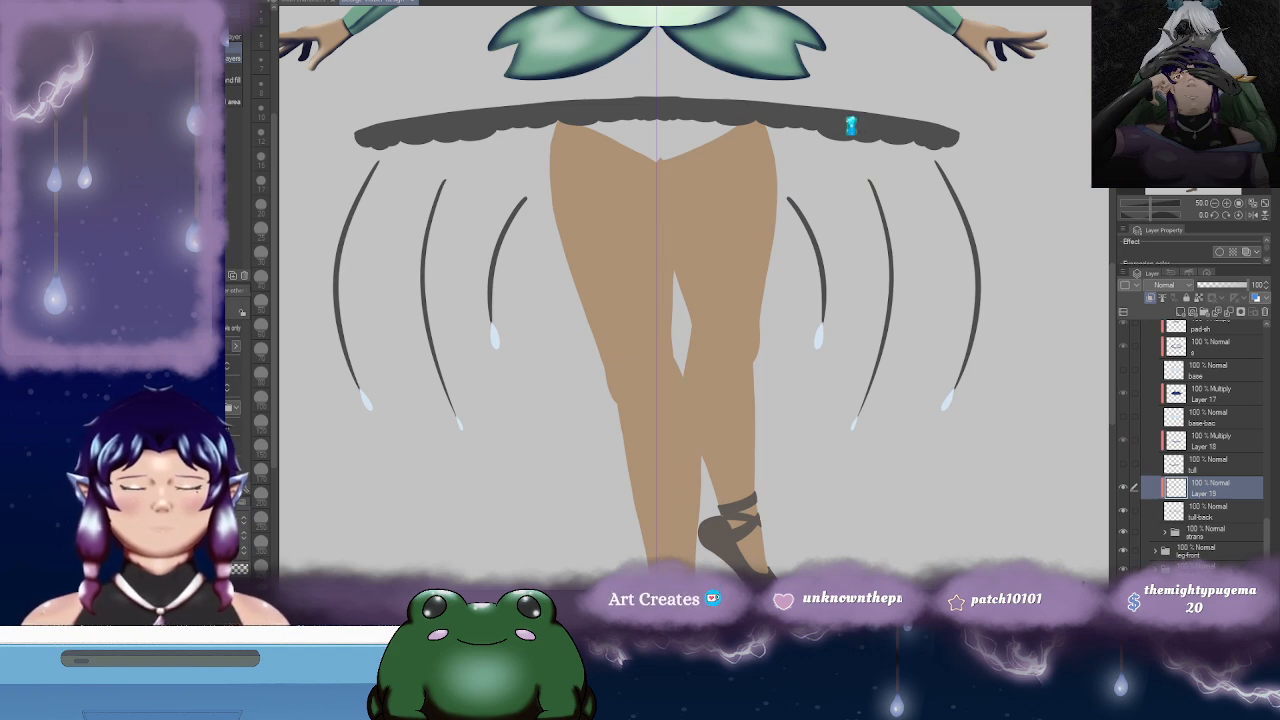
{"action": "left_click", "coordinate": [850, 126]}
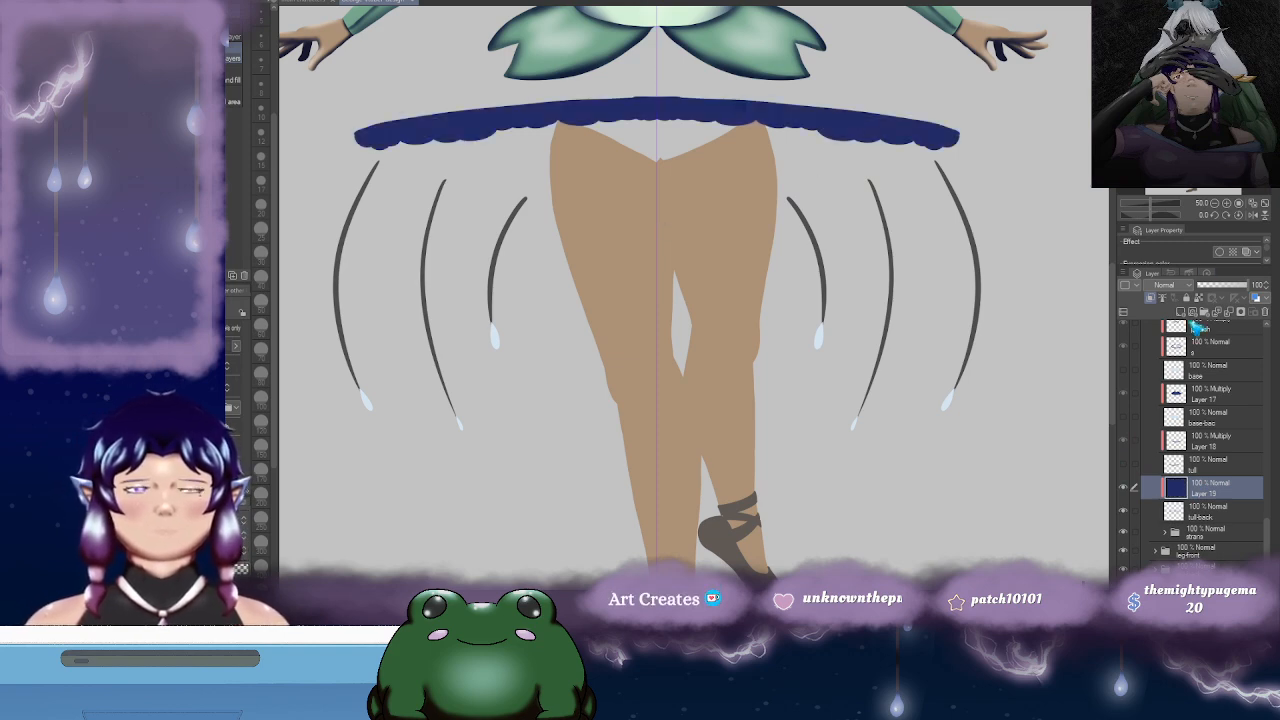
{"action": "left_click", "coordinate": [1168, 285]}
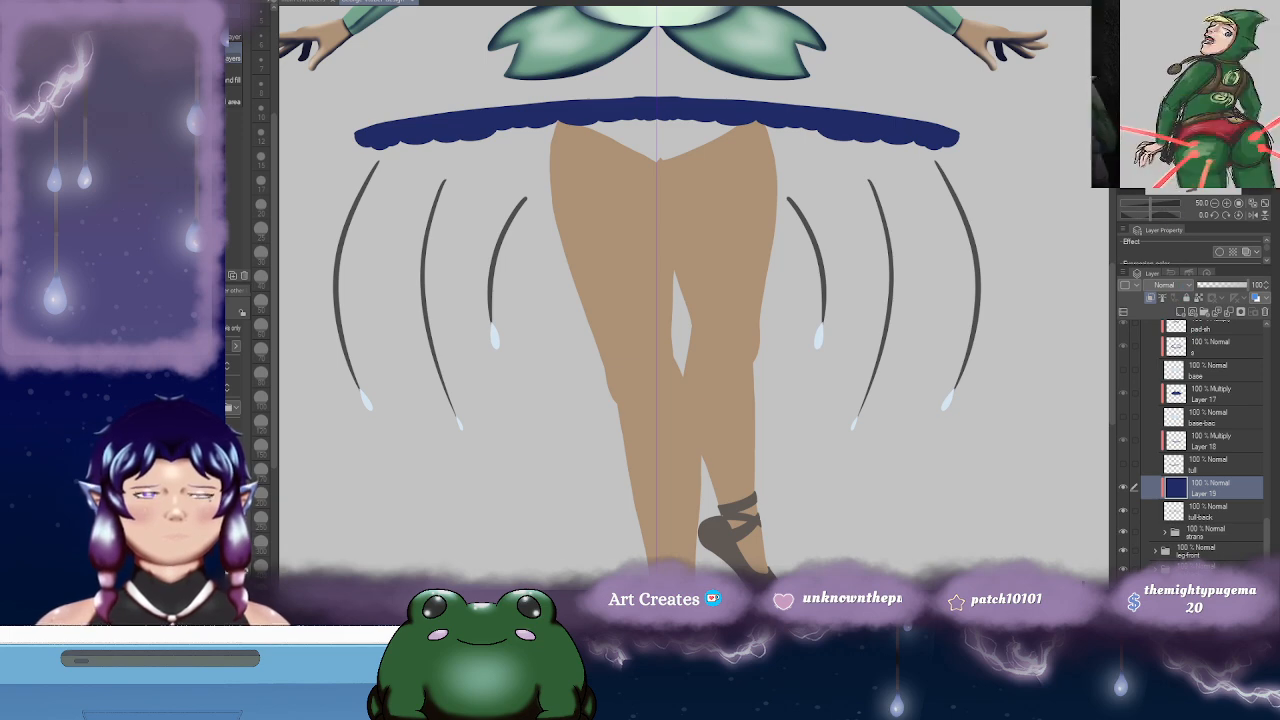
{"action": "left_click", "coordinate": [1165, 325]}
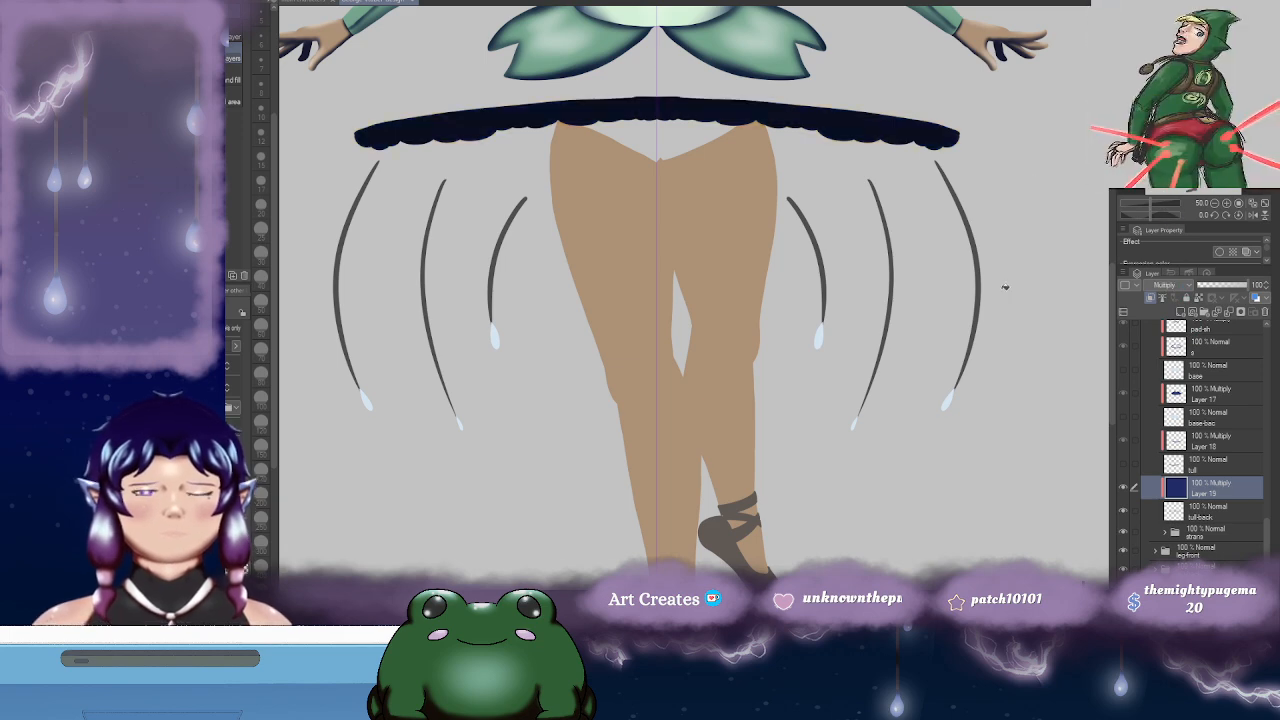
- Show the front tull and the skirt's back and front base layers again
{"action": "left_click", "coordinate": [1123, 464]}
{"action": "left_click", "coordinate": [1123, 419]}
{"action": "left_click", "coordinate": [1123, 419]}
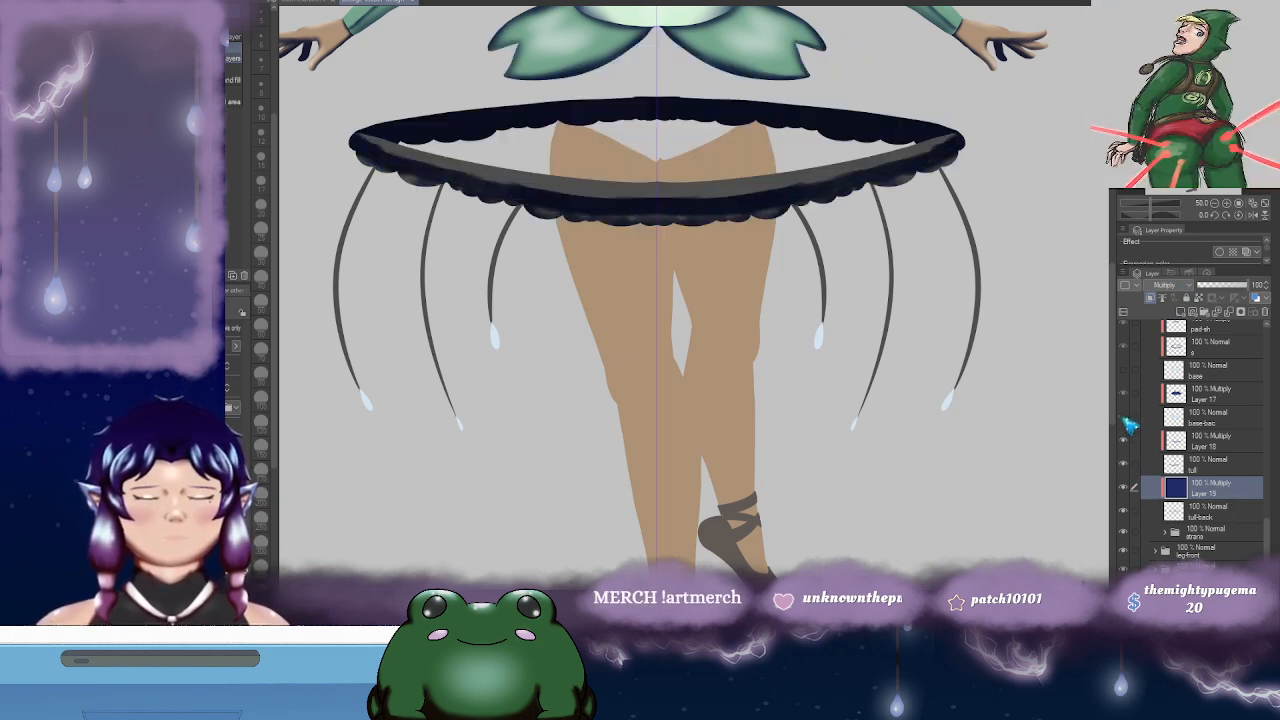
{"action": "left_click", "coordinate": [1123, 419]}
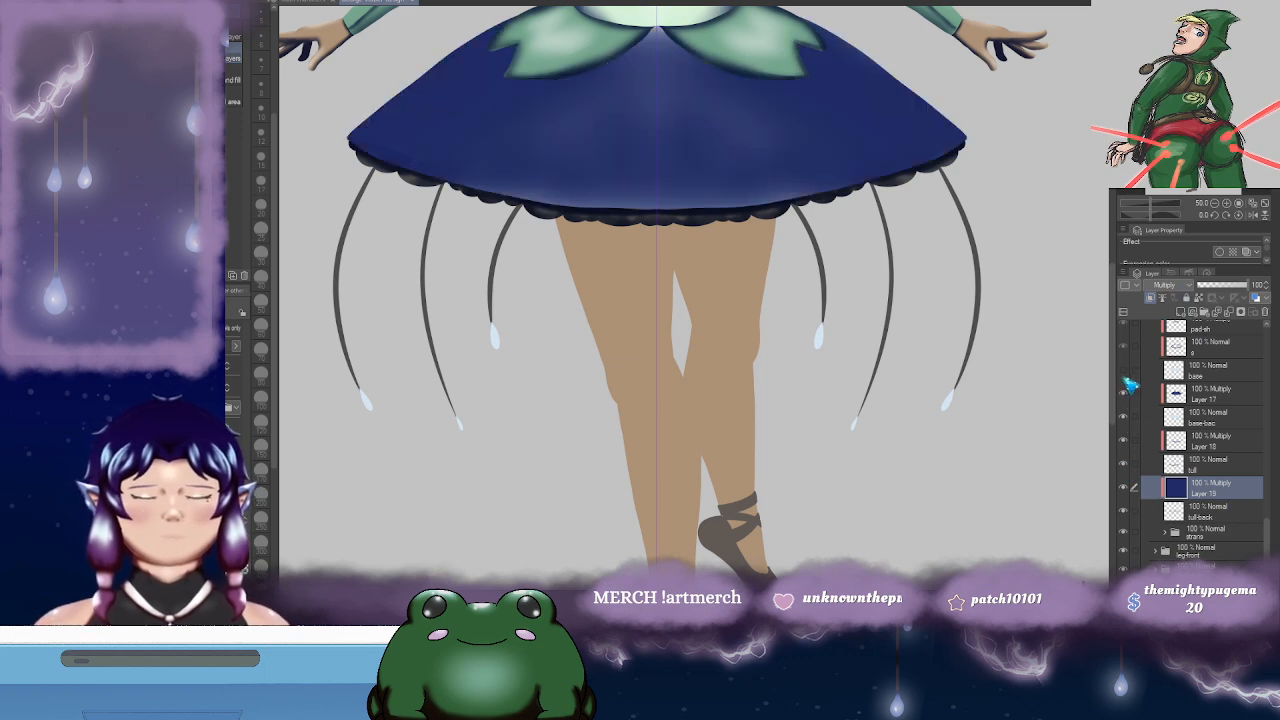
{"action": "left_click", "coordinate": [1123, 392]}
{"action": "left_click_drag", "start_coordinate": [892, 321], "coordinate": [874, 423]}
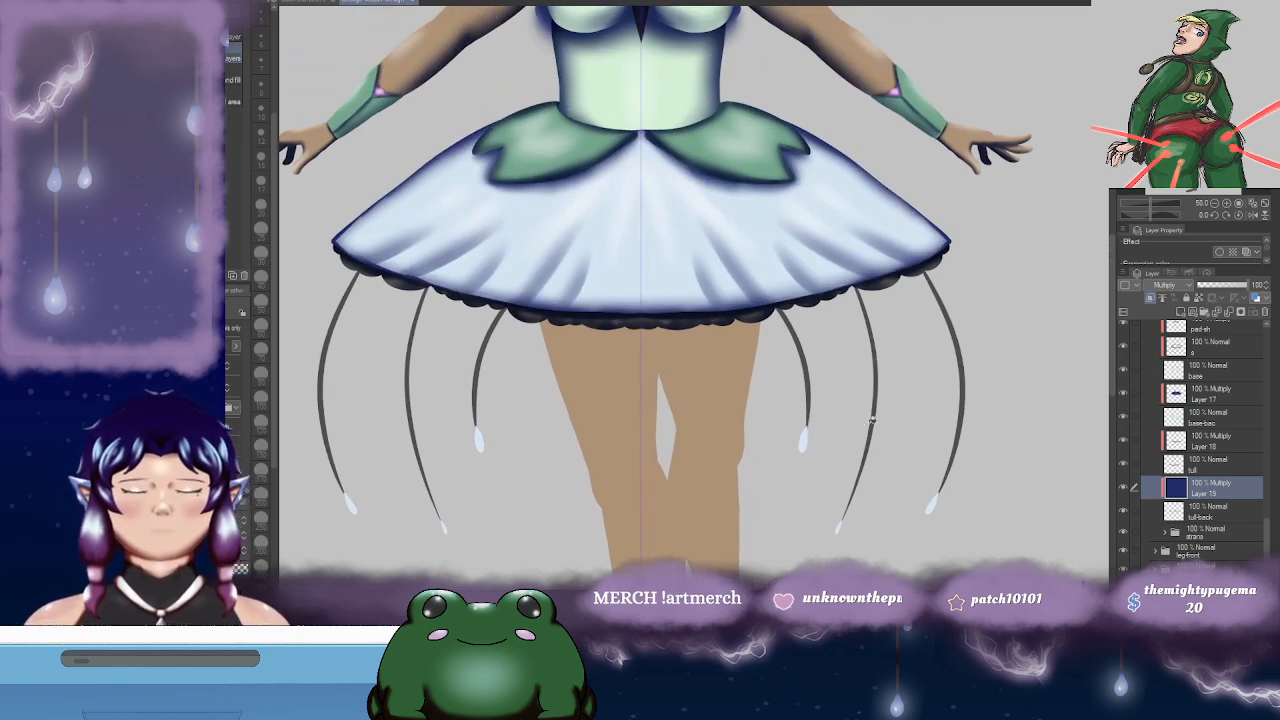
- Collapse the hand and arms layer folders
{"action": "scroll", "coordinate": [876, 430], "scroll_direction": "down", "scroll_amount": 1}
{"action": "scroll", "coordinate": [880, 437], "scroll_direction": "down", "scroll_amount": 1}
{"action": "scroll", "coordinate": [880, 437], "scroll_direction": "up", "scroll_amount": 1}
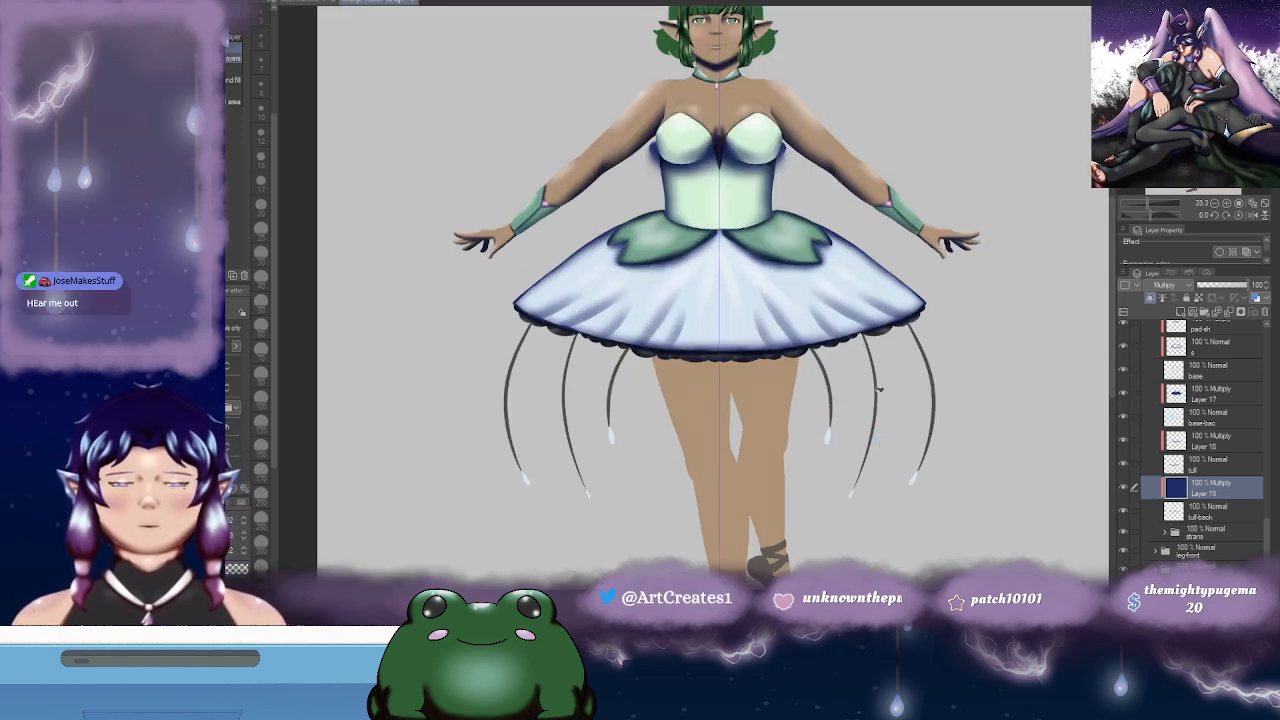
{"action": "left_click_drag", "start_coordinate": [927, 170], "coordinate": [876, 274]}
{"action": "left_click_drag", "start_coordinate": [1015, 509], "coordinate": [1015, 338]}
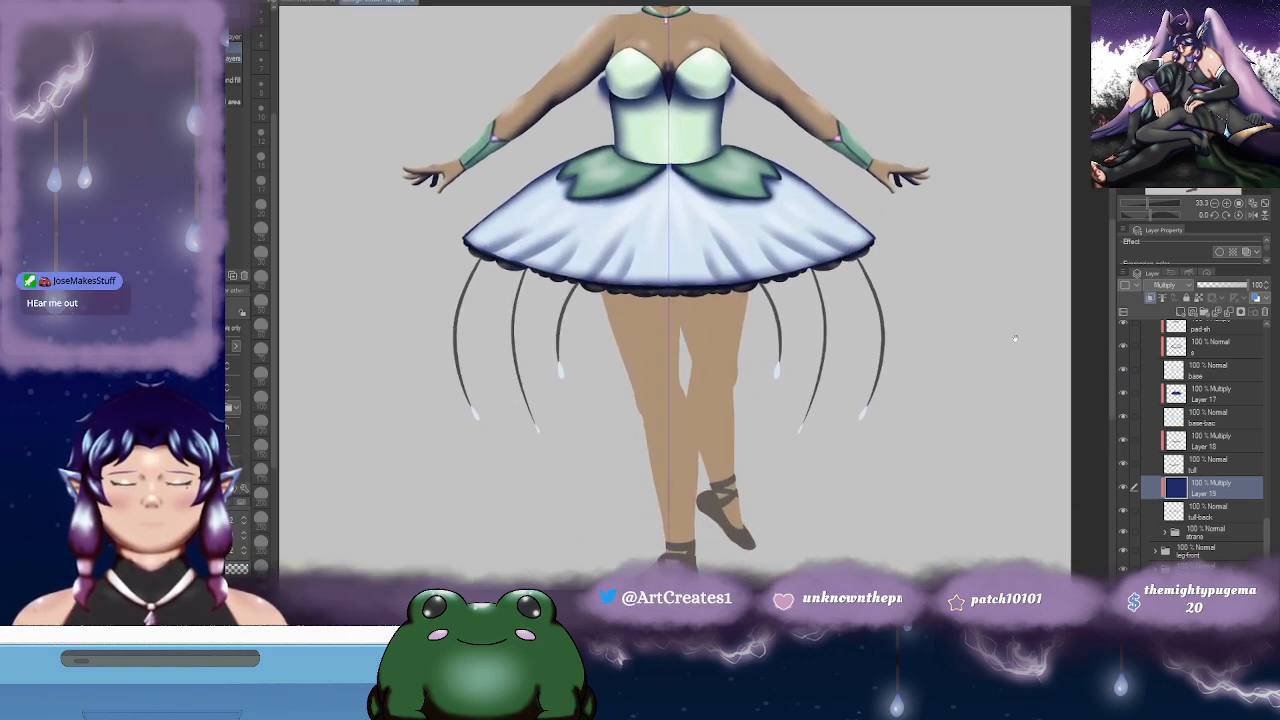
{"action": "left_click_drag", "start_coordinate": [1270, 533], "coordinate": [1272, 505]}
{"action": "scroll", "coordinate": [1172, 470], "scroll_direction": "up", "scroll_amount": 8}
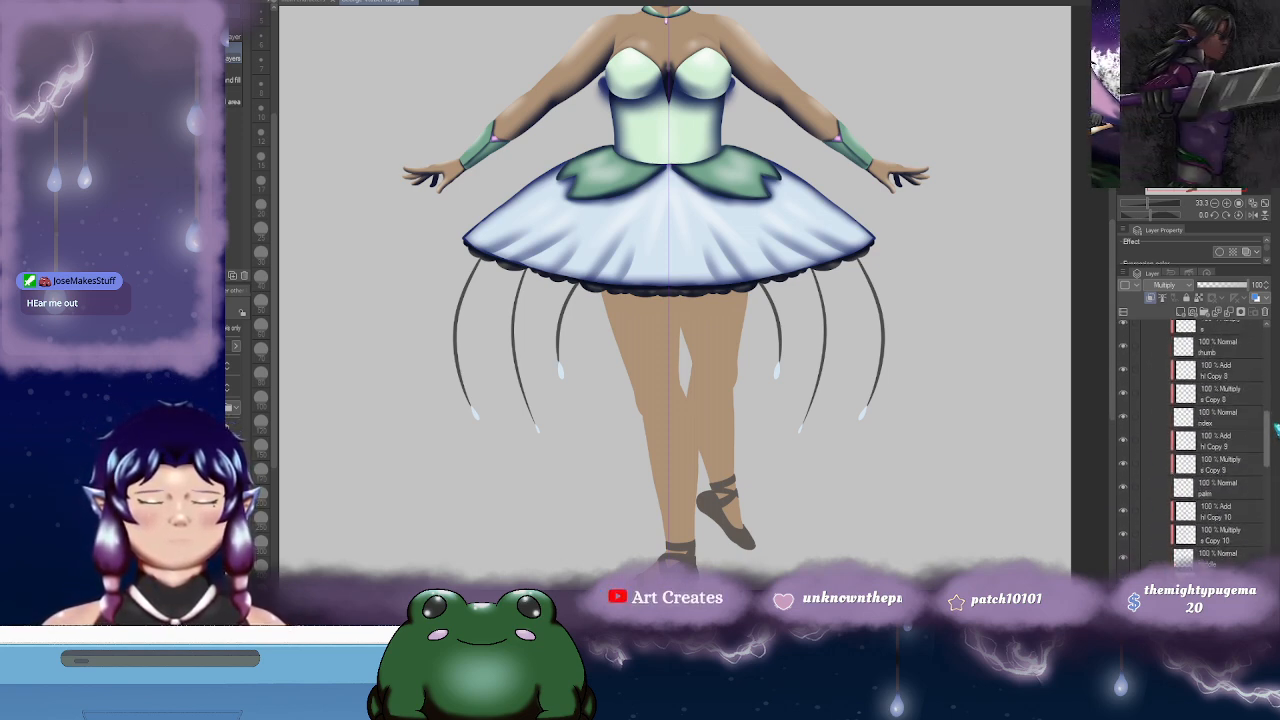
{"action": "left_click", "coordinate": [1165, 469]}
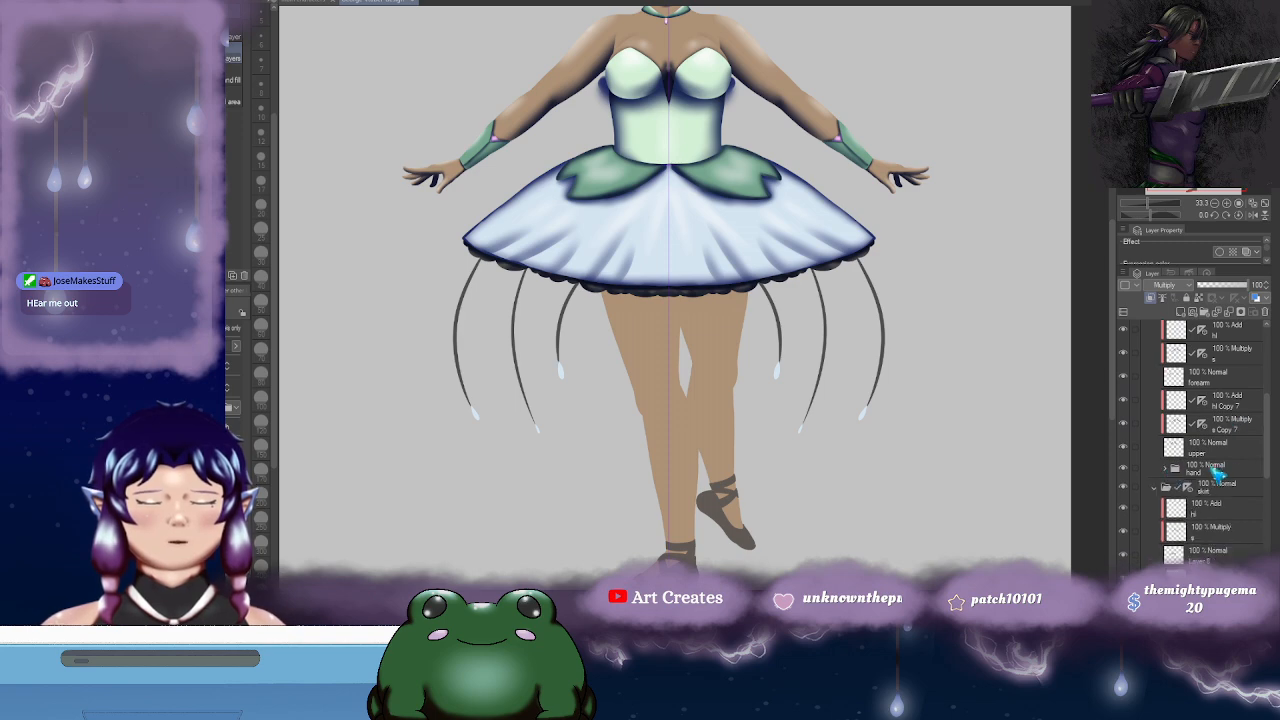
{"action": "left_click_drag", "start_coordinate": [1269, 453], "coordinate": [1270, 390]}
{"action": "left_click", "coordinate": [1157, 499]}
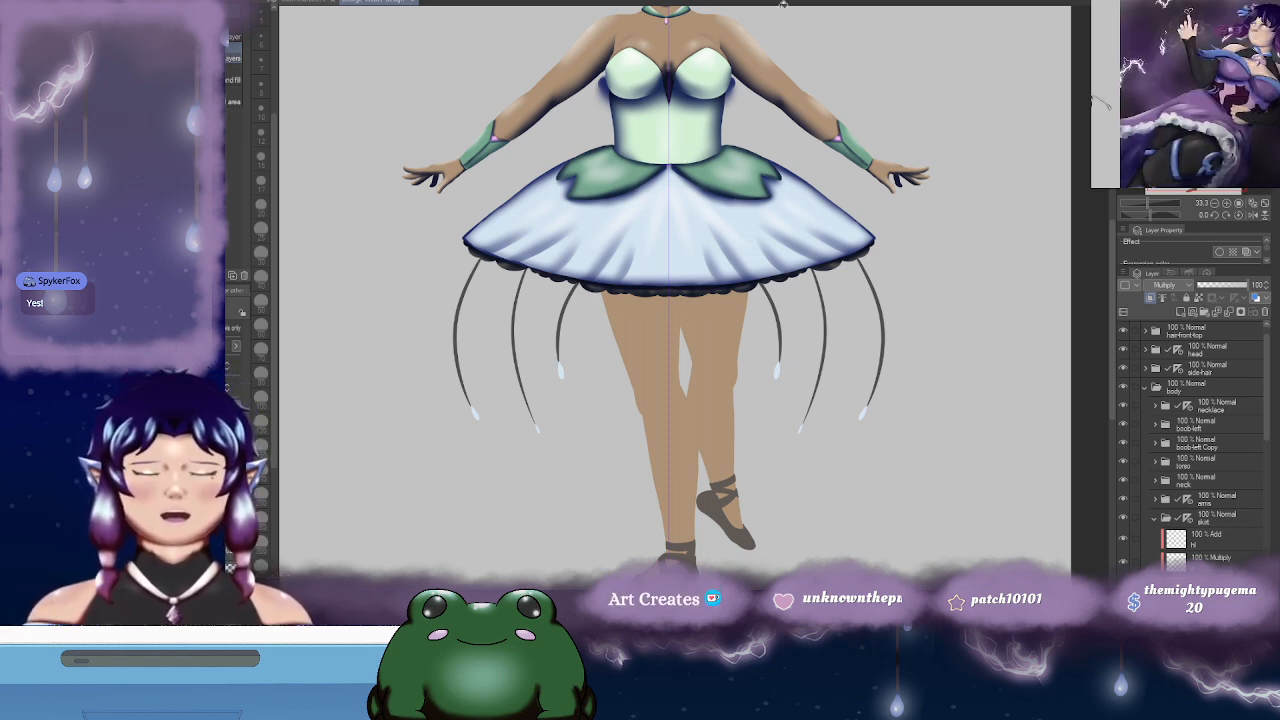
- Select the skirt folder and collapse it to reach the leg folders
{"action": "scroll", "coordinate": [783, 38], "scroll_direction": "down", "scroll_amount": 4}
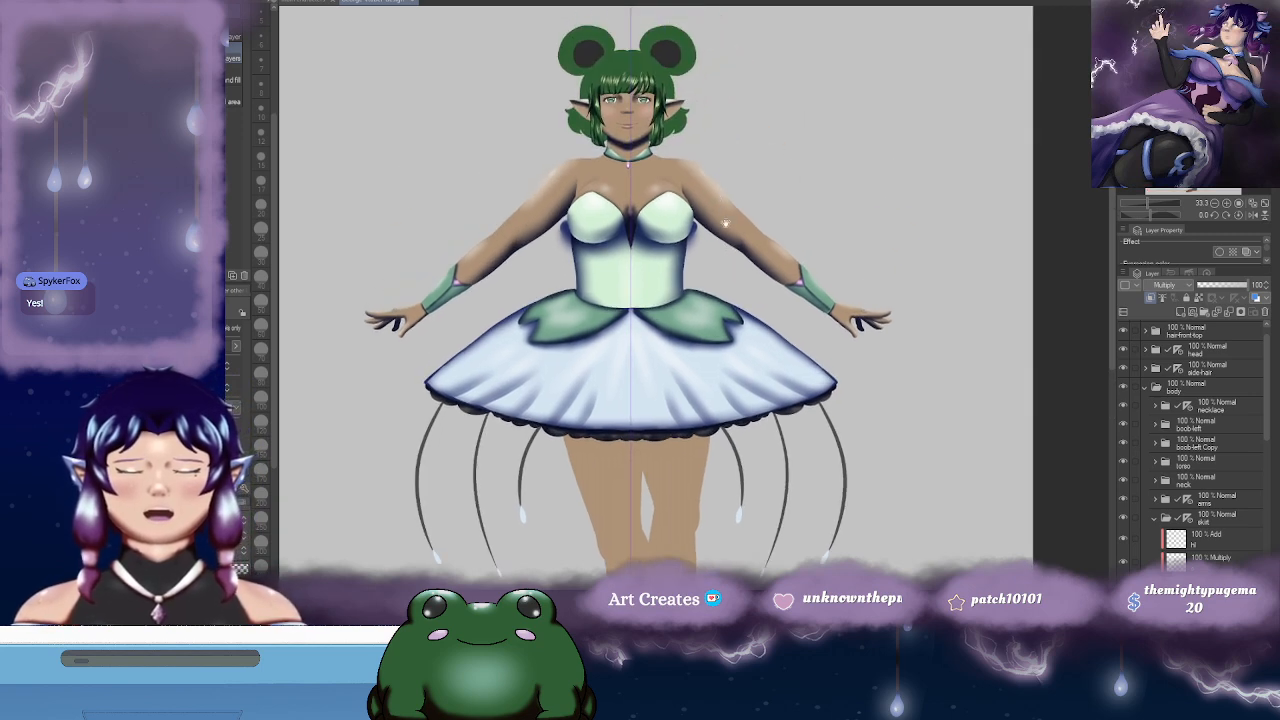
{"action": "left_click_drag", "start_coordinate": [705, 272], "coordinate": [651, 255]}
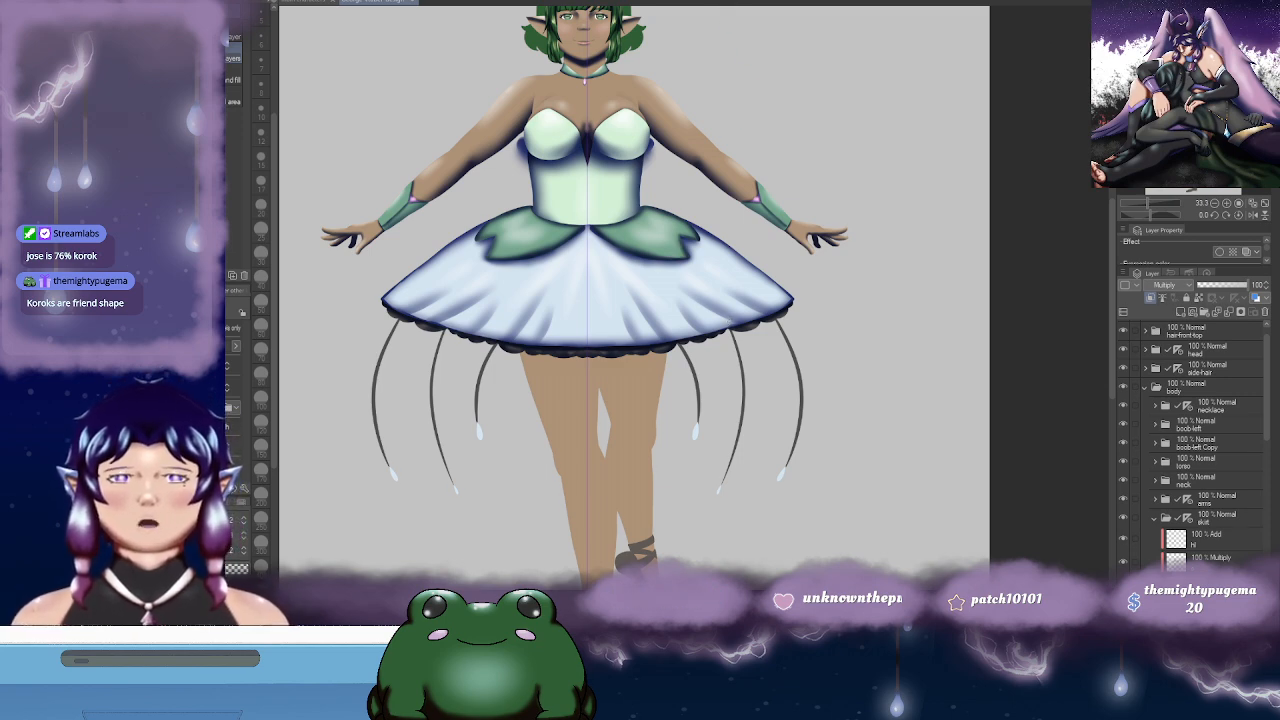
{"action": "left_click_drag", "start_coordinate": [702, 463], "coordinate": [651, 379]}
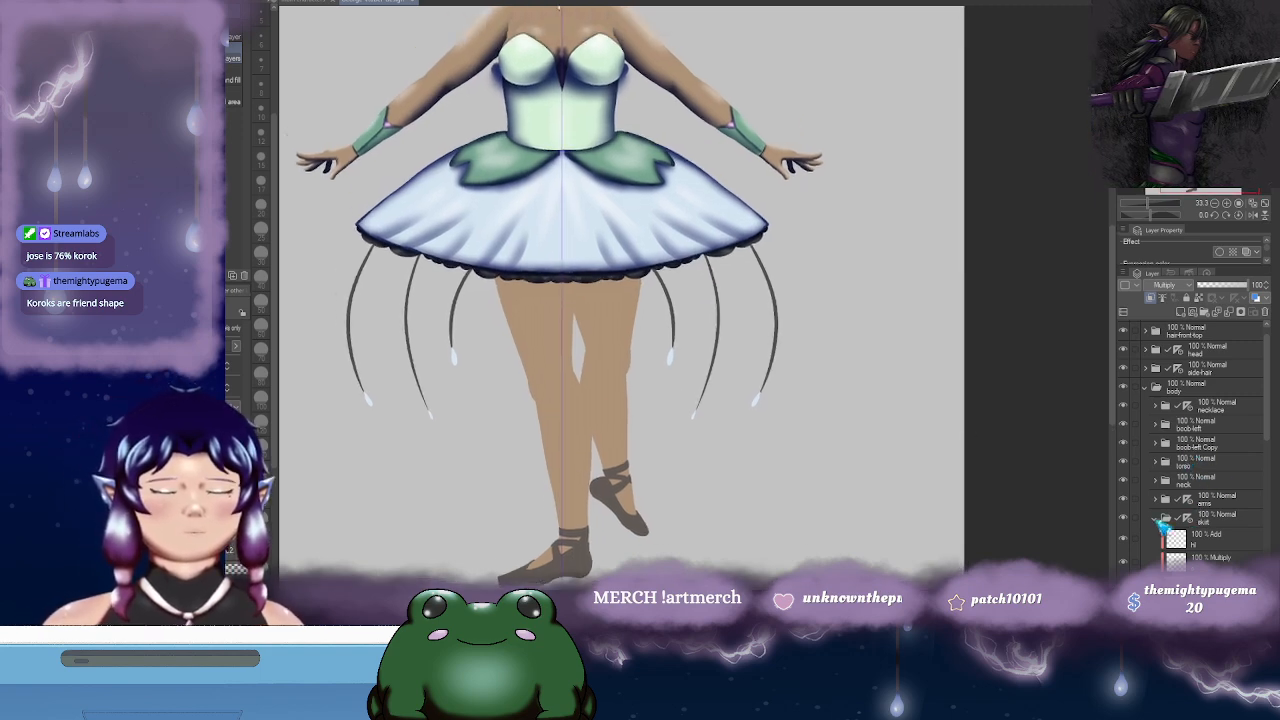
{"action": "left_click", "coordinate": [1162, 519]}
{"action": "left_click", "coordinate": [1156, 518]}
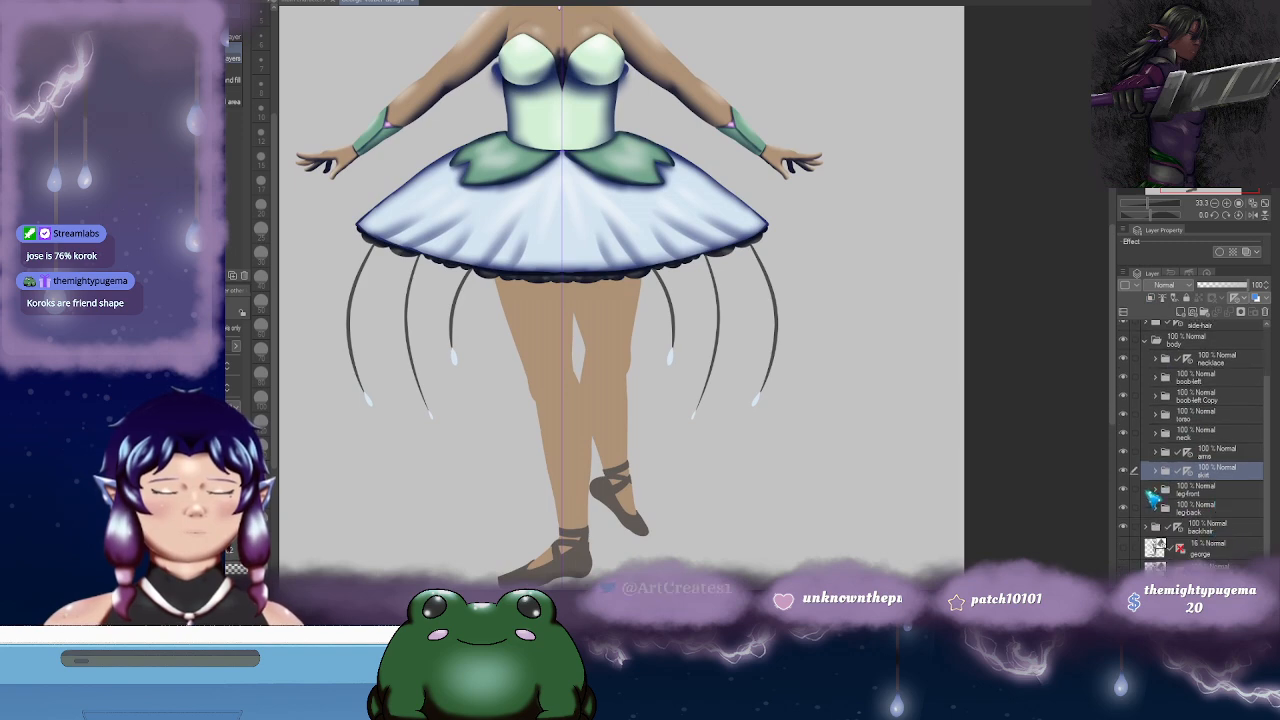
{"action": "left_click", "coordinate": [1166, 488]}
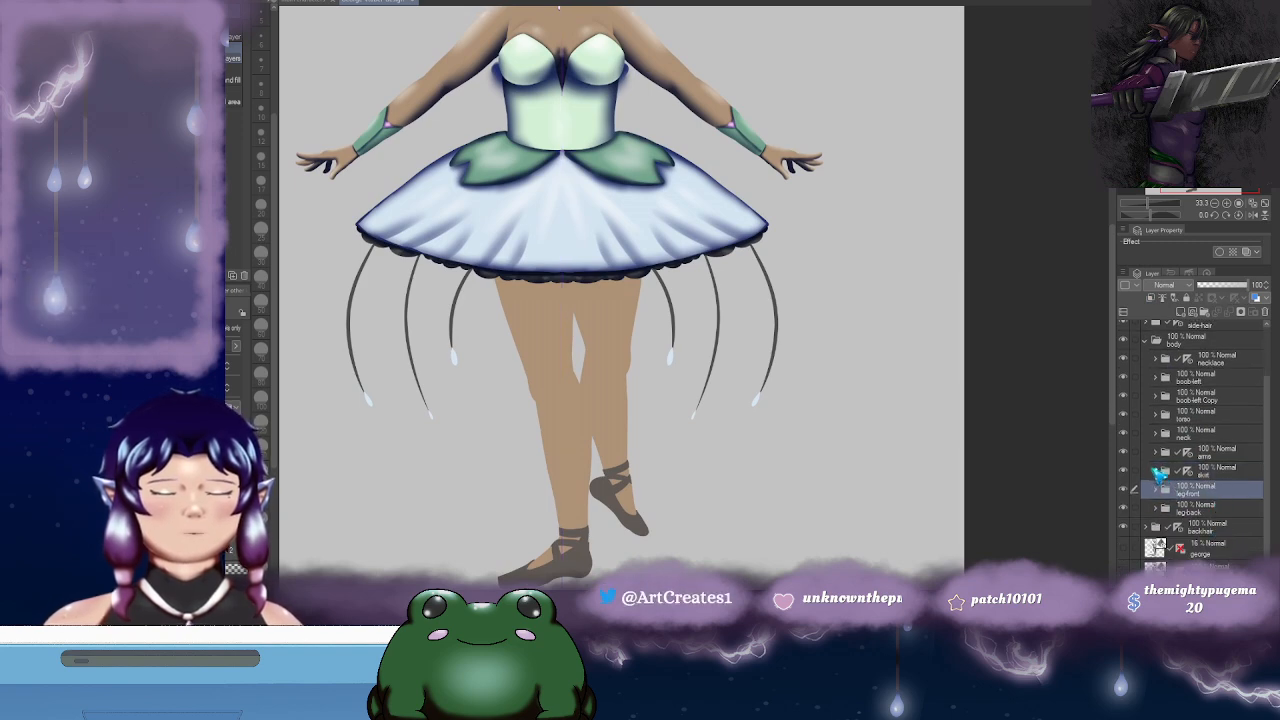
{"action": "left_click", "coordinate": [1157, 471]}
{"action": "scroll", "coordinate": [1190, 490], "scroll_direction": "down", "scroll_amount": 5}
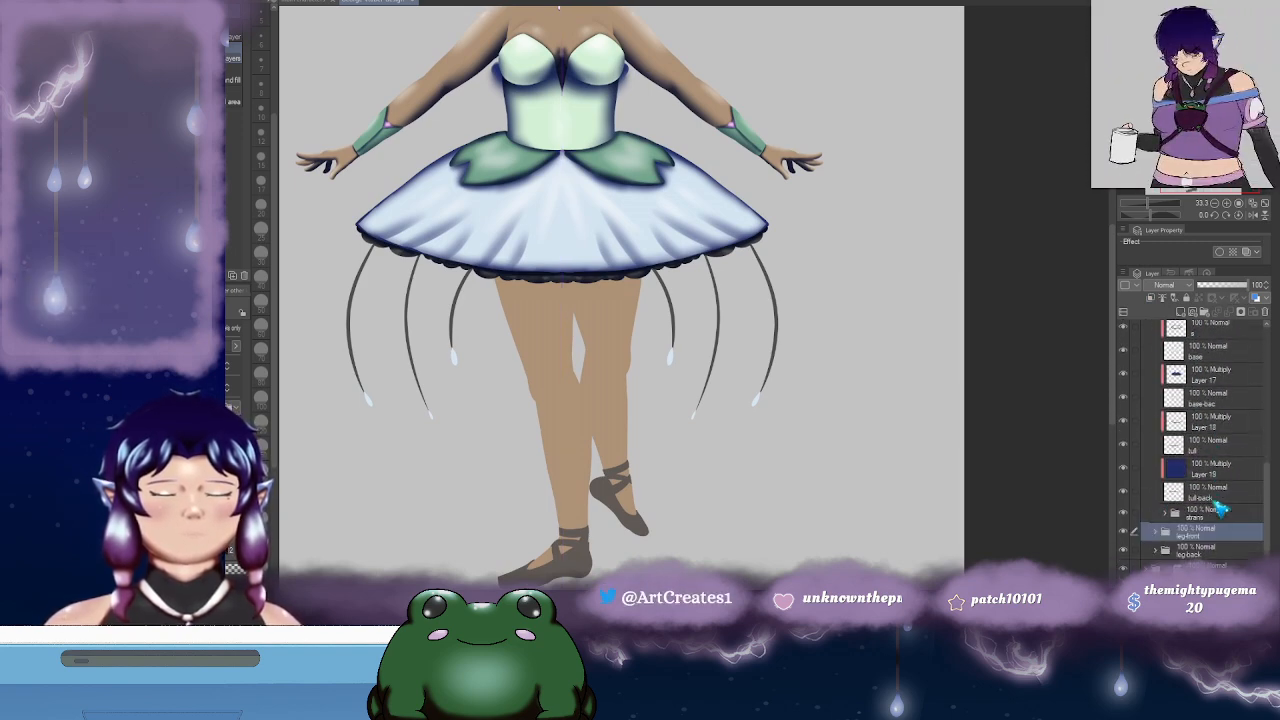
{"action": "scroll", "coordinate": [1145, 445], "scroll_direction": "up", "scroll_amount": 8}
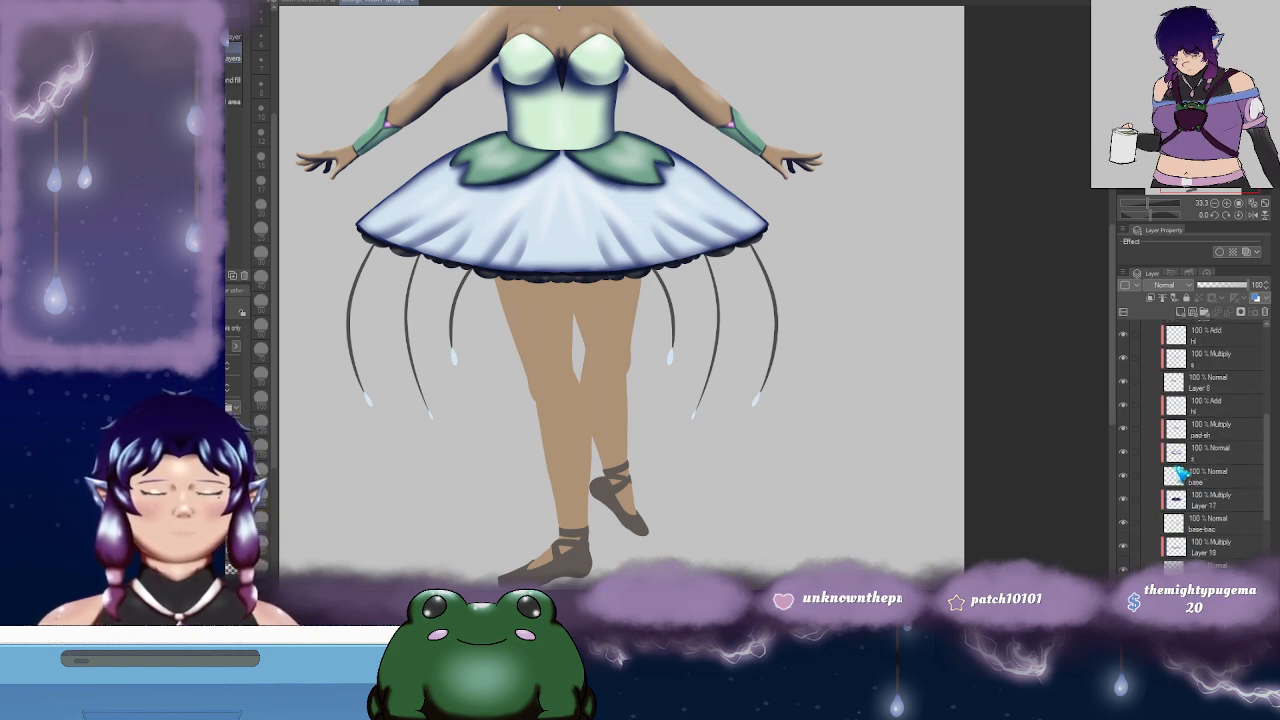
{"action": "left_click", "coordinate": [1155, 396]}
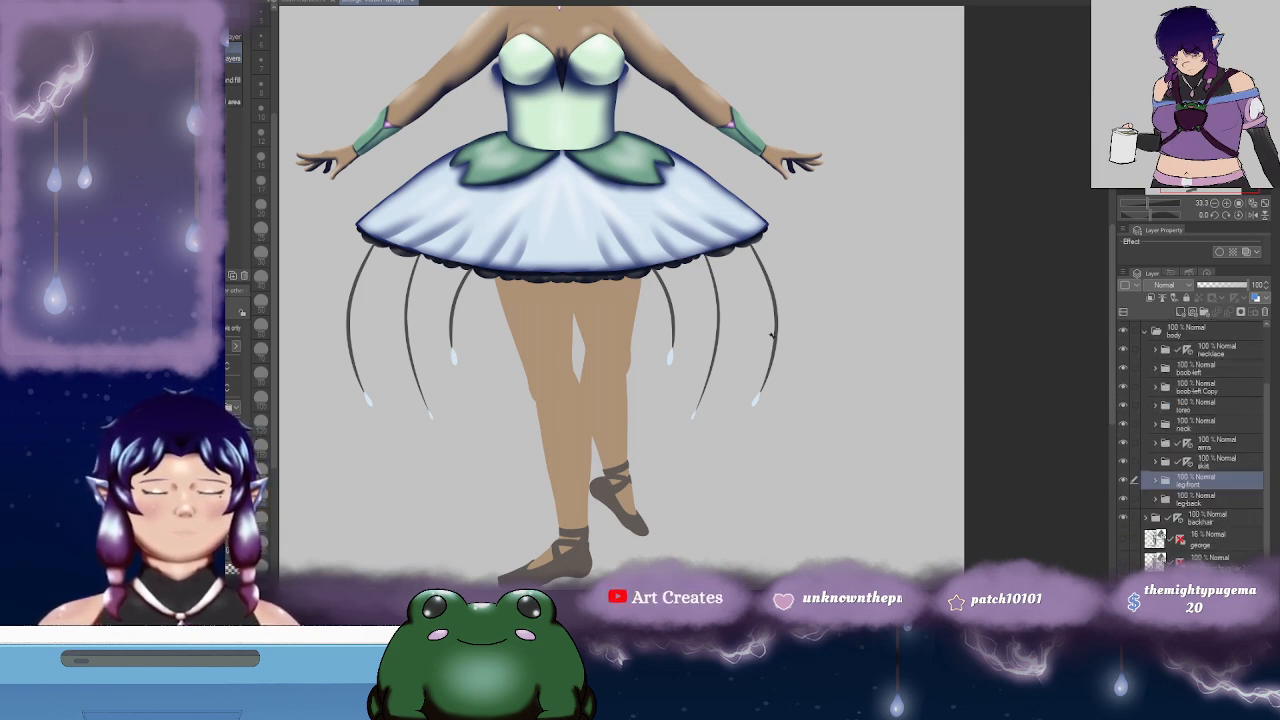
- Pick a hanging skirt strand on the canvas and add a clipped Multiply layer above the front strand layer in the strand folder
{"action": "key", "text": "o"}
{"action": "left_click", "coordinate": [783, 328]}
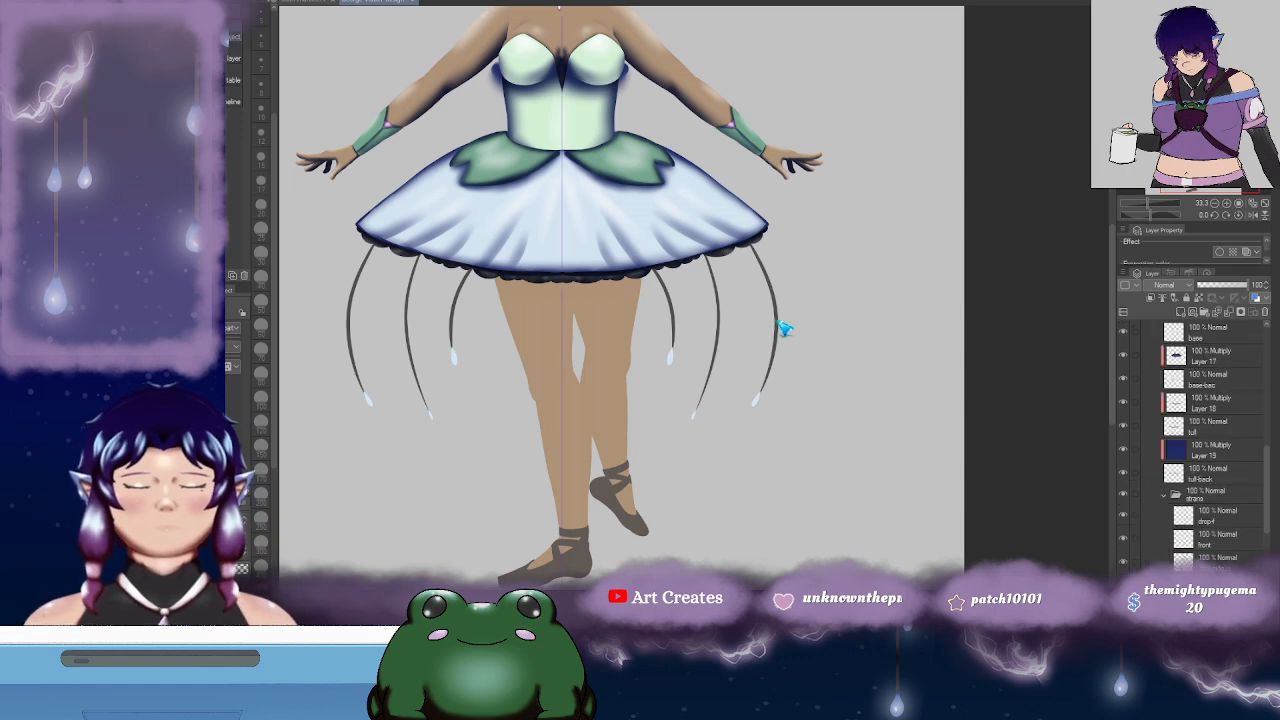
{"action": "scroll", "coordinate": [1140, 445], "scroll_direction": "down", "scroll_amount": 3}
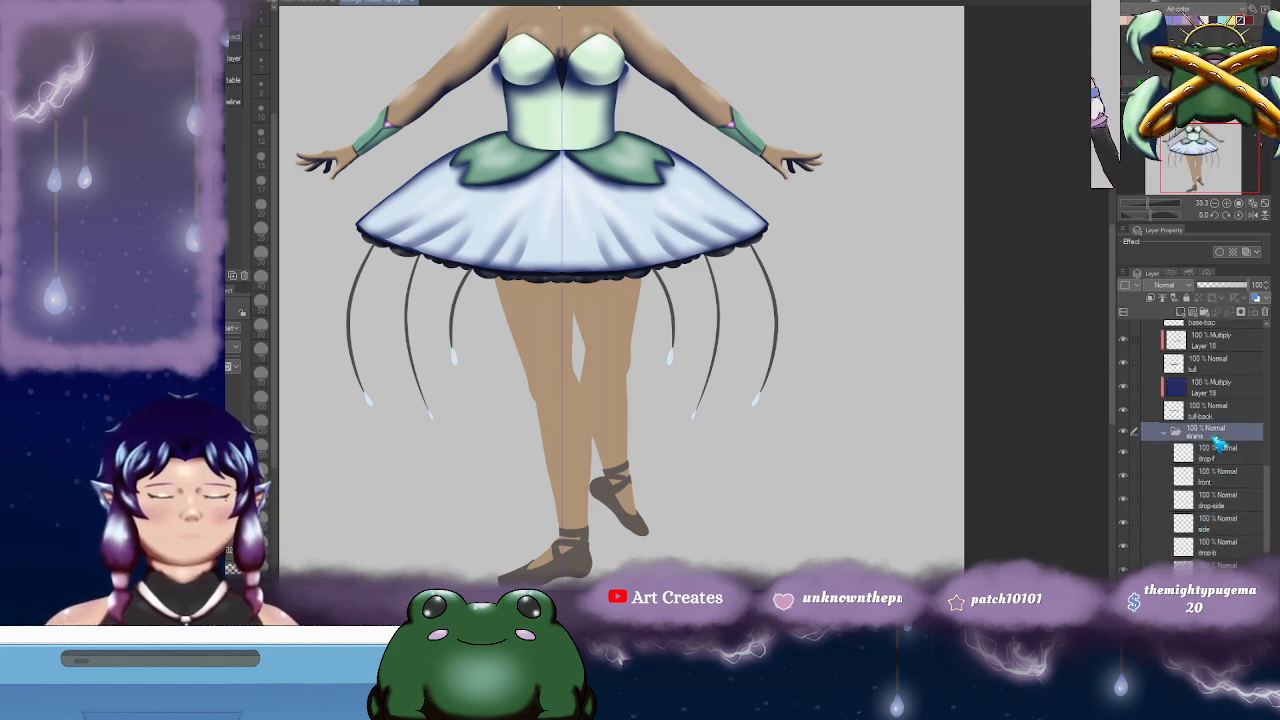
{"action": "left_click", "coordinate": [1218, 452]}
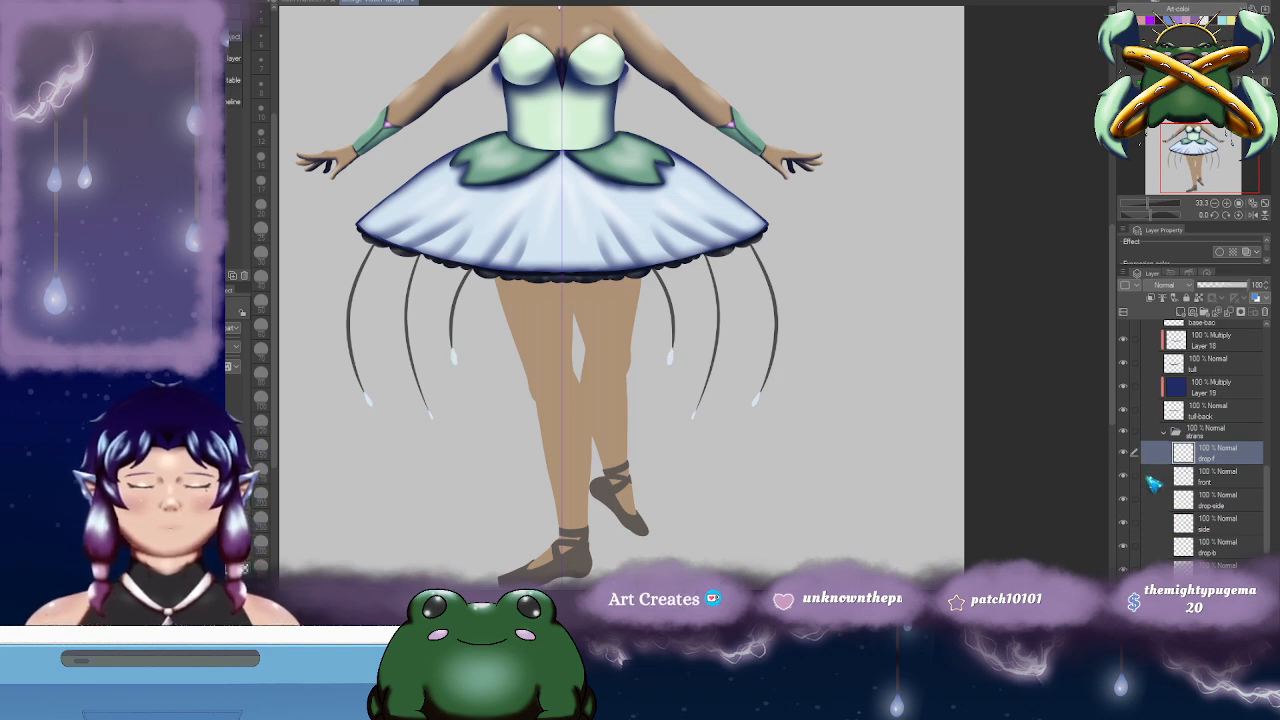
{"action": "left_click", "coordinate": [1214, 481]}
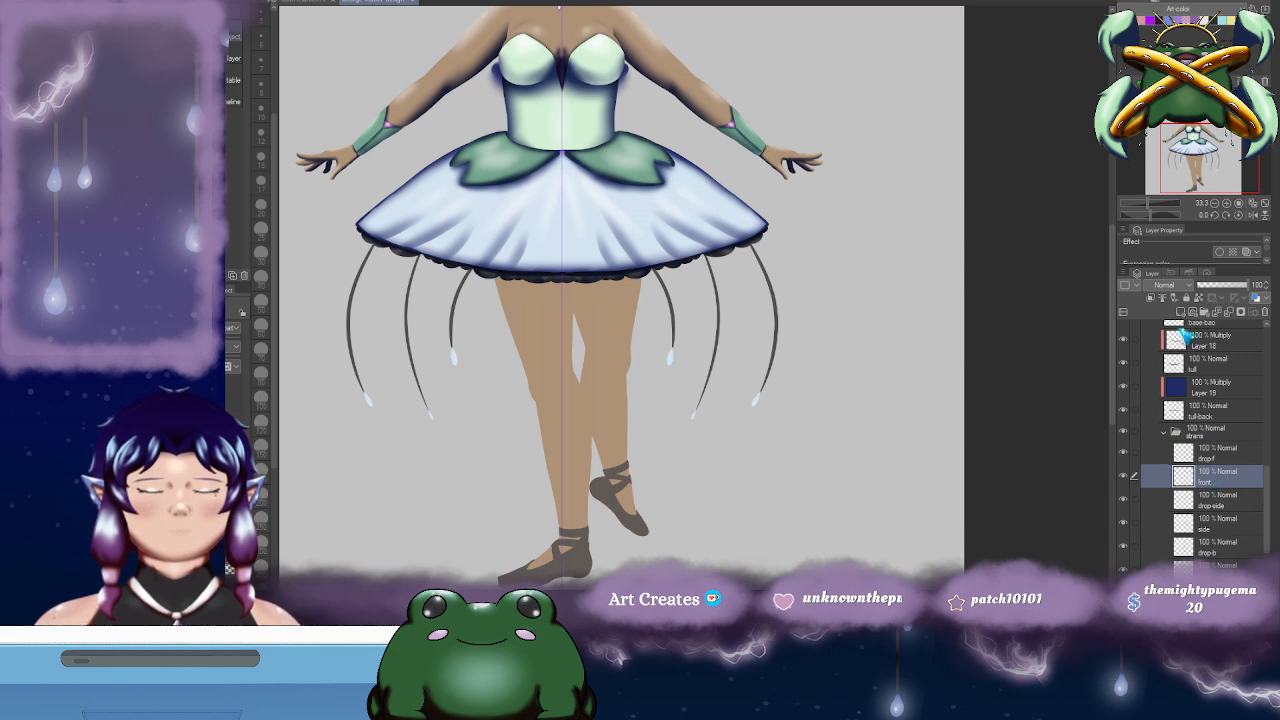
{"action": "left_click", "coordinate": [1151, 299]}
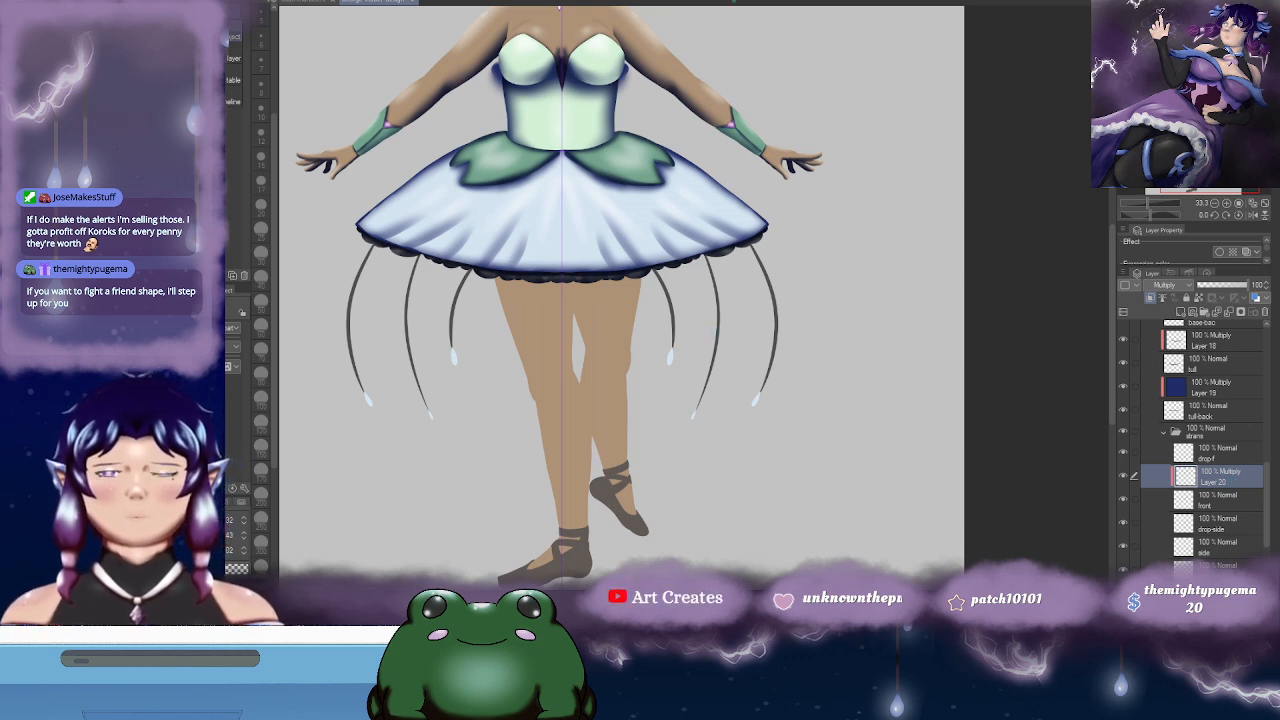
- Move the new Multiply layer out above the strand folder so it clips to the whole folder, and collapse the folder
{"action": "key", "text": "b"}
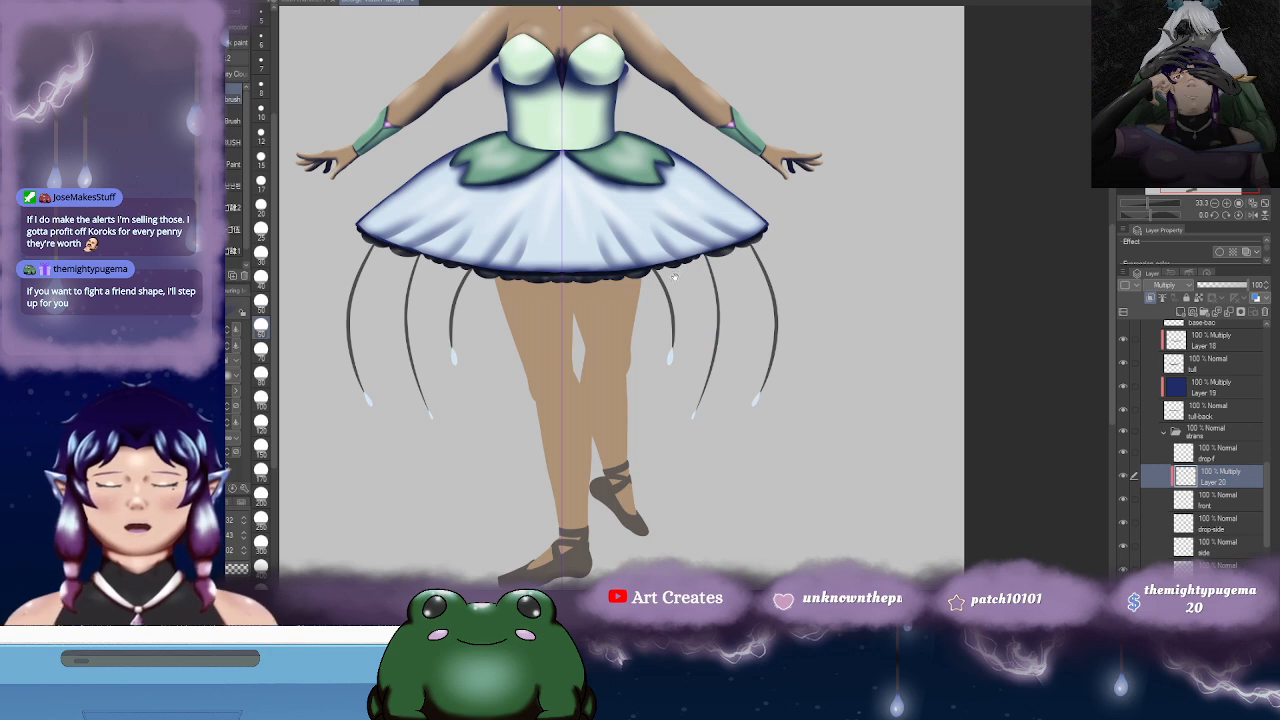
{"action": "scroll", "coordinate": [674, 277], "scroll_direction": "down", "scroll_amount": 1}
{"action": "left_click_drag", "start_coordinate": [656, 264], "coordinate": [650, 258]}
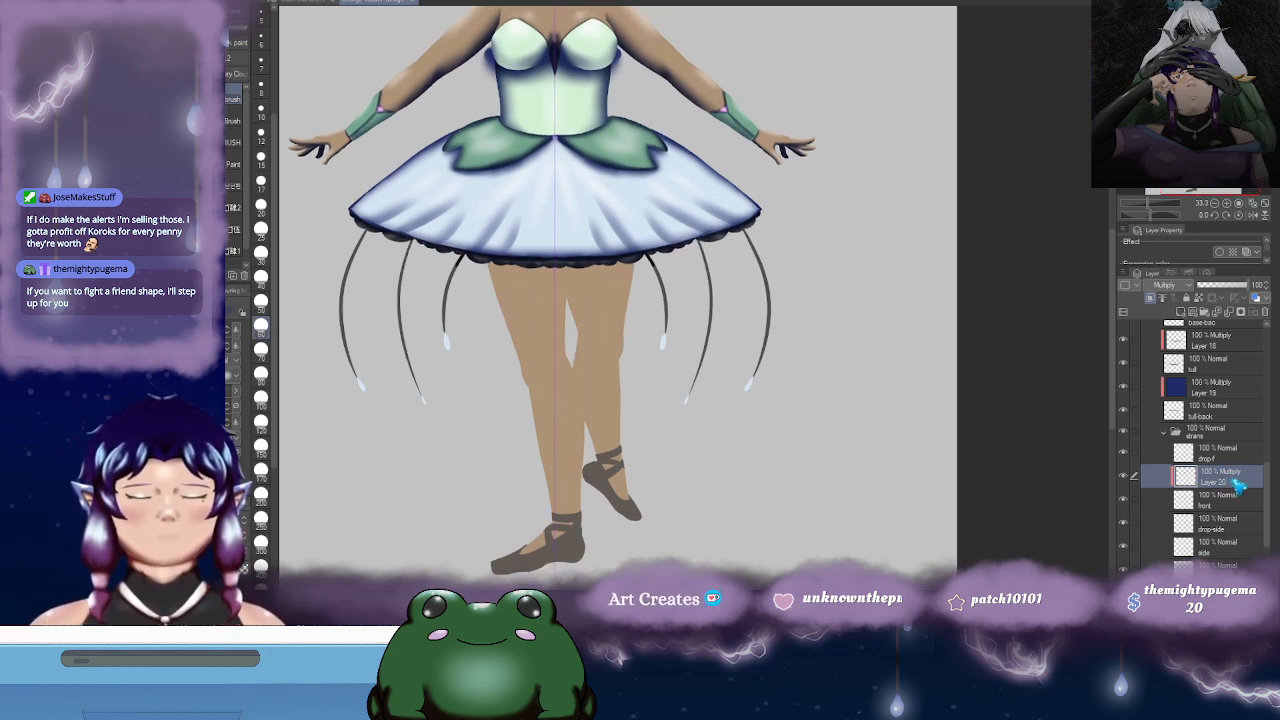
{"action": "left_click_drag", "start_coordinate": [1229, 438], "coordinate": [1235, 430]}
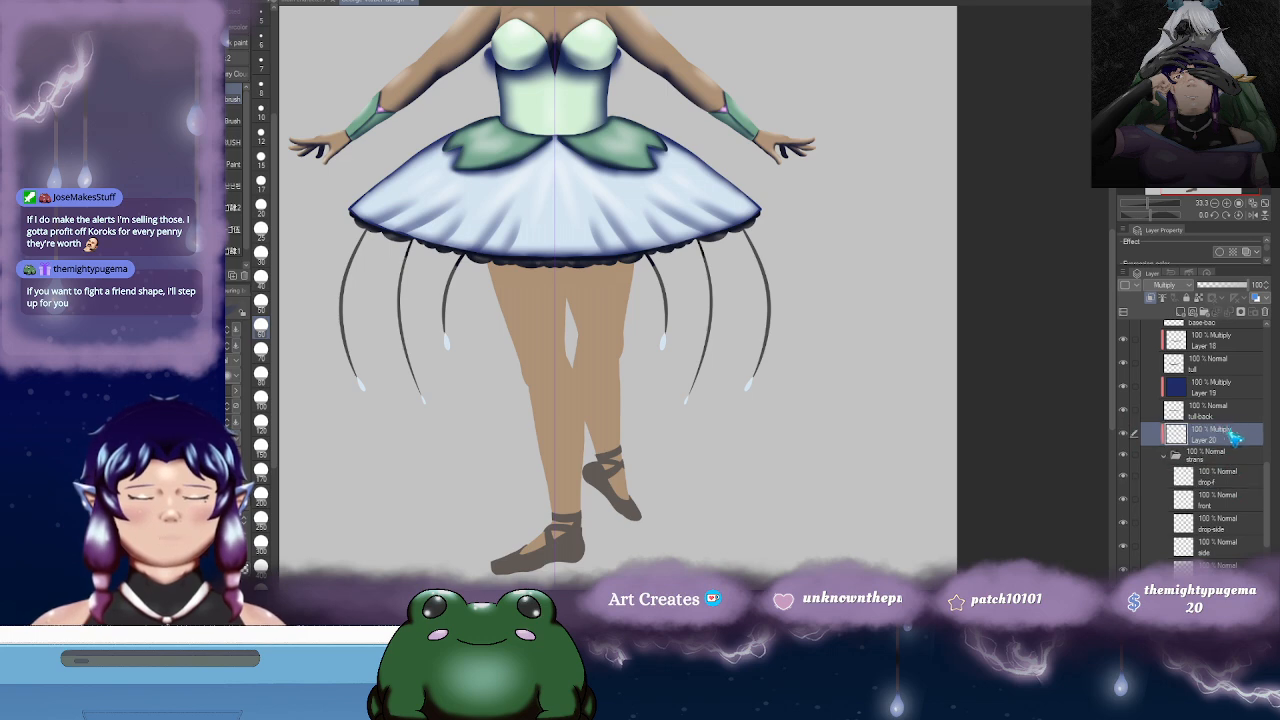
{"action": "left_click", "coordinate": [1168, 460]}
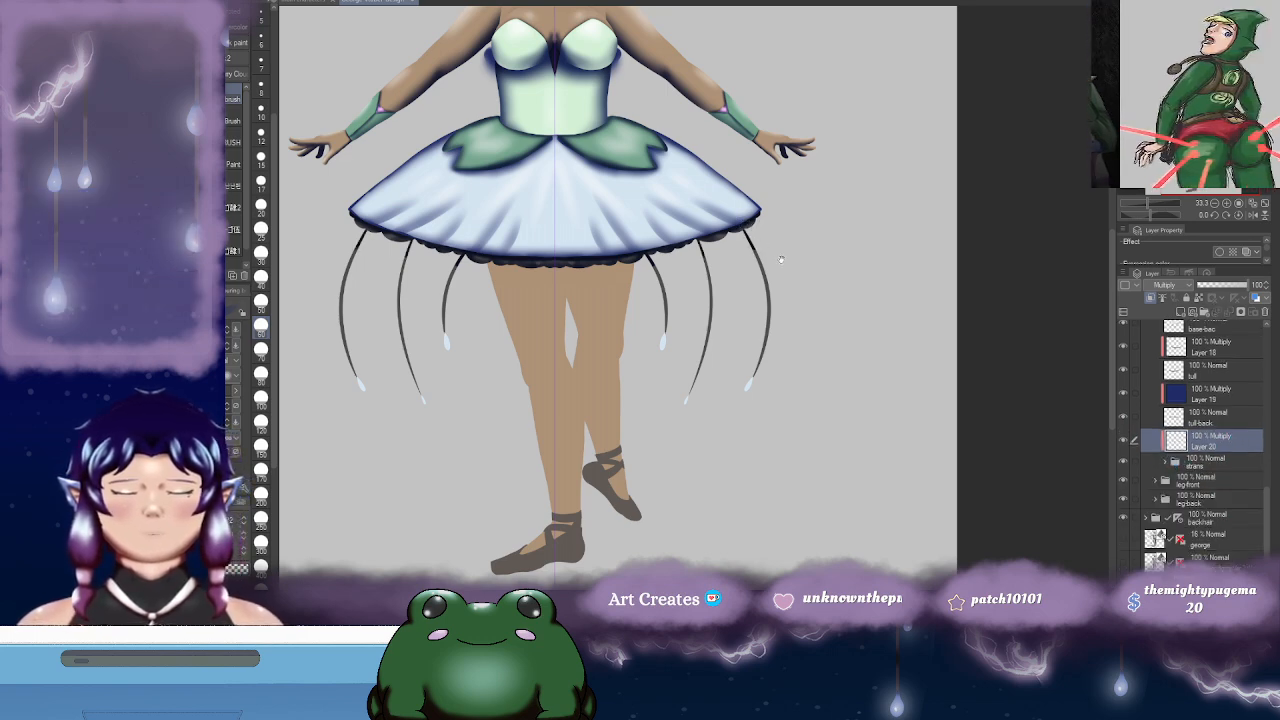
- Brush navy shading along the skirt's hanging strands and blend it with the Blur tool
{"action": "mouse_move", "coordinate": [776, 254]}
{"action": "left_mouse_down"}
{"action": "mouse_move", "coordinate": [784, 240]}
{"action": "mouse_move", "coordinate": [766, 222]}
{"action": "mouse_move", "coordinate": [706, 234]}
{"action": "mouse_move", "coordinate": [714, 298]}
{"action": "left_mouse_up"}
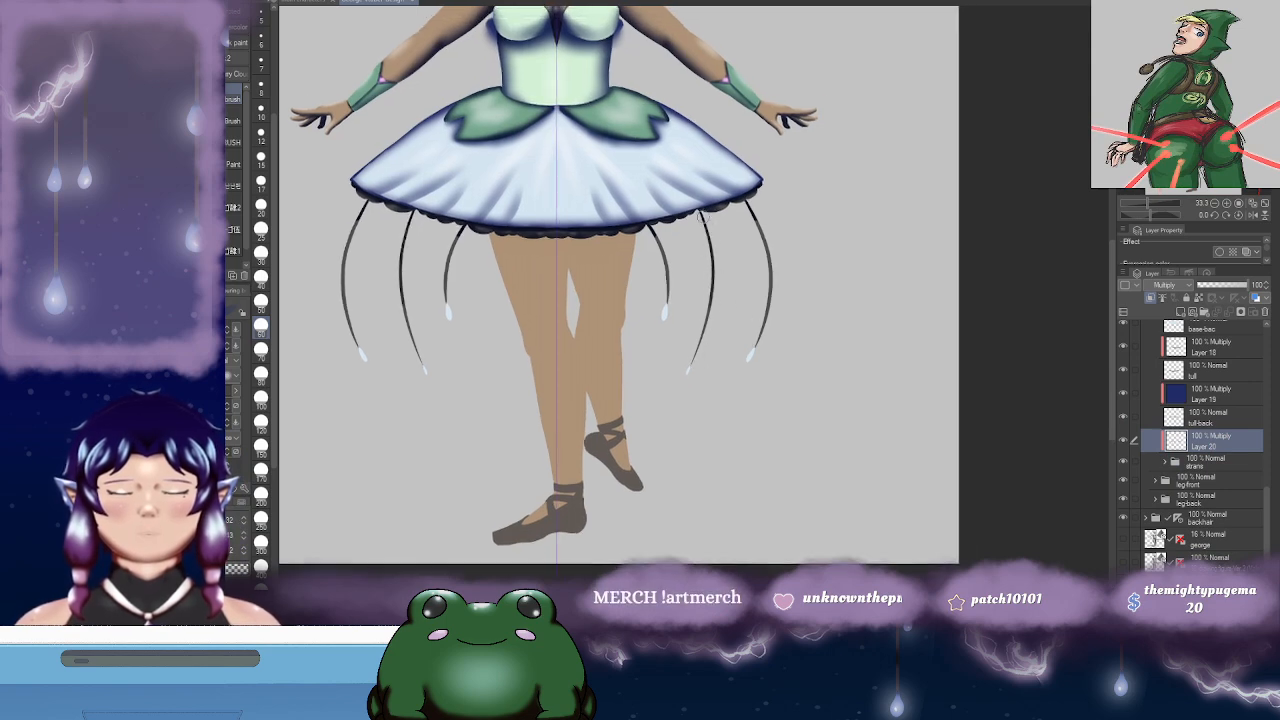
{"action": "left_click_drag", "start_coordinate": [704, 218], "coordinate": [707, 326]}
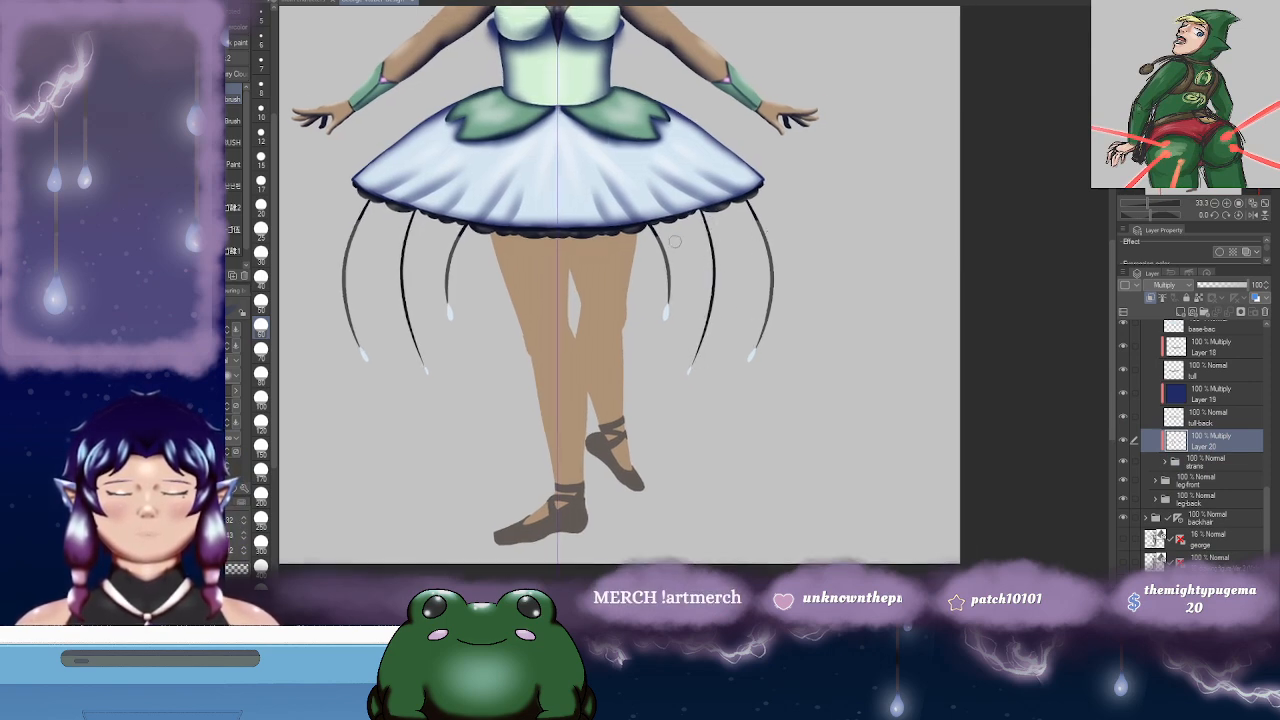
{"action": "left_click_drag", "start_coordinate": [746, 196], "coordinate": [771, 254]}
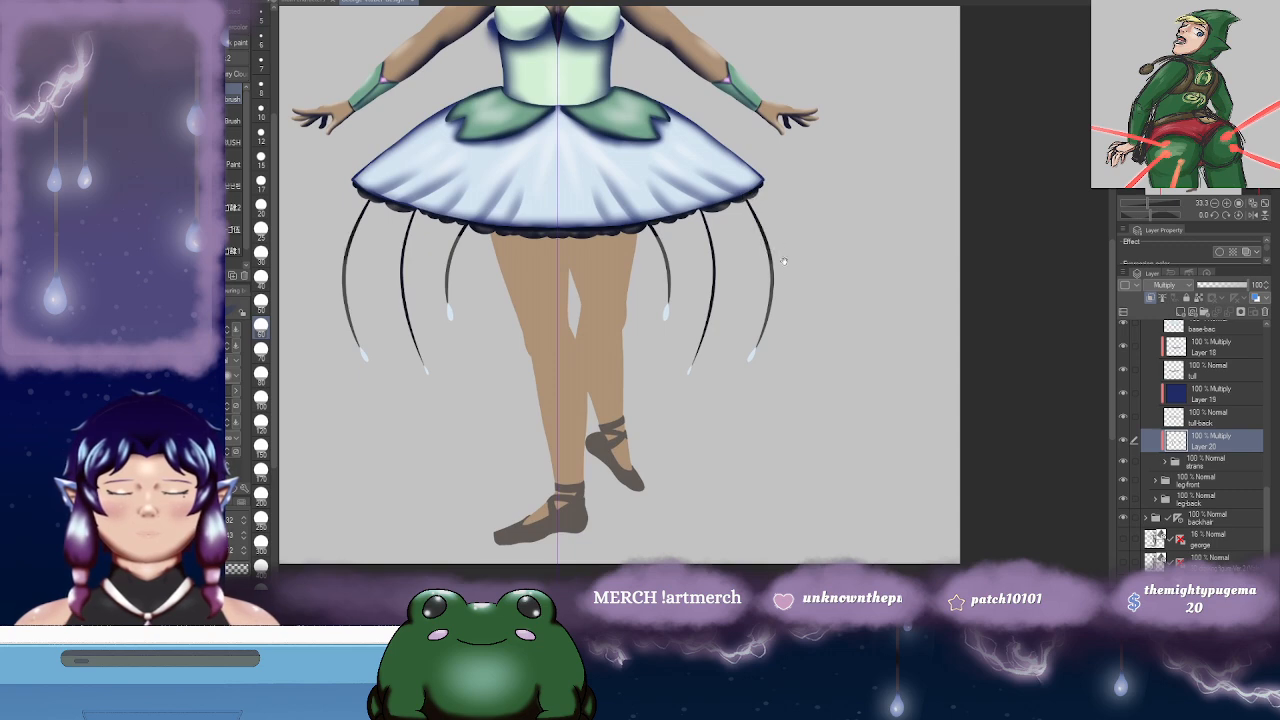
{"action": "key", "text": "j"}
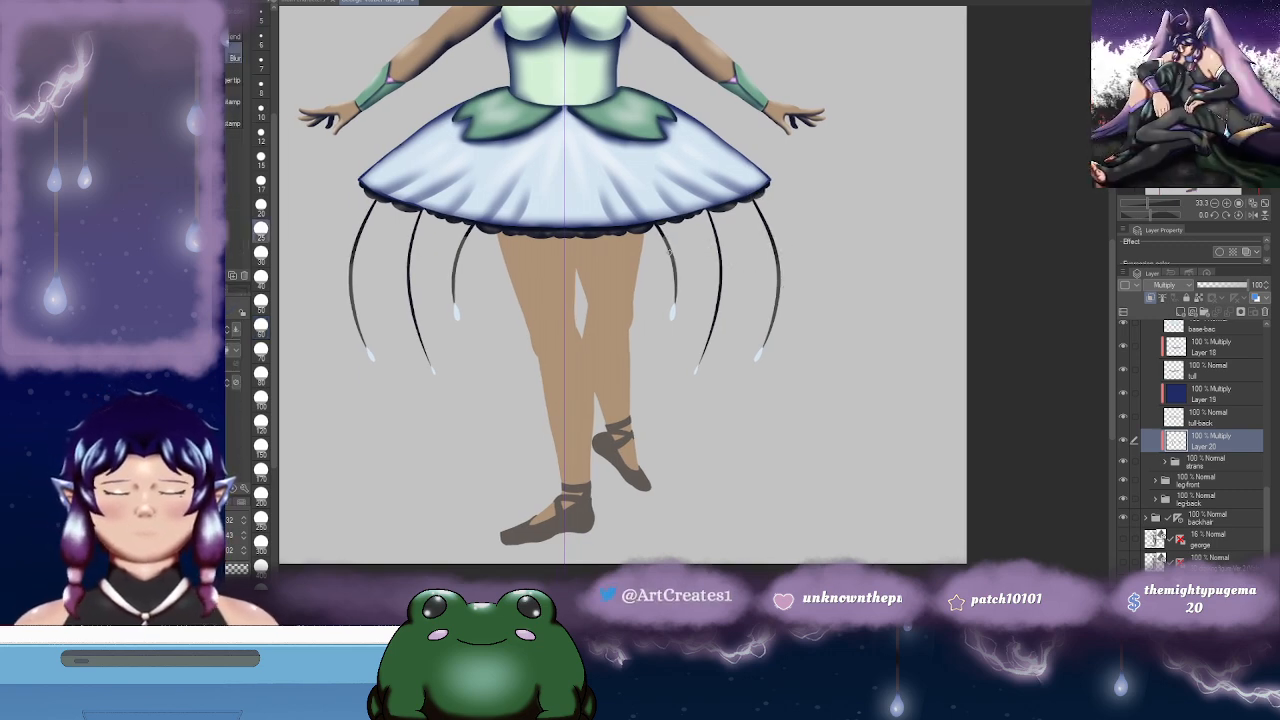
{"action": "left_click", "coordinate": [261, 521]}
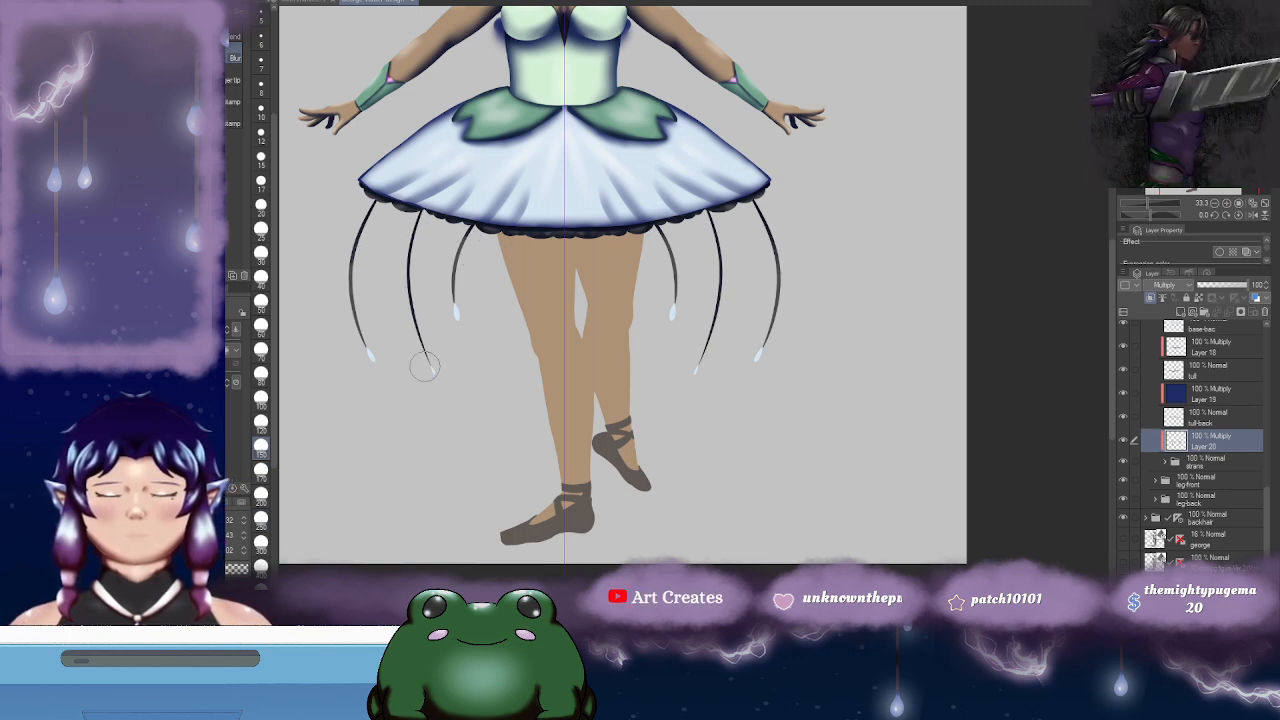
- Paint navy shadows on the light blue drops at the ends of the hanging strands
{"action": "key", "text": "b"}
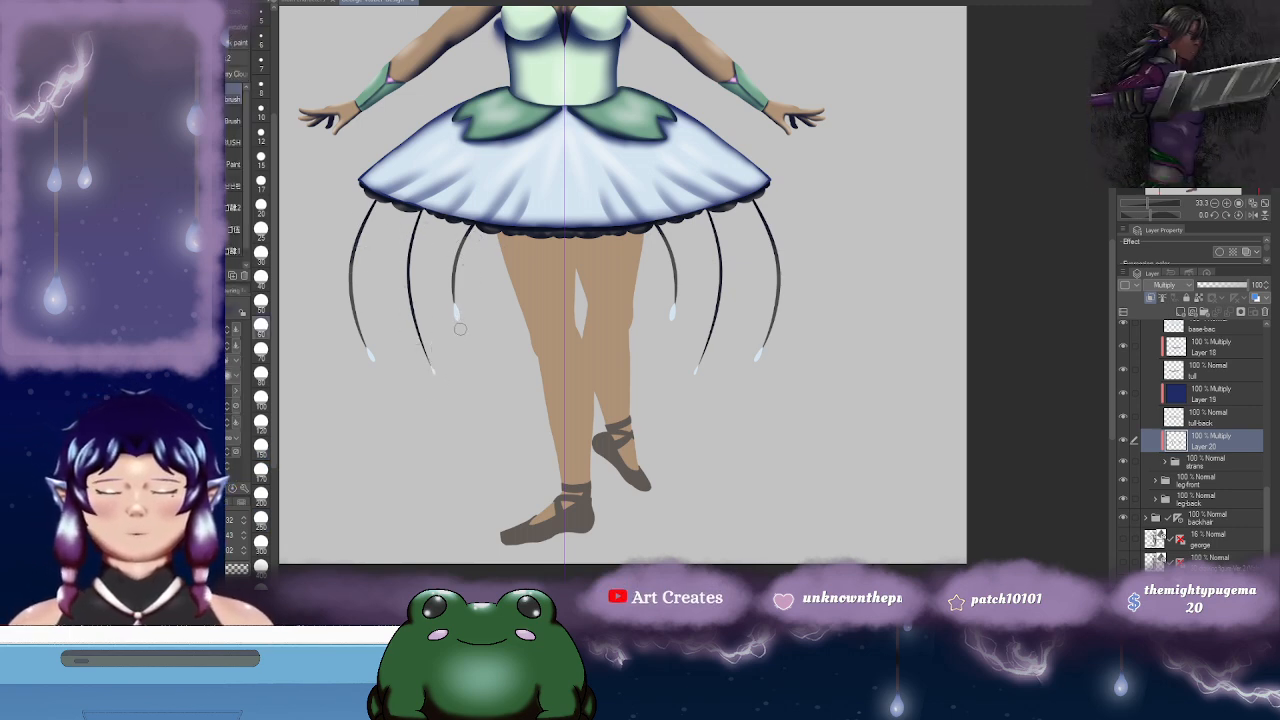
{"action": "scroll", "coordinate": [485, 330], "scroll_direction": "up", "scroll_amount": 1}
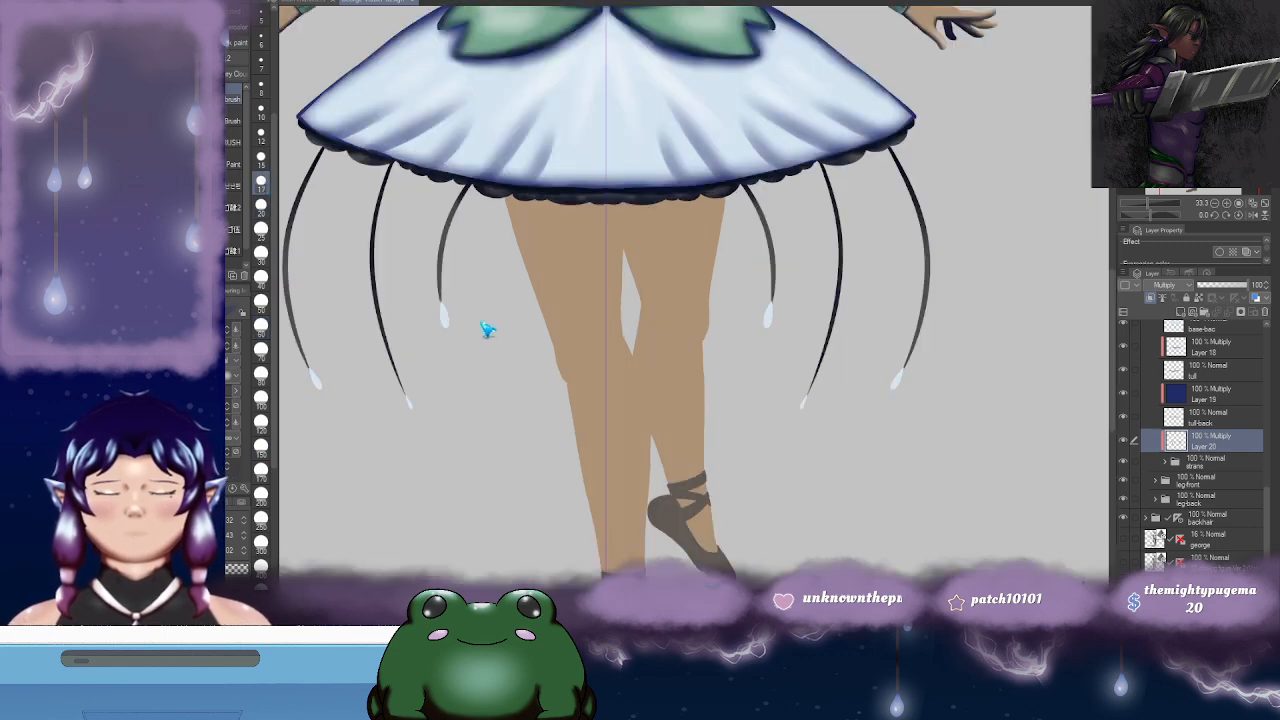
{"action": "scroll", "coordinate": [485, 330], "scroll_direction": "up", "scroll_amount": 1}
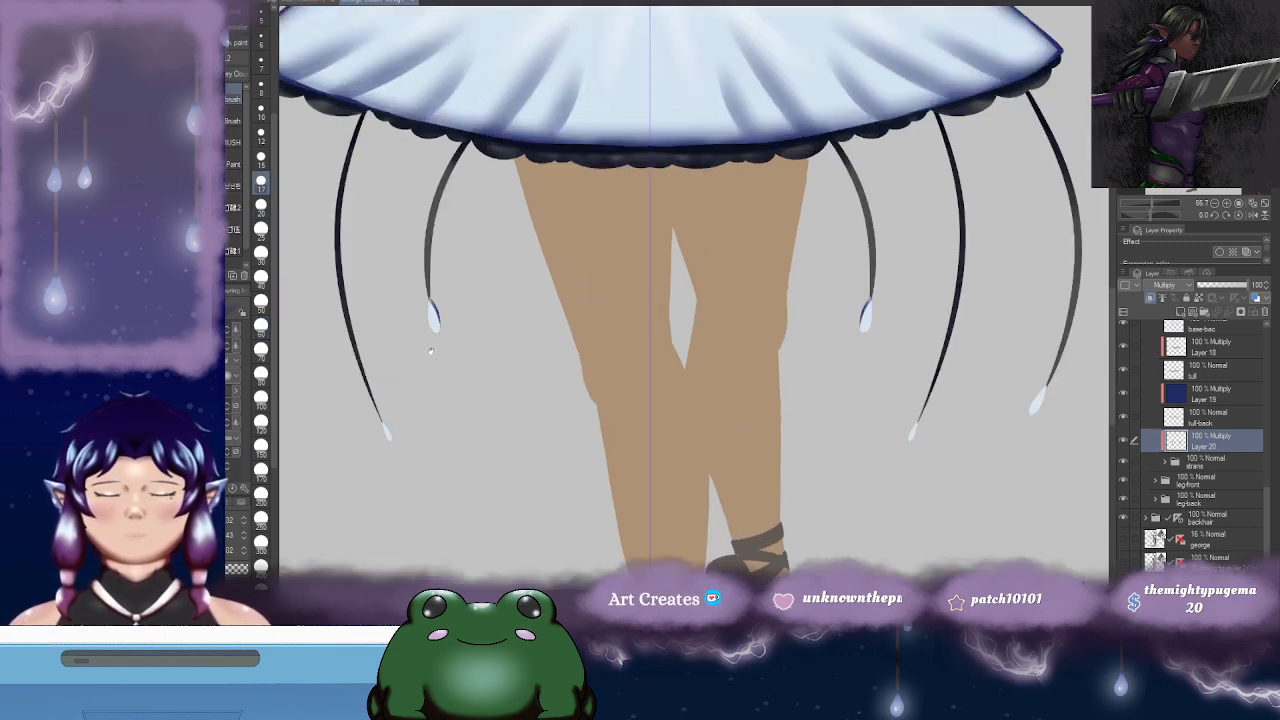
{"action": "scroll", "coordinate": [431, 350], "scroll_direction": "up", "scroll_amount": 1}
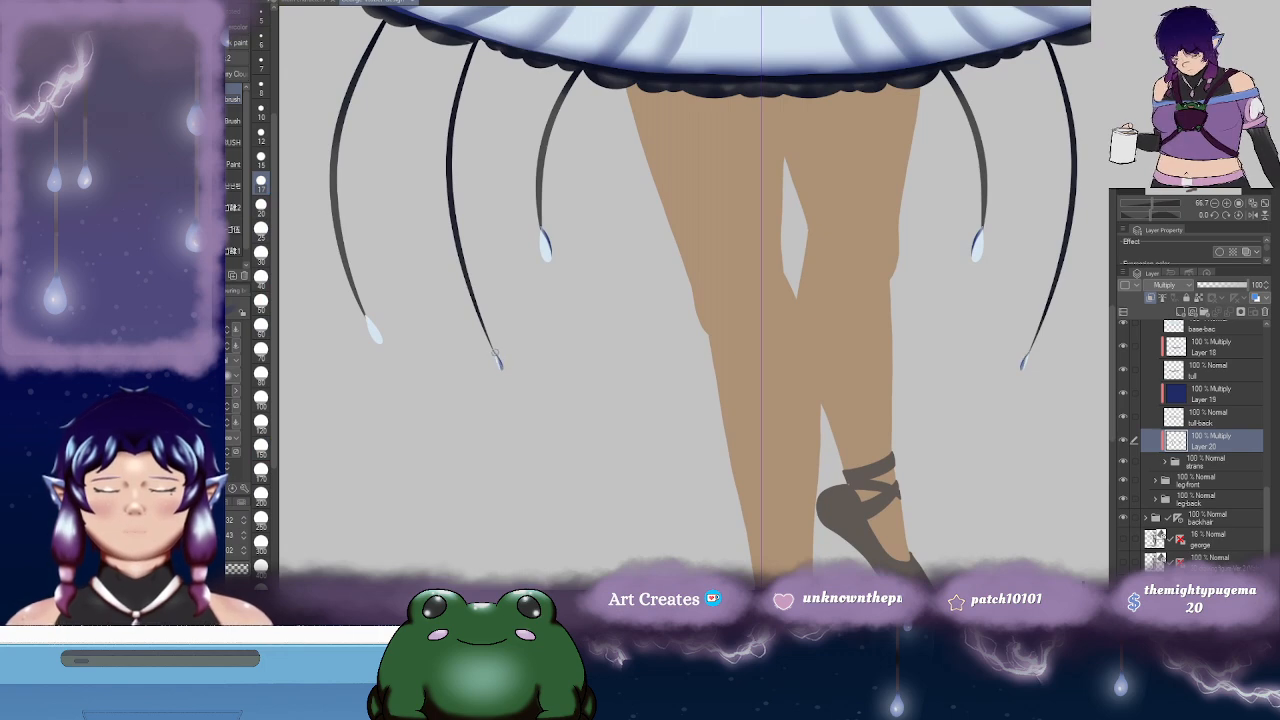
{"action": "left_click_drag", "start_coordinate": [506, 357], "coordinate": [591, 362]}
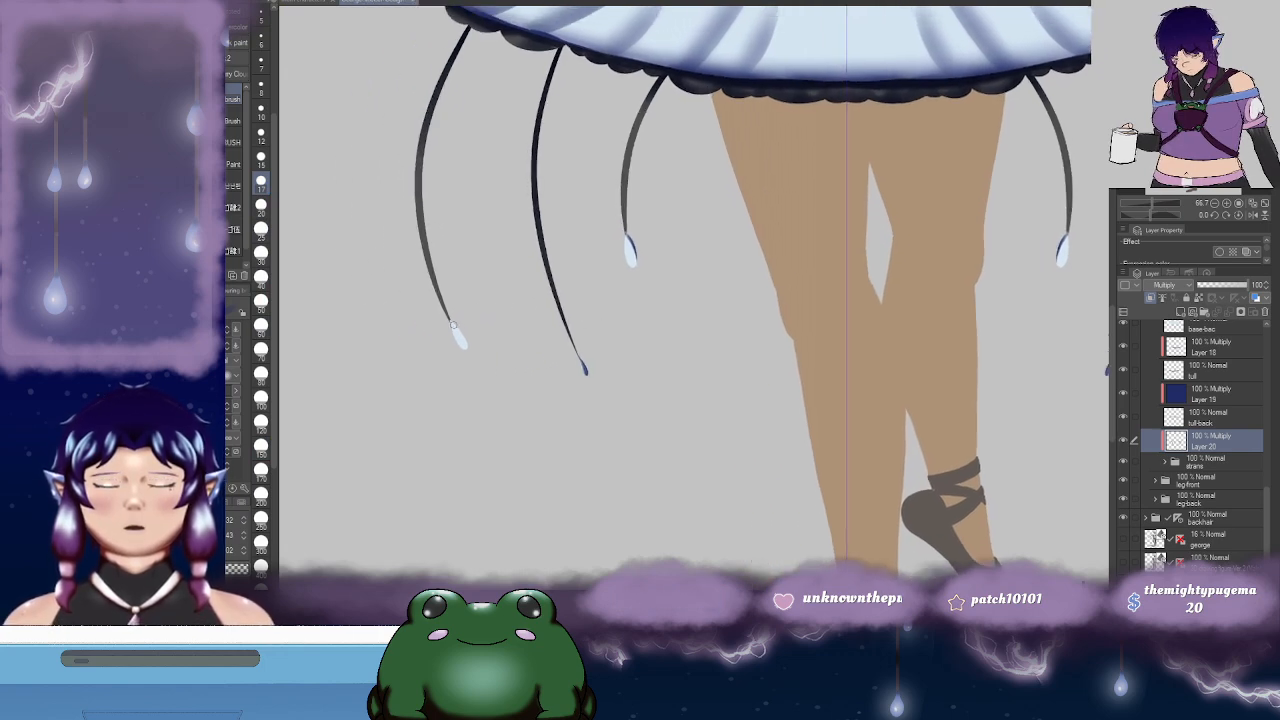
{"action": "mouse_move", "coordinate": [489, 328]}
{"action": "left_mouse_down"}
{"action": "mouse_move", "coordinate": [493, 316]}
{"action": "mouse_move", "coordinate": [474, 342]}
{"action": "mouse_move", "coordinate": [489, 311]}
{"action": "left_mouse_up"}
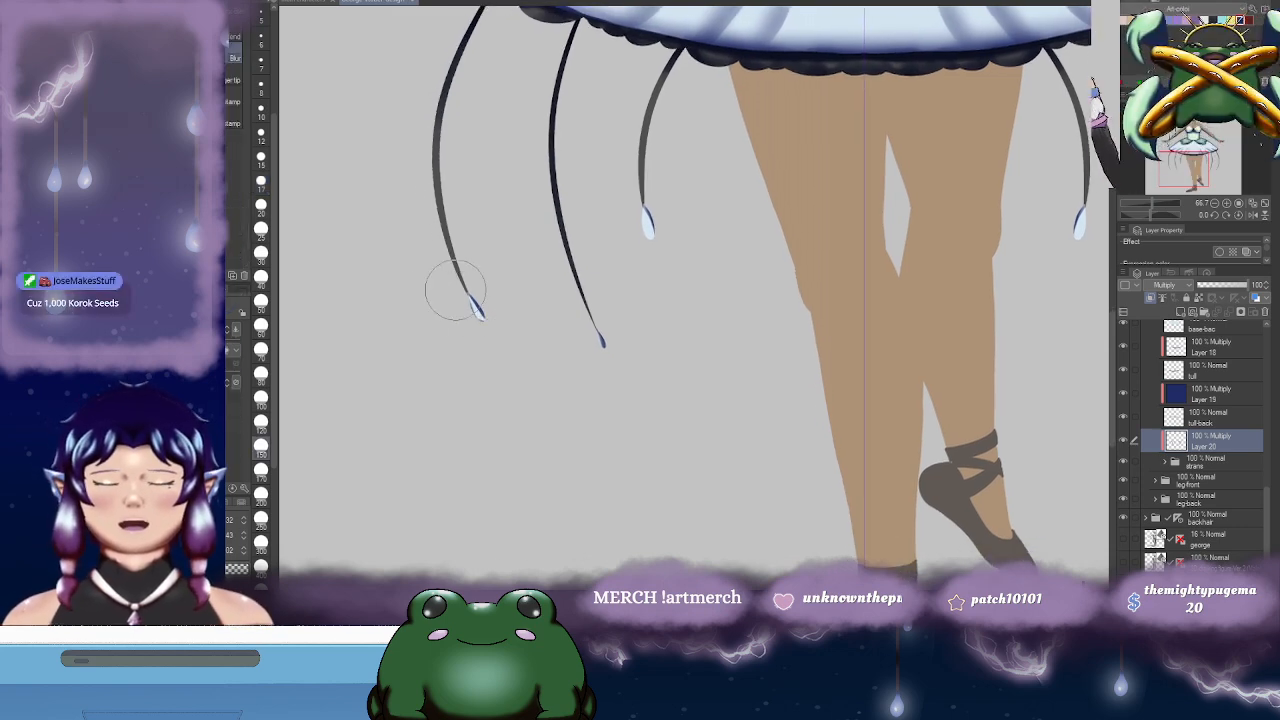
- Soften the shadows on the strand drops with the Blur tool at size 20
{"action": "left_click_drag", "start_coordinate": [315, 333], "coordinate": [317, 323]}
{"action": "left_click", "coordinate": [261, 348]}
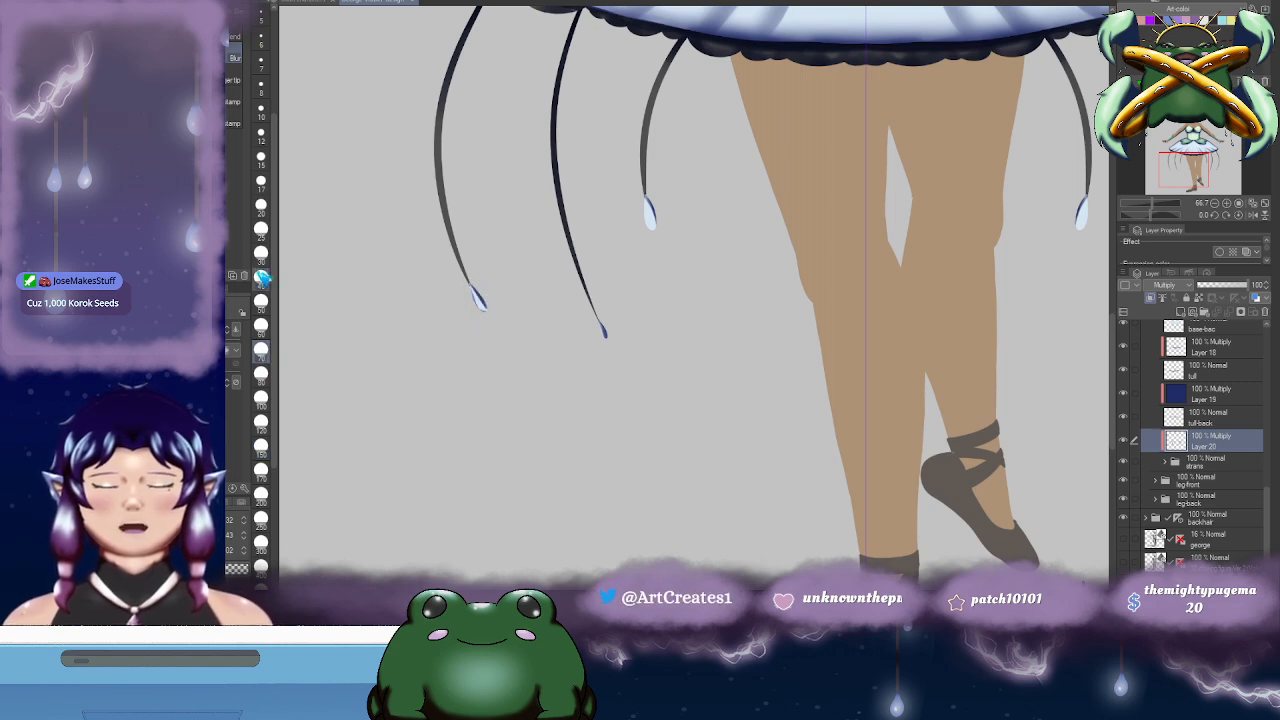
{"action": "left_click", "coordinate": [261, 204]}
{"action": "left_click_drag", "start_coordinate": [480, 288], "coordinate": [474, 286]}
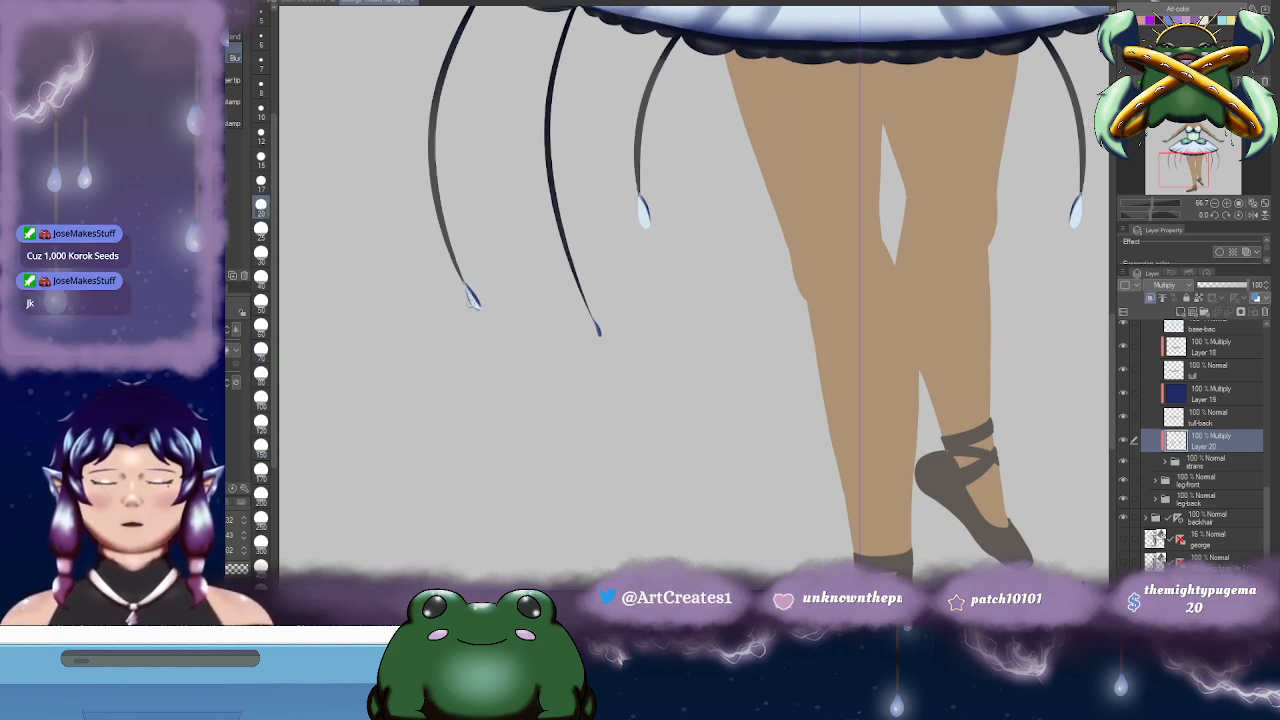
{"action": "left_click_drag", "start_coordinate": [699, 236], "coordinate": [655, 272]}
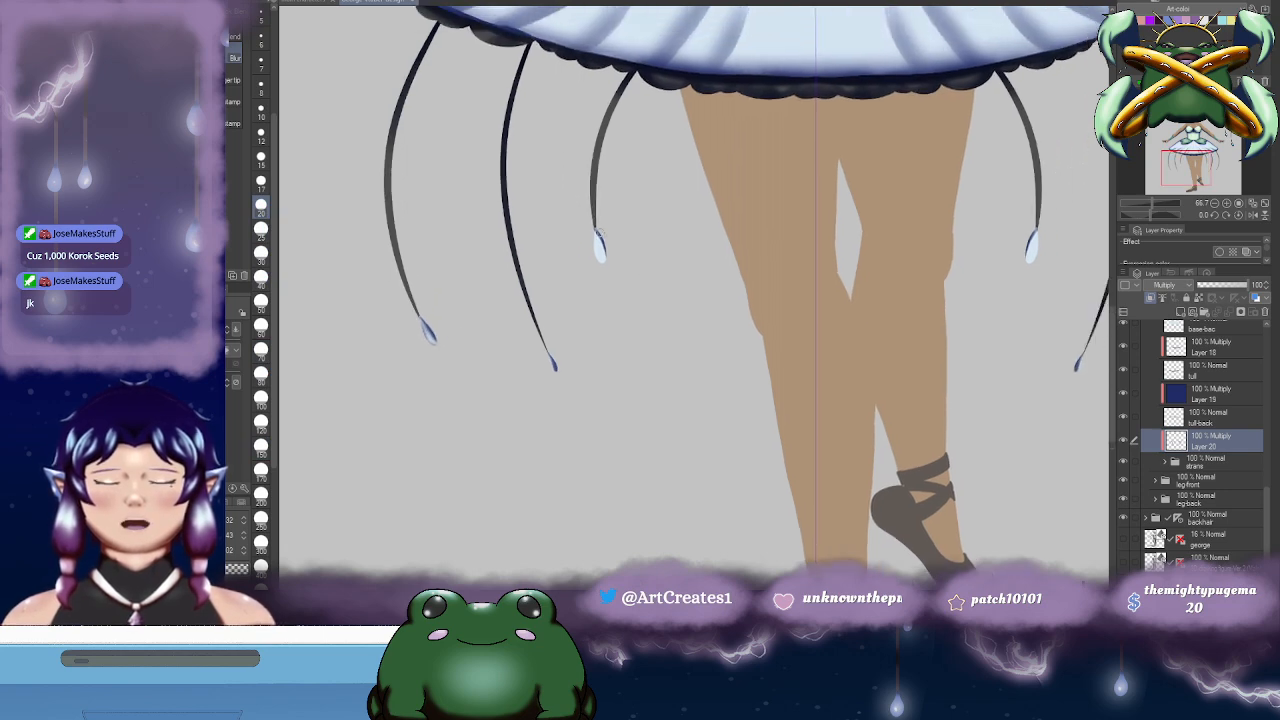
{"action": "left_click_drag", "start_coordinate": [597, 235], "coordinate": [600, 246]}
{"action": "left_click_drag", "start_coordinate": [905, 280], "coordinate": [660, 286]}
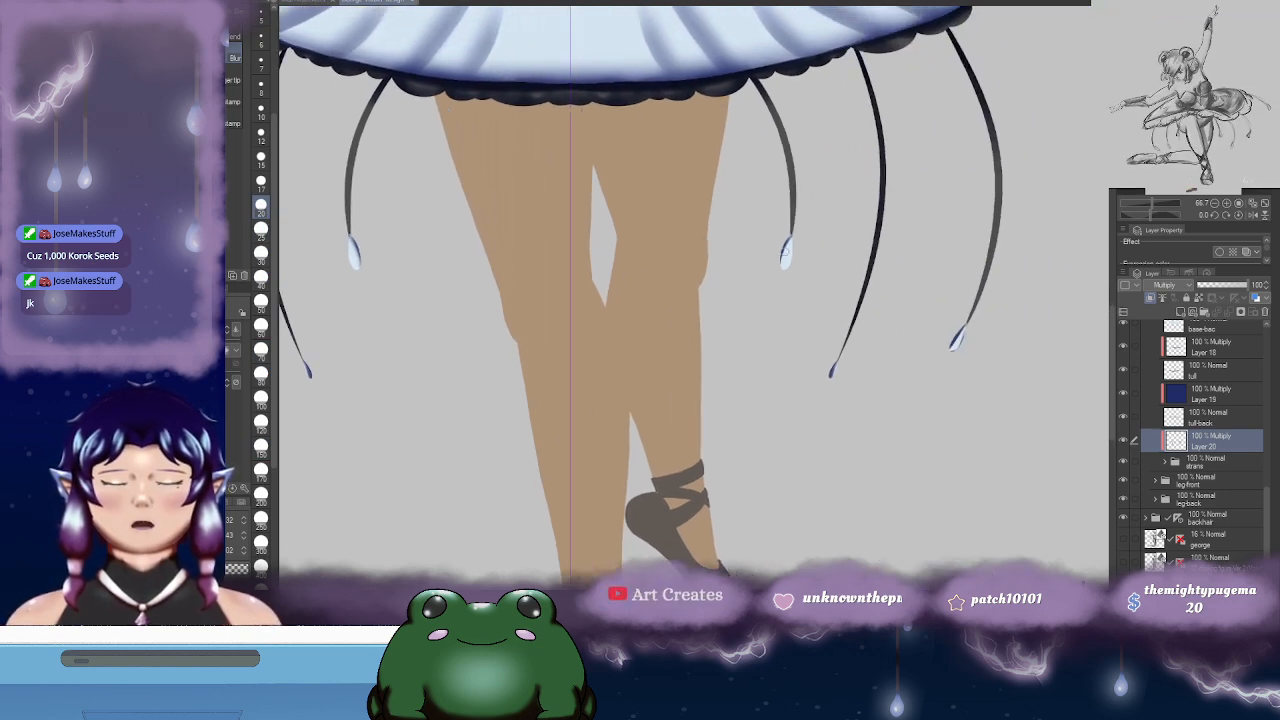
{"action": "left_click_drag", "start_coordinate": [905, 284], "coordinate": [739, 333]}
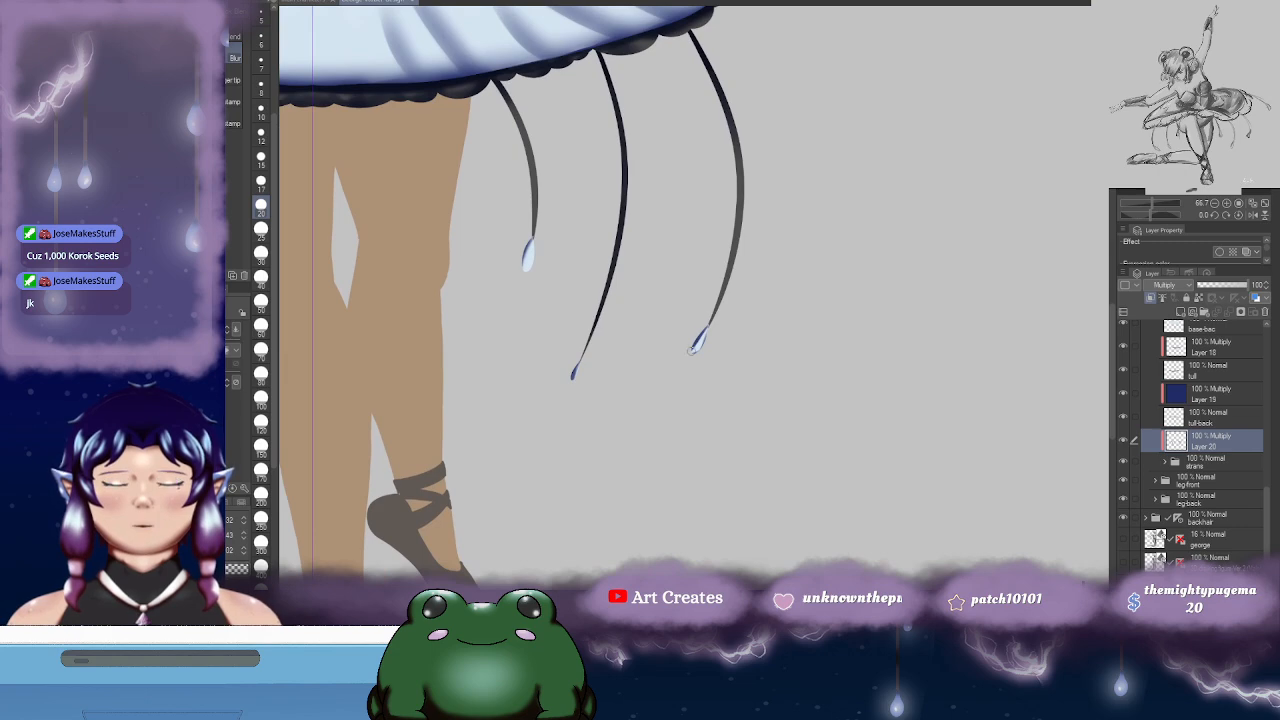
{"action": "left_click_drag", "start_coordinate": [594, 374], "coordinate": [595, 364]}
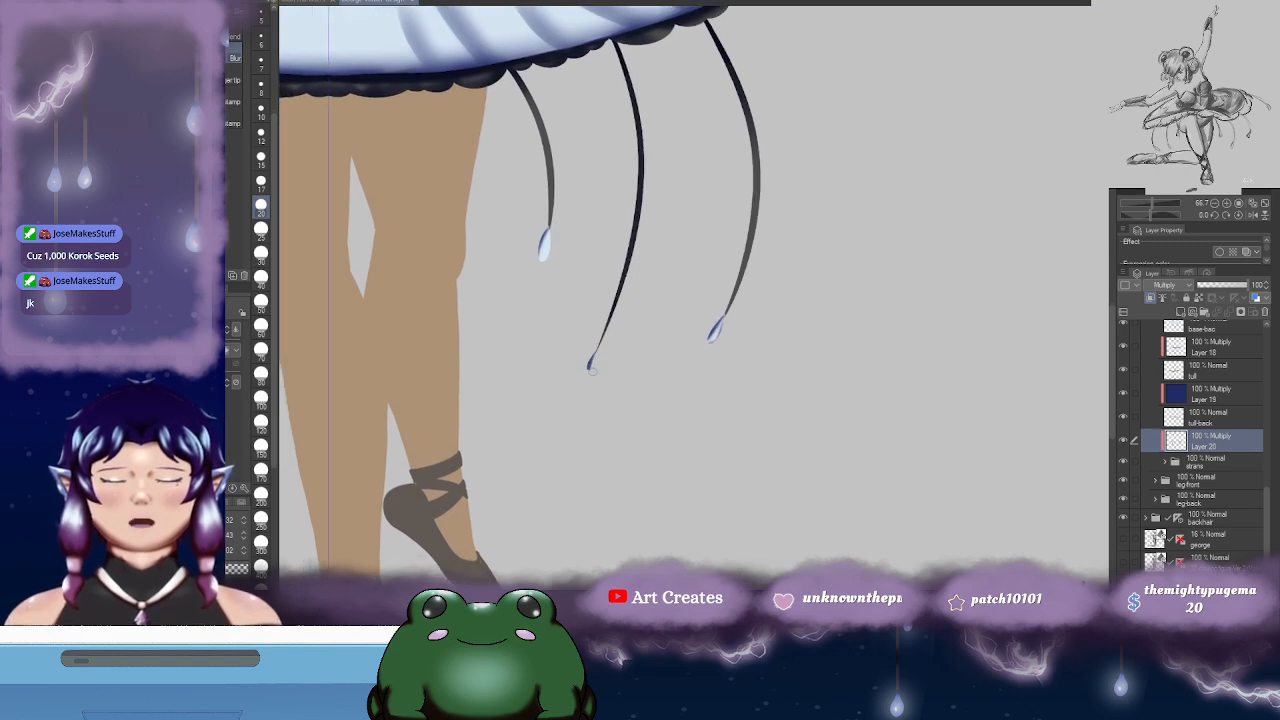
- Add another clipped layer above the strands' shadow layer and set its blending mode to Glow dodge
{"action": "scroll", "coordinate": [590, 399], "scroll_direction": "down", "scroll_amount": 2}
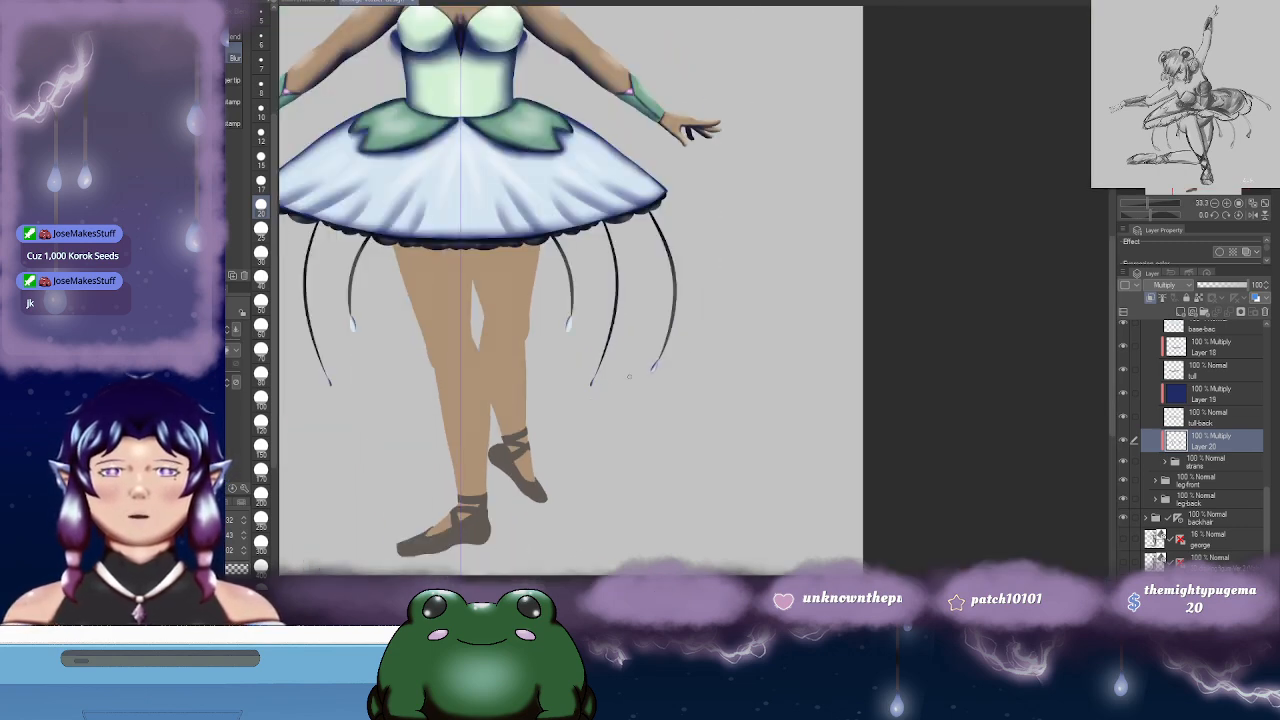
{"action": "left_click_drag", "start_coordinate": [706, 311], "coordinate": [706, 318]}
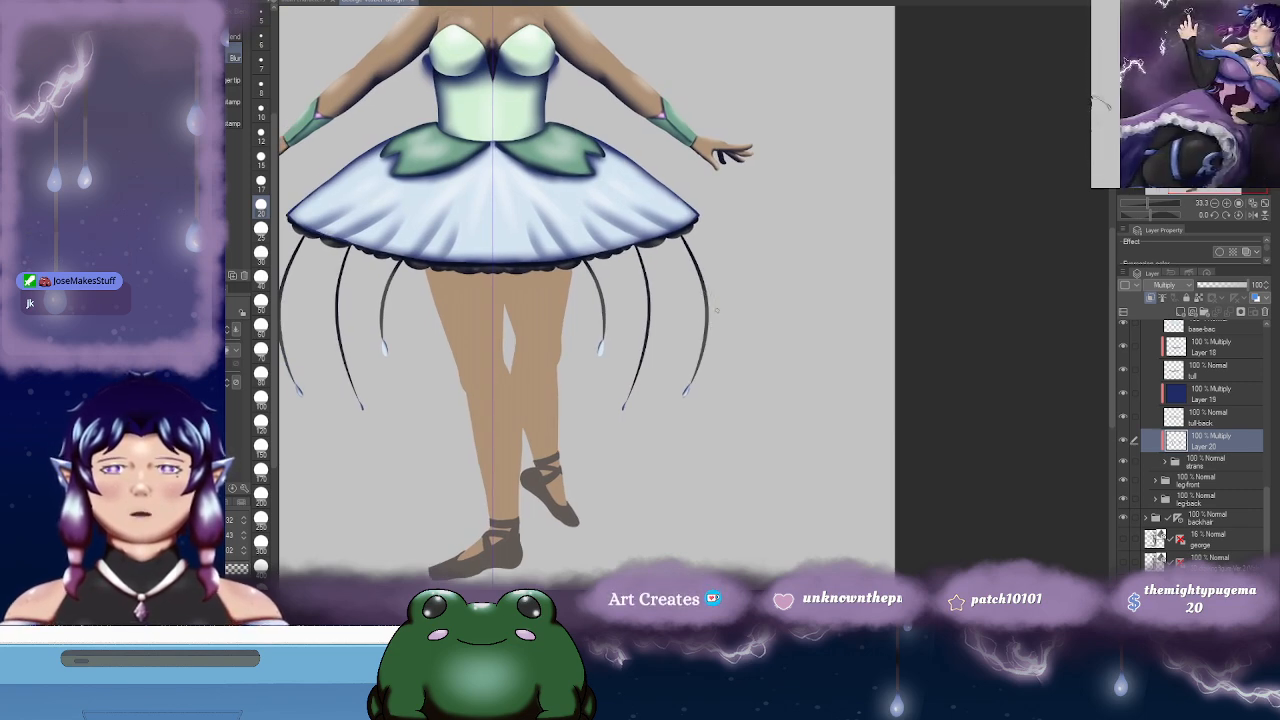
{"action": "left_click_drag", "start_coordinate": [637, 351], "coordinate": [662, 326]}
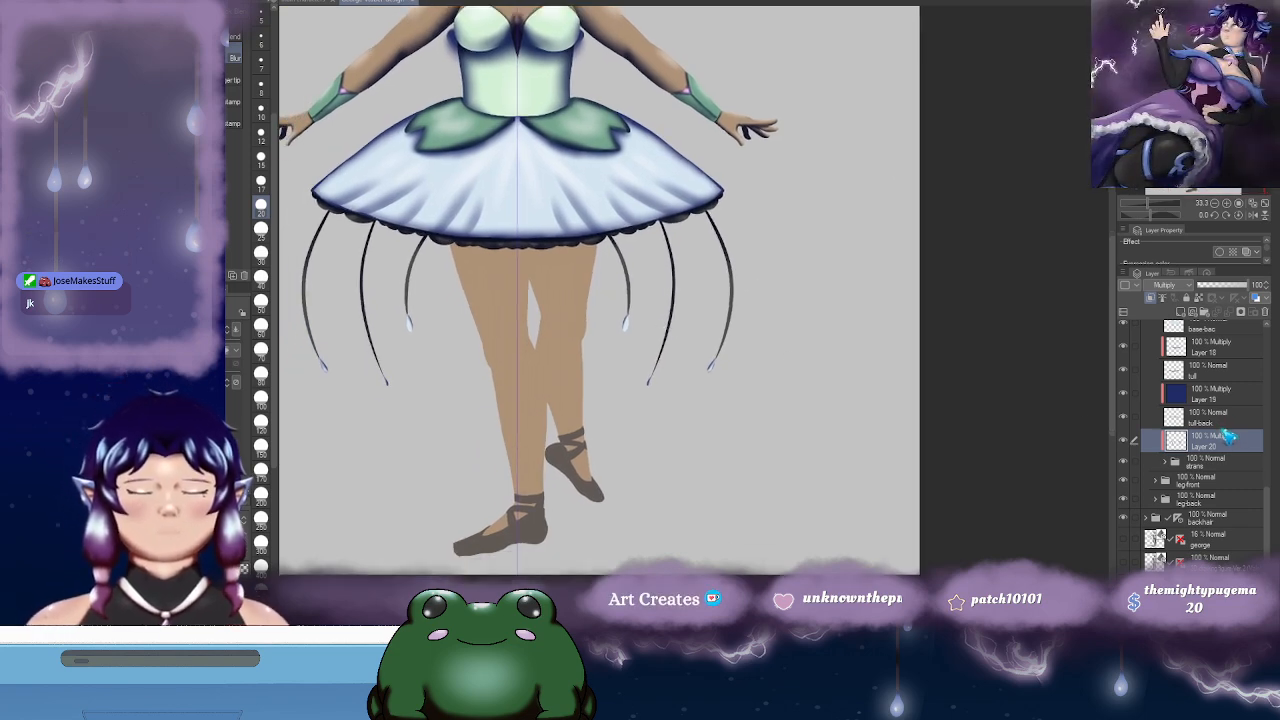
{"action": "left_click", "coordinate": [1181, 313]}
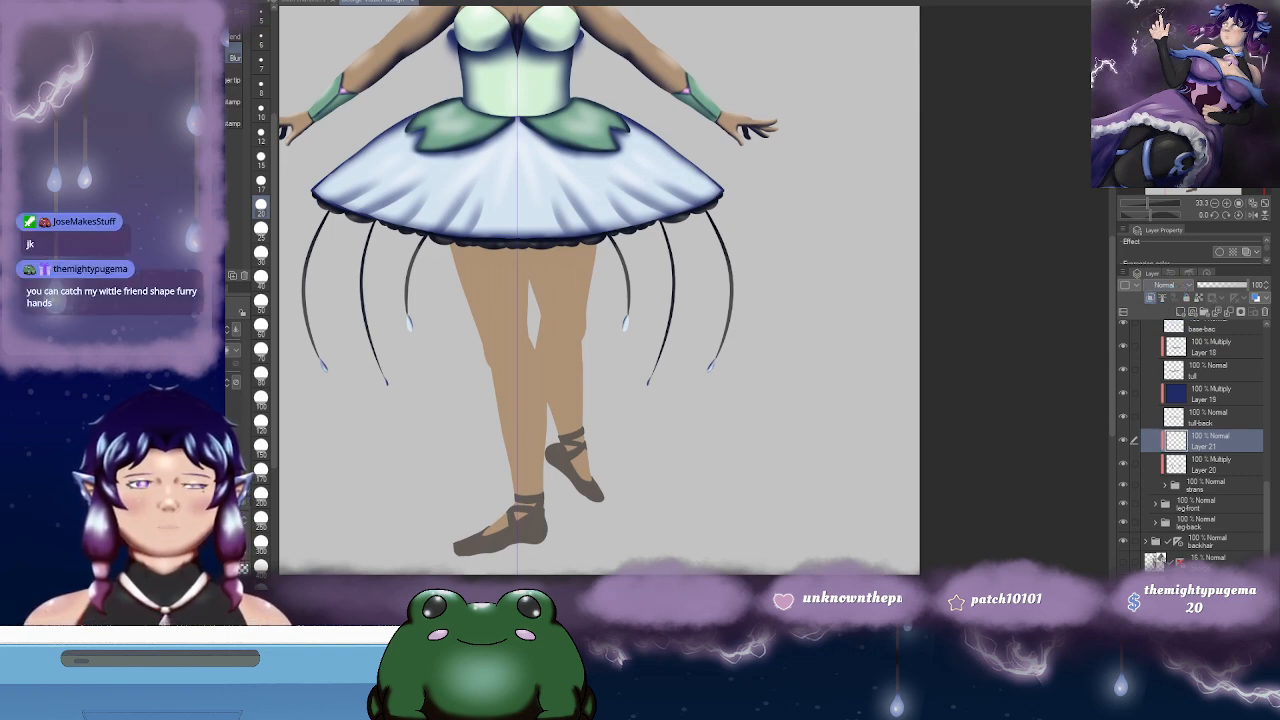
{"action": "left_click", "coordinate": [1166, 411]}
{"action": "left_click_drag", "start_coordinate": [622, 265], "coordinate": [718, 271]}
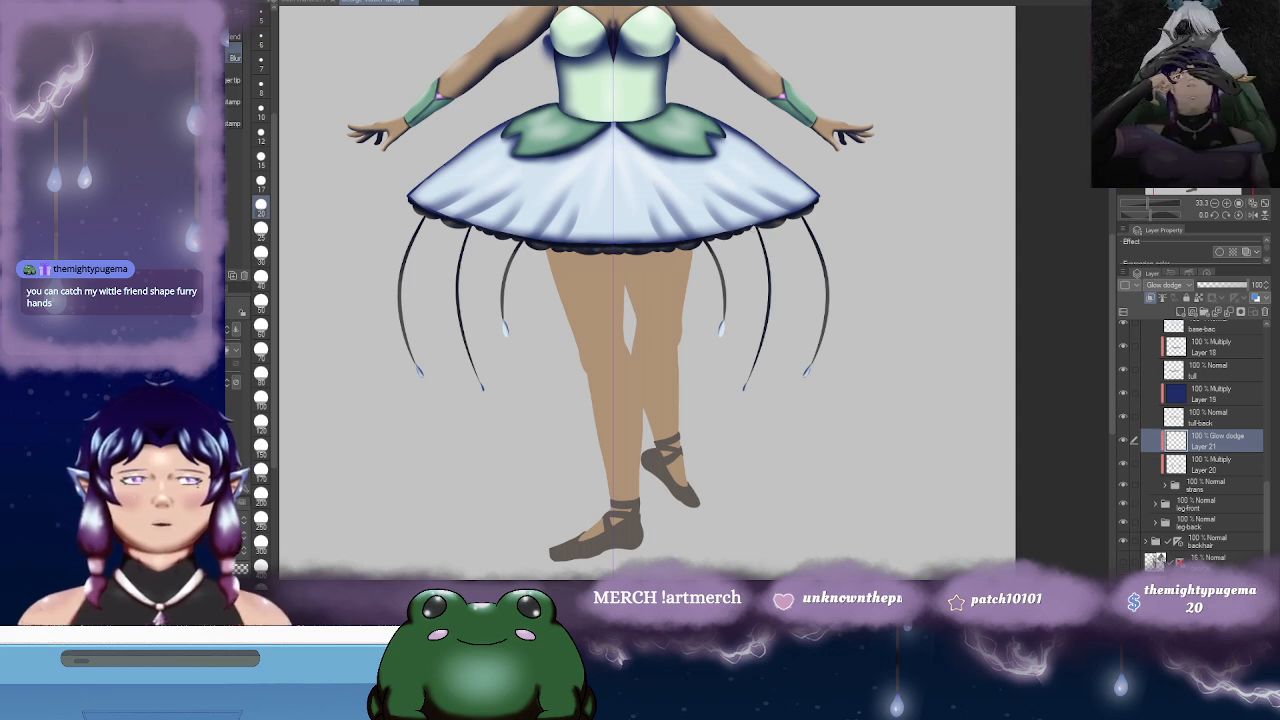
- Brush a highlight on the inner hanging strand and change the strand highlight layer's blending mode to Add
{"action": "scroll", "coordinate": [750, 321], "scroll_direction": "up", "scroll_amount": 2}
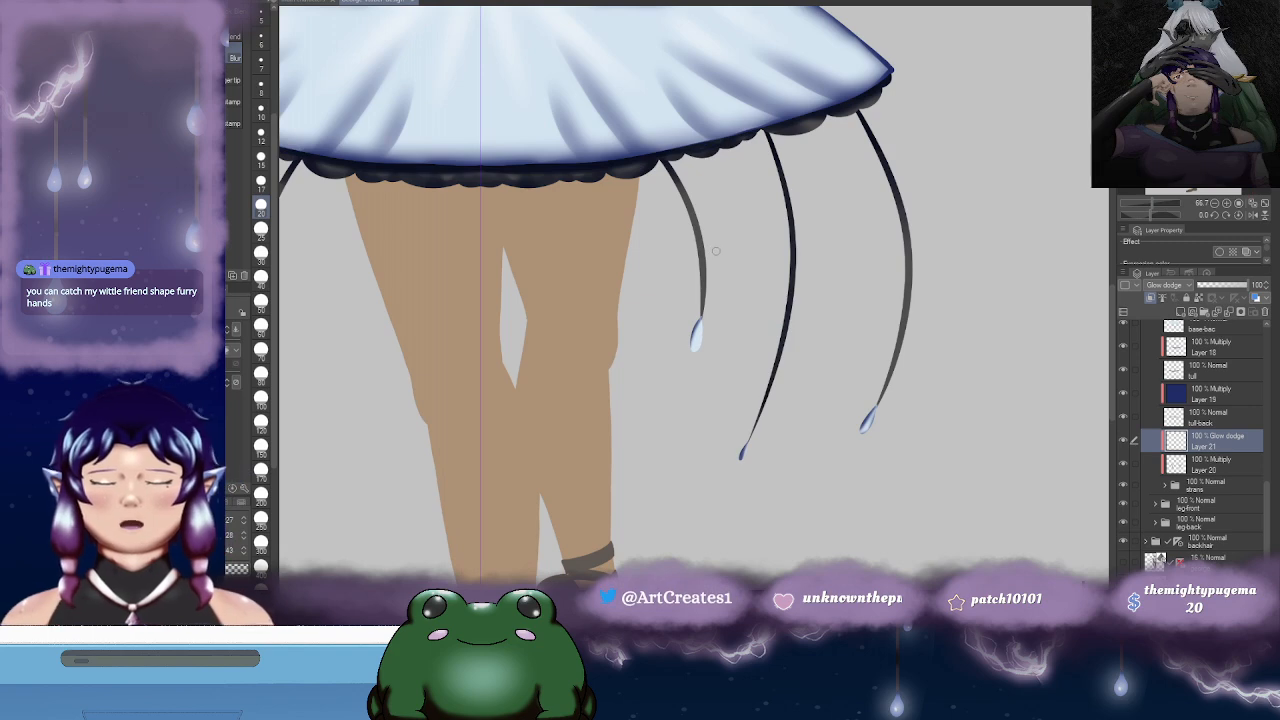
{"action": "key", "text": "b"}
{"action": "left_click_drag", "start_coordinate": [688, 208], "coordinate": [704, 276]}
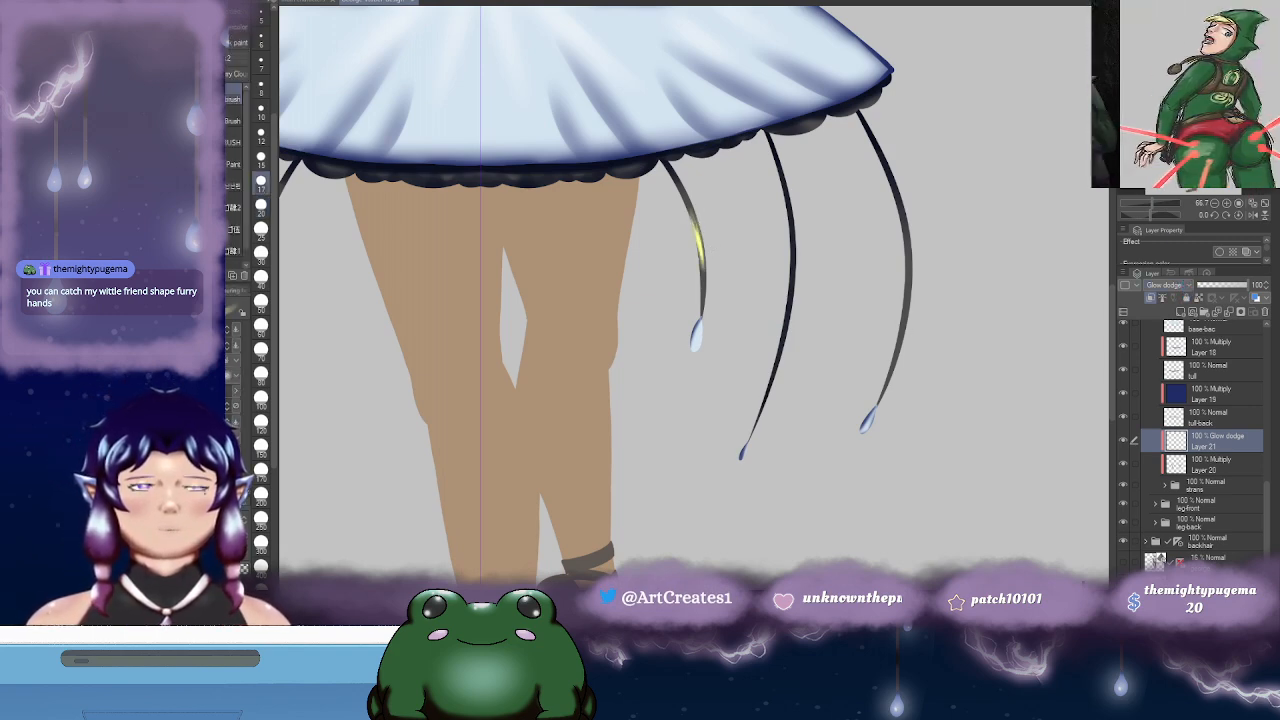
{"action": "key", "text": "Down"}
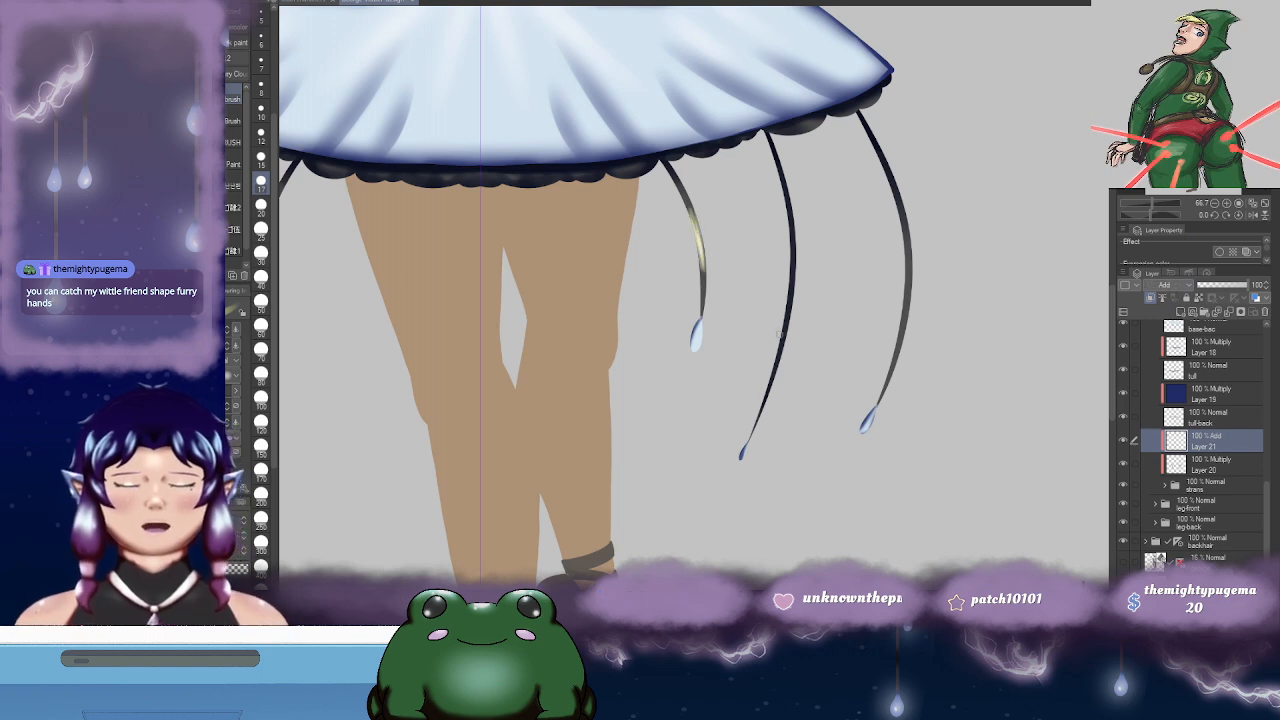
- Paint highlights along the bends of the hanging strands on the Add layer
{"action": "mouse_move", "coordinate": [707, 229]}
{"action": "left_mouse_down"}
{"action": "mouse_move", "coordinate": [676, 188]}
{"action": "mouse_move", "coordinate": [670, 238]}
{"action": "left_mouse_up"}
{"action": "left_click_drag", "start_coordinate": [668, 192], "coordinate": [672, 224]}
{"action": "left_click_drag", "start_coordinate": [663, 304], "coordinate": [665, 267]}
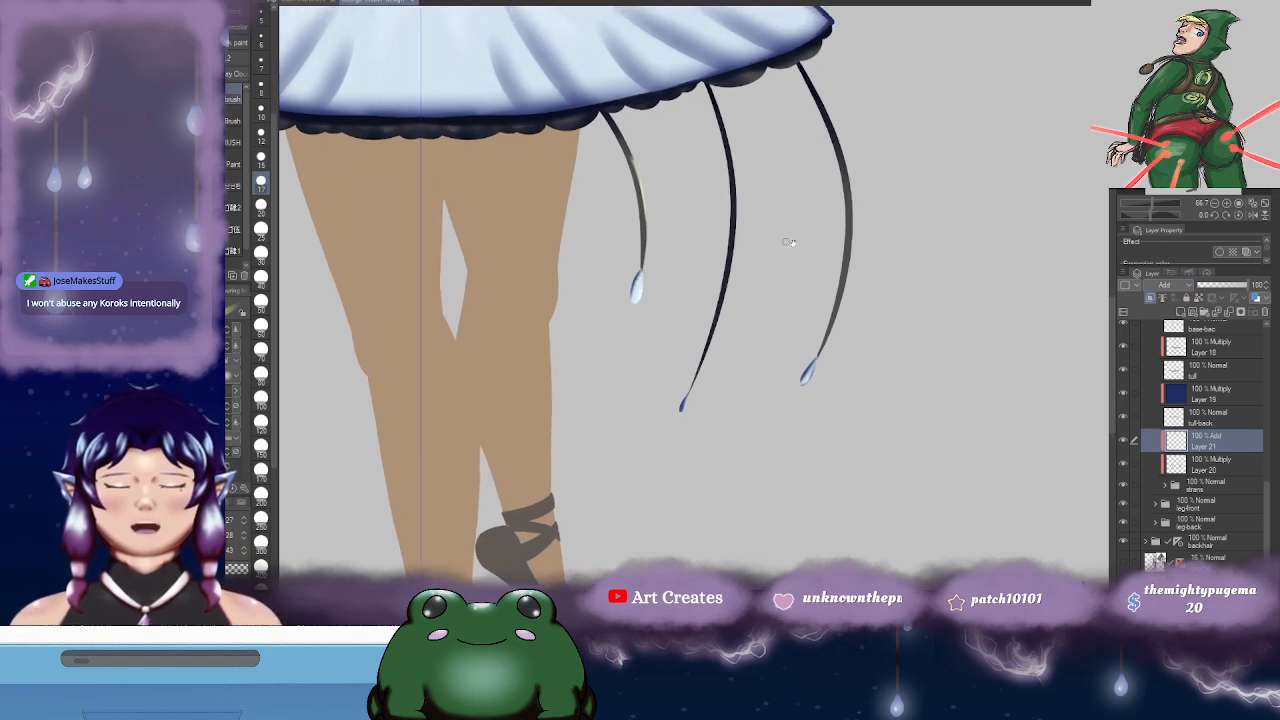
{"action": "left_click_drag", "start_coordinate": [789, 242], "coordinate": [749, 256]}
{"action": "mouse_move", "coordinate": [802, 192]}
{"action": "left_mouse_down"}
{"action": "mouse_move", "coordinate": [797, 246]}
{"action": "mouse_move", "coordinate": [800, 150]}
{"action": "left_mouse_up"}
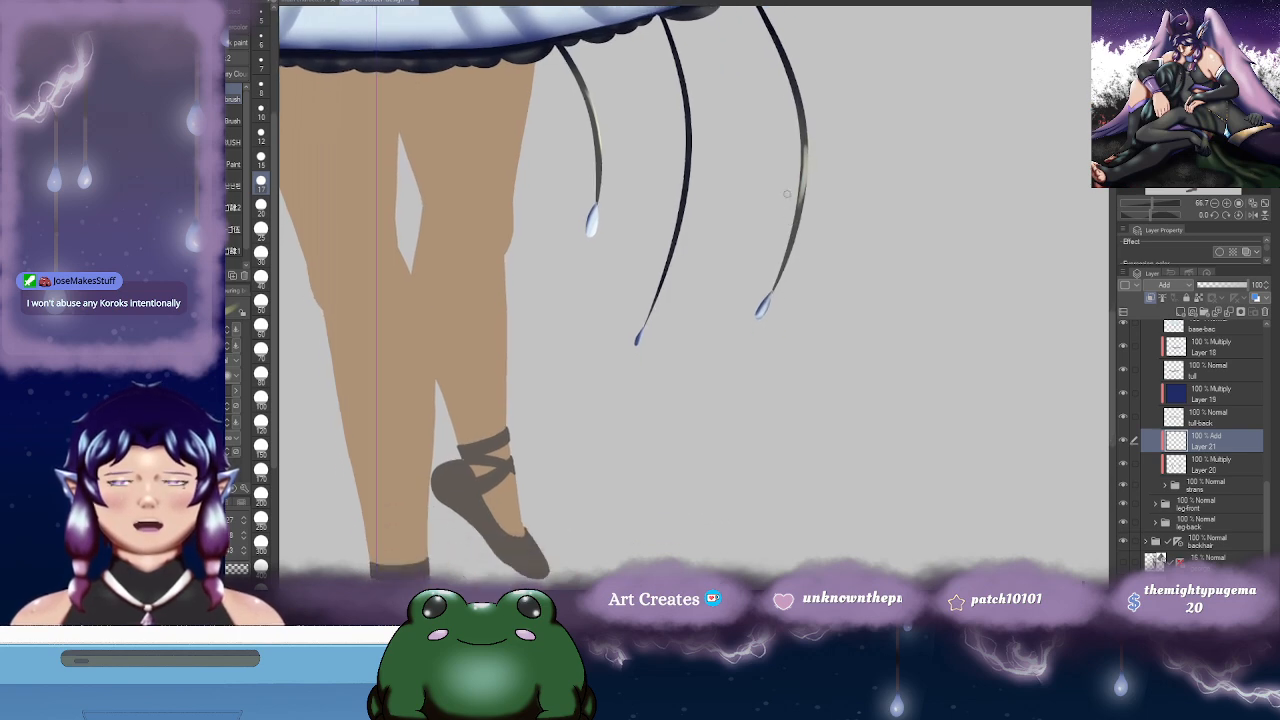
{"action": "left_click_drag", "start_coordinate": [800, 200], "coordinate": [752, 233]}
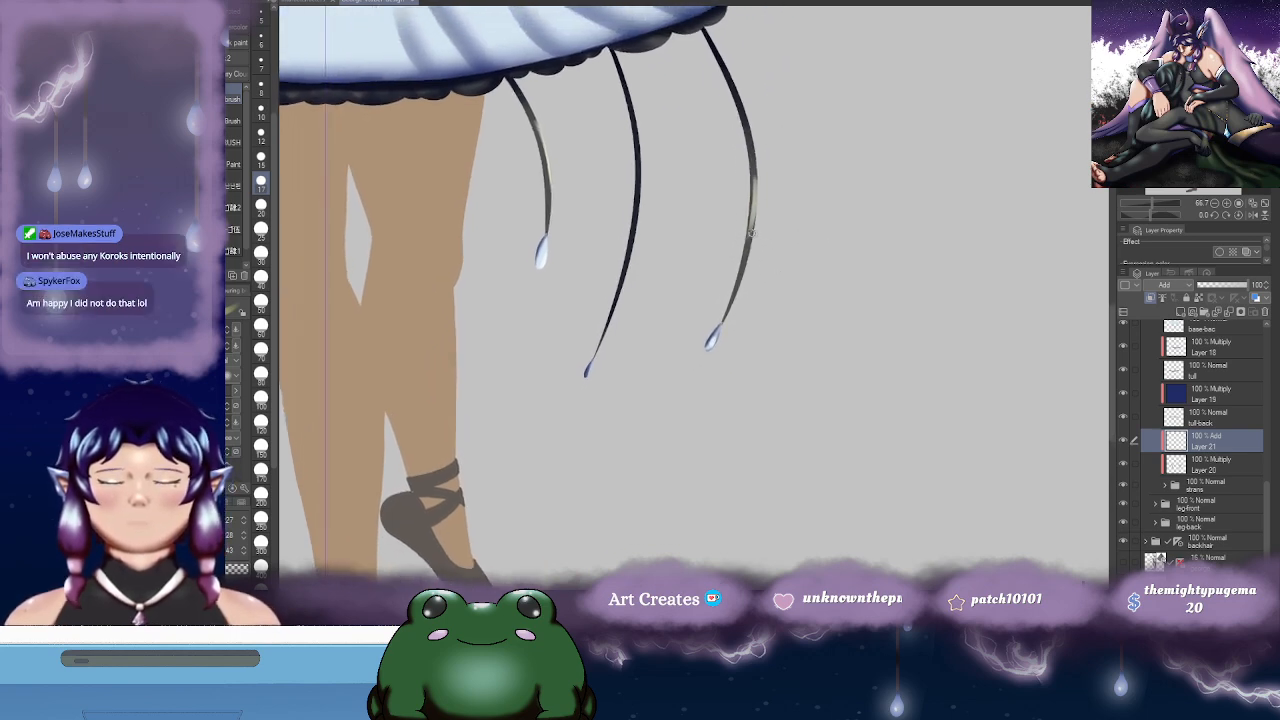
- Soften the strand highlights on both sides of the skirt with the Blur tool at size 50
{"action": "left_click", "coordinate": [261, 543]}
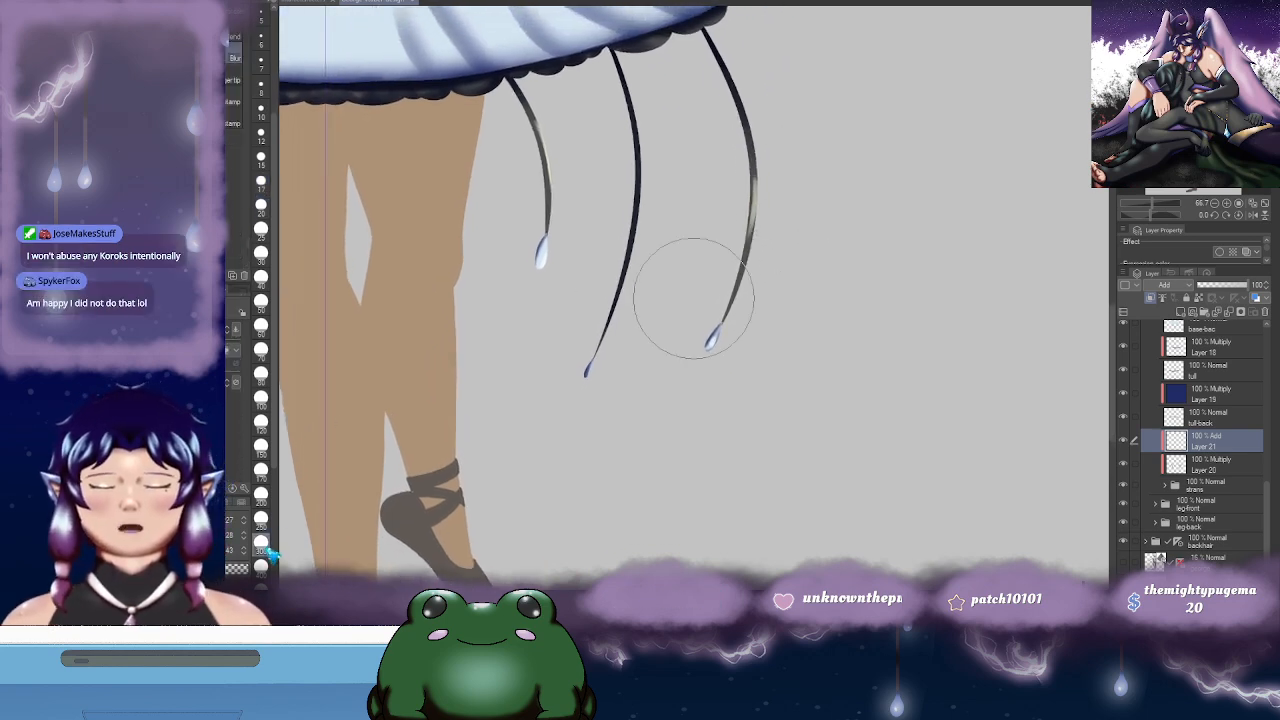
{"action": "left_click", "coordinate": [261, 303]}
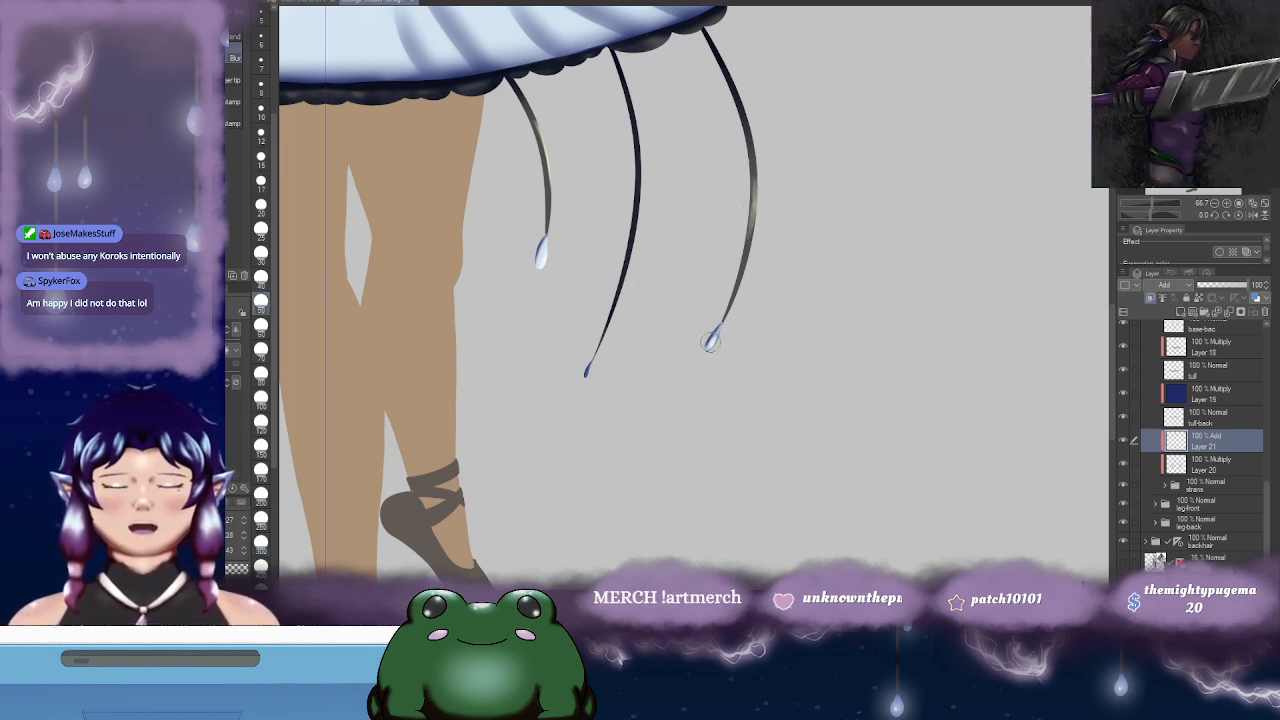
{"action": "left_click_drag", "start_coordinate": [589, 313], "coordinate": [651, 331]}
{"action": "scroll", "coordinate": [598, 260], "scroll_direction": "up", "scroll_amount": 3}
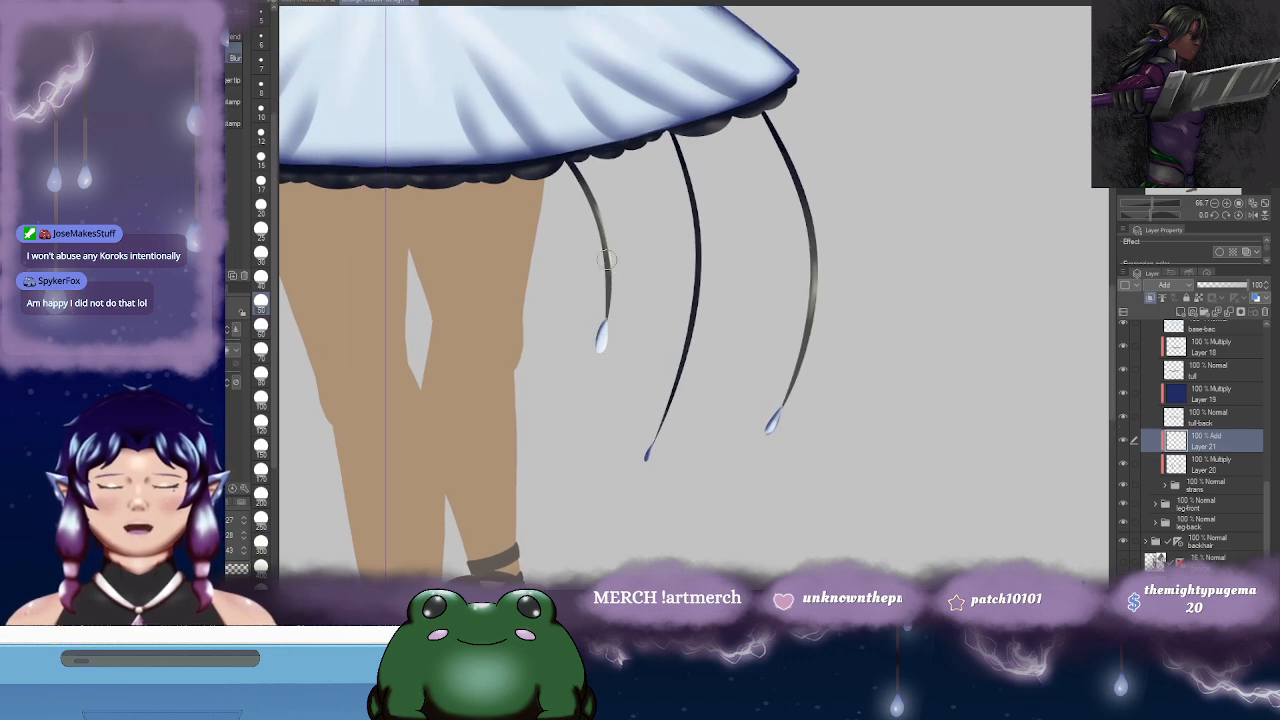
{"action": "key", "text": "h"}
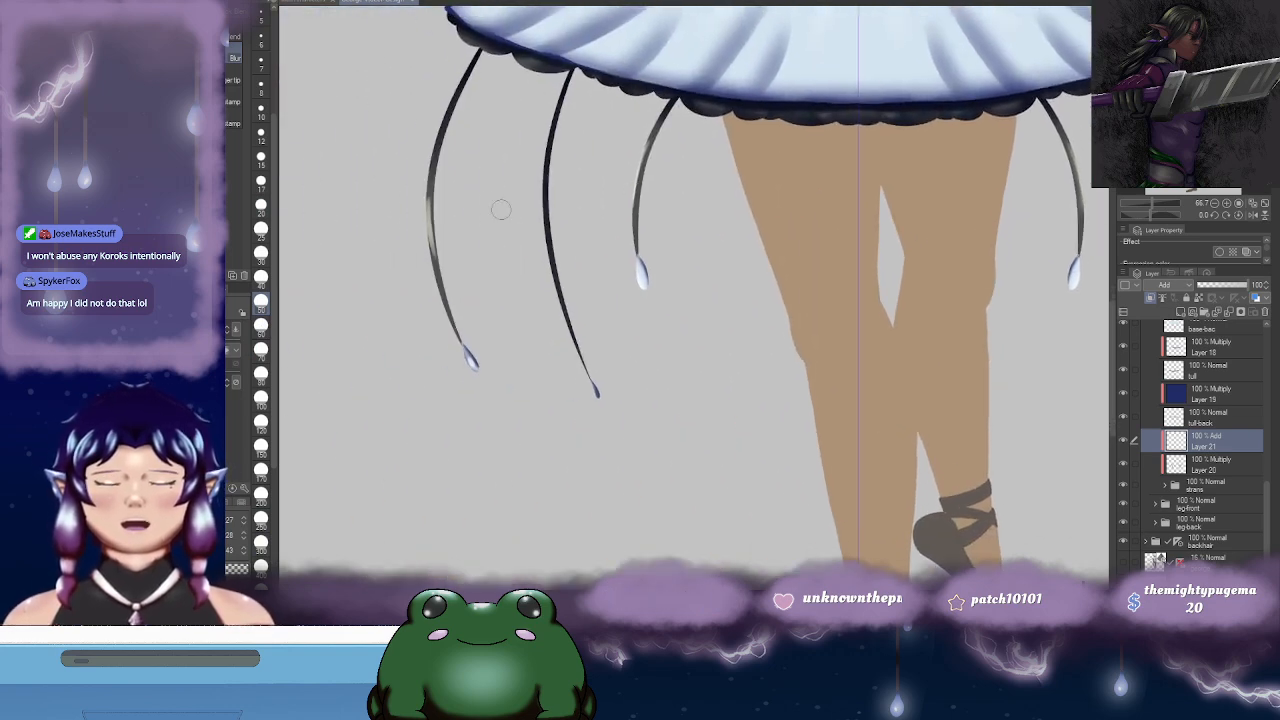
{"action": "scroll", "coordinate": [485, 280], "scroll_direction": "right", "scroll_amount": 1}
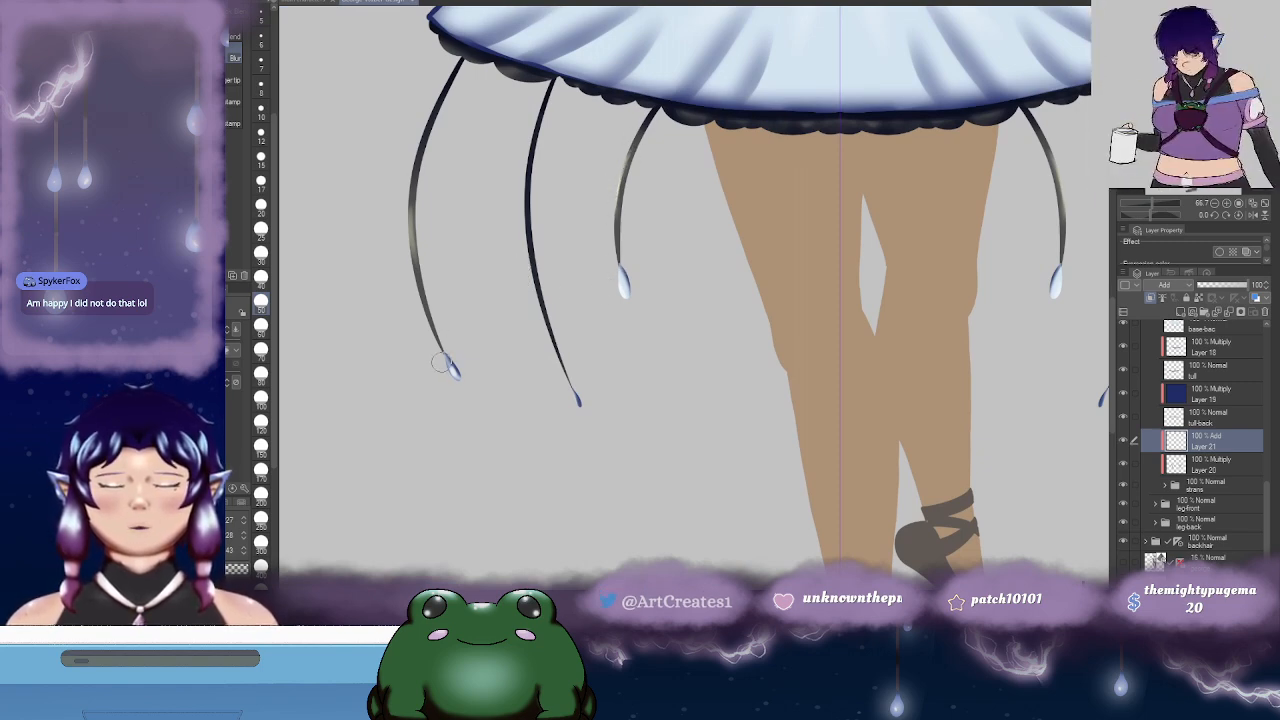
{"action": "left_click_drag", "start_coordinate": [788, 320], "coordinate": [639, 403]}
{"action": "scroll", "coordinate": [791, 374], "scroll_direction": "down", "scroll_amount": 5}
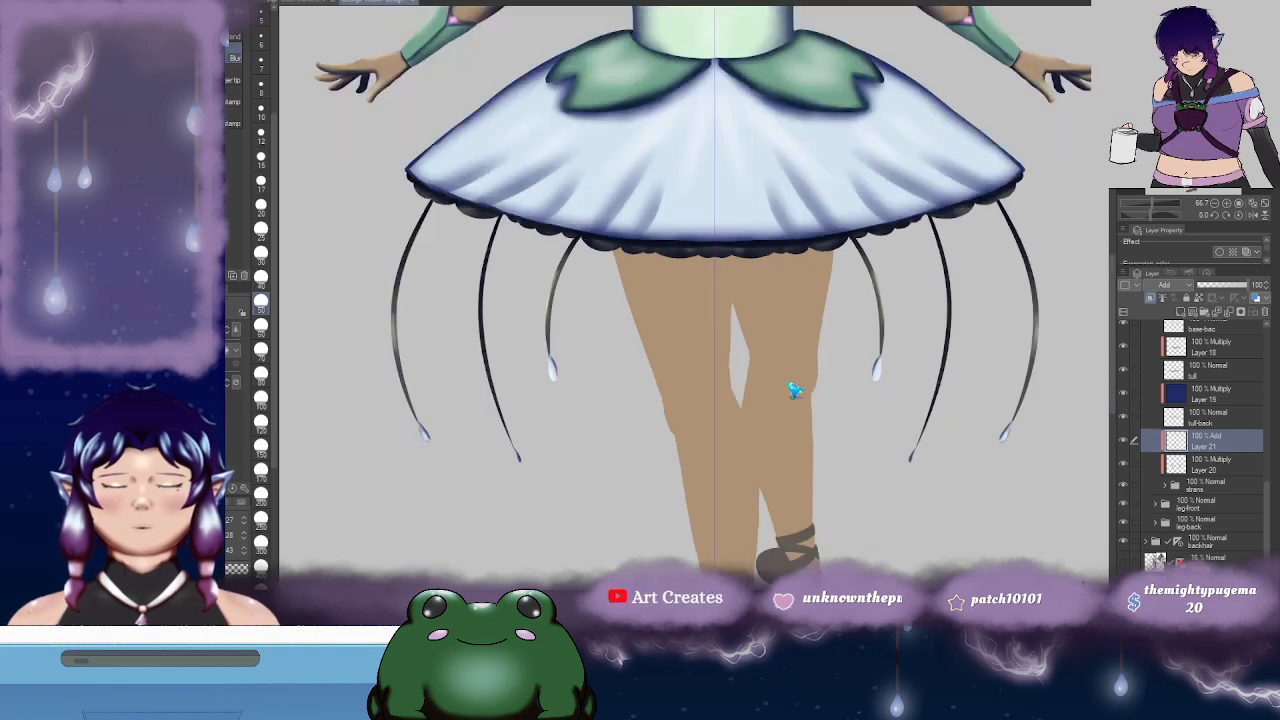
{"action": "scroll", "coordinate": [789, 388], "scroll_direction": "up", "scroll_amount": 2}
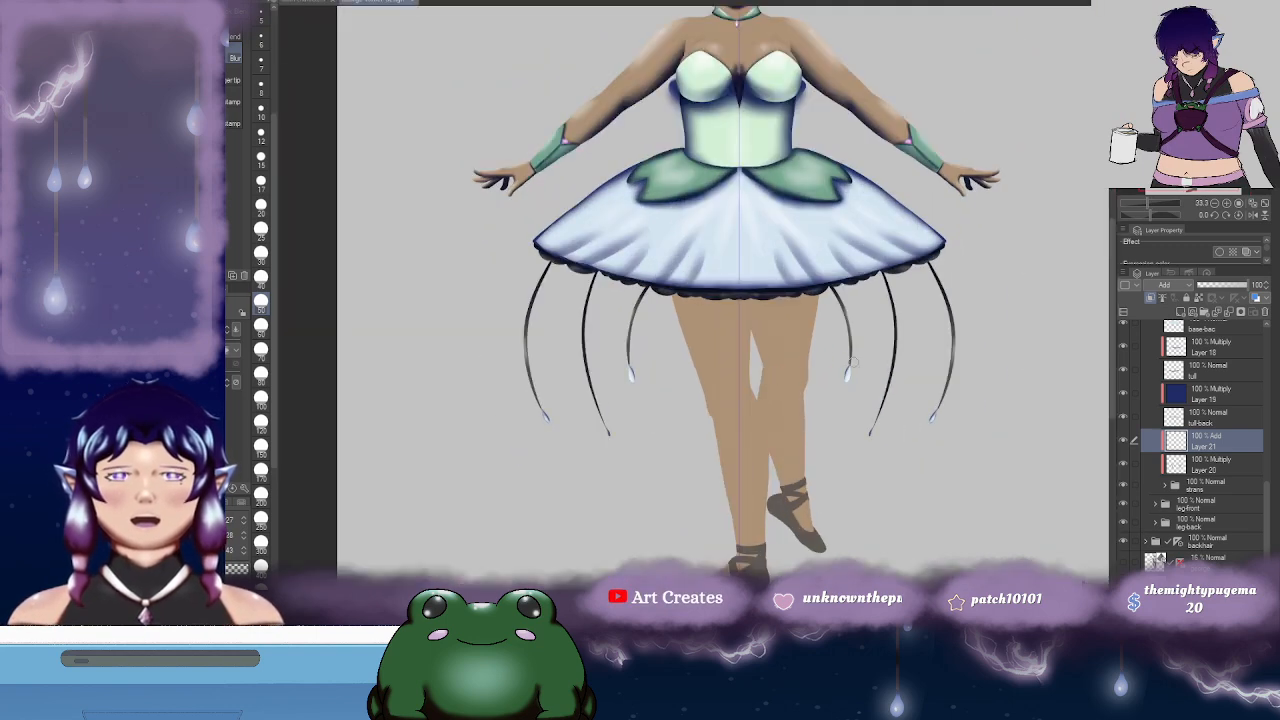
{"action": "left_click_drag", "start_coordinate": [852, 362], "coordinate": [721, 288]}
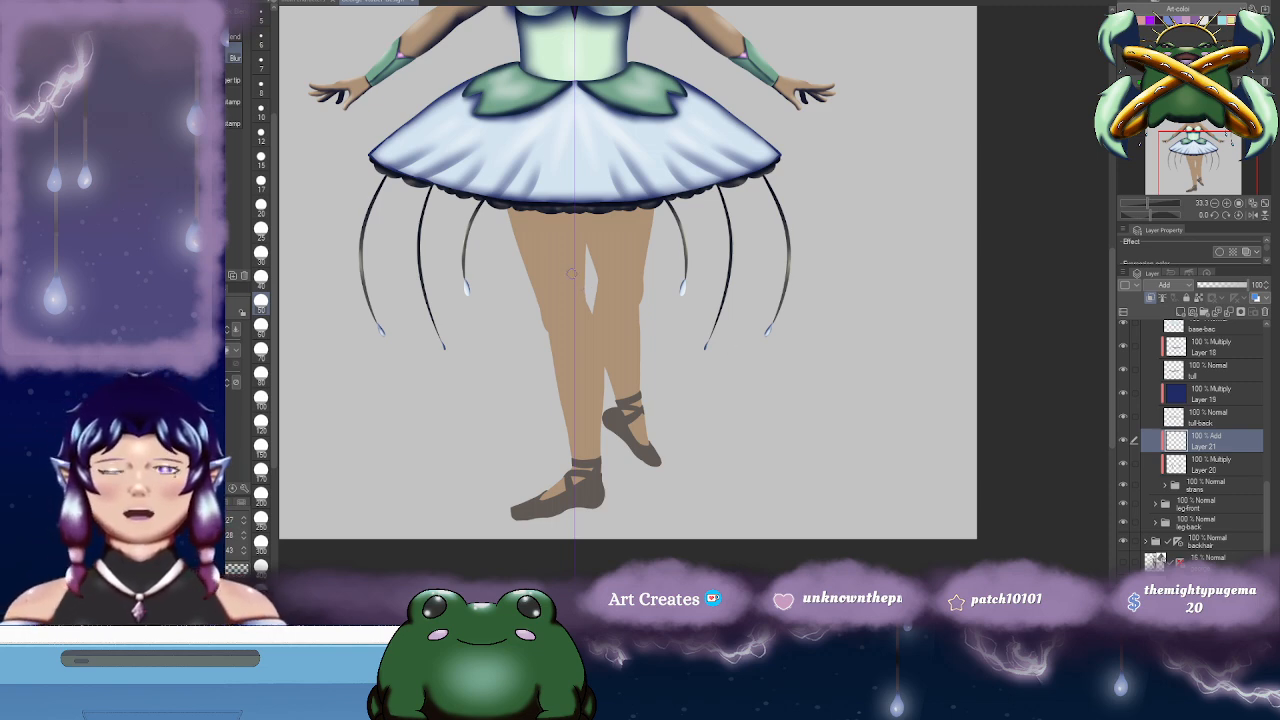
- Add two clipped layers above the leg-front folder, name them "s" and "hl", and make "s" the active layer
{"action": "key", "text": "o"}
{"action": "left_click", "coordinate": [562, 262]}
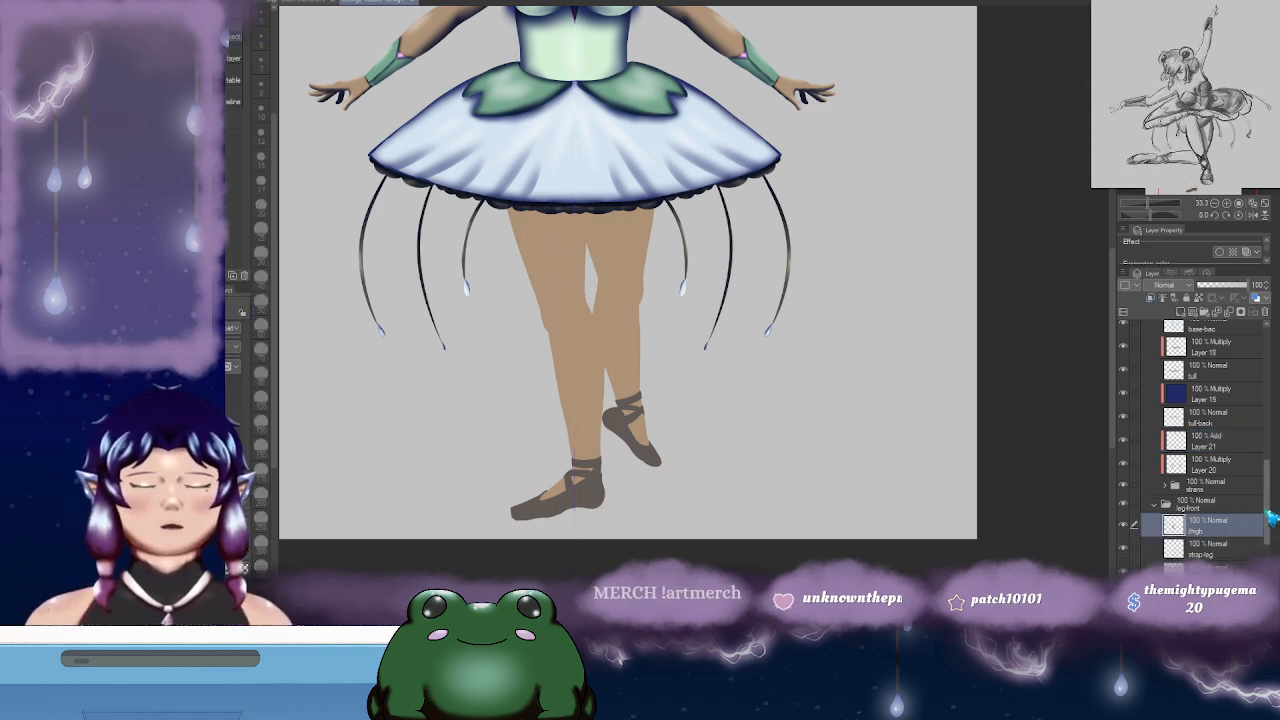
{"action": "left_click_drag", "start_coordinate": [1268, 512], "coordinate": [1270, 557]}
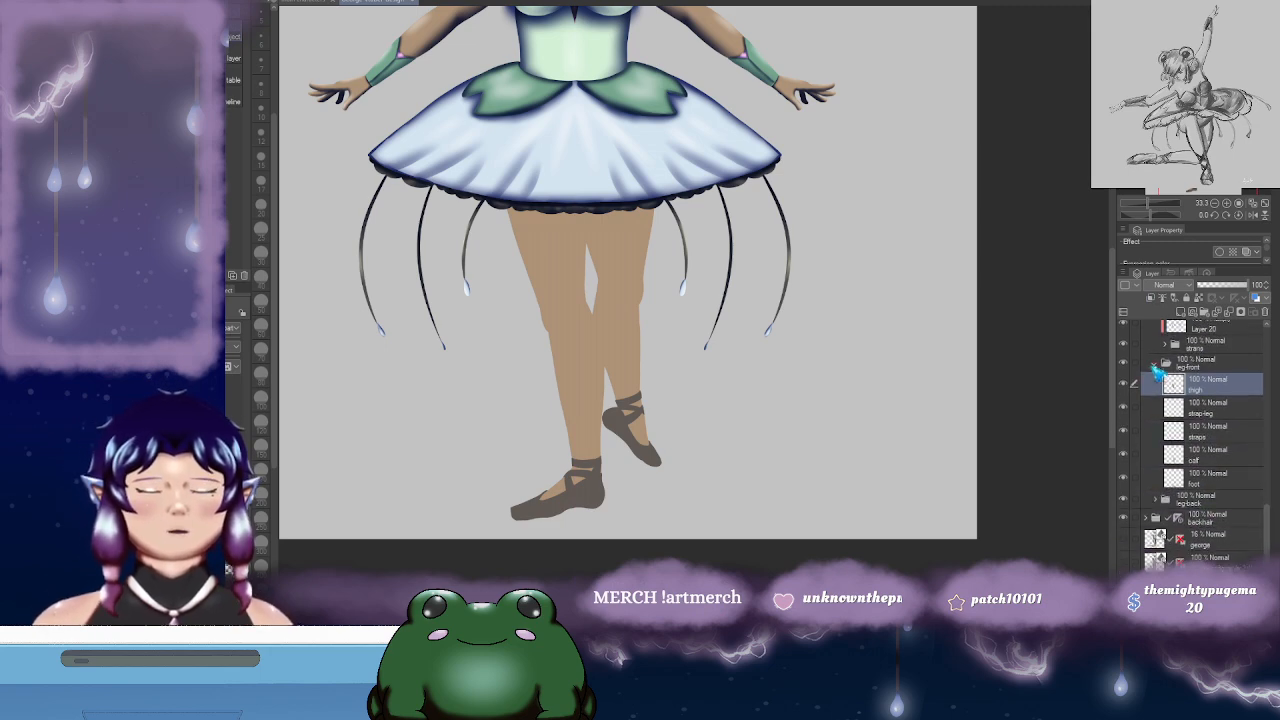
{"action": "left_click", "coordinate": [1155, 367]}
{"action": "left_click_drag", "start_coordinate": [745, 363], "coordinate": [790, 360]}
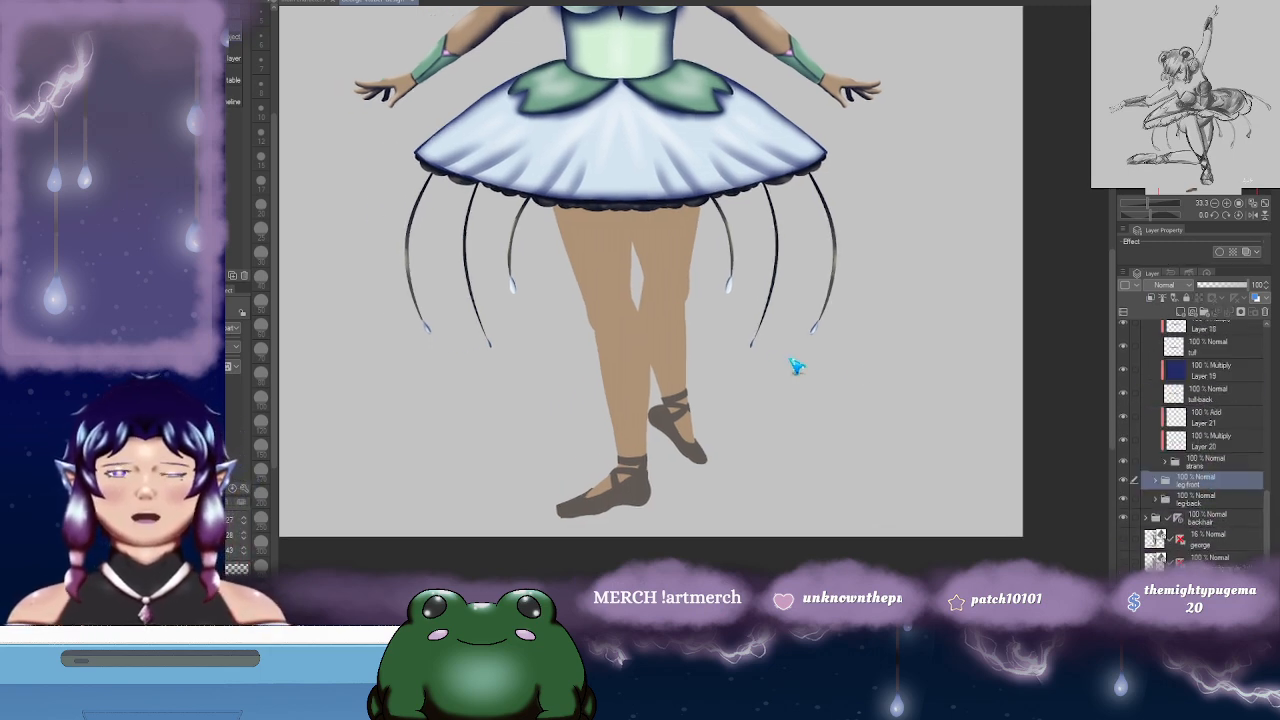
{"action": "scroll", "coordinate": [688, 348], "scroll_direction": "up", "scroll_amount": 1}
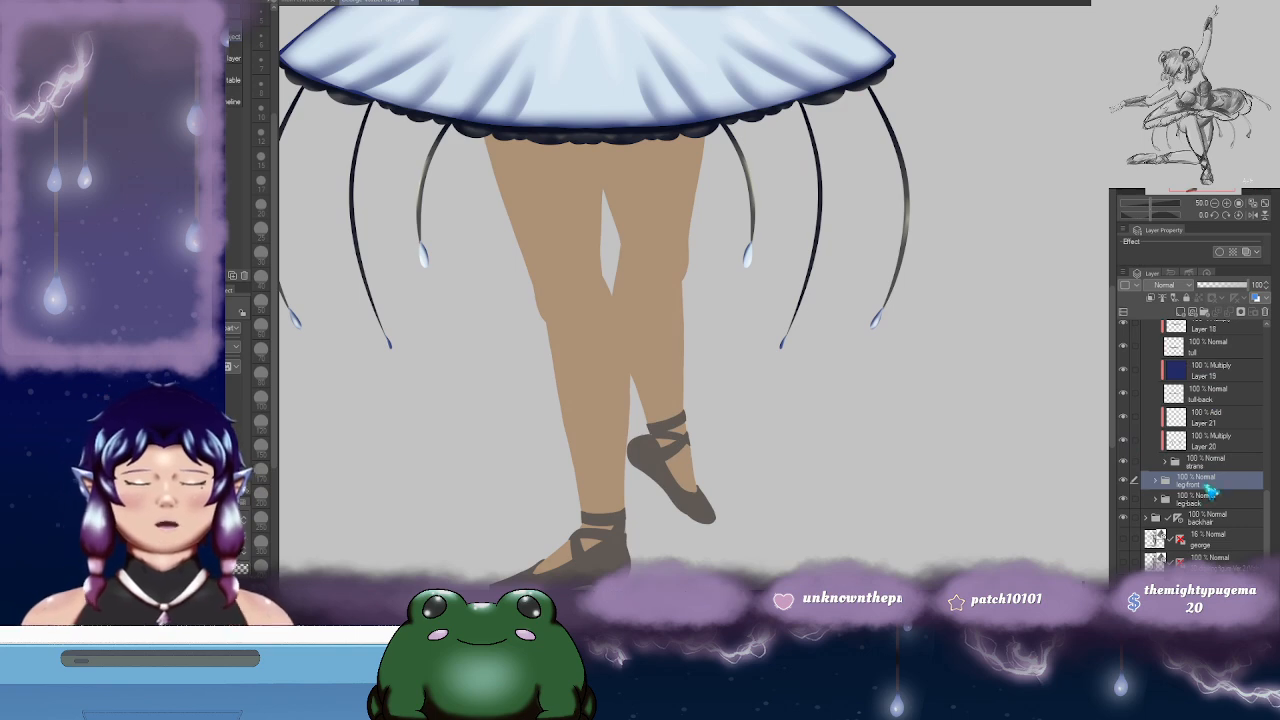
{"action": "left_click", "coordinate": [1182, 313]}
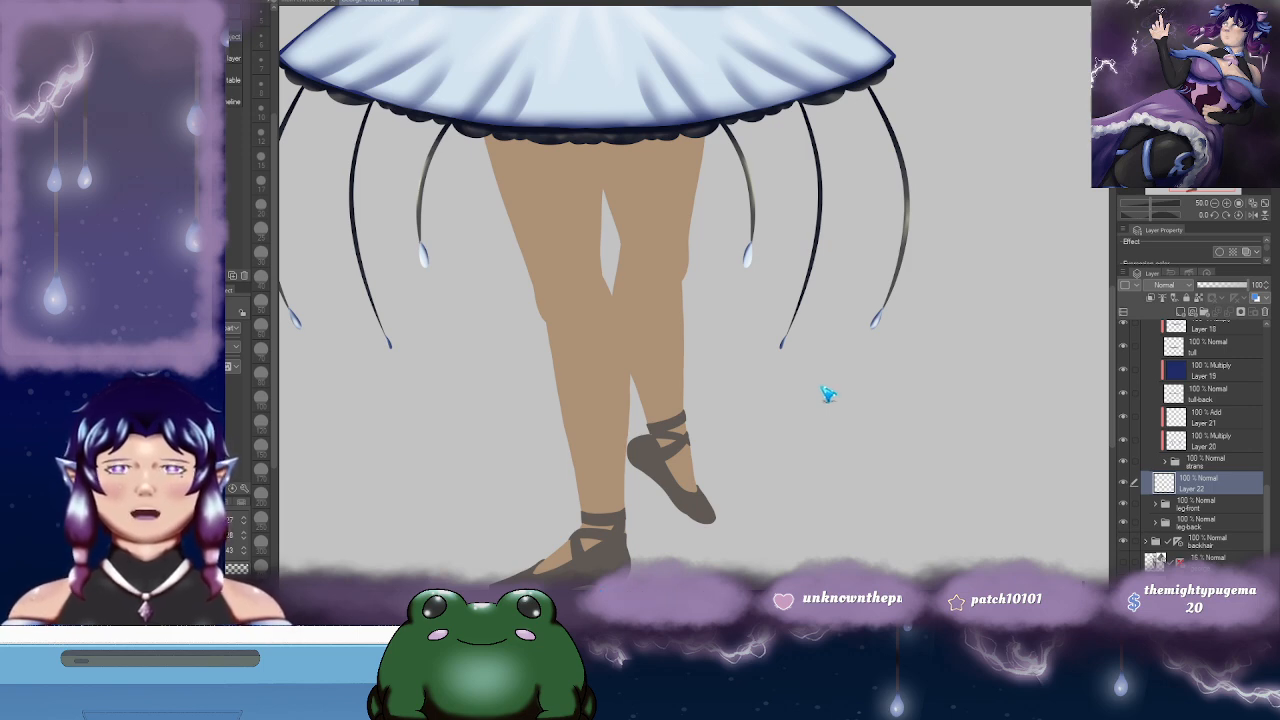
{"action": "left_click", "coordinate": [1151, 299]}
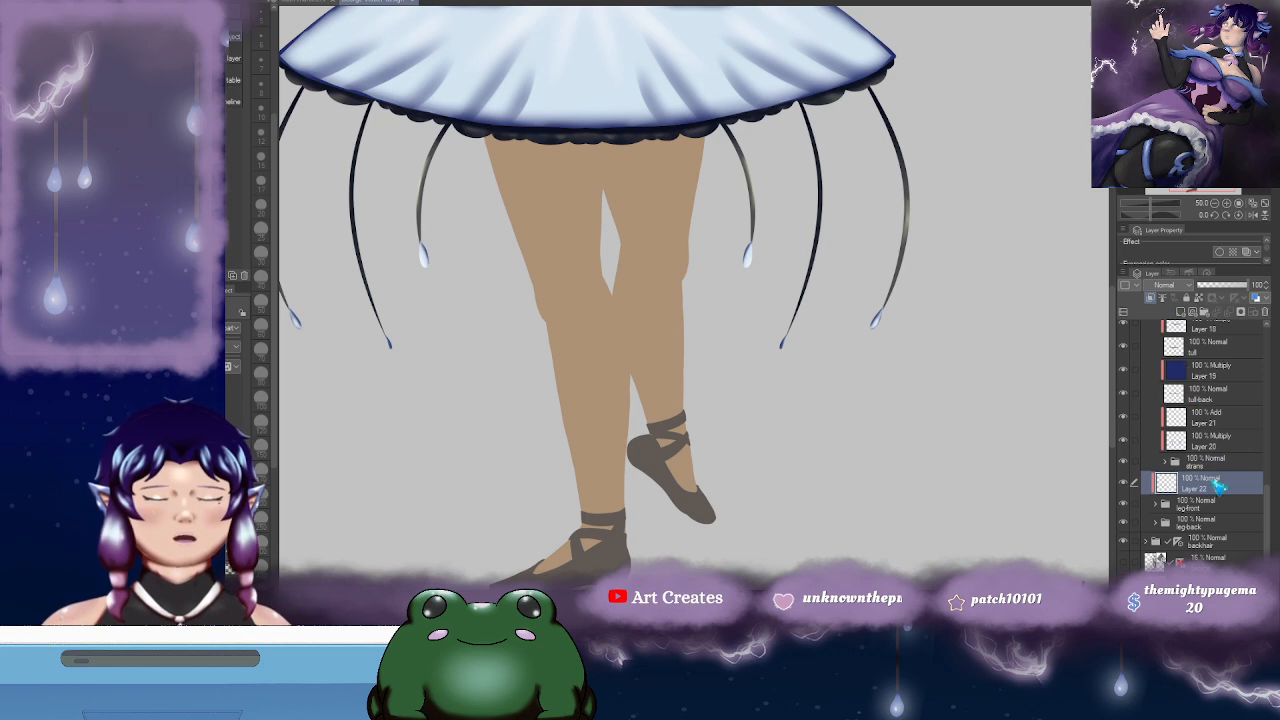
{"action": "double_click", "coordinate": [1215, 487]}
{"action": "type", "text": "s"}
{"action": "key", "text": "Return"}
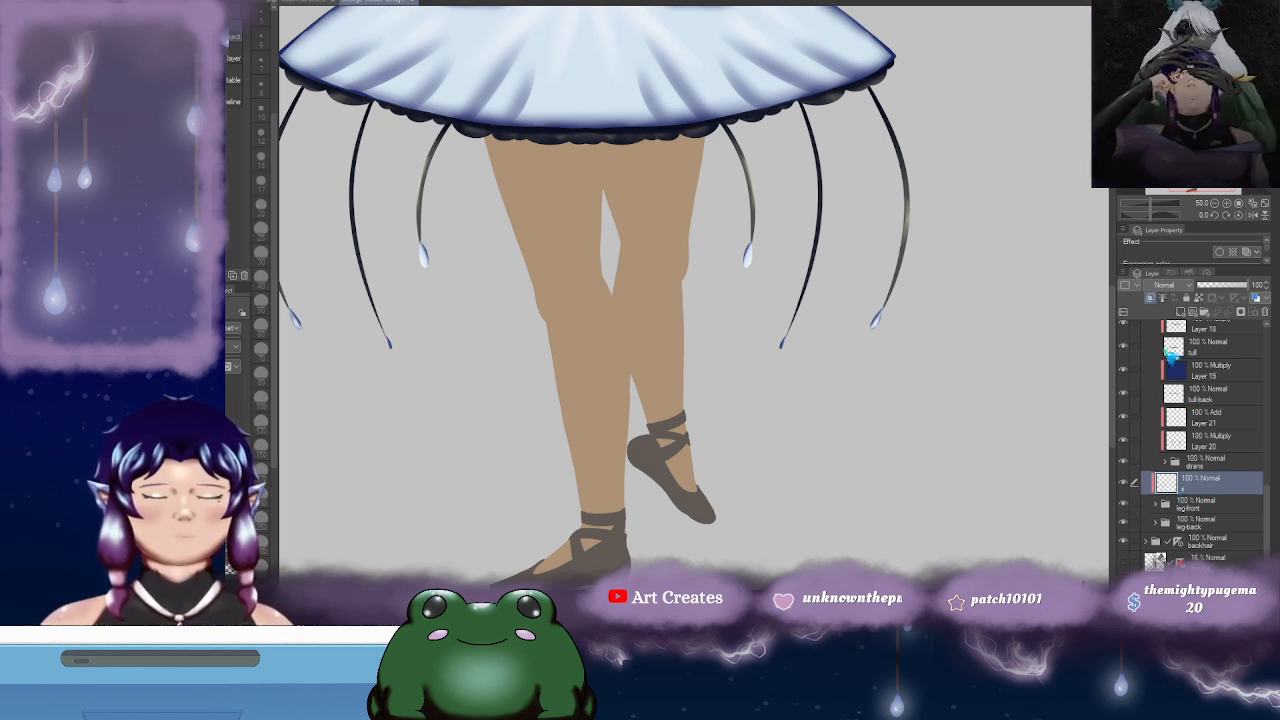
{"action": "left_click", "coordinate": [1185, 313]}
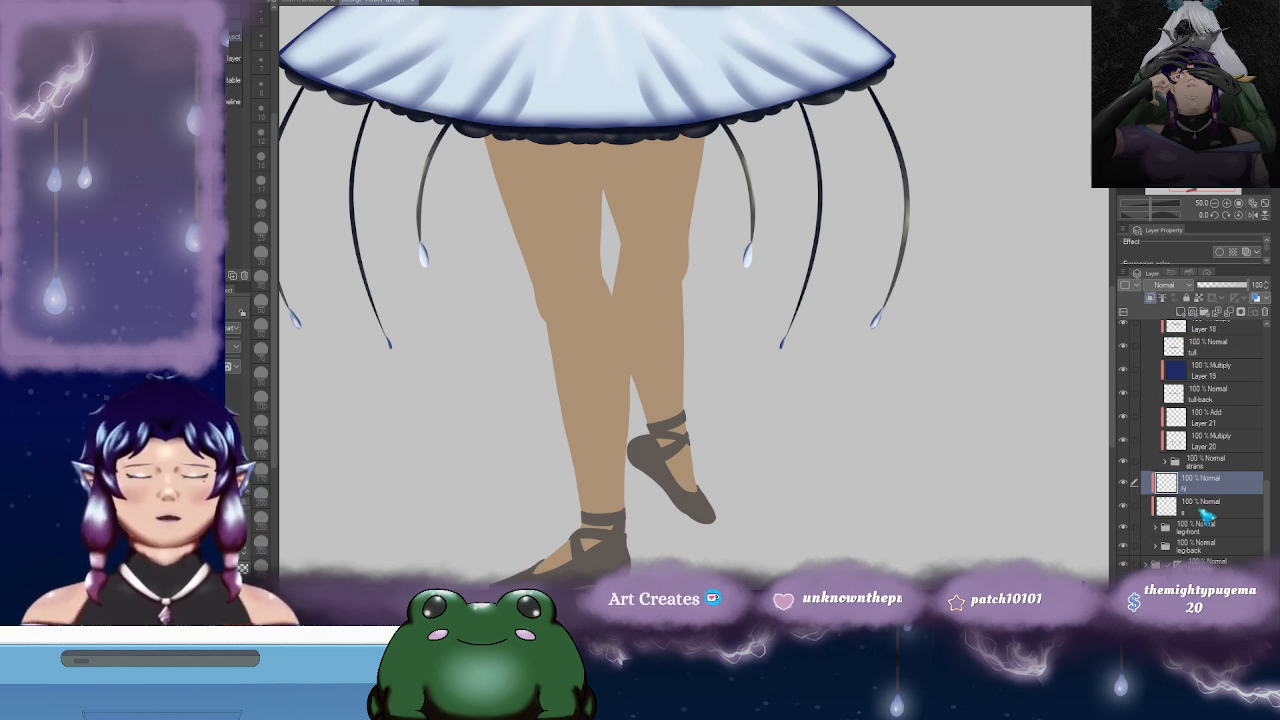
{"action": "left_click", "coordinate": [1205, 505]}
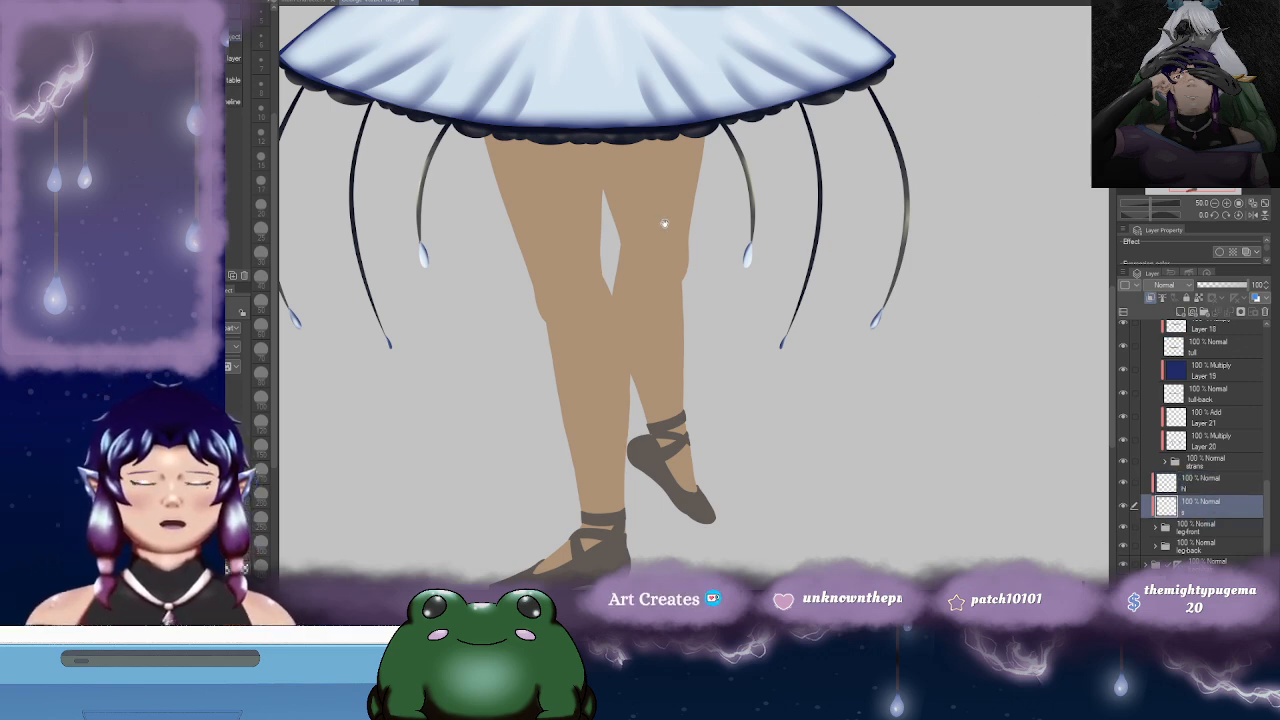
- Set the brush to size 170, lower the skirt folder's opacity to 44, and return to the "s" layer
{"action": "left_click_drag", "start_coordinate": [664, 223], "coordinate": [688, 233]}
{"action": "key", "text": "b"}
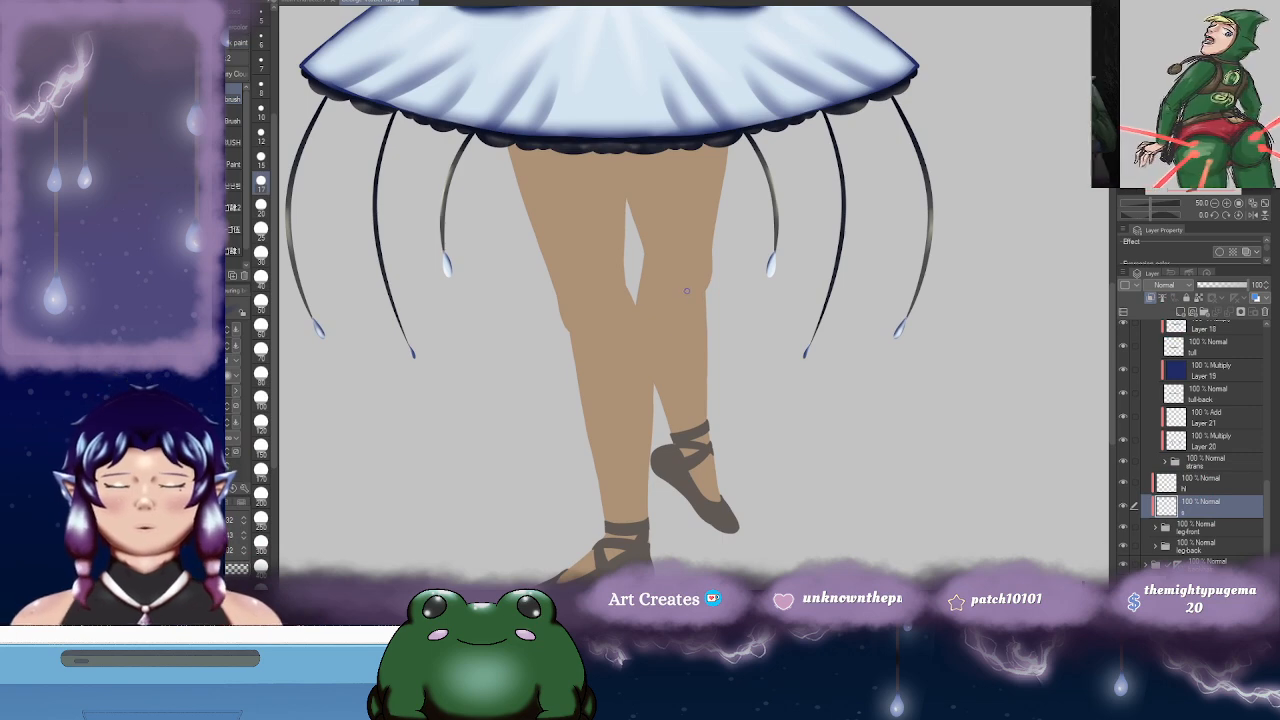
{"action": "left_click", "coordinate": [262, 469]}
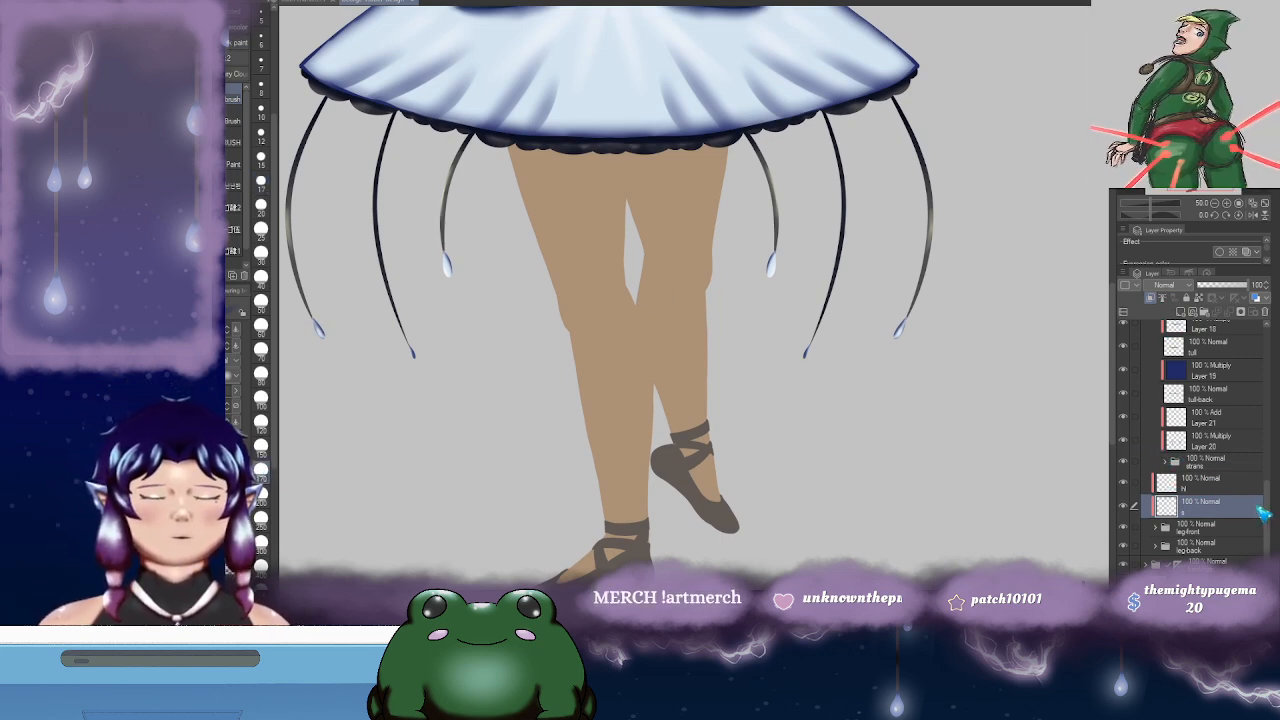
{"action": "left_click_drag", "start_coordinate": [1264, 512], "coordinate": [1272, 428]}
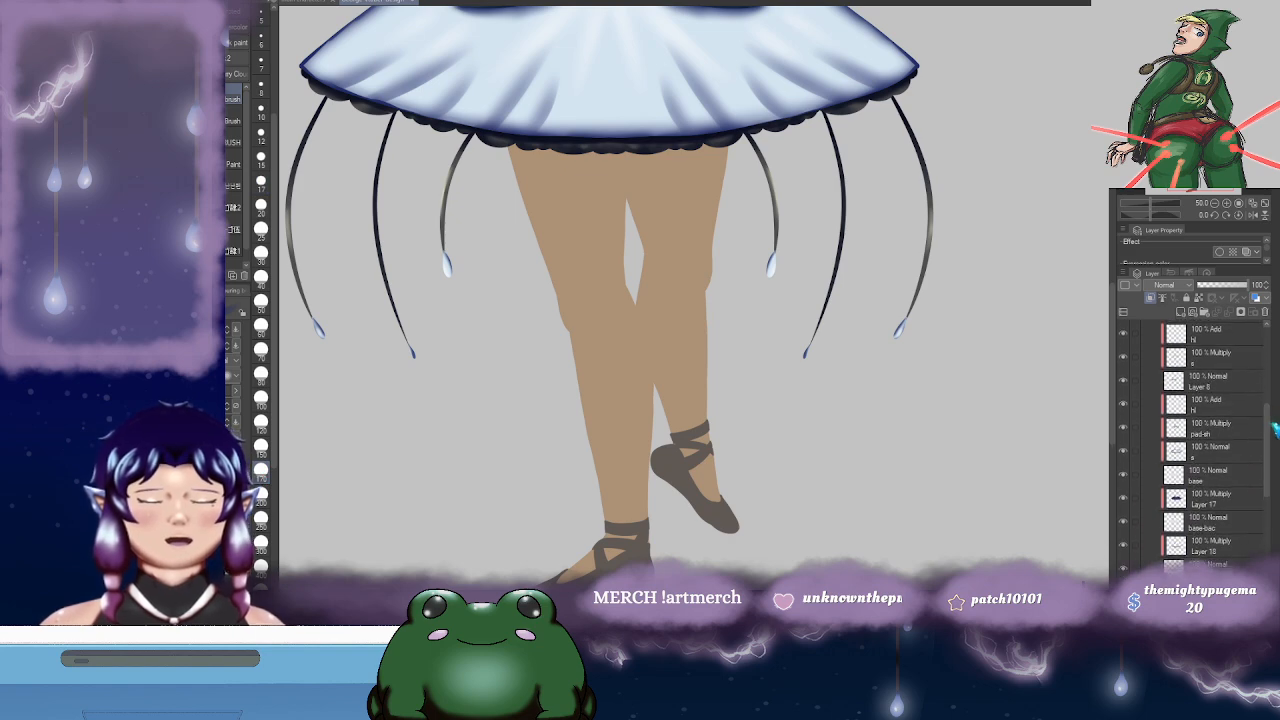
{"action": "scroll", "coordinate": [1175, 445], "scroll_direction": "up", "scroll_amount": 5}
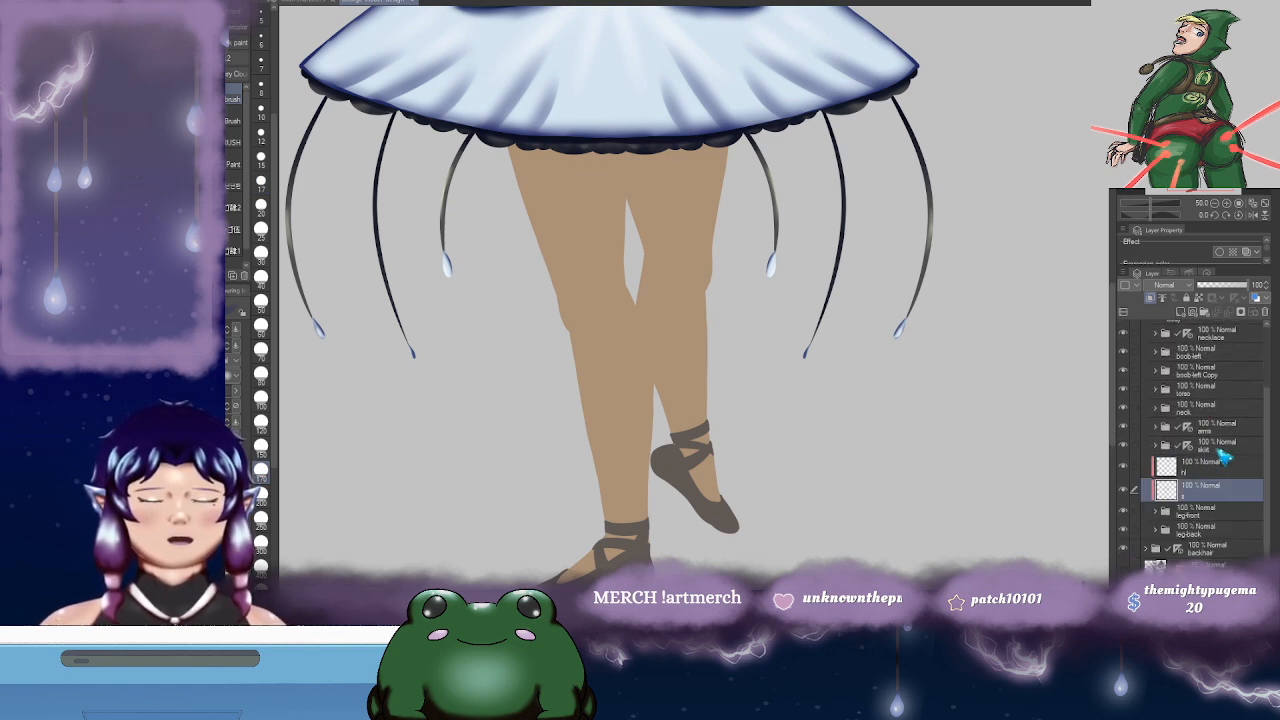
{"action": "left_click", "coordinate": [1210, 445]}
{"action": "left_click", "coordinate": [1220, 285]}
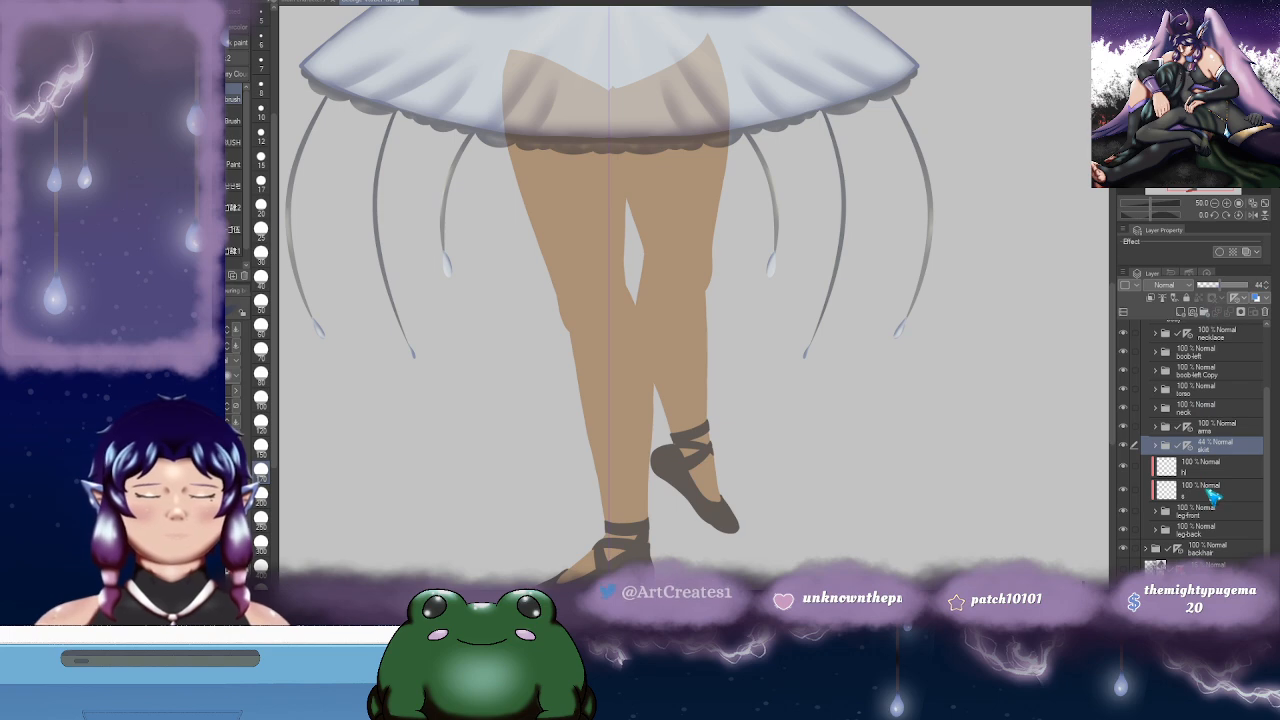
{"action": "left_click", "coordinate": [1210, 490]}
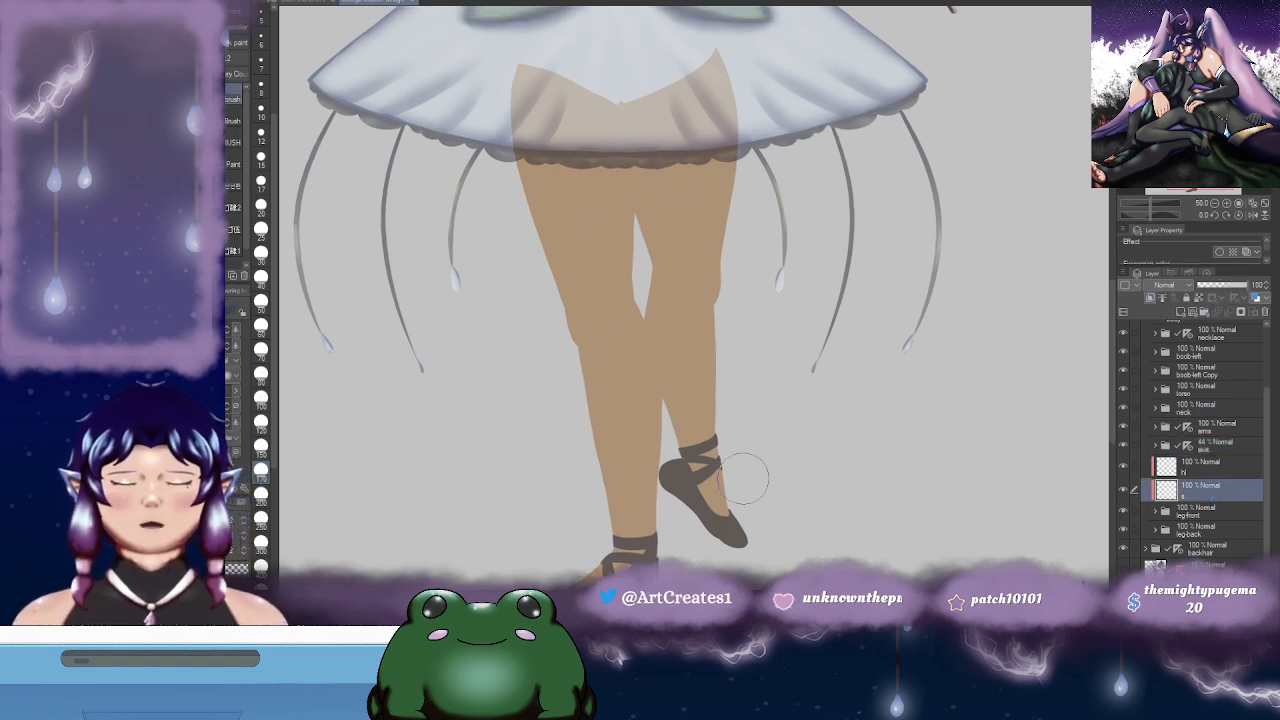
- Paint a navy shadow over the front thigh where the skirt covers it
{"action": "left_click_drag", "start_coordinate": [520, 72], "coordinate": [605, 140]}
{"action": "mouse_move", "coordinate": [605, 90]}
{"action": "left_mouse_down"}
{"action": "mouse_move", "coordinate": [625, 181]}
{"action": "mouse_move", "coordinate": [575, 84]}
{"action": "mouse_move", "coordinate": [502, 67]}
{"action": "mouse_move", "coordinate": [590, 113]}
{"action": "mouse_move", "coordinate": [539, 75]}
{"action": "mouse_move", "coordinate": [496, 69]}
{"action": "mouse_move", "coordinate": [571, 103]}
{"action": "mouse_move", "coordinate": [498, 104]}
{"action": "mouse_move", "coordinate": [574, 126]}
{"action": "mouse_move", "coordinate": [530, 80]}
{"action": "mouse_move", "coordinate": [601, 121]}
{"action": "mouse_move", "coordinate": [547, 95]}
{"action": "mouse_move", "coordinate": [575, 109]}
{"action": "mouse_move", "coordinate": [512, 130]}
{"action": "mouse_move", "coordinate": [626, 142]}
{"action": "left_mouse_up"}
{"action": "left_click_drag", "start_coordinate": [629, 127], "coordinate": [623, 119]}
{"action": "mouse_move", "coordinate": [625, 165]}
{"action": "left_mouse_down"}
{"action": "mouse_move", "coordinate": [599, 143]}
{"action": "mouse_move", "coordinate": [585, 200]}
{"action": "mouse_move", "coordinate": [580, 130]}
{"action": "mouse_move", "coordinate": [580, 232]}
{"action": "left_mouse_up"}
- Paint a navy shadow along the front leg's inner edge down to the heel and sole with the brush at size 80
{"action": "left_click", "coordinate": [262, 376]}
{"action": "mouse_move", "coordinate": [579, 117]}
{"action": "left_mouse_down"}
{"action": "mouse_move", "coordinate": [581, 242]}
{"action": "mouse_move", "coordinate": [578, 206]}
{"action": "left_mouse_up"}
{"action": "mouse_move", "coordinate": [567, 185]}
{"action": "left_mouse_down"}
{"action": "mouse_move", "coordinate": [595, 276]}
{"action": "mouse_move", "coordinate": [595, 262]}
{"action": "left_mouse_up"}
{"action": "mouse_move", "coordinate": [581, 220]}
{"action": "left_mouse_down"}
{"action": "mouse_move", "coordinate": [590, 318]}
{"action": "mouse_move", "coordinate": [596, 289]}
{"action": "mouse_move", "coordinate": [584, 268]}
{"action": "mouse_move", "coordinate": [578, 400]}
{"action": "left_mouse_up"}
{"action": "left_click_drag", "start_coordinate": [582, 330], "coordinate": [578, 404]}
{"action": "left_click_drag", "start_coordinate": [584, 354], "coordinate": [582, 410]}
{"action": "left_click_drag", "start_coordinate": [630, 276], "coordinate": [639, 336]}
{"action": "left_click_drag", "start_coordinate": [639, 332], "coordinate": [655, 292]}
{"action": "mouse_move", "coordinate": [514, 328]}
{"action": "left_mouse_down"}
{"action": "mouse_move", "coordinate": [627, 313]}
{"action": "mouse_move", "coordinate": [654, 293]}
{"action": "left_mouse_up"}
{"action": "left_click_drag", "start_coordinate": [712, 235], "coordinate": [709, 237]}
- Add navy shading at the front leg's knee and widen the shadow along its calf
{"action": "scroll", "coordinate": [709, 237], "scroll_direction": "up", "scroll_amount": 5}
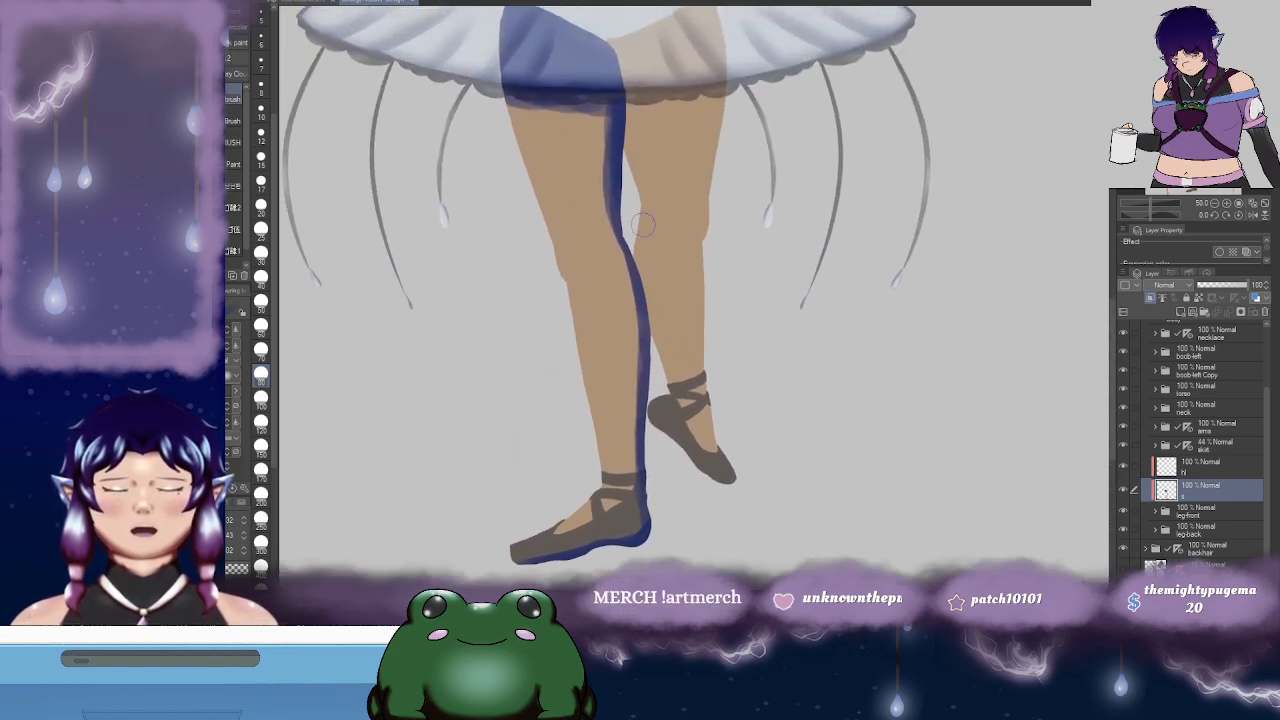
{"action": "left_click_drag", "start_coordinate": [560, 250], "coordinate": [568, 270]}
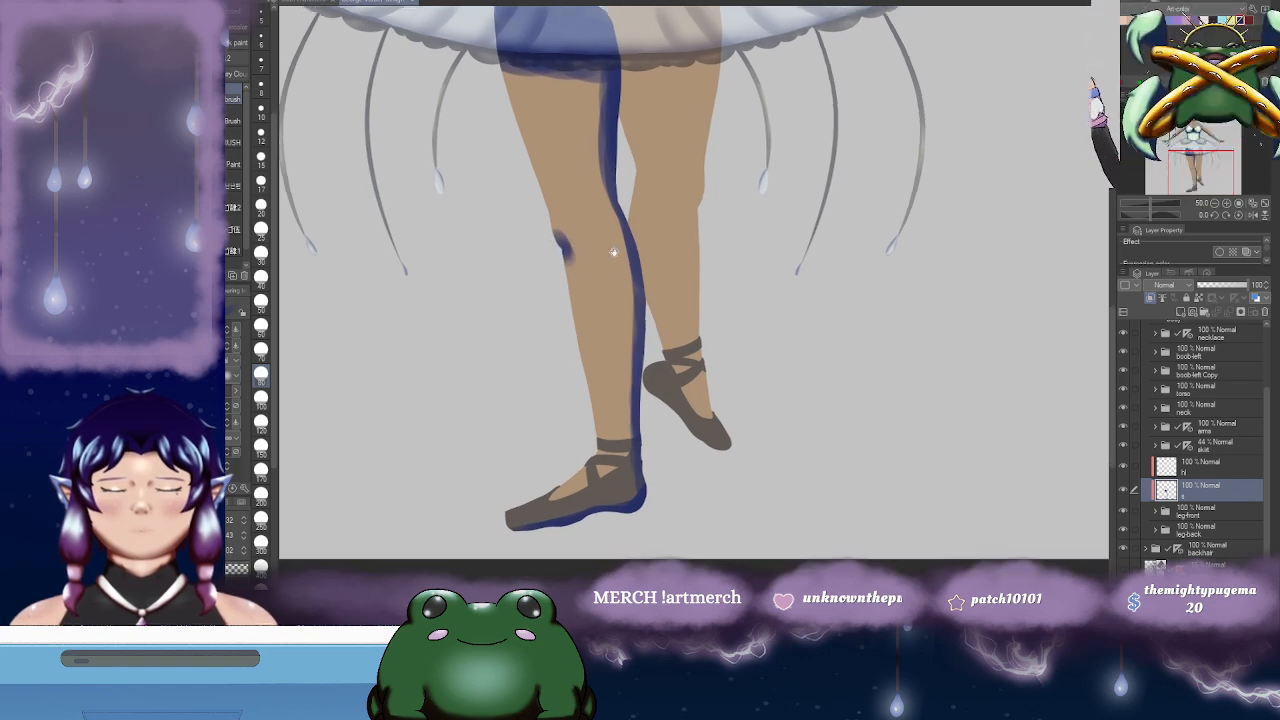
{"action": "scroll", "coordinate": [568, 270], "scroll_direction": "up", "scroll_amount": 3}
{"action": "mouse_move", "coordinate": [497, 155]}
{"action": "left_mouse_down"}
{"action": "mouse_move", "coordinate": [606, 177]}
{"action": "mouse_move", "coordinate": [566, 160]}
{"action": "mouse_move", "coordinate": [583, 265]}
{"action": "left_mouse_up"}
{"action": "left_click_drag", "start_coordinate": [600, 290], "coordinate": [581, 210]}
{"action": "mouse_move", "coordinate": [575, 211]}
{"action": "left_mouse_down"}
{"action": "mouse_move", "coordinate": [585, 408]}
{"action": "mouse_move", "coordinate": [597, 405]}
{"action": "mouse_move", "coordinate": [597, 263]}
{"action": "left_mouse_up"}
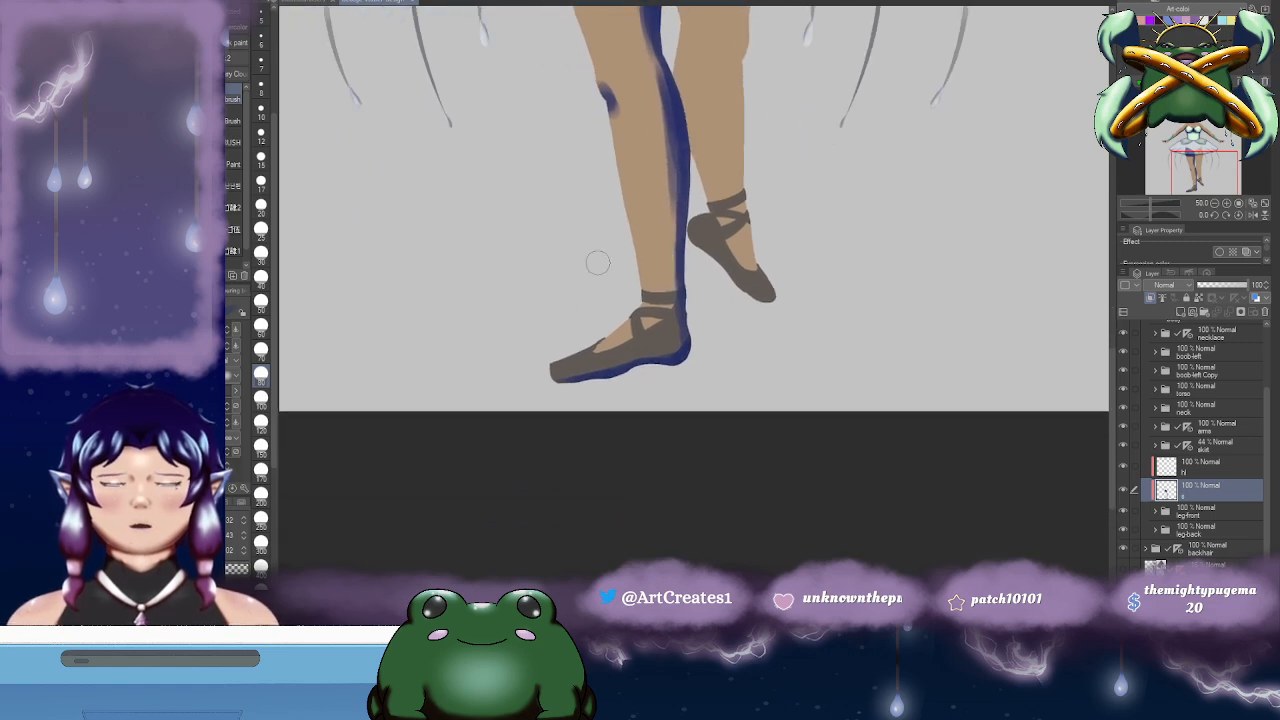
- Paint navy shading around the front shoe's ankle straps and opening with the brush at size 20
{"action": "left_click", "coordinate": [261, 205]}
{"action": "scroll", "coordinate": [668, 300], "scroll_direction": "up", "scroll_amount": 3}
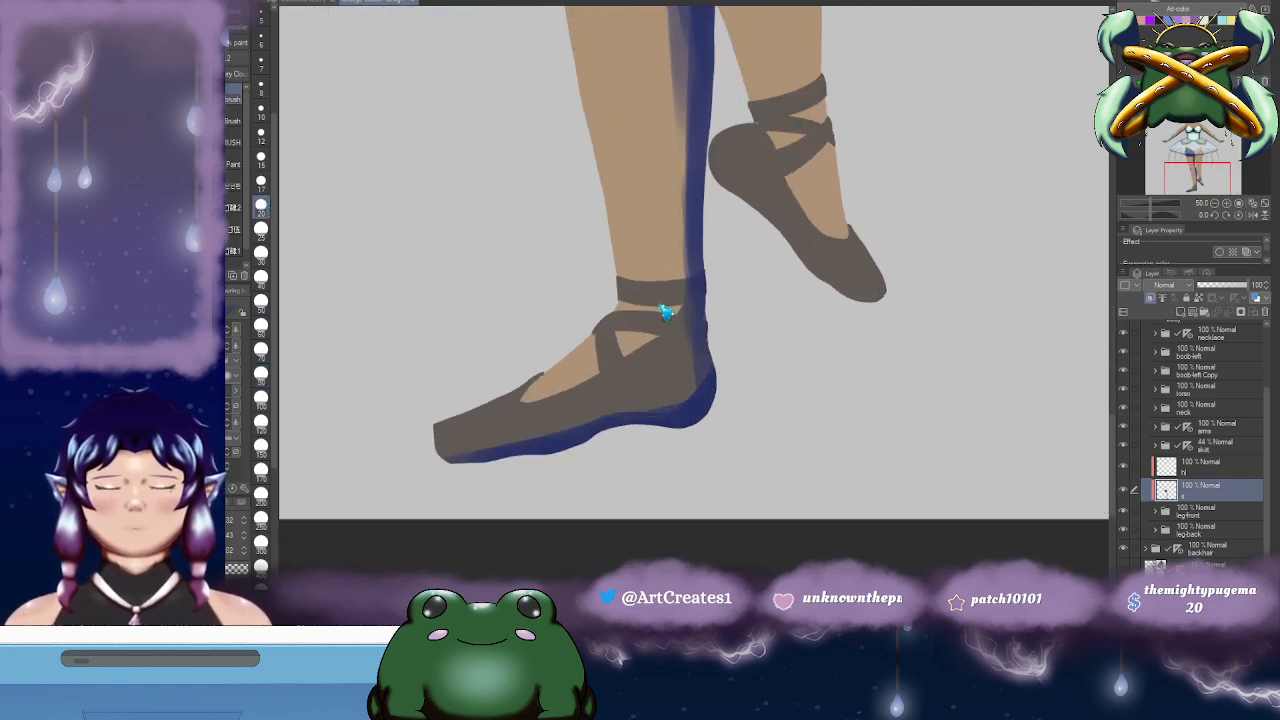
{"action": "mouse_move", "coordinate": [676, 304]}
{"action": "left_mouse_down"}
{"action": "mouse_move", "coordinate": [622, 300]}
{"action": "mouse_move", "coordinate": [688, 304]}
{"action": "left_mouse_up"}
{"action": "scroll", "coordinate": [688, 304], "scroll_direction": "down", "scroll_amount": 3}
{"action": "scroll", "coordinate": [688, 304], "scroll_direction": "left", "scroll_amount": 2}
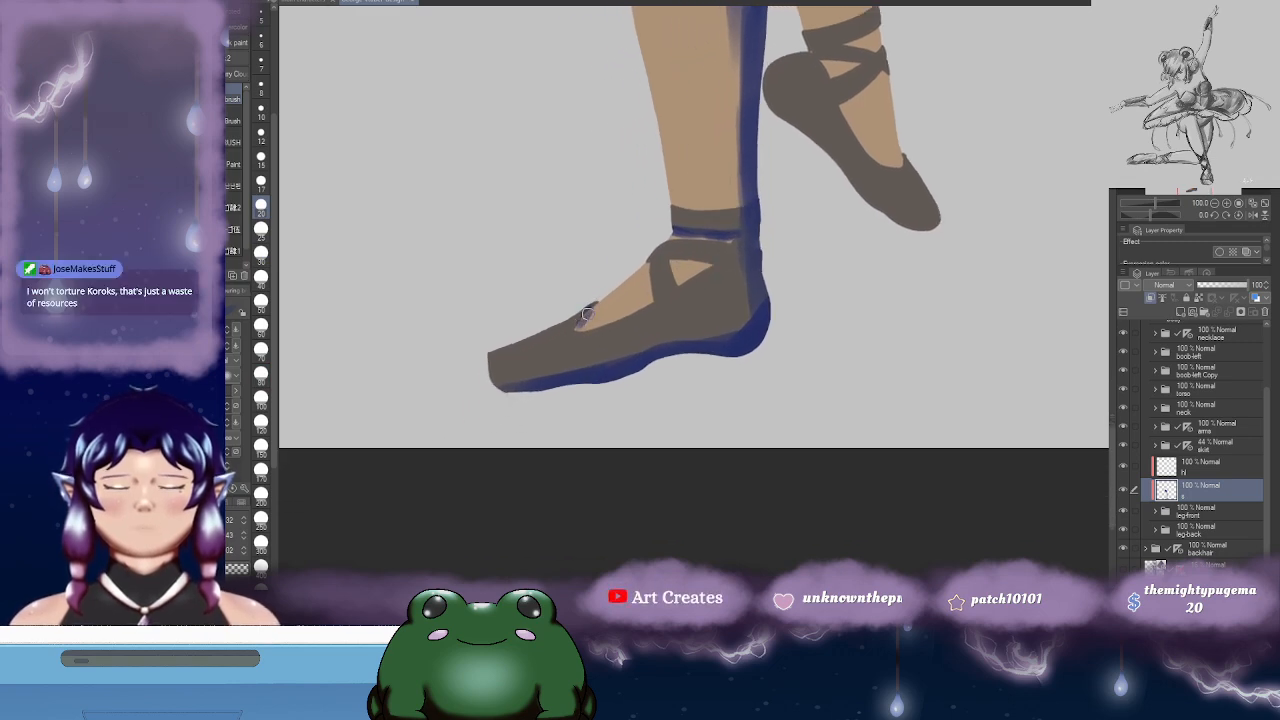
{"action": "mouse_move", "coordinate": [678, 273]}
{"action": "left_mouse_down"}
{"action": "mouse_move", "coordinate": [641, 268]}
{"action": "mouse_move", "coordinate": [667, 274]}
{"action": "mouse_move", "coordinate": [678, 261]}
{"action": "mouse_move", "coordinate": [656, 252]}
{"action": "mouse_move", "coordinate": [722, 257]}
{"action": "mouse_move", "coordinate": [657, 260]}
{"action": "mouse_move", "coordinate": [649, 248]}
{"action": "mouse_move", "coordinate": [654, 289]}
{"action": "left_mouse_up"}
{"action": "left_click_drag", "start_coordinate": [748, 265], "coordinate": [700, 273]}
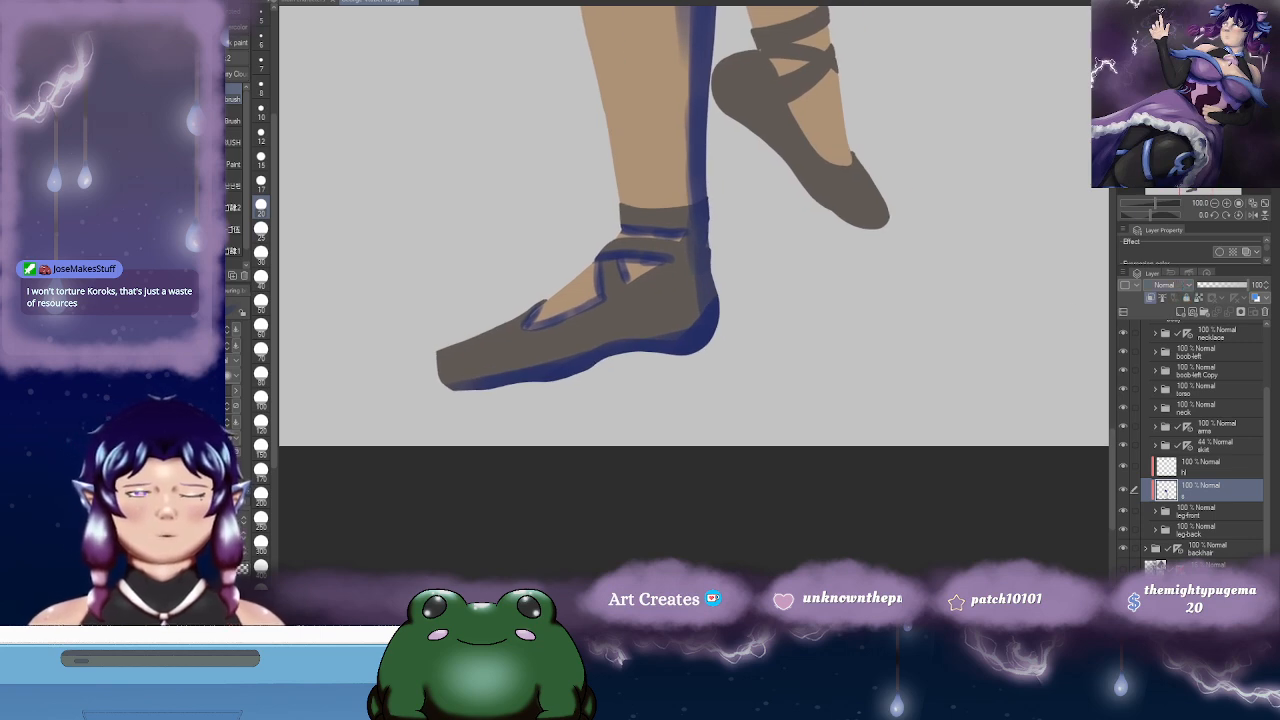
- Set the front leg's shadow layer to the Multiply blending mode
{"action": "left_click", "coordinate": [1166, 320]}
{"action": "mouse_move", "coordinate": [737, 174]}
{"action": "left_mouse_down"}
{"action": "mouse_move", "coordinate": [761, 184]}
{"action": "mouse_move", "coordinate": [721, 506]}
{"action": "left_mouse_up"}
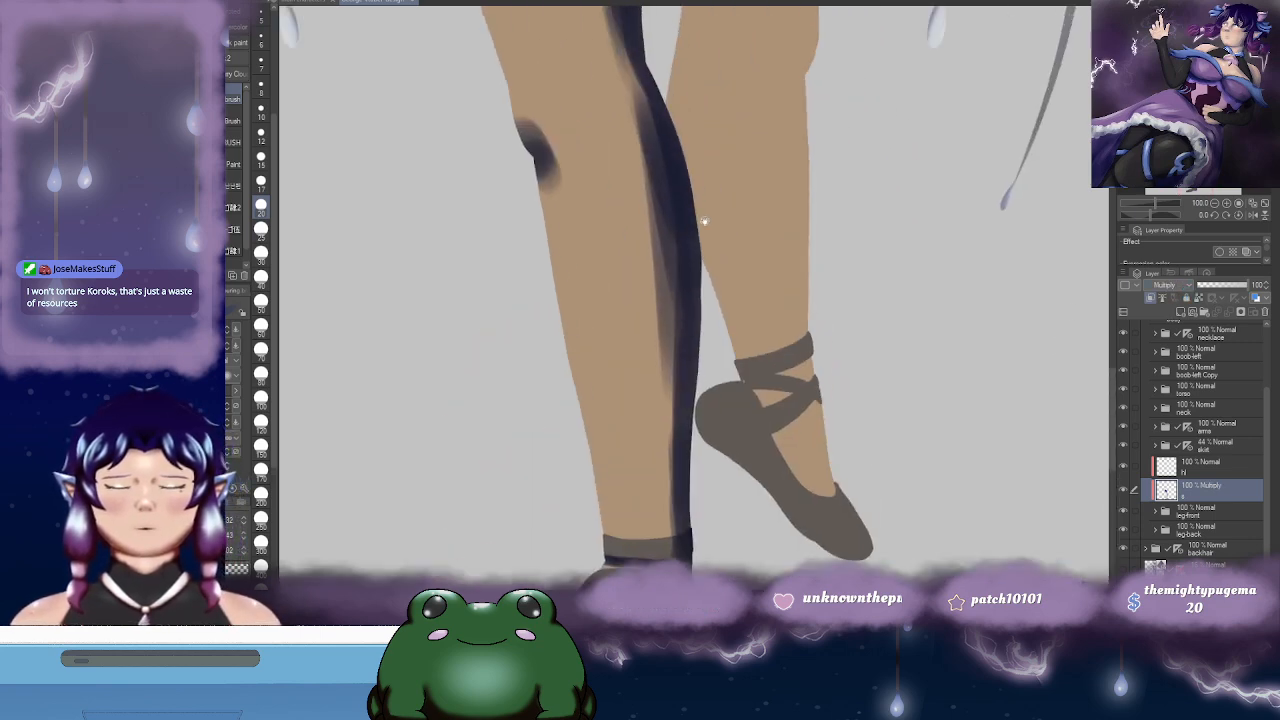
{"action": "scroll", "coordinate": [704, 220], "scroll_direction": "up", "scroll_amount": 5}
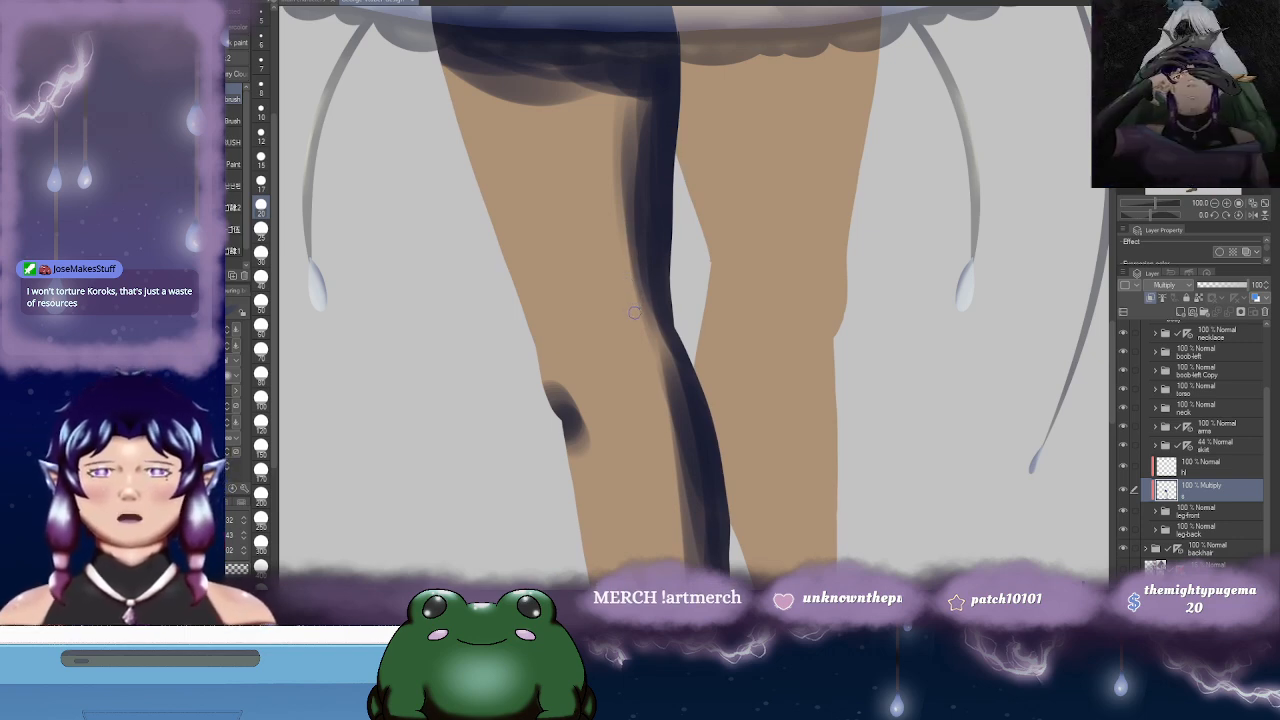
{"action": "scroll", "coordinate": [631, 317], "scroll_direction": "down", "scroll_amount": 5}
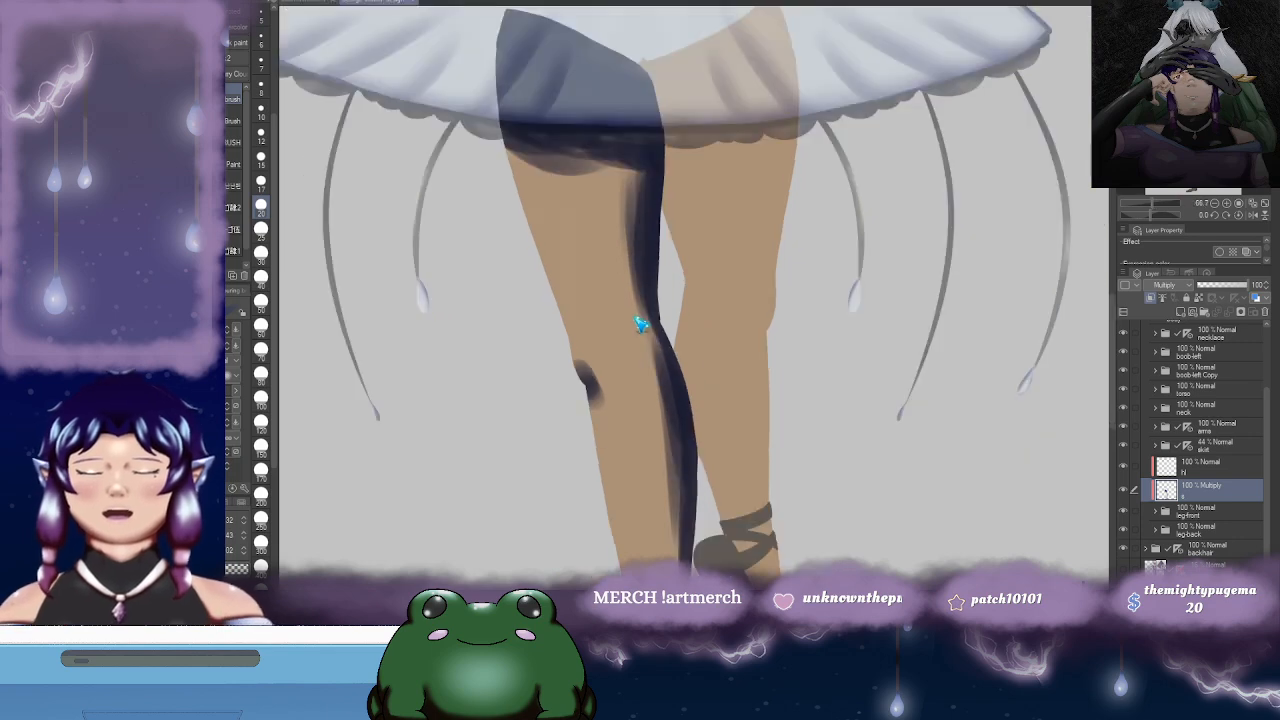
{"action": "scroll", "coordinate": [641, 323], "scroll_direction": "up", "scroll_amount": 1}
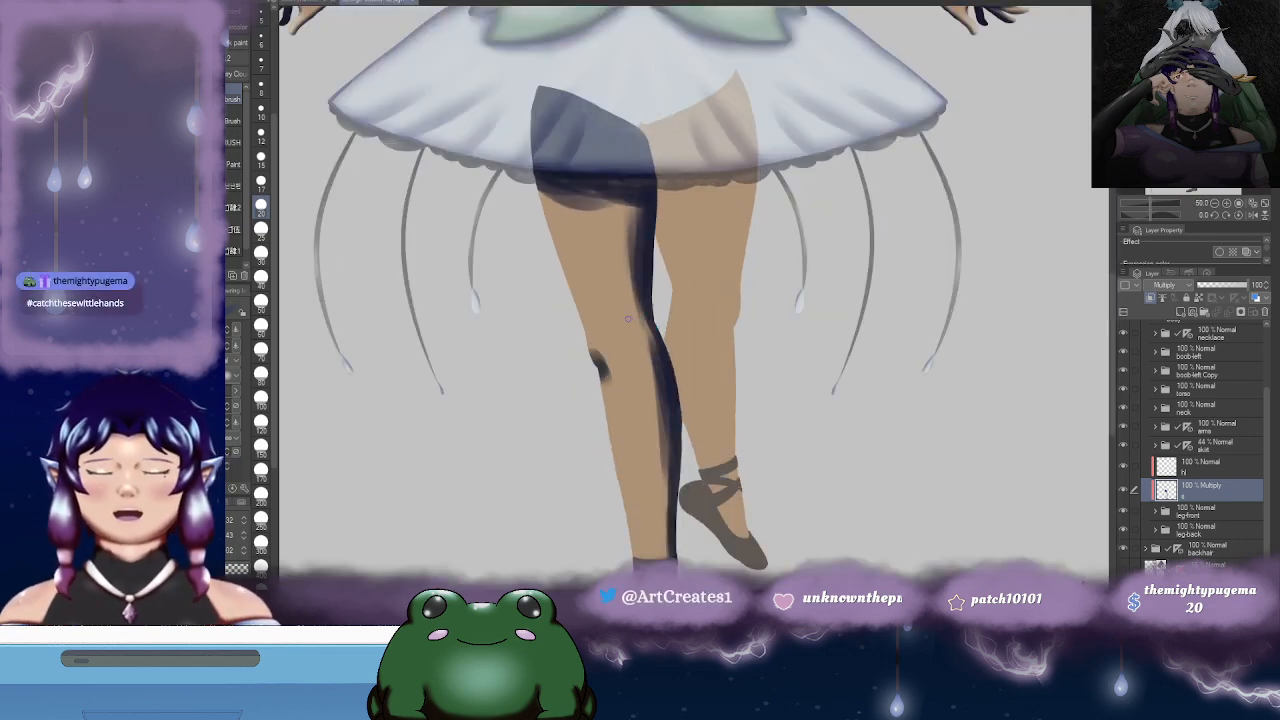
- Blur the navy shadows under the skirt and along the front leg's inner edge with the Blur tool
{"action": "key", "text": "j"}
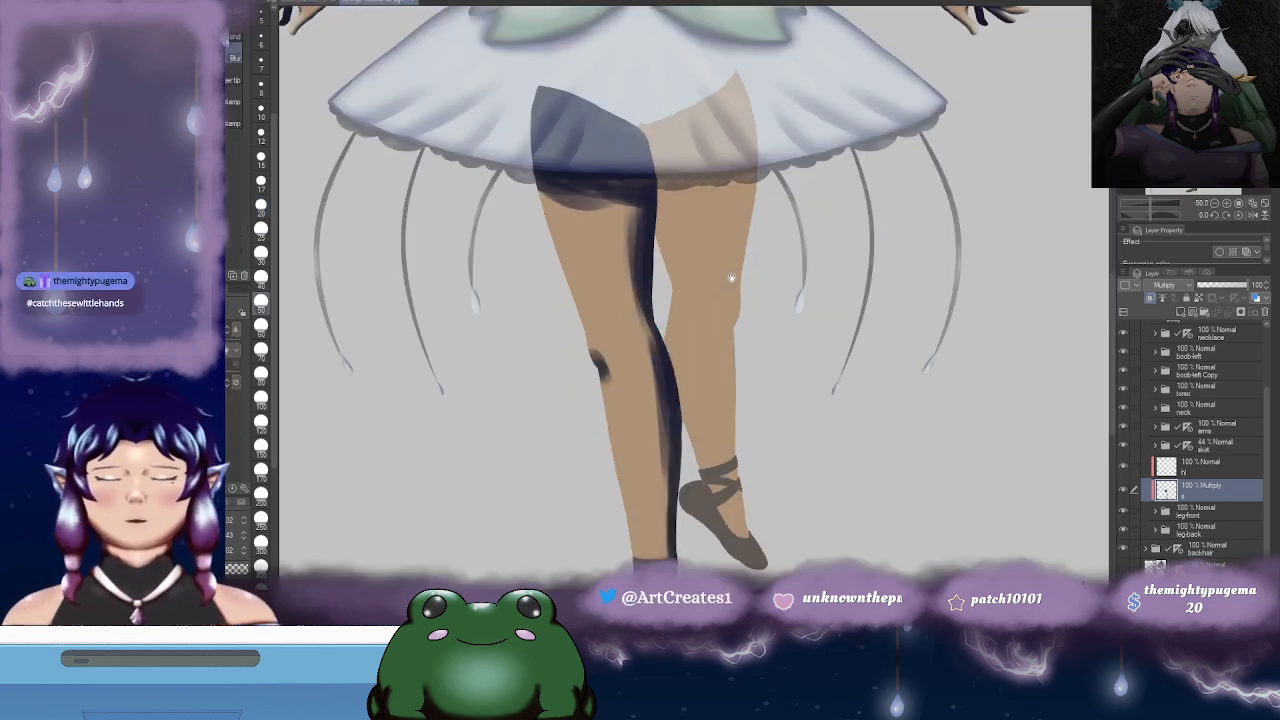
{"action": "left_click_drag", "start_coordinate": [732, 278], "coordinate": [704, 262]}
{"action": "left_click", "coordinate": [263, 457]}
{"action": "mouse_move", "coordinate": [571, 177]}
{"action": "left_mouse_down"}
{"action": "mouse_move", "coordinate": [598, 198]}
{"action": "mouse_move", "coordinate": [511, 177]}
{"action": "mouse_move", "coordinate": [512, 197]}
{"action": "mouse_move", "coordinate": [548, 214]}
{"action": "mouse_move", "coordinate": [581, 208]}
{"action": "mouse_move", "coordinate": [570, 220]}
{"action": "mouse_move", "coordinate": [559, 167]}
{"action": "mouse_move", "coordinate": [548, 246]}
{"action": "left_mouse_up"}
{"action": "mouse_move", "coordinate": [552, 178]}
{"action": "left_mouse_down"}
{"action": "mouse_move", "coordinate": [542, 112]}
{"action": "mouse_move", "coordinate": [515, 92]}
{"action": "mouse_move", "coordinate": [585, 280]}
{"action": "mouse_move", "coordinate": [583, 242]}
{"action": "mouse_move", "coordinate": [596, 352]}
{"action": "mouse_move", "coordinate": [590, 307]}
{"action": "mouse_move", "coordinate": [586, 417]}
{"action": "left_mouse_up"}
{"action": "left_click_drag", "start_coordinate": [571, 344], "coordinate": [628, 346]}
- Soften the shadow at the front leg's knee with the Blur tool at size 100
{"action": "left_click", "coordinate": [264, 403]}
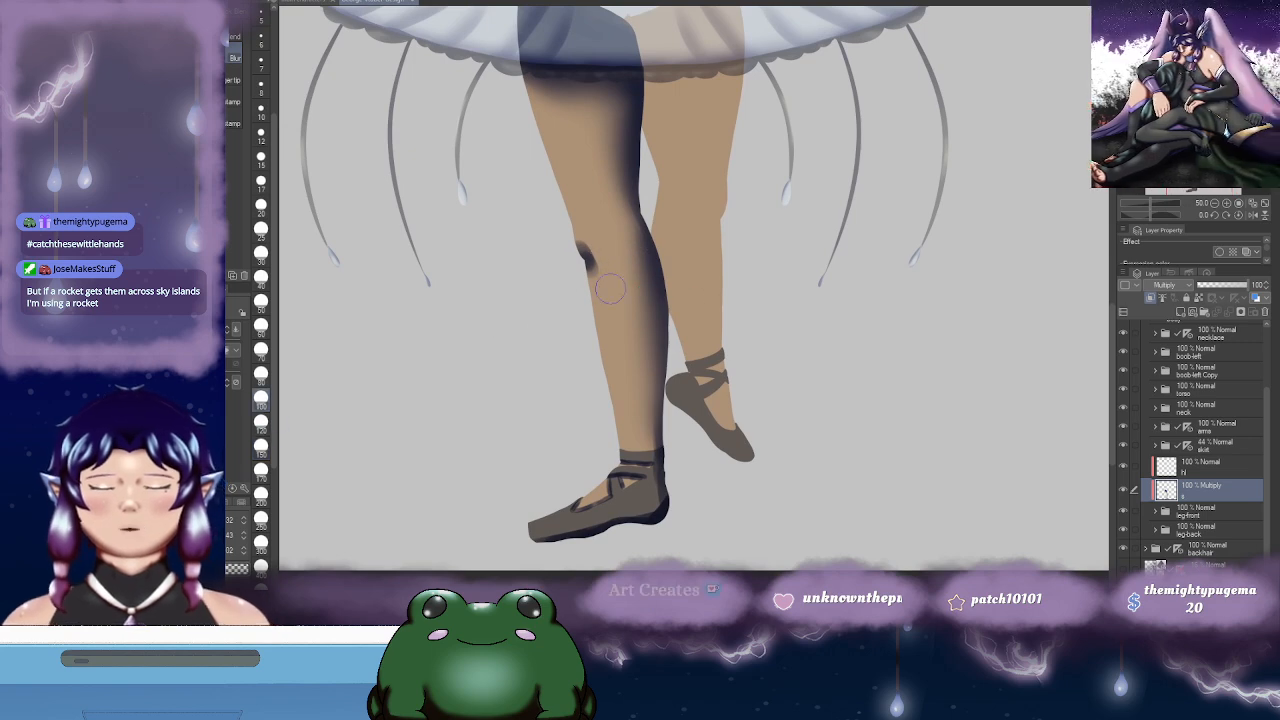
{"action": "mouse_move", "coordinate": [590, 260]}
{"action": "left_mouse_down"}
{"action": "mouse_move", "coordinate": [598, 279]}
{"action": "mouse_move", "coordinate": [589, 257]}
{"action": "left_mouse_up"}
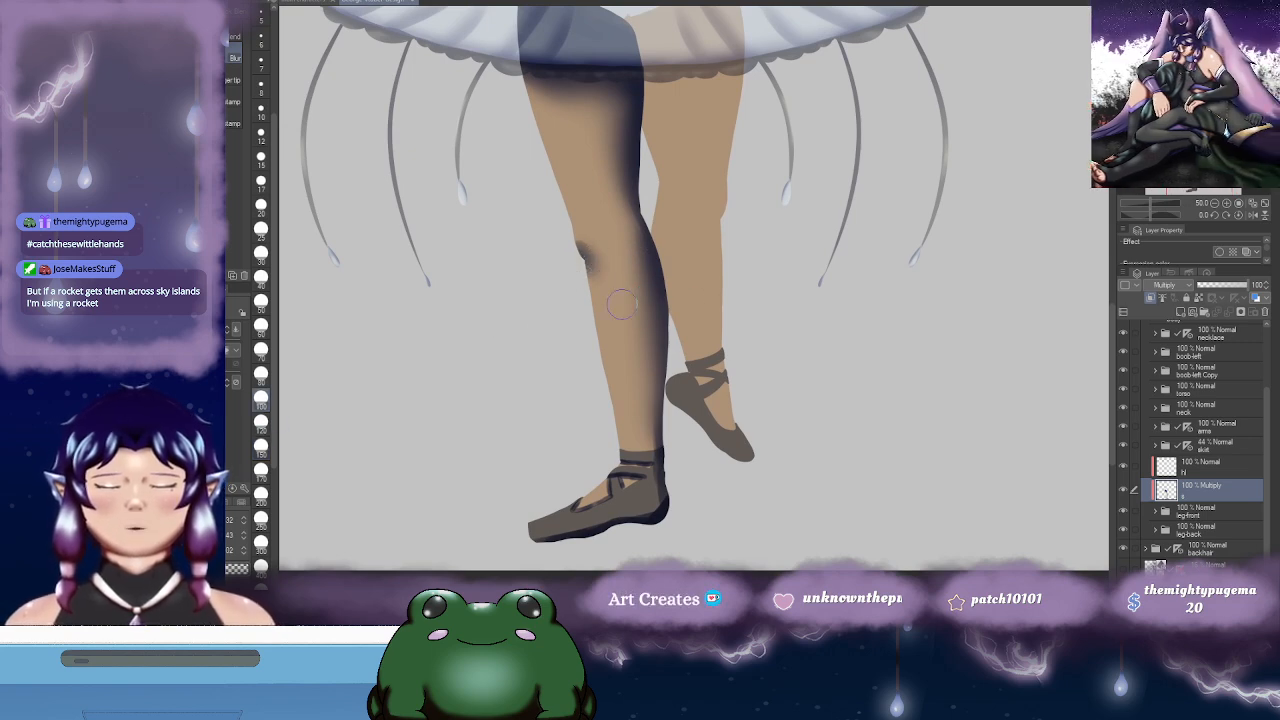
{"action": "scroll", "coordinate": [640, 300], "scroll_direction": "down", "scroll_amount": 3}
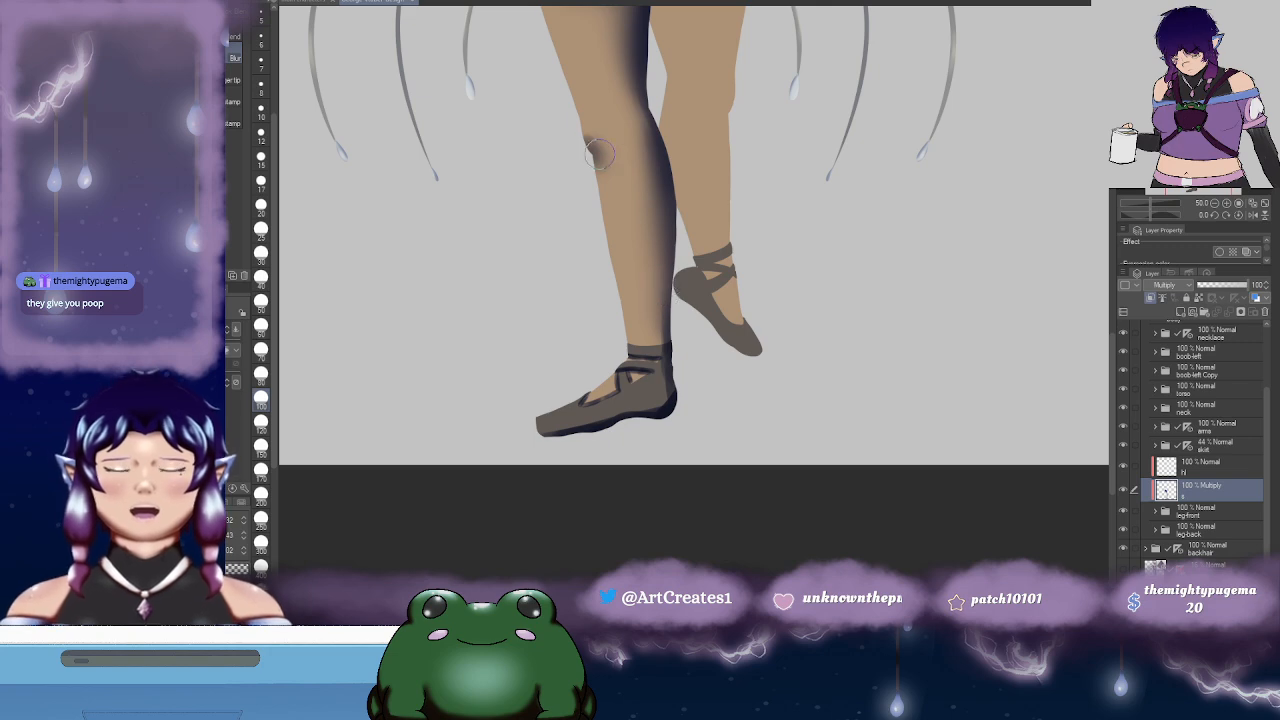
{"action": "left_click_drag", "start_coordinate": [709, 219], "coordinate": [647, 307]}
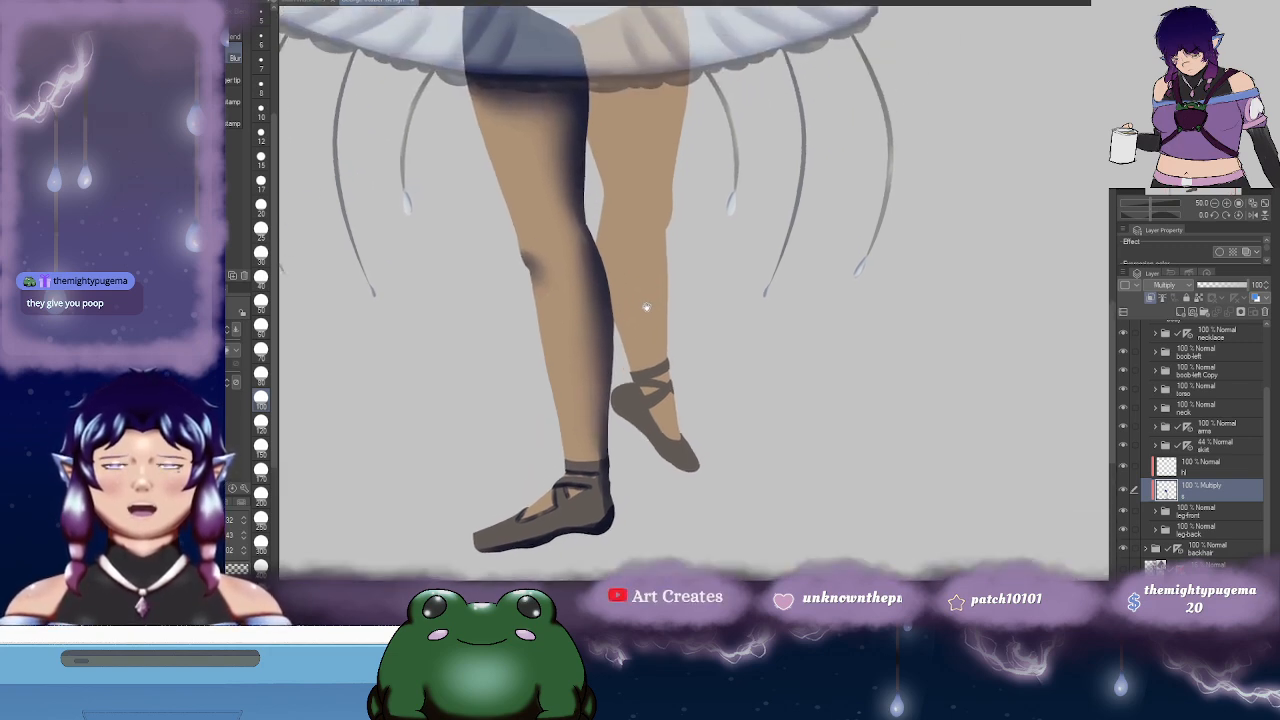
{"action": "left_click_drag", "start_coordinate": [616, 208], "coordinate": [666, 152]}
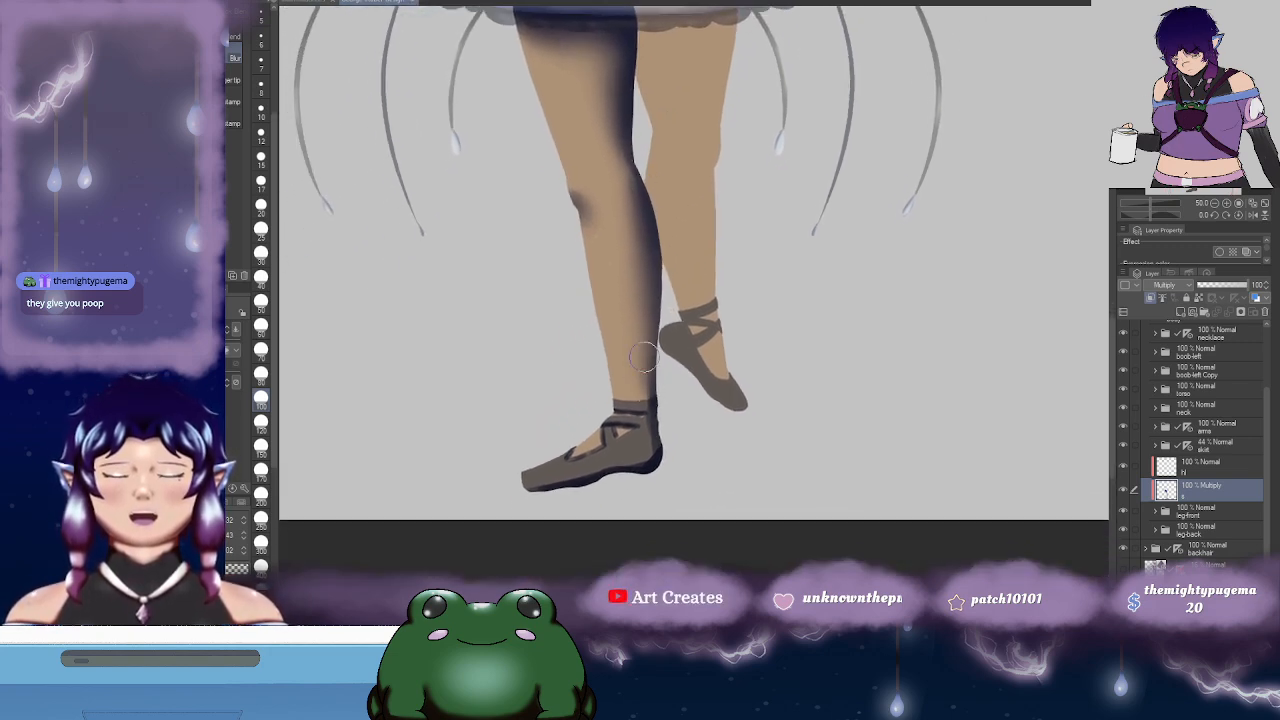
{"action": "left_click_drag", "start_coordinate": [643, 356], "coordinate": [741, 216]}
- Soften the shading on the front ballet shoe with the Blur tool at size 60
{"action": "left_click", "coordinate": [261, 325]}
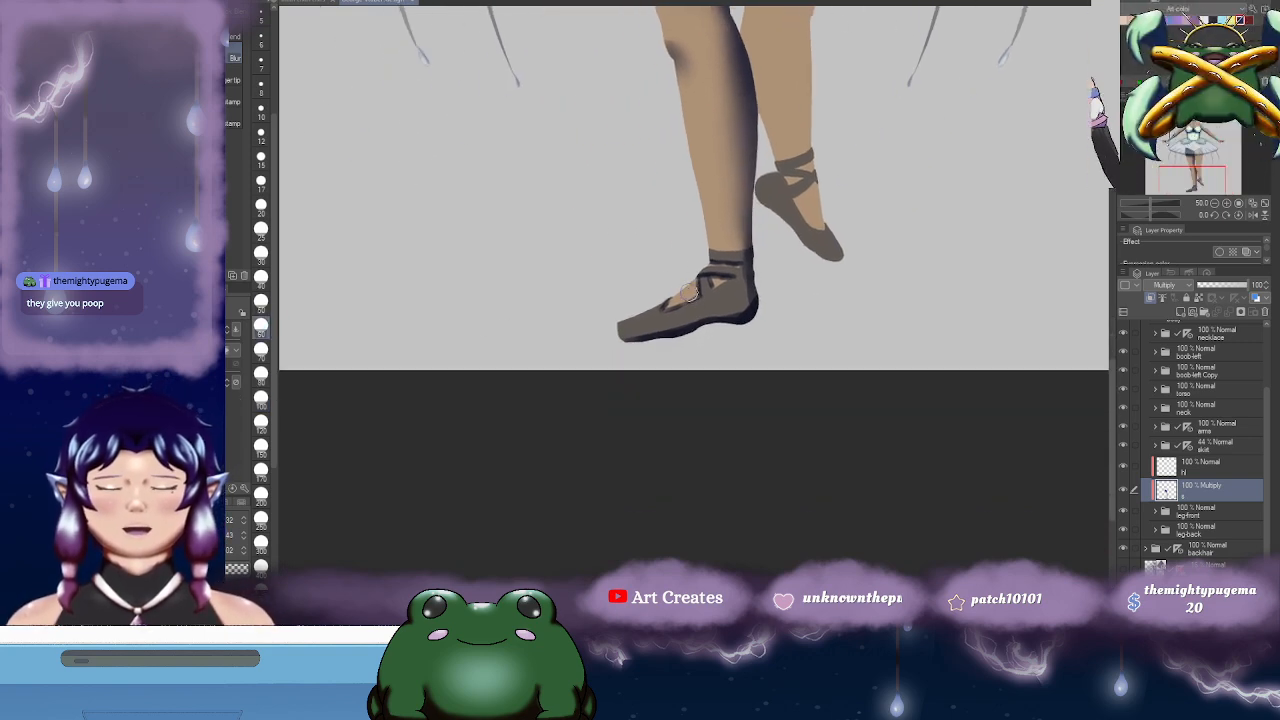
{"action": "mouse_move", "coordinate": [675, 303]}
{"action": "left_mouse_down"}
{"action": "mouse_move", "coordinate": [740, 262]}
{"action": "mouse_move", "coordinate": [703, 288]}
{"action": "left_mouse_up"}
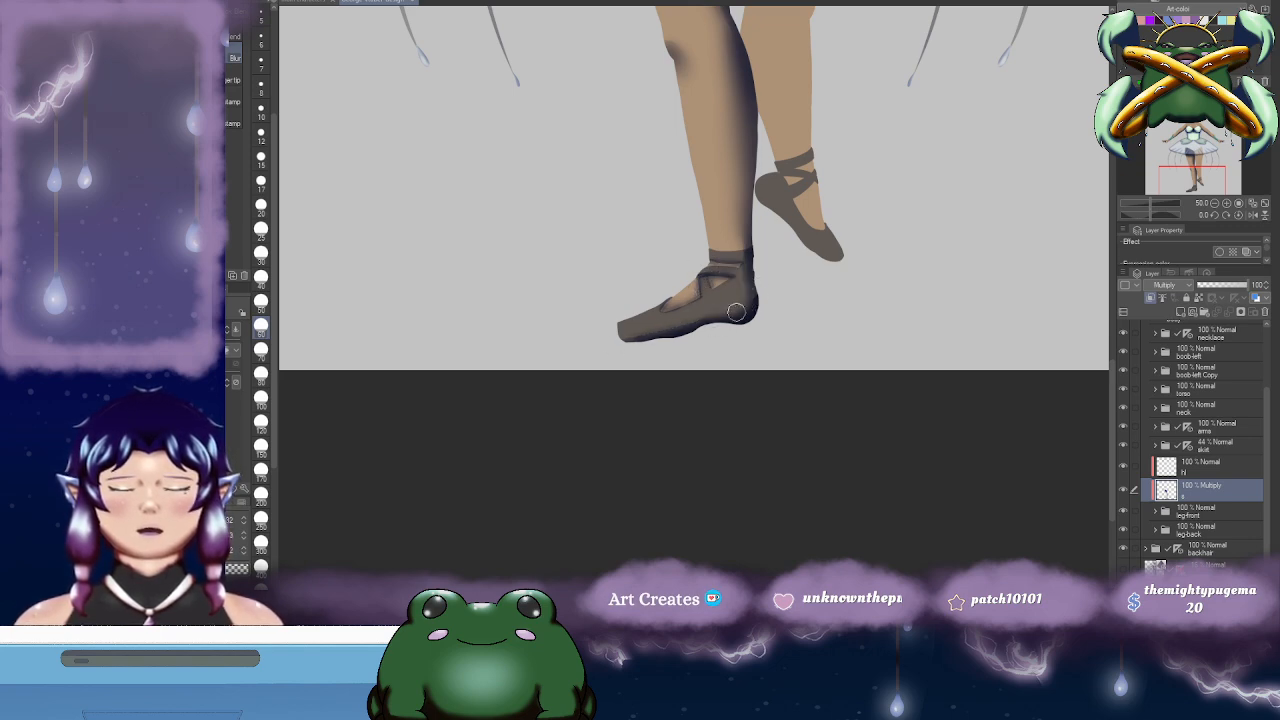
{"action": "left_click_drag", "start_coordinate": [818, 211], "coordinate": [740, 312]}
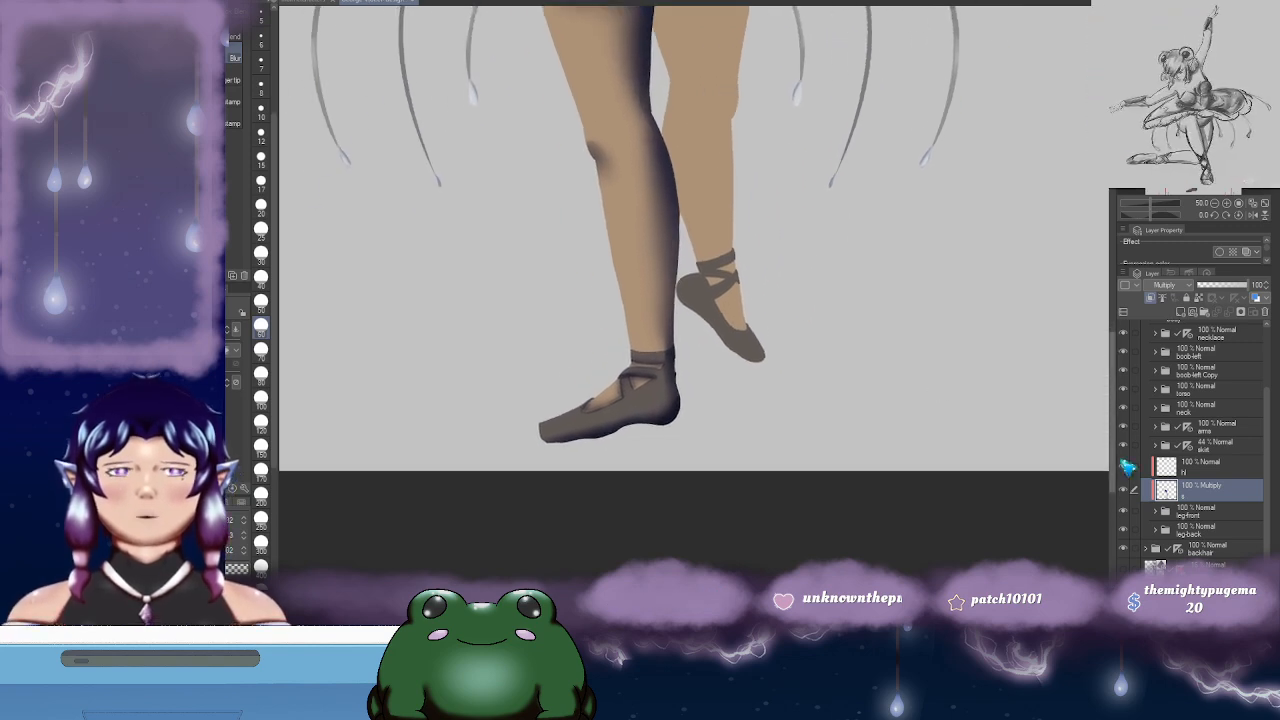
- Select the front leg's highlight layer and set it to Add blending, undoing a trial highlight stroke on the thigh
{"action": "left_click", "coordinate": [1214, 466]}
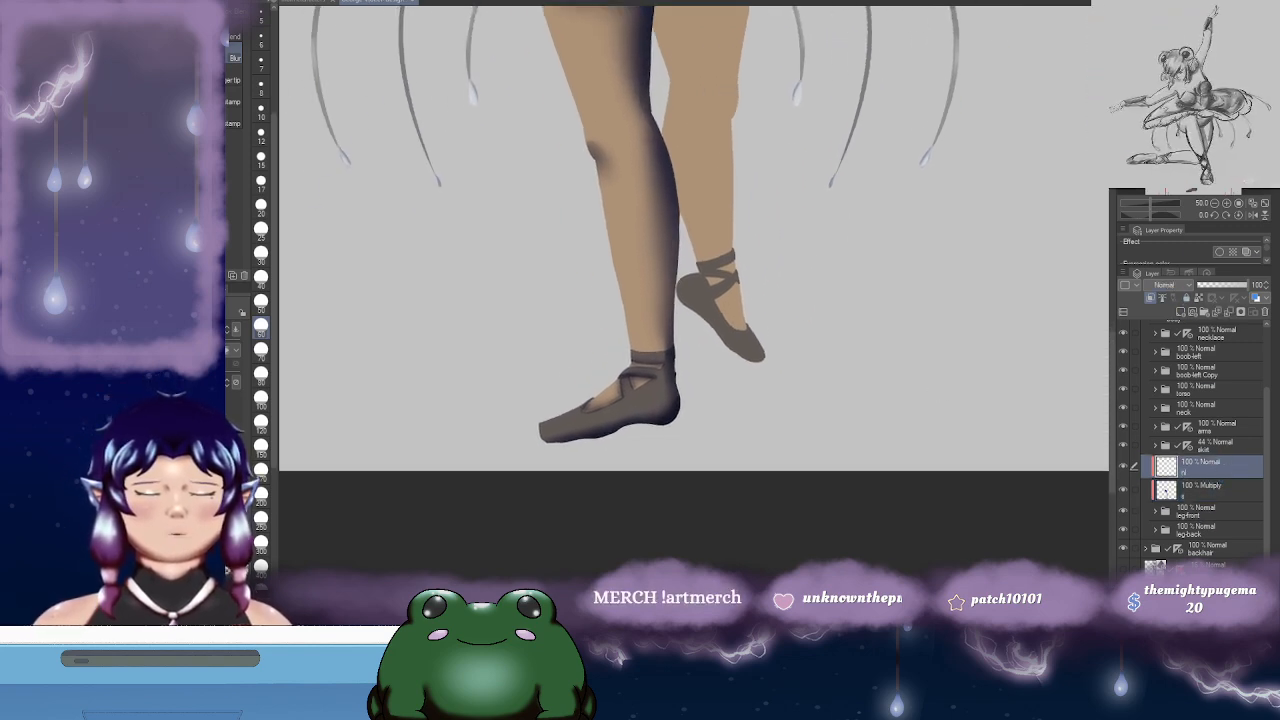
{"action": "left_click_drag", "start_coordinate": [650, 125], "coordinate": [632, 237]}
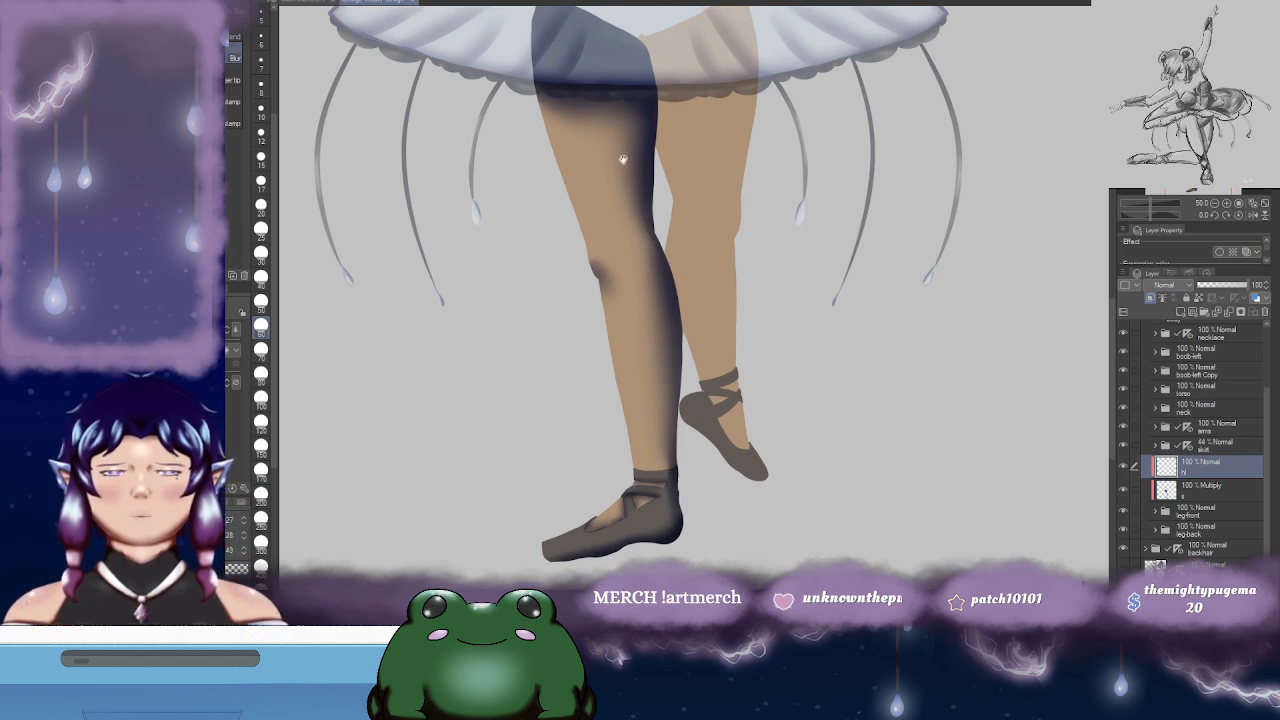
{"action": "mouse_move", "coordinate": [622, 160]}
{"action": "left_mouse_down"}
{"action": "mouse_move", "coordinate": [618, 232]}
{"action": "mouse_move", "coordinate": [583, 217]}
{"action": "left_mouse_up"}
{"action": "left_click_drag", "start_coordinate": [307, 391], "coordinate": [297, 399]}
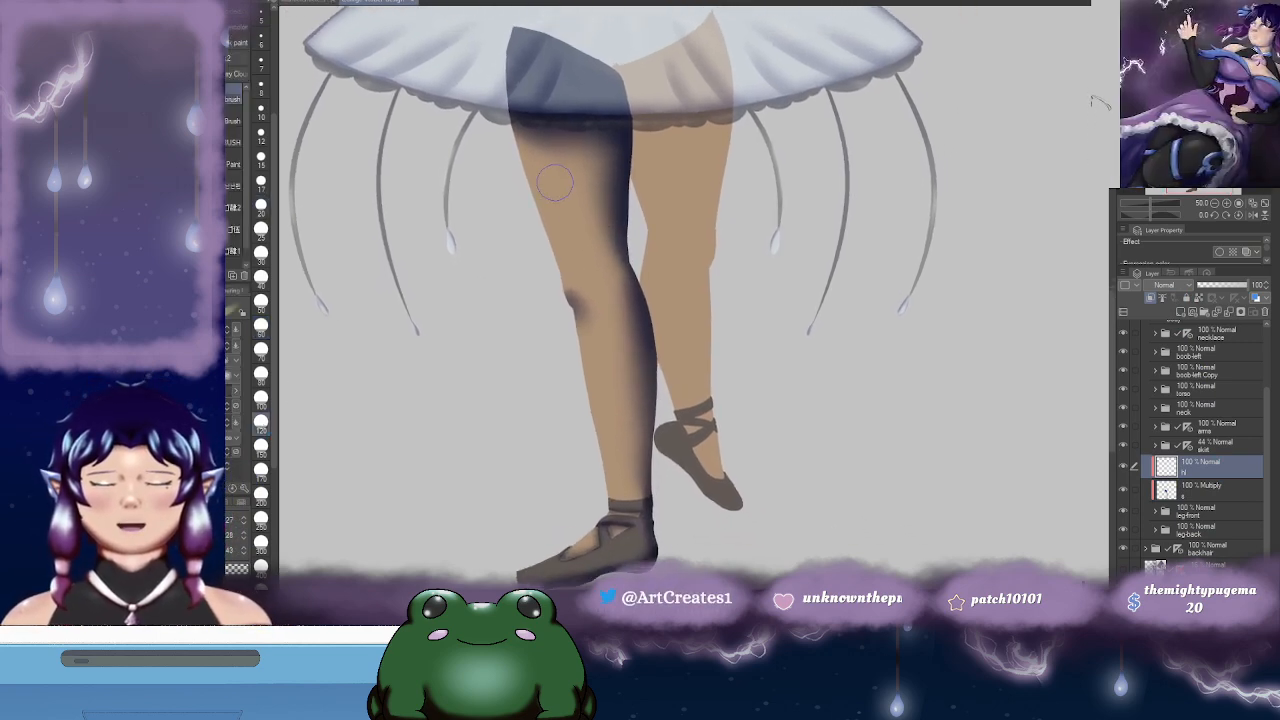
{"action": "left_click_drag", "start_coordinate": [532, 166], "coordinate": [556, 224]}
{"action": "key", "text": "ctrl+z"}
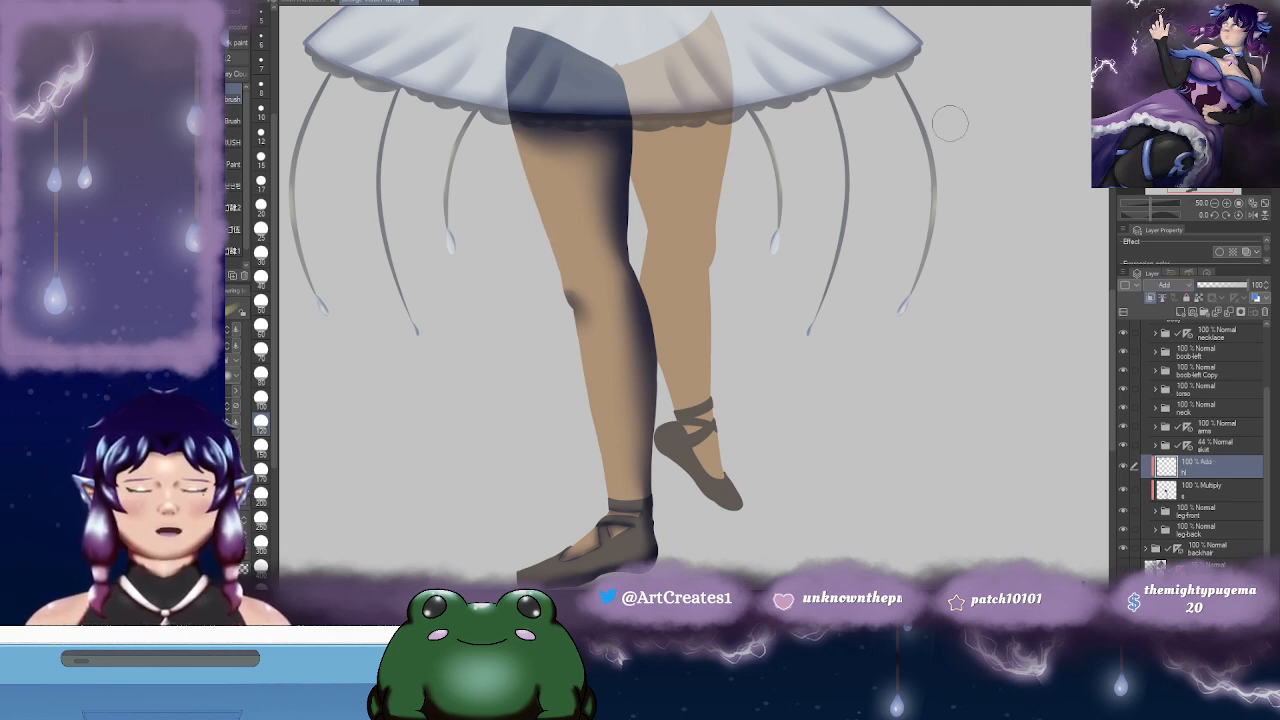
- Paint pale highlights down the outer edge of the front leg's thigh and shin with the brush at size 70
{"action": "left_click", "coordinate": [261, 348]}
{"action": "scroll", "coordinate": [608, 200], "scroll_direction": "down", "scroll_amount": 1}
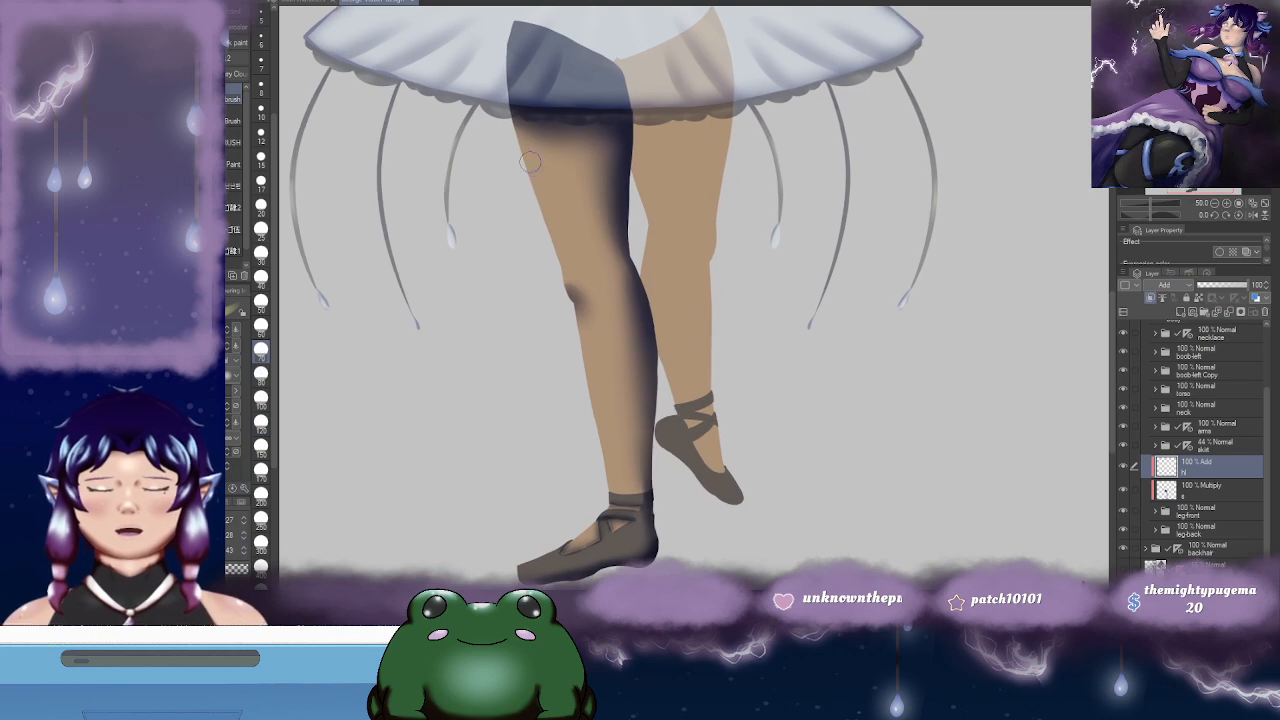
{"action": "left_click_drag", "start_coordinate": [525, 145], "coordinate": [584, 318]}
{"action": "scroll", "coordinate": [586, 223], "scroll_direction": "down", "scroll_amount": 1}
{"action": "scroll", "coordinate": [563, 103], "scroll_direction": "down", "scroll_amount": 3}
{"action": "scroll", "coordinate": [607, 254], "scroll_direction": "down", "scroll_amount": 3}
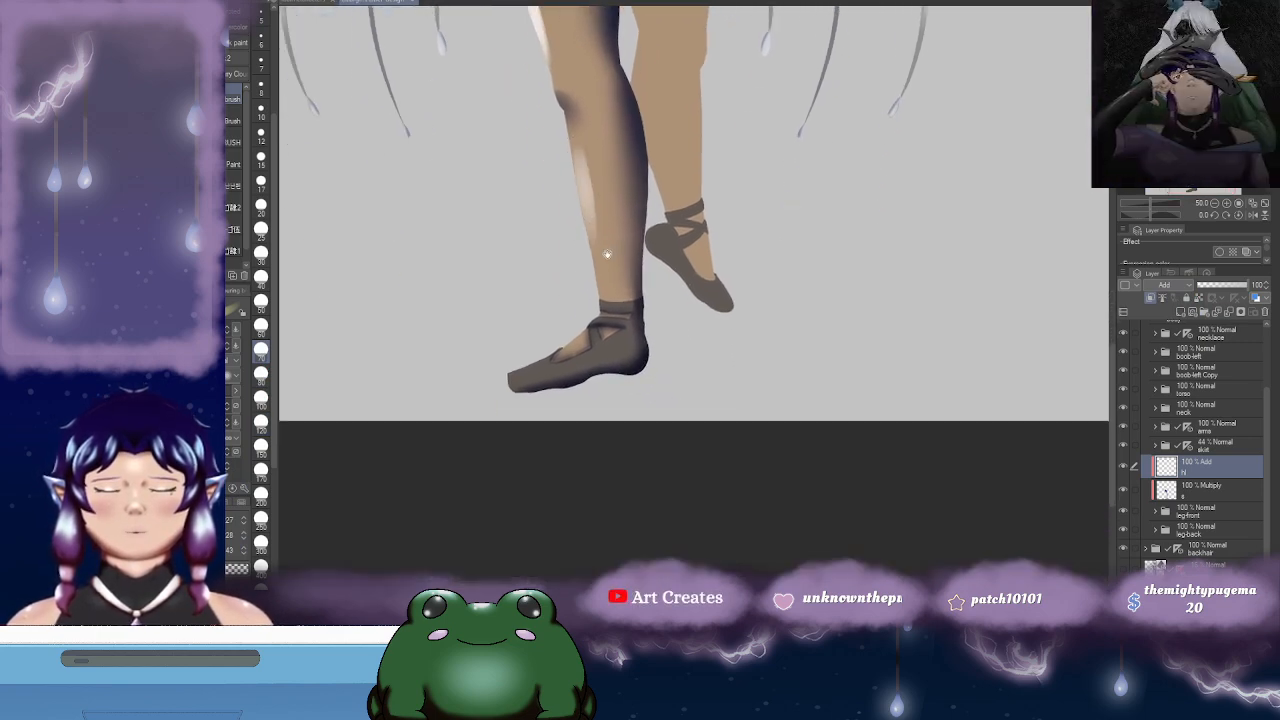
{"action": "scroll", "coordinate": [607, 254], "scroll_direction": "down", "scroll_amount": 1}
- Paint highlights on the front shoe's upper edge at size 50 and on its ankle straps at size 25
{"action": "left_click", "coordinate": [261, 300]}
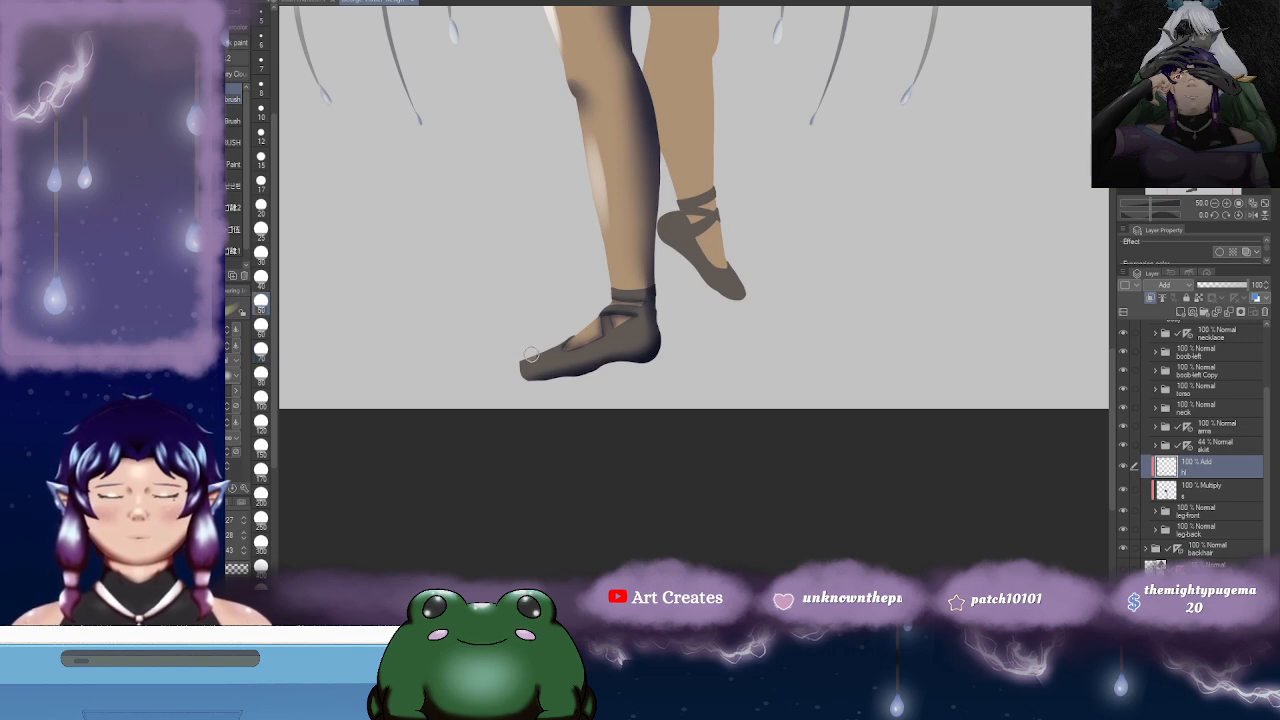
{"action": "left_click_drag", "start_coordinate": [531, 356], "coordinate": [579, 338]}
{"action": "left_click", "coordinate": [261, 230]}
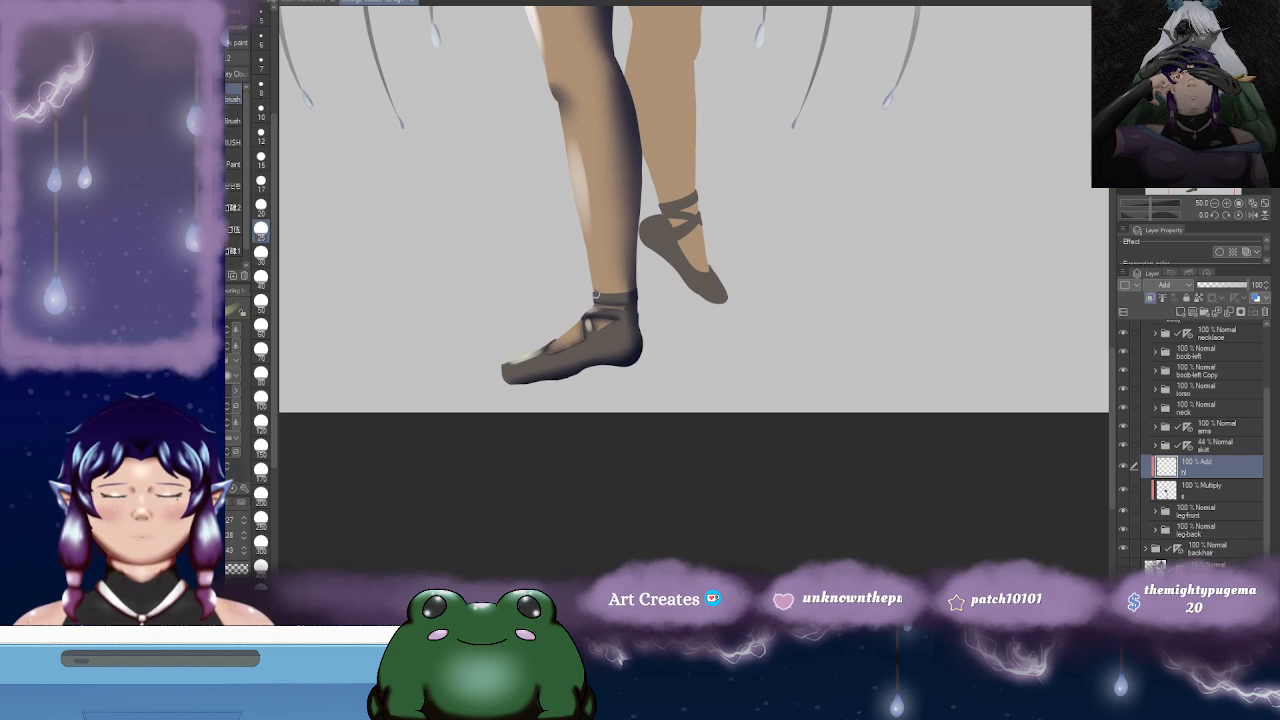
{"action": "scroll", "coordinate": [663, 218], "scroll_direction": "up", "scroll_amount": 5}
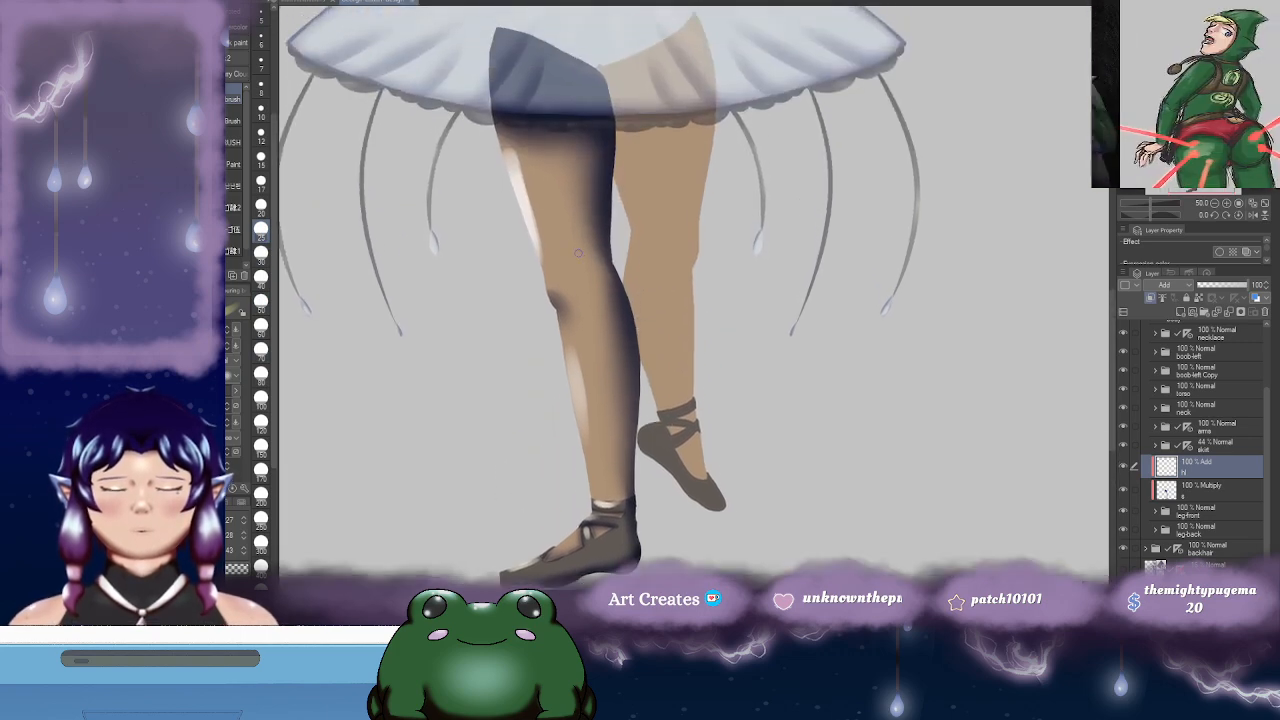
- Soften the highlights along the front leg's thigh and shin with the Blur tool at size 100
{"action": "key", "text": "j"}
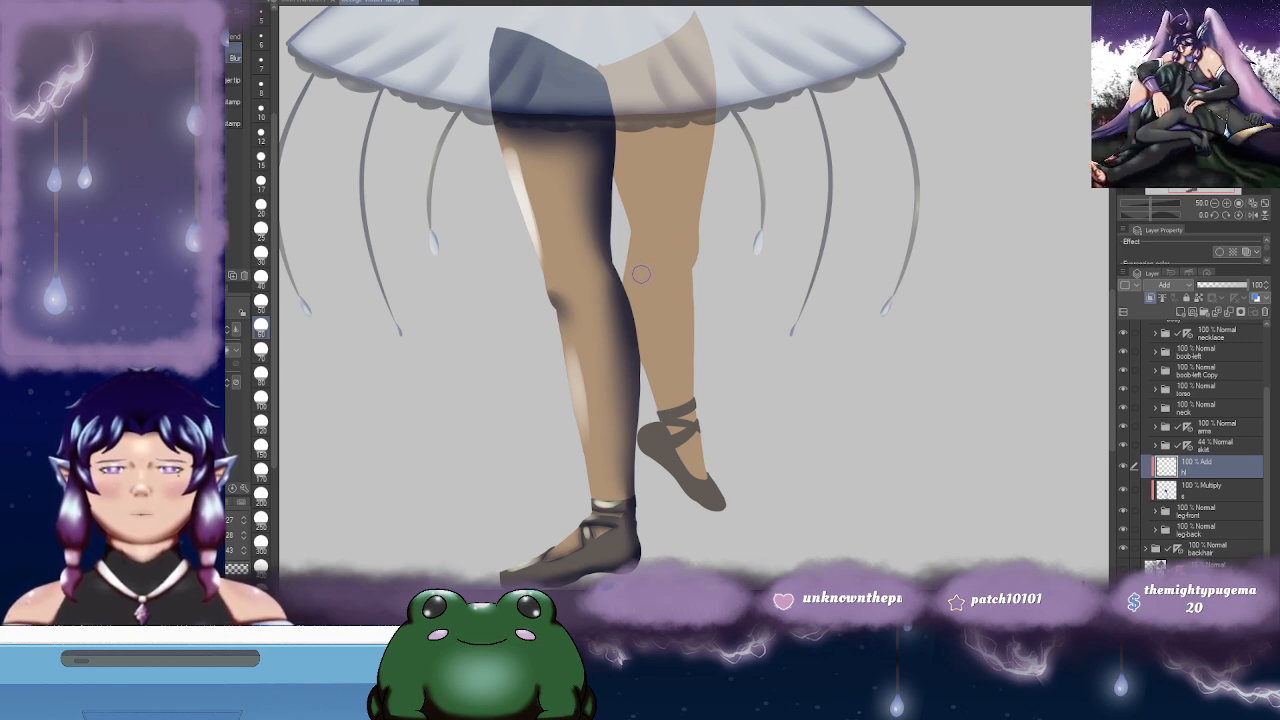
{"action": "left_click", "coordinate": [263, 410]}
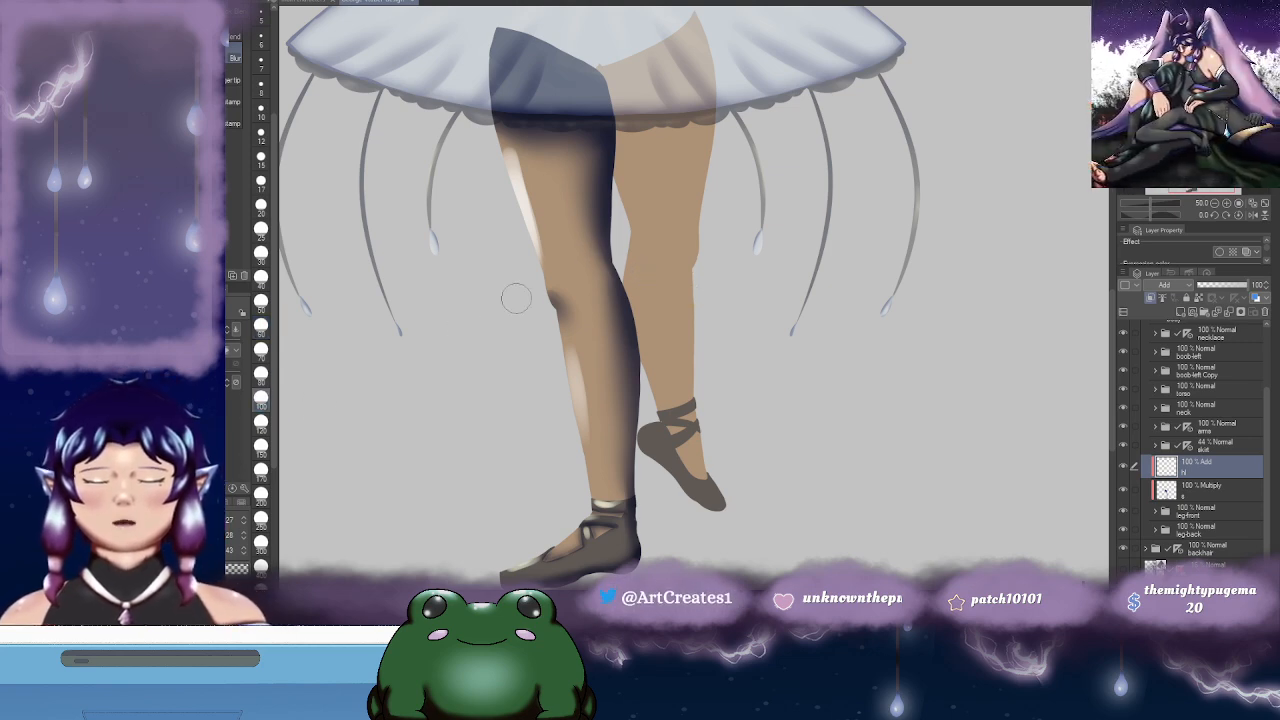
{"action": "mouse_move", "coordinate": [513, 145]}
{"action": "left_mouse_down"}
{"action": "mouse_move", "coordinate": [521, 184]}
{"action": "mouse_move", "coordinate": [506, 120]}
{"action": "left_mouse_up"}
{"action": "scroll", "coordinate": [617, 262], "scroll_direction": "down", "scroll_amount": 2}
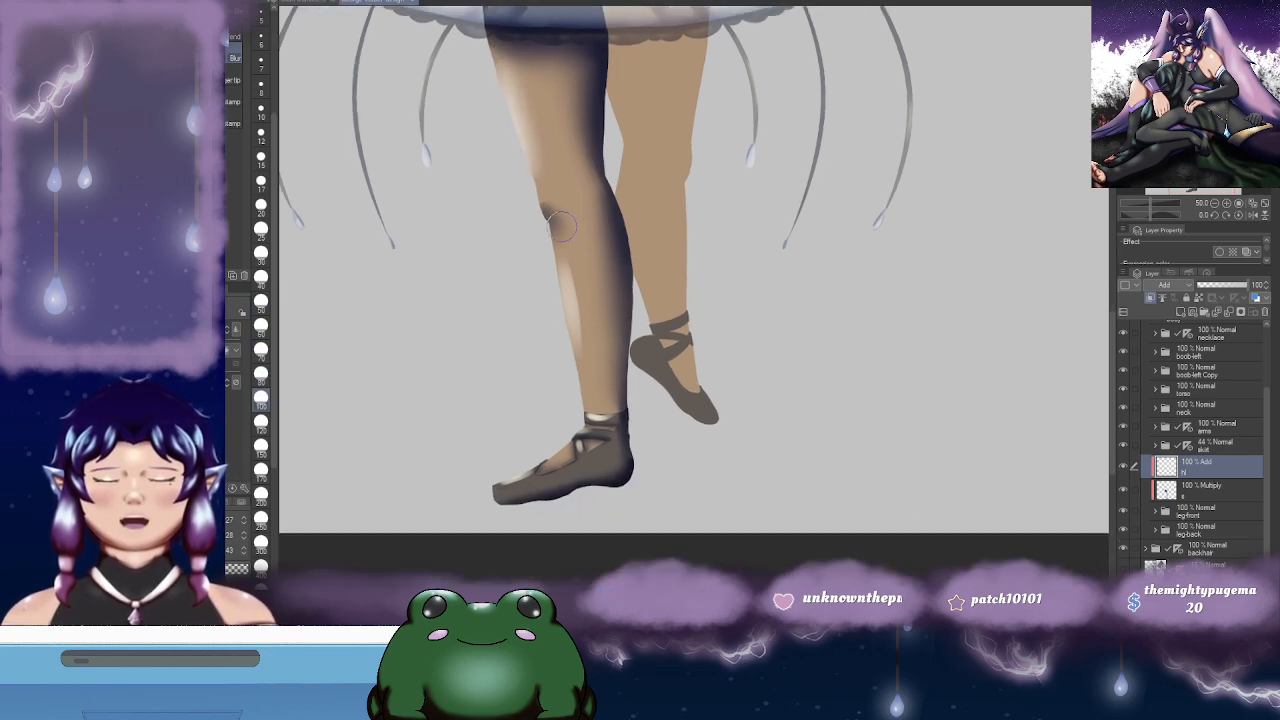
{"action": "left_click_drag", "start_coordinate": [614, 368], "coordinate": [640, 230]}
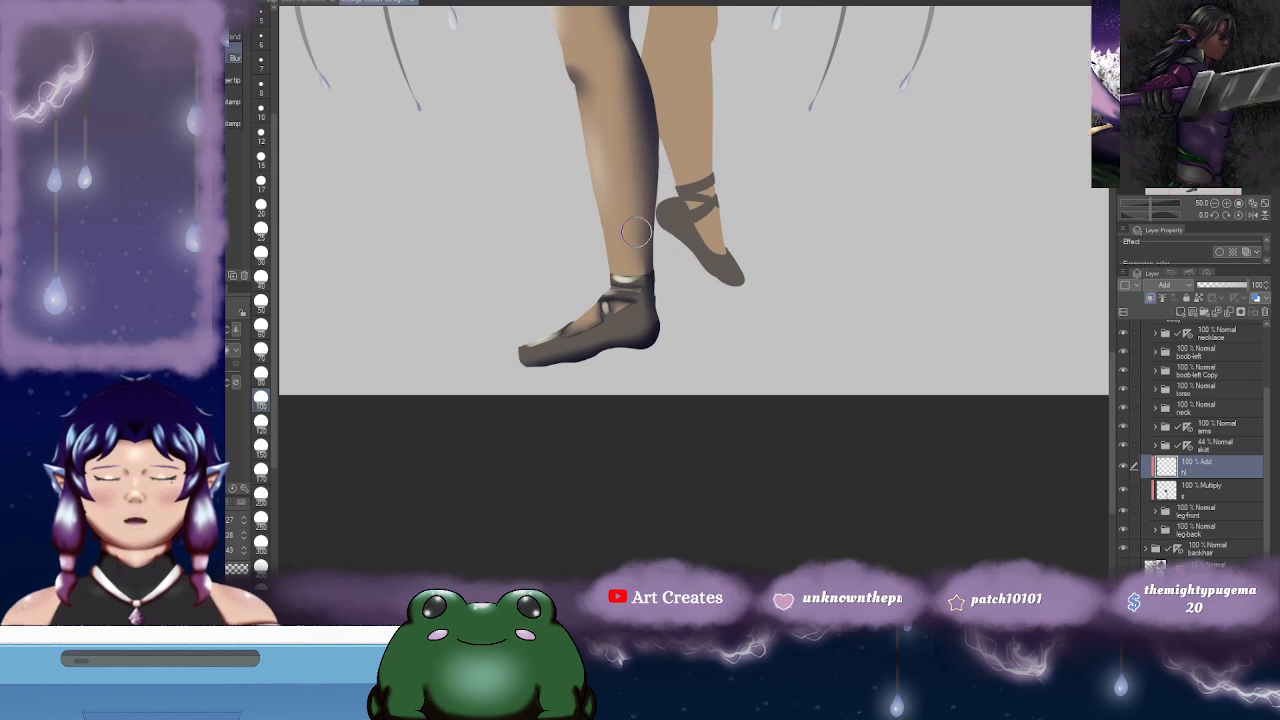
- Soften the highlights on the front shoe and its ankle straps with the Blur tool, working at sizes 30, 70 and 40
{"action": "left_click", "coordinate": [261, 252]}
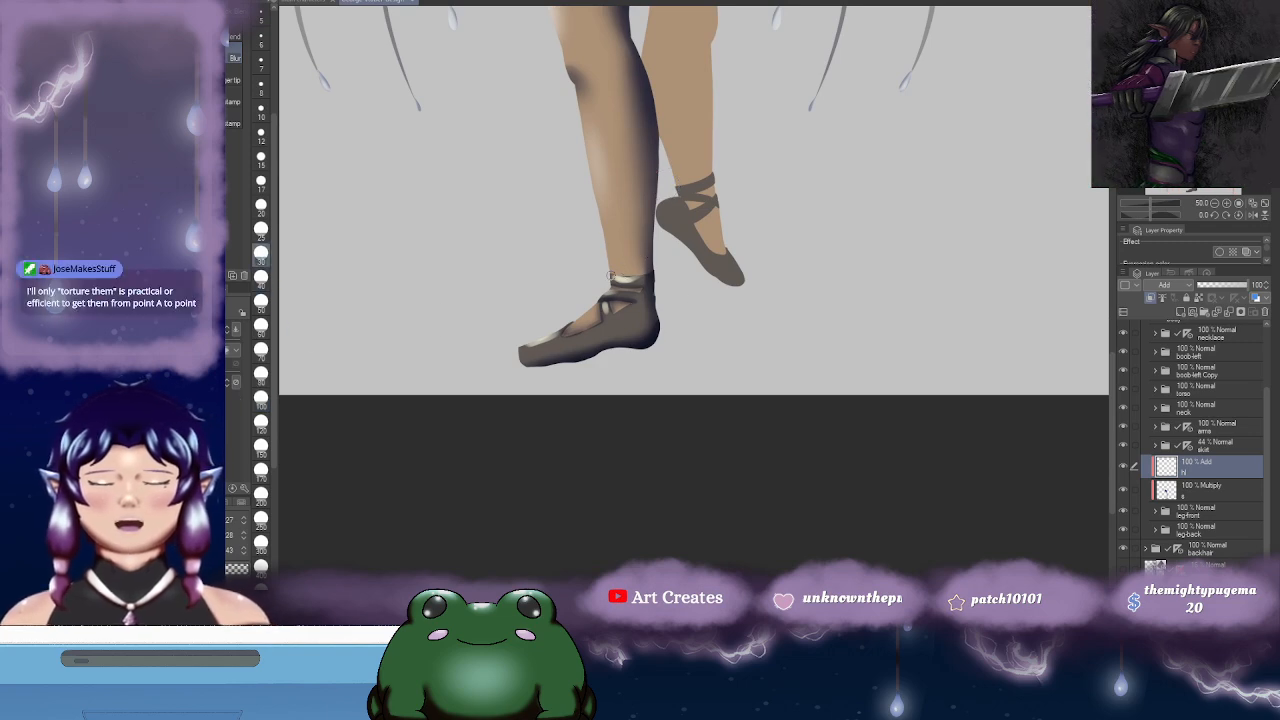
{"action": "left_click", "coordinate": [261, 348]}
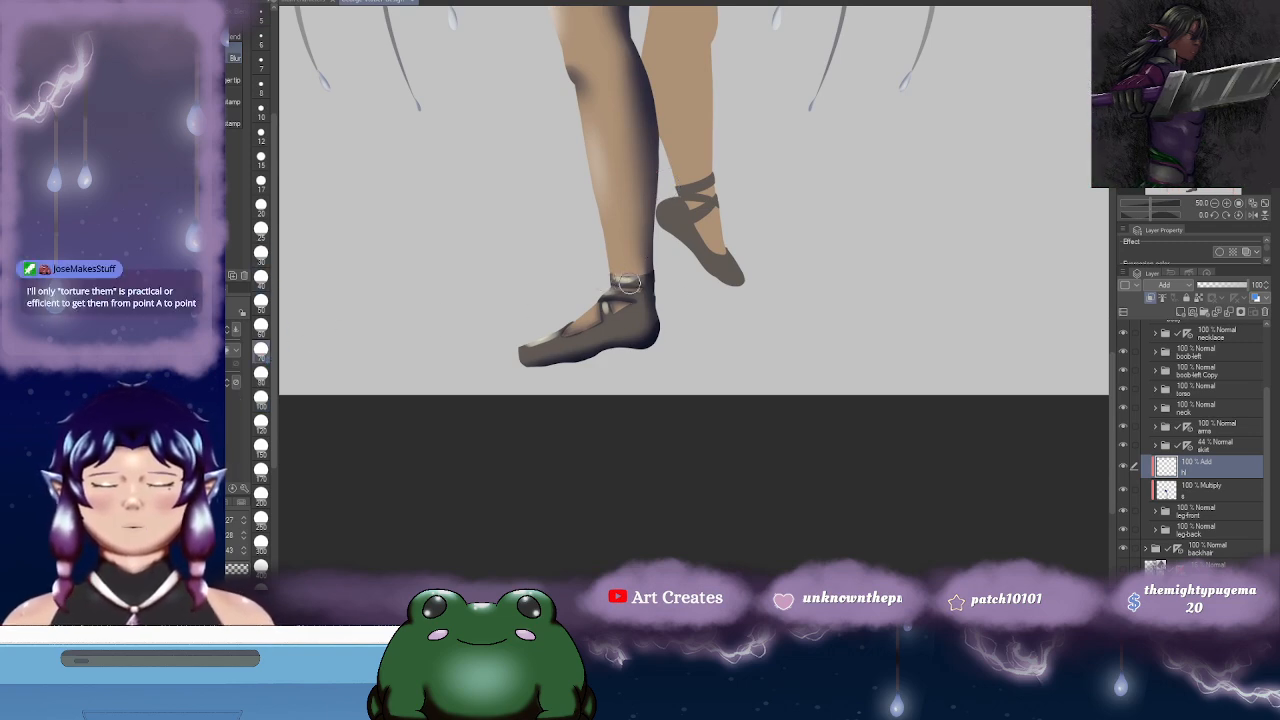
{"action": "left_click_drag", "start_coordinate": [622, 283], "coordinate": [705, 273]}
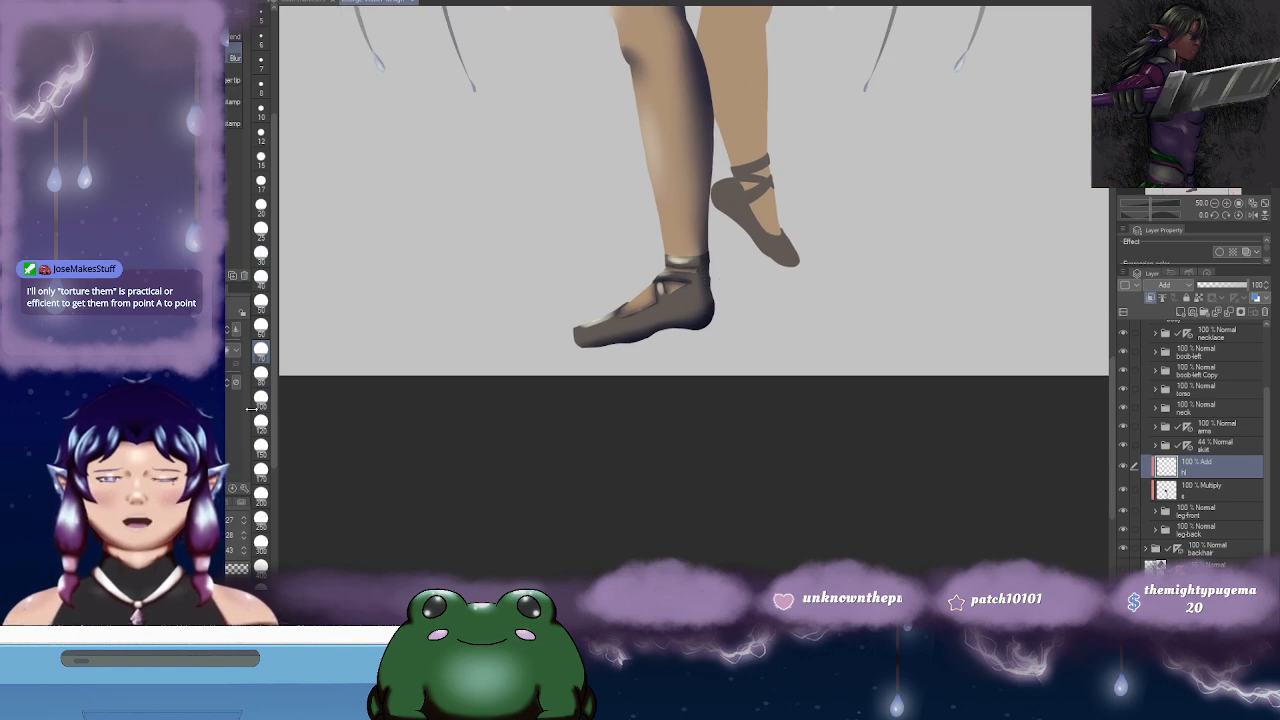
{"action": "left_click", "coordinate": [261, 275]}
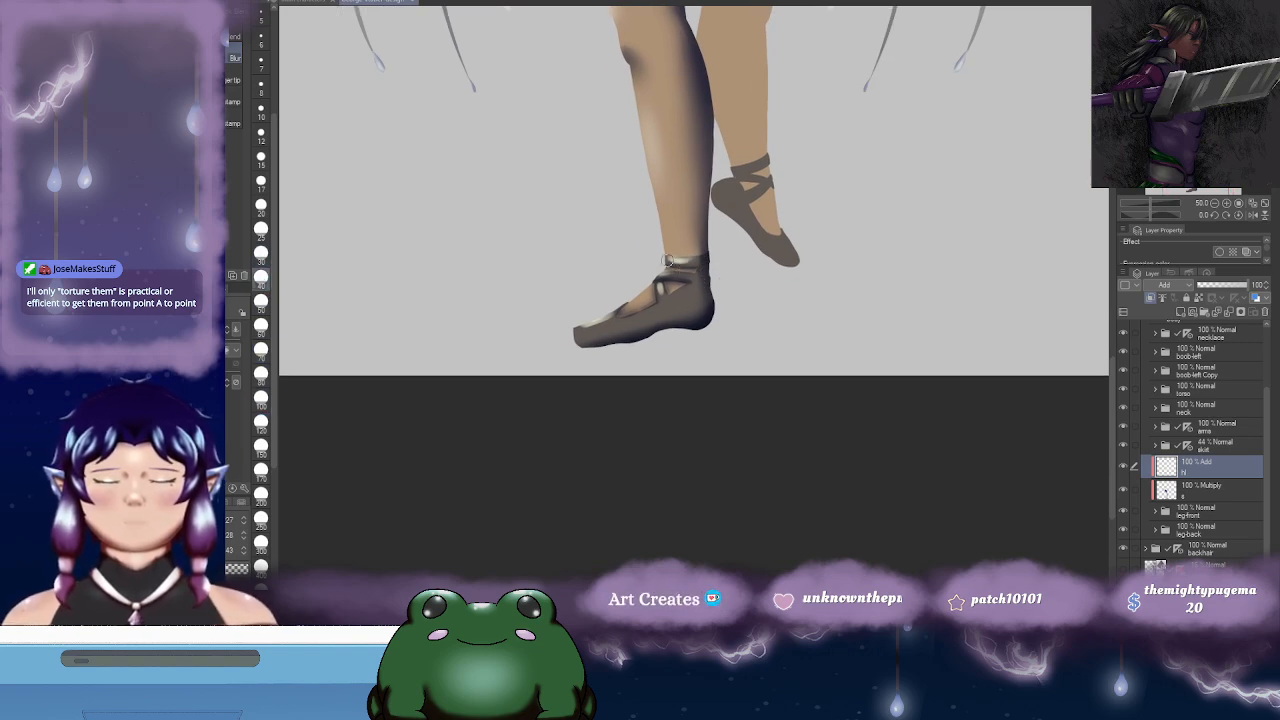
{"action": "mouse_move", "coordinate": [667, 260]}
{"action": "left_mouse_down"}
{"action": "mouse_move", "coordinate": [711, 266]}
{"action": "mouse_move", "coordinate": [677, 261]}
{"action": "left_mouse_up"}
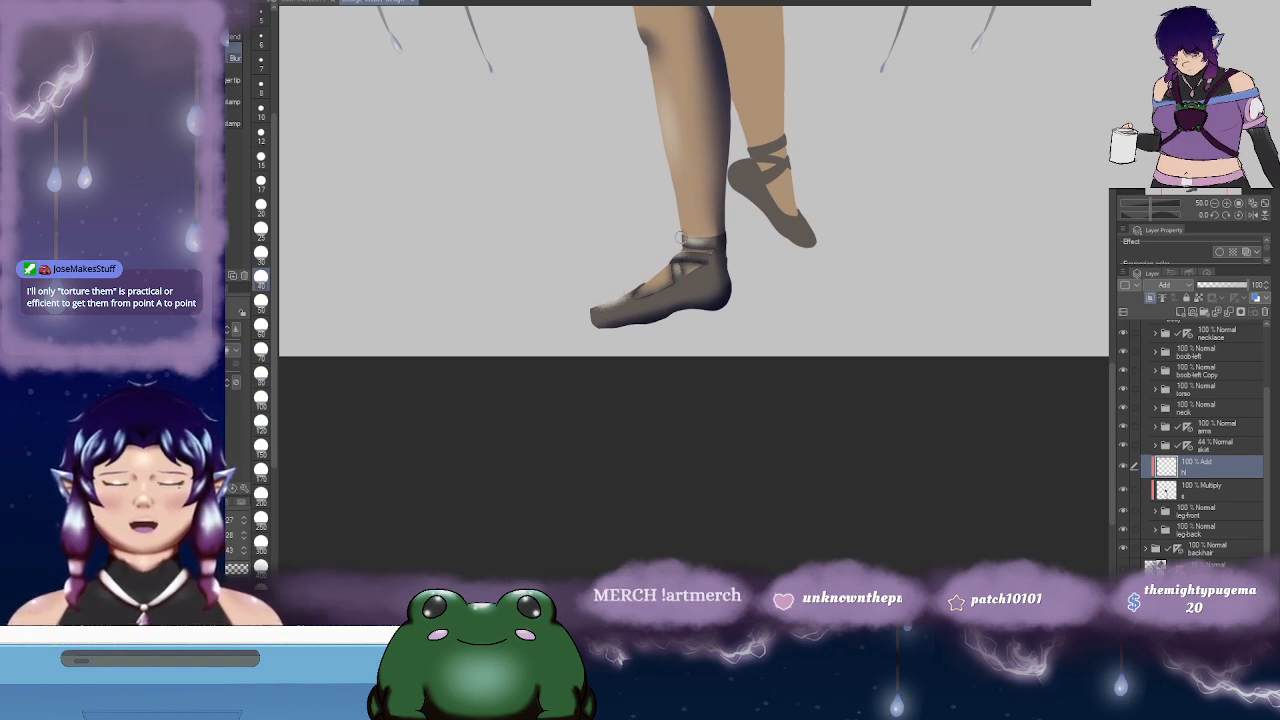
- Add a new raster layer directly above the leg-back folder
{"action": "scroll", "coordinate": [697, 256], "scroll_direction": "up", "scroll_amount": 5}
{"action": "left_click_drag", "start_coordinate": [651, 328], "coordinate": [649, 332]}
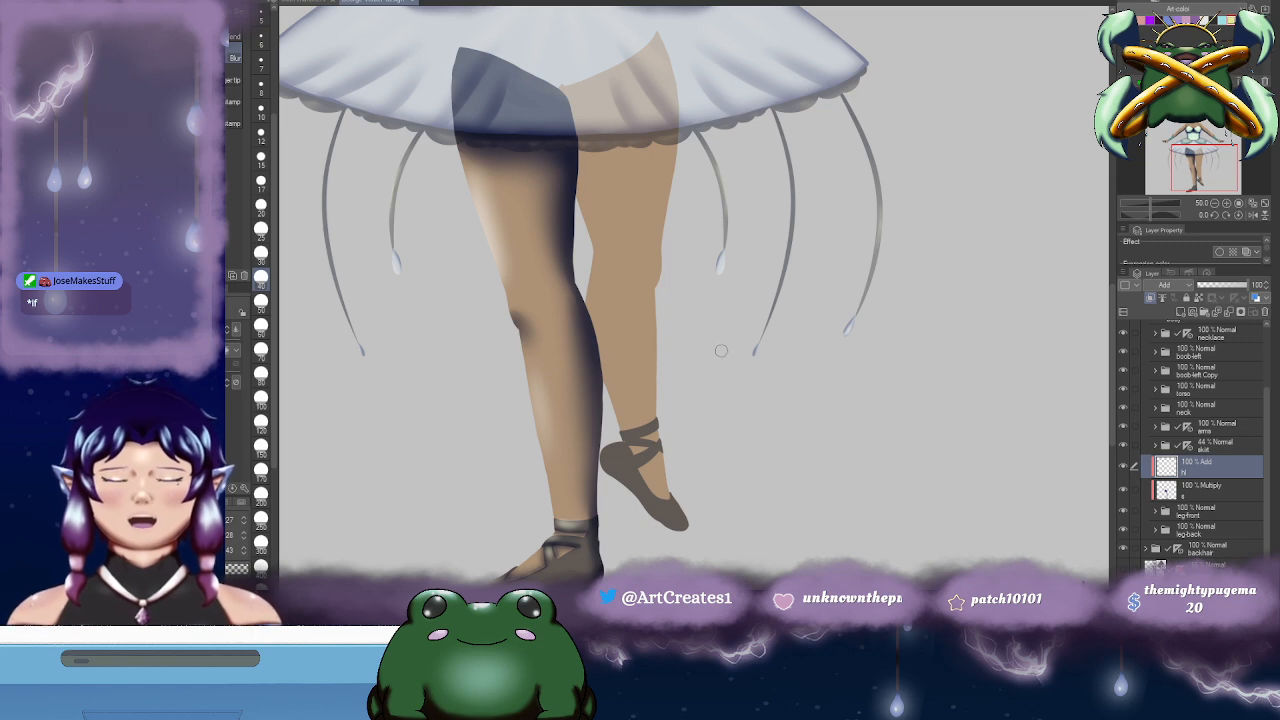
{"action": "scroll", "coordinate": [690, 340], "scroll_direction": "up", "scroll_amount": 2}
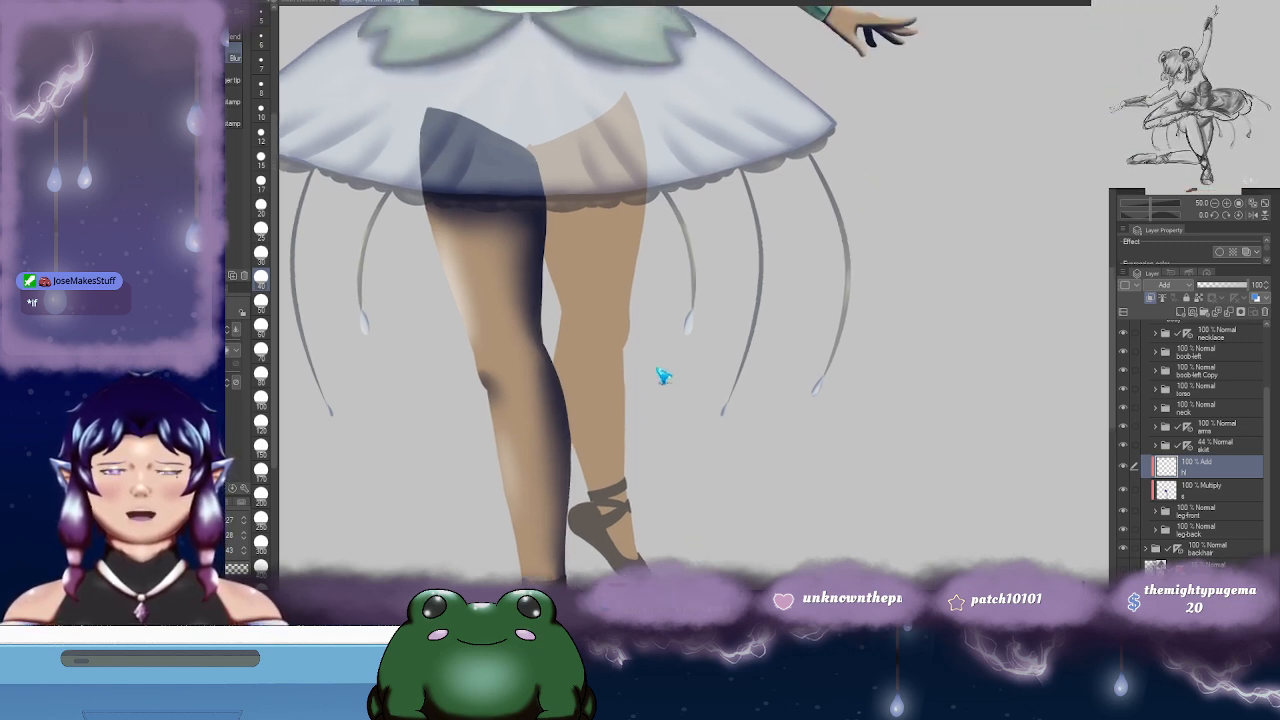
{"action": "scroll", "coordinate": [664, 375], "scroll_direction": "down", "scroll_amount": 3}
{"action": "scroll", "coordinate": [657, 374], "scroll_direction": "up", "scroll_amount": 1}
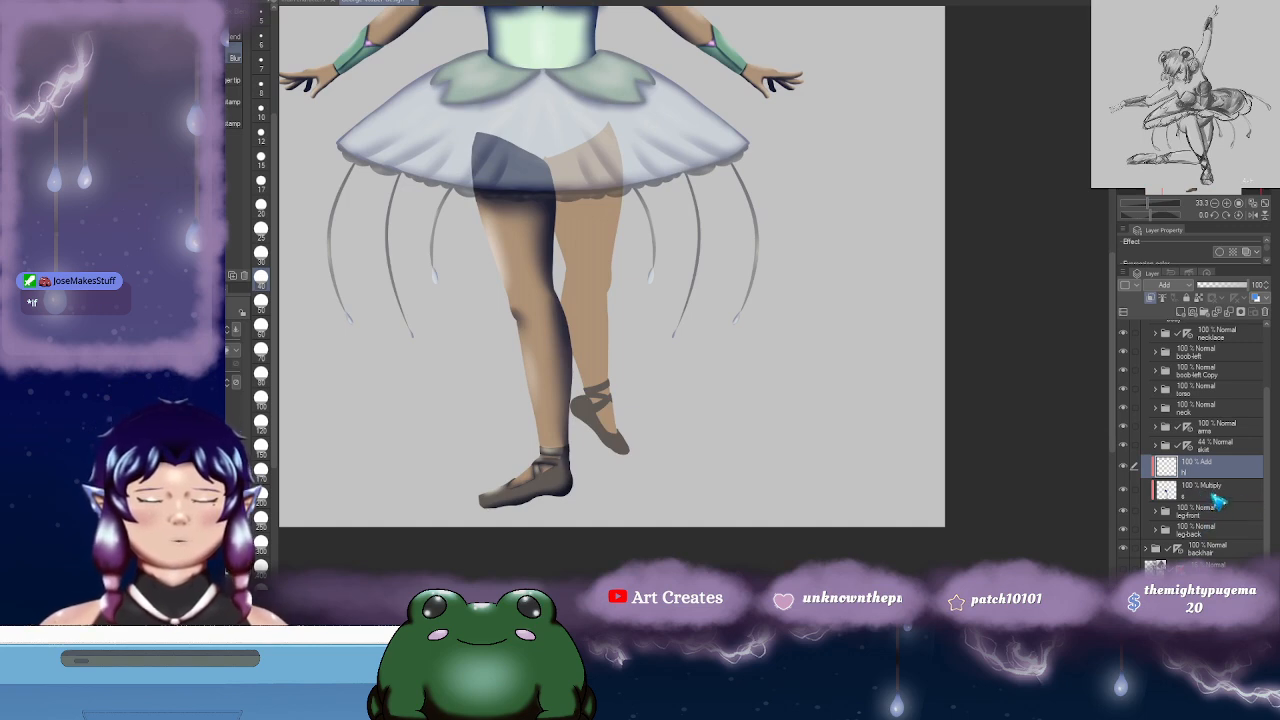
{"action": "left_click", "coordinate": [1200, 530]}
{"action": "left_click", "coordinate": [1181, 313]}
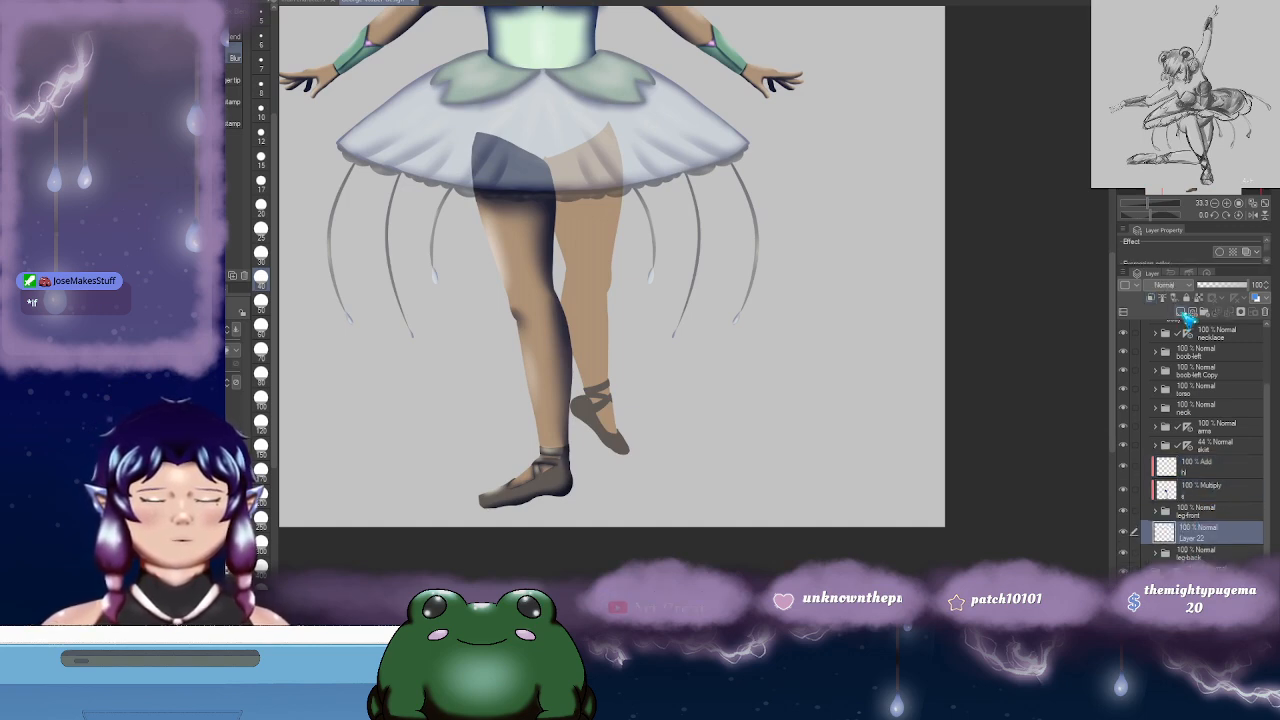
- Set up two clipped layers above the leg-back folder, naming the upper one "hl" and setting the lower one to Multiply
{"action": "left_click", "coordinate": [1205, 553]}
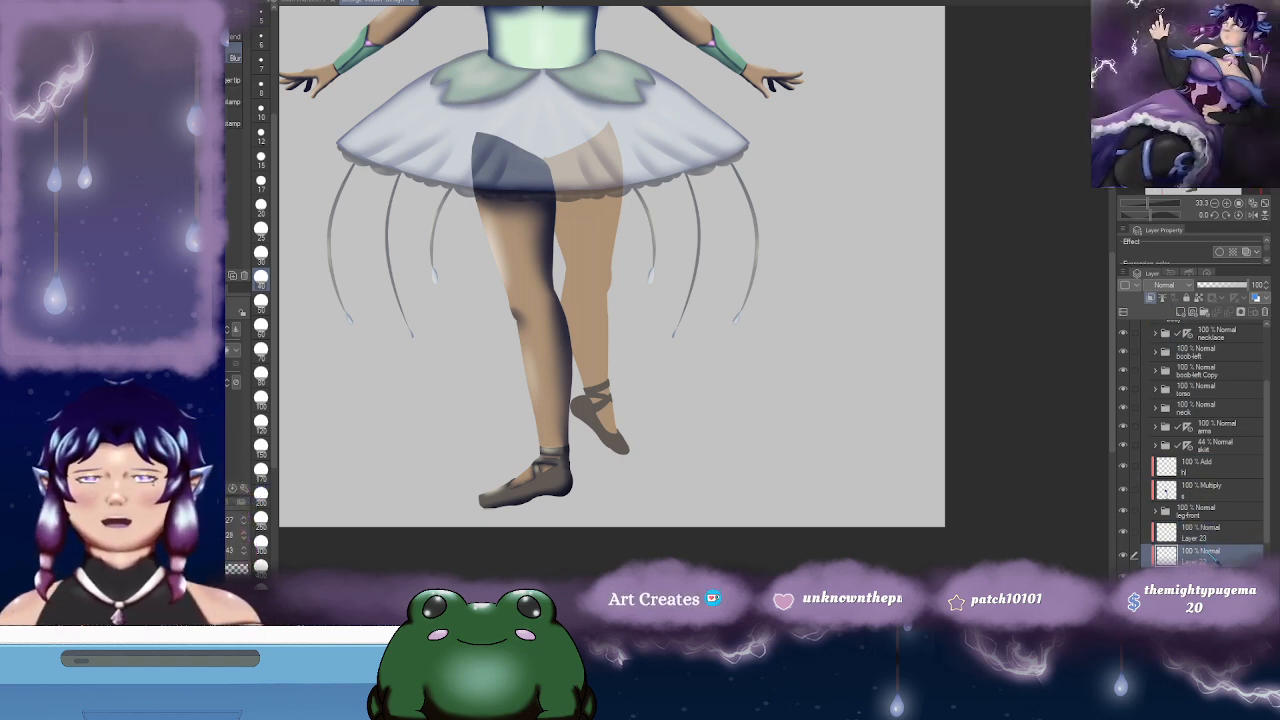
{"action": "left_click", "coordinate": [1210, 537]}
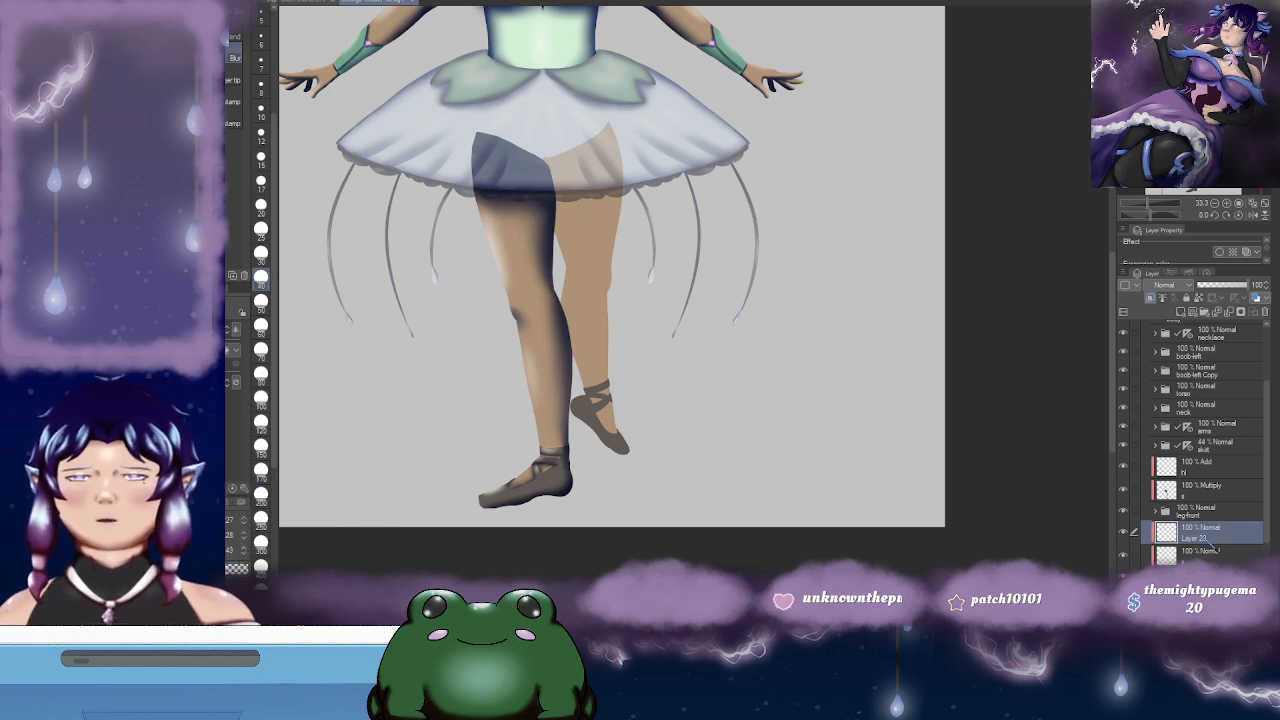
{"action": "left_click", "coordinate": [1205, 553]}
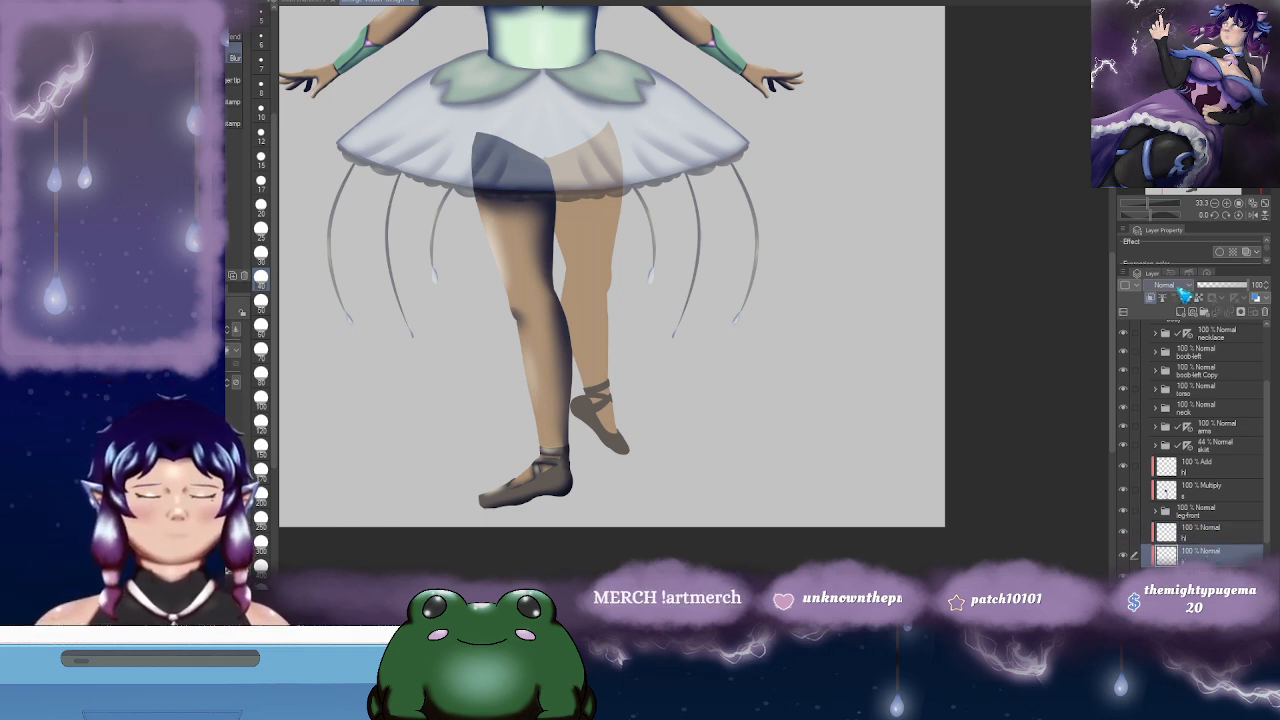
{"action": "scroll", "coordinate": [1183, 292], "scroll_direction": "down", "scroll_amount": 2}
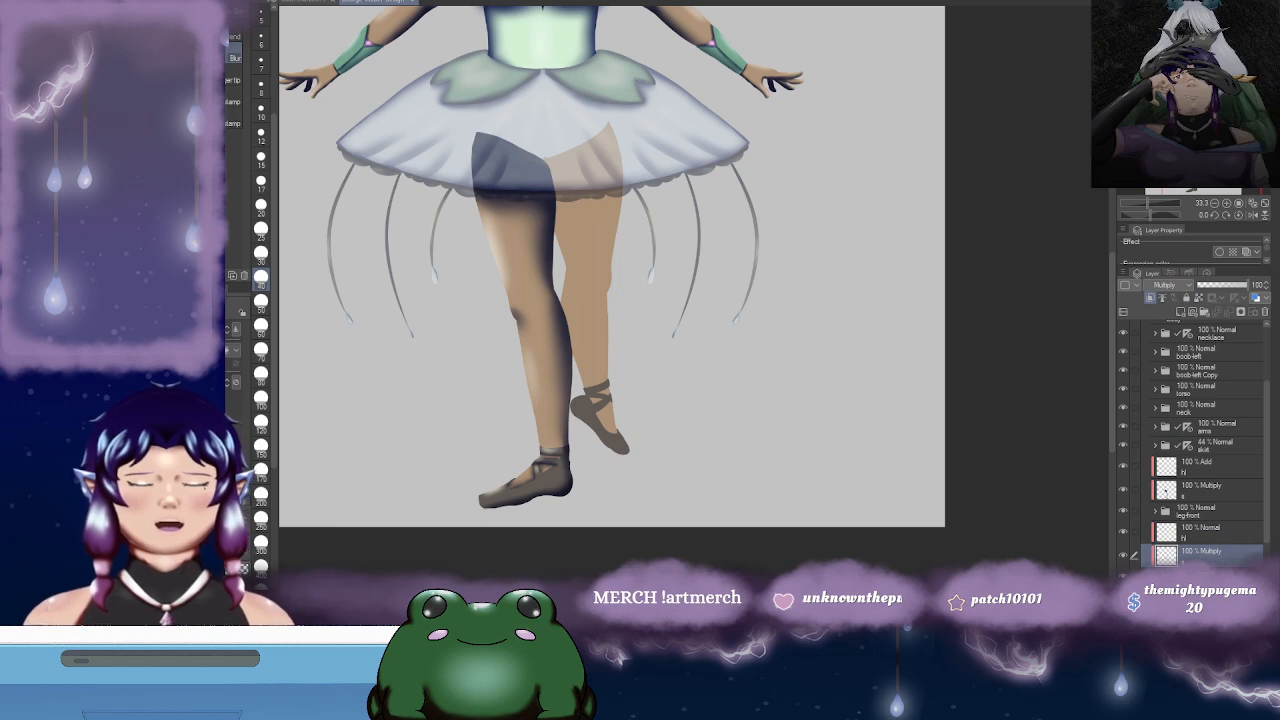
- Paint a dark shadow across the back leg's upper thigh beneath the skirt with the brush at size 170
{"action": "left_click_drag", "start_coordinate": [624, 225], "coordinate": [650, 229]}
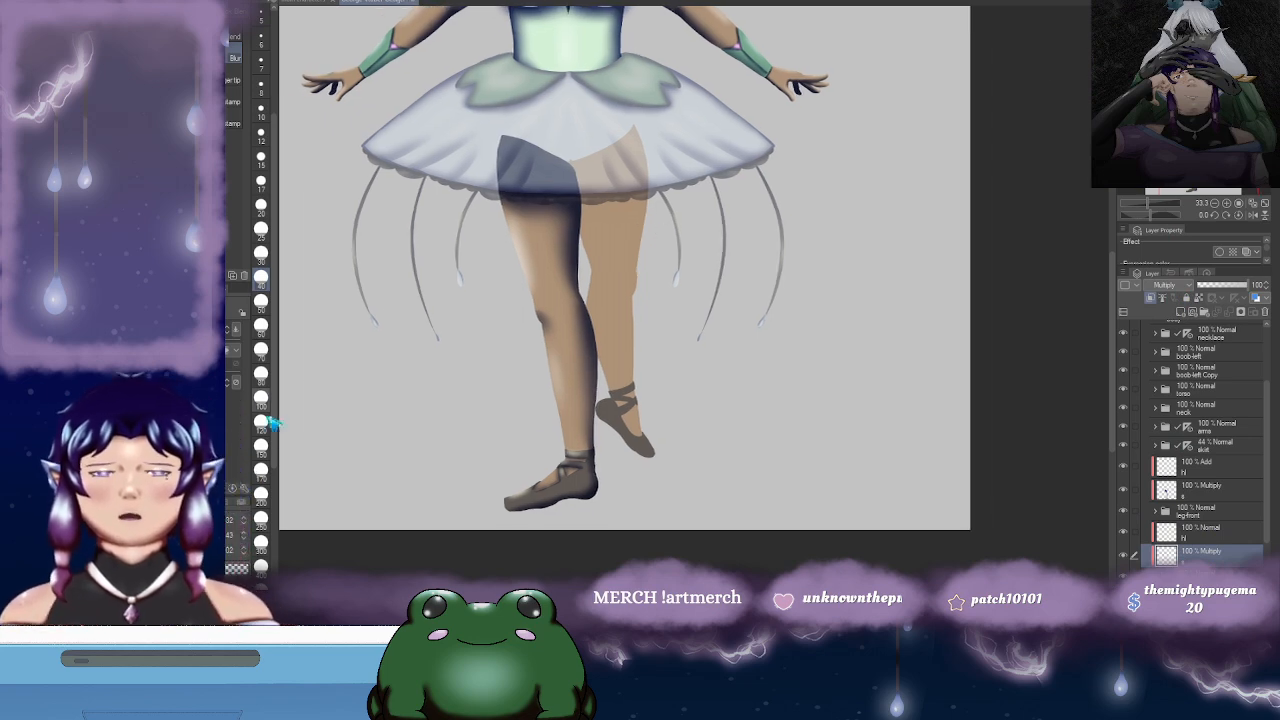
{"action": "left_click_drag", "start_coordinate": [575, 188], "coordinate": [565, 200]}
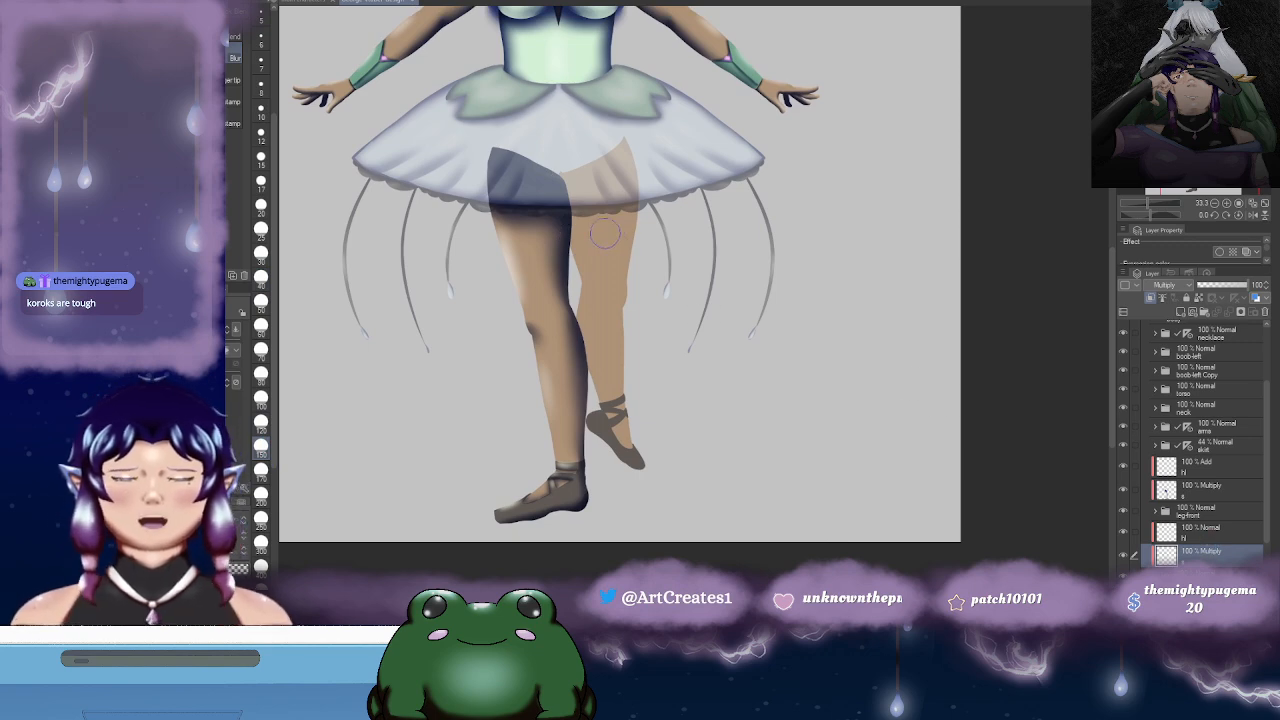
{"action": "key", "text": "b"}
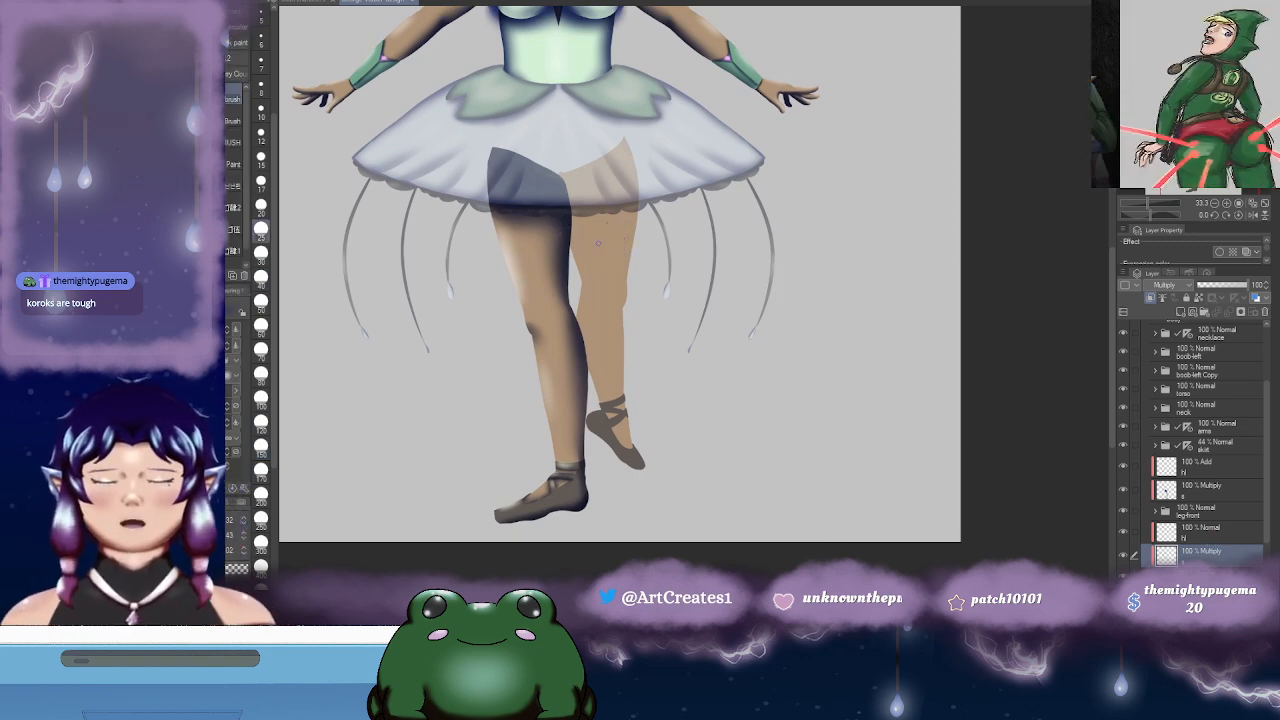
{"action": "left_click_drag", "start_coordinate": [606, 240], "coordinate": [585, 236]}
{"action": "left_click", "coordinate": [261, 469]}
{"action": "left_click_drag", "start_coordinate": [560, 160], "coordinate": [556, 170]}
{"action": "mouse_move", "coordinate": [546, 180]}
{"action": "left_mouse_down"}
{"action": "mouse_move", "coordinate": [540, 205]}
{"action": "mouse_move", "coordinate": [571, 152]}
{"action": "mouse_move", "coordinate": [580, 185]}
{"action": "mouse_move", "coordinate": [564, 200]}
{"action": "mouse_move", "coordinate": [560, 184]}
{"action": "mouse_move", "coordinate": [592, 166]}
{"action": "mouse_move", "coordinate": [548, 196]}
{"action": "mouse_move", "coordinate": [581, 160]}
{"action": "mouse_move", "coordinate": [566, 148]}
{"action": "mouse_move", "coordinate": [611, 126]}
{"action": "mouse_move", "coordinate": [557, 190]}
{"action": "mouse_move", "coordinate": [558, 224]}
{"action": "mouse_move", "coordinate": [653, 122]}
{"action": "left_mouse_up"}
- Paint shadows along the back leg's inner and outer edges and onto its shoe with the brush at size 100
{"action": "left_click", "coordinate": [261, 397]}
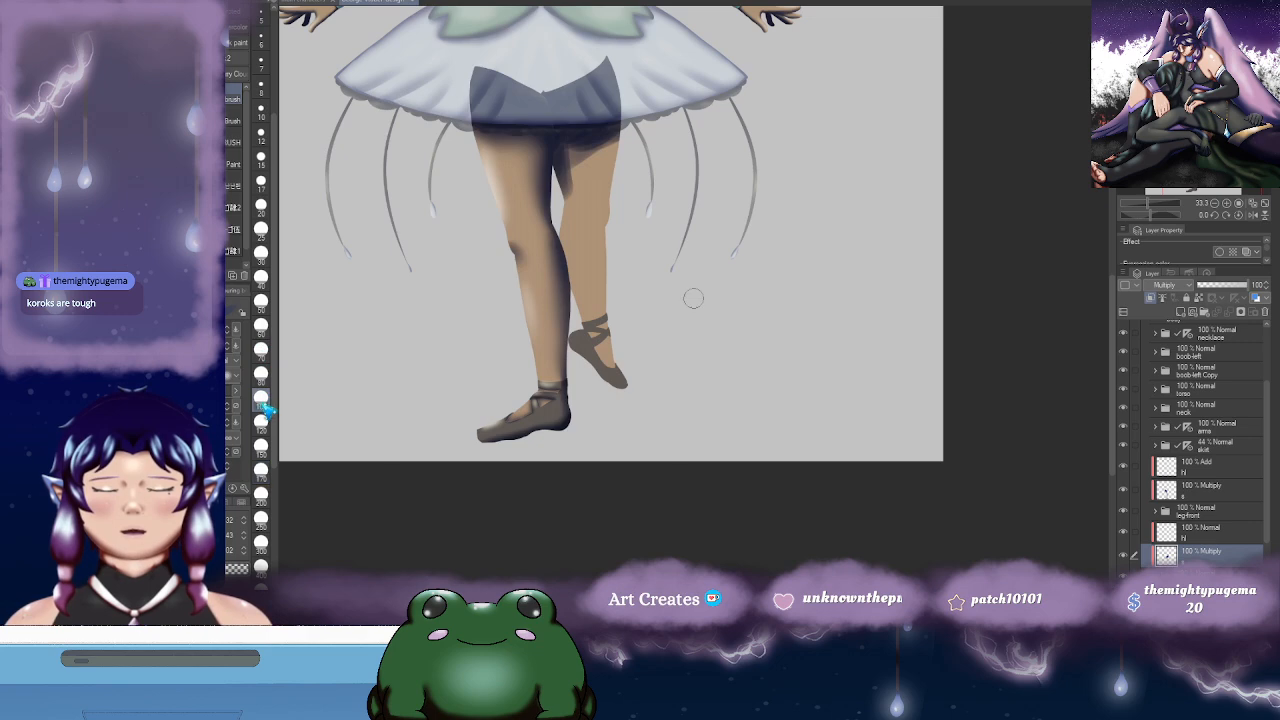
{"action": "left_click_drag", "start_coordinate": [558, 150], "coordinate": [563, 195]}
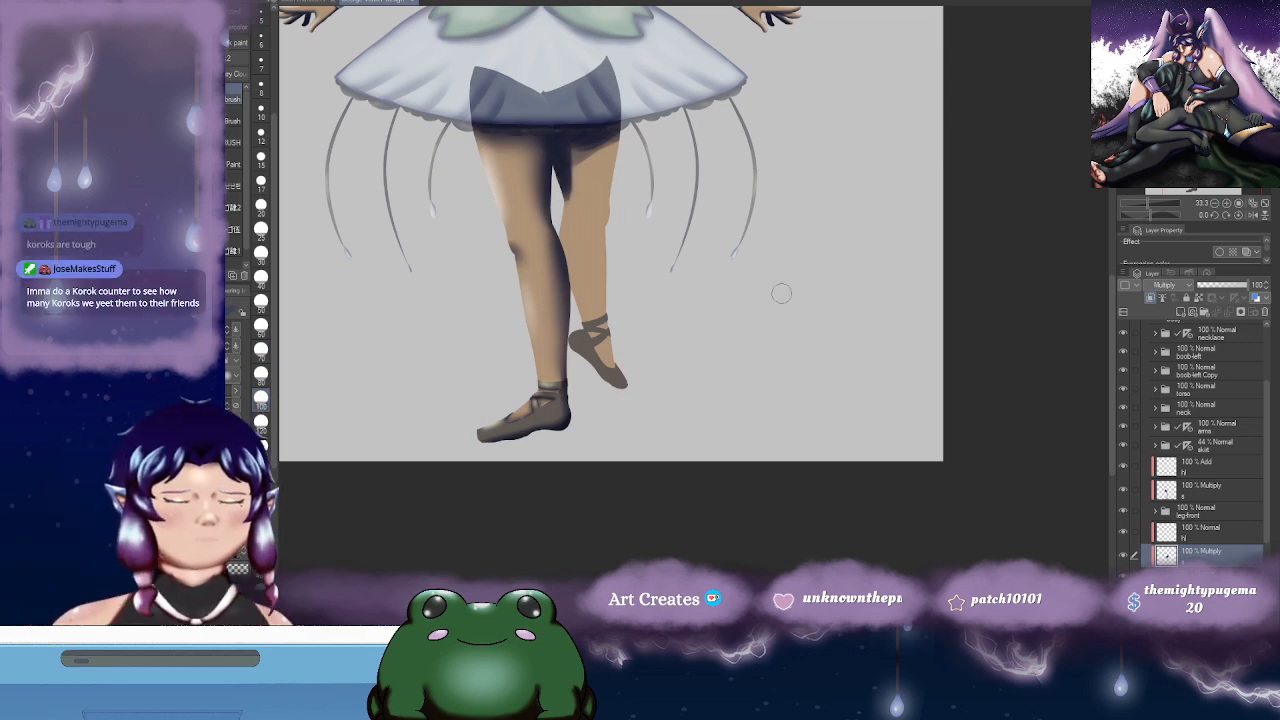
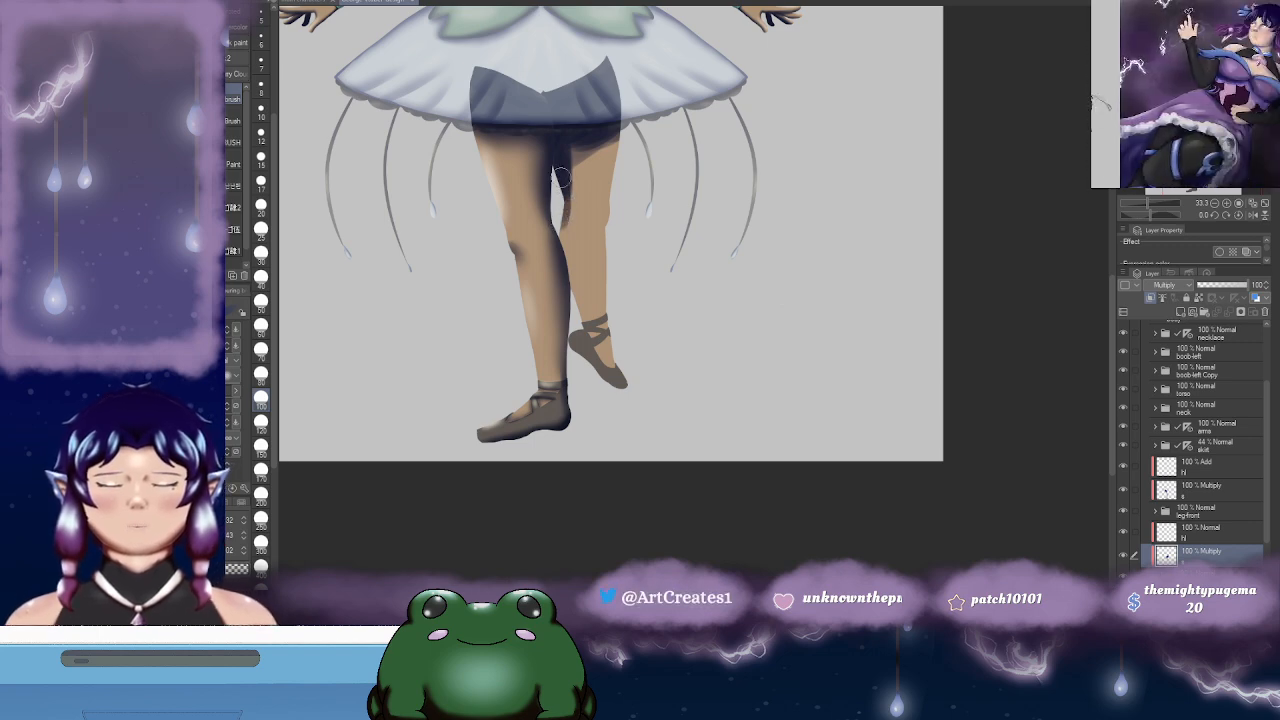
{"action": "mouse_move", "coordinate": [564, 177]}
{"action": "left_mouse_down"}
{"action": "mouse_move", "coordinate": [555, 237]}
{"action": "mouse_move", "coordinate": [560, 256]}
{"action": "mouse_move", "coordinate": [556, 225]}
{"action": "mouse_move", "coordinate": [576, 307]}
{"action": "left_mouse_up"}
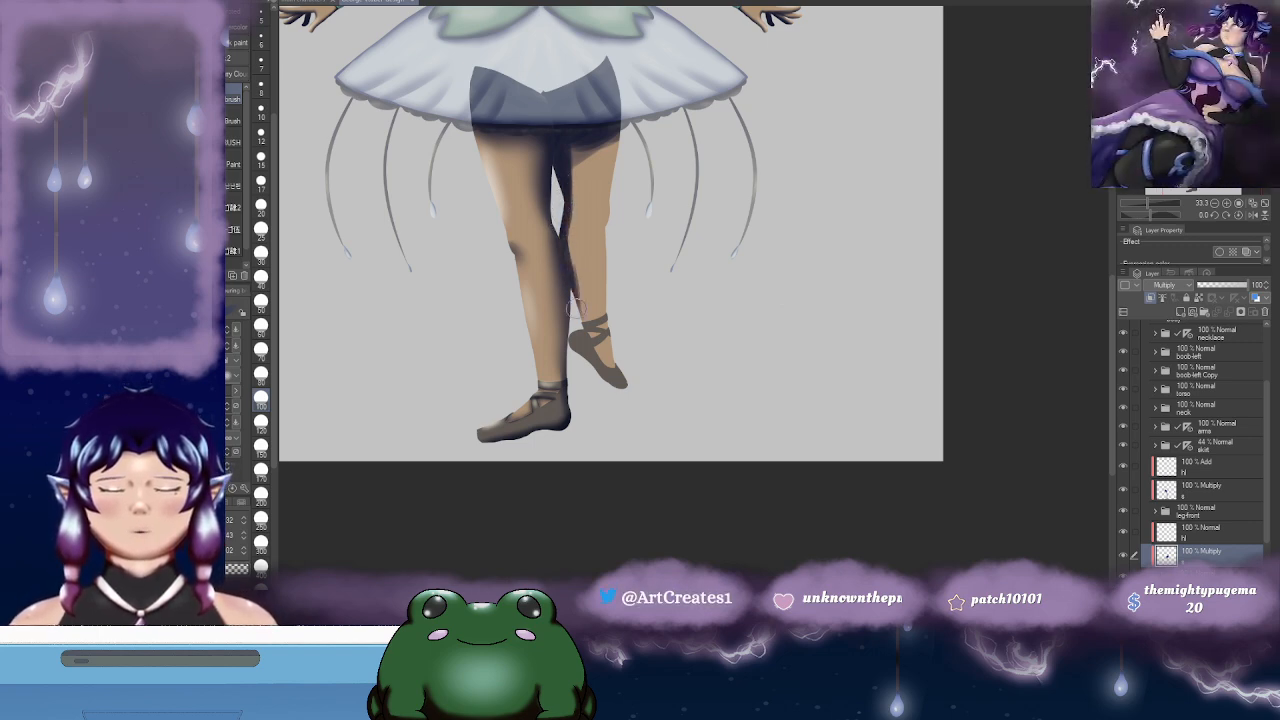
{"action": "mouse_move", "coordinate": [610, 133]}
{"action": "left_mouse_down"}
{"action": "mouse_move", "coordinate": [611, 171]}
{"action": "mouse_move", "coordinate": [612, 132]}
{"action": "mouse_move", "coordinate": [572, 148]}
{"action": "mouse_move", "coordinate": [615, 130]}
{"action": "mouse_move", "coordinate": [600, 250]}
{"action": "mouse_move", "coordinate": [597, 232]}
{"action": "mouse_move", "coordinate": [610, 331]}
{"action": "mouse_move", "coordinate": [579, 326]}
{"action": "mouse_move", "coordinate": [571, 290]}
{"action": "mouse_move", "coordinate": [573, 340]}
{"action": "mouse_move", "coordinate": [620, 388]}
{"action": "left_mouse_up"}
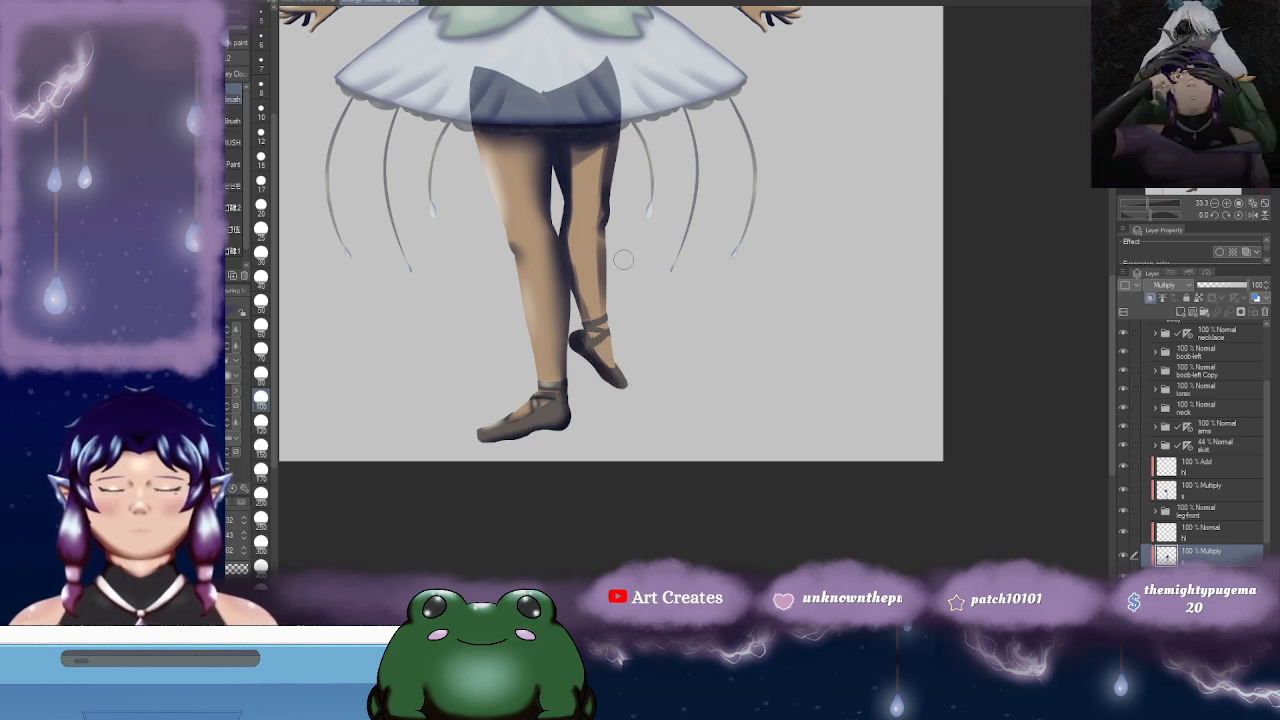
- Paint shadows on the ankle straps and shoe opening of the back foot with a size 20 brush on the Multiply layer
{"action": "scroll", "coordinate": [608, 280], "scroll_direction": "up", "scroll_amount": 2}
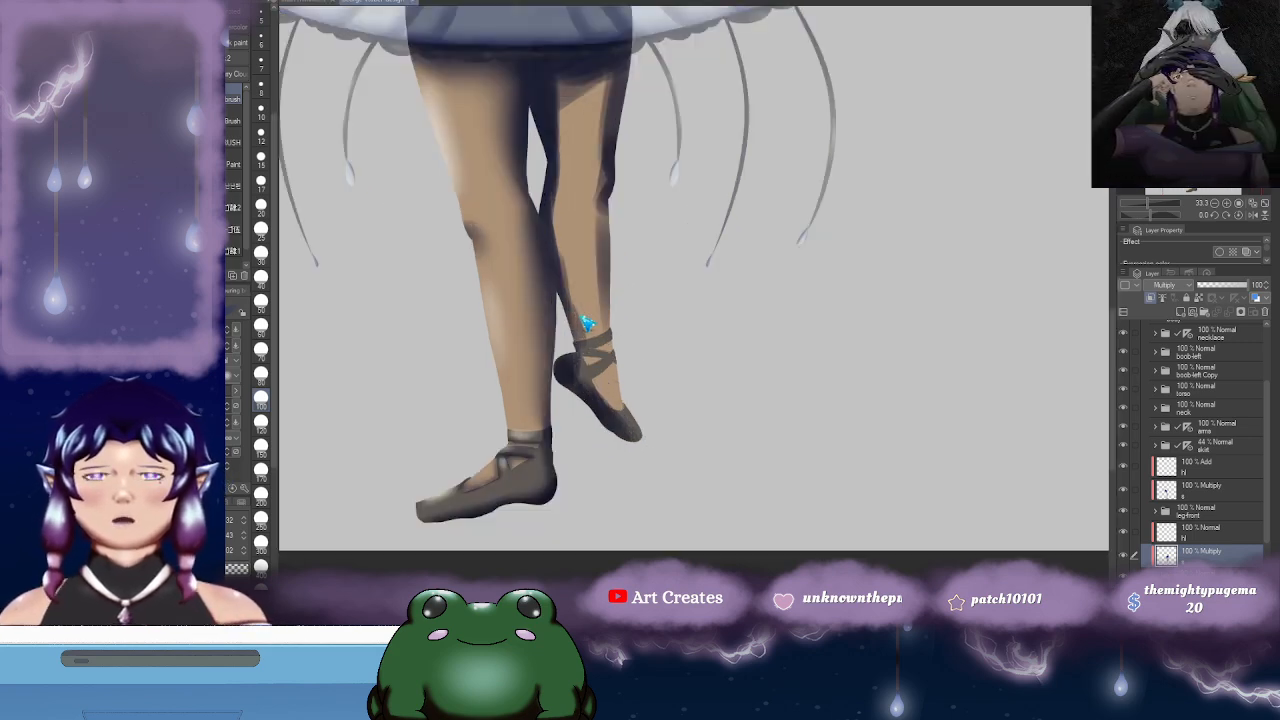
{"action": "left_click_drag", "start_coordinate": [690, 299], "coordinate": [674, 277]}
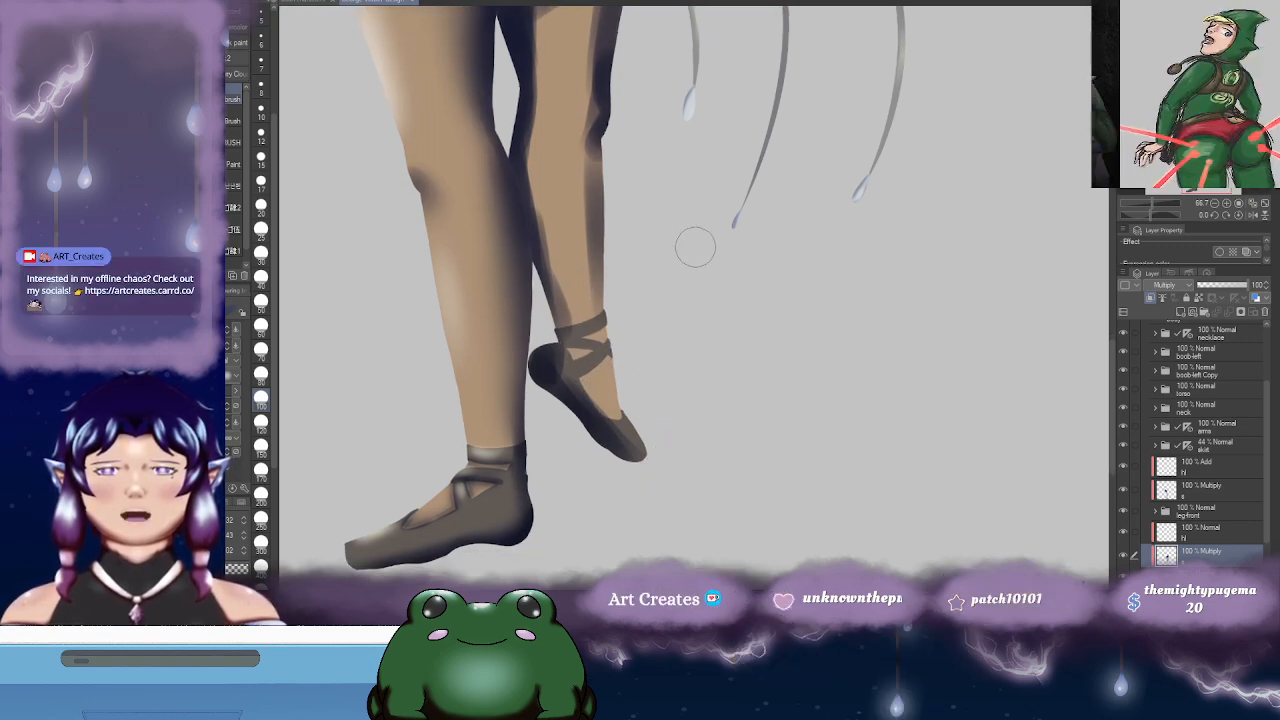
{"action": "left_click_drag", "start_coordinate": [694, 252], "coordinate": [668, 234]}
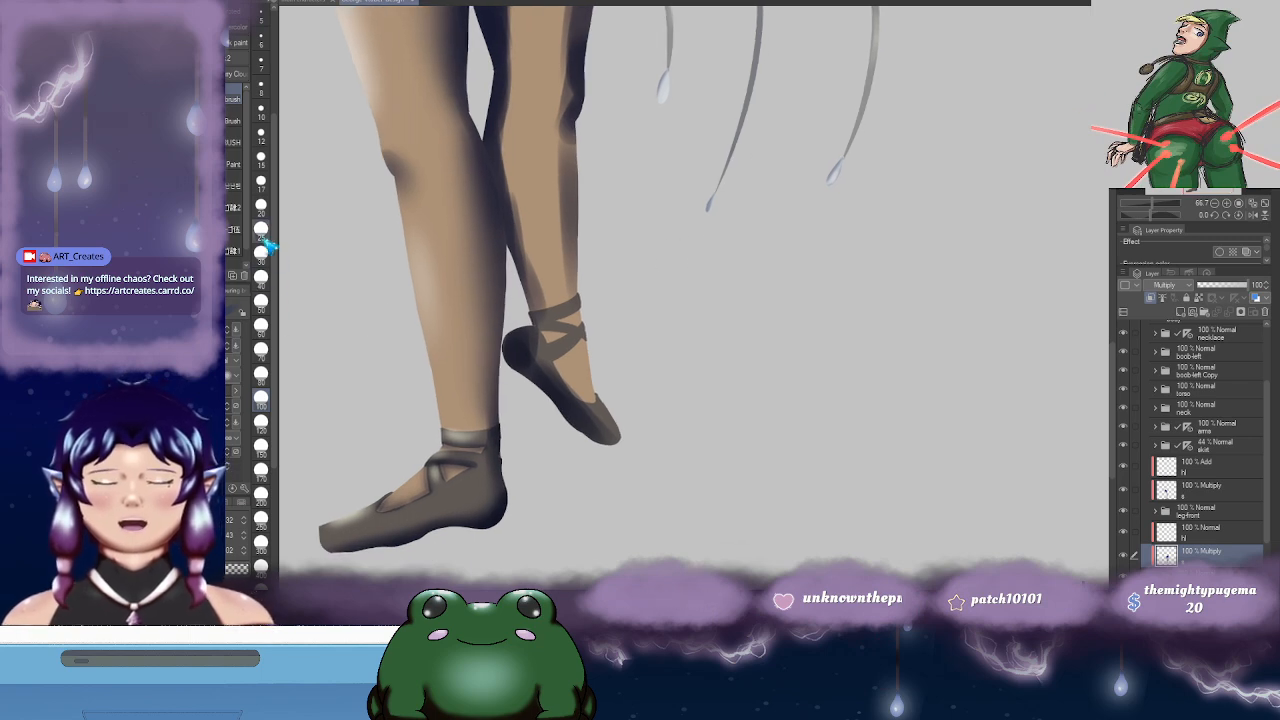
{"action": "left_click", "coordinate": [261, 205]}
{"action": "mouse_move", "coordinate": [526, 320]}
{"action": "left_mouse_down"}
{"action": "mouse_move", "coordinate": [585, 297]}
{"action": "mouse_move", "coordinate": [559, 297]}
{"action": "mouse_move", "coordinate": [562, 278]}
{"action": "mouse_move", "coordinate": [547, 303]}
{"action": "left_mouse_up"}
{"action": "left_click_drag", "start_coordinate": [552, 302], "coordinate": [550, 286]}
{"action": "mouse_move", "coordinate": [556, 281]}
{"action": "left_mouse_down"}
{"action": "mouse_move", "coordinate": [547, 302]}
{"action": "mouse_move", "coordinate": [550, 282]}
{"action": "mouse_move", "coordinate": [588, 270]}
{"action": "mouse_move", "coordinate": [585, 257]}
{"action": "left_mouse_up"}
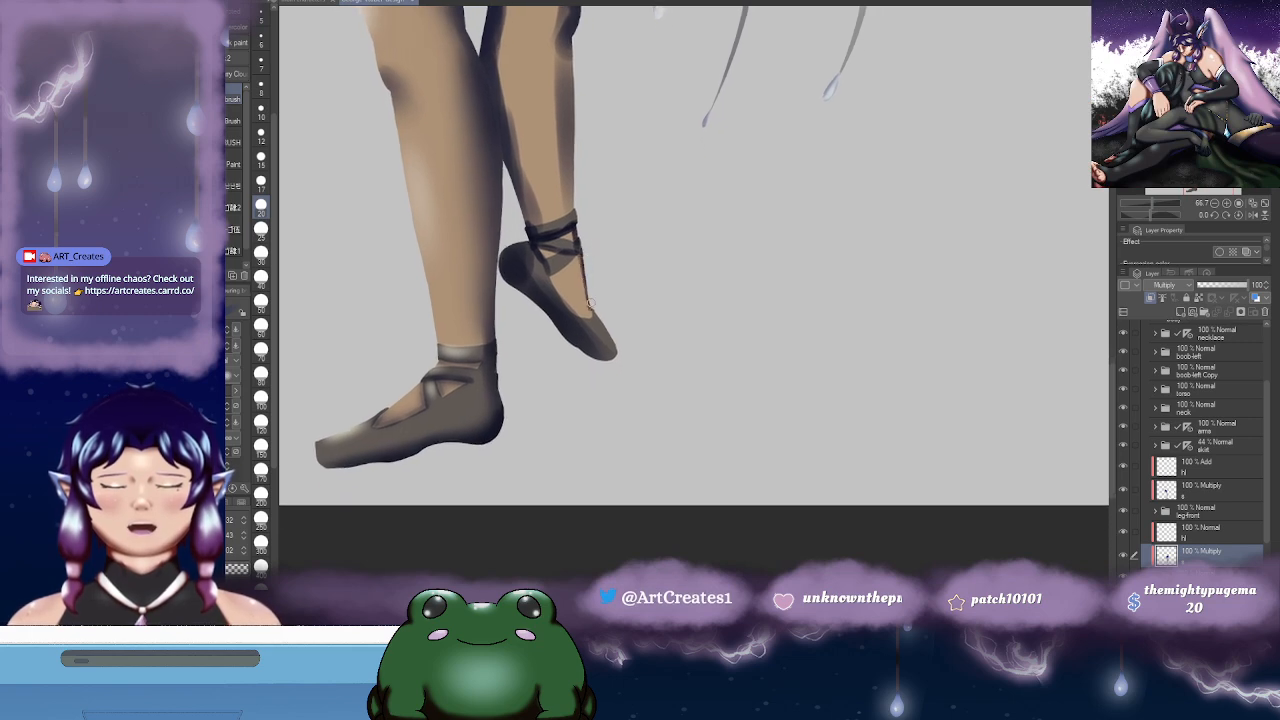
{"action": "mouse_move", "coordinate": [591, 302]}
{"action": "left_mouse_down"}
{"action": "mouse_move", "coordinate": [551, 262]}
{"action": "mouse_move", "coordinate": [600, 302]}
{"action": "left_mouse_up"}
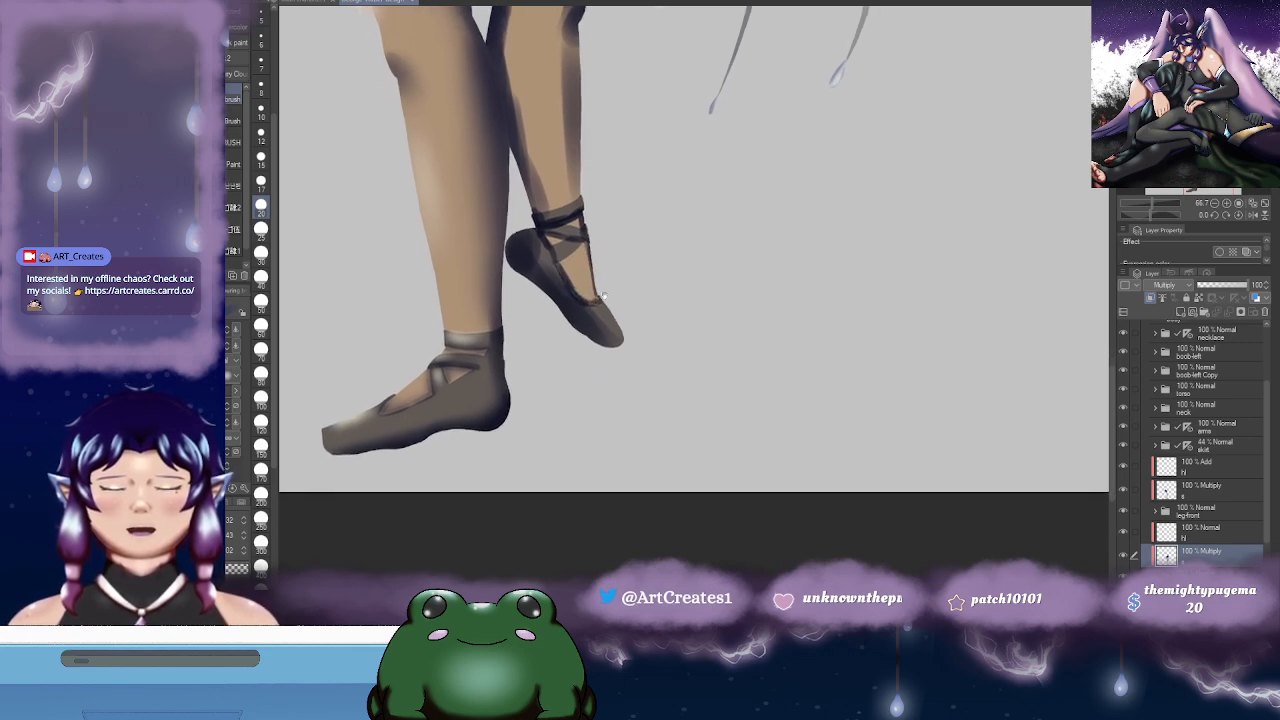
{"action": "left_click_drag", "start_coordinate": [554, 240], "coordinate": [580, 240]}
- Blur the shadow edges along the back leg from the skirt hem to the ankle with a large Blur brush
{"action": "mouse_move", "coordinate": [588, 232]}
{"action": "left_mouse_down"}
{"action": "mouse_move", "coordinate": [611, 204]}
{"action": "mouse_move", "coordinate": [568, 375]}
{"action": "left_mouse_up"}
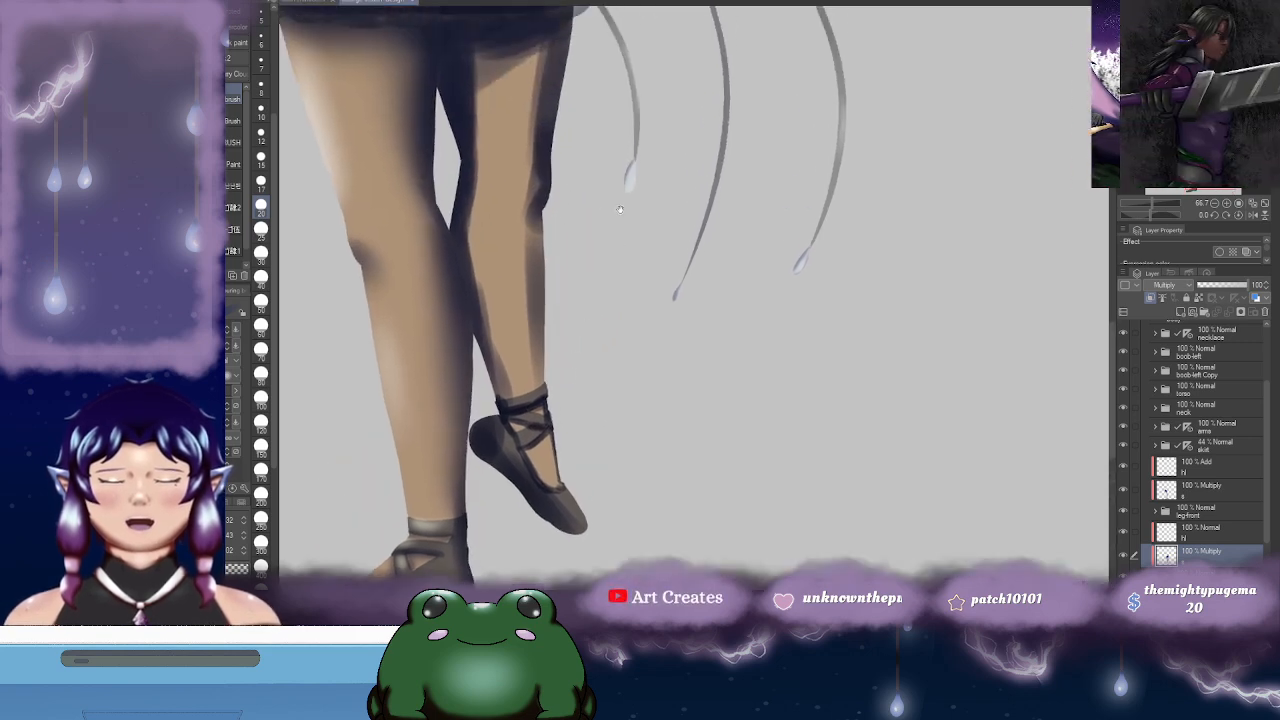
{"action": "key", "text": "j"}
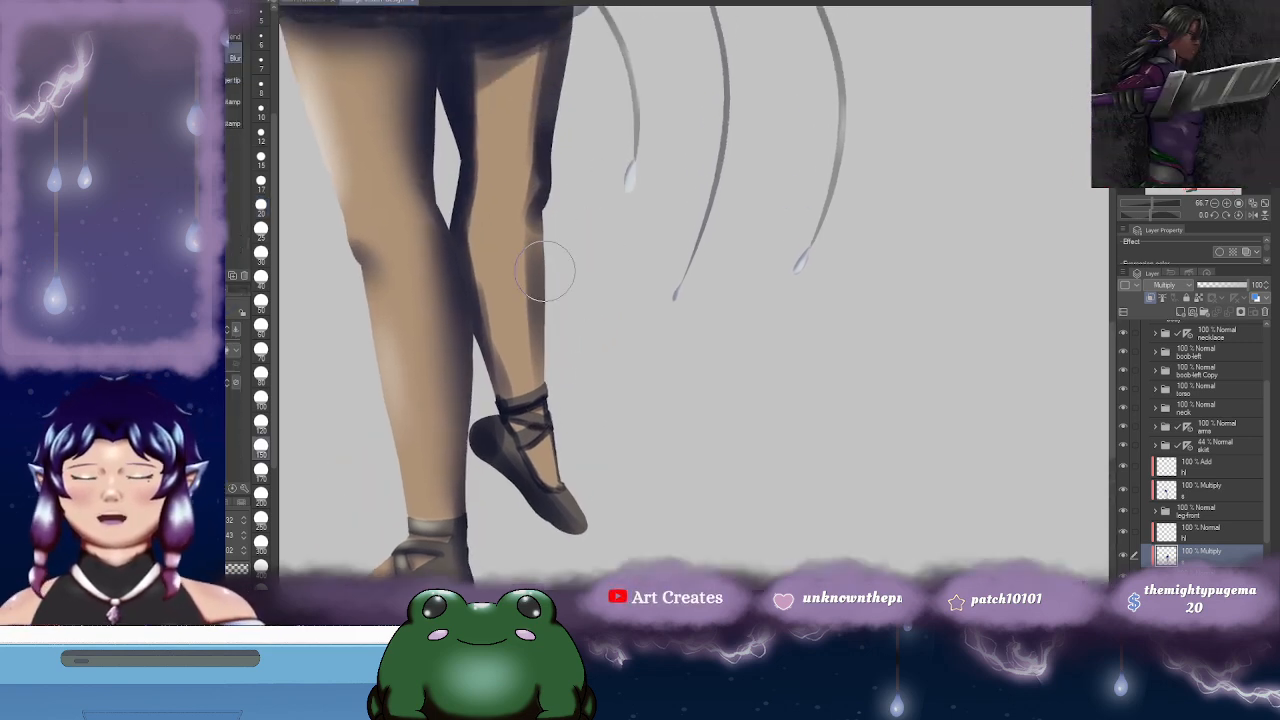
{"action": "mouse_move", "coordinate": [554, 268]}
{"action": "left_mouse_down"}
{"action": "mouse_move", "coordinate": [549, 254]}
{"action": "mouse_move", "coordinate": [554, 277]}
{"action": "left_mouse_up"}
{"action": "left_click_drag", "start_coordinate": [598, 189], "coordinate": [598, 227]}
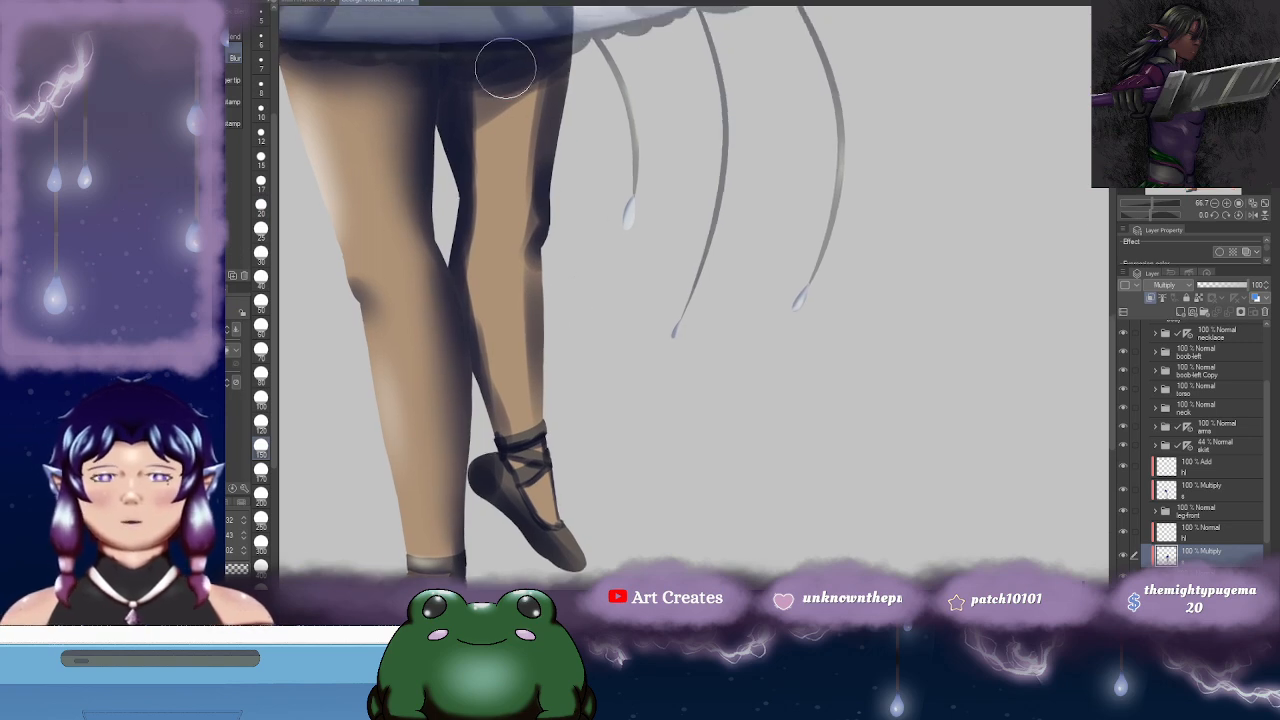
{"action": "mouse_move", "coordinate": [506, 69]}
{"action": "left_mouse_down"}
{"action": "mouse_move", "coordinate": [482, 136]}
{"action": "mouse_move", "coordinate": [502, 61]}
{"action": "mouse_move", "coordinate": [512, 167]}
{"action": "mouse_move", "coordinate": [558, 55]}
{"action": "mouse_move", "coordinate": [500, 314]}
{"action": "mouse_move", "coordinate": [486, 133]}
{"action": "mouse_move", "coordinate": [479, 239]}
{"action": "mouse_move", "coordinate": [509, 394]}
{"action": "left_mouse_up"}
{"action": "mouse_move", "coordinate": [479, 274]}
{"action": "left_mouse_down"}
{"action": "mouse_move", "coordinate": [466, 215]}
{"action": "mouse_move", "coordinate": [478, 261]}
{"action": "mouse_move", "coordinate": [506, 182]}
{"action": "mouse_move", "coordinate": [506, 264]}
{"action": "left_mouse_up"}
{"action": "mouse_move", "coordinate": [518, 344]}
{"action": "left_mouse_down"}
{"action": "mouse_move", "coordinate": [516, 285]}
{"action": "mouse_move", "coordinate": [493, 241]}
{"action": "left_mouse_up"}
{"action": "left_click", "coordinate": [264, 473]}
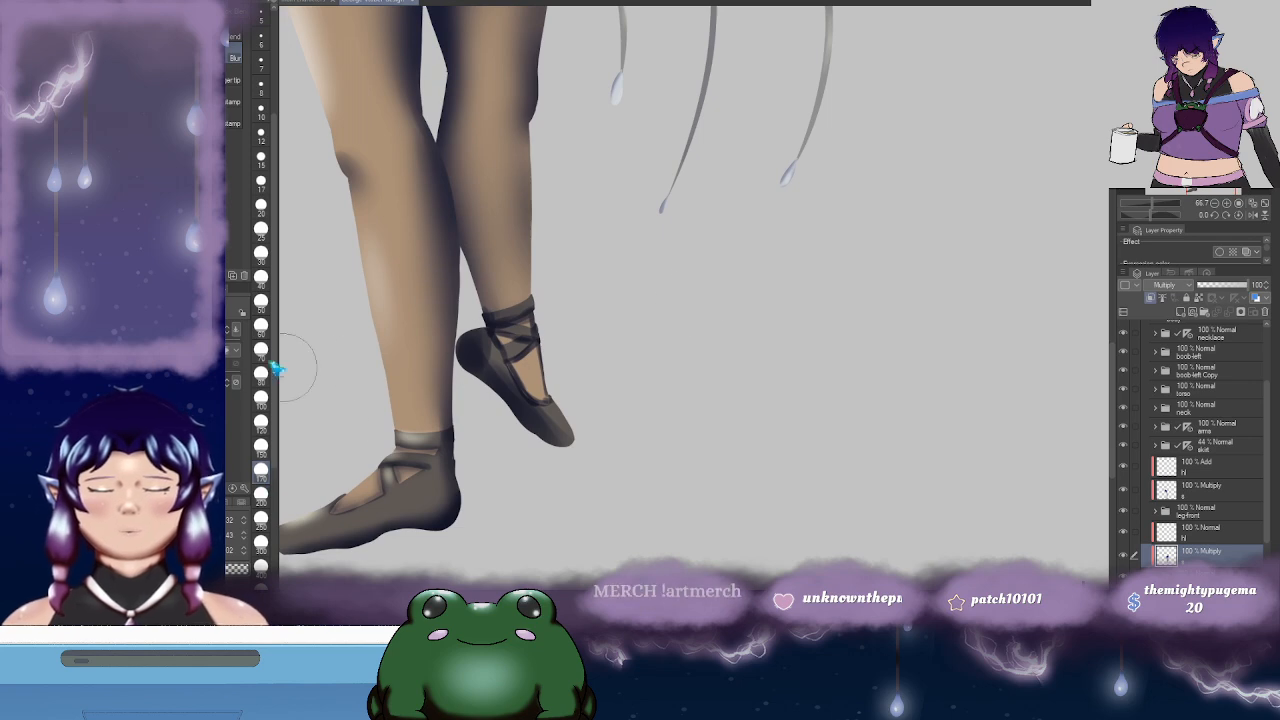
- Soften the back foot's shading with a size 60 blur and repaint the strap shadows with a size 20 brush
{"action": "left_click", "coordinate": [261, 324]}
{"action": "mouse_move", "coordinate": [490, 328]}
{"action": "left_mouse_down"}
{"action": "mouse_move", "coordinate": [538, 400]}
{"action": "mouse_move", "coordinate": [532, 352]}
{"action": "mouse_move", "coordinate": [508, 344]}
{"action": "mouse_move", "coordinate": [531, 314]}
{"action": "mouse_move", "coordinate": [527, 340]}
{"action": "left_mouse_up"}
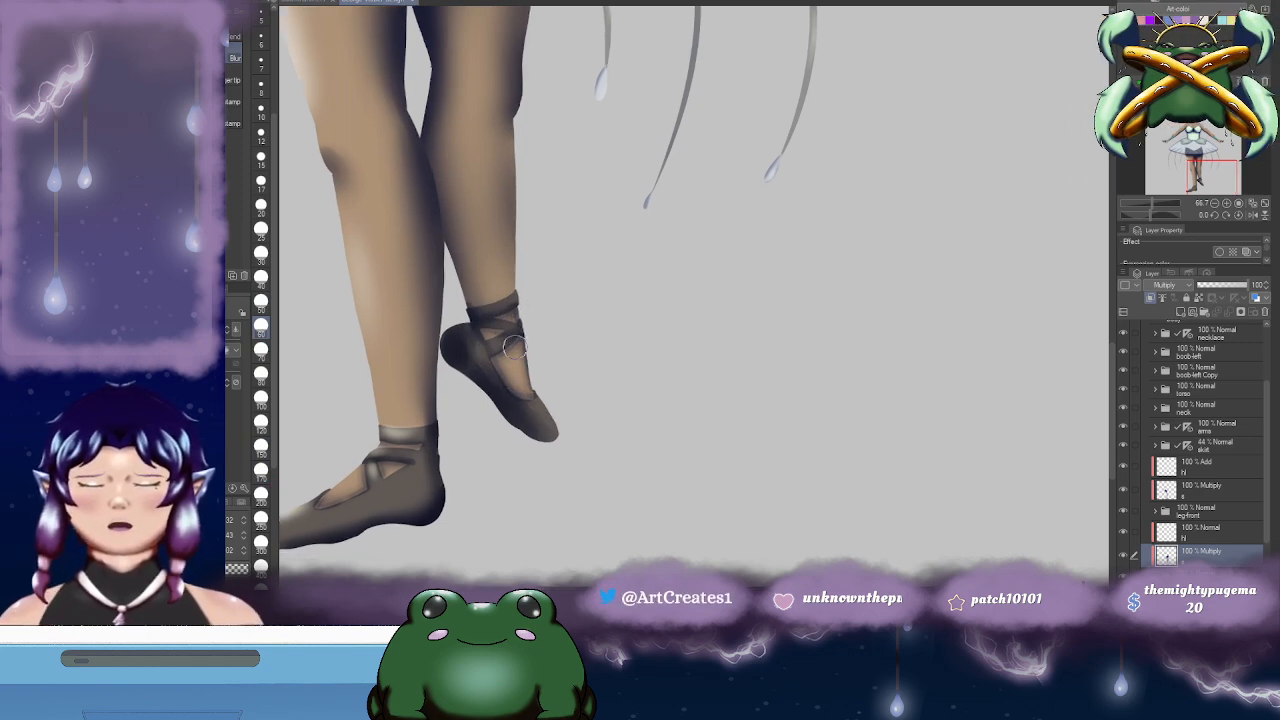
{"action": "key", "text": "b"}
{"action": "left_click_drag", "start_coordinate": [567, 322], "coordinate": [555, 307]}
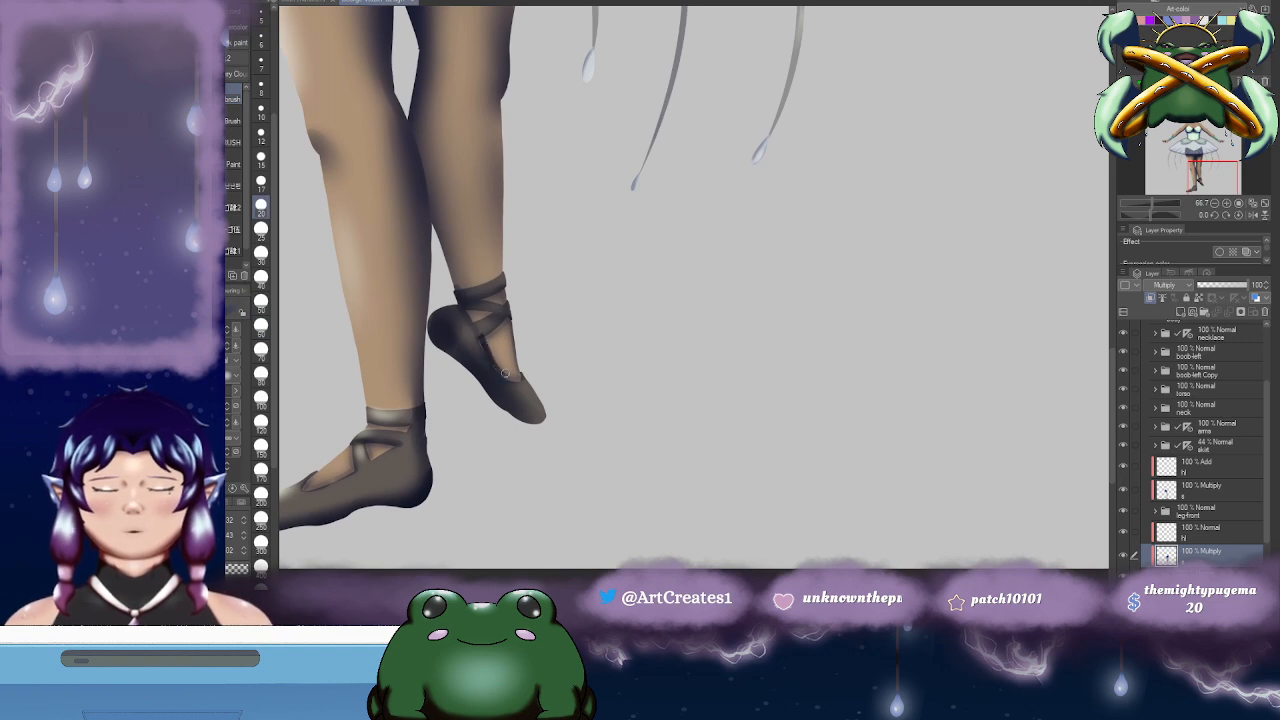
{"action": "left_click_drag", "start_coordinate": [485, 337], "coordinate": [491, 343]}
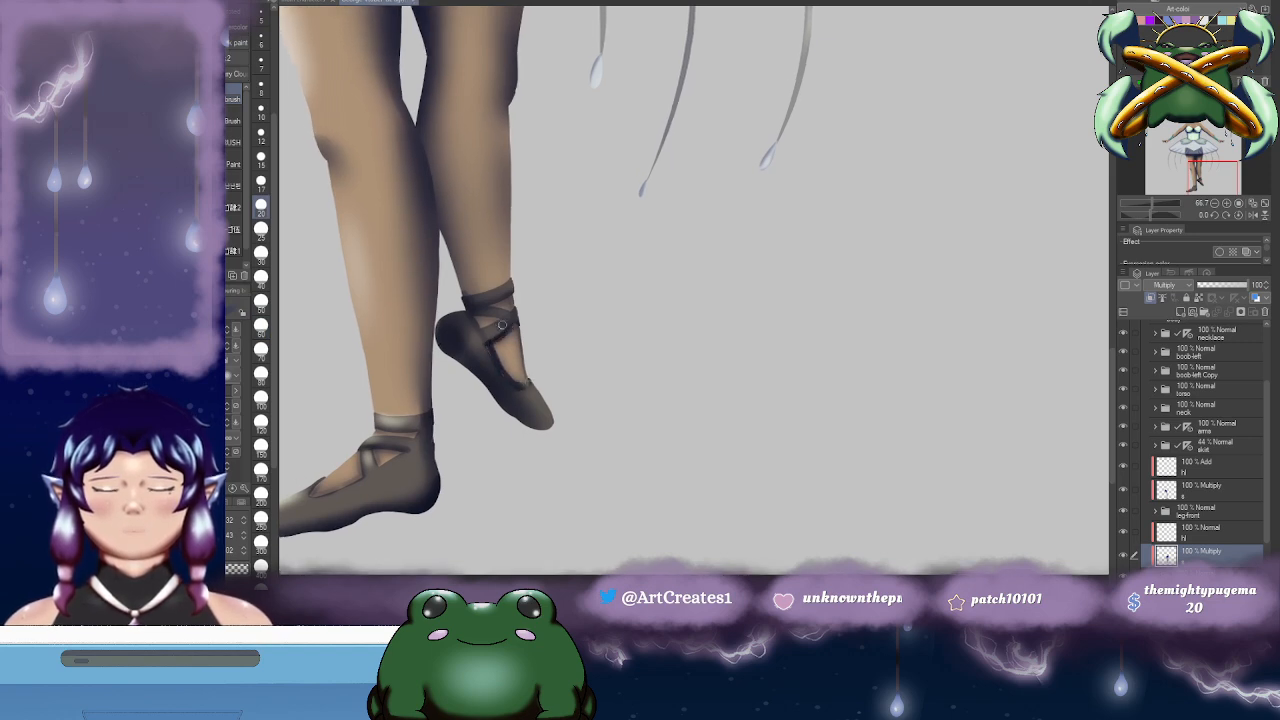
{"action": "scroll", "coordinate": [510, 315], "scroll_direction": "up", "scroll_amount": 5}
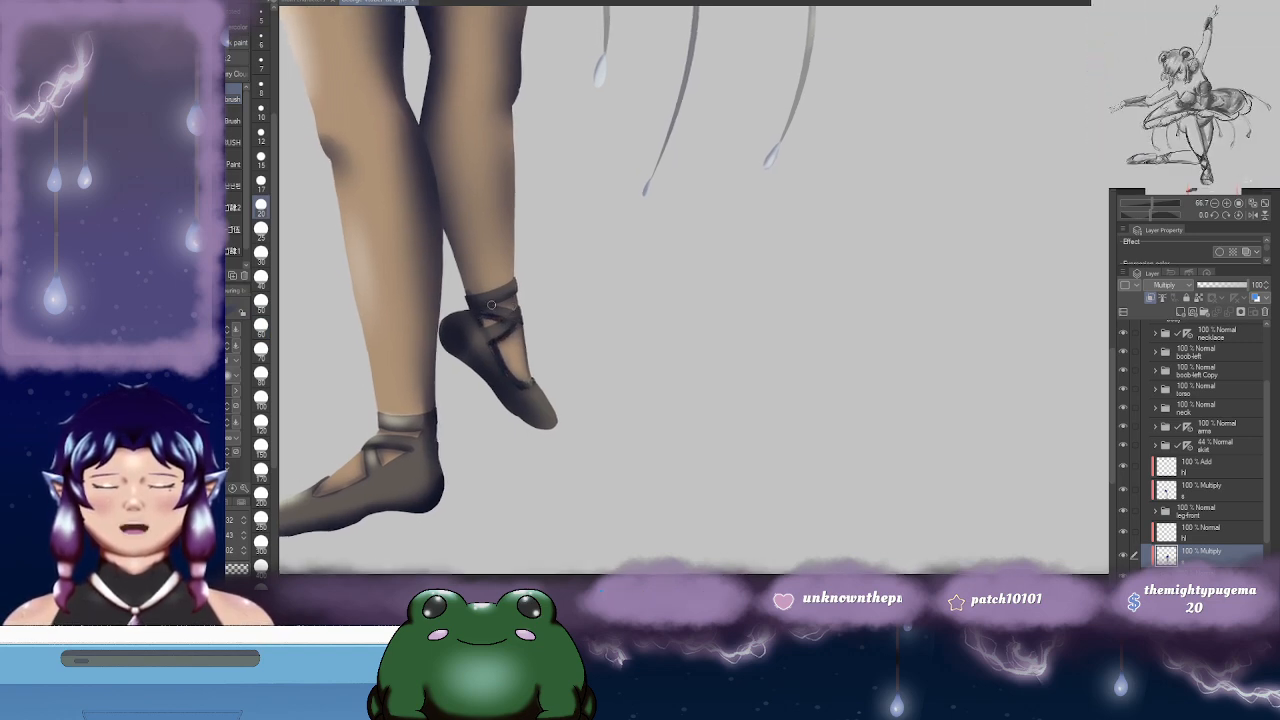
{"action": "scroll", "coordinate": [519, 239], "scroll_direction": "right", "scroll_amount": 1}
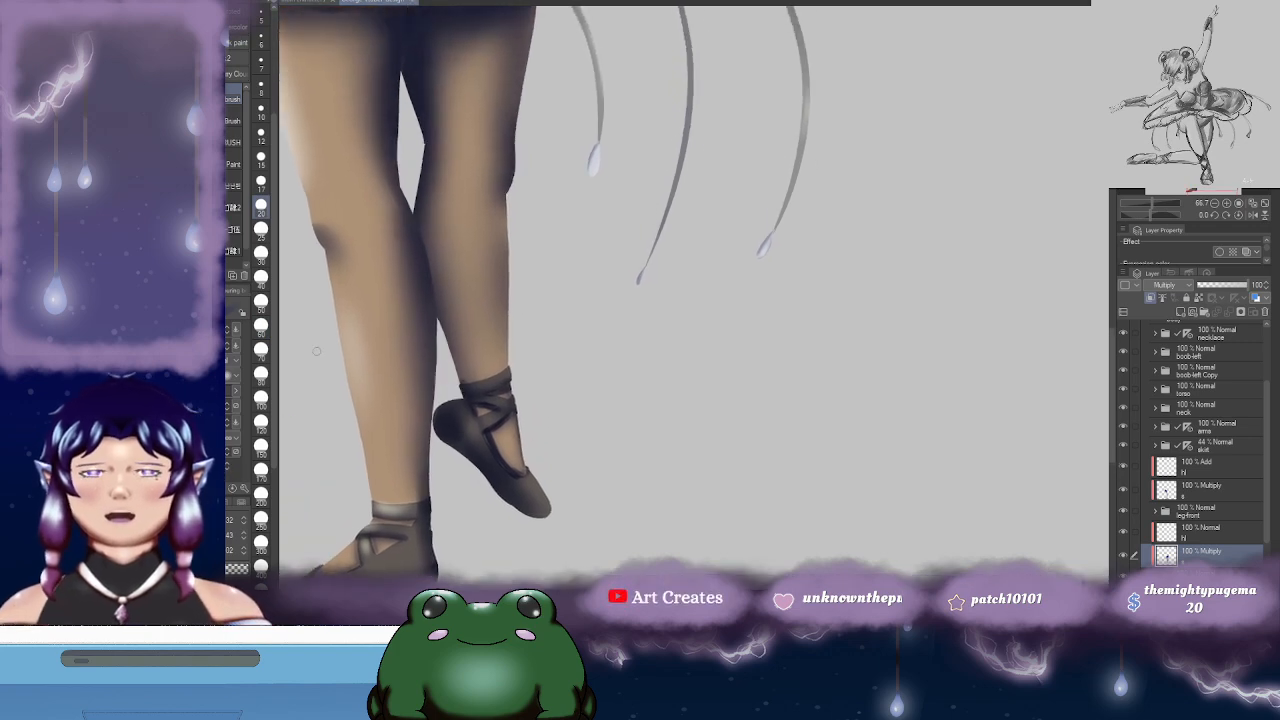
- Paint darker shadows down the inner and outer edges of the back leg with a size 120 brush
{"action": "left_click", "coordinate": [262, 421]}
{"action": "mouse_move", "coordinate": [440, 160]}
{"action": "left_mouse_down"}
{"action": "mouse_move", "coordinate": [423, 212]}
{"action": "mouse_move", "coordinate": [442, 345]}
{"action": "mouse_move", "coordinate": [420, 244]}
{"action": "mouse_move", "coordinate": [445, 372]}
{"action": "left_mouse_up"}
{"action": "scroll", "coordinate": [457, 251], "scroll_direction": "up", "scroll_amount": 5}
{"action": "left_click_drag", "start_coordinate": [440, 300], "coordinate": [430, 160]}
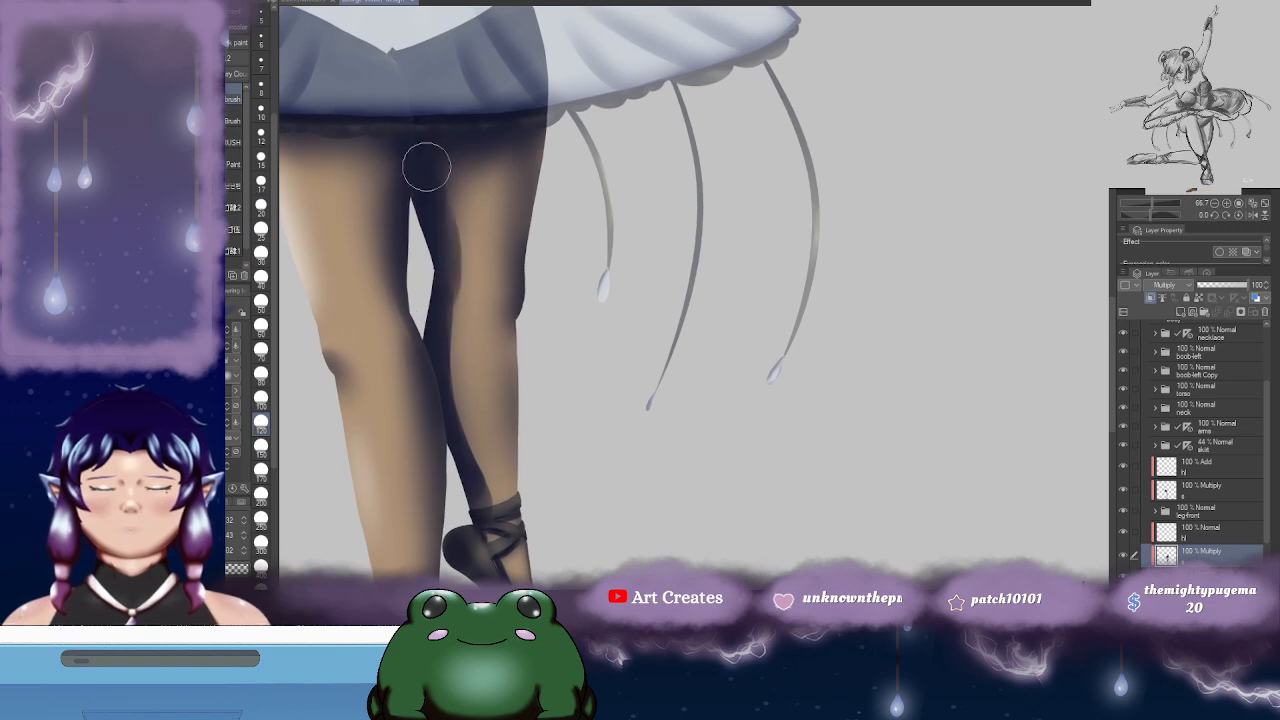
{"action": "mouse_move", "coordinate": [530, 140]}
{"action": "left_mouse_down"}
{"action": "mouse_move", "coordinate": [523, 320]}
{"action": "mouse_move", "coordinate": [551, 373]}
{"action": "mouse_move", "coordinate": [593, 280]}
{"action": "mouse_move", "coordinate": [563, 320]}
{"action": "left_mouse_up"}
{"action": "scroll", "coordinate": [526, 274], "scroll_direction": "down", "scroll_amount": 3}
- Blur the edge shadows along the back leg at size 150 and soften the back foot's shading at size 40
{"action": "key", "text": "j"}
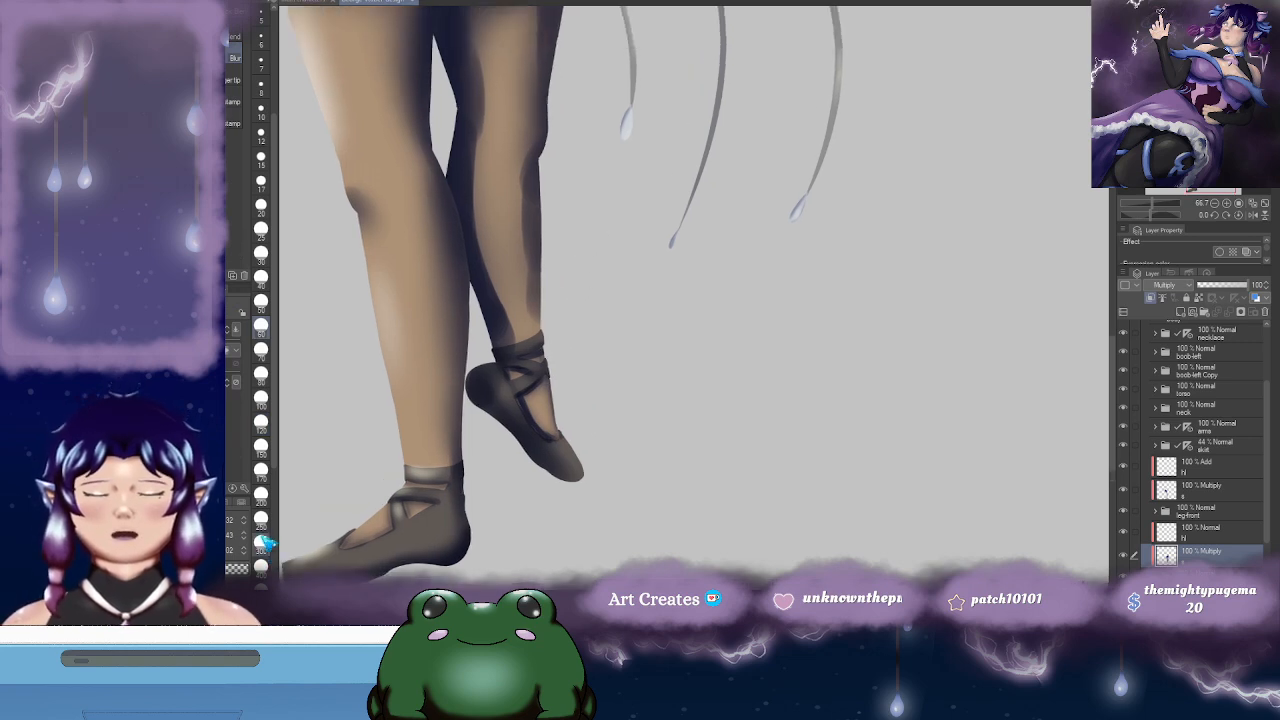
{"action": "left_click", "coordinate": [261, 444]}
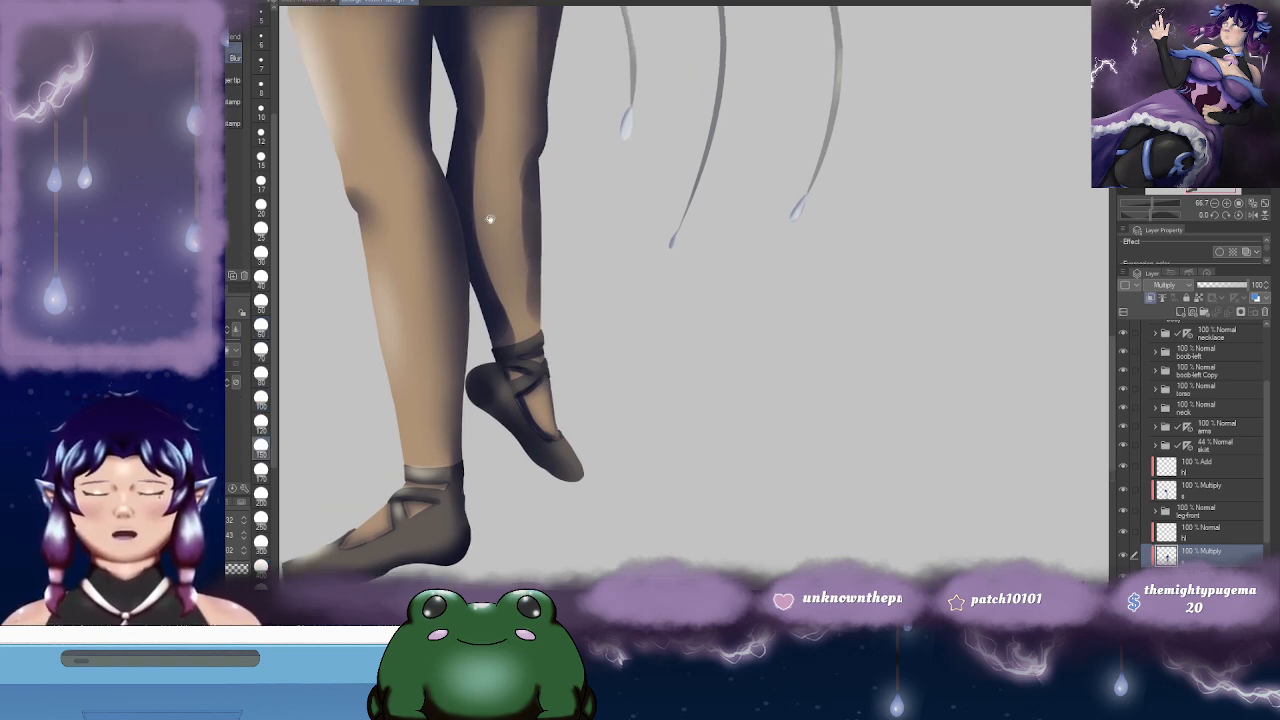
{"action": "mouse_move", "coordinate": [490, 219]}
{"action": "left_mouse_down"}
{"action": "mouse_move", "coordinate": [490, 334]}
{"action": "mouse_move", "coordinate": [469, 132]}
{"action": "left_mouse_up"}
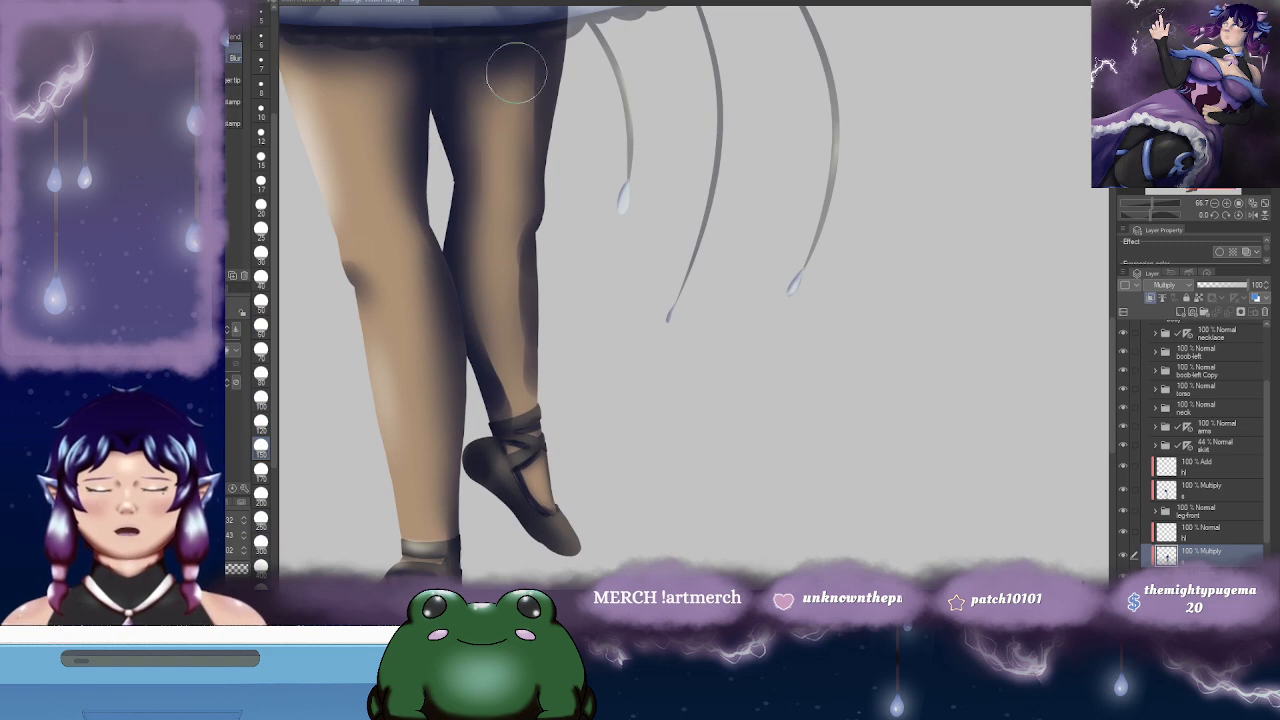
{"action": "left_click_drag", "start_coordinate": [516, 73], "coordinate": [526, 188]}
{"action": "mouse_move", "coordinate": [526, 258]}
{"action": "left_mouse_down"}
{"action": "mouse_move", "coordinate": [534, 203]}
{"action": "mouse_move", "coordinate": [521, 232]}
{"action": "mouse_move", "coordinate": [531, 307]}
{"action": "left_mouse_up"}
{"action": "mouse_move", "coordinate": [478, 188]}
{"action": "left_mouse_down"}
{"action": "mouse_move", "coordinate": [469, 129]}
{"action": "mouse_move", "coordinate": [516, 147]}
{"action": "left_mouse_up"}
{"action": "mouse_move", "coordinate": [503, 257]}
{"action": "left_mouse_down"}
{"action": "mouse_move", "coordinate": [505, 357]}
{"action": "mouse_move", "coordinate": [512, 265]}
{"action": "mouse_move", "coordinate": [534, 294]}
{"action": "mouse_move", "coordinate": [513, 286]}
{"action": "left_mouse_up"}
{"action": "left_click", "coordinate": [261, 380]}
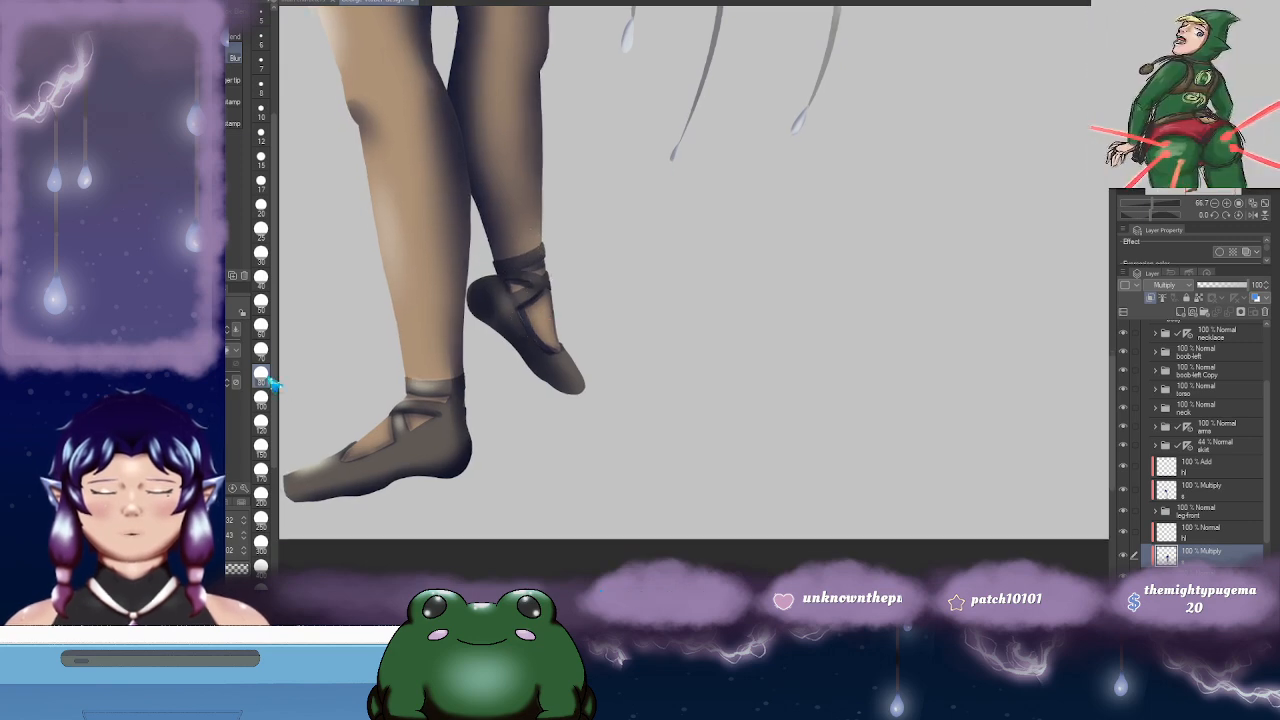
{"action": "left_click", "coordinate": [261, 277]}
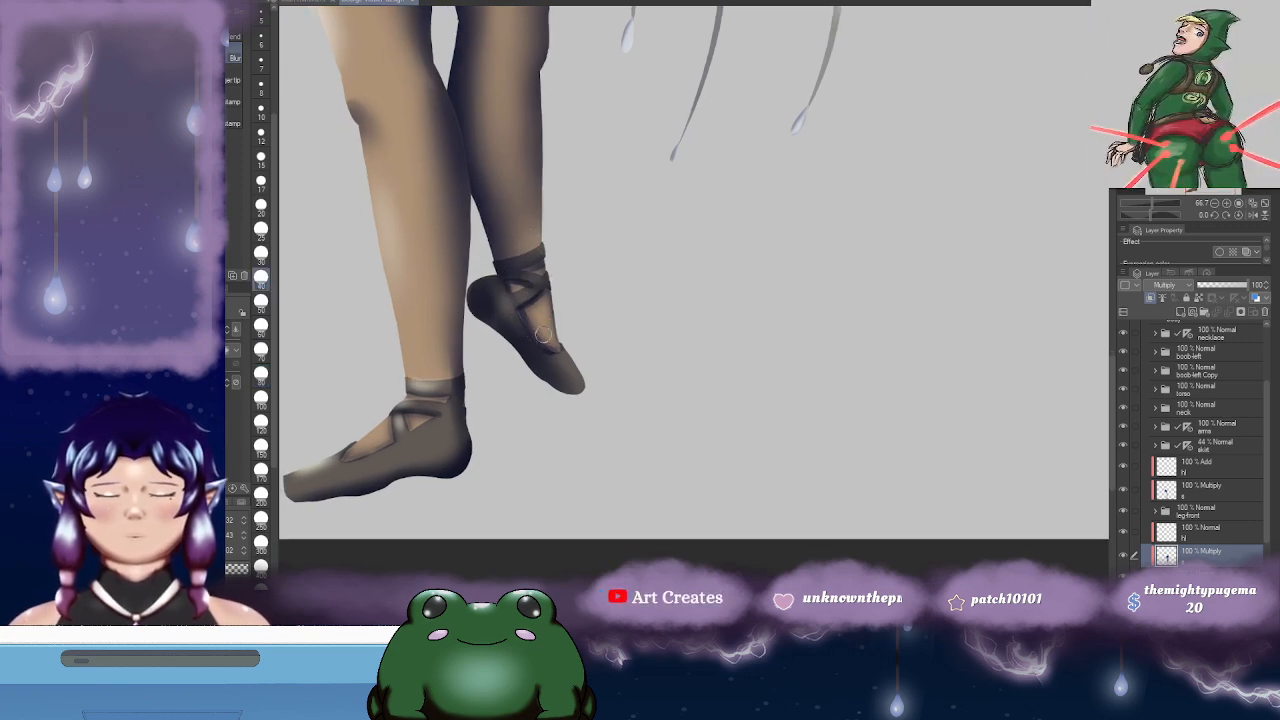
{"action": "scroll", "coordinate": [533, 313], "scroll_direction": "down", "scroll_amount": 3}
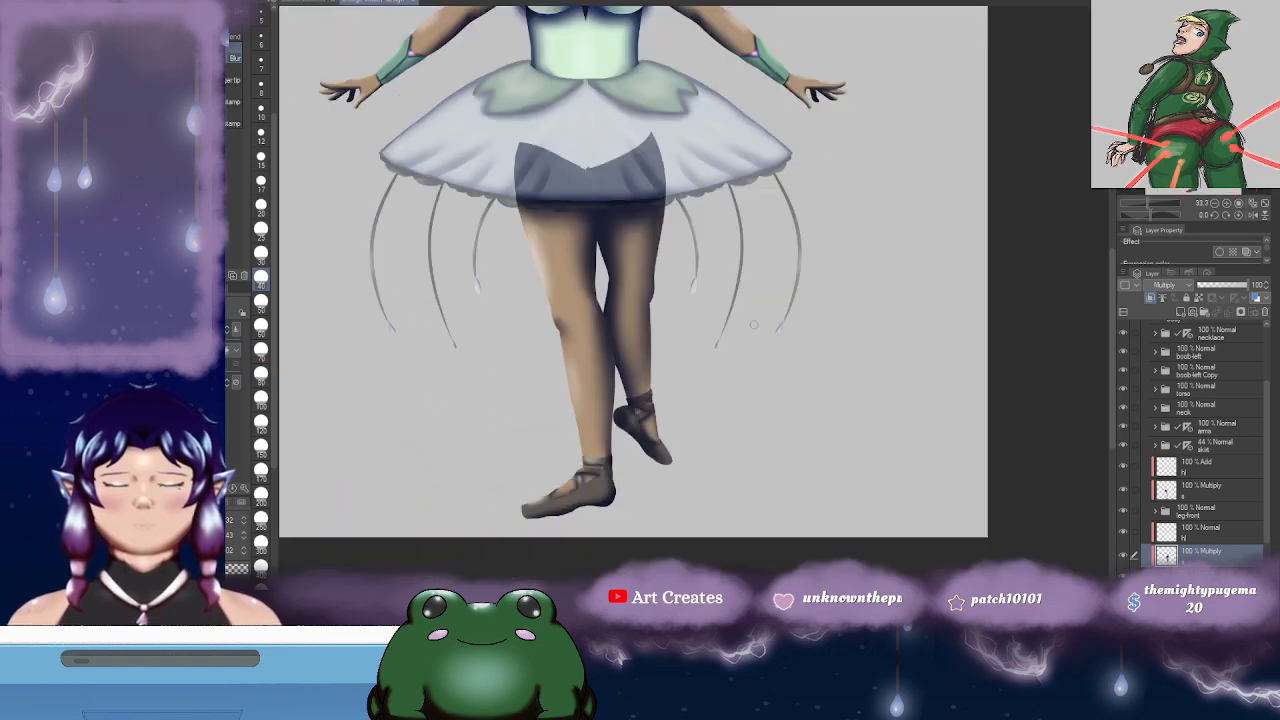
{"action": "left_click_drag", "start_coordinate": [728, 322], "coordinate": [732, 314]}
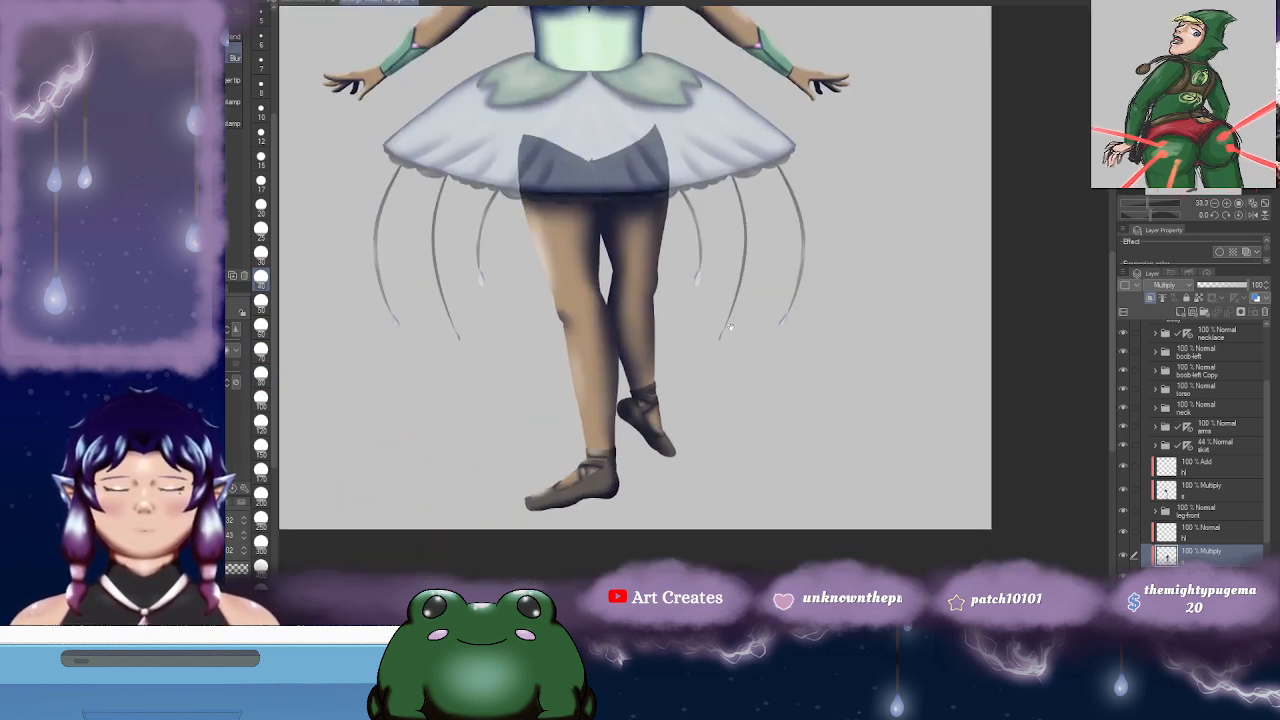
- Set the opacity of the skirt layer folder to 100%
{"action": "left_click", "coordinate": [1226, 444]}
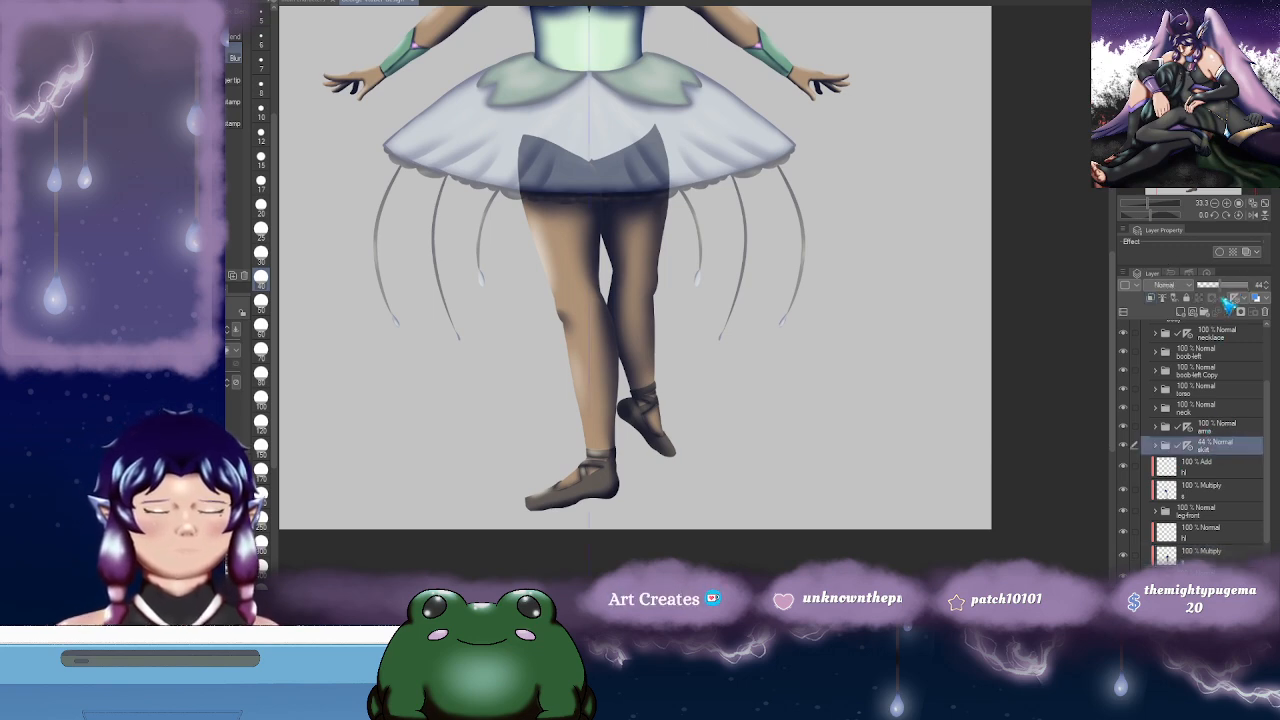
{"action": "left_click", "coordinate": [1250, 285]}
{"action": "left_click_drag", "start_coordinate": [753, 282], "coordinate": [789, 372]}
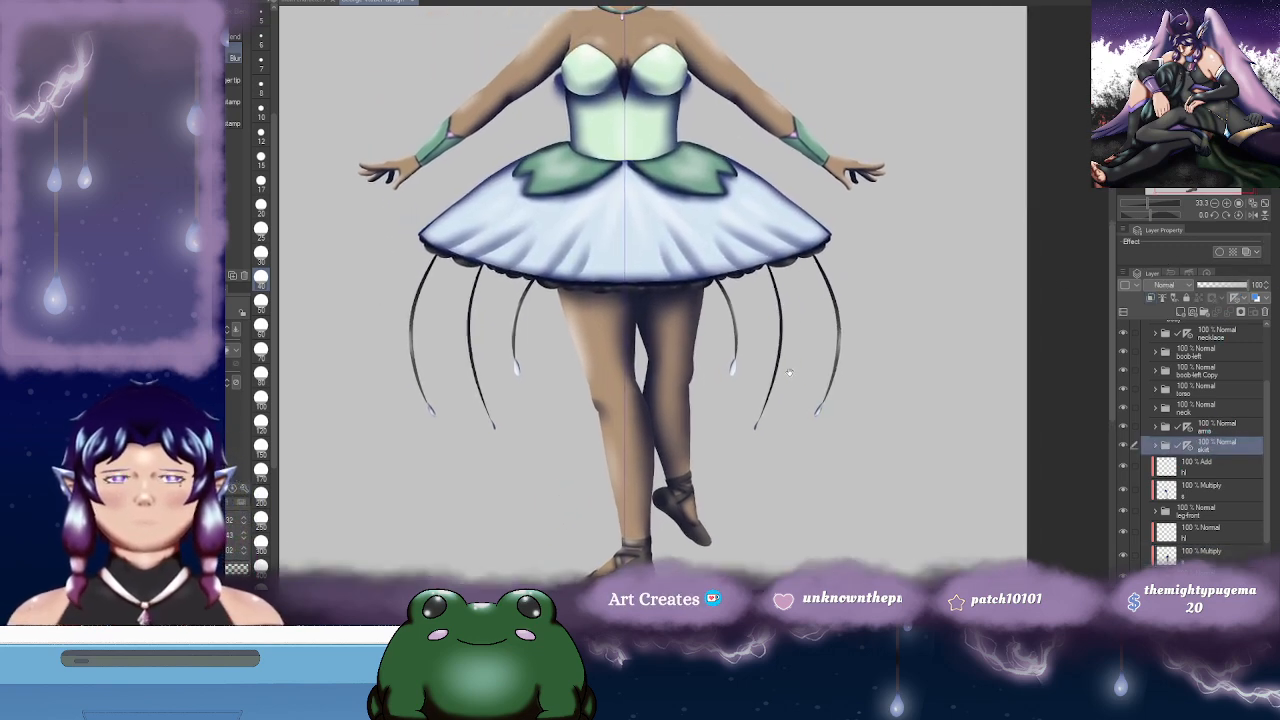
- Examine the shading of the whole figure, from the legs and skirt up to the head
{"action": "scroll", "coordinate": [704, 371], "scroll_direction": "up", "scroll_amount": 1}
{"action": "scroll", "coordinate": [704, 373], "scroll_direction": "down", "scroll_amount": 2}
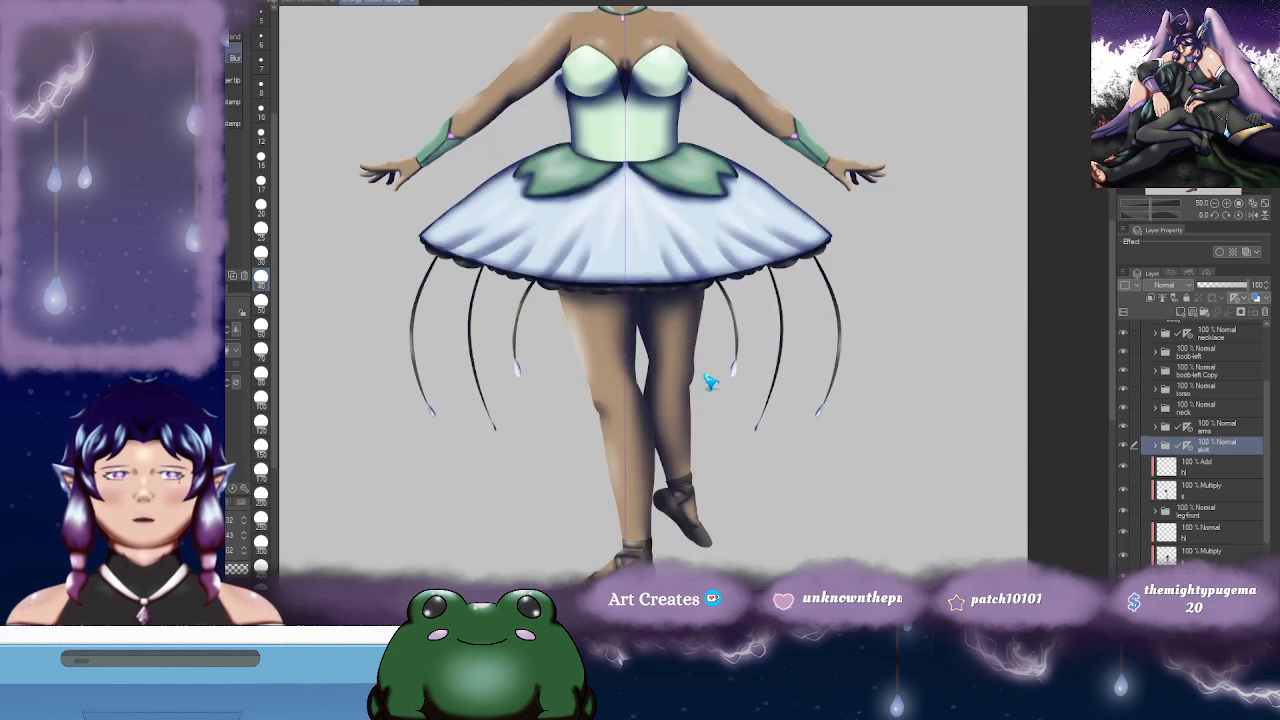
{"action": "scroll", "coordinate": [703, 375], "scroll_direction": "up", "scroll_amount": 1}
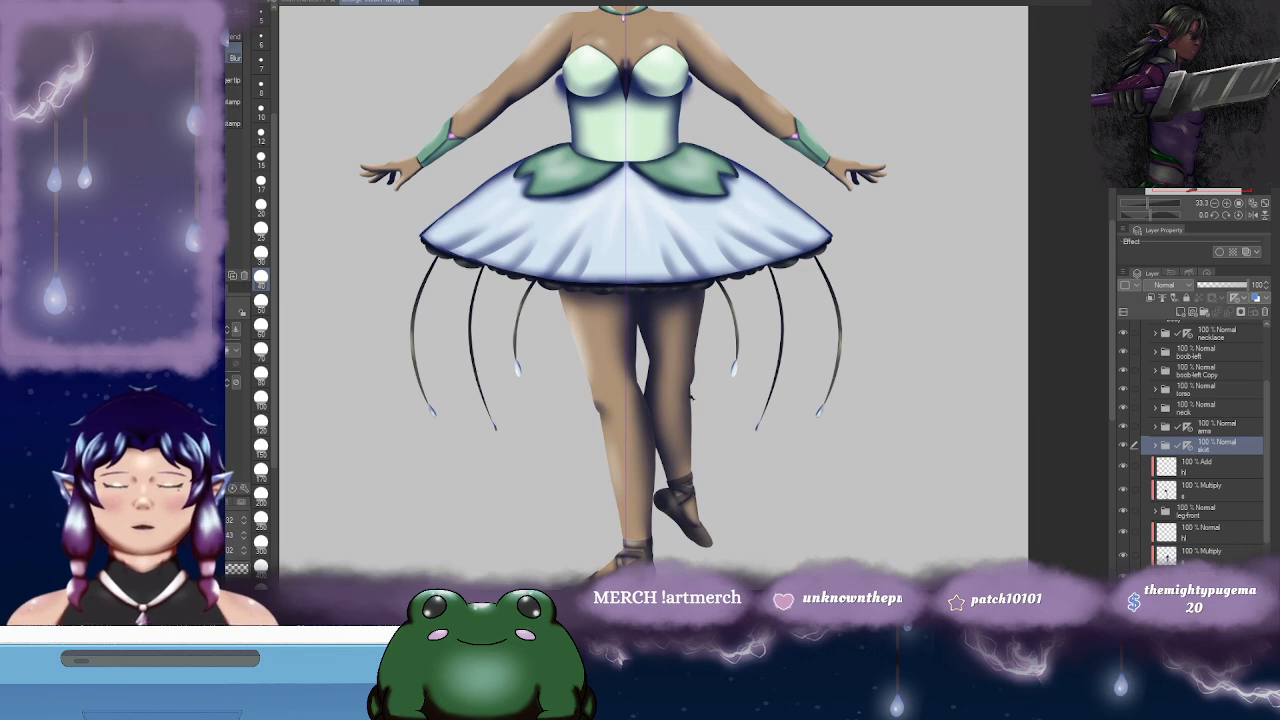
{"action": "scroll", "coordinate": [693, 395], "scroll_direction": "up", "scroll_amount": 1}
{"action": "scroll", "coordinate": [700, 409], "scroll_direction": "down", "scroll_amount": 1}
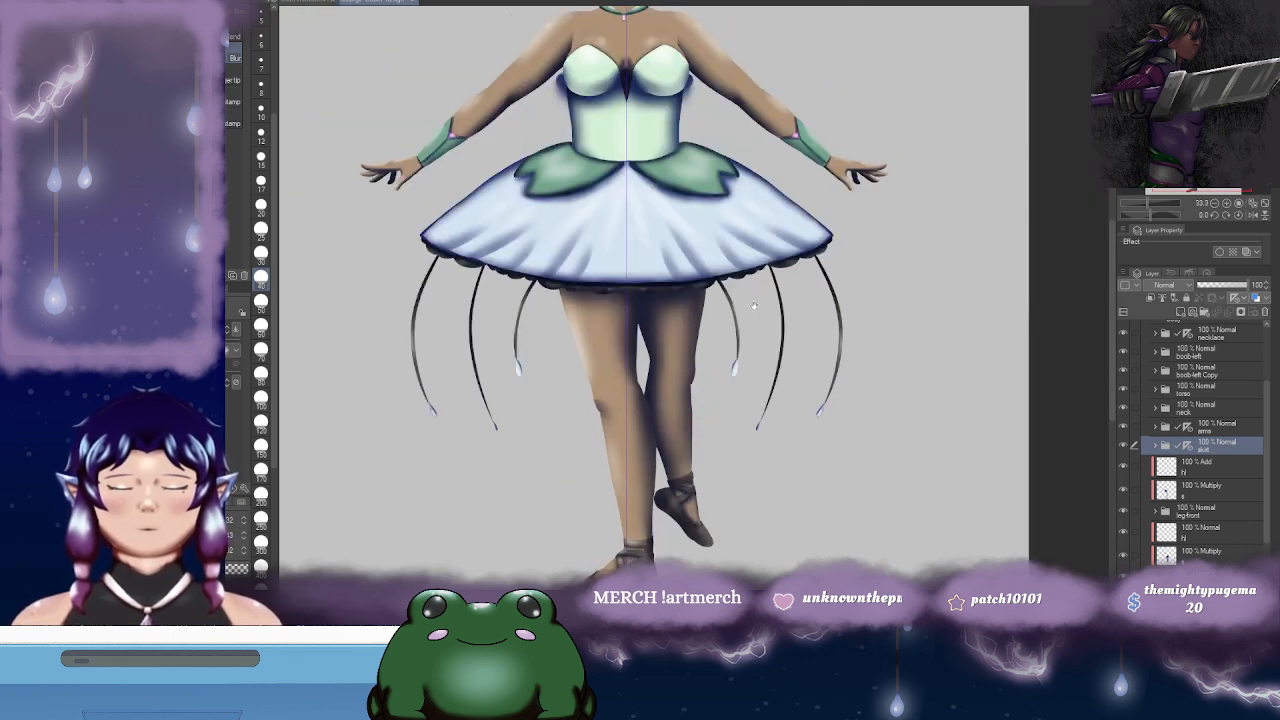
{"action": "left_click_drag", "start_coordinate": [754, 306], "coordinate": [790, 271]}
{"action": "mouse_move", "coordinate": [764, 352]}
{"action": "left_mouse_down"}
{"action": "mouse_move", "coordinate": [760, 333]}
{"action": "mouse_move", "coordinate": [732, 332]}
{"action": "mouse_move", "coordinate": [707, 426]}
{"action": "left_mouse_up"}
{"action": "left_click_drag", "start_coordinate": [761, 301], "coordinate": [743, 424]}
{"action": "mouse_move", "coordinate": [723, 313]}
{"action": "left_mouse_down"}
{"action": "mouse_move", "coordinate": [759, 375]}
{"action": "mouse_move", "coordinate": [762, 413]}
{"action": "left_mouse_up"}
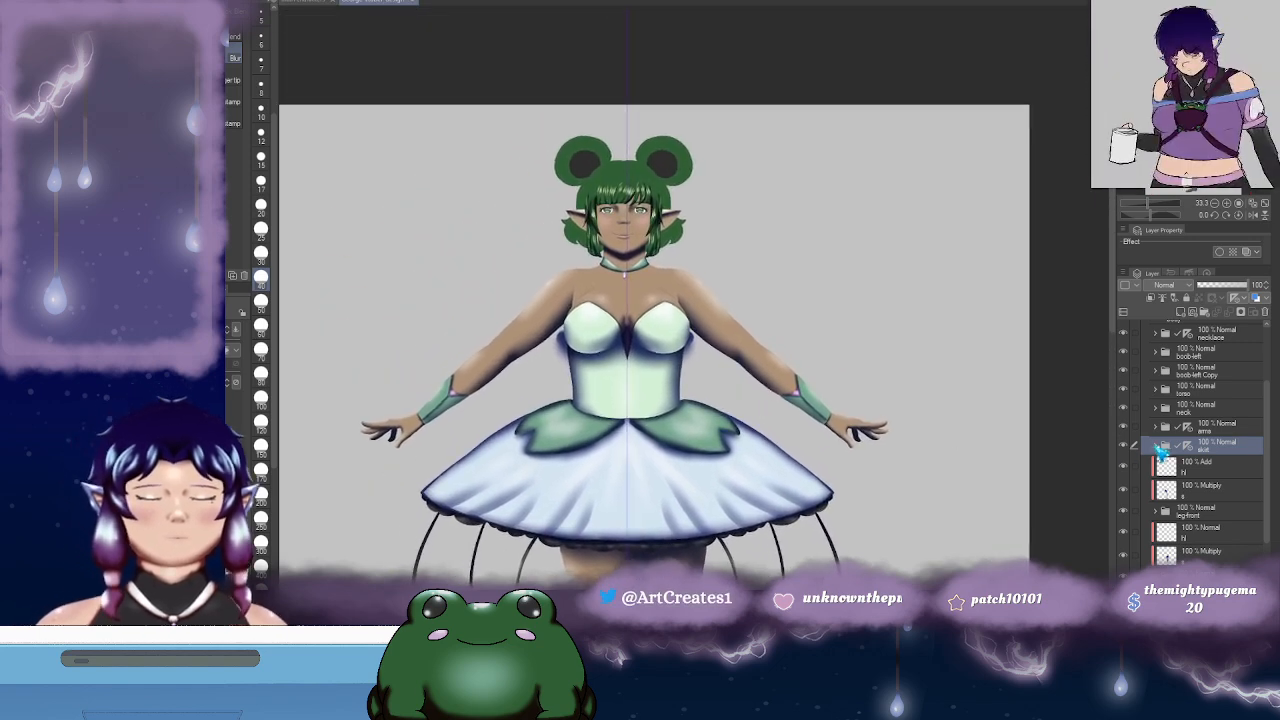
{"action": "scroll", "coordinate": [1163, 449], "scroll_direction": "down", "scroll_amount": 4}
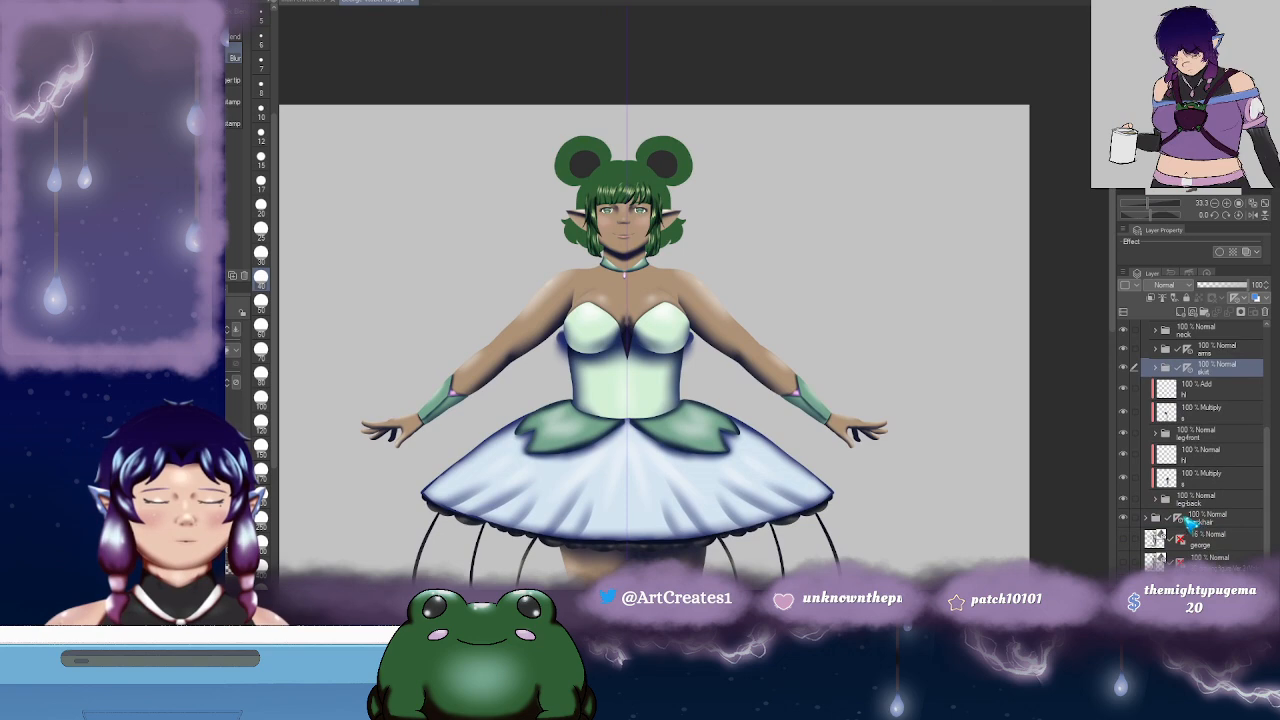
{"action": "left_click", "coordinate": [1190, 520]}
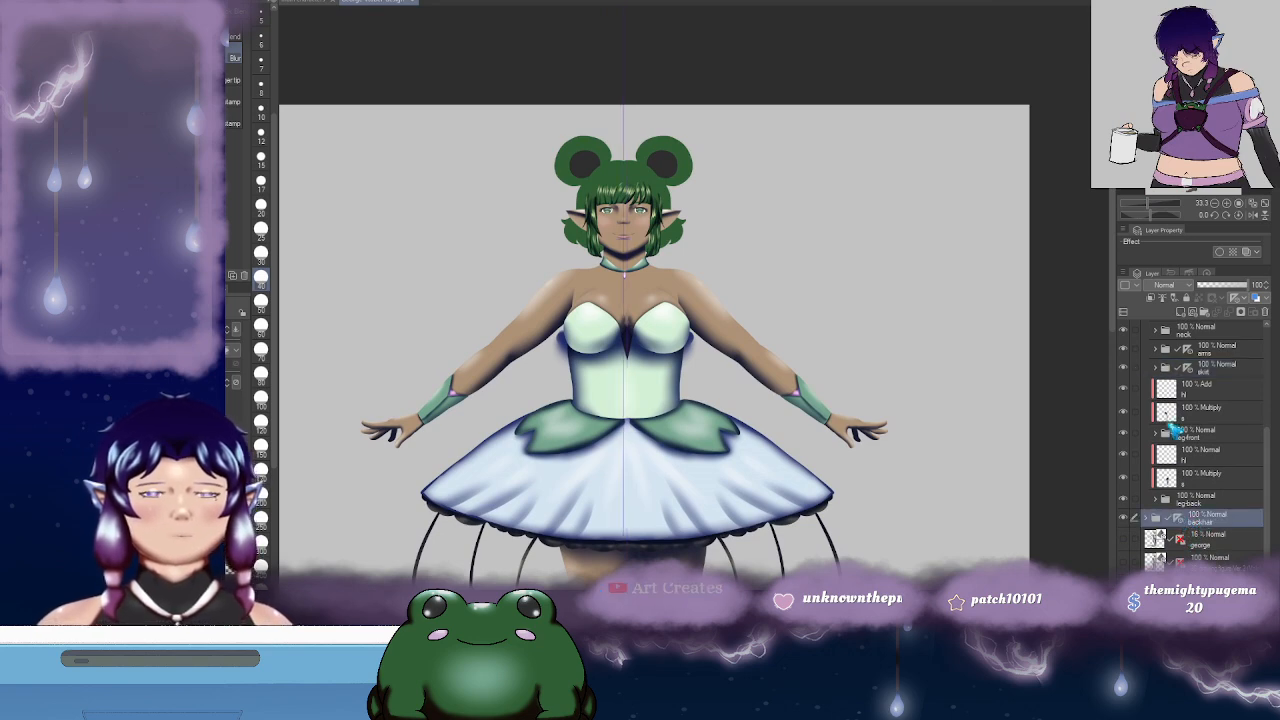
{"action": "left_click", "coordinate": [1180, 311]}
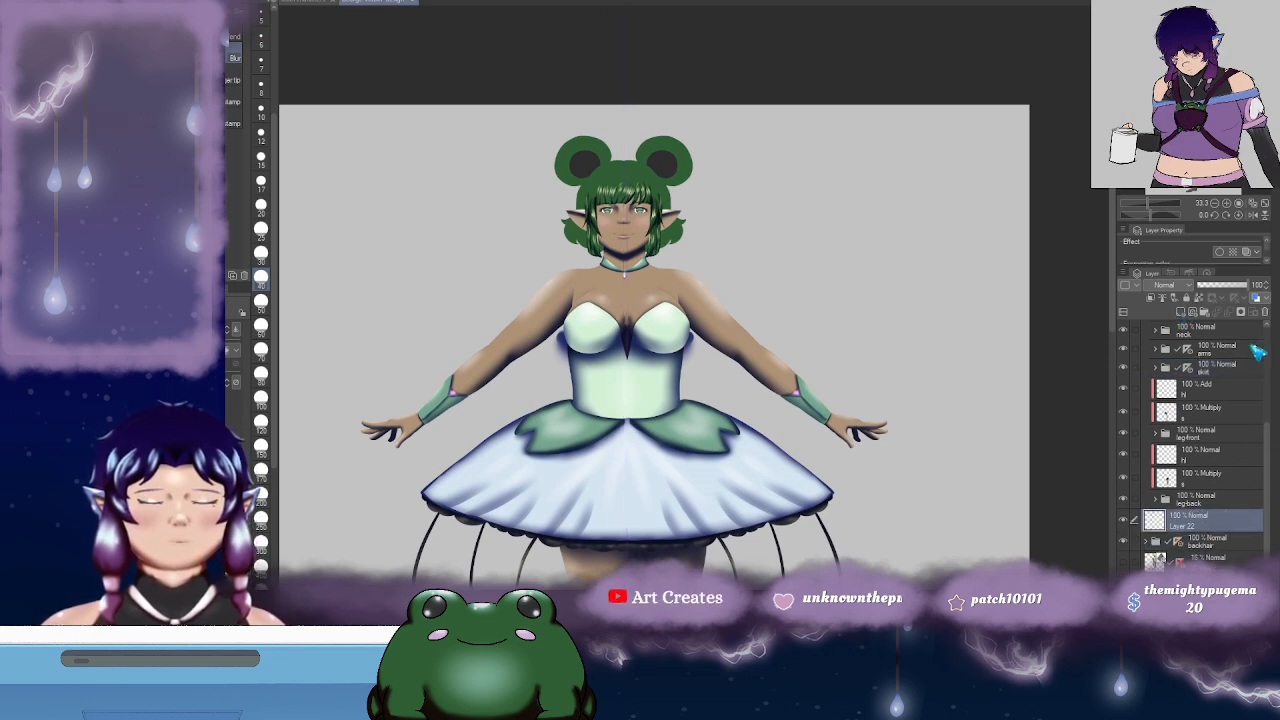
{"action": "left_click", "coordinate": [1266, 311]}
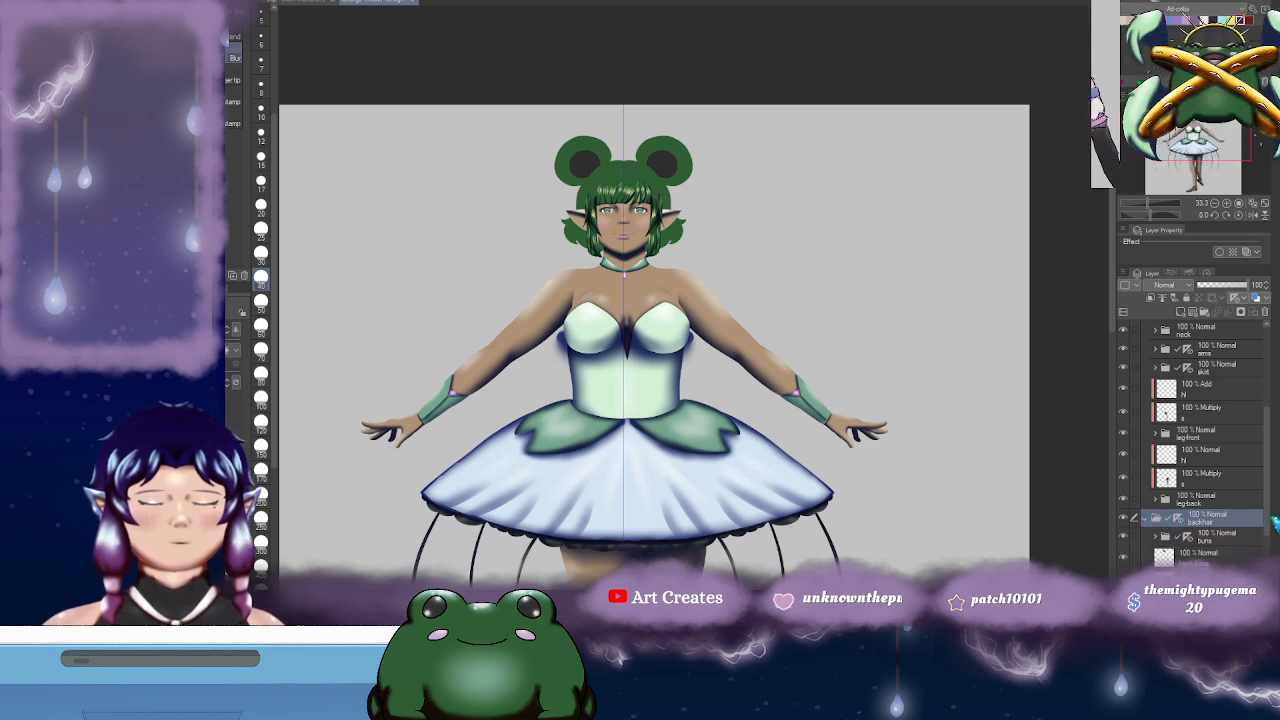
- Open the buns subfolder inside the backhair folder, checking what it contains by toggling its visibility
{"action": "scroll", "coordinate": [1270, 540], "scroll_direction": "down", "scroll_amount": 1}
{"action": "scroll", "coordinate": [1270, 540], "scroll_direction": "down", "scroll_amount": 3}
{"action": "left_click", "coordinate": [1226, 421]}
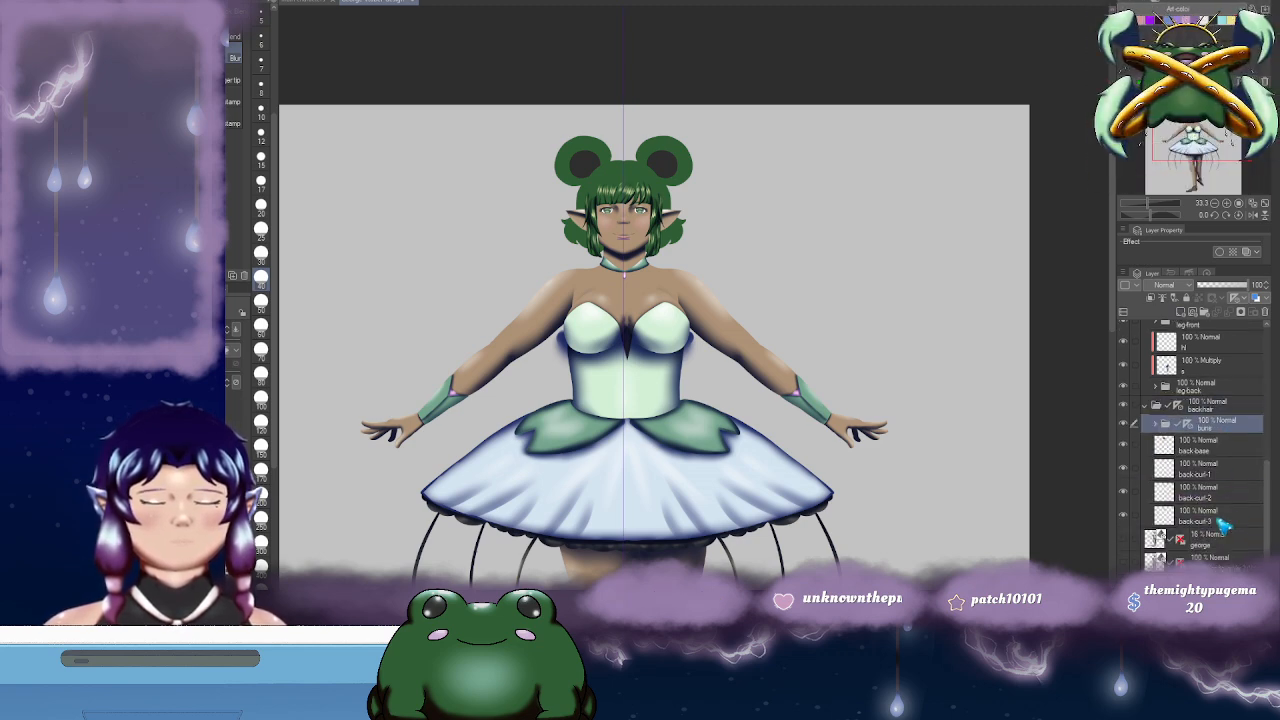
{"action": "left_click", "coordinate": [1123, 422]}
{"action": "left_click", "coordinate": [1123, 422]}
{"action": "left_click", "coordinate": [1156, 425]}
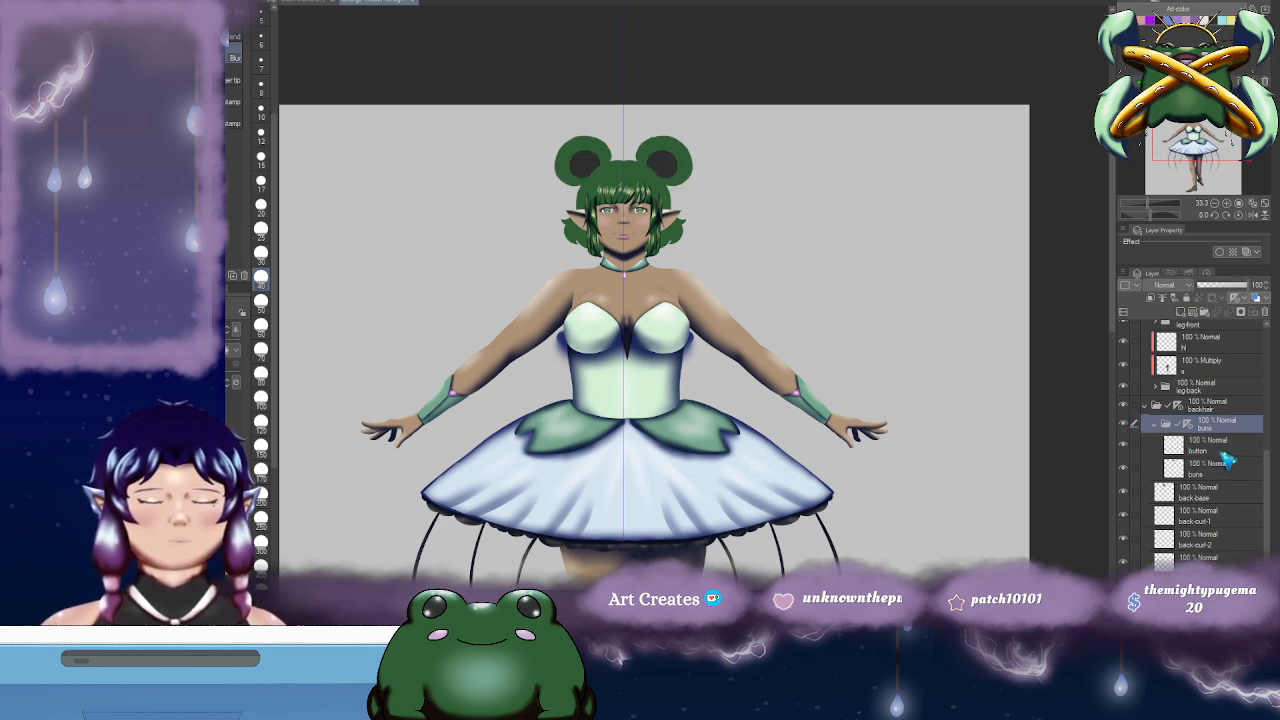
- Add clipped layers above both the button layer and the buns layer, naming each pair s and hl
{"action": "left_click", "coordinate": [1223, 453]}
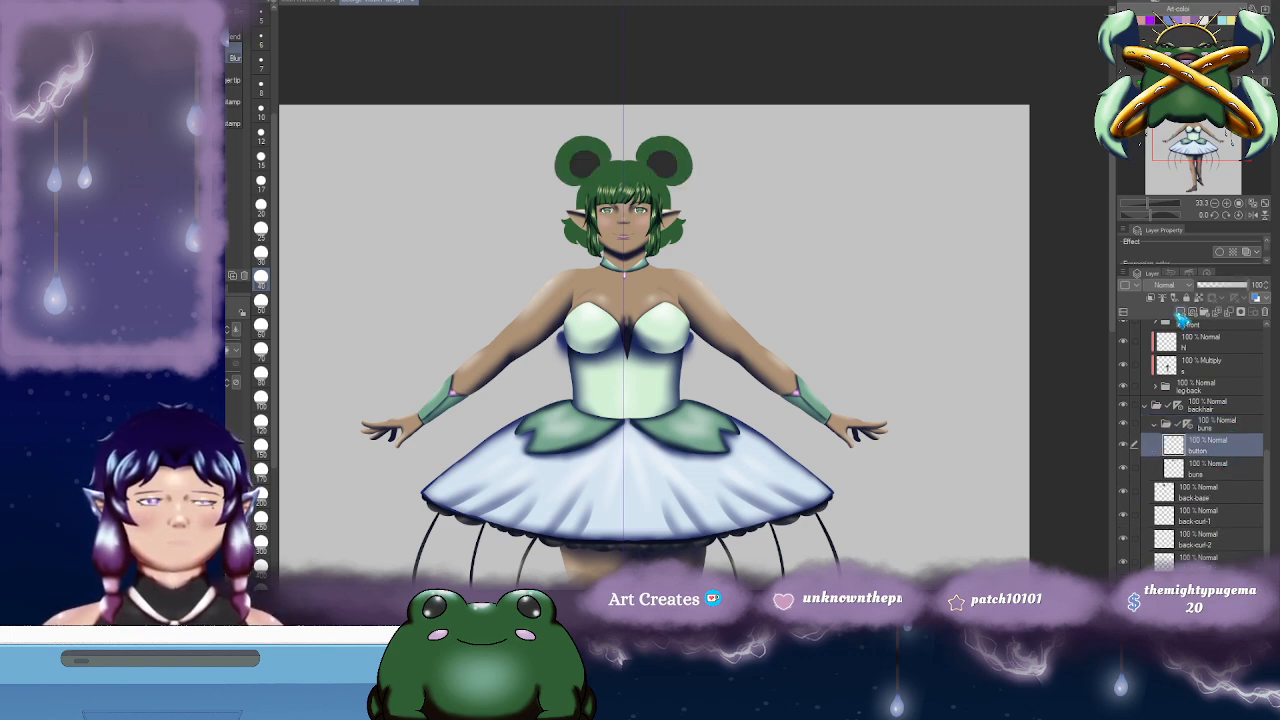
{"action": "left_click", "coordinate": [1181, 317]}
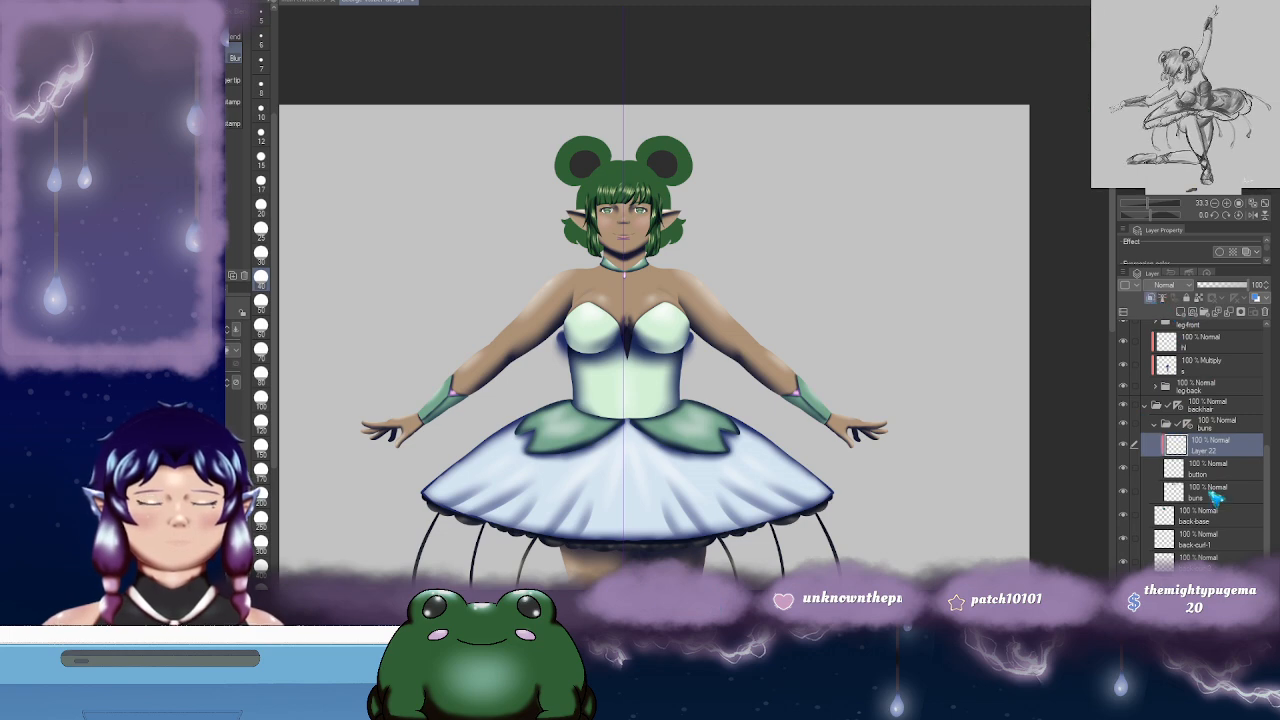
{"action": "left_click", "coordinate": [1215, 500]}
{"action": "left_click", "coordinate": [1160, 302]}
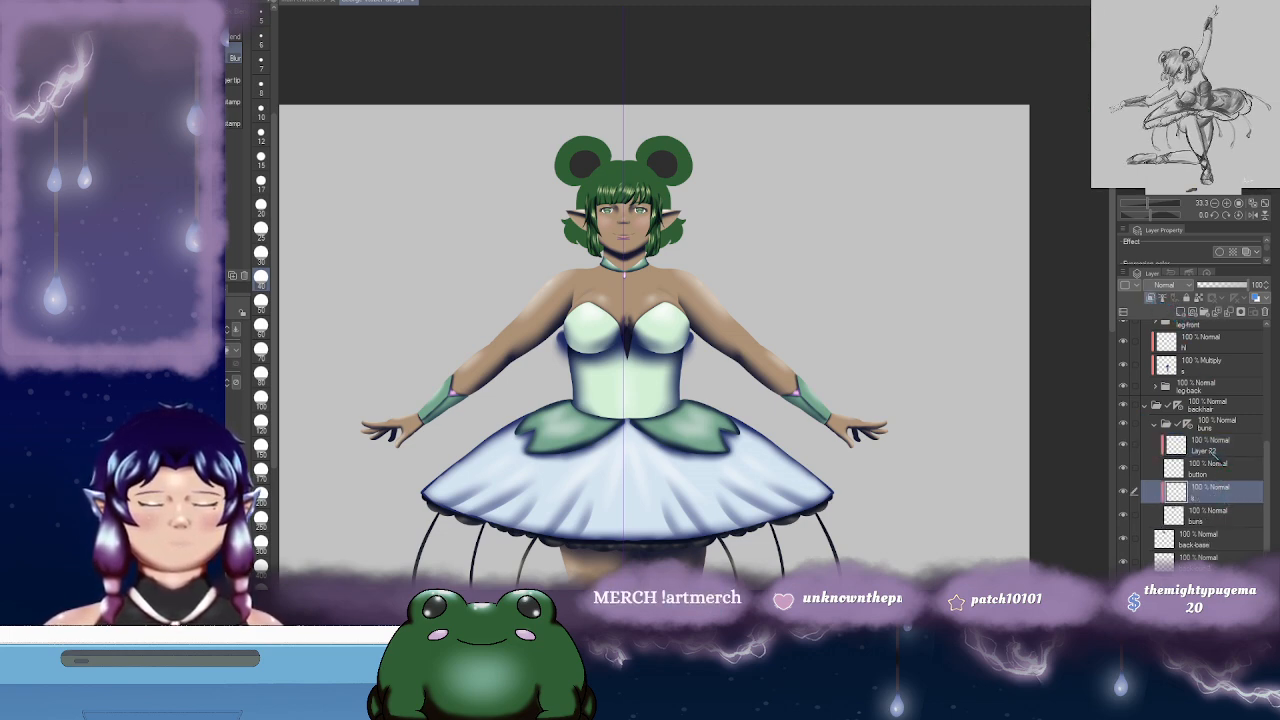
{"action": "left_click", "coordinate": [1197, 455]}
{"action": "left_click", "coordinate": [1186, 314]}
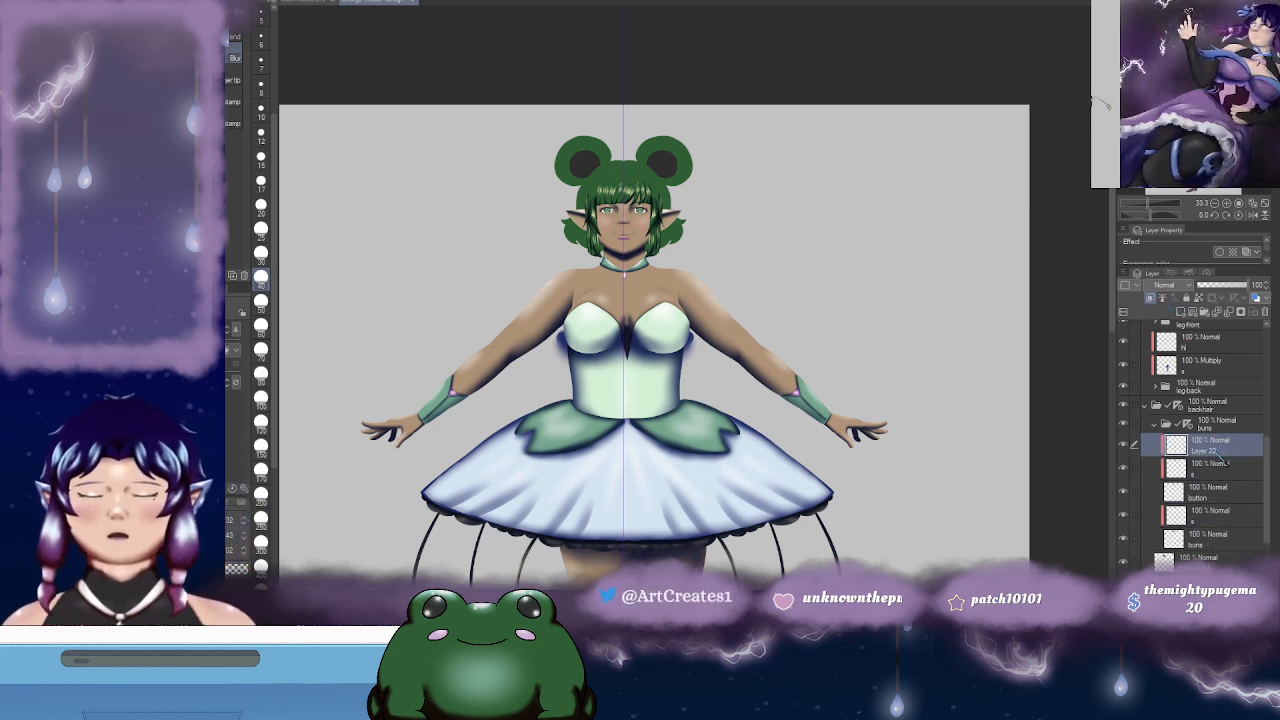
{"action": "left_click", "coordinate": [1205, 520]}
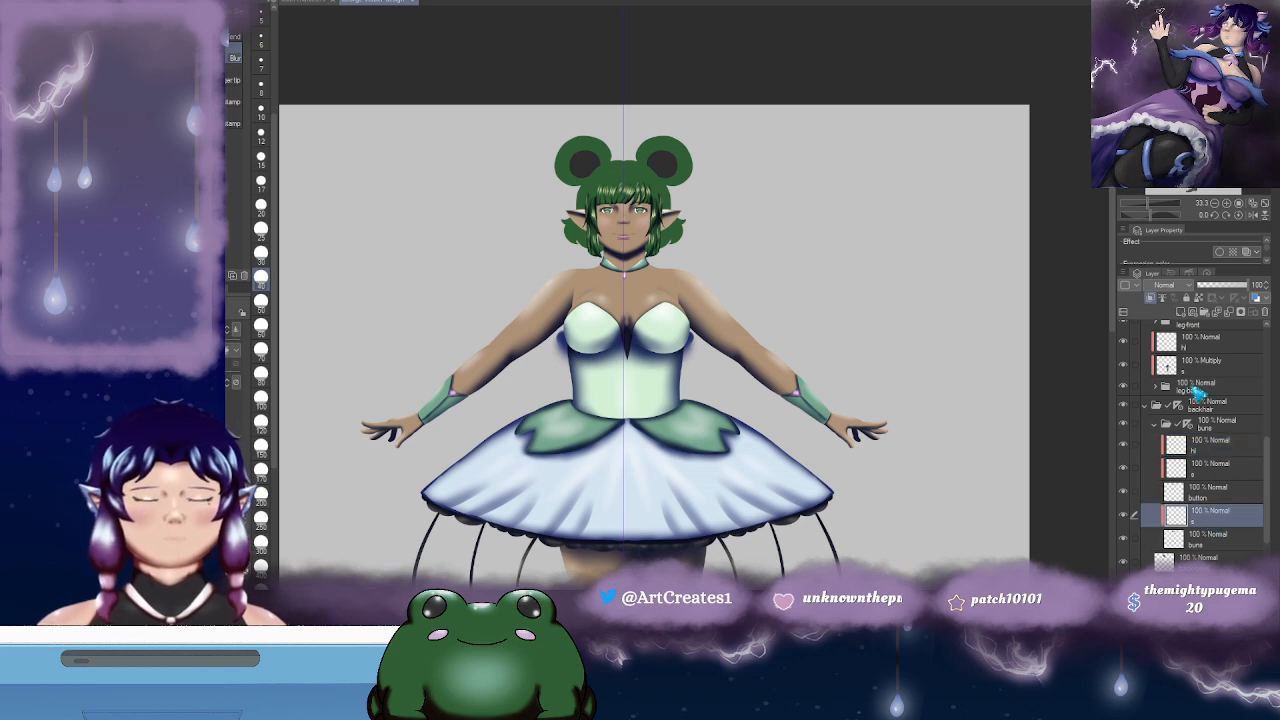
{"action": "left_click", "coordinate": [1184, 314]}
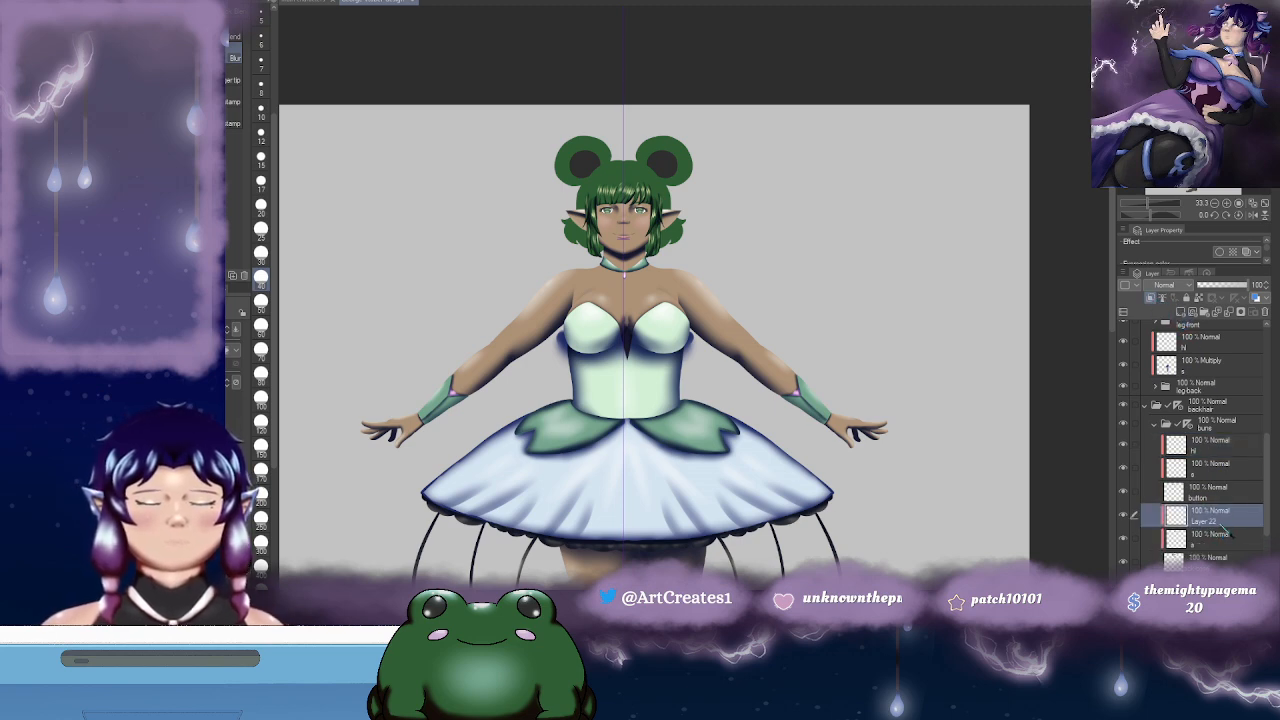
- Paint blue shadows around the edges of the bun buttons on their s layer, set it to Multiply, and blur them
{"action": "left_click", "coordinate": [1220, 470]}
{"action": "scroll", "coordinate": [697, 261], "scroll_direction": "up", "scroll_amount": 3}
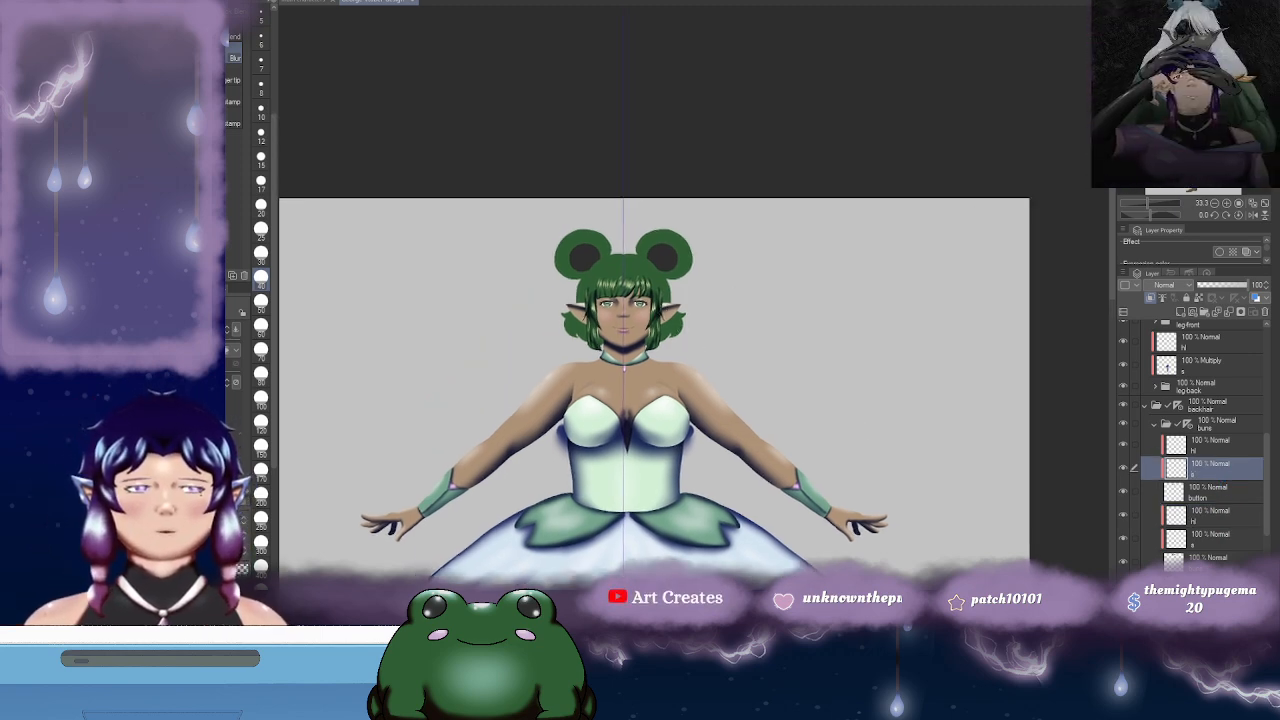
{"action": "key", "text": "b"}
{"action": "scroll", "coordinate": [666, 257], "scroll_direction": "up", "scroll_amount": 3}
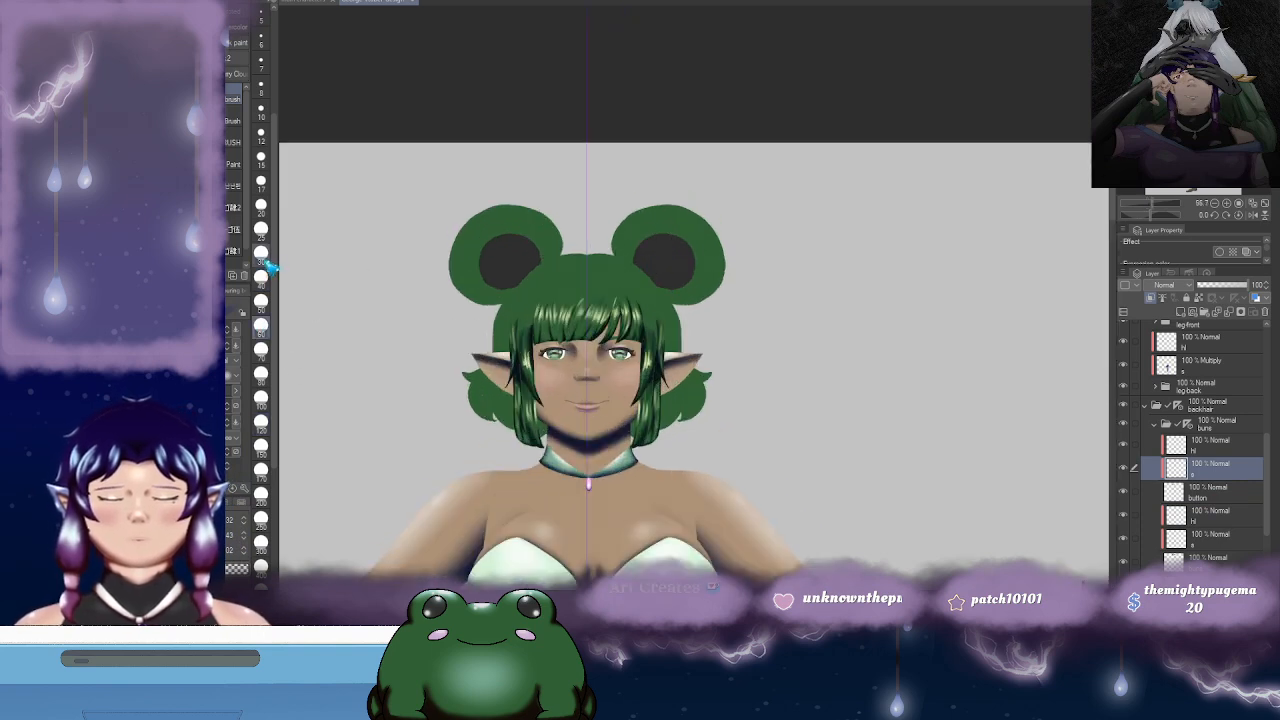
{"action": "scroll", "coordinate": [666, 261], "scroll_direction": "up", "scroll_amount": 2}
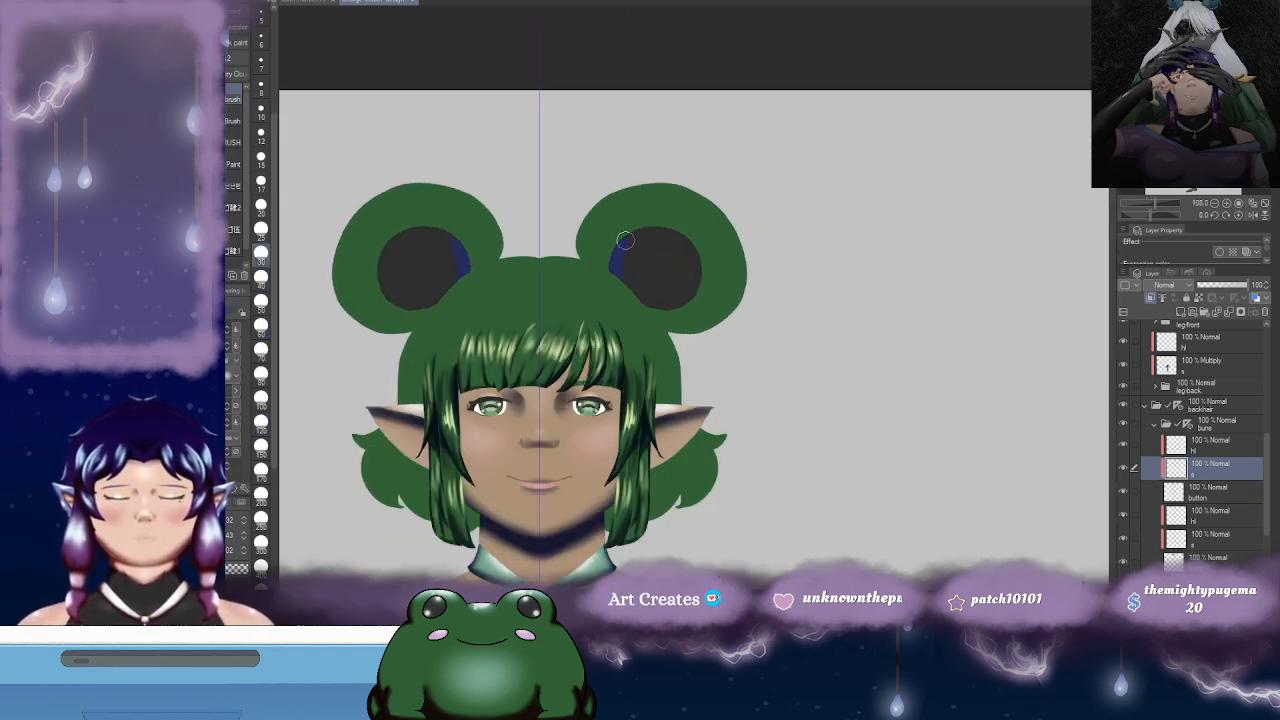
{"action": "left_click", "coordinate": [1179, 287]}
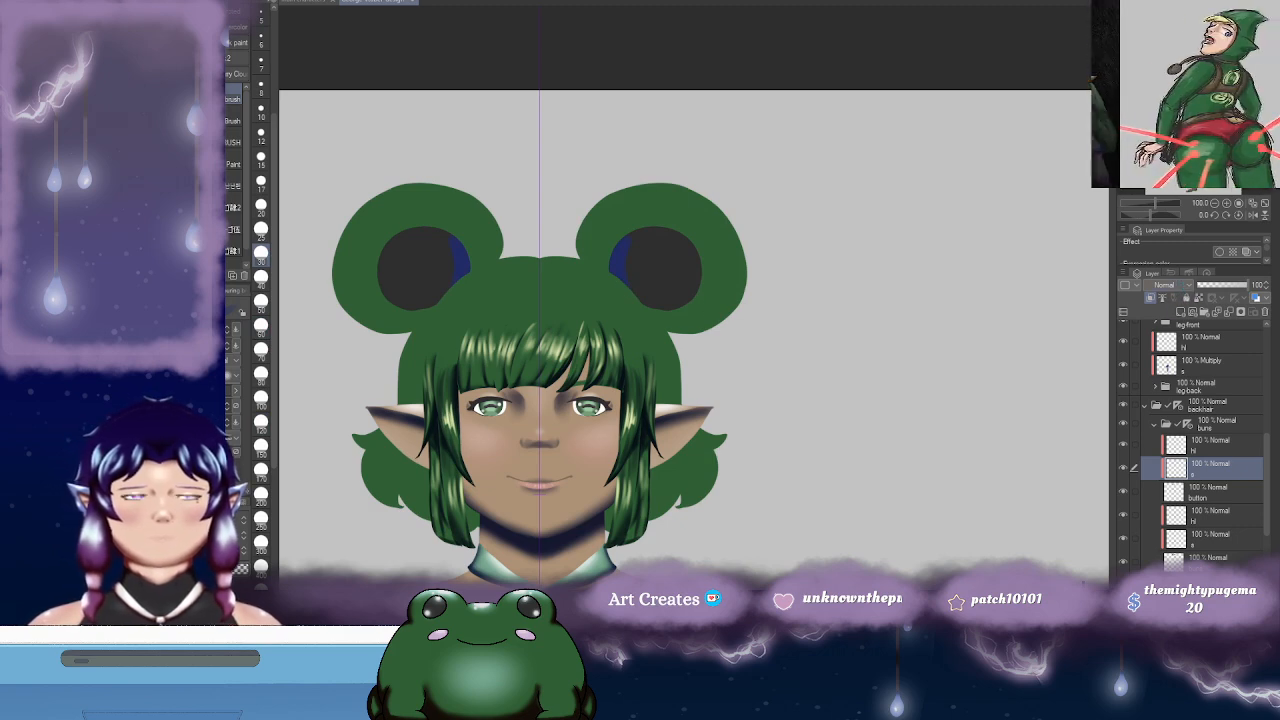
{"action": "left_click", "coordinate": [1164, 175]}
{"action": "mouse_move", "coordinate": [616, 254]}
{"action": "left_mouse_down"}
{"action": "mouse_move", "coordinate": [682, 286]}
{"action": "mouse_move", "coordinate": [658, 290]}
{"action": "mouse_move", "coordinate": [712, 244]}
{"action": "mouse_move", "coordinate": [691, 279]}
{"action": "mouse_move", "coordinate": [709, 243]}
{"action": "mouse_move", "coordinate": [665, 284]}
{"action": "mouse_move", "coordinate": [704, 233]}
{"action": "mouse_move", "coordinate": [653, 280]}
{"action": "mouse_move", "coordinate": [711, 232]}
{"action": "mouse_move", "coordinate": [735, 252]}
{"action": "left_mouse_up"}
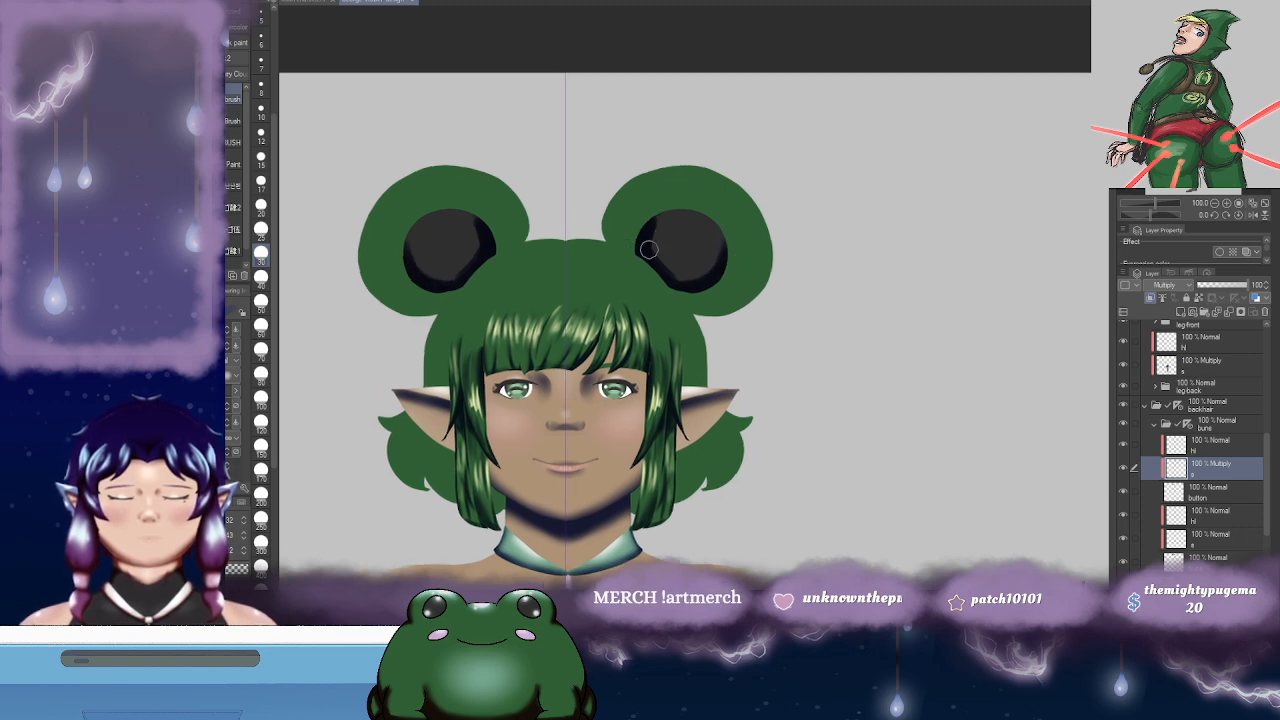
{"action": "left_click_drag", "start_coordinate": [666, 271], "coordinate": [743, 248]}
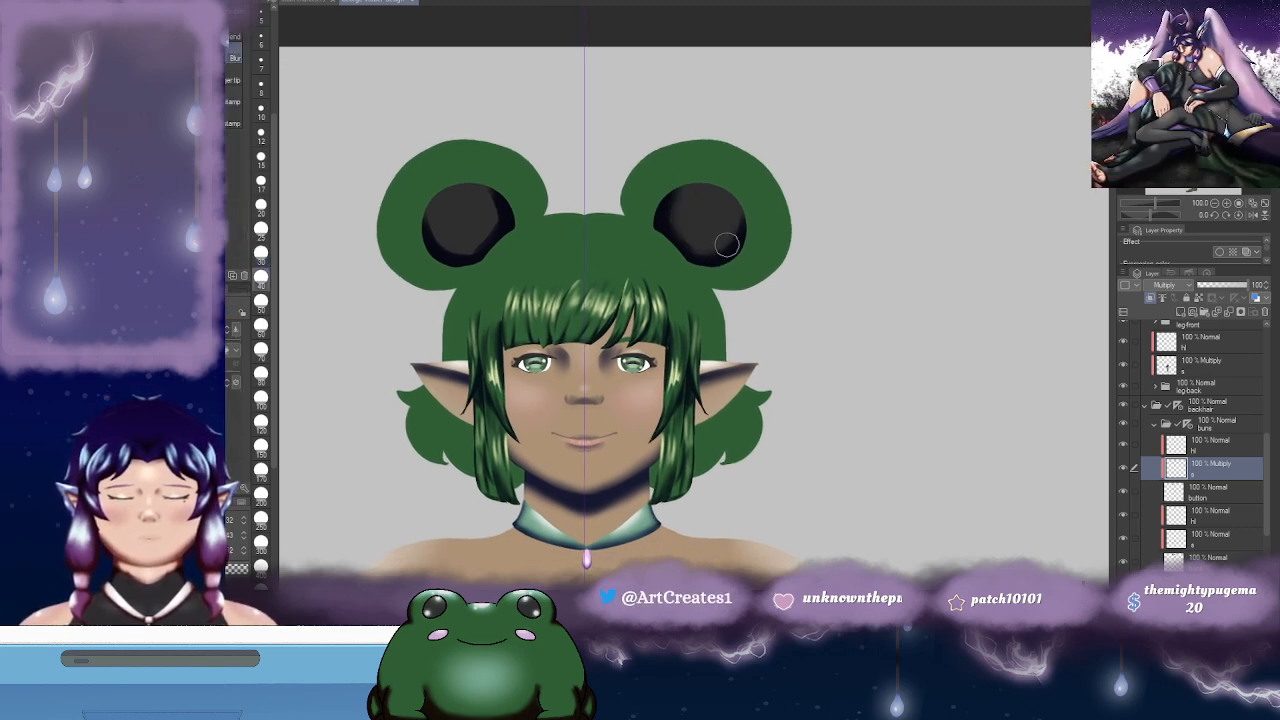
{"action": "left_click_drag", "start_coordinate": [722, 224], "coordinate": [820, 233]}
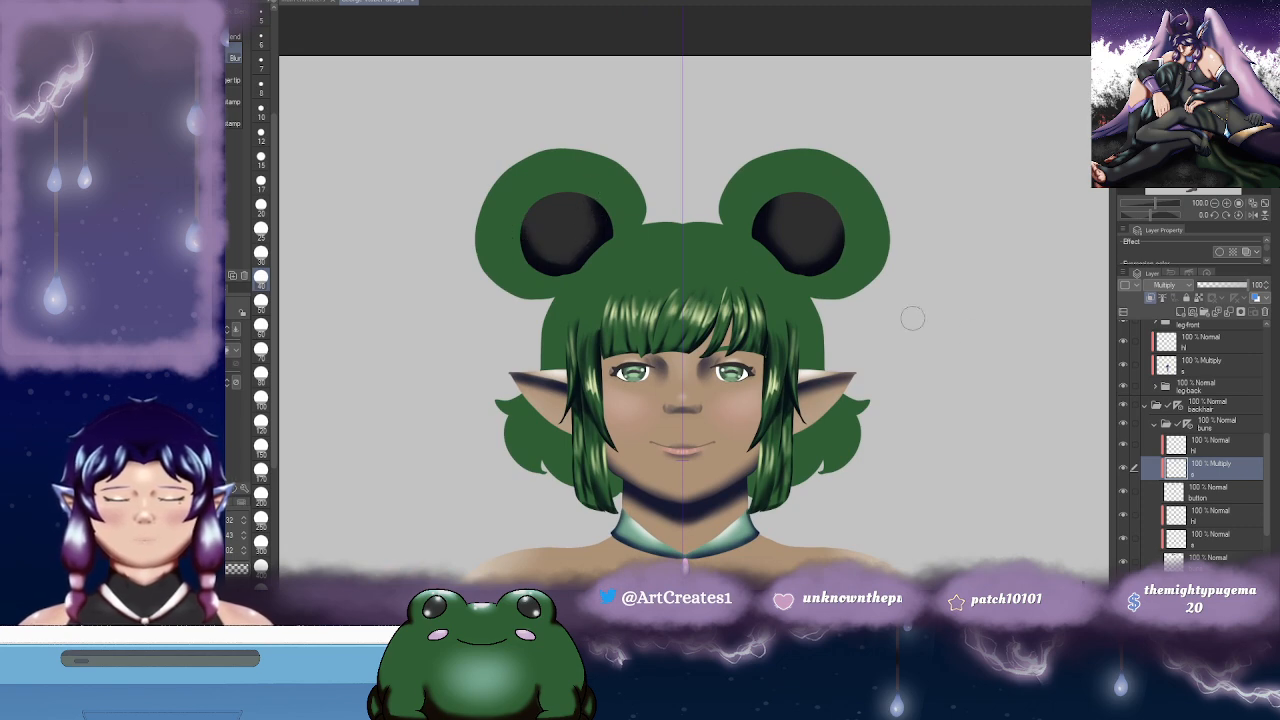
- Set the buttons' hl layer to Add, paint pale yellow highlights on their upper edges, and trim the highlights' outlines
{"action": "left_click", "coordinate": [1224, 446]}
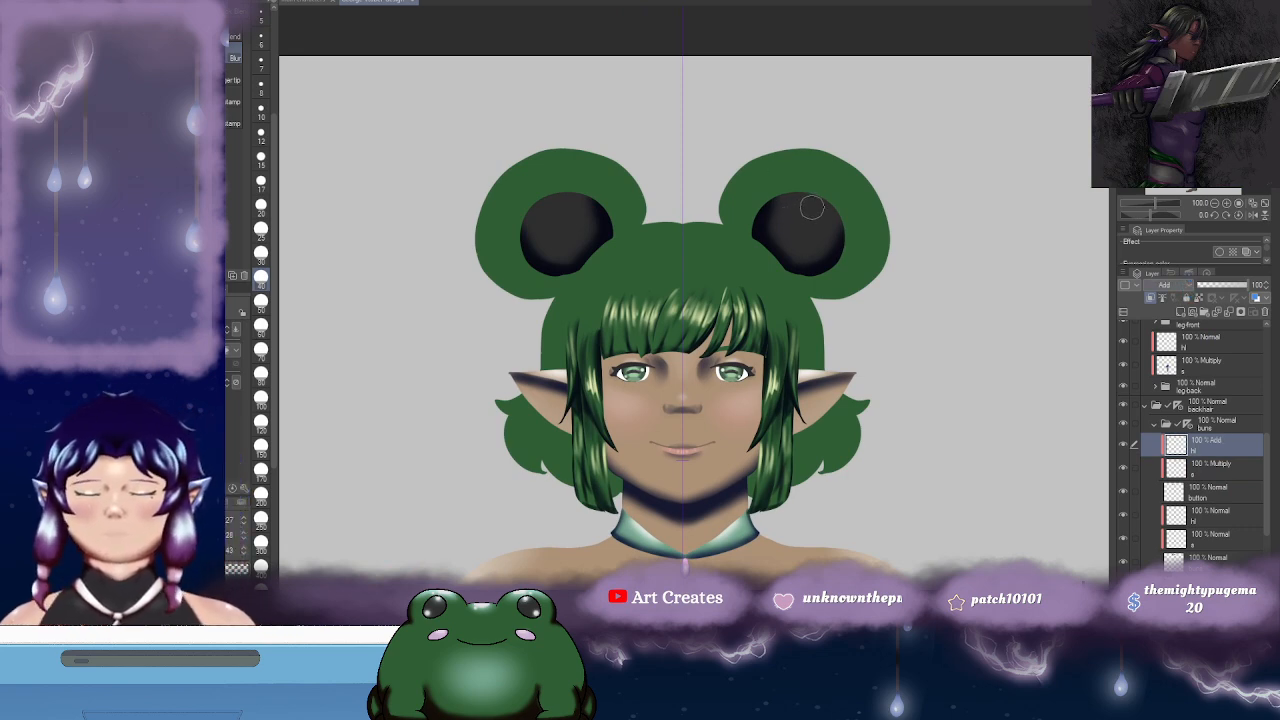
{"action": "key", "text": "b"}
{"action": "left_click_drag", "start_coordinate": [536, 208], "coordinate": [598, 195]}
{"action": "left_click_drag", "start_coordinate": [853, 204], "coordinate": [849, 200]}
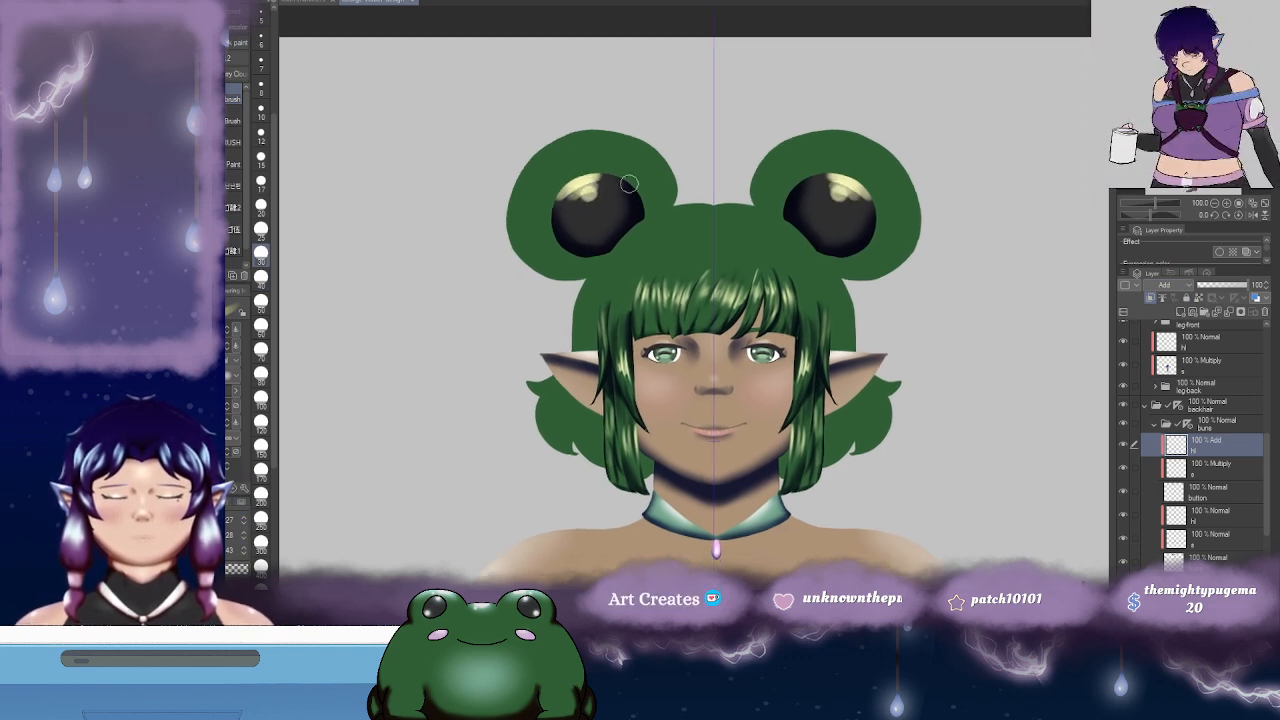
{"action": "key", "text": "e"}
{"action": "mouse_move", "coordinate": [600, 190]}
{"action": "left_mouse_down"}
{"action": "mouse_move", "coordinate": [580, 192]}
{"action": "mouse_move", "coordinate": [603, 178]}
{"action": "left_mouse_up"}
{"action": "left_click_drag", "start_coordinate": [886, 191], "coordinate": [864, 188]}
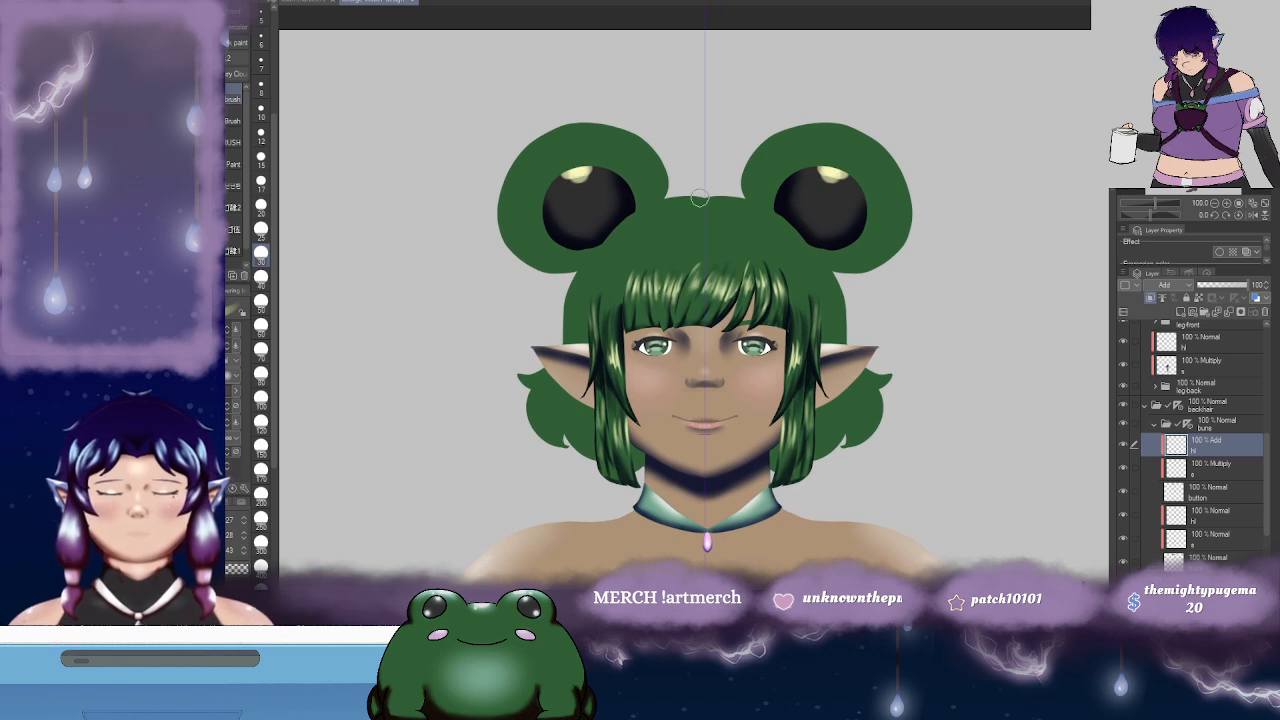
- Blur the highlights on both bun buttons into the dark base
{"action": "key", "text": "j"}
{"action": "mouse_move", "coordinate": [576, 181]}
{"action": "left_mouse_down"}
{"action": "mouse_move", "coordinate": [562, 176]}
{"action": "mouse_move", "coordinate": [597, 169]}
{"action": "left_mouse_up"}
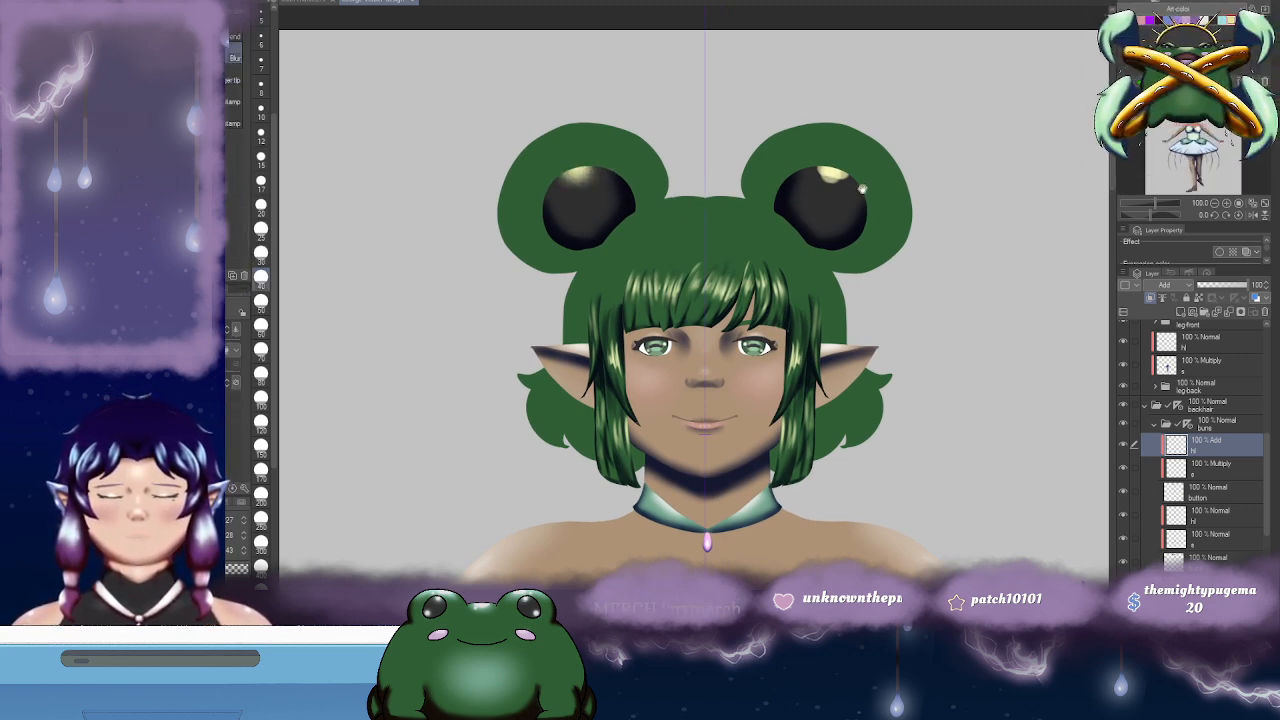
{"action": "mouse_move", "coordinate": [812, 178]}
{"action": "left_mouse_down"}
{"action": "mouse_move", "coordinate": [764, 190]}
{"action": "mouse_move", "coordinate": [803, 196]}
{"action": "left_mouse_up"}
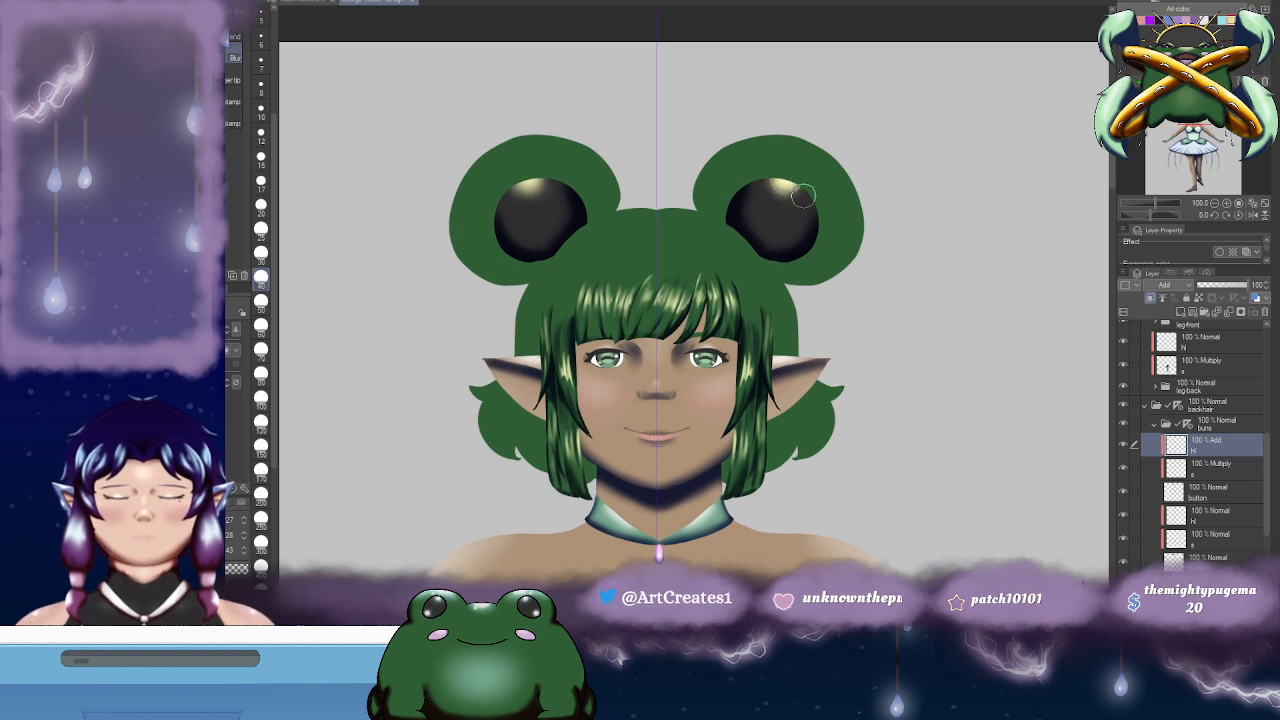
{"action": "scroll", "coordinate": [790, 260], "scroll_direction": "down", "scroll_amount": 3}
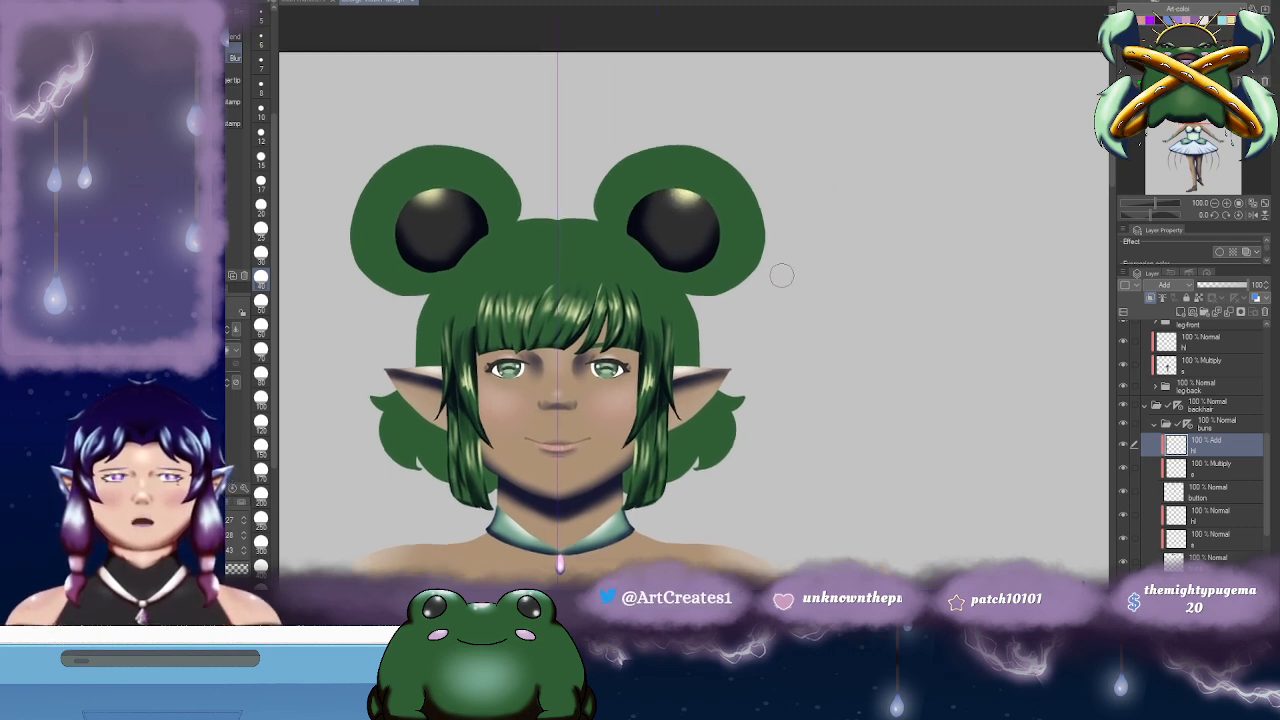
{"action": "scroll", "coordinate": [781, 299], "scroll_direction": "up", "scroll_amount": 3}
{"action": "scroll", "coordinate": [777, 297], "scroll_direction": "up", "scroll_amount": 2}
{"action": "scroll", "coordinate": [757, 257], "scroll_direction": "down", "scroll_amount": 2}
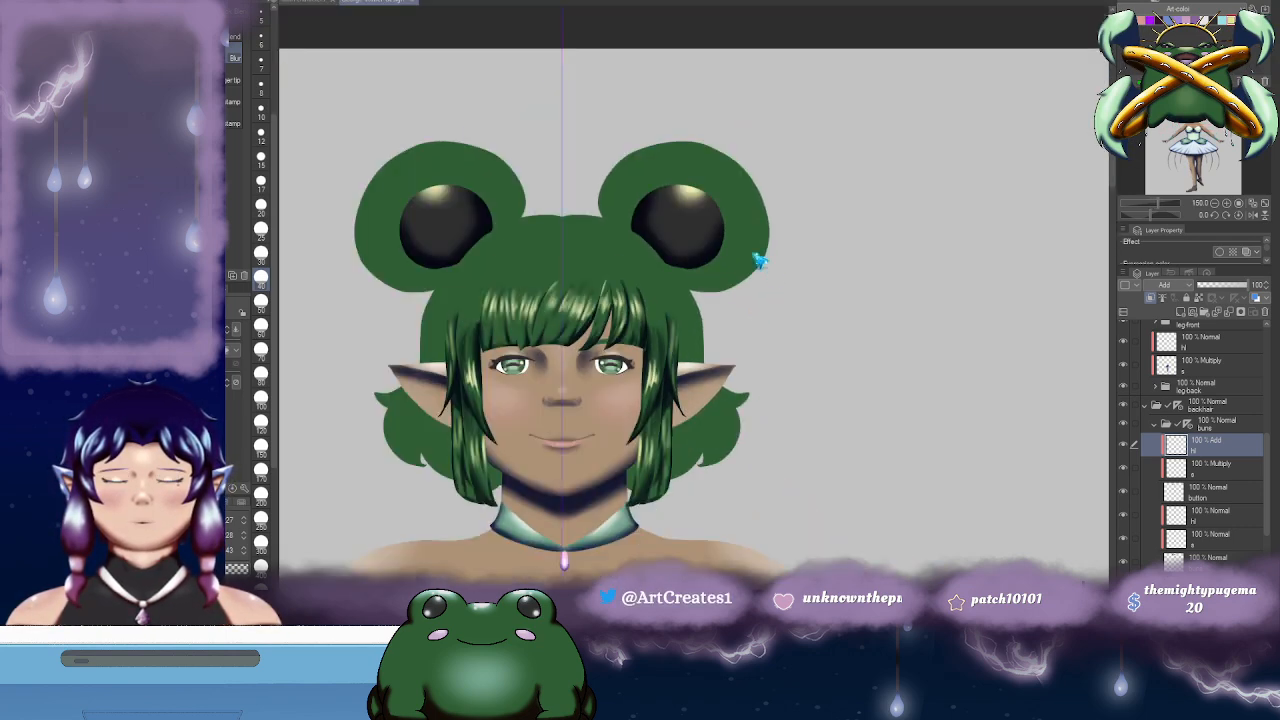
{"action": "scroll", "coordinate": [820, 283], "scroll_direction": "down", "scroll_amount": 2}
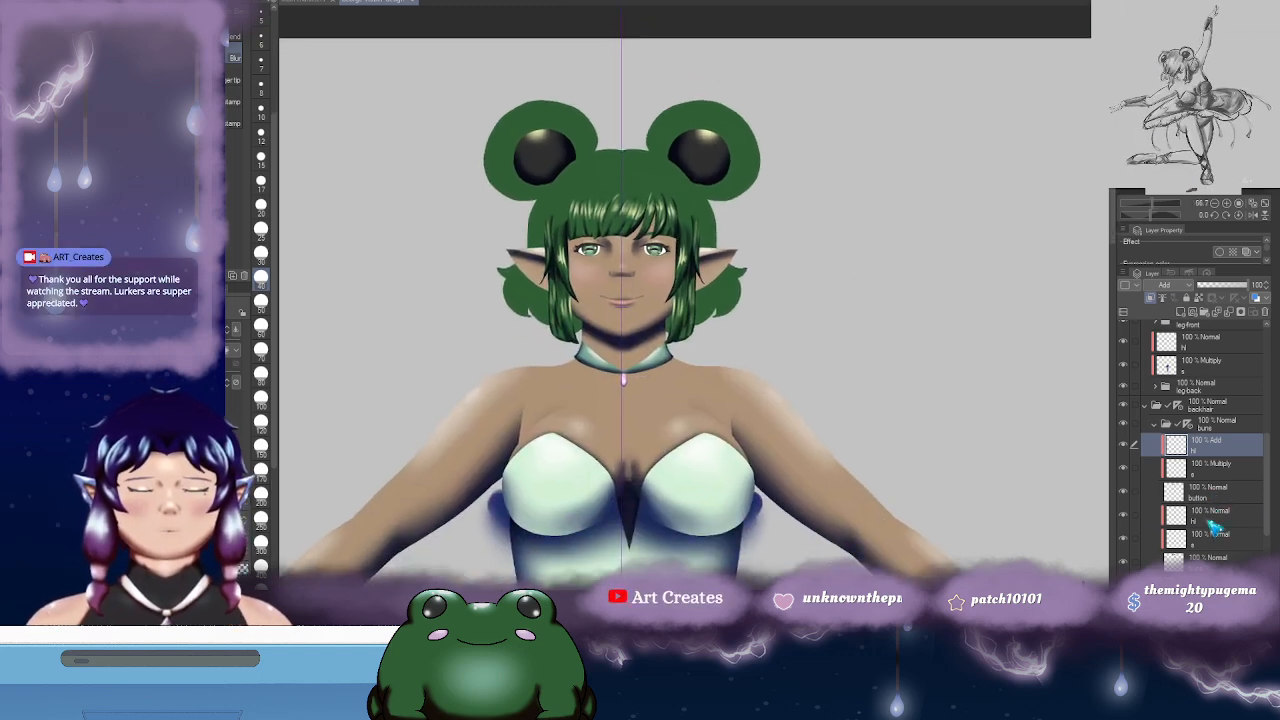
- Set the buns' hl layer to Add and their s layer to Multiply
{"action": "left_click", "coordinate": [1215, 512]}
{"action": "left_click", "coordinate": [1216, 540]}
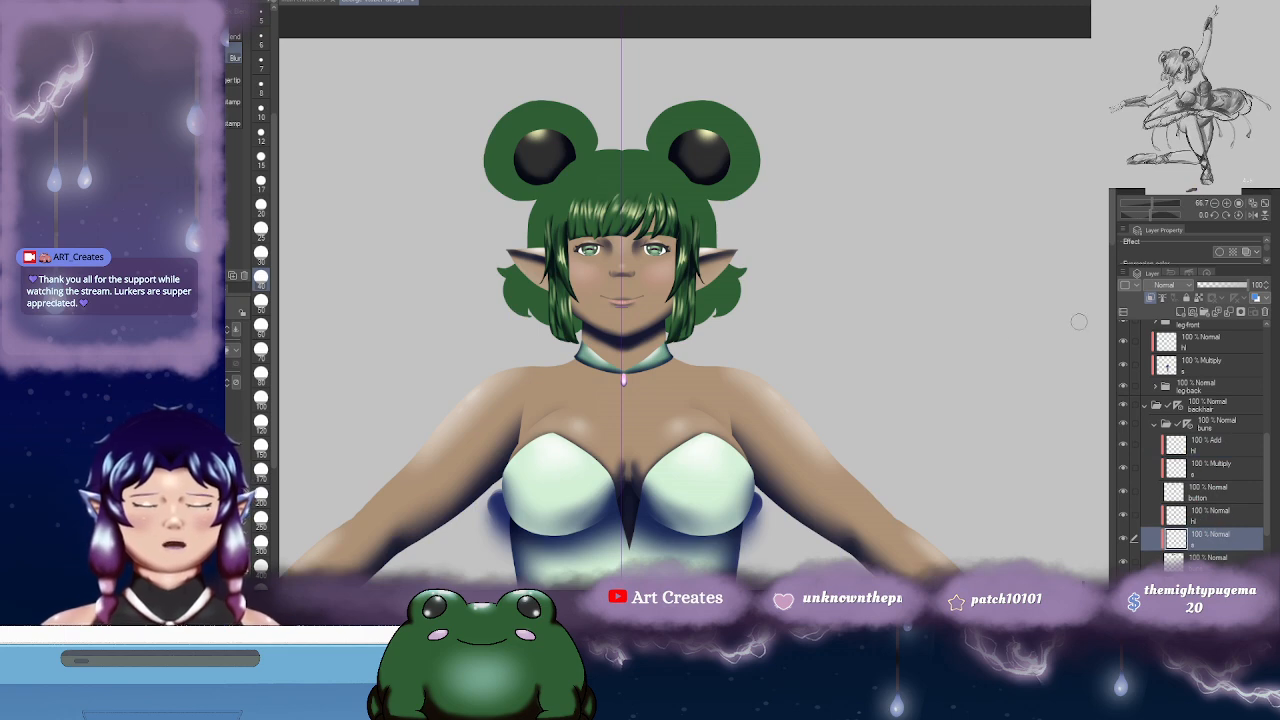
{"action": "left_click_drag", "start_coordinate": [863, 338], "coordinate": [880, 322]}
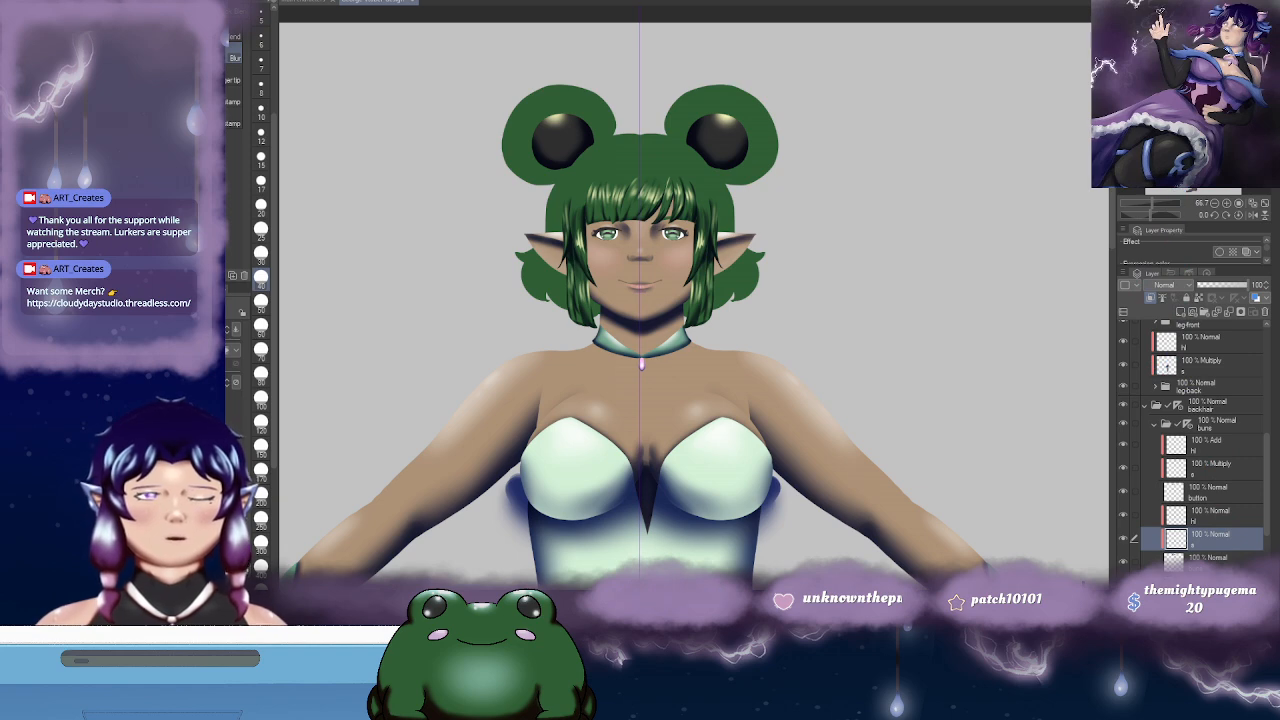
{"action": "left_click", "coordinate": [1167, 424]}
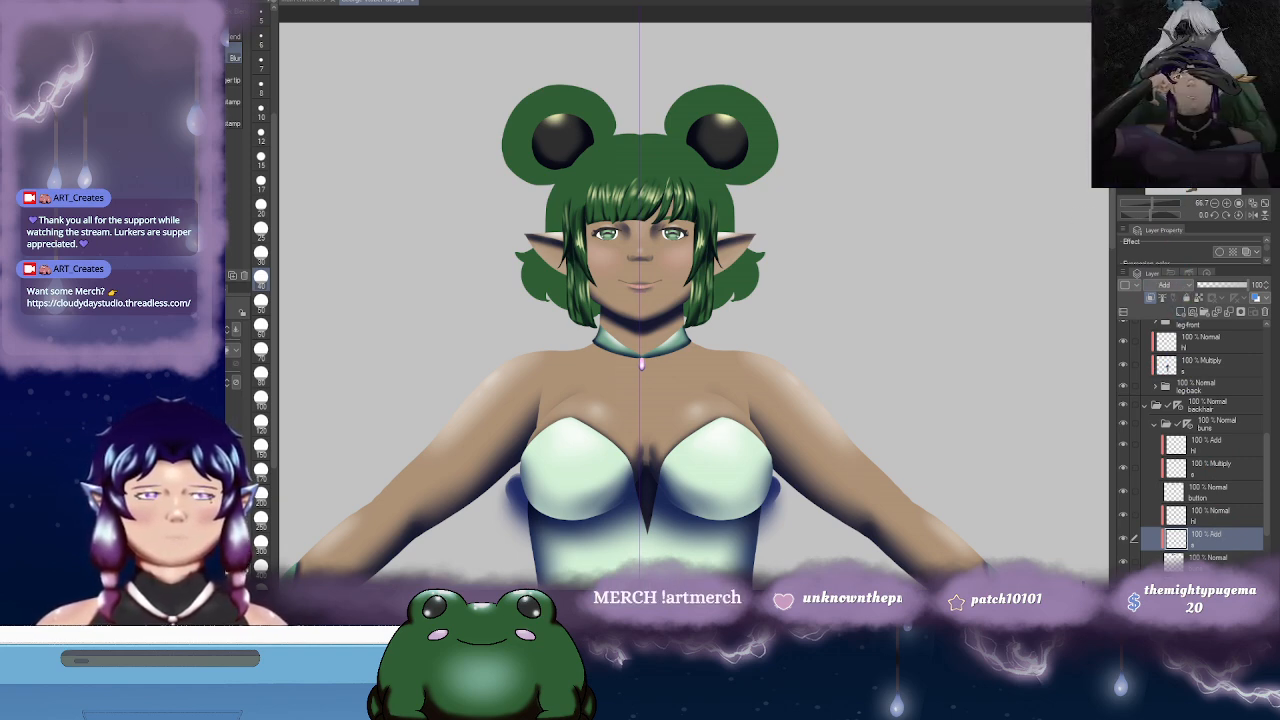
{"action": "left_click", "coordinate": [1214, 516]}
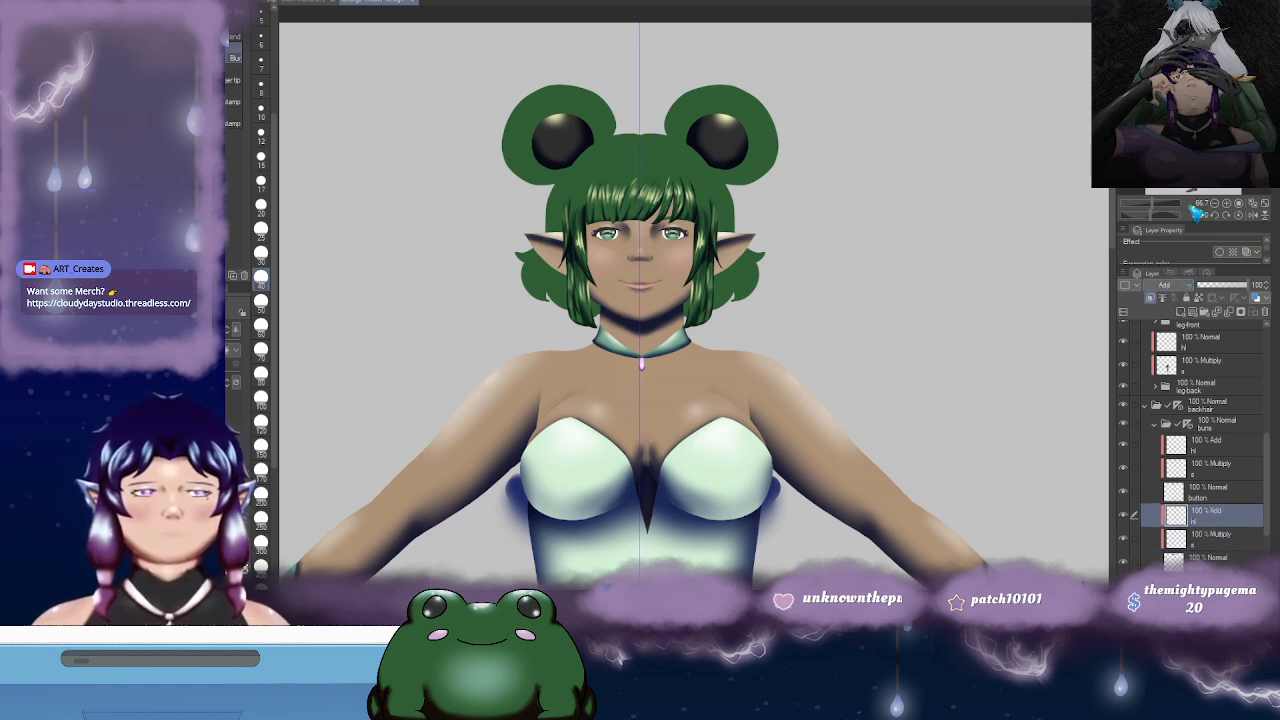
{"action": "left_click", "coordinate": [1214, 536]}
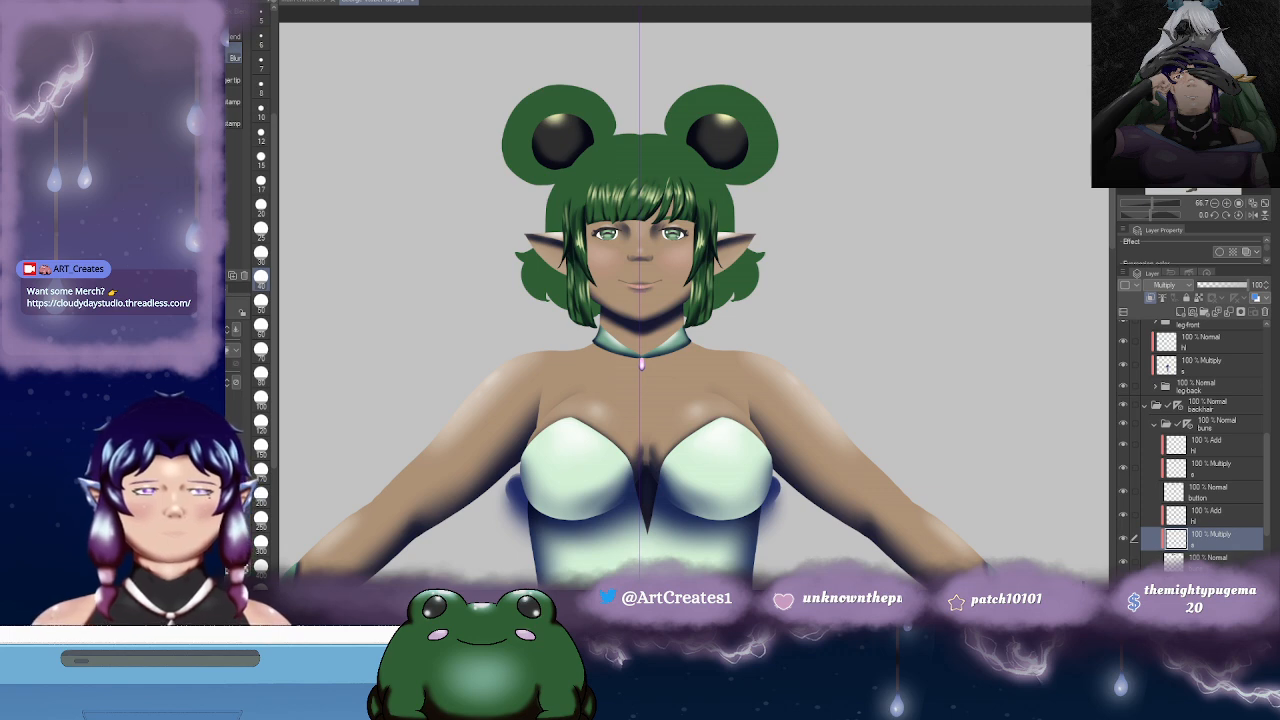
- Paint shadows on the buns around the buttons and along the inner and lower outer edges
{"action": "left_click_drag", "start_coordinate": [729, 208], "coordinate": [755, 246]}
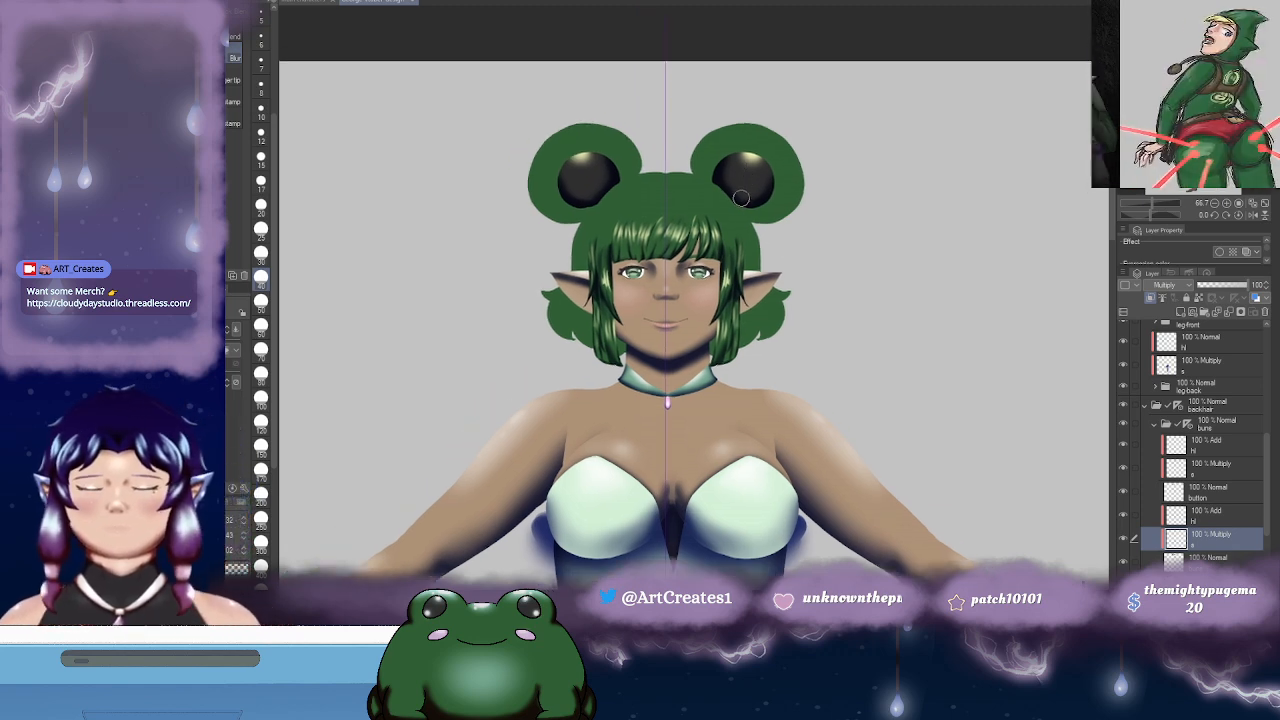
{"action": "scroll", "coordinate": [741, 197], "scroll_direction": "up", "scroll_amount": 4}
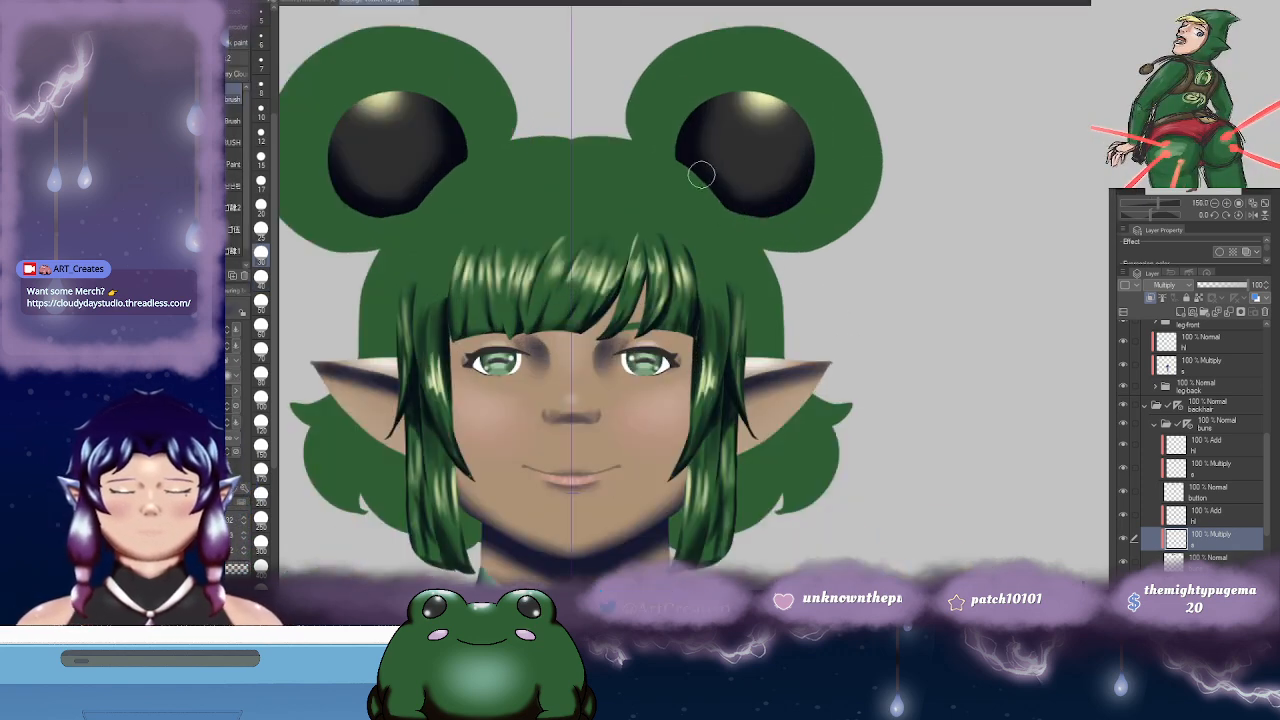
{"action": "left_click_drag", "start_coordinate": [724, 200], "coordinate": [749, 223]}
{"action": "mouse_move", "coordinate": [653, 152]}
{"action": "left_mouse_down"}
{"action": "mouse_move", "coordinate": [677, 189]}
{"action": "mouse_move", "coordinate": [690, 187]}
{"action": "left_mouse_up"}
{"action": "mouse_move", "coordinate": [798, 236]}
{"action": "left_mouse_down"}
{"action": "mouse_move", "coordinate": [782, 204]}
{"action": "mouse_move", "coordinate": [794, 222]}
{"action": "mouse_move", "coordinate": [806, 212]}
{"action": "left_mouse_up"}
{"action": "left_click_drag", "start_coordinate": [808, 185], "coordinate": [804, 206]}
{"action": "mouse_move", "coordinate": [682, 178]}
{"action": "left_mouse_down"}
{"action": "mouse_move", "coordinate": [705, 134]}
{"action": "mouse_move", "coordinate": [684, 163]}
{"action": "mouse_move", "coordinate": [731, 127]}
{"action": "mouse_move", "coordinate": [787, 123]}
{"action": "mouse_move", "coordinate": [764, 116]}
{"action": "mouse_move", "coordinate": [822, 200]}
{"action": "mouse_move", "coordinate": [804, 237]}
{"action": "mouse_move", "coordinate": [772, 244]}
{"action": "mouse_move", "coordinate": [748, 221]}
{"action": "mouse_move", "coordinate": [786, 248]}
{"action": "mouse_move", "coordinate": [746, 232]}
{"action": "mouse_move", "coordinate": [844, 232]}
{"action": "mouse_move", "coordinate": [786, 245]}
{"action": "mouse_move", "coordinate": [870, 180]}
{"action": "left_mouse_up"}
{"action": "mouse_move", "coordinate": [857, 213]}
{"action": "left_mouse_down"}
{"action": "mouse_move", "coordinate": [871, 243]}
{"action": "mouse_move", "coordinate": [888, 204]}
{"action": "mouse_move", "coordinate": [868, 235]}
{"action": "left_mouse_up"}
{"action": "left_click_drag", "start_coordinate": [796, 229], "coordinate": [834, 243]}
{"action": "left_click_drag", "start_coordinate": [683, 152], "coordinate": [721, 211]}
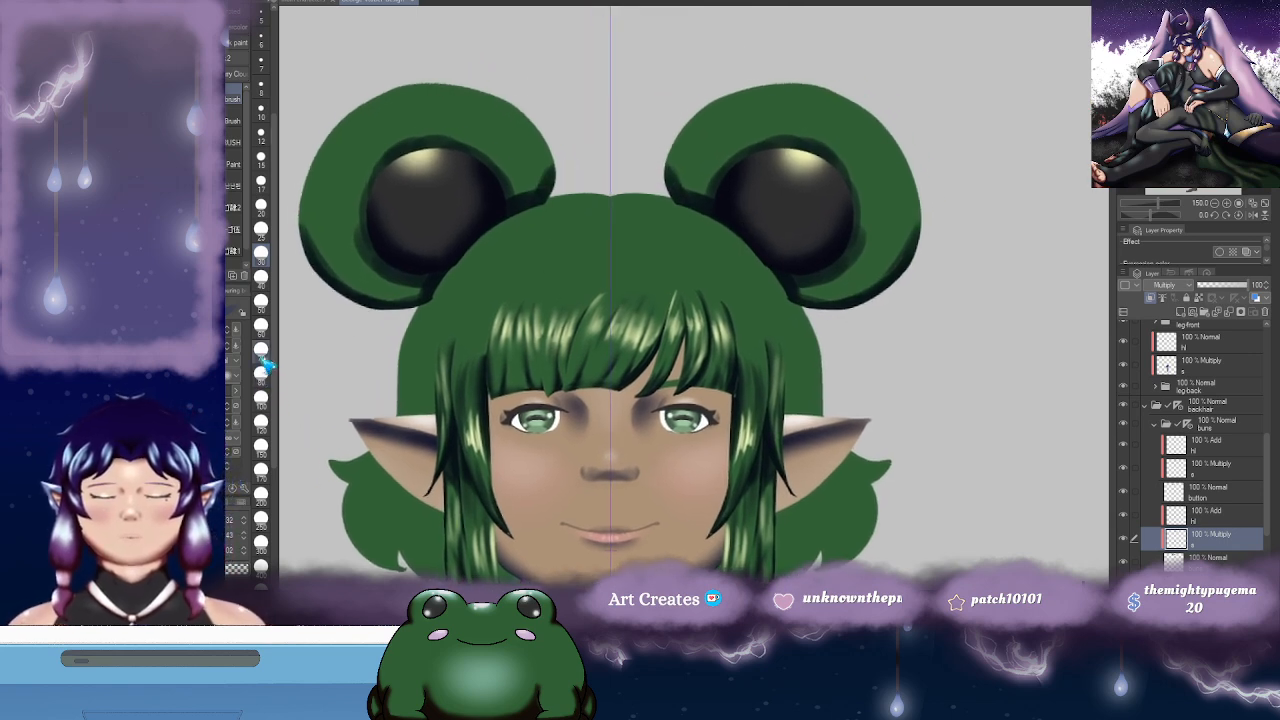
- Paint thin shadow strands with a size 20 brush on the buns' inner lobes and beside the buttons, redoing a misplaced stroke
{"action": "left_click", "coordinate": [261, 205]}
{"action": "mouse_move", "coordinate": [738, 159]}
{"action": "left_mouse_down"}
{"action": "mouse_move", "coordinate": [714, 177]}
{"action": "mouse_move", "coordinate": [687, 150]}
{"action": "left_mouse_up"}
{"action": "left_click_drag", "start_coordinate": [666, 204], "coordinate": [708, 154]}
{"action": "left_click_drag", "start_coordinate": [771, 184], "coordinate": [741, 184]}
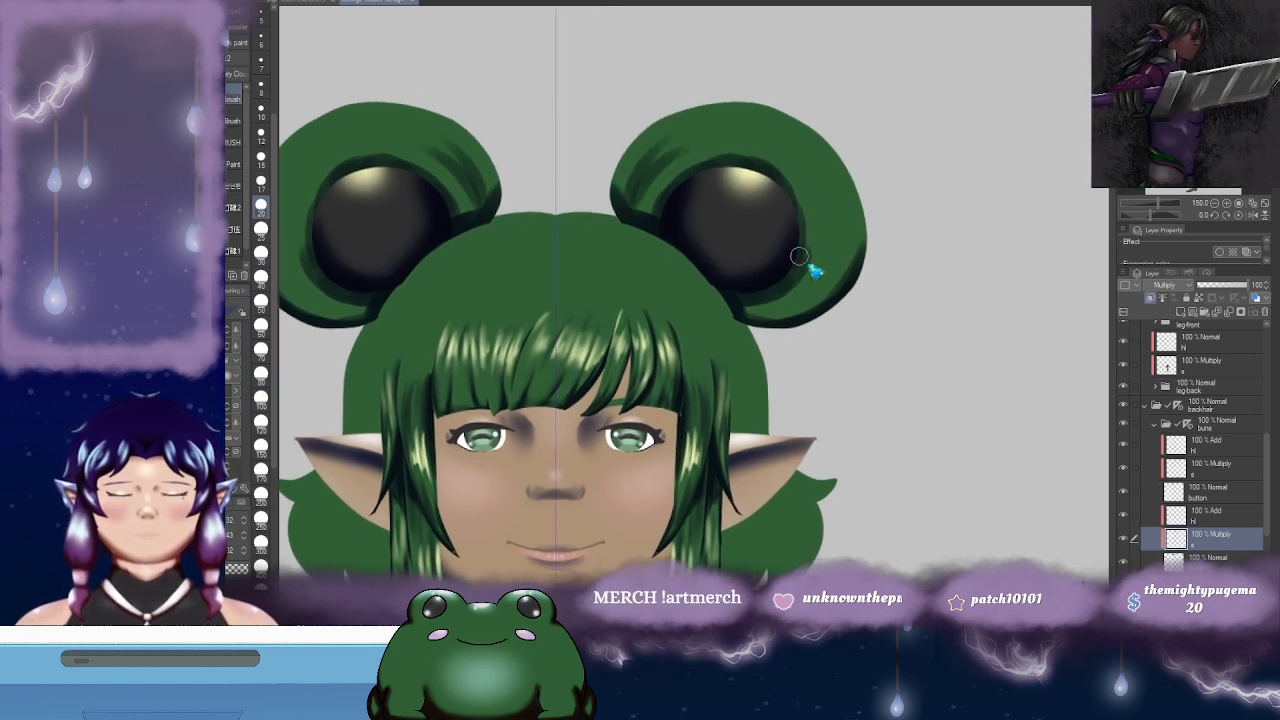
{"action": "key", "text": "ctrl+z"}
{"action": "left_click_drag", "start_coordinate": [647, 215], "coordinate": [644, 184]}
{"action": "mouse_move", "coordinate": [653, 214]}
{"action": "left_mouse_down"}
{"action": "mouse_move", "coordinate": [660, 159]}
{"action": "mouse_move", "coordinate": [705, 168]}
{"action": "left_mouse_up"}
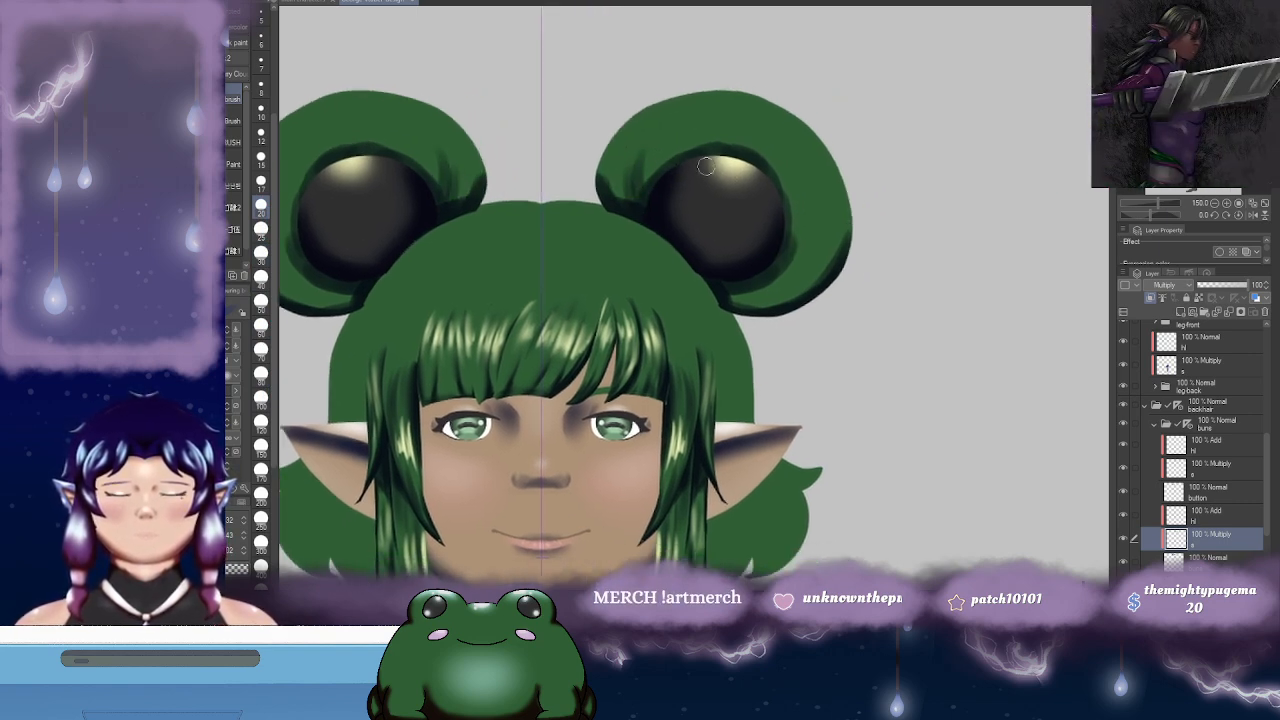
{"action": "left_click_drag", "start_coordinate": [808, 228], "coordinate": [806, 209]}
{"action": "left_click_drag", "start_coordinate": [724, 273], "coordinate": [763, 270]}
{"action": "scroll", "coordinate": [811, 186], "scroll_direction": "up", "scroll_amount": 1}
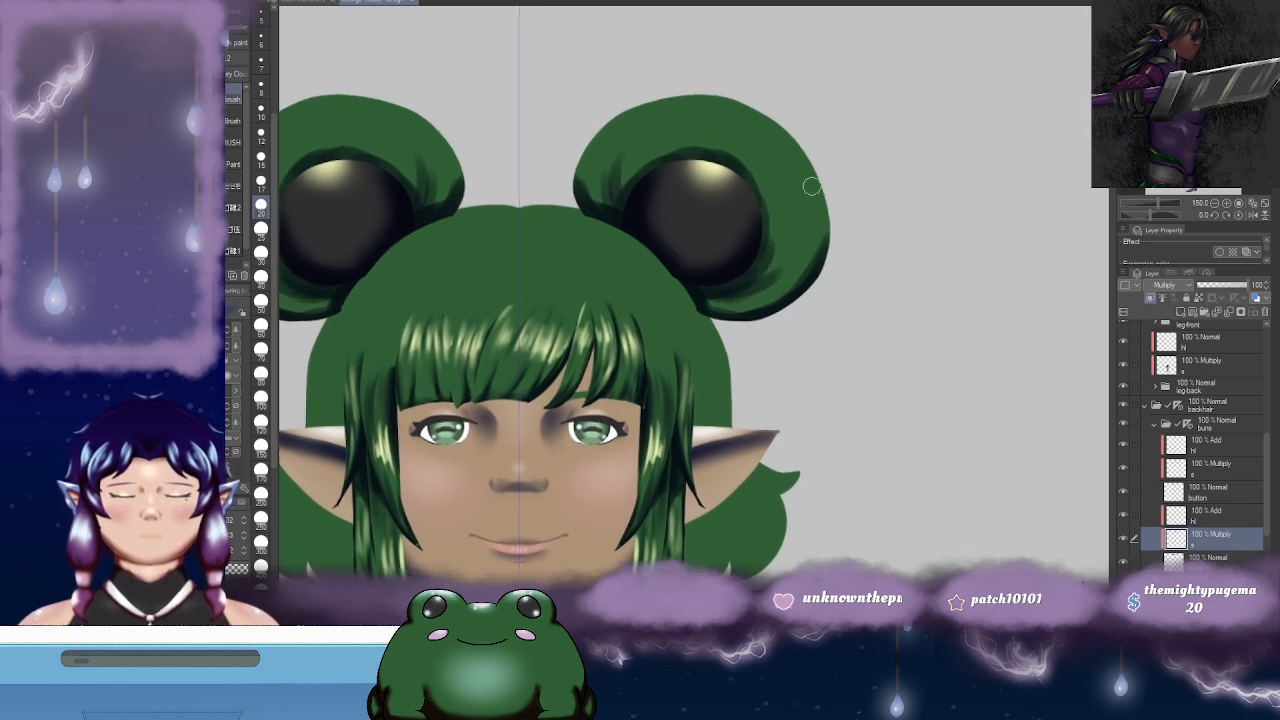
- Paint curved shadow strands wrapping around the upper and outer curves of both hair buns
{"action": "scroll", "coordinate": [700, 128], "scroll_direction": "down", "scroll_amount": 1}
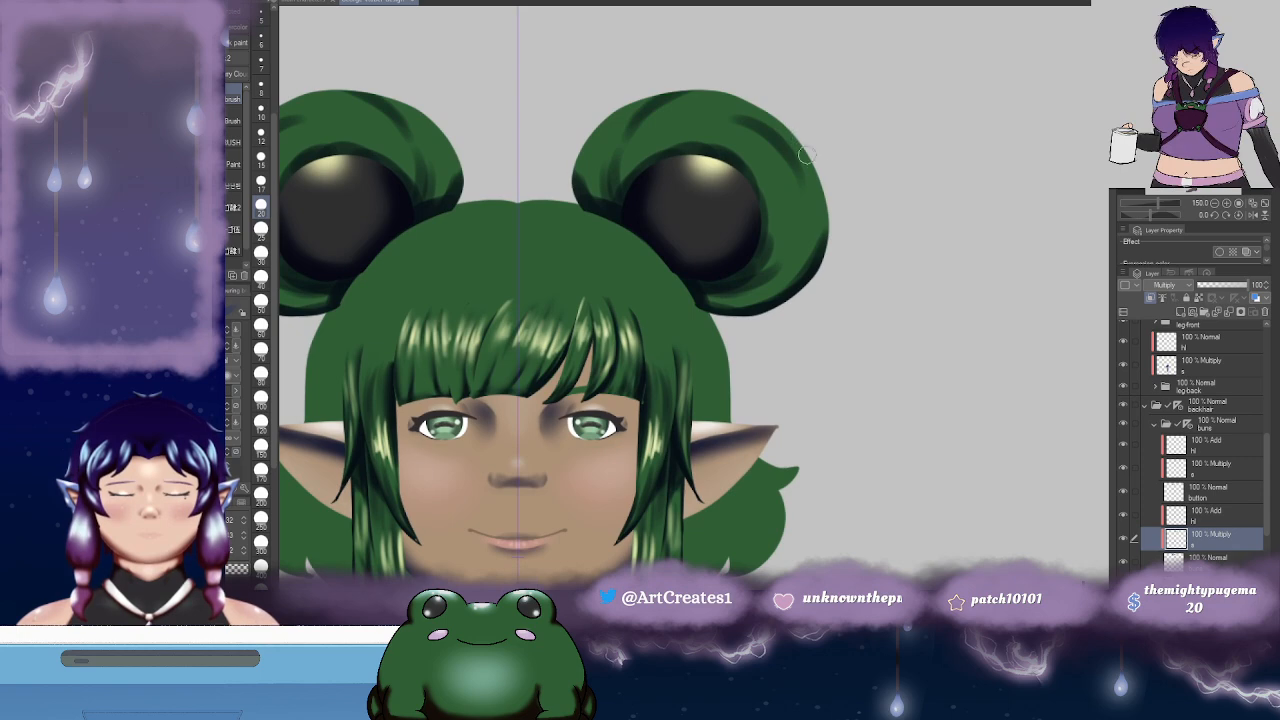
{"action": "scroll", "coordinate": [805, 150], "scroll_direction": "up", "scroll_amount": 1}
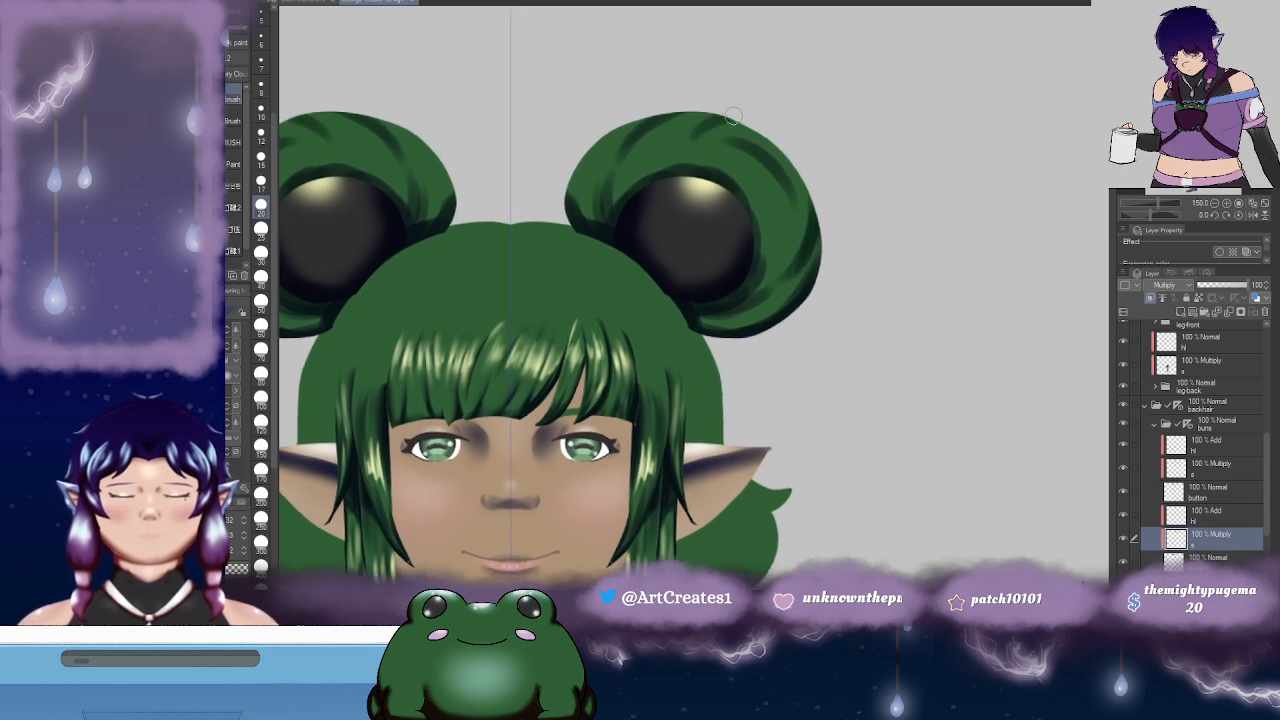
{"action": "scroll", "coordinate": [790, 155], "scroll_direction": "down", "scroll_amount": 1}
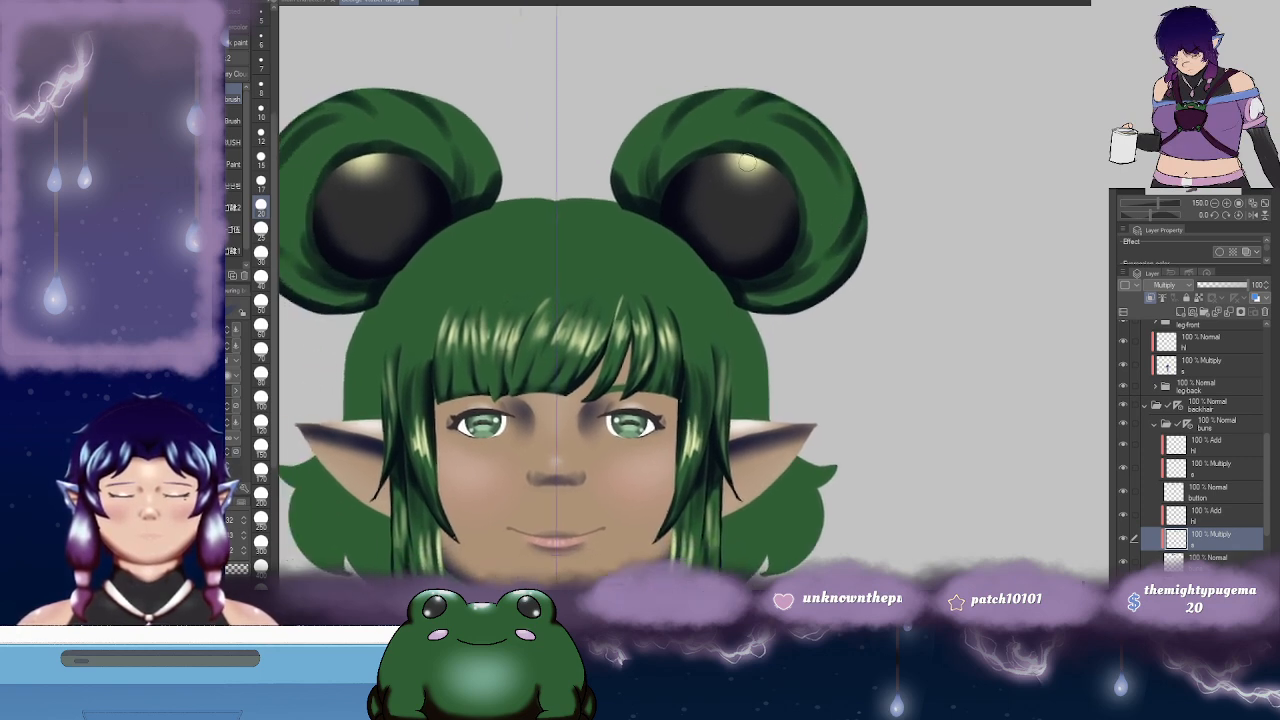
{"action": "scroll", "coordinate": [812, 165], "scroll_direction": "left", "scroll_amount": 1}
{"action": "scroll", "coordinate": [694, 126], "scroll_direction": "right", "scroll_amount": 1}
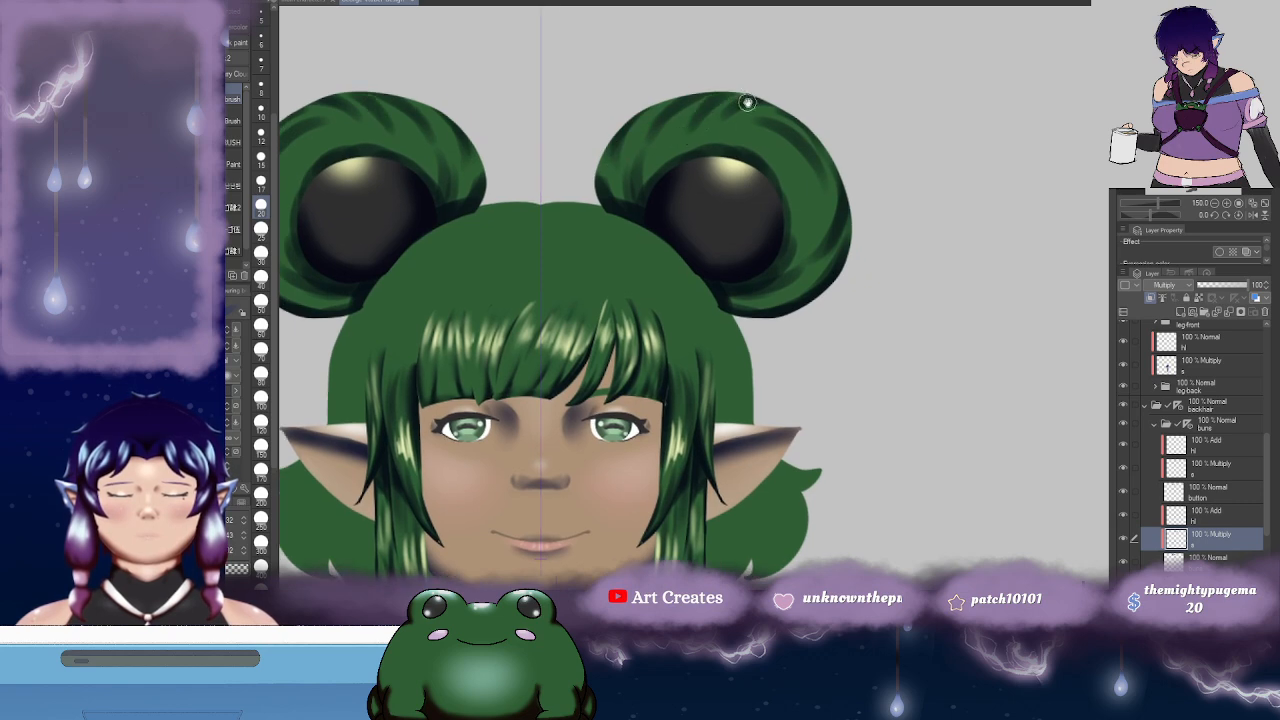
{"action": "scroll", "coordinate": [760, 110], "scroll_direction": "right", "scroll_amount": 1}
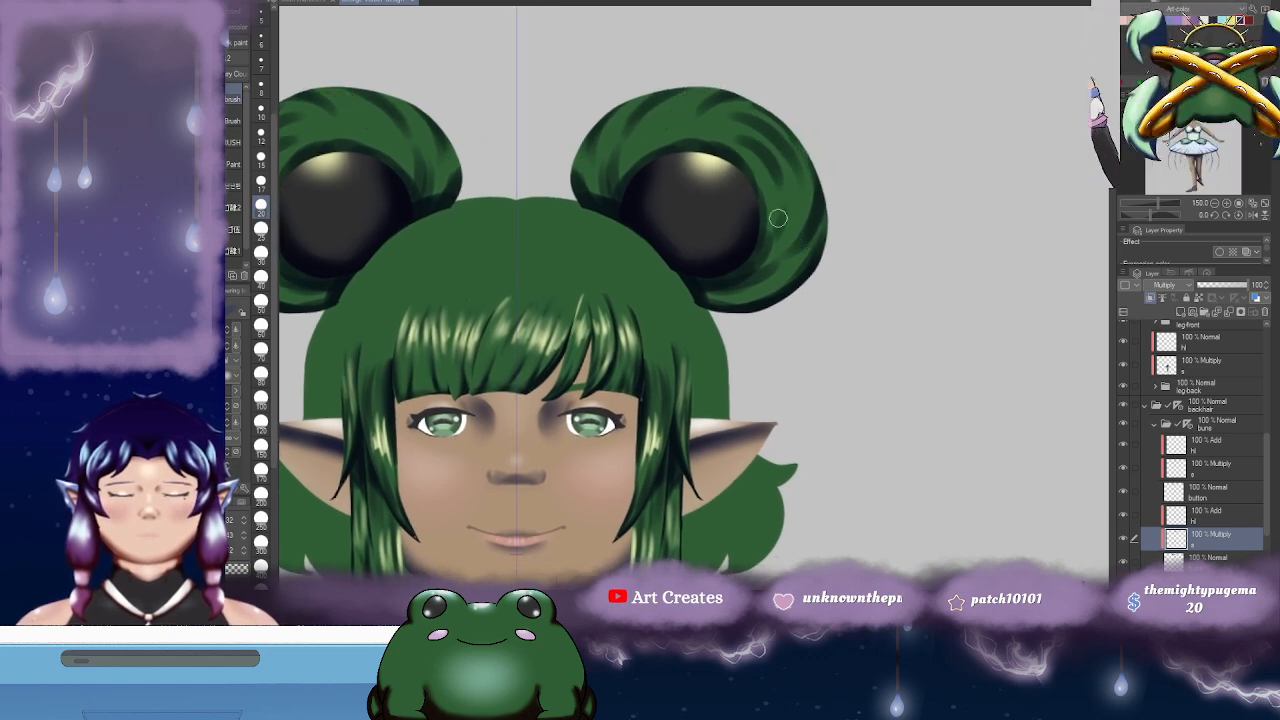
{"action": "scroll", "coordinate": [696, 156], "scroll_direction": "up", "scroll_amount": 1}
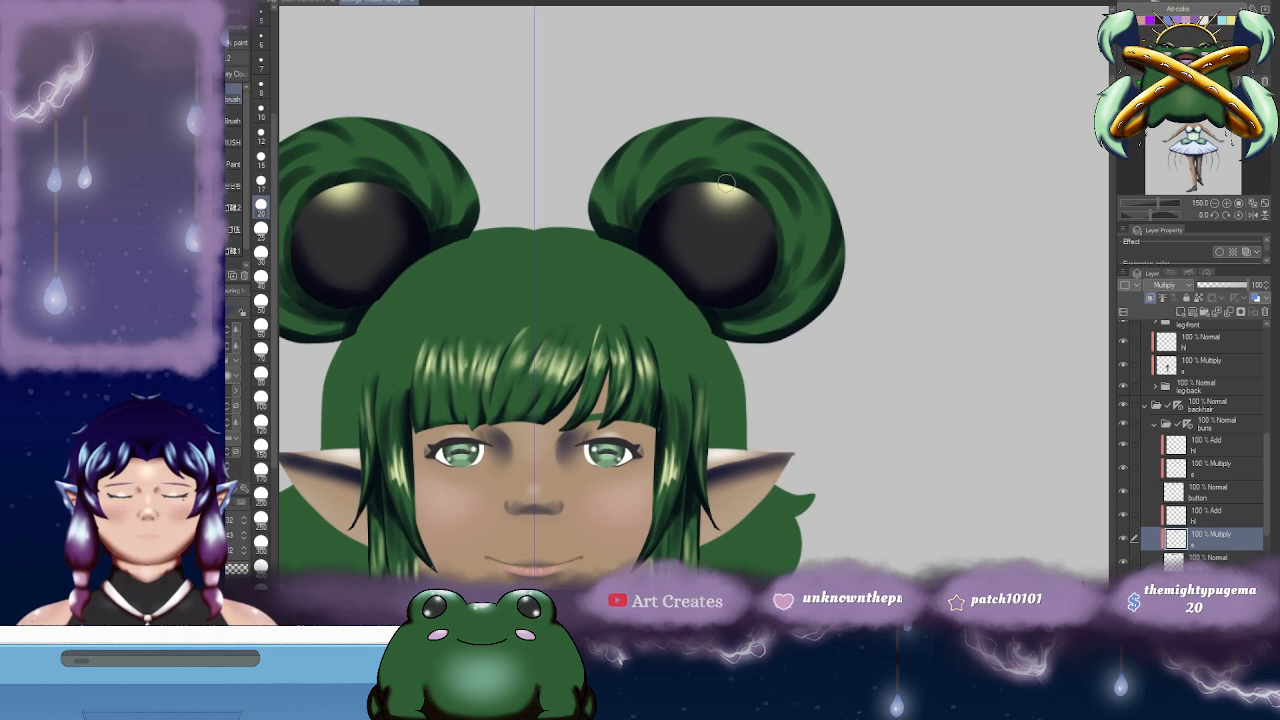
- Blend the shadow strands around both buns using the Blur tool at size 20
{"action": "scroll", "coordinate": [846, 188], "scroll_direction": "left", "scroll_amount": 1}
{"action": "scroll", "coordinate": [846, 188], "scroll_direction": "left", "scroll_amount": 1}
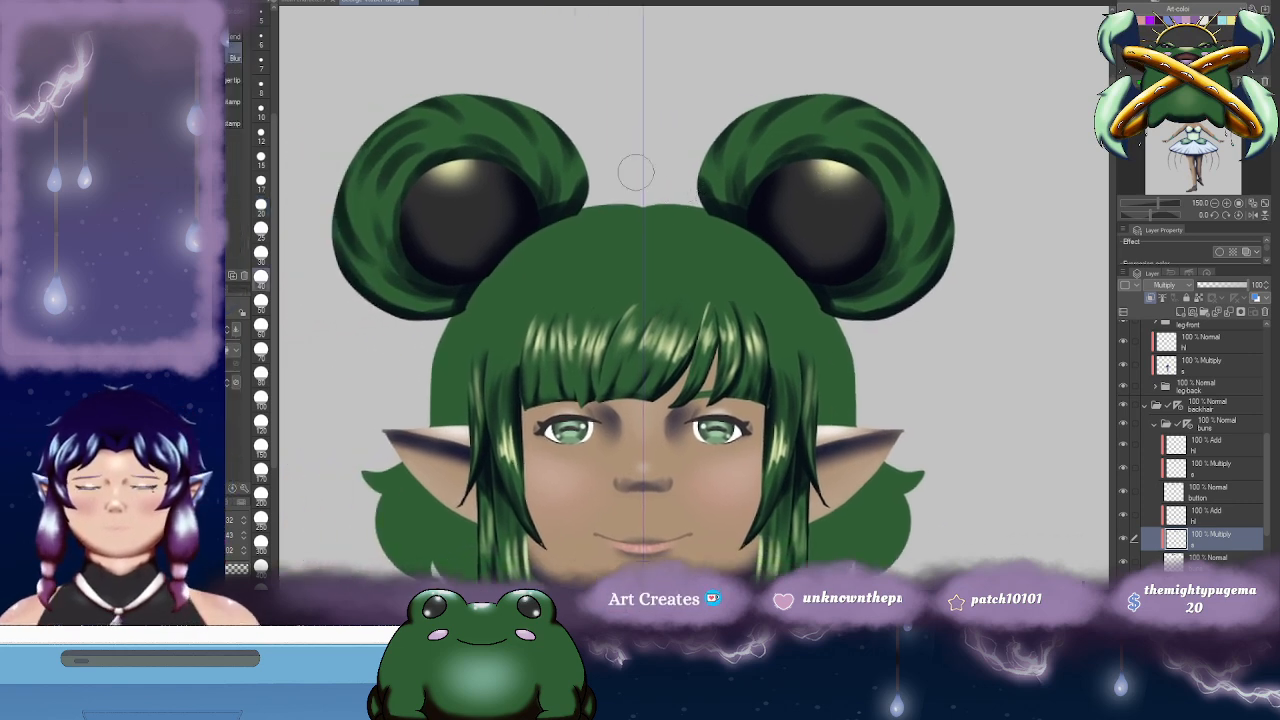
{"action": "scroll", "coordinate": [503, 250], "scroll_direction": "left", "scroll_amount": 1}
{"action": "scroll", "coordinate": [503, 250], "scroll_direction": "up", "scroll_amount": 1}
{"action": "left_click", "coordinate": [261, 205]}
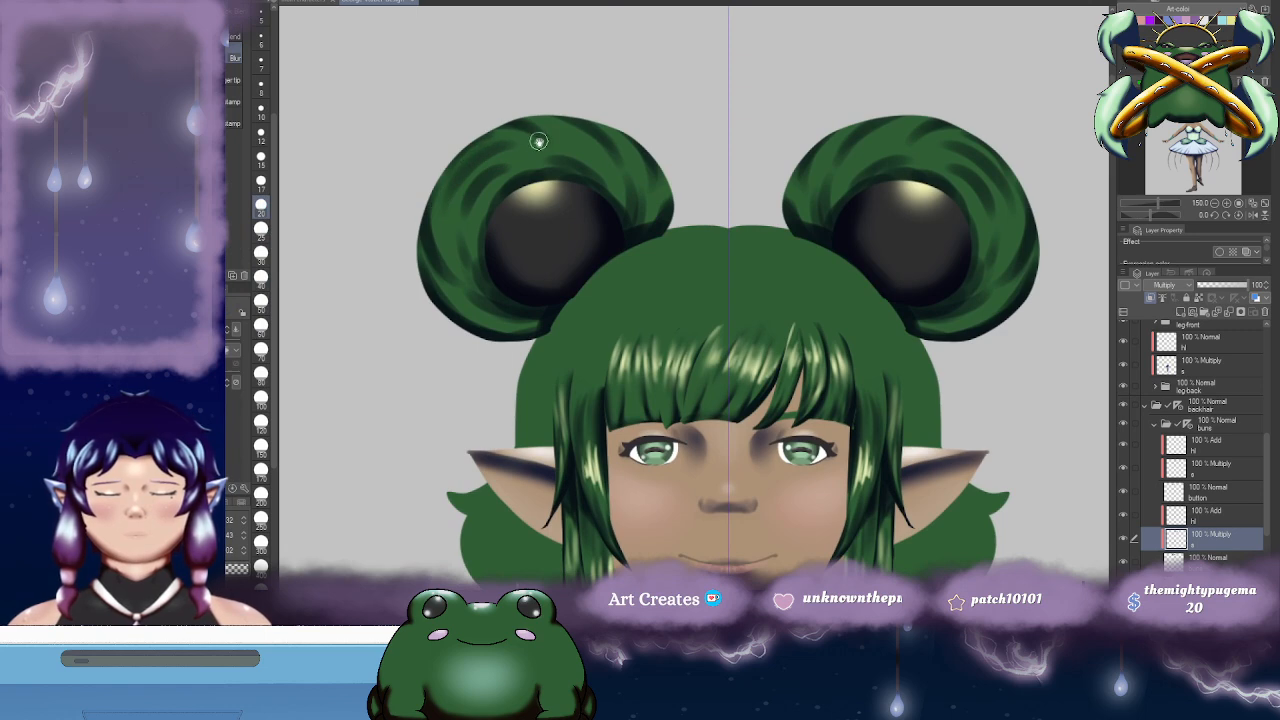
{"action": "left_click_drag", "start_coordinate": [538, 142], "coordinate": [549, 138]}
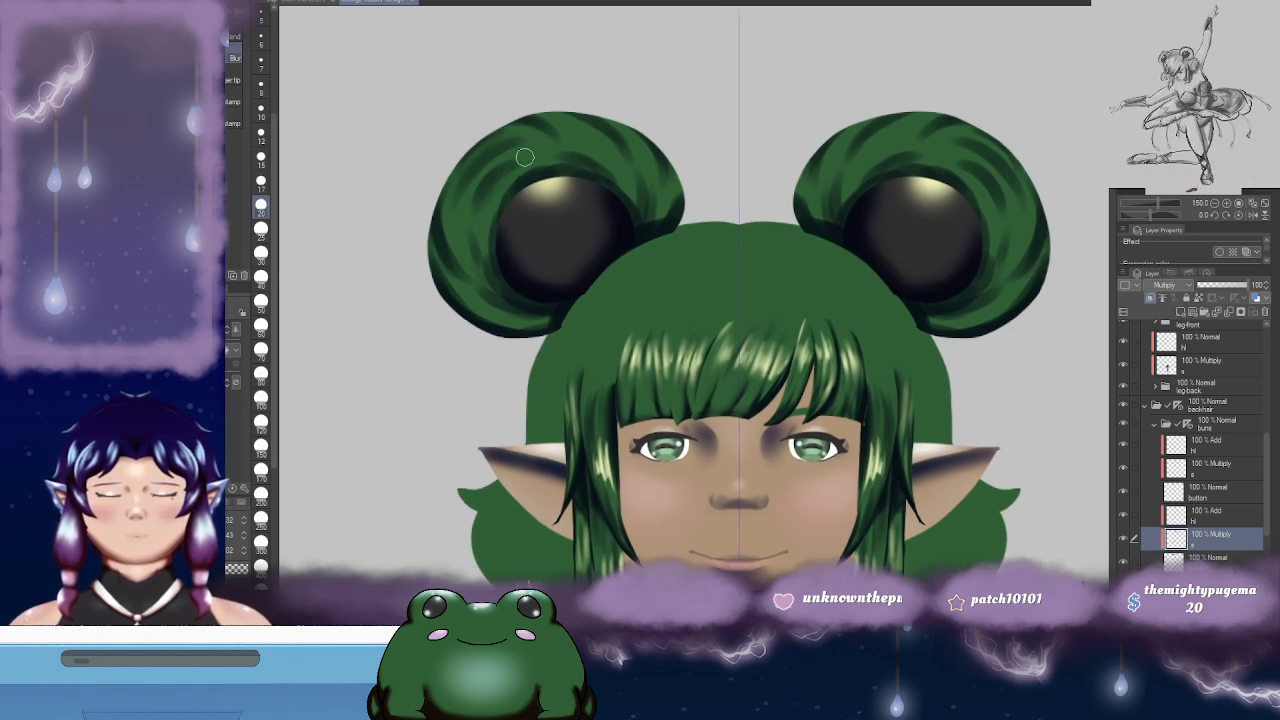
{"action": "scroll", "coordinate": [500, 185], "scroll_direction": "down", "scroll_amount": 1}
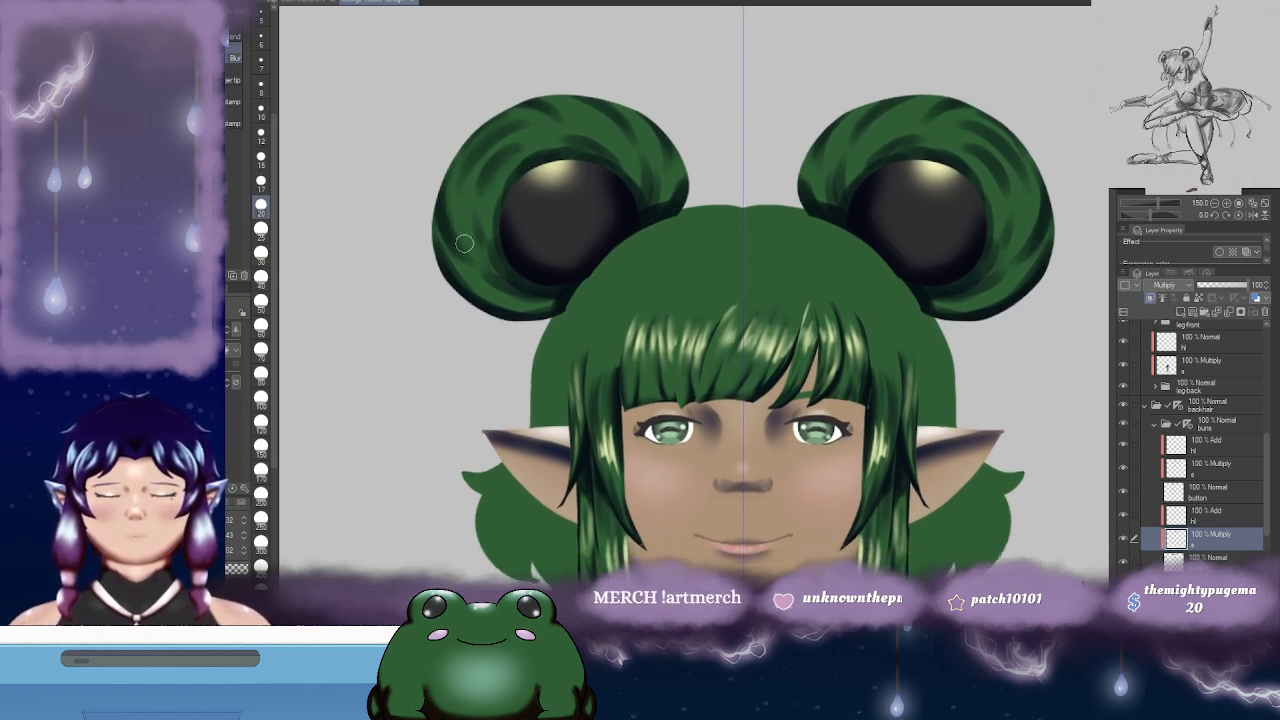
{"action": "scroll", "coordinate": [621, 234], "scroll_direction": "up", "scroll_amount": 2}
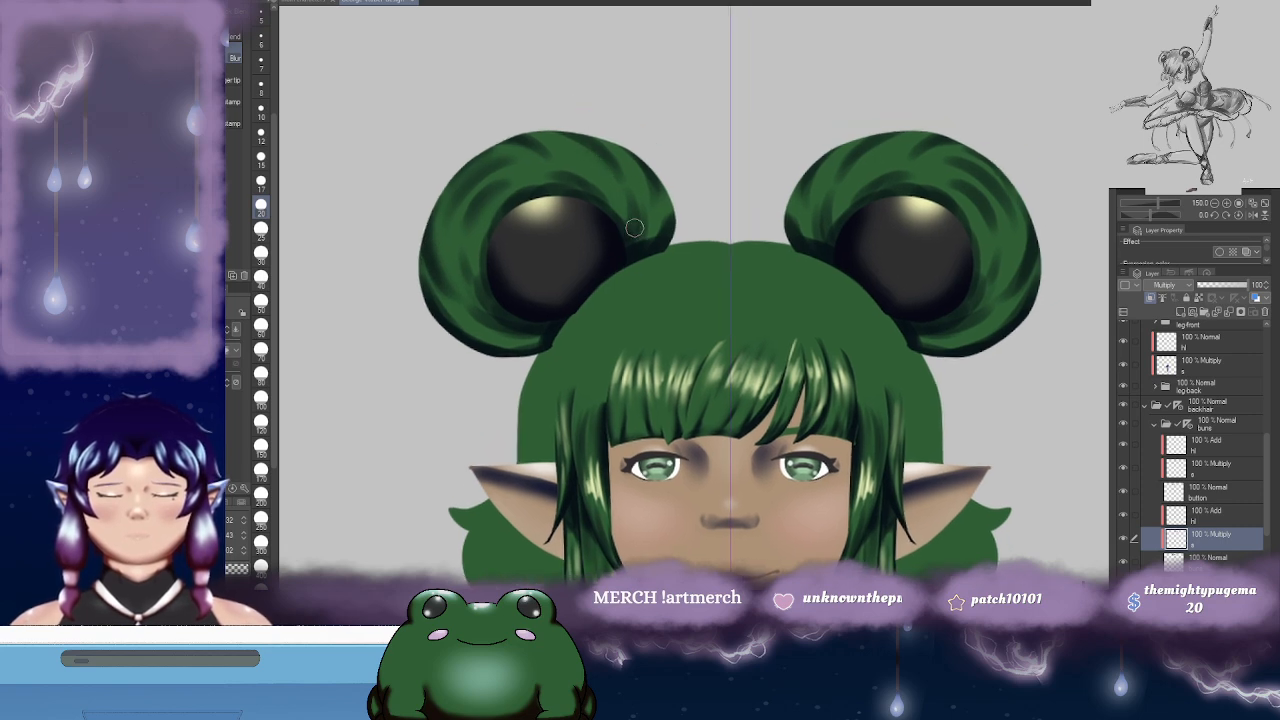
{"action": "scroll", "coordinate": [658, 212], "scroll_direction": "up", "scroll_amount": 2}
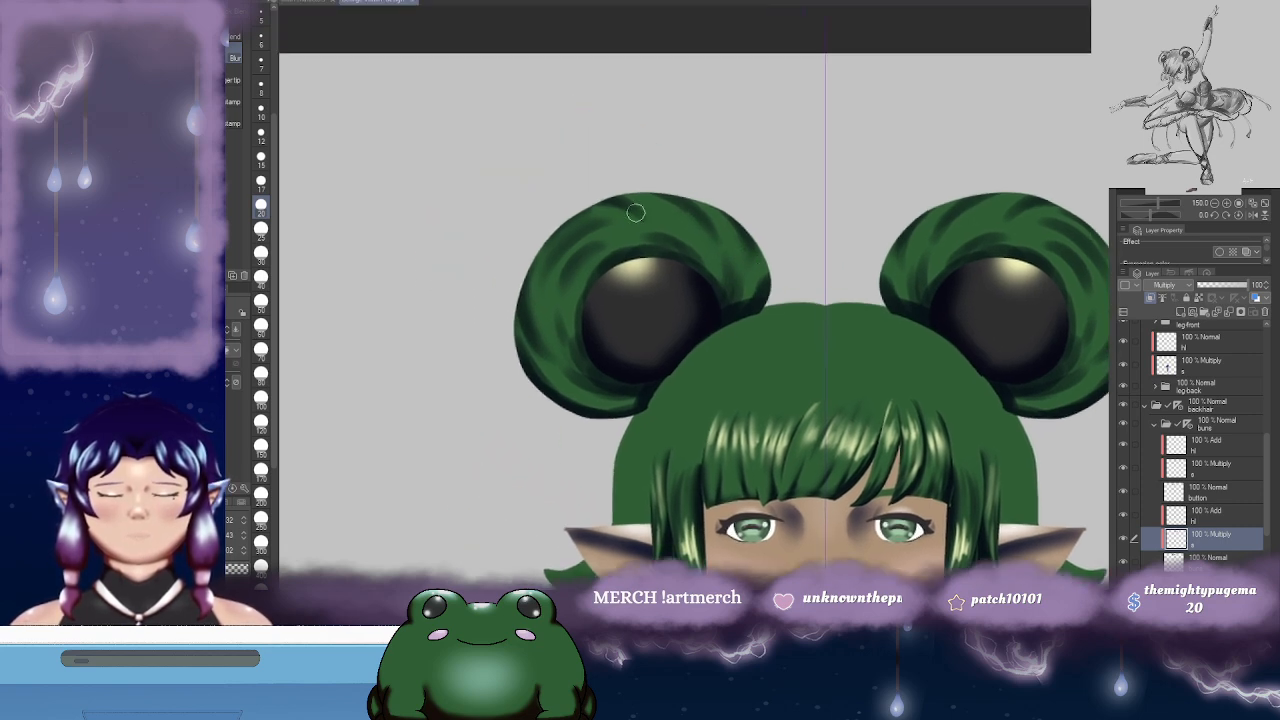
{"action": "scroll", "coordinate": [697, 218], "scroll_direction": "down", "scroll_amount": 3}
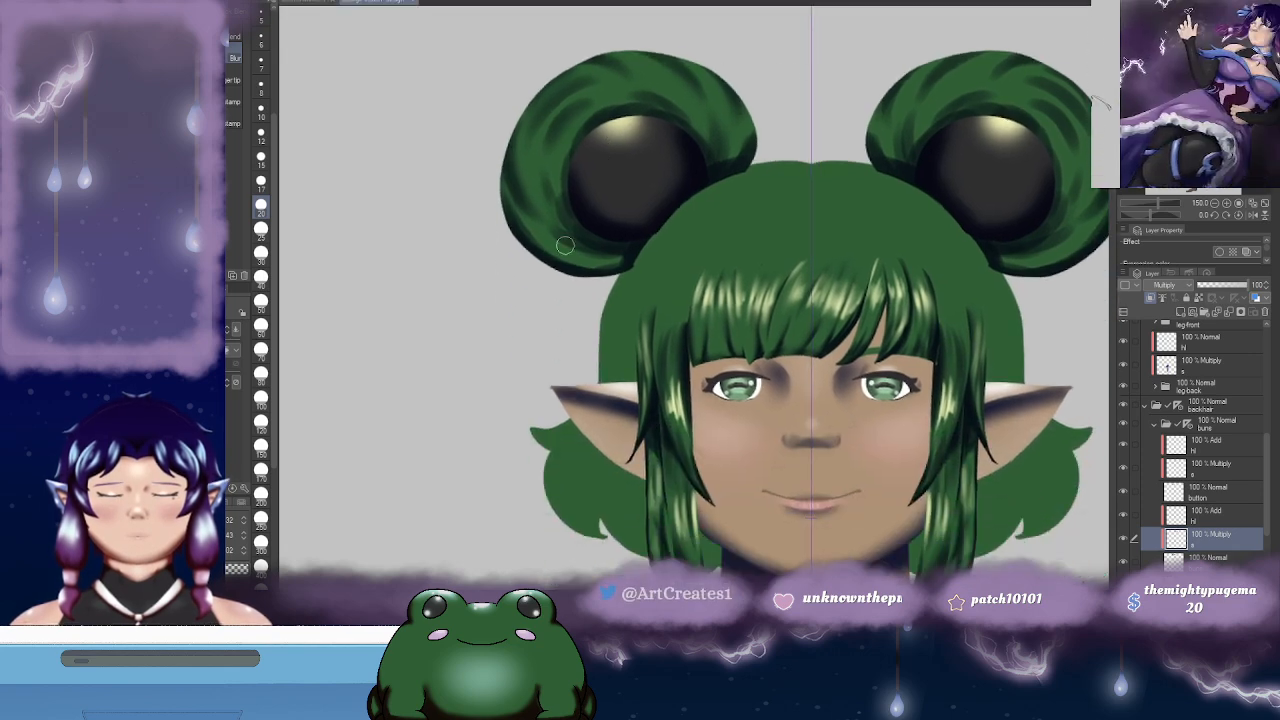
{"action": "scroll", "coordinate": [577, 270], "scroll_direction": "right", "scroll_amount": 4}
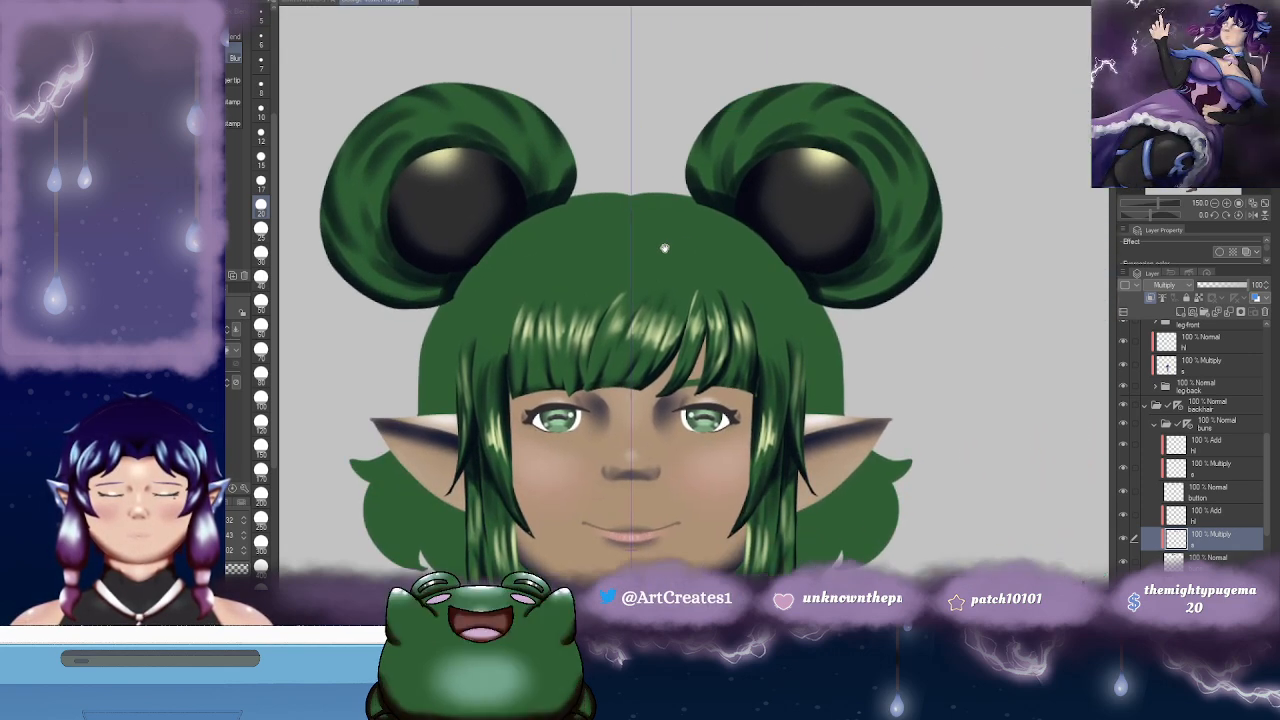
- Soften the buns' strand shadows further with the Blur tool at size 25, smoothing the outer curves and the areas around the buttons
{"action": "left_click", "coordinate": [265, 408]}
{"action": "left_click_drag", "start_coordinate": [613, 203], "coordinate": [600, 217]}
{"action": "left_click", "coordinate": [264, 281]}
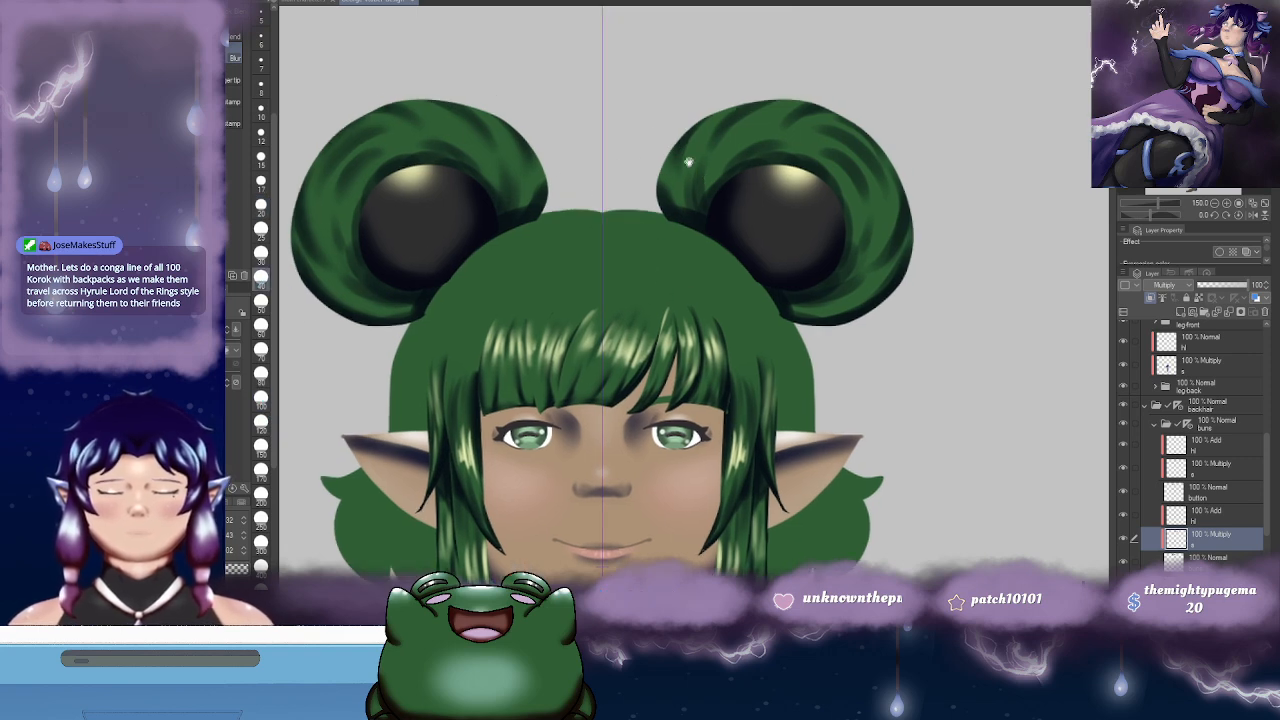
{"action": "left_click_drag", "start_coordinate": [689, 162], "coordinate": [675, 178]}
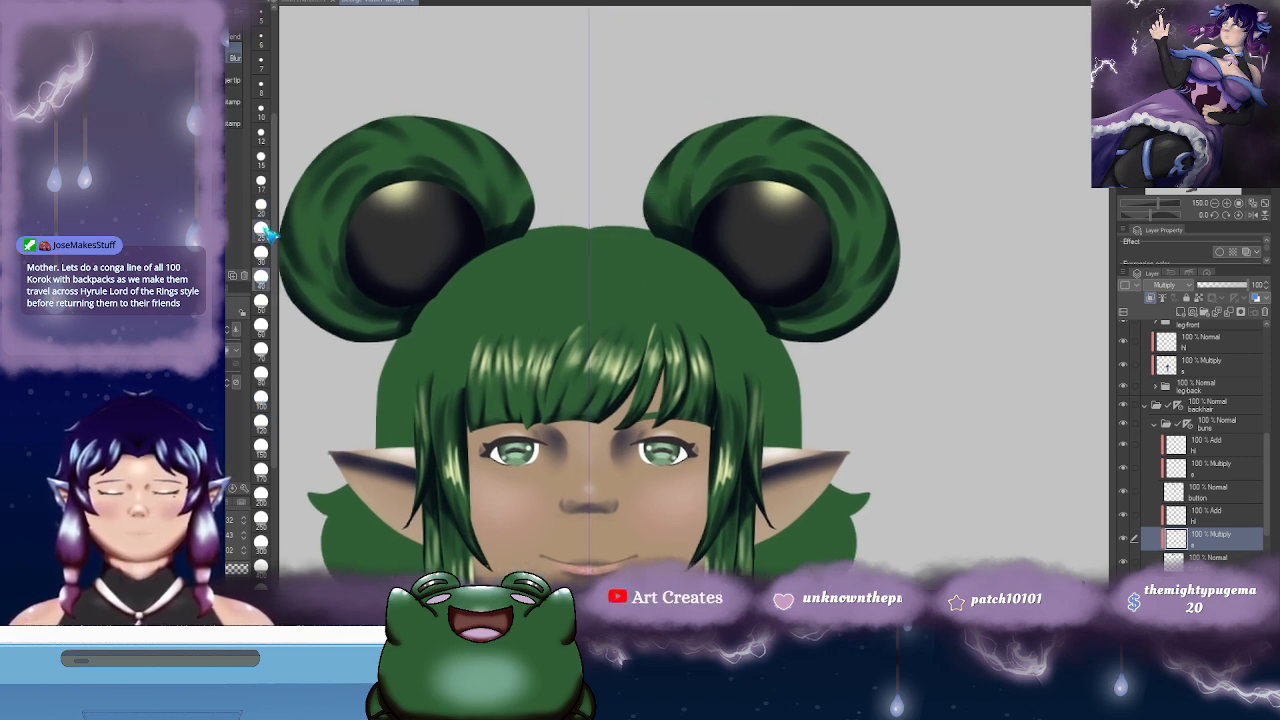
{"action": "left_click", "coordinate": [264, 228]}
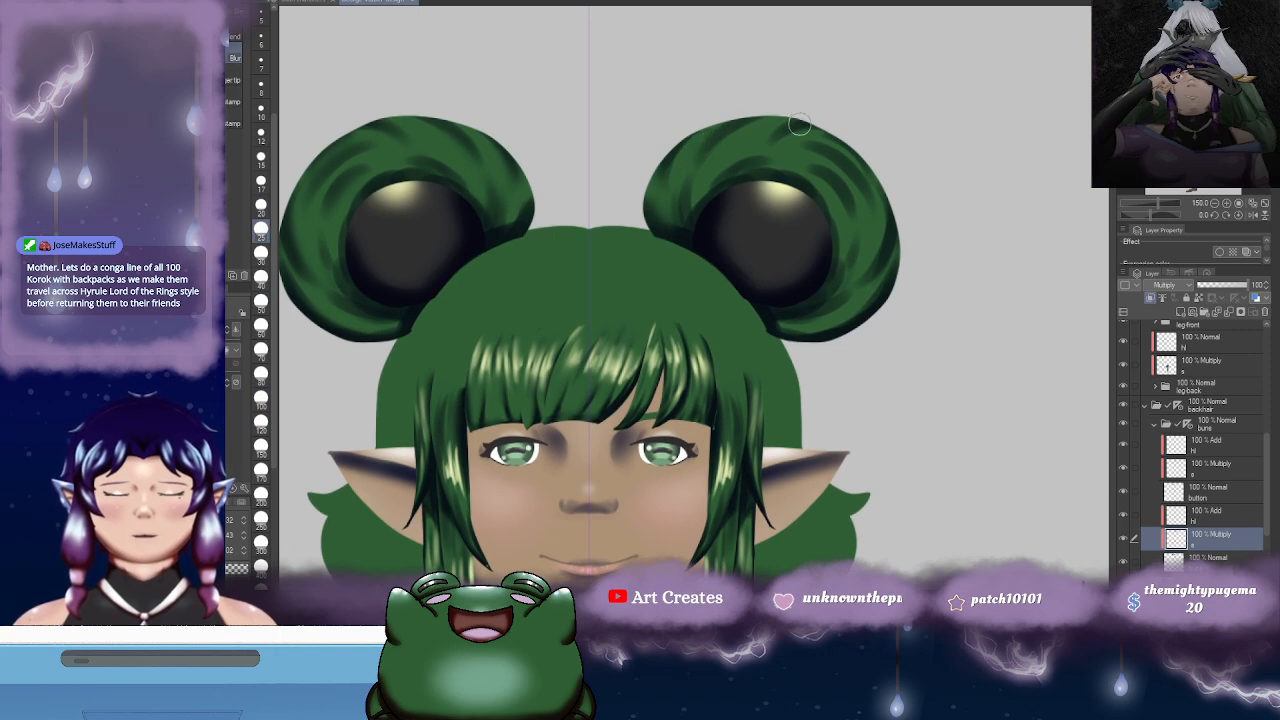
{"action": "left_click_drag", "start_coordinate": [861, 160], "coordinate": [734, 167]}
{"action": "left_click_drag", "start_coordinate": [795, 203], "coordinate": [810, 193]}
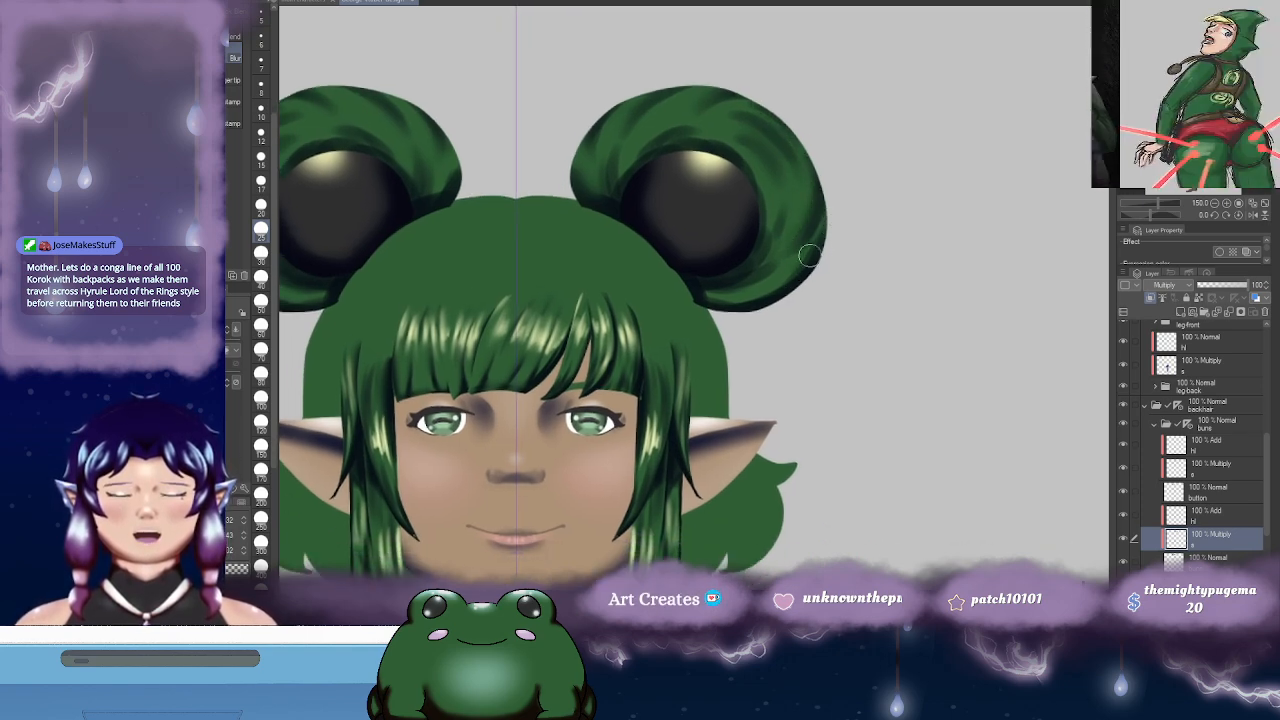
{"action": "left_click_drag", "start_coordinate": [671, 258], "coordinate": [913, 298]}
{"action": "left_click_drag", "start_coordinate": [705, 218], "coordinate": [735, 202]}
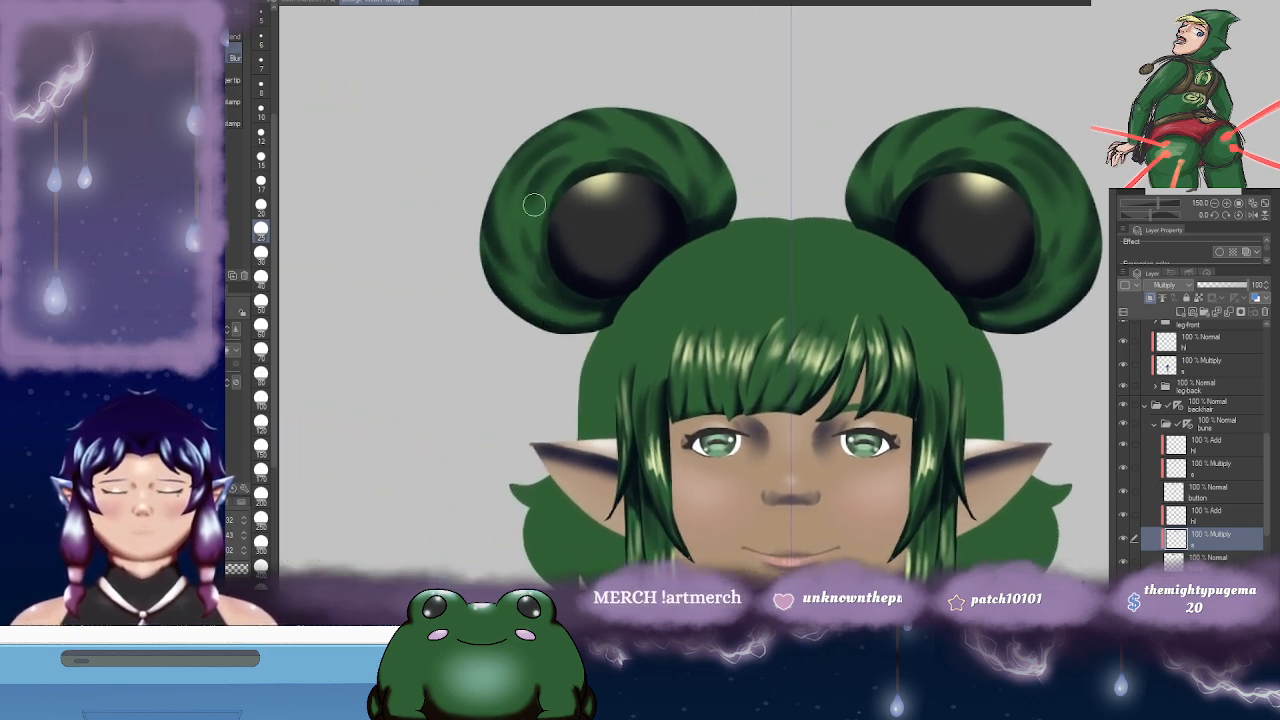
{"action": "left_click_drag", "start_coordinate": [625, 206], "coordinate": [617, 216]}
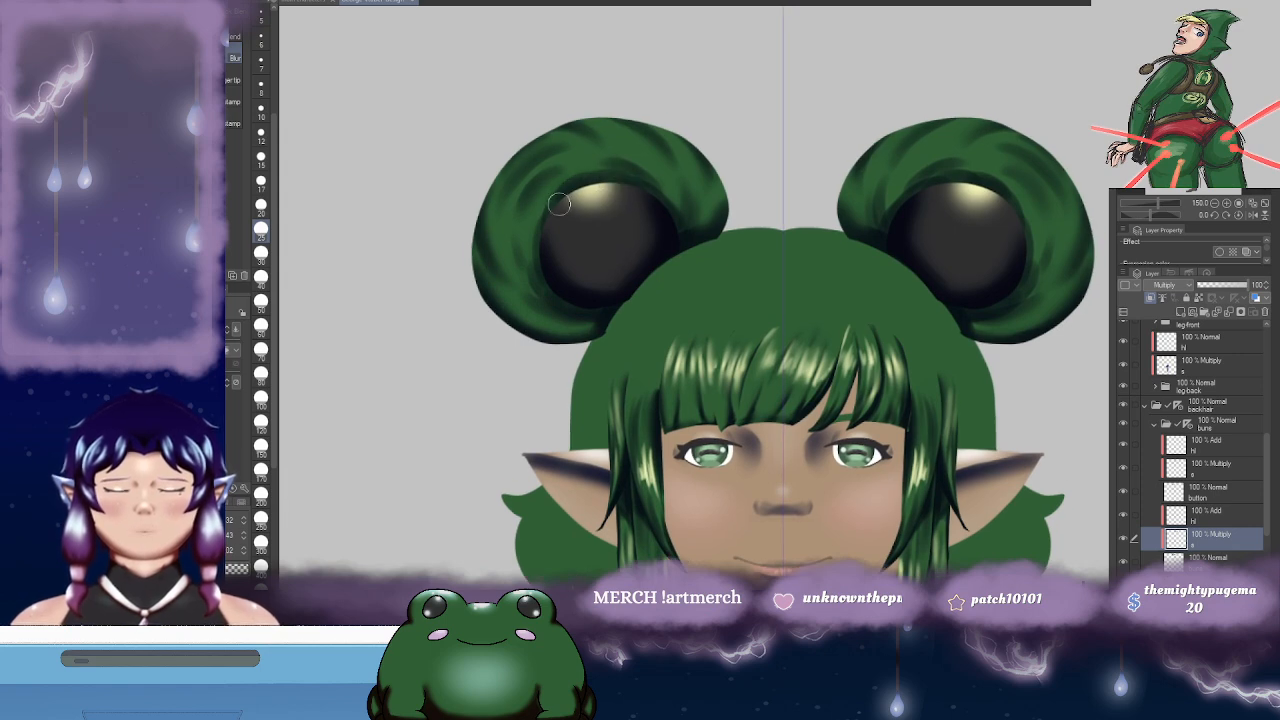
{"action": "left_click_drag", "start_coordinate": [877, 200], "coordinate": [791, 183]}
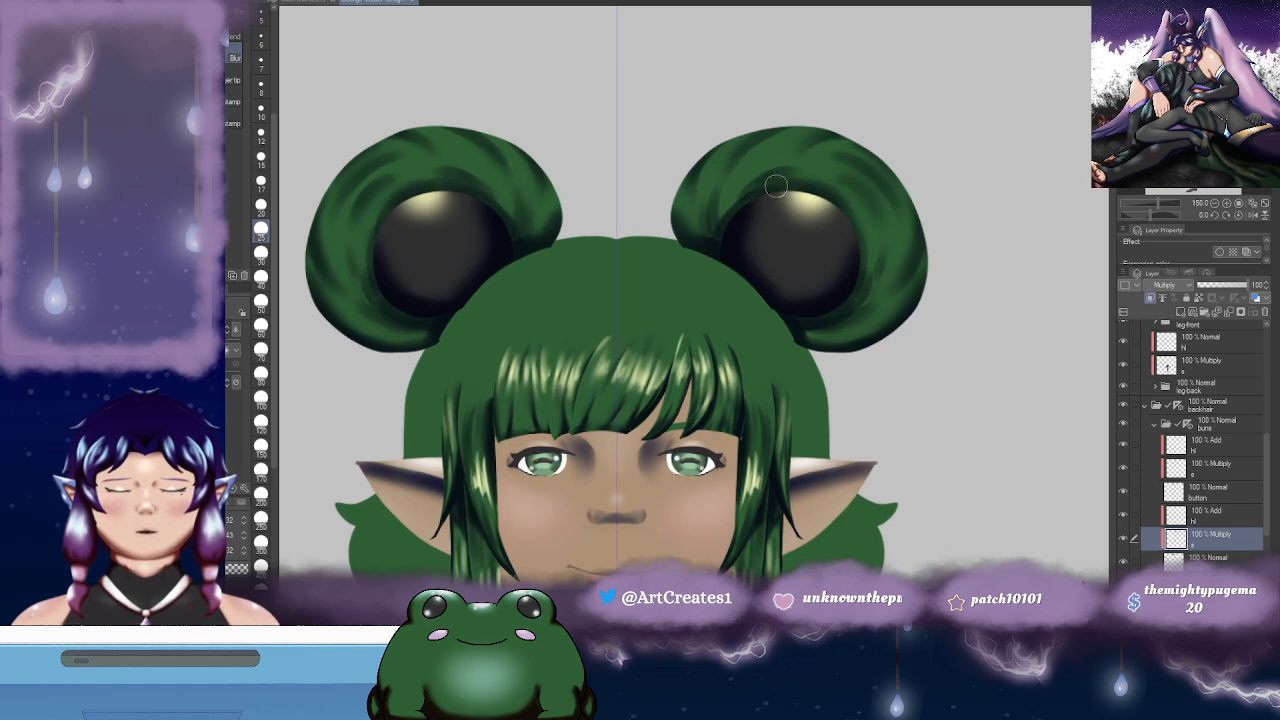
{"action": "left_click_drag", "start_coordinate": [900, 253], "coordinate": [846, 222]}
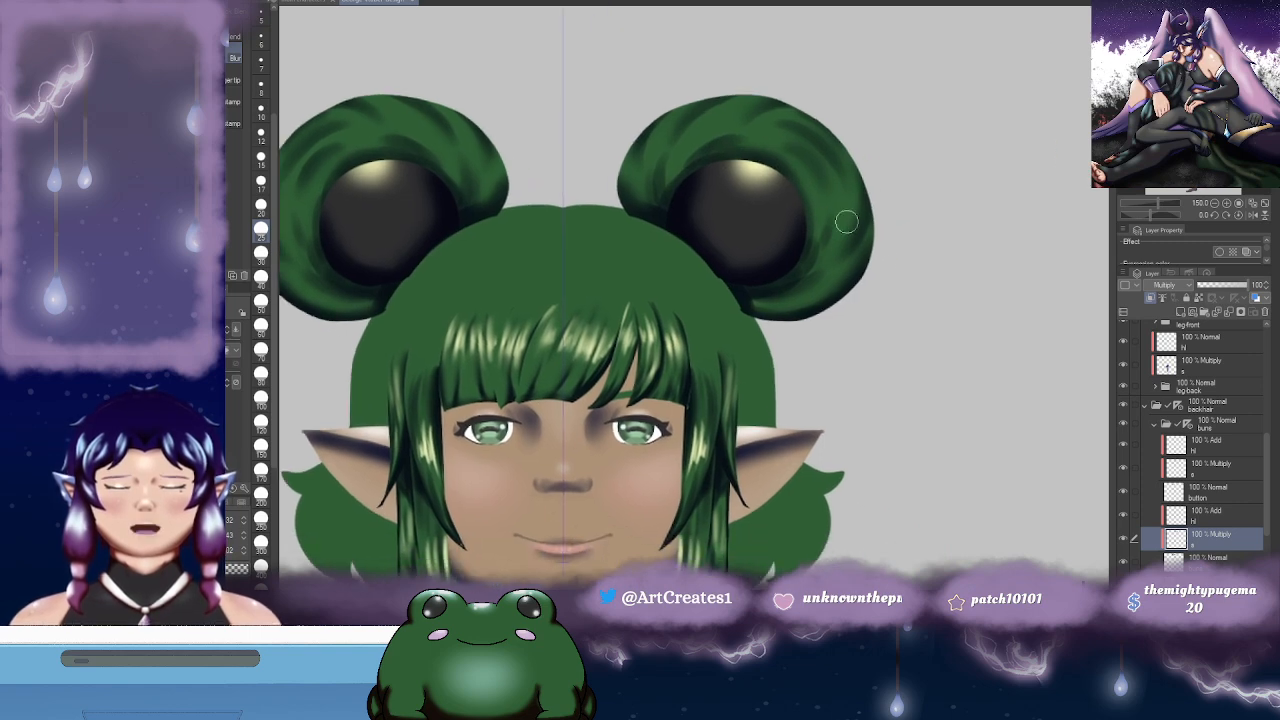
- Paint pale yellow strand highlights along the curves of both buns on their Add hl layer, using a size 15 brush
{"action": "left_click", "coordinate": [1213, 515]}
{"action": "left_click_drag", "start_coordinate": [604, 162], "coordinate": [814, 154]}
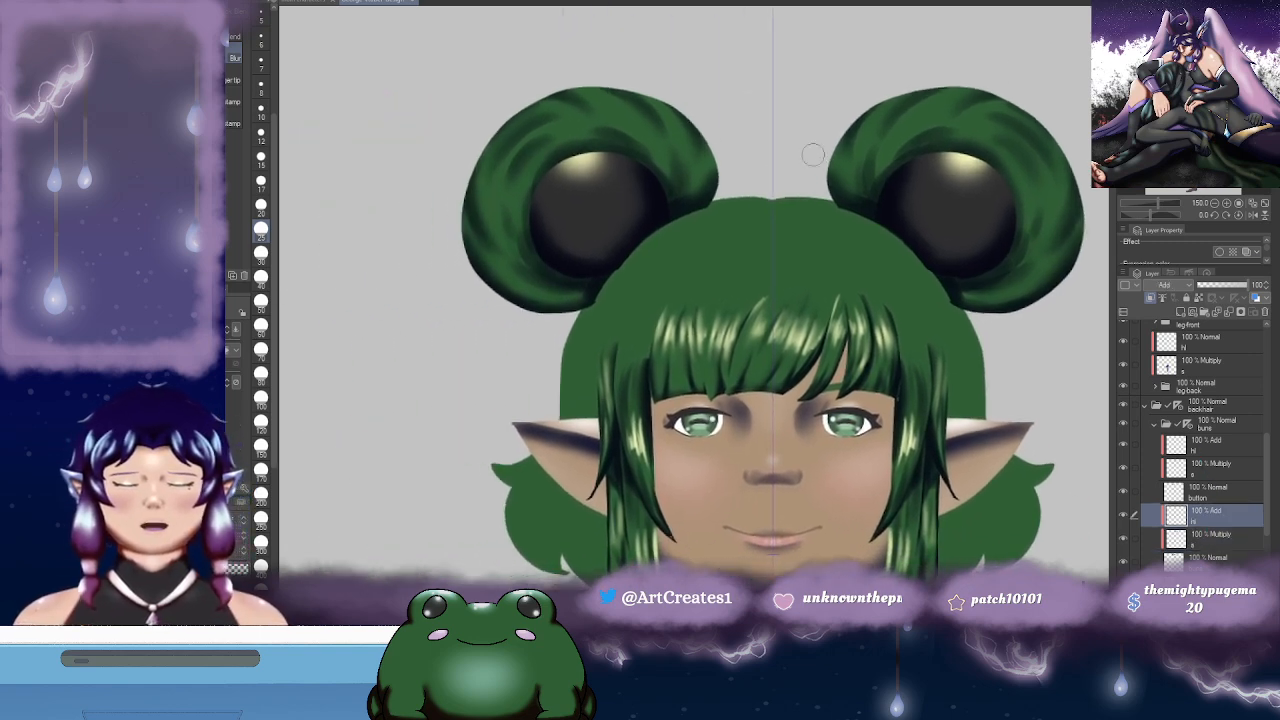
{"action": "key", "text": "b"}
{"action": "mouse_move", "coordinate": [577, 150]}
{"action": "left_mouse_down"}
{"action": "mouse_move", "coordinate": [627, 158]}
{"action": "mouse_move", "coordinate": [587, 179]}
{"action": "mouse_move", "coordinate": [584, 212]}
{"action": "mouse_move", "coordinate": [624, 148]}
{"action": "mouse_move", "coordinate": [590, 170]}
{"action": "mouse_move", "coordinate": [592, 140]}
{"action": "left_mouse_up"}
{"action": "left_click", "coordinate": [261, 157]}
{"action": "mouse_move", "coordinate": [644, 184]}
{"action": "left_mouse_down"}
{"action": "mouse_move", "coordinate": [631, 150]}
{"action": "mouse_move", "coordinate": [665, 192]}
{"action": "left_mouse_up"}
{"action": "left_click_drag", "start_coordinate": [668, 148], "coordinate": [687, 197]}
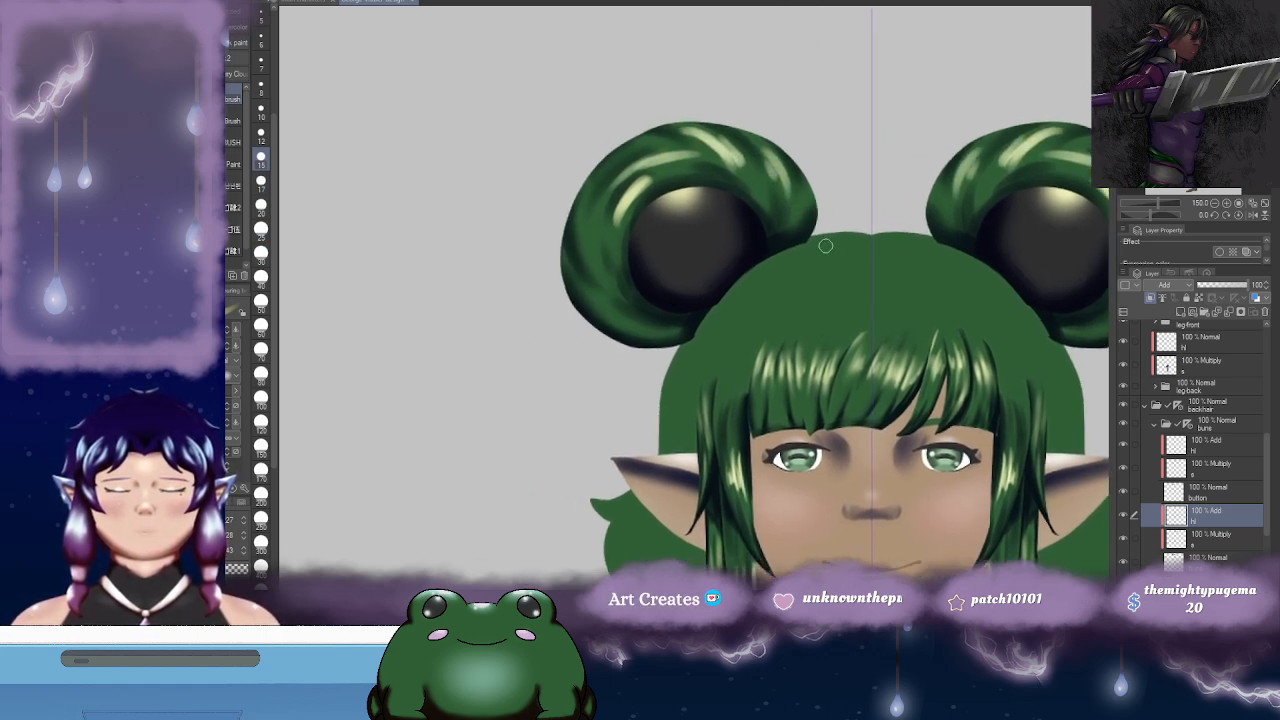
{"action": "mouse_move", "coordinate": [606, 228]}
{"action": "left_mouse_down"}
{"action": "mouse_move", "coordinate": [625, 193]}
{"action": "mouse_move", "coordinate": [617, 235]}
{"action": "mouse_move", "coordinate": [625, 193]}
{"action": "mouse_move", "coordinate": [635, 219]}
{"action": "mouse_move", "coordinate": [599, 231]}
{"action": "mouse_move", "coordinate": [656, 276]}
{"action": "left_mouse_up"}
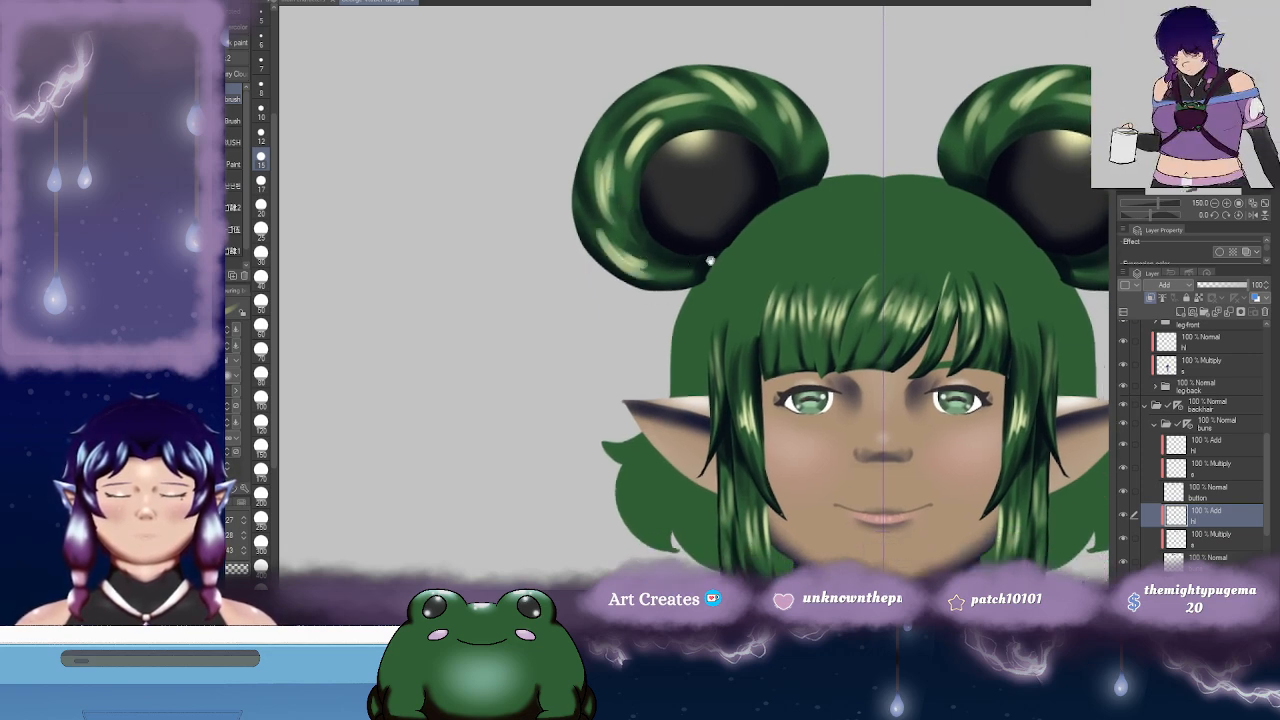
- Blend the strand highlights on the upper and inner curves of both buns using the Blur tool at size 30
{"action": "key", "text": "j"}
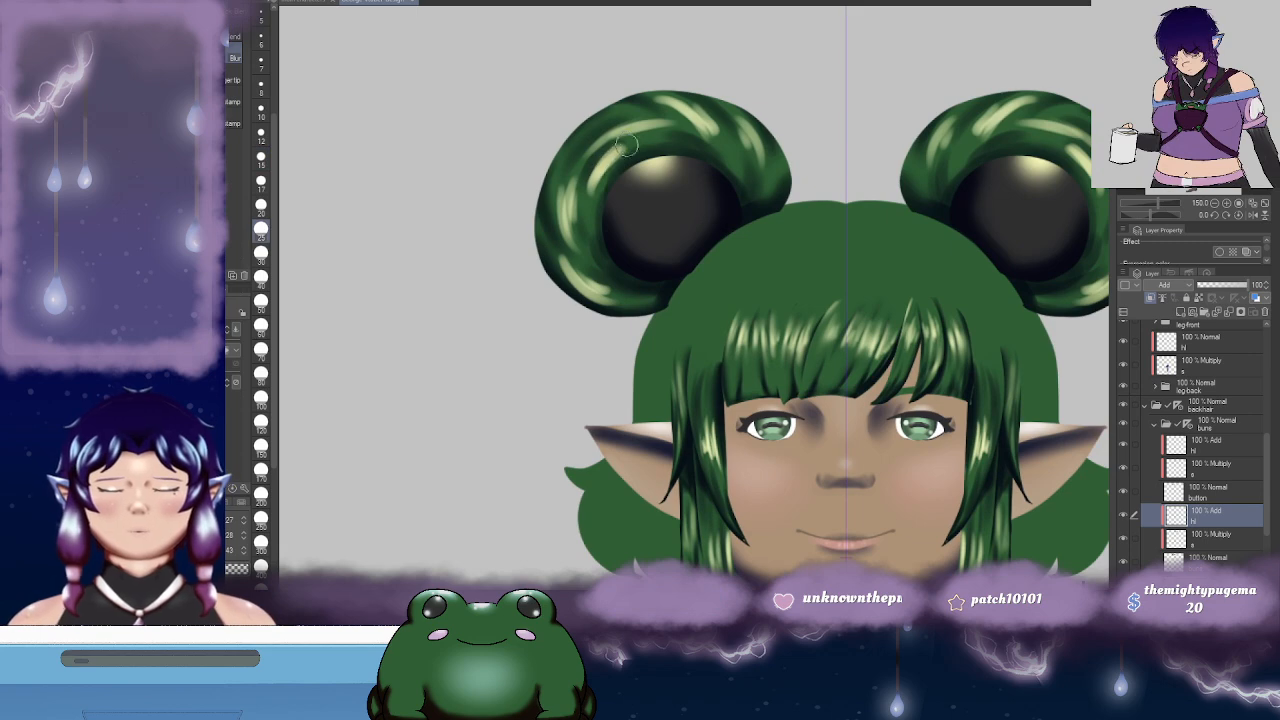
{"action": "left_click", "coordinate": [262, 519]}
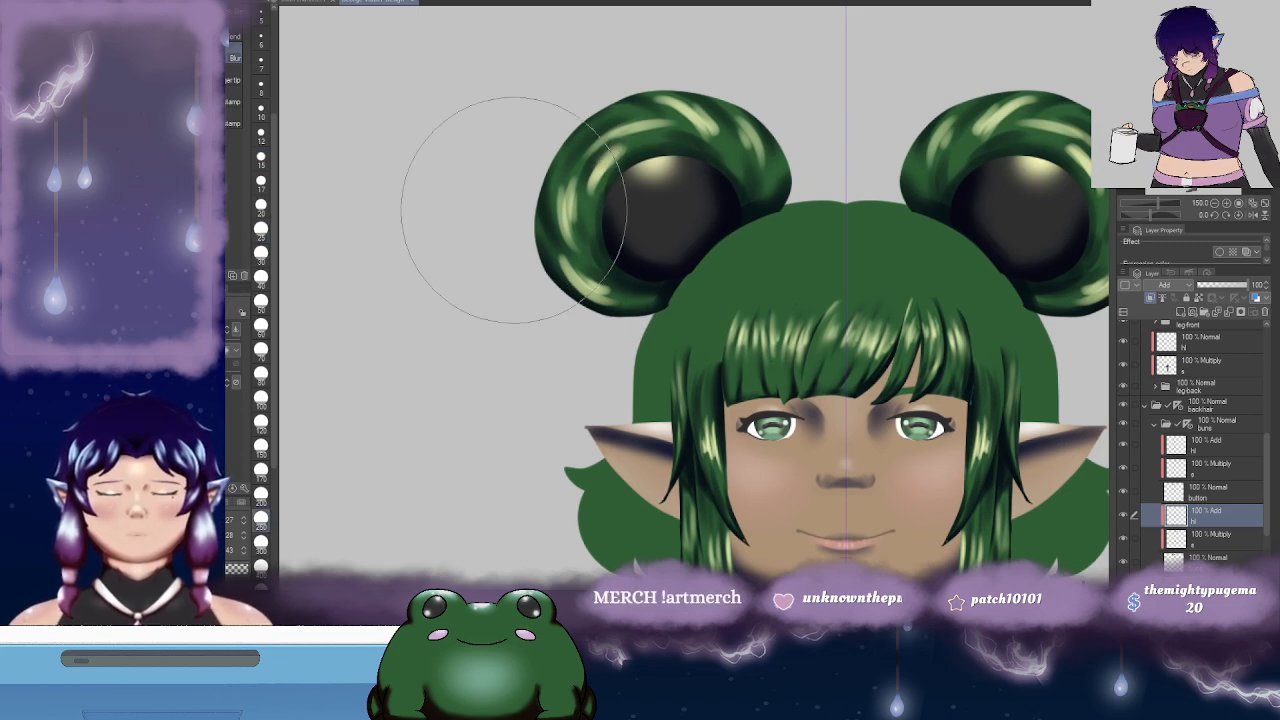
{"action": "left_click", "coordinate": [261, 251]}
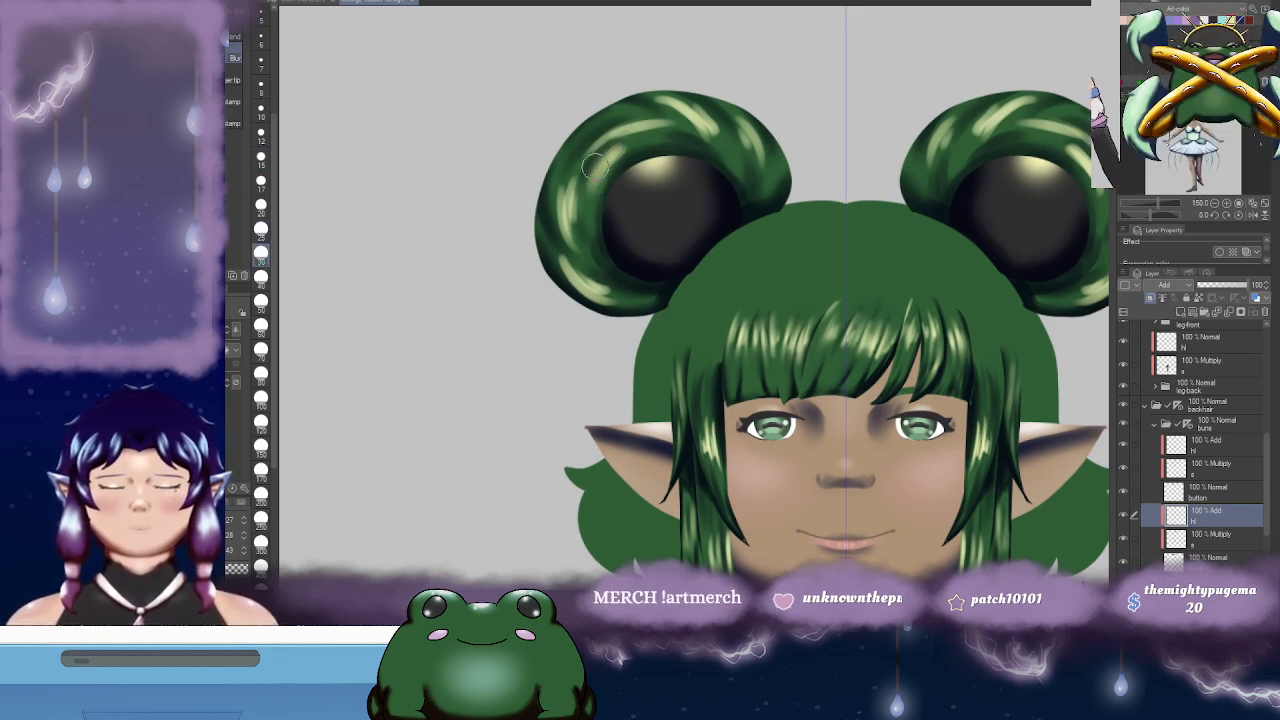
{"action": "left_click_drag", "start_coordinate": [756, 117], "coordinate": [703, 132]}
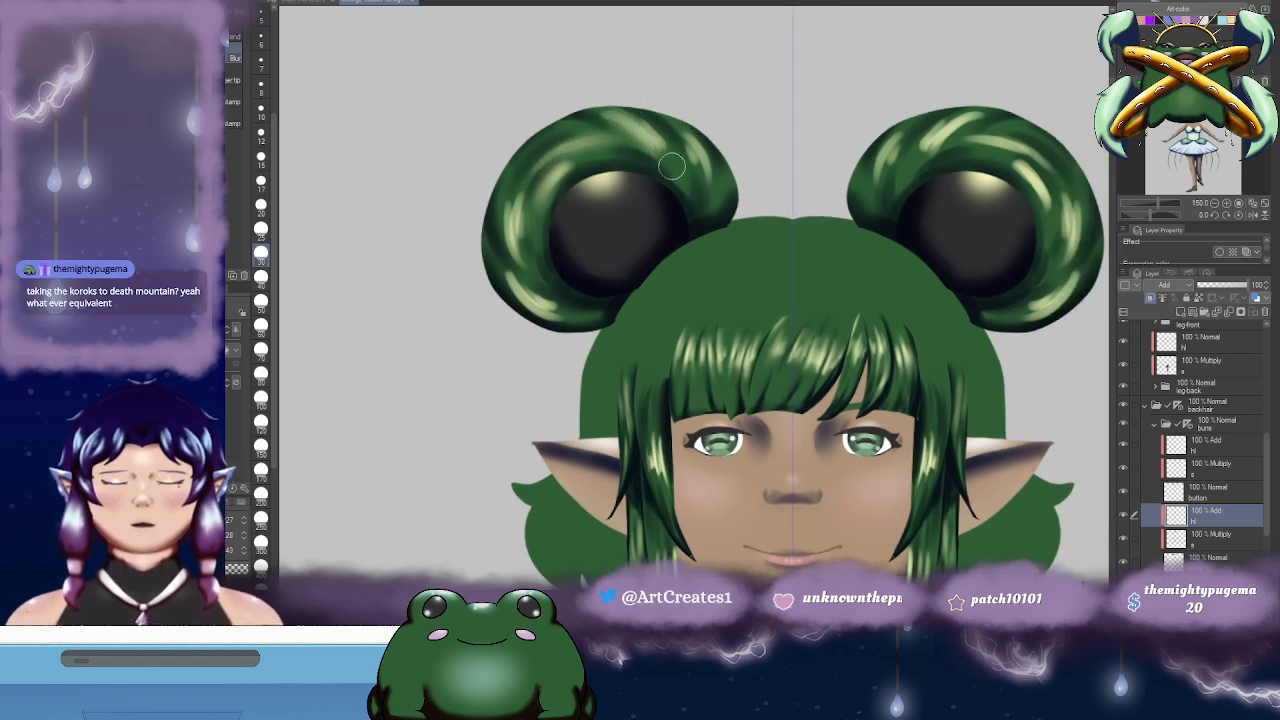
{"action": "scroll", "coordinate": [701, 142], "scroll_direction": "right", "scroll_amount": 5}
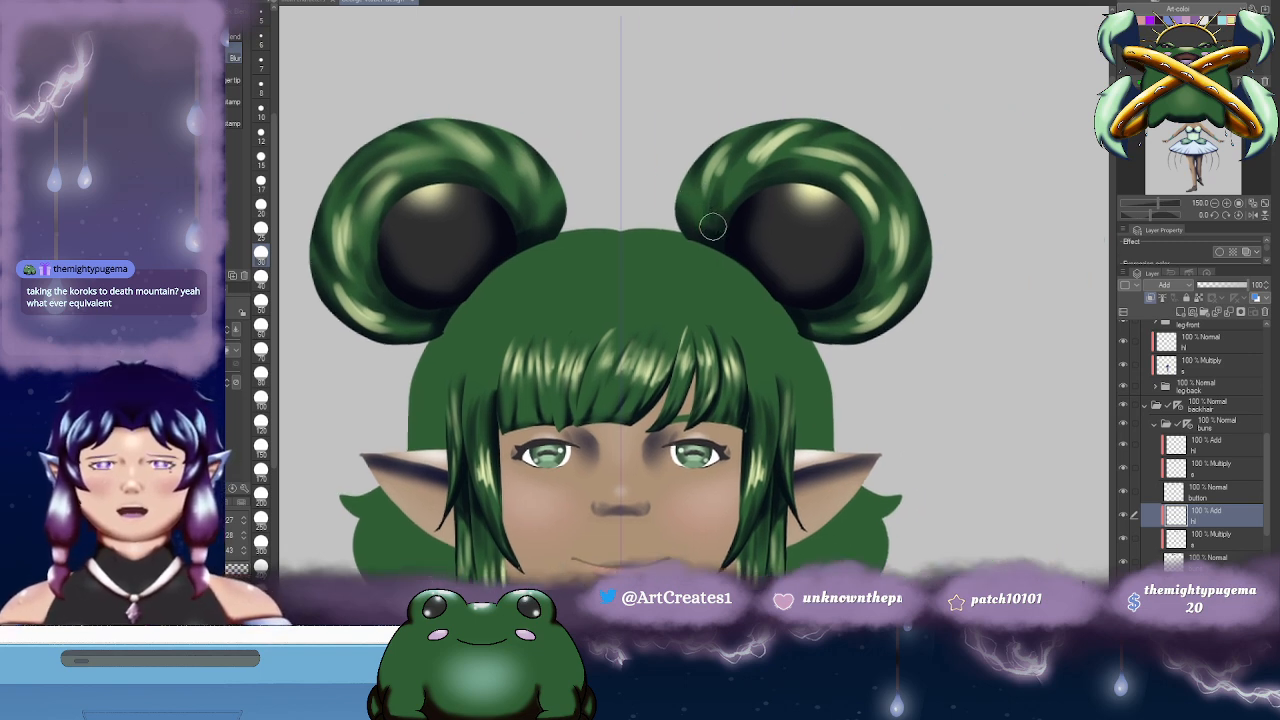
{"action": "scroll", "coordinate": [750, 200], "scroll_direction": "down", "scroll_amount": 3}
{"action": "scroll", "coordinate": [750, 200], "scroll_direction": "right", "scroll_amount": 3}
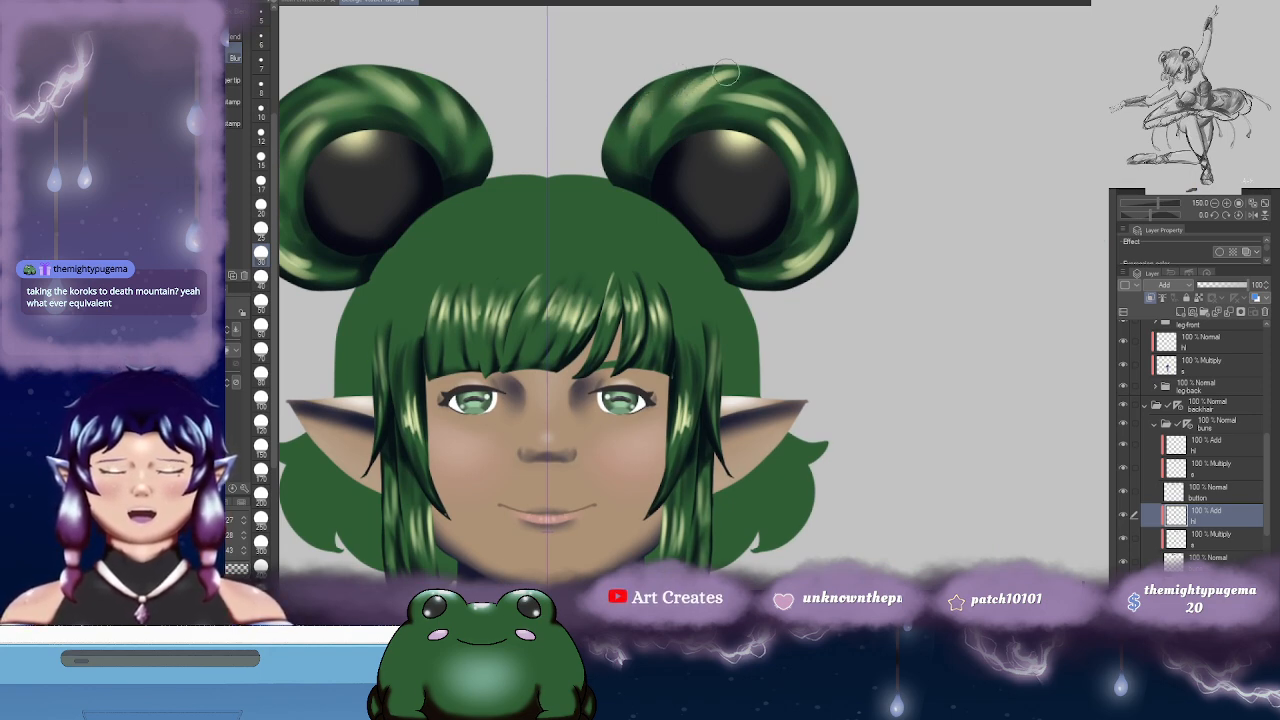
- Blur the remaining bright streaks along the outer and lower curves of both buns at size 30
{"action": "scroll", "coordinate": [860, 117], "scroll_direction": "right", "scroll_amount": 2}
{"action": "scroll", "coordinate": [860, 117], "scroll_direction": "right", "scroll_amount": 3}
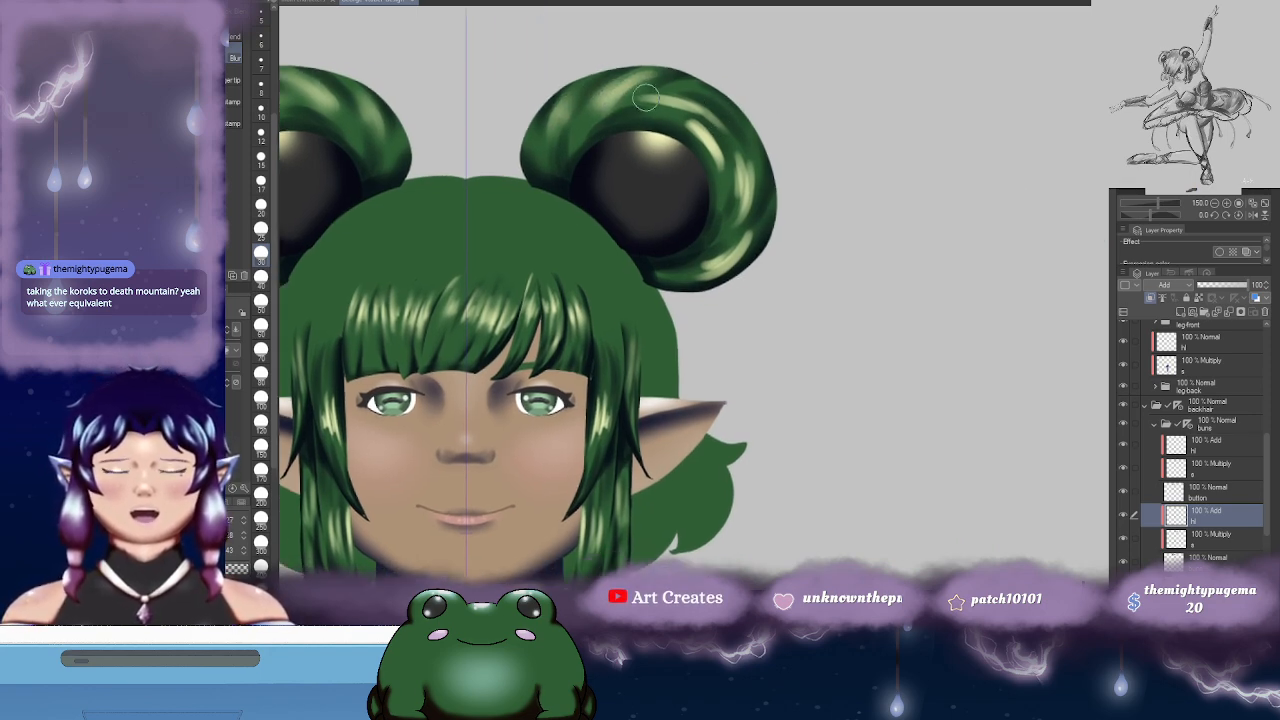
{"action": "scroll", "coordinate": [700, 130], "scroll_direction": "right", "scroll_amount": 2}
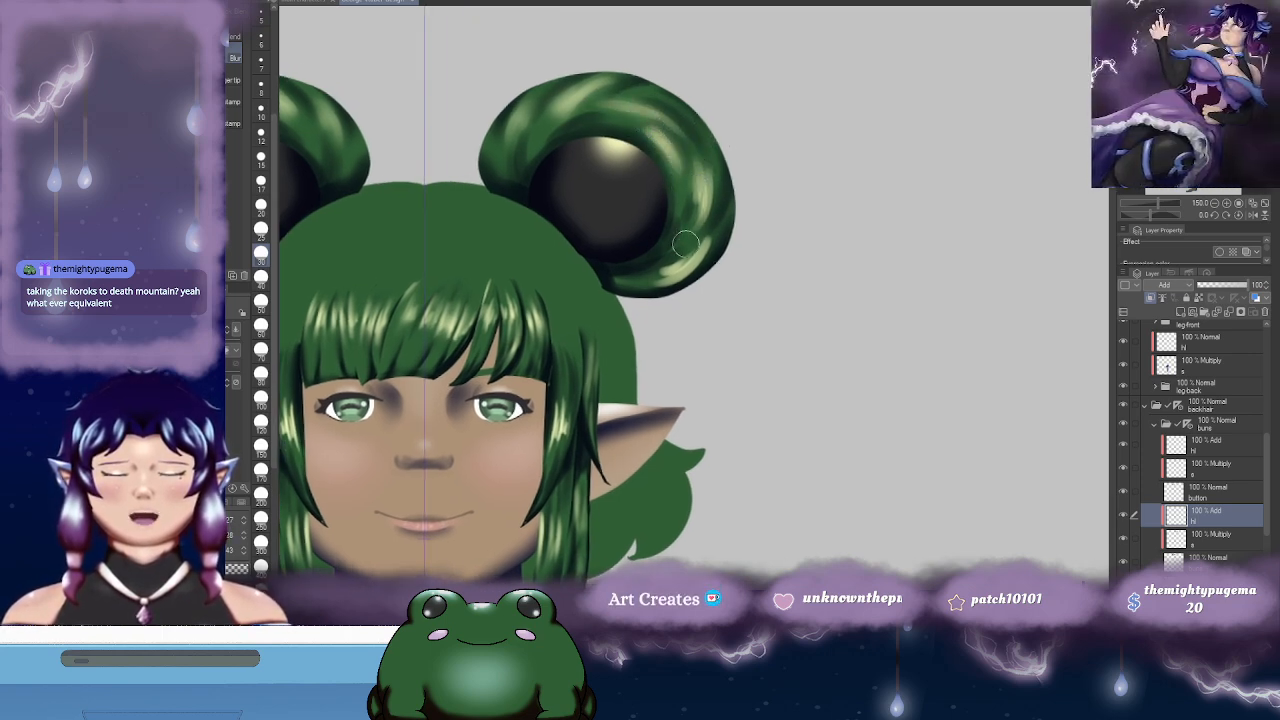
{"action": "scroll", "coordinate": [720, 190], "scroll_direction": "down", "scroll_amount": 2}
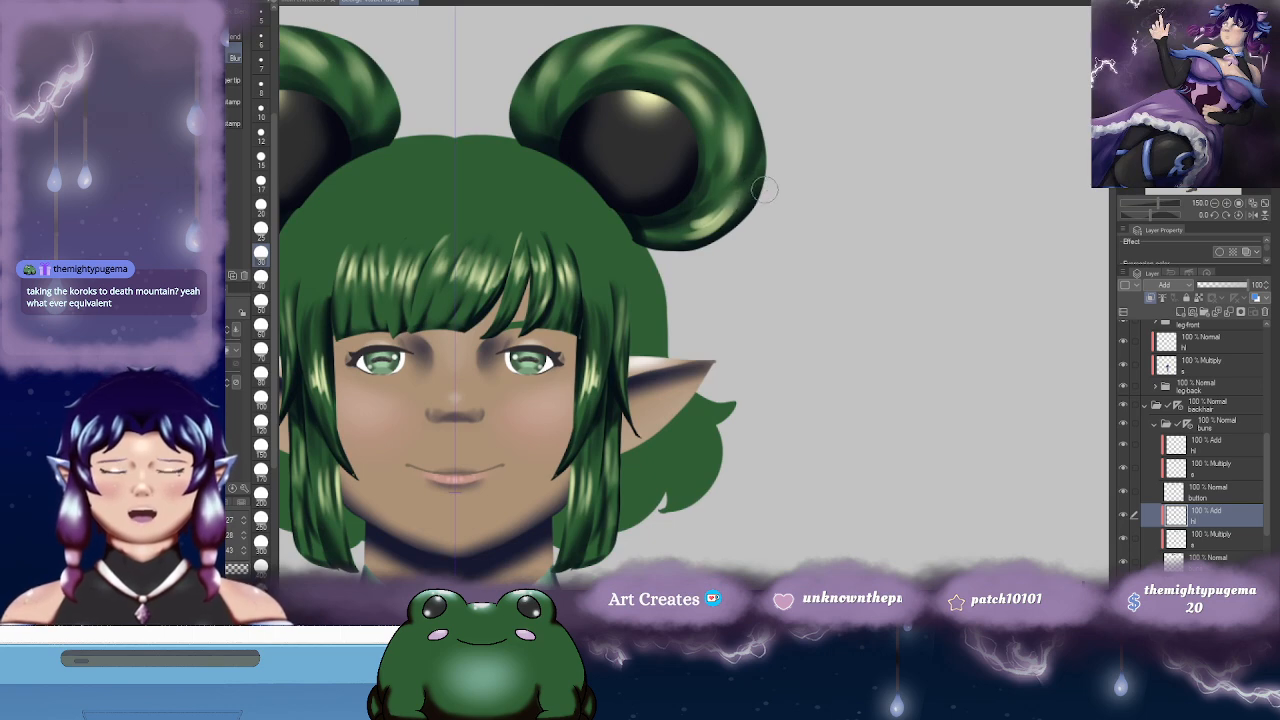
{"action": "left_click_drag", "start_coordinate": [618, 197], "coordinate": [863, 201]}
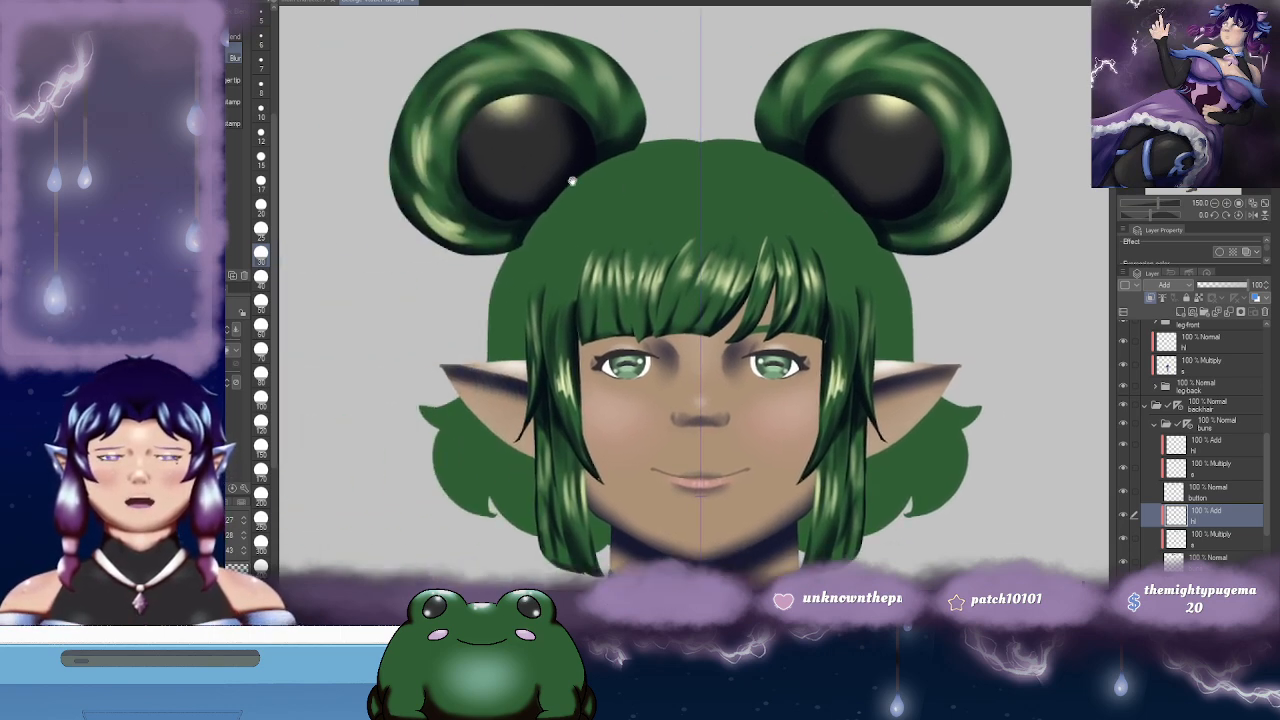
{"action": "left_click_drag", "start_coordinate": [571, 180], "coordinate": [627, 199]}
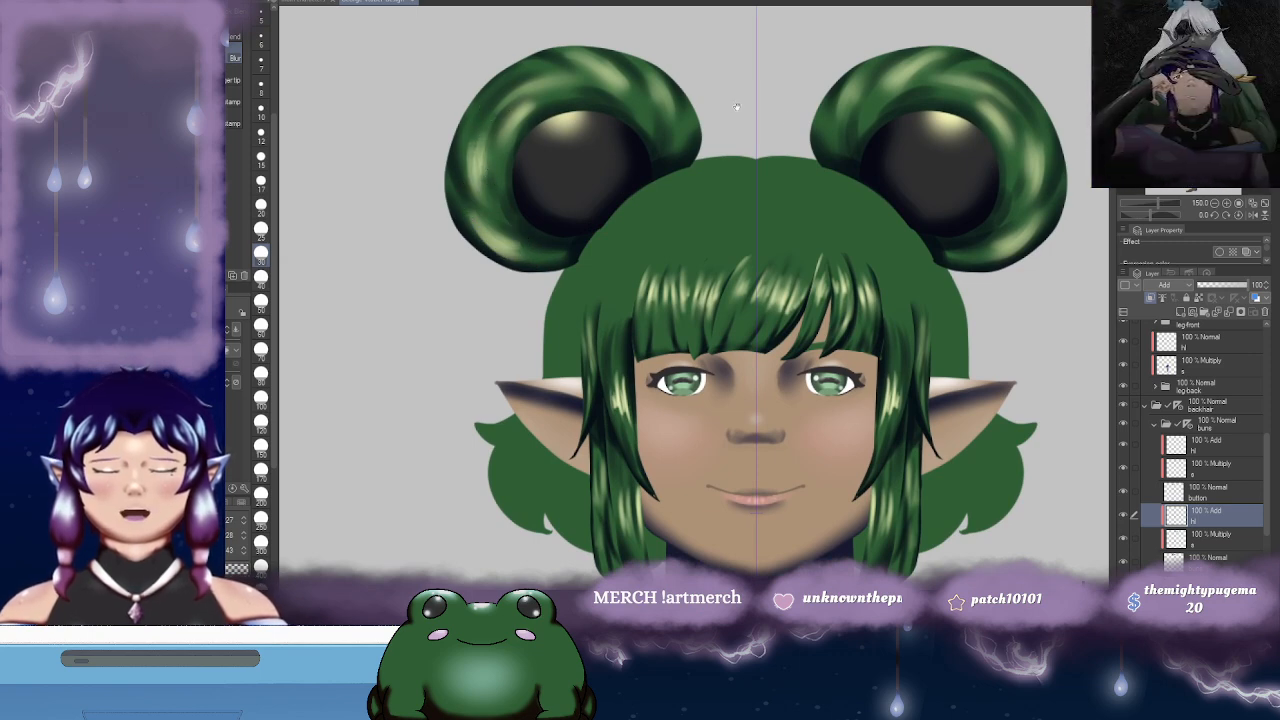
- Soften the highlights across both buns with broad Blur strokes at size 100
{"action": "left_click_drag", "start_coordinate": [736, 106], "coordinate": [492, 148]}
{"action": "scroll", "coordinate": [762, 240], "scroll_direction": "down", "scroll_amount": 4}
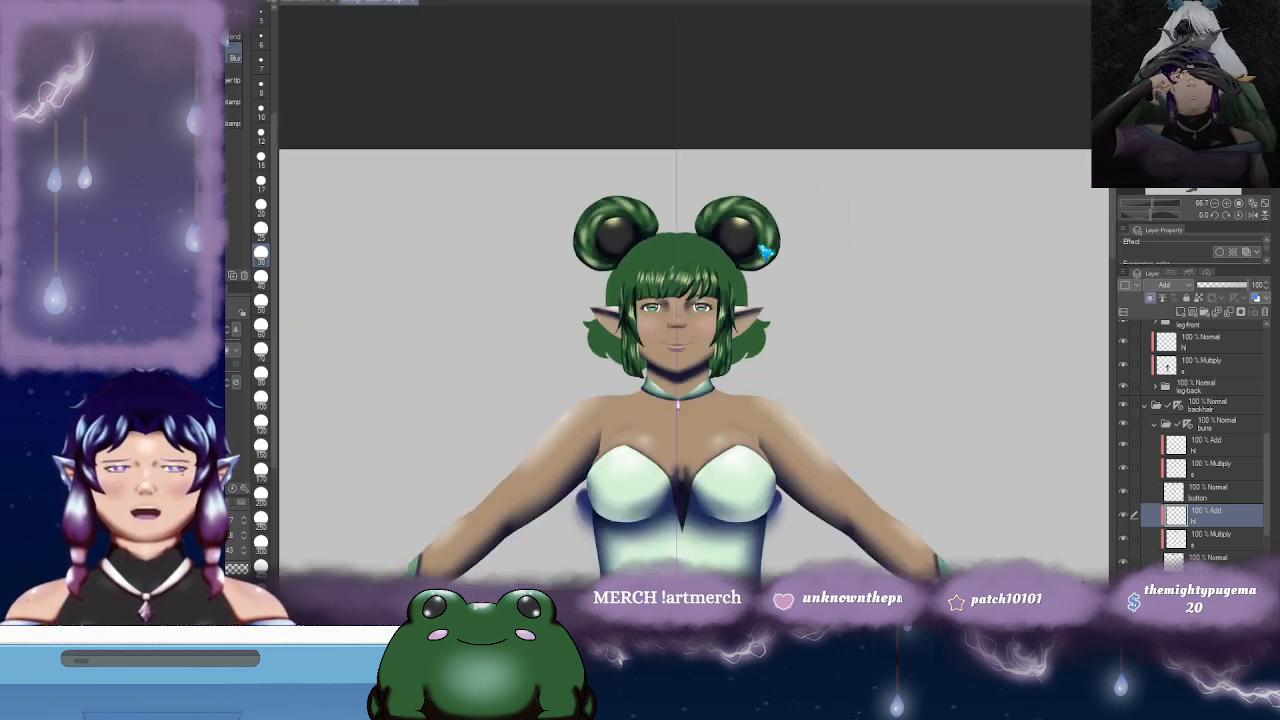
{"action": "scroll", "coordinate": [765, 250], "scroll_direction": "up", "scroll_amount": 2}
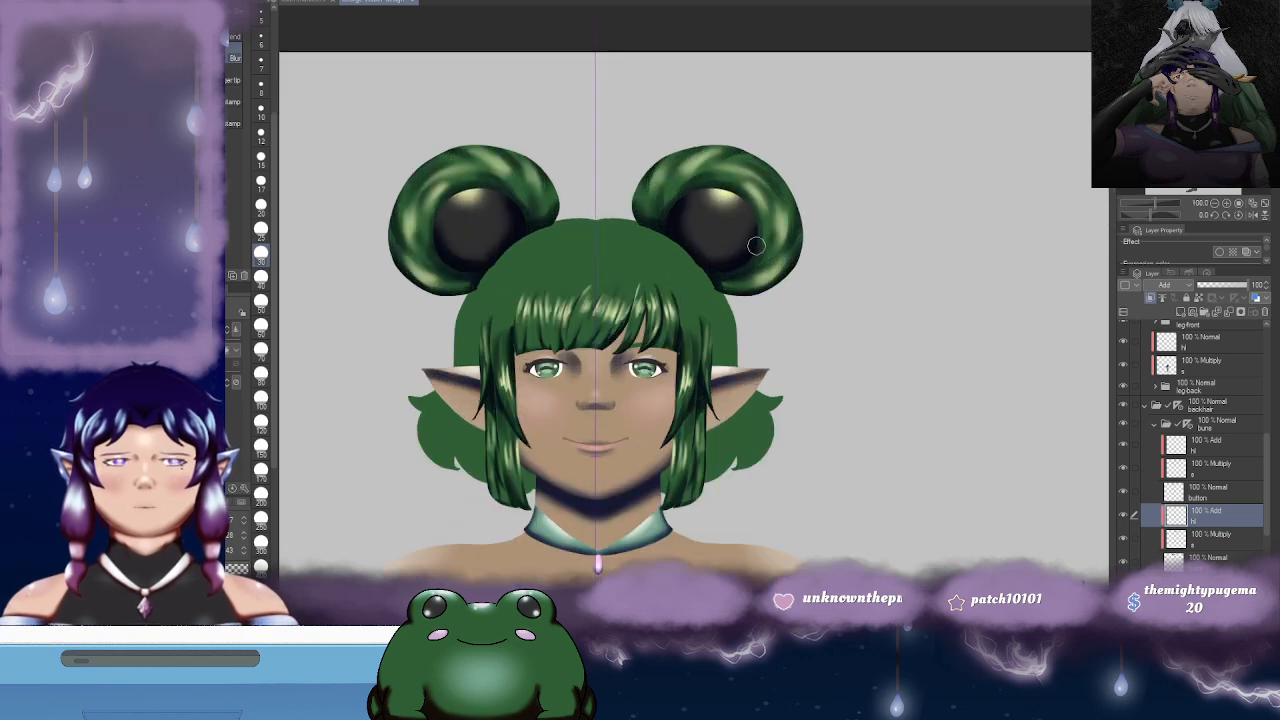
{"action": "left_click", "coordinate": [261, 397]}
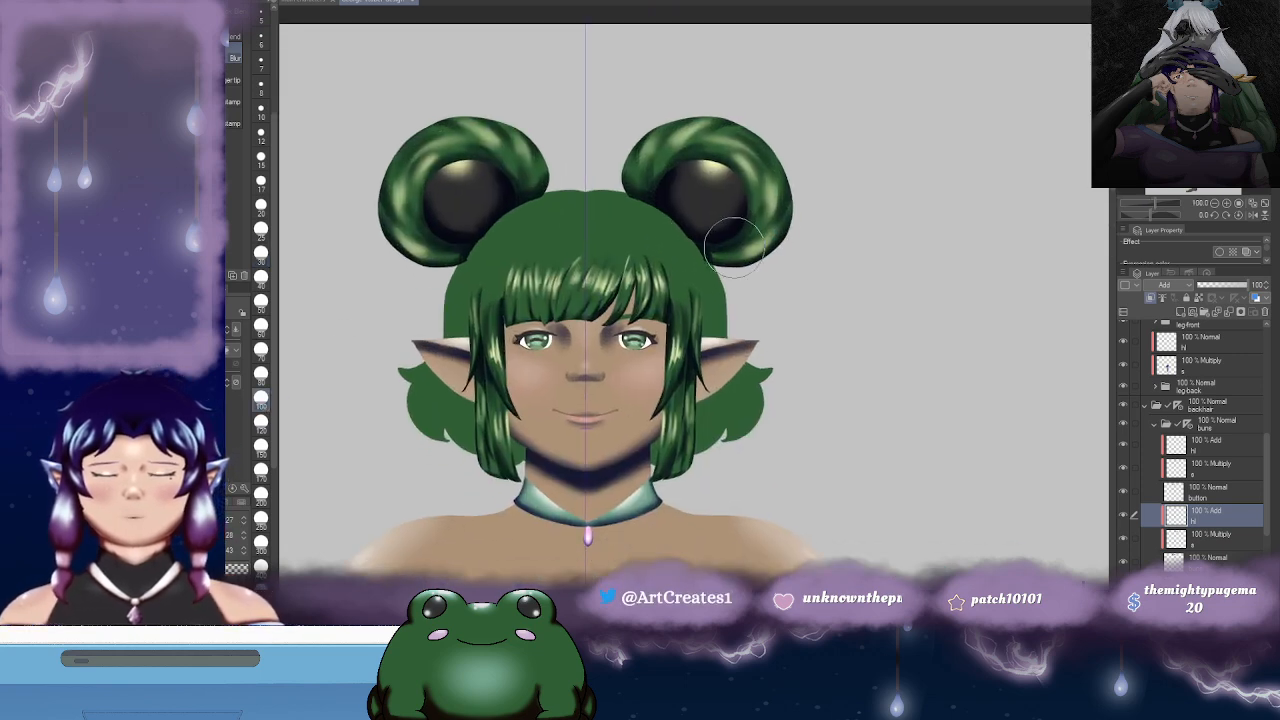
{"action": "mouse_move", "coordinate": [760, 184]}
{"action": "left_mouse_down"}
{"action": "mouse_move", "coordinate": [767, 242]}
{"action": "mouse_move", "coordinate": [842, 224]}
{"action": "left_mouse_up"}
{"action": "mouse_move", "coordinate": [480, 190]}
{"action": "left_mouse_down"}
{"action": "mouse_move", "coordinate": [493, 237]}
{"action": "mouse_move", "coordinate": [480, 177]}
{"action": "mouse_move", "coordinate": [487, 225]}
{"action": "mouse_move", "coordinate": [502, 228]}
{"action": "mouse_move", "coordinate": [480, 180]}
{"action": "left_mouse_up"}
{"action": "left_click_drag", "start_coordinate": [830, 202], "coordinate": [744, 206]}
{"action": "left_click_drag", "start_coordinate": [814, 238], "coordinate": [754, 193]}
{"action": "scroll", "coordinate": [695, 265], "scroll_direction": "down", "scroll_amount": 2}
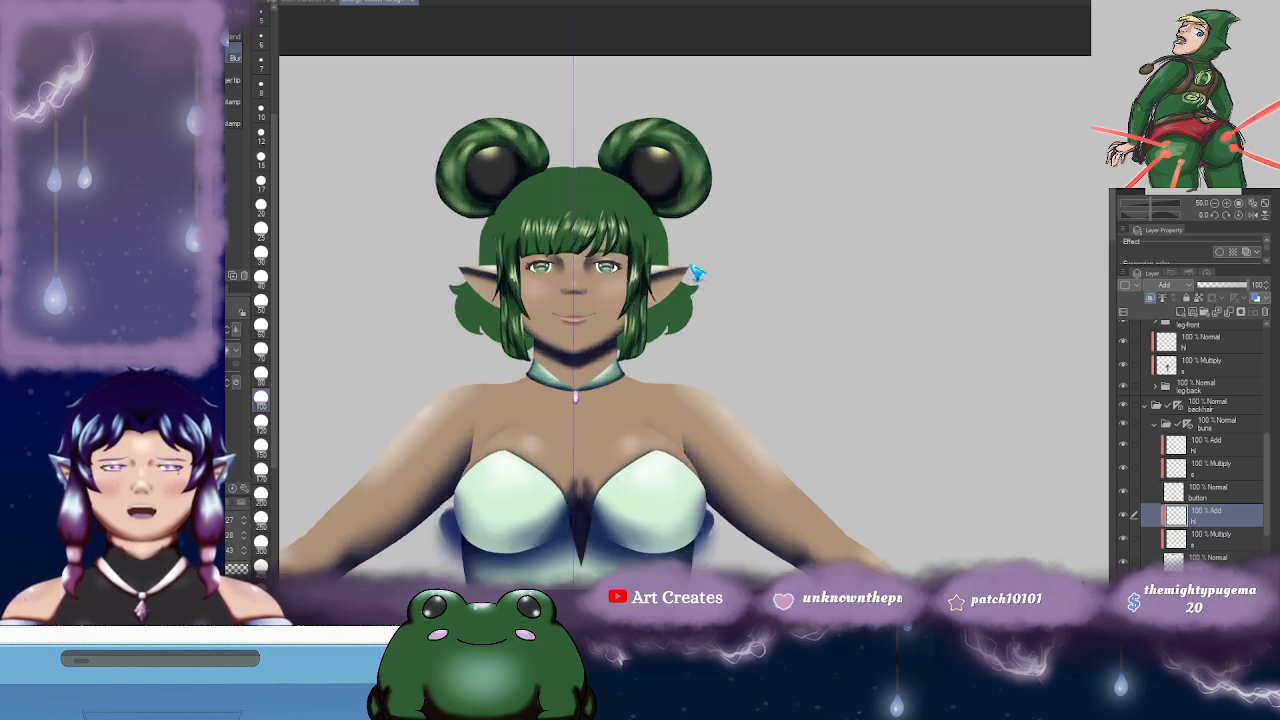
{"action": "scroll", "coordinate": [716, 236], "scroll_direction": "down", "scroll_amount": 1}
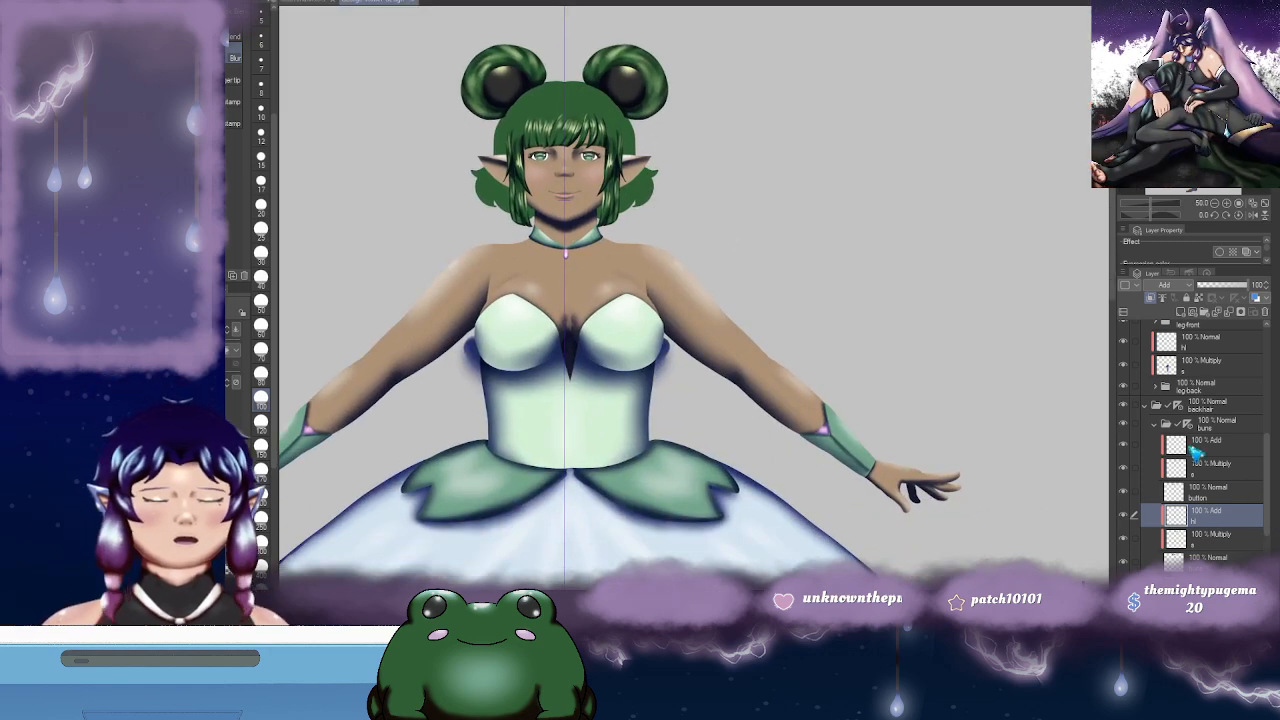
- Add a new clipping layer above back-base and duplicate it above back-curl-1 and back-curl-2 in the backhair group
{"action": "left_click", "coordinate": [1163, 427]}
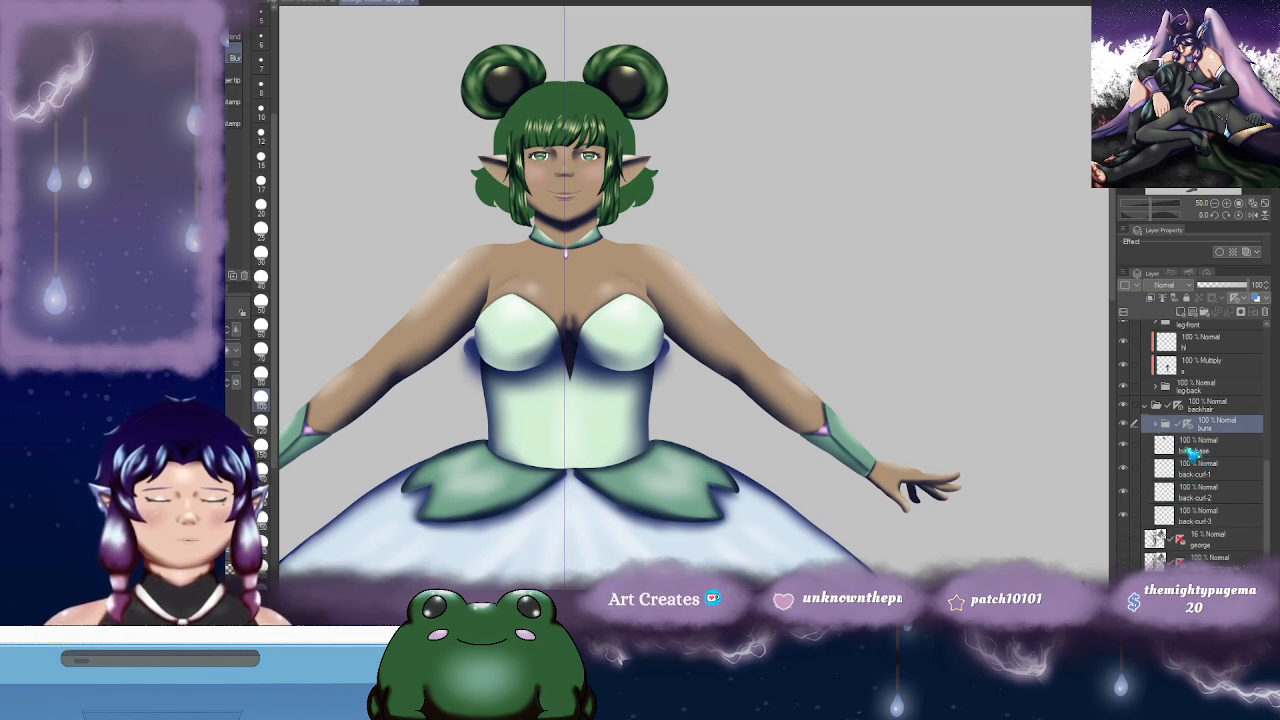
{"action": "left_click", "coordinate": [1192, 450]}
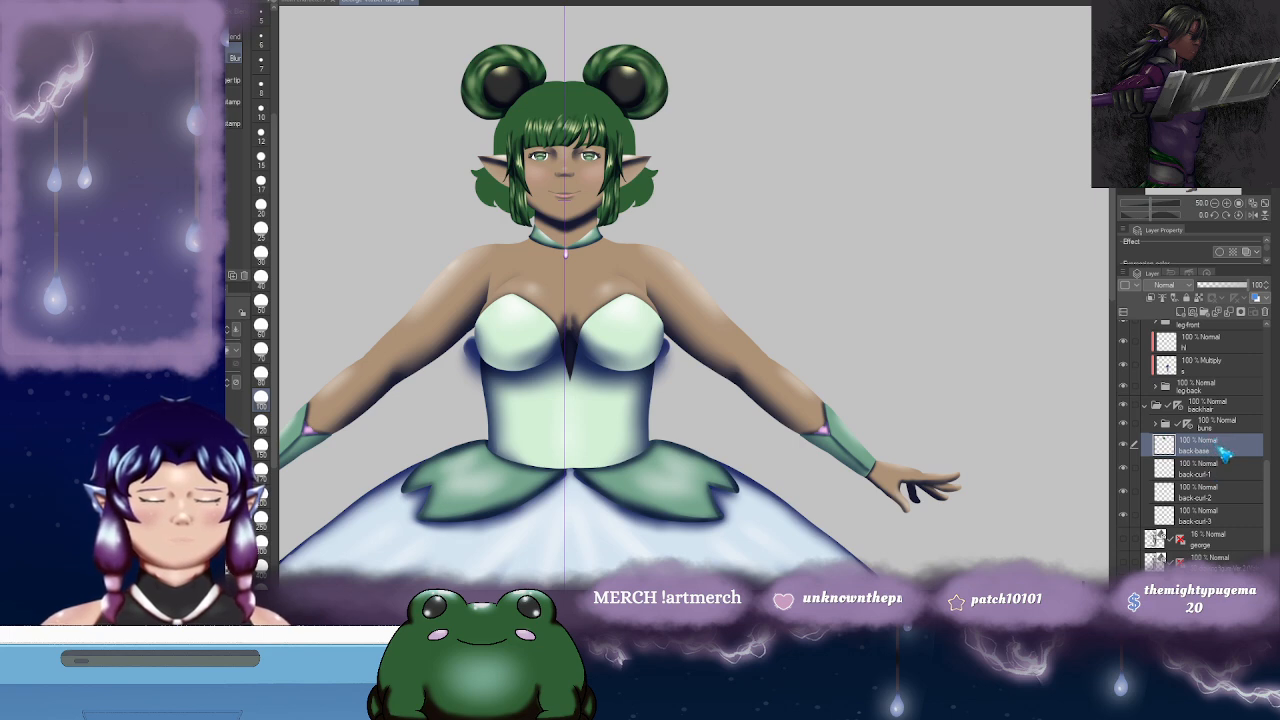
{"action": "left_click", "coordinate": [1224, 407]}
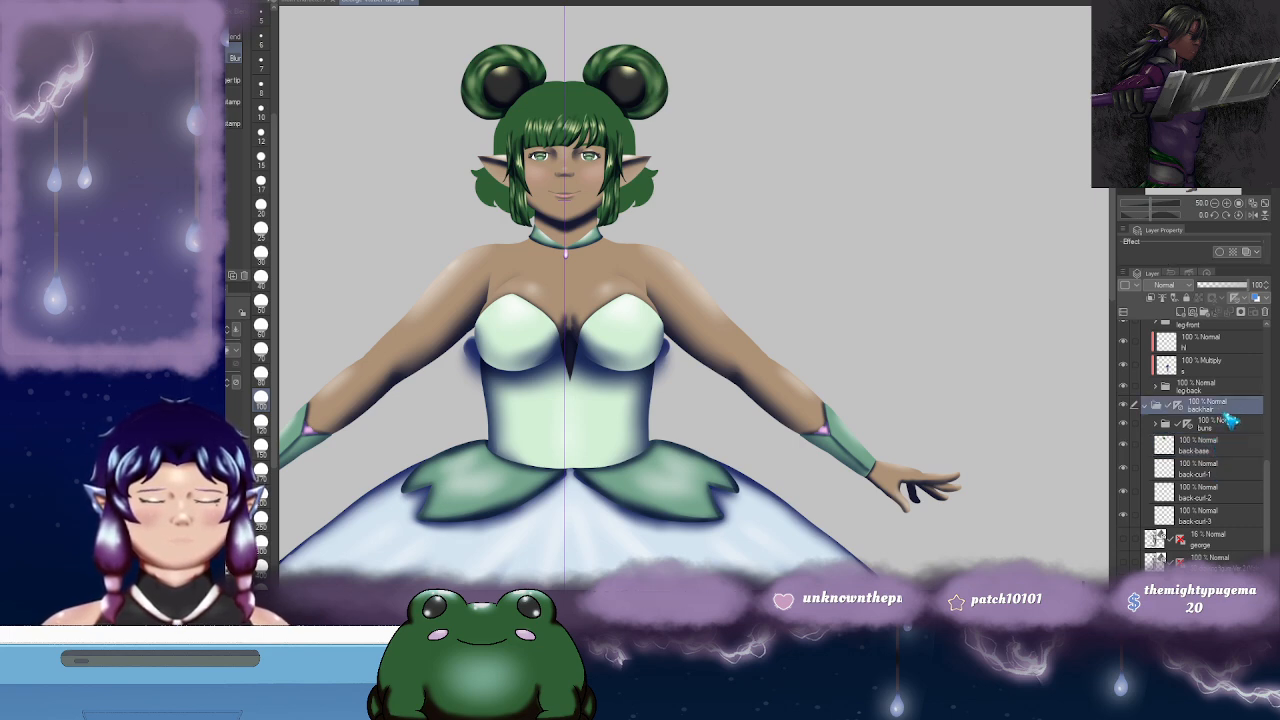
{"action": "key", "text": "ctrl+shift+n"}
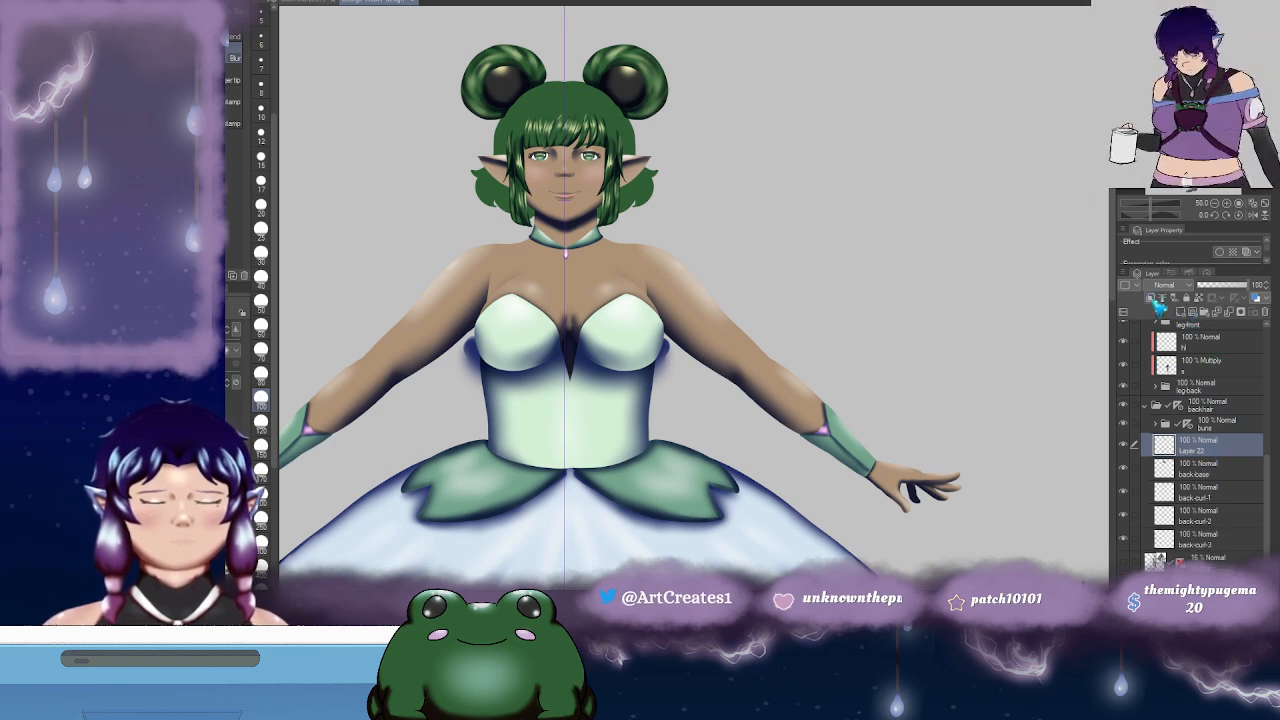
{"action": "left_click_drag", "start_coordinate": [1208, 482], "coordinate": [1211, 485]}
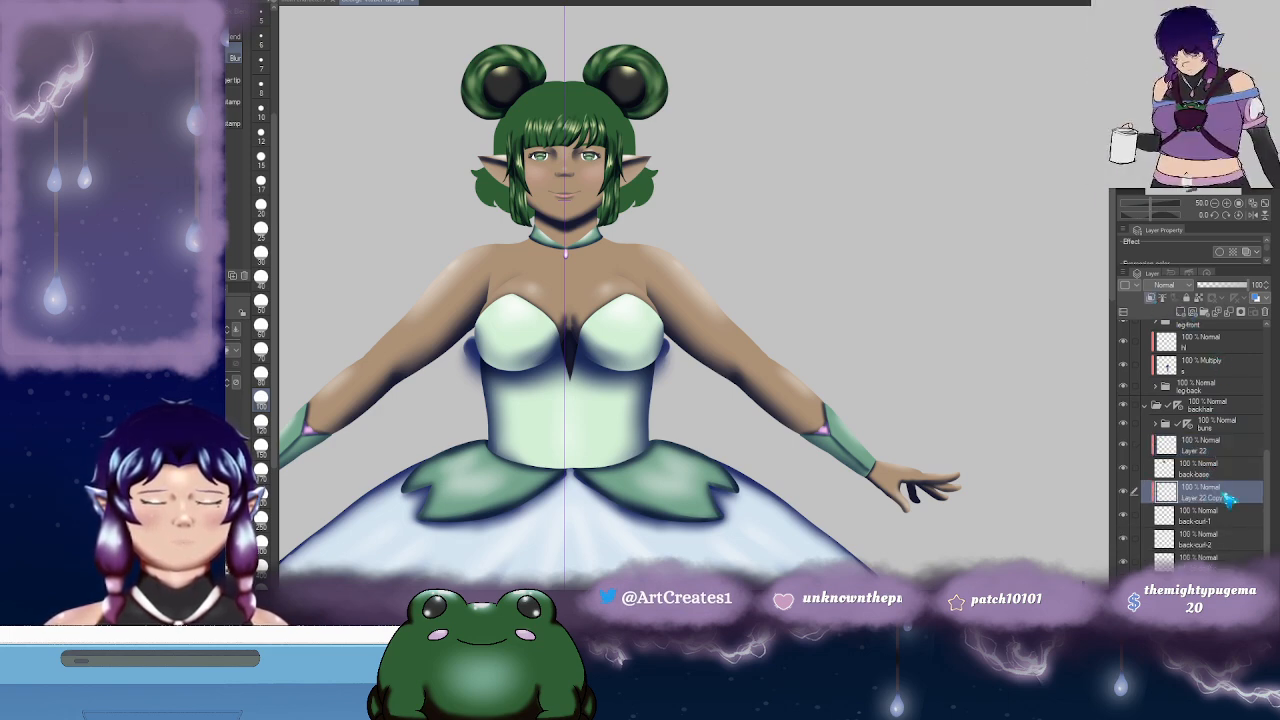
{"action": "left_click_drag", "start_coordinate": [1218, 530], "coordinate": [1216, 574]}
- Set the new clipping layers above back-base, back-curl-1 and back-curl-2 to Multiply
{"action": "left_click", "coordinate": [1211, 448]}
{"action": "left_click", "coordinate": [1209, 495], "text": "ctrl"}
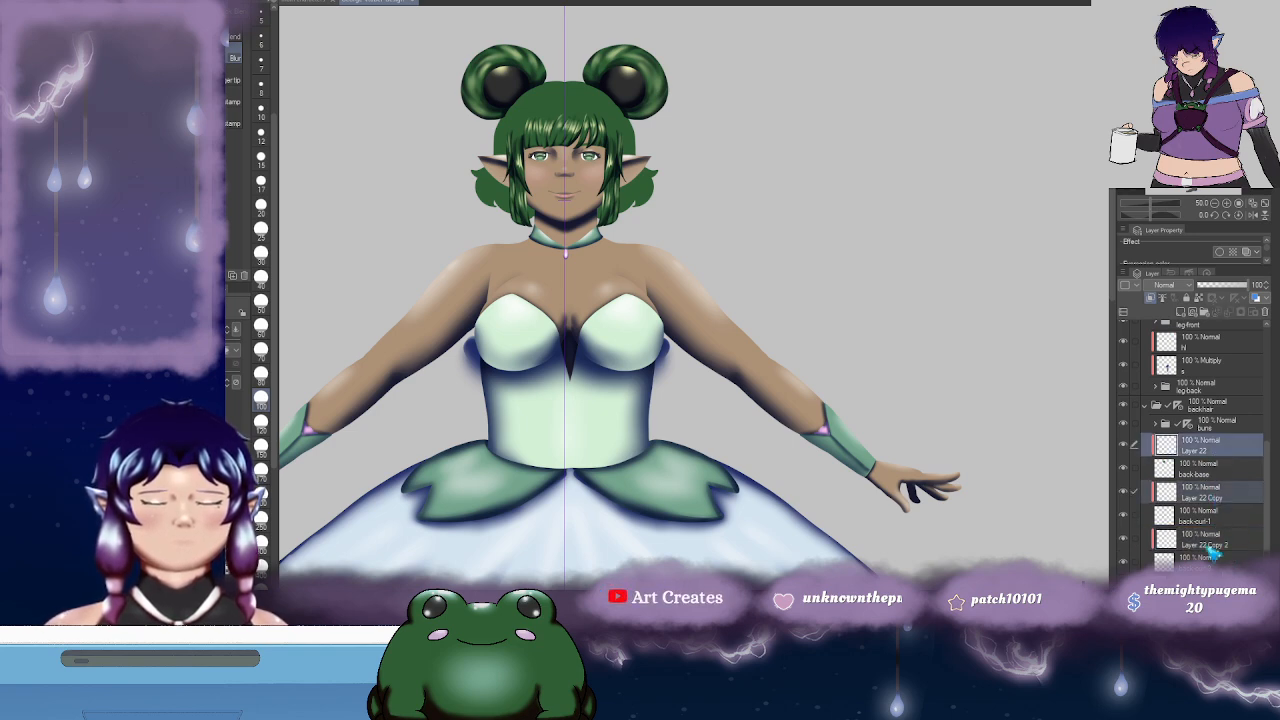
{"action": "left_click", "coordinate": [1213, 549], "text": "ctrl"}
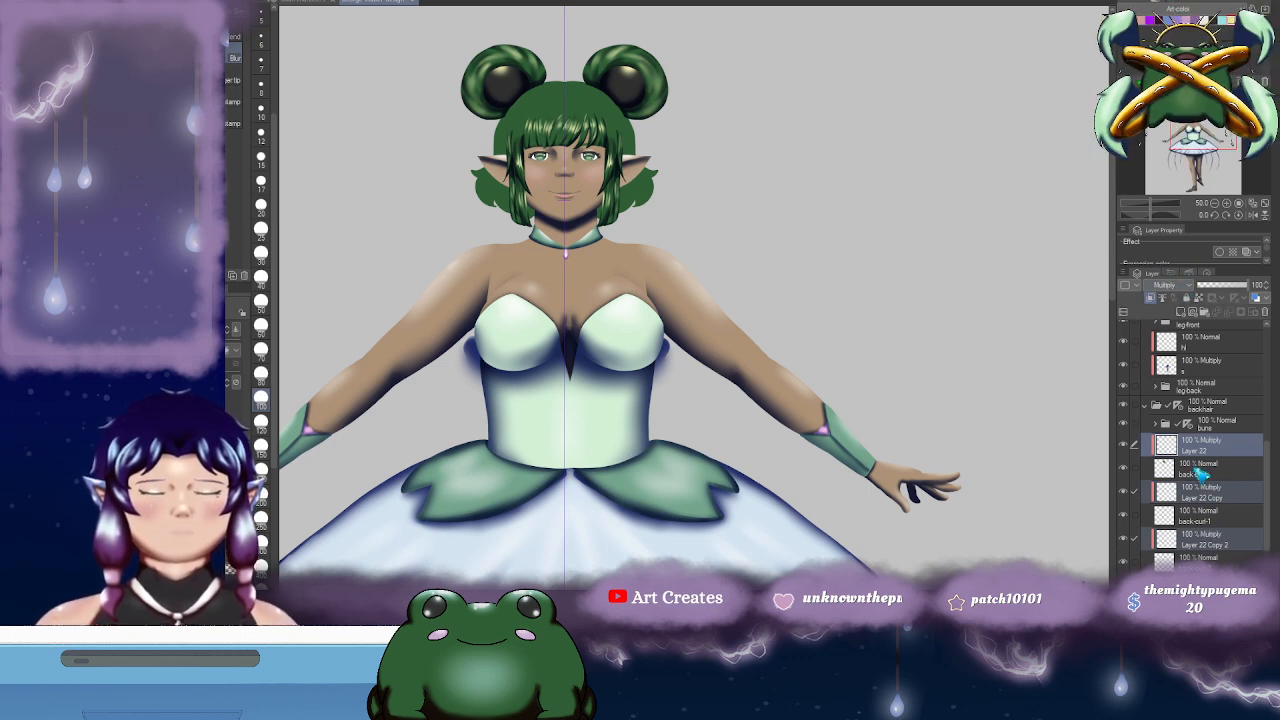
- Paint dark shadows beneath the buns and along the back hair's outer edges on back-base's Multiply layer, using a size 15 brush
{"action": "left_click", "coordinate": [1200, 470]}
{"action": "left_click", "coordinate": [1200, 446]}
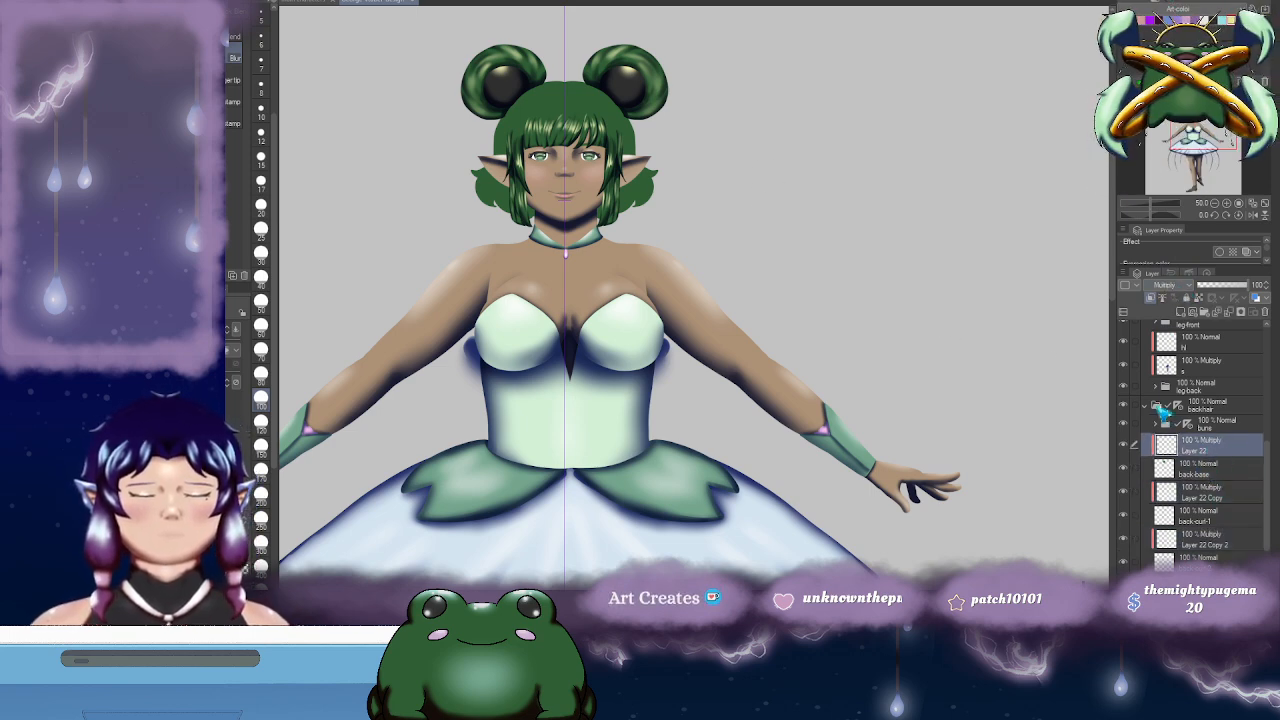
{"action": "left_click_drag", "start_coordinate": [645, 194], "coordinate": [661, 228]}
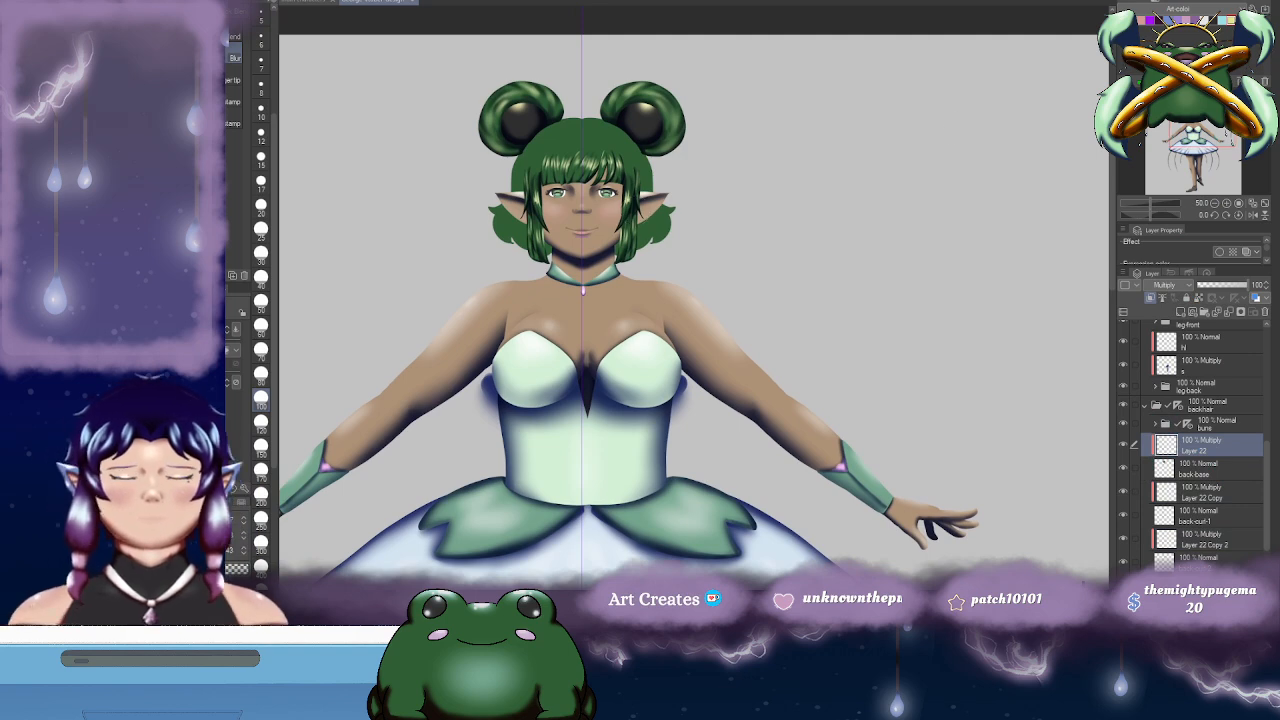
{"action": "key", "text": "b"}
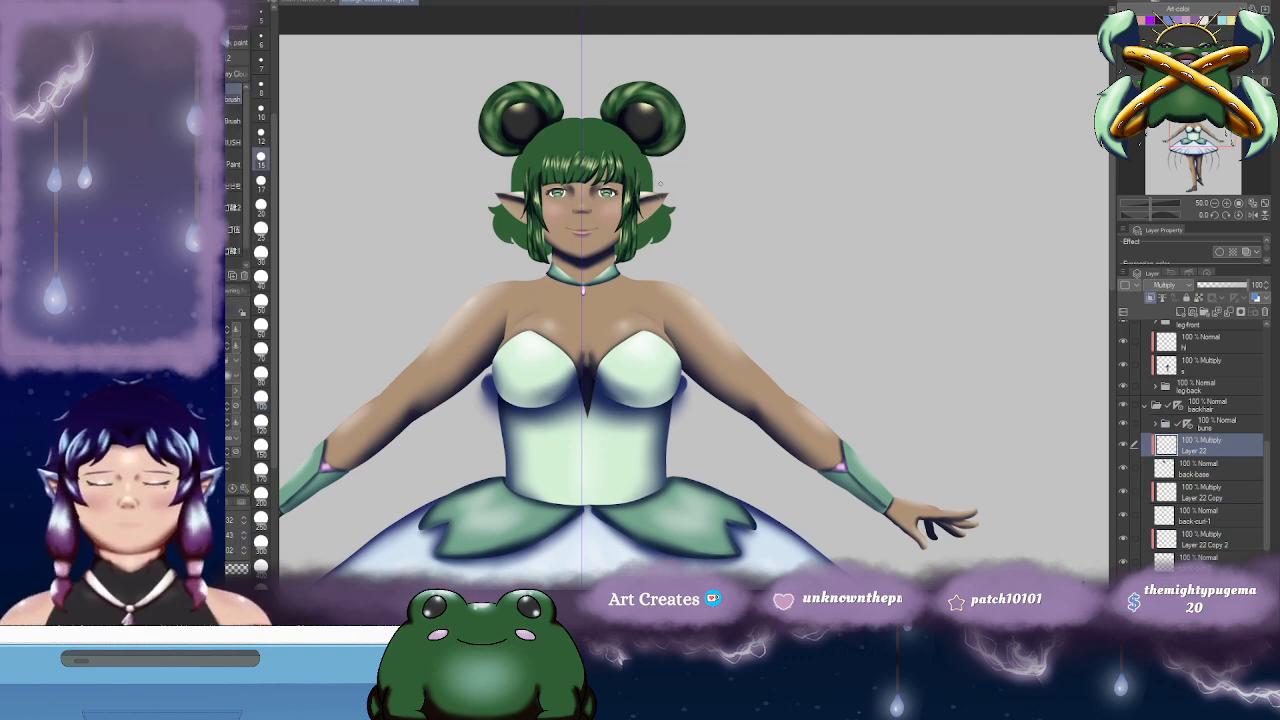
{"action": "scroll", "coordinate": [645, 153], "scroll_direction": "up", "scroll_amount": 3}
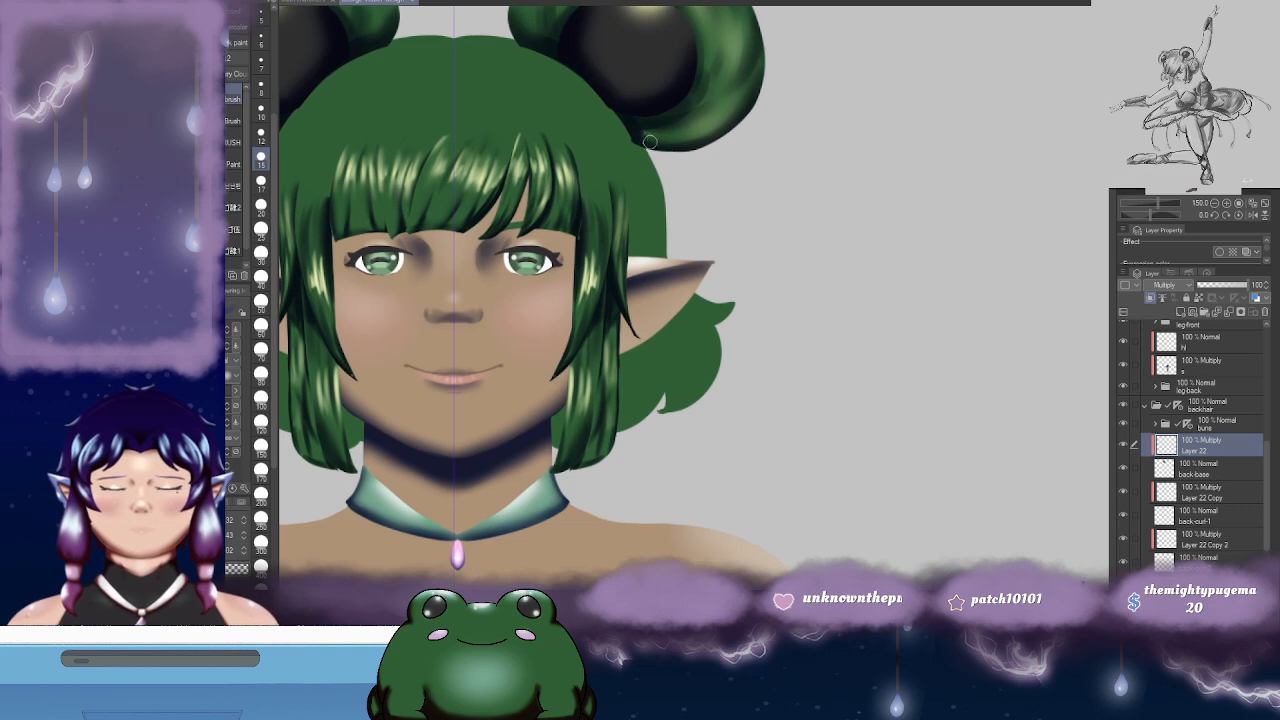
{"action": "mouse_move", "coordinate": [642, 136]}
{"action": "left_mouse_down"}
{"action": "mouse_move", "coordinate": [653, 177]}
{"action": "mouse_move", "coordinate": [623, 121]}
{"action": "mouse_move", "coordinate": [660, 209]}
{"action": "mouse_move", "coordinate": [647, 178]}
{"action": "mouse_move", "coordinate": [851, 219]}
{"action": "left_mouse_up"}
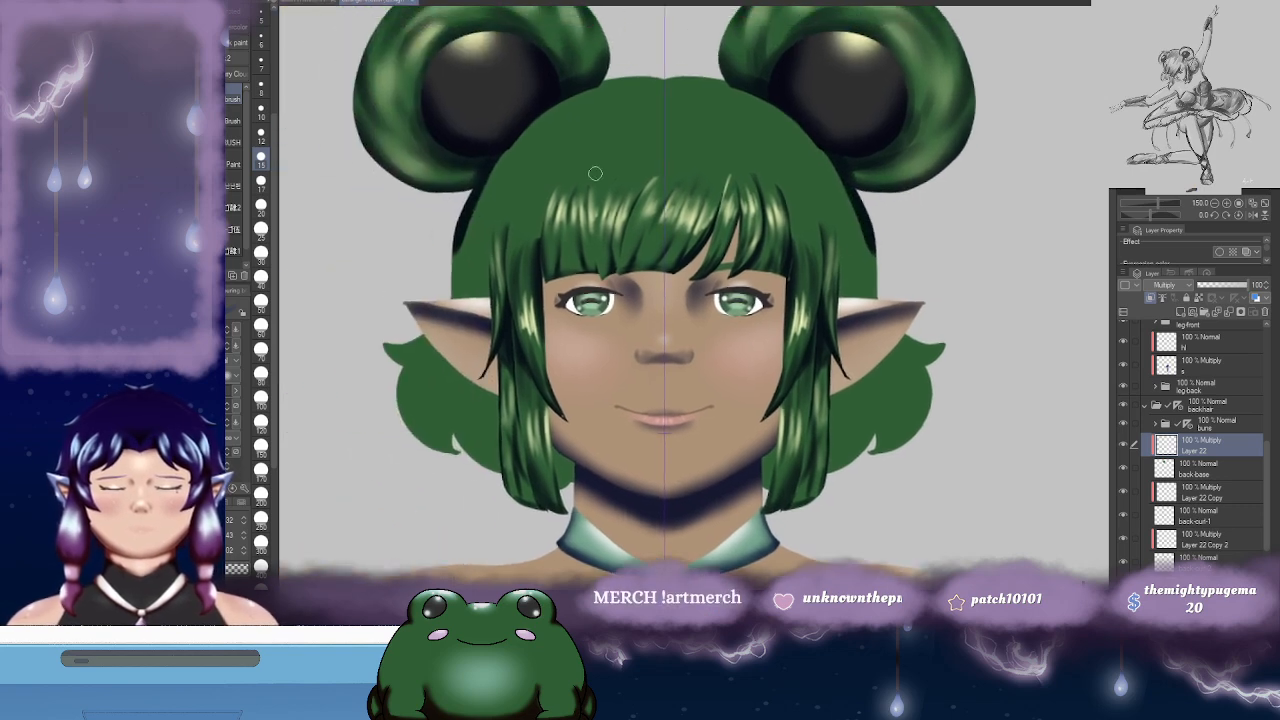
{"action": "left_click_drag", "start_coordinate": [538, 113], "coordinate": [558, 87]}
{"action": "mouse_move", "coordinate": [479, 218]}
{"action": "left_mouse_down"}
{"action": "mouse_move", "coordinate": [472, 268]}
{"action": "mouse_move", "coordinate": [484, 188]}
{"action": "mouse_move", "coordinate": [512, 182]}
{"action": "left_mouse_up"}
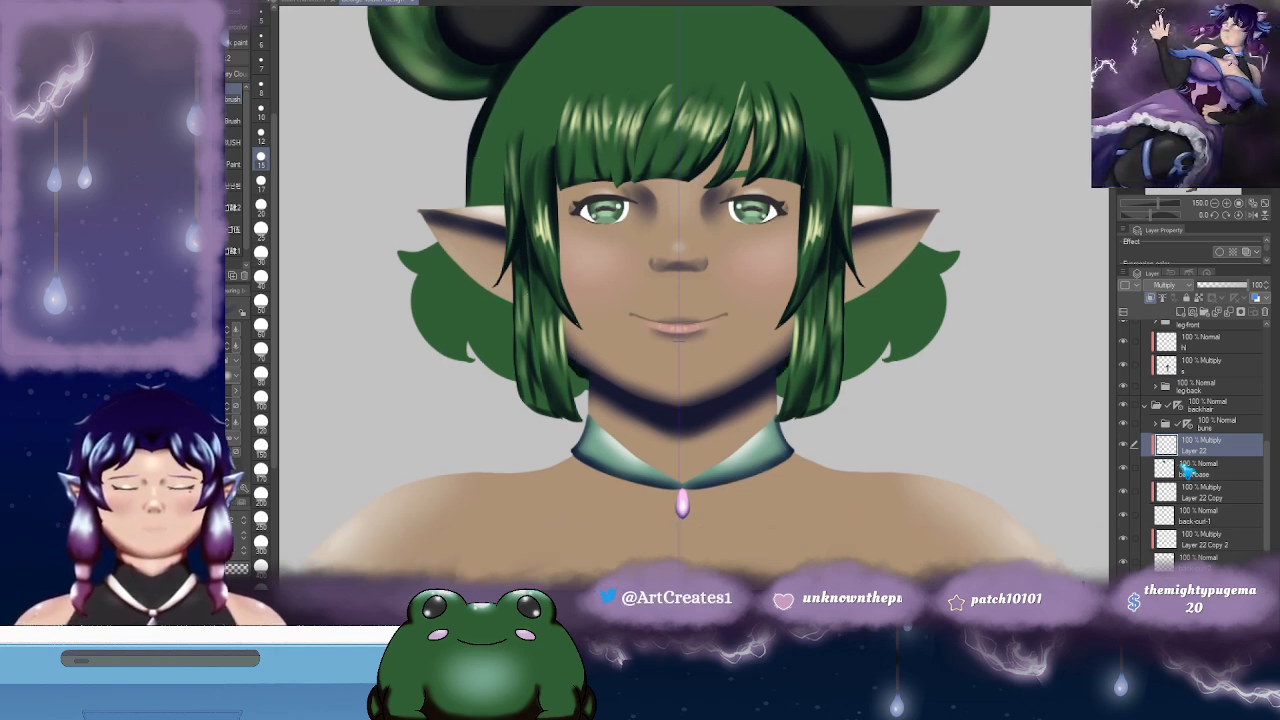
{"action": "left_click_drag", "start_coordinate": [742, 204], "coordinate": [743, 217]}
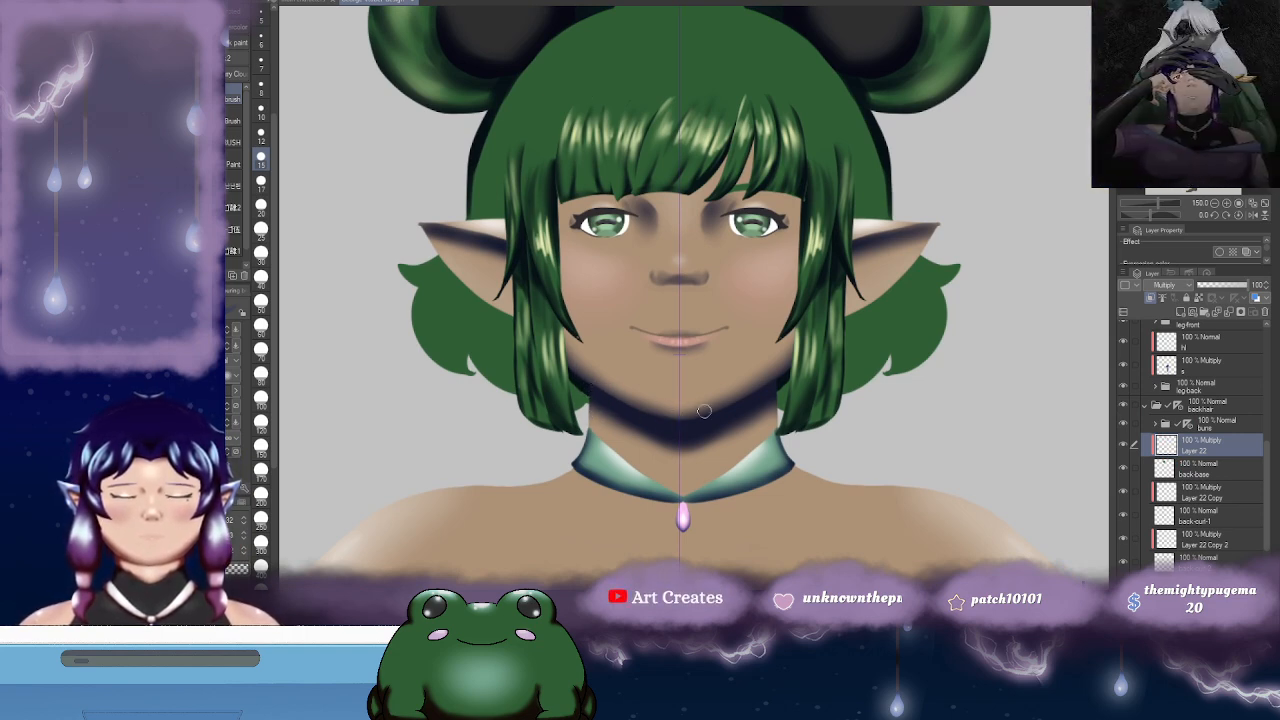
- Collapse the body group and hide the head and body groups to expose the back hair
{"action": "left_click_drag", "start_coordinate": [1268, 454], "coordinate": [1276, 338]}
{"action": "left_click", "coordinate": [1147, 403]}
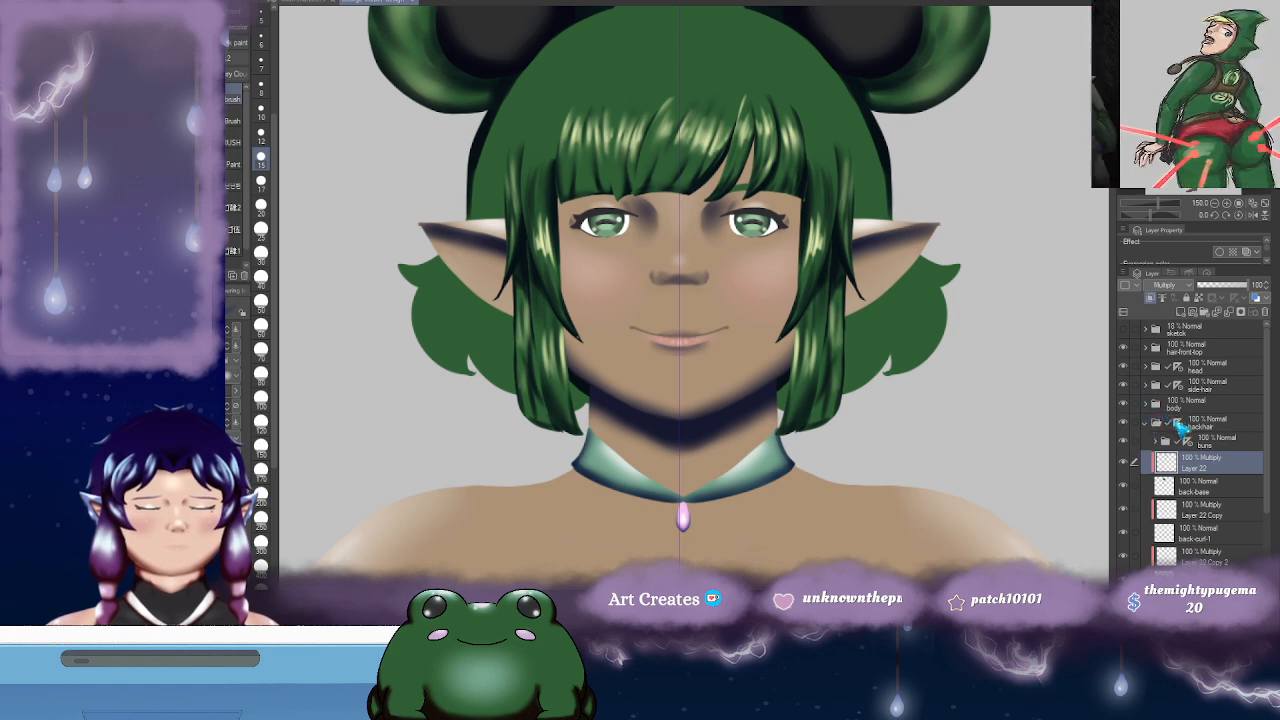
{"action": "left_click", "coordinate": [1123, 368]}
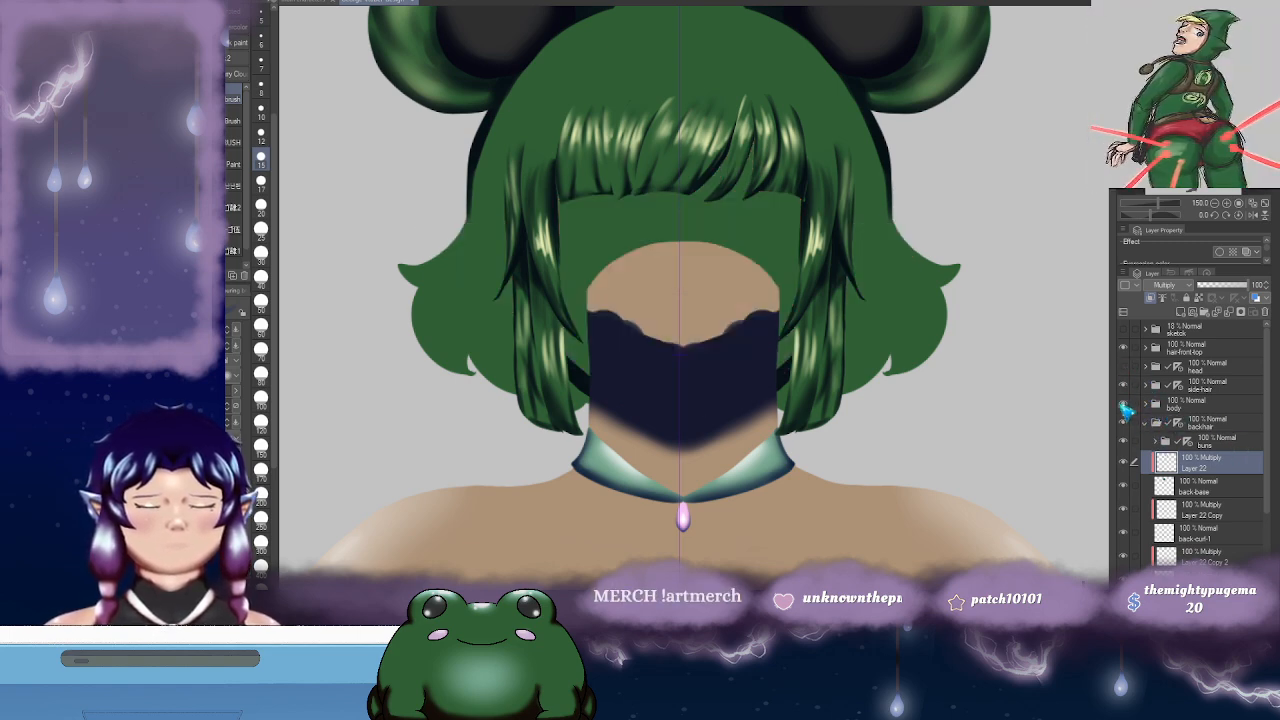
{"action": "left_click", "coordinate": [1123, 404]}
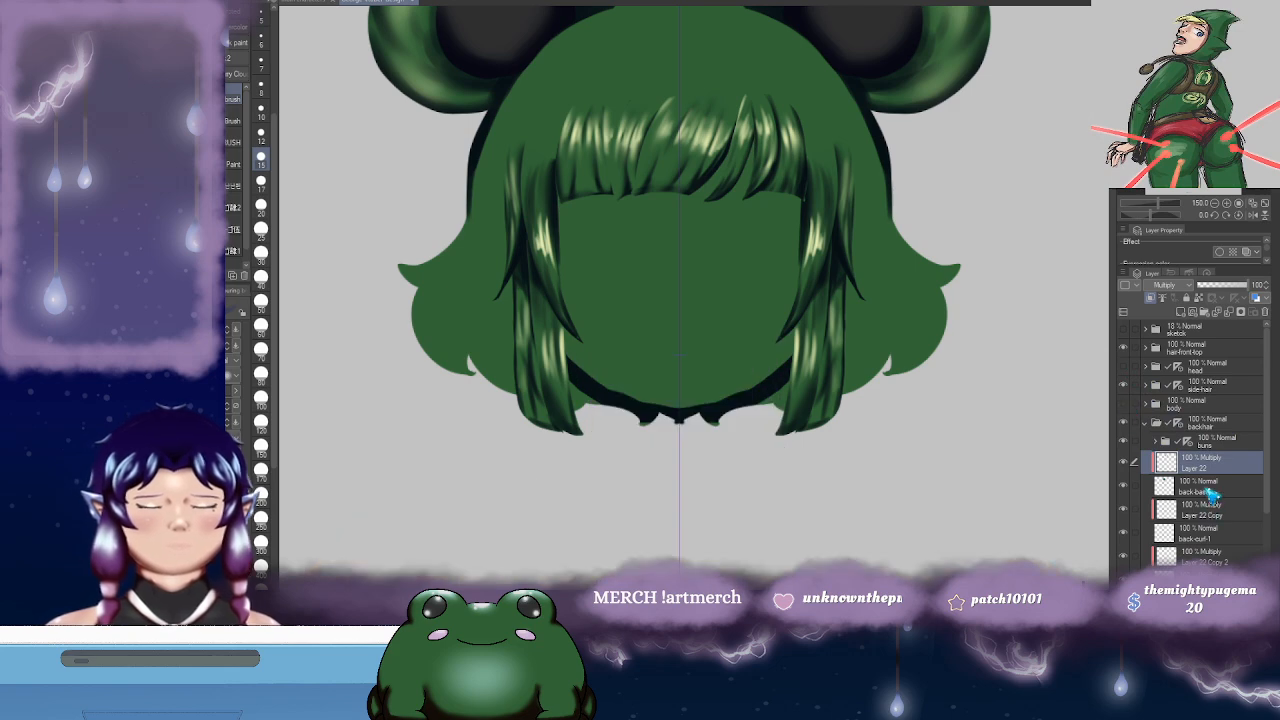
{"action": "left_click_drag", "start_coordinate": [684, 213], "coordinate": [657, 217]}
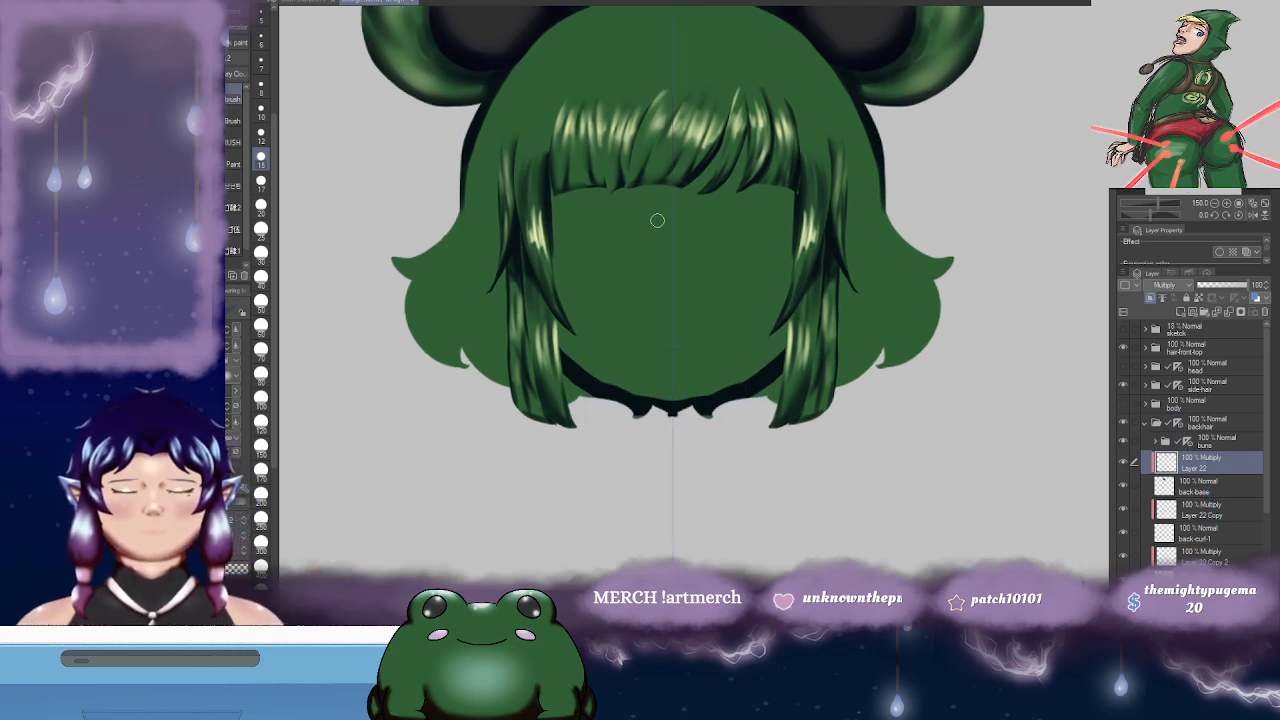
- Close the shadow line along the back hair's lower edge and fill the centre dark on back-base's Multiply layer
{"action": "left_click_drag", "start_coordinate": [637, 410], "coordinate": [636, 426]}
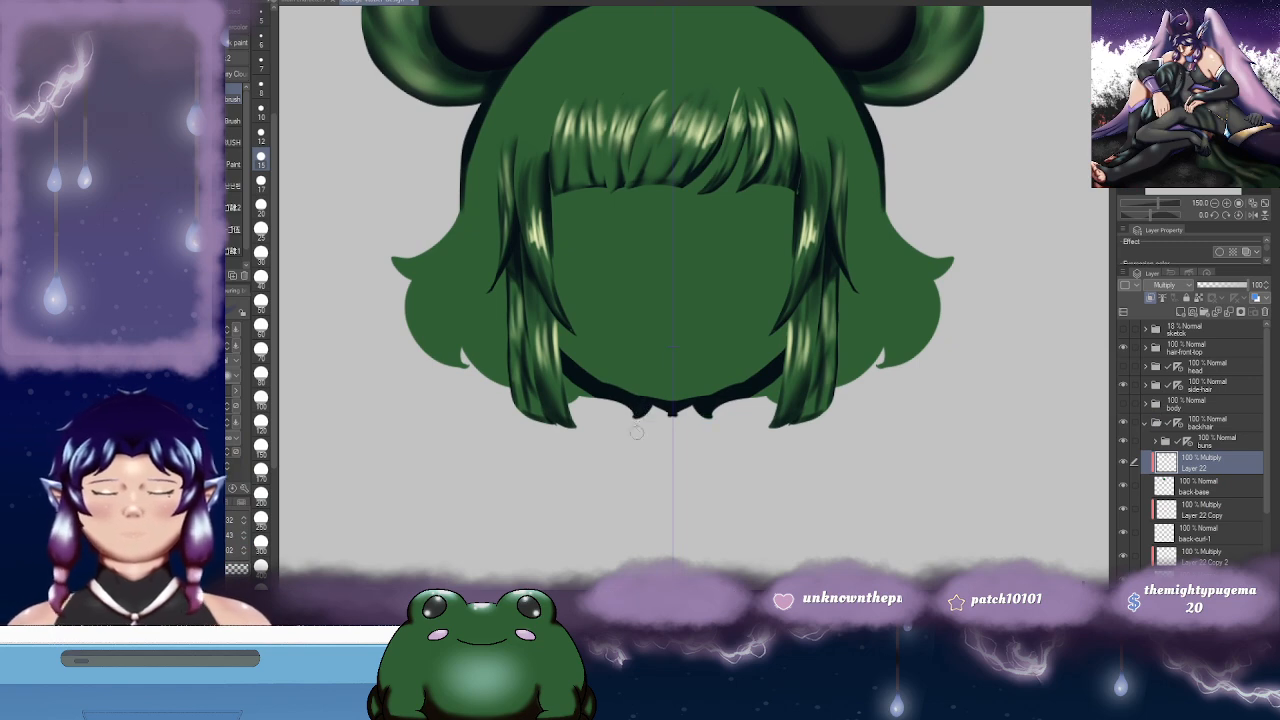
{"action": "key", "text": "g"}
{"action": "left_click", "coordinate": [691, 342]}
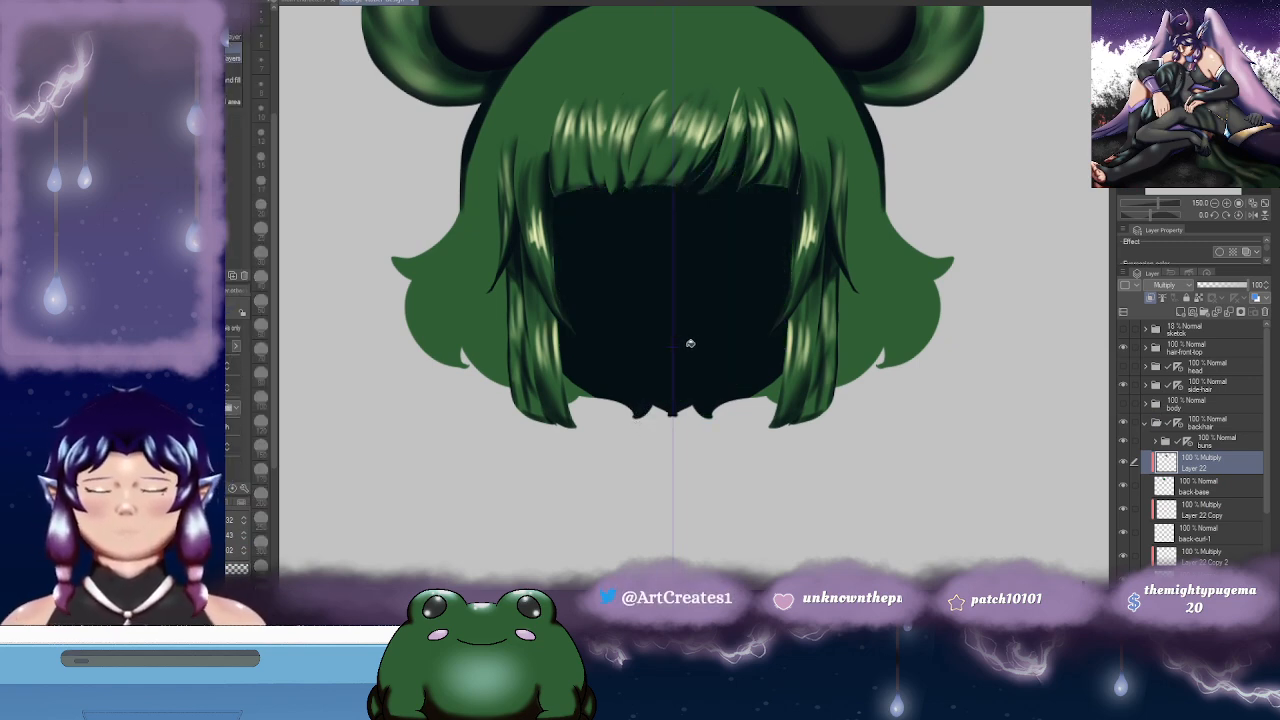
- Hide the hair-front-top group and touch up the dark fill's upper edge and lower corners with a size 15 brush
{"action": "key", "text": "b"}
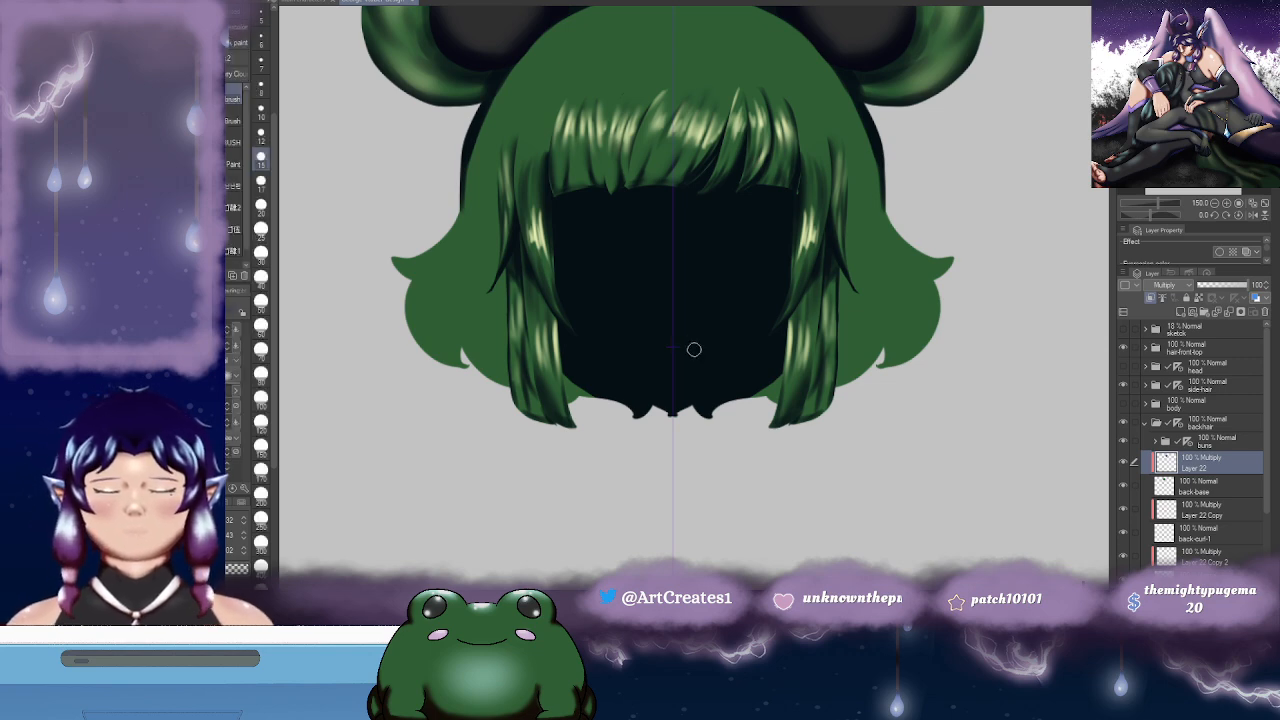
{"action": "scroll", "coordinate": [757, 349], "scroll_direction": "down", "scroll_amount": 1}
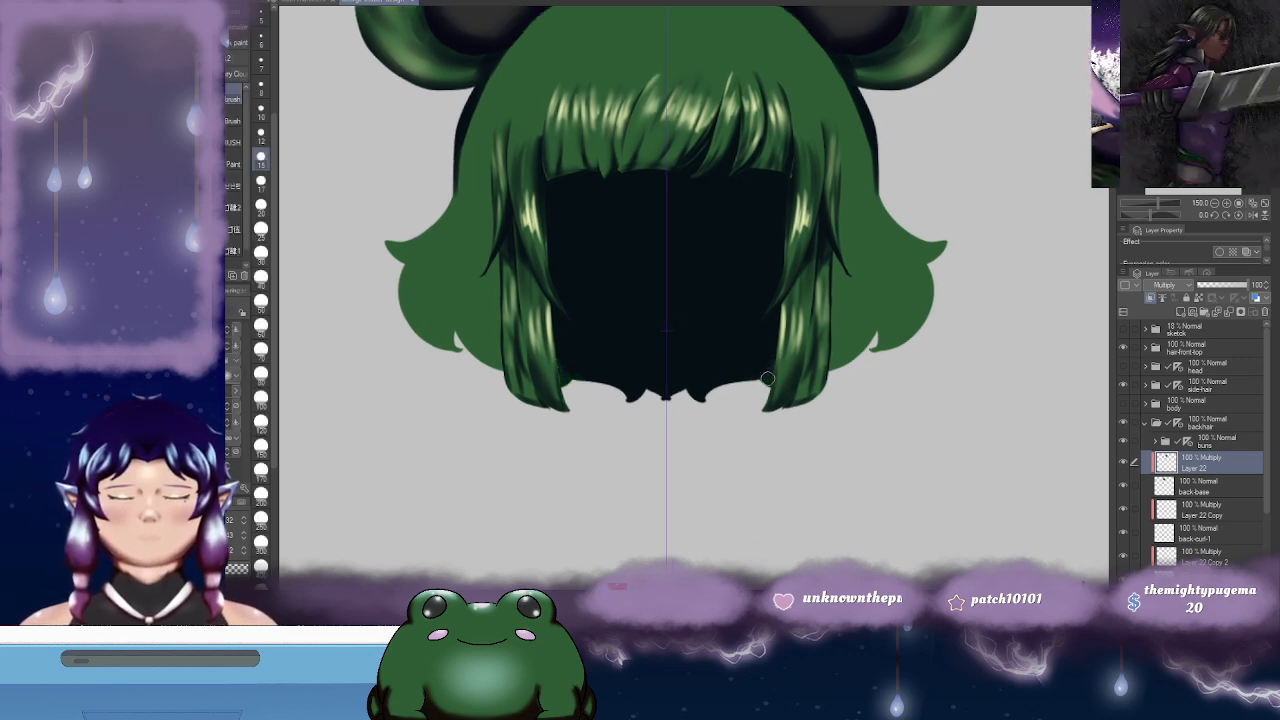
{"action": "scroll", "coordinate": [602, 370], "scroll_direction": "down", "scroll_amount": 1}
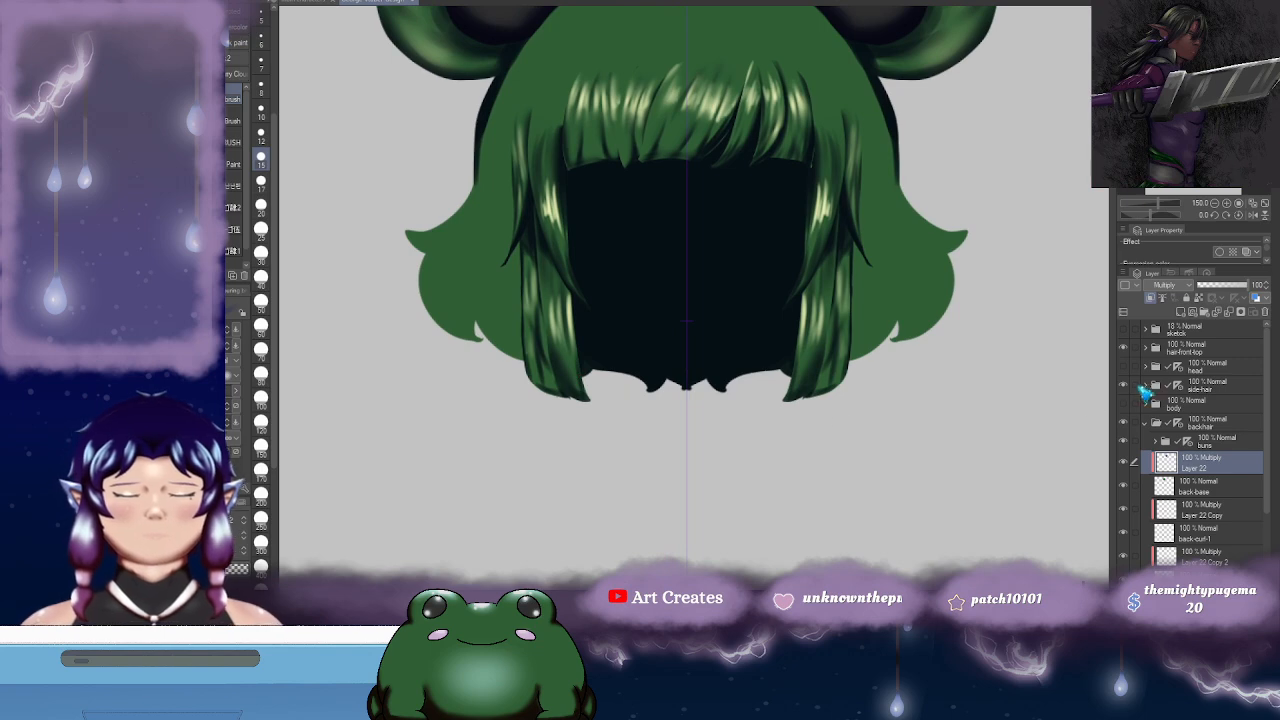
{"action": "left_click", "coordinate": [1123, 348]}
{"action": "scroll", "coordinate": [601, 289], "scroll_direction": "up", "scroll_amount": 1}
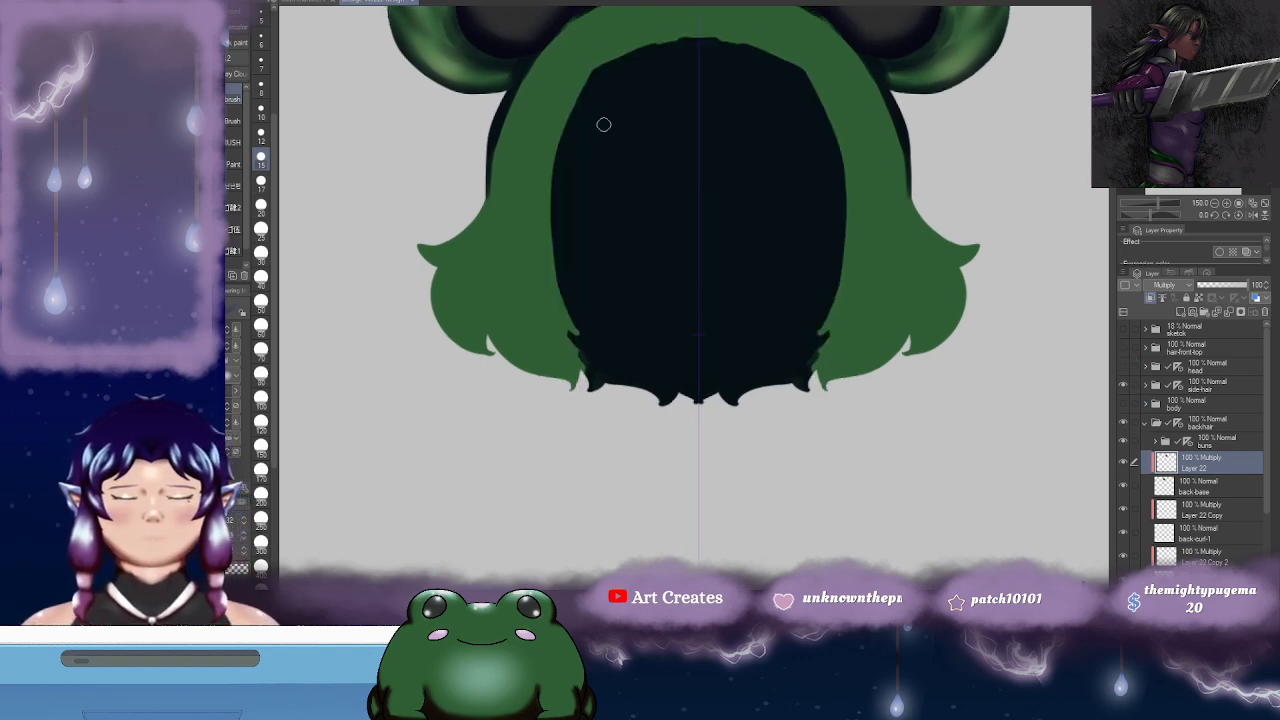
{"action": "mouse_move", "coordinate": [678, 43]}
{"action": "left_mouse_down"}
{"action": "mouse_move", "coordinate": [620, 59]}
{"action": "mouse_move", "coordinate": [649, 43]}
{"action": "mouse_move", "coordinate": [564, 137]}
{"action": "mouse_move", "coordinate": [642, 47]}
{"action": "mouse_move", "coordinate": [712, 34]}
{"action": "mouse_move", "coordinate": [672, 59]}
{"action": "left_mouse_up"}
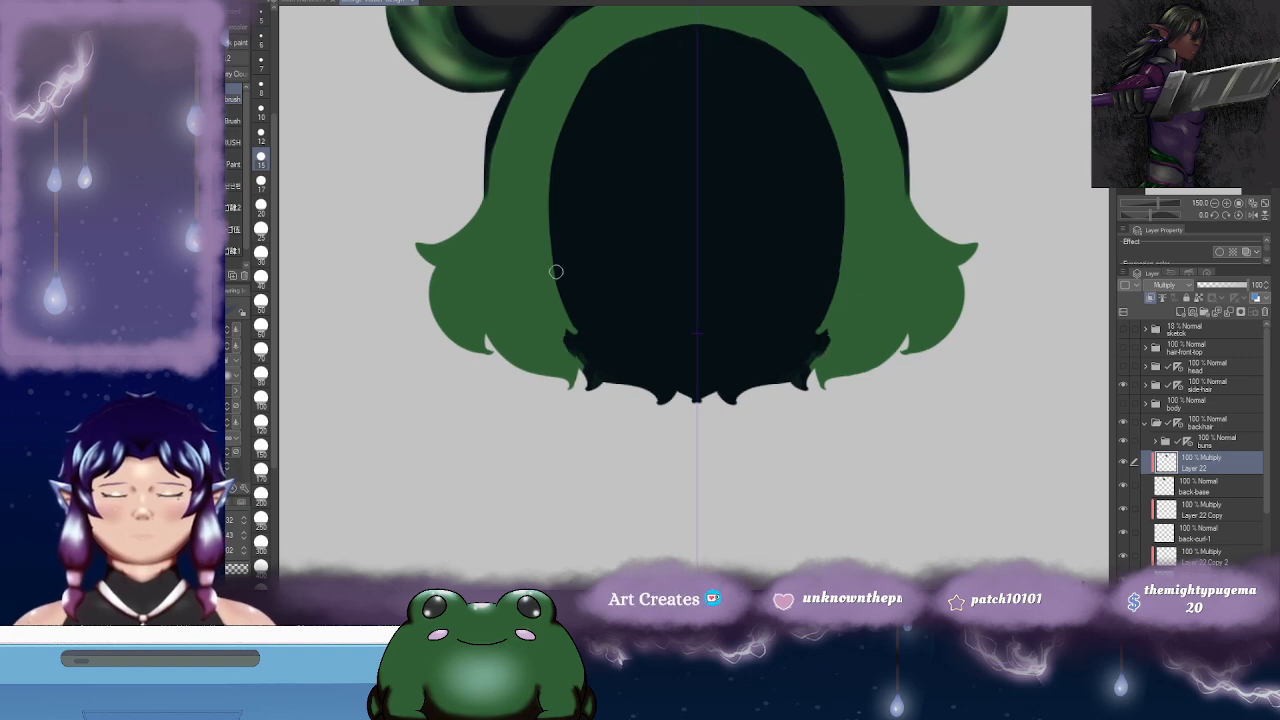
{"action": "mouse_move", "coordinate": [576, 352]}
{"action": "left_mouse_down"}
{"action": "mouse_move", "coordinate": [598, 386]}
{"action": "mouse_move", "coordinate": [570, 390]}
{"action": "left_mouse_up"}
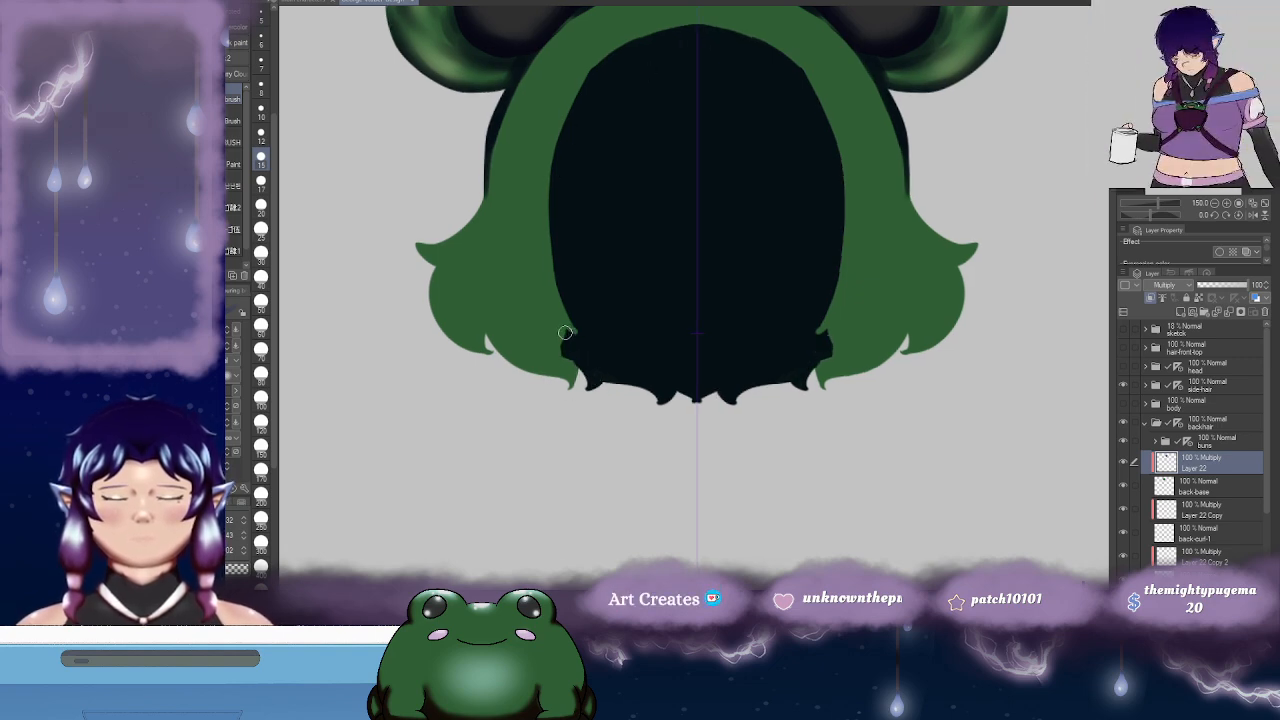
{"action": "left_click_drag", "start_coordinate": [836, 331], "coordinate": [805, 332]}
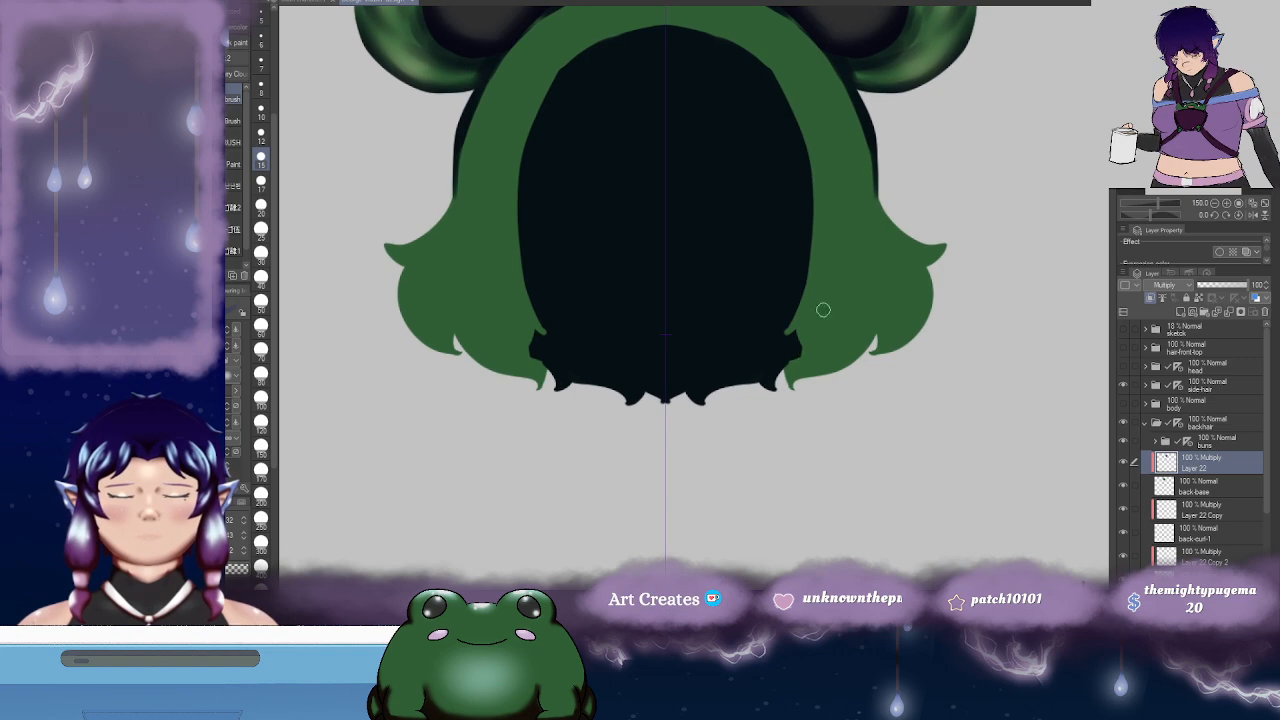
{"action": "mouse_move", "coordinate": [843, 257]}
{"action": "left_mouse_down"}
{"action": "mouse_move", "coordinate": [811, 435]}
{"action": "mouse_move", "coordinate": [816, 318]}
{"action": "mouse_move", "coordinate": [794, 272]}
{"action": "left_mouse_up"}
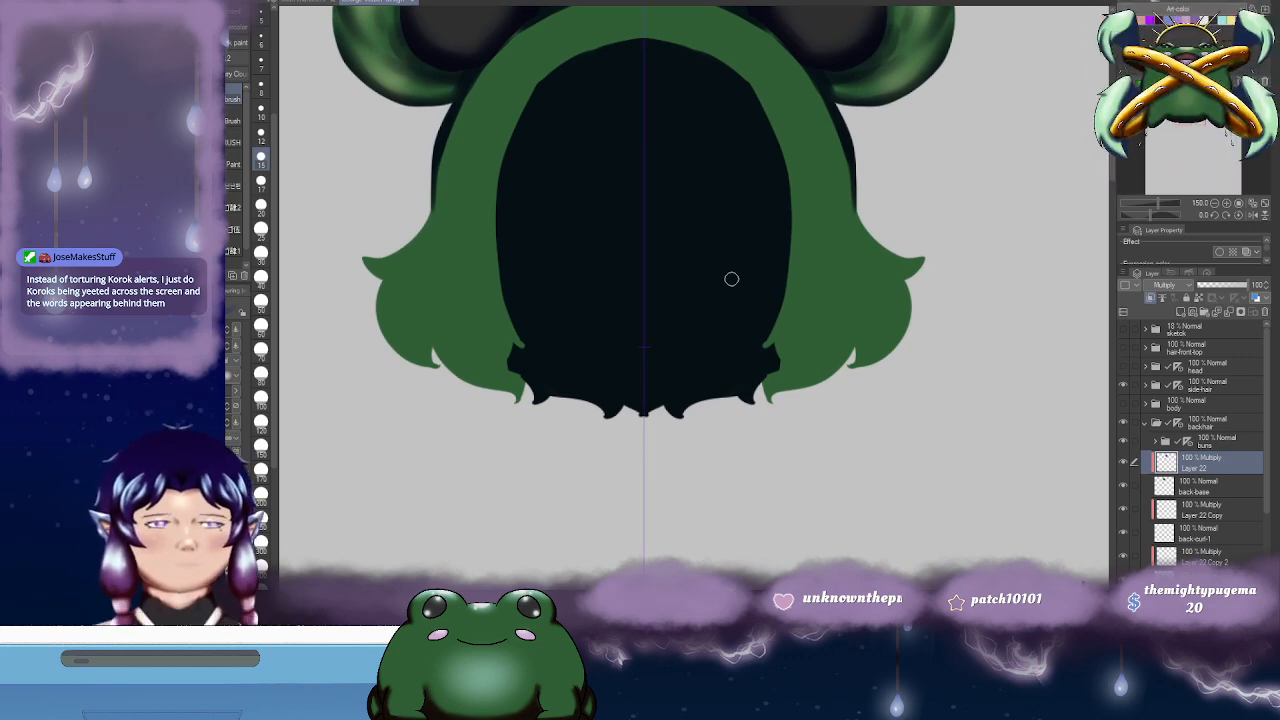
- Hide the side-hair group and smooth the dark fill's upper and side edges on back-base's Multiply layer
{"action": "left_click", "coordinate": [1124, 385]}
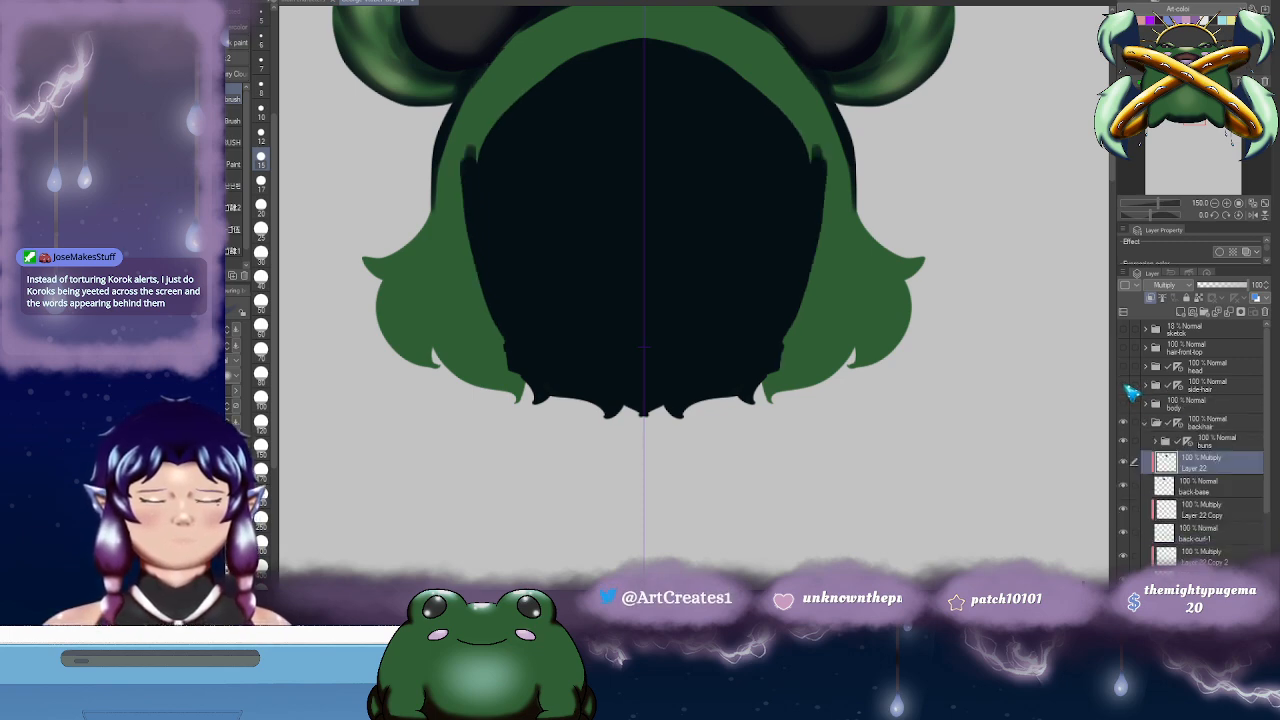
{"action": "mouse_move", "coordinate": [477, 168]}
{"action": "left_mouse_down"}
{"action": "mouse_move", "coordinate": [509, 191]}
{"action": "mouse_move", "coordinate": [535, 139]}
{"action": "mouse_move", "coordinate": [631, 71]}
{"action": "mouse_move", "coordinate": [529, 157]}
{"action": "left_mouse_up"}
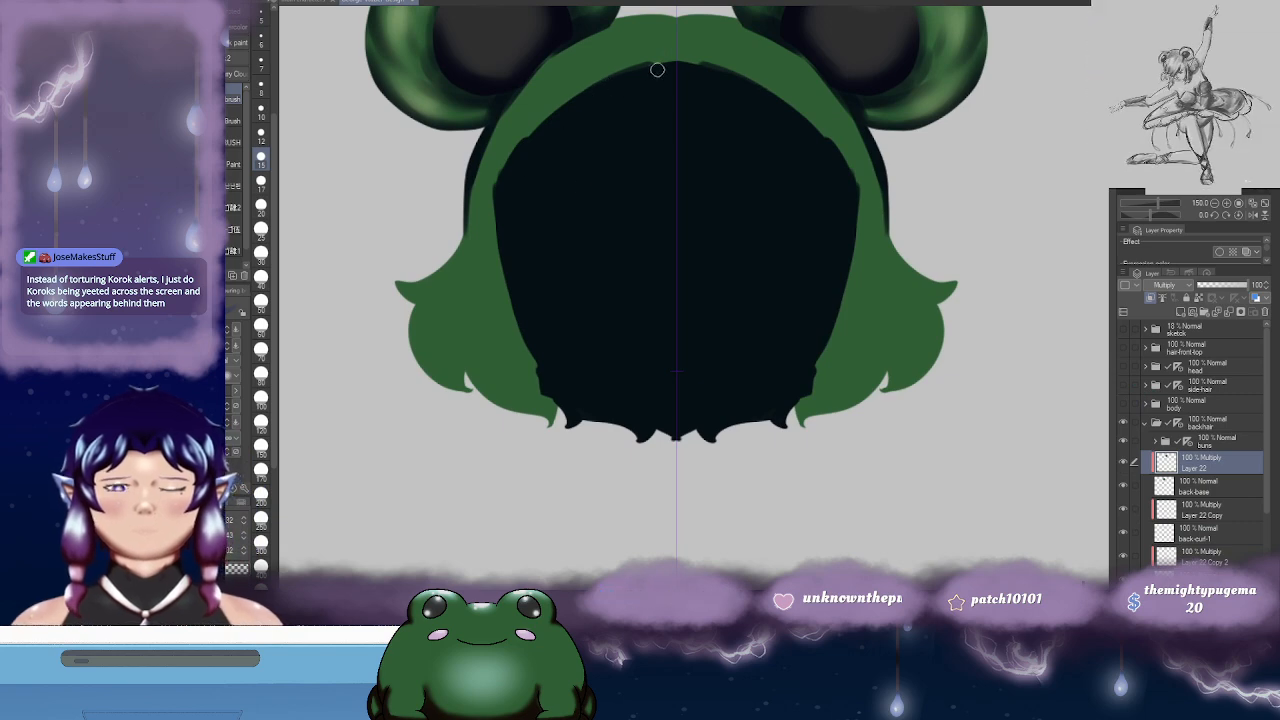
{"action": "left_click_drag", "start_coordinate": [659, 65], "coordinate": [633, 71]}
{"action": "left_click_drag", "start_coordinate": [609, 163], "coordinate": [626, 143]}
- Try to soften the dark fill's upper edge with Blur at size 60, and with the Soft eraser at size 50
{"action": "key", "text": "j"}
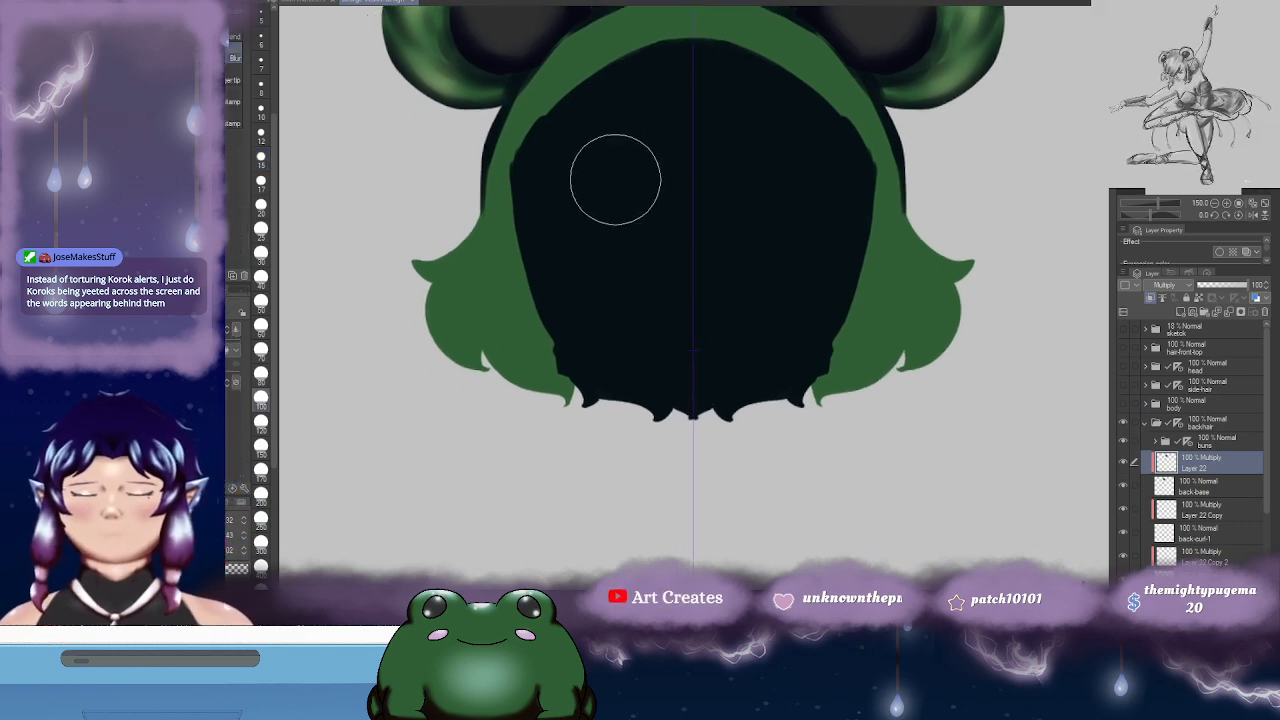
{"action": "left_click", "coordinate": [262, 327]}
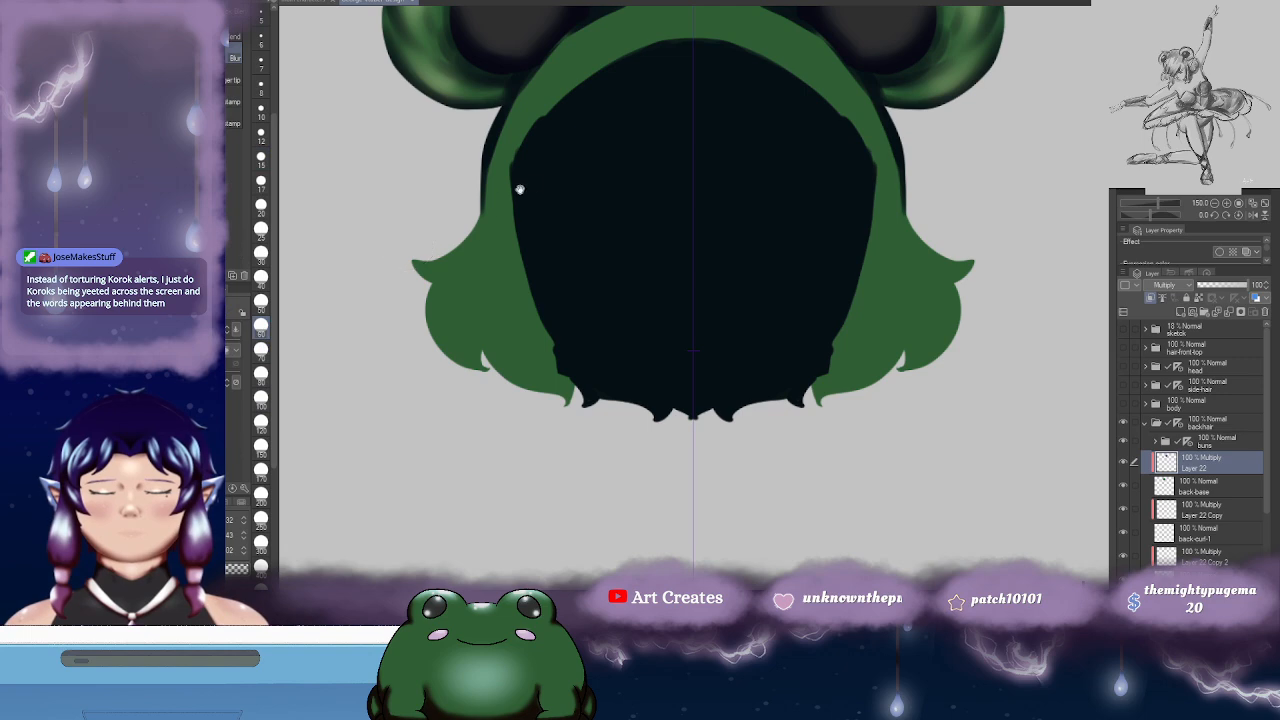
{"action": "mouse_move", "coordinate": [573, 136]}
{"action": "left_mouse_down"}
{"action": "mouse_move", "coordinate": [715, 72]}
{"action": "mouse_move", "coordinate": [632, 95]}
{"action": "mouse_move", "coordinate": [574, 137]}
{"action": "mouse_move", "coordinate": [542, 174]}
{"action": "mouse_move", "coordinate": [530, 223]}
{"action": "mouse_move", "coordinate": [540, 162]}
{"action": "mouse_move", "coordinate": [600, 109]}
{"action": "mouse_move", "coordinate": [704, 78]}
{"action": "left_mouse_up"}
{"action": "key", "text": "ctrl+z"}
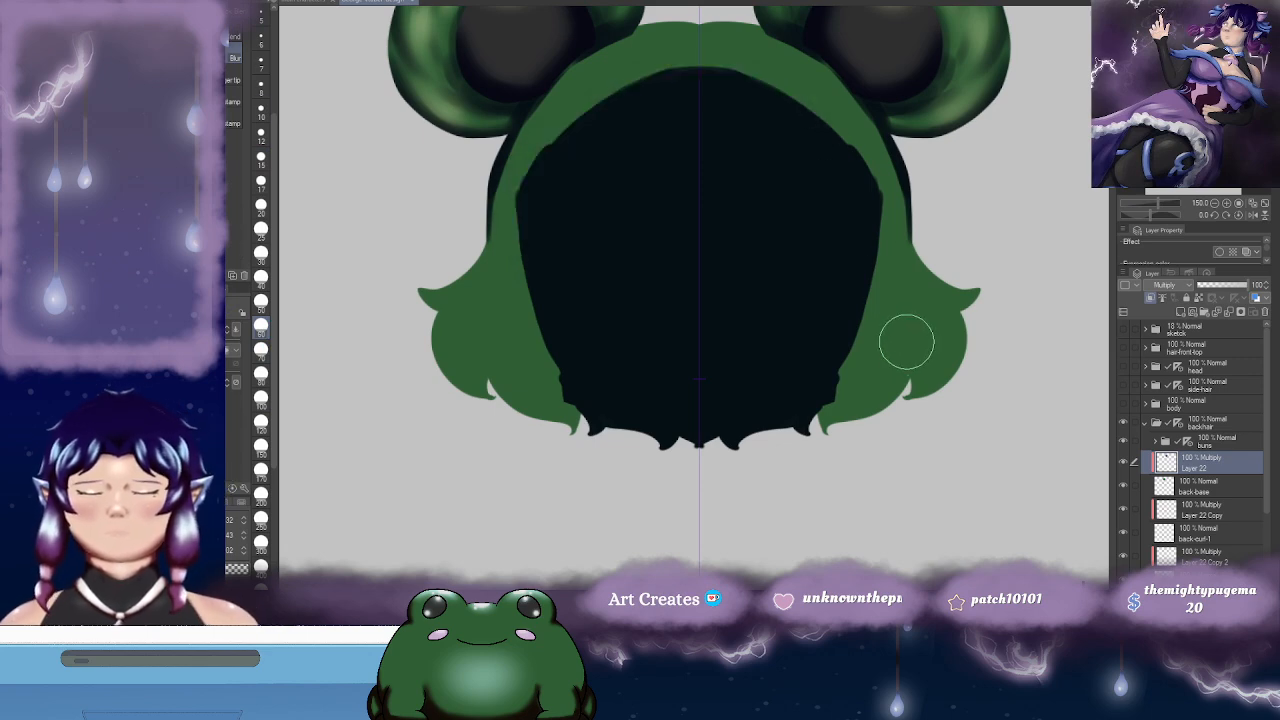
{"action": "key", "text": "e"}
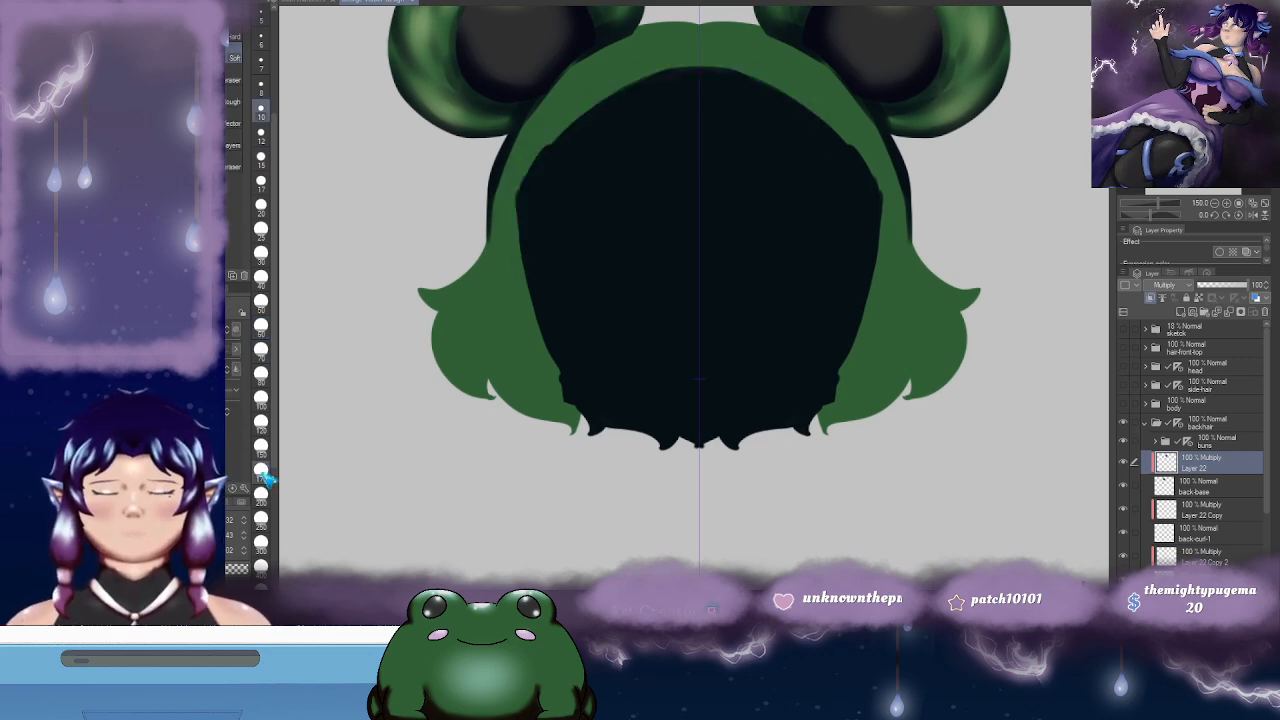
{"action": "left_click", "coordinate": [261, 325]}
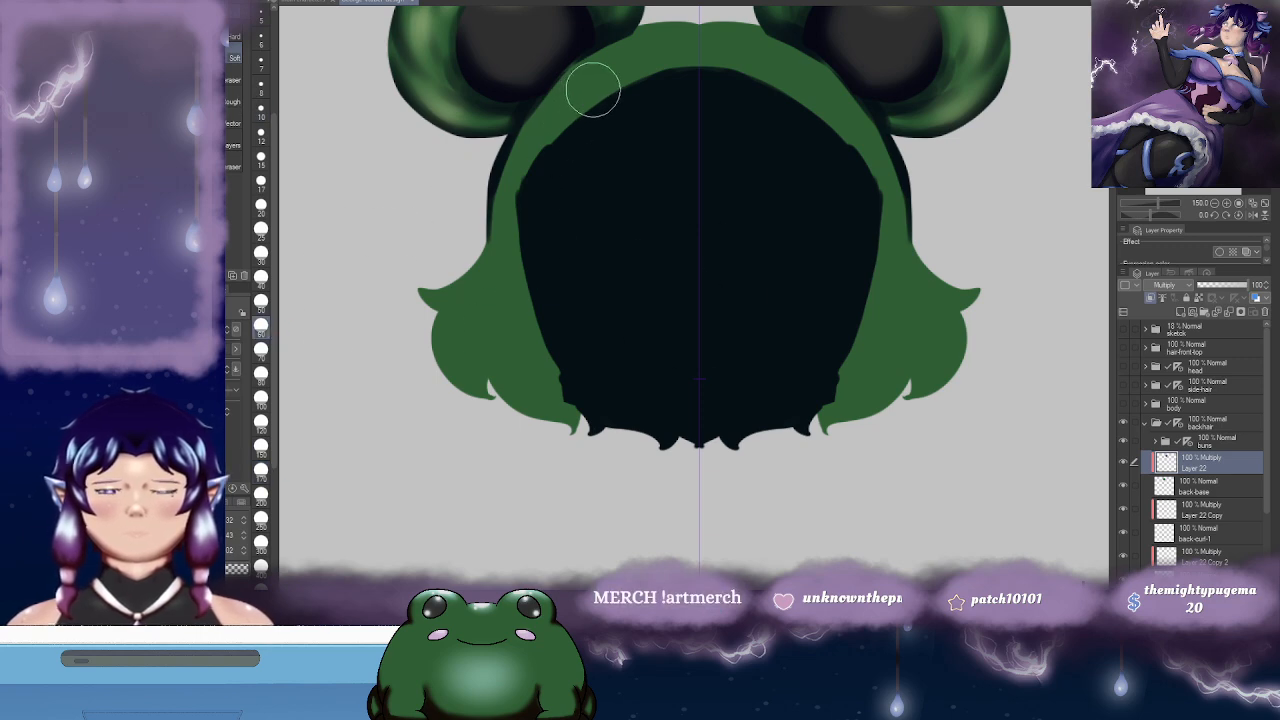
{"action": "left_click", "coordinate": [261, 300]}
{"action": "mouse_move", "coordinate": [698, 52]}
{"action": "left_mouse_down"}
{"action": "mouse_move", "coordinate": [630, 73]}
{"action": "mouse_move", "coordinate": [718, 58]}
{"action": "mouse_move", "coordinate": [740, 80]}
{"action": "left_mouse_up"}
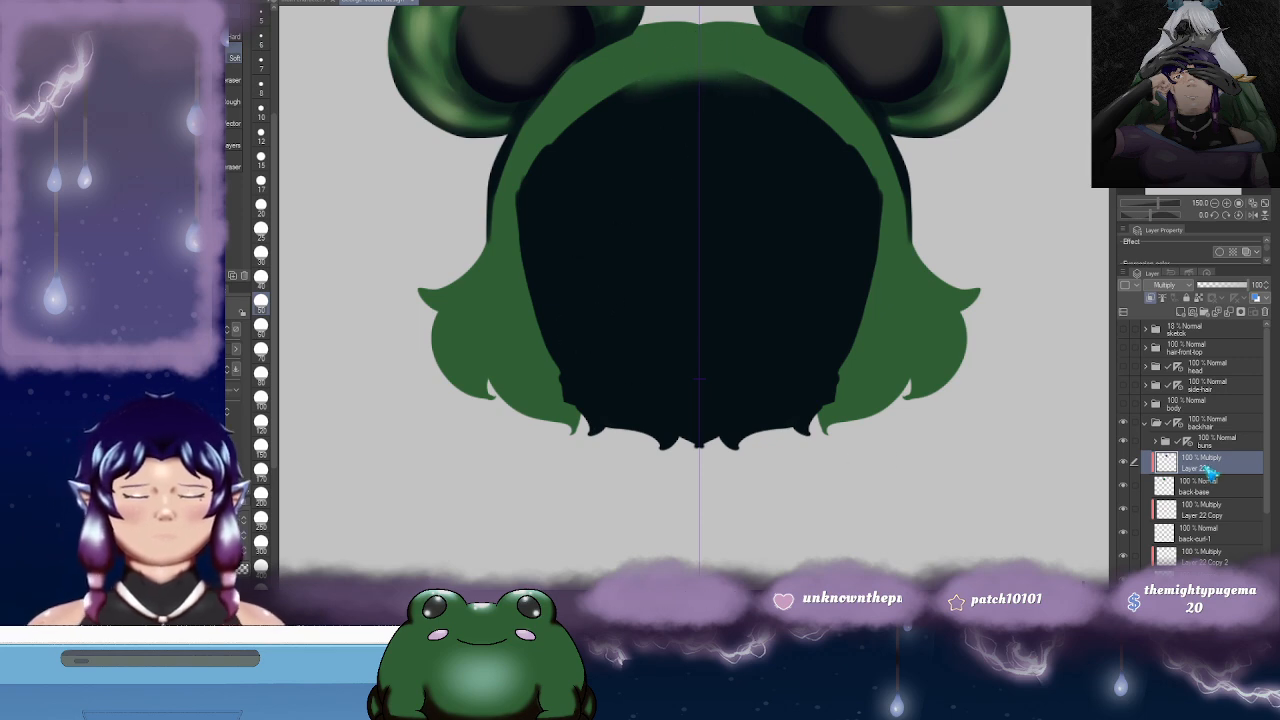
- Clear back-base's Multiply layer and repaint the dark shadows beneath both buns with a size 15 pen
{"action": "key", "text": "Delete"}
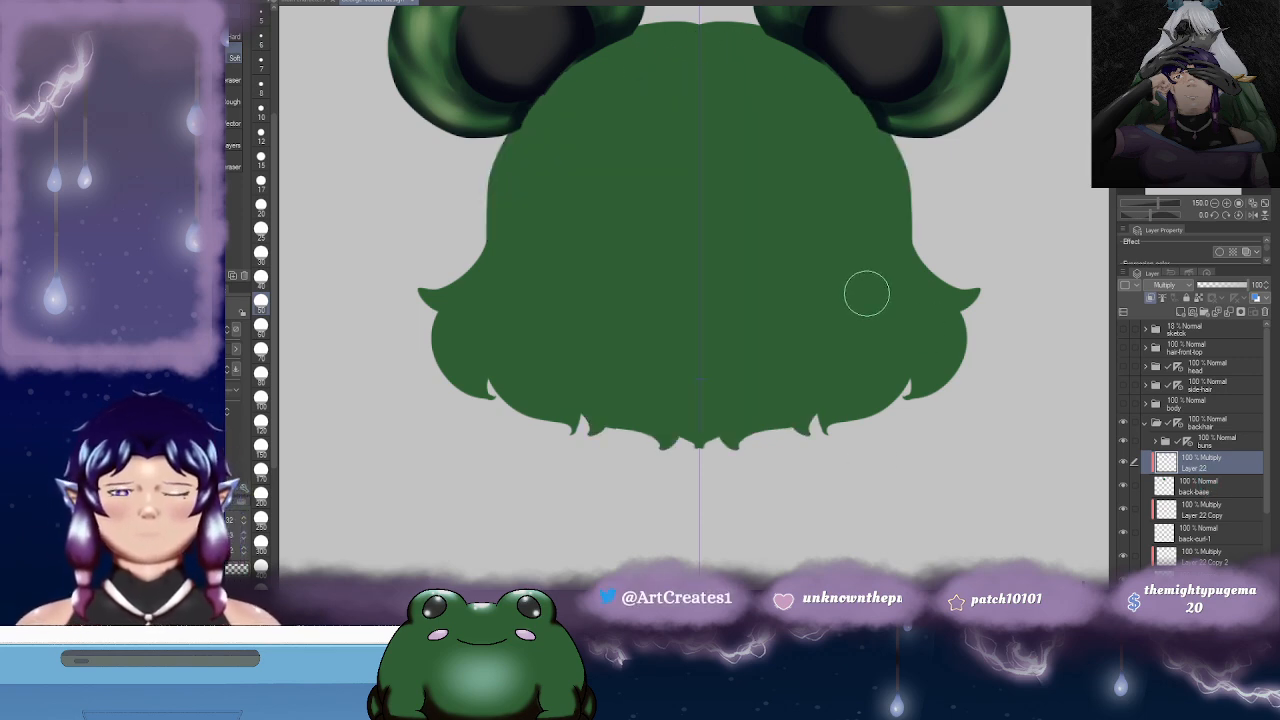
{"action": "key", "text": "p"}
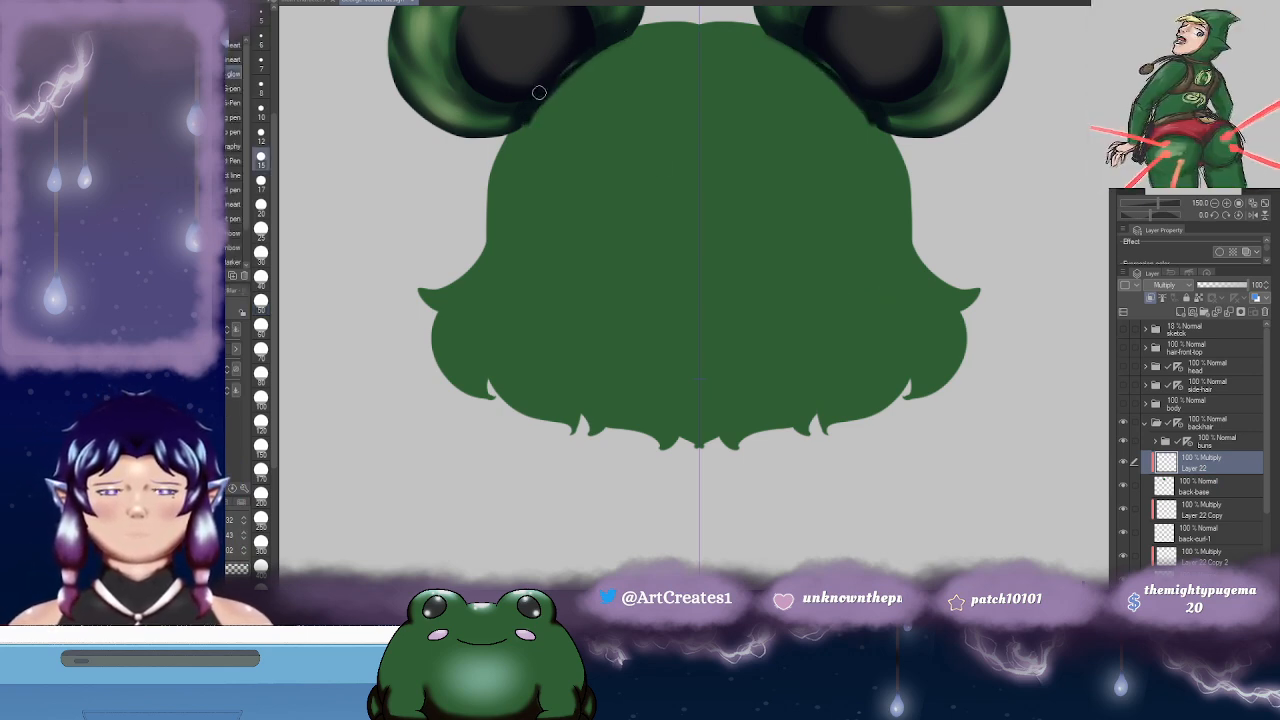
{"action": "left_click_drag", "start_coordinate": [518, 128], "coordinate": [500, 157]}
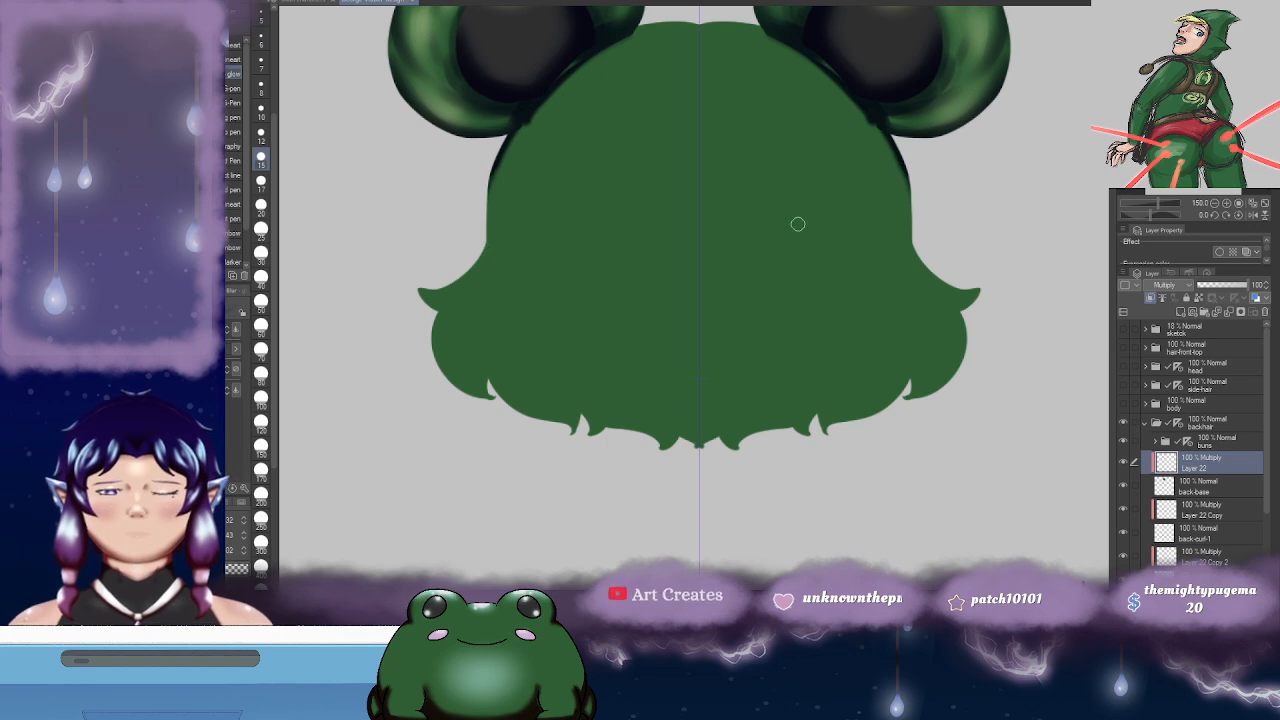
- Paint a dark symmetrical arch on back-base's Multiply layer, from the upper centre down to the hair's lower edge, using a size 15 brush
{"action": "key", "text": "b"}
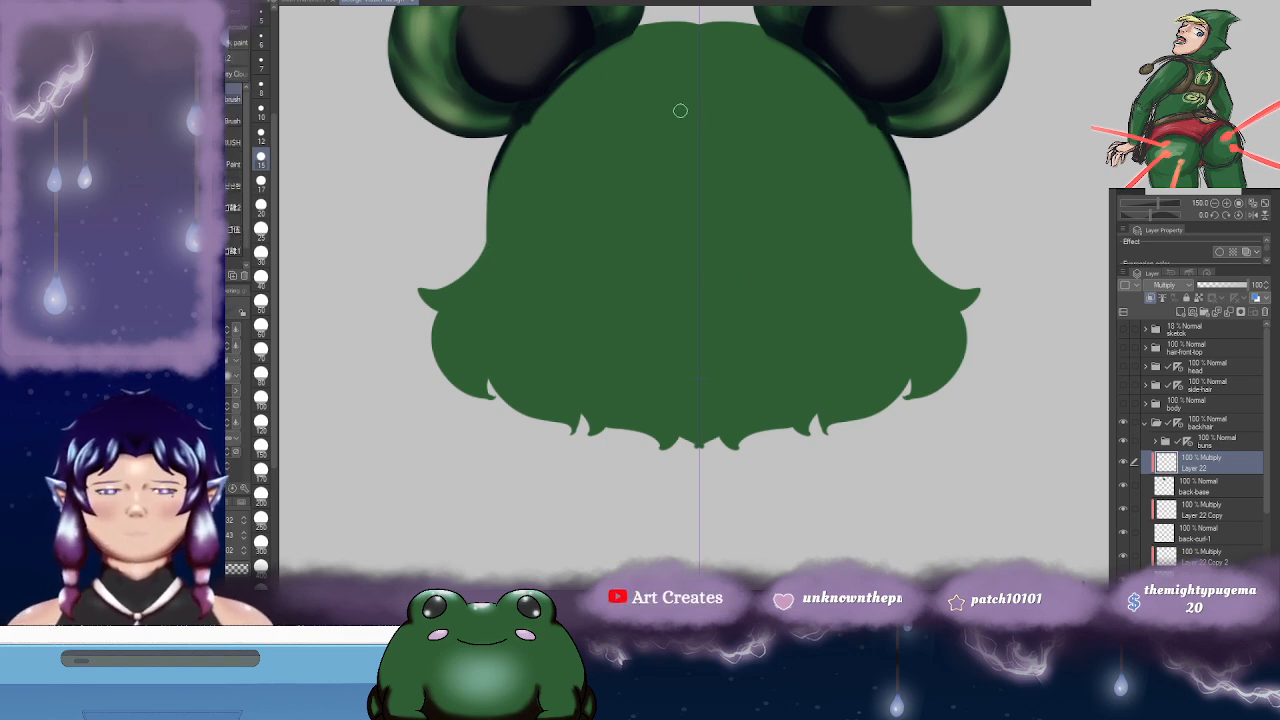
{"action": "mouse_move", "coordinate": [701, 99]}
{"action": "left_mouse_down"}
{"action": "mouse_move", "coordinate": [591, 160]}
{"action": "mouse_move", "coordinate": [594, 150]}
{"action": "mouse_move", "coordinate": [589, 166]}
{"action": "mouse_move", "coordinate": [574, 399]}
{"action": "mouse_move", "coordinate": [597, 432]}
{"action": "left_mouse_up"}
{"action": "left_click_drag", "start_coordinate": [574, 194], "coordinate": [615, 141]}
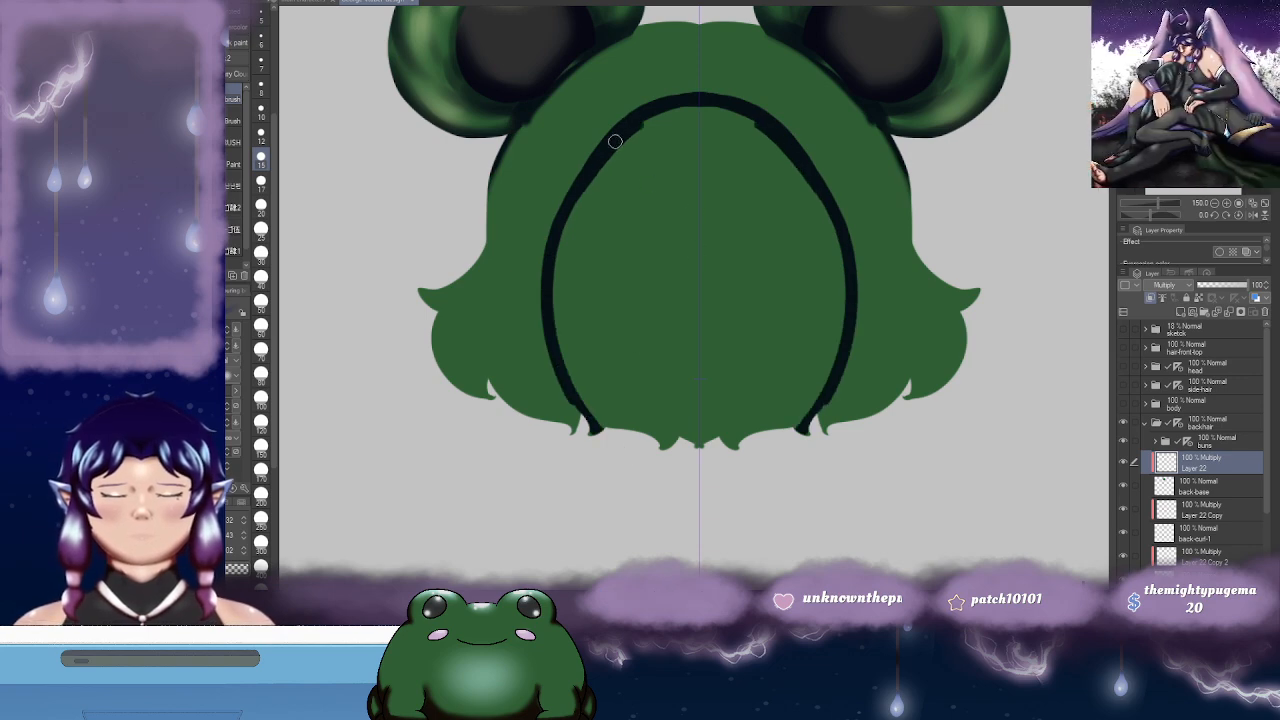
{"action": "left_click_drag", "start_coordinate": [711, 184], "coordinate": [663, 169]}
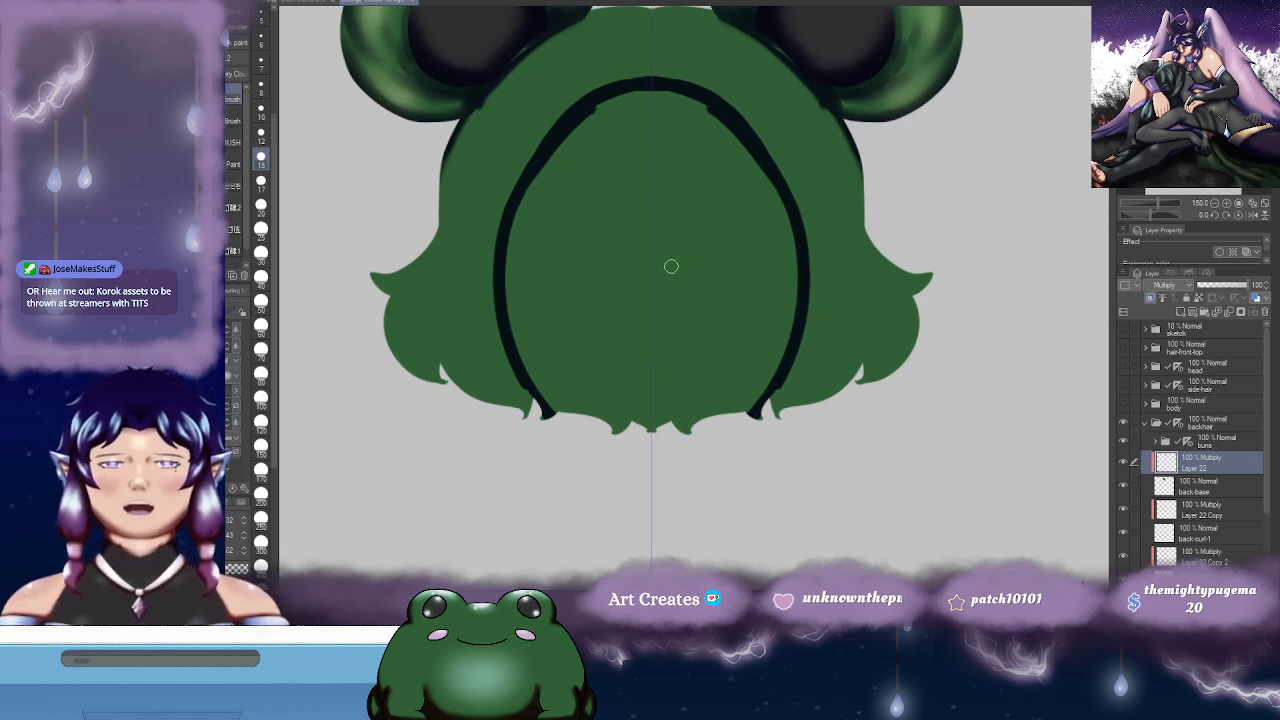
{"action": "key", "text": "g"}
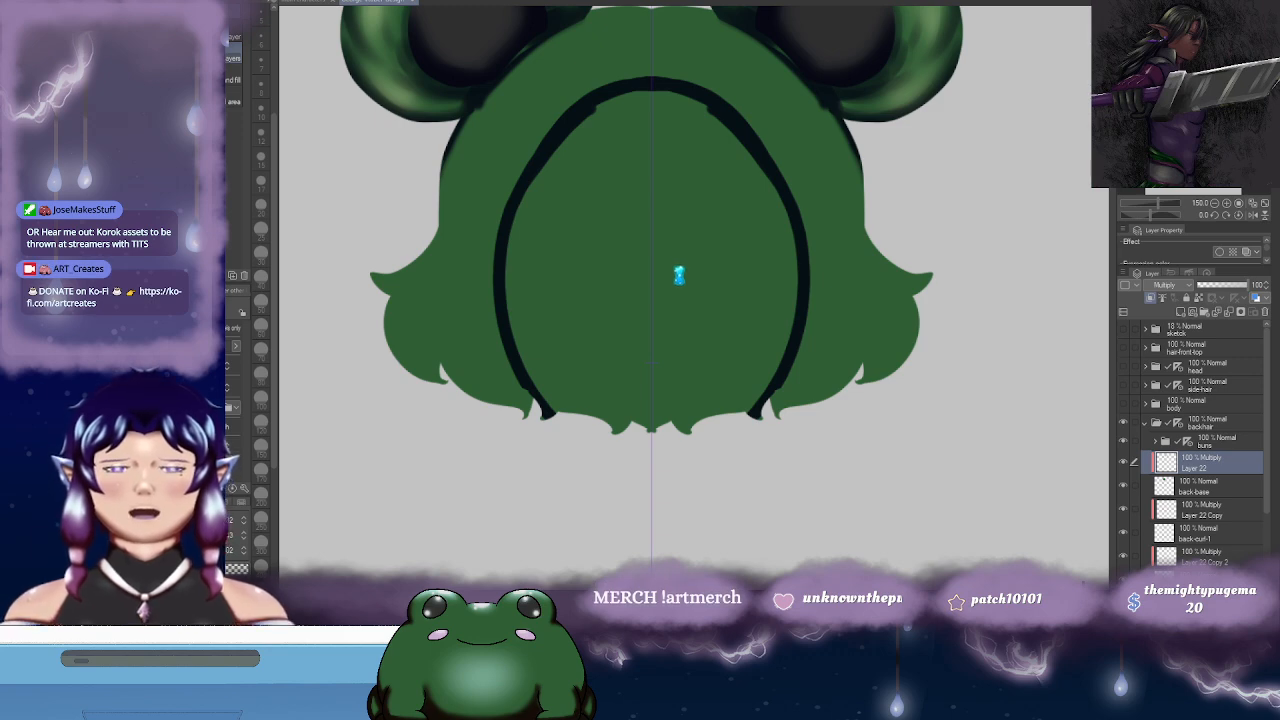
{"action": "left_click", "coordinate": [679, 275]}
{"action": "key", "text": "ctrl+z"}
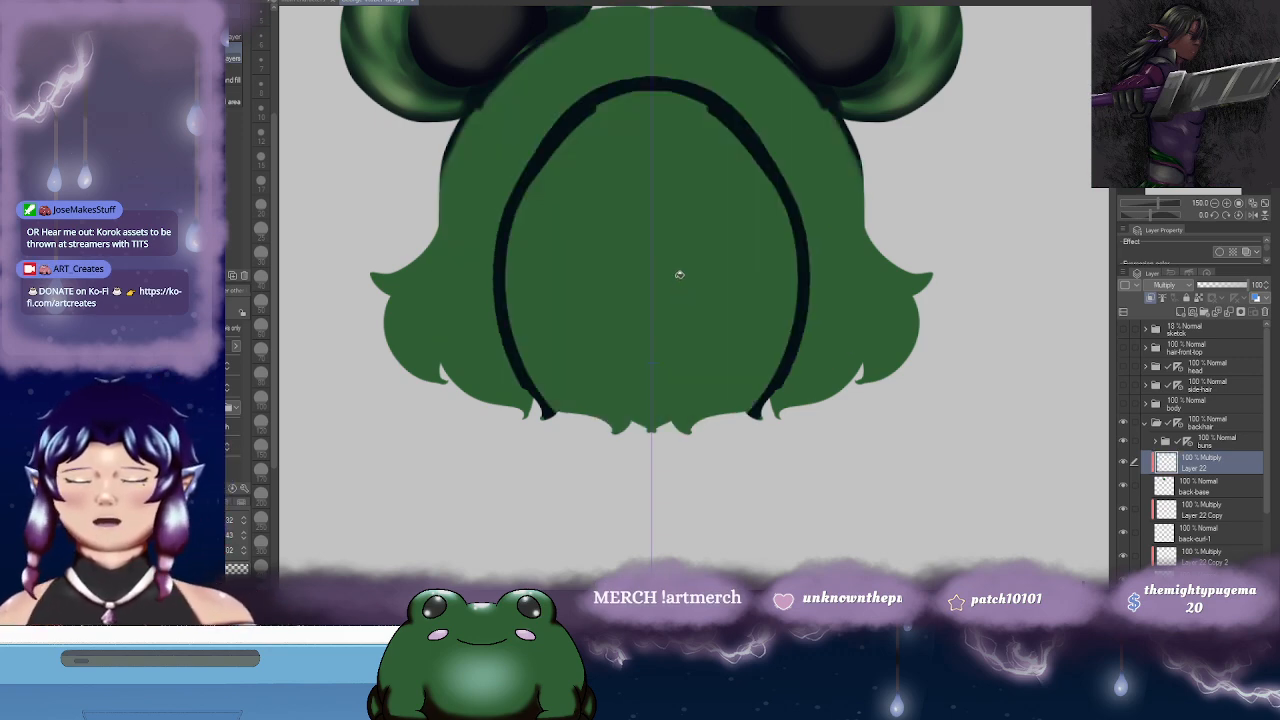
- Close the arch with dark strokes along the back hair's lower edge and fill the enclosed centre
{"action": "key", "text": "b"}
{"action": "left_click_drag", "start_coordinate": [540, 412], "coordinate": [600, 418]}
{"action": "left_click_drag", "start_coordinate": [702, 420], "coordinate": [752, 408]}
{"action": "left_click_drag", "start_coordinate": [580, 412], "coordinate": [632, 424]}
{"action": "left_click_drag", "start_coordinate": [672, 424], "coordinate": [716, 412]}
{"action": "left_click_drag", "start_coordinate": [614, 414], "coordinate": [644, 420]}
{"action": "mouse_move", "coordinate": [660, 420]}
{"action": "left_mouse_down"}
{"action": "mouse_move", "coordinate": [688, 414]}
{"action": "mouse_move", "coordinate": [666, 425]}
{"action": "left_mouse_up"}
{"action": "key", "text": "g"}
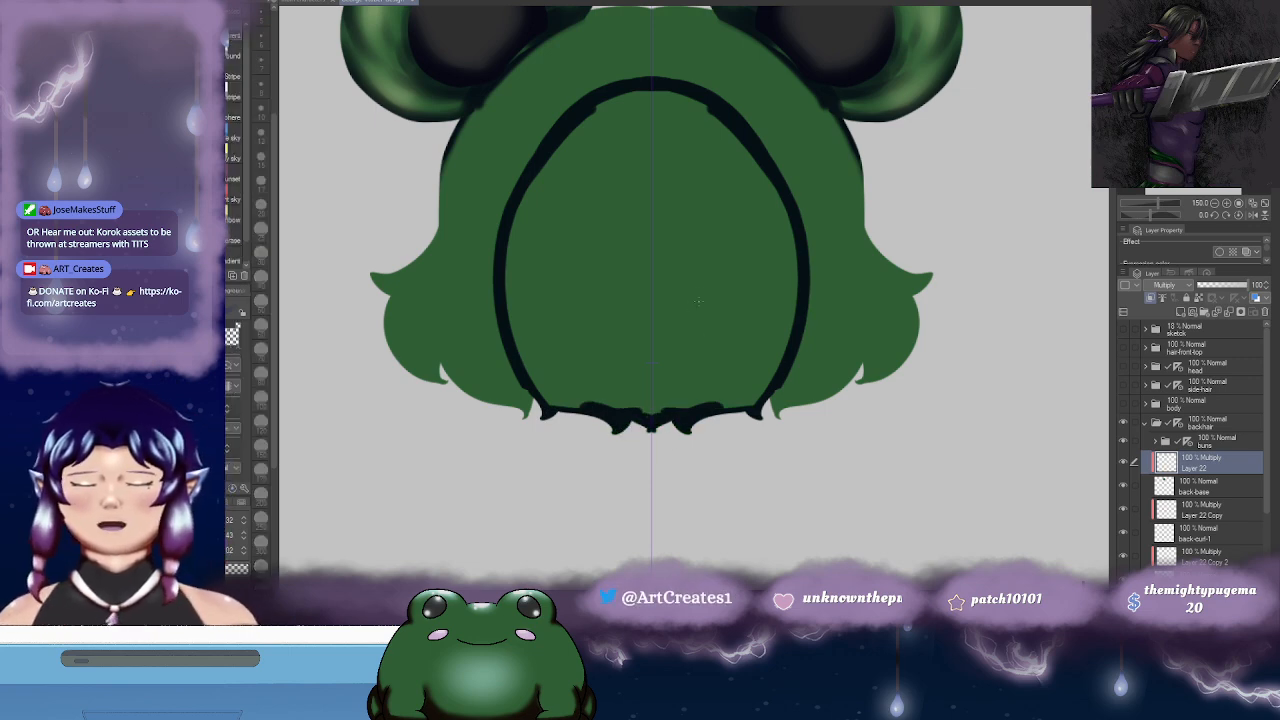
{"action": "left_click", "coordinate": [708, 292]}
- Paint a dark shadow along back-curl-1's lower edge on both sides, on its Multiply layer with a size 15 brush
{"action": "left_click_drag", "start_coordinate": [829, 374], "coordinate": [720, 363]}
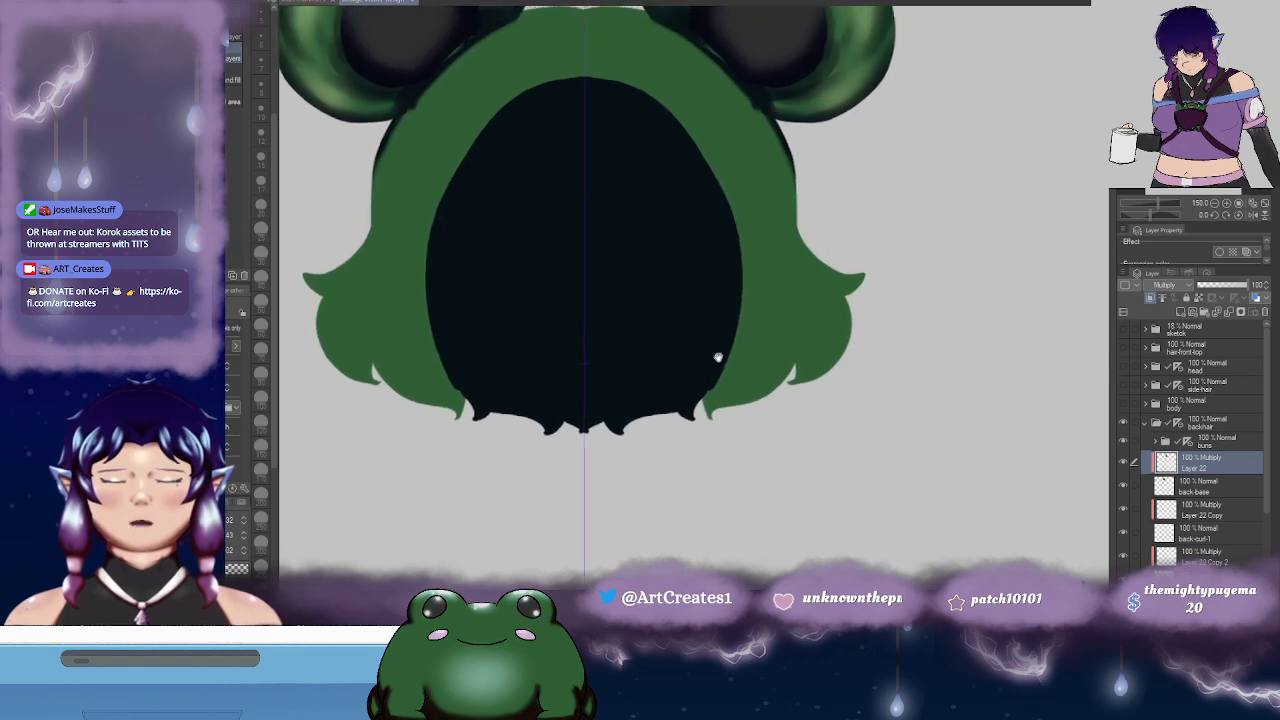
{"action": "left_click", "coordinate": [1218, 518]}
{"action": "left_click_drag", "start_coordinate": [800, 375], "coordinate": [738, 340]}
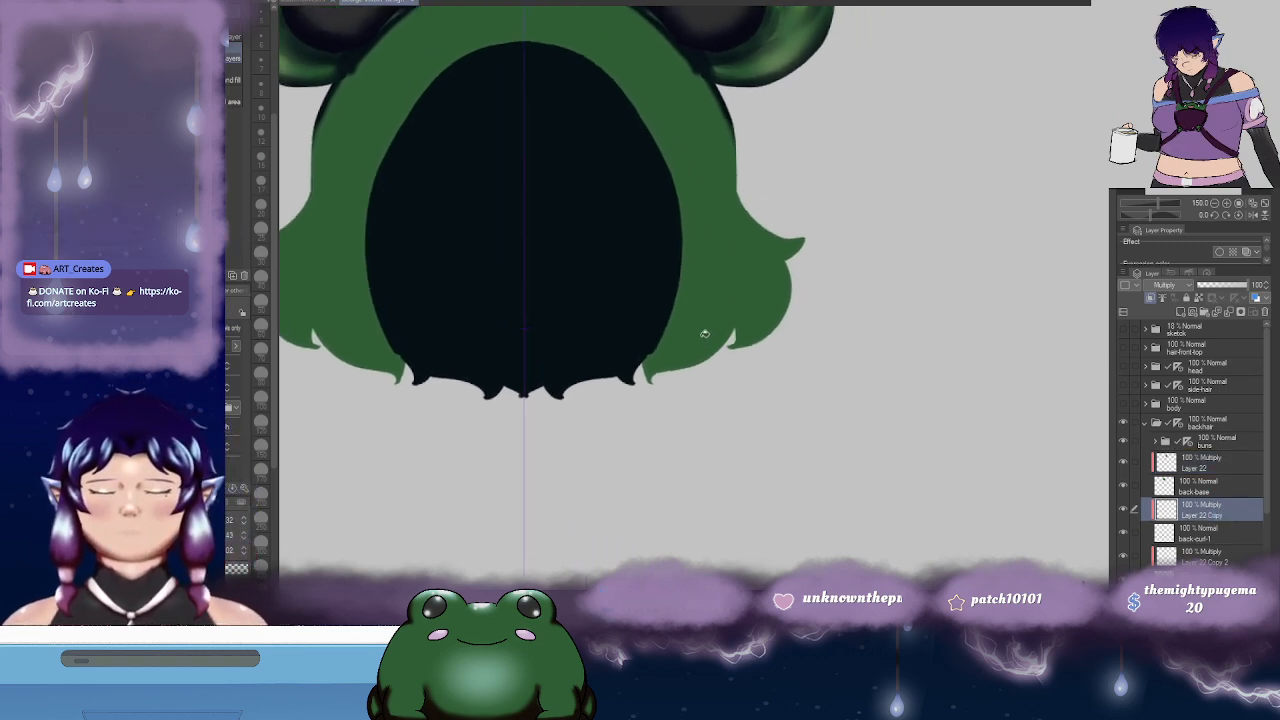
{"action": "key", "text": "b"}
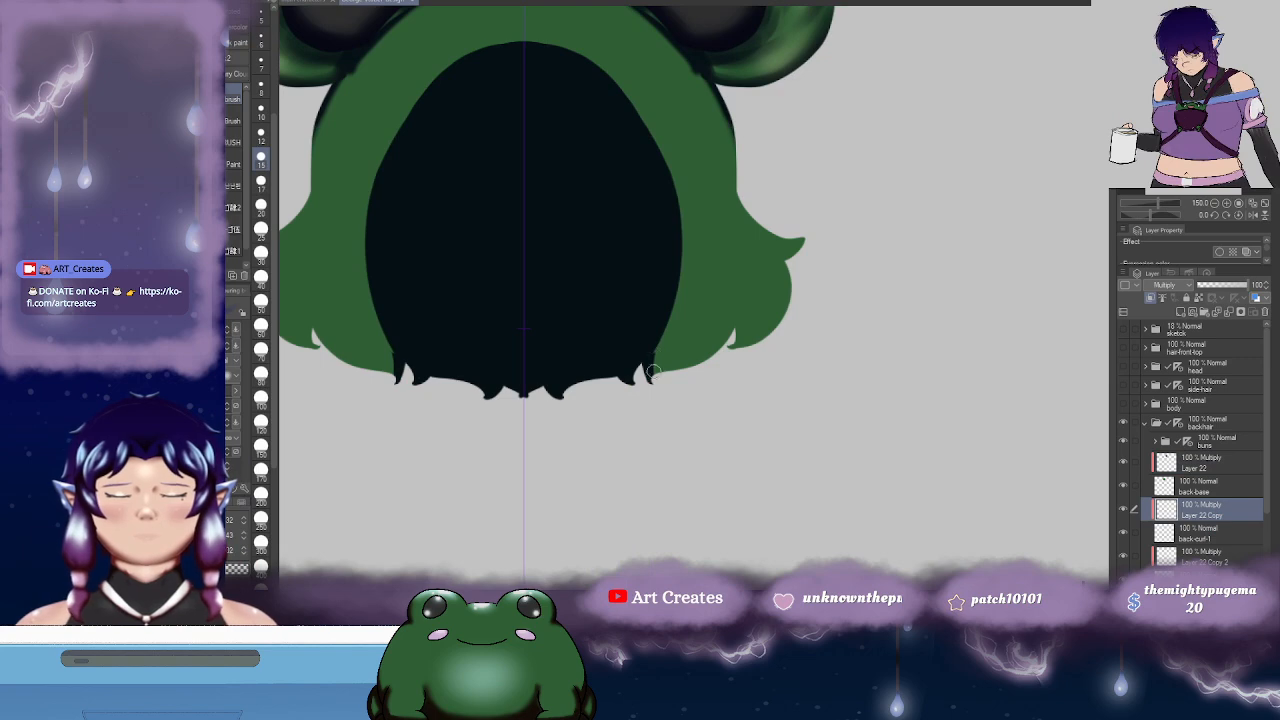
{"action": "scroll", "coordinate": [662, 327], "scroll_direction": "down", "scroll_amount": 1}
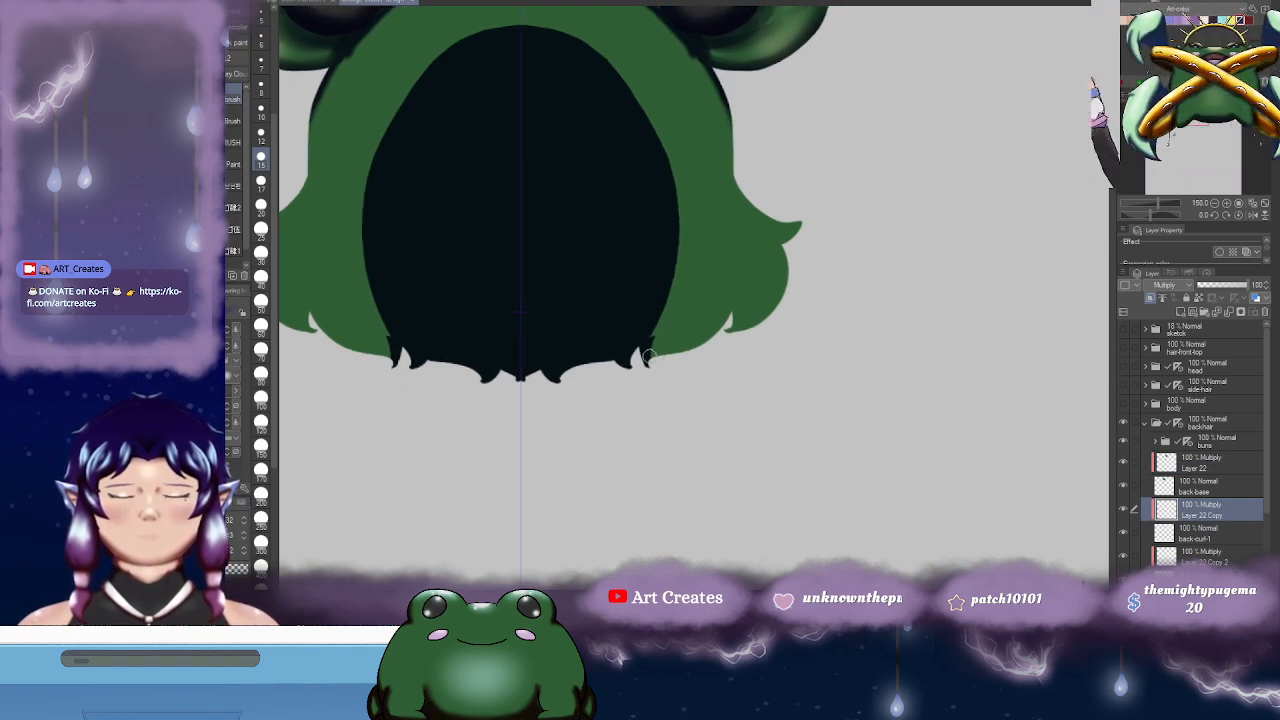
{"action": "mouse_move", "coordinate": [638, 363]}
{"action": "left_mouse_down"}
{"action": "mouse_move", "coordinate": [728, 309]}
{"action": "mouse_move", "coordinate": [695, 344]}
{"action": "mouse_move", "coordinate": [734, 302]}
{"action": "left_mouse_up"}
{"action": "left_click_drag", "start_coordinate": [690, 350], "coordinate": [712, 330]}
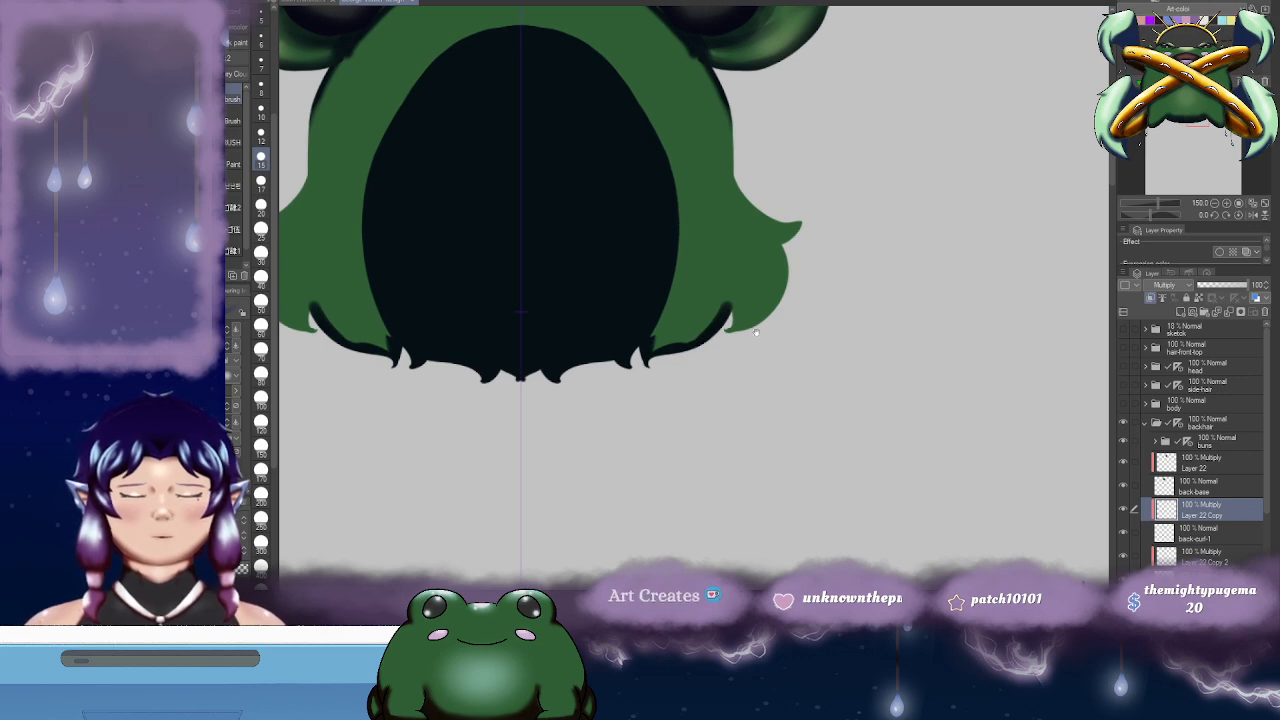
- Paint dark shadows along back-curl-2's outer edges and back-curl-3's tips on their respective Multiply layers
{"action": "scroll", "coordinate": [773, 386], "scroll_direction": "up", "scroll_amount": 1}
{"action": "left_click", "coordinate": [1208, 557]}
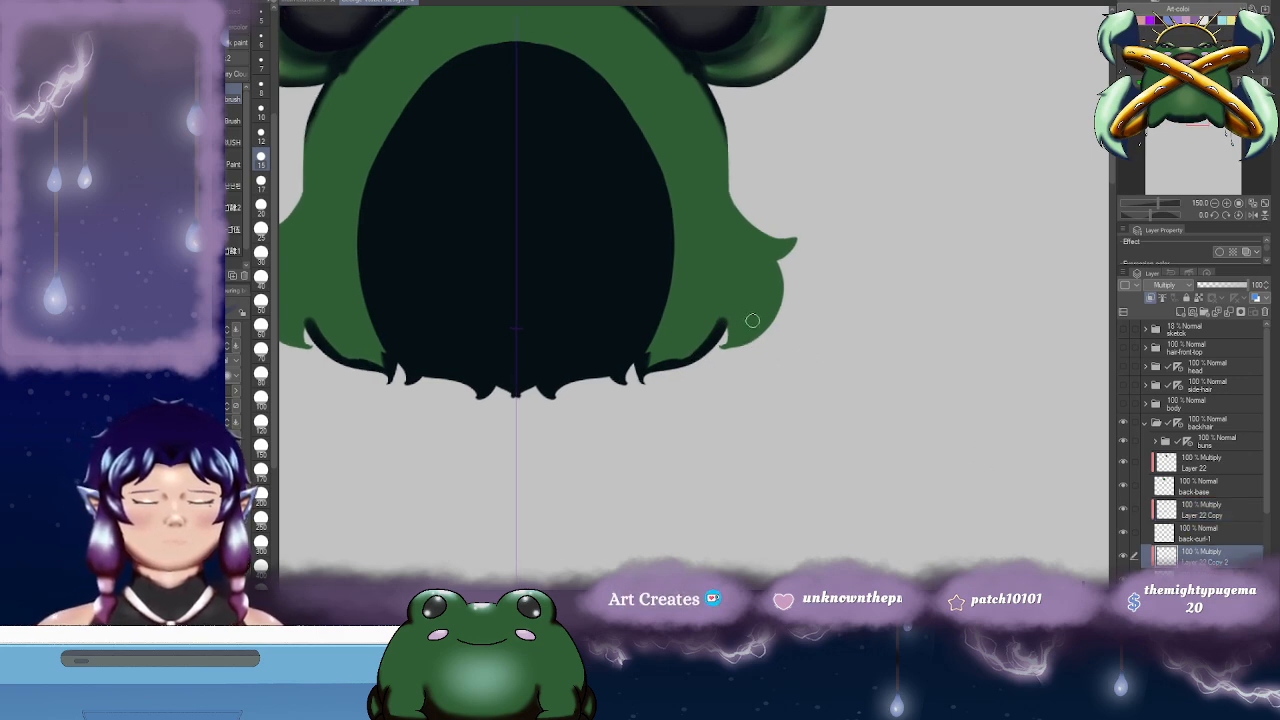
{"action": "mouse_move", "coordinate": [730, 315]}
{"action": "left_mouse_down"}
{"action": "mouse_move", "coordinate": [727, 346]}
{"action": "mouse_move", "coordinate": [761, 321]}
{"action": "mouse_move", "coordinate": [725, 348]}
{"action": "mouse_move", "coordinate": [776, 296]}
{"action": "left_mouse_up"}
{"action": "left_click", "coordinate": [1123, 510]}
{"action": "left_click", "coordinate": [1125, 512]}
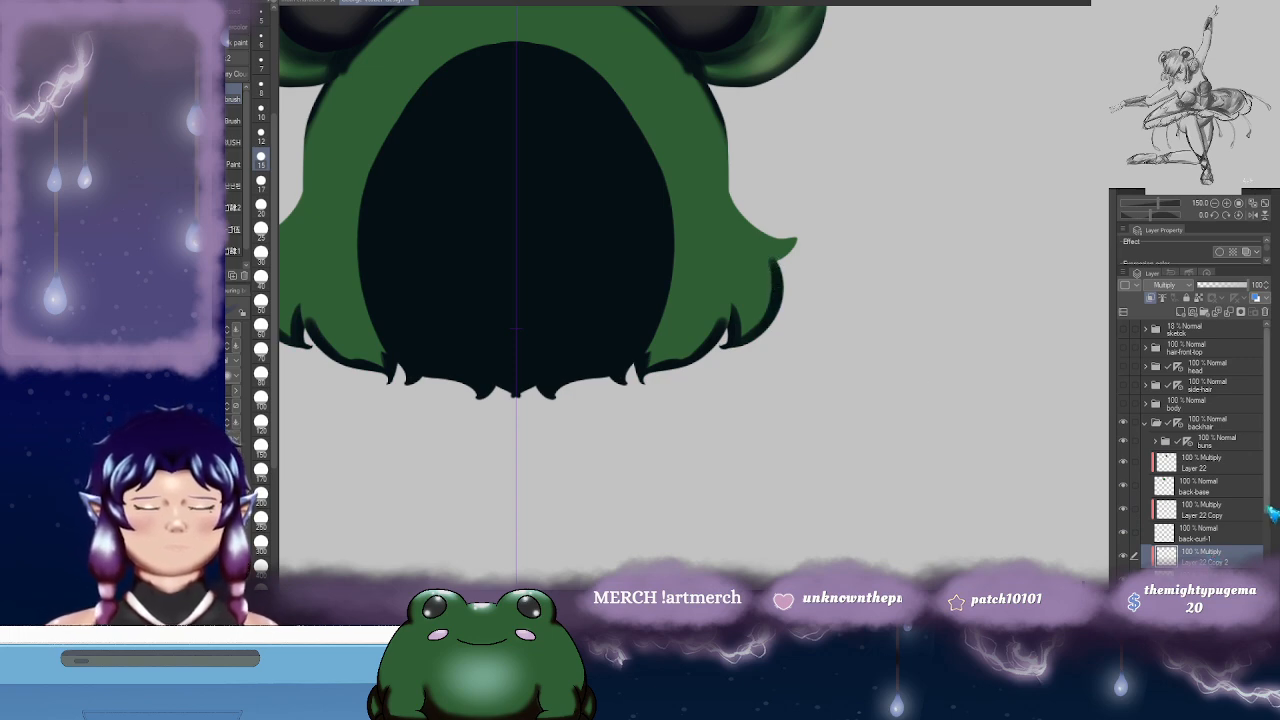
{"action": "scroll", "coordinate": [1212, 500], "scroll_direction": "down", "scroll_amount": 2}
{"action": "left_click", "coordinate": [1210, 535]}
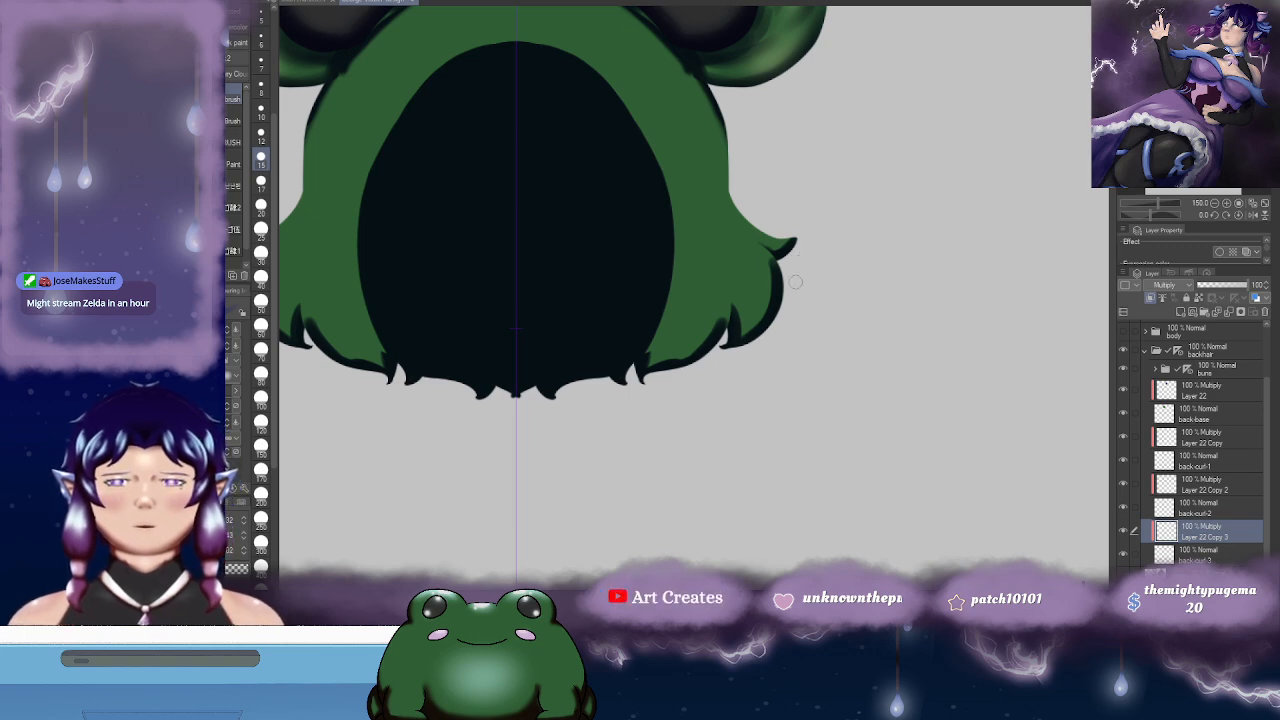
- Try to paint dark diagonal strokes across the lower curls on back-base's Multiply layer, and undo them
{"action": "left_click", "coordinate": [1205, 394]}
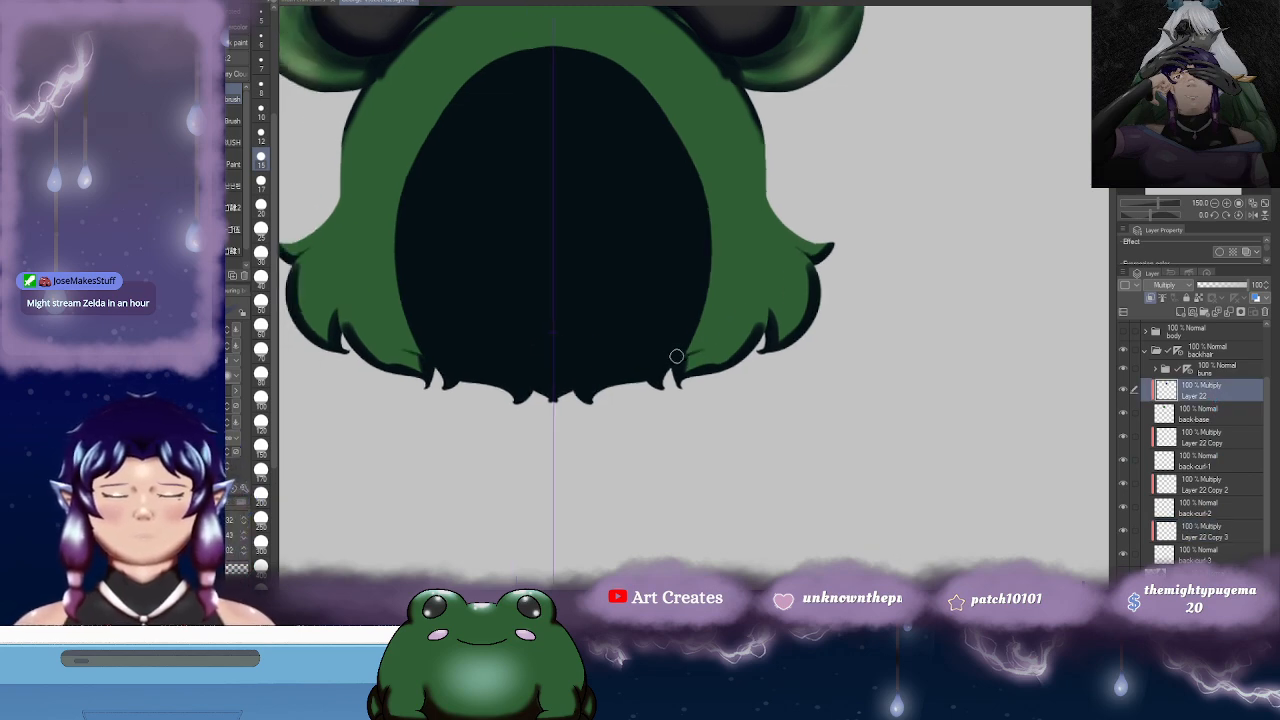
{"action": "left_click_drag", "start_coordinate": [676, 356], "coordinate": [765, 311]}
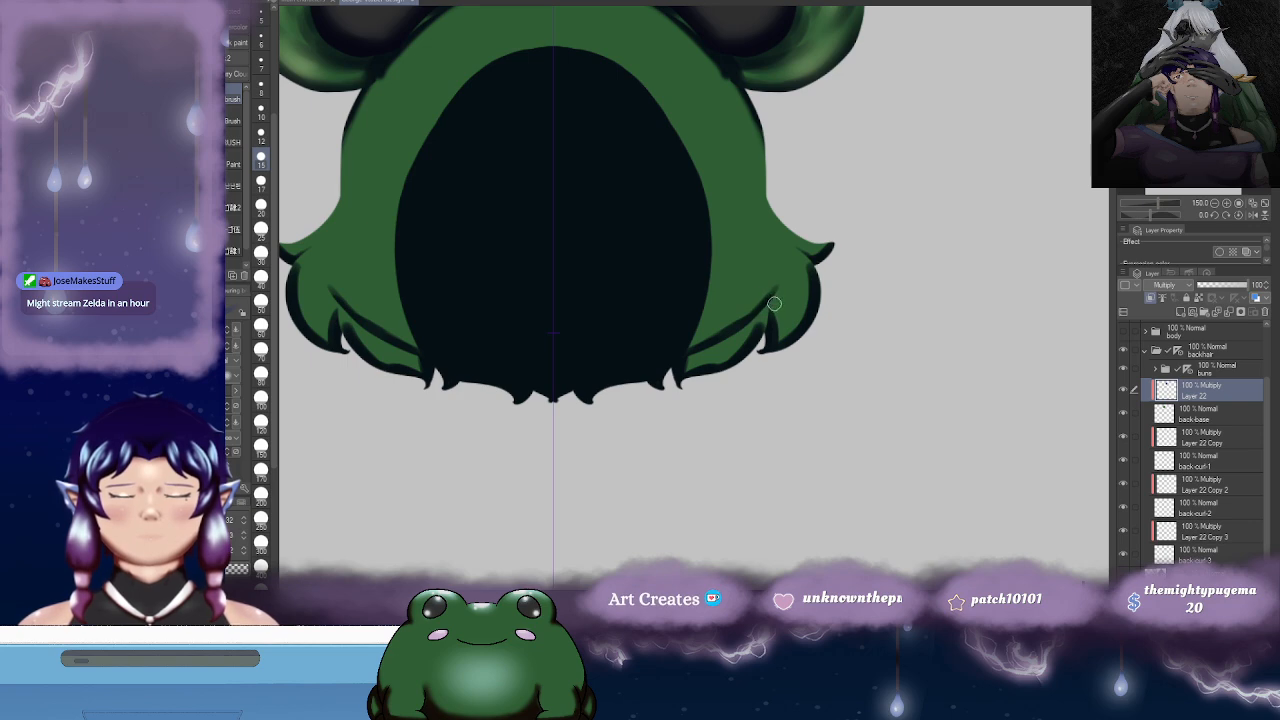
{"action": "key", "text": "ctrl+z"}
{"action": "key", "text": "ctrl+z"}
{"action": "key", "text": "ctrl+z"}
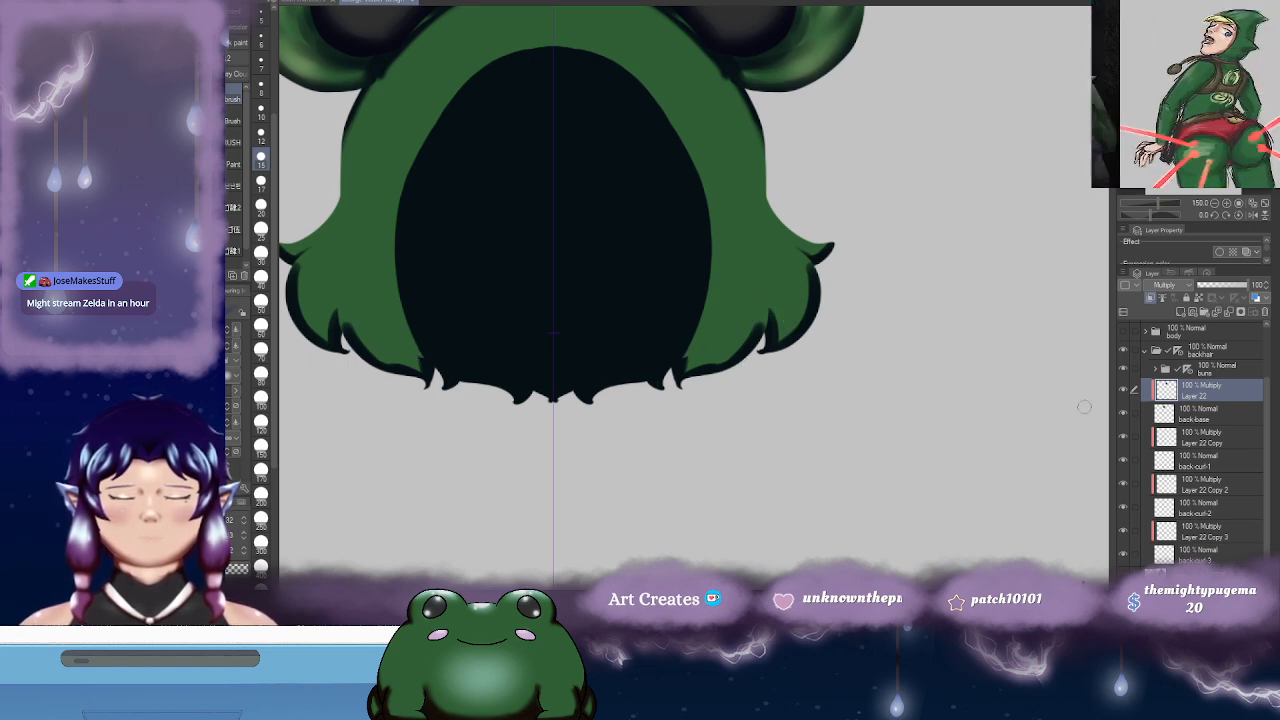
- Move the three back-curl layers and their Multiply layers above back-base and its Multiply layer
{"action": "left_click", "coordinate": [1218, 444]}
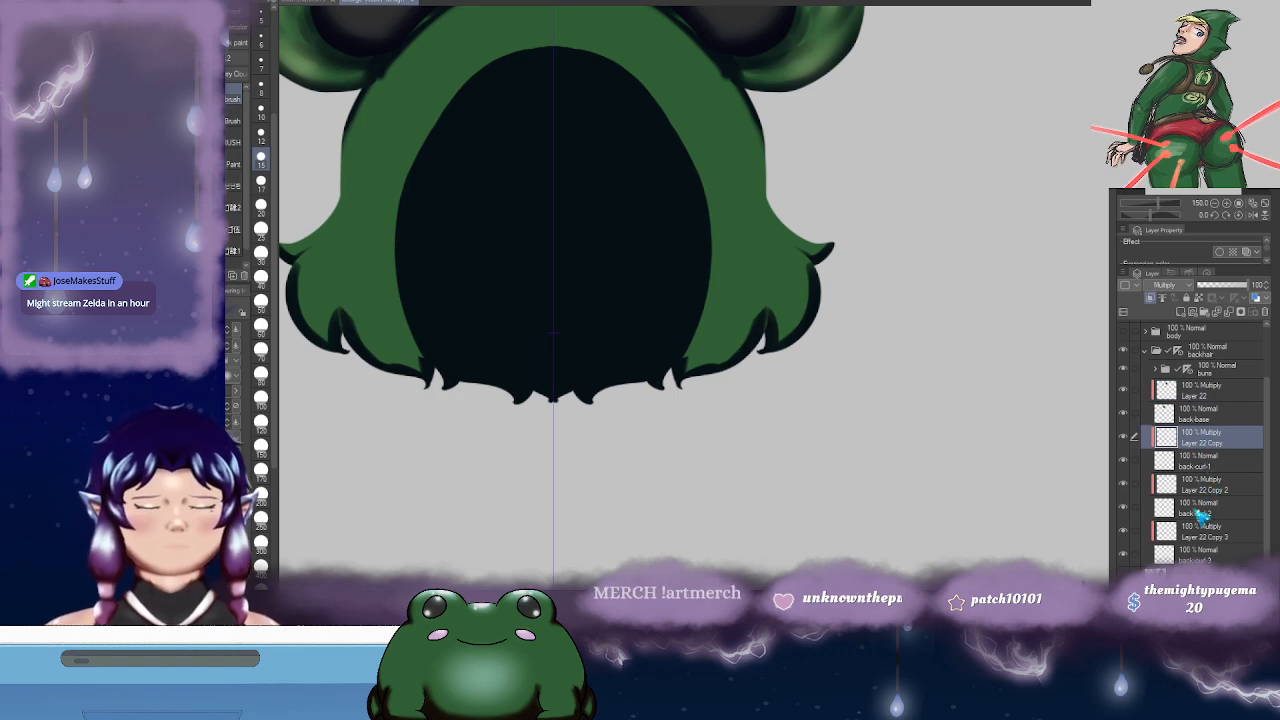
{"action": "left_click", "coordinate": [1198, 553], "text": "shift"}
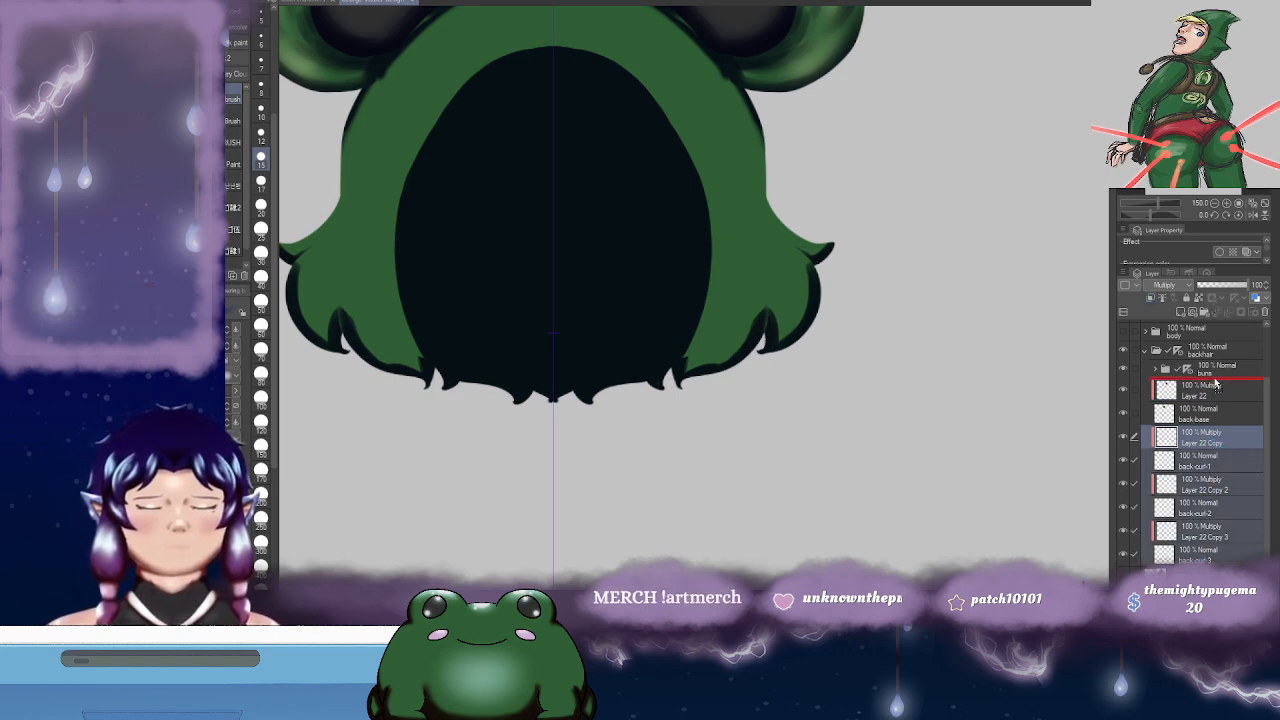
{"action": "left_click_drag", "start_coordinate": [1215, 385], "coordinate": [1225, 395]}
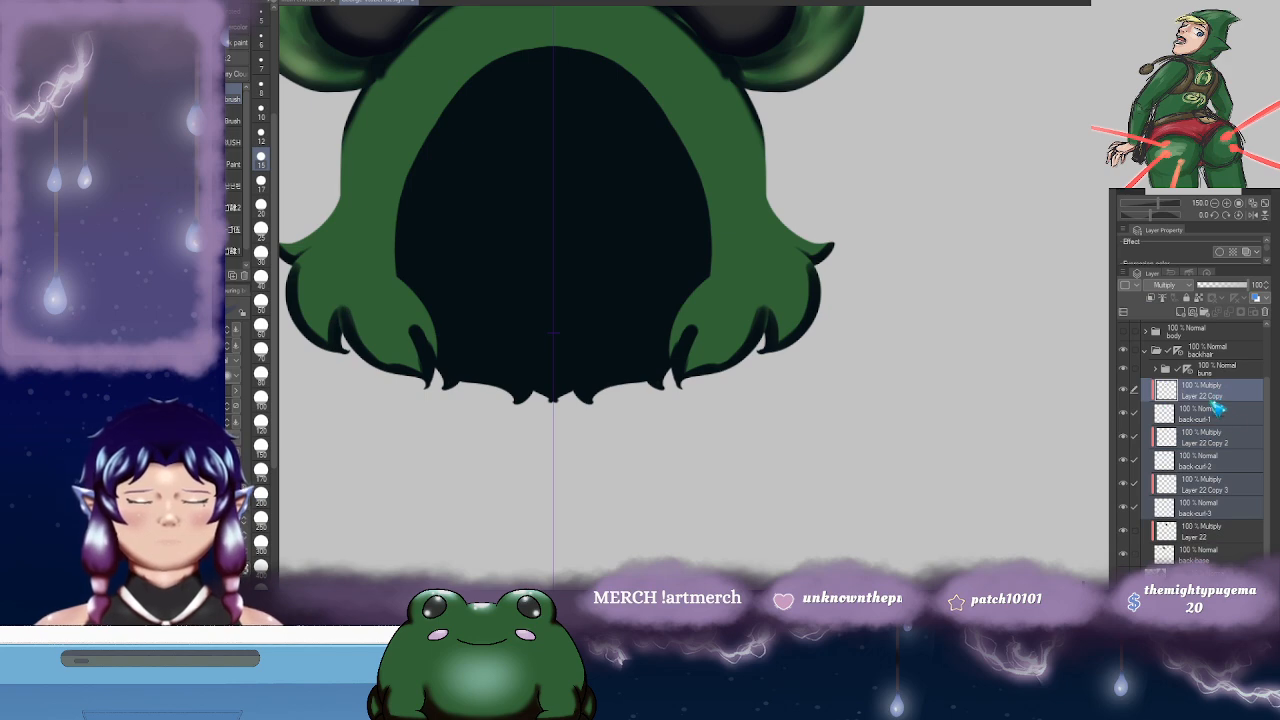
{"action": "key", "text": "o"}
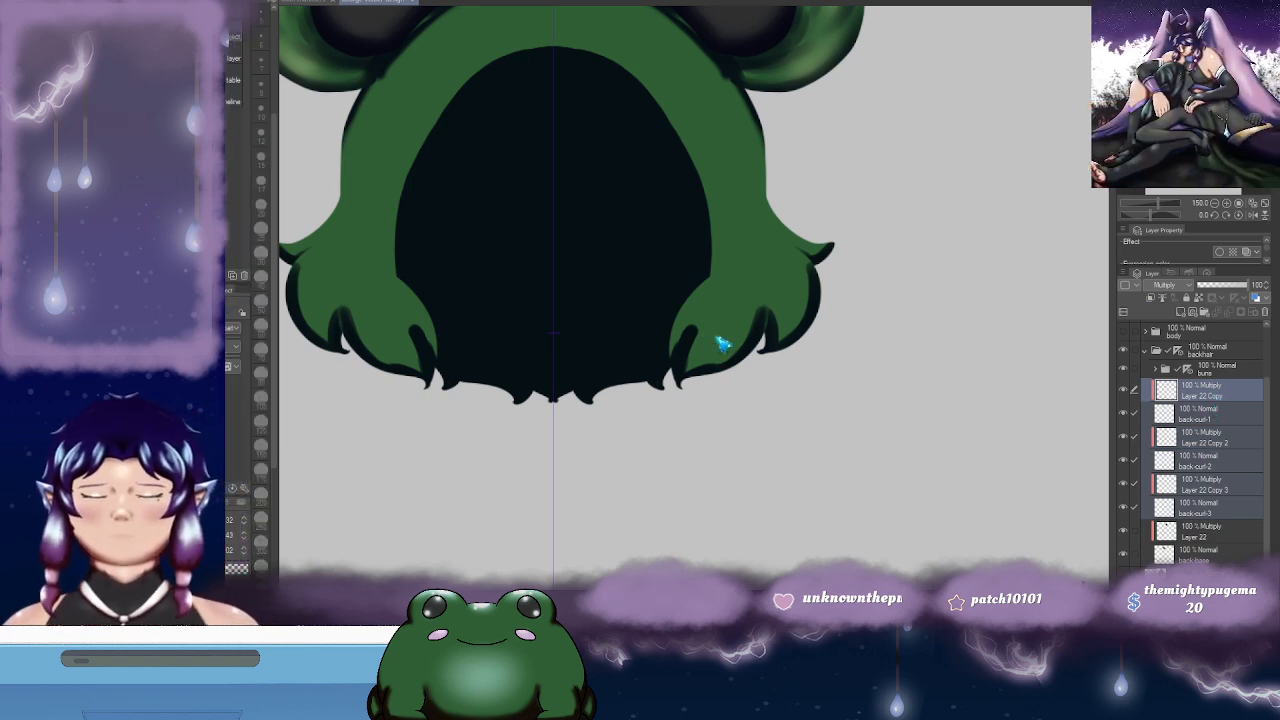
{"action": "left_click", "coordinate": [726, 348]}
- Paint dark shadows over back-curl-1's inner sides on its Multiply layer so they continue the dark arch
{"action": "left_click", "coordinate": [1216, 393]}
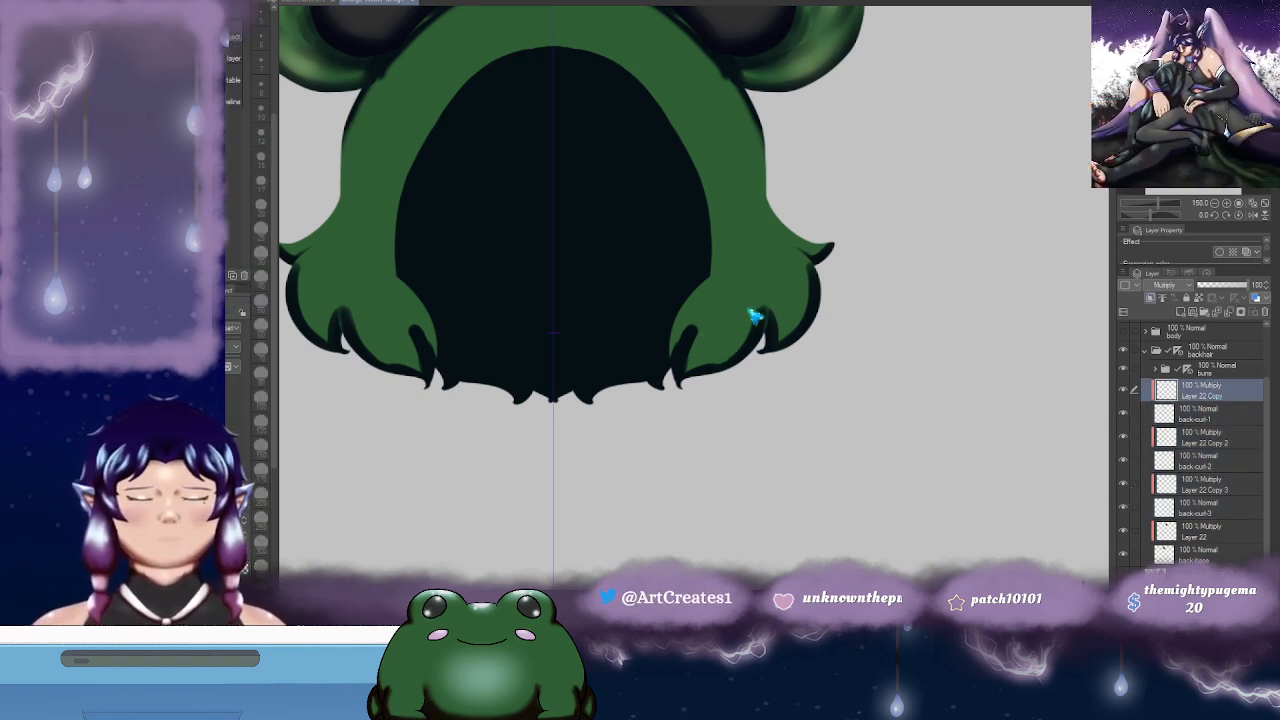
{"action": "key", "text": "b"}
{"action": "mouse_move", "coordinate": [700, 305]}
{"action": "left_mouse_down"}
{"action": "mouse_move", "coordinate": [688, 289]}
{"action": "mouse_move", "coordinate": [683, 306]}
{"action": "mouse_move", "coordinate": [701, 284]}
{"action": "left_mouse_up"}
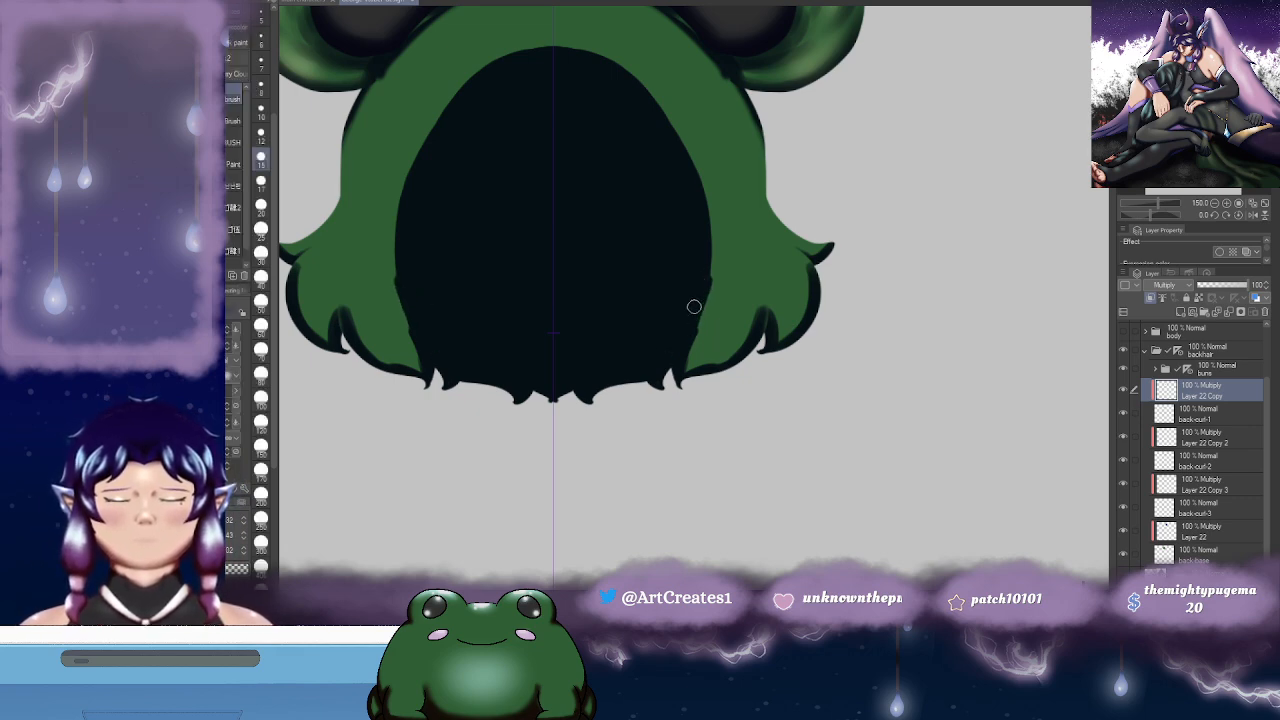
{"action": "left_click_drag", "start_coordinate": [734, 338], "coordinate": [720, 330]}
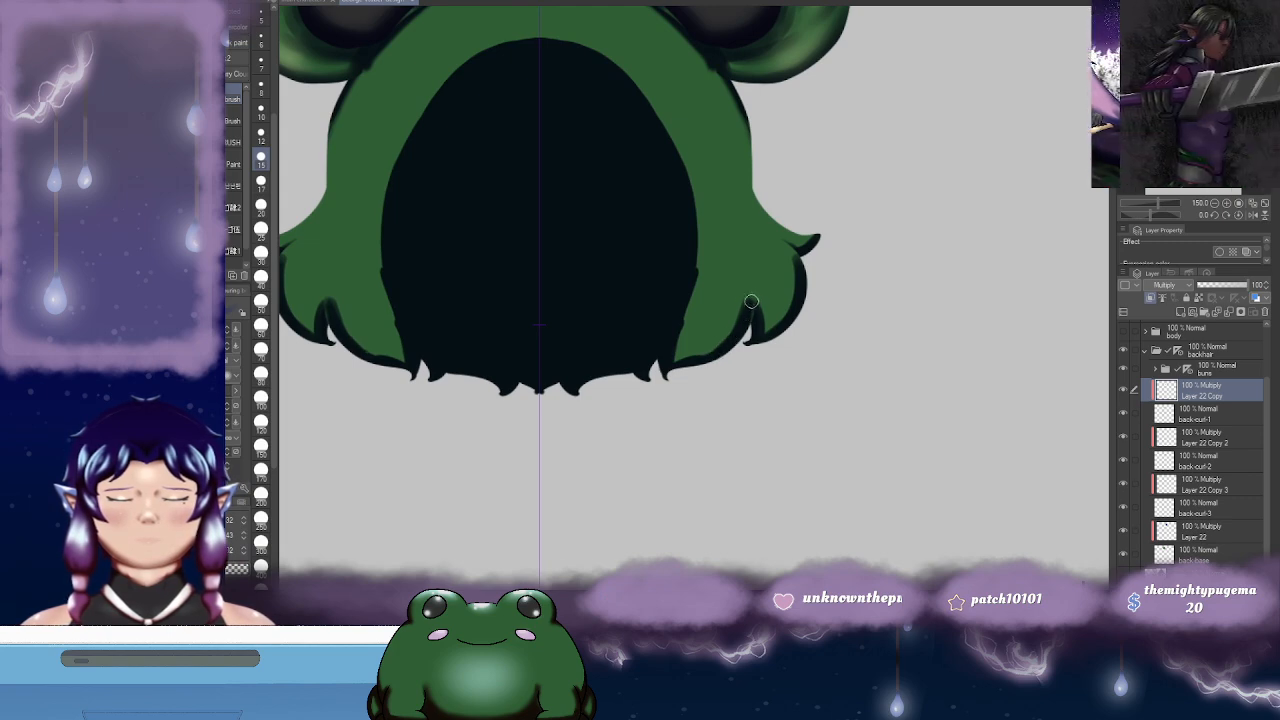
{"action": "left_click_drag", "start_coordinate": [881, 350], "coordinate": [843, 361]}
{"action": "mouse_move", "coordinate": [773, 318]}
{"action": "left_mouse_down"}
{"action": "mouse_move", "coordinate": [813, 402]}
{"action": "mouse_move", "coordinate": [846, 370]}
{"action": "left_mouse_up"}
{"action": "left_click_drag", "start_coordinate": [868, 323], "coordinate": [817, 329]}
- Soften the dark shadows on both sides of back-curl-1 with Blur at size 40
{"action": "key", "text": "j"}
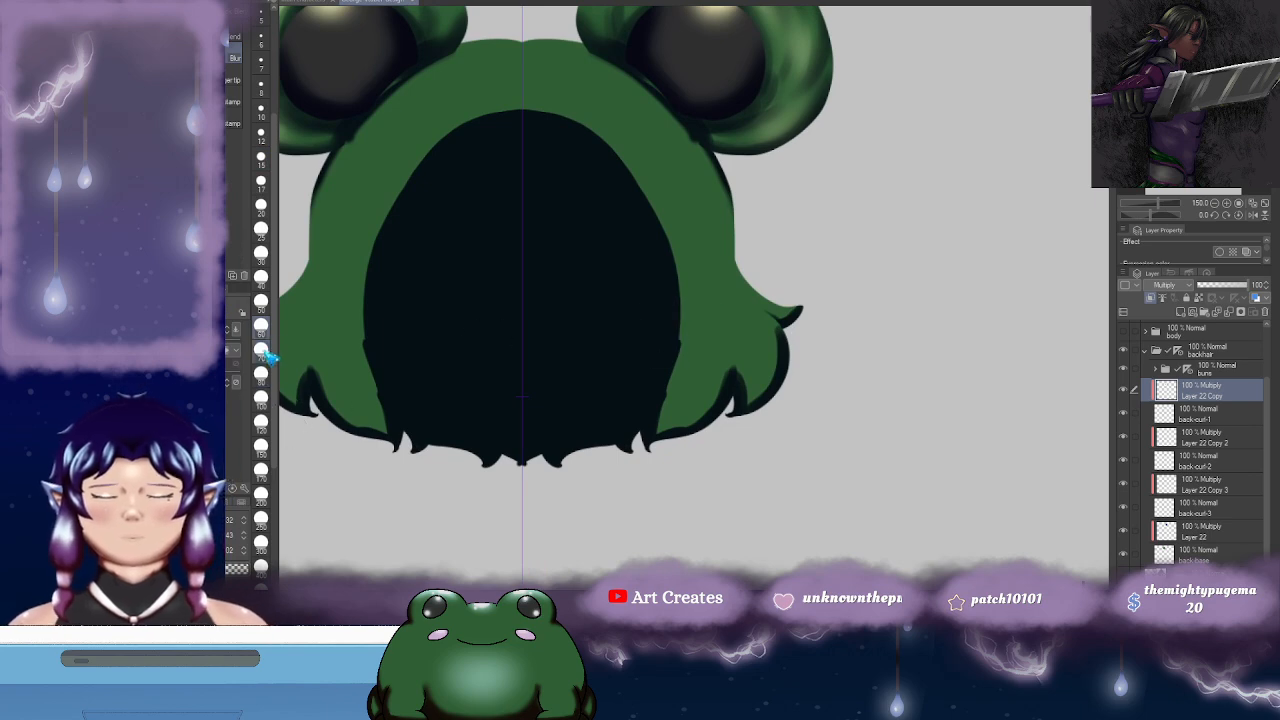
{"action": "left_click", "coordinate": [261, 276]}
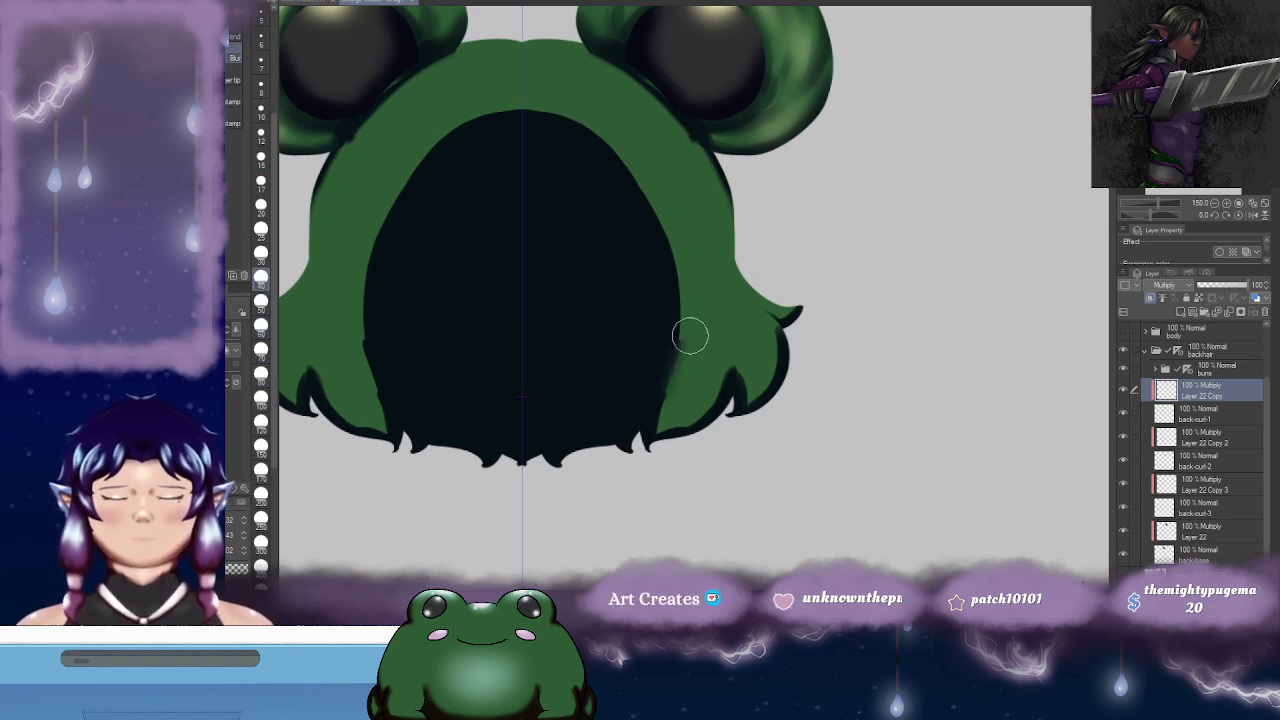
{"action": "mouse_move", "coordinate": [690, 336]}
{"action": "left_mouse_down"}
{"action": "mouse_move", "coordinate": [673, 371]}
{"action": "mouse_move", "coordinate": [687, 402]}
{"action": "mouse_move", "coordinate": [708, 370]}
{"action": "mouse_move", "coordinate": [706, 402]}
{"action": "mouse_move", "coordinate": [667, 419]}
{"action": "mouse_move", "coordinate": [720, 362]}
{"action": "mouse_move", "coordinate": [661, 333]}
{"action": "mouse_move", "coordinate": [791, 317]}
{"action": "left_mouse_up"}
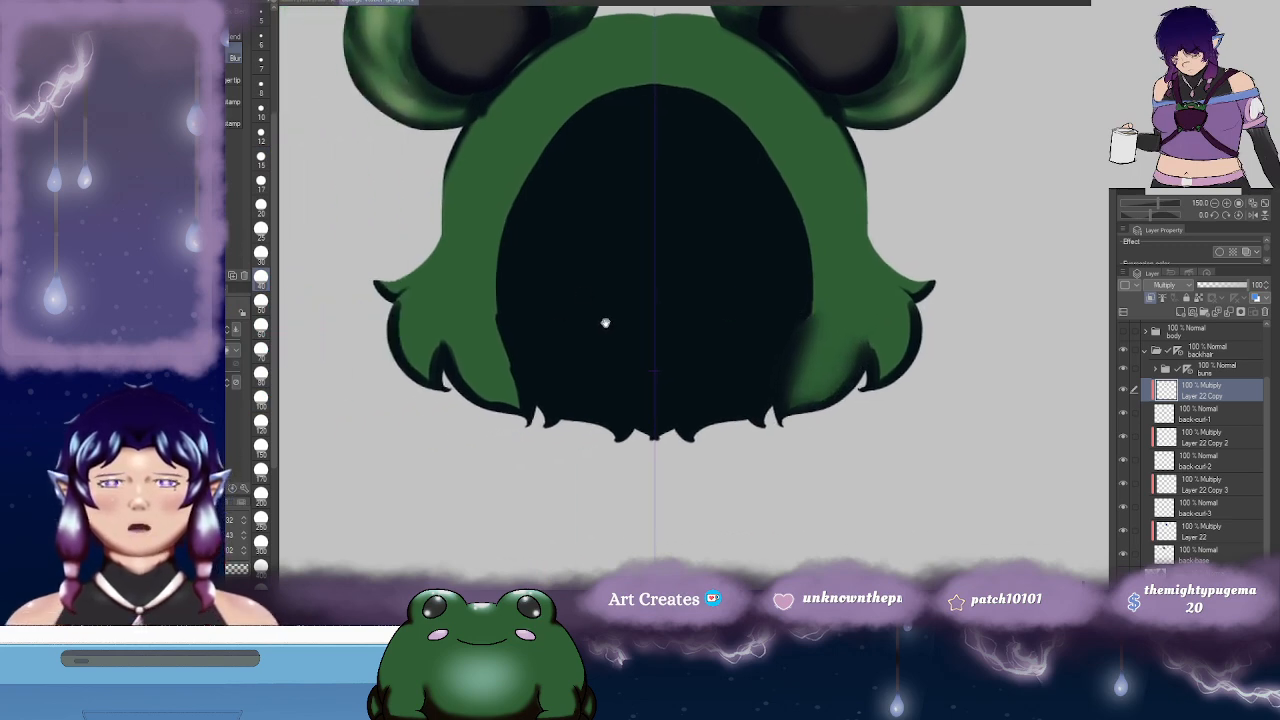
{"action": "left_click_drag", "start_coordinate": [605, 322], "coordinate": [577, 320]}
{"action": "mouse_move", "coordinate": [438, 365]}
{"action": "left_mouse_down"}
{"action": "mouse_move", "coordinate": [469, 389]}
{"action": "mouse_move", "coordinate": [469, 352]}
{"action": "mouse_move", "coordinate": [476, 370]}
{"action": "mouse_move", "coordinate": [468, 320]}
{"action": "left_mouse_up"}
{"action": "mouse_move", "coordinate": [806, 323]}
{"action": "left_mouse_down"}
{"action": "mouse_move", "coordinate": [724, 329]}
{"action": "mouse_move", "coordinate": [749, 337]}
{"action": "left_mouse_up"}
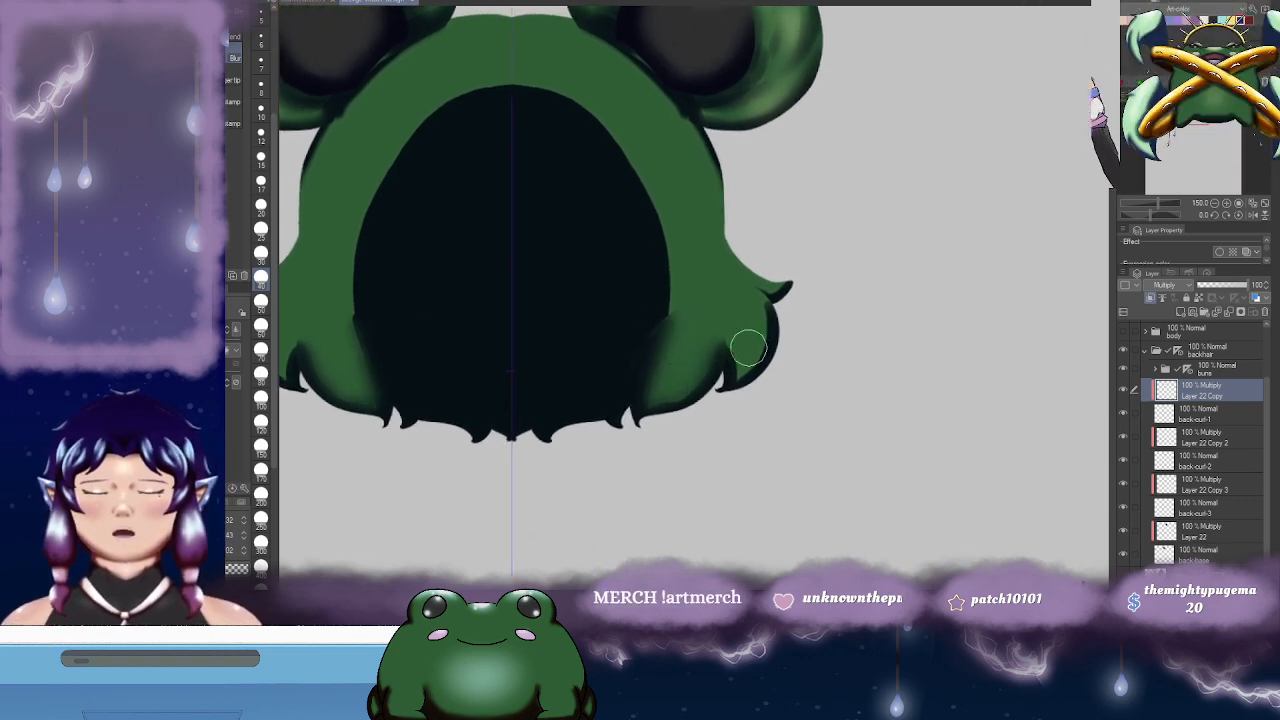
- Darken back-curl-2's inner edge on its Multiply layer and soften the curl's shadows on both sides with Blur at size 40
{"action": "left_click", "coordinate": [757, 352], "text": "ctrl"}
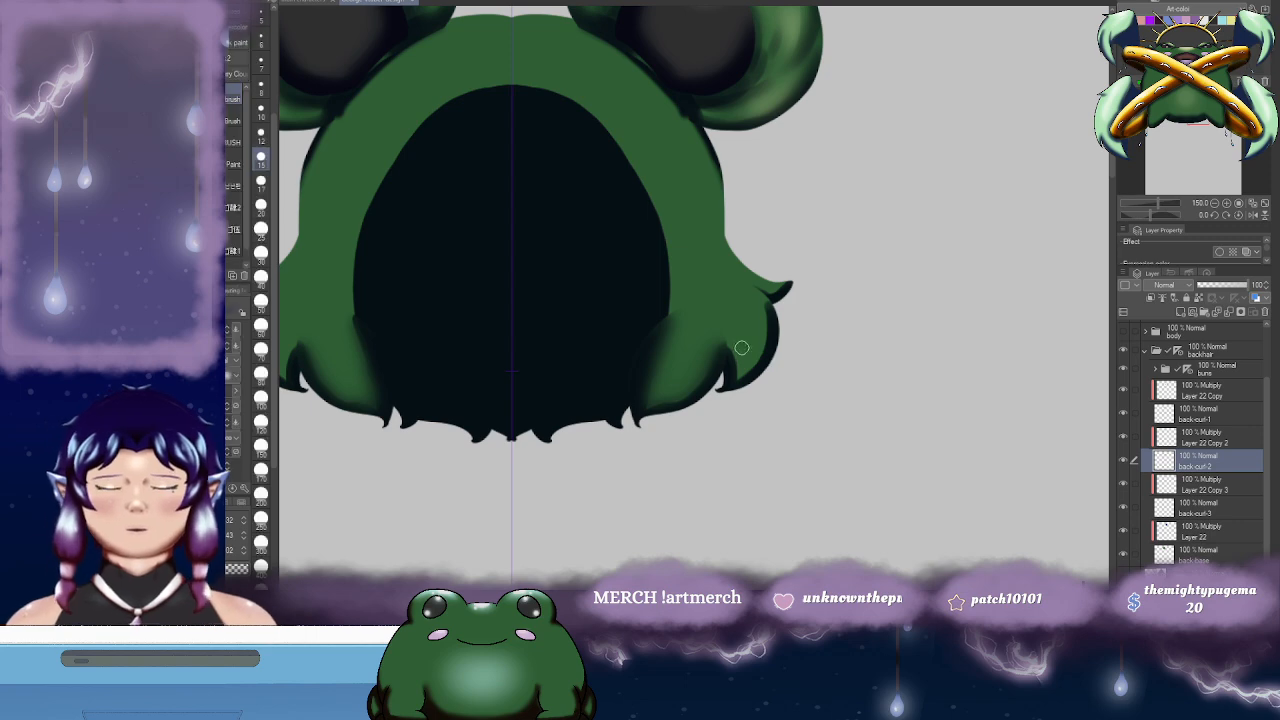
{"action": "left_click_drag", "start_coordinate": [725, 334], "coordinate": [731, 349]}
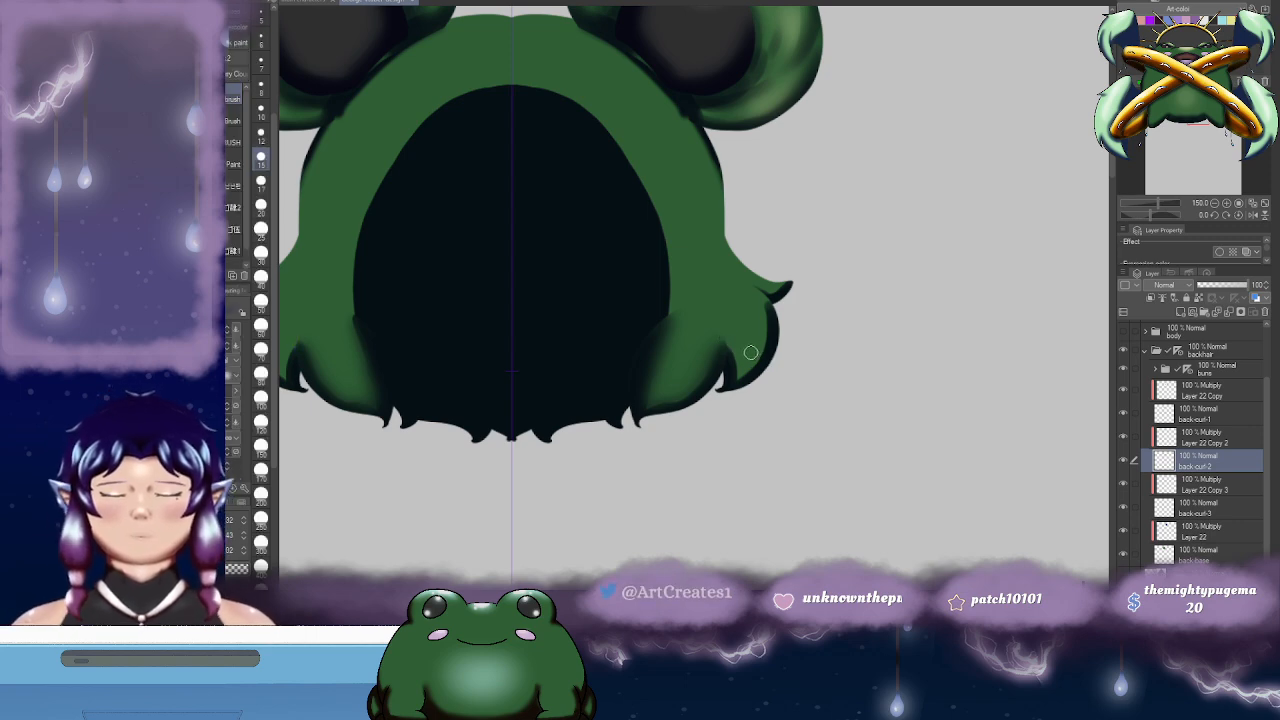
{"action": "left_click", "coordinate": [1213, 446]}
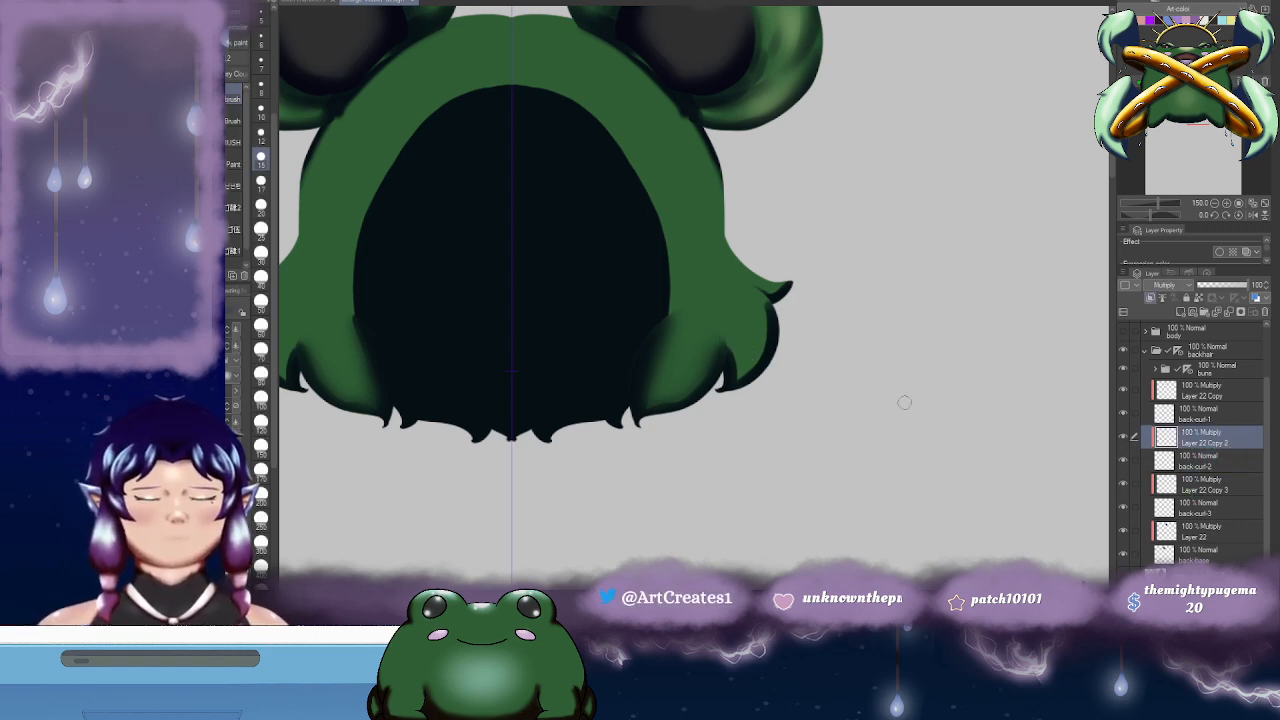
{"action": "key", "text": "j"}
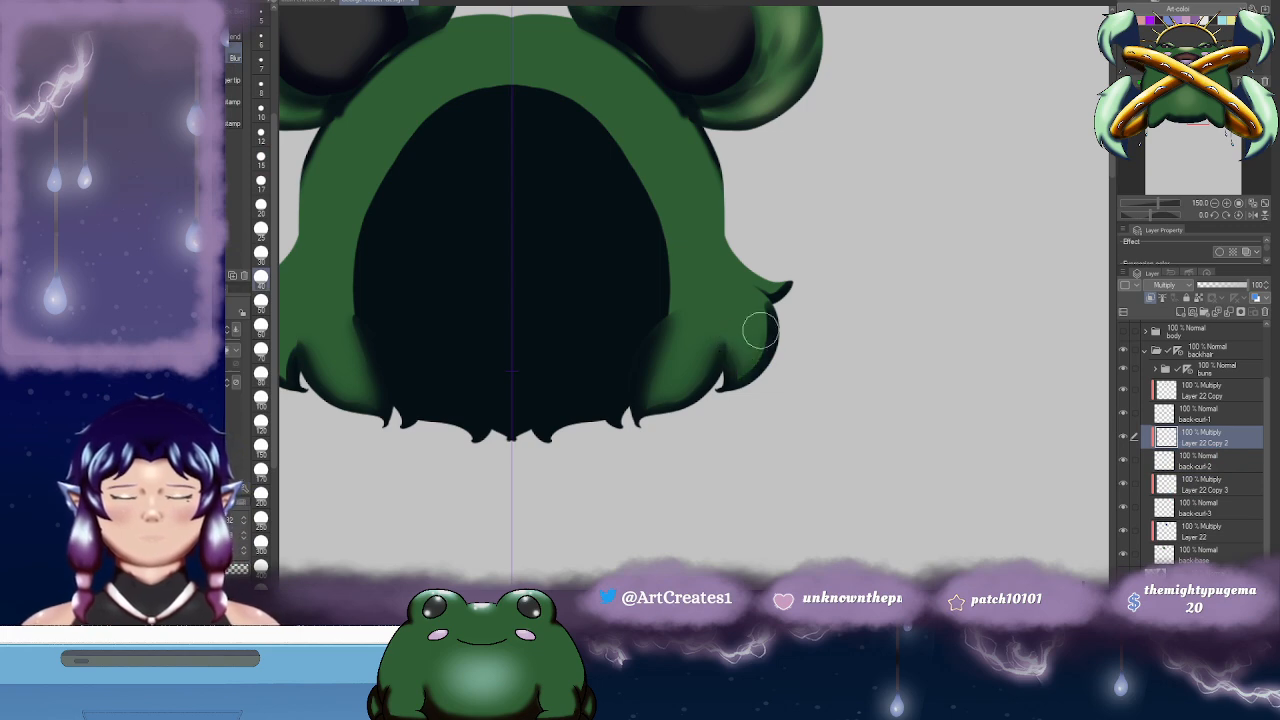
{"action": "mouse_move", "coordinate": [760, 330]}
{"action": "left_mouse_down"}
{"action": "mouse_move", "coordinate": [729, 377]}
{"action": "mouse_move", "coordinate": [755, 301]}
{"action": "mouse_move", "coordinate": [737, 380]}
{"action": "mouse_move", "coordinate": [833, 382]}
{"action": "left_mouse_up"}
{"action": "key", "text": "space"}
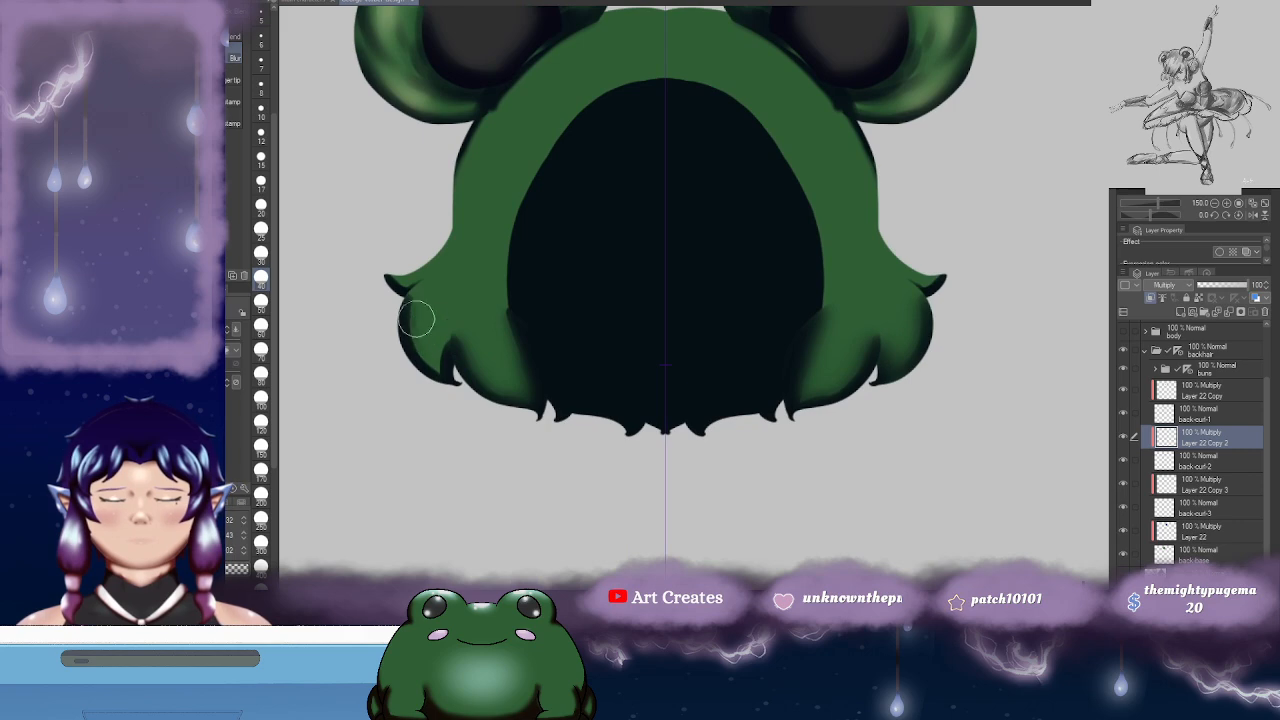
{"action": "left_click_drag", "start_coordinate": [416, 322], "coordinate": [430, 370]}
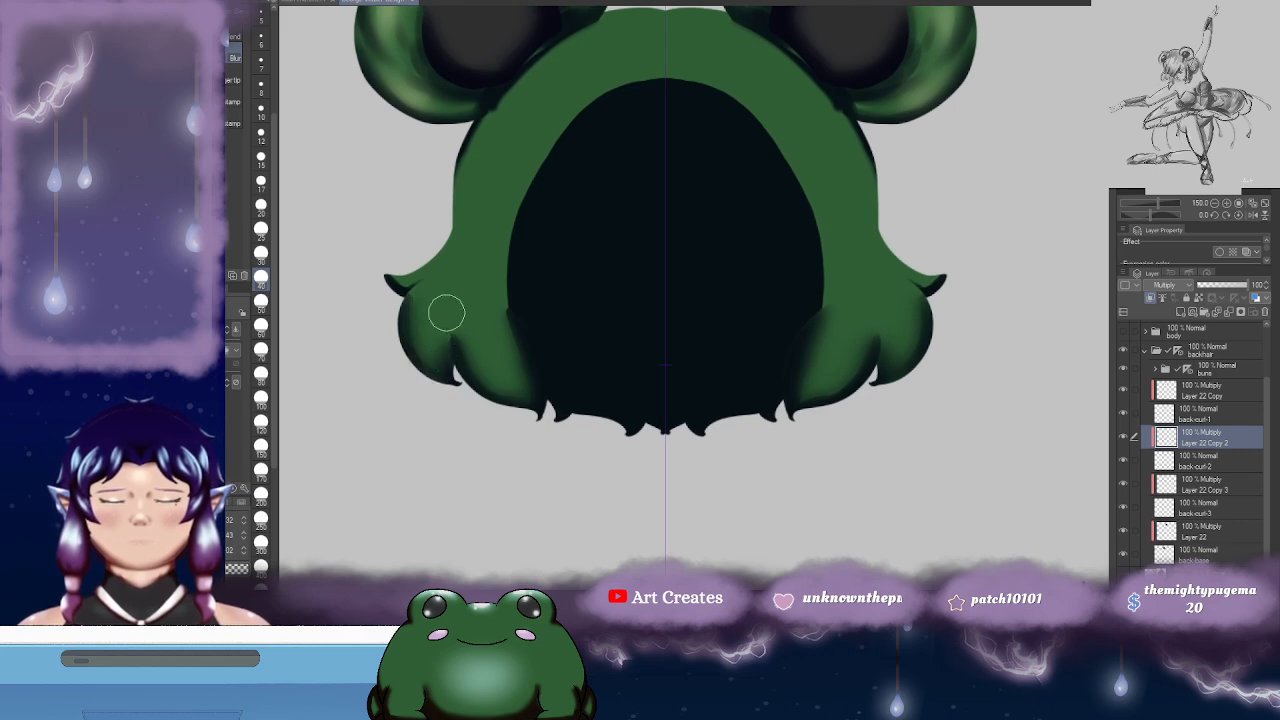
- Soften the shadows on back-curl-3's tips with Blur at size 30 on its Multiply layer
{"action": "left_click", "coordinate": [1208, 488]}
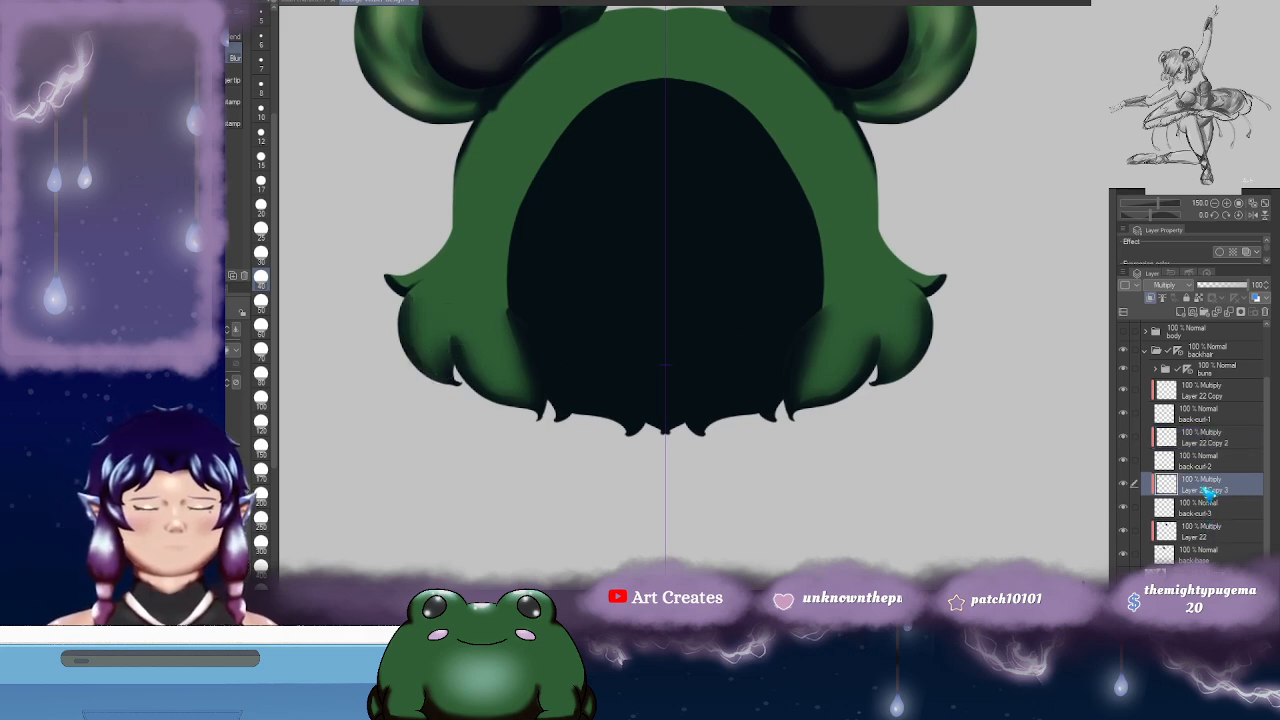
{"action": "left_click", "coordinate": [261, 252]}
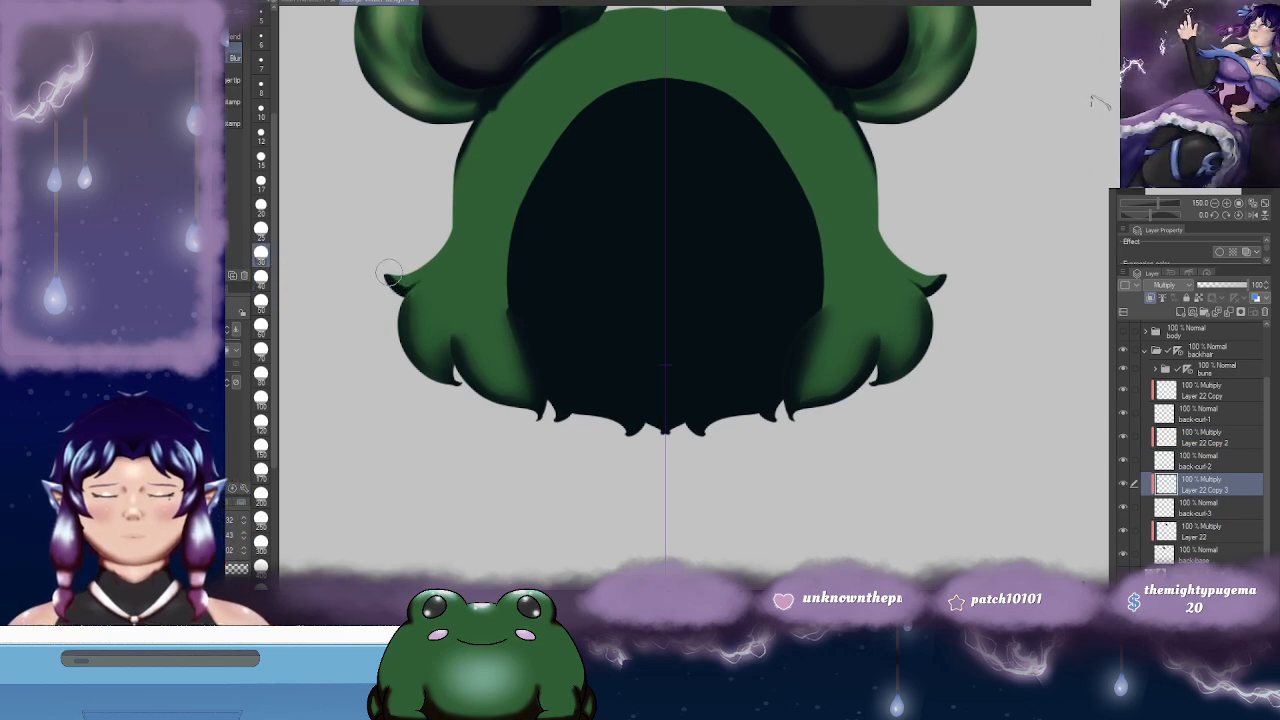
{"action": "left_click_drag", "start_coordinate": [910, 286], "coordinate": [859, 297]}
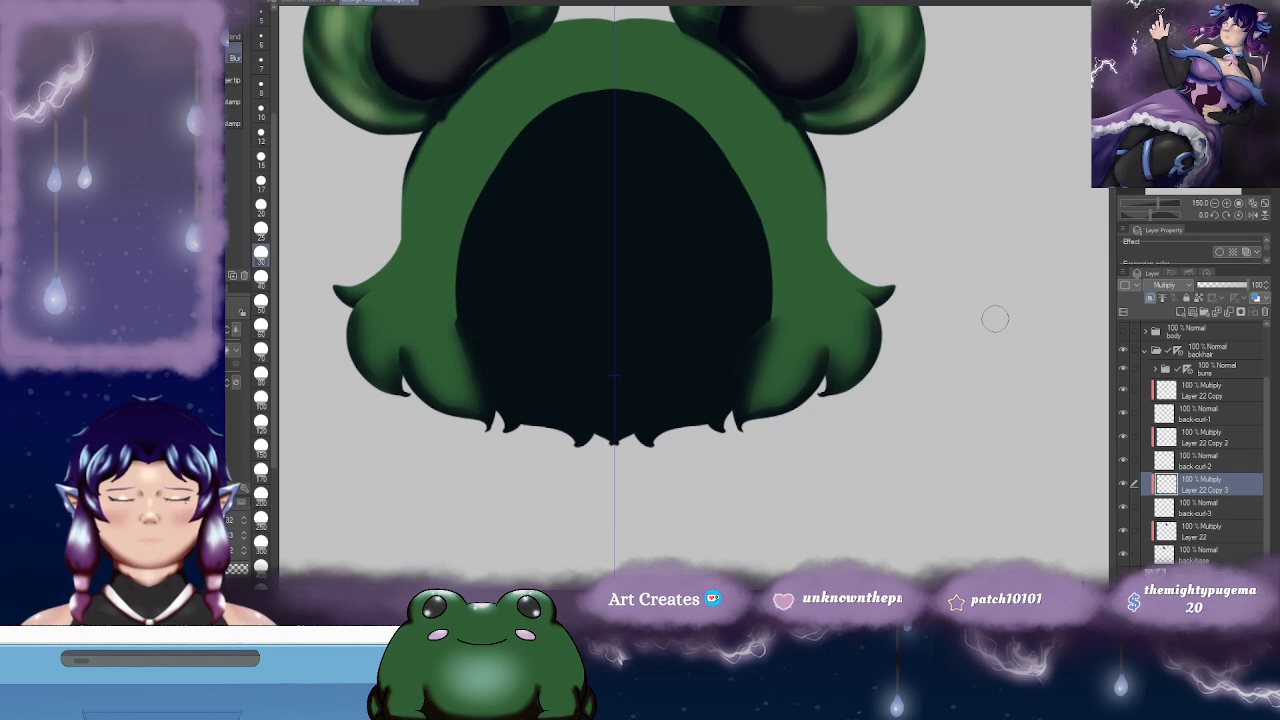
- Collapse the backhair folder, show the body folder, and select the Multiply shadow layer in the neck folder
{"action": "left_click_drag", "start_coordinate": [995, 318], "coordinate": [995, 365]}
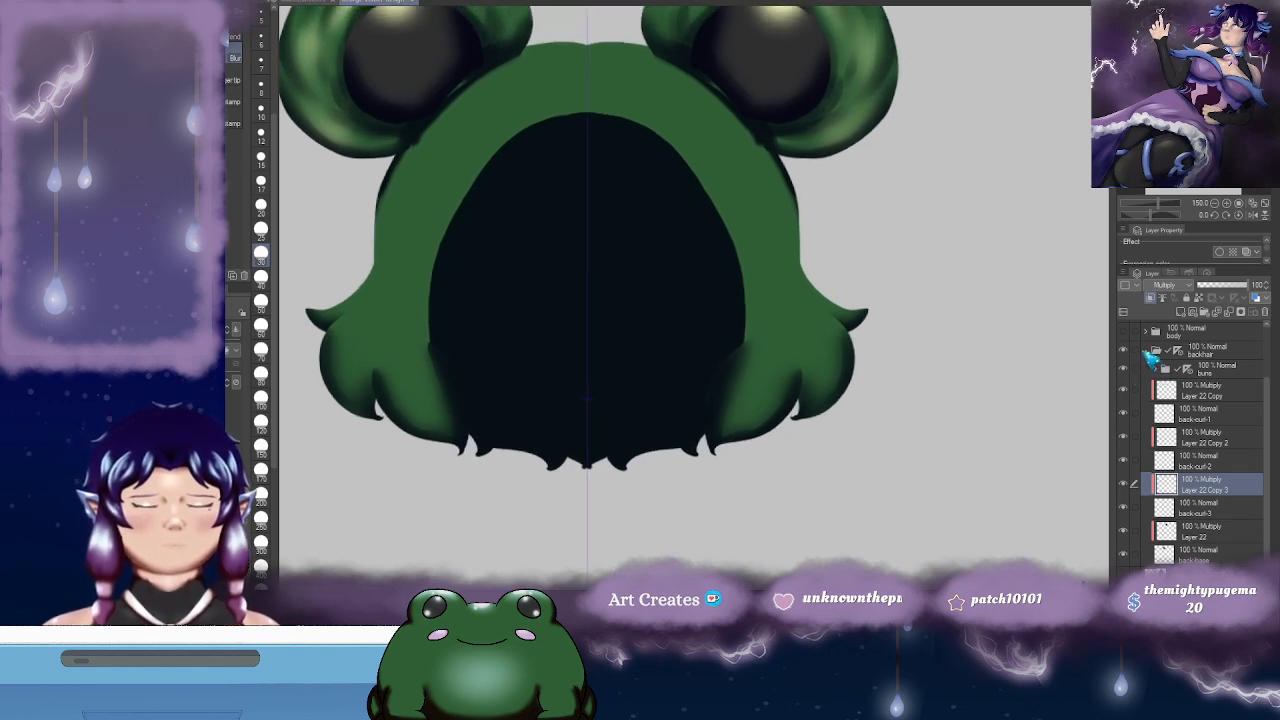
{"action": "left_click", "coordinate": [1146, 351]}
{"action": "left_click", "coordinate": [1124, 404]}
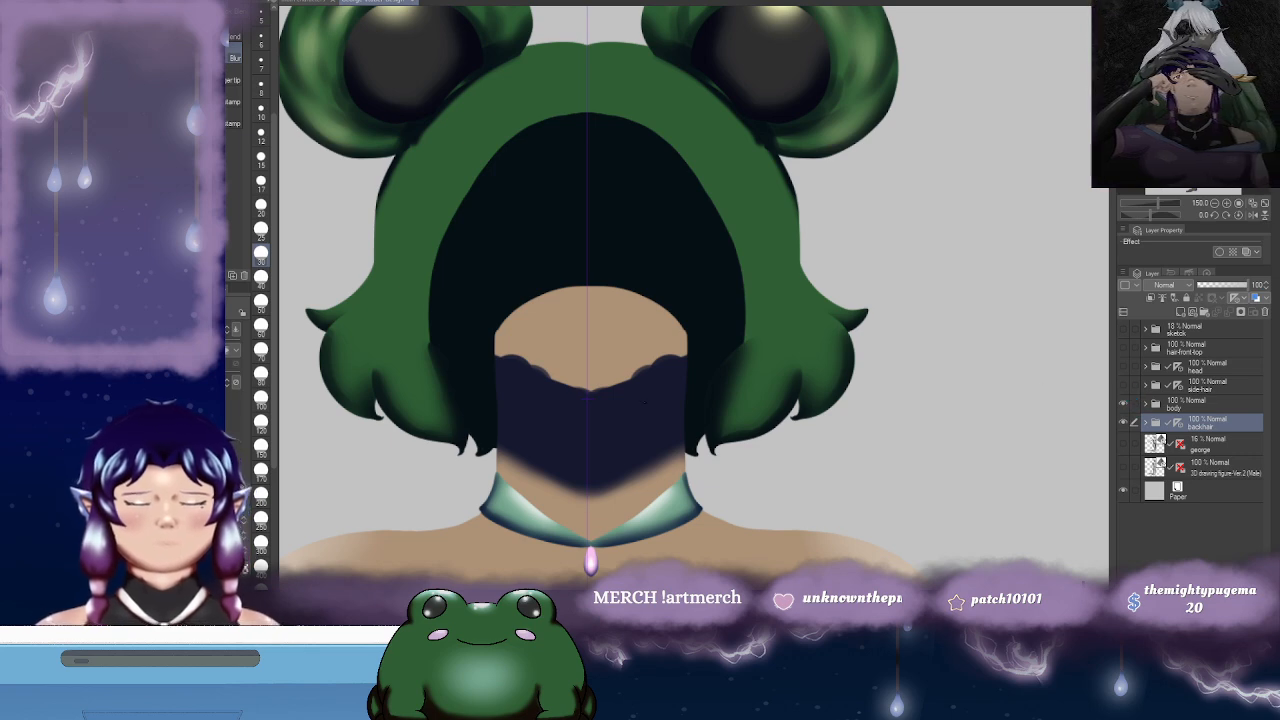
{"action": "left_click", "coordinate": [672, 437], "text": "ctrl+shift"}
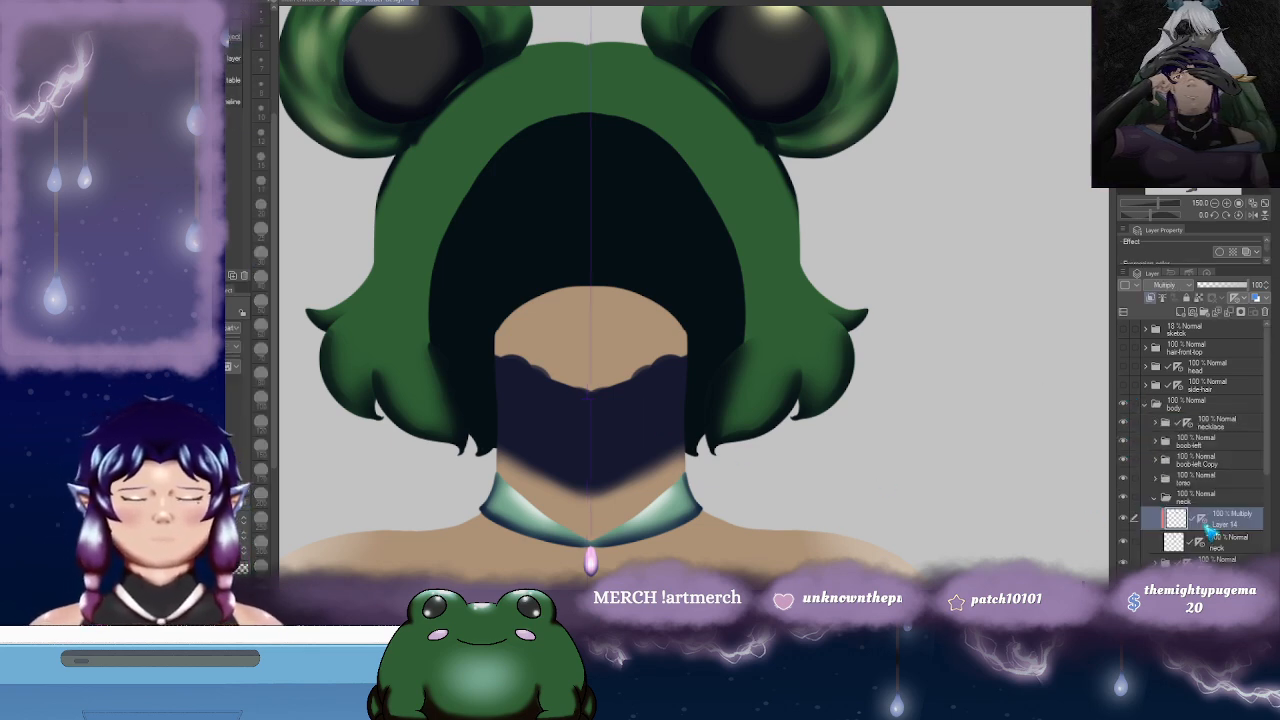
{"action": "left_click_drag", "start_coordinate": [835, 420], "coordinate": [864, 354]}
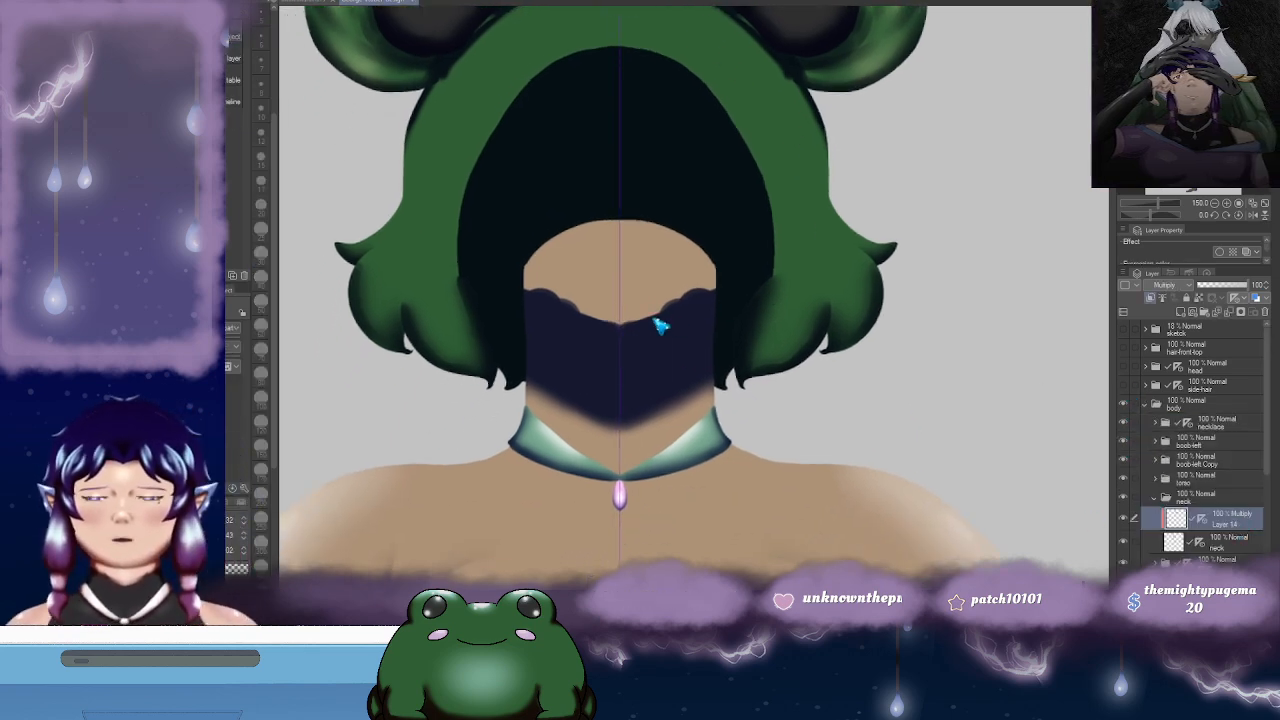
- Extend the dark shadow on the neck's Multiply layer upward to cover the bare skin under the head
{"action": "key", "text": "b"}
{"action": "mouse_move", "coordinate": [548, 277]}
{"action": "left_mouse_down"}
{"action": "mouse_move", "coordinate": [551, 234]}
{"action": "mouse_move", "coordinate": [563, 234]}
{"action": "mouse_move", "coordinate": [513, 283]}
{"action": "mouse_move", "coordinate": [623, 240]}
{"action": "mouse_move", "coordinate": [600, 290]}
{"action": "mouse_move", "coordinate": [665, 282]}
{"action": "mouse_move", "coordinate": [611, 321]}
{"action": "left_mouse_up"}
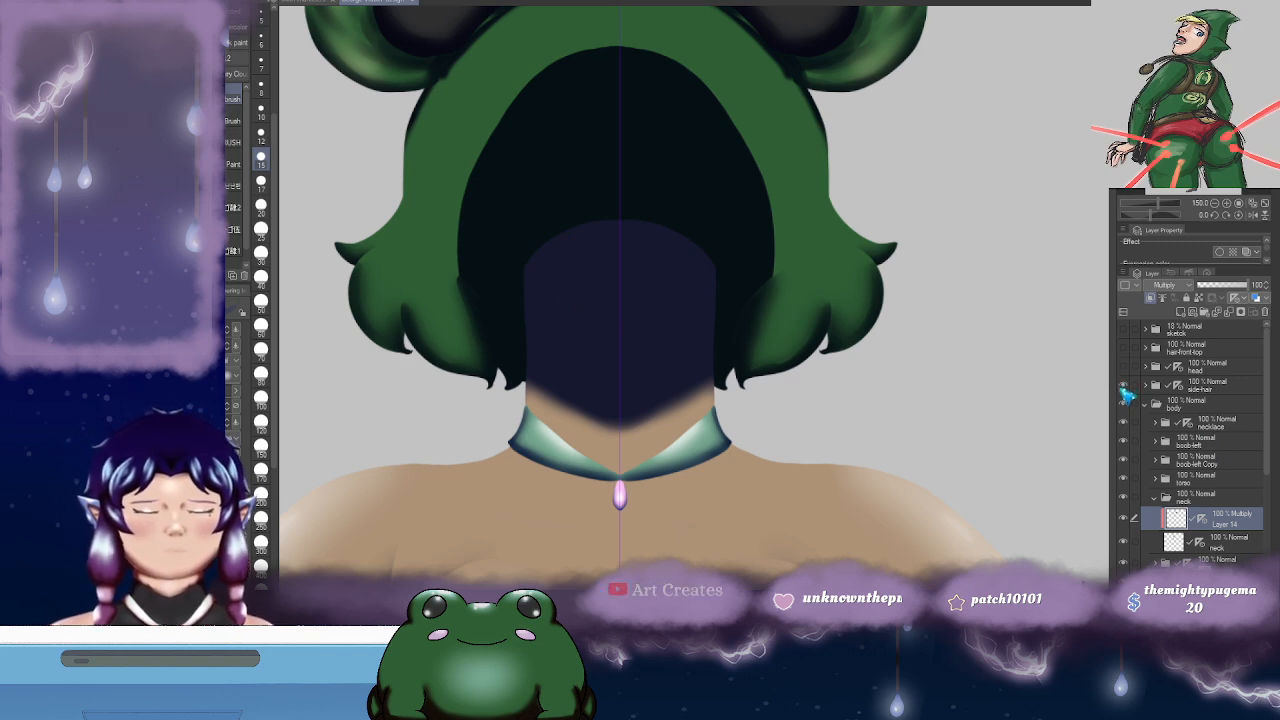
{"action": "key", "text": "ctrl+z"}
- Show the head and hair-front-top folders again
{"action": "left_click", "coordinate": [1124, 367]}
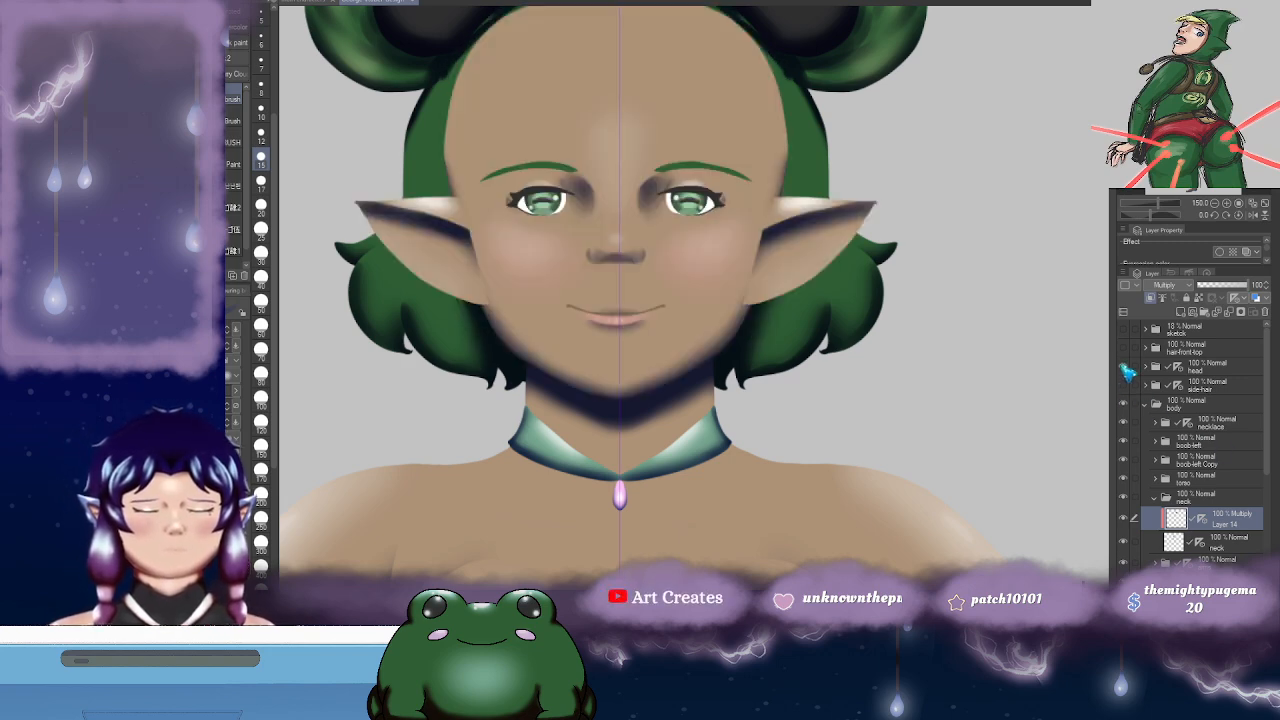
{"action": "scroll", "coordinate": [962, 322], "scroll_direction": "up", "scroll_amount": 2}
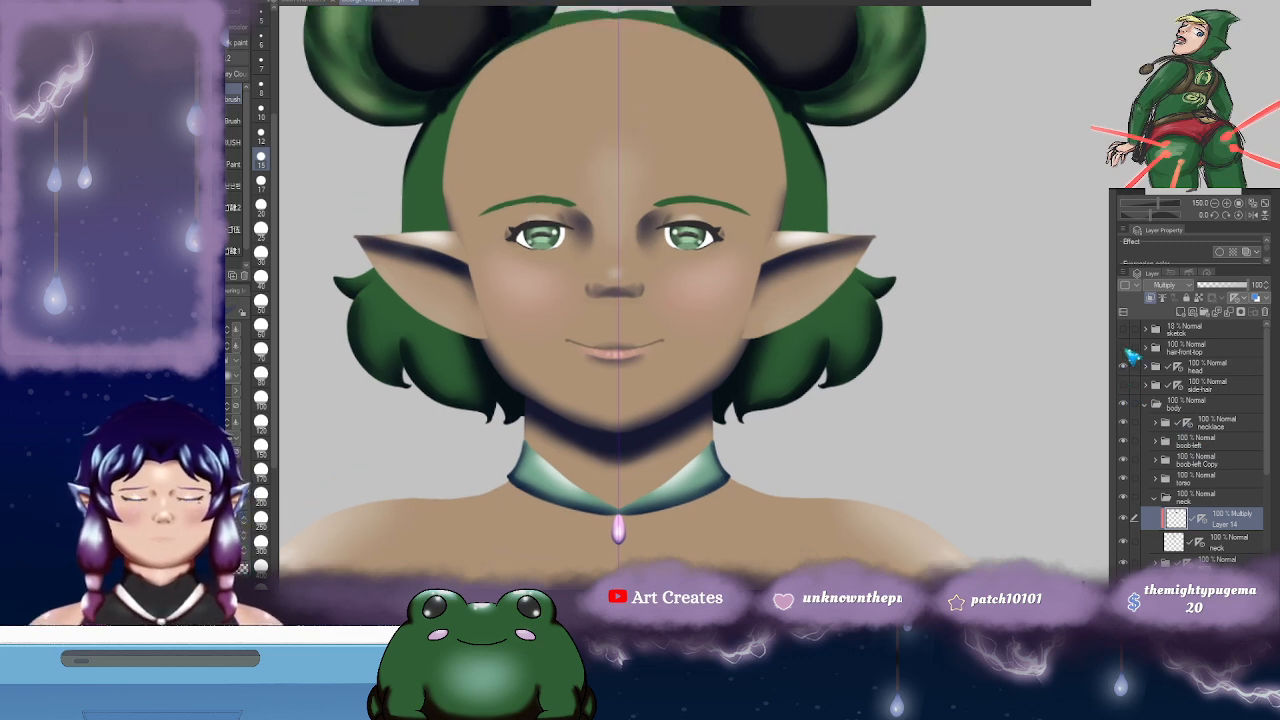
{"action": "left_click", "coordinate": [1123, 347]}
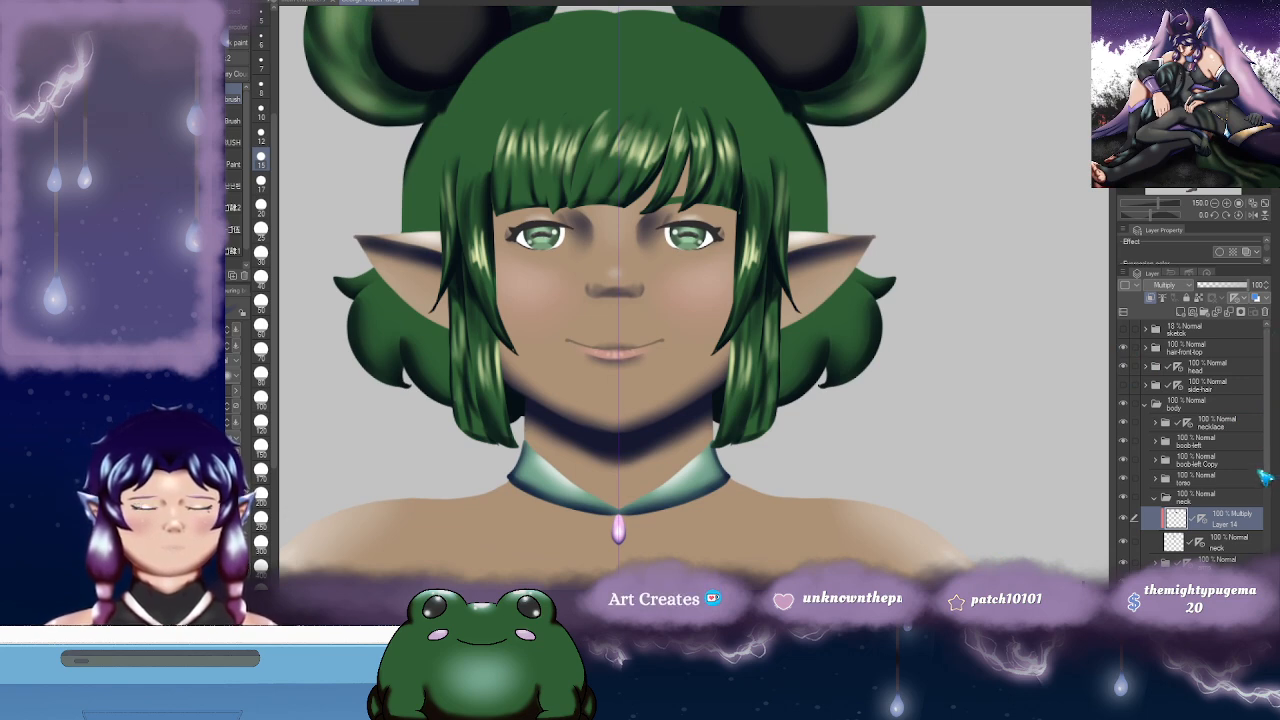
- Open the backhair folder and add a new layer above back-curl-1's Multiply shadow layer
{"action": "left_click_drag", "start_coordinate": [1266, 471], "coordinate": [1258, 552]}
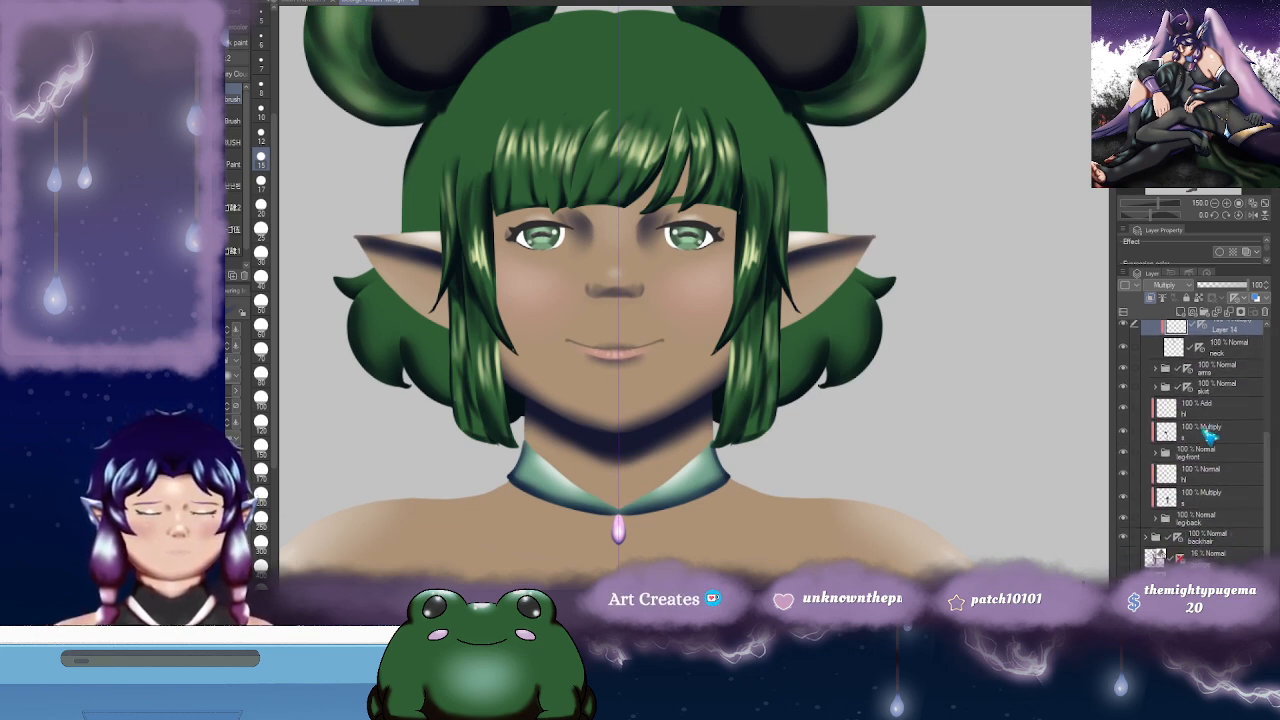
{"action": "scroll", "coordinate": [1272, 510], "scroll_direction": "down", "scroll_amount": 1}
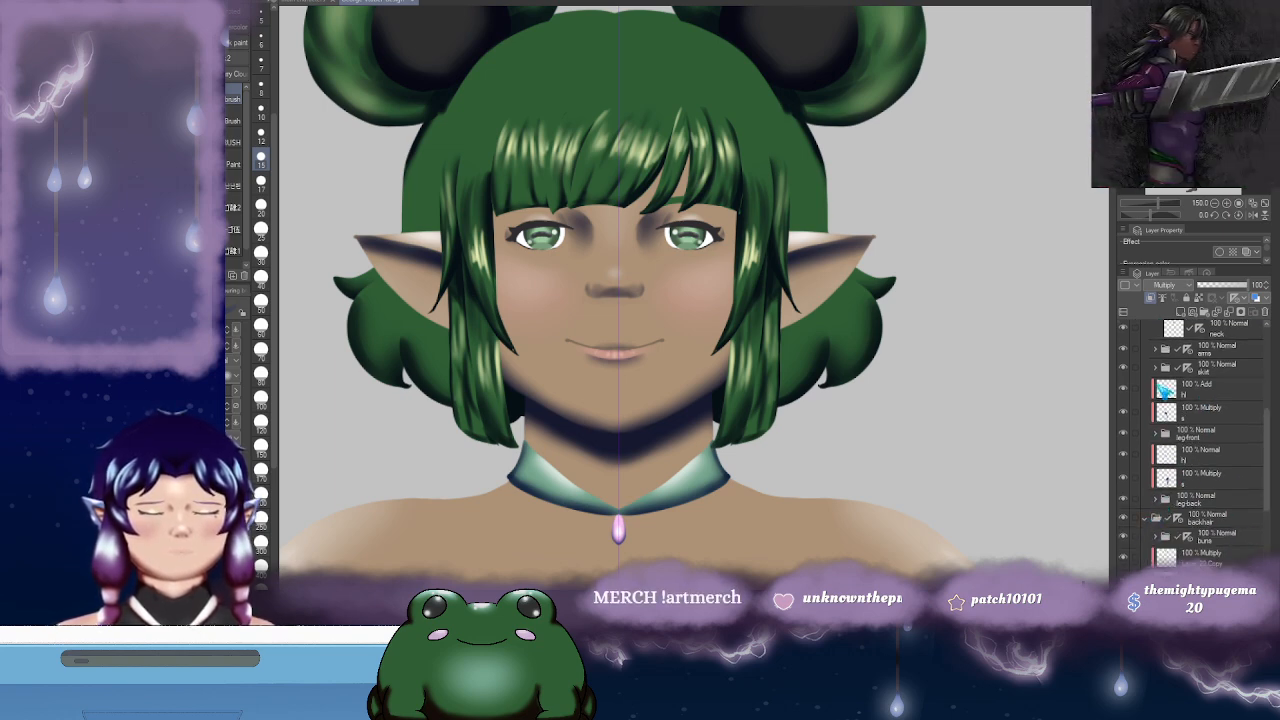
{"action": "scroll", "coordinate": [1274, 480], "scroll_direction": "down", "scroll_amount": 8}
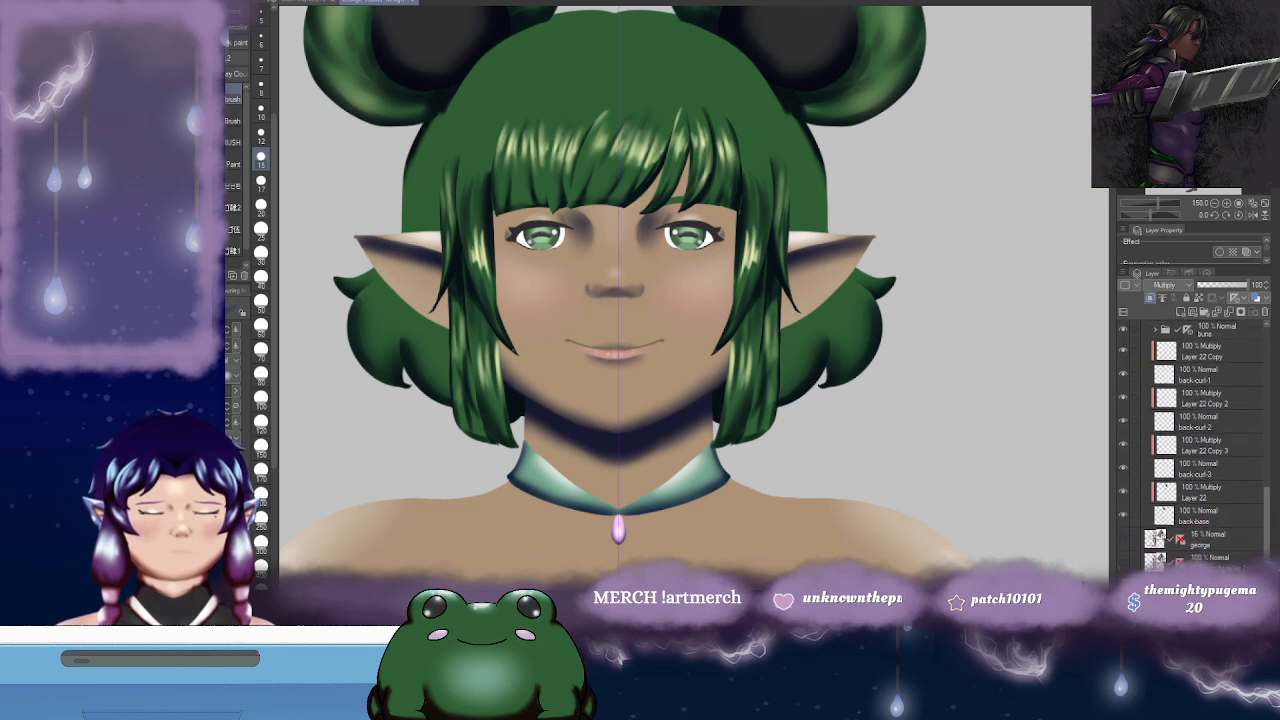
{"action": "left_click", "coordinate": [1205, 352]}
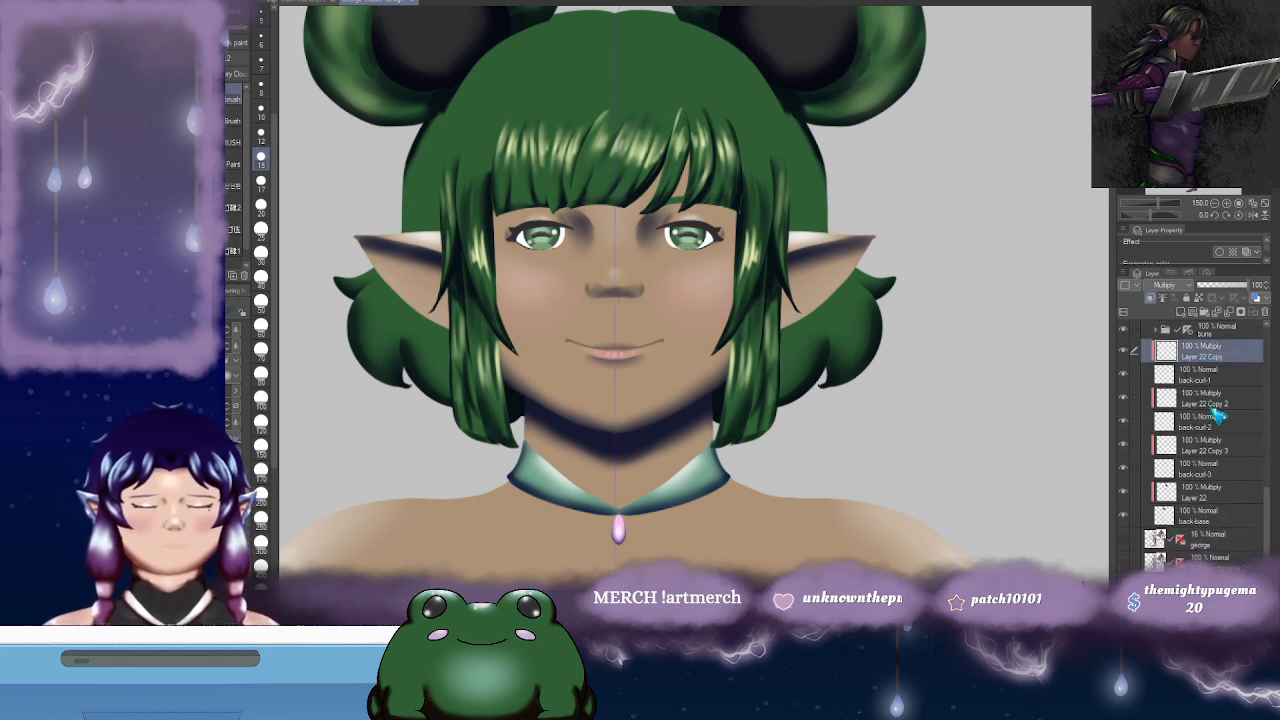
{"action": "left_click_drag", "start_coordinate": [931, 372], "coordinate": [986, 357]}
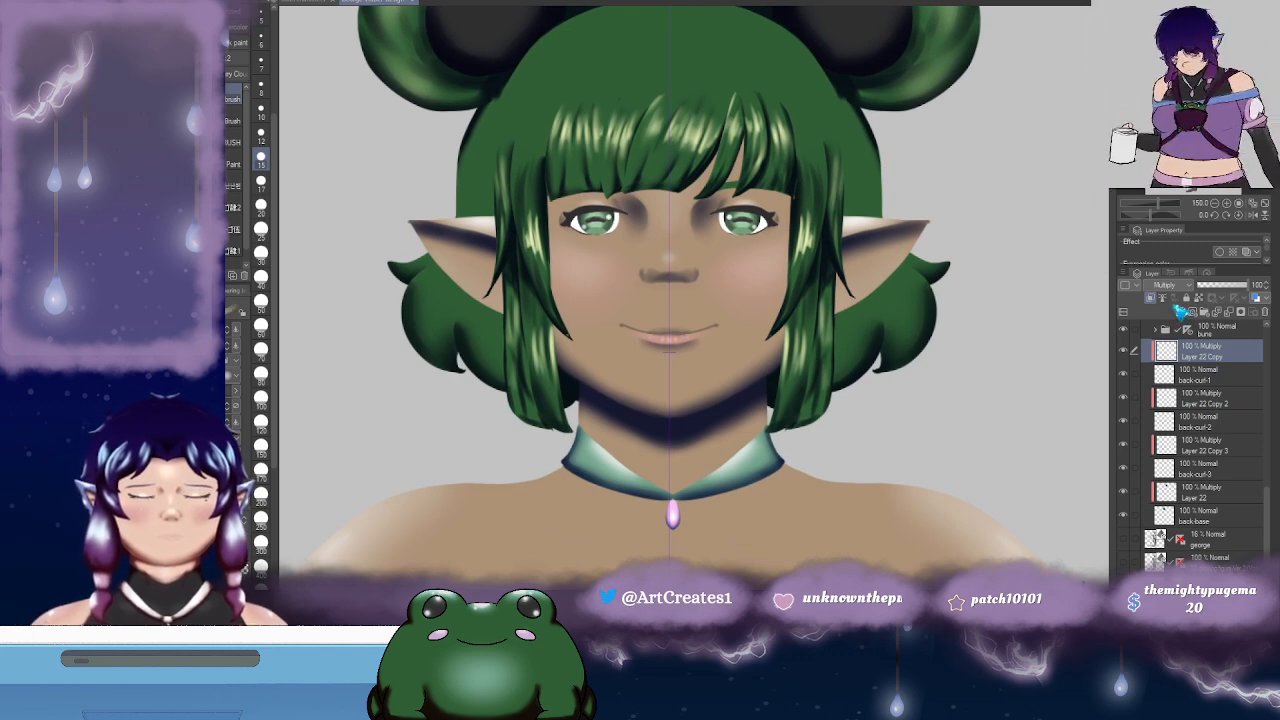
{"action": "left_click", "coordinate": [1178, 312]}
{"action": "left_click_drag", "start_coordinate": [595, 284], "coordinate": [628, 271]}
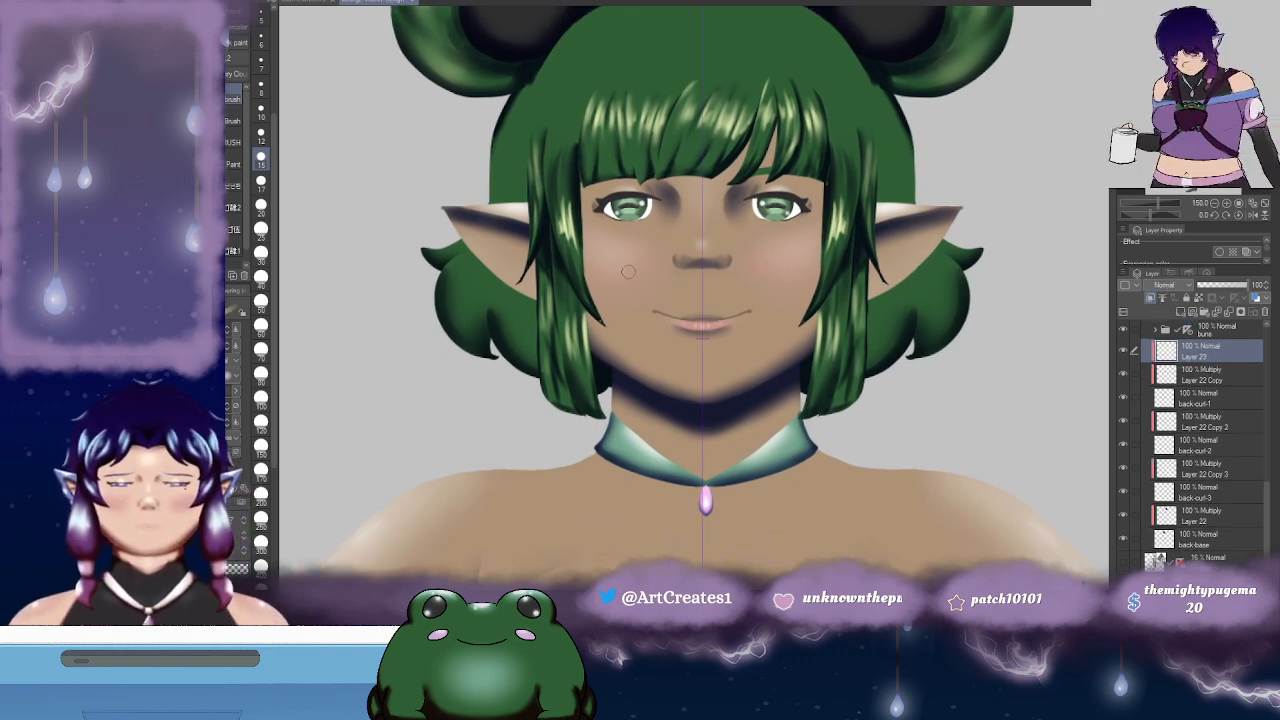
{"action": "key", "text": "p"}
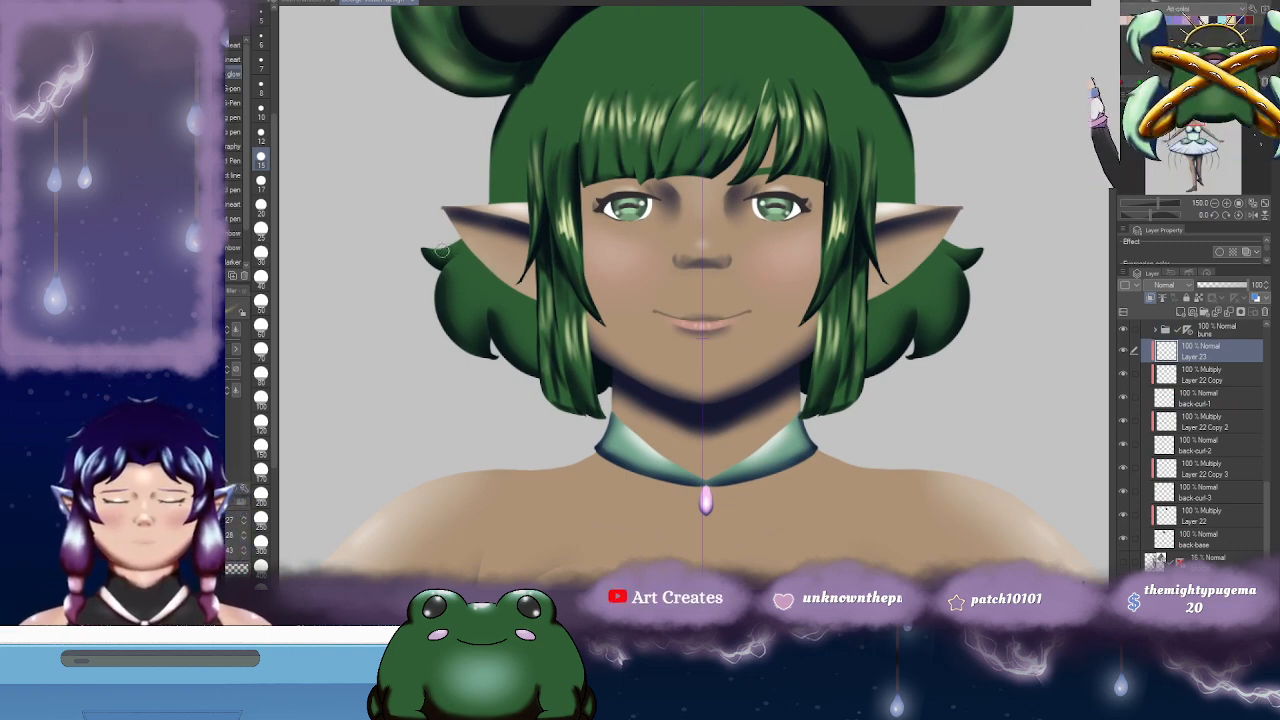
{"action": "left_click_drag", "start_coordinate": [506, 304], "coordinate": [532, 360]}
{"action": "key", "text": "ctrl+z"}
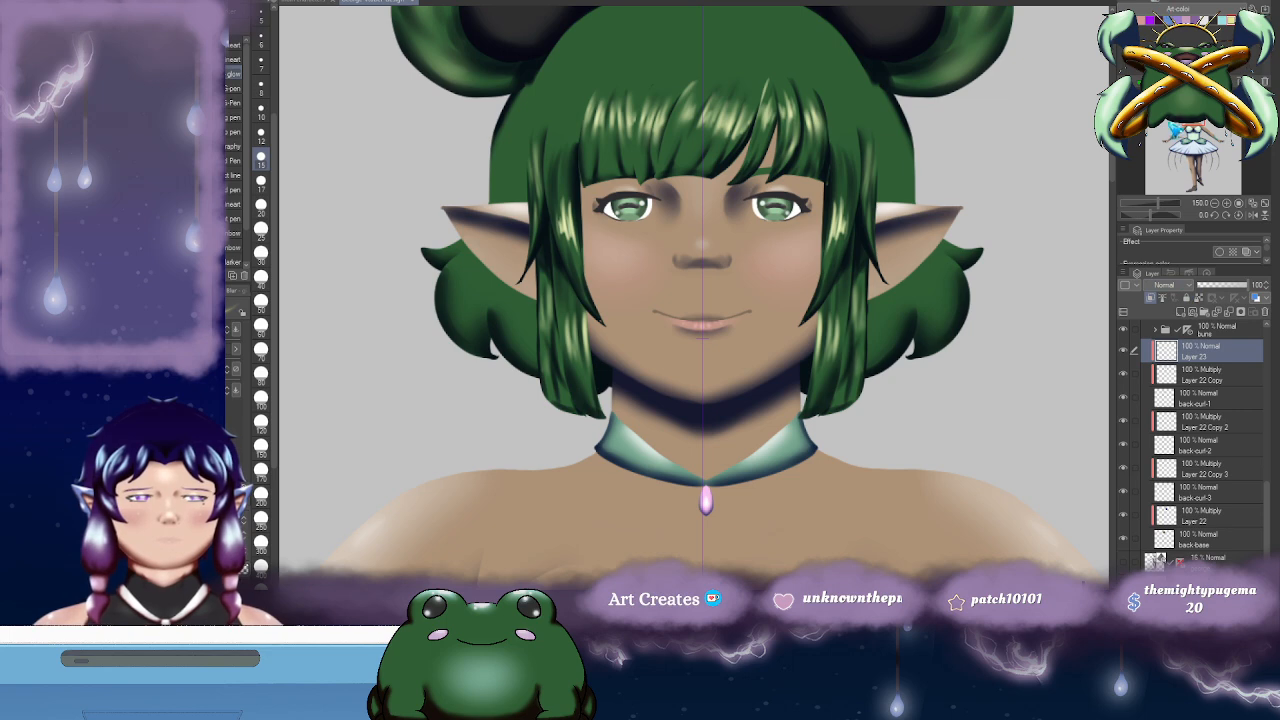
- Set the new layer to Add above back-curl-3's Multiply layer, and copy it above back-curl-2's Multiply layer
{"action": "left_click_drag", "start_coordinate": [1224, 368], "coordinate": [1219, 400]}
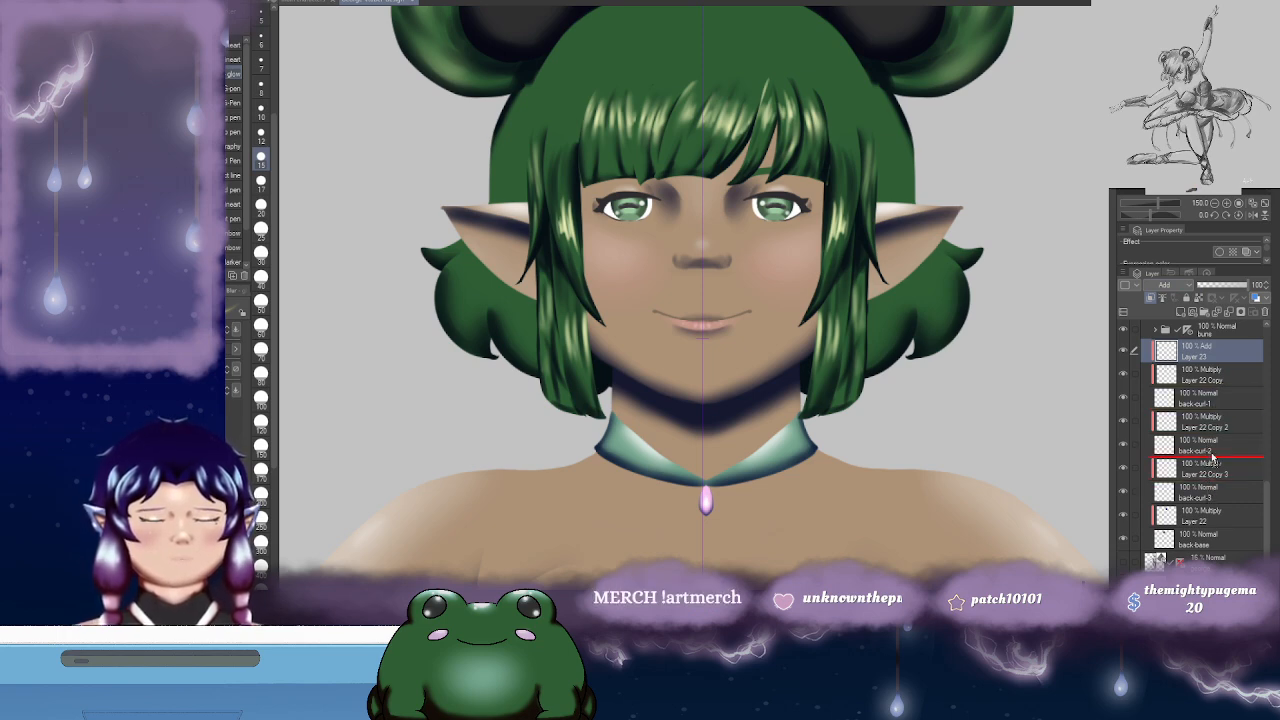
{"action": "left_click_drag", "start_coordinate": [1213, 455], "coordinate": [1213, 455]}
{"action": "left_click_drag", "start_coordinate": [674, 322], "coordinate": [701, 332]}
{"action": "key", "text": "ctrl+z"}
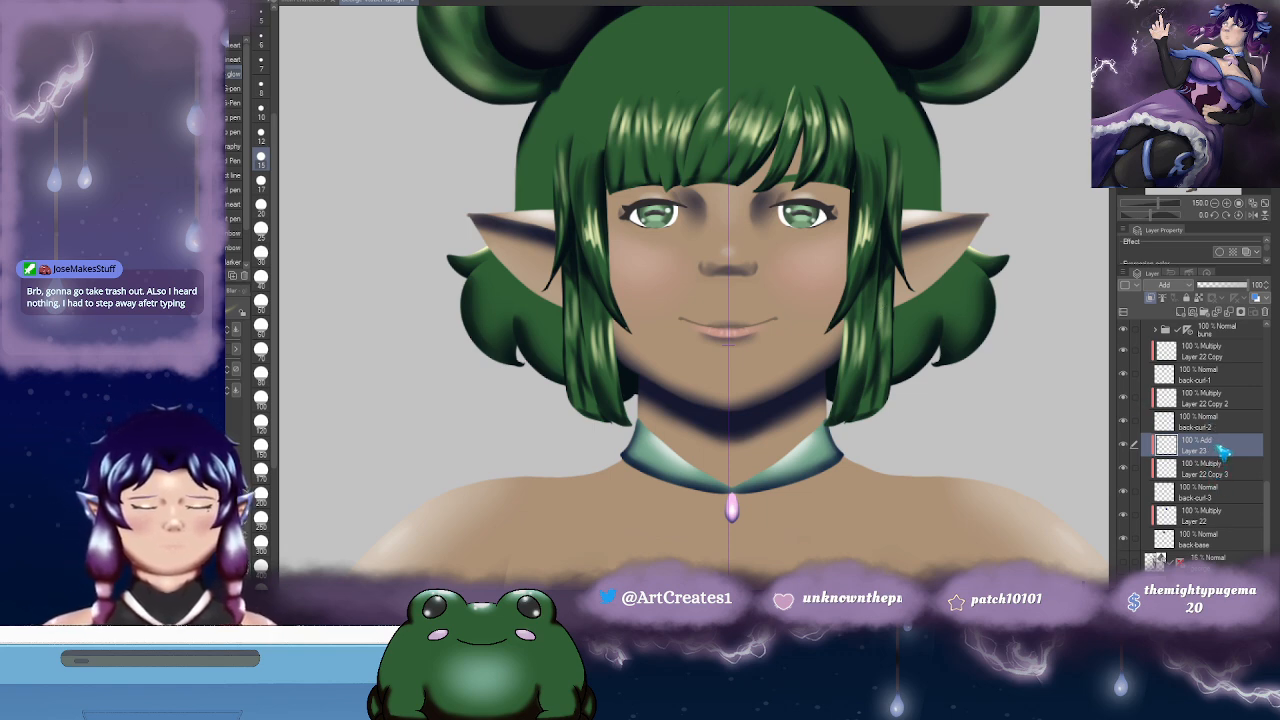
{"action": "left_click_drag", "start_coordinate": [1232, 396], "coordinate": [1233, 397]}
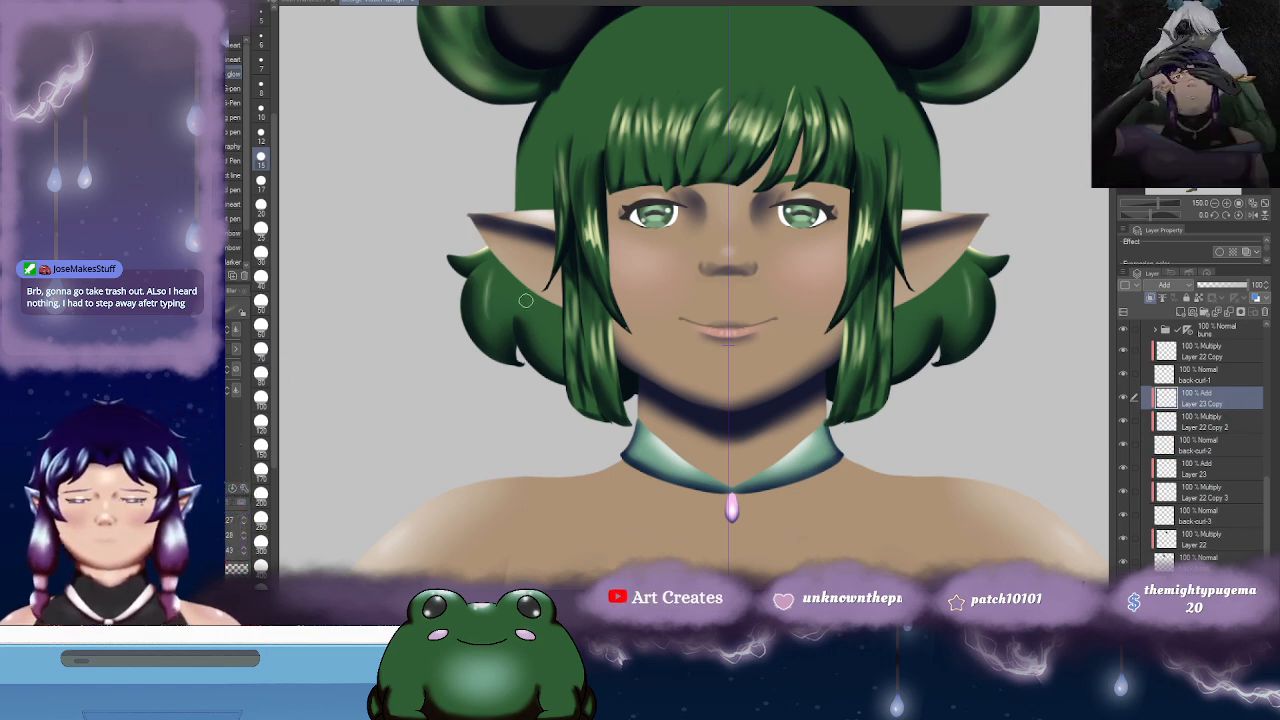
{"action": "key", "text": "p"}
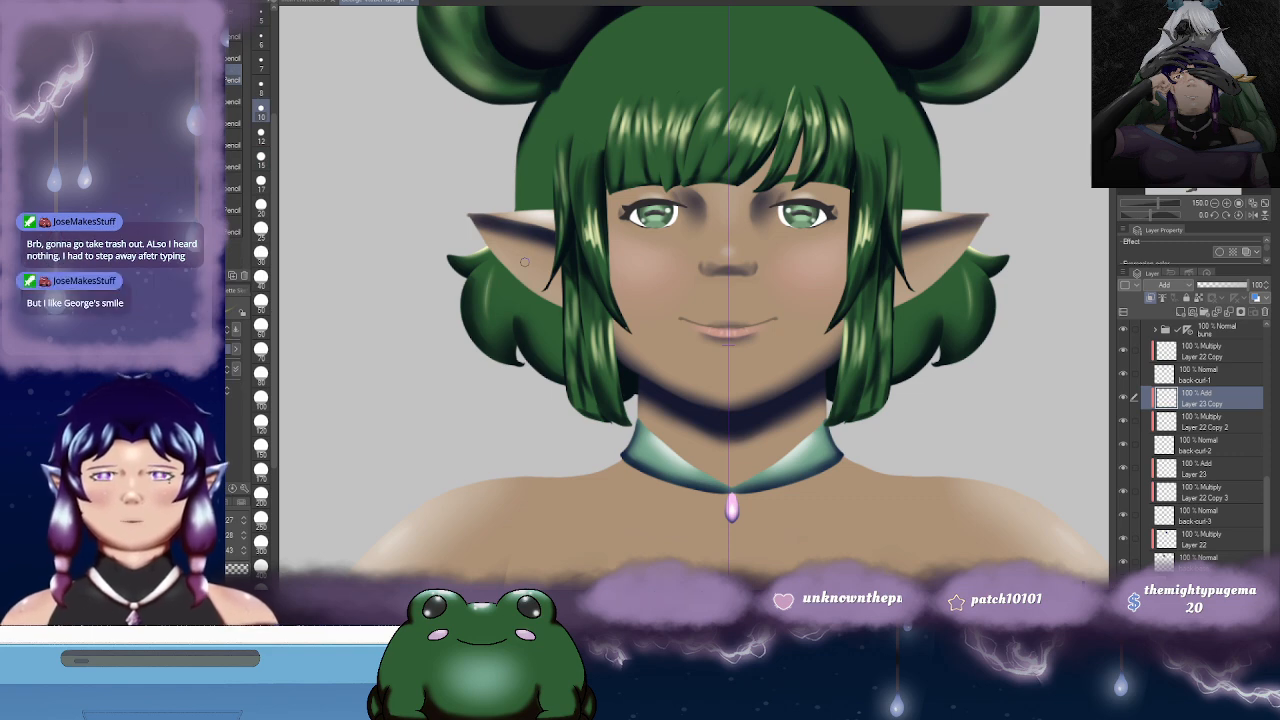
{"action": "mouse_move", "coordinate": [494, 256]}
{"action": "left_mouse_down"}
{"action": "mouse_move", "coordinate": [504, 305]}
{"action": "mouse_move", "coordinate": [490, 326]}
{"action": "left_mouse_up"}
{"action": "left_click_drag", "start_coordinate": [504, 278], "coordinate": [496, 330]}
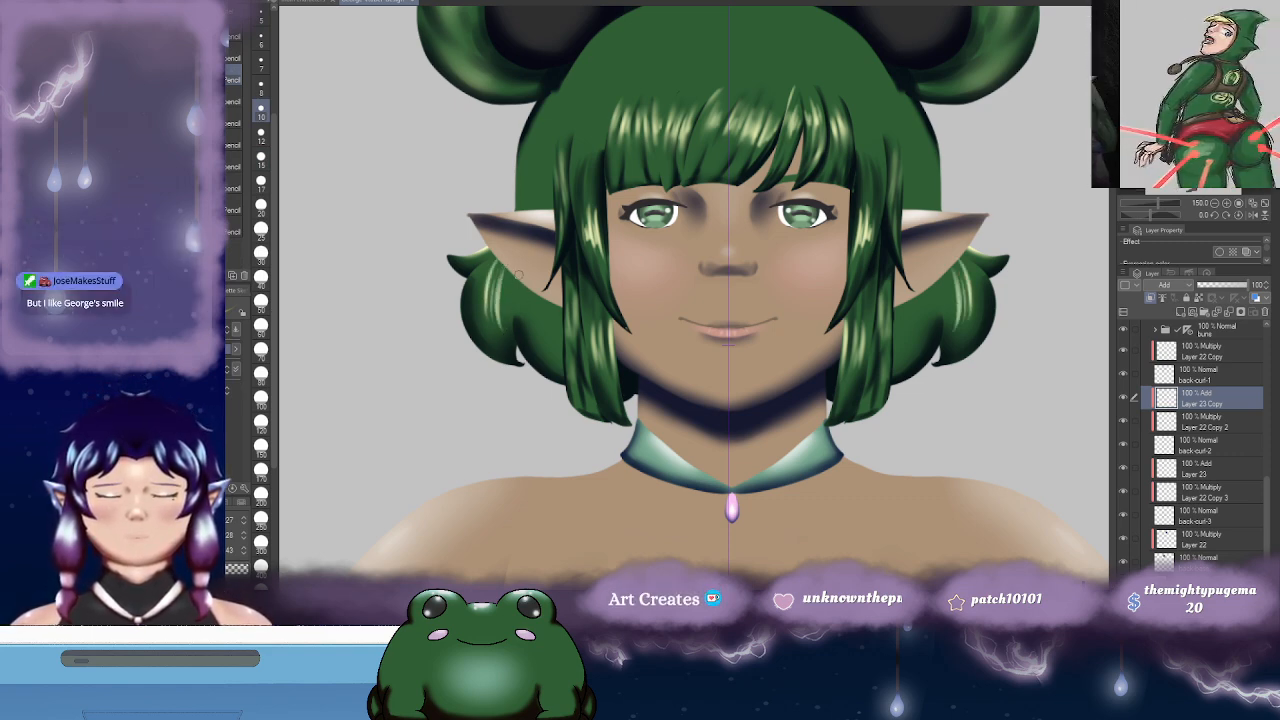
{"action": "key", "text": "ctrl+z"}
{"action": "key", "text": "ctrl+z"}
{"action": "key", "text": "ctrl+z"}
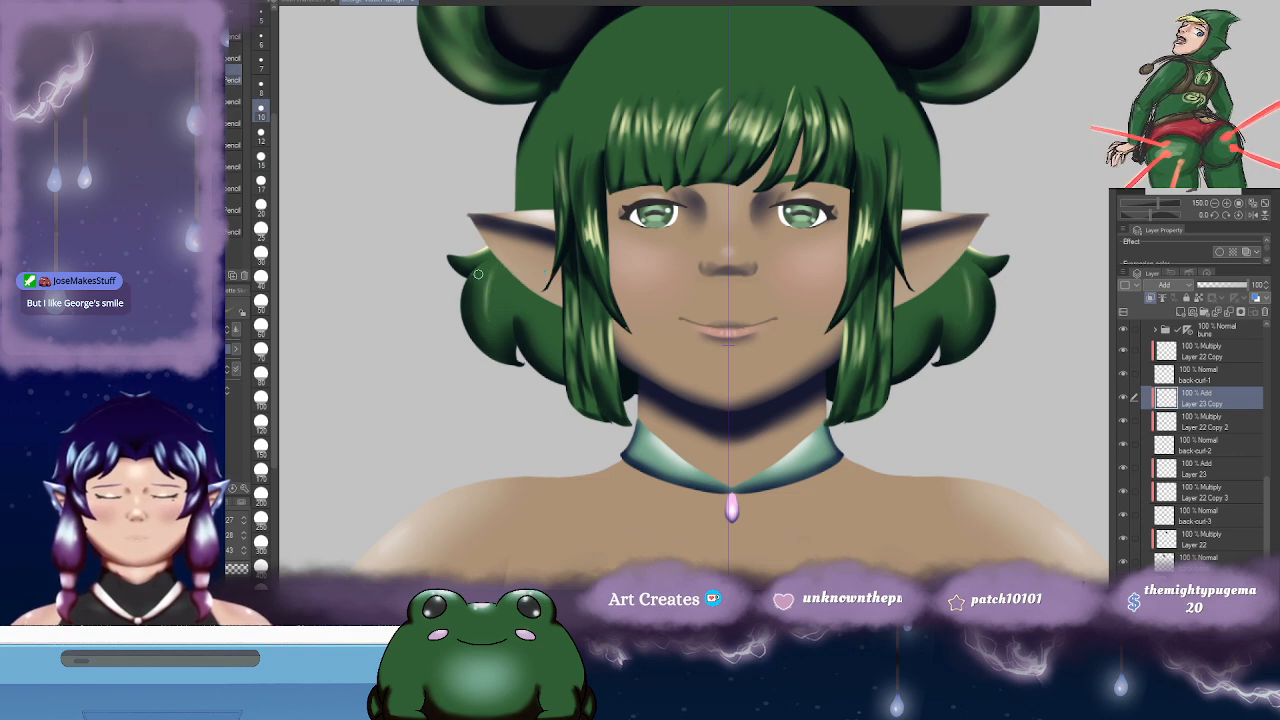
- Draw light highlight strokes on back-curl-2 with the pencil at size 10 and soften them on both sides with Blur at size 30
{"action": "left_click_drag", "start_coordinate": [486, 286], "coordinate": [478, 326]}
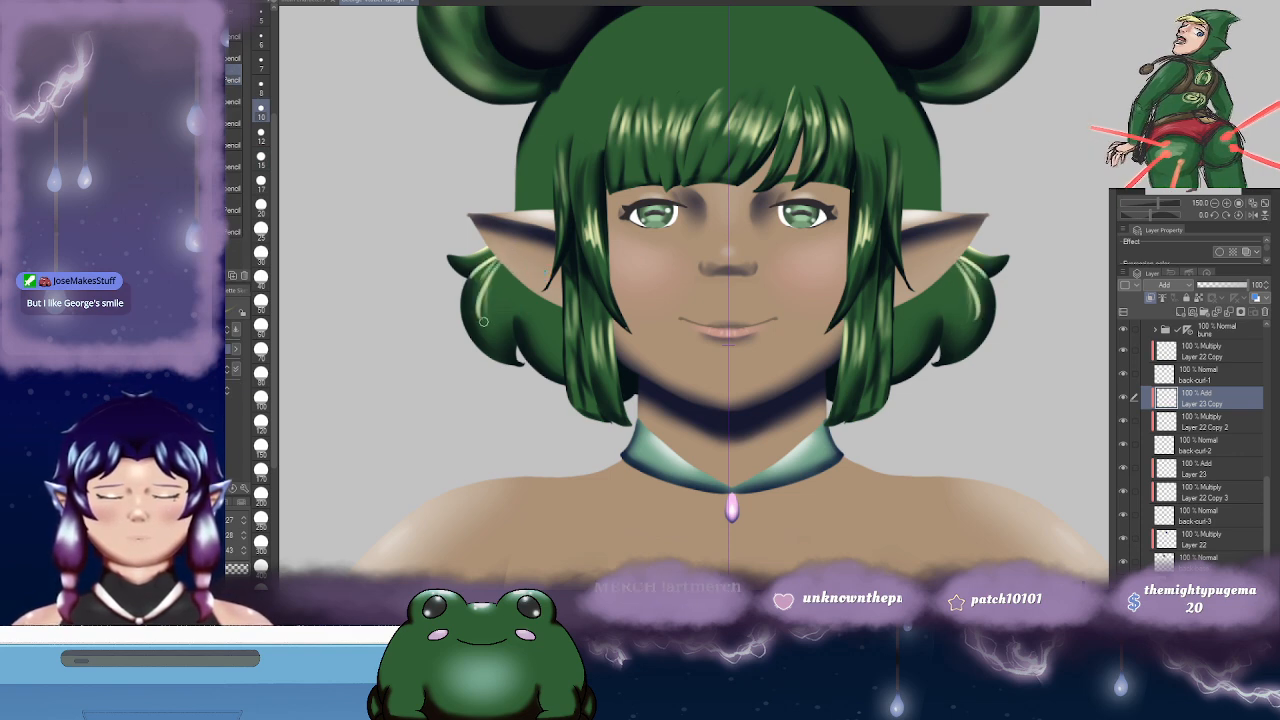
{"action": "left_click_drag", "start_coordinate": [500, 272], "coordinate": [492, 310]}
{"action": "mouse_move", "coordinate": [566, 272]}
{"action": "left_mouse_down"}
{"action": "mouse_move", "coordinate": [506, 242]}
{"action": "mouse_move", "coordinate": [470, 300]}
{"action": "mouse_move", "coordinate": [452, 287]}
{"action": "mouse_move", "coordinate": [468, 255]}
{"action": "left_mouse_up"}
{"action": "key", "text": "j"}
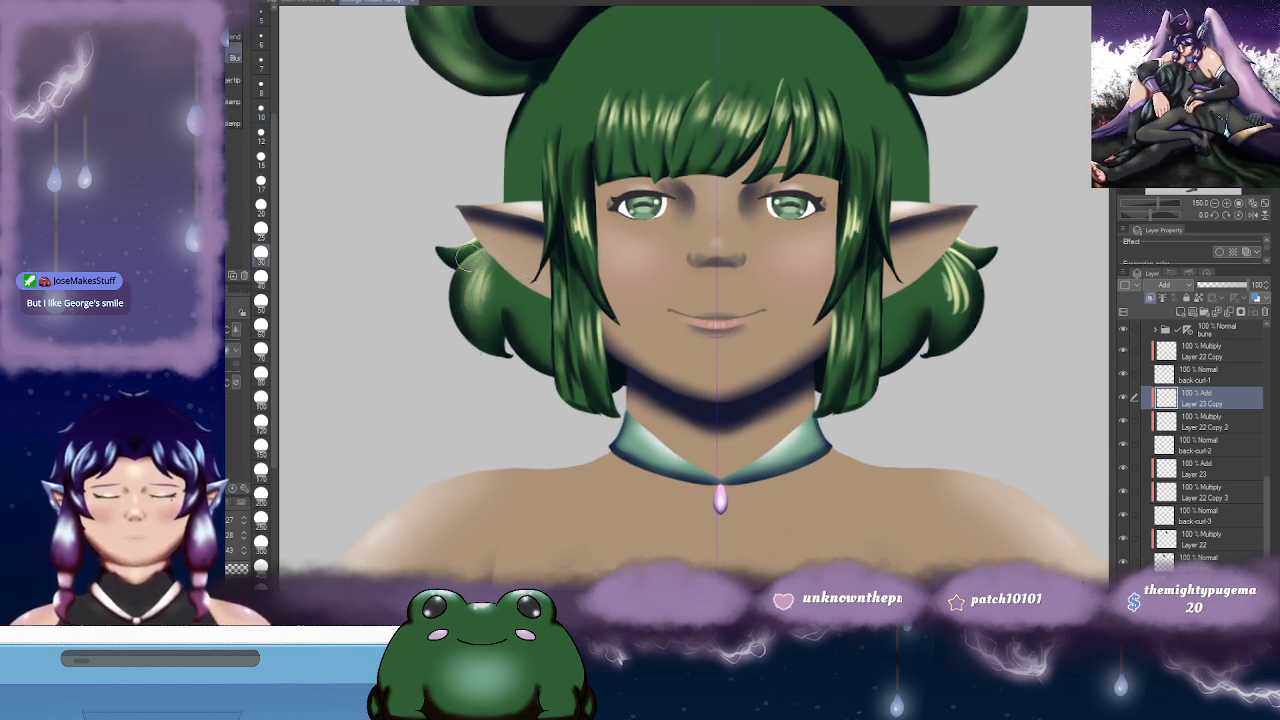
{"action": "left_click_drag", "start_coordinate": [996, 264], "coordinate": [809, 235]}
{"action": "mouse_move", "coordinate": [768, 296]}
{"action": "left_mouse_down"}
{"action": "mouse_move", "coordinate": [772, 232]}
{"action": "mouse_move", "coordinate": [757, 215]}
{"action": "mouse_move", "coordinate": [789, 271]}
{"action": "mouse_move", "coordinate": [762, 211]}
{"action": "mouse_move", "coordinate": [763, 317]}
{"action": "mouse_move", "coordinate": [755, 268]}
{"action": "mouse_move", "coordinate": [868, 274]}
{"action": "left_mouse_up"}
{"action": "left_click_drag", "start_coordinate": [932, 183], "coordinate": [884, 336]}
{"action": "scroll", "coordinate": [894, 324], "scroll_direction": "down", "scroll_amount": 2}
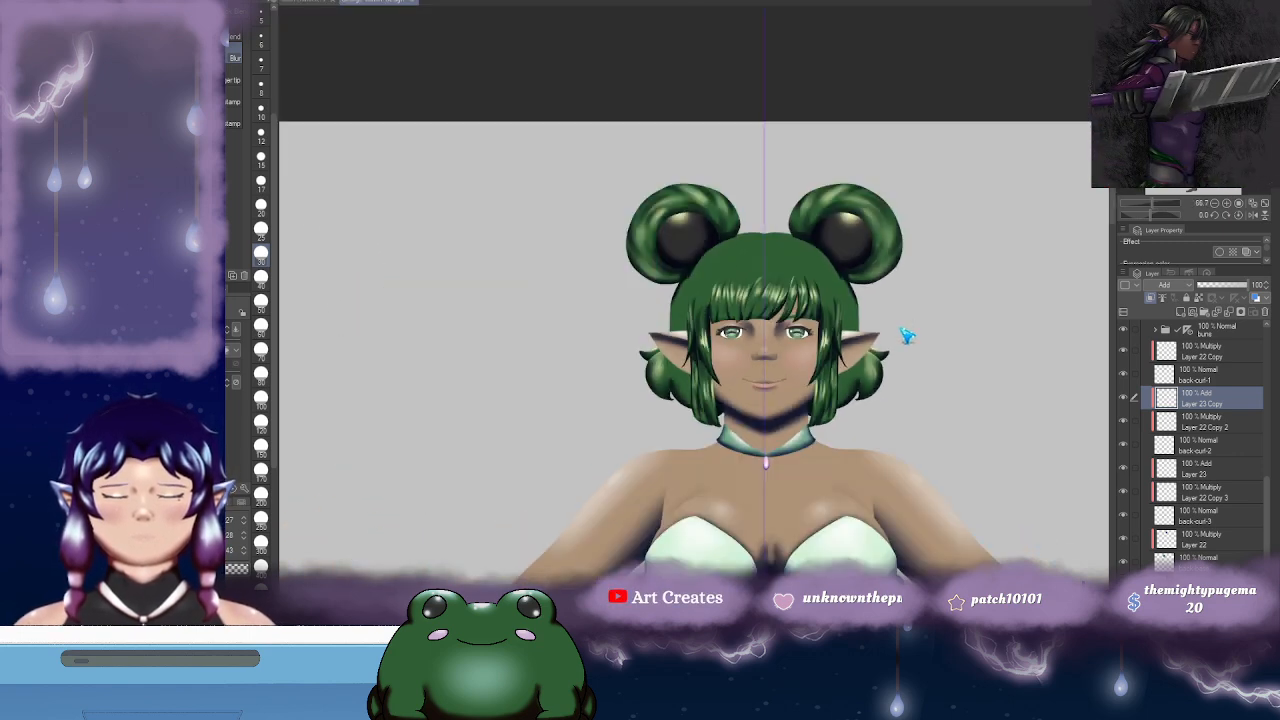
{"action": "scroll", "coordinate": [900, 328], "scroll_direction": "up", "scroll_amount": 1}
{"action": "left_click_drag", "start_coordinate": [912, 342], "coordinate": [932, 257]}
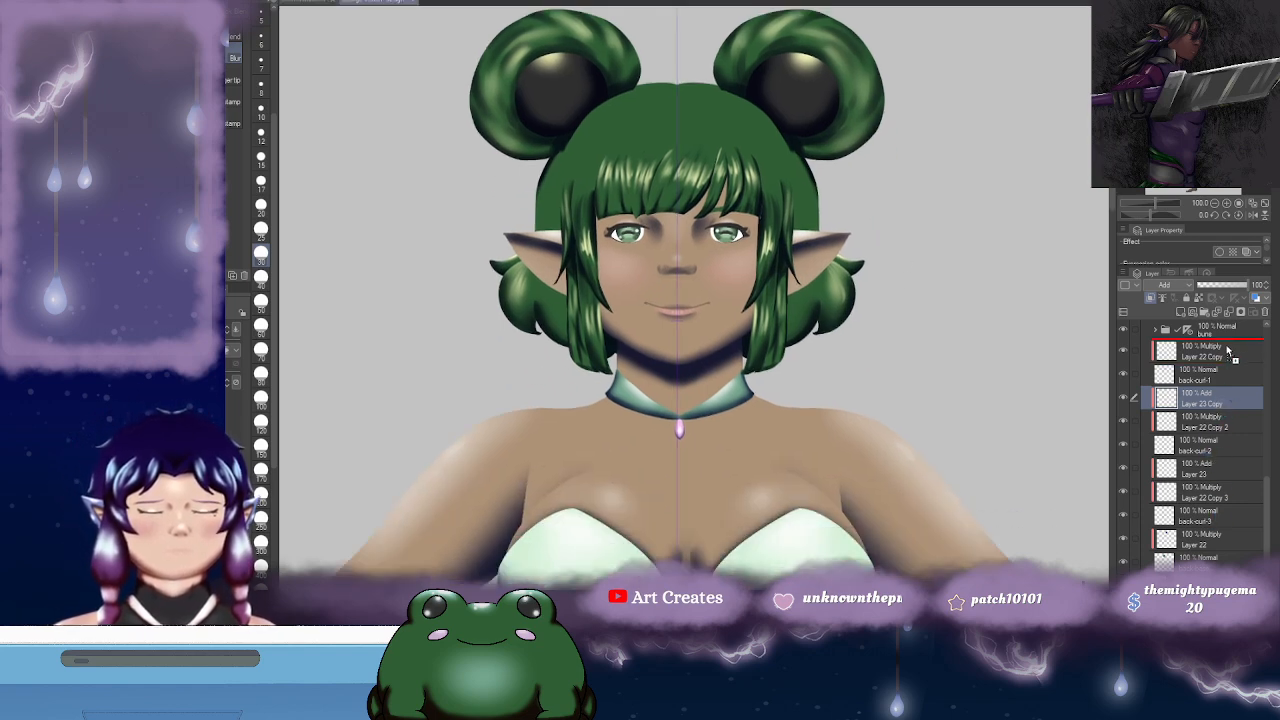
- Copy the Add layer above back-curl-1's Multiply layer and paint a light highlight on that curl with the brush at size 15
{"action": "left_click_drag", "start_coordinate": [1229, 348], "coordinate": [1233, 352]}
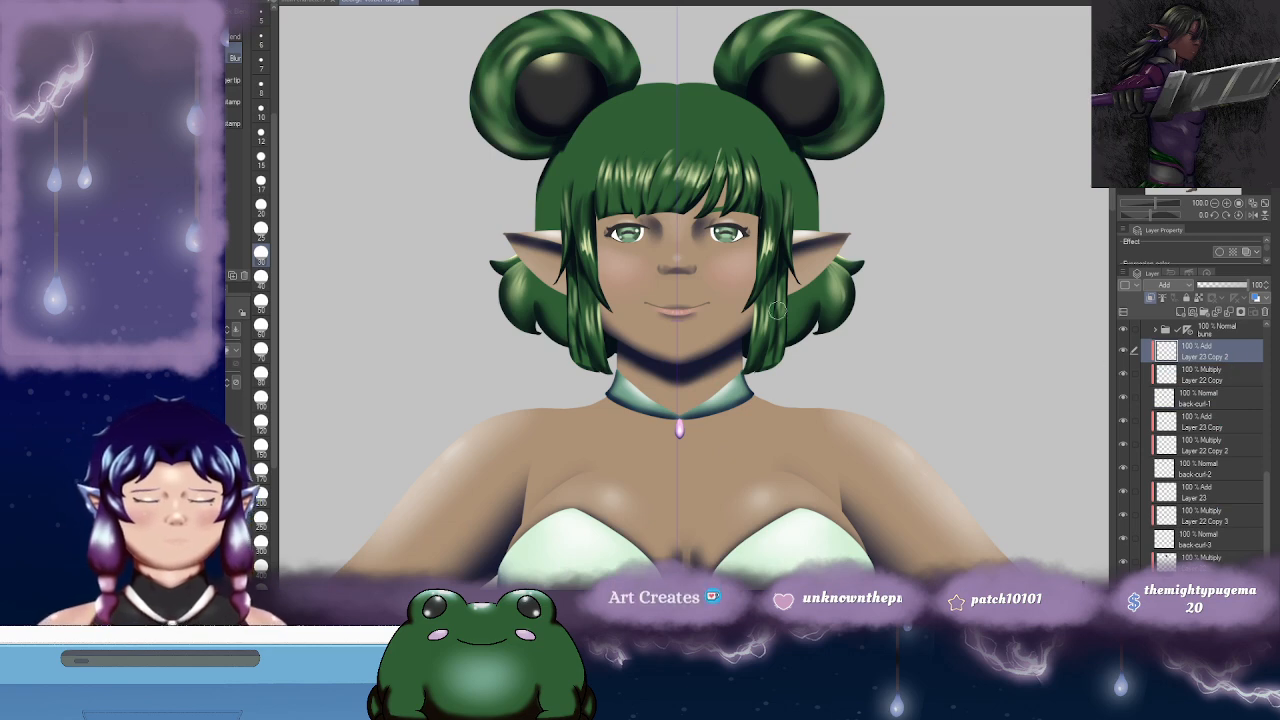
{"action": "key", "text": "b"}
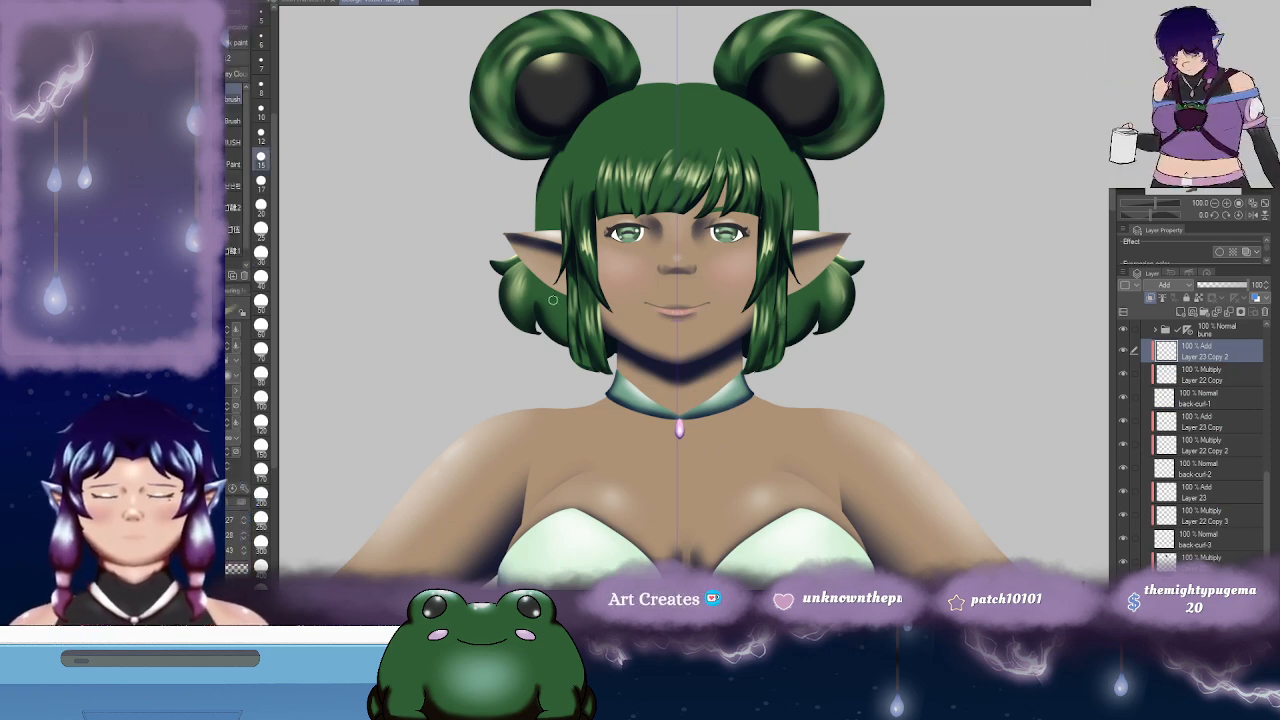
{"action": "mouse_move", "coordinate": [552, 299]}
{"action": "left_mouse_down"}
{"action": "mouse_move", "coordinate": [557, 320]}
{"action": "mouse_move", "coordinate": [560, 308]}
{"action": "left_mouse_up"}
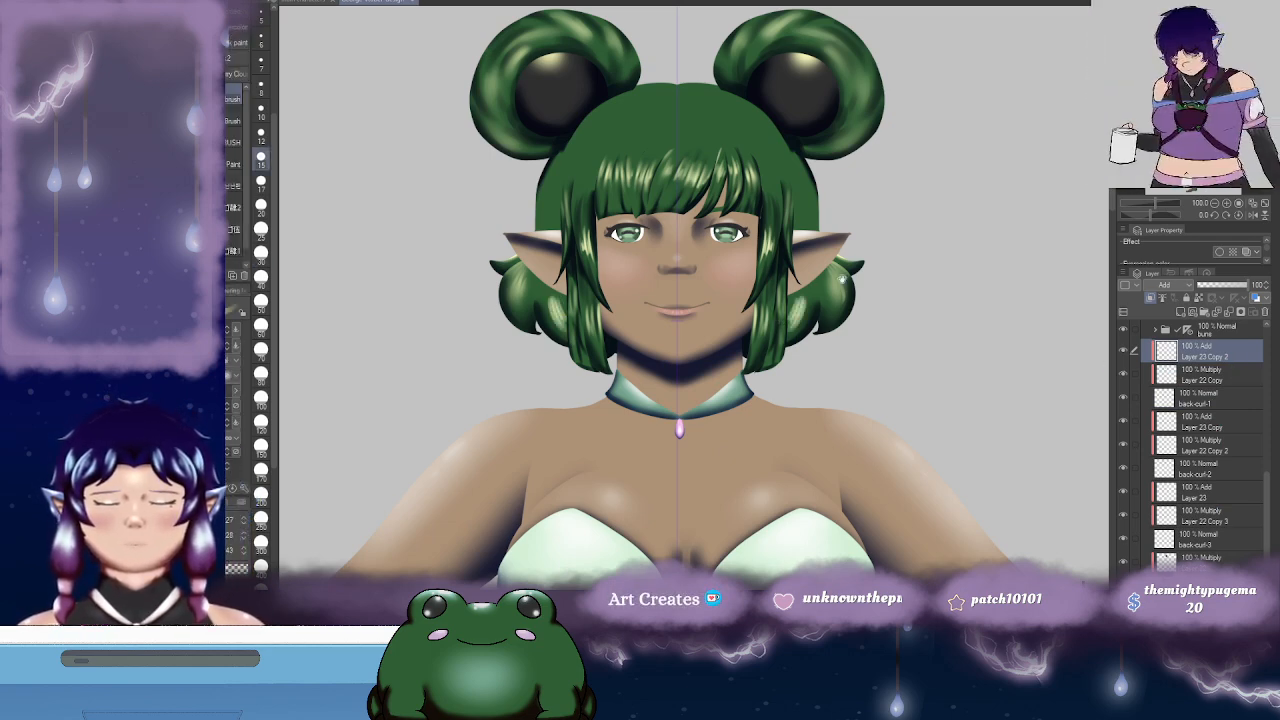
- Soften back-curl-1's highlights on both sides with Blur at size 80
{"action": "left_click_drag", "start_coordinate": [838, 278], "coordinate": [824, 258]}
{"action": "key", "text": "j"}
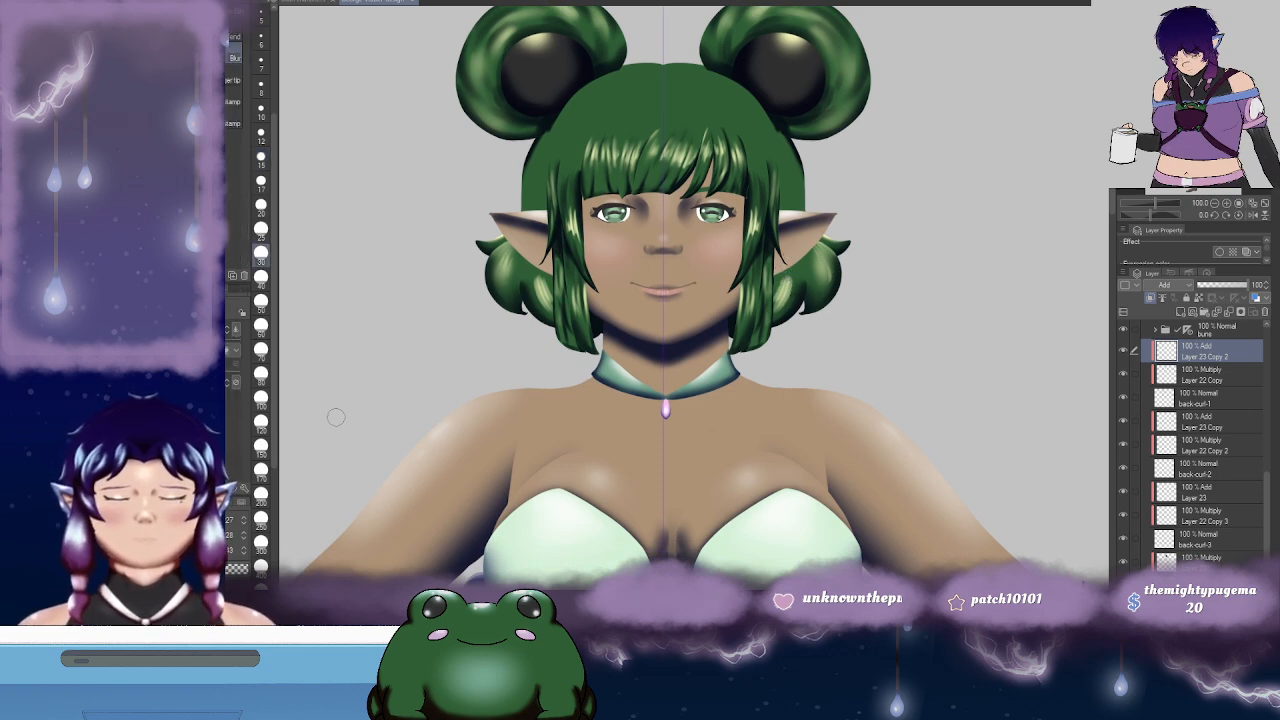
{"action": "left_click", "coordinate": [261, 376]}
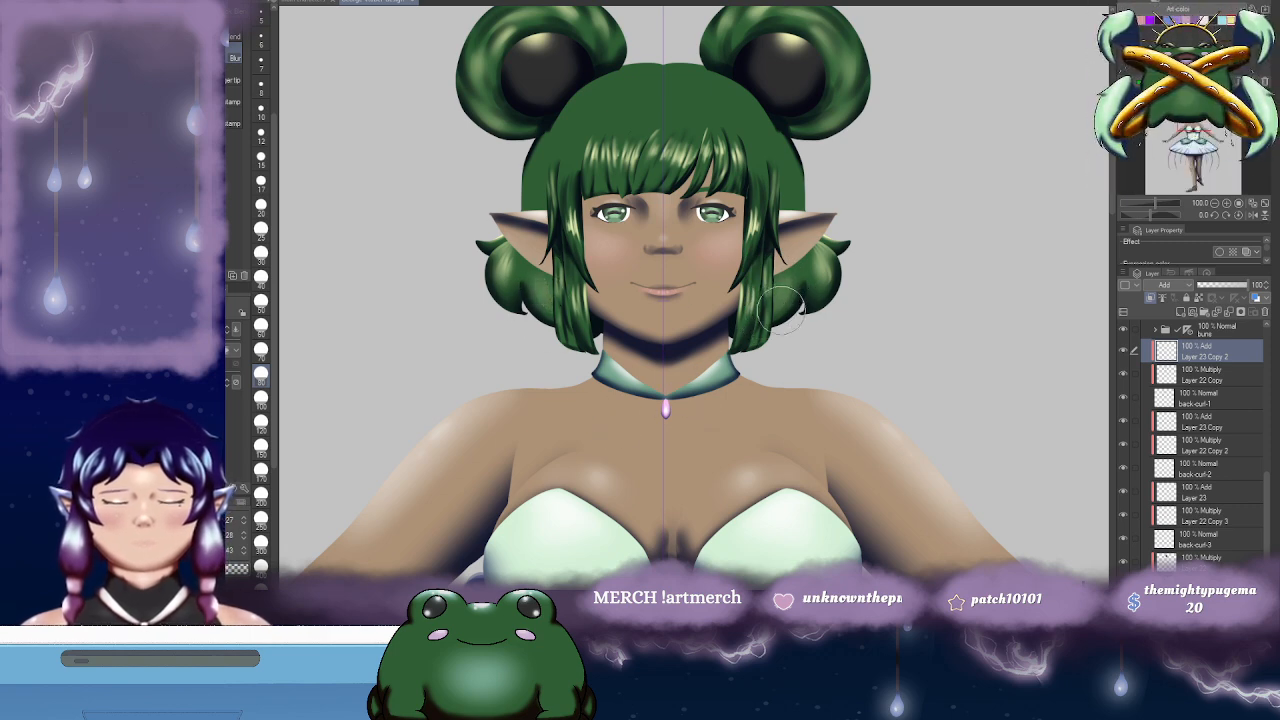
{"action": "mouse_move", "coordinate": [946, 266]}
{"action": "left_mouse_down"}
{"action": "mouse_move", "coordinate": [930, 357]}
{"action": "mouse_move", "coordinate": [930, 257]}
{"action": "left_mouse_up"}
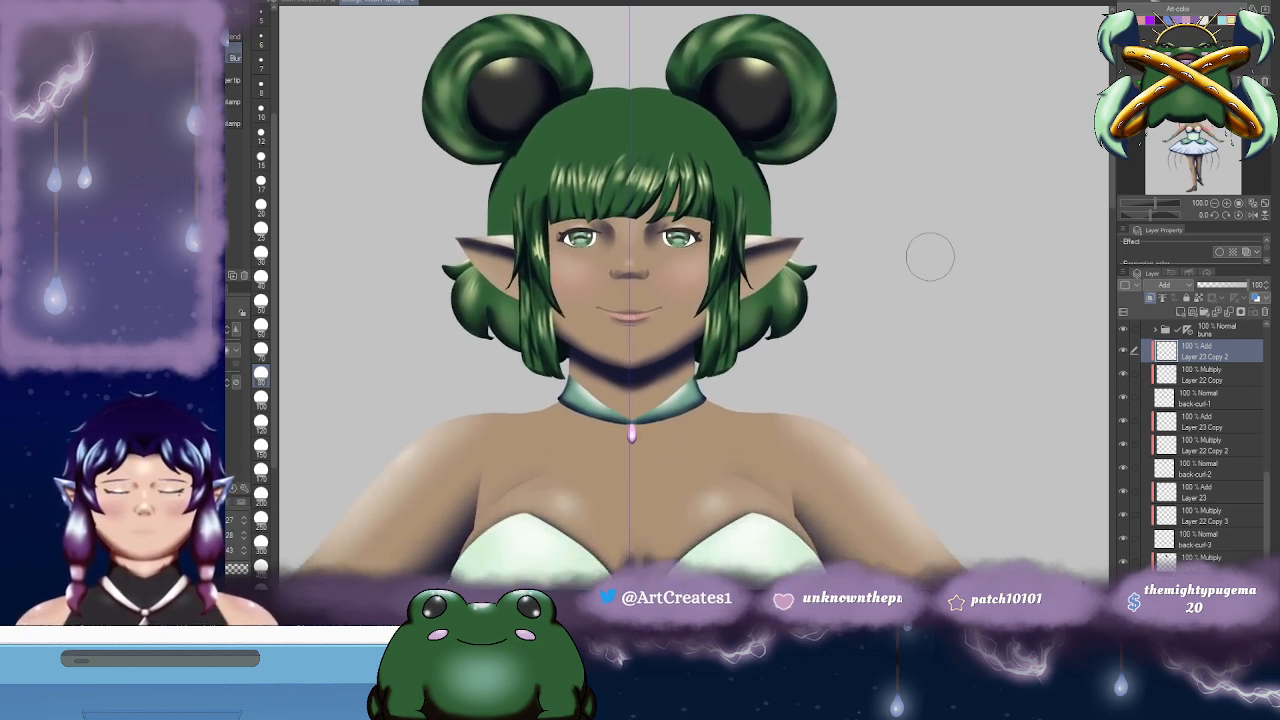
{"action": "left_click_drag", "start_coordinate": [822, 346], "coordinate": [816, 289]}
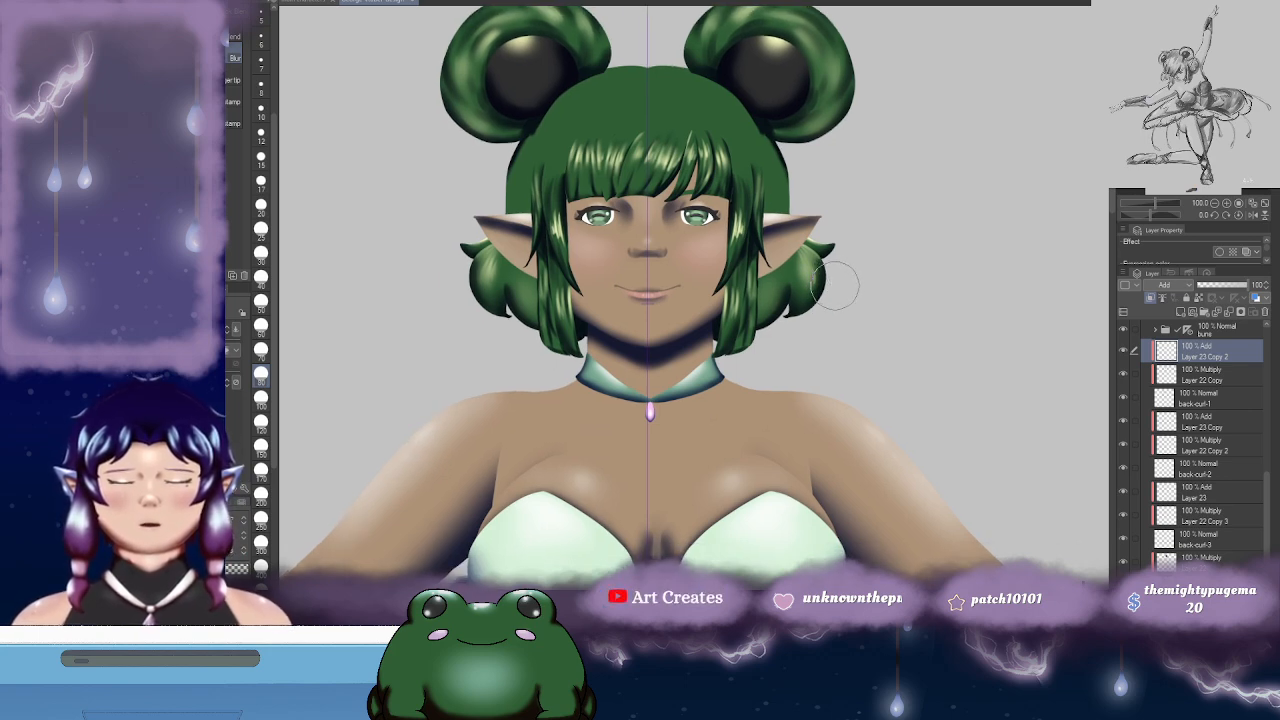
{"action": "left_click_drag", "start_coordinate": [819, 251], "coordinate": [834, 281]}
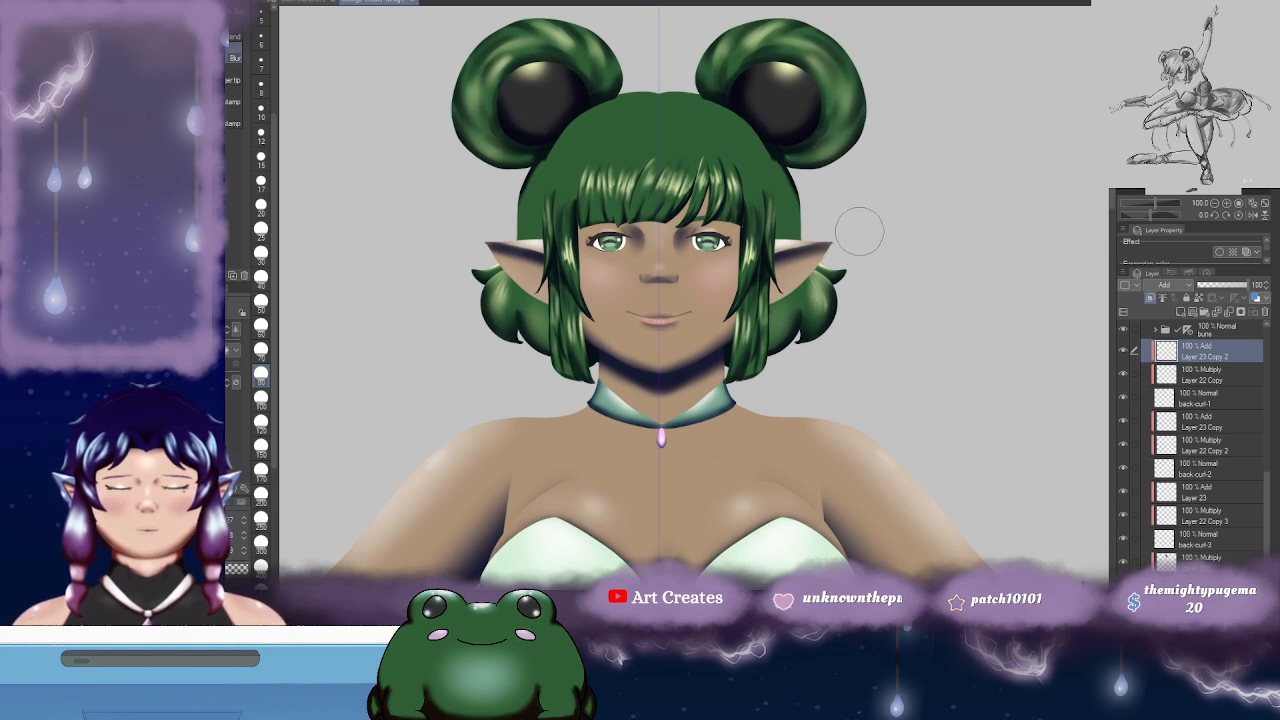
{"action": "left_click_drag", "start_coordinate": [860, 231], "coordinate": [880, 236]}
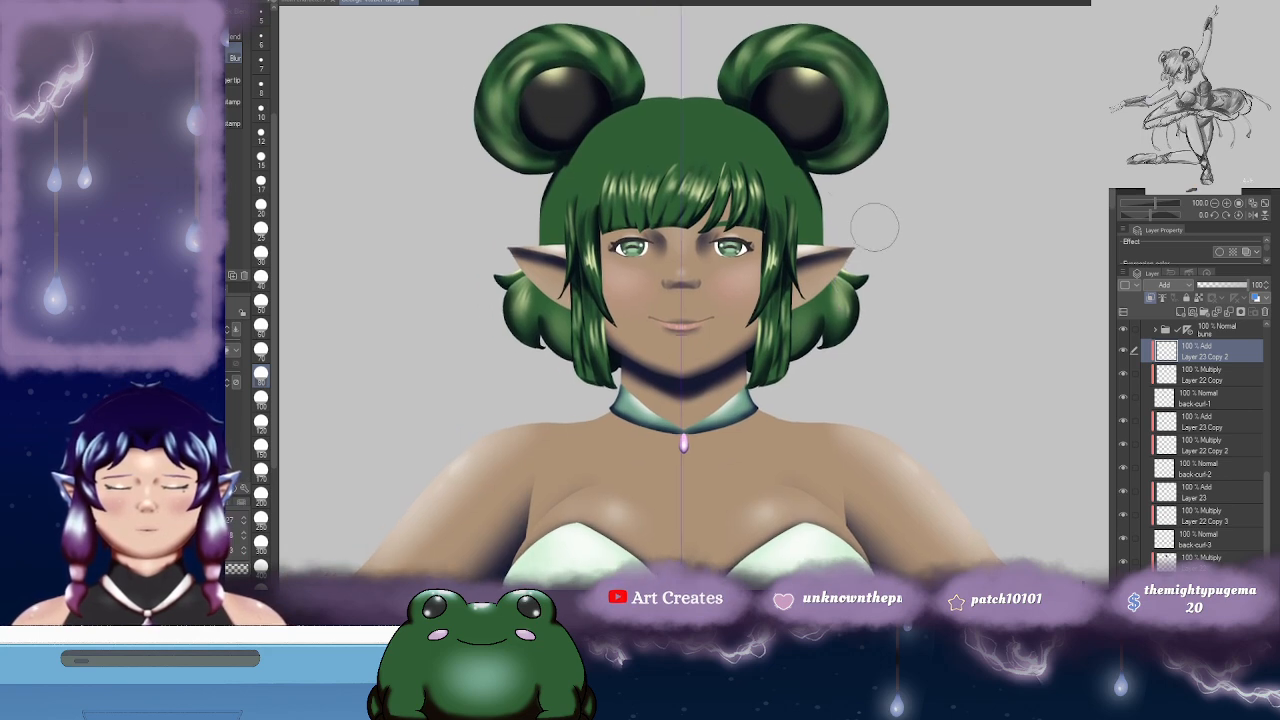
- Select the Multiply layer above side-1 and soften the side hair's shadow with Blur at size 17
{"action": "left_click", "coordinate": [594, 210], "text": "ctrl"}
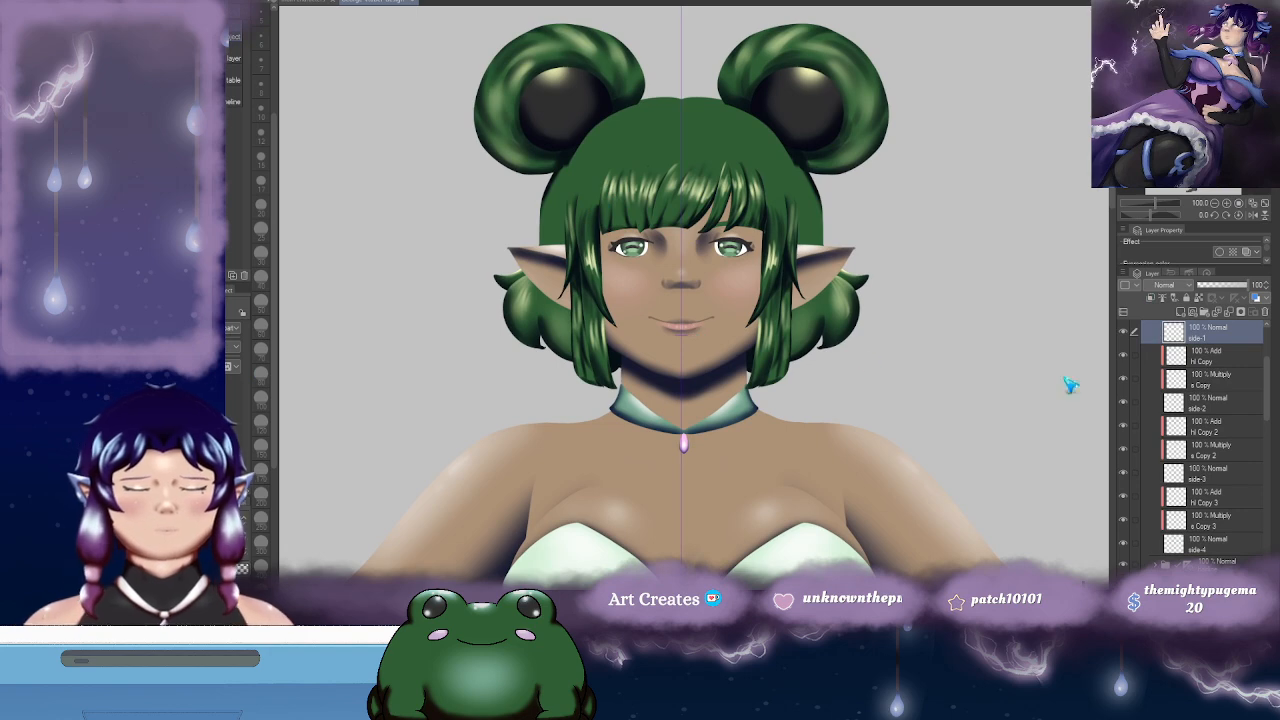
{"action": "scroll", "coordinate": [1266, 400], "scroll_direction": "up", "scroll_amount": 3}
{"action": "left_click", "coordinate": [1233, 440]}
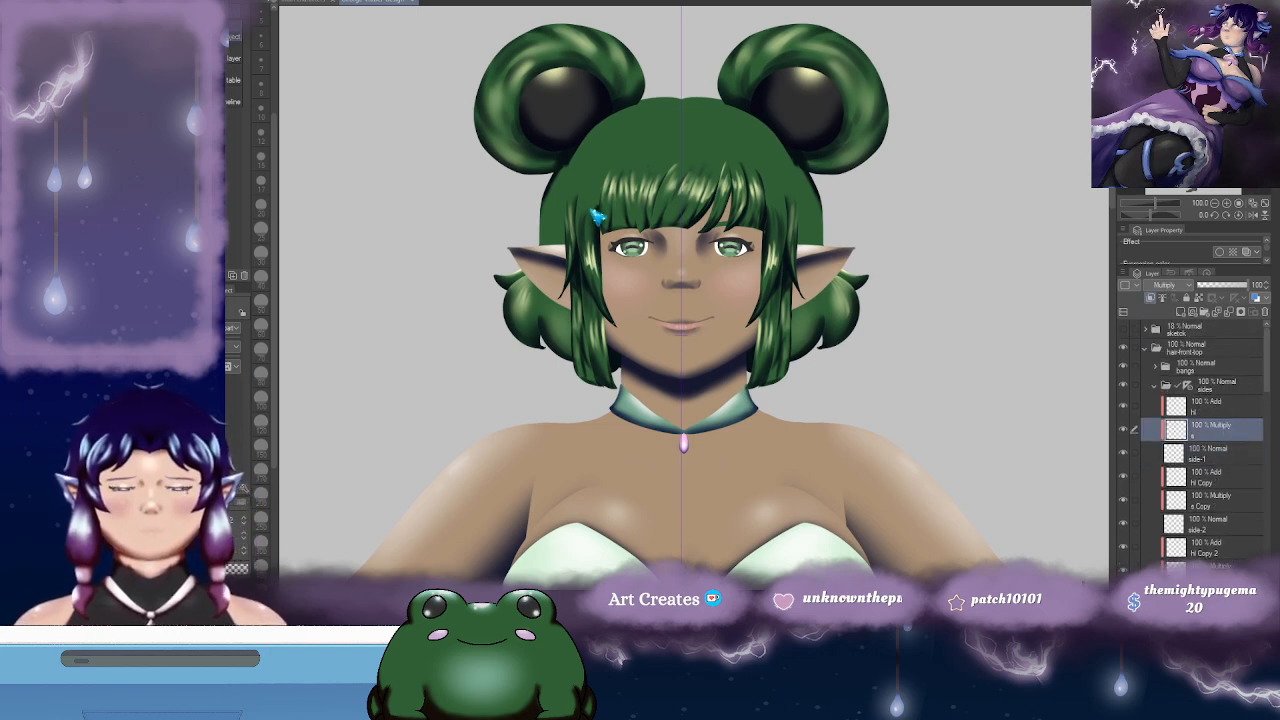
{"action": "scroll", "coordinate": [585, 222], "scroll_direction": "up", "scroll_amount": 3}
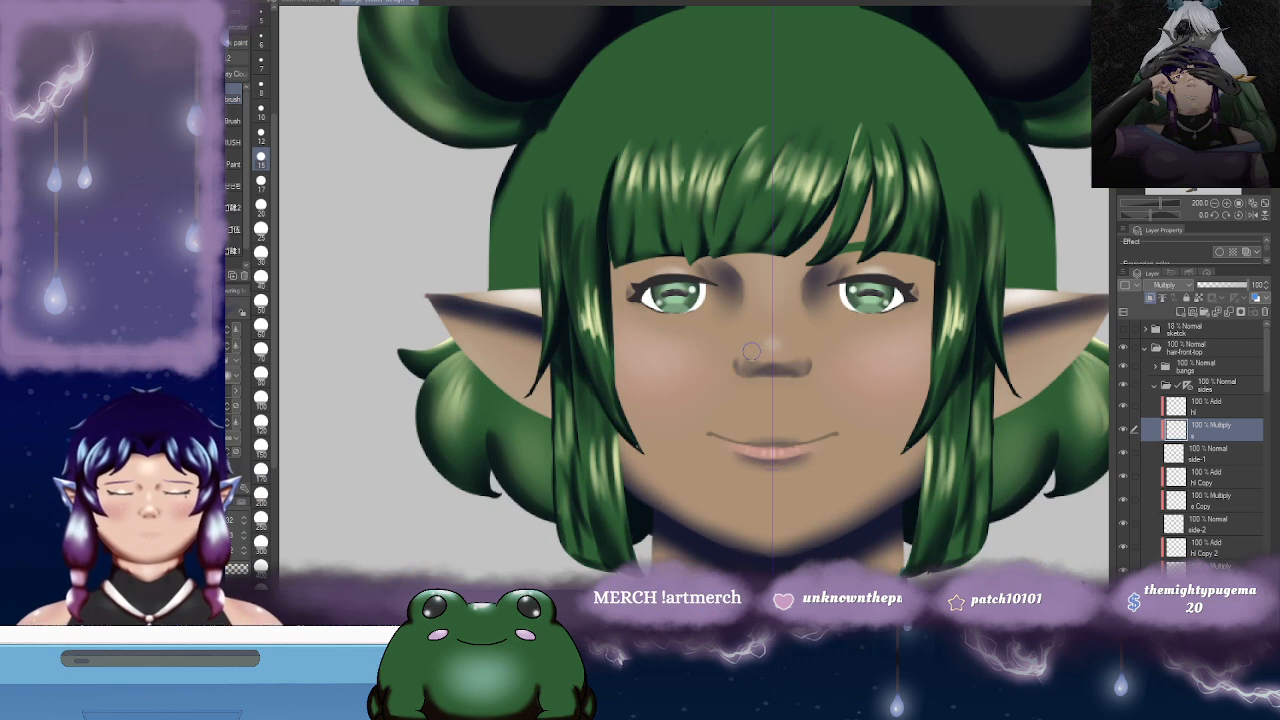
{"action": "left_click_drag", "start_coordinate": [753, 337], "coordinate": [671, 337]}
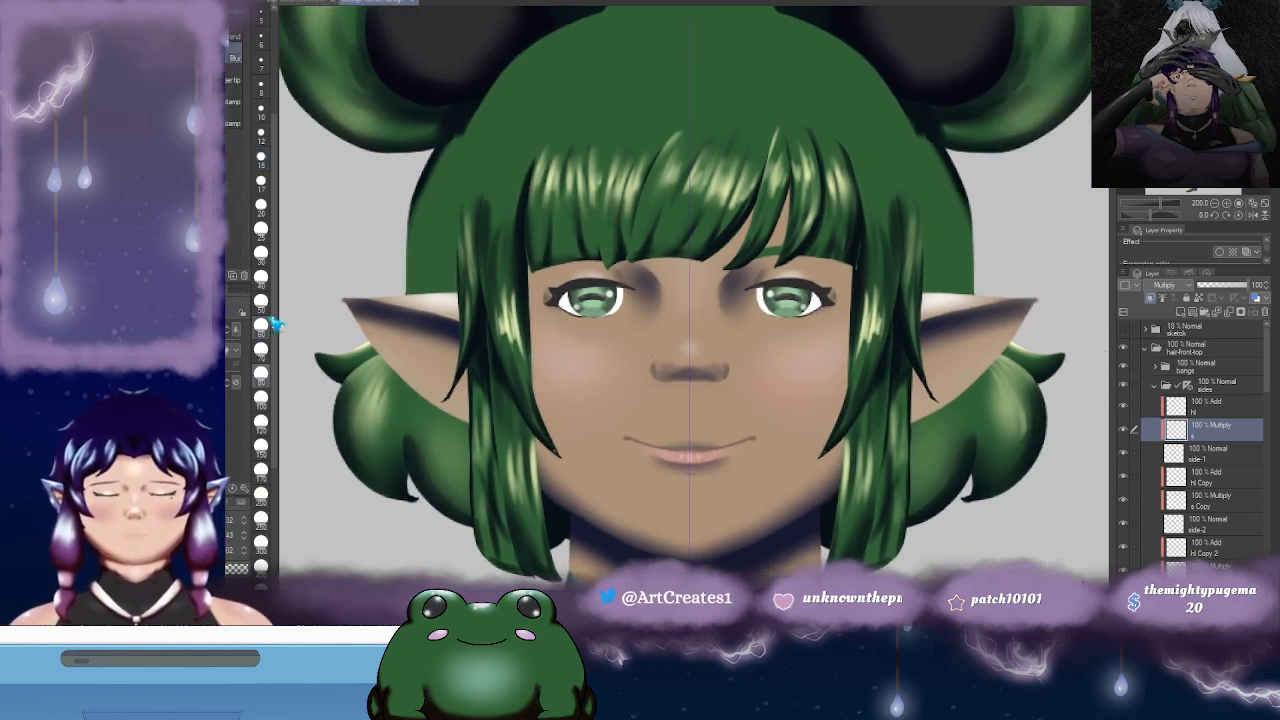
{"action": "left_click", "coordinate": [261, 276]}
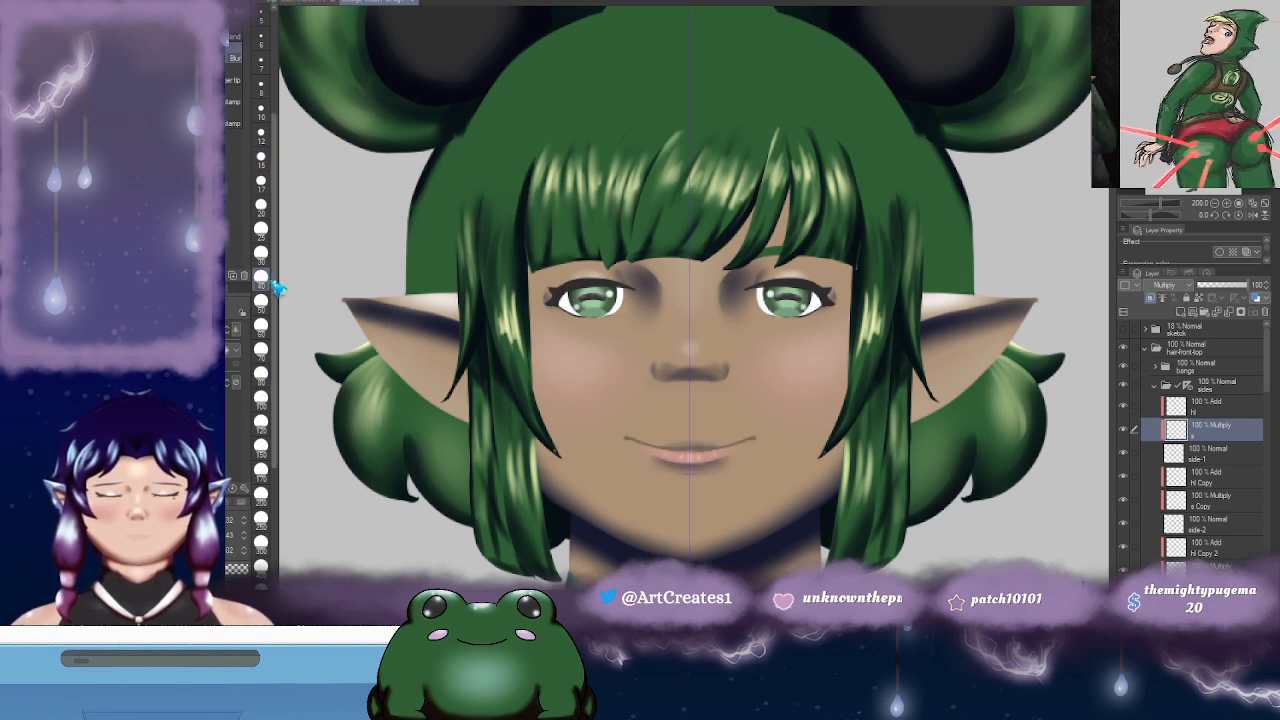
{"action": "left_click", "coordinate": [261, 181]}
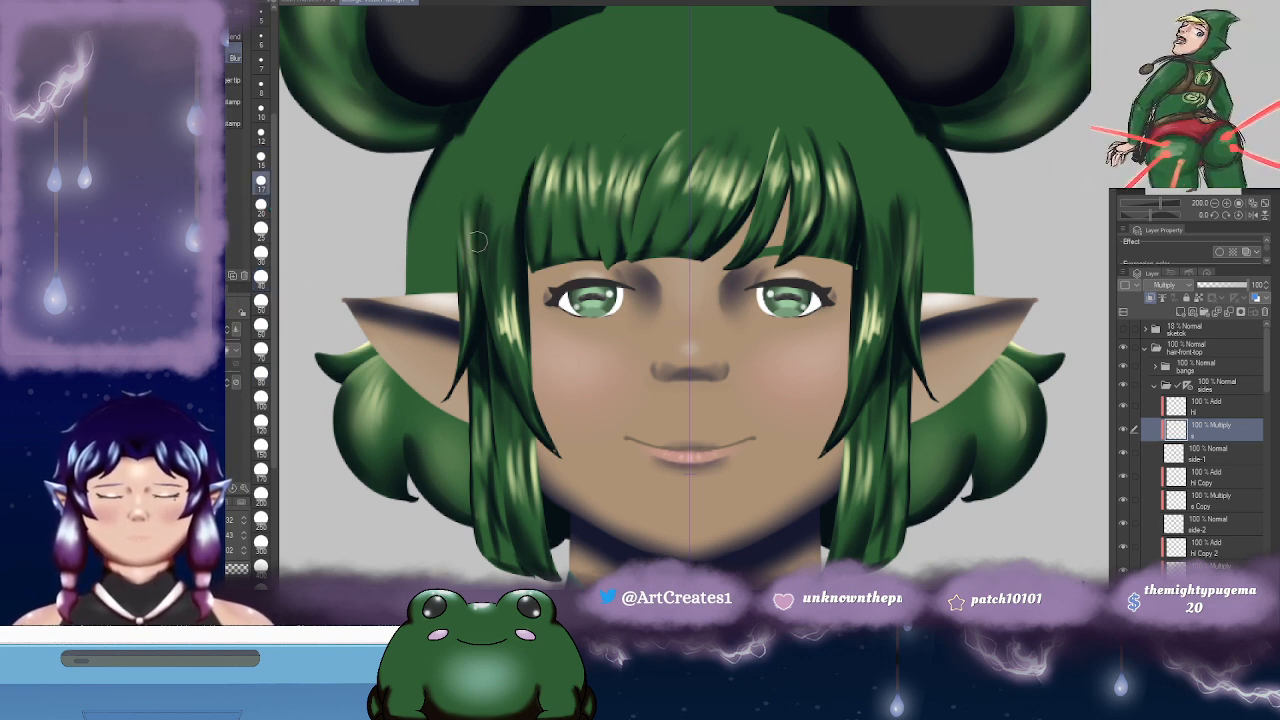
{"action": "left_click_drag", "start_coordinate": [865, 179], "coordinate": [812, 180]}
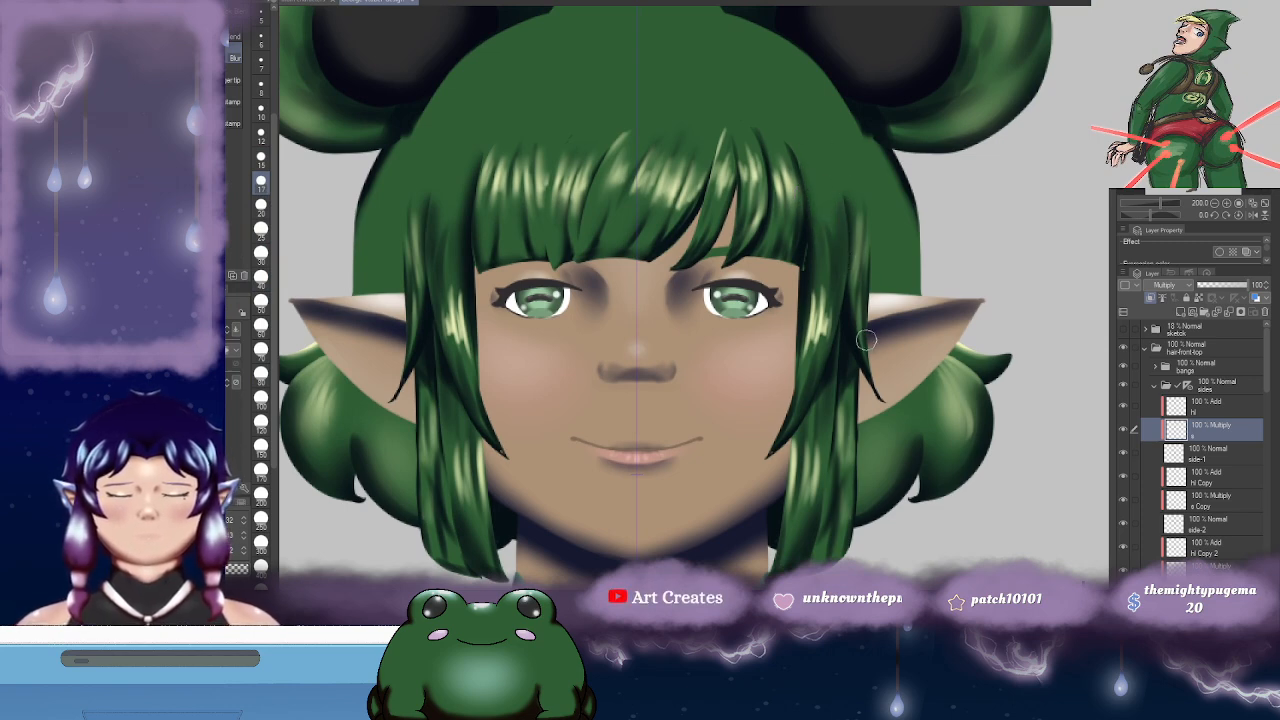
{"action": "scroll", "coordinate": [866, 341], "scroll_direction": "down", "scroll_amount": 2}
{"action": "scroll", "coordinate": [987, 357], "scroll_direction": "up", "scroll_amount": 1}
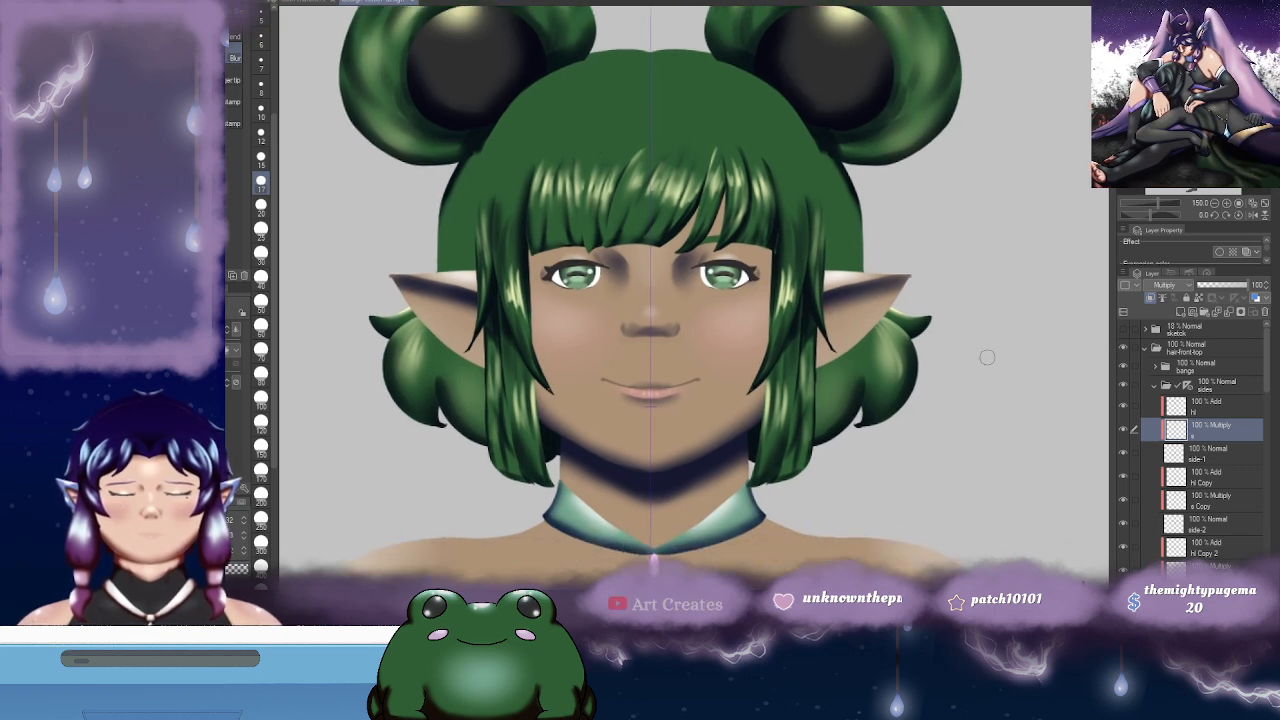
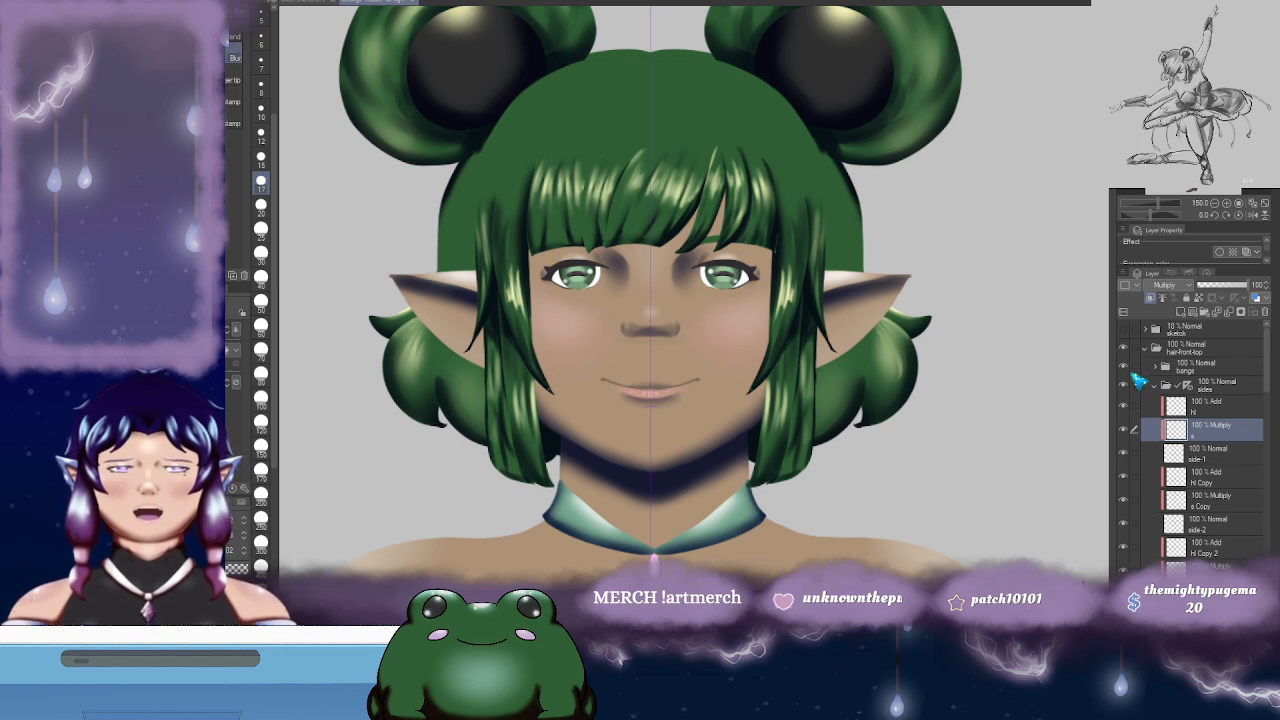
- Collapse the sides layer group
{"action": "left_click_drag", "start_coordinate": [912, 167], "coordinate": [820, 302]}
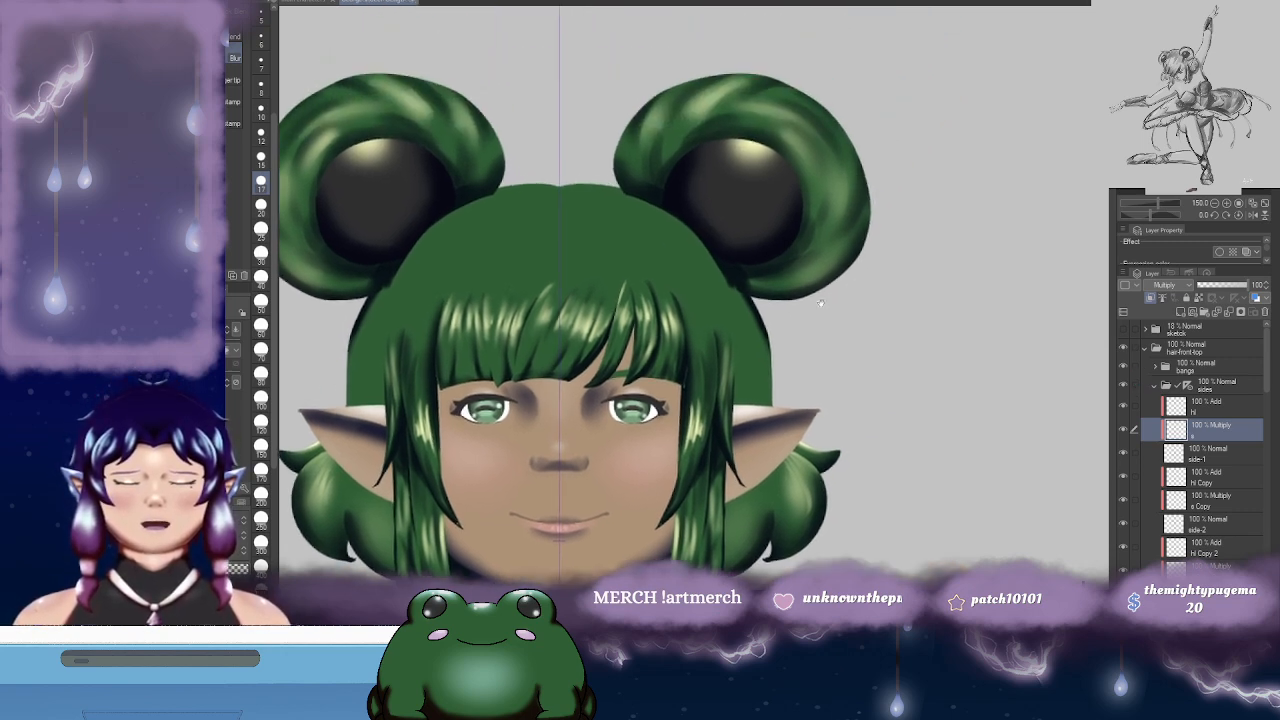
{"action": "scroll", "coordinate": [762, 337], "scroll_direction": "down", "scroll_amount": 5}
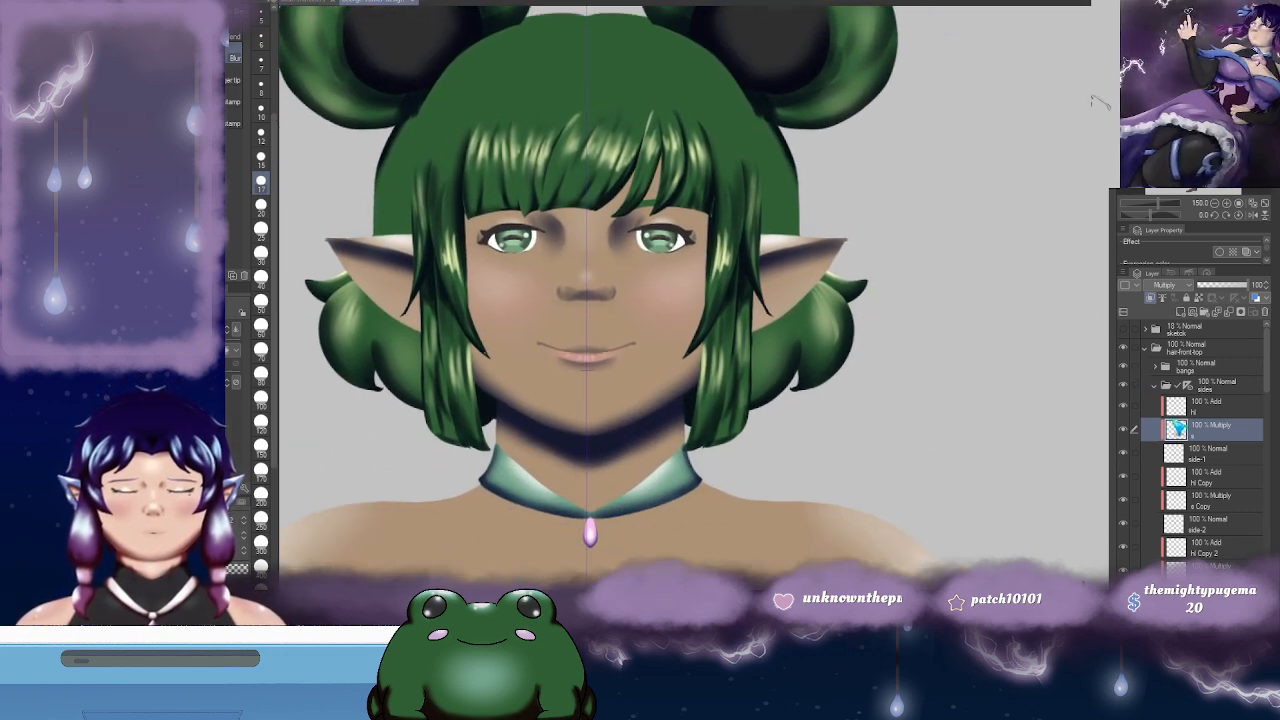
{"action": "left_click", "coordinate": [1158, 385]}
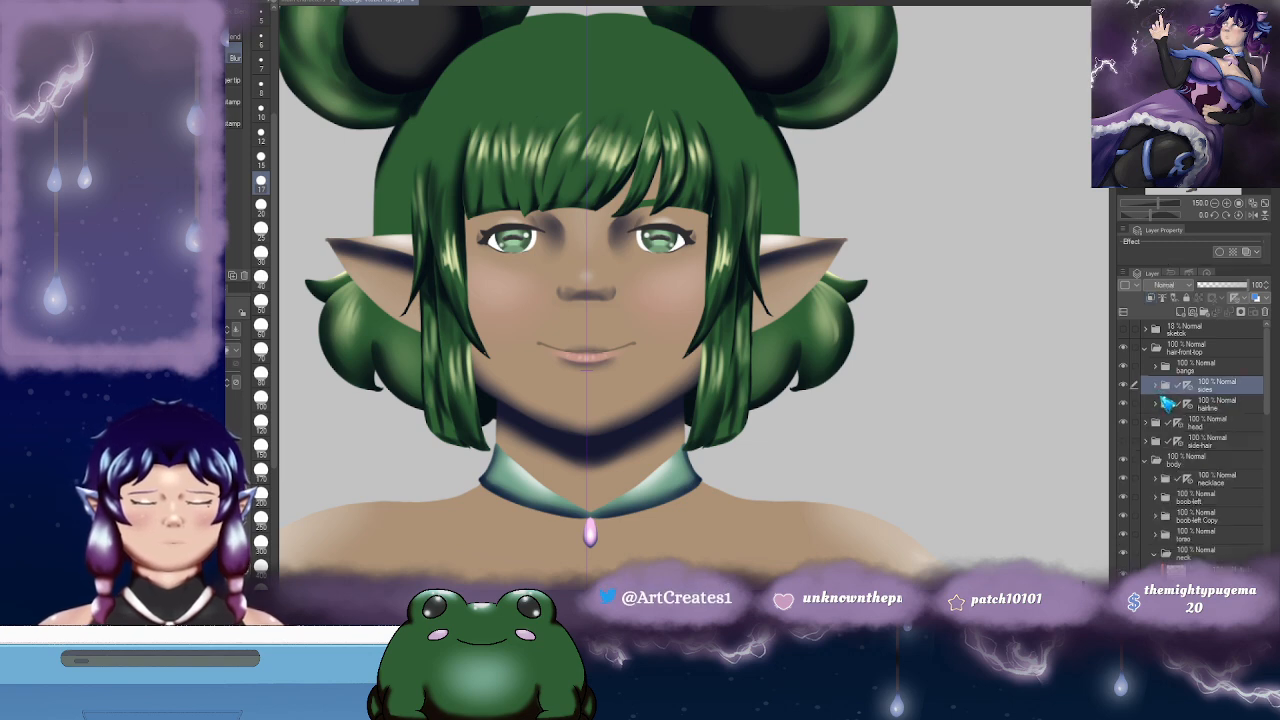
- Go to the back hair's layers, select the Multiply layer above back-curl-3, and set the brush to size 12
{"action": "scroll", "coordinate": [916, 313], "scroll_direction": "up", "scroll_amount": 3}
{"action": "scroll", "coordinate": [916, 313], "scroll_direction": "left", "scroll_amount": 3}
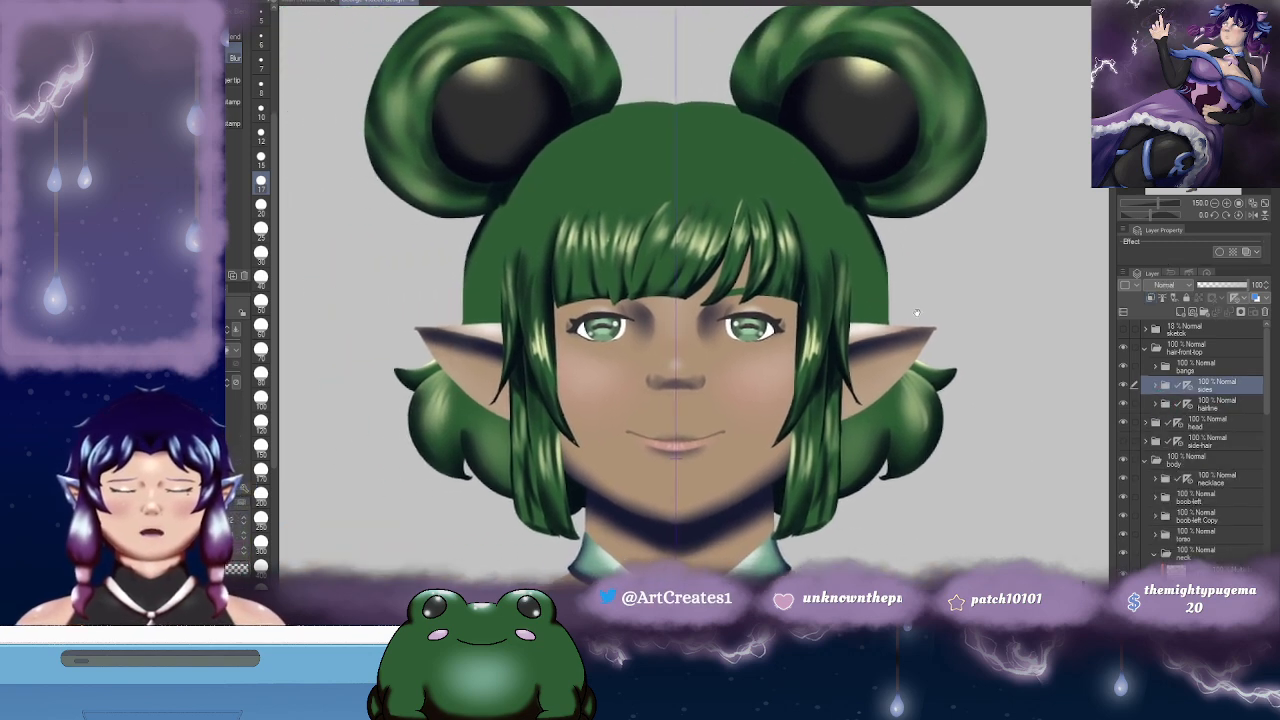
{"action": "scroll", "coordinate": [916, 313], "scroll_direction": "right", "scroll_amount": 1}
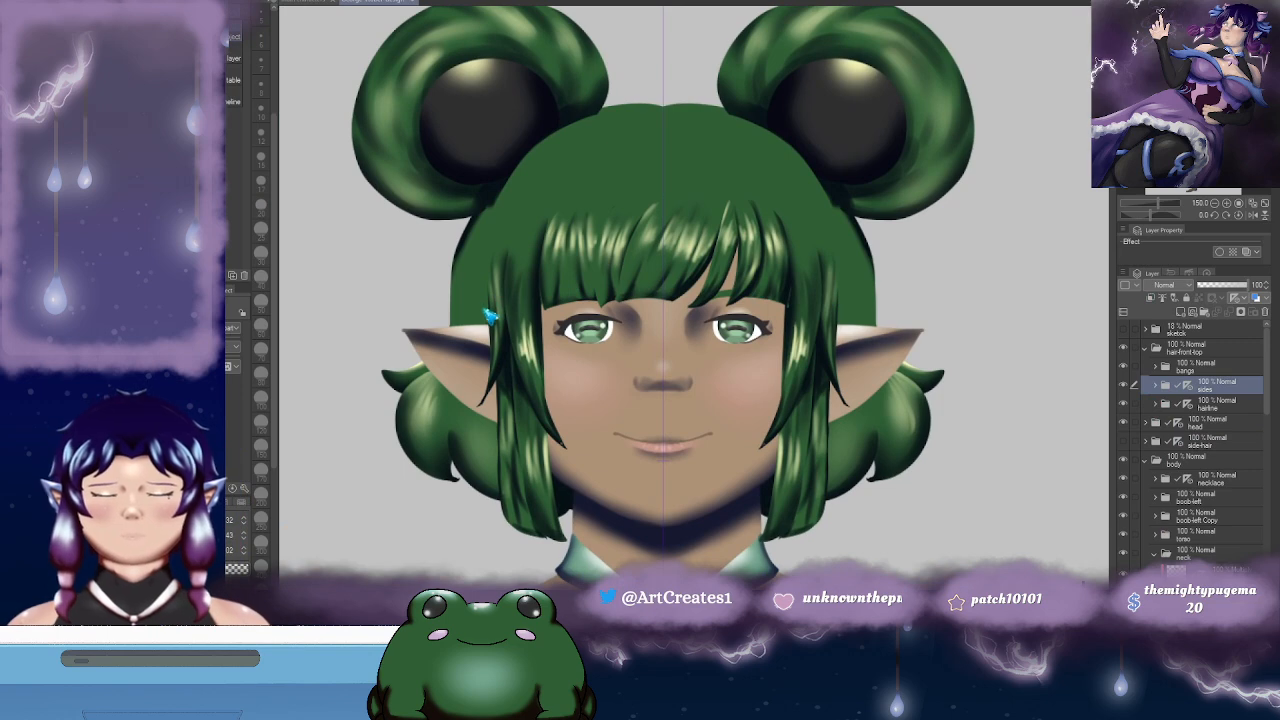
{"action": "left_click", "coordinate": [494, 317], "text": "ctrl+shift"}
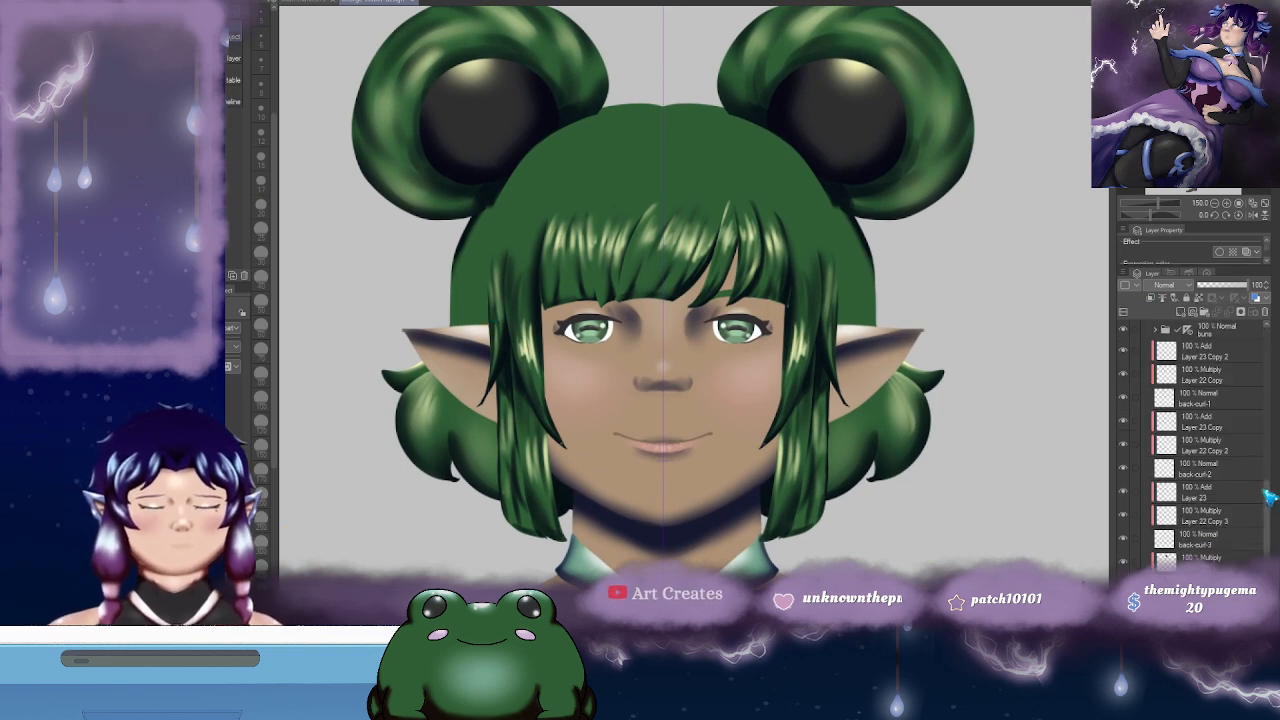
{"action": "scroll", "coordinate": [1195, 489], "scroll_direction": "down", "scroll_amount": 1}
{"action": "left_click", "coordinate": [1200, 515]}
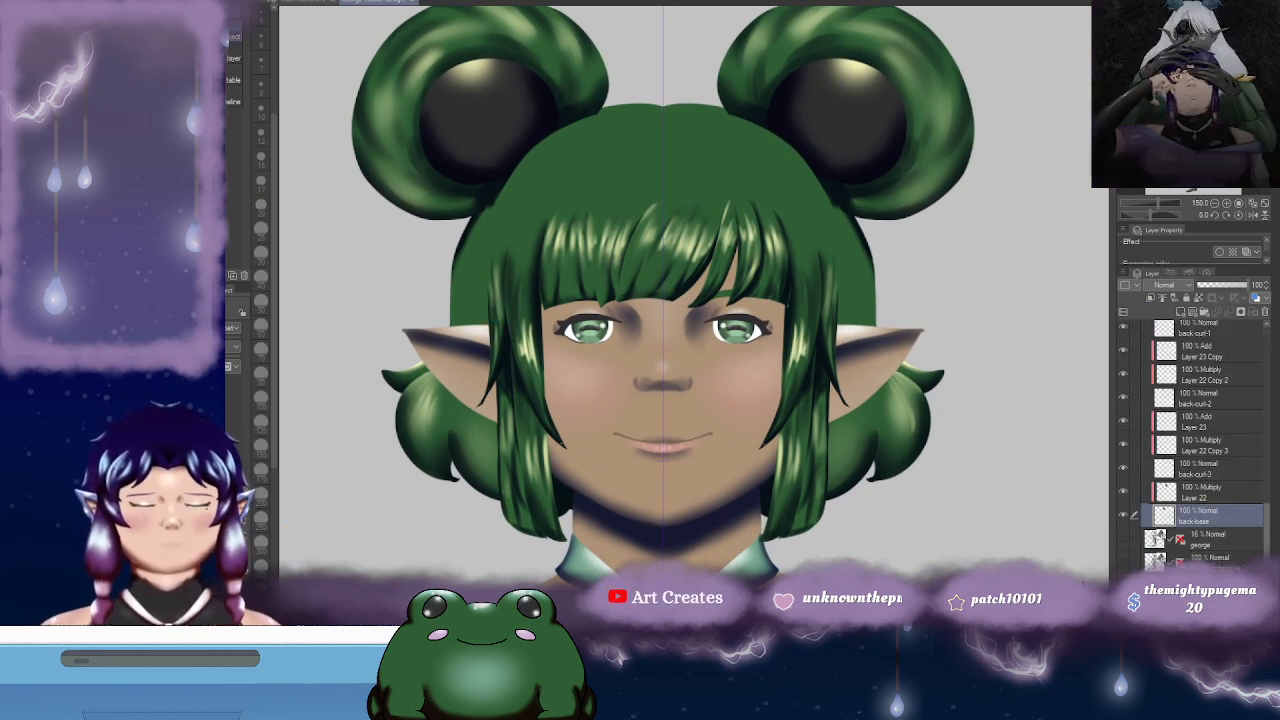
{"action": "left_click", "coordinate": [1205, 491]}
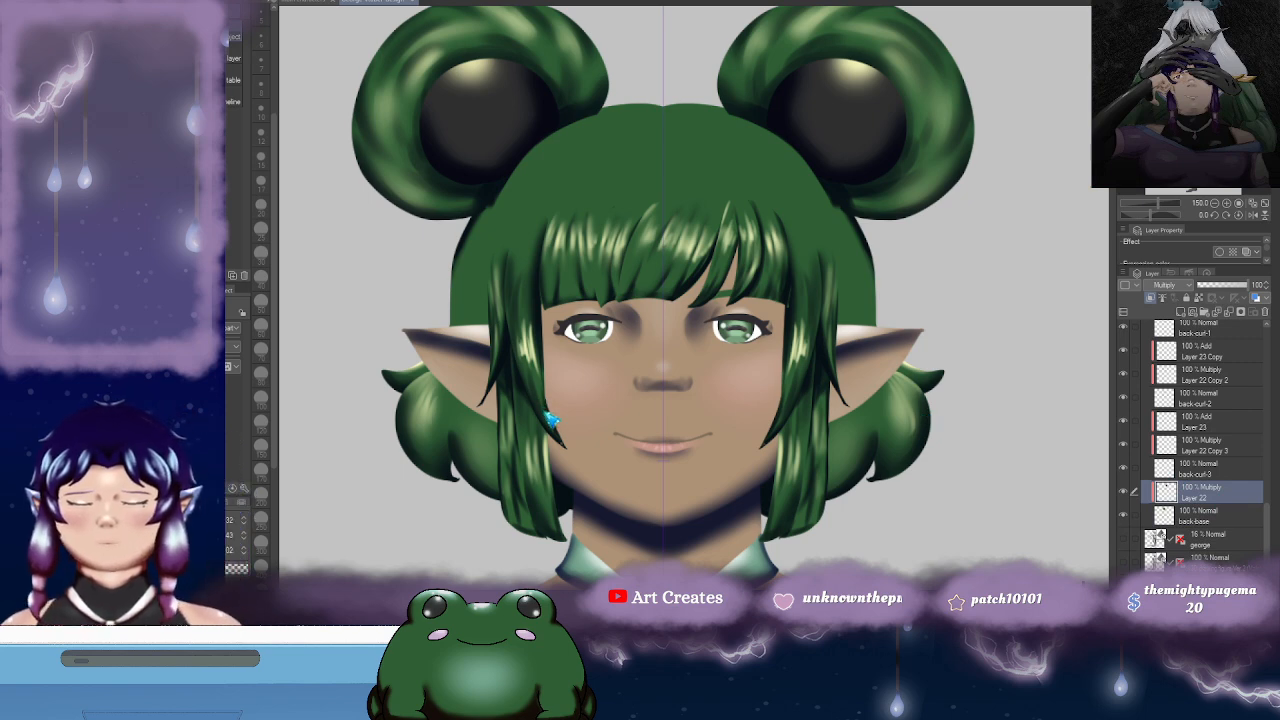
{"action": "key", "text": "p"}
{"action": "left_click", "coordinate": [1222, 450]}
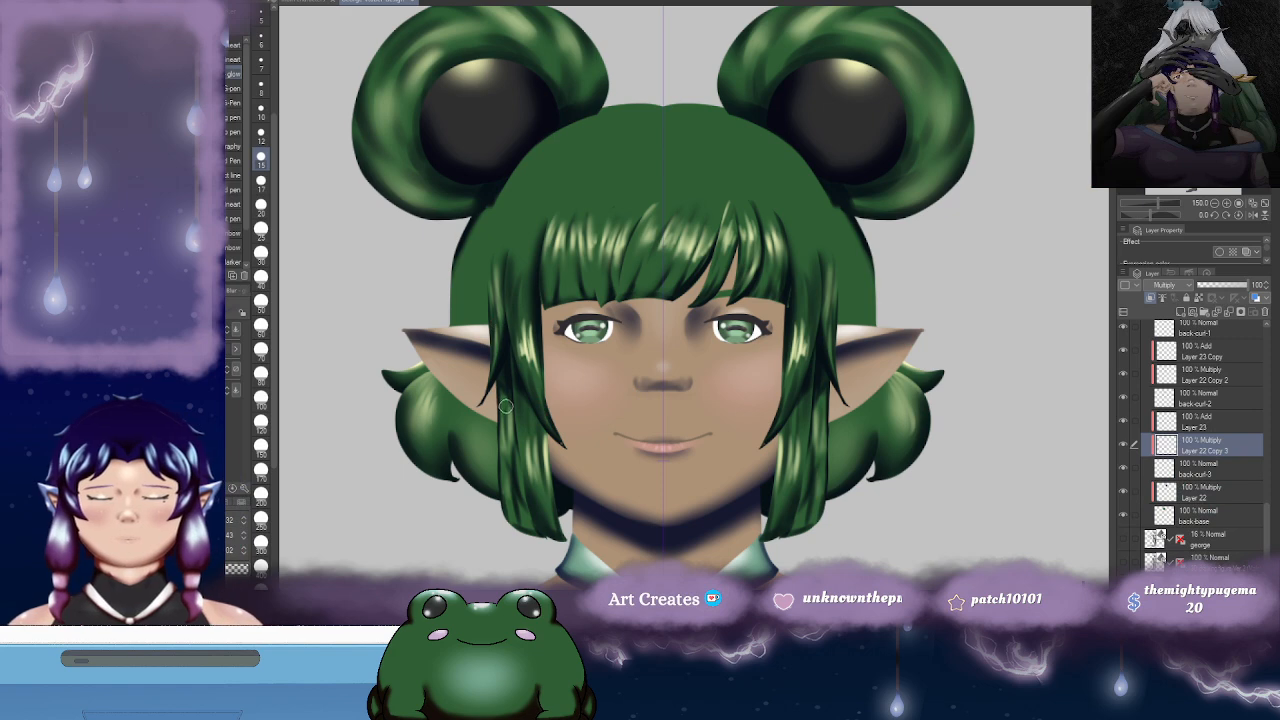
{"action": "left_click_drag", "start_coordinate": [505, 408], "coordinate": [497, 378]}
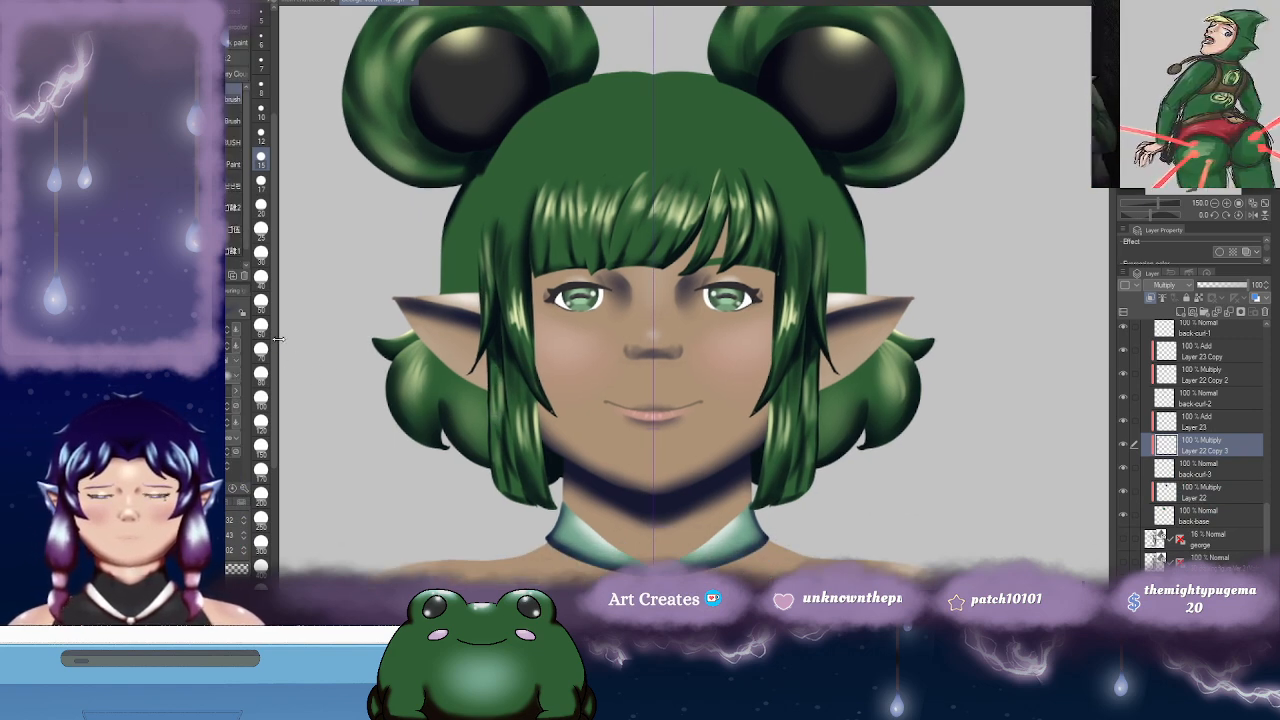
{"action": "left_click", "coordinate": [262, 260]}
{"action": "left_click_drag", "start_coordinate": [494, 333], "coordinate": [478, 275]}
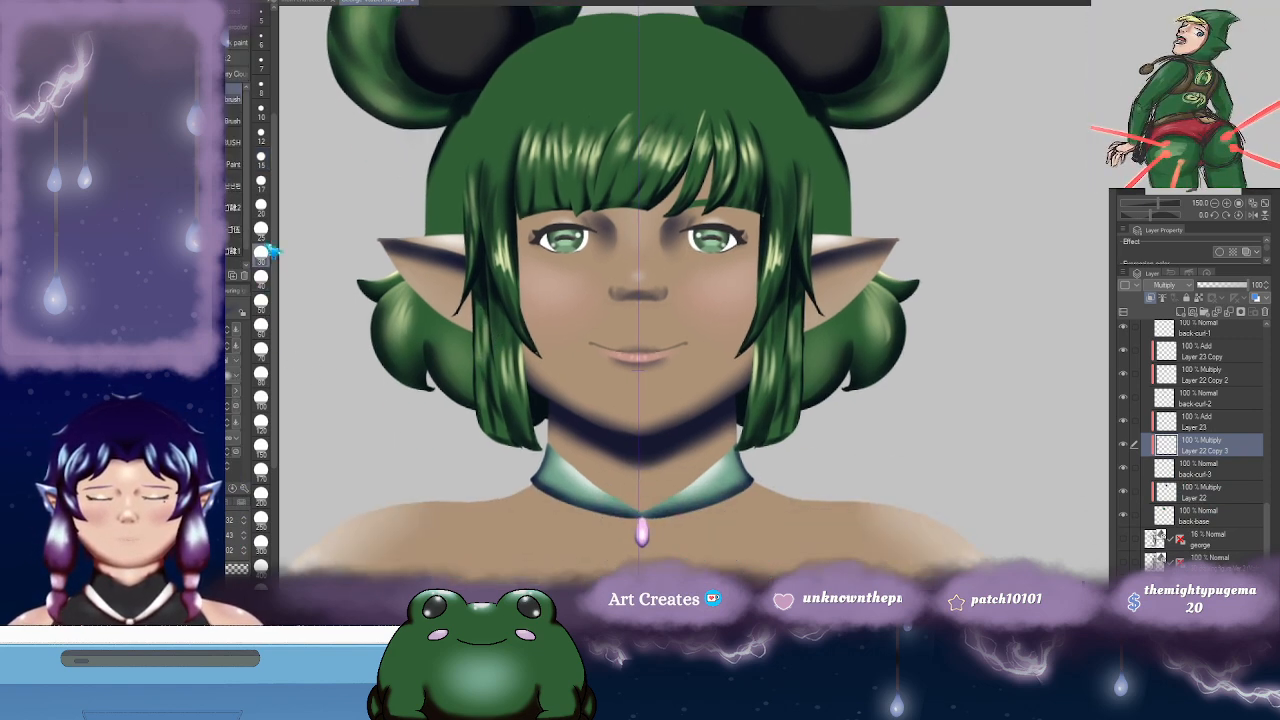
{"action": "left_click", "coordinate": [261, 131]}
{"action": "left_click_drag", "start_coordinate": [470, 355], "coordinate": [462, 327]}
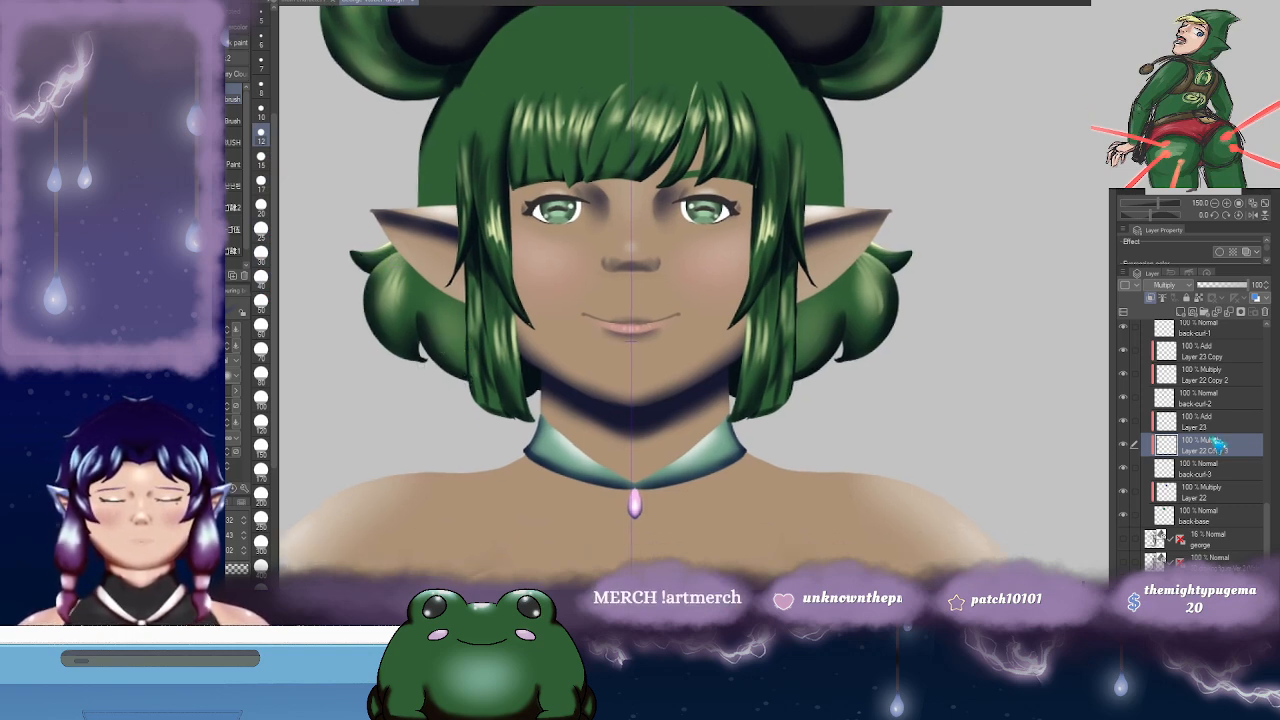
{"action": "left_click", "coordinate": [1224, 376]}
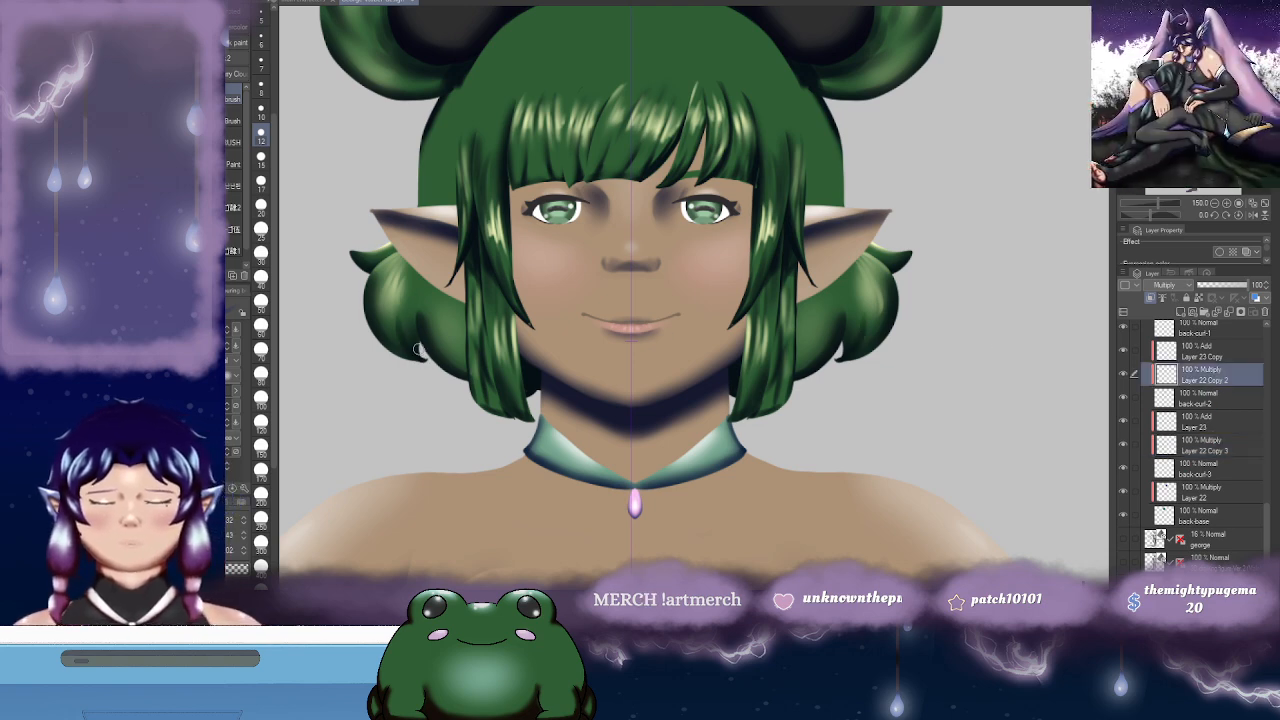
{"action": "left_click_drag", "start_coordinate": [403, 352], "coordinate": [380, 277]}
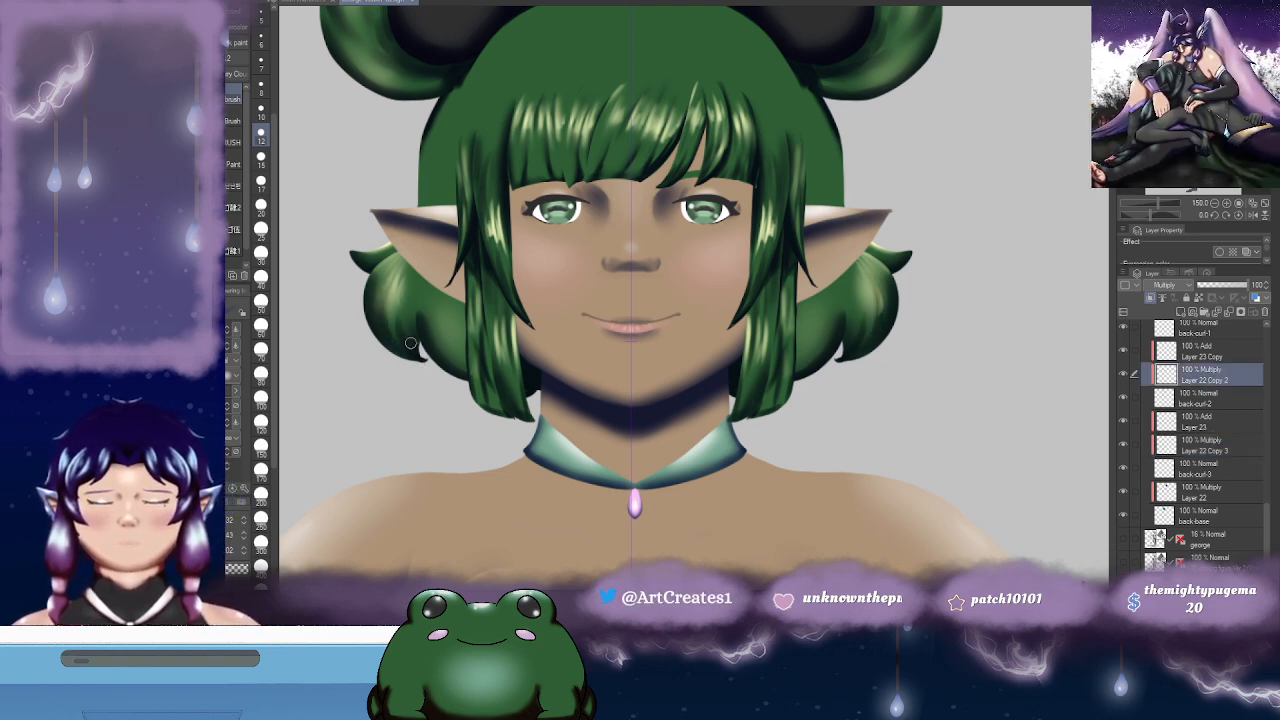
{"action": "mouse_move", "coordinate": [408, 342]}
{"action": "left_mouse_down"}
{"action": "mouse_move", "coordinate": [420, 289]}
{"action": "mouse_move", "coordinate": [388, 293]}
{"action": "left_mouse_up"}
{"action": "key", "text": "ctrl+z"}
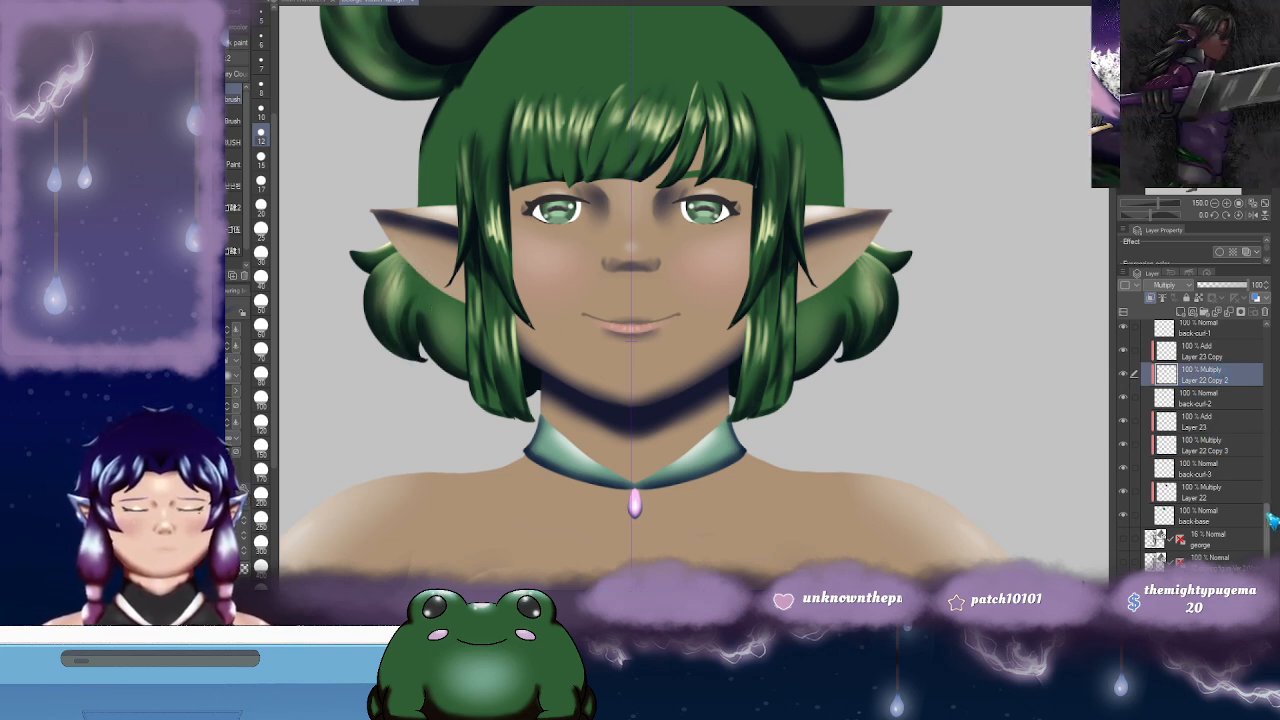
- Select the Multiply layer above back-curl-1 and paint dark shadow strokes across the curl behind the ear with the size 12 brush
{"action": "scroll", "coordinate": [1273, 485], "scroll_direction": "up", "scroll_amount": 3}
{"action": "left_click", "coordinate": [1205, 408]}
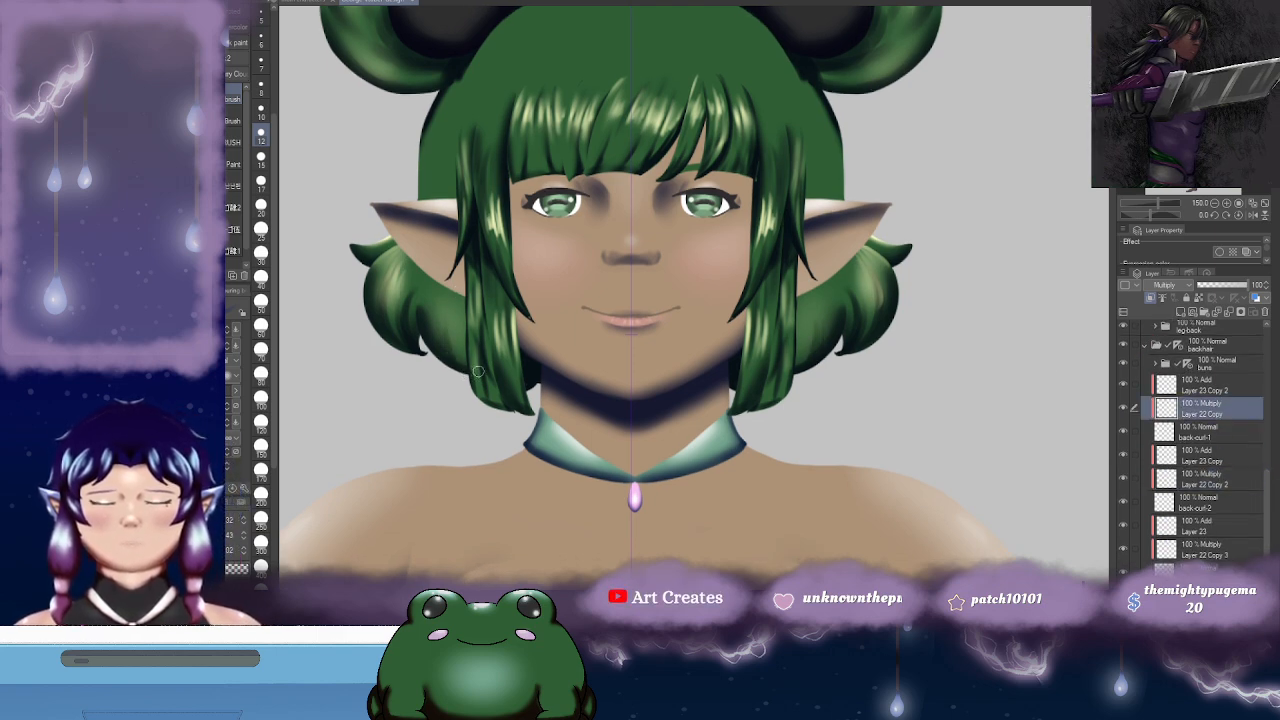
{"action": "mouse_move", "coordinate": [431, 295]}
{"action": "left_mouse_down"}
{"action": "mouse_move", "coordinate": [436, 348]}
{"action": "mouse_move", "coordinate": [452, 309]}
{"action": "mouse_move", "coordinate": [448, 368]}
{"action": "mouse_move", "coordinate": [467, 336]}
{"action": "mouse_move", "coordinate": [456, 312]}
{"action": "mouse_move", "coordinate": [458, 330]}
{"action": "mouse_move", "coordinate": [471, 318]}
{"action": "mouse_move", "coordinate": [464, 360]}
{"action": "left_mouse_up"}
{"action": "key", "text": "ctrl+z"}
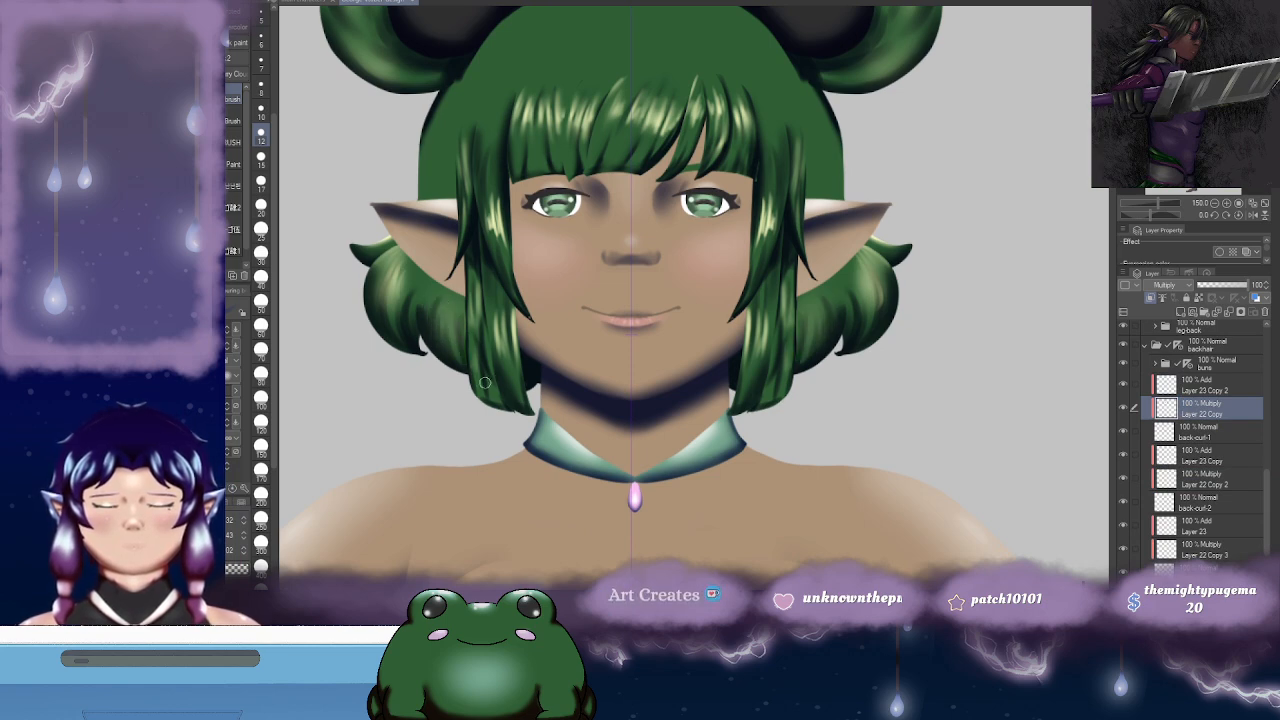
{"action": "left_click_drag", "start_coordinate": [935, 300], "coordinate": [881, 315]}
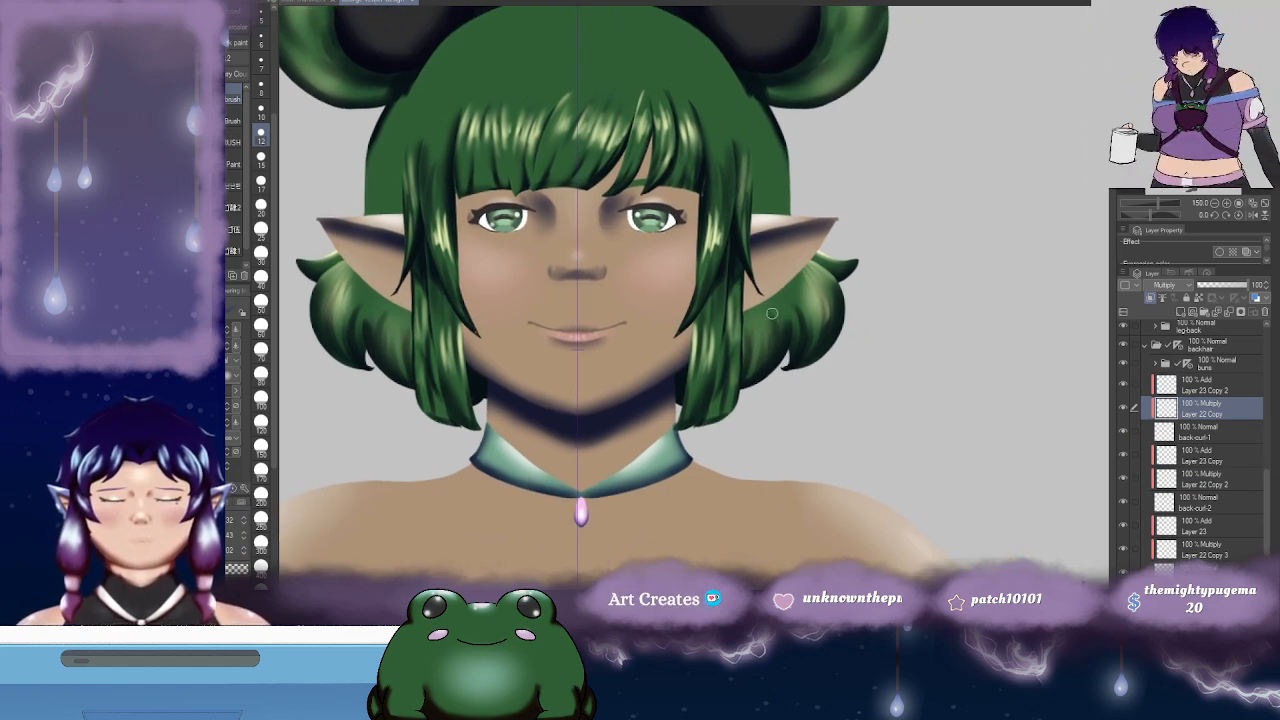
{"action": "left_click_drag", "start_coordinate": [757, 300], "coordinate": [762, 306]}
{"action": "left_click_drag", "start_coordinate": [750, 310], "coordinate": [758, 360]}
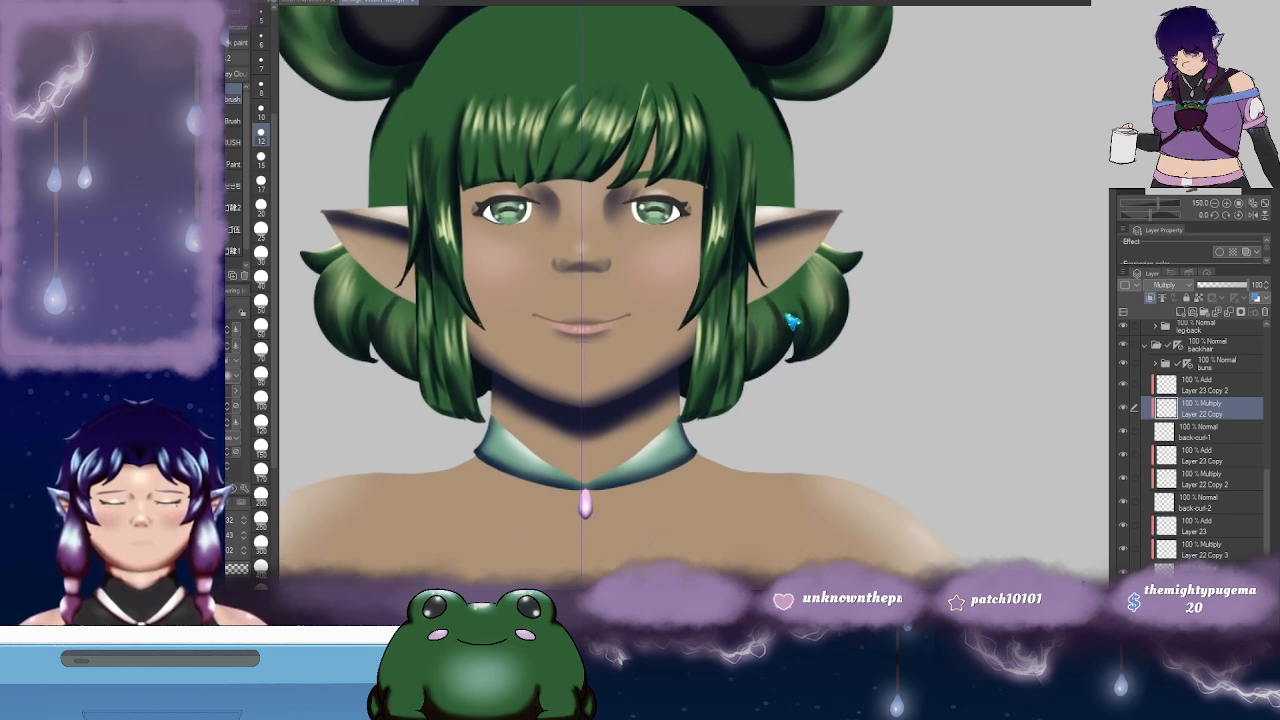
{"action": "mouse_move", "coordinate": [775, 302]}
{"action": "left_mouse_down"}
{"action": "mouse_move", "coordinate": [787, 333]}
{"action": "mouse_move", "coordinate": [755, 301]}
{"action": "mouse_move", "coordinate": [761, 350]}
{"action": "left_mouse_up"}
{"action": "key", "text": "ctrl+z"}
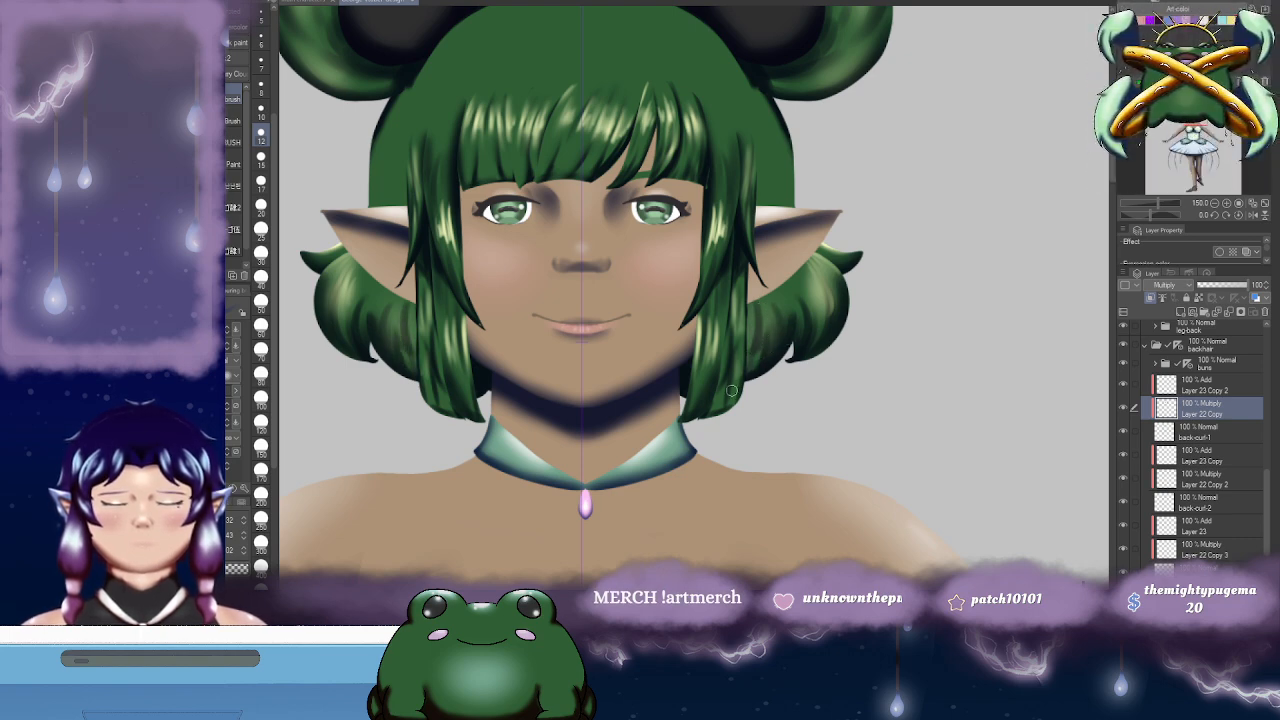
{"action": "left_click_drag", "start_coordinate": [732, 390], "coordinate": [756, 380]}
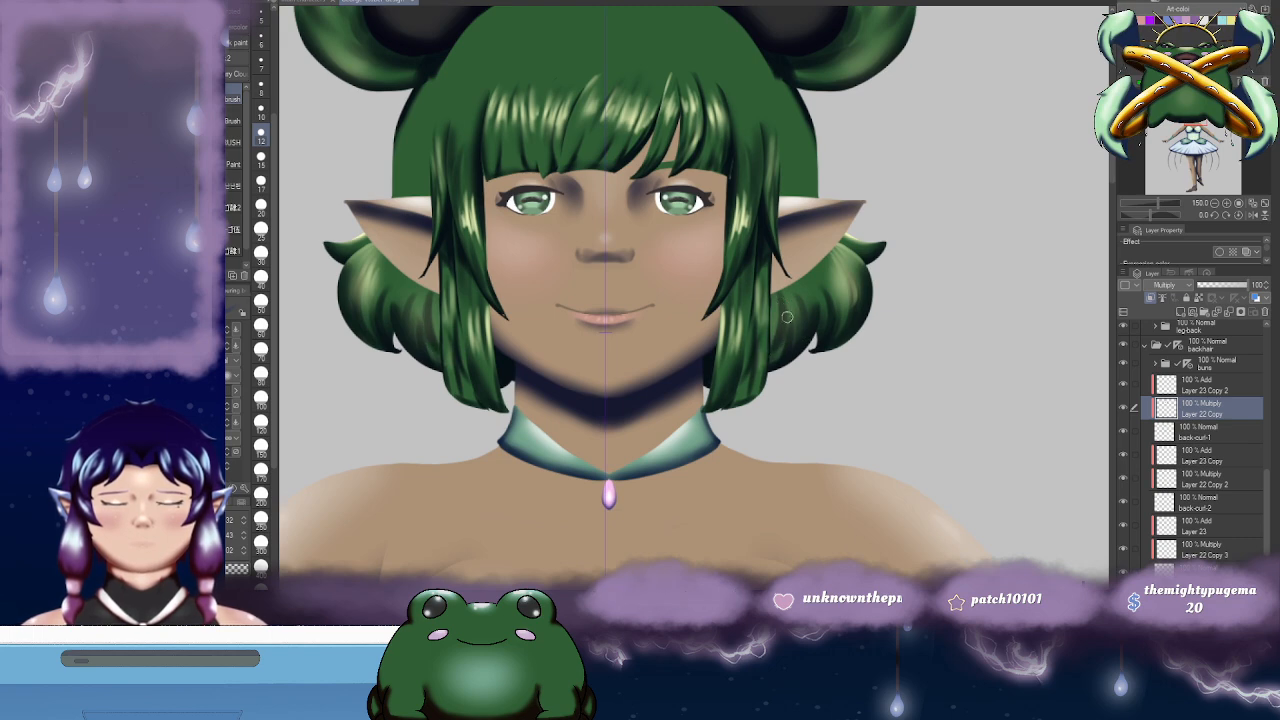
{"action": "mouse_move", "coordinate": [829, 326]}
{"action": "left_mouse_down"}
{"action": "mouse_move", "coordinate": [793, 336]}
{"action": "mouse_move", "coordinate": [811, 327]}
{"action": "left_mouse_up"}
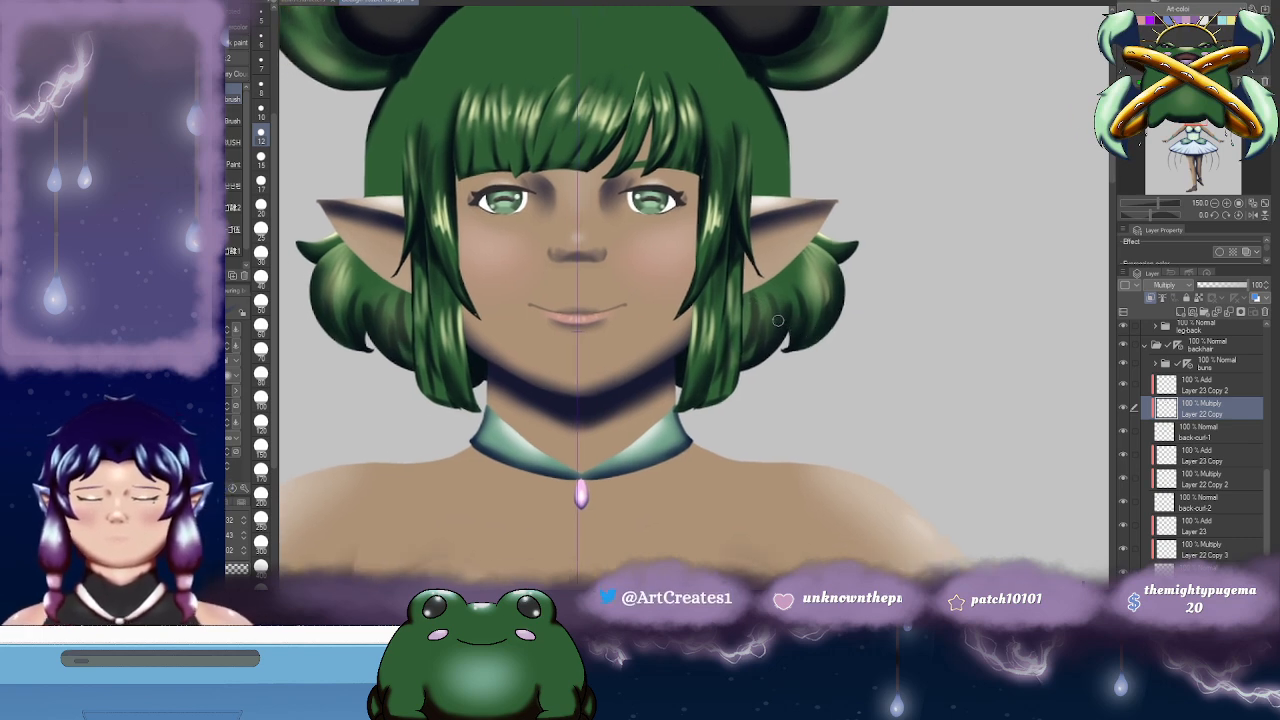
- Soften the new shadow strokes on back-curl-1 with Blur at size 17
{"action": "key", "text": "j"}
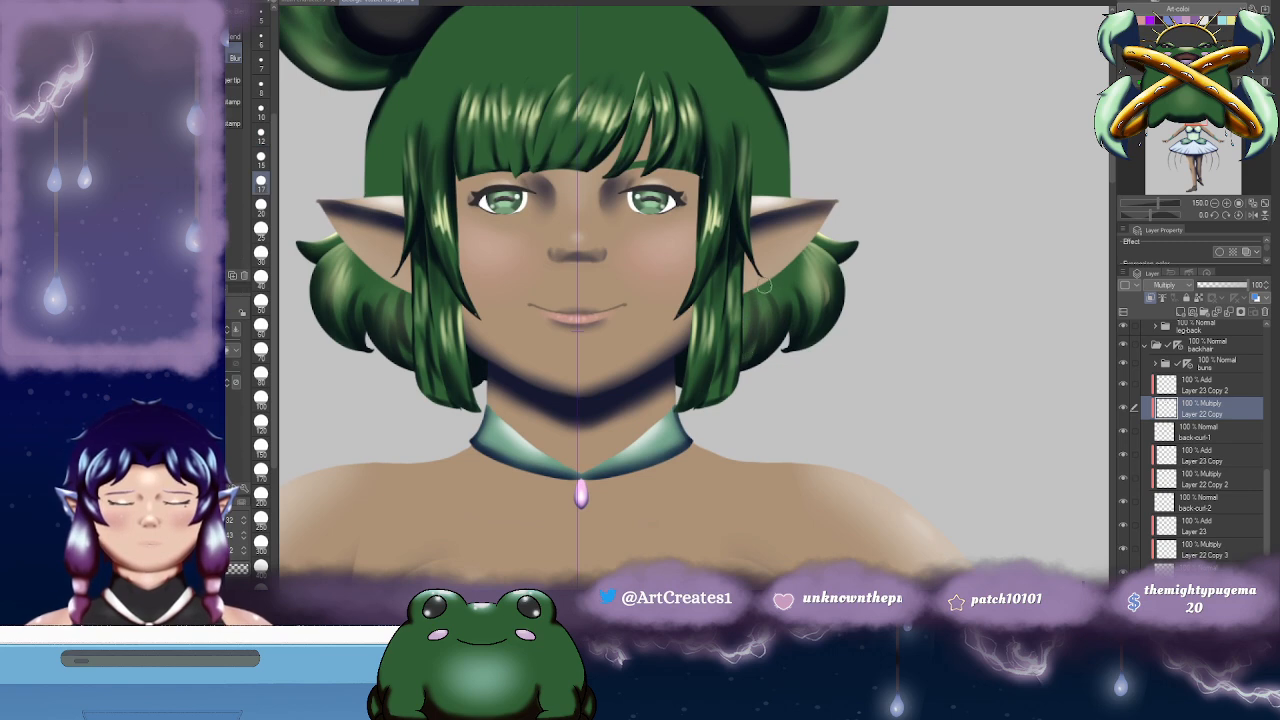
{"action": "left_click_drag", "start_coordinate": [720, 334], "coordinate": [854, 334]}
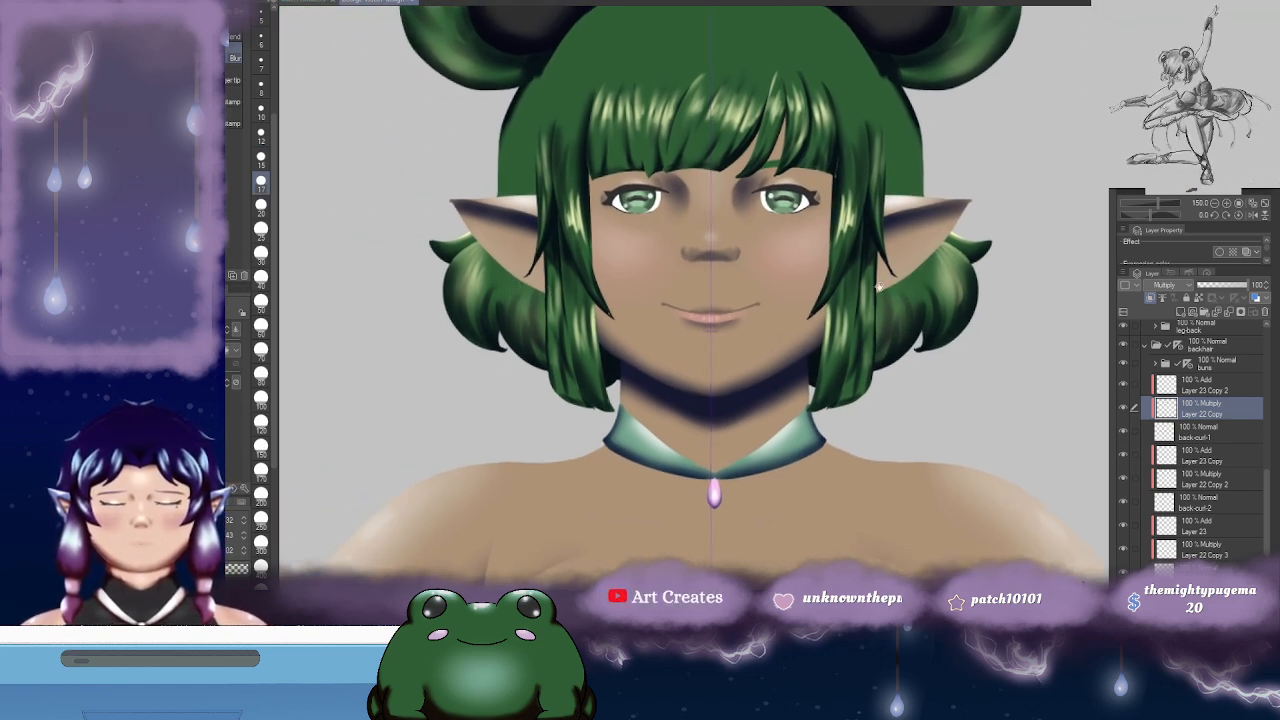
{"action": "left_click_drag", "start_coordinate": [912, 289], "coordinate": [889, 289]}
{"action": "left_click_drag", "start_coordinate": [955, 318], "coordinate": [836, 384]}
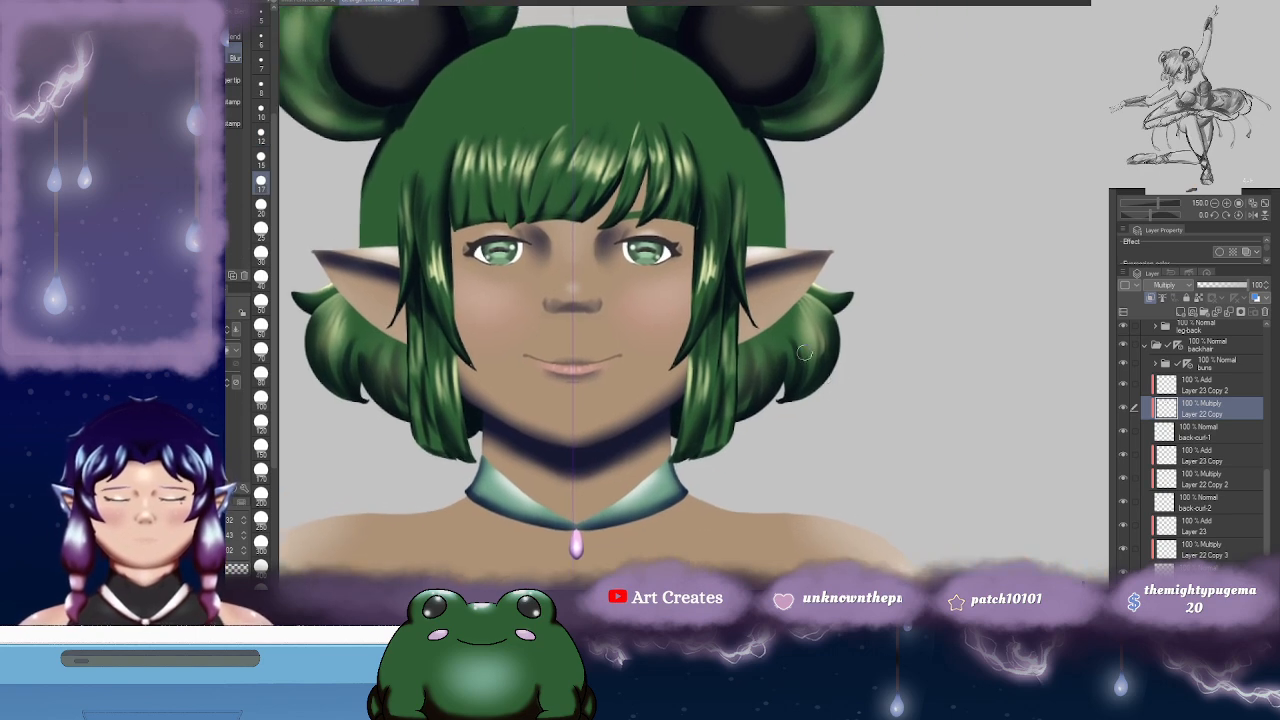
- Select the Multiply layer above back-curl-2 and check the shading of the back curls on both sides
{"action": "left_click", "coordinate": [1210, 480]}
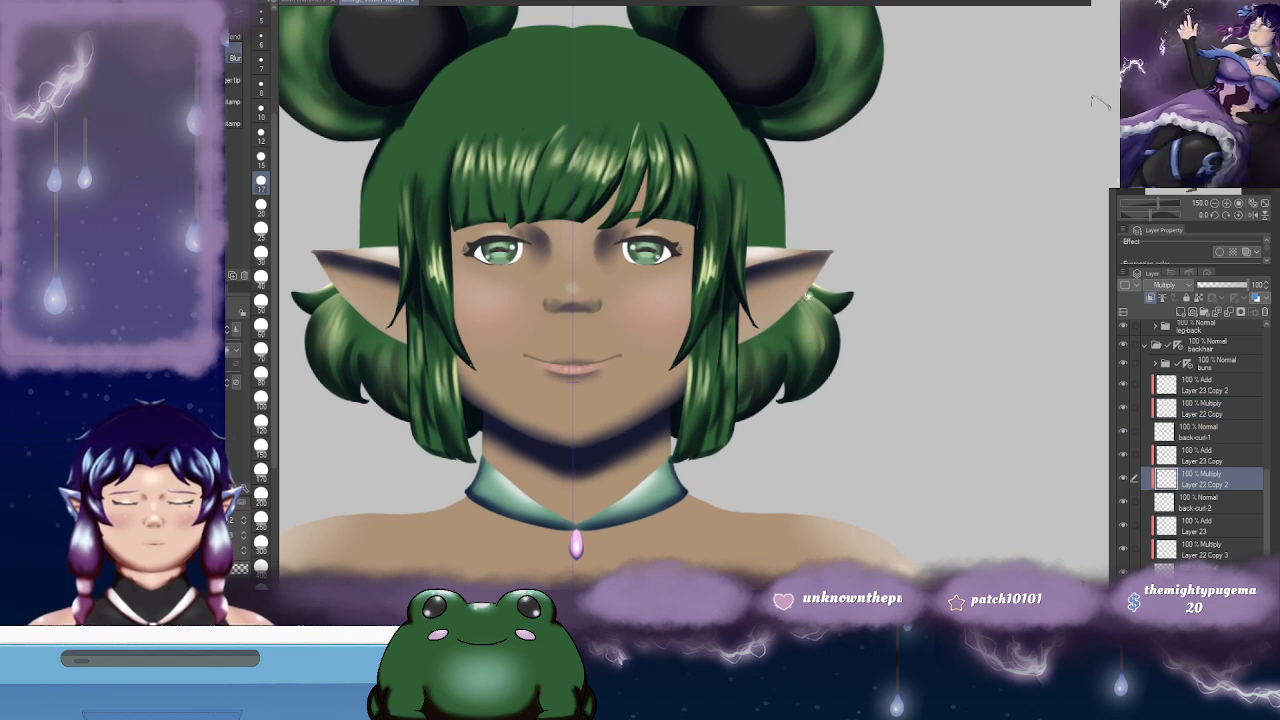
{"action": "left_click_drag", "start_coordinate": [327, 343], "coordinate": [393, 333]}
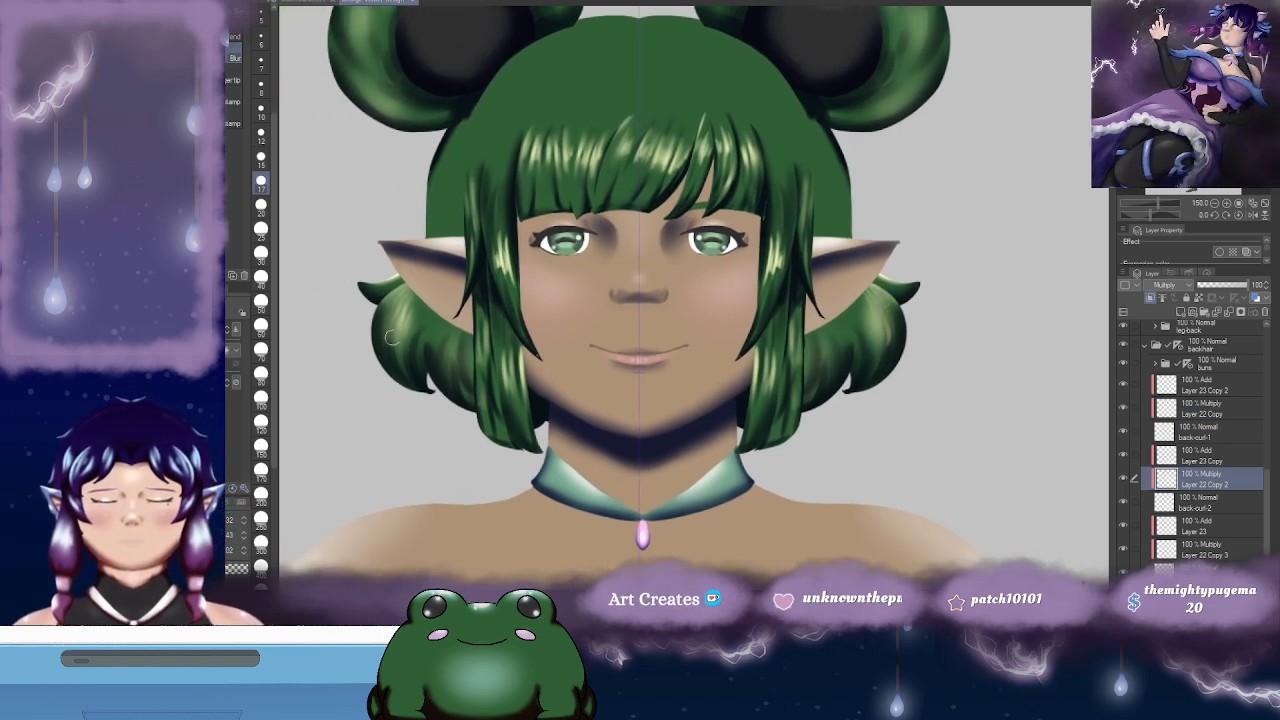
{"action": "left_click_drag", "start_coordinate": [828, 290], "coordinate": [758, 304]}
{"action": "scroll", "coordinate": [818, 356], "scroll_direction": "down", "scroll_amount": 1}
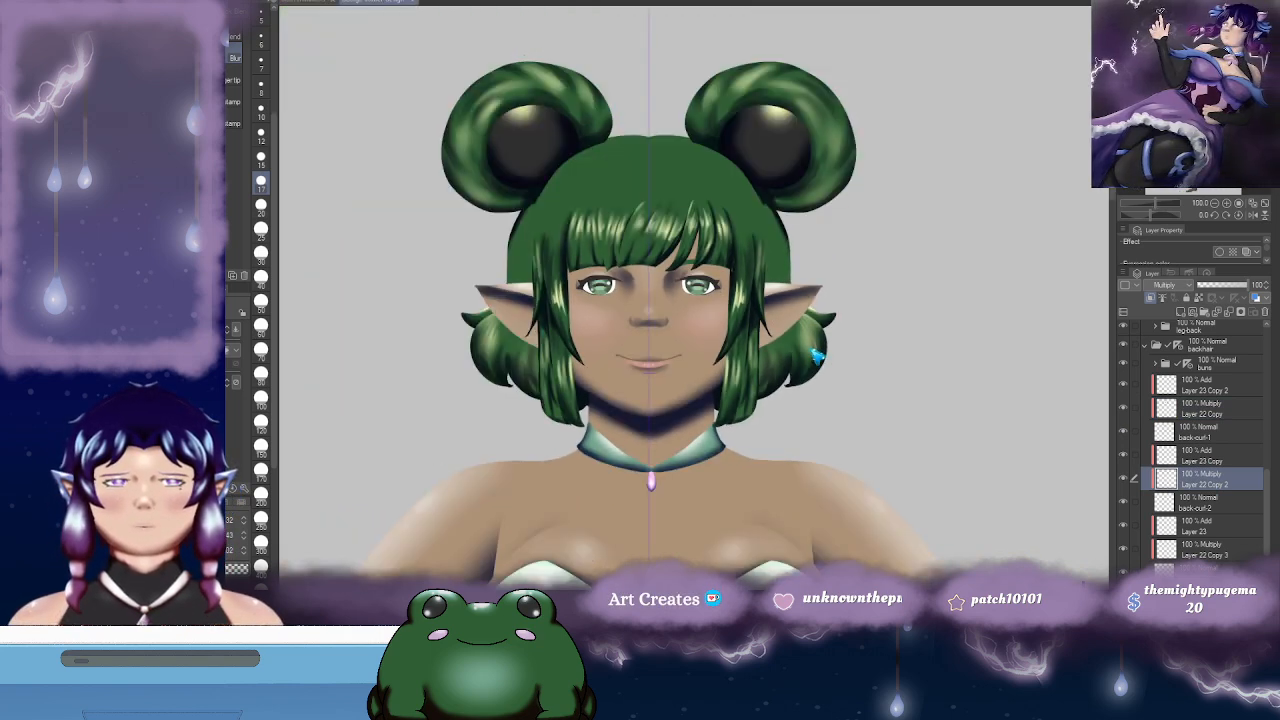
{"action": "scroll", "coordinate": [818, 357], "scroll_direction": "up", "scroll_amount": 1}
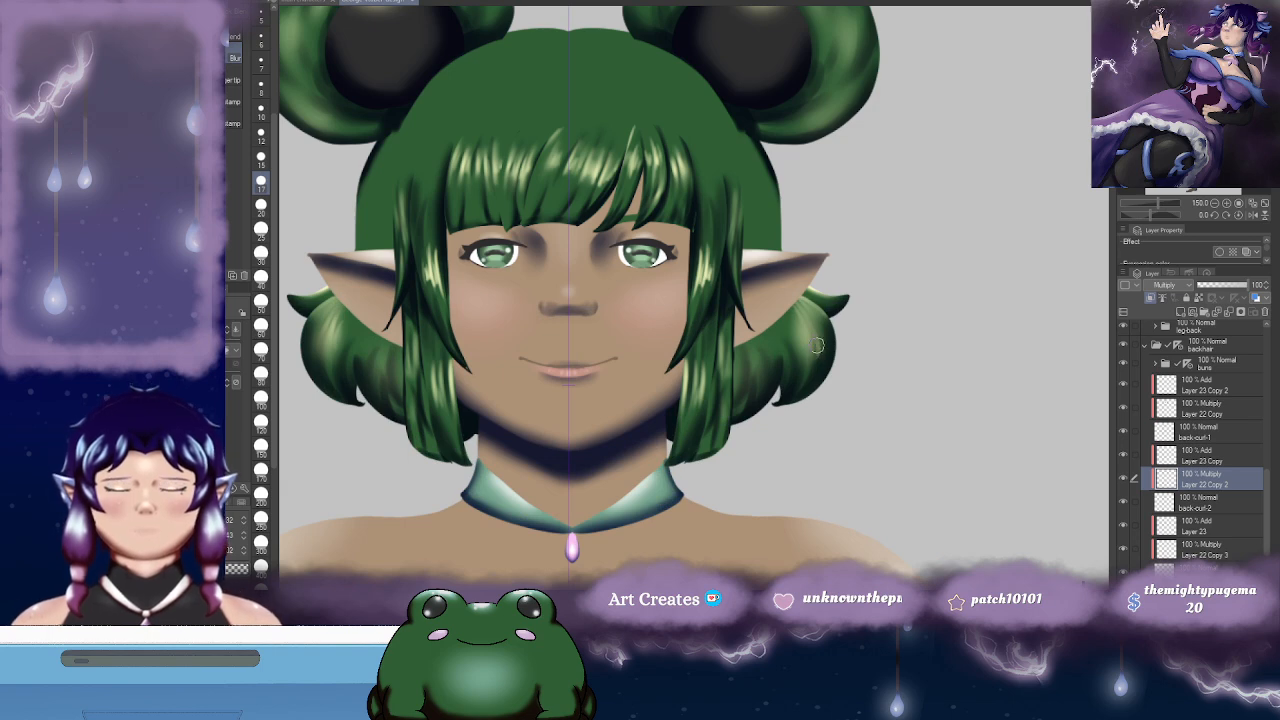
{"action": "mouse_move", "coordinate": [779, 222]}
{"action": "left_mouse_down"}
{"action": "mouse_move", "coordinate": [754, 287]}
{"action": "mouse_move", "coordinate": [767, 265]}
{"action": "left_mouse_up"}
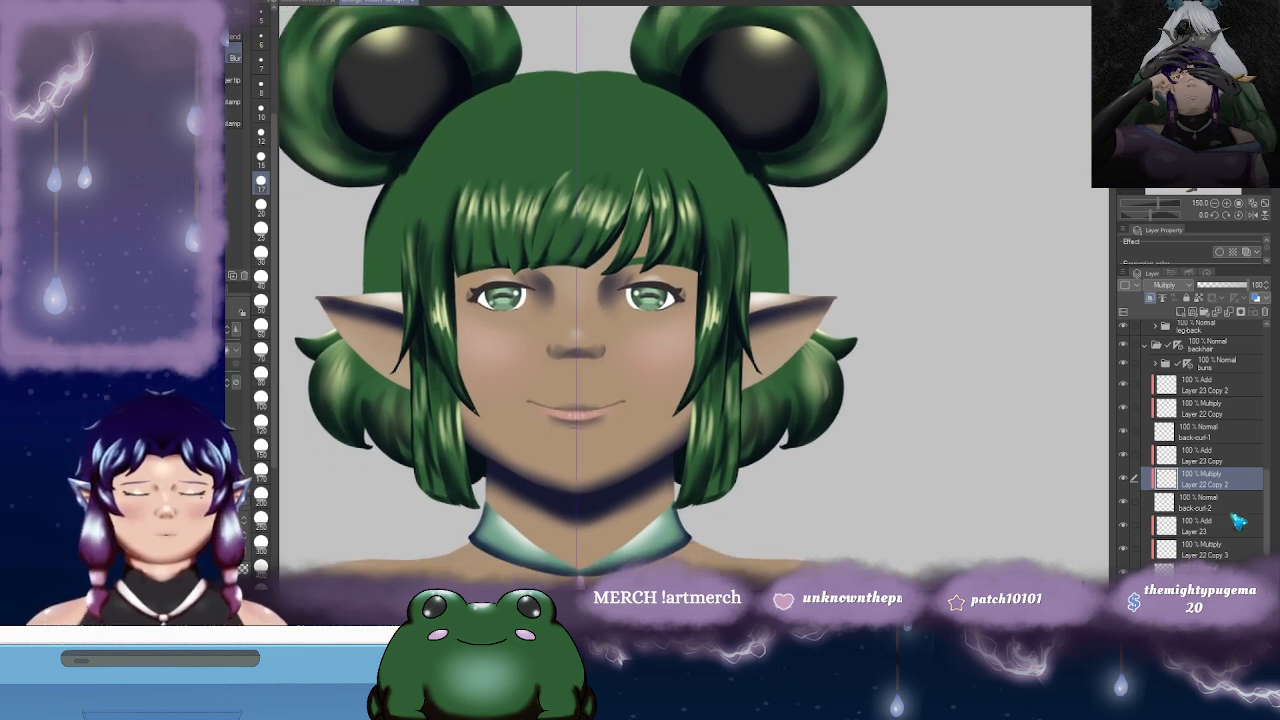
- Create a new layer above the Multiply layer over back-base and set its blending mode to Add
{"action": "scroll", "coordinate": [1262, 530], "scroll_direction": "down", "scroll_amount": 3}
{"action": "left_click", "coordinate": [1208, 490]}
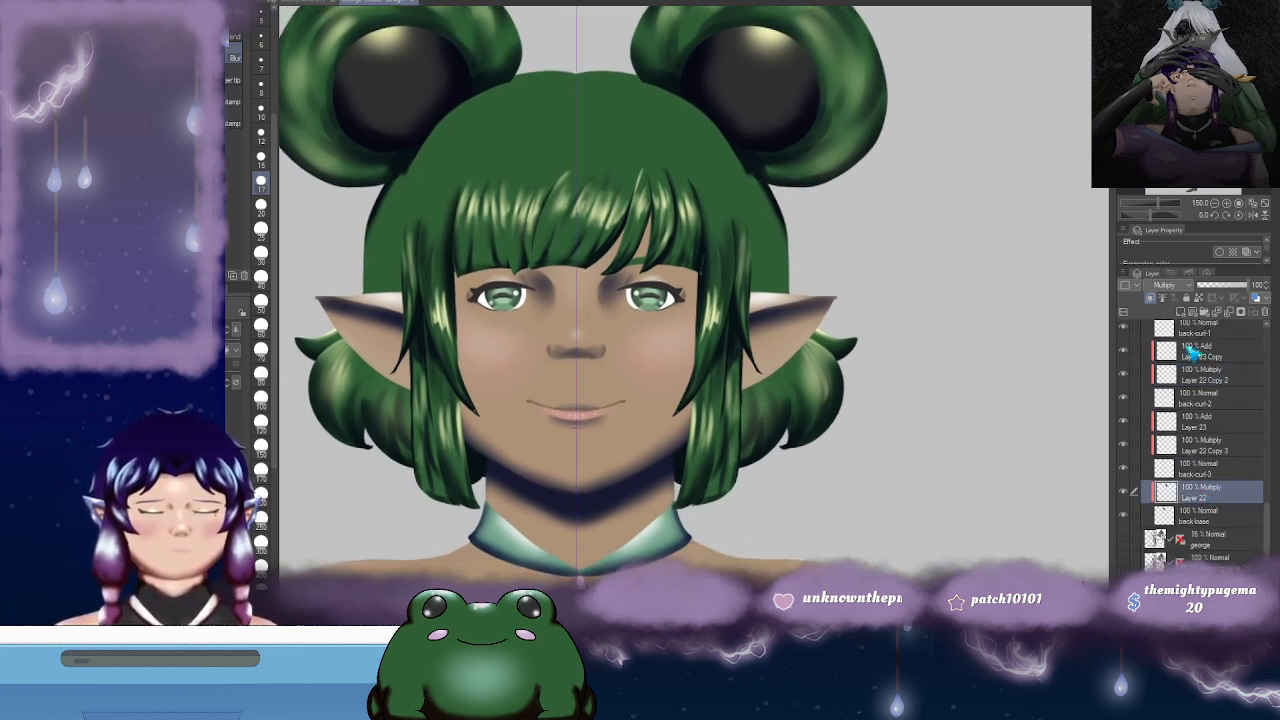
{"action": "left_click", "coordinate": [1172, 310]}
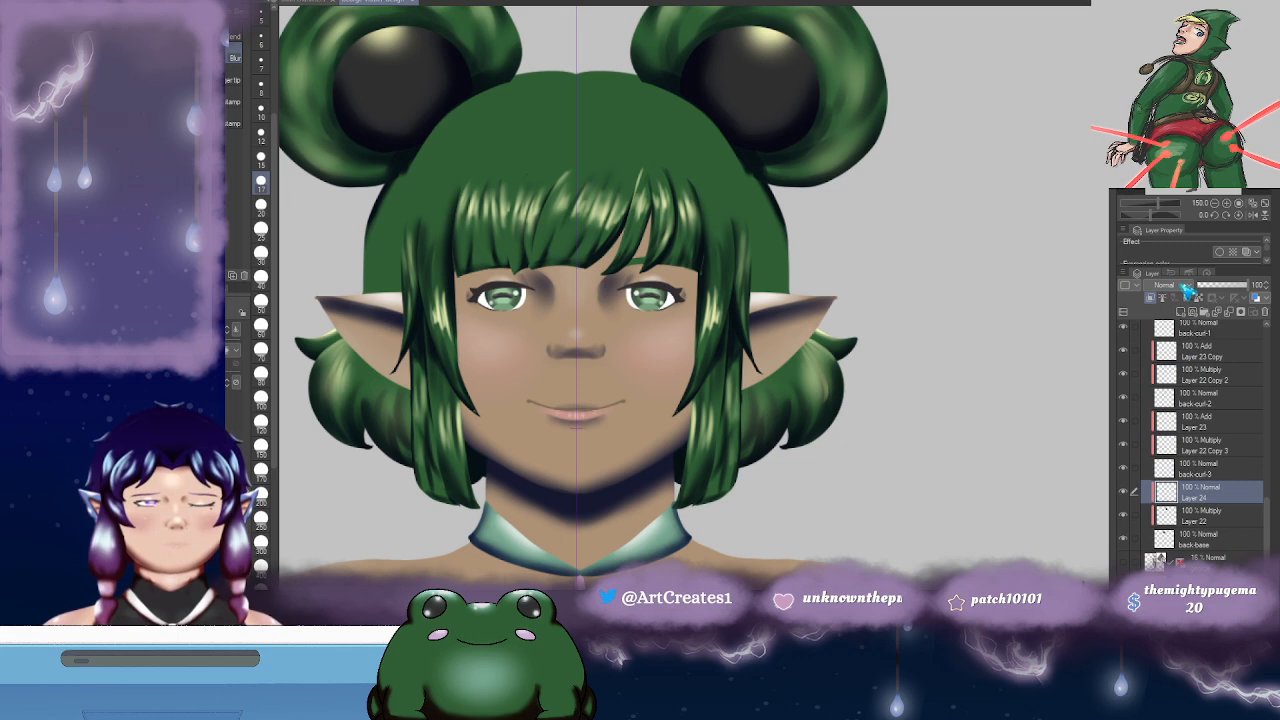
{"action": "left_click", "coordinate": [1166, 424]}
- Paint pale highlights along the side edge of the back hair at size 12, redoing unsuitable strokes, and soften them with Blur at size 17
{"action": "left_click_drag", "start_coordinate": [570, 243], "coordinate": [677, 250]}
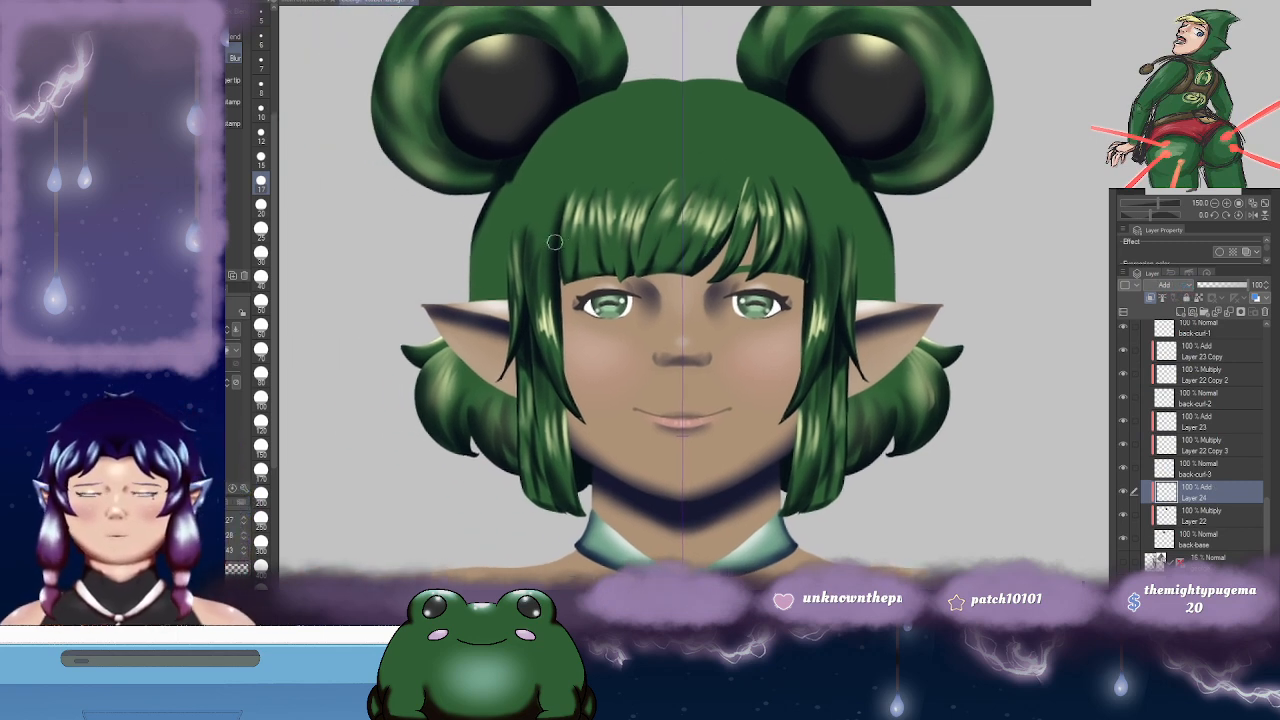
{"action": "key", "text": "b"}
{"action": "mouse_move", "coordinate": [490, 238]}
{"action": "left_mouse_down"}
{"action": "mouse_move", "coordinate": [504, 226]}
{"action": "mouse_move", "coordinate": [505, 245]}
{"action": "left_mouse_up"}
{"action": "mouse_move", "coordinate": [507, 198]}
{"action": "left_mouse_down"}
{"action": "mouse_move", "coordinate": [496, 276]}
{"action": "mouse_move", "coordinate": [511, 195]}
{"action": "mouse_move", "coordinate": [501, 254]}
{"action": "mouse_move", "coordinate": [511, 217]}
{"action": "mouse_move", "coordinate": [490, 243]}
{"action": "mouse_move", "coordinate": [491, 265]}
{"action": "mouse_move", "coordinate": [498, 243]}
{"action": "mouse_move", "coordinate": [509, 264]}
{"action": "mouse_move", "coordinate": [486, 286]}
{"action": "left_mouse_up"}
{"action": "left_click_drag", "start_coordinate": [508, 222], "coordinate": [500, 258]}
{"action": "left_click_drag", "start_coordinate": [508, 196], "coordinate": [494, 266]}
{"action": "left_click_drag", "start_coordinate": [496, 208], "coordinate": [489, 254]}
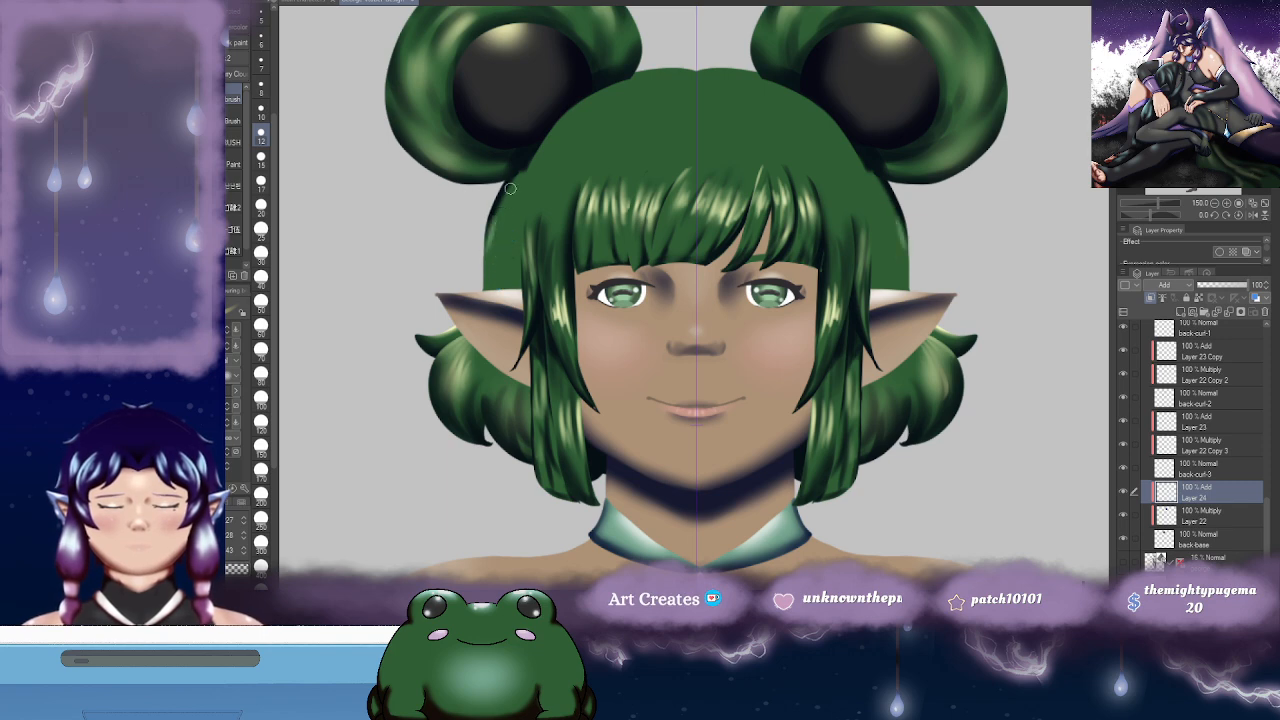
{"action": "mouse_move", "coordinate": [510, 188]}
{"action": "left_mouse_down"}
{"action": "mouse_move", "coordinate": [492, 248]}
{"action": "mouse_move", "coordinate": [512, 224]}
{"action": "left_mouse_up"}
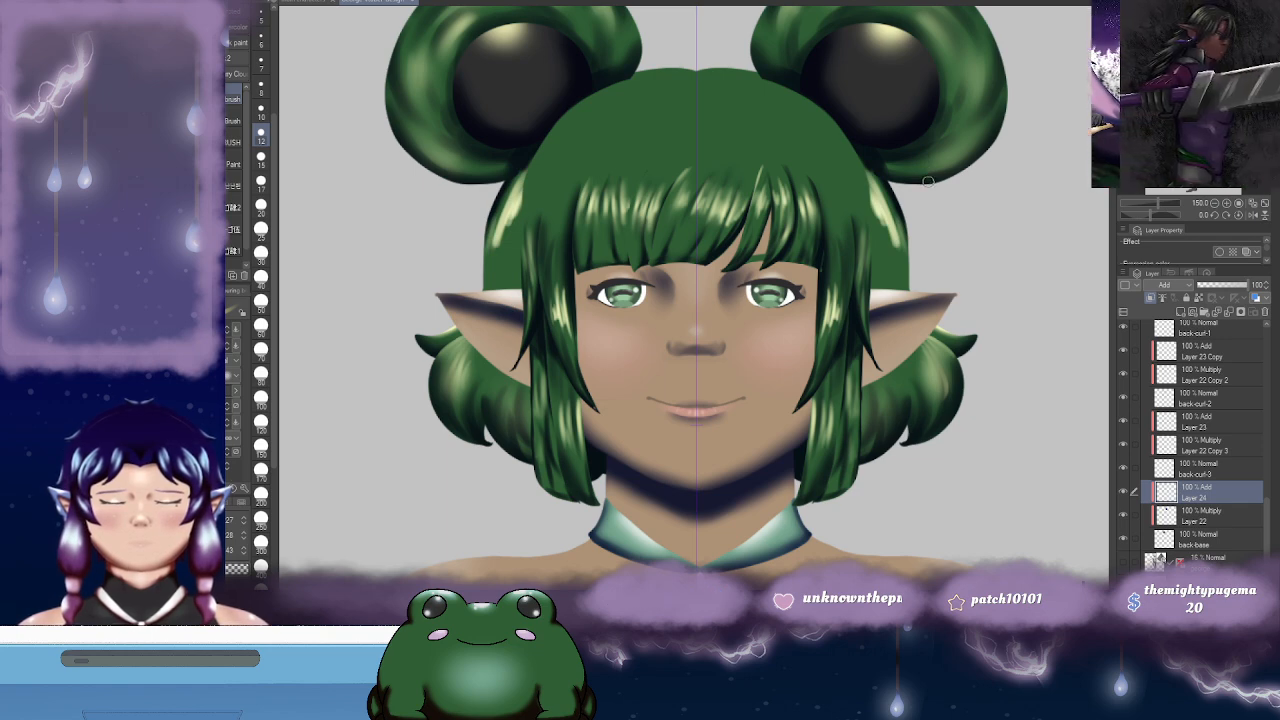
{"action": "key", "text": "ctrl+z"}
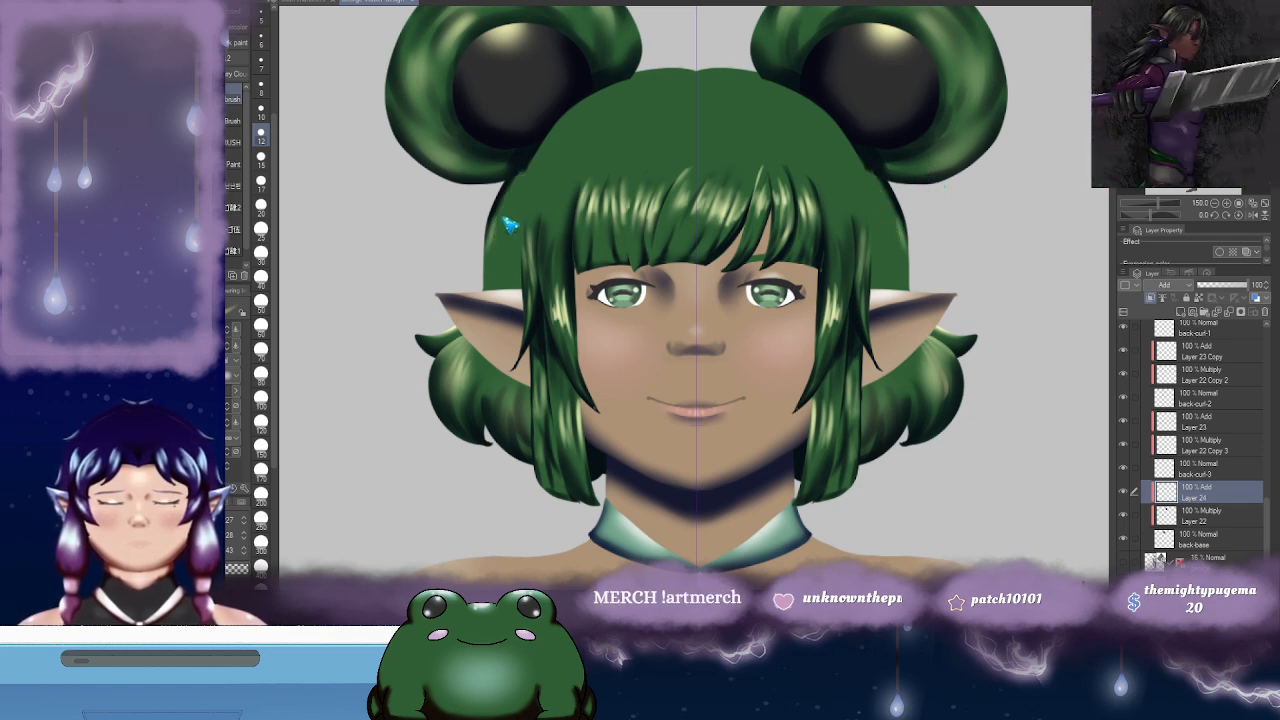
{"action": "mouse_move", "coordinate": [512, 188]}
{"action": "left_mouse_down"}
{"action": "mouse_move", "coordinate": [494, 240]}
{"action": "mouse_move", "coordinate": [497, 225]}
{"action": "mouse_move", "coordinate": [535, 211]}
{"action": "left_mouse_up"}
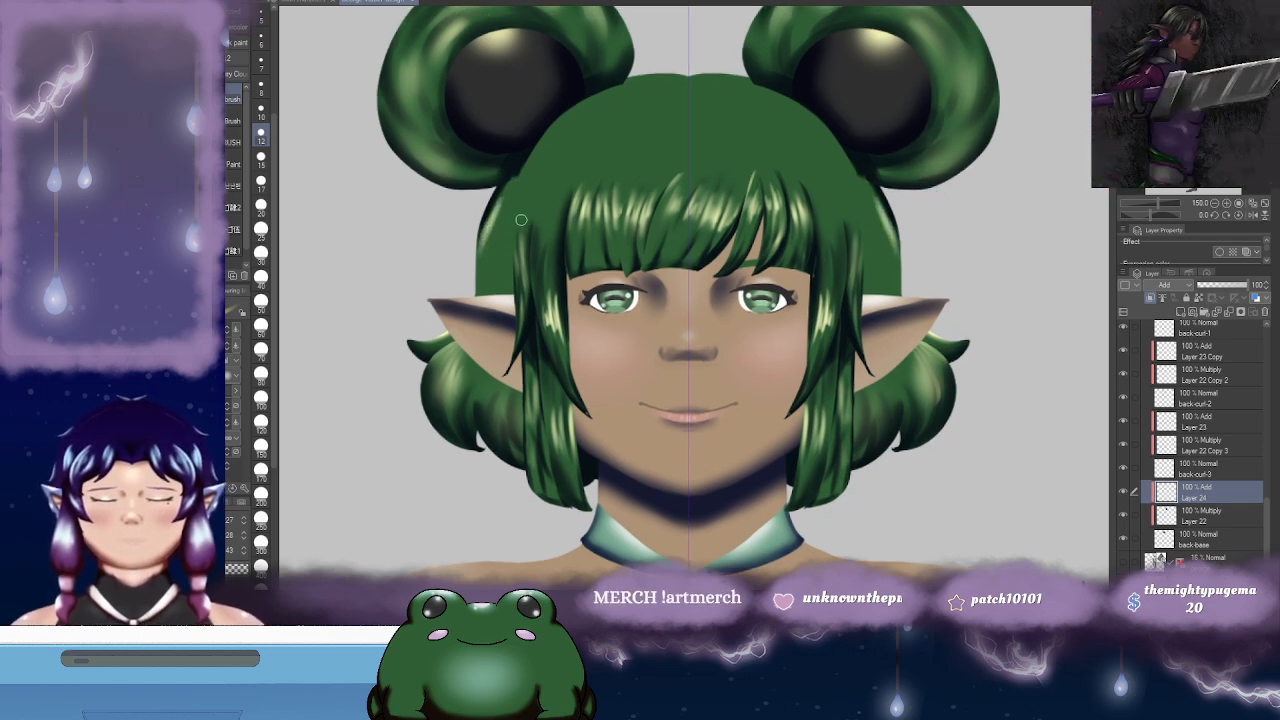
{"action": "key", "text": "j"}
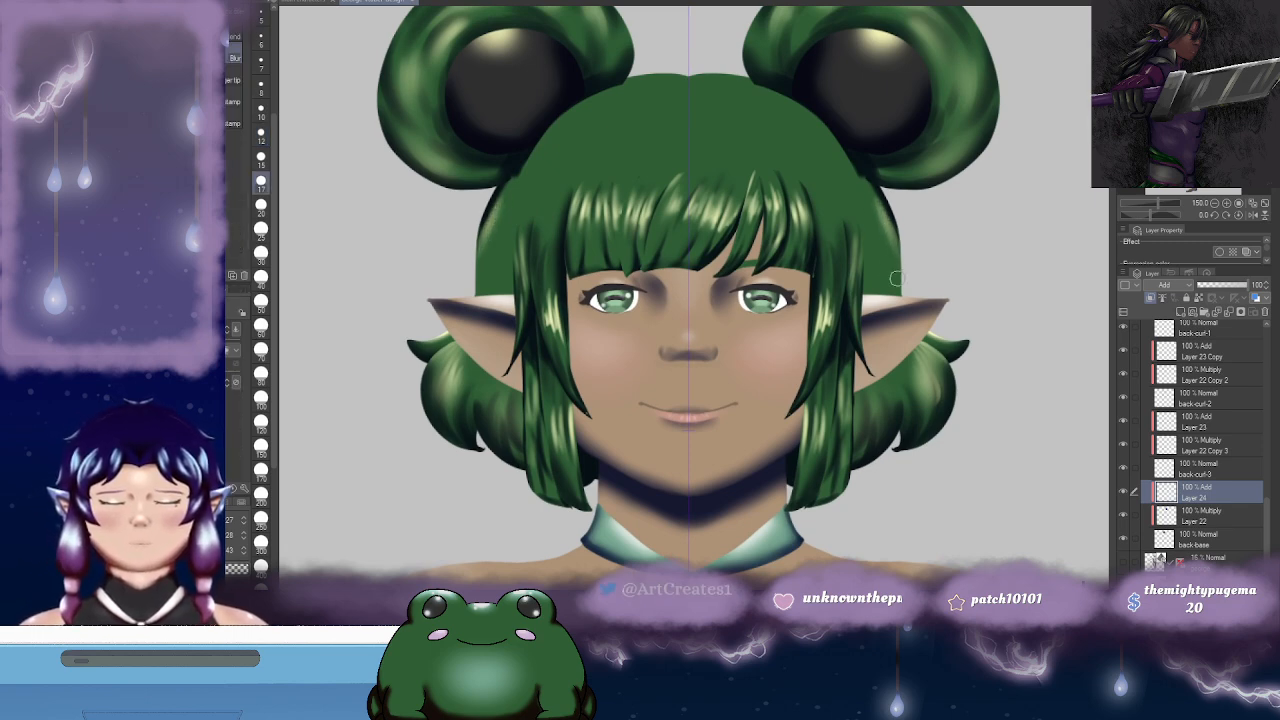
- Select the Add layer above back-curl-3 and paint a pale highlight on the hair edge just above the ear at size 12
{"action": "key", "text": "o"}
{"action": "left_click", "coordinate": [490, 289]}
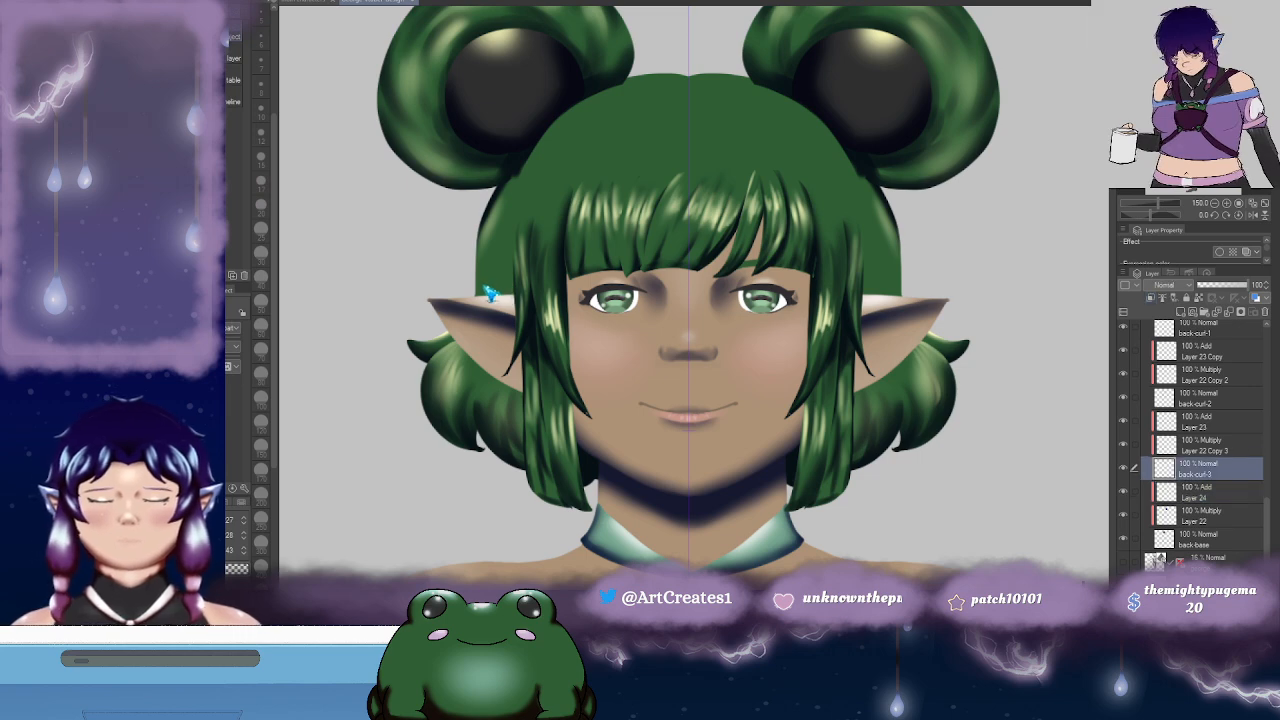
{"action": "left_click", "coordinate": [1190, 425]}
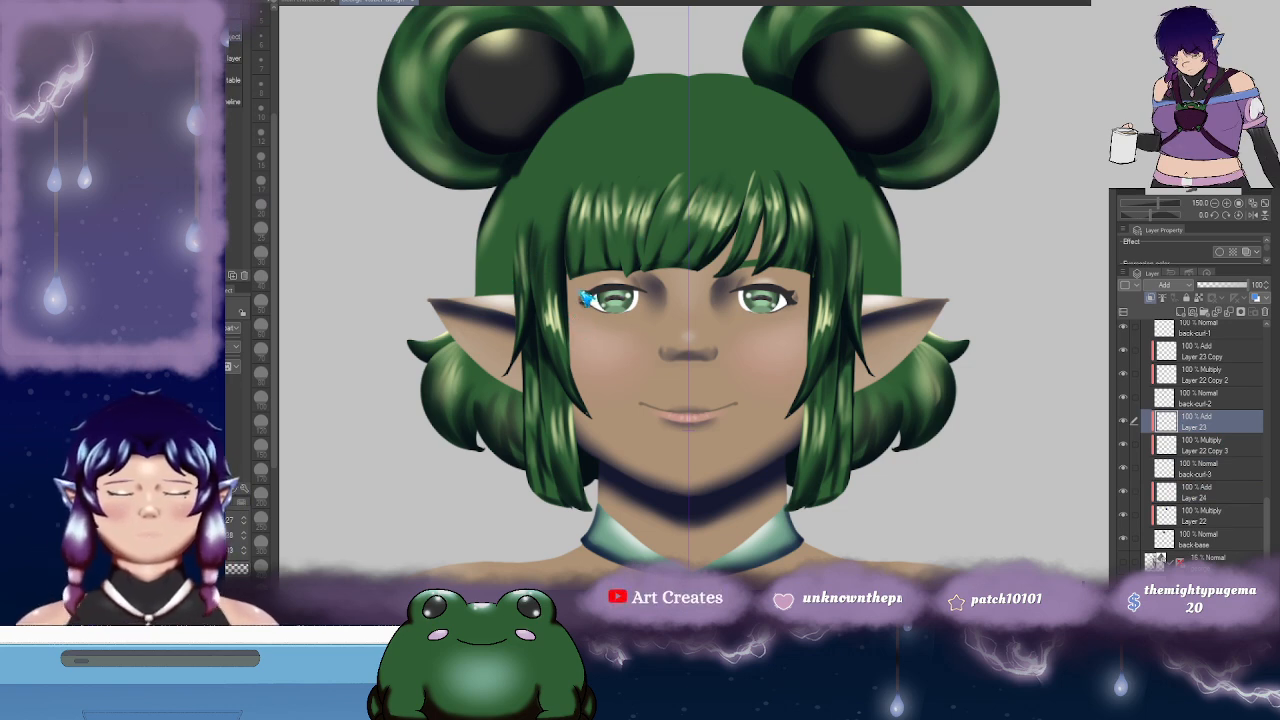
{"action": "key", "text": "b"}
{"action": "left_click_drag", "start_coordinate": [482, 273], "coordinate": [476, 297]}
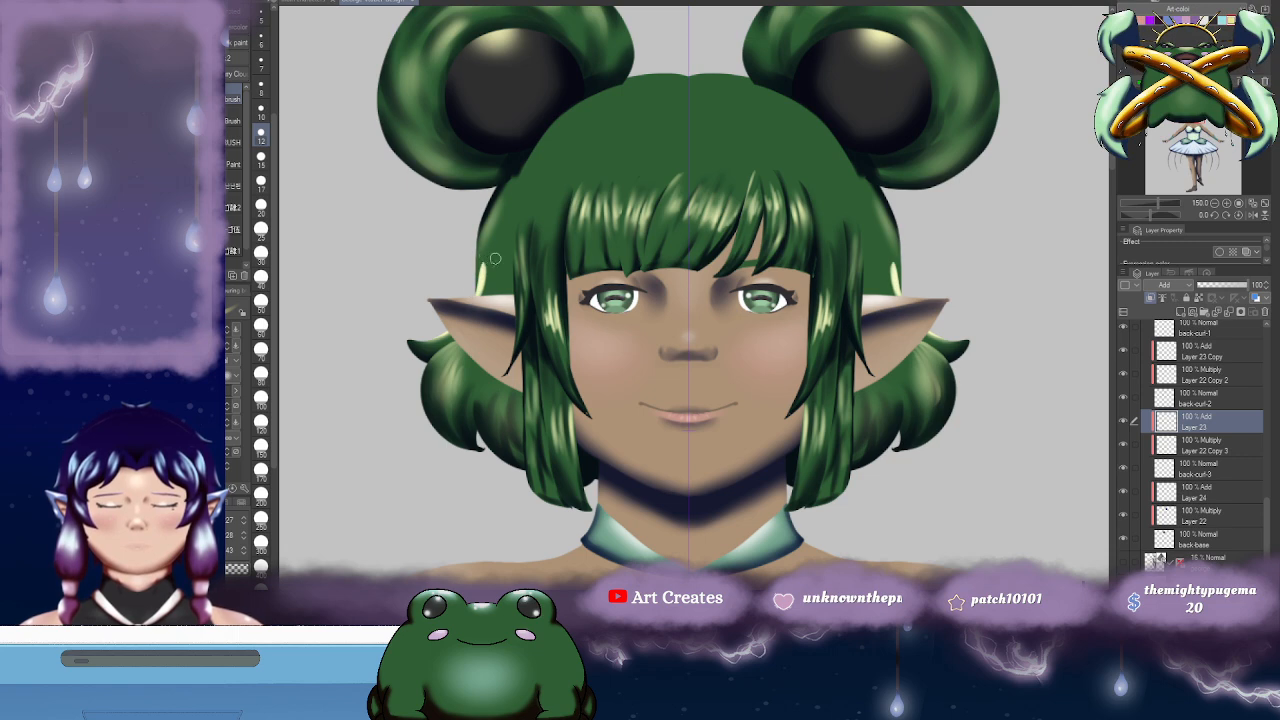
- Undo the excess highlight strokes above the ear and soften the remaining highlight with Blur at size 17
{"action": "key", "text": "ctrl+z"}
{"action": "key", "text": "ctrl+z"}
{"action": "key", "text": "ctrl+z"}
{"action": "key", "text": "ctrl+z"}
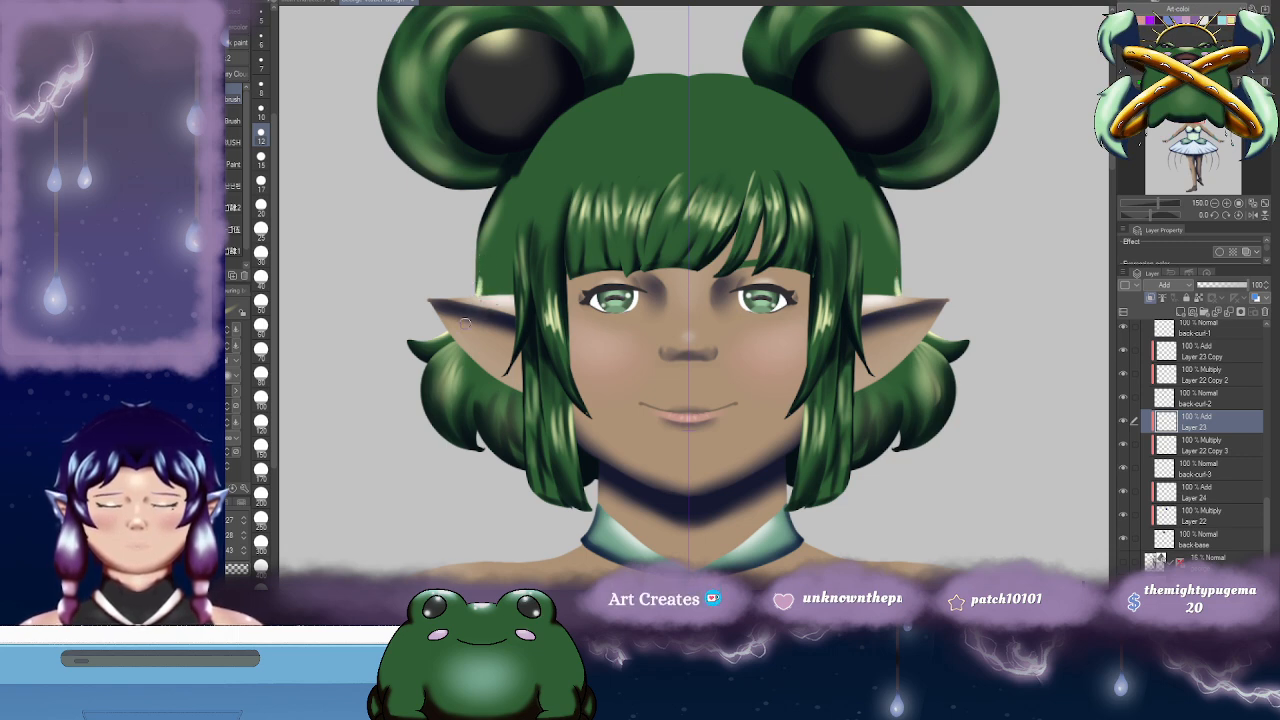
{"action": "key", "text": "ctrl+z"}
{"action": "key", "text": "ctrl+z"}
{"action": "key", "text": "ctrl+z"}
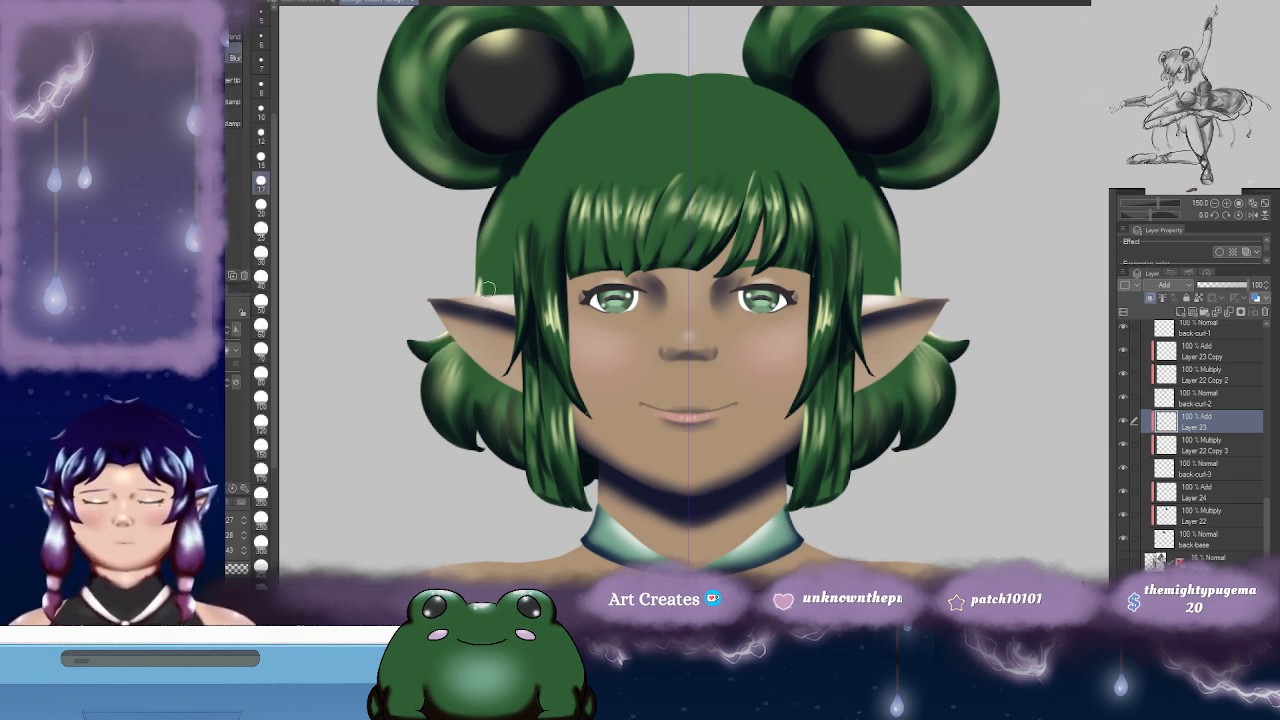
{"action": "scroll", "coordinate": [788, 268], "scroll_direction": "right", "scroll_amount": 3}
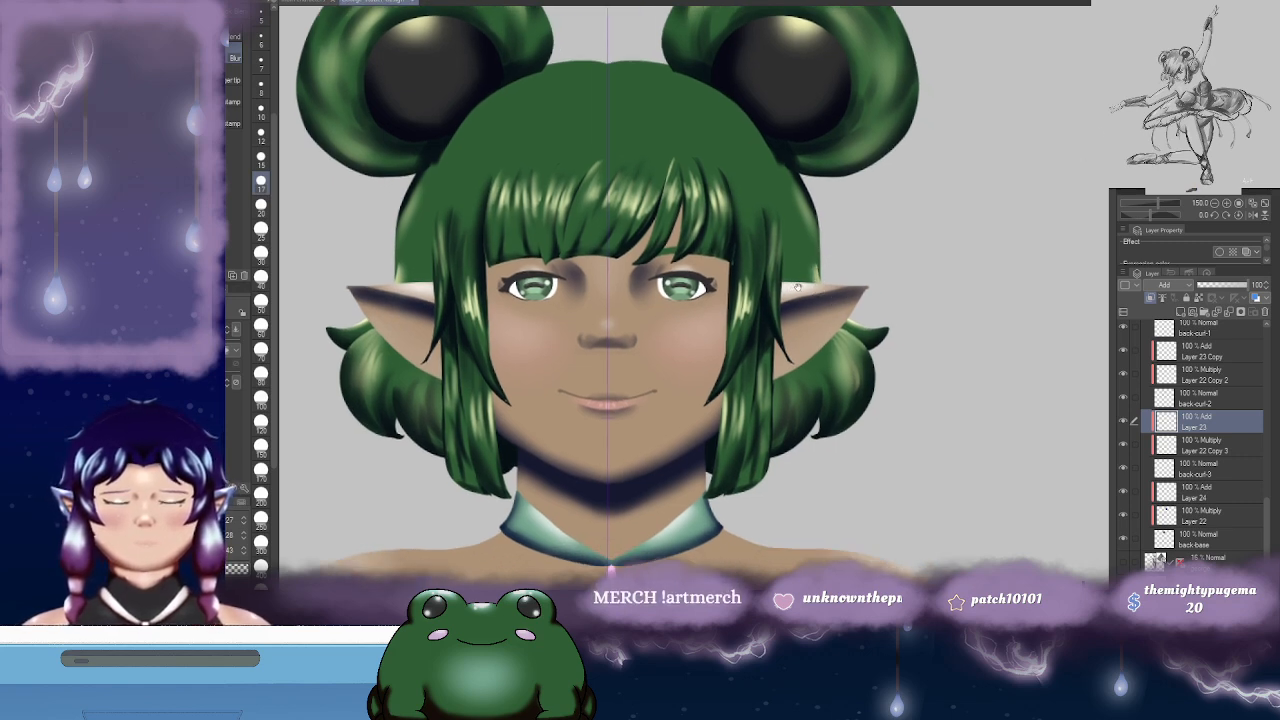
{"action": "scroll", "coordinate": [797, 287], "scroll_direction": "down", "scroll_amount": 2}
{"action": "scroll", "coordinate": [808, 325], "scroll_direction": "right", "scroll_amount": 2}
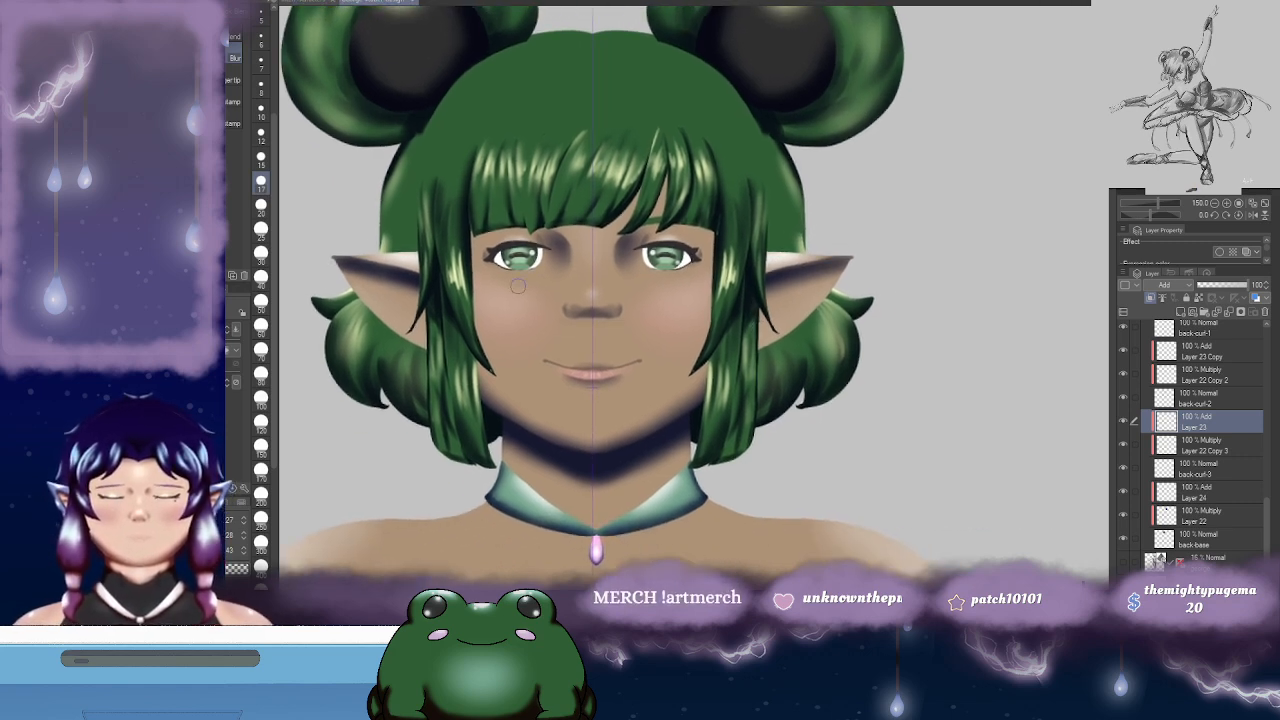
- Touch up the highlight along the hair's outer edge with the size 12 brush and blend it with Blur at size 17
{"action": "key", "text": "b"}
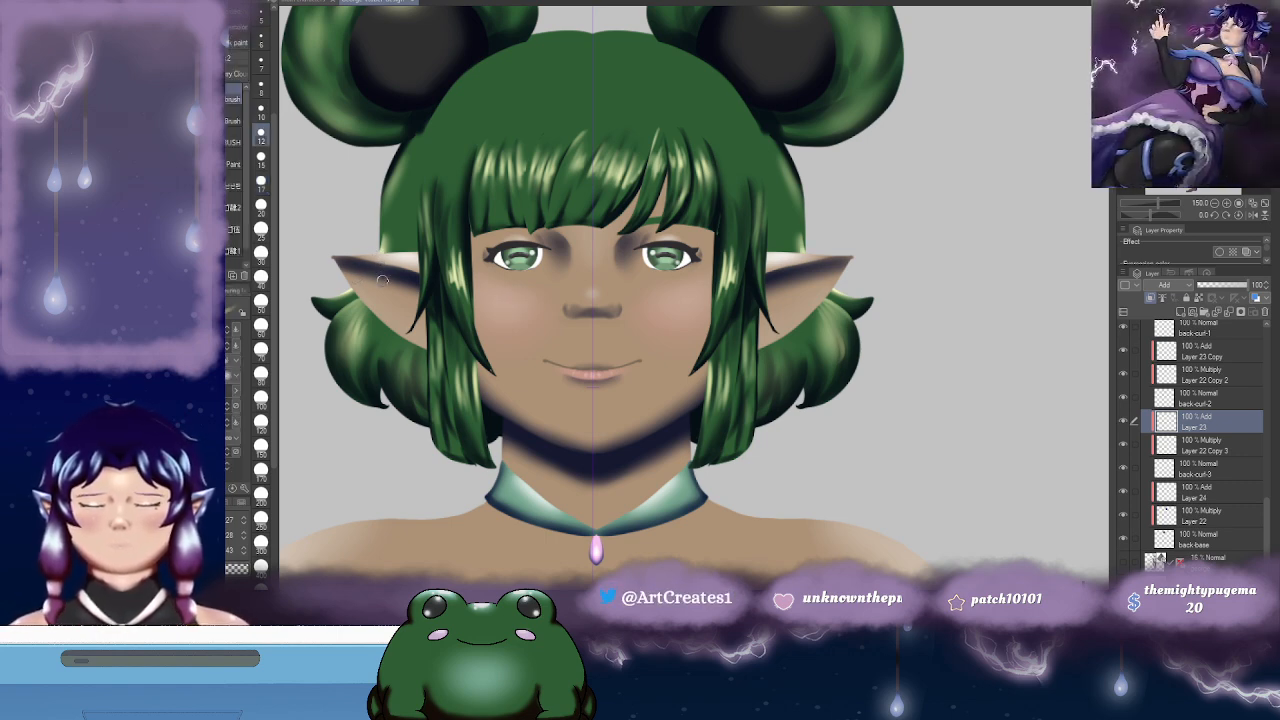
{"action": "key", "text": "j"}
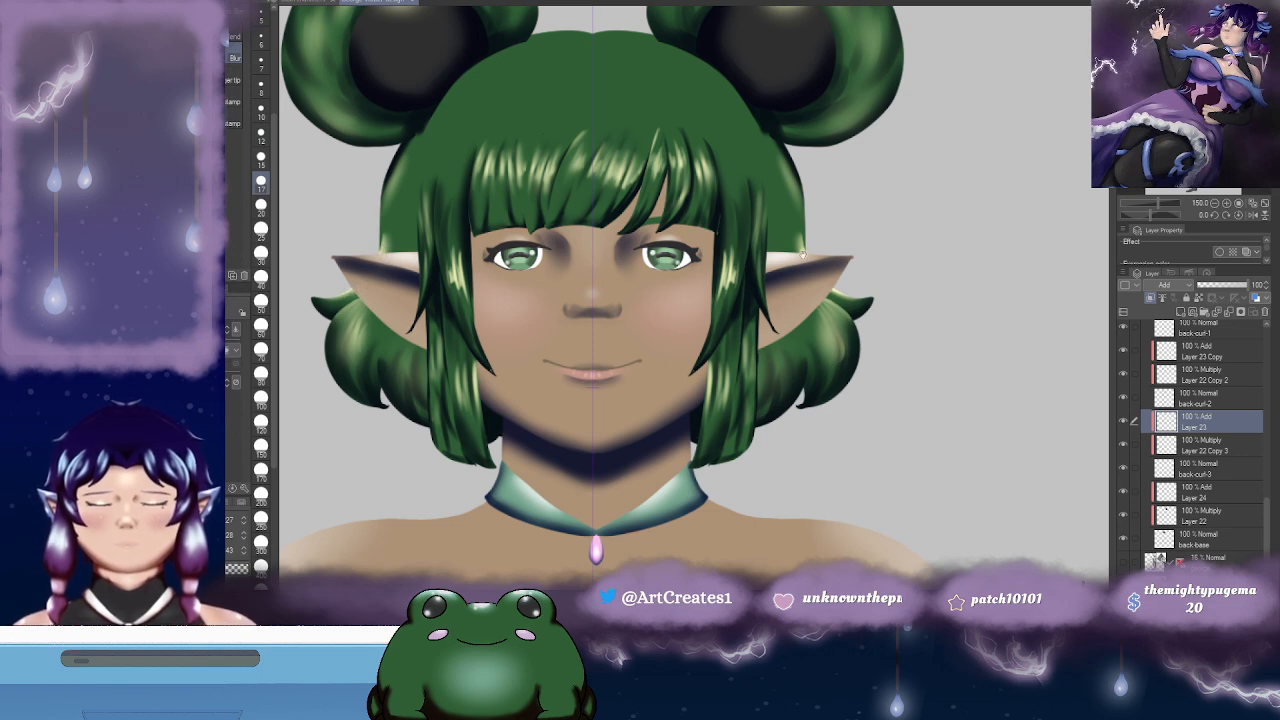
{"action": "mouse_move", "coordinate": [802, 253]}
{"action": "left_mouse_down"}
{"action": "mouse_move", "coordinate": [766, 251]}
{"action": "mouse_move", "coordinate": [848, 264]}
{"action": "left_mouse_up"}
{"action": "scroll", "coordinate": [848, 264], "scroll_direction": "down", "scroll_amount": 2}
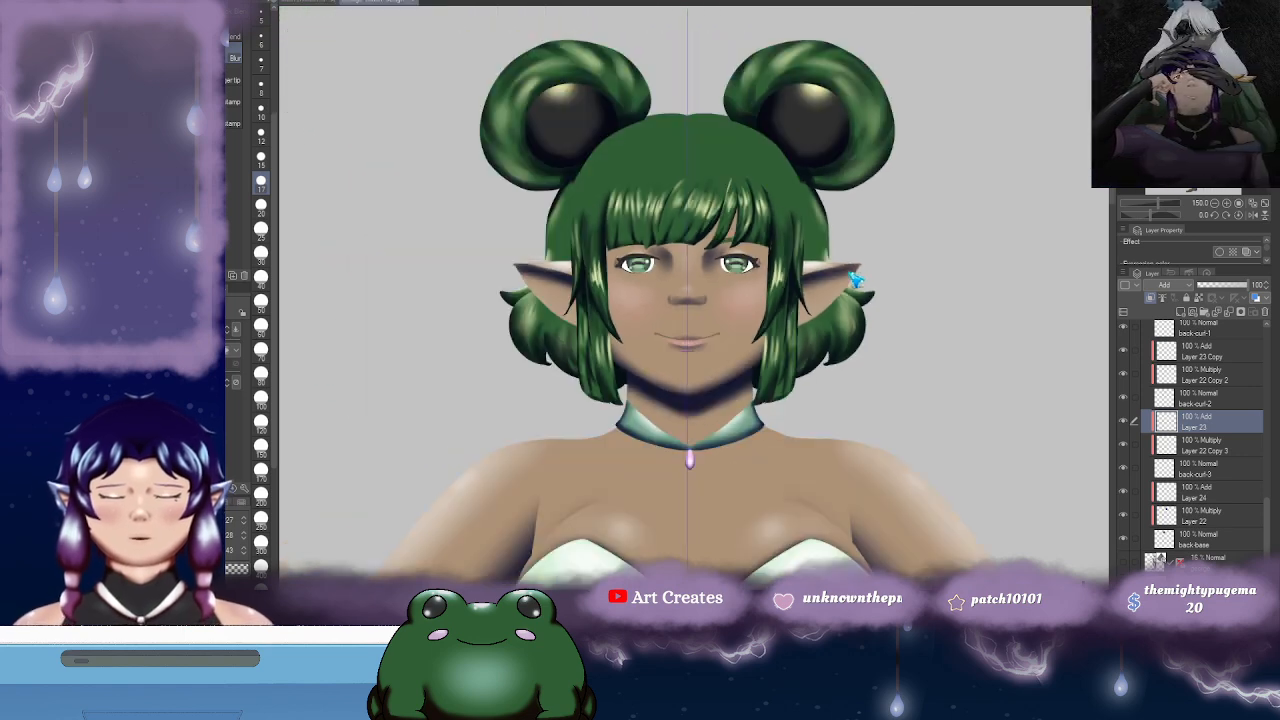
{"action": "scroll", "coordinate": [845, 275], "scroll_direction": "up", "scroll_amount": 1}
{"action": "left_click_drag", "start_coordinate": [885, 270], "coordinate": [867, 277]}
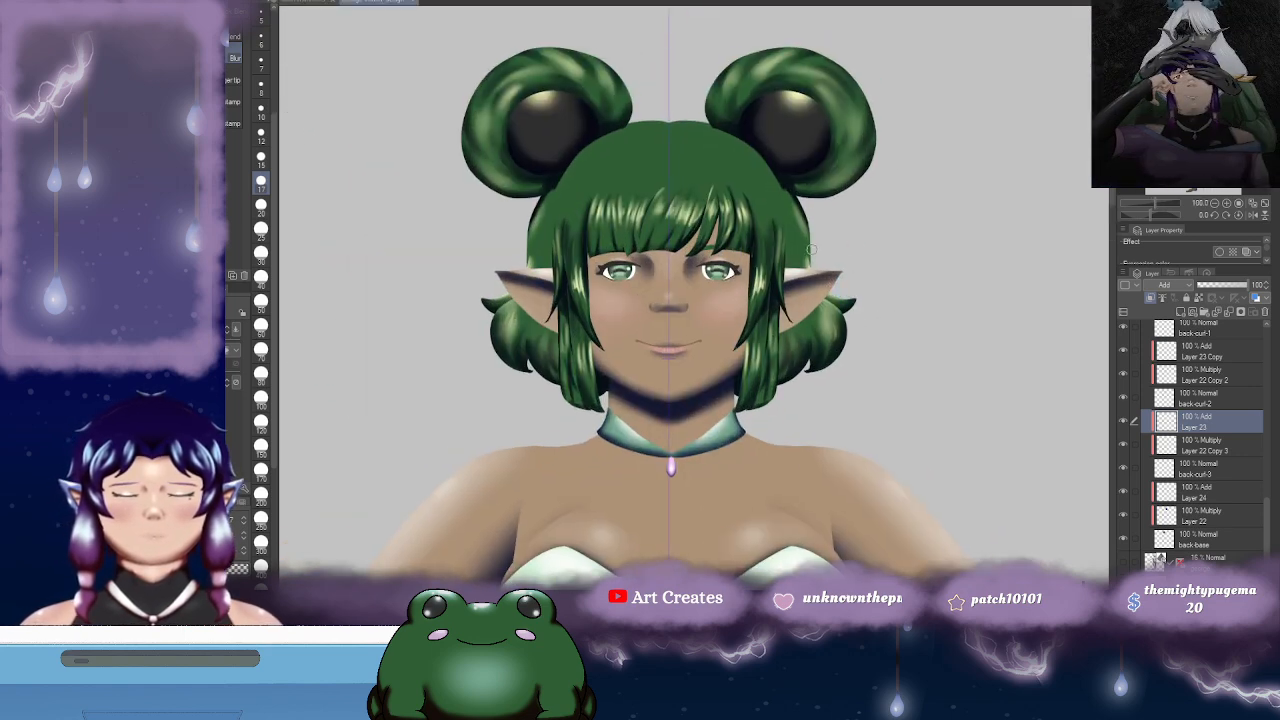
- Collapse the body and backhair layer groups
{"action": "scroll", "coordinate": [812, 258], "scroll_direction": "up", "scroll_amount": 5}
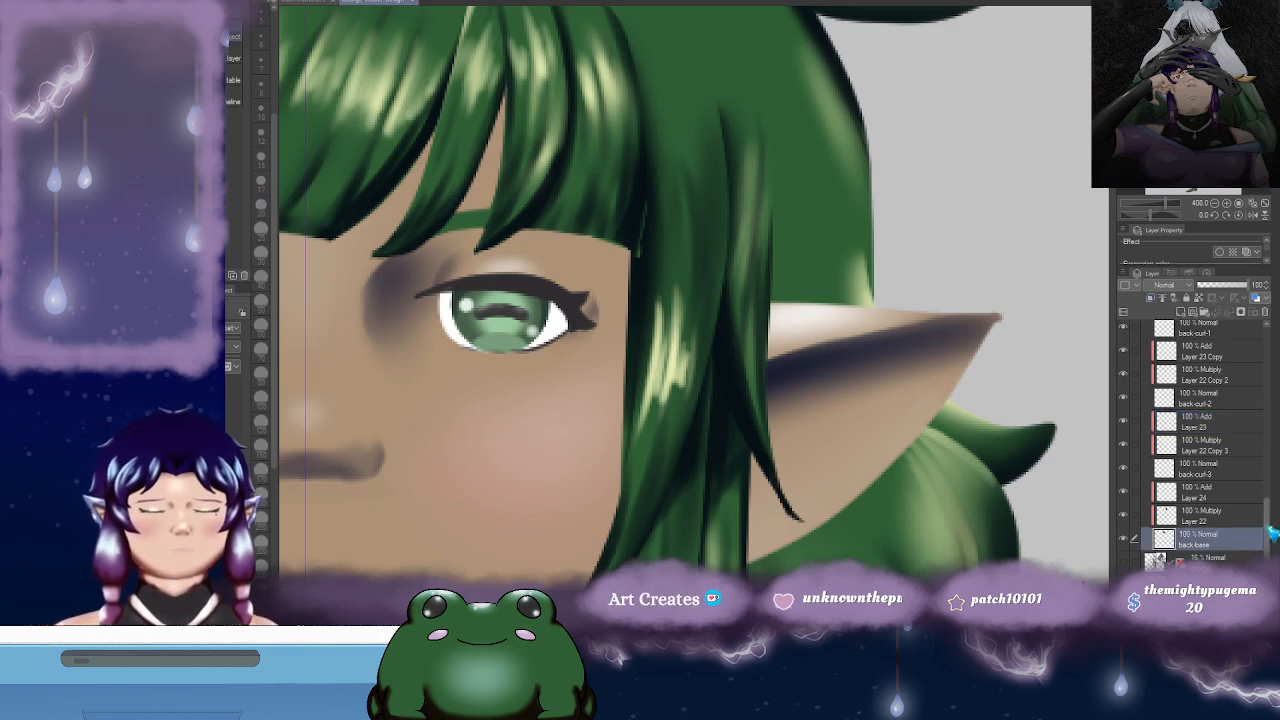
{"action": "scroll", "coordinate": [1277, 464], "scroll_direction": "up", "scroll_amount": 3}
{"action": "scroll", "coordinate": [1275, 455], "scroll_direction": "up", "scroll_amount": 4}
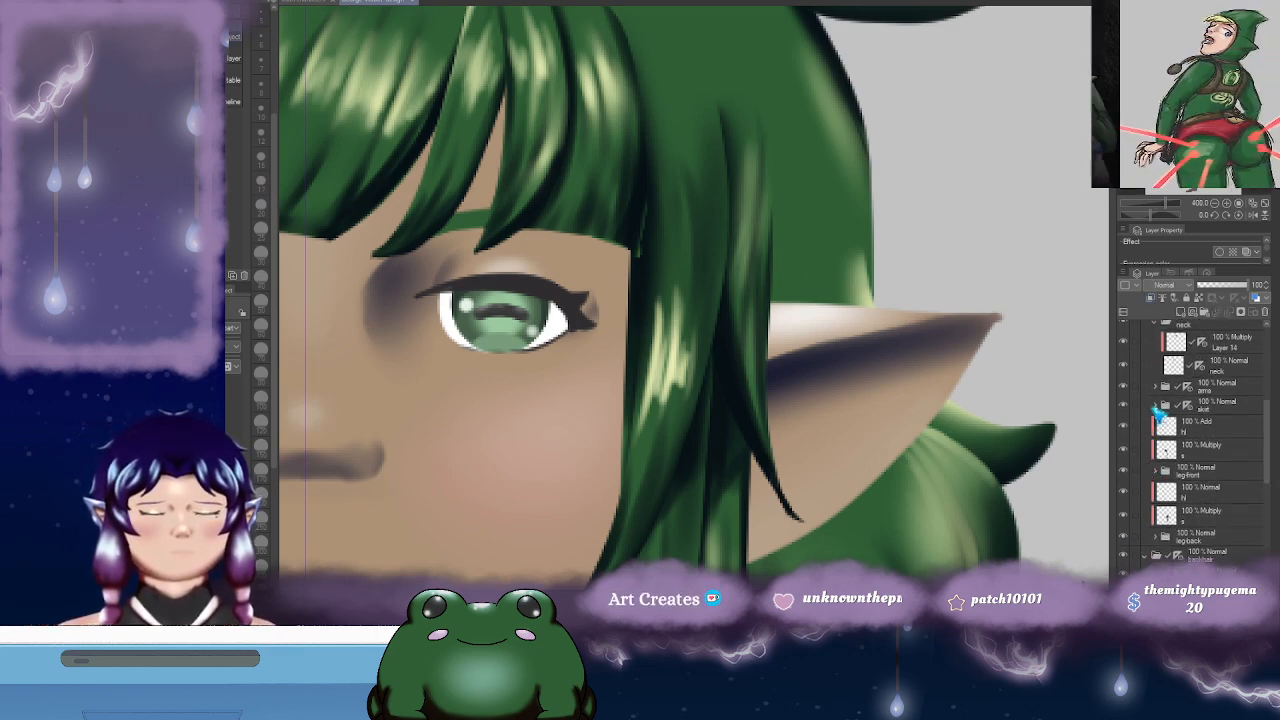
{"action": "scroll", "coordinate": [1268, 436], "scroll_direction": "up", "scroll_amount": 5}
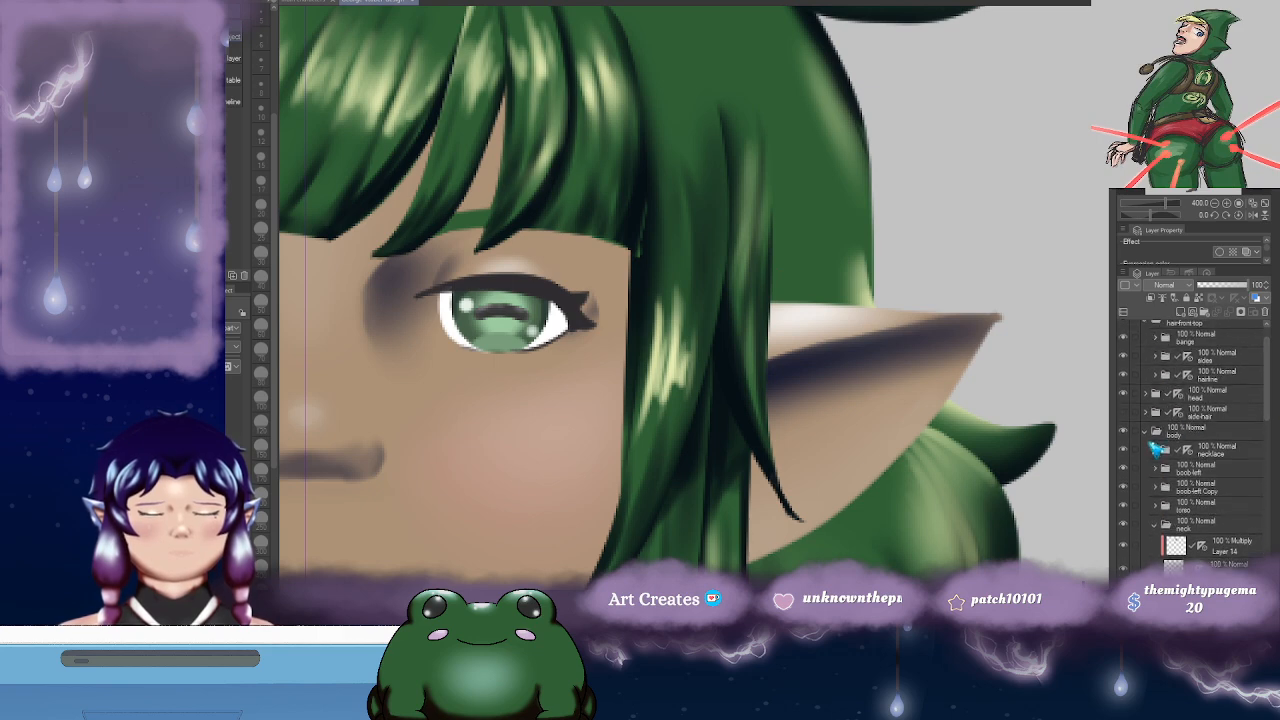
{"action": "left_click", "coordinate": [1154, 432]}
{"action": "left_click", "coordinate": [1156, 450]}
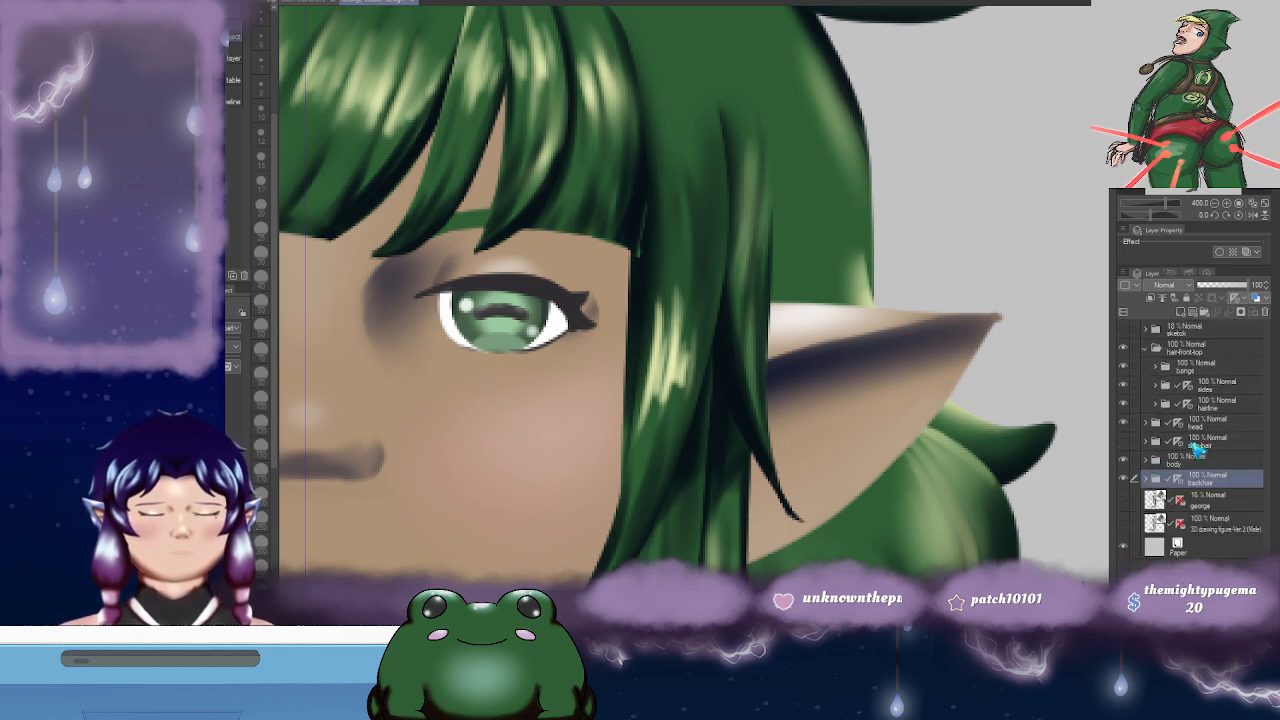
- Expand the side-hair group and select its layer 1
{"action": "left_click", "coordinate": [1125, 441]}
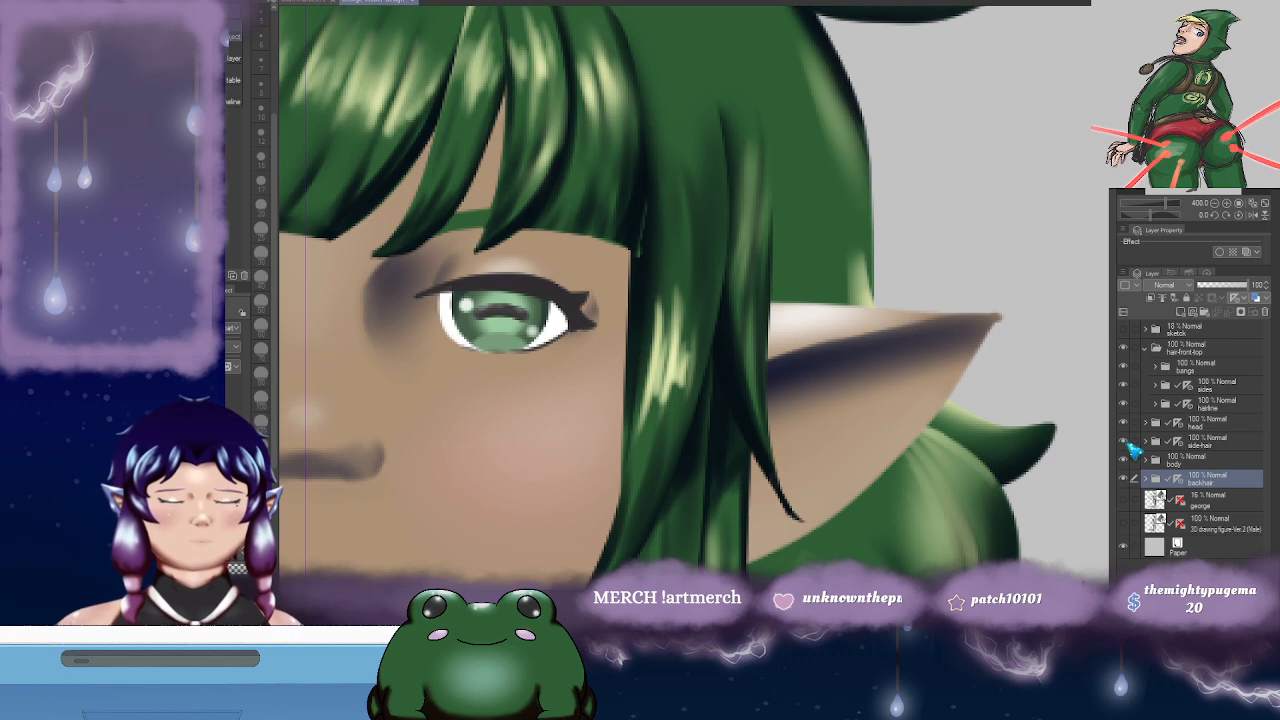
{"action": "left_click", "coordinate": [799, 291]}
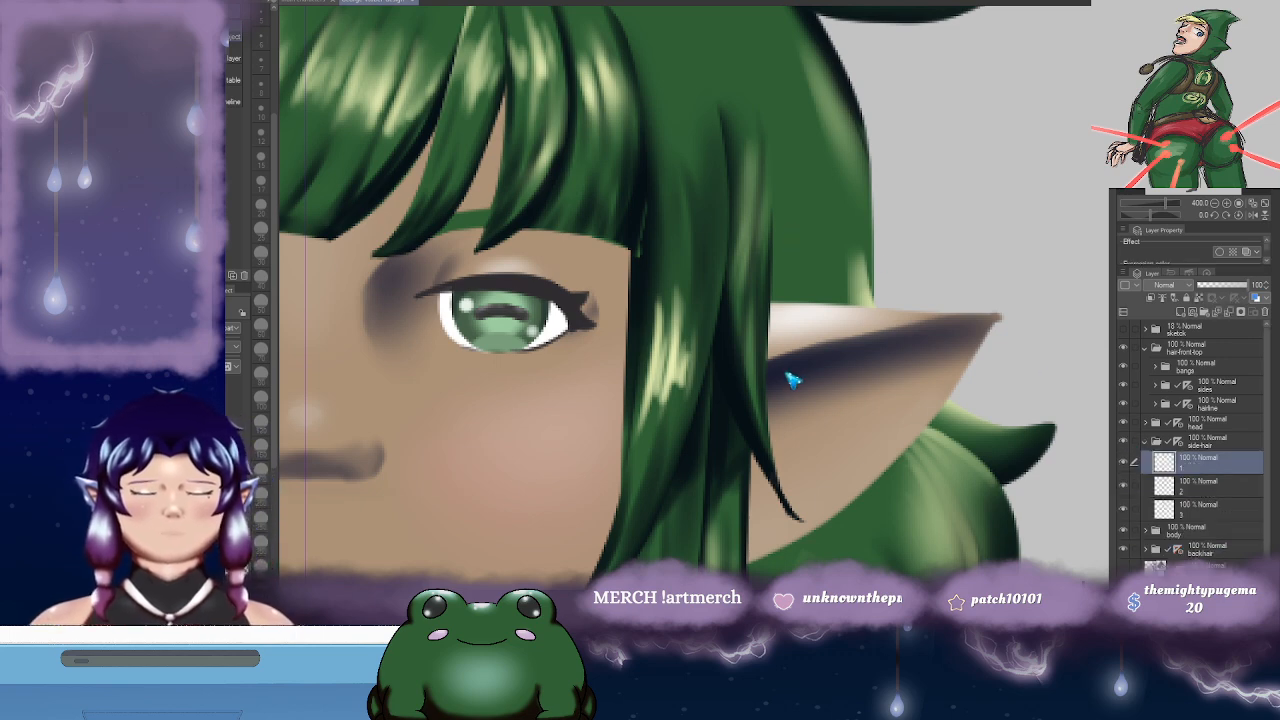
{"action": "scroll", "coordinate": [800, 375], "scroll_direction": "right", "scroll_amount": 3}
{"action": "key", "text": "ctrl+alt+0"}
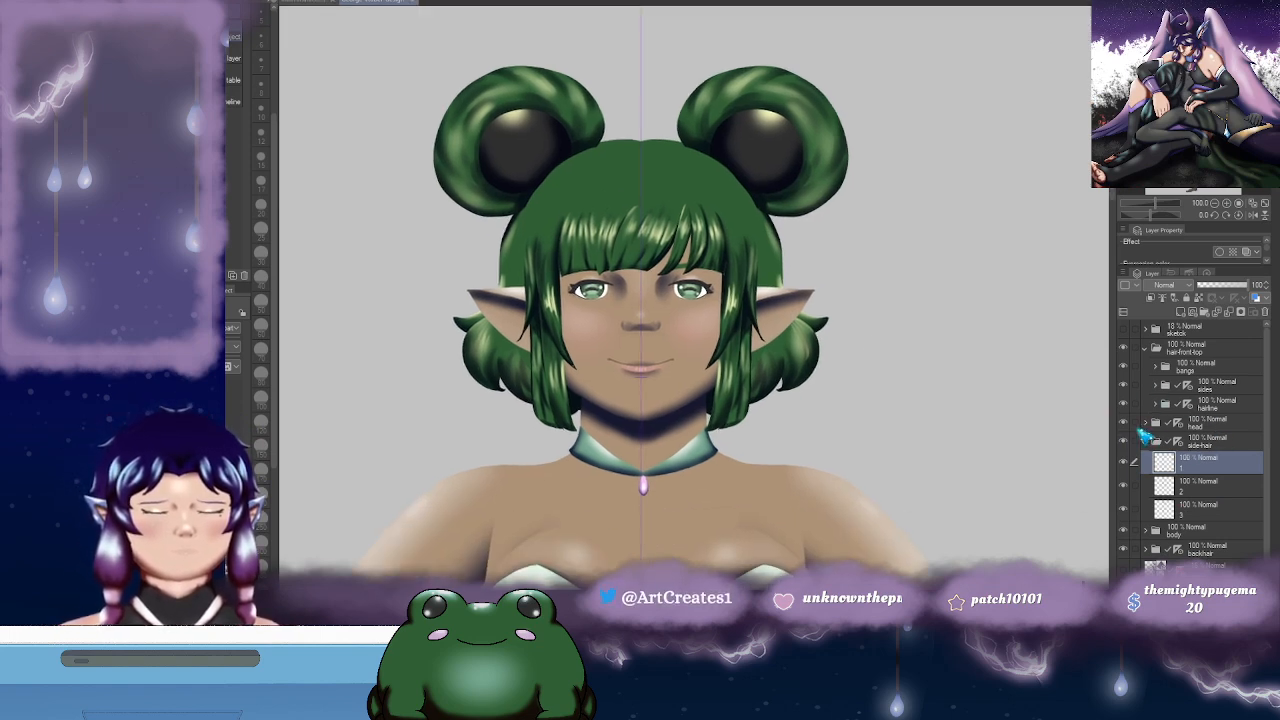
- Hide the head, body, bangs and sides groups to isolate the side hair and back hair
{"action": "left_click", "coordinate": [1127, 424]}
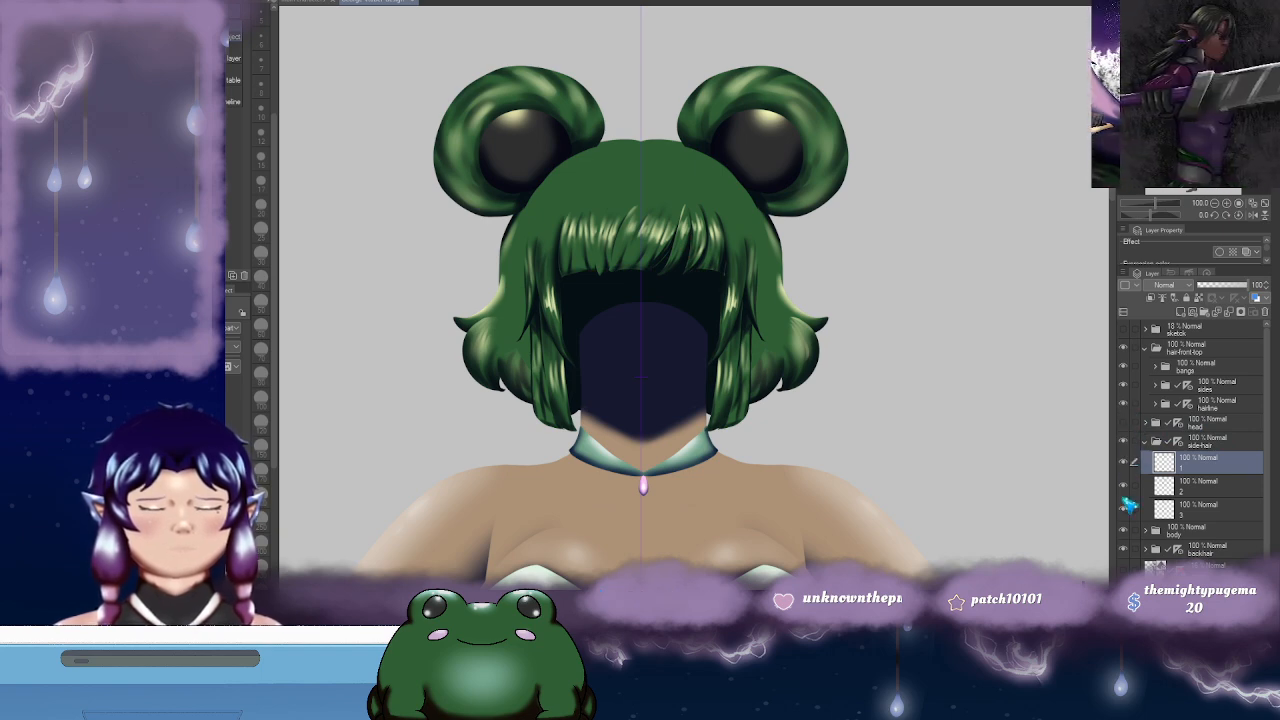
{"action": "left_click", "coordinate": [1126, 534]}
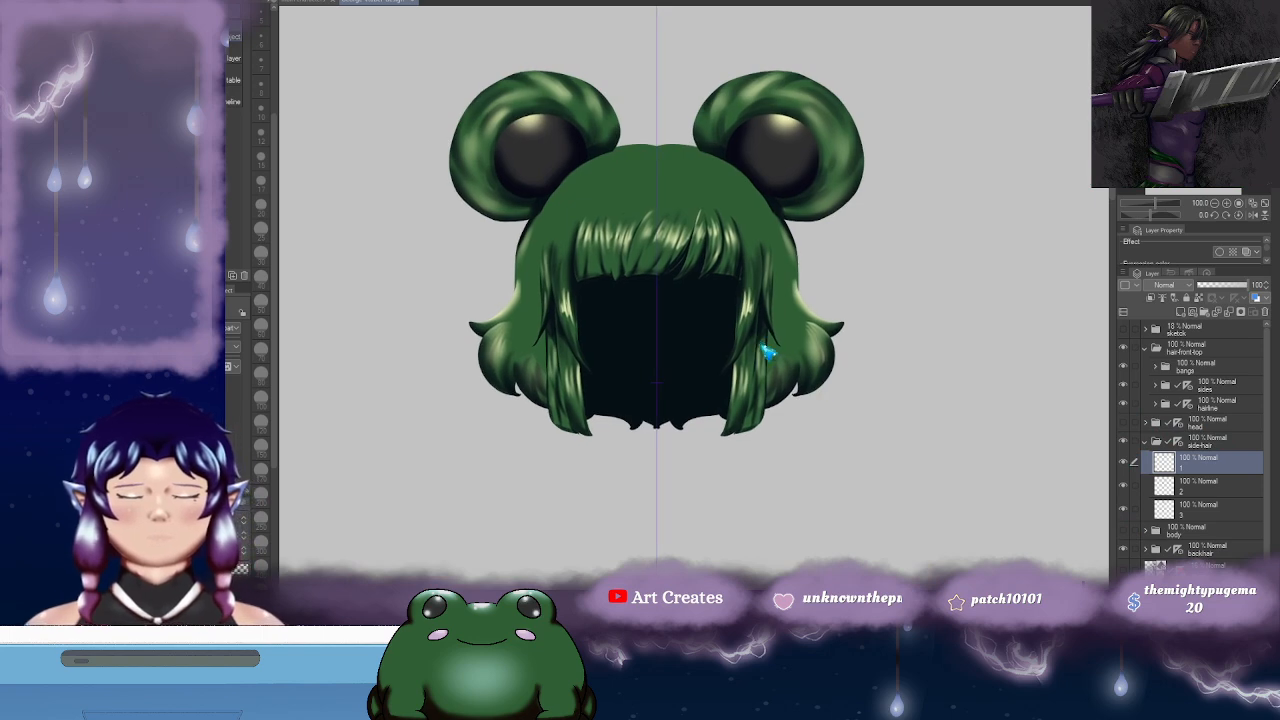
{"action": "scroll", "coordinate": [772, 360], "scroll_direction": "up", "scroll_amount": 2}
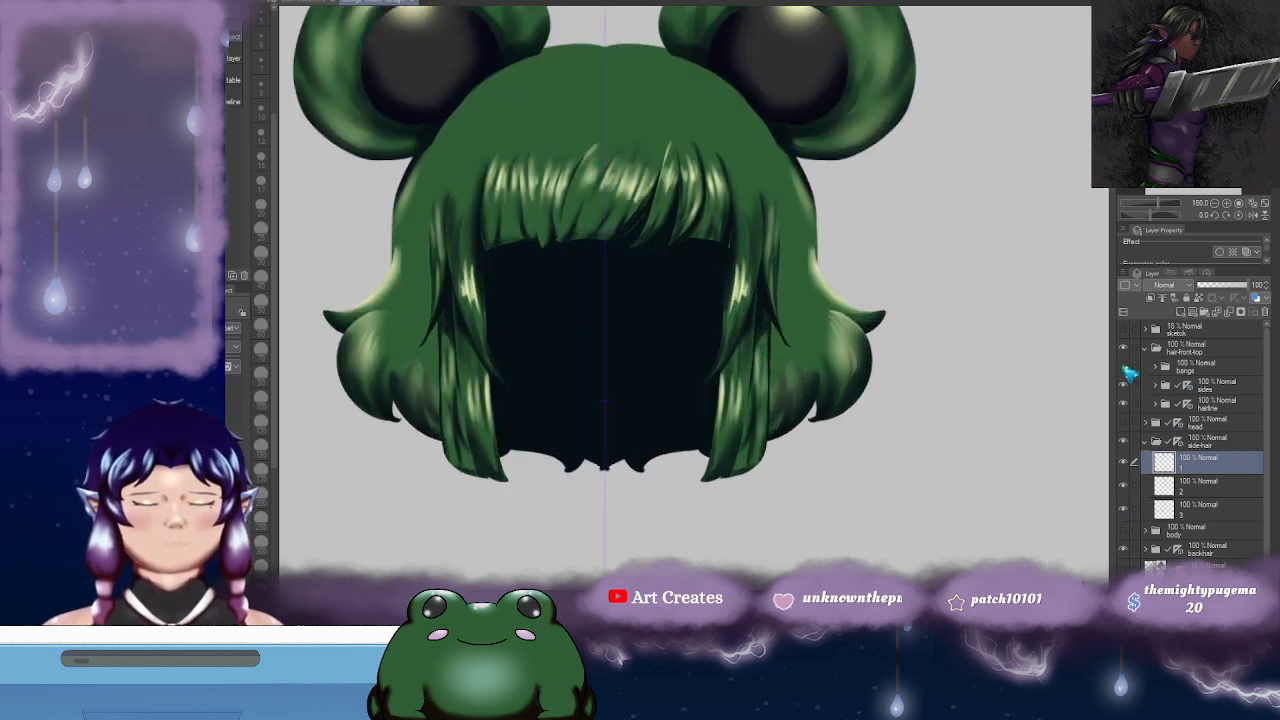
{"action": "left_click", "coordinate": [1124, 368]}
{"action": "left_click", "coordinate": [1124, 386]}
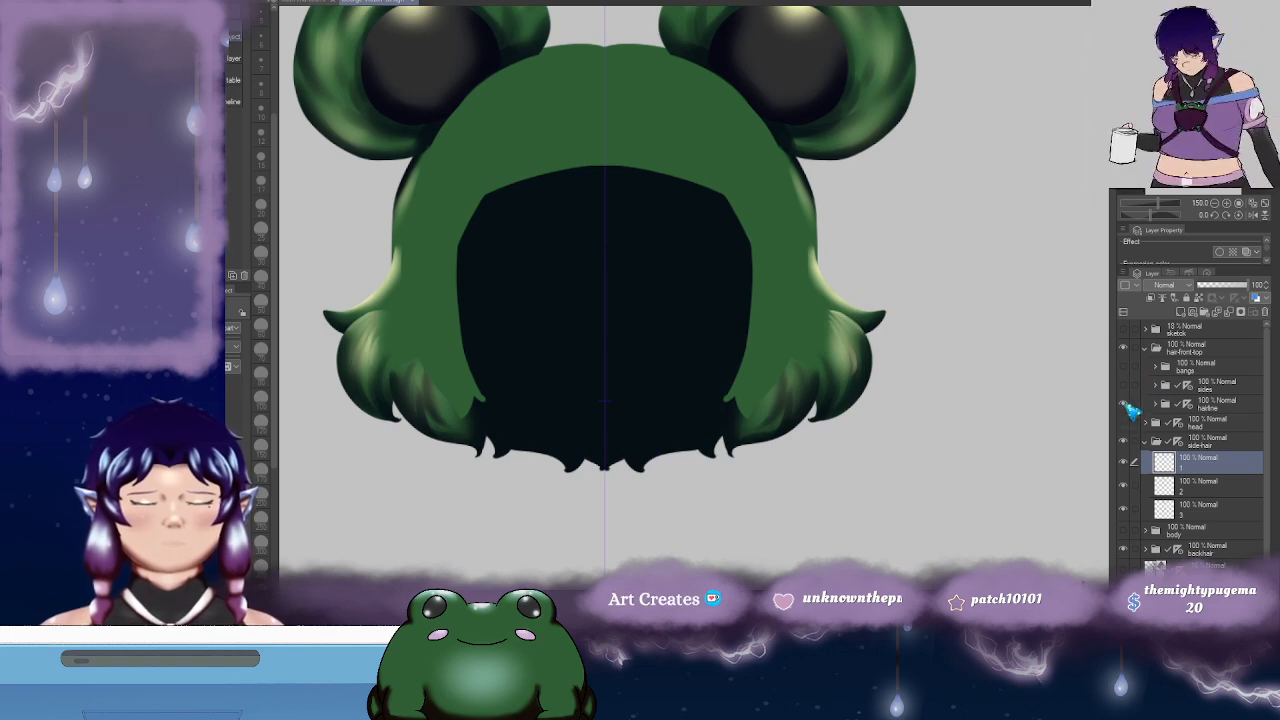
- Add two new layers clipped above side-hair layer 1 and name them hl and s
{"action": "left_click", "coordinate": [1125, 466]}
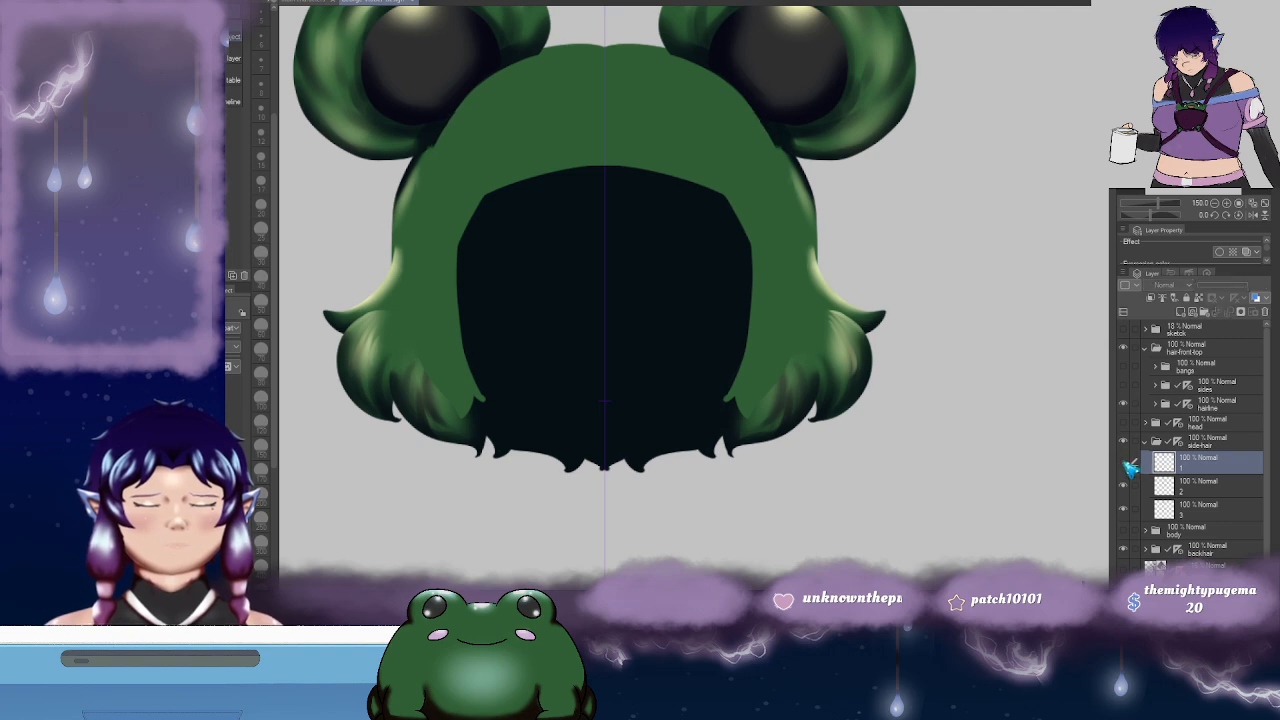
{"action": "left_click", "coordinate": [1126, 466]}
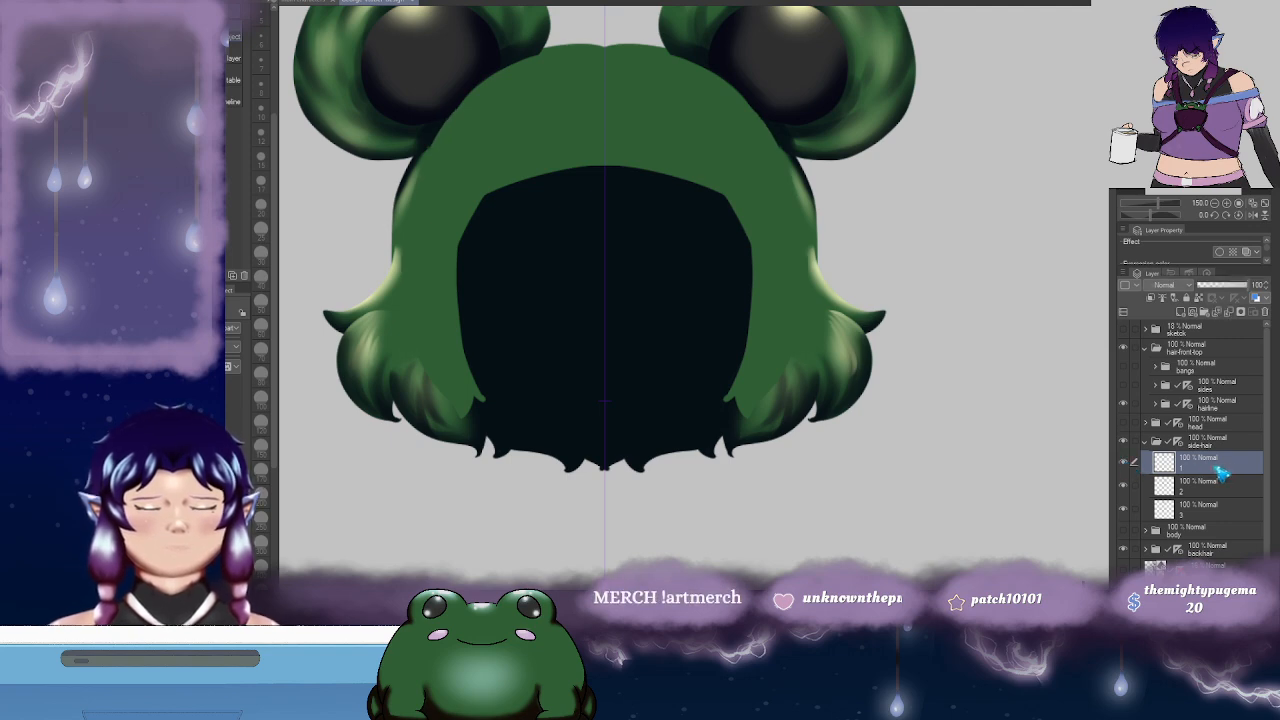
{"action": "left_click", "coordinate": [1181, 312]}
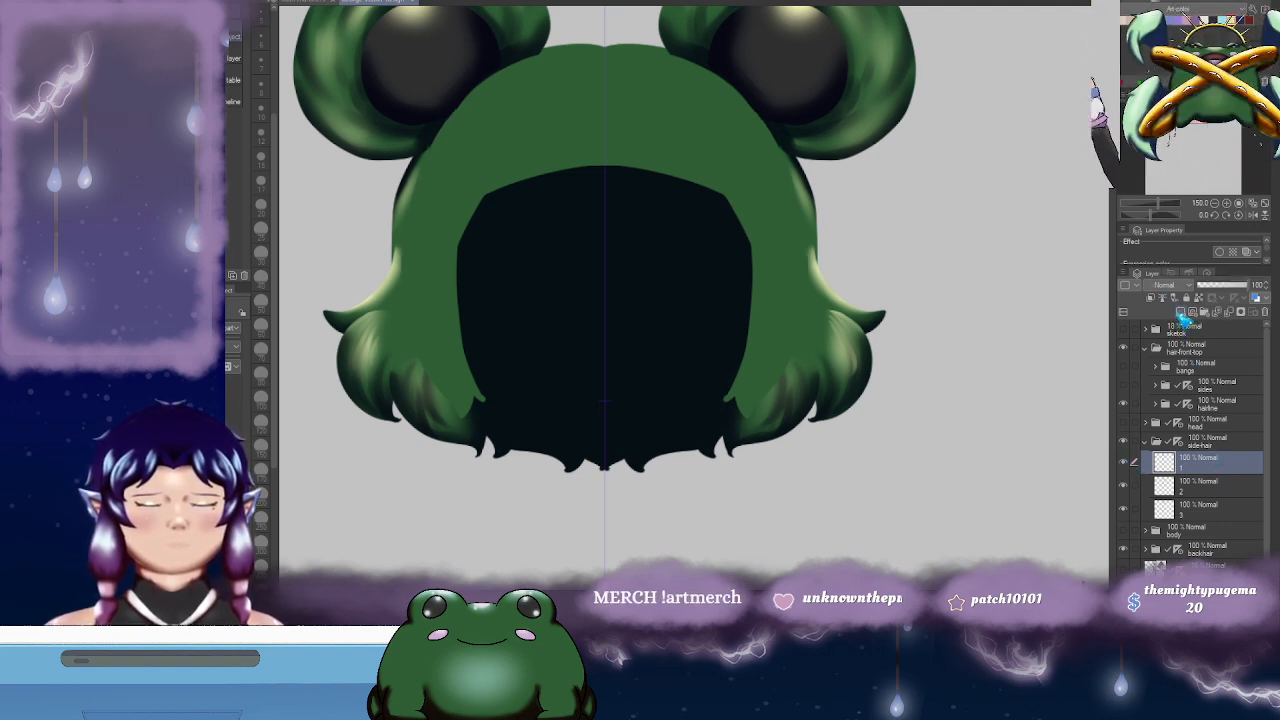
{"action": "left_click", "coordinate": [1181, 312]}
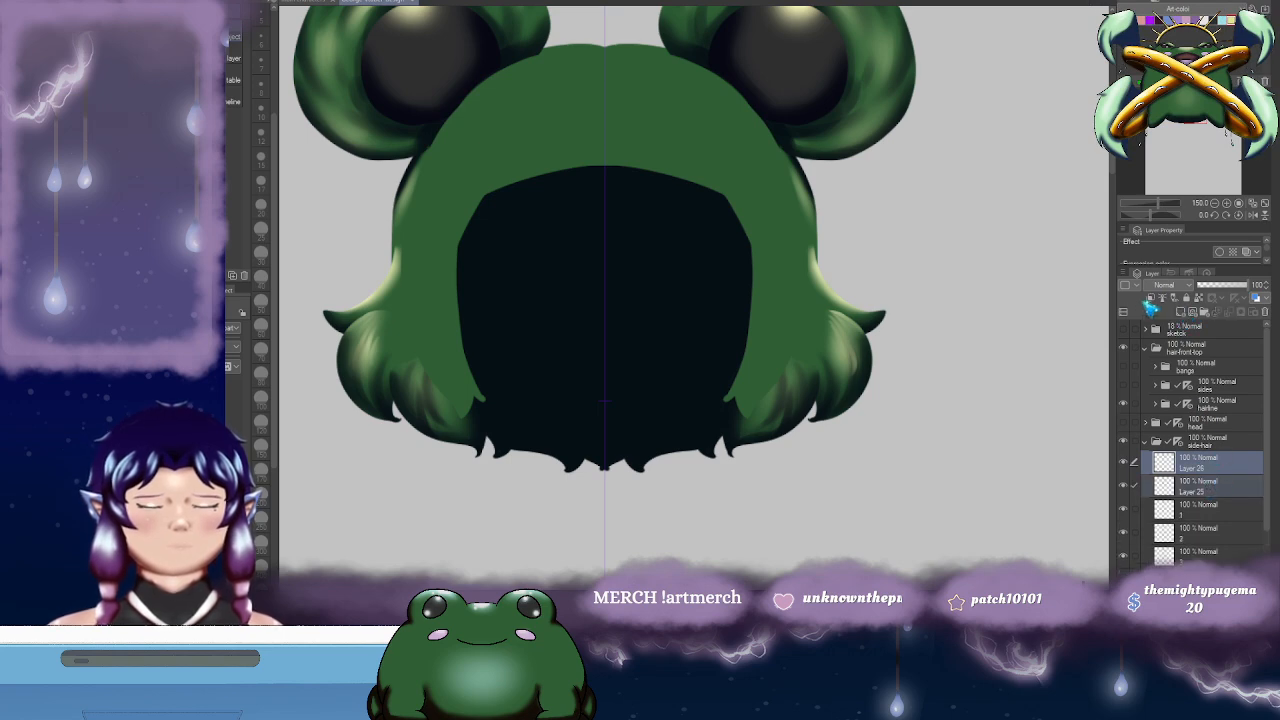
{"action": "left_click", "coordinate": [1151, 298]}
{"action": "left_click", "coordinate": [1222, 484]}
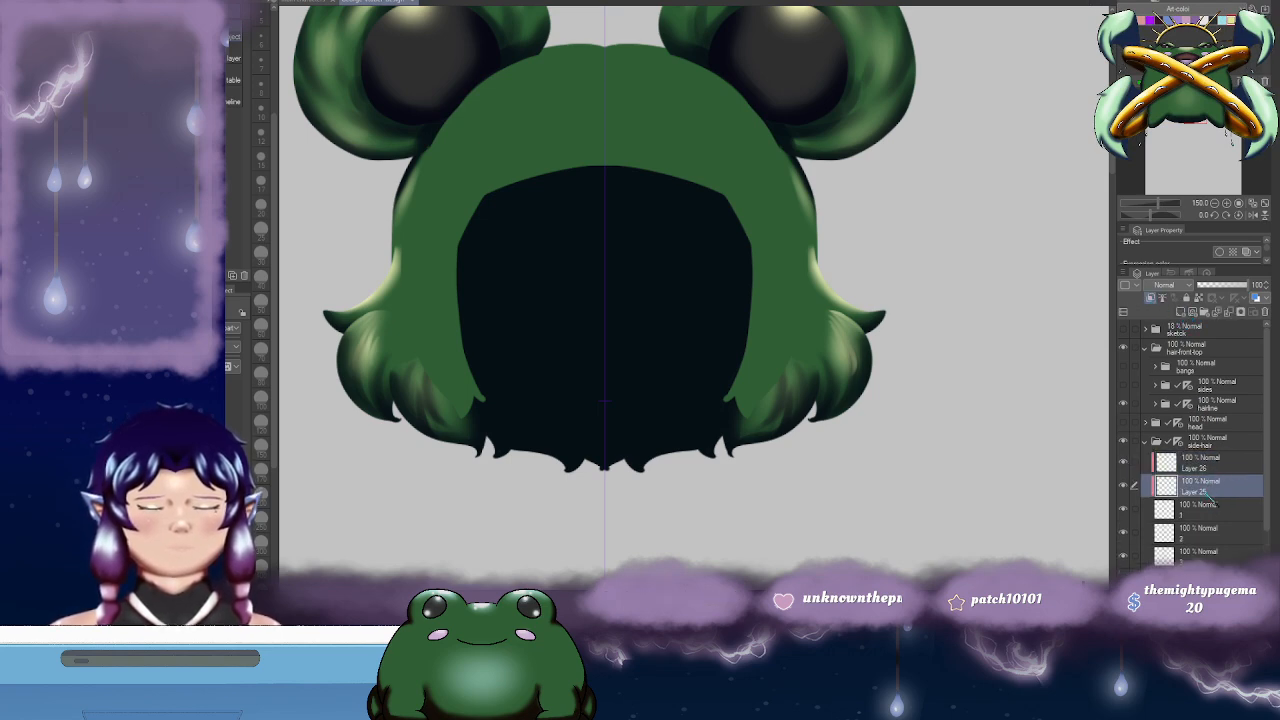
{"action": "left_click", "coordinate": [1212, 467]}
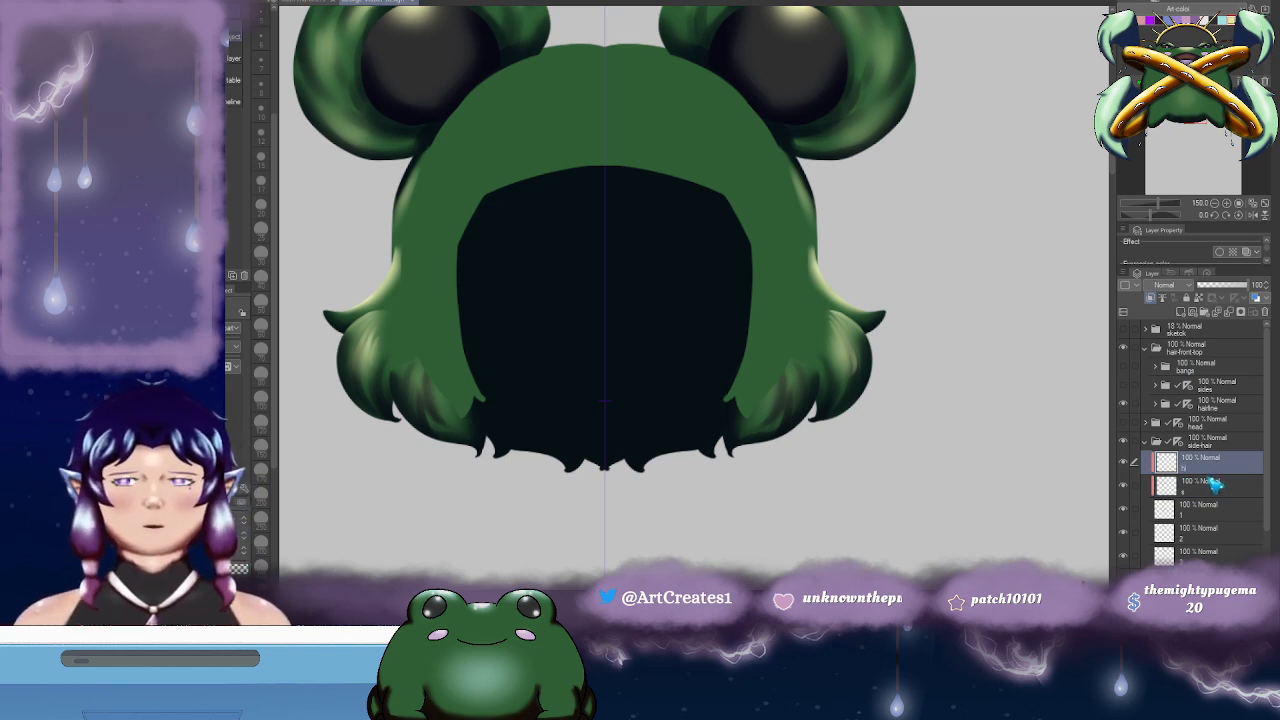
- Copy the hl and s clipping layers above side-hair layers 2 and 3
{"action": "left_click", "coordinate": [1210, 527]}
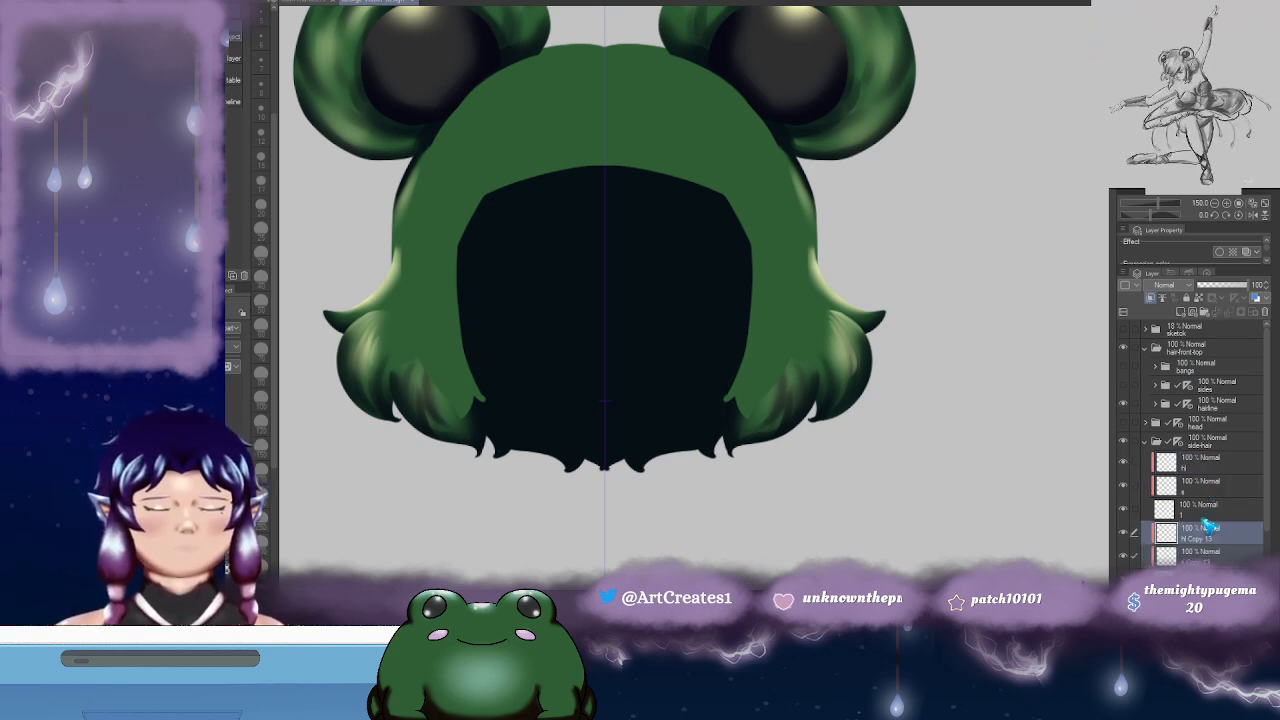
{"action": "scroll", "coordinate": [1266, 520], "scroll_direction": "down", "scroll_amount": 2}
{"action": "left_click", "coordinate": [1234, 491], "text": "shift"}
{"action": "left_click_drag", "start_coordinate": [1234, 491], "coordinate": [1228, 535]}
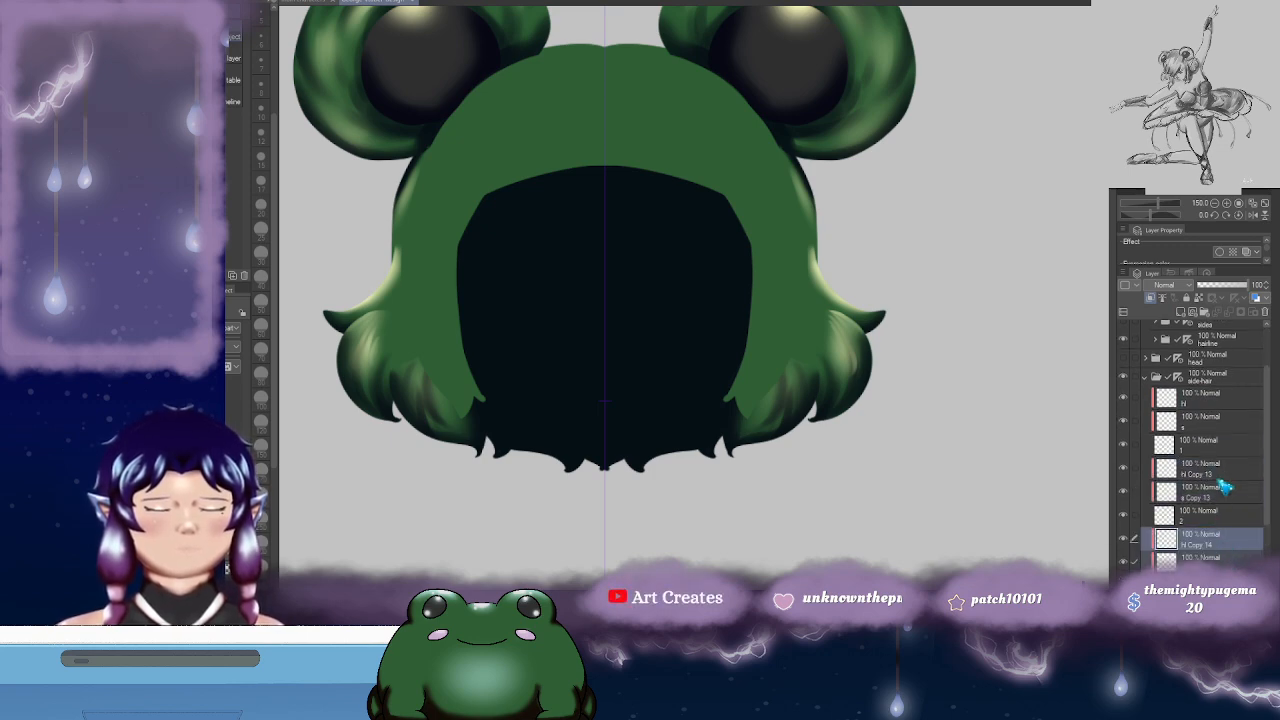
- Set the blending mode of all three side-hair s layers to Multiply
{"action": "left_click", "coordinate": [1218, 424]}
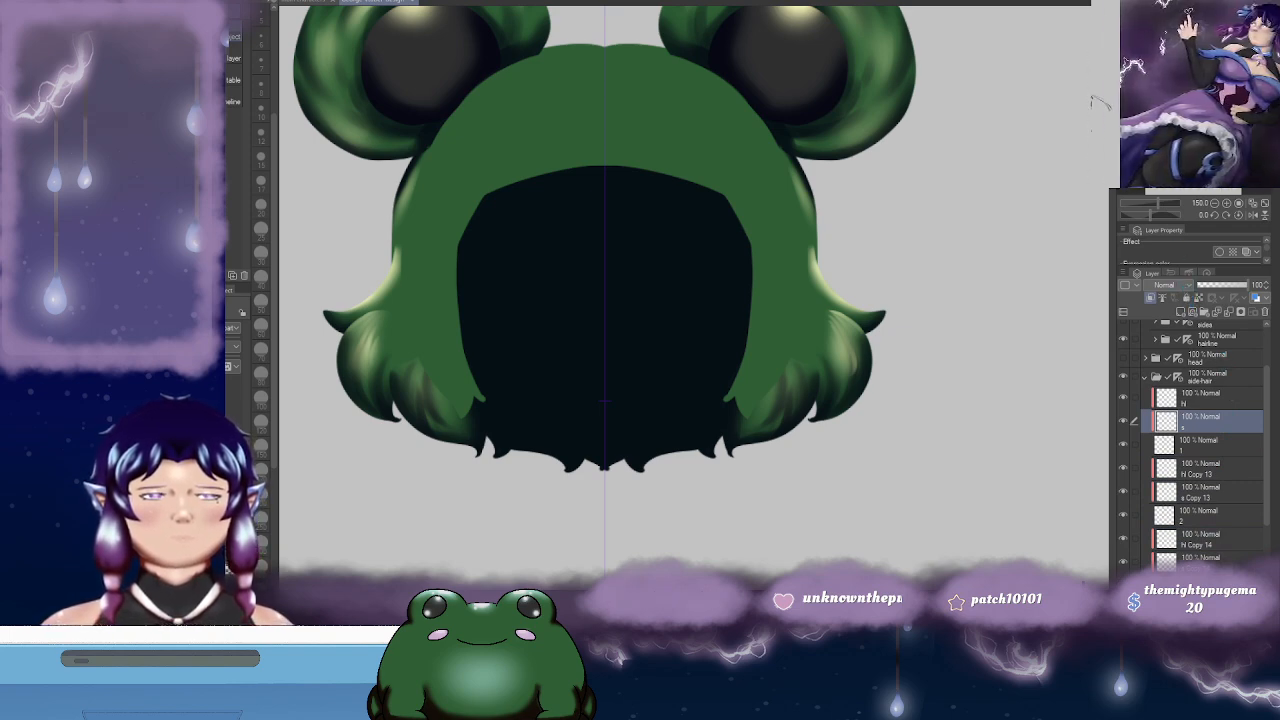
{"action": "left_click", "coordinate": [1165, 285]}
{"action": "left_click", "coordinate": [1210, 400]}
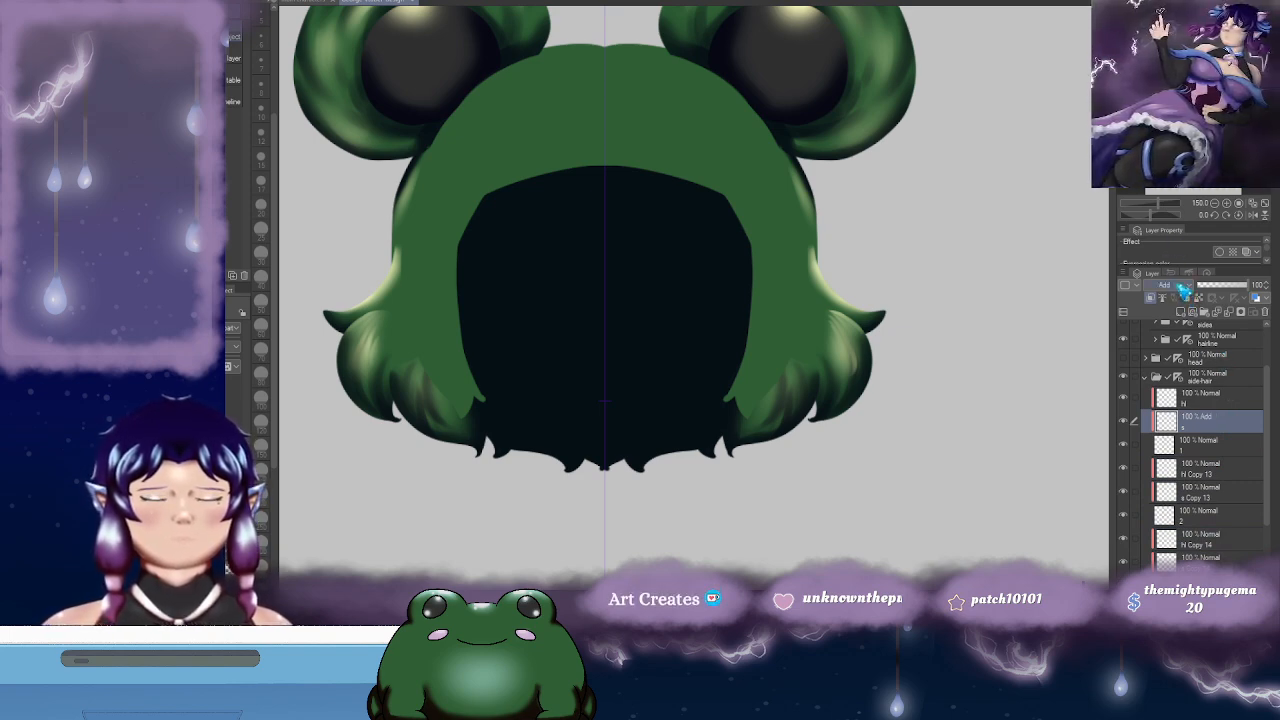
{"action": "left_click", "coordinate": [1188, 236]}
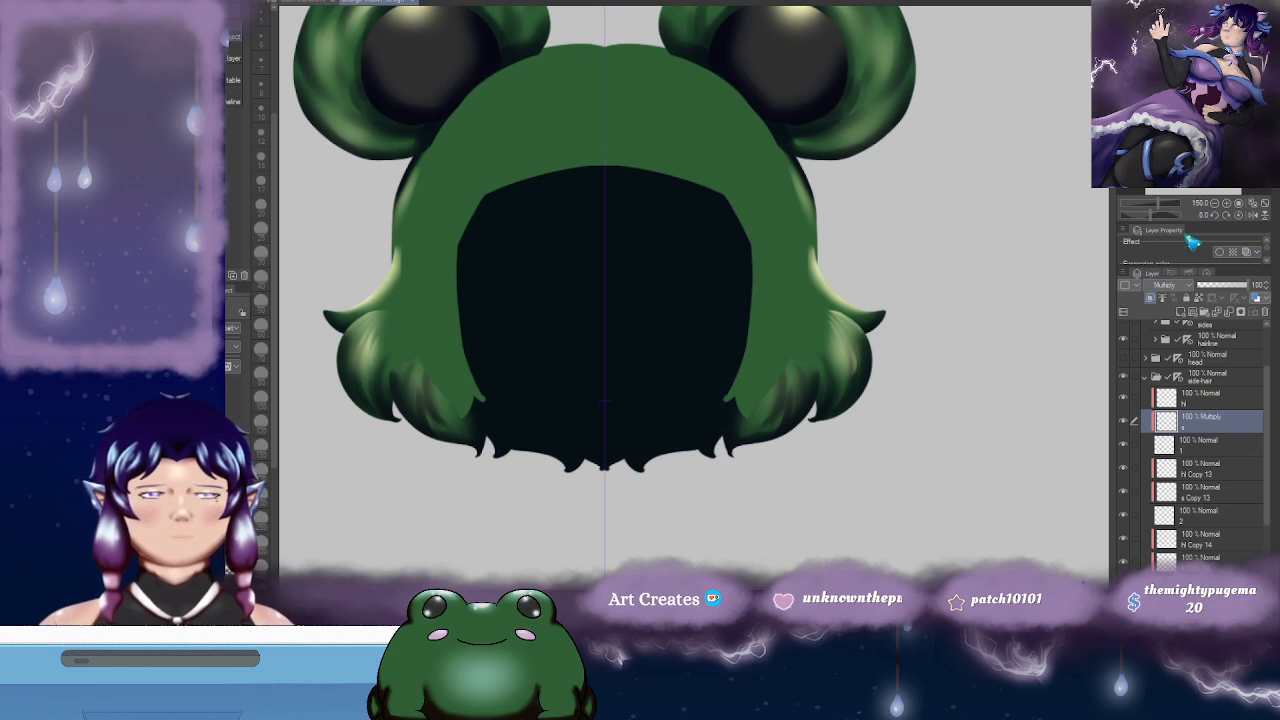
{"action": "left_click", "coordinate": [1206, 500]}
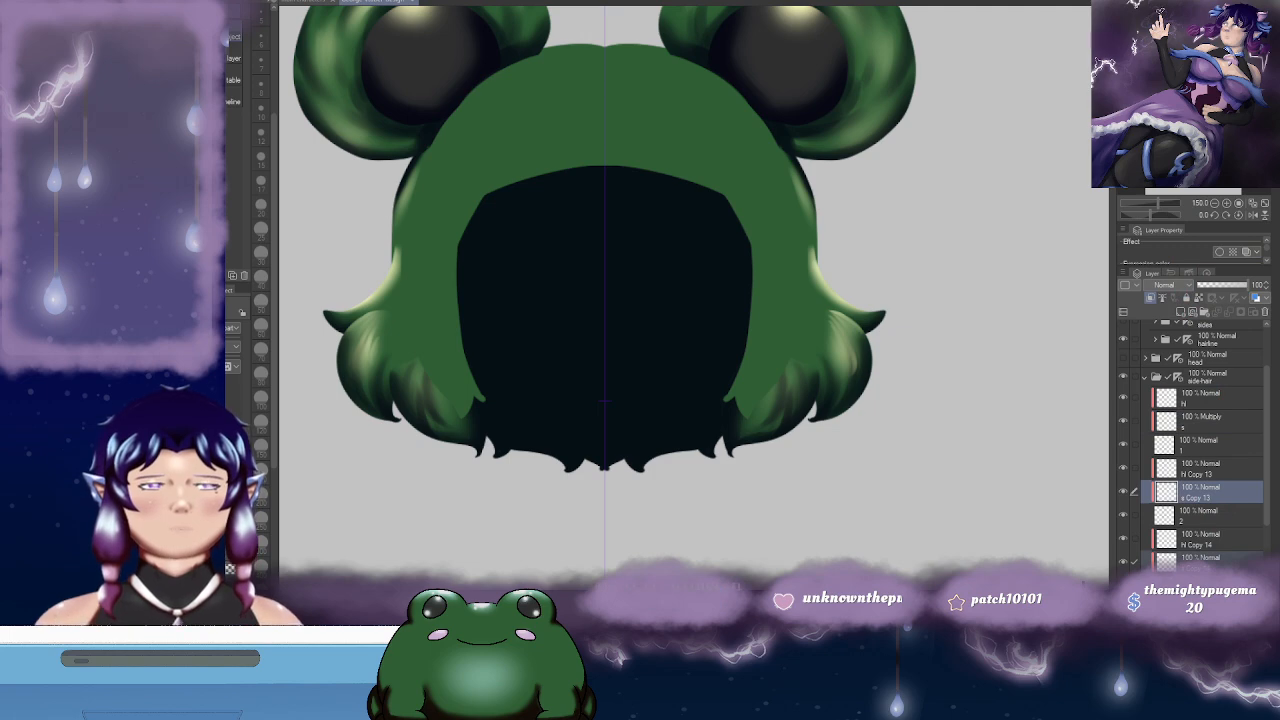
- Set the blending mode of all three hl layers to Add and make the s layer above layer 1 active
{"action": "left_click", "coordinate": [1205, 398]}
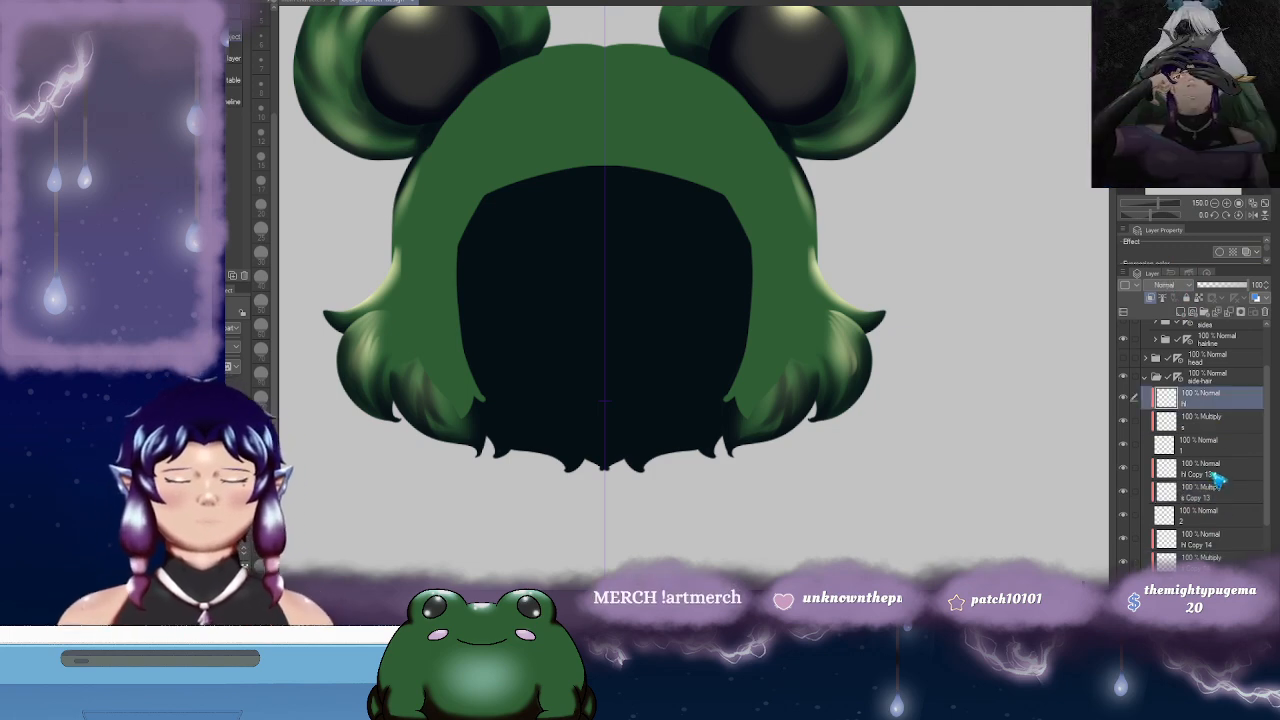
{"action": "left_click", "coordinate": [1213, 470], "text": "ctrl"}
{"action": "left_click", "coordinate": [1214, 538], "text": "ctrl"}
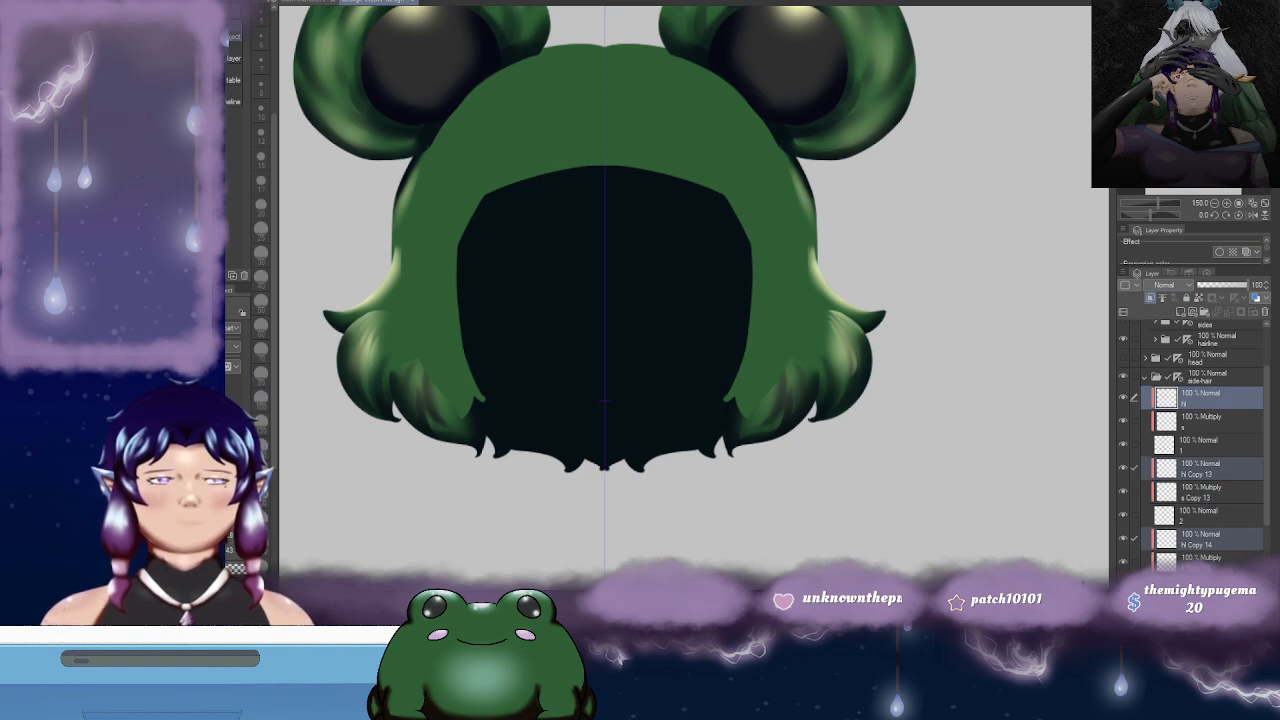
{"action": "left_click", "coordinate": [1217, 331]}
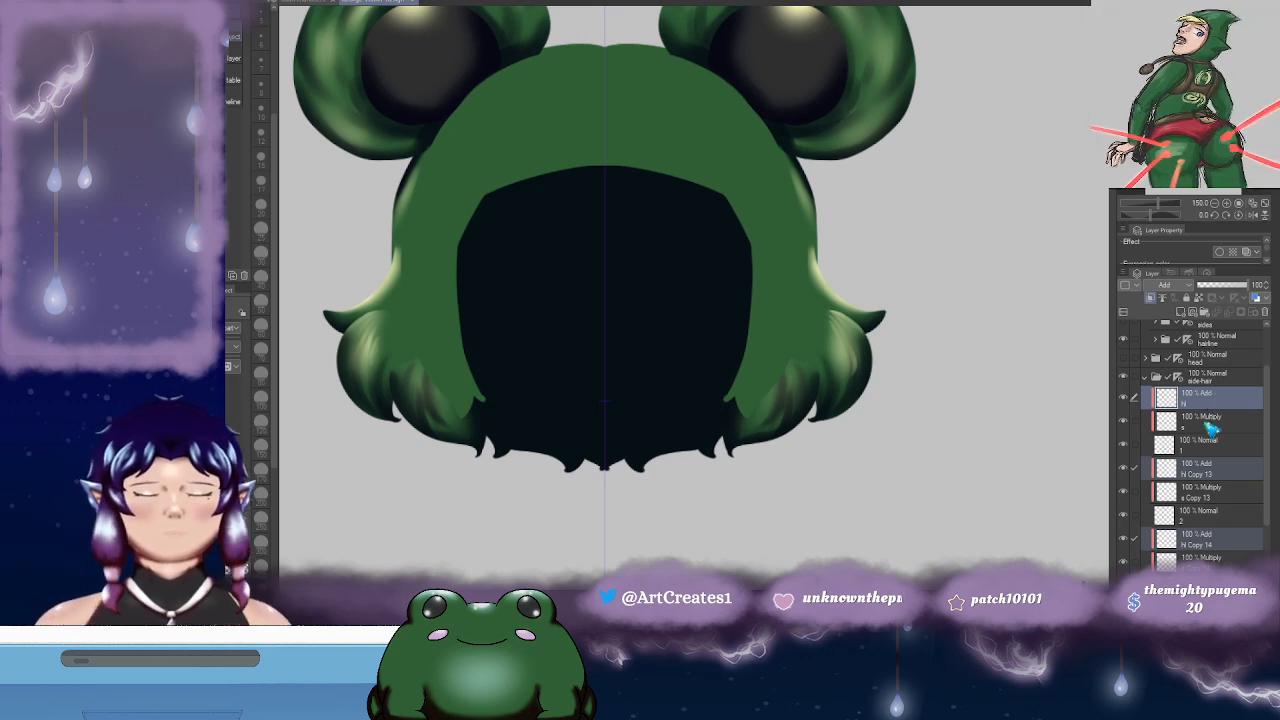
{"action": "left_click", "coordinate": [1209, 400]}
{"action": "left_click", "coordinate": [1200, 443]}
{"action": "left_click", "coordinate": [1209, 427]}
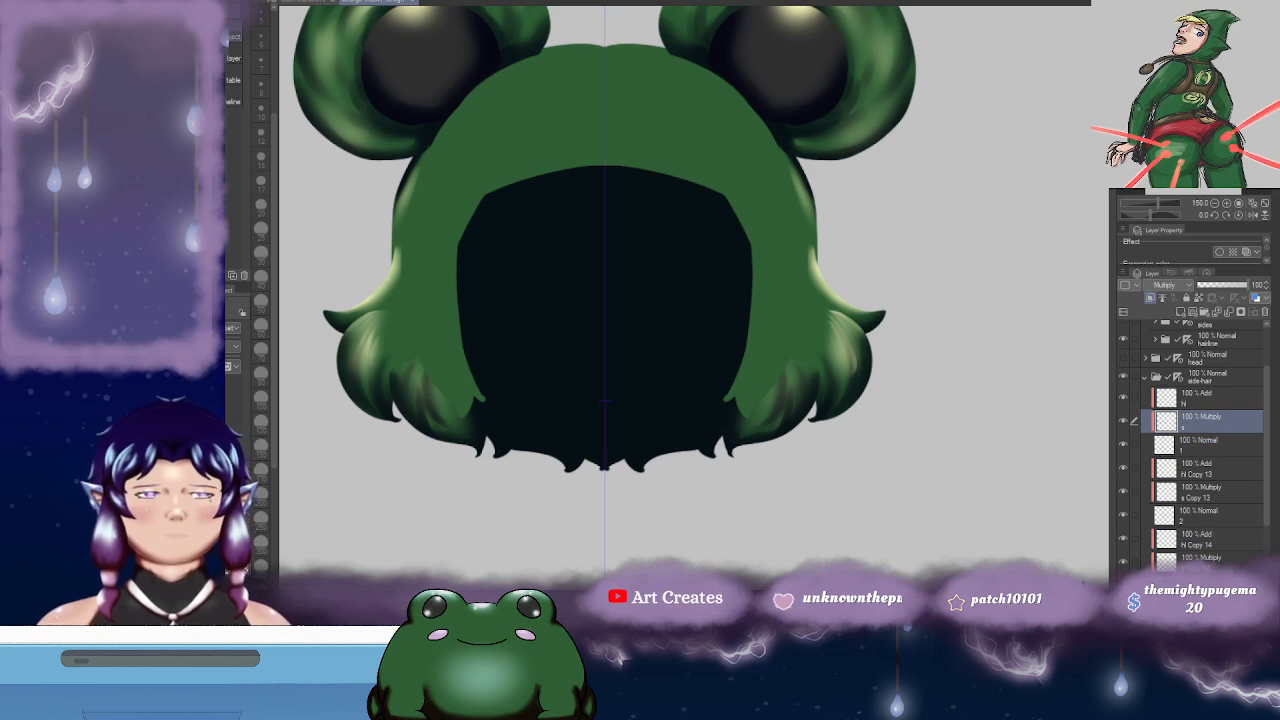
{"action": "left_click_drag", "start_coordinate": [863, 378], "coordinate": [841, 383]}
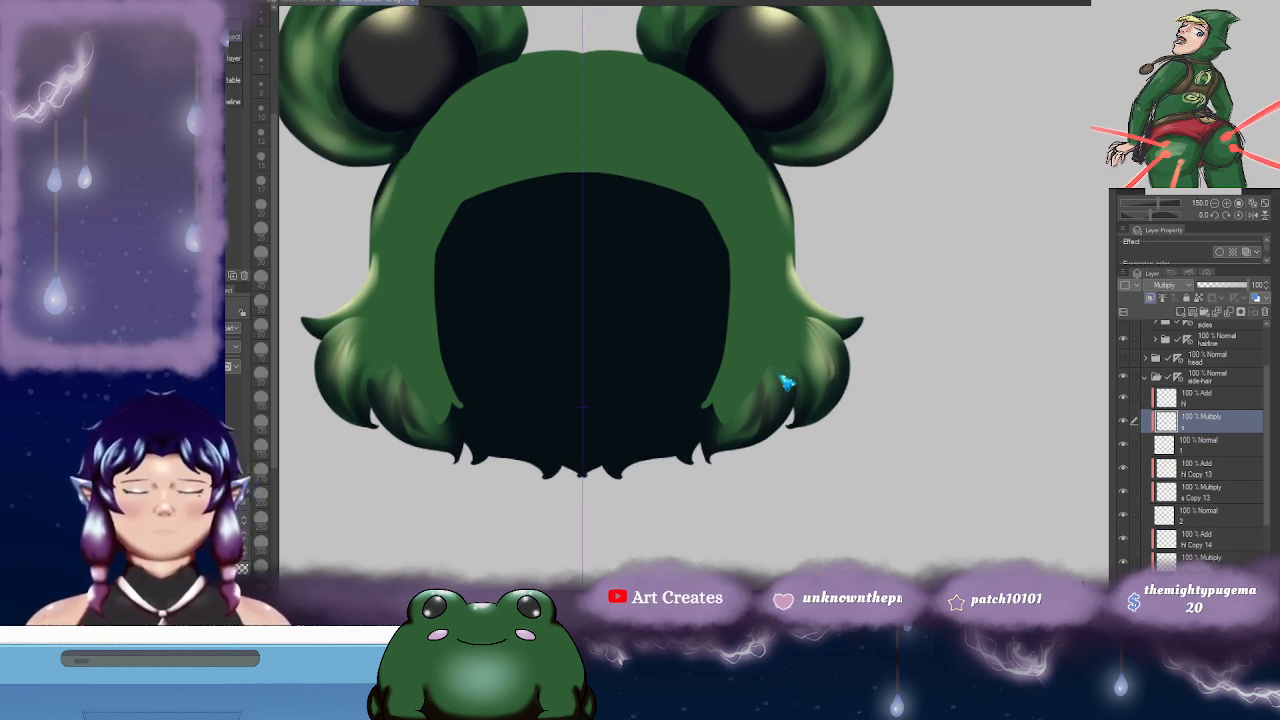
{"action": "key", "text": "b"}
{"action": "left_click_drag", "start_coordinate": [769, 246], "coordinate": [775, 330]}
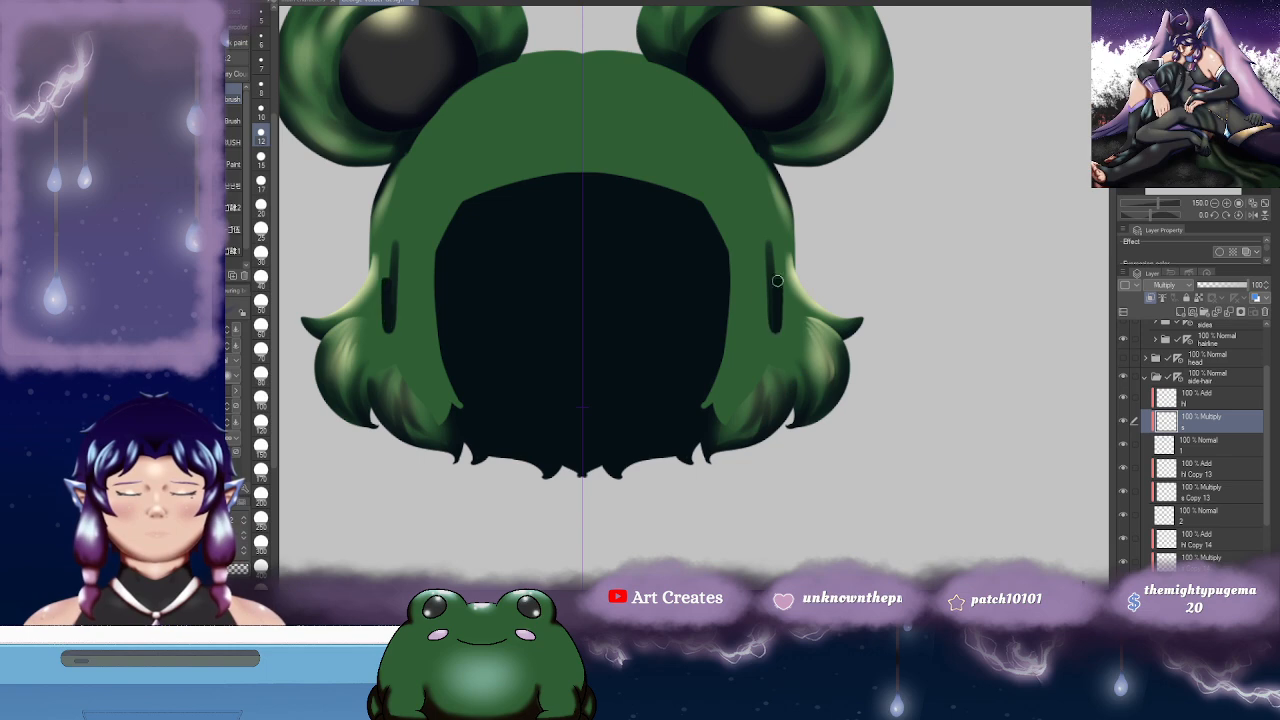
{"action": "mouse_move", "coordinate": [777, 281]}
{"action": "left_mouse_down"}
{"action": "mouse_move", "coordinate": [780, 358]}
{"action": "mouse_move", "coordinate": [763, 327]}
{"action": "mouse_move", "coordinate": [806, 363]}
{"action": "mouse_move", "coordinate": [773, 306]}
{"action": "mouse_move", "coordinate": [761, 332]}
{"action": "mouse_move", "coordinate": [834, 347]}
{"action": "mouse_move", "coordinate": [808, 349]}
{"action": "mouse_move", "coordinate": [778, 327]}
{"action": "mouse_move", "coordinate": [764, 352]}
{"action": "mouse_move", "coordinate": [763, 269]}
{"action": "left_mouse_up"}
{"action": "key", "text": "ctrl+z"}
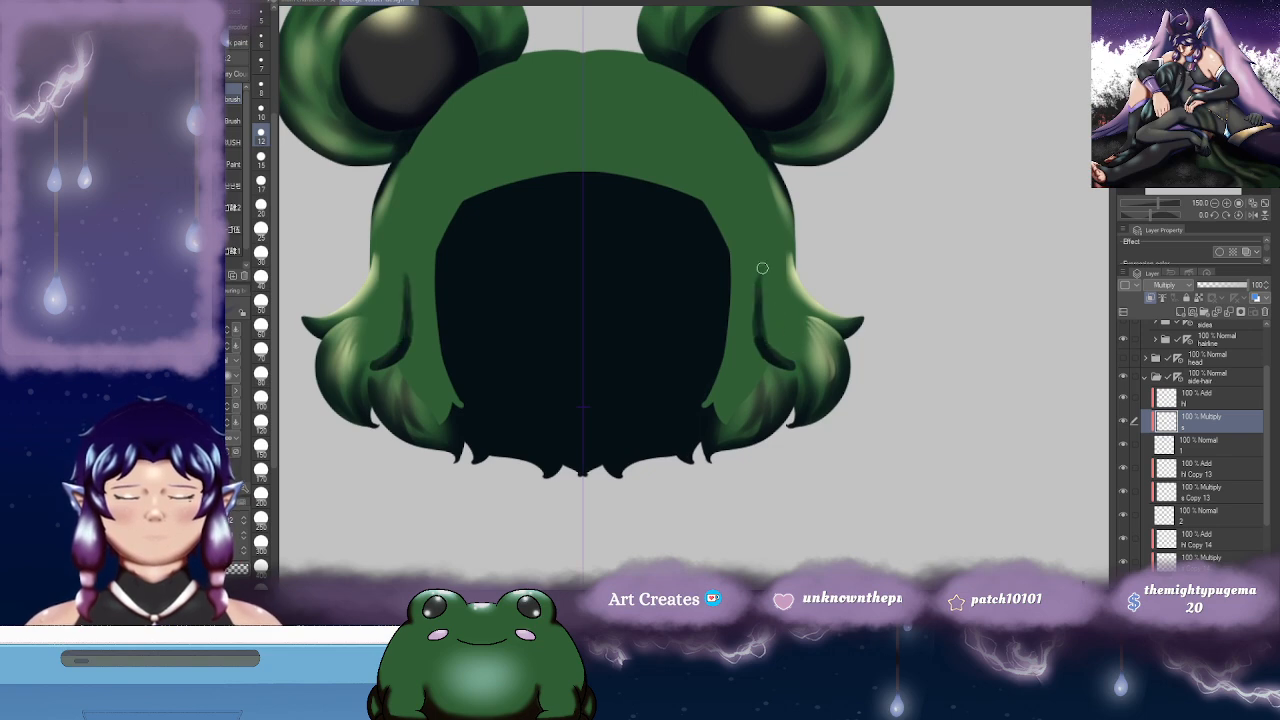
{"action": "mouse_move", "coordinate": [761, 336]}
{"action": "left_mouse_down"}
{"action": "mouse_move", "coordinate": [763, 277]}
{"action": "mouse_move", "coordinate": [758, 347]}
{"action": "mouse_move", "coordinate": [754, 247]}
{"action": "mouse_move", "coordinate": [832, 258]}
{"action": "left_mouse_up"}
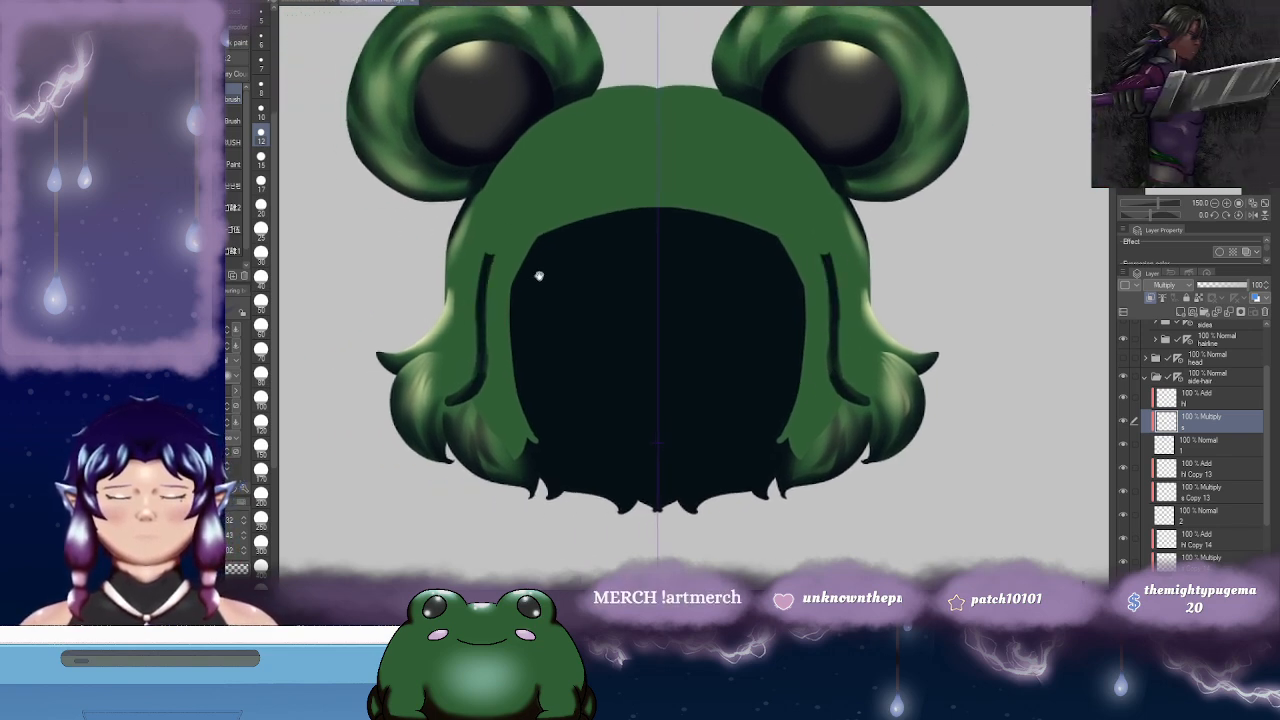
{"action": "left_click_drag", "start_coordinate": [539, 276], "coordinate": [572, 240]}
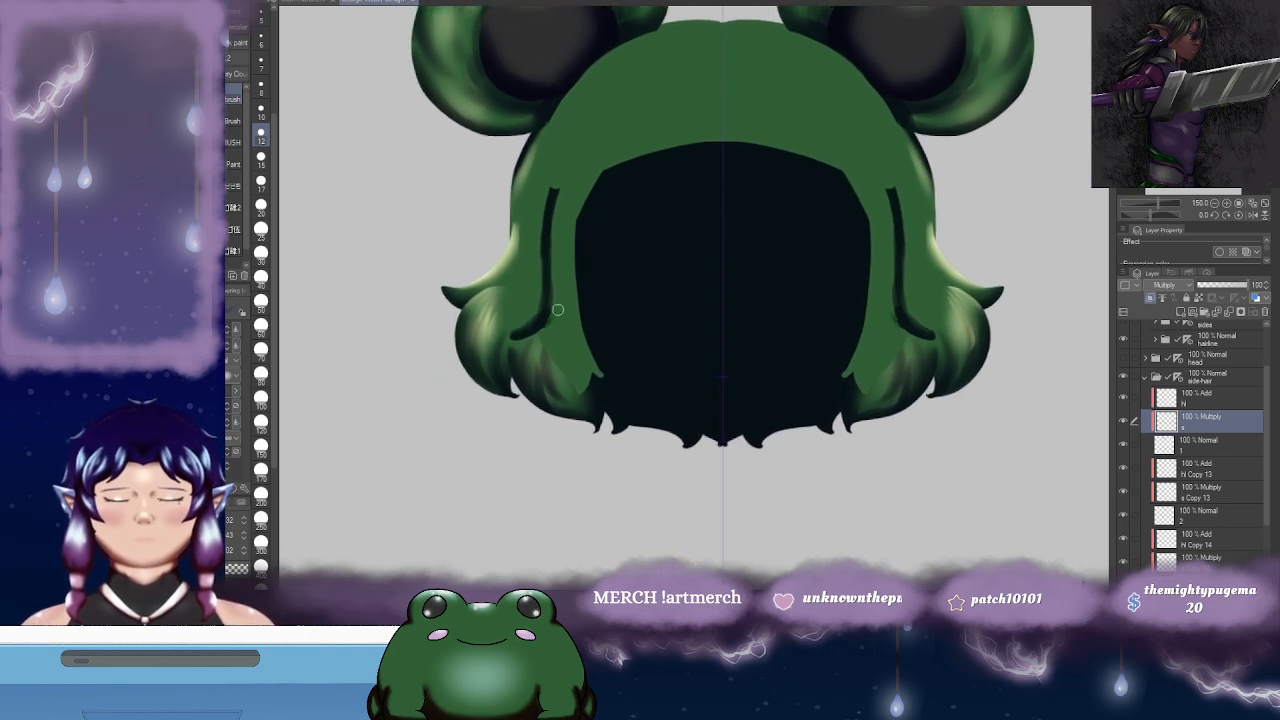
{"action": "key", "text": "ctrl+z"}
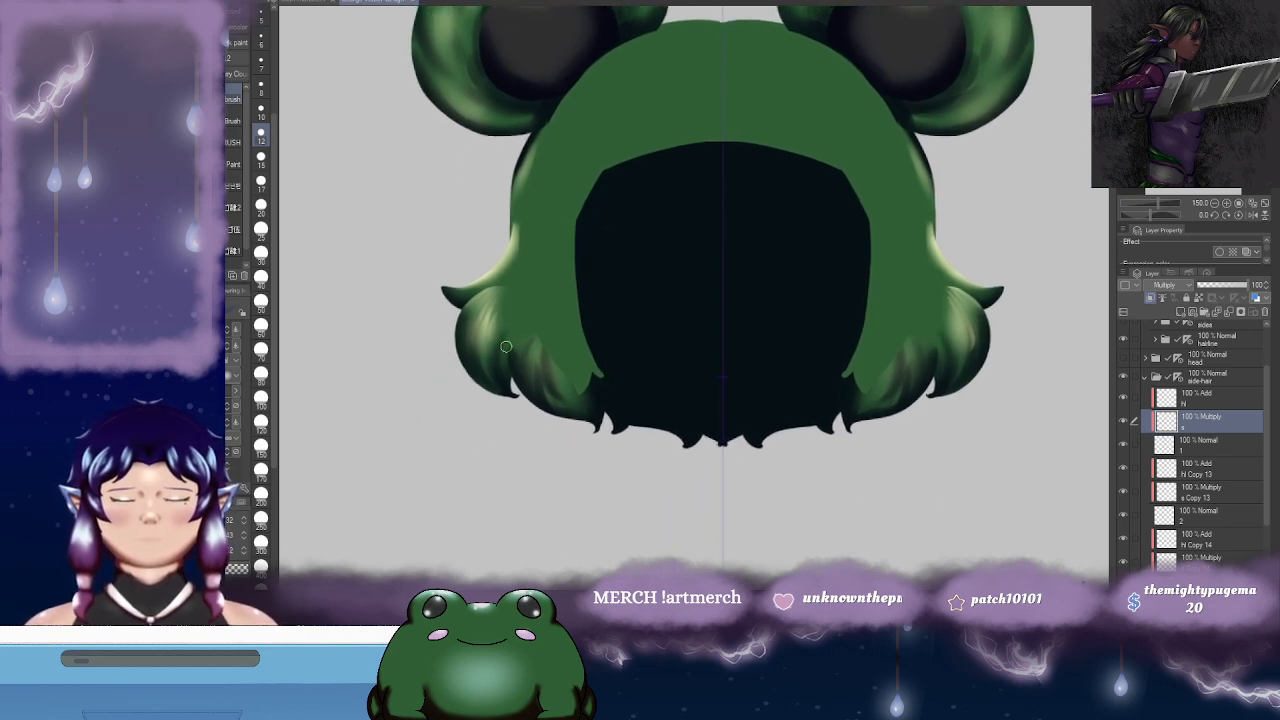
- Paint short curved shadow strokes where the side hair bends outward, using brush size 12 and then size 10
{"action": "left_click_drag", "start_coordinate": [520, 338], "coordinate": [568, 316]}
{"action": "left_click_drag", "start_coordinate": [569, 317], "coordinate": [565, 341]}
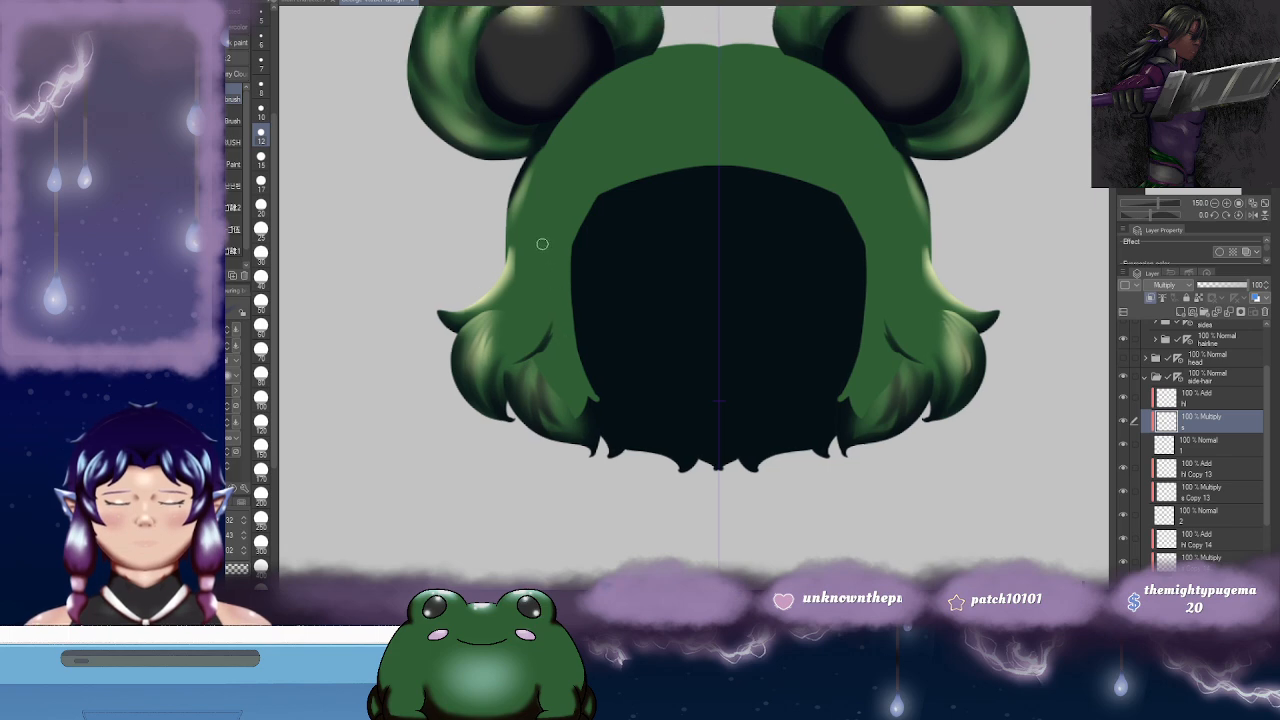
{"action": "left_click", "coordinate": [261, 205]}
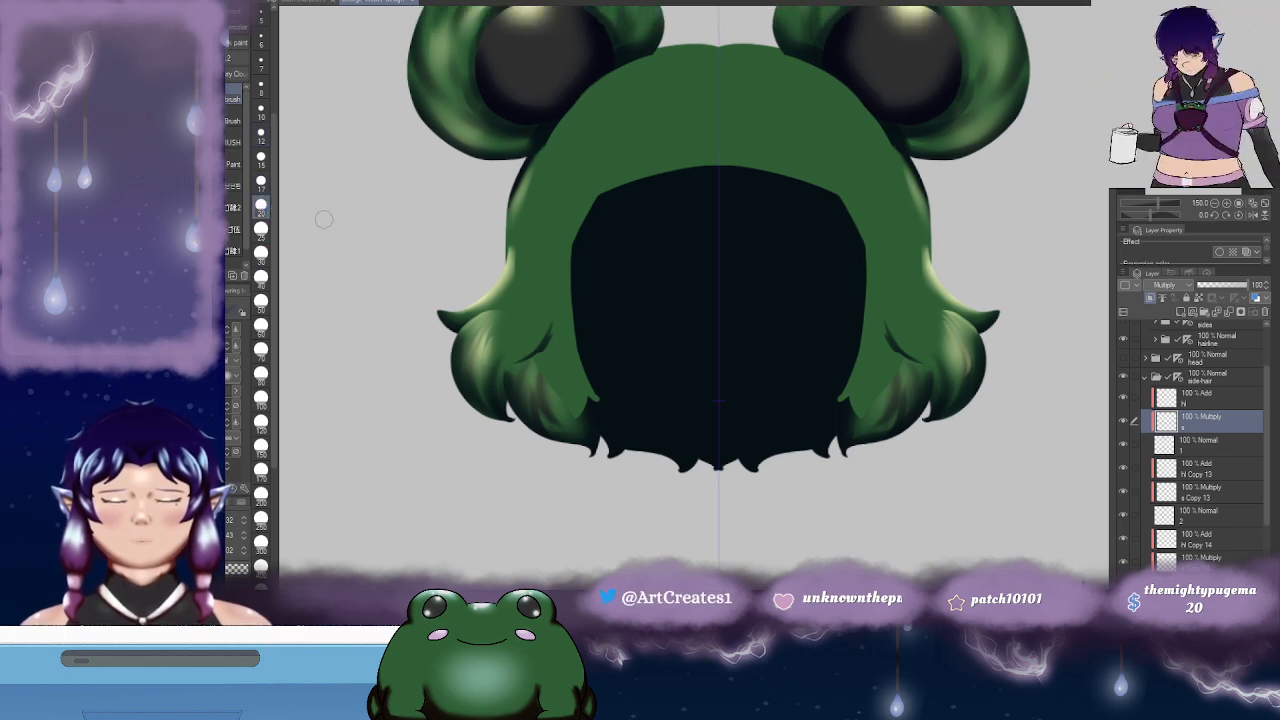
{"action": "left_click", "coordinate": [261, 108]}
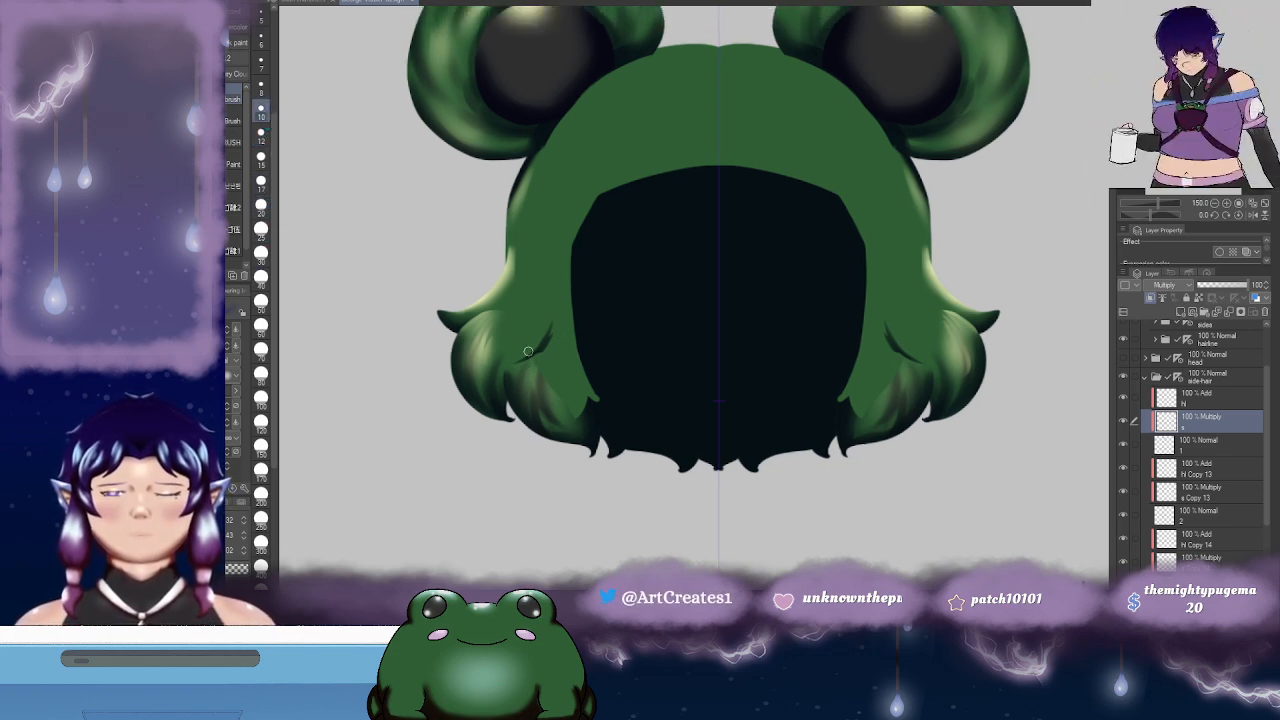
{"action": "left_click_drag", "start_coordinate": [535, 344], "coordinate": [545, 304]}
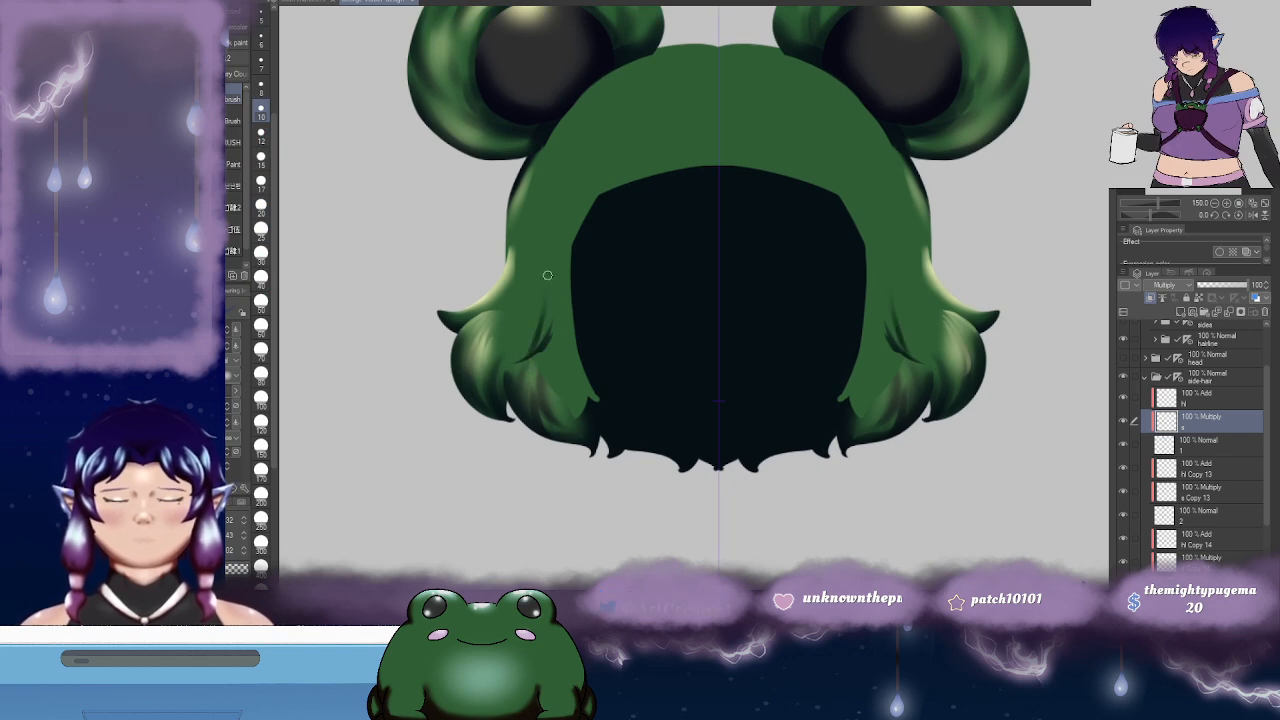
- Paint long tapered shadow strands down the side hair beside the face opening with the size 10 brush
{"action": "left_click_drag", "start_coordinate": [544, 232], "coordinate": [546, 304]}
{"action": "mouse_move", "coordinate": [549, 230]}
{"action": "left_mouse_down"}
{"action": "mouse_move", "coordinate": [551, 250]}
{"action": "mouse_move", "coordinate": [560, 240]}
{"action": "left_mouse_up"}
{"action": "mouse_move", "coordinate": [555, 306]}
{"action": "left_mouse_down"}
{"action": "mouse_move", "coordinate": [565, 251]}
{"action": "mouse_move", "coordinate": [554, 308]}
{"action": "left_mouse_up"}
{"action": "left_click_drag", "start_coordinate": [565, 212], "coordinate": [559, 318]}
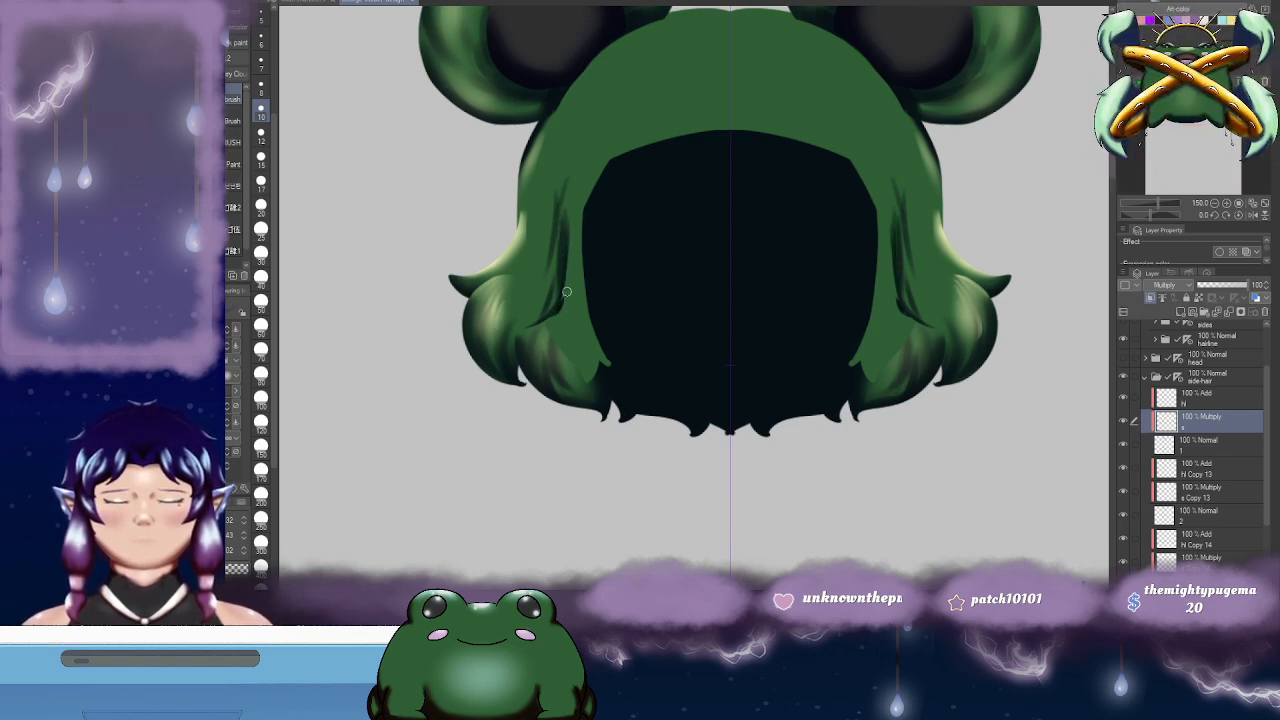
{"action": "scroll", "coordinate": [584, 240], "scroll_direction": "down", "scroll_amount": 1}
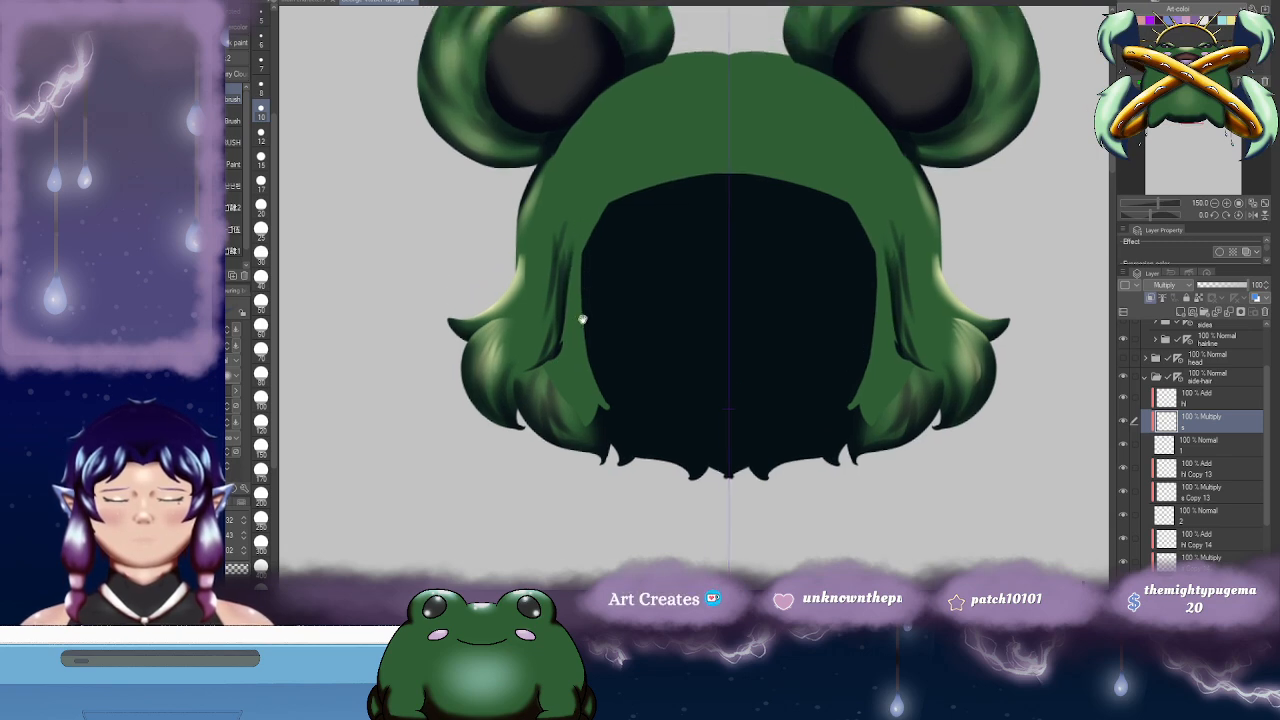
{"action": "scroll", "coordinate": [586, 280], "scroll_direction": "up", "scroll_amount": 1}
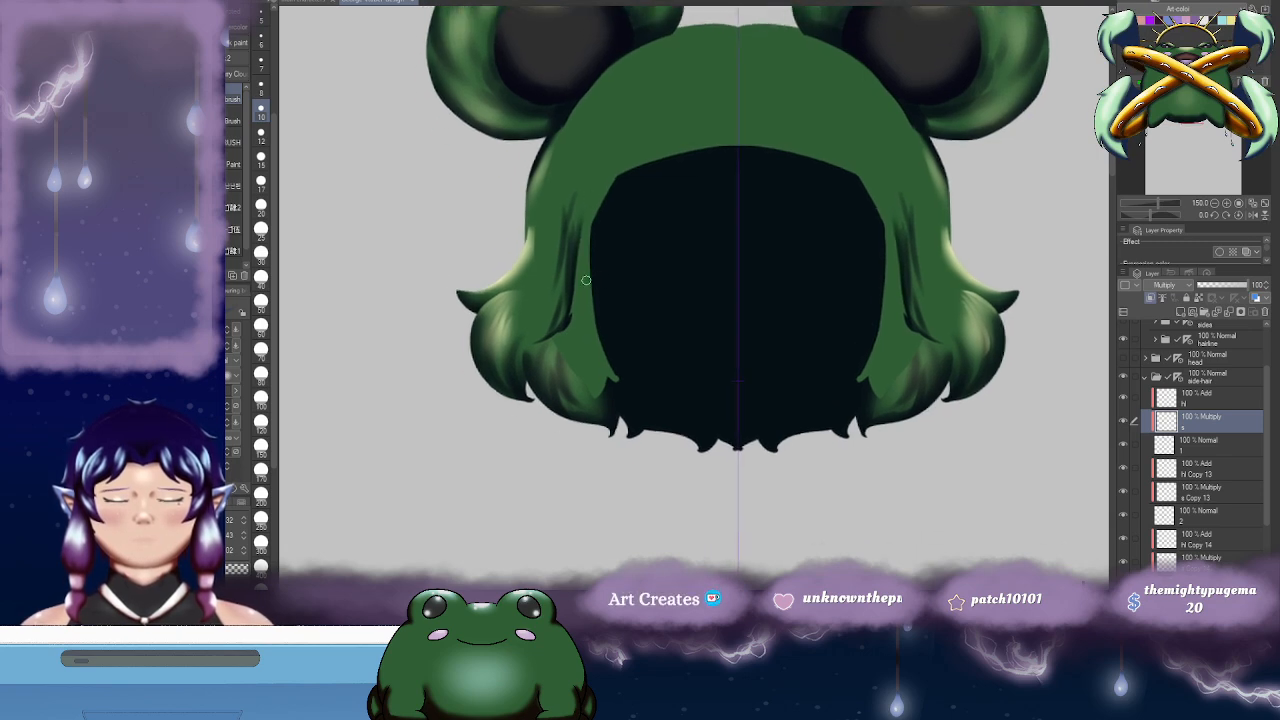
- Paint pale highlight strands along the side hair on the hl layer and soften them with Blur at size 17
{"action": "left_click", "coordinate": [1222, 399]}
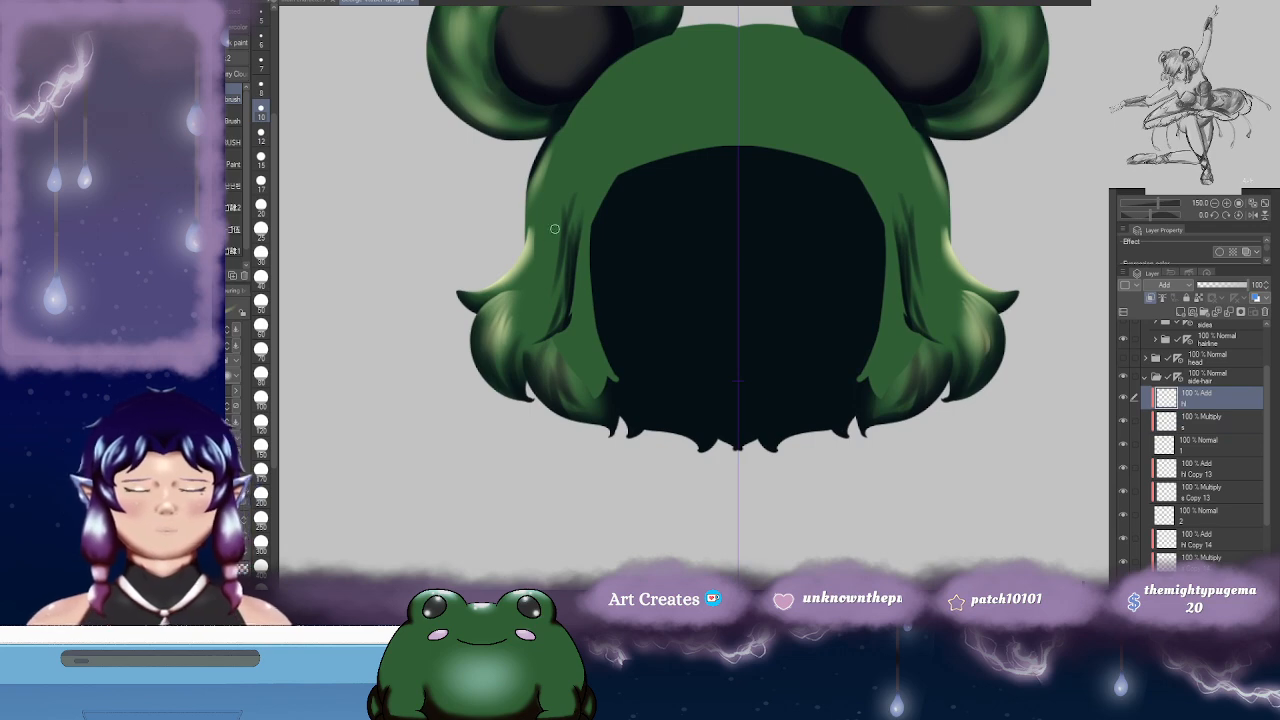
{"action": "mouse_move", "coordinate": [554, 229]}
{"action": "left_mouse_down"}
{"action": "mouse_move", "coordinate": [545, 265]}
{"action": "mouse_move", "coordinate": [557, 233]}
{"action": "mouse_move", "coordinate": [562, 269]}
{"action": "mouse_move", "coordinate": [550, 316]}
{"action": "mouse_move", "coordinate": [552, 293]}
{"action": "mouse_move", "coordinate": [527, 336]}
{"action": "left_mouse_up"}
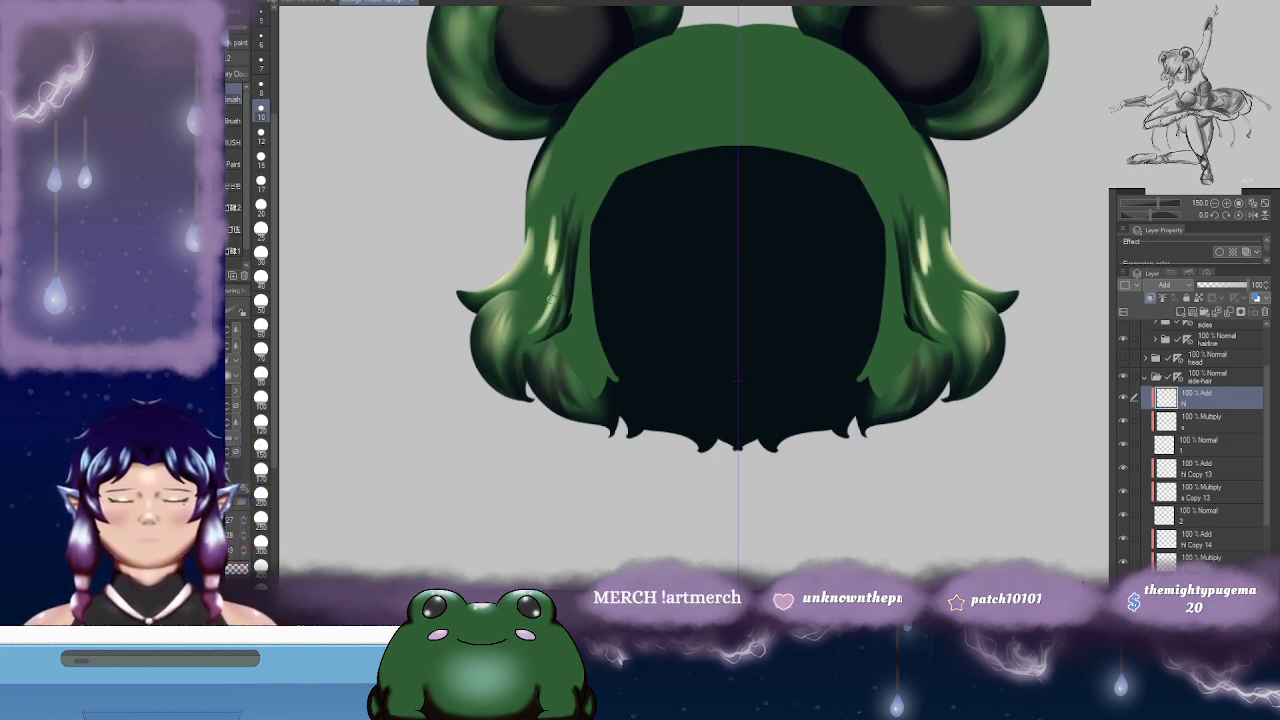
{"action": "left_click_drag", "start_coordinate": [596, 274], "coordinate": [608, 271]}
{"action": "key", "text": "j"}
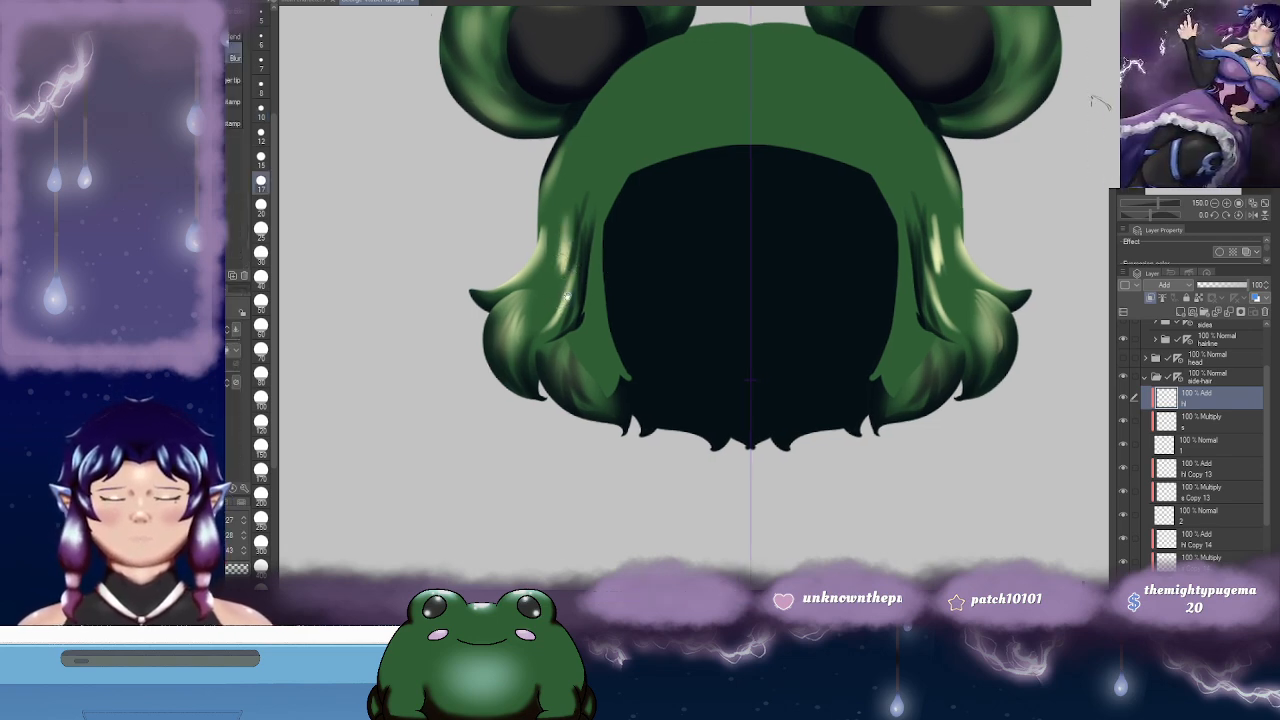
{"action": "left_click_drag", "start_coordinate": [565, 259], "coordinate": [571, 241]}
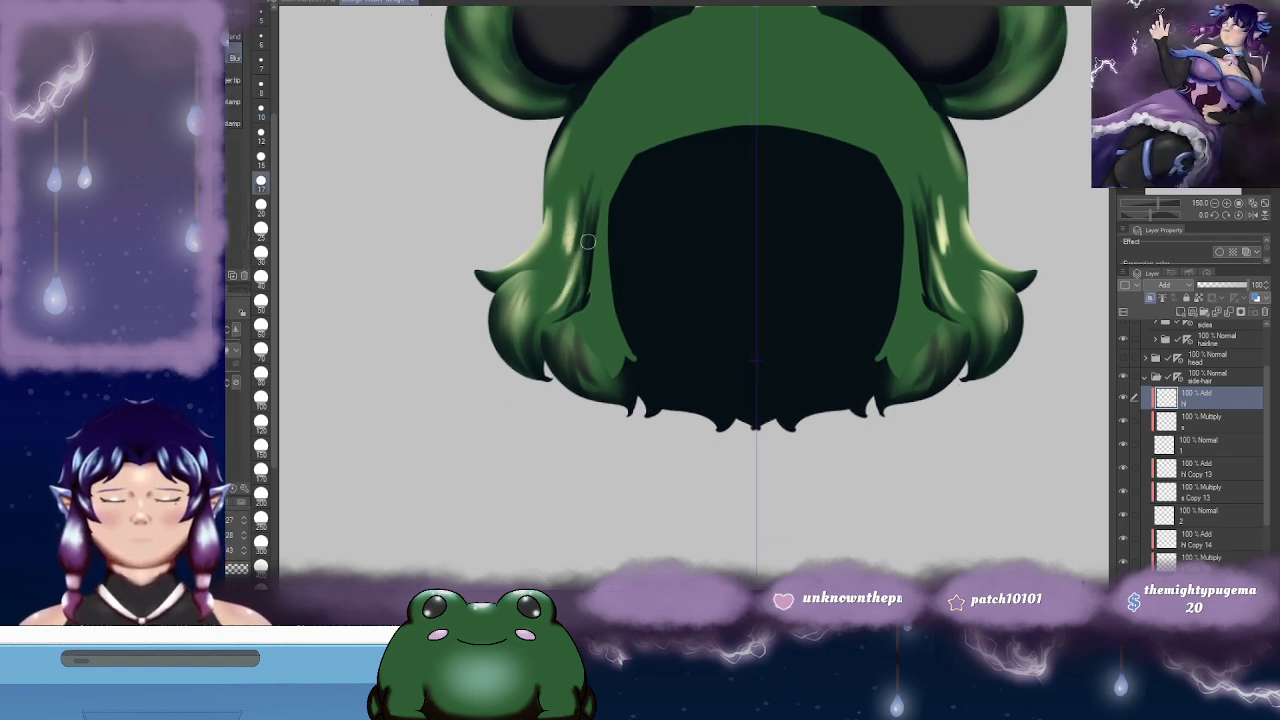
- Blend the side hair's shadow and highlight strands on the s and hl layers above layer 1 with Blur at size 17
{"action": "left_click", "coordinate": [1212, 421]}
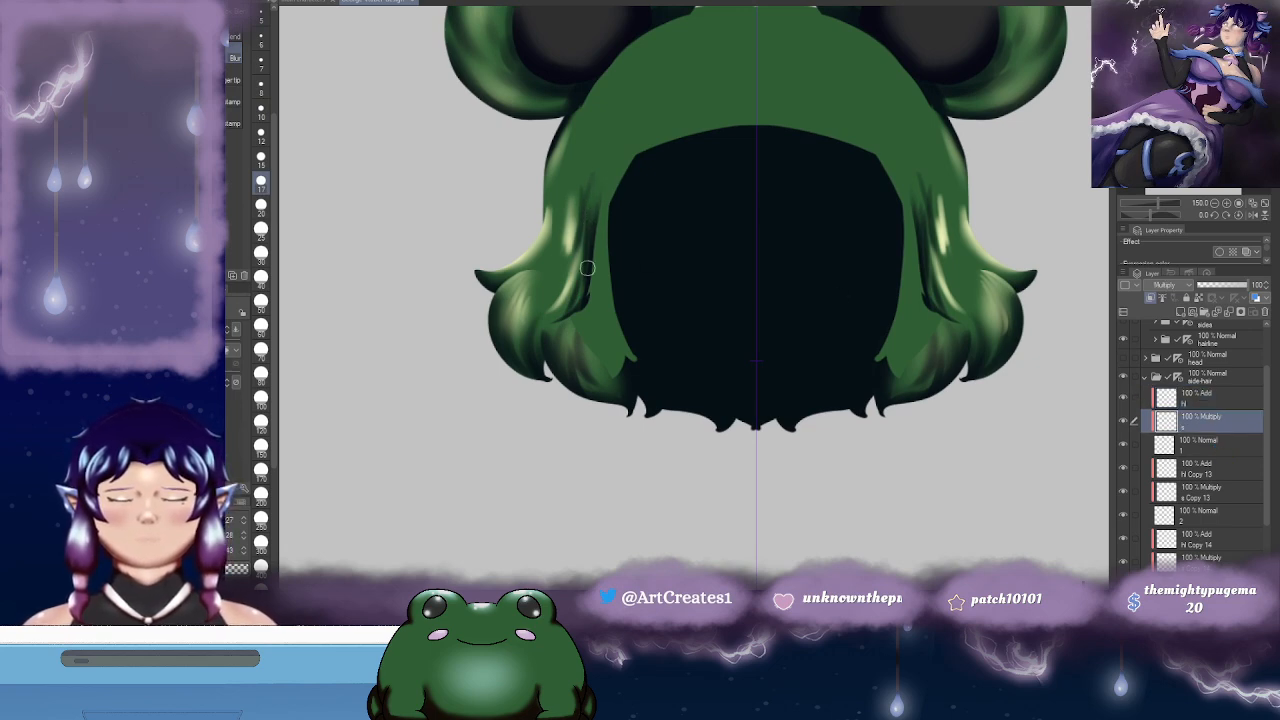
{"action": "left_click_drag", "start_coordinate": [941, 200], "coordinate": [880, 207]}
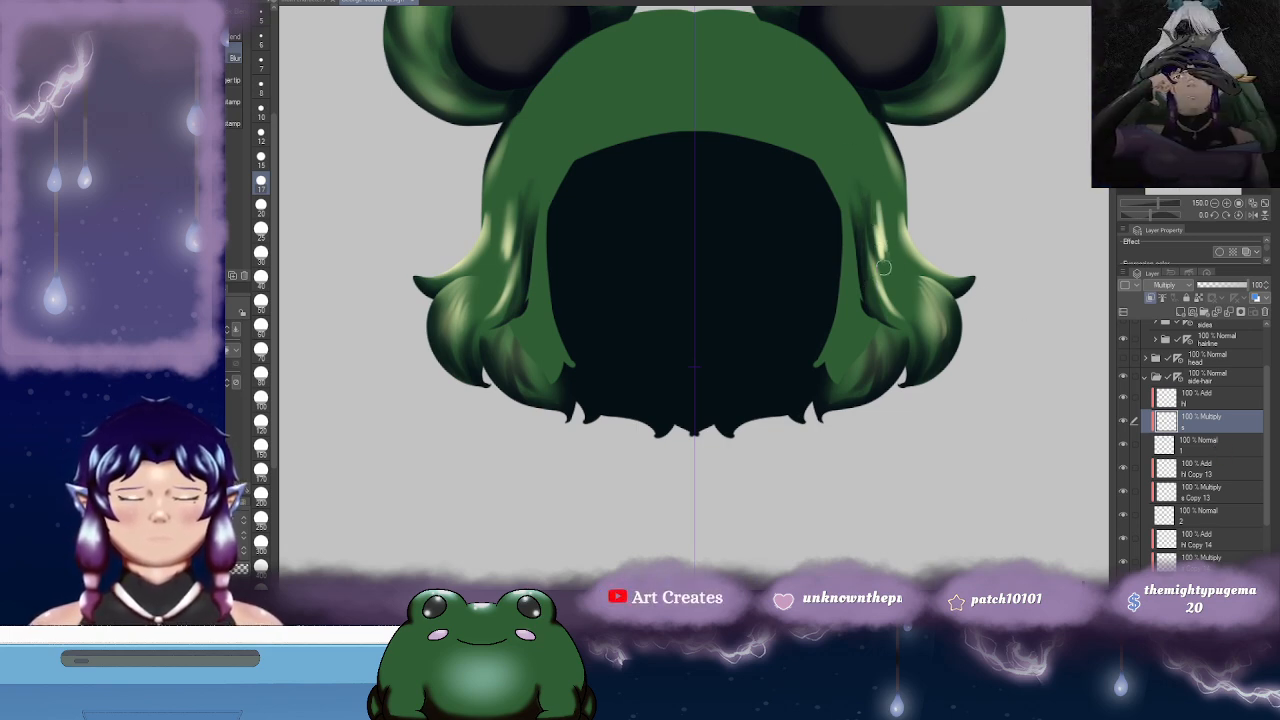
{"action": "left_click", "coordinate": [1207, 399]}
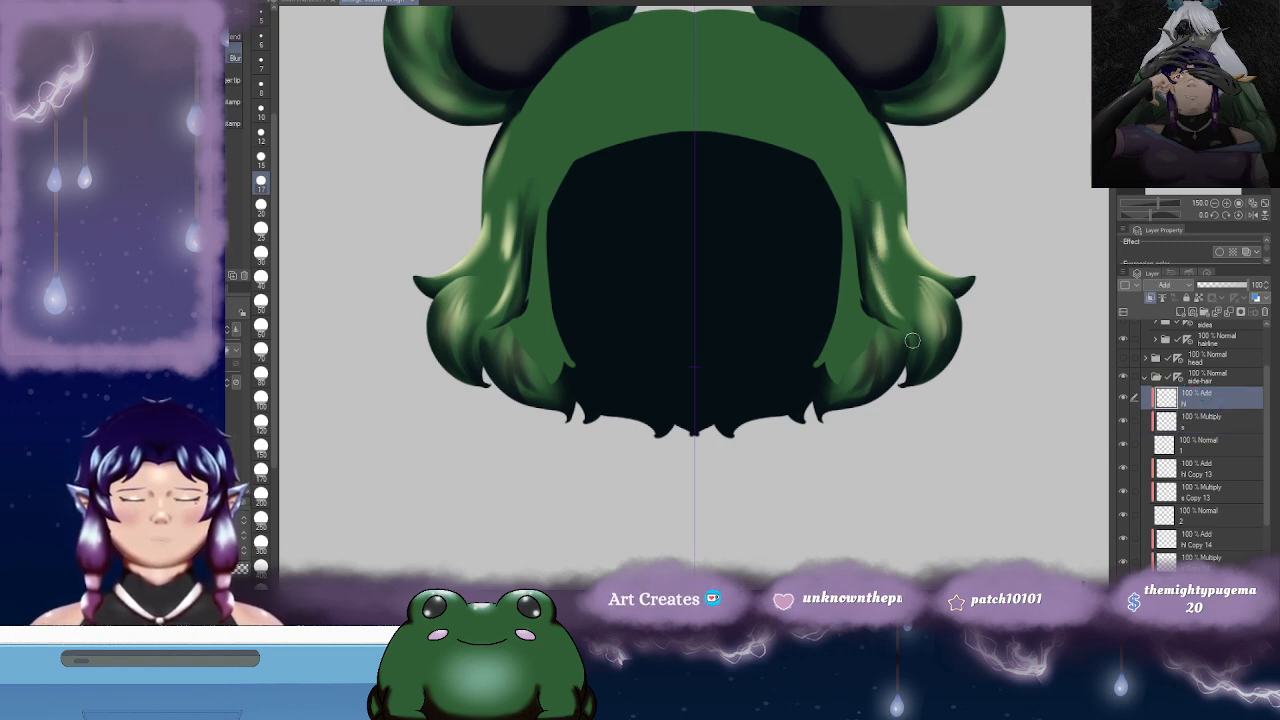
{"action": "left_click_drag", "start_coordinate": [792, 367], "coordinate": [826, 365]}
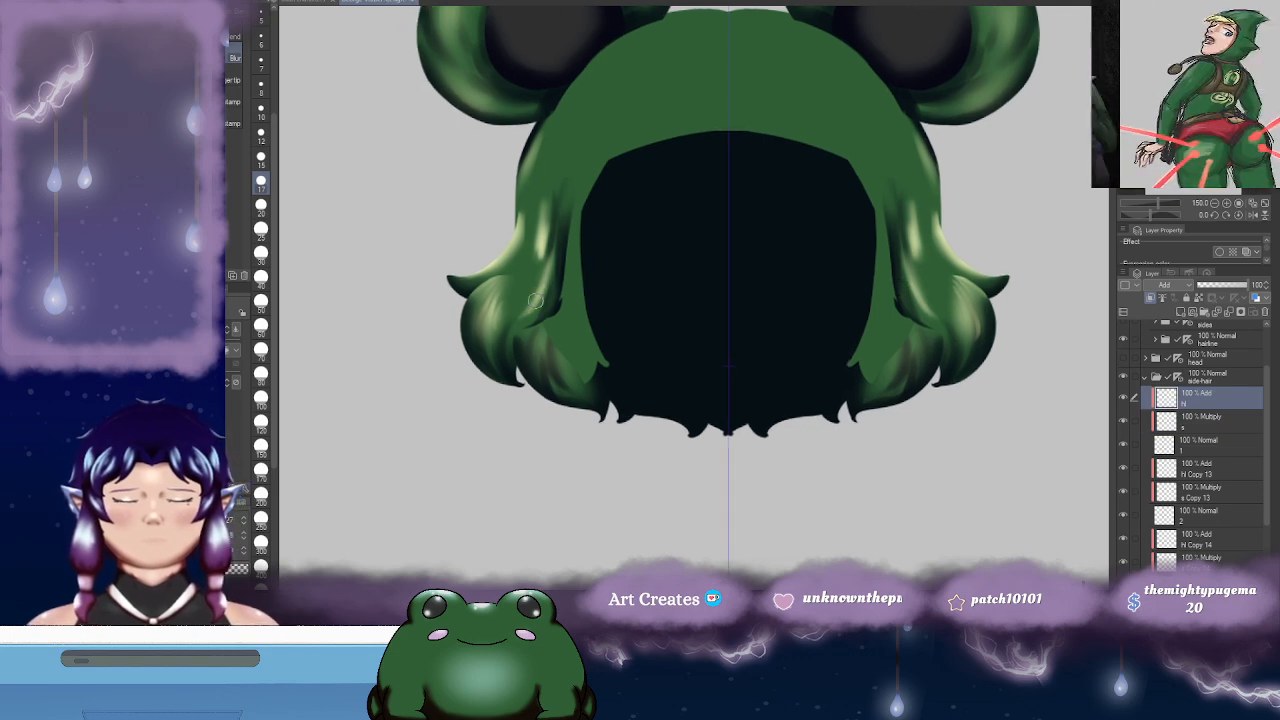
- Paint tapered shadow strands along the inner side hair beside the face opening on the s Copy 13 layer with the size 10 brush
{"action": "left_click", "coordinate": [1210, 499]}
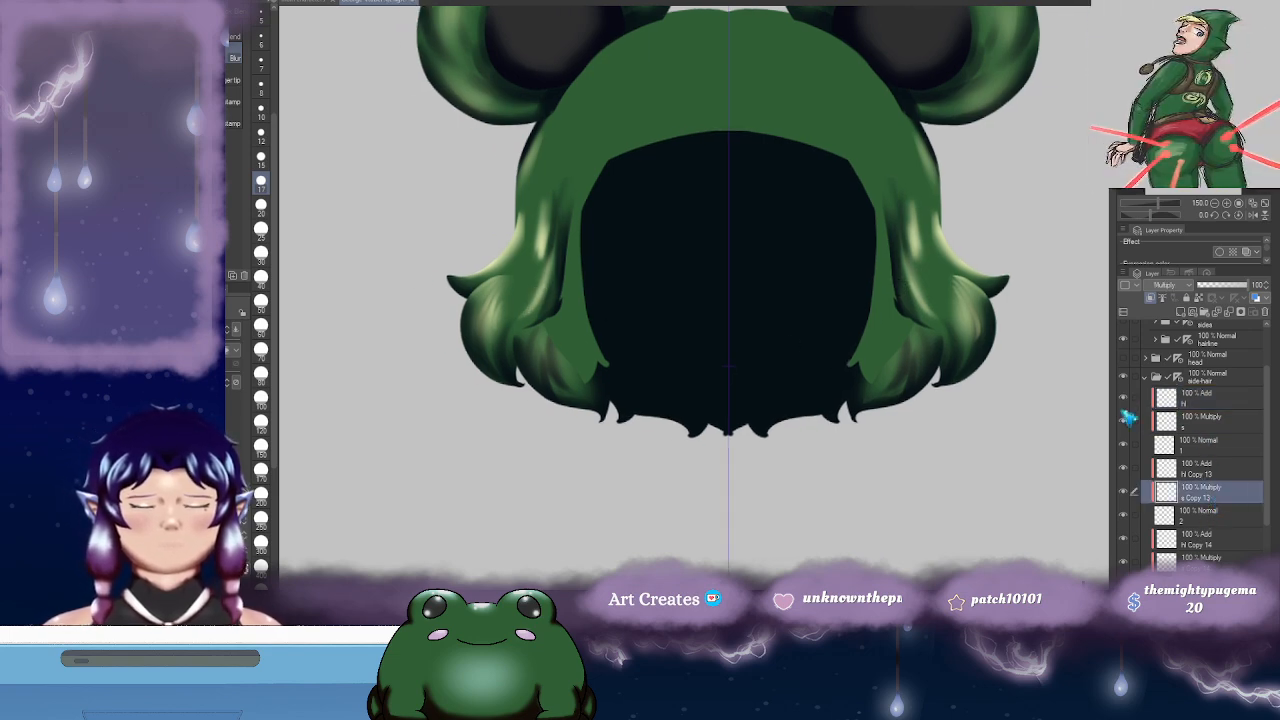
{"action": "left_click_drag", "start_coordinate": [942, 381], "coordinate": [854, 352]}
{"action": "key", "text": "b"}
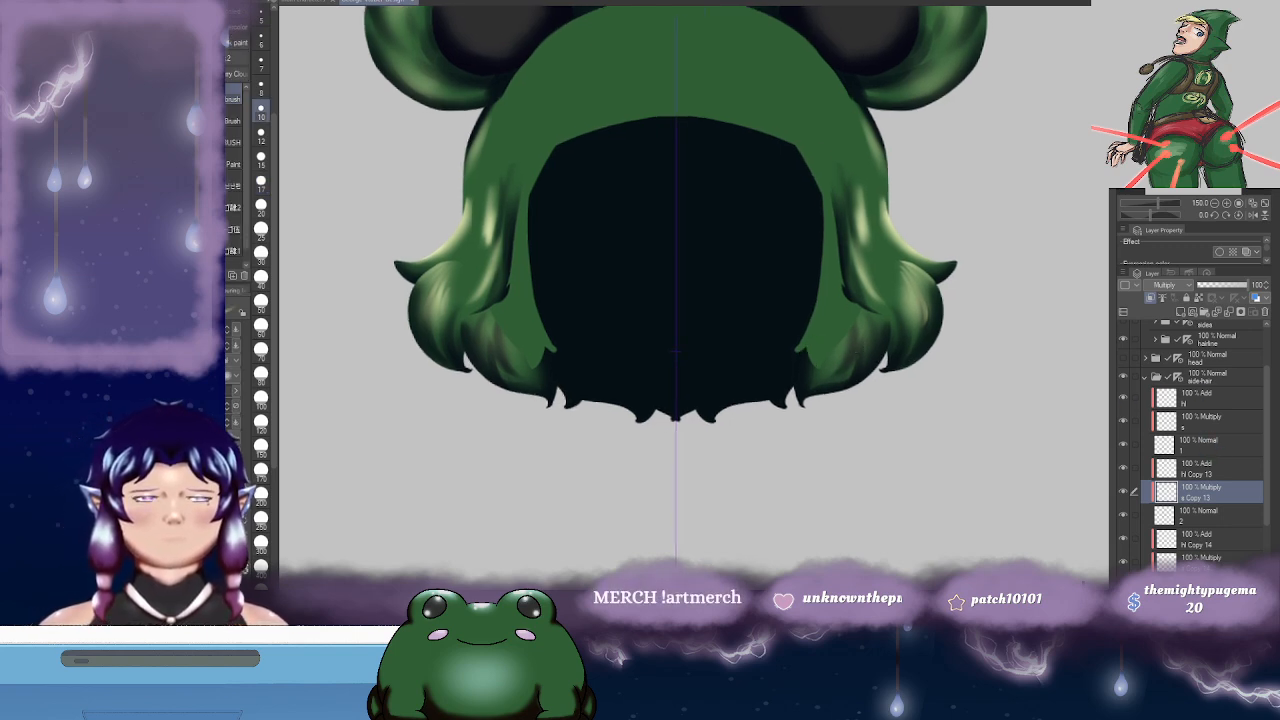
{"action": "mouse_move", "coordinate": [792, 350]}
{"action": "left_mouse_down"}
{"action": "mouse_move", "coordinate": [833, 314]}
{"action": "mouse_move", "coordinate": [844, 261]}
{"action": "mouse_move", "coordinate": [829, 327]}
{"action": "left_mouse_up"}
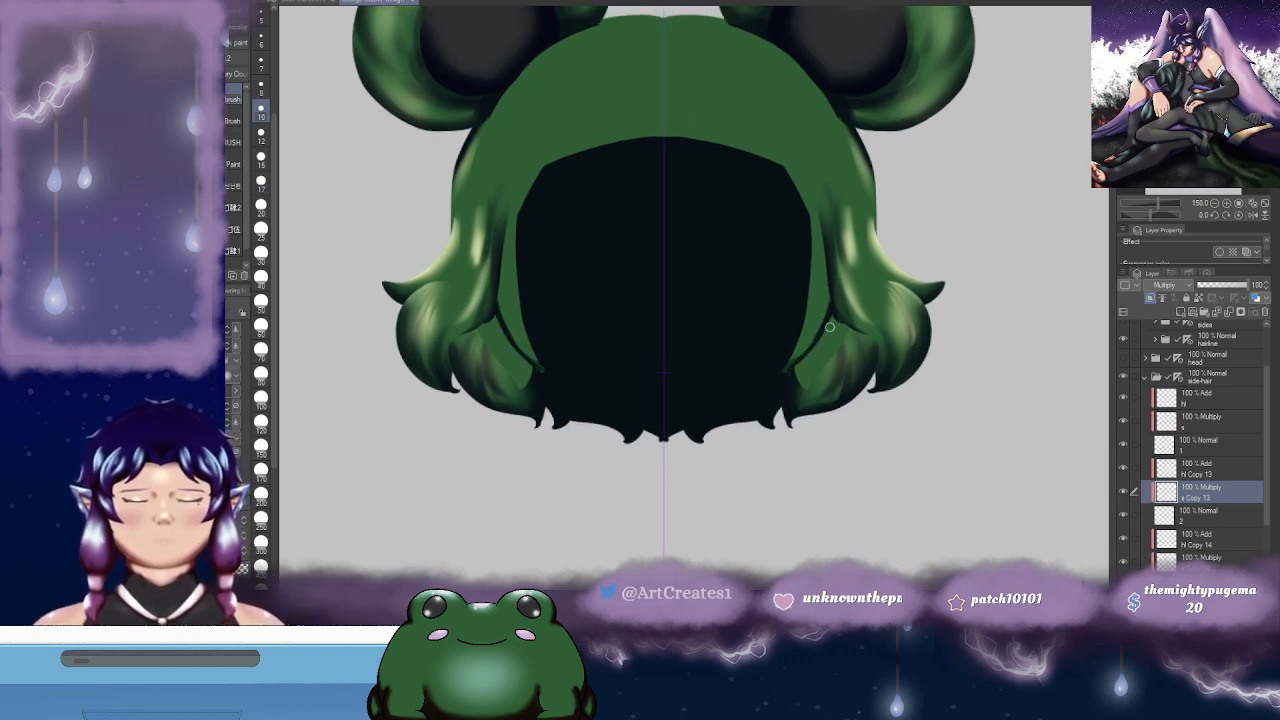
{"action": "left_click_drag", "start_coordinate": [834, 244], "coordinate": [836, 247]}
{"action": "left_click_drag", "start_coordinate": [811, 200], "coordinate": [827, 252]}
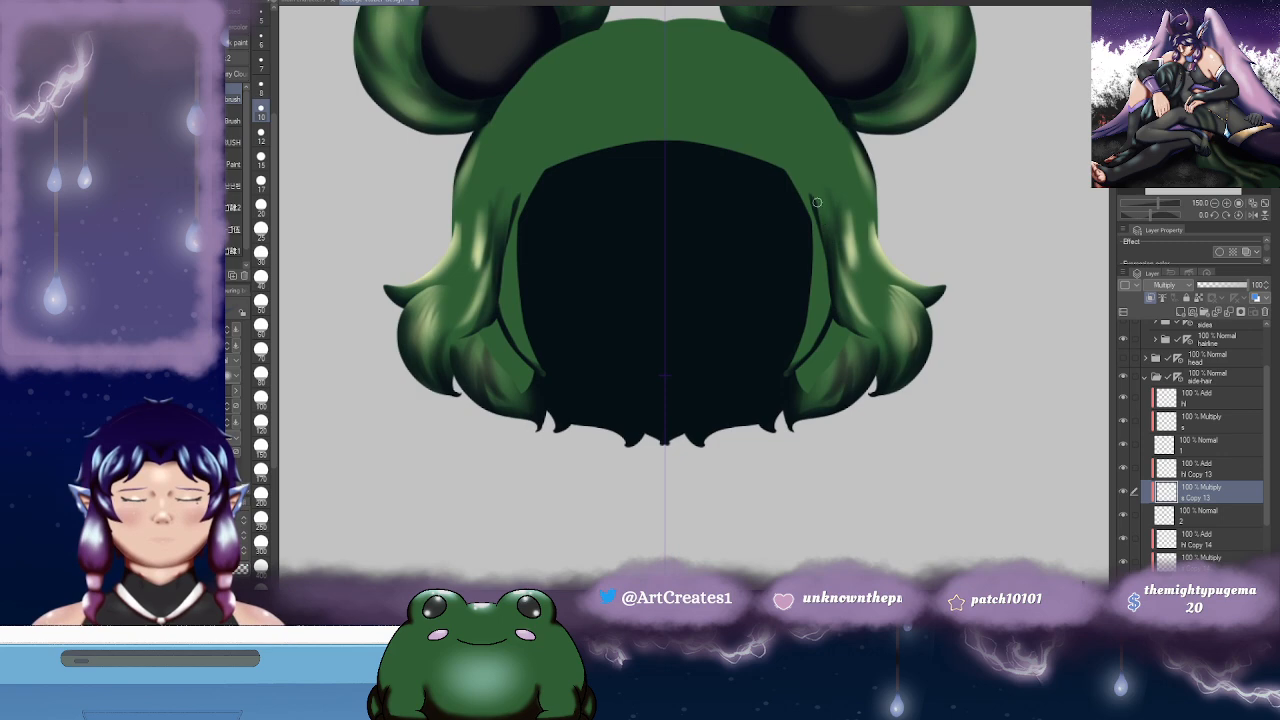
{"action": "key", "text": "ctrl+z"}
{"action": "mouse_move", "coordinate": [812, 197]}
{"action": "left_mouse_down"}
{"action": "mouse_move", "coordinate": [830, 262]}
{"action": "mouse_move", "coordinate": [822, 315]}
{"action": "mouse_move", "coordinate": [831, 290]}
{"action": "mouse_move", "coordinate": [809, 279]}
{"action": "left_mouse_up"}
{"action": "left_click_drag", "start_coordinate": [800, 332], "coordinate": [813, 251]}
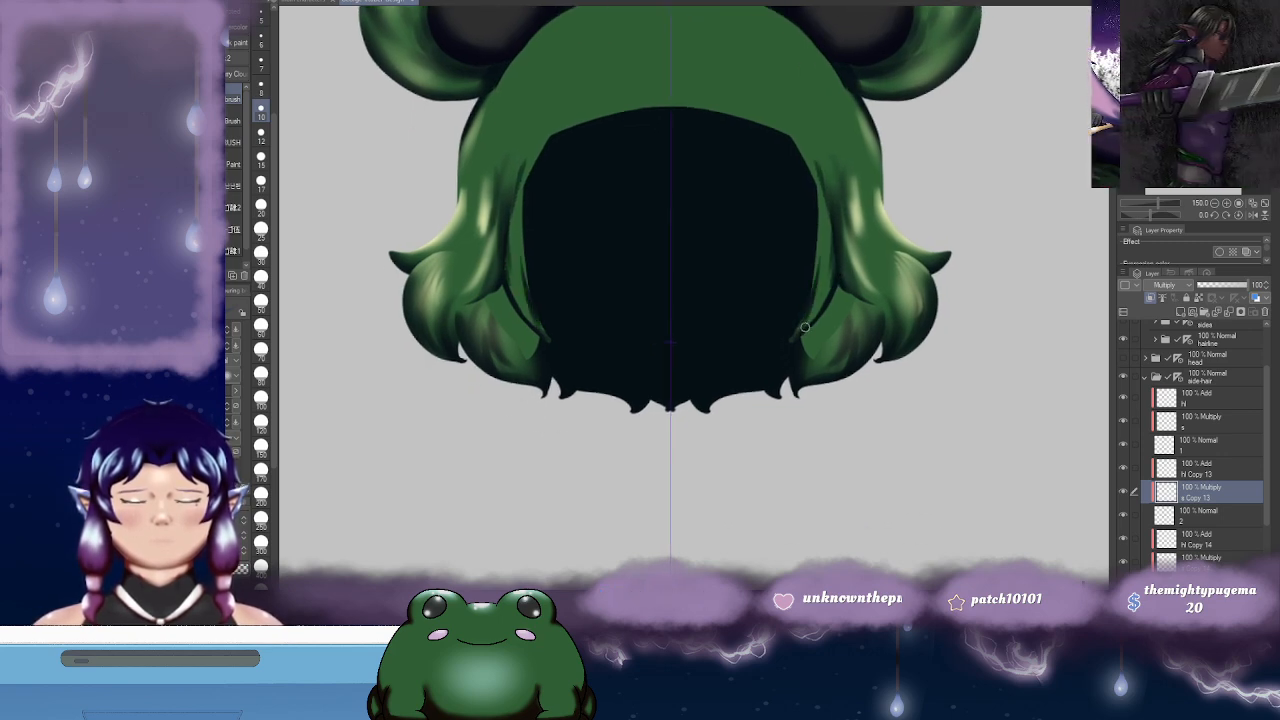
{"action": "mouse_move", "coordinate": [805, 327]}
{"action": "left_mouse_down"}
{"action": "mouse_move", "coordinate": [824, 221]}
{"action": "mouse_move", "coordinate": [840, 291]}
{"action": "left_mouse_up"}
{"action": "mouse_move", "coordinate": [813, 213]}
{"action": "left_mouse_down"}
{"action": "mouse_move", "coordinate": [820, 276]}
{"action": "mouse_move", "coordinate": [811, 234]}
{"action": "mouse_move", "coordinate": [838, 259]}
{"action": "mouse_move", "coordinate": [835, 223]}
{"action": "left_mouse_up"}
- Soften the inner strand shadows on s Copy 13 with Blur at size 17 and delete the hl Copy 13 layer
{"action": "key", "text": "j"}
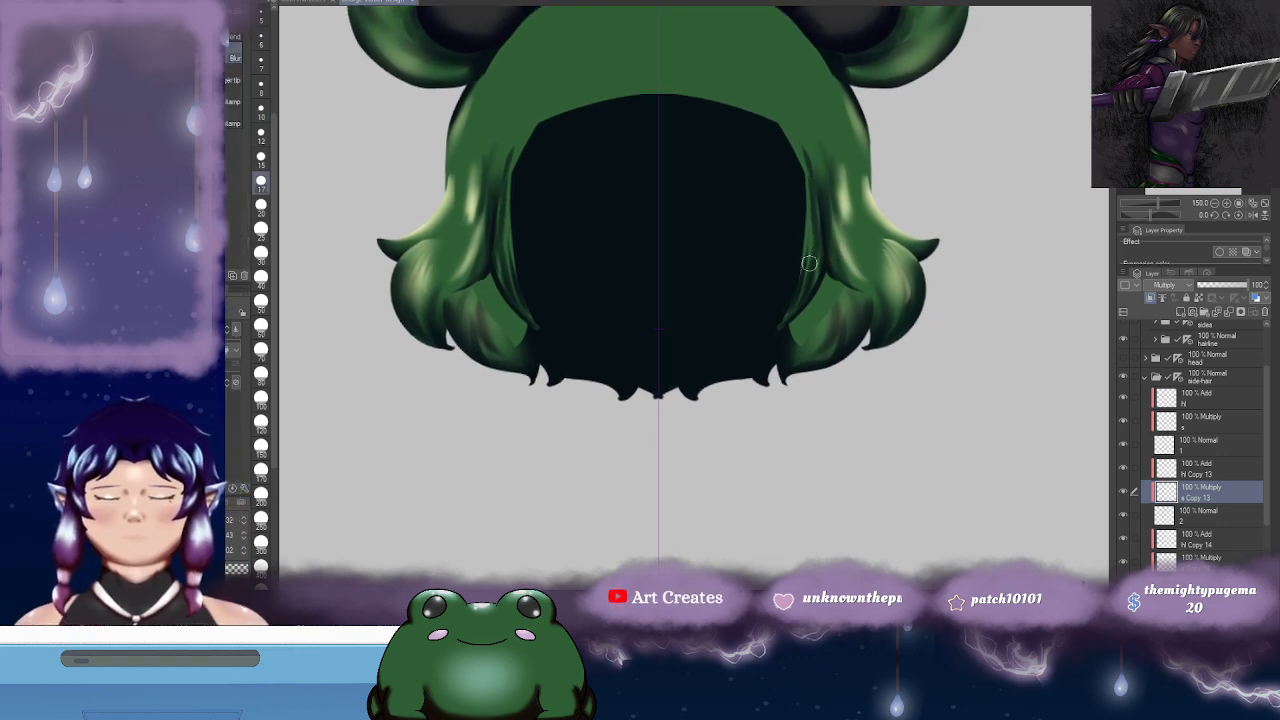
{"action": "left_click_drag", "start_coordinate": [707, 323], "coordinate": [789, 334]}
{"action": "left_click_drag", "start_coordinate": [591, 286], "coordinate": [585, 295]}
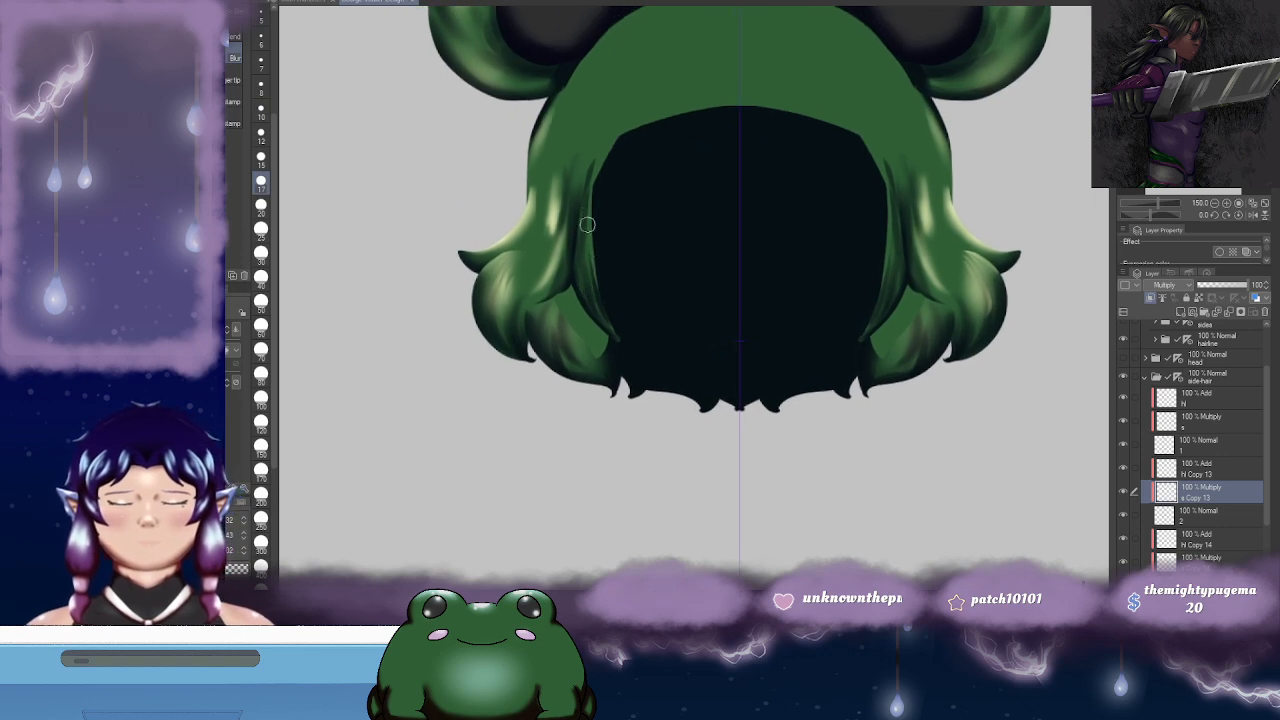
{"action": "left_click", "coordinate": [1220, 470]}
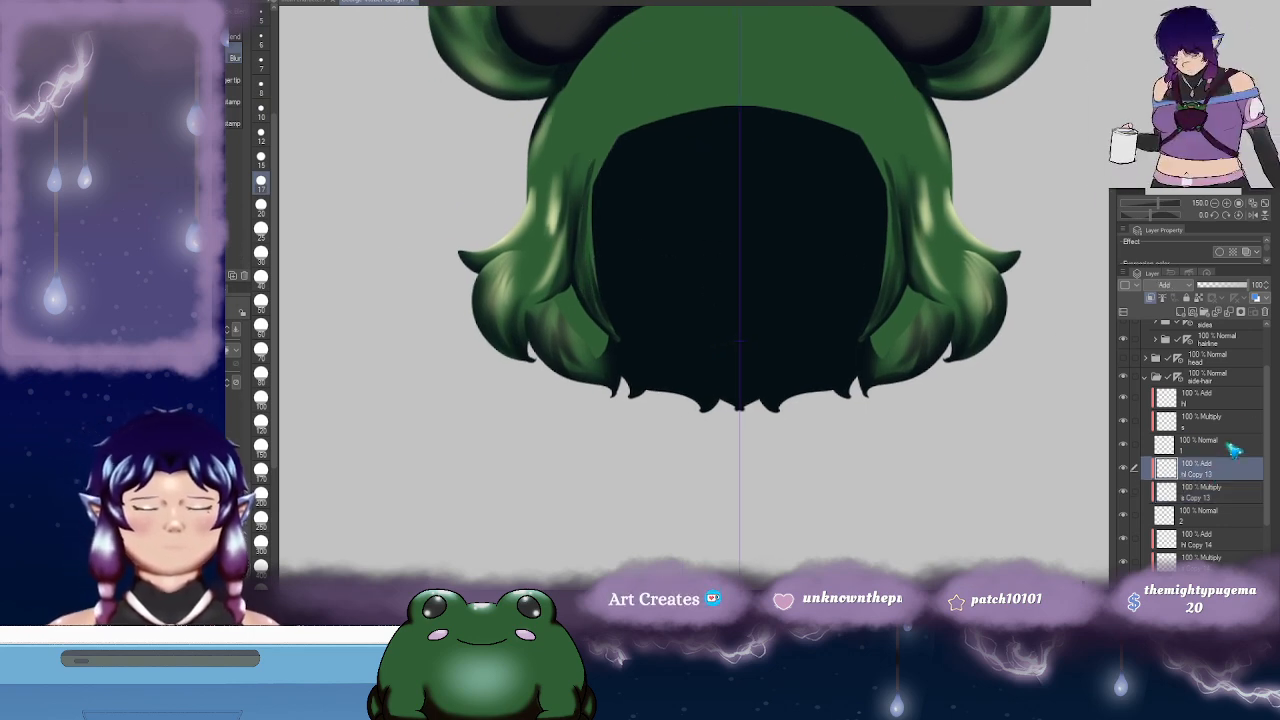
{"action": "left_click", "coordinate": [1266, 314]}
- Paint shadow strokes on the lower inner curl of the side hair on the s Copy 14 layer with the size 10 brush
{"action": "left_click", "coordinate": [1210, 537]}
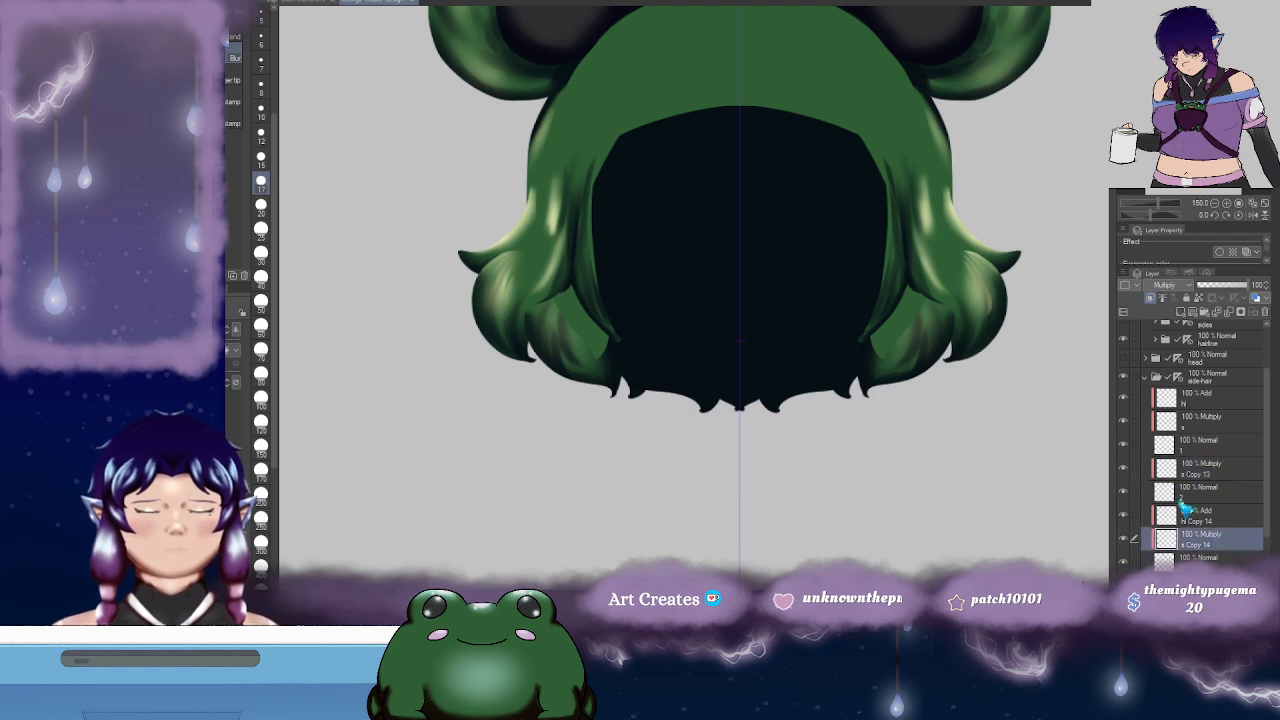
{"action": "left_click_drag", "start_coordinate": [966, 381], "coordinate": [950, 377]}
{"action": "key", "text": "b"}
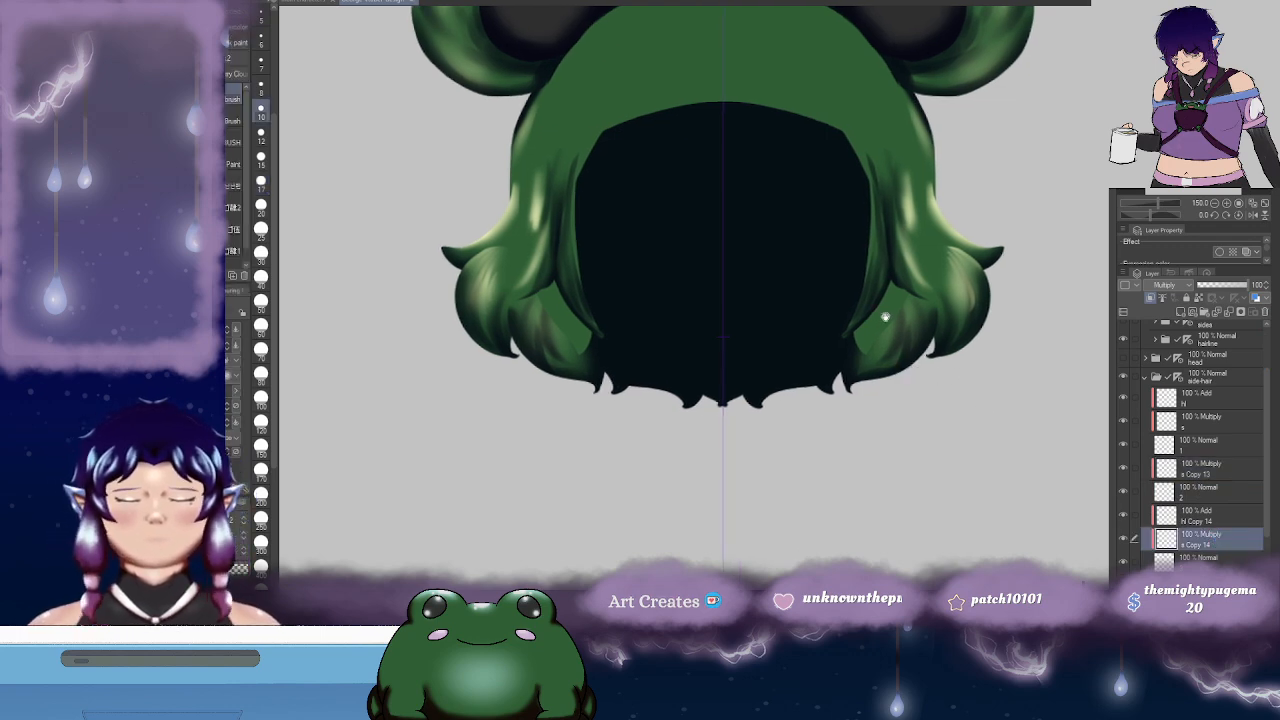
{"action": "mouse_move", "coordinate": [886, 314]}
{"action": "left_mouse_down"}
{"action": "mouse_move", "coordinate": [856, 352]}
{"action": "mouse_move", "coordinate": [873, 304]}
{"action": "left_mouse_up"}
{"action": "mouse_move", "coordinate": [882, 269]}
{"action": "left_mouse_down"}
{"action": "mouse_move", "coordinate": [842, 354]}
{"action": "mouse_move", "coordinate": [870, 300]}
{"action": "mouse_move", "coordinate": [834, 334]}
{"action": "left_mouse_up"}
{"action": "scroll", "coordinate": [862, 311], "scroll_direction": "down", "scroll_amount": 1}
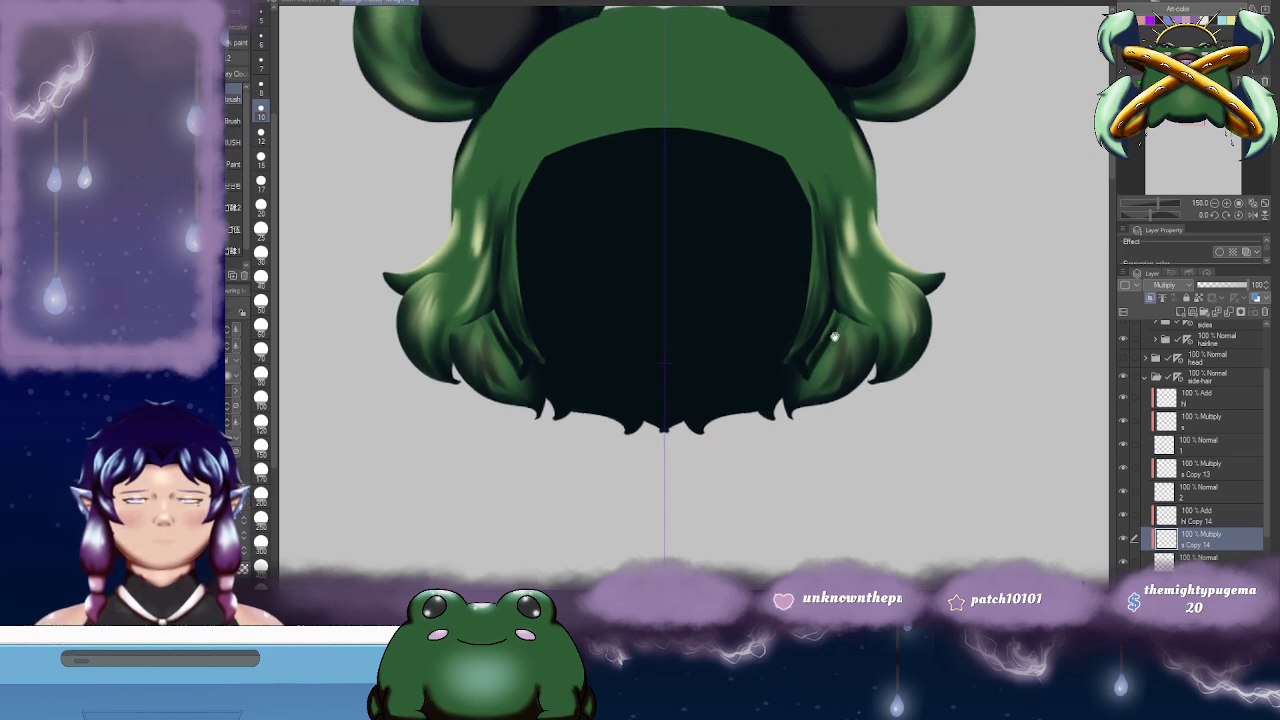
- Soften the lower curl's shadows on s Copy 14 with Blur at size 17
{"action": "key", "text": "j"}
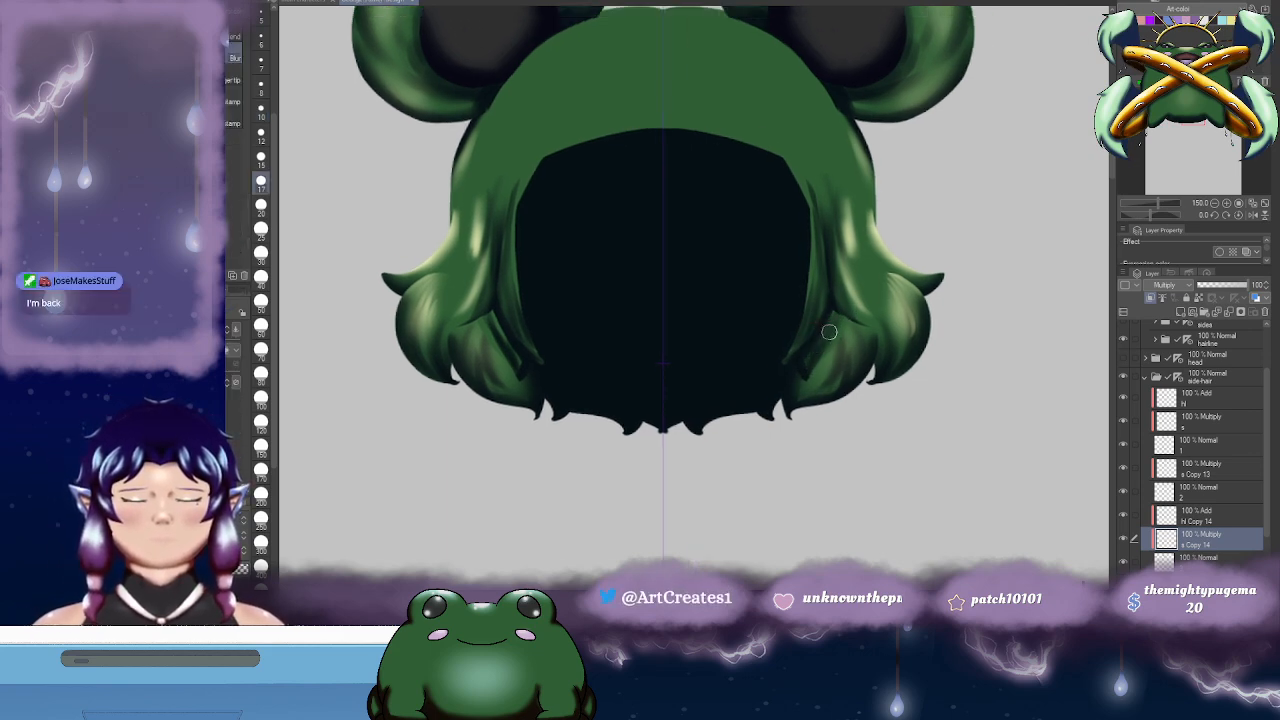
{"action": "left_click_drag", "start_coordinate": [572, 327], "coordinate": [614, 329]}
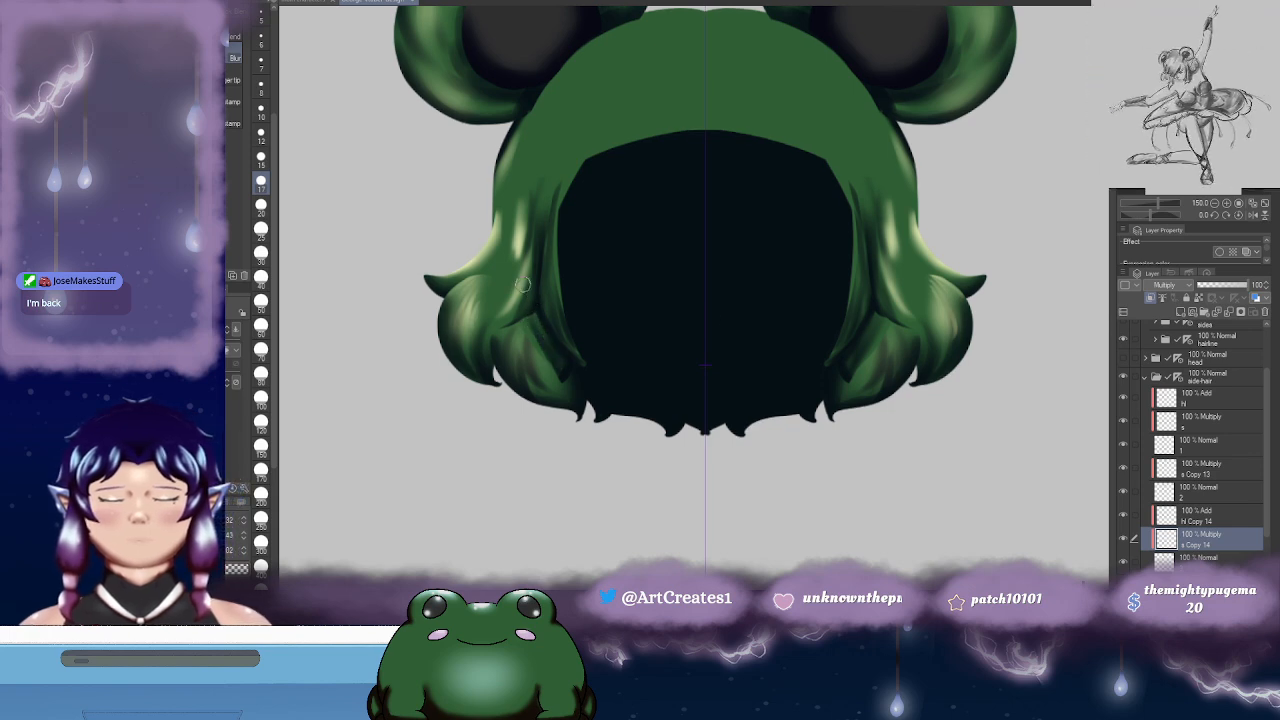
{"action": "left_click_drag", "start_coordinate": [787, 261], "coordinate": [797, 279]}
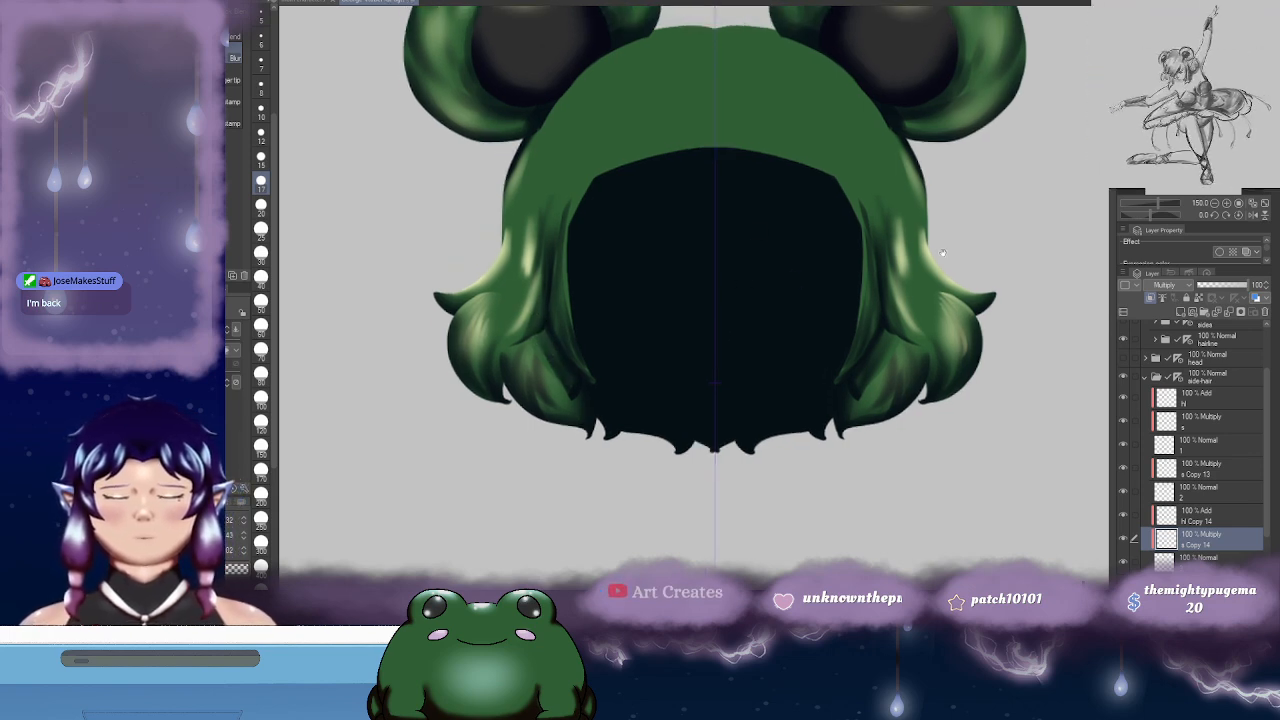
{"action": "left_click_drag", "start_coordinate": [943, 251], "coordinate": [883, 233]}
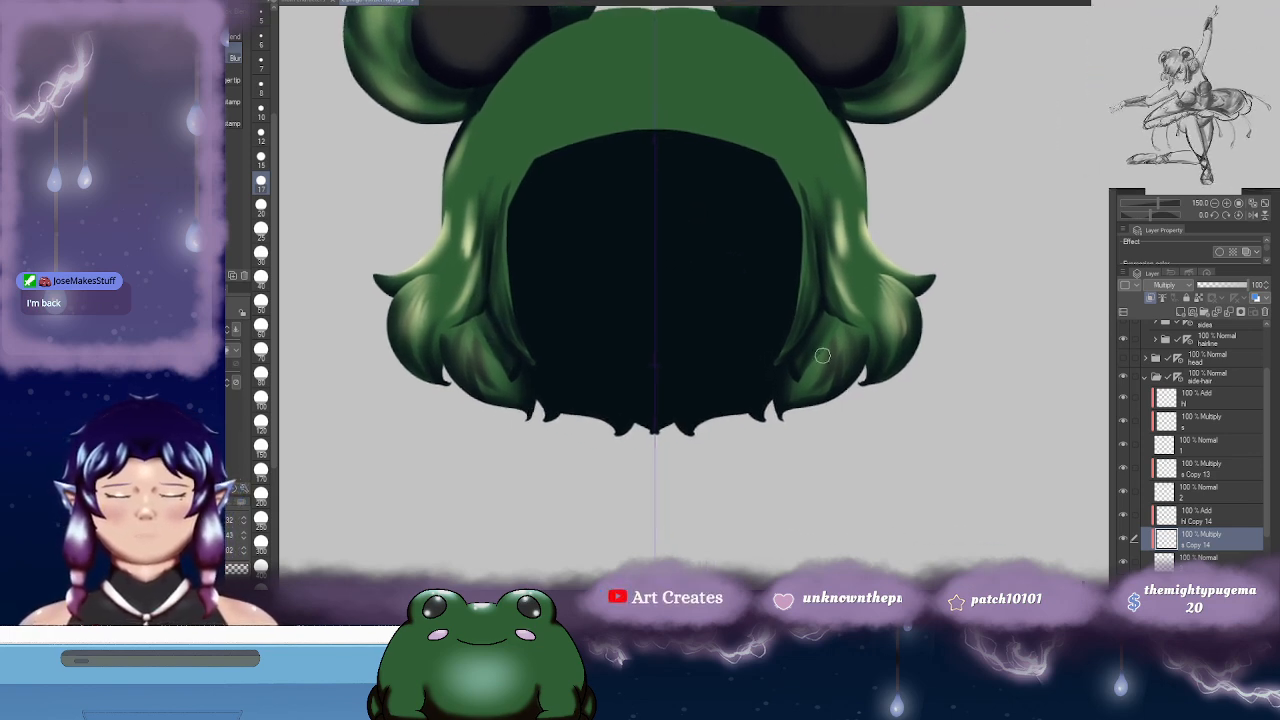
- Hide layer 1 temporarily and soften the s Copy 13 shadows underneath with larger Blur sizes, ending at size 30
{"action": "left_click", "coordinate": [1125, 446]}
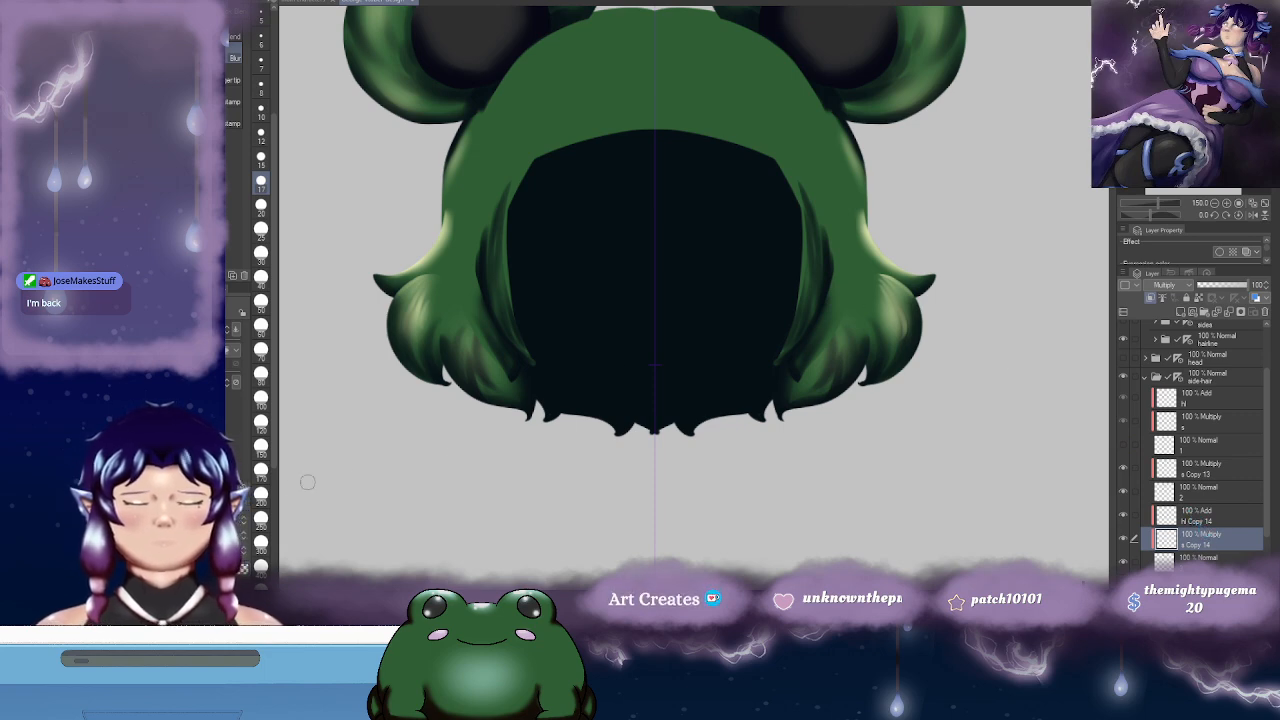
{"action": "left_click", "coordinate": [261, 373]}
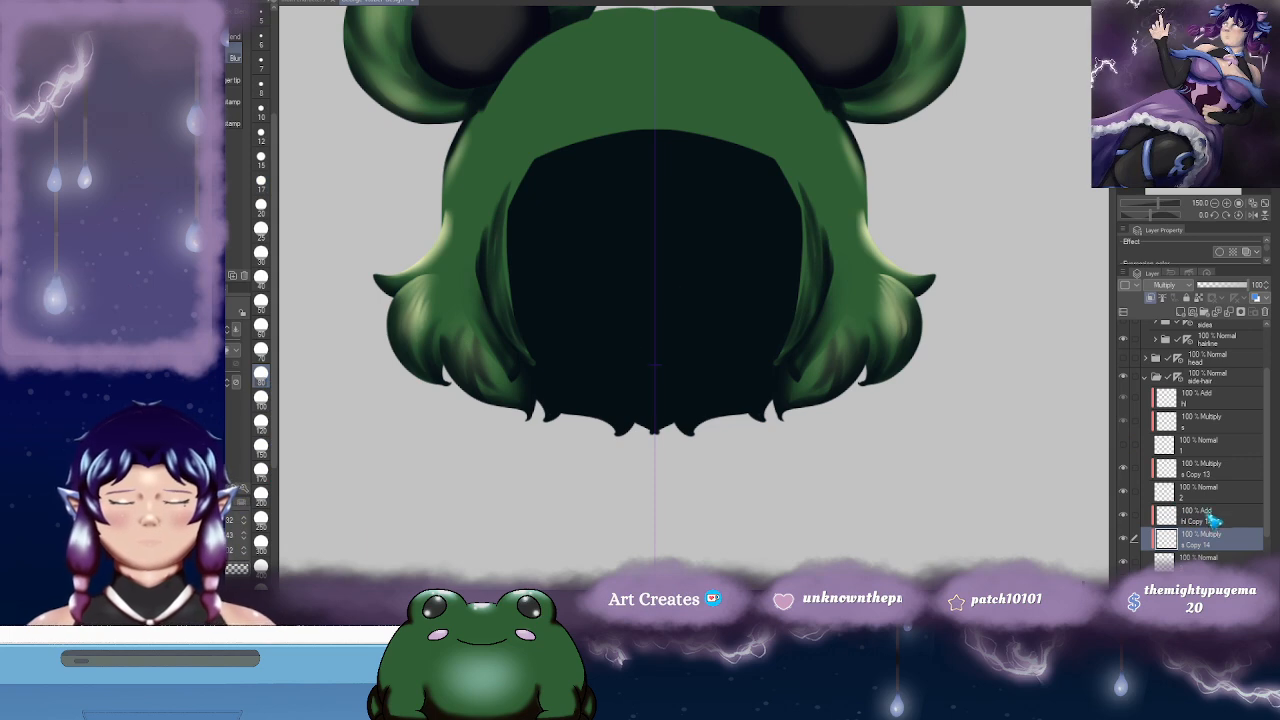
{"action": "left_click", "coordinate": [1212, 472]}
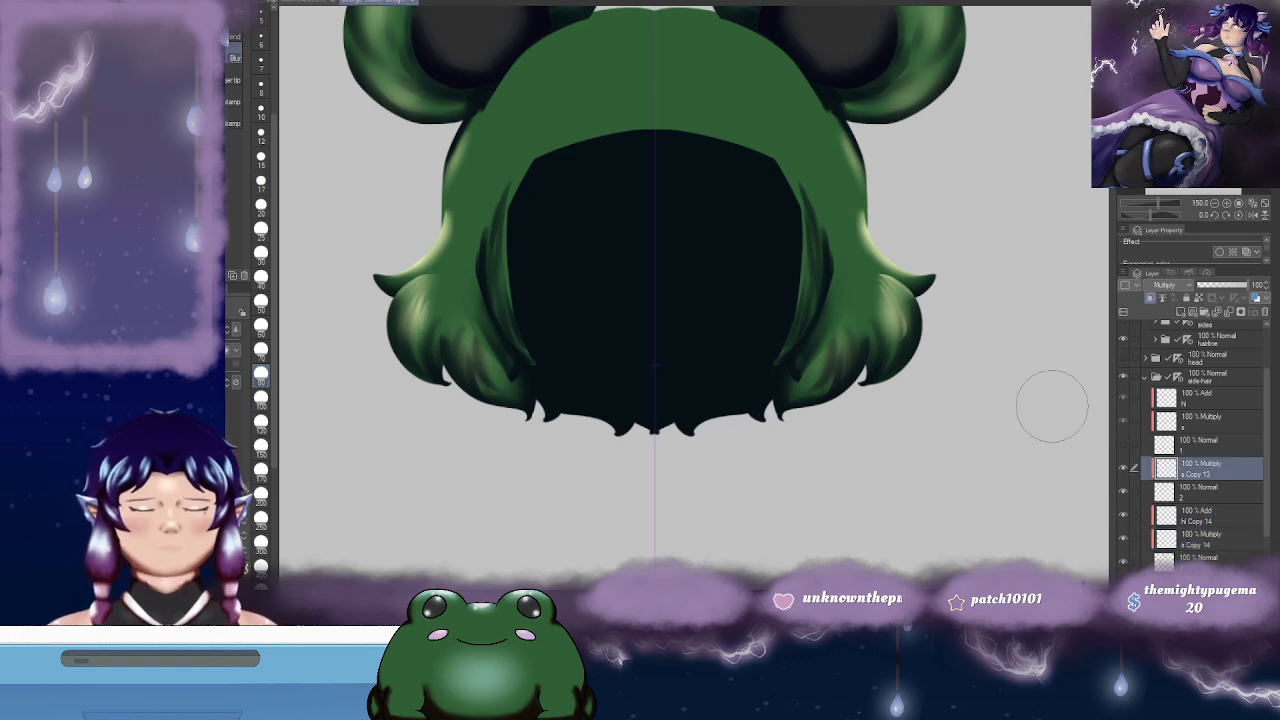
{"action": "left_click", "coordinate": [261, 252]}
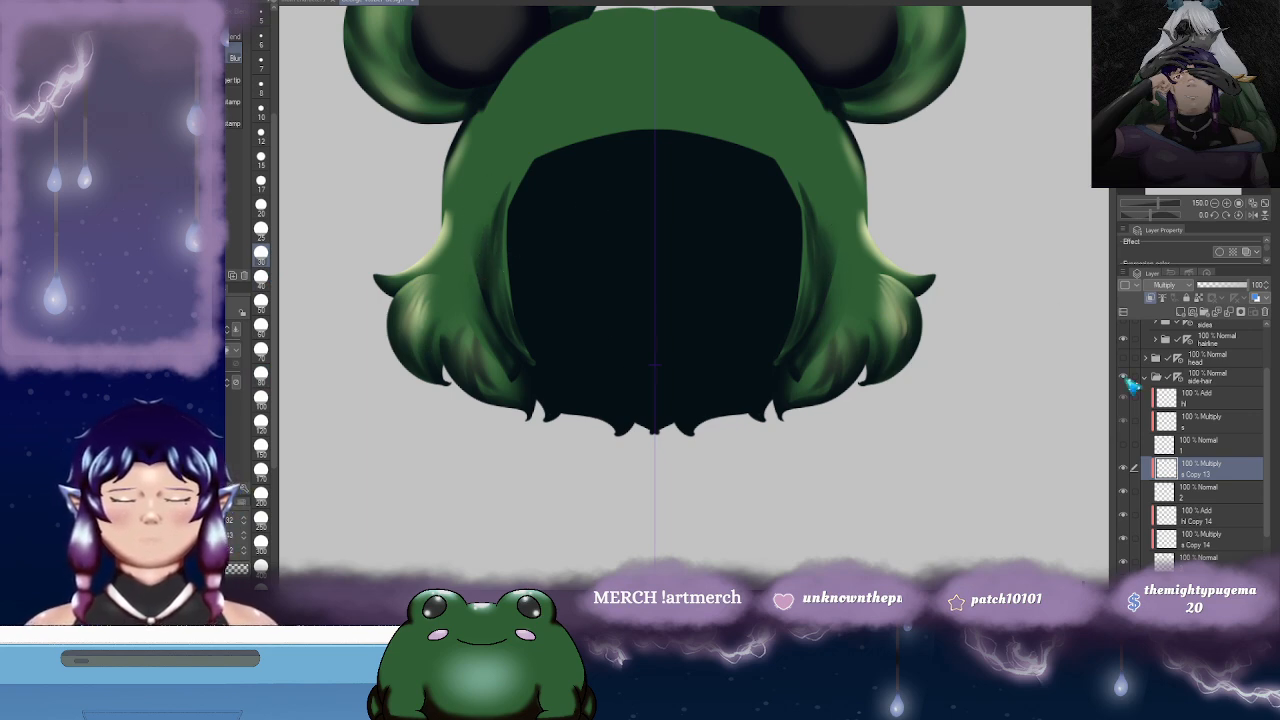
{"action": "left_click", "coordinate": [1124, 446]}
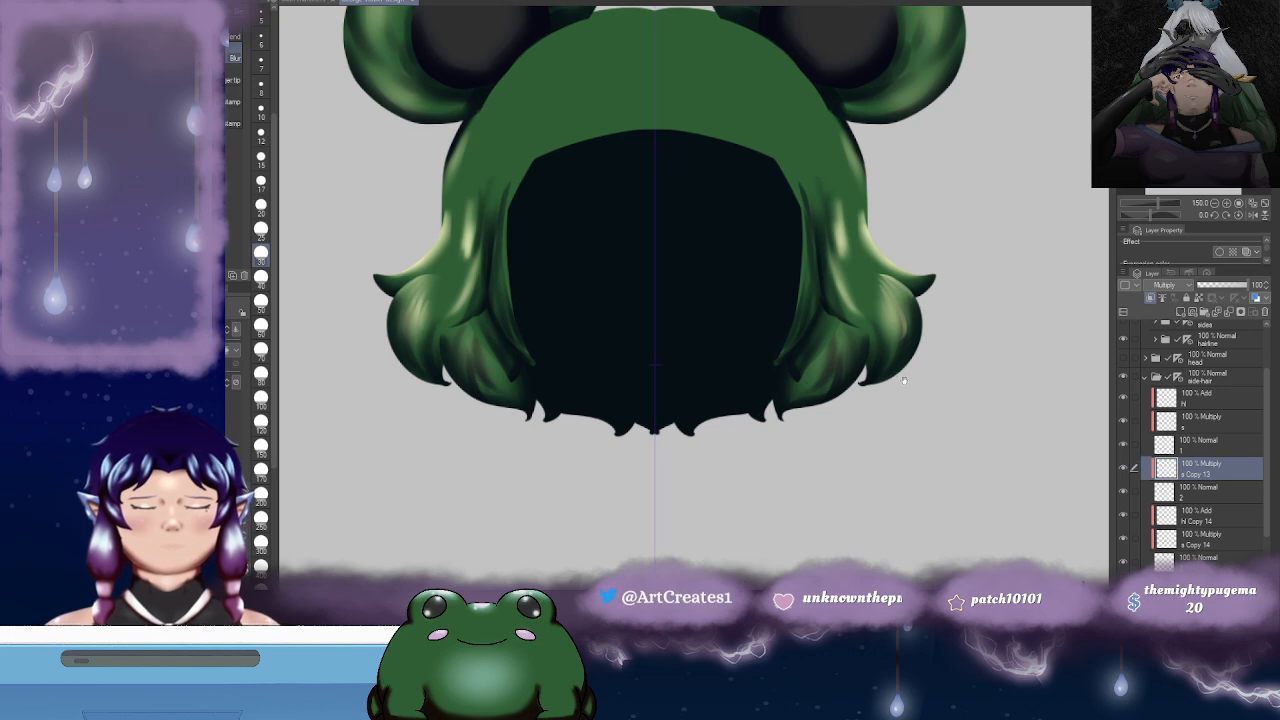
- Show the head, sides, bangs and body folders again, collapse the side-hair folder and review the whole character
{"action": "left_click_drag", "start_coordinate": [904, 380], "coordinate": [928, 374]}
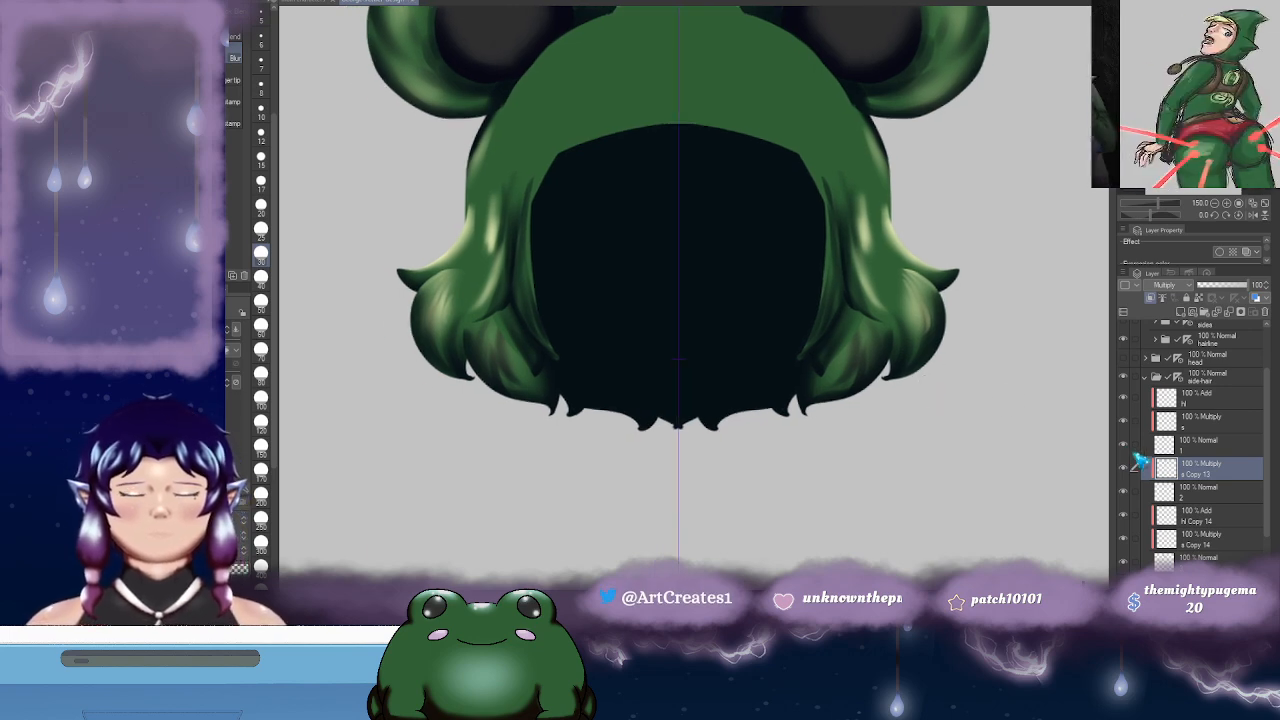
{"action": "key", "text": "ctrl+minus"}
{"action": "key", "text": "ctrl+minus"}
{"action": "scroll", "coordinate": [1008, 463], "scroll_direction": "up", "scroll_amount": 1}
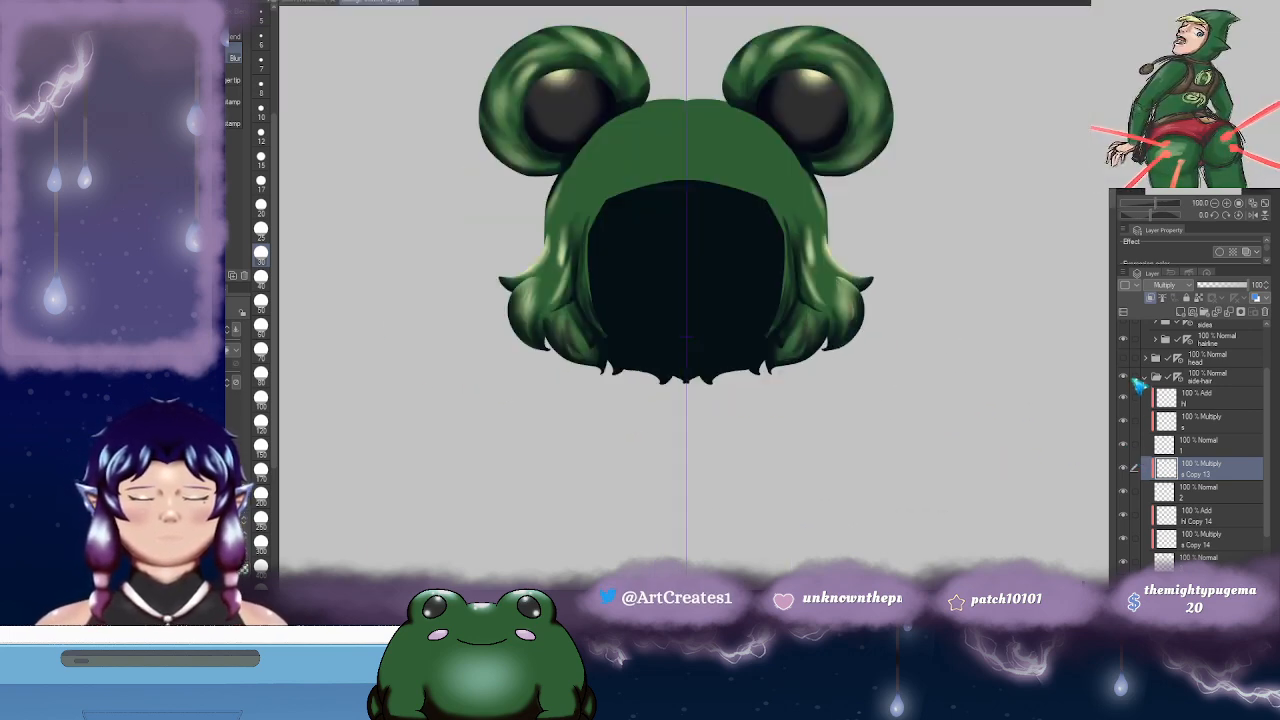
{"action": "left_click", "coordinate": [1123, 358]}
{"action": "left_click_drag", "start_coordinate": [1267, 412], "coordinate": [1265, 354]}
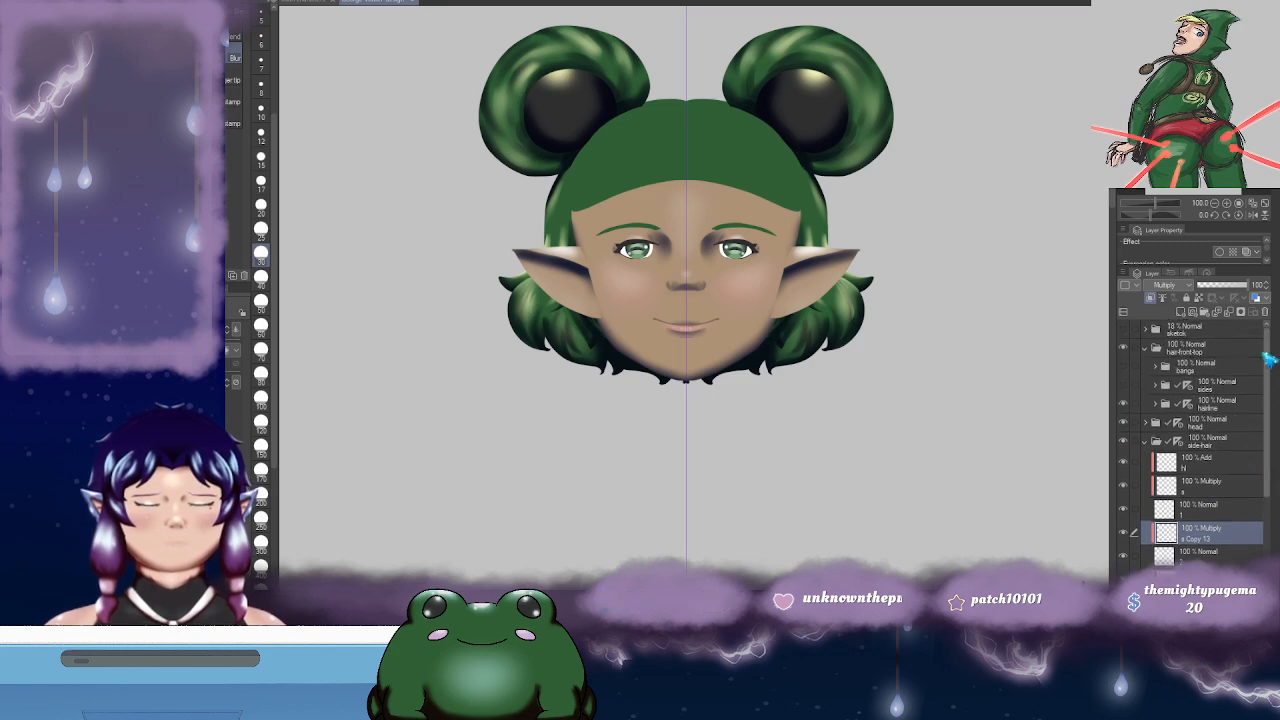
{"action": "left_click", "coordinate": [1123, 385]}
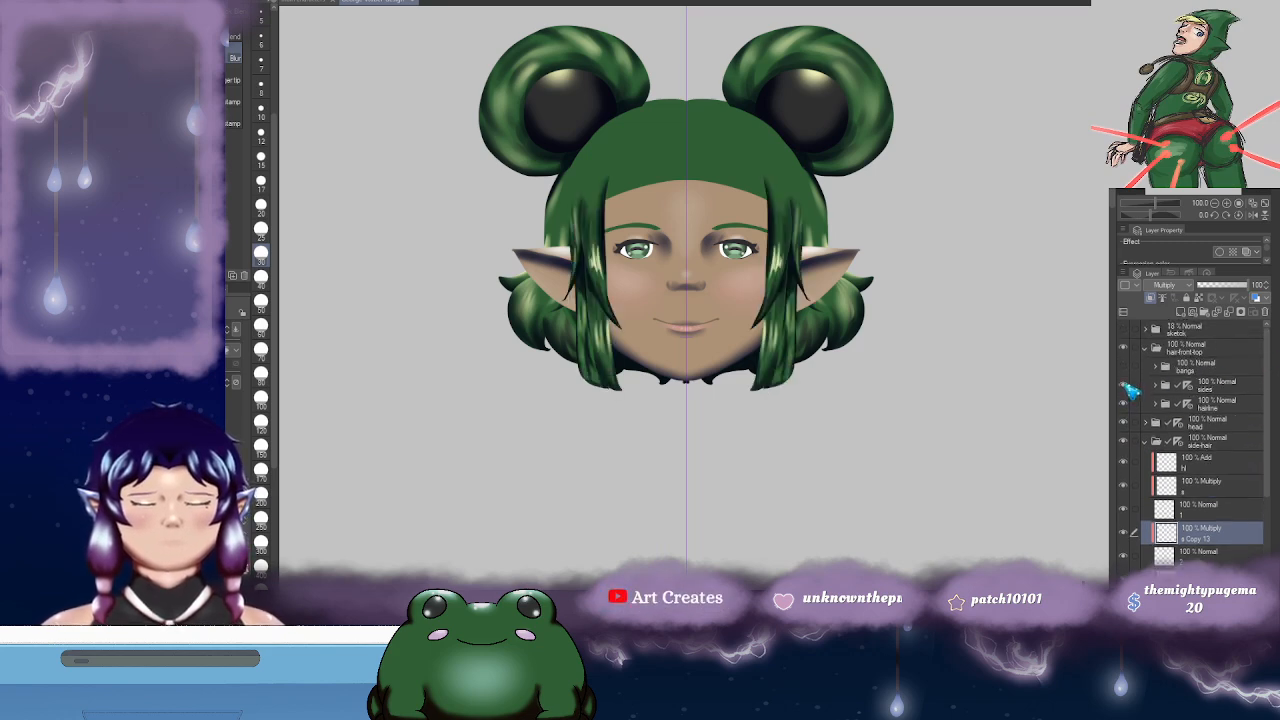
{"action": "left_click", "coordinate": [1123, 367]}
{"action": "scroll", "coordinate": [869, 380], "scroll_direction": "up", "scroll_amount": 1}
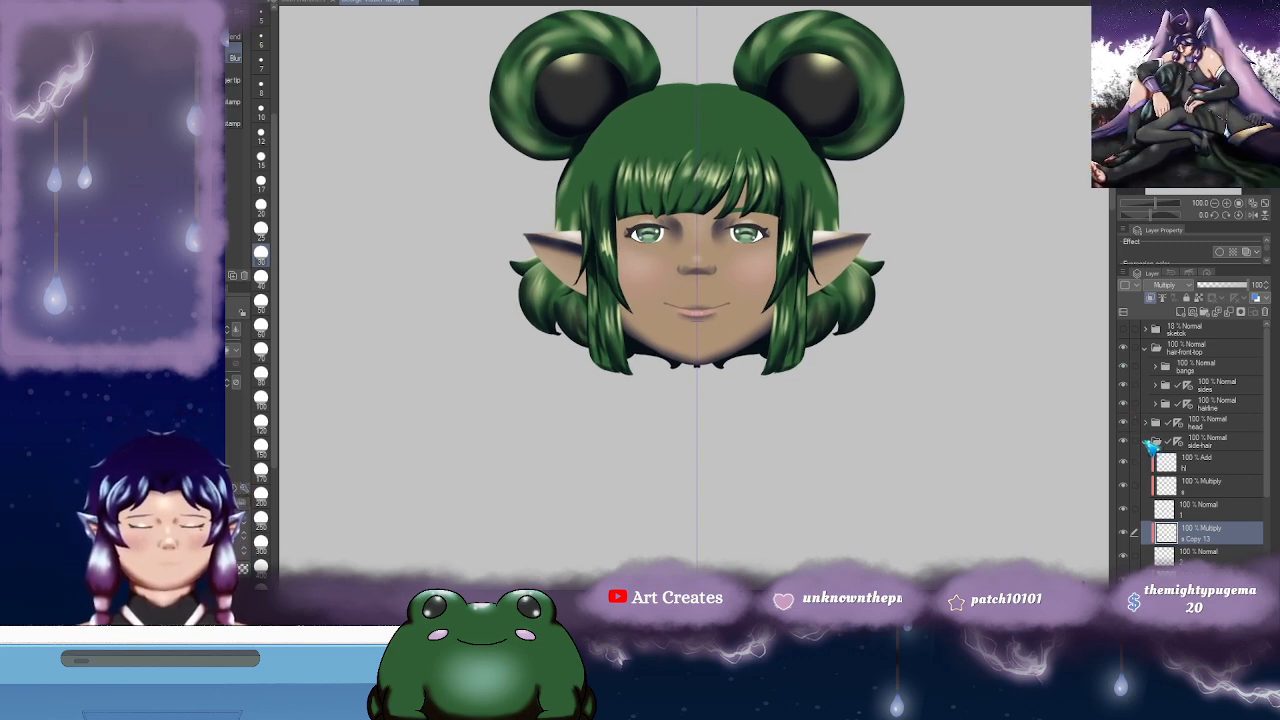
{"action": "left_click", "coordinate": [1155, 442]}
{"action": "left_click", "coordinate": [1123, 460]}
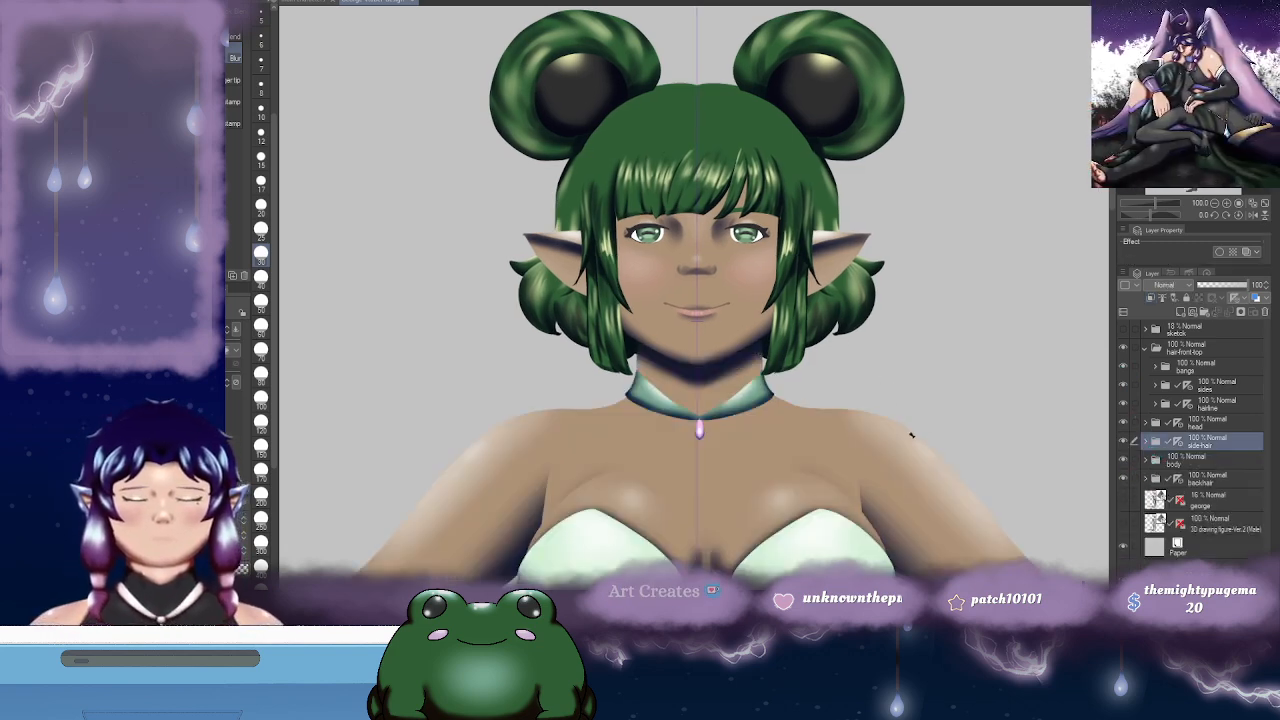
{"action": "scroll", "coordinate": [911, 440], "scroll_direction": "down", "scroll_amount": 2}
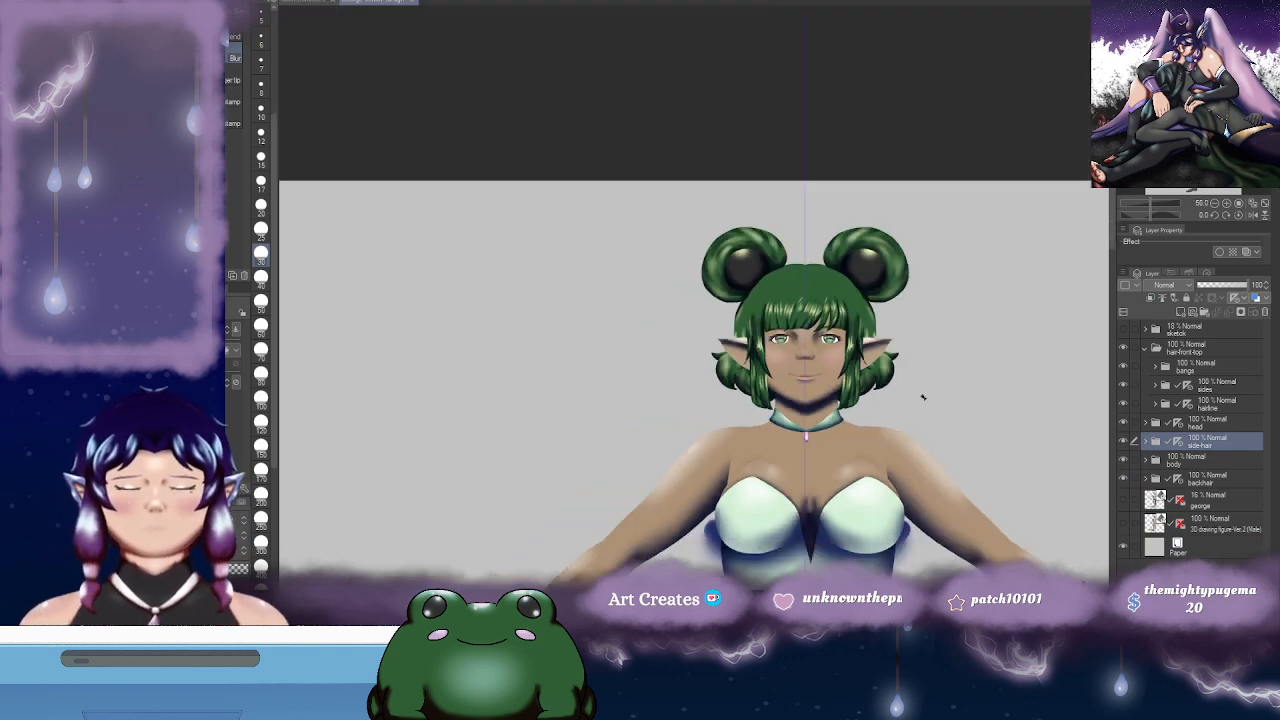
{"action": "scroll", "coordinate": [922, 397], "scroll_direction": "down", "scroll_amount": 2}
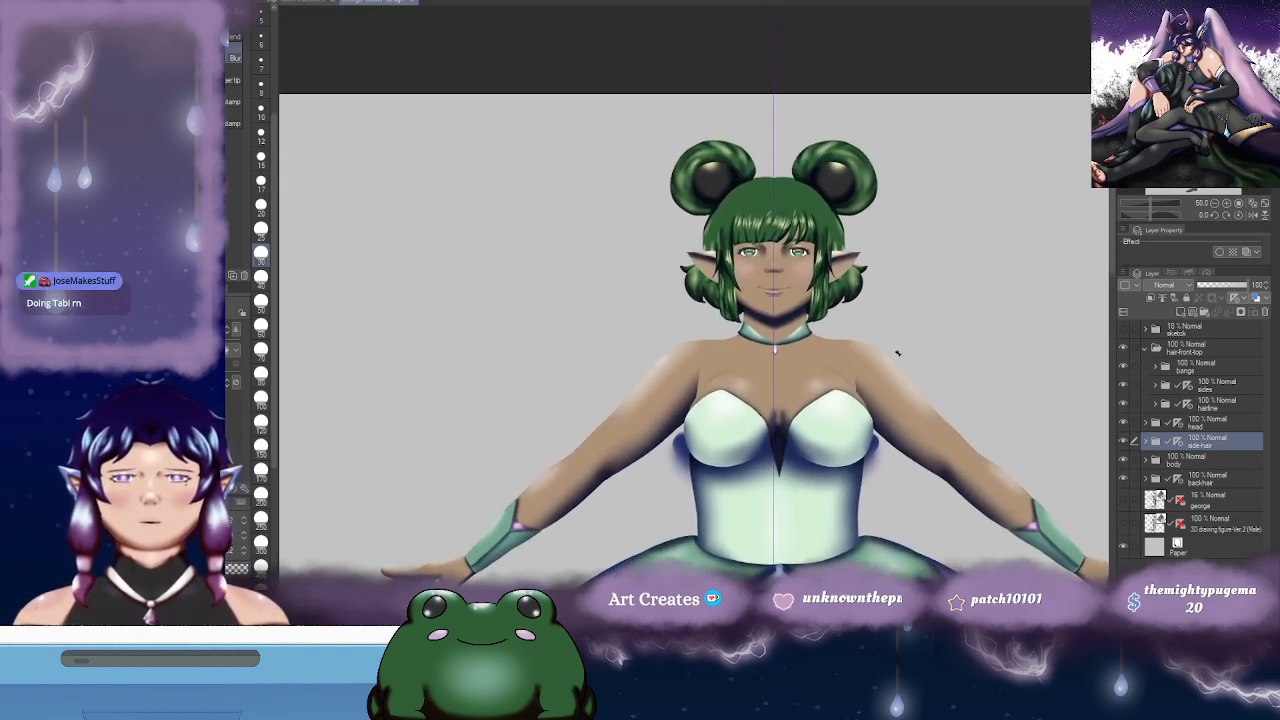
- Add a new layer clipped to Layer 7 in the hairline folder and name it hl
{"action": "key", "text": "ctrl+shift+n"}
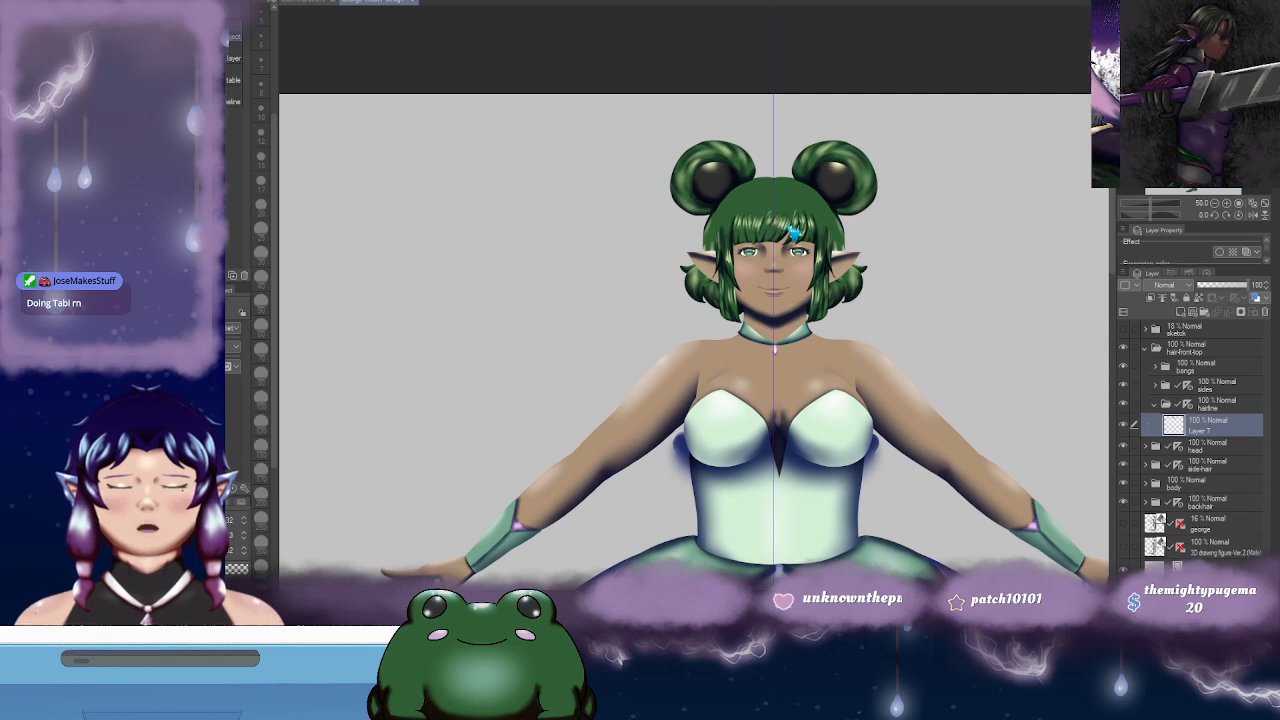
{"action": "key", "text": "ctrl+shift+n"}
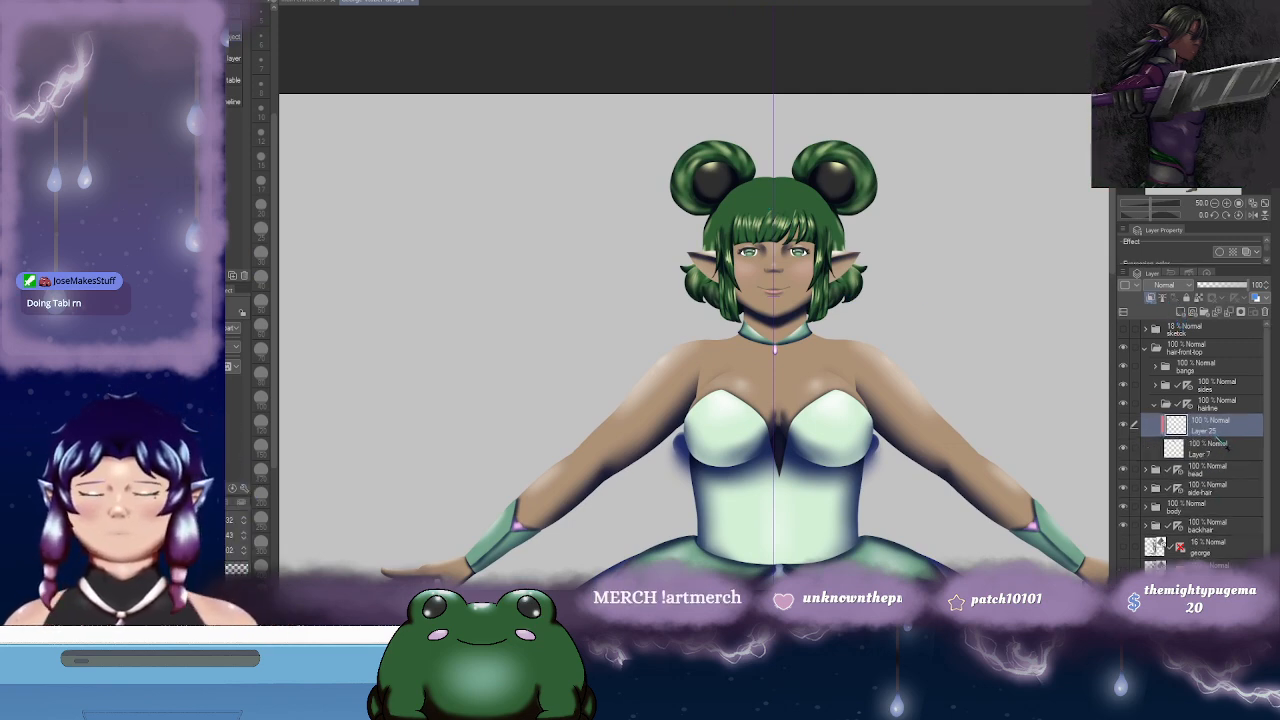
{"action": "type", "text": "hi"}
{"action": "key", "text": "Return"}
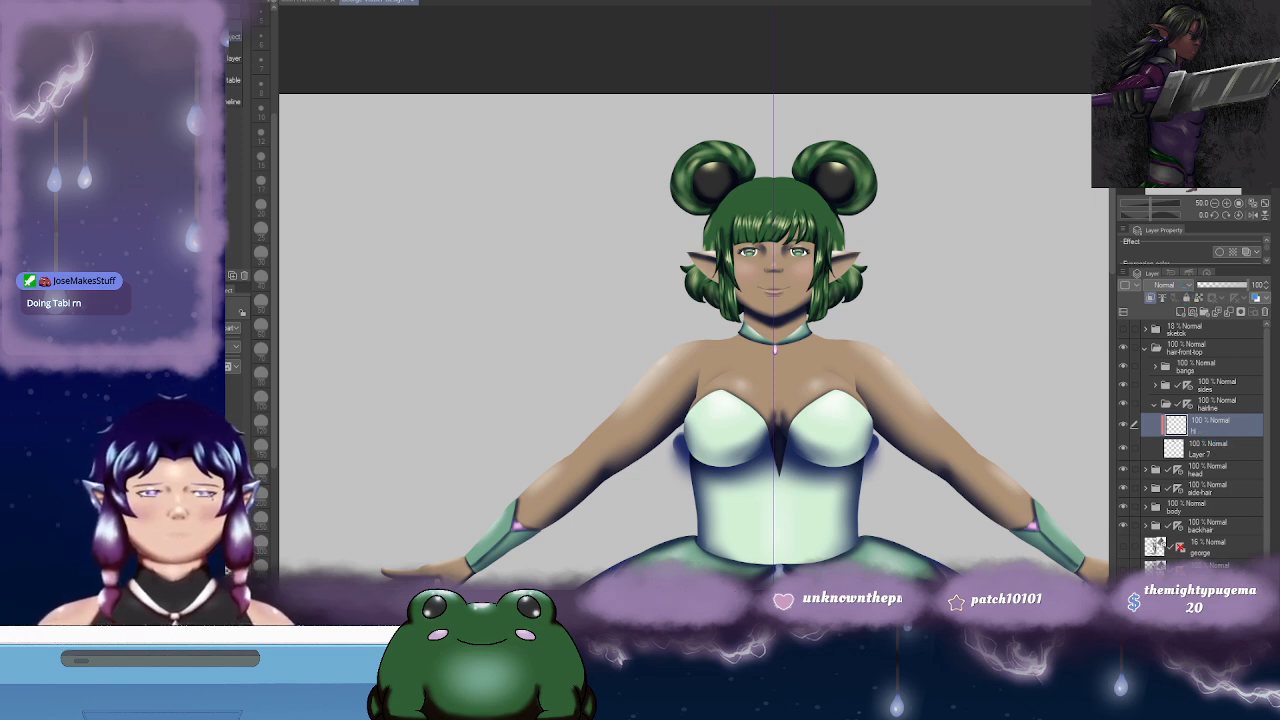
- Set the hl layer to Add blending and paint mirrored light highlight strokes across the crown of the hair with the size 15 brush
{"action": "key", "text": "shift+alt+w"}
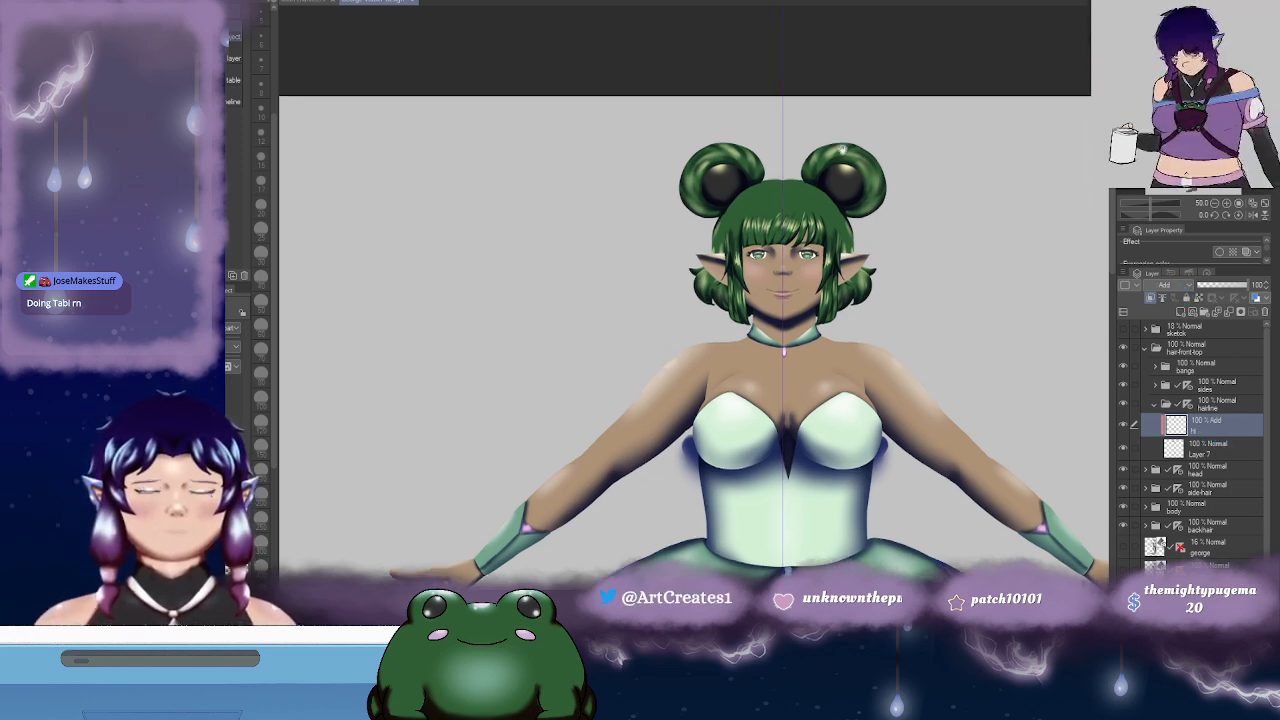
{"action": "scroll", "coordinate": [782, 215], "scroll_direction": "up", "scroll_amount": 3}
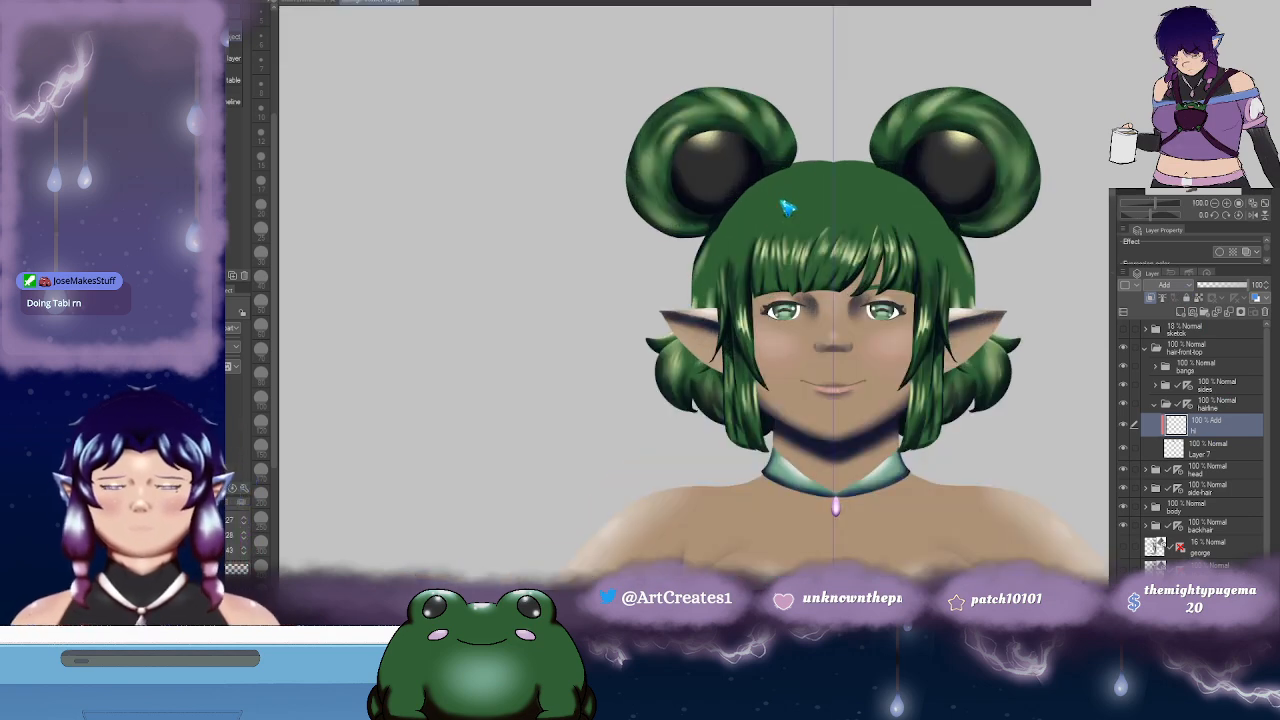
{"action": "key", "text": "p"}
{"action": "scroll", "coordinate": [786, 200], "scroll_direction": "up", "scroll_amount": 2}
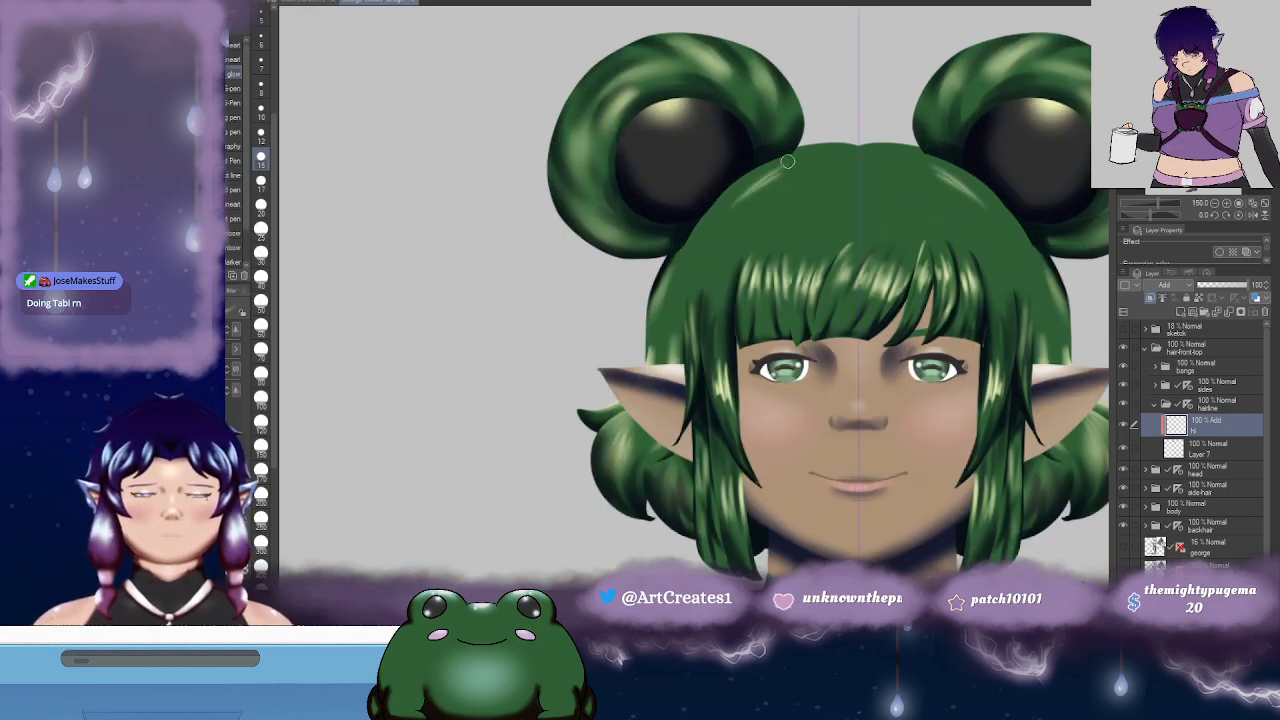
{"action": "mouse_move", "coordinate": [787, 163]}
{"action": "left_mouse_down"}
{"action": "mouse_move", "coordinate": [730, 203]}
{"action": "mouse_move", "coordinate": [777, 164]}
{"action": "mouse_move", "coordinate": [750, 205]}
{"action": "mouse_move", "coordinate": [787, 191]}
{"action": "mouse_move", "coordinate": [809, 221]}
{"action": "left_mouse_up"}
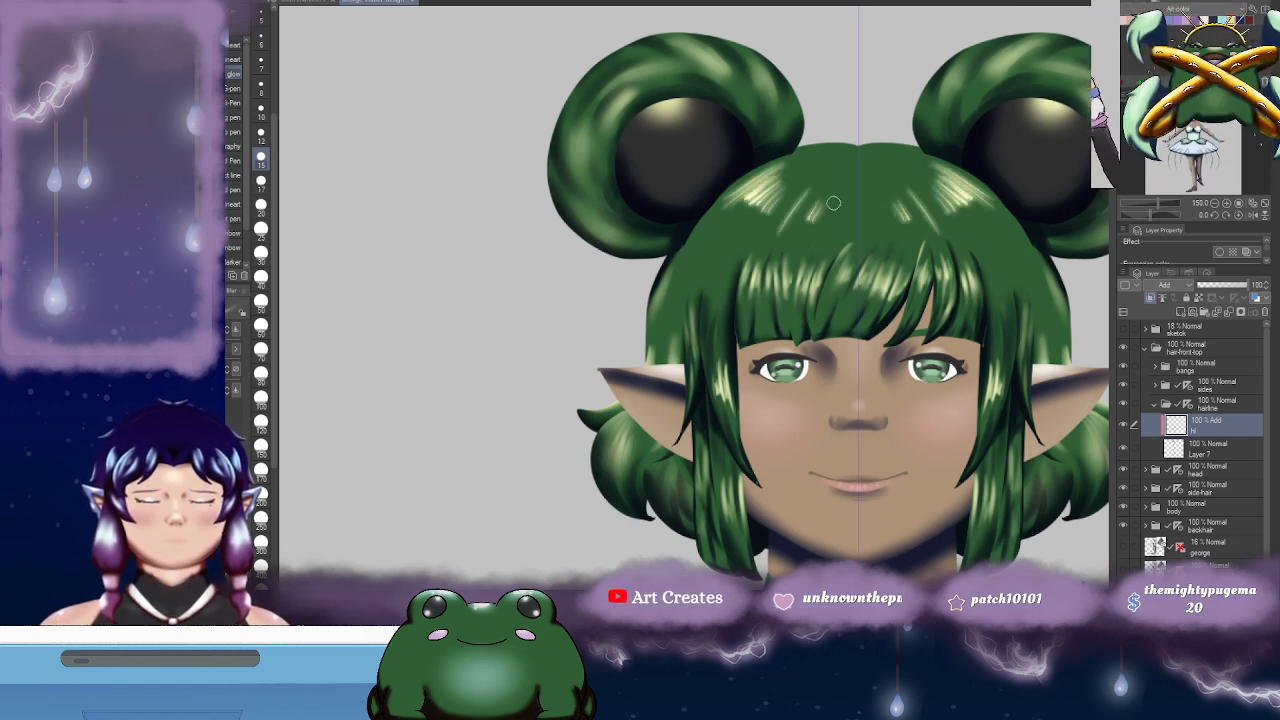
{"action": "left_click_drag", "start_coordinate": [997, 217], "coordinate": [963, 213]}
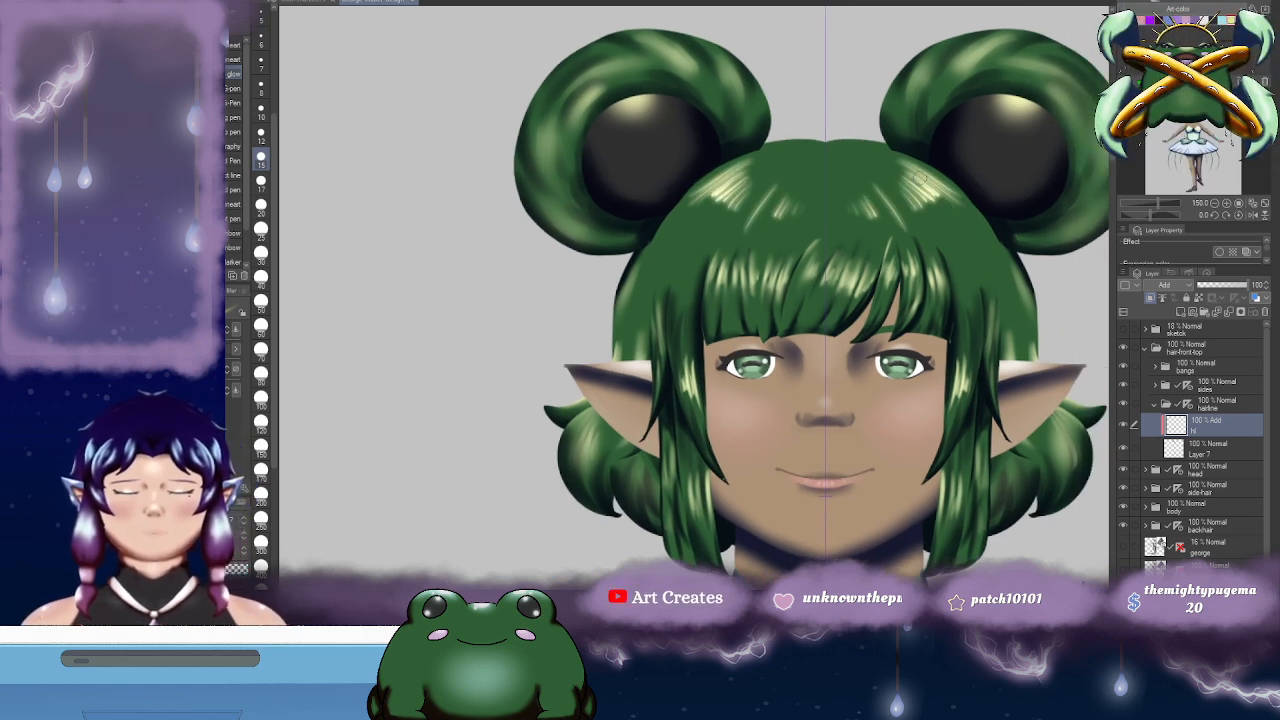
- Soften the crown highlights on the hl layer with Blur at size 30
{"action": "key", "text": "j"}
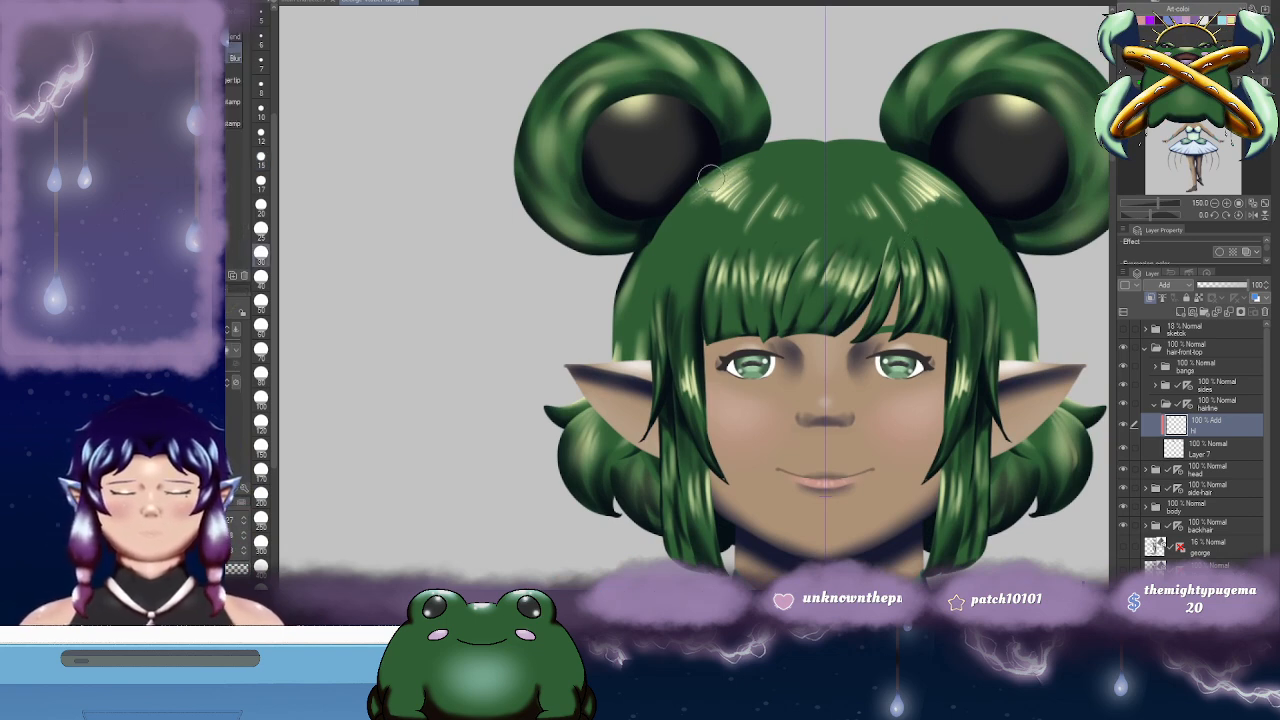
{"action": "mouse_move", "coordinate": [711, 186]}
{"action": "left_mouse_down"}
{"action": "mouse_move", "coordinate": [759, 180]}
{"action": "mouse_move", "coordinate": [717, 215]}
{"action": "mouse_move", "coordinate": [710, 243]}
{"action": "mouse_move", "coordinate": [785, 176]}
{"action": "left_mouse_up"}
{"action": "mouse_move", "coordinate": [748, 234]}
{"action": "left_mouse_down"}
{"action": "mouse_move", "coordinate": [811, 187]}
{"action": "mouse_move", "coordinate": [785, 231]}
{"action": "mouse_move", "coordinate": [719, 233]}
{"action": "mouse_move", "coordinate": [737, 187]}
{"action": "mouse_move", "coordinate": [681, 234]}
{"action": "mouse_move", "coordinate": [812, 231]}
{"action": "left_mouse_up"}
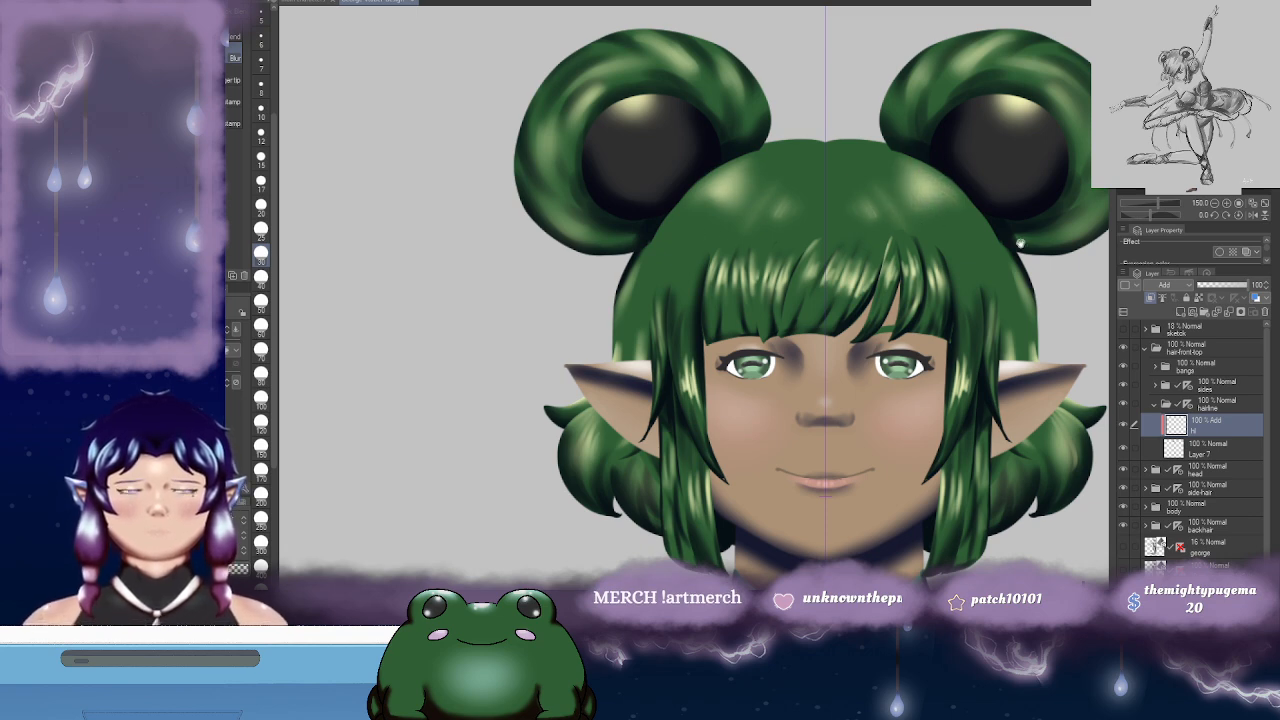
- Review the new hair highlights against the whole ballerina figure, from the head down to the skirt and legs
{"action": "left_click_drag", "start_coordinate": [1028, 266], "coordinate": [873, 228]}
{"action": "scroll", "coordinate": [880, 272], "scroll_direction": "down", "scroll_amount": 3}
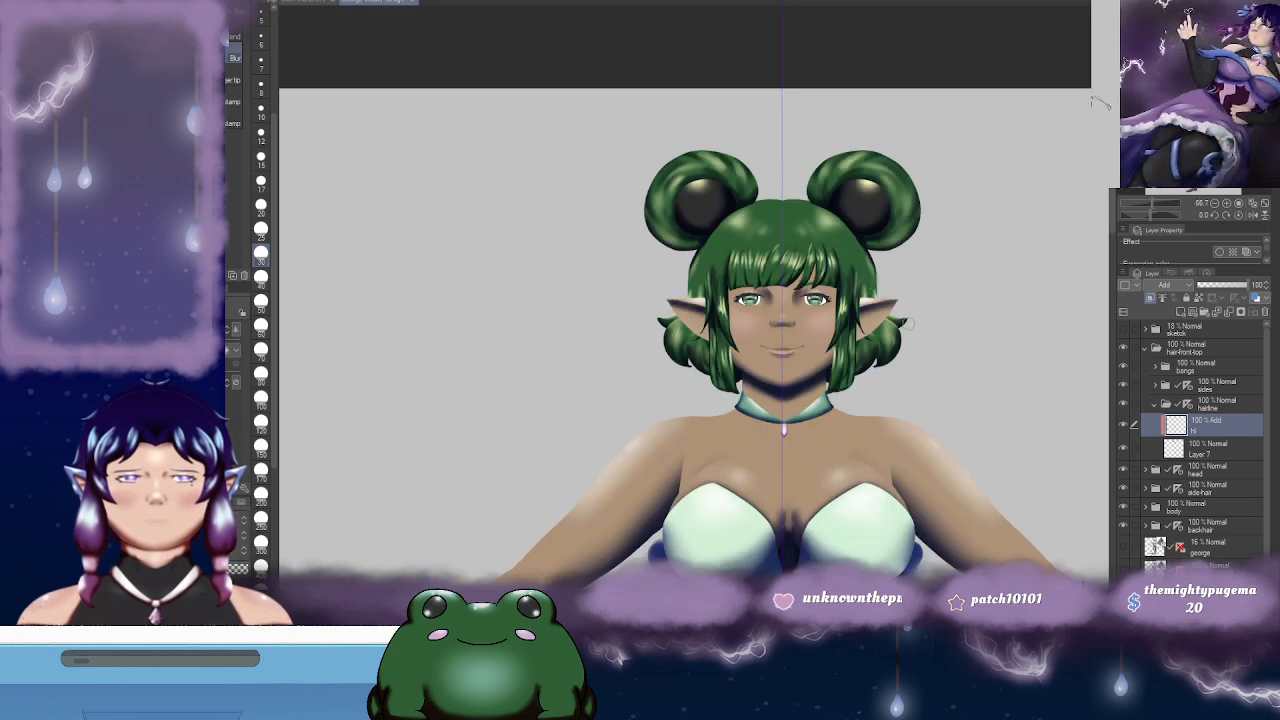
{"action": "scroll", "coordinate": [866, 308], "scroll_direction": "up", "scroll_amount": 1}
{"action": "scroll", "coordinate": [868, 340], "scroll_direction": "down", "scroll_amount": 1}
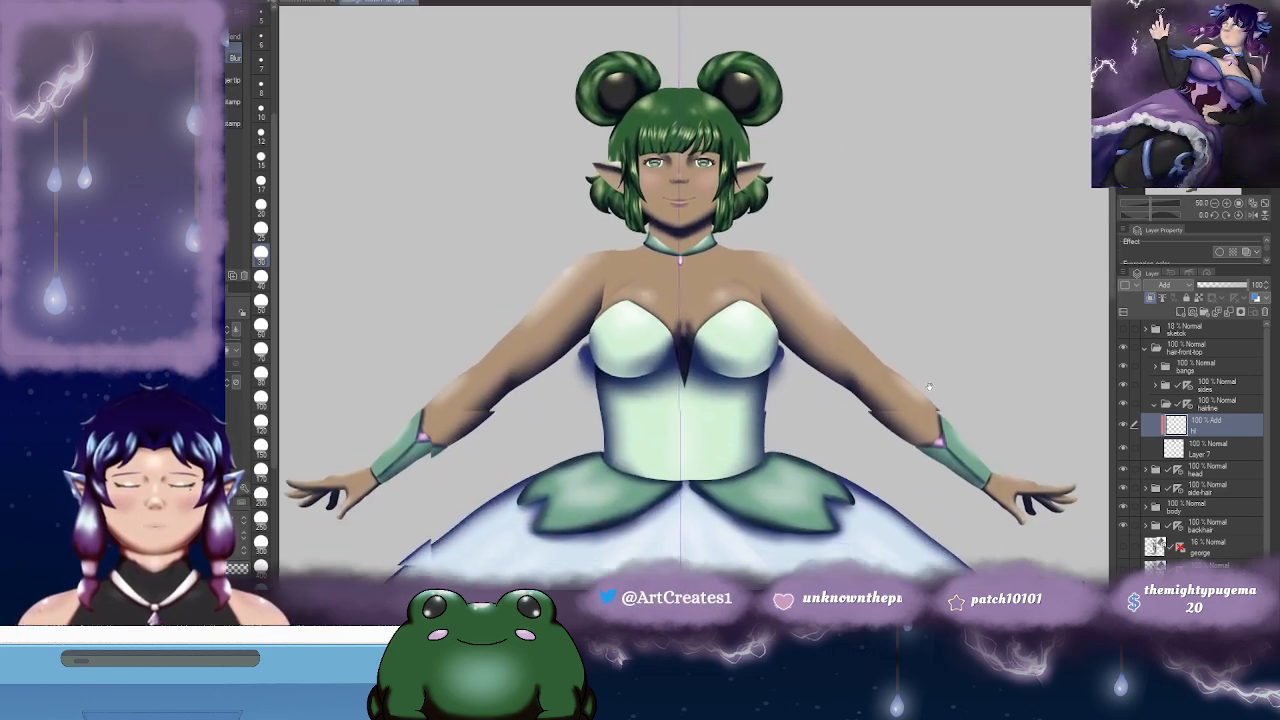
{"action": "scroll", "coordinate": [890, 395], "scroll_direction": "down", "scroll_amount": 1}
{"action": "scroll", "coordinate": [890, 400], "scroll_direction": "up", "scroll_amount": 1}
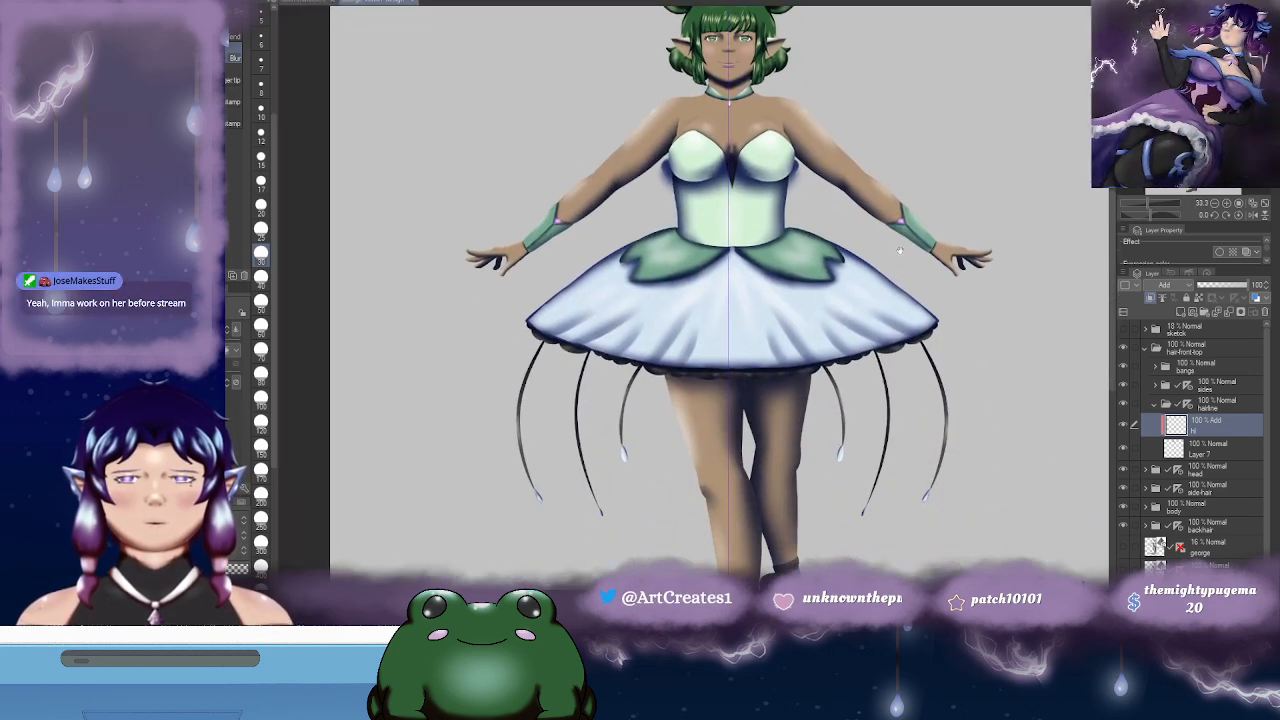
{"action": "left_click_drag", "start_coordinate": [890, 400], "coordinate": [818, 350]}
{"action": "scroll", "coordinate": [888, 450], "scroll_direction": "down", "scroll_amount": 1}
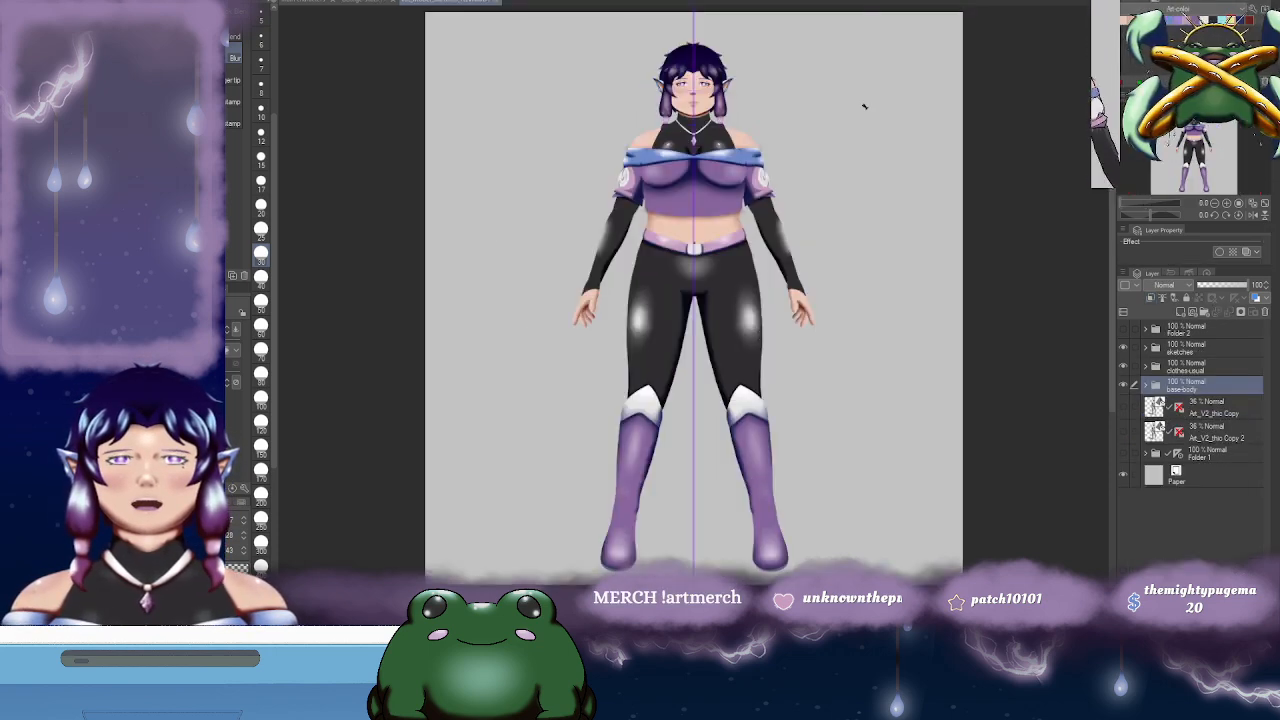
- Examine the purple-haired character's outfit and body shading in the other open document
{"action": "scroll", "coordinate": [789, 301], "scroll_direction": "up", "scroll_amount": 1}
{"action": "scroll", "coordinate": [789, 301], "scroll_direction": "up", "scroll_amount": 4}
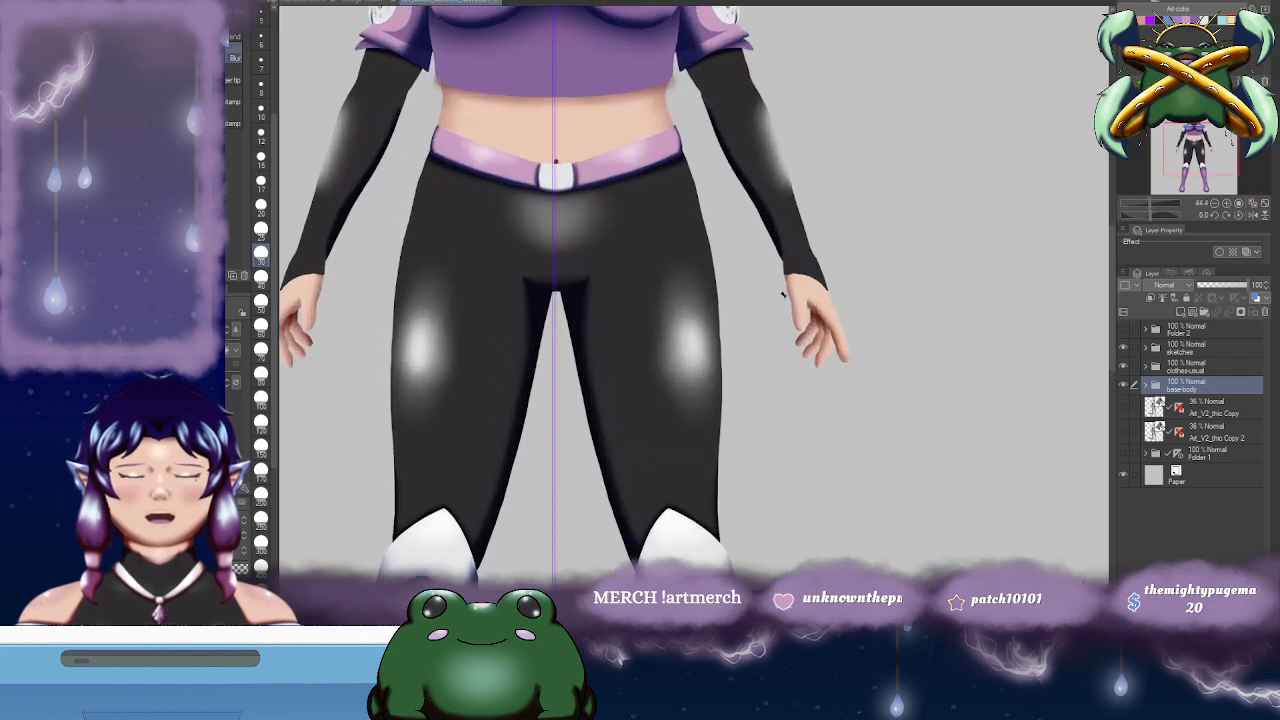
{"action": "scroll", "coordinate": [728, 103], "scroll_direction": "down", "scroll_amount": 2}
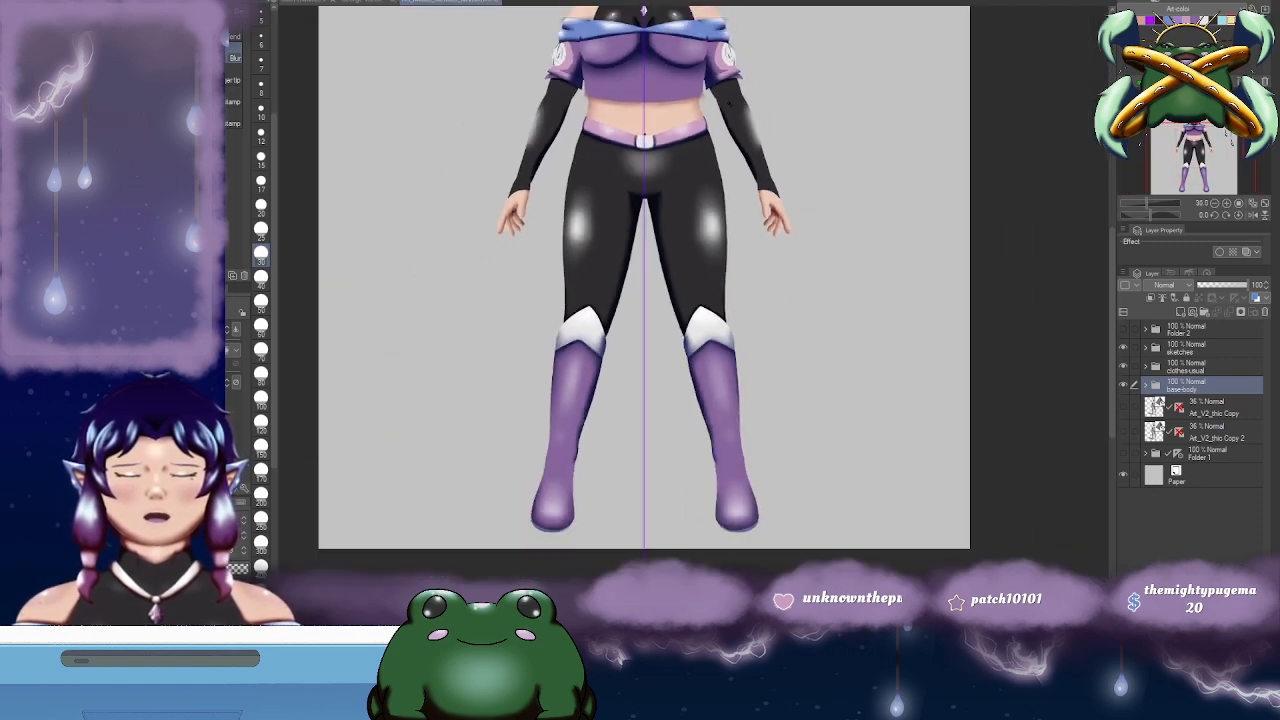
{"action": "scroll", "coordinate": [785, 160], "scroll_direction": "up", "scroll_amount": 1}
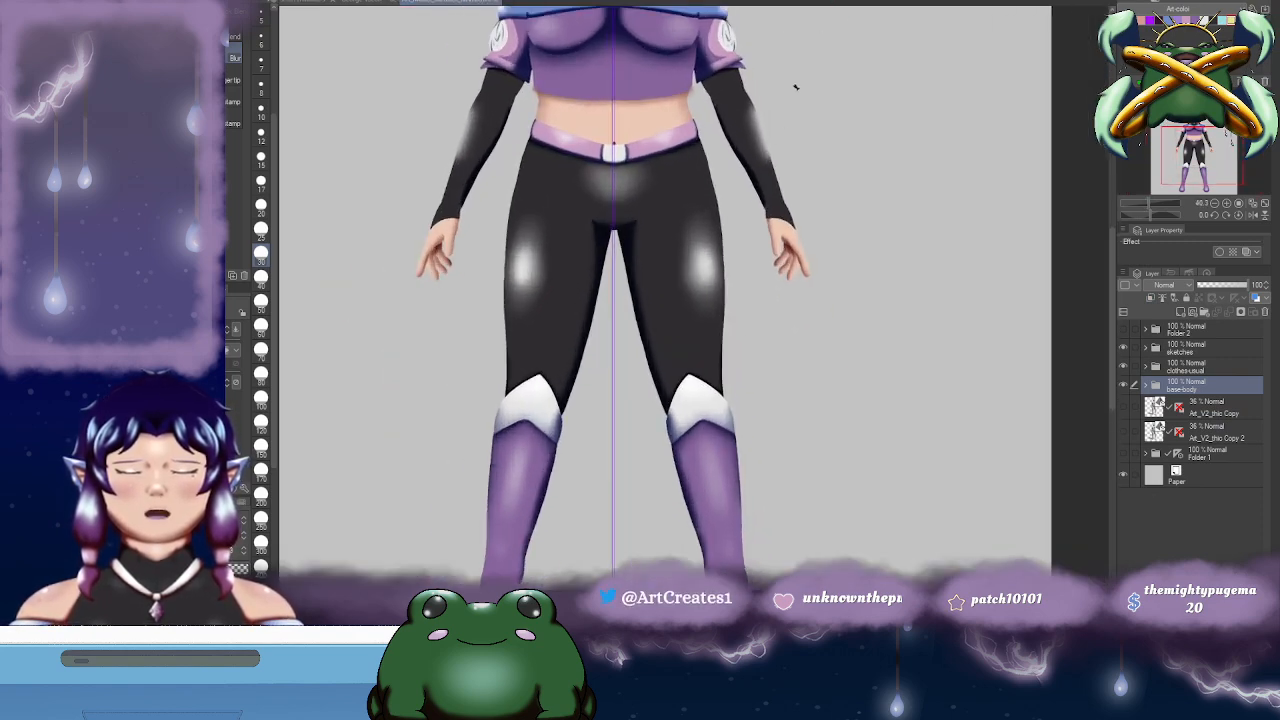
{"action": "scroll", "coordinate": [803, 114], "scroll_direction": "down", "scroll_amount": 1}
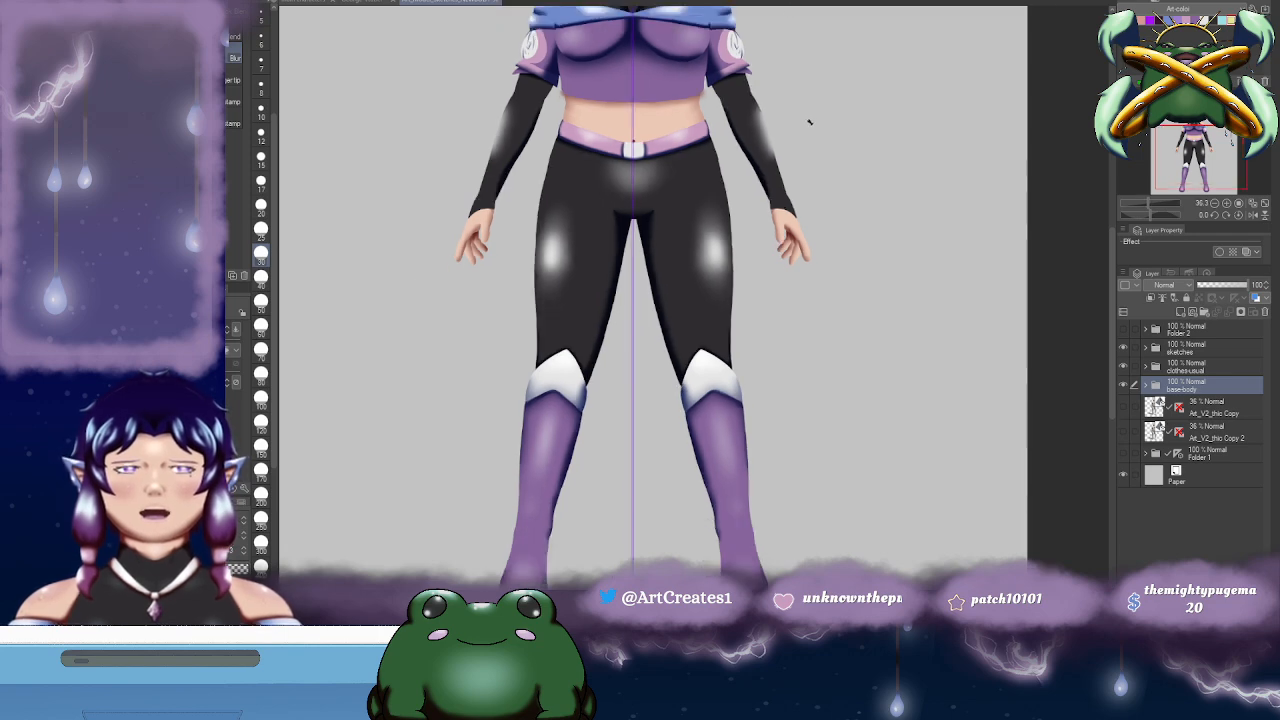
{"action": "left_click_drag", "start_coordinate": [795, 82], "coordinate": [723, 205]}
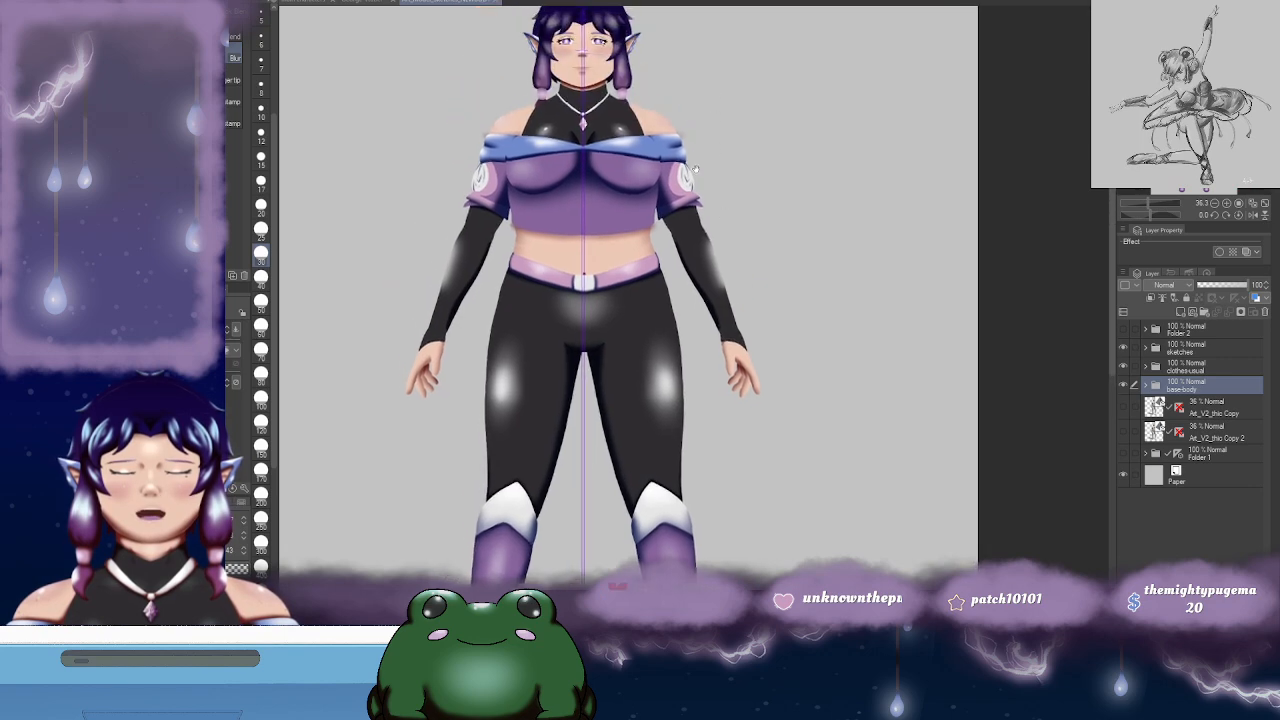
{"action": "left_click_drag", "start_coordinate": [658, 154], "coordinate": [682, 170]}
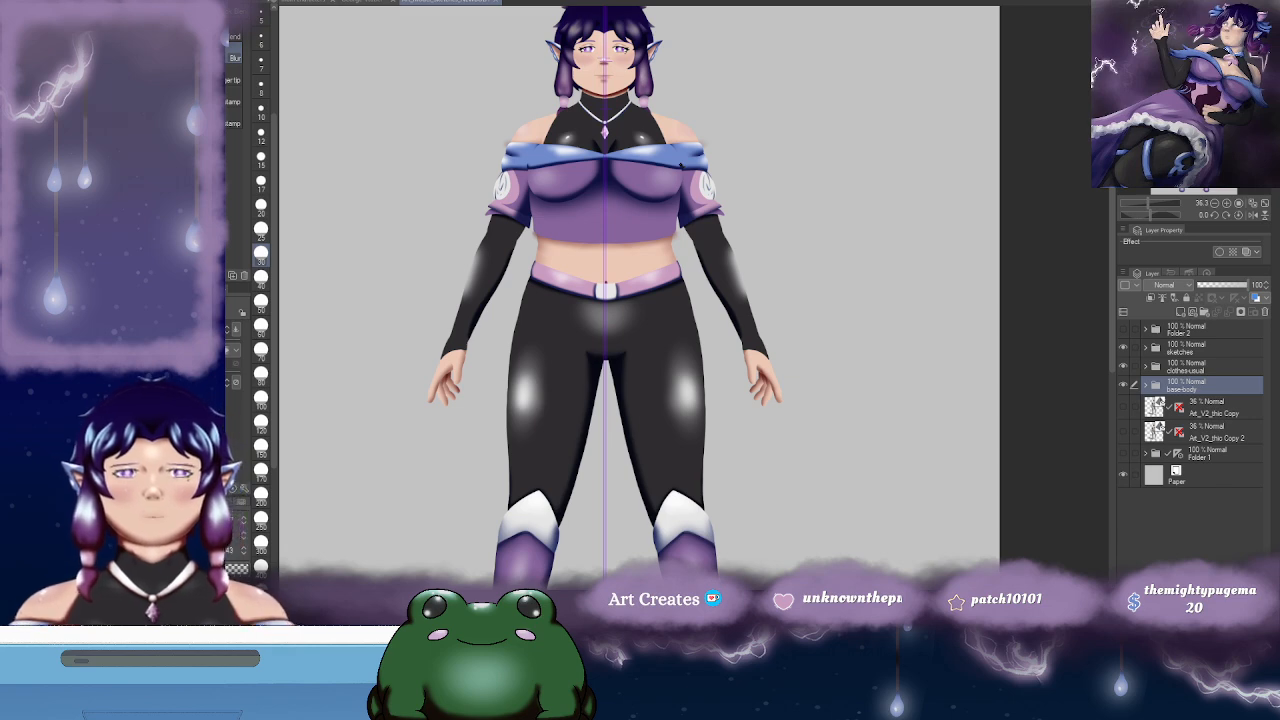
- Compare the ballerina's shading and proportions with the purple-haired character by switching between the two documents, ending on the ballerina
{"action": "left_click", "coordinate": [365, 3]}
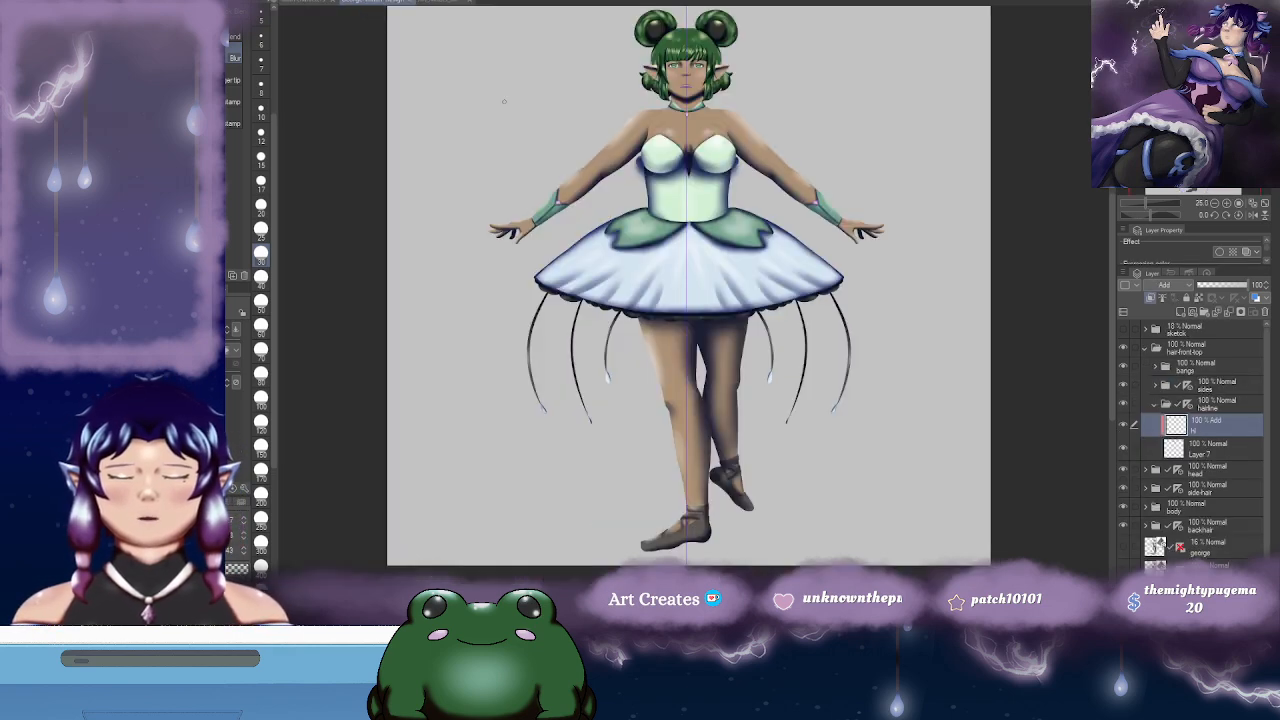
{"action": "scroll", "coordinate": [721, 227], "scroll_direction": "up", "scroll_amount": 1}
{"action": "left_click_drag", "start_coordinate": [694, 190], "coordinate": [664, 232]}
{"action": "left_click", "coordinate": [450, 3]}
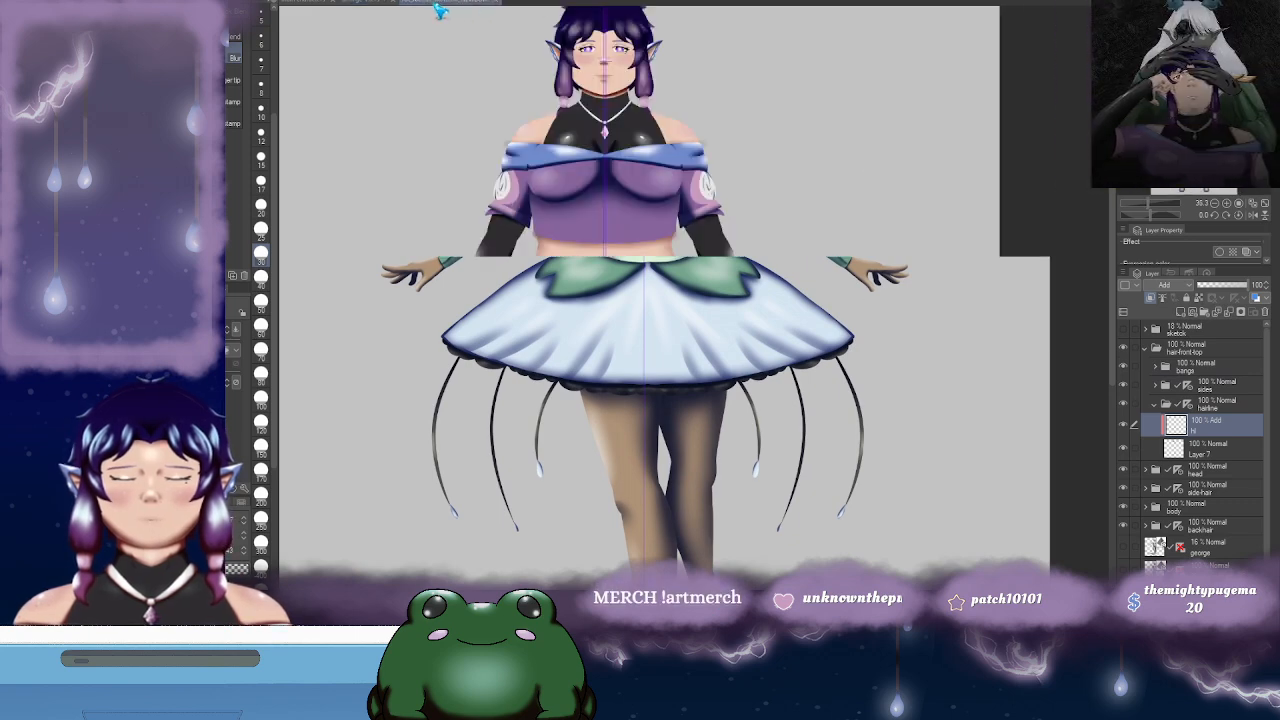
{"action": "scroll", "coordinate": [722, 204], "scroll_direction": "down", "scroll_amount": 2}
{"action": "mouse_move", "coordinate": [722, 204]}
{"action": "left_mouse_down"}
{"action": "mouse_move", "coordinate": [750, 234]}
{"action": "mouse_move", "coordinate": [738, 193]}
{"action": "left_mouse_up"}
{"action": "left_click", "coordinate": [370, 3]}
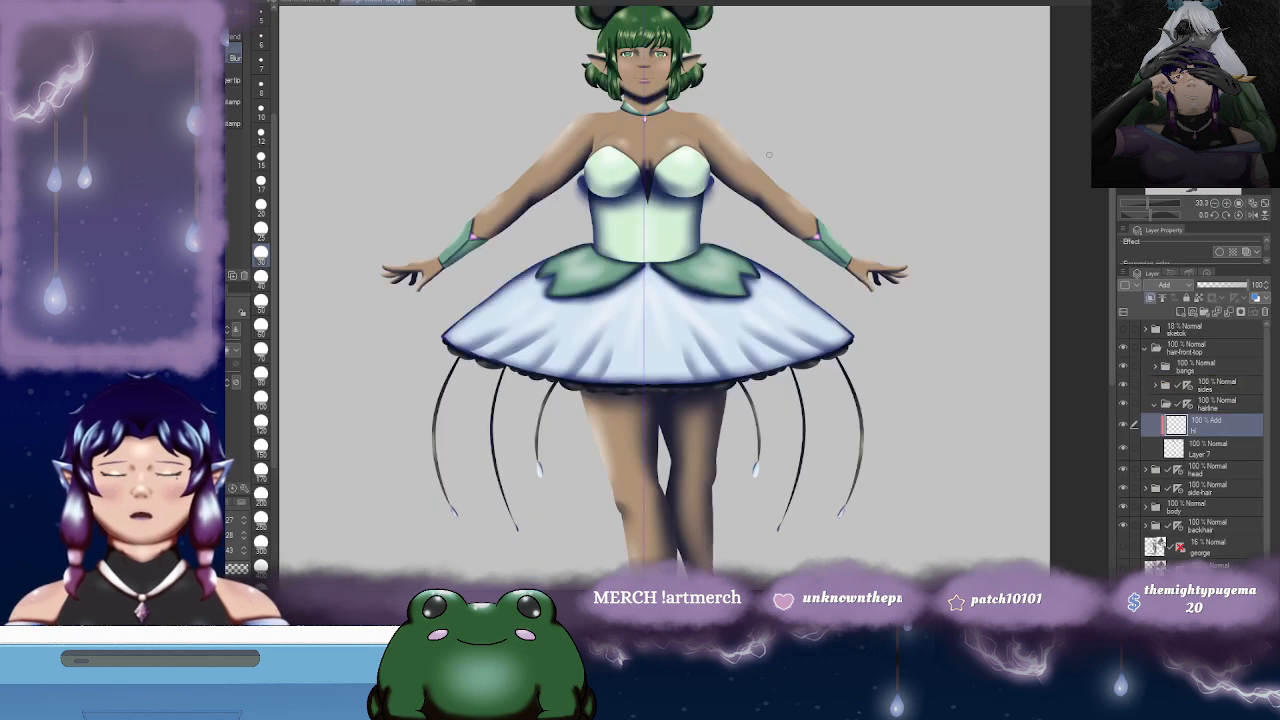
{"action": "scroll", "coordinate": [703, 182], "scroll_direction": "up", "scroll_amount": 1}
{"action": "left_click_drag", "start_coordinate": [701, 180], "coordinate": [845, 271]}
{"action": "left_click_drag", "start_coordinate": [708, 253], "coordinate": [594, 173]}
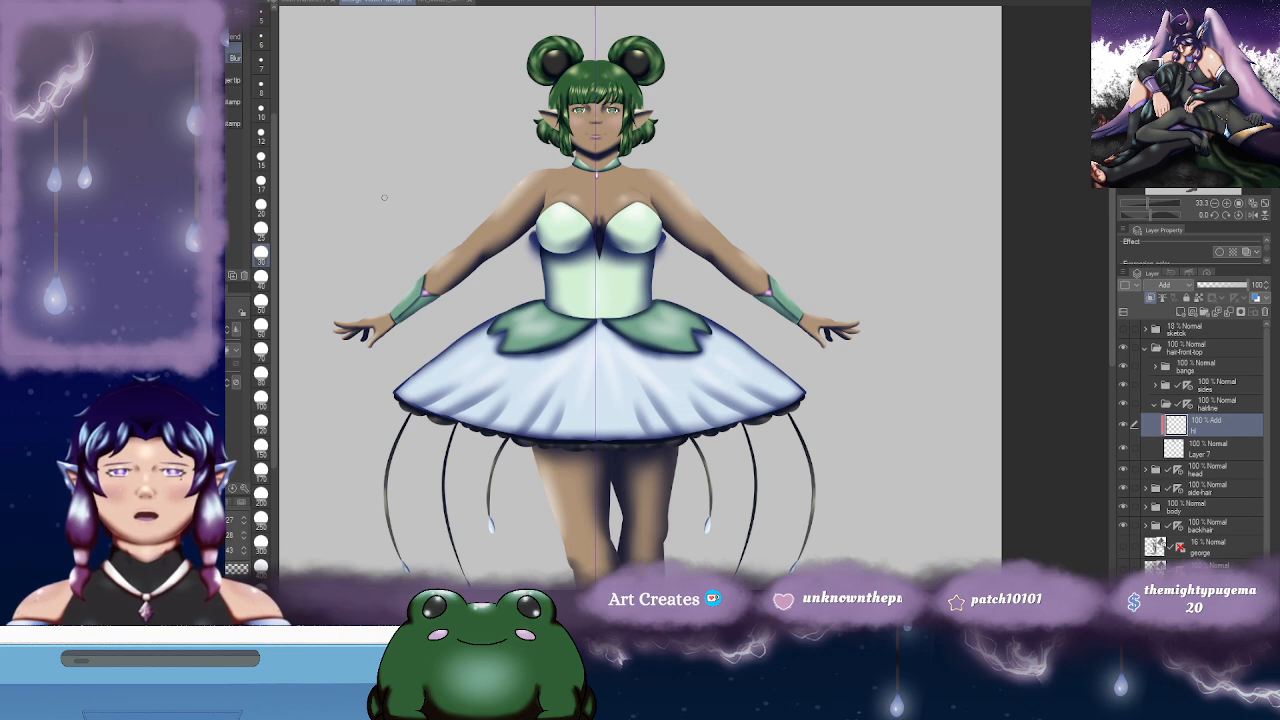
{"action": "left_click", "coordinate": [460, 6]}
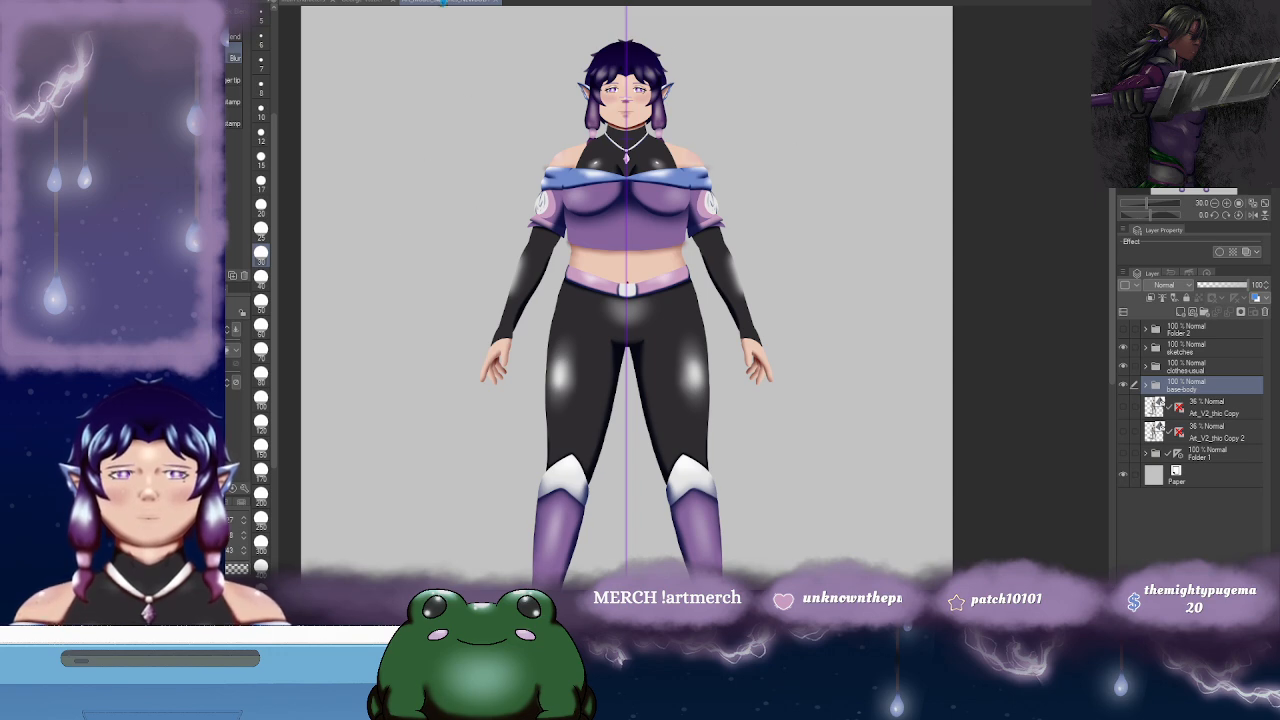
{"action": "left_click", "coordinate": [372, 6]}
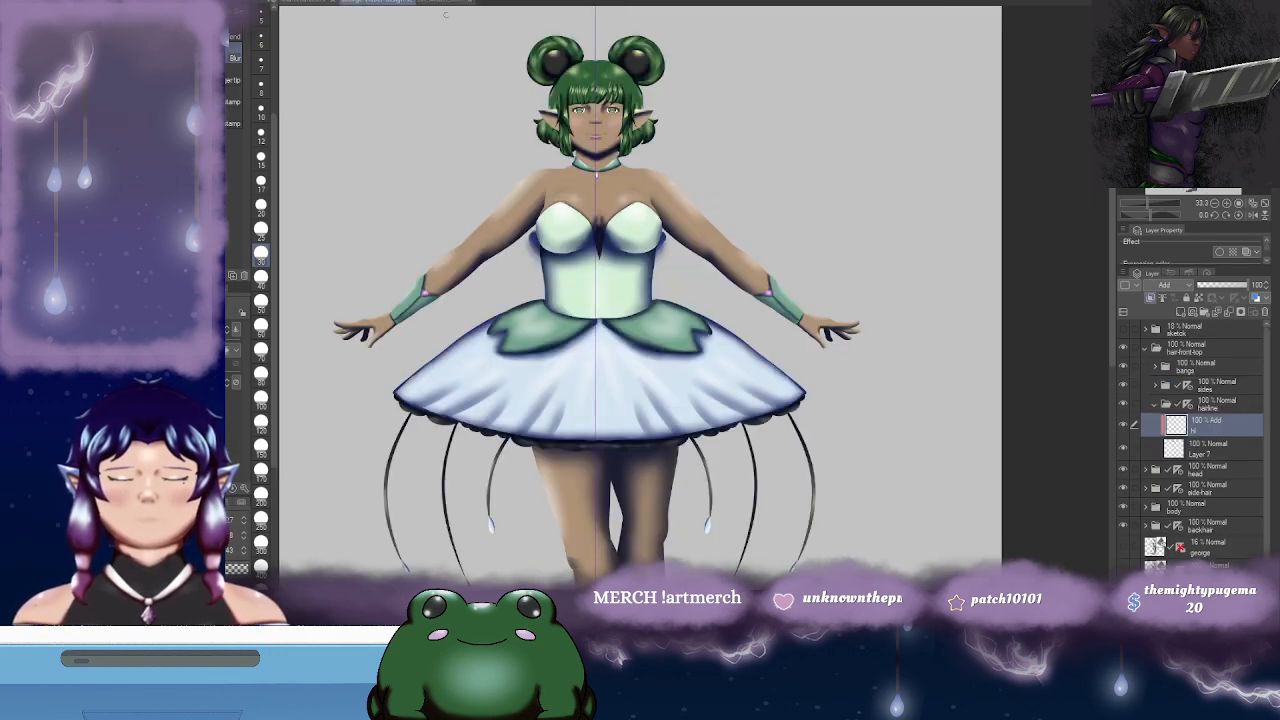
- Check the ballerina's full figure, including the skirt, legs and shoes
{"action": "scroll", "coordinate": [733, 267], "scroll_direction": "down", "scroll_amount": 2}
{"action": "mouse_move", "coordinate": [798, 387]}
{"action": "left_mouse_down"}
{"action": "mouse_move", "coordinate": [781, 308]}
{"action": "mouse_move", "coordinate": [752, 272]}
{"action": "left_mouse_up"}
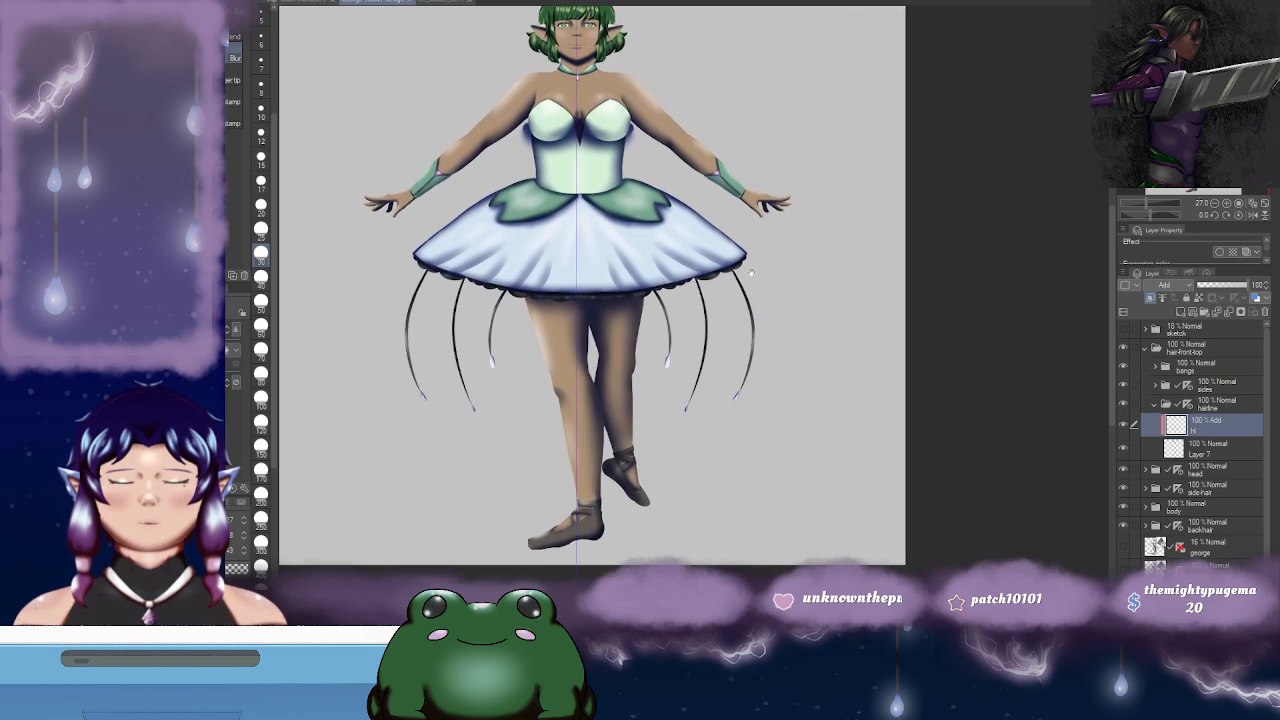
{"action": "mouse_move", "coordinate": [767, 328]}
{"action": "left_mouse_down"}
{"action": "mouse_move", "coordinate": [776, 223]}
{"action": "mouse_move", "coordinate": [776, 398]}
{"action": "mouse_move", "coordinate": [669, 361]}
{"action": "mouse_move", "coordinate": [852, 262]}
{"action": "mouse_move", "coordinate": [821, 406]}
{"action": "left_mouse_up"}
{"action": "left_click_drag", "start_coordinate": [747, 290], "coordinate": [697, 297]}
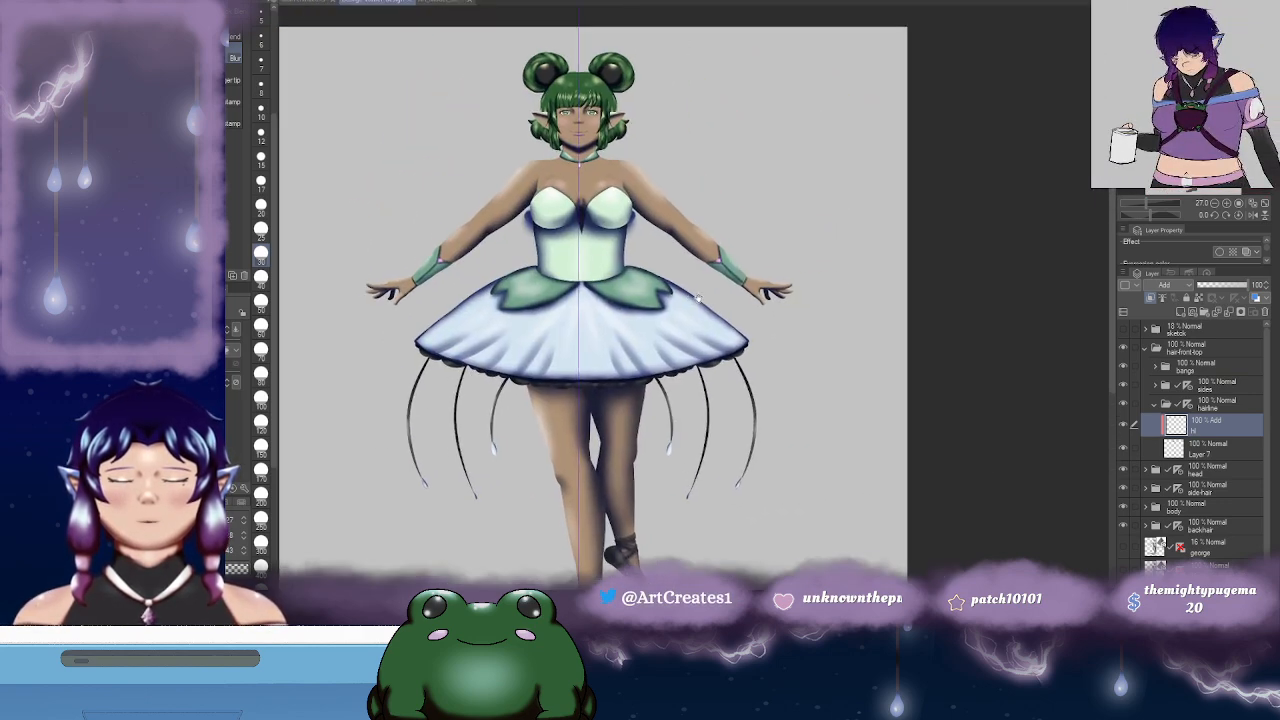
{"action": "left_click_drag", "start_coordinate": [596, 239], "coordinate": [622, 251]}
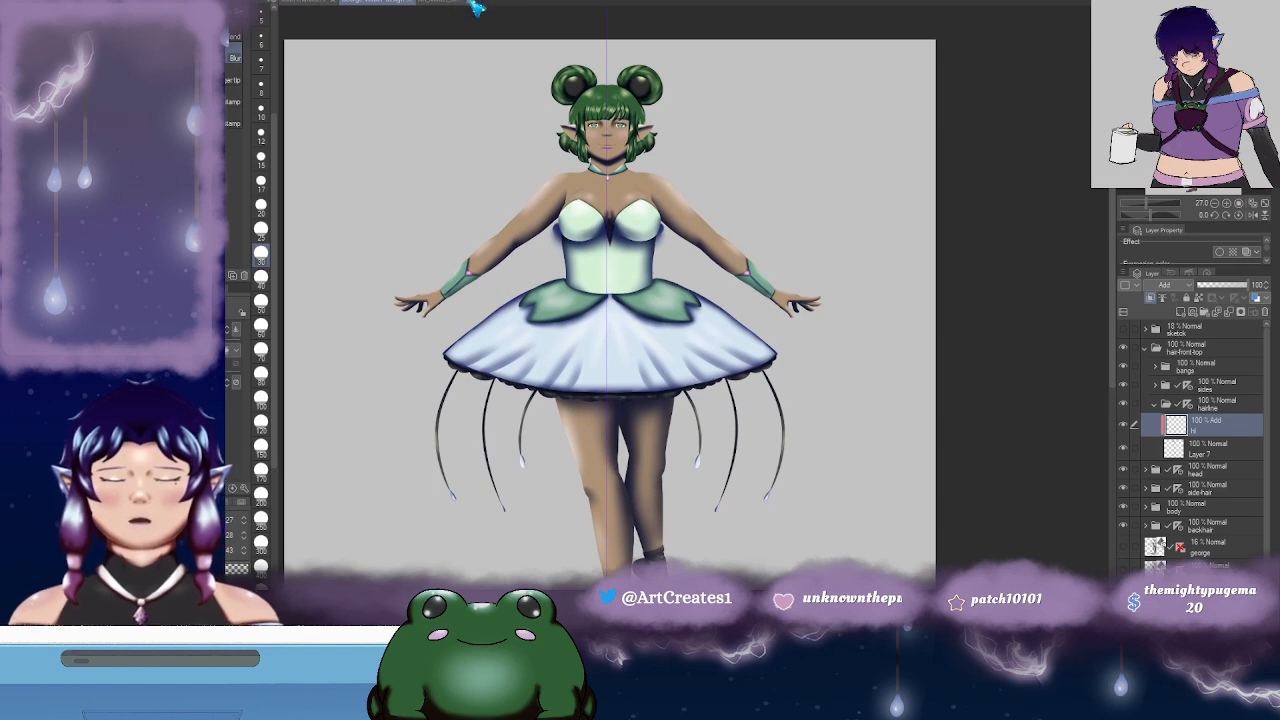